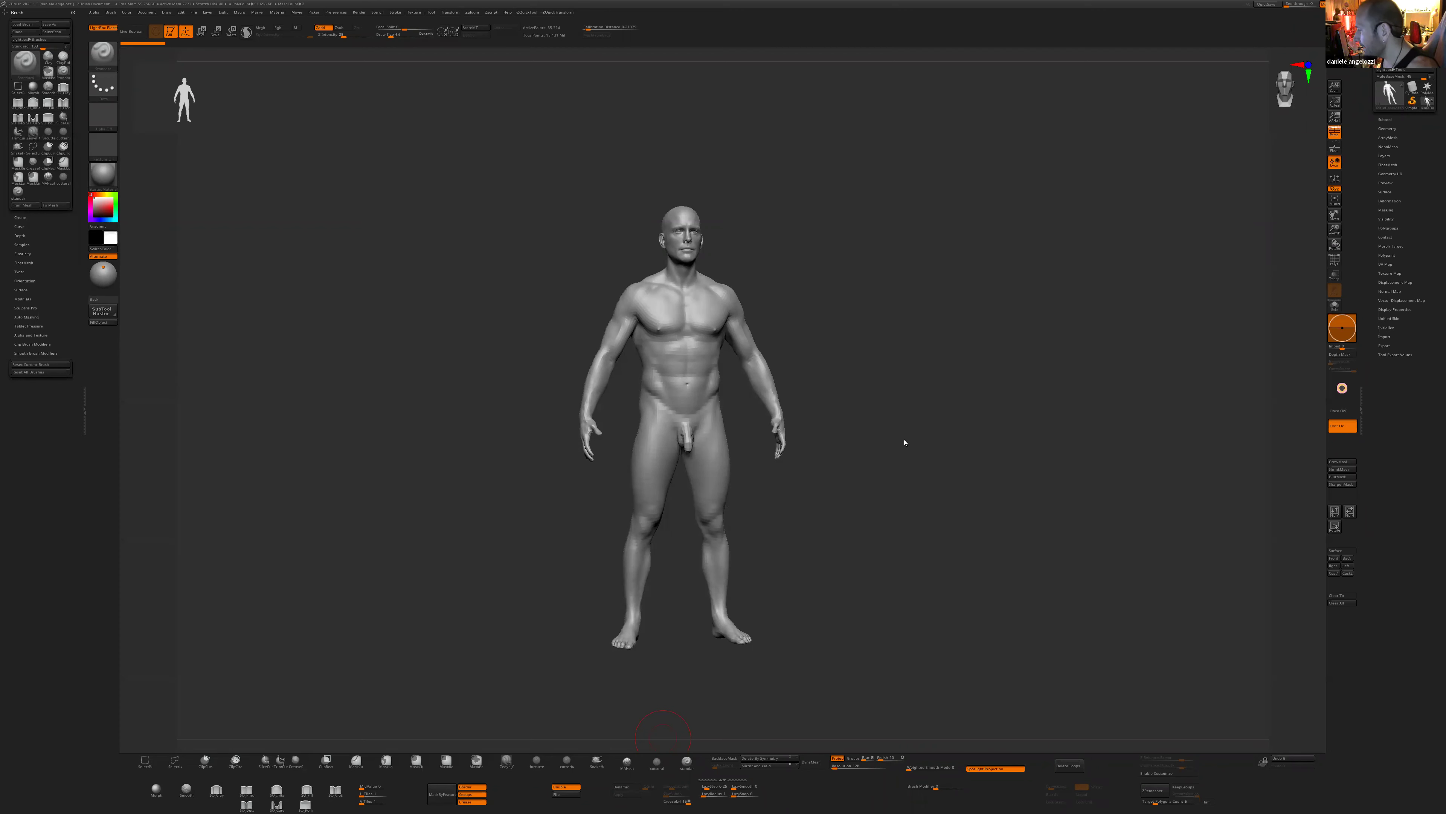
- Load the brandoexample ZTool and view the clothed figure in a jacket, trousers and boots
shift+drag(881, 482, 854, 482)
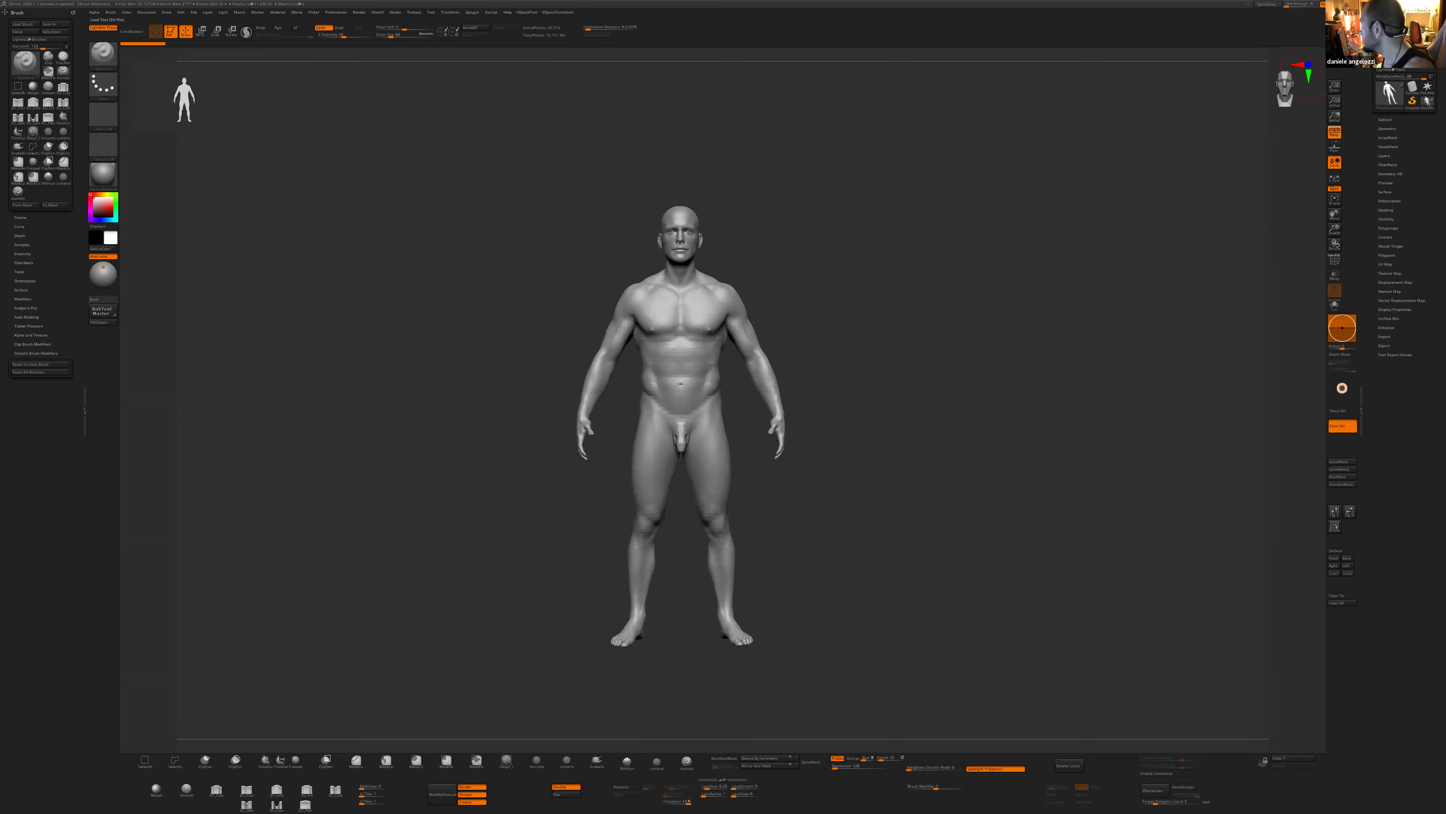
click(1389, 24)
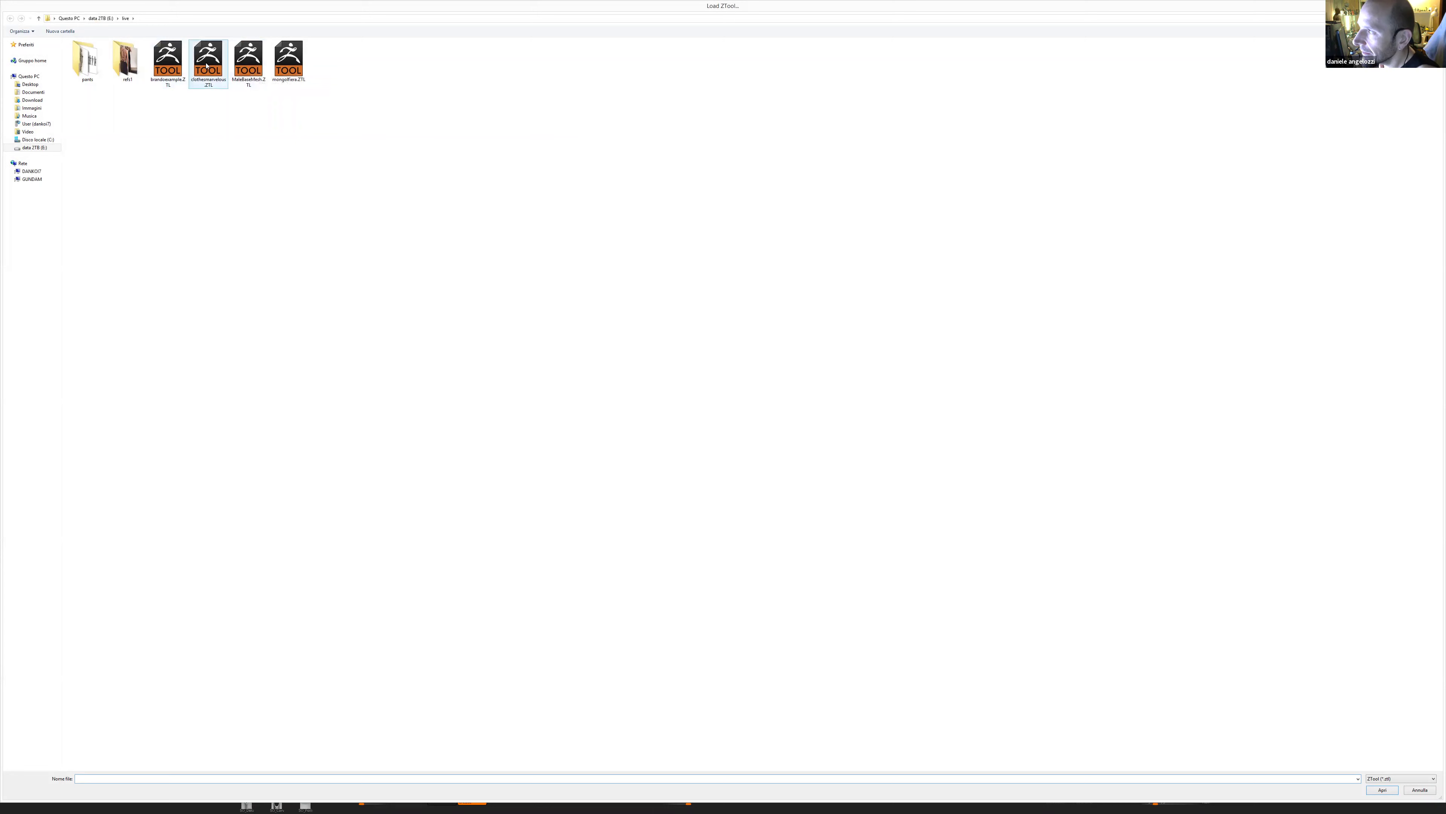
double_click(168, 62)
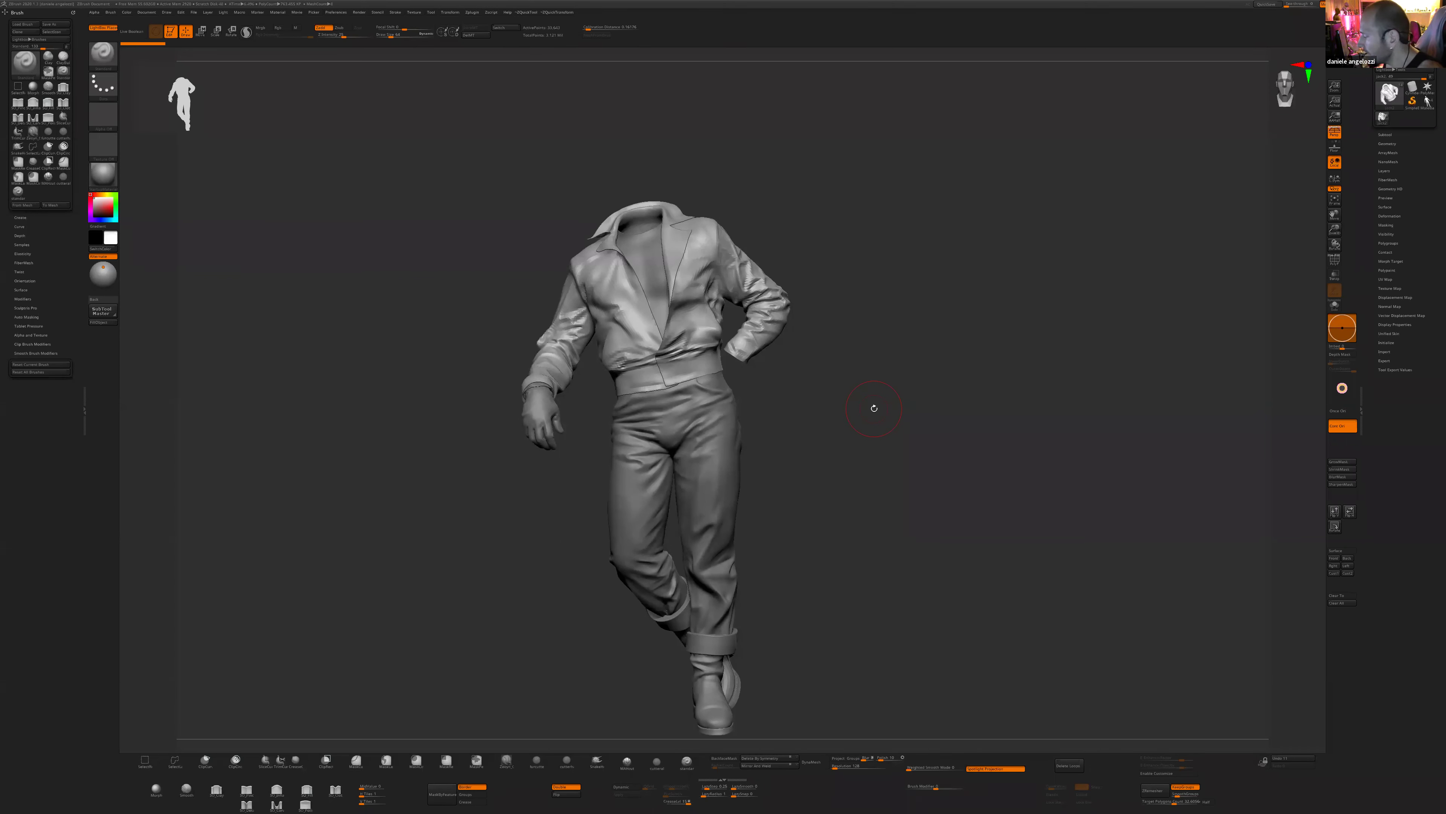
drag(852, 422, 945, 627)
drag(916, 573, 874, 603)
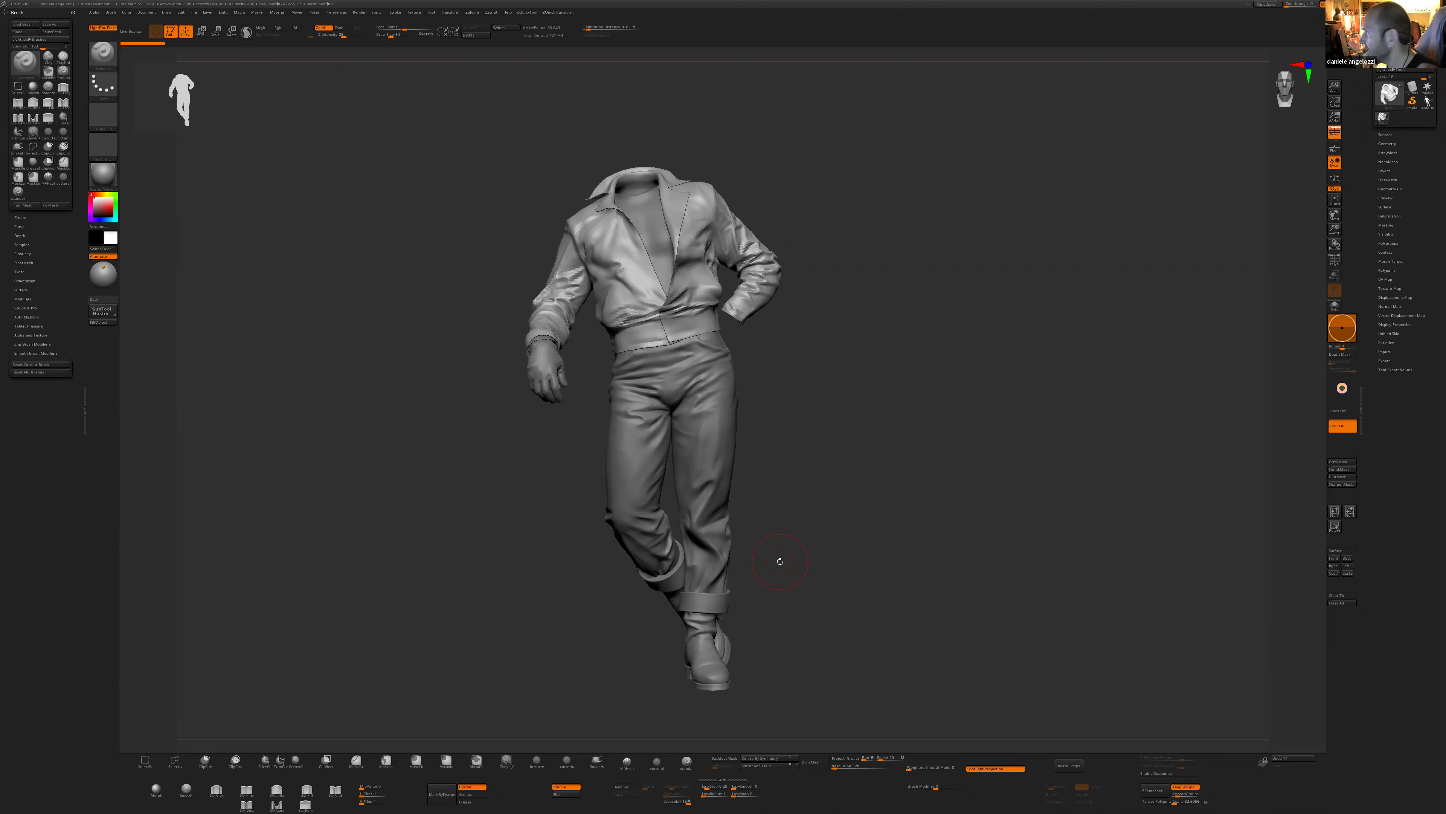
- Load the clothesmarvelous ZTool and turn on double-sided display for the jacket
click(1390, 24)
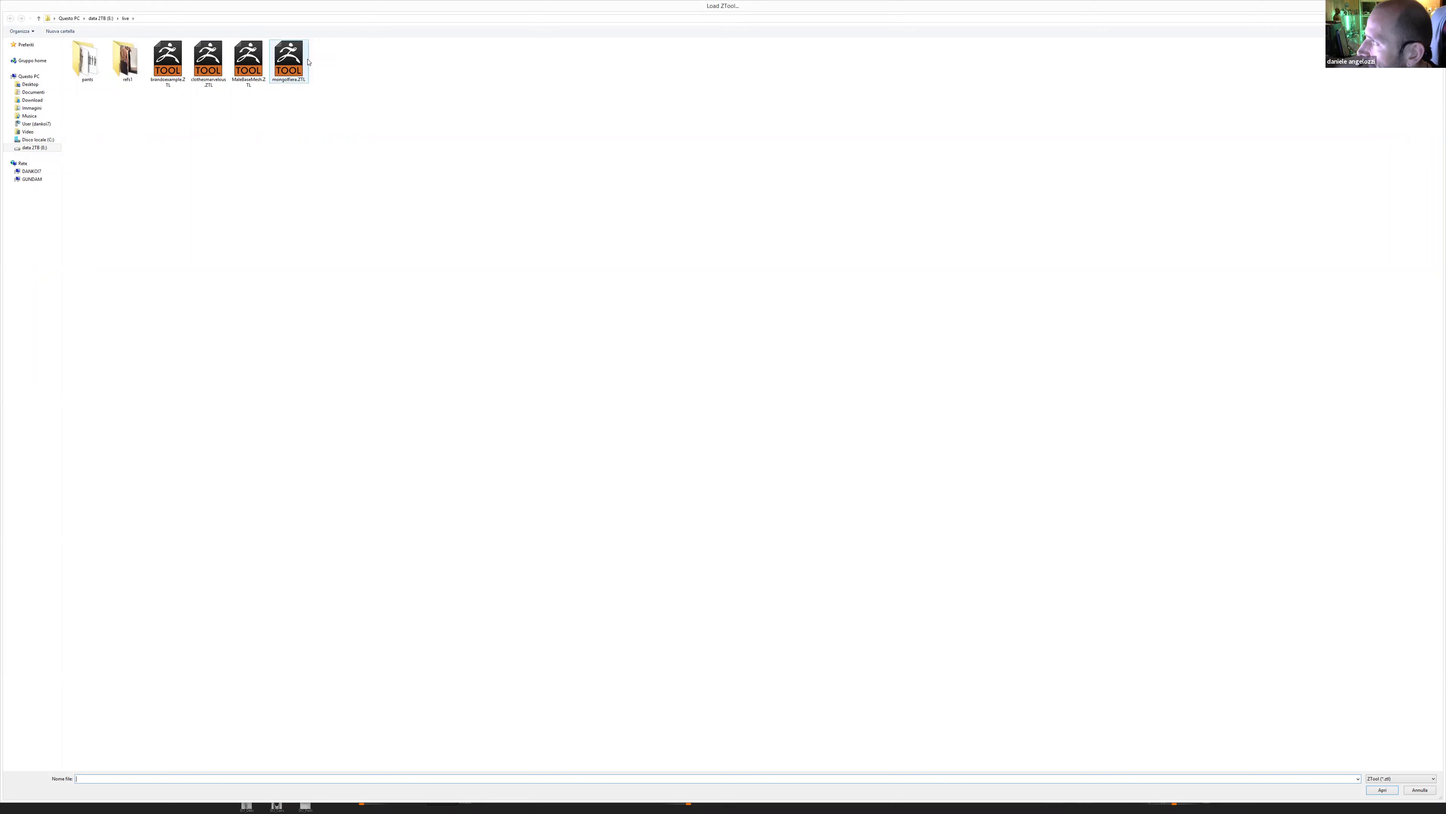
double_click(208, 60)
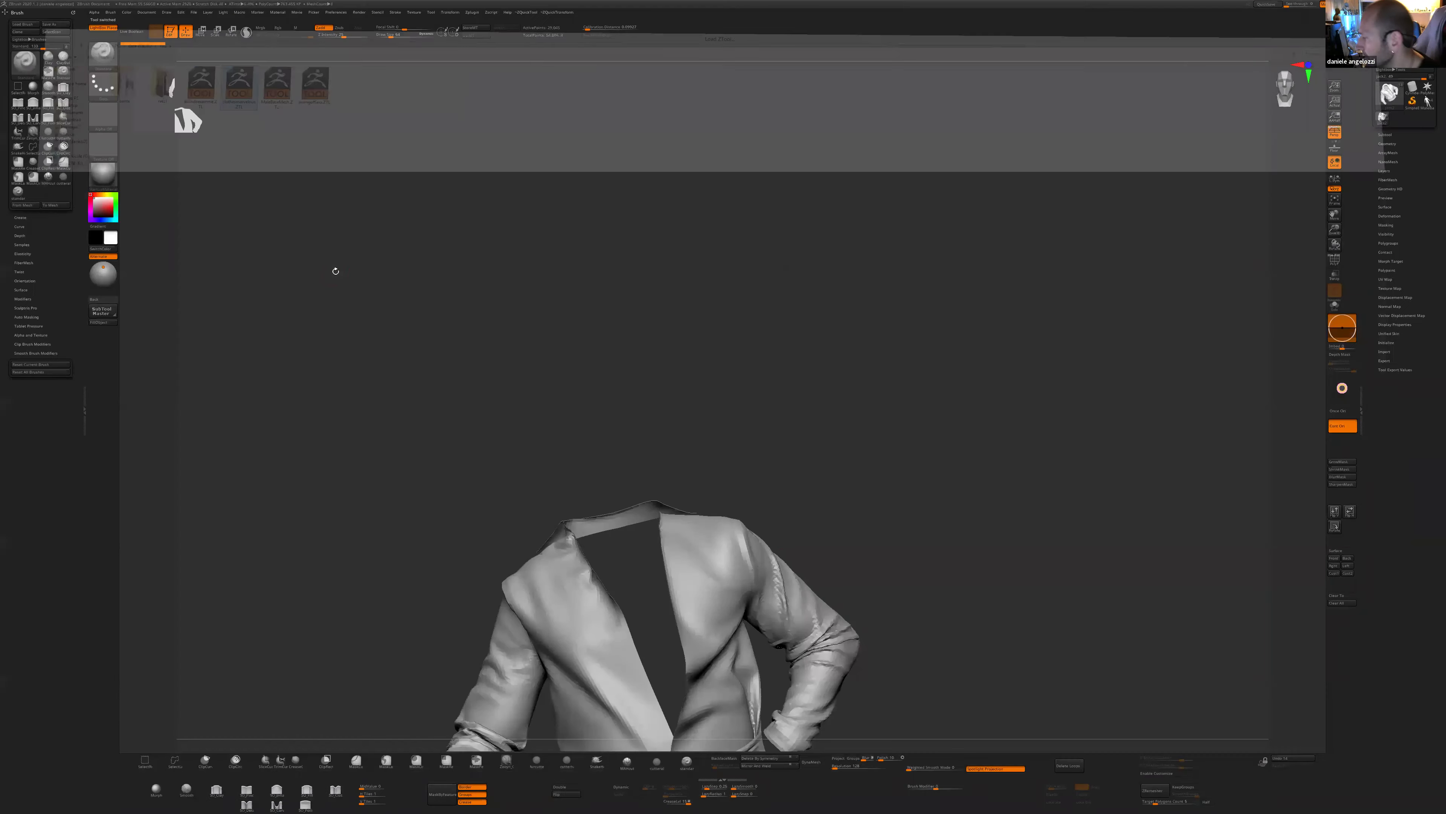
alt+drag(974, 747, 1000, 439)
click(1385, 134)
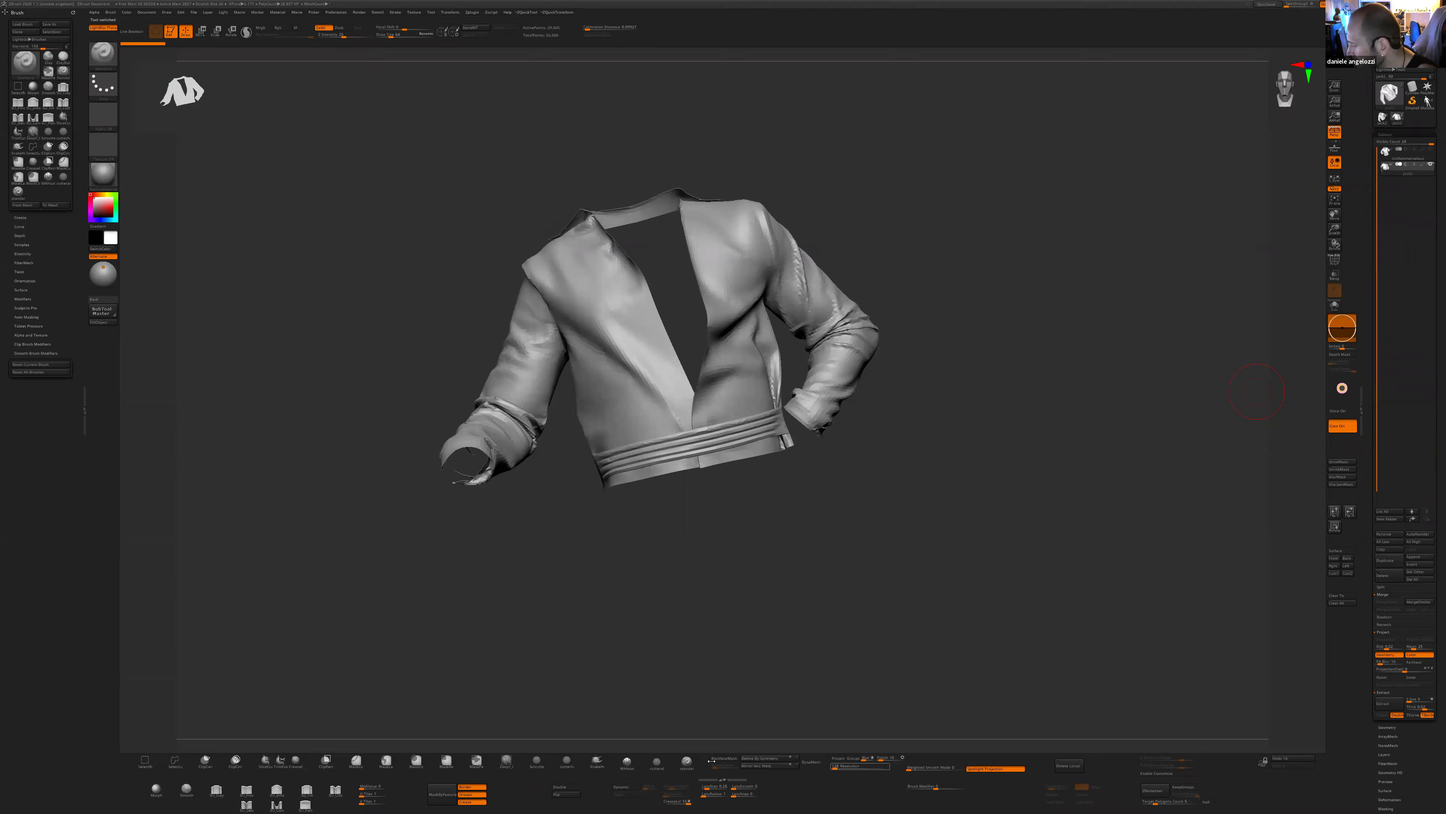
click(564, 787)
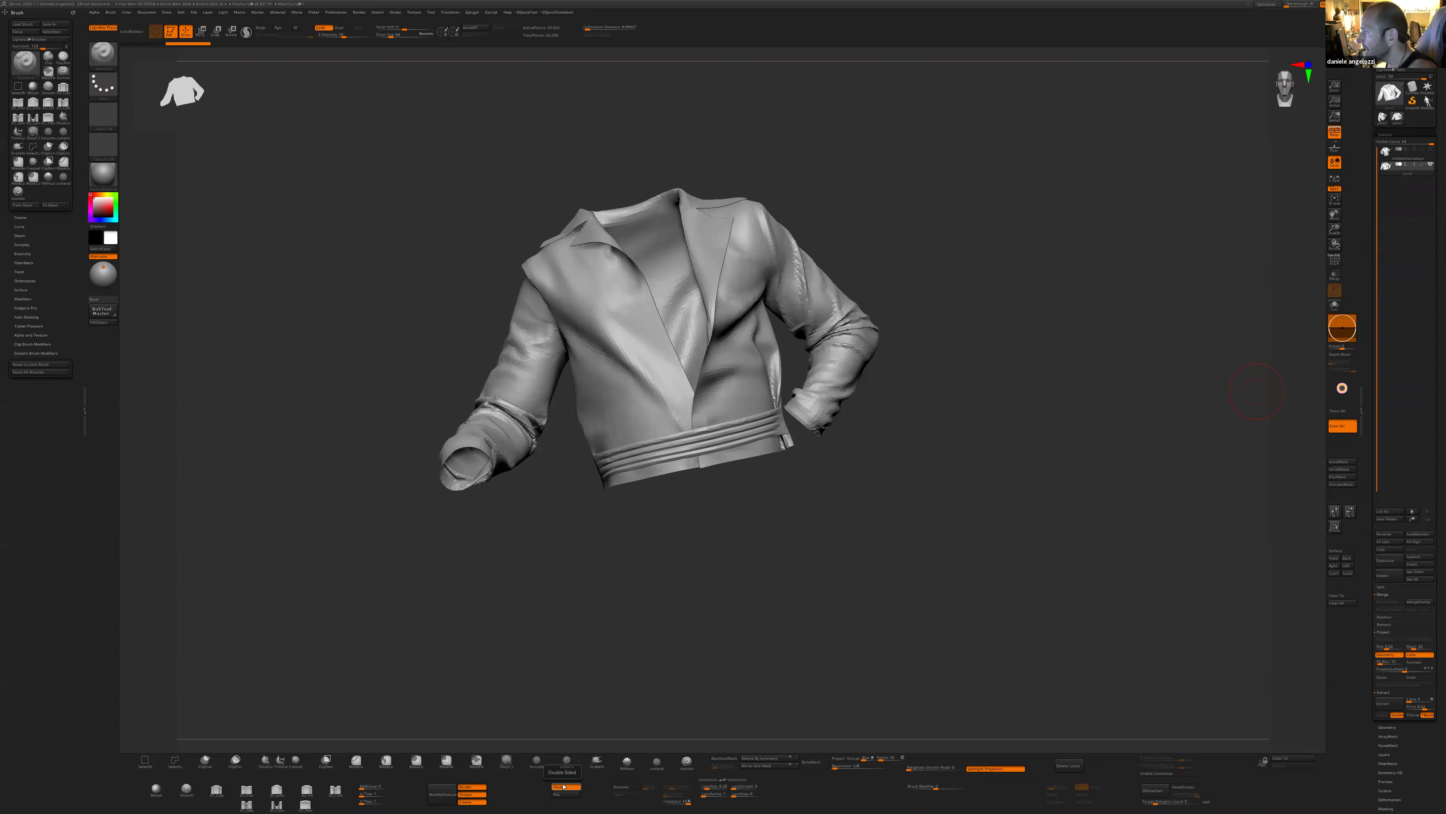
- Leave a canvas snapshot of the jacket and place the full clothed figure beside it for comparison
alt+drag(748, 578, 641, 581)
key(shift+s)
alt+drag(926, 506, 1087, 507)
click(1382, 117)
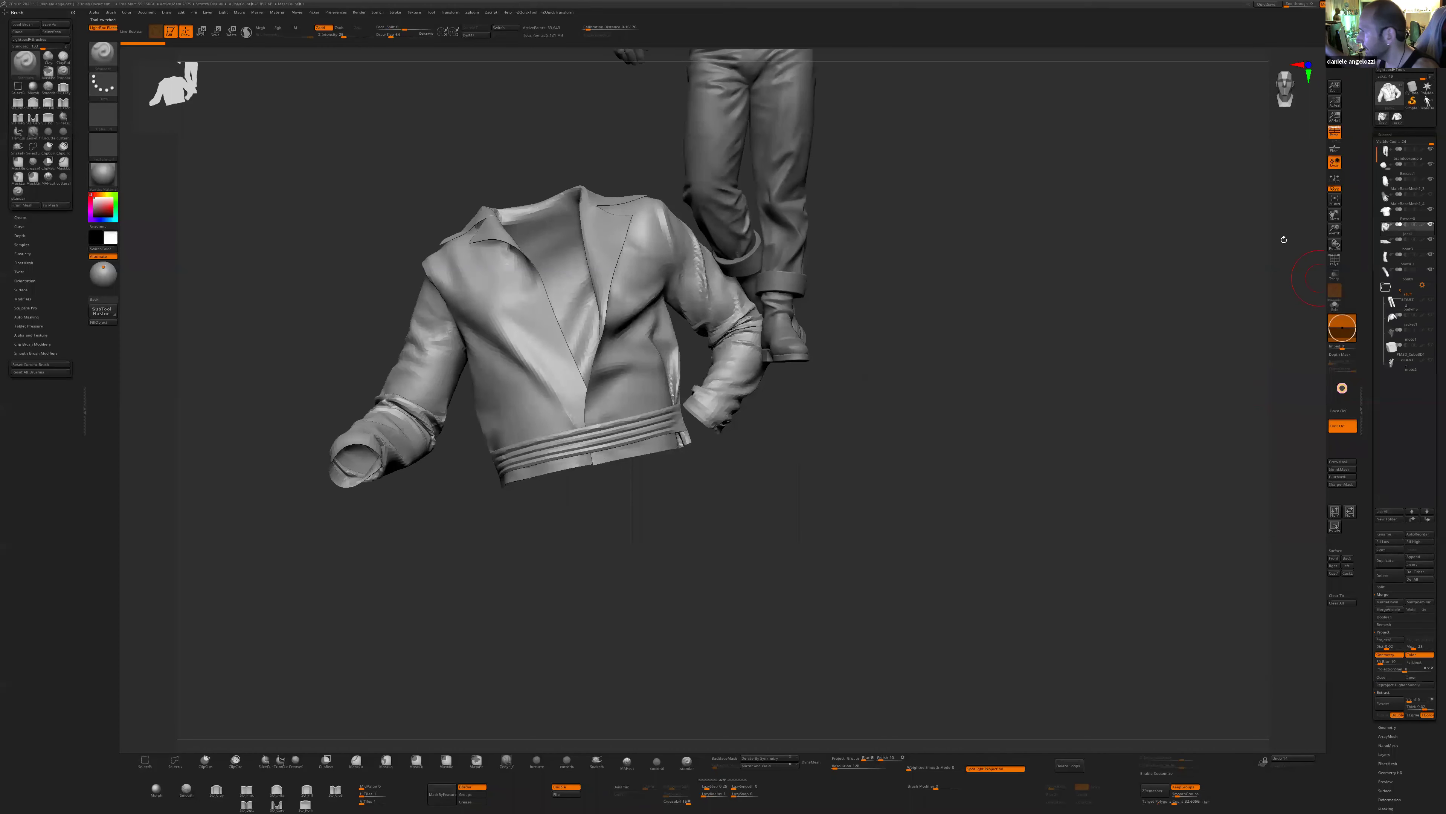
alt+drag(966, 602, 1023, 592)
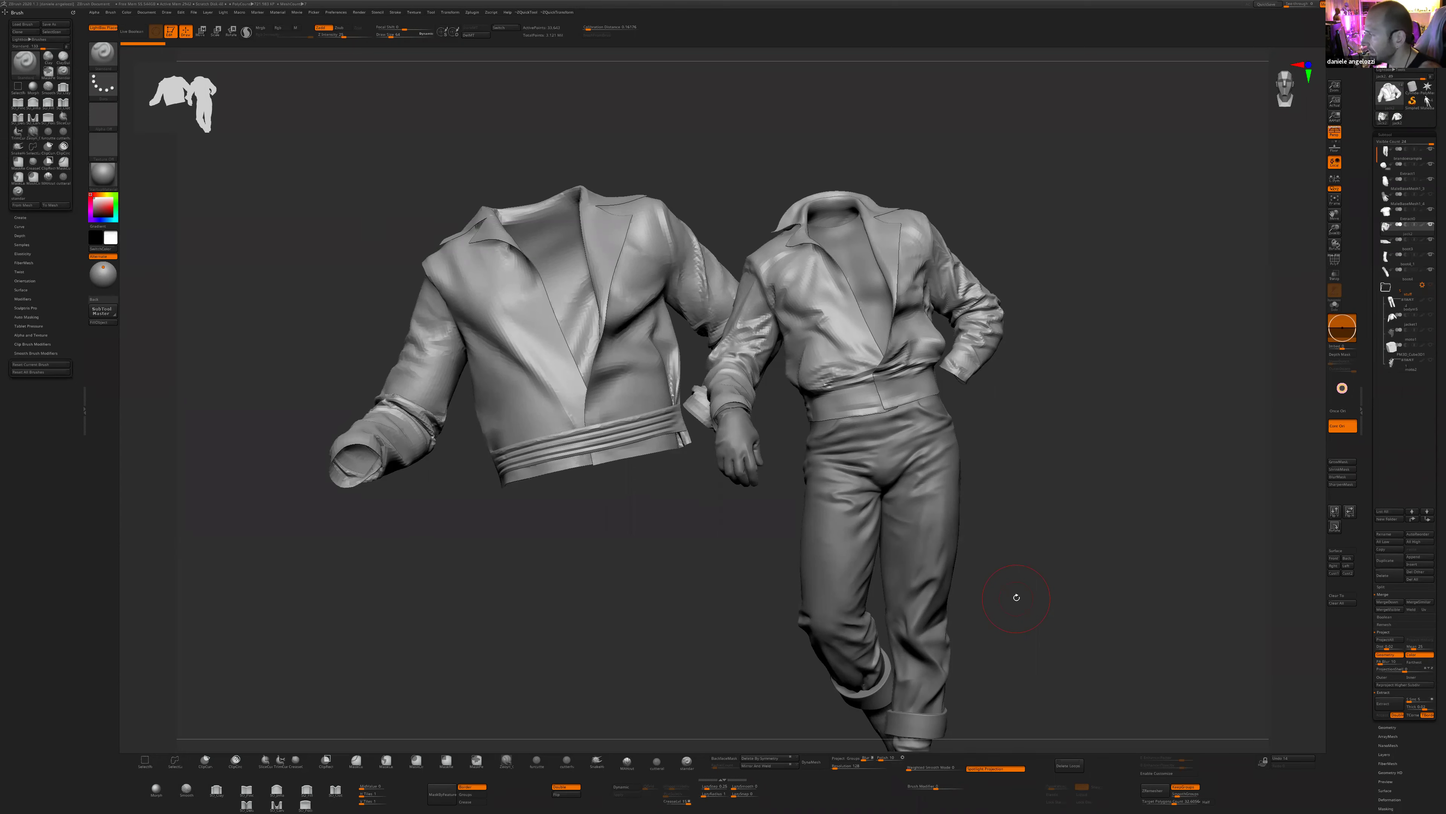
drag(669, 549, 715, 576)
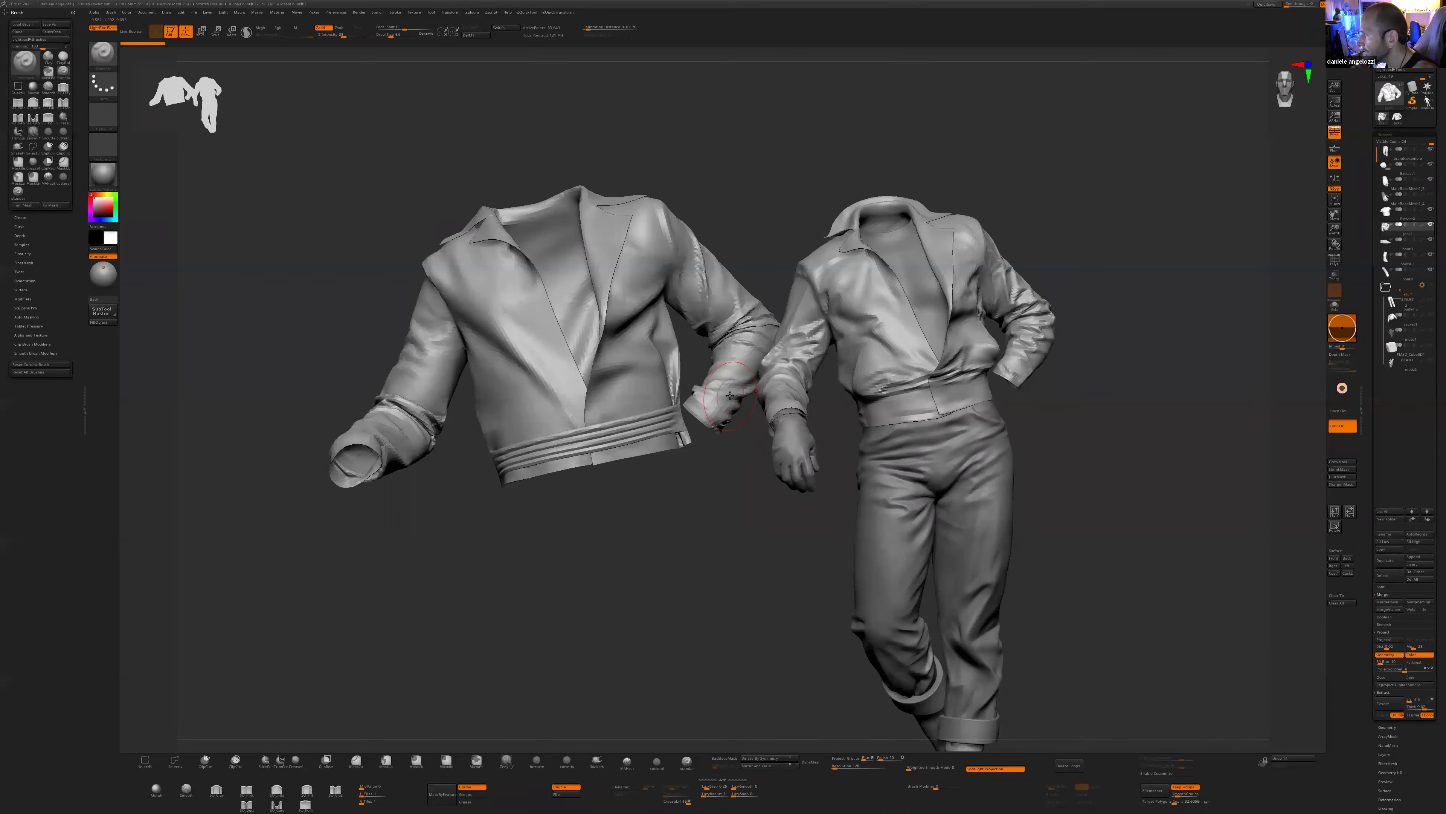
- Return to the jacket tool on a cleared canvas and show its polyframe wireframe
click(1397, 118)
drag(961, 217, 949, 594)
key(ctrl+n)
alt+drag(998, 639, 1167, 598)
click(1338, 258)
alt+drag(975, 601, 969, 592)
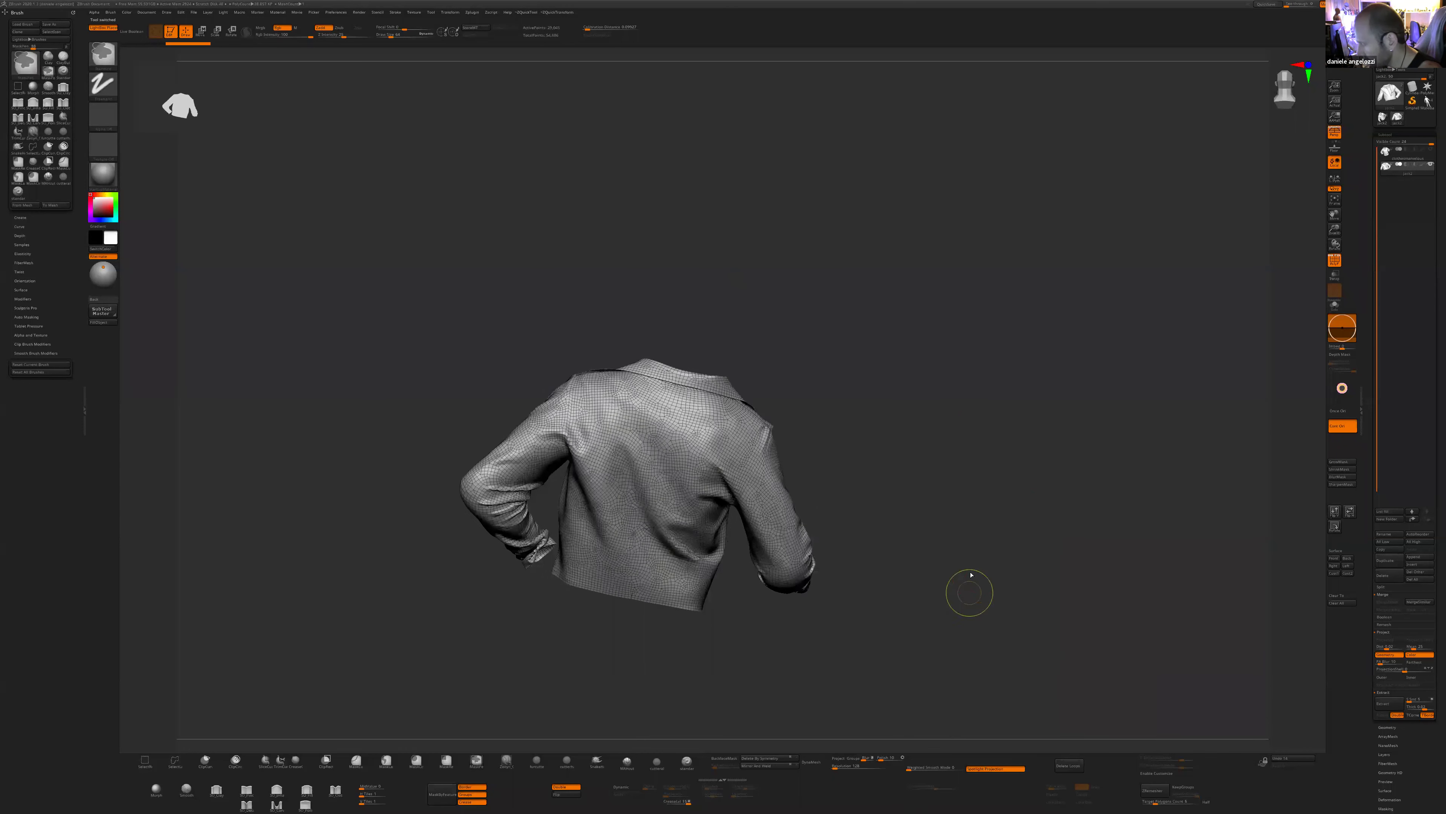
- Split the jacket into a separate polygroup for each pattern piece
key(1)
click(962, 576)
drag(856, 624, 871, 628)
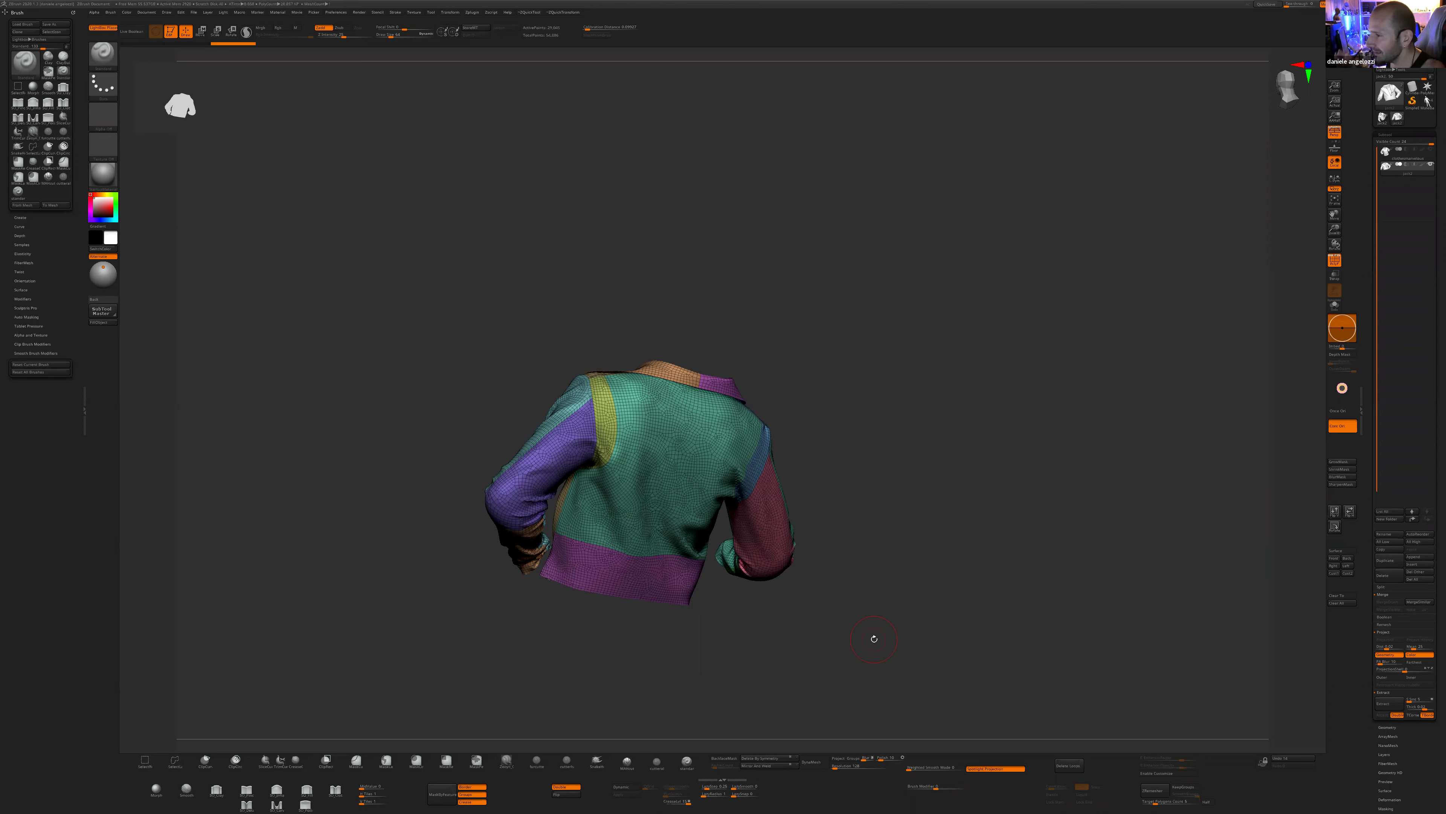
- View the jacket flattened into its UV pattern pieces with Morph UV, and return it to its 3D shape
drag(930, 592, 1040, 484)
drag(1397, 586, 1397, 233)
click(1396, 190)
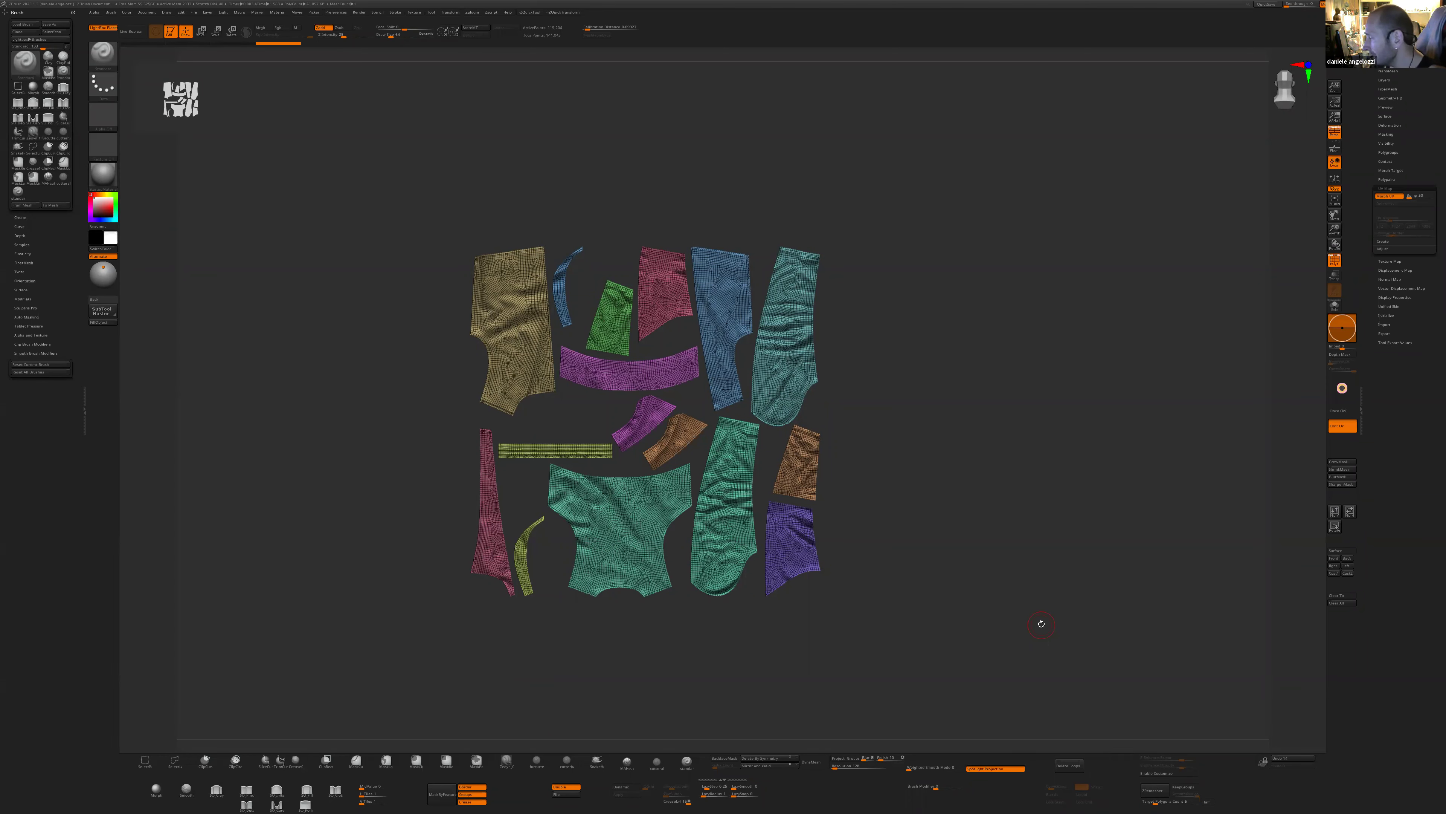
click(1388, 196)
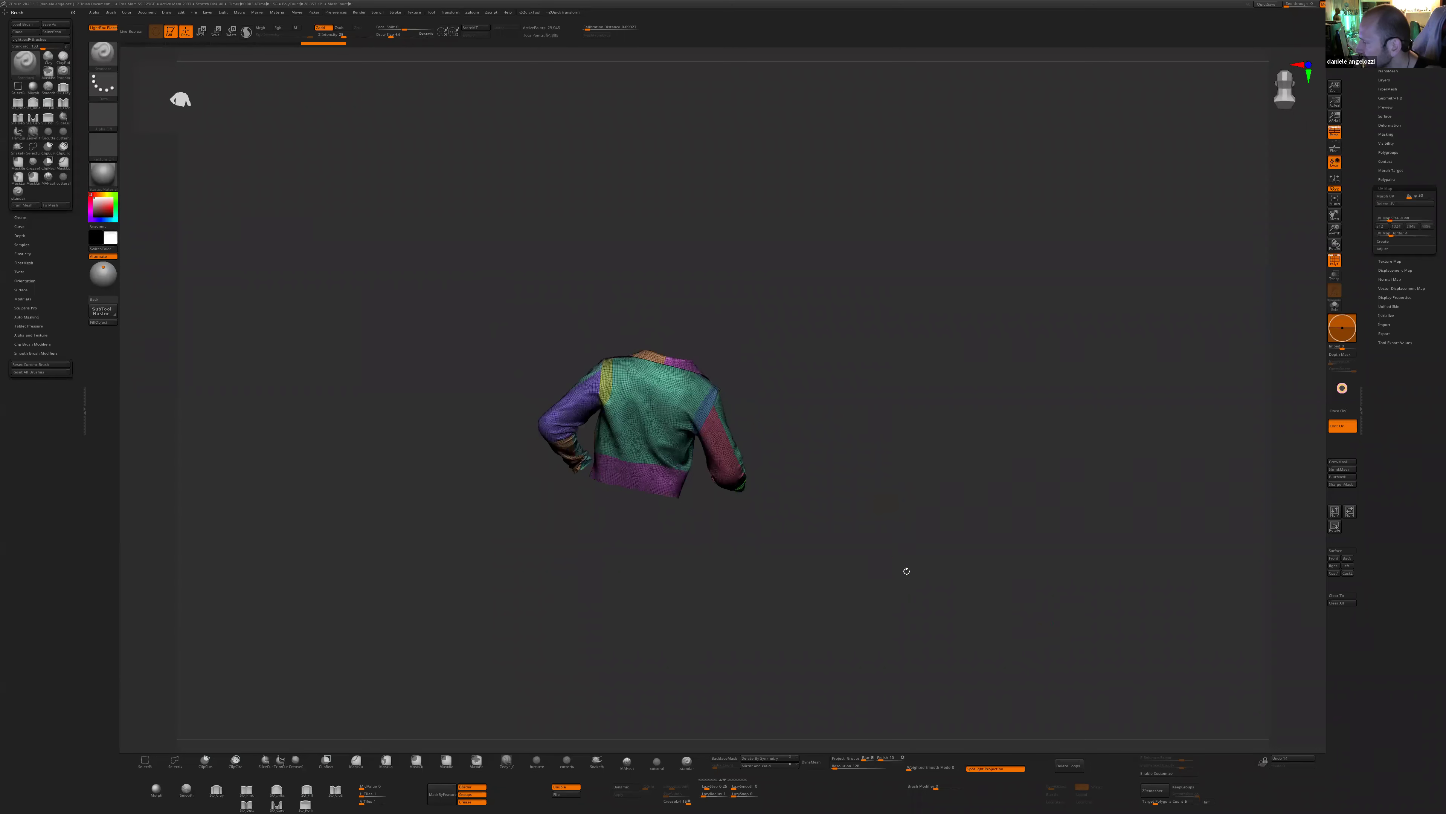
- Examine the jacket's coloured pattern panels and mesh flow from the back, sides and front
ctrl+right_drag(903, 571, 914, 572)
right_drag(913, 572, 921, 567)
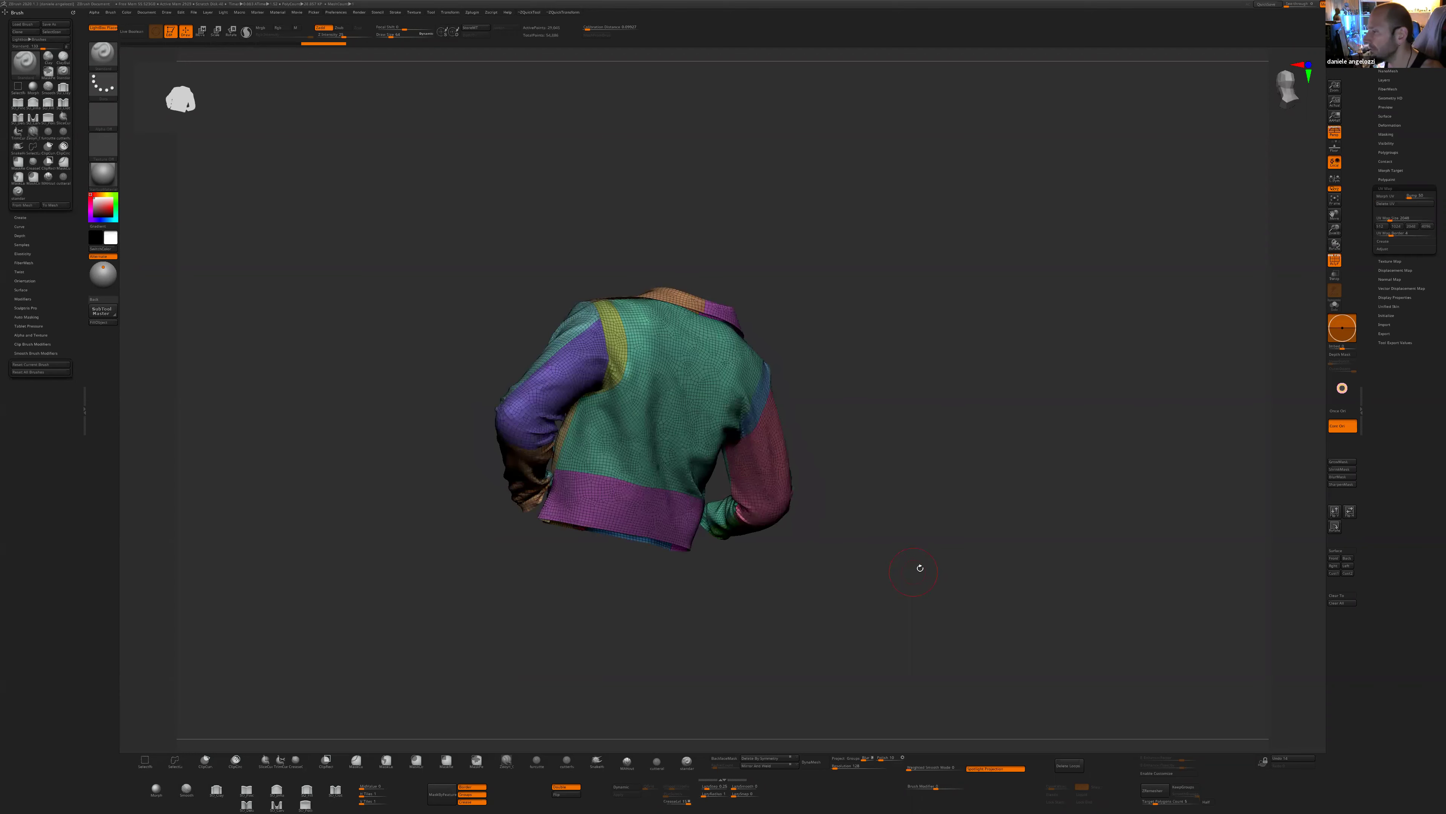
drag(913, 571, 842, 600)
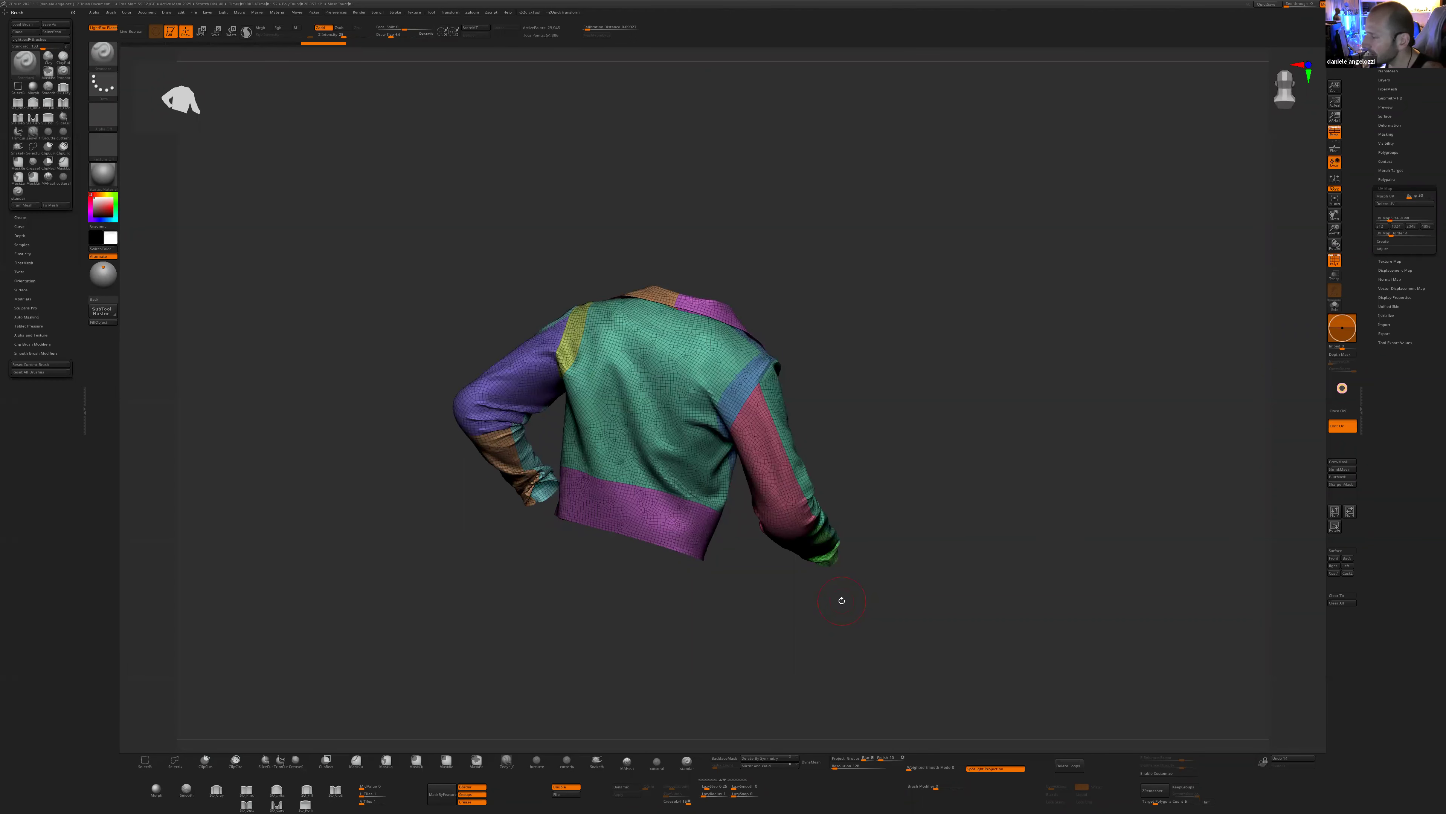
drag(842, 600, 855, 633)
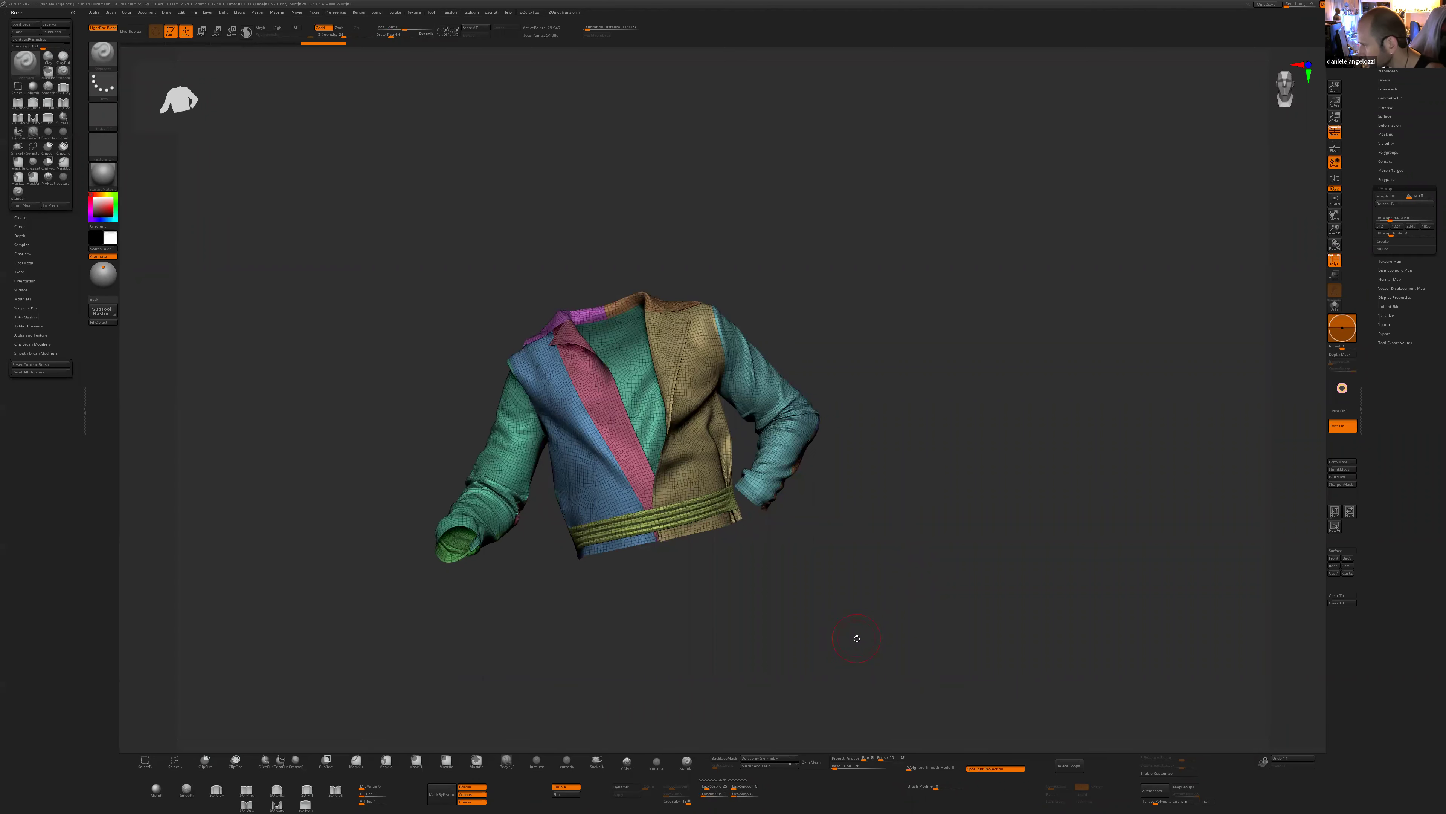
drag(856, 638, 844, 570)
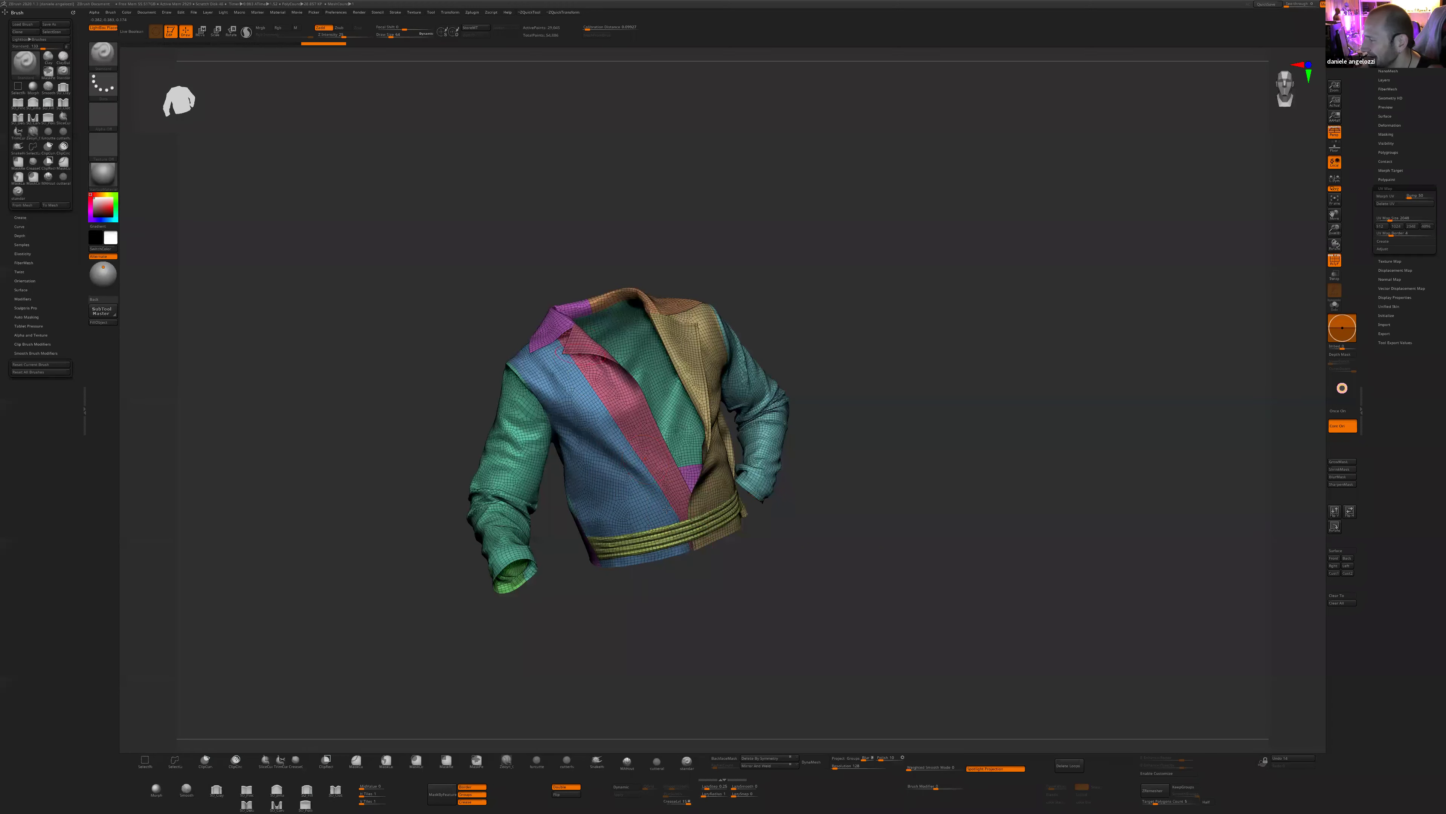
drag(764, 614, 624, 450)
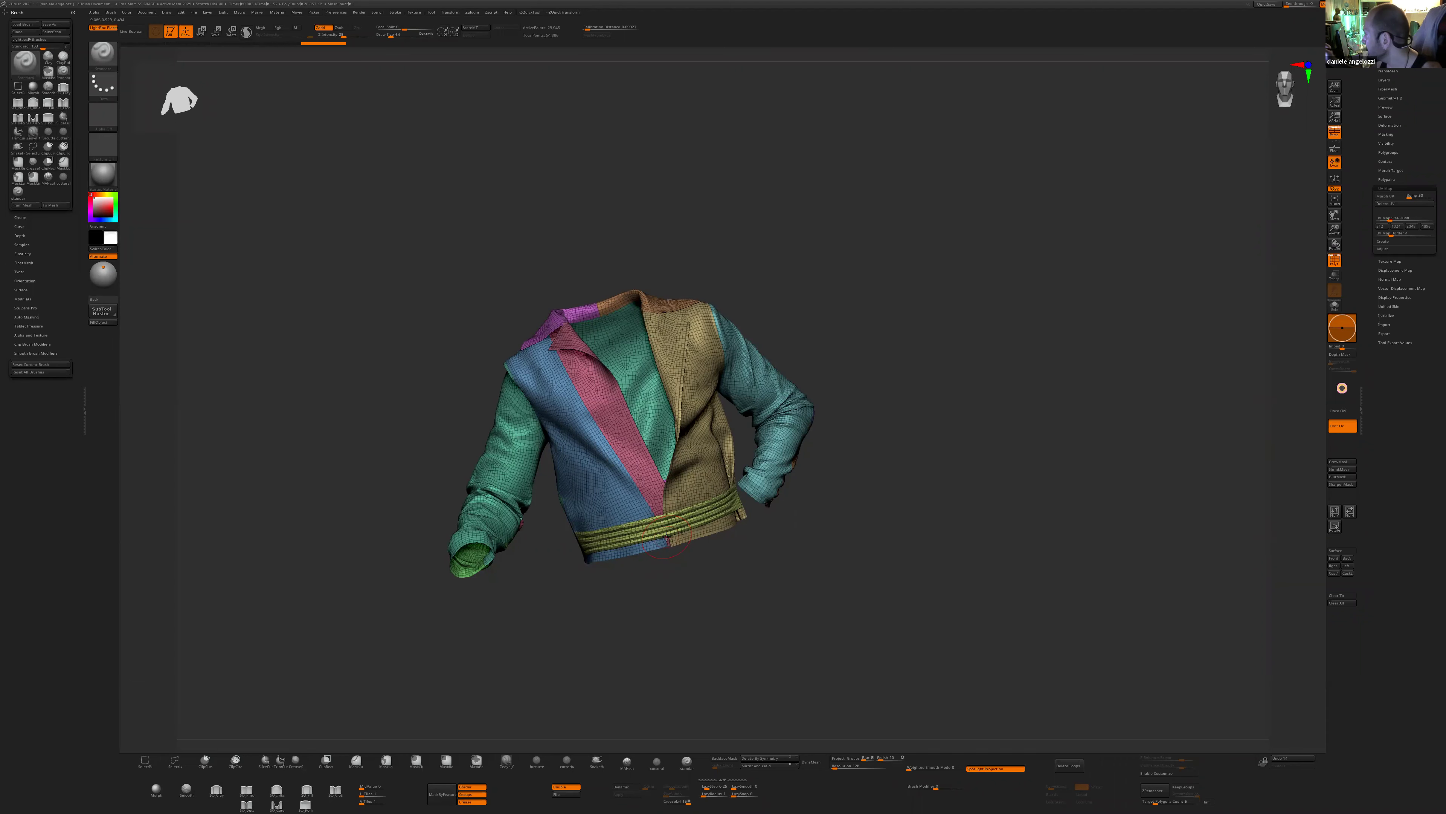
- Select the pocketed shirt subtool and isolate it with Solo mode
alt+click(668, 538)
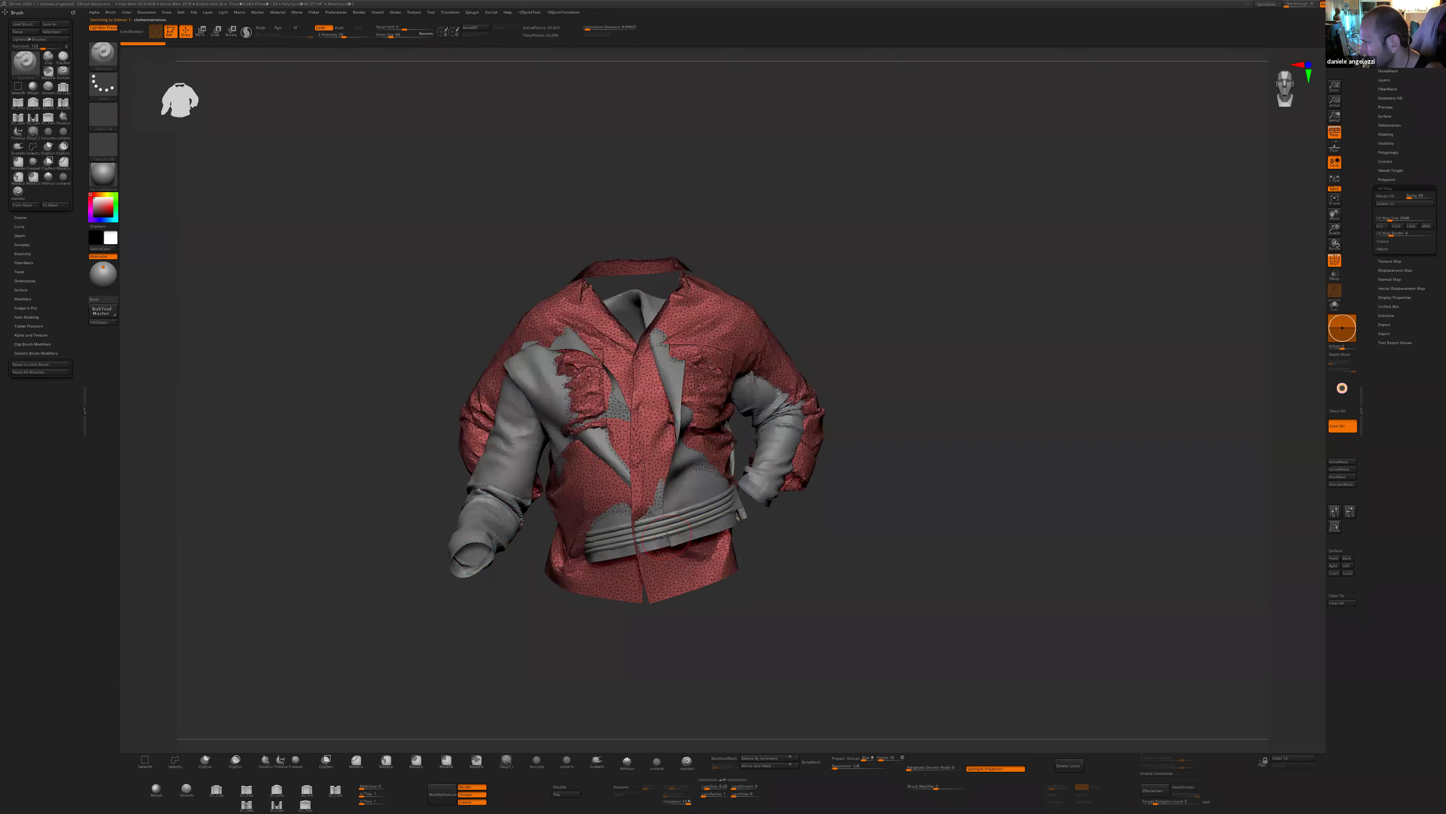
click(1335, 306)
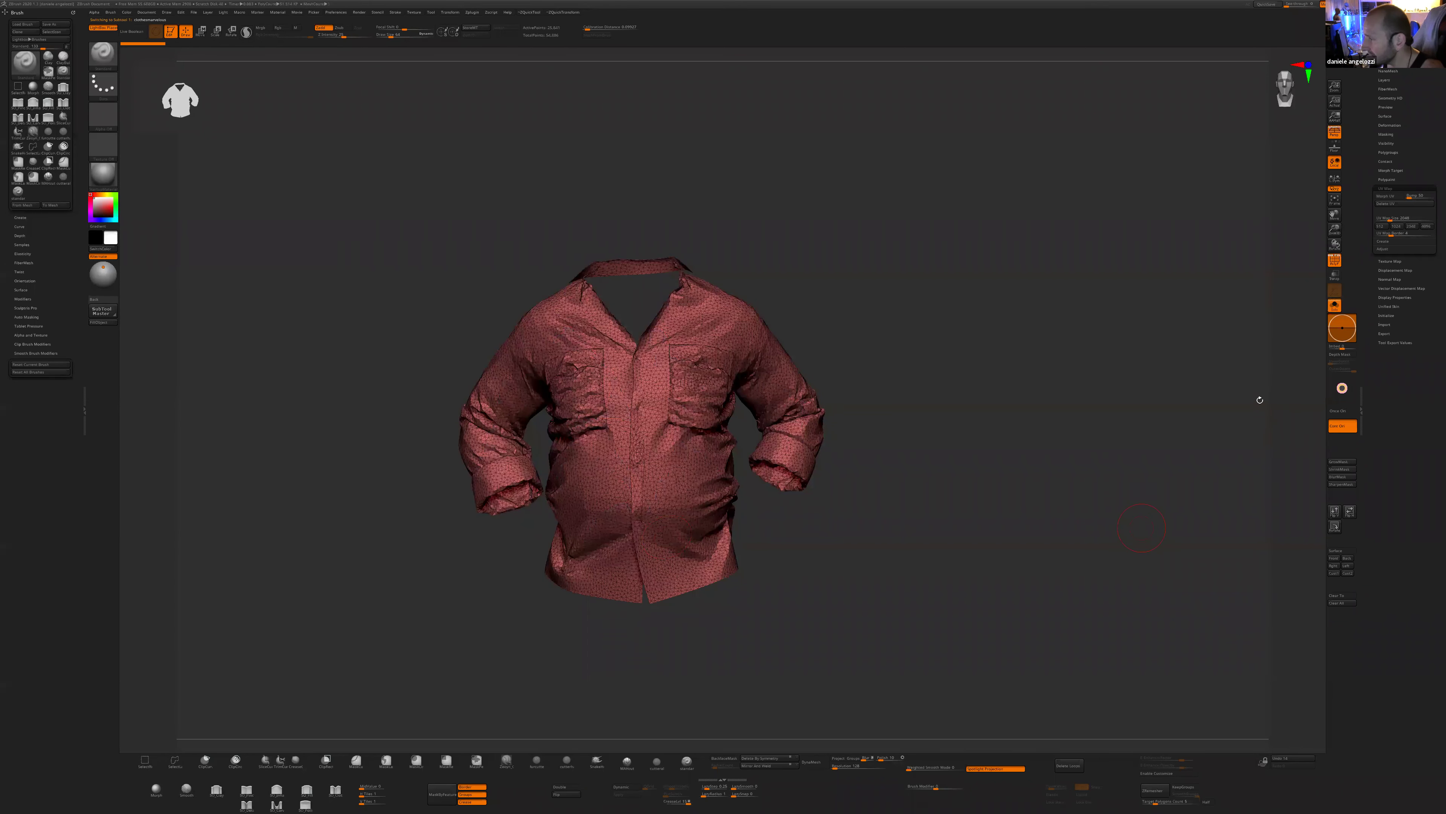
drag(925, 644, 904, 645)
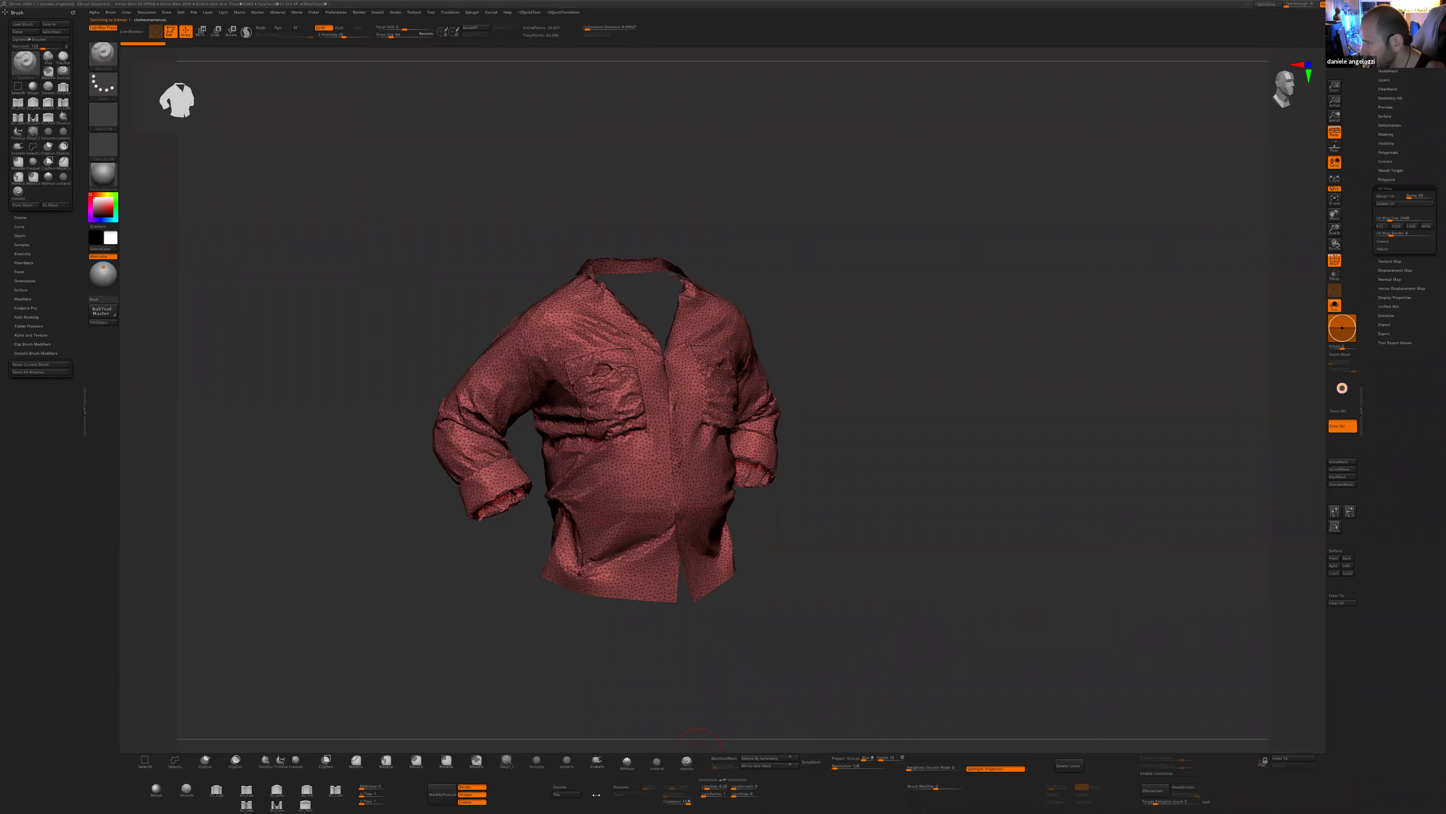
mouse_move(815, 634)
mouse_down()
mouse_move(869, 598)
mouse_move(847, 588)
mouse_move(829, 619)
mouse_up()
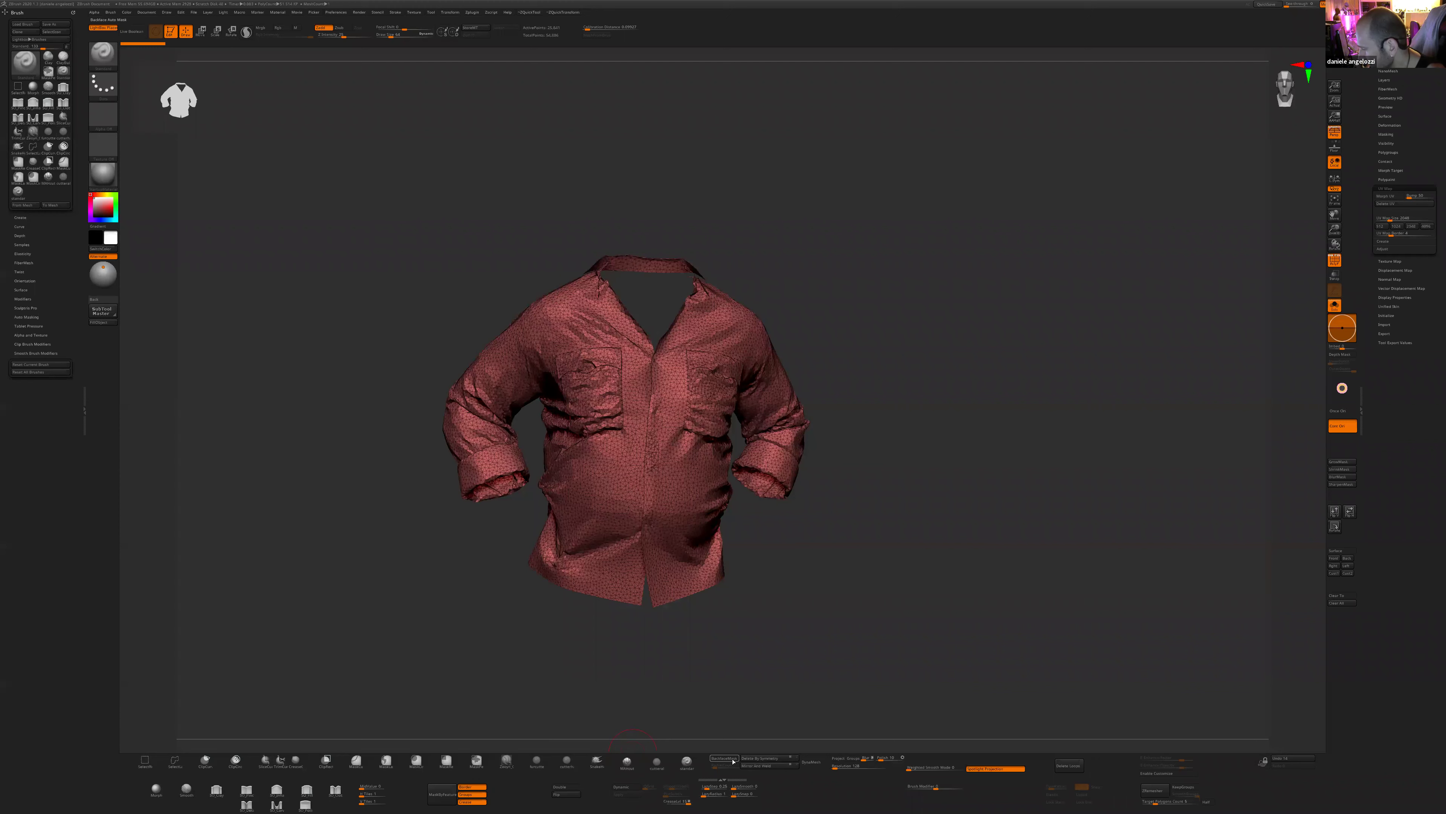
- Turn on double-sided display for the shirt and inspect its collar and sleeve interiors
click(561, 787)
drag(740, 675, 753, 670)
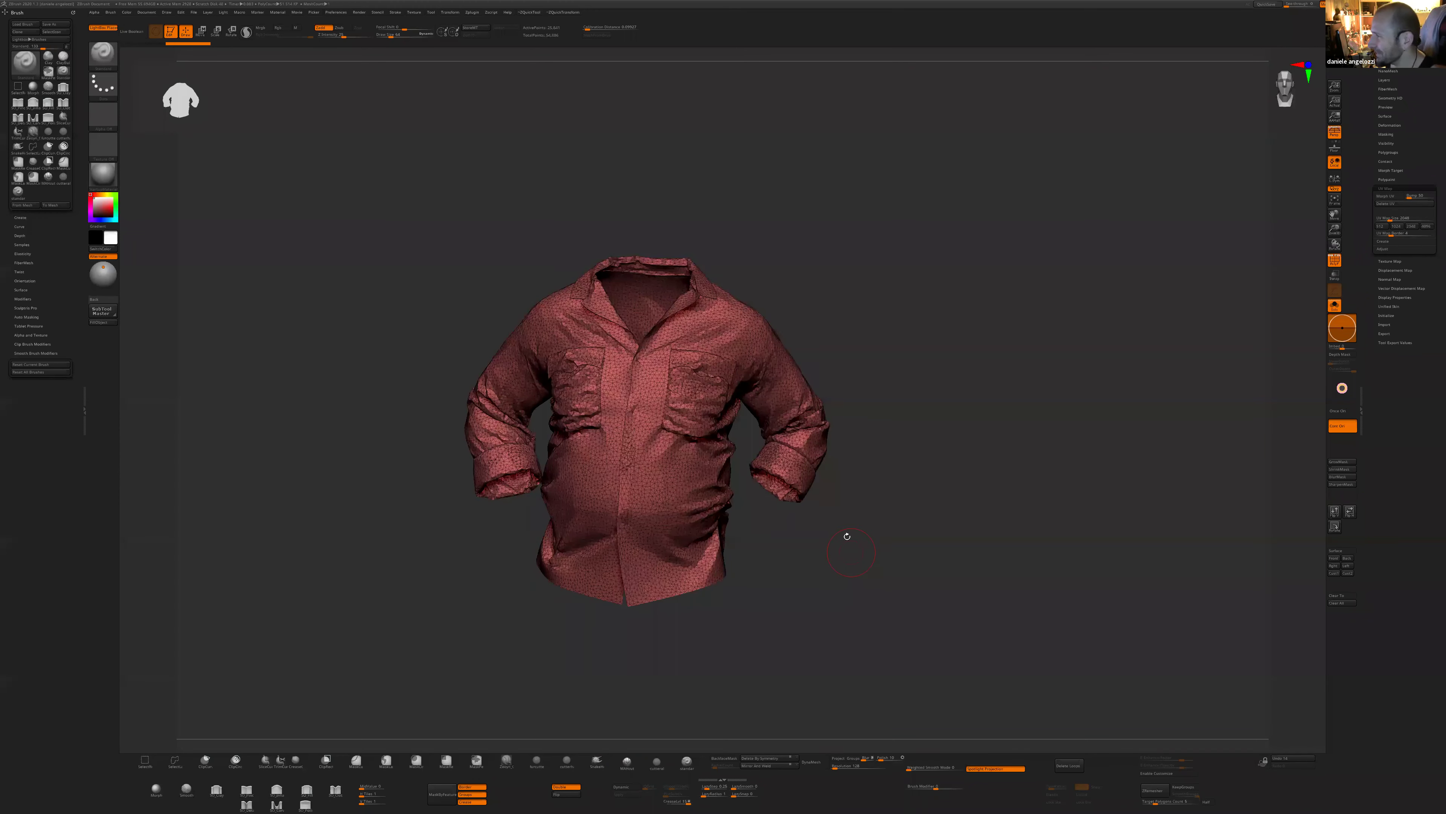
drag(848, 536, 848, 536)
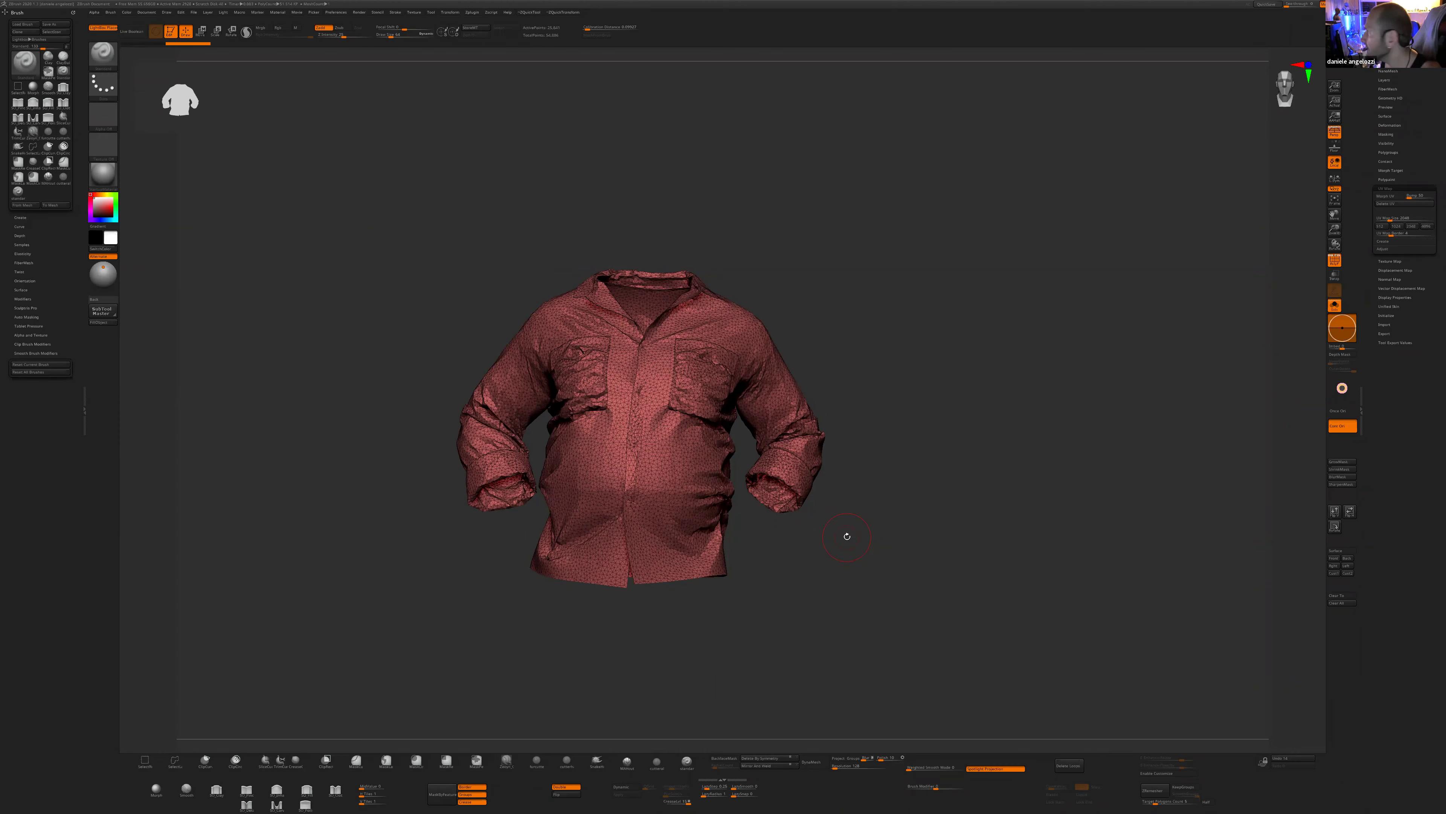
- Switch to the male body tool, frame it in front view and turn off its polyframe display
drag(1372, 143, 1372, 205)
click(1385, 106)
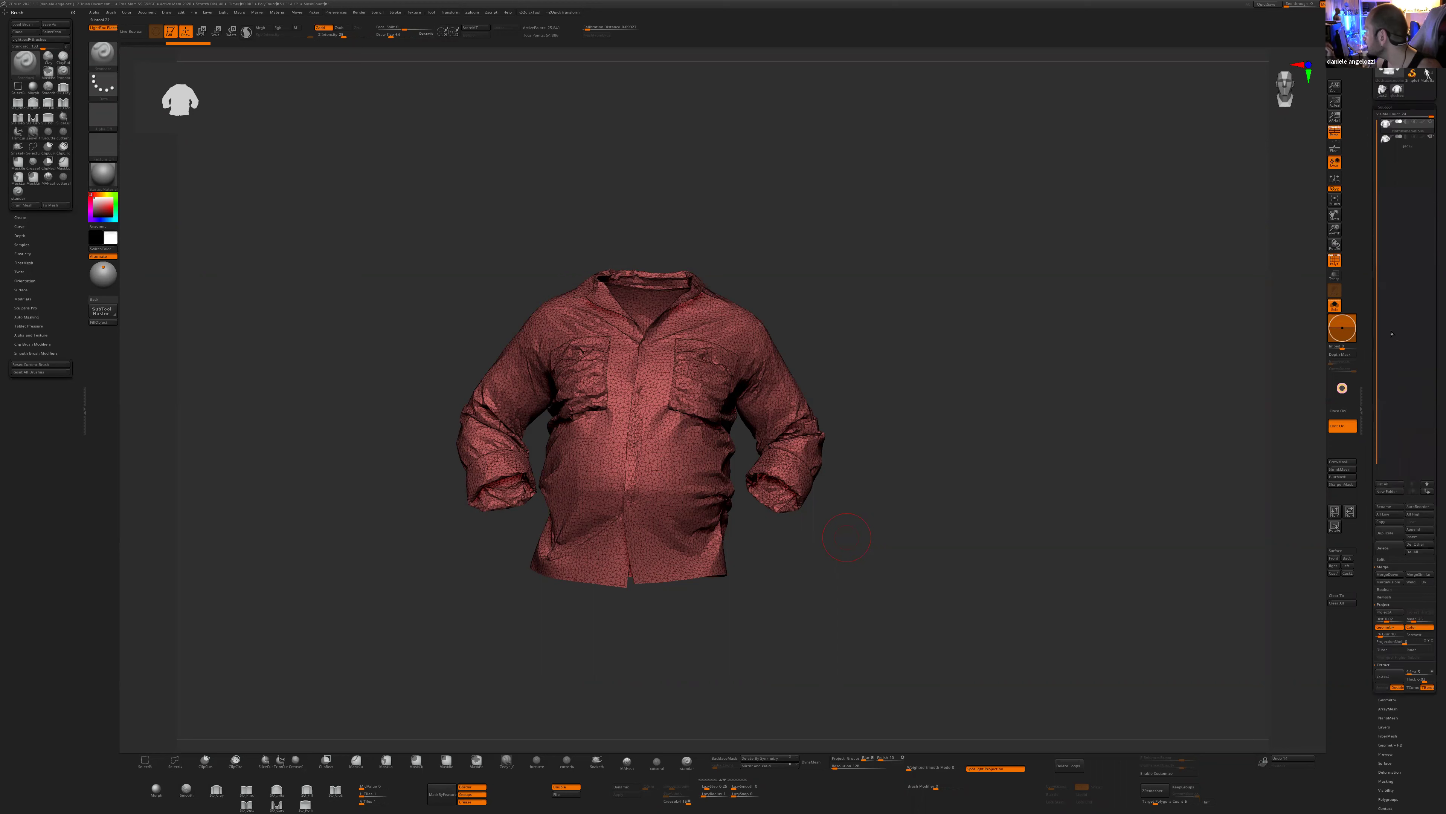
click(1427, 75)
key(f)
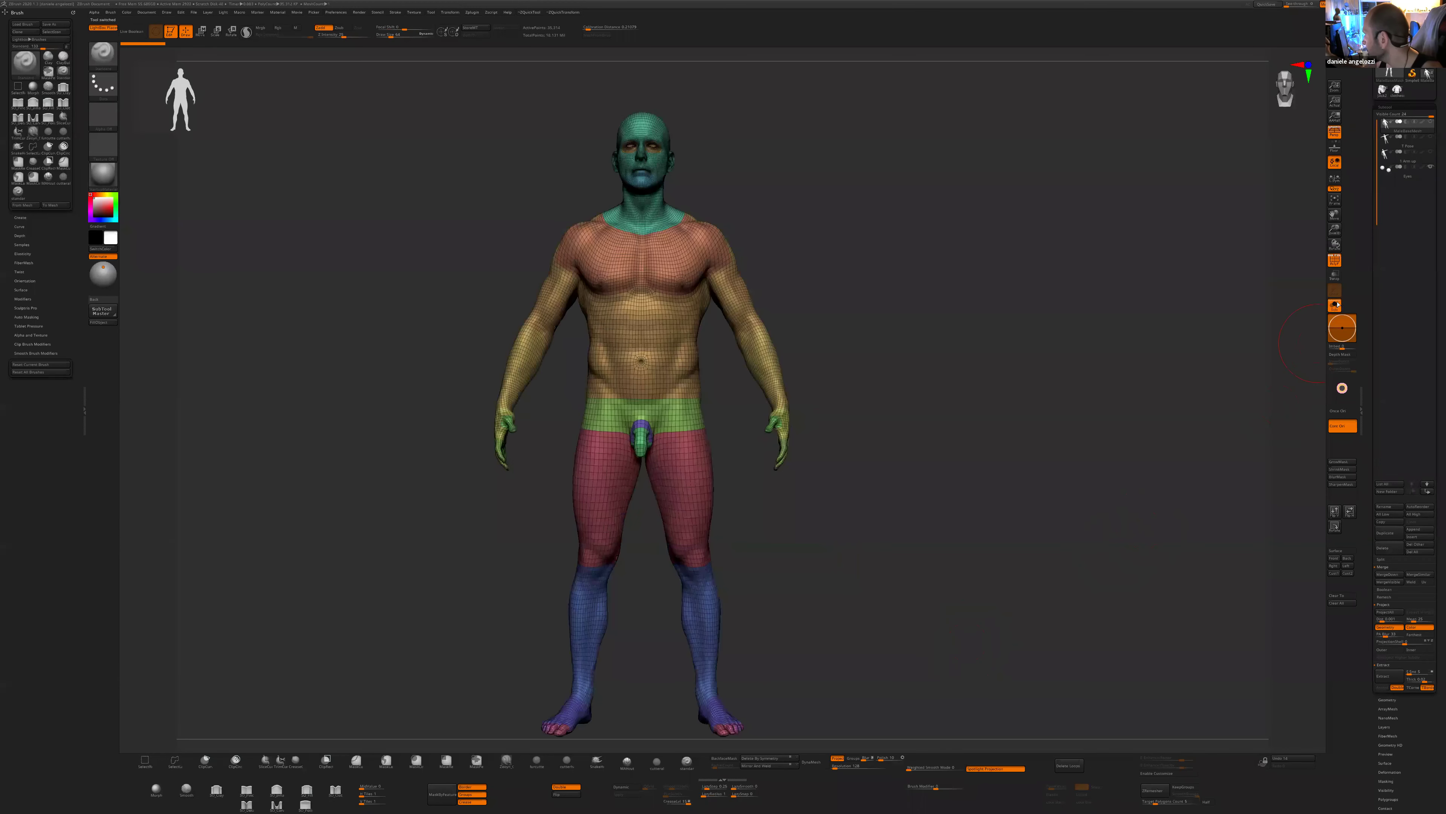
drag(887, 564, 1017, 501)
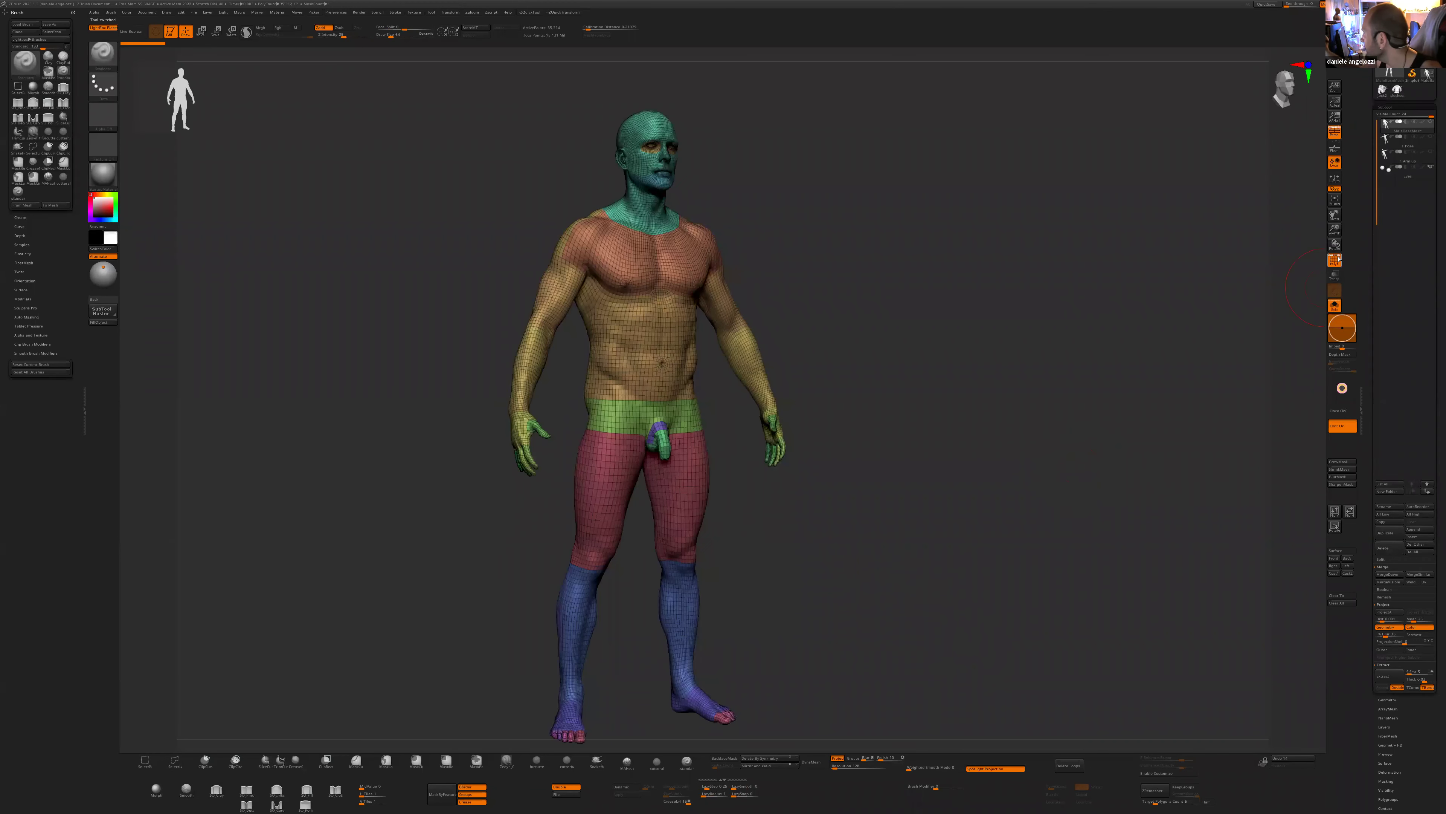
key(shift+f)
alt+drag(940, 571, 939, 550)
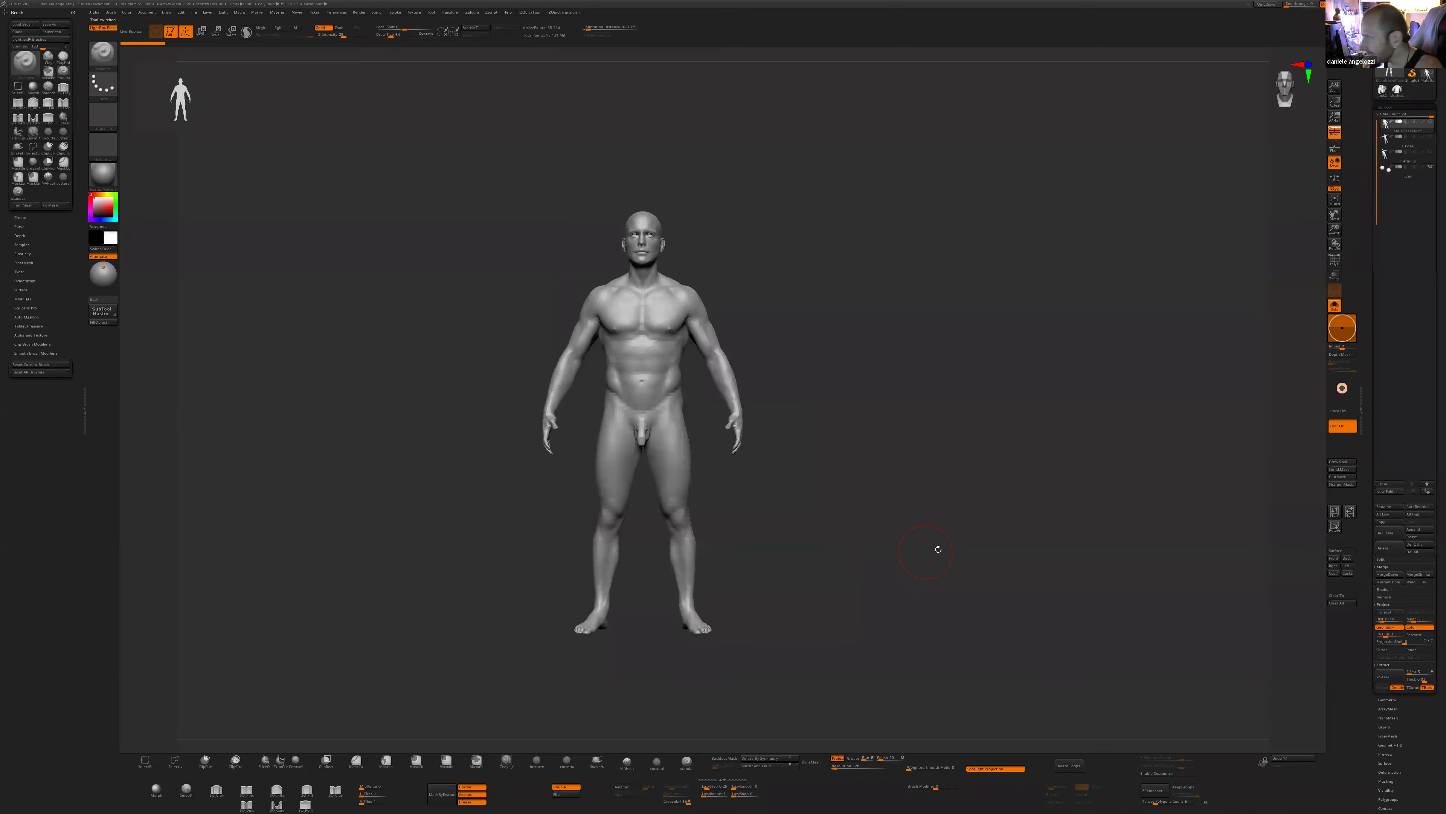
- Smooth away the genital detail at the body's groin, checking it from the front and three-quarter view
shift+drag(640, 438, 642, 431)
right_drag(642, 433, 677, 437)
shift+drag(639, 434, 654, 445)
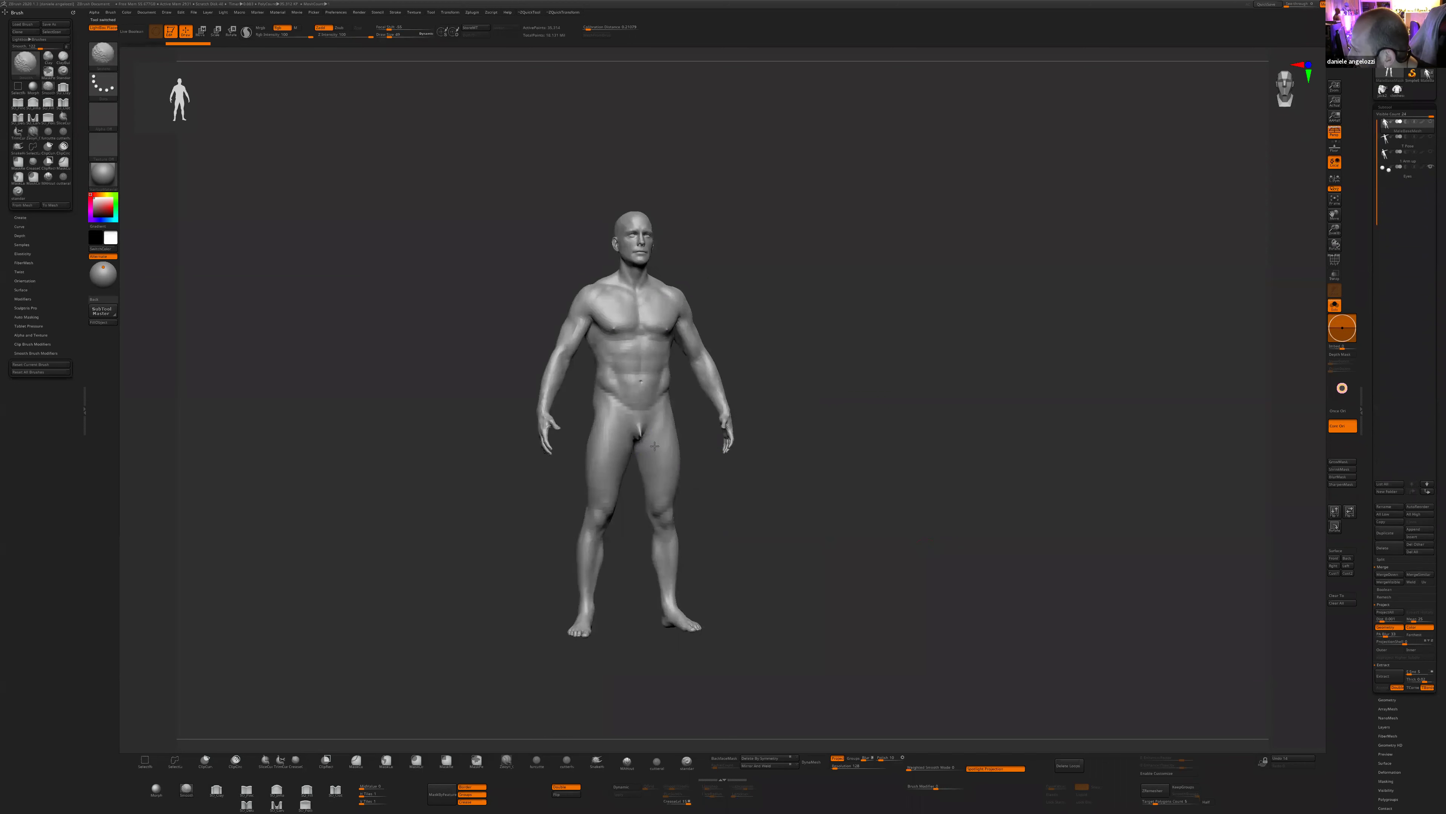
right_drag(655, 445, 623, 444)
shift+drag(640, 422, 661, 431)
mouse_move(710, 475)
mouse_down()
mouse_move(740, 474)
mouse_move(735, 509)
mouse_up()
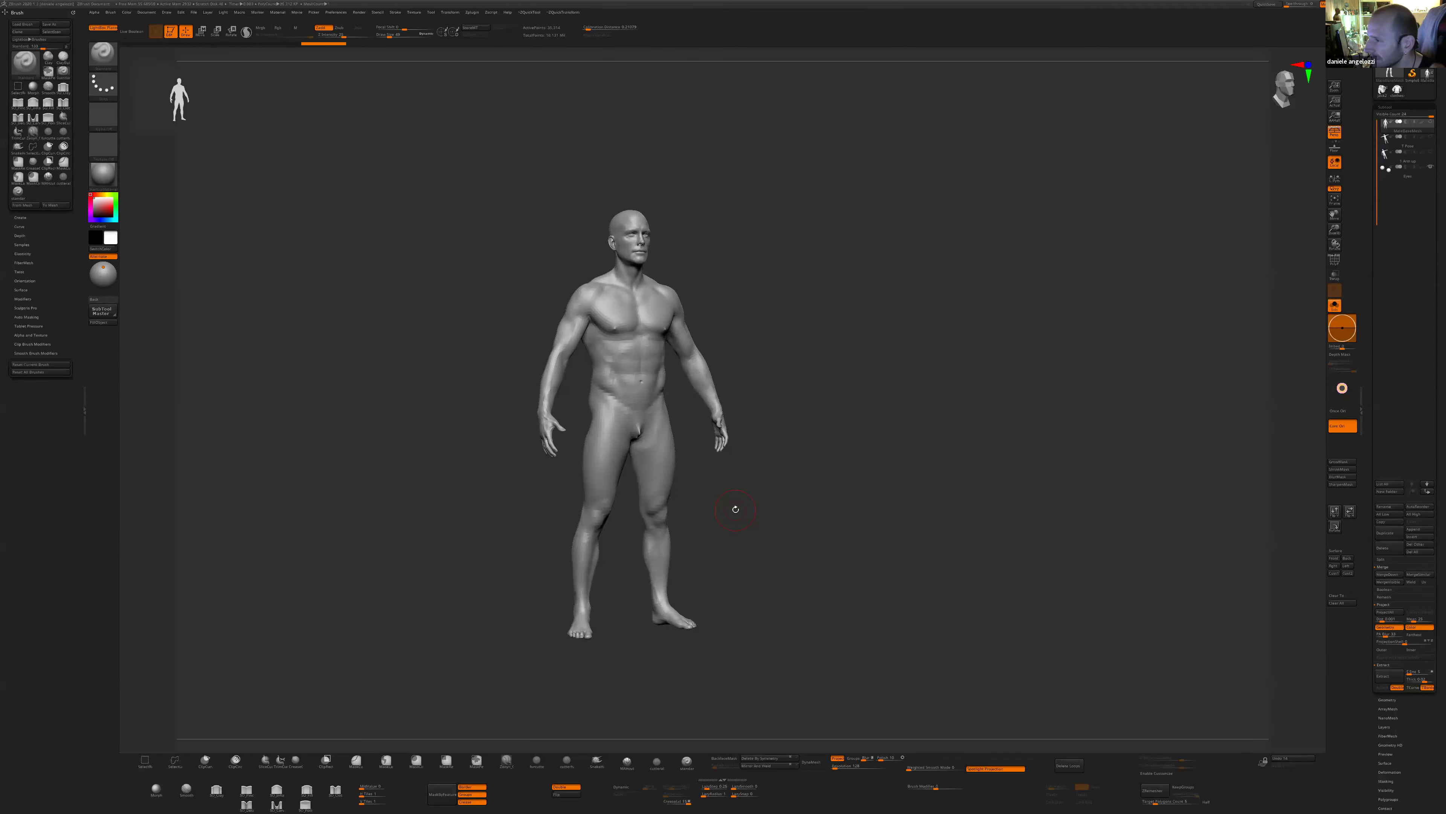
- Turn off perspective and mask the body's legs from the waist down to the ankles
drag(736, 508, 1066, 468)
click(1338, 129)
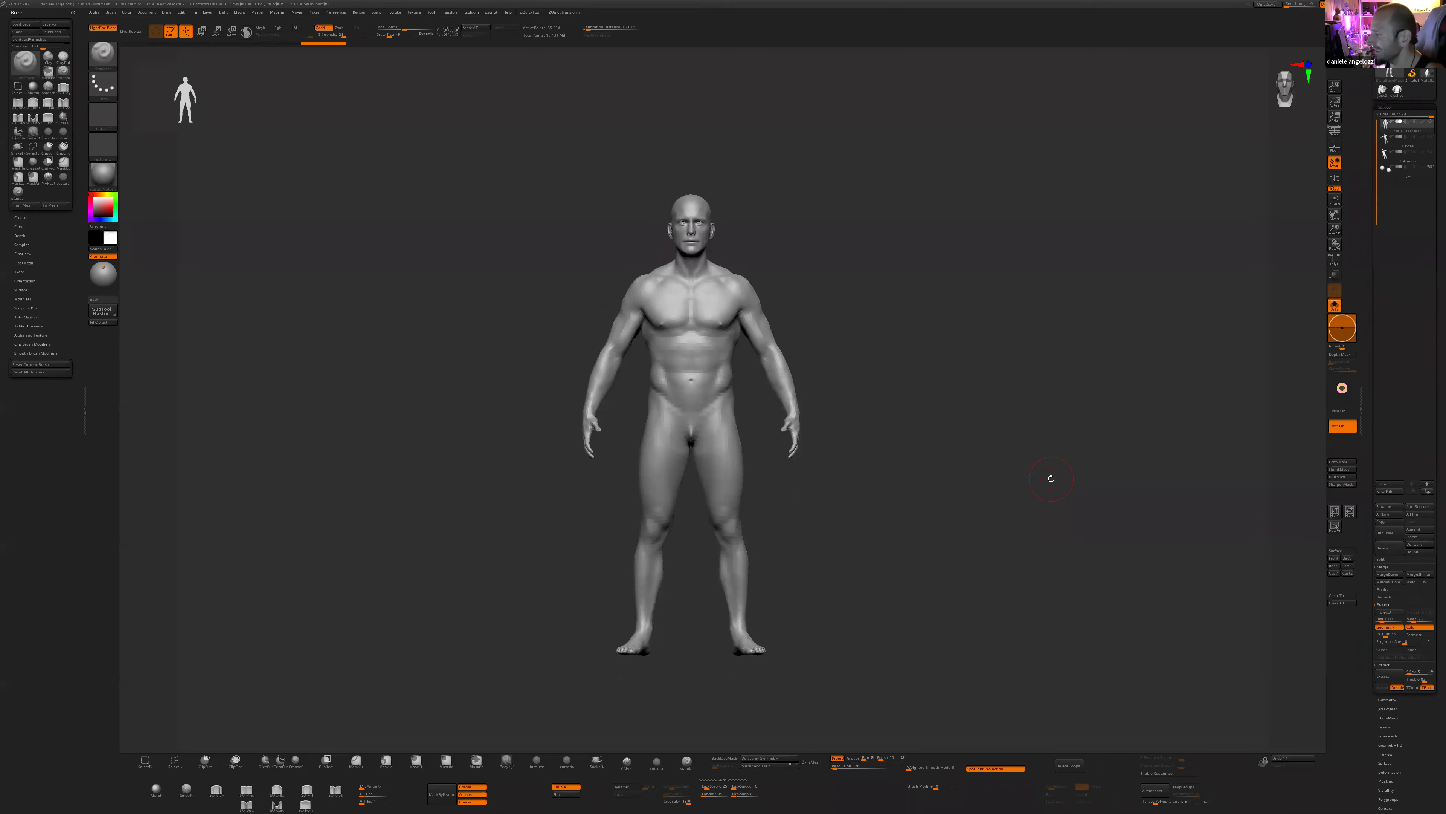
mouse_move(626, 365)
ctrl+mouse_down()
mouse_move(766, 549)
mouse_move(768, 633)
ctrl+mouse_up()
drag(892, 680, 986, 694)
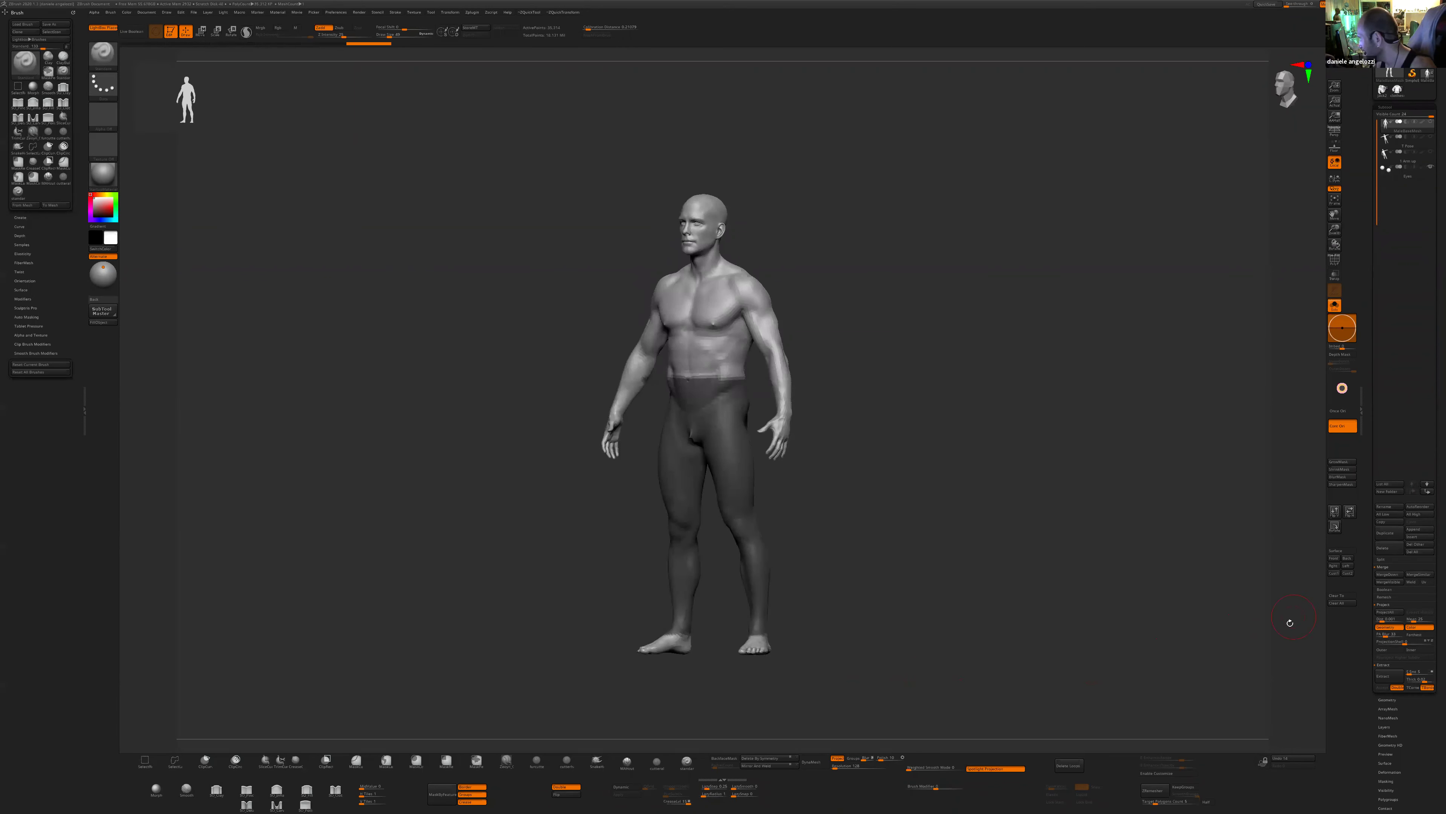
shift+drag(1244, 663, 1104, 659)
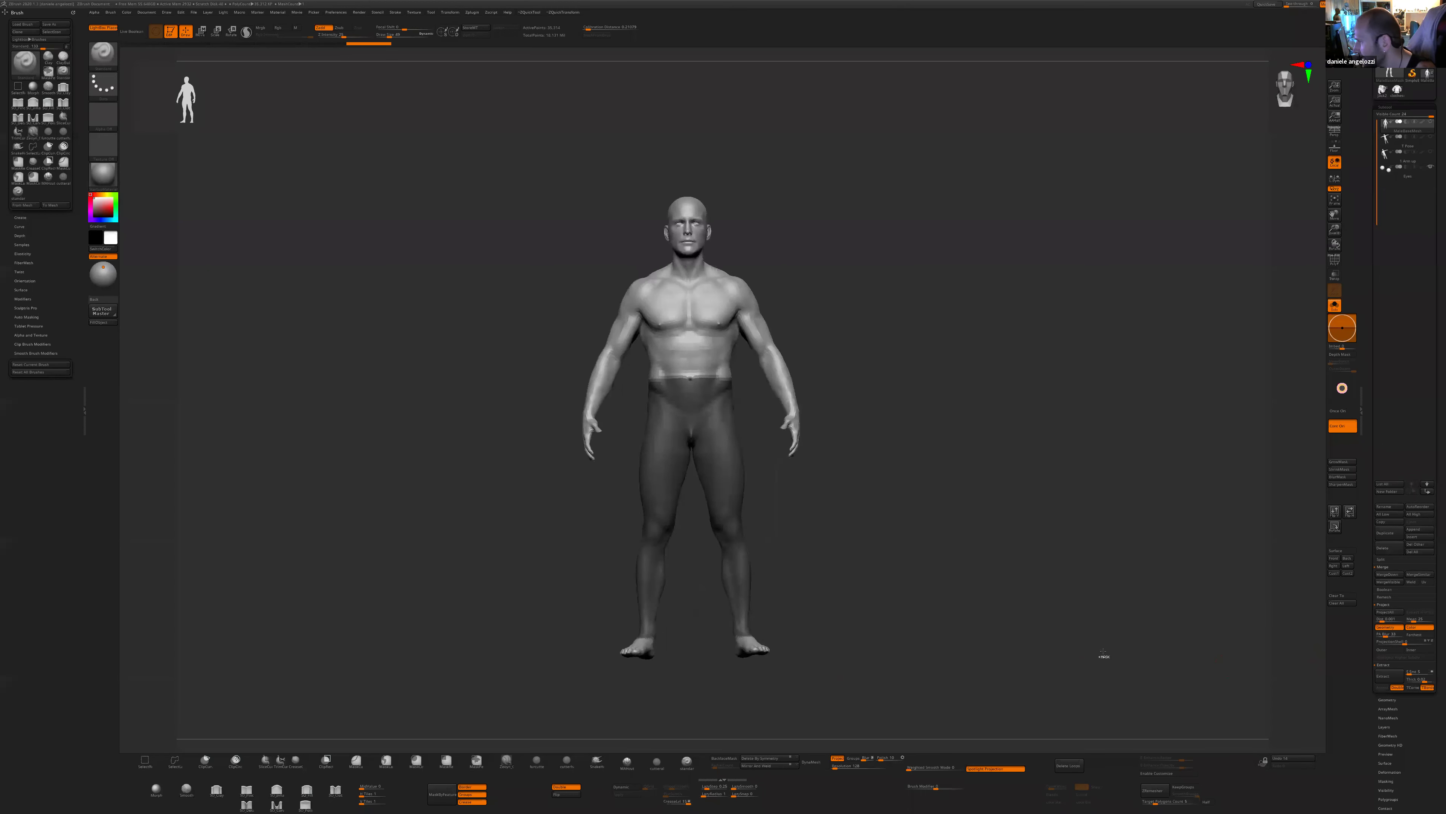
- Clear the body's mask and mask the legs again from the waist down to the ankles
ctrl+drag(1002, 655, 950, 649)
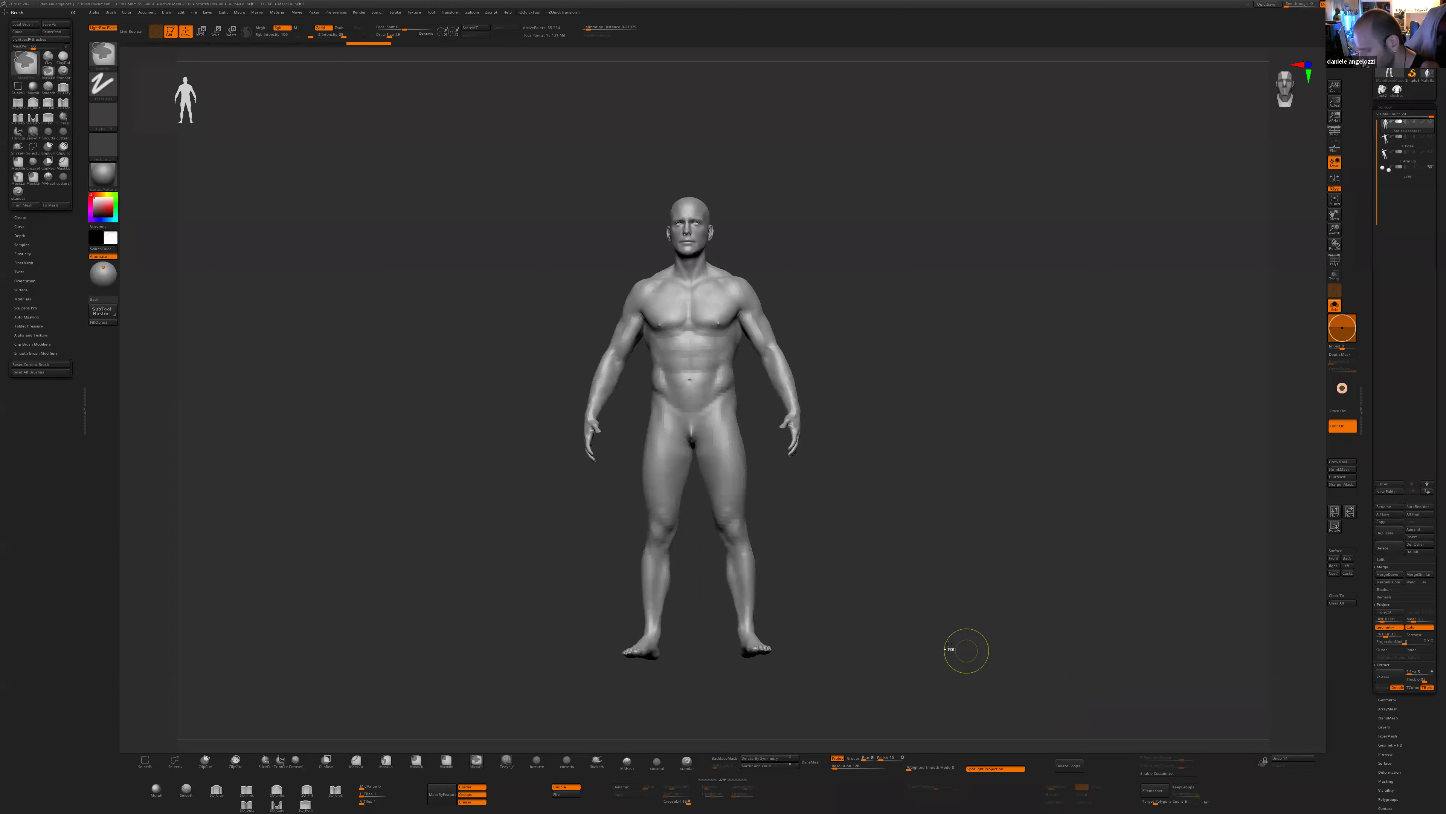
click(1335, 260)
click(1335, 260)
mouse_move(613, 624)
ctrl+mouse_down()
mouse_move(760, 411)
mouse_move(757, 439)
mouse_move(752, 374)
ctrl+mouse_up()
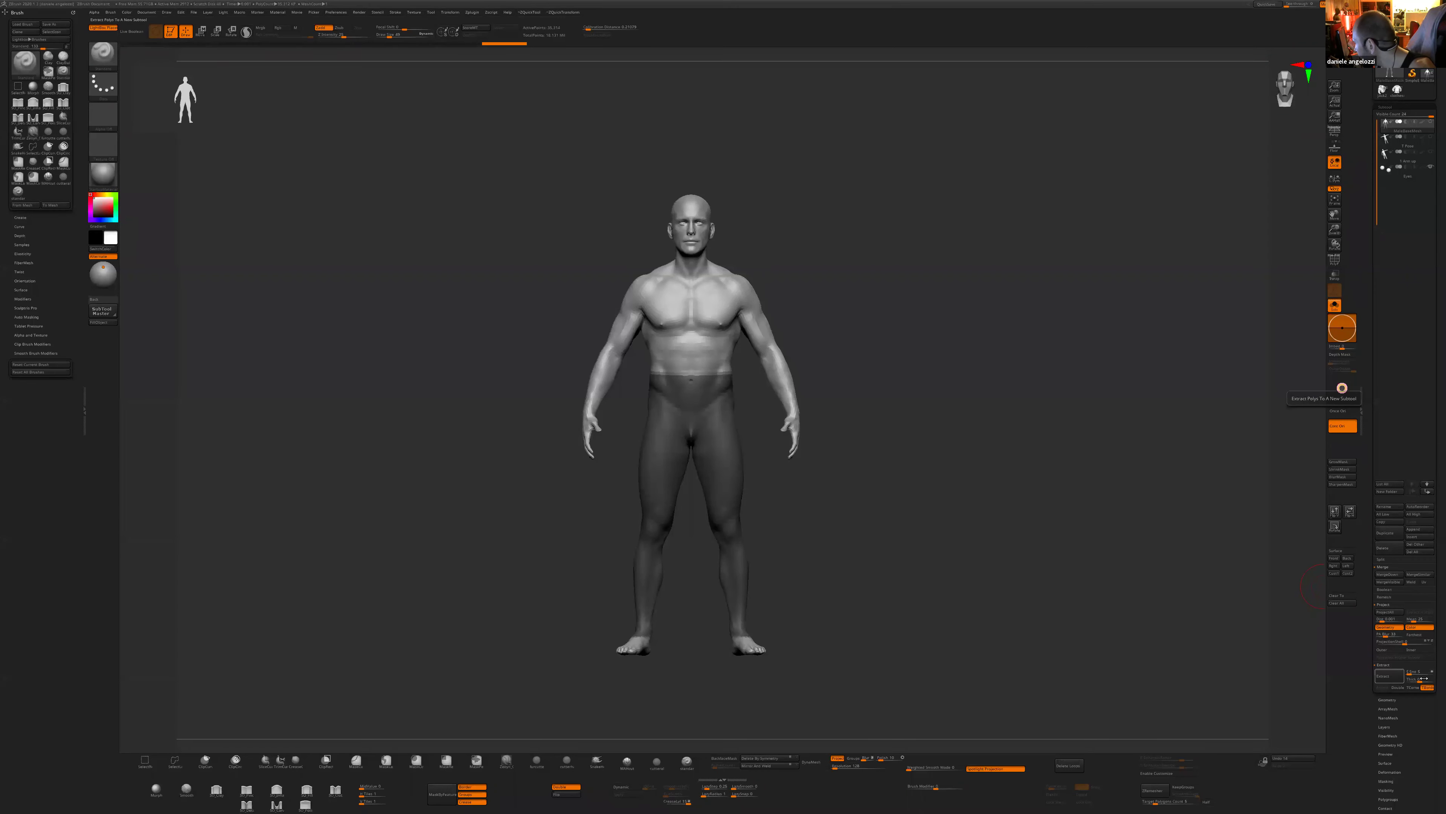
- Extract the masked legs as a separate subtool, clear its mask and check it alone from the front and three-quarter view
drag(1414, 671, 1400, 672)
click(1389, 676)
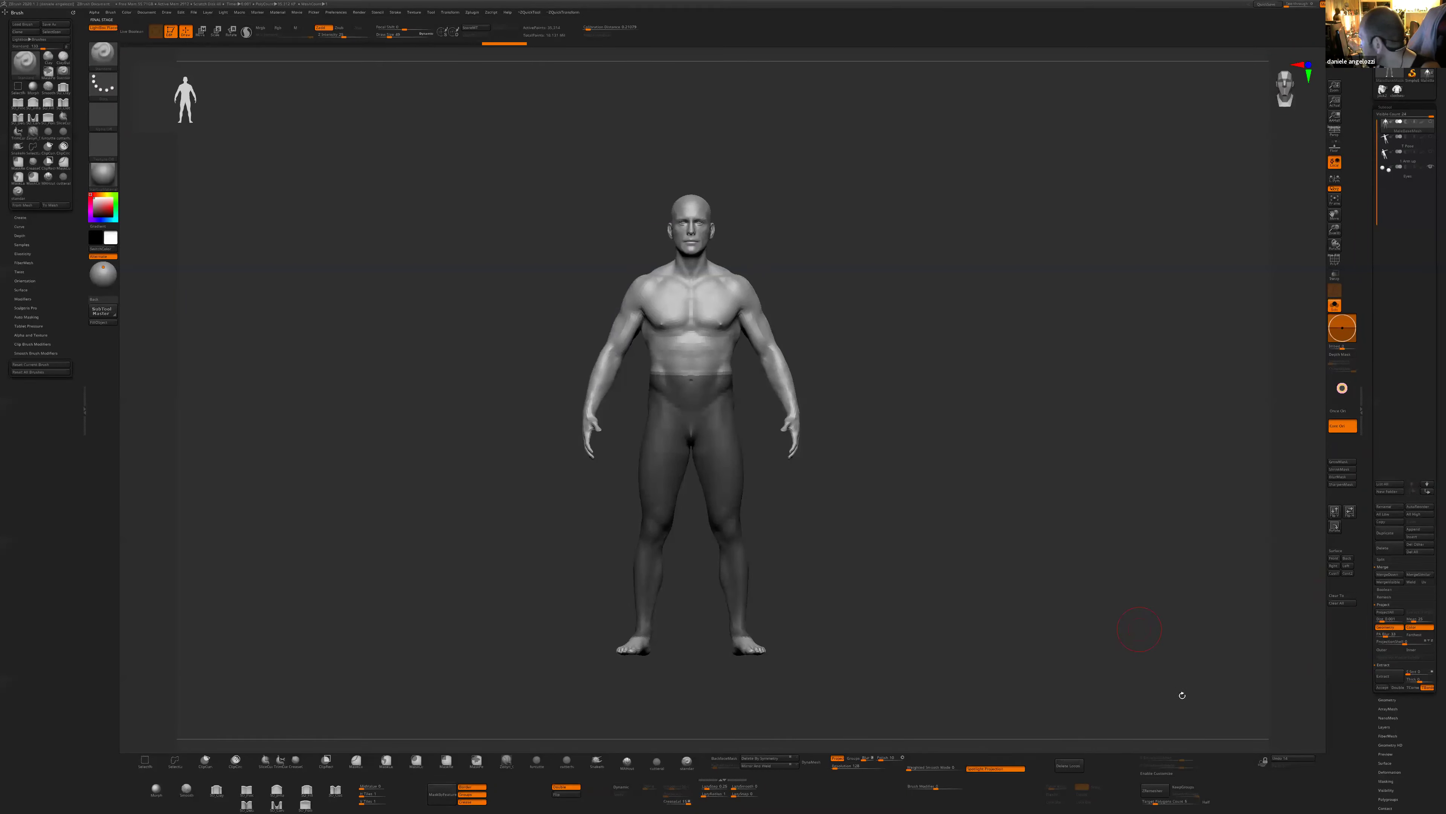
click(1383, 687)
drag(1133, 638, 1052, 672)
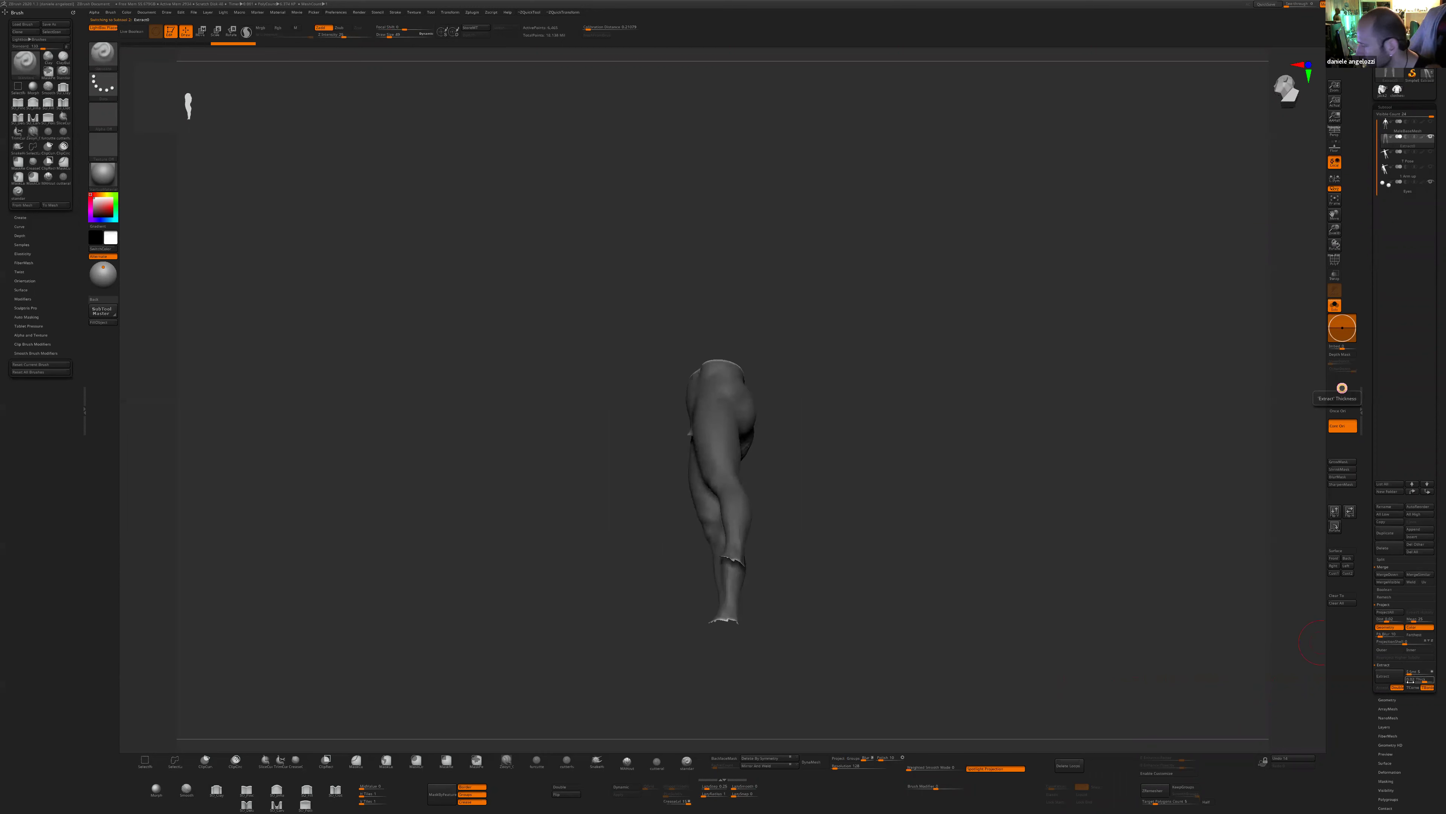
drag(814, 547, 788, 535)
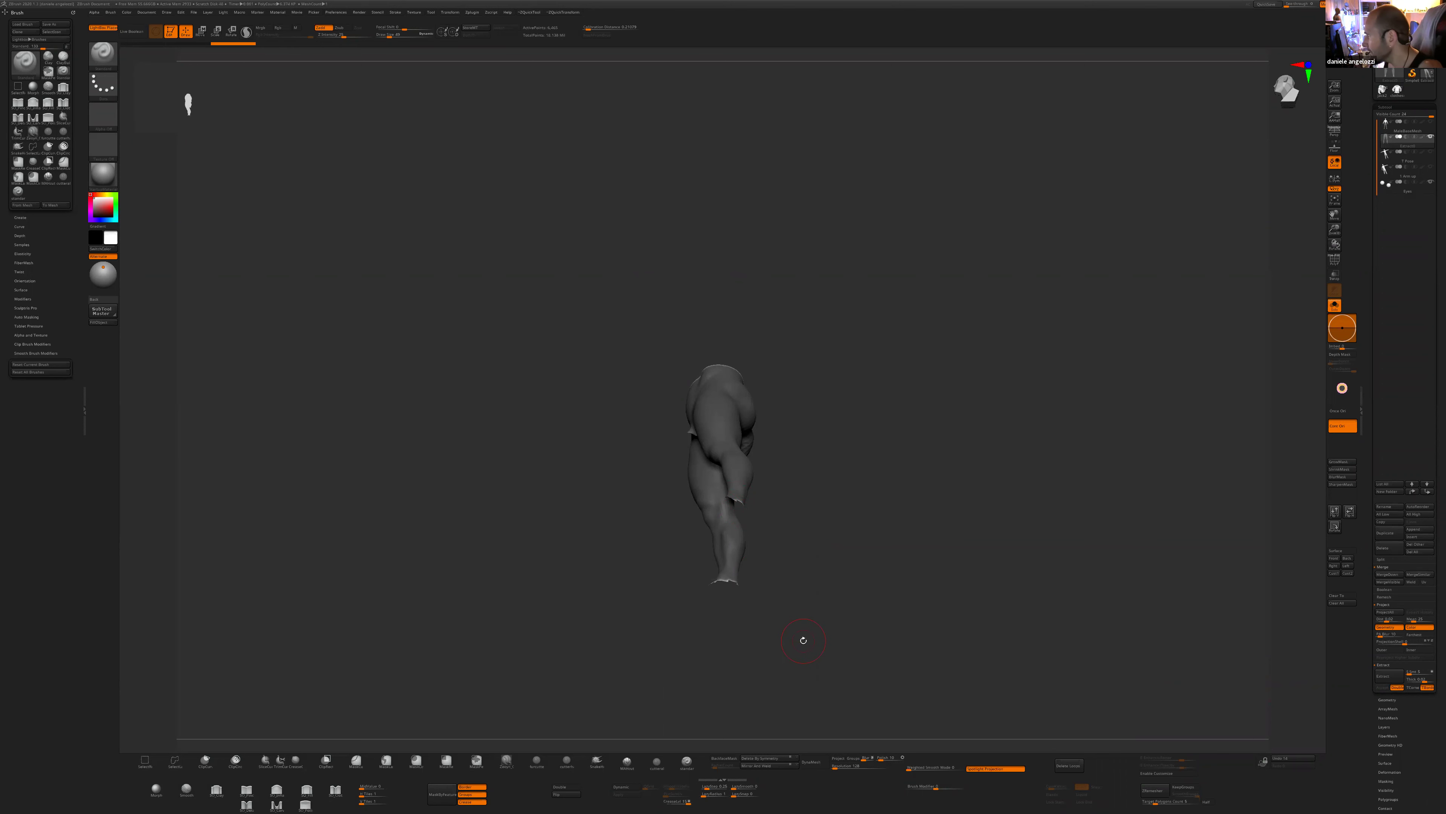
drag(804, 640, 895, 523)
ctrl+right_drag(895, 523, 819, 478)
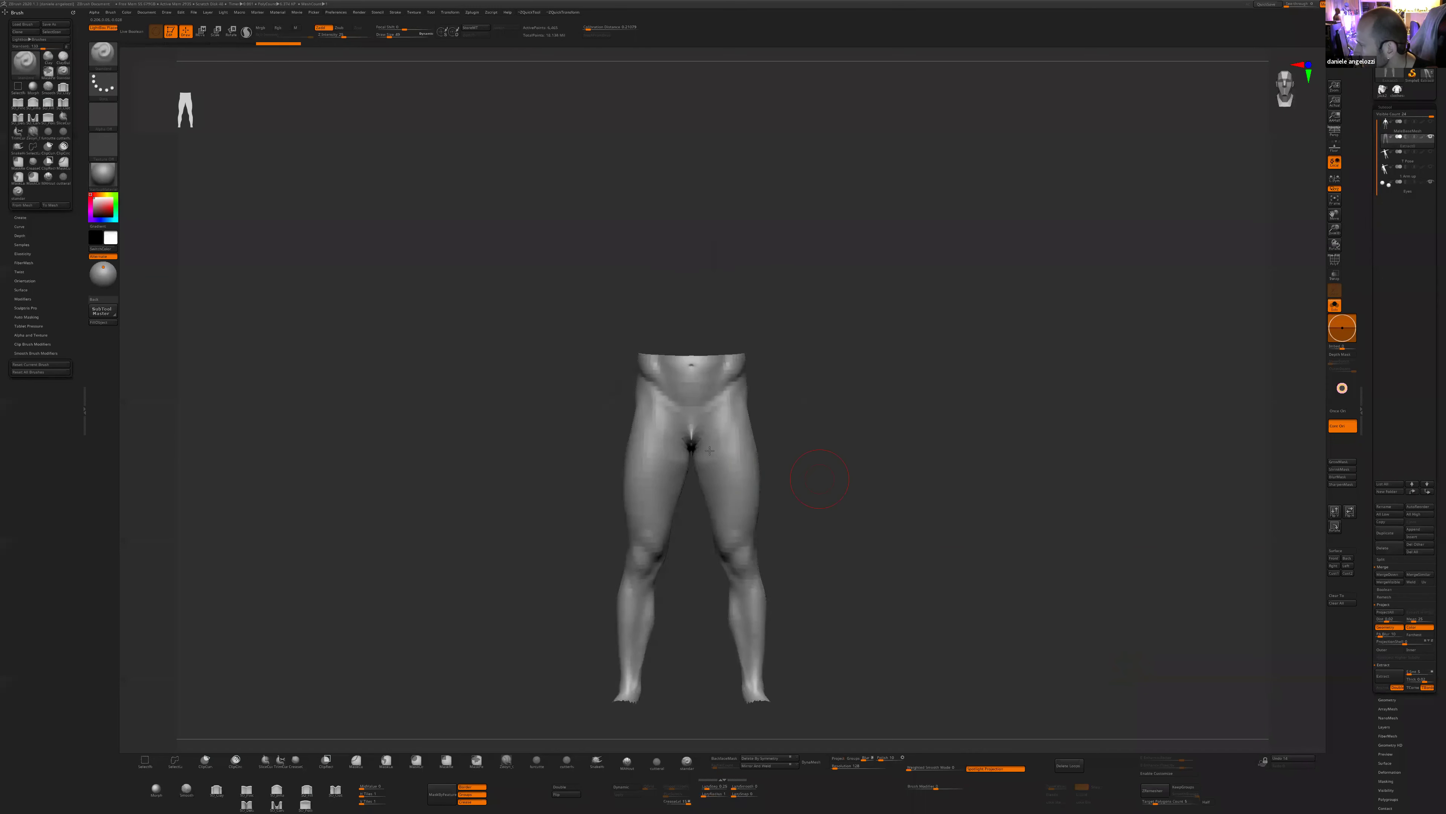
alt+drag(858, 472, 892, 467)
drag(808, 443, 772, 443)
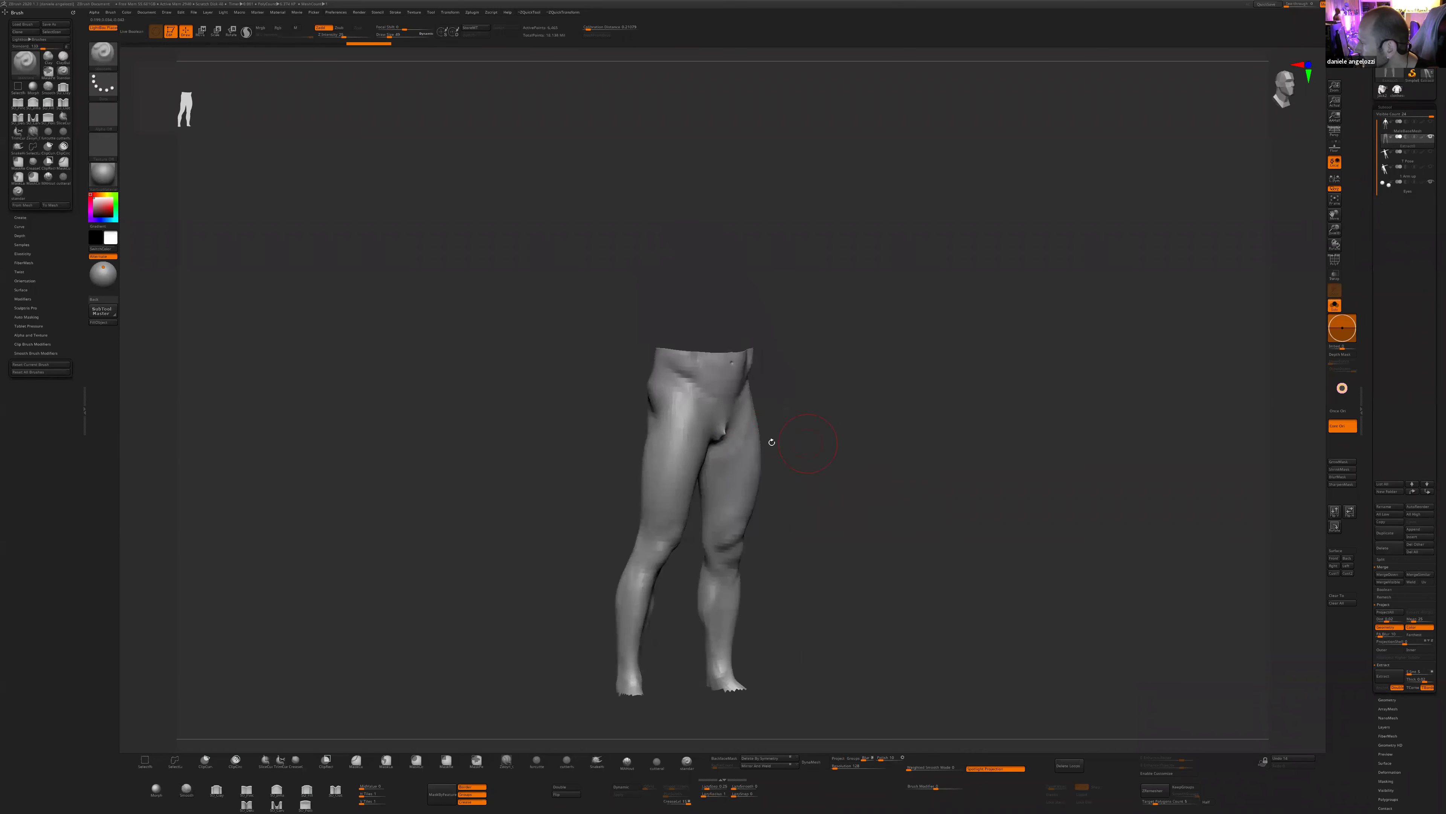
shift+drag(994, 575, 1029, 565)
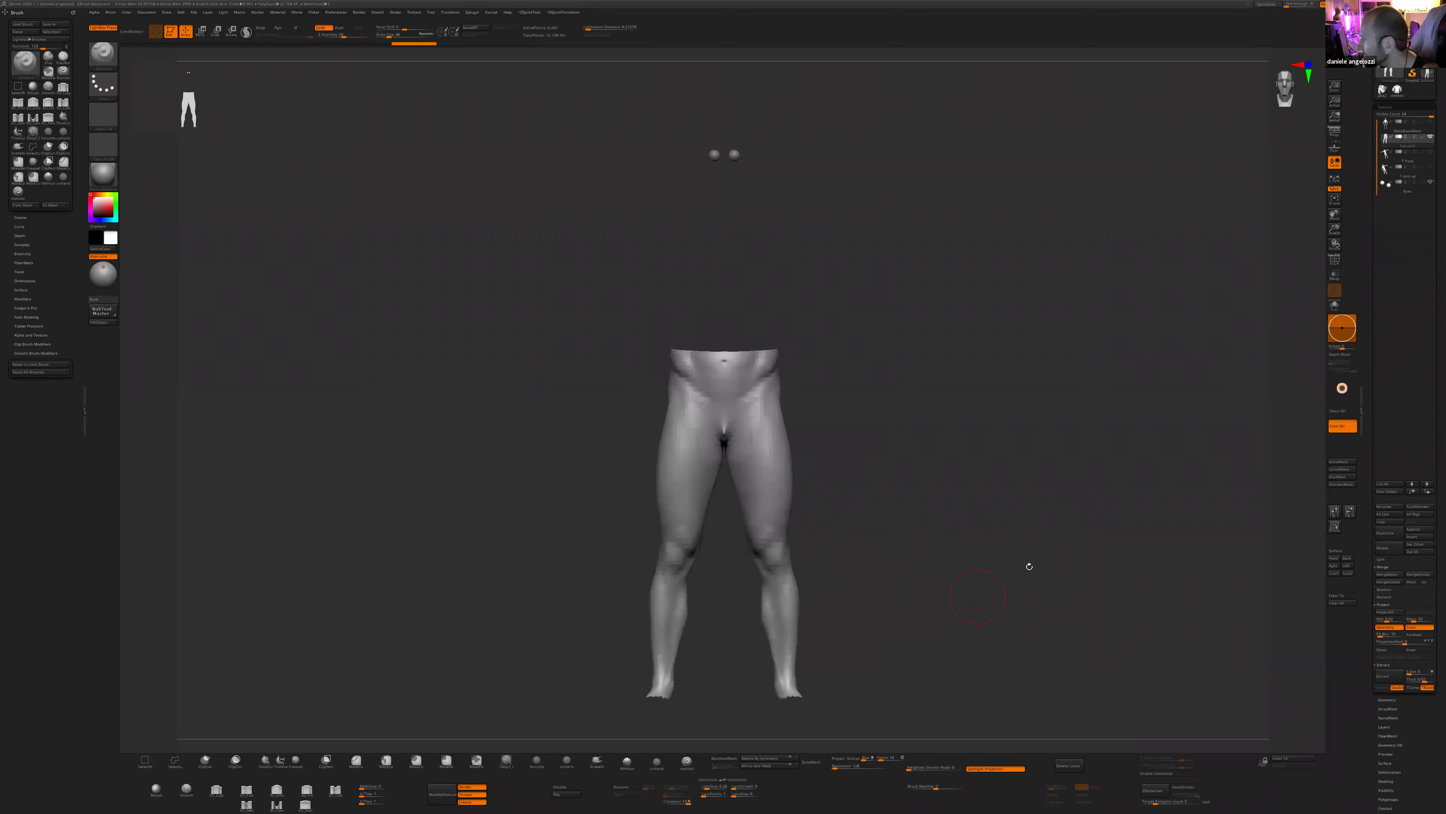
click(1335, 305)
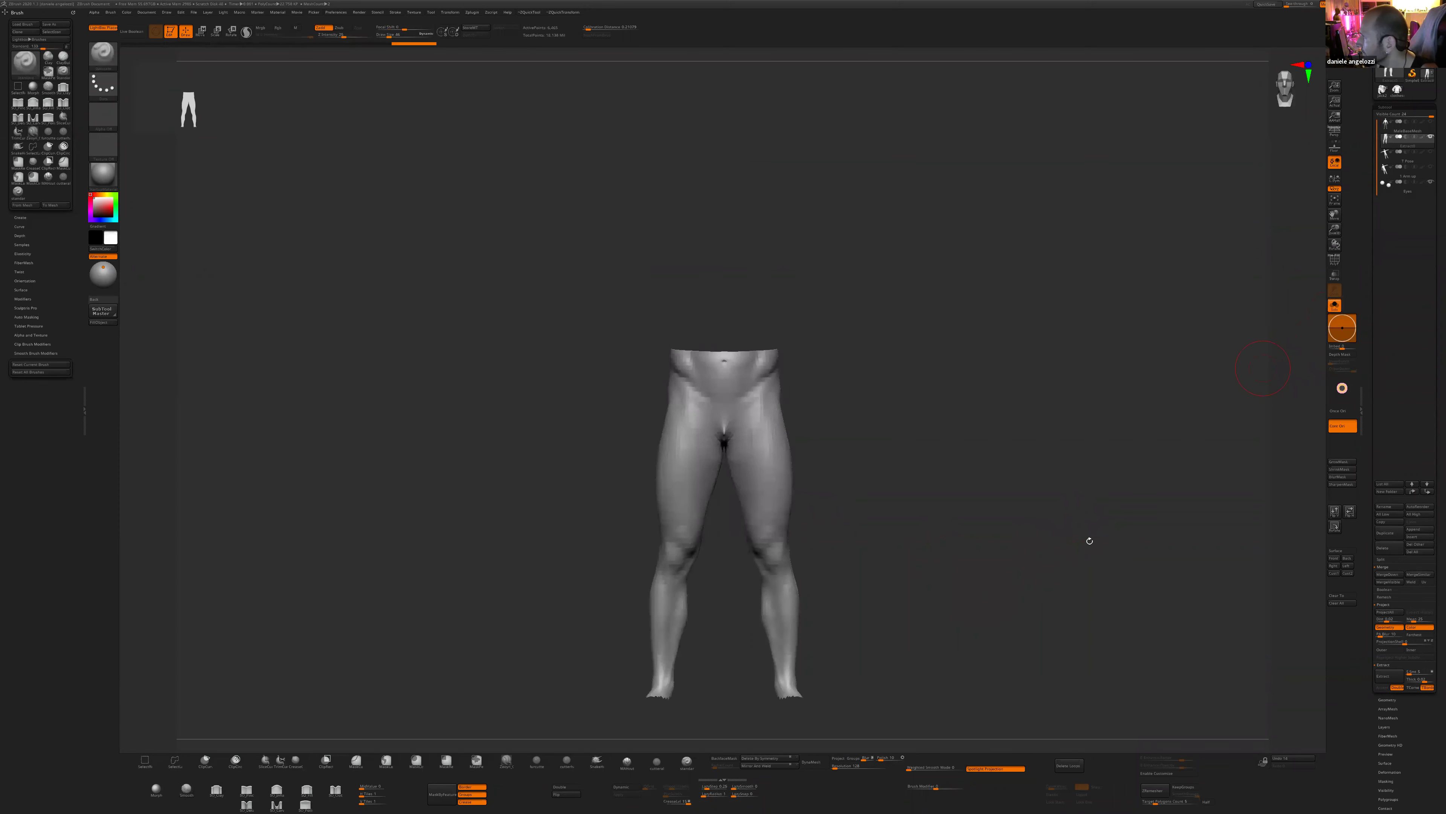
- Delete the T-pose body subtool and the other leftover posed body subtool
click(1418, 153)
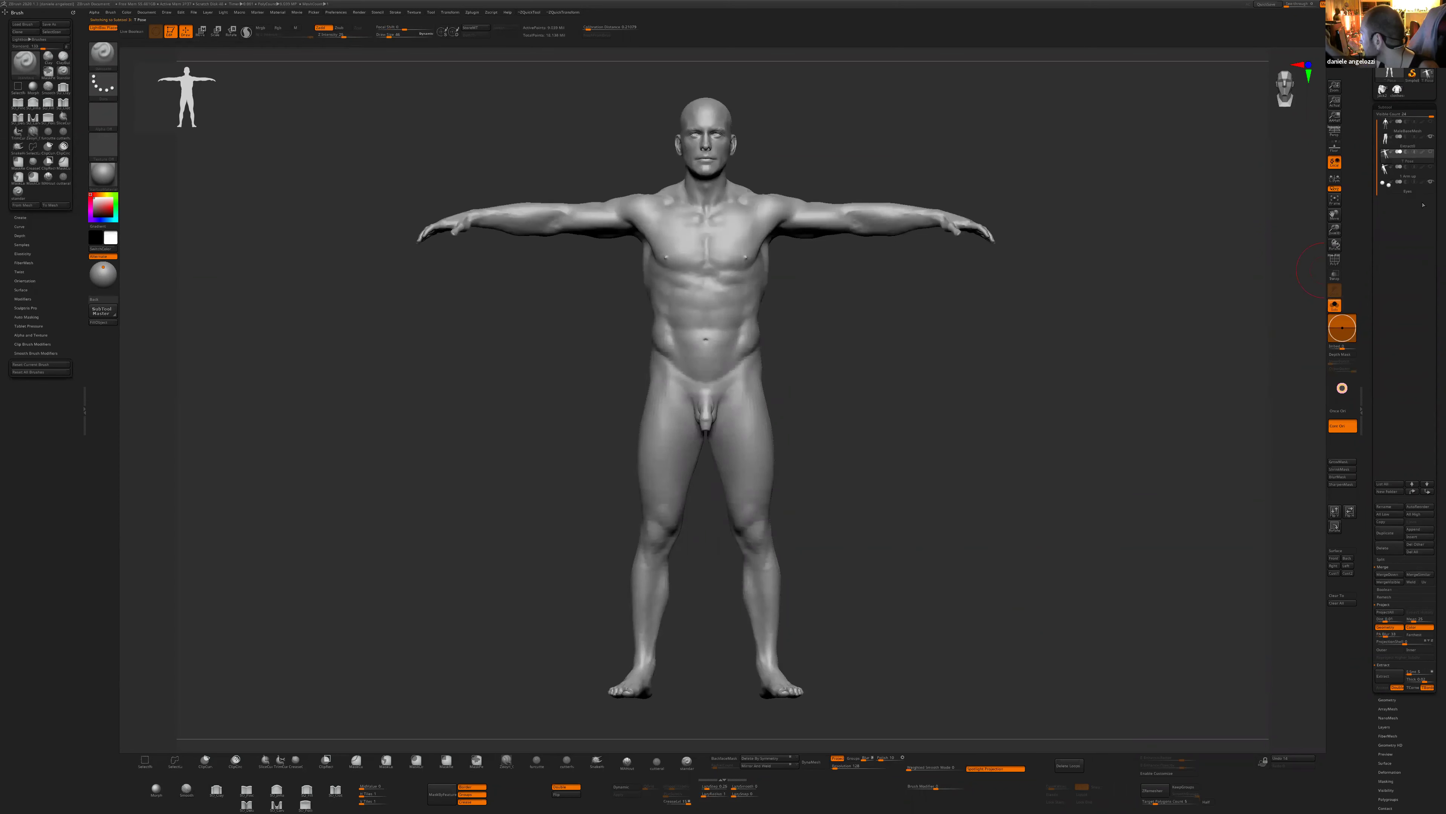
click(1386, 548)
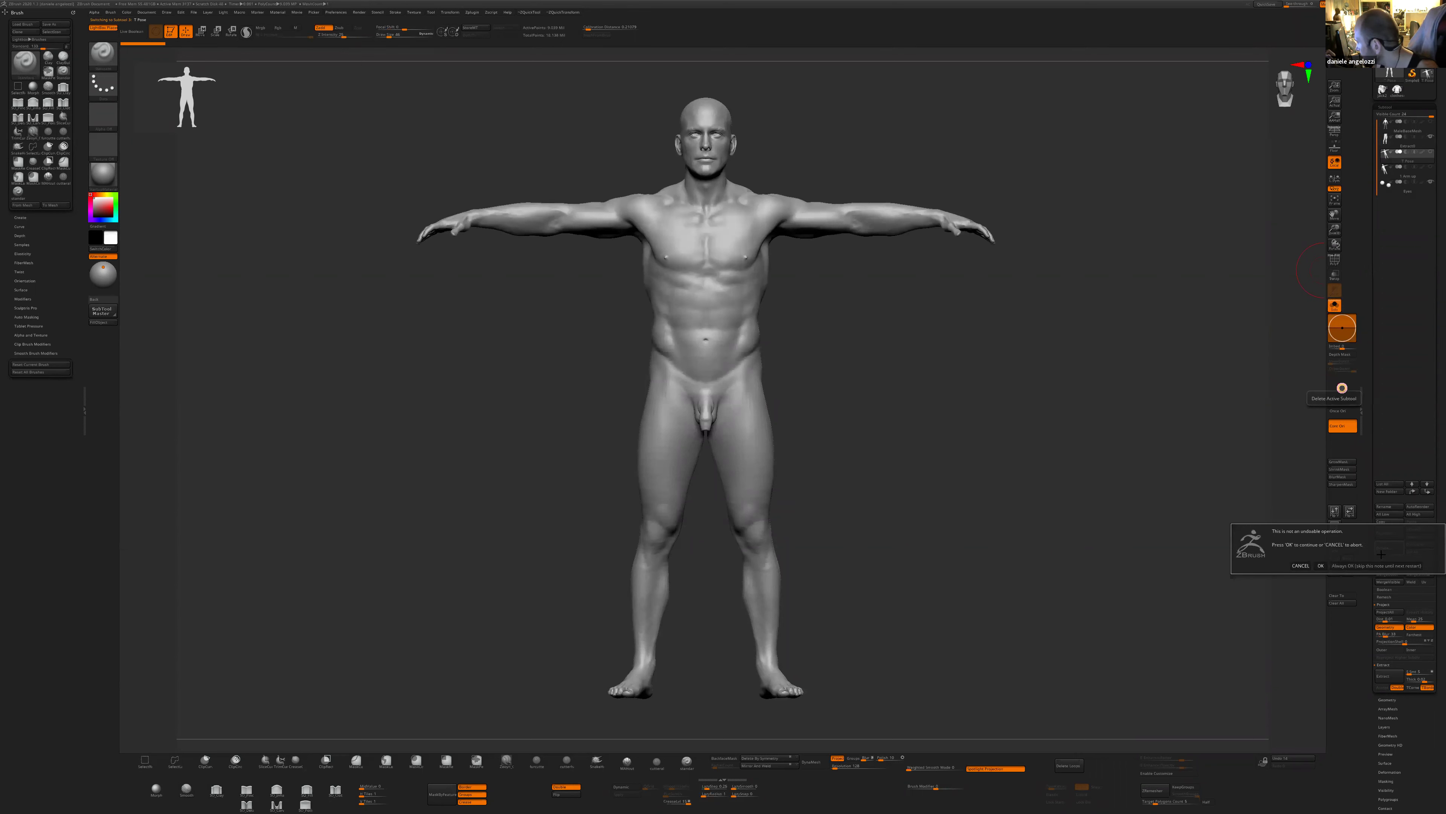
click(1378, 566)
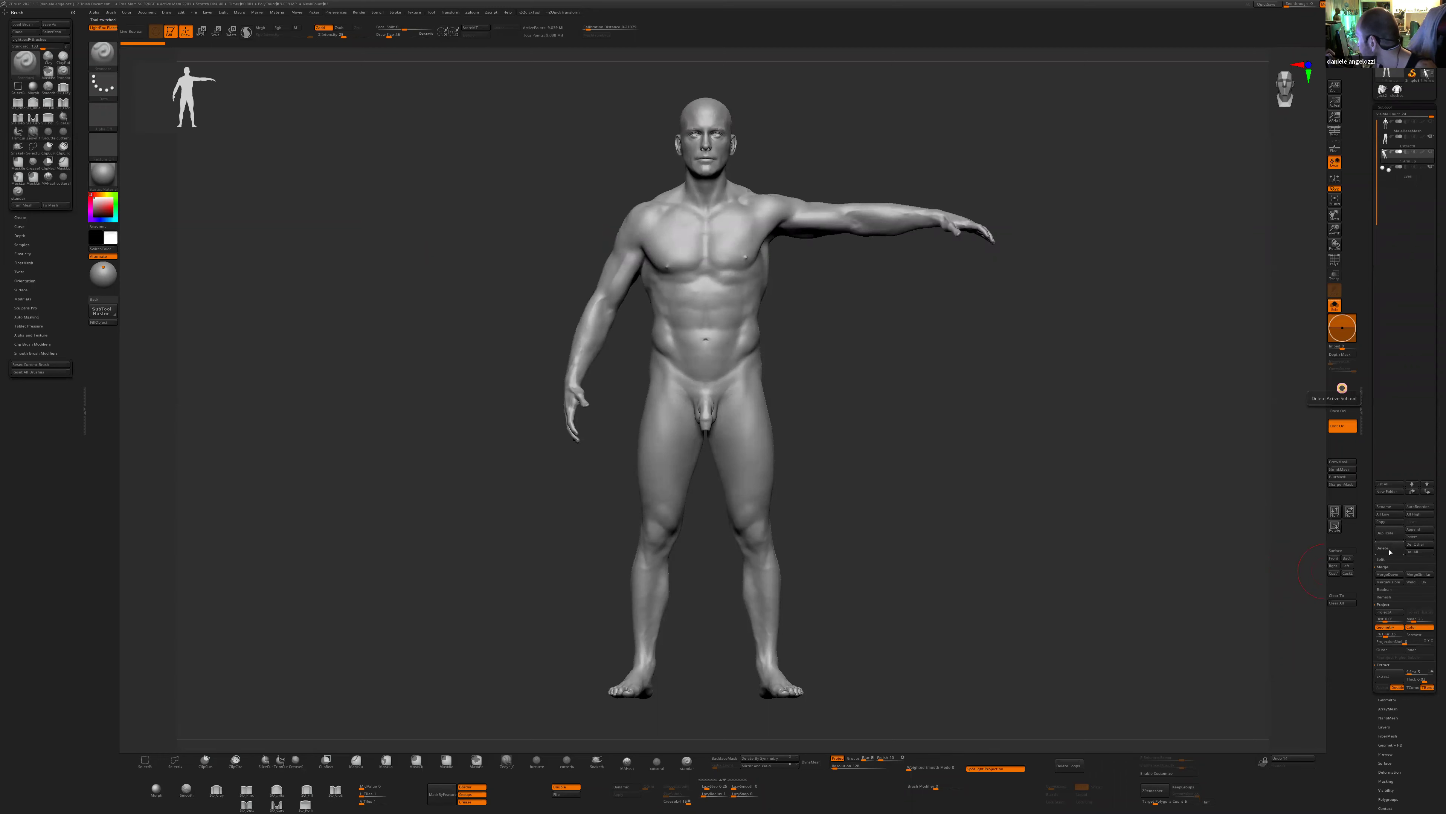
click(1390, 550)
- Show the base body together with the extracted legs, keeping the legs as the active subtool with solo display off
click(1431, 123)
alt+drag(959, 581, 911, 604)
click(1389, 142)
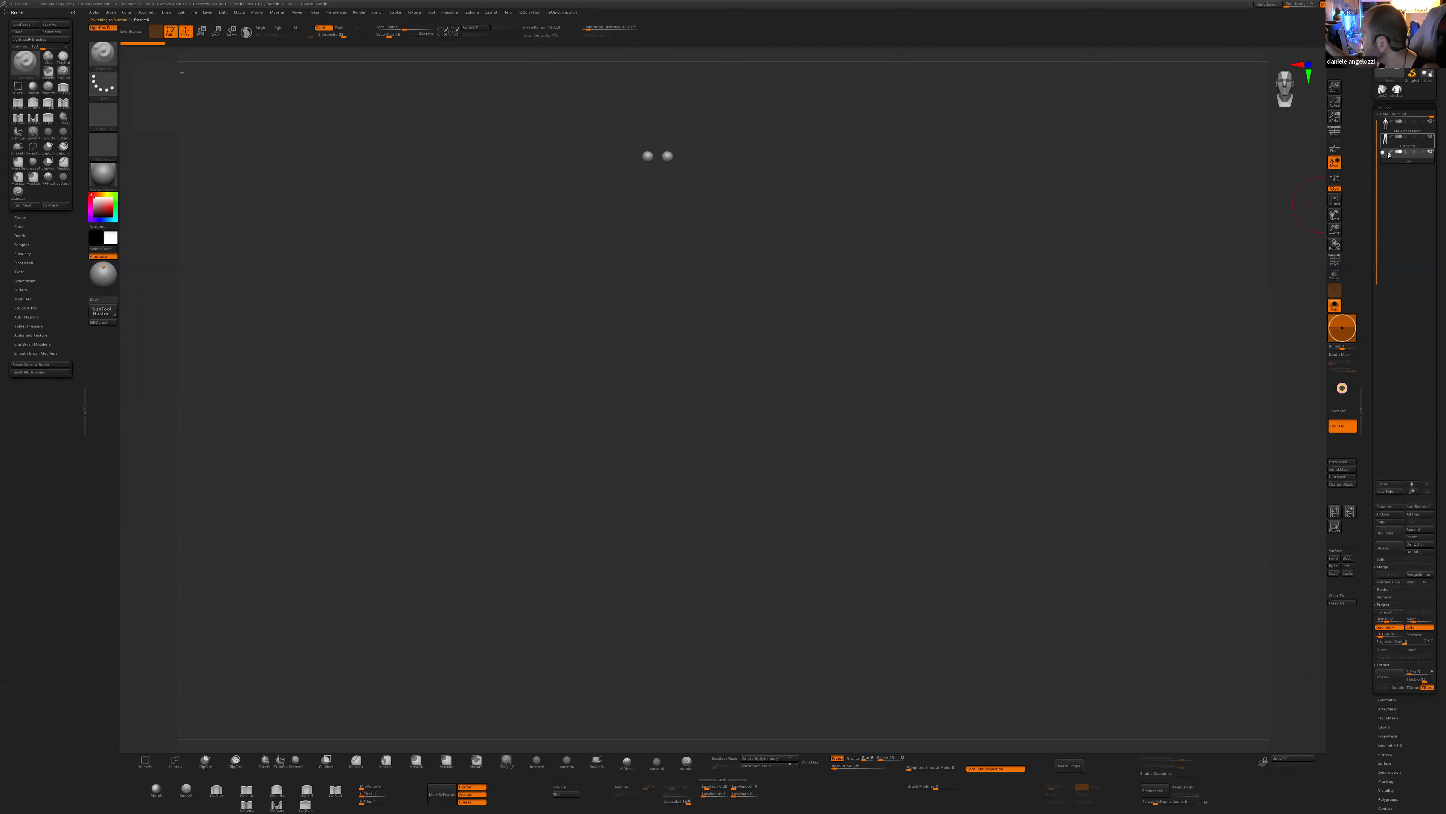
click(1334, 306)
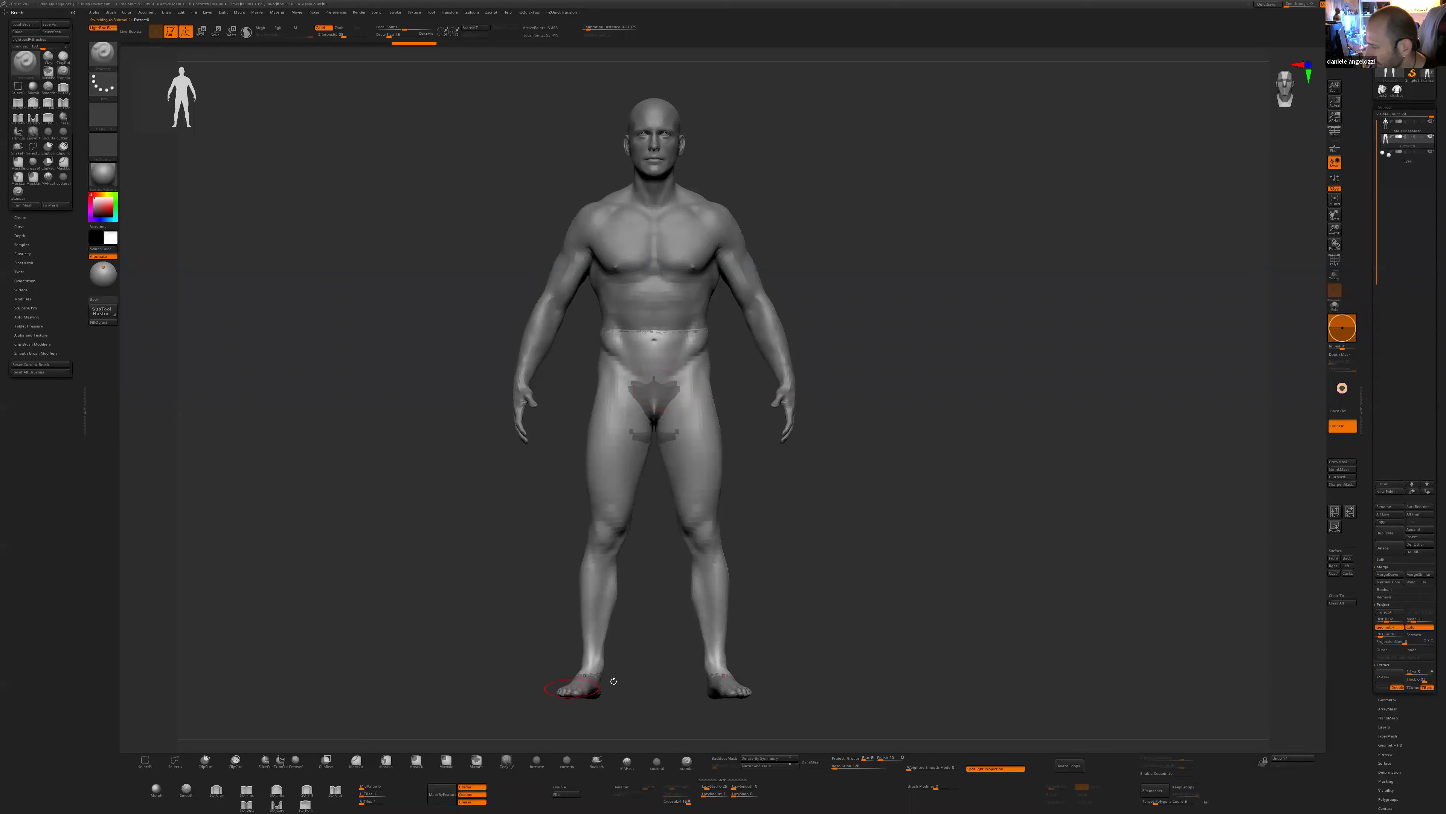
alt+drag(844, 639, 872, 637)
- Inflate the extracted legs slightly off the body surface and check the offset from the side
key(space)
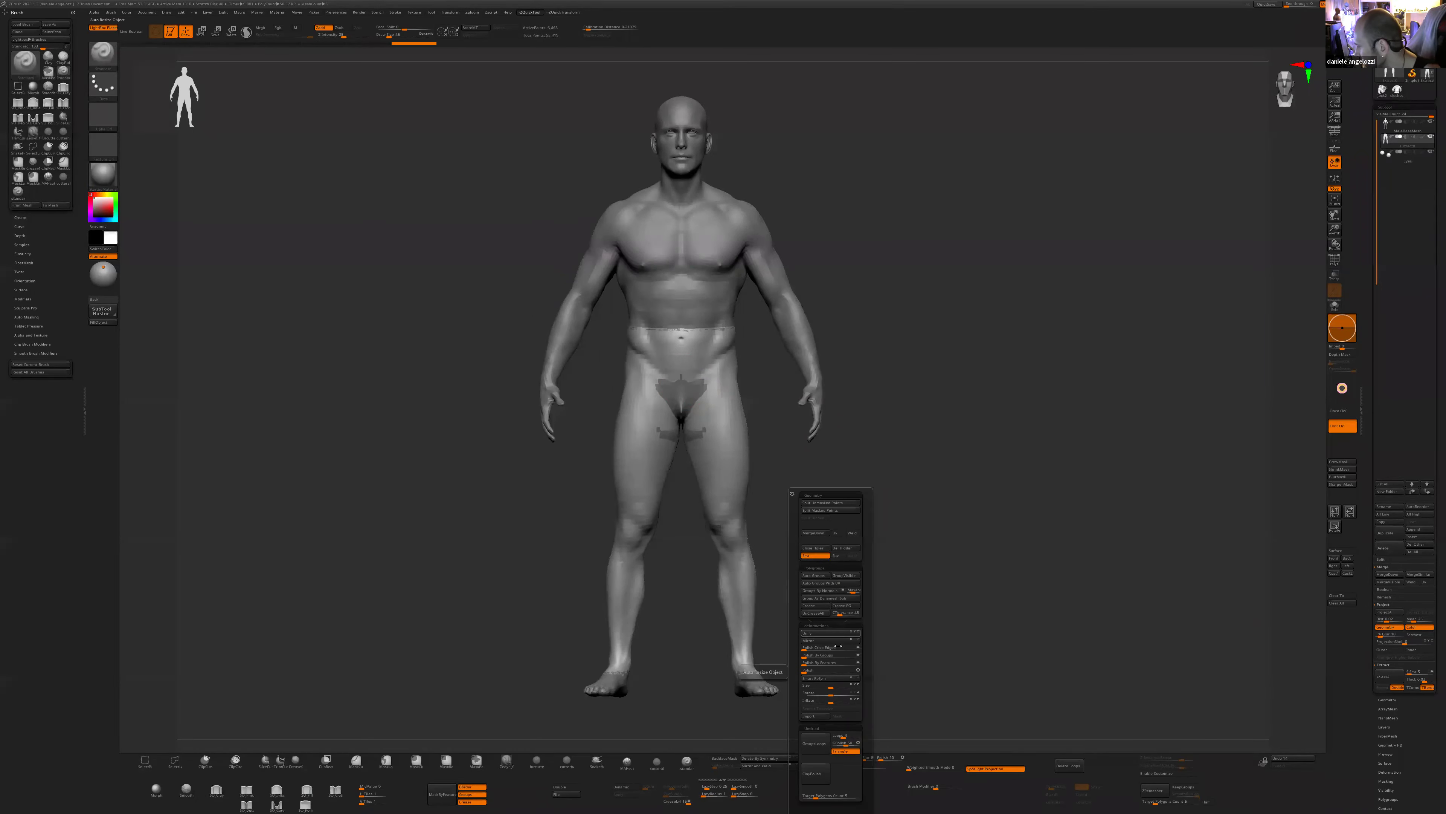
drag(832, 700, 835, 700)
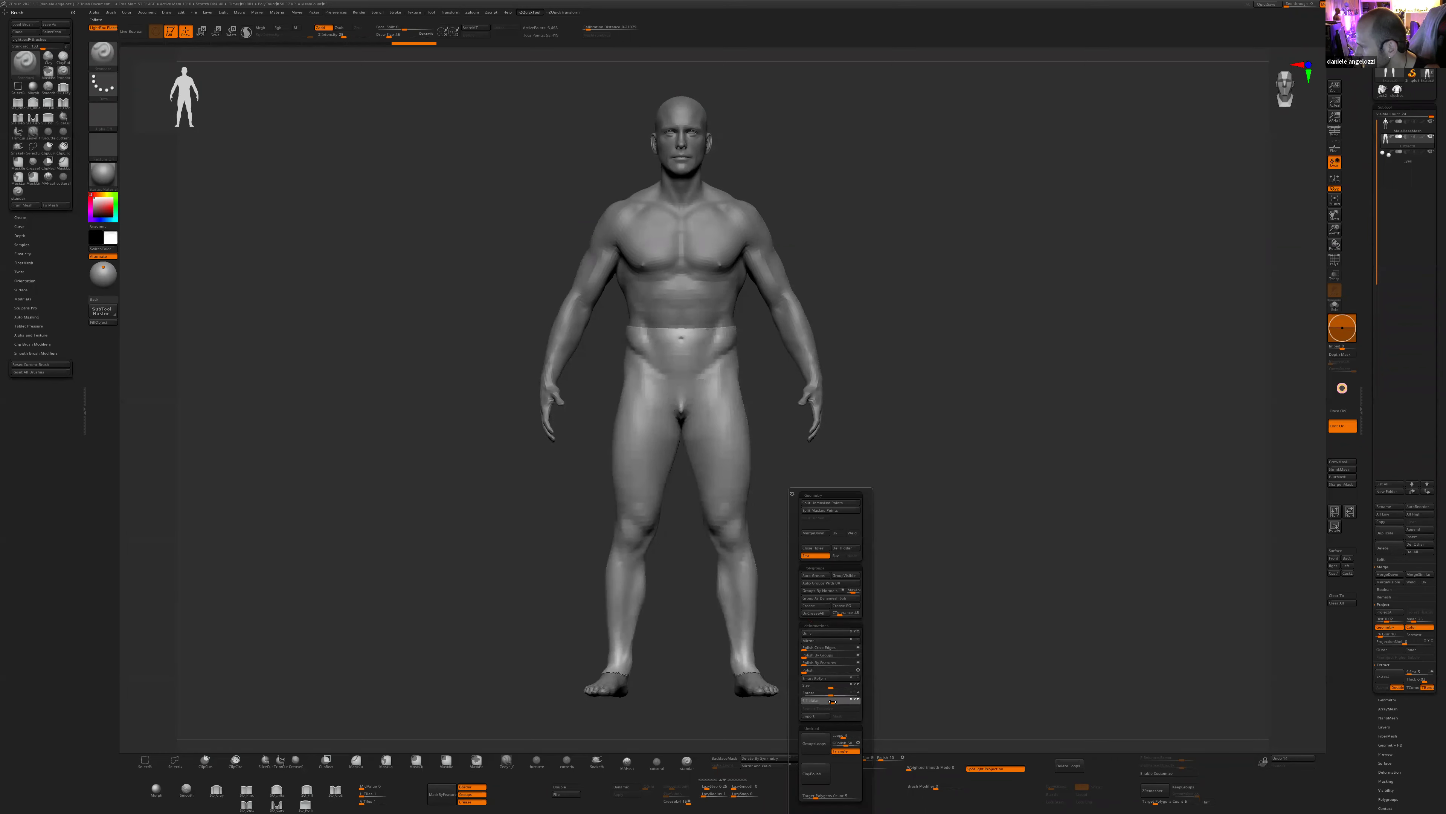
shift+drag(905, 557, 798, 571)
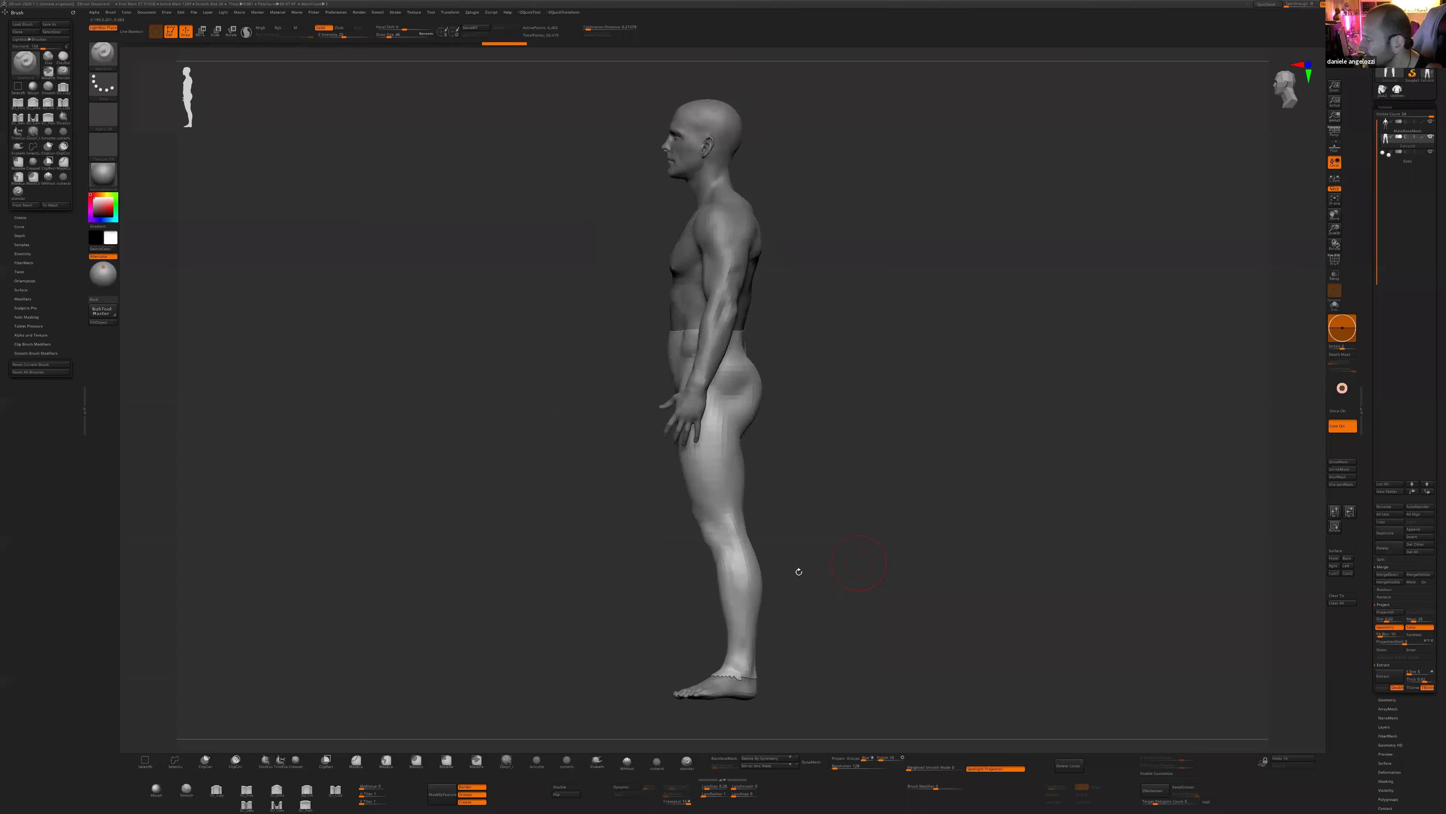
key(ctrl+shift)
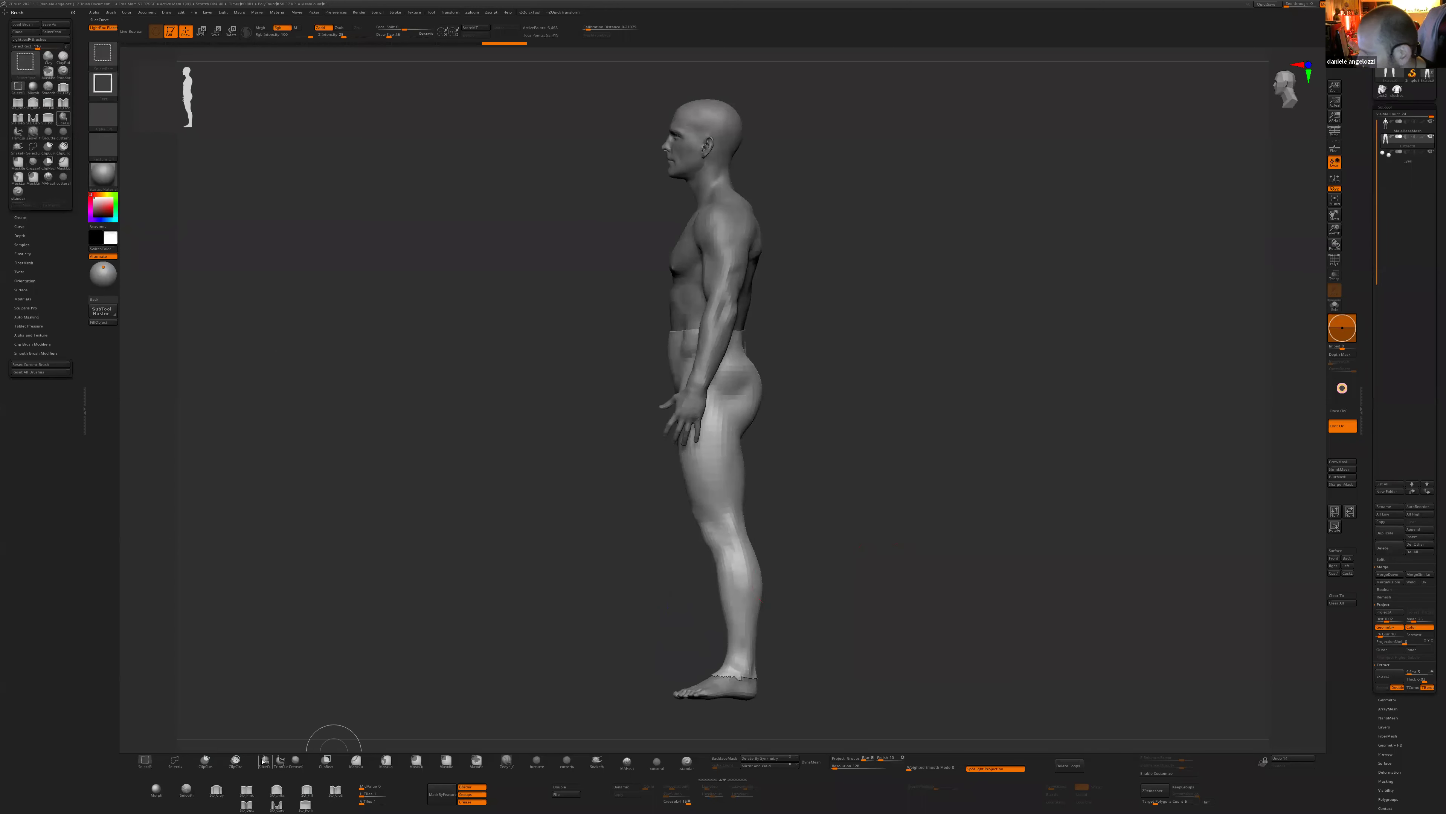
- Turn on polyframe display and isolate the legs subtool in front view
key(shift+f)
drag(890, 535, 777, 517)
ctrl+right_drag(778, 517, 780, 525)
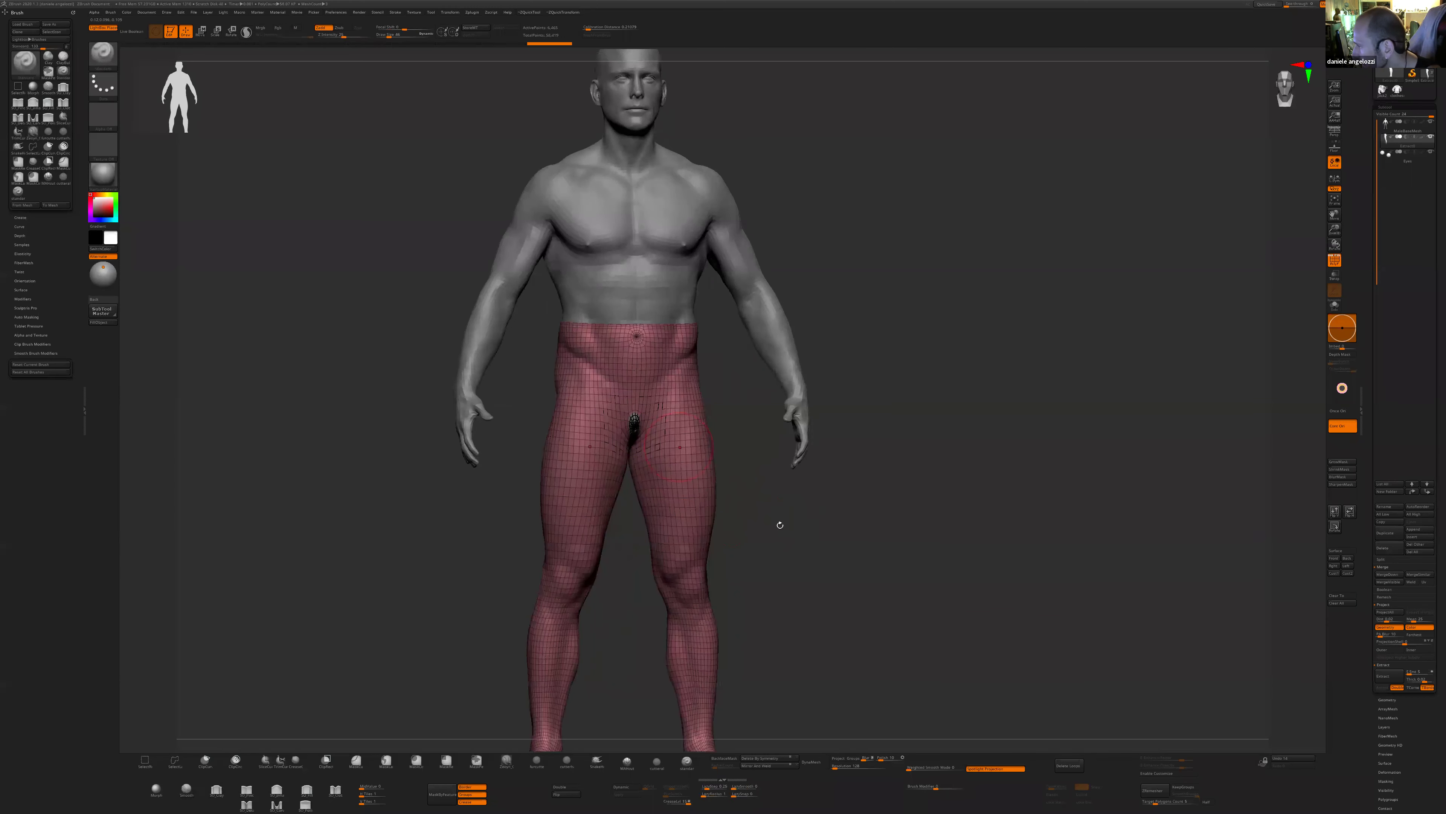
shift+drag(780, 525, 1020, 478)
click(1334, 305)
- Smooth the anatomical detail at the groin and between the buttocks of the legs mesh
drag(917, 475, 809, 461)
key(s)
drag(802, 462, 754, 452)
key(shift)
right_drag(631, 427, 567, 427)
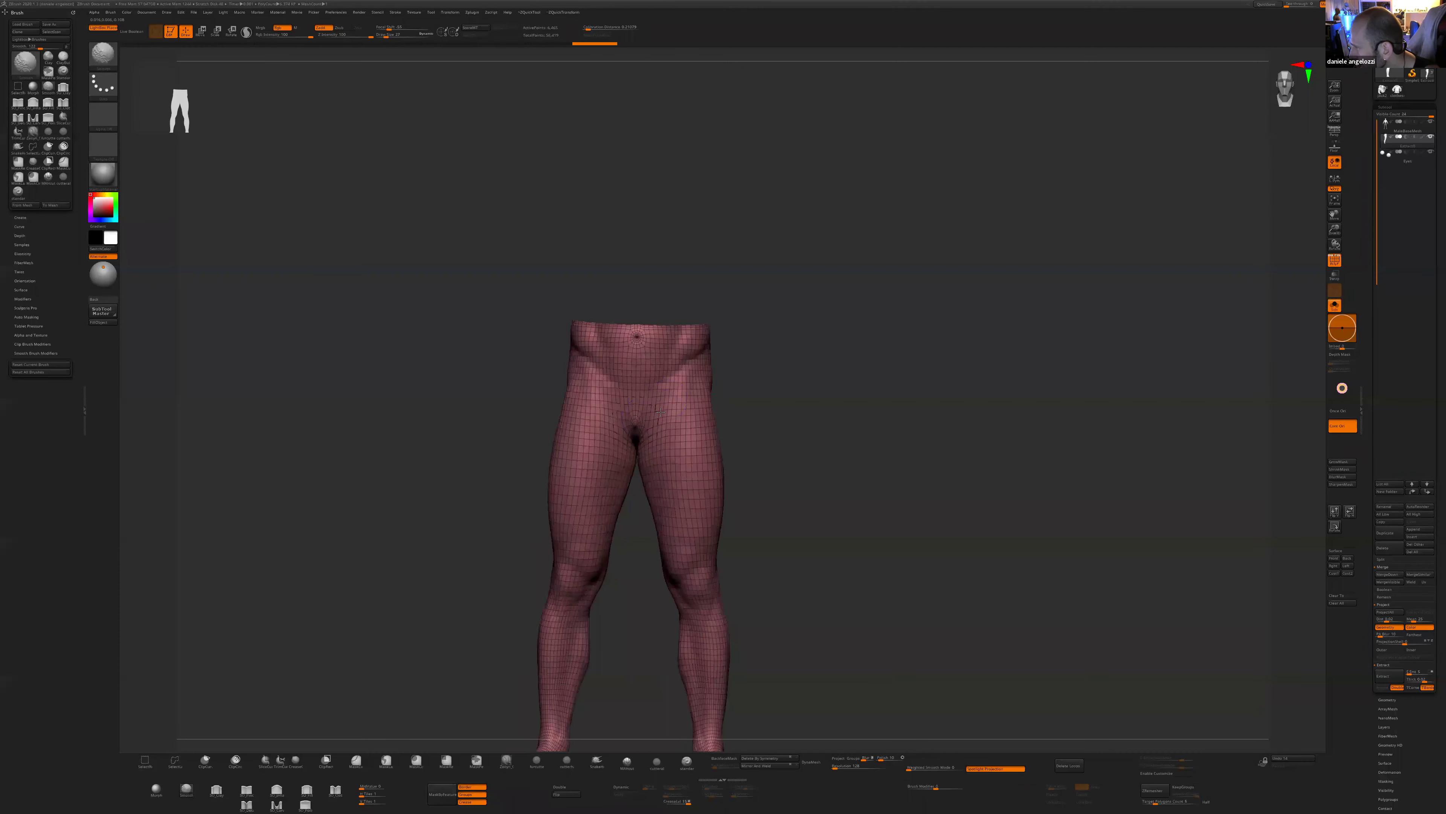
mouse_move(847, 459)
alt+right_down()
mouse_move(846, 414)
mouse_move(954, 587)
alt+right_up()
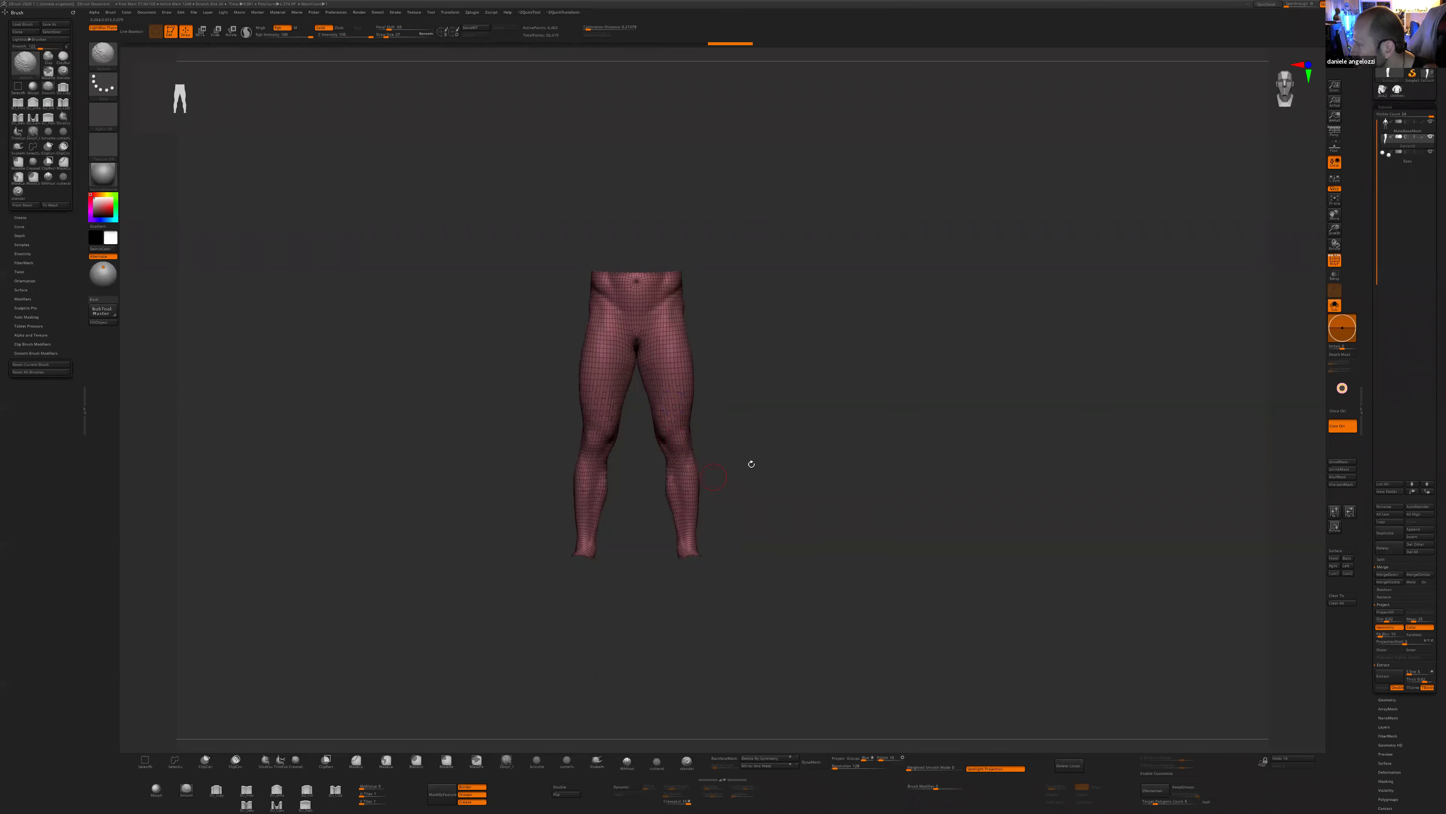
shift+drag(749, 461, 694, 456)
mouse_move(683, 371)
shift+mouse_down()
mouse_move(694, 295)
mouse_move(701, 310)
shift+mouse_up()
- Reshape the waist and hips of the legs mesh with a large Move brush, working from the back and front
key(b)
key(m)
key(v)
key(s)
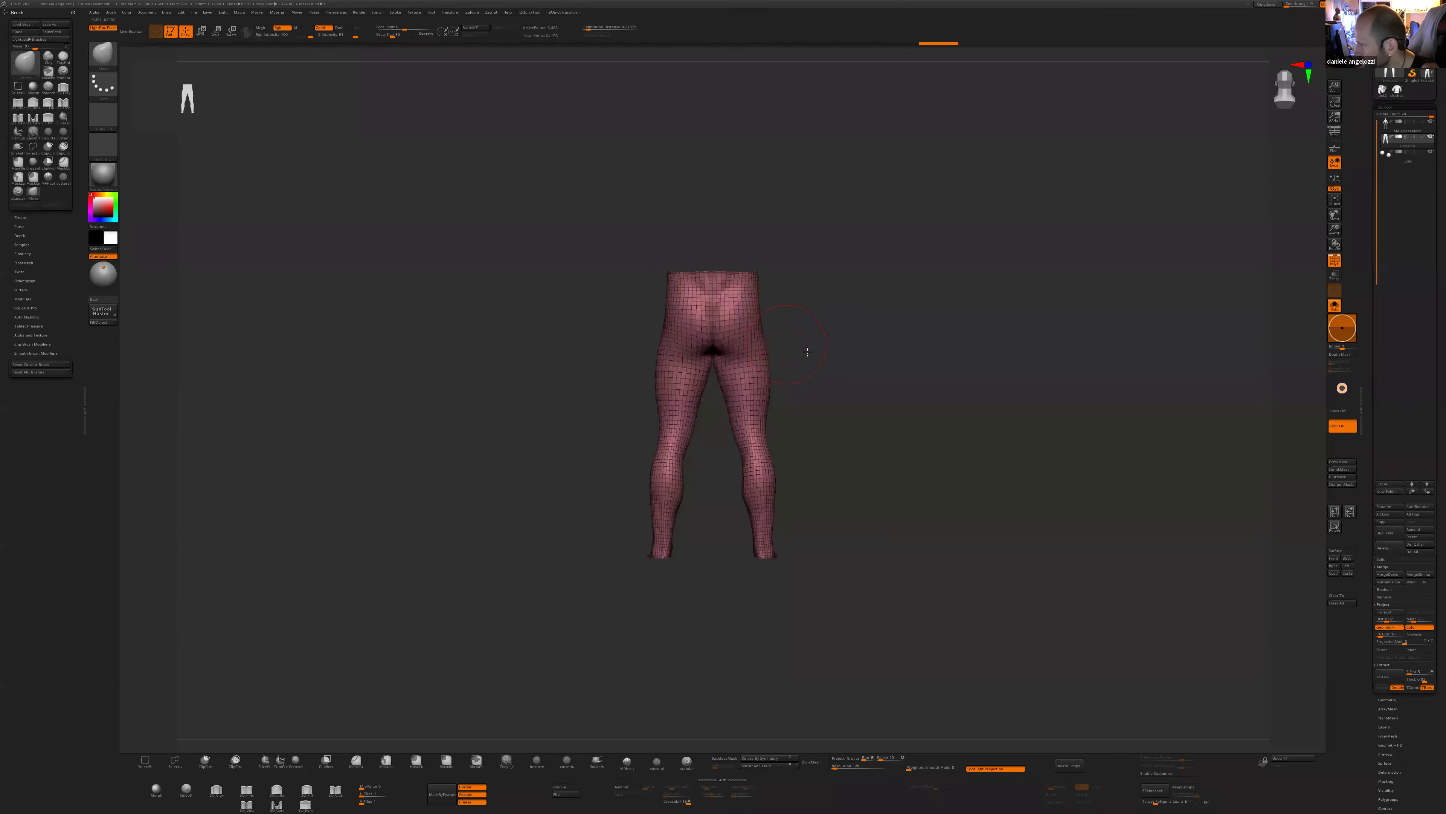
mouse_move(796, 345)
shift+mouse_down()
mouse_move(719, 319)
mouse_move(852, 381)
shift+mouse_up()
key(s)
mouse_move(750, 306)
mouse_down()
mouse_move(734, 283)
mouse_move(843, 348)
mouse_up()
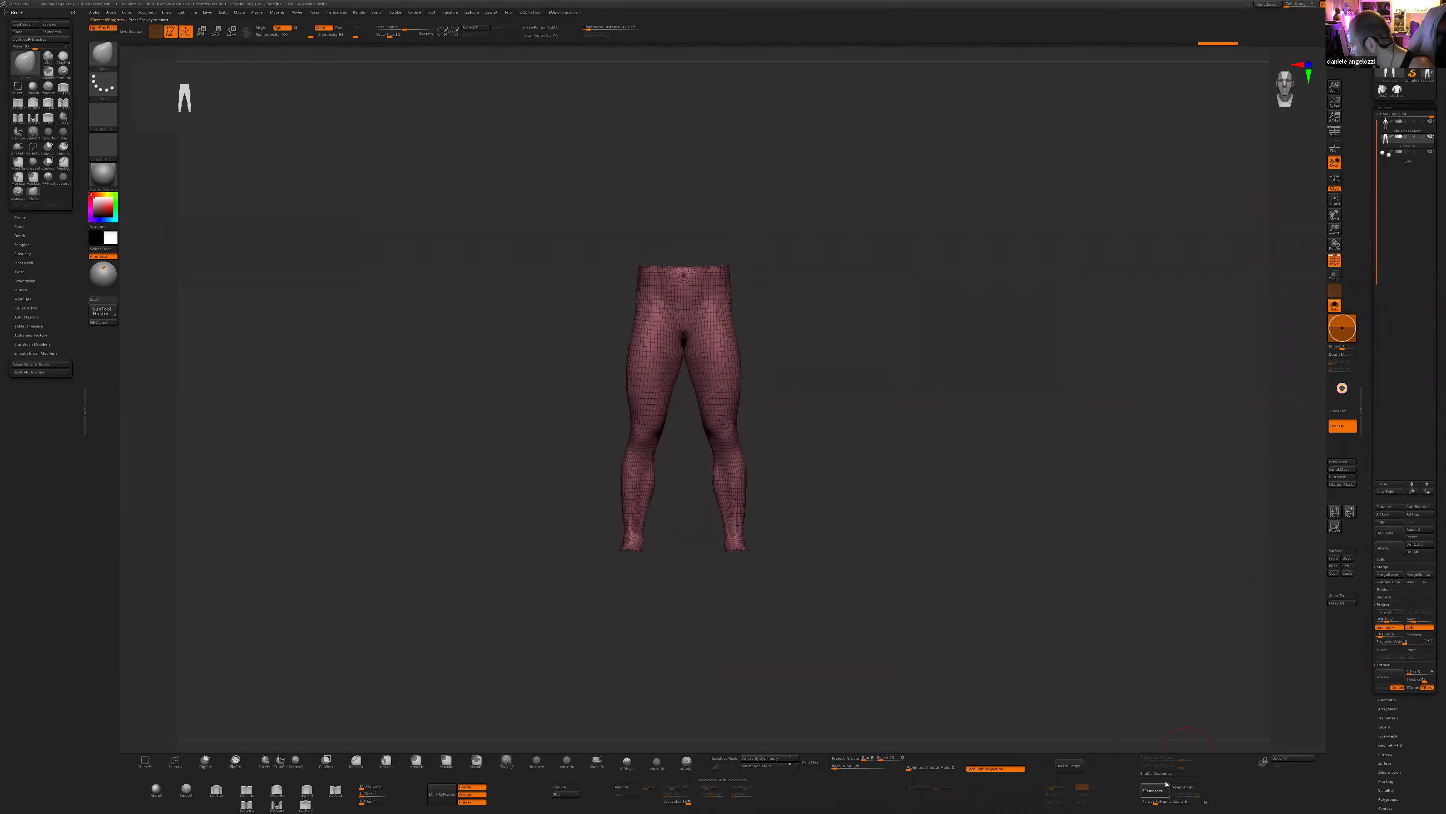
- Cancel the running remesh, lower the target polygon count and ZRemesh the legs into a coarser mesh
key(Escape)
drag(1154, 801, 1149, 803)
click(1150, 791)
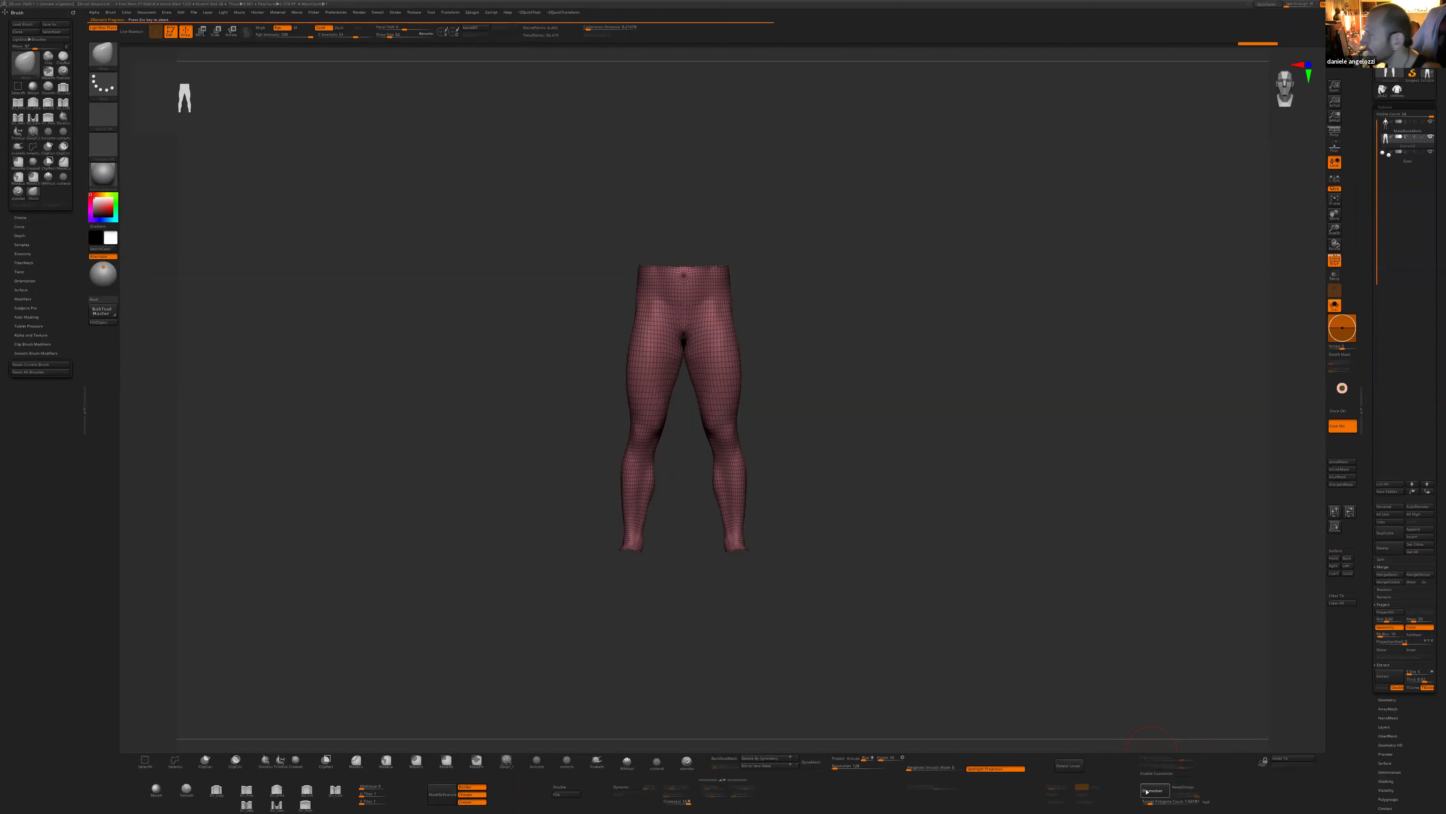
drag(865, 598, 823, 617)
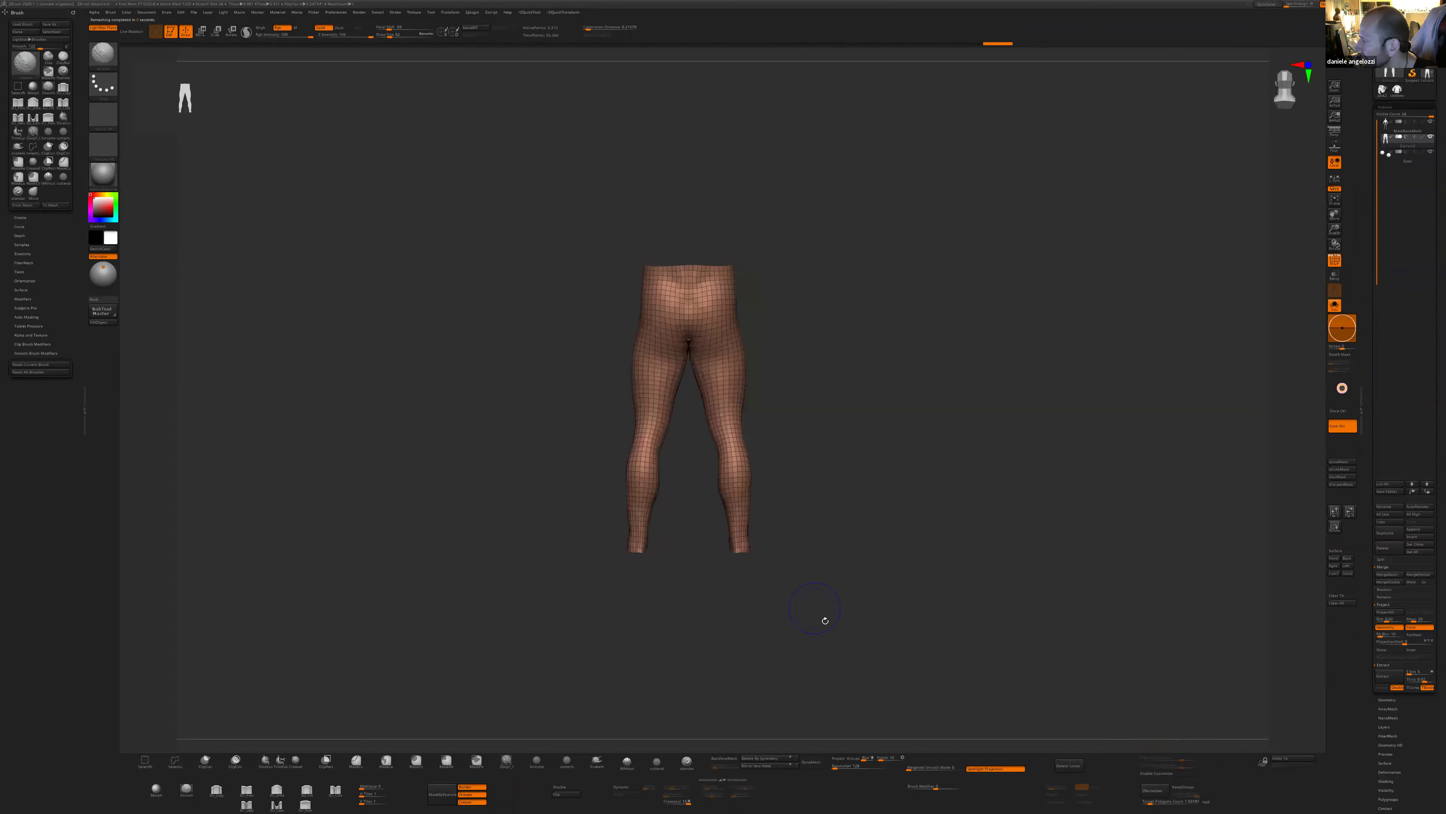
- Smooth and reshape the remeshed legs around the crotch and under the buttocks from the back
drag(810, 331, 783, 385)
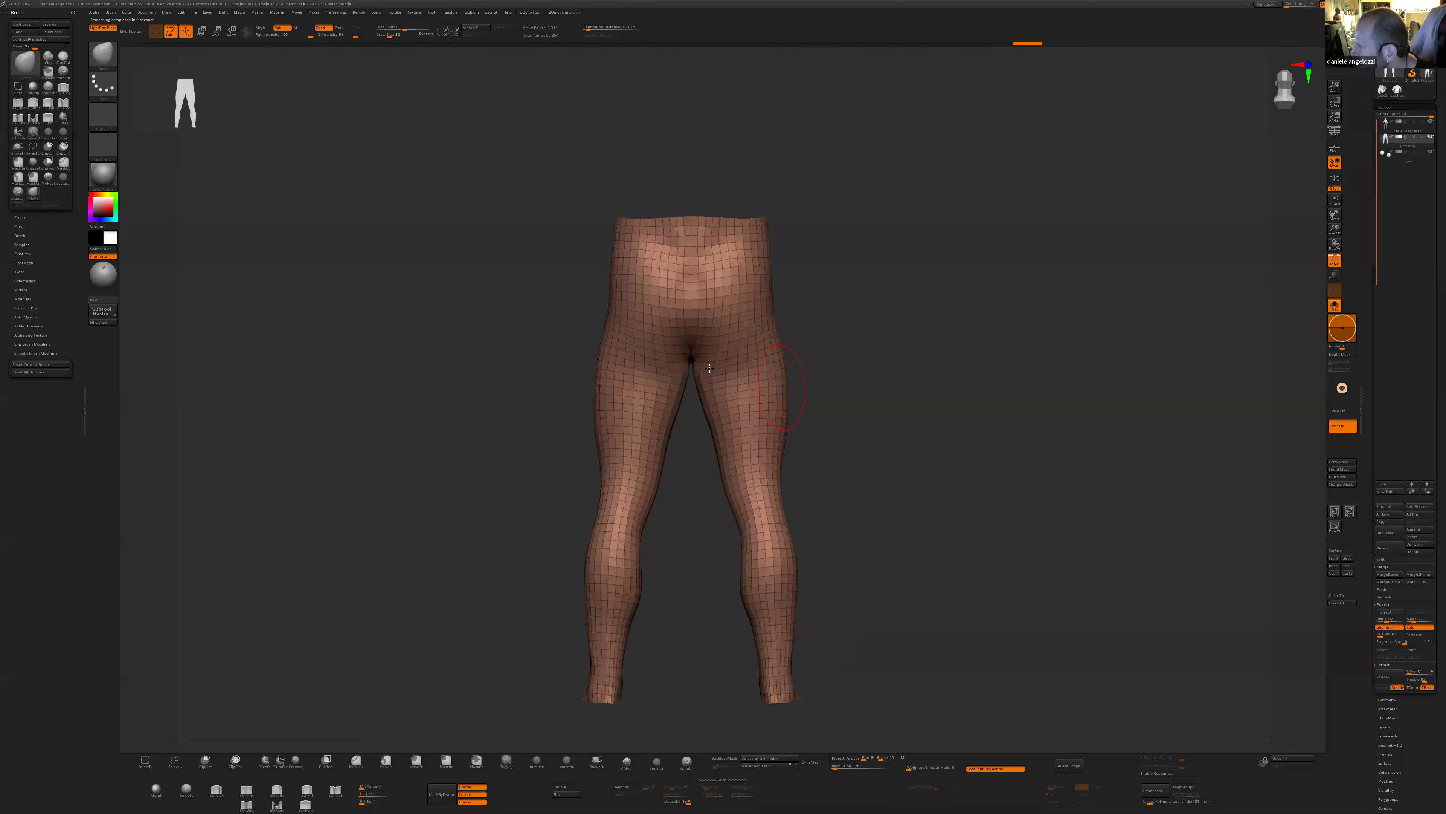
drag(900, 481, 717, 370)
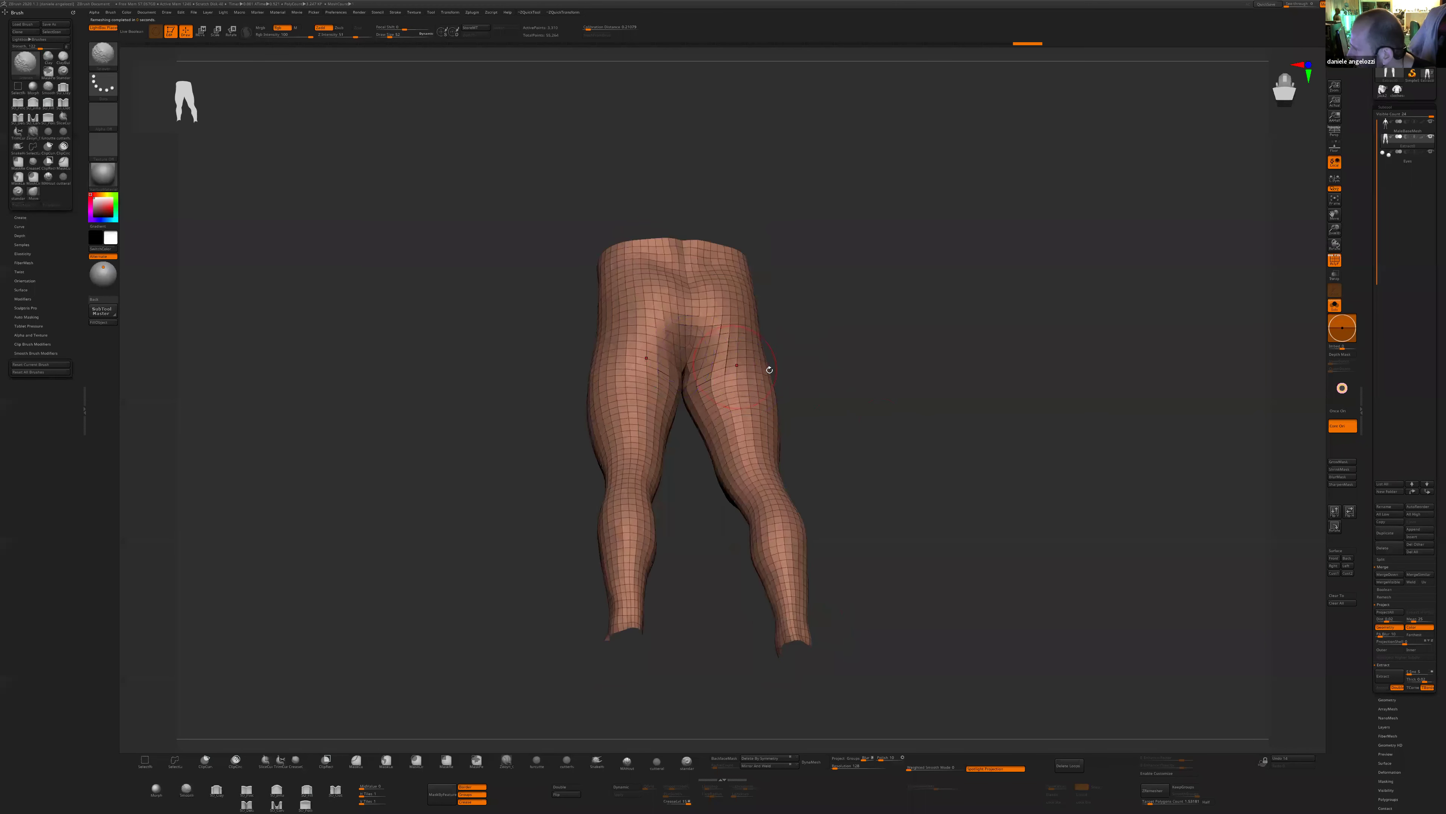
drag(1366, 704, 1365, 601)
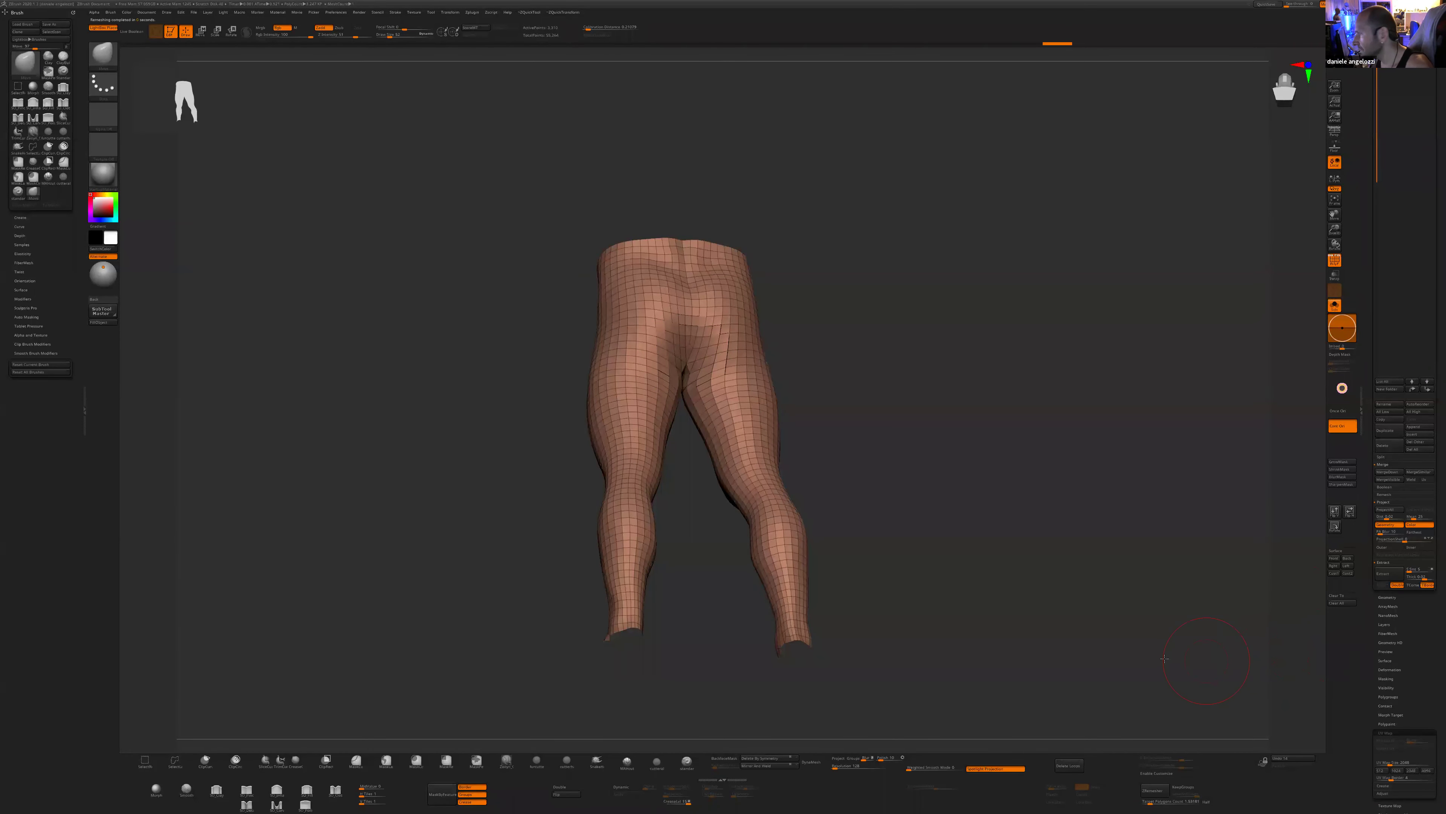
shift+drag(1164, 659, 1116, 626)
shift+drag(718, 386, 696, 368)
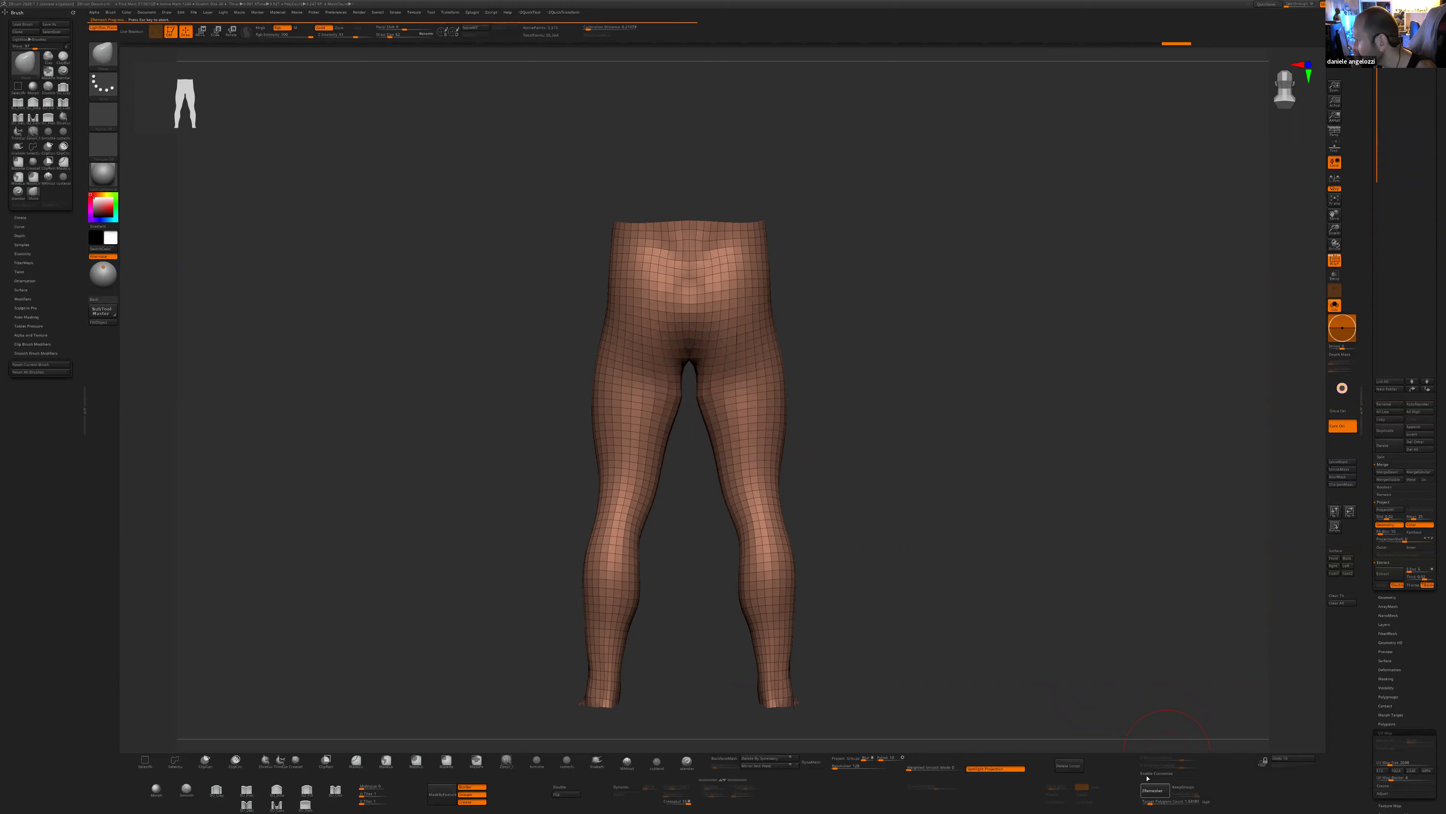
- ZRemesh the legs again and subdivide the mesh once, deleting the lower subdivision level
key(ctrl+d)
drag(982, 595, 1111, 598)
alt+drag(1003, 570, 972, 617)
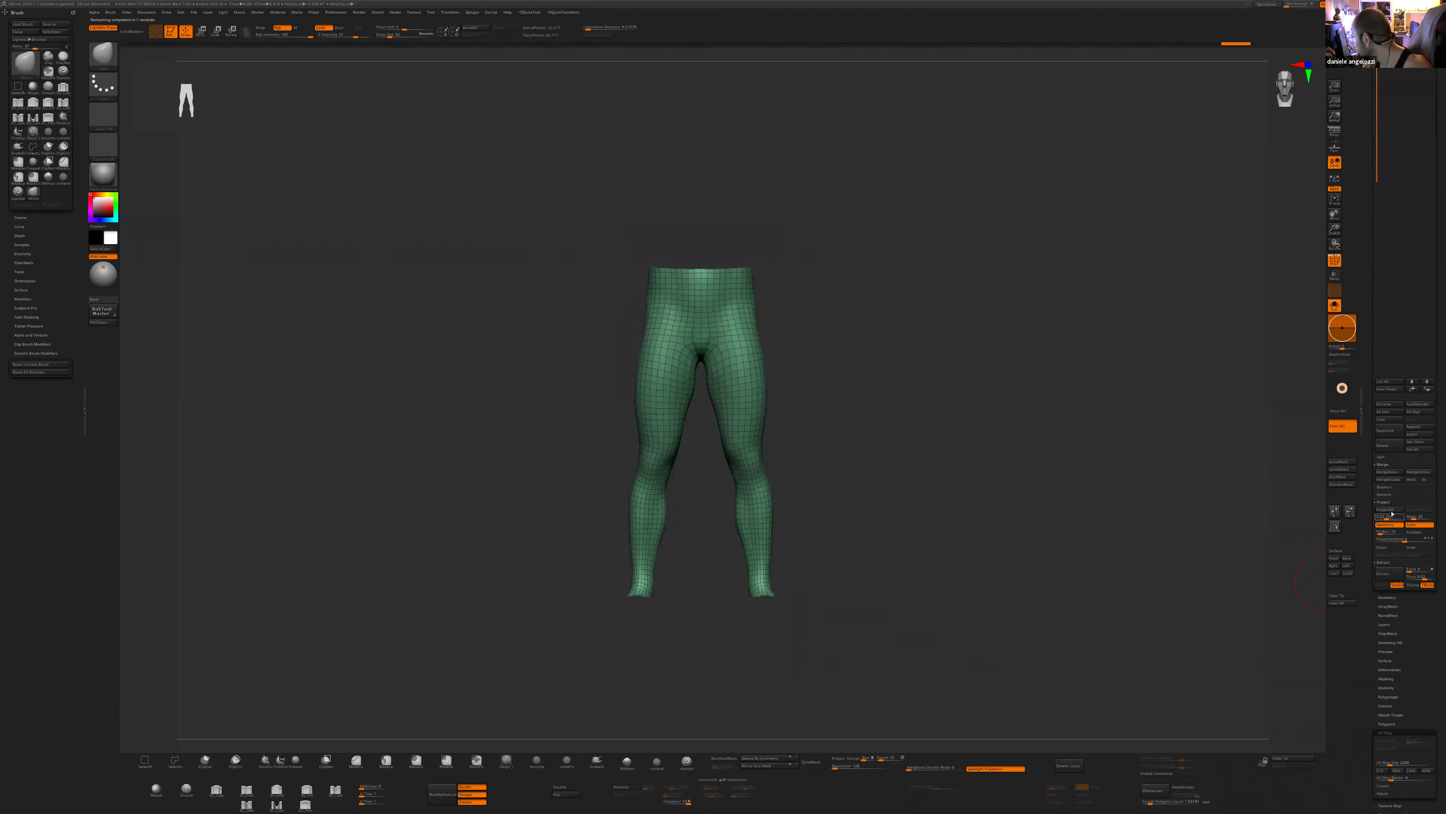
click(1387, 597)
click(1386, 620)
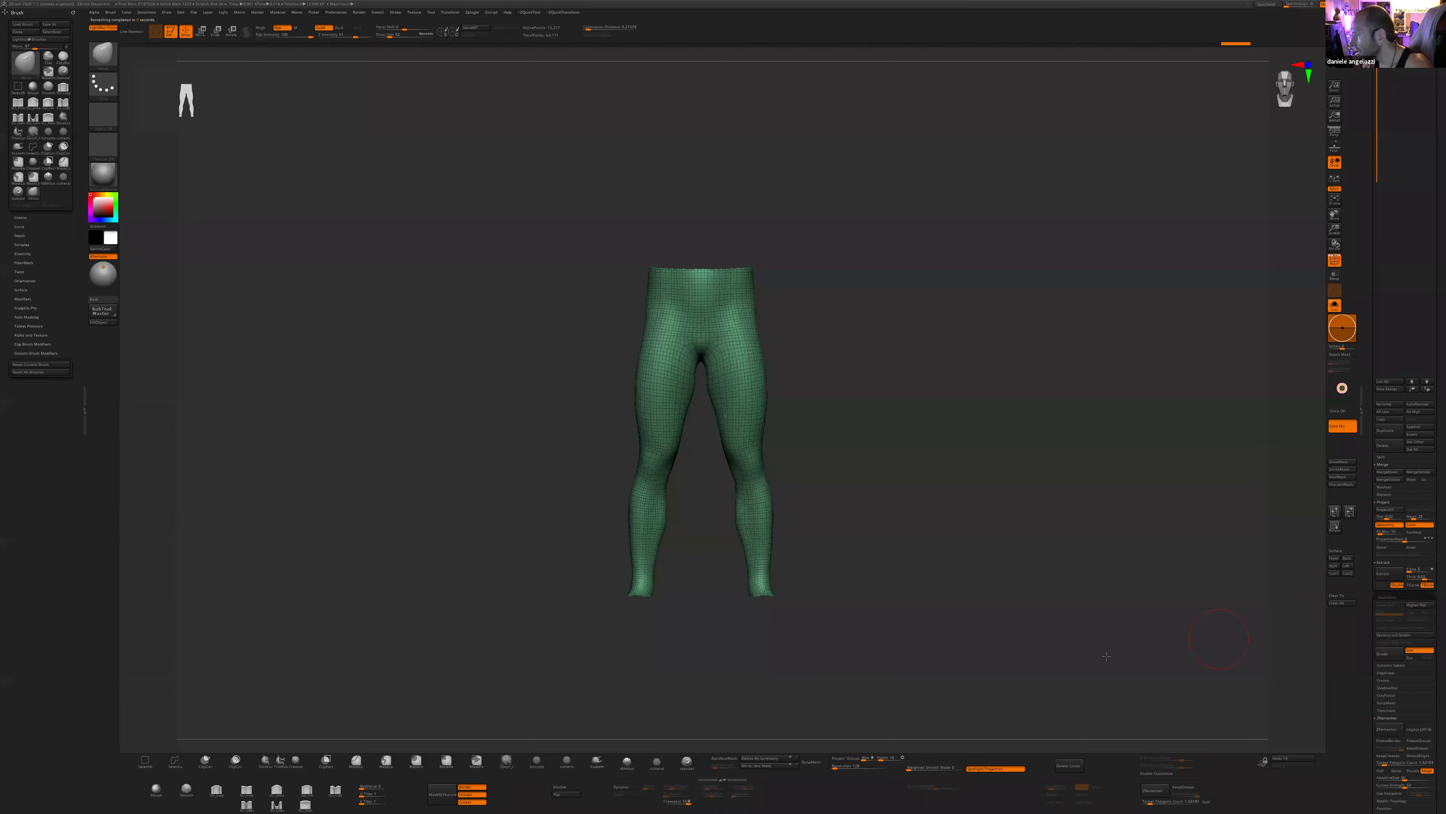
- Show the body with the trousers and slice off separate polygroup bands at the waist and both ankles
drag(1017, 615, 966, 619)
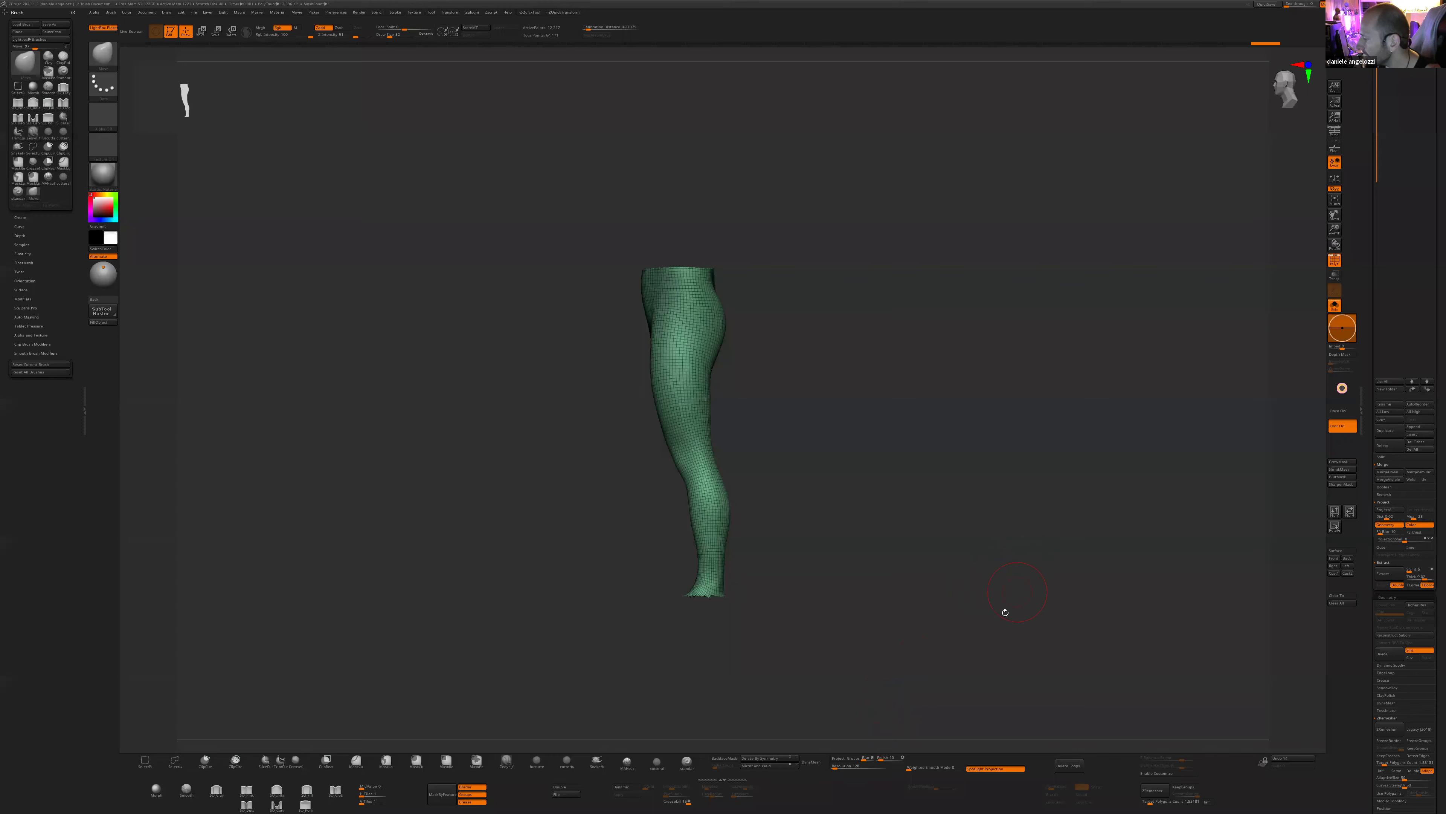
click(1334, 305)
drag(961, 599, 906, 525)
ctrl+shift+drag(630, 318, 865, 313)
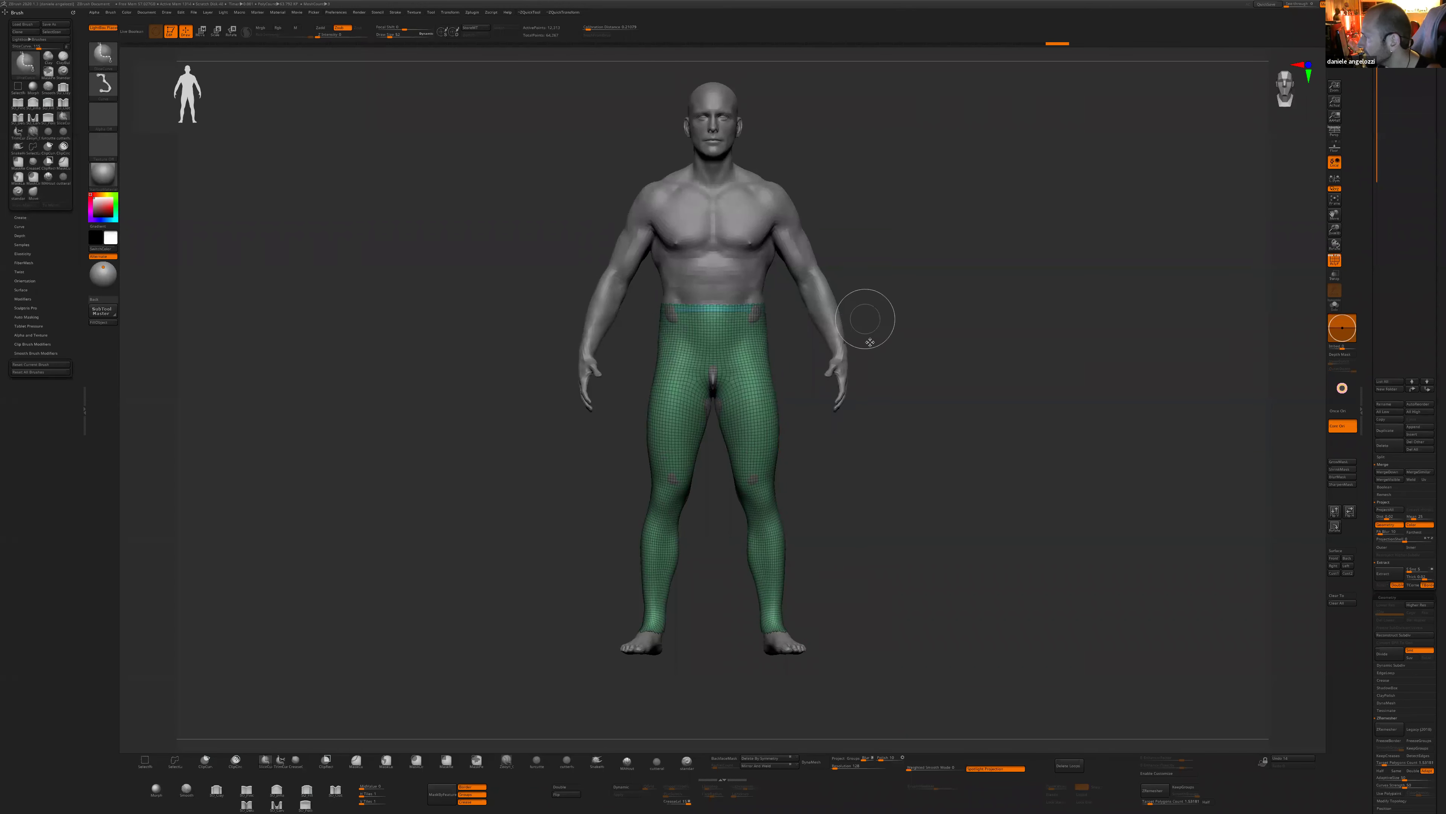
ctrl+shift+drag(709, 635, 594, 604)
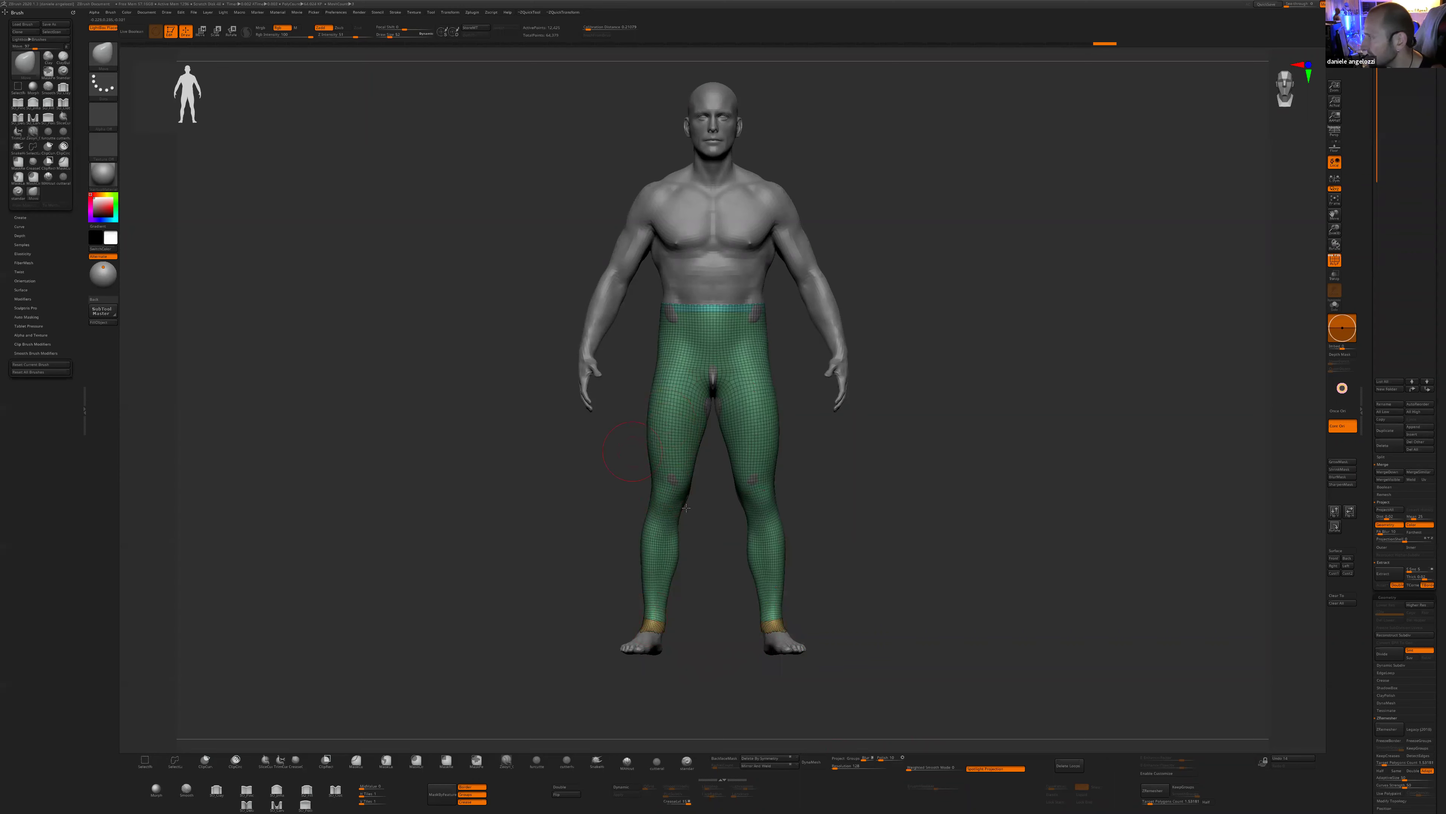
- Isolate the legs without the waist and ankle bands, slice another strip off the waist, and delete the hidden geometry
shift+drag(686, 508, 742, 400)
shift+drag(838, 494, 759, 517)
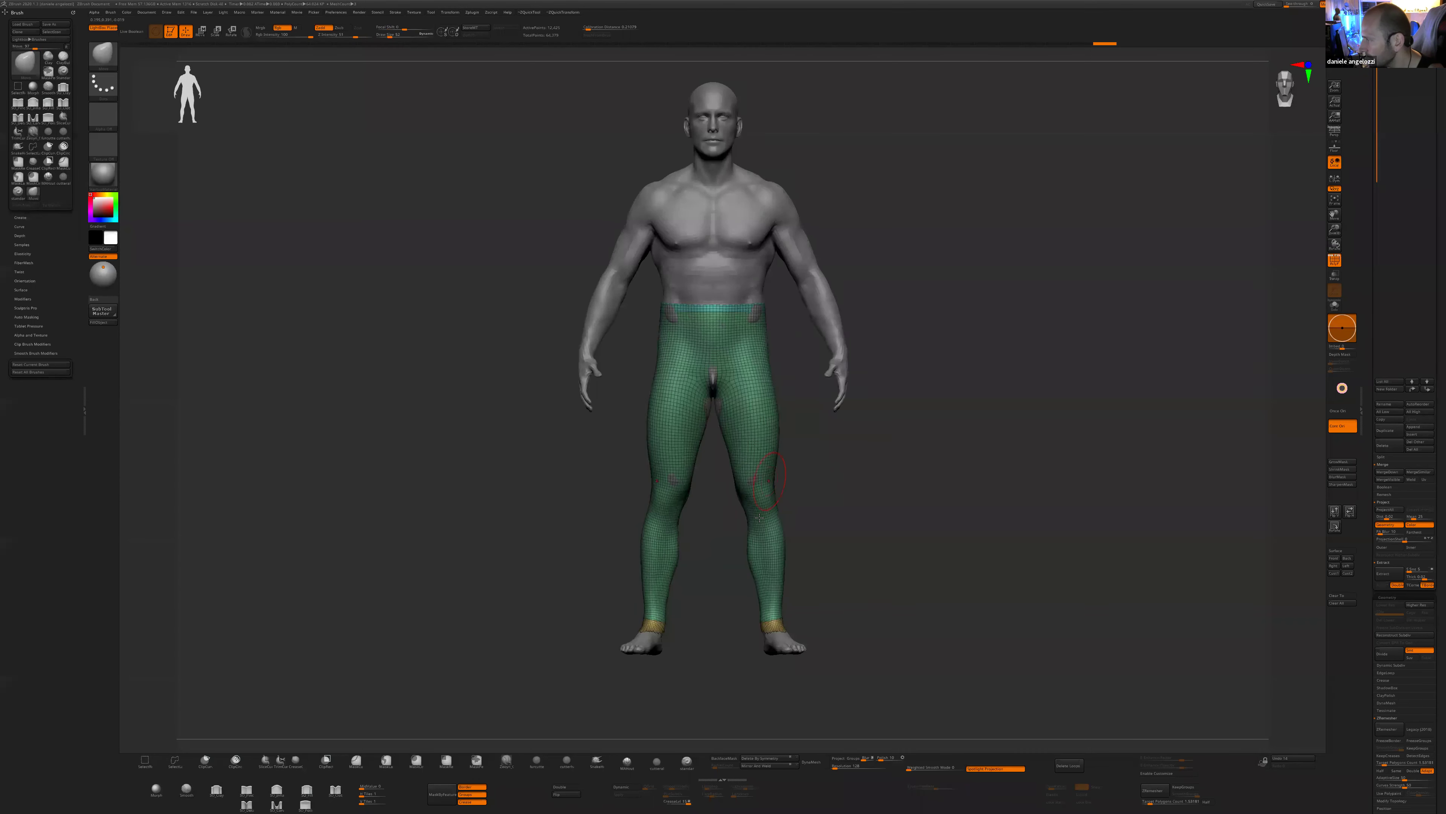
ctrl+shift+click(768, 541)
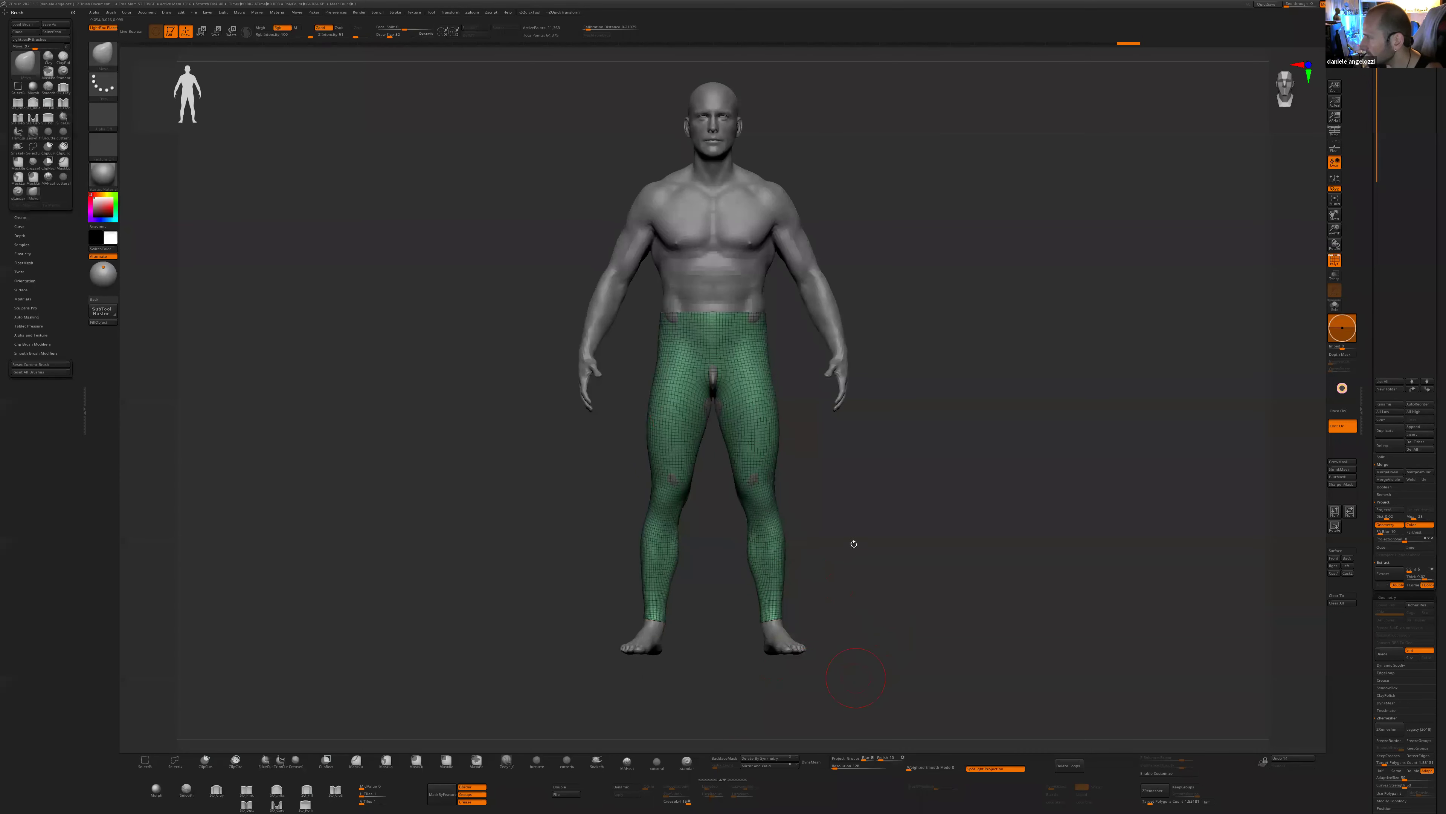
ctrl+shift+drag(630, 316, 907, 323)
mouse_move(649, 325)
ctrl+shift+mouse_down()
mouse_move(706, 370)
mouse_move(835, 326)
ctrl+shift+mouse_up()
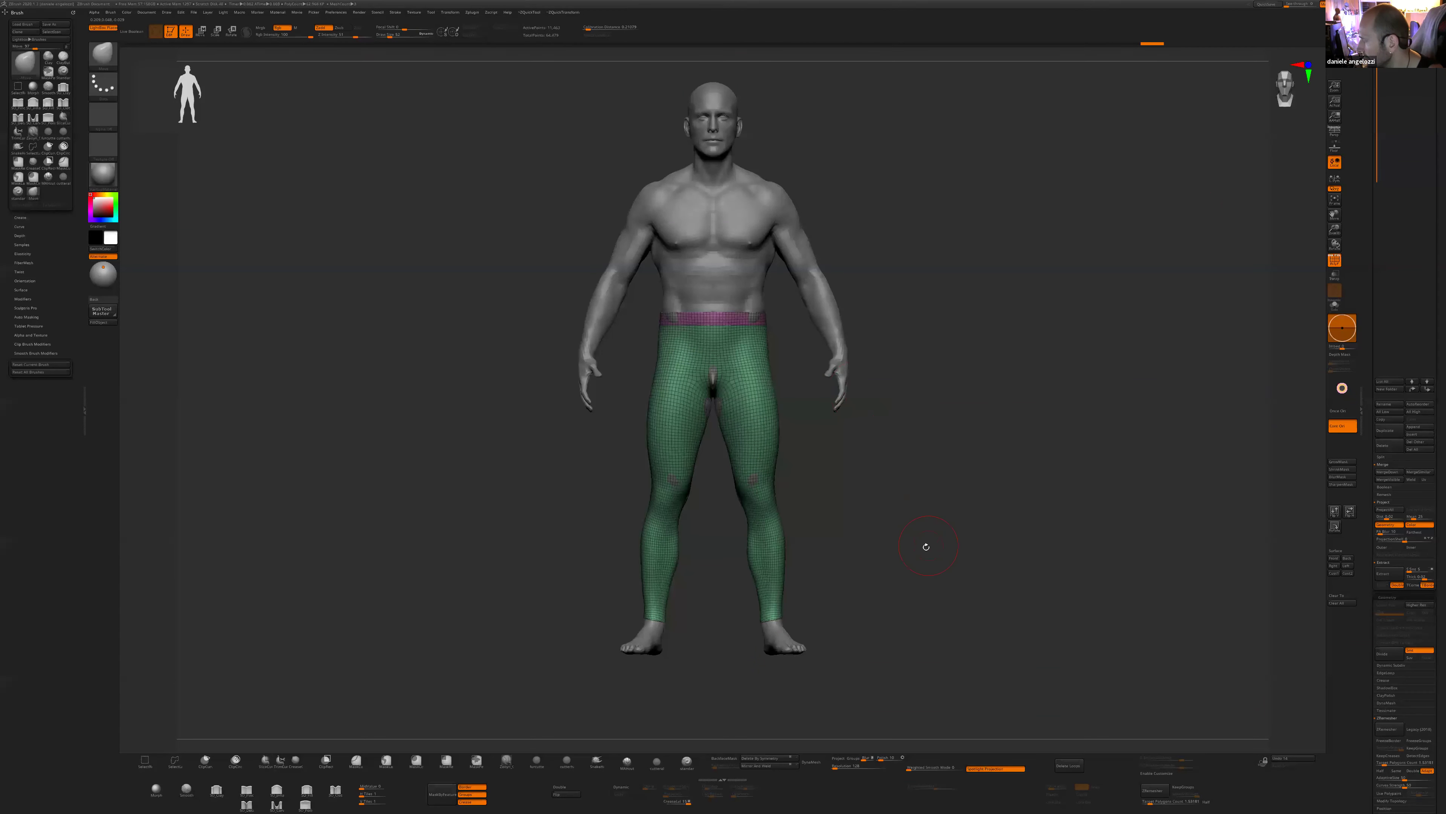
ctrl+shift+click(743, 341)
key(space)
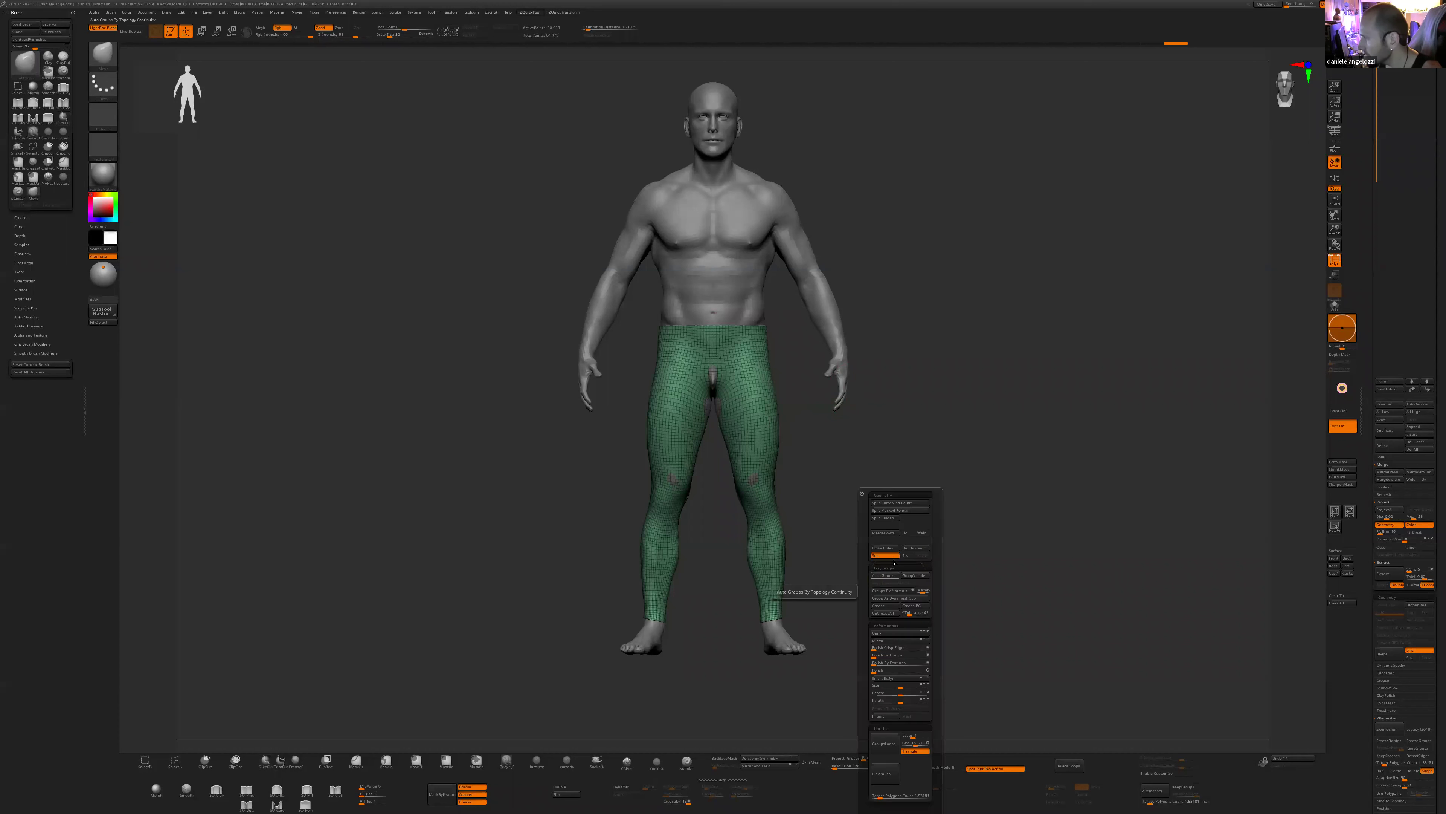
key(space)
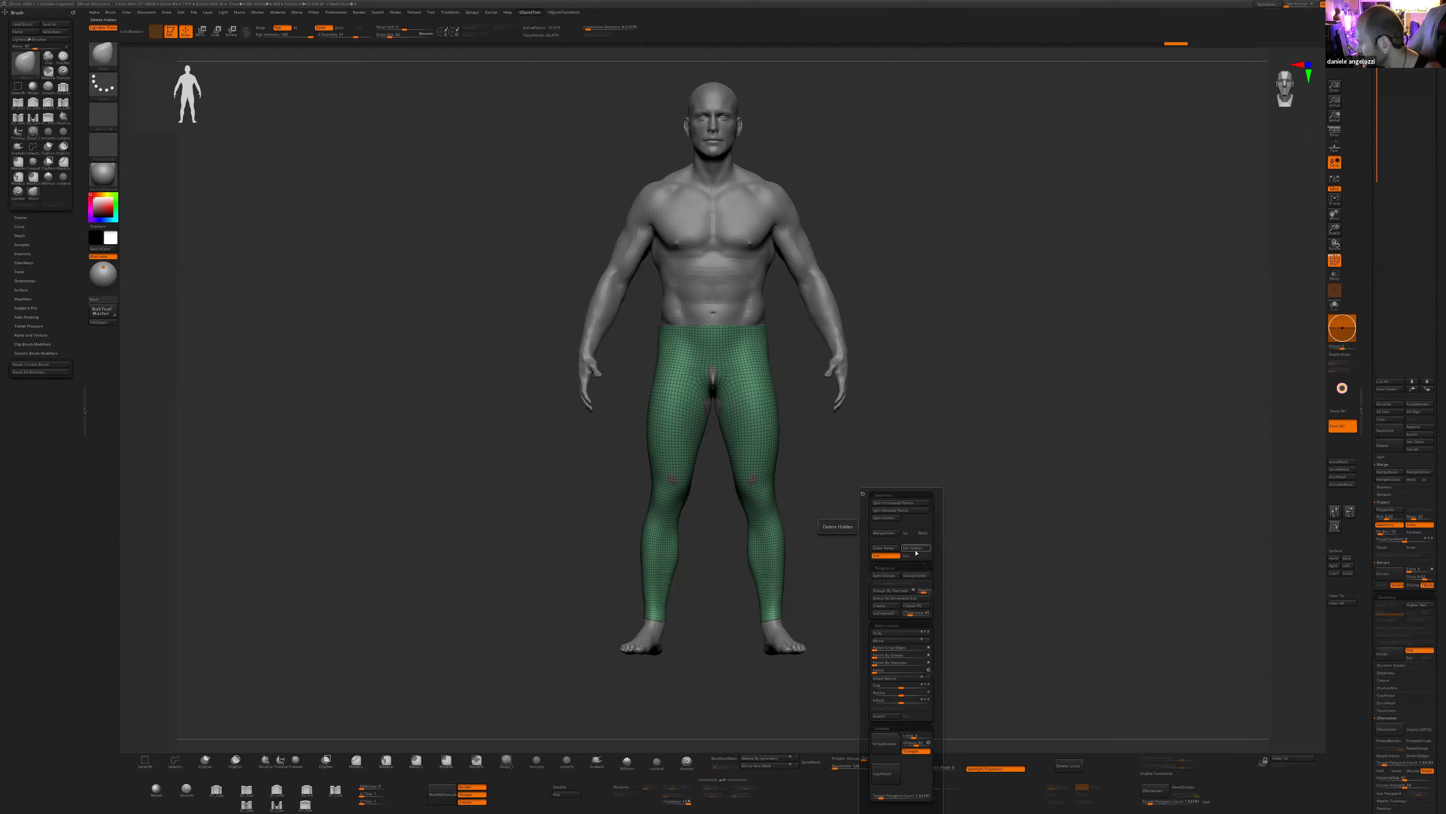
click(915, 548)
- Slice a narrow waistband polygroup along the top edge of the trousers and isolate it briefly to check it
shift+drag(950, 479, 824, 449)
ctrl+shift+drag(646, 334, 801, 336)
shift+drag(803, 591, 719, 570)
ctrl+shift+click(720, 335)
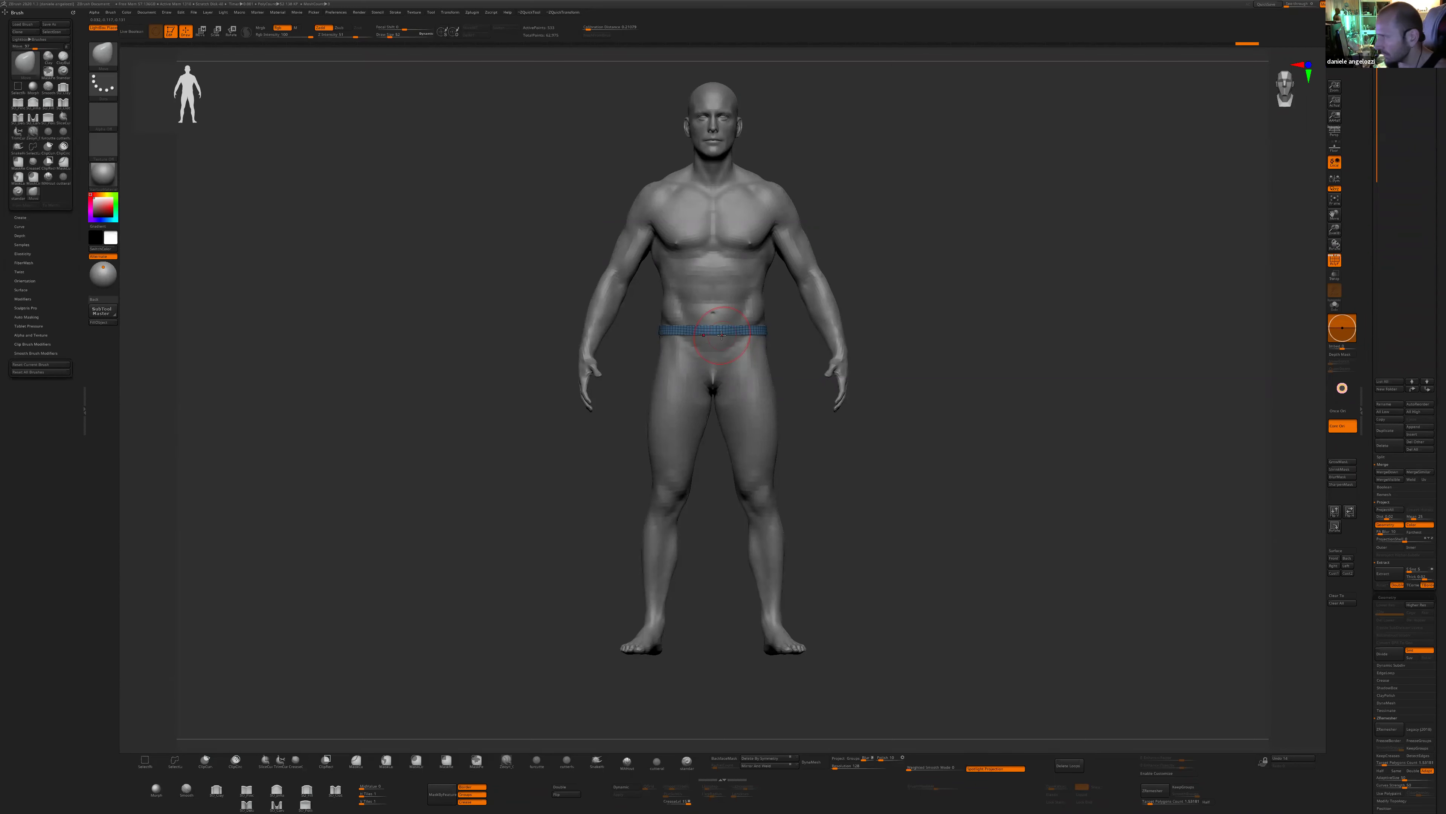
ctrl+shift+click(755, 334)
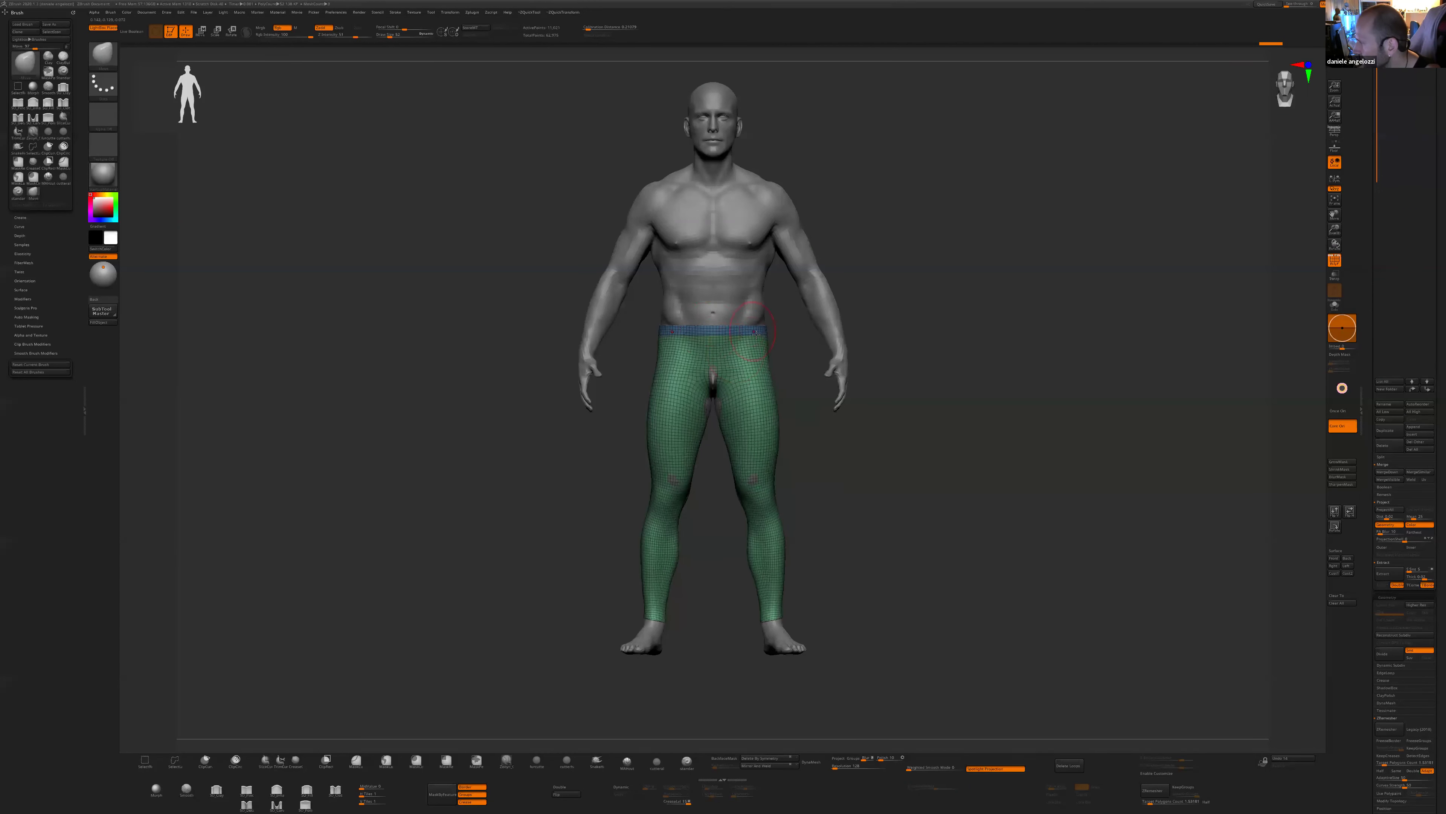
- Hide the waistband, slice the legs along the side seam into front and back polygroups, and isolate the front
ctrl+shift+click(765, 487)
shift+drag(901, 520, 968, 516)
ctrl+shift+drag(741, 277, 744, 363)
mouse_move(741, 302)
ctrl+shift+mouse_down()
mouse_move(716, 636)
mouse_move(939, 591)
mouse_move(964, 529)
mouse_move(953, 601)
mouse_move(947, 577)
ctrl+shift+mouse_up()
ctrl+shift+click(942, 576)
drag(917, 485, 953, 485)
ctrl+shift+click(773, 437)
- Slice a curved pocket polygroup at the front of the hip and mirror it to the other side with Mirror And Weld
mouse_move(811, 448)
shift+mouse_down()
mouse_move(714, 380)
mouse_move(760, 357)
mouse_move(770, 326)
shift+mouse_up()
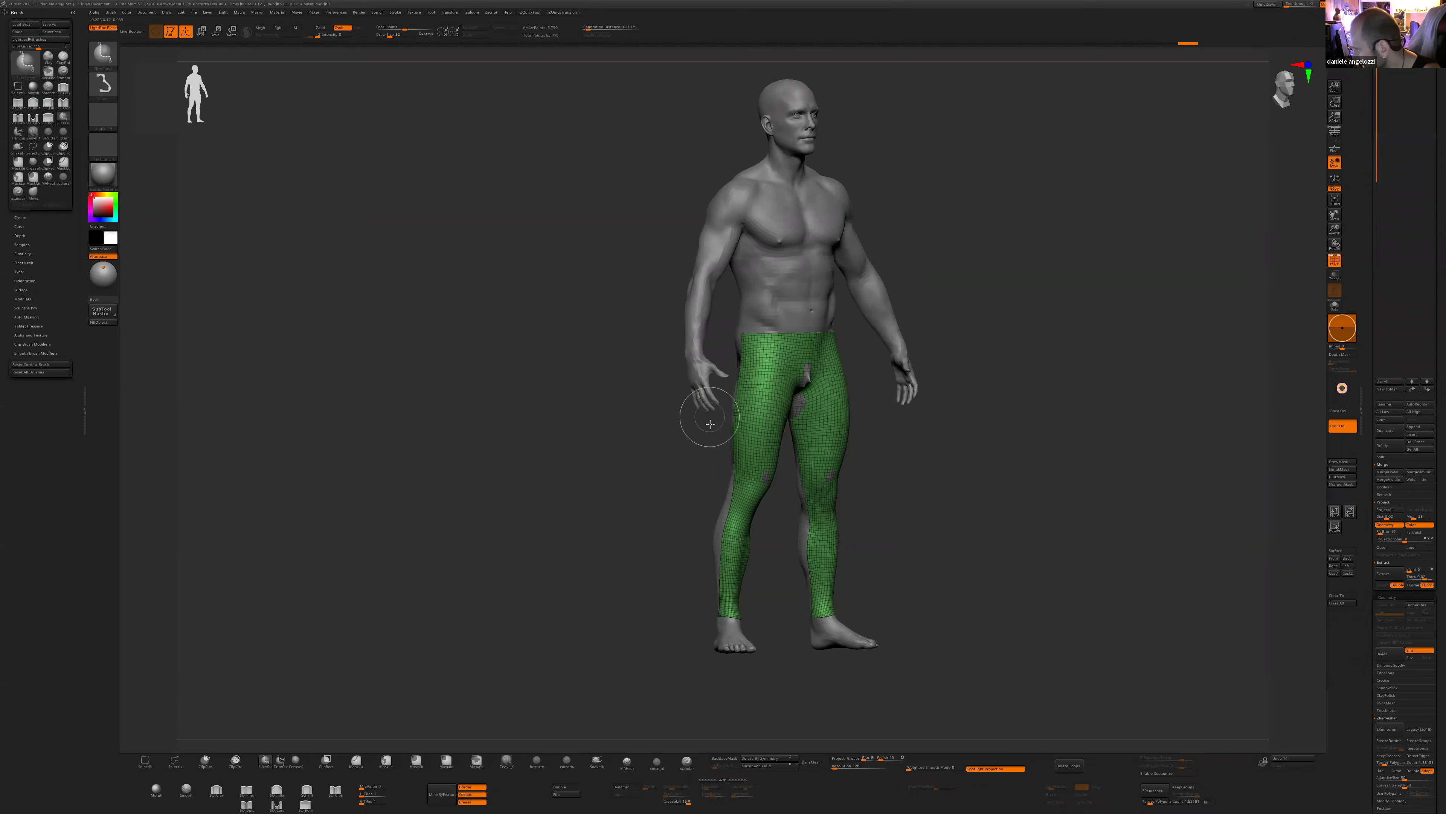
key(ctrl+z)
mouse_move(723, 378)
ctrl+shift+mouse_down()
mouse_move(757, 361)
mouse_move(769, 321)
ctrl+shift+mouse_up()
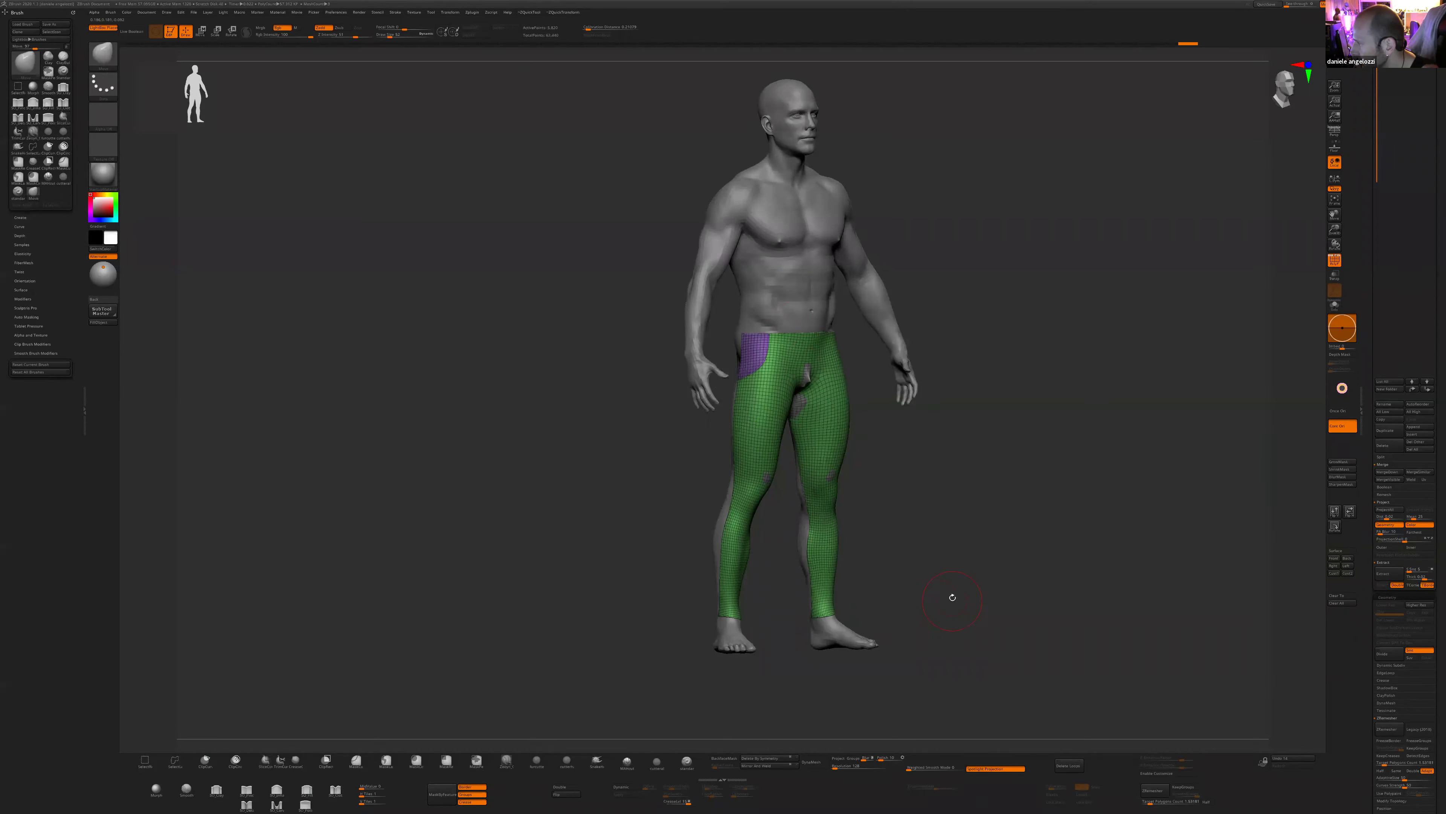
shift+drag(979, 598, 947, 643)
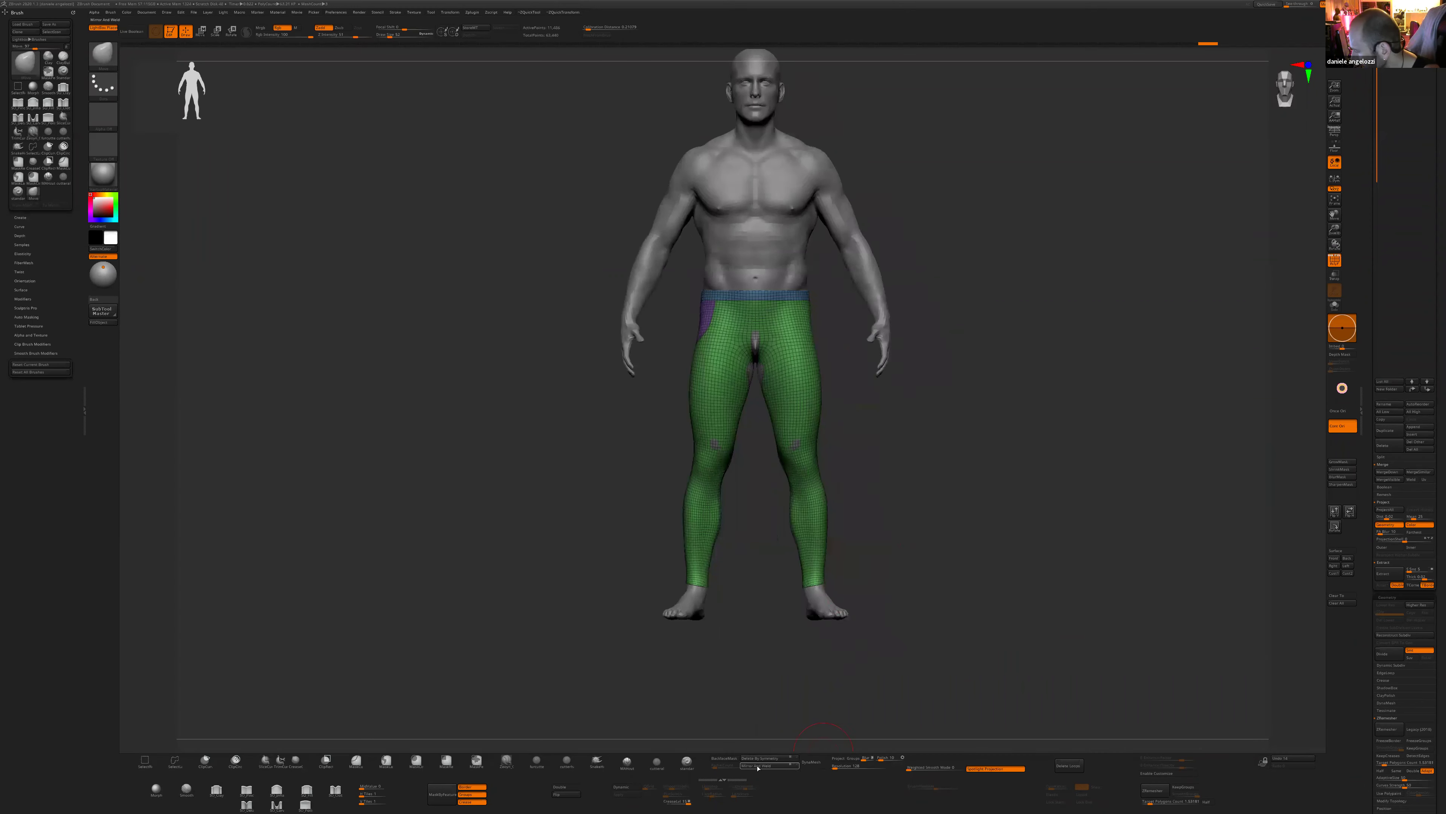
drag(946, 541, 859, 587)
drag(1424, 593, 1424, 210)
scroll(1403, 409, down, 1)
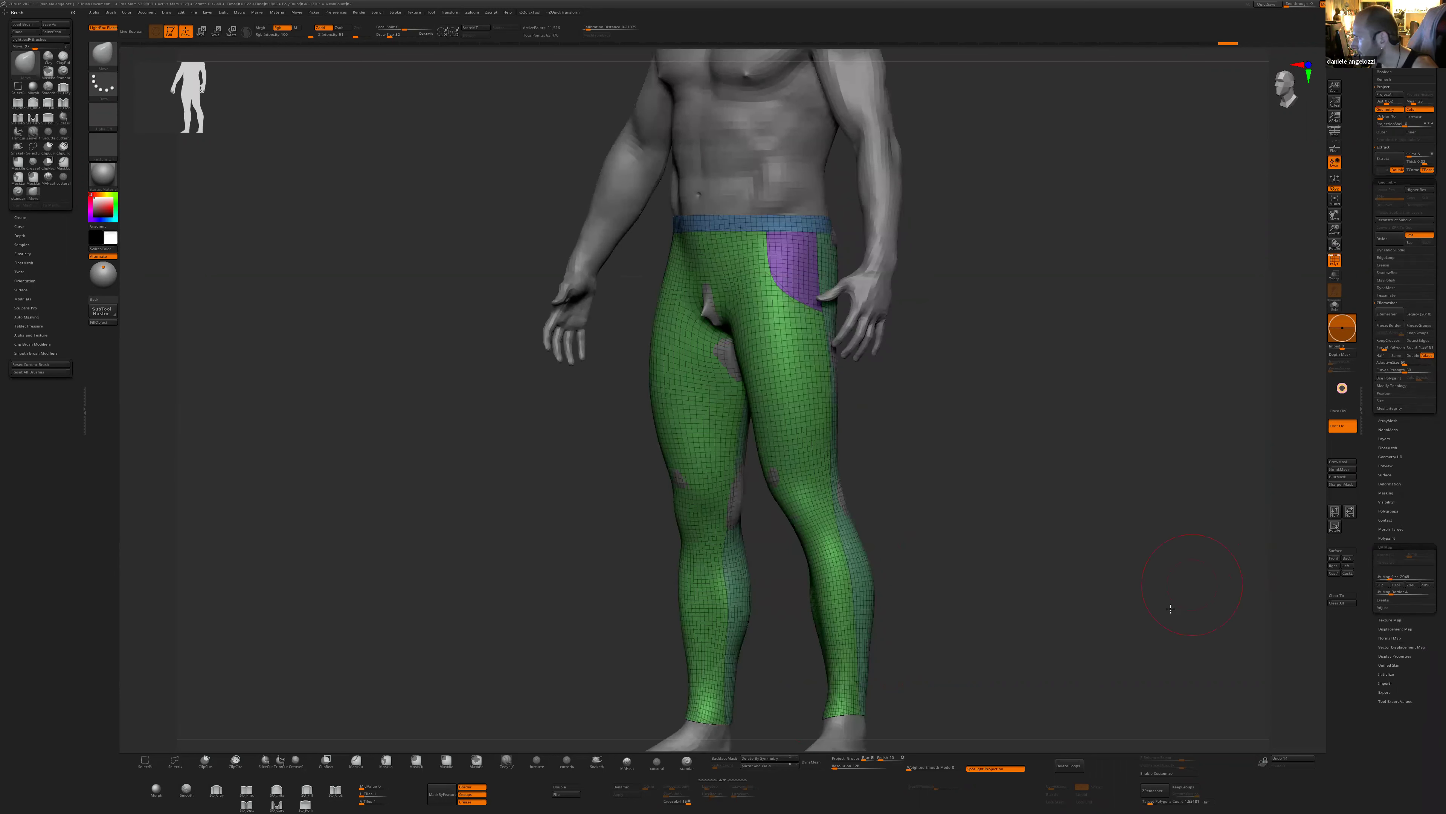
drag(1162, 597, 1259, 594)
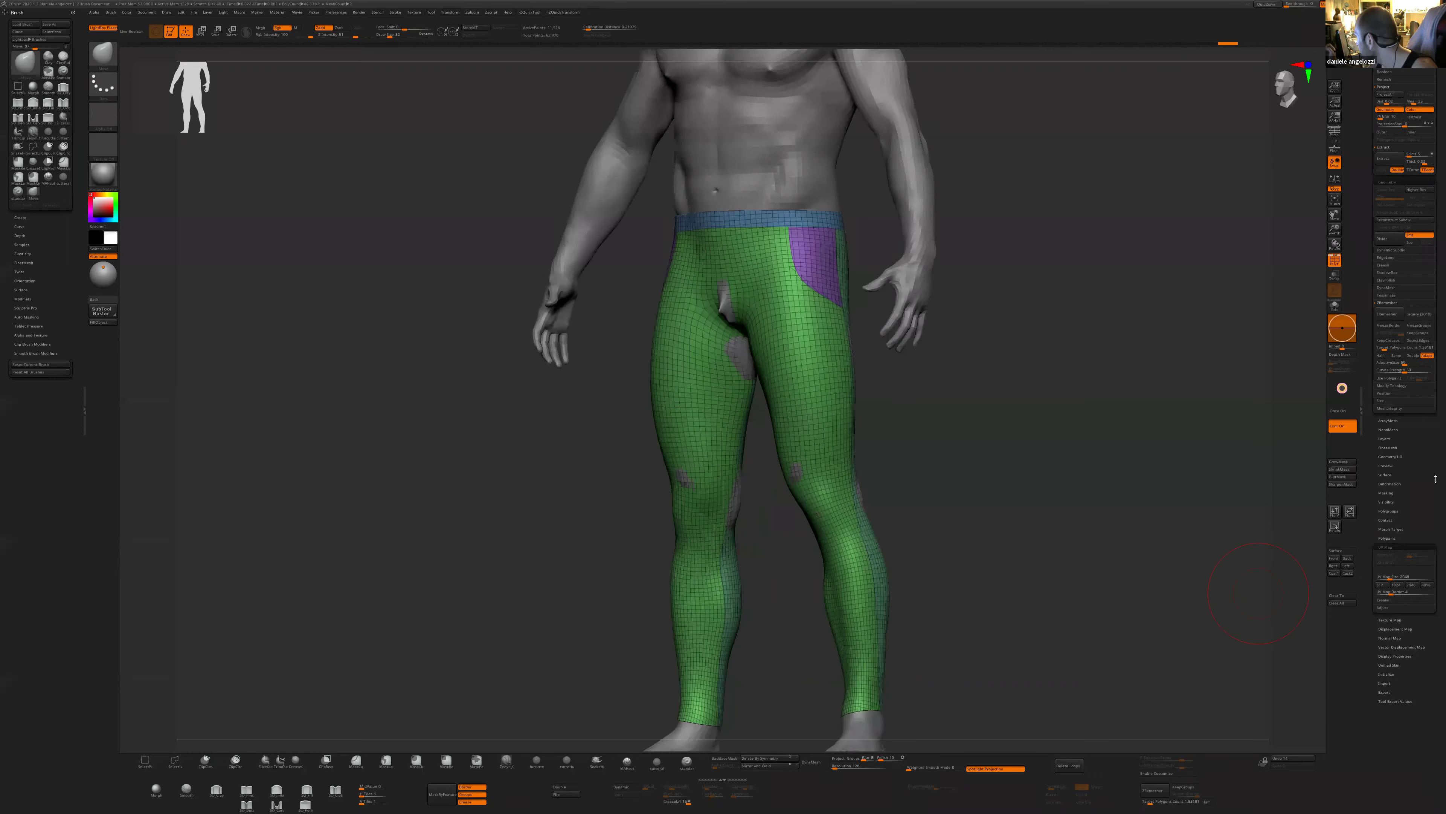
- Flatten the body's crotch bulge where it pokes through the trousers, and make the trousers the active subtool again
drag(920, 423, 826, 416)
alt+click(727, 308)
shift+drag(694, 344, 670, 380)
ctrl+drag(641, 452, 629, 473)
ctrl+alt+shift+drag(712, 335, 746, 274)
shift+drag(935, 435, 979, 434)
alt+click(809, 438)
alt+drag(936, 528, 1007, 571)
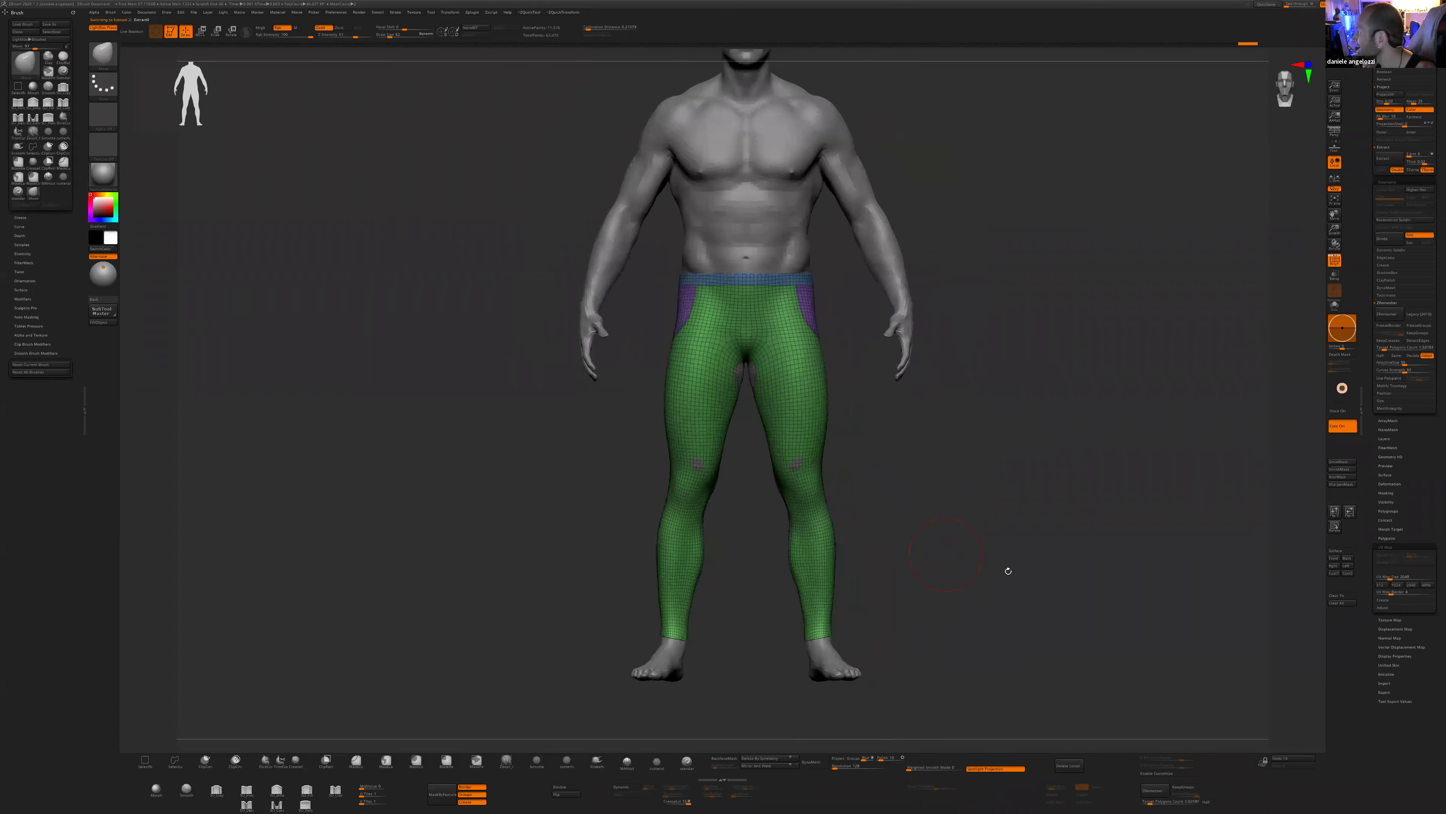
- Mask the trouser legs with a softened edge, adjust the unmasked waist with the transform gizmo, and clear the mask
ctrl+click(848, 310)
ctrl+click(848, 310)
ctrl+drag(656, 258, 863, 307)
ctrl+click(854, 310)
key(w)
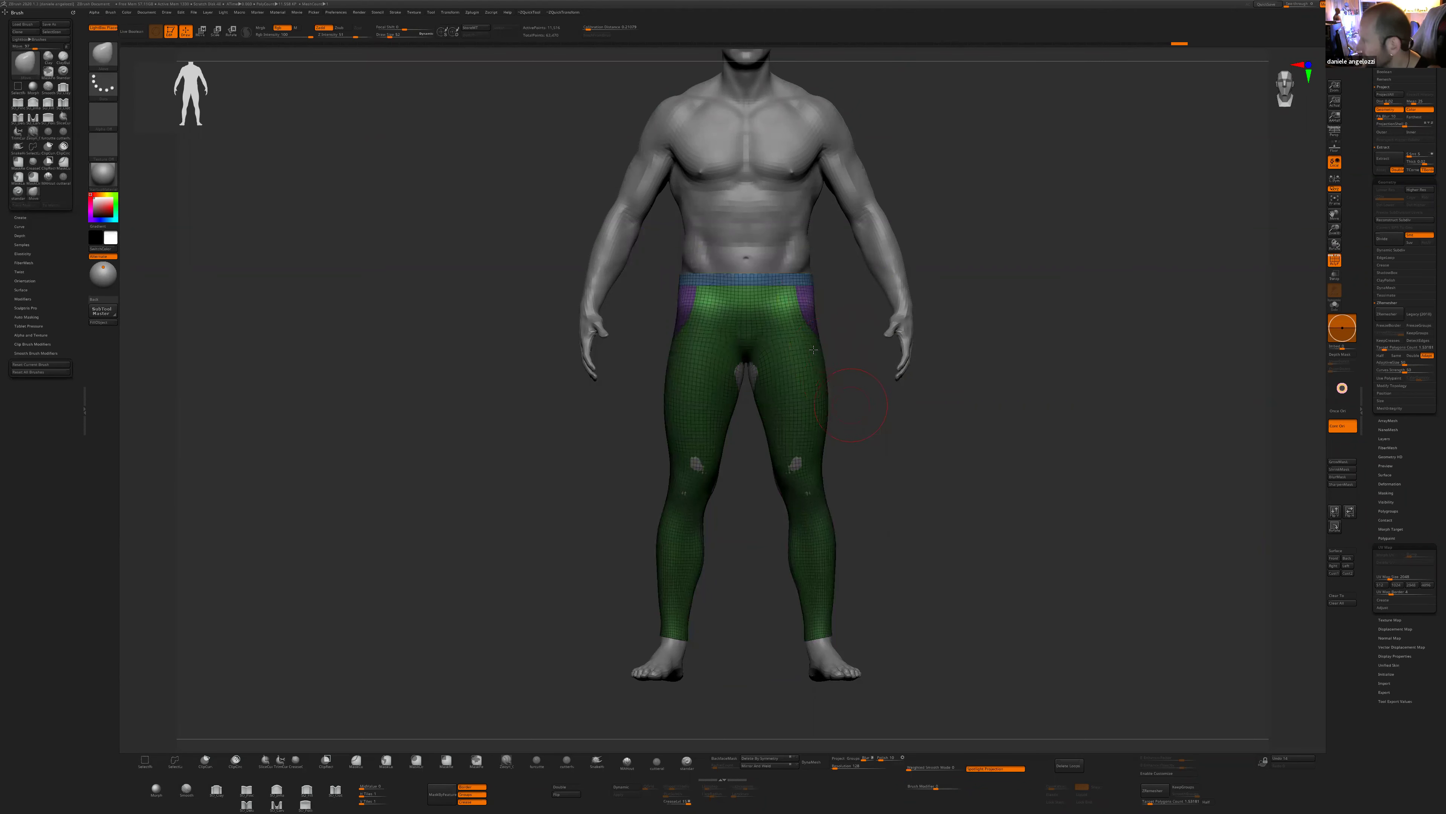
click(806, 291)
mouse_move(837, 424)
mouse_down()
mouse_move(888, 442)
mouse_move(843, 428)
mouse_up()
key(ctrl+z)
key(ctrl+z)
ctrl+alt+drag(653, 263, 833, 283)
ctrl+drag(865, 388, 1149, 629)
key(q)
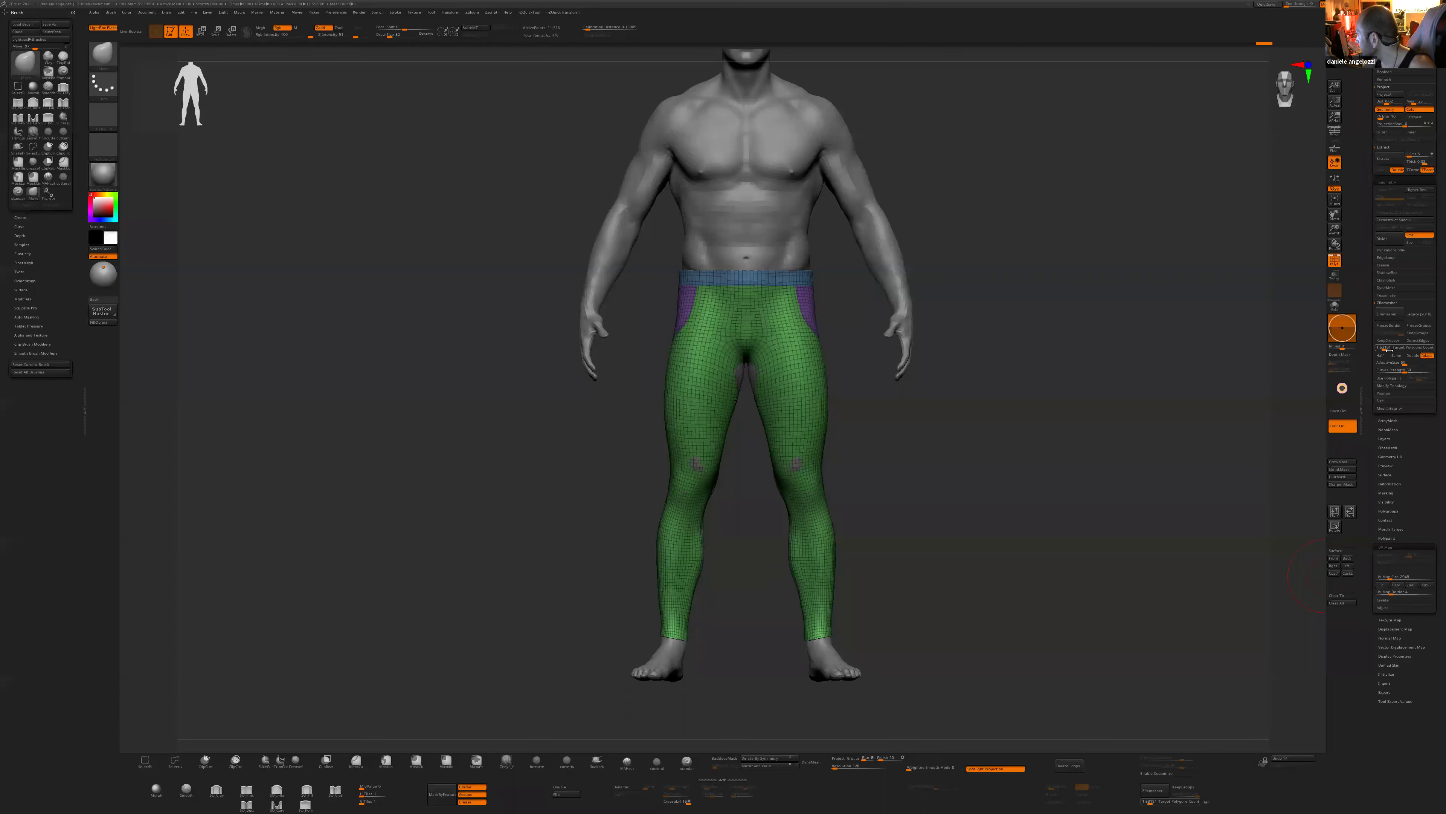
- Turn on Keep Groups in the ZRemesher settings for the trousers
mouse_move(1127, 636)
mouse_down()
mouse_move(1106, 662)
mouse_move(1139, 632)
mouse_up()
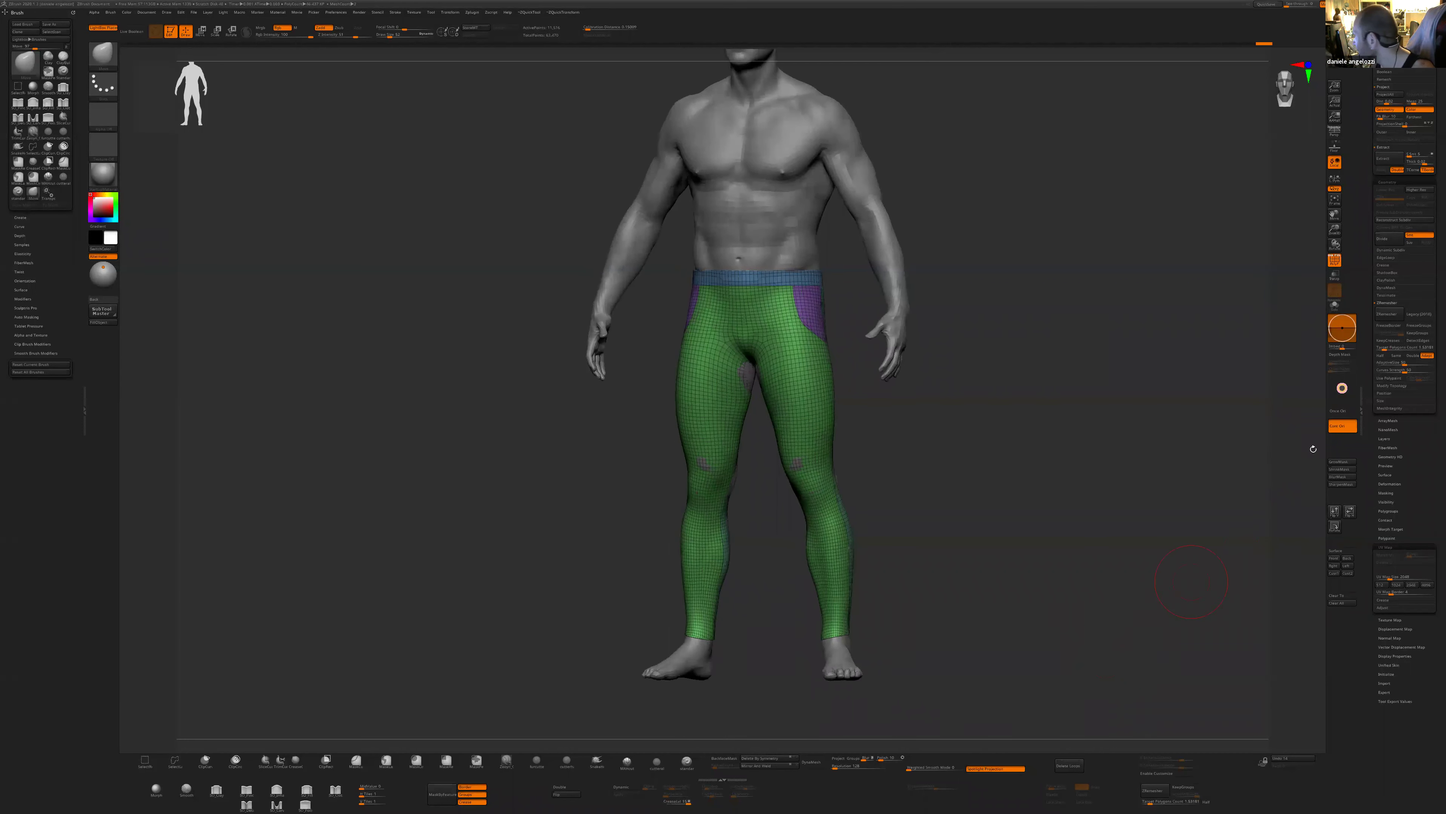
click(1418, 333)
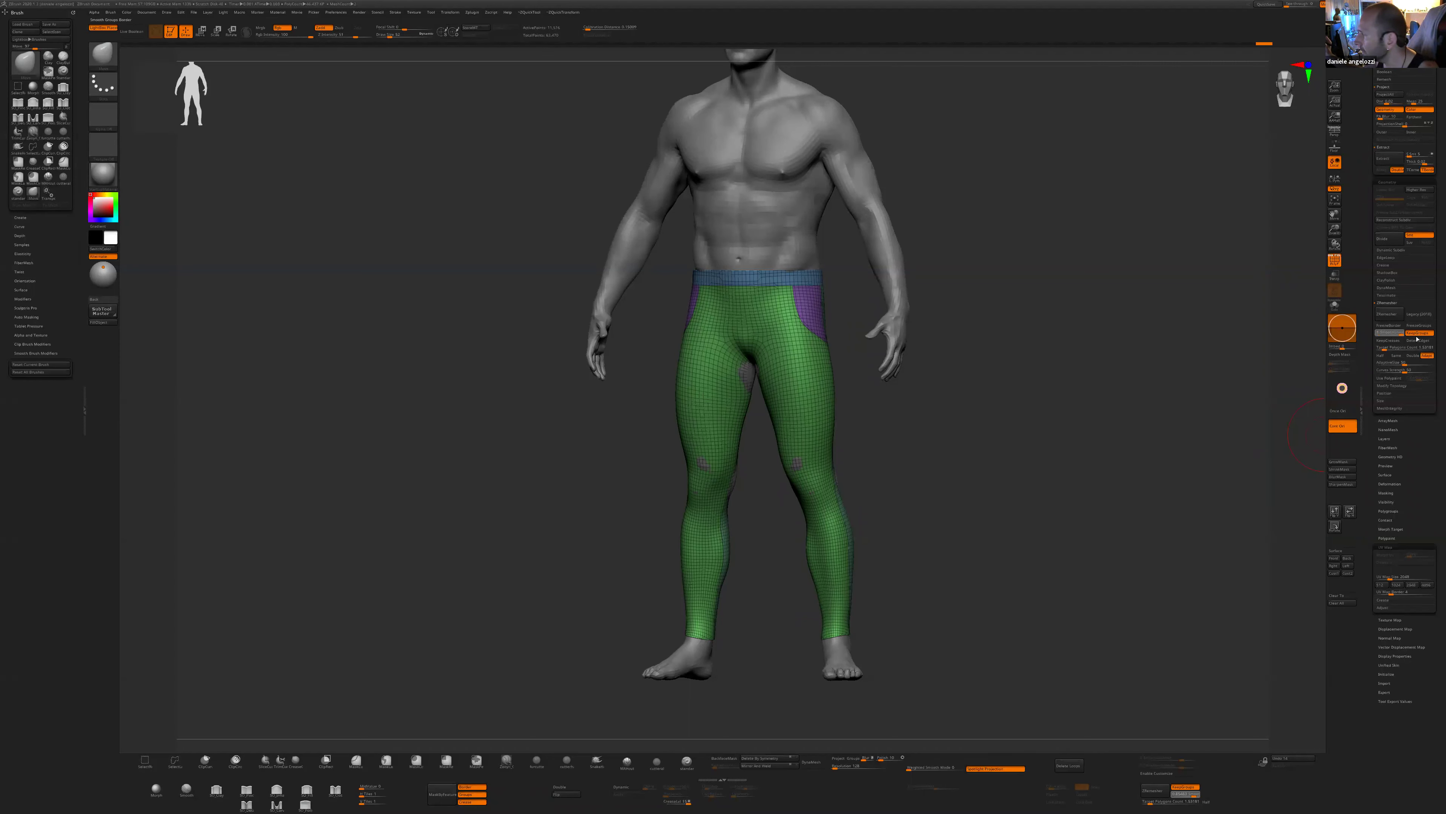
drag(1020, 621, 1002, 415)
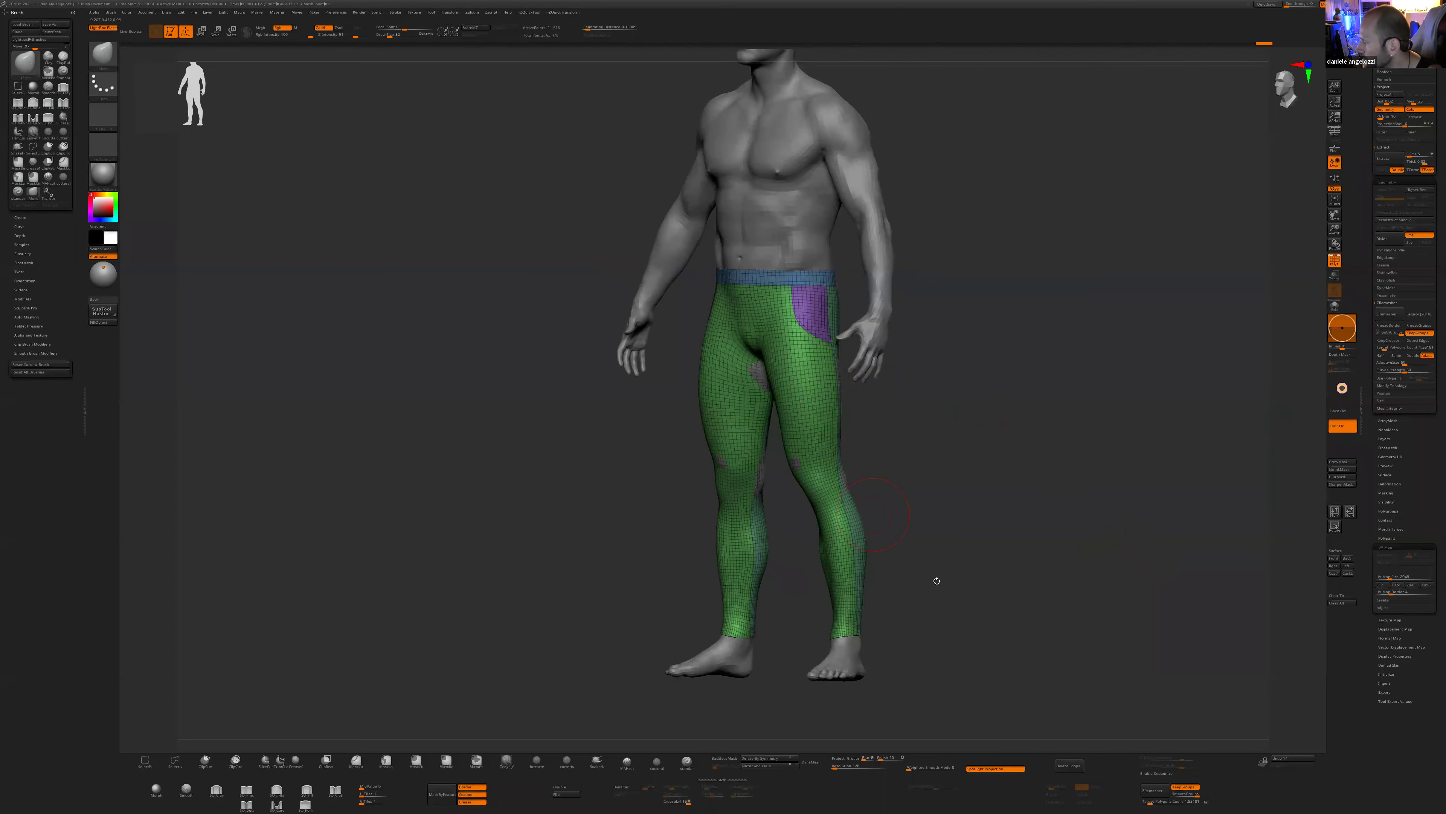
drag(968, 617, 877, 536)
drag(952, 614, 925, 598)
mouse_move(926, 598)
mouse_down()
mouse_move(917, 610)
mouse_move(936, 600)
mouse_up()
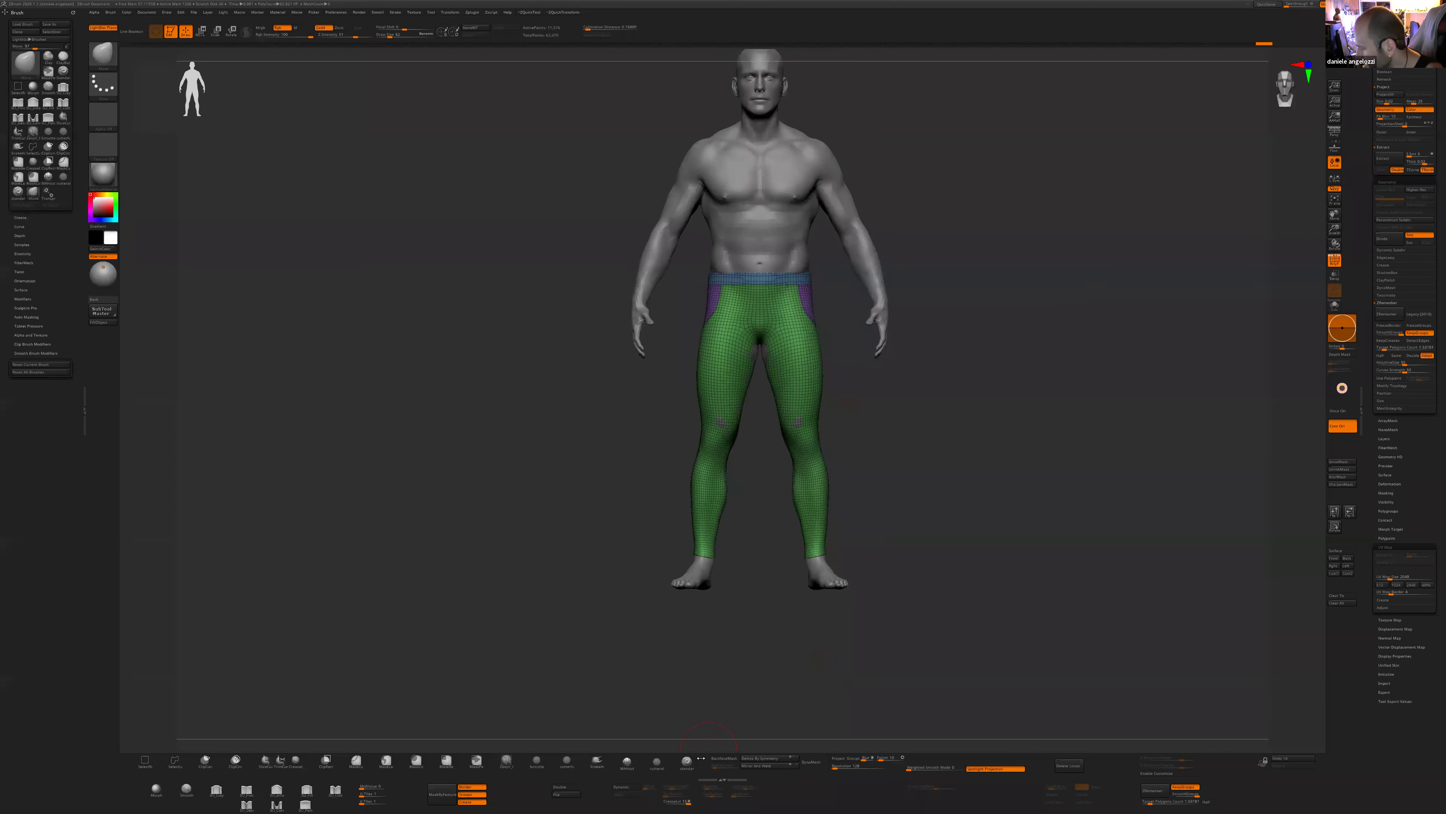
- Loosen the trouser legs by pulling their inner and outer outlines away from the body in the front view
key(s)
drag(781, 494, 790, 495)
key(s)
mouse_move(802, 550)
mouse_down()
mouse_move(814, 541)
mouse_move(788, 465)
mouse_up()
click(724, 758)
key(s)
drag(871, 468, 740, 472)
shift+drag(712, 569, 826, 547)
drag(762, 440, 756, 440)
- Pull the trouser legs looser in the side view and assign the whole trousers mesh to a single polygroup
shift+drag(872, 484, 803, 484)
key(s)
drag(769, 531, 761, 531)
mouse_move(749, 472)
mouse_down()
mouse_move(784, 536)
mouse_move(804, 533)
mouse_up()
mouse_move(892, 581)
mouse_down()
mouse_move(875, 520)
mouse_move(843, 545)
mouse_move(781, 548)
mouse_move(801, 548)
mouse_up()
key(ctrl+w)
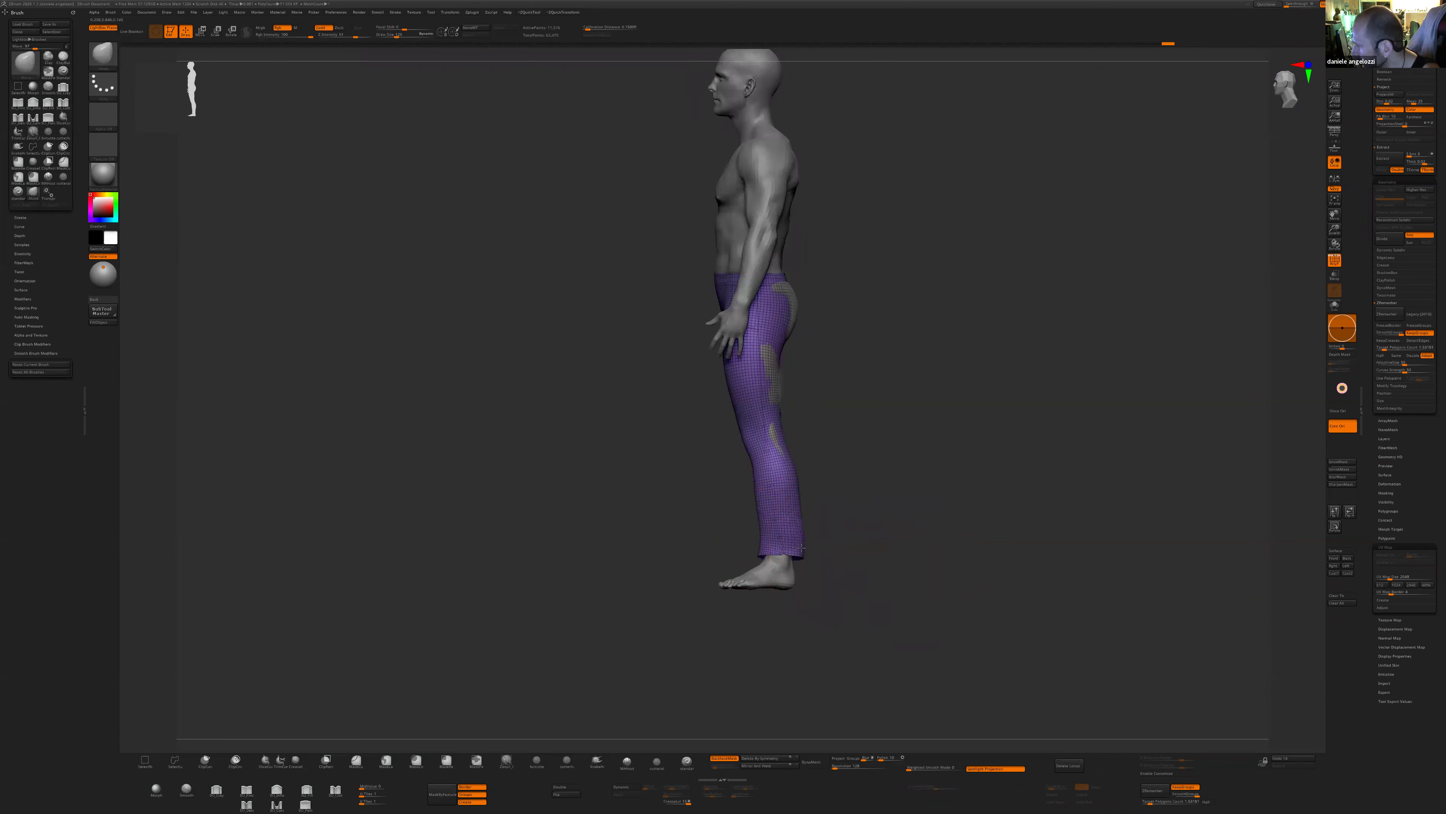
- Enlarge the brush and pull the back of the trousers outward along the thighs and calves in the side view
mouse_move(831, 481)
shift+mouse_down()
mouse_move(866, 495)
mouse_move(831, 522)
mouse_move(838, 535)
mouse_move(787, 528)
shift+mouse_up()
key(bracketright)
drag(799, 479, 789, 442)
drag(734, 453, 806, 453)
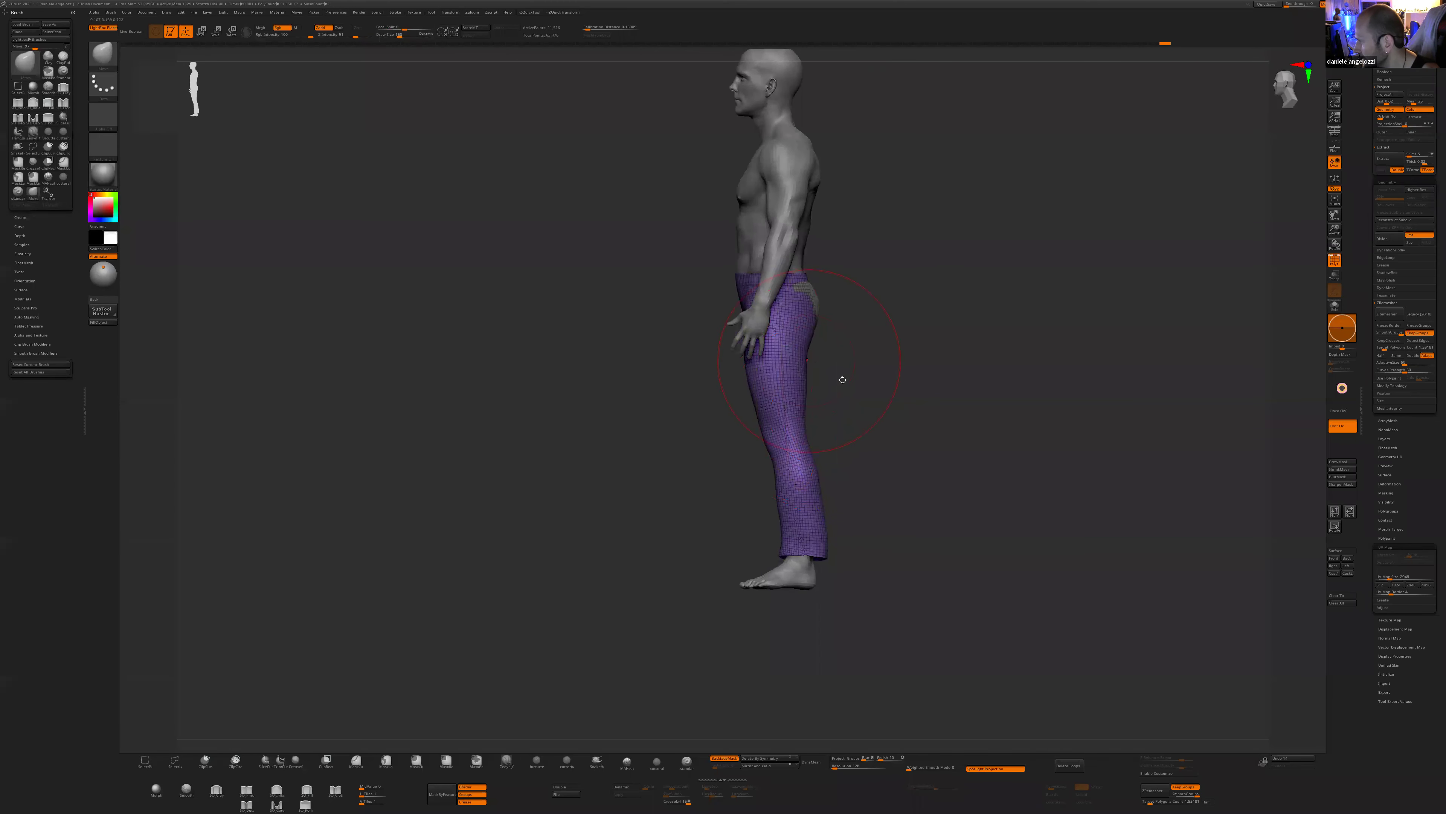
- Widen the lower trouser legs and adjust the hems from the front, back and side
shift+drag(839, 382, 871, 416)
key(s)
key(s)
drag(721, 472, 716, 472)
drag(690, 549, 687, 549)
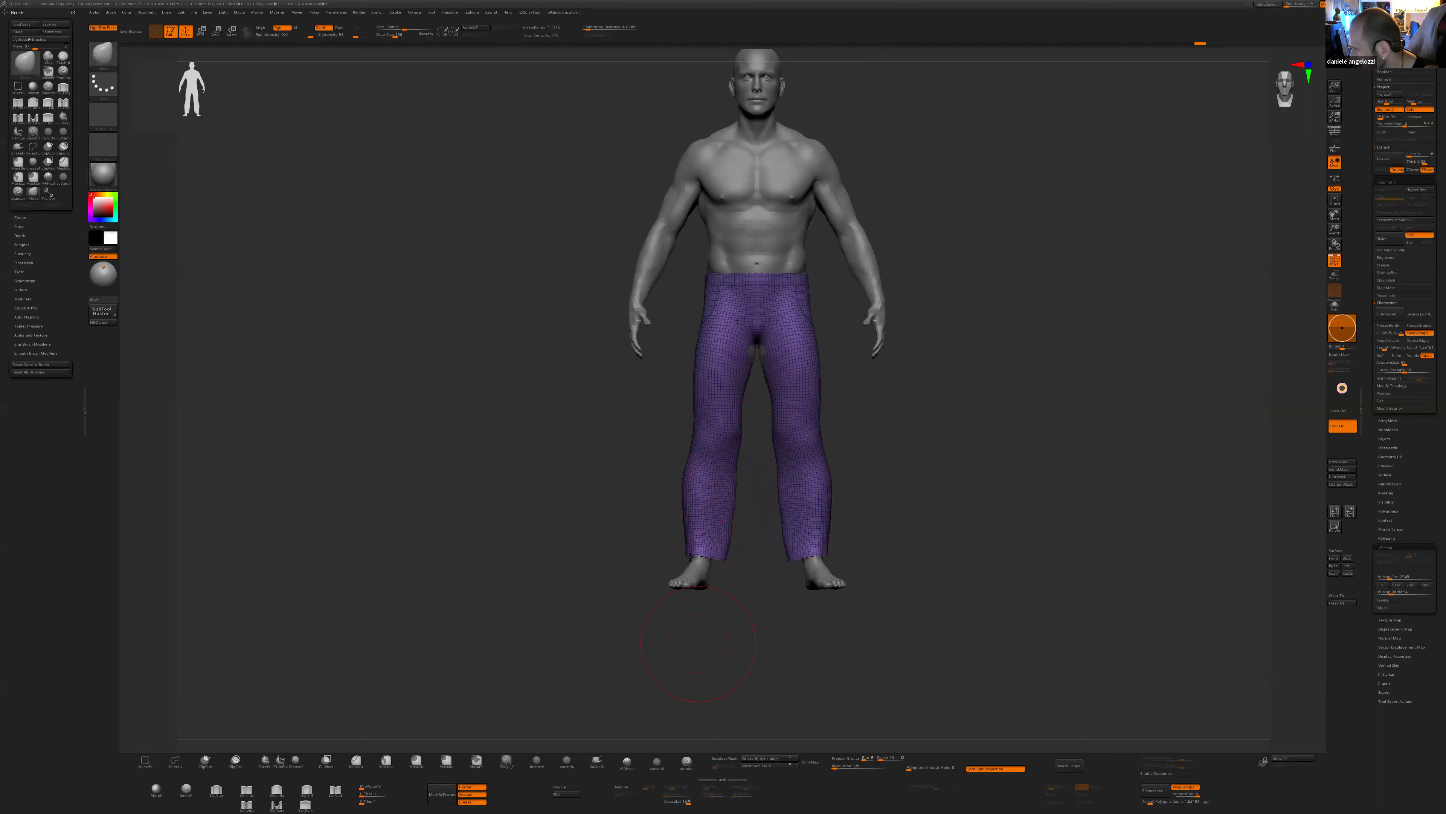
drag(681, 559, 831, 542)
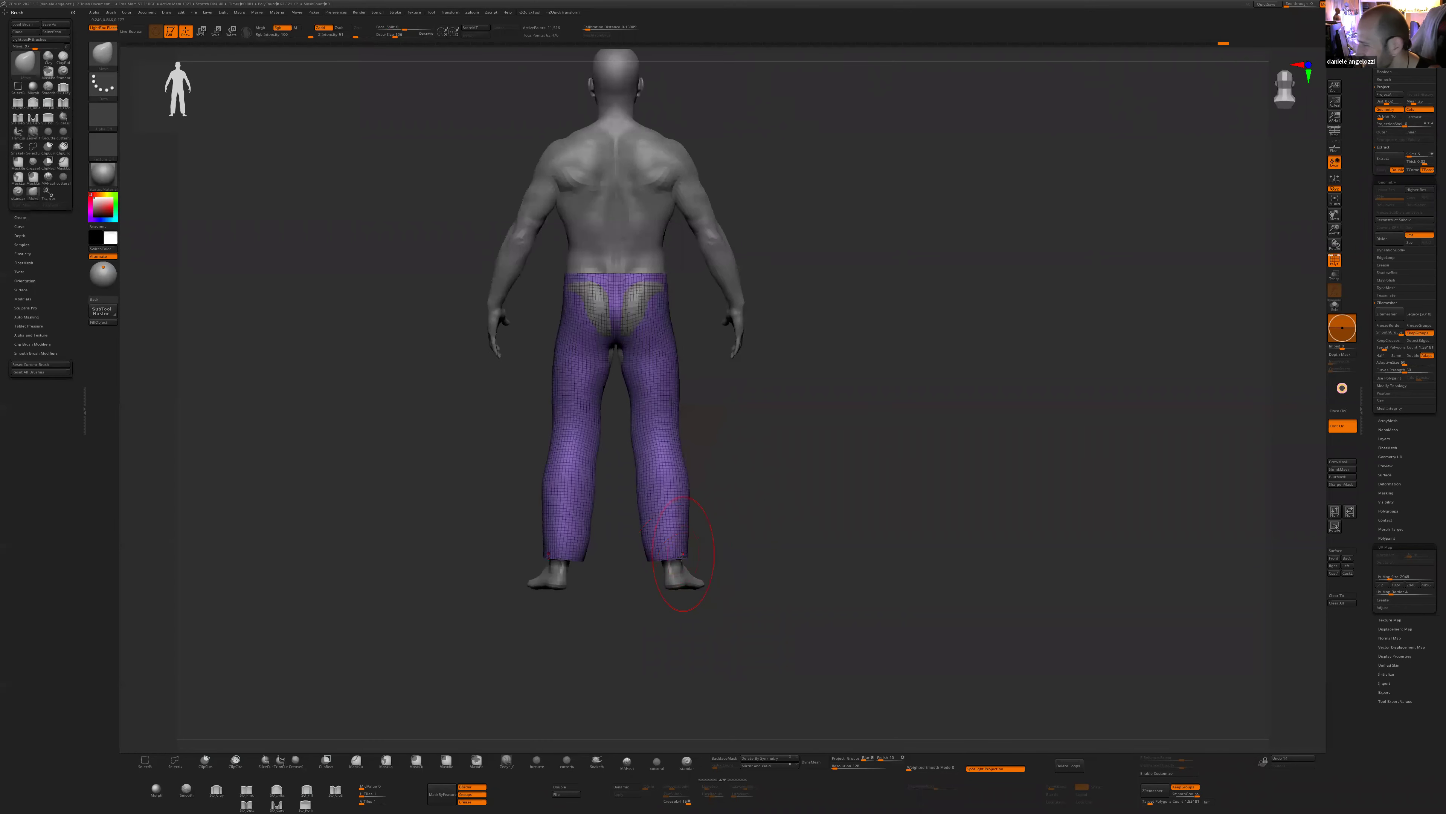
drag(673, 570, 692, 418)
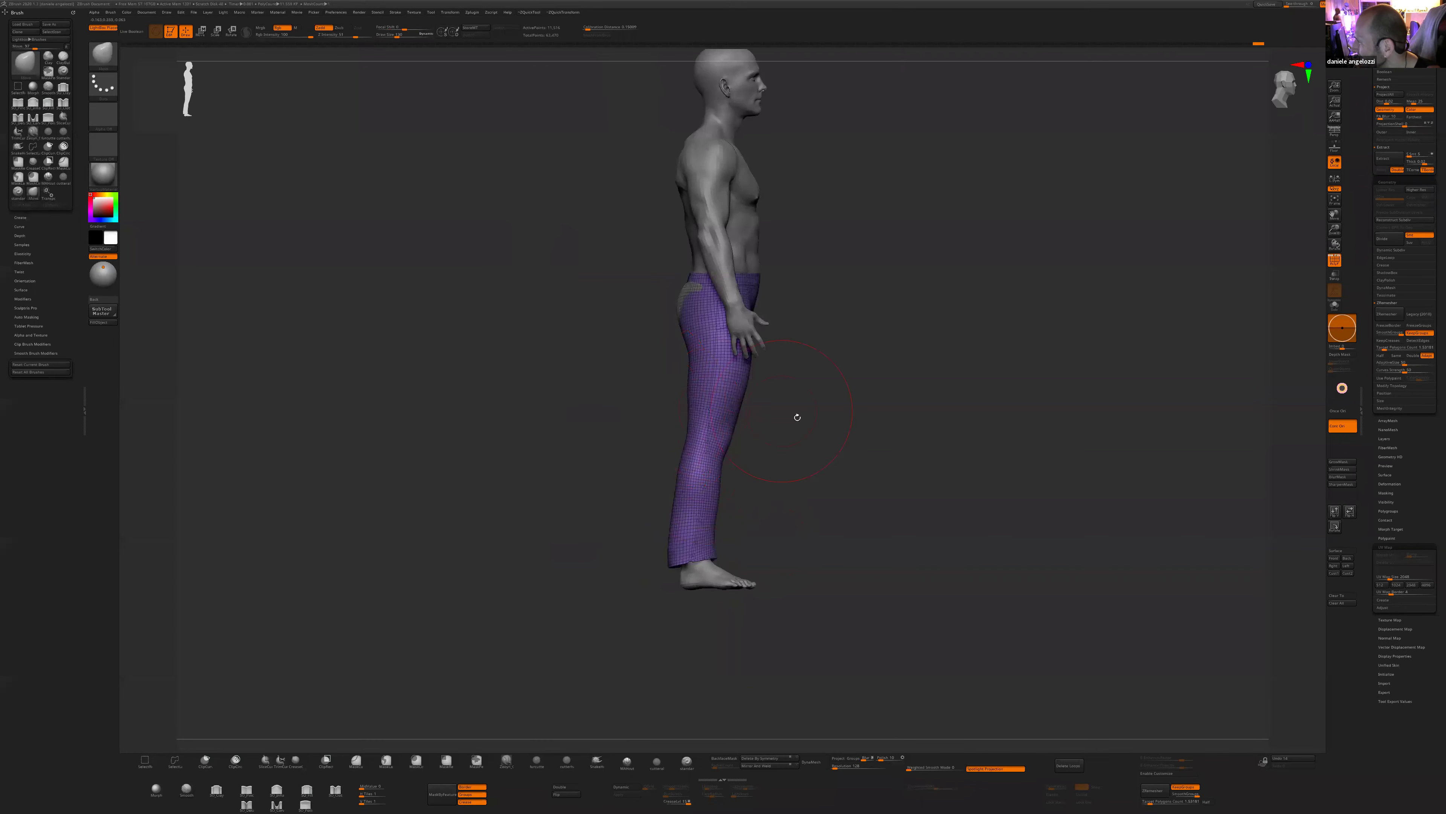
- Refine the trouser legs' silhouette and smooth the fabric around the knees
drag(717, 329, 694, 483)
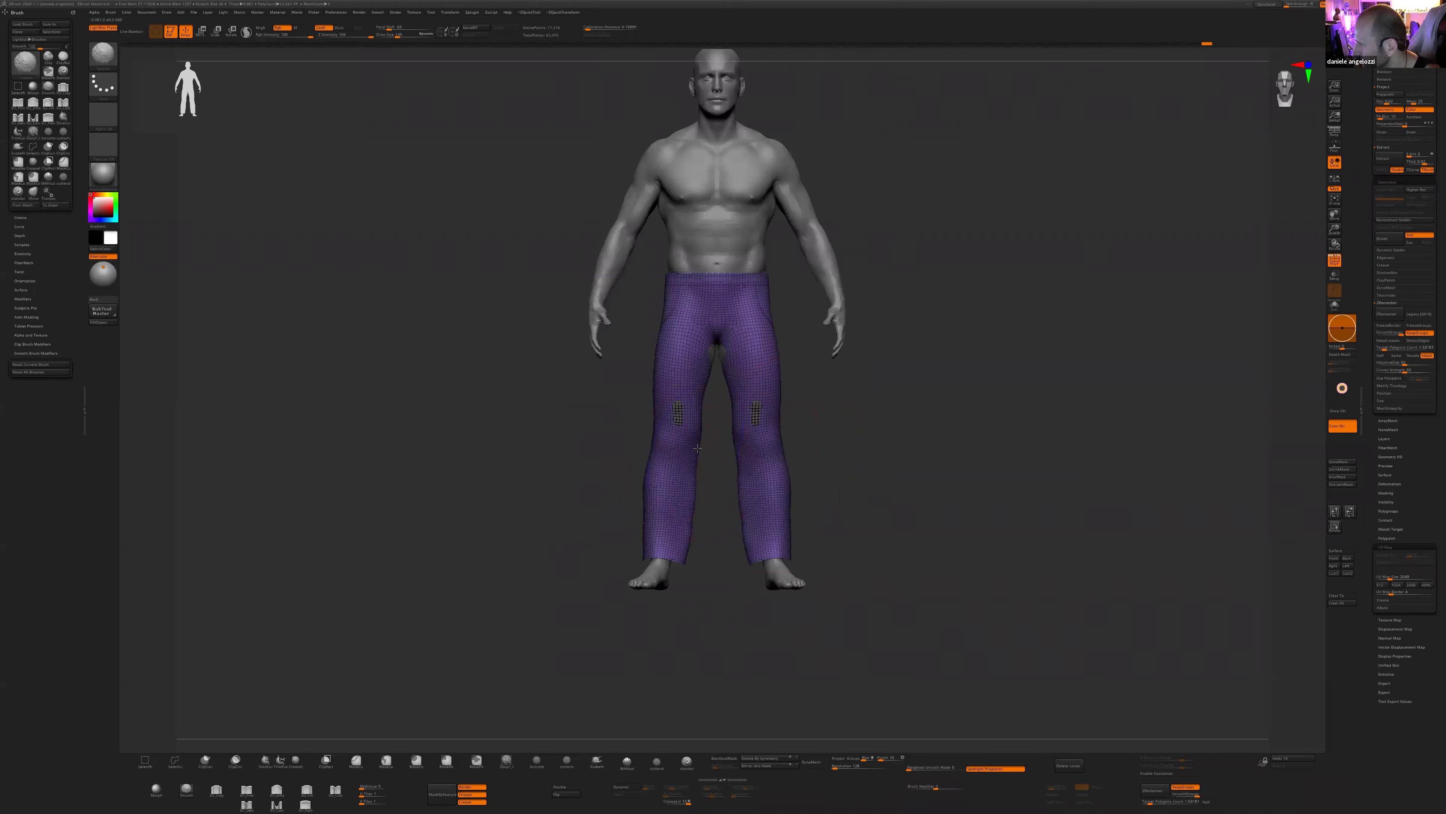
key(shift)
drag(647, 483, 653, 484)
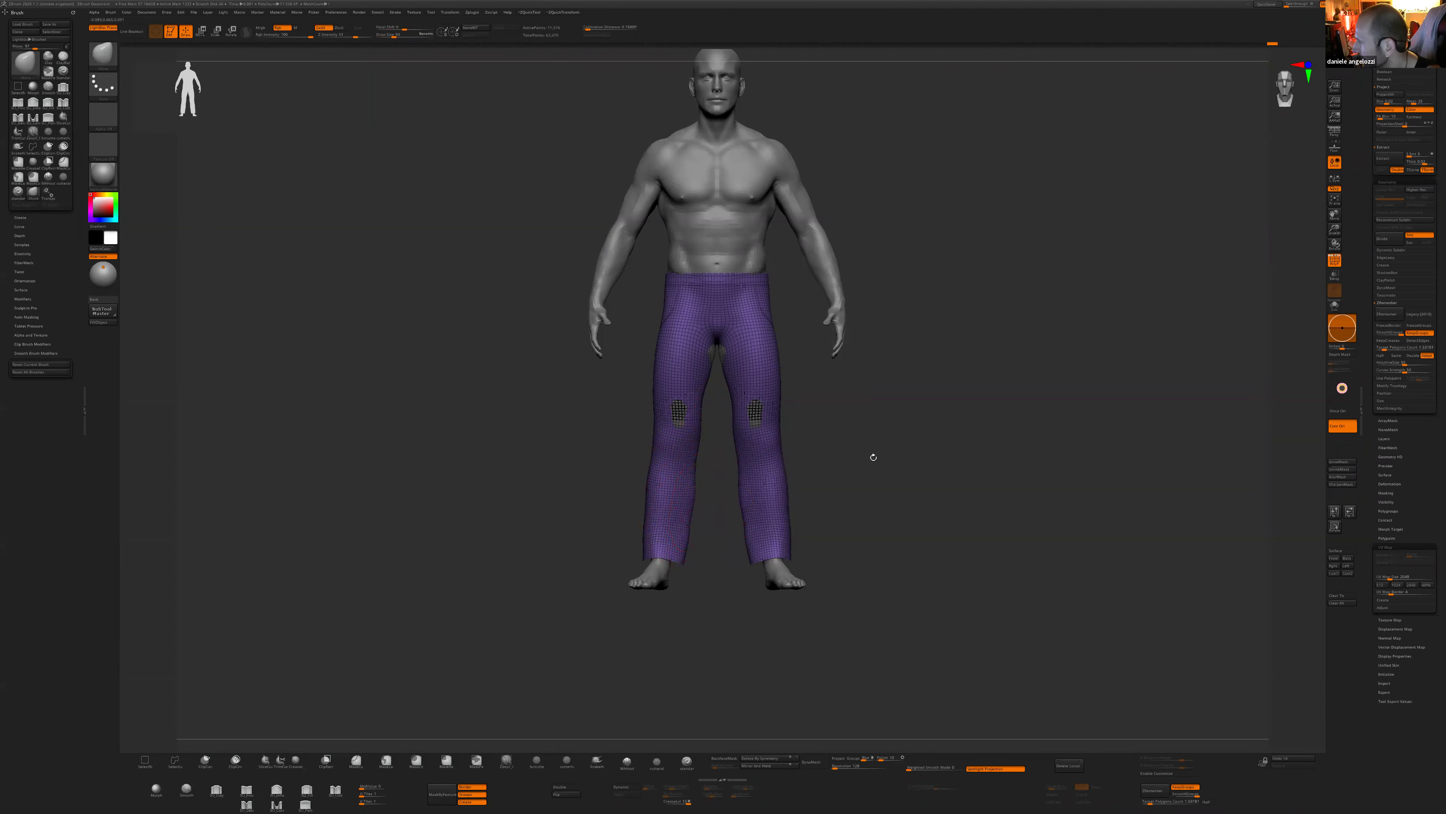
drag(873, 457, 813, 444)
drag(674, 468, 775, 481)
shift+drag(639, 428, 648, 411)
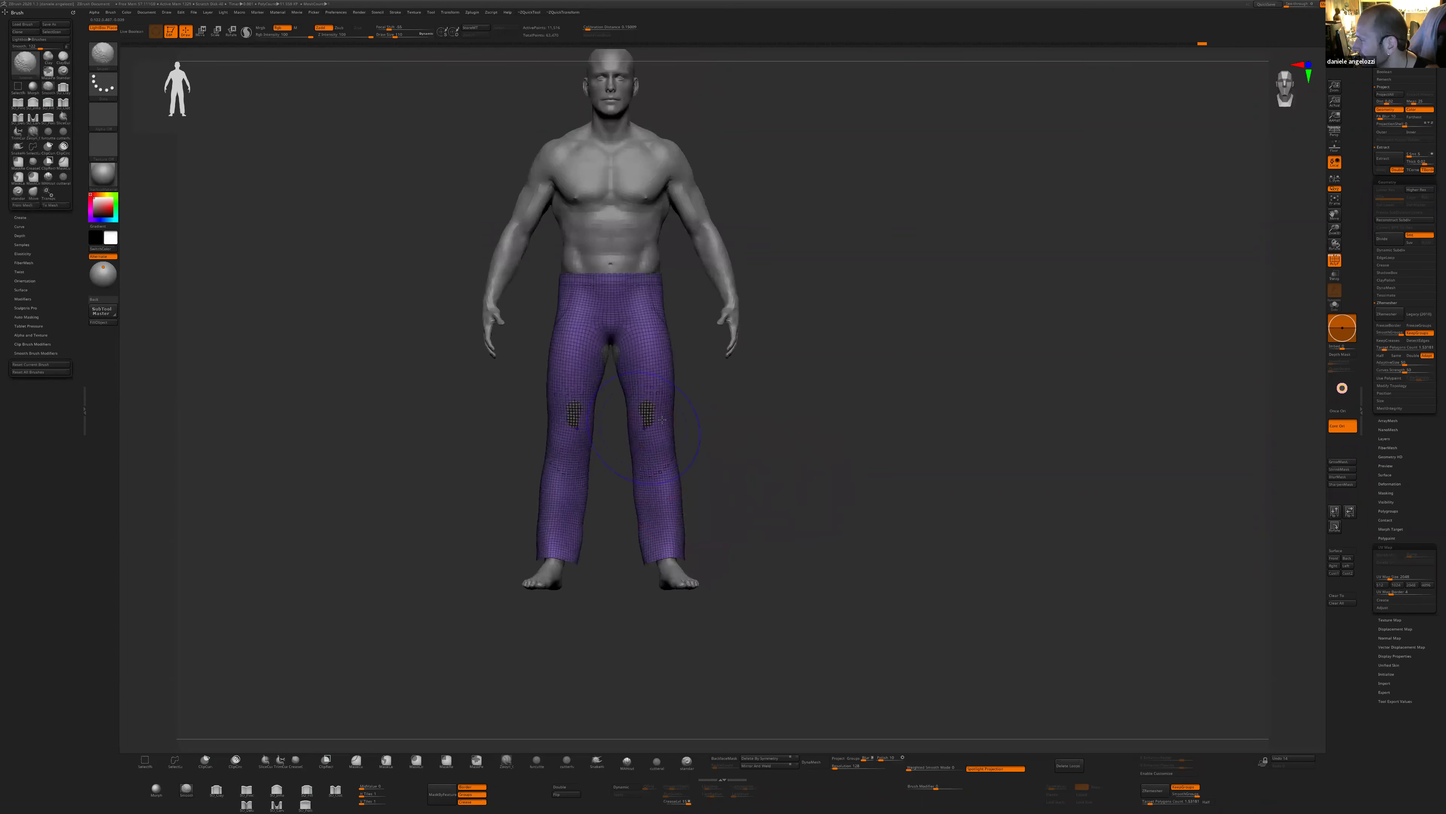
mouse_move(770, 425)
mouse_down()
mouse_move(711, 430)
mouse_move(749, 430)
mouse_move(868, 567)
mouse_up()
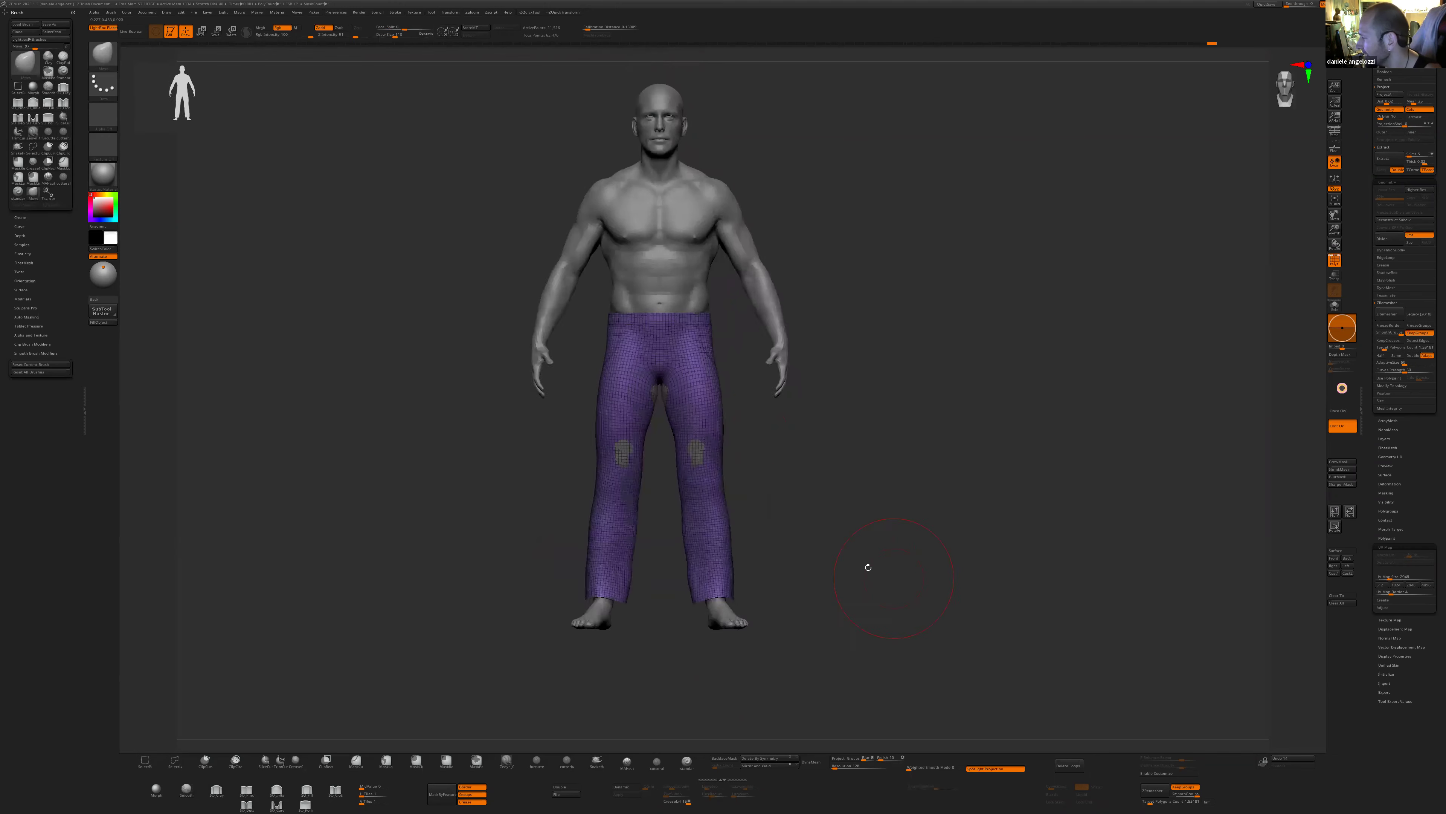
- Slice a new waistband polygroup and split the loosened legs along the side seam into front and back polygroups
shift+drag(826, 481, 911, 482)
ctrl+shift+drag(600, 324, 823, 330)
ctrl+shift+drag(673, 264, 666, 462)
ctrl+shift+drag(657, 514, 645, 624)
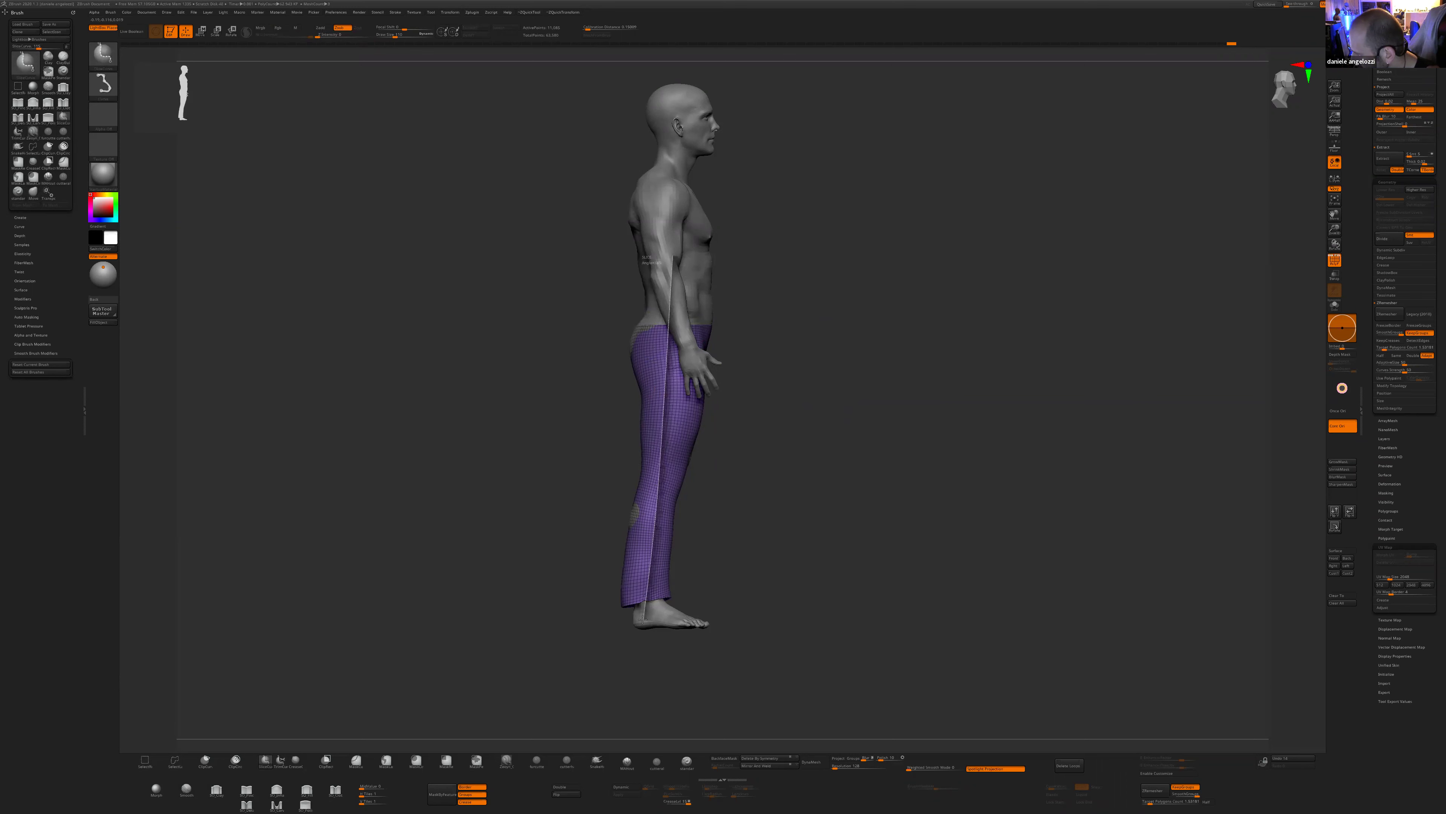
ctrl+shift+drag(649, 559, 675, 293)
- Isolate the front legs, slice a curved hip pocket polygroup, show everything and mirror the trousers with Mirror And Weld
ctrl+shift+click(669, 488)
mouse_move(762, 494)
shift+mouse_down()
mouse_move(649, 422)
mouse_move(643, 377)
mouse_move(681, 317)
shift+mouse_up()
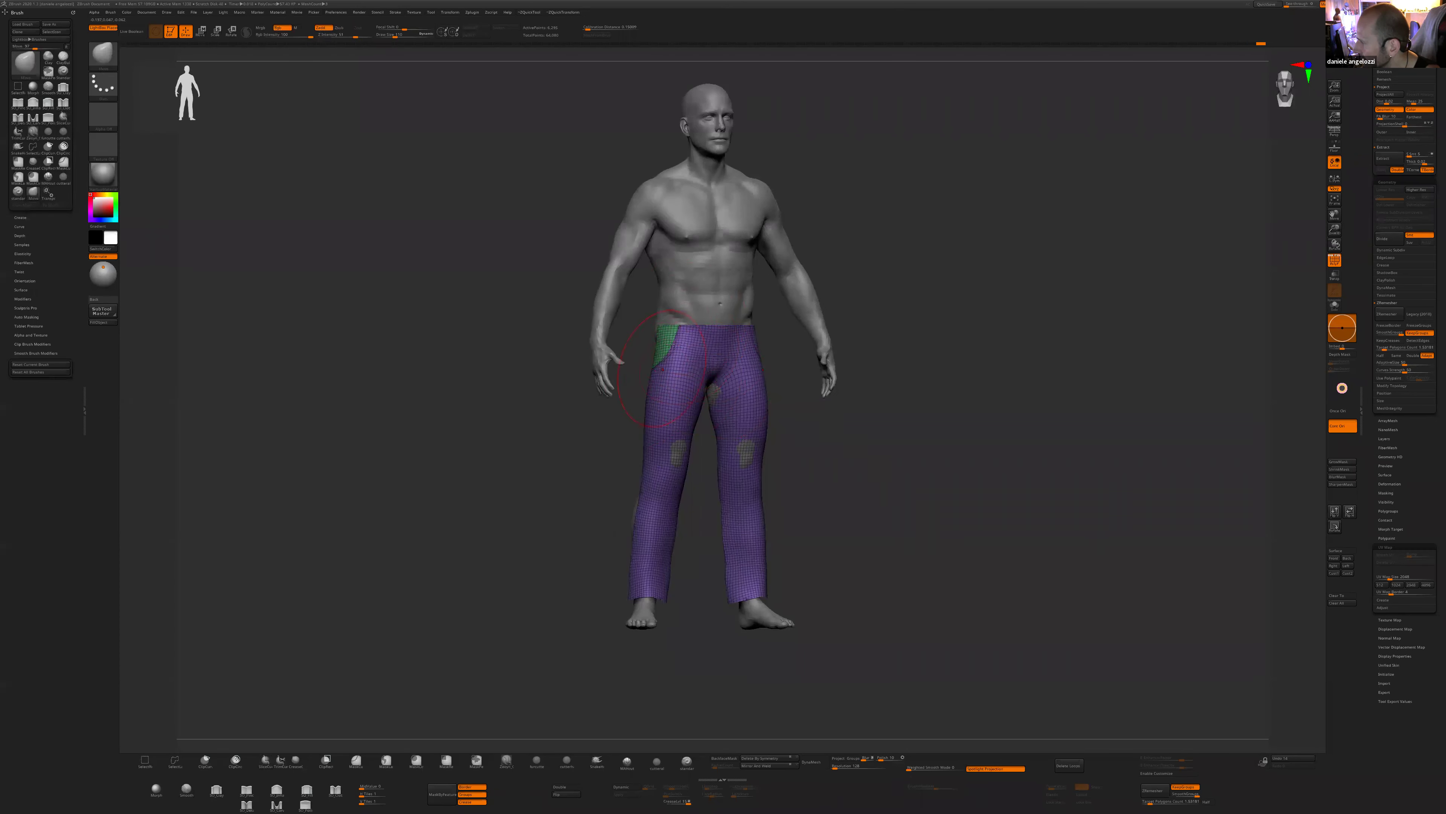
ctrl+shift+click(824, 468)
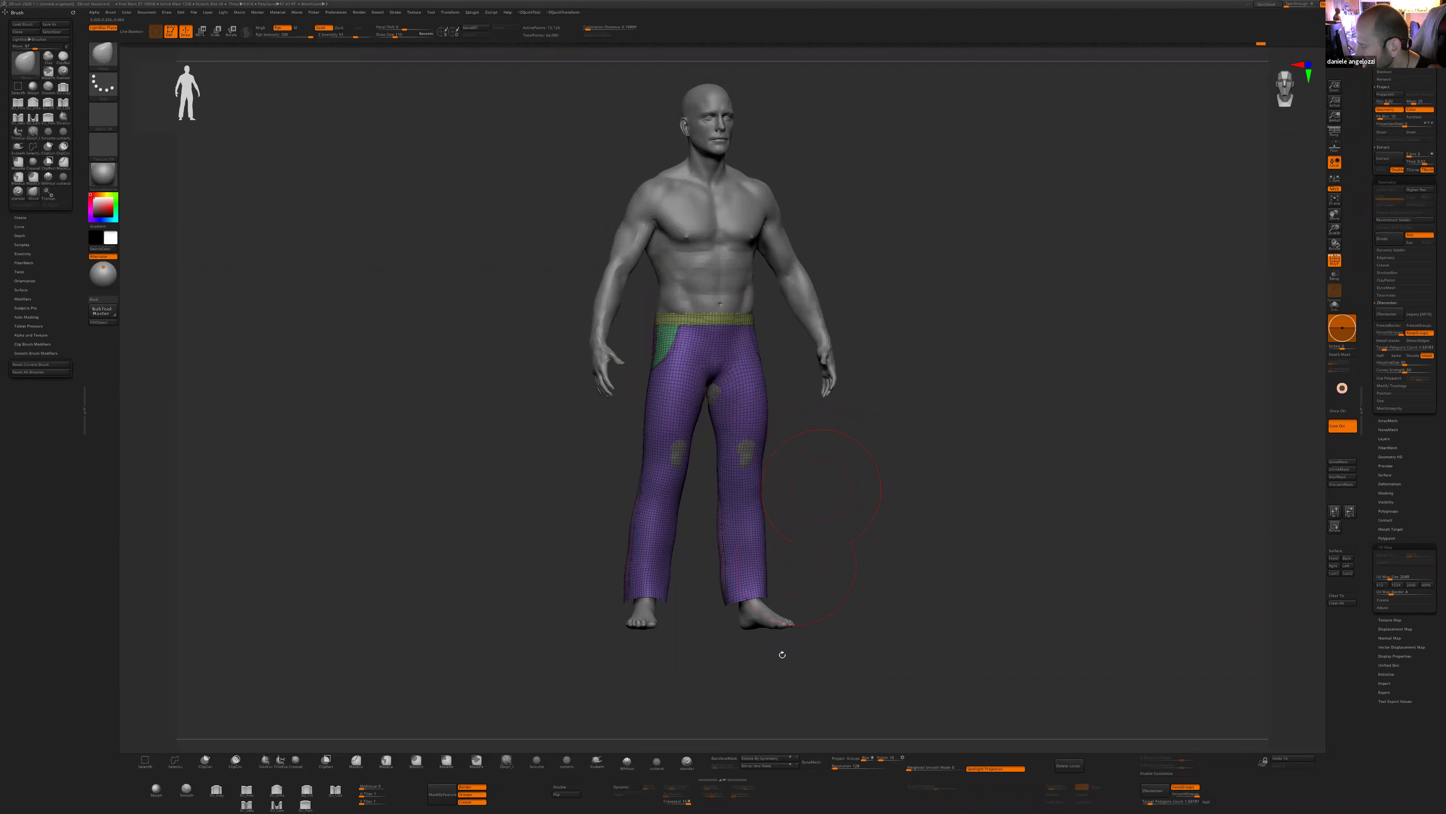
click(766, 769)
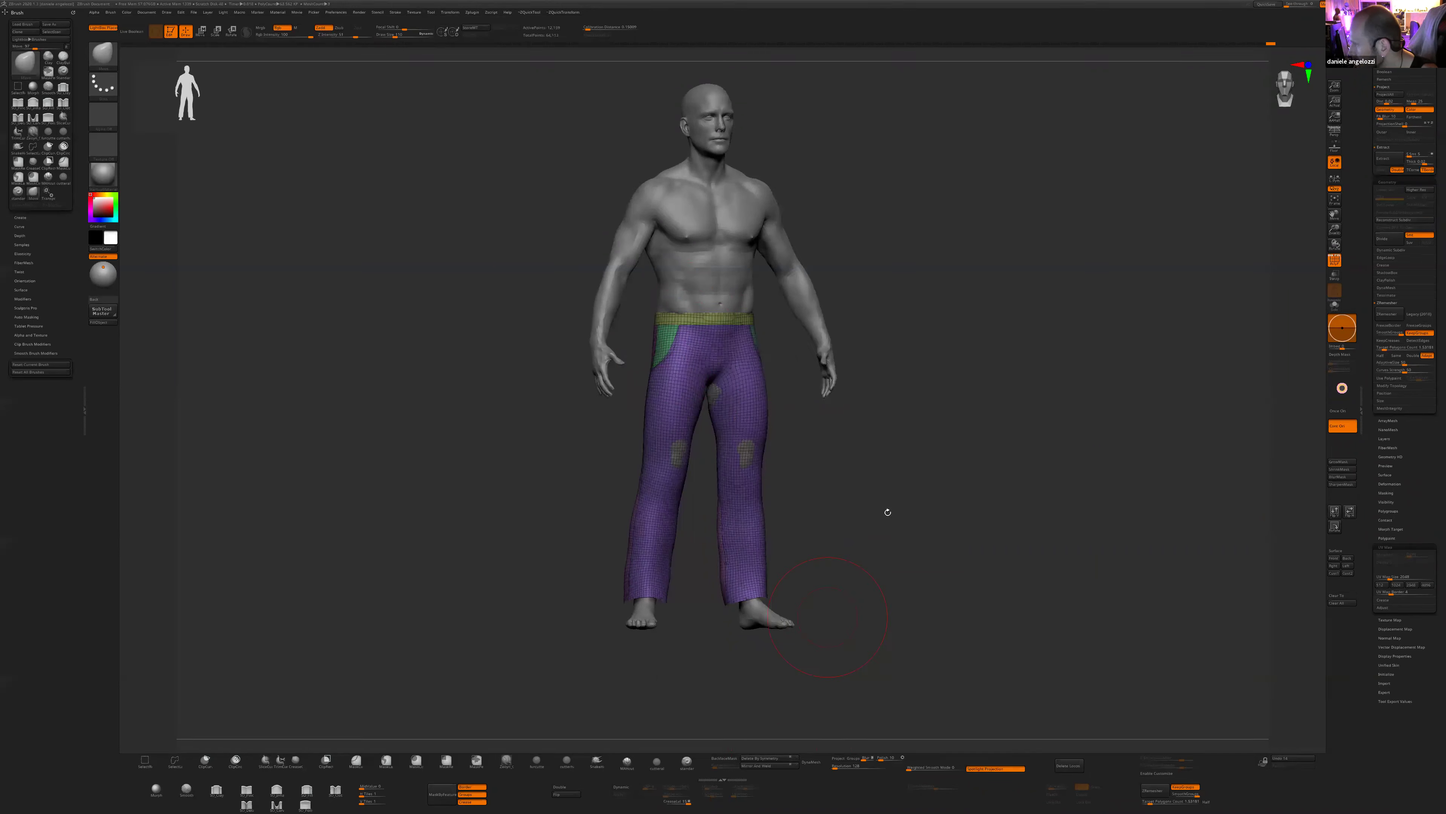
- Mask the trousers so that only the bottom hems of both legs stay editable
shift+drag(888, 507, 732, 393)
drag(799, 432, 642, 542)
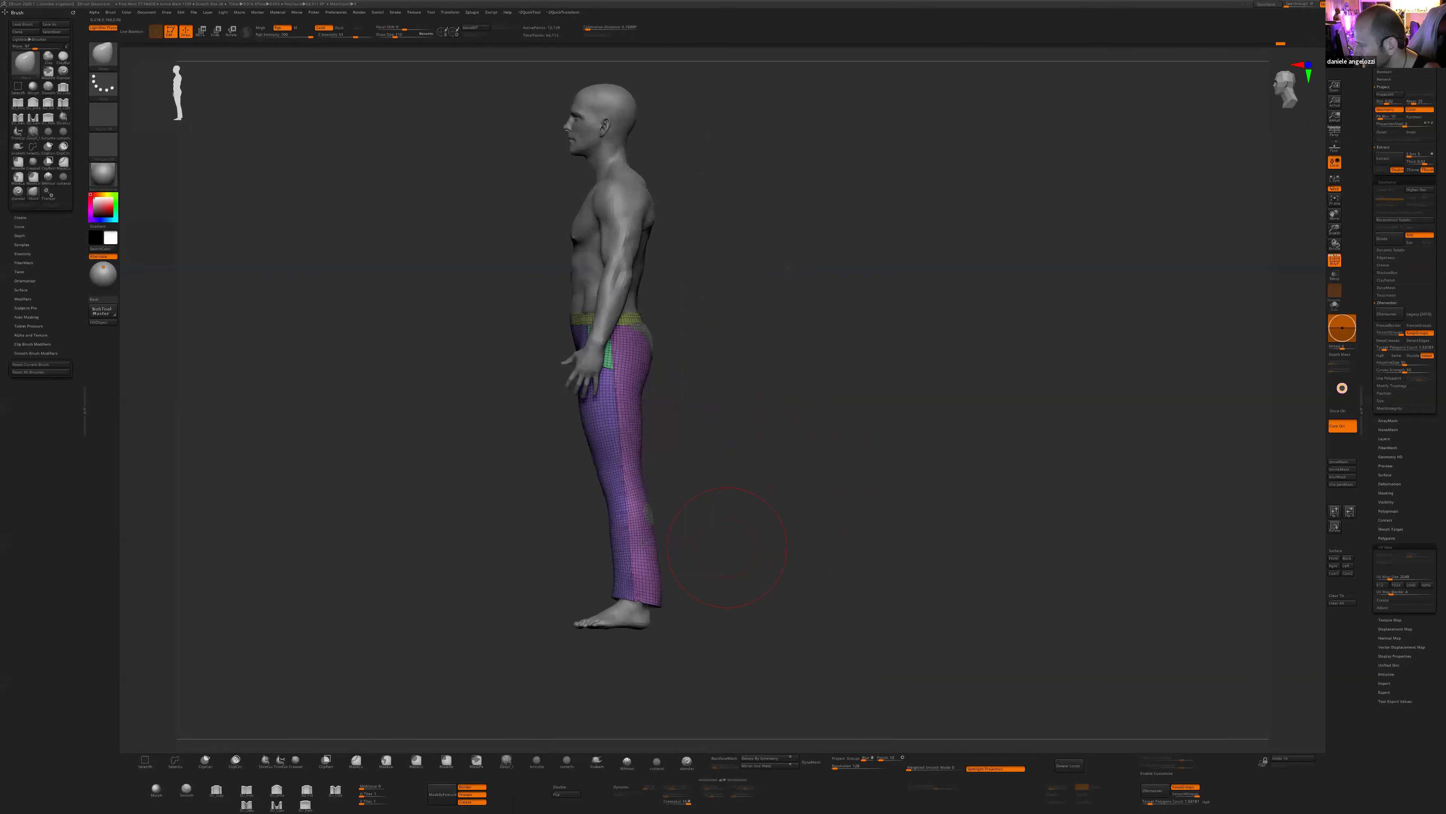
mouse_move(713, 602)
alt+mouse_down()
mouse_move(798, 536)
mouse_move(823, 477)
alt+mouse_up()
key(s)
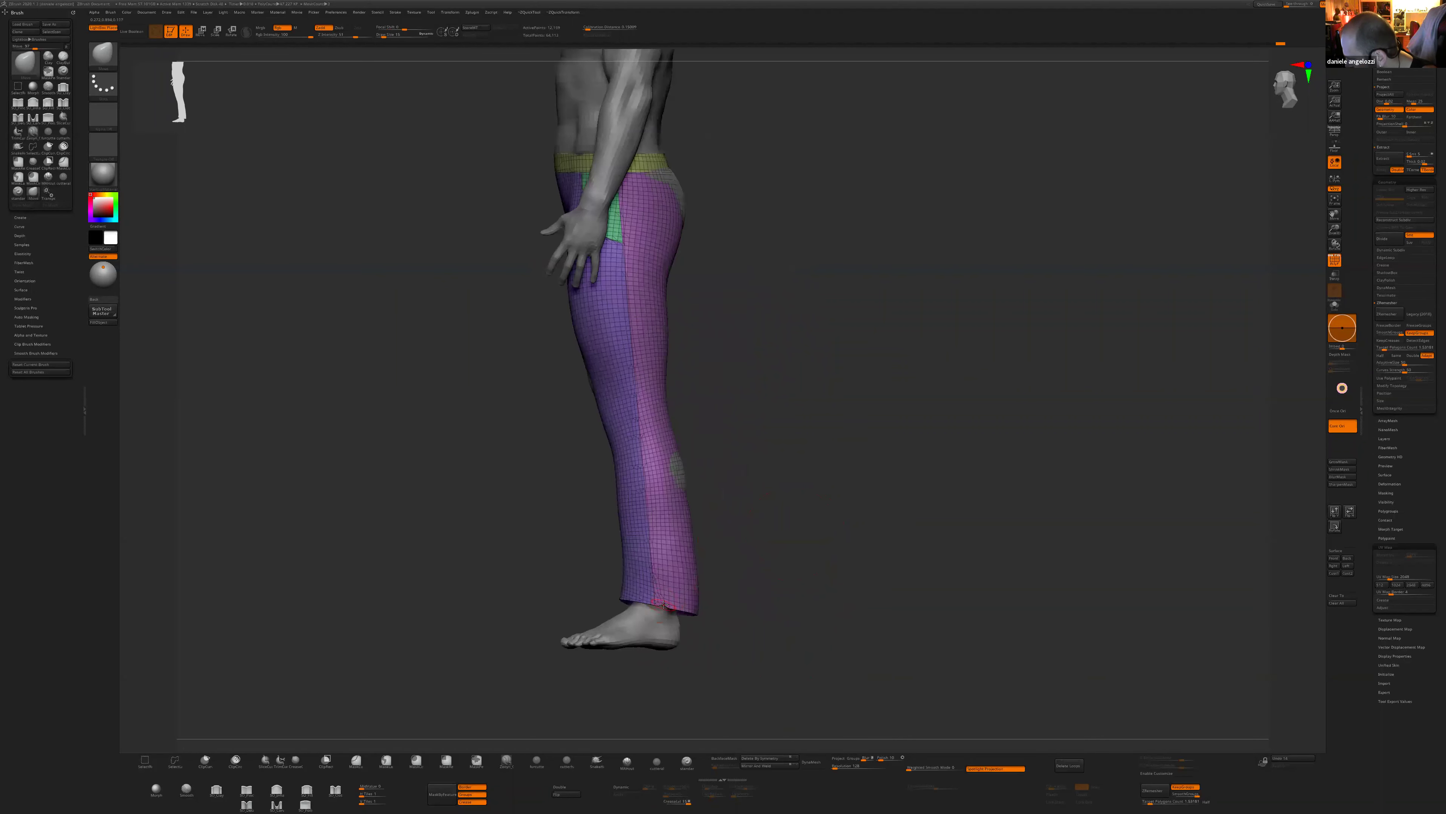
alt+drag(760, 561, 780, 538)
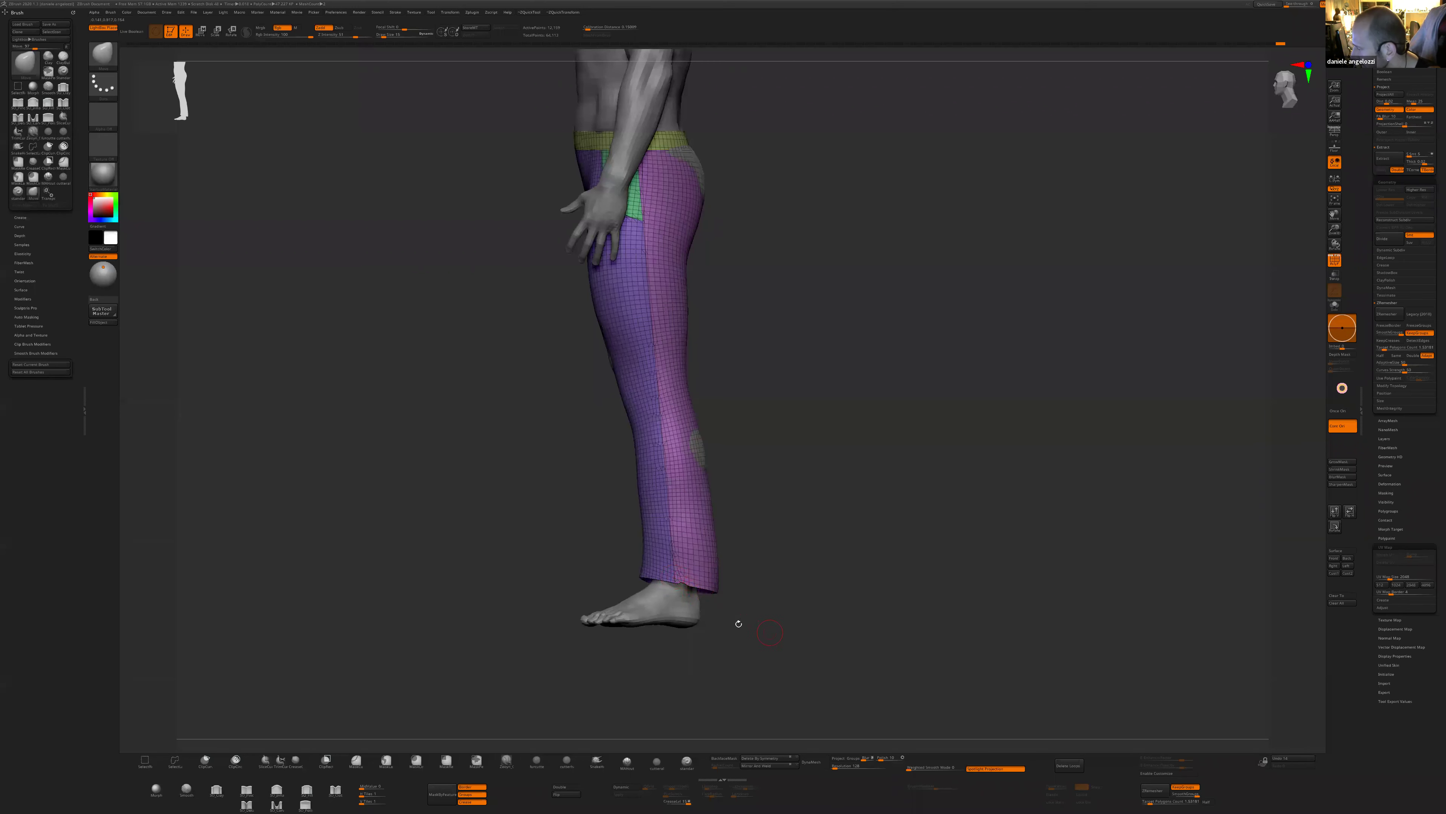
drag(580, 644, 1059, 641)
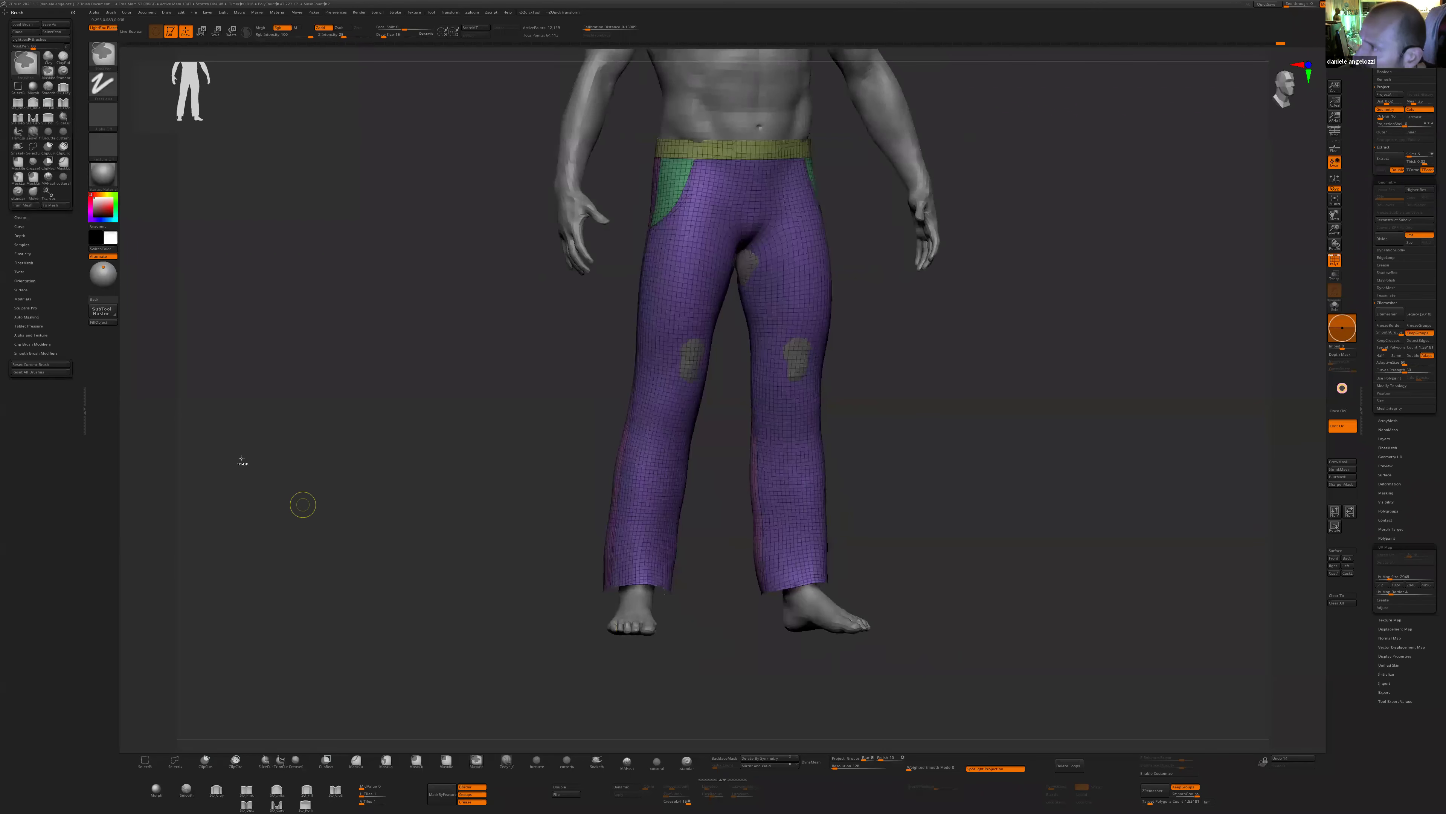
ctrl+click(386, 761)
mouse_move(761, 654)
ctrl+mouse_down()
mouse_move(808, 583)
mouse_move(730, 598)
ctrl+mouse_up()
mouse_move(991, 652)
mouse_down()
mouse_move(864, 644)
mouse_move(713, 591)
mouse_up()
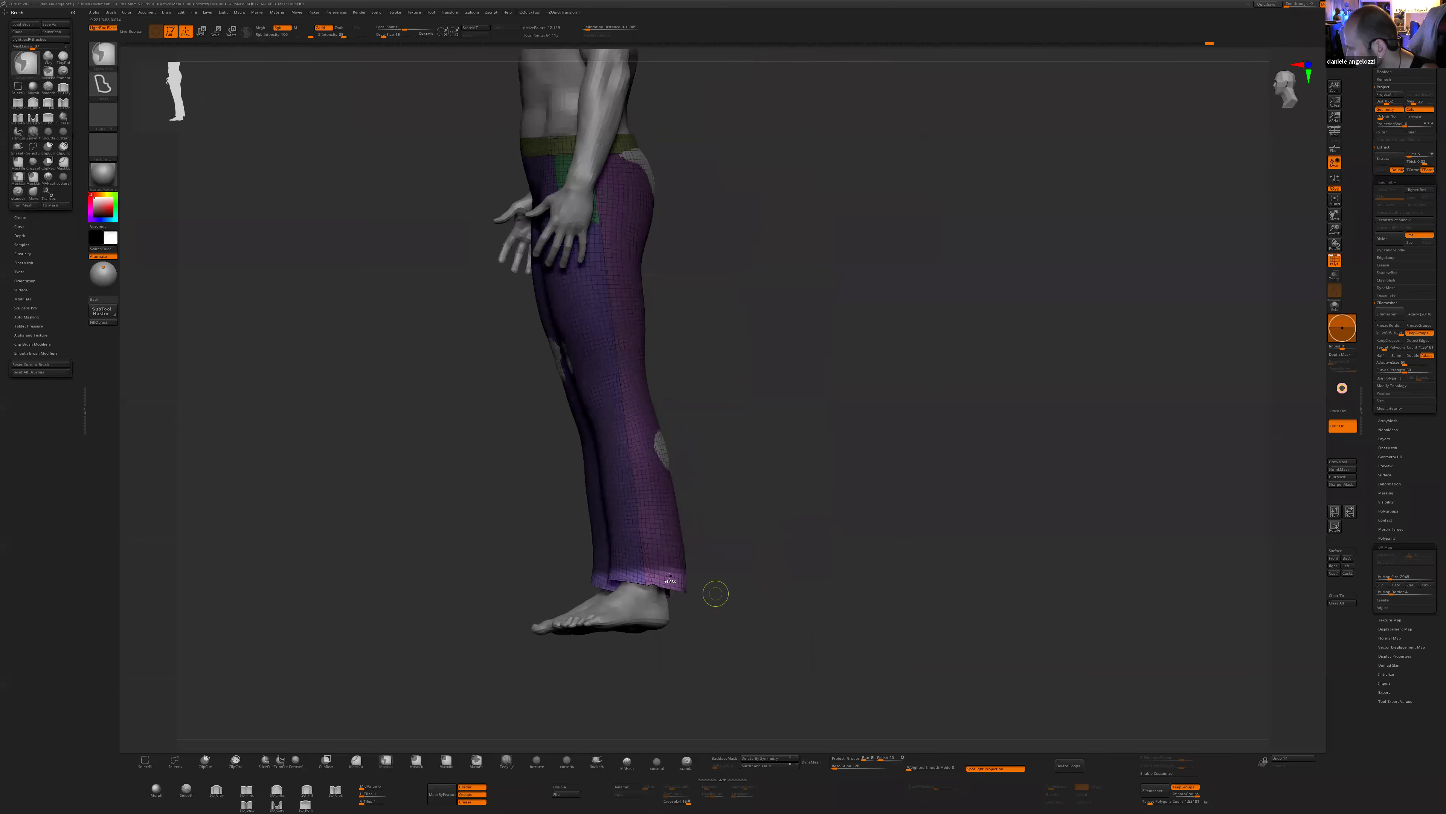
- Smooth the unmasked leg hems with Polish By Features, clear the mask and hide the polygroup wireframe
key(space)
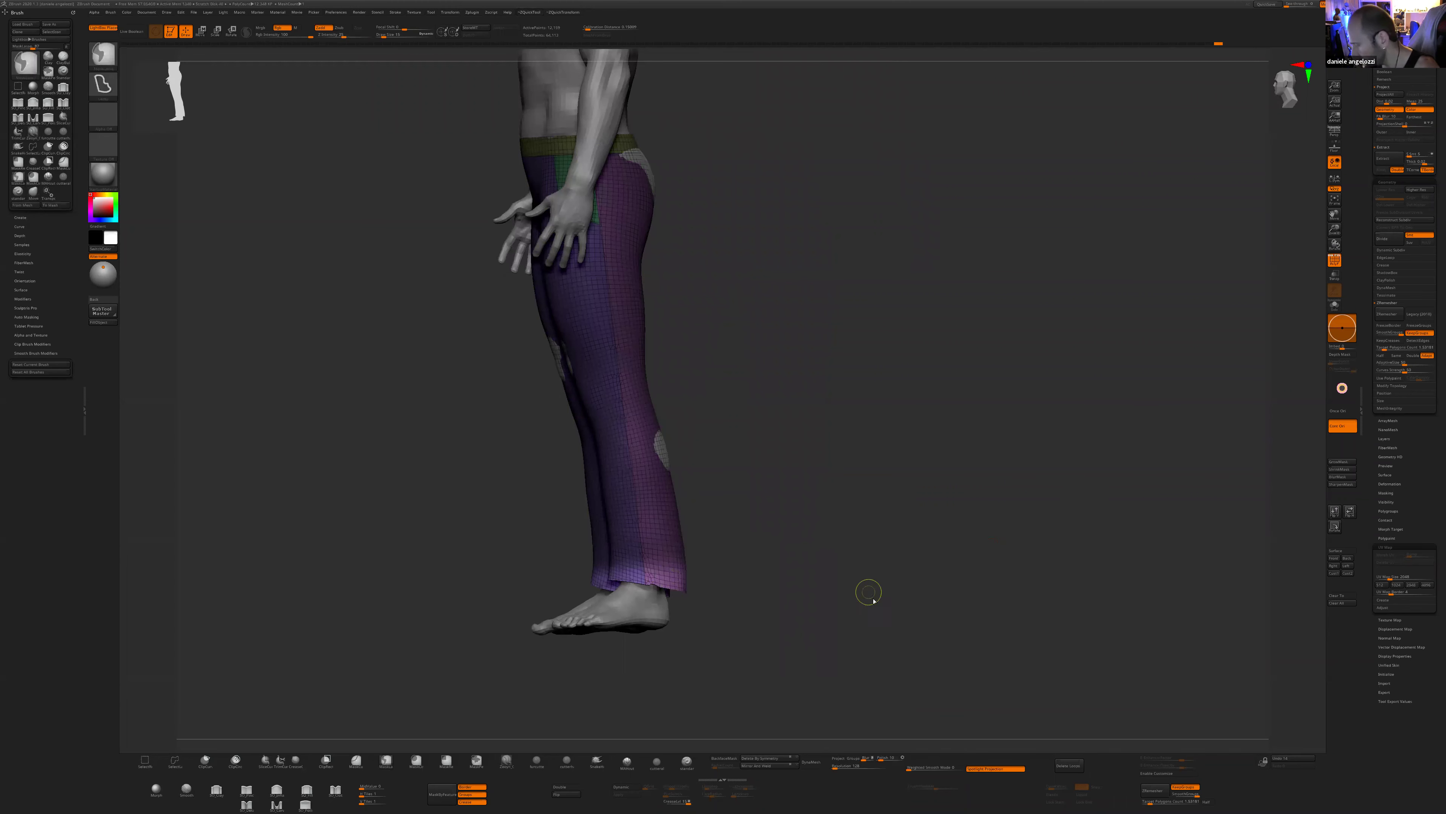
key(space)
click(857, 664)
shift+drag(830, 663, 740, 618)
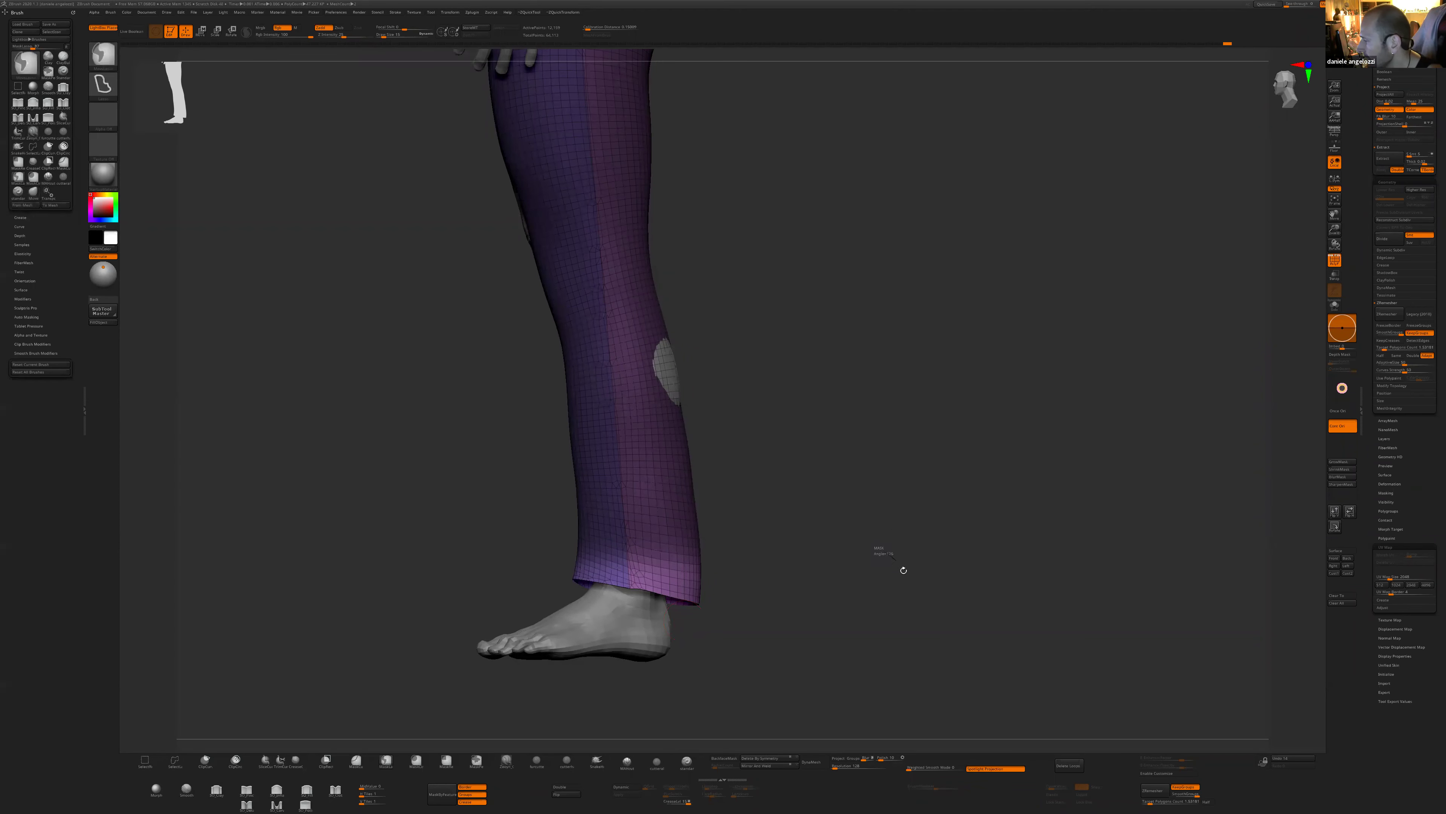
key(f)
key(shift+f)
mouse_move(1012, 498)
mouse_down()
mouse_move(683, 478)
mouse_move(851, 553)
mouse_move(827, 529)
mouse_up()
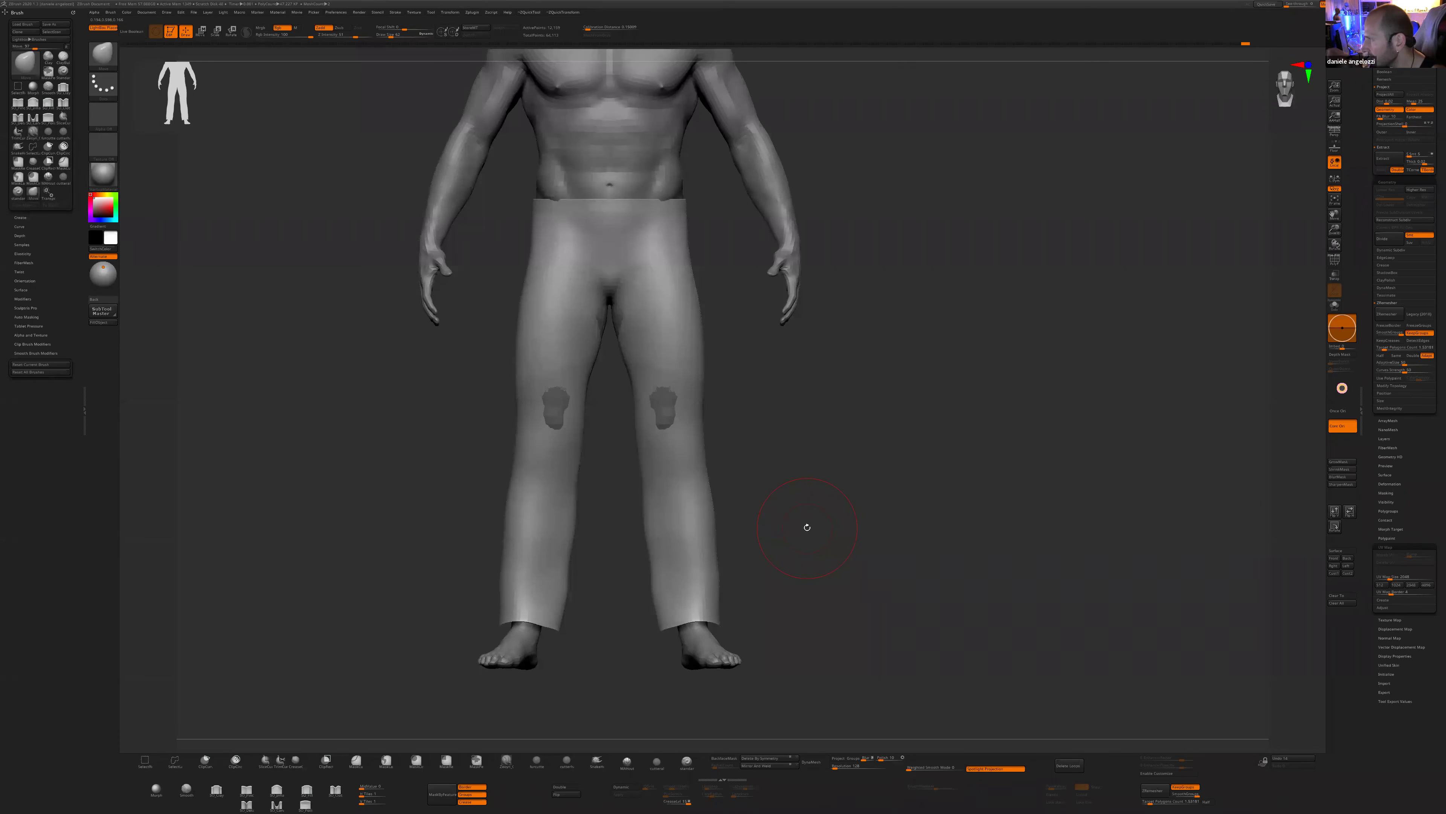
- Apply Polish By Features to the trousers and isolate them from the body with Solo
drag(871, 515, 863, 528)
key(space)
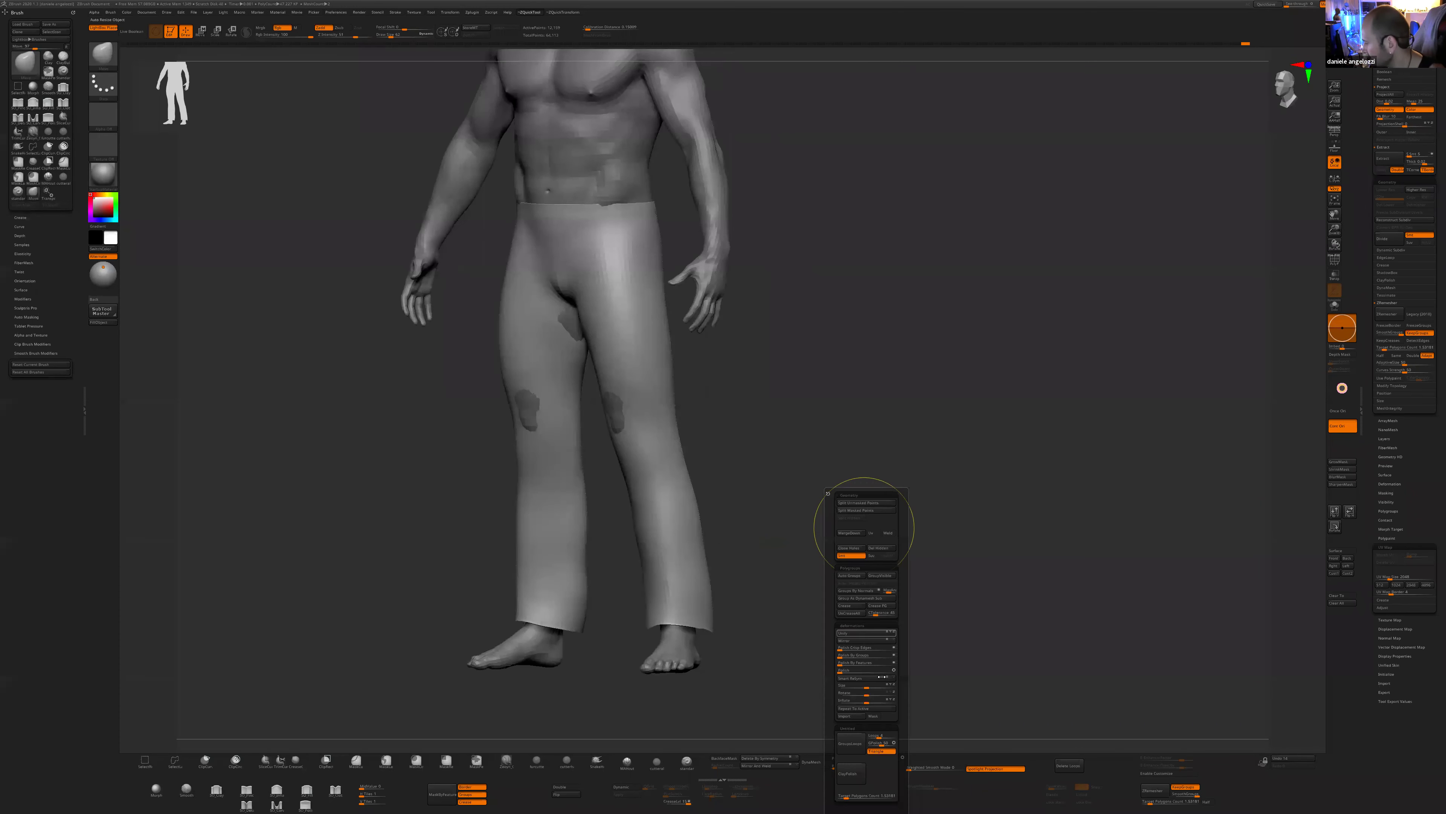
click(895, 664)
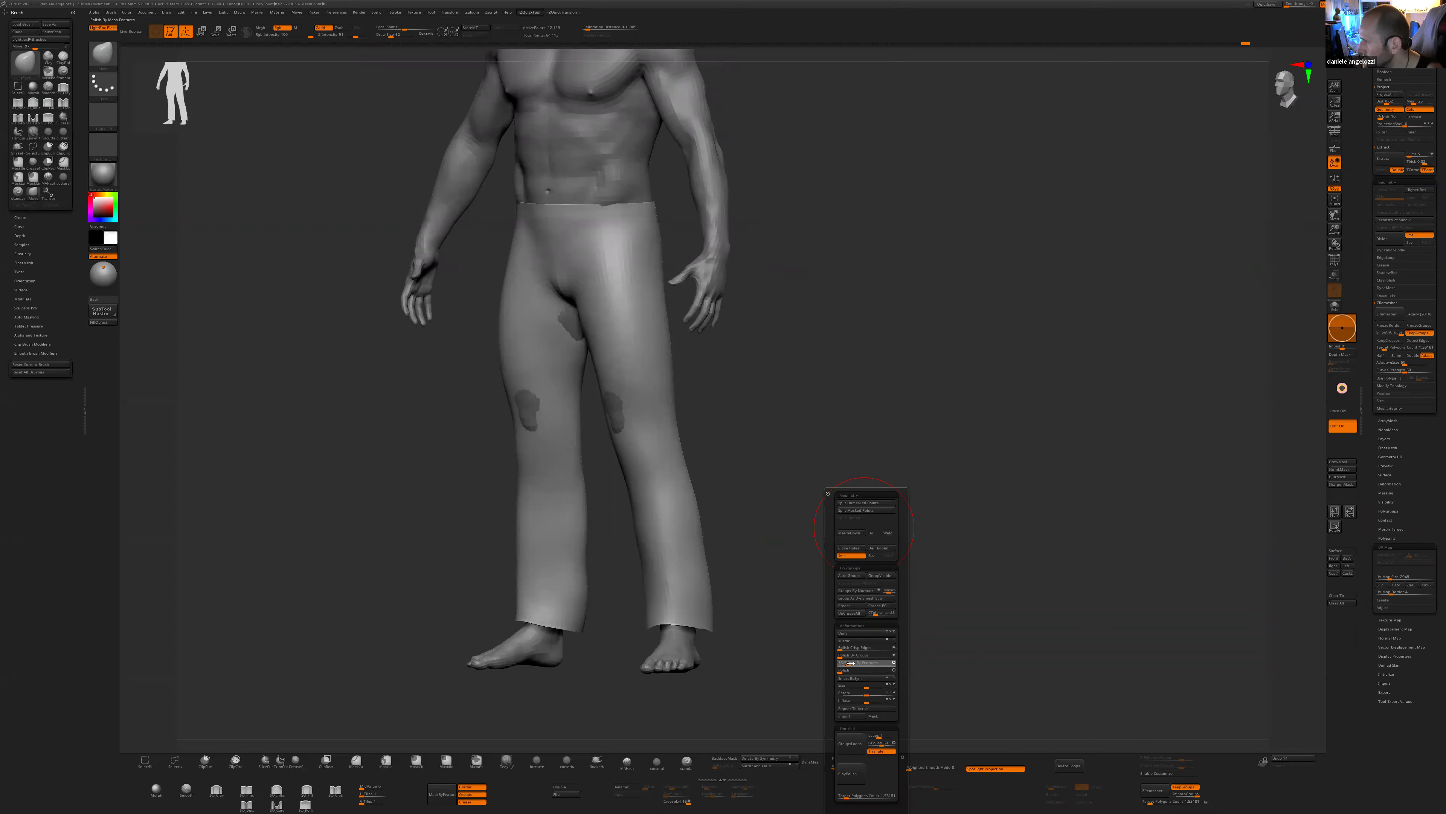
click(1334, 305)
drag(994, 569, 964, 590)
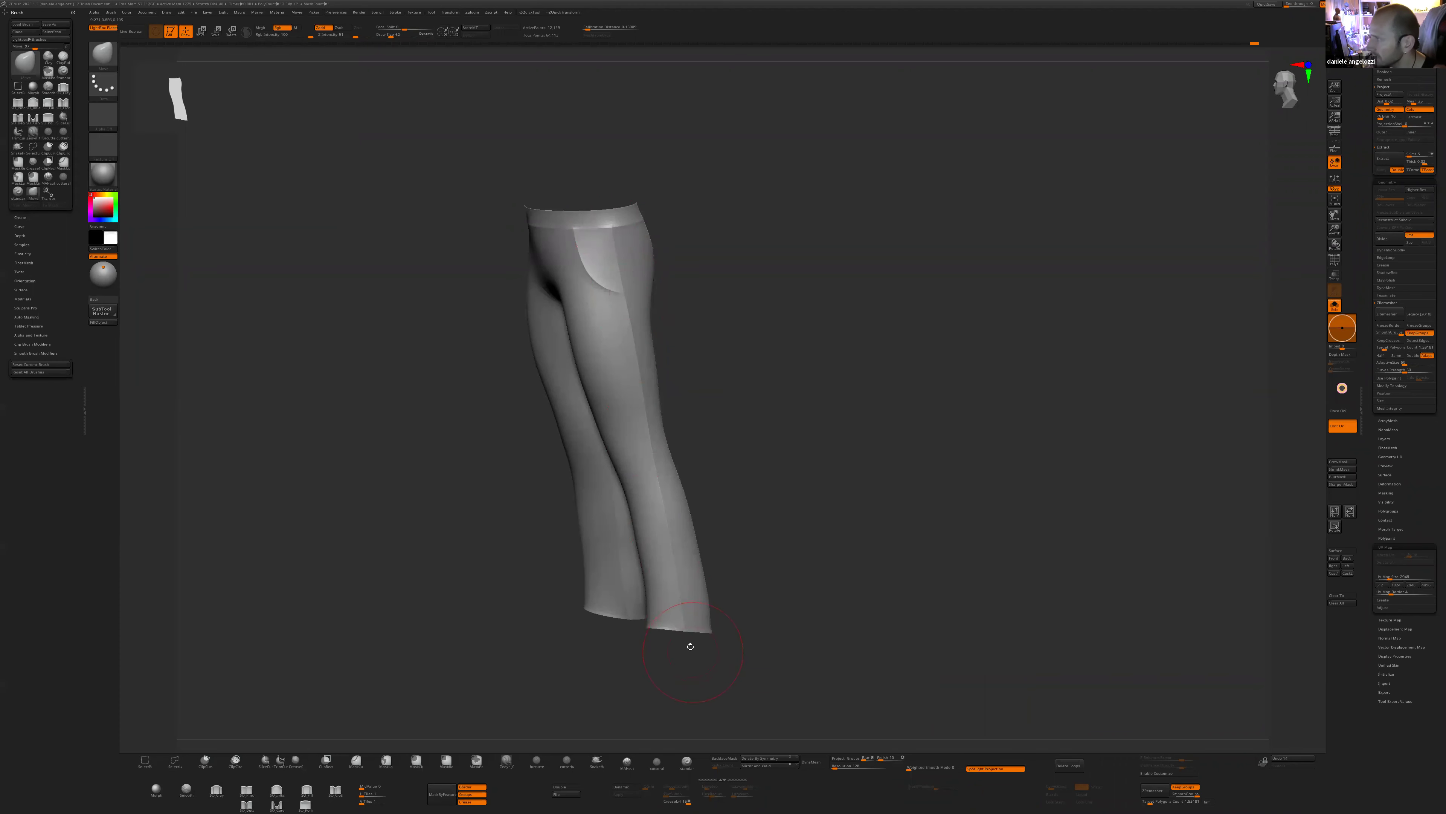
drag(736, 386, 602, 341)
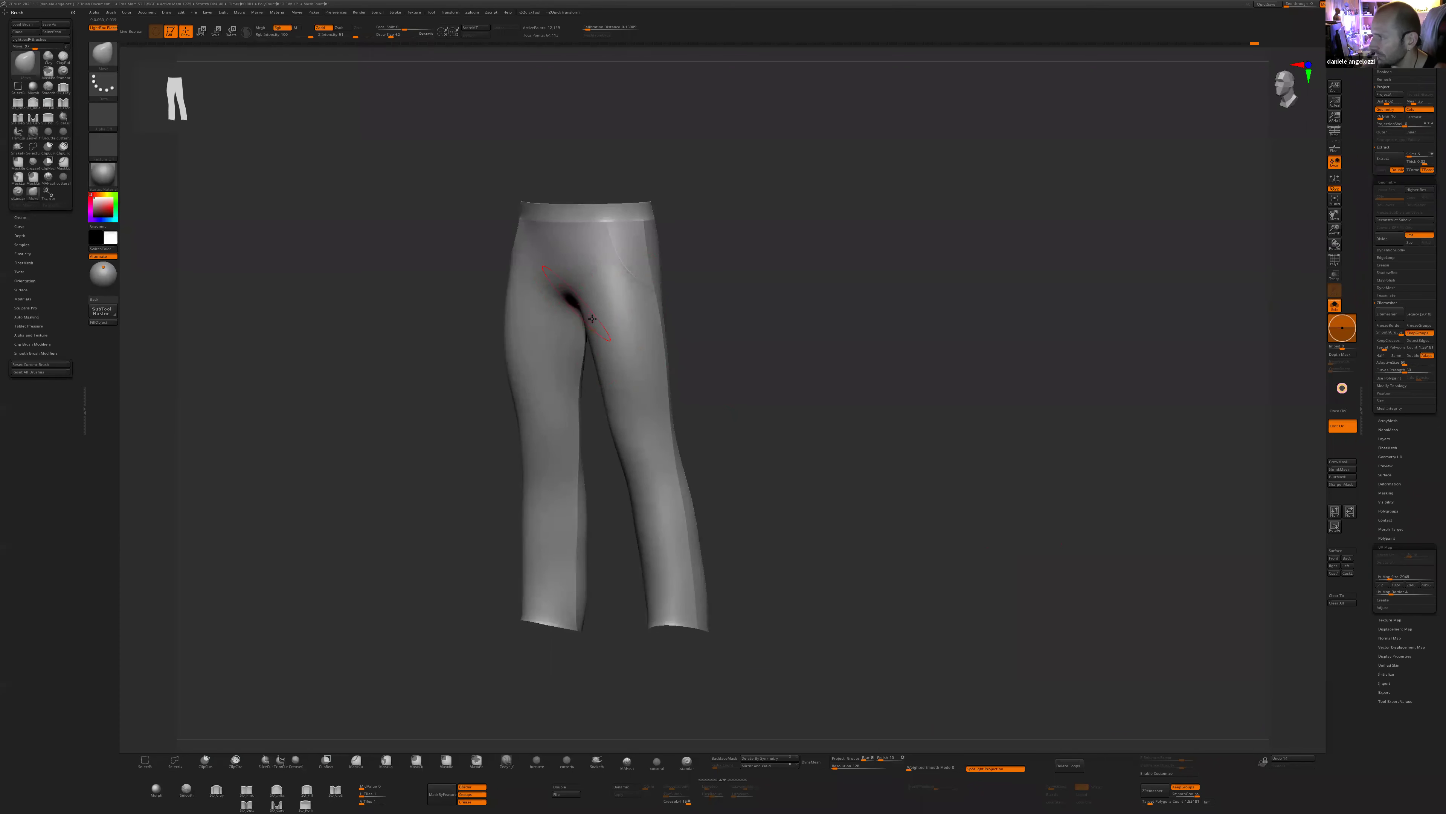
key(shift+d)
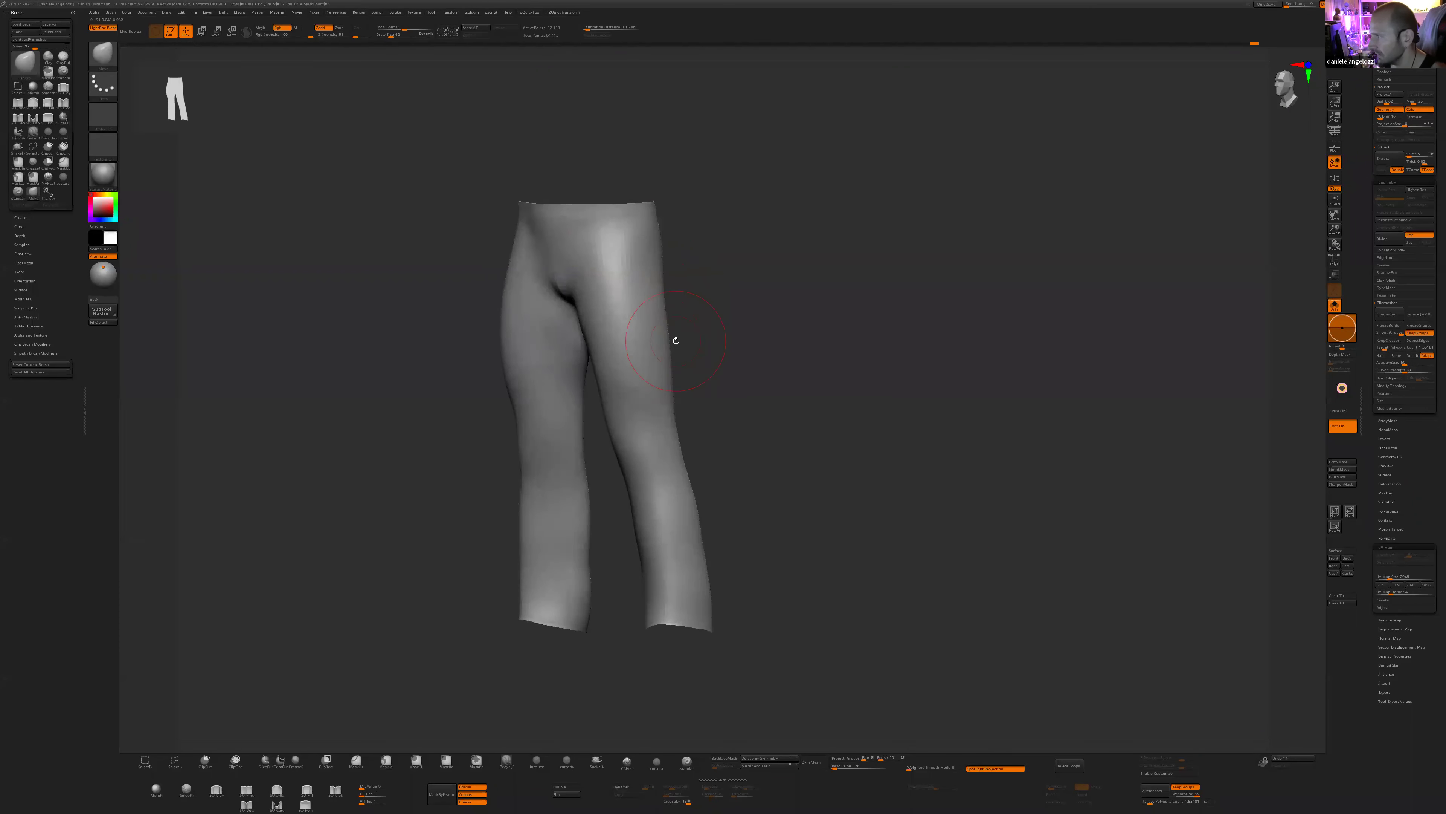
- Lower ZRemesher's Smooth Groups value for the isolated trousers
drag(936, 591, 871, 652)
key(space)
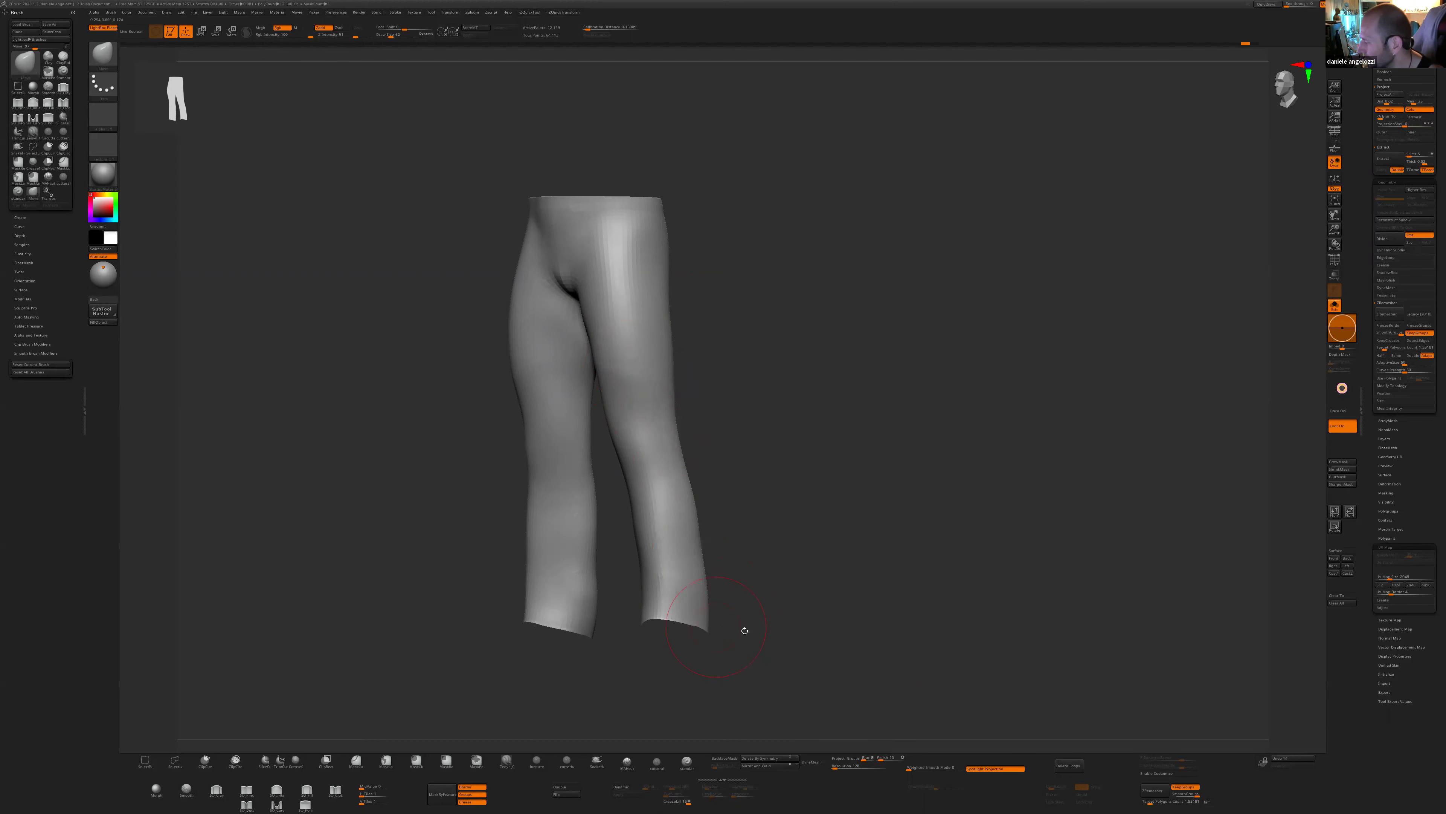
drag(744, 630, 653, 626)
shift+drag(771, 643, 876, 639)
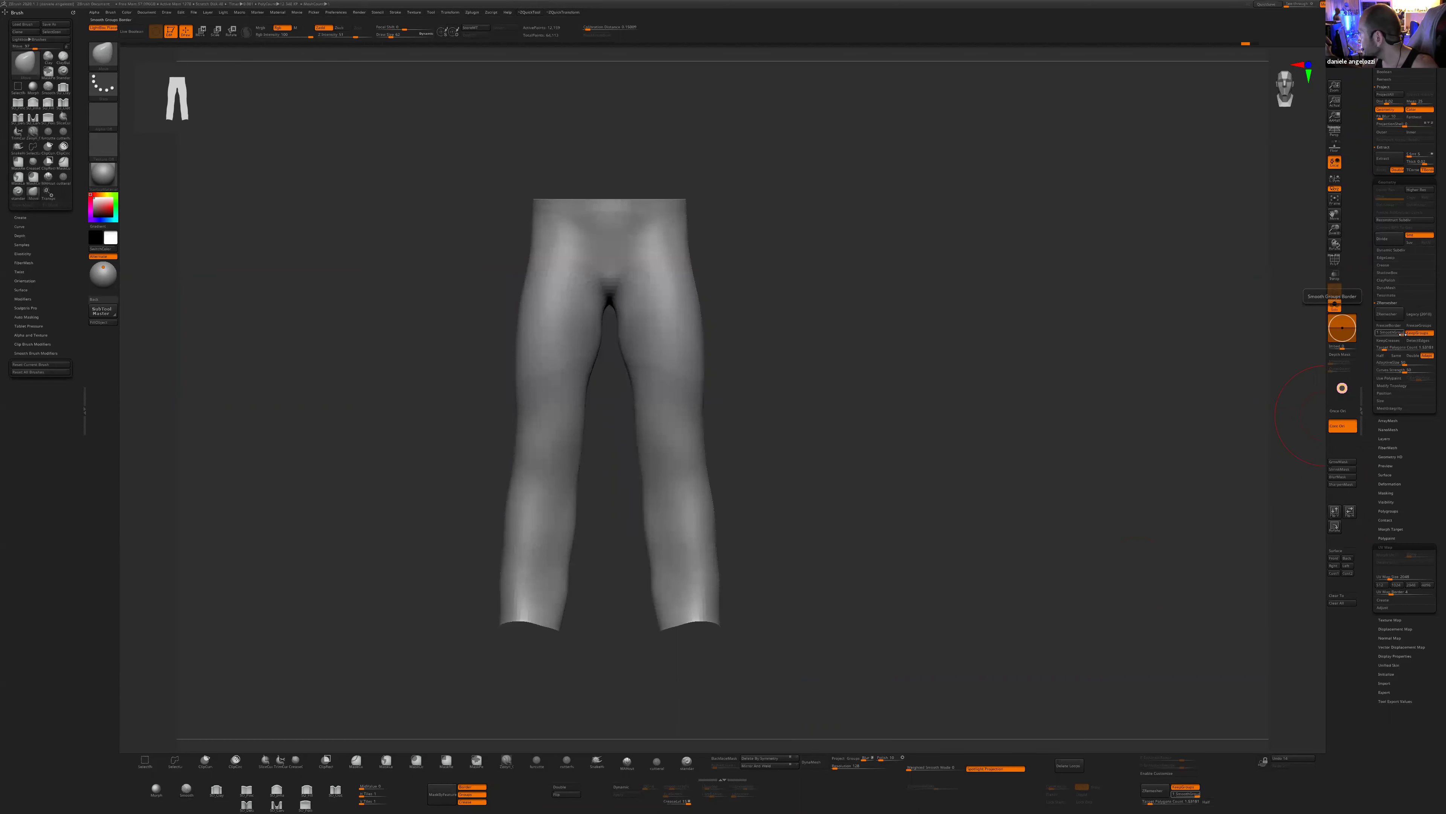
drag(1399, 333, 1384, 336)
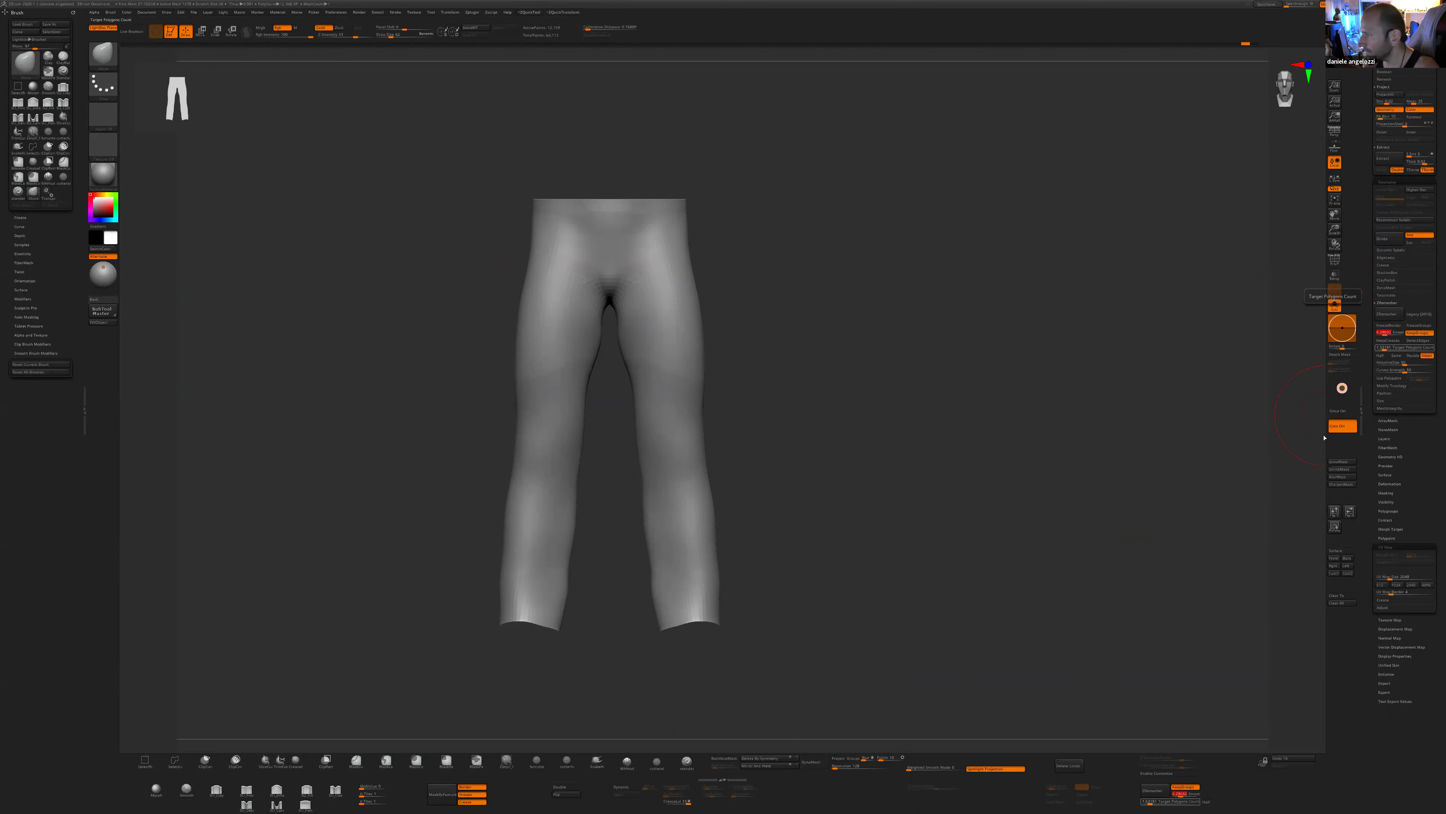
drag(1007, 655, 905, 635)
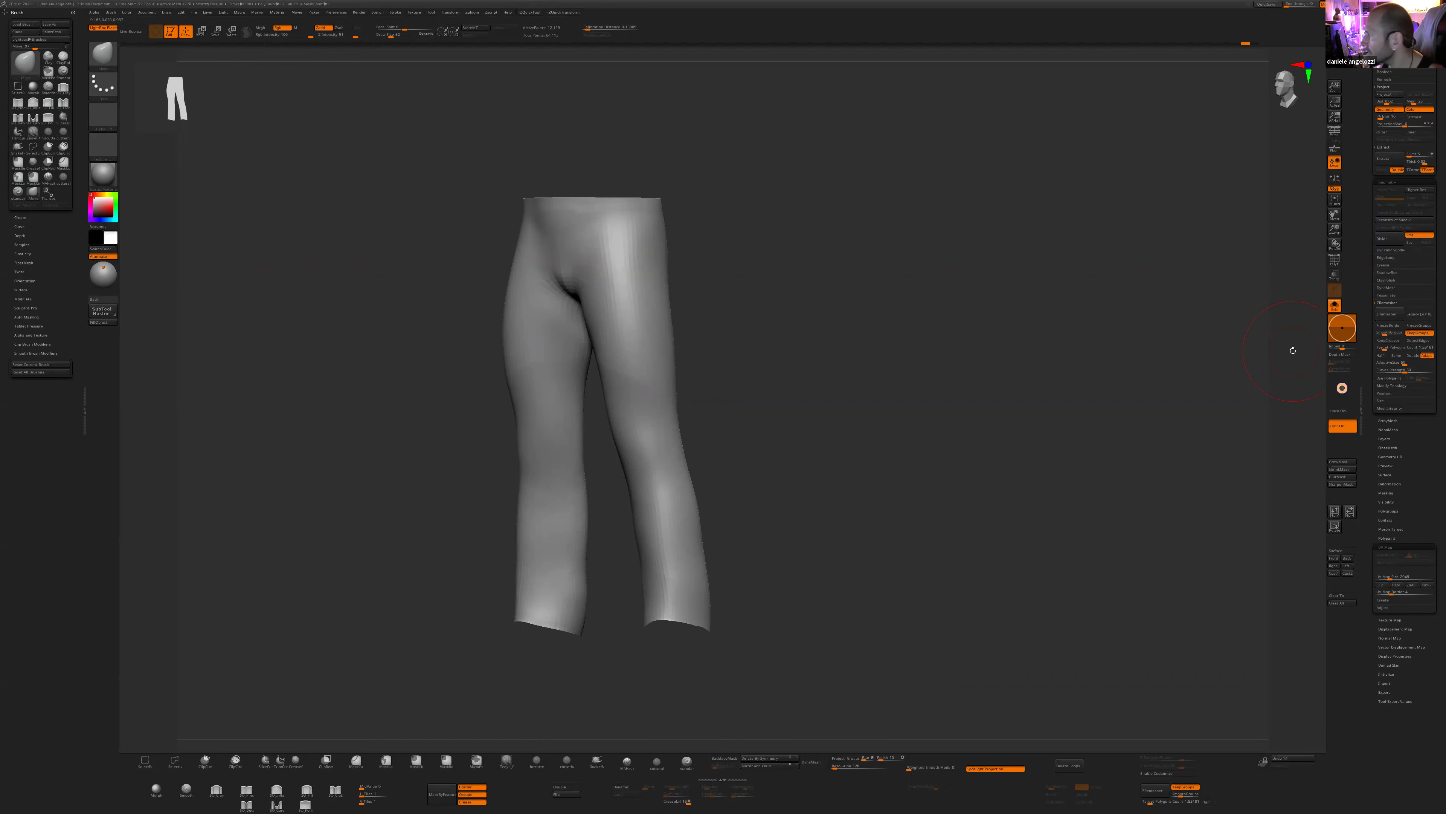
- Show the polygroup wireframe and examine the waistband, pocket and side seam borders around the trousers
click(1335, 259)
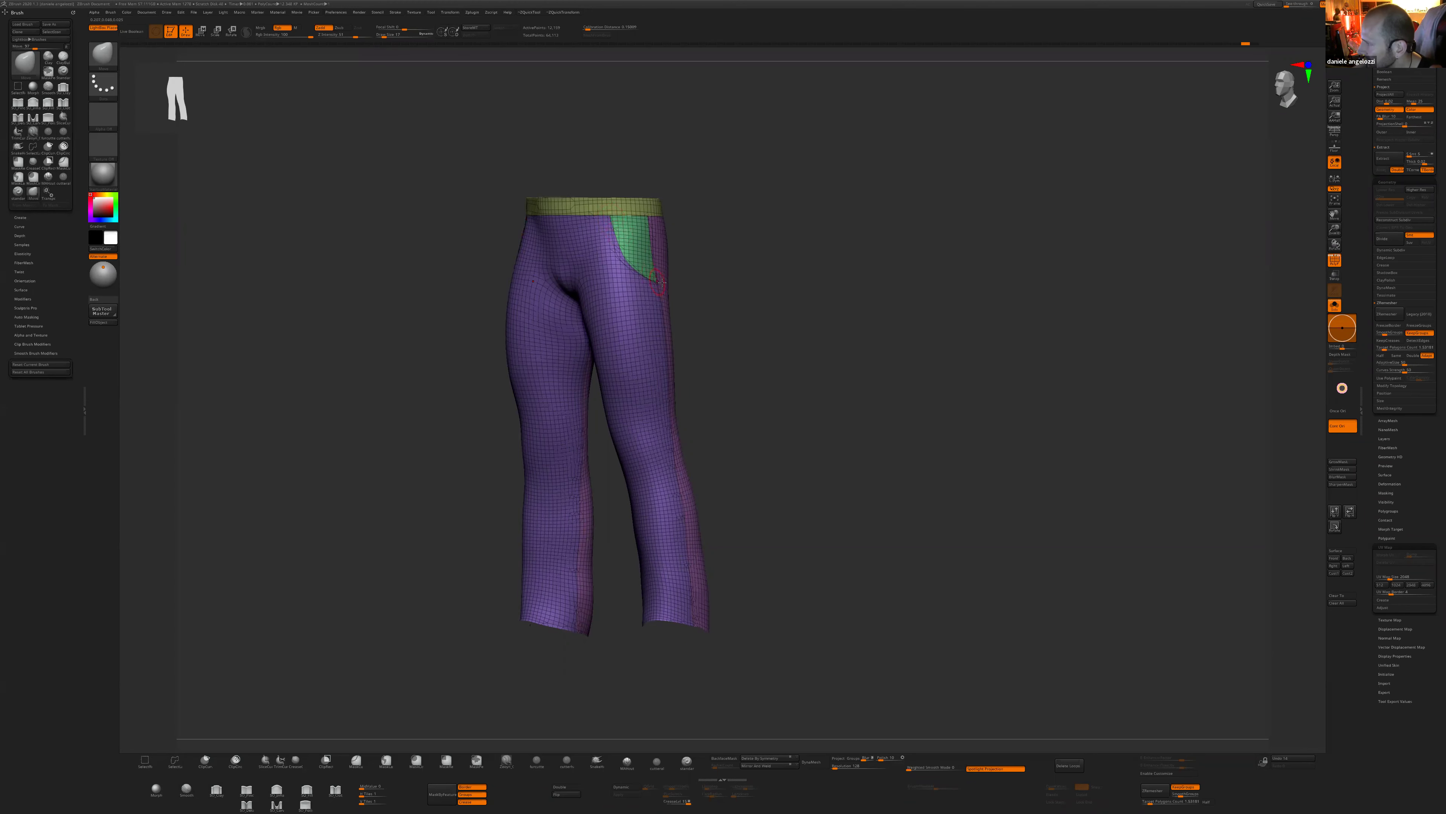
right_drag(660, 282, 679, 281)
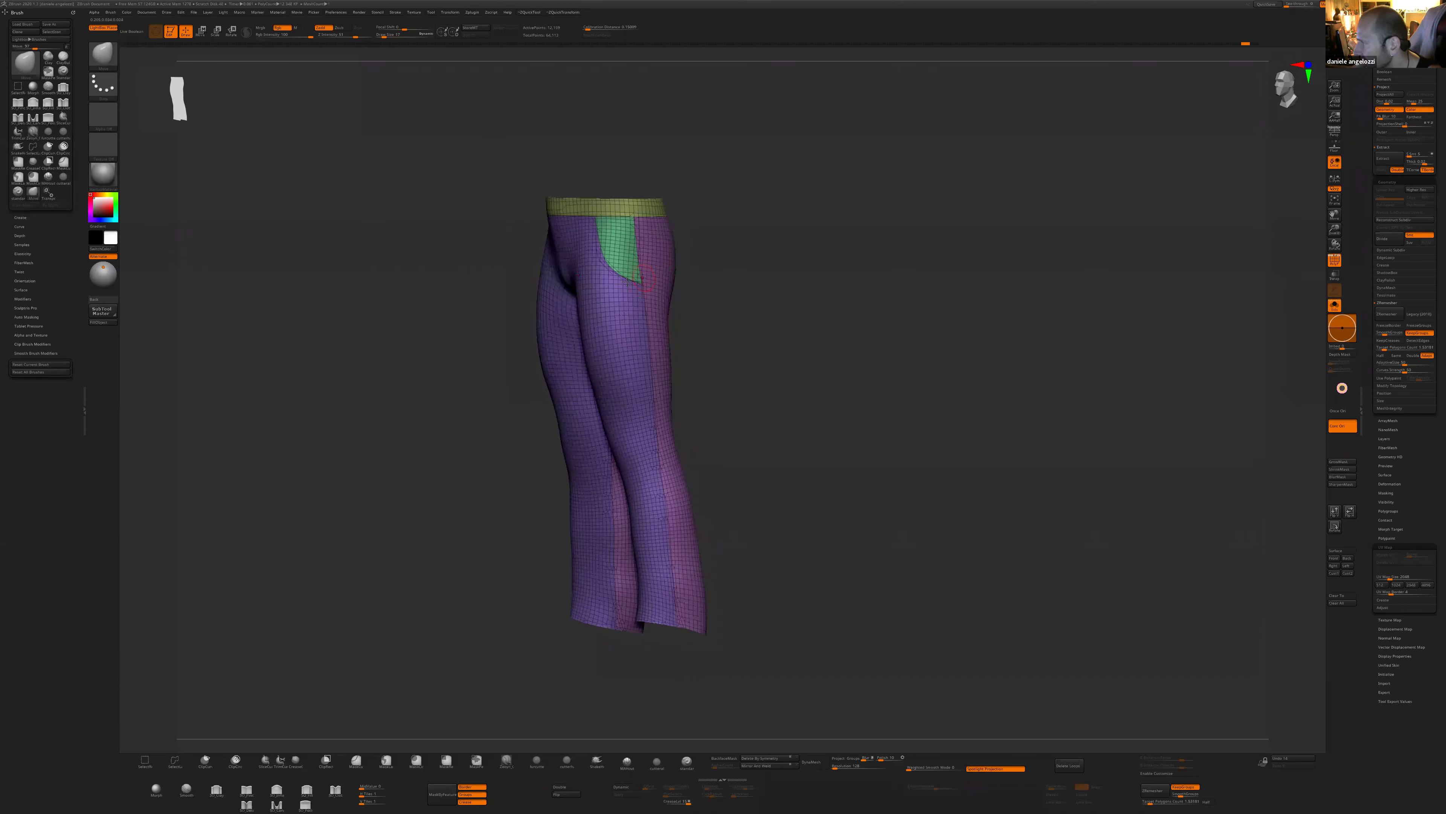
right_drag(783, 474, 780, 471)
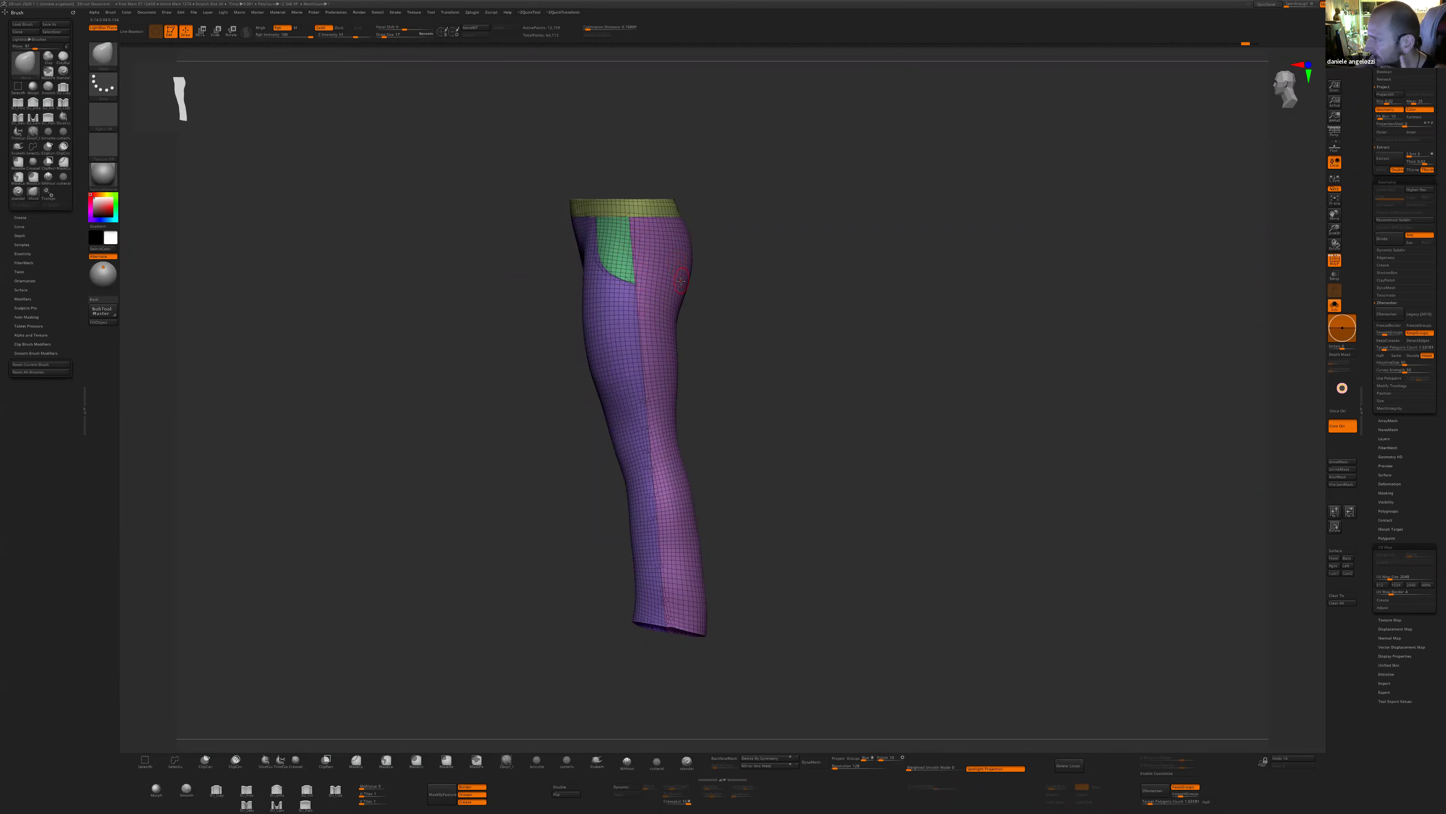
drag(723, 326, 633, 282)
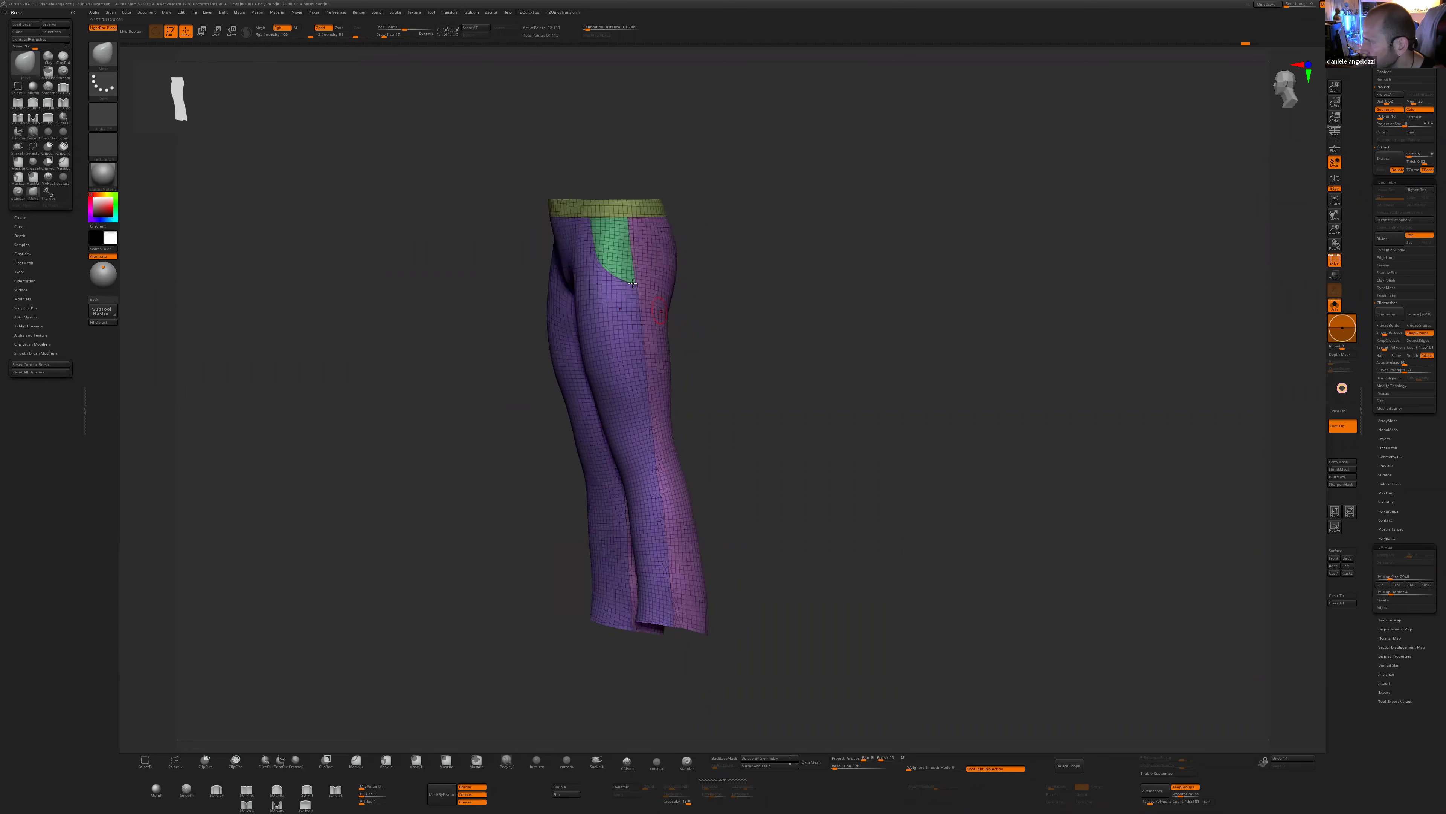
drag(705, 625, 720, 596)
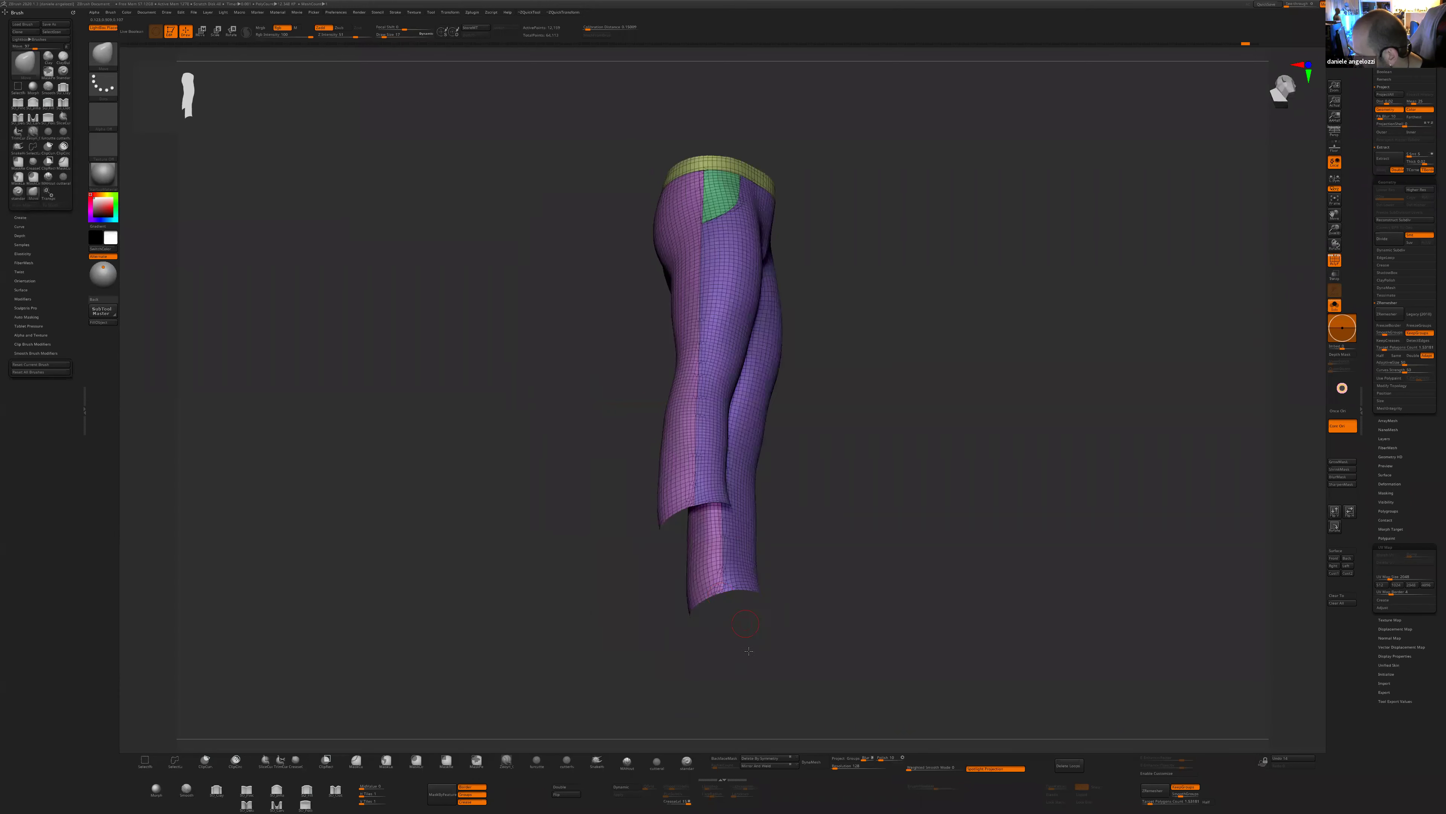
- Adjust the brush size and nudge the leg hem where it meets the side seam
alt+drag(748, 650, 740, 656)
key(s)
click(744, 664)
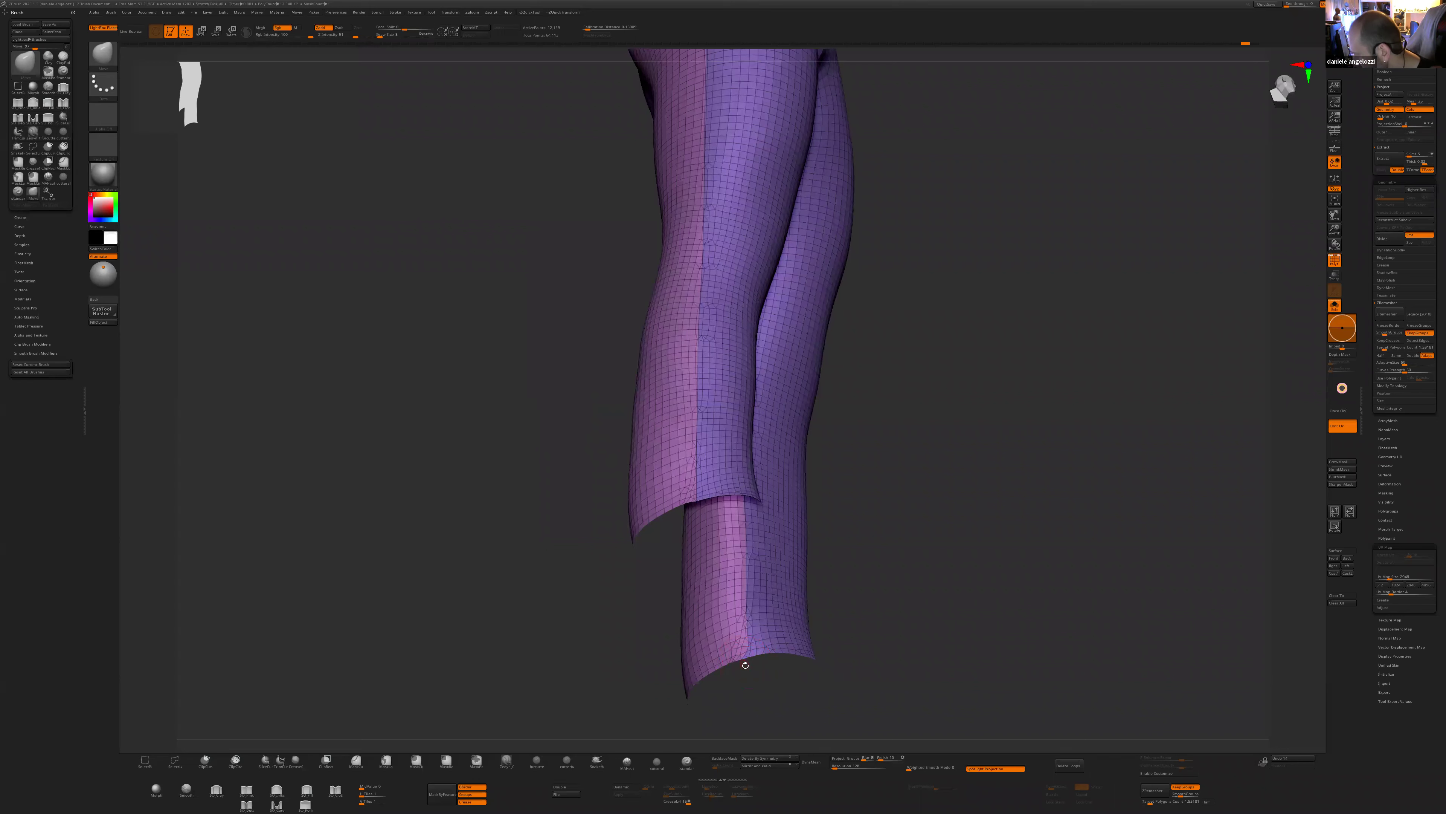
key(s)
click(745, 663)
drag(749, 657, 749, 652)
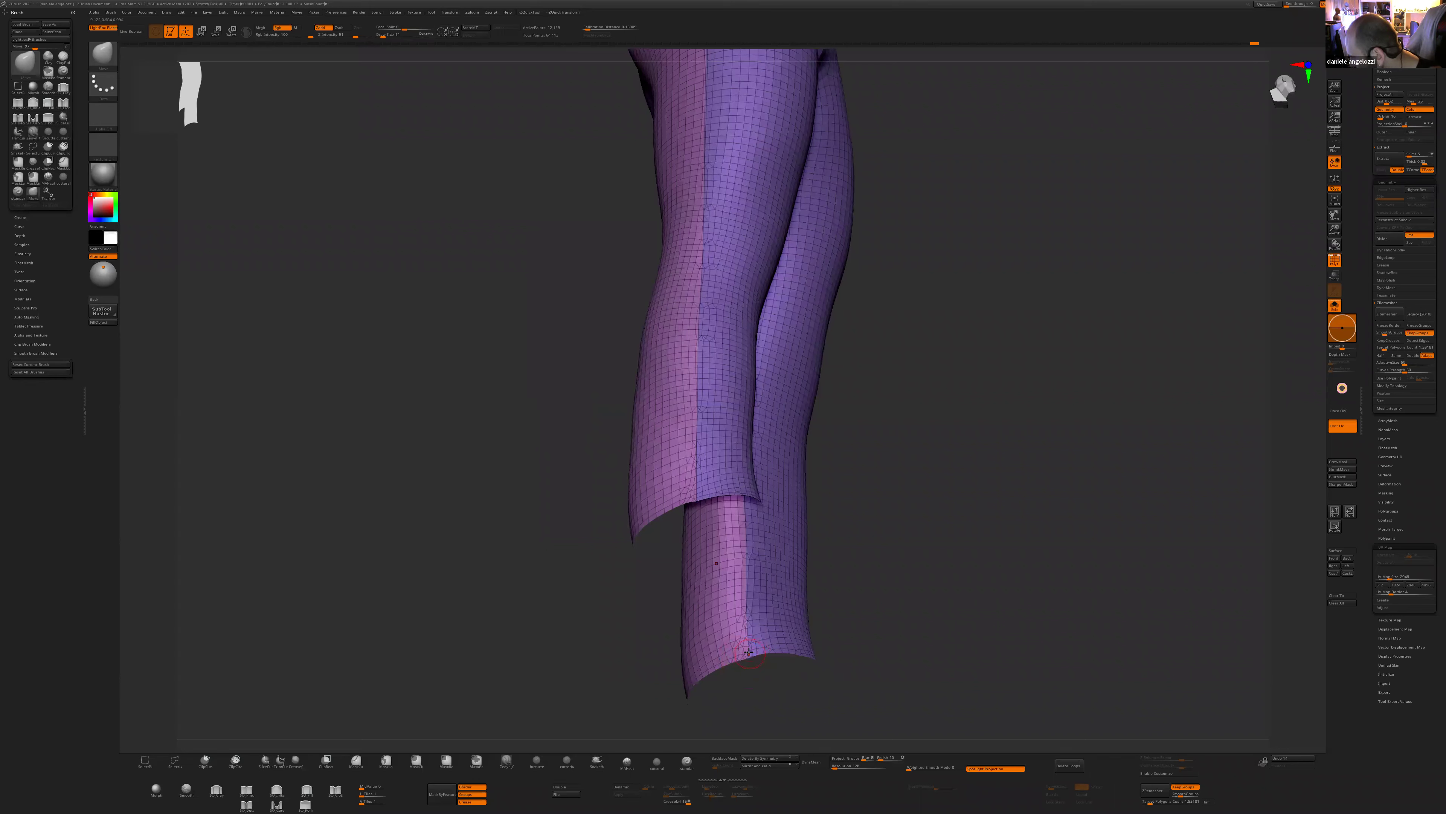
- Remesh the trousers with ZRemesher, following the existing polygroups
drag(898, 619, 820, 627)
click(1394, 318)
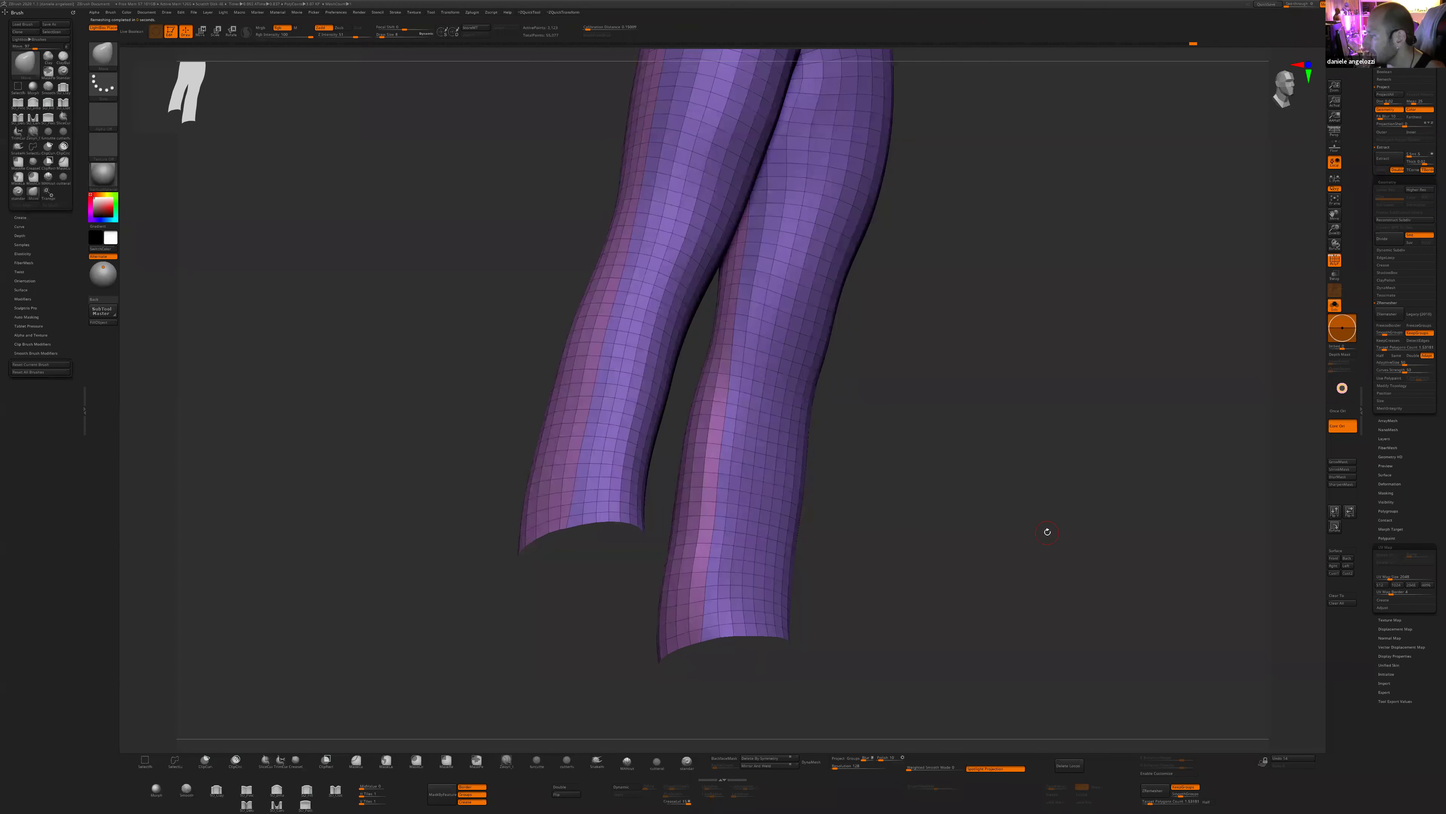
drag(856, 594, 907, 553)
- Touch up the pocket's curved lower edge and run ZRemesher on the trousers again
drag(697, 345, 704, 344)
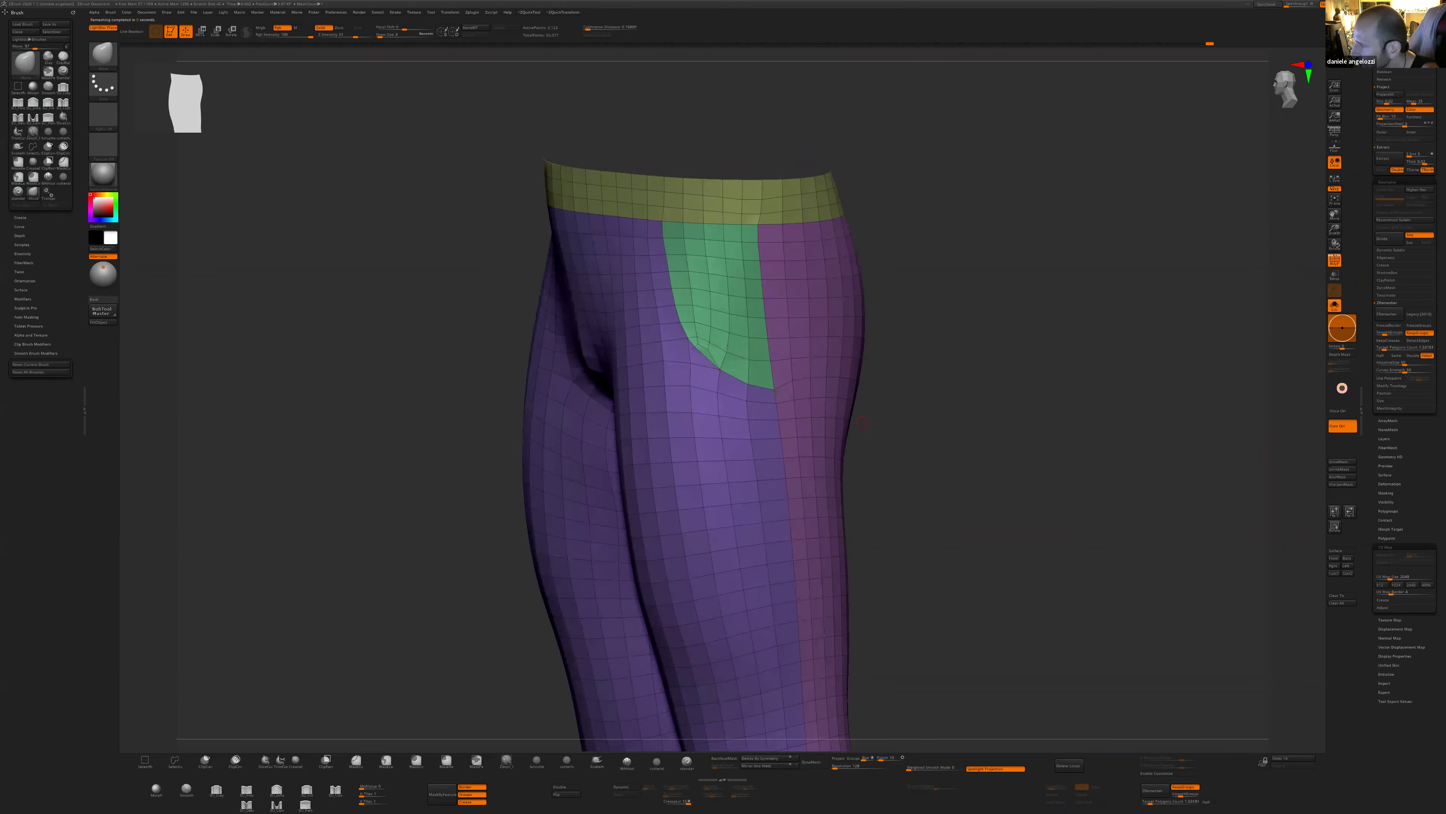
click(735, 348)
drag(981, 545, 963, 532)
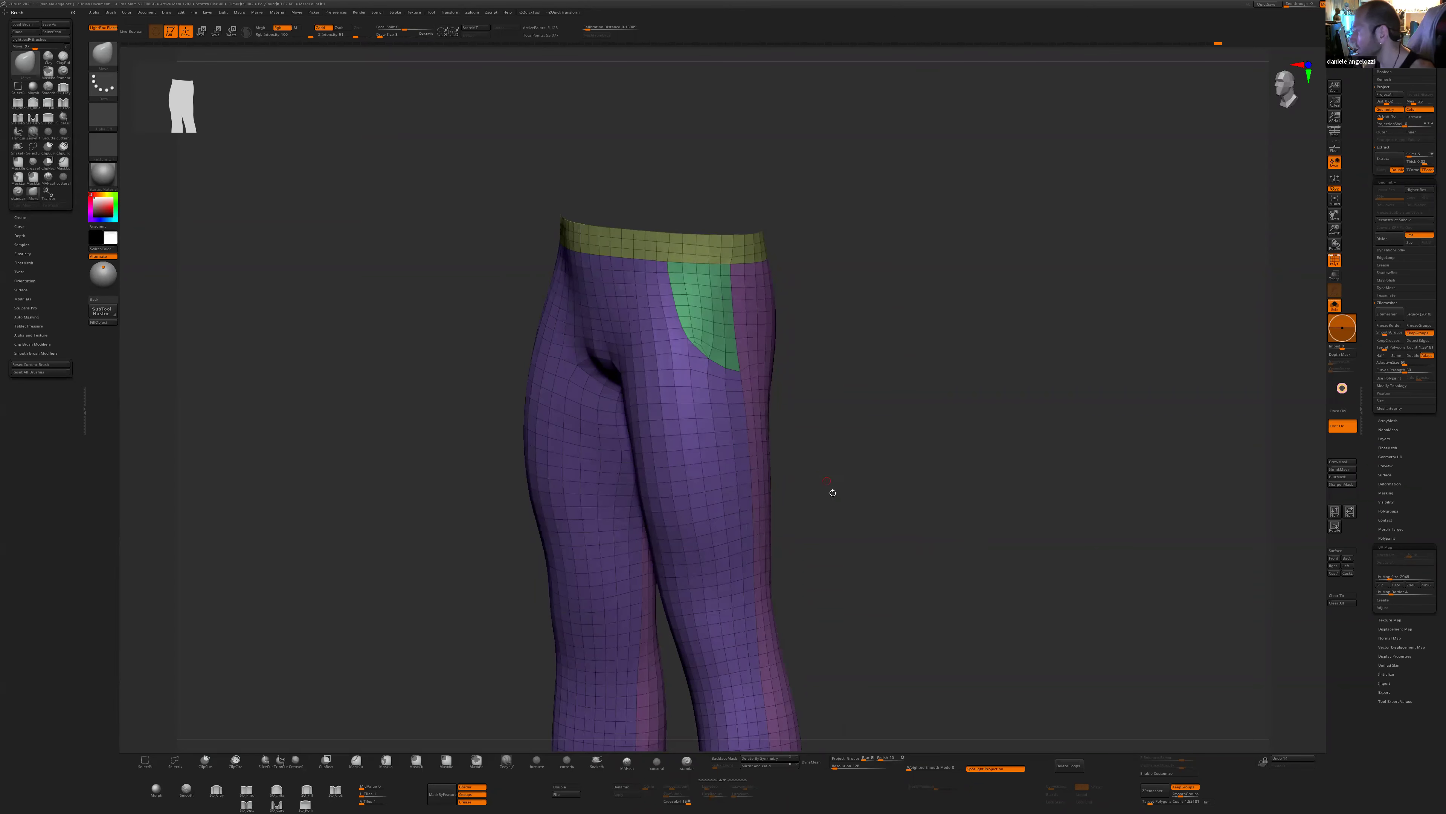
click(1387, 313)
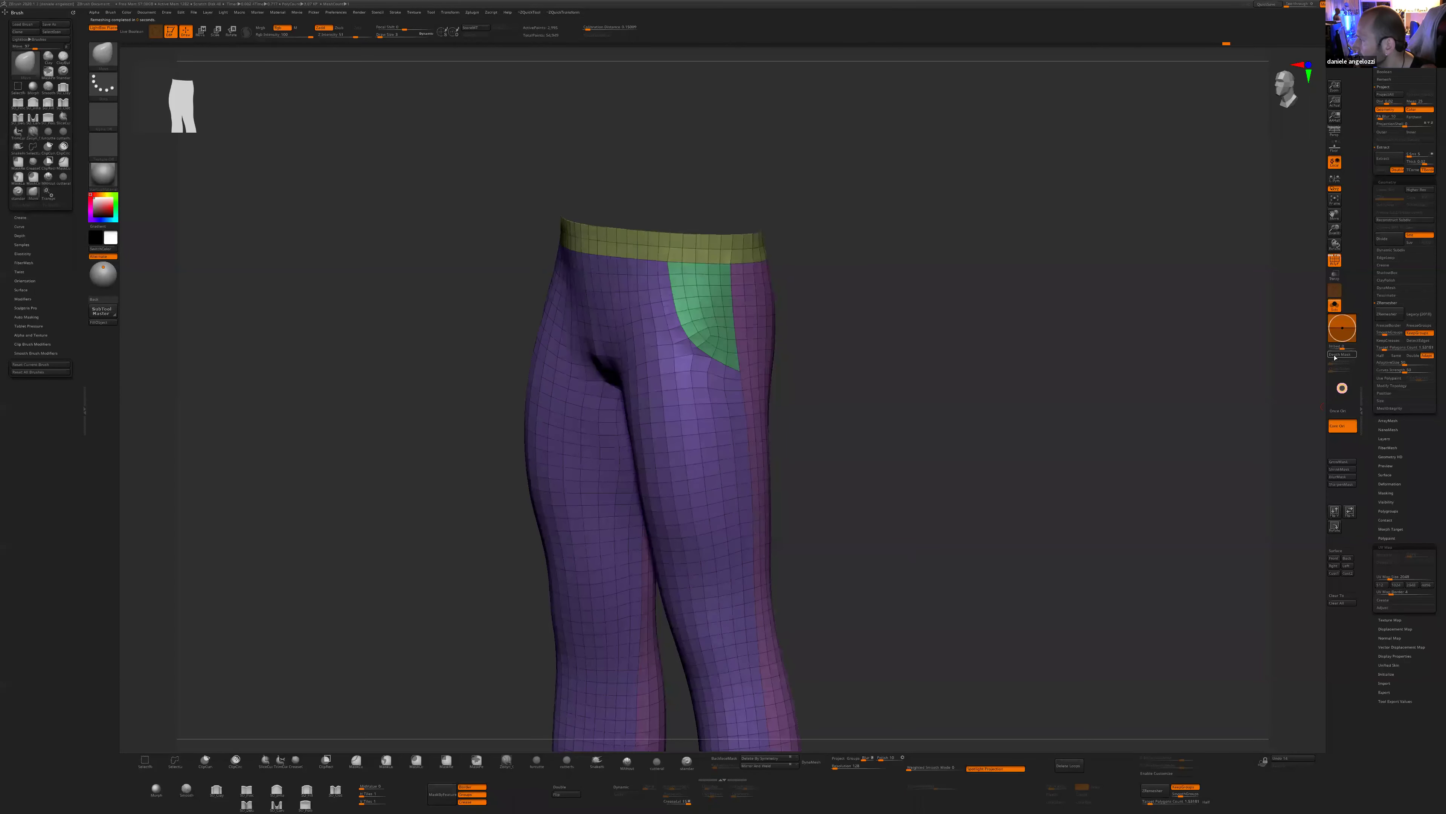
- Preview the remeshed trousers with Dynamic Subdivision on and off, and divide the mesh into real subdivision levels
drag(863, 528, 780, 570)
key(d)
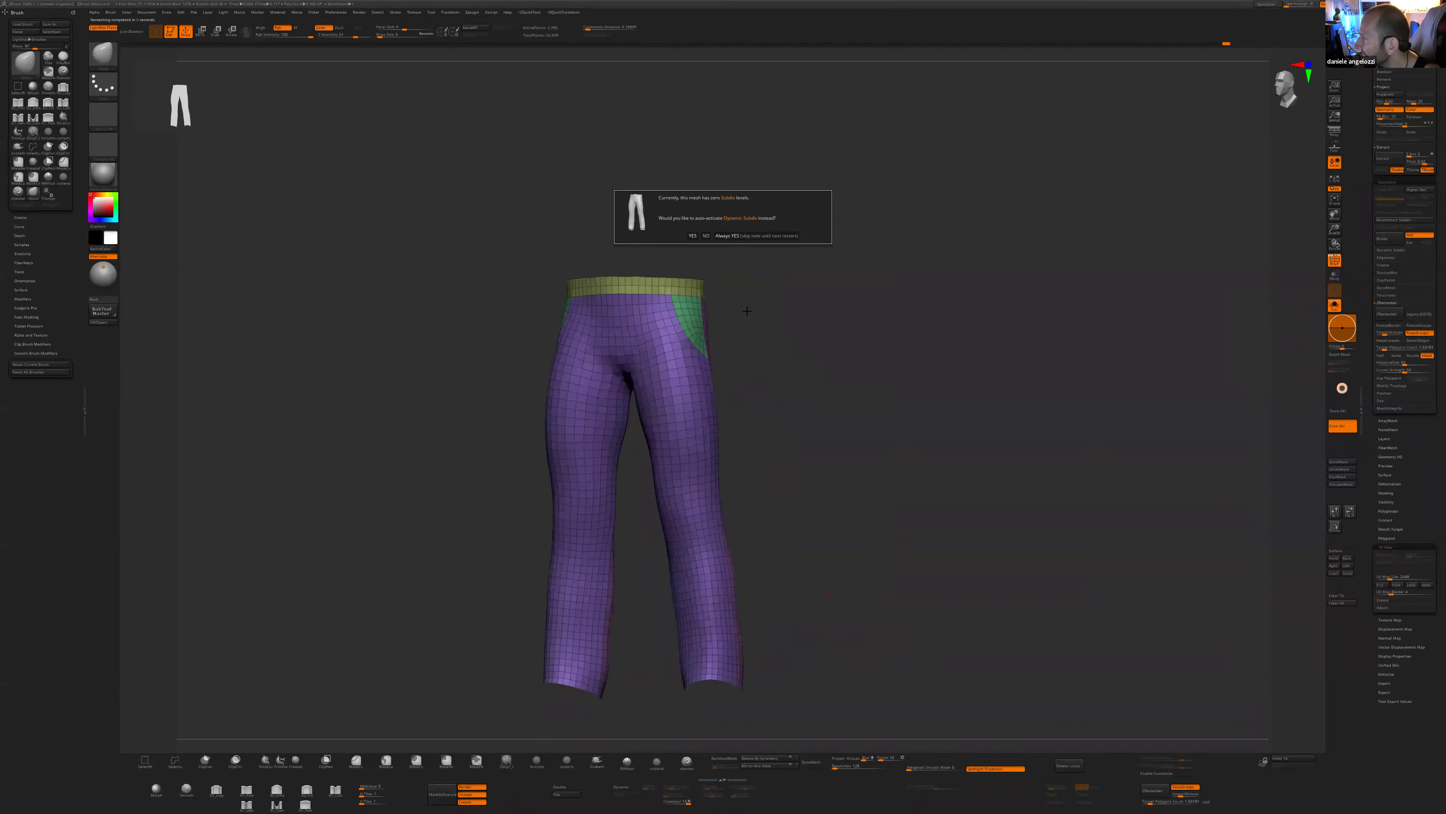
drag(959, 648, 1069, 516)
drag(877, 532, 702, 350)
key(shift+d)
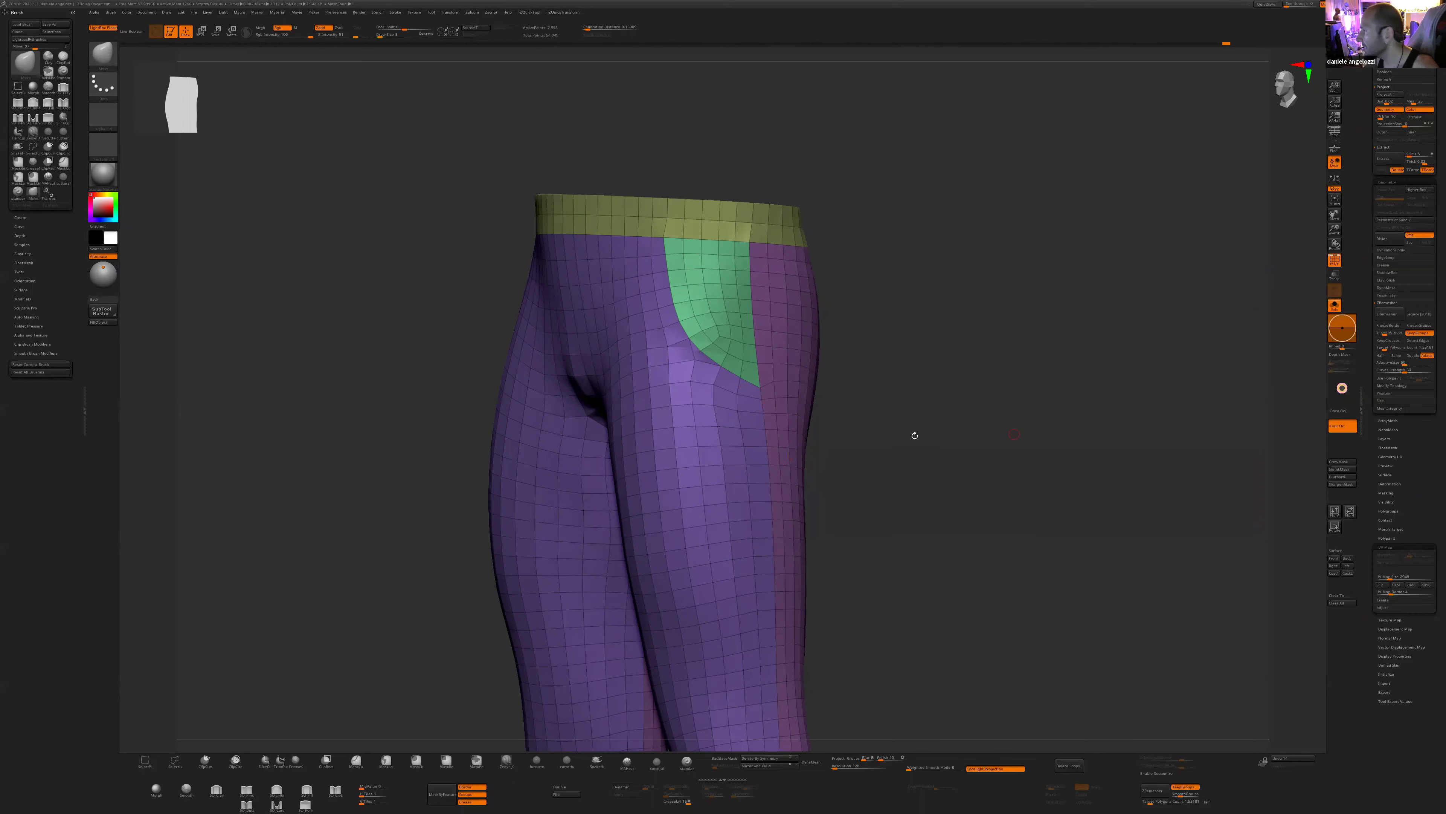
key(shift+d)
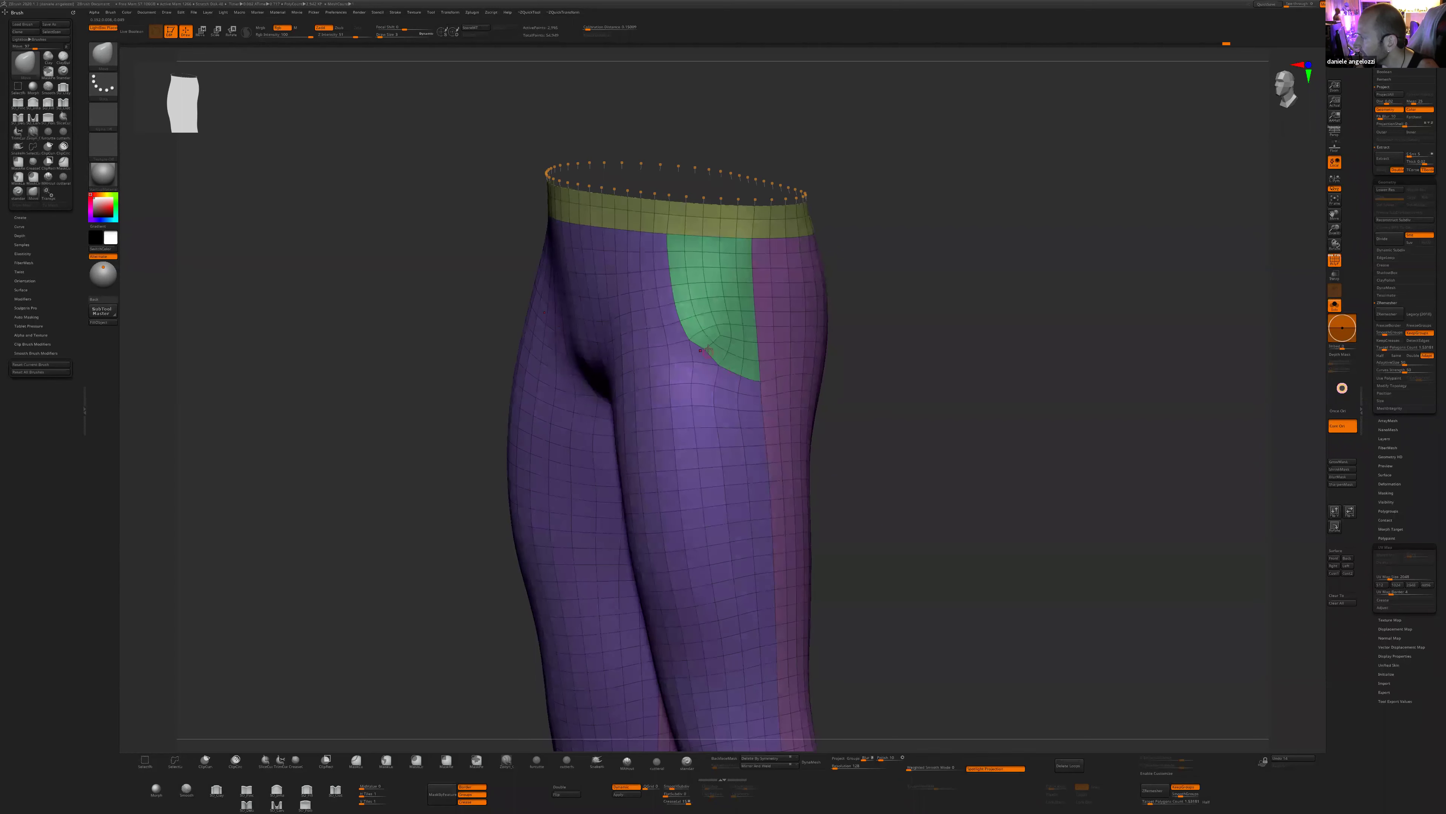
key(shift+d)
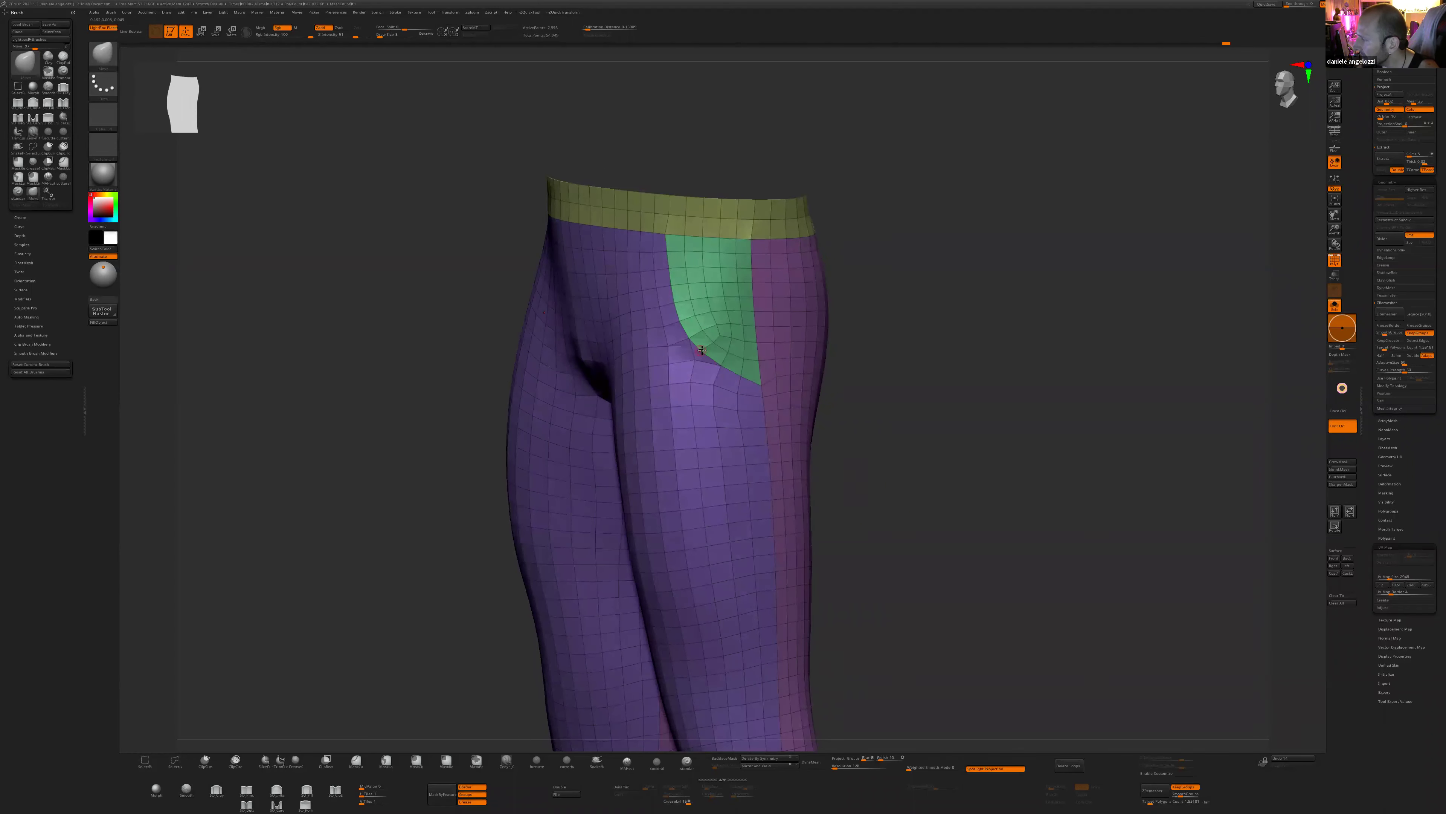
key(ctrl+d)
key(ctrl+d)
- Isolate the pocket polygroup and smooth its curved lower edge with Polish By Features, masking the rest of the pocket
ctrl+shift+click(715, 340)
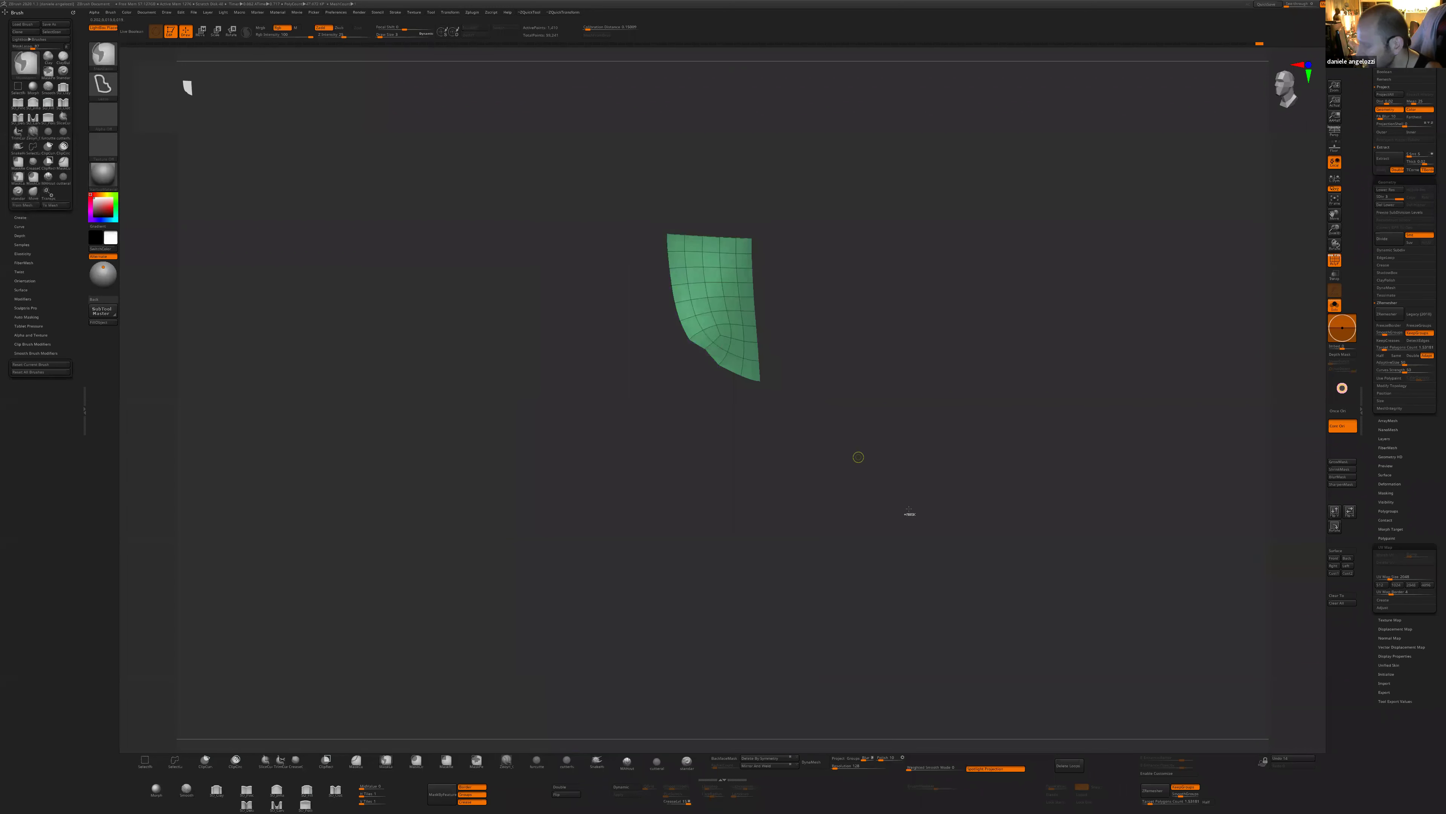
key(space)
click(880, 547)
mouse_move(697, 391)
ctrl+mouse_down()
mouse_move(652, 310)
mouse_move(735, 307)
ctrl+mouse_up()
ctrl+click(781, 438)
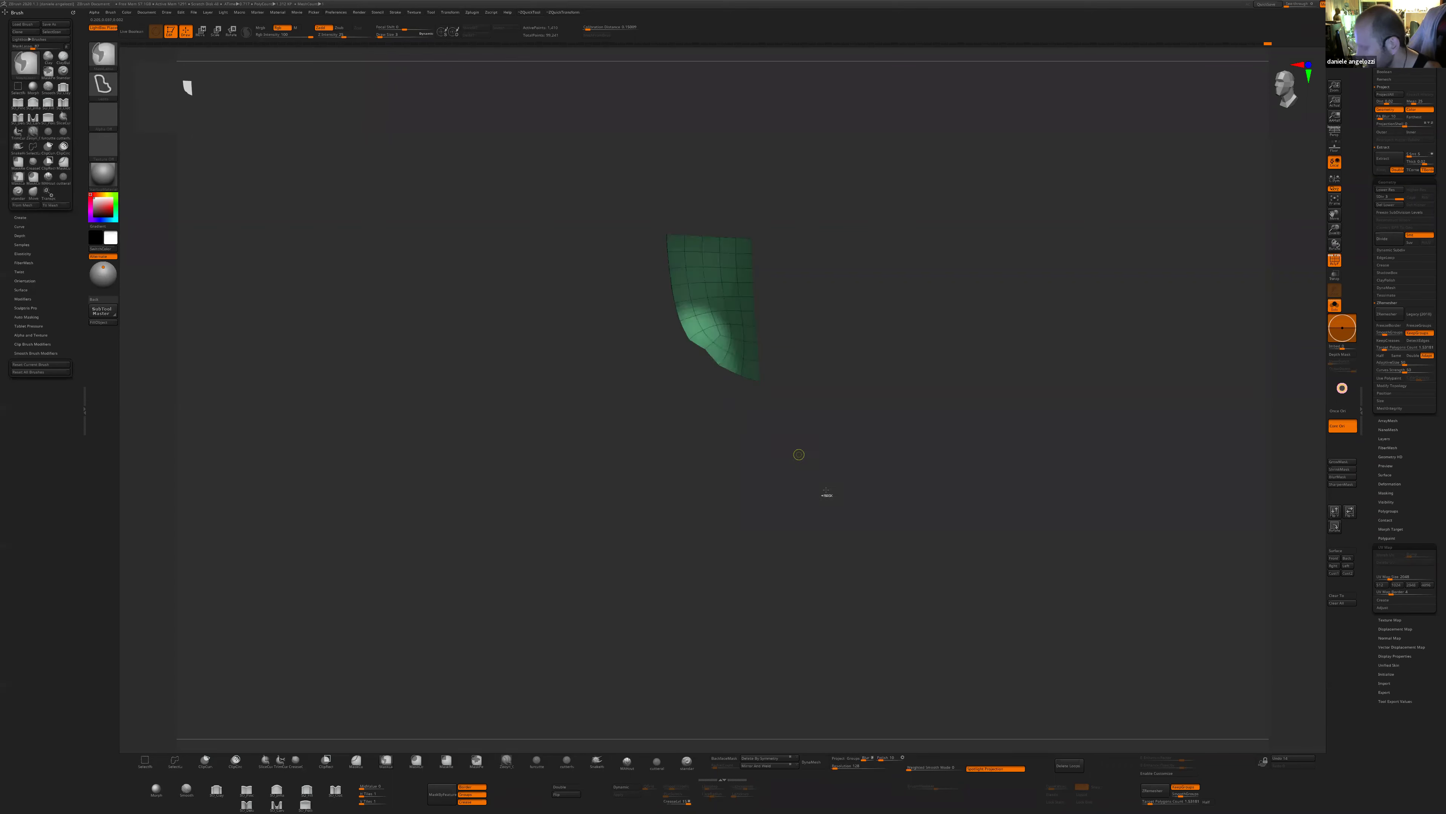
key(space)
click(849, 662)
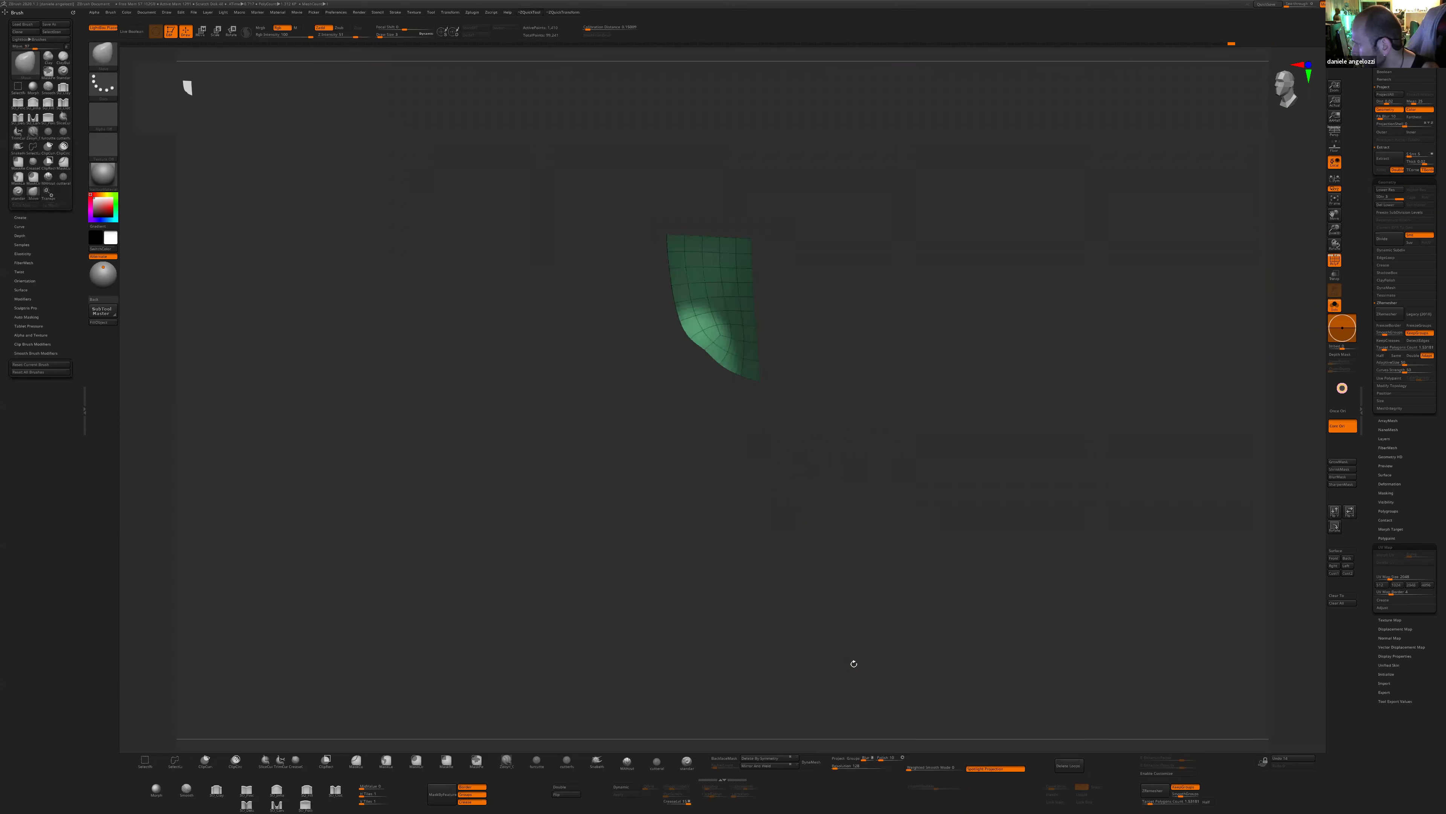
- Show the whole trousers from the front and examine the pocket and front polygroups by isolating each and restoring full visibility
ctrl+shift+click(927, 550)
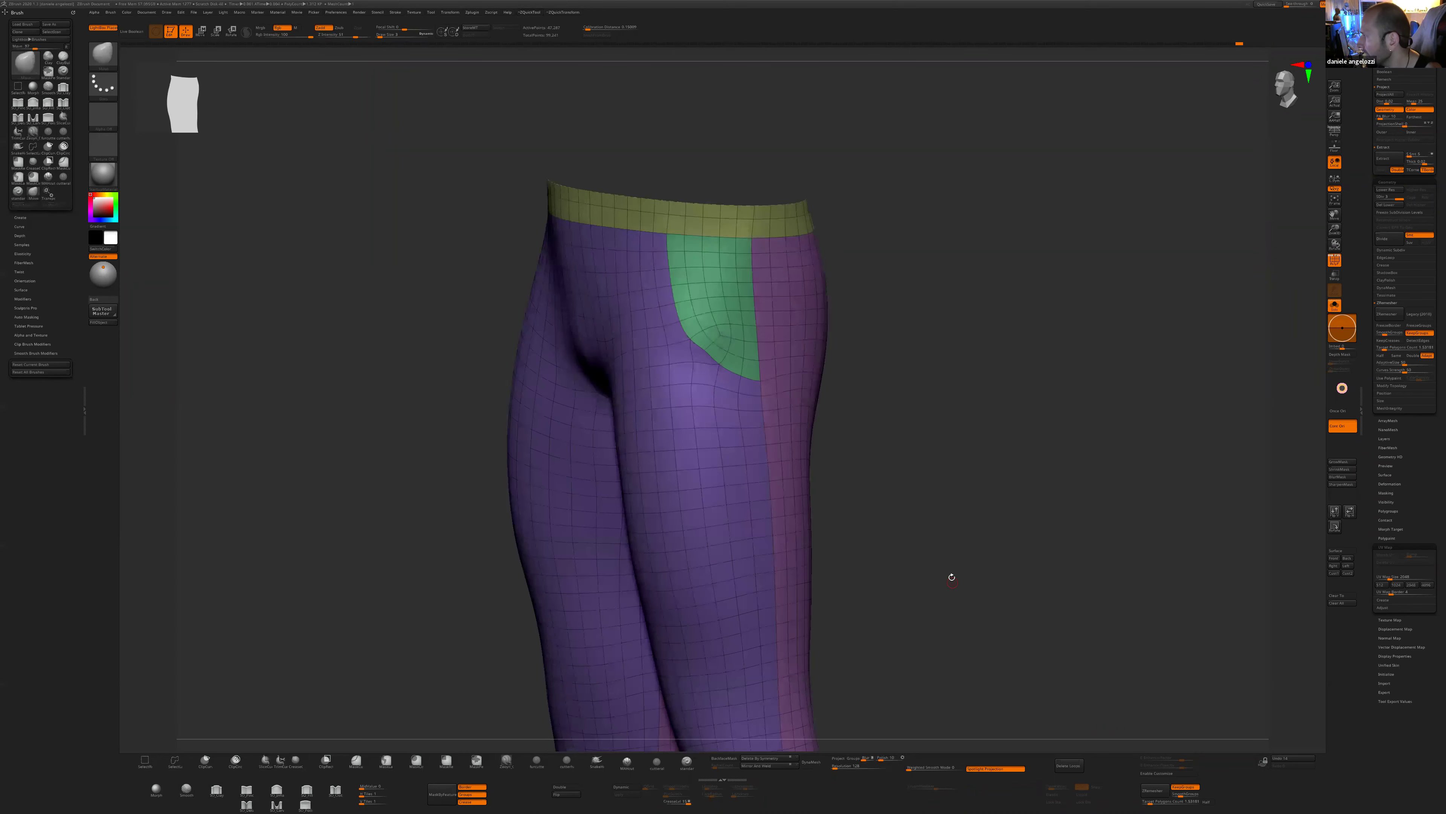
key(f)
shift+drag(910, 625, 907, 595)
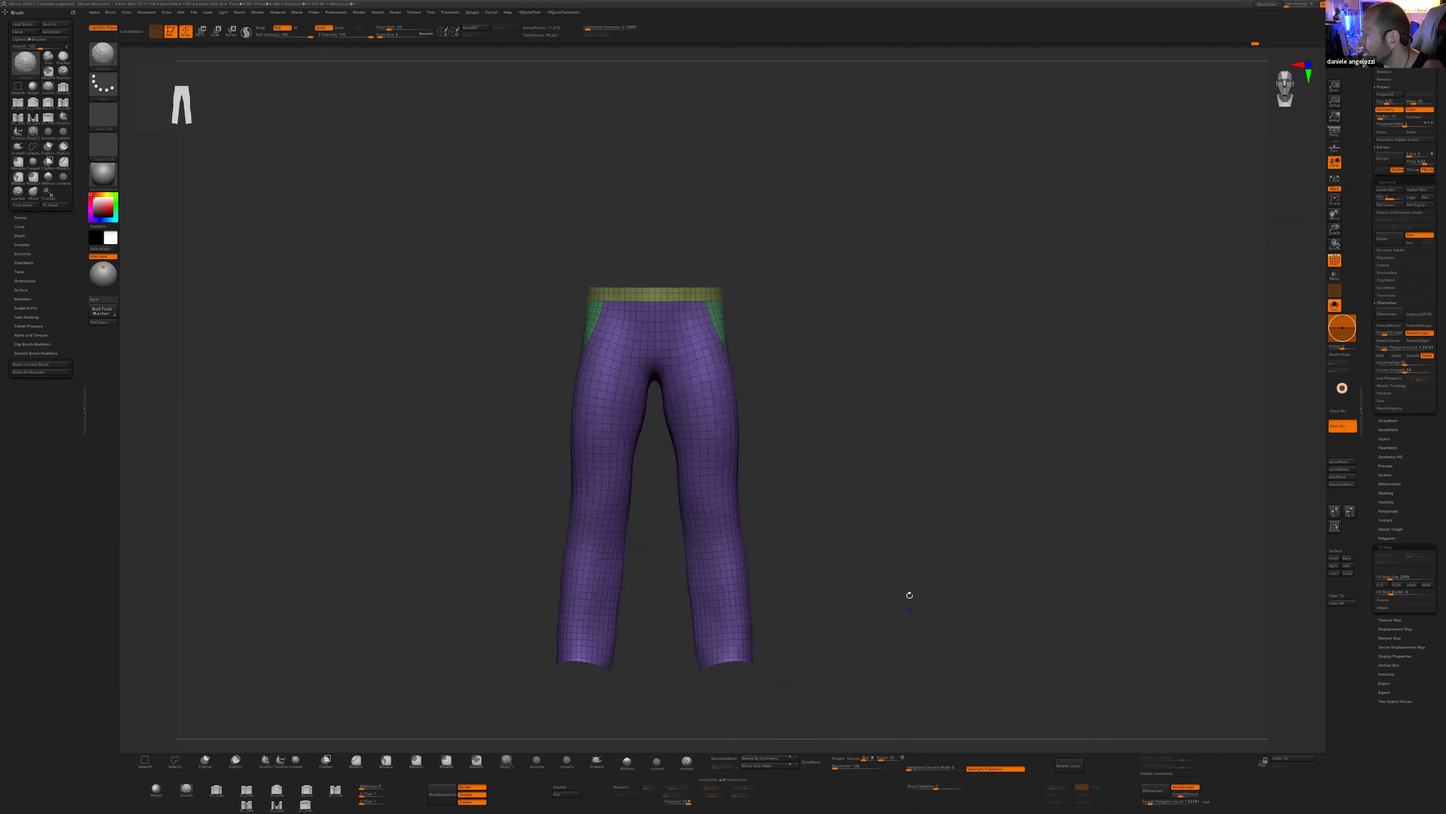
ctrl+shift+click(715, 319)
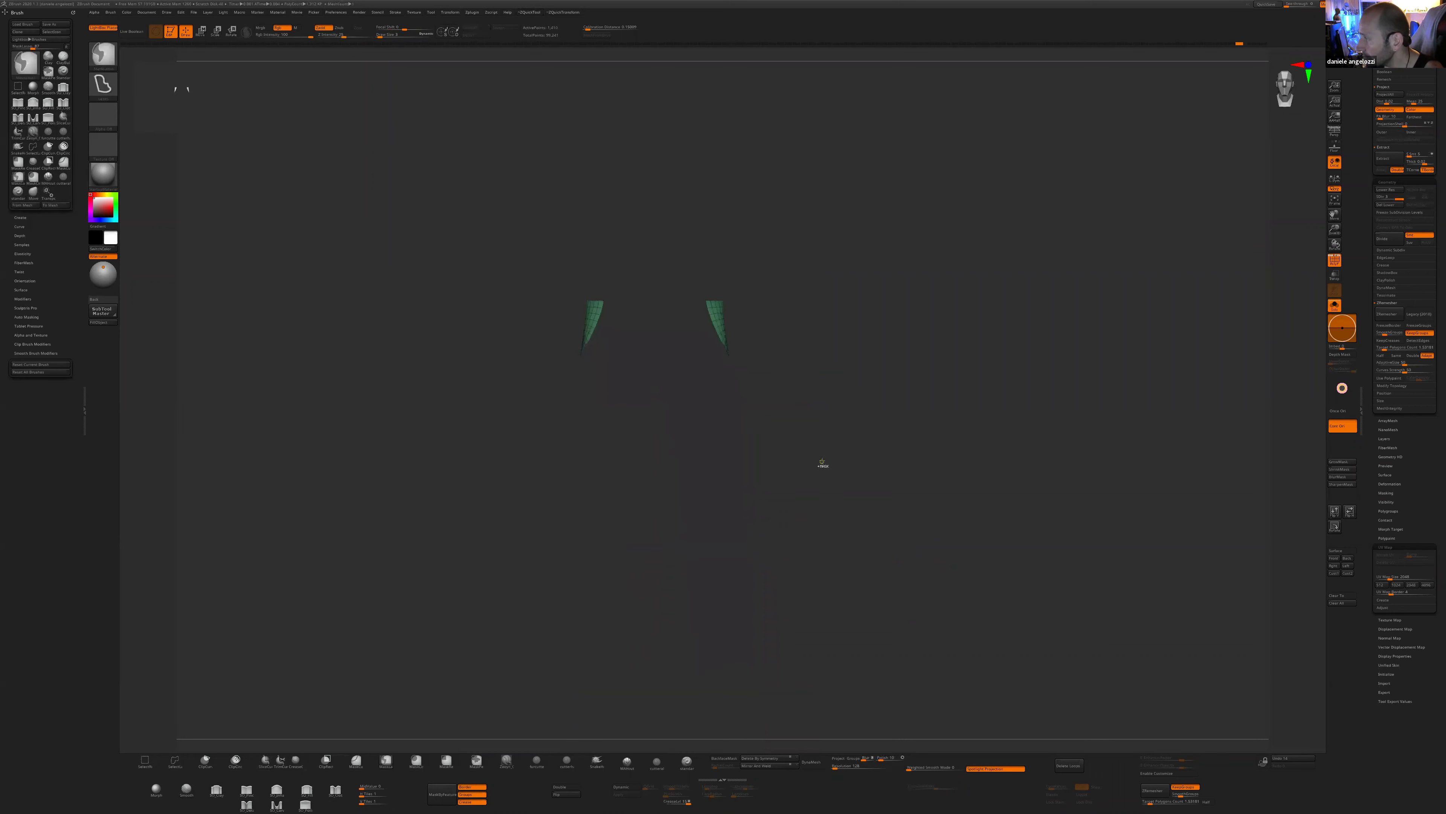
ctrl+shift+click(822, 465)
mouse_move(891, 494)
alt+mouse_down()
mouse_move(712, 496)
mouse_move(901, 480)
mouse_move(786, 342)
alt+mouse_up()
shift+drag(761, 397, 755, 413)
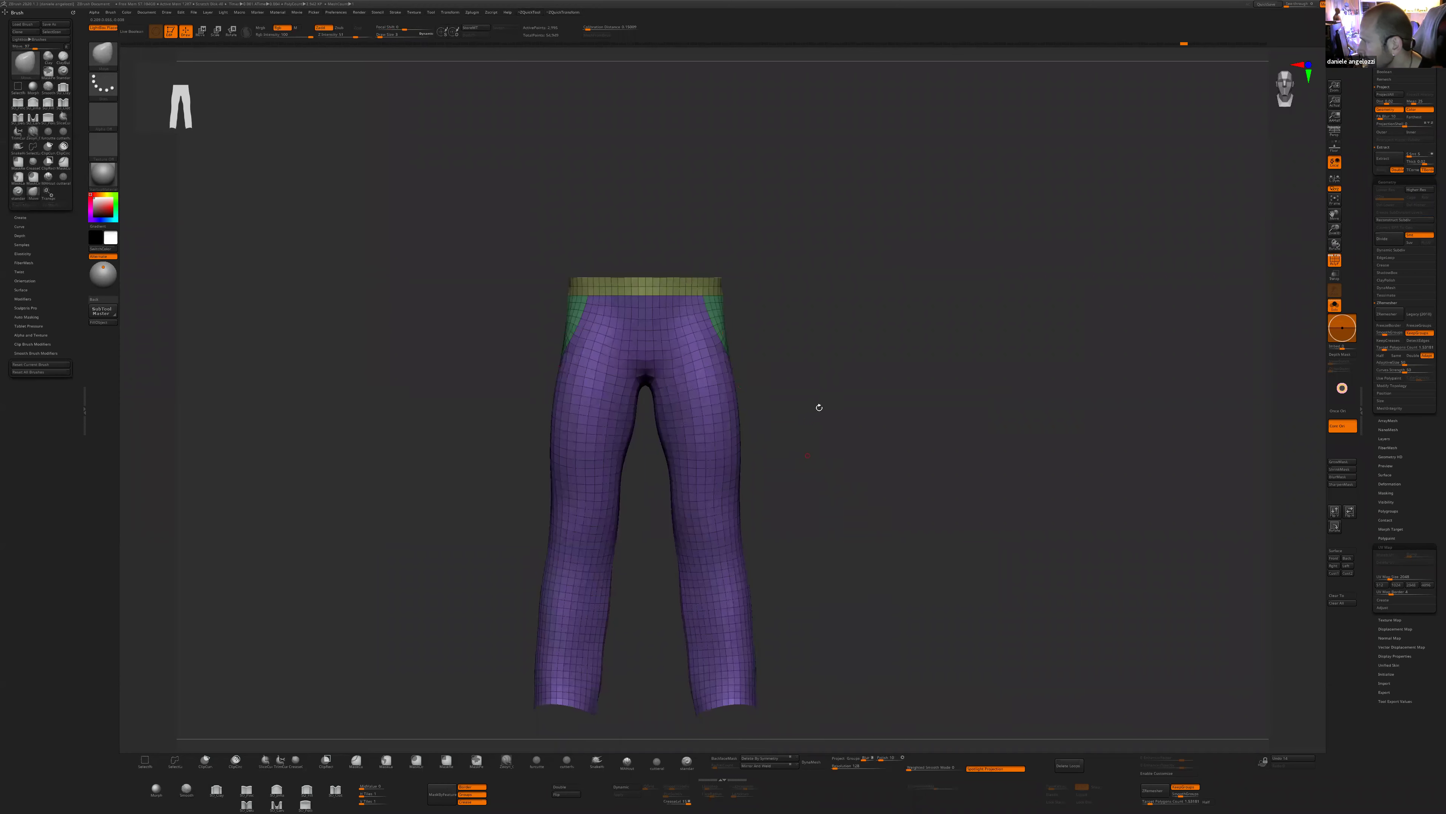
alt+drag(830, 374, 851, 360)
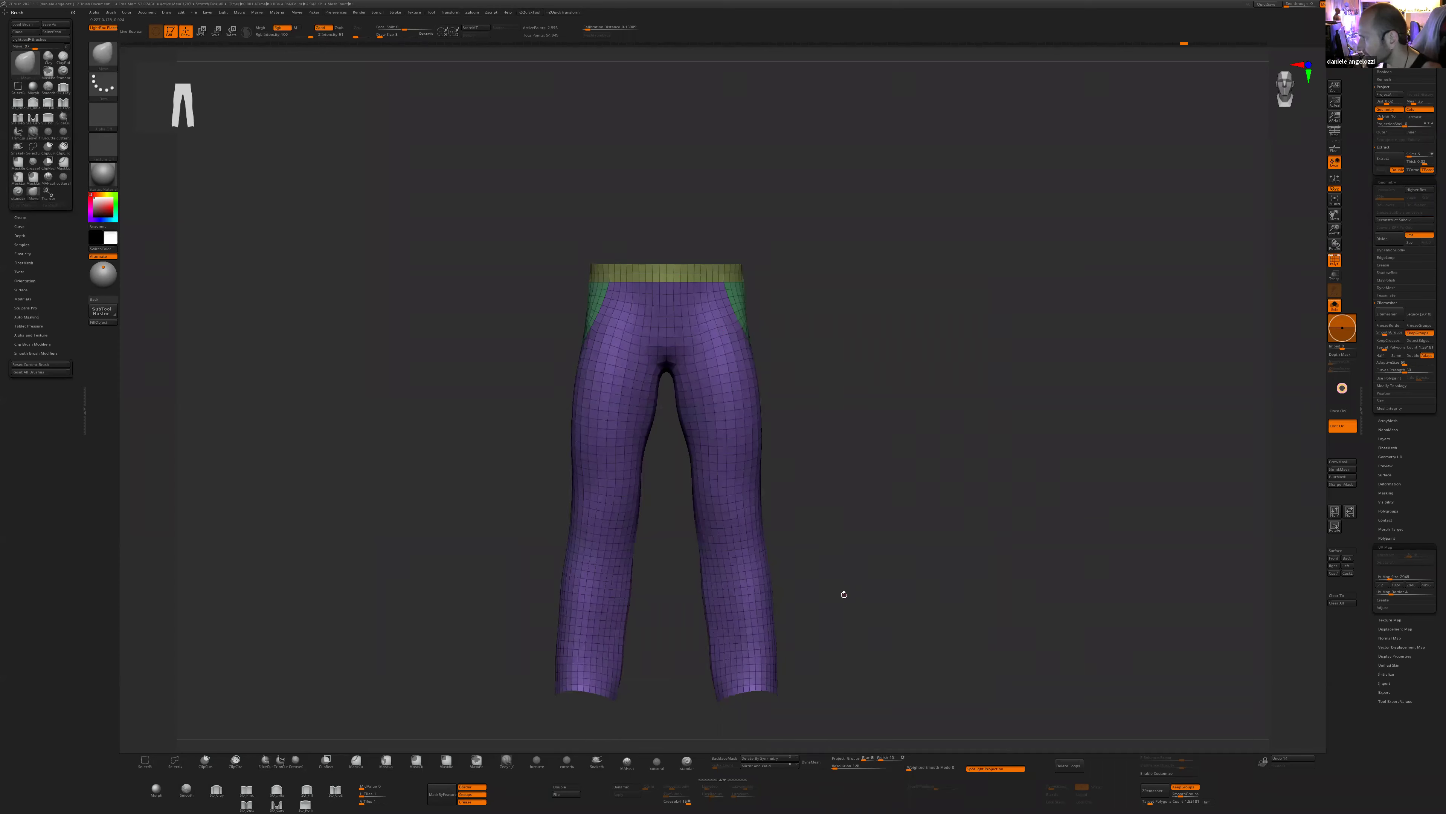
ctrl+shift+click(733, 470)
ctrl+shift+click(874, 504)
ctrl+shift+click(755, 387)
drag(756, 386, 816, 411)
key(s)
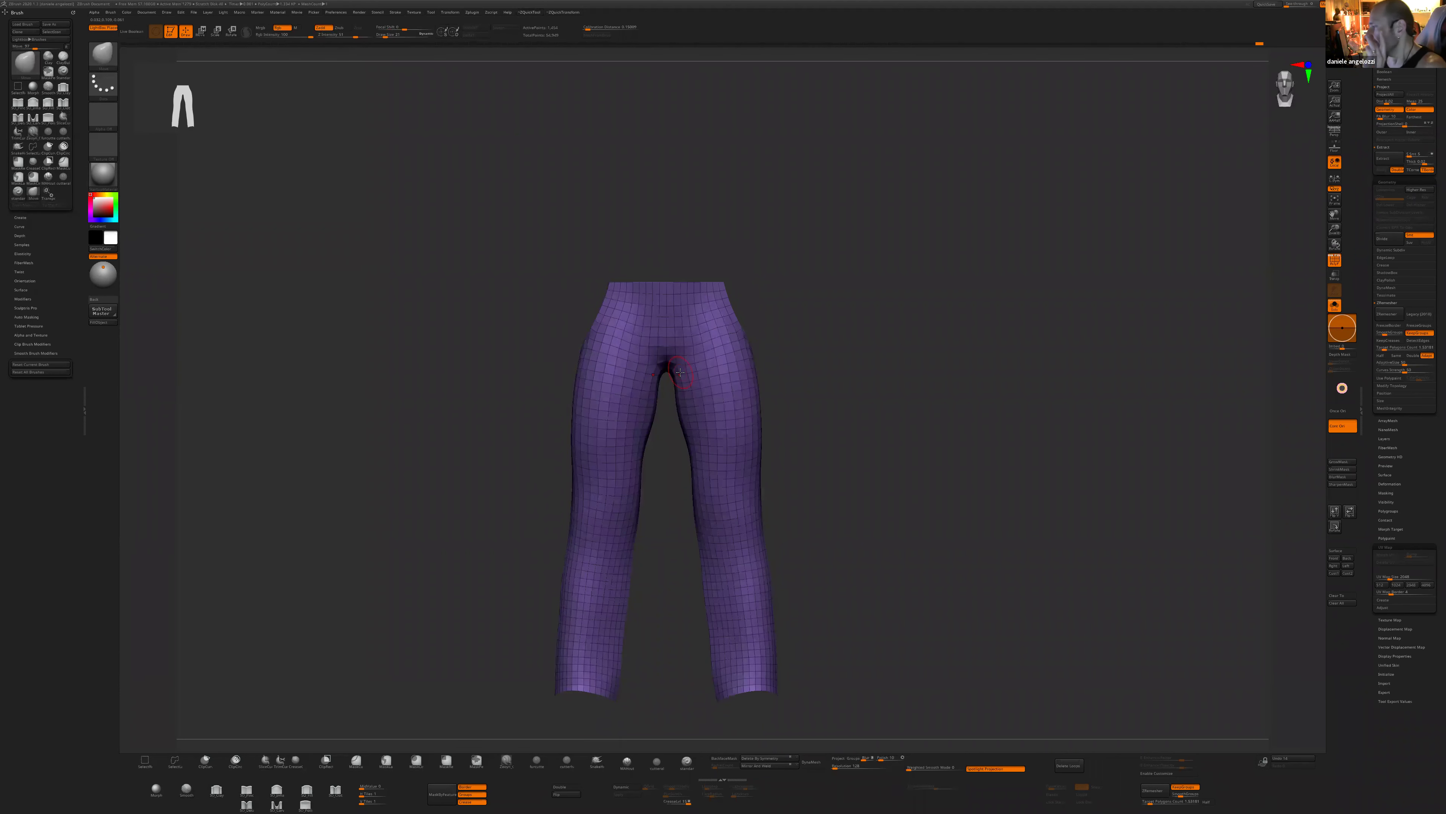
ctrl+shift+click(881, 549)
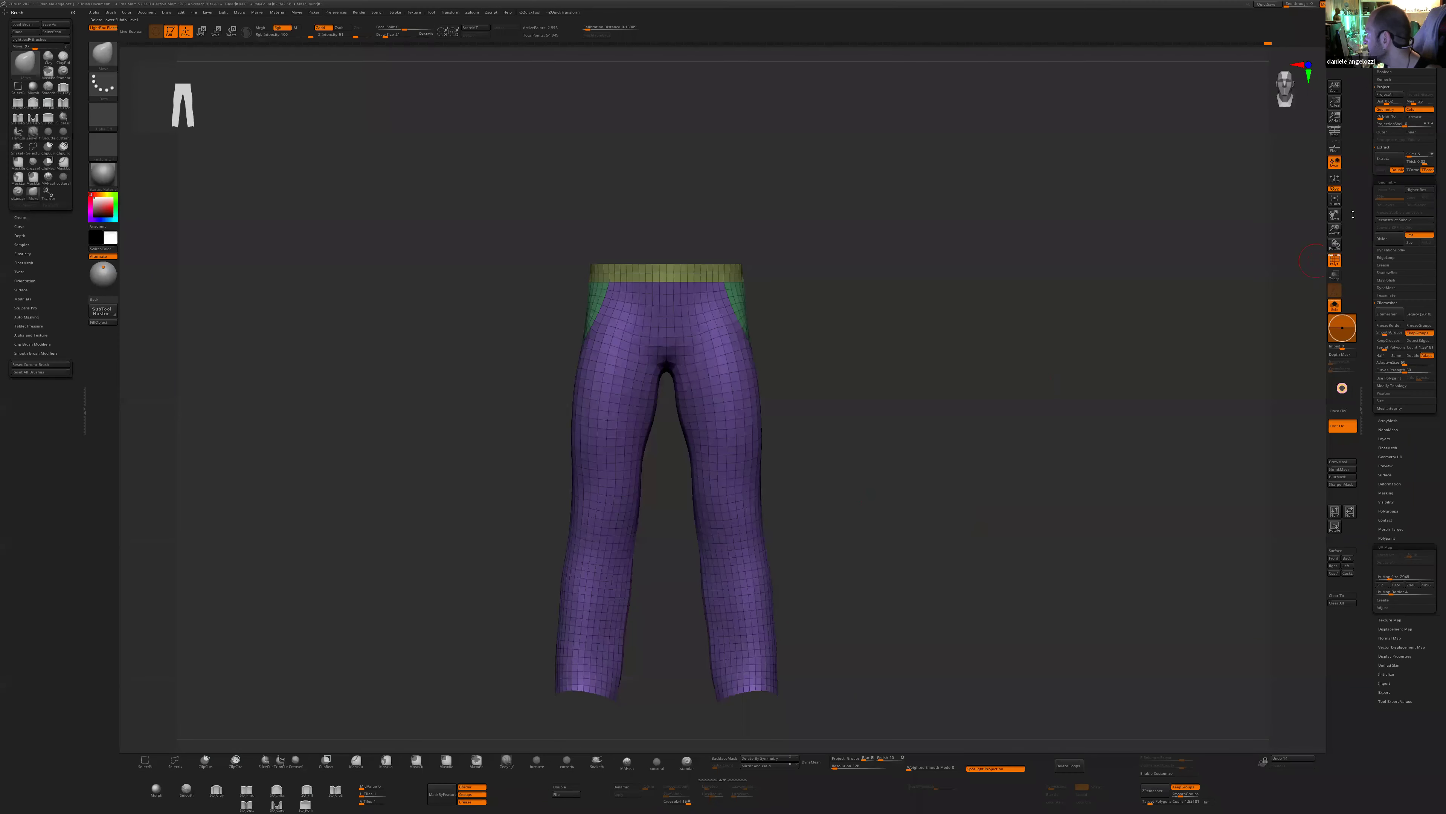
- Send the trousers to Softimage with GoZ and frame them in a maximized, shaded camera view
scroll(1404, 399, up, 5)
key(ctrl+g)
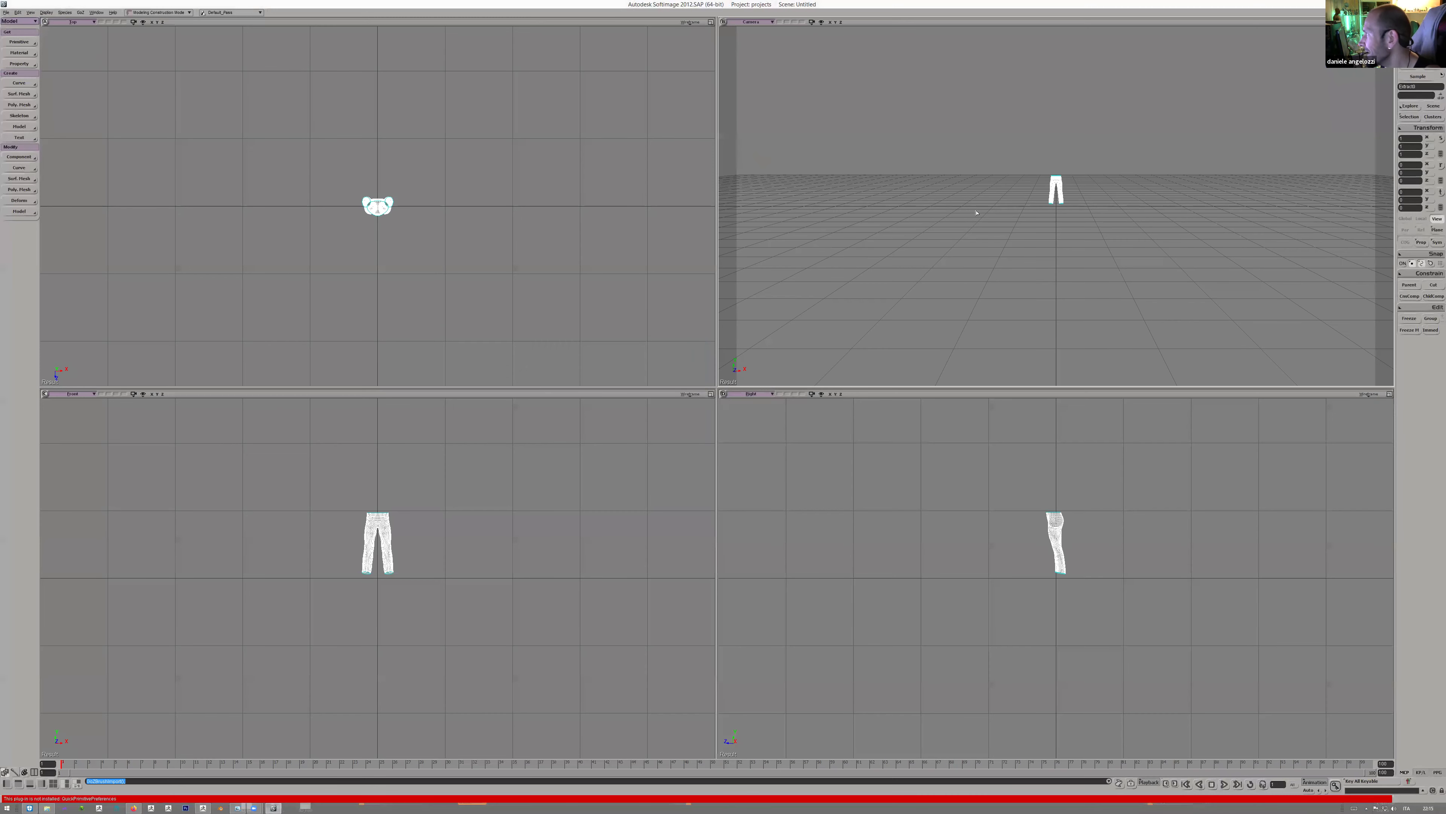
key(F12)
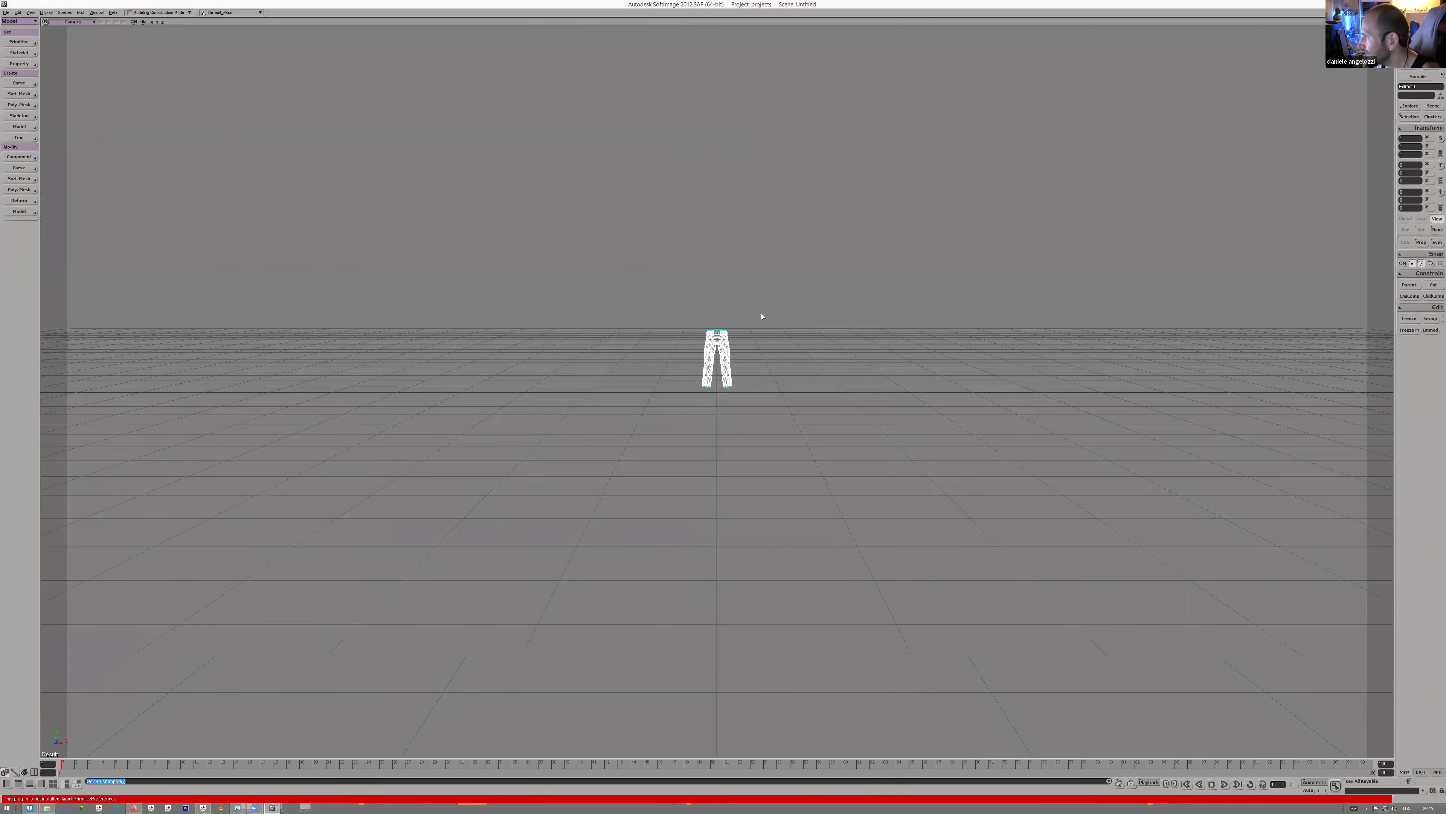
scroll(763, 316, up, 3)
middle_click(1346, 21)
click(1347, 21)
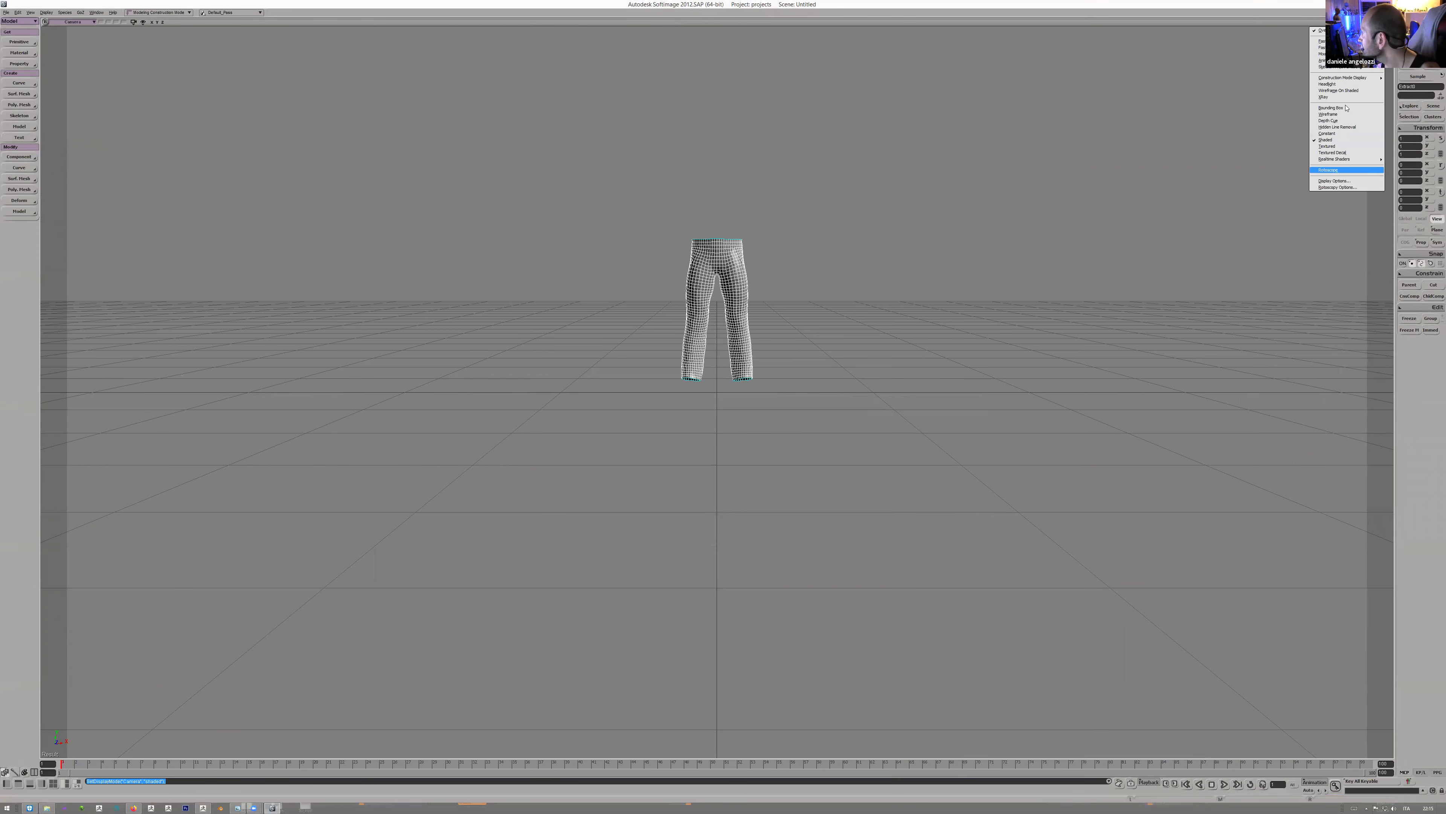
click(1334, 86)
key(s)
drag(810, 307, 833, 382)
middle_drag(833, 381, 817, 346)
right_drag(816, 346, 798, 313)
key(f)
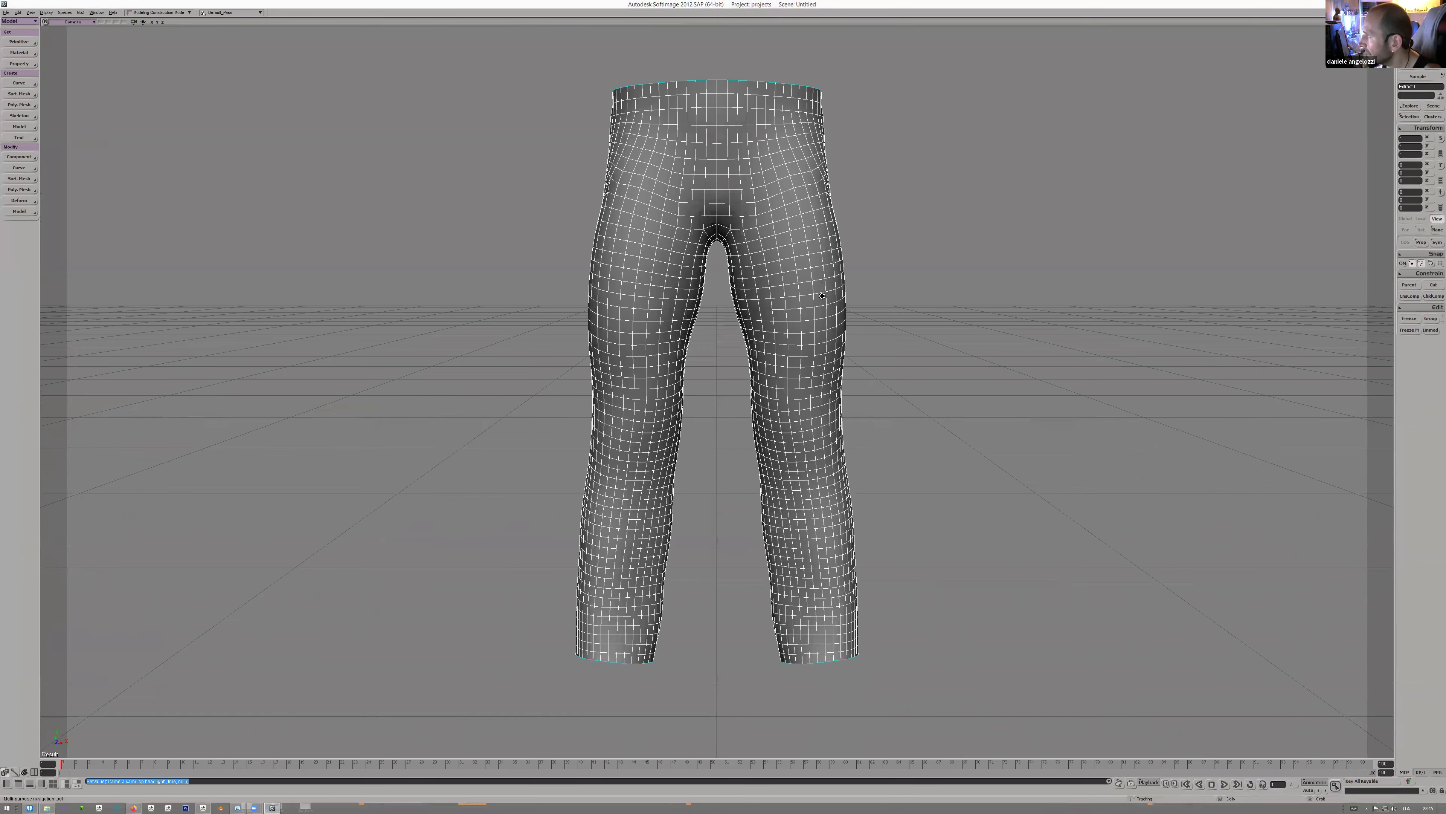
- Select the centre-front edges from the waist down to above the crotch and bevel them with a slightly larger distance
key(s)
drag(781, 137, 804, 220)
key(e)
click(747, 171)
alt+click(746, 281)
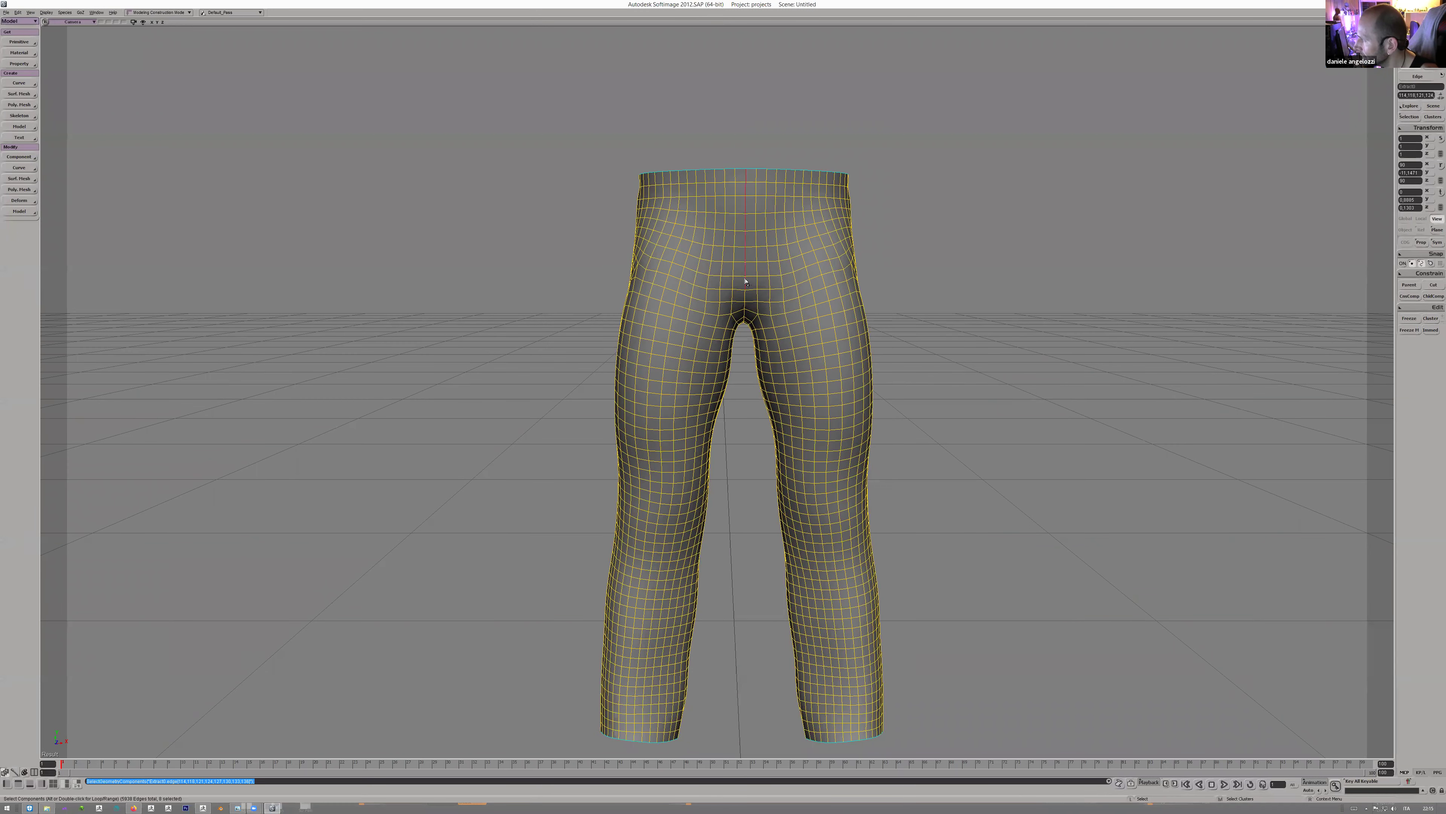
key(ctrl+b)
scroll(778, 213, up, 3)
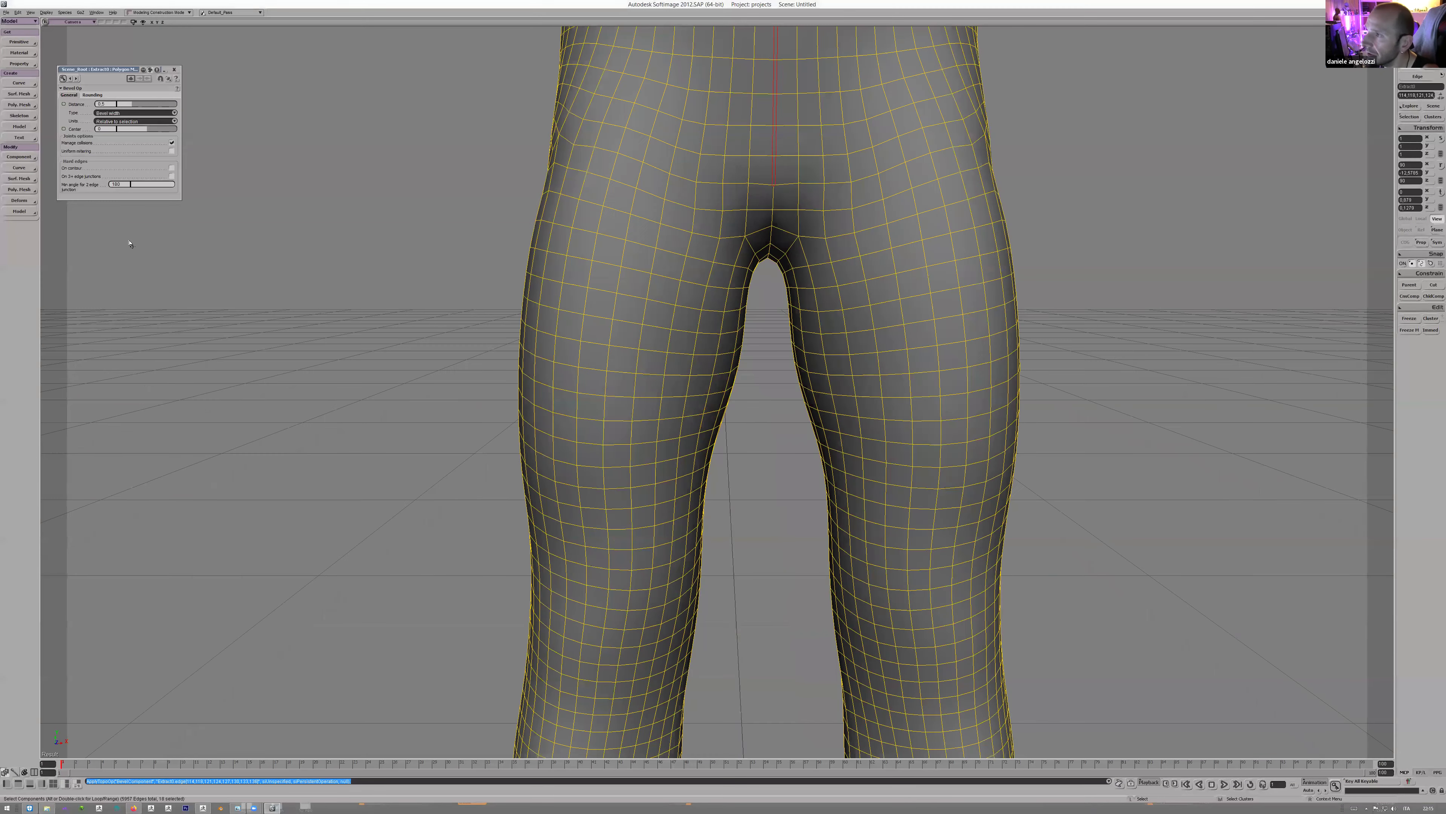
click(144, 105)
key(s)
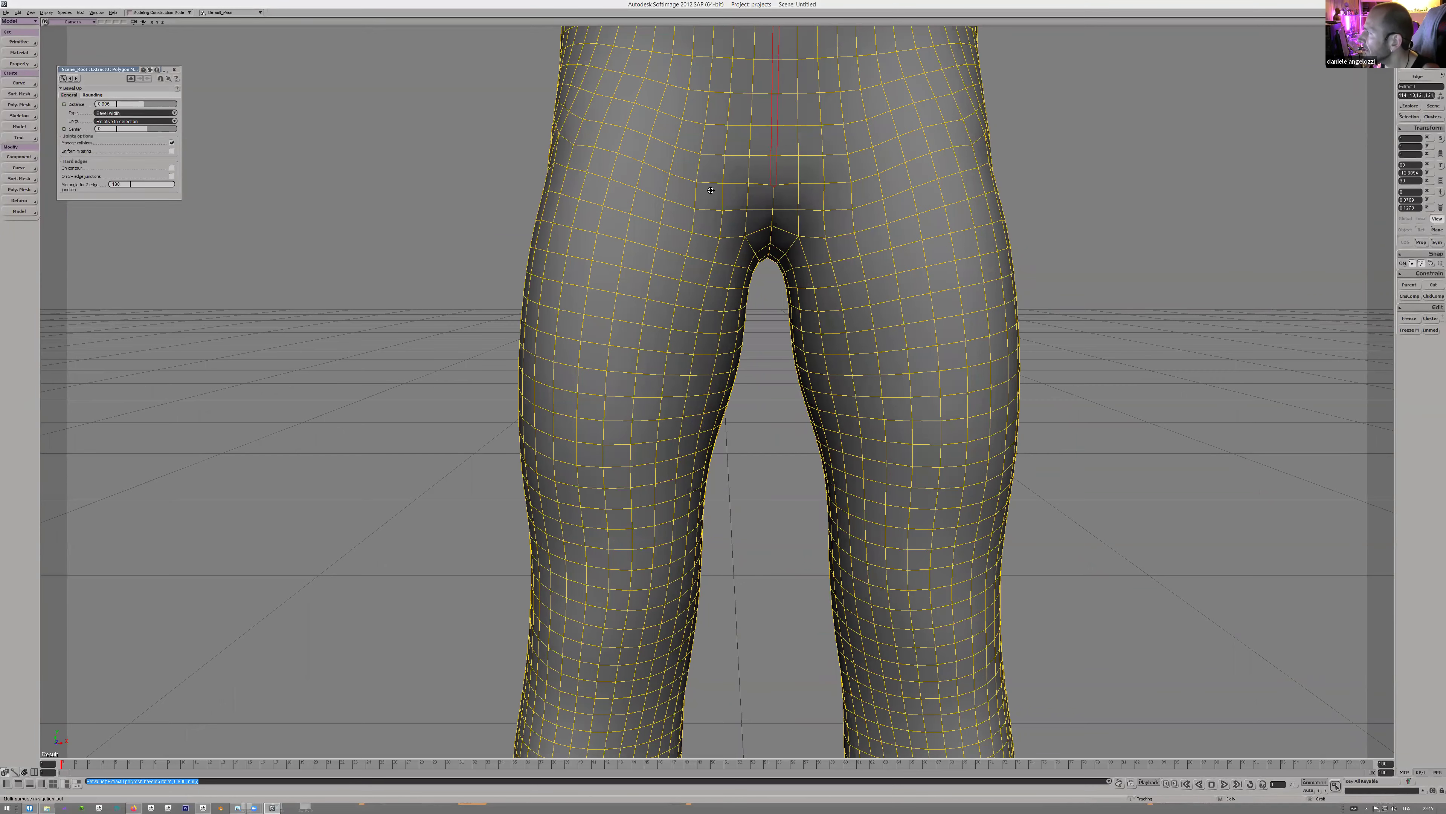
- Remove the narrow bevelled polygon strip at the centre front and collapse the opening's lower end to a single point
drag(687, 262, 643, 274)
key(u)
click(587, 307)
alt+click(593, 513)
key(Delete)
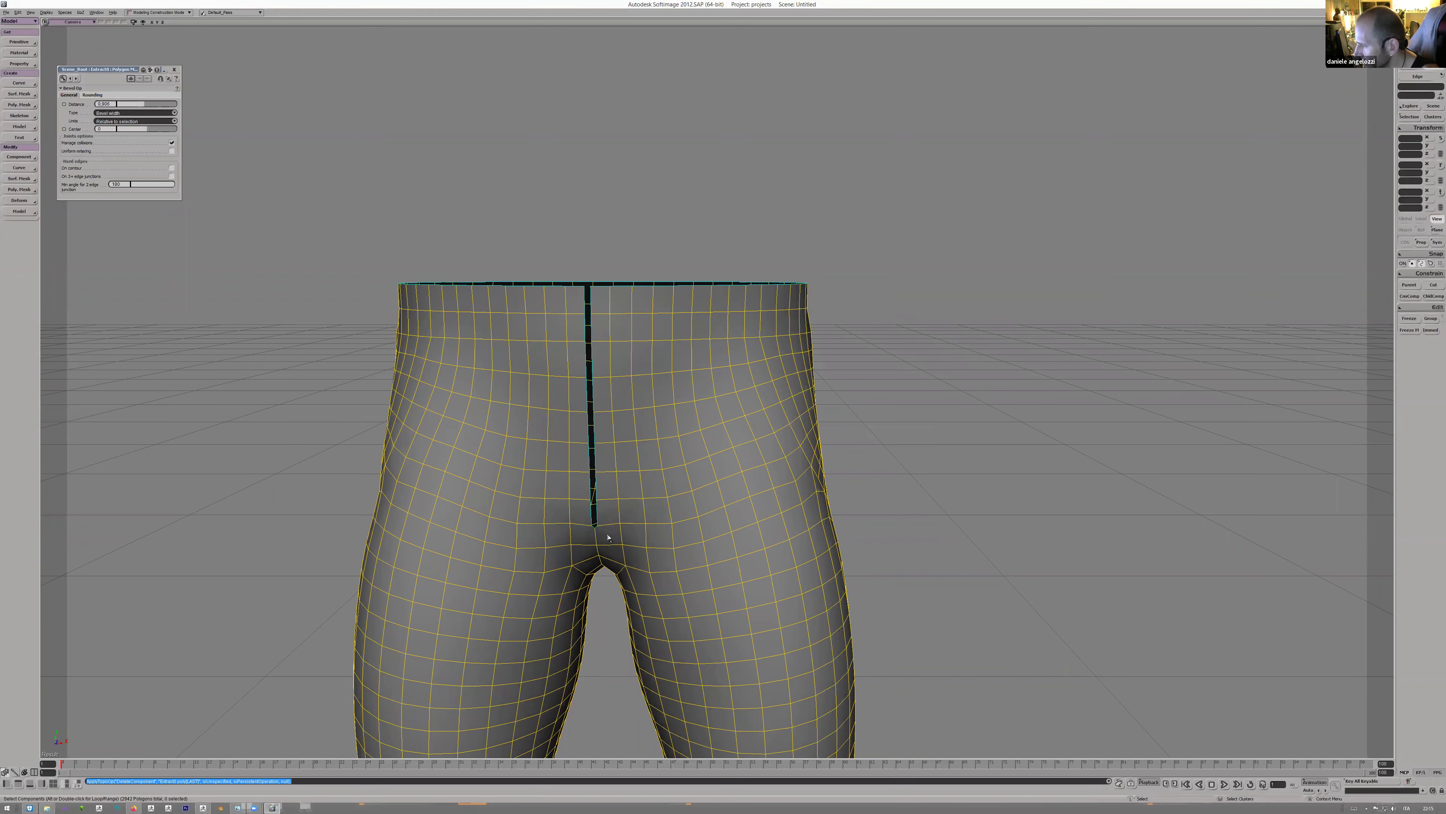
key(ctrl+z)
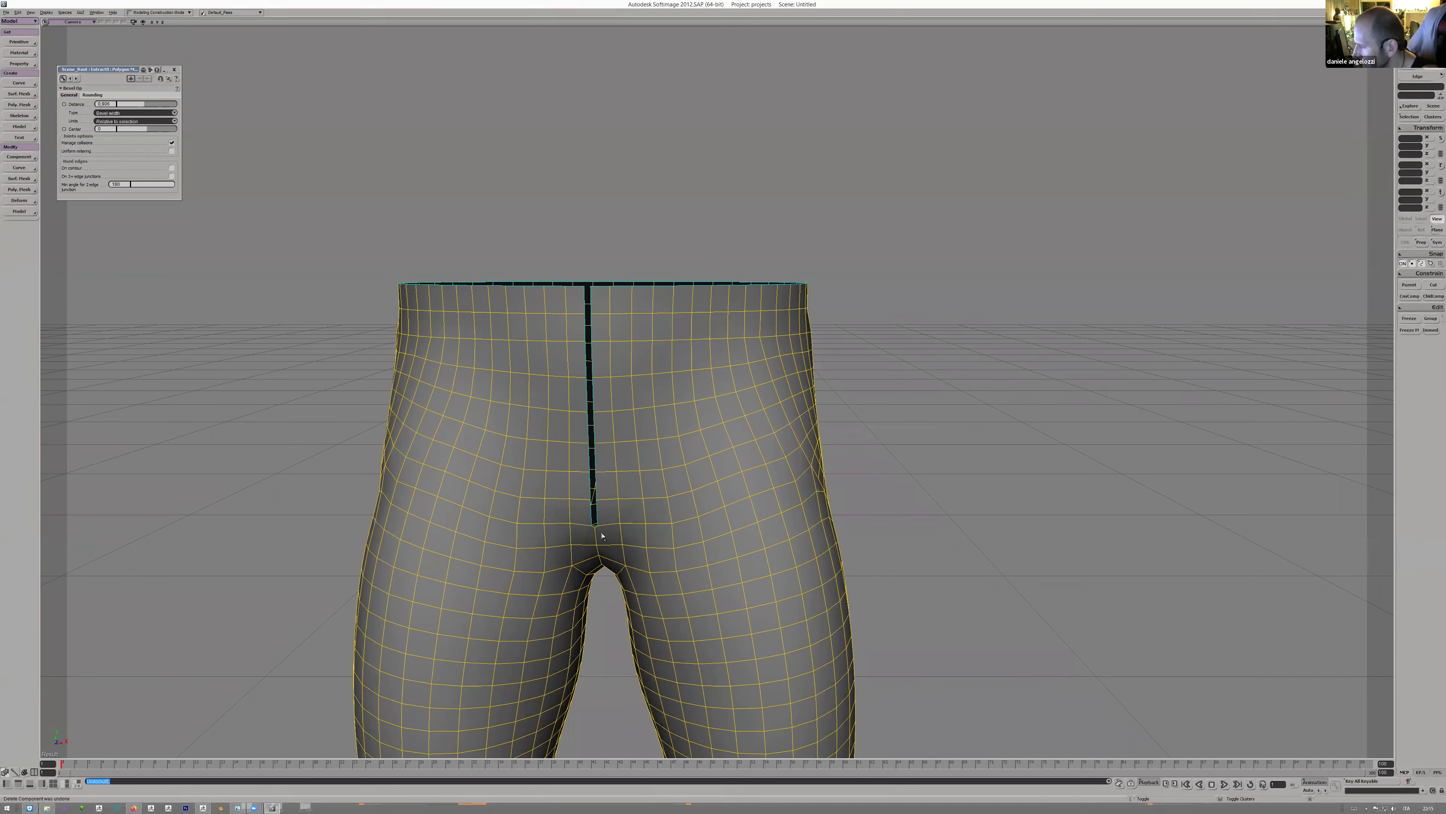
middle_drag(602, 535, 597, 522)
drag(596, 523, 610, 505)
key(e)
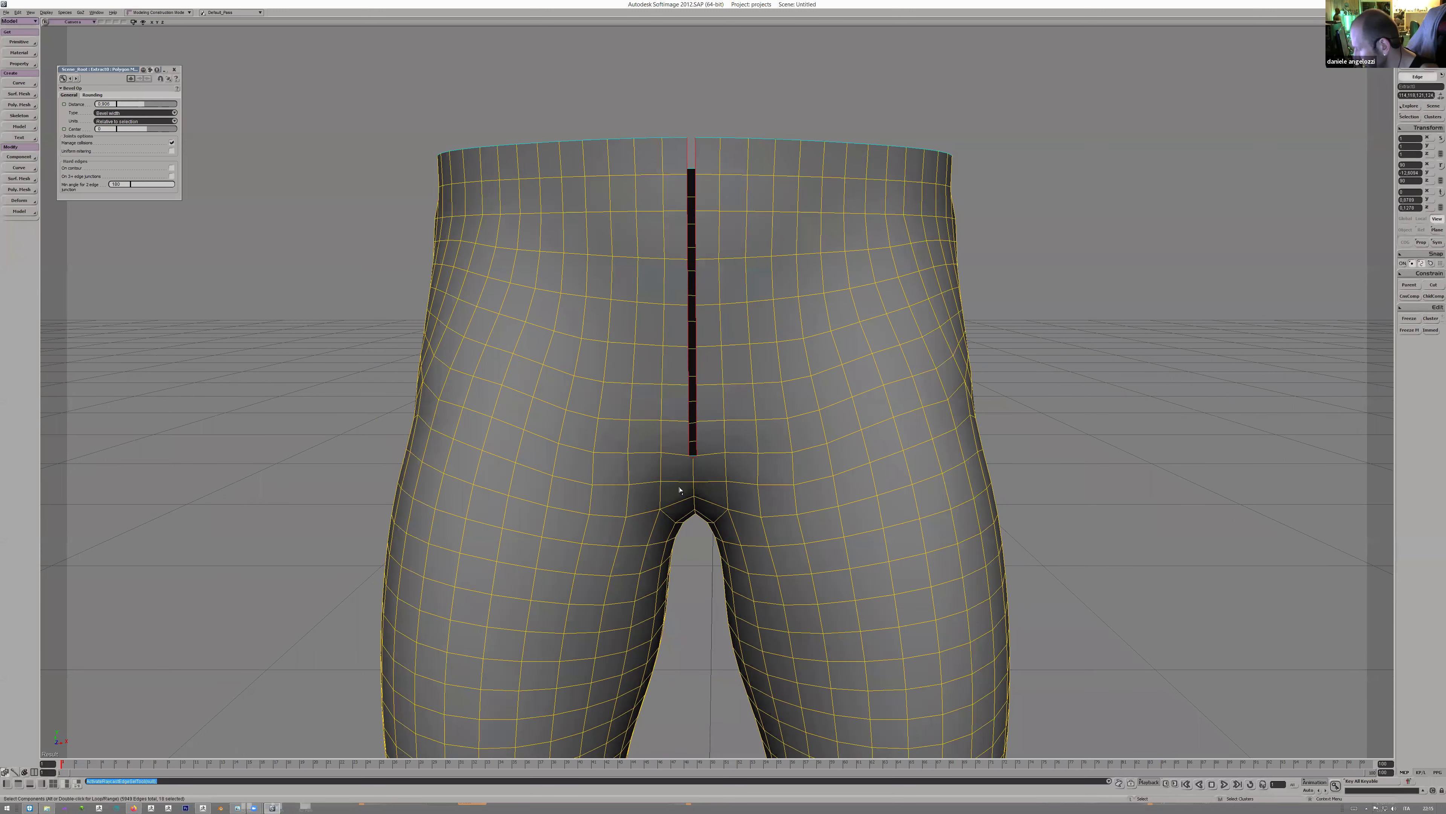
click(694, 456)
key(ctrl+Delete)
- Try to extrude one border of the front opening sideways into an overlapping flap, and undo it
click(695, 433)
alt+click(696, 157)
key(ctrl+d)
drag(735, 301, 699, 301)
key(v)
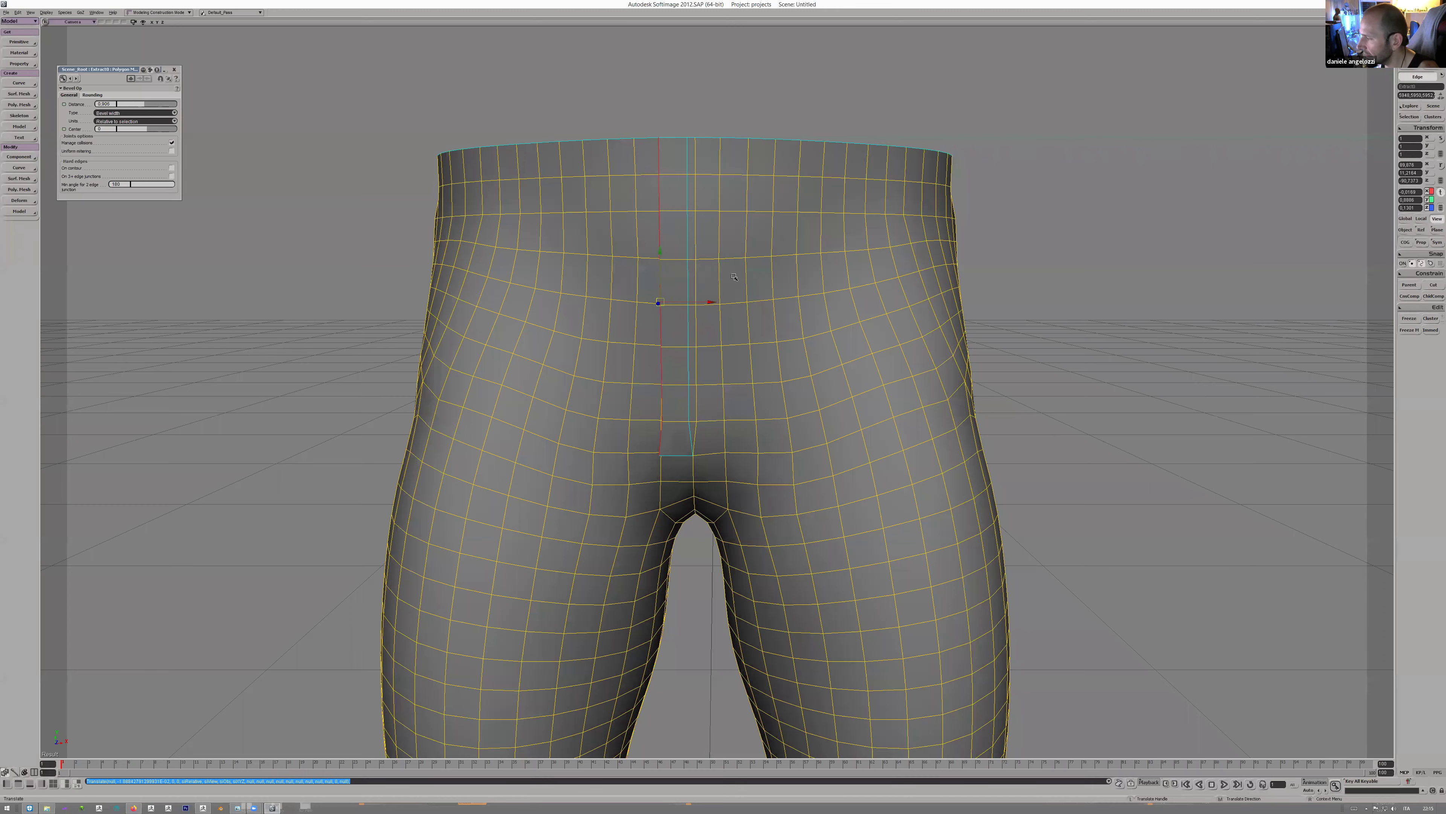
key(ctrl+z)
key(ctrl+z)
- Select the front opening's border edges from waist to crotch and extrude them sideways as a narrow overlapping flap
key(s)
right_drag(738, 262, 614, 259)
key(i)
click(627, 239)
double_click(649, 490)
key(ctrl+d)
mouse_move(679, 377)
mouse_down()
mouse_move(703, 377)
mouse_move(655, 382)
mouse_up()
key(space)
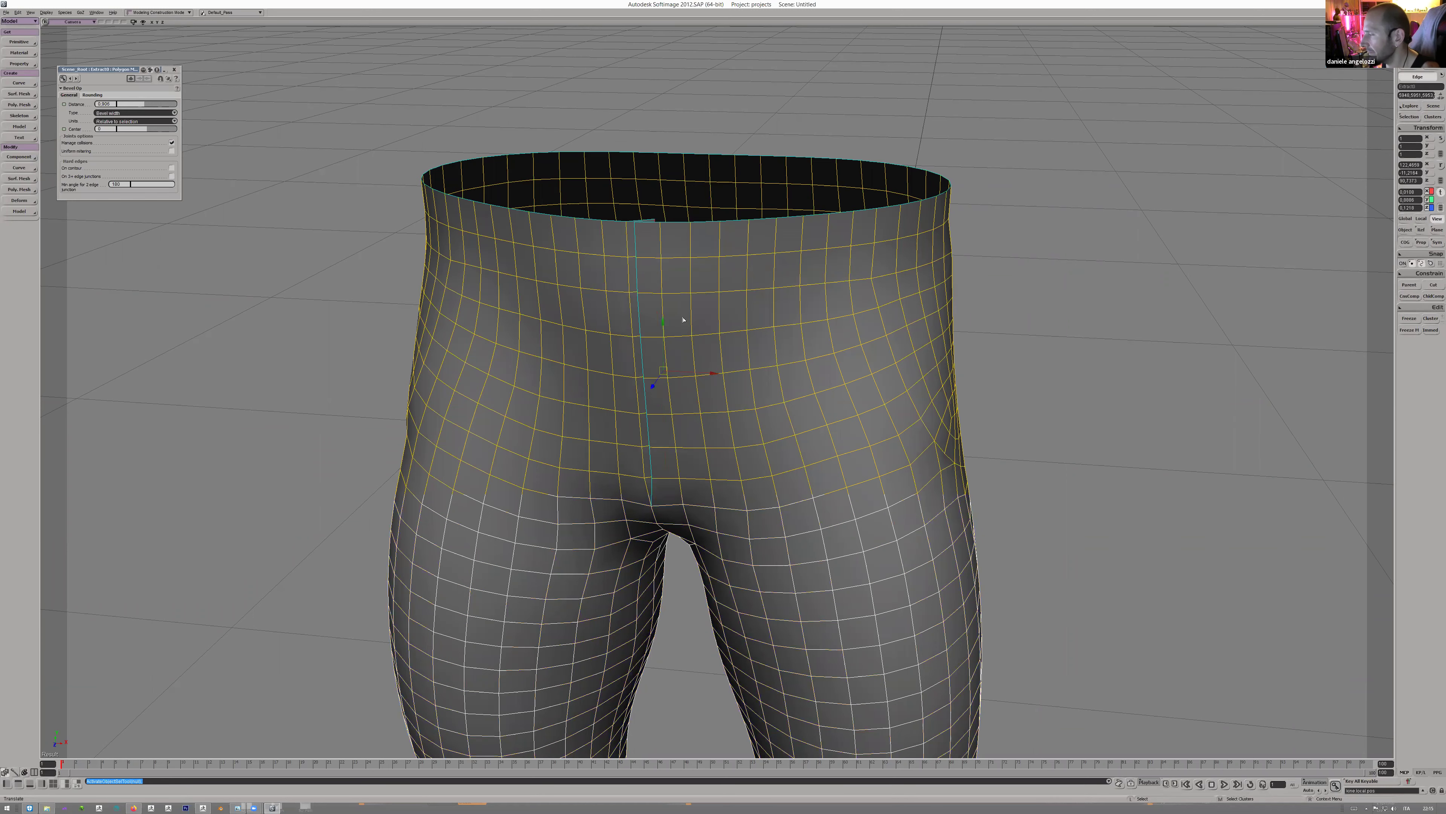
- Try to send the split trousers back to ZBrush with GoZ
scroll(678, 336, down, 2)
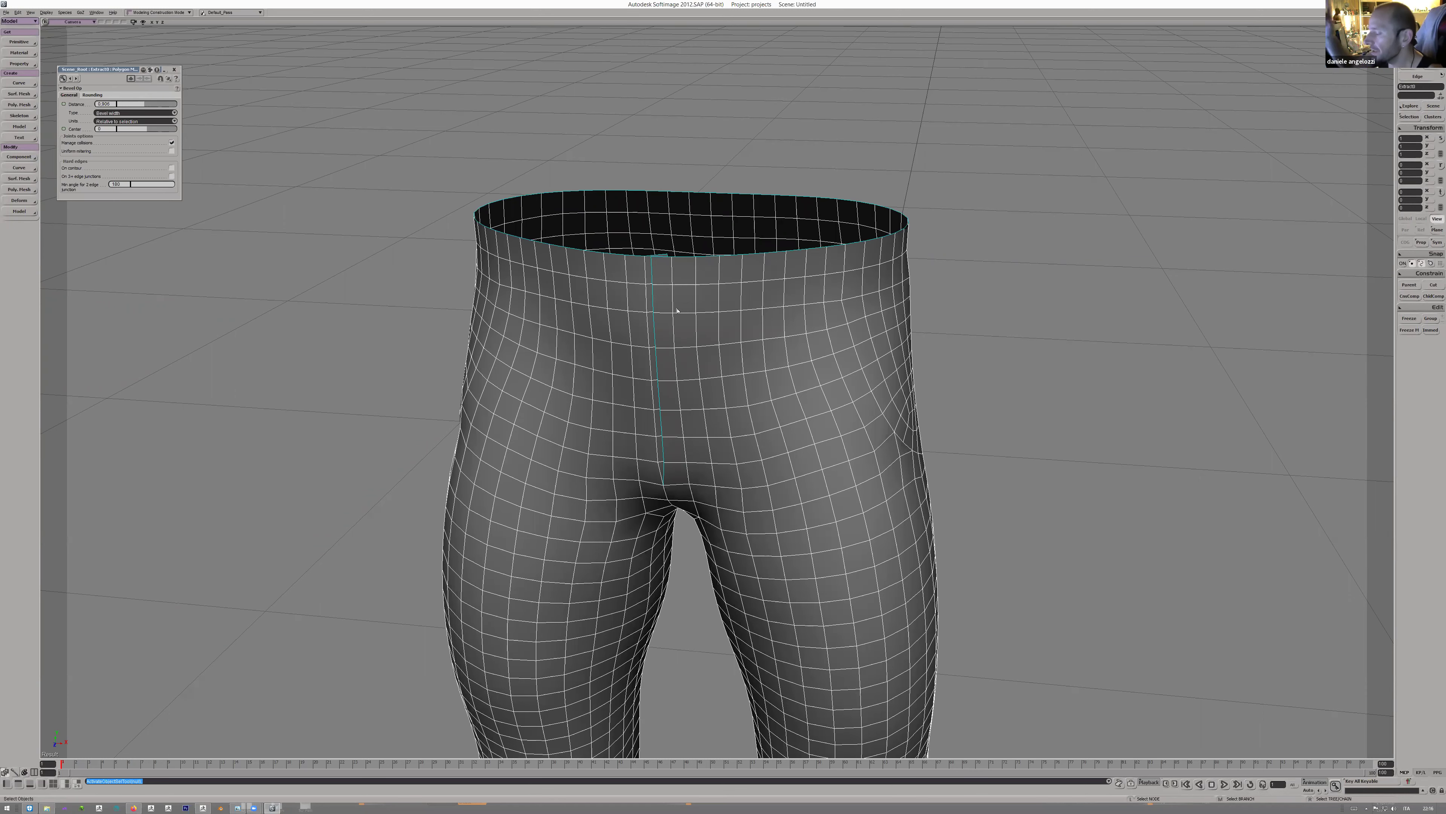
scroll(677, 309, down, 3)
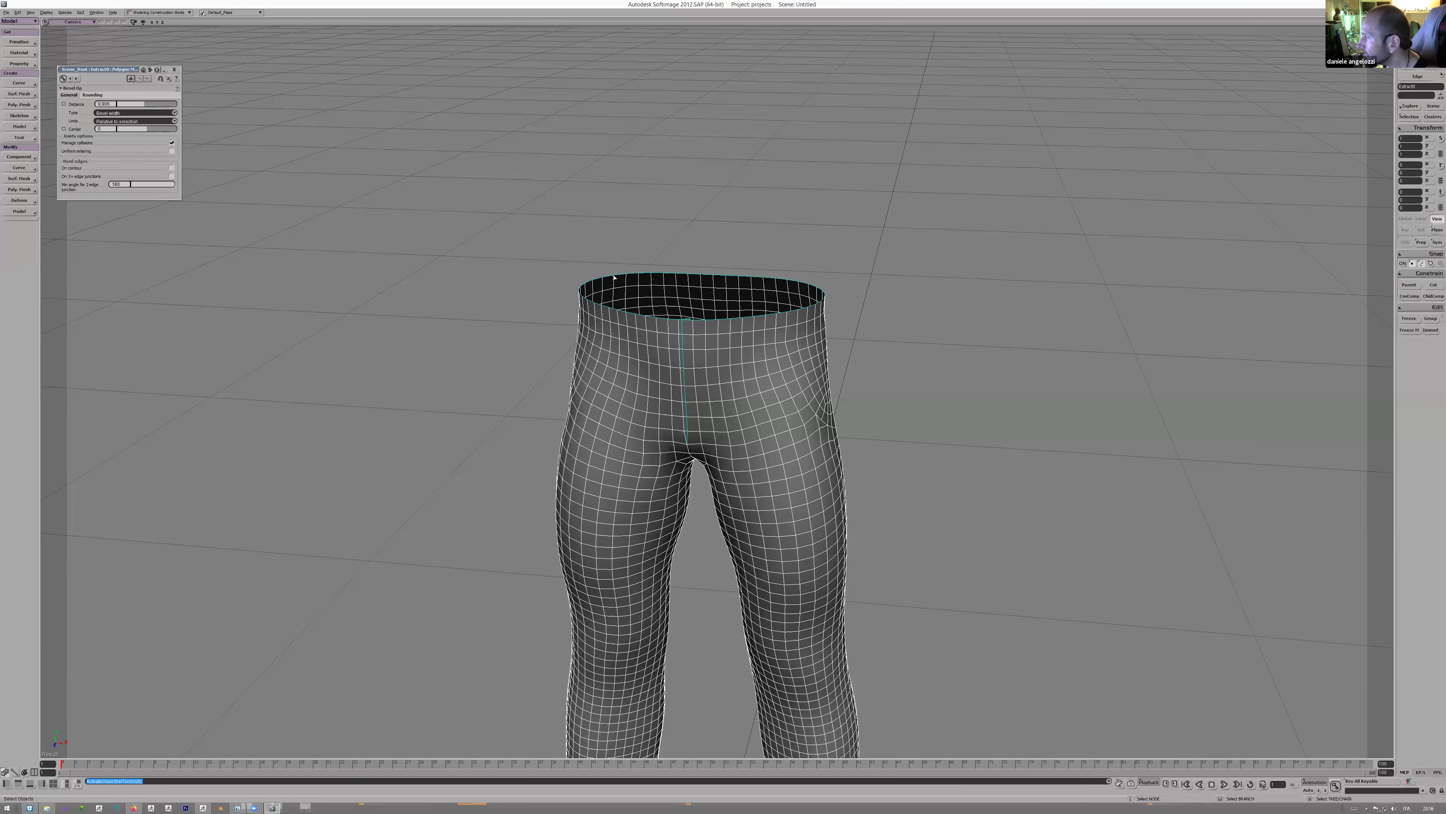
click(80, 13)
click(93, 29)
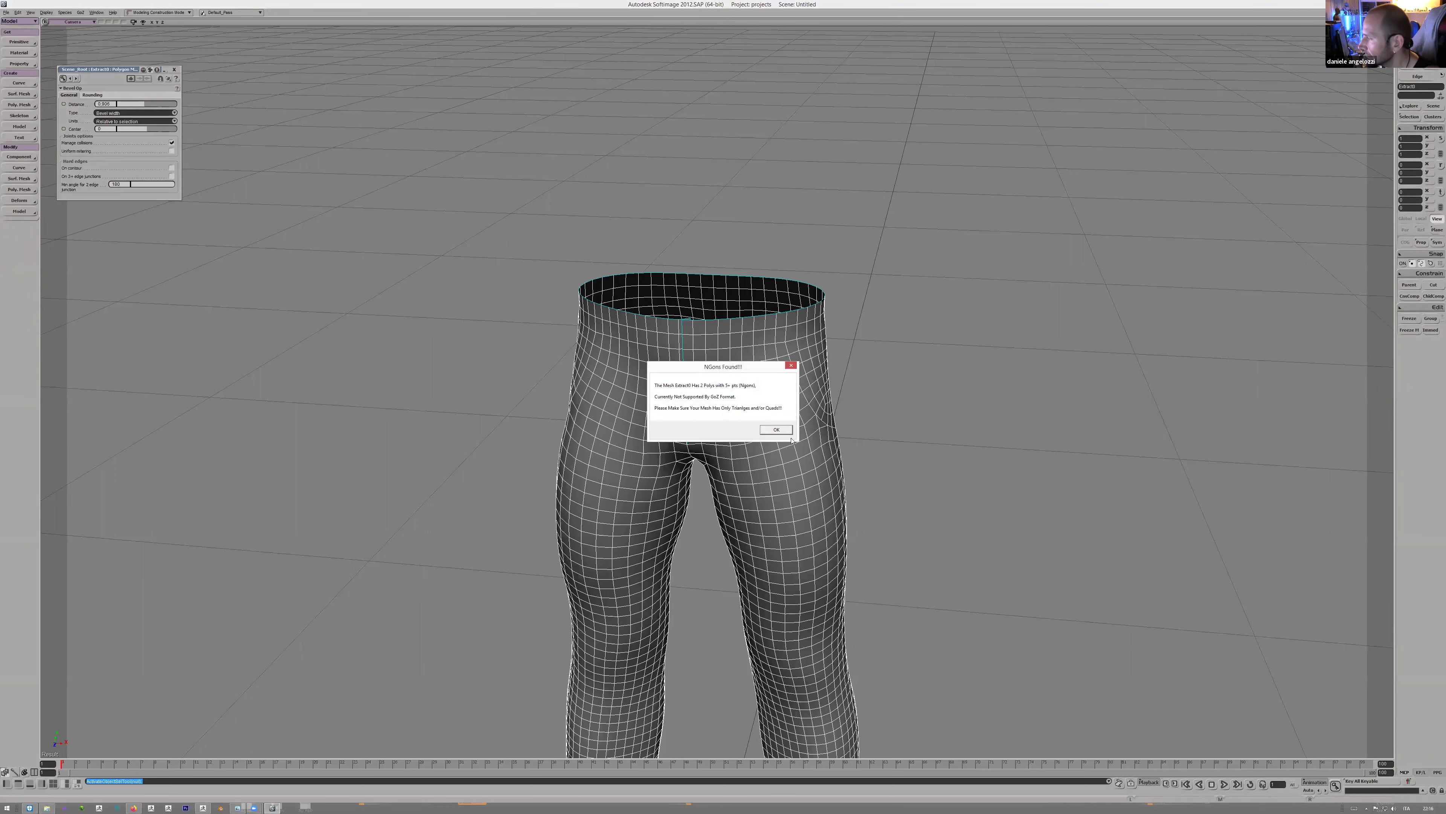
click(783, 431)
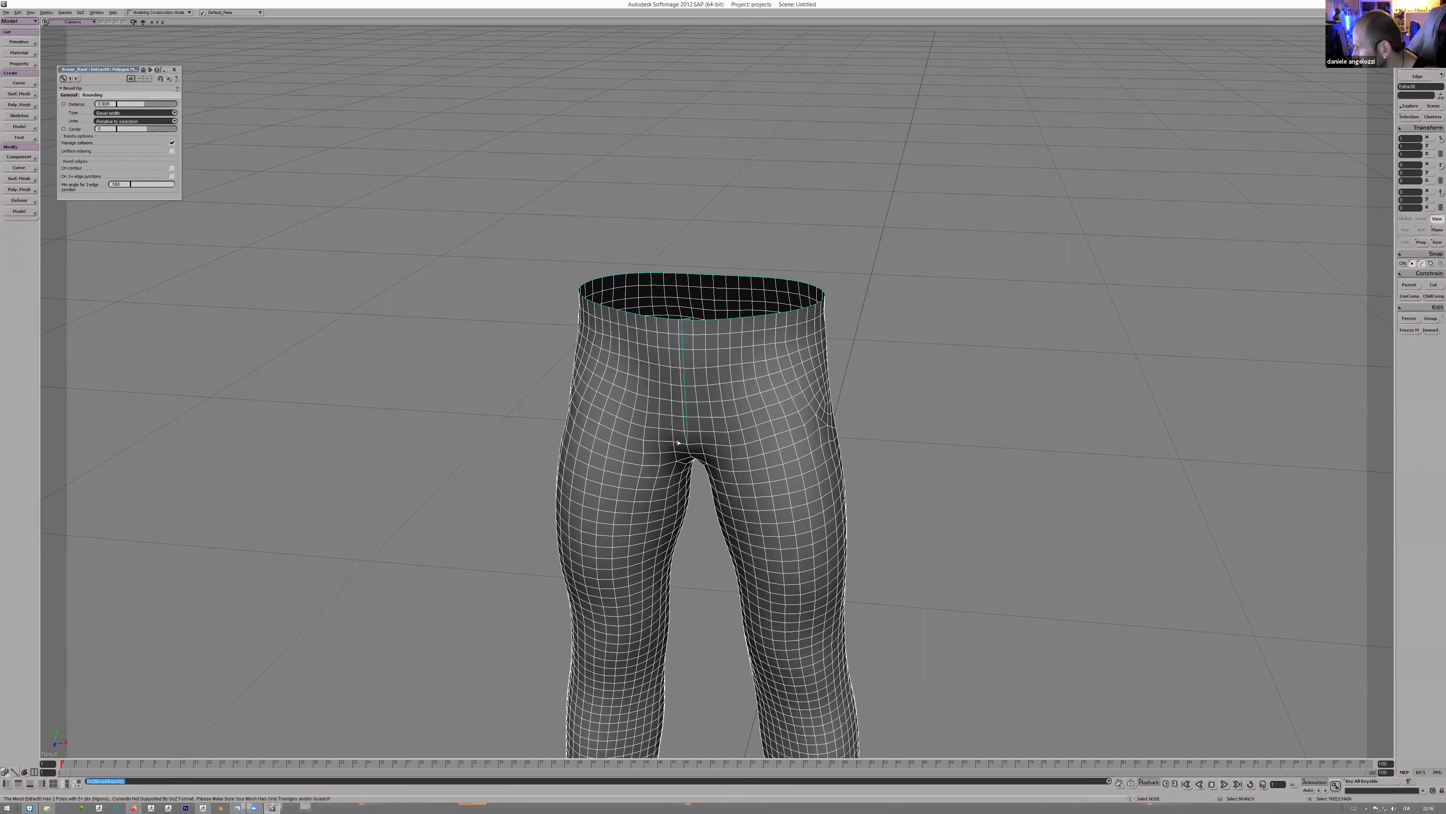
- Set the selection filter to N-gon, select all n-gons on the trousers, and inspect the crotch area
scroll(677, 442, up, 3)
key(s)
right_drag(672, 442, 728, 392)
key(u)
click(1436, 76)
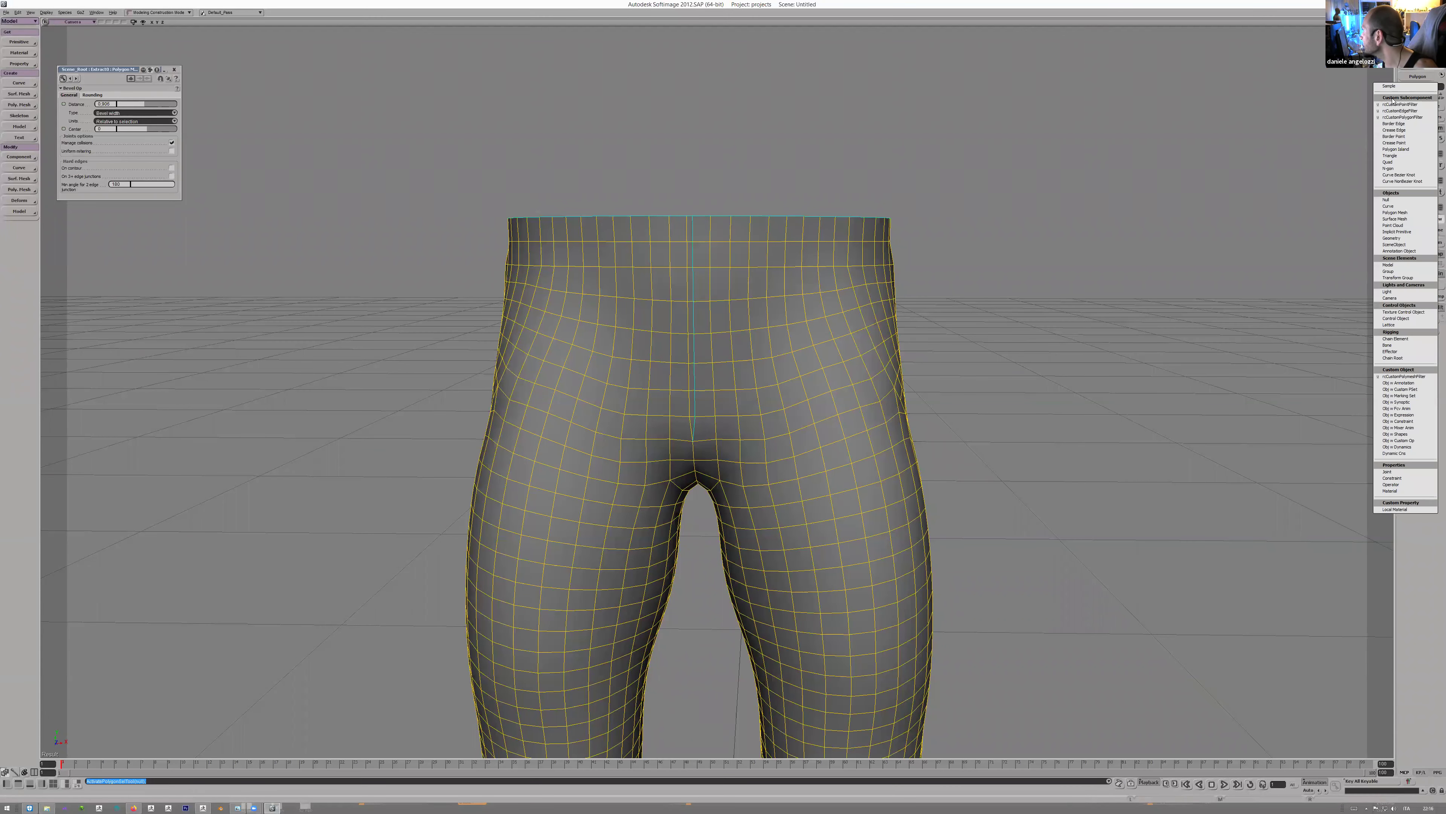
click(1390, 168)
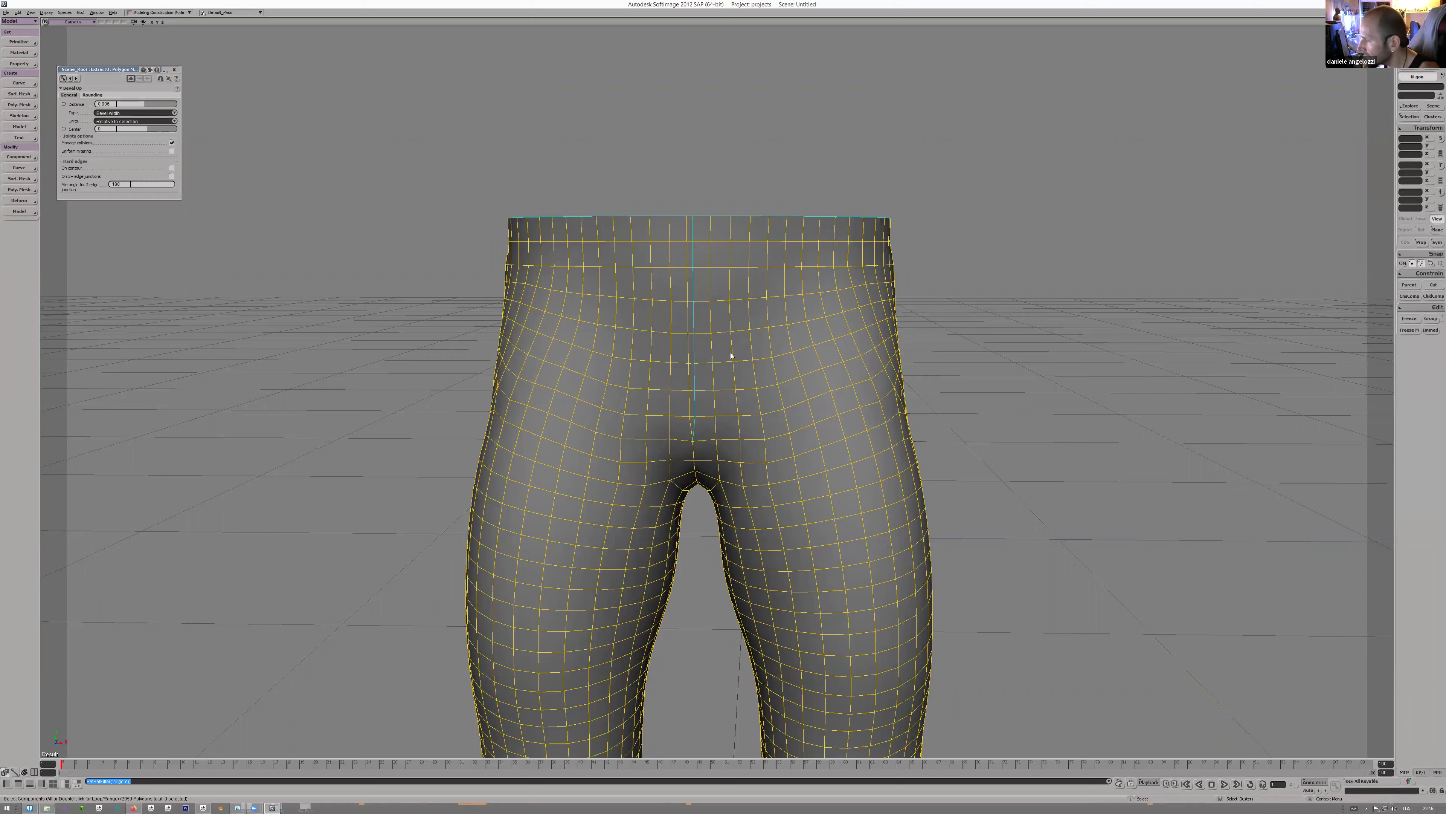
key(ctrl+a)
key(s)
scroll(732, 453, up, 2)
drag(732, 454, 774, 383)
- Select the point at the lower end of the front opening and adjust it with the Tweak Component tool
key(t)
scroll(774, 379, up, 5)
click(767, 357)
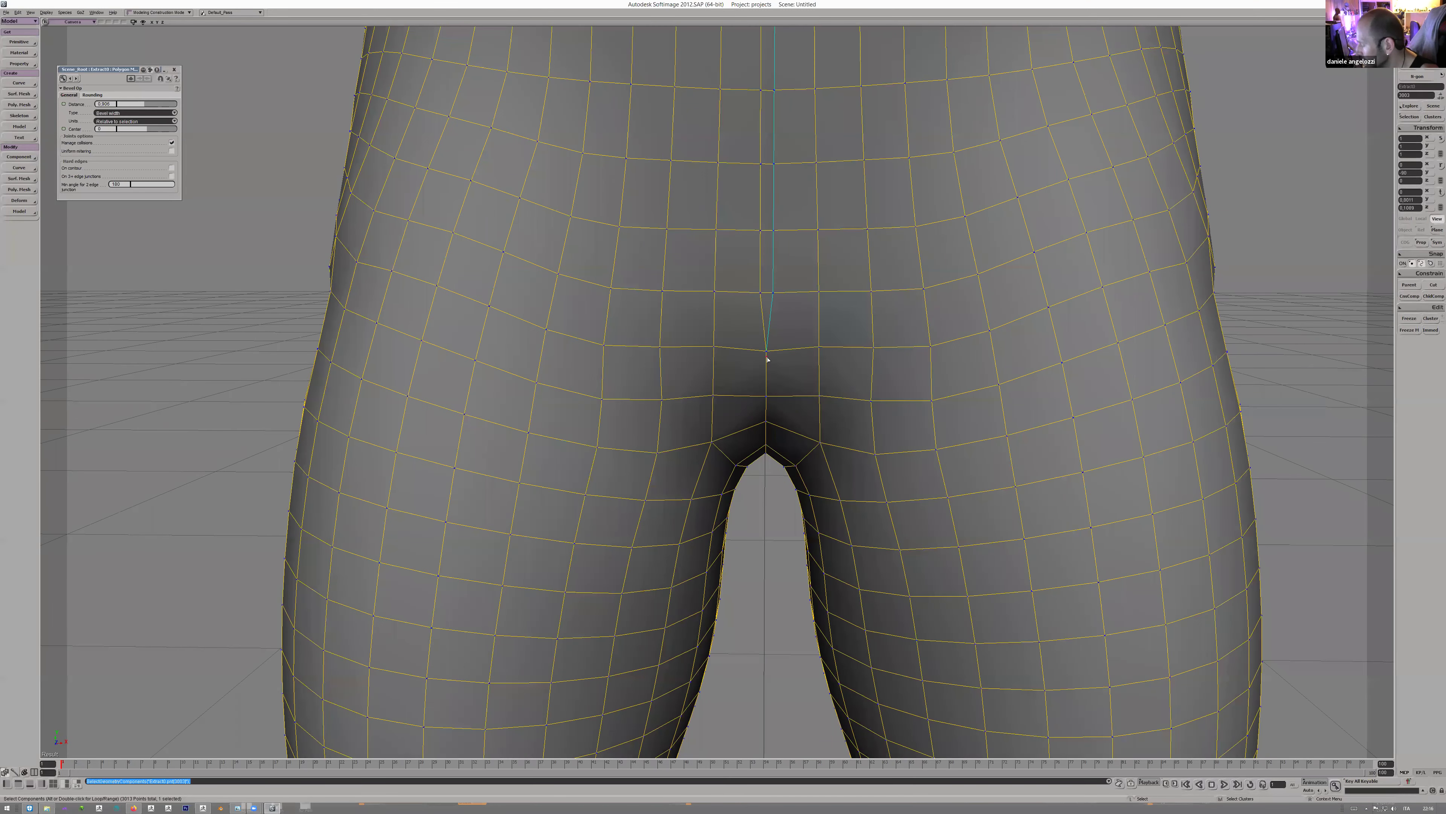
key(m)
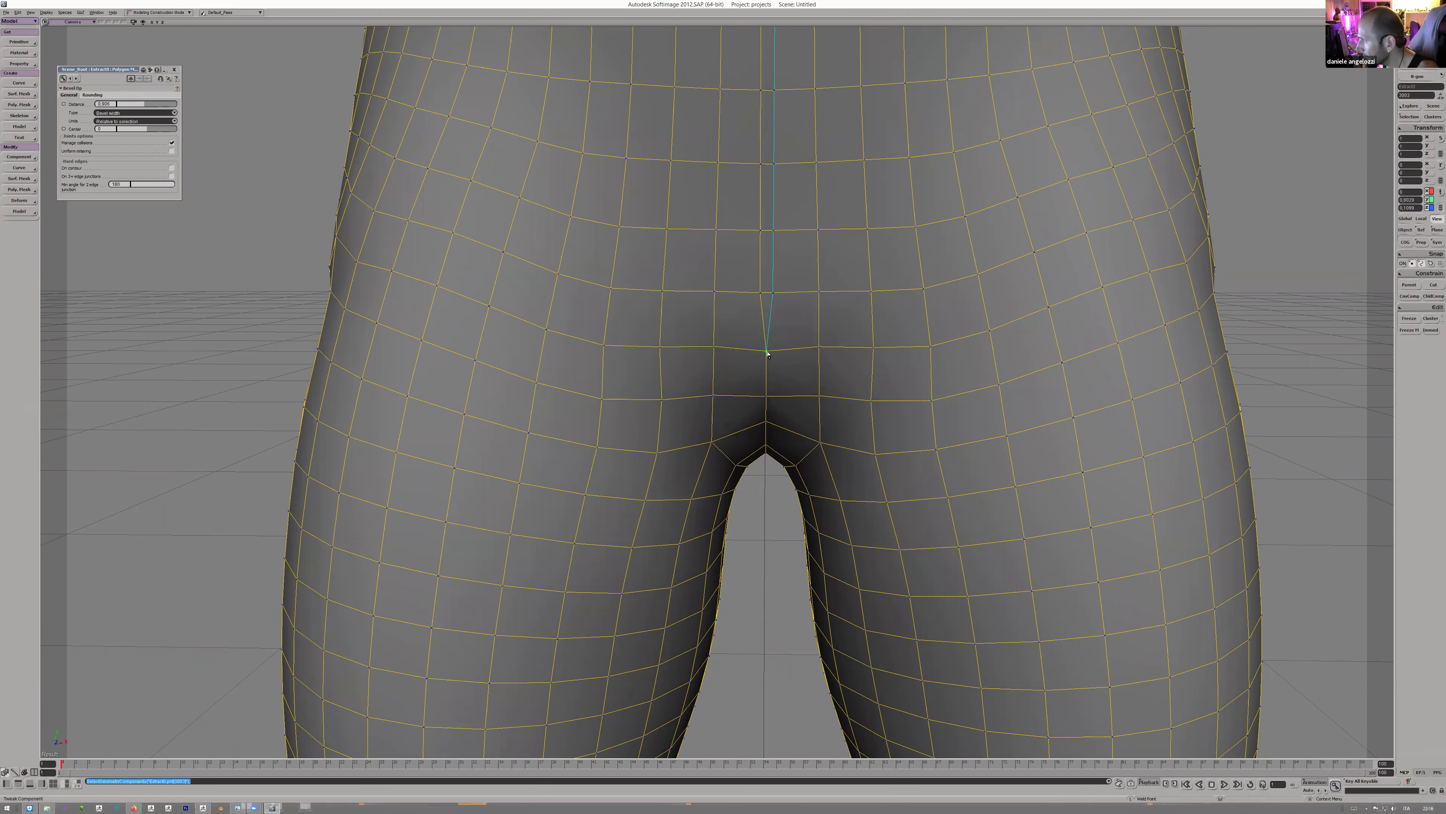
key(space)
- Send the edited trousers back to ZBrush with GoZ and undo the imported mesh change there
click(81, 12)
click(94, 28)
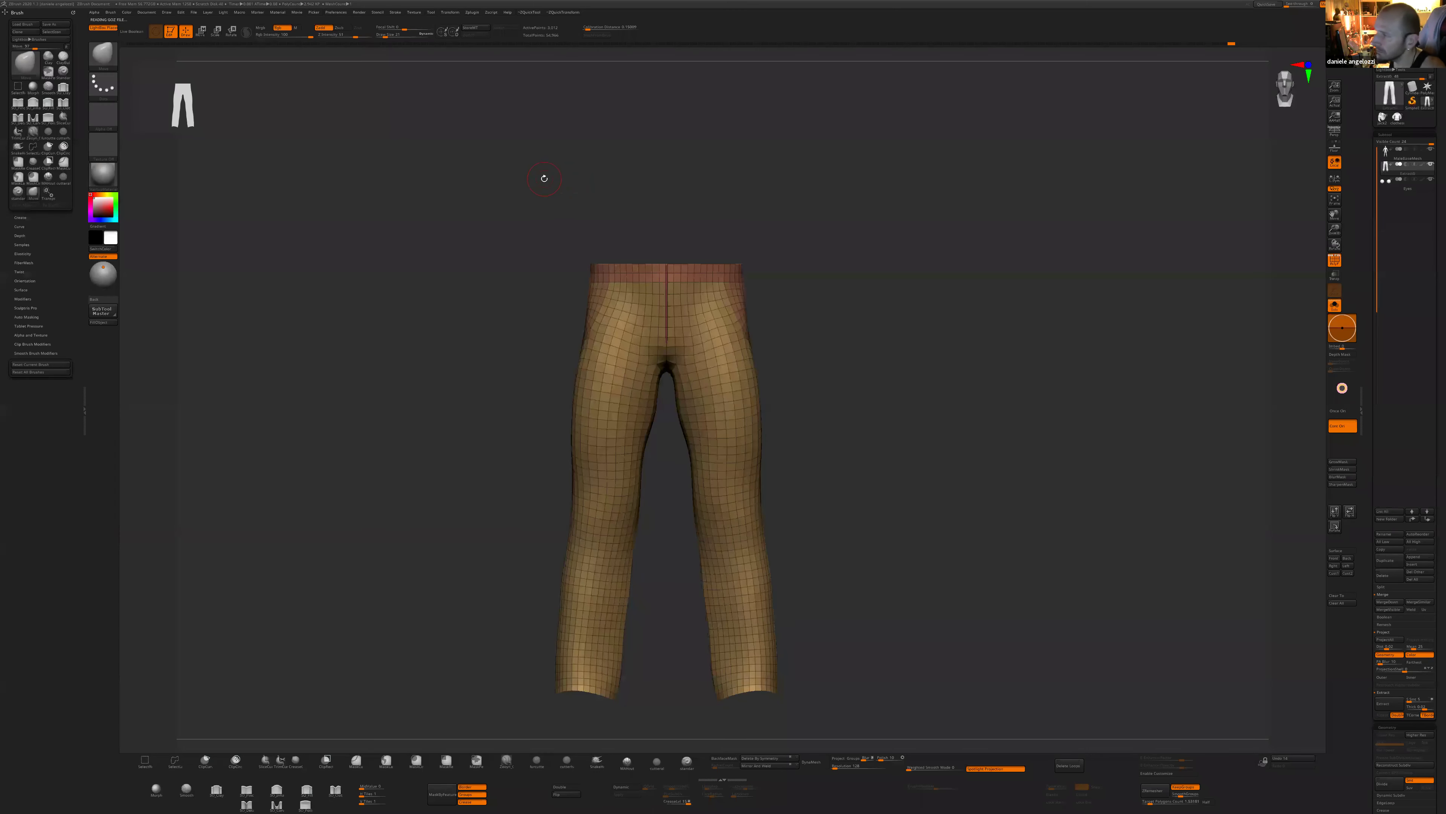
key(ctrl)
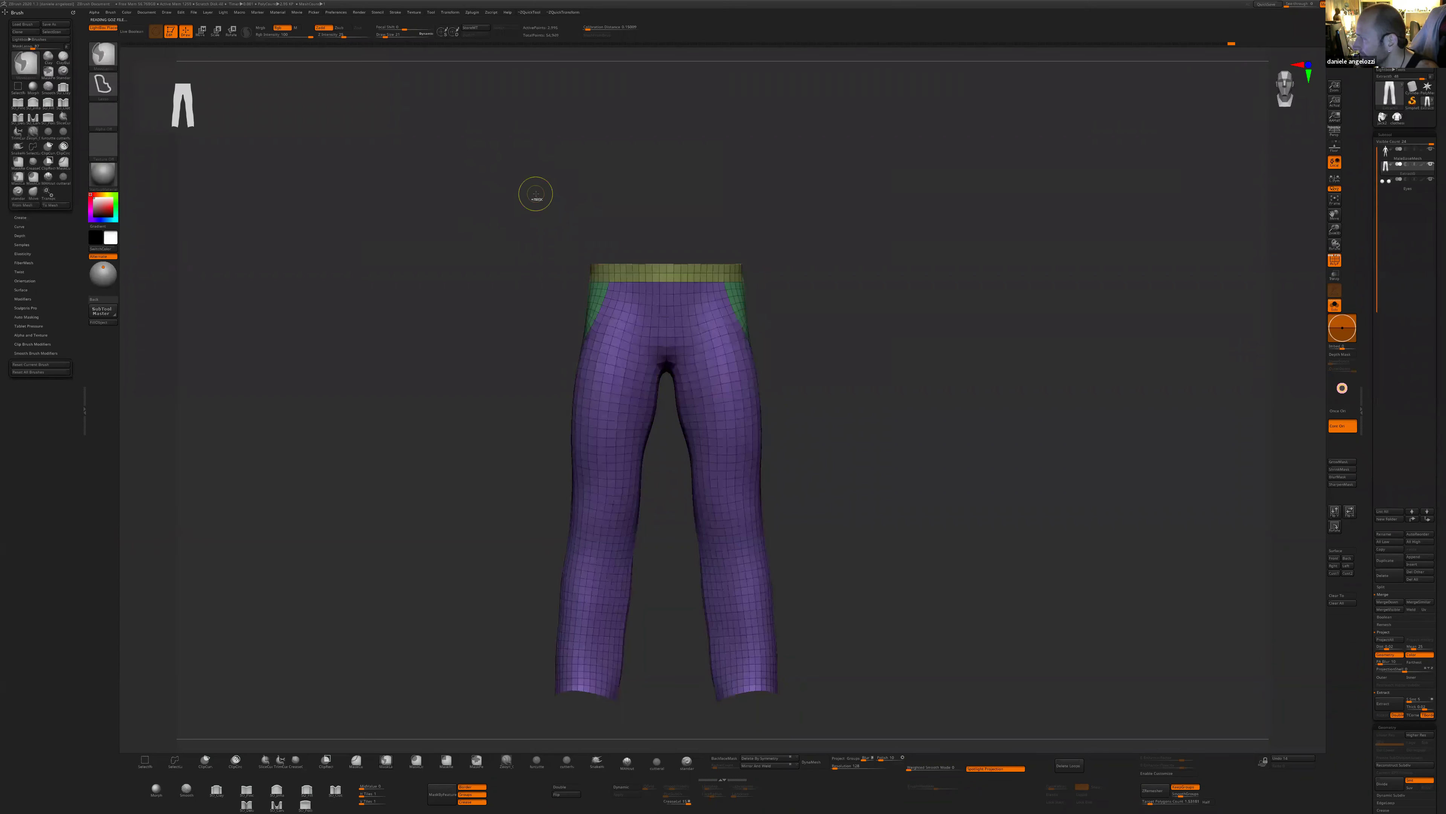
- Hide the legs and sides so only the upper centre section with its waistband remains
mouse_move(886, 506)
mouse_down()
mouse_move(881, 439)
mouse_move(820, 326)
mouse_move(817, 233)
mouse_move(849, 326)
mouse_move(807, 391)
mouse_move(704, 262)
mouse_move(689, 220)
mouse_up()
drag(833, 265, 864, 318)
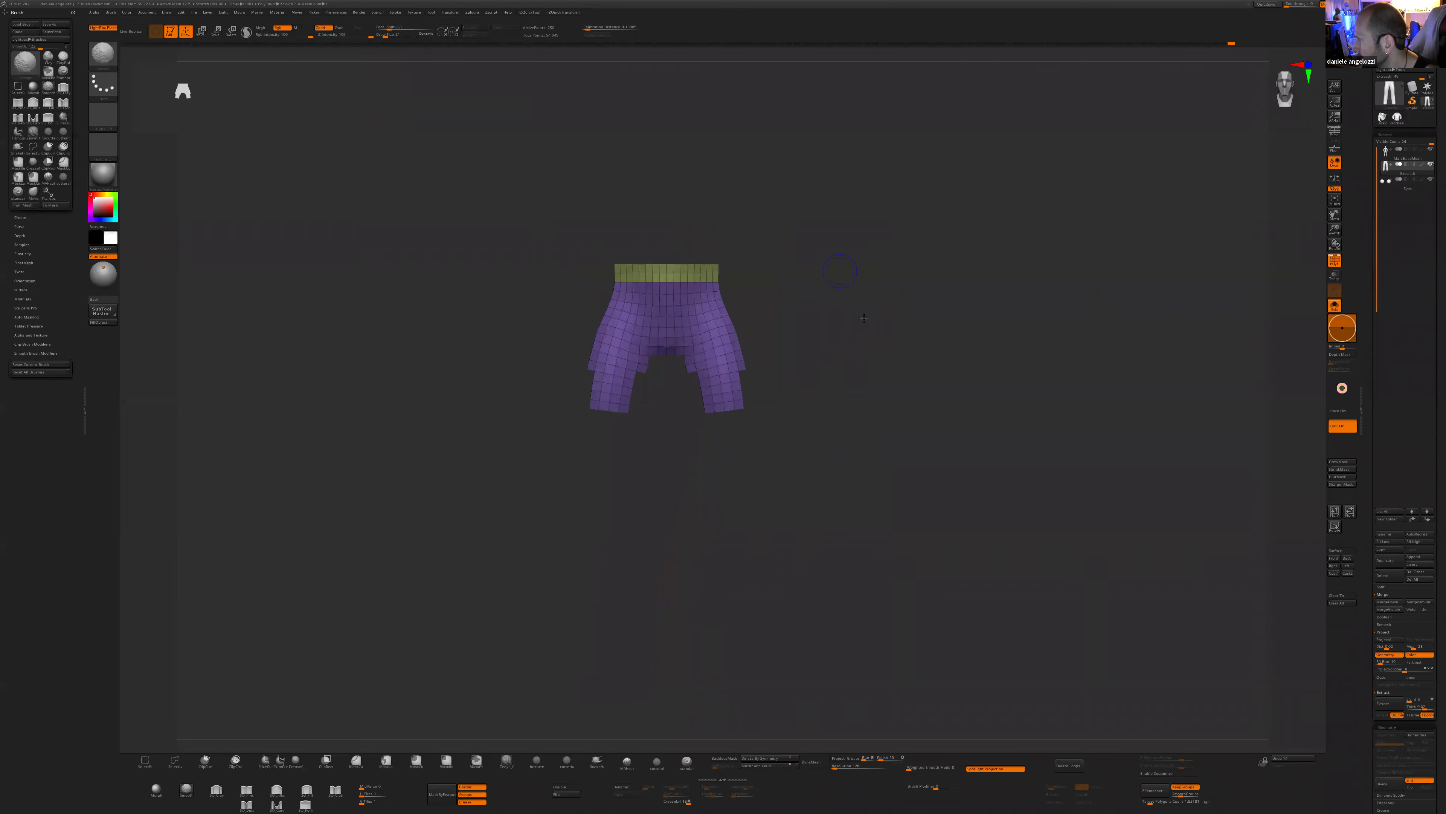
ctrl+alt+shift+drag(479, 524, 879, 339)
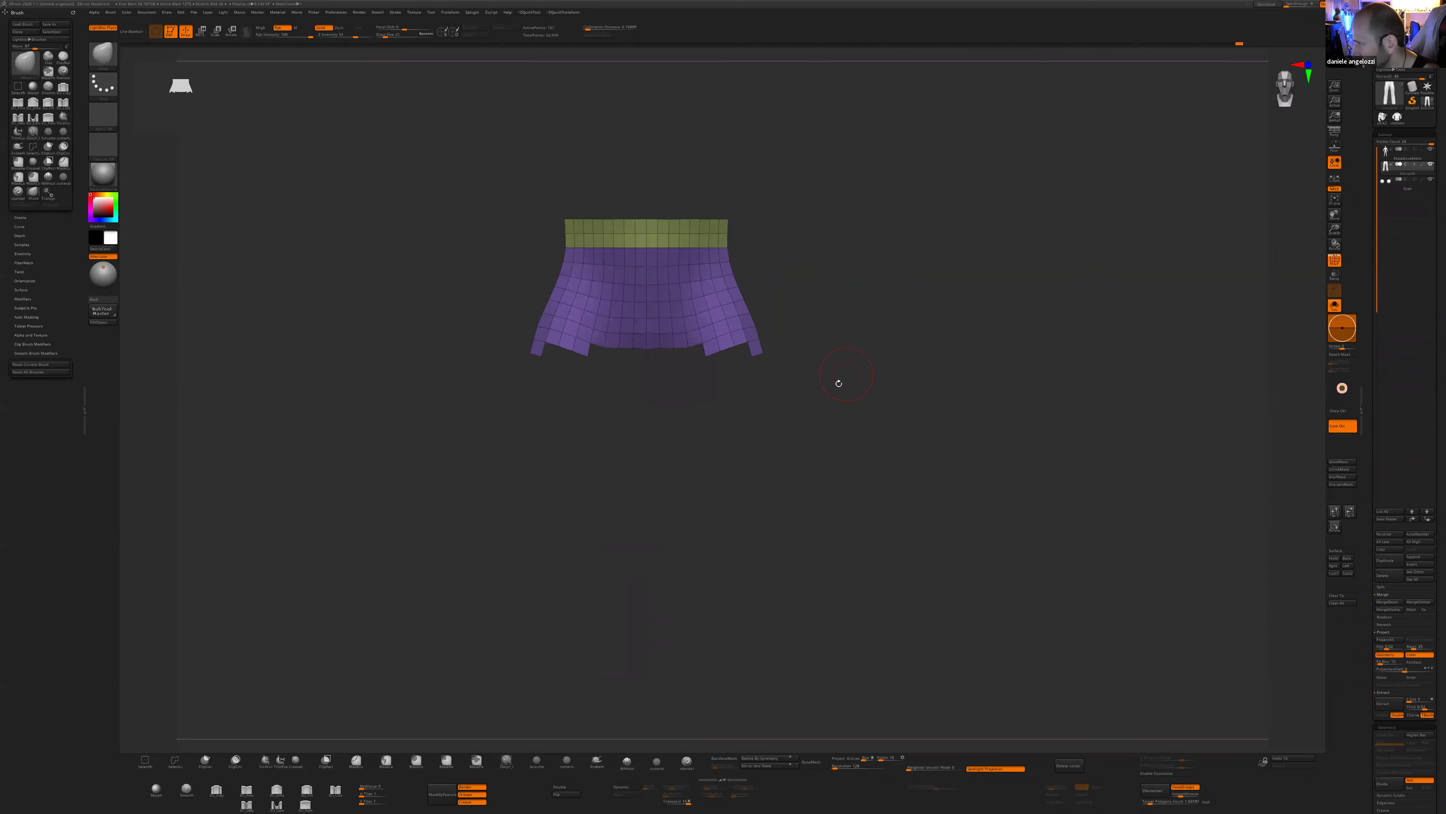
- Bevel the centre-front edge line from the waistband to above the crotch with ZModeler, making a narrow tapering strip
key(b)
key(z)
key(m)
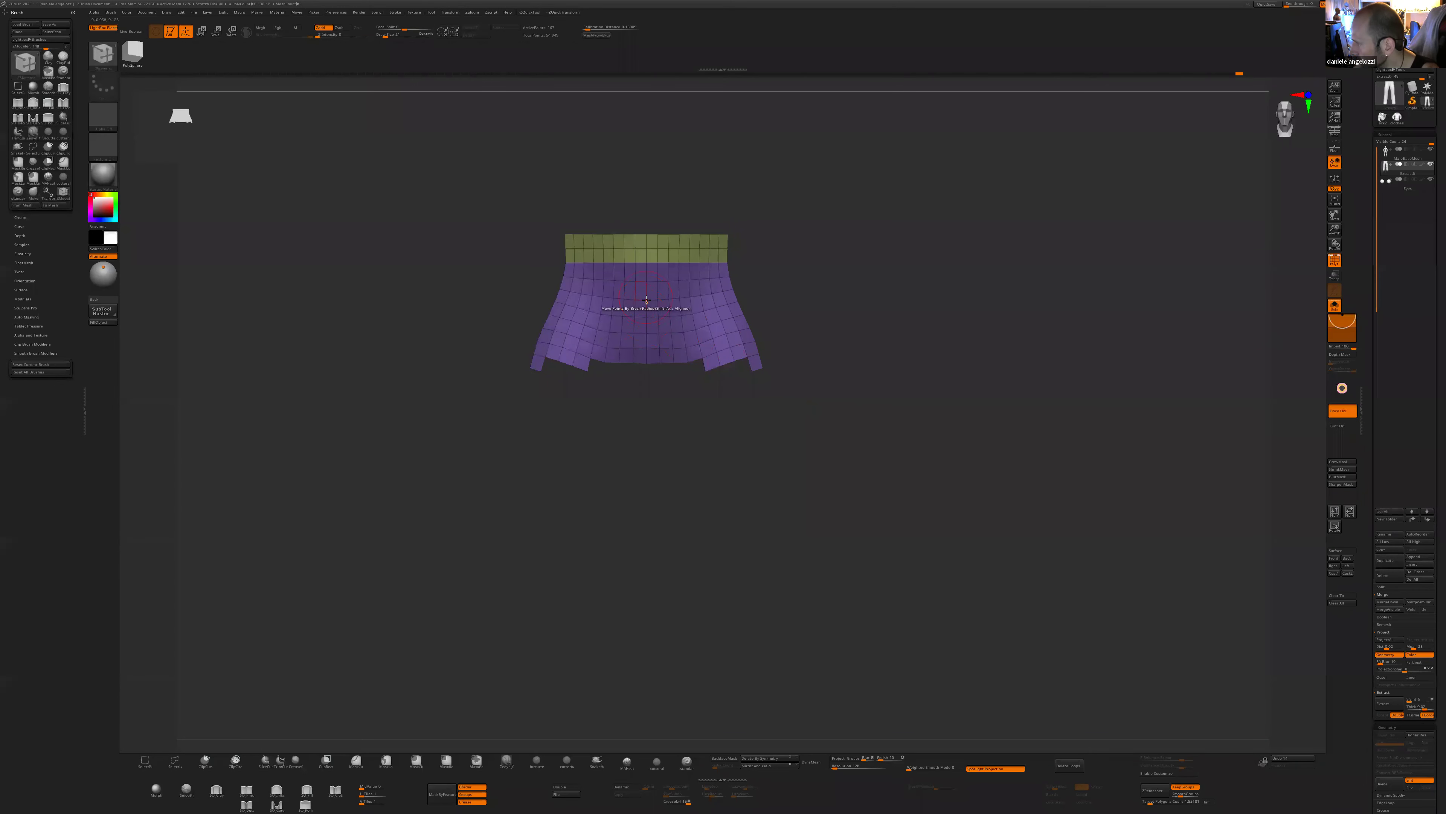
key(space)
click(570, 304)
drag(646, 299, 722, 260)
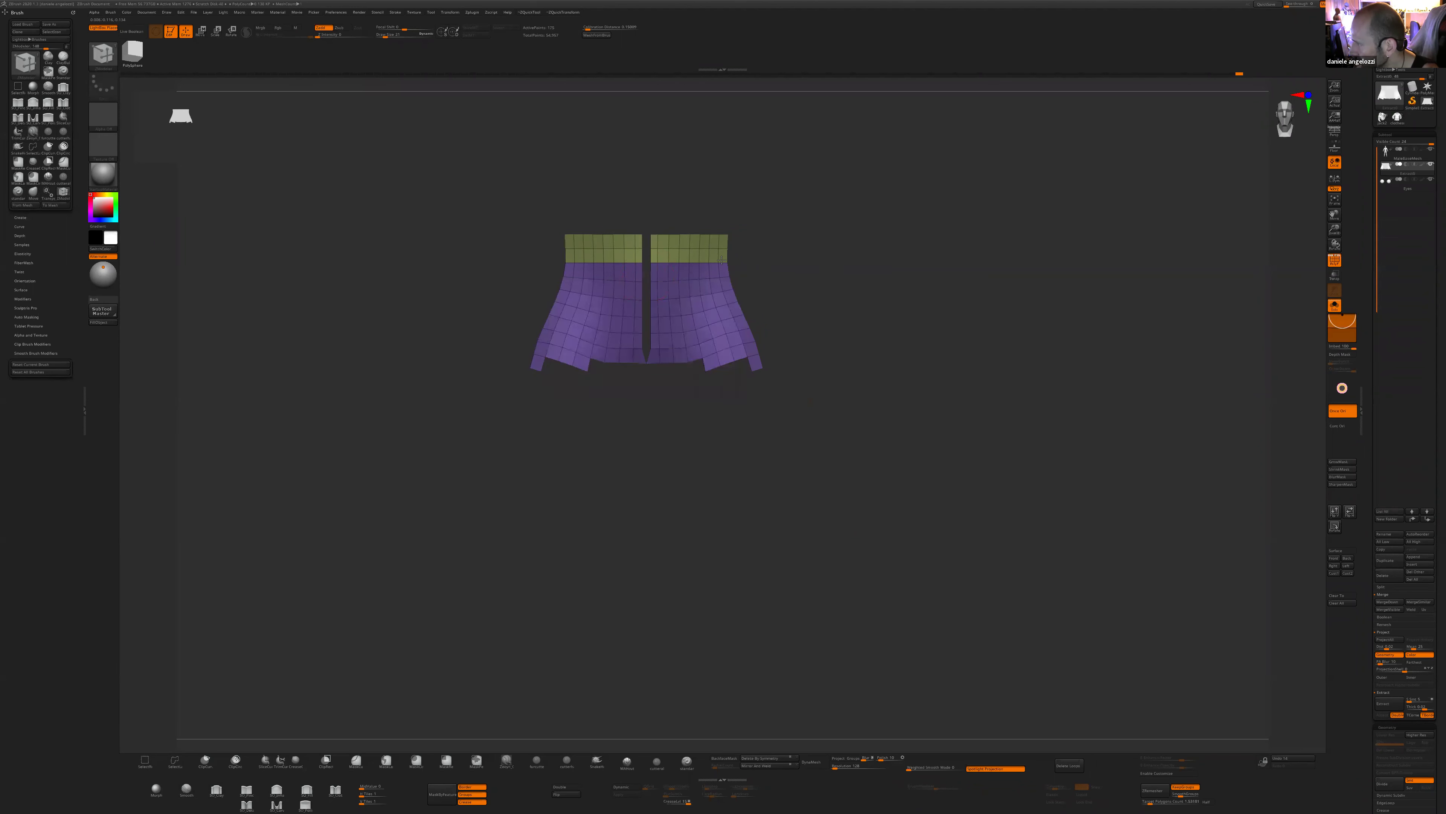
- Show the whole trousers again and delete the narrow tapering centre-front strip as one polygroup island with ZModeler
ctrl+shift+click(840, 295)
alt+drag(836, 281, 835, 297)
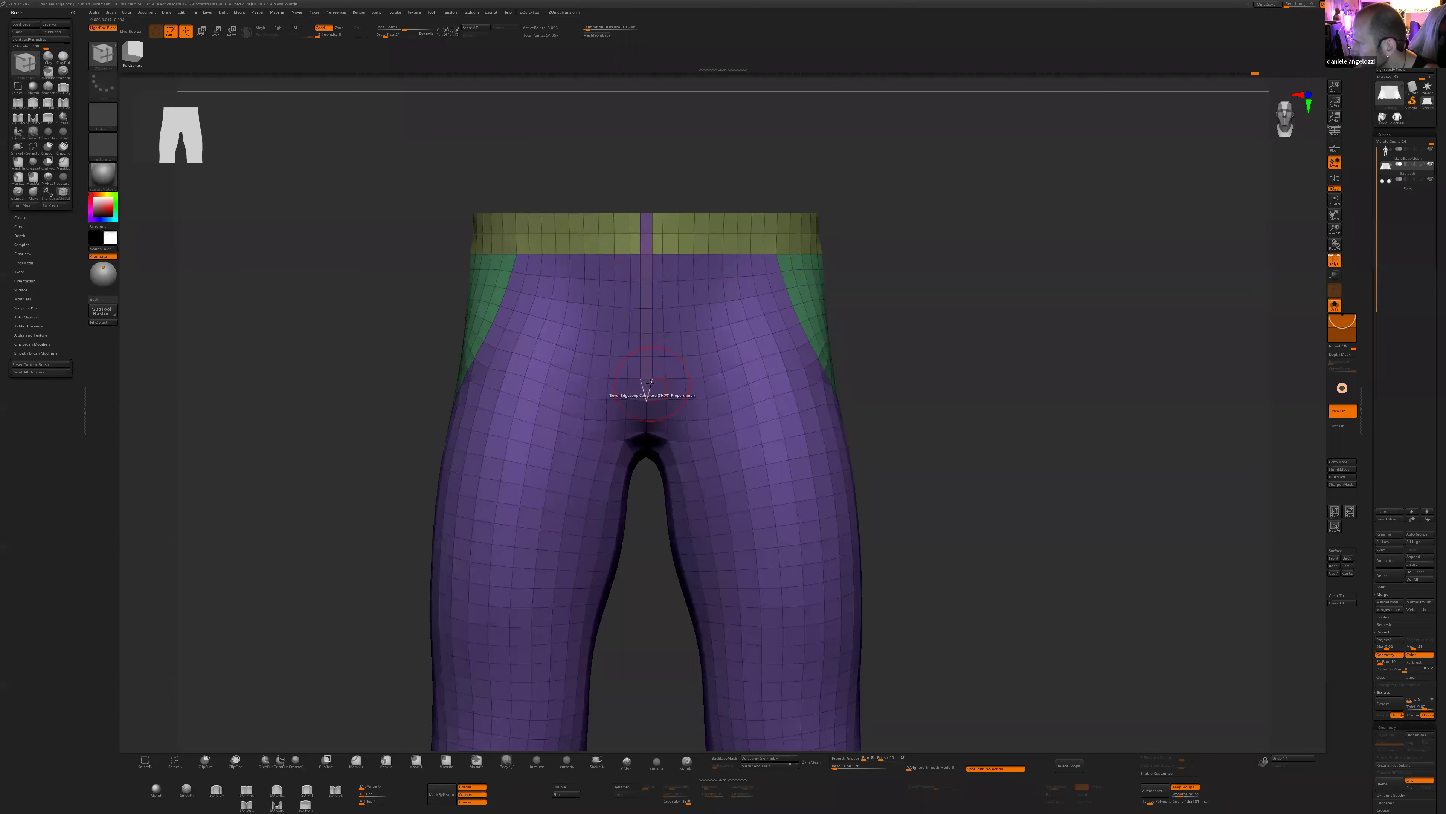
key(space)
click(581, 414)
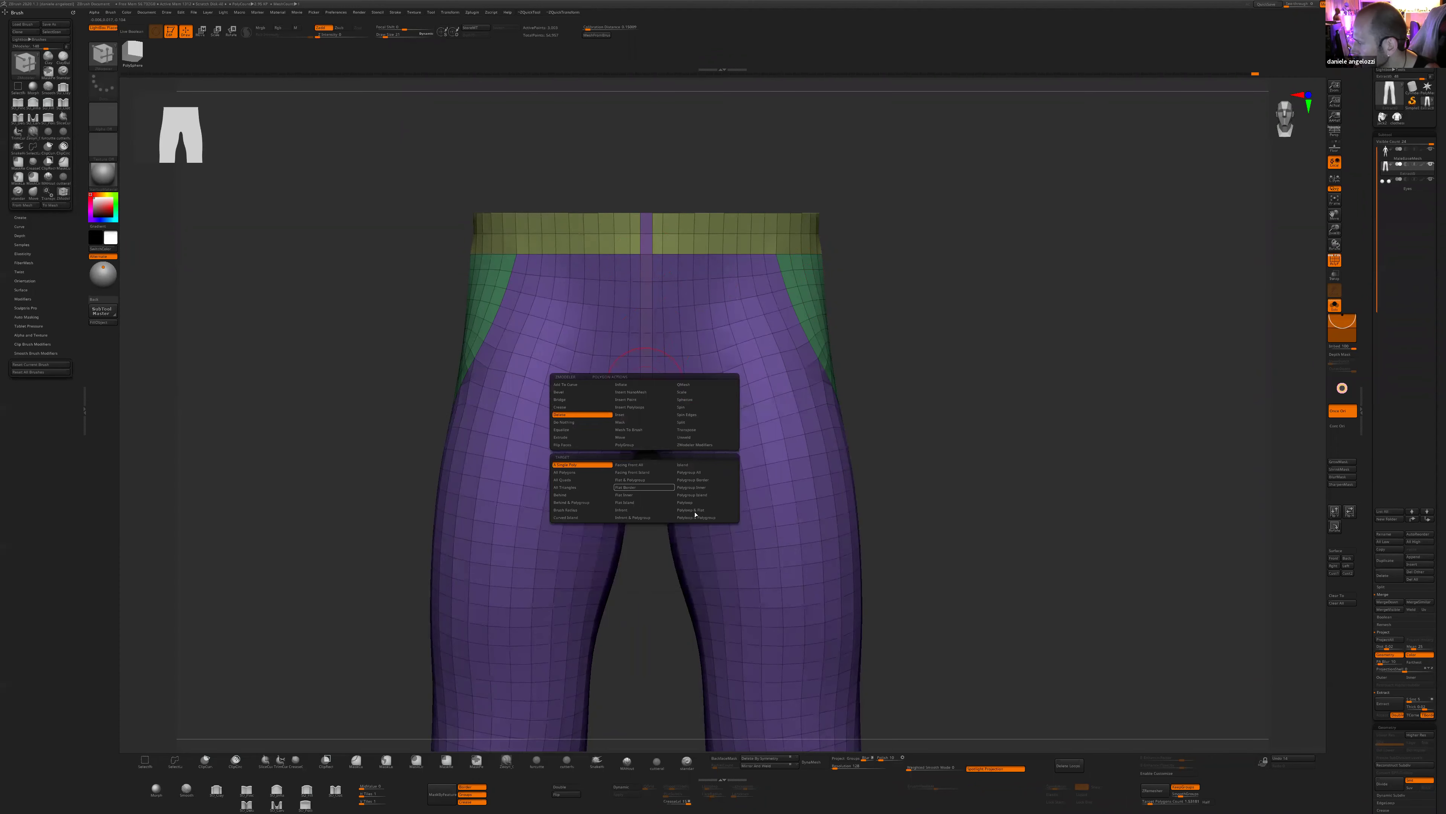
click(695, 494)
click(648, 342)
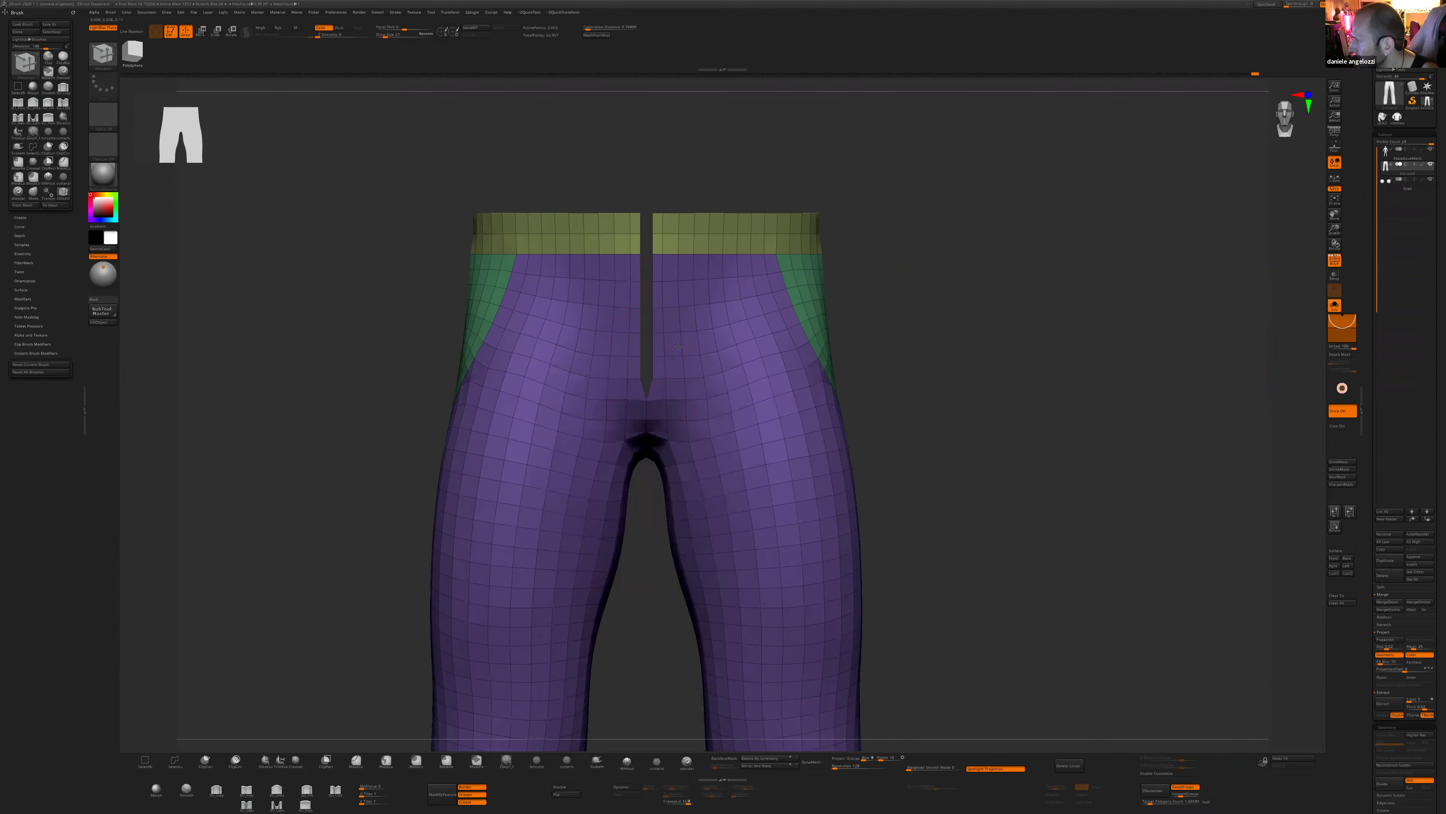
drag(888, 319, 826, 403)
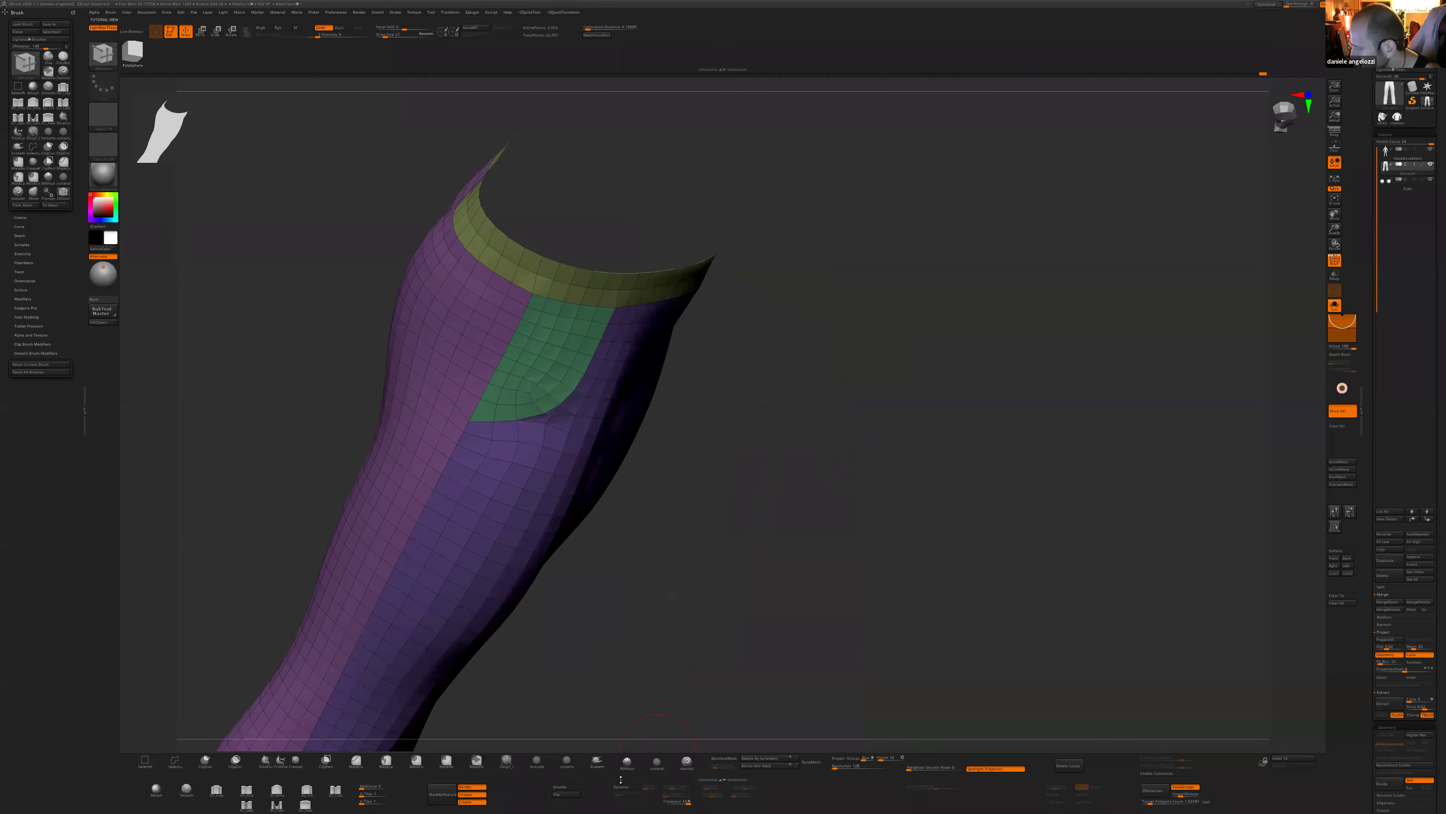
- Turn on double-sided display and mask everything except the polygon strip along one side of the fly opening
click(565, 787)
shift+drag(756, 463, 413, 273)
mouse_move(855, 337)
mouse_down()
mouse_move(917, 352)
mouse_move(800, 336)
mouse_move(719, 283)
mouse_up()
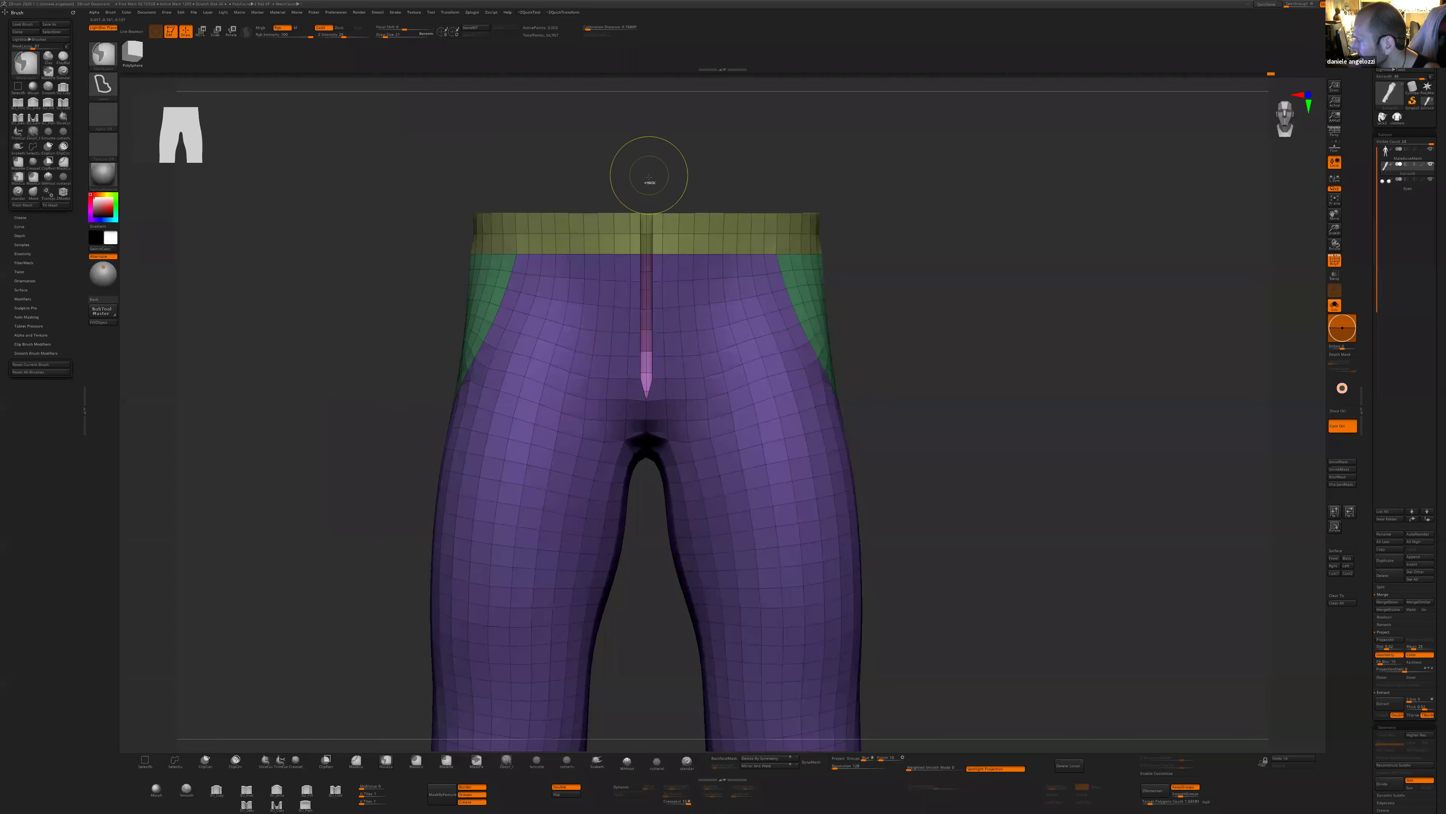
ctrl+drag(659, 230, 671, 365)
shift+drag(837, 280, 882, 423)
ctrl+shift+drag(855, 492, 608, 153)
mouse_move(735, 171)
shift+mouse_down()
mouse_move(653, 188)
mouse_move(651, 382)
shift+mouse_up()
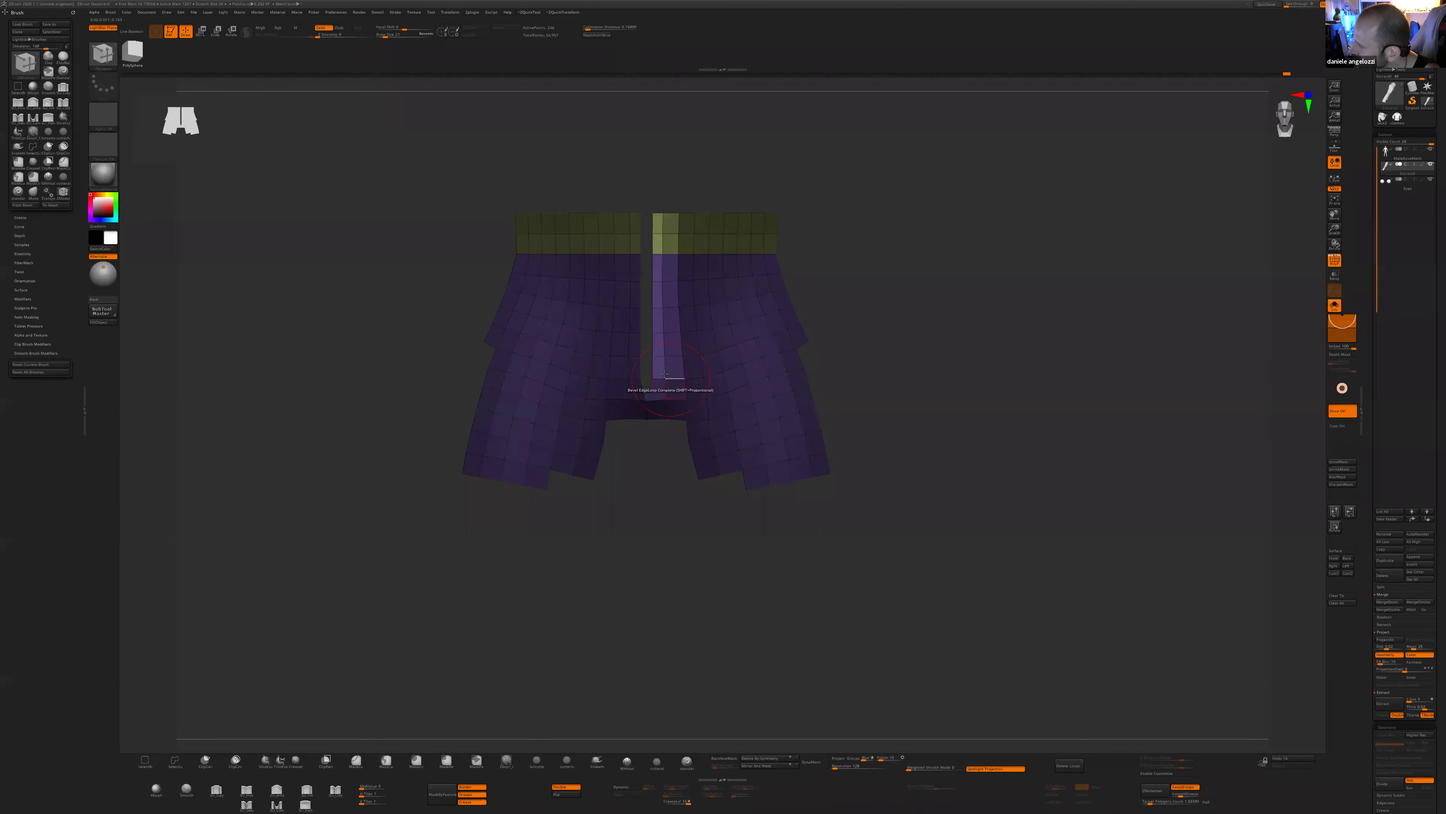
- Try to extrude the unmasked strip across the fly opening with the gizmo
key(w)
alt+click(663, 329)
ctrl+drag(708, 332, 722, 319)
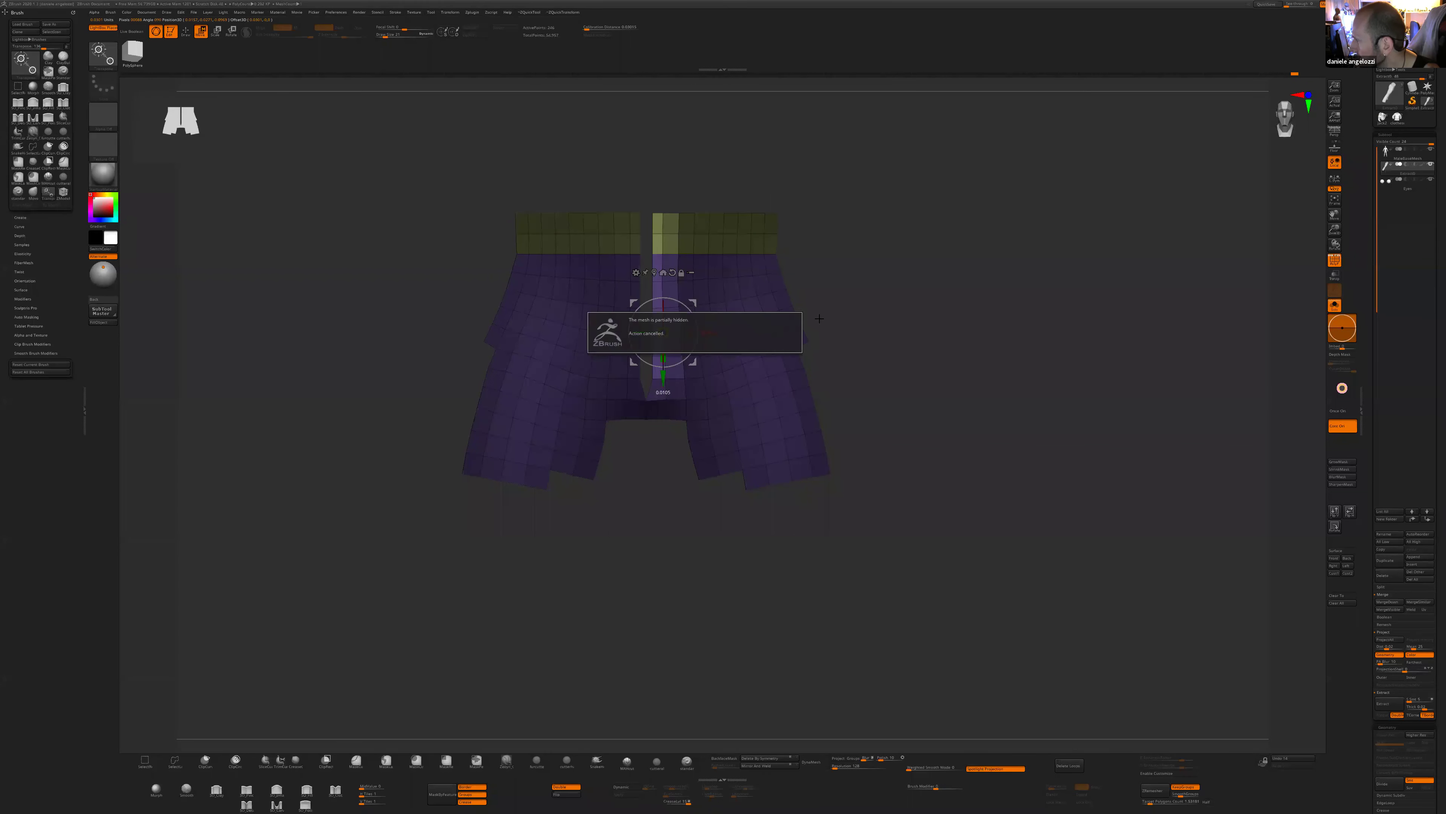
ctrl+shift+click(905, 381)
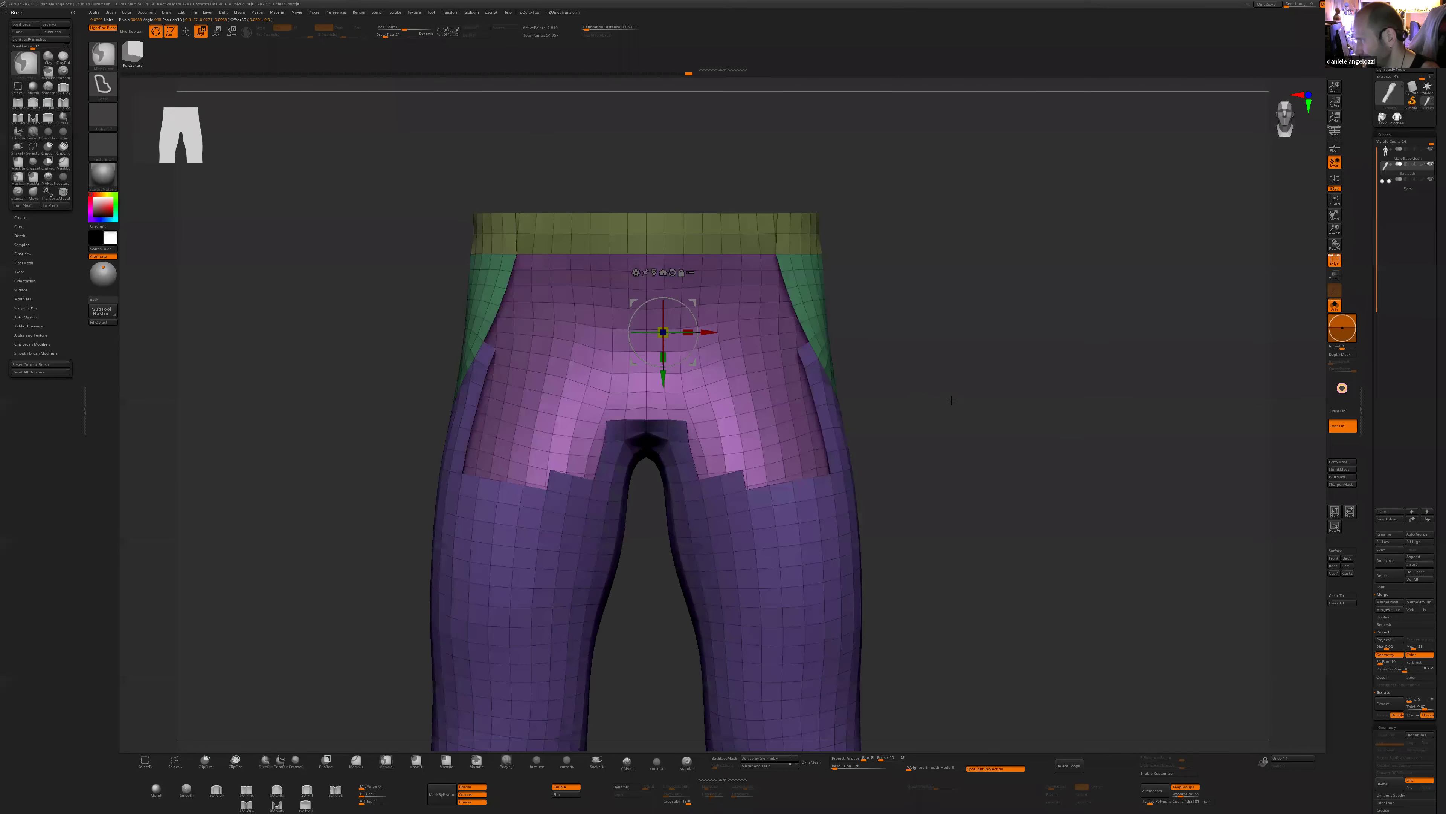
ctrl+drag(705, 331, 684, 331)
key(ctrl+z)
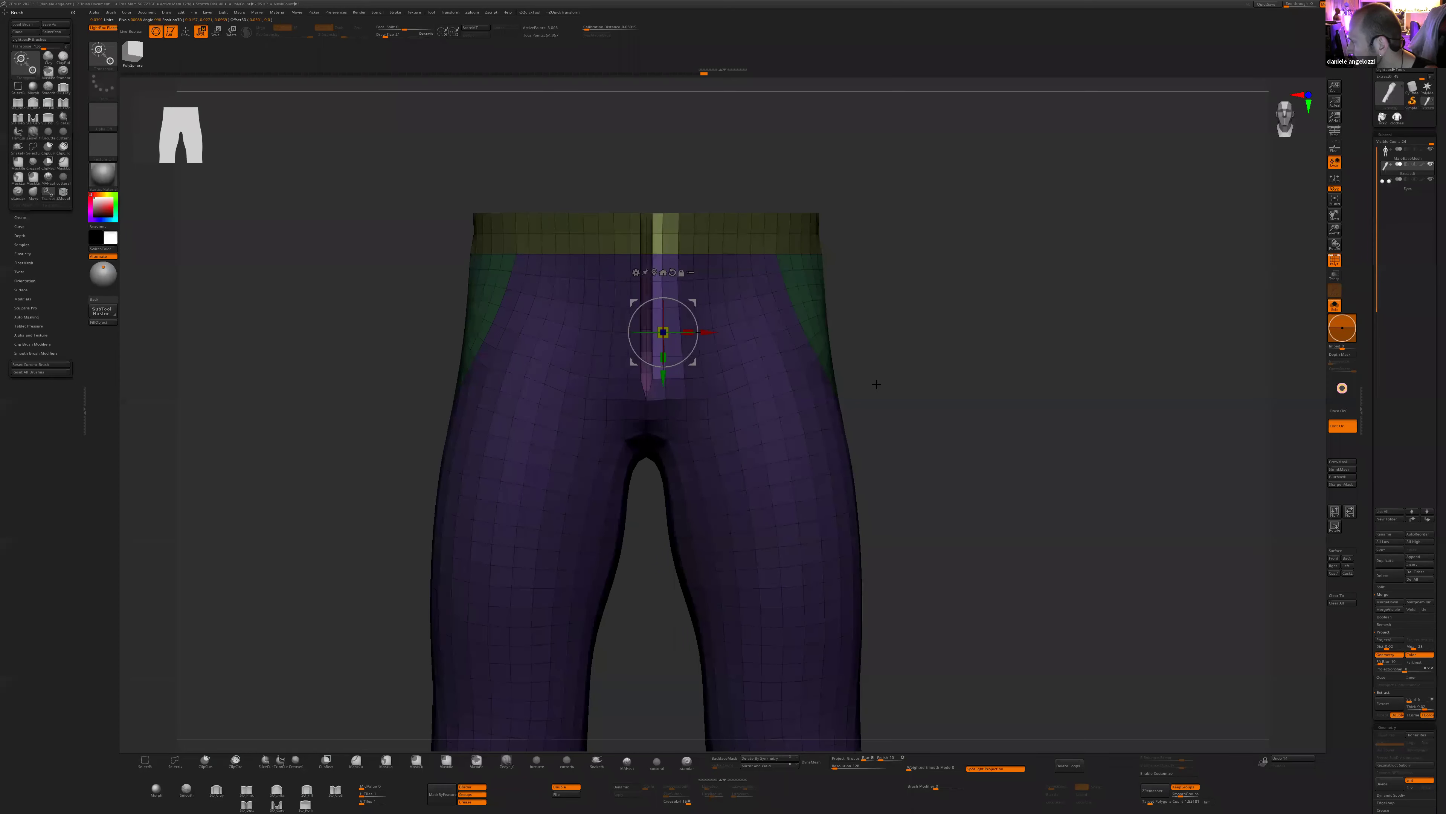
- Unmask the polygons at the base of the strip too and move it sideways to overlap the fly opening
key(q)
mouse_move(877, 384)
mouse_down()
mouse_move(853, 276)
mouse_move(691, 336)
mouse_move(708, 323)
mouse_up()
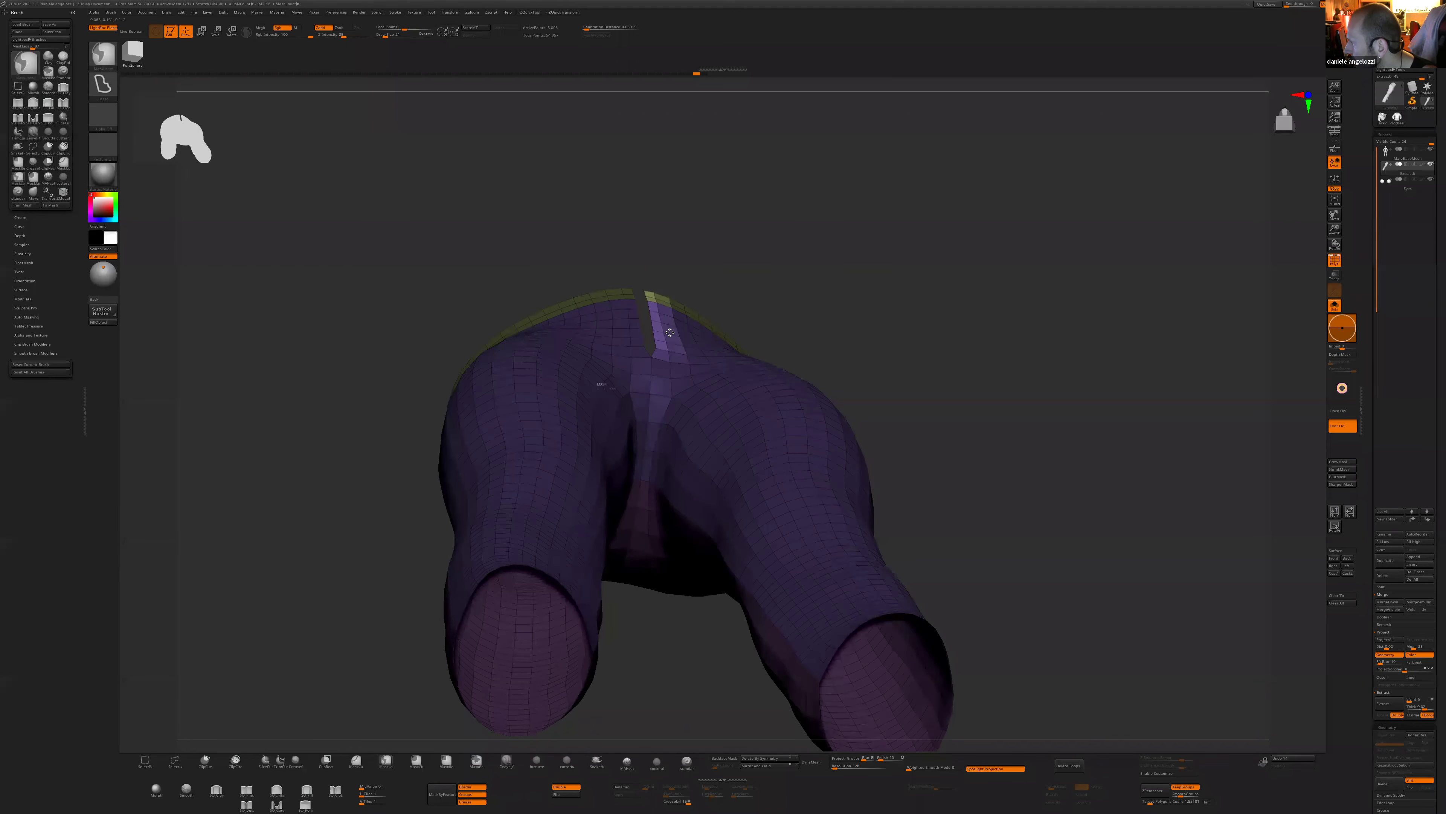
mouse_move(693, 325)
ctrl+mouse_down()
mouse_move(715, 340)
mouse_move(724, 329)
ctrl+mouse_up()
mouse_move(865, 353)
shift+mouse_down()
mouse_move(931, 423)
mouse_move(904, 417)
shift+mouse_up()
key(w)
drag(700, 331, 677, 331)
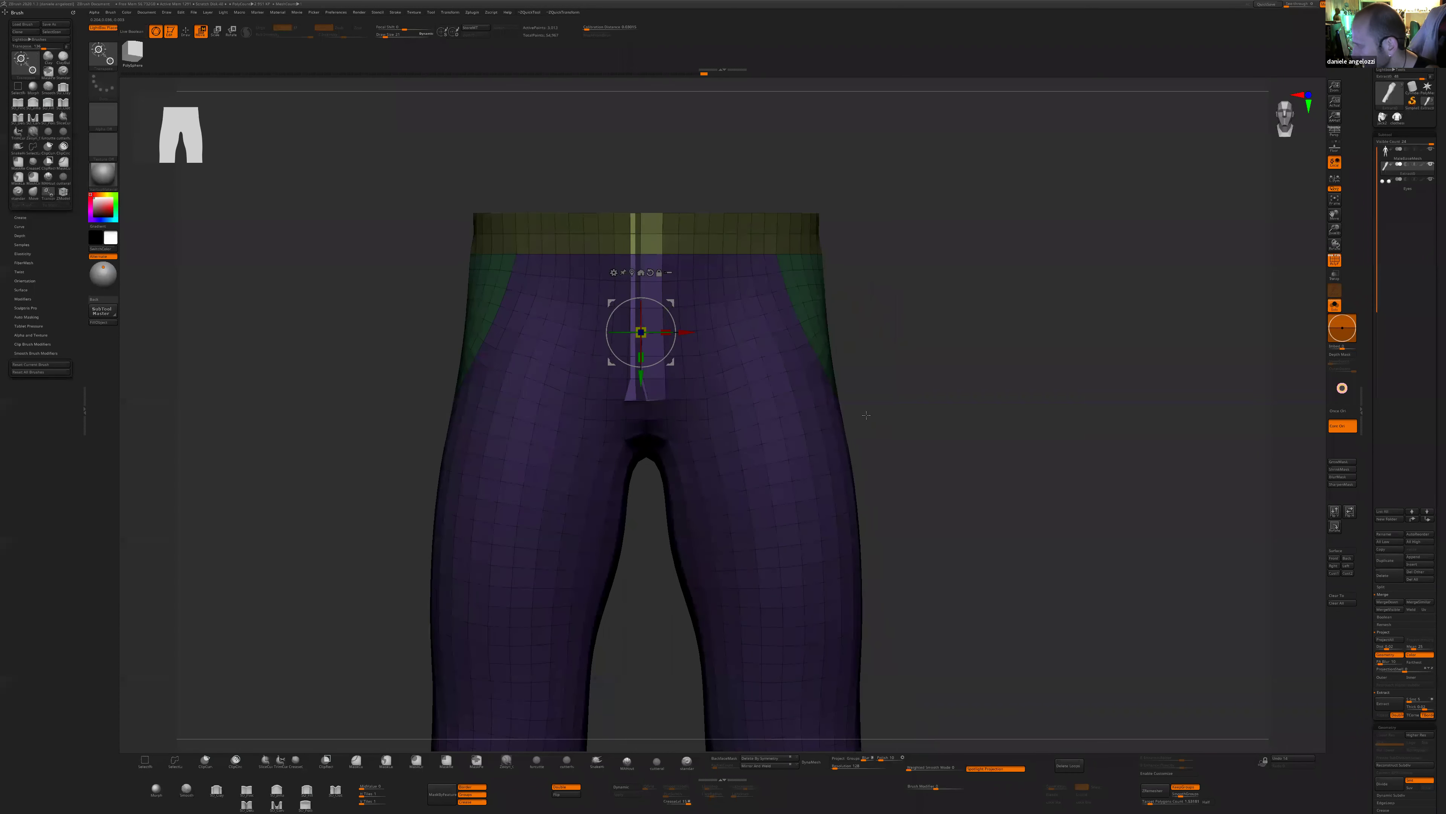
- Nudge the point at the lower end of the fly overlap into place and clear the mask
alt+drag(866, 415, 866, 456)
key(q)
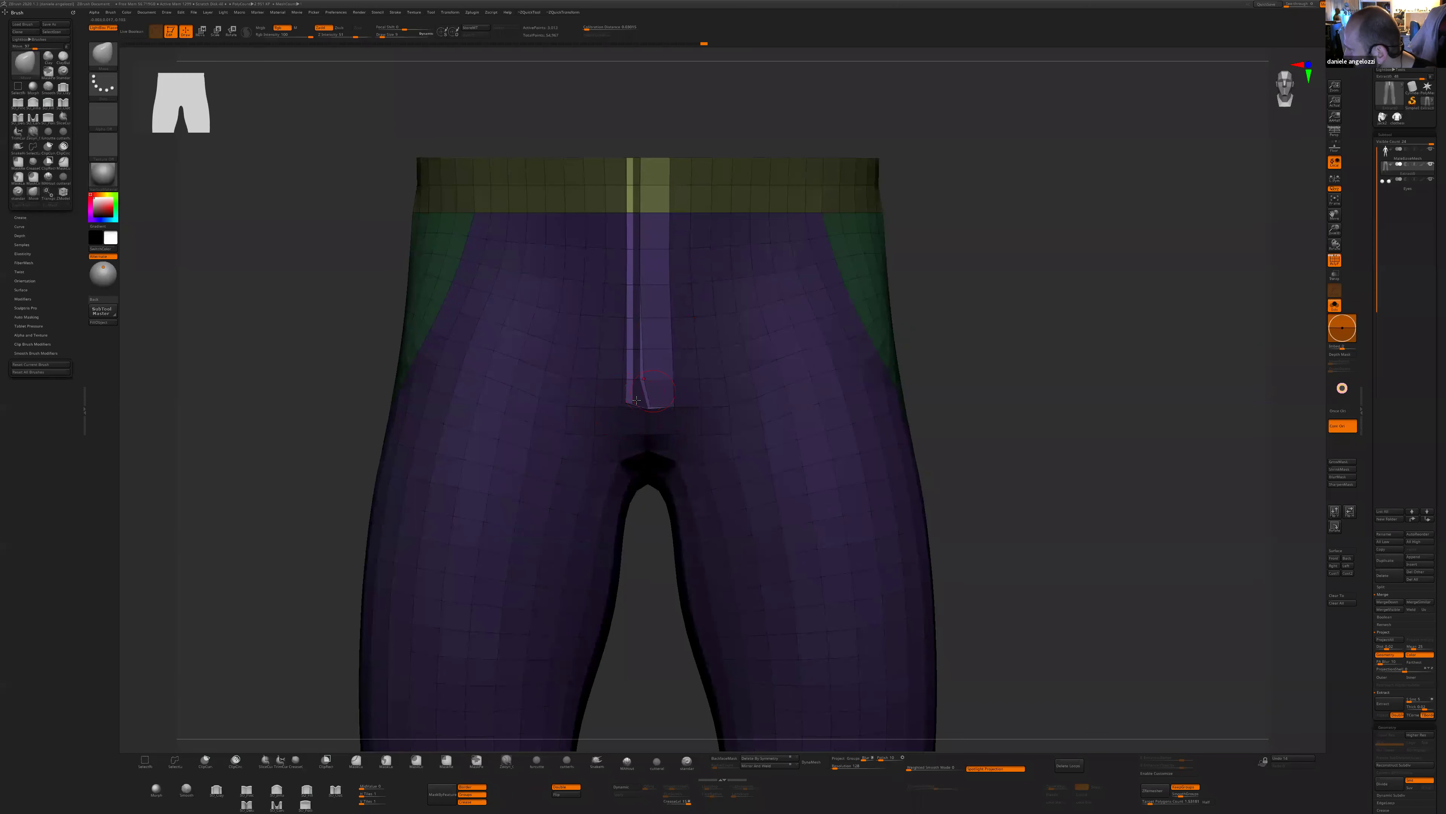
key(s)
drag(650, 404, 648, 405)
drag(957, 425, 842, 455)
mouse_move(884, 517)
ctrl+mouse_down()
mouse_move(860, 502)
mouse_move(875, 447)
ctrl+mouse_up()
- Isolate the trouser front, hide the polygons joining the legs at the crotch and give each front leg its own polygroup
ctrl+shift+click(754, 452)
key(ctrl+shift)
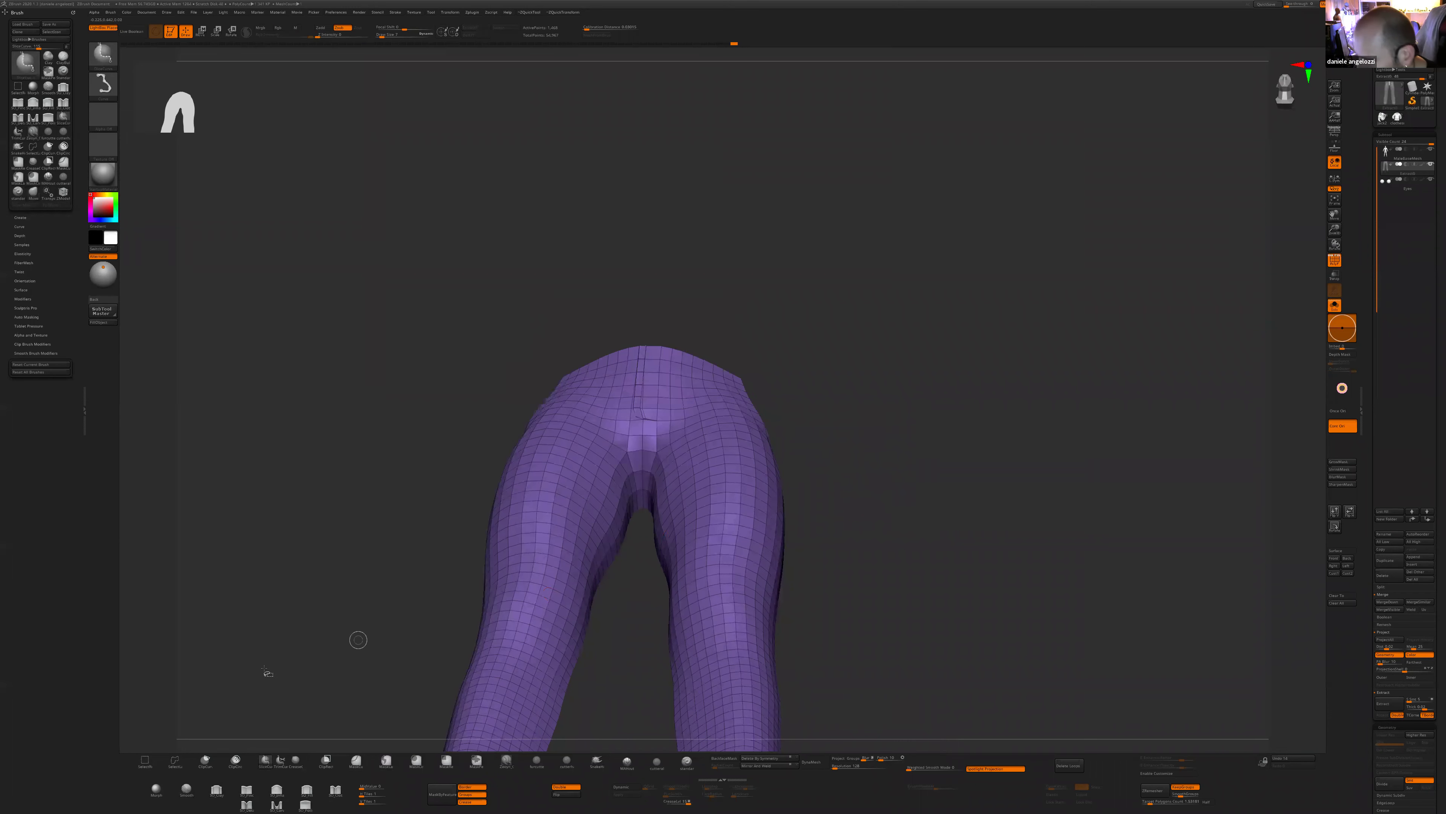
ctrl+shift+click(635, 459)
drag(820, 391, 836, 416)
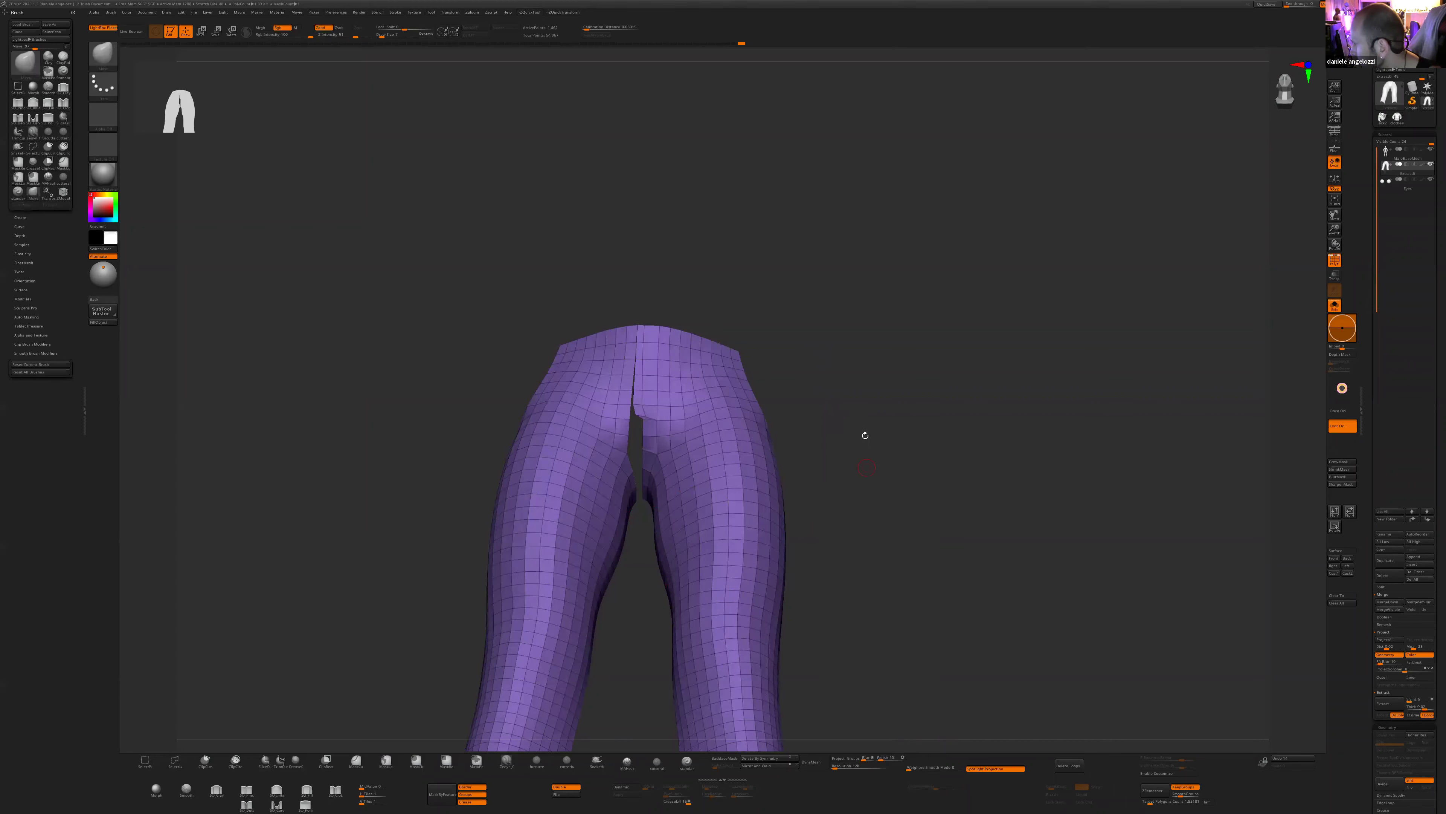
key(ctrl+w)
click(875, 579)
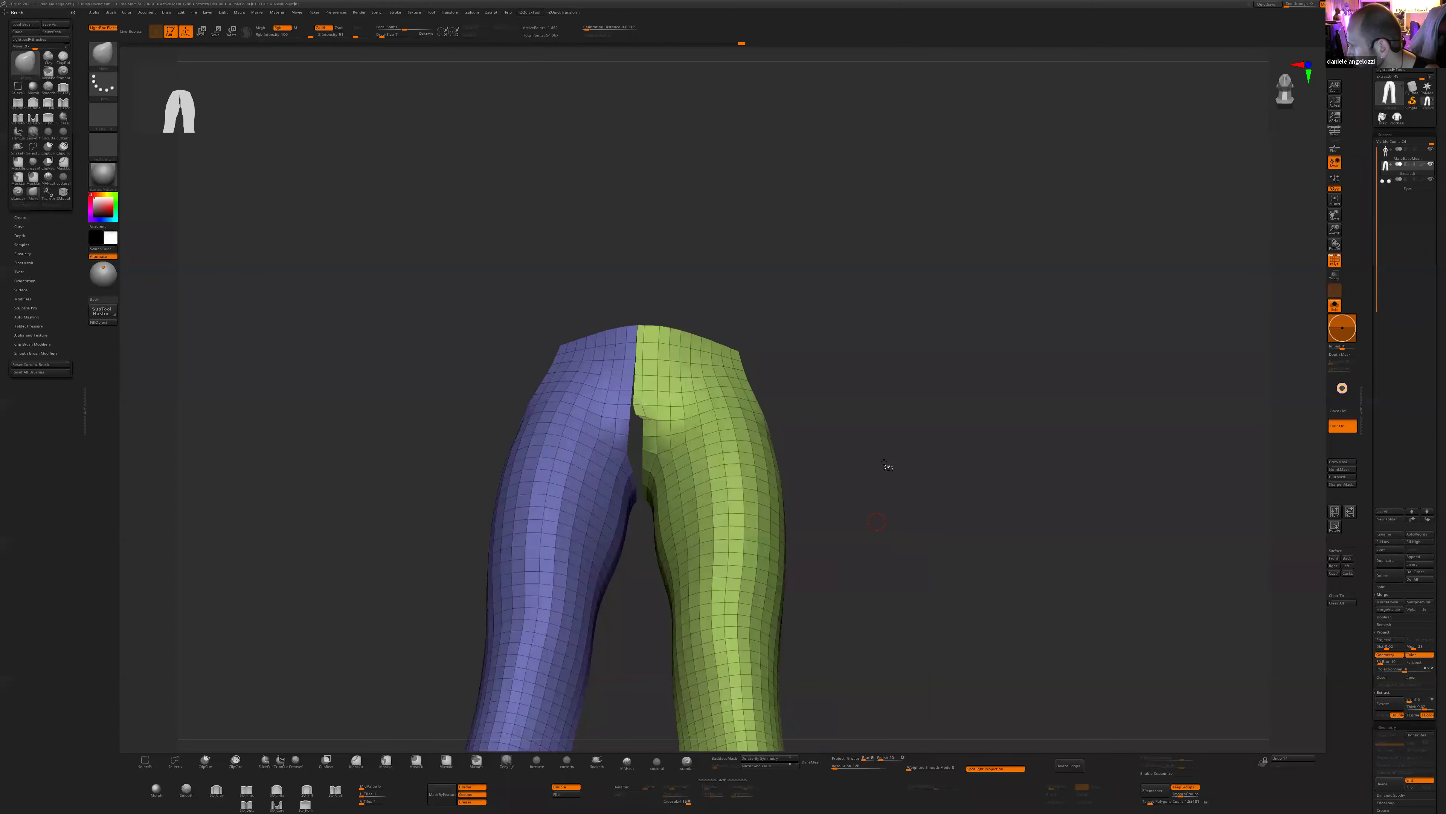
- Isolate one front leg with its crotch polygons, regroup them as a single polygroup and show the full trousers
ctrl+shift+click(887, 466)
ctrl+shift+click(631, 453)
drag(849, 479, 874, 517)
key(ctrl+w)
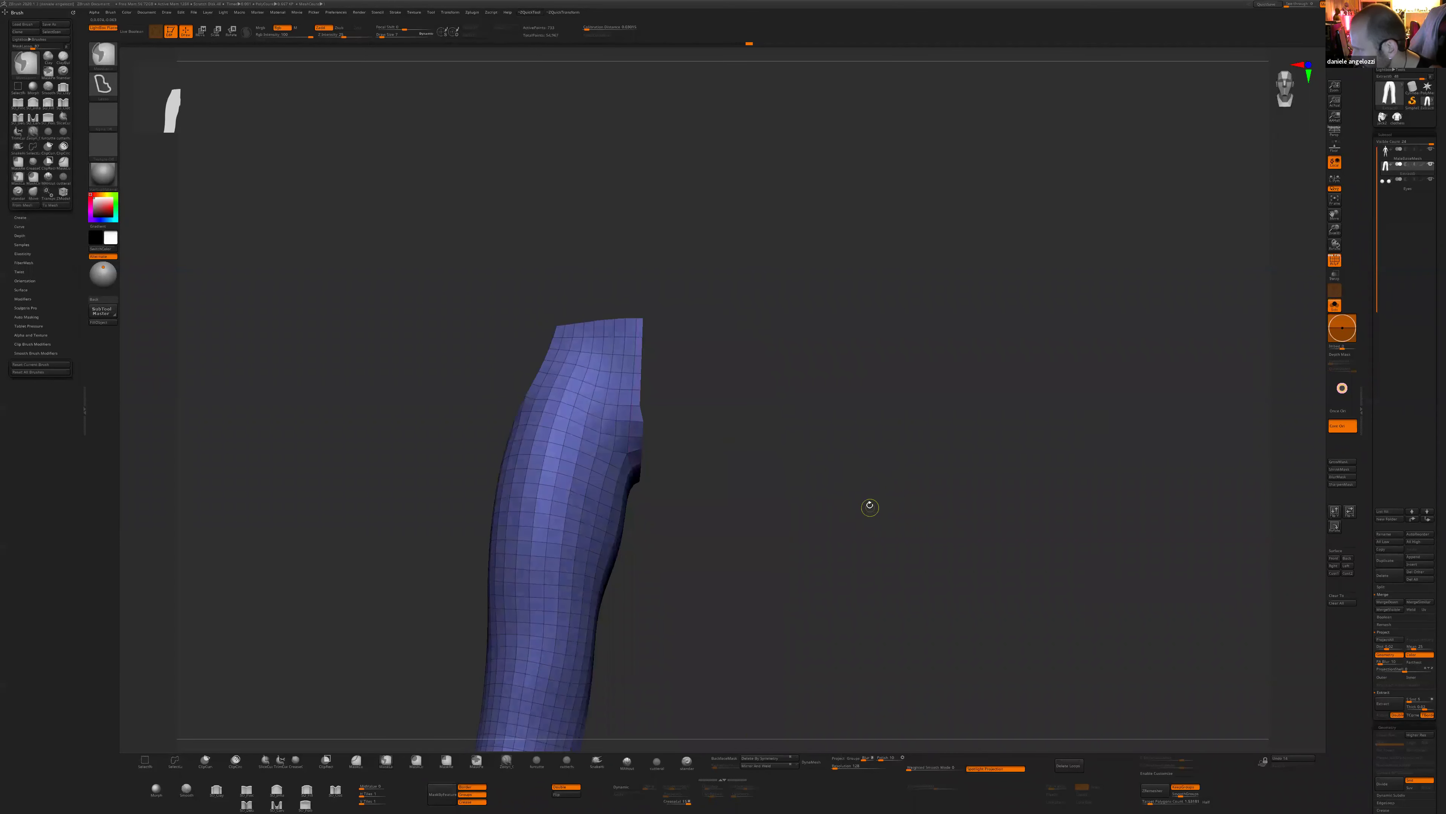
ctrl+shift+click(941, 562)
- Isolate the trouser back, assign one half a new polygroup to split it down the middle, and show everything
mouse_move(941, 563)
mouse_down()
mouse_move(917, 535)
mouse_move(797, 498)
mouse_up()
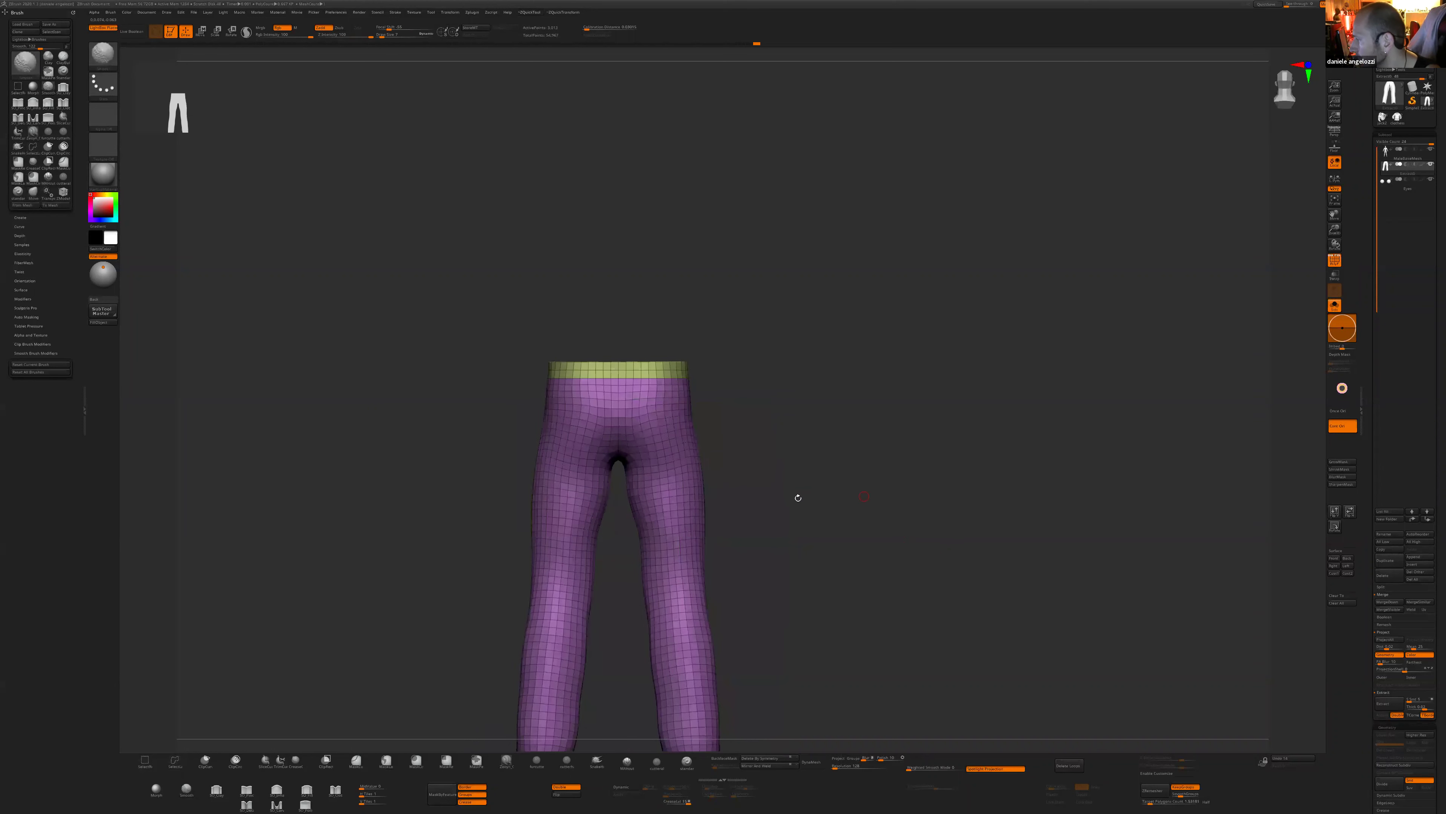
ctrl+shift+click(633, 424)
mouse_move(768, 368)
mouse_down()
mouse_move(775, 462)
mouse_move(791, 426)
mouse_up()
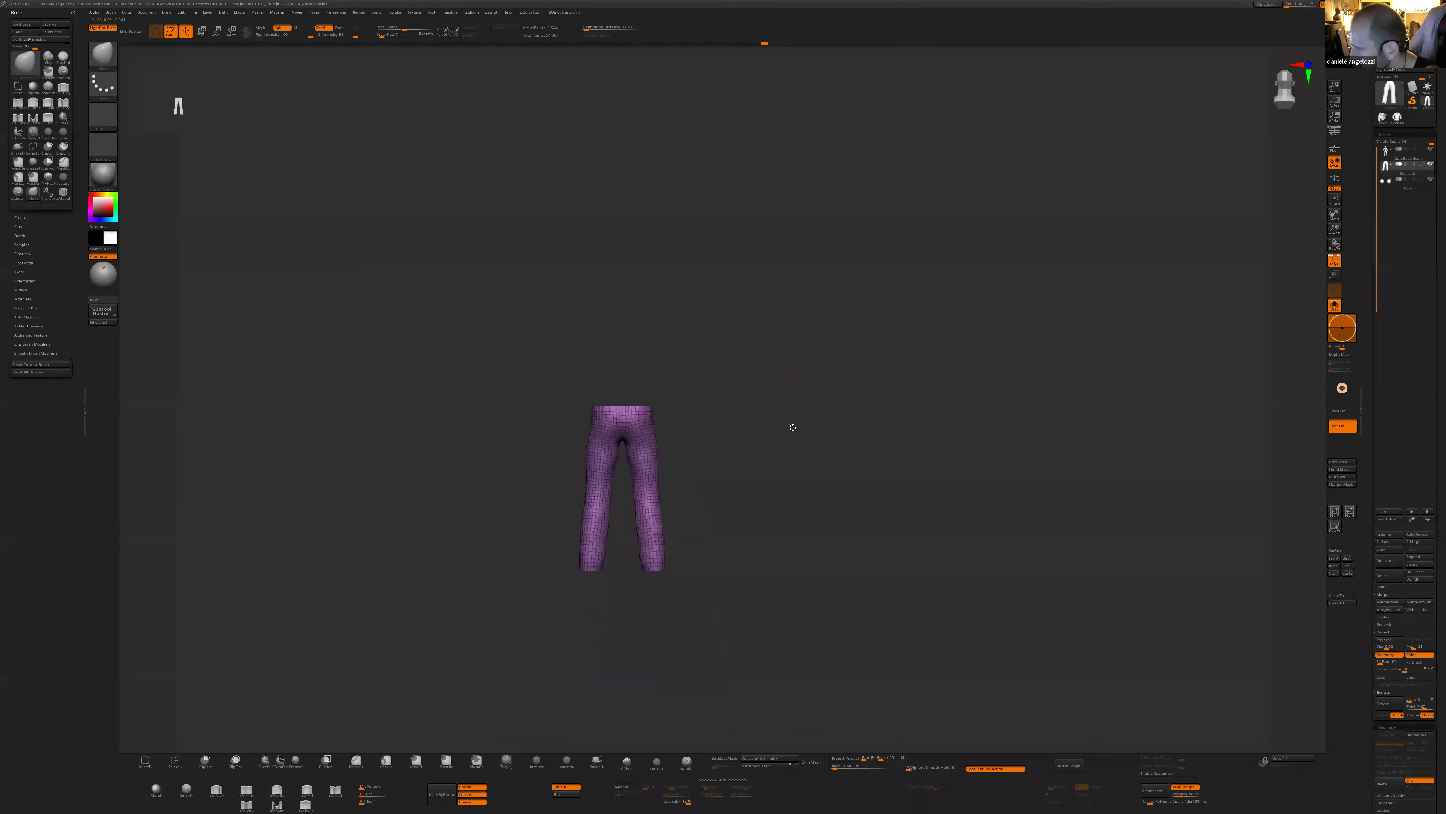
ctrl+shift+drag(778, 644, 623, 346)
key(ctrl+w)
ctrl+shift+click(849, 513)
drag(849, 514, 957, 519)
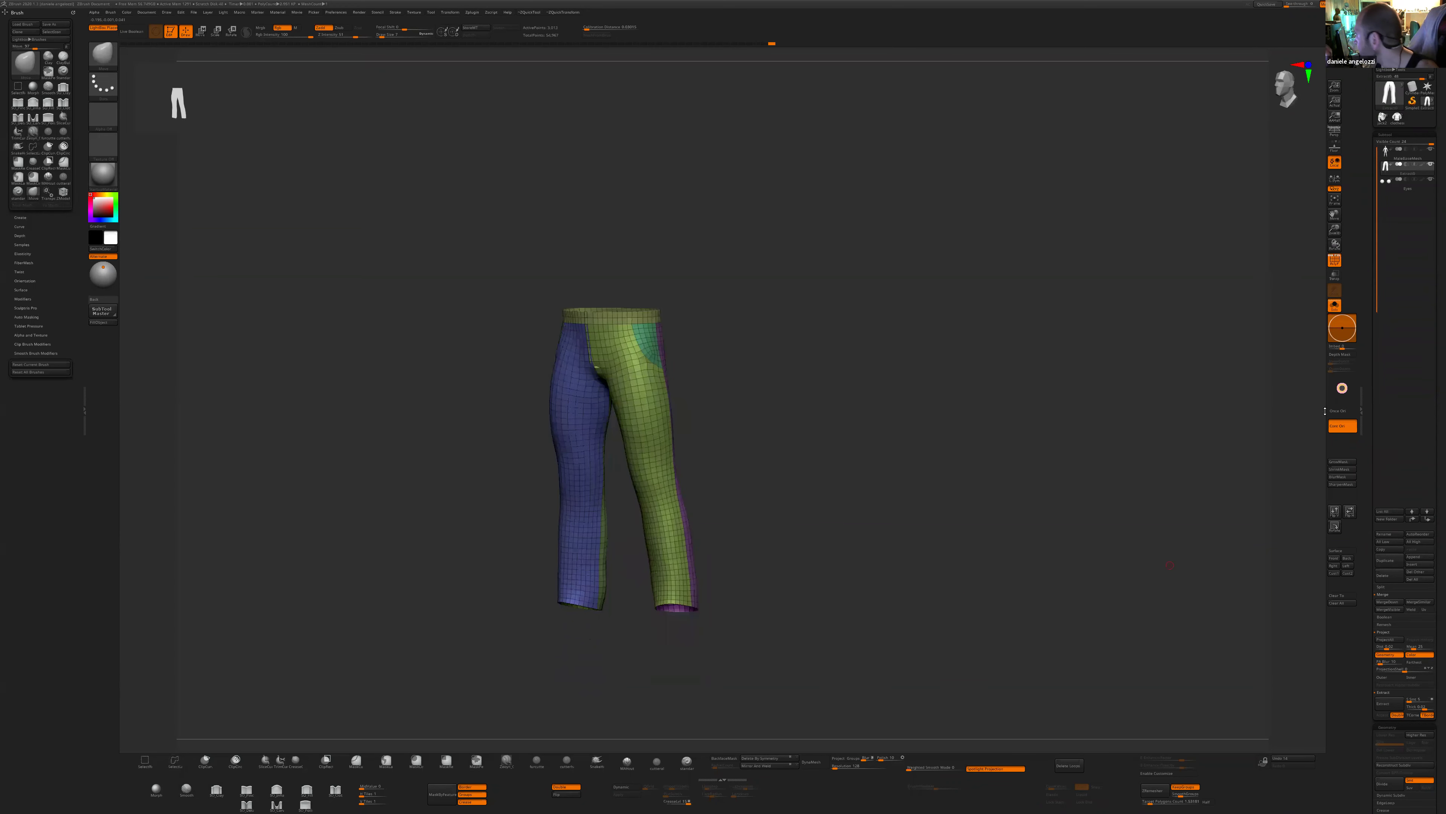
- Turn off Solo and check the trousers on the body with and without the polyframe
click(1335, 260)
click(1335, 306)
shift+drag(1054, 627, 875, 602)
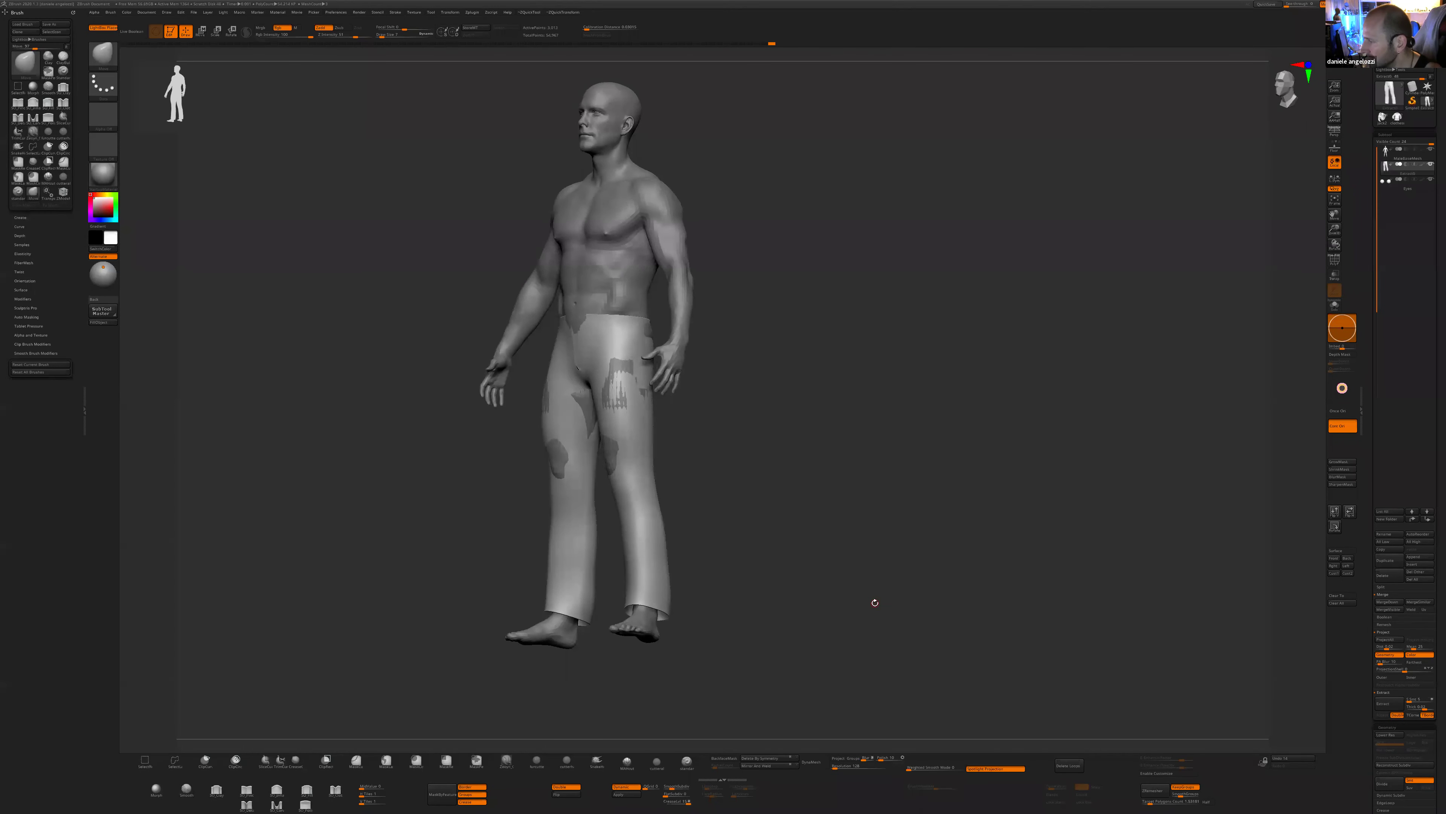
click(1329, 264)
drag(979, 538, 928, 545)
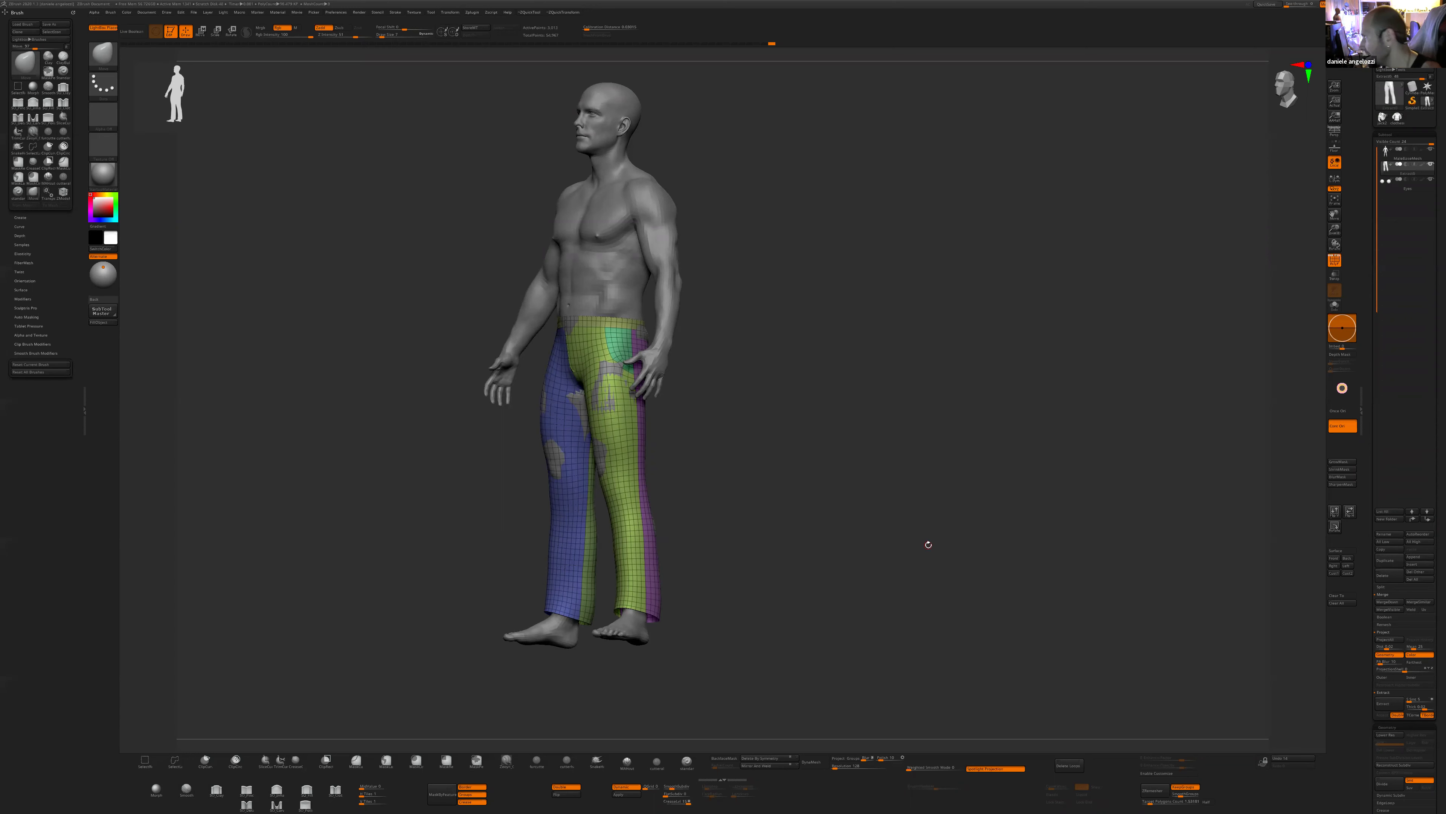
shift+drag(928, 544, 911, 535)
key(shift+d)
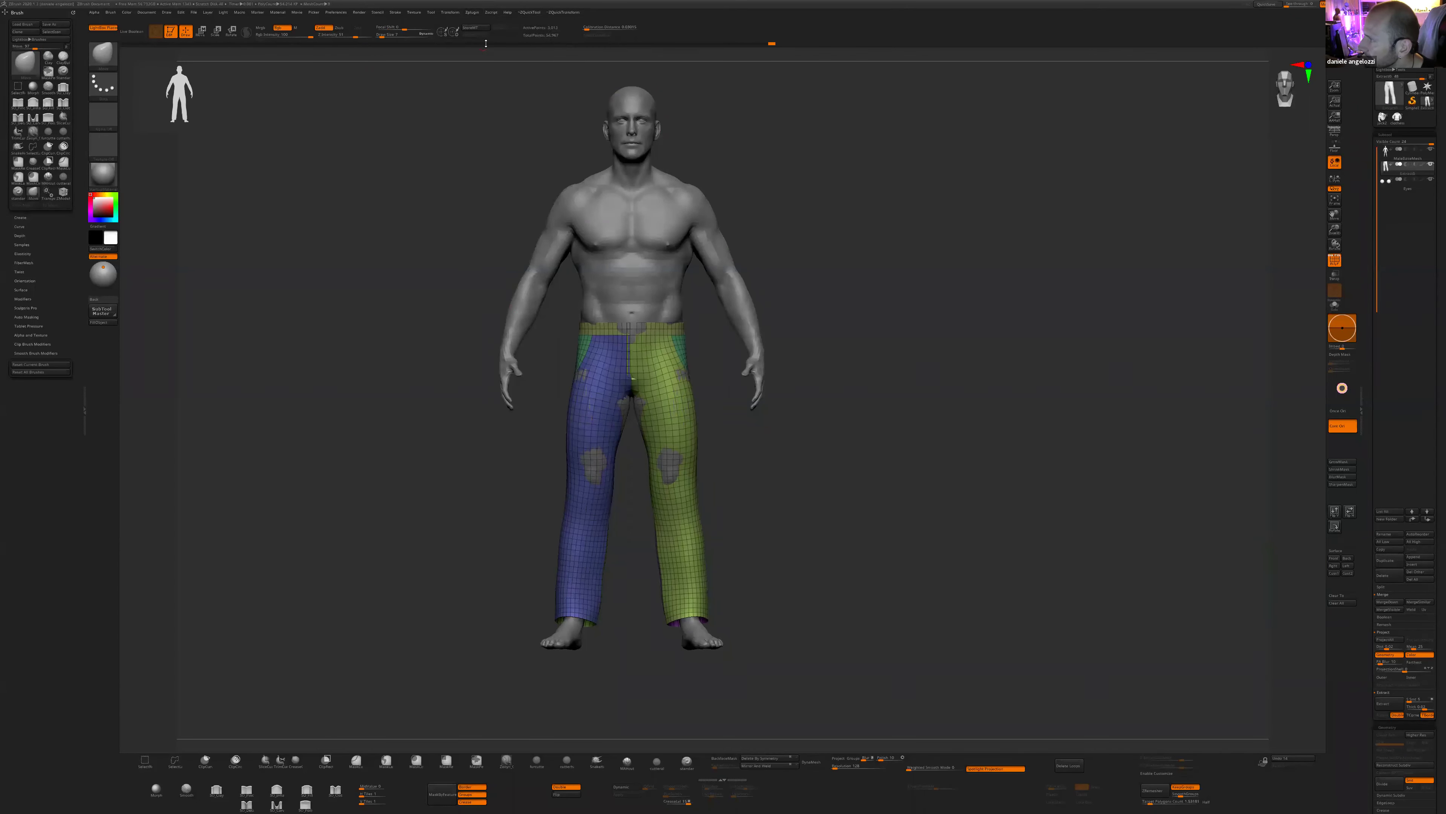
- Create a working clone of the trousers in UV Master with Symmetry and Polygroups enabled
mouse_move(472, 12)
click(496, 206)
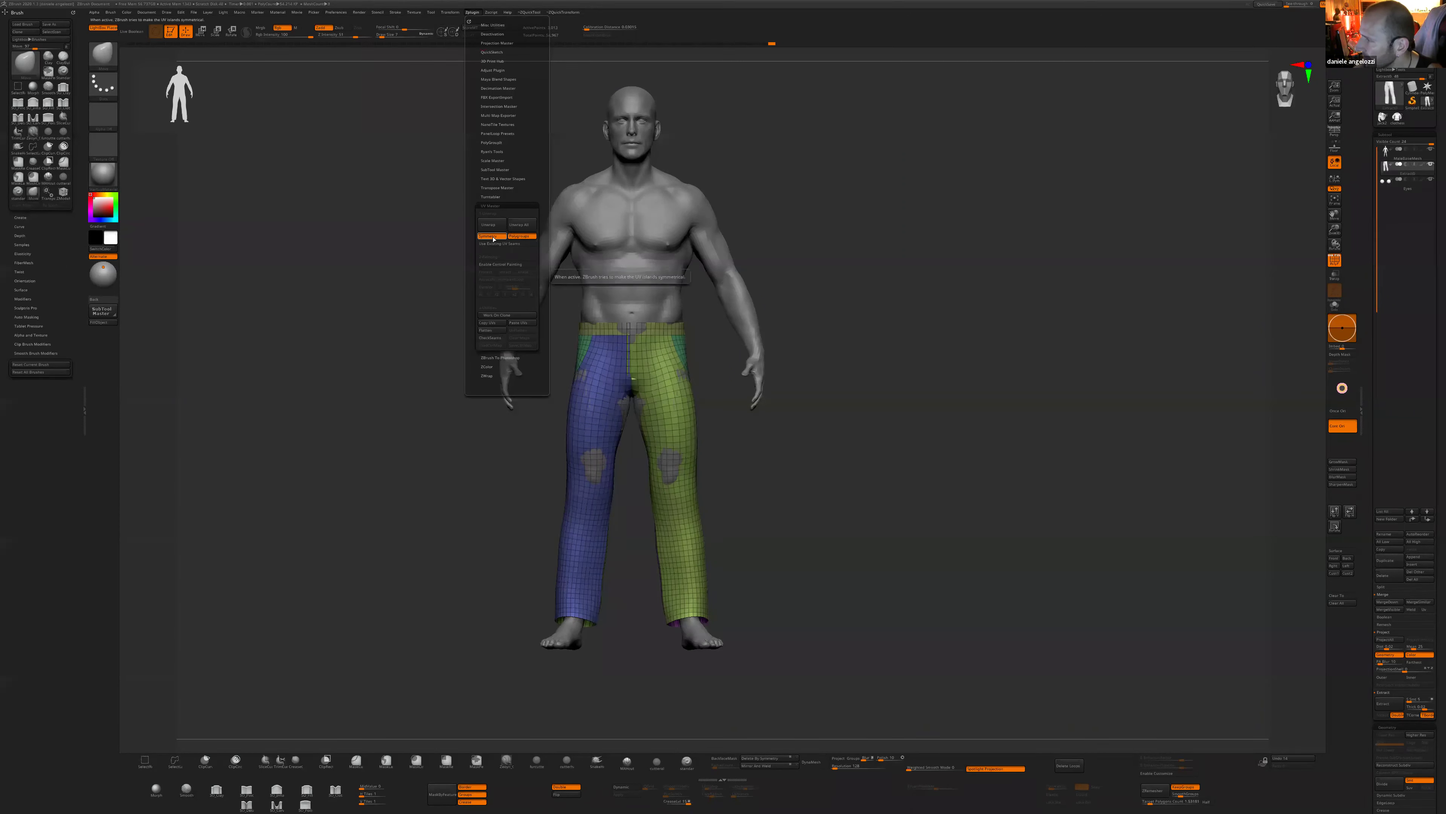
click(497, 317)
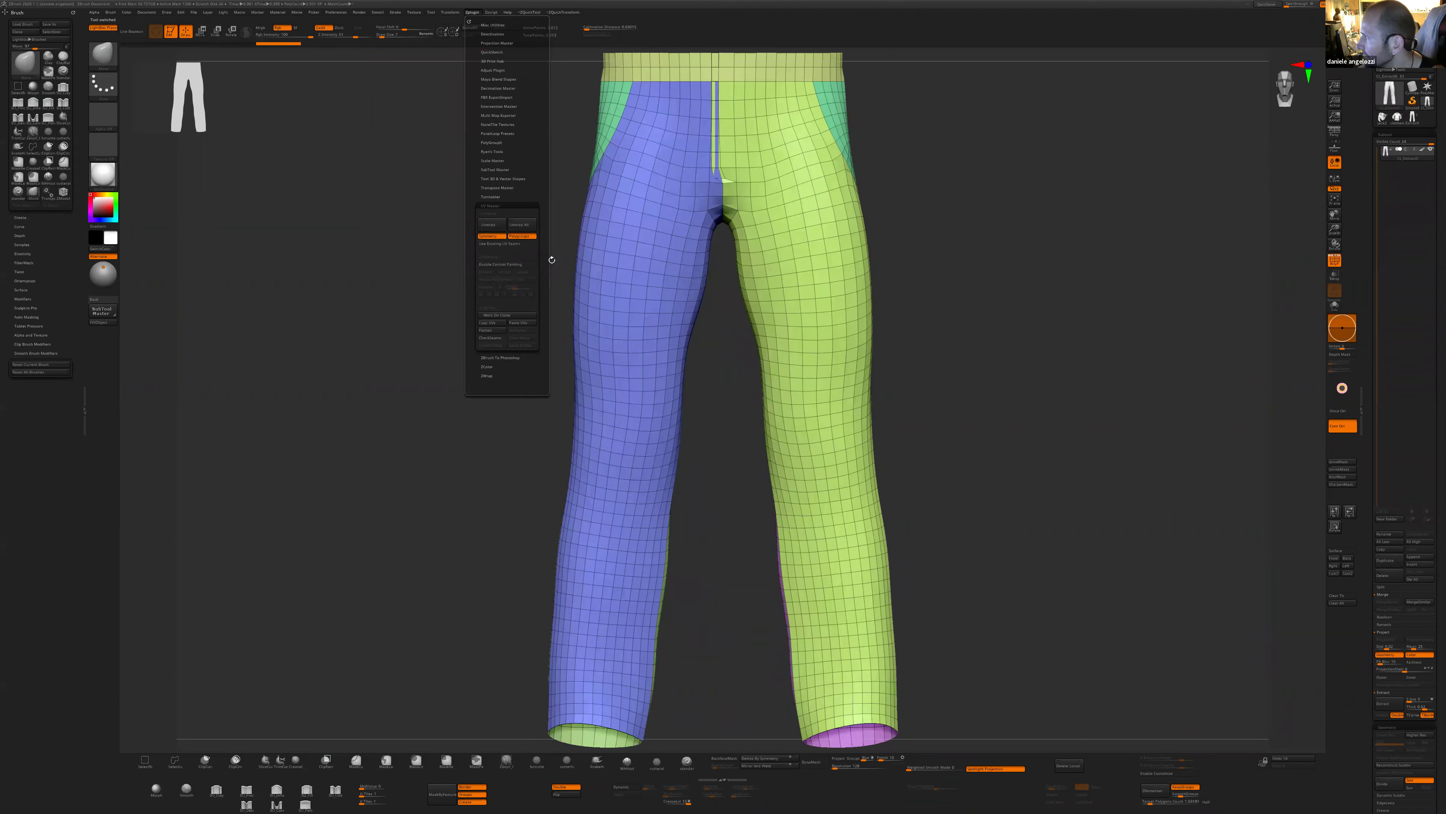
- Unwrap the cloned trousers by polygroups and flatten them into their UV islands
click(450, 12)
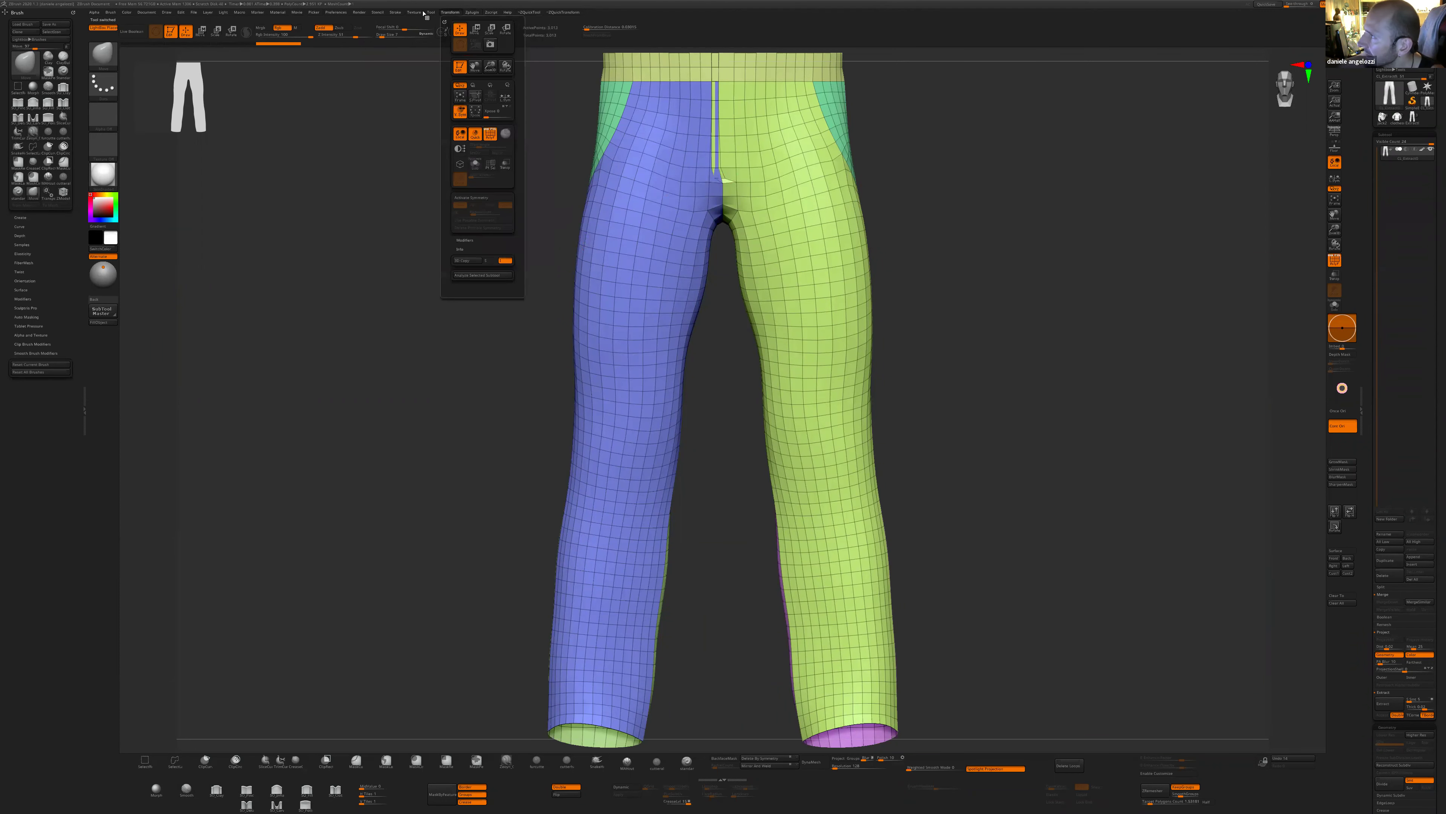
click(472, 12)
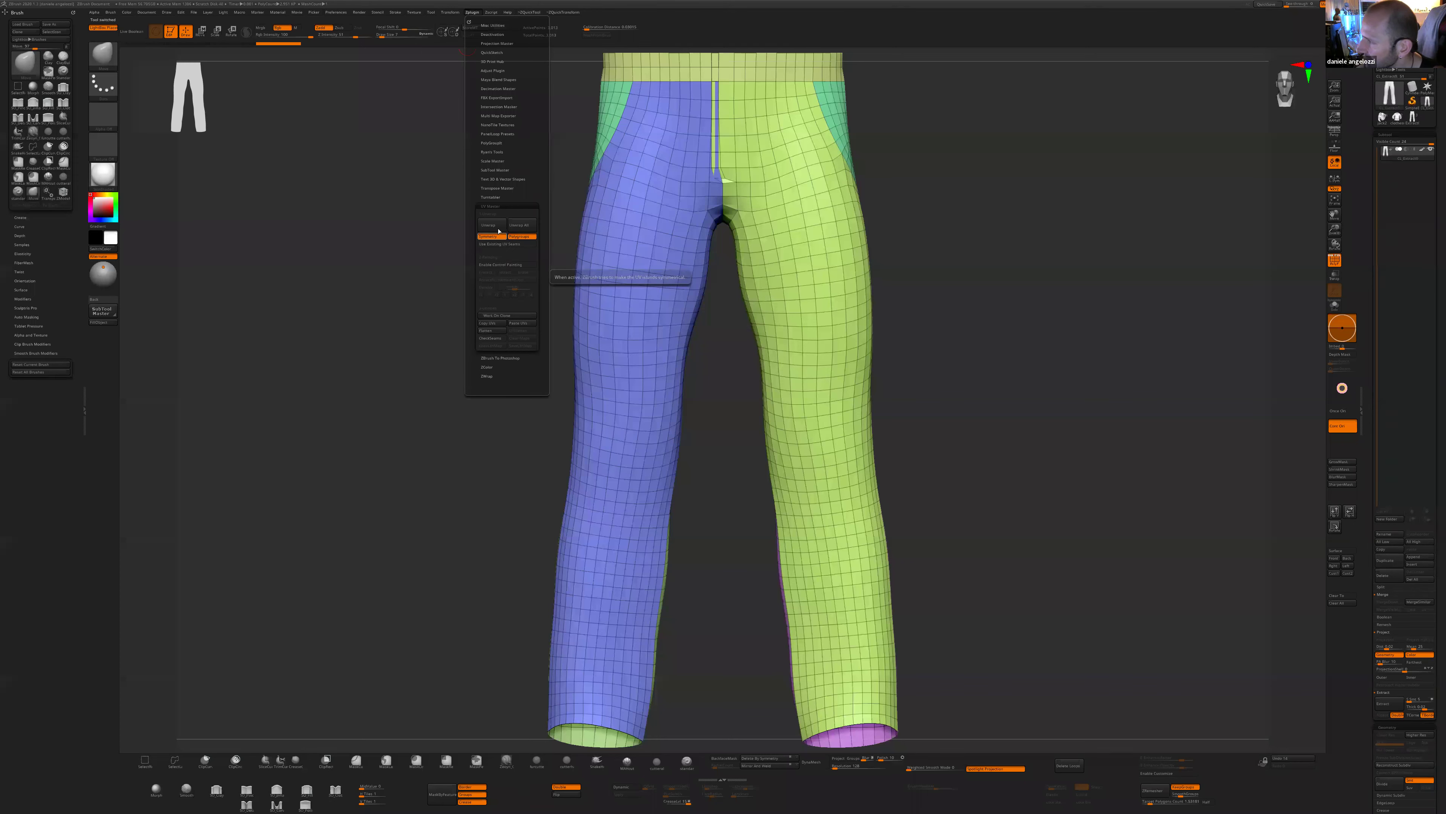
click(497, 227)
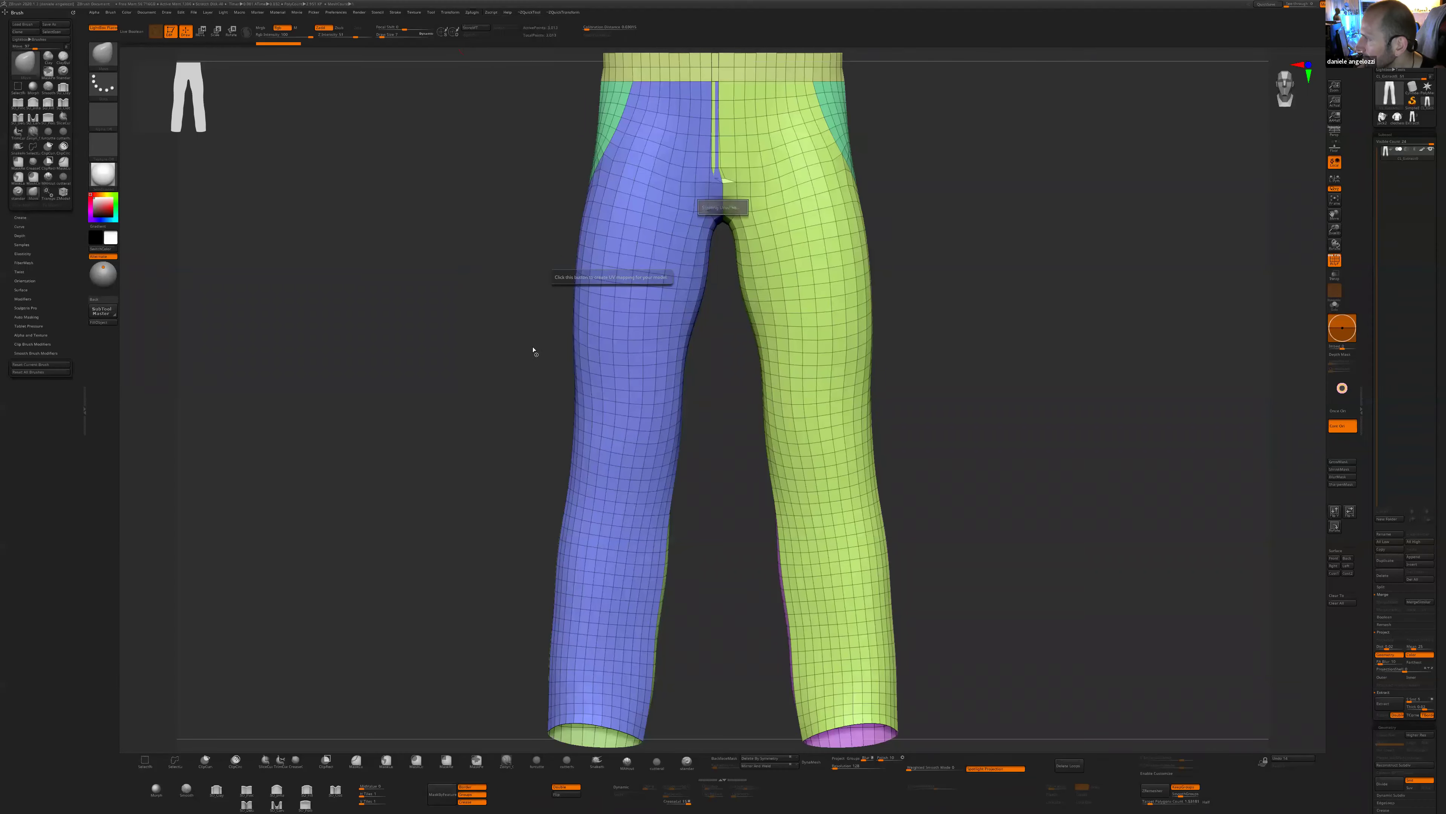
click(473, 14)
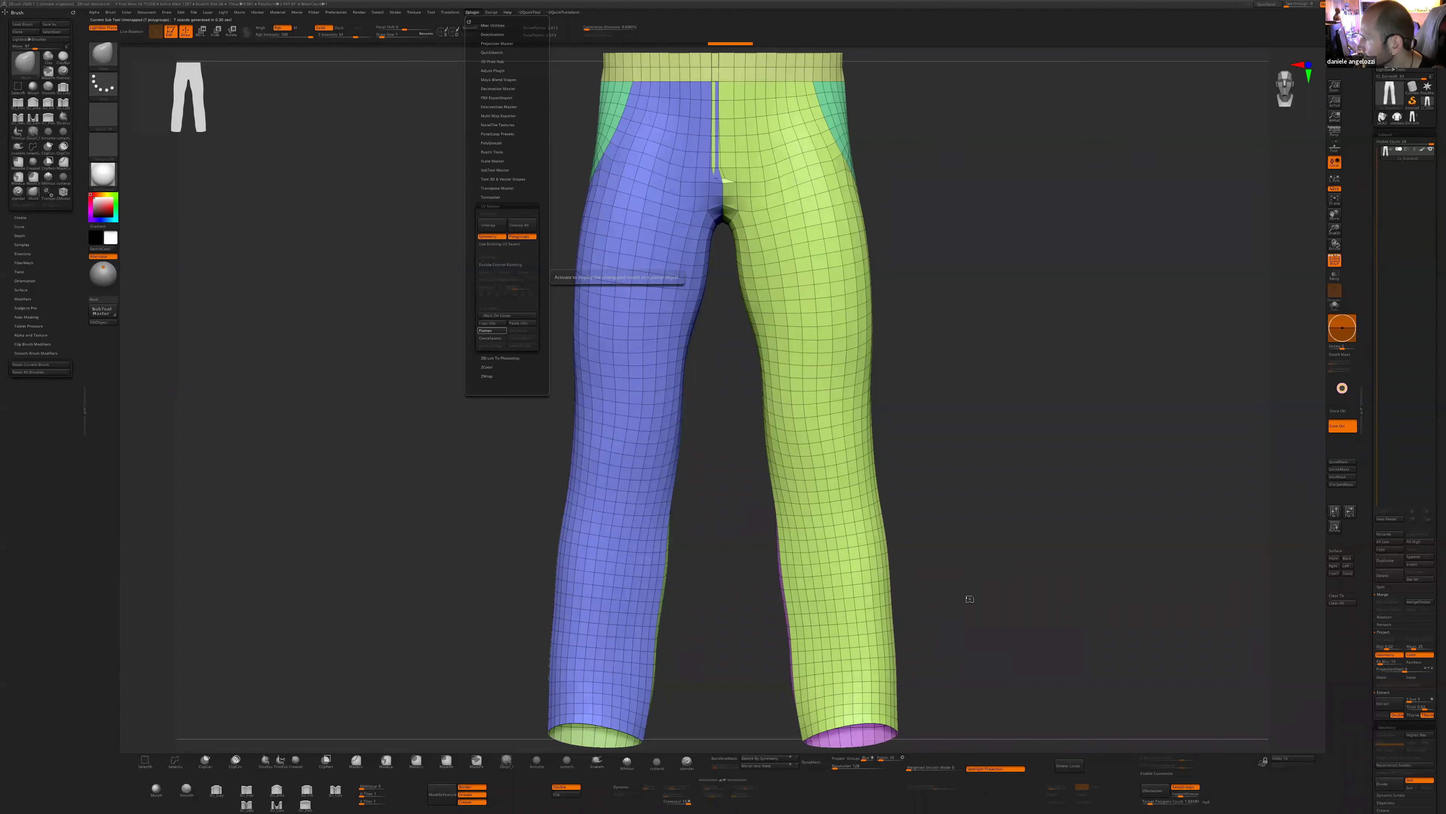
ctrl+right_drag(982, 502, 923, 523)
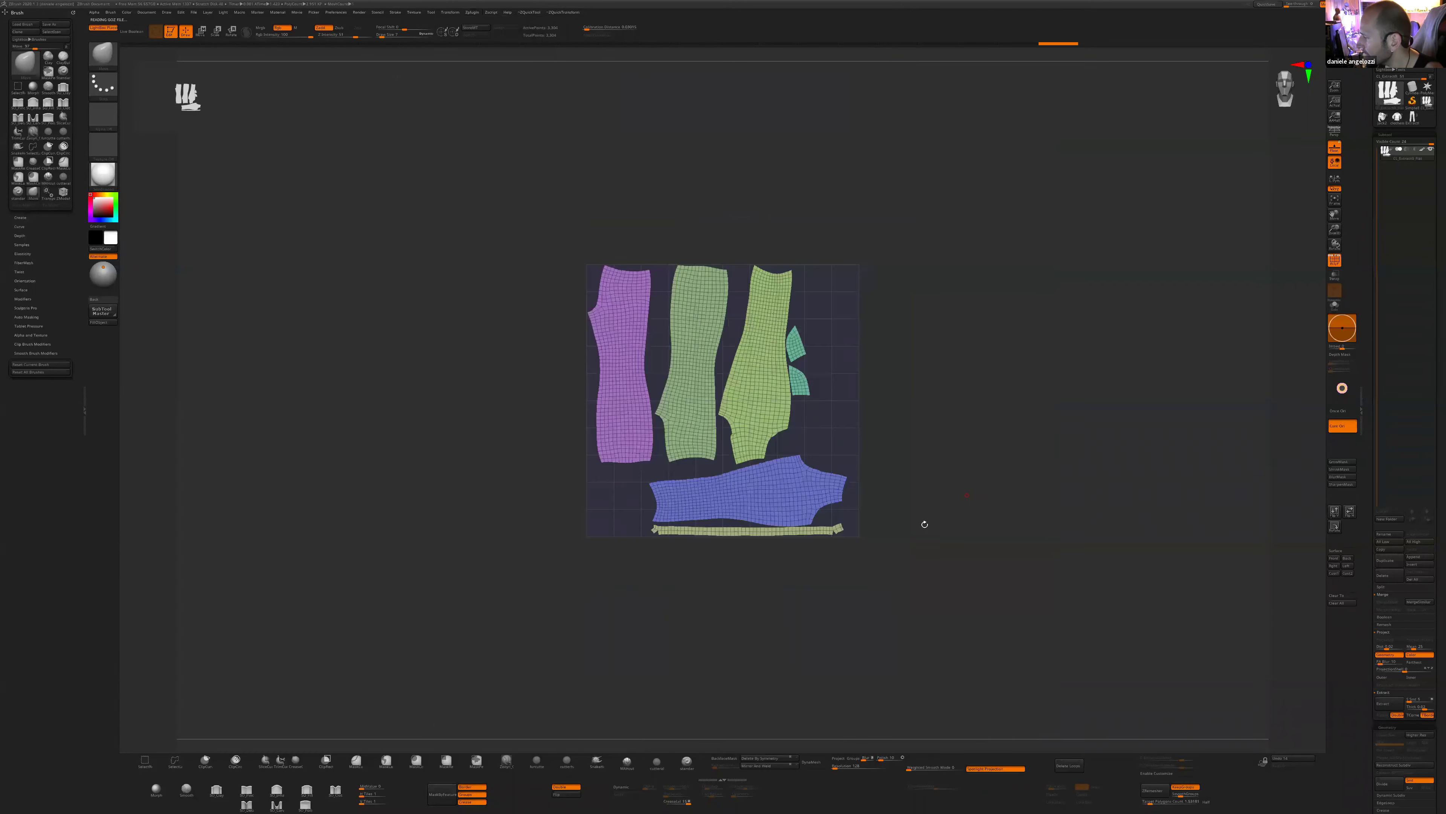
- Mask the other UV islands, rotate the blue front leg island upright and place it beside the other leg islands
ctrl+shift+click(835, 480)
ctrl+click(917, 468)
ctrl+shift+click(917, 468)
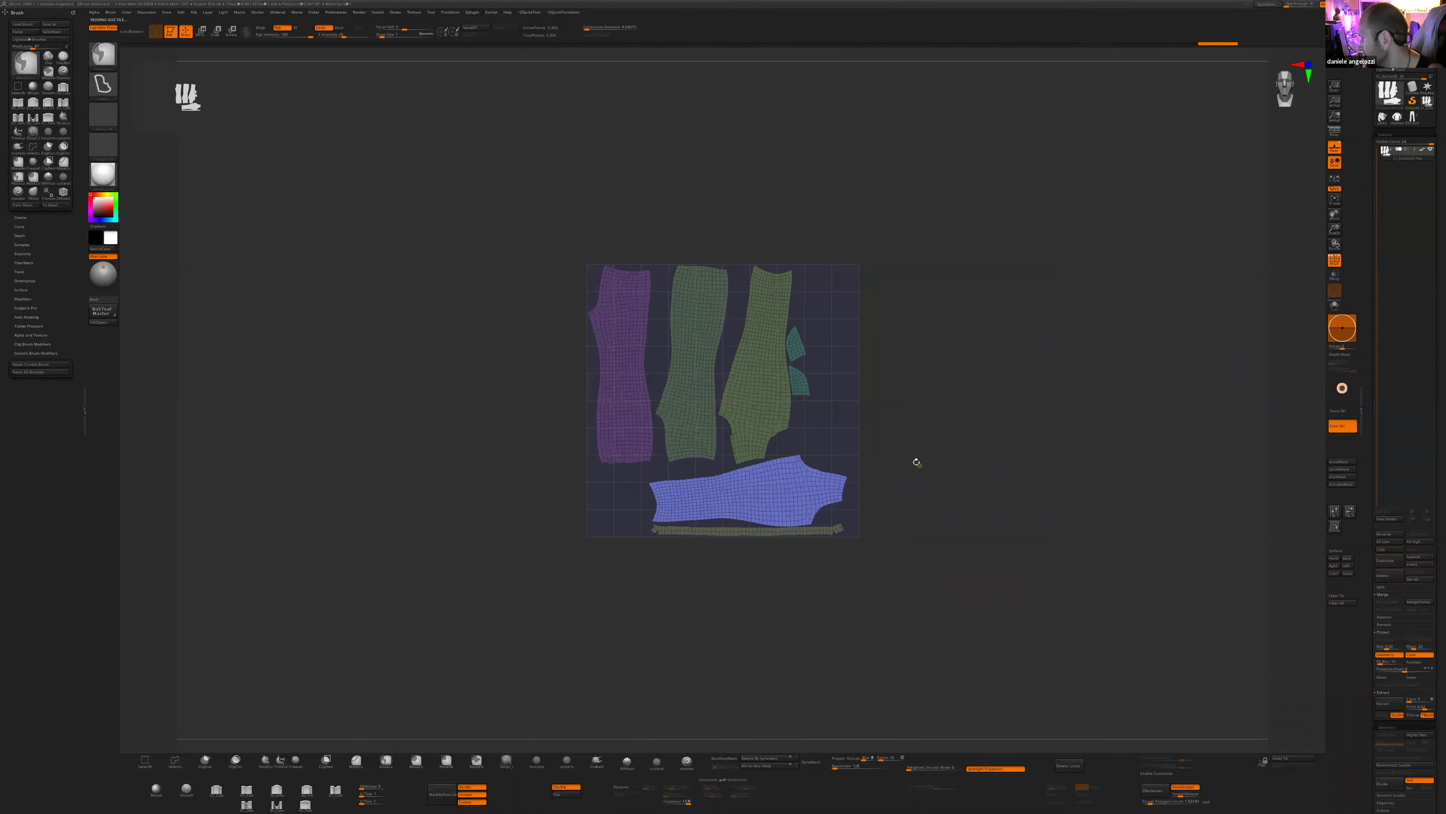
key(w)
drag(876, 483, 857, 460)
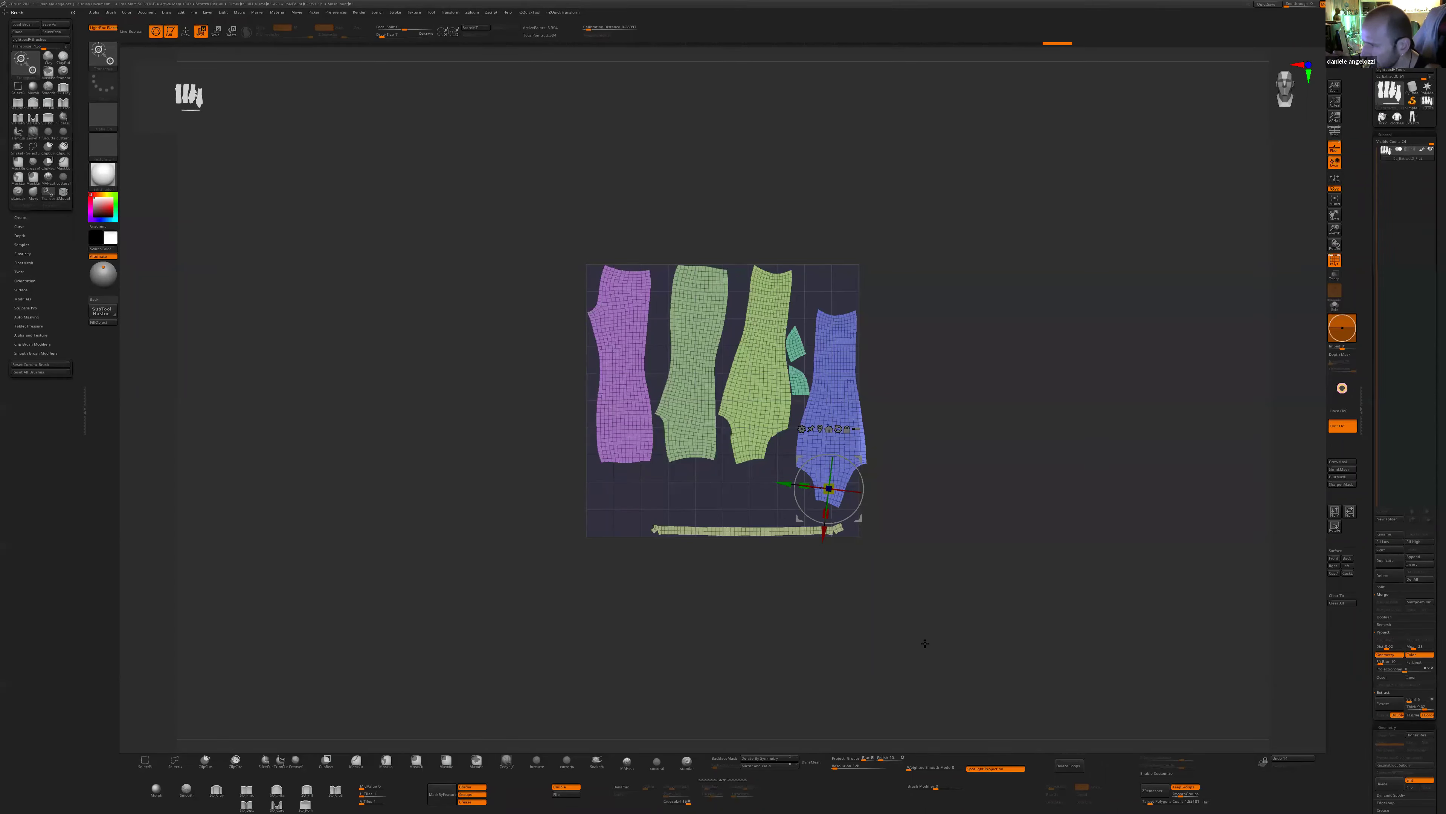
mouse_move(863, 489)
mouse_down()
mouse_move(904, 473)
mouse_move(862, 466)
mouse_up()
key(ctrl+z)
key(ctrl+shift+a)
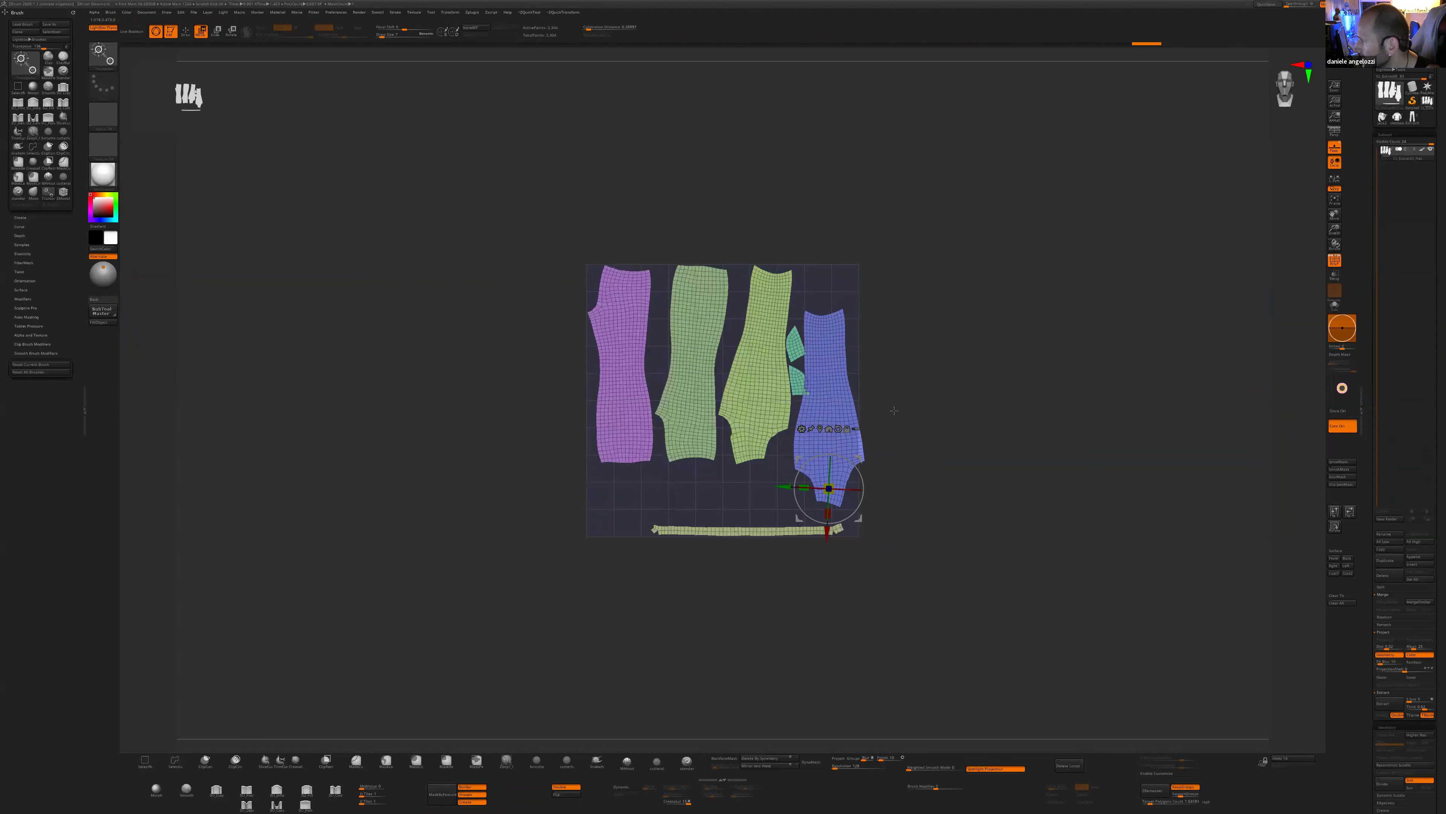
- Unflatten the cloned trousers and transfer their UVs onto the original trousers subtool
click(477, 12)
click(519, 330)
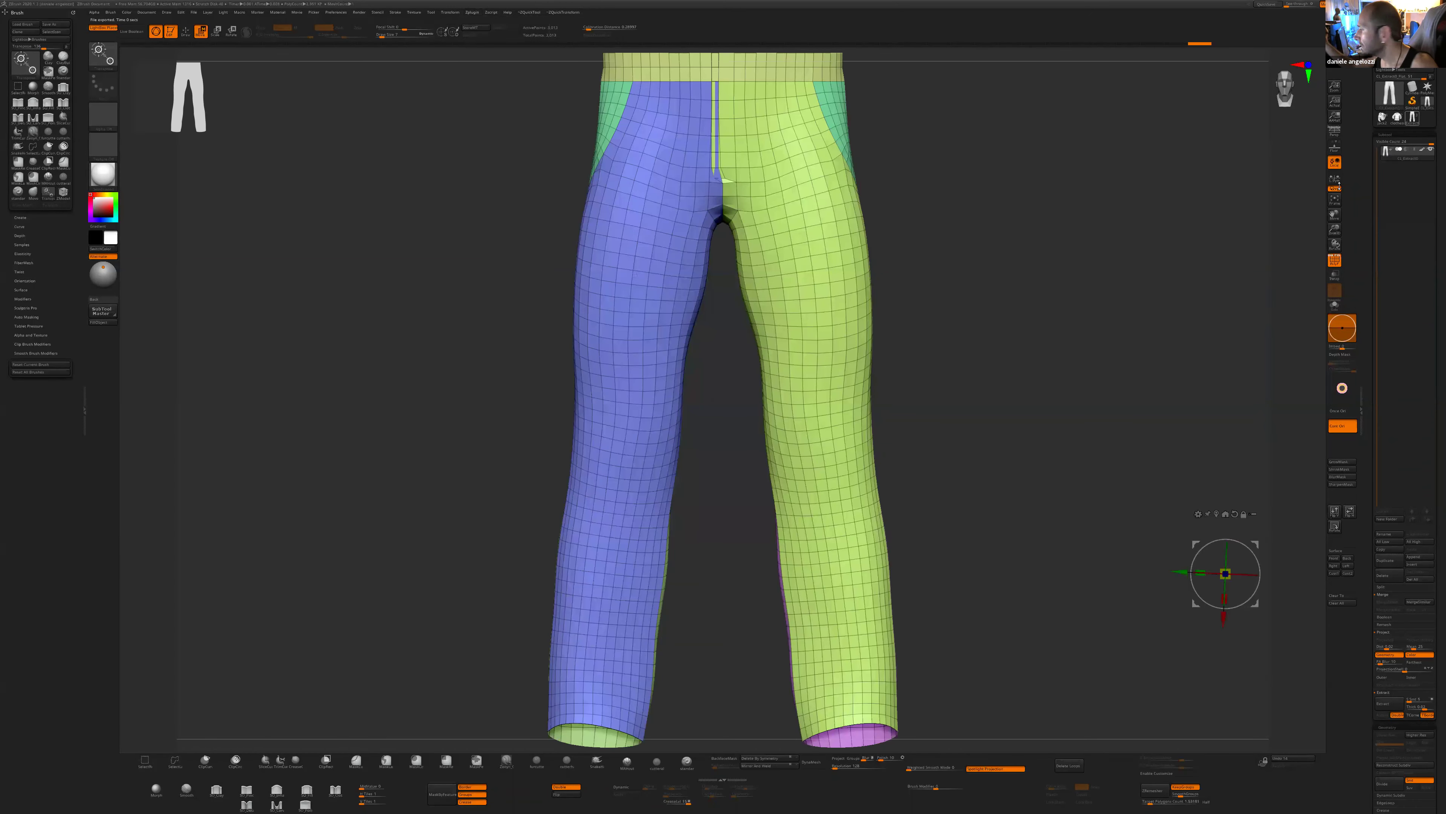
click(1412, 118)
alt+drag(968, 526, 864, 388)
click(478, 12)
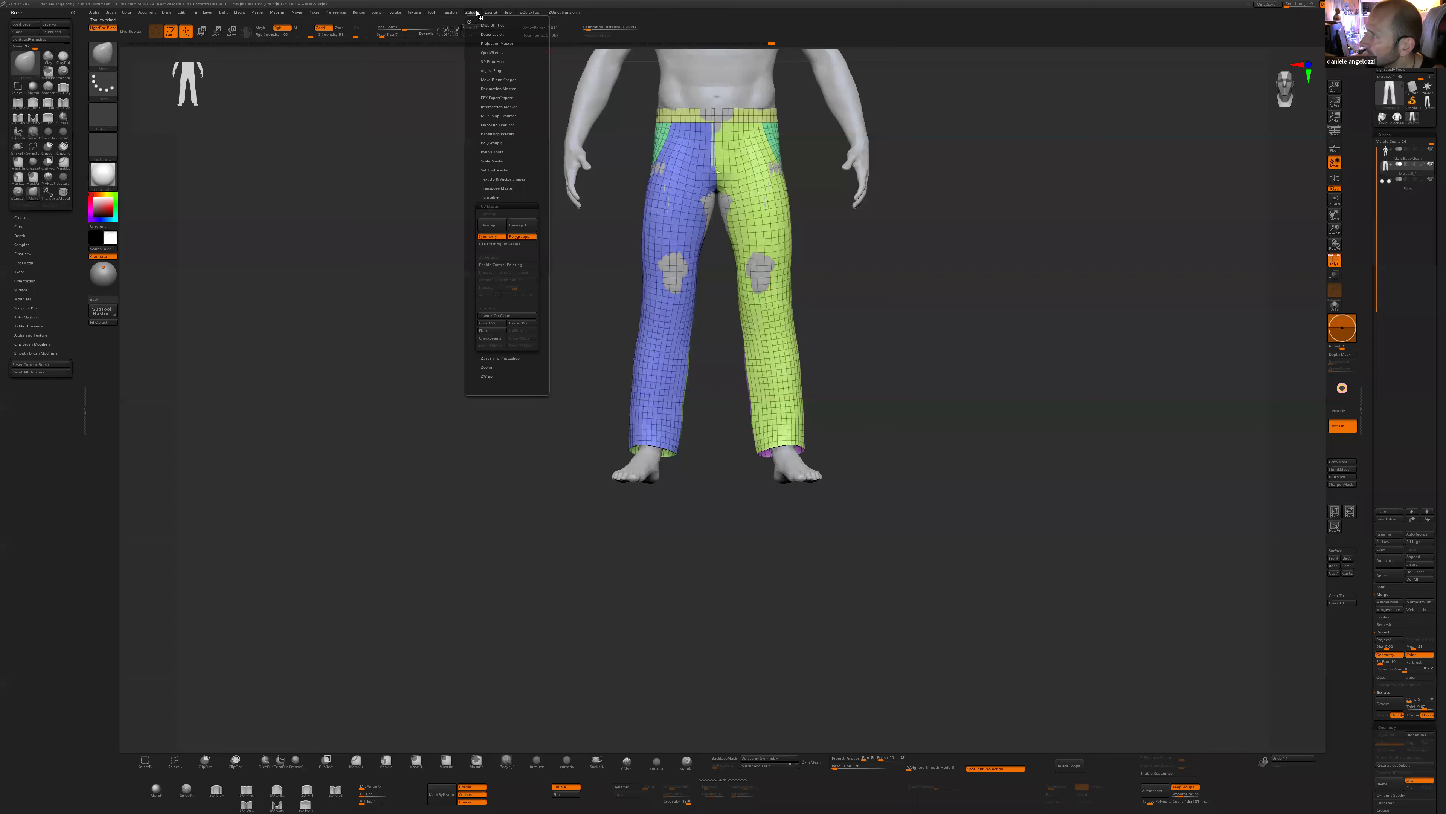
click(518, 323)
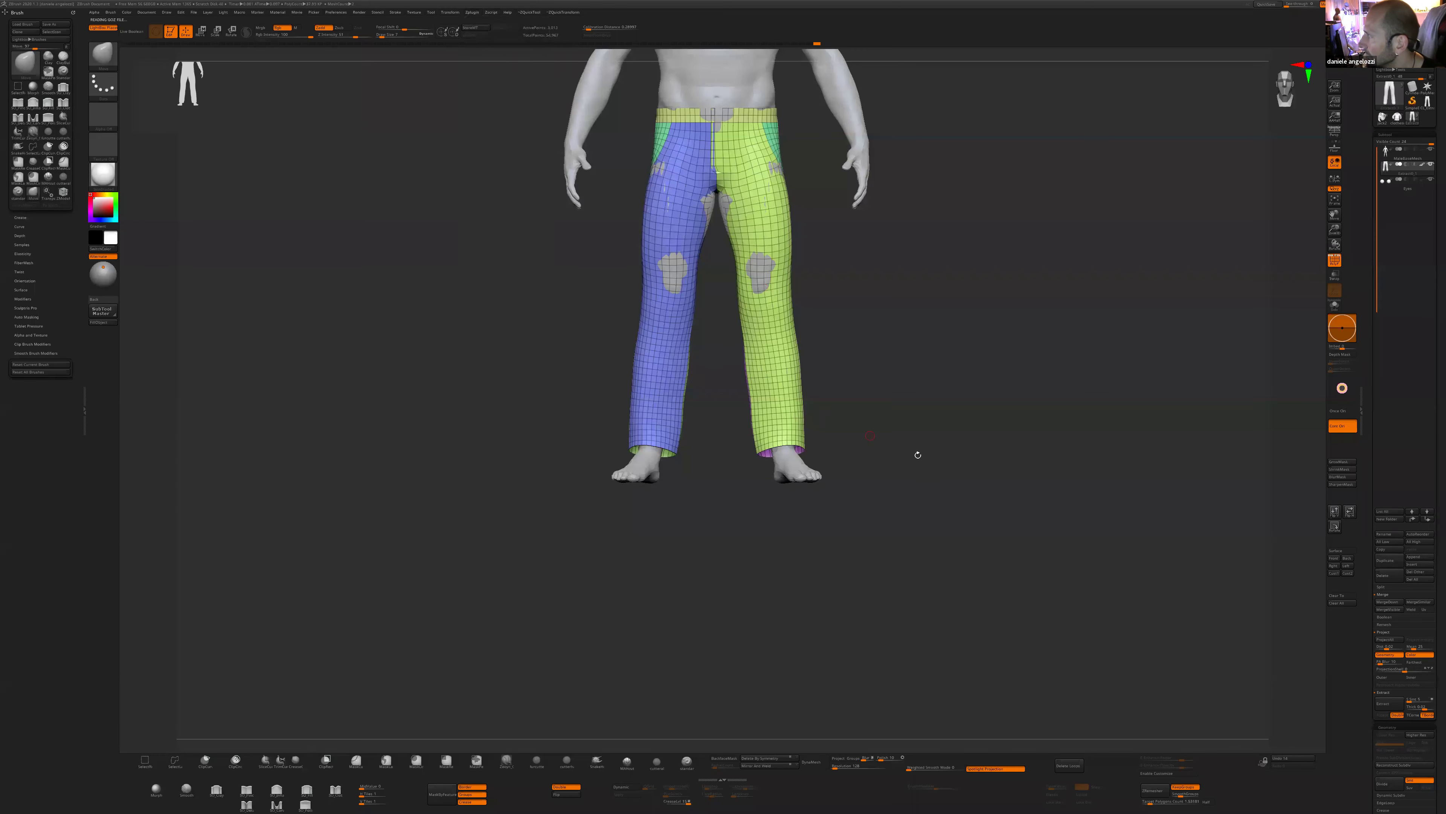
- Turn off the polygroup wireframe display and switch the scene to a pinkish skin material
click(1338, 264)
alt+drag(988, 535, 965, 597)
drag(965, 598, 917, 598)
click(108, 173)
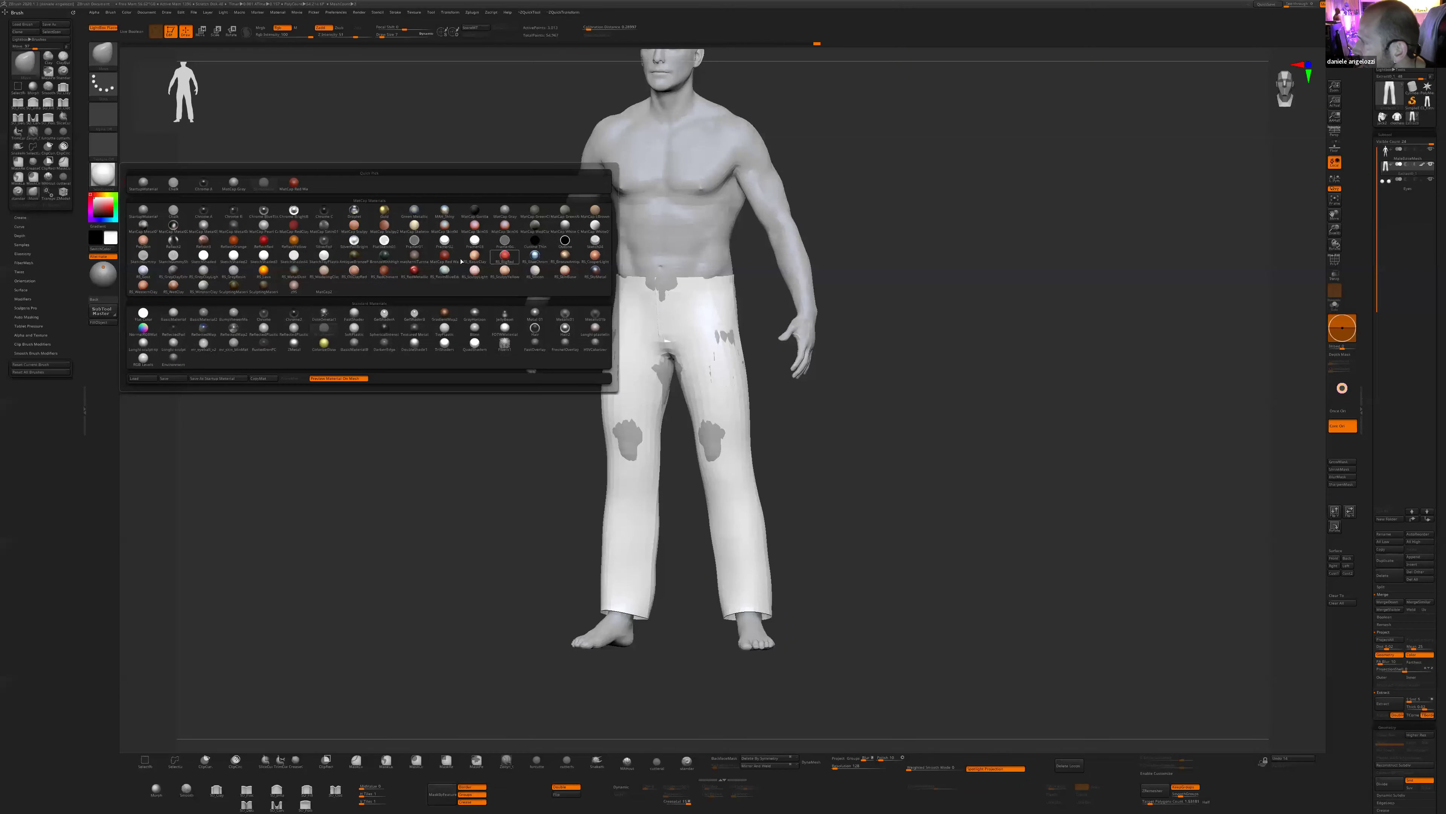
click(354, 269)
alt+drag(991, 606, 996, 641)
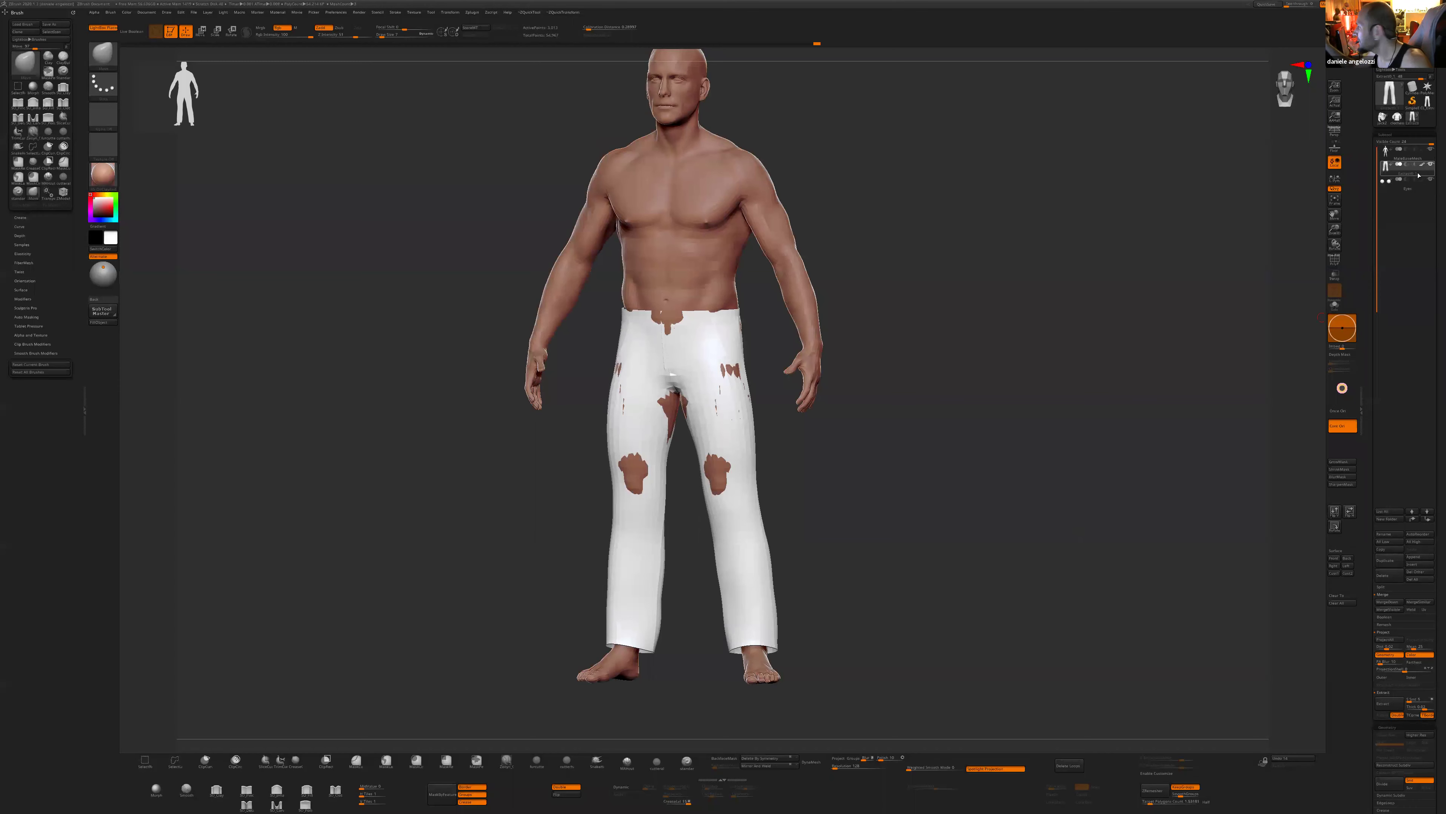
- Turn off the polypaint colour on the trousers subtool so it uses the skin material
click(1422, 164)
mouse_move(977, 524)
shift+mouse_down()
mouse_move(971, 558)
mouse_move(946, 549)
mouse_move(922, 575)
shift+mouse_up()
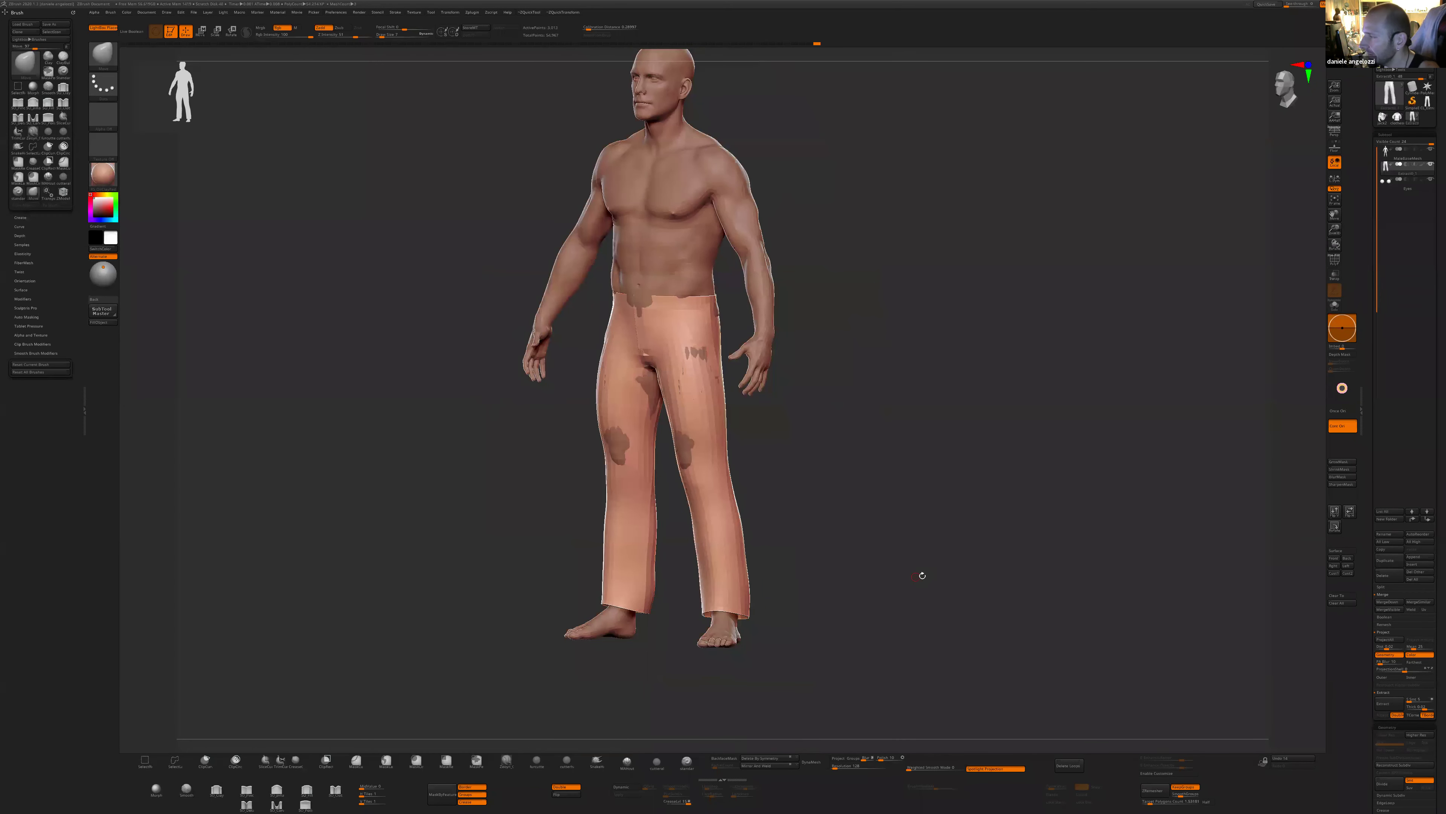
drag(797, 237, 717, 151)
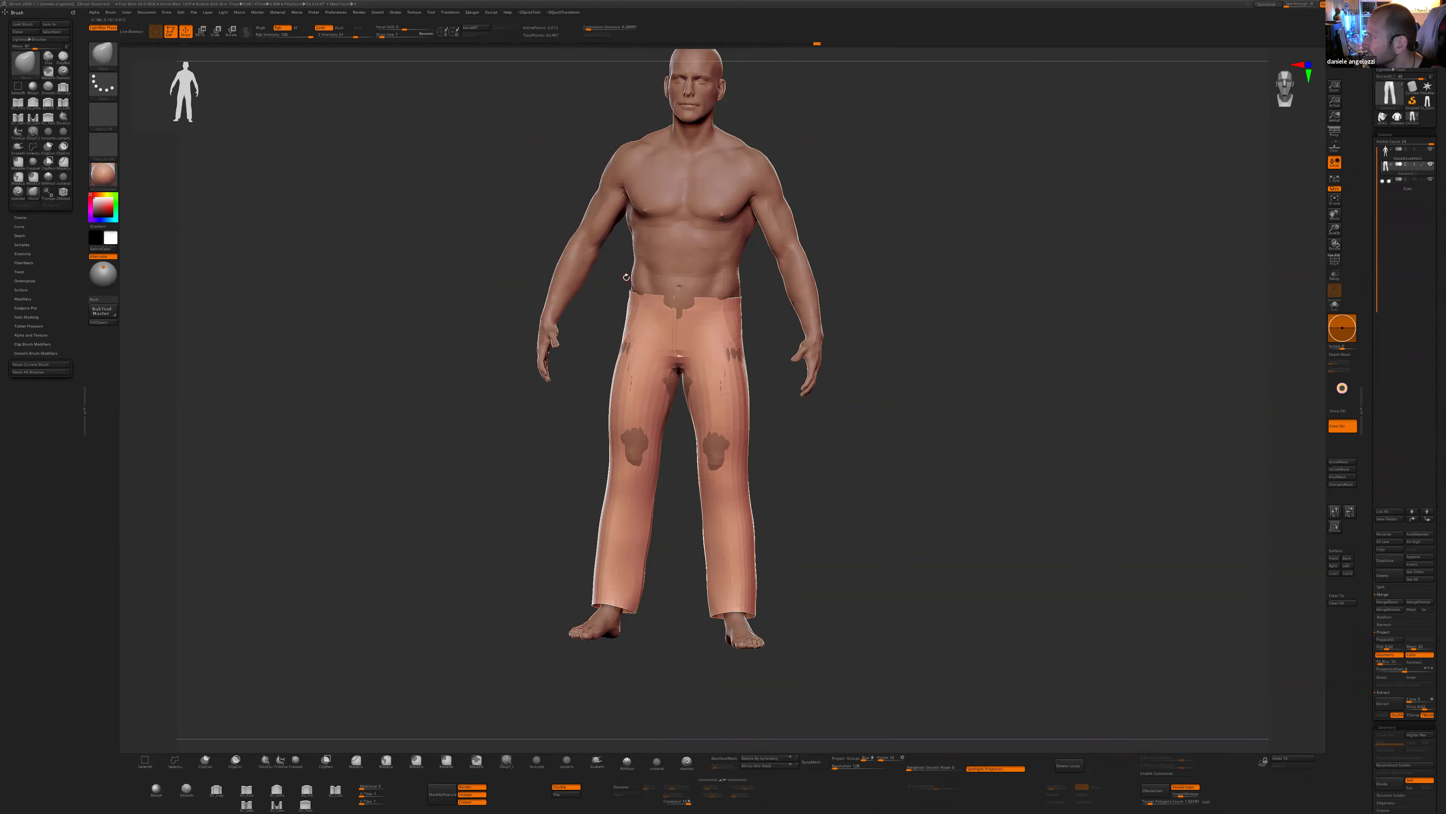
shift+drag(626, 277, 661, 279)
- Isolate the body subtool and mask its torso and arms from the neck to the wrists and hips
alt+click(697, 278)
alt+drag(898, 416, 893, 495)
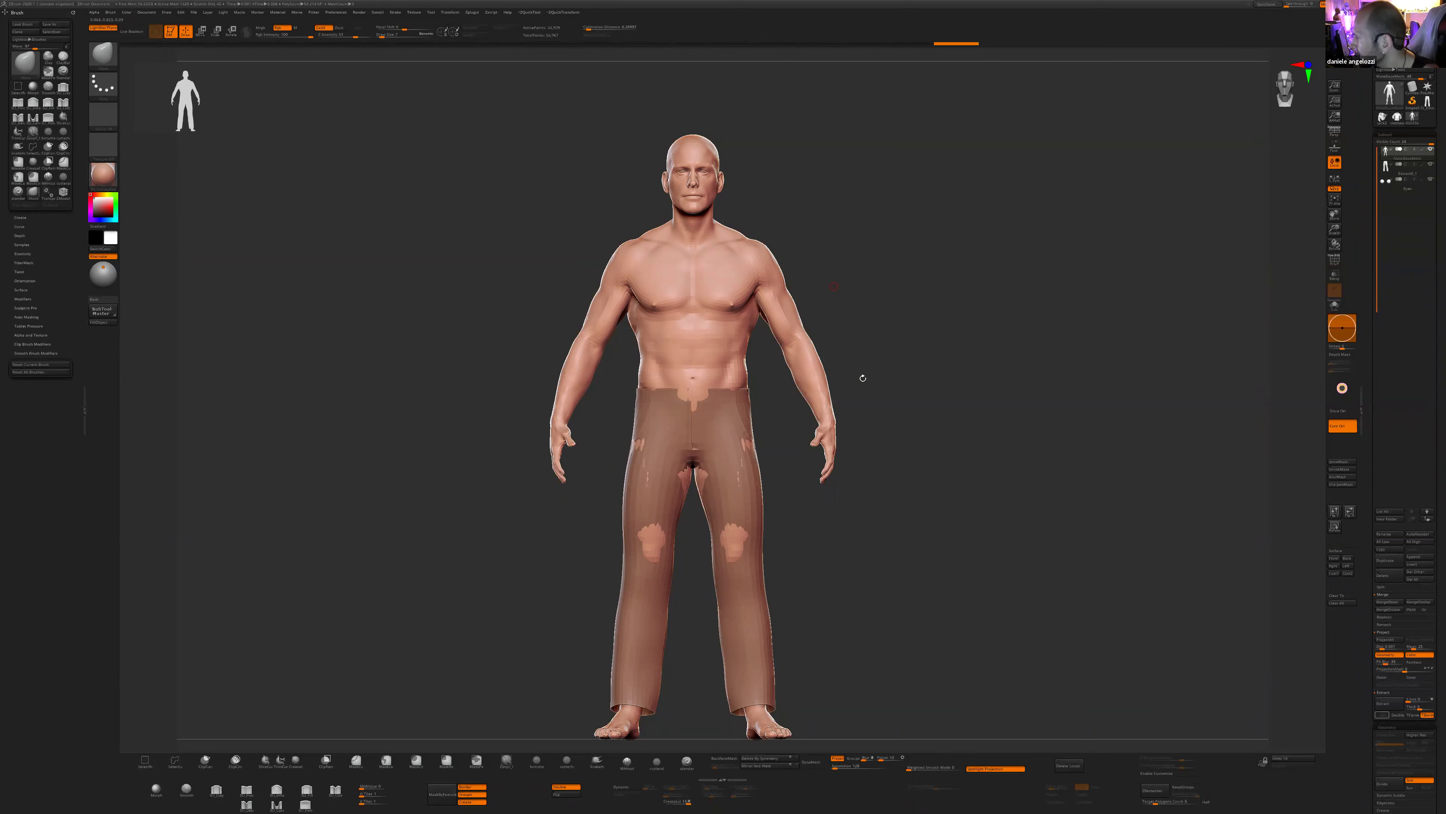
click(1335, 304)
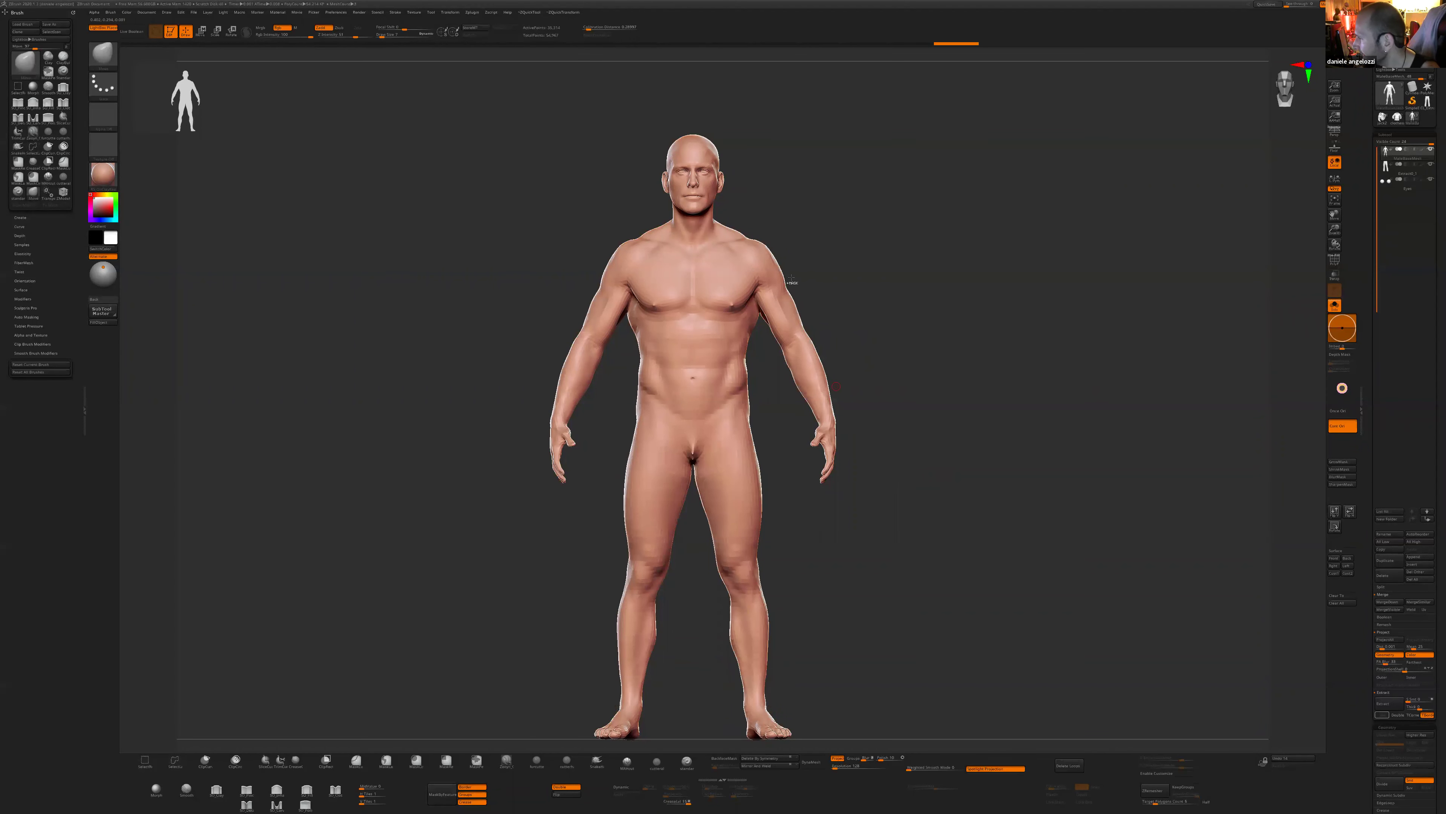
mouse_move(820, 282)
ctrl+mouse_down()
mouse_move(720, 212)
mouse_move(547, 336)
mouse_move(555, 425)
mouse_move(777, 418)
mouse_move(825, 293)
mouse_move(860, 290)
ctrl+mouse_up()
mouse_move(952, 413)
mouse_down()
mouse_move(914, 413)
mouse_move(905, 446)
mouse_move(823, 388)
mouse_move(797, 432)
mouse_up()
mouse_move(857, 417)
shift+mouse_down()
mouse_move(878, 414)
mouse_move(847, 420)
shift+mouse_up()
mouse_move(954, 428)
mouse_down()
mouse_move(914, 439)
mouse_move(894, 484)
mouse_up()
mouse_move(793, 414)
ctrl+mouse_down()
mouse_move(834, 453)
mouse_move(809, 468)
mouse_move(847, 449)
mouse_move(814, 473)
mouse_move(903, 487)
ctrl+mouse_up()
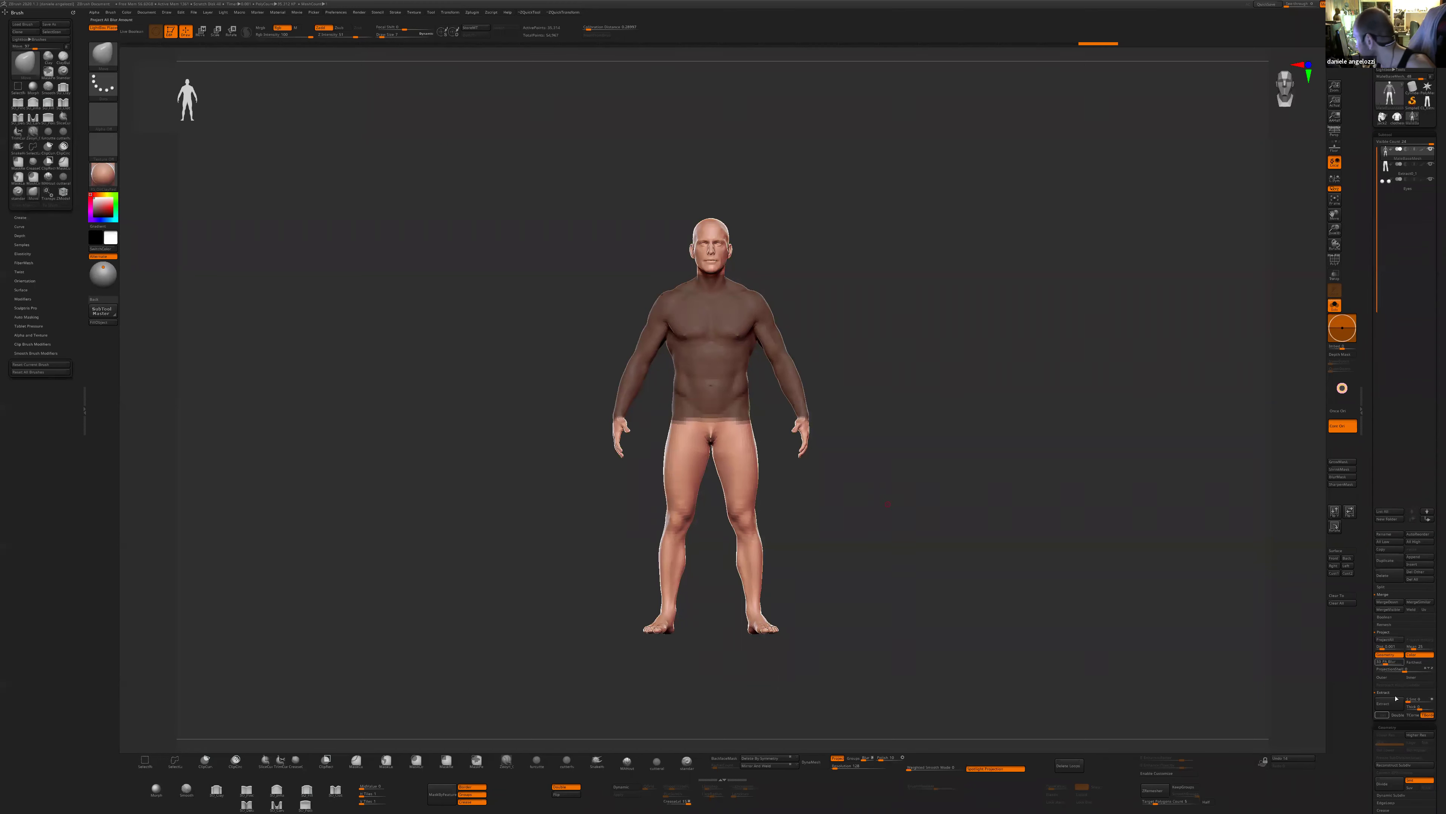
- Extract the masked torso and arms as a separate garment subtool
click(1387, 705)
drag(1043, 624, 1109, 672)
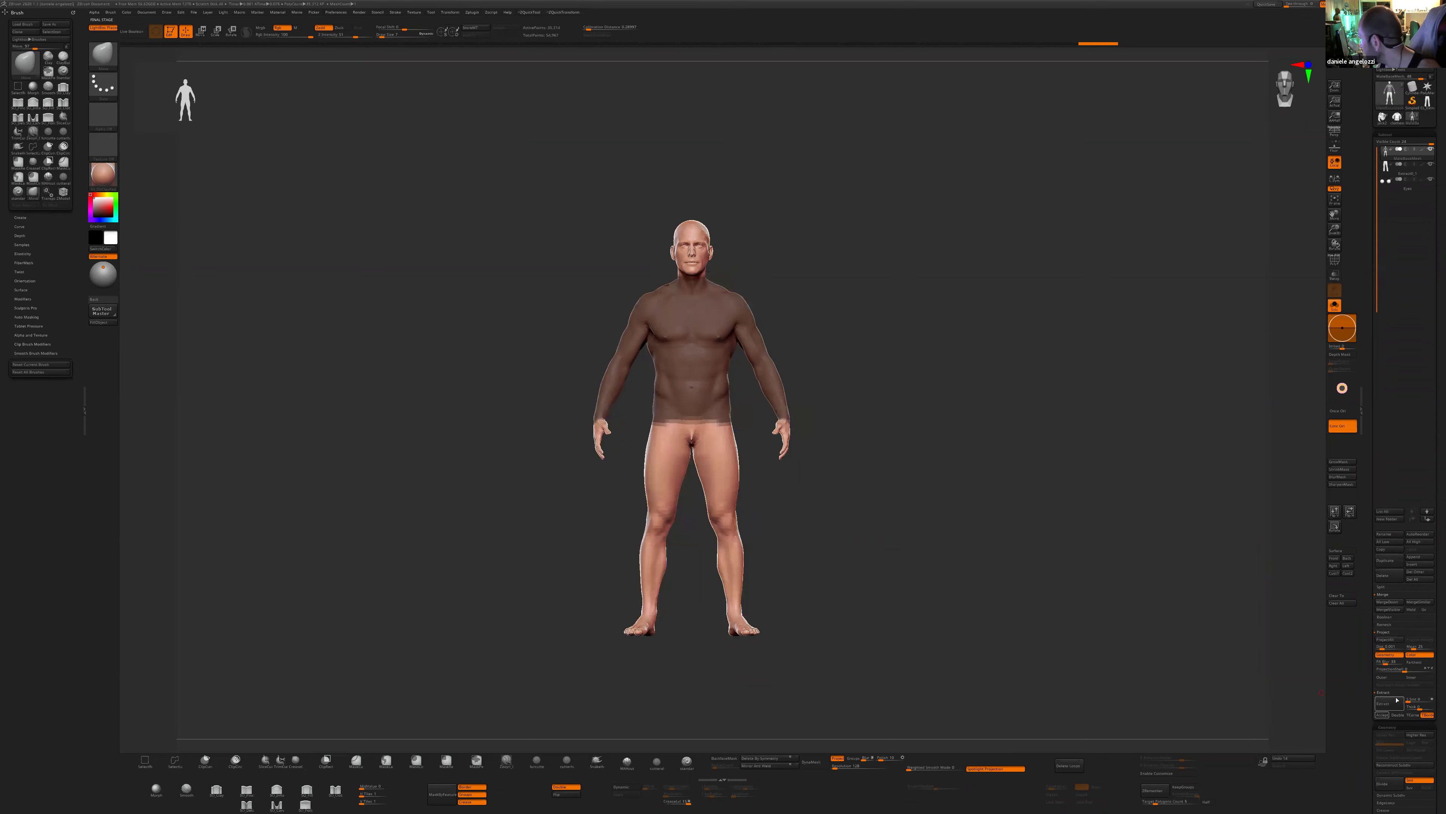
click(1382, 715)
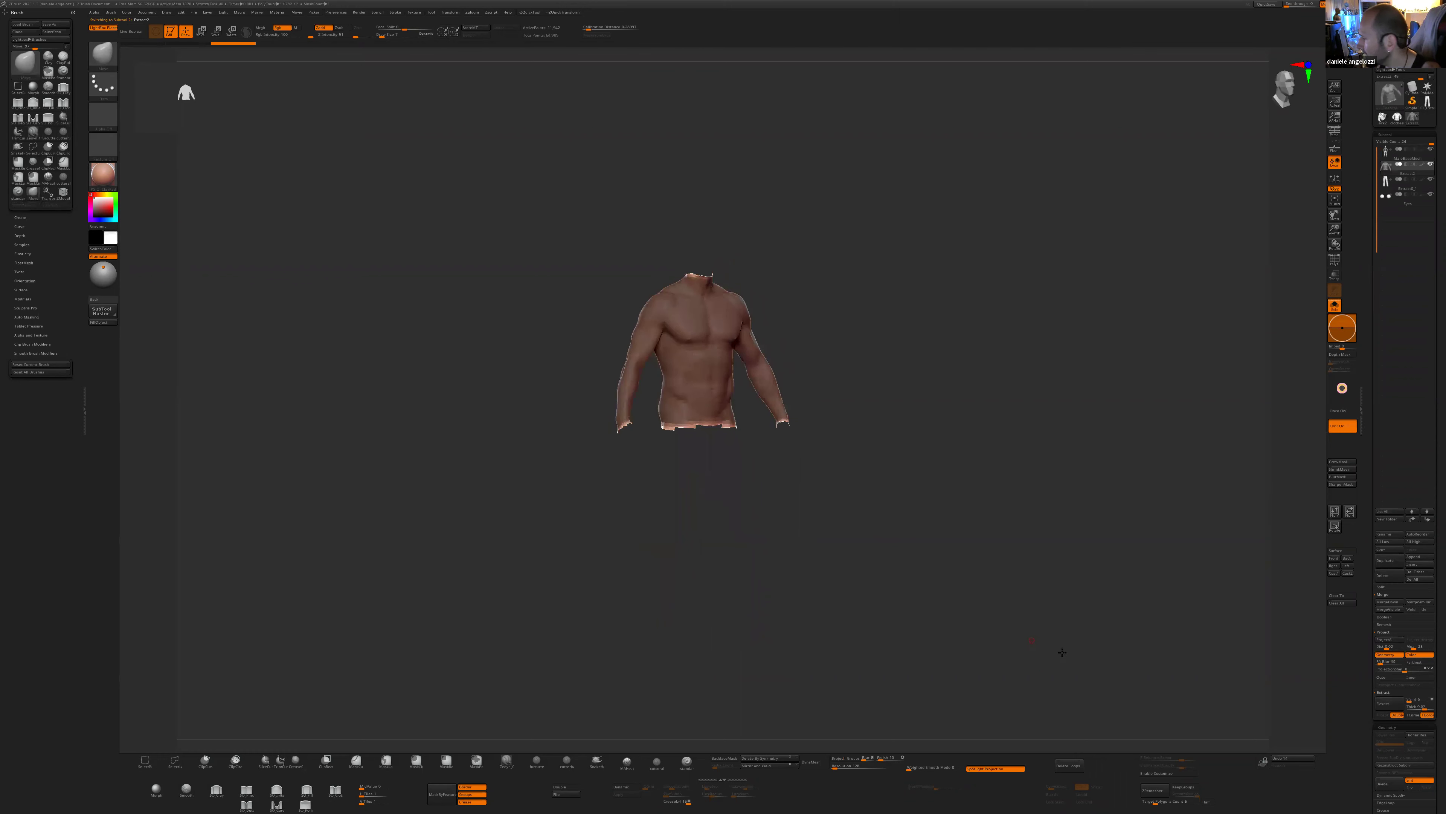
- Clear the mask on the extracted torso piece, even out its ragged borders and inflate it slightly
alt+drag(985, 631, 933, 602)
key(ctrl+space)
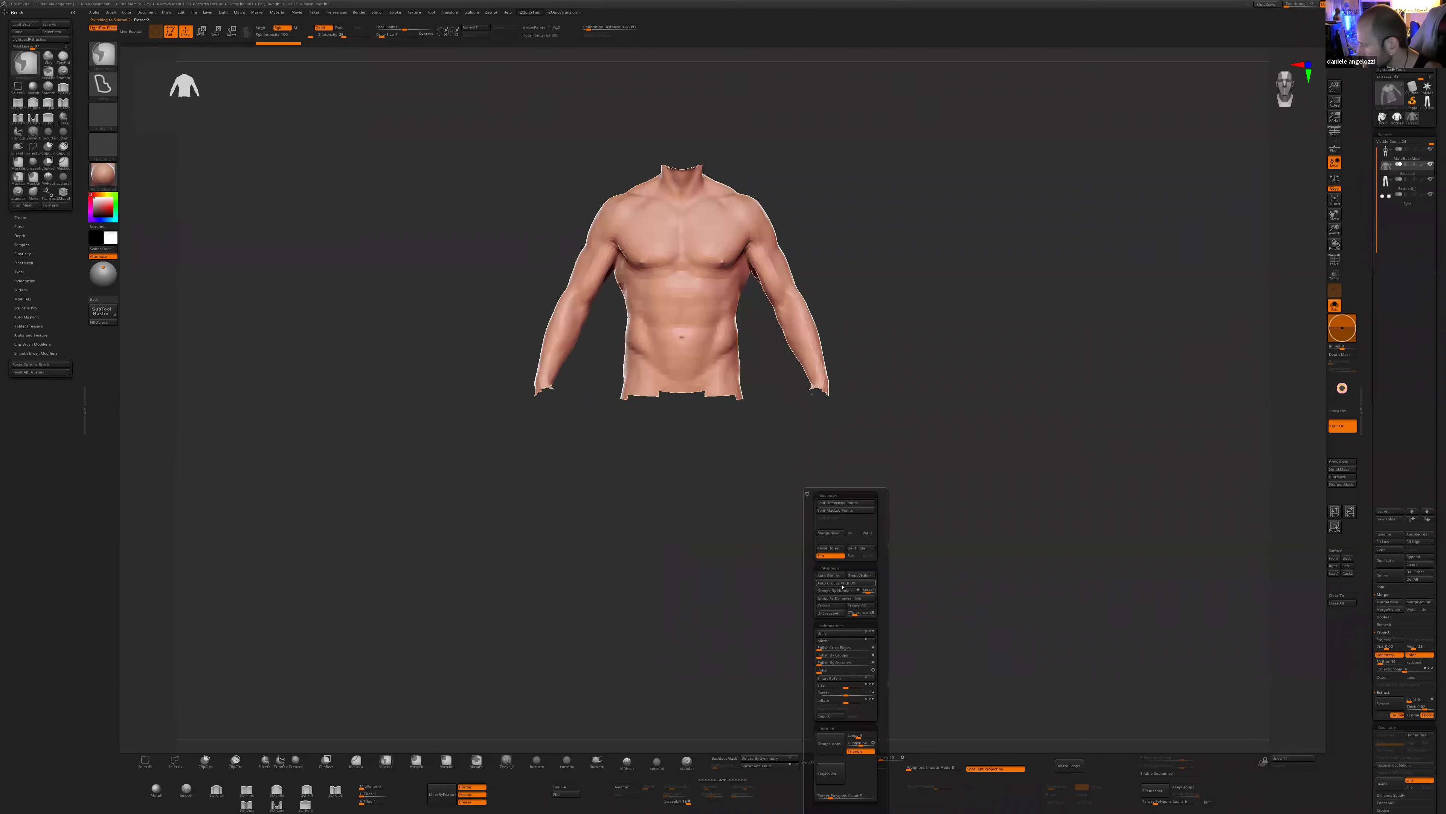
drag(846, 701, 850, 700)
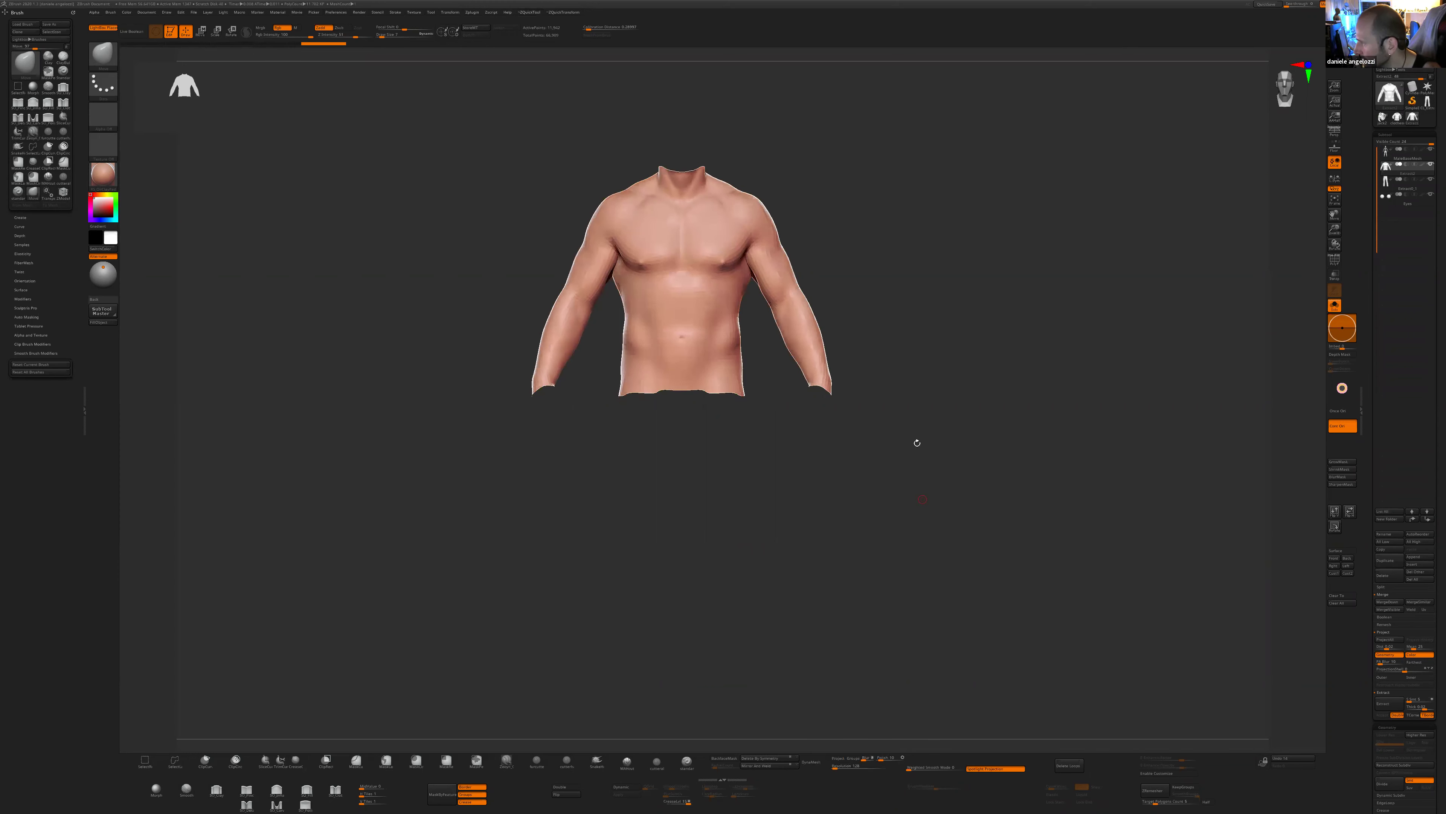
- Smooth the muscle detail on the extracted torso and rebuild its topology with ZRemesher
shift+click(721, 256)
mouse_move(878, 563)
mouse_down()
mouse_move(930, 575)
mouse_move(749, 491)
mouse_up()
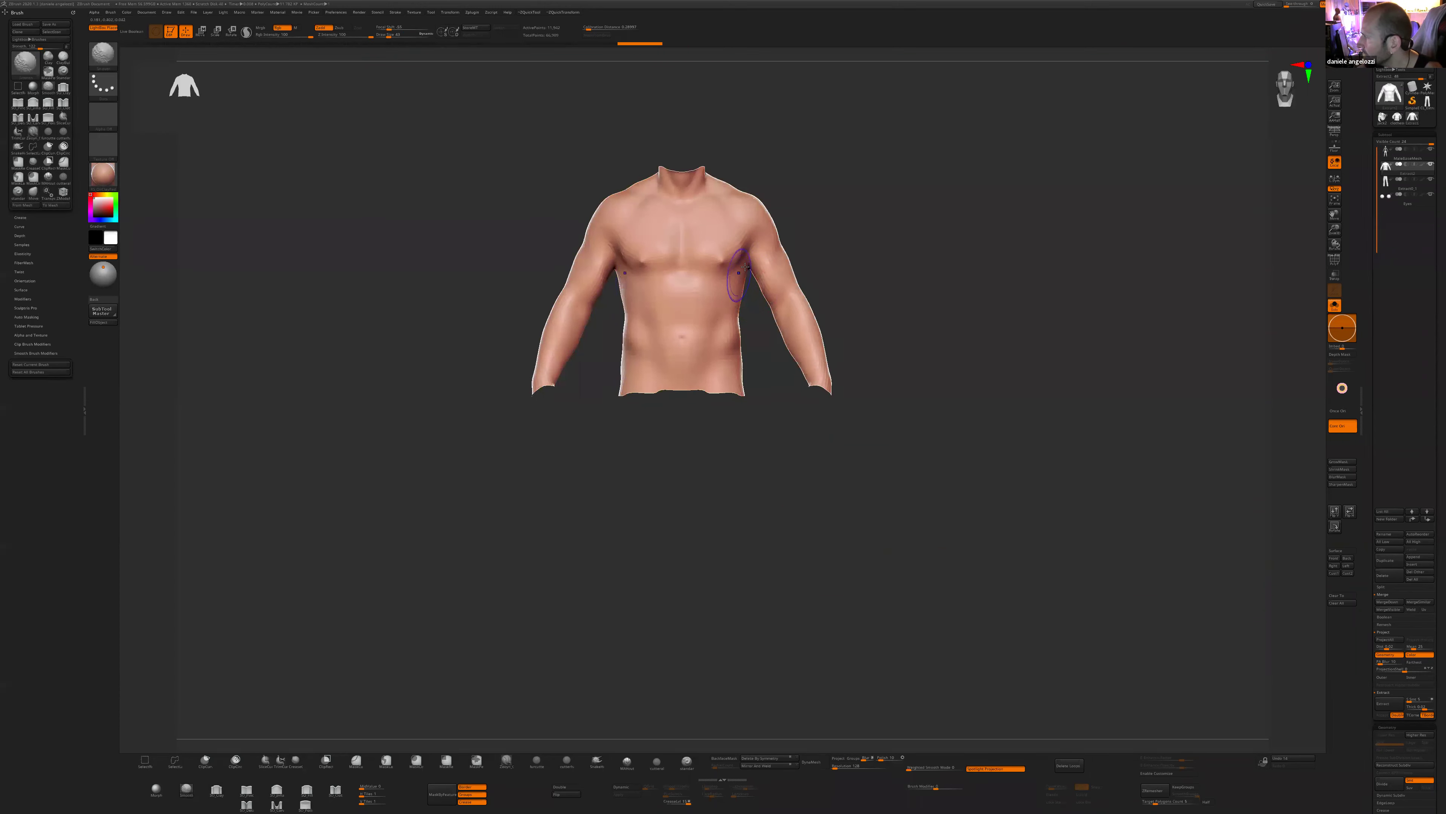
key(shift)
click(1153, 791)
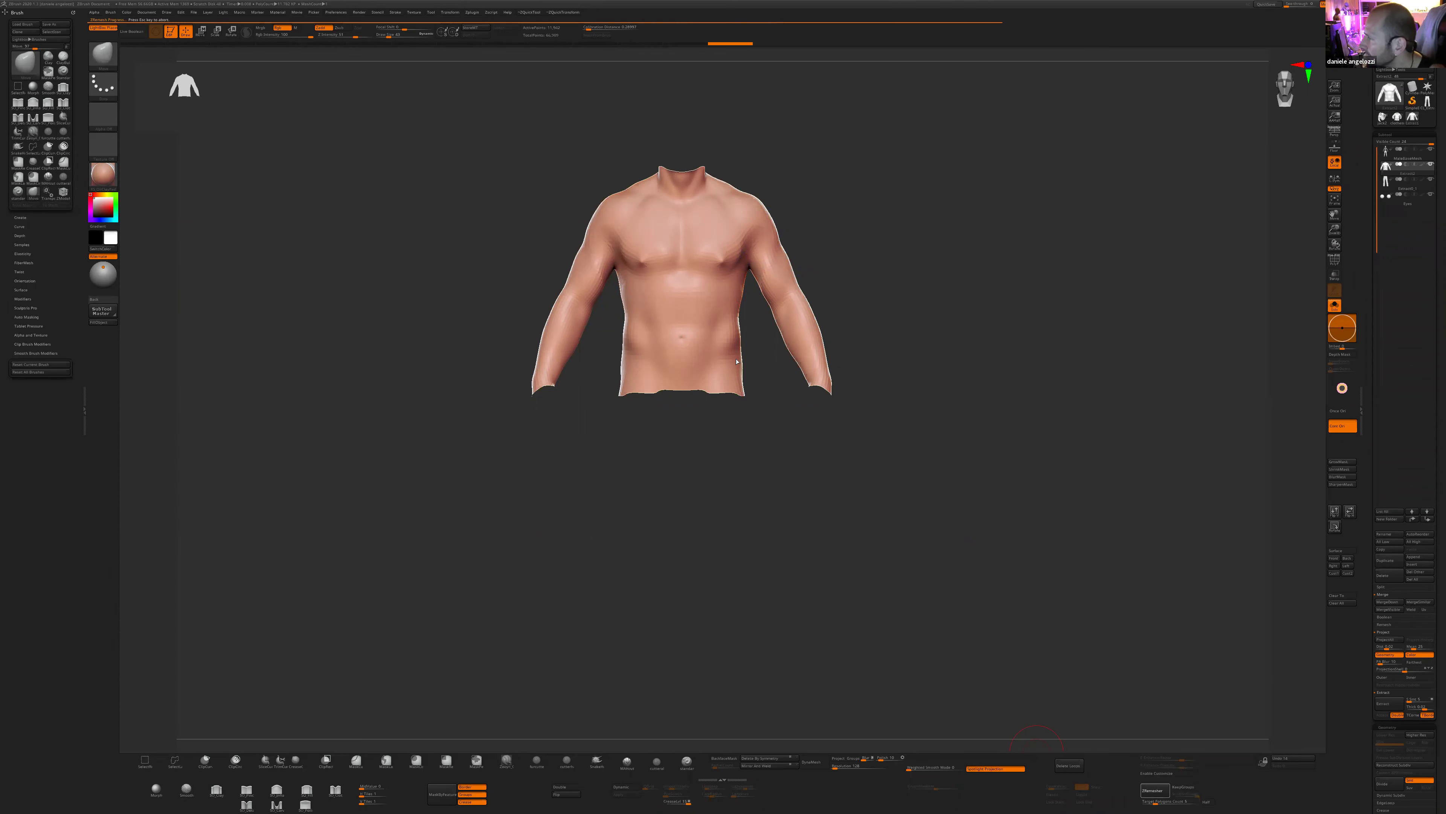
key(shift)
mouse_move(724, 341)
shift+mouse_down()
mouse_move(691, 322)
mouse_move(719, 342)
mouse_move(957, 336)
shift+mouse_up()
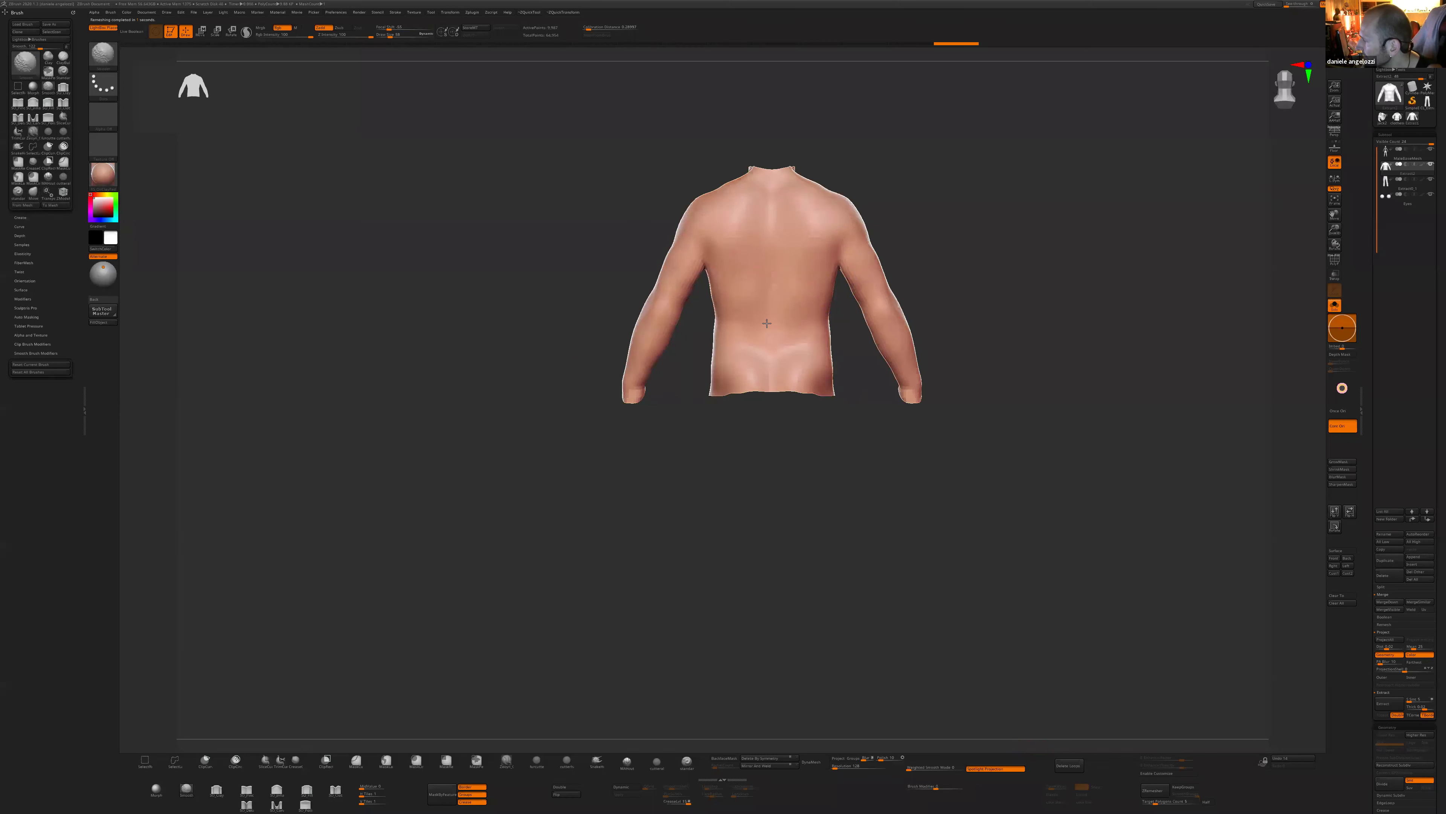
- Fill the spine hollow and lower back of the garment using the Clay brush
key(b)
key(c)
key(l)
drag(765, 258, 770, 218)
drag(769, 217, 768, 310)
drag(763, 302, 763, 323)
drag(681, 385, 763, 385)
right_drag(764, 385, 865, 236)
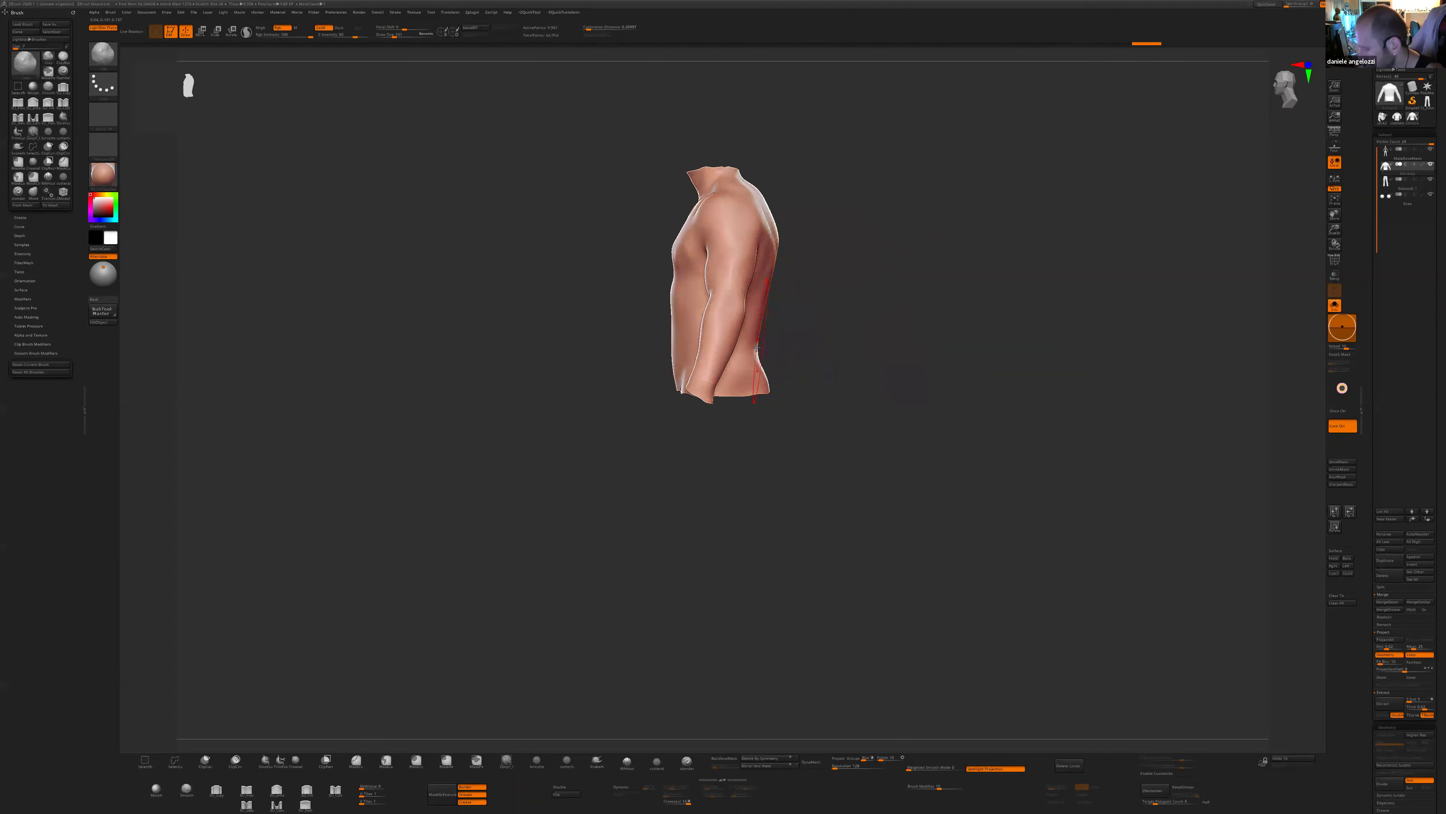
- Try to pull the garment's lower back outwards in side view with a large brush
key(s)
mouse_move(759, 353)
mouse_down()
mouse_move(765, 342)
mouse_move(732, 366)
mouse_up()
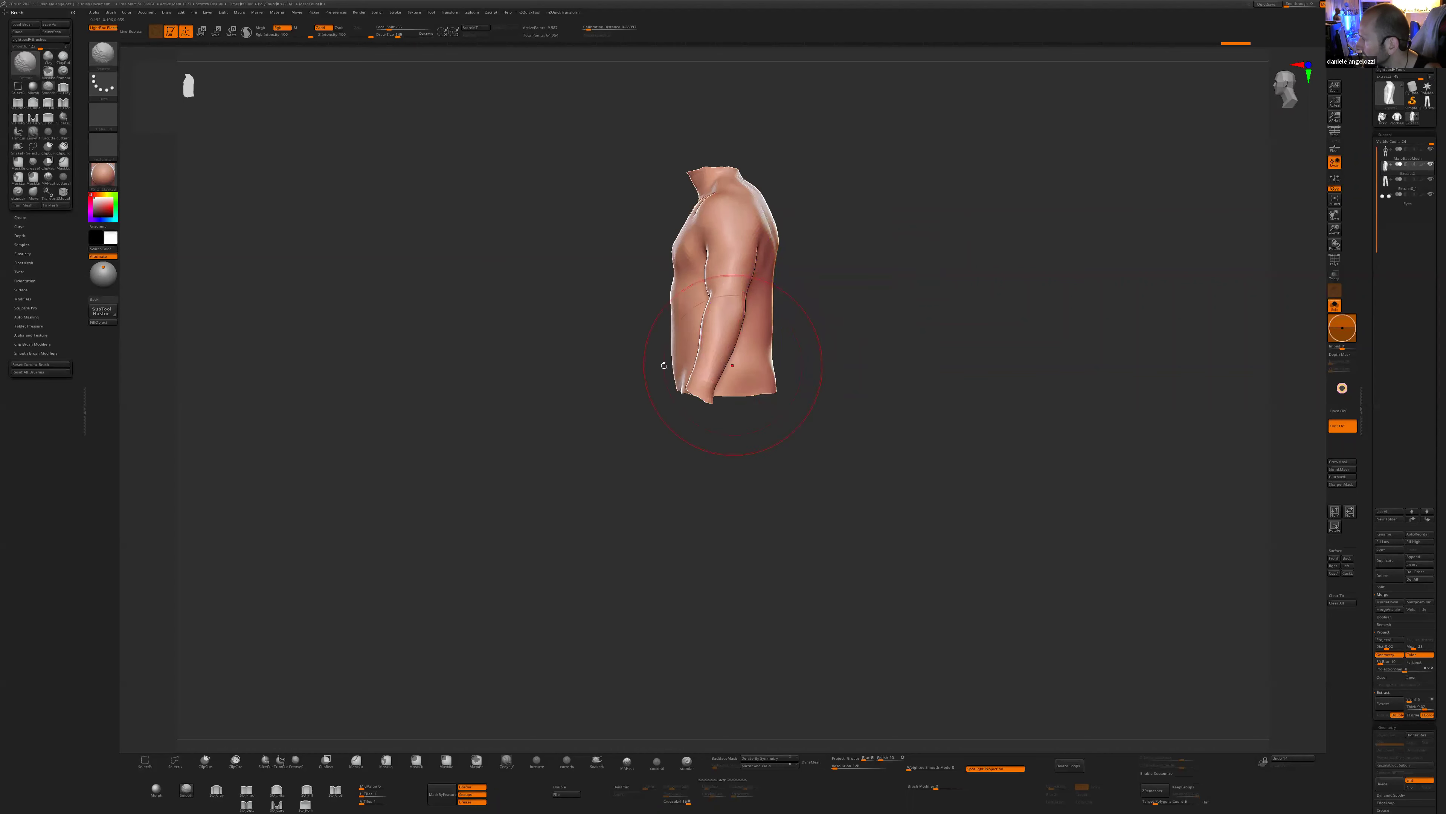
key(ctrl+z)
key(ctrl+z)
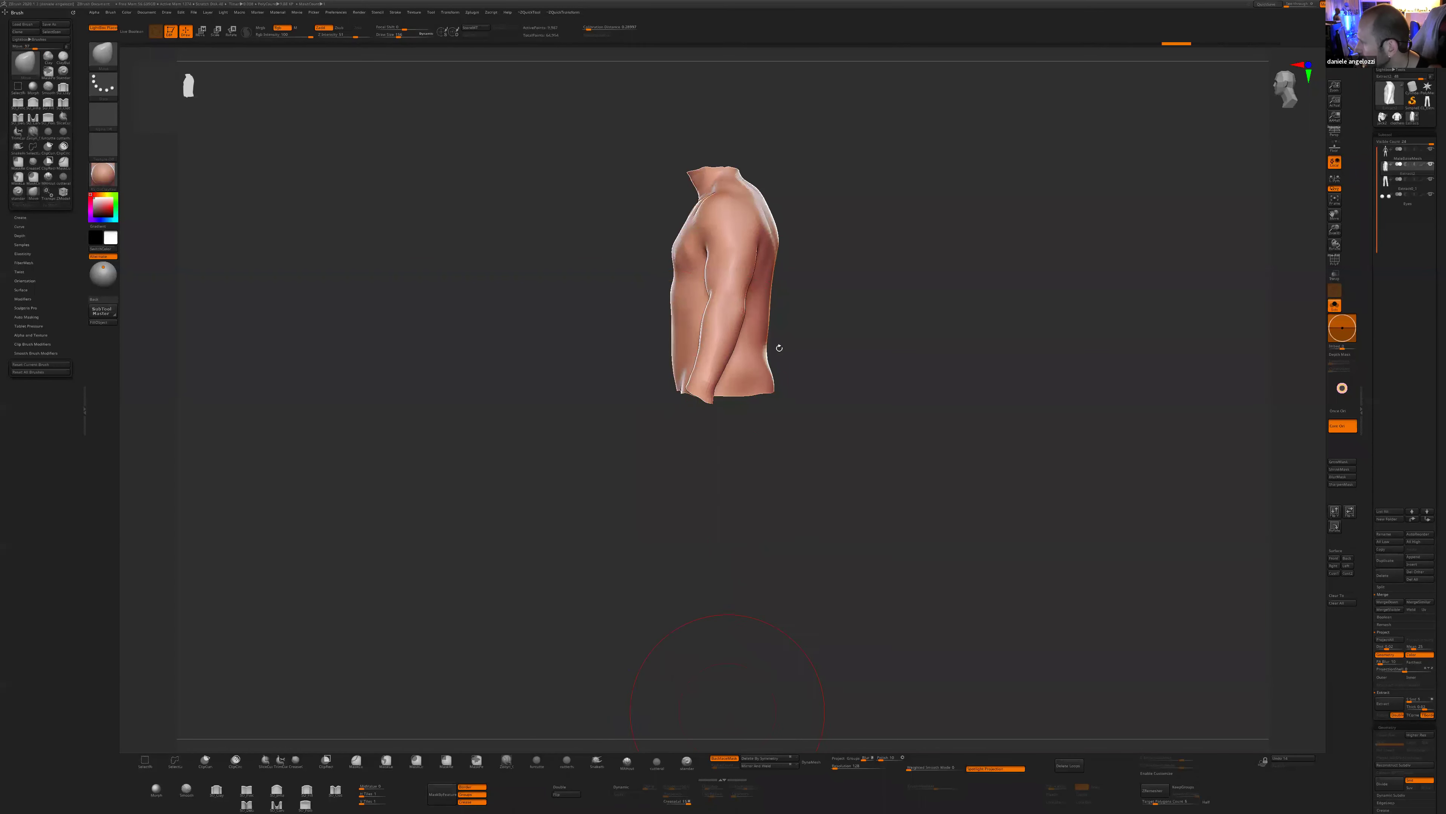
- Try to widen both forearm sleeves outwards with the Move brush
mouse_move(769, 342)
mouse_down()
mouse_move(774, 320)
mouse_move(659, 382)
mouse_up()
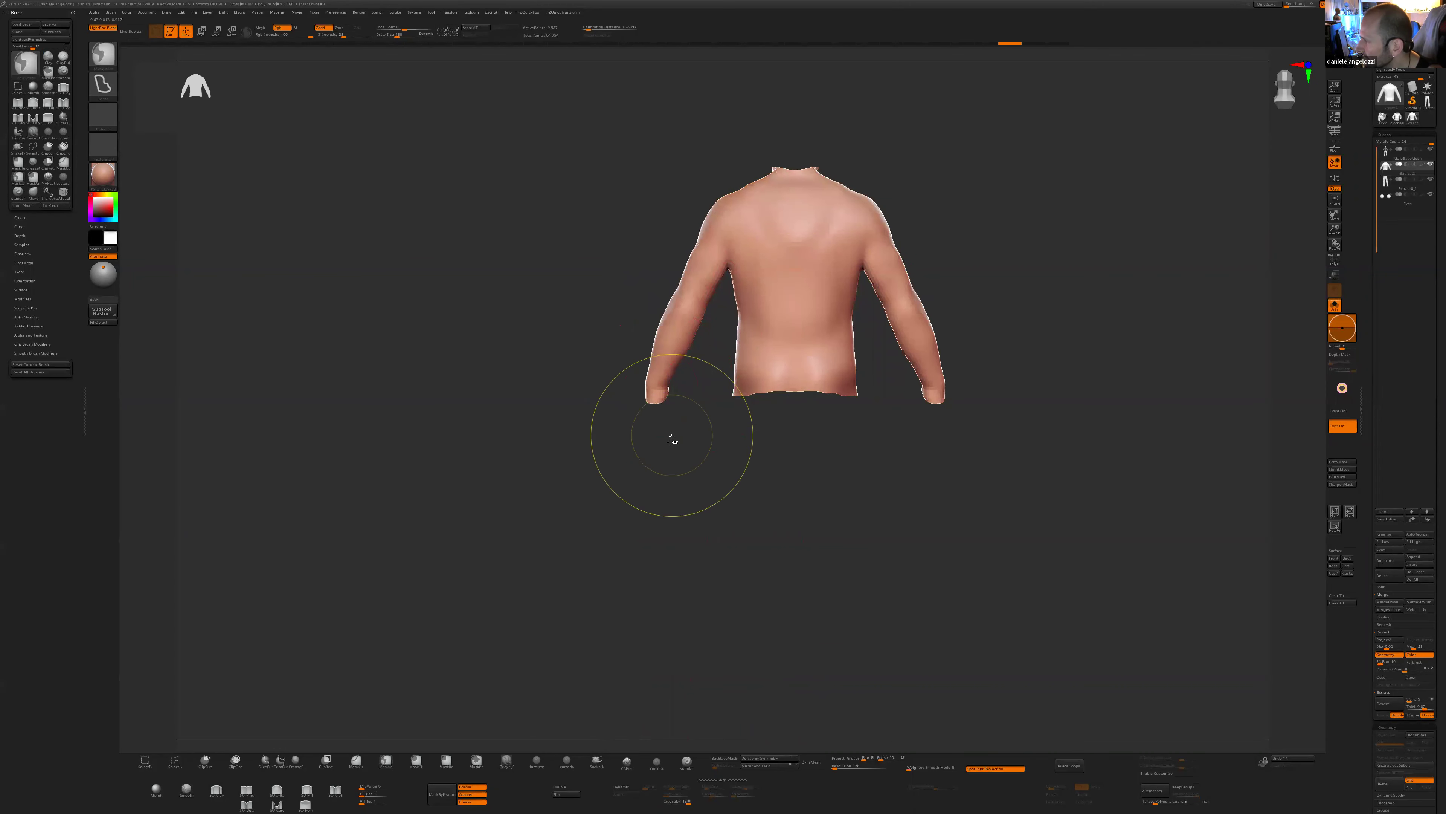
shift+drag(791, 455, 721, 319)
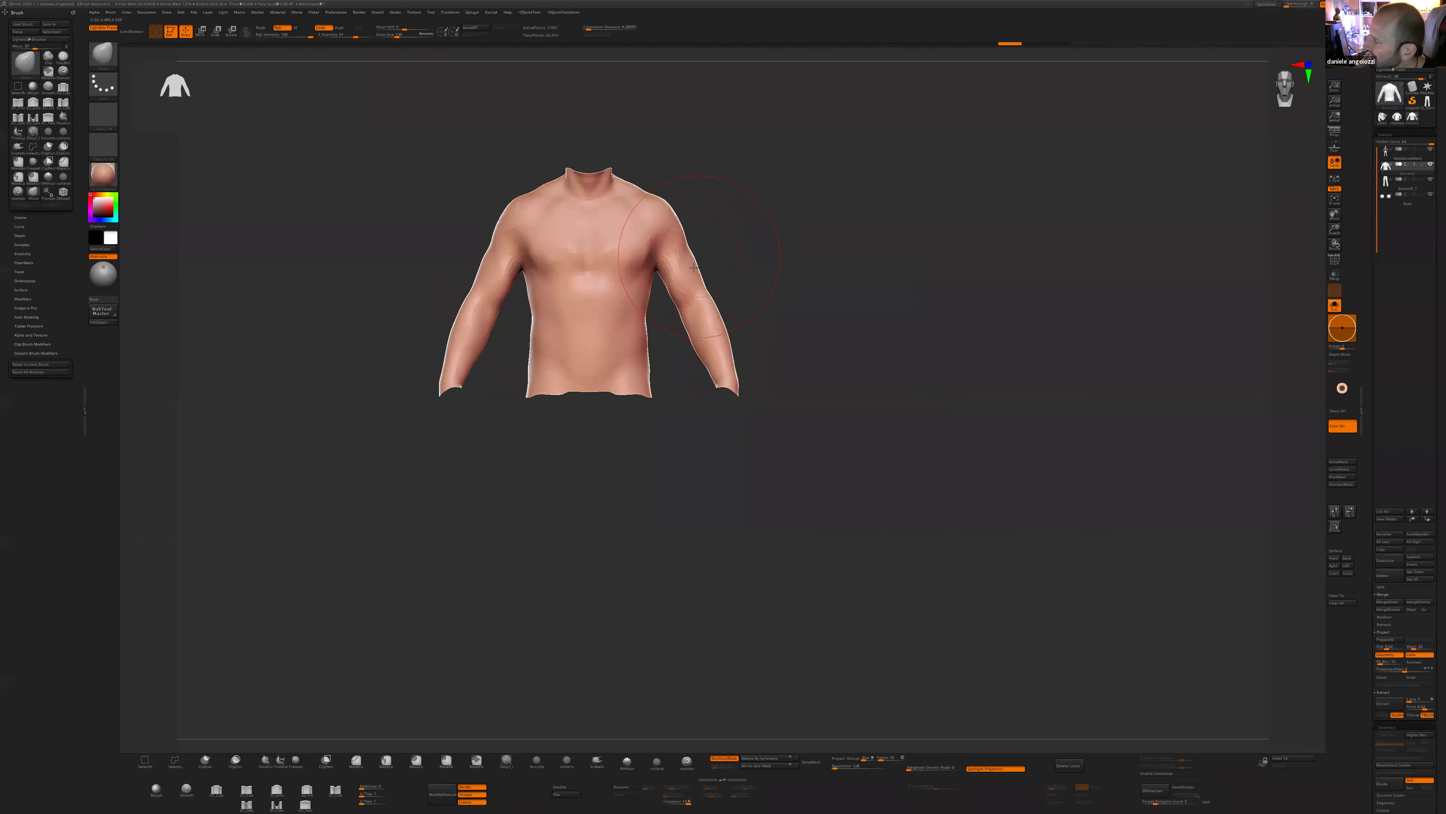
drag(689, 267, 689, 267)
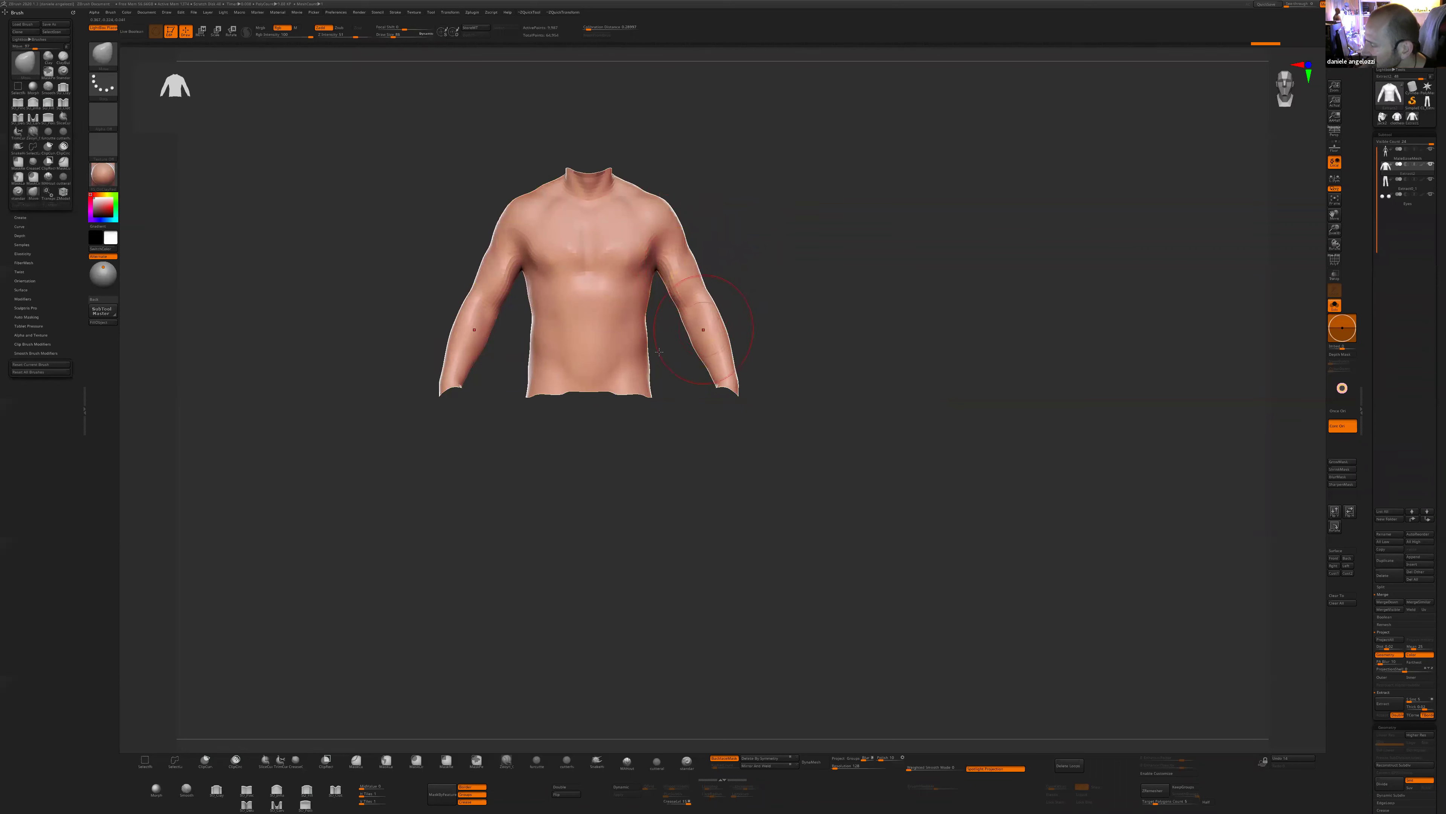
key(ctrl+z)
key(s)
drag(739, 345, 744, 346)
drag(724, 343, 800, 312)
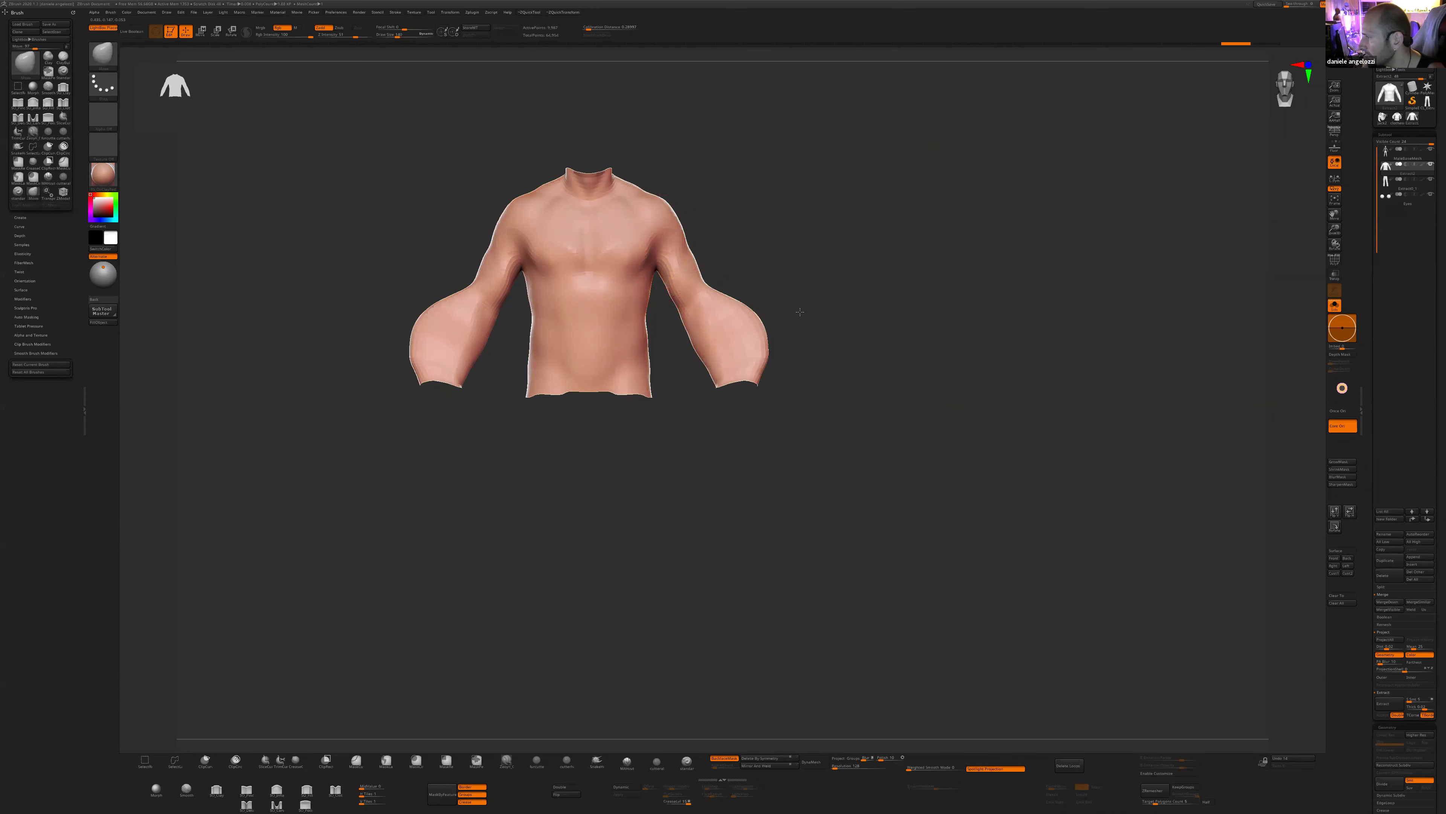
drag(621, 438, 607, 445)
key(ctrl+z)
- Pull the sleeve cuffs wider with the Move brush, then smooth and reshape the forearms into straight sleeves
key(s)
mouse_move(714, 379)
mouse_down()
mouse_move(736, 352)
mouse_move(742, 373)
mouse_up()
drag(716, 377, 702, 379)
mouse_move(759, 378)
shift+mouse_down()
mouse_move(694, 414)
mouse_move(702, 377)
mouse_move(786, 378)
shift+mouse_up()
key(s)
mouse_move(692, 375)
mouse_down()
mouse_move(683, 329)
mouse_move(713, 336)
mouse_up()
- Reshape the upper sleeves around the armpits and smooth the arms and torso
drag(675, 288, 679, 287)
drag(657, 269, 665, 266)
drag(735, 278, 646, 287)
shift+drag(738, 287, 686, 285)
mouse_move(581, 288)
shift+mouse_down()
mouse_move(774, 278)
mouse_move(814, 320)
shift+mouse_up()
- Delete one half of the torso garment at the symmetry plane and turn on double-sided display
alt+drag(814, 320, 887, 355)
mouse_move(851, 439)
alt+mouse_down()
mouse_move(853, 420)
mouse_move(816, 412)
mouse_move(781, 640)
alt+mouse_up()
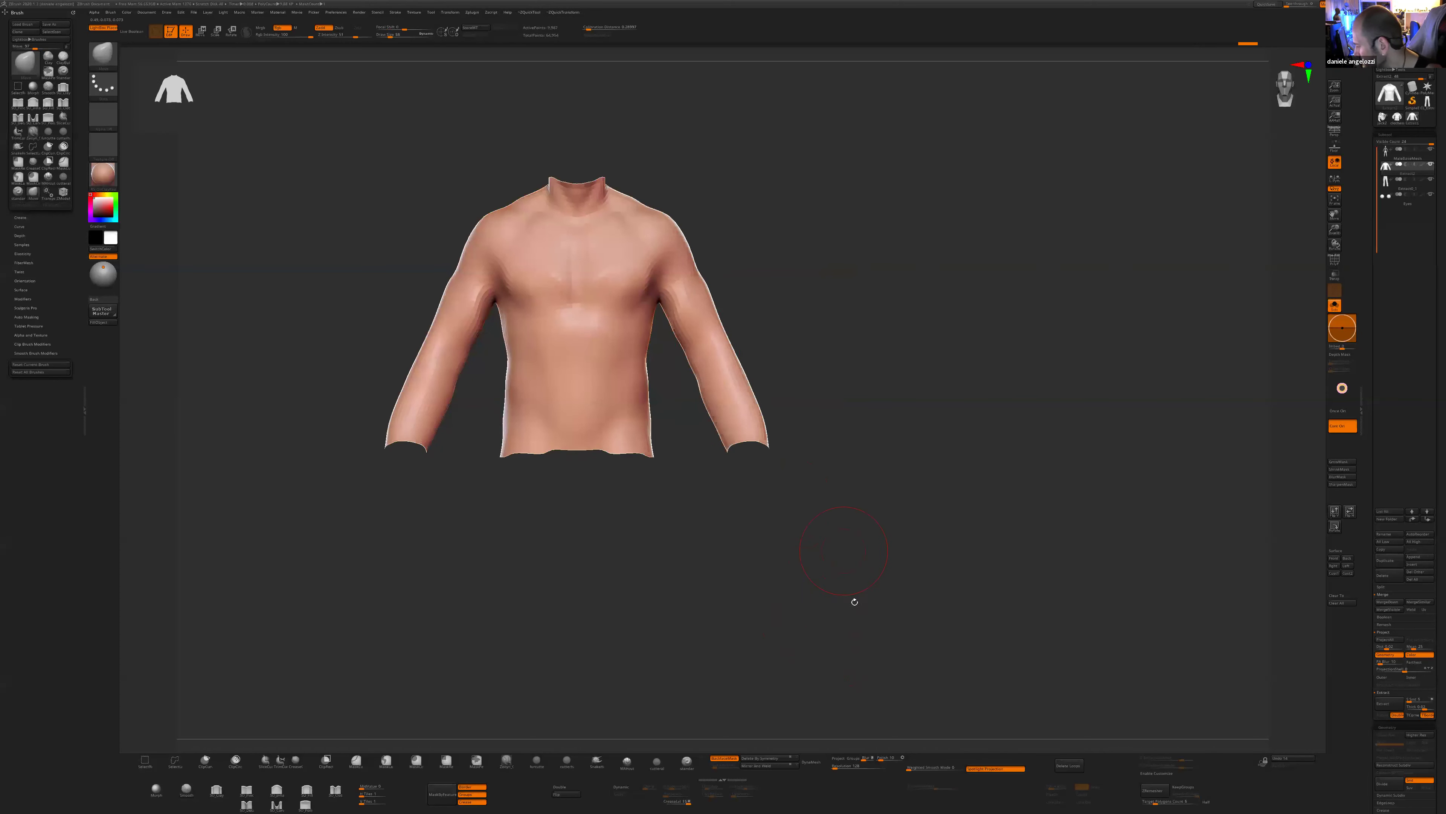
click(776, 759)
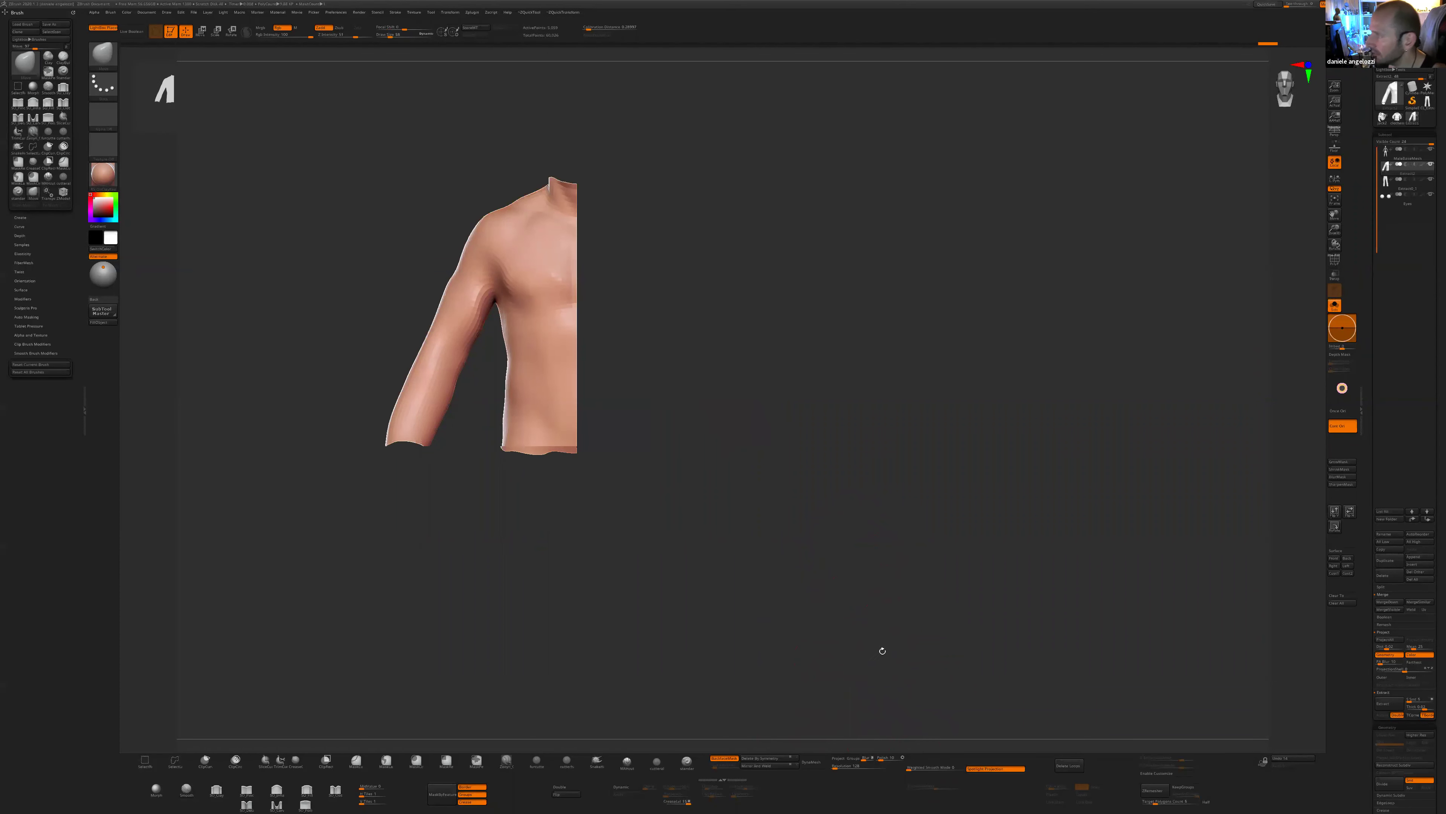
click(569, 790)
drag(762, 581, 517, 361)
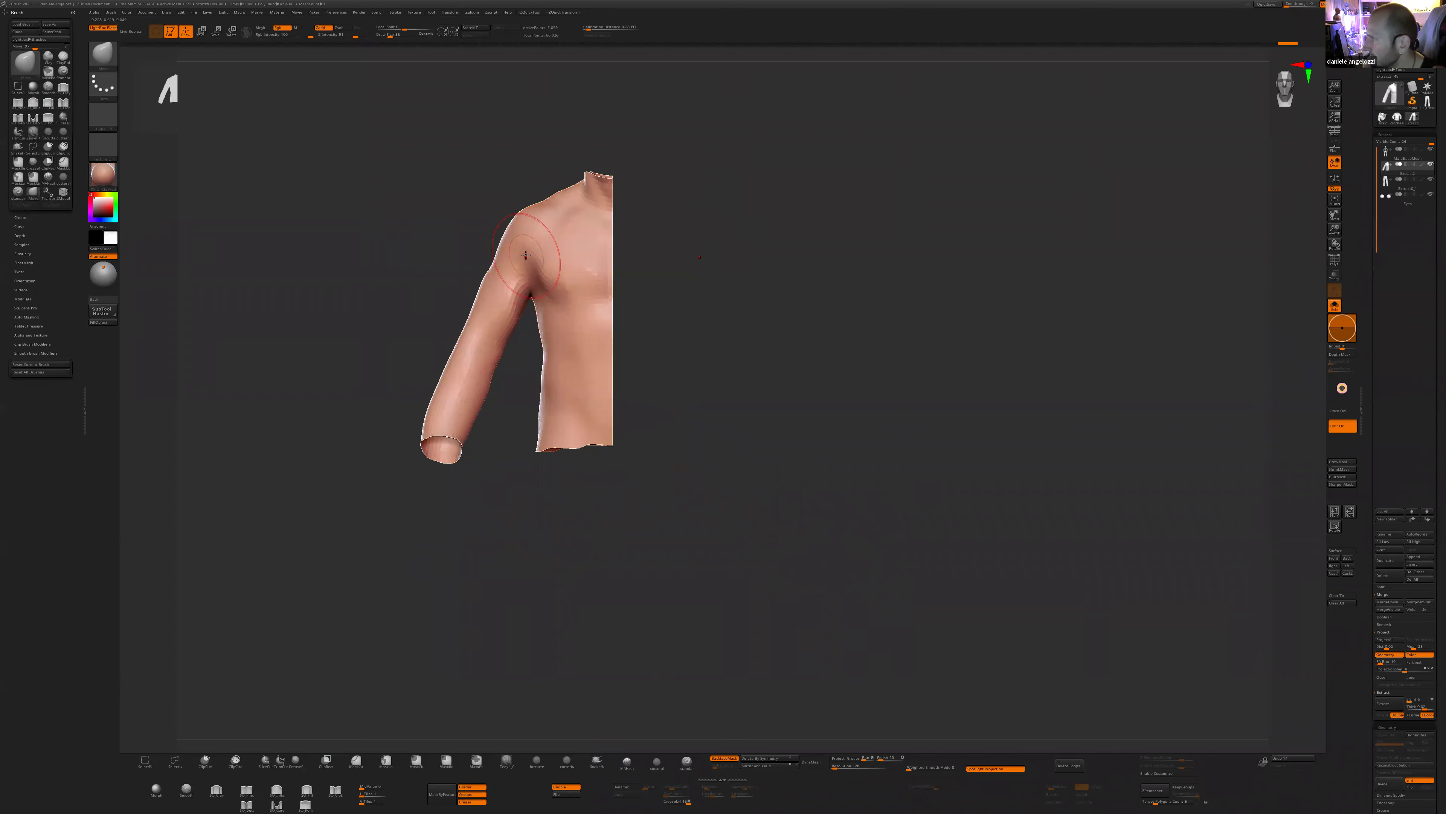
drag(643, 245, 690, 229)
alt+drag(624, 466, 646, 500)
drag(738, 444, 807, 347)
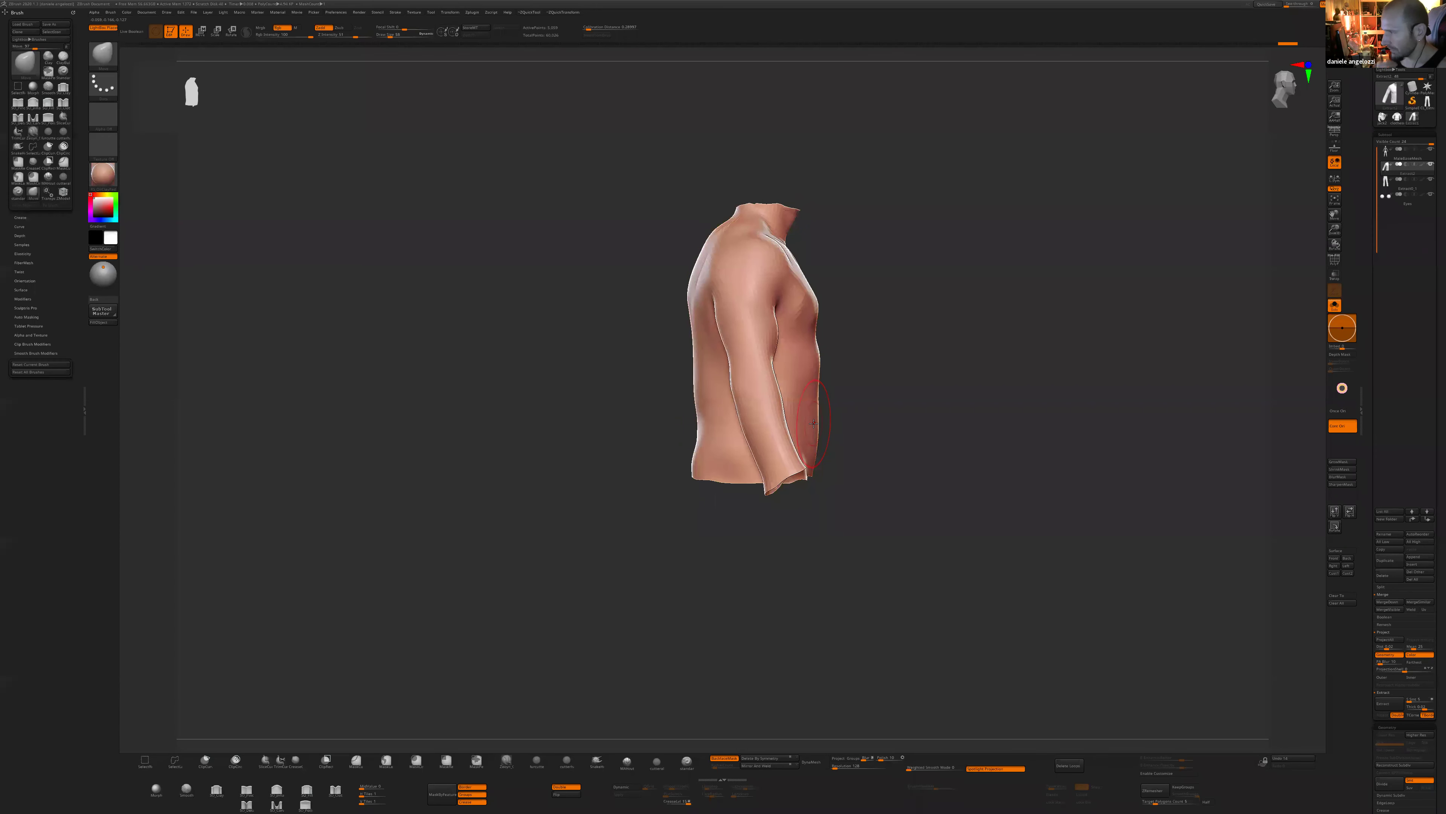
drag(912, 519, 882, 389)
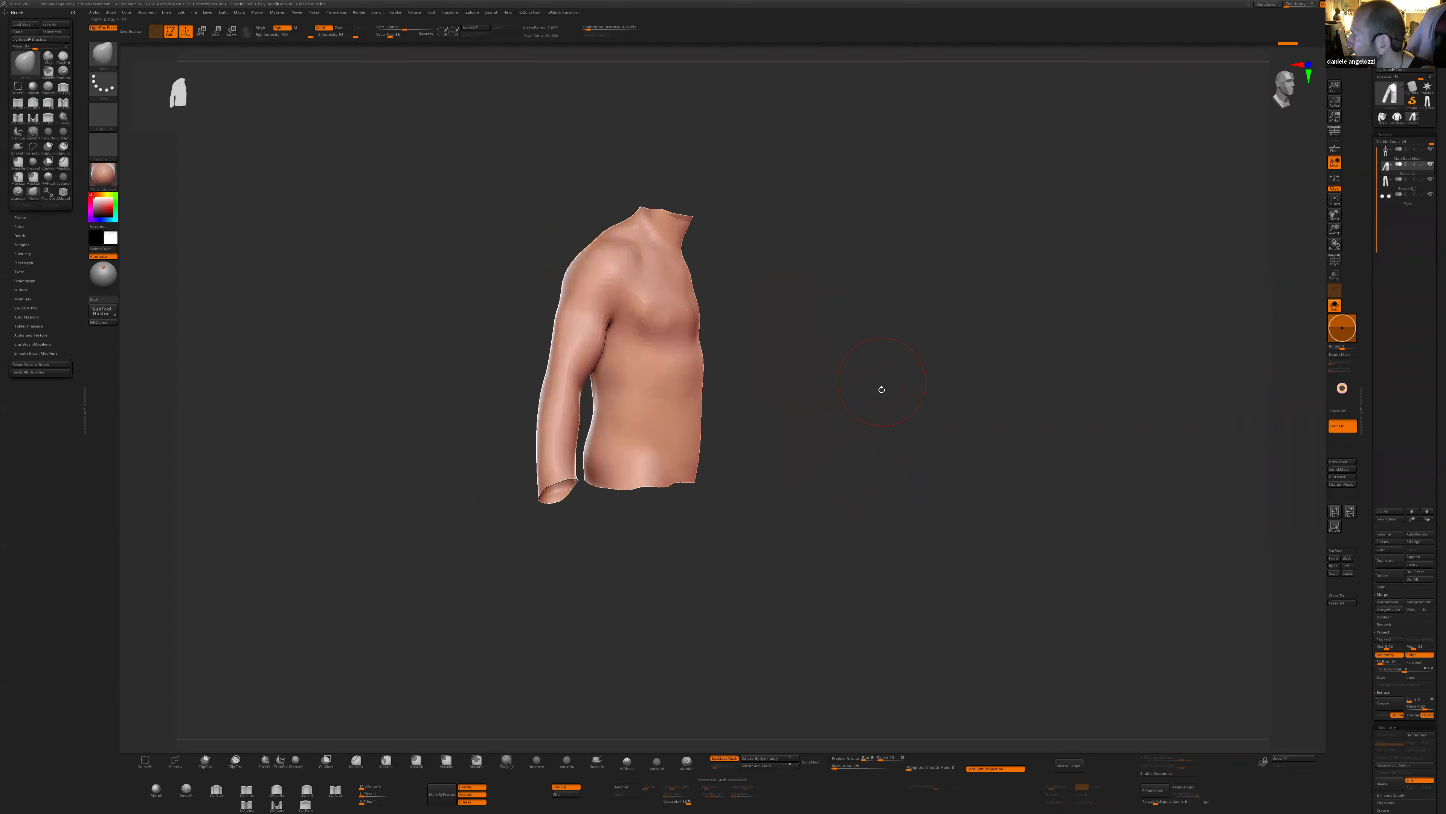
drag(983, 451, 688, 216)
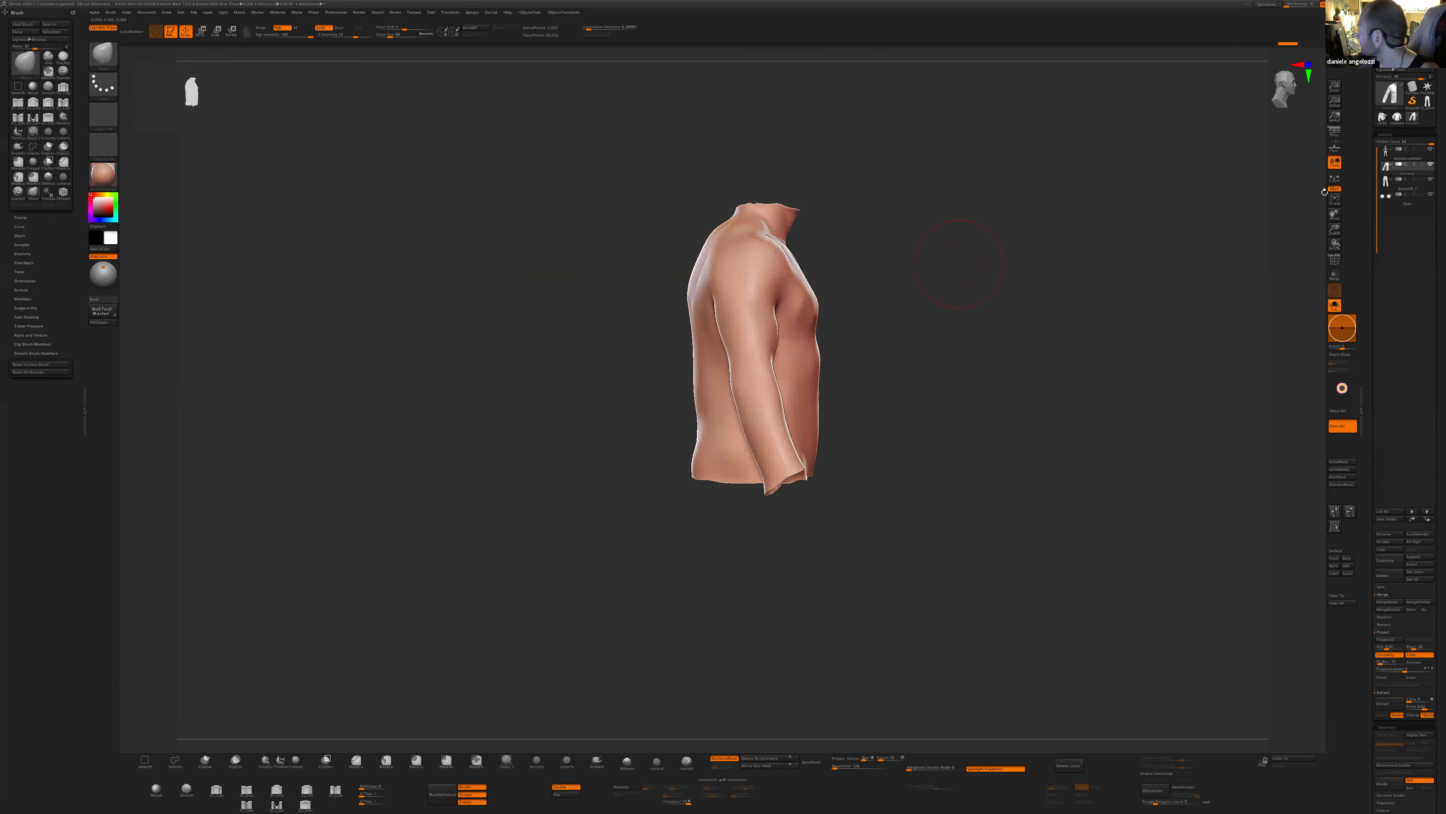
- Show the polygroups and try to slice a diagonal neckline across the half torso with Slice Curve
alt+drag(969, 185, 870, 196)
ctrl+shift+drag(618, 222, 676, 238)
ctrl+shift+click(632, 504)
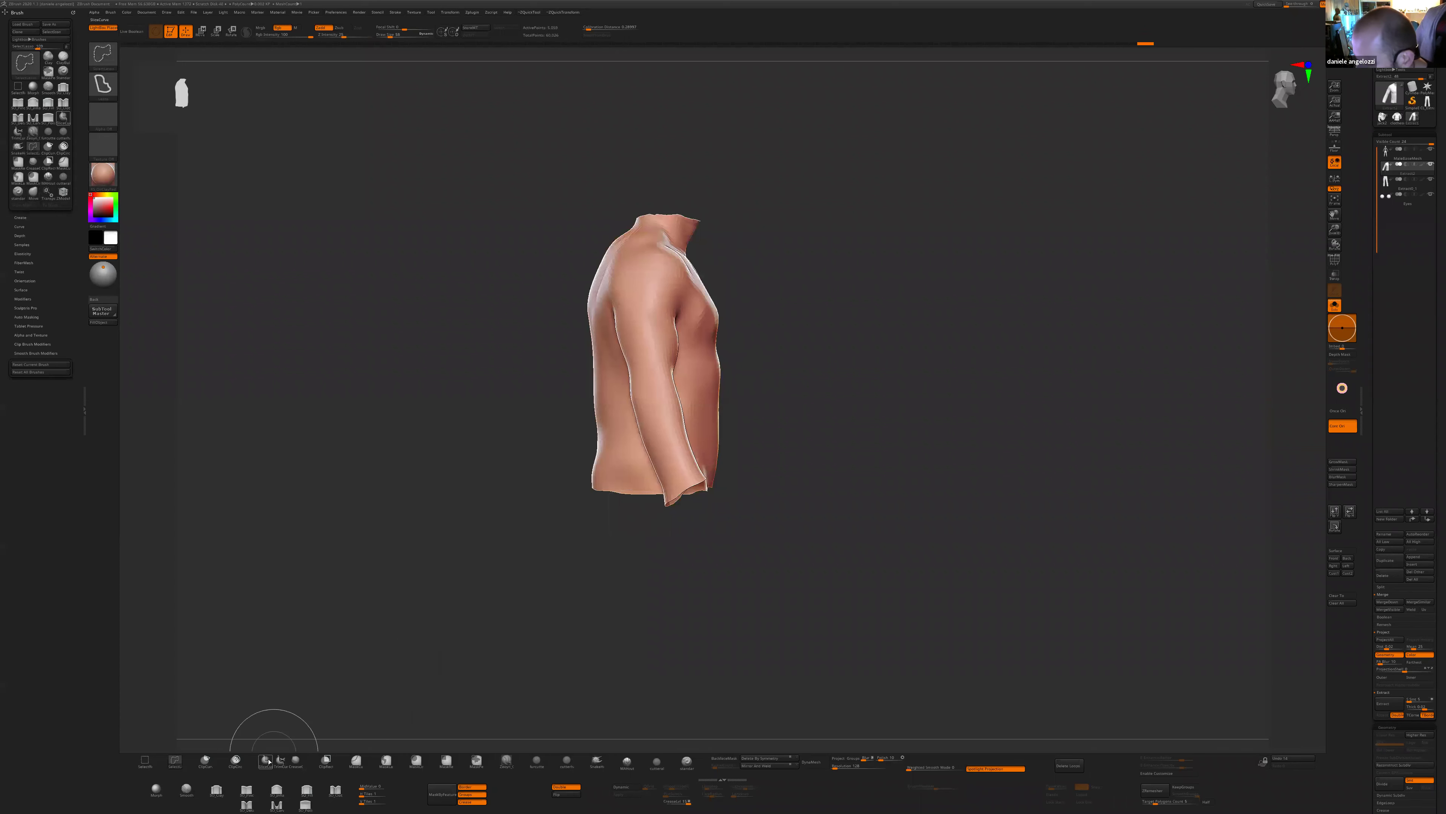
click(1335, 258)
mouse_move(903, 452)
mouse_down()
mouse_move(694, 395)
mouse_move(749, 403)
mouse_move(638, 339)
mouse_up()
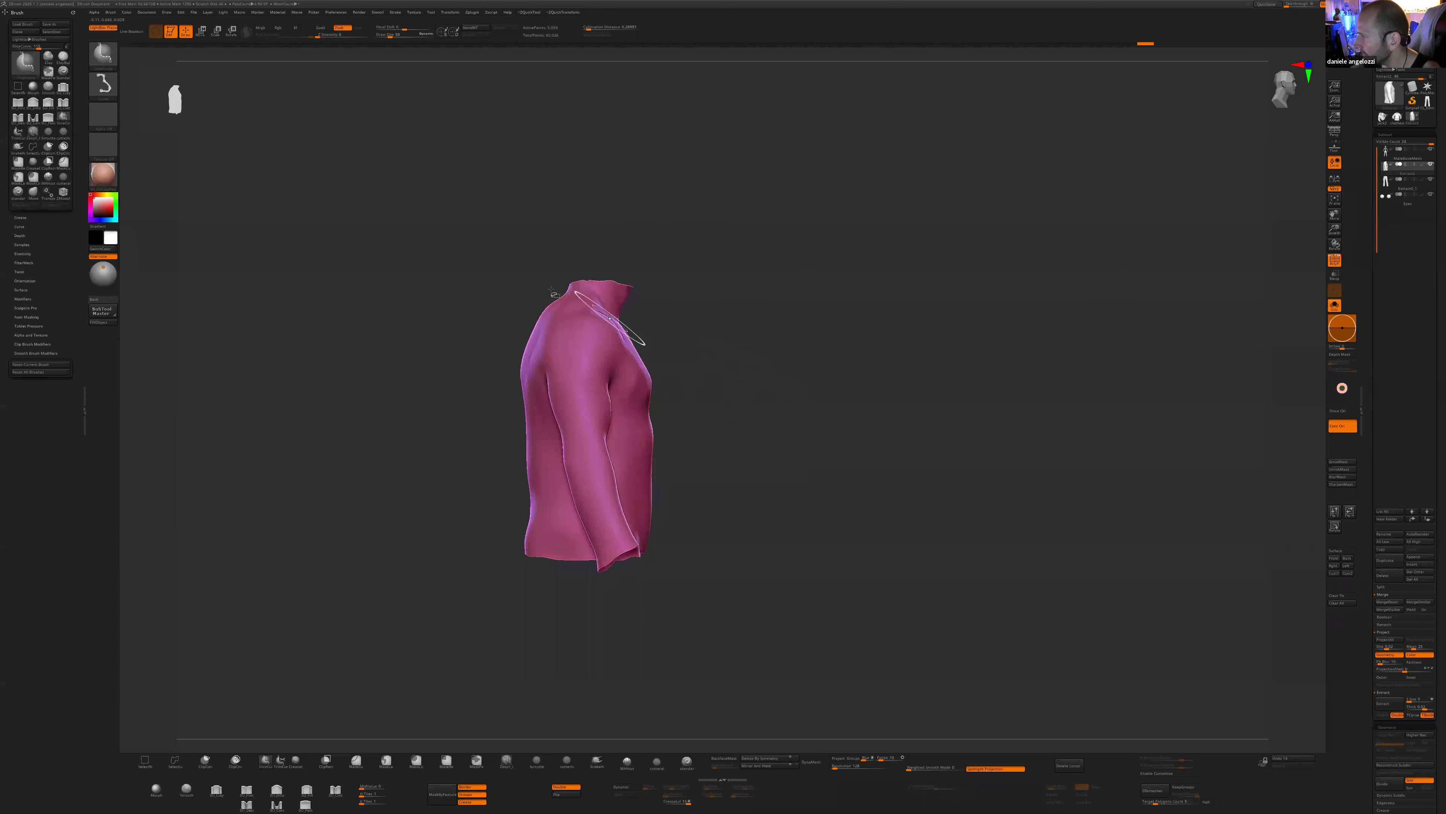
drag(925, 589, 859, 599)
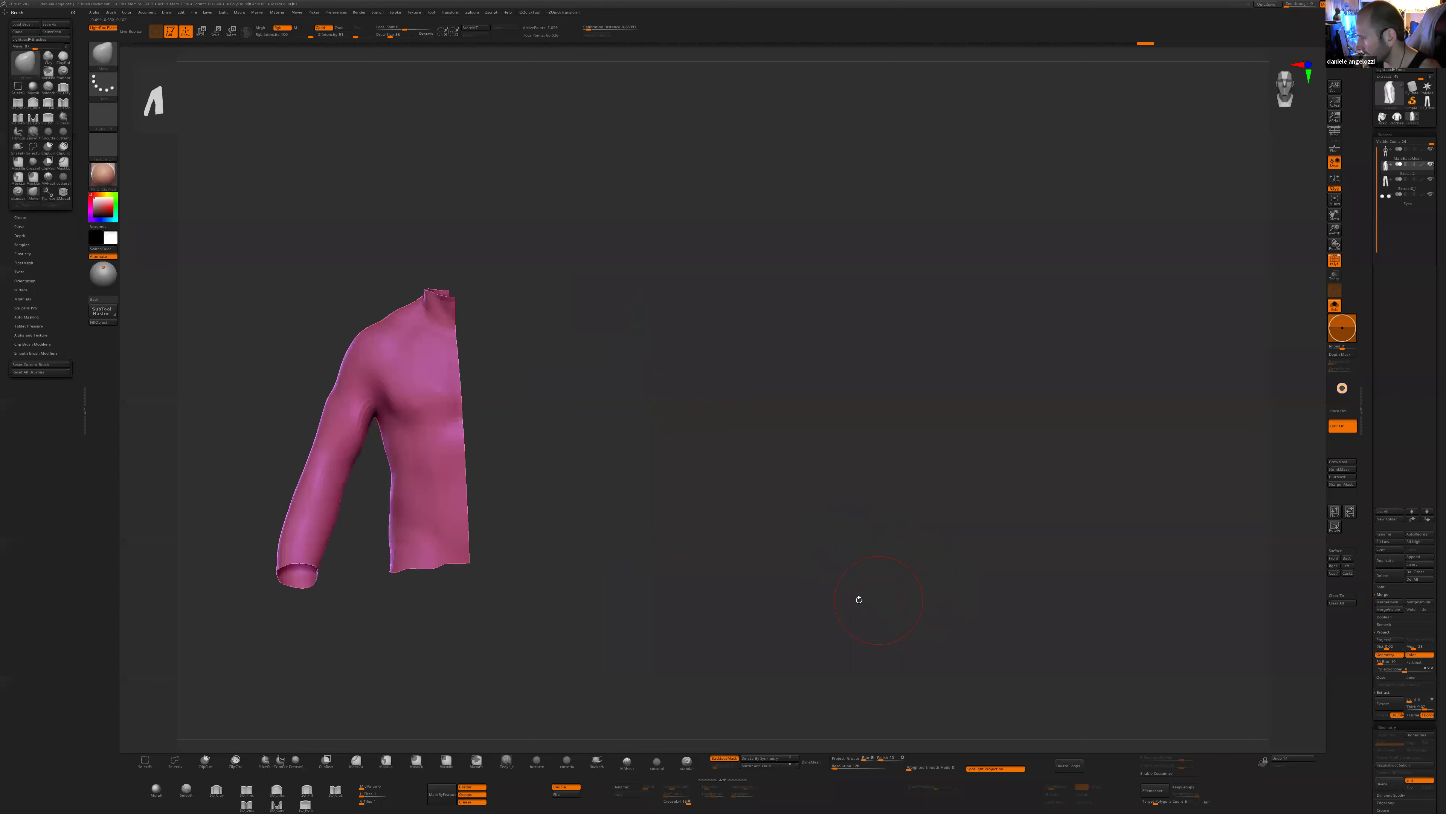
- Mirror the torso garment, delete its lower subdivision levels and cut it back to one half
click(767, 769)
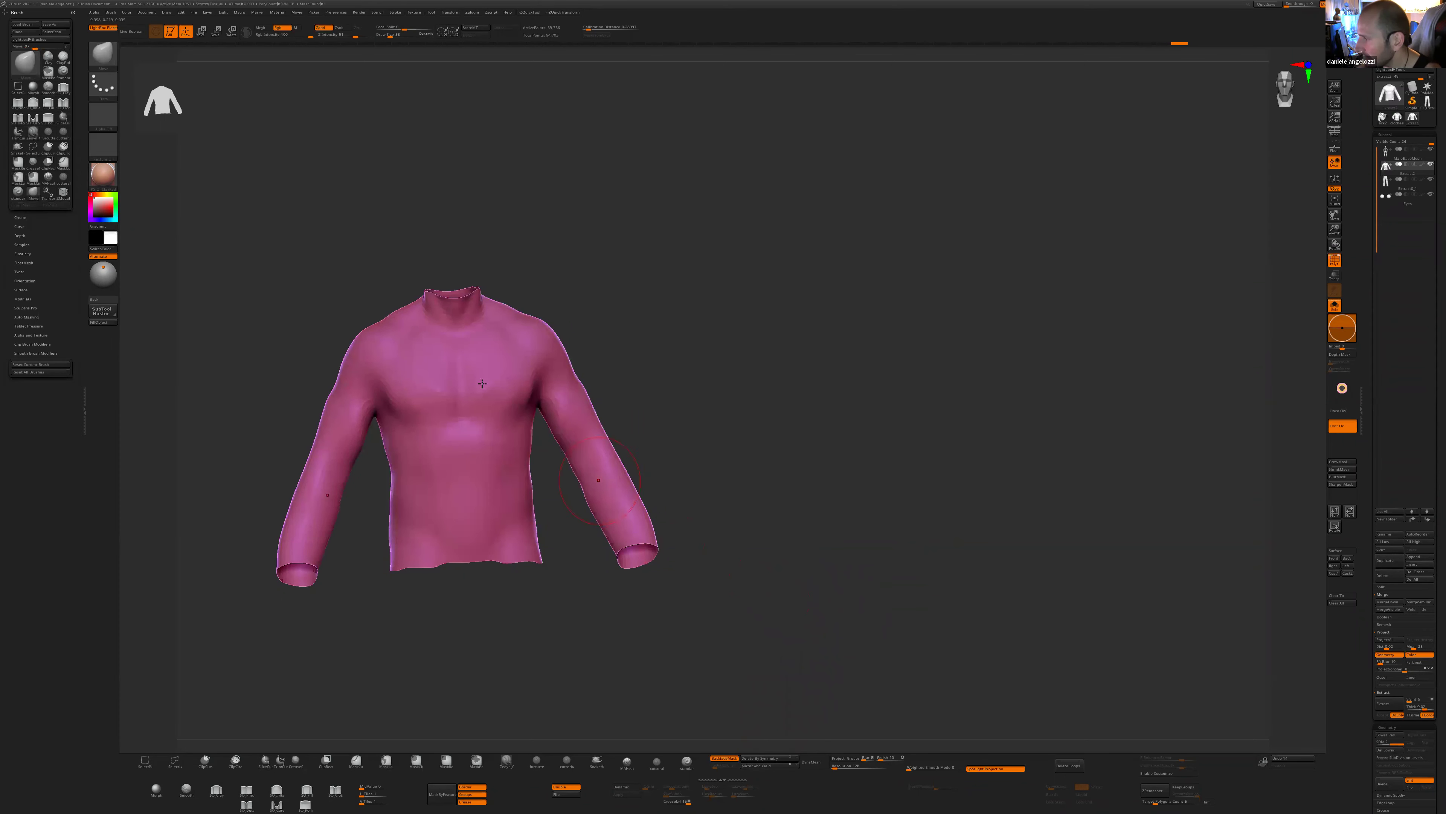
click(1388, 750)
drag(871, 598, 705, 768)
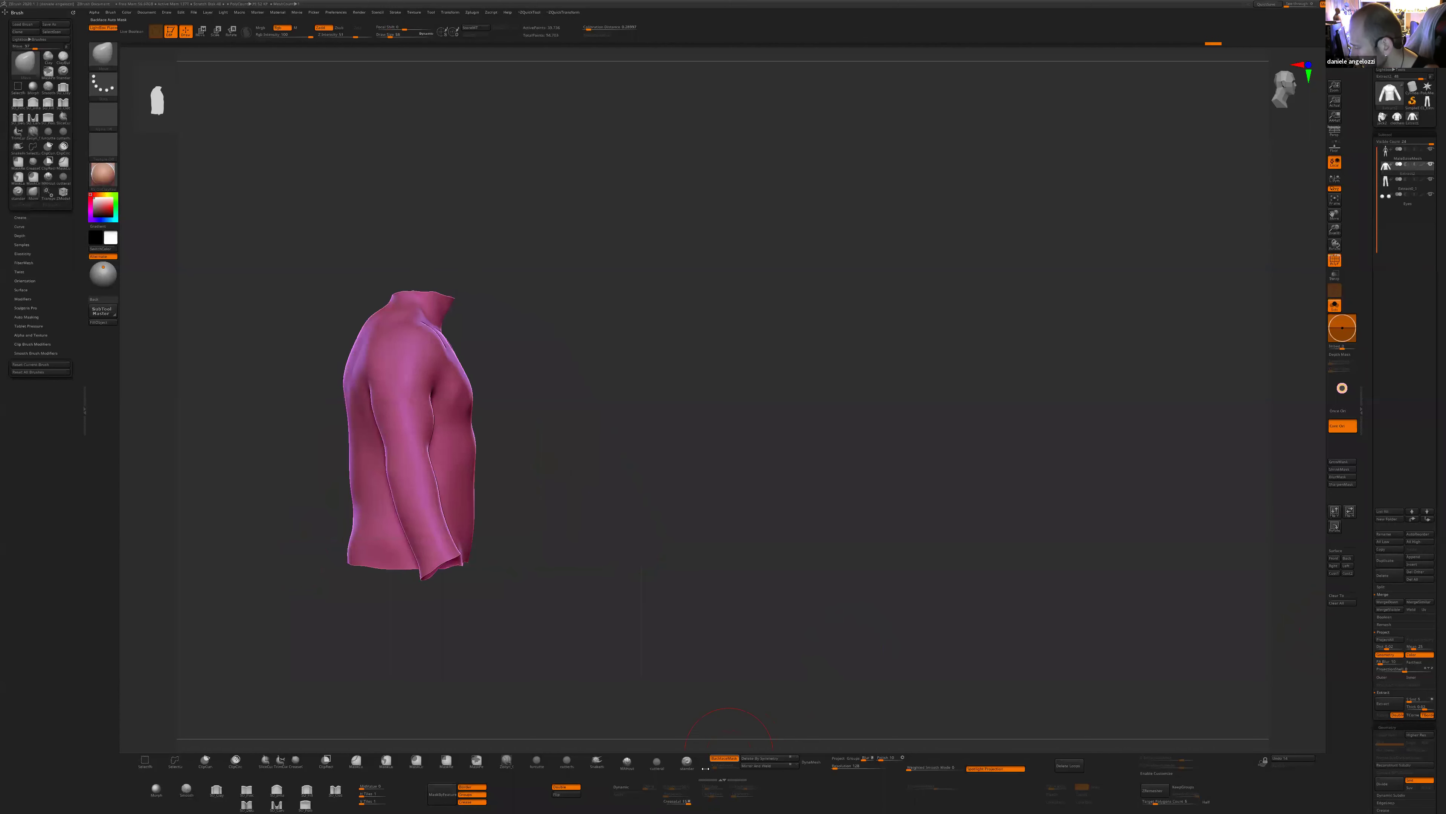
click(764, 758)
- Try to slice a diagonal neckline from the nape to the upper chest and isolate the cut piece
mouse_move(728, 516)
alt+mouse_down()
mouse_move(839, 494)
mouse_move(763, 410)
alt+mouse_up()
mouse_move(517, 285)
ctrl+shift+mouse_down()
mouse_move(596, 311)
mouse_move(637, 346)
ctrl+shift+mouse_up()
drag(738, 358, 691, 328)
ctrl+shift+click(582, 298)
ctrl+shift+drag(752, 381, 763, 393)
shift+drag(778, 399, 693, 367)
key(ctrl+z)
key(ctrl+z)
key(ctrl+z)
- Slice a V neckline diagonally from the nape to the upper chest and remove the collar piece
ctrl+shift+drag(531, 277, 574, 310)
mouse_move(625, 370)
ctrl+shift+mouse_down()
mouse_move(724, 384)
mouse_move(708, 348)
ctrl+shift+mouse_up()
ctrl+shift+click(572, 284)
ctrl+shift+drag(708, 348, 755, 388)
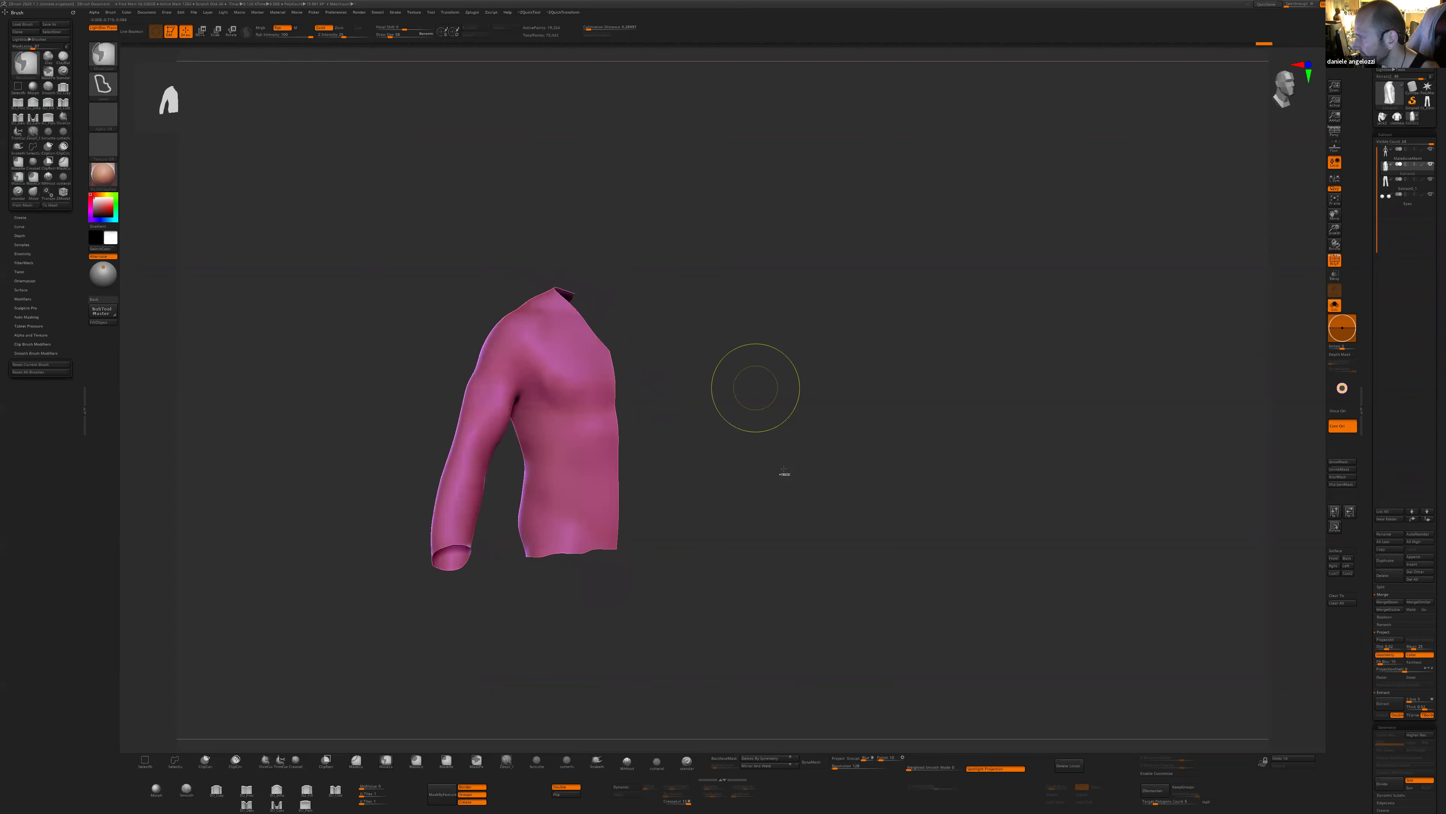
key(ctrl+1)
click(806, 548)
- Slice the sleeve from the torso along the armhole through the armpit and isolate the sleeve polygroup
shift+drag(714, 527, 617, 446)
ctrl+shift+drag(521, 438, 519, 386)
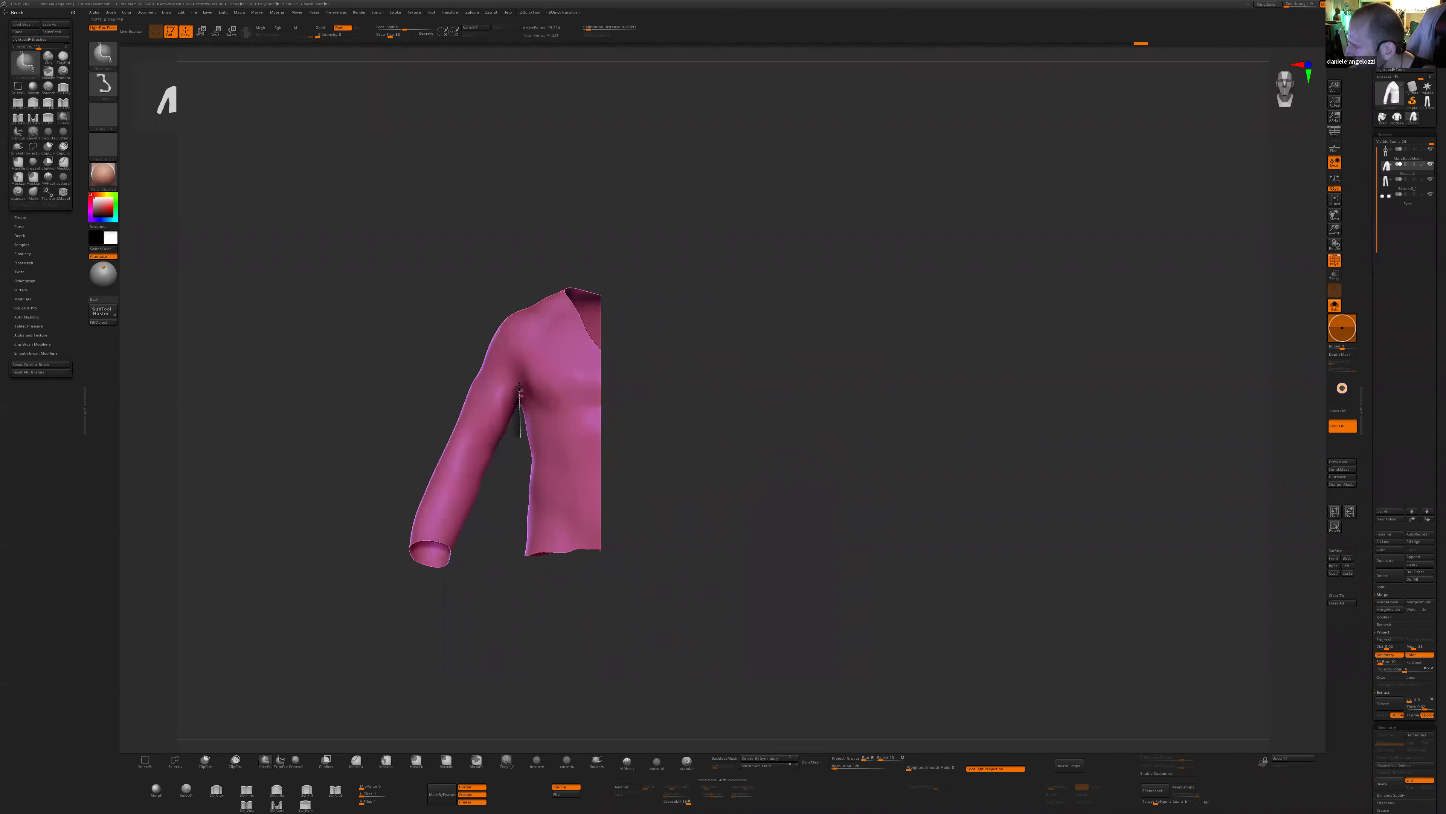
ctrl+shift+click(478, 411)
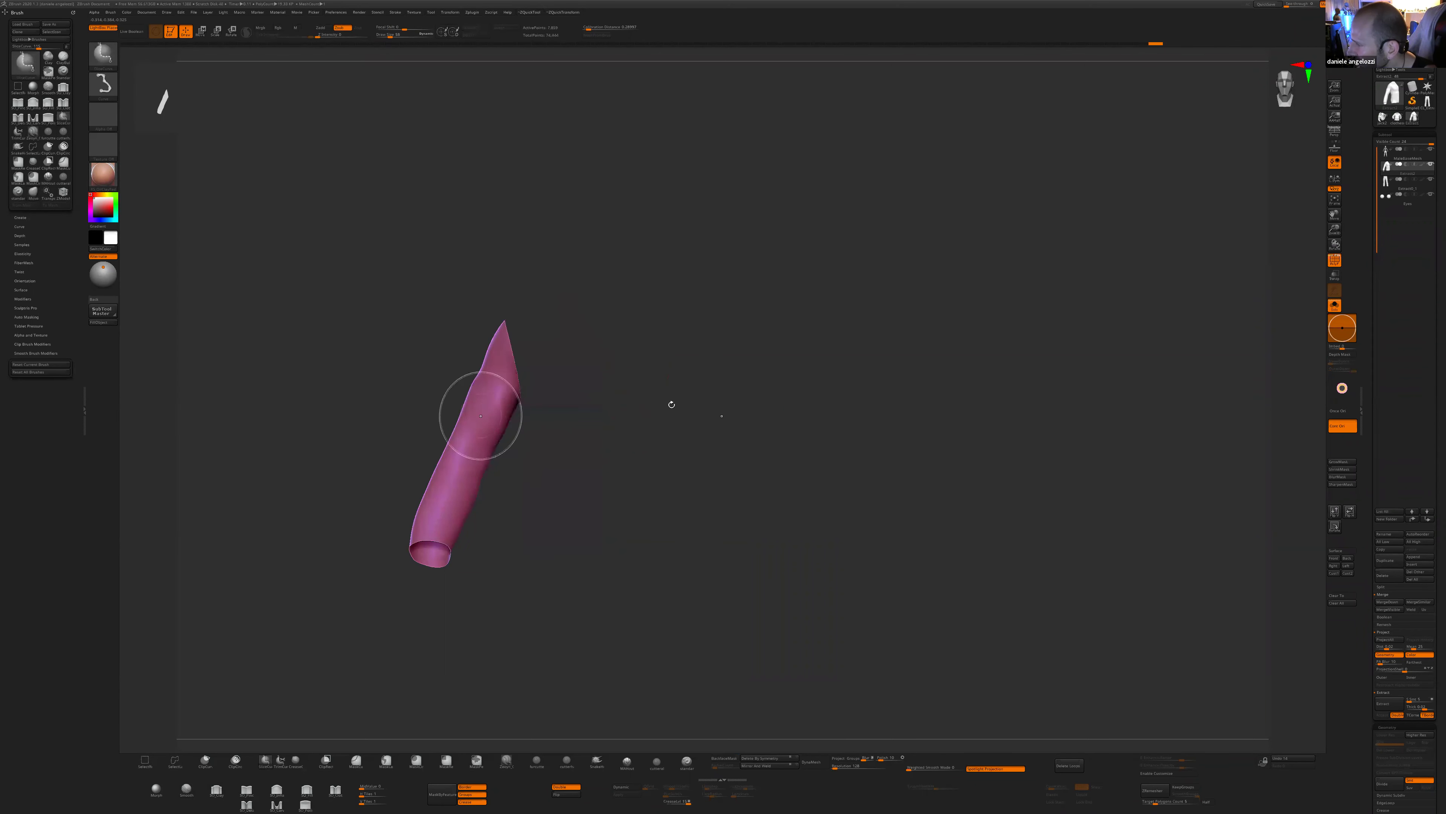
- Slice the torso lengthwise along the side seam into front and back panels, and isolate the back panel
ctrl+shift+click(692, 413)
drag(700, 415, 662, 313)
ctrl+shift+drag(532, 222, 546, 624)
drag(703, 689, 660, 683)
mouse_move(706, 422)
shift+mouse_down()
mouse_move(696, 434)
mouse_move(719, 435)
shift+mouse_up()
ctrl+shift+click(595, 449)
ctrl+shift+click(722, 440)
ctrl+shift+click(507, 420)
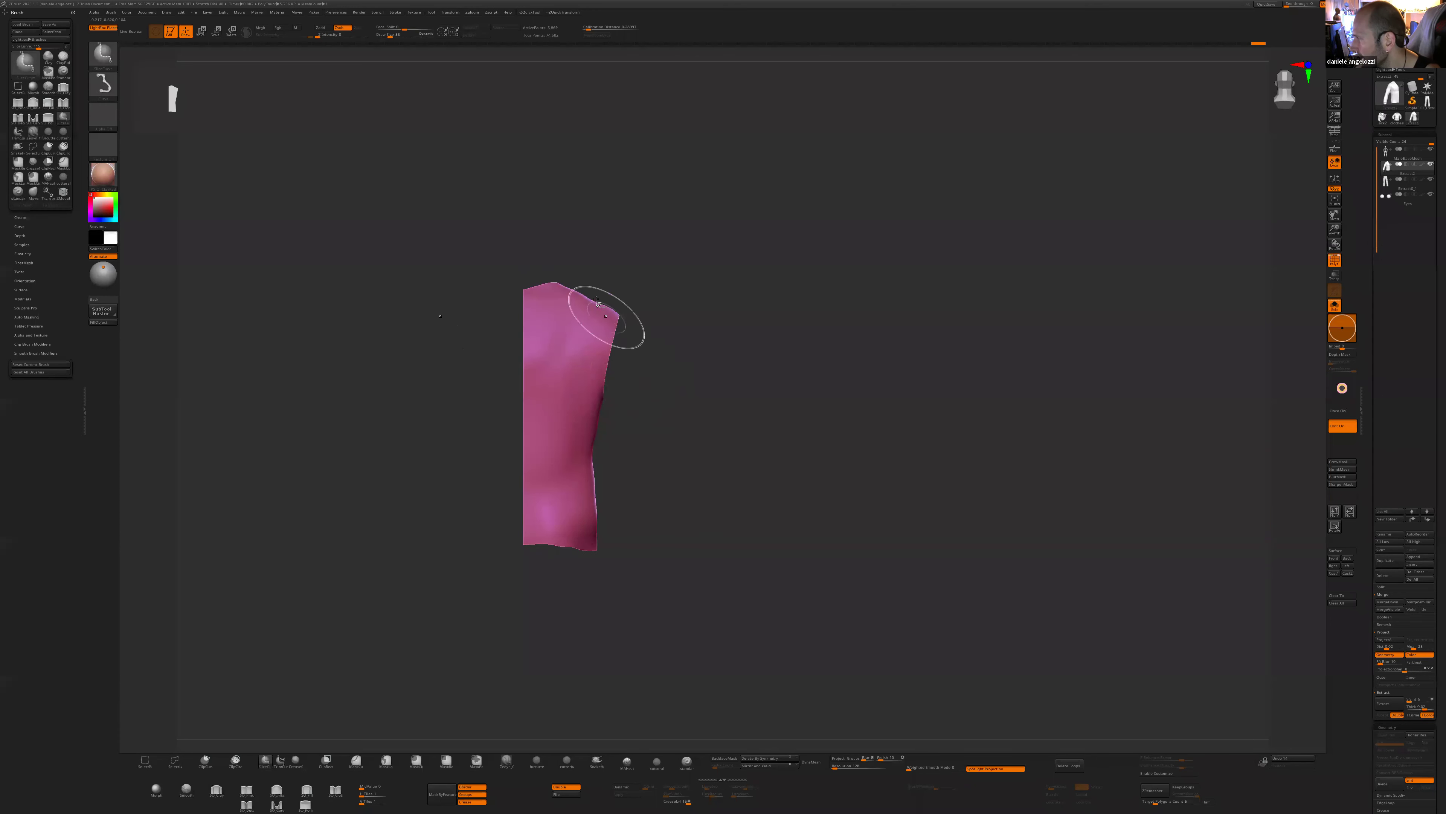
- Slice a narrow strip along the armhole of the back panel, from the shoulder down to the armpit
ctrl+shift+drag(598, 298, 596, 337)
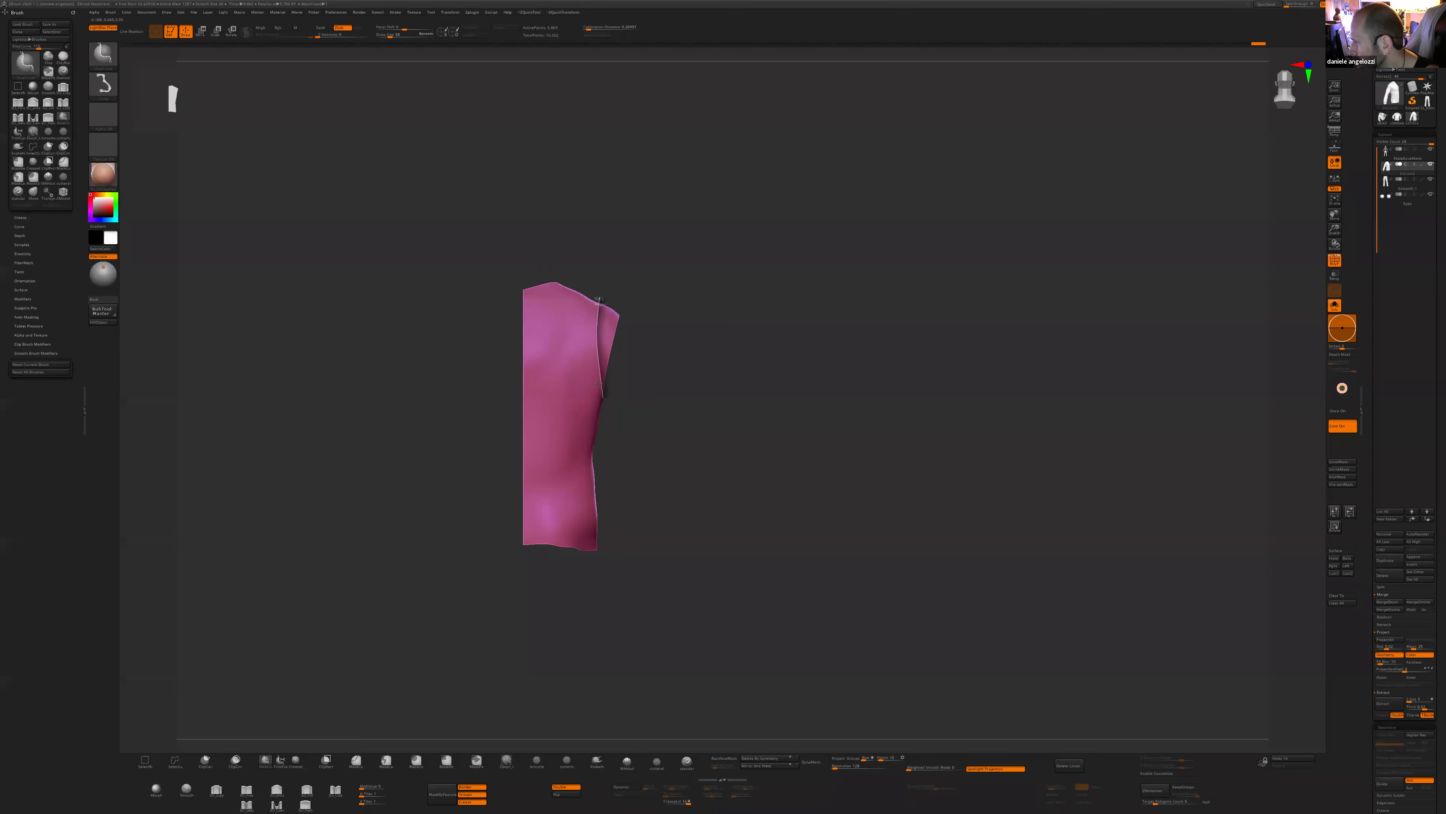
ctrl+shift+drag(597, 294, 595, 366)
ctrl+shift+drag(629, 425, 630, 424)
mouse_move(630, 424)
mouse_down()
mouse_move(641, 383)
mouse_move(623, 371)
mouse_up()
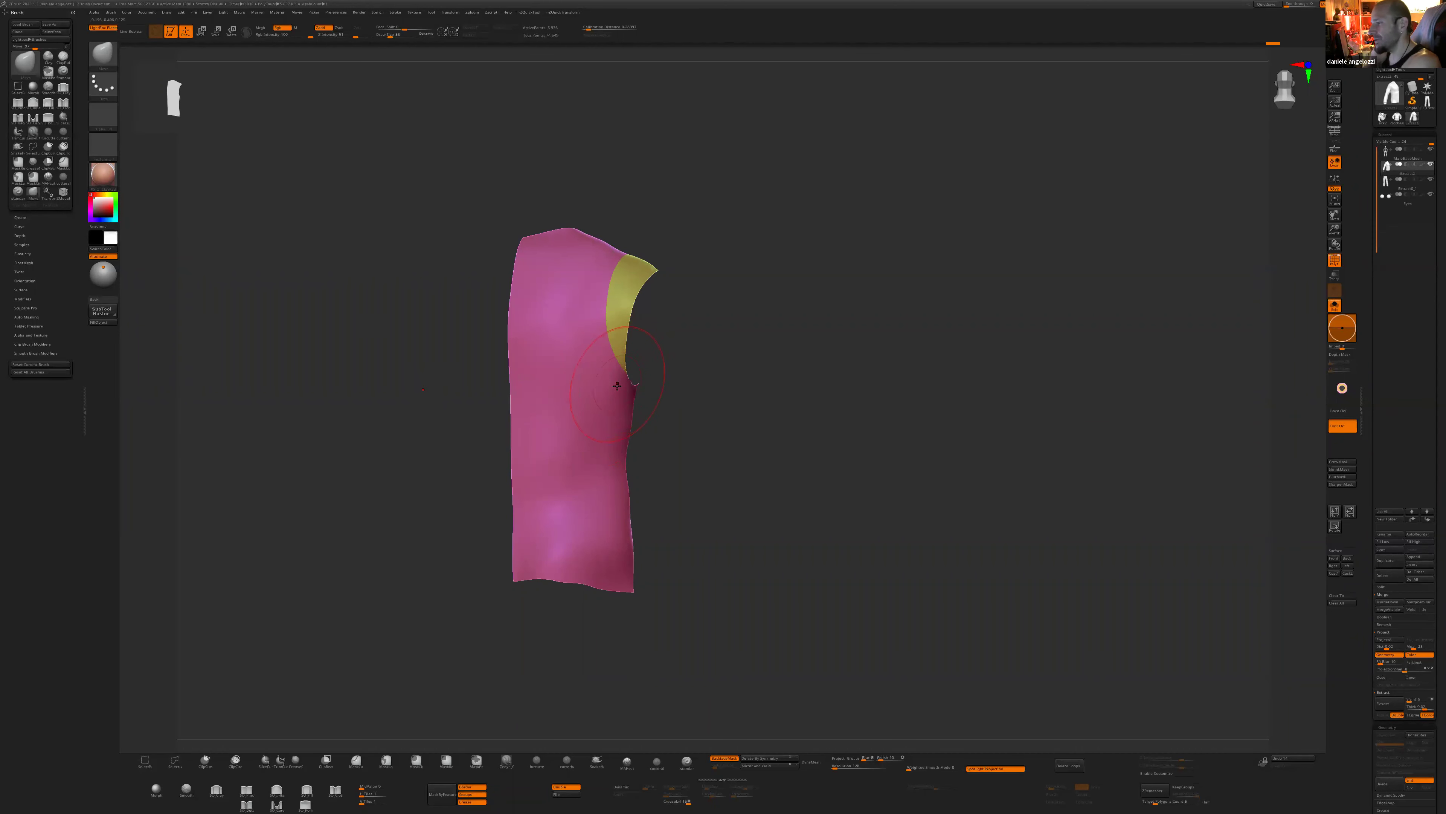
- Slice a horizontal waistband across the lower part of the back panel, and isolate the sleeve
drag(694, 471, 436, 501)
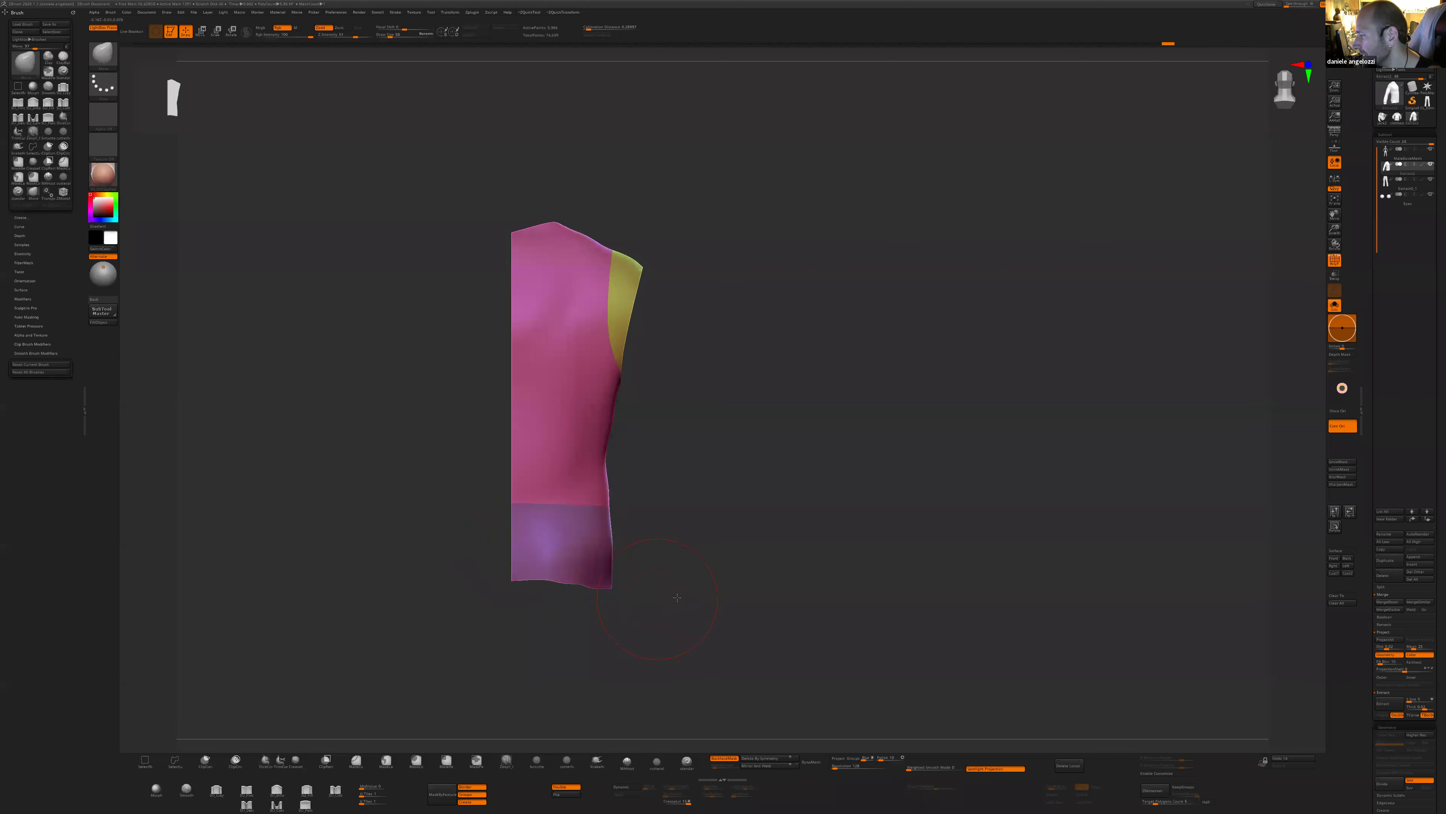
ctrl+shift+click(719, 519)
ctrl+shift+click(726, 552)
drag(856, 507, 739, 454)
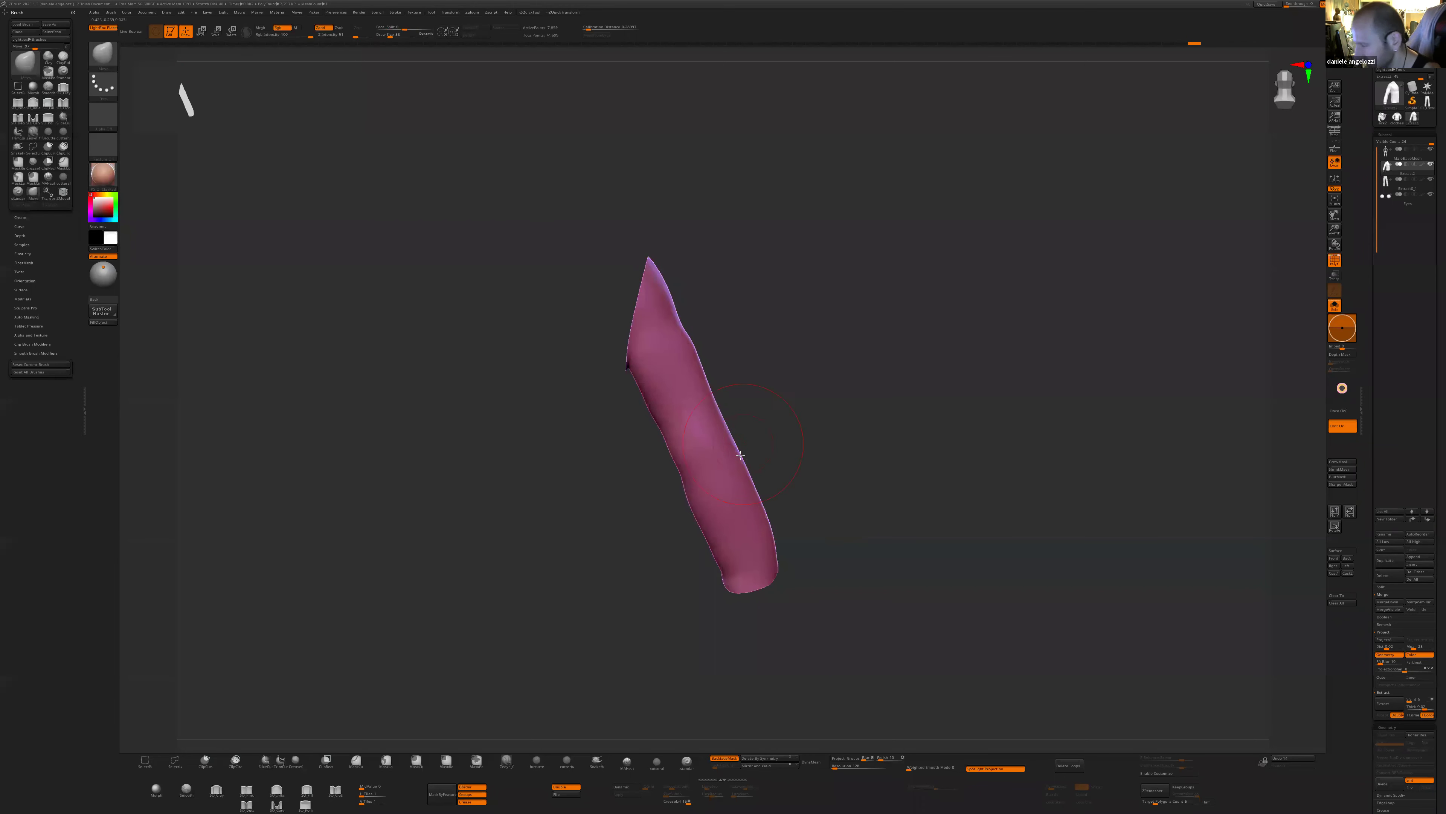
- Examine the panel layout of the finished reference jacket from back, front and side, and return to the garment in progress
click(1387, 120)
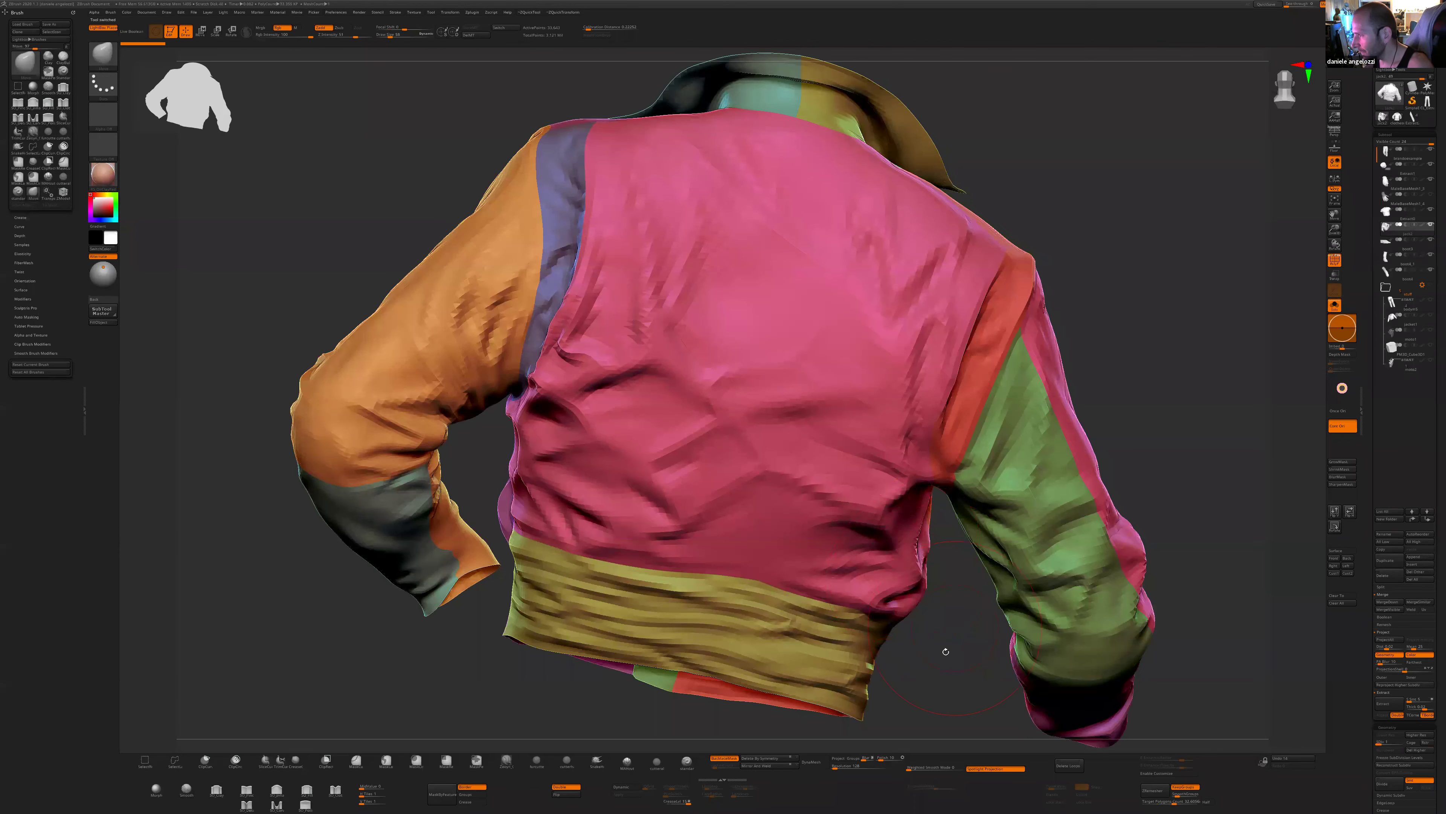
mouse_move(915, 612)
ctrl+right_down()
mouse_move(942, 672)
mouse_move(900, 619)
ctrl+right_up()
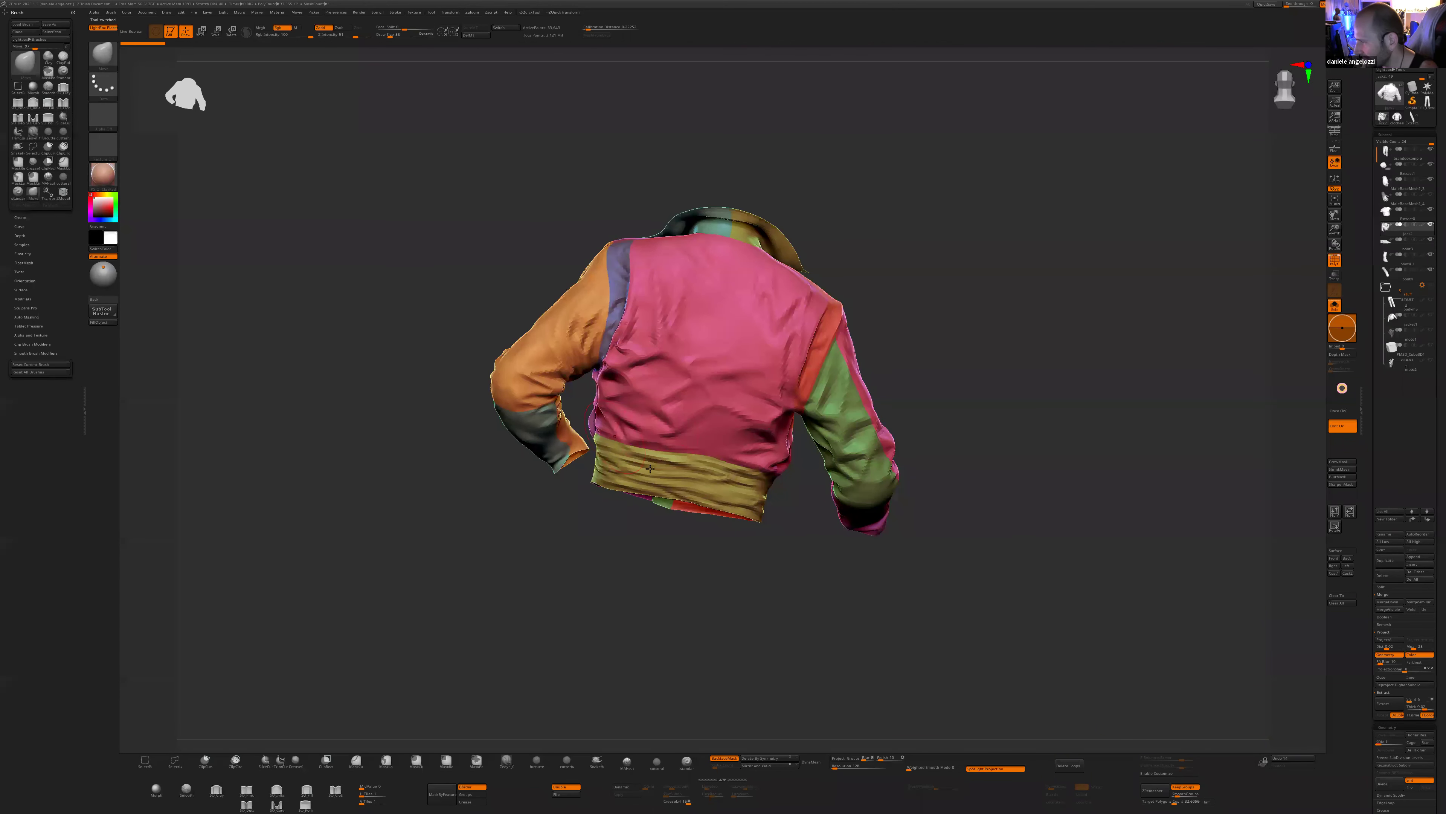
right_drag(683, 567, 773, 476)
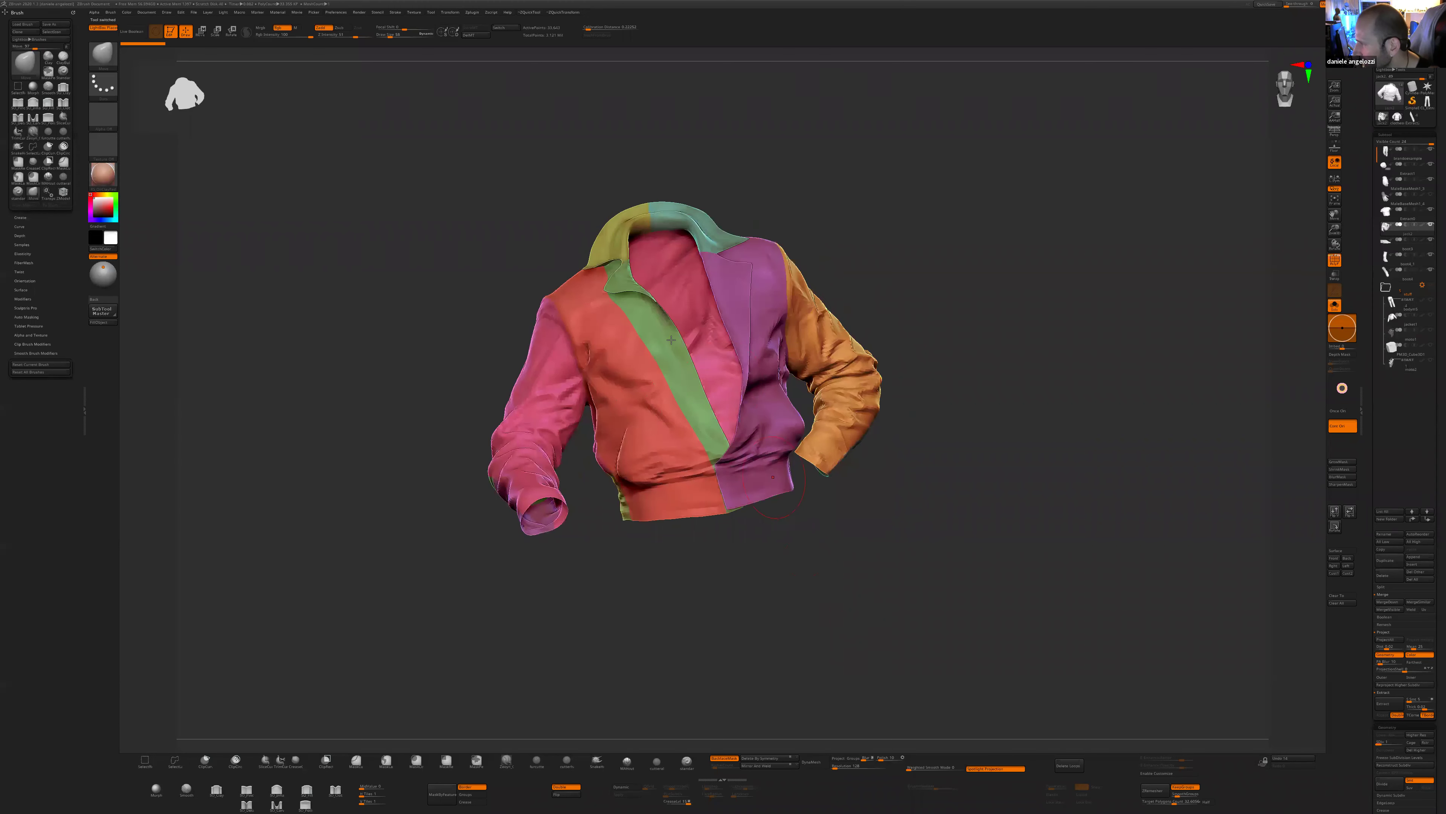
right_drag(760, 575, 536, 424)
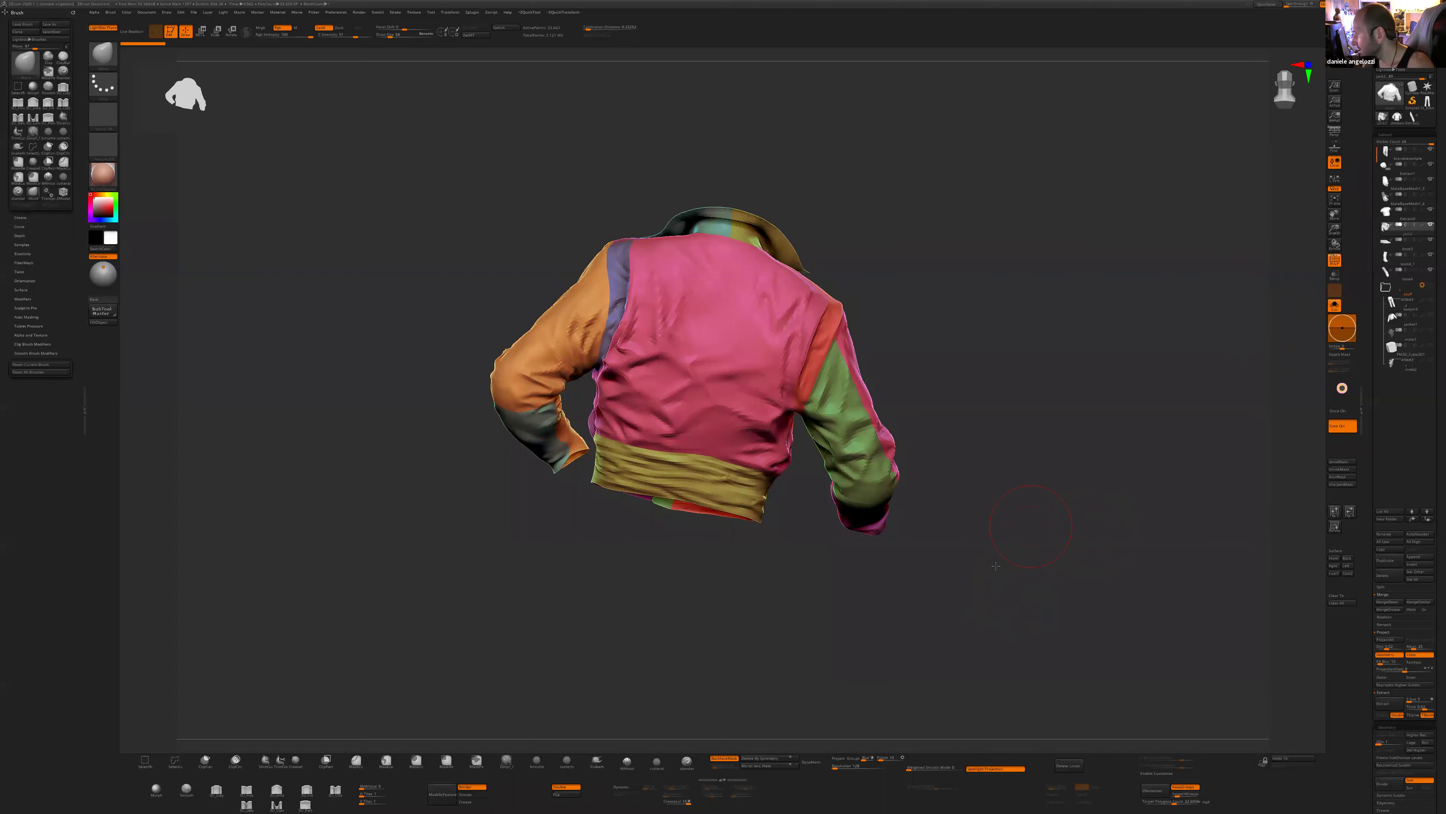
right_drag(968, 596, 943, 566)
right_drag(833, 592, 607, 538)
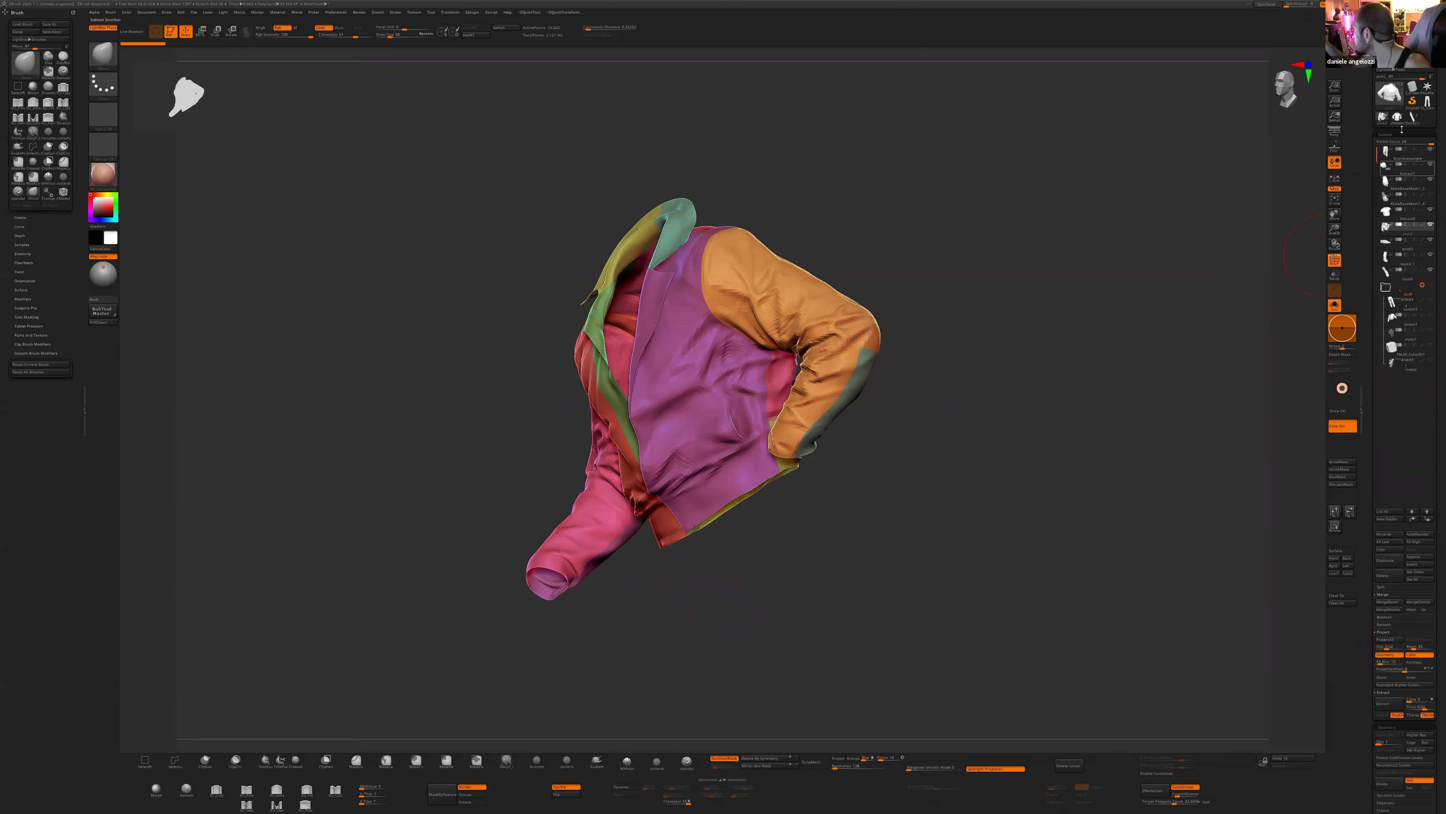
click(1396, 117)
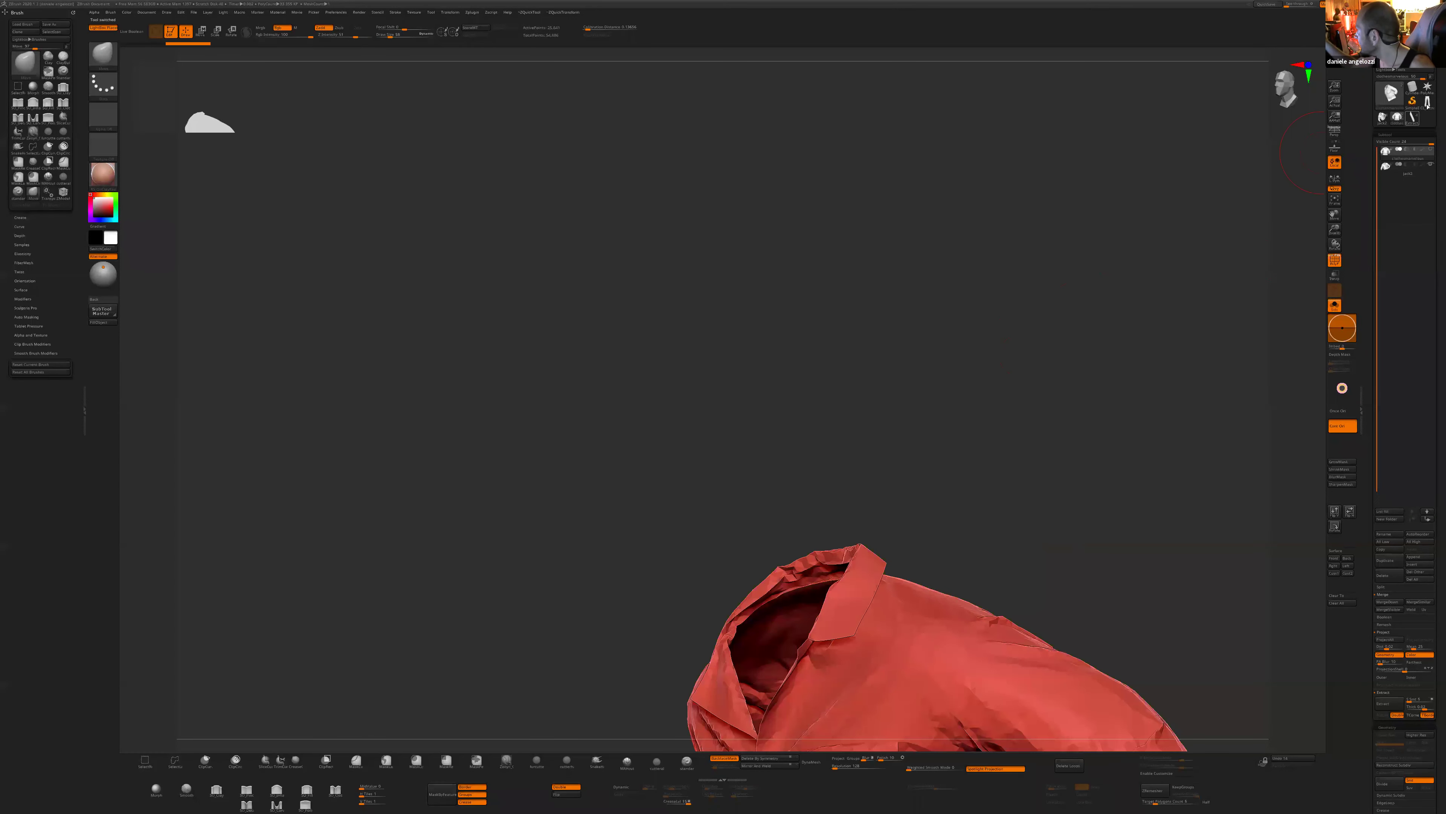
click(1413, 117)
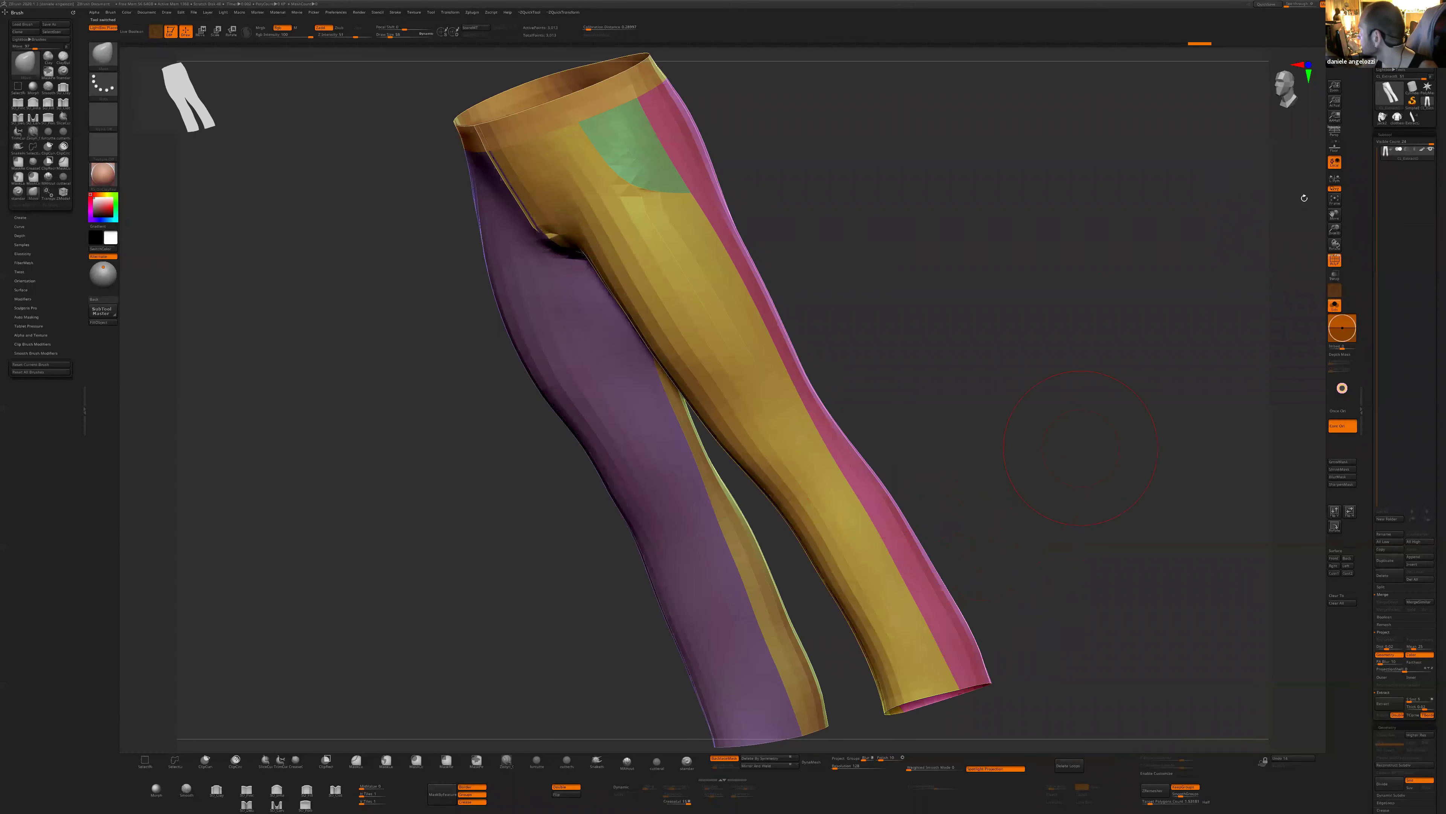
click(1382, 118)
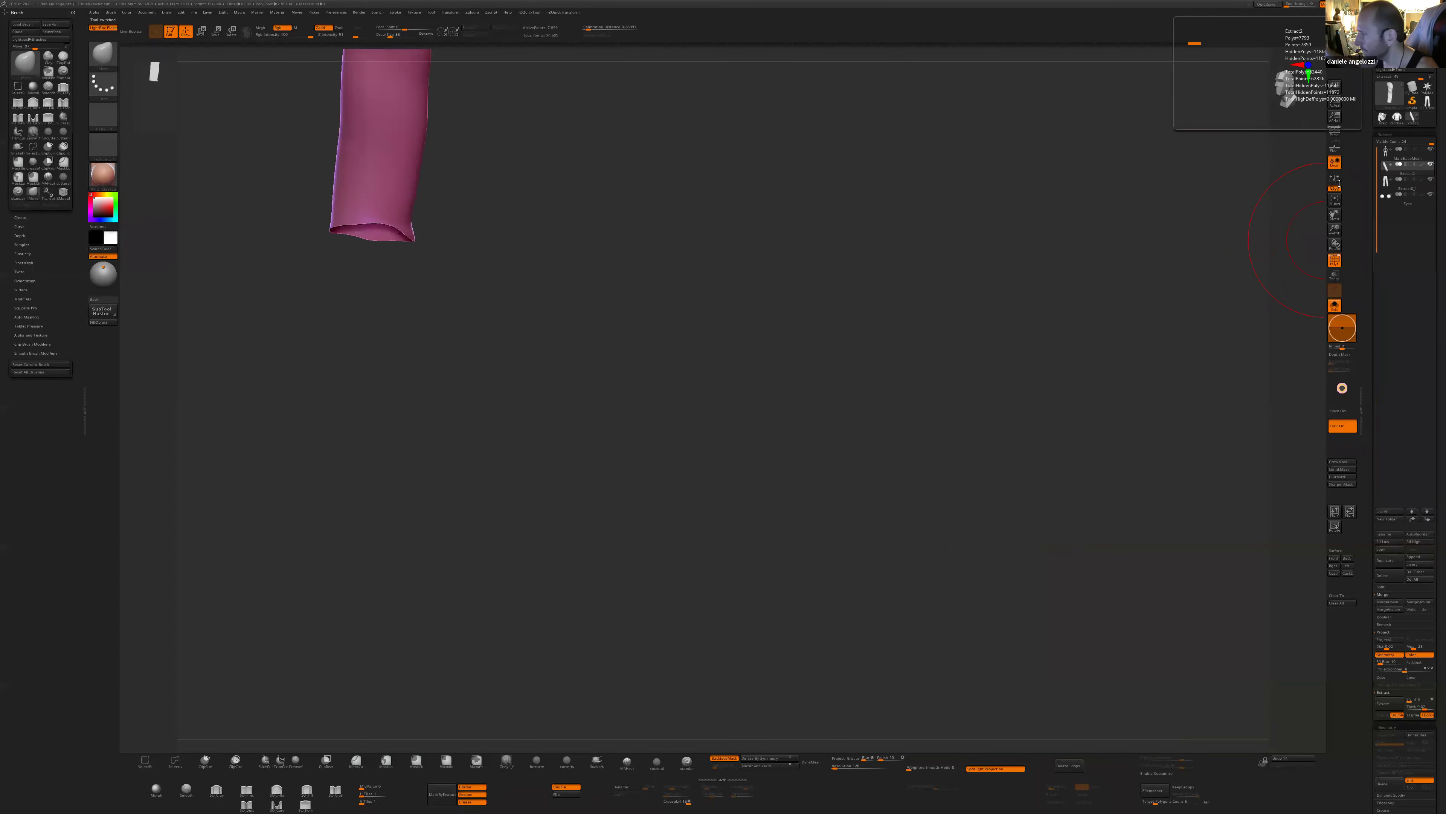
- Slice the sleeve lengthwise into front and back halves, and isolate the back half
drag(953, 523, 820, 484)
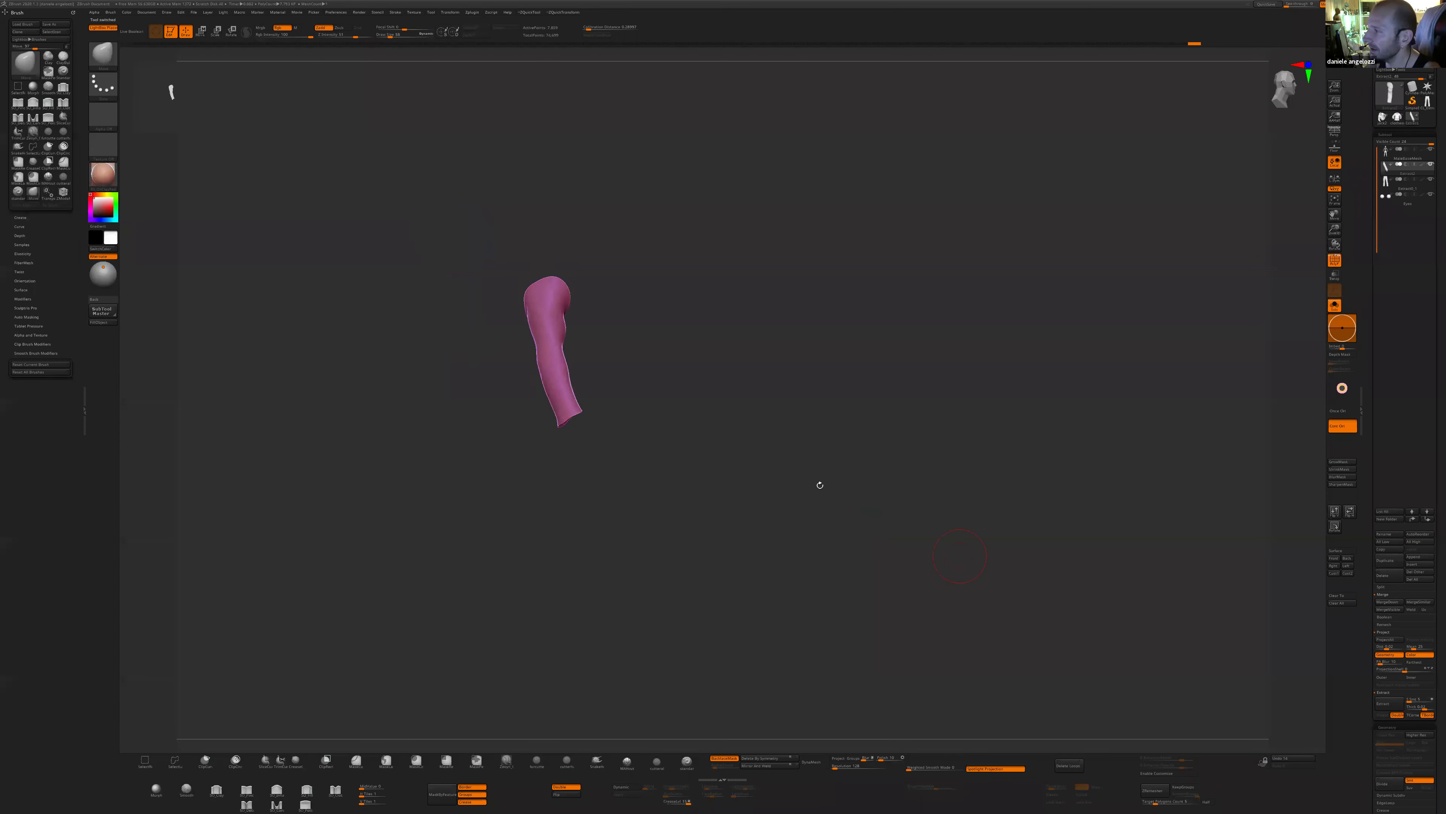
drag(599, 303, 605, 309)
ctrl+shift+drag(533, 260, 589, 466)
ctrl+shift+click(572, 399)
drag(640, 381, 668, 433)
ctrl+shift+click(700, 465)
mouse_move(729, 471)
mouse_down()
mouse_move(737, 391)
mouse_move(795, 452)
mouse_move(744, 435)
mouse_up()
ctrl+shift+click(590, 395)
- Slice across the back half of the sleeve below the elbow to give the lower part its own polygroup
mouse_move(667, 395)
mouse_down()
mouse_move(707, 394)
mouse_move(755, 427)
mouse_move(608, 412)
mouse_up()
drag(703, 408, 755, 403)
key(ctrl+z)
ctrl+shift+drag(651, 386, 598, 416)
ctrl+shift+click(720, 403)
shift+drag(773, 409, 769, 520)
- Try to slice a vertical strip along the centre edge of the front torso panel
ctrl+shift+click(758, 429)
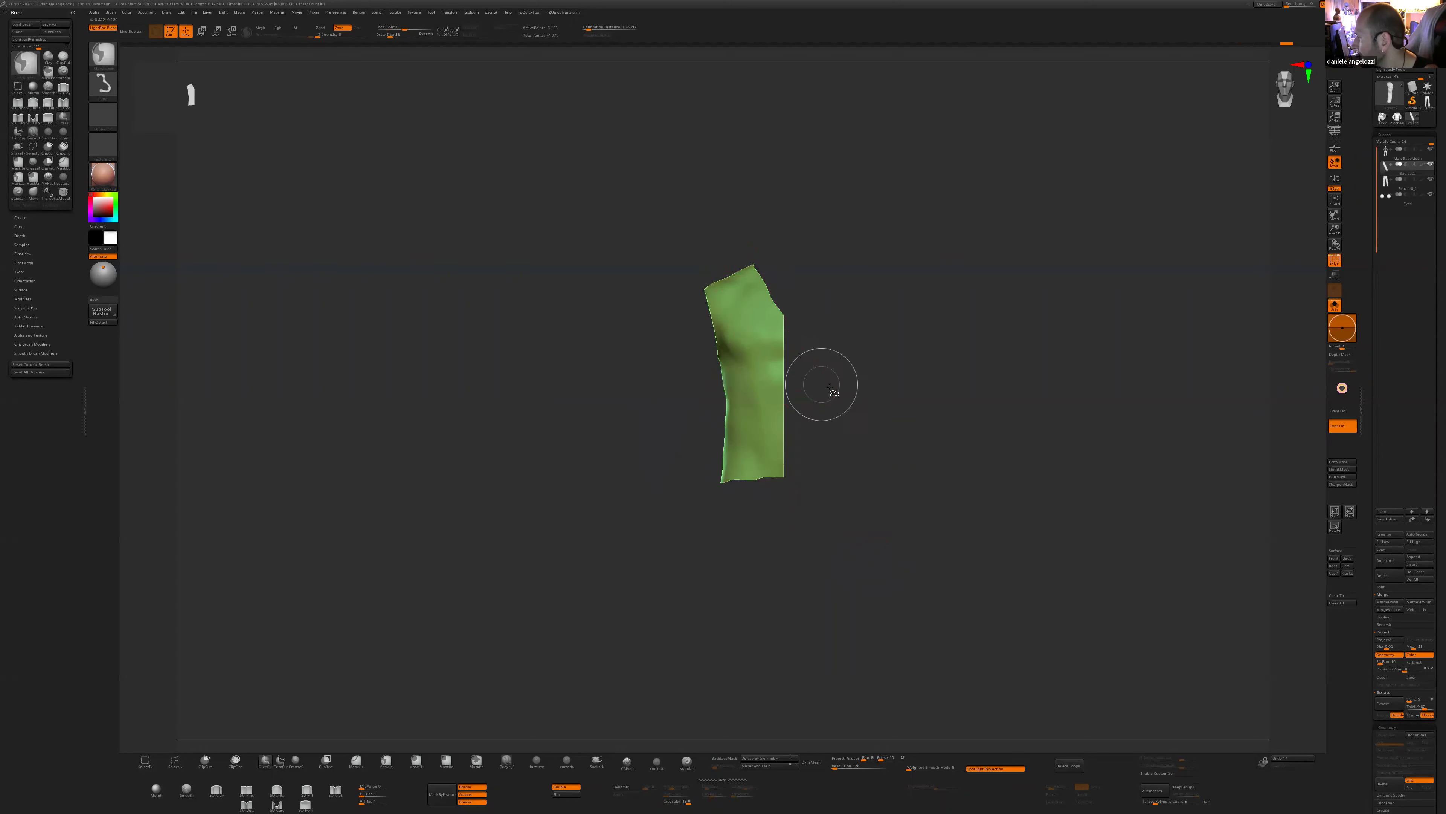
ctrl+shift+click(833, 391)
drag(888, 560, 881, 513)
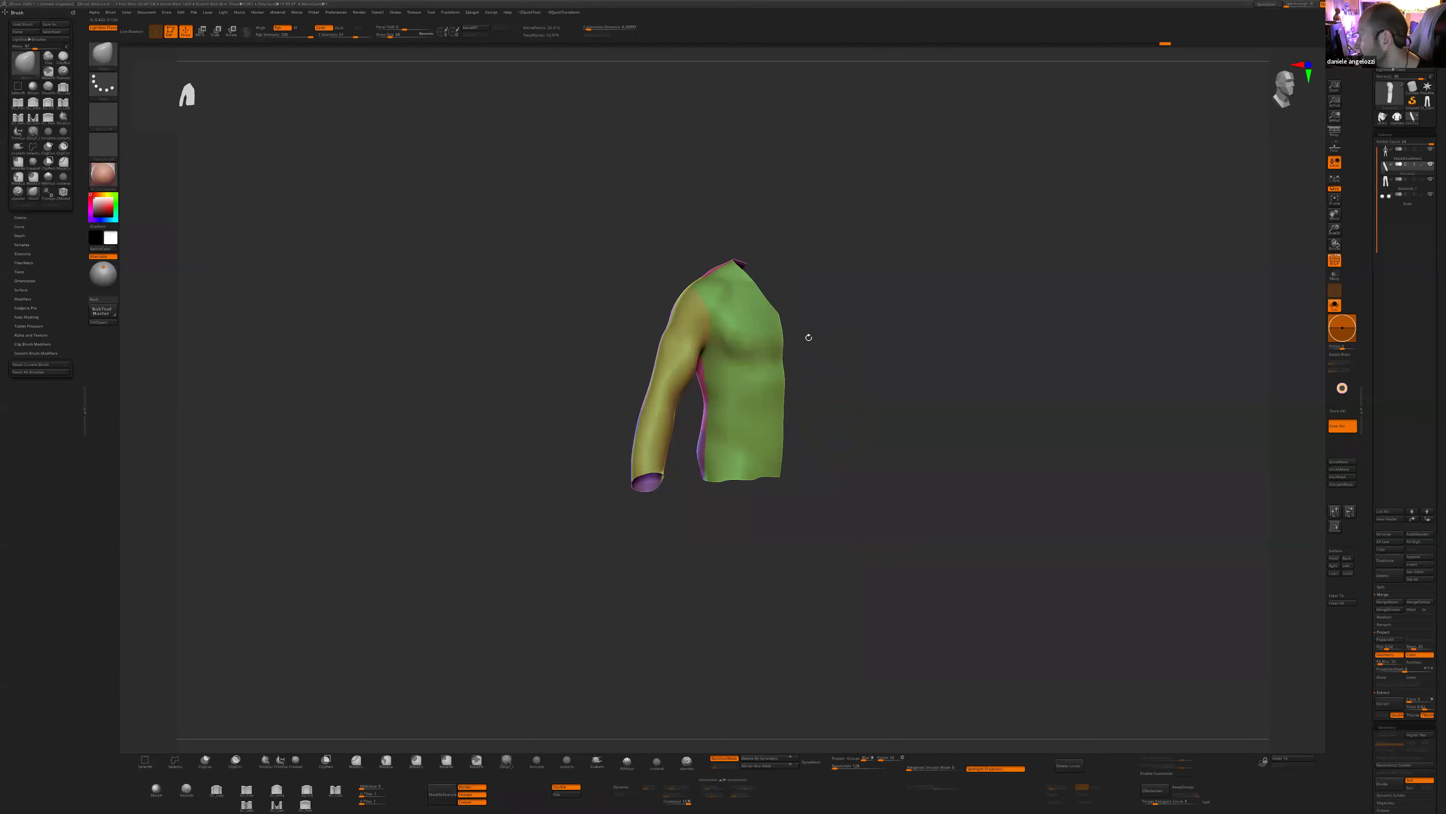
ctrl+shift+drag(770, 362, 768, 493)
ctrl+shift+click(774, 446)
mouse_move(859, 436)
ctrl+shift+mouse_down()
mouse_move(910, 484)
mouse_move(858, 474)
ctrl+shift+mouse_up()
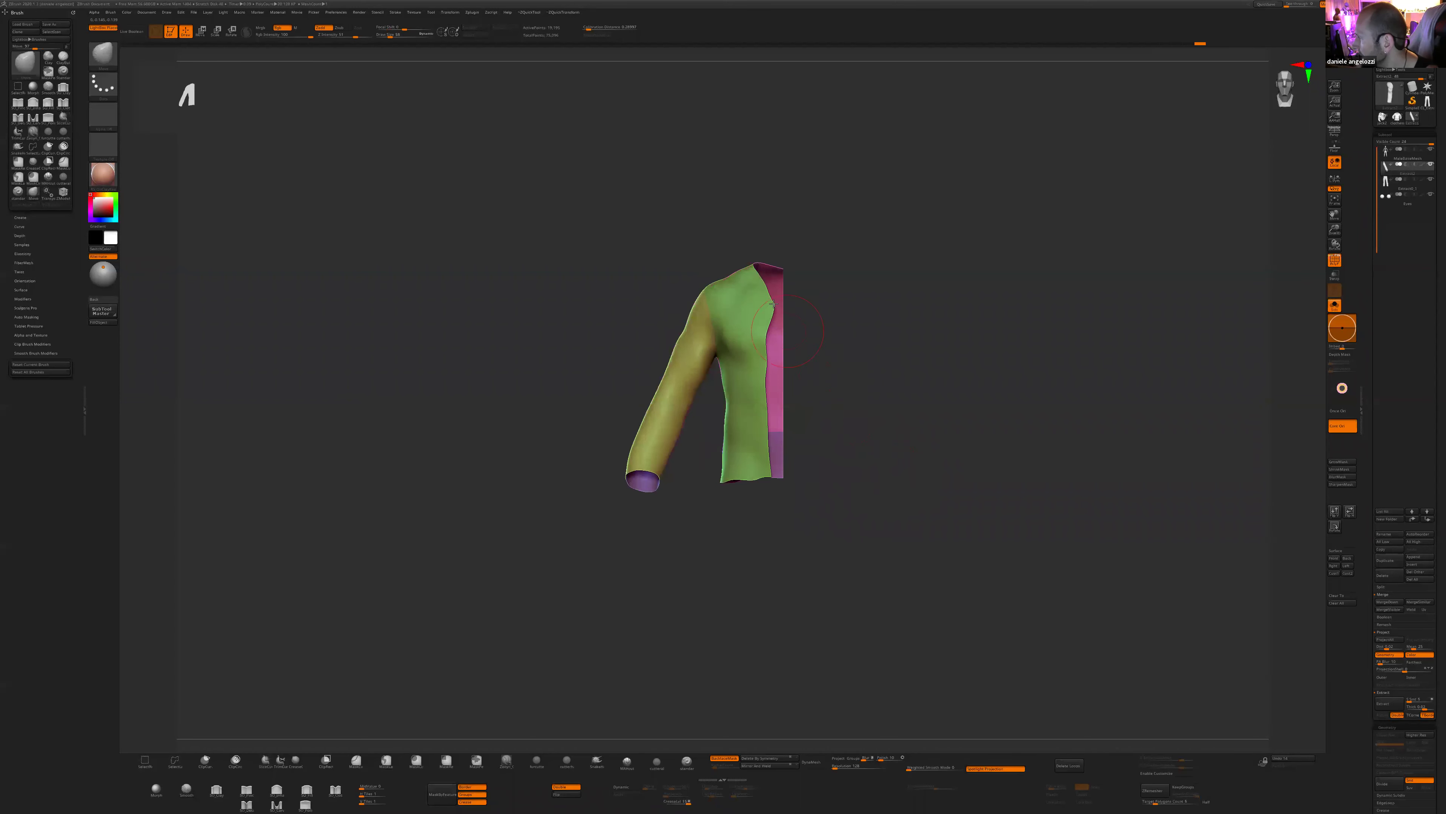
ctrl+shift+click(818, 328)
drag(790, 320, 815, 333)
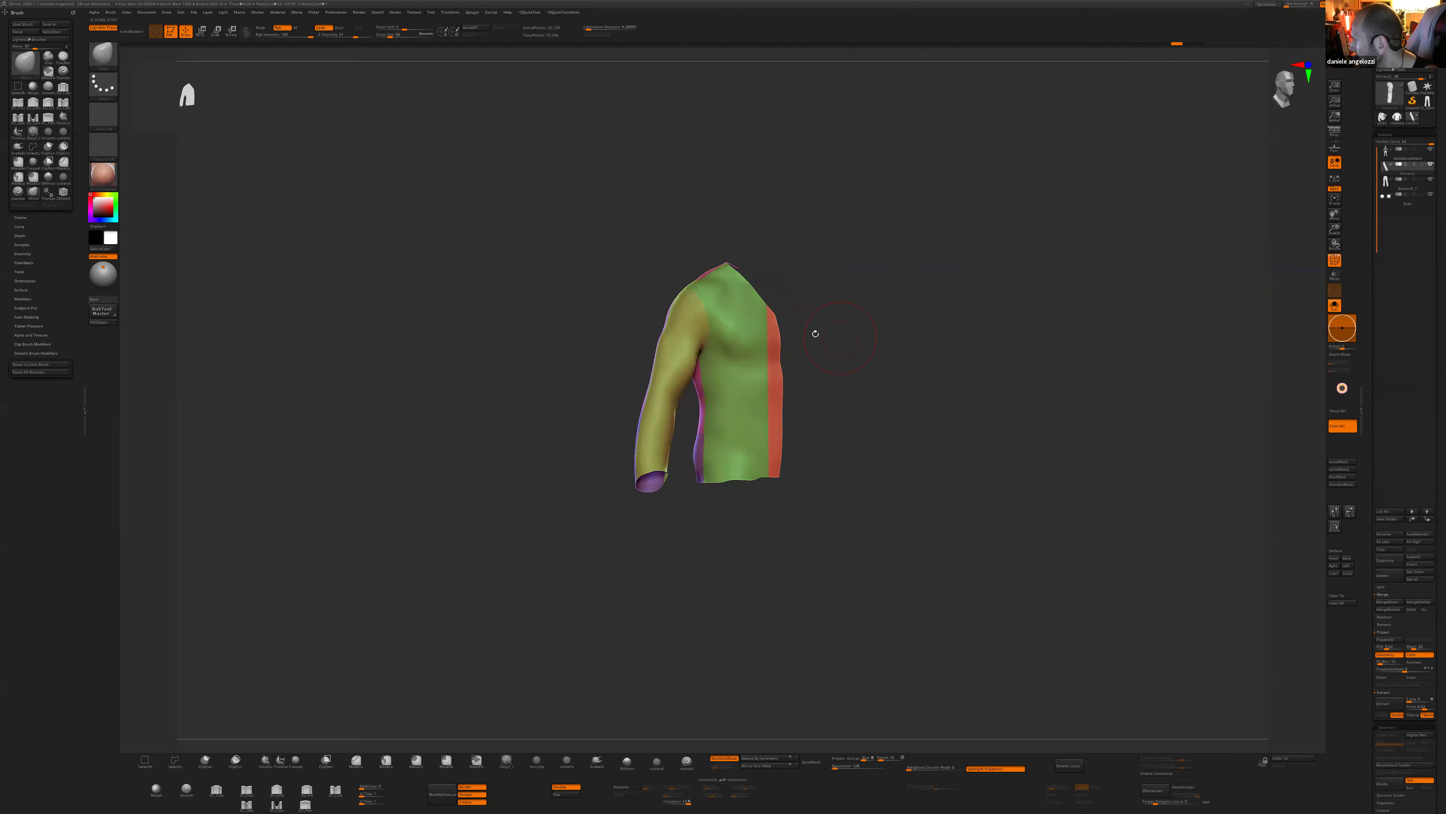
ctrl+shift+click(753, 348)
drag(865, 410, 762, 232)
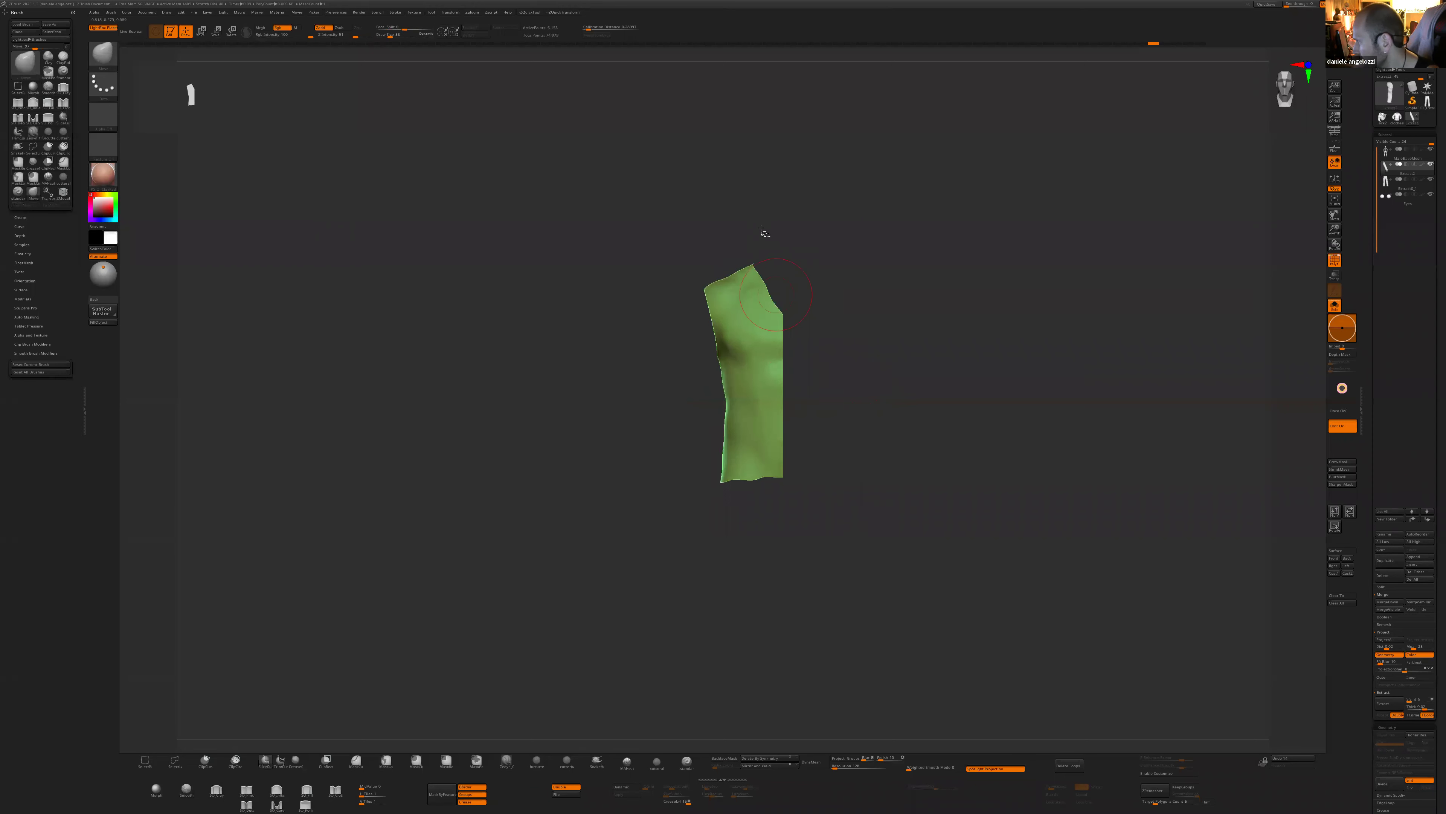
- Slice a narrow vertical strip along the centre edge of the isolated front panel, following the neckline down to the hem
ctrl+shift+click(795, 362)
mouse_move(833, 363)
mouse_down()
mouse_move(797, 285)
mouse_move(775, 472)
mouse_move(772, 341)
mouse_up()
ctrl+shift+click(774, 360)
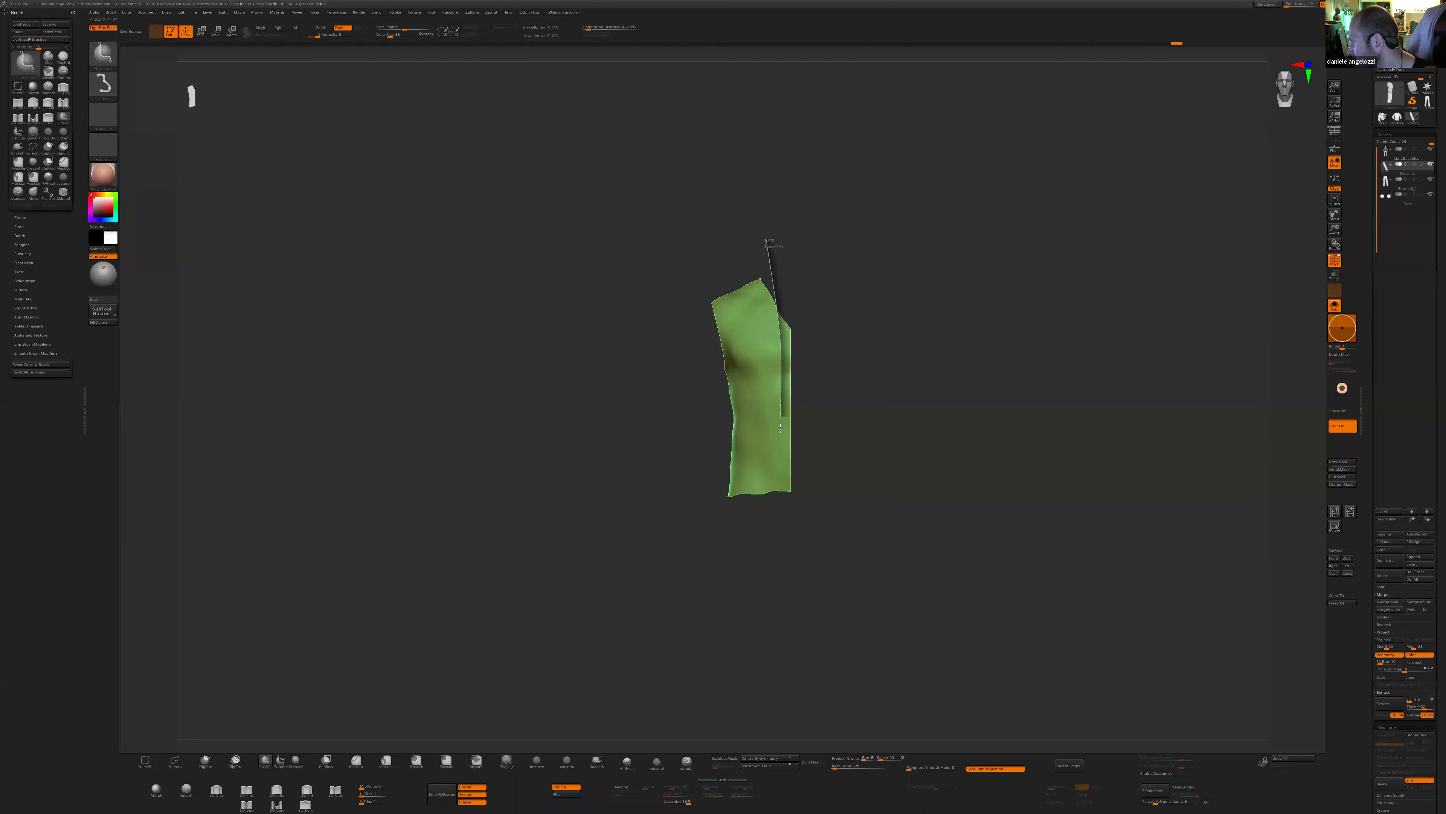
ctrl+shift+drag(790, 502, 789, 504)
ctrl+shift+click(846, 520)
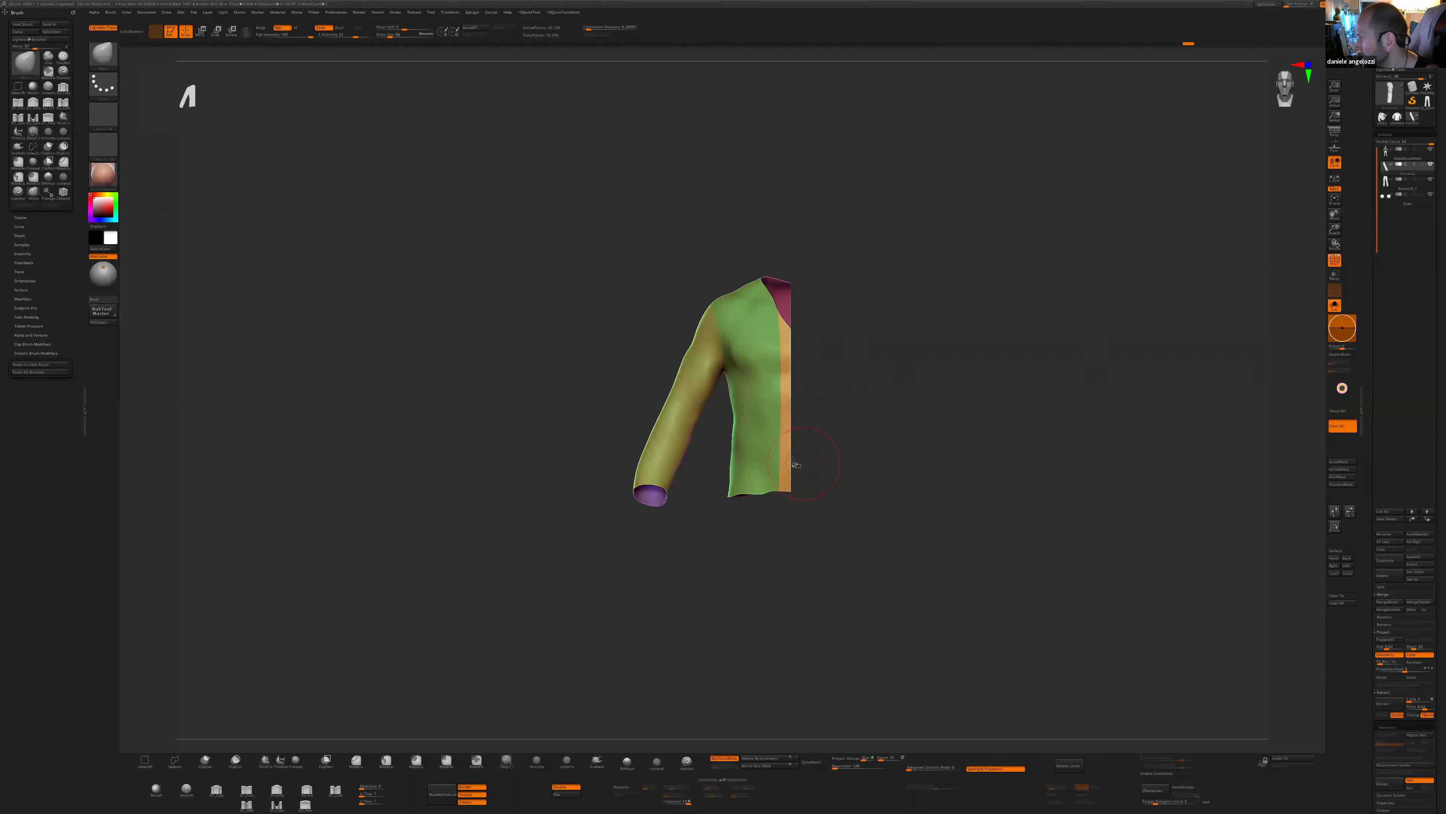
- Hide the narrow centre-front strip and delete the hidden geometry to open the jacket
ctrl+shift+click(786, 455)
ctrl+shift+click(870, 516)
key(space)
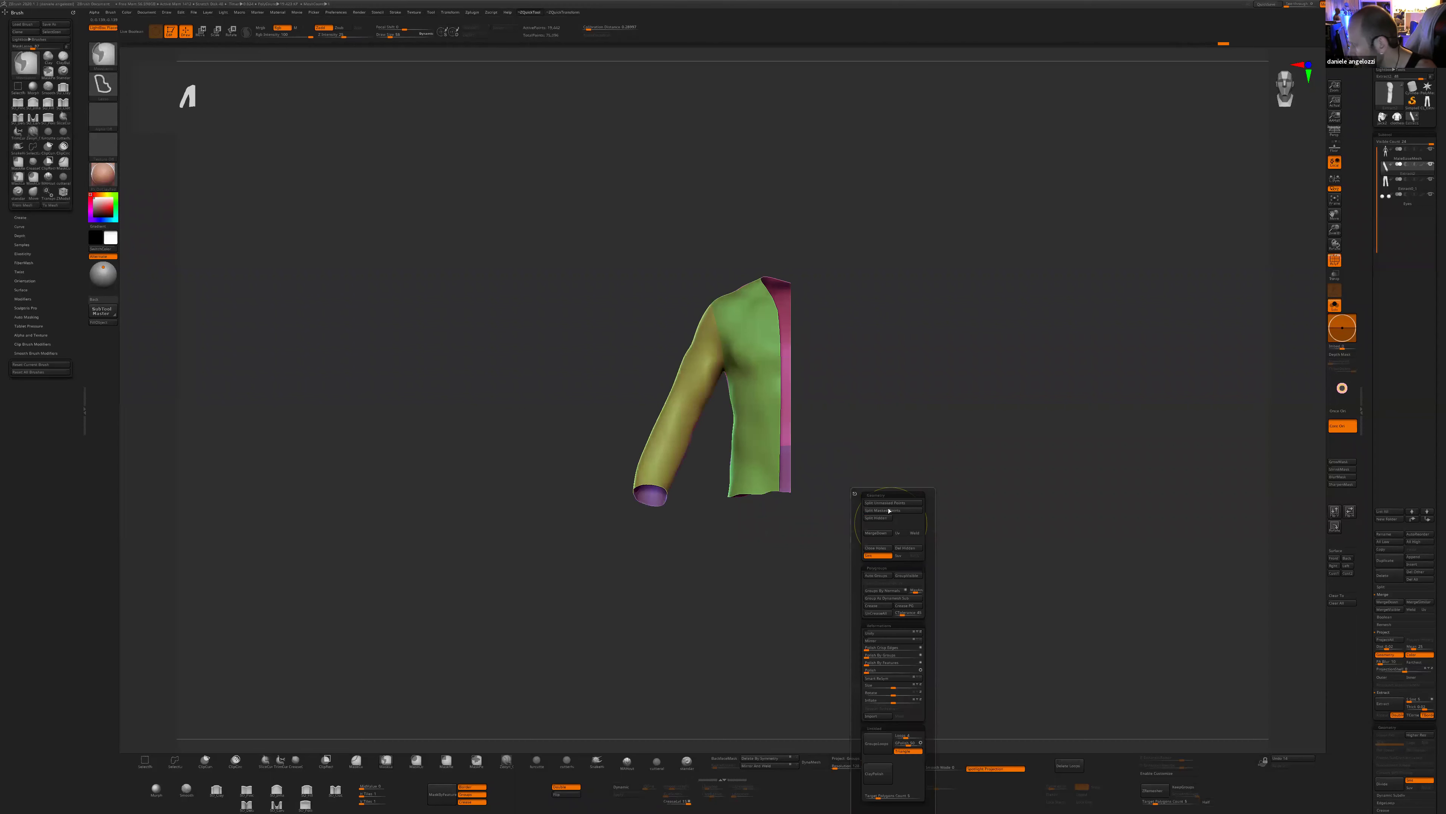
key(ctrl+space)
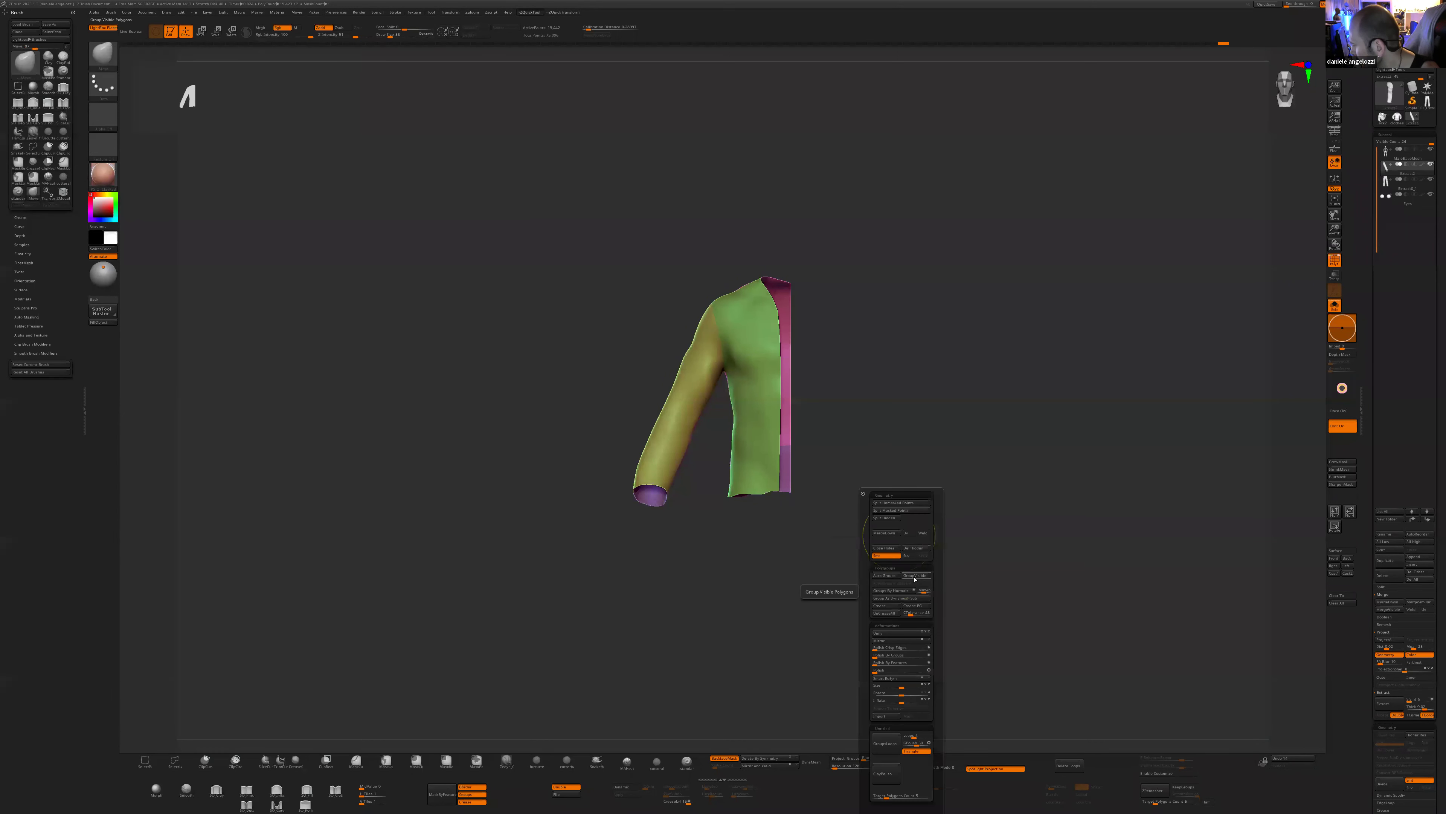
click(916, 547)
- Slice straight across the front panel and back waistband just above the uneven hem, with the sleeve hidden
ctrl+shift+click(774, 479)
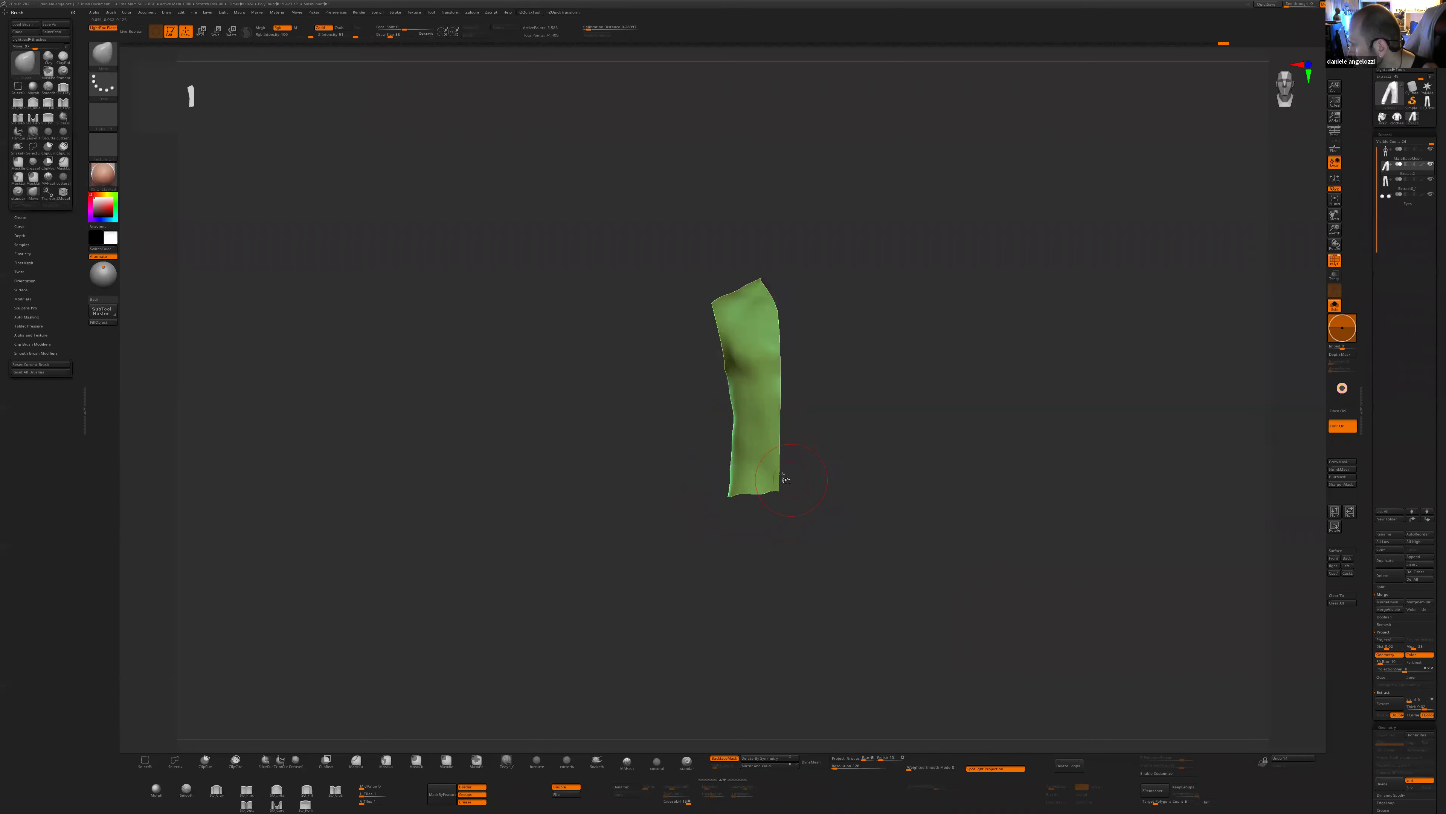
ctrl+shift+click(779, 481)
ctrl+shift+click(776, 479)
ctrl+shift+drag(823, 491, 862, 498)
mouse_move(867, 499)
shift+mouse_down()
mouse_move(906, 496)
mouse_move(722, 482)
shift+mouse_up()
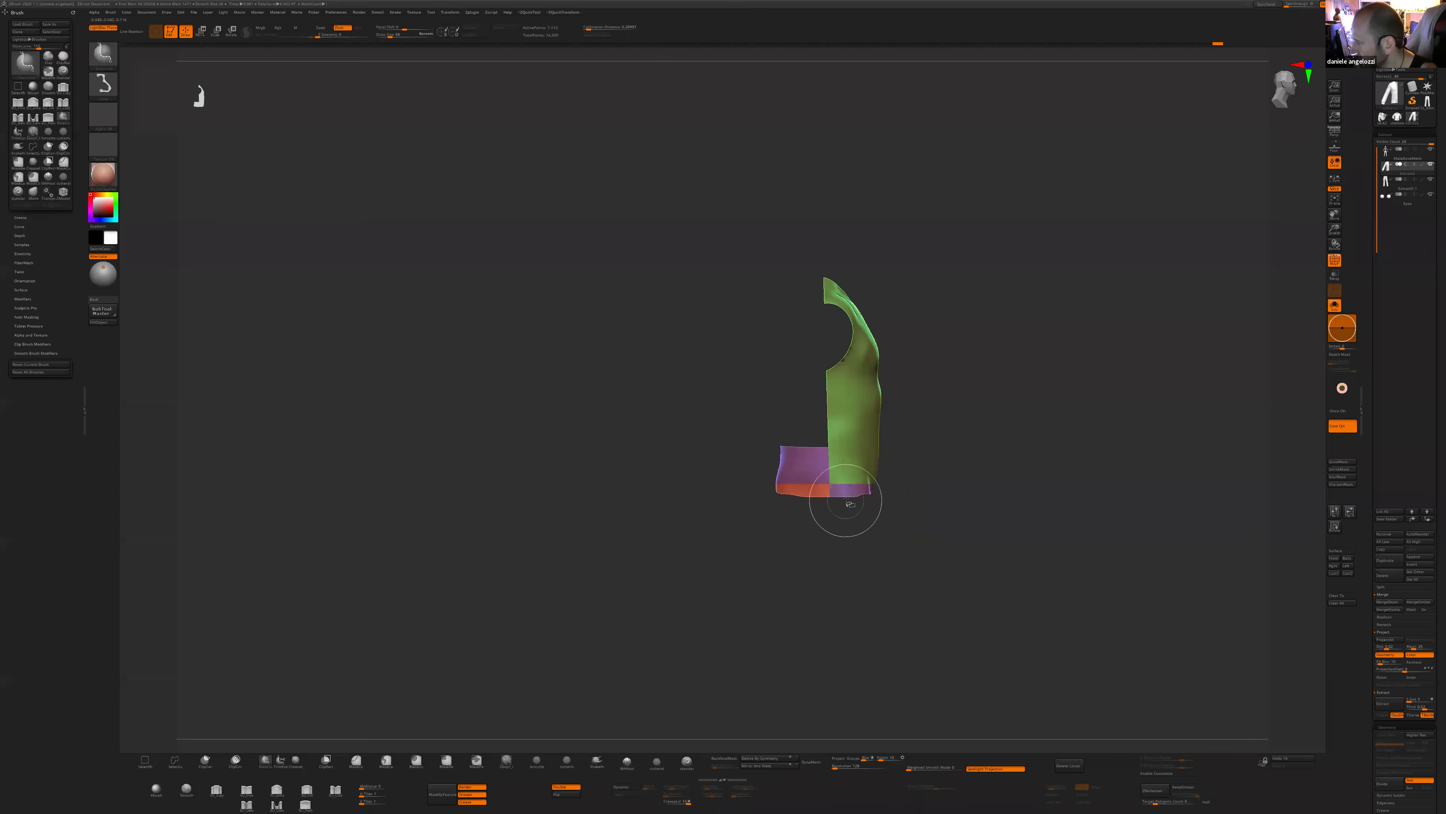
- Hide the thin strips cut along the hem and delete them to leave an even lower edge
ctrl+shift+click(887, 530)
ctrl+shift+click(809, 491)
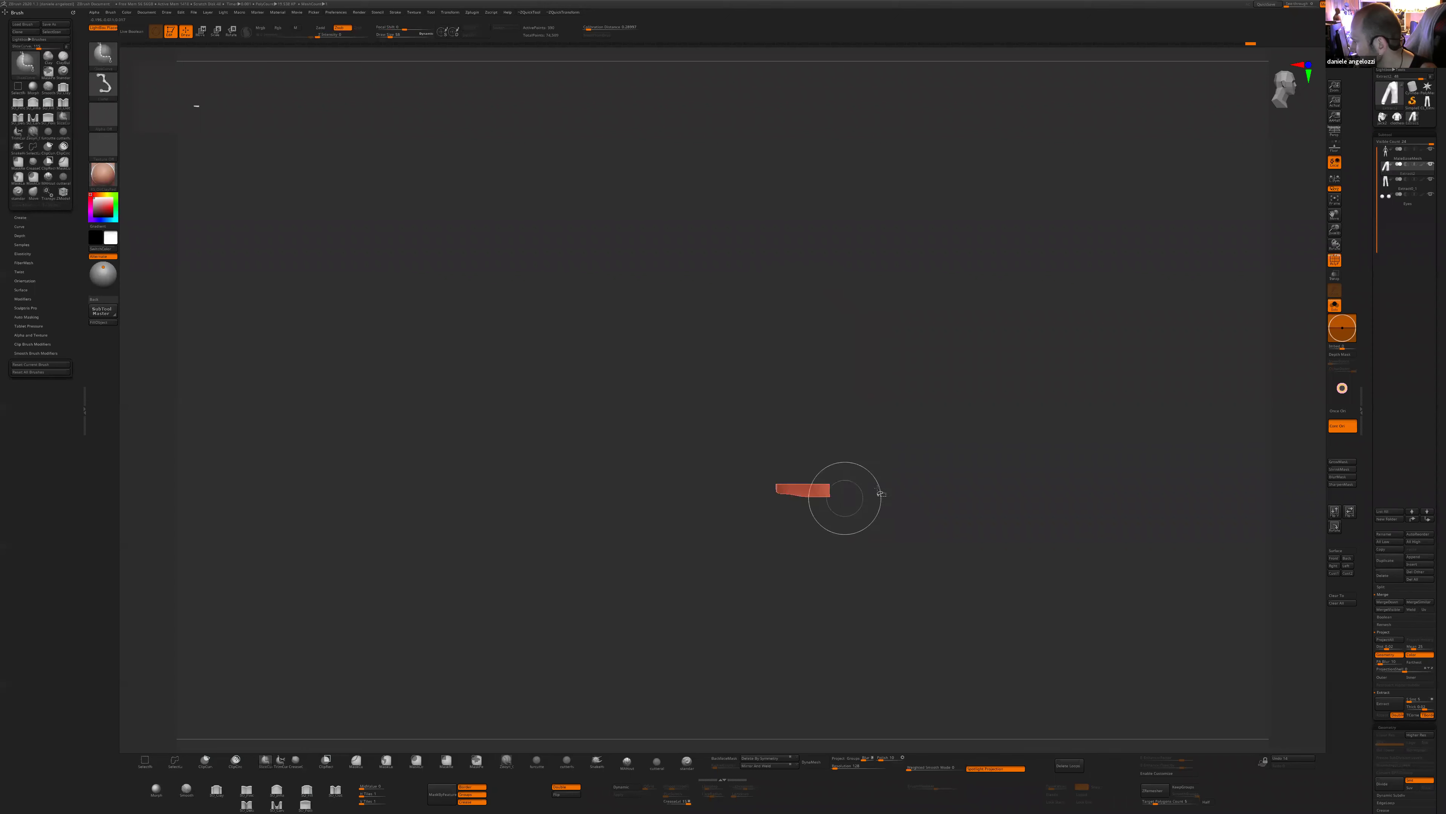
ctrl+shift+click(881, 508)
mouse_move(943, 501)
mouse_down()
mouse_move(959, 510)
mouse_move(948, 480)
mouse_up()
key(ctrl+q)
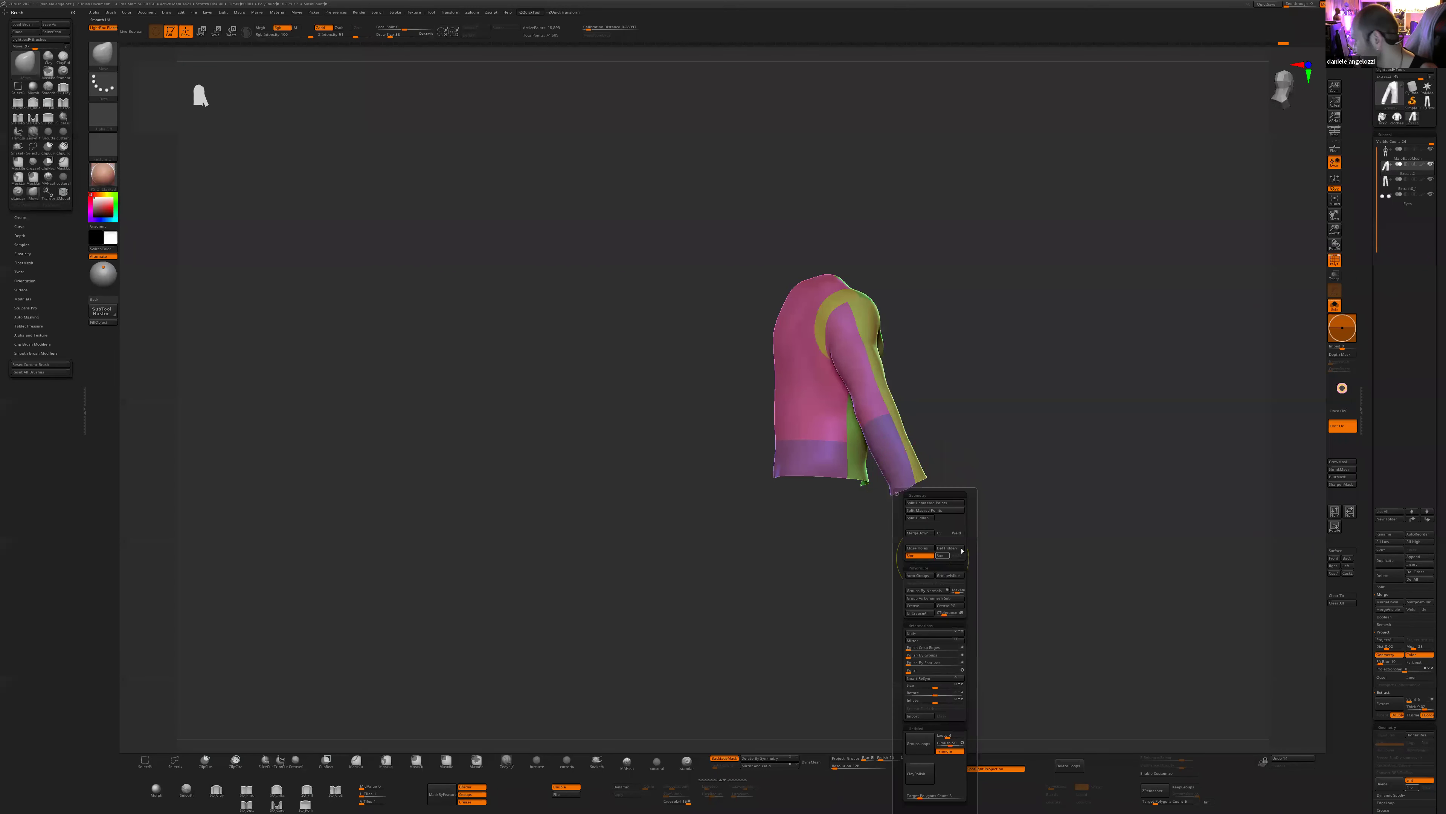
click(954, 550)
mouse_move(953, 551)
mouse_down()
mouse_move(921, 581)
mouse_move(959, 523)
mouse_move(949, 441)
mouse_move(948, 458)
mouse_move(884, 484)
mouse_move(960, 501)
mouse_move(930, 543)
mouse_move(772, 609)
mouse_move(820, 591)
mouse_move(856, 501)
mouse_move(865, 533)
mouse_move(836, 491)
mouse_up()
ctrl+shift+click(914, 477)
ctrl+shift+click(947, 473)
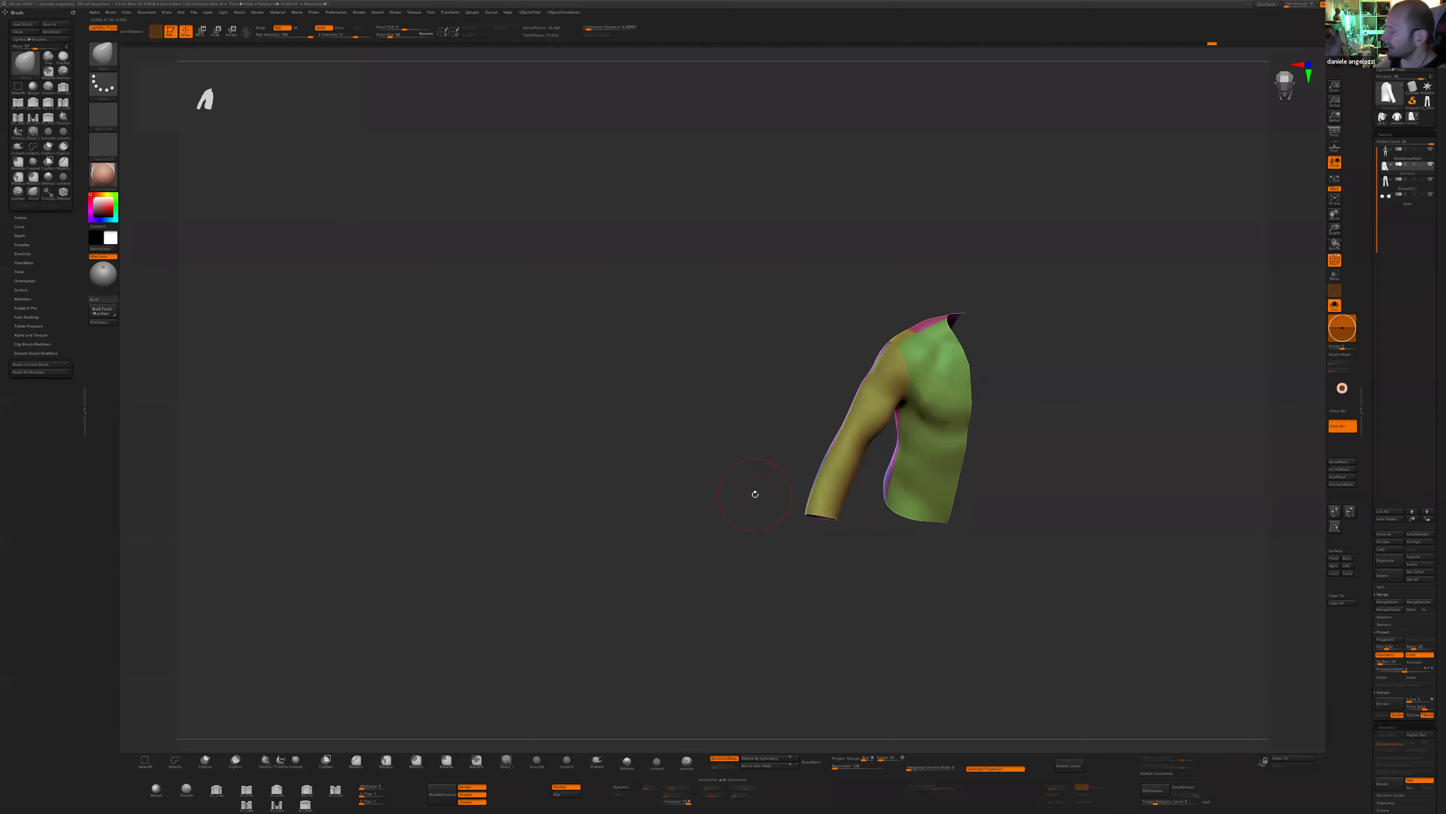
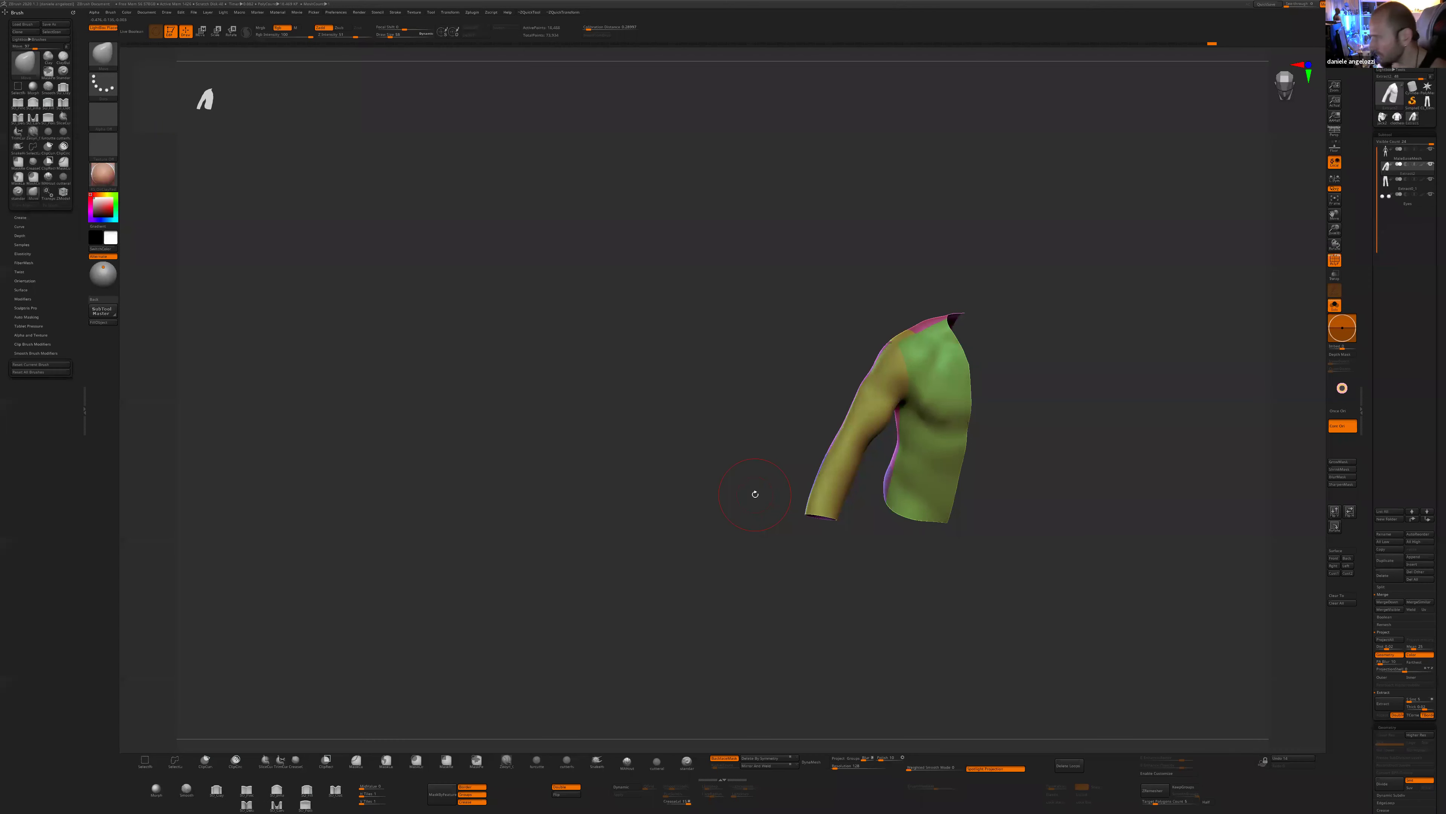
- Mirror and weld the half garment to form the full open-front jacket
drag(820, 649, 787, 547)
drag(803, 608, 864, 602)
key(2)
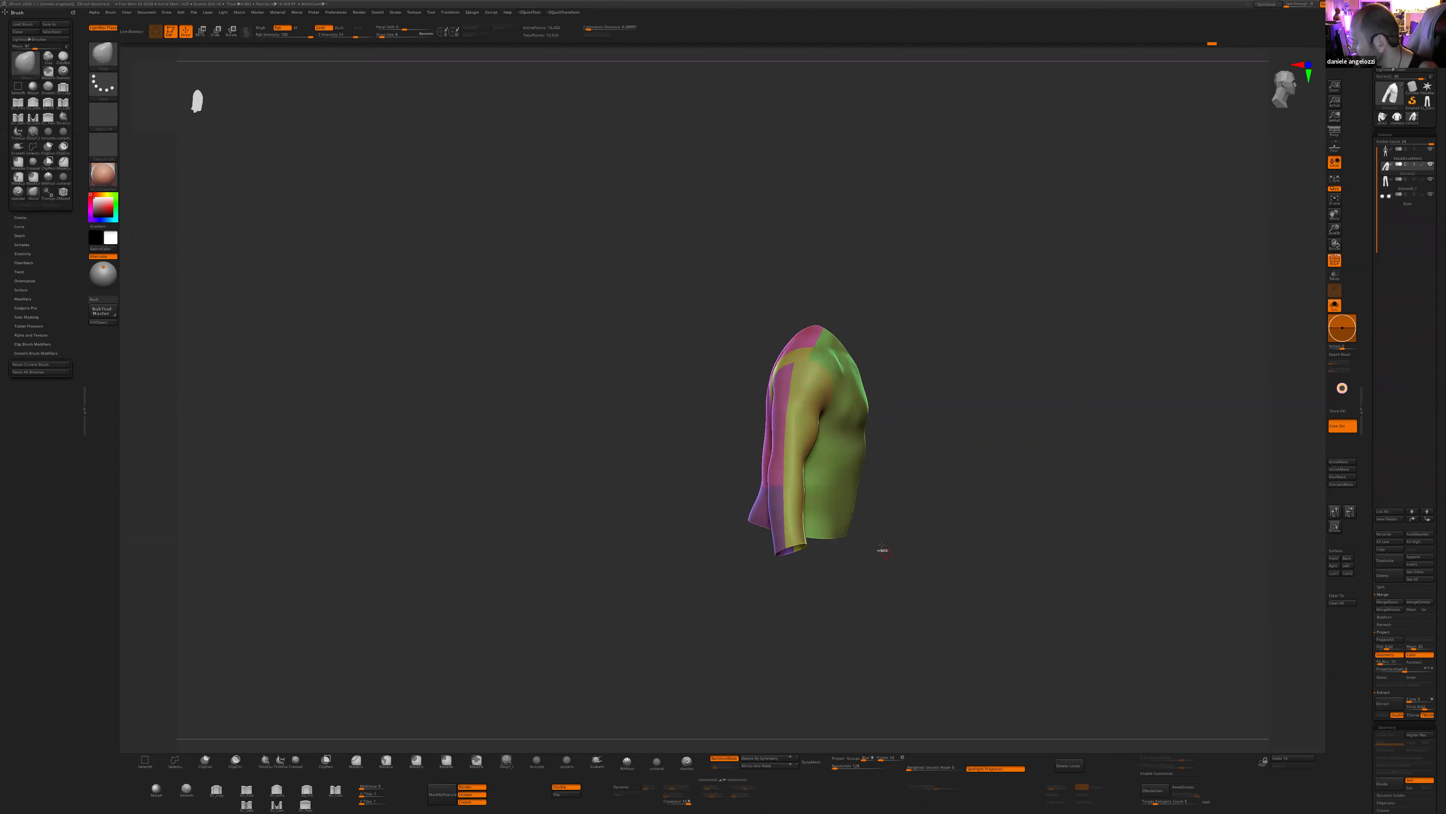
key(shift+2)
click(902, 547)
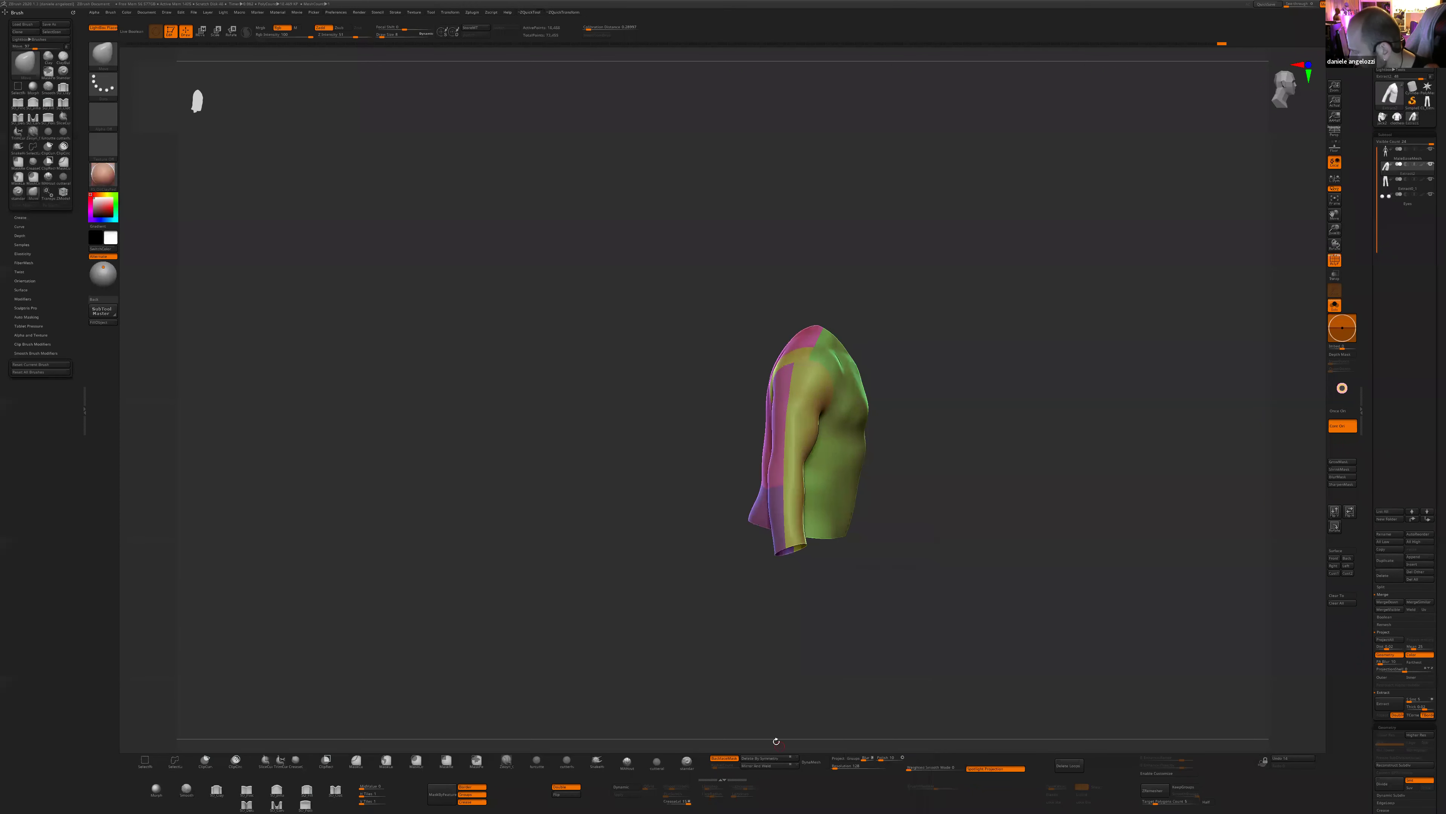
click(769, 765)
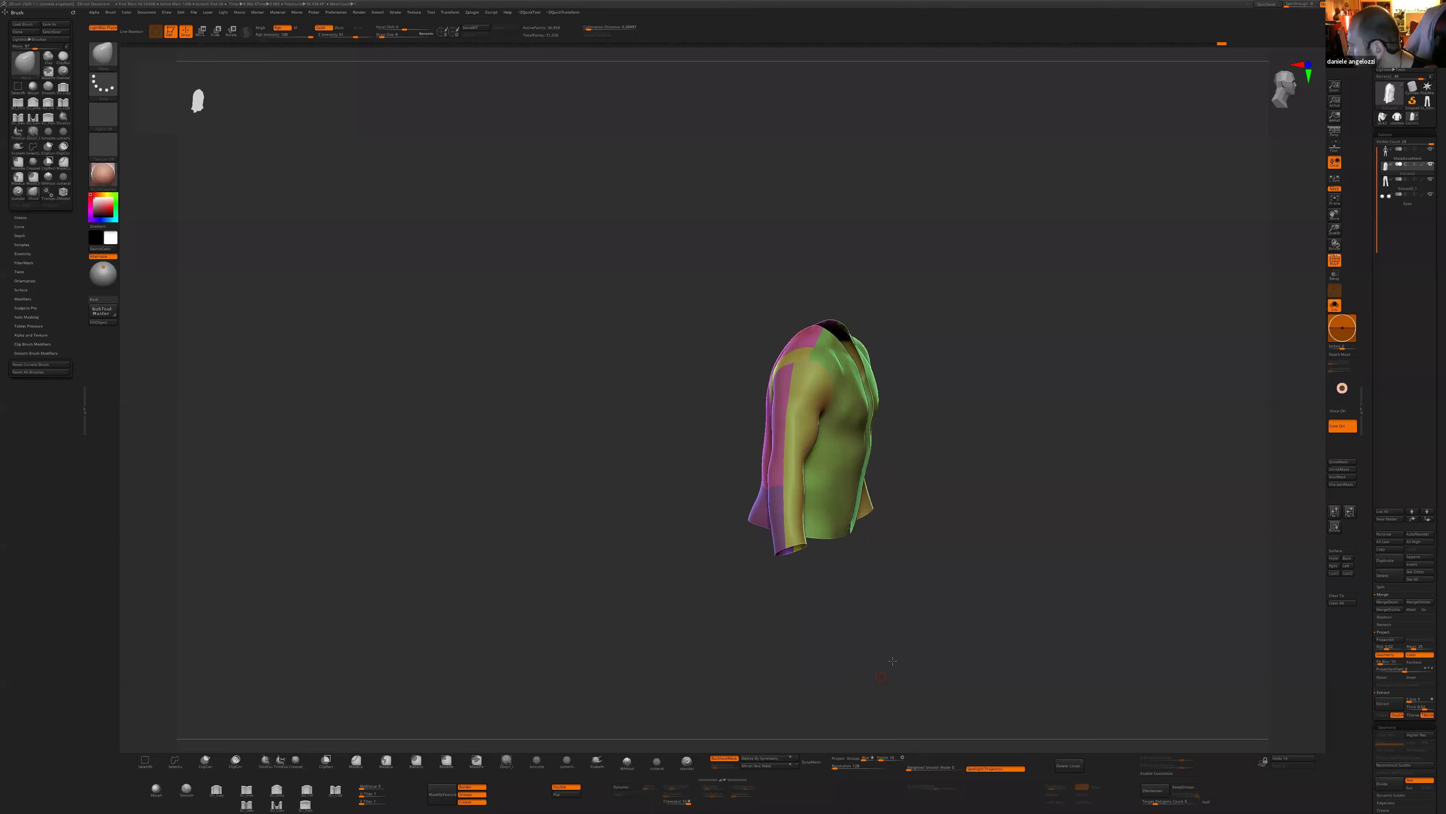
shift+drag(891, 658, 768, 659)
key(f)
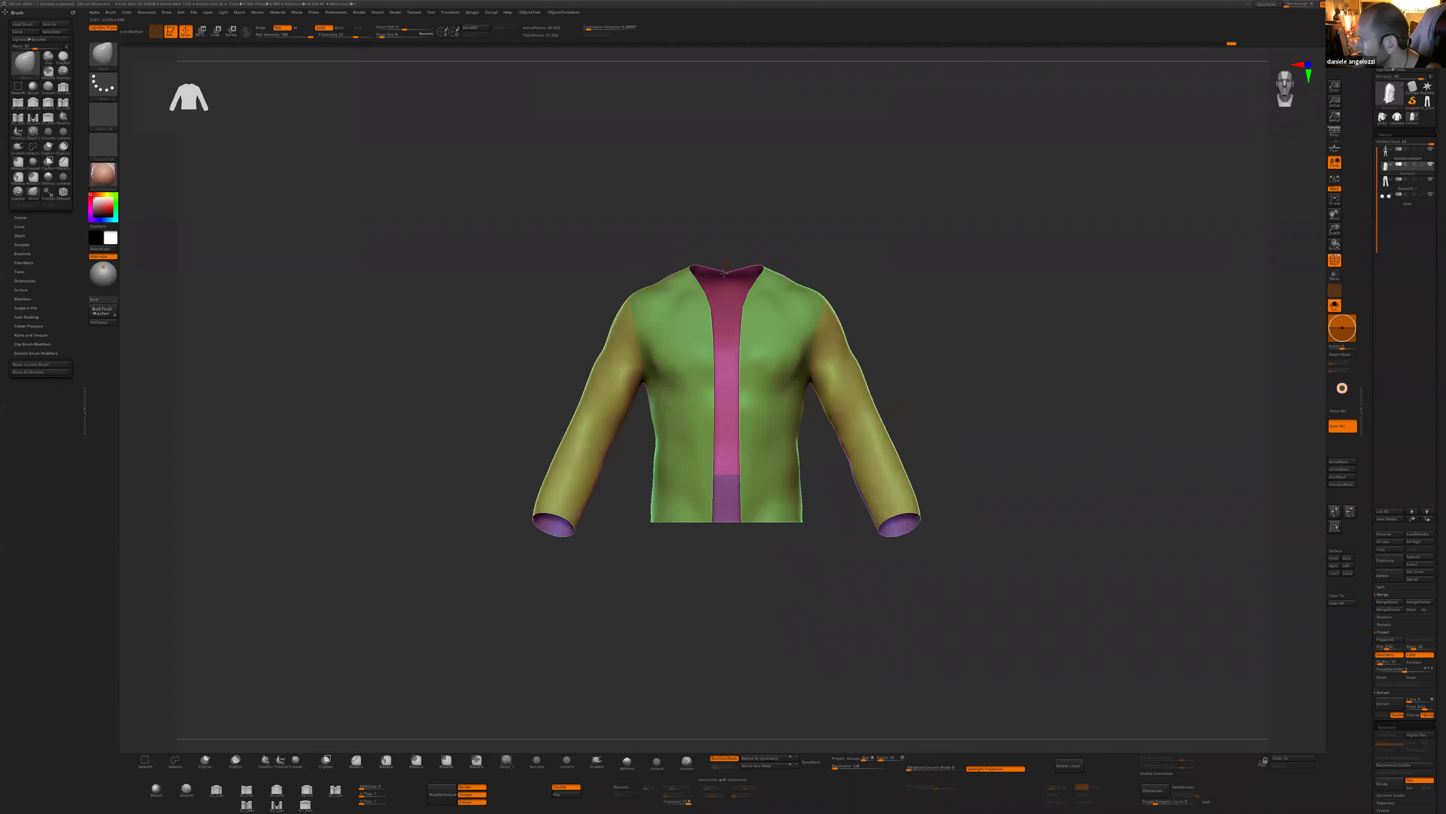
- Enlarge the brush and smooth the jagged point at the centre of the back neckline
mouse_move(825, 219)
shift+mouse_down()
mouse_move(776, 216)
mouse_move(739, 252)
mouse_move(742, 270)
mouse_move(728, 264)
shift+mouse_up()
key(s)
key(f)
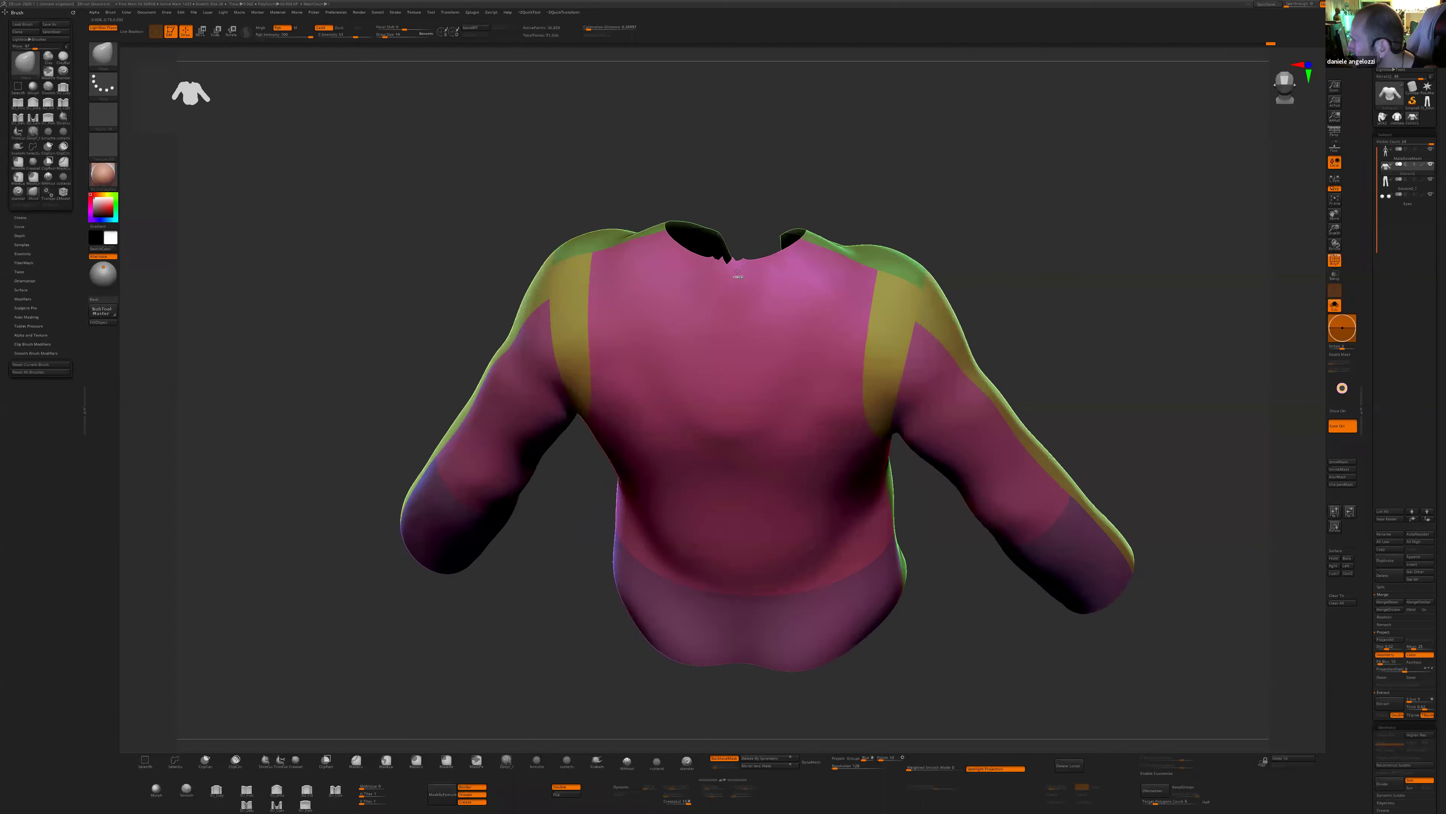
key(])
key(])
key(])
key(])
key(])
drag(728, 268, 729, 266)
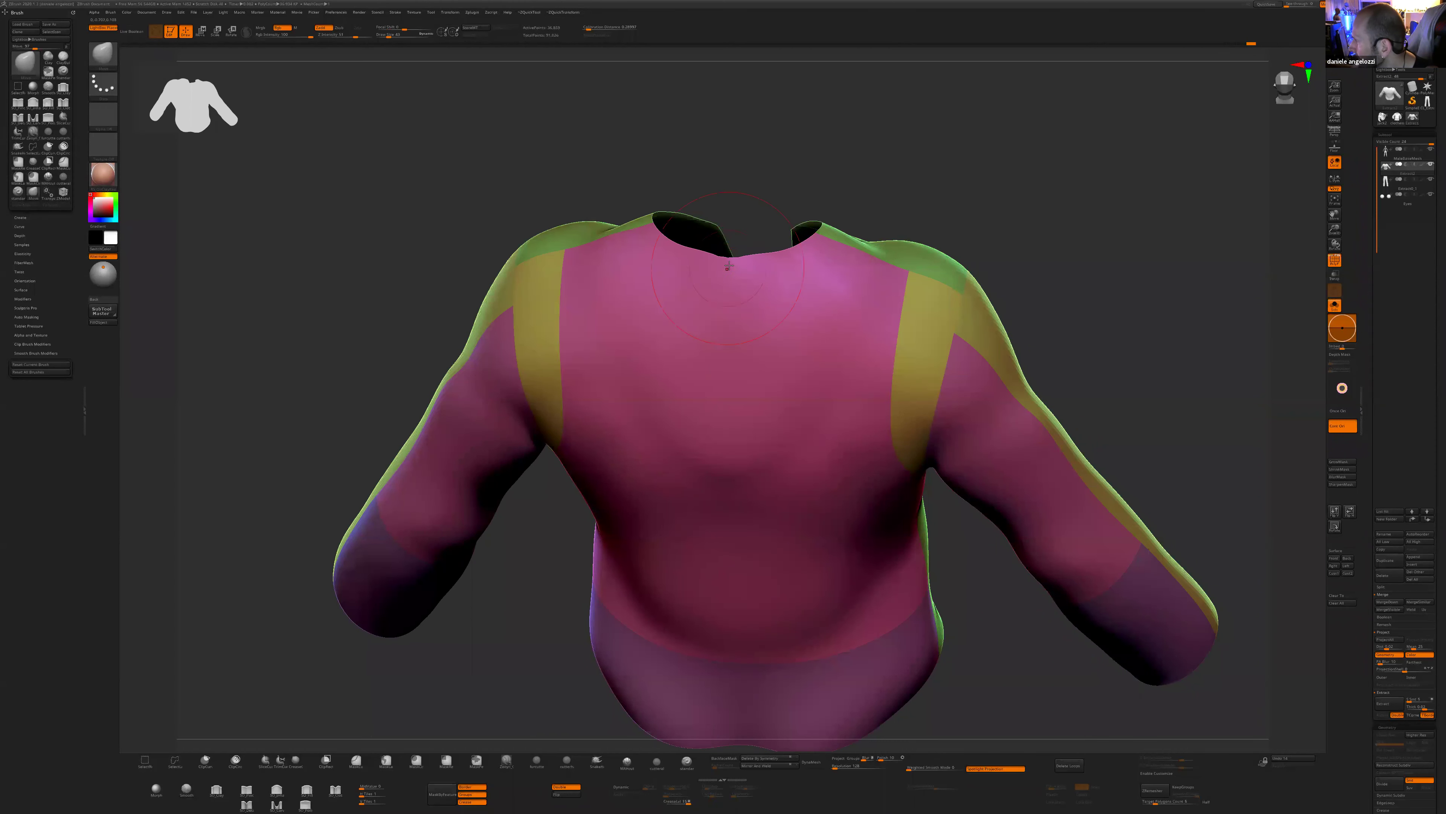
- Polish the whole jacket by its mesh features to smooth the panel seams and open borders
alt+drag(958, 172, 1002, 472)
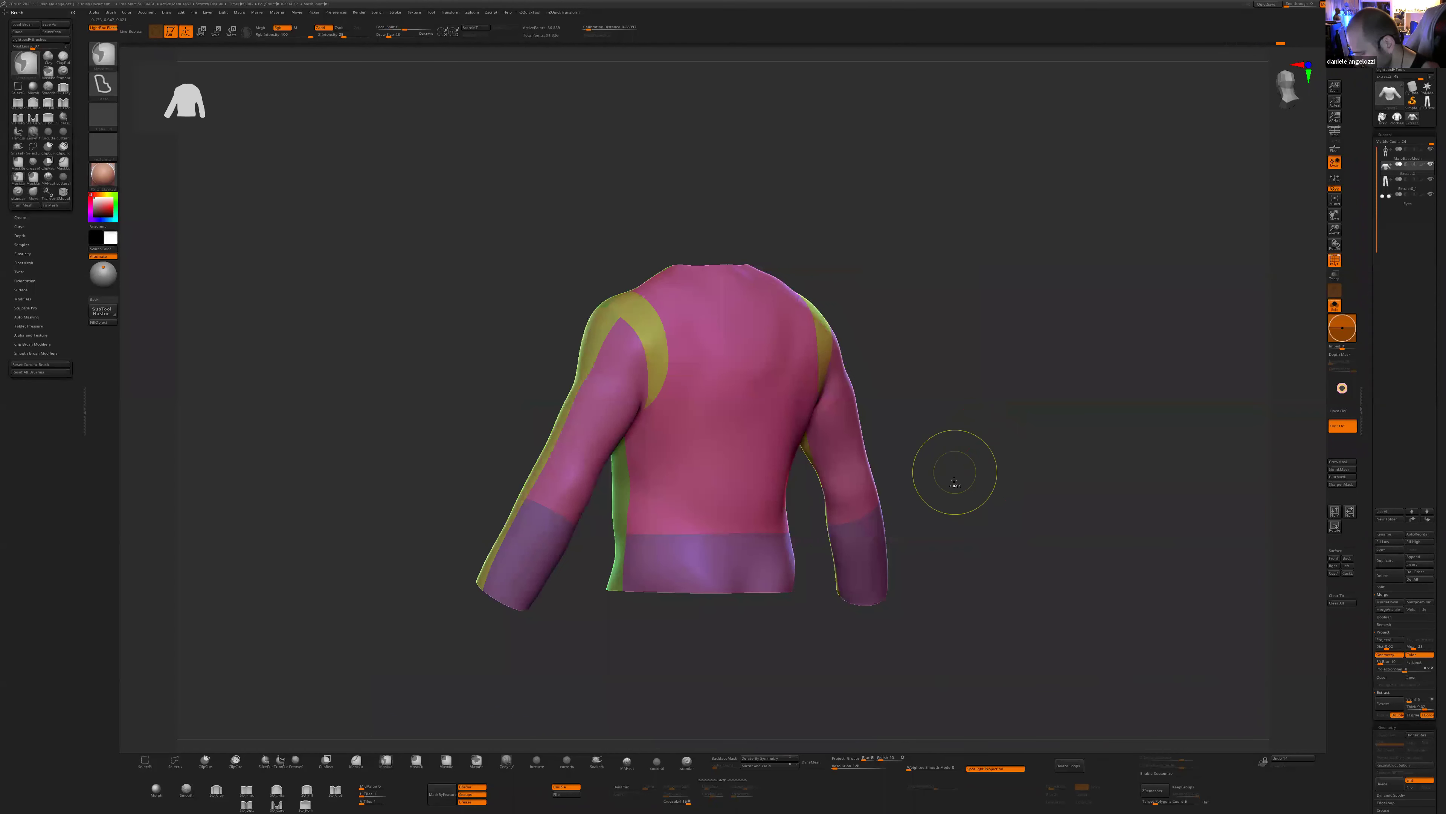
key(space)
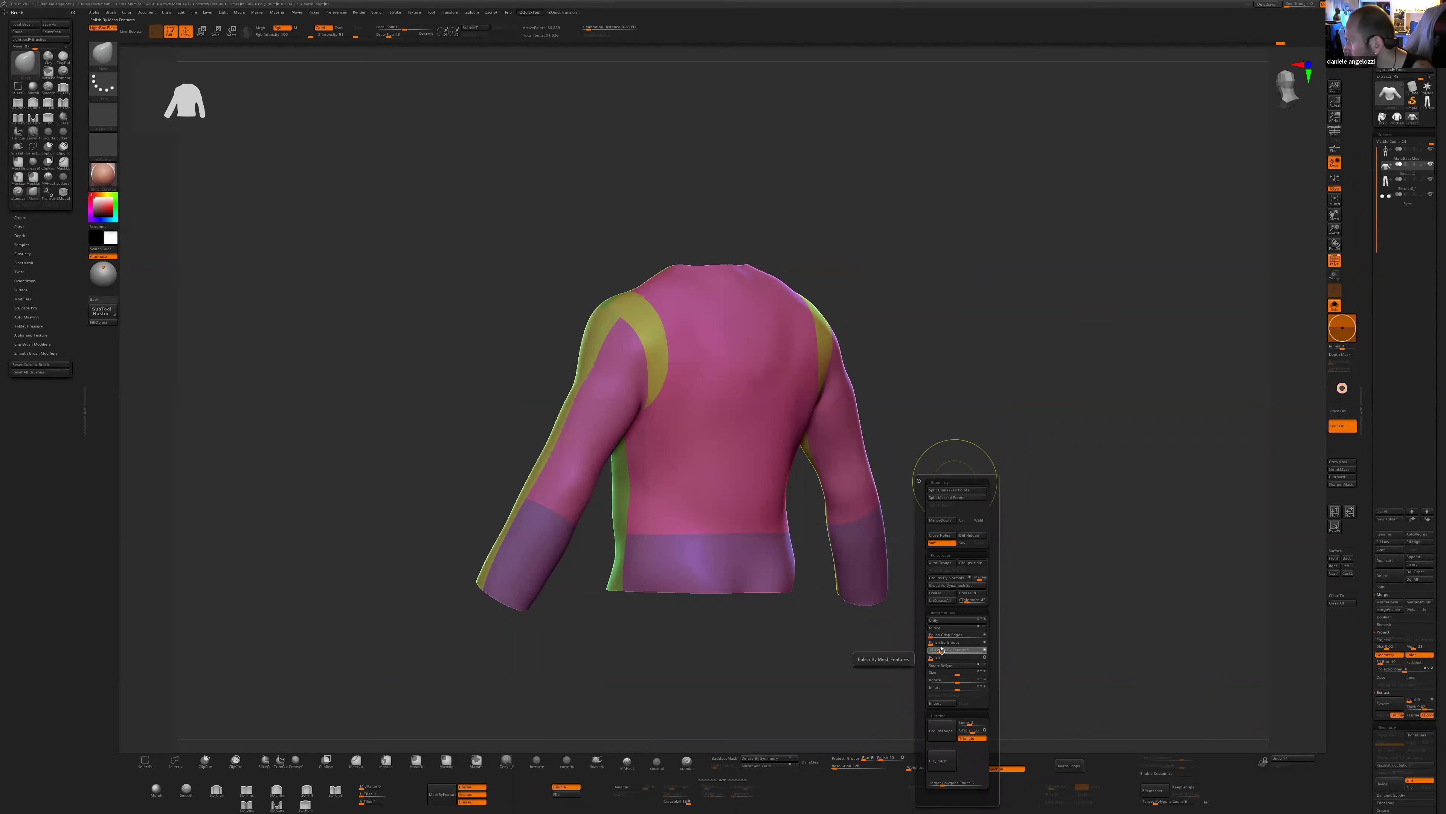
drag(926, 655, 634, 386)
mouse_move(495, 668)
mouse_down()
mouse_move(428, 671)
mouse_move(804, 625)
mouse_up()
mouse_move(557, 465)
shift+mouse_down()
mouse_move(555, 478)
mouse_move(557, 399)
shift+mouse_up()
shift+drag(756, 385, 966, 360)
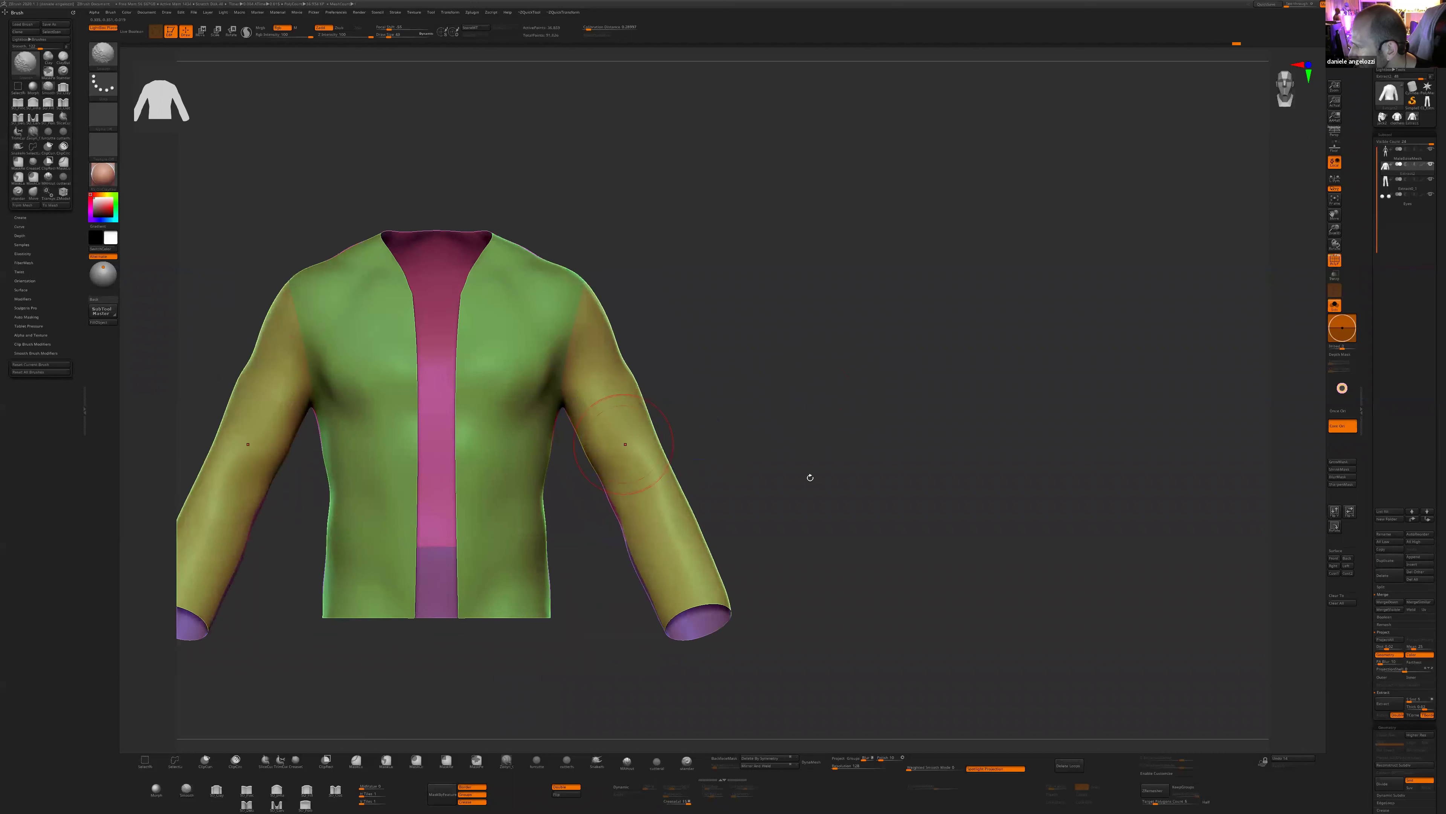
drag(810, 478, 620, 417)
mouse_move(807, 407)
shift+mouse_down()
mouse_move(913, 459)
mouse_move(813, 463)
shift+mouse_up()
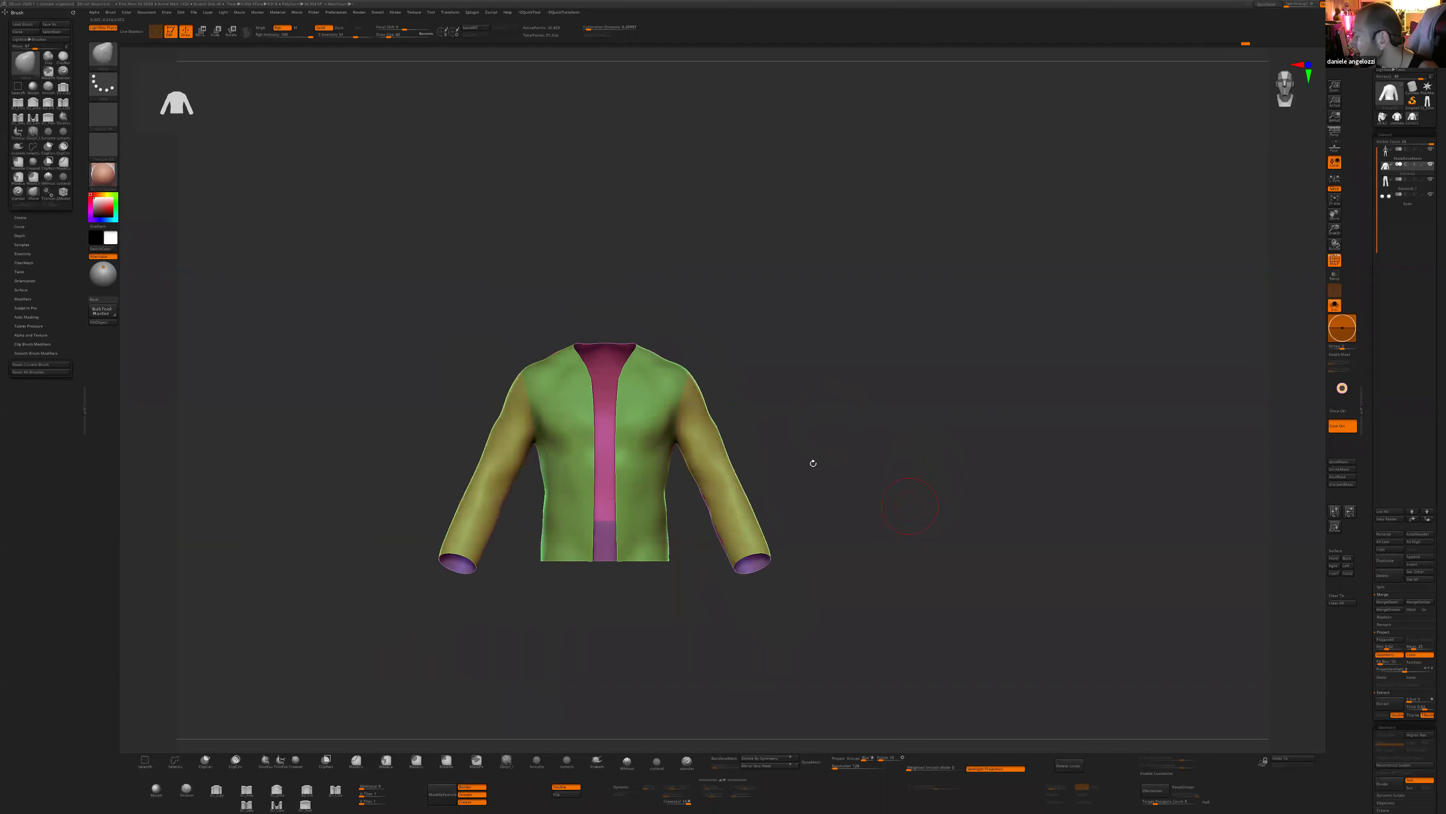
- Remesh the jacket with ZRemesher, keeping the polygroups and using a lower group-border smoothing value
drag(1164, 639, 1060, 627)
click(1335, 260)
drag(1042, 522, 842, 495)
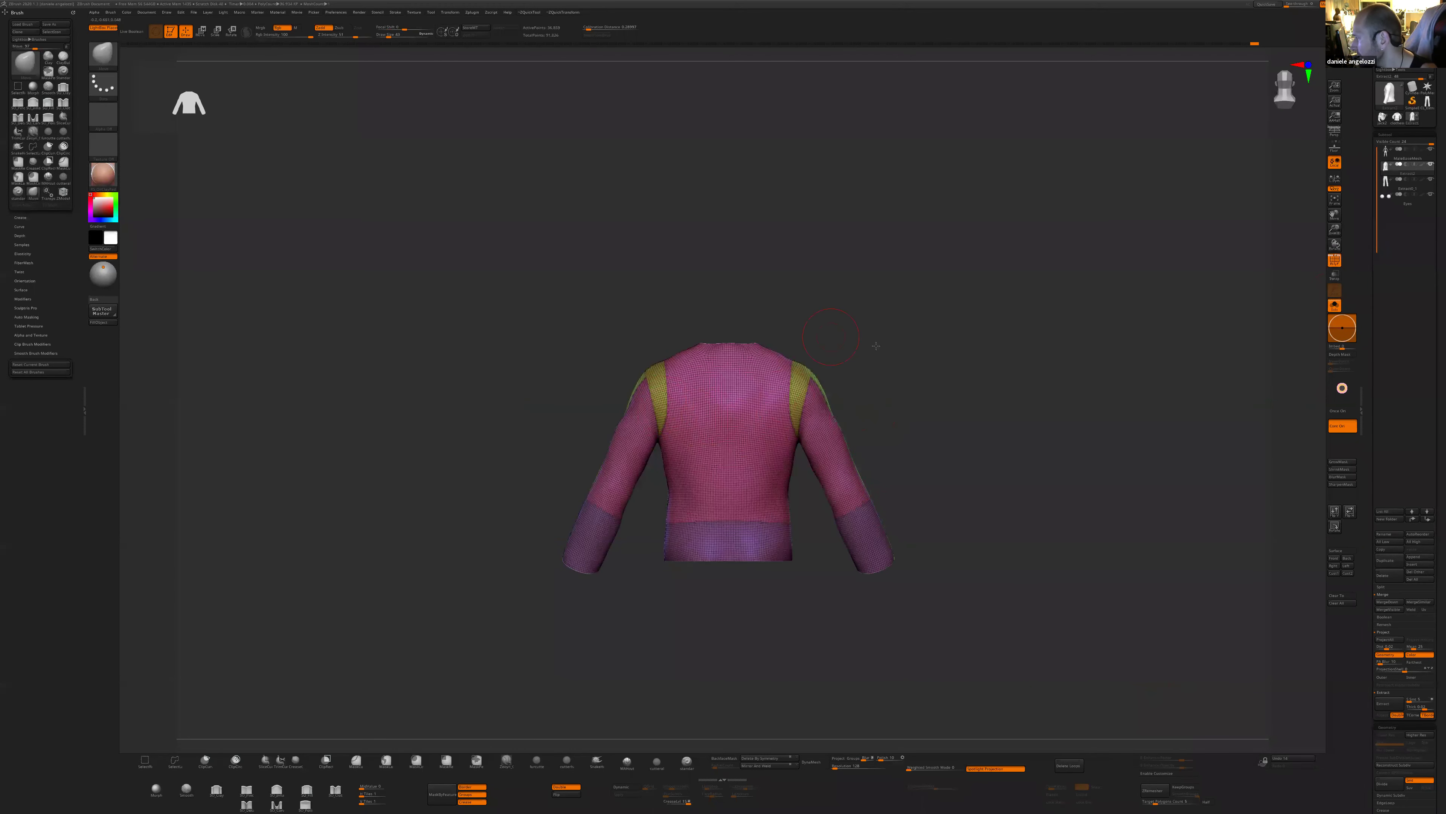
shift+drag(946, 532, 904, 566)
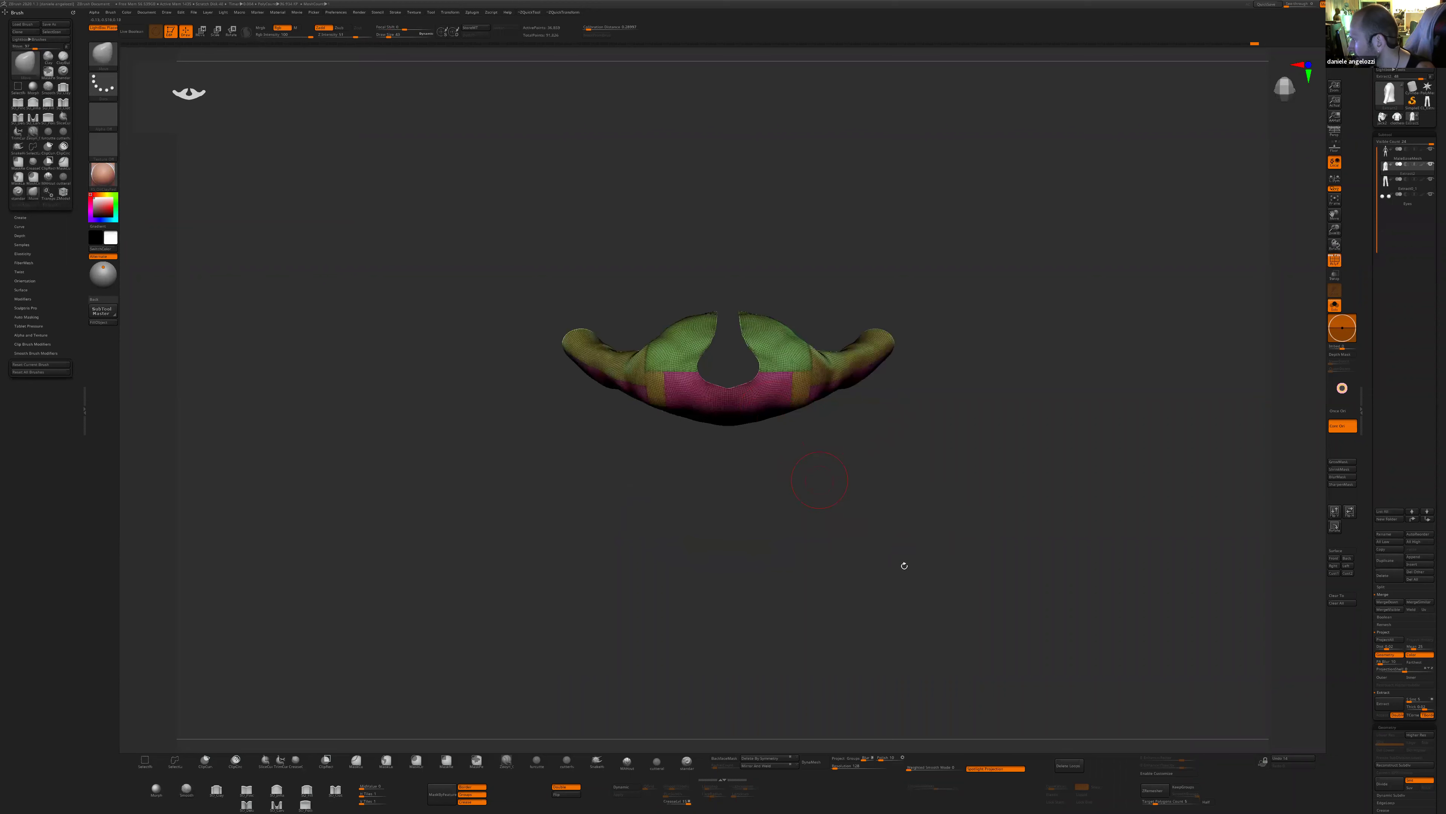
drag(1421, 677, 1421, 422)
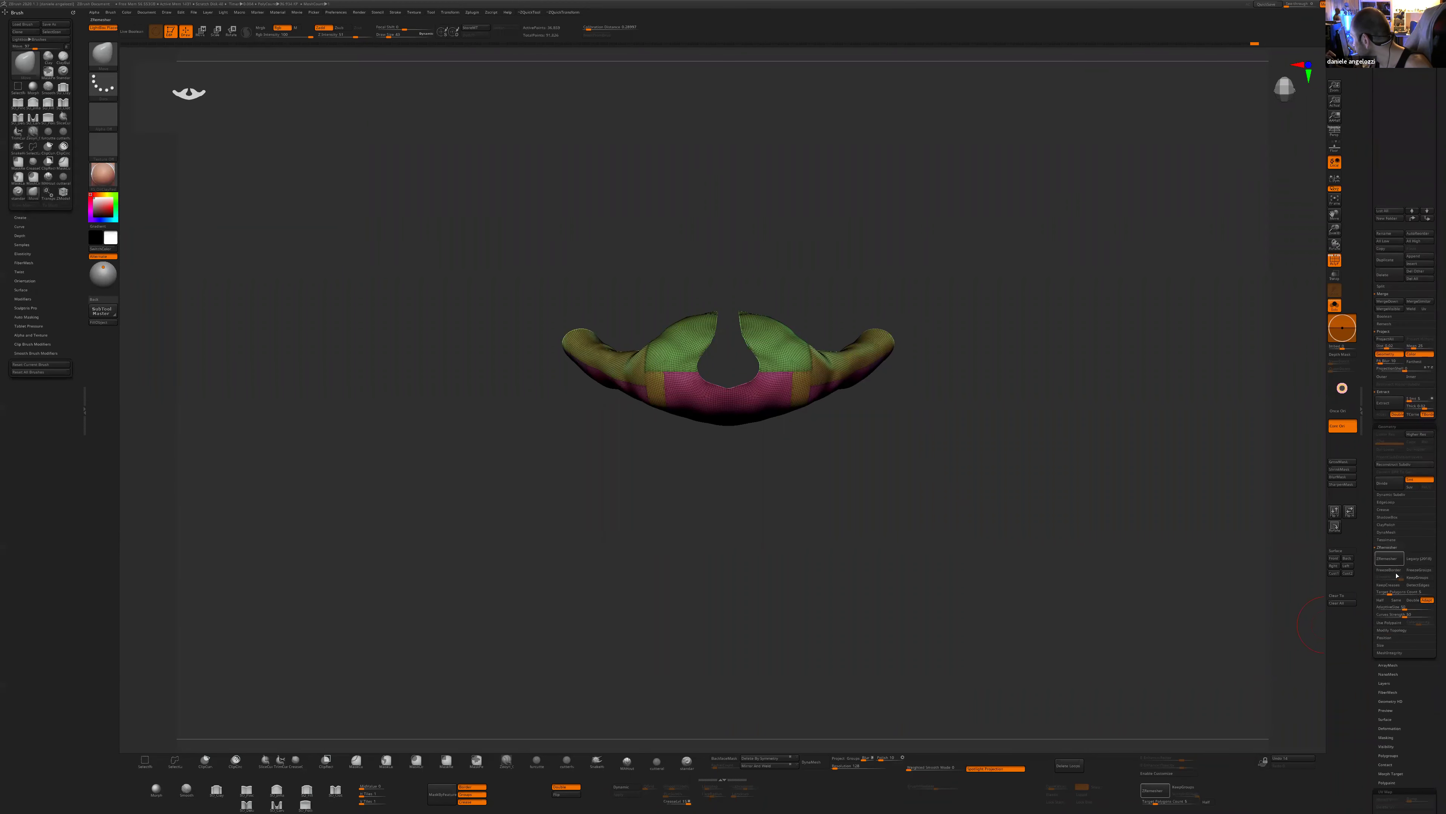
click(1417, 577)
drag(1399, 577, 1389, 577)
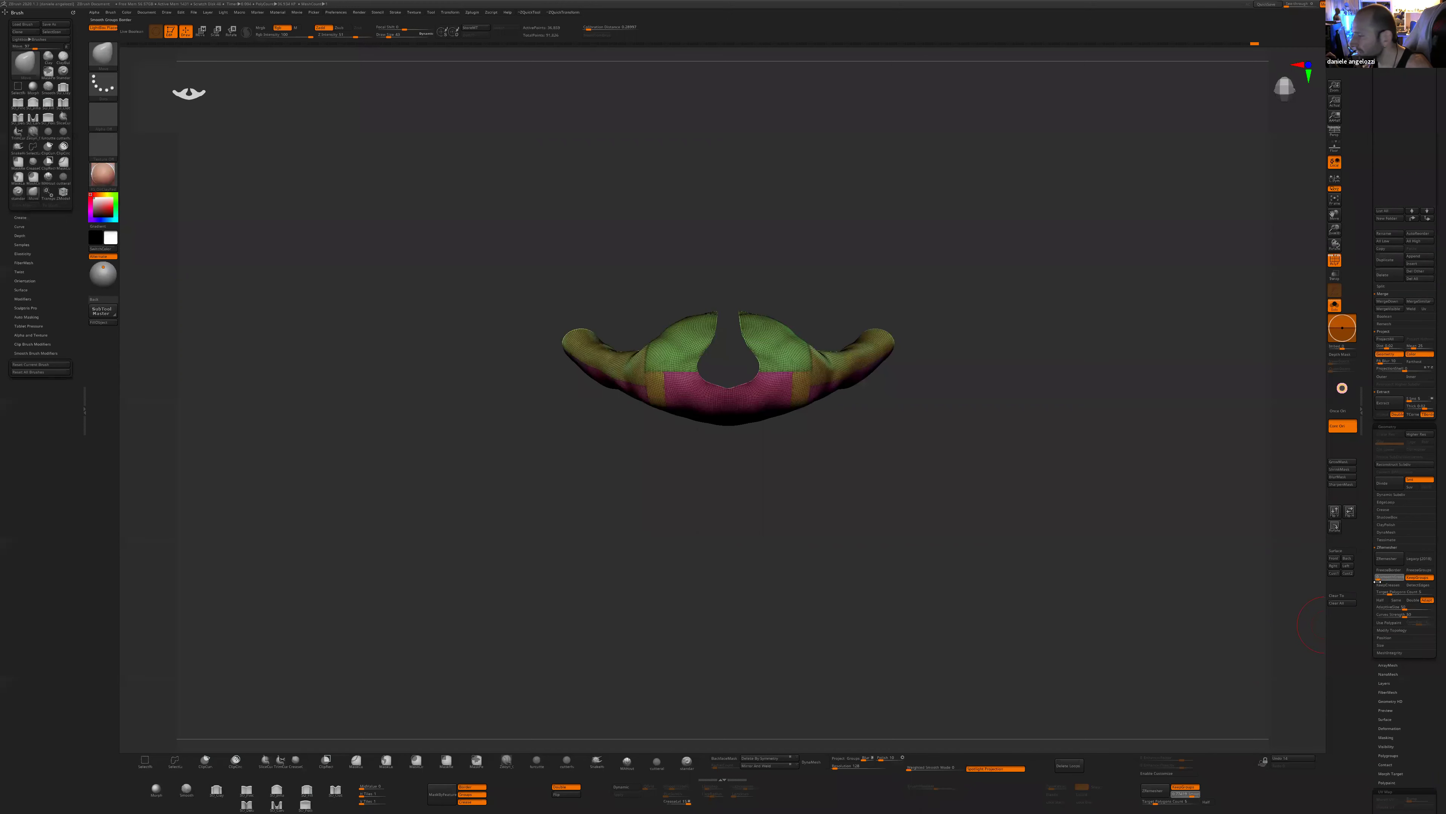
drag(1224, 598, 1263, 662)
drag(1252, 595, 761, 373)
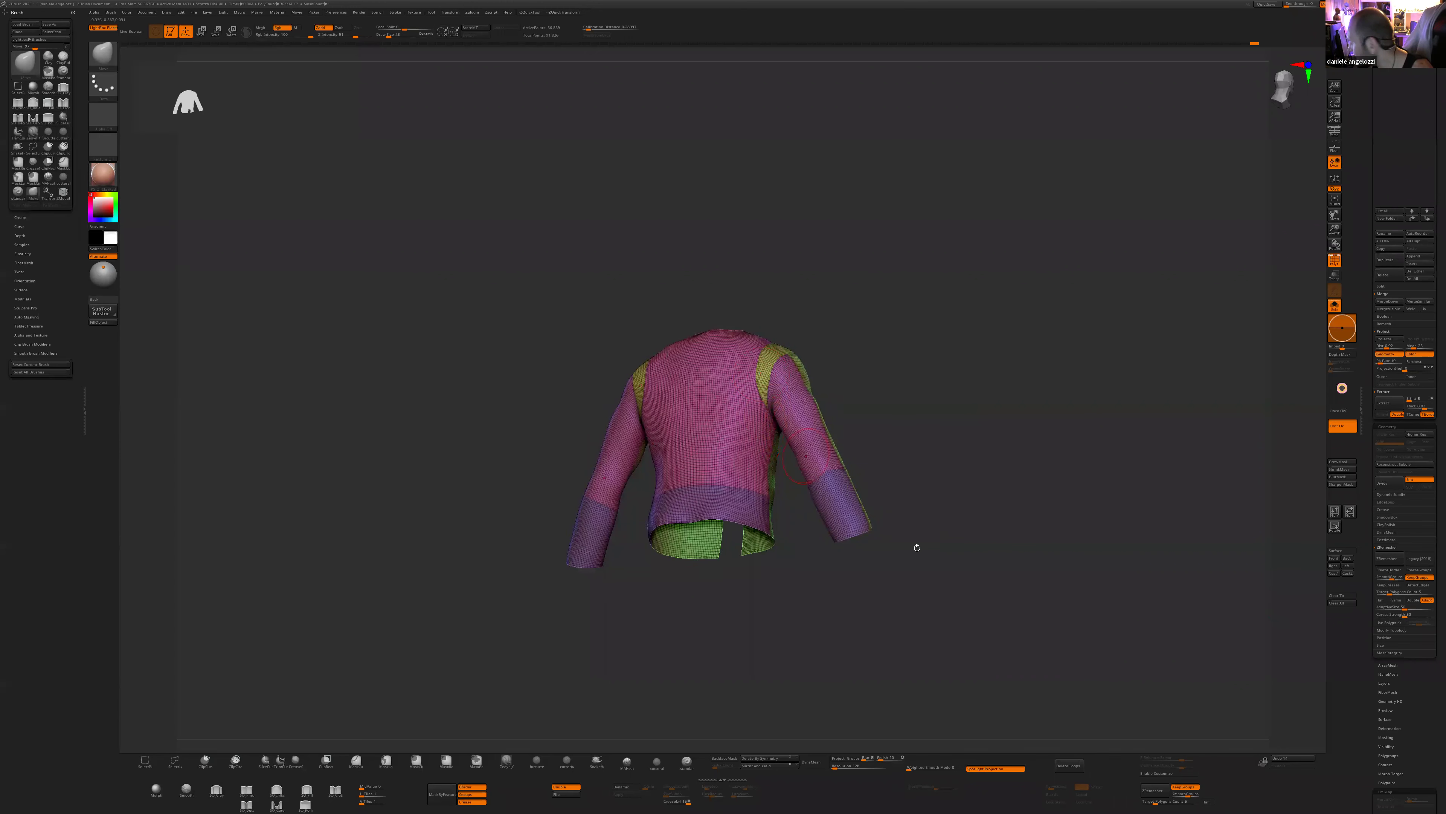
shift+drag(916, 547, 1298, 607)
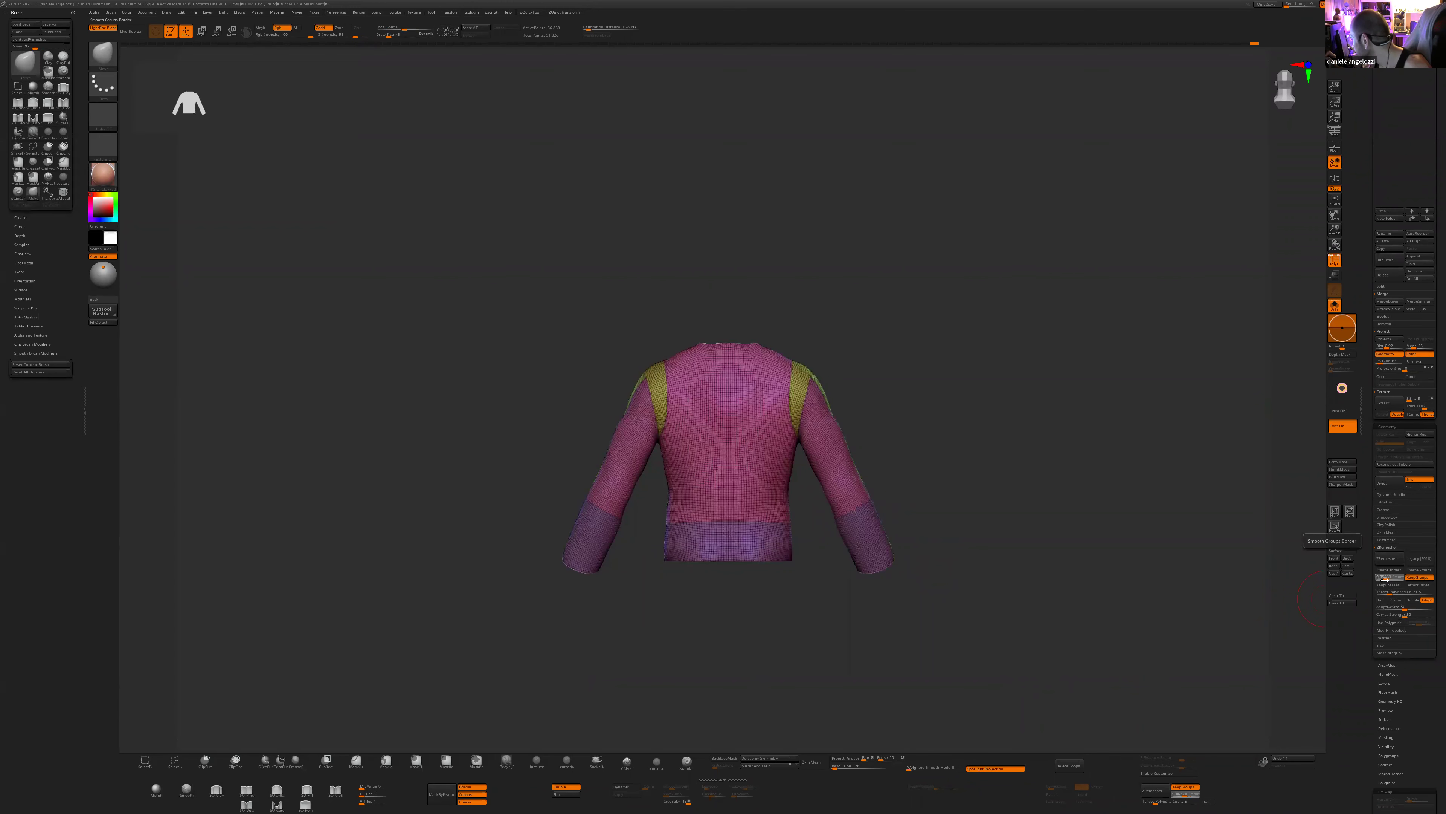
click(1388, 558)
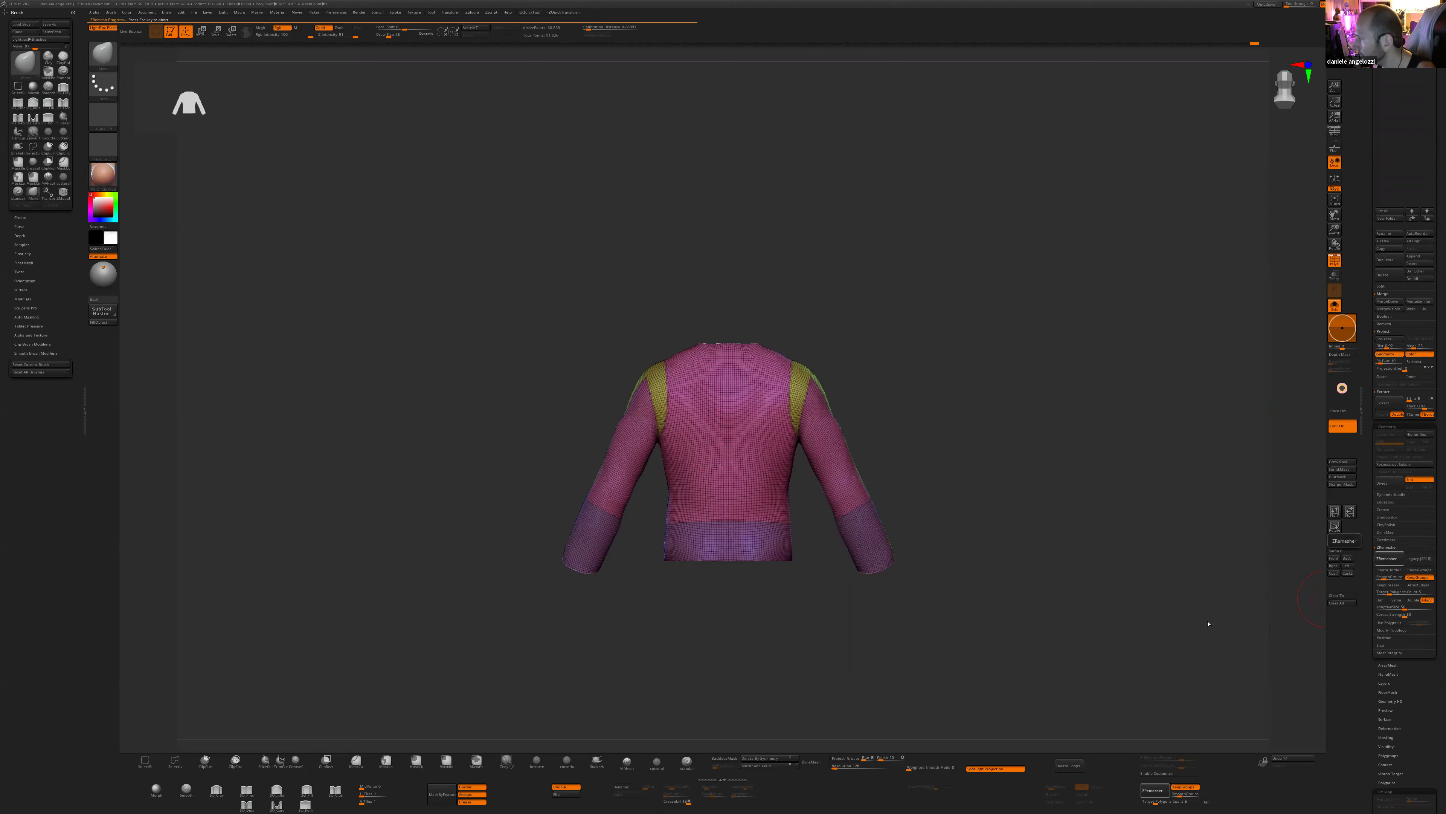
mouse_move(1208, 620)
mouse_down()
mouse_move(955, 629)
mouse_move(1033, 692)
mouse_move(968, 655)
mouse_move(1023, 532)
mouse_move(864, 506)
mouse_move(843, 485)
mouse_up()
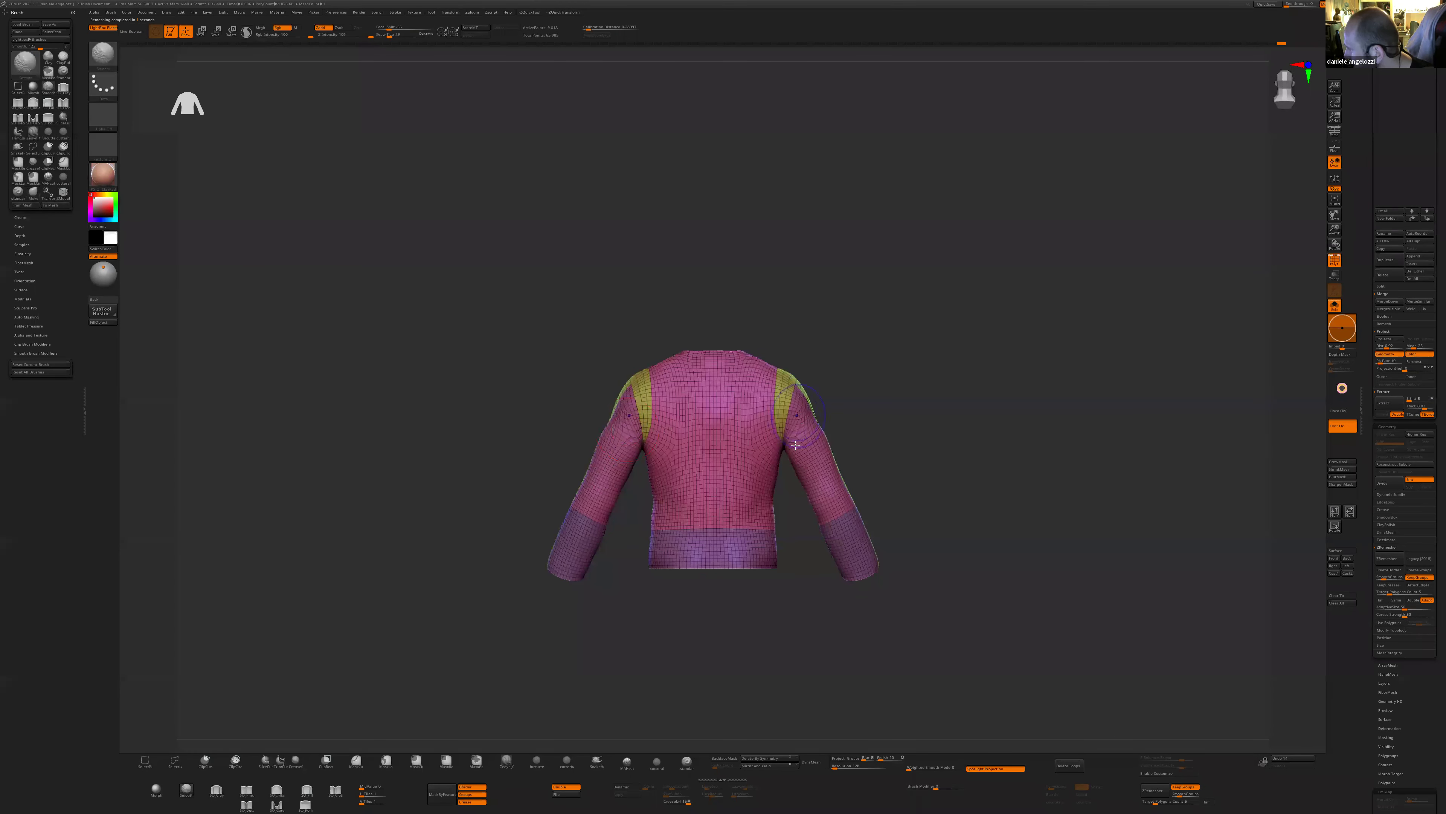
- Lower the target polygon count and ZRemesh the jacket again for a coarser grid
drag(885, 430, 958, 671)
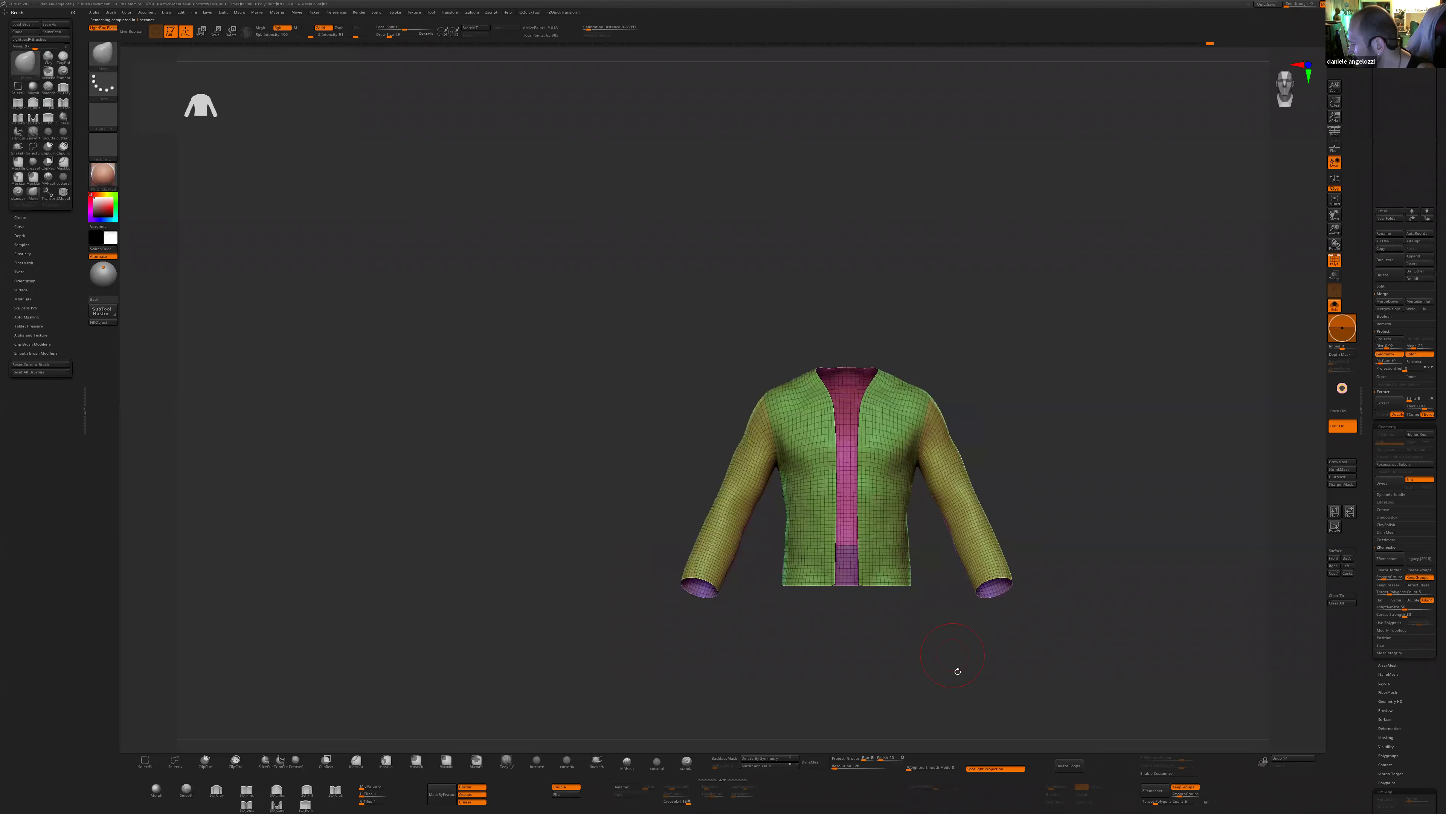
mouse_move(856, 617)
alt+mouse_down()
mouse_move(895, 714)
mouse_move(803, 532)
alt+mouse_up()
key(s)
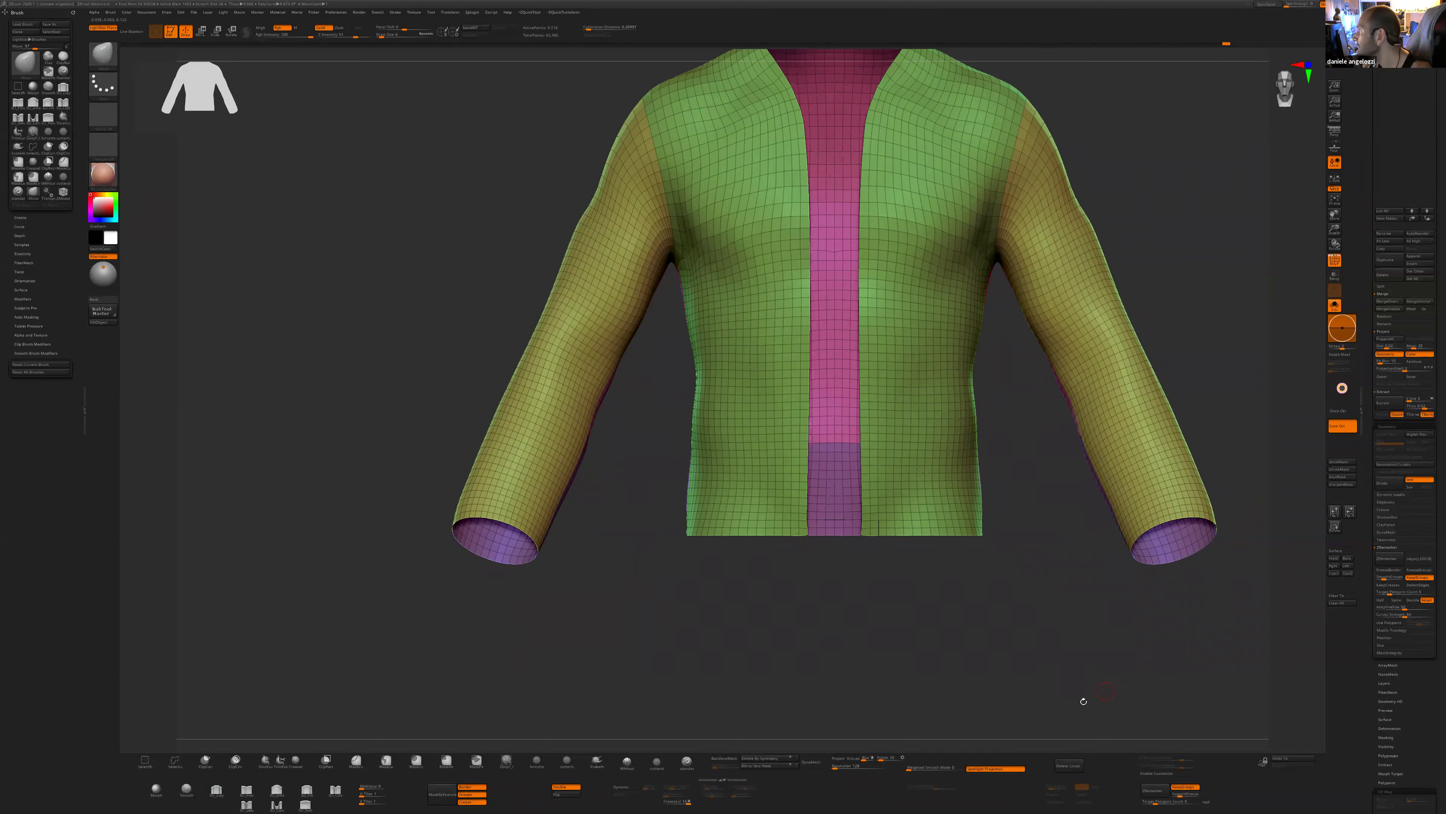
alt+drag(1163, 650, 1109, 655)
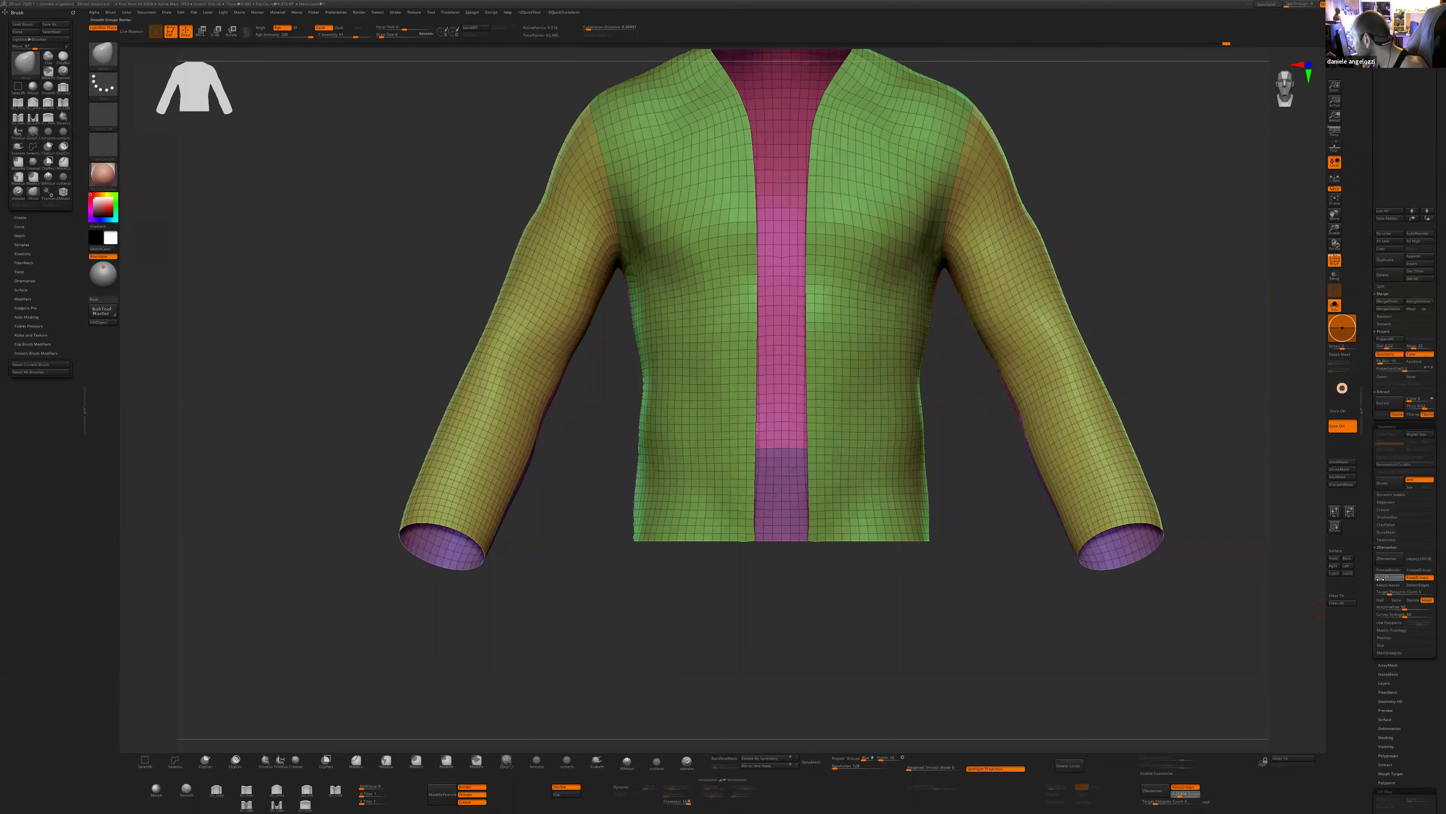
drag(1382, 582, 1381, 581)
click(1384, 592)
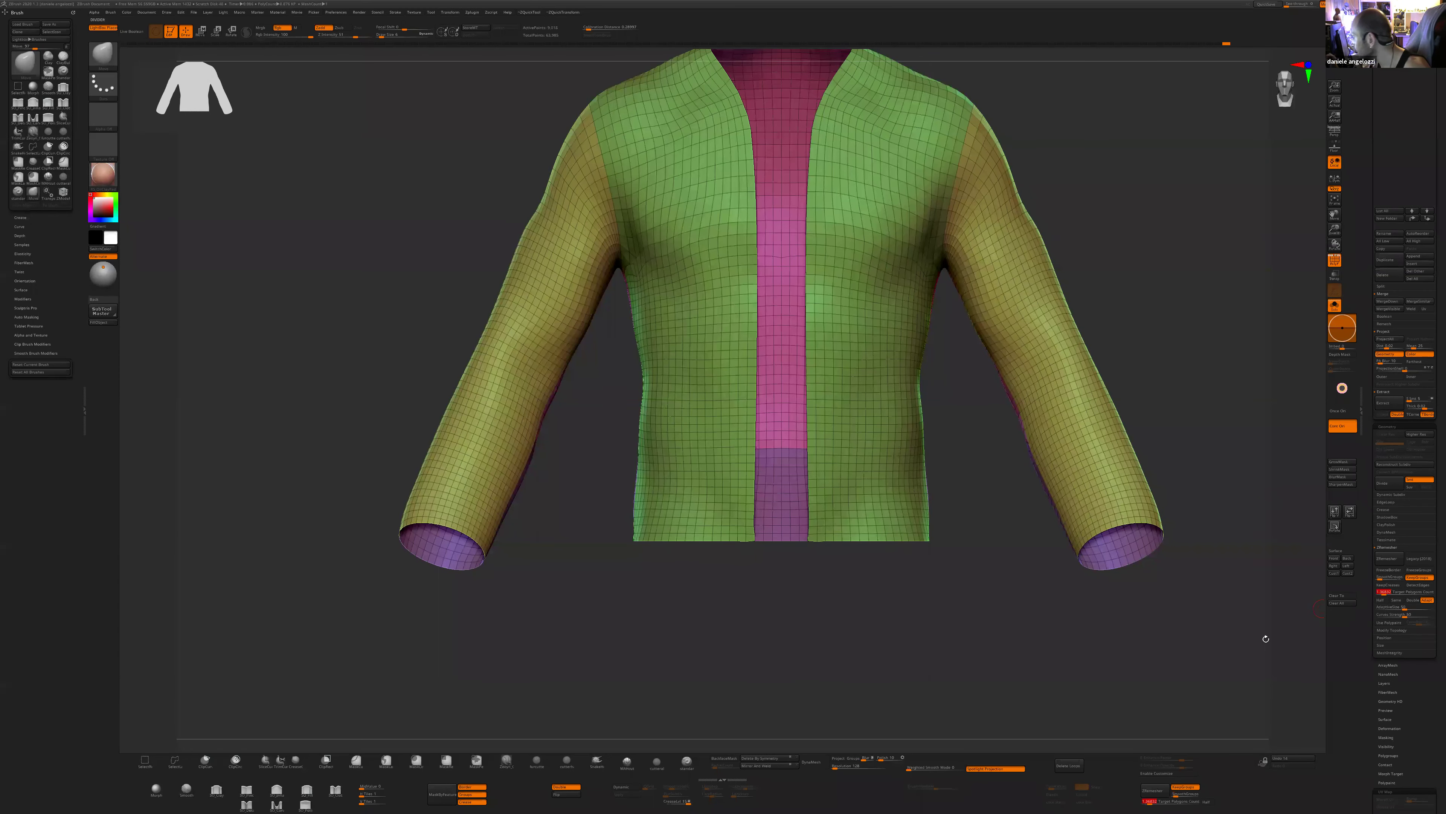
alt+drag(1156, 687, 1062, 704)
drag(1198, 620, 923, 573)
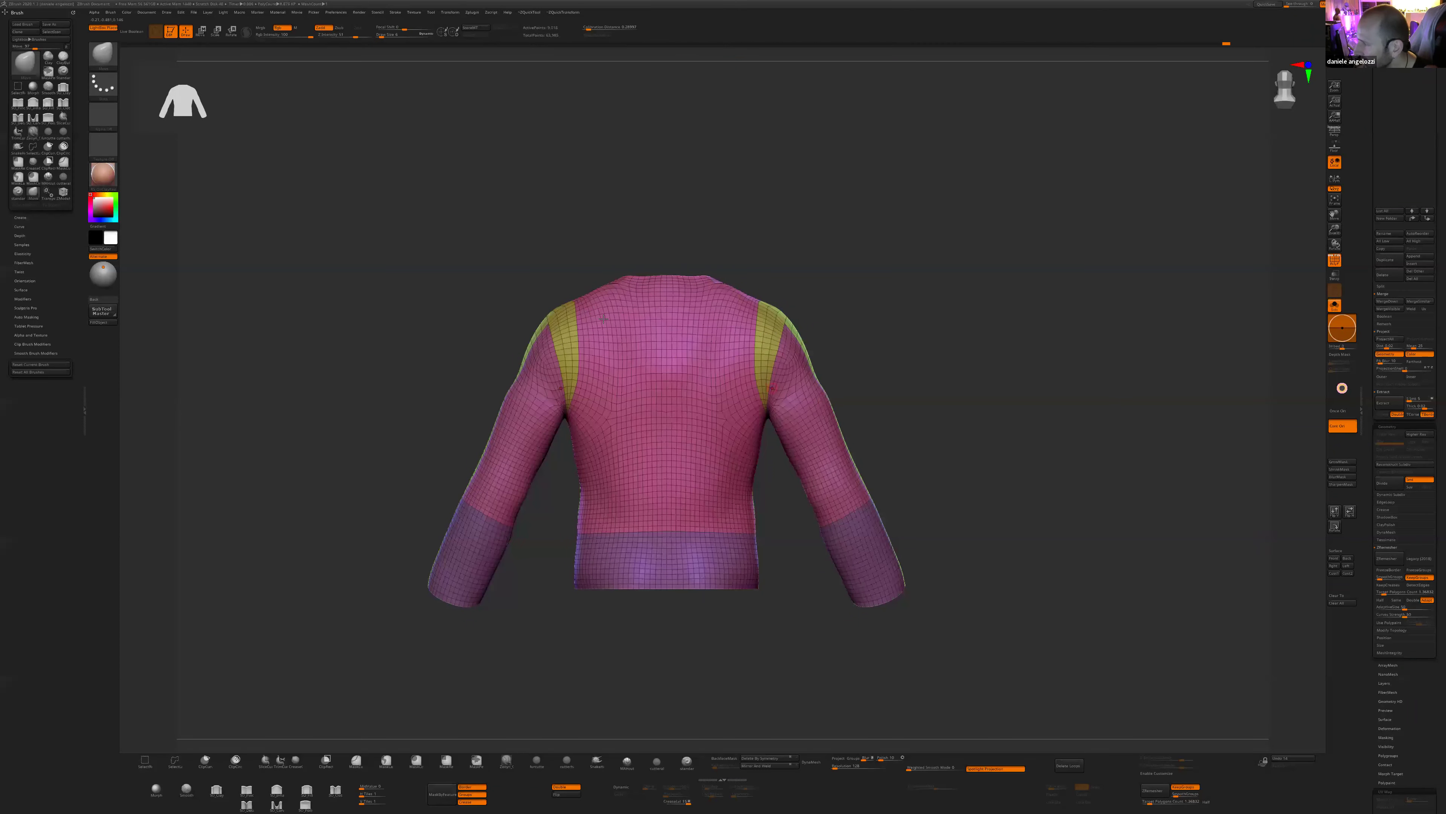
right_drag(708, 314, 739, 348)
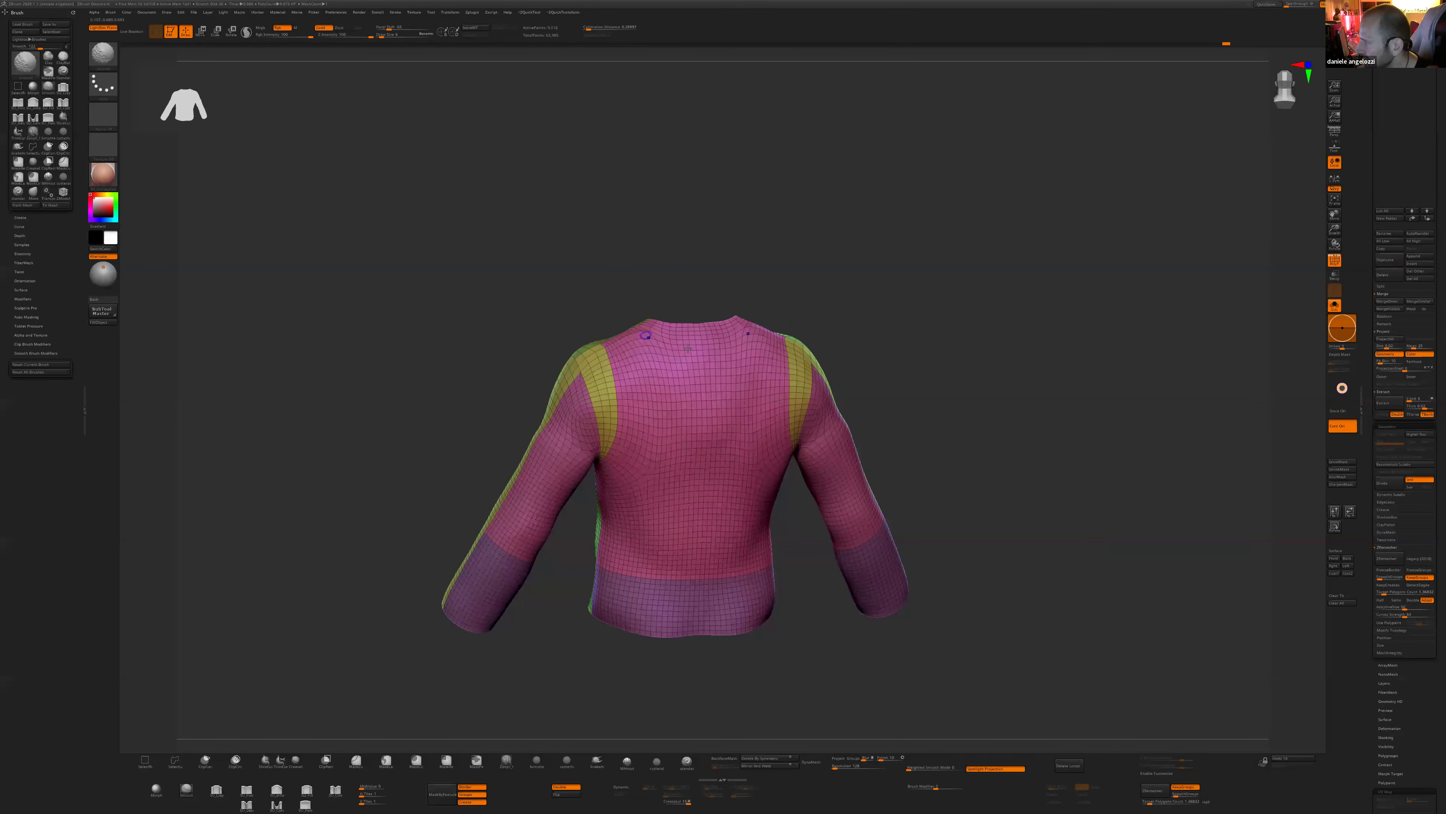
click(1387, 559)
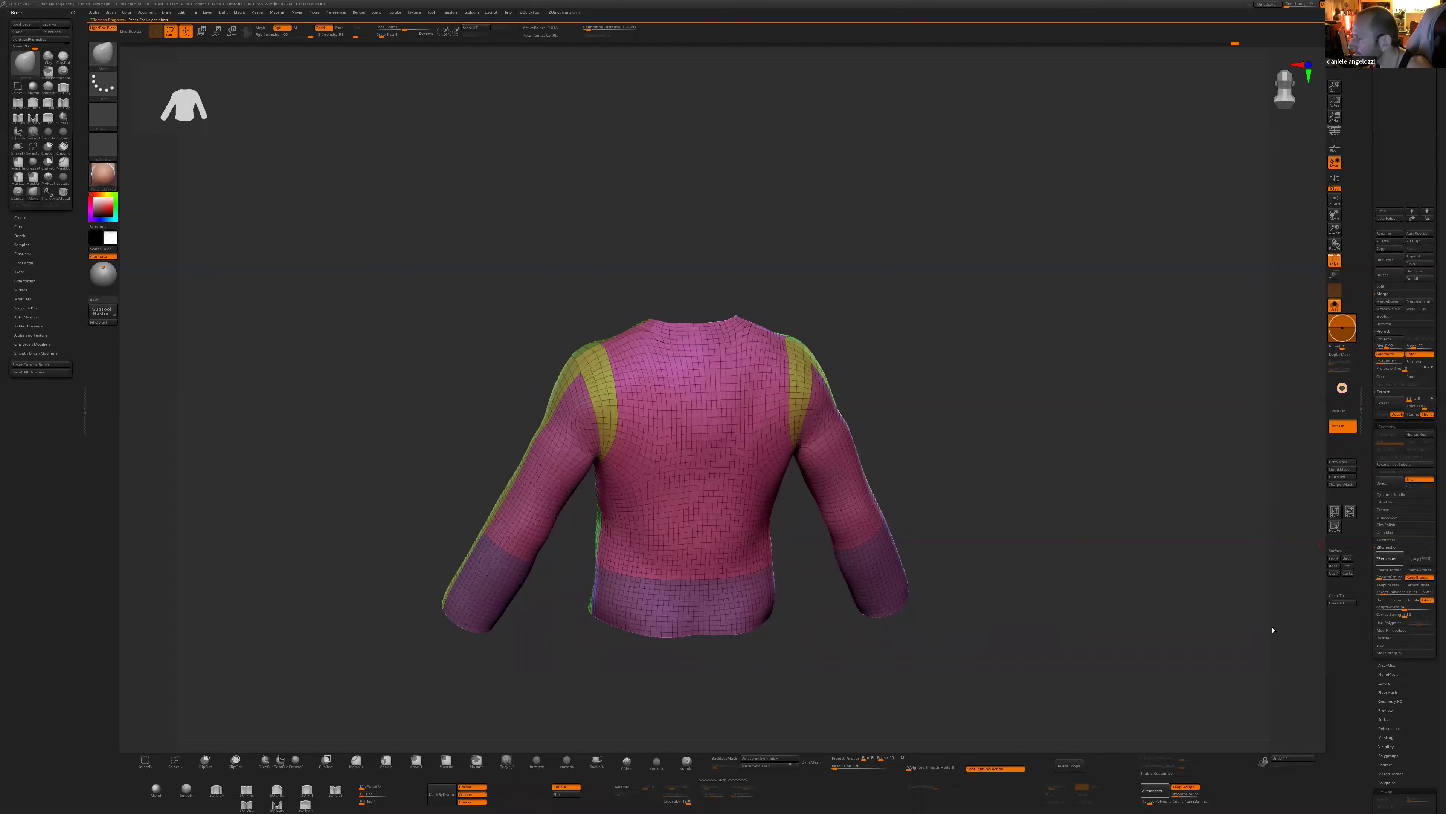
drag(1001, 571, 670, 557)
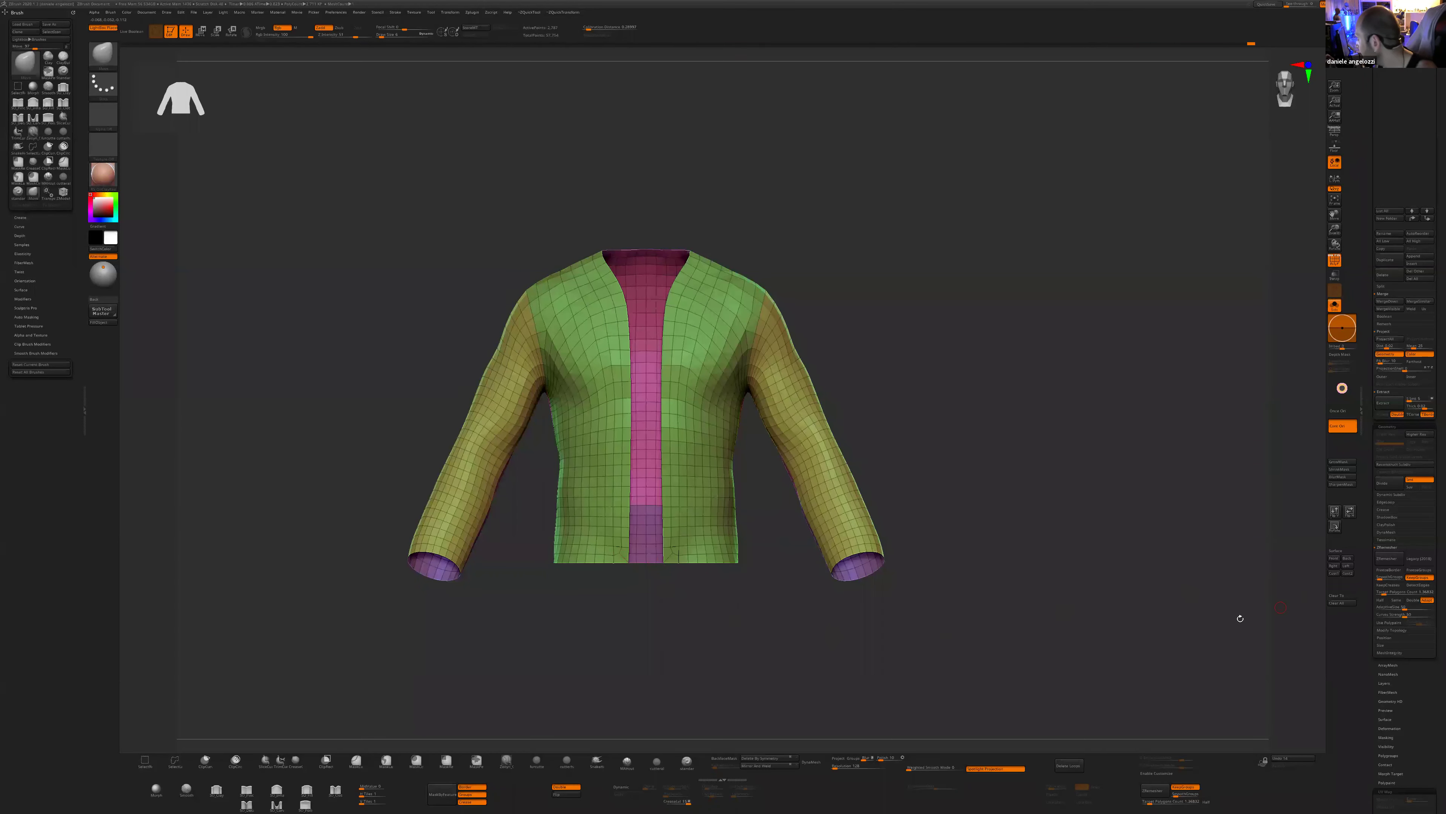
- Inspect the remeshed topology along the jacket's hem, front opening and sleeves
alt+drag(799, 653, 714, 546)
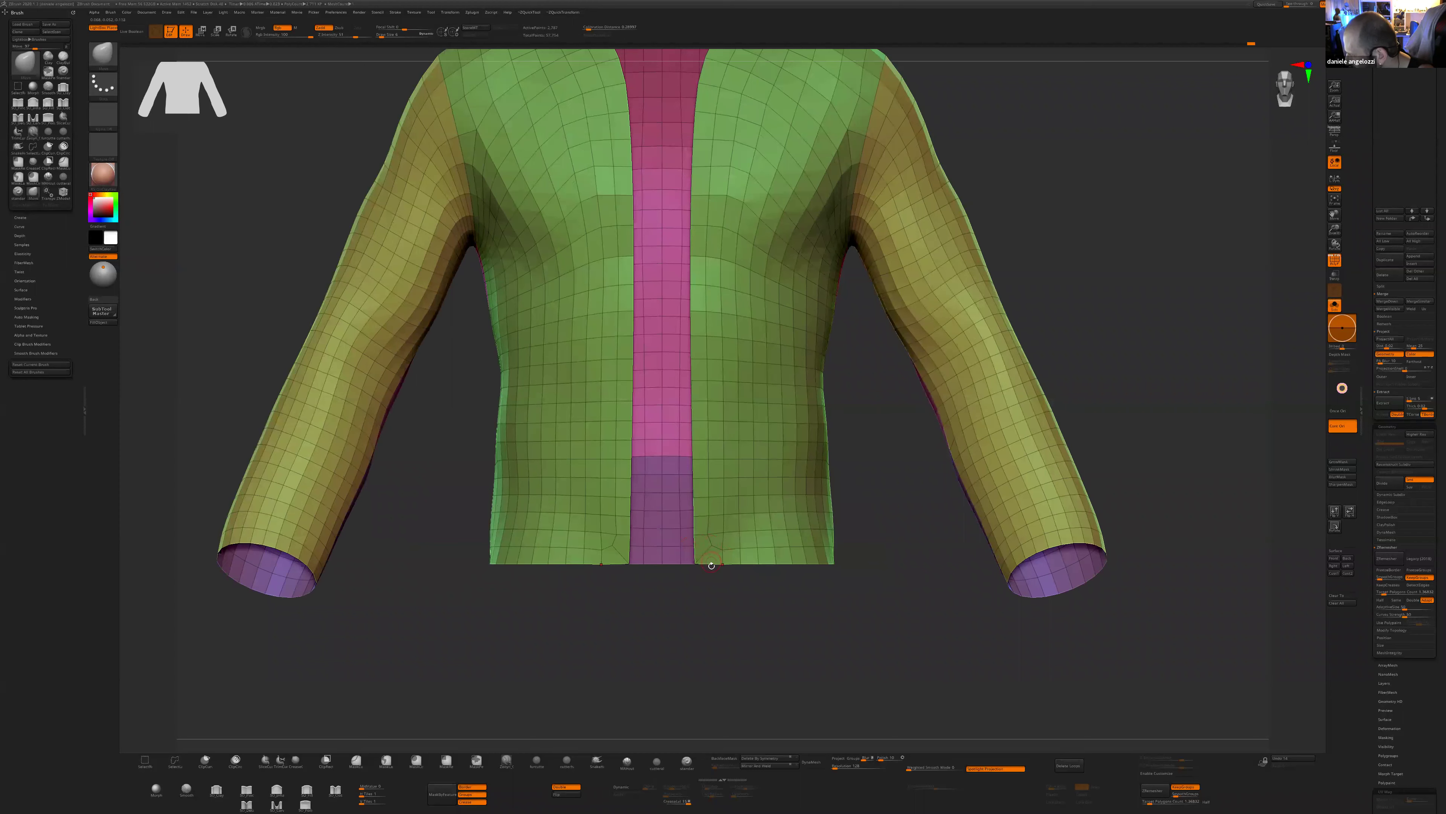
alt+drag(743, 602, 748, 627)
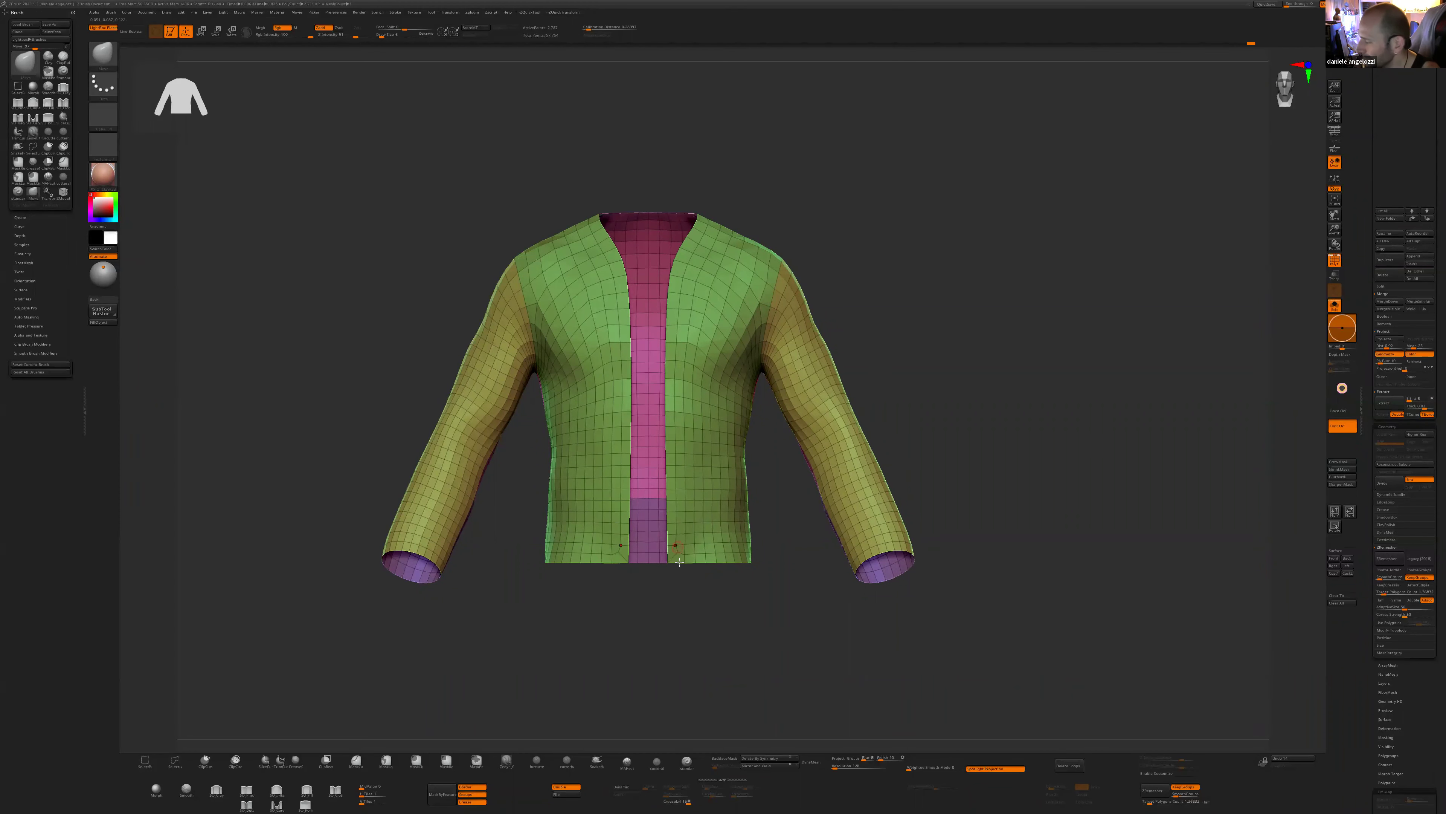
alt+drag(798, 665, 800, 695)
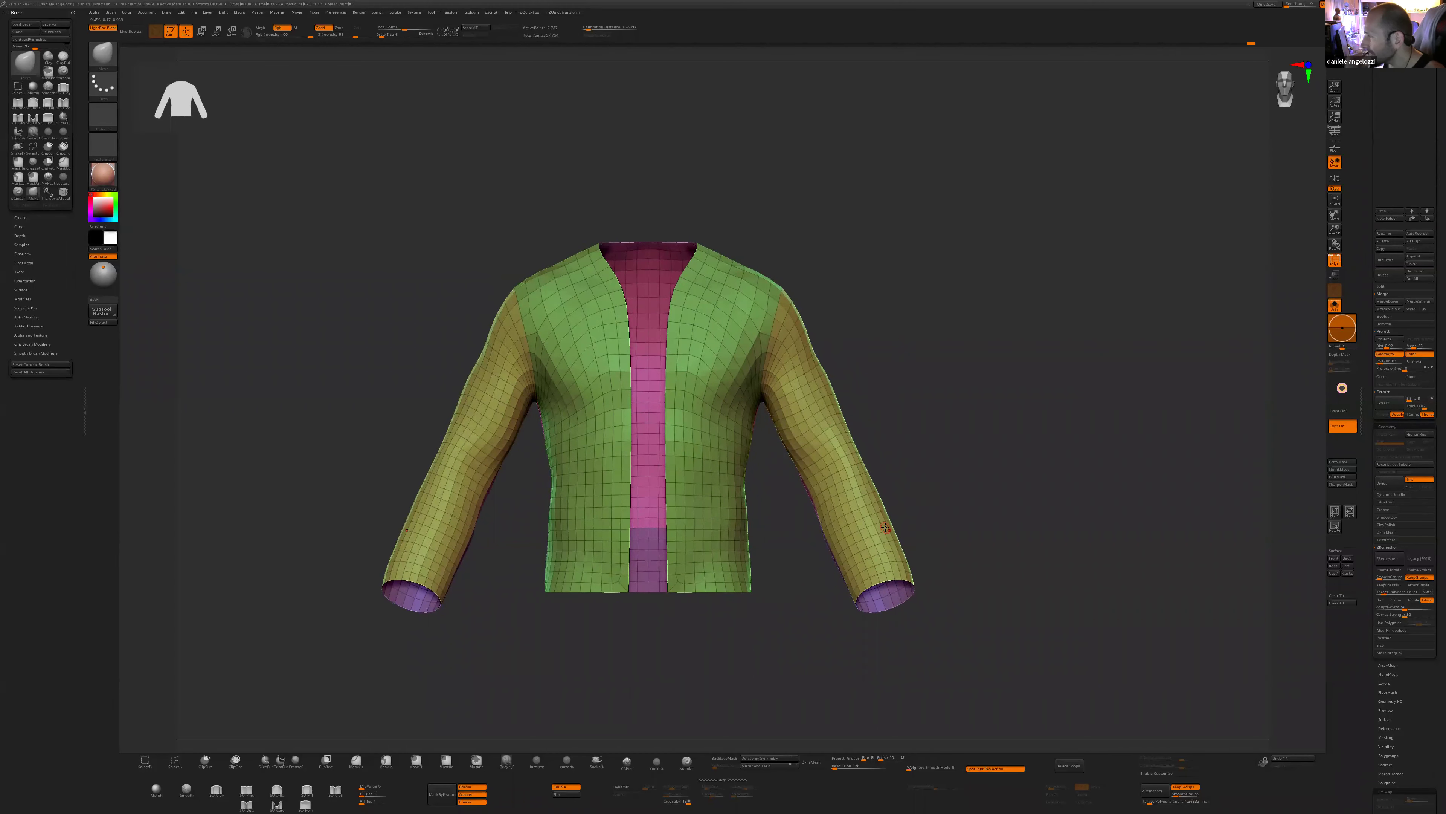
mouse_move(844, 379)
mouse_down()
mouse_move(888, 420)
mouse_move(903, 487)
mouse_move(833, 436)
mouse_move(911, 455)
mouse_up()
key(s)
key(ctrl+shift+z)
key(s)
drag(925, 458, 918, 458)
drag(872, 396, 821, 547)
- With the ZModeler brush, mark the strip of polygons along both front lapel edges and up around the neckline
key(b)
key(z)
key(m)
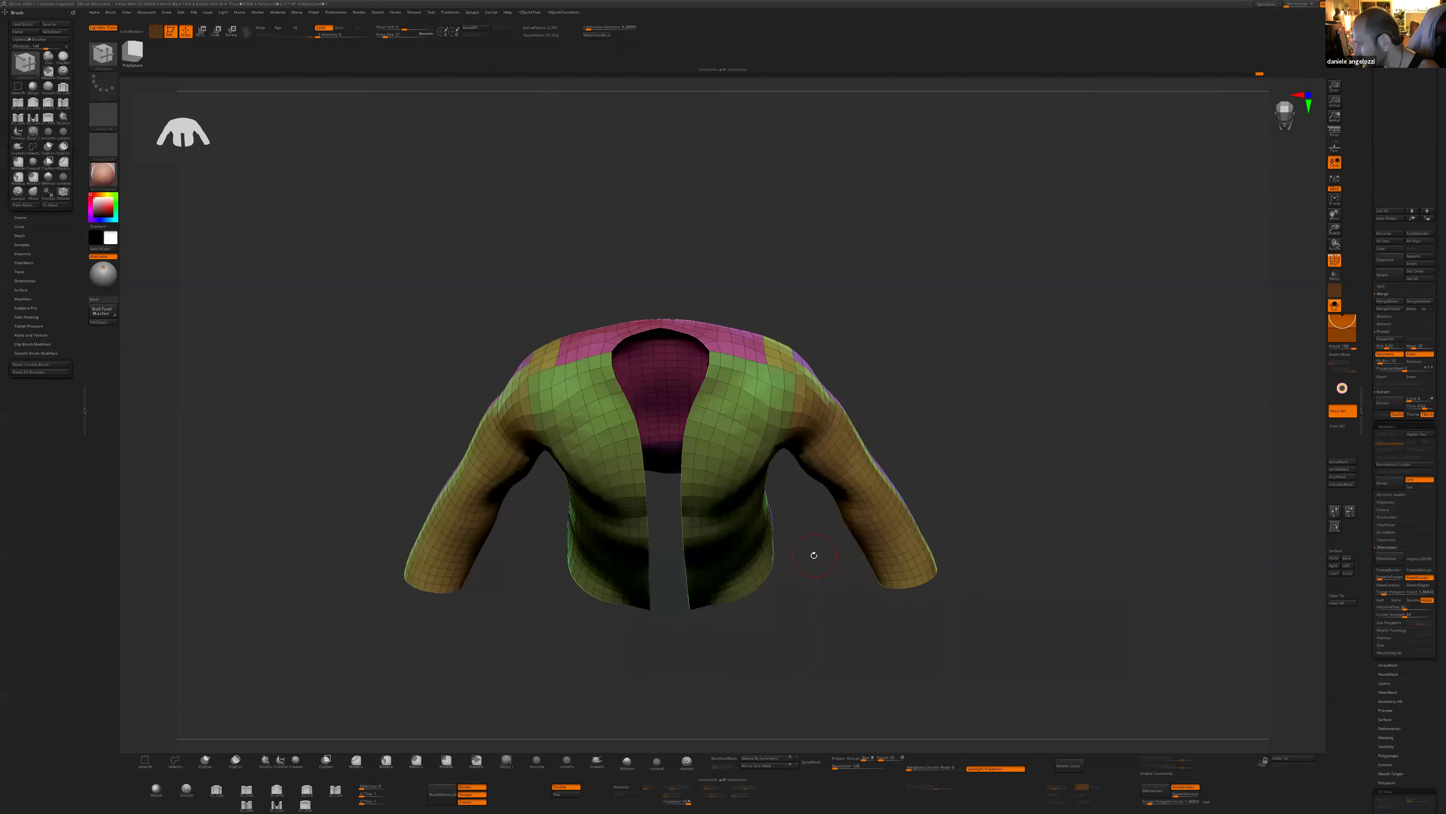
drag(802, 604, 780, 543)
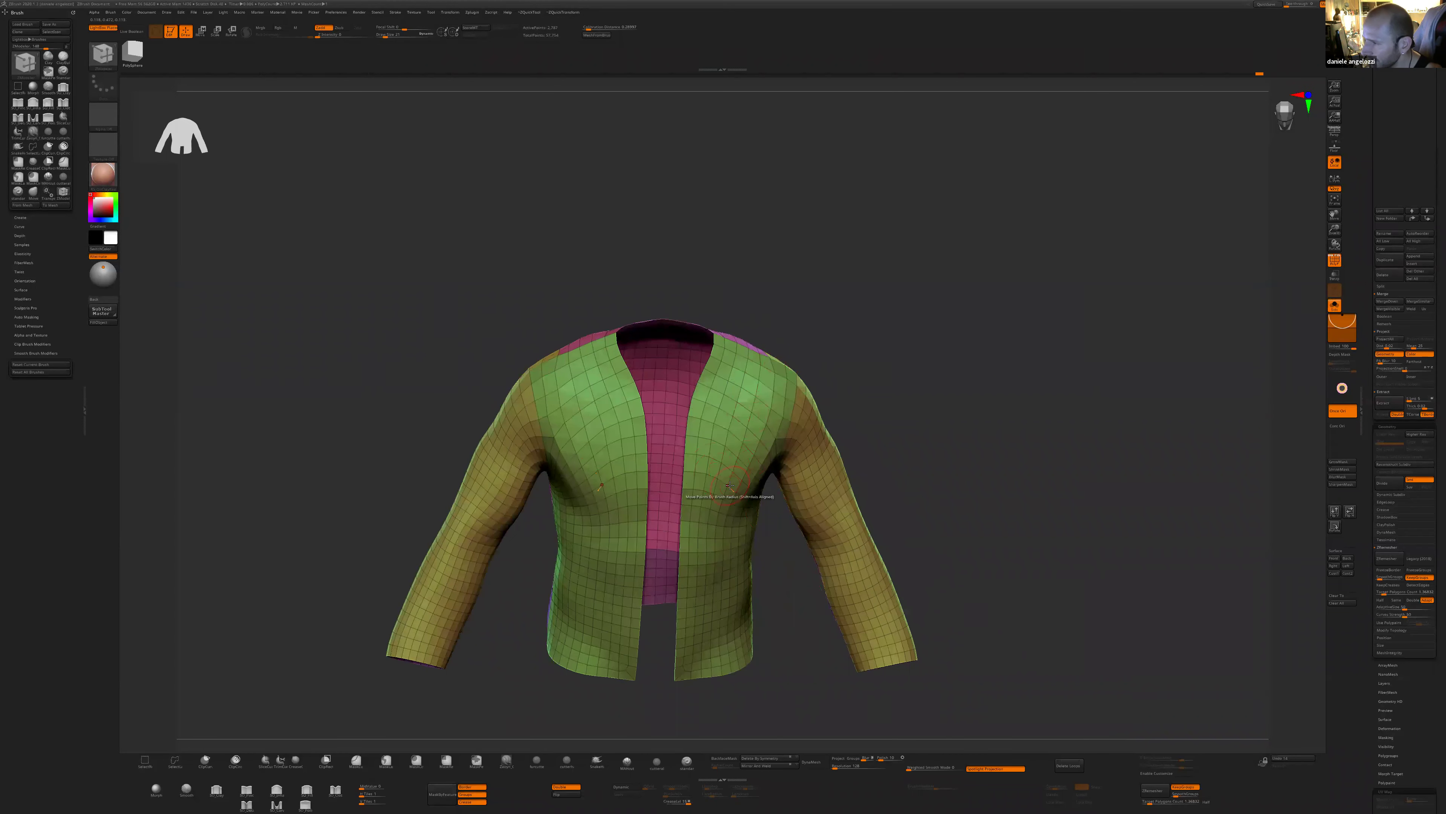
shift+drag(897, 404, 888, 342)
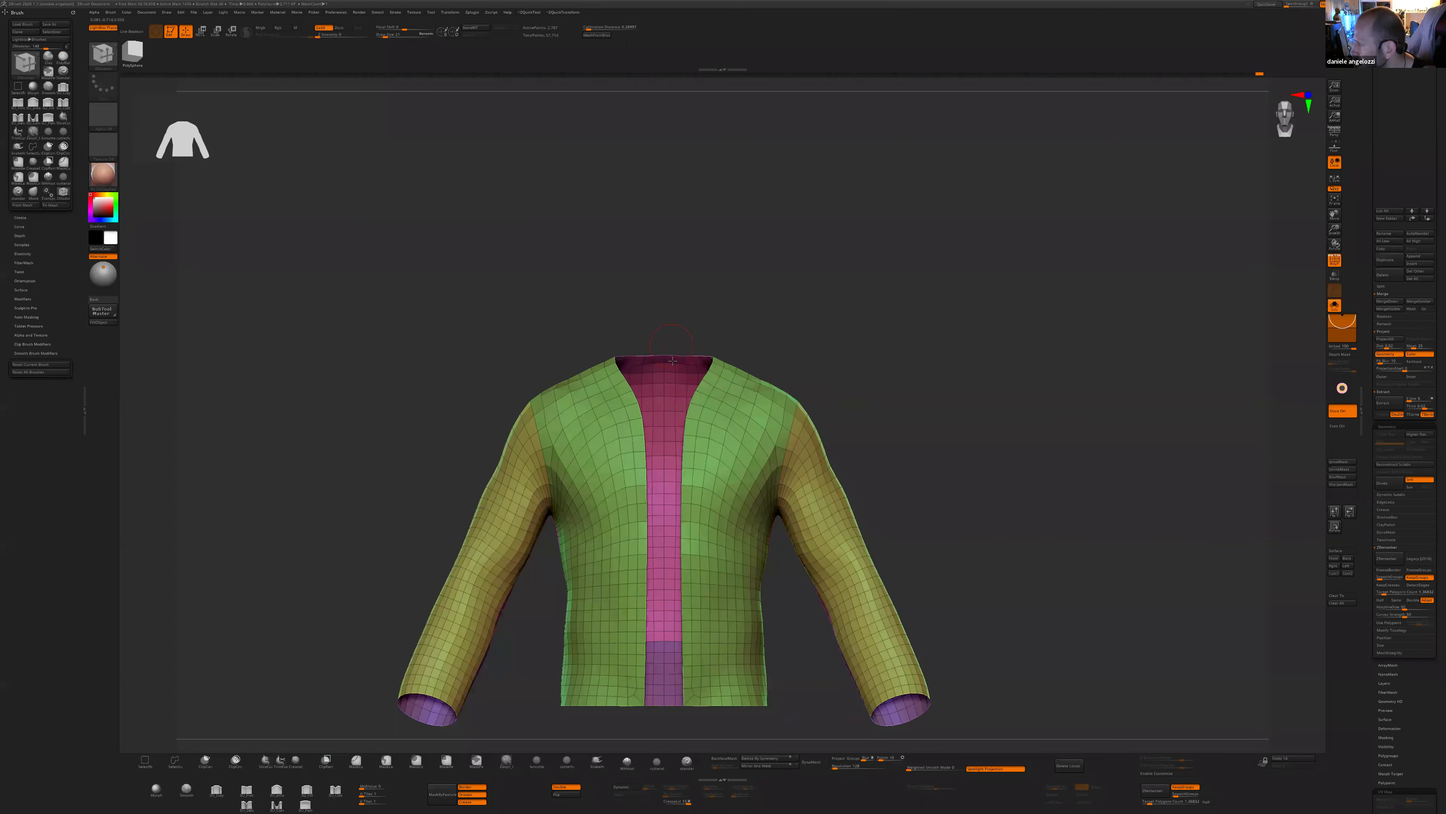
drag(833, 323, 859, 327)
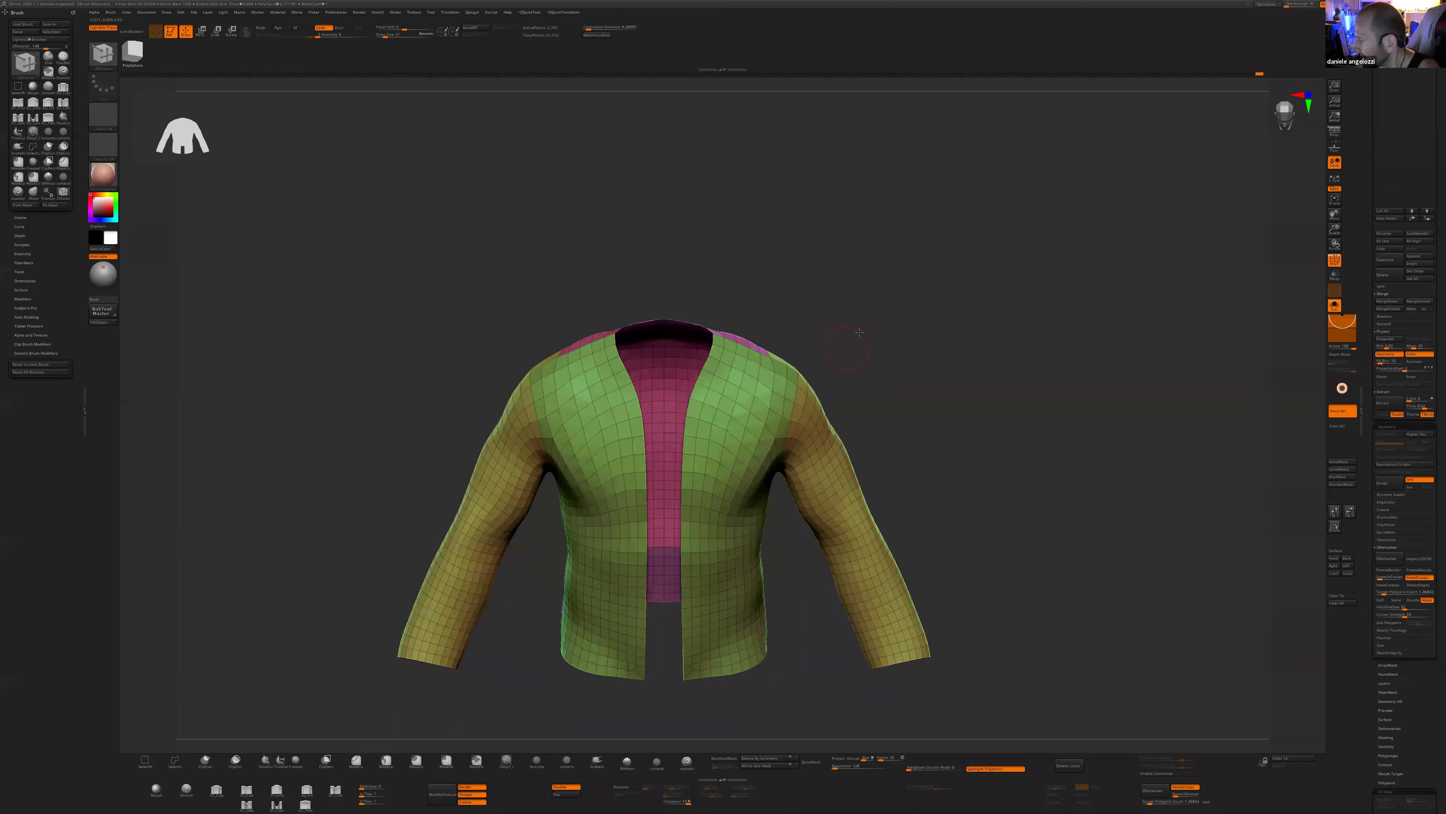
alt+click(687, 464)
alt+drag(690, 438, 707, 367)
alt+drag(700, 465, 719, 371)
drag(814, 313, 800, 368)
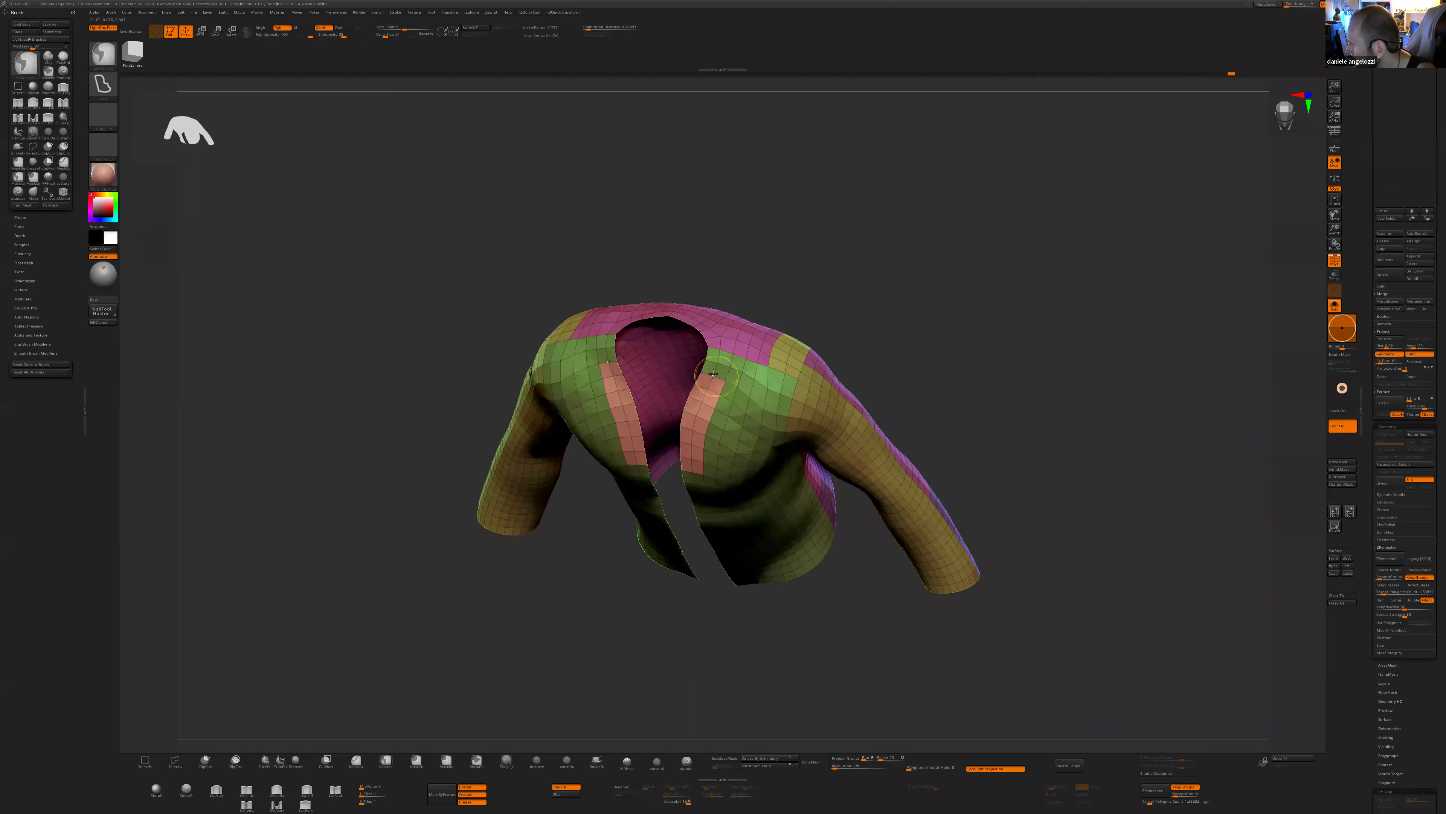
alt+drag(721, 344, 714, 342)
drag(836, 288, 829, 342)
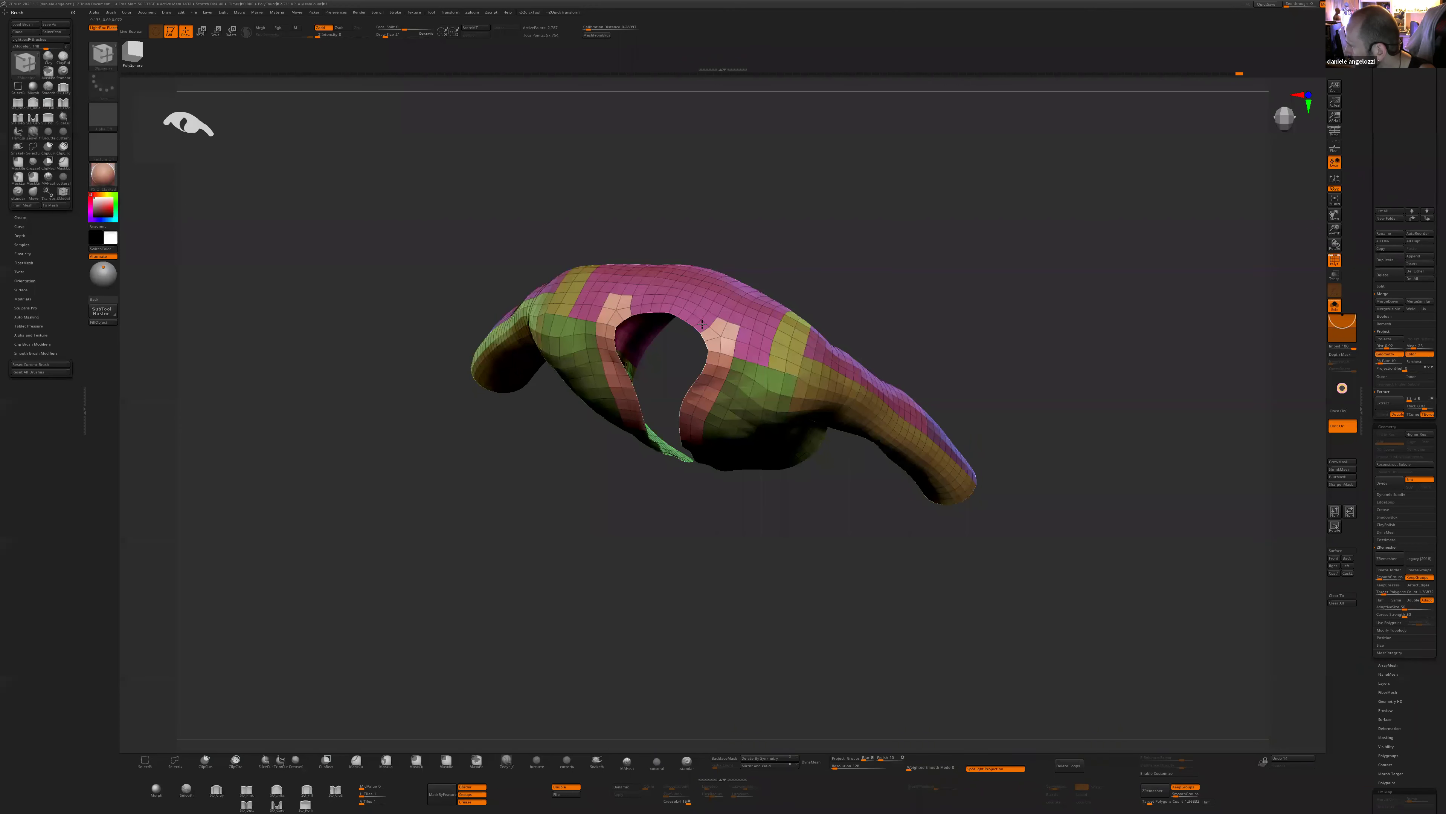
drag(837, 192, 833, 123)
- Set the ZModeler polygon action to Extrude and pull the marked neckline strip outward to form a collar
click(721, 352)
key(ctrl+z)
key(space)
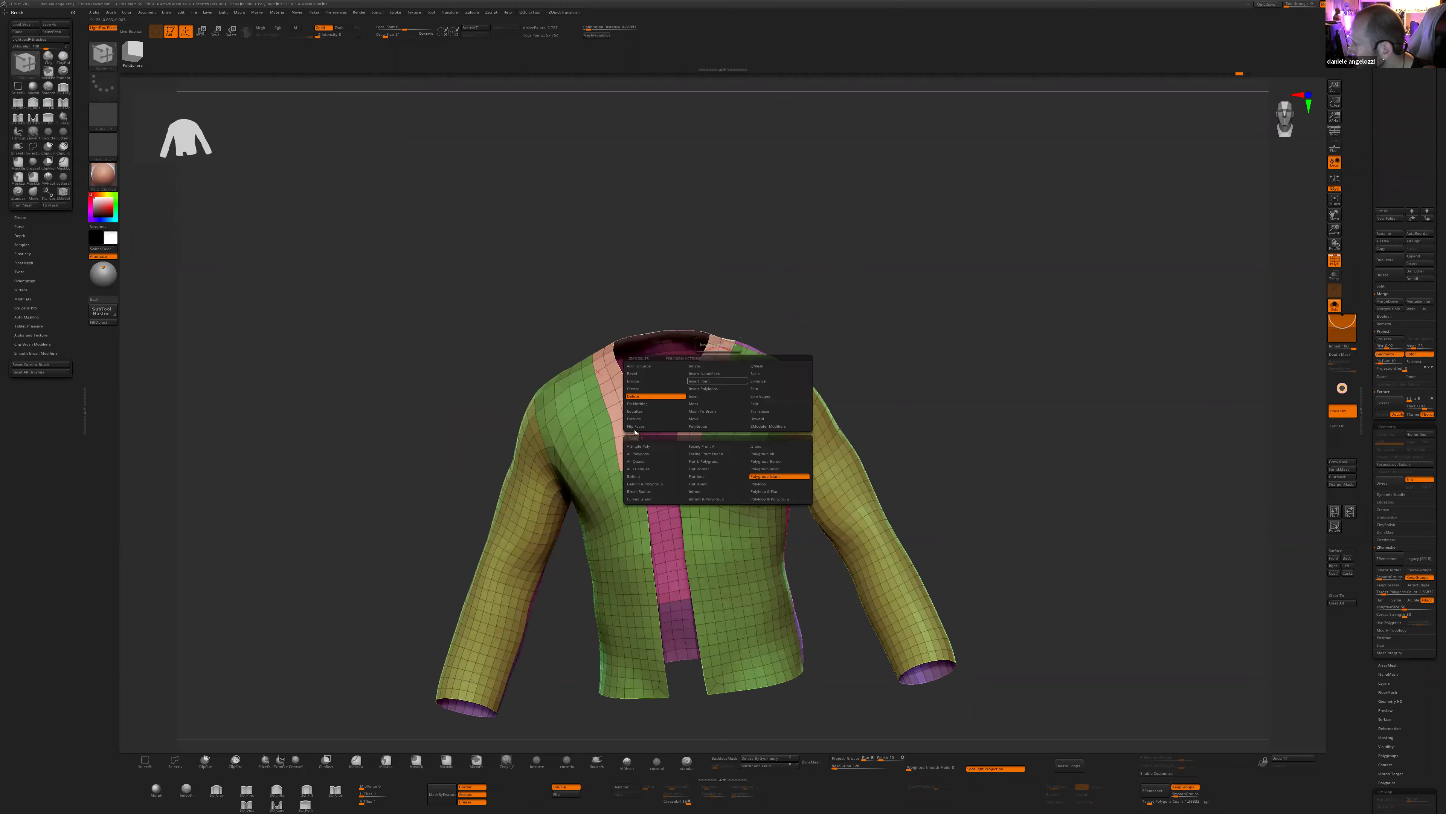
click(640, 420)
drag(719, 365, 719, 323)
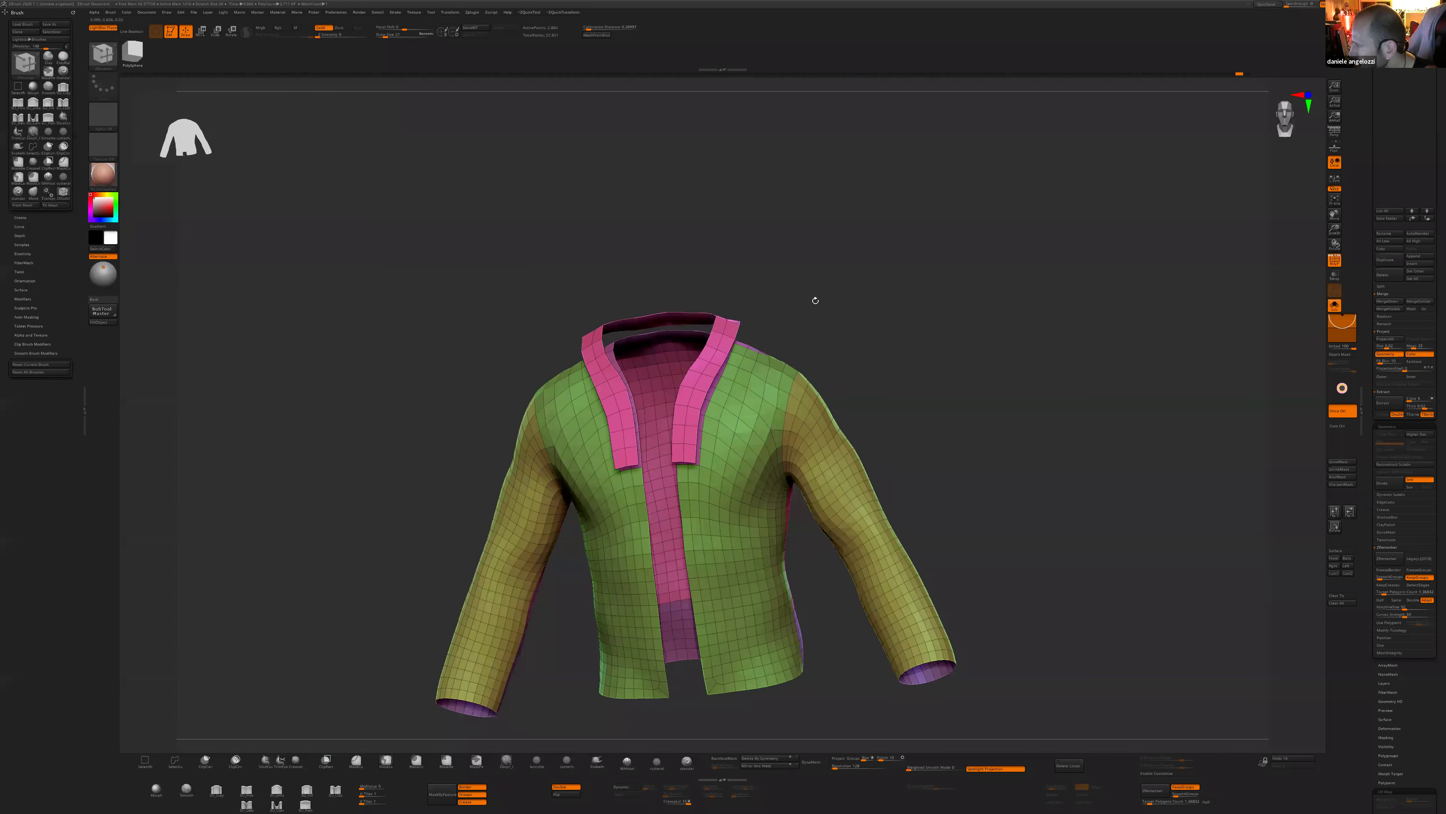
- Isolate the pink outer face of the extruded collar and split it off as a separate subtool
drag(813, 300, 760, 308)
ctrl+shift+click(731, 324)
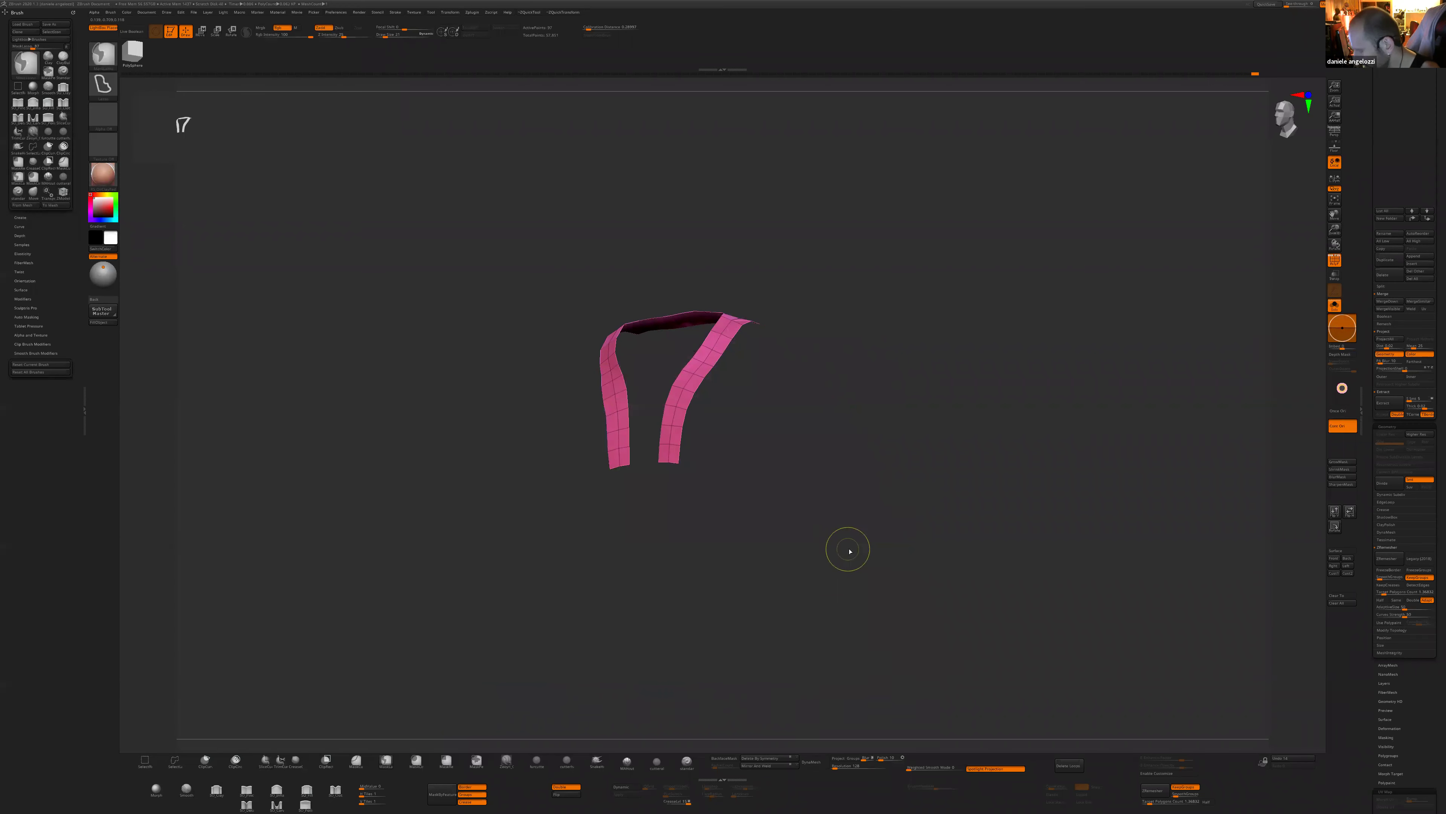
key(2)
click(838, 517)
drag(945, 493, 761, 481)
shift+drag(712, 638, 988, 524)
- Bring the body and jacket back into view around the collar and make the jacket the active subtool
ctrl+shift+click(973, 596)
drag(974, 596, 879, 516)
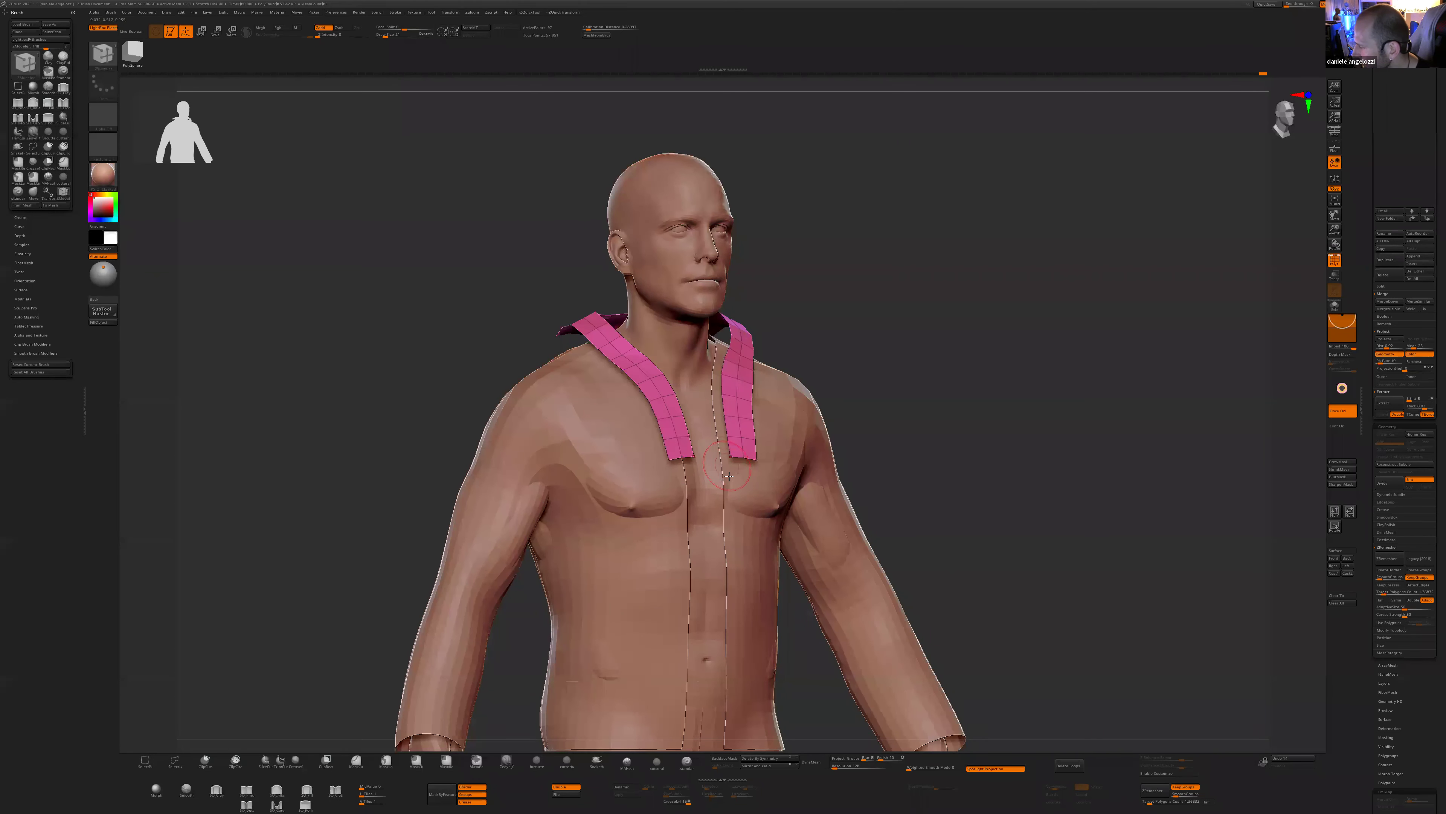
mouse_move(842, 453)
shift+mouse_down()
mouse_move(888, 472)
mouse_move(826, 444)
shift+mouse_up()
alt+click(842, 510)
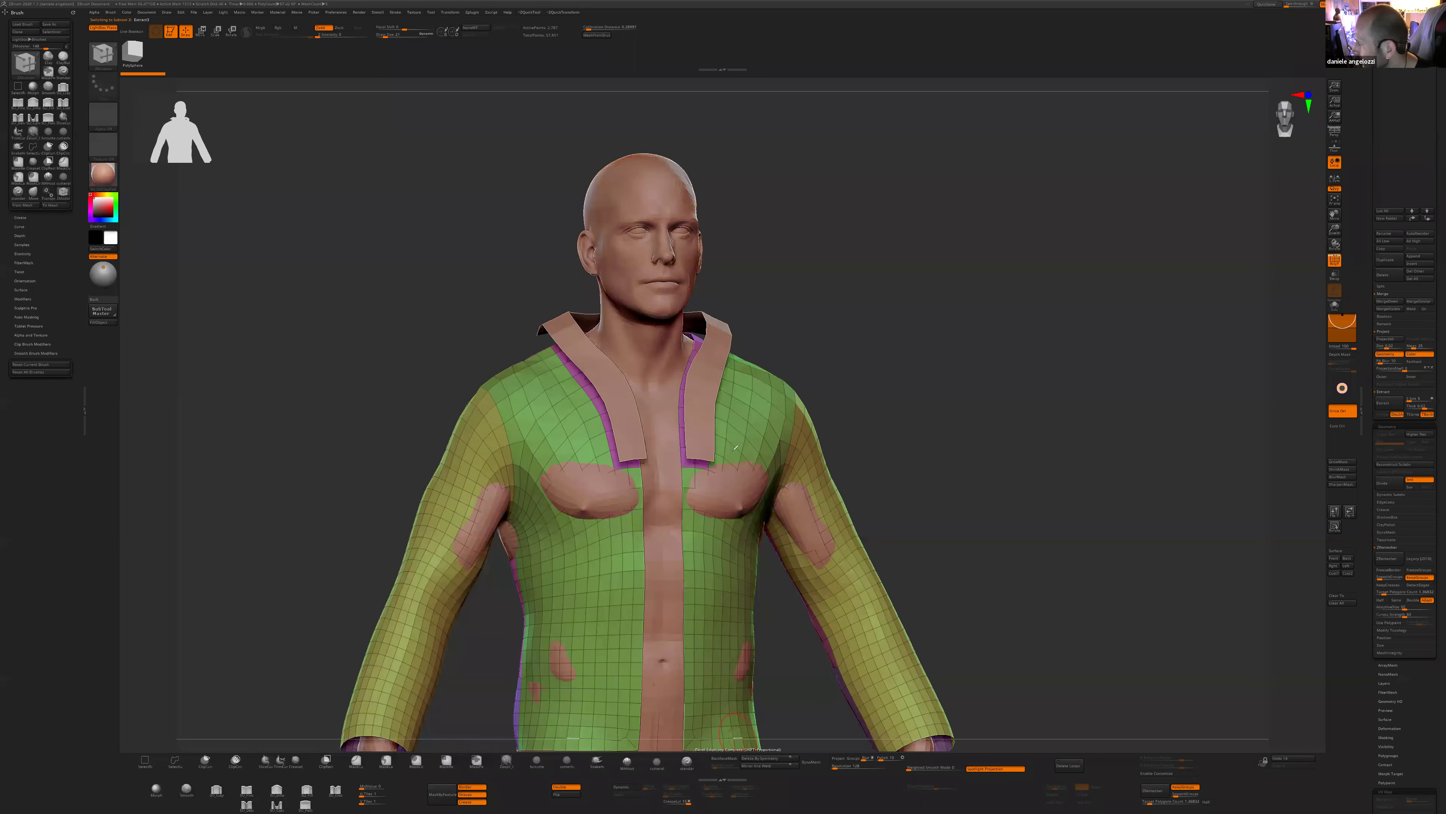
drag(759, 436, 834, 394)
drag(751, 399, 787, 357)
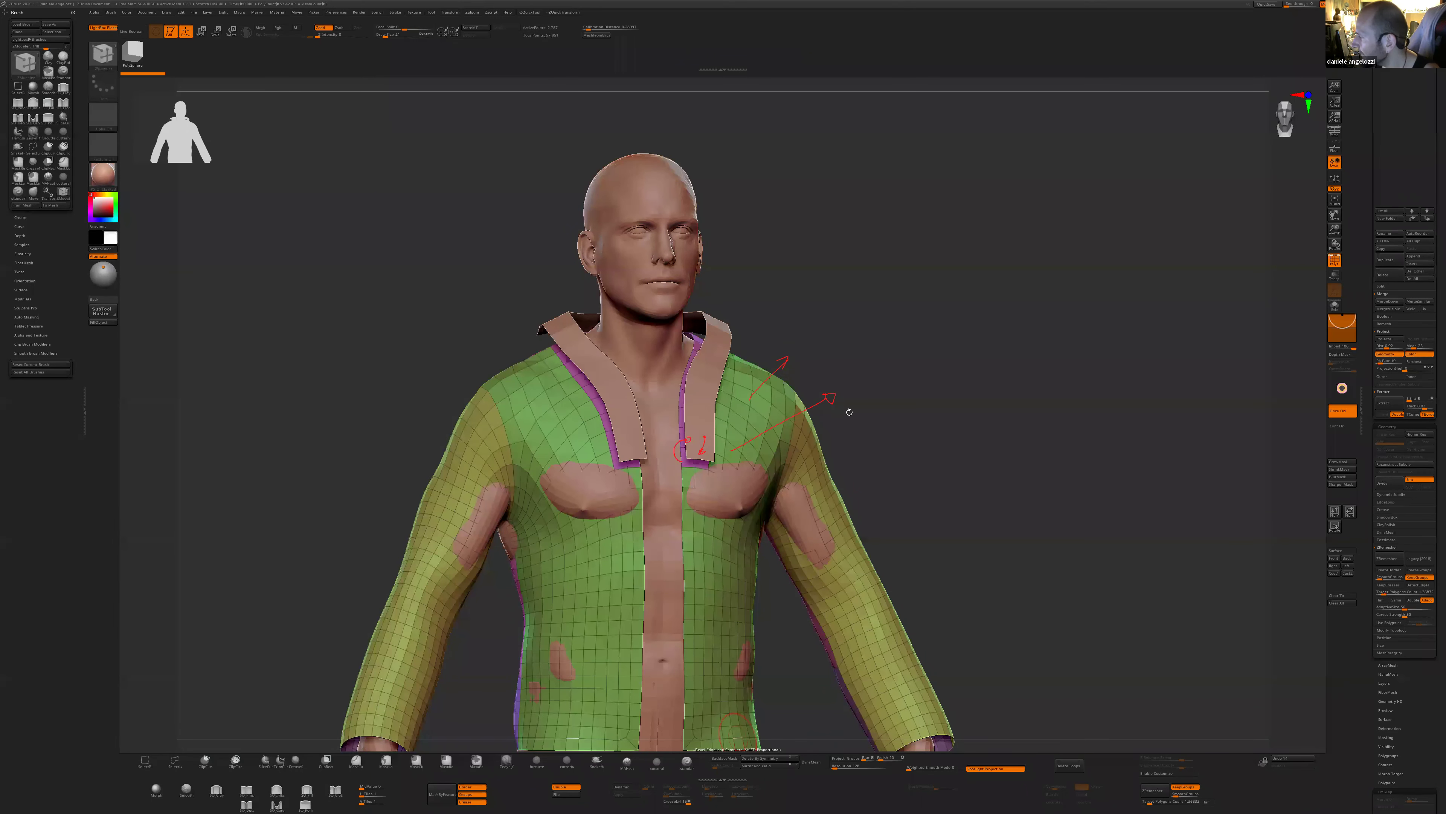
- Make the separated collar the active subtool, switch to the ZModeler brush and show the collar double-sided
alt+click(718, 338)
shift+drag(804, 339, 864, 410)
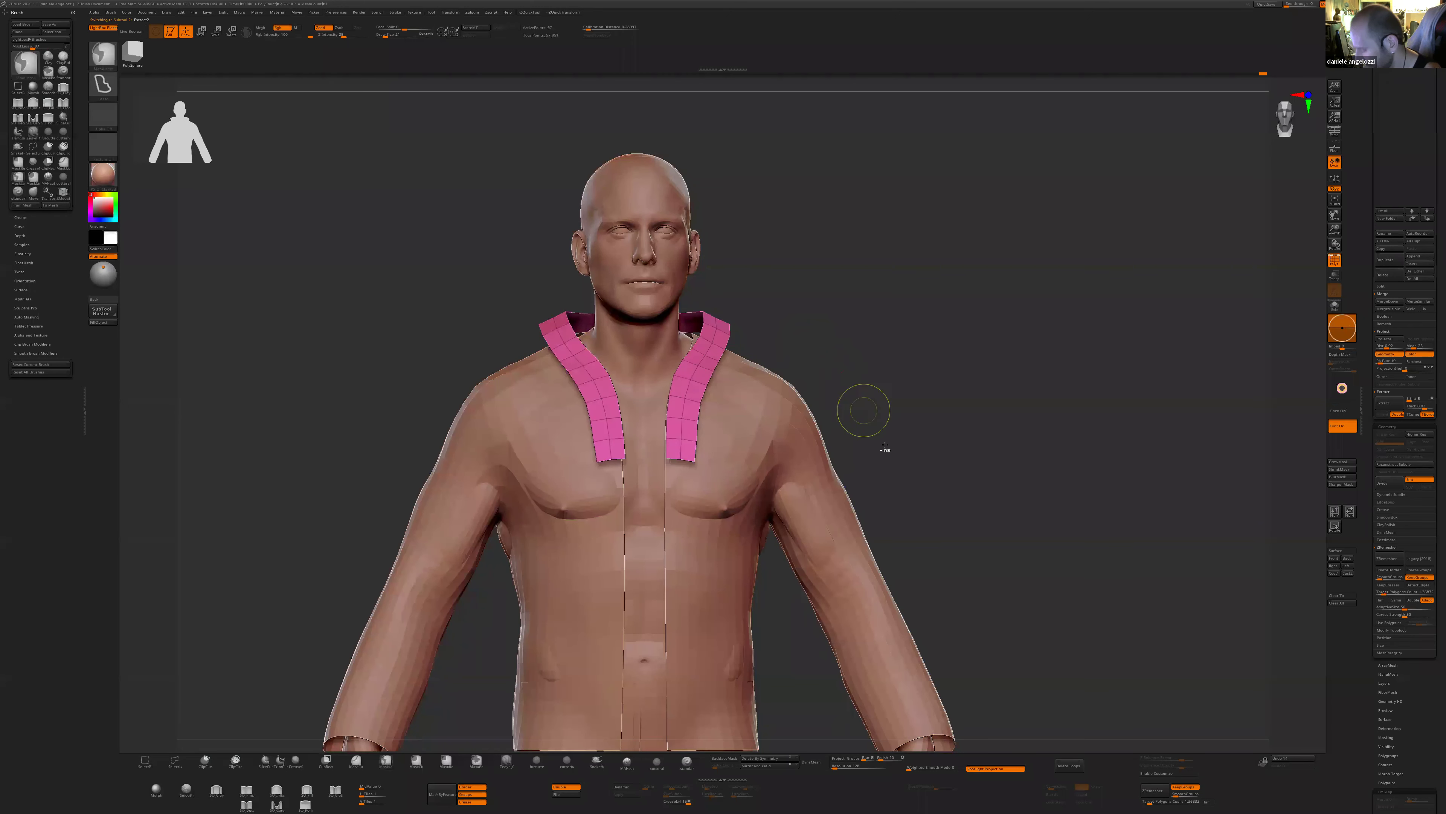
key(b)
key(z)
key(m)
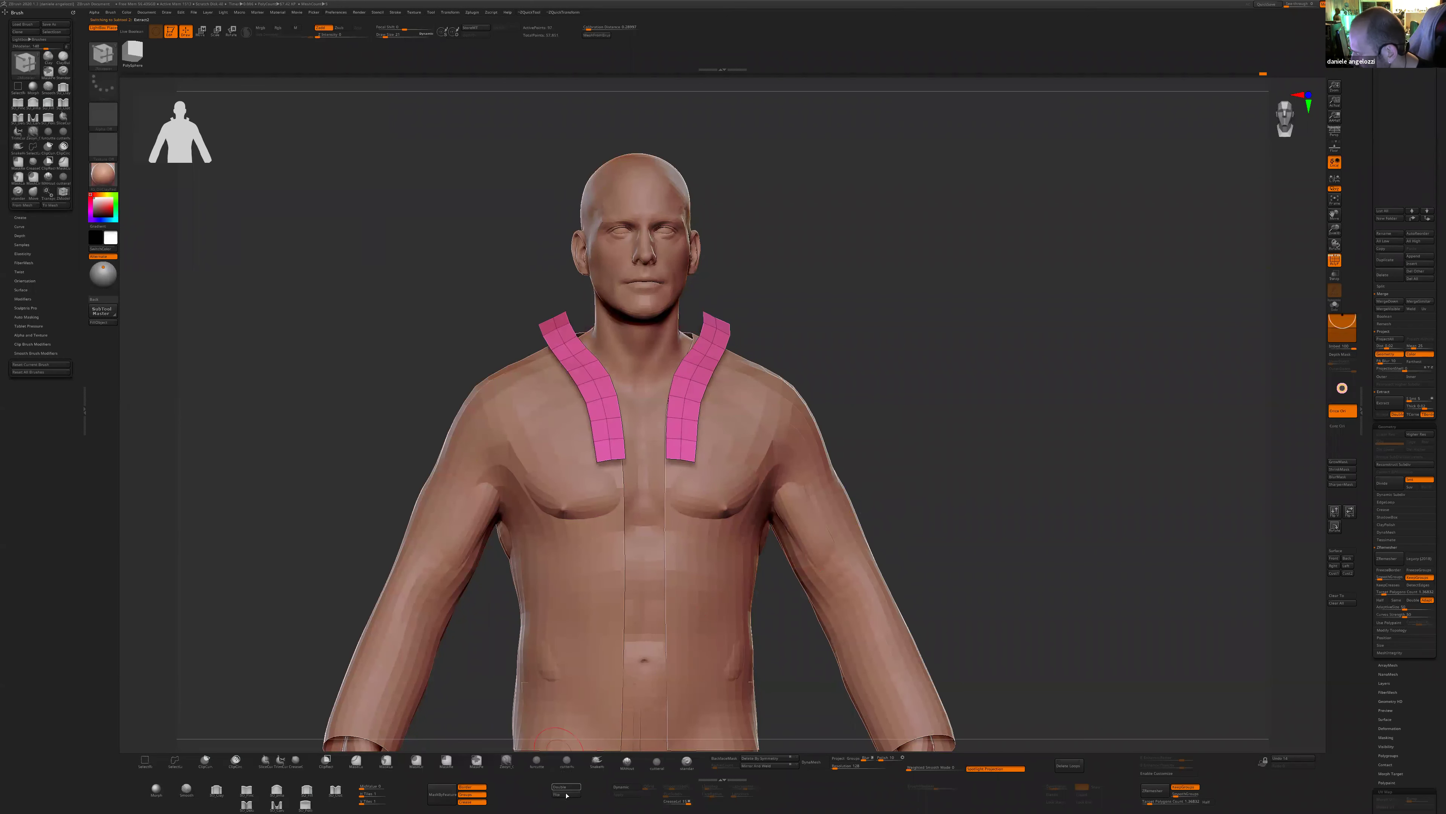
click(566, 787)
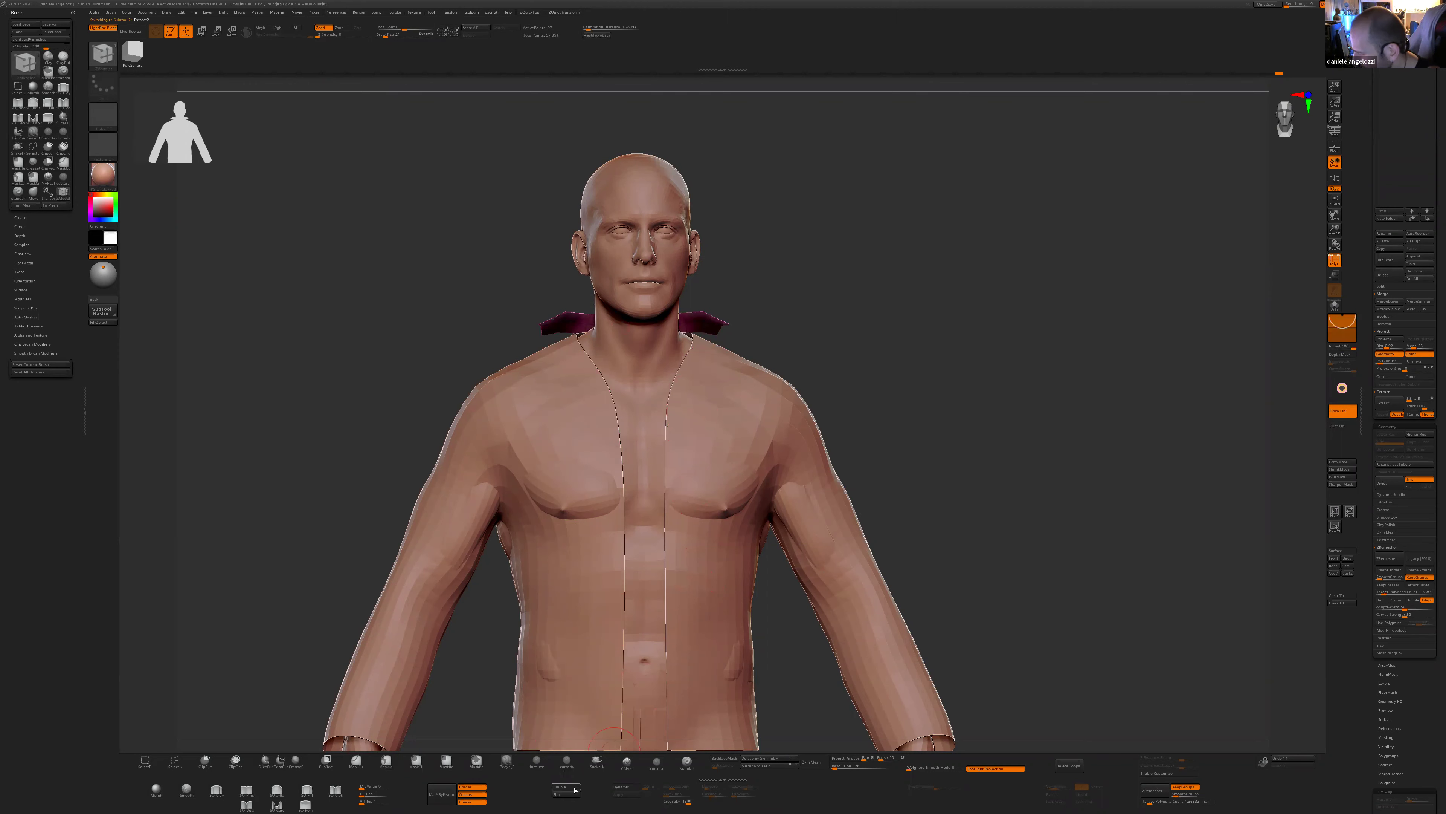
click(566, 787)
- Choose the ZModeler polygon action for the collar surface and pull its polygons outward to give the collar thickness
mouse_move(940, 443)
mouse_down()
mouse_move(871, 447)
mouse_move(946, 458)
mouse_move(826, 456)
mouse_move(934, 456)
mouse_up()
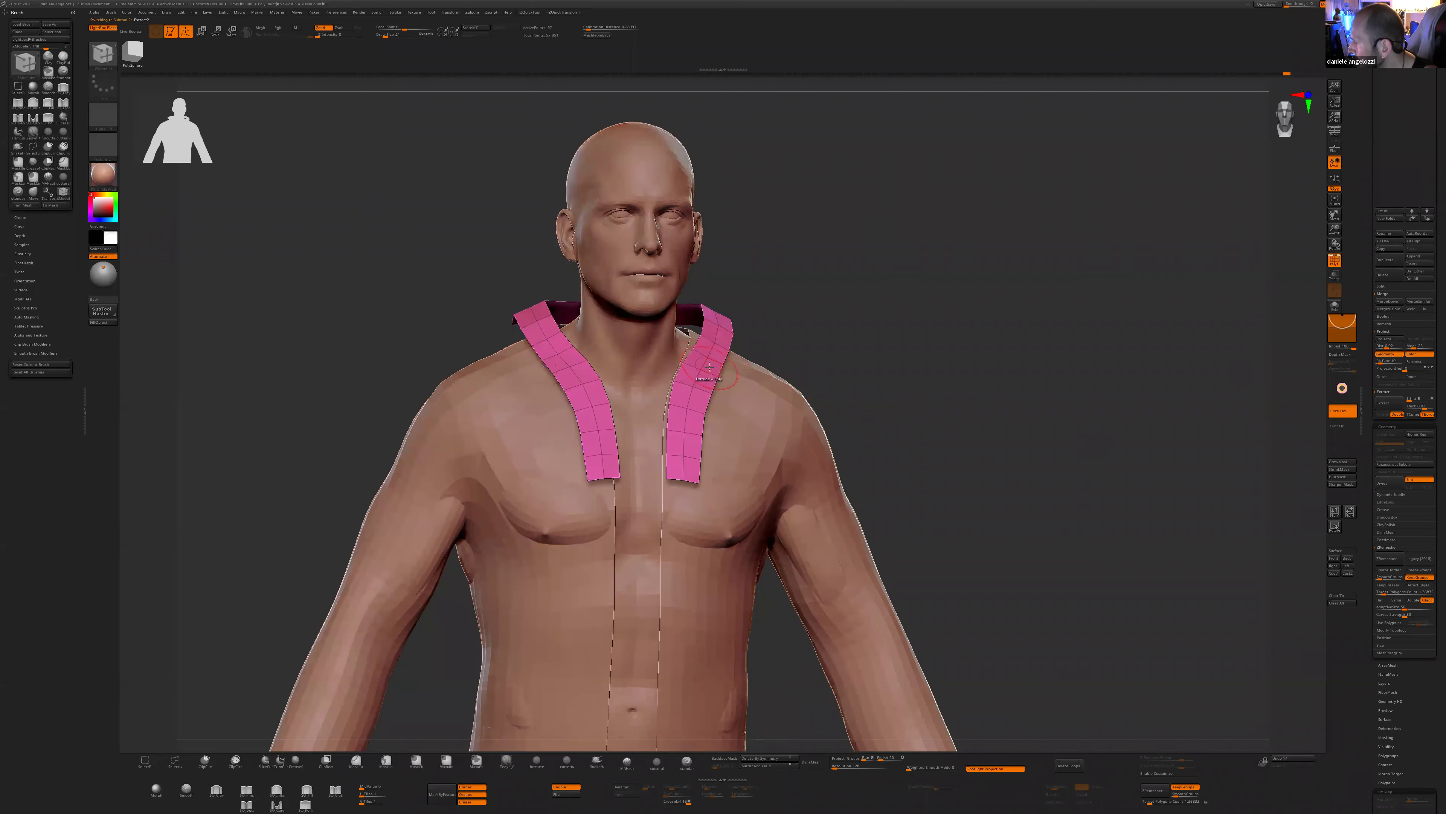
drag(806, 334, 677, 363)
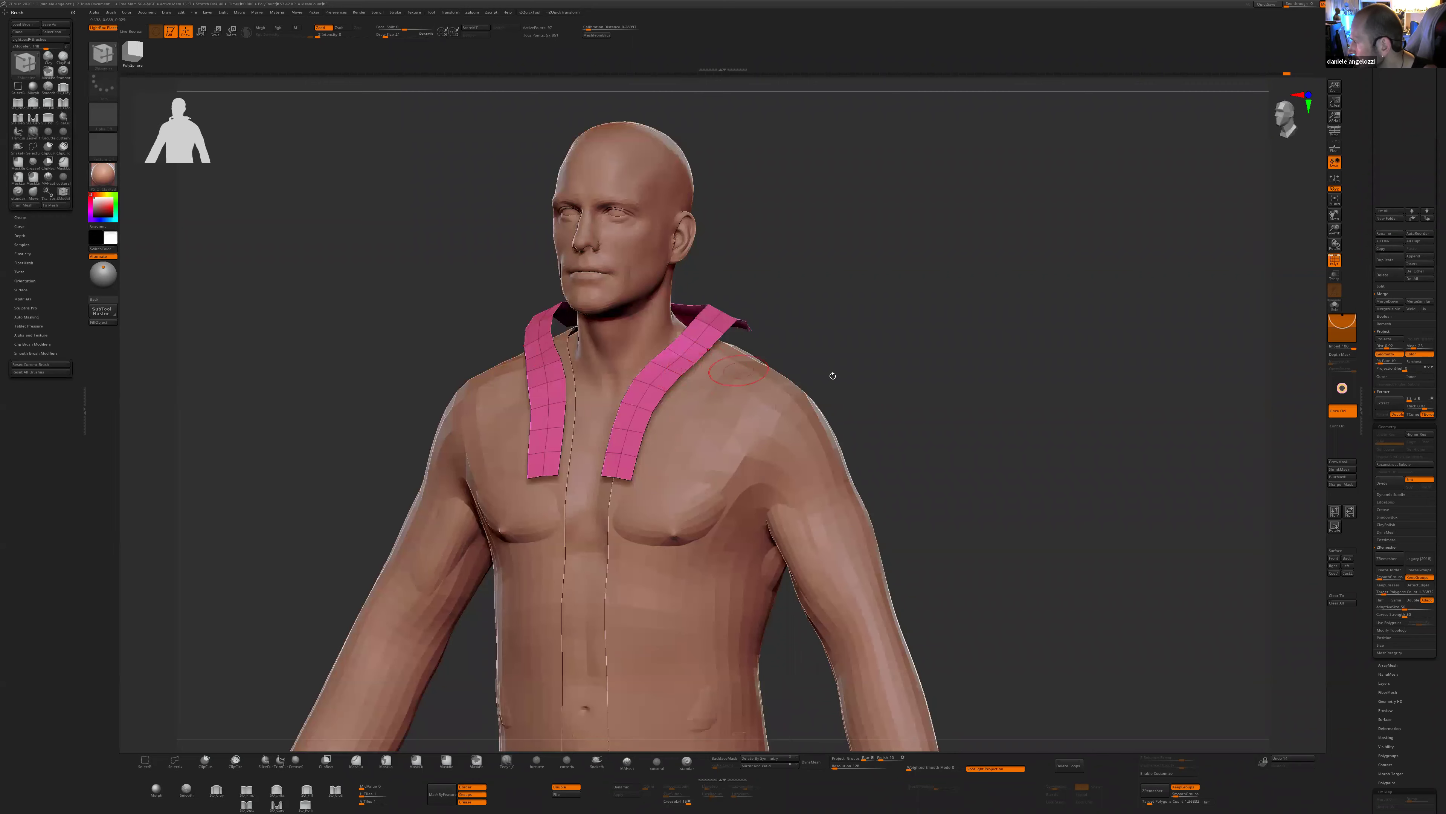
drag(891, 385, 1002, 387)
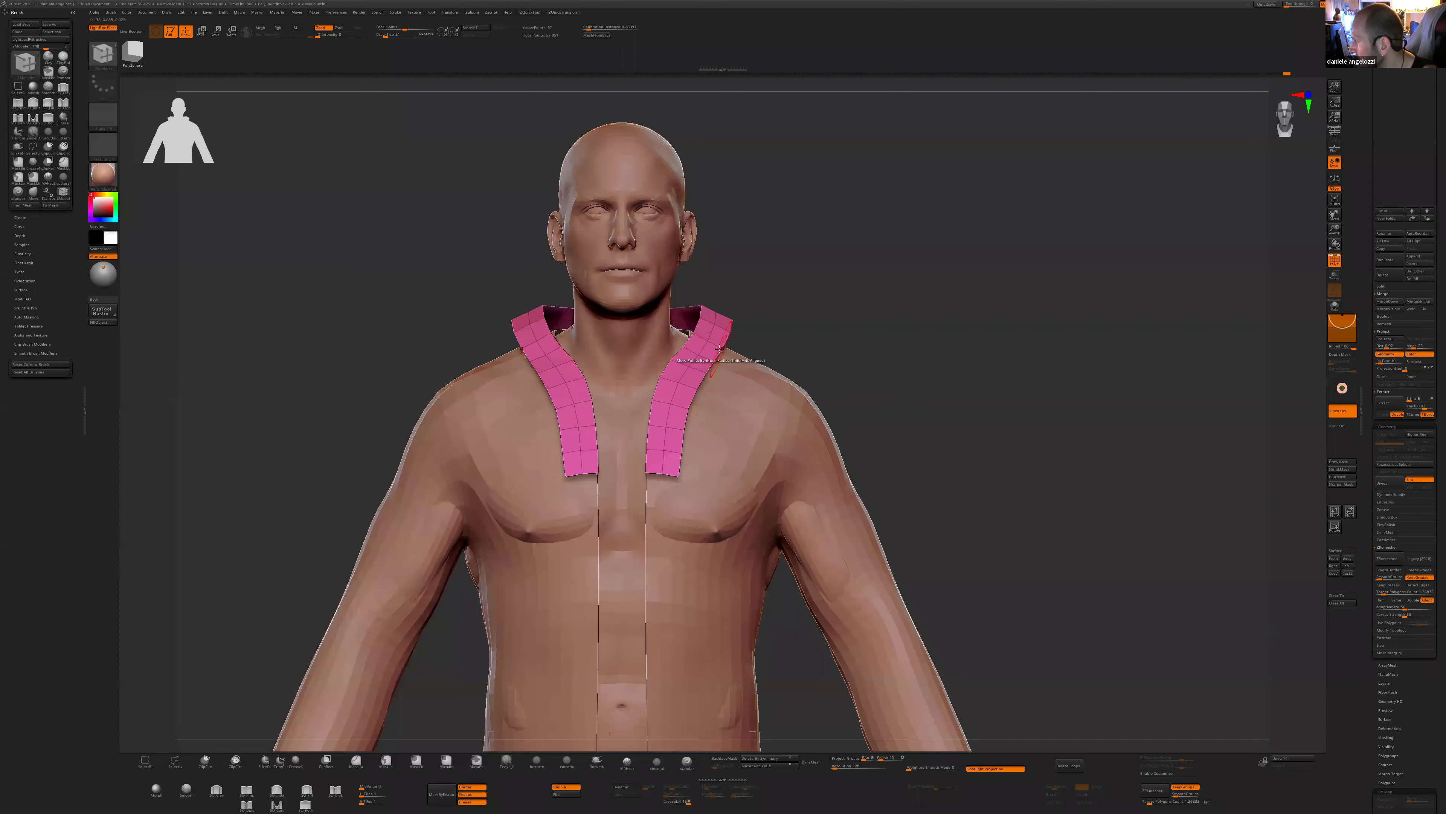
drag(823, 343, 683, 336)
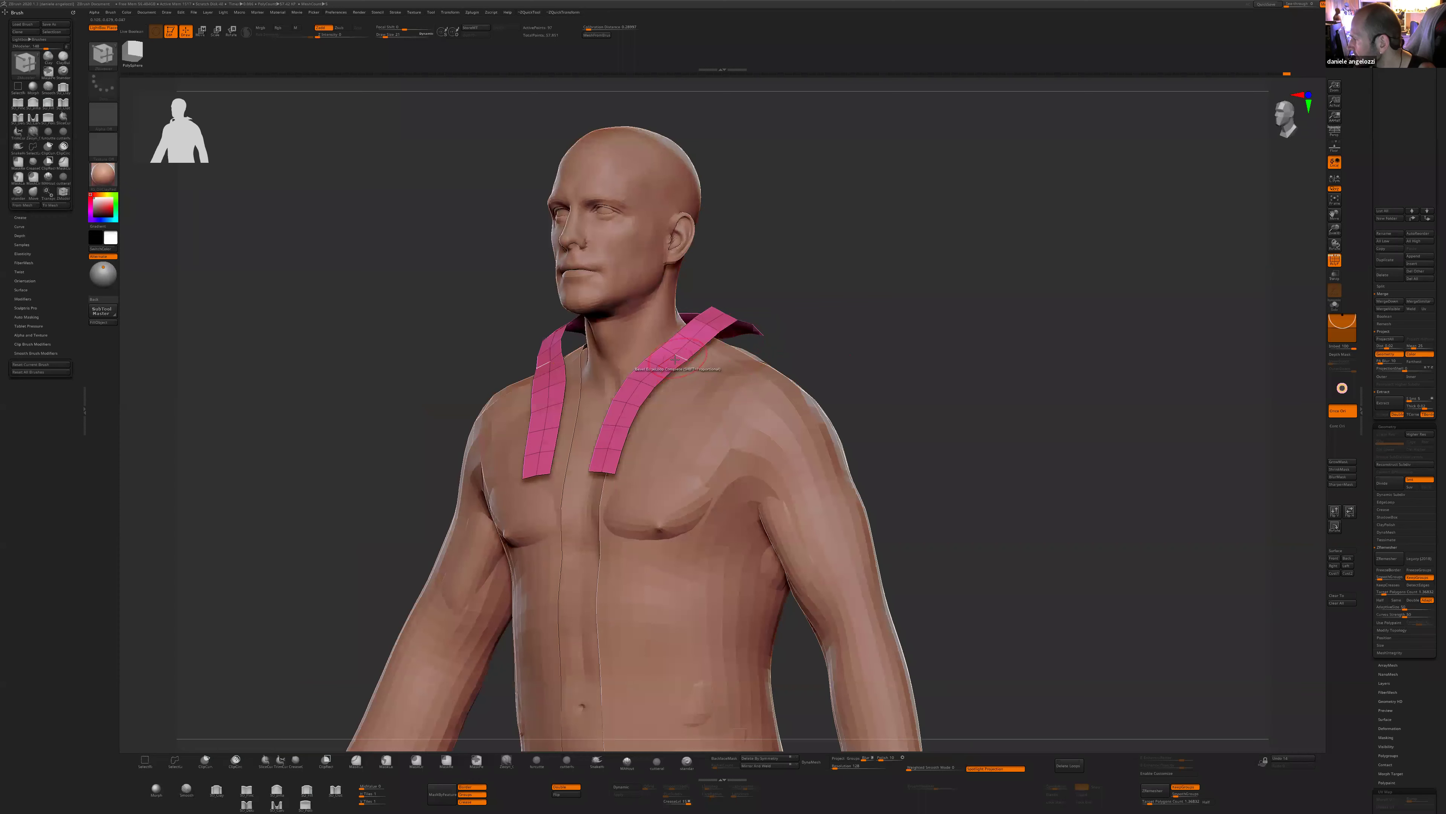
drag(833, 340, 829, 339)
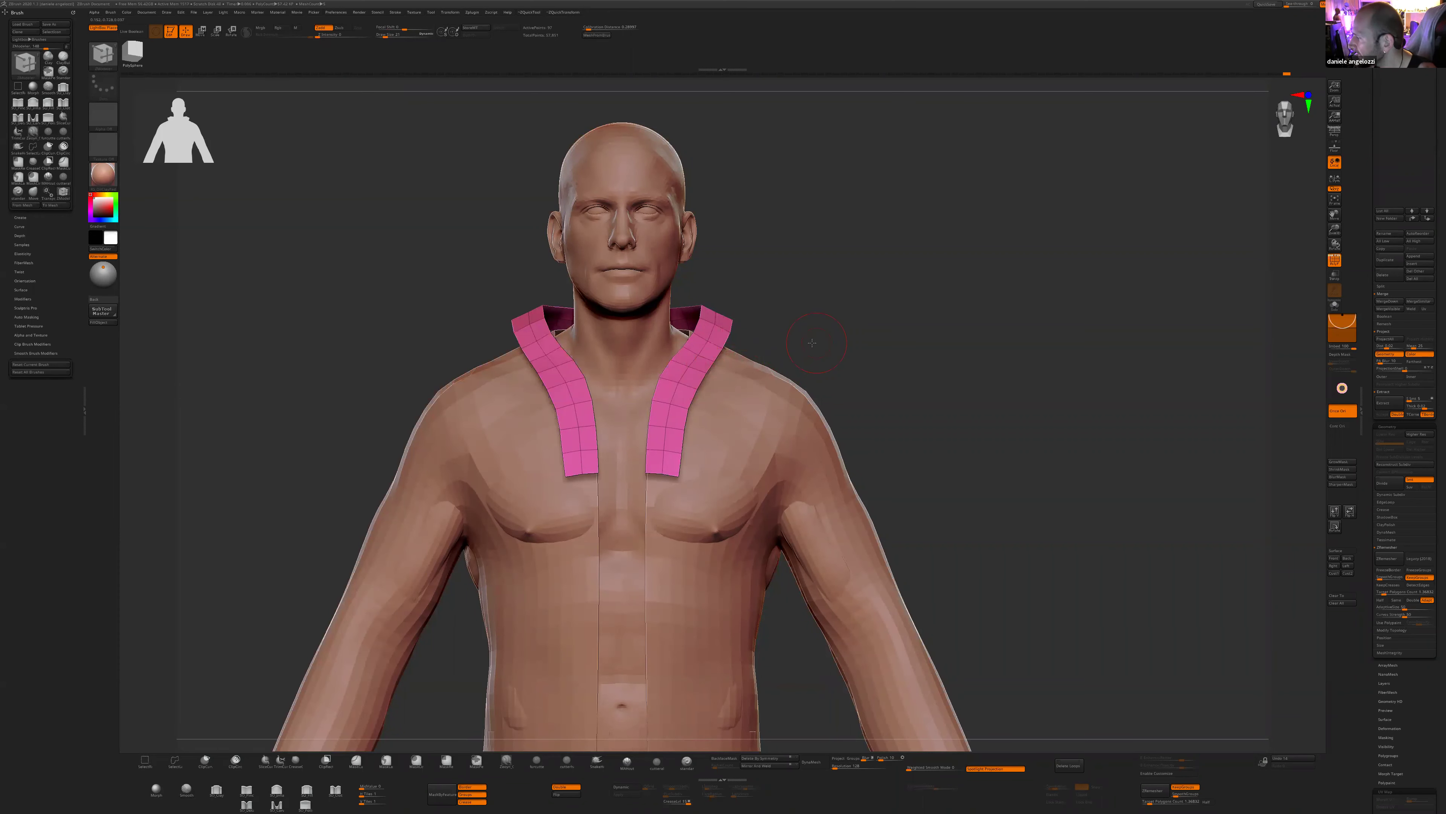
drag(812, 343, 692, 364)
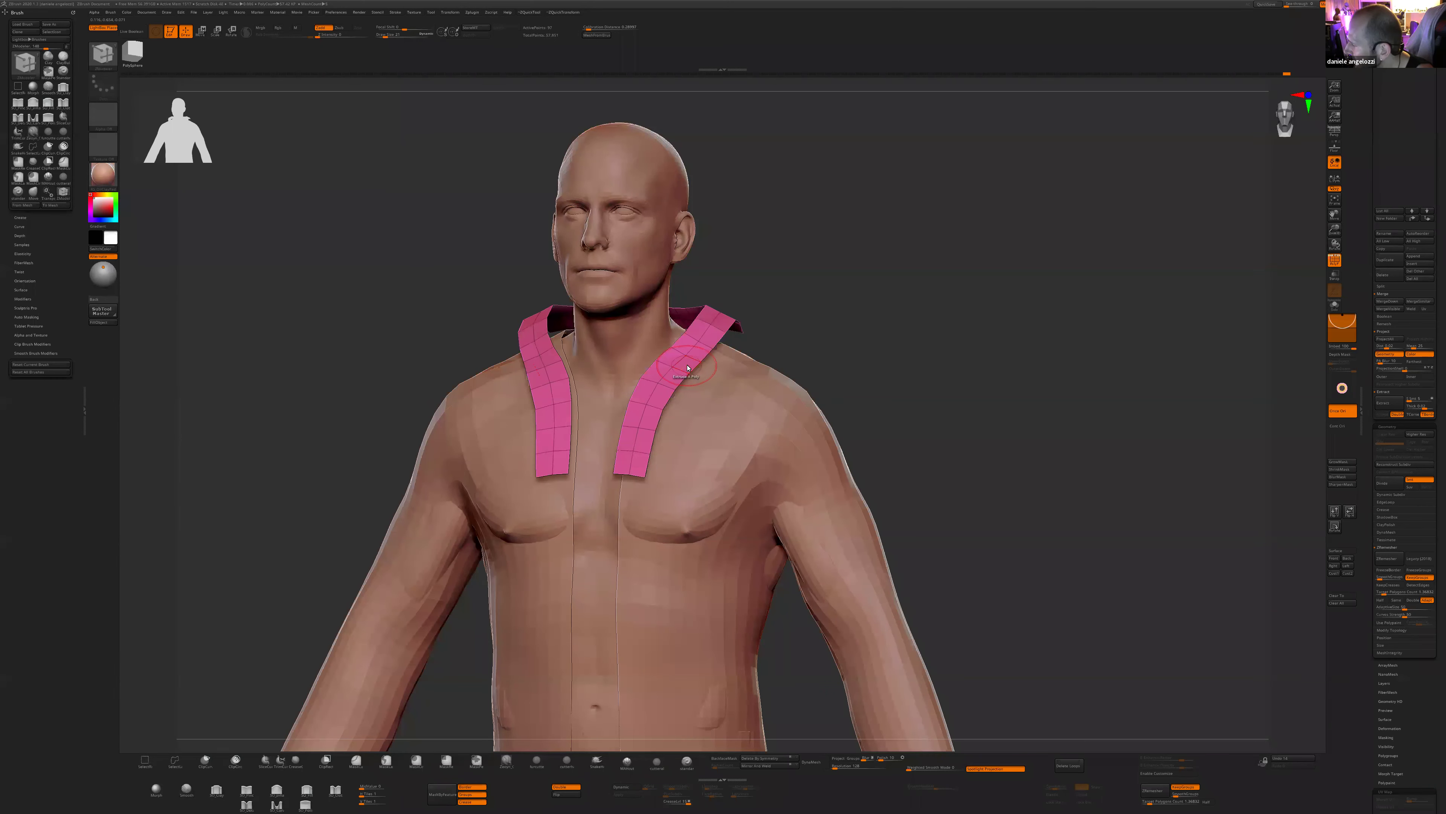
key(space)
click(623, 453)
drag(688, 367, 704, 364)
- Extrude the outer side polygons of the lapel away from the neck to widen the collar
mouse_move(809, 347)
mouse_down()
mouse_move(704, 360)
mouse_move(637, 426)
mouse_up()
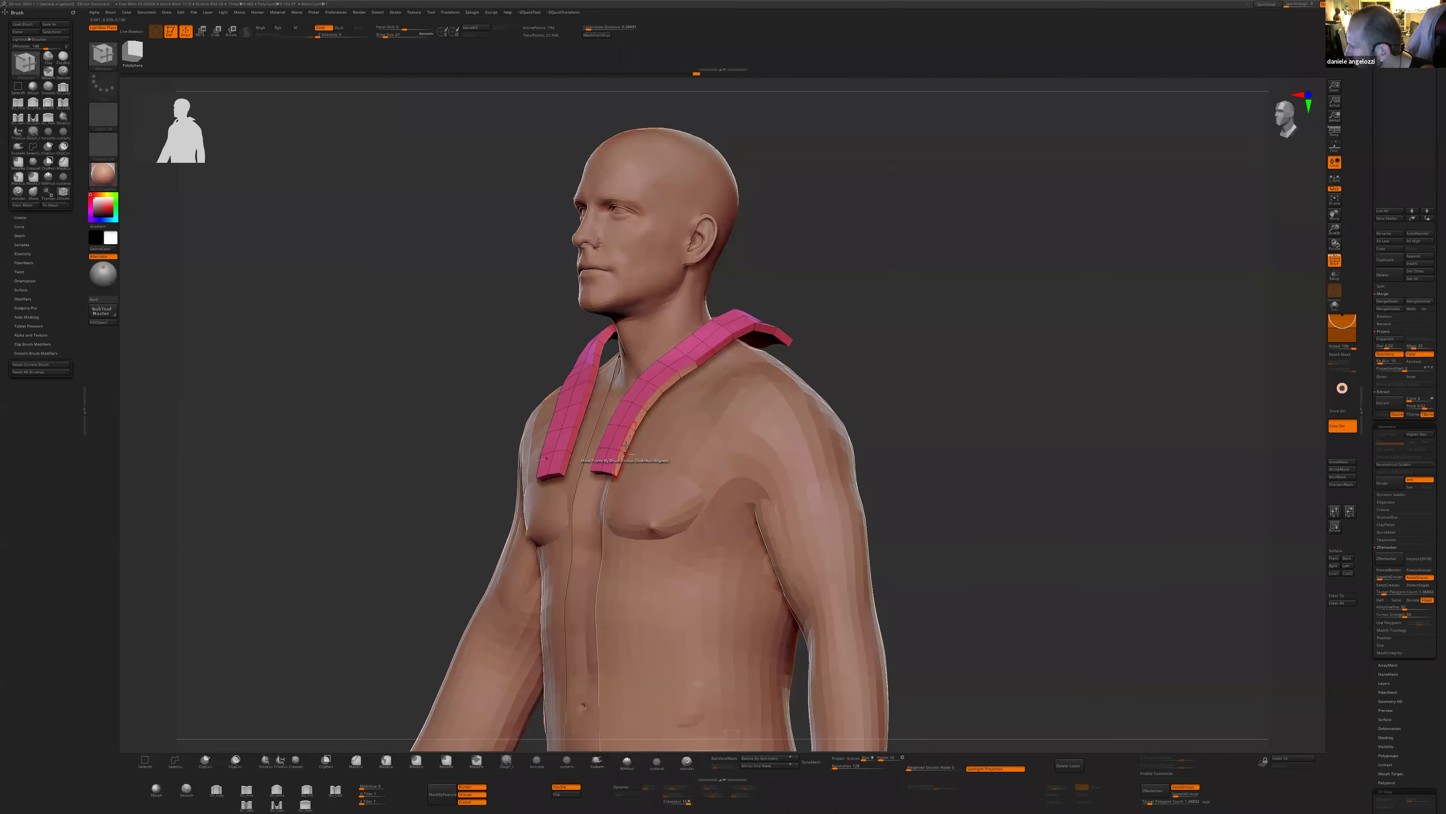
key(space)
click(548, 524)
drag(649, 399, 746, 401)
- Isolate the outer side polygons along the collar's shoulder and back section, give them their own polygroup and unhide the rest
shift+drag(911, 349, 757, 393)
right_drag(700, 385, 772, 348)
key(ctrl+shift)
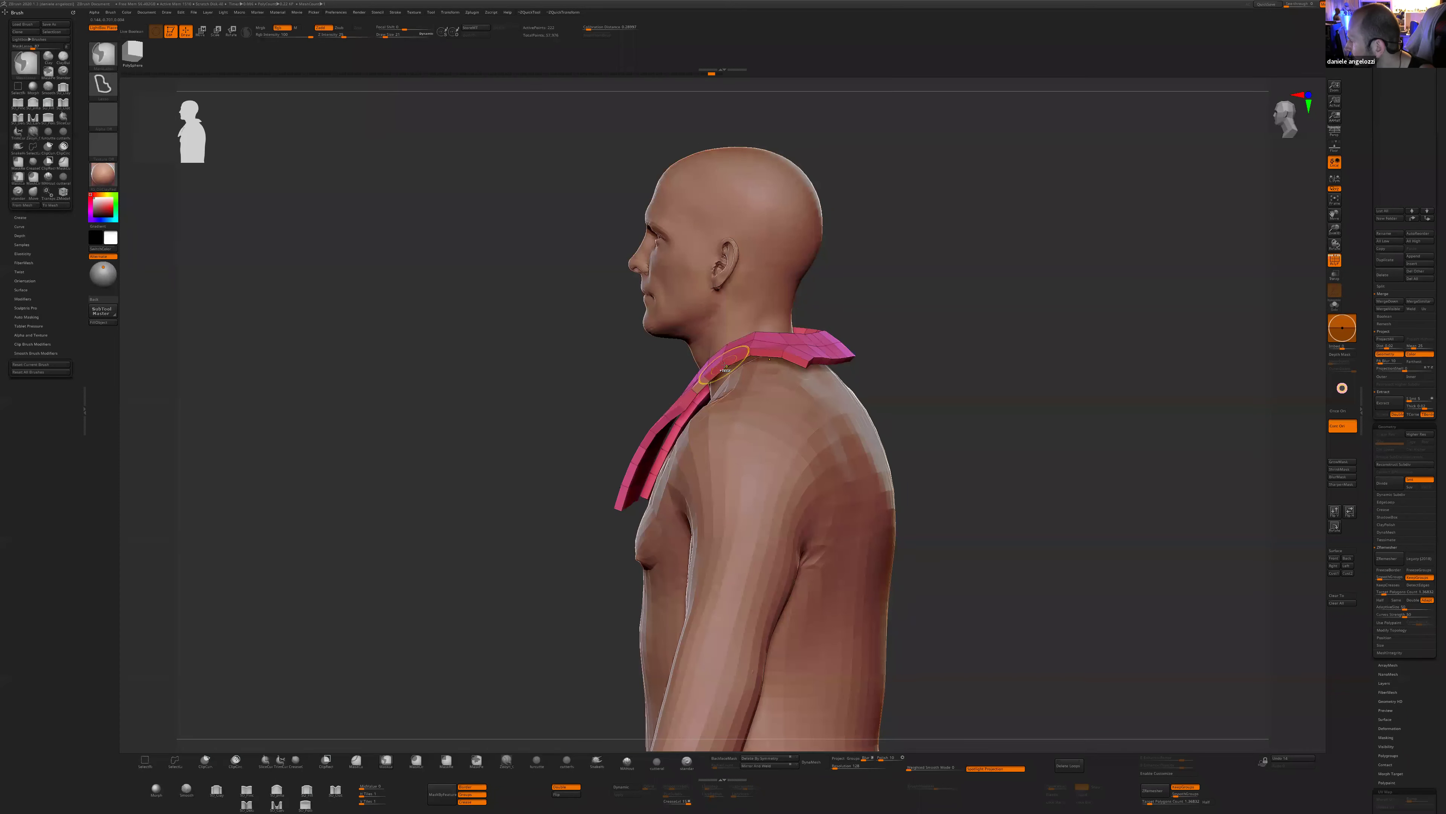
click(176, 760)
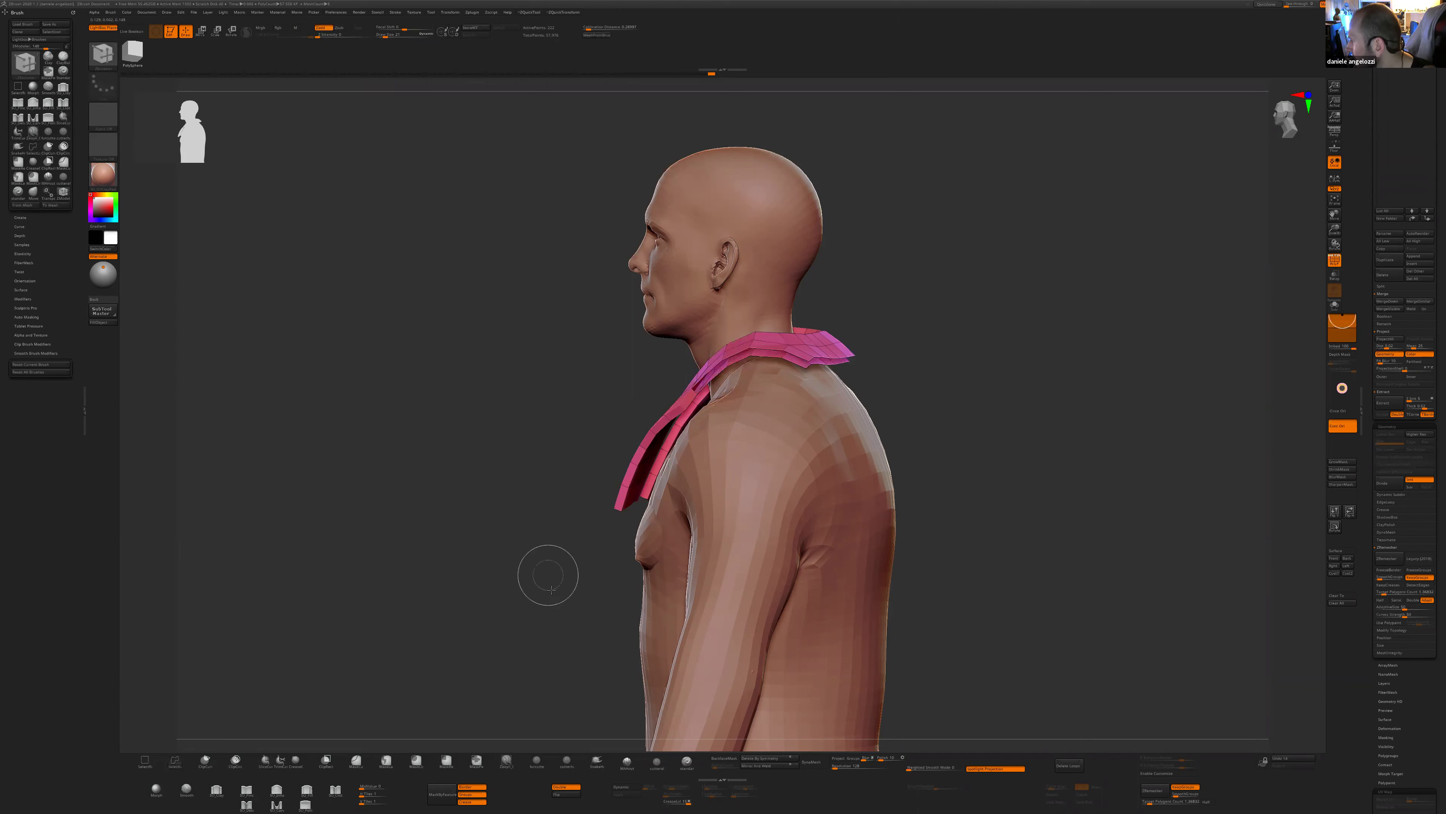
ctrl+shift+click(751, 359)
key(ctrl+w)
ctrl+shift+click(988, 493)
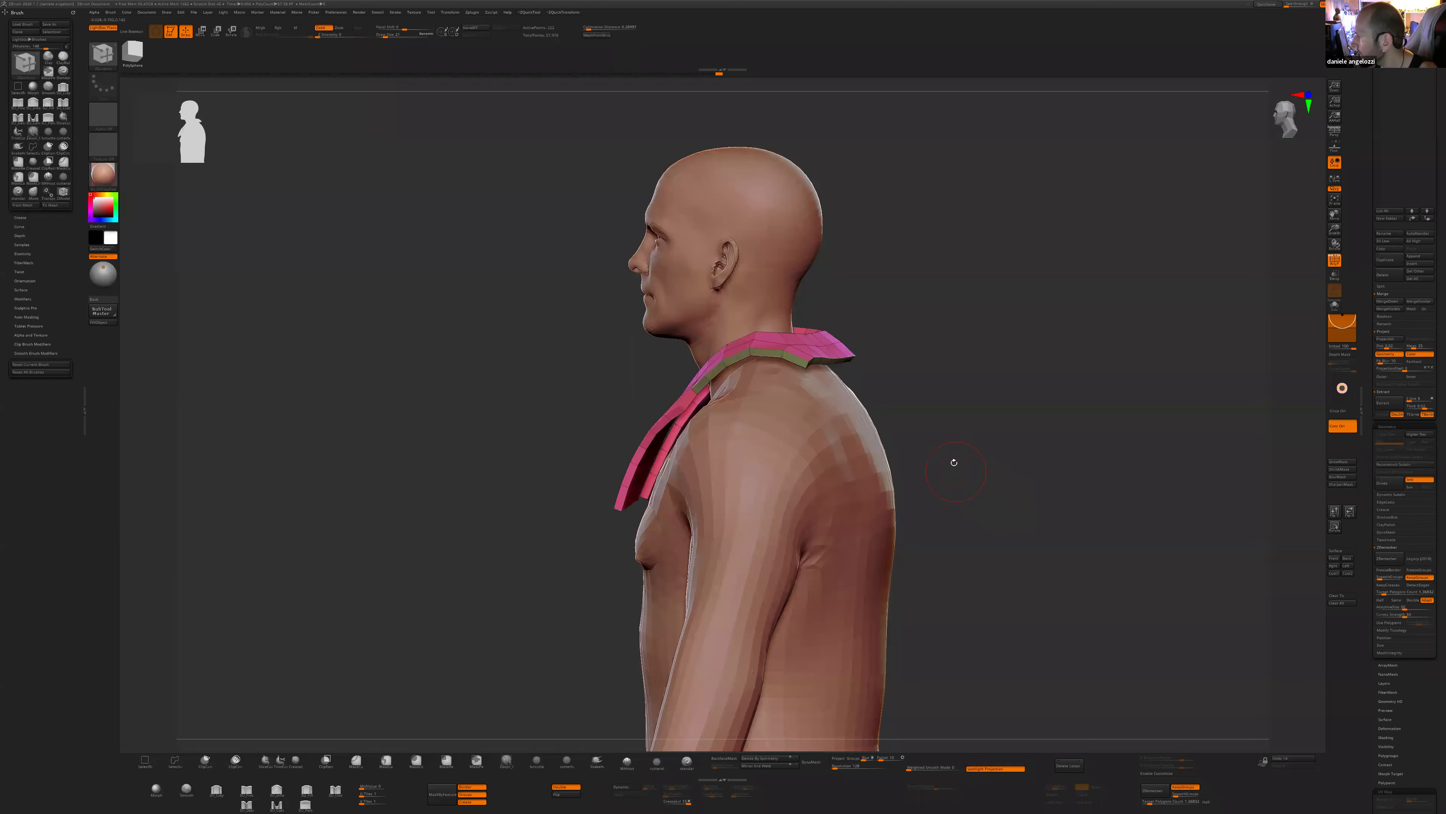
- Set the ZModeler polygon target to Polygroup All and extend the newly grouped side of the back collar
drag(952, 462, 909, 456)
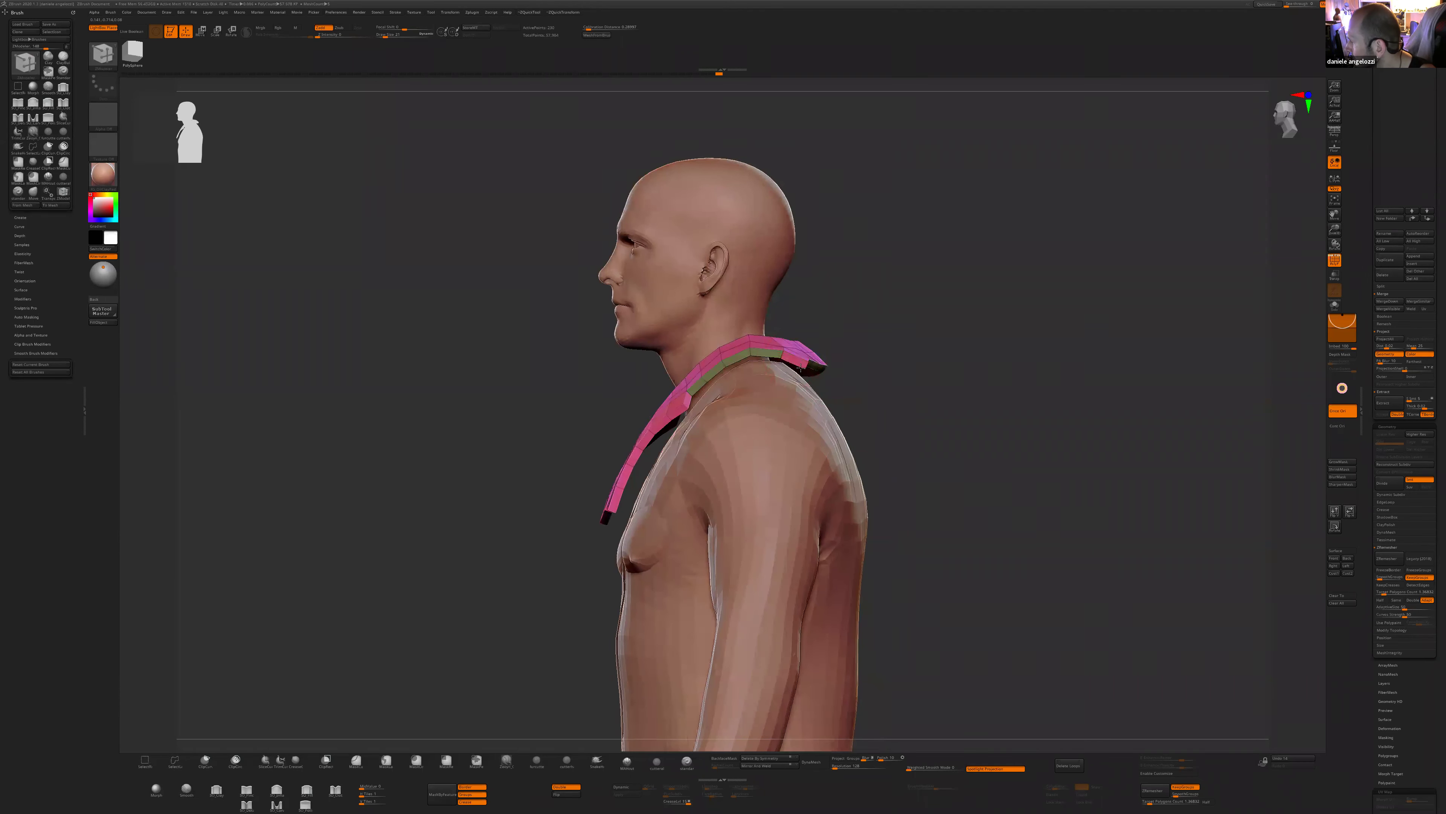
key(space)
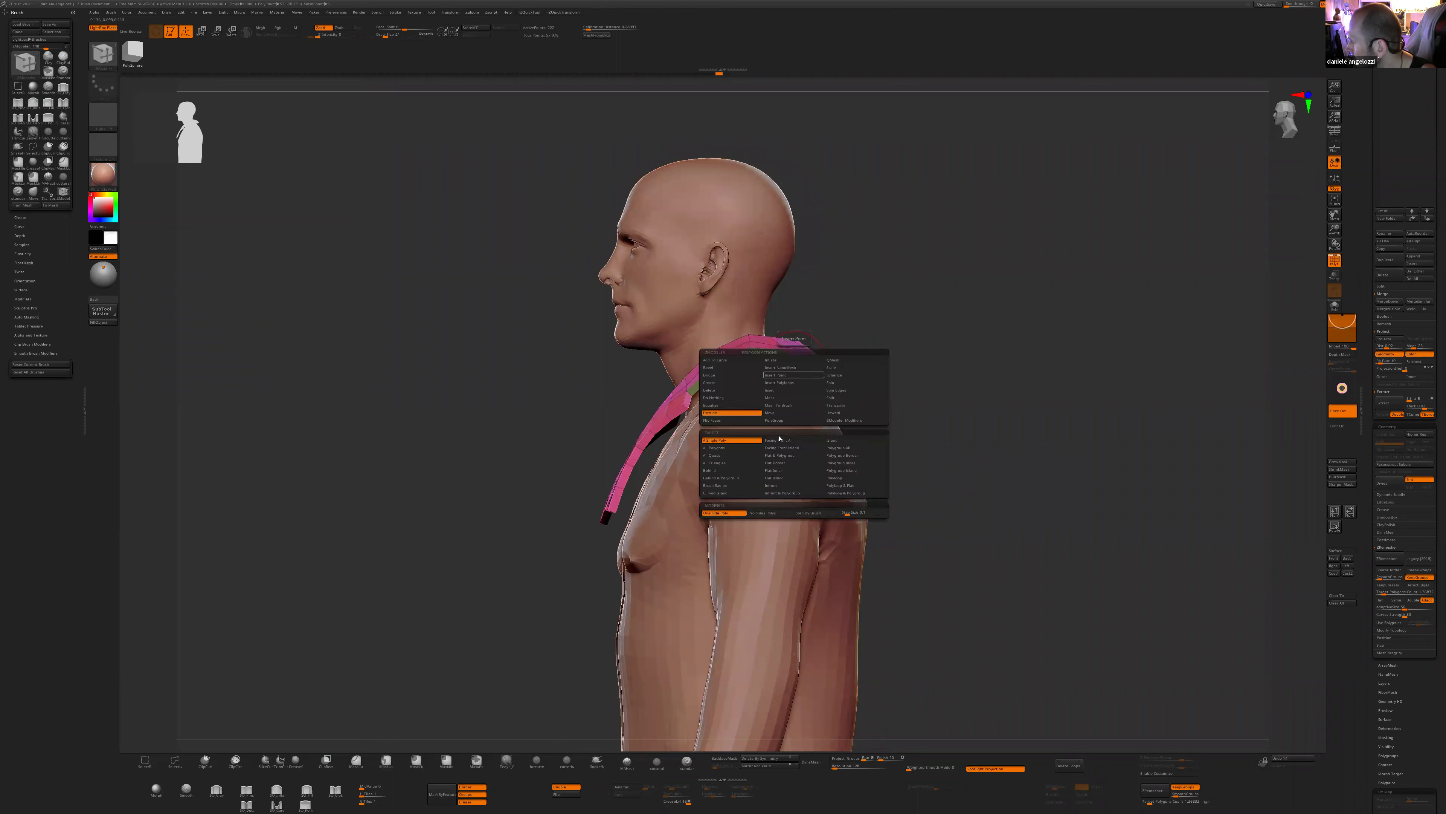
click(840, 448)
key(space)
key(ctrl+z)
drag(805, 382, 761, 426)
right_drag(761, 425, 743, 434)
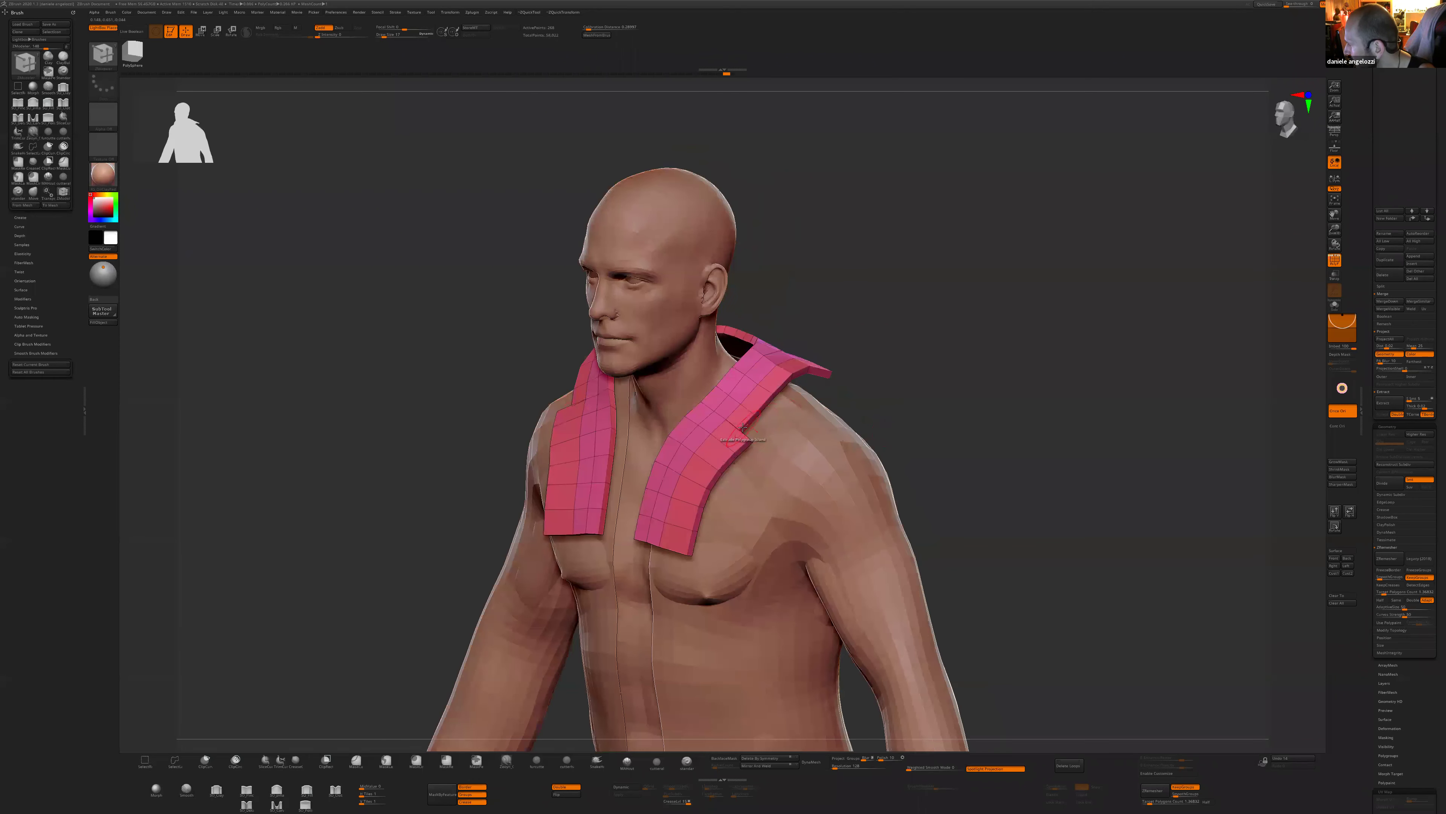
- With ZModeler, open a notch between the back collar and the lapel at their outer edge
key(b)
key(z)
key(m)
drag(738, 428, 750, 434)
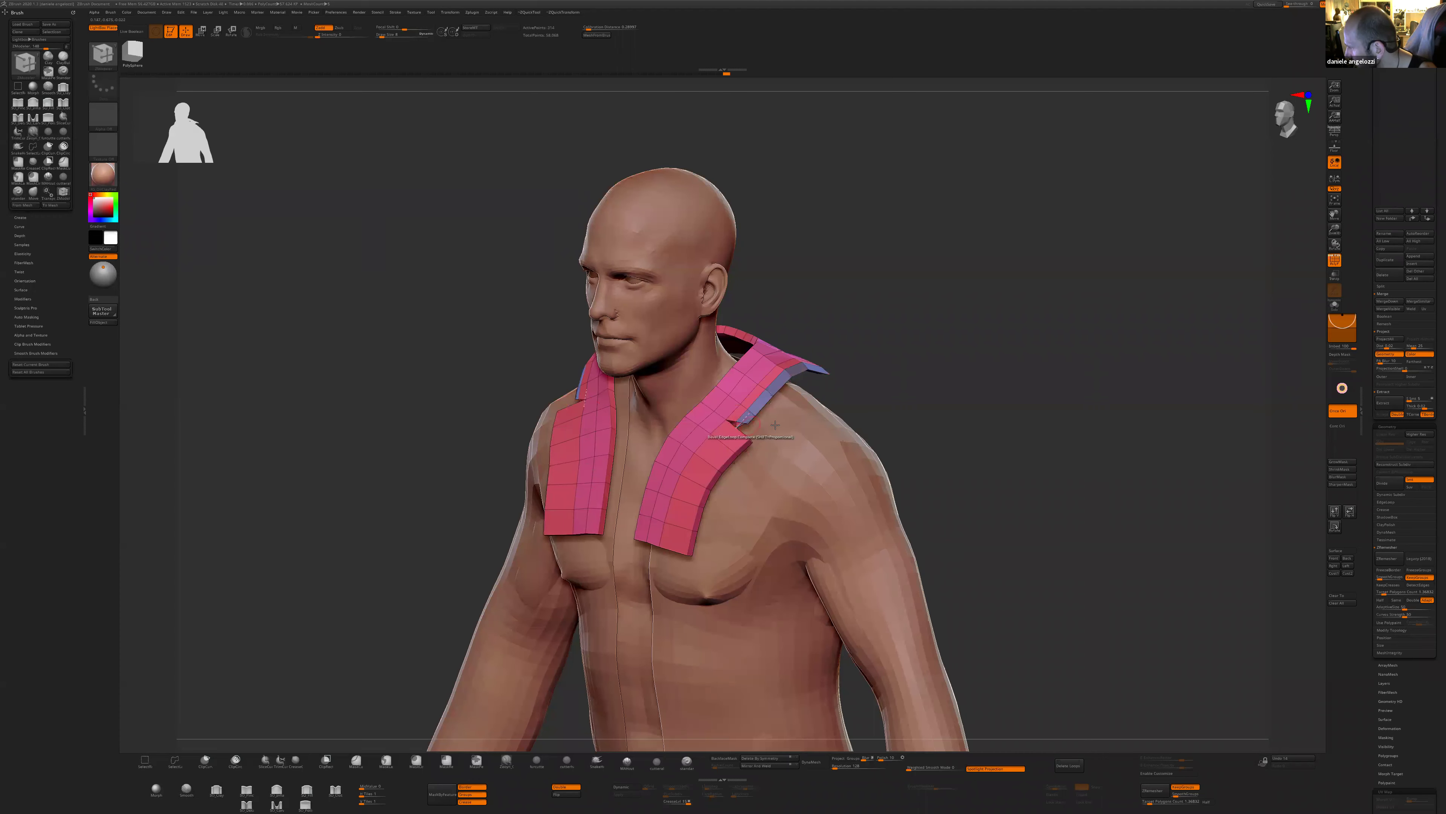
right_drag(905, 417, 871, 414)
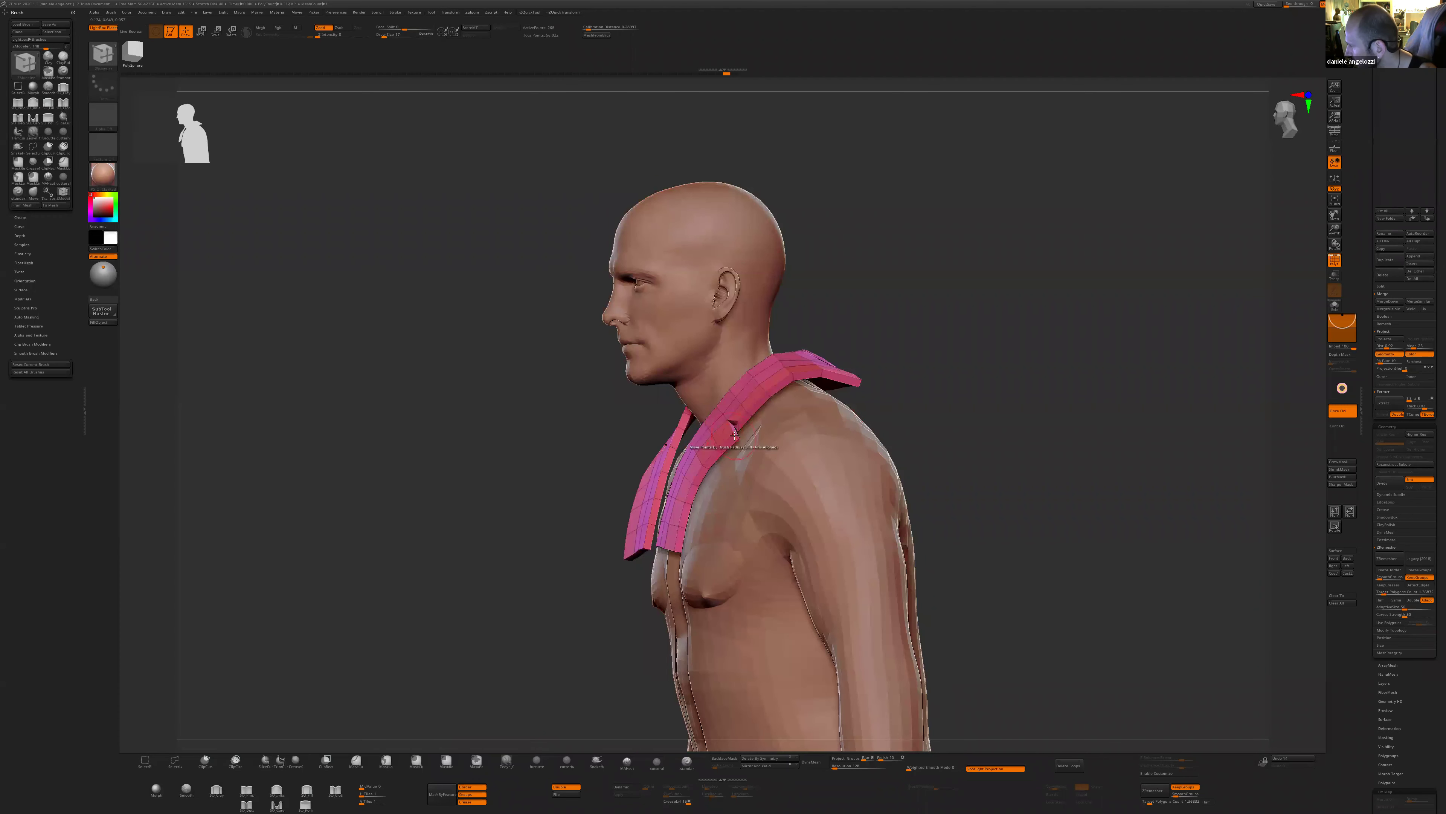
key(space)
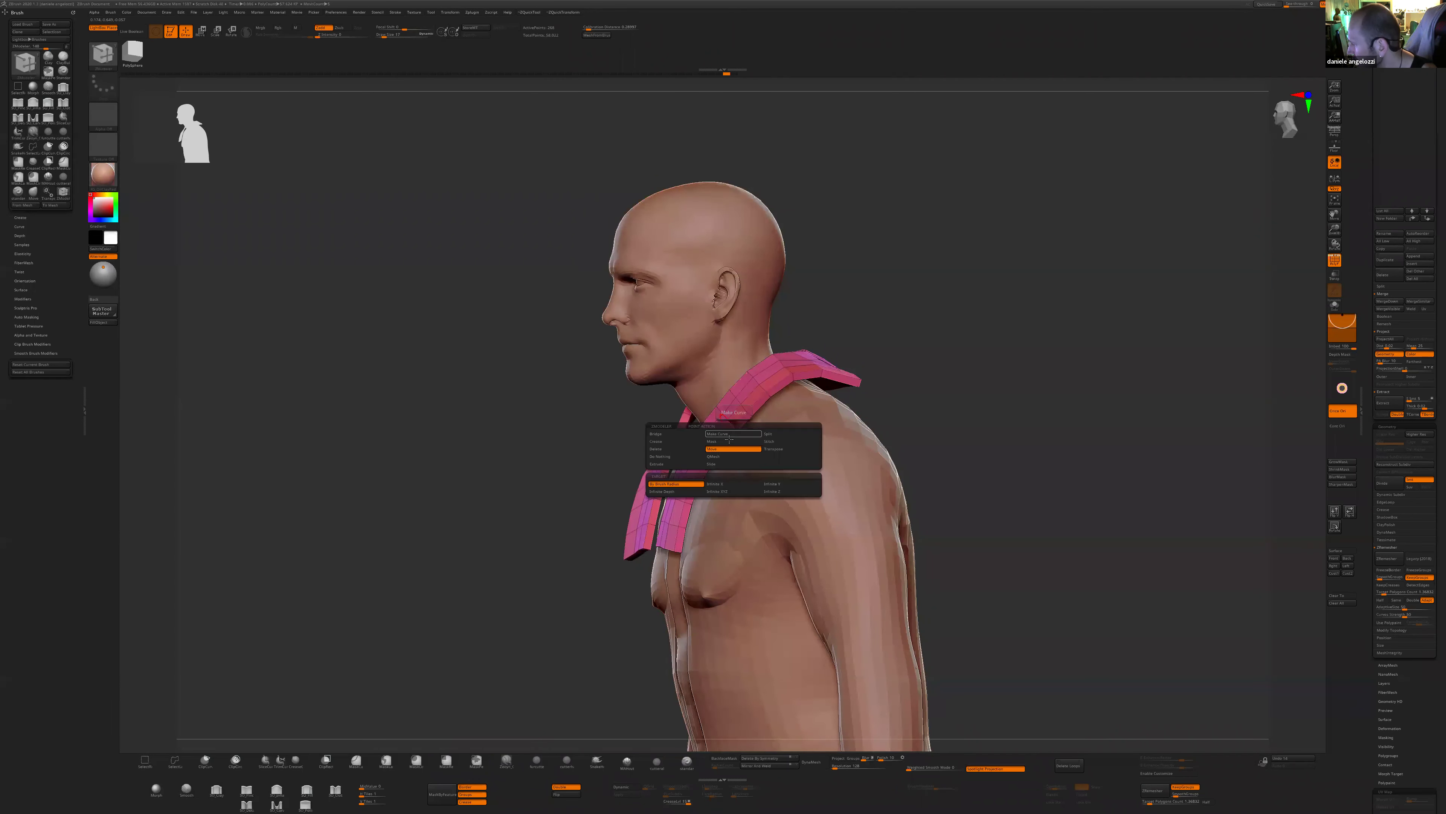
- Select the Move brush and isolate the collar in Solo mode to work on its shape
key(b)
key(m)
key(v)
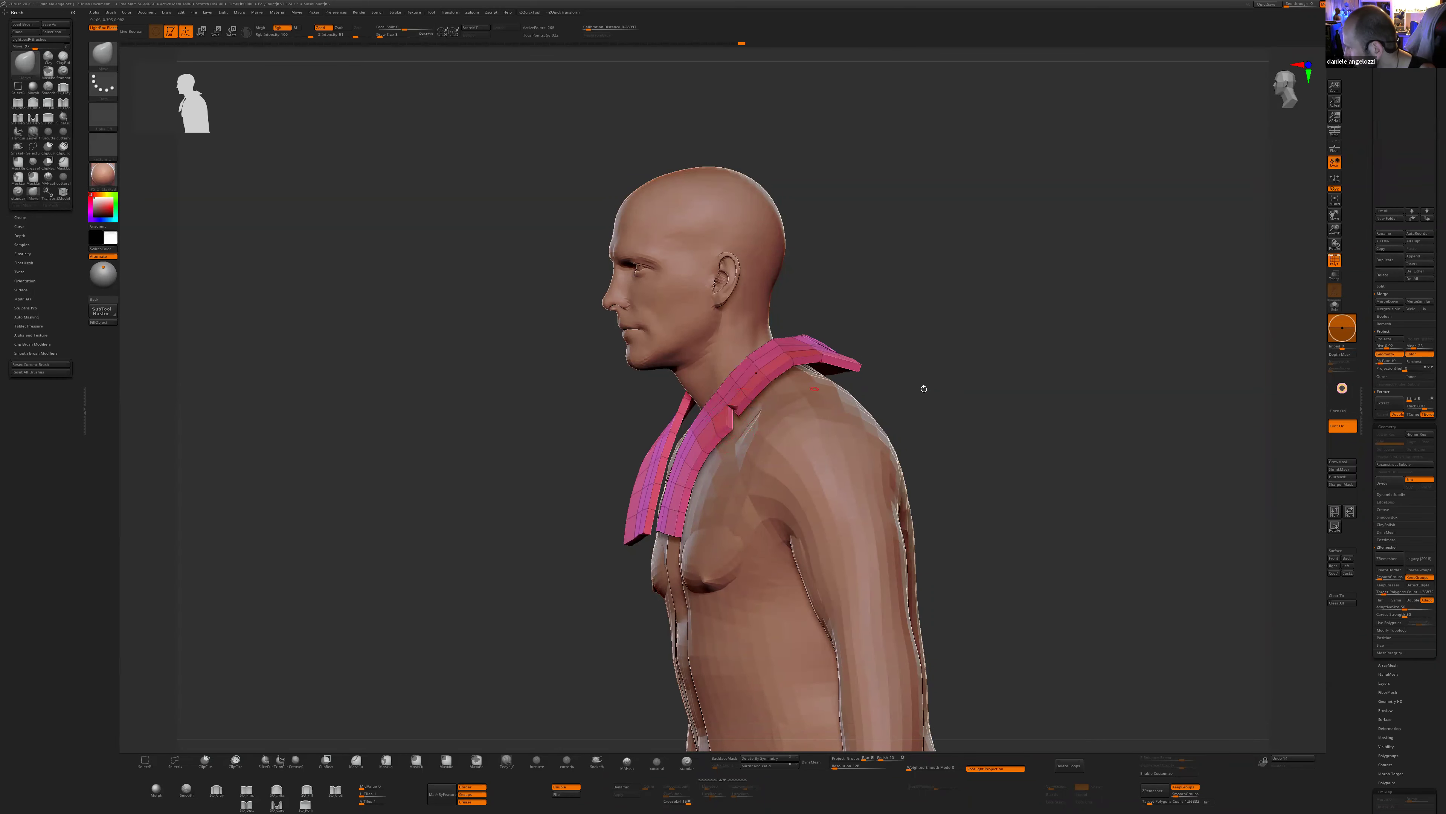
shift+right_drag(924, 388, 856, 434)
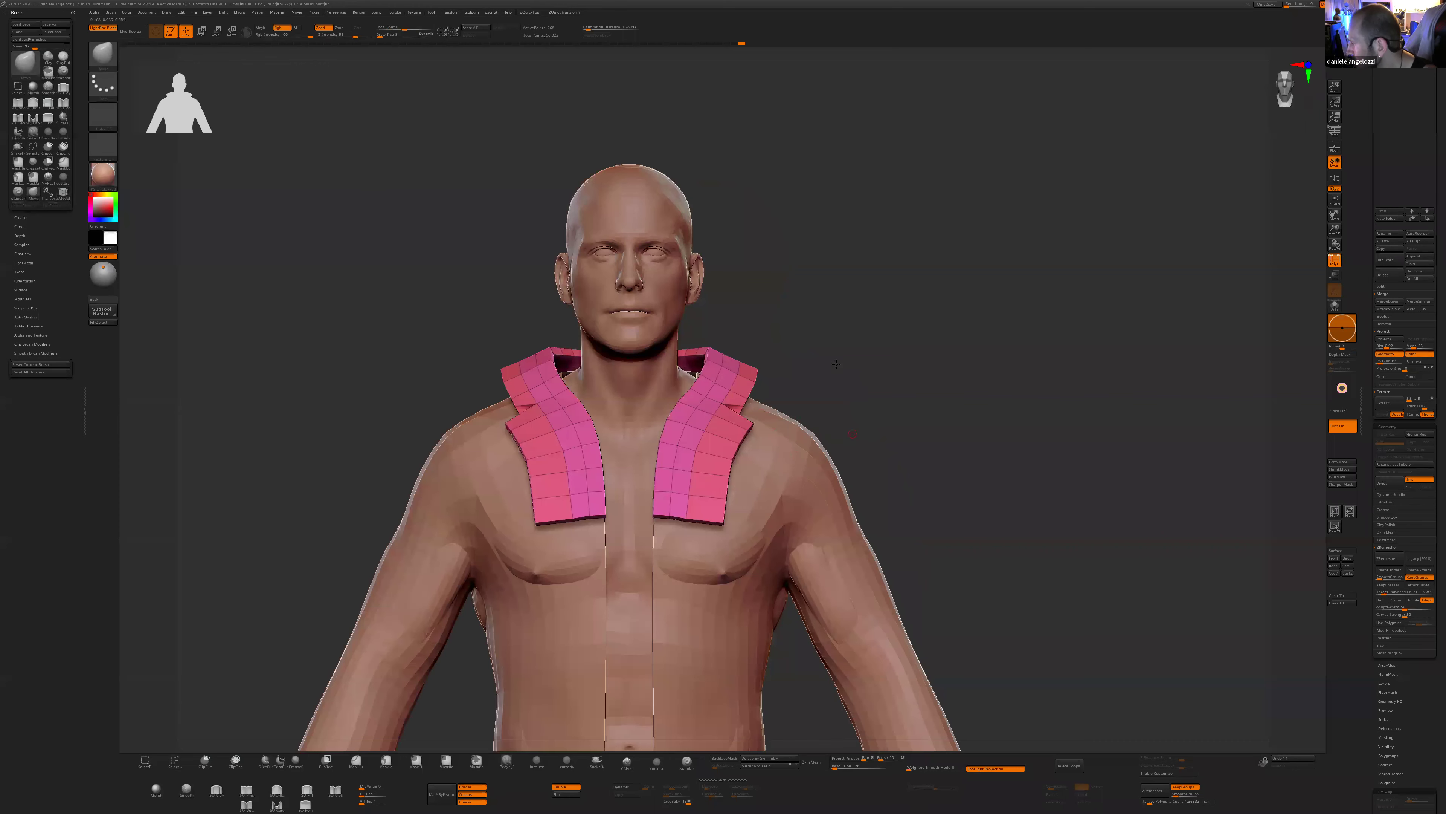
right_drag(836, 363, 712, 308)
click(1335, 305)
right_drag(1040, 526, 1002, 522)
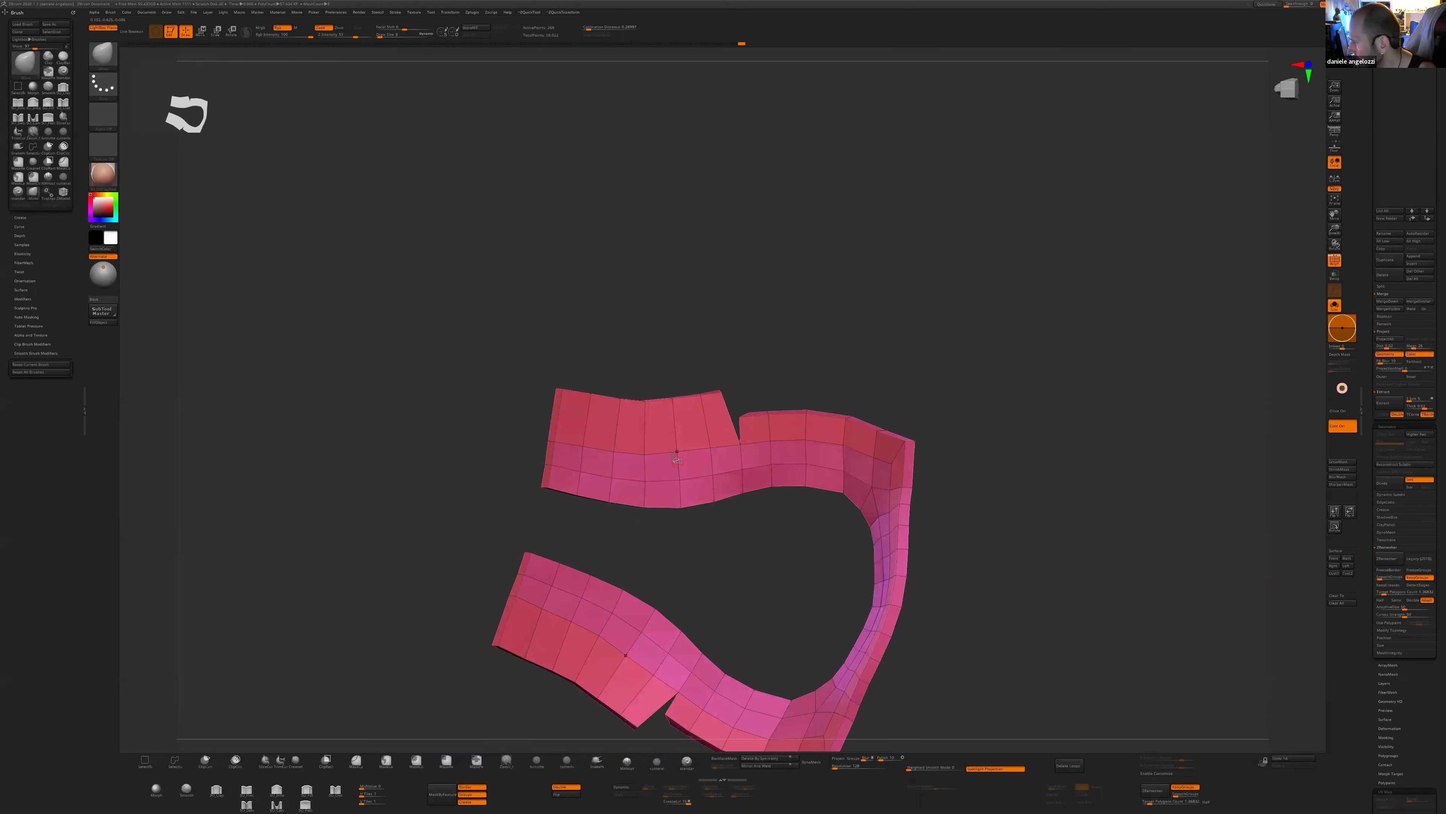
right_drag(856, 341, 820, 388)
click(567, 788)
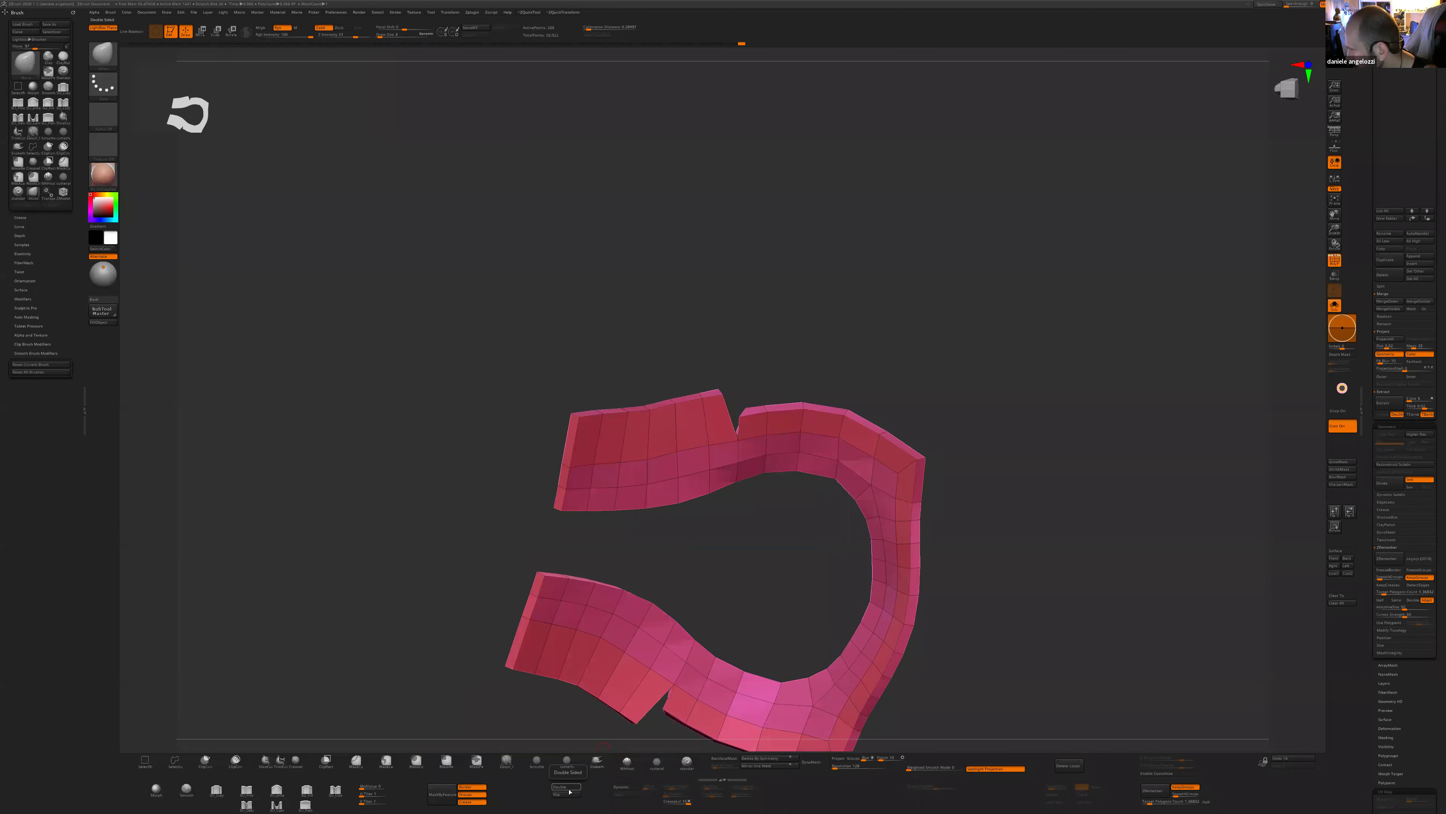
click(566, 787)
right_drag(862, 342, 865, 438)
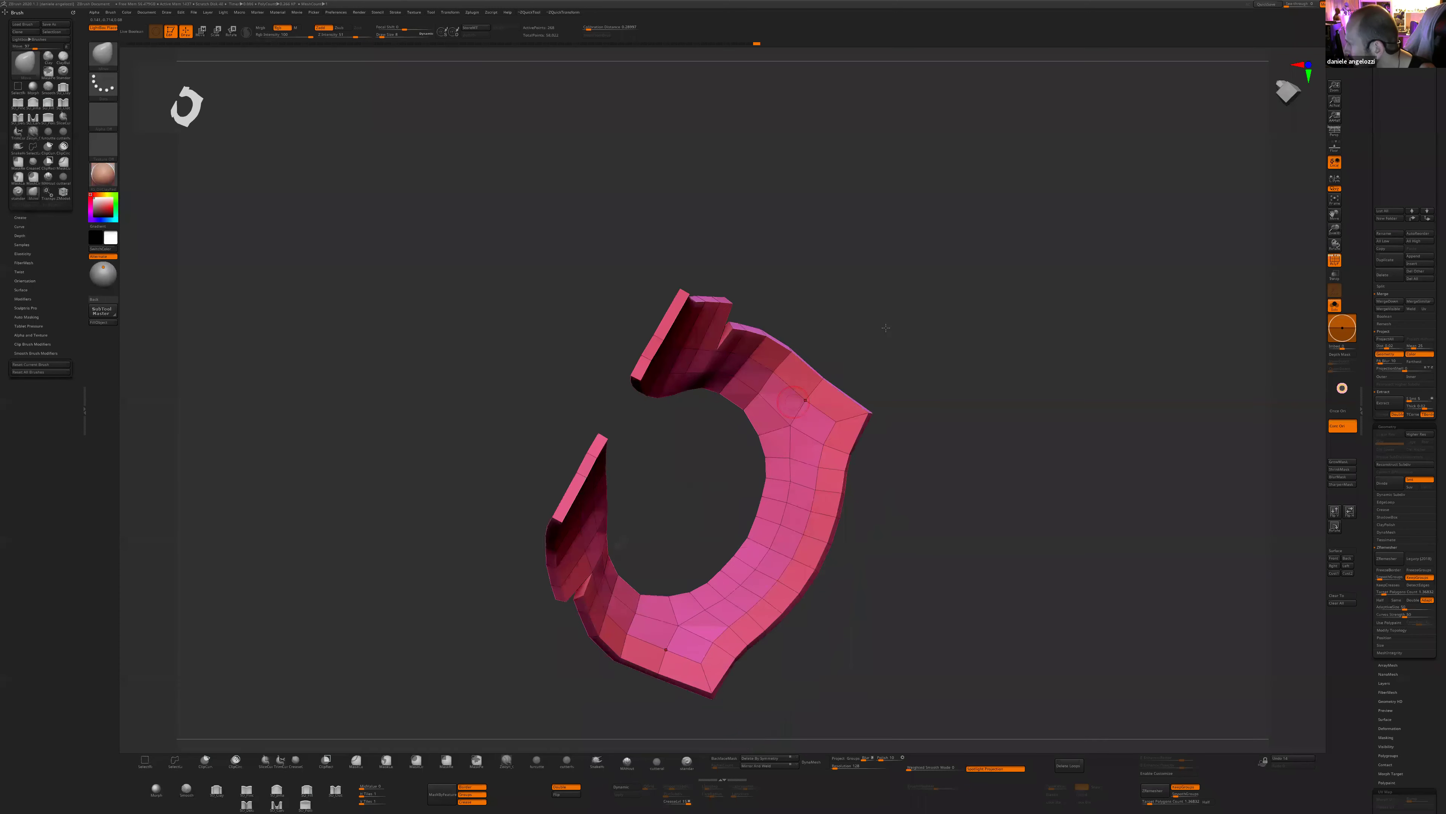
right_drag(885, 328, 863, 378)
- Regroup the collar's polygons by normals, isolate its broad outer face and delete the hidden inner and side polygons
key(space)
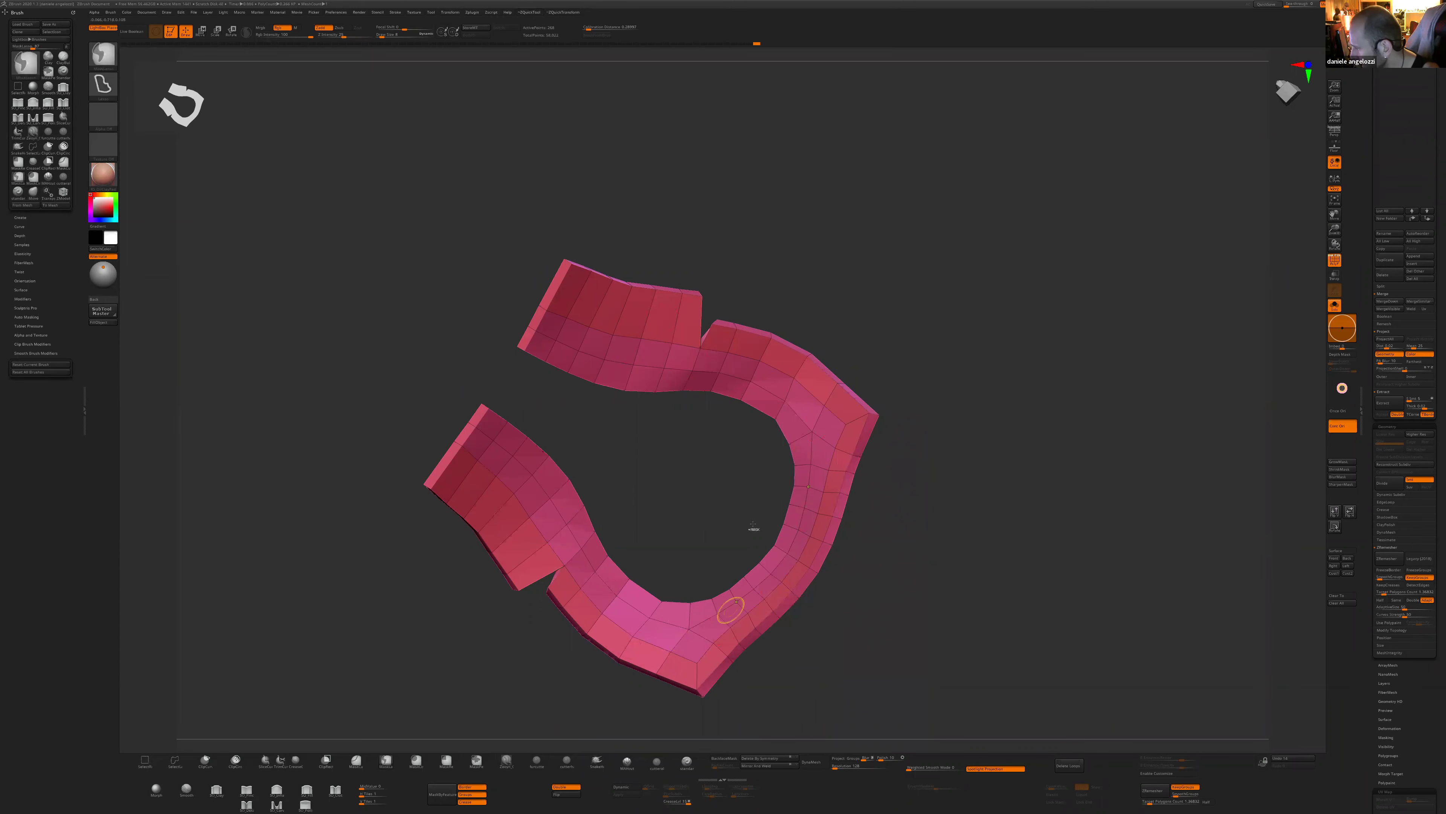
key(space)
click(759, 587)
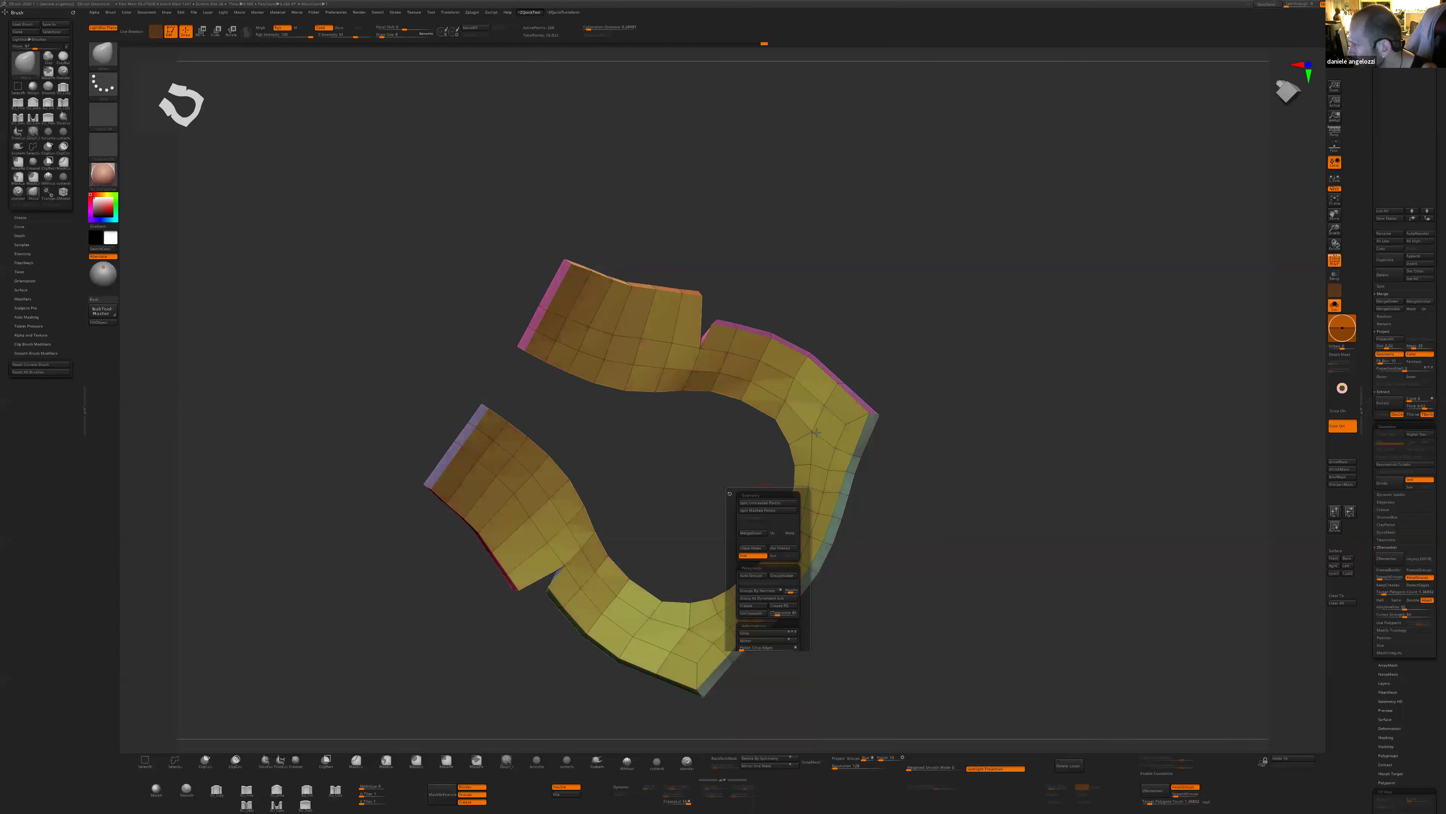
right_drag(971, 486, 983, 694)
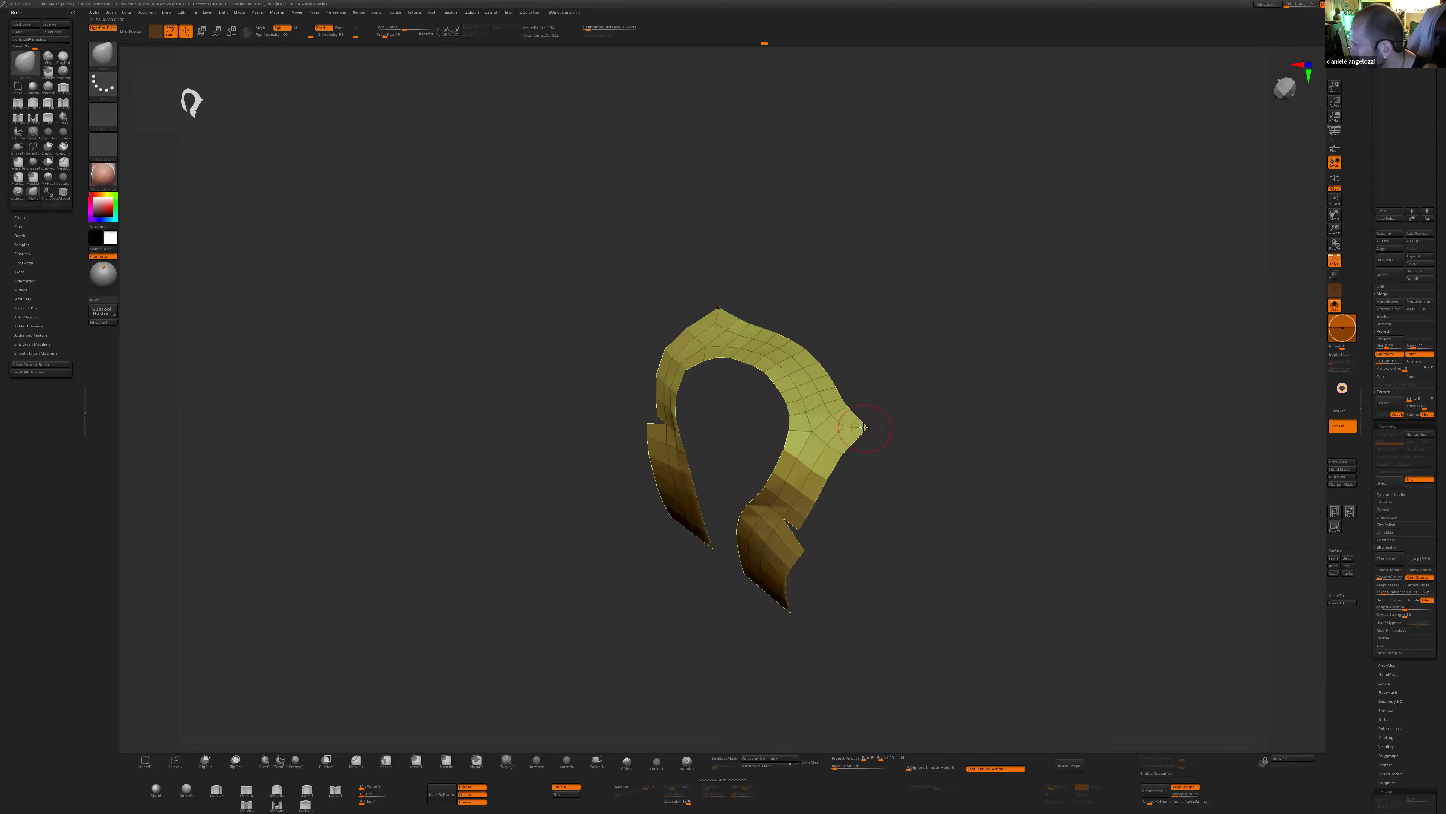
key(2)
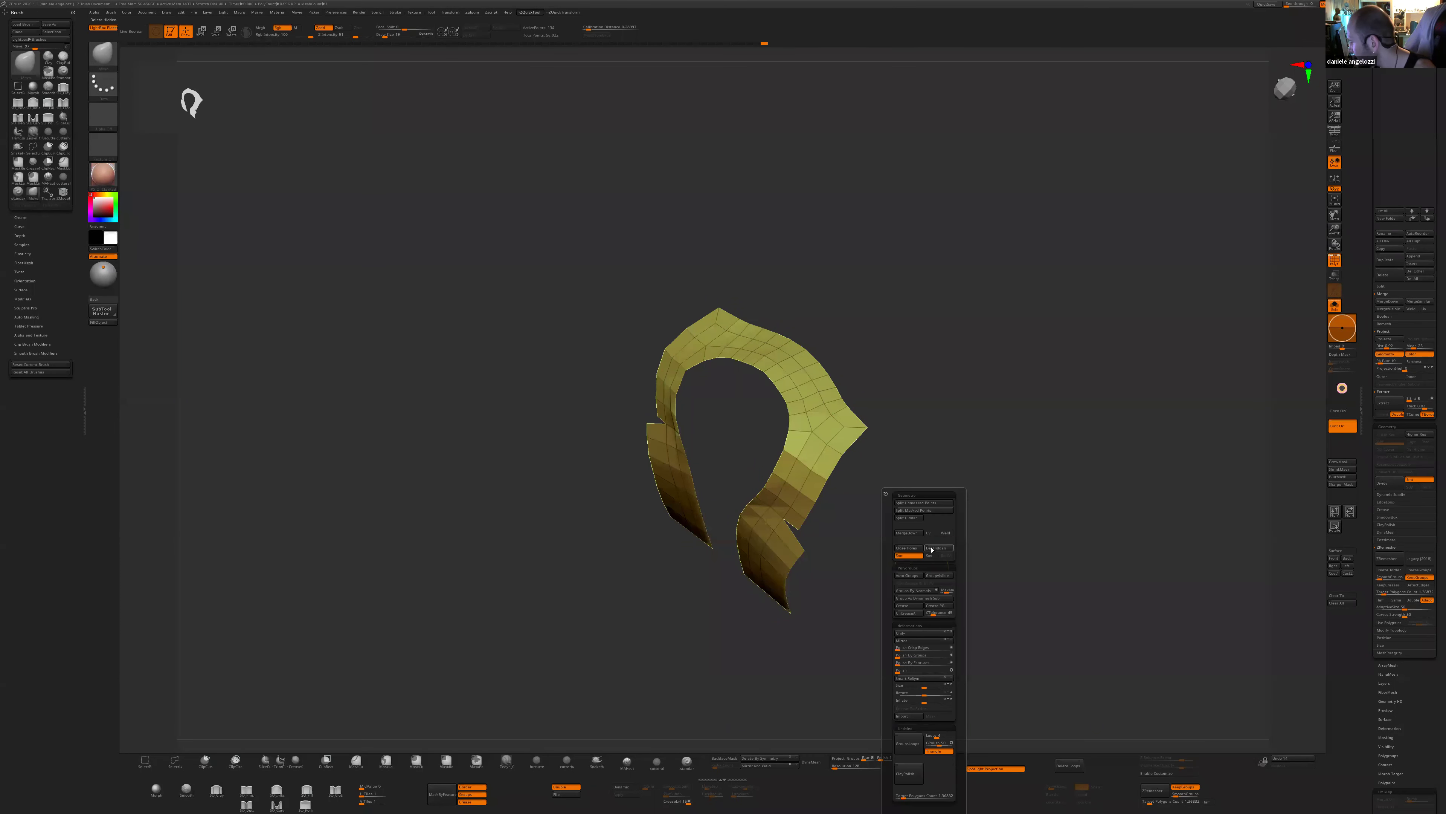
click(932, 549)
- Smooth the collar's pointed back corner and slightly adjust the lower edge of the lapels
shift+drag(846, 427, 848, 427)
shift+right_drag(869, 422, 860, 448)
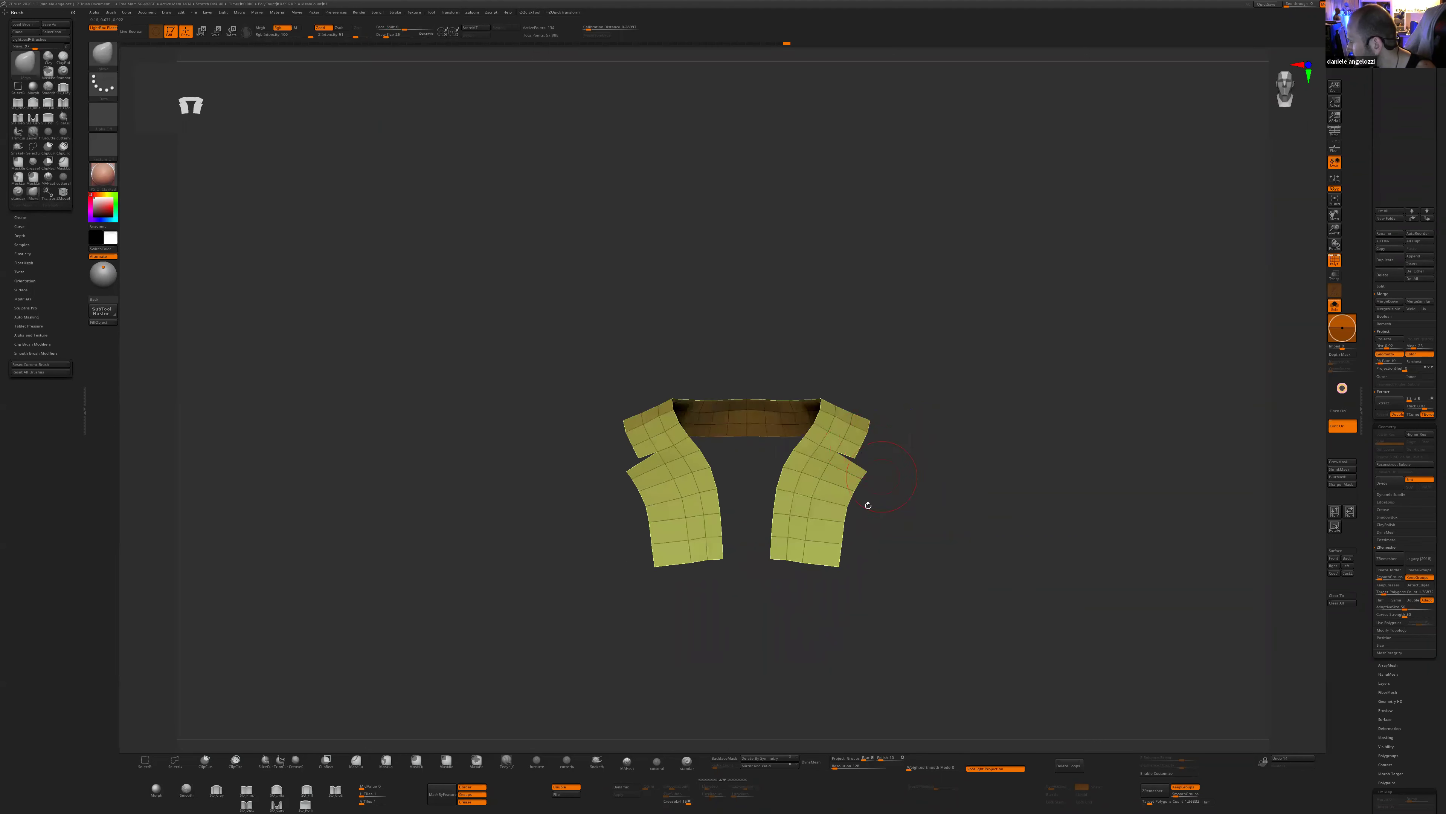
drag(828, 565, 822, 564)
alt+right_drag(841, 583, 875, 498)
- Set the ZModeler edge action to Collapse and collapse the bottom edge of the lapel for a slanted lower outline
key(b)
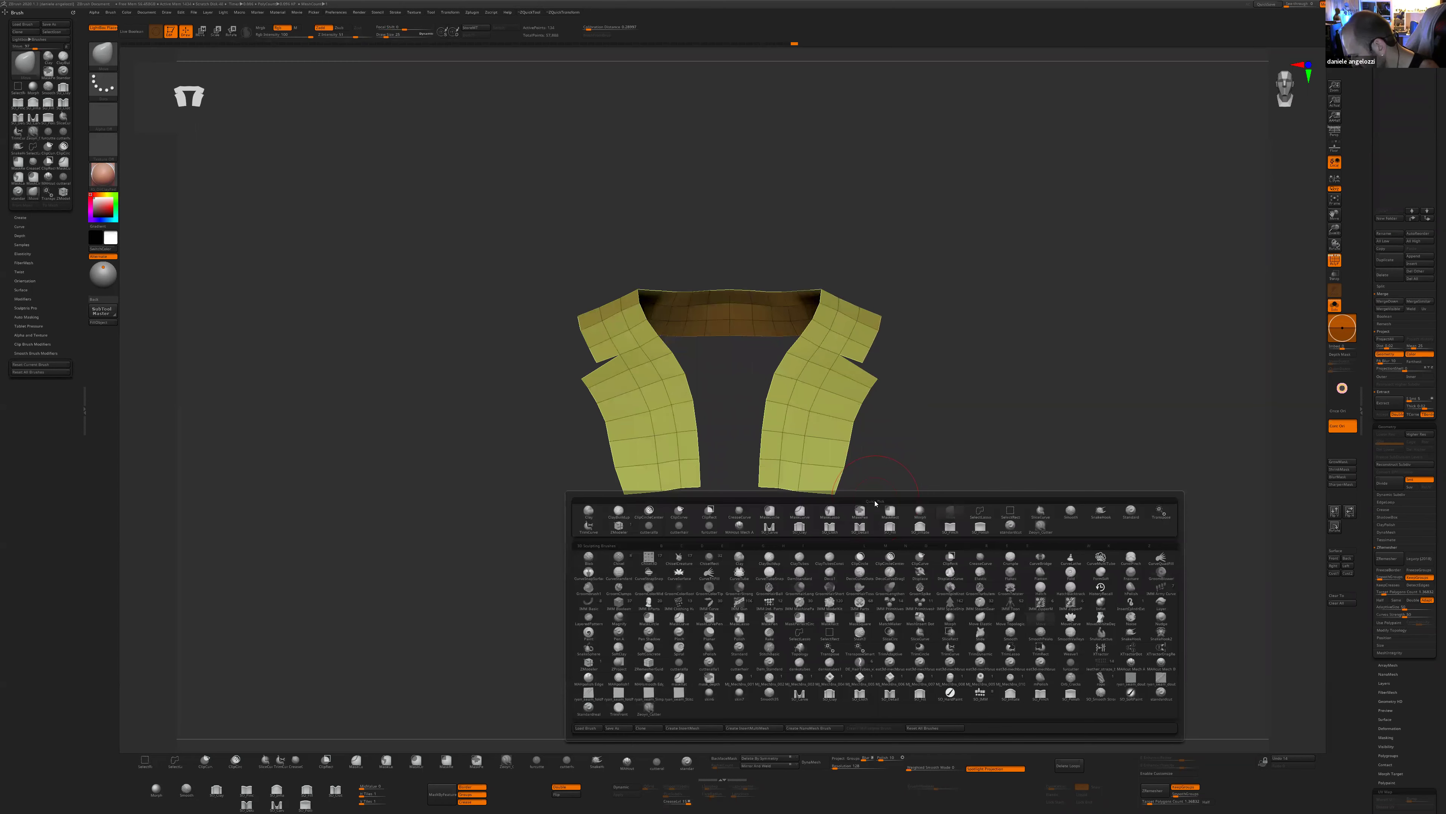
key(z)
key(m)
key(space)
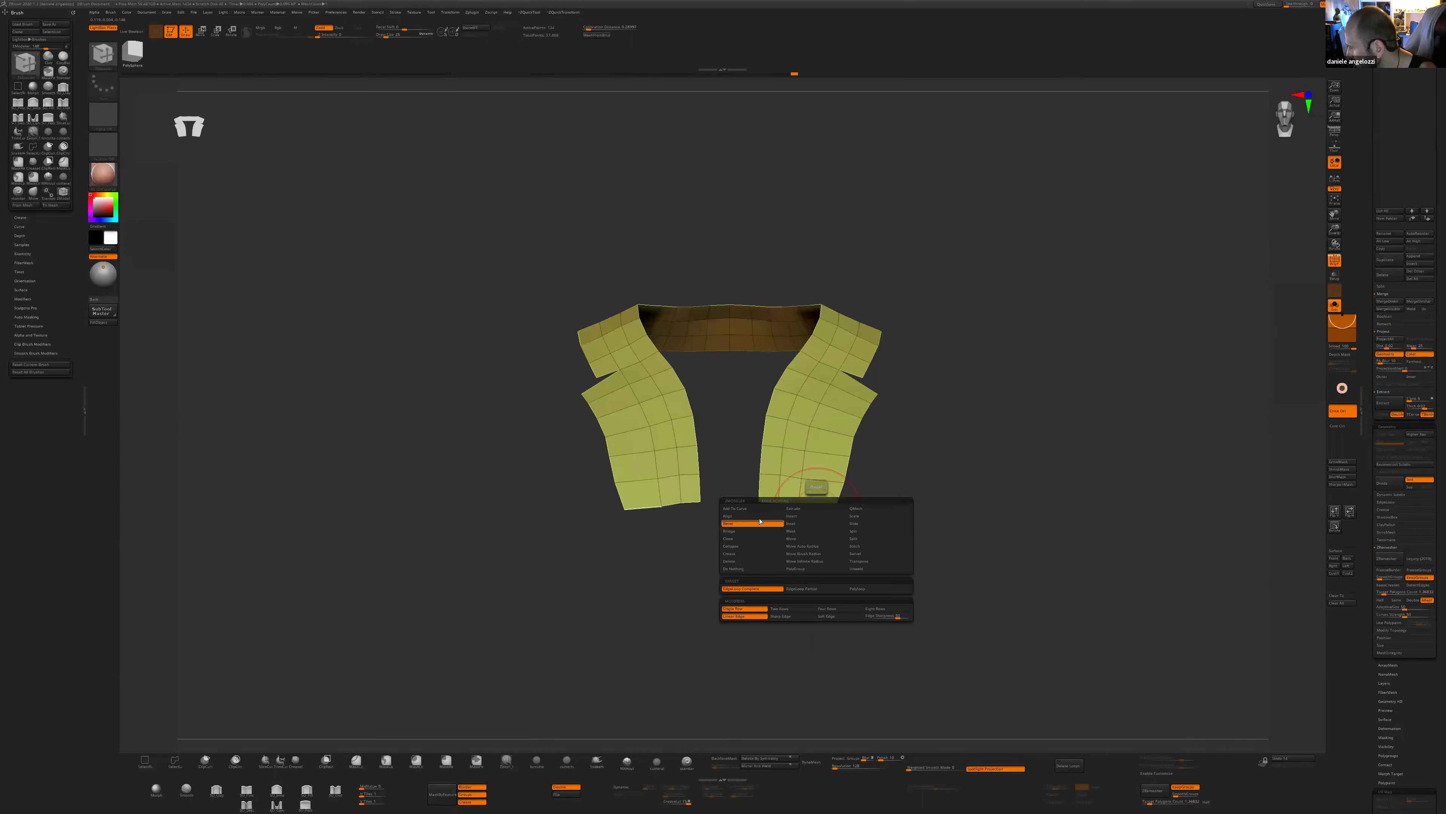
click(746, 546)
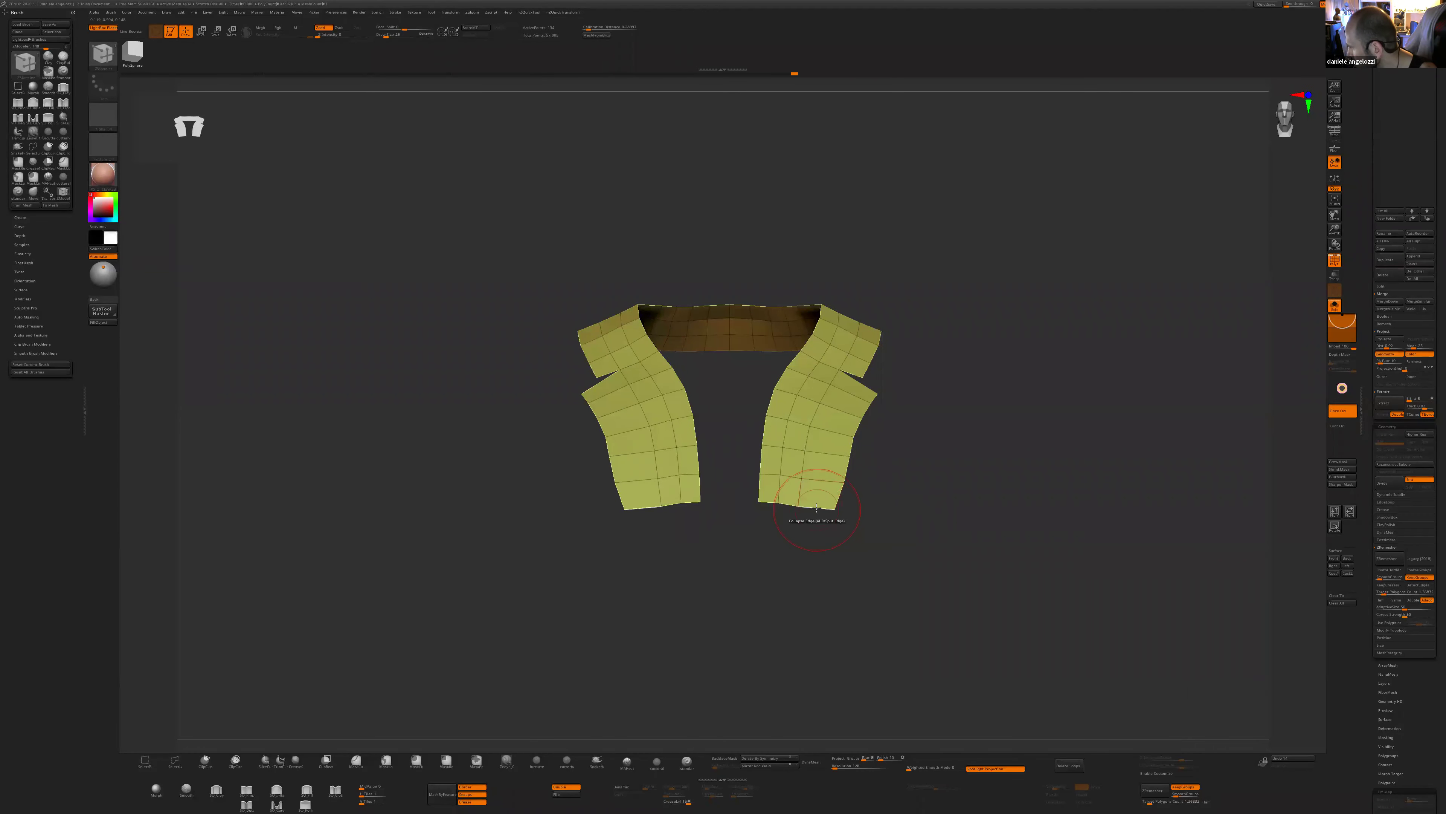
click(798, 503)
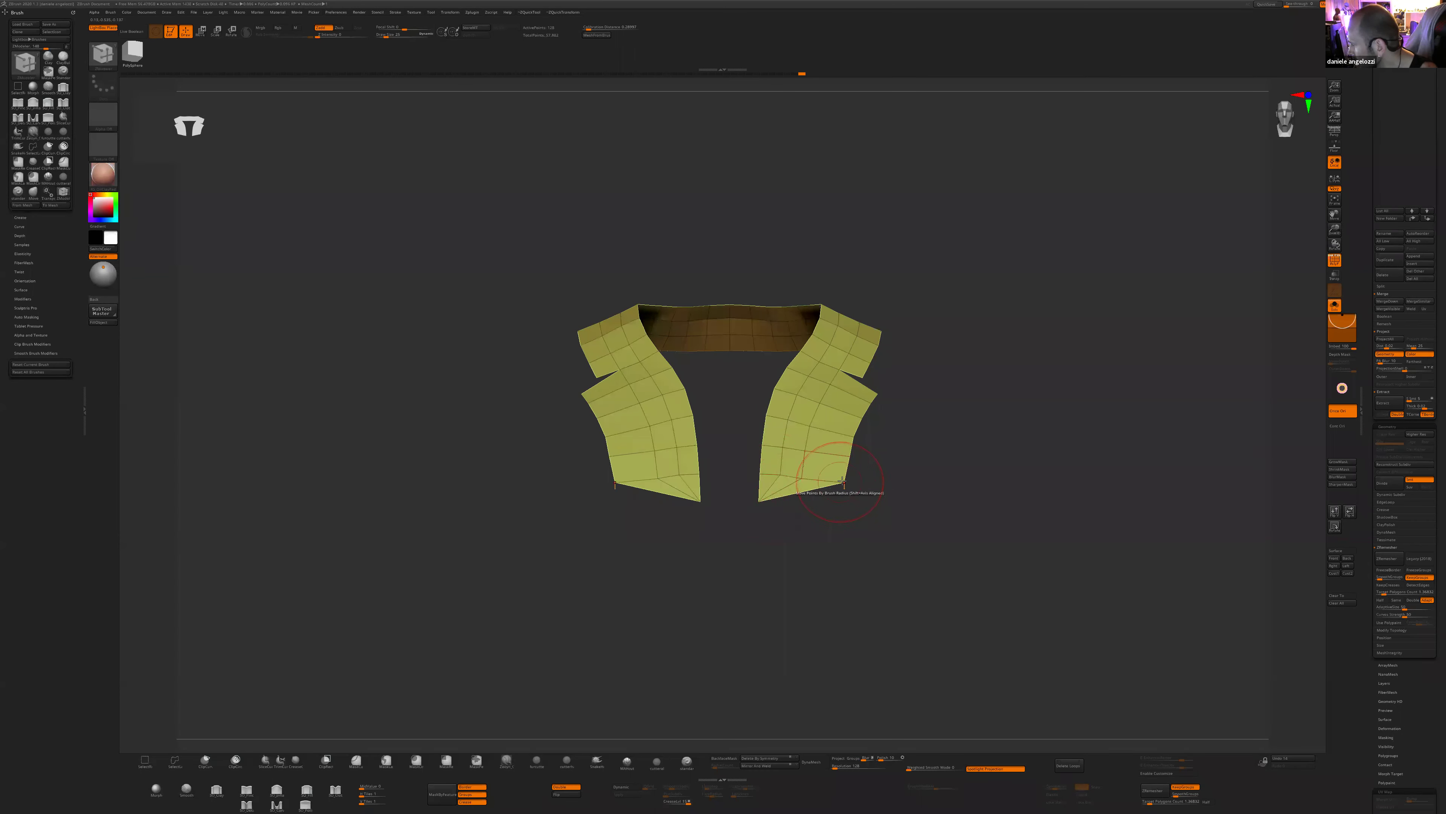
- Try reworking the lapels' lower edge flow with ZModeler edge Insert and Delete and the polygon Delete action
key(space)
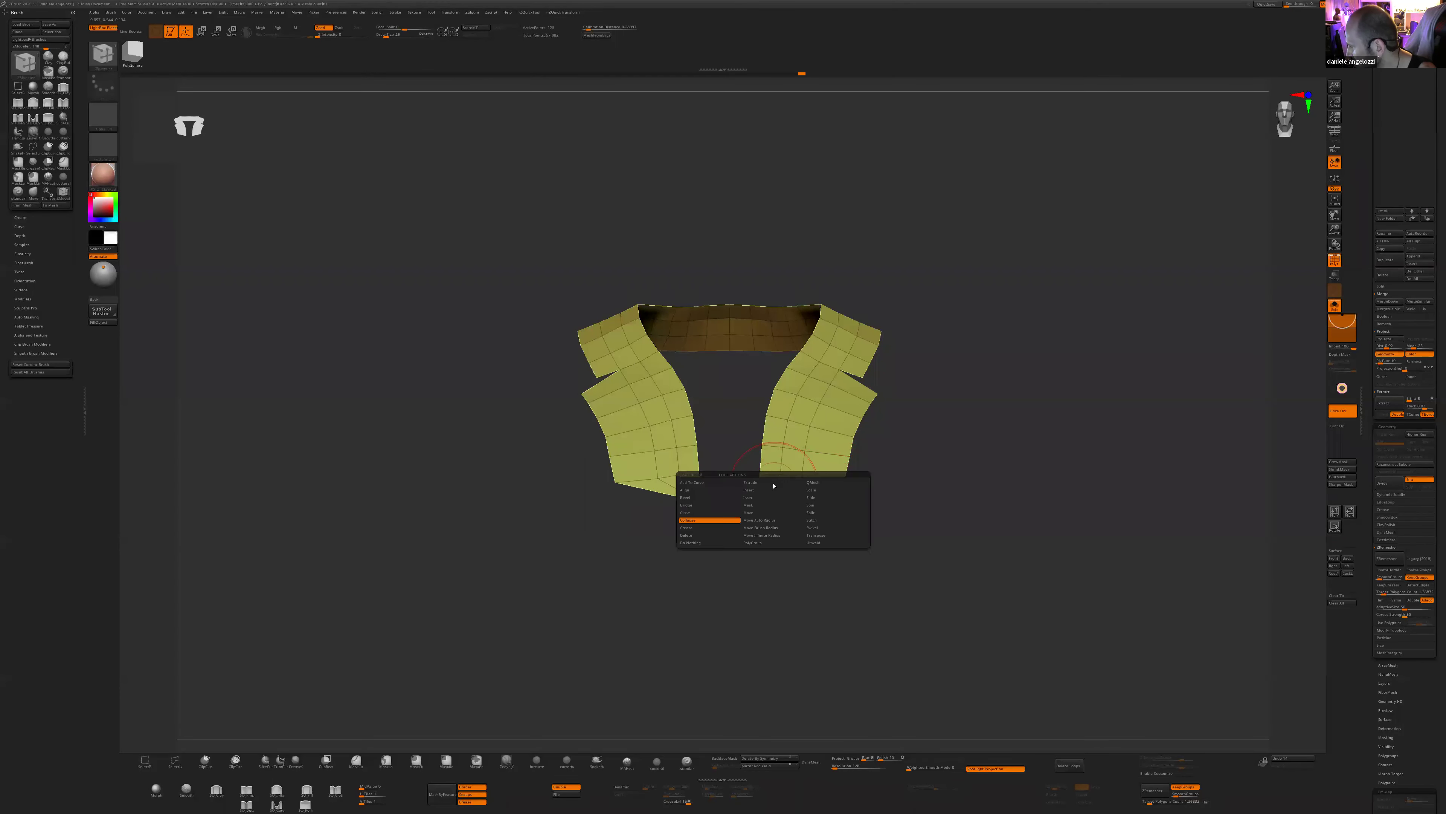
click(709, 535)
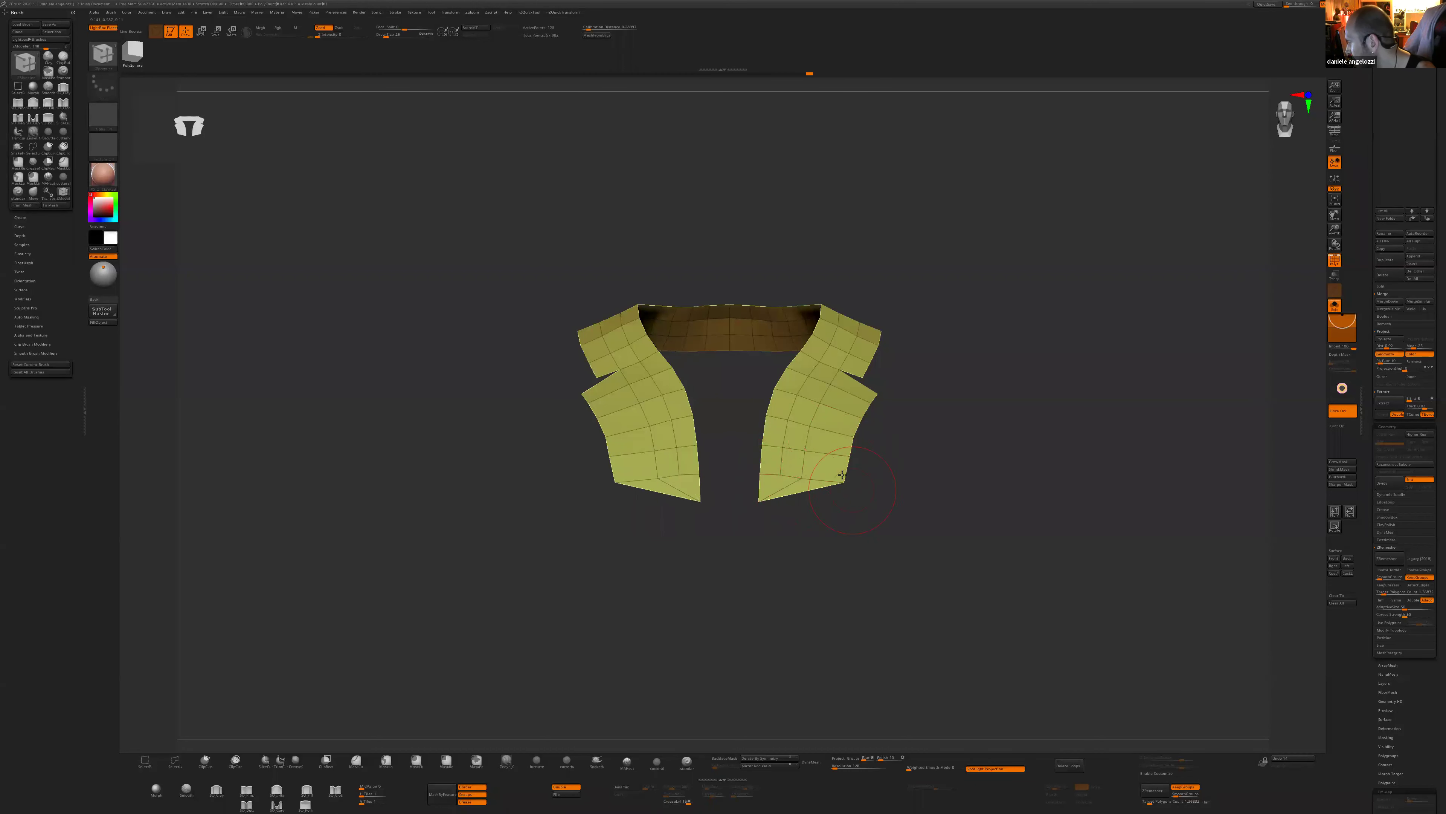
key(space)
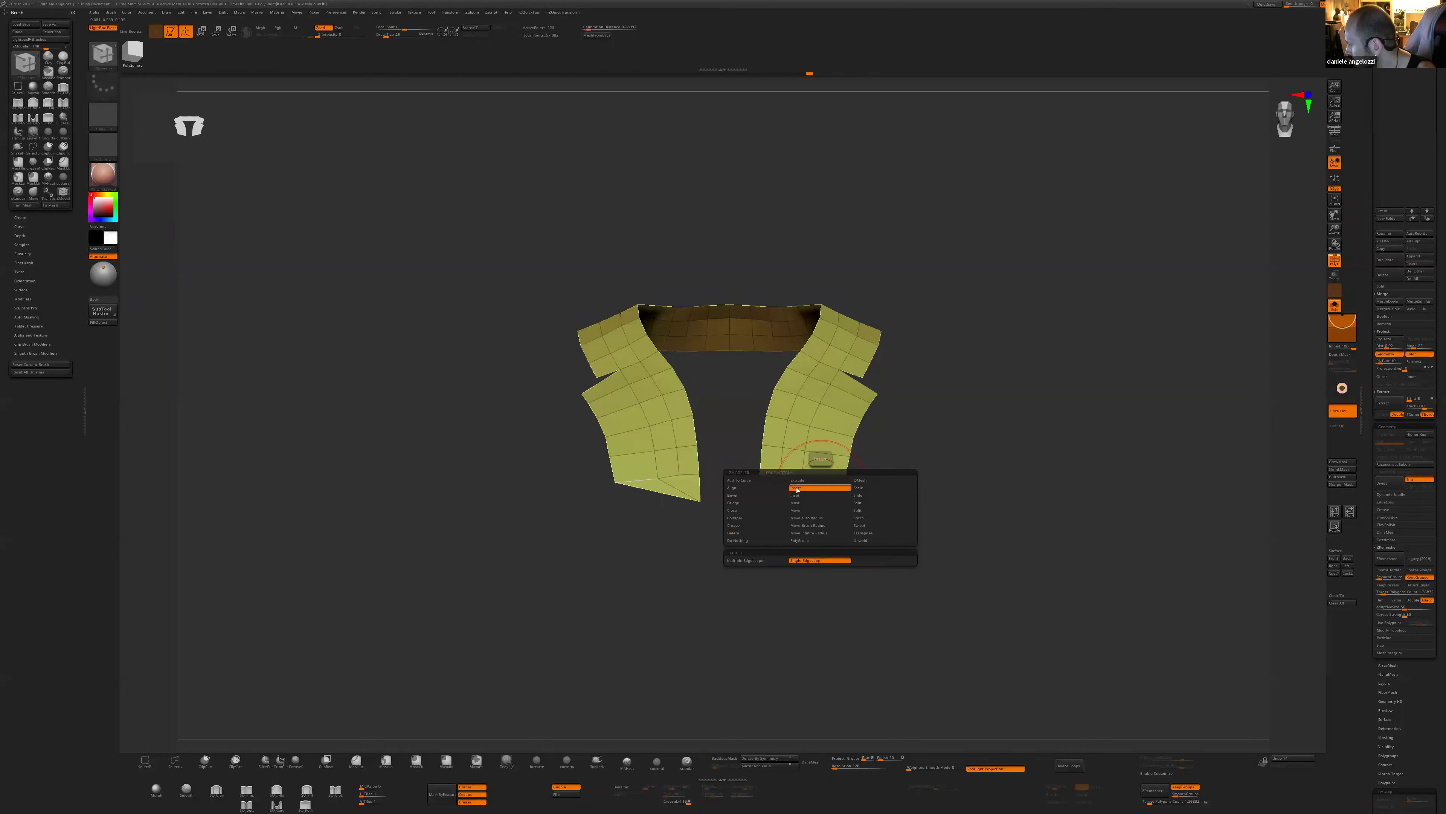
click(817, 480)
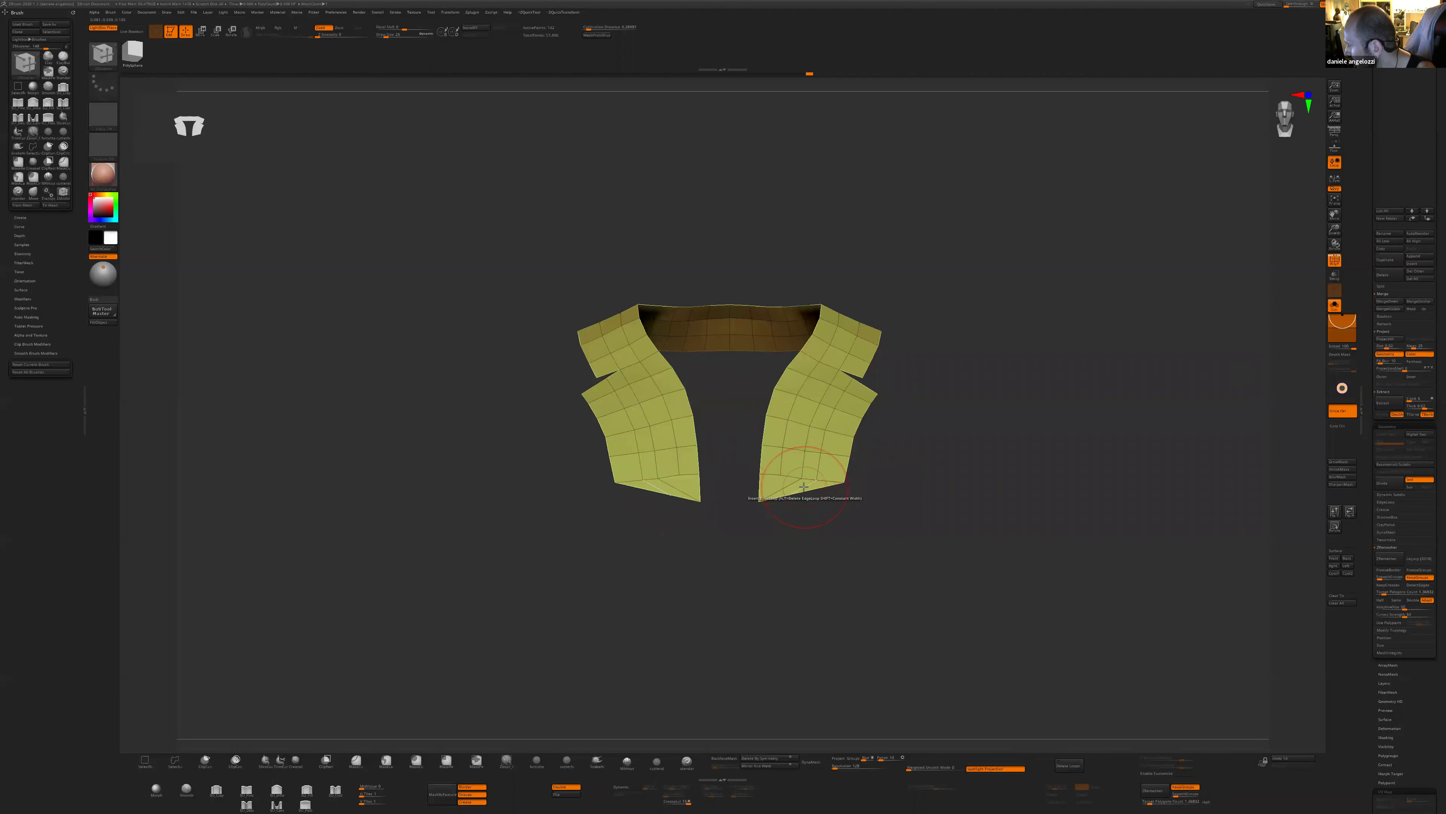
key(space)
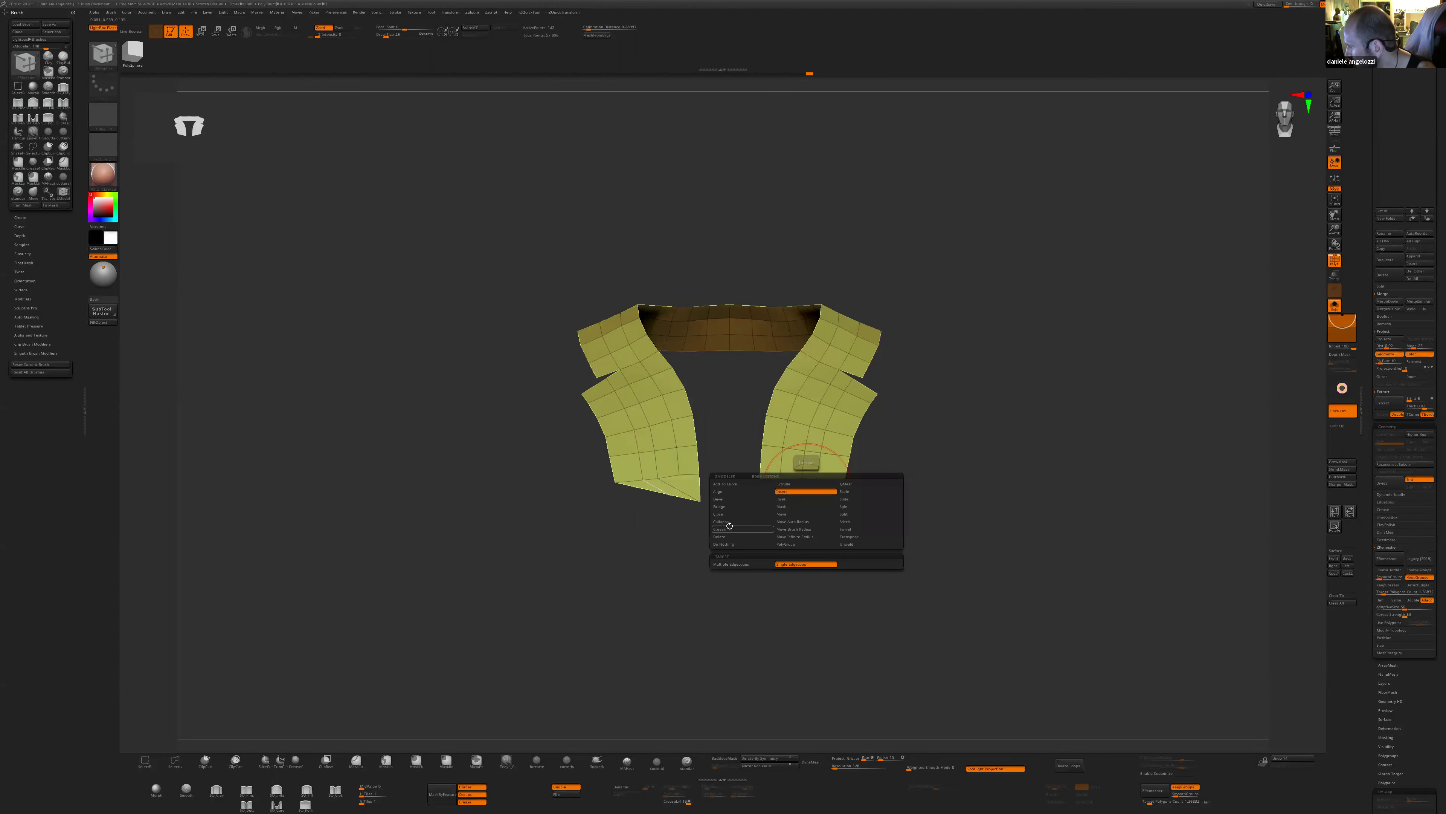
click(740, 525)
key(space)
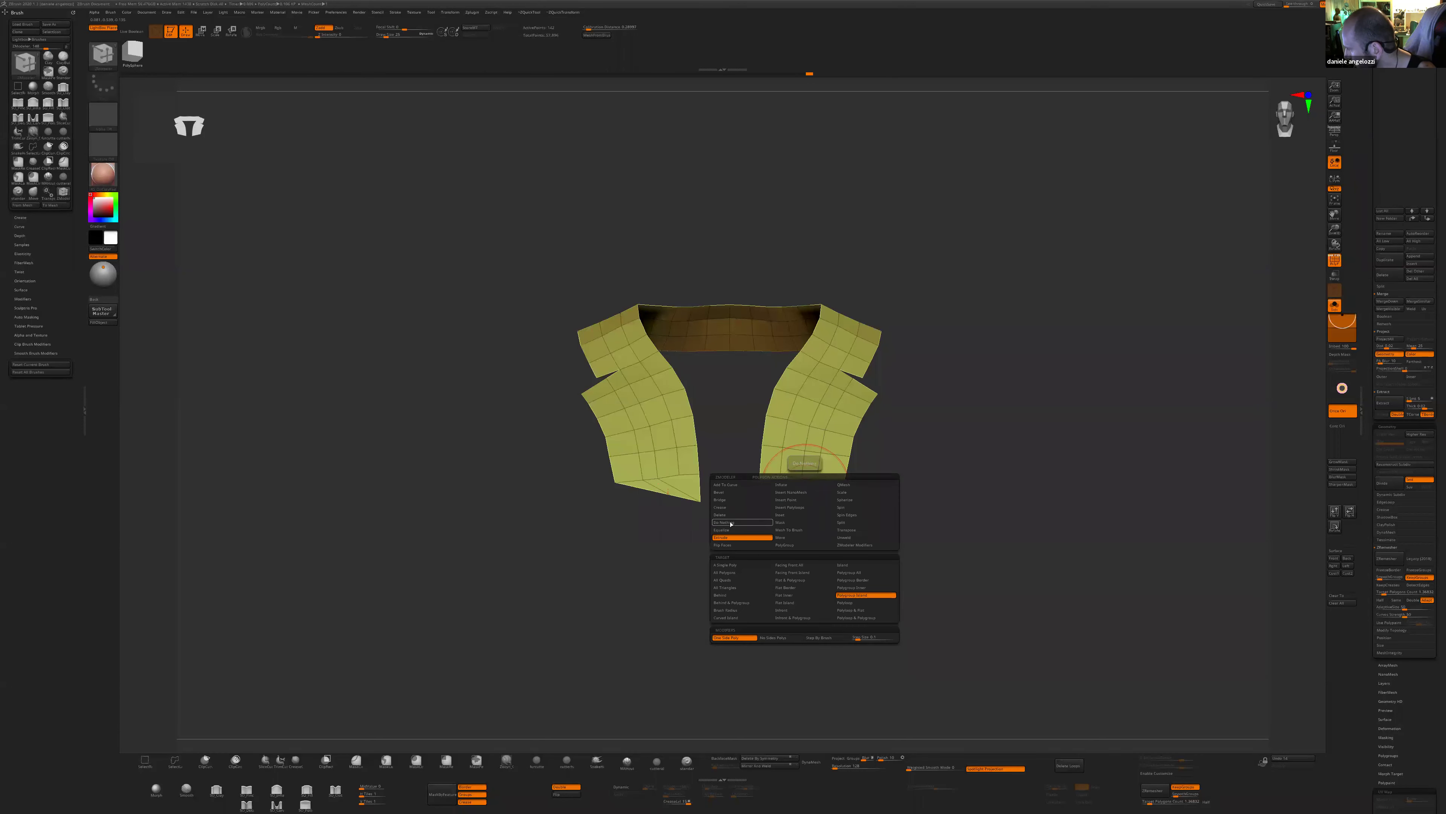
click(731, 516)
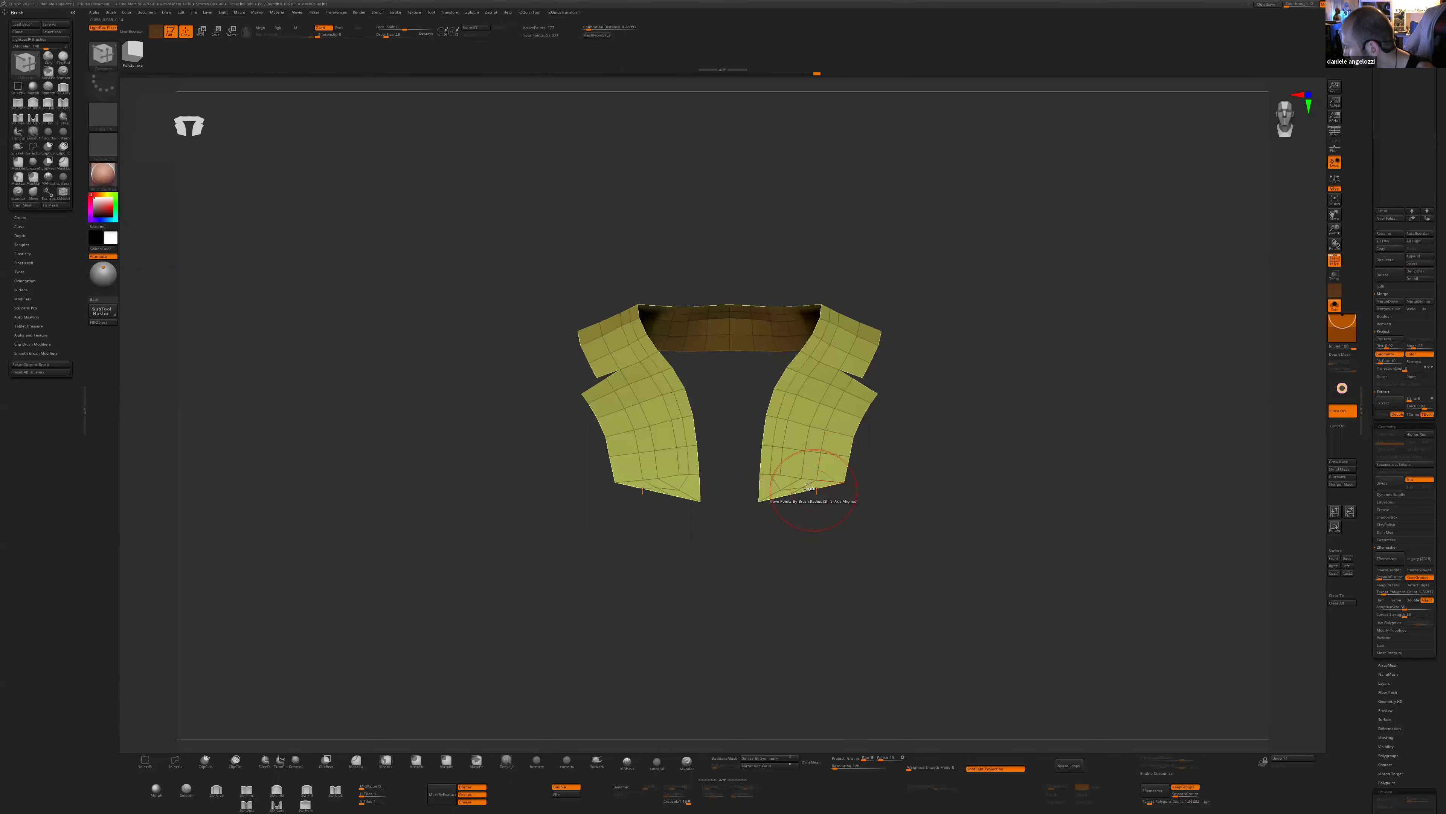
key(space)
click(741, 529)
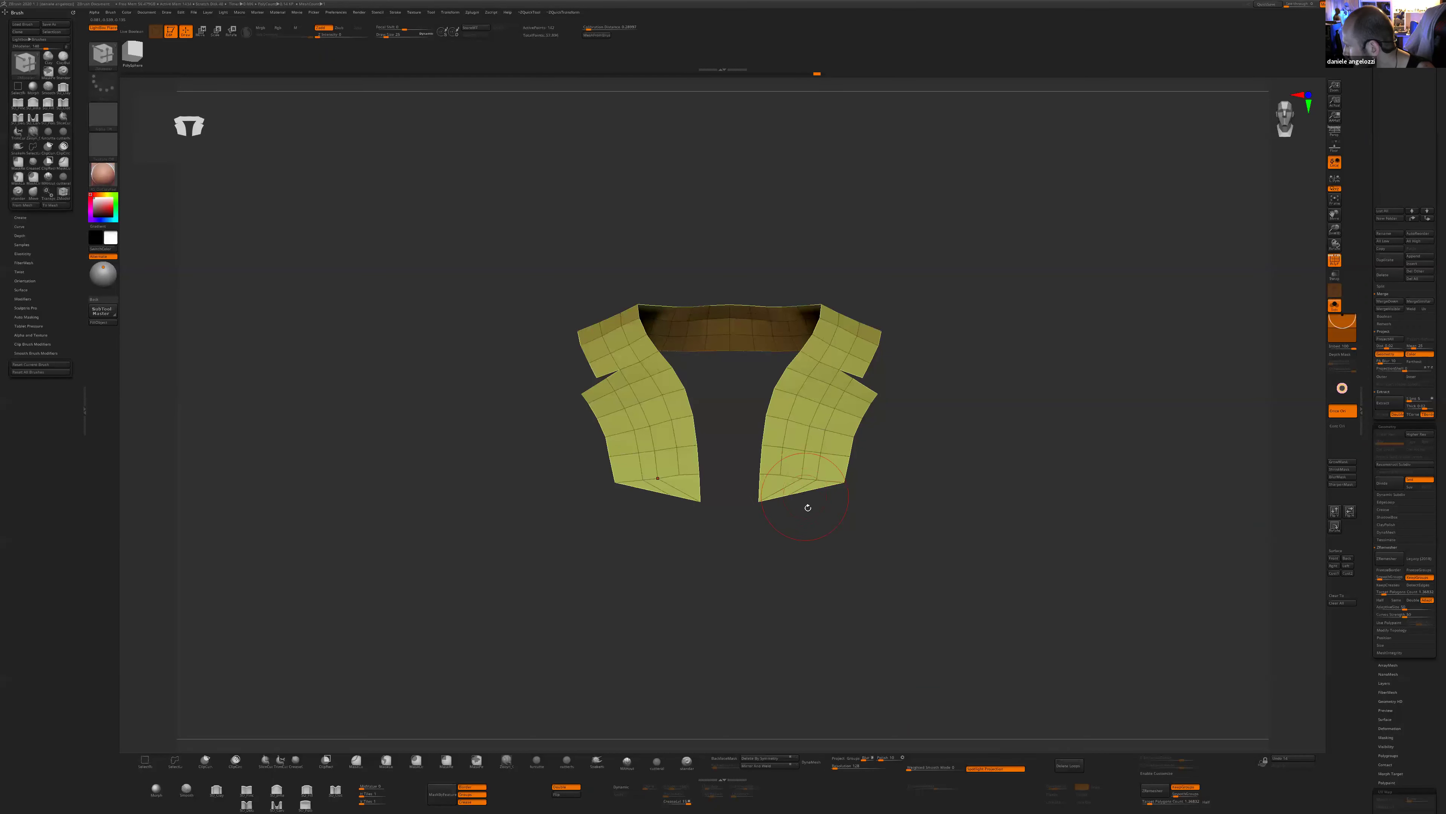
- Set the ZModeler edge action to Delete and rework the edges along the slanted bottom of the lapels
scroll(808, 507, up, 3)
key(space)
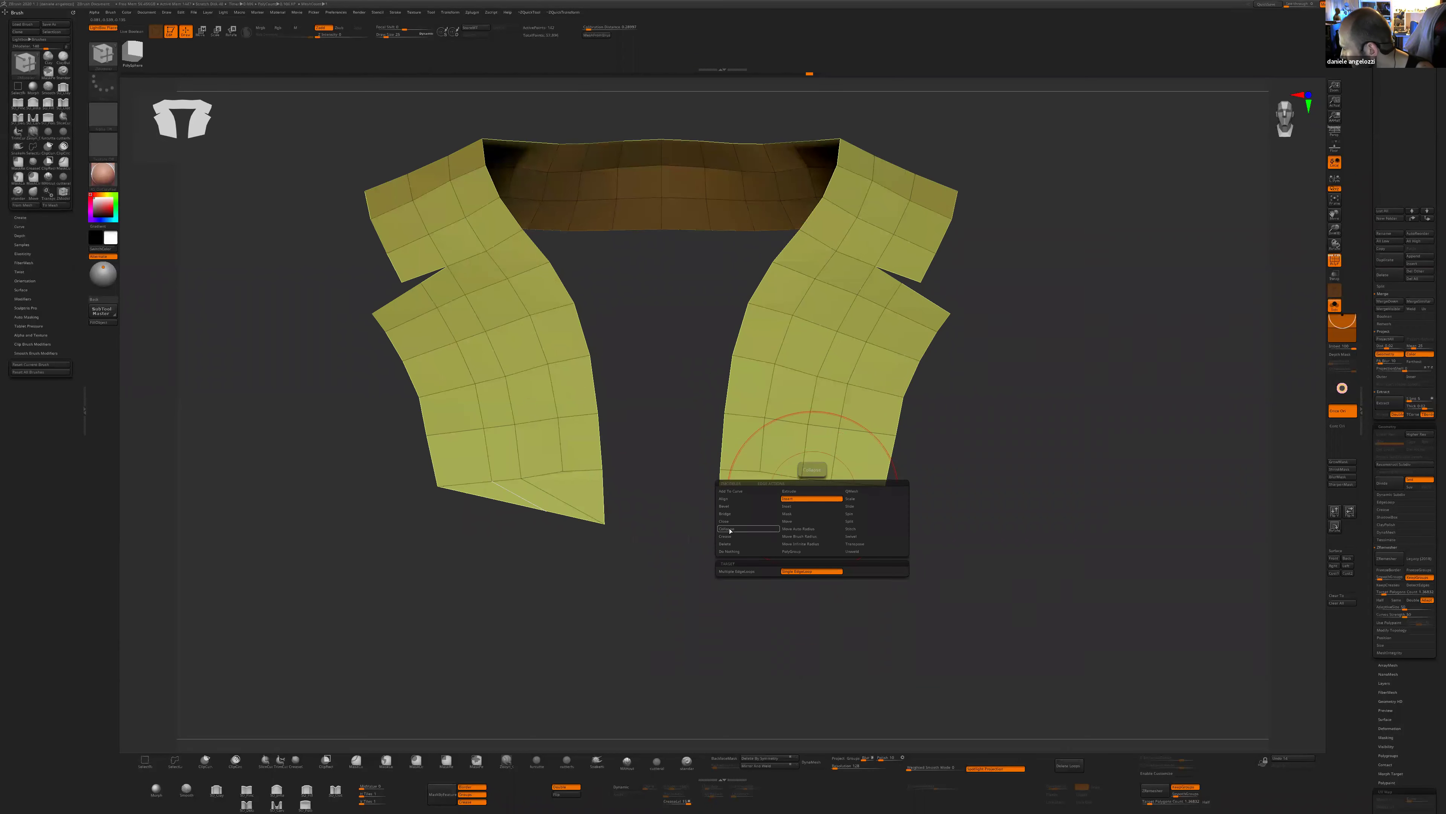
click(725, 544)
key(s)
drag(824, 481, 811, 481)
drag(832, 480, 836, 470)
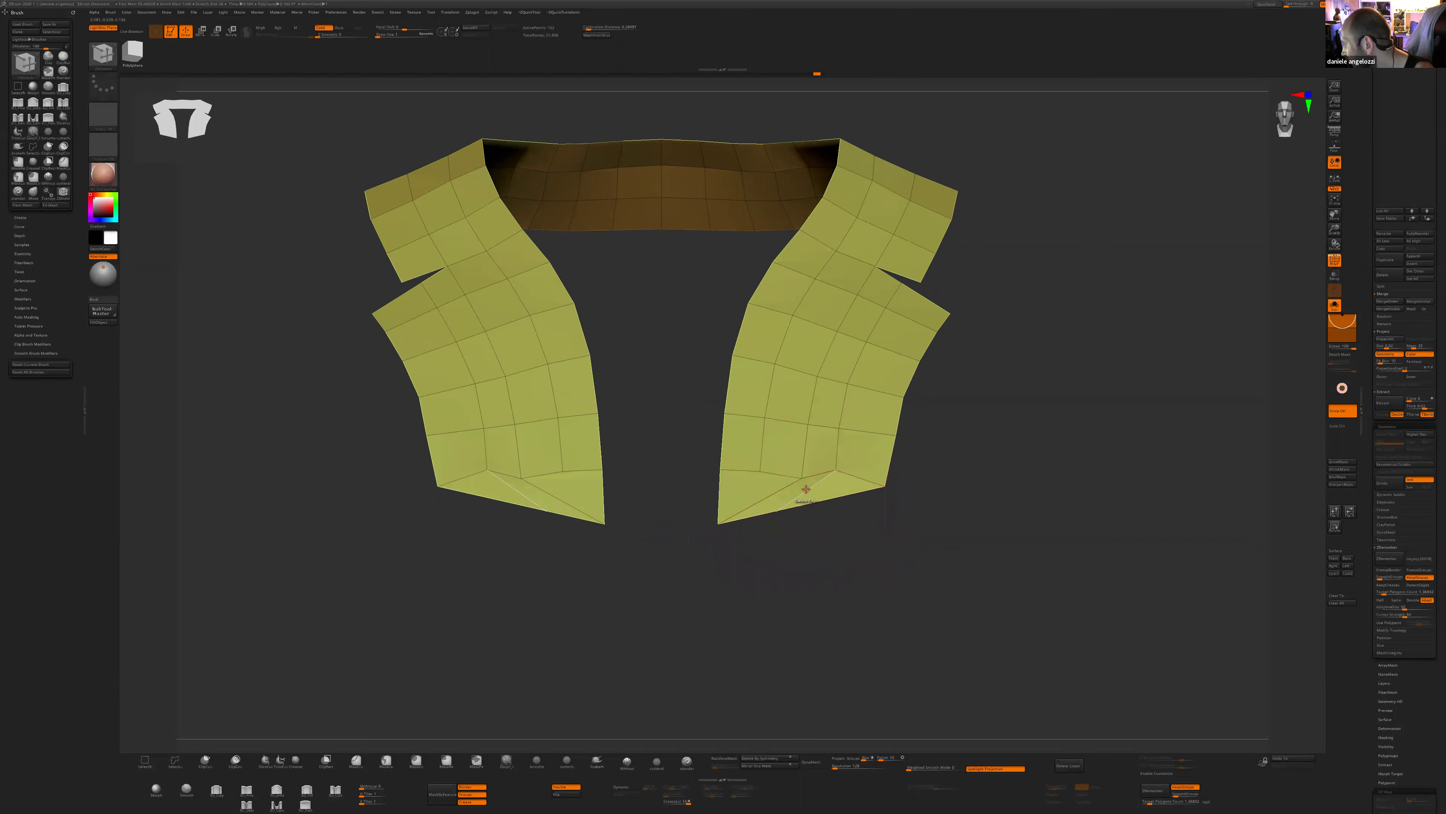
- Turn off Solo mode and merge the collar SubTool down into the jacket
key(f)
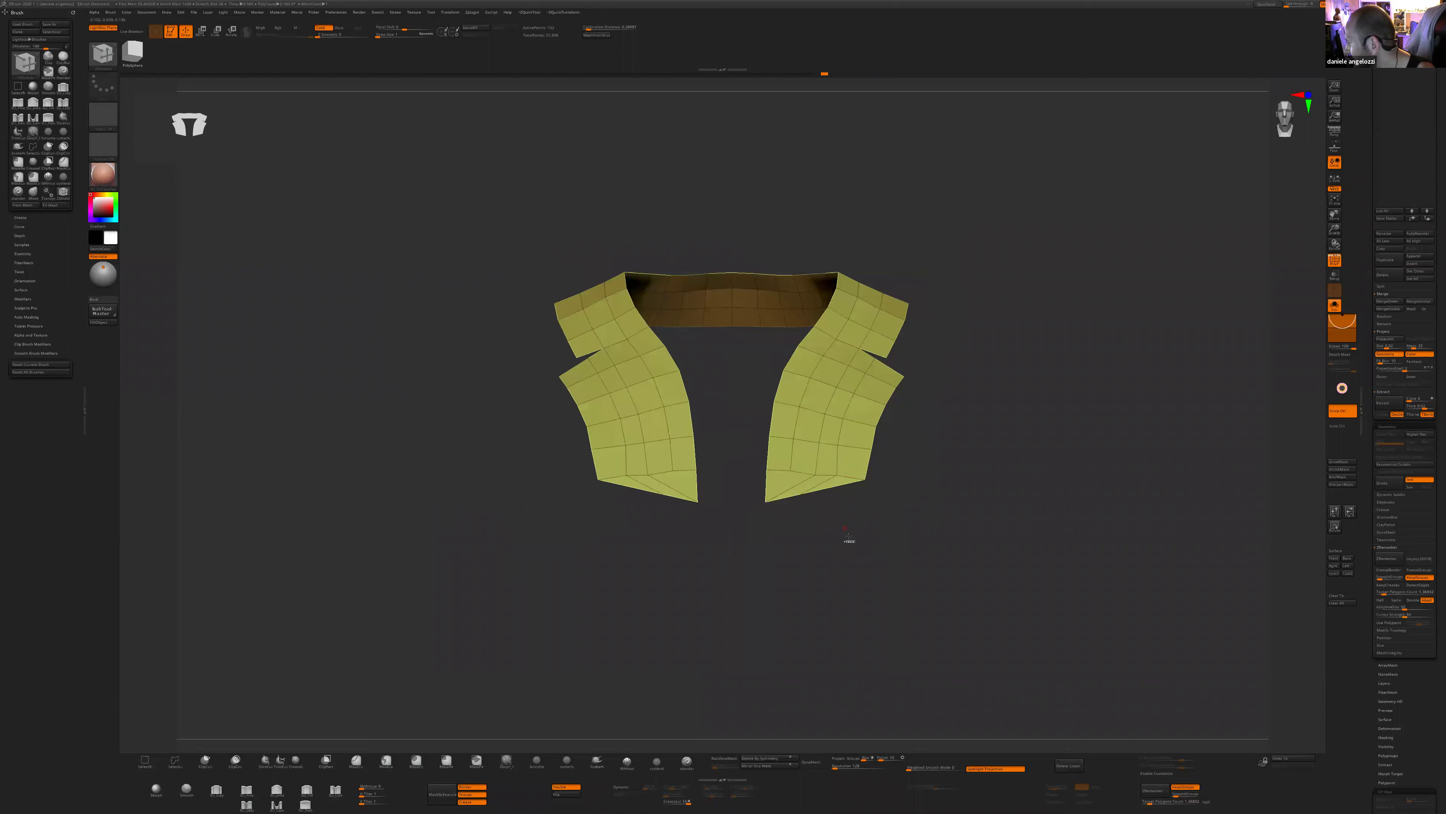
key(ctrl)
mouse_move(905, 479)
mouse_down()
mouse_move(904, 540)
mouse_move(891, 503)
mouse_move(1283, 363)
mouse_up()
click(1335, 308)
drag(1059, 547, 1032, 548)
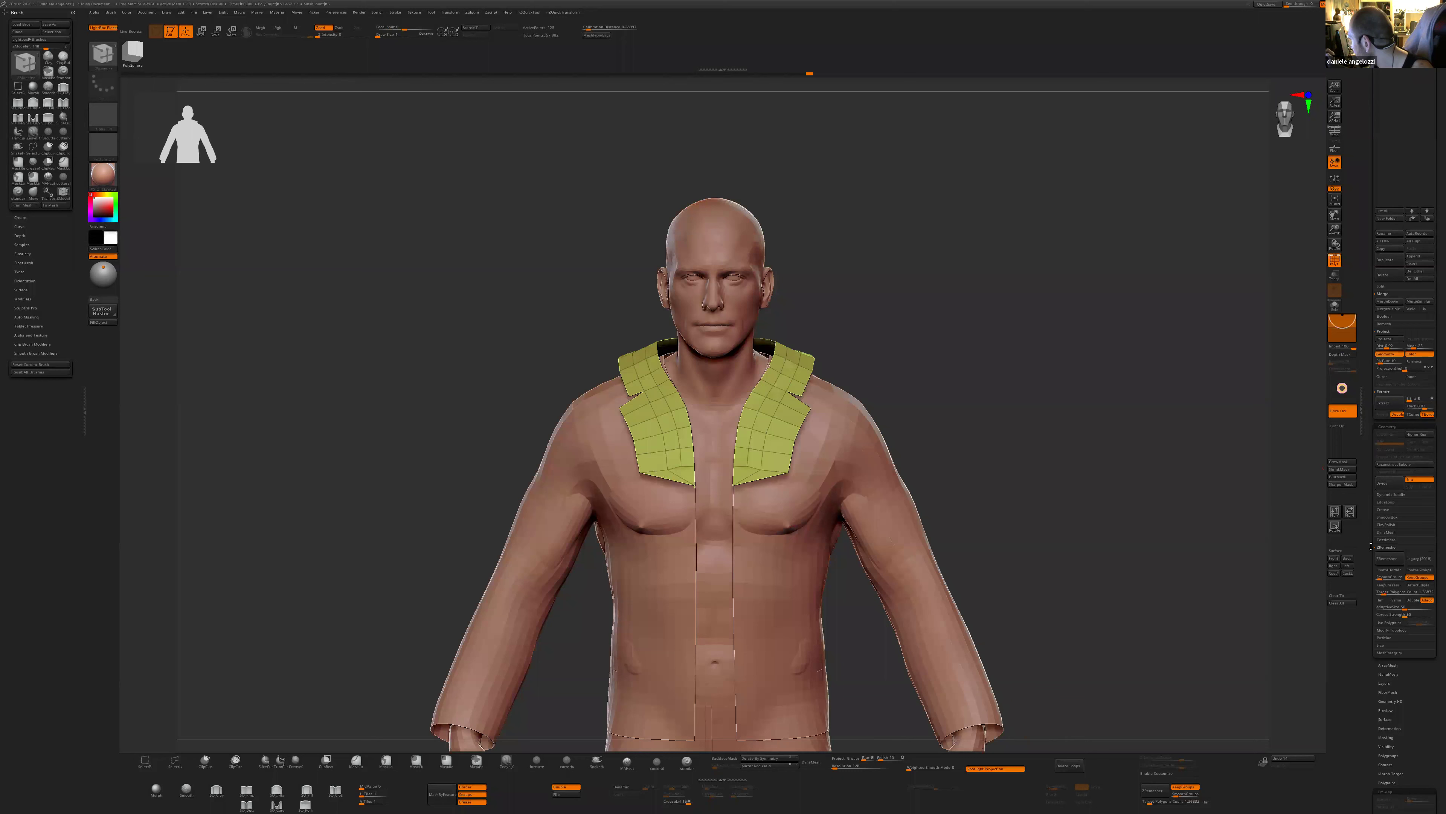
scroll(1377, 455, up, 5)
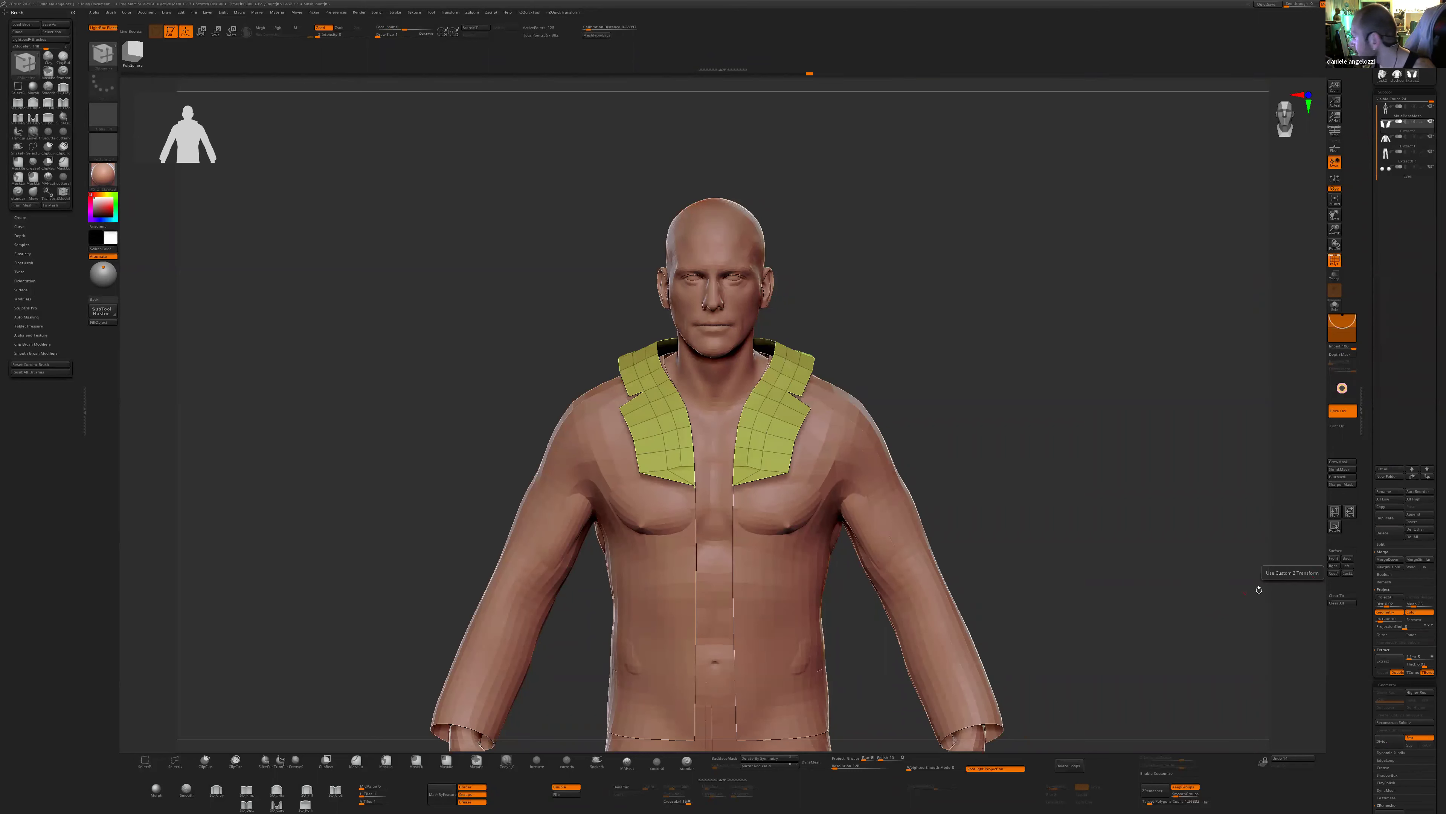
click(1398, 138)
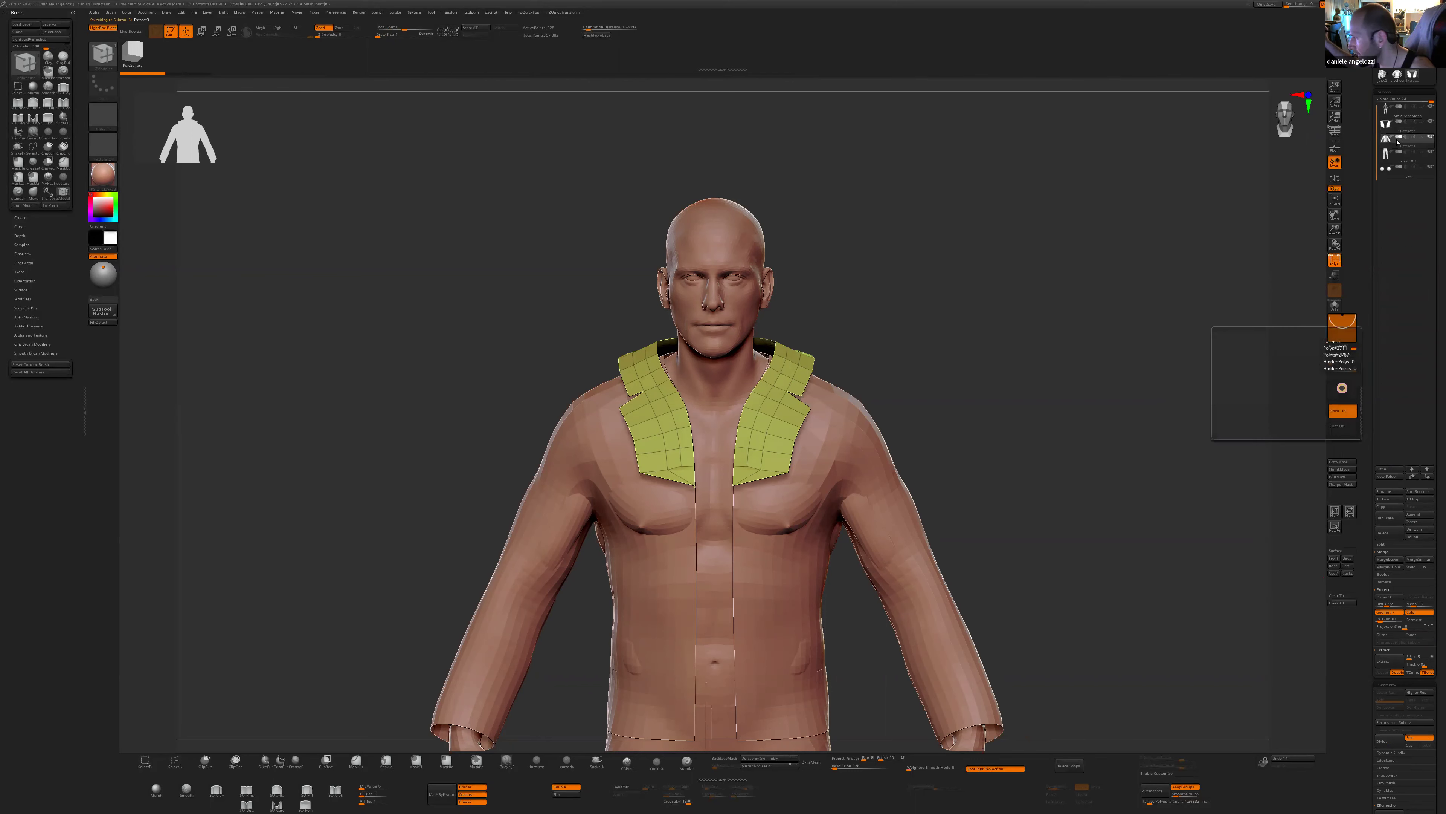
click(1400, 130)
click(1389, 562)
click(1355, 576)
drag(1074, 618, 1084, 683)
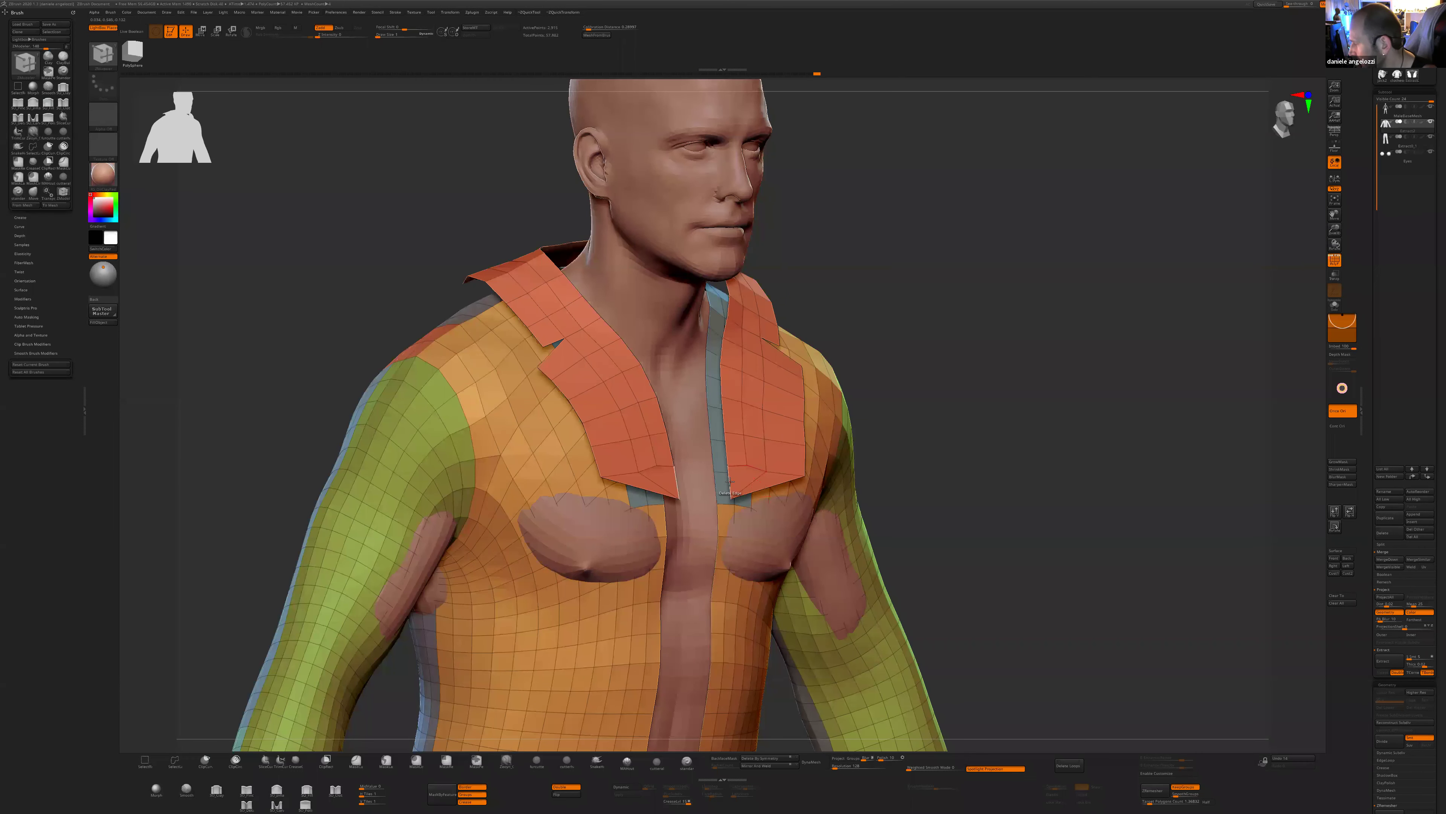
- Try to bridge the lapel's lower inner tip to the jacket's front edge with ZModeler
key(space)
click(659, 504)
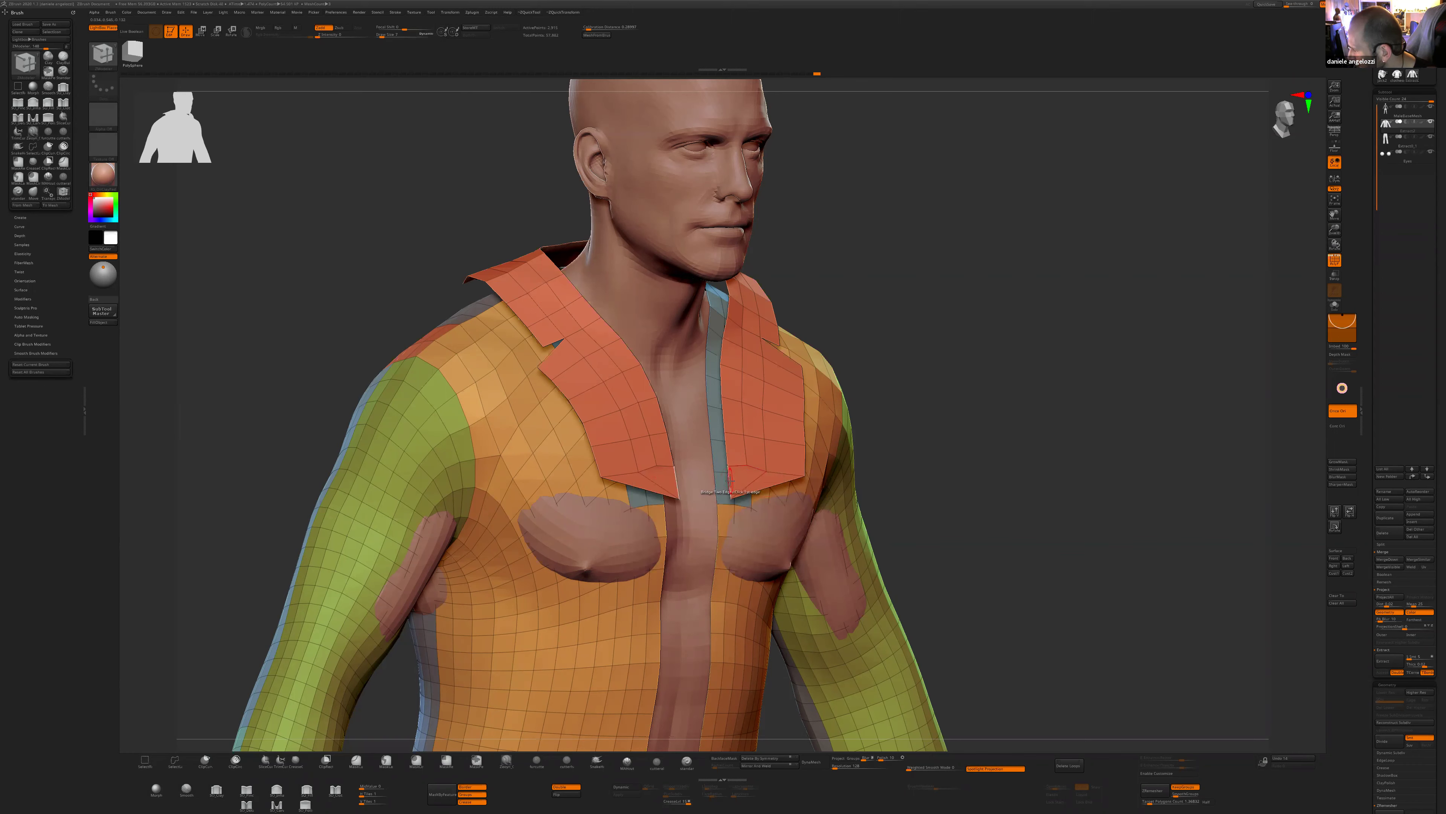
click(730, 481)
click(717, 486)
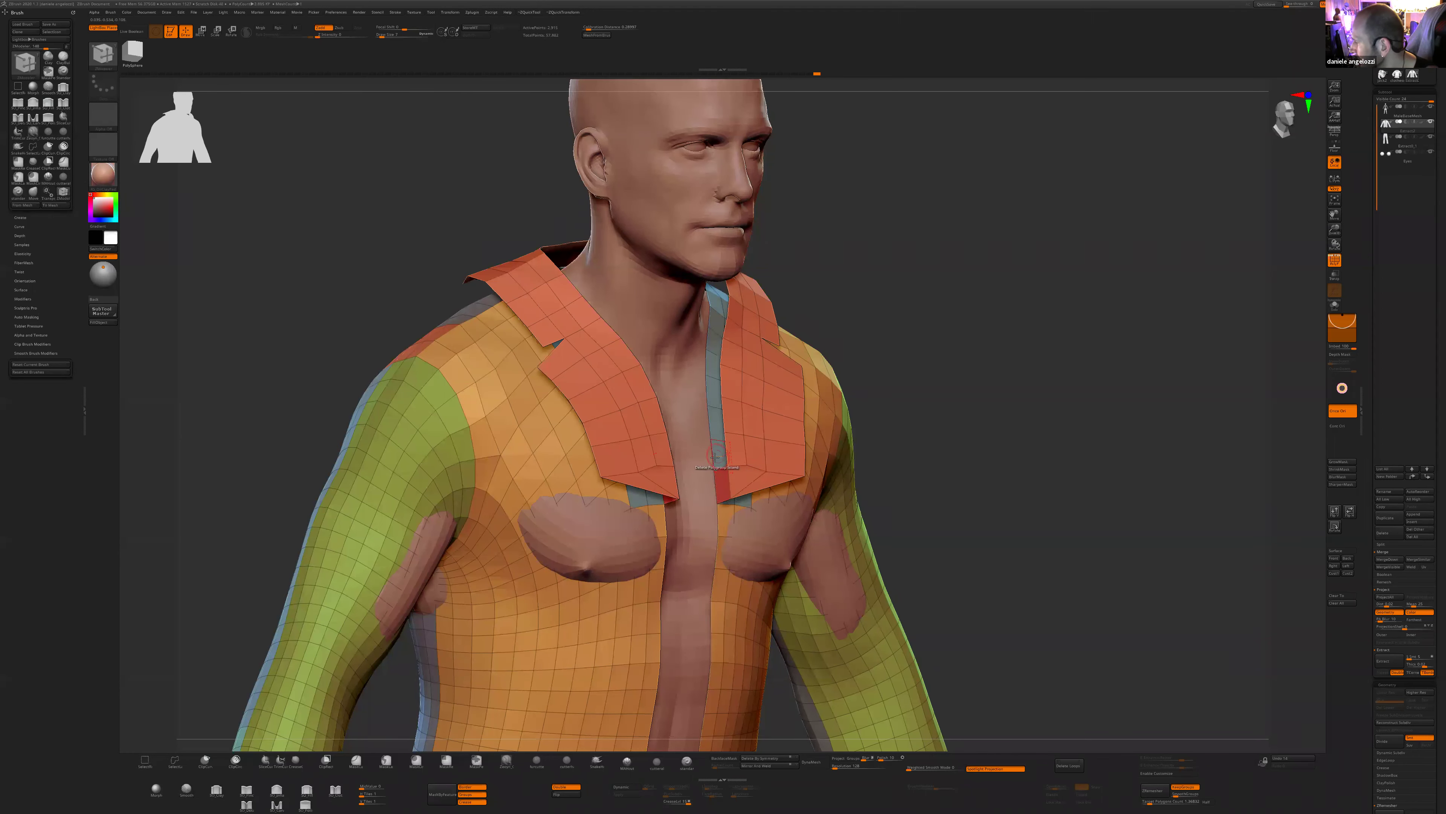
- Undo the lapel bridge and keep stepping back through the earlier edits to the collar's lower edge
key(ctrl+z)
key(ctrl+z)
key(ctrl+z)
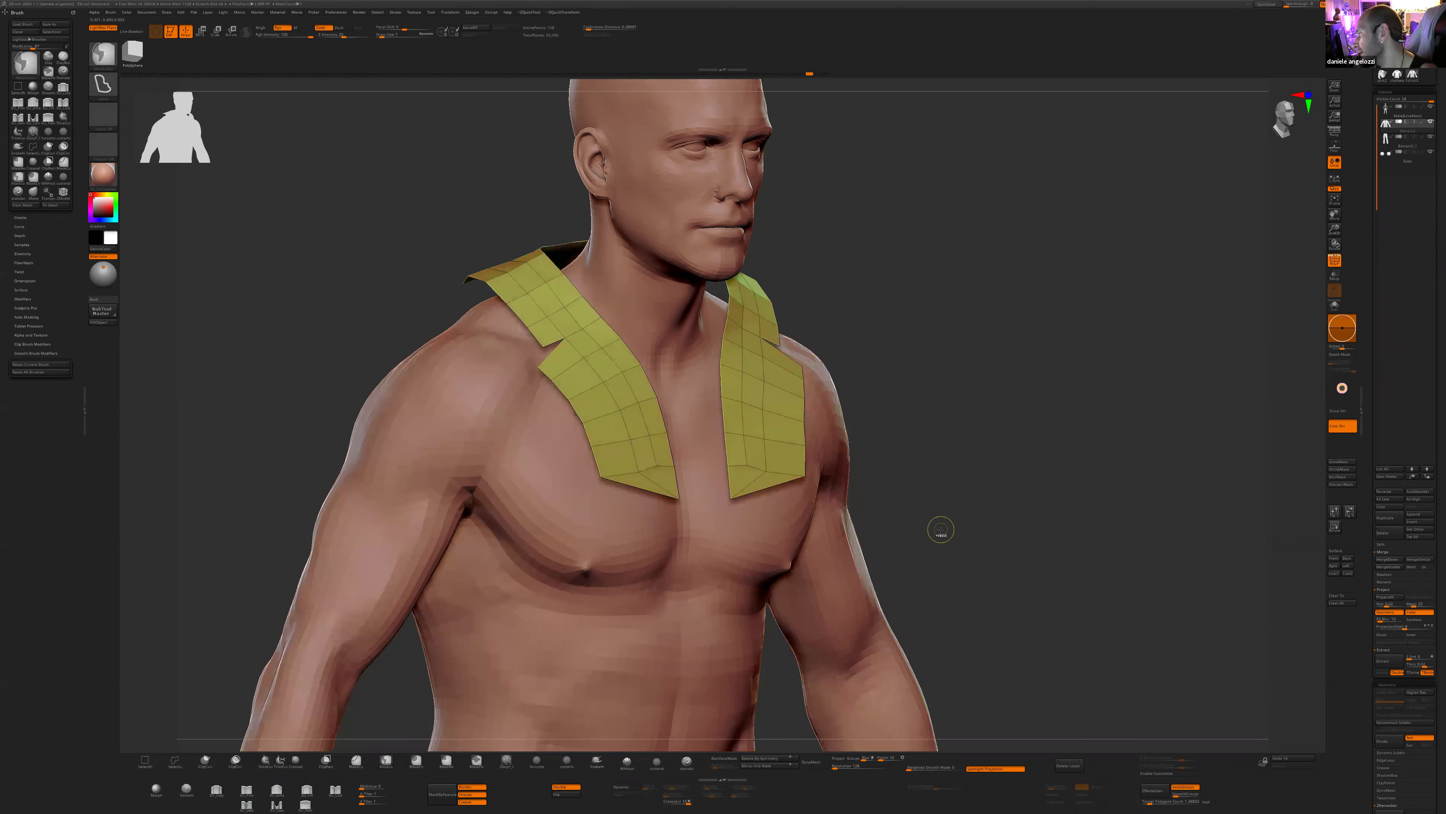
key(ctrl+z)
key(ctrl+z)
key(ctrl+z)
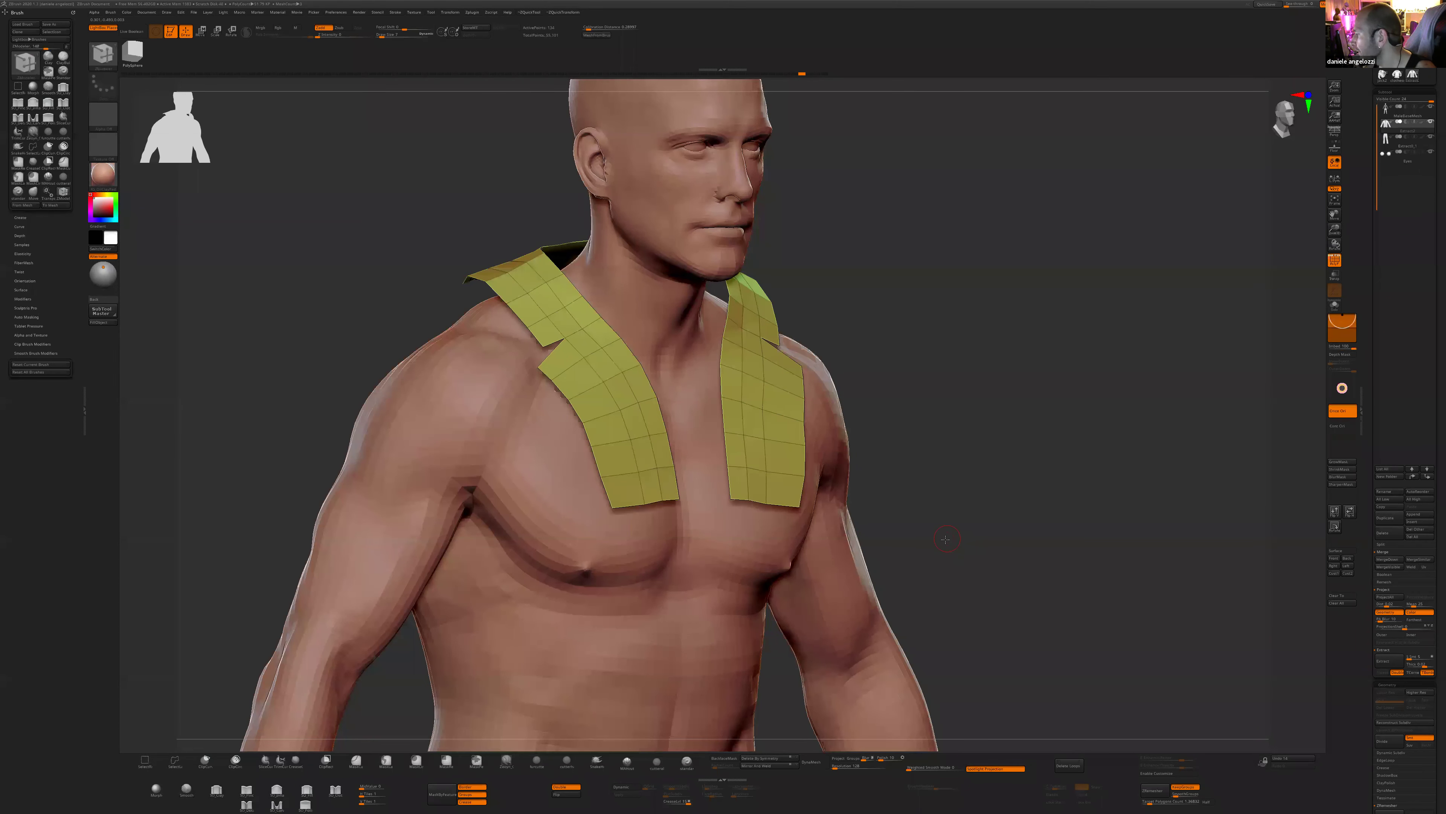
- Step forward in the history to the merged jacket, hide the collar and delete the hidden polygons
drag(1004, 516, 962, 507)
mouse_move(804, 75)
mouse_down()
mouse_move(829, 75)
mouse_move(817, 75)
mouse_up()
ctrl+shift+click(752, 473)
ctrl+shift+drag(930, 323, 952, 445)
key(2)
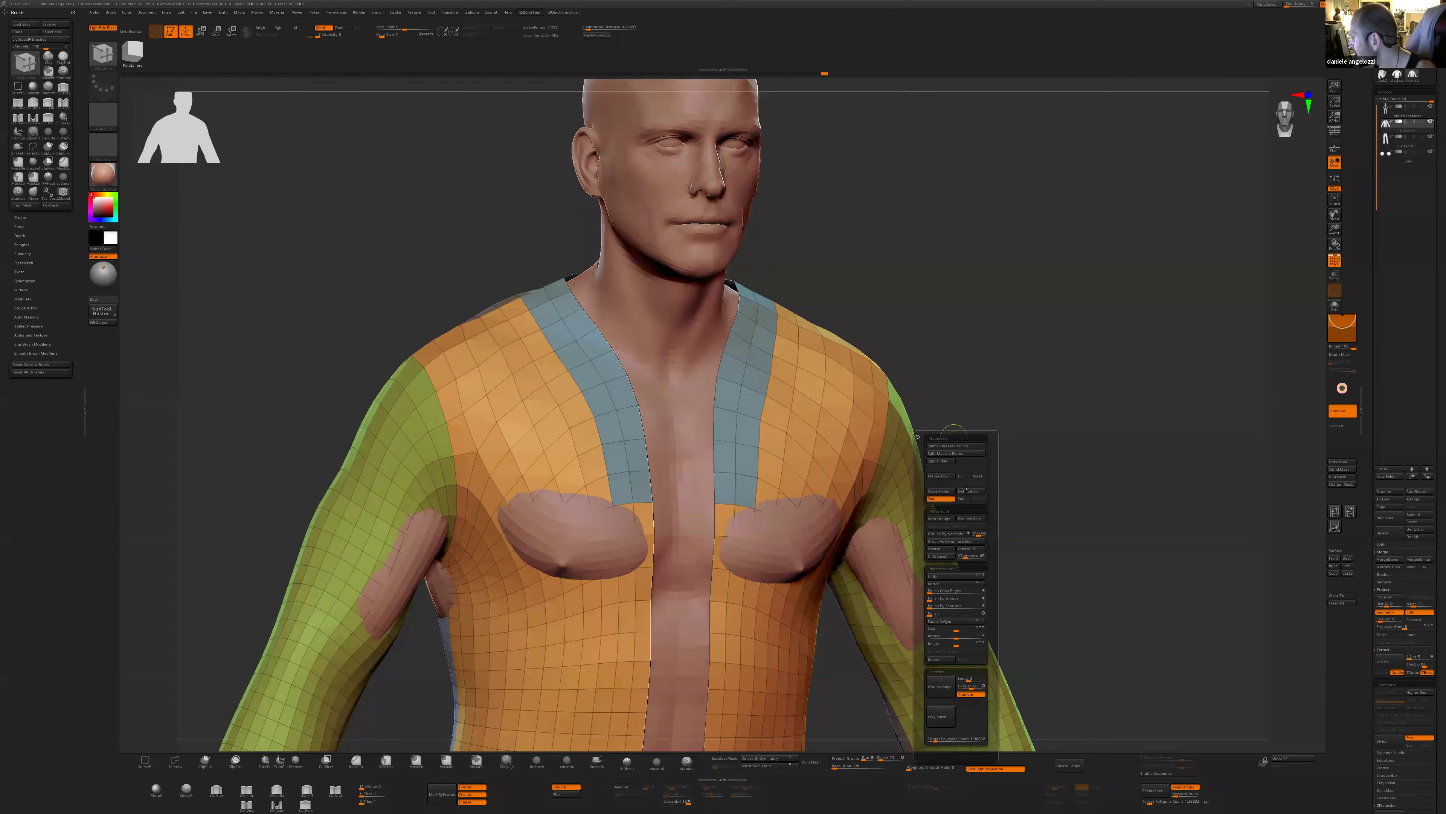
click(970, 490)
- Set the ZModeler polygon action to PolyGroup and reassign the blue strips along the front opening to the orange front group
drag(962, 290, 876, 325)
key(space)
key(space)
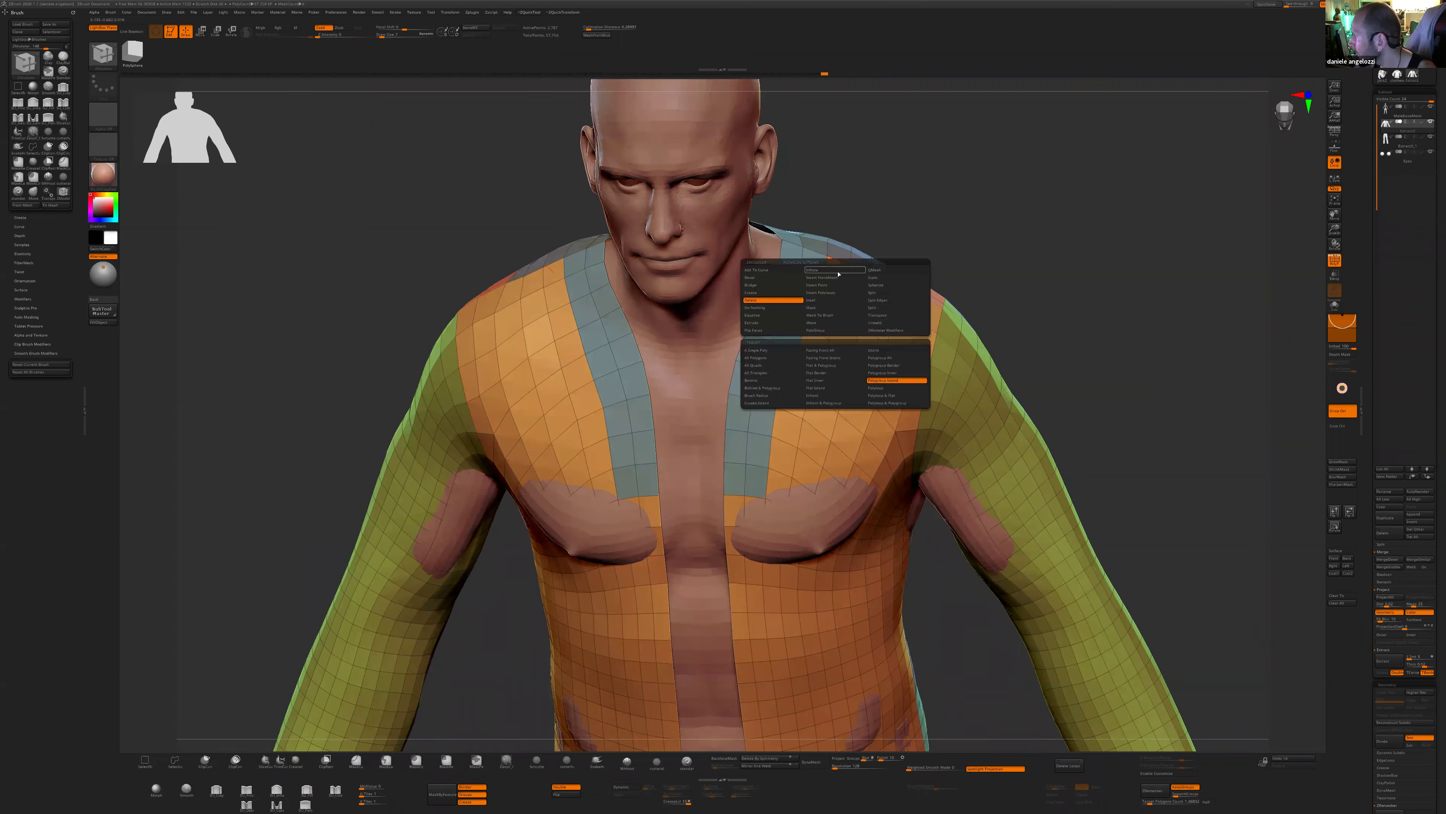
click(833, 332)
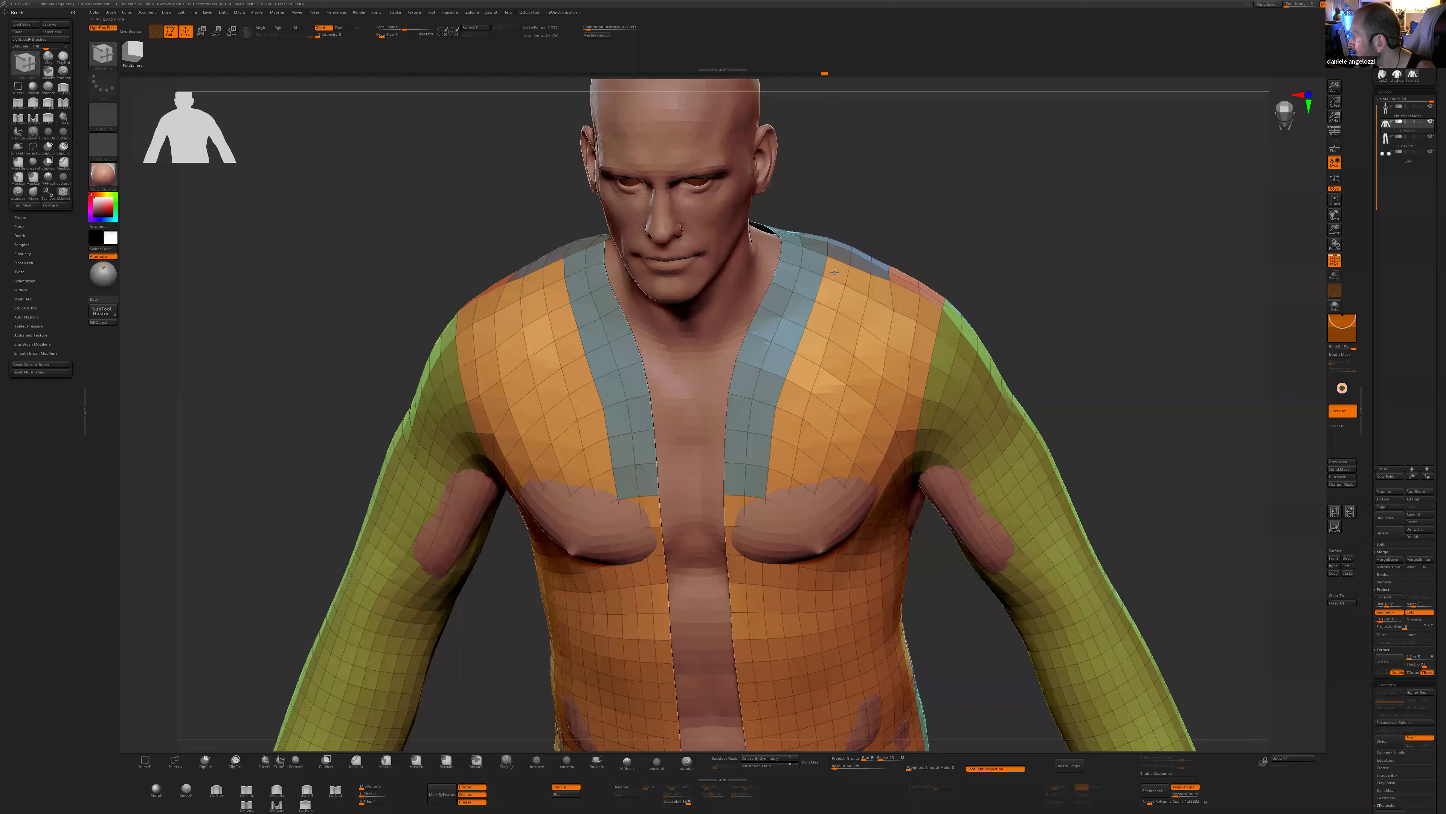
click(815, 263)
click(792, 254)
click(789, 275)
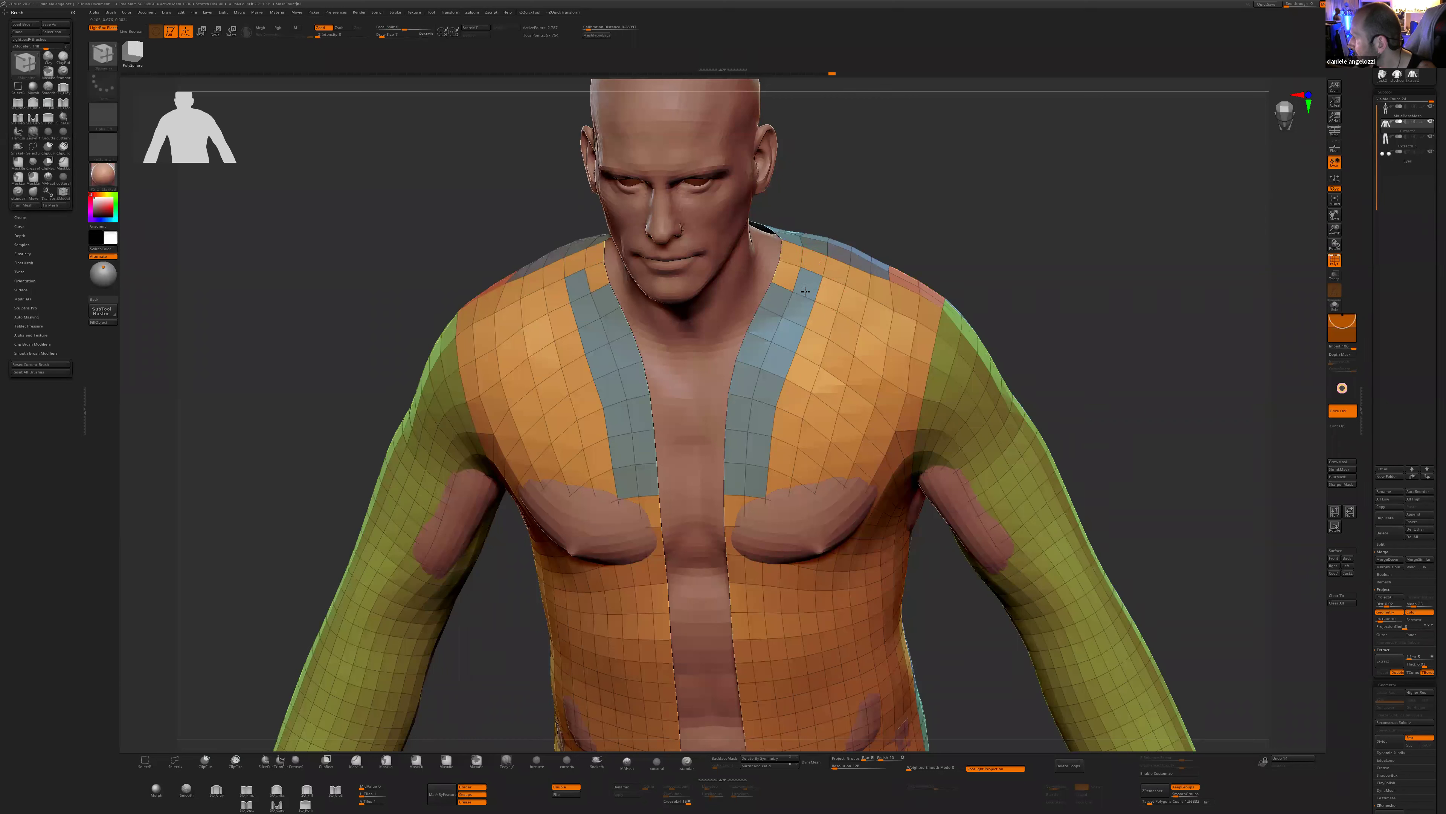
click(806, 288)
mouse_move(765, 408)
mouse_down()
mouse_move(739, 442)
mouse_move(772, 307)
mouse_up()
alt+click(752, 354)
click(764, 333)
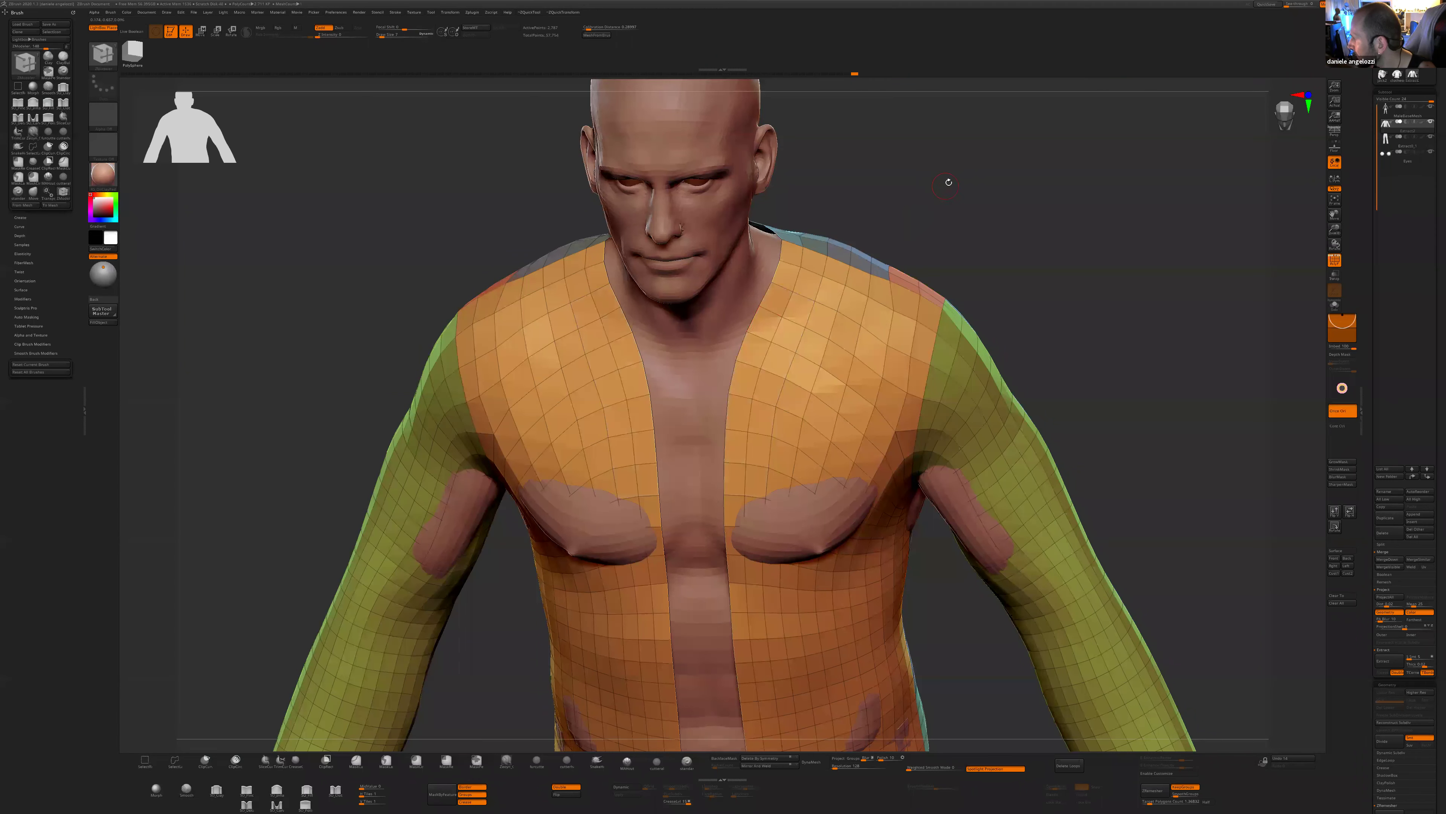
- Combine the jacket's back panel and back-neck strip into one polygroup, show the whole jacket and save the project
drag(936, 242, 791, 323)
ctrl+shift+click(791, 327)
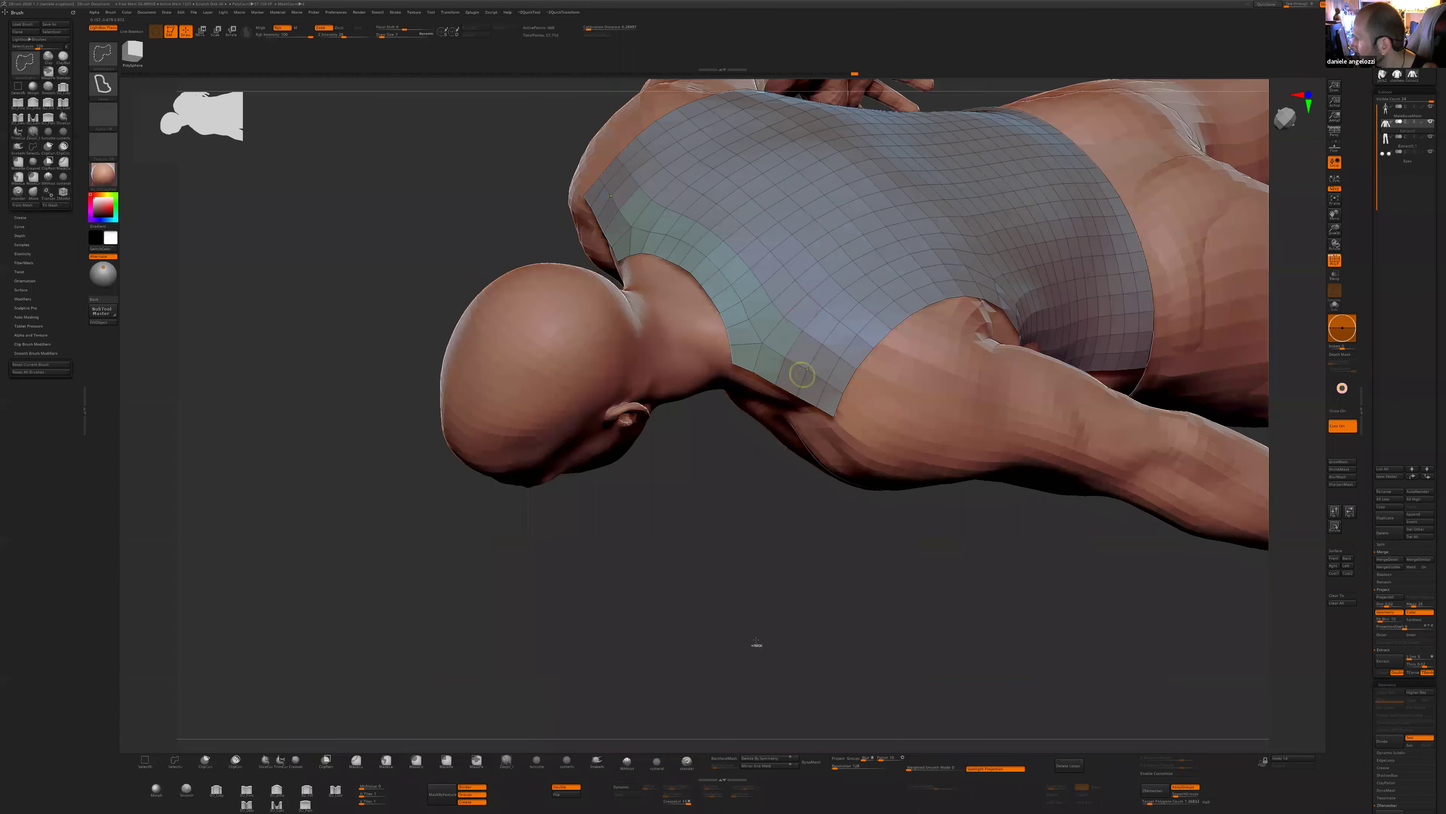
key(ctrl+w)
ctrl+shift+click(788, 680)
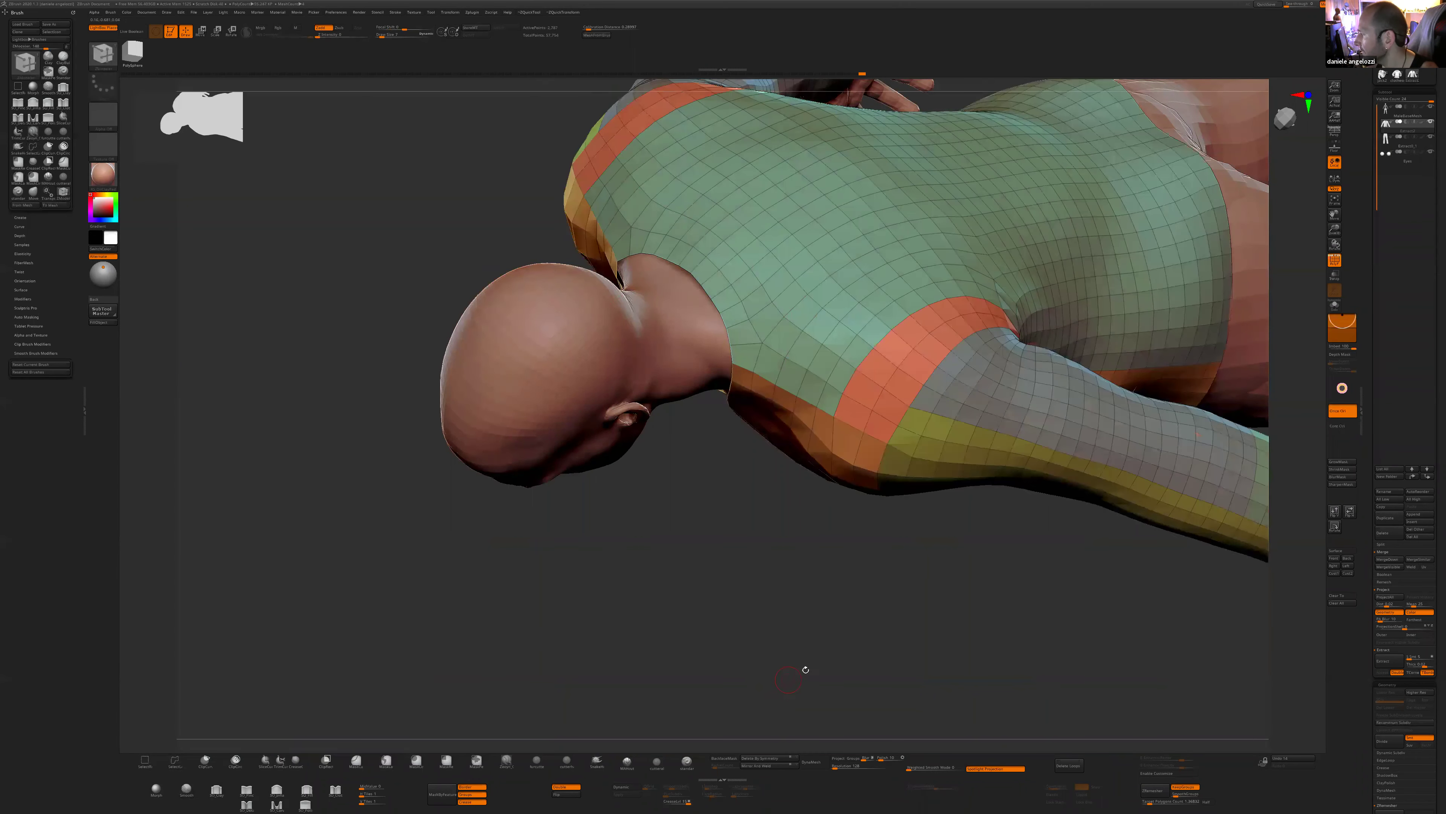
shift+drag(828, 580, 934, 305)
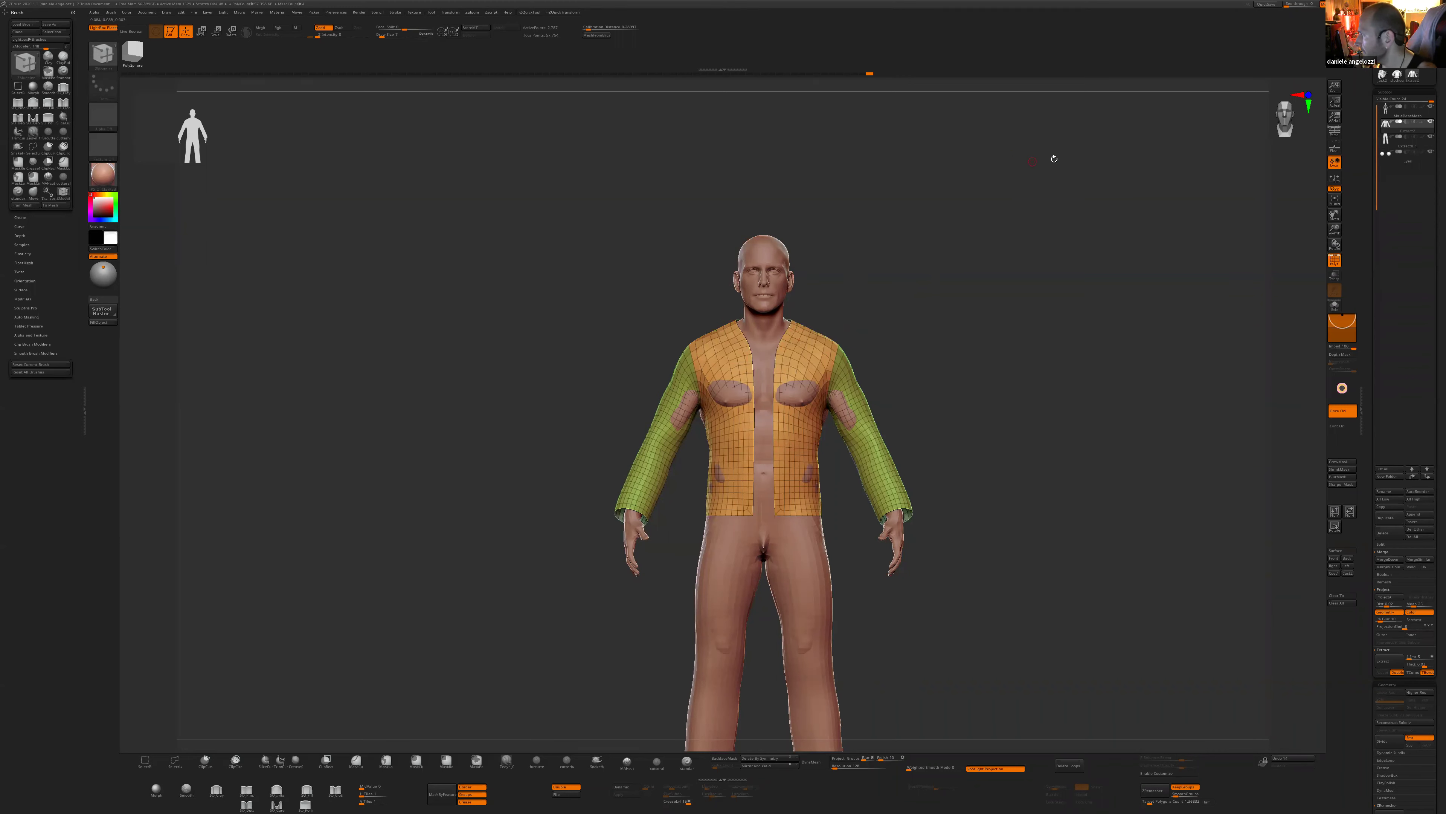
key(ctrl+s)
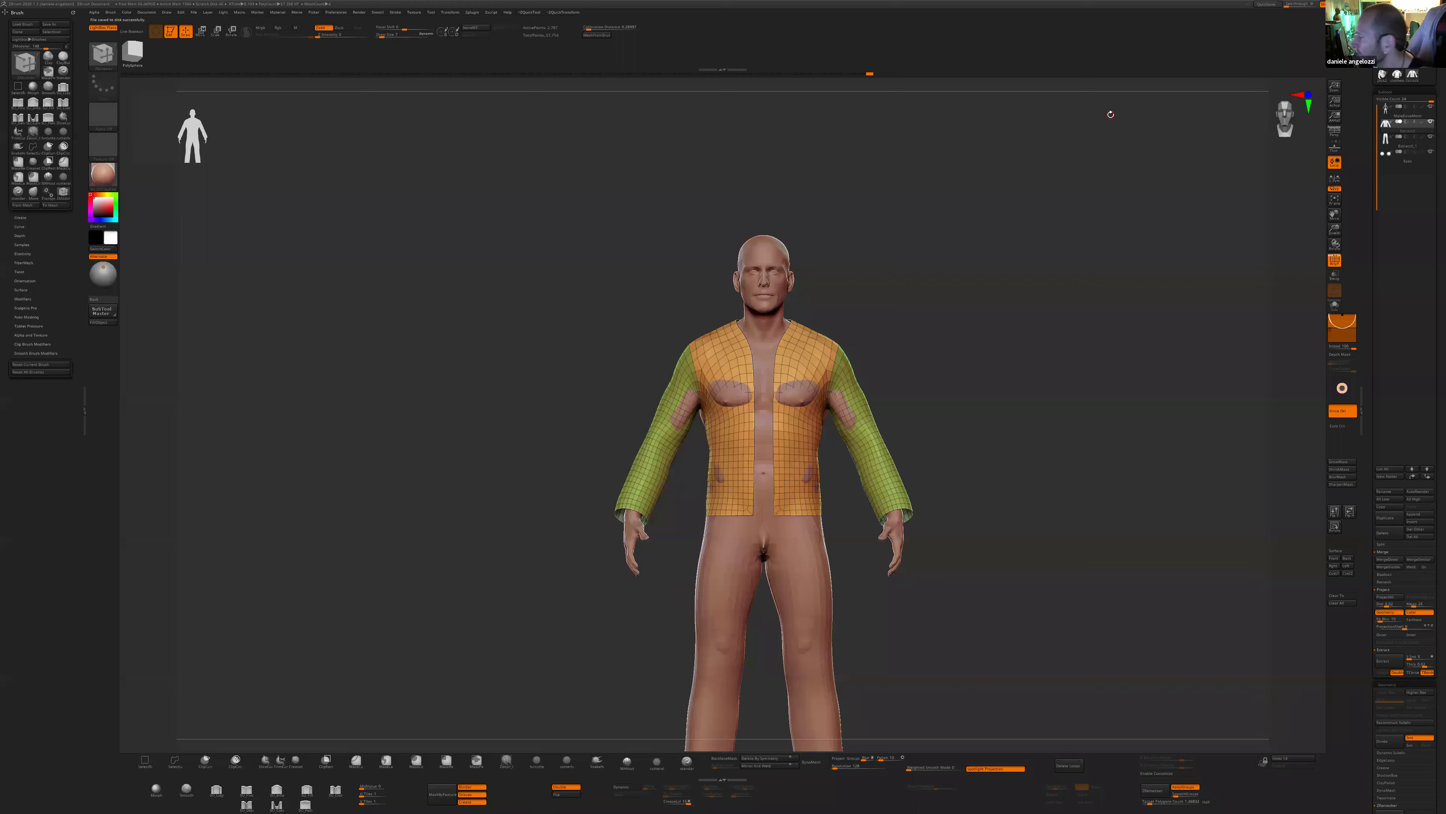
- Switch to Softimage and extrude the jacket's edges around the neck and upper front opening slightly upward
key(alt+Tab)
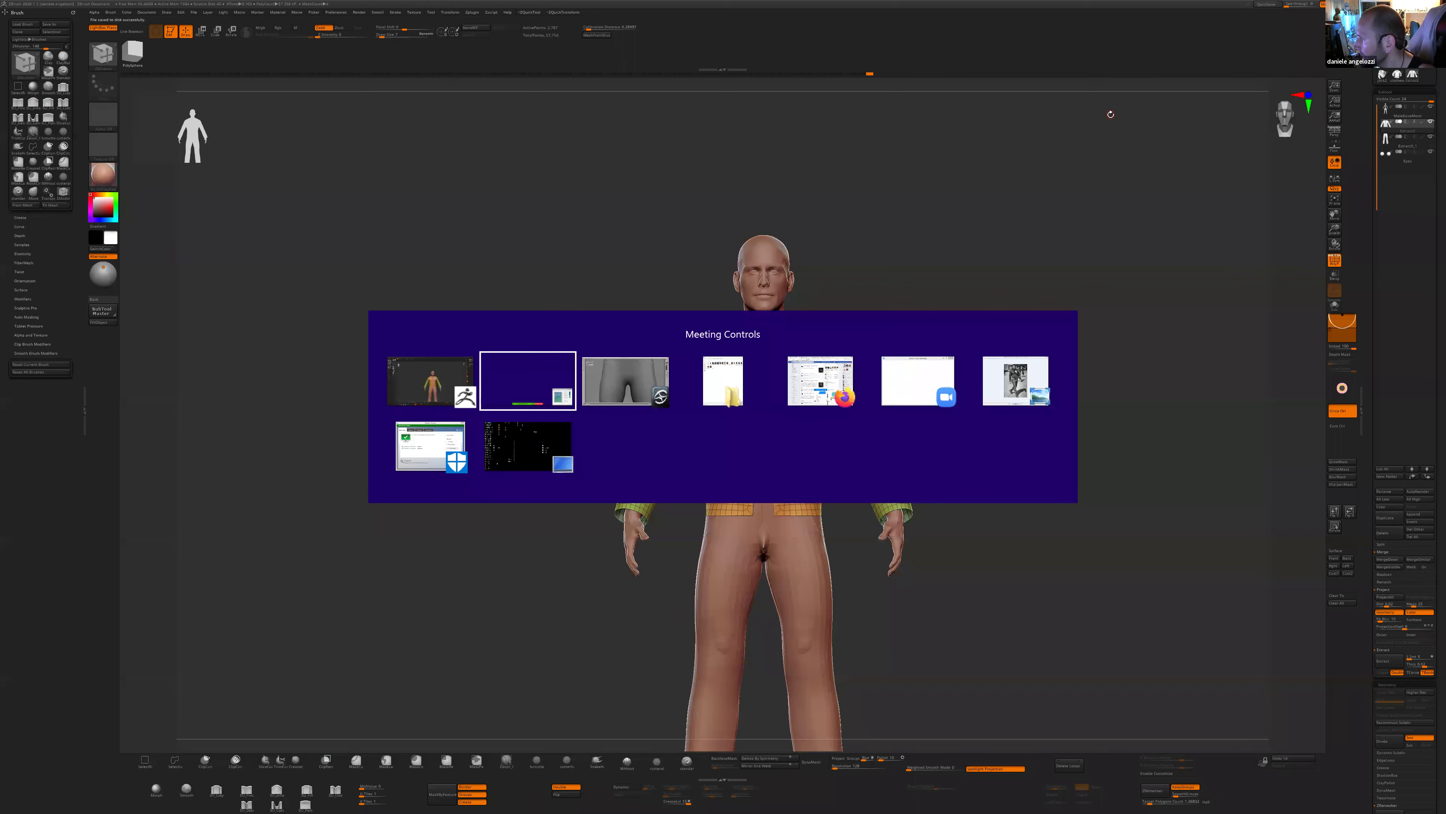
key(alt+Tab)
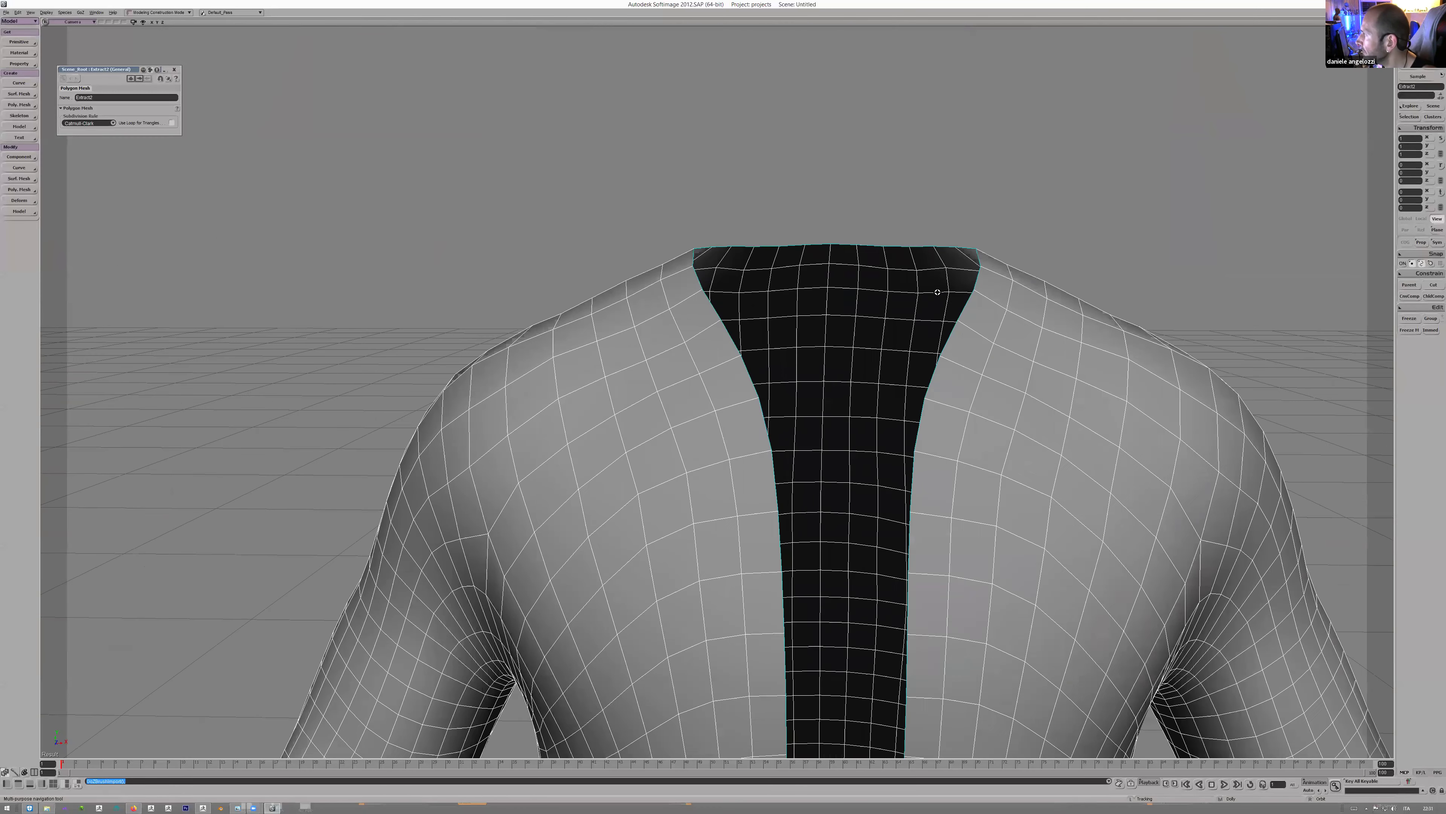
drag(937, 292, 929, 366)
middle_drag(930, 367, 904, 207)
drag(934, 691, 781, 351)
drag(682, 324, 761, 466)
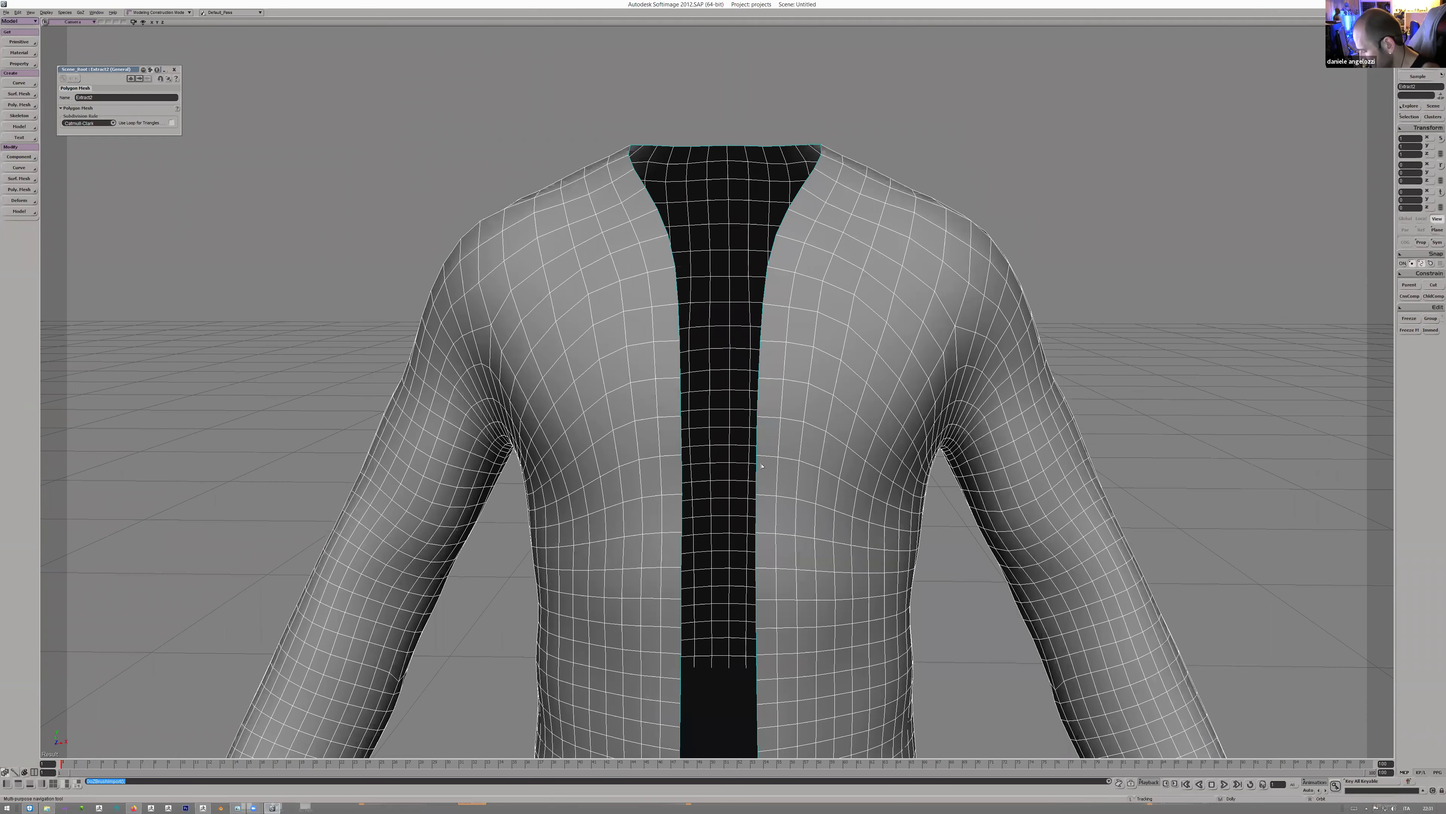
key(e)
click(683, 437)
double_click(683, 437)
key(ctrl+d)
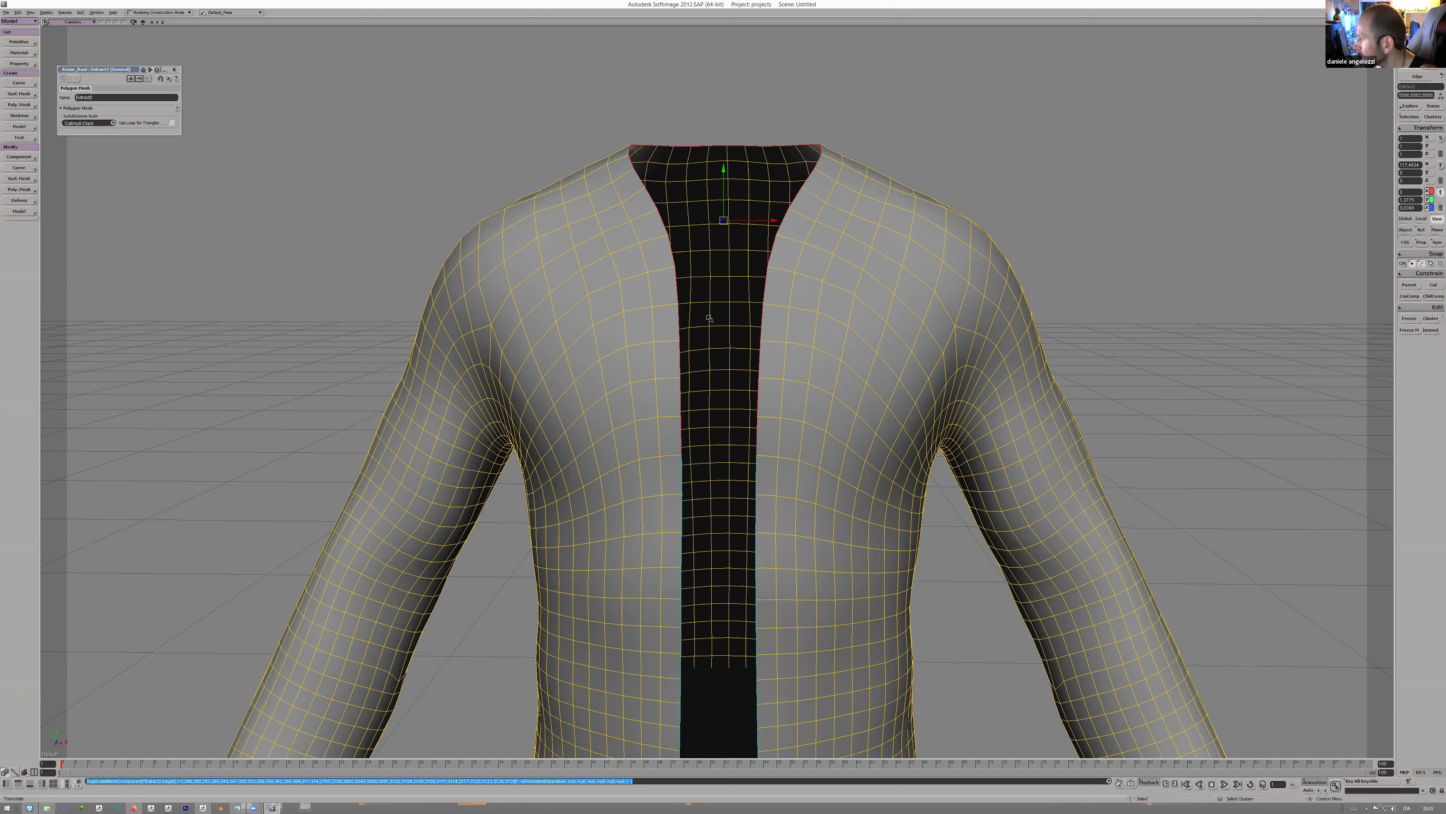
drag(721, 169, 722, 152)
- Scale the extruded neck and upper front edges to shape a narrow band around the opening
key(s)
right_drag(727, 199, 842, 214)
key(x)
drag(690, 248, 686, 264)
key(s)
right_drag(864, 284, 801, 307)
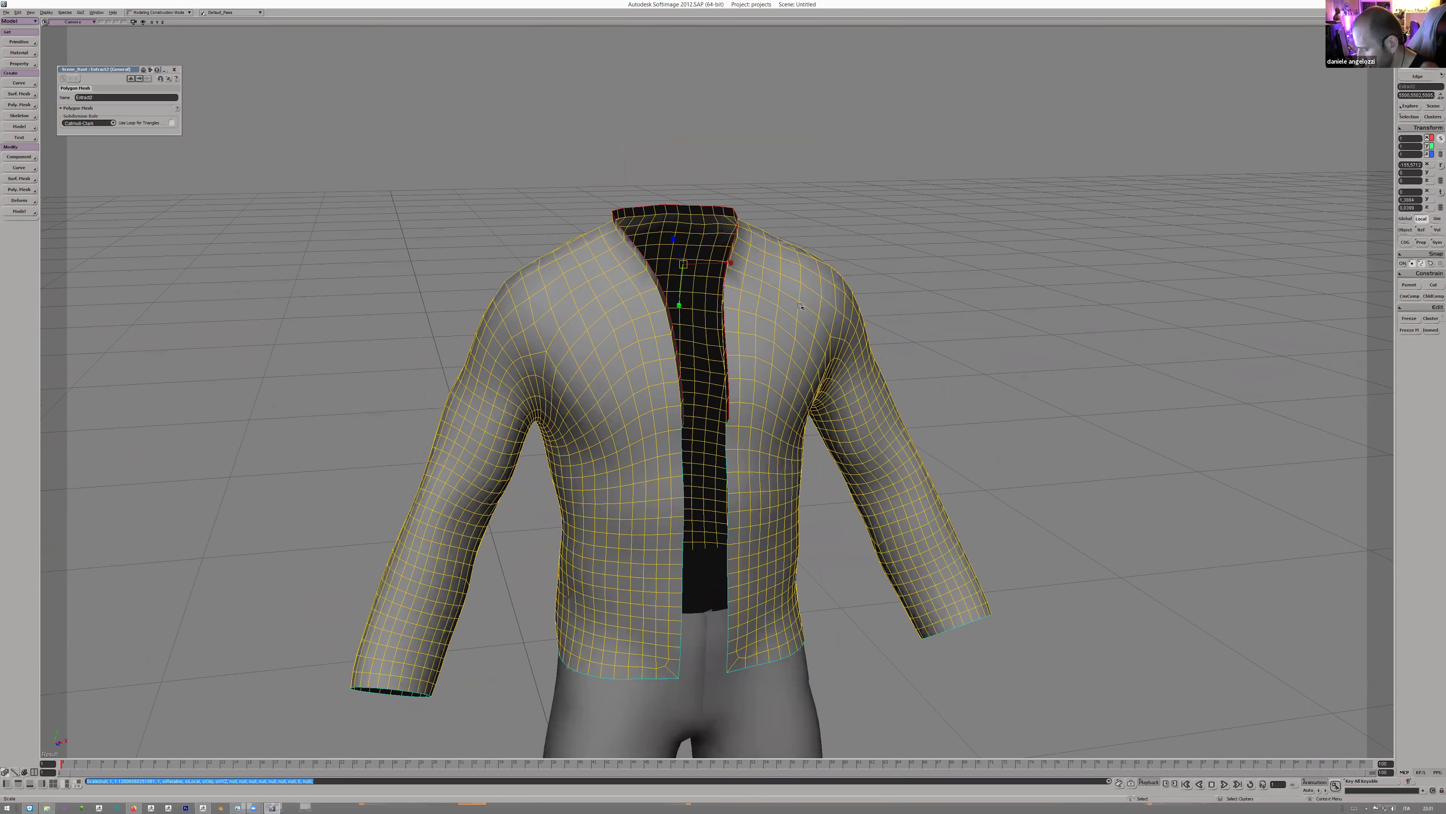
- Extrude the neck and upper front edges again and stretch them upward with global scaling from the lower front end
key(ctrl+d)
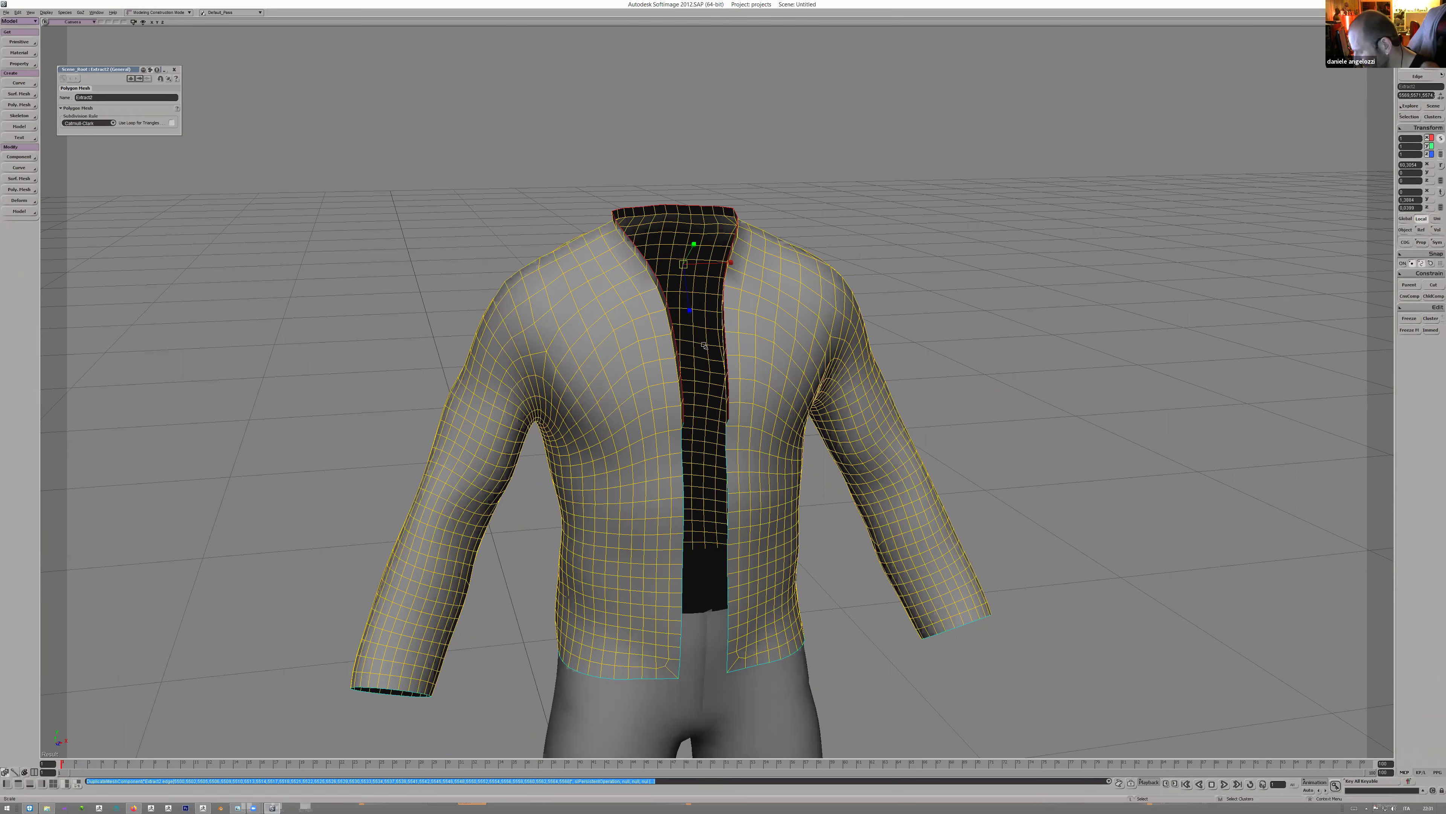
alt+drag(684, 265, 730, 421)
click(729, 421)
click(1406, 219)
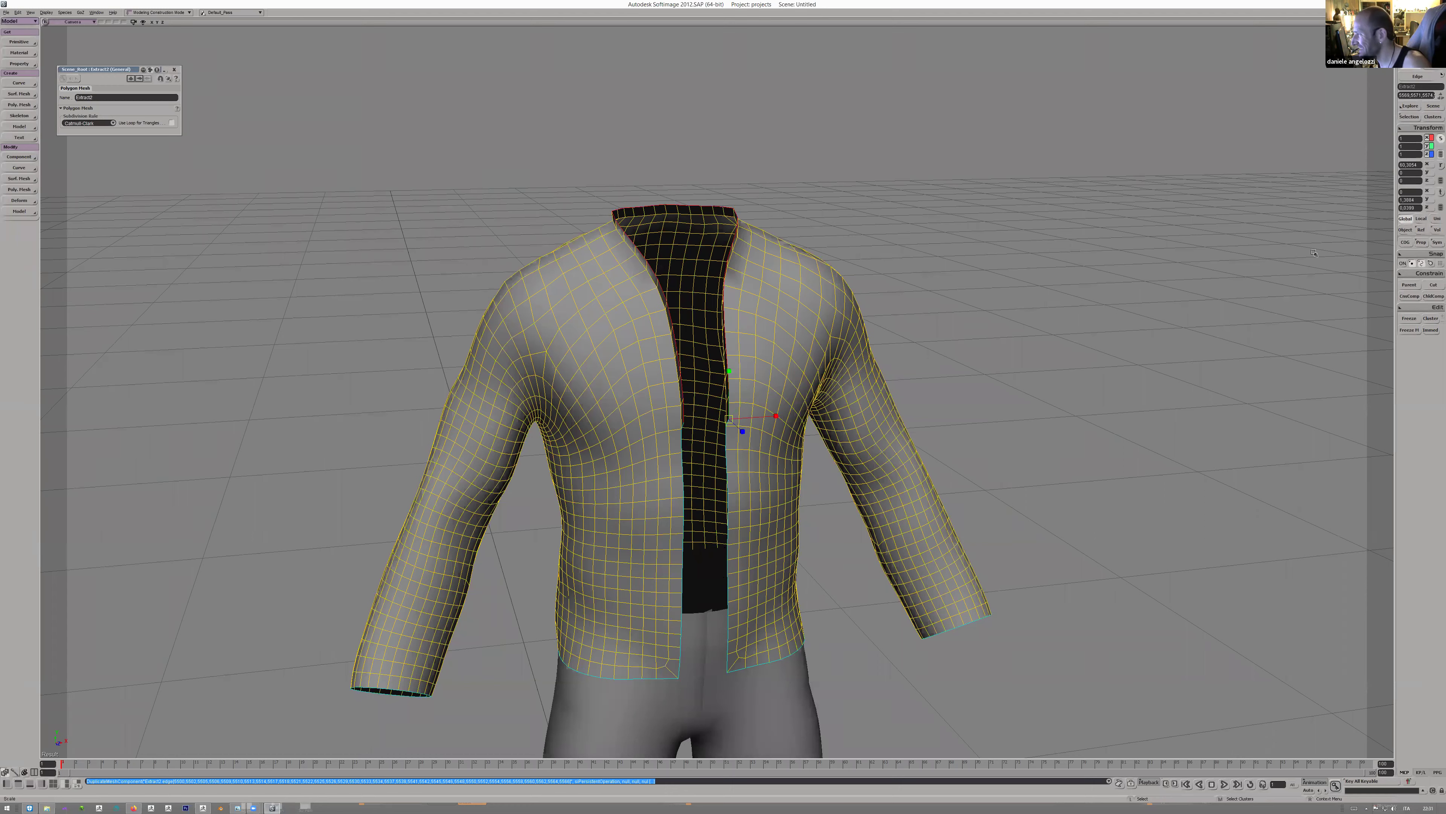
drag(732, 361, 723, 333)
alt+drag(729, 420, 665, 196)
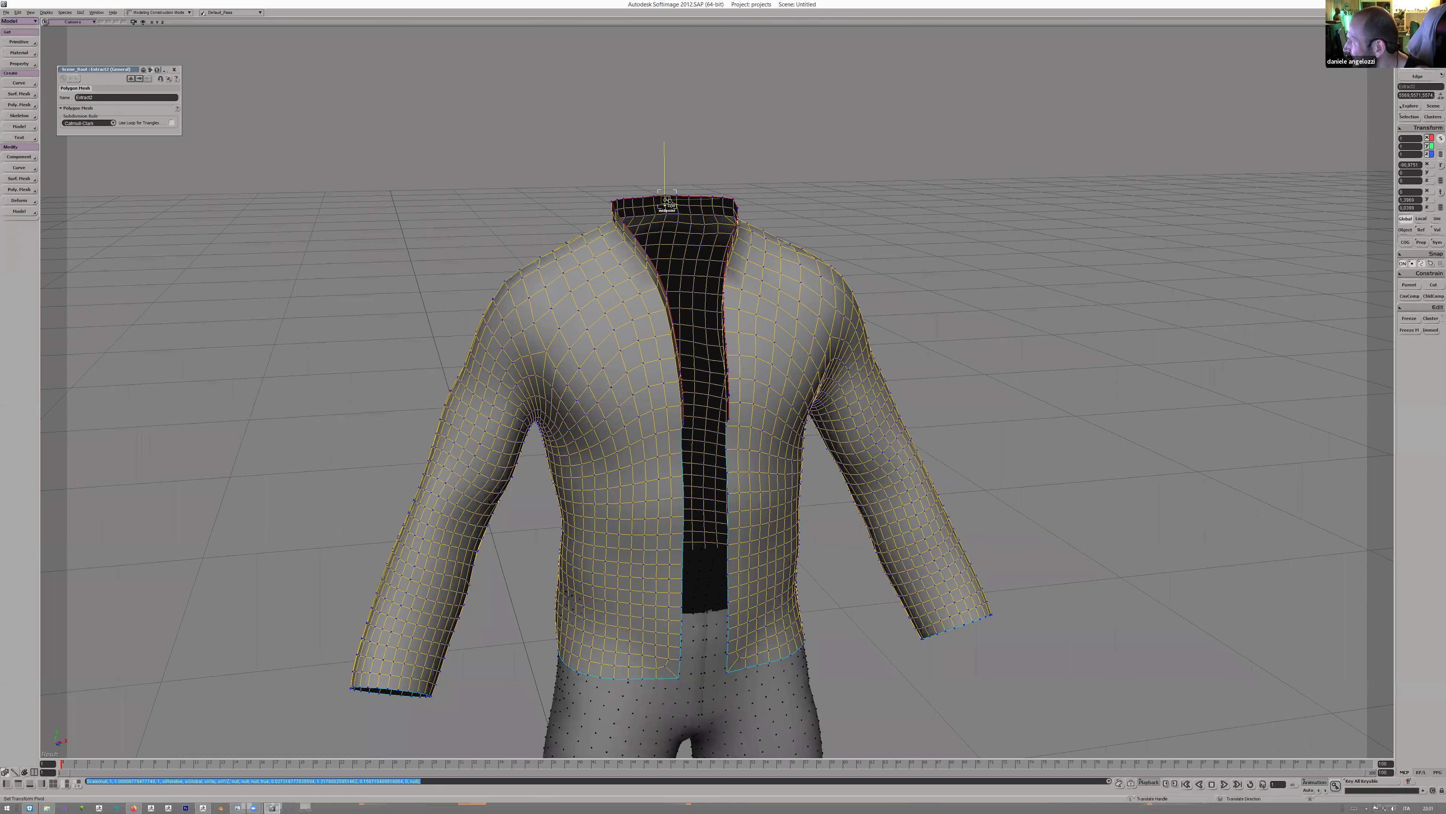
- Scale the extruded collar edge sideways from the back of the neck to flare it outward
key(s)
right_drag(755, 200, 740, 199)
drag(742, 198, 815, 200)
key(s)
right_drag(820, 227, 706, 273)
key(s)
drag(686, 191, 797, 203)
key(ctrl+z)
key(s)
mouse_move(797, 204)
right_down()
mouse_move(739, 203)
mouse_move(795, 223)
mouse_move(774, 205)
right_up()
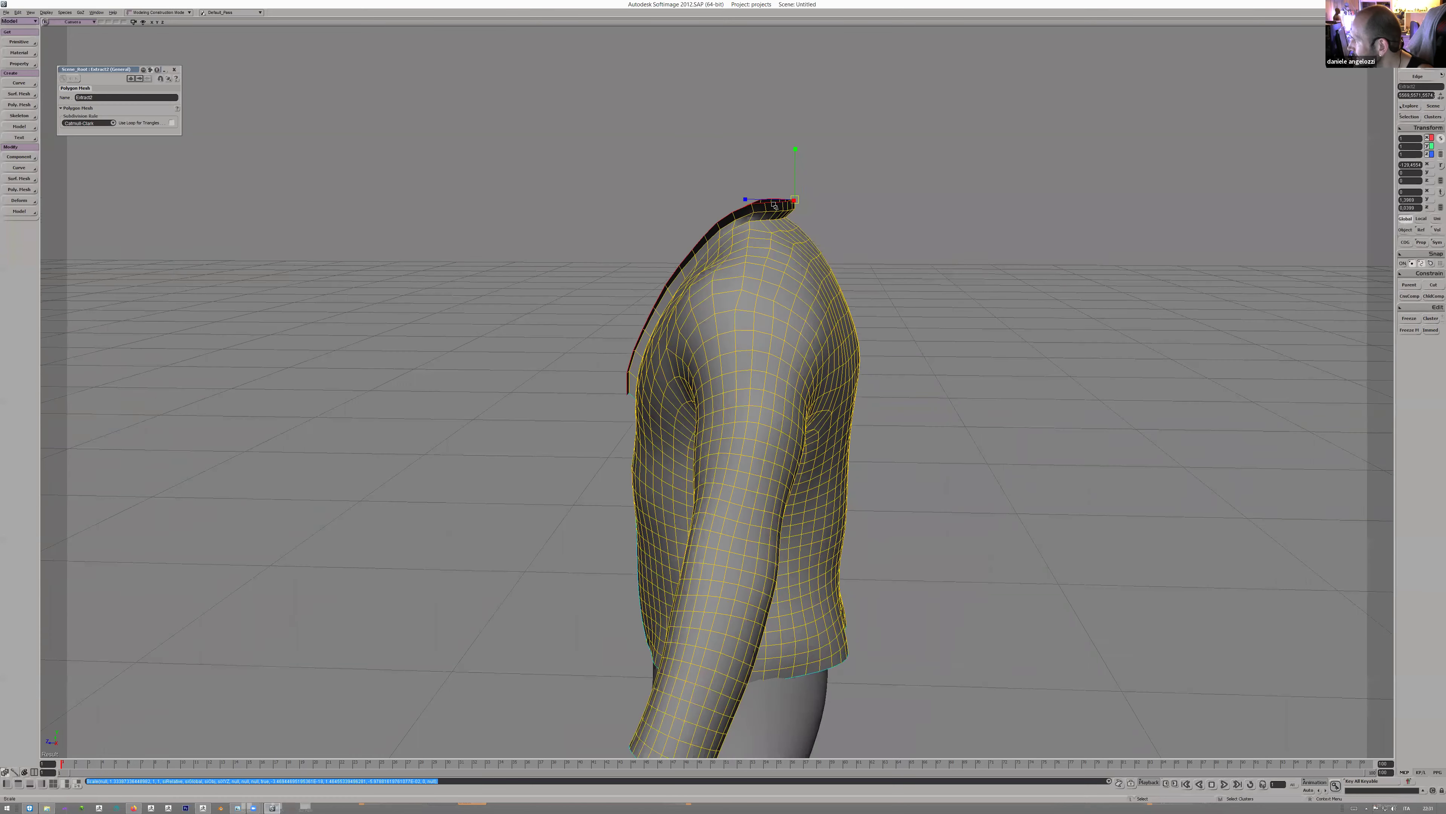
- Move the flared collar edge slightly backward and fine-tune its depth and height by scaling
key(v)
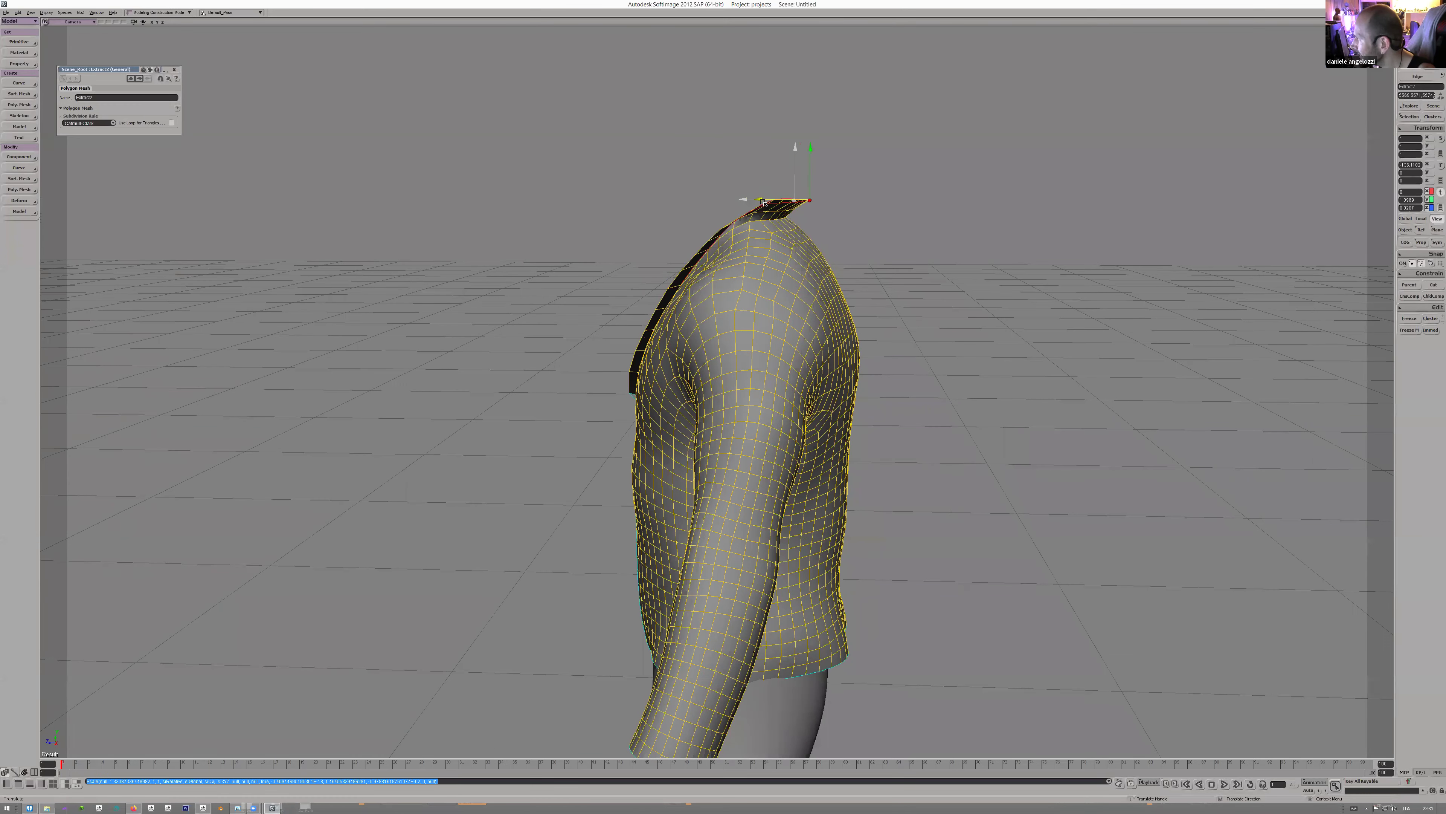
key(s)
mouse_move(790, 195)
right_down()
mouse_move(843, 197)
mouse_move(777, 193)
right_up()
key(x)
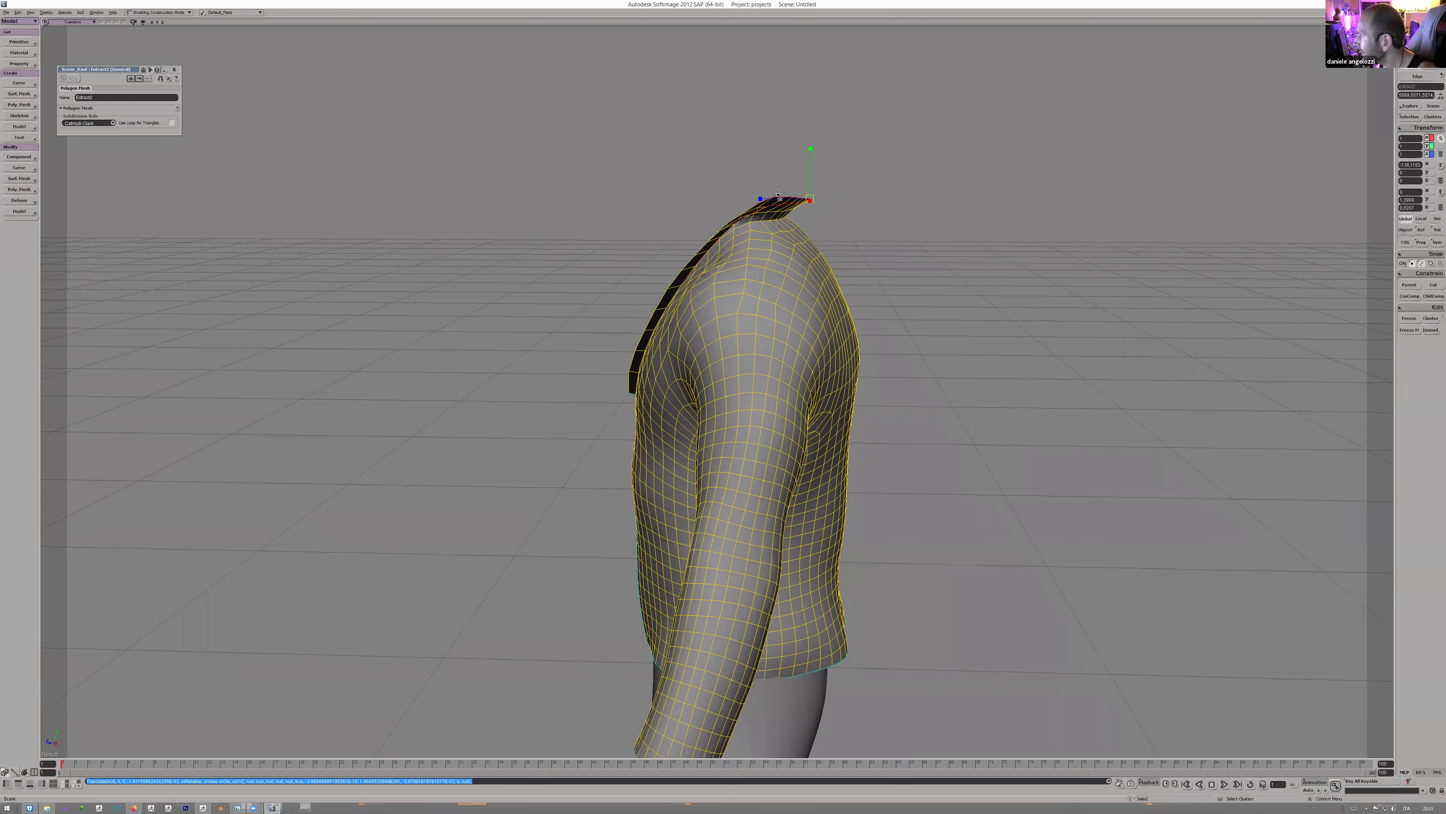
drag(740, 199, 738, 199)
key(s)
right_drag(632, 200, 687, 194)
key(x)
drag(682, 143, 681, 151)
key(s)
right_drag(688, 181, 744, 224)
key(e)
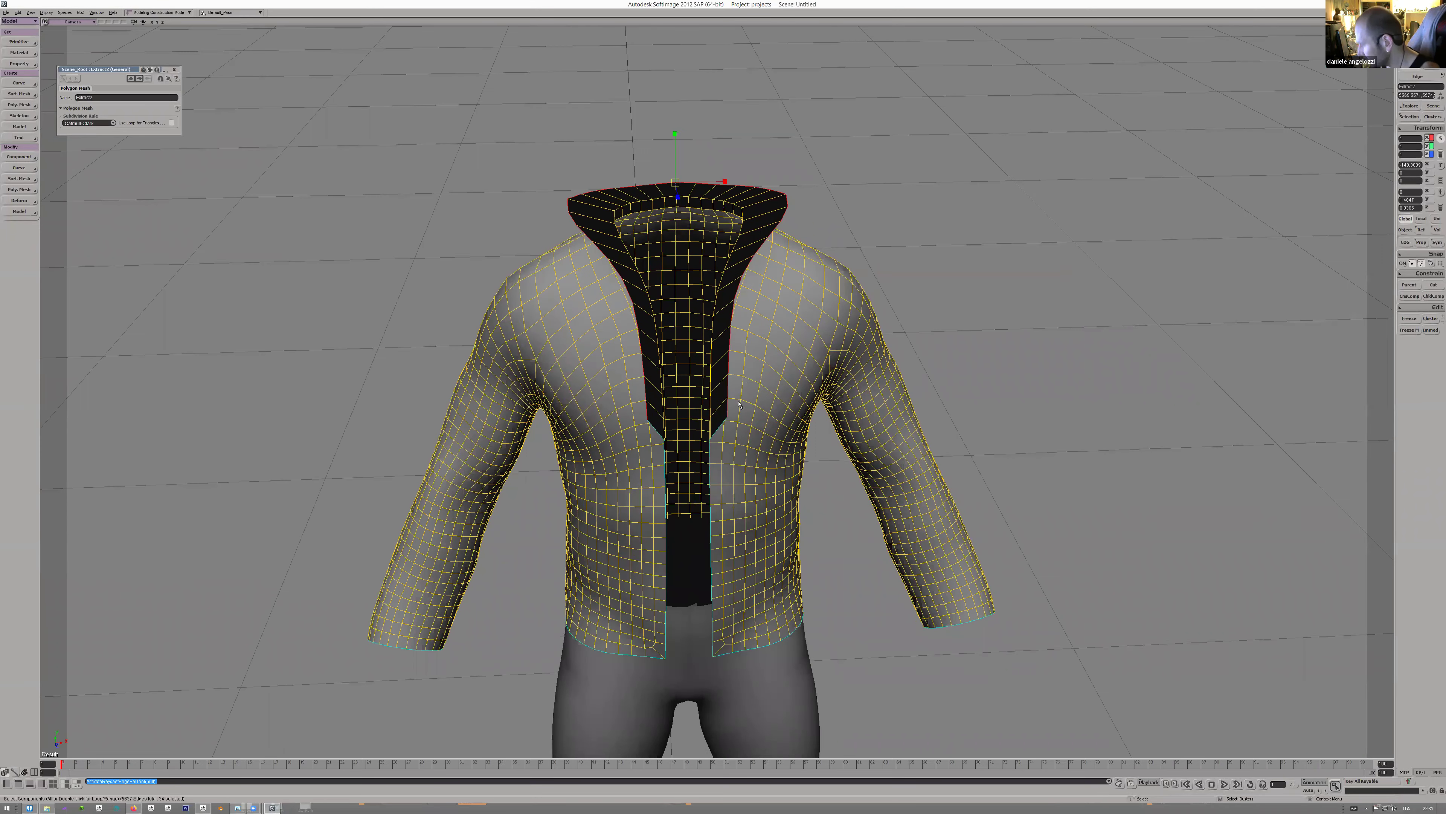
click(727, 408)
double_click(775, 236)
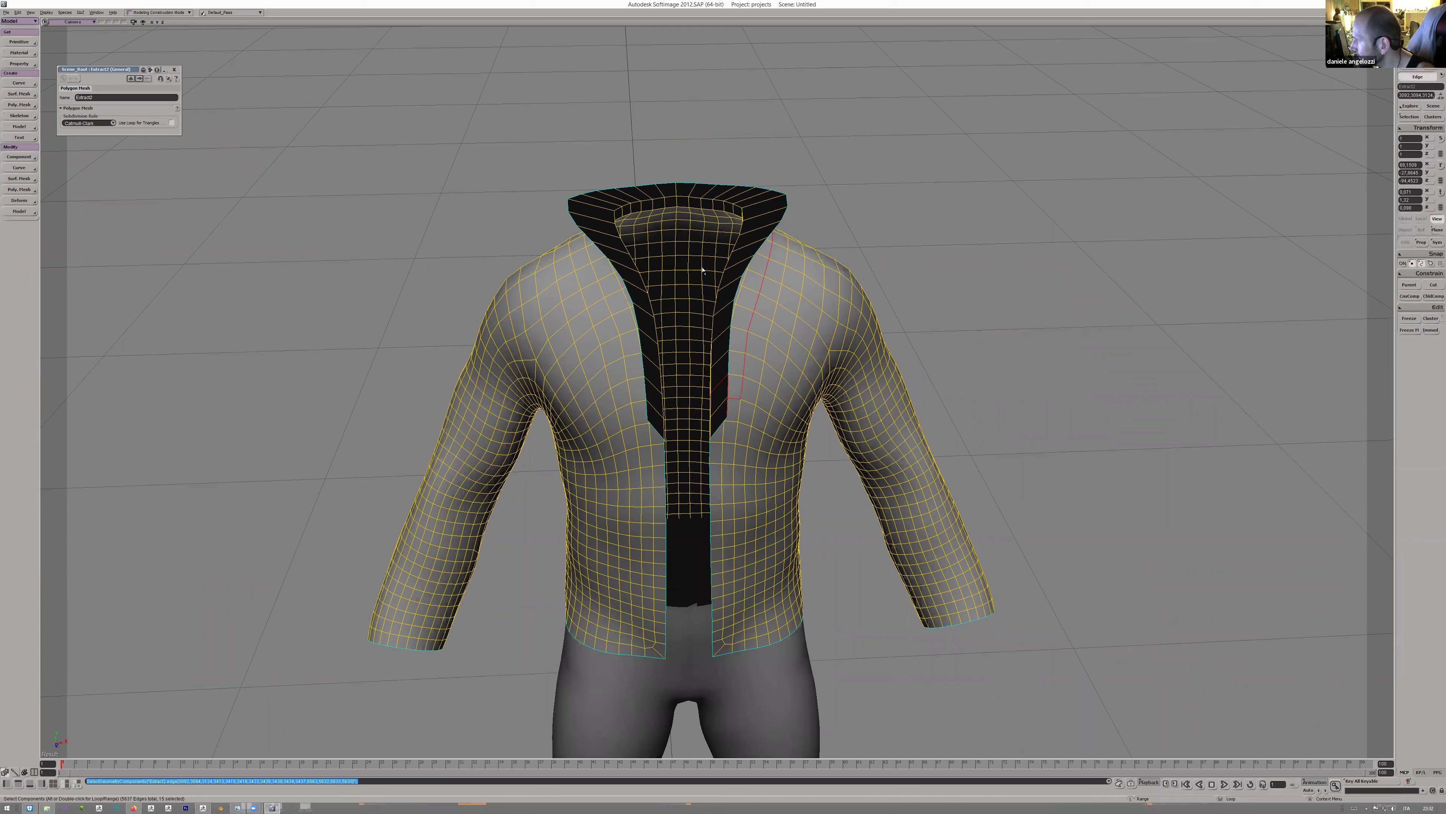
key(s)
mouse_move(745, 246)
right_down()
mouse_move(780, 232)
mouse_move(762, 231)
right_up()
- Split the collar band with an extra edge loop running around it
key(backslash)
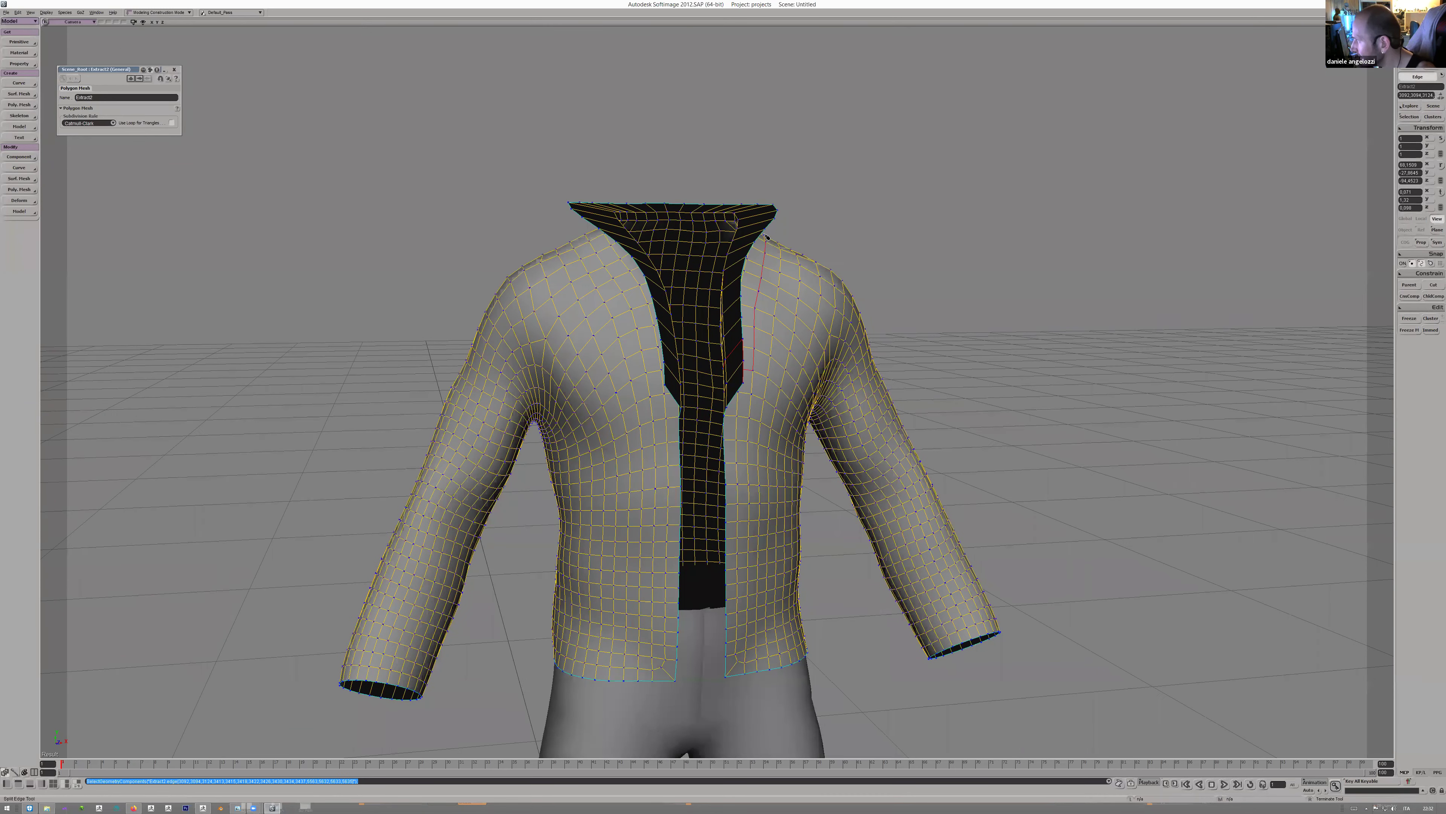
middle_click(749, 236)
key(s)
right_drag(750, 236, 764, 279)
key(space)
key(s)
- Select the outer edges of the collar band along both upper fronts, extrude them and prepare to scale the new edges
key(e)
click(747, 264)
alt+click(739, 404)
shift+click(670, 404)
alt+shift+click(659, 407)
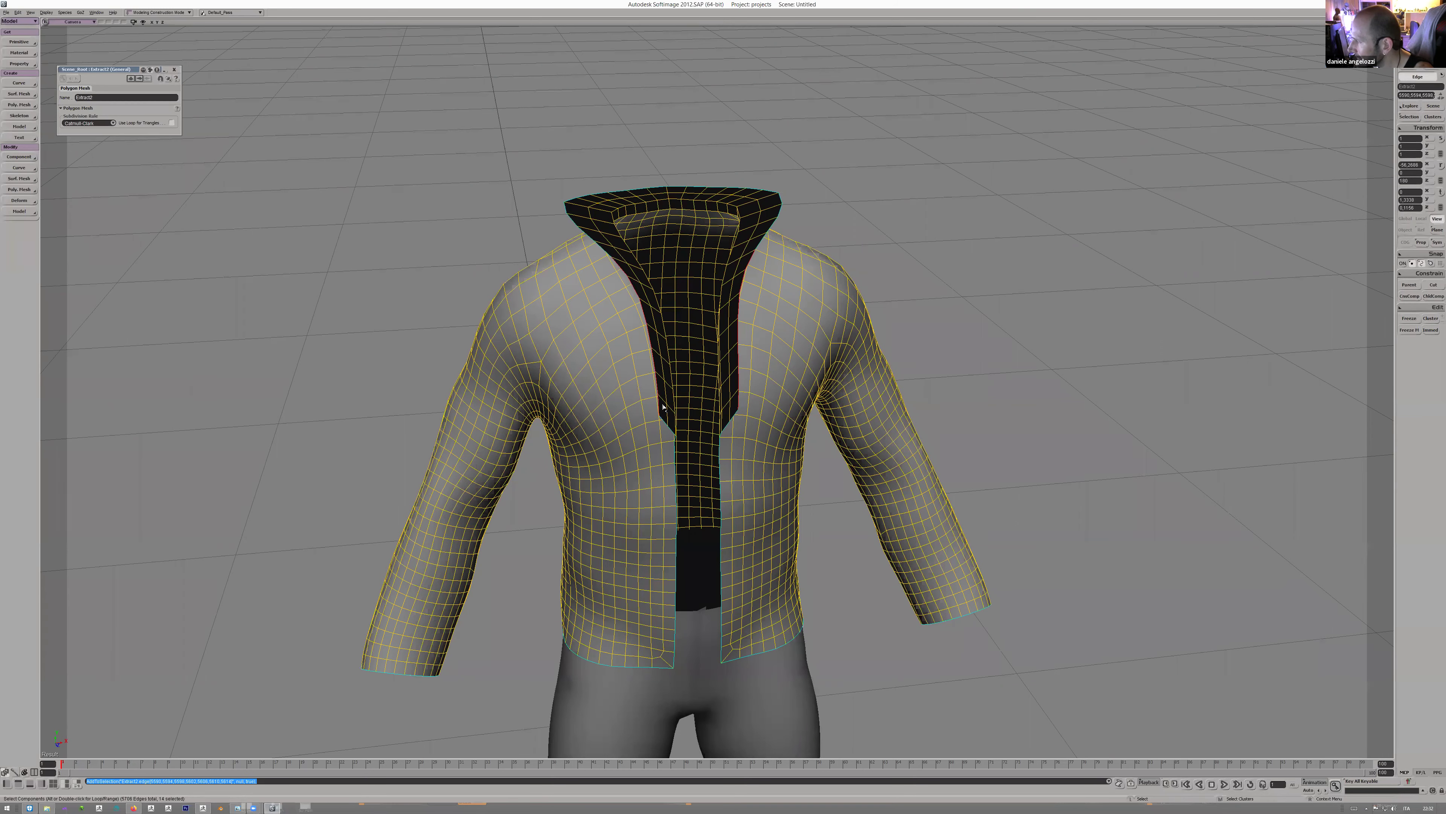
key(ctrl+d)
key(x)
key(s)
mouse_move(720, 294)
right_down()
mouse_move(641, 228)
mouse_move(717, 304)
right_up()
key(x)
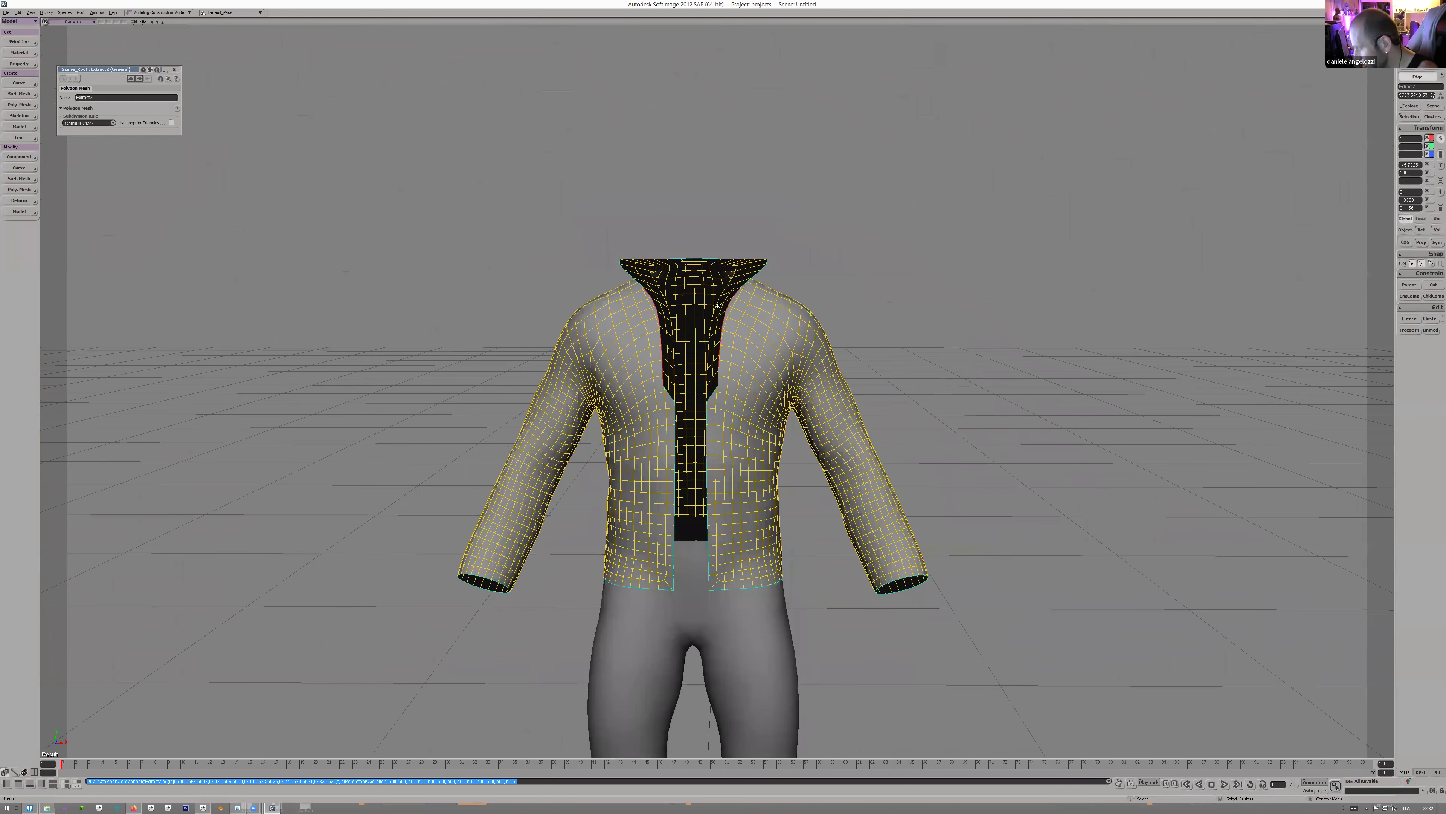
- Scale the selected front lapel border edges outward to widen both lapels away from the jacket opening
key(Escape)
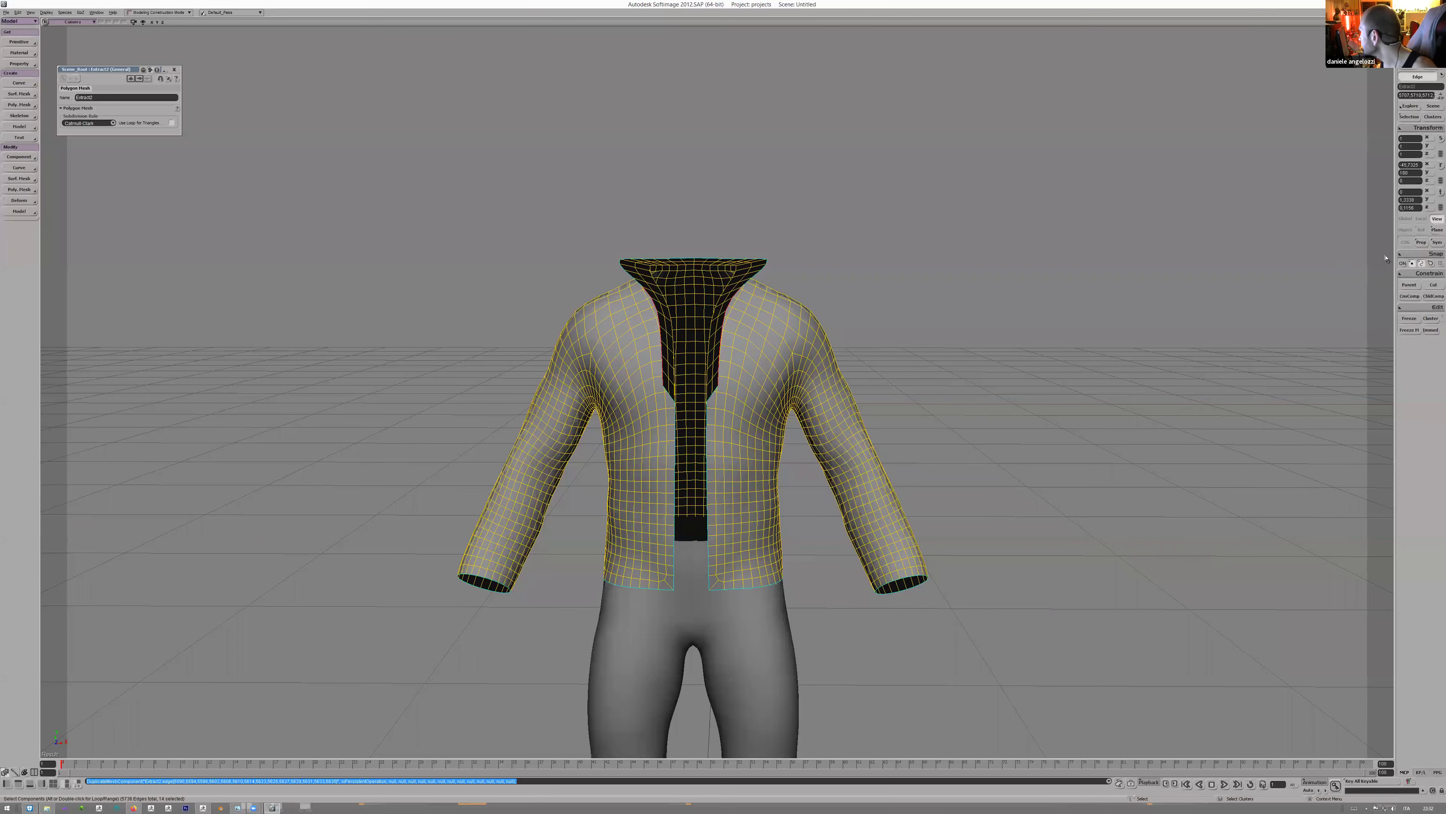
right_drag(696, 305, 742, 320)
key(v)
key(x)
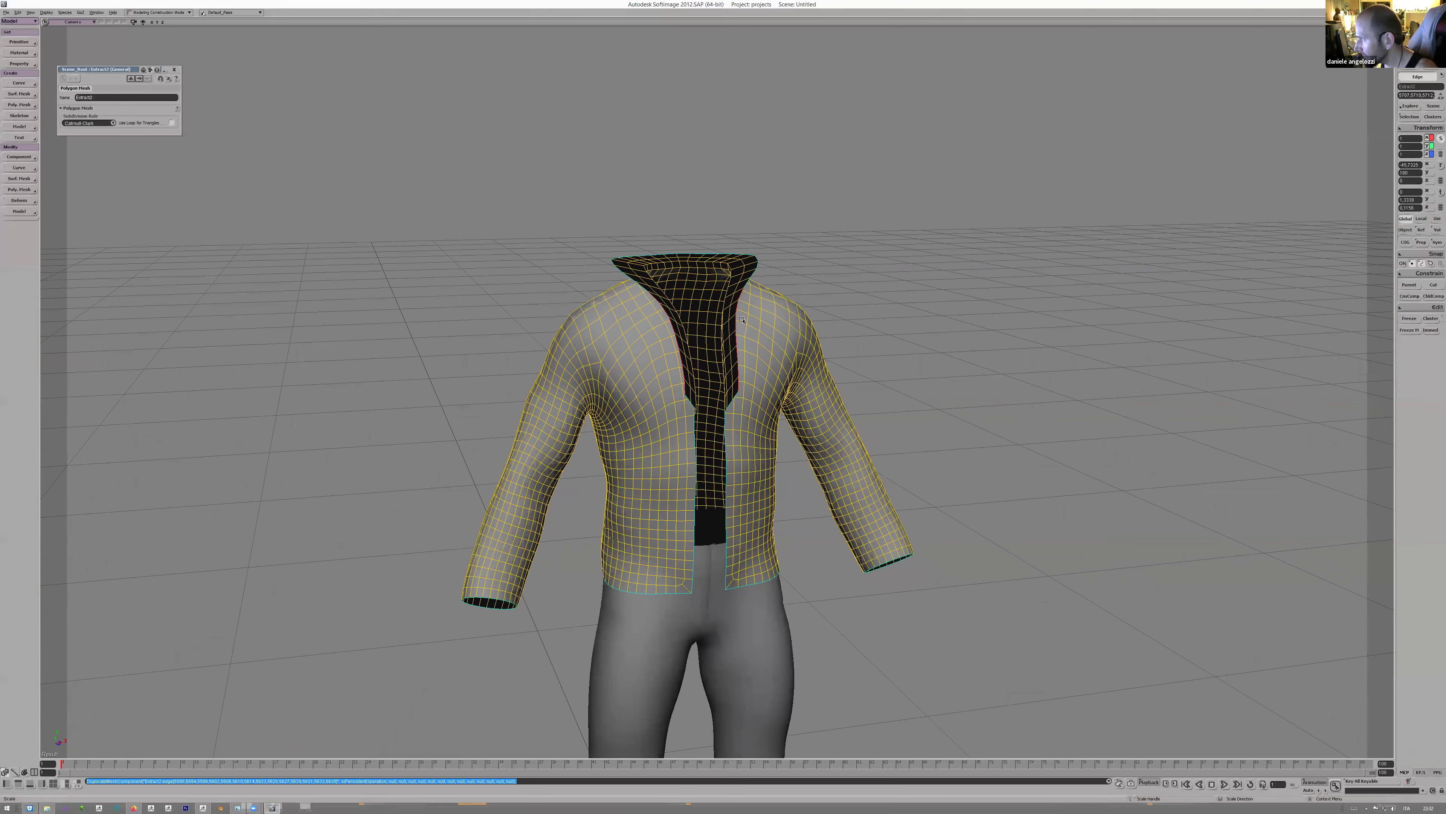
key(x)
drag(747, 337, 768, 338)
key(s)
mouse_move(854, 285)
right_down()
mouse_move(834, 288)
mouse_move(817, 326)
mouse_move(848, 285)
right_up()
drag(771, 444, 776, 445)
key(s)
right_drag(801, 372, 762, 429)
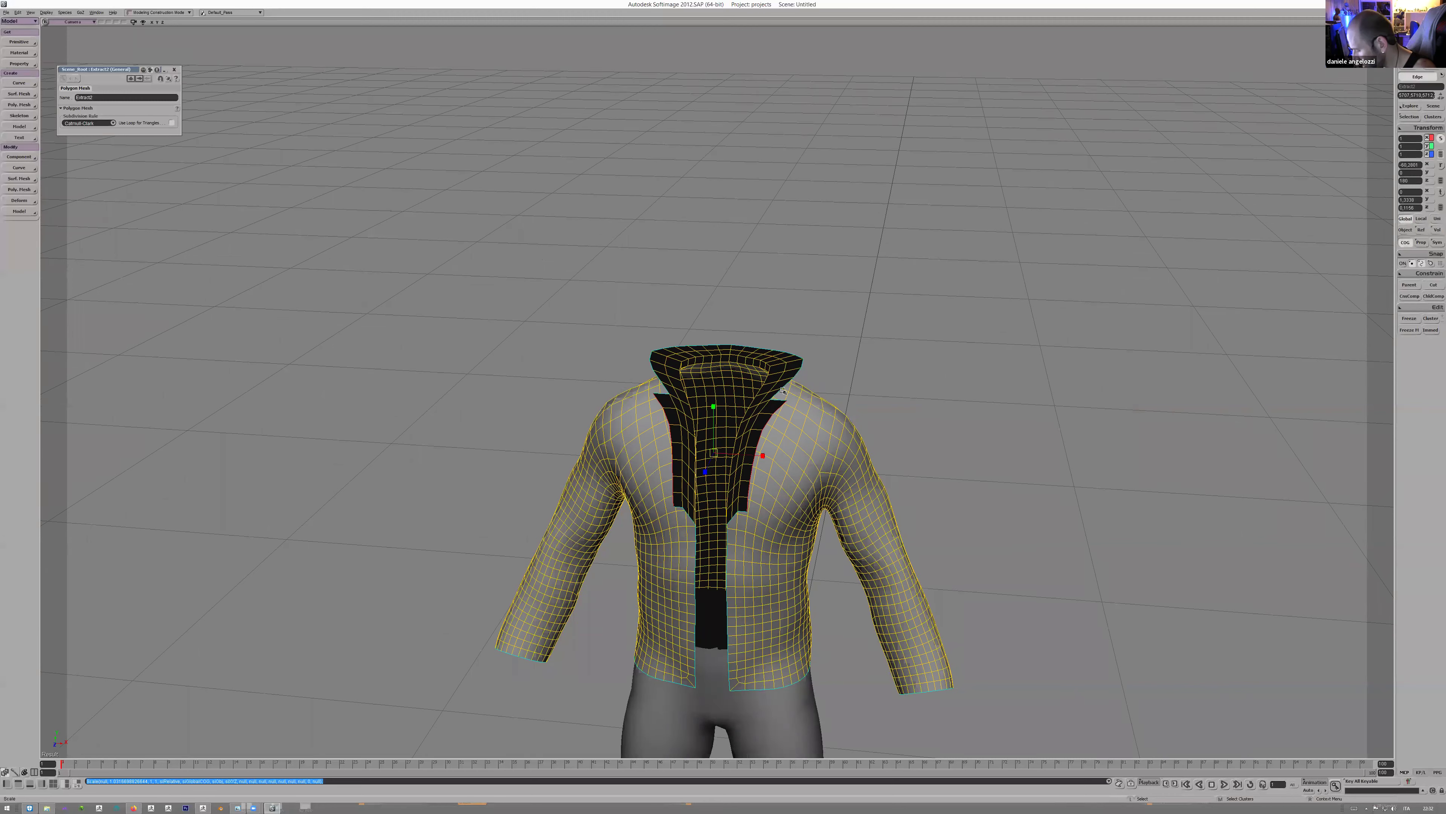
- Select the collar's outer border edge loop and scale it outward along its width
key(space)
click(686, 389)
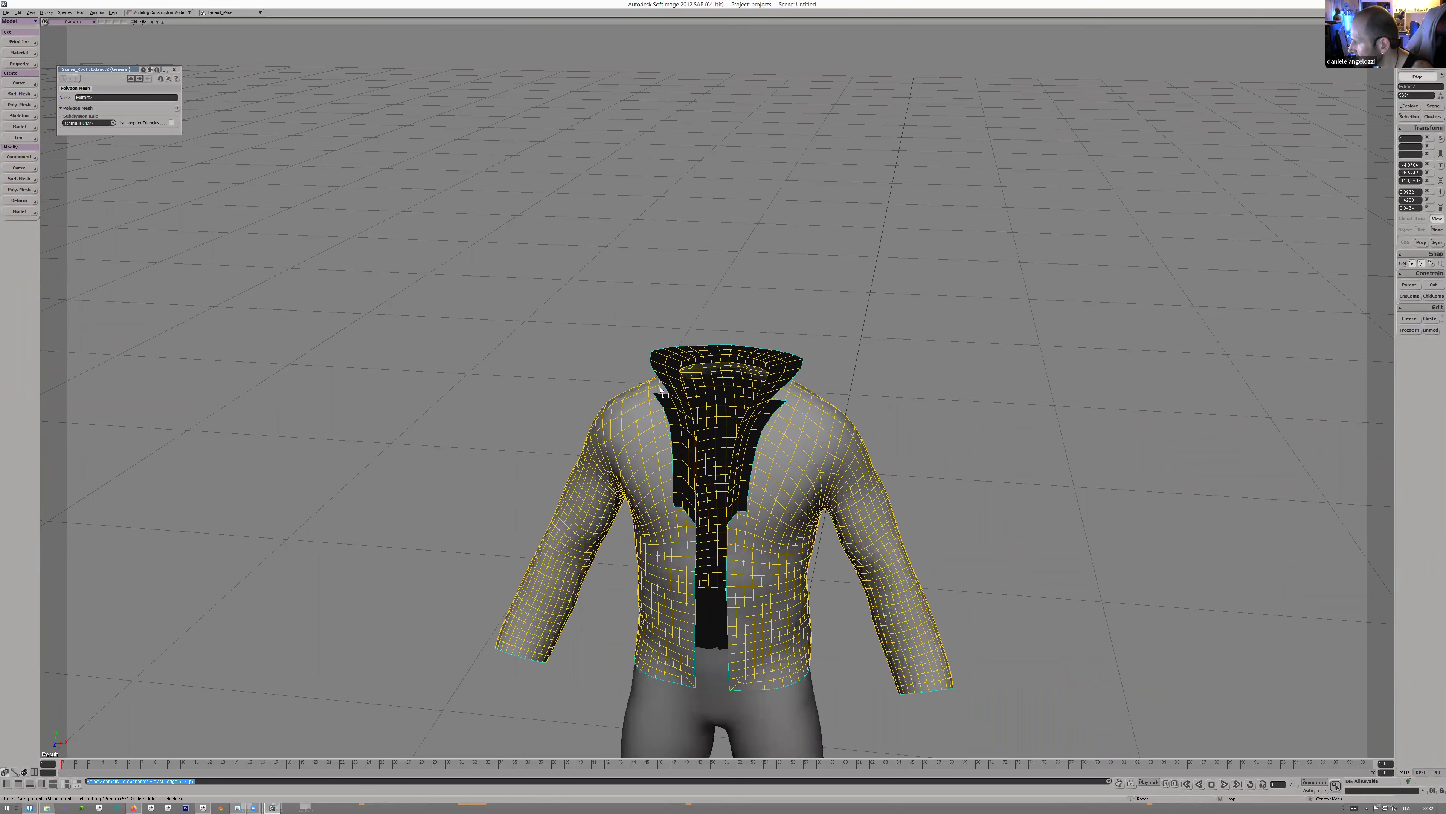
alt+click(667, 389)
key(ctrl+d)
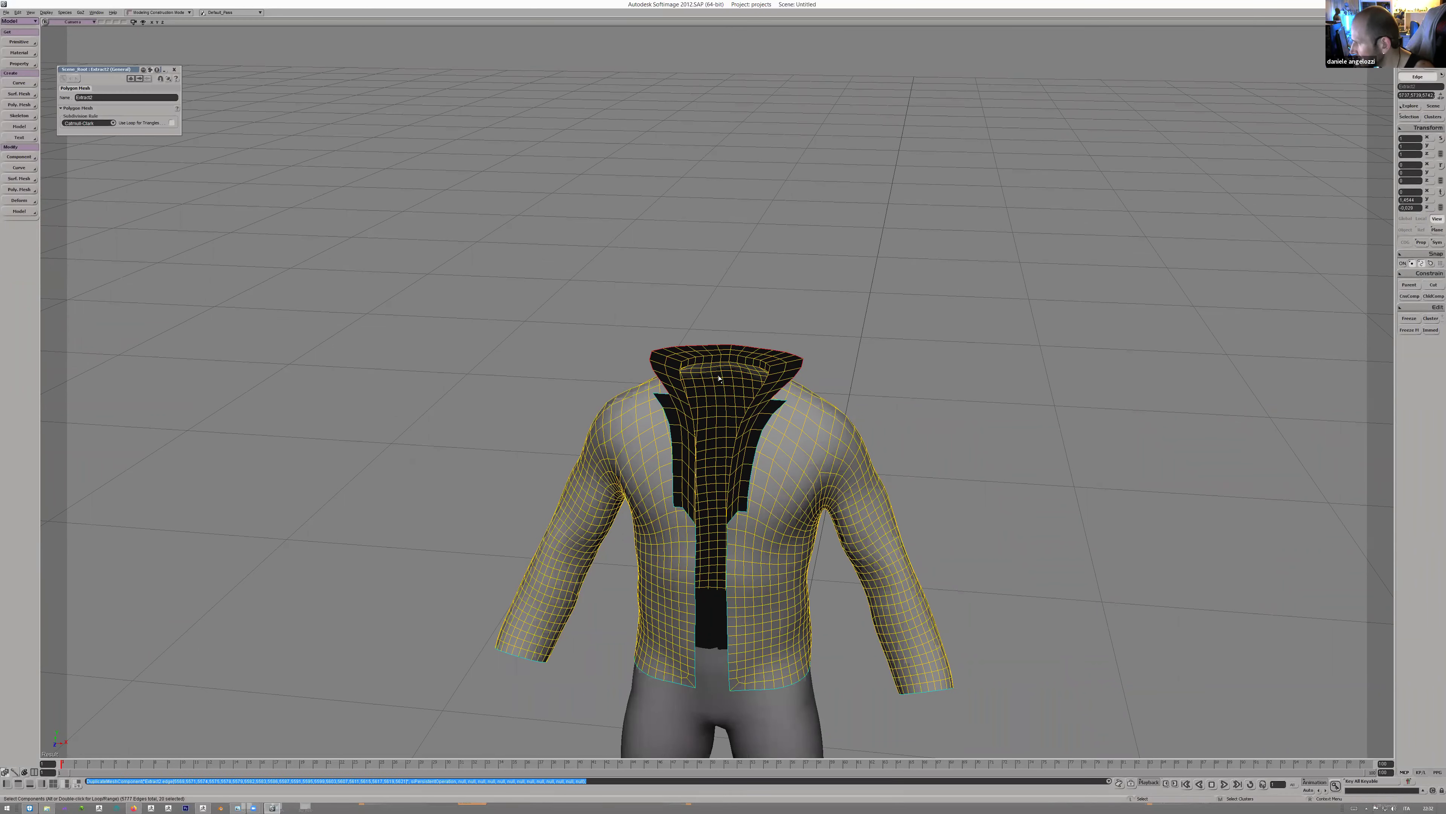
key(x)
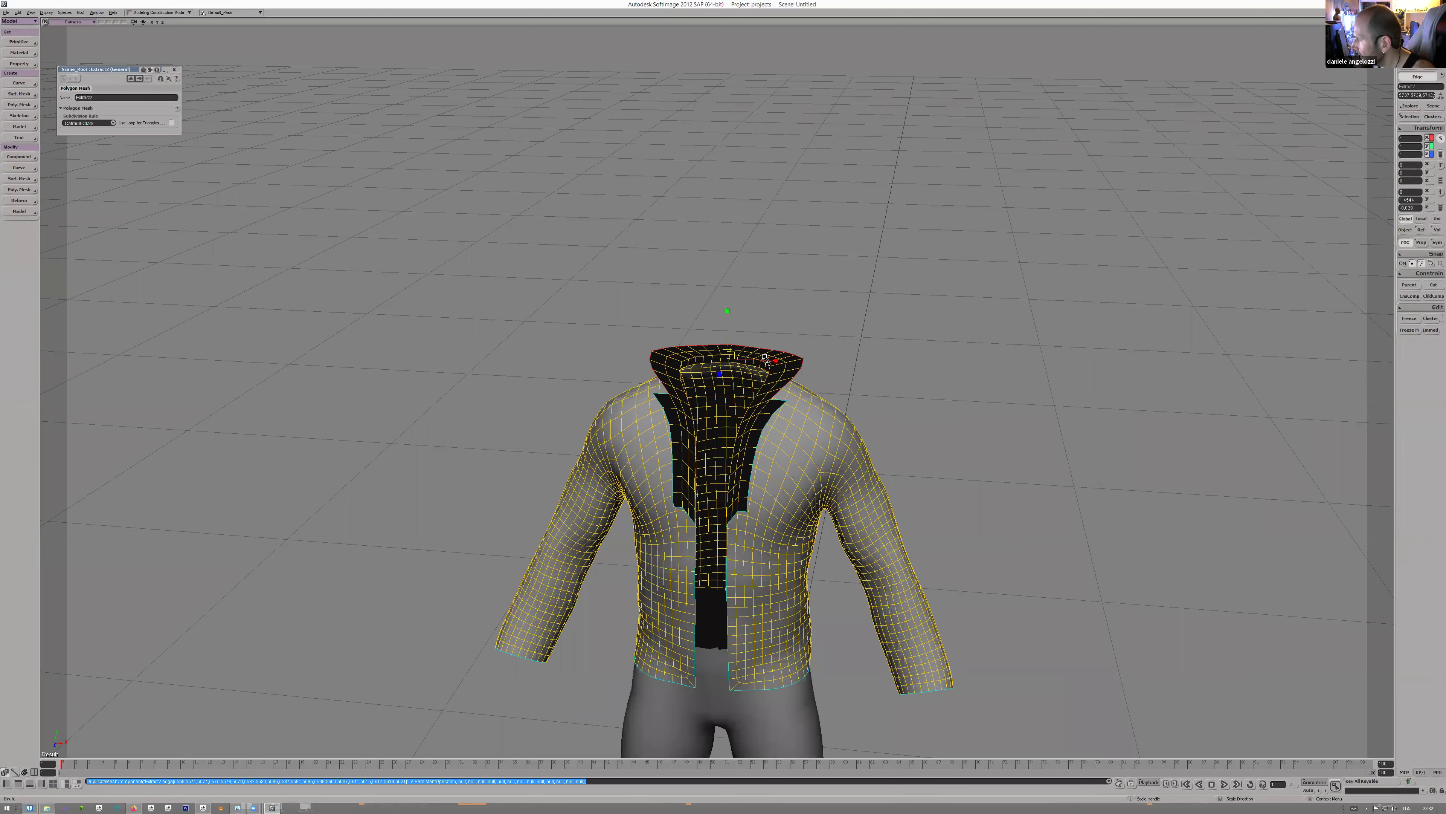
drag(781, 362, 795, 364)
- Move the collar's outer edge loop backward and slightly down so the collar folds away from the neck
key(s)
right_drag(795, 363, 709, 382)
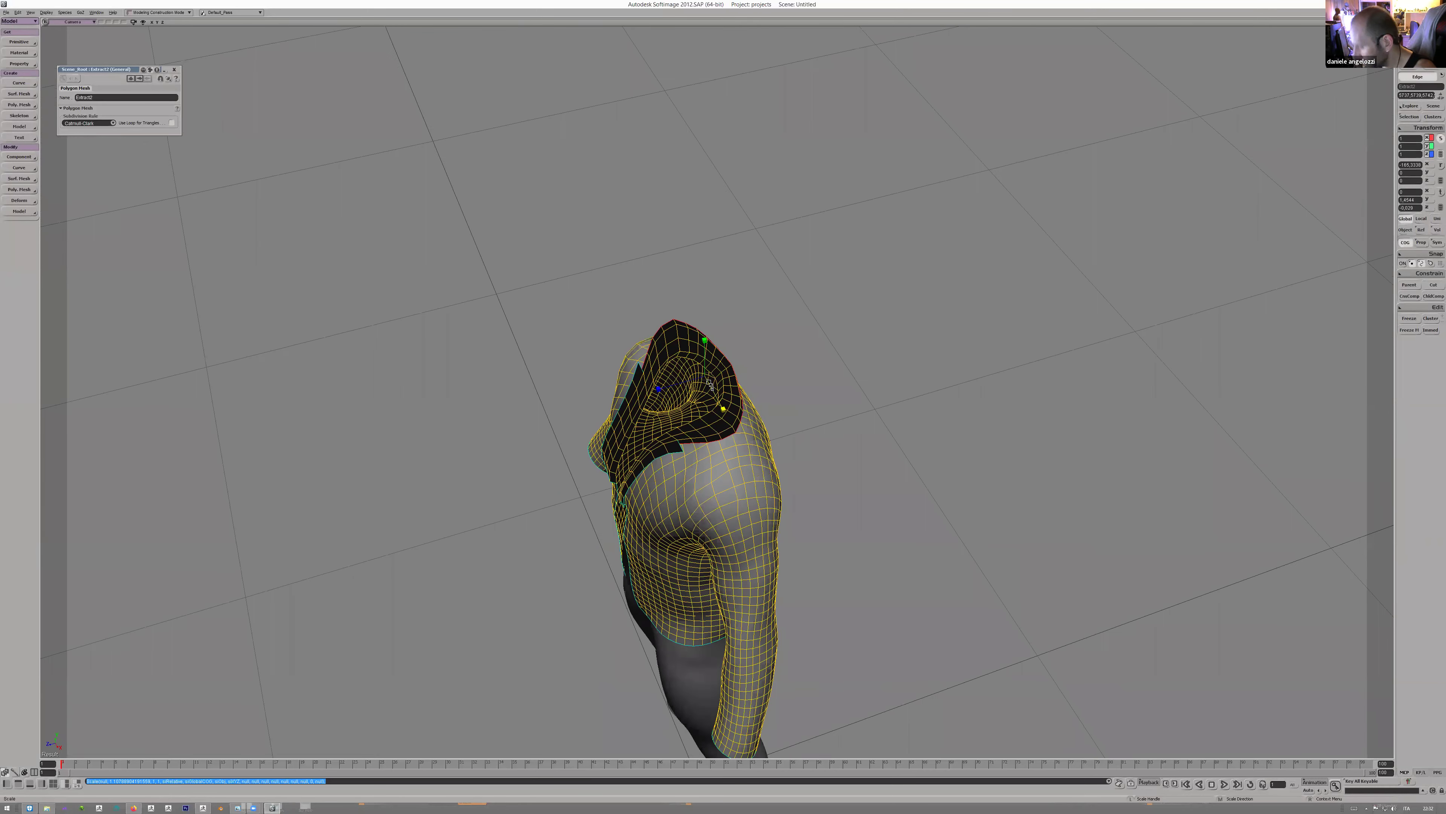
key(v)
drag(660, 388, 666, 387)
key(s)
right_drag(665, 386, 777, 334)
drag(735, 317, 759, 357)
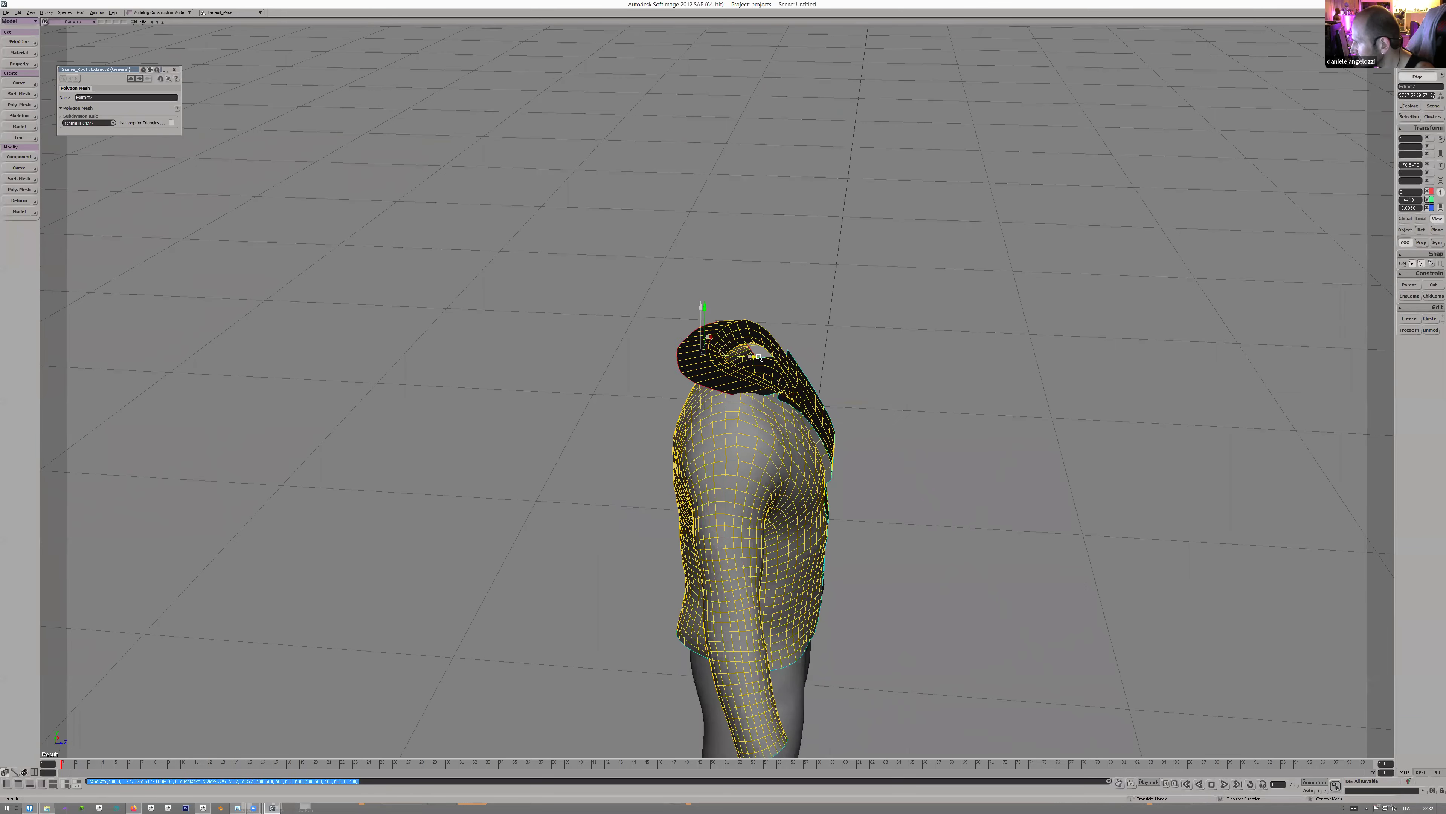
key(ctrl+z)
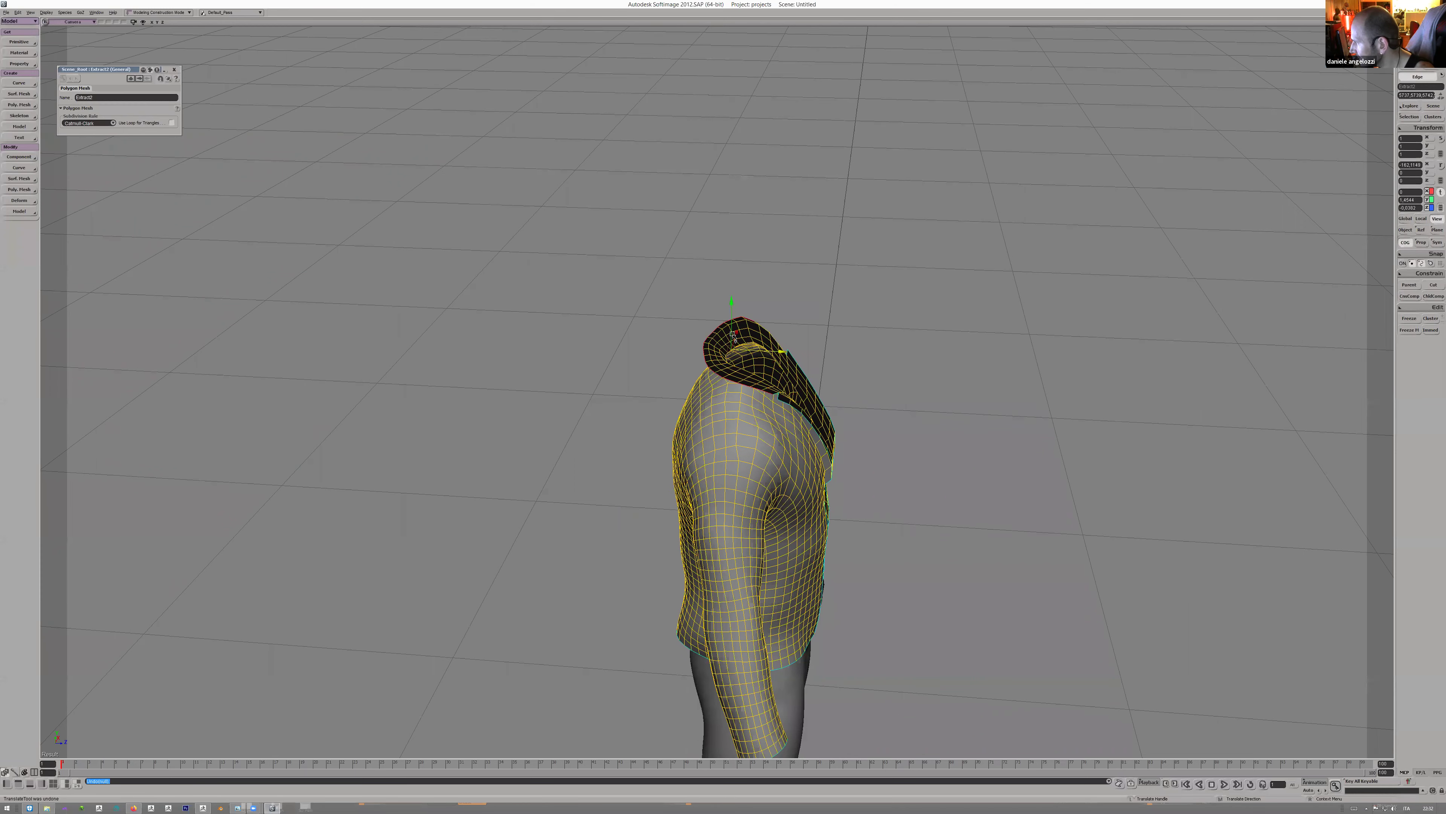
drag(731, 321, 675, 370)
scroll(763, 476, up, 1)
scroll(666, 374, up, 1)
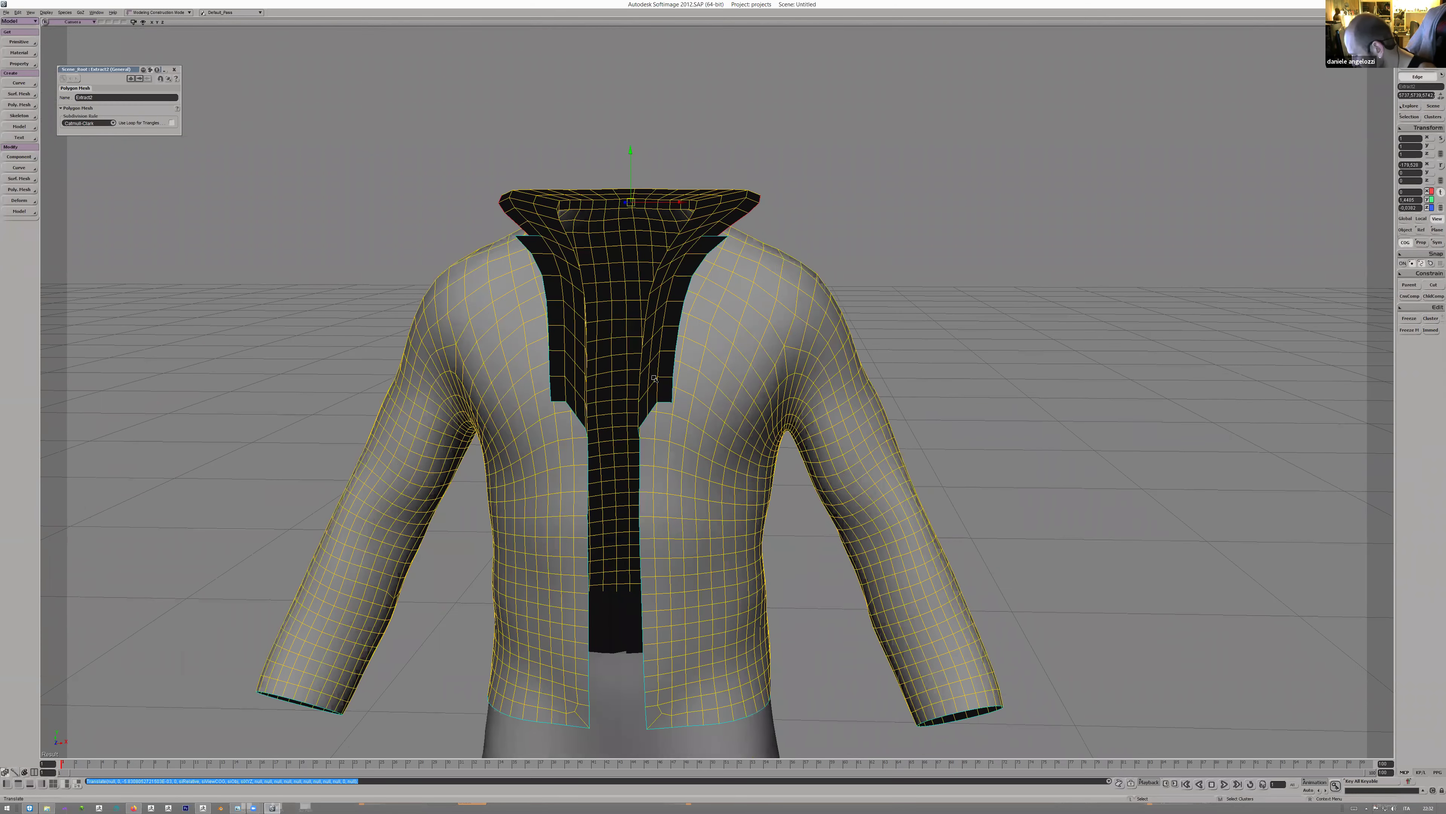
- Tweak the points at the lower corner of the lapels to reshape the notch
key(m)
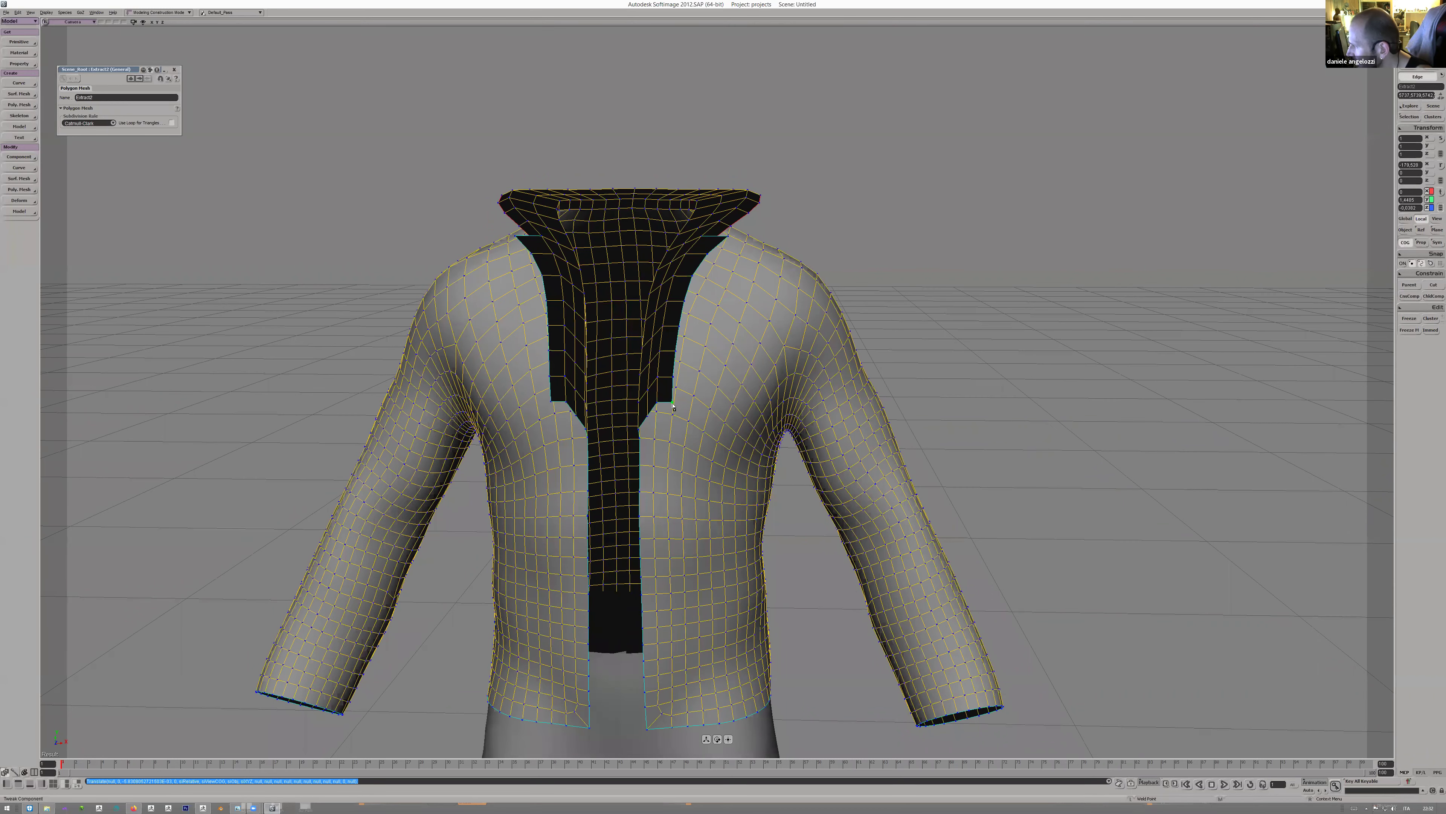
drag(658, 403, 658, 402)
key(s)
right_drag(621, 418, 667, 399)
drag(595, 414, 755, 403)
key(s)
- Select the corner edges at the lower end of both lapels and delete them to leave a diagonal lapel border
right_drag(753, 400, 688, 397)
key(i)
click(754, 403)
shift+click(680, 412)
key(s)
key(Delete)
key(s)
right_drag(688, 397, 710, 344)
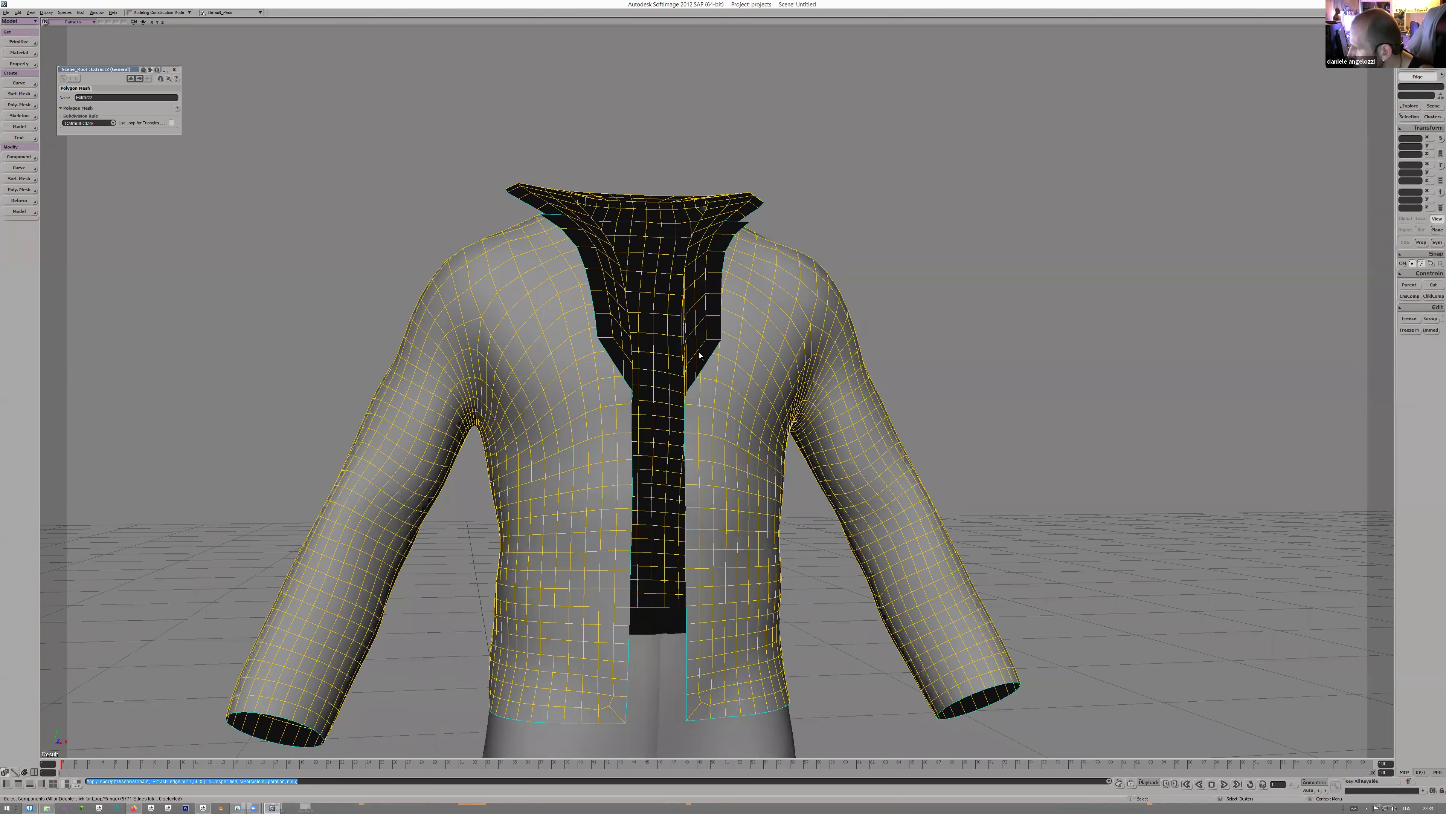
middle_drag(731, 331, 707, 337)
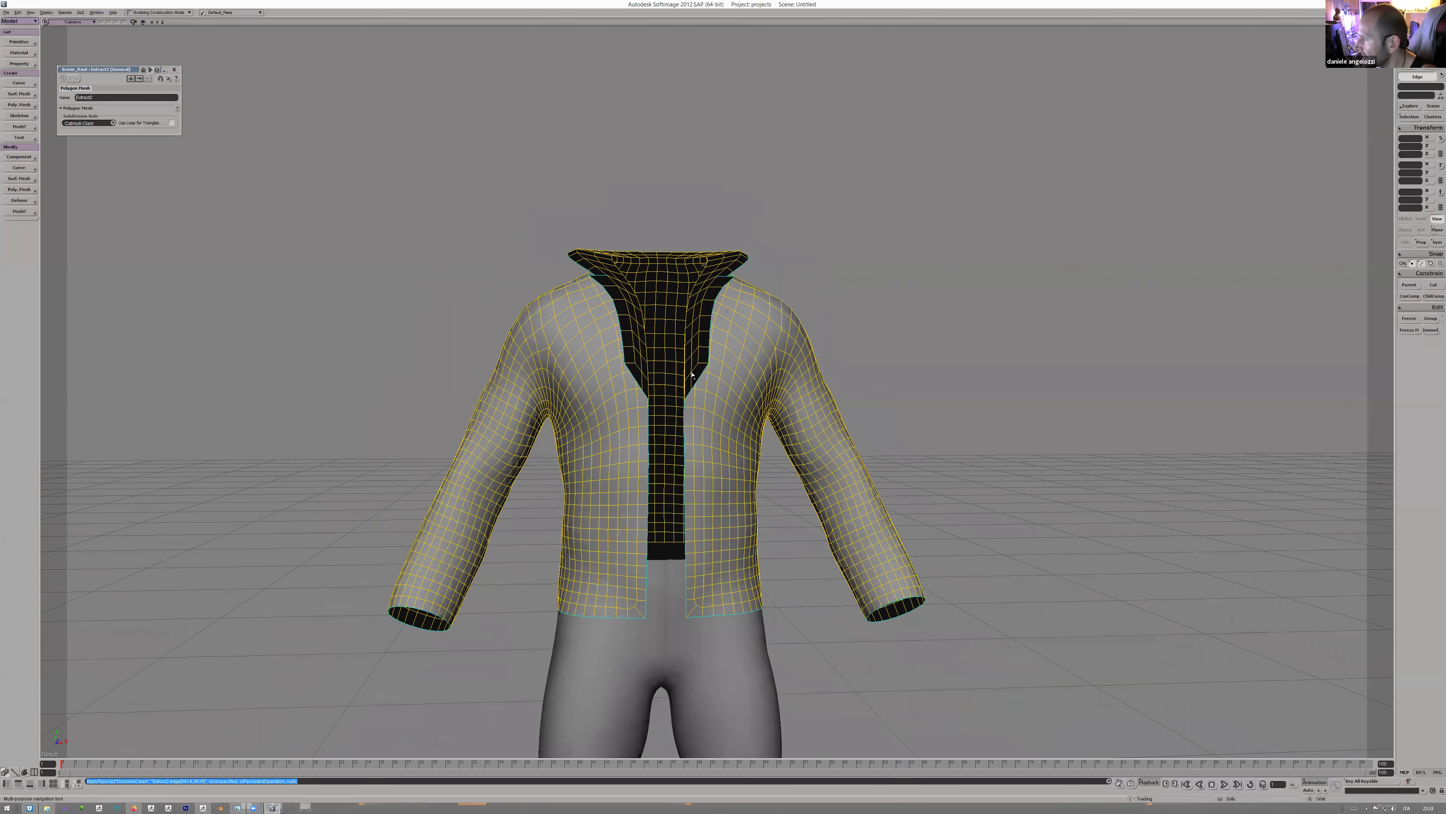
right_drag(706, 337, 692, 379)
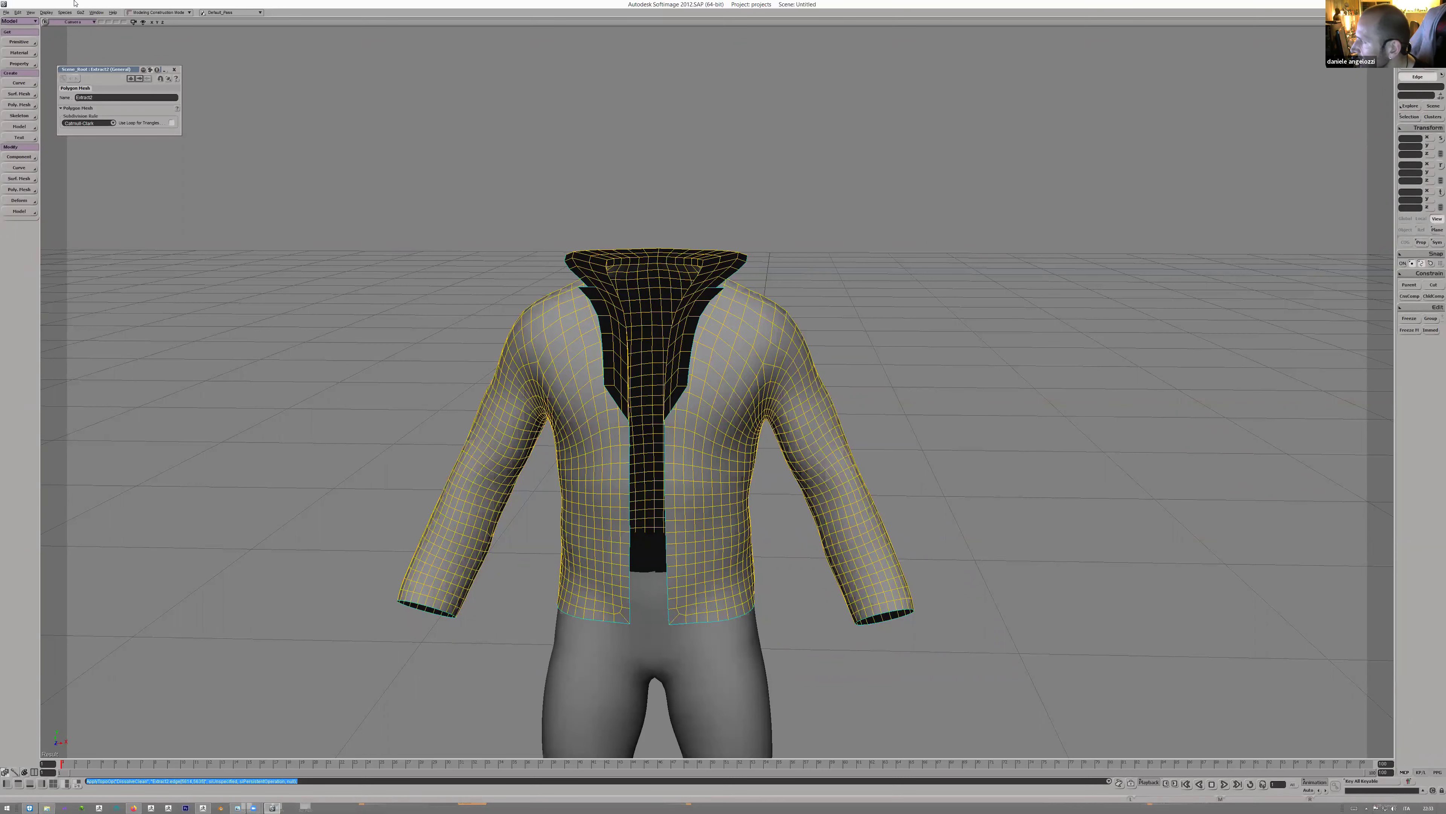
- Select the whole jacket mesh, dismiss the Exocortex Species licensing prompt and send the mesh to ZBrush
key(space)
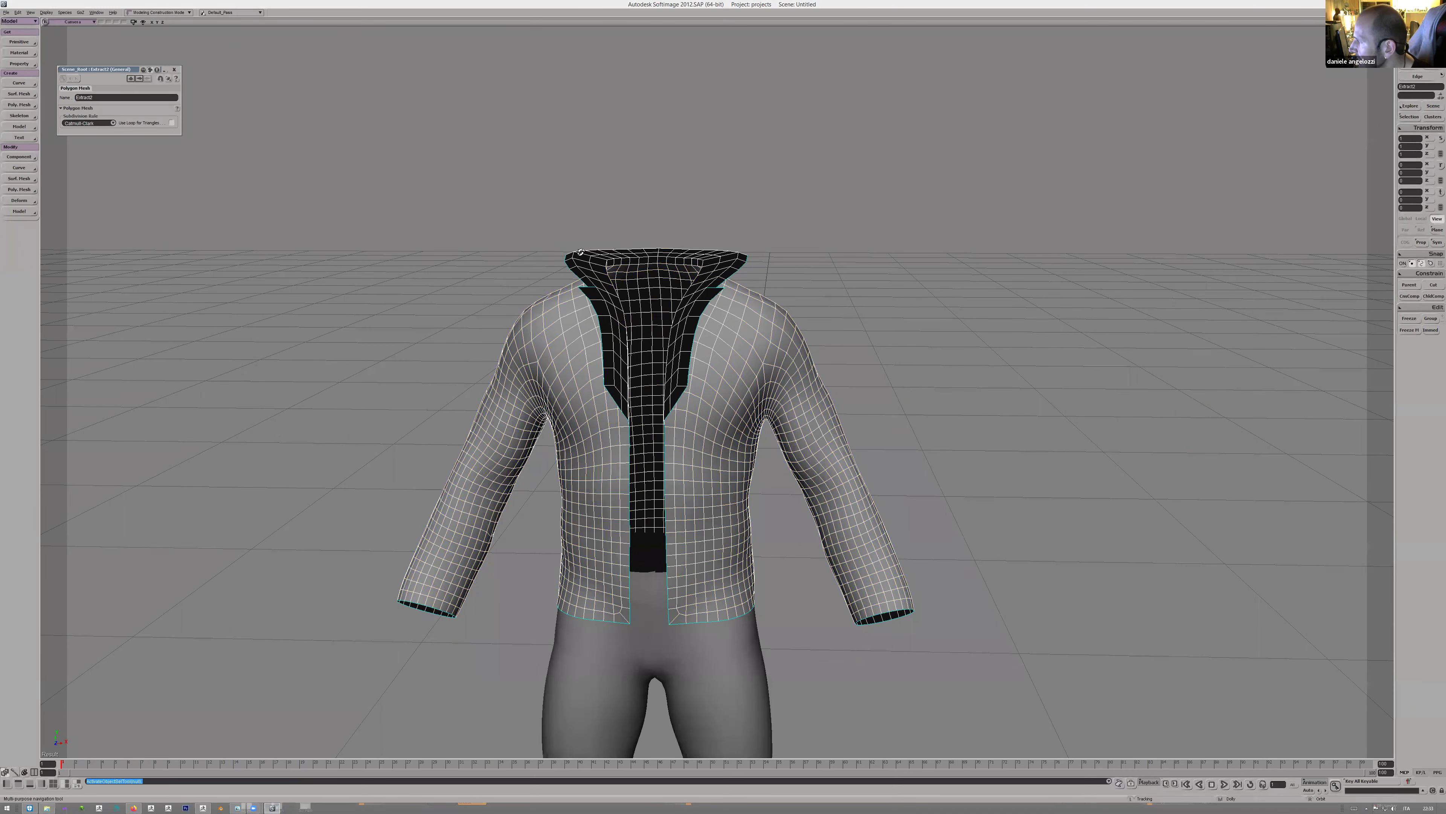
right_drag(580, 251, 710, 261)
click(96, 12)
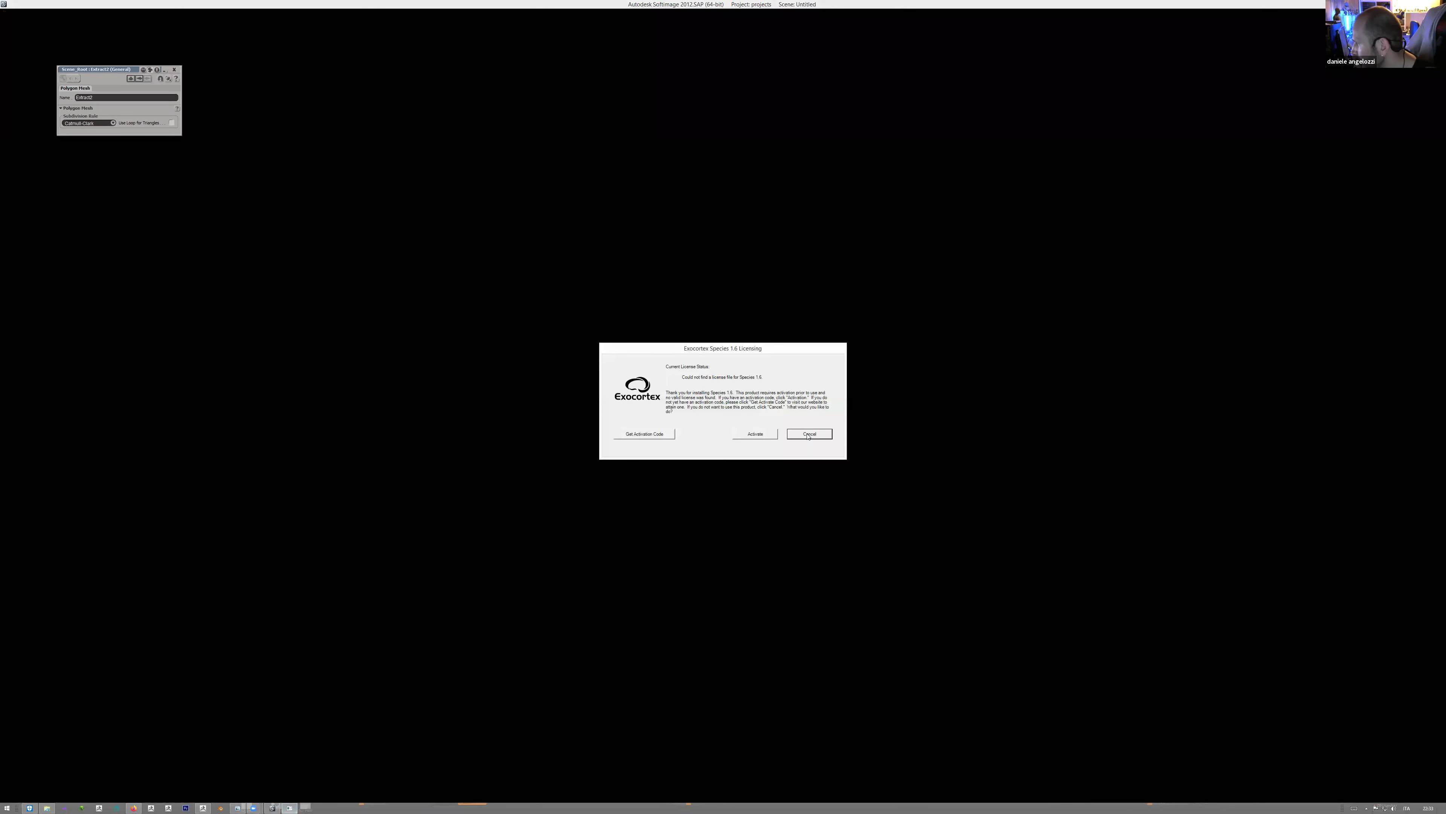
click(808, 435)
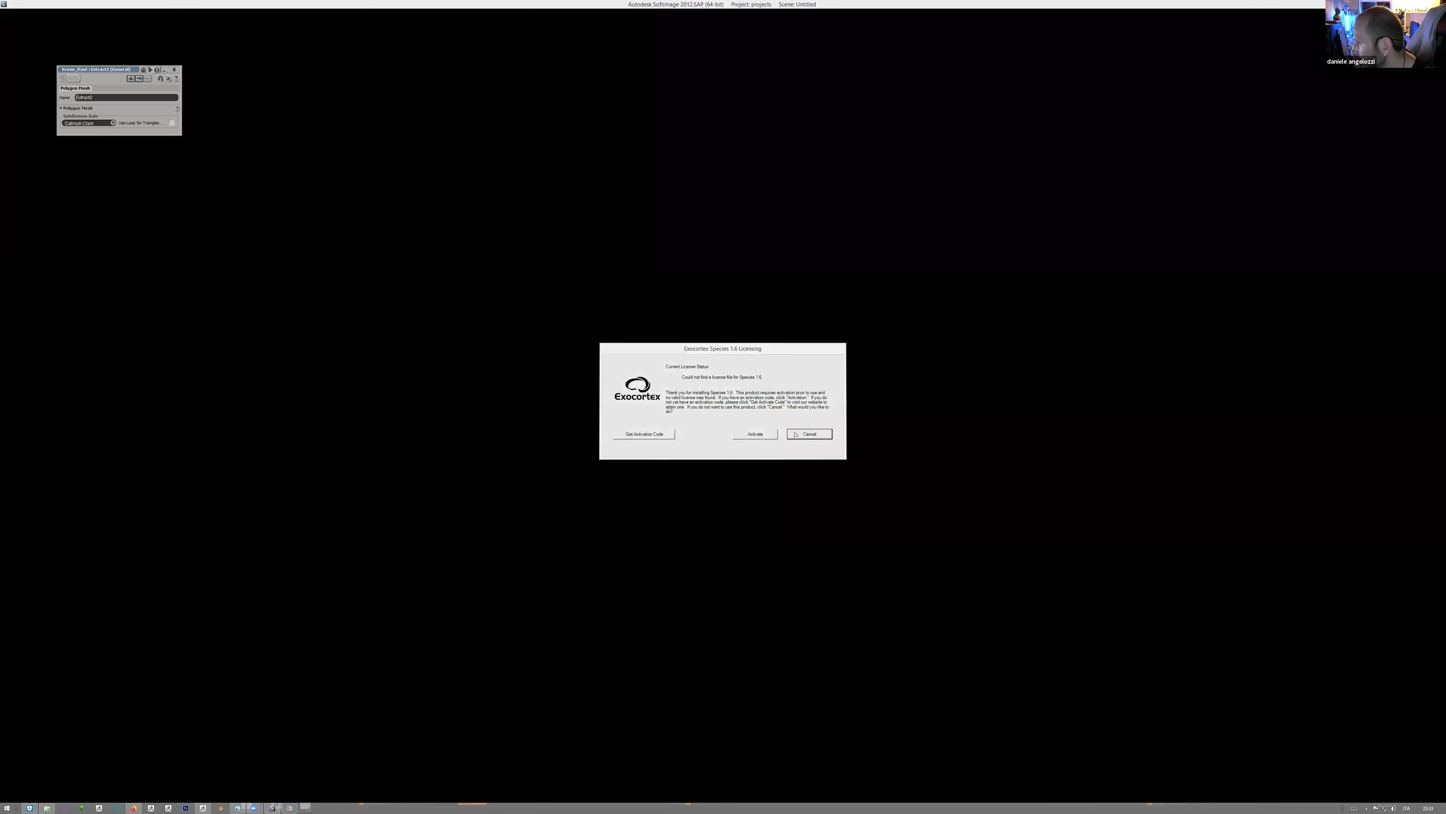
click(81, 12)
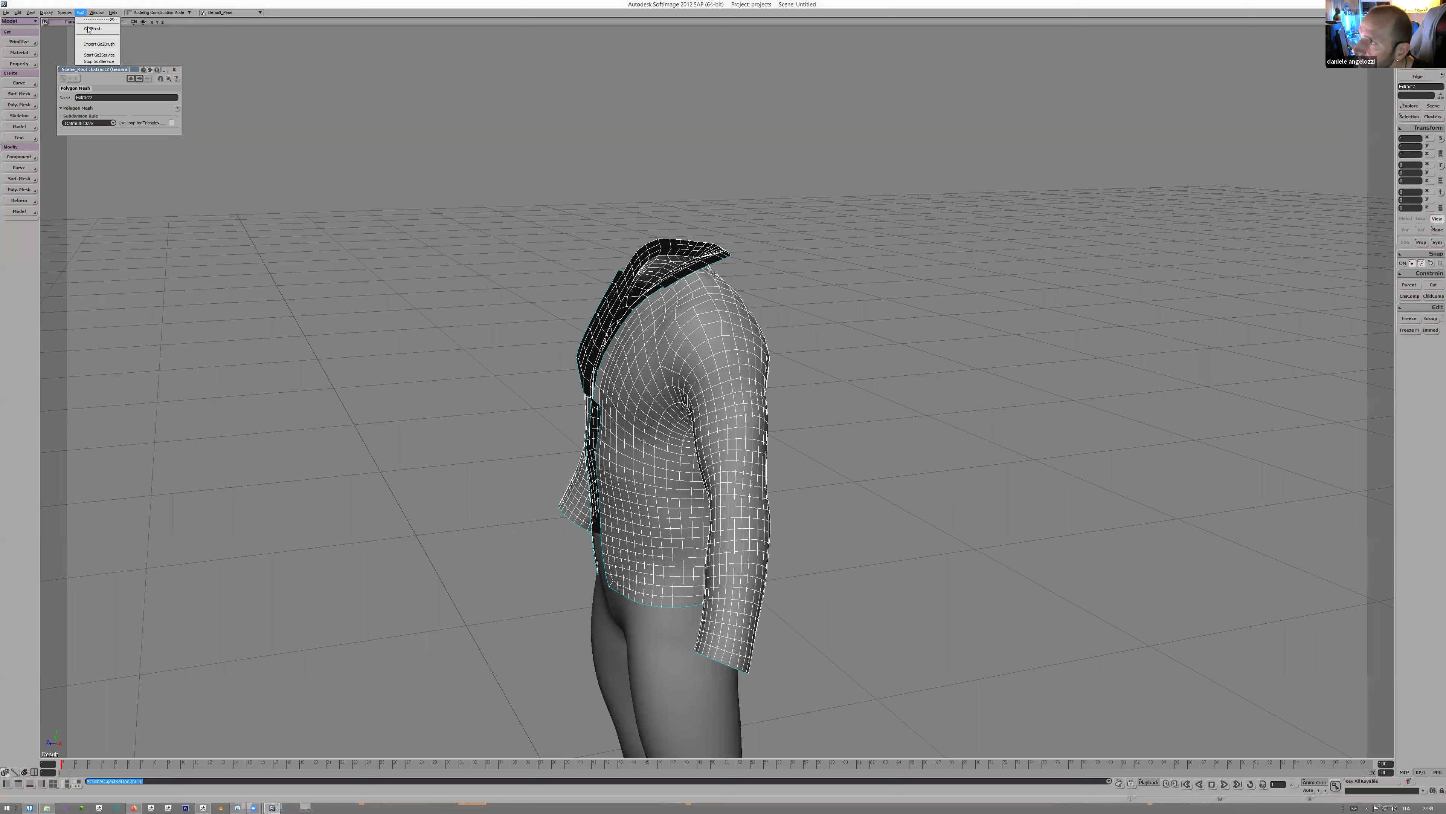
click(93, 29)
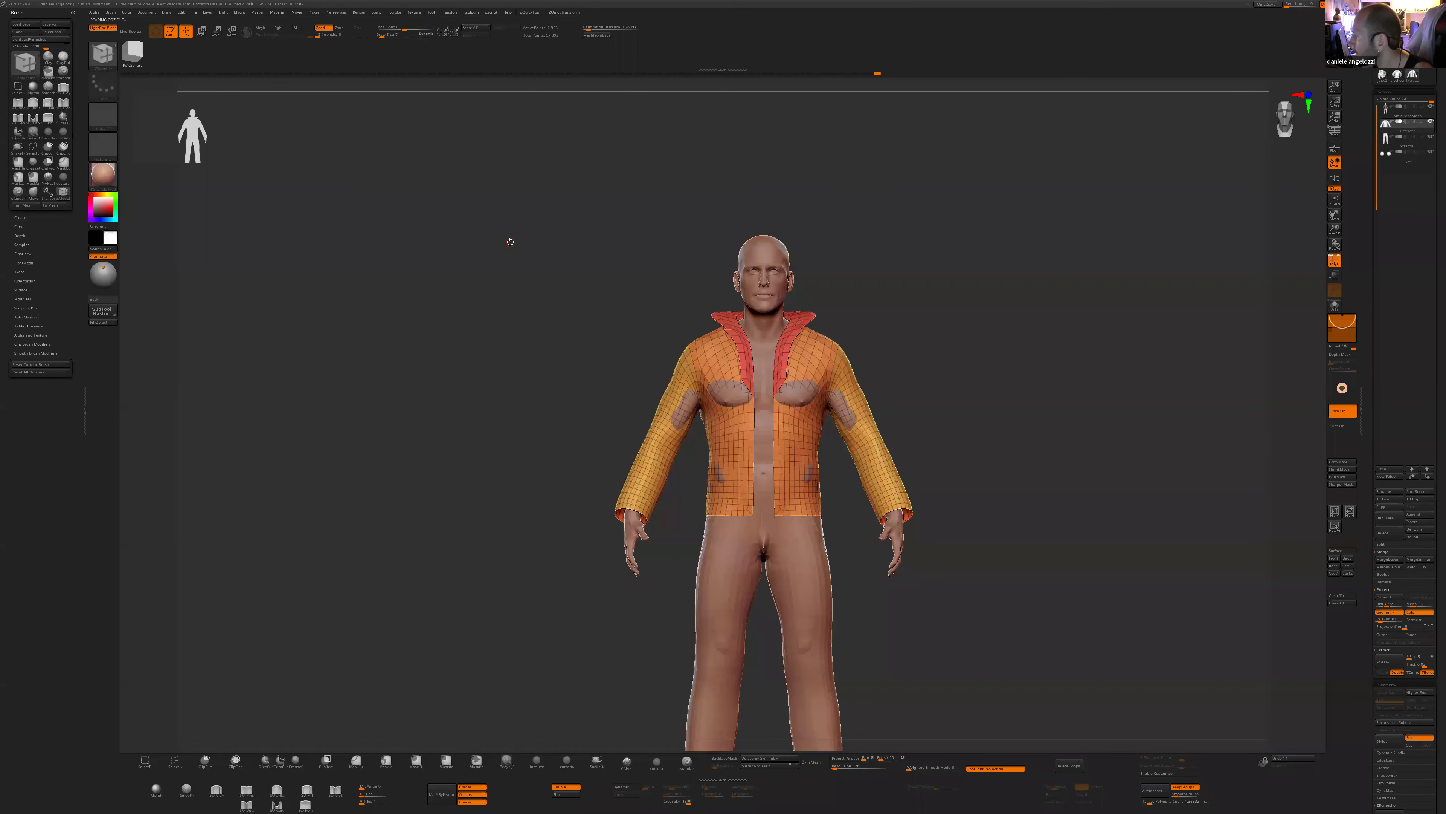
- Isolate the collar from the lapels and assign it its own polygroup
ctrl+shift+click(787, 377)
alt+drag(889, 364, 900, 399)
drag(900, 399, 881, 445)
ctrl+shift+drag(892, 396, 740, 326)
ctrl+alt+shift+drag(884, 443, 736, 340)
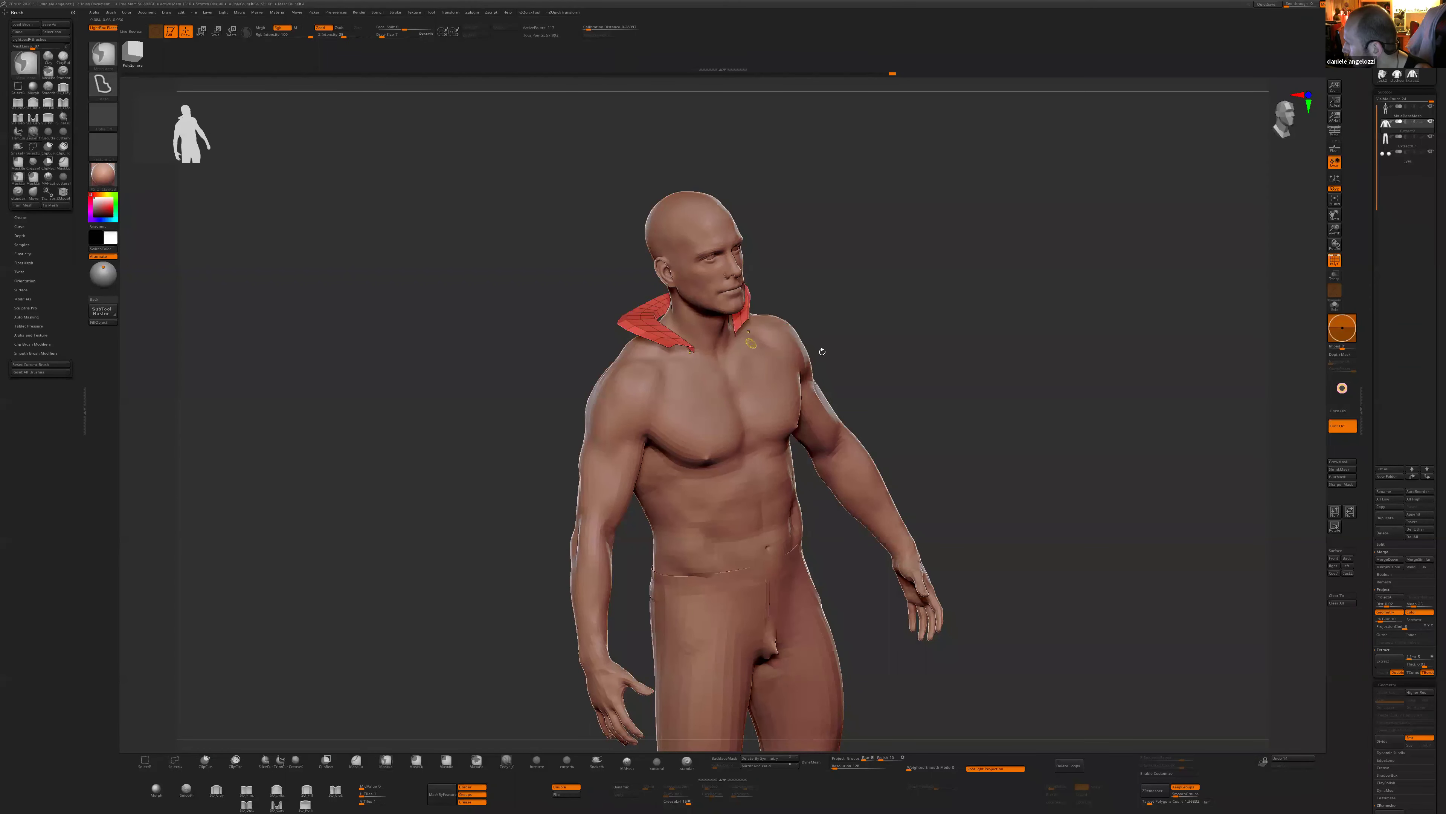
key(ctrl+w)
- Show the whole jacket again and mask it except for the collar's outer edge
ctrl+shift+click(929, 385)
mouse_move(943, 389)
mouse_down()
mouse_move(882, 252)
mouse_move(833, 349)
mouse_move(823, 339)
mouse_up()
ctrl+shift+click(865, 247)
alt+drag(951, 218, 881, 368)
ctrl+shift+click(956, 351)
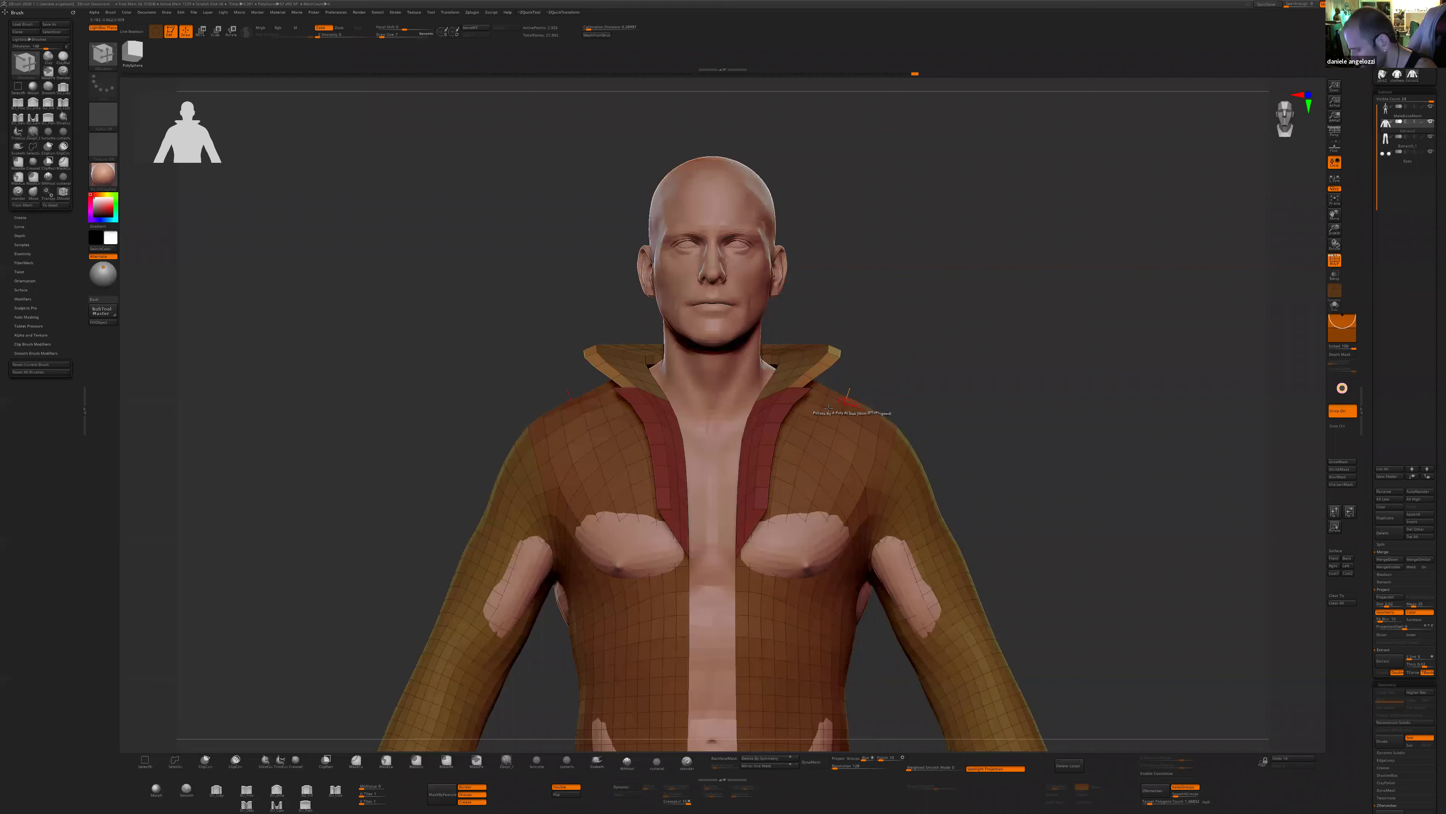
- Pull the collar's outer edge and front tips downward with the Move brush
key(b)
key(m)
key(v)
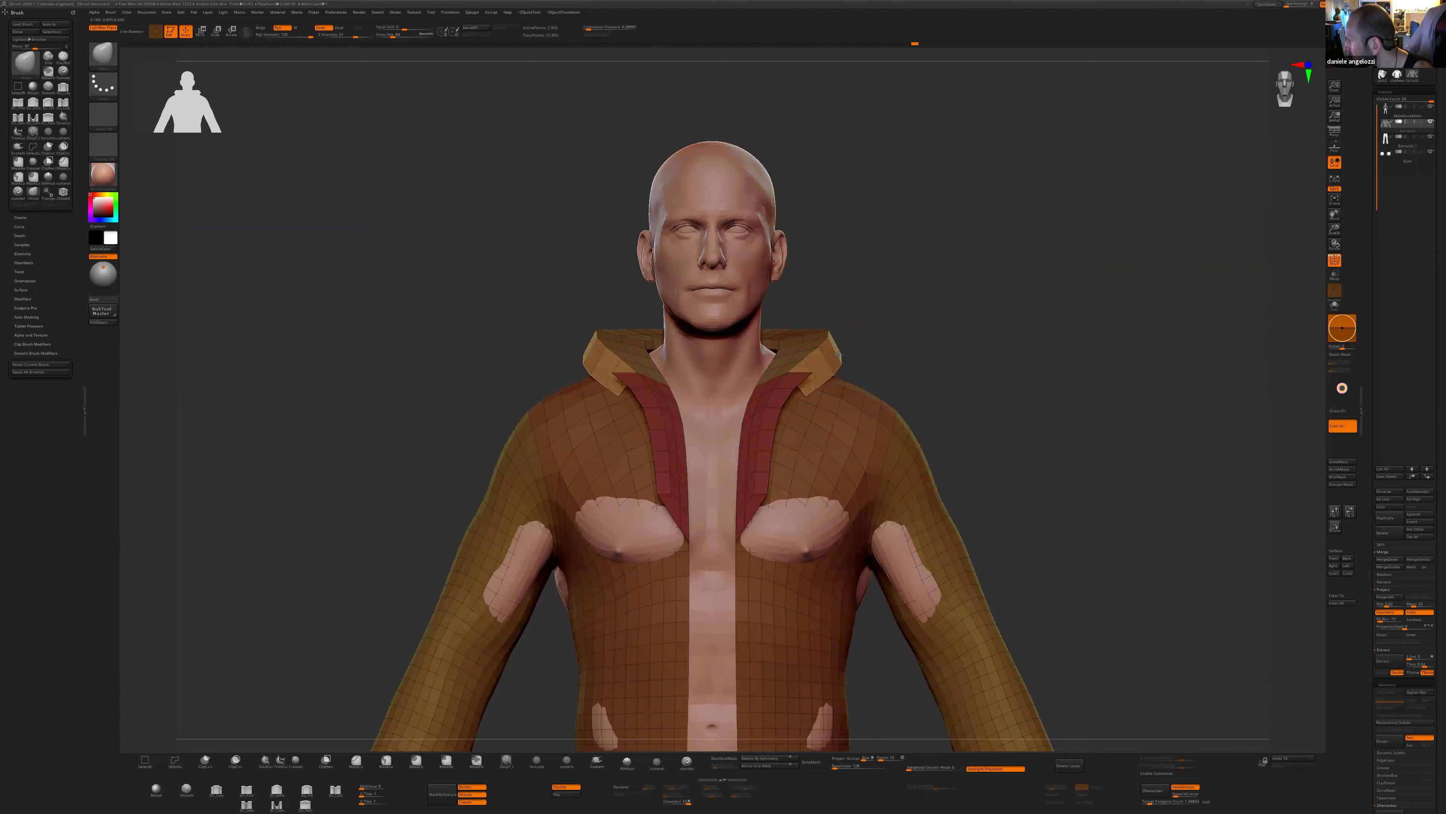
shift+drag(909, 324, 820, 336)
drag(949, 342, 1002, 348)
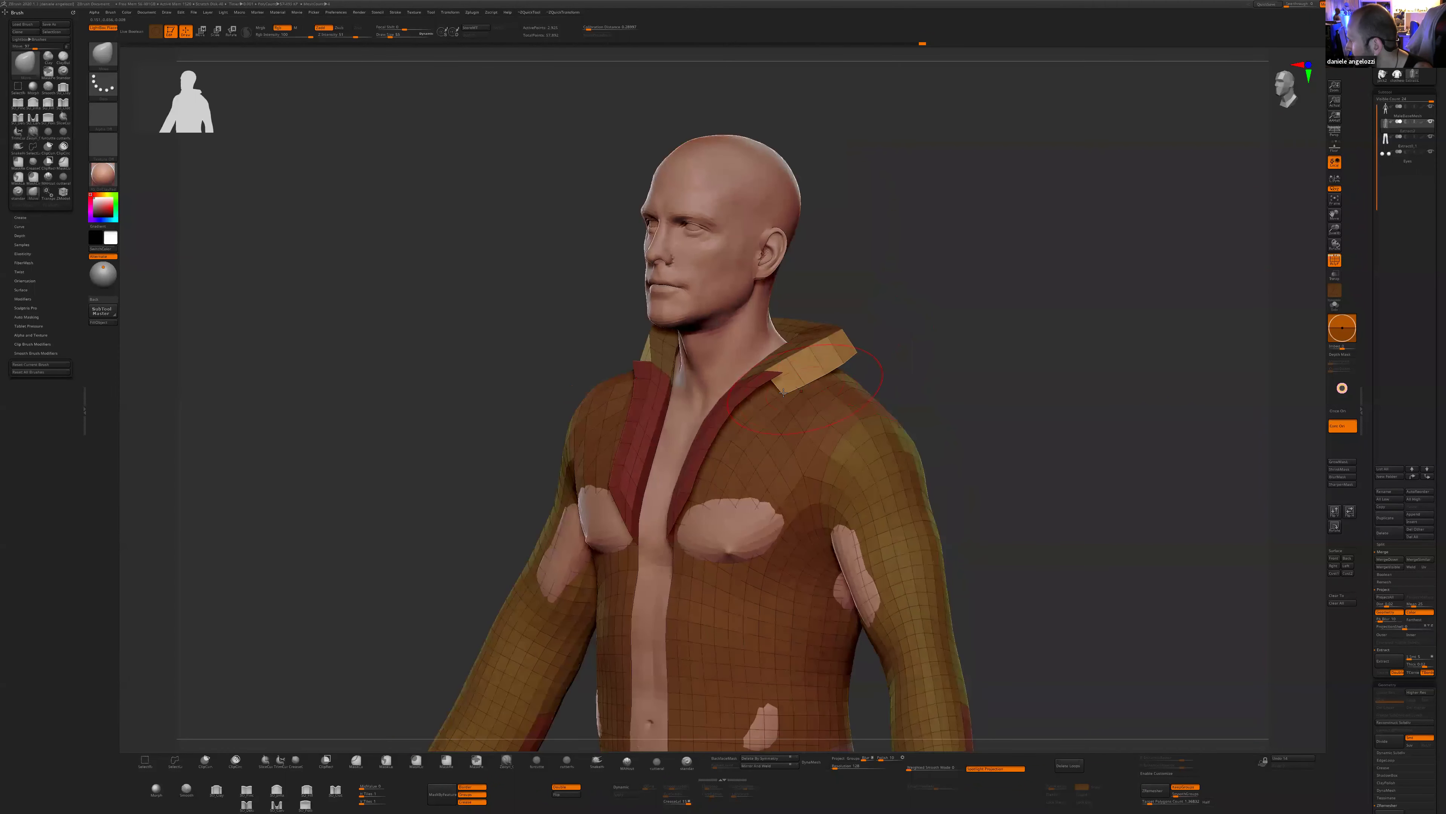
mouse_move(869, 340)
mouse_down()
mouse_move(890, 337)
mouse_move(877, 346)
mouse_move(917, 371)
mouse_move(958, 371)
mouse_move(895, 392)
mouse_up()
- Isolate the lapels and try to lasso the strip along their inner edge
ctrl+shift+click(849, 397)
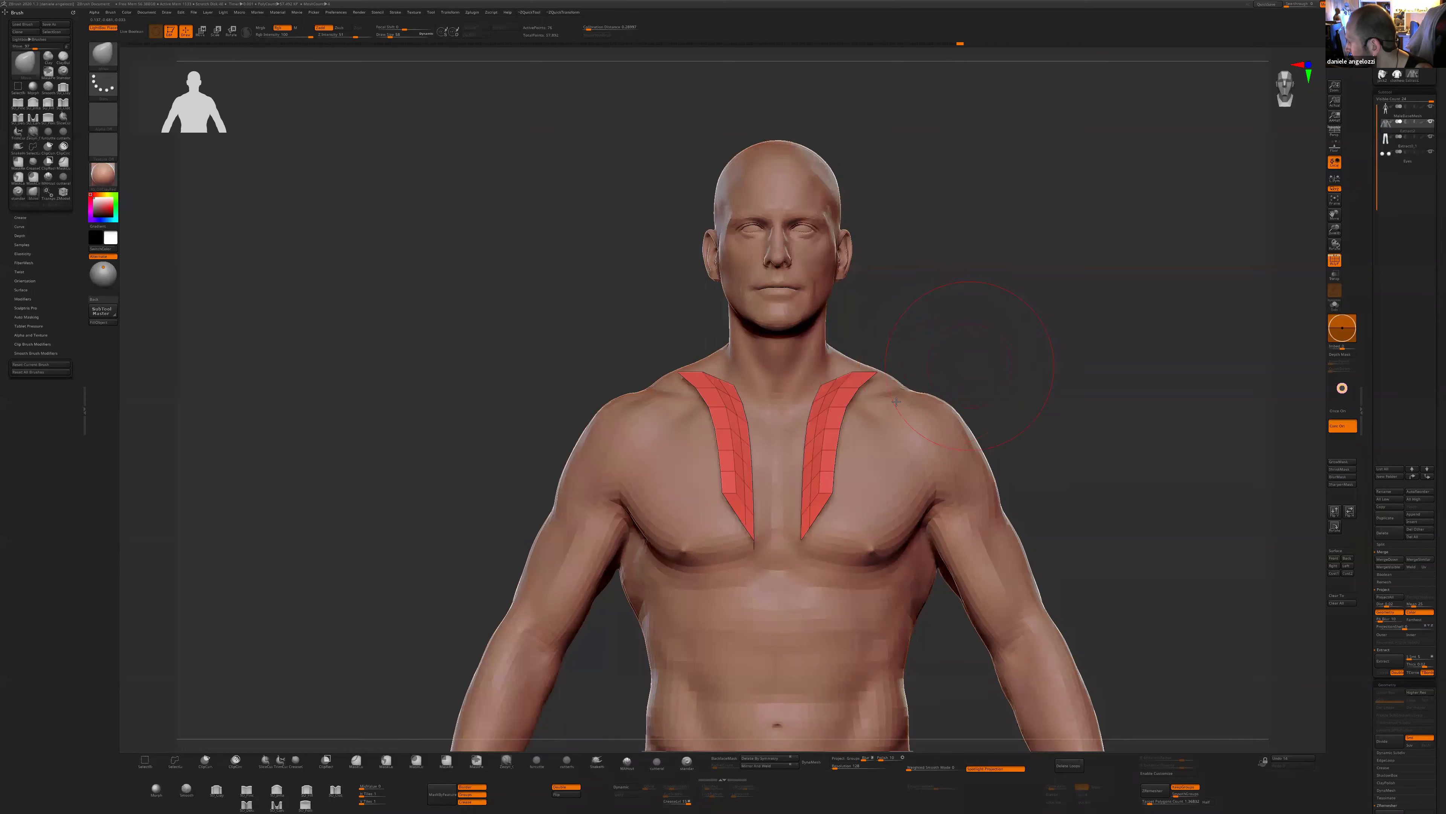
drag(952, 281, 1008, 284)
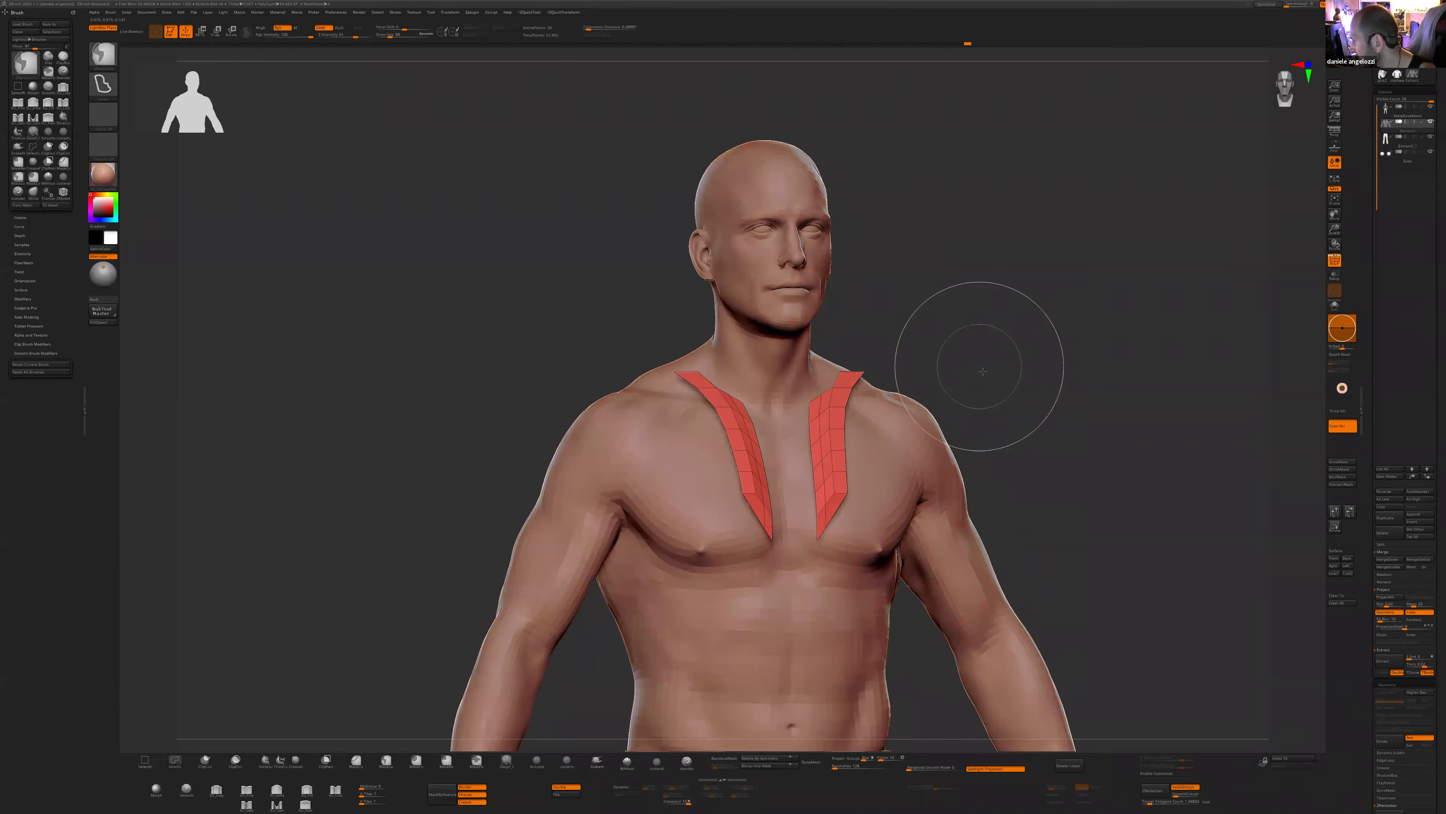
ctrl+shift+click(969, 339)
ctrl+shift+click(829, 405)
drag(854, 365, 893, 362)
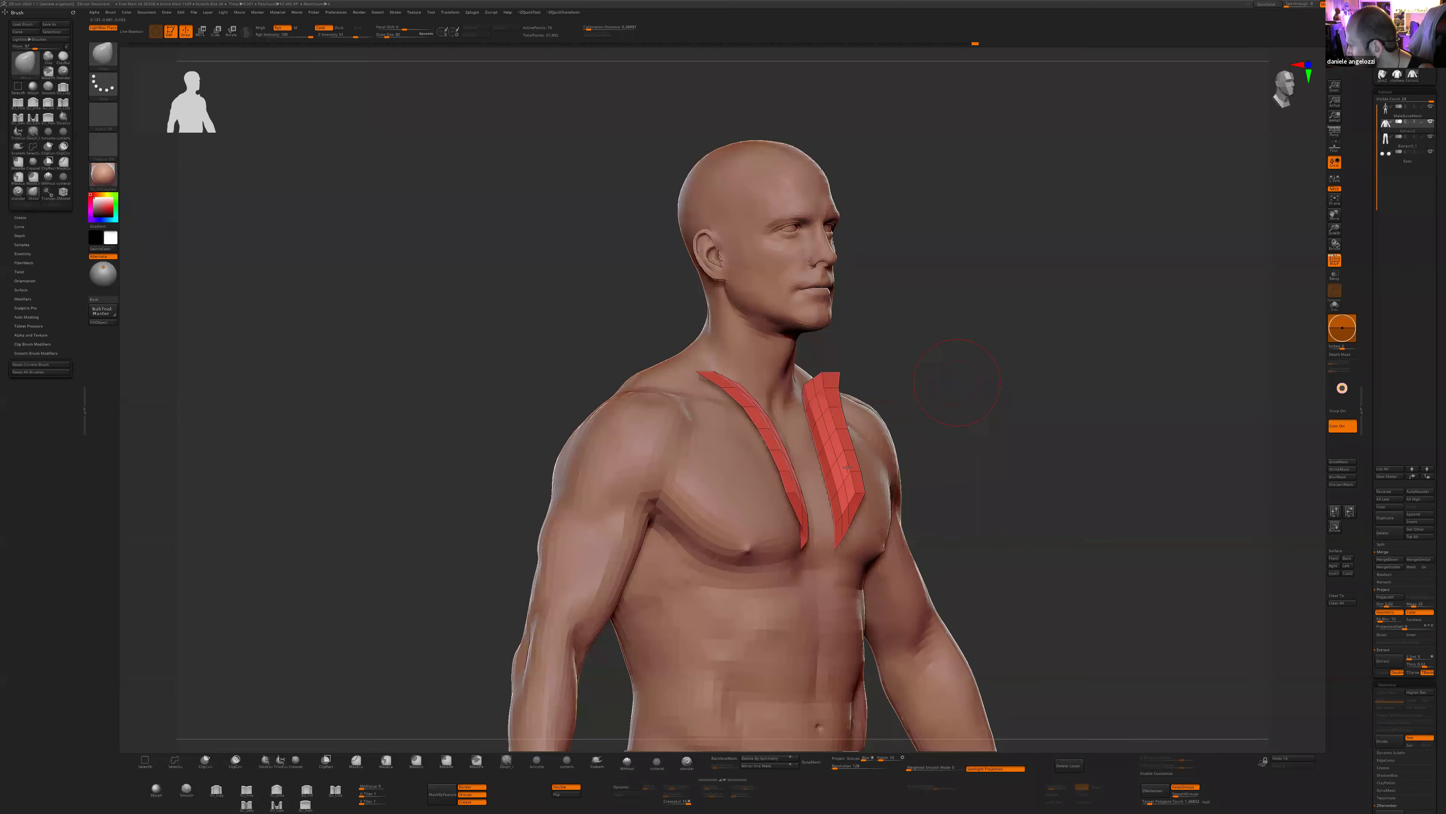
ctrl+shift+click(835, 364)
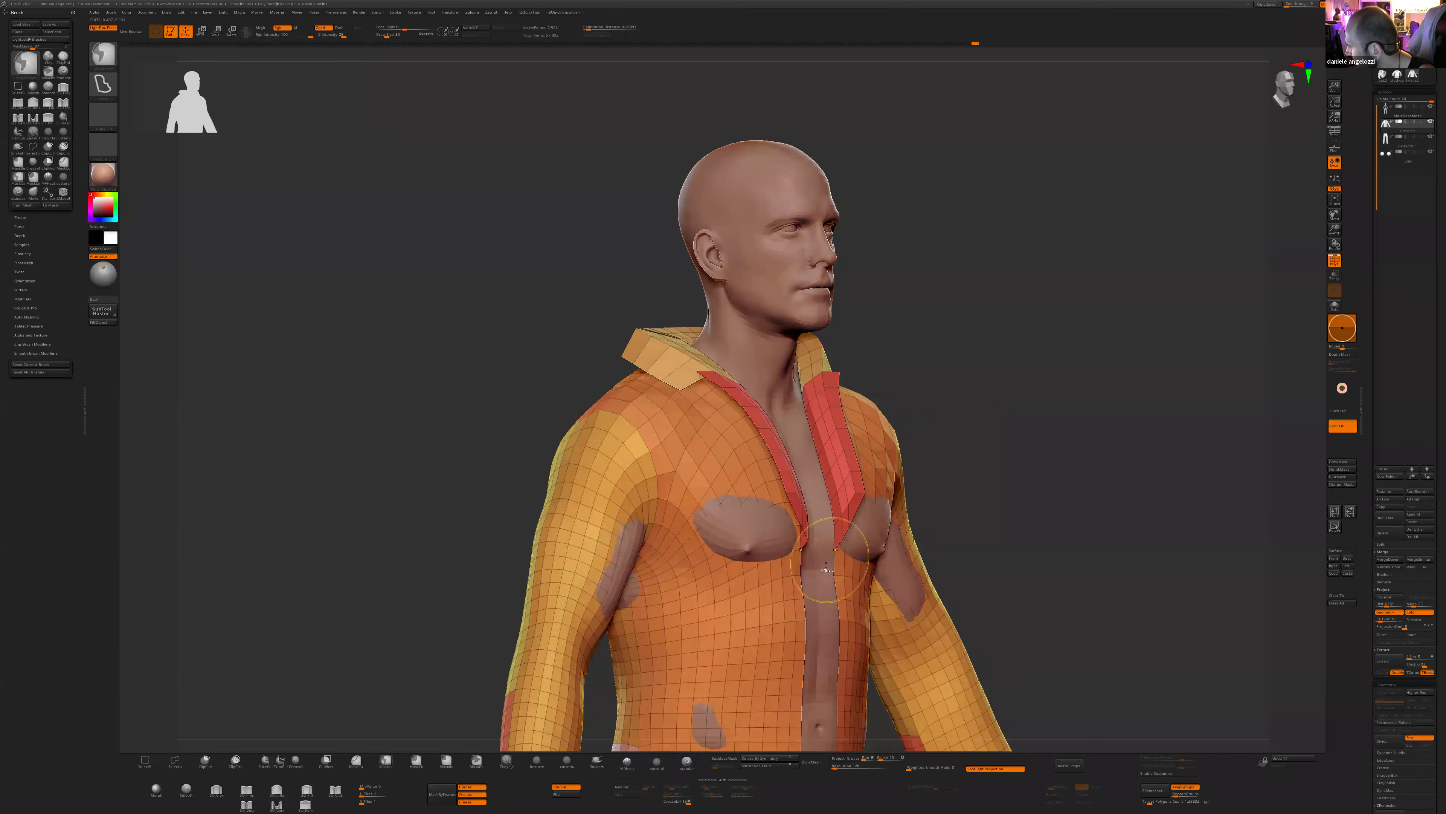
ctrl+shift+click(865, 501)
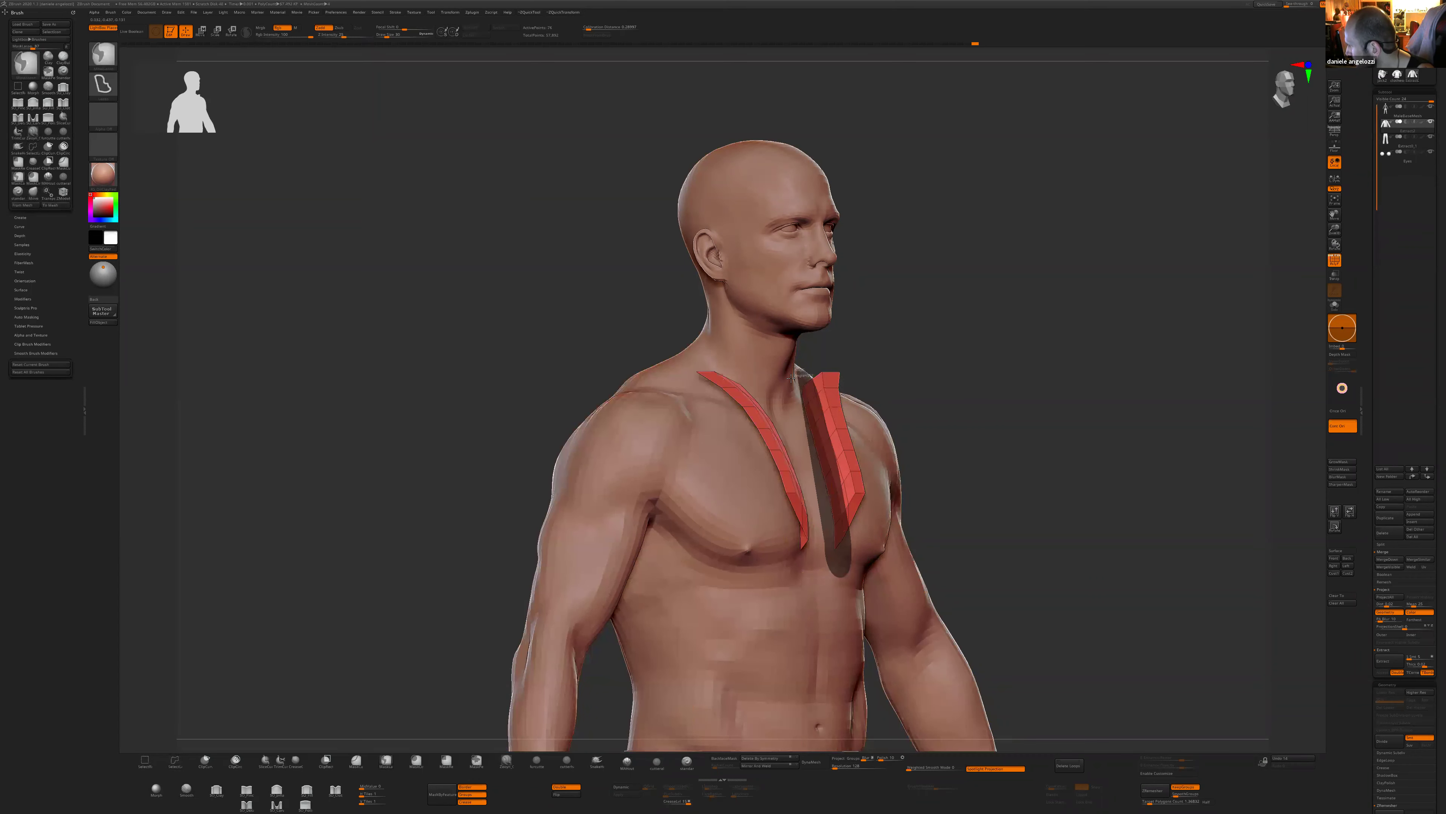
ctrl+shift+drag(955, 396, 1030, 376)
ctrl+shift+click(1001, 401)
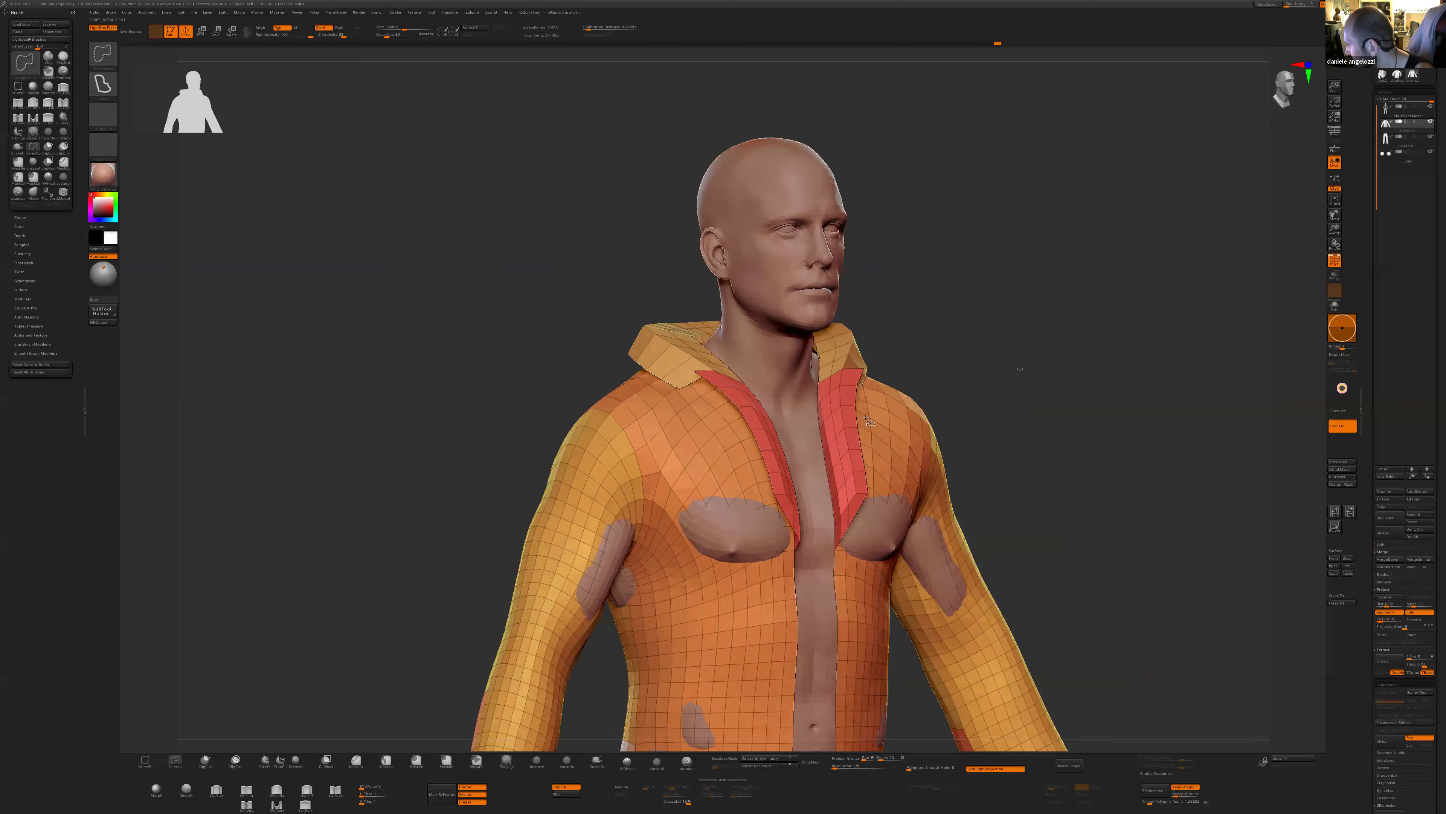
- Isolate the lapels and mask the jacket so that only the lapels' outer edges stay editable
ctrl+shift+click(870, 422)
mouse_move(931, 373)
ctrl+mouse_down()
mouse_move(963, 455)
mouse_move(863, 326)
mouse_move(855, 364)
ctrl+mouse_up()
mouse_move(905, 371)
ctrl+mouse_down()
mouse_move(896, 356)
mouse_move(842, 428)
mouse_move(857, 498)
mouse_move(899, 544)
mouse_move(886, 474)
mouse_move(861, 557)
ctrl+mouse_up()
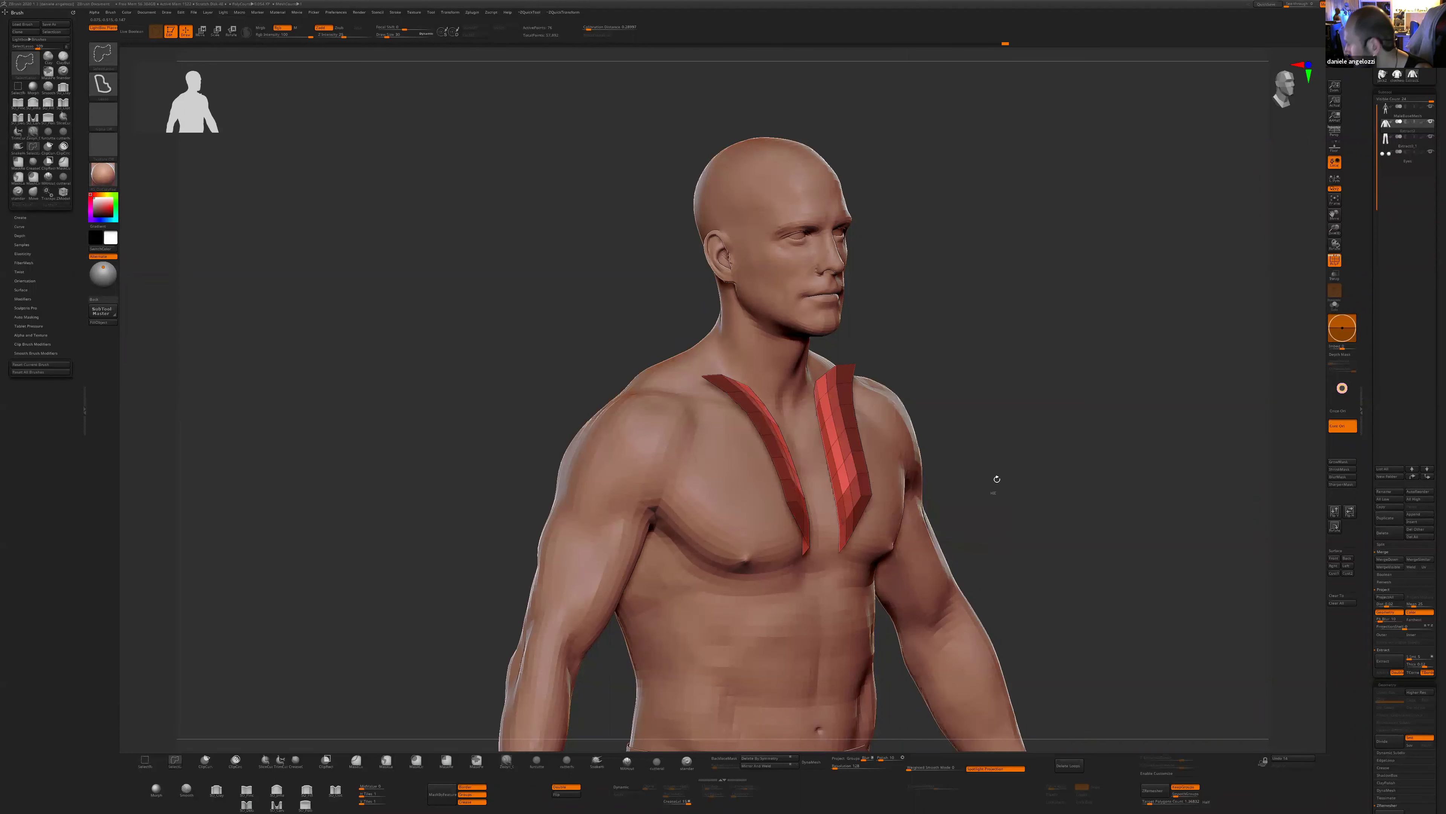
ctrl+shift+click(997, 479)
- Pull the outer edges of the lapels outward into pointed tips with the Move brush and adjust their lower ends
mouse_move(1033, 446)
mouse_down()
mouse_move(991, 384)
mouse_move(985, 329)
mouse_move(939, 375)
mouse_up()
key(s)
drag(854, 397, 851, 397)
mouse_move(886, 378)
mouse_down()
mouse_move(898, 394)
mouse_move(910, 382)
mouse_move(917, 411)
mouse_move(888, 421)
mouse_move(883, 447)
mouse_up()
key(s)
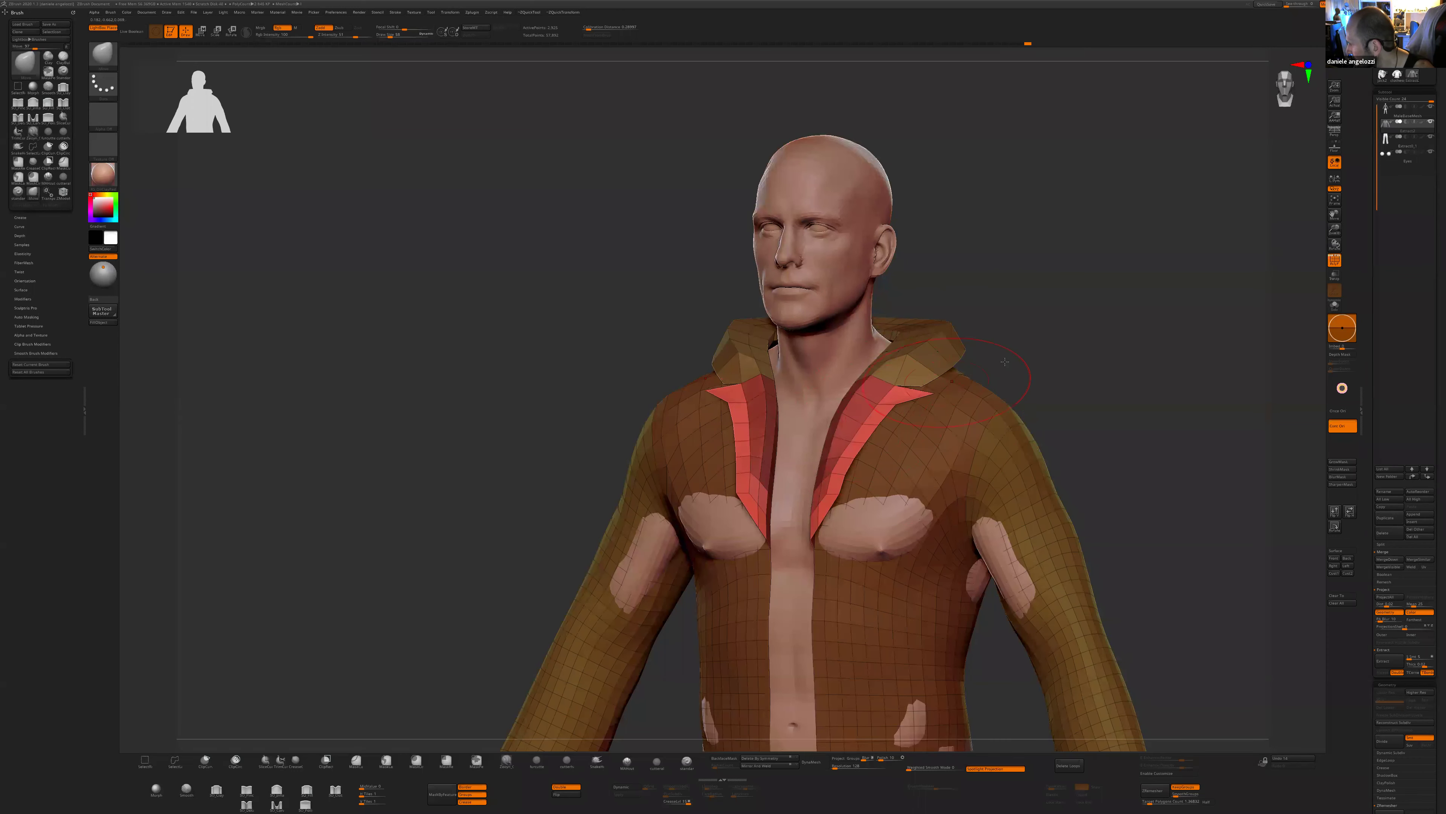
shift+drag(1002, 362, 1065, 364)
key(s)
drag(843, 484, 860, 484)
drag(837, 492, 846, 496)
- Clear the mask and reshape the collar beside the neck with a smaller Move brush
mouse_move(665, 331)
ctrl+mouse_down()
mouse_move(587, 254)
mouse_move(680, 336)
mouse_move(727, 329)
ctrl+mouse_up()
key(])
key([)
key([)
key([)
shift+drag(934, 287, 820, 290)
drag(782, 337, 757, 342)
right_drag(750, 323, 747, 351)
key(ctrl+z)
key(ctrl+z)
key(ctrl+z)
drag(747, 344, 749, 329)
shift+drag(809, 243, 695, 251)
- Step back through the latest collar edits and restore them to compare the shapes
key(ctrl+z)
key(ctrl+z)
key(ctrl+z)
key(ctrl+z)
key(ctrl+z)
key(ctrl+shift+z)
drag(923, 333, 666, 340)
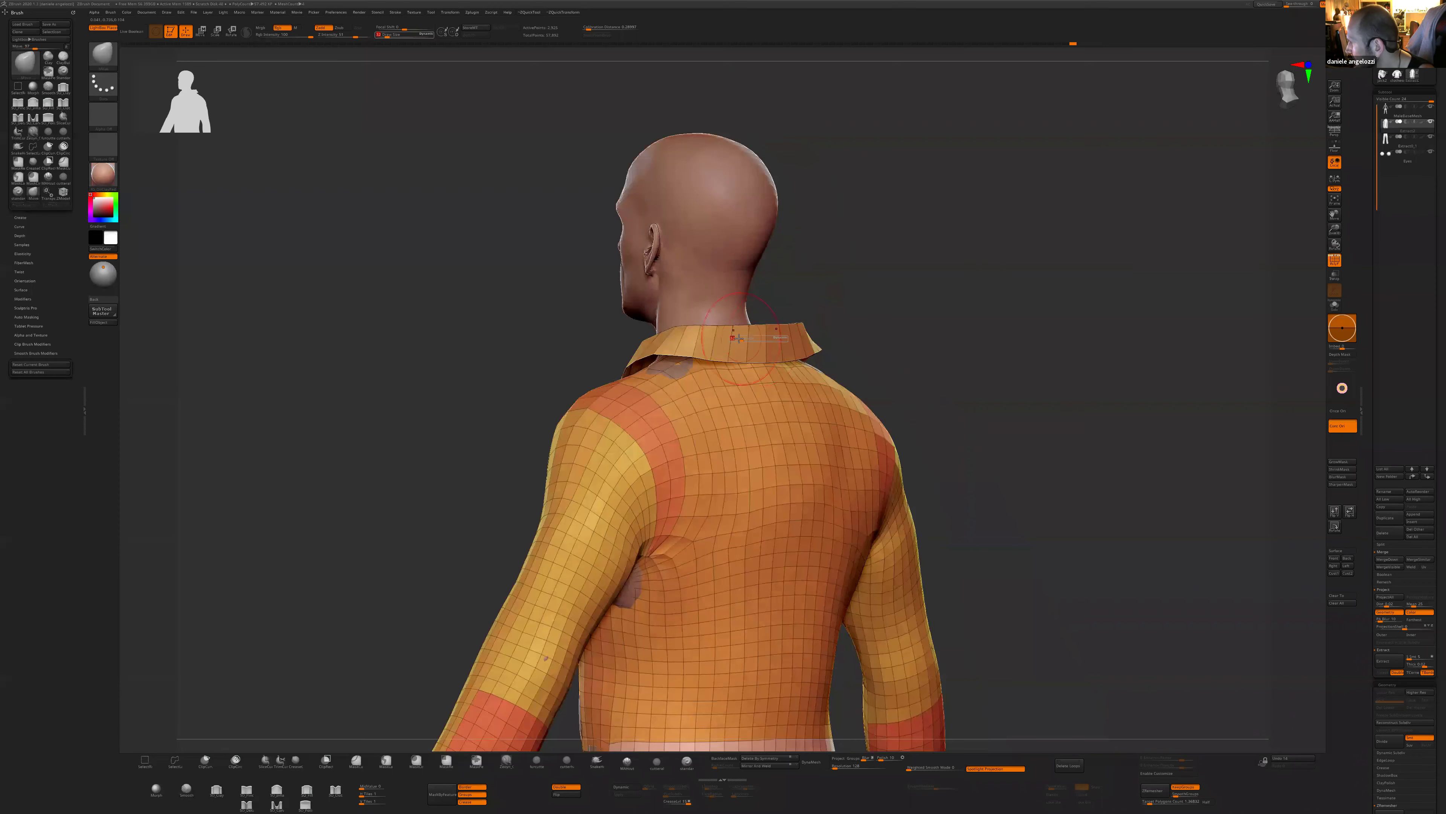
key(ctrl+shift+z)
right_drag(647, 345, 877, 322)
key(ctrl+shift+z)
key(ctrl+shift+z)
shift+drag(646, 350, 655, 359)
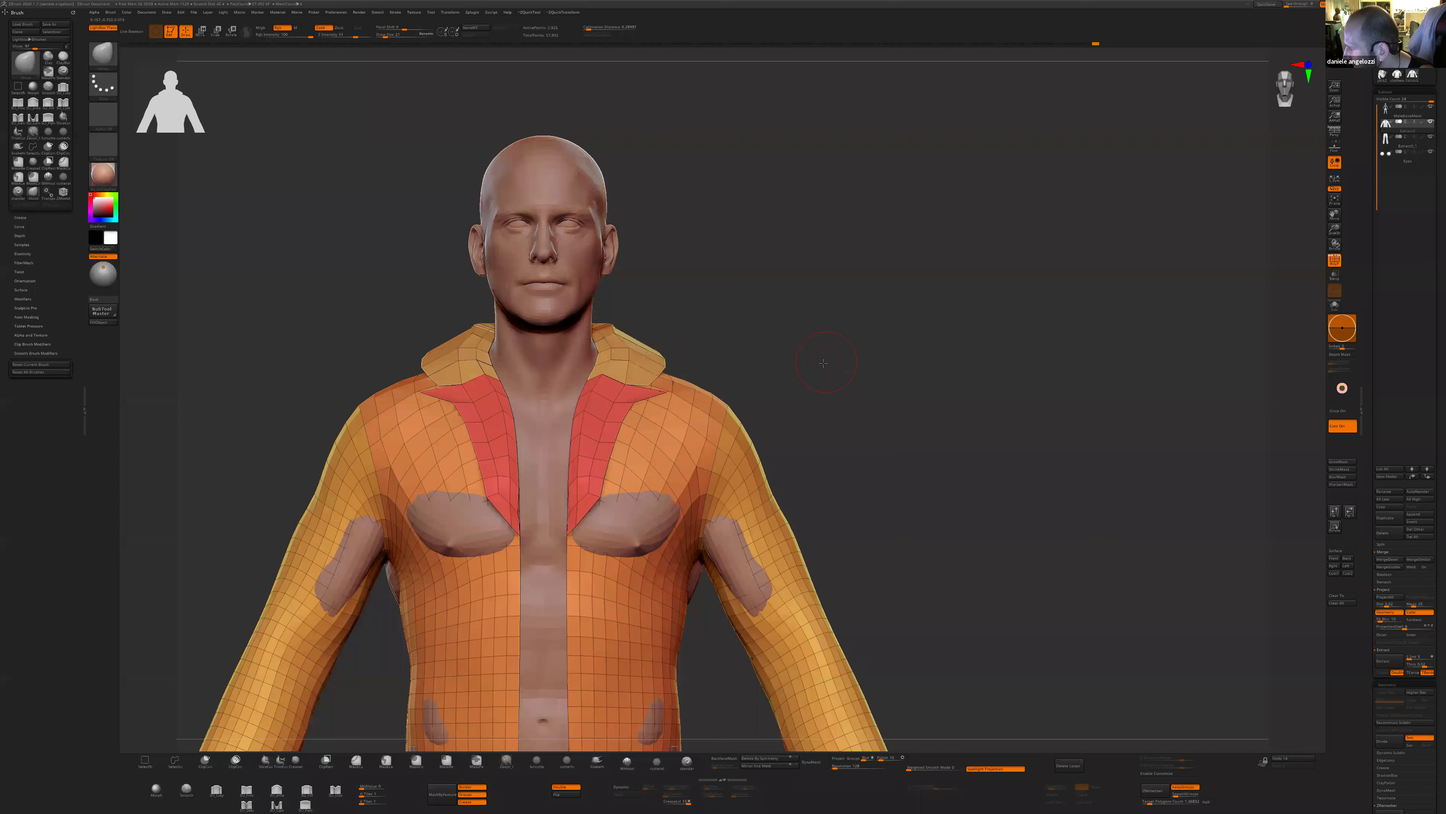
- Isolate the collar polygroup and try a deformation on it
right_drag(809, 365, 680, 353)
ctrl+shift+click(663, 346)
key(ctrl+space)
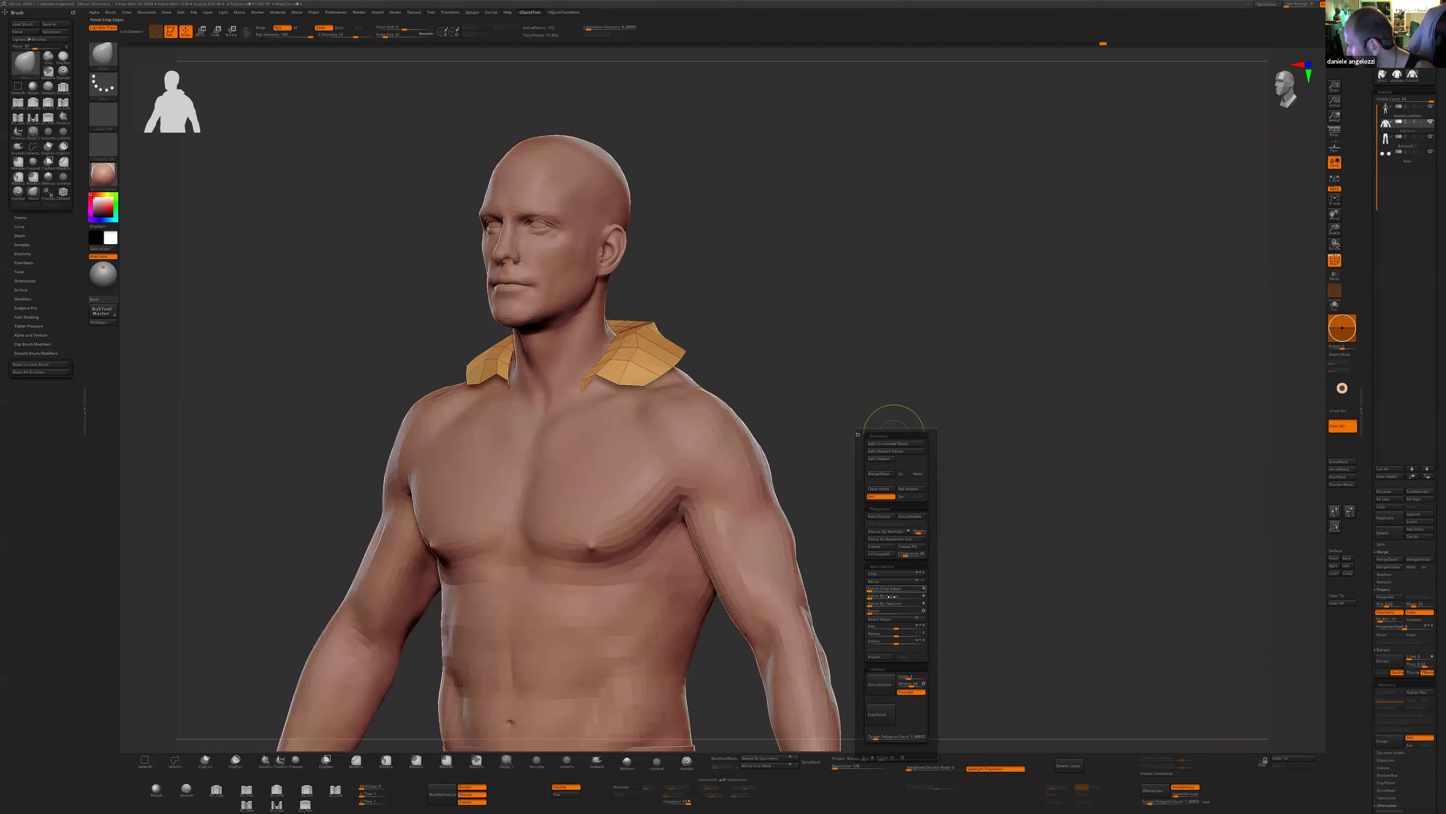
click(872, 604)
right_drag(826, 453, 839, 475)
ctrl+shift+click(800, 457)
key(ctrl+z)
- Undo the last collar deformation, pull the isolated collar's lower front edge with the Move brush and apply a deformation
key(b)
key(m)
key(v)
key(ctrl+z)
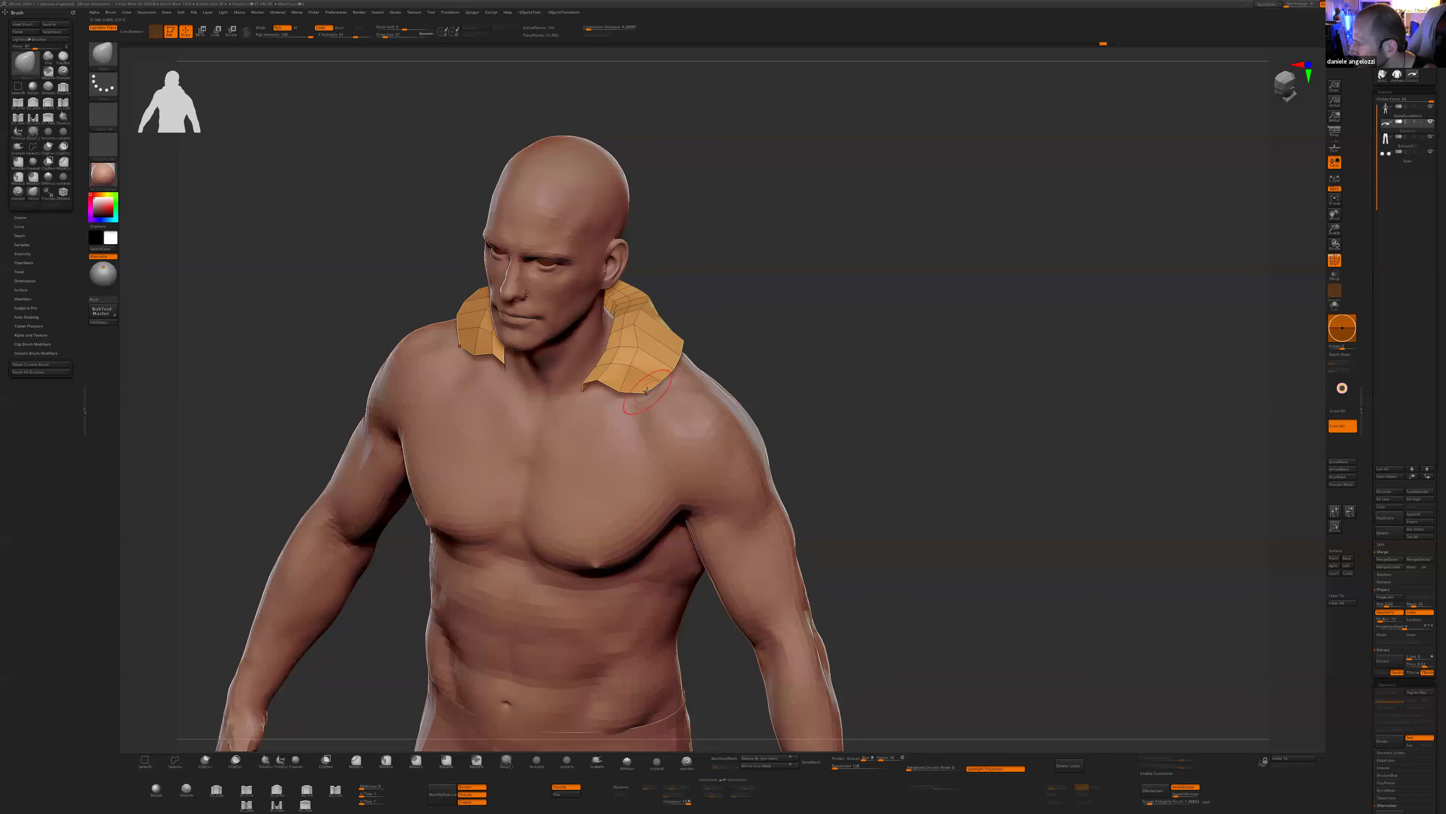
key(s)
mouse_move(640, 393)
mouse_down()
mouse_move(669, 402)
mouse_move(638, 392)
mouse_up()
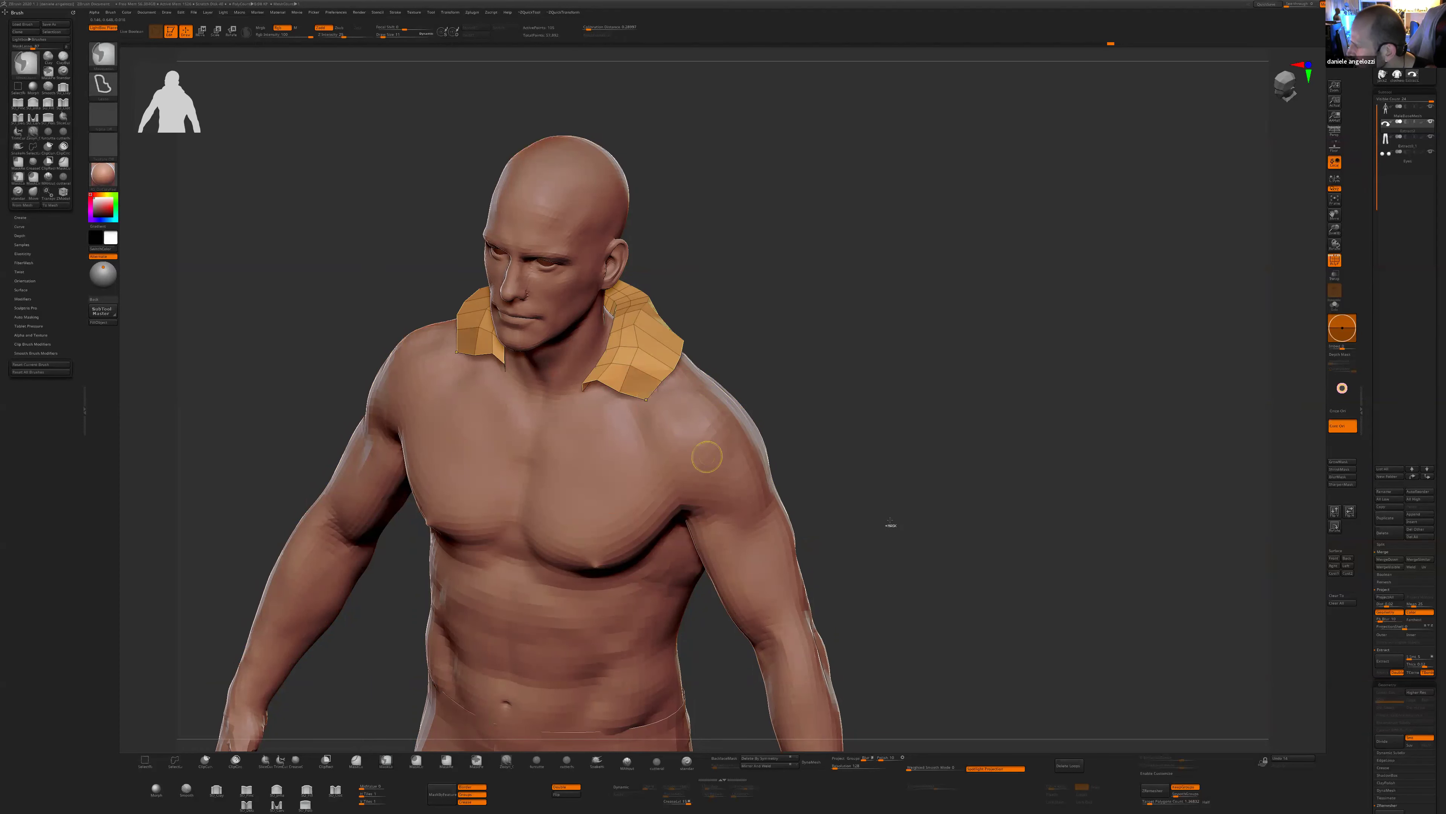
key(2)
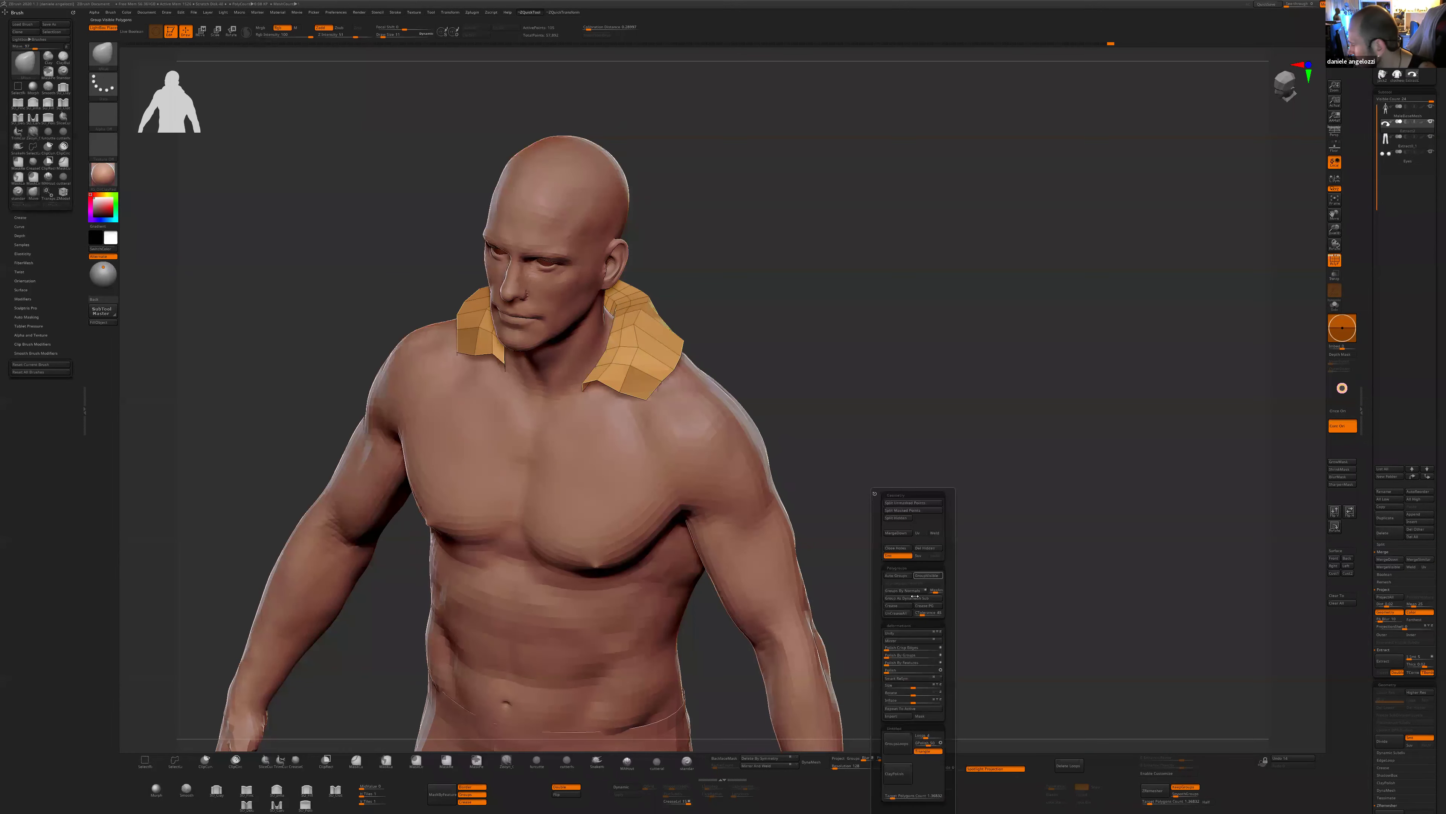
click(901, 662)
- Show the whole jacket again, clear the mask and resize the brush for the collar
shift+drag(953, 513, 837, 479)
ctrl+shift+click(940, 481)
mouse_move(811, 331)
mouse_down()
mouse_move(826, 348)
mouse_move(791, 371)
mouse_move(877, 359)
mouse_up()
ctrl+click(810, 356)
key(s)
drag(710, 415, 706, 415)
drag(706, 415, 706, 421)
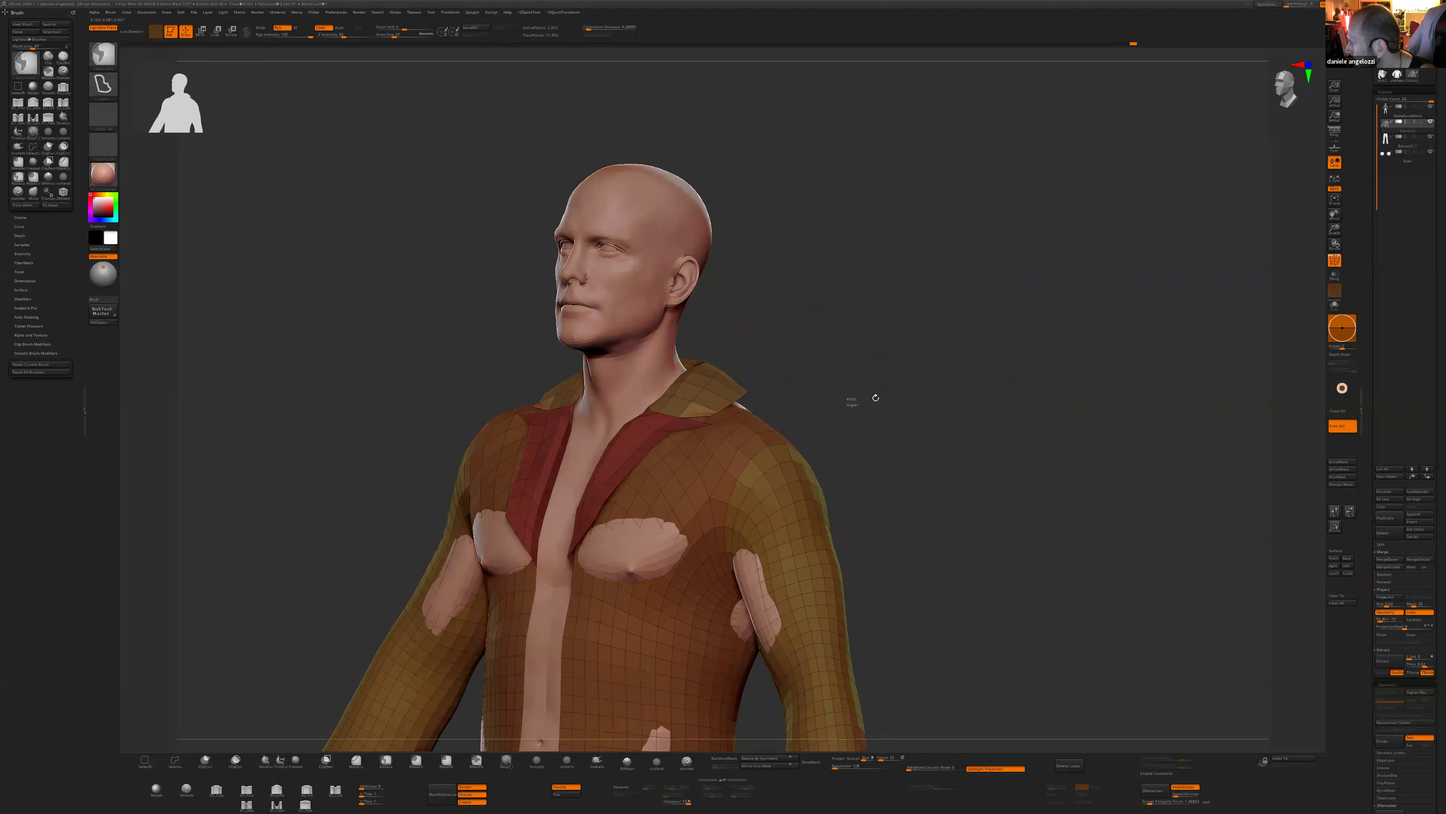
- Switch to the ZModeler brush and choose a different edge action on the side of the collar
drag(862, 400, 765, 371)
key(b)
key(z)
key(m)
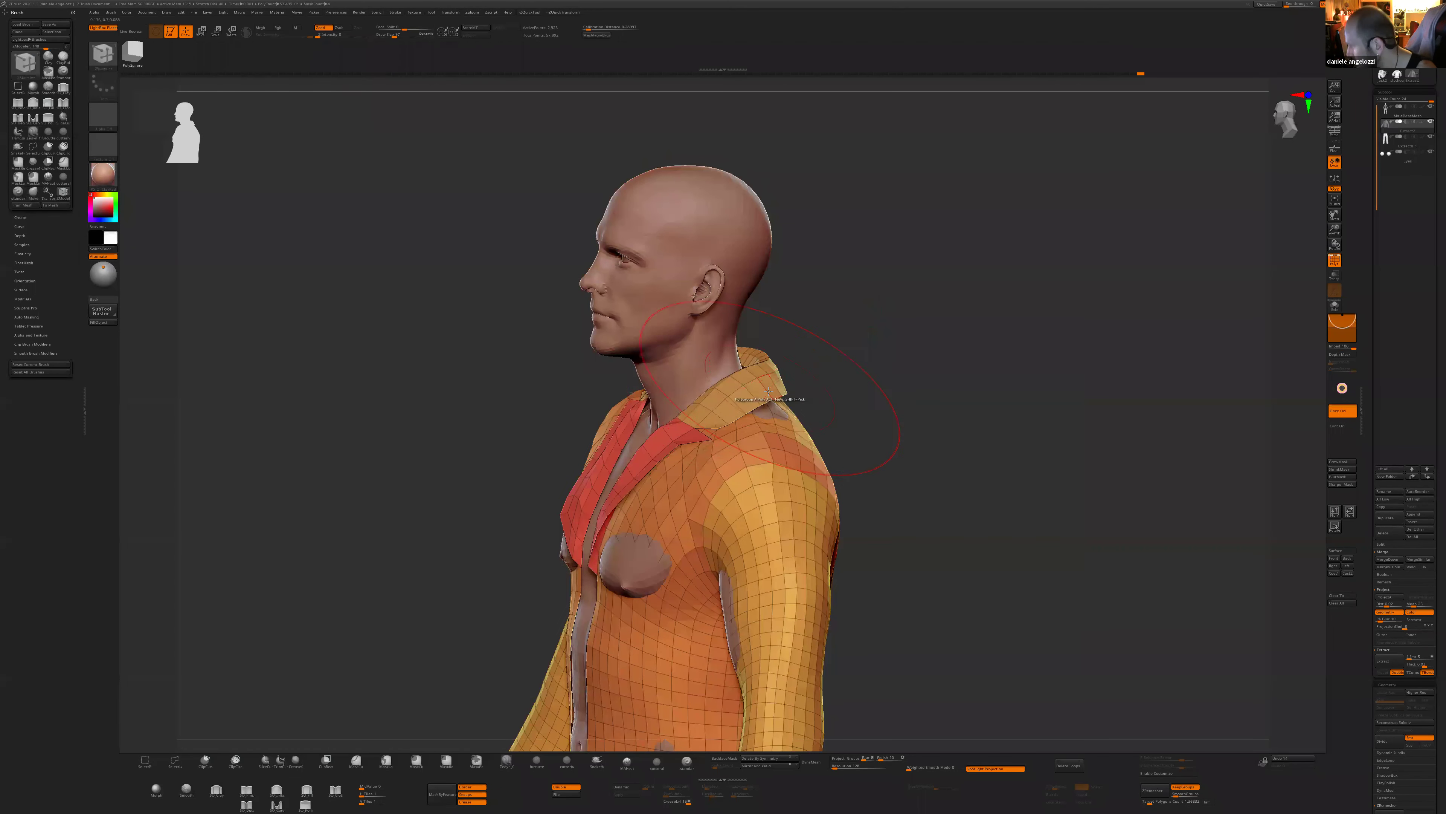
key(space)
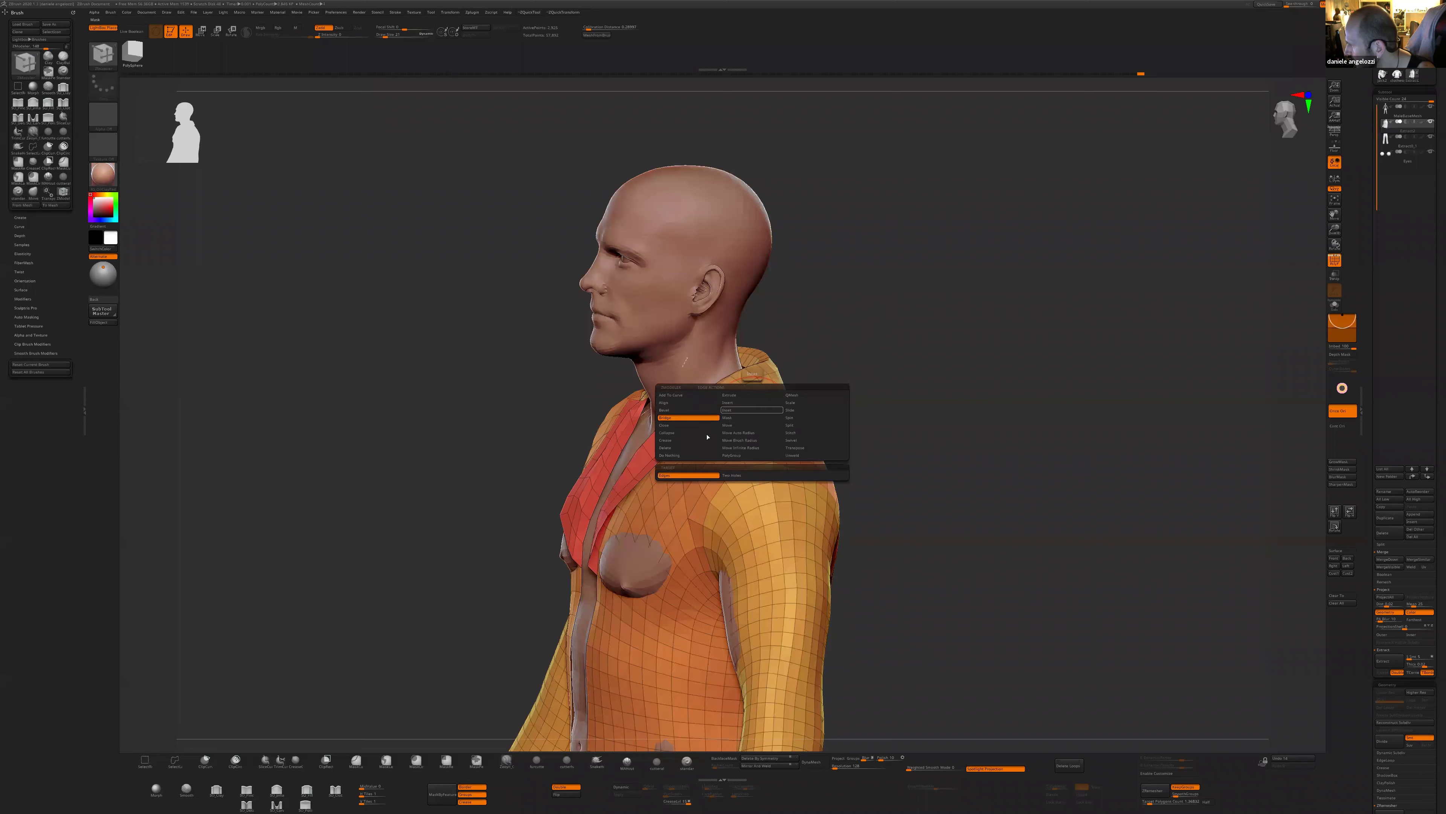
click(752, 402)
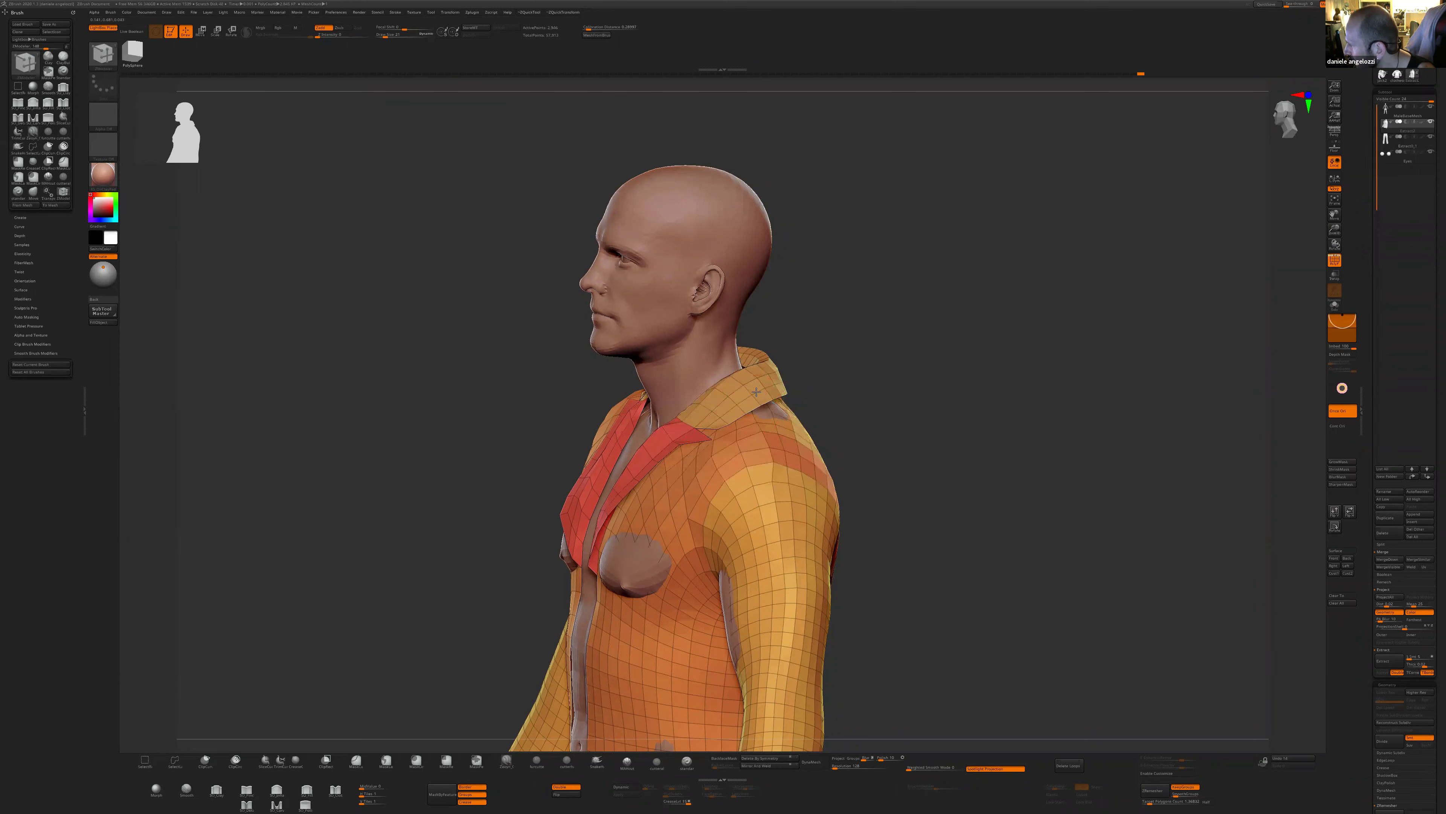
drag(827, 399, 968, 398)
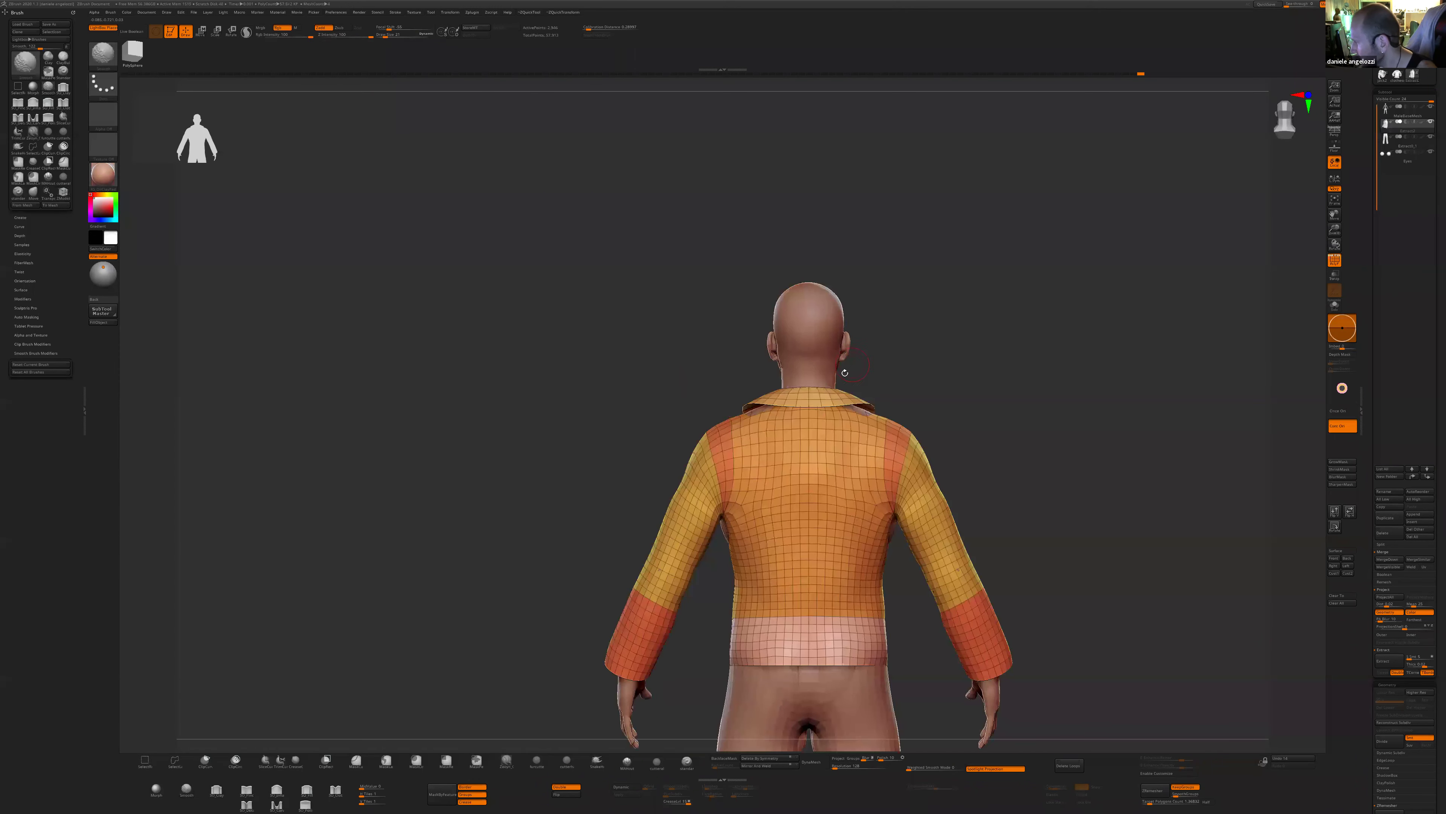
- Reshape the back of the collar around the nape with the Move brush, adjusting the brush size
key(b)
key(m)
key(v)
drag(807, 381, 799, 368)
right_drag(771, 387, 843, 393)
key(bracketright)
drag(811, 393, 800, 388)
mouse_move(917, 385)
ctrl+right_down()
mouse_move(916, 456)
mouse_move(944, 493)
ctrl+right_up()
key(s)
drag(776, 427, 770, 426)
ctrl+right_drag(904, 396, 911, 443)
mouse_move(911, 442)
right_down()
mouse_move(936, 442)
mouse_move(887, 481)
right_up()
key(s)
drag(876, 482, 885, 482)
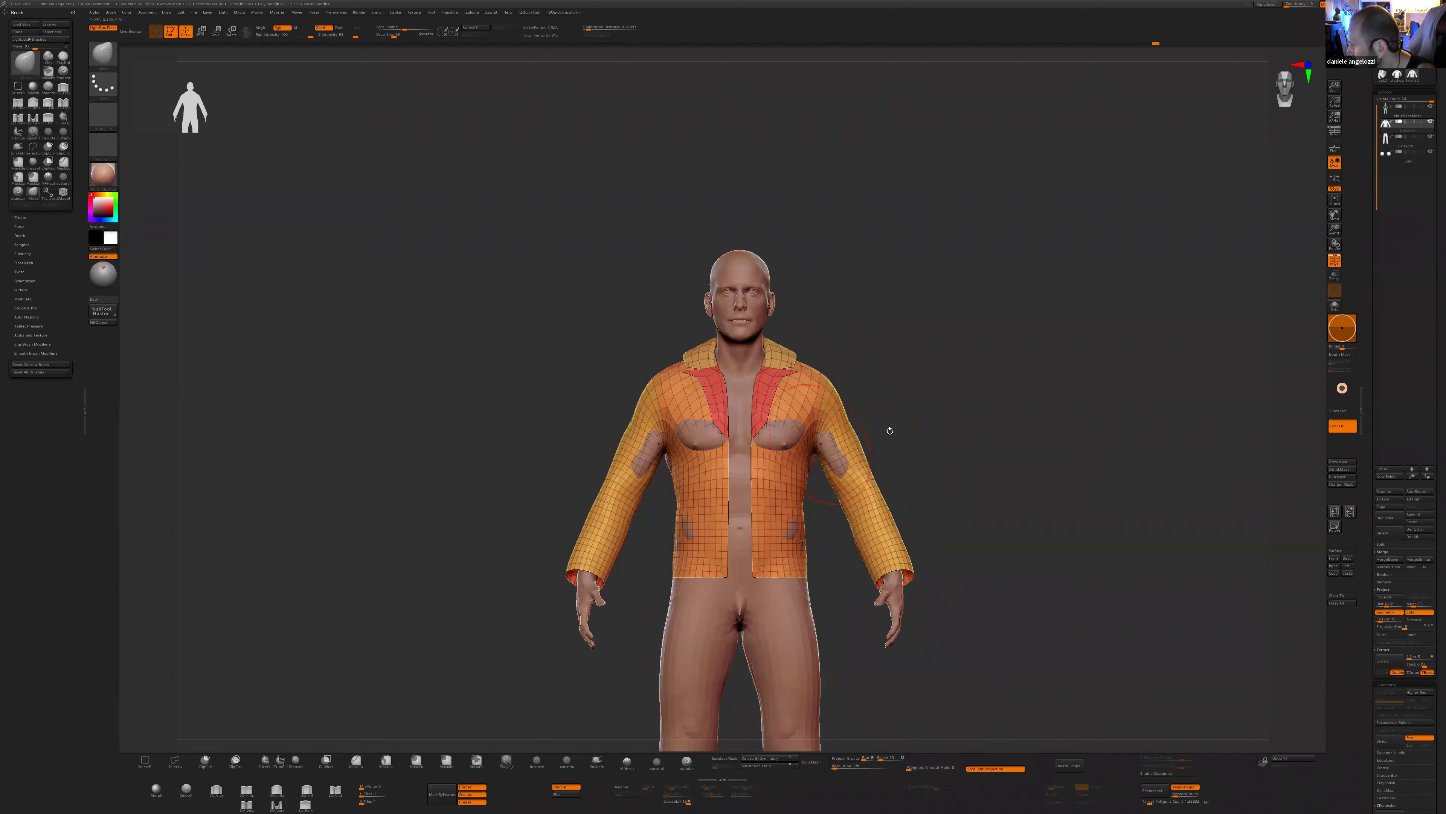
- Isolate the polygroup of the jacket's front body panels
shift+right_drag(890, 431, 820, 447)
key(s)
drag(789, 451, 794, 451)
shift+right_drag(660, 496, 715, 507)
ctrl+shift+click(706, 509)
key(ctrl+z)
ctrl+shift+click(719, 503)
mouse_move(907, 453)
right_down()
mouse_move(932, 464)
mouse_move(773, 429)
right_up()
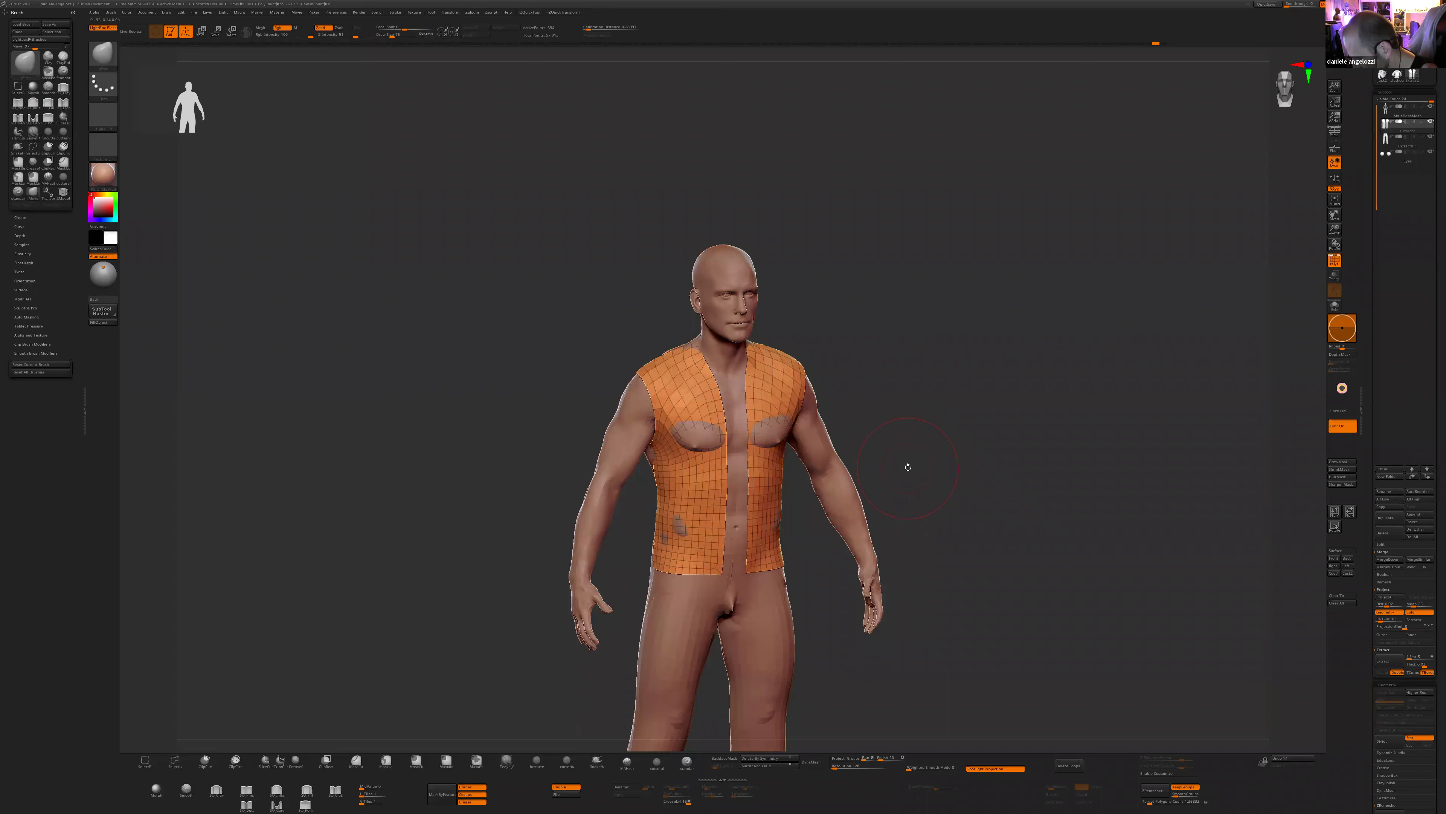
- Hide the vertical polygon strips along the front opening on the character's right side and check the inverted visibility
ctrl+shift+click(689, 379)
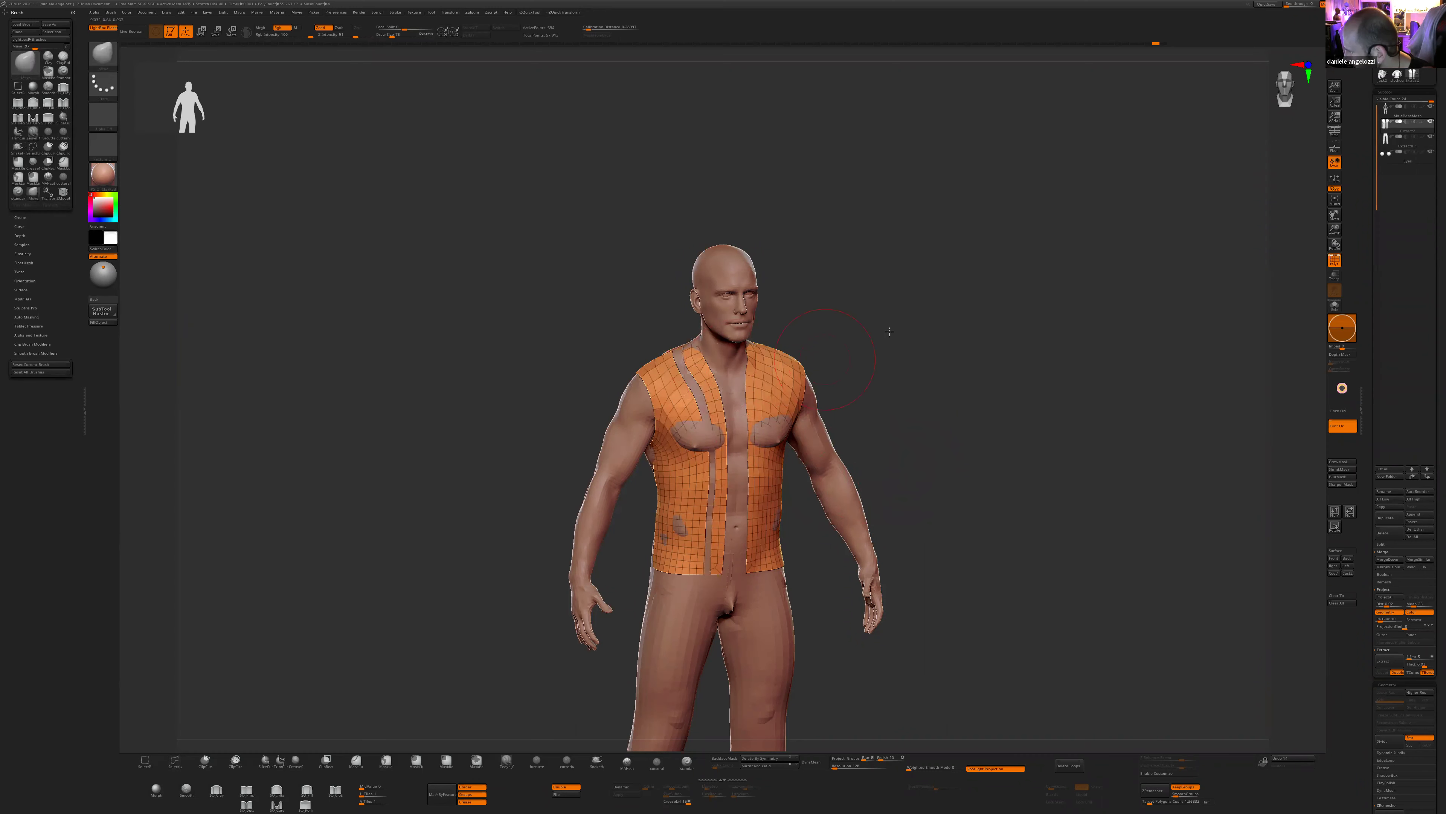
shift+right_drag(871, 339, 804, 395)
ctrl+shift+click(706, 392)
ctrl+shift+click(716, 393)
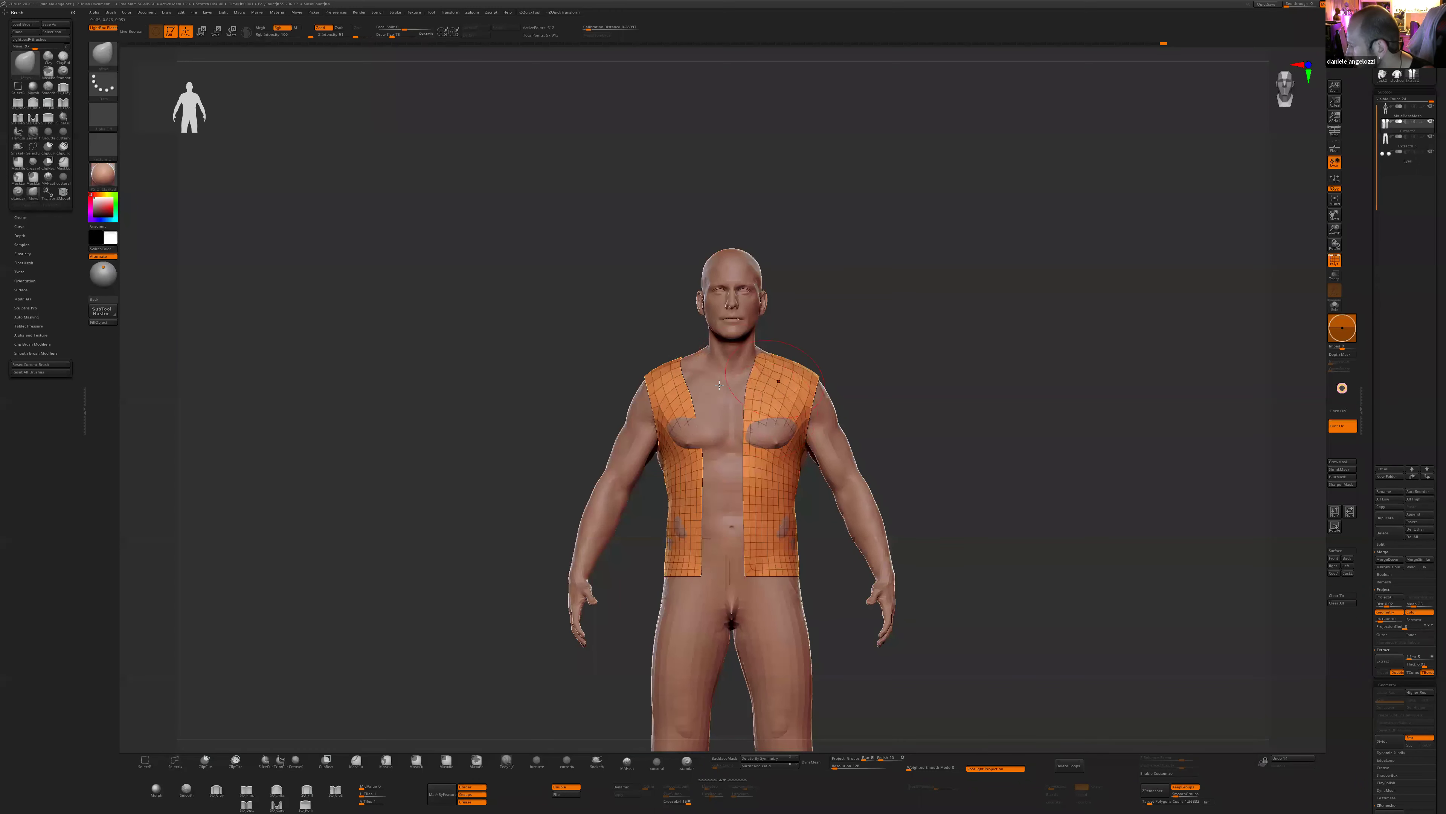
ctrl+shift+click(939, 438)
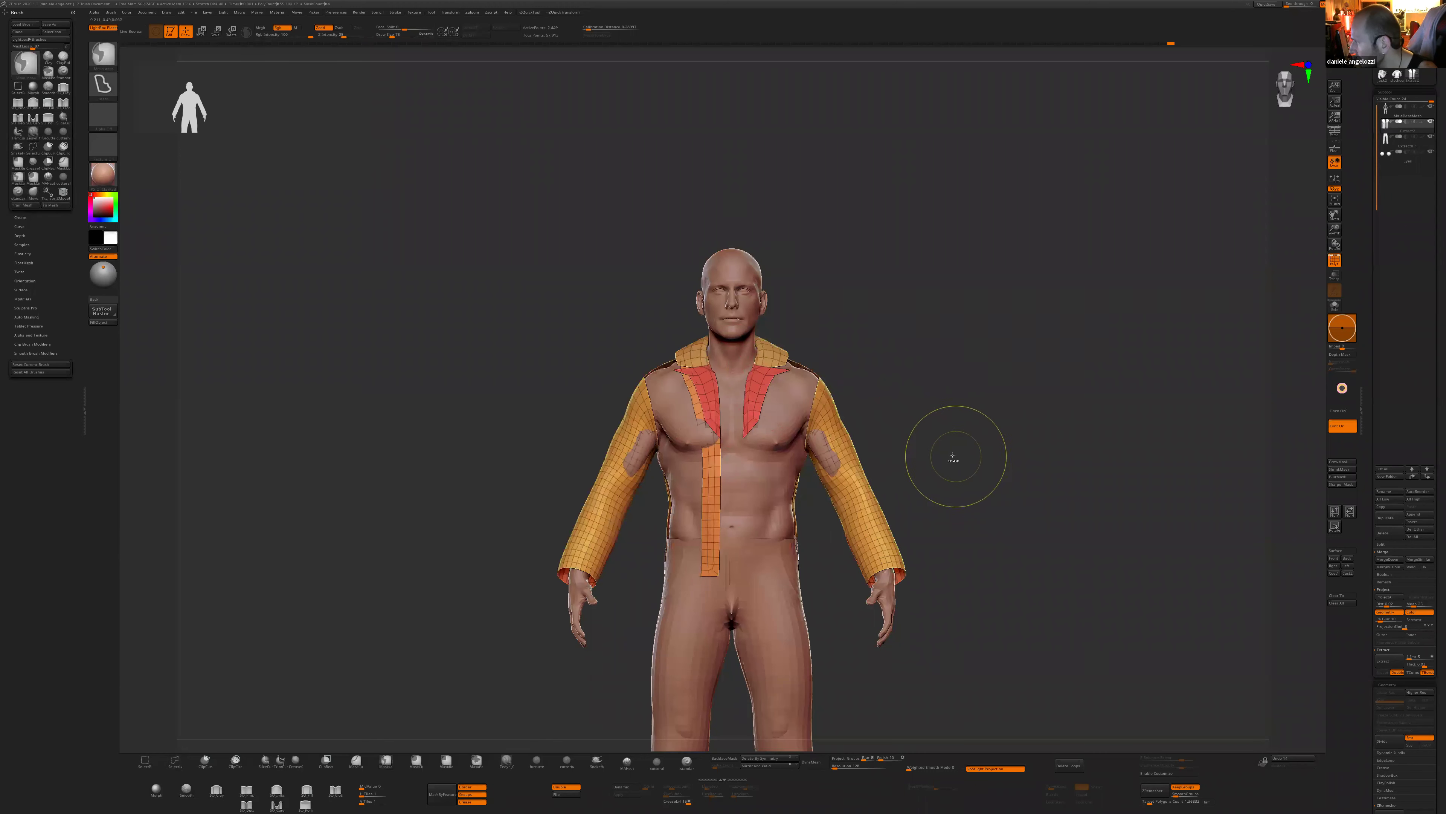
ctrl+shift+click(934, 440)
key(ctrl+z)
key(ctrl+z)
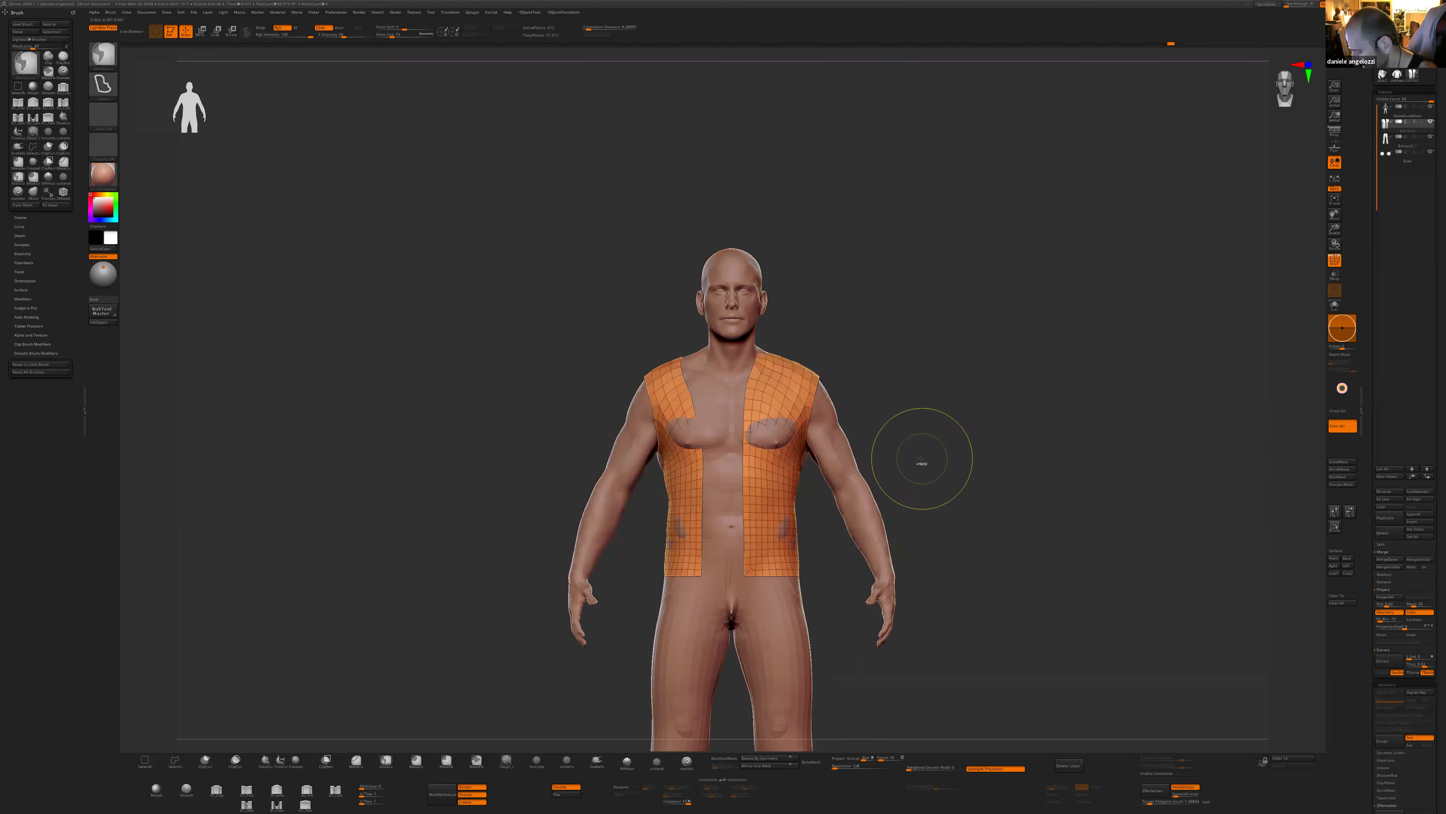
- Assign separate polygroups to the two visible front panels and show the whole jacket again
key(2)
click(909, 539)
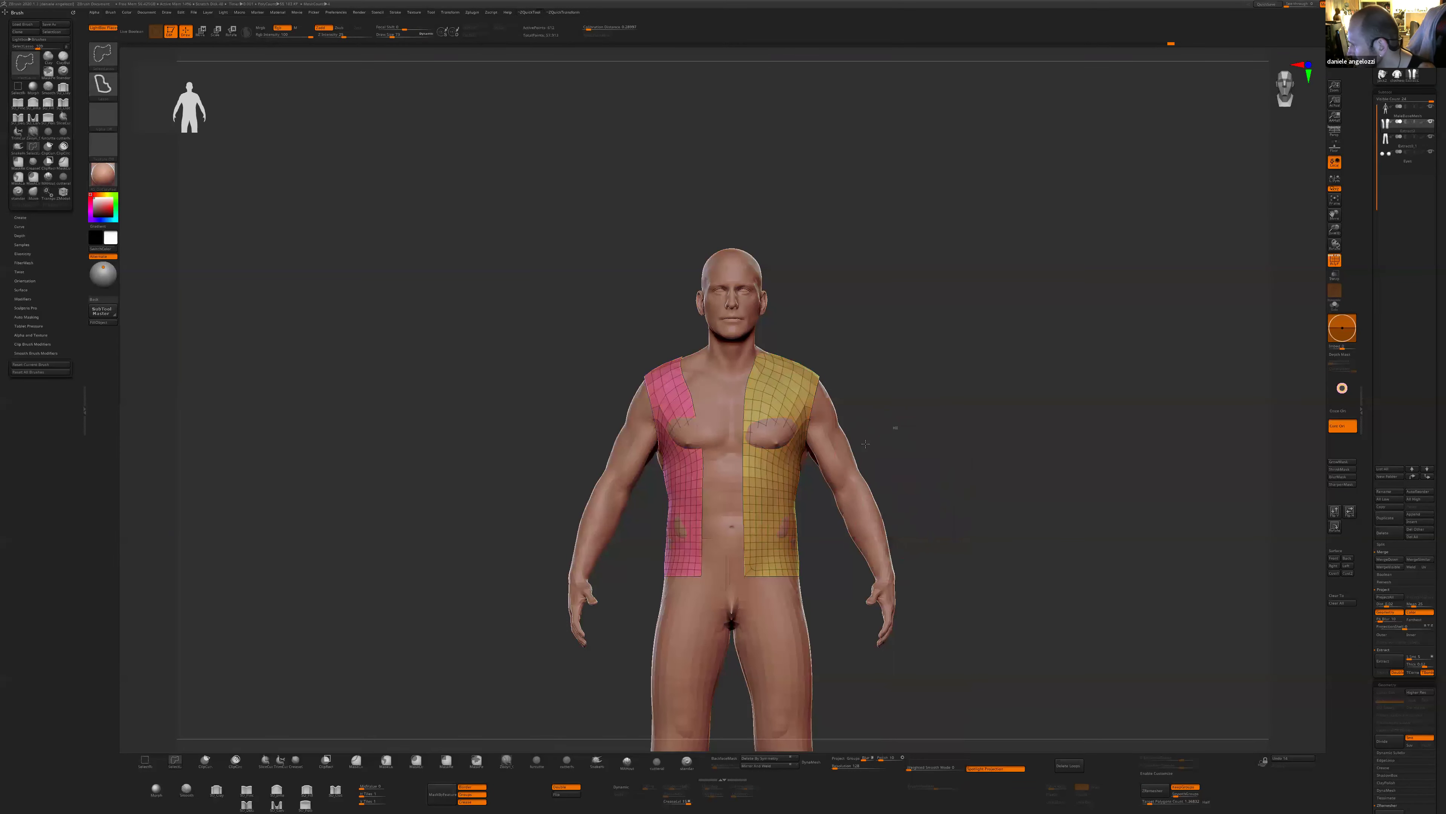
ctrl+shift+click(894, 423)
key(s)
drag(707, 570, 719, 572)
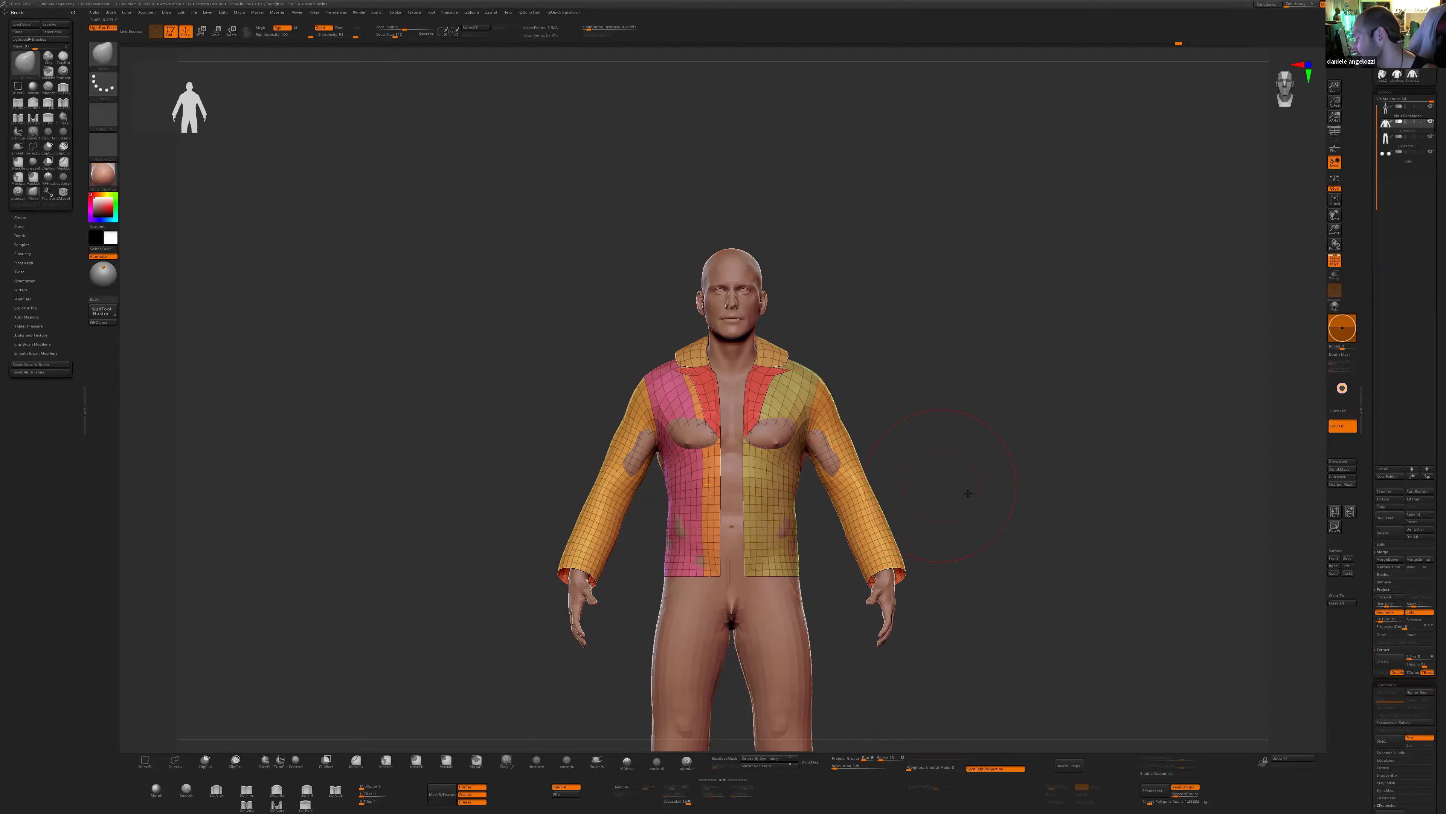
- Reduce the brush size and adjust the lapel tip beneath the collar with the Move Topological brush
shift+drag(968, 493, 1054, 494)
shift+drag(768, 521, 684, 524)
key([)
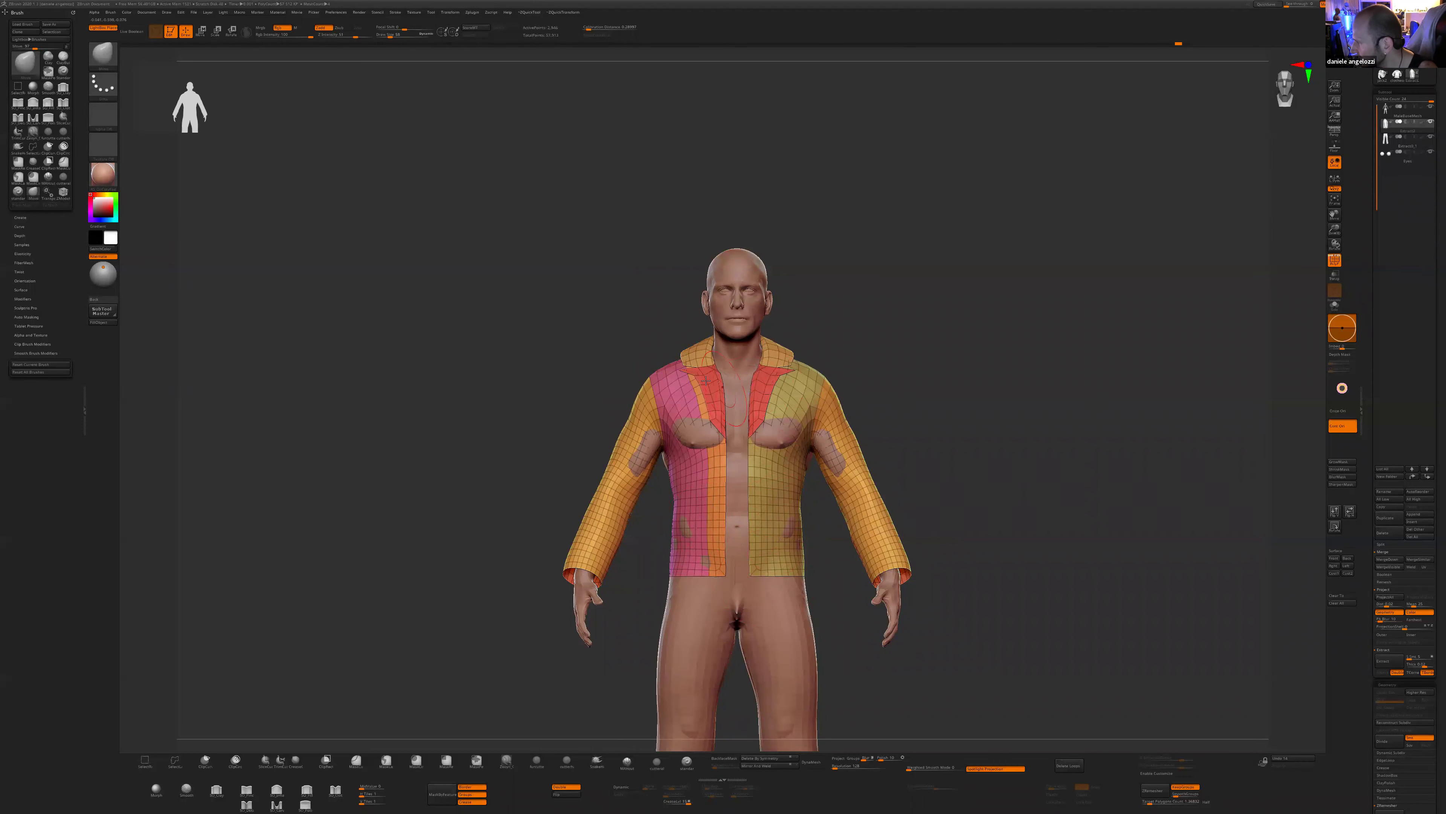
key(b)
key(m)
key(t)
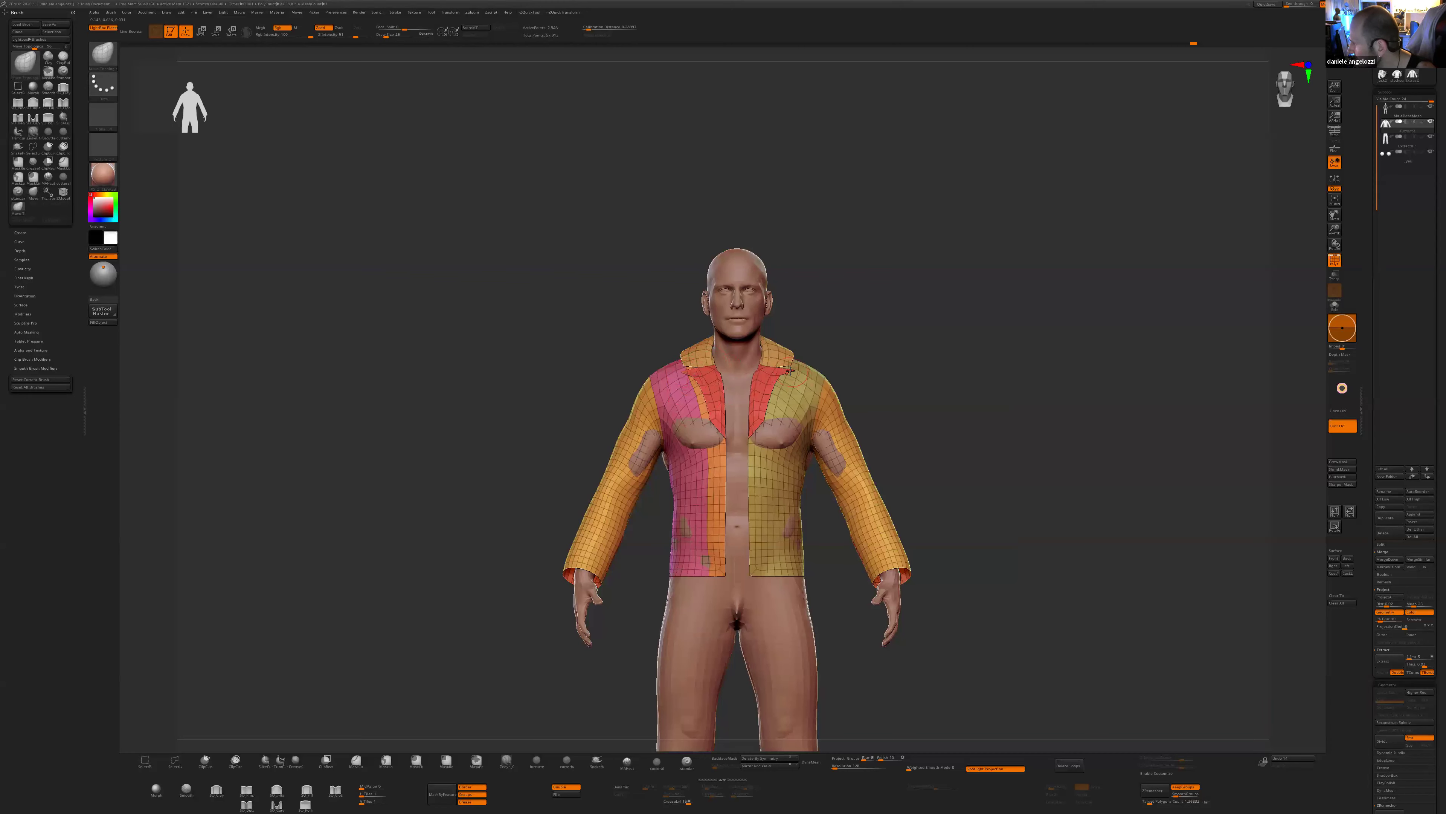
alt+drag(919, 364, 952, 530)
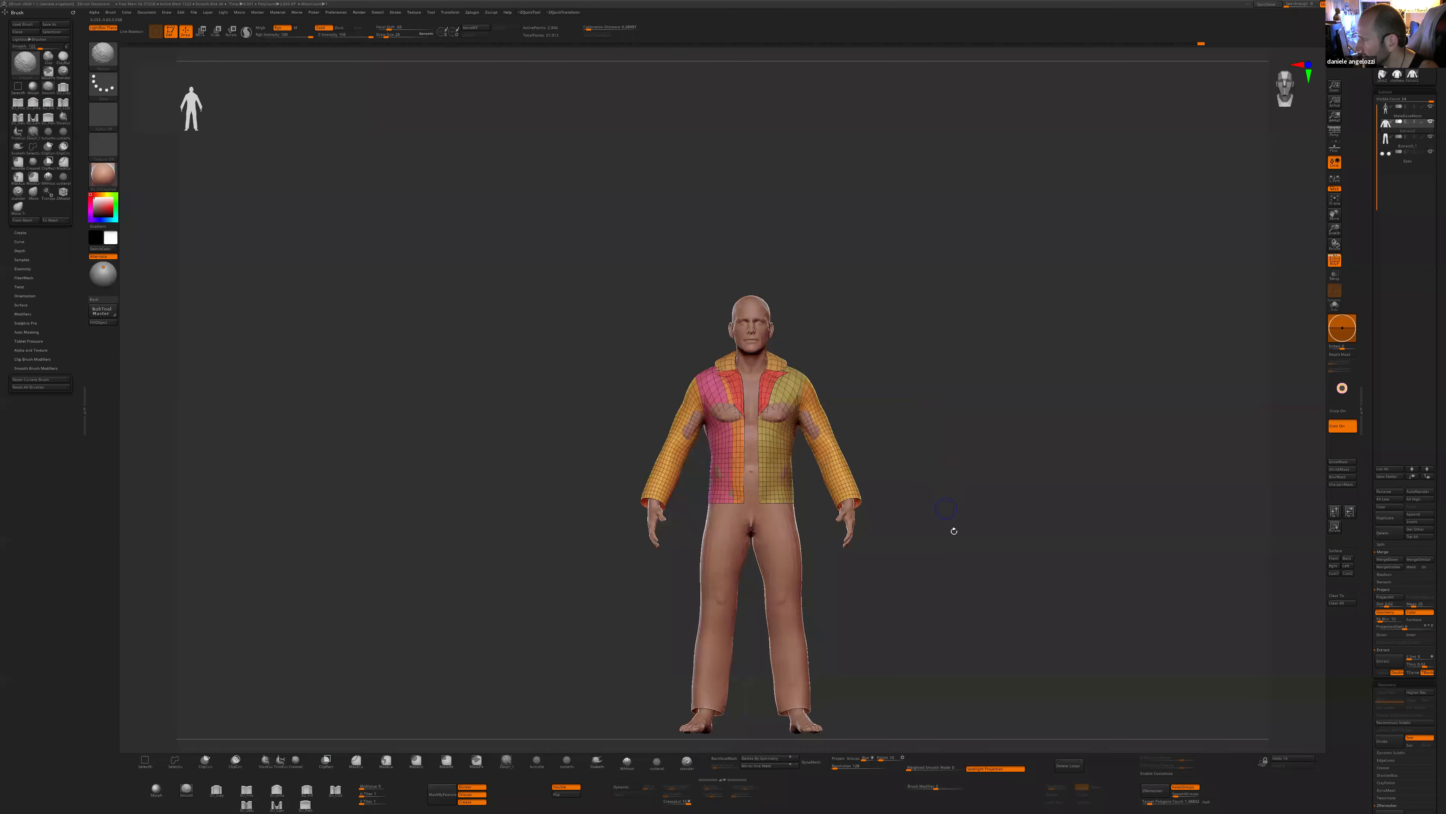
- Turn off the polyframe display and shape the jacket's lower back and shoulder with the Move brush
click(1335, 264)
drag(1084, 570, 805, 472)
key(b)
key(m)
key(v)
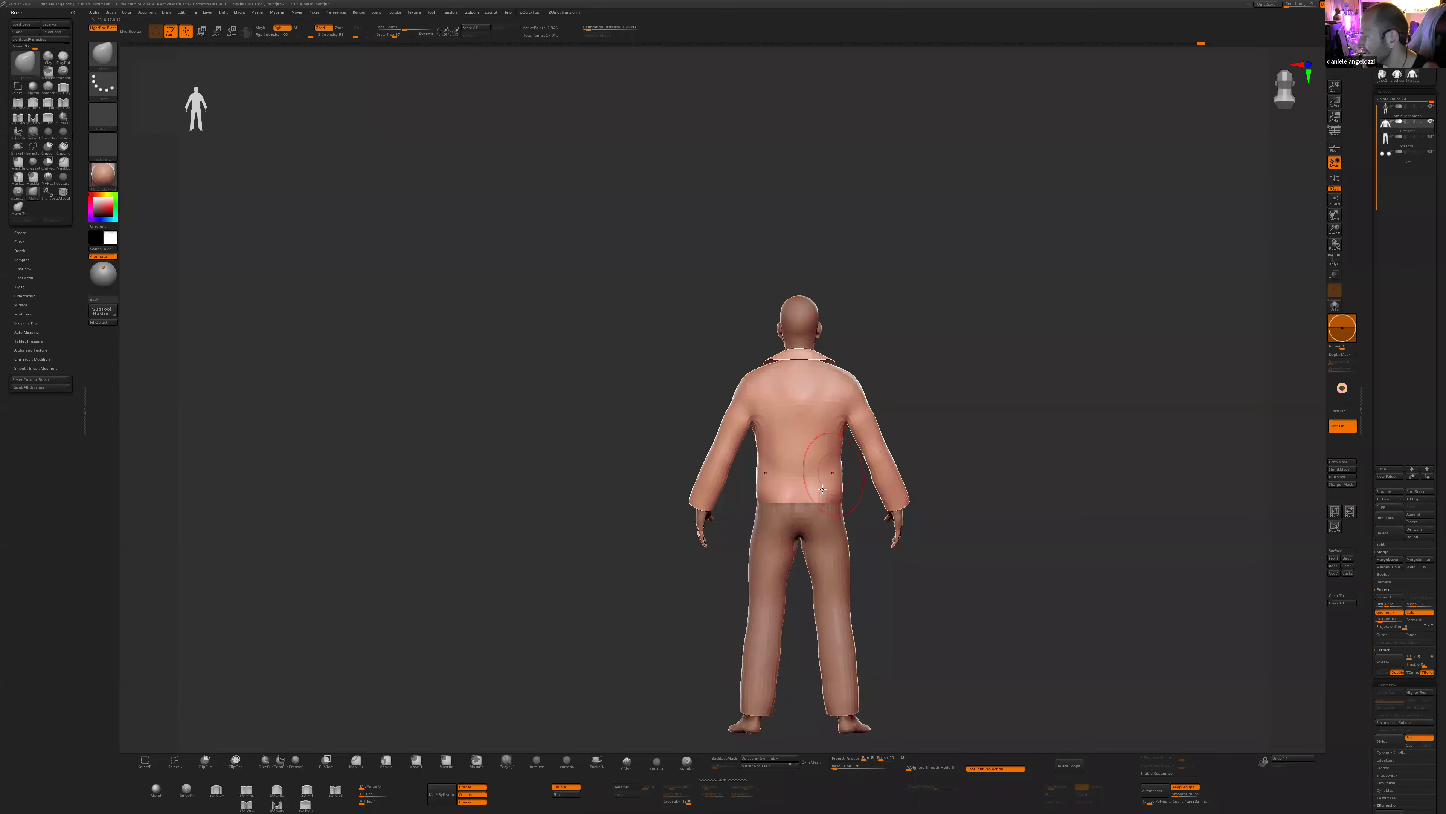
drag(958, 581, 1014, 617)
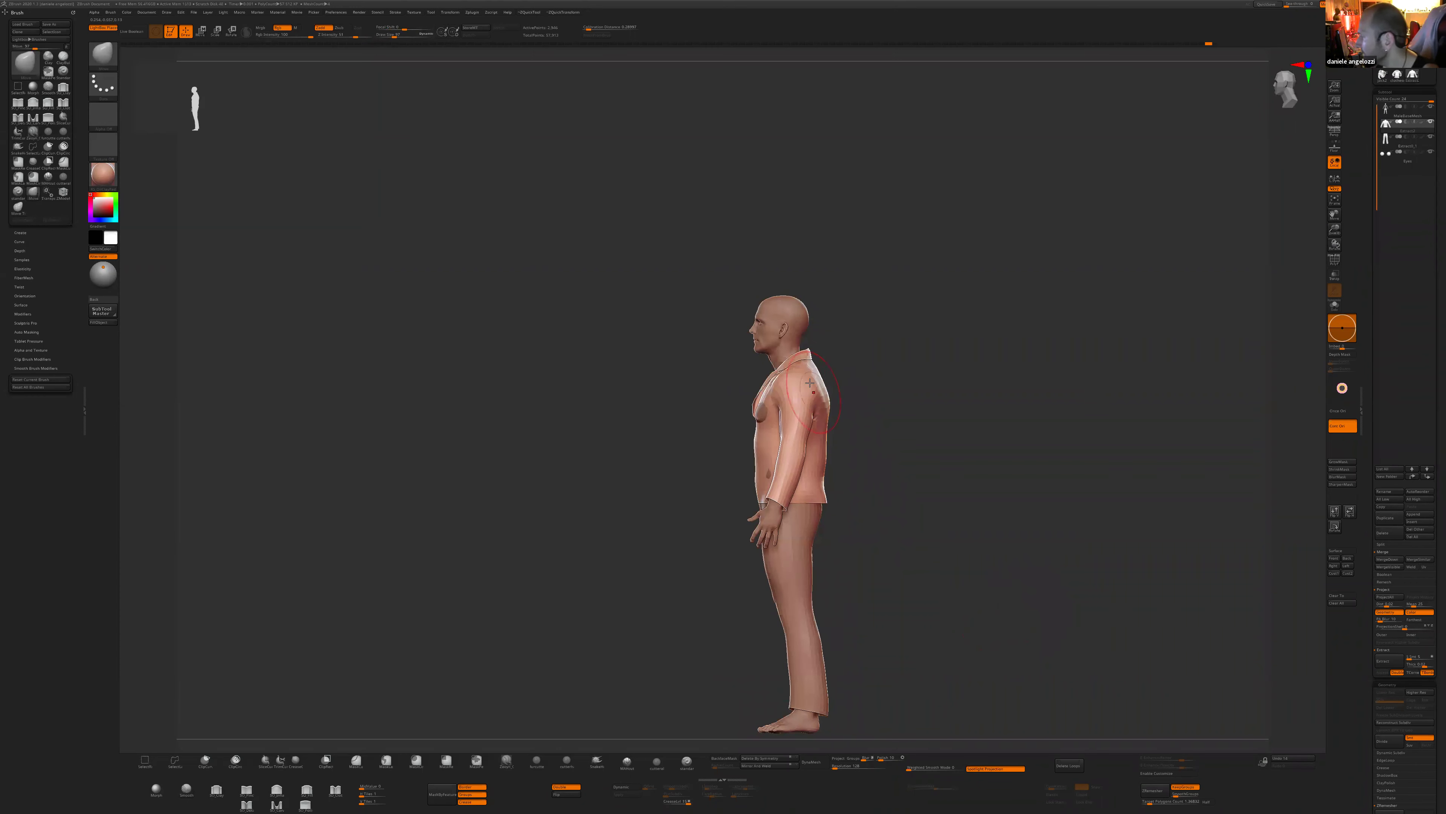
mouse_move(827, 349)
shift+mouse_down()
mouse_move(914, 345)
mouse_move(888, 376)
mouse_move(804, 363)
mouse_move(861, 370)
mouse_move(809, 341)
shift+mouse_up()
key(s)
- Switch to the Standard brush, check the jacket's front and turn the polyframe display back on
key(b)
key(s)
key(t)
shift+drag(910, 338, 922, 441)
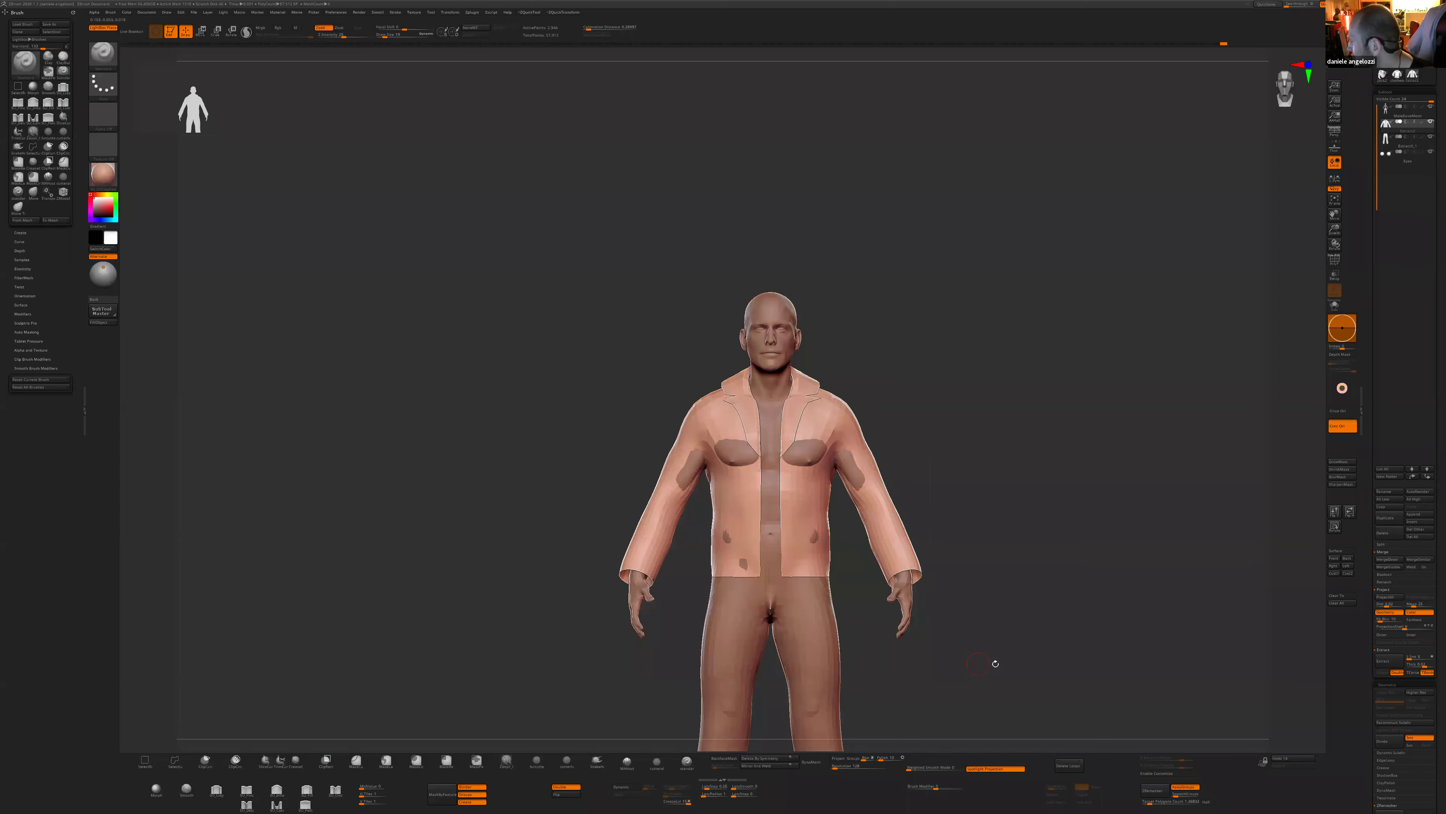
drag(996, 663, 1073, 530)
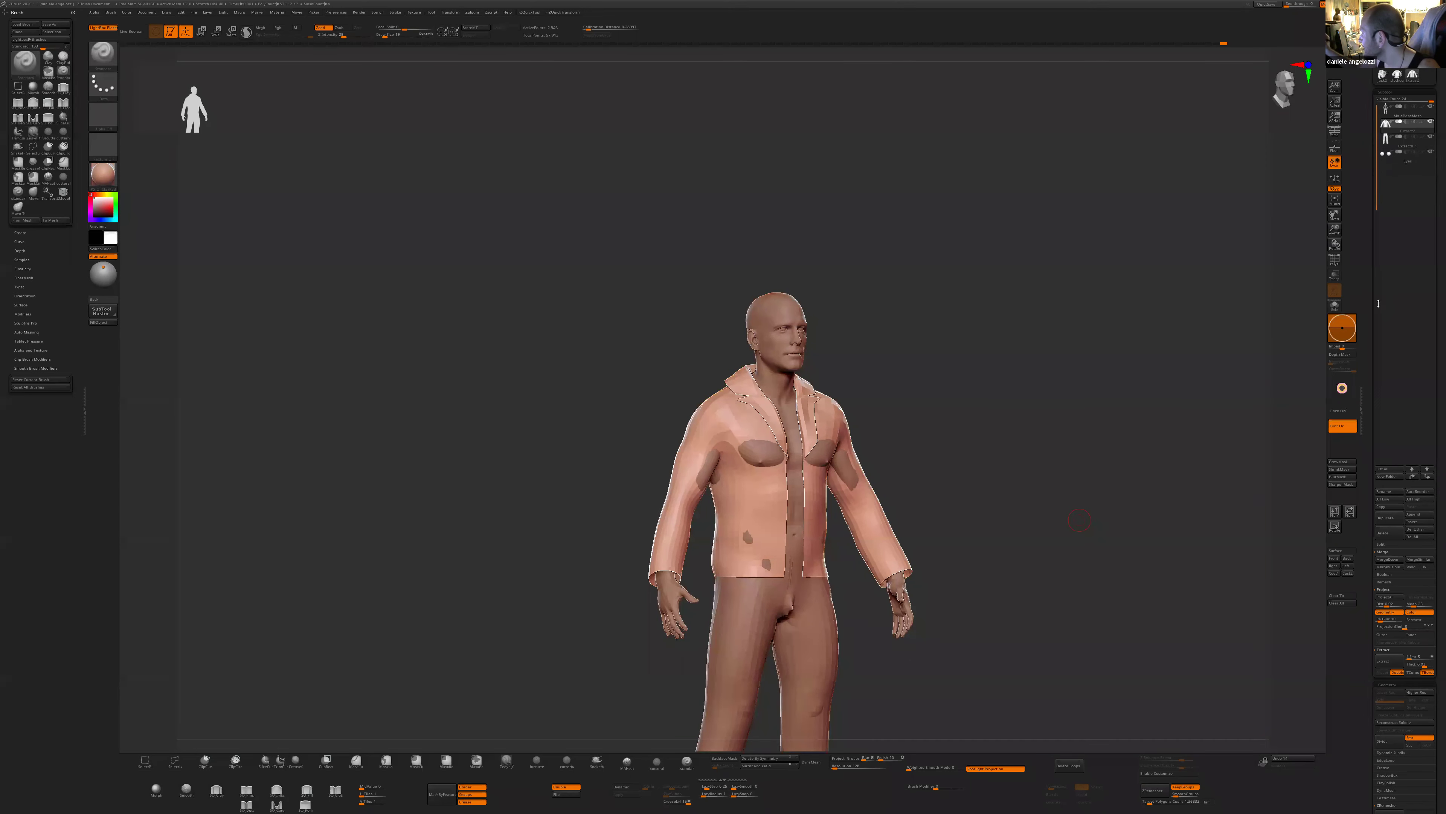
drag(1379, 303, 1378, 344)
click(1388, 24)
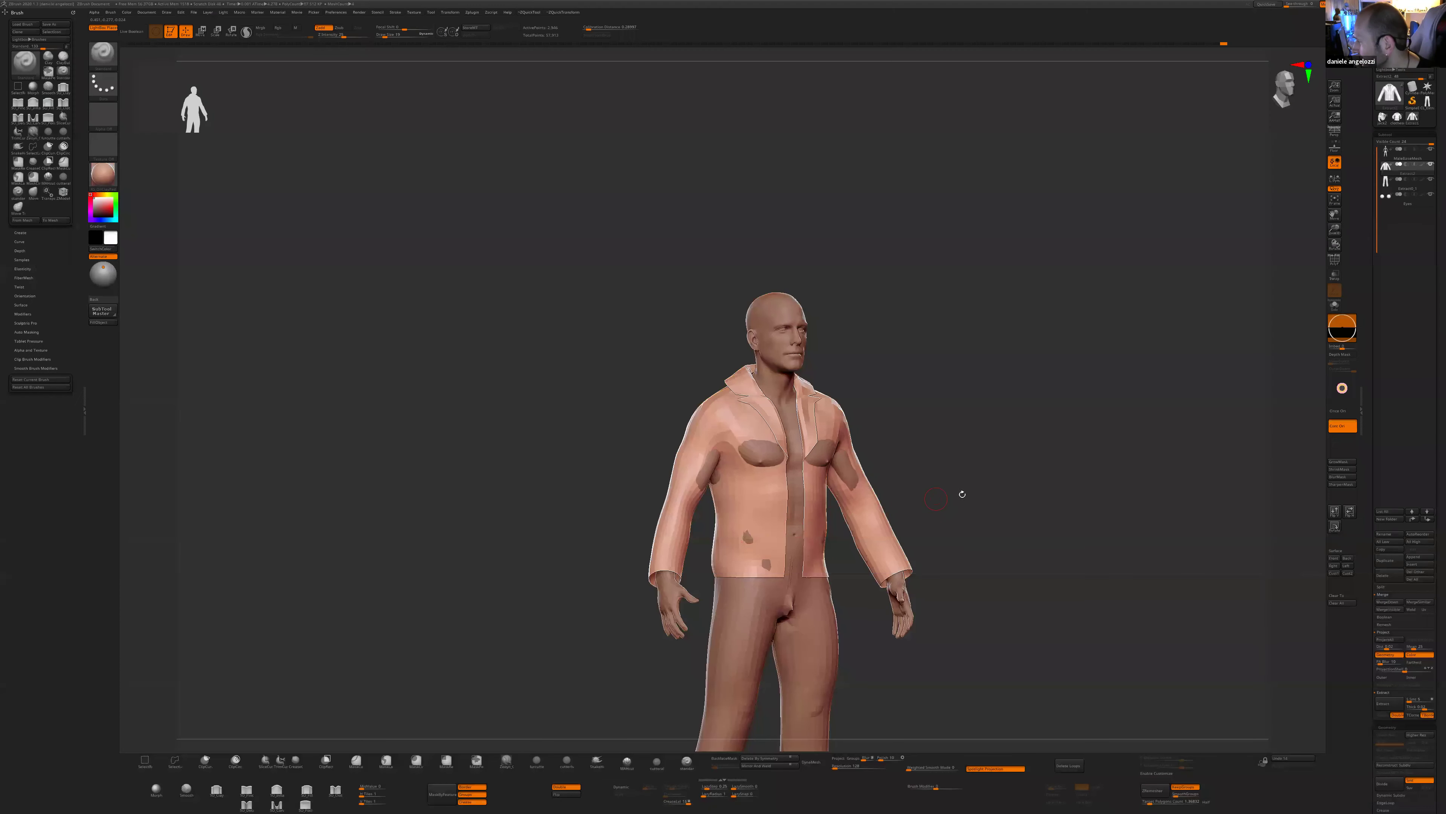
drag(959, 494, 991, 576)
key(shift+f)
mouse_move(974, 514)
ctrl+right_down()
mouse_move(953, 465)
mouse_move(848, 413)
mouse_move(939, 468)
ctrl+right_up()
- Adjust the crease level and apply creasing to the jacket mesh
key(2)
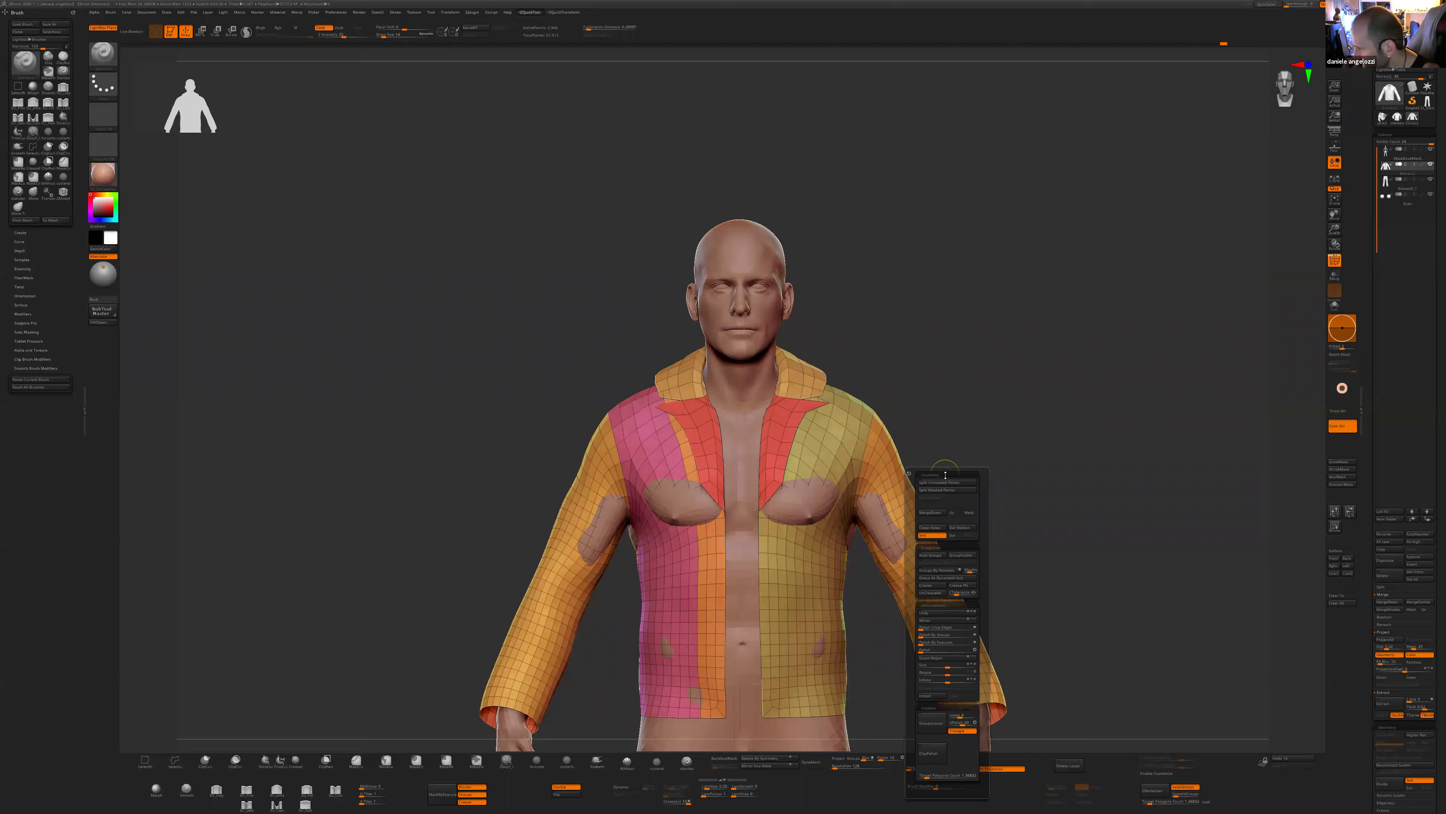
drag(958, 593, 978, 593)
click(939, 585)
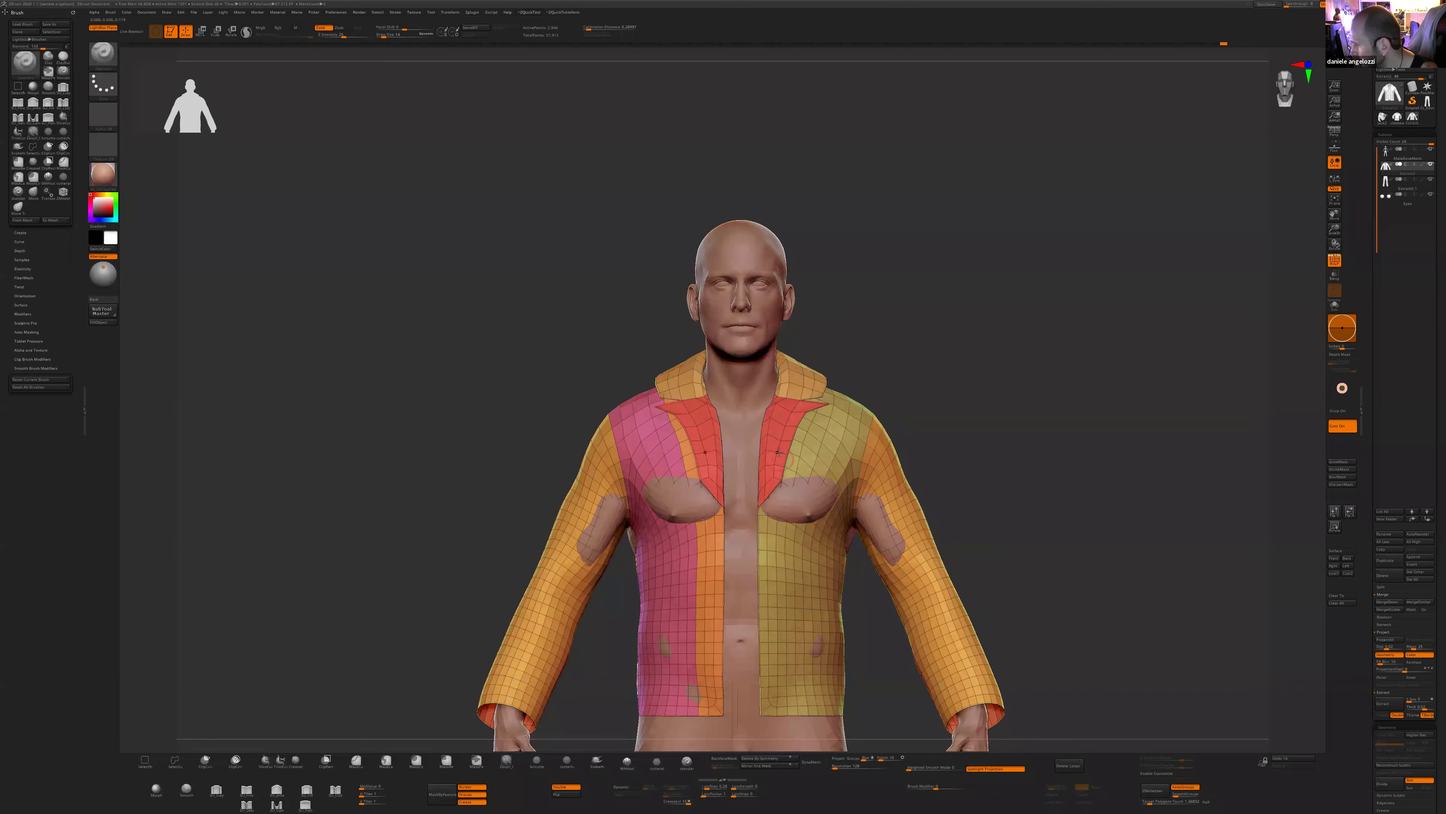
alt+right_drag(978, 524, 965, 469)
alt+right_drag(905, 518, 891, 432)
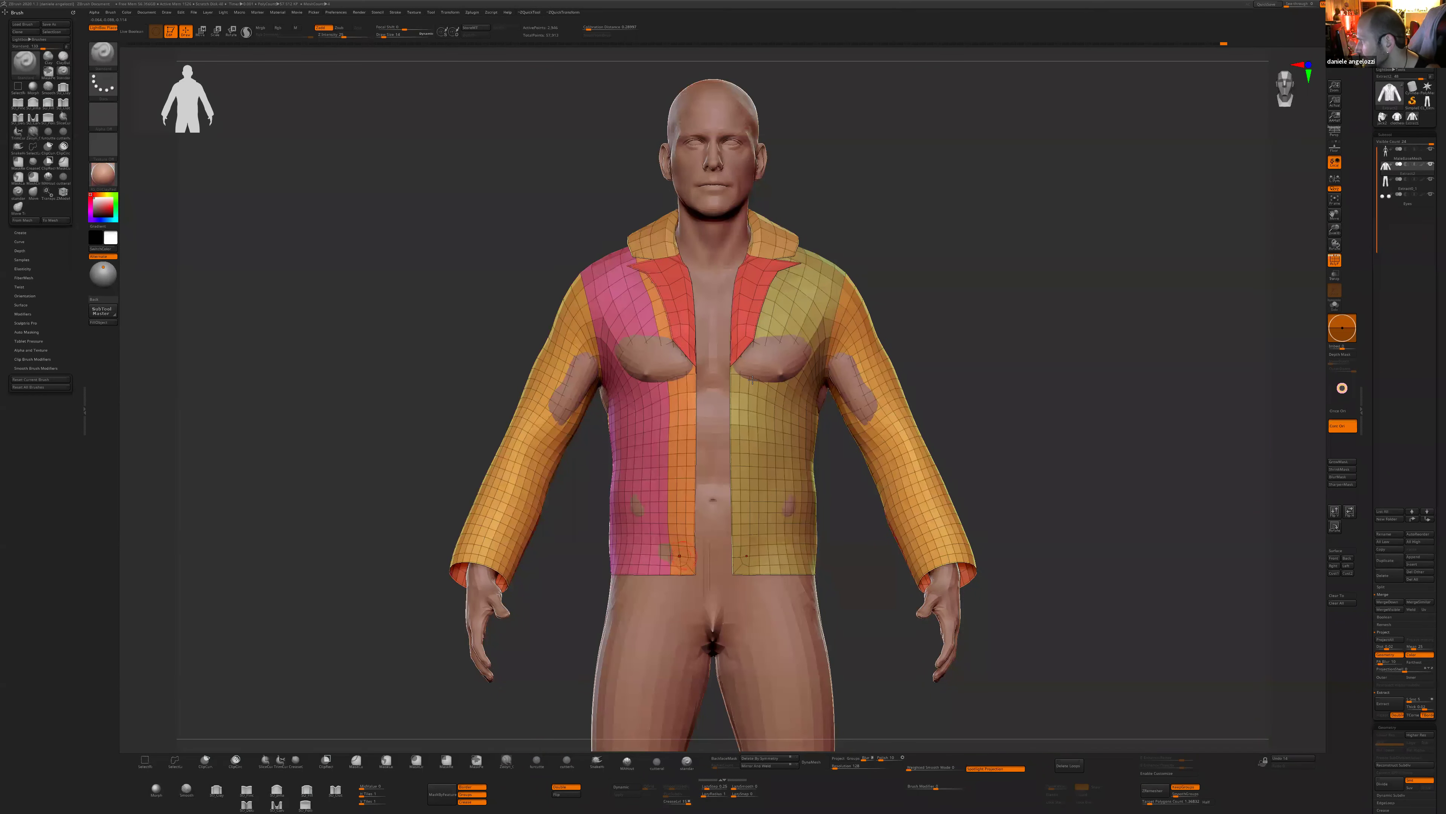
- Subdivide the jacket mesh and size the brush for the lapel notch
key(ctrl+d)
ctrl+right_drag(960, 162, 809, 428)
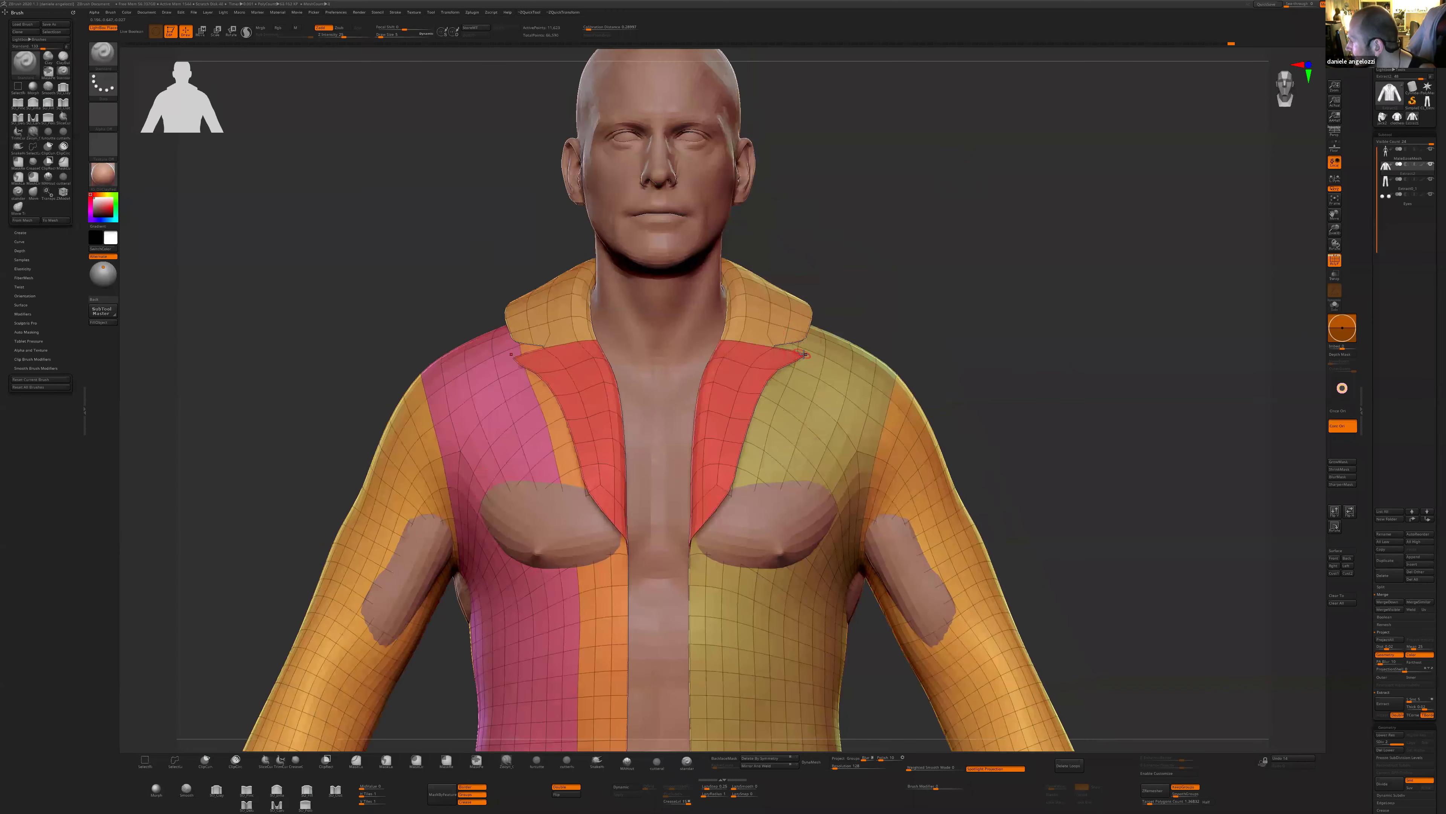
key(ctrl+d)
key(s)
drag(802, 341, 810, 342)
key(s)
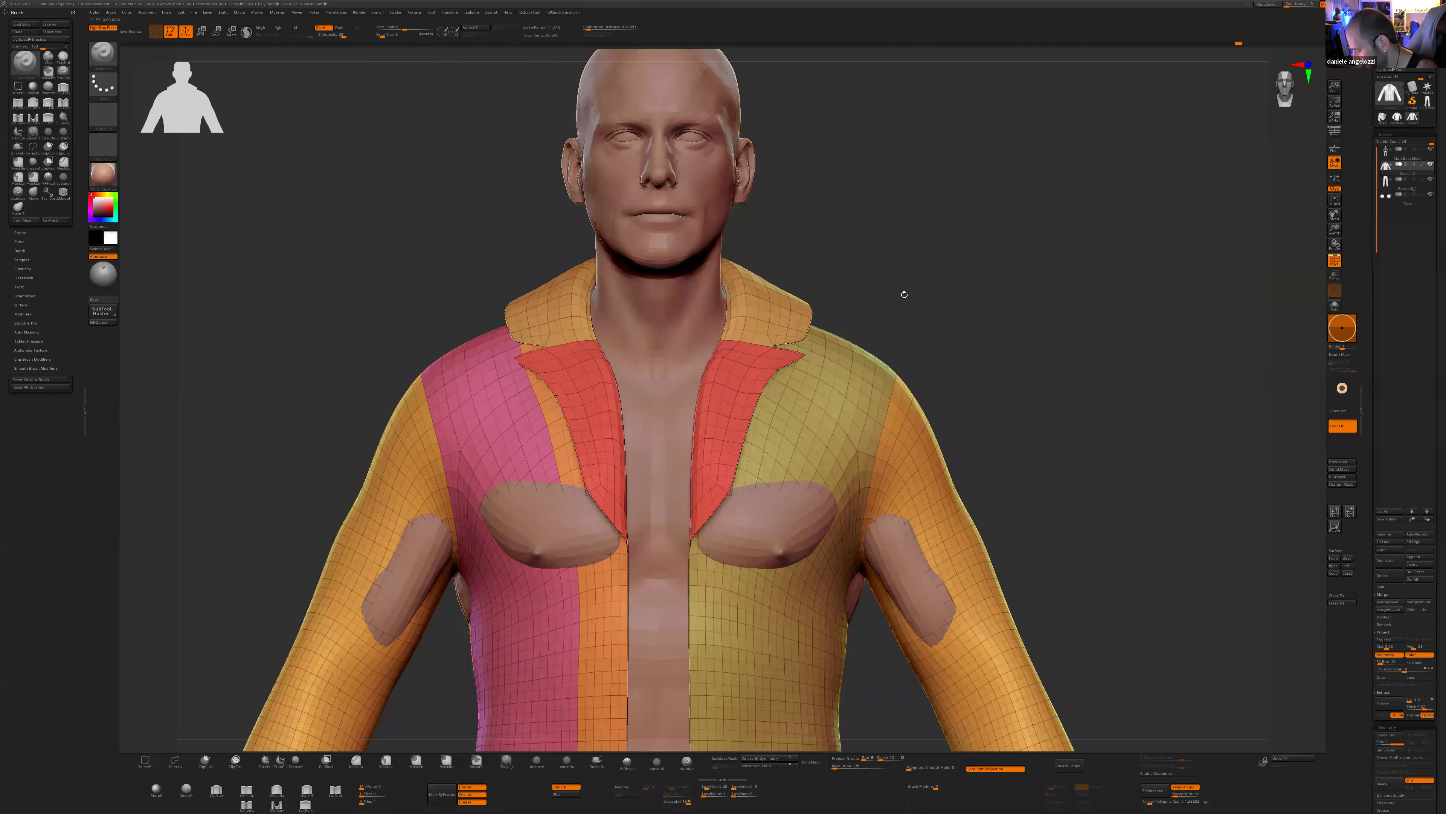
- Refine the collar's front corner above the lapel notch with the Move brush and then the Move Topological brush
ctrl+right_drag(905, 294, 894, 329)
key(b)
key(m)
key(v)
drag(802, 340, 813, 320)
key(b)
key(m)
key(t)
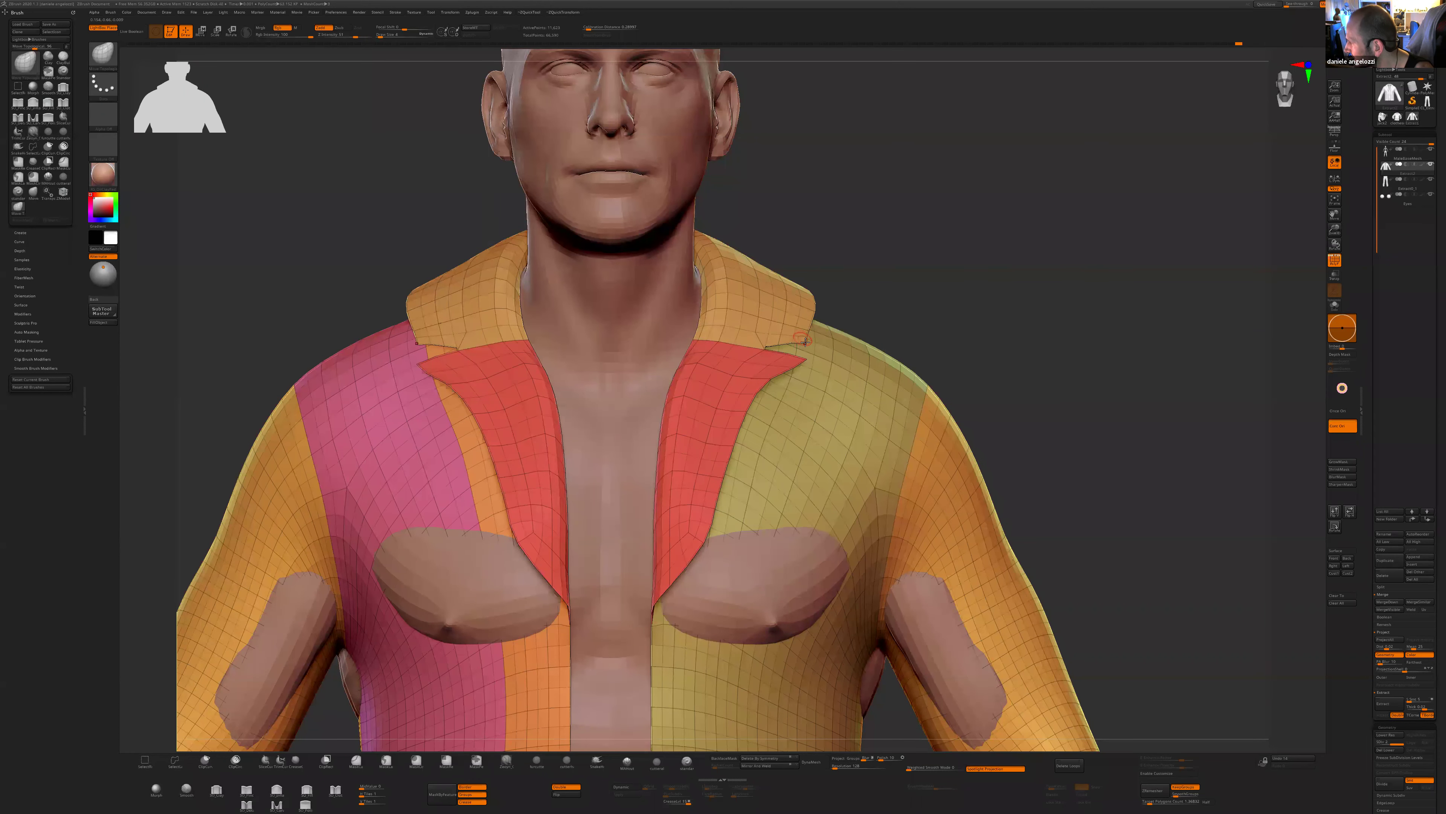
drag(773, 342, 813, 337)
key(bracketright)
alt+drag(868, 246, 1002, 348)
drag(1002, 348, 946, 362)
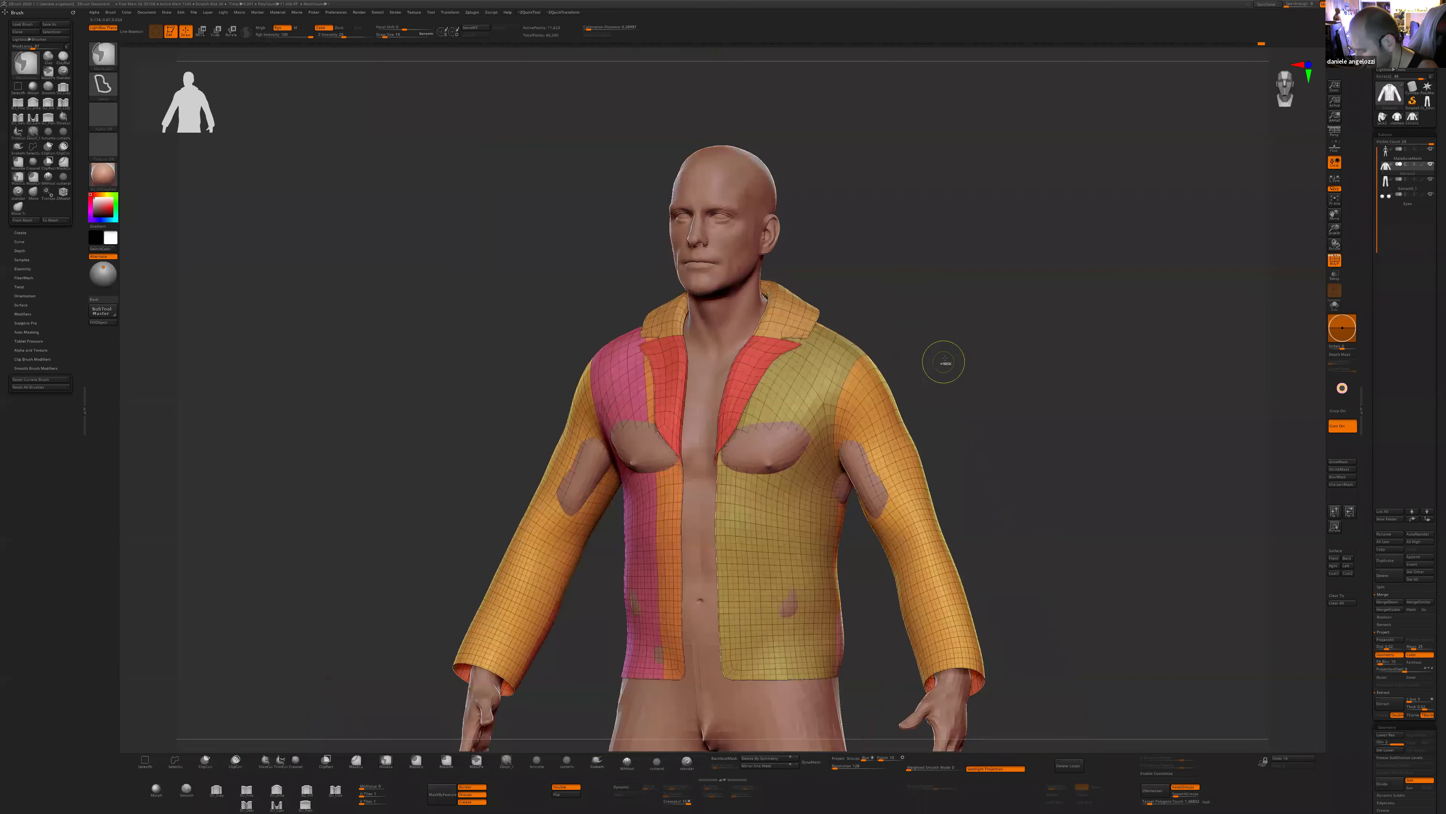
- Subdivide the jacket mesh once more and work around the back of the collar with a larger Standard brush
key(ctrl+d)
key(b)
key(s)
key(t)
drag(883, 326, 797, 307)
drag(841, 258, 792, 304)
key(bracketright)
key(bracketright)
key(bracketright)
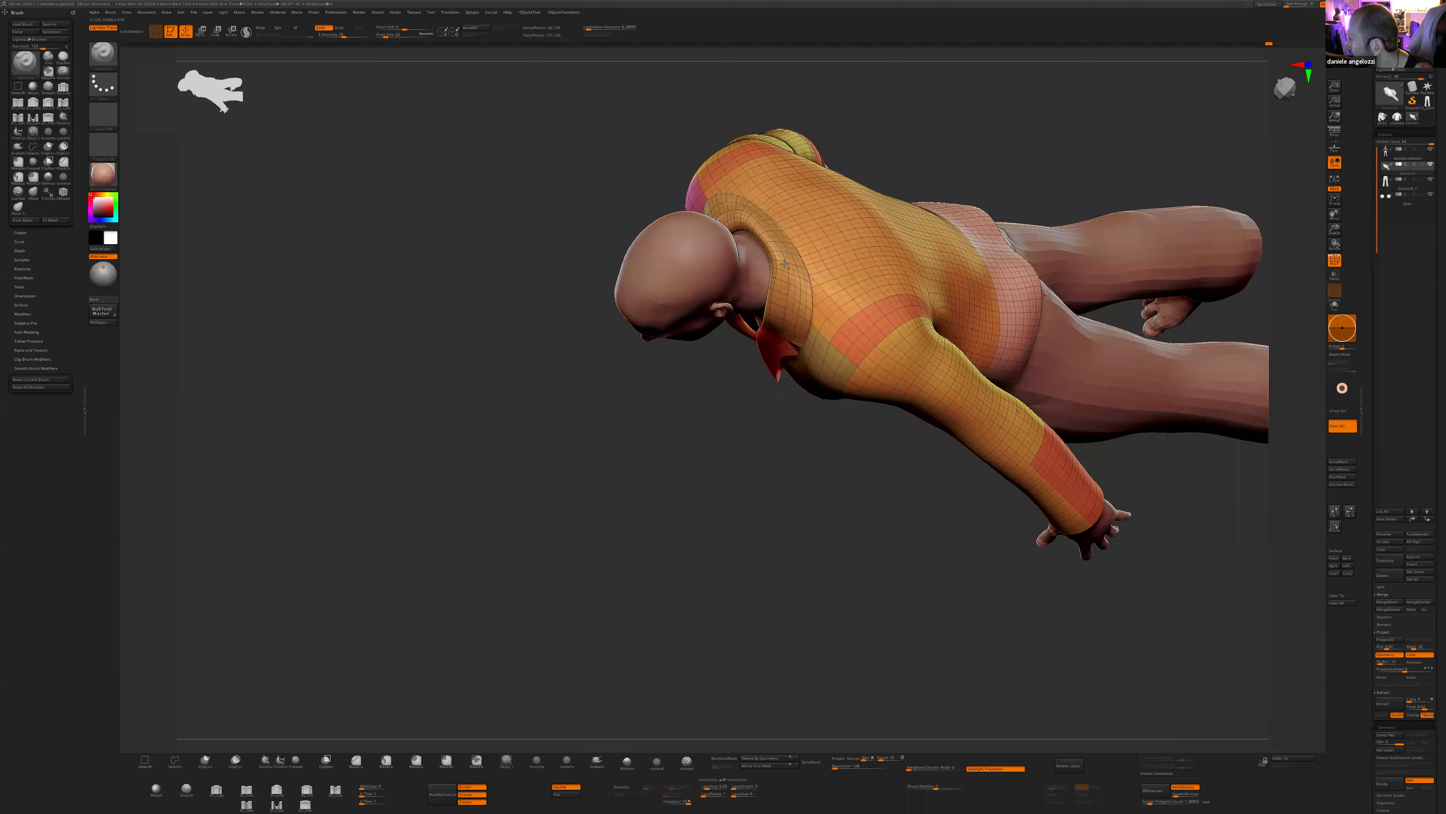
shift+drag(802, 366, 800, 310)
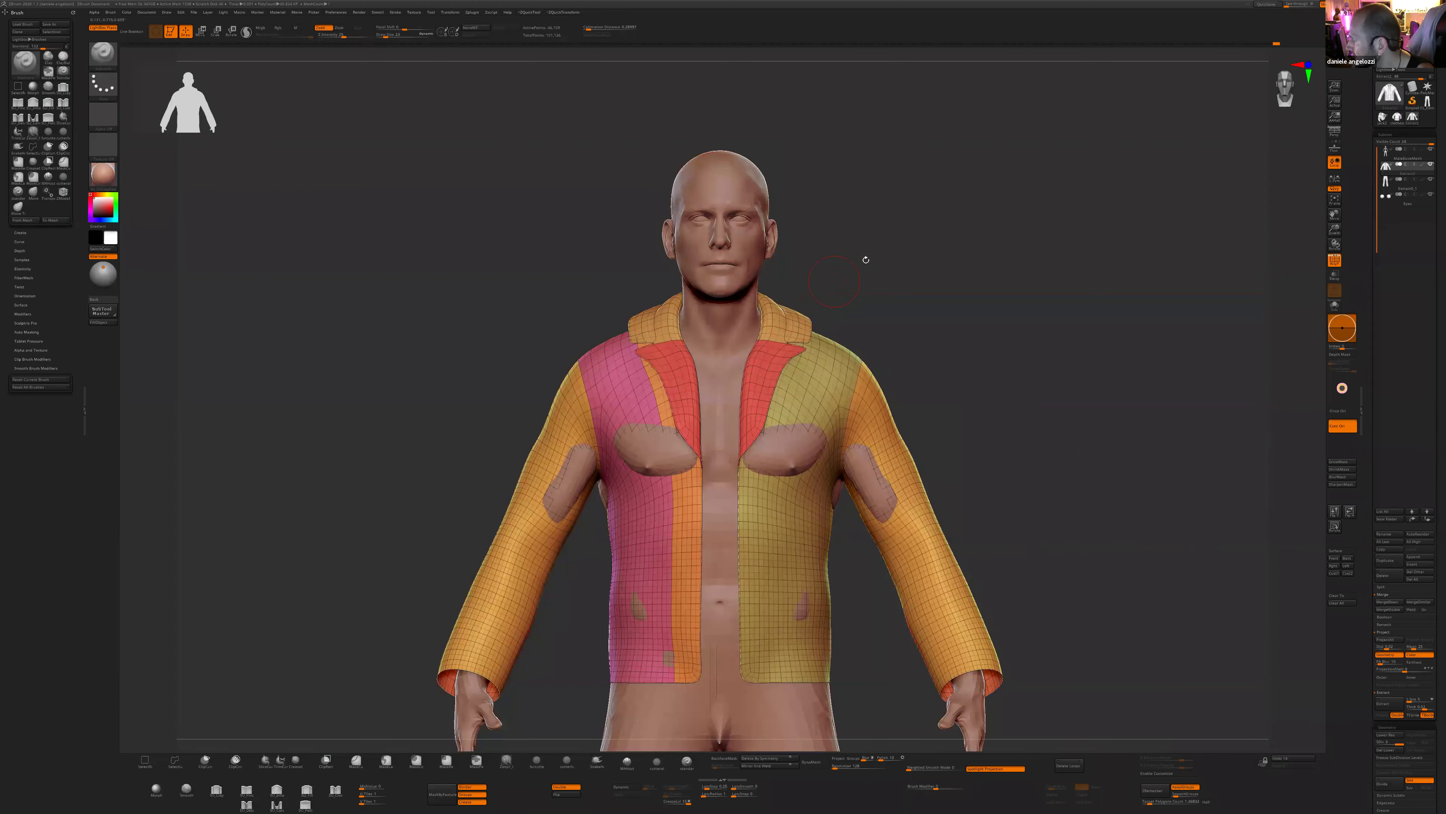
shift+drag(912, 294, 890, 296)
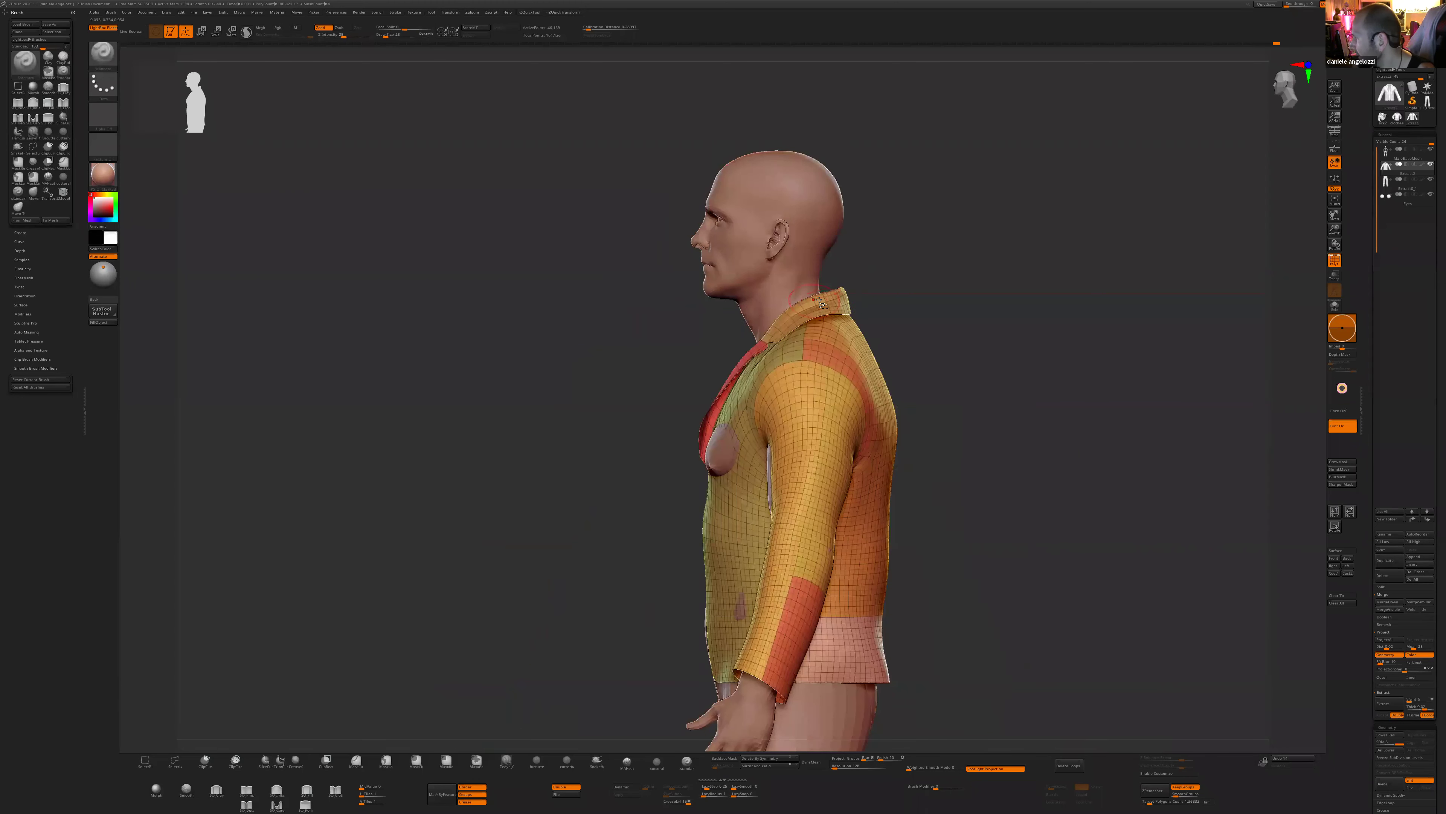
- Isolate the jacket's collar, adjust its back edge from the side, reduce the brush size and show the whole jacket again
ctrl+shift+click(896, 298)
drag(919, 331, 851, 295)
key(w)
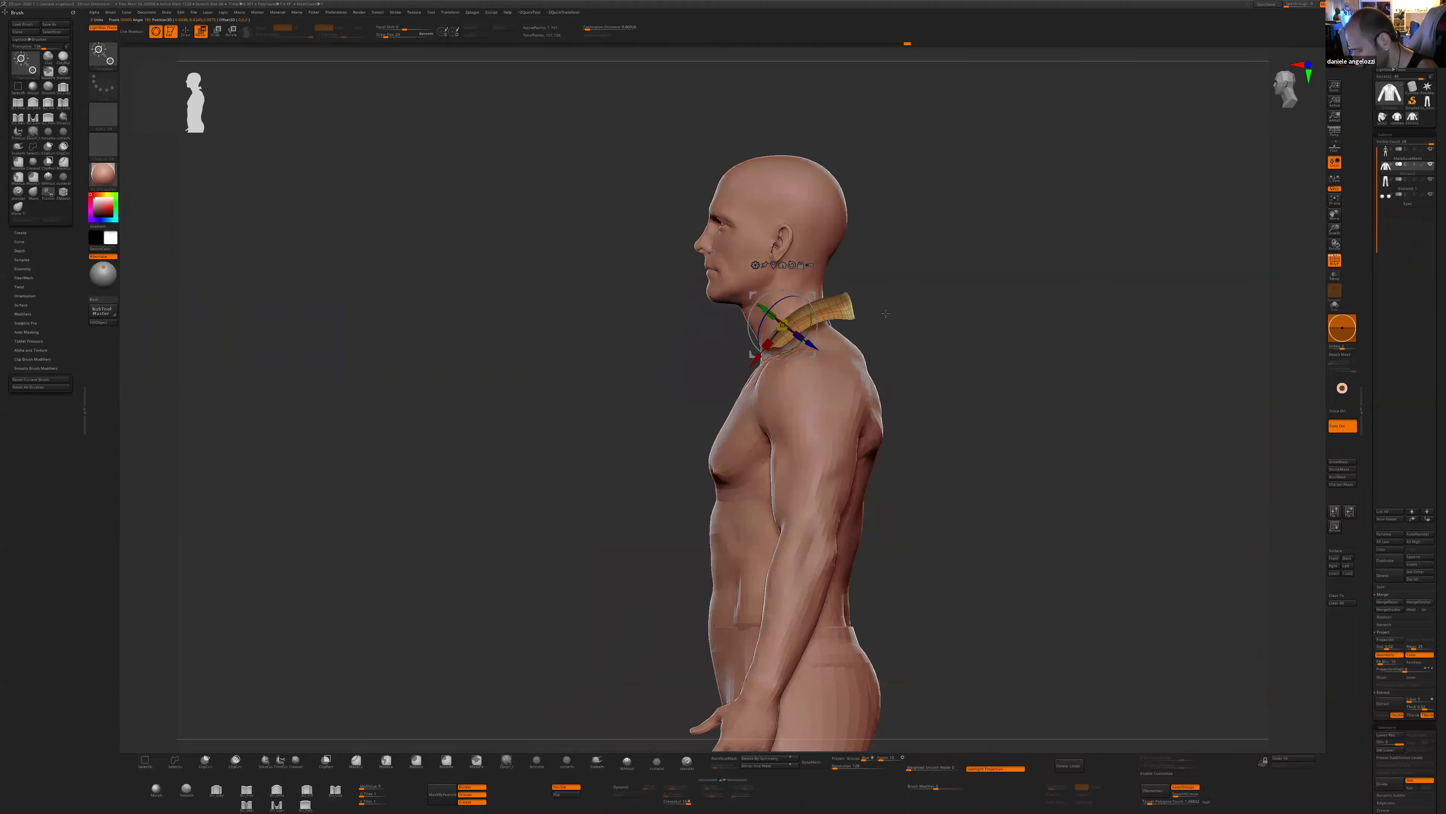
key(q)
mouse_move(876, 315)
mouse_down()
mouse_move(856, 319)
mouse_move(862, 288)
mouse_move(754, 302)
mouse_move(853, 290)
mouse_up()
key(s)
mouse_move(749, 316)
mouse_down()
mouse_move(877, 305)
mouse_move(826, 302)
mouse_up()
key(bracketleft)
key(bracketleft)
mouse_move(968, 265)
shift+mouse_down()
mouse_move(943, 287)
mouse_move(836, 291)
mouse_move(860, 292)
shift+mouse_up()
ctrl+shift+click(927, 282)
- Hide the polyframe and check the jacket's collar and lapels from above, the front and the side
shift+drag(820, 216, 780, 295)
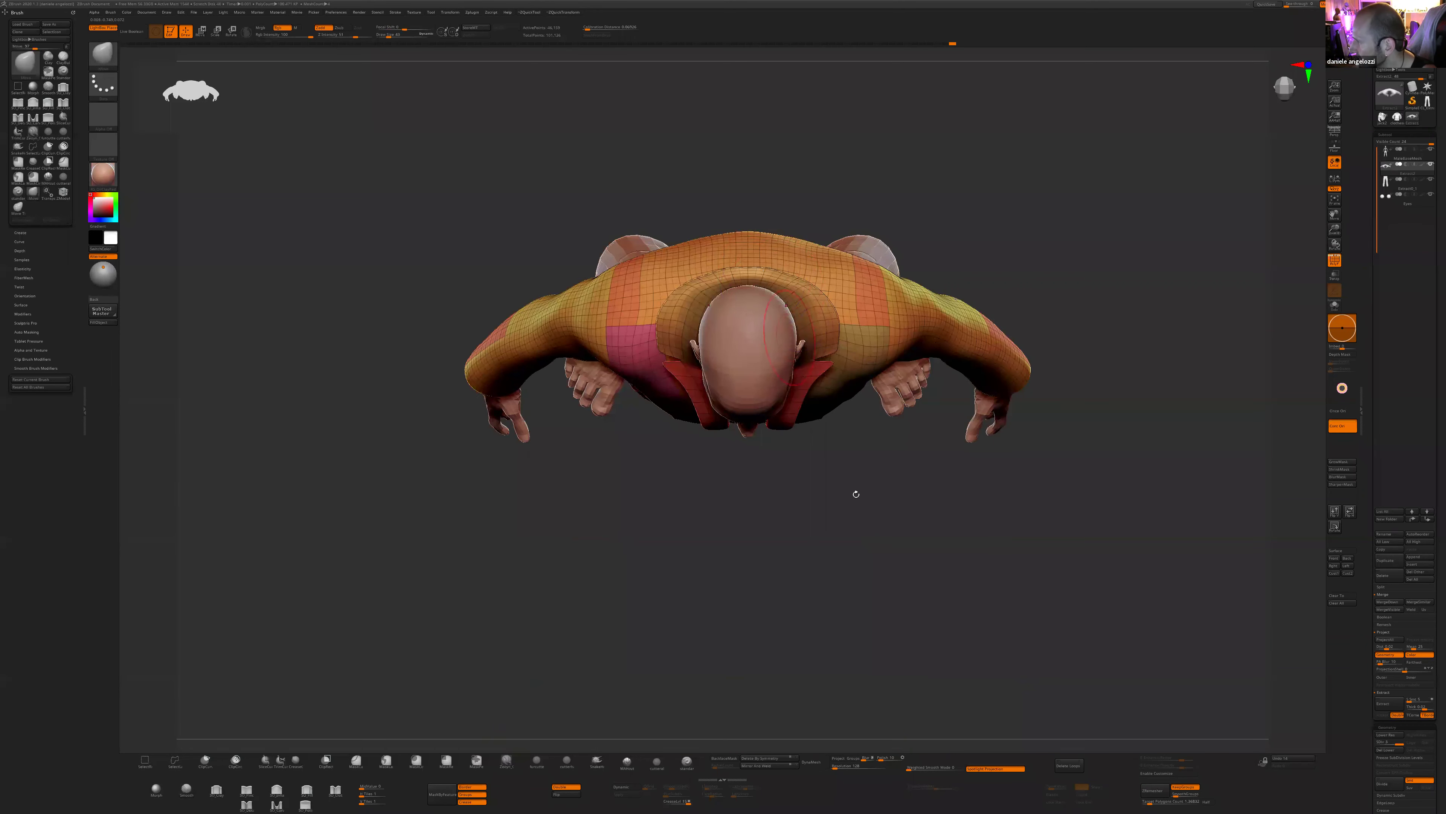
shift+drag(900, 415, 855, 299)
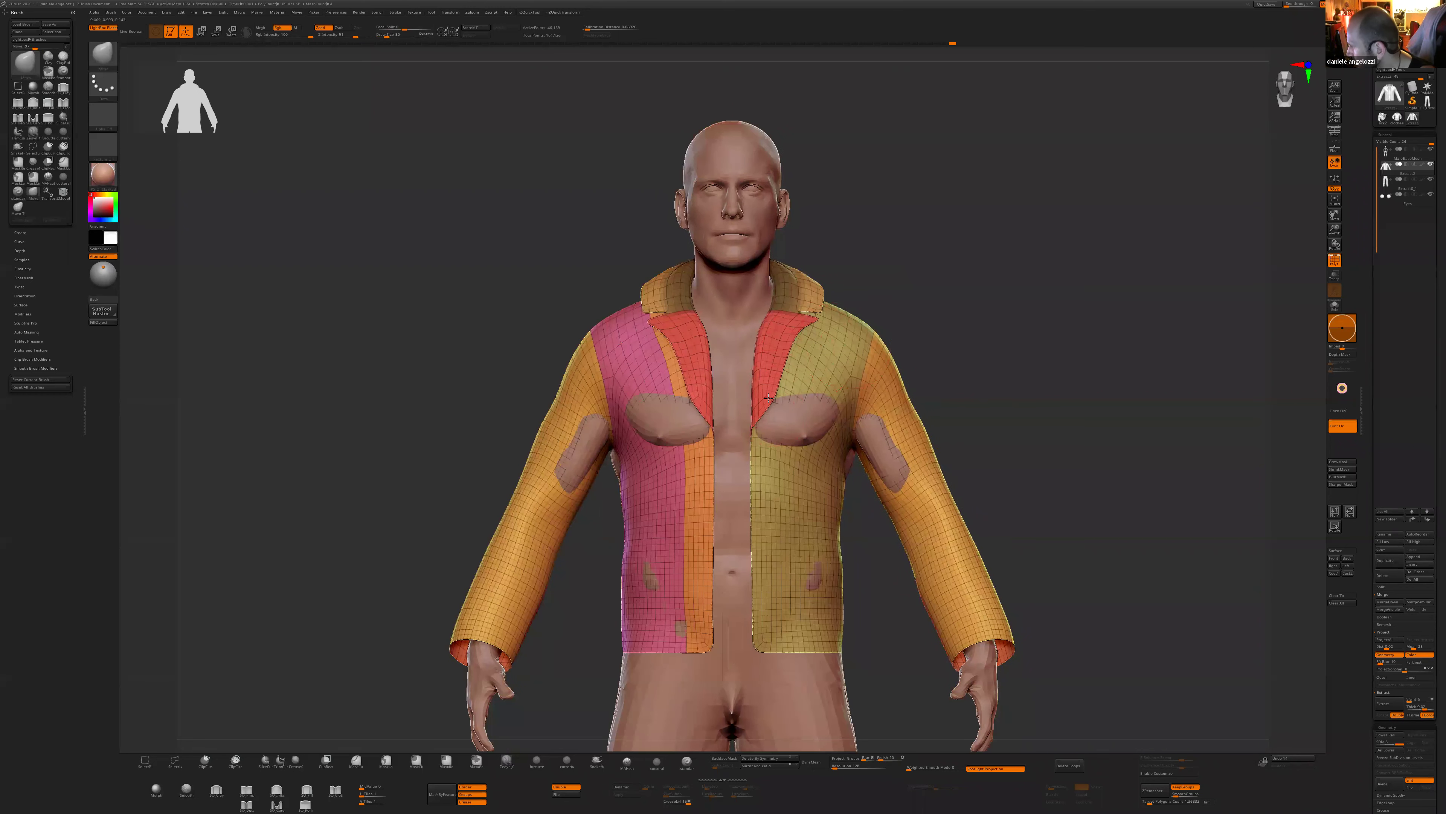
mouse_move(961, 421)
alt+mouse_down()
mouse_move(1063, 497)
mouse_move(971, 503)
mouse_move(973, 384)
alt+mouse_up()
key(shift+f)
alt+drag(889, 292, 894, 310)
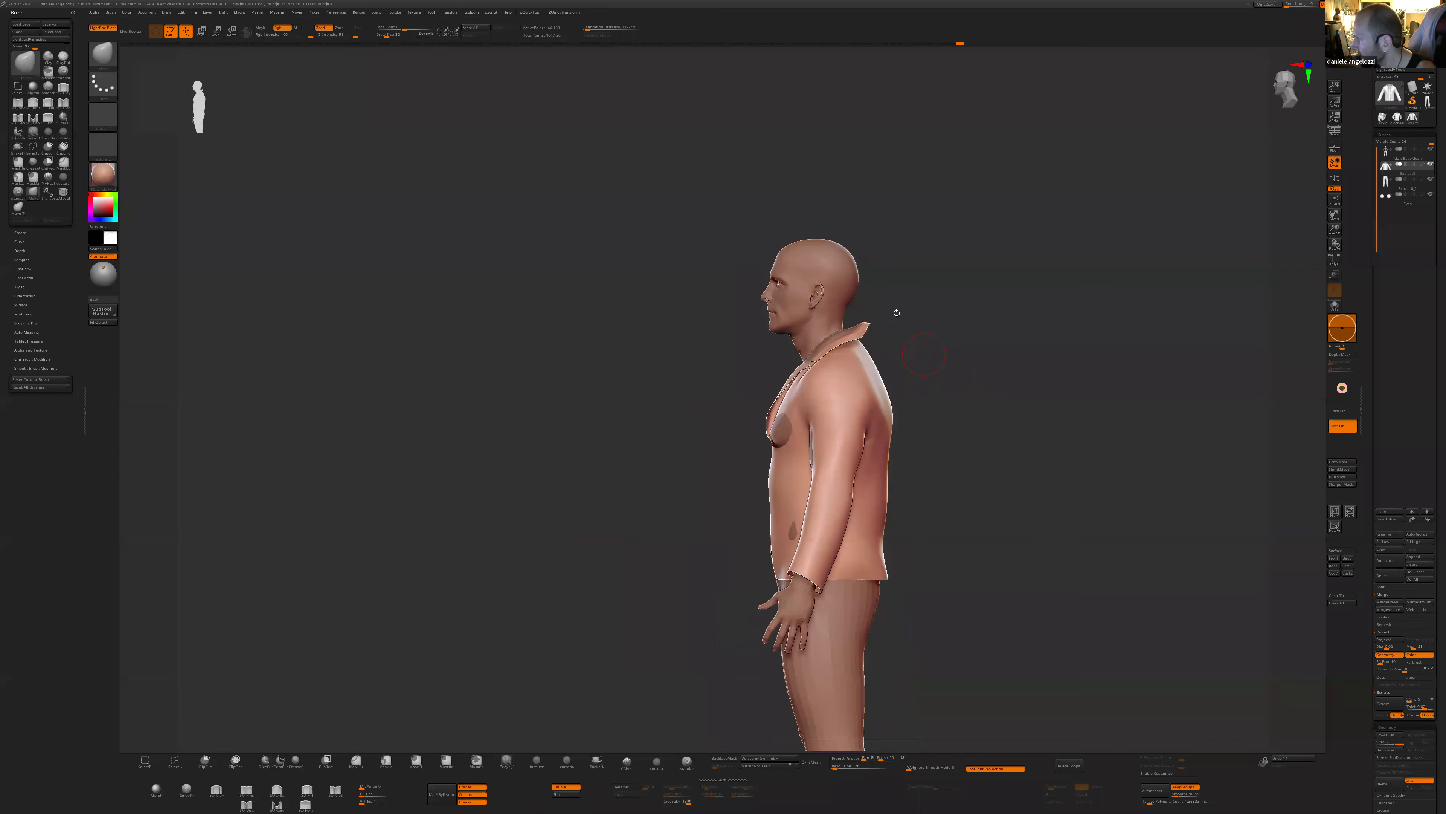
drag(941, 369, 1044, 536)
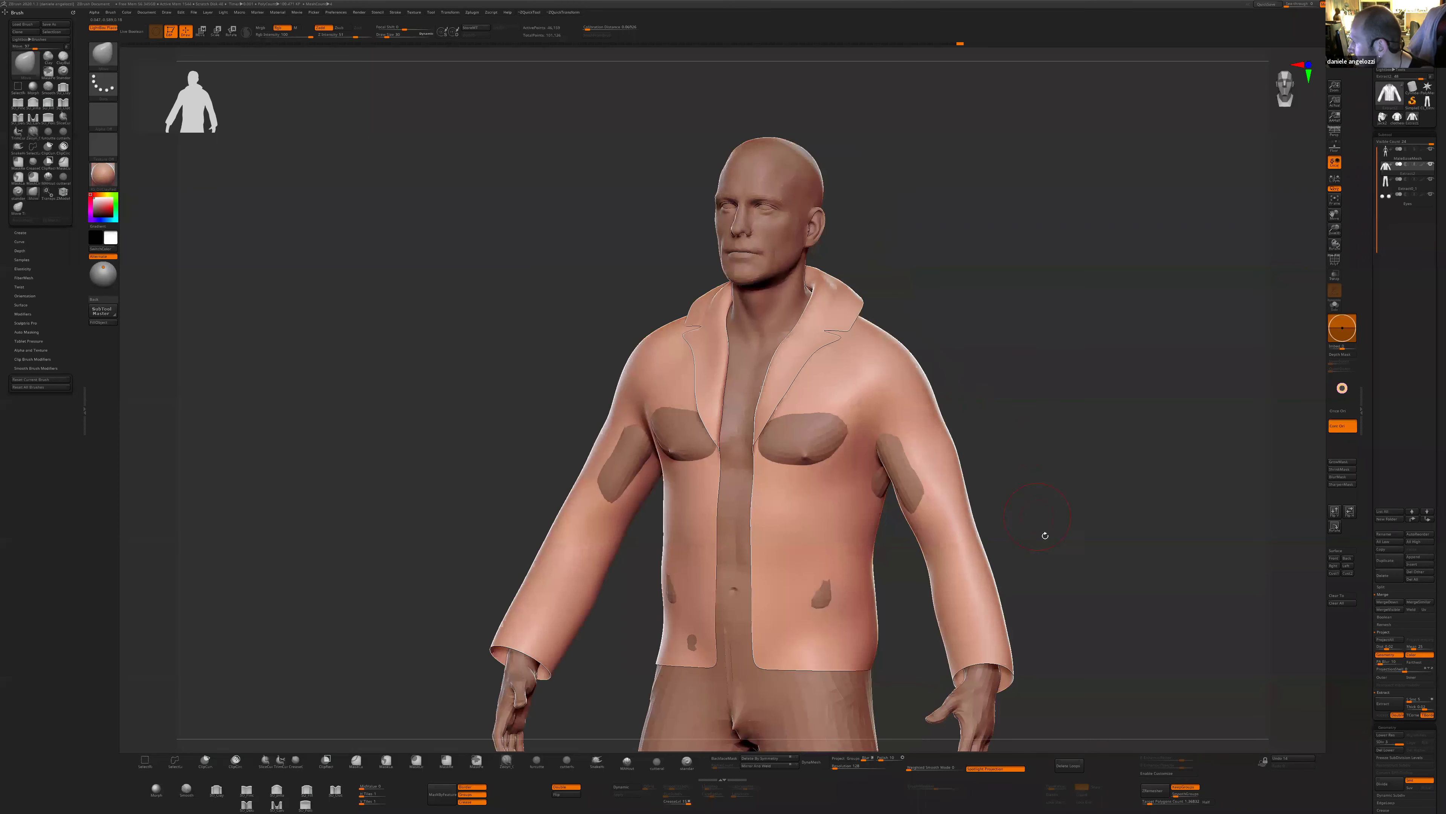
drag(968, 430, 914, 570)
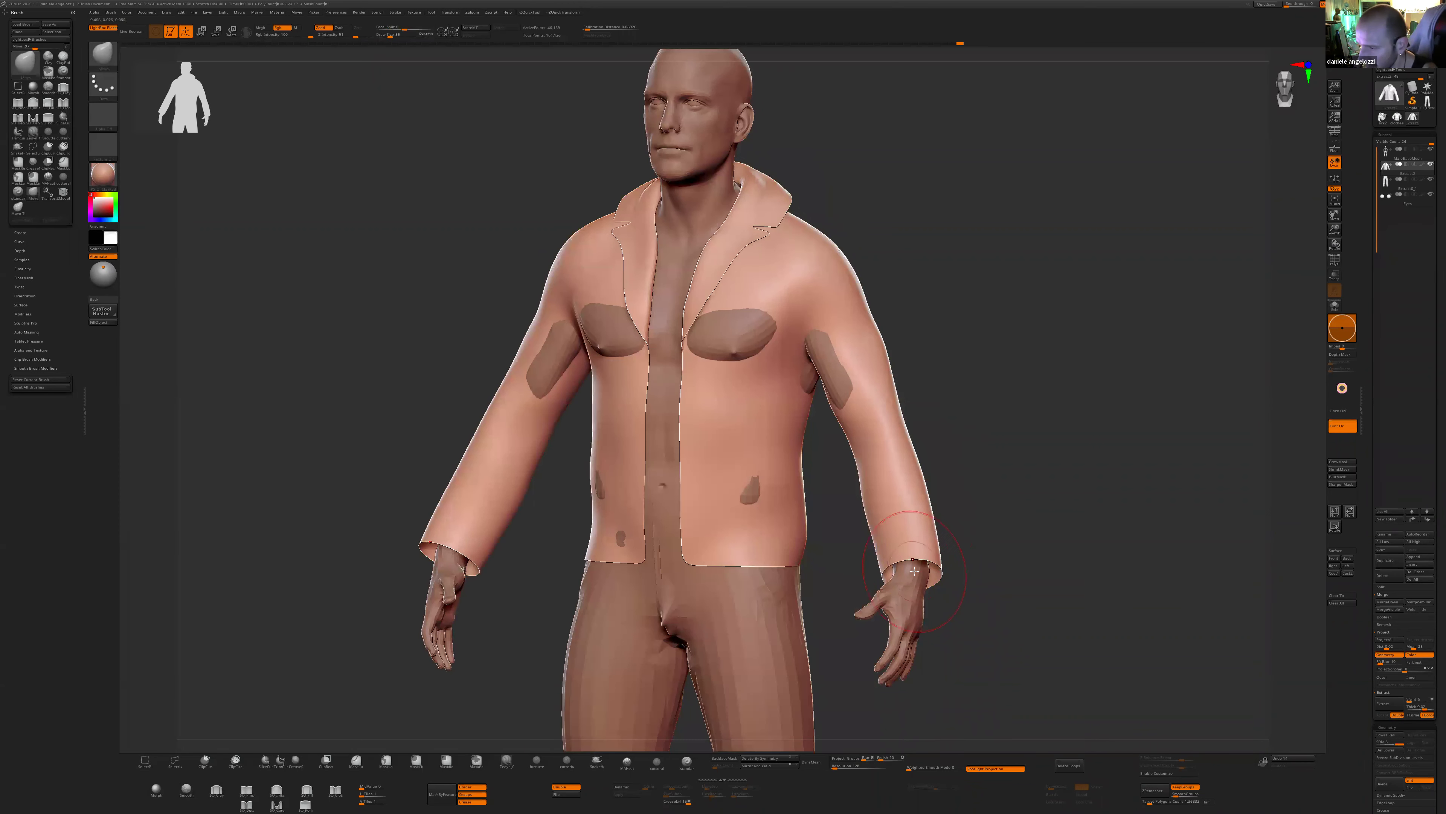
- Open the Smooth brush modifiers, test smoothing on the sleeve cuff and undo the stroke
click(37, 368)
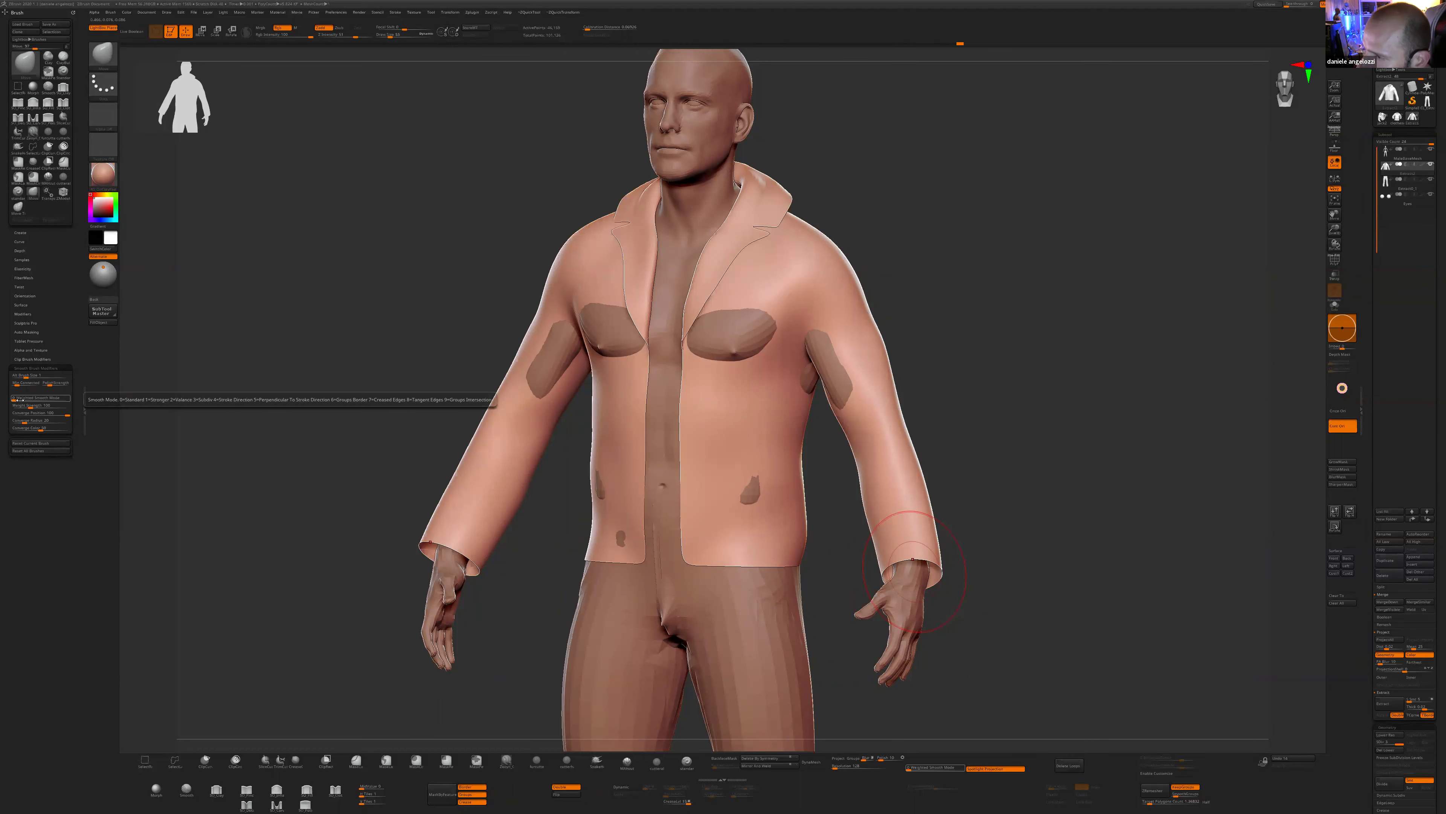
click(17, 382)
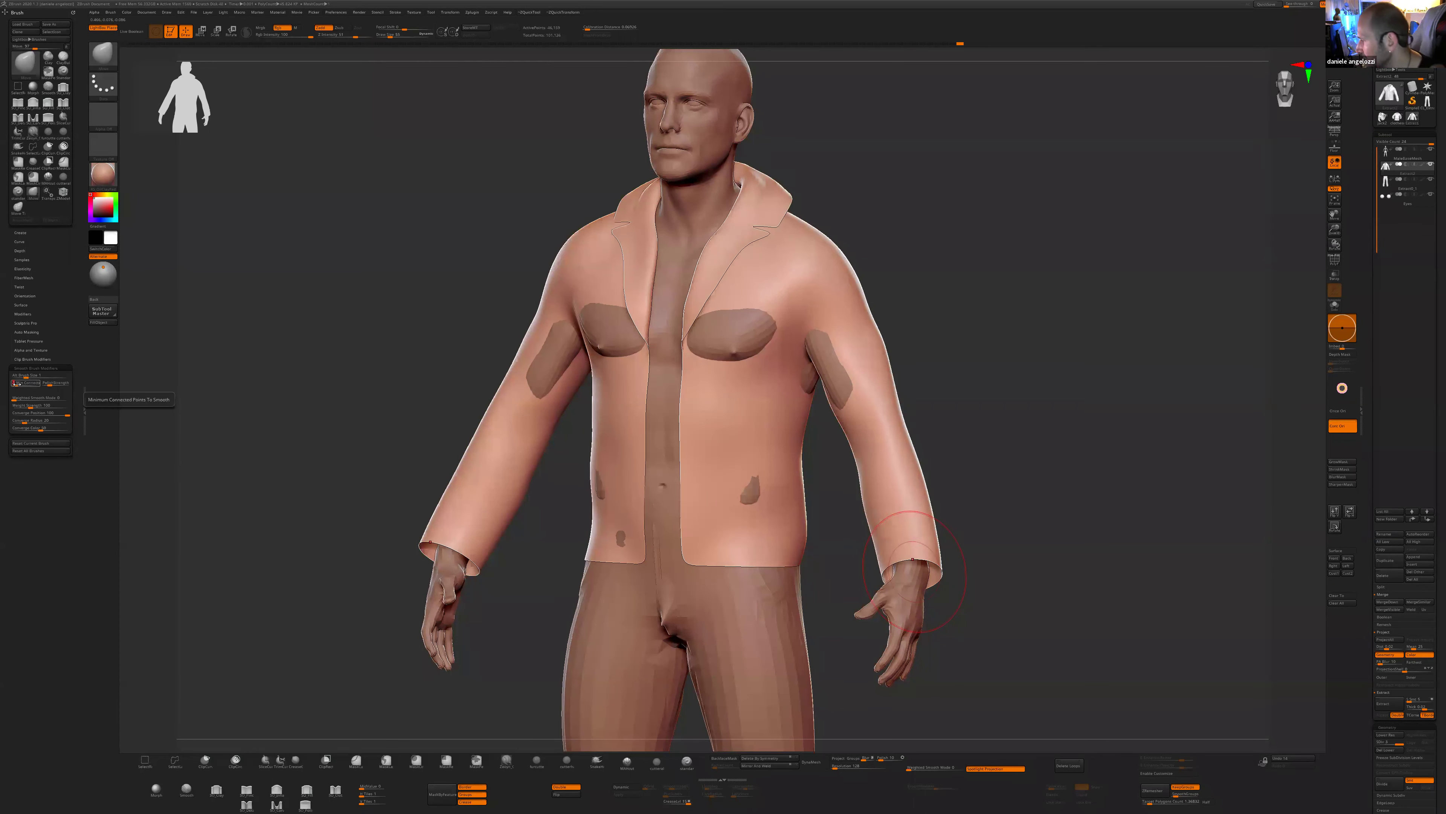
mouse_move(904, 512)
shift+mouse_down()
mouse_move(918, 561)
mouse_move(952, 581)
shift+mouse_up()
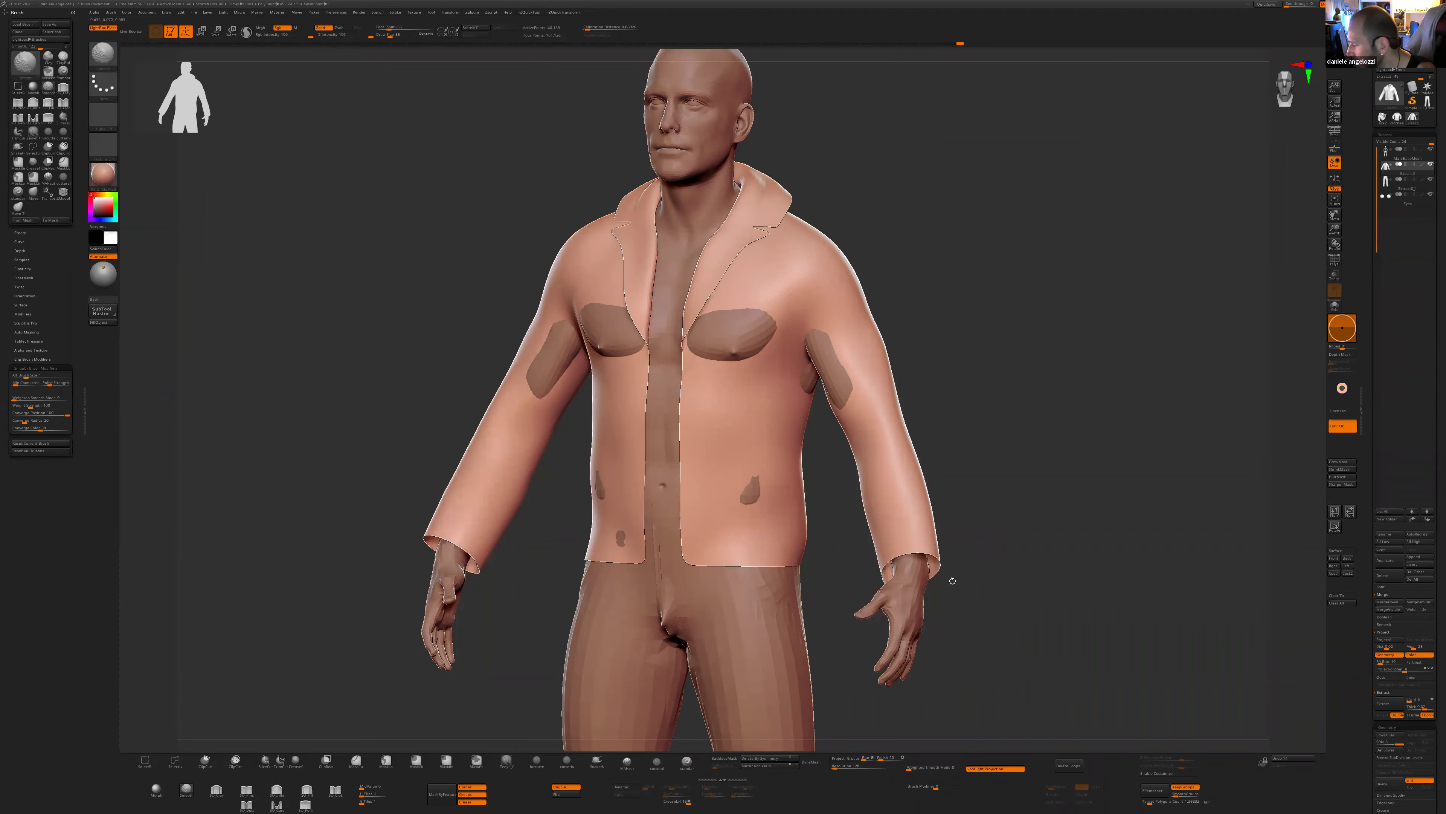
key(ctrl+z)
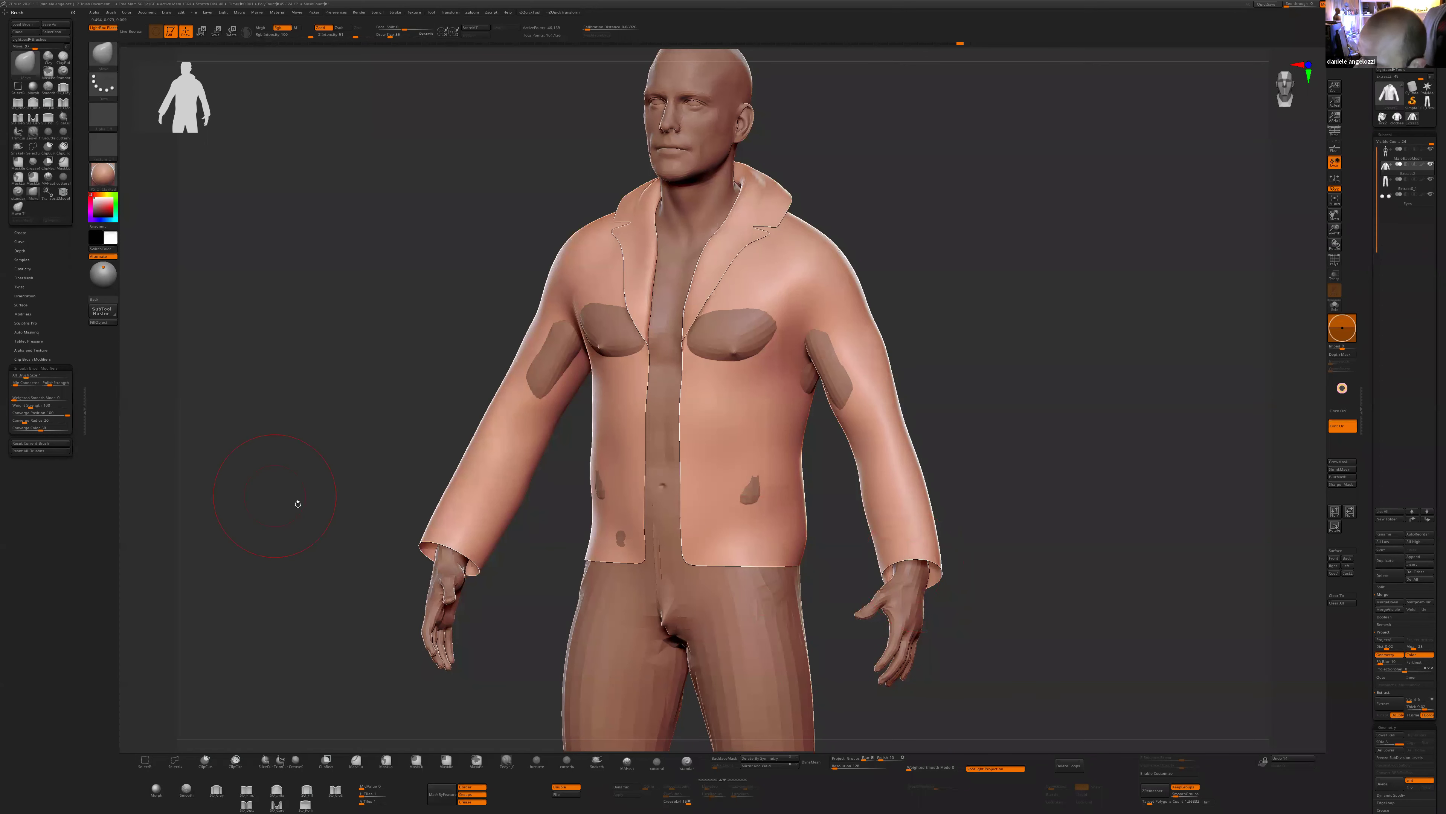
- Isolate the collar, go down two subdivision levels and smooth its outer edge from behind
mouse_move(968, 556)
mouse_down()
mouse_move(989, 573)
mouse_move(954, 482)
mouse_move(864, 350)
mouse_up()
ctrl+shift+click(871, 352)
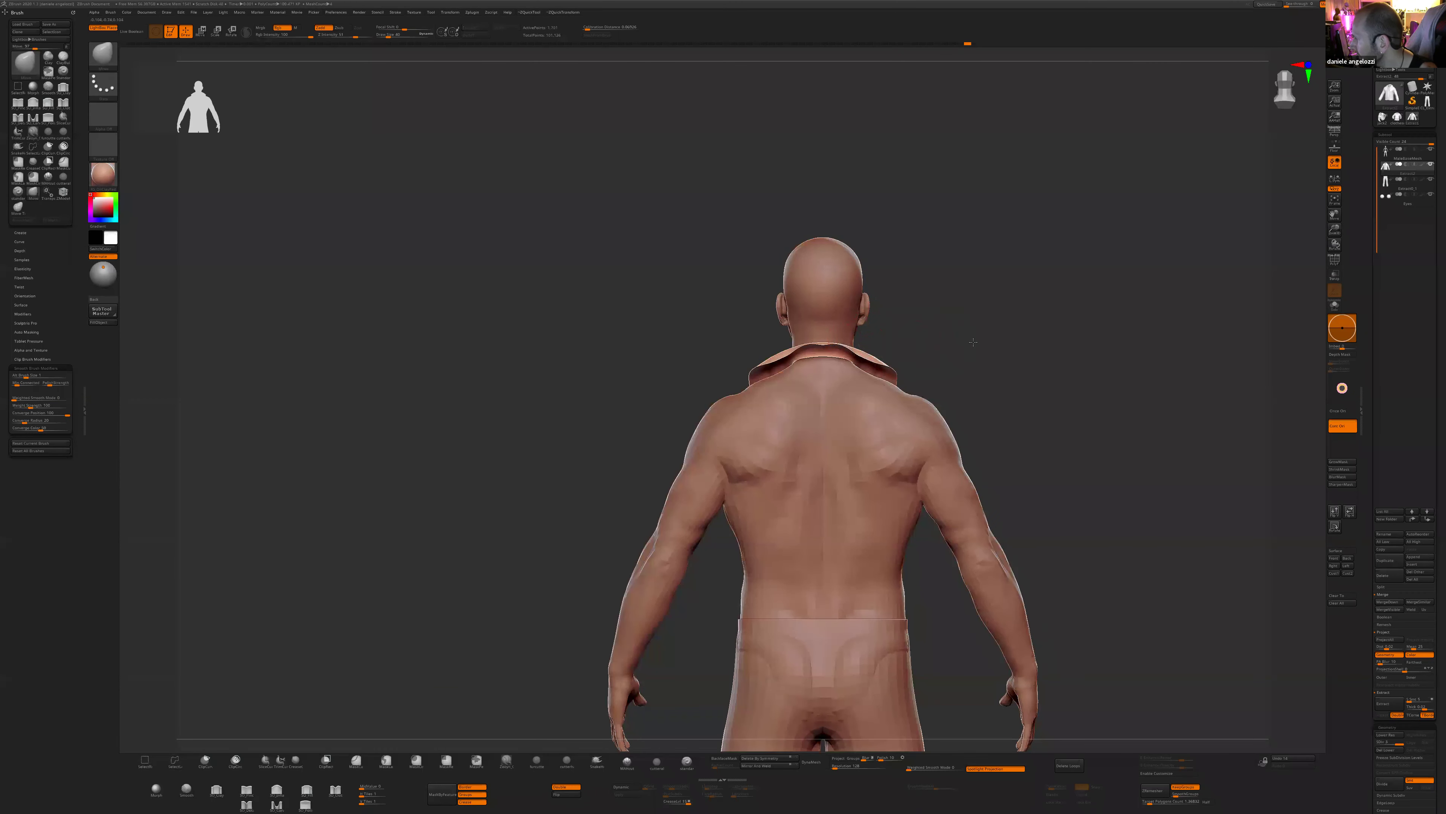
drag(975, 355, 984, 446)
key(shift+d)
key(shift+d)
mouse_move(882, 350)
shift+mouse_down()
mouse_move(902, 339)
mouse_move(872, 352)
shift+mouse_up()
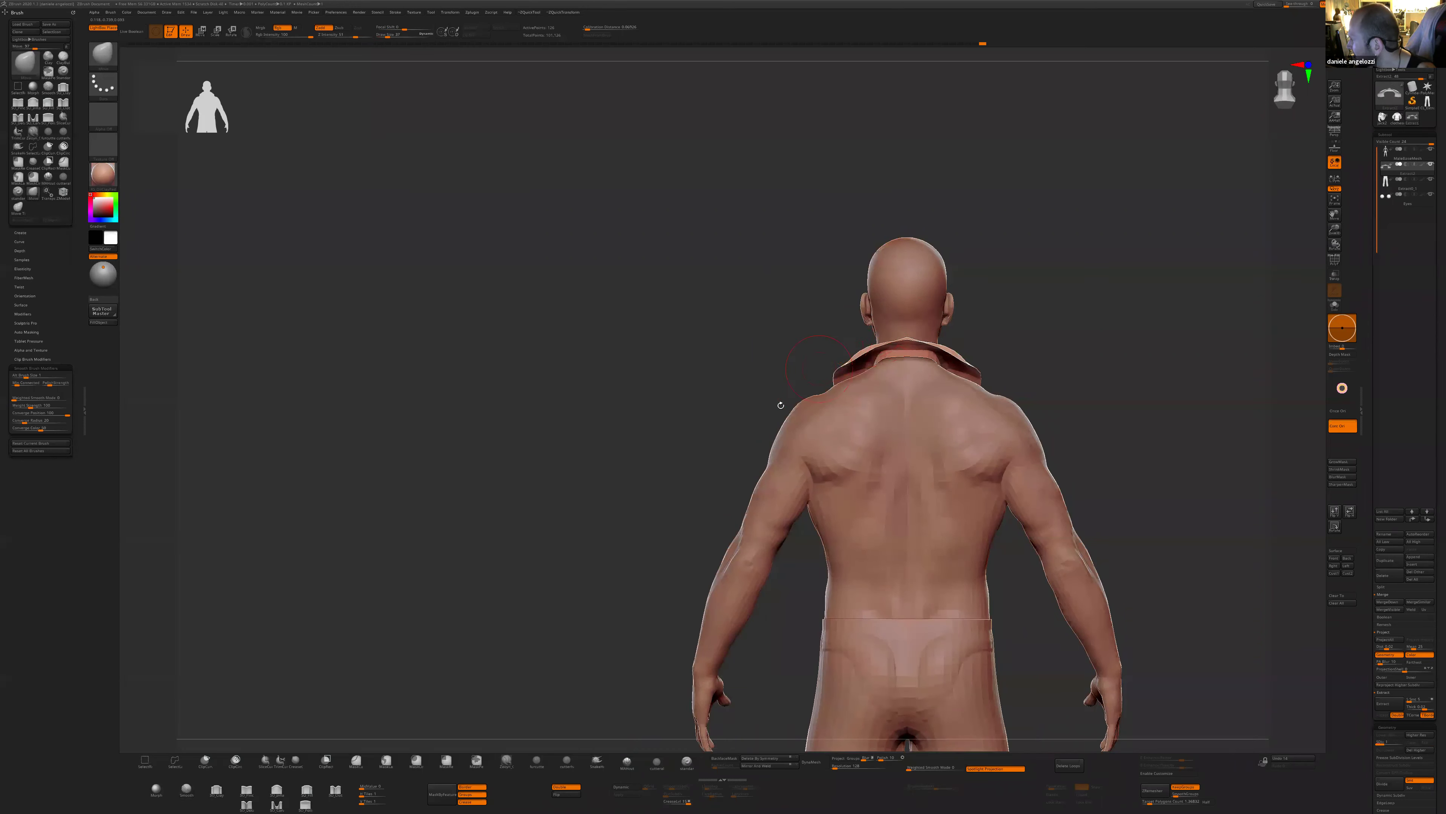
- Mask the front of the collar in side view, shift its back section with the gizmo and raise the subdivision level
shift+drag(781, 405, 930, 366)
mouse_move(857, 319)
ctrl+mouse_down()
mouse_move(927, 363)
mouse_move(905, 370)
ctrl+mouse_up()
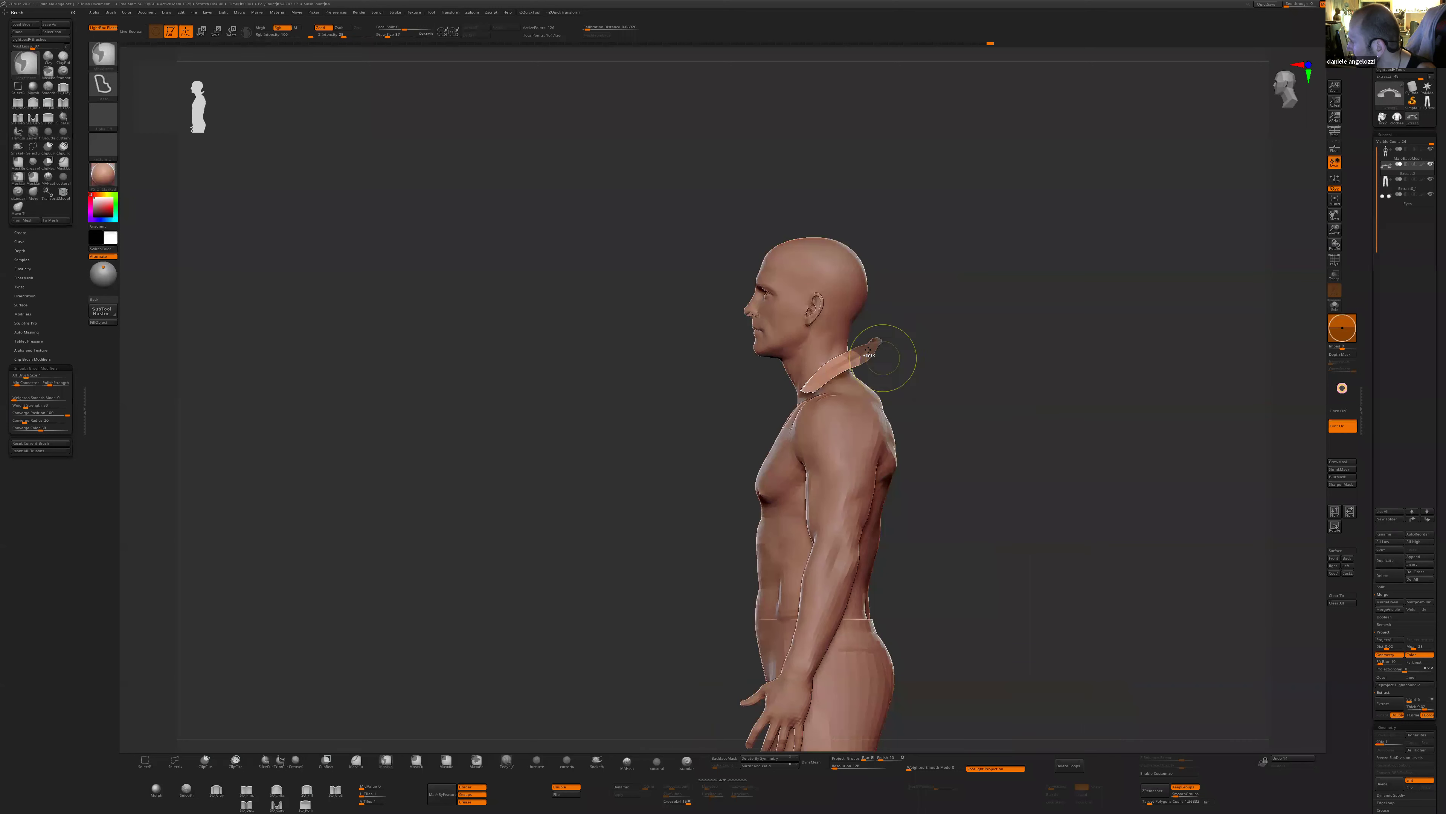
ctrl+click(905, 371)
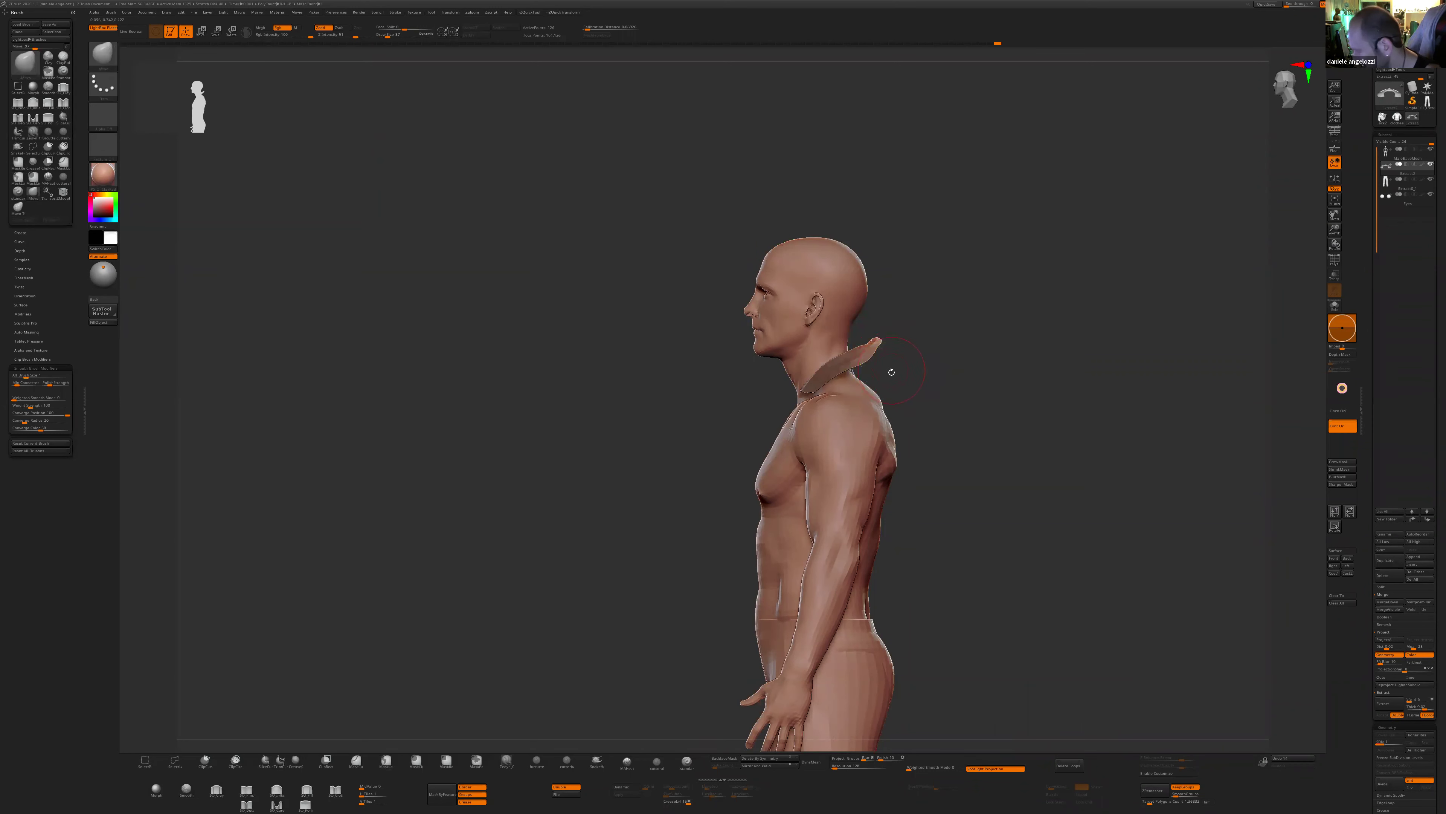
key(w)
mouse_move(897, 333)
mouse_down()
mouse_move(695, 453)
mouse_move(746, 484)
mouse_move(871, 502)
mouse_move(1064, 564)
mouse_move(1017, 556)
mouse_move(837, 346)
mouse_move(783, 356)
mouse_move(805, 361)
mouse_up()
key(q)
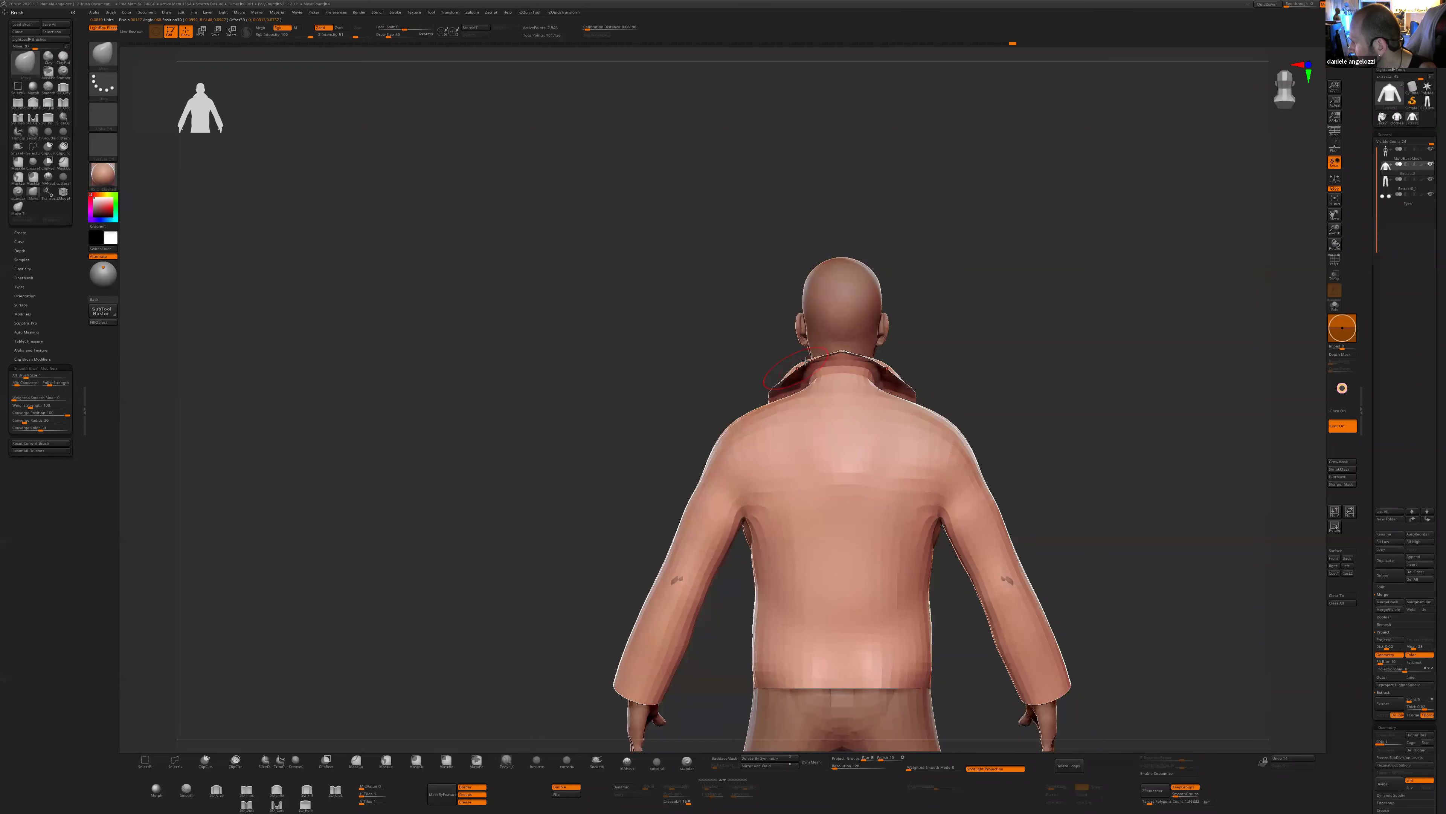
key(d)
drag(988, 451, 907, 405)
drag(997, 424, 842, 473)
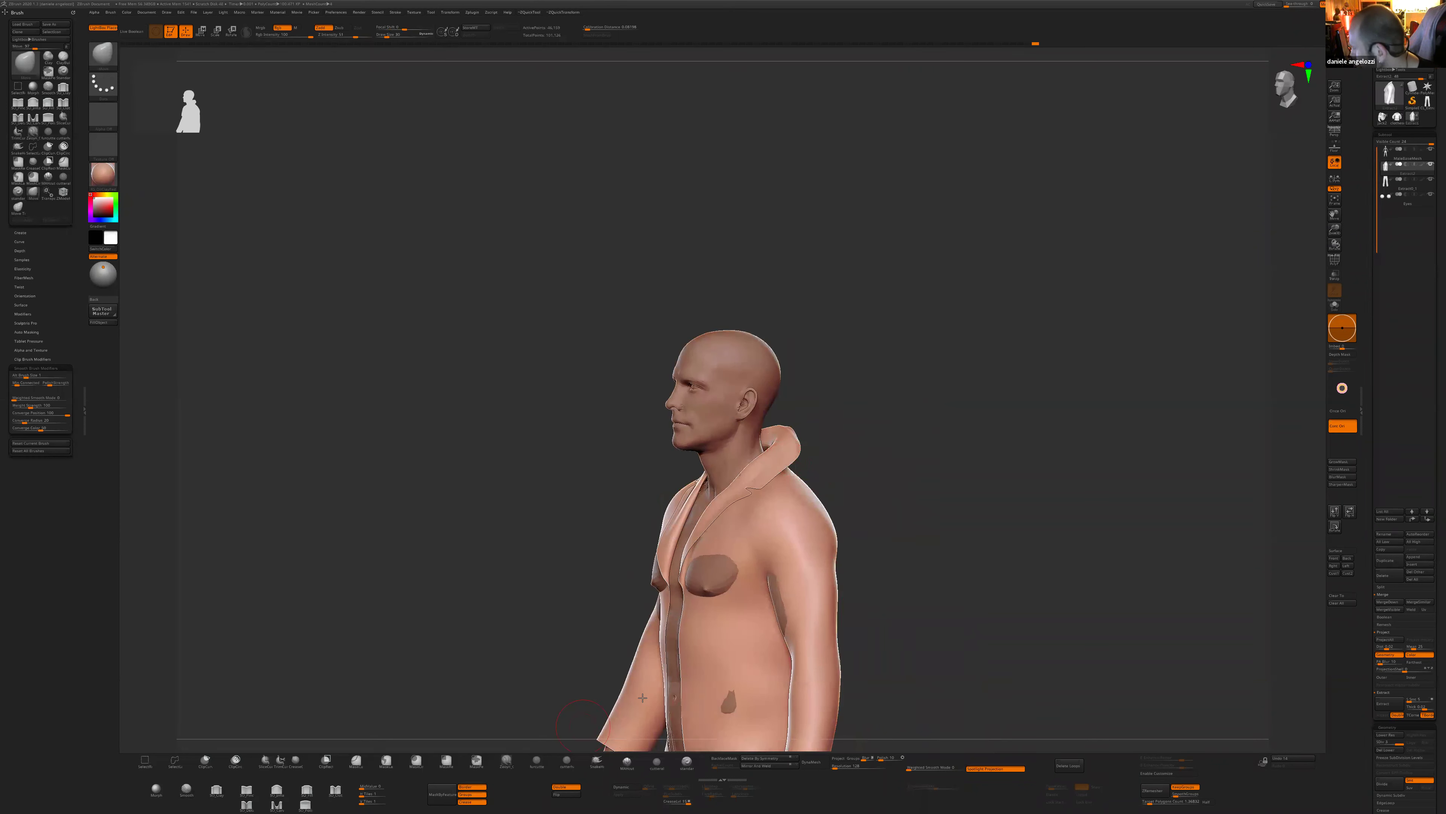
- Limit Mask By Features to Border, mask the jacket's open edges and invert the mask twice to check it
click(470, 794)
click(450, 793)
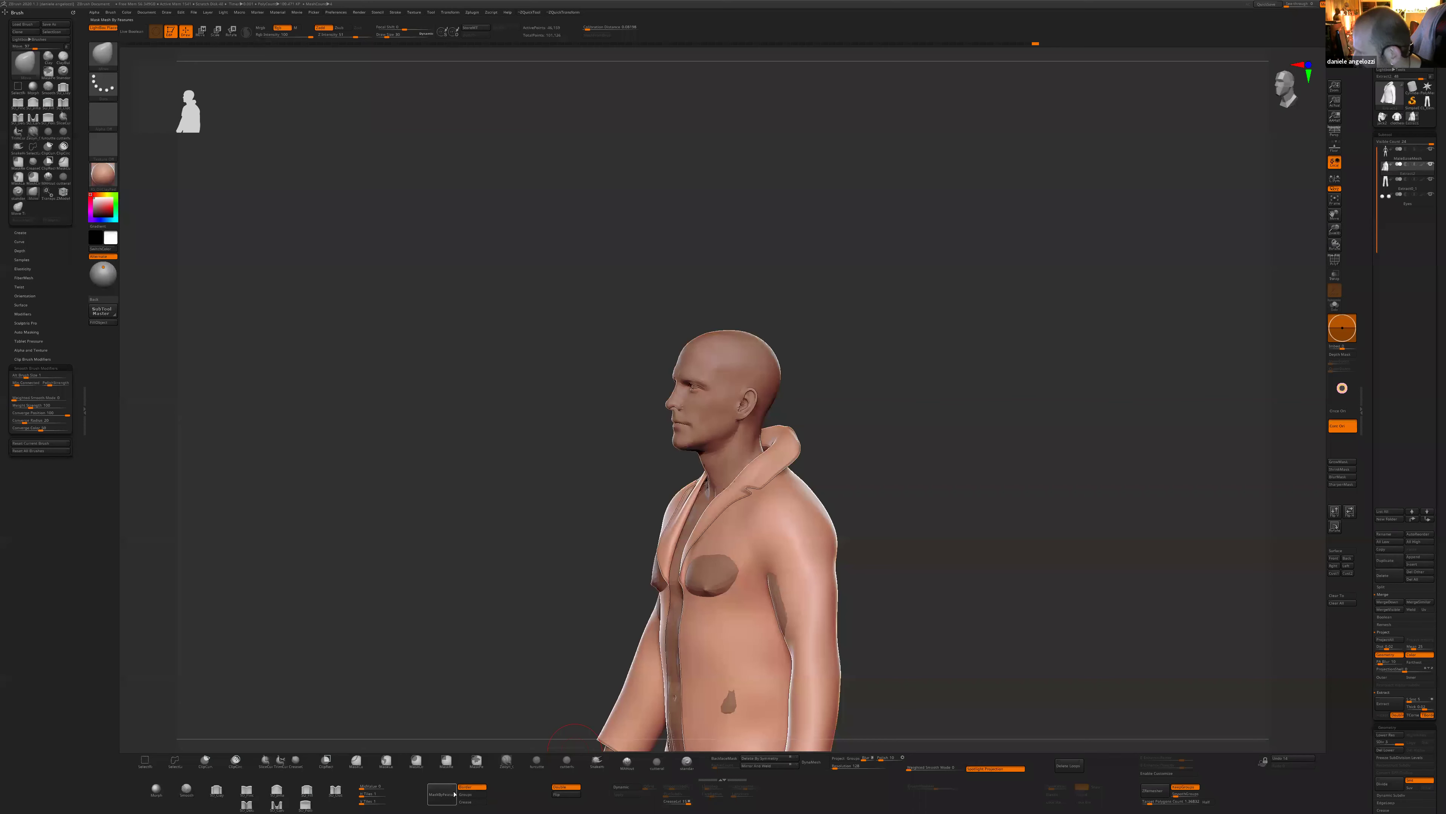
ctrl+click(920, 518)
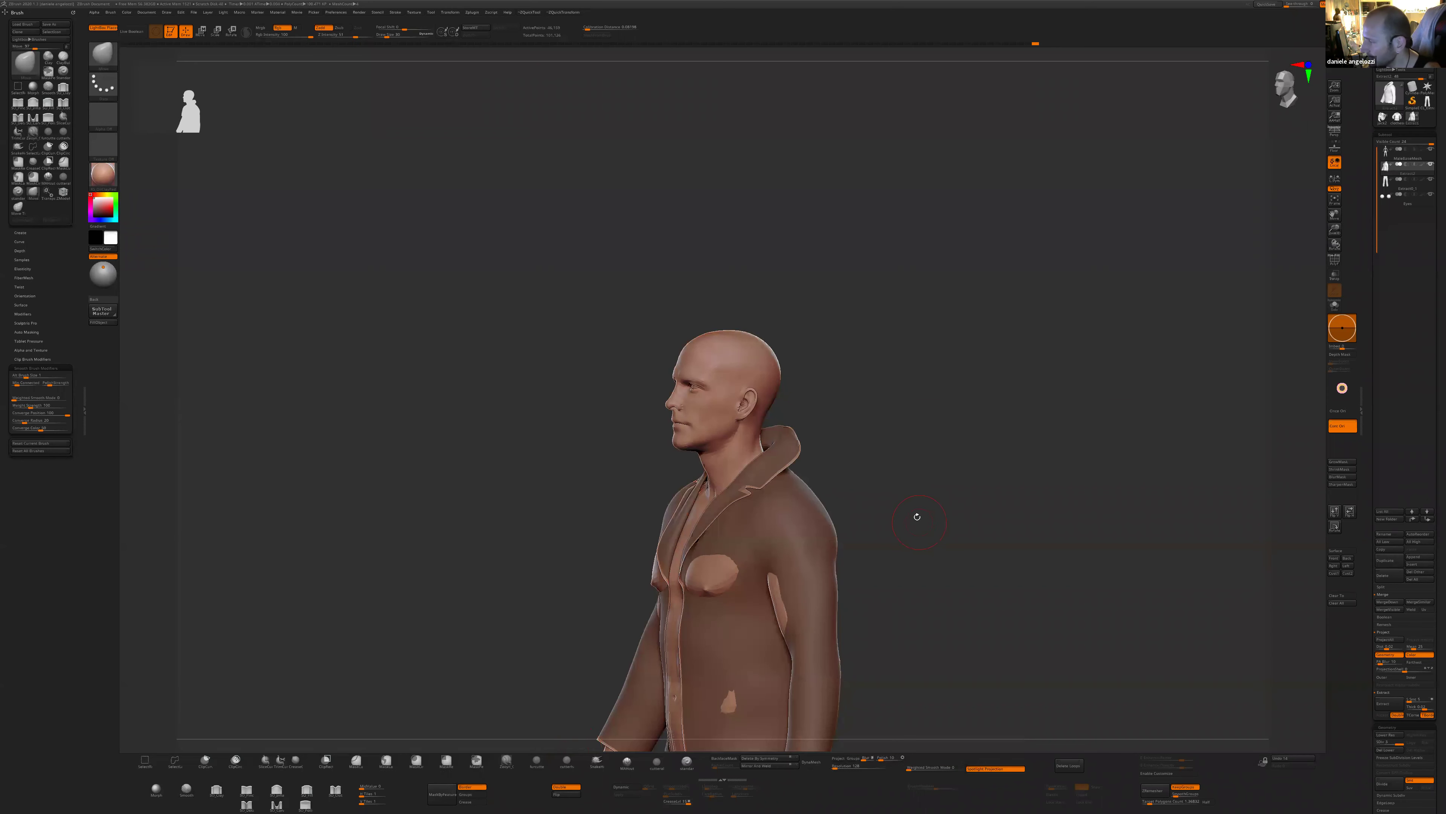
drag(917, 513, 1266, 626)
drag(1370, 599, 1370, 216)
ctrl+click(962, 569)
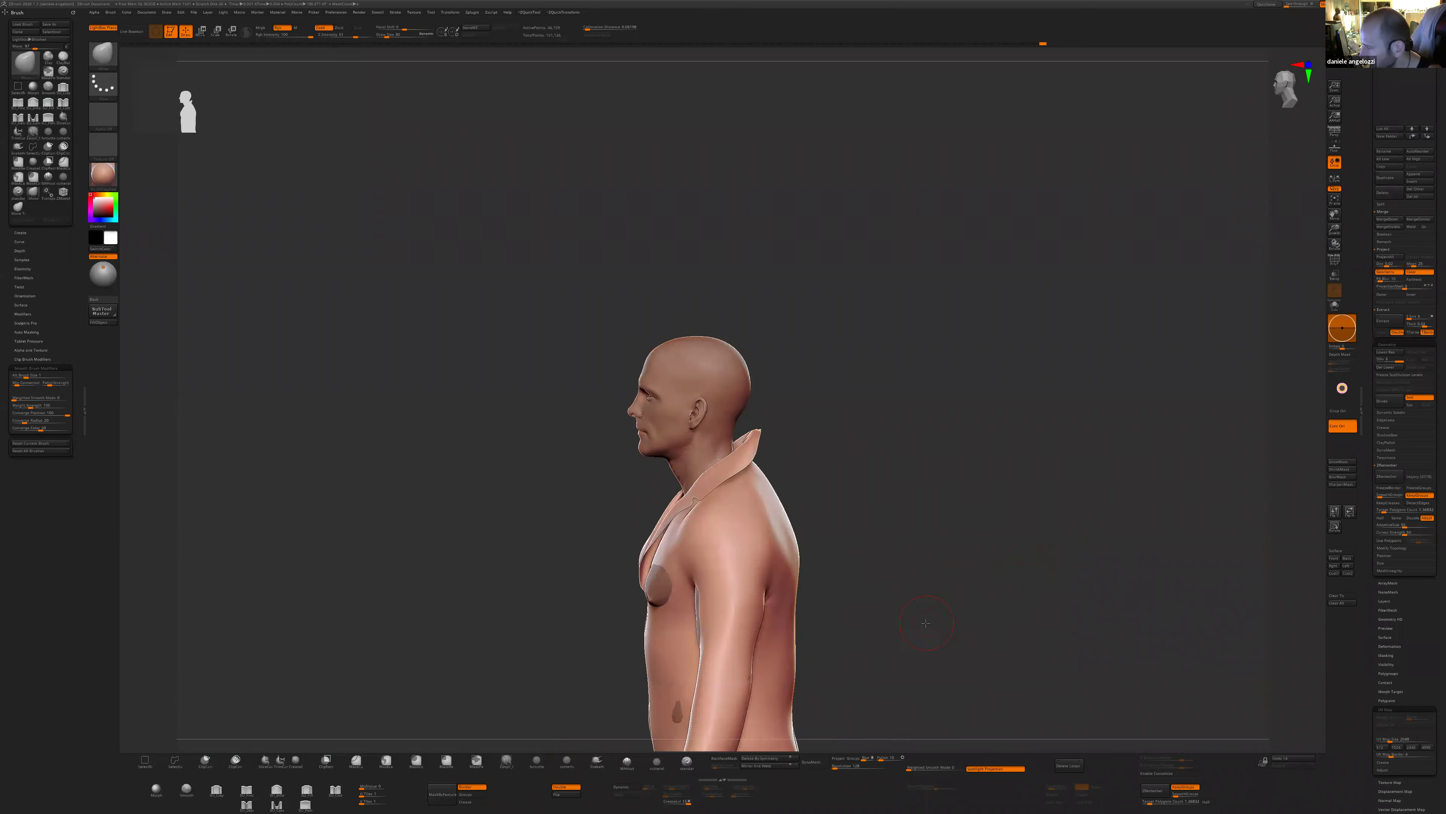
drag(914, 627, 719, 672)
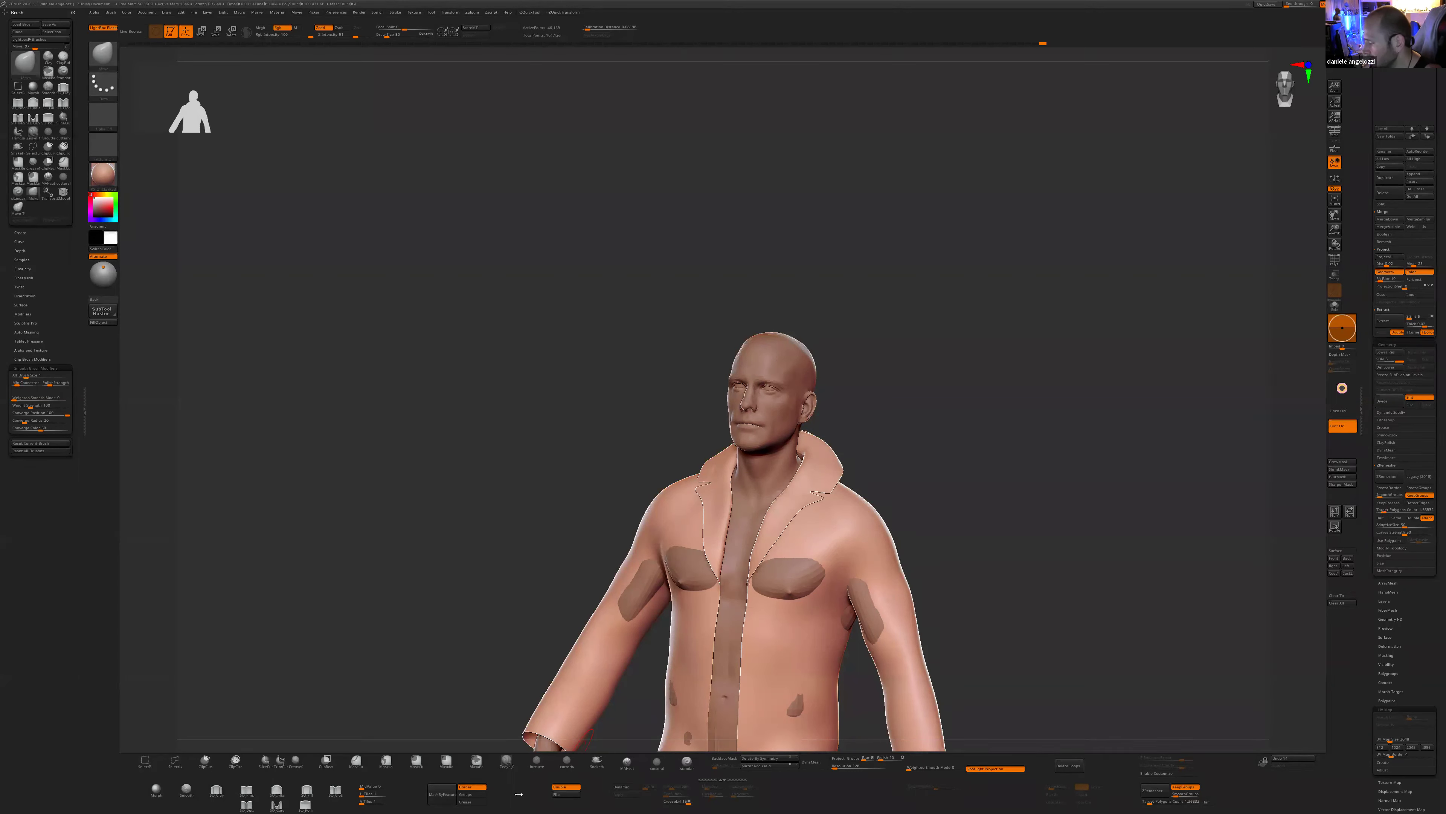
- Open the Deformation settings, try a group-border mask on the jacket, clear it and mask only the open borders again
drag(1412, 639, 1413, 542)
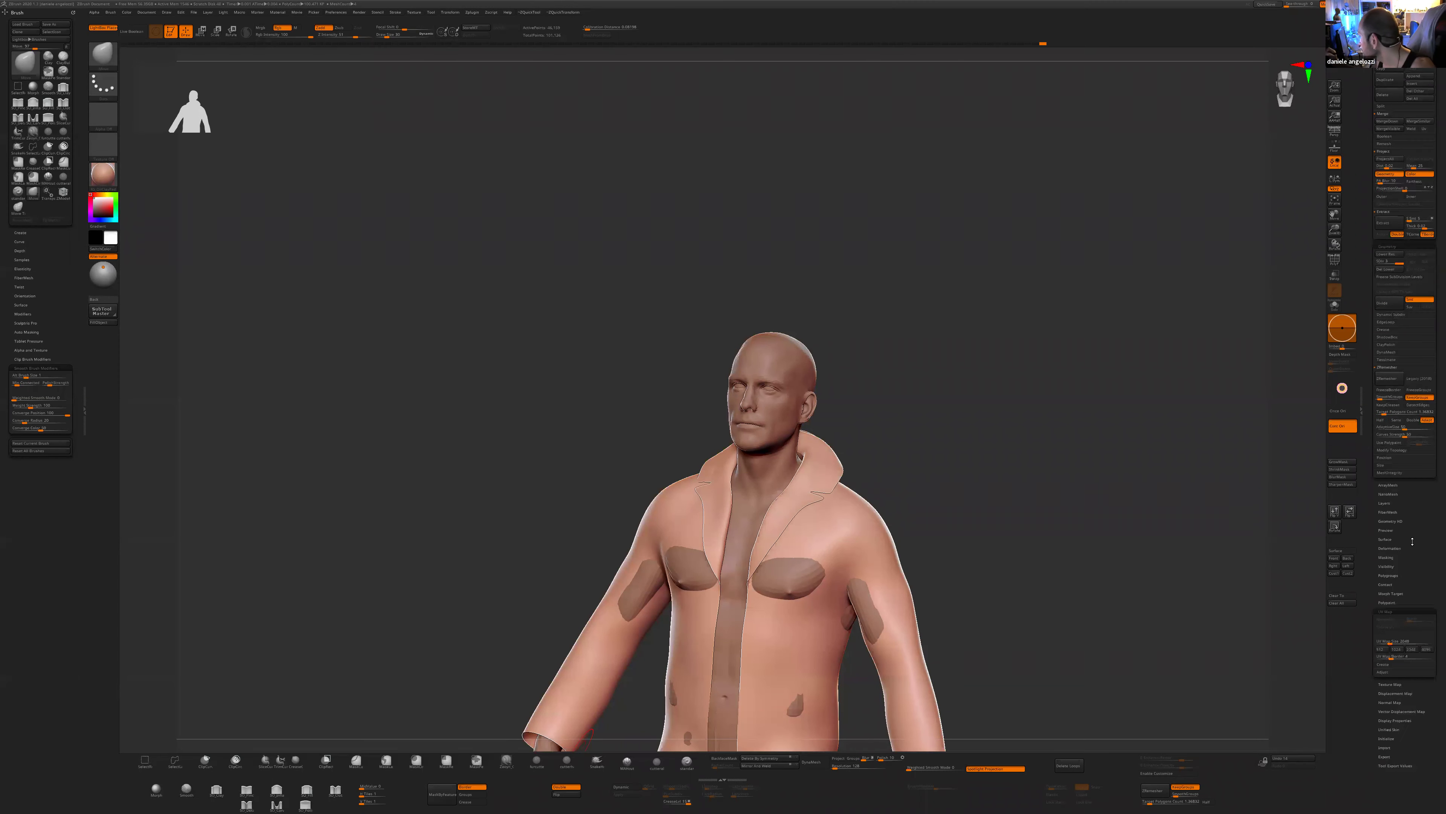
click(1392, 548)
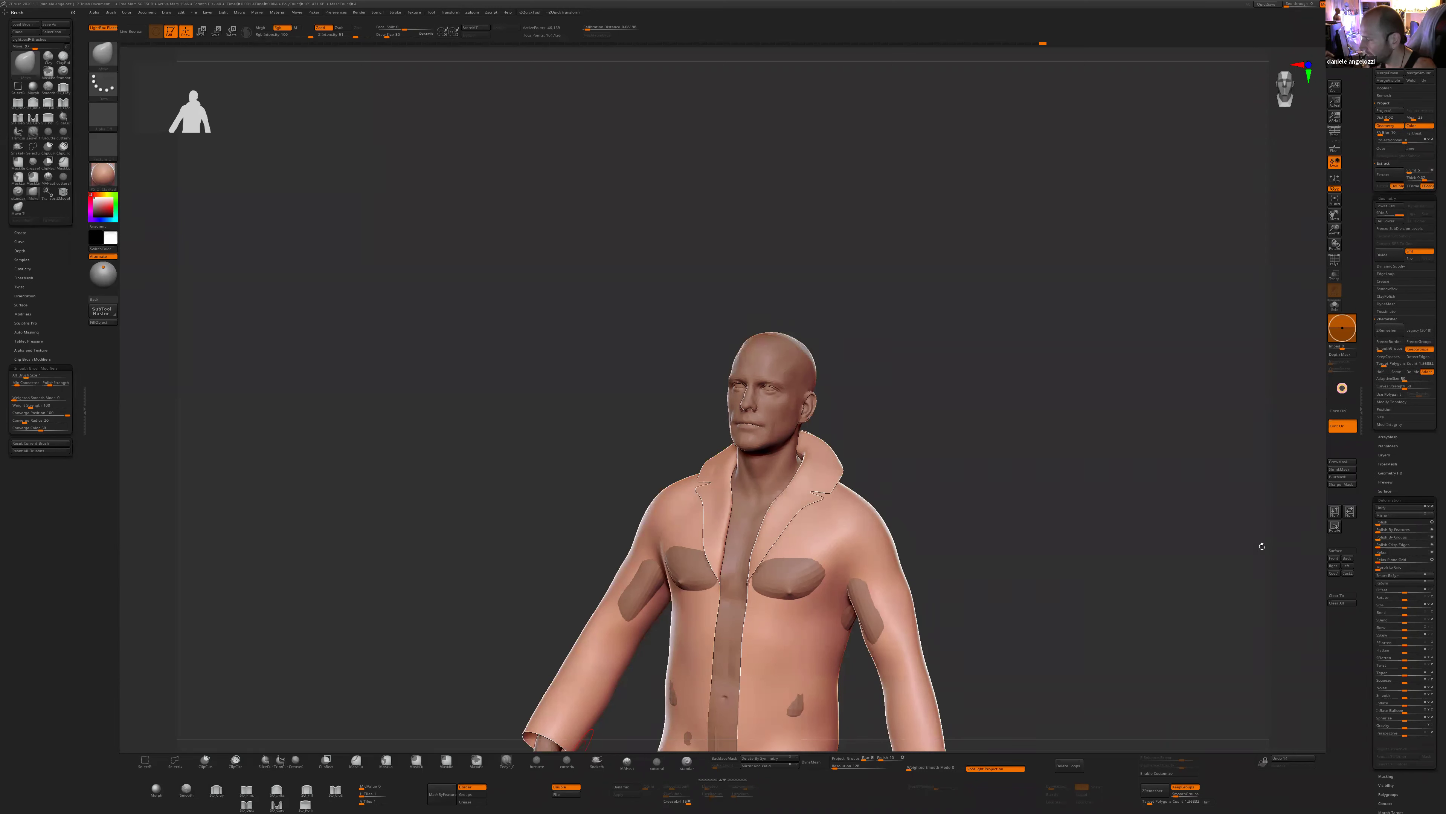
drag(999, 608, 888, 471)
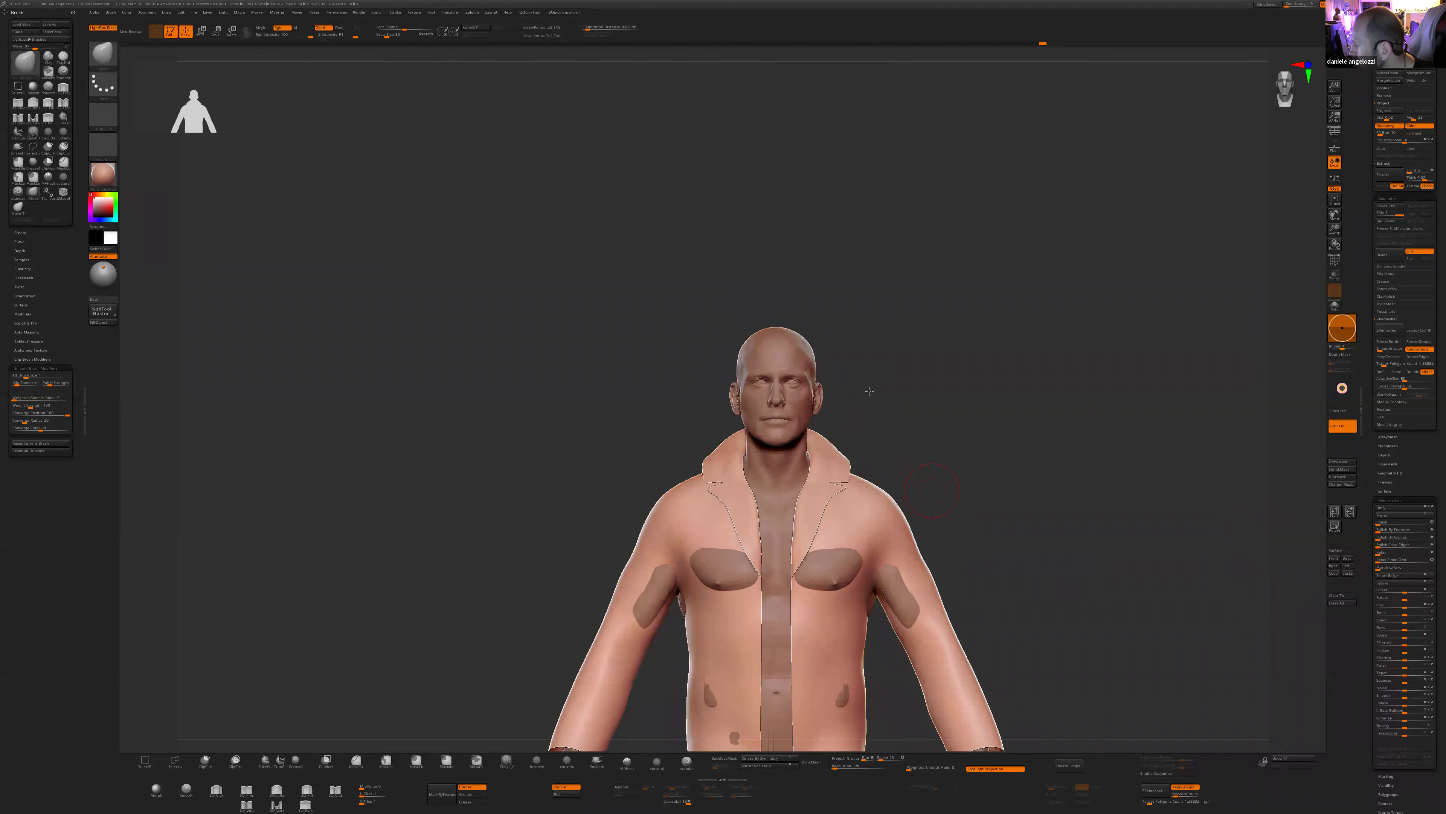
key(f)
click(471, 786)
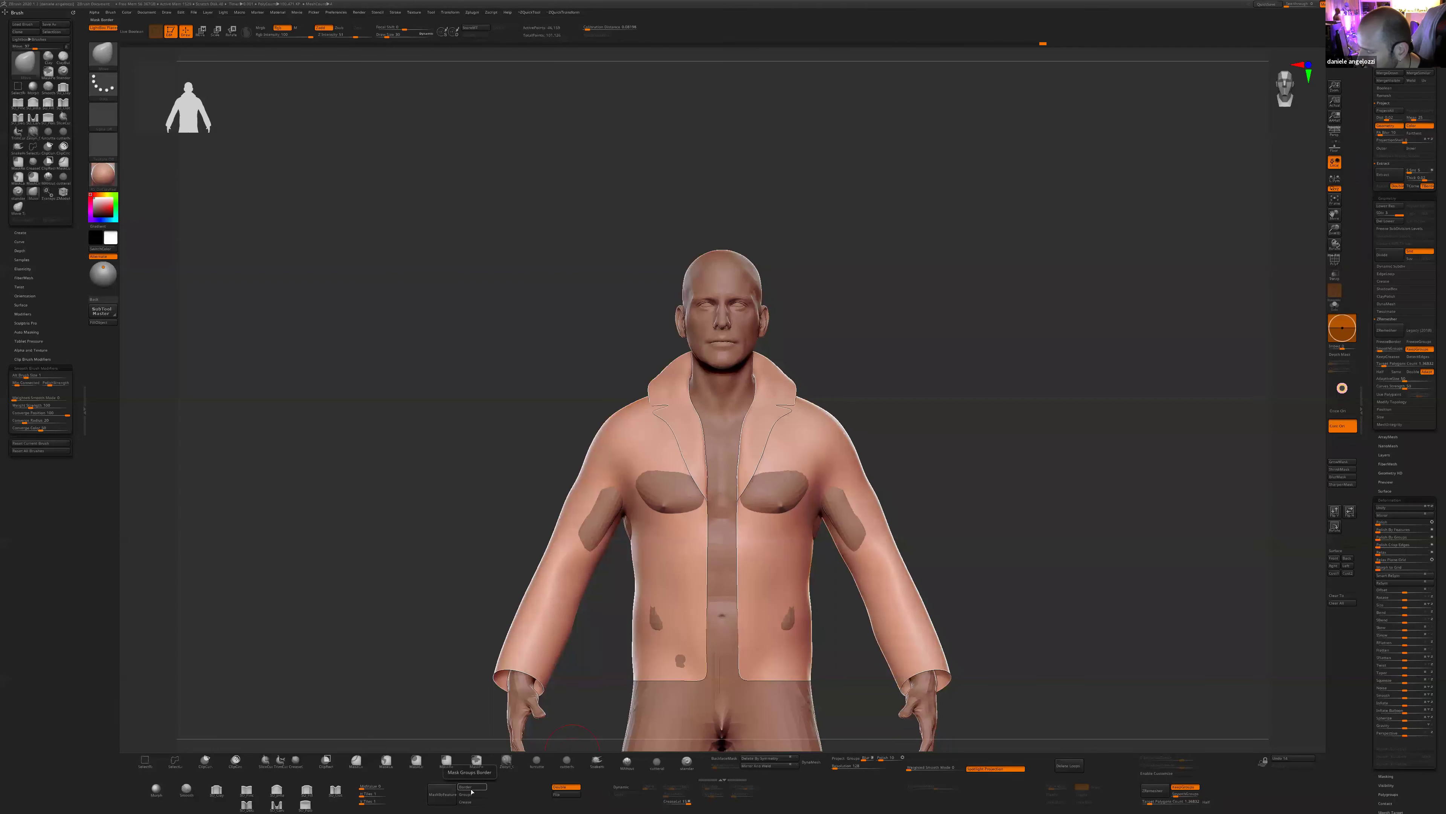
scroll(1396, 597, down, 5)
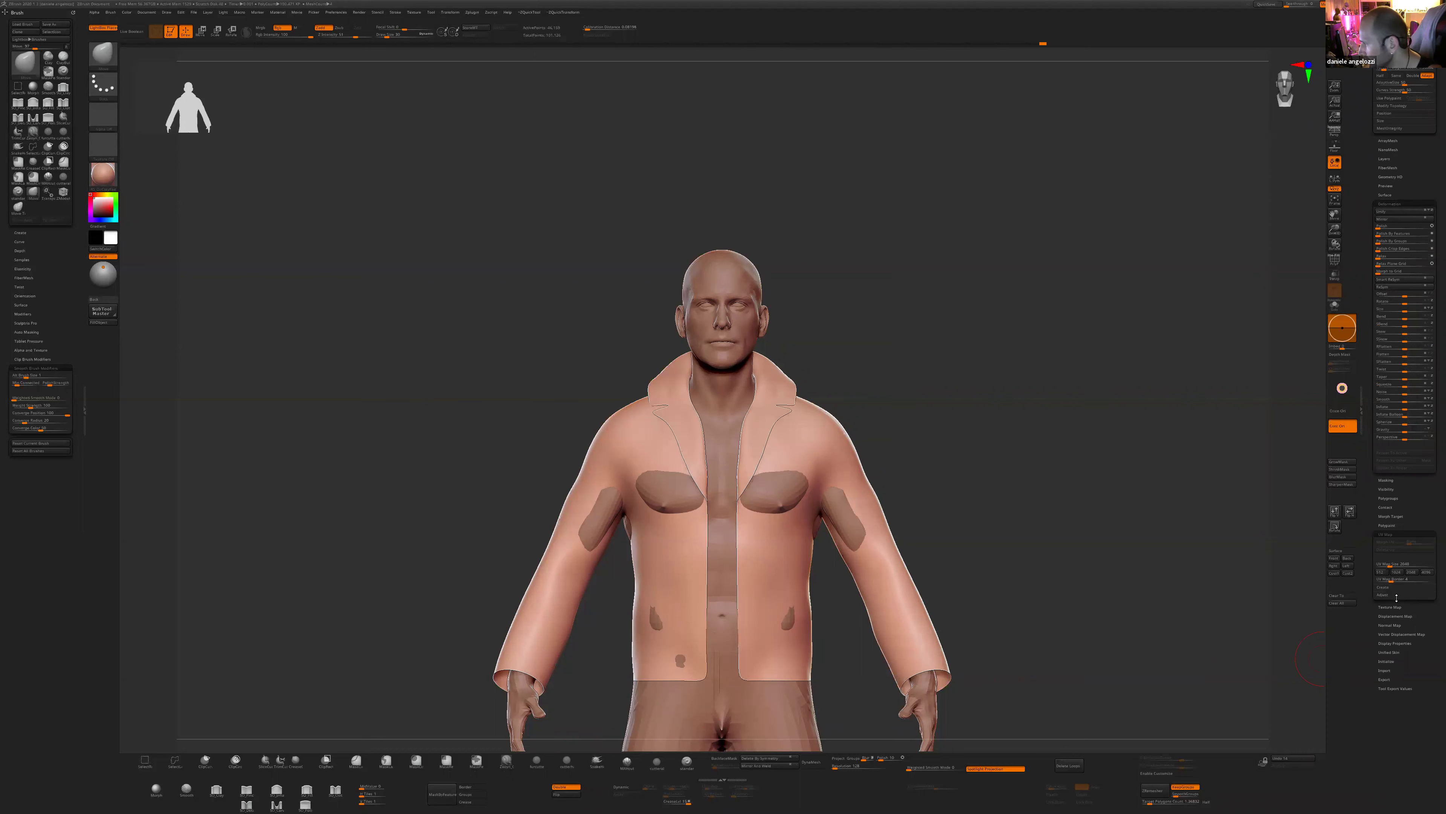
click(473, 787)
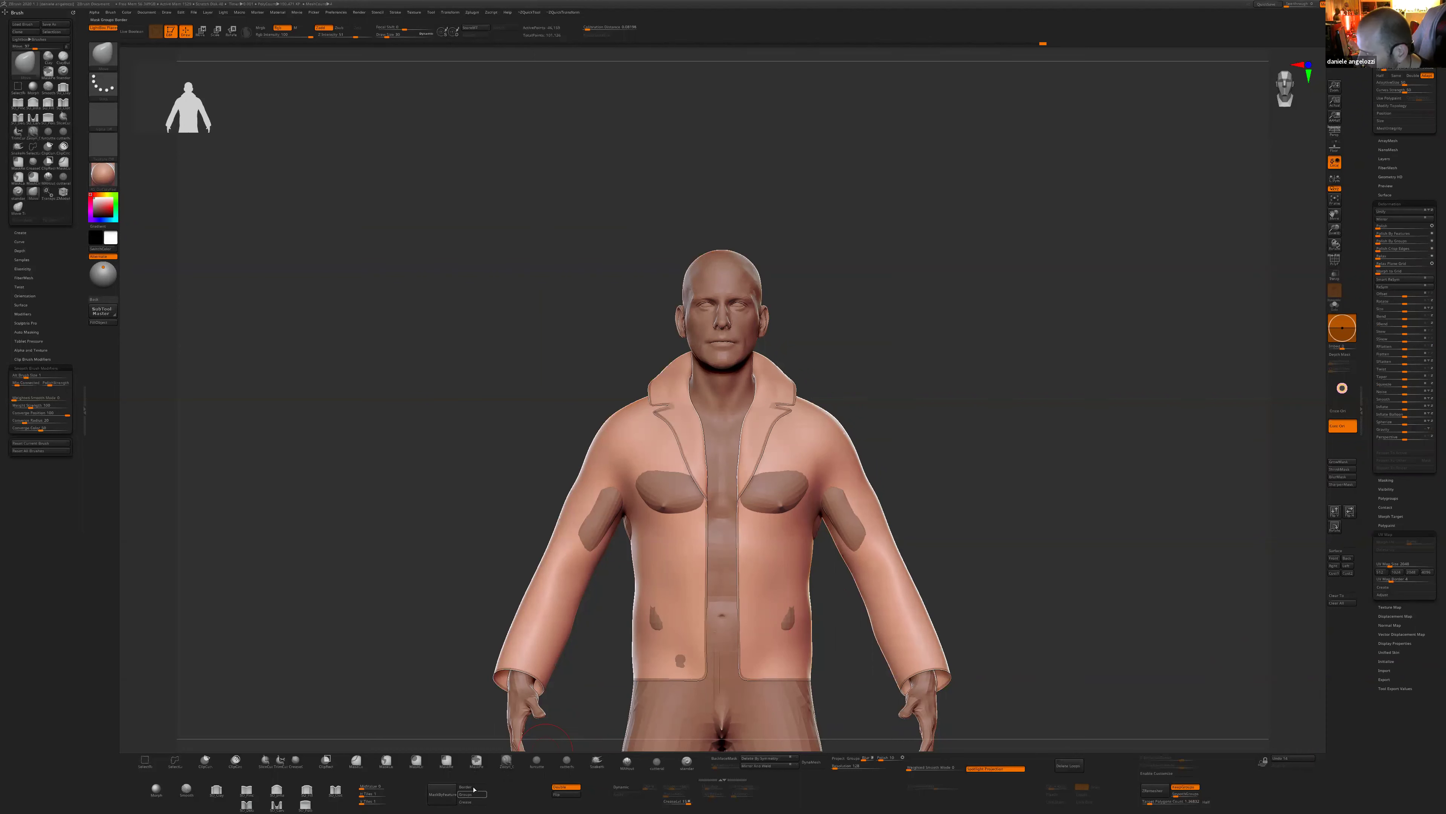
click(473, 787)
ctrl+drag(406, 669, 456, 700)
click(444, 791)
- Isolate the collar in side view, set the selection brush to rectangle and choose the Move brush
shift+drag(917, 476, 757, 399)
ctrl+shift+click(723, 368)
ctrl+shift+click(695, 366)
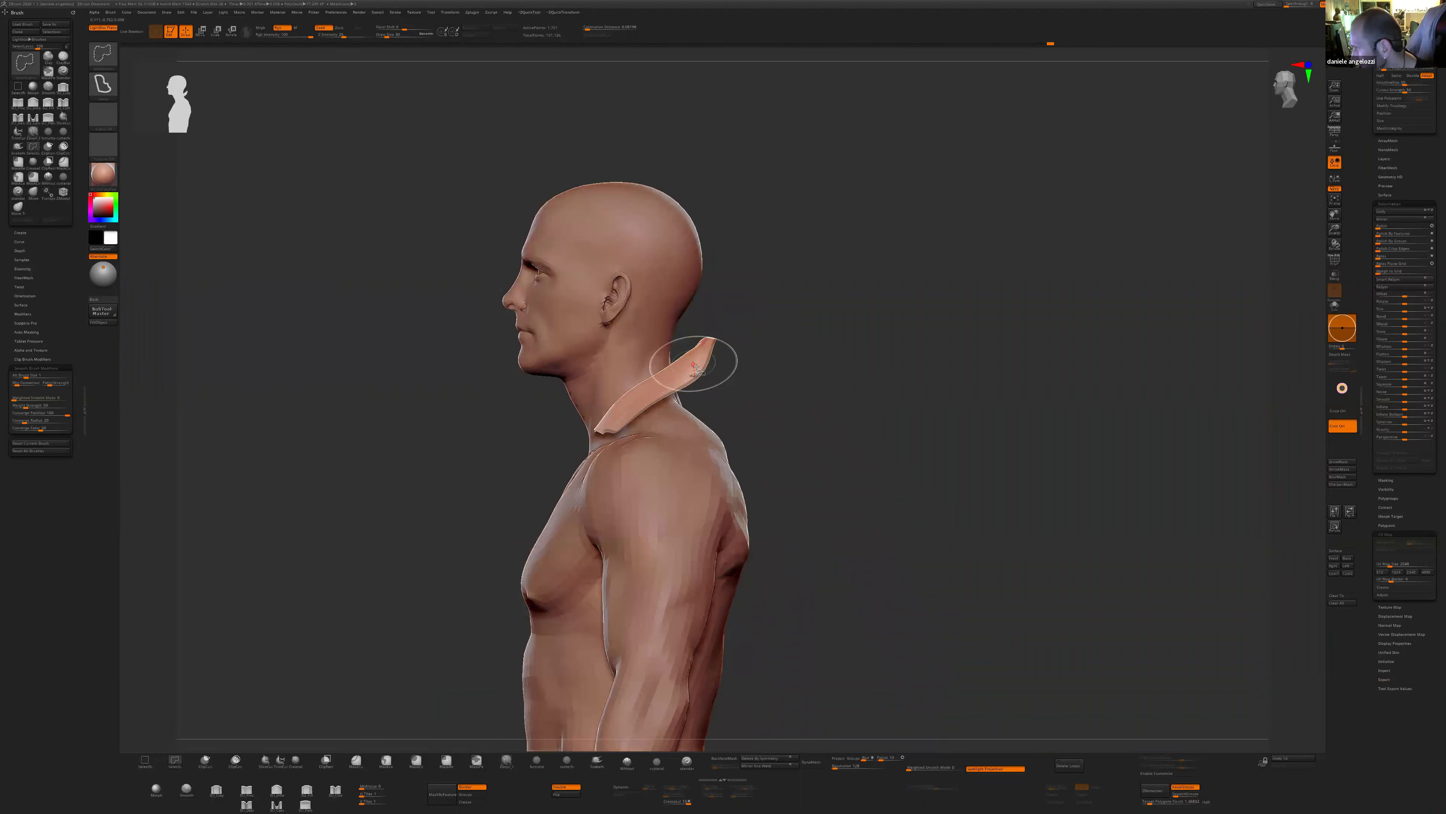
click(145, 759)
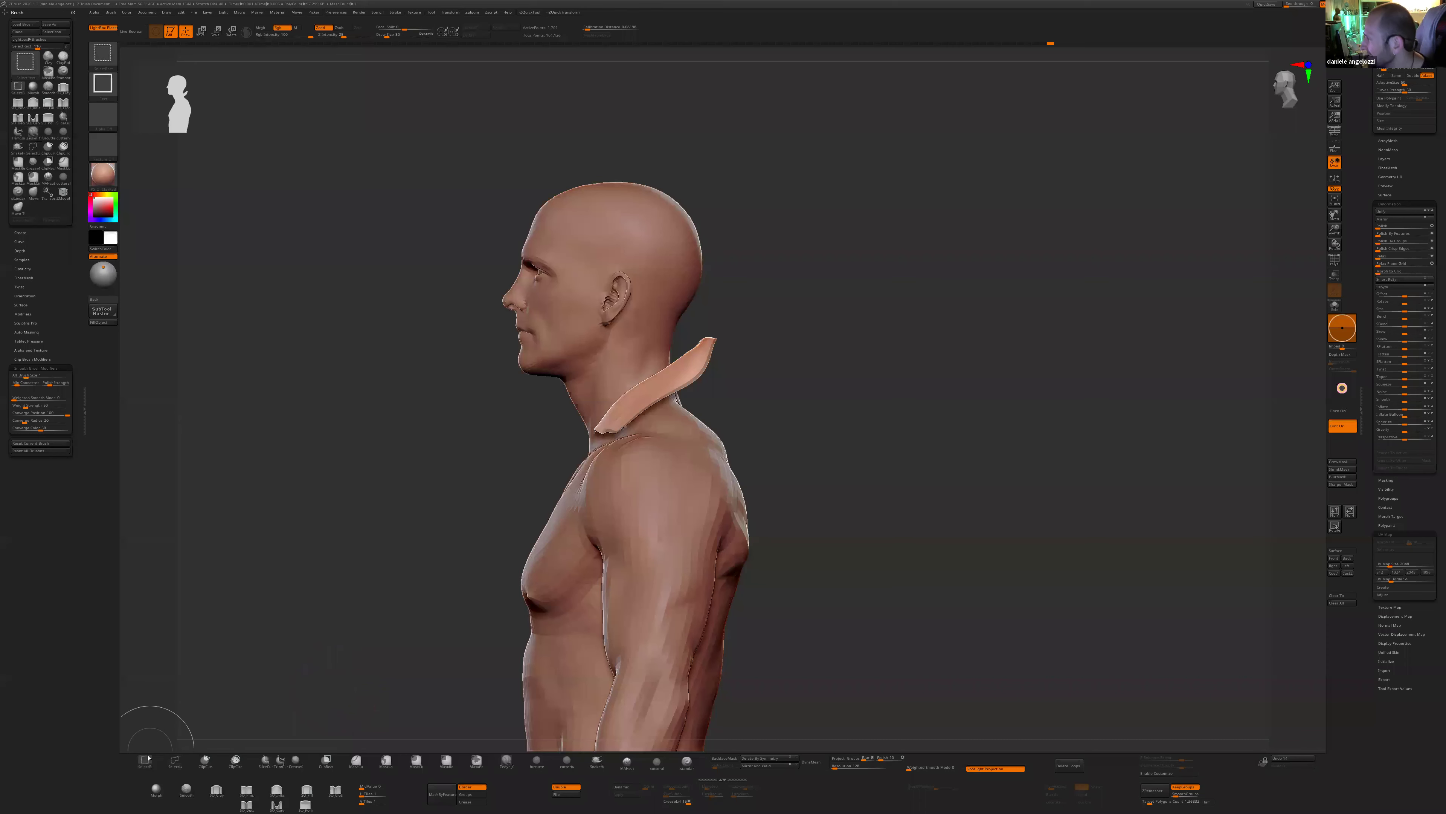
alt+drag(777, 467, 865, 496)
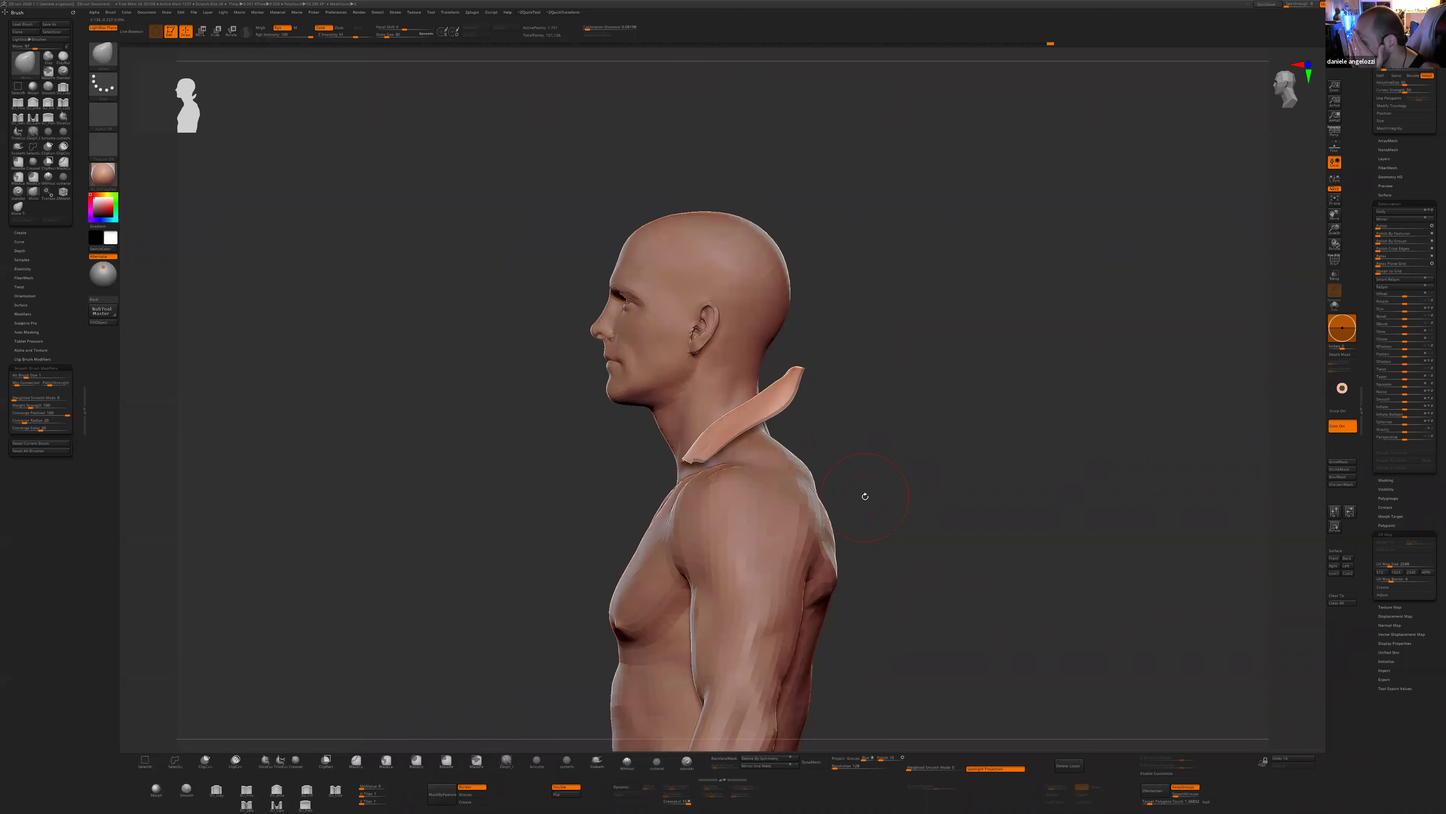
key(b)
key(m)
key(v)
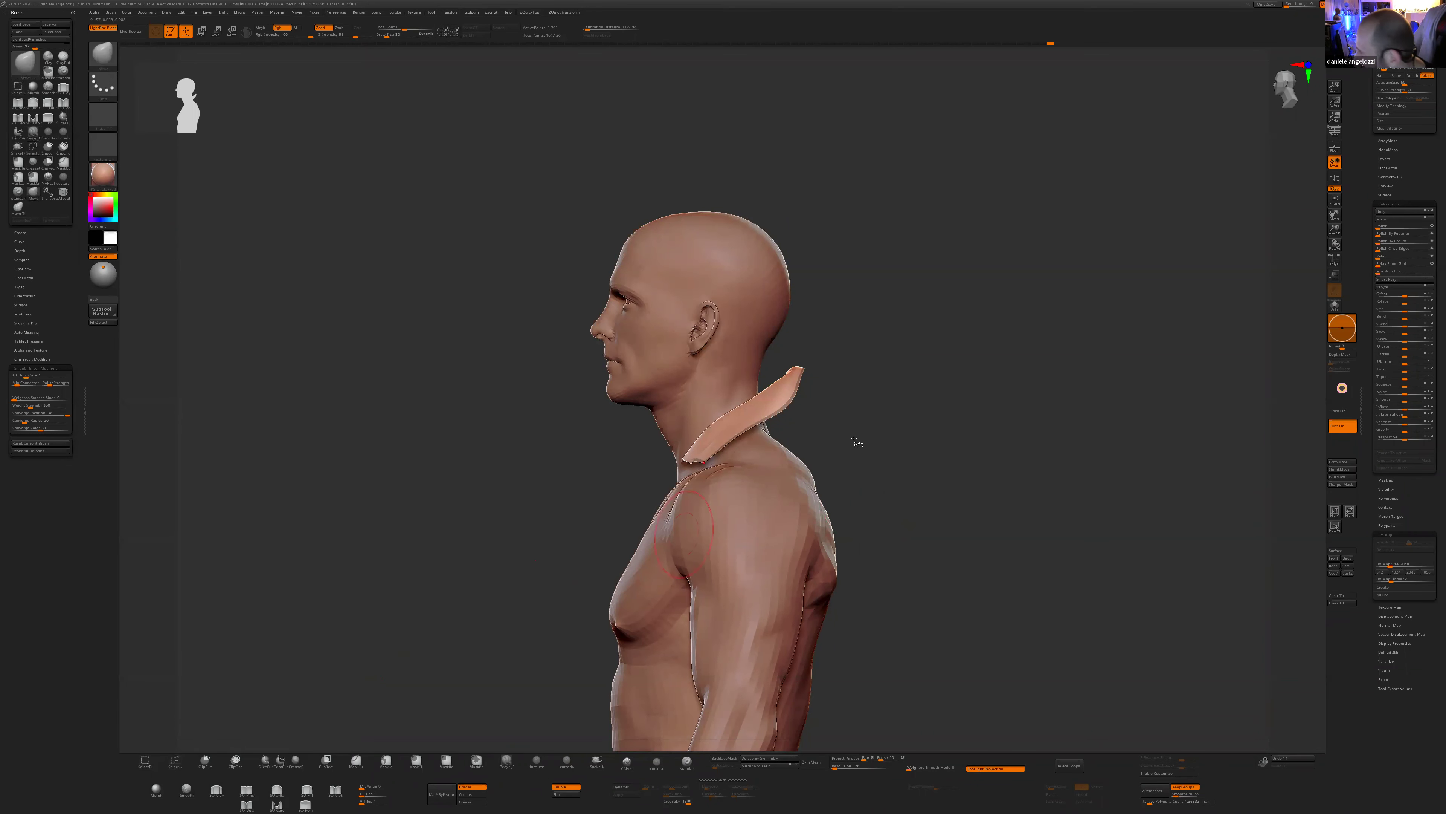
drag(835, 424, 782, 395)
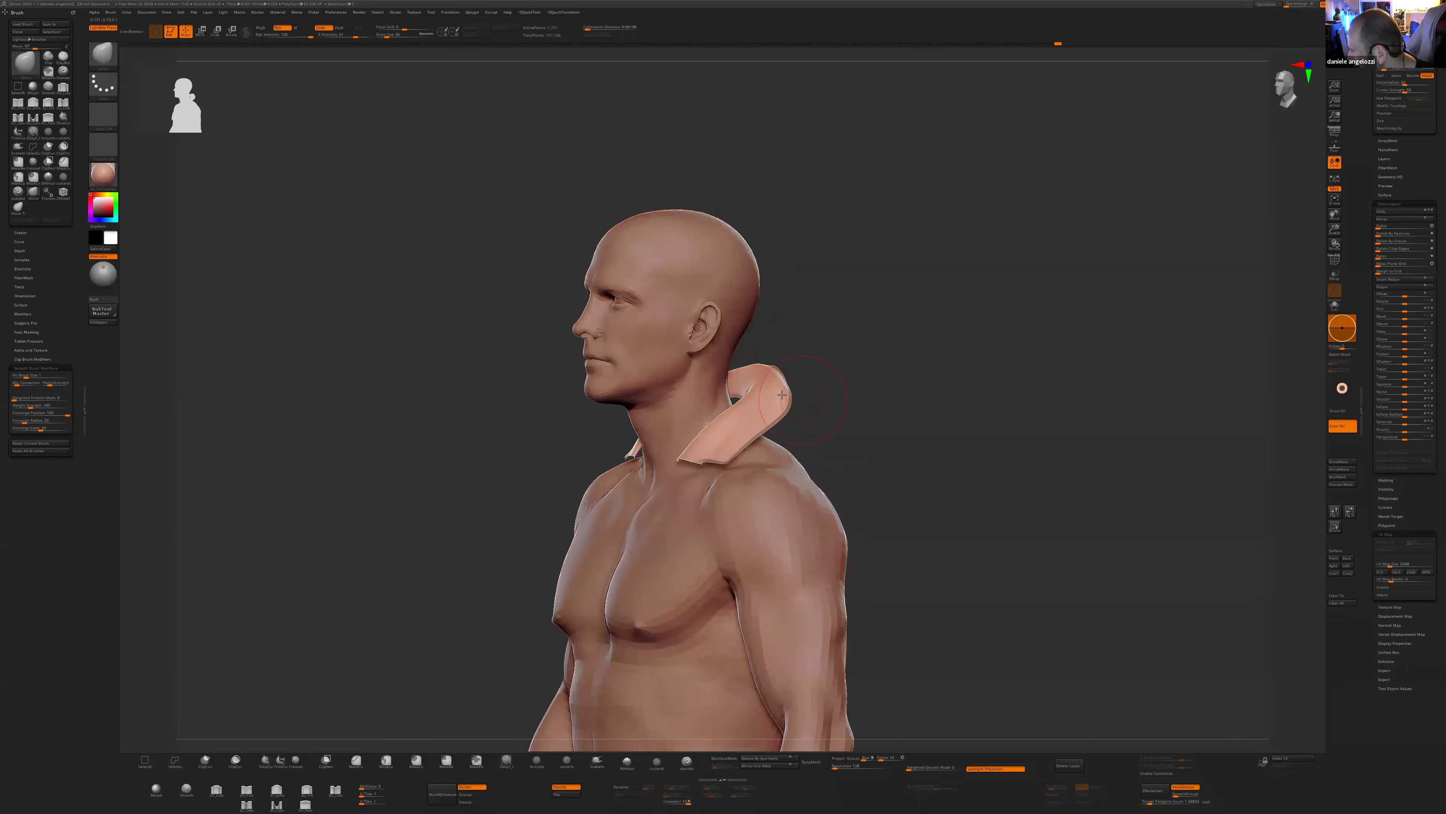
- Mask the front part of the collar with a lasso in side view and soften the mask's edge
shift+drag(887, 305, 831, 313)
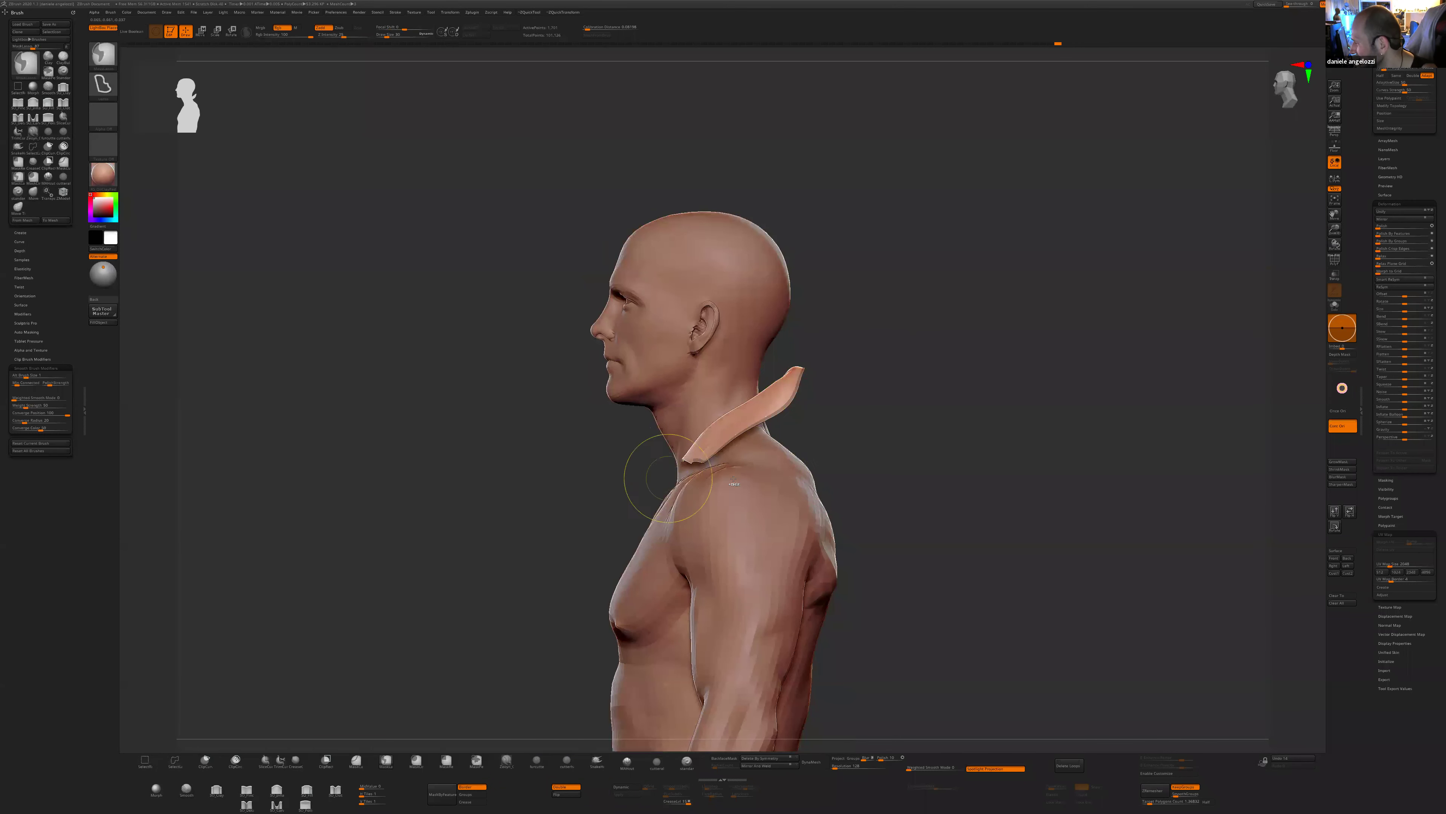
ctrl+click(836, 454)
mouse_move(621, 462)
ctrl+mouse_down()
mouse_move(732, 476)
mouse_move(672, 432)
ctrl+mouse_up()
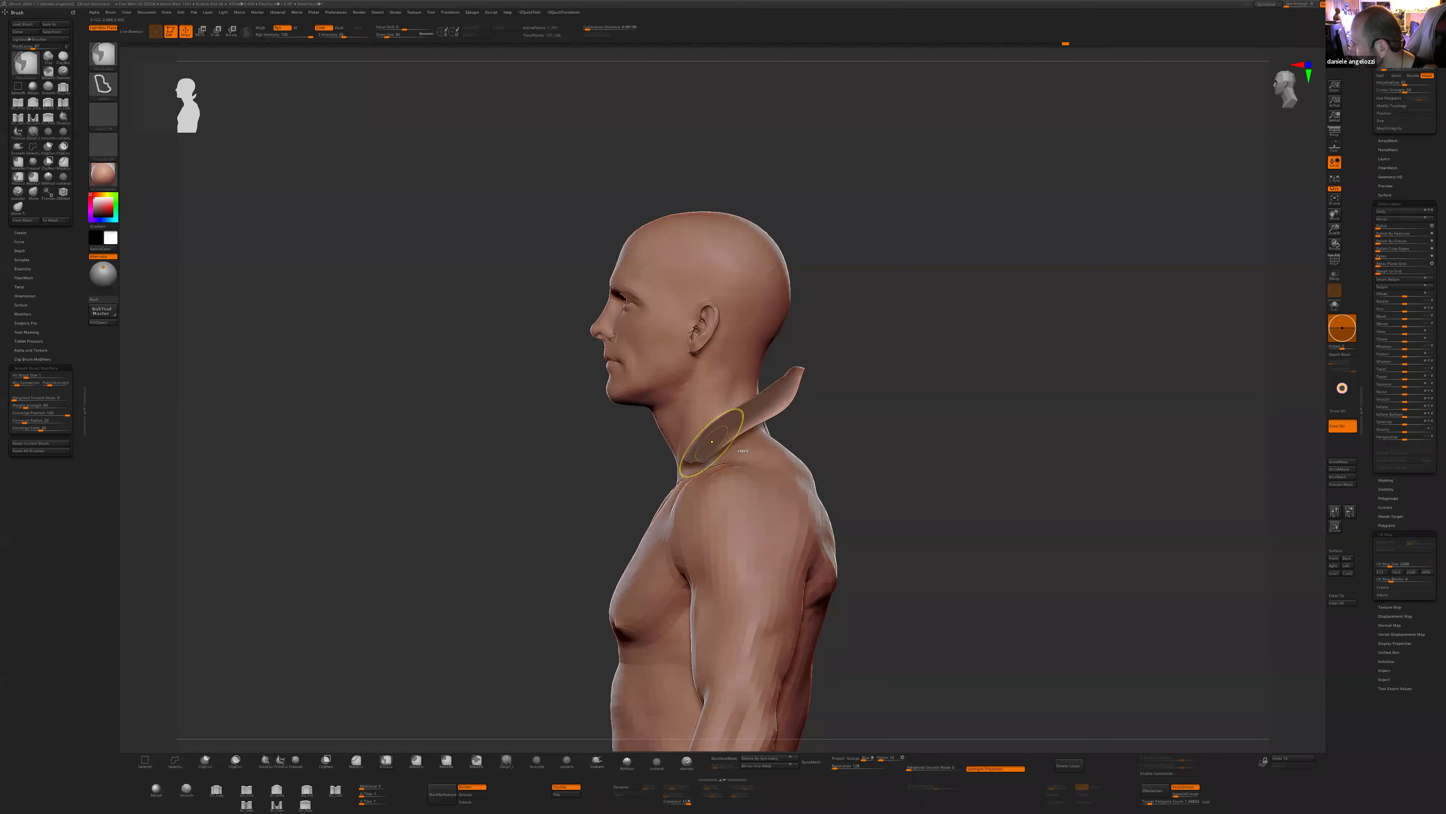
drag(899, 427, 980, 431)
mouse_move(820, 447)
shift+mouse_down()
mouse_move(655, 459)
mouse_move(747, 443)
shift+mouse_up()
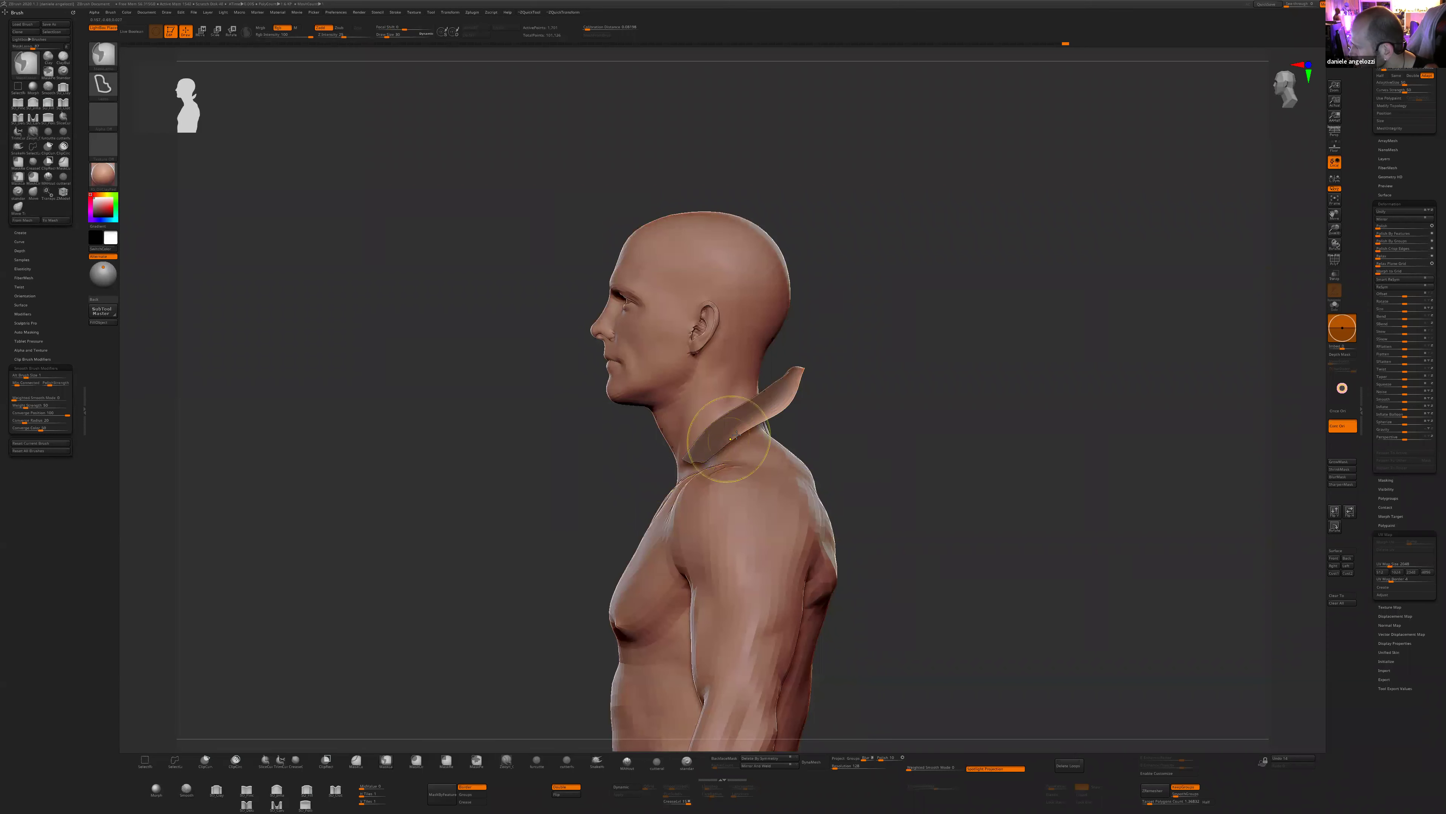
drag(849, 410, 877, 448)
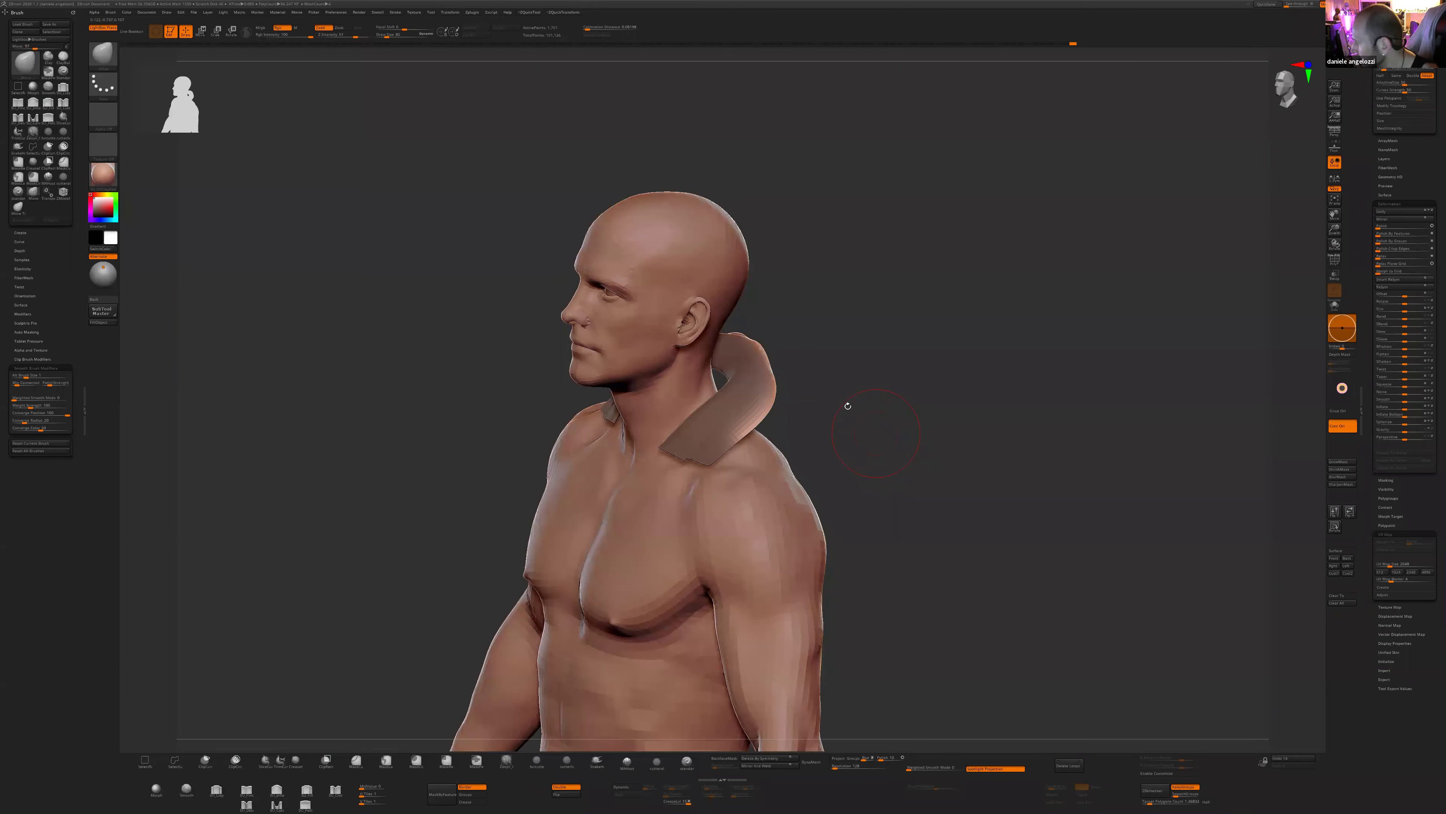
- Push the back of the collar in toward the neck with the Move brush, working against the softened mask
mouse_move(753, 349)
mouse_down()
mouse_move(804, 330)
mouse_move(704, 361)
mouse_up()
key(s)
drag(1017, 330, 857, 377)
mouse_move(972, 460)
mouse_down()
mouse_move(959, 458)
mouse_move(938, 356)
mouse_move(959, 430)
mouse_up()
- Polish the collar with Polish By Features, switch the slider's mode and apply the polish again
key(ctrl+q)
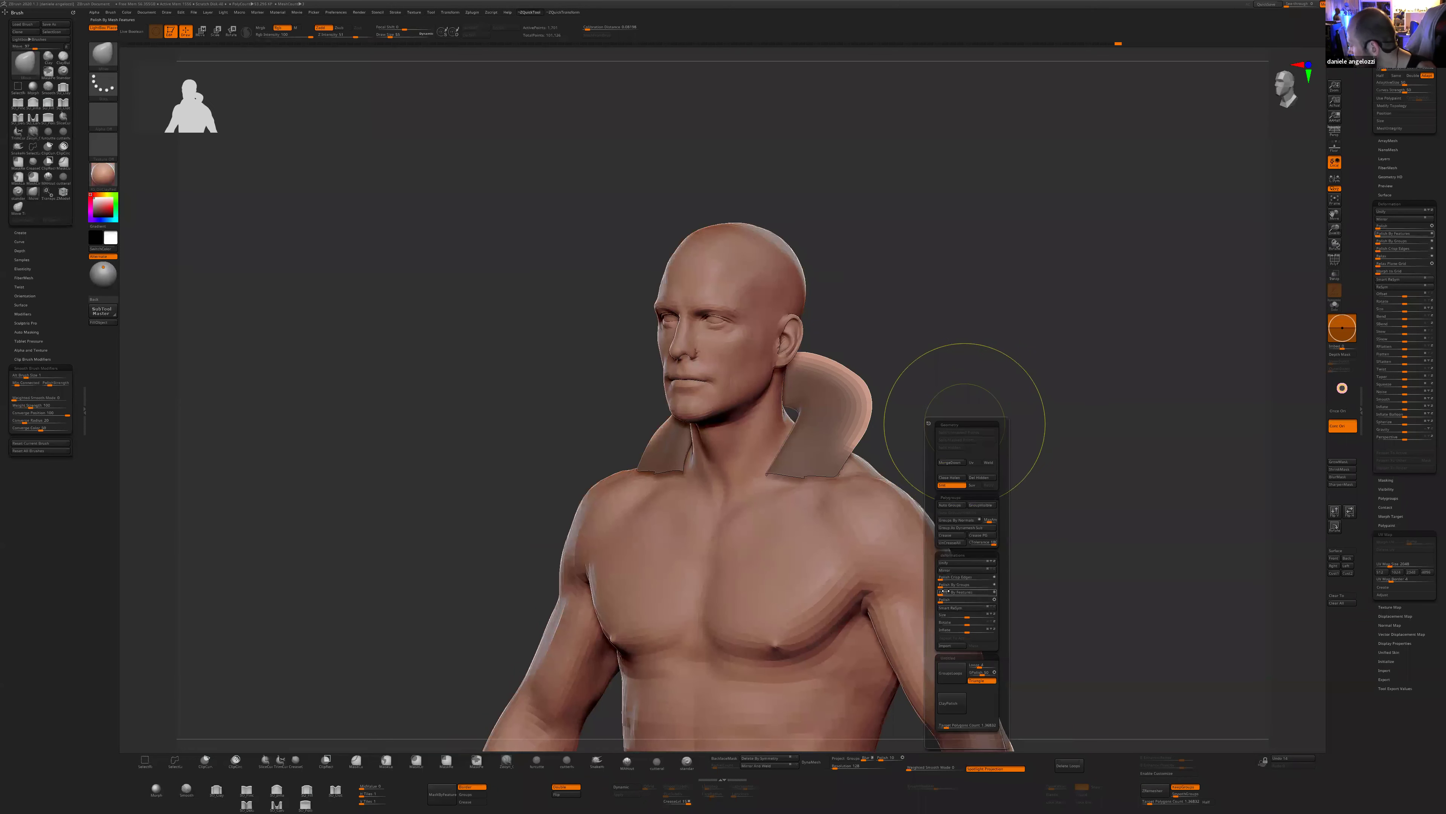
drag(945, 591, 957, 591)
drag(983, 433, 942, 470)
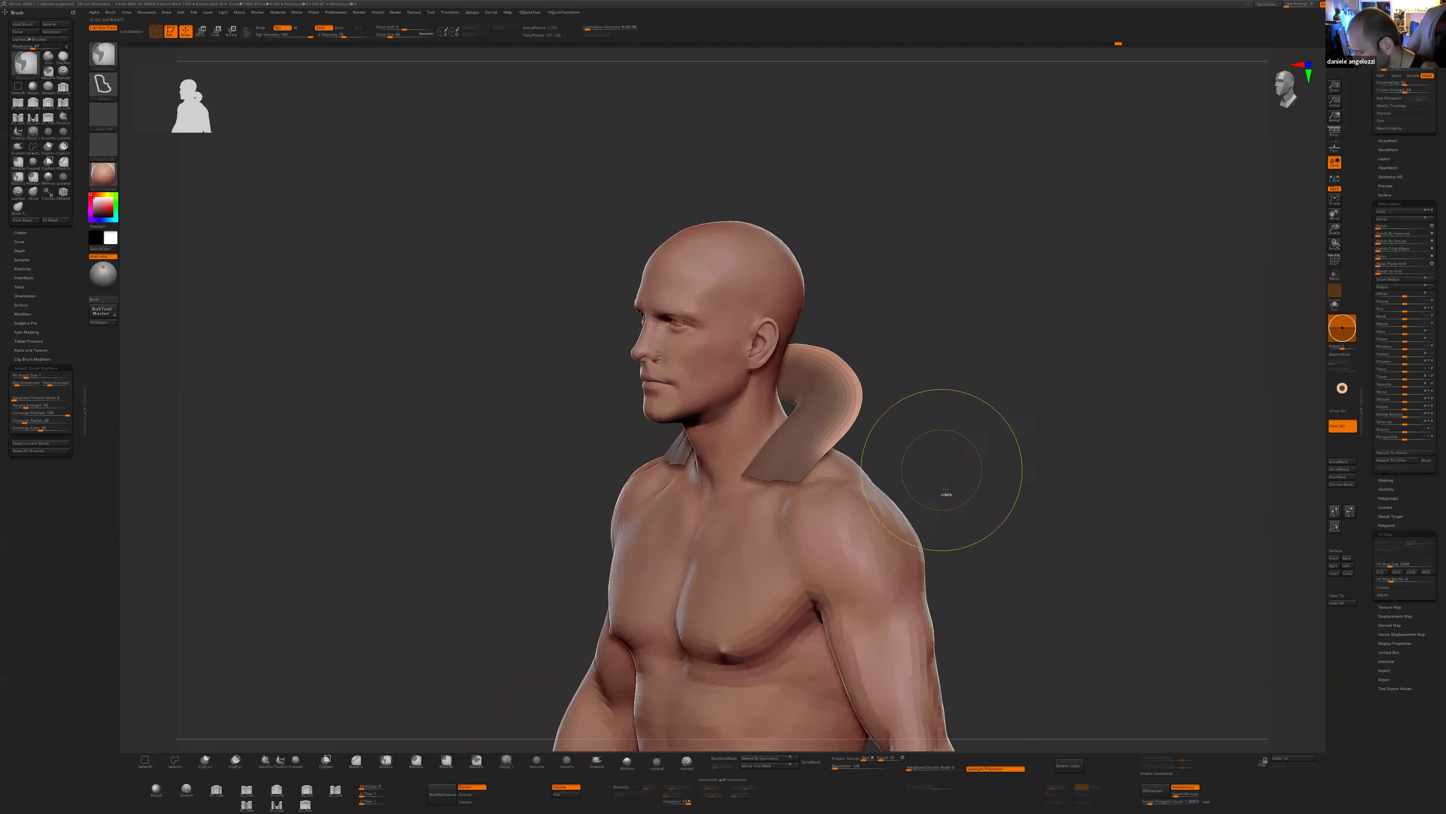
key(space)
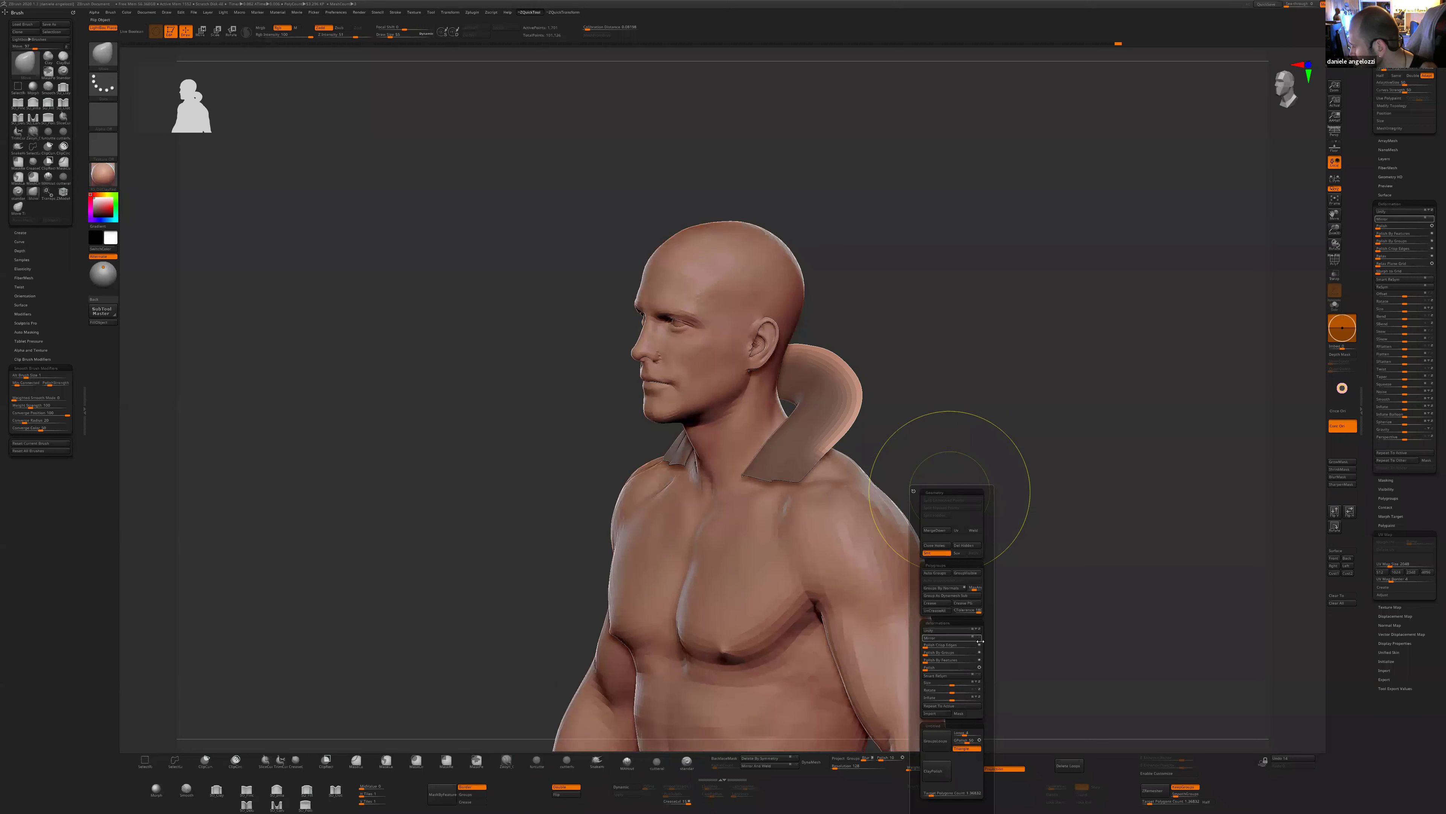
click(979, 660)
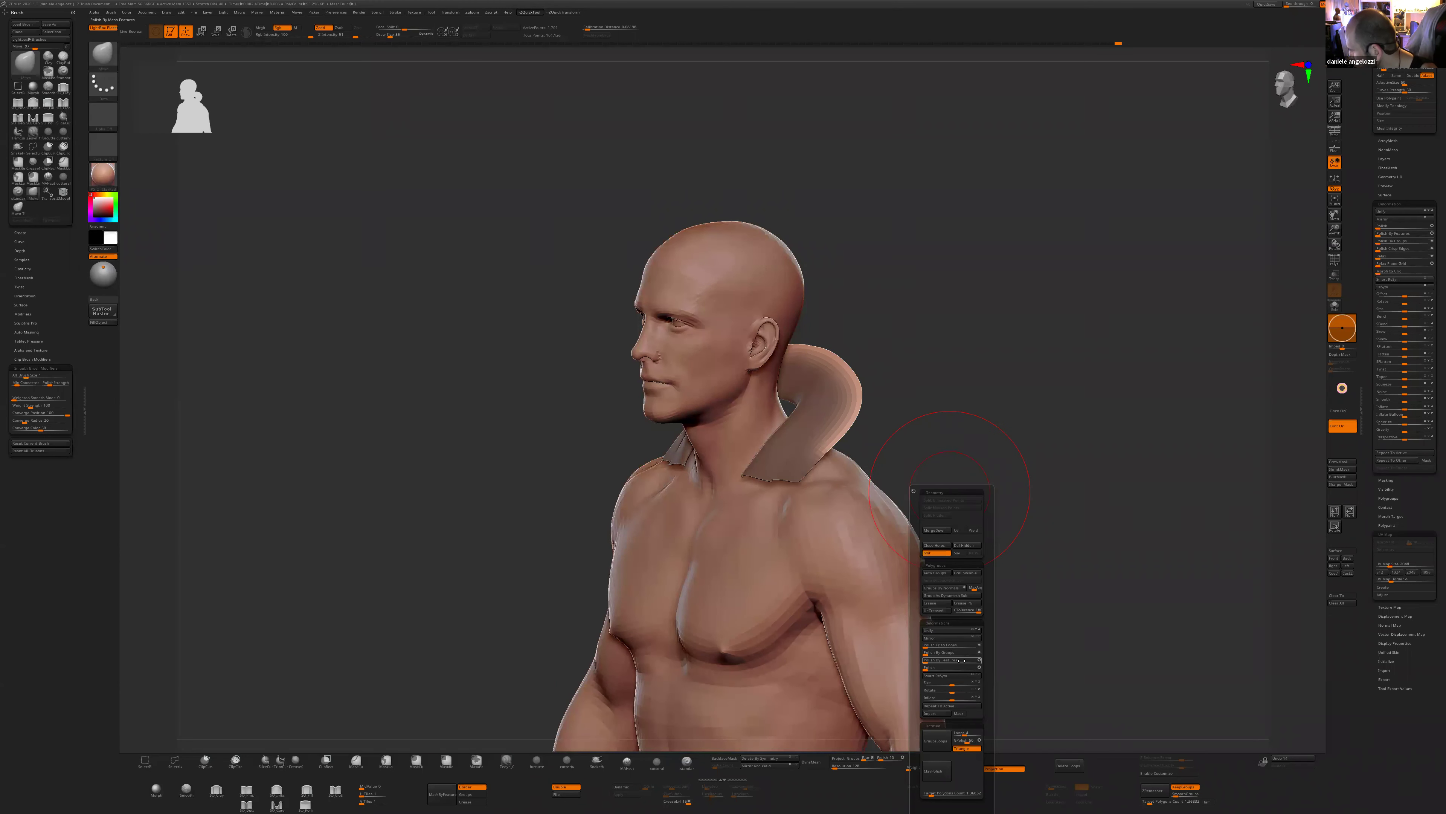
click(928, 660)
drag(926, 661, 946, 661)
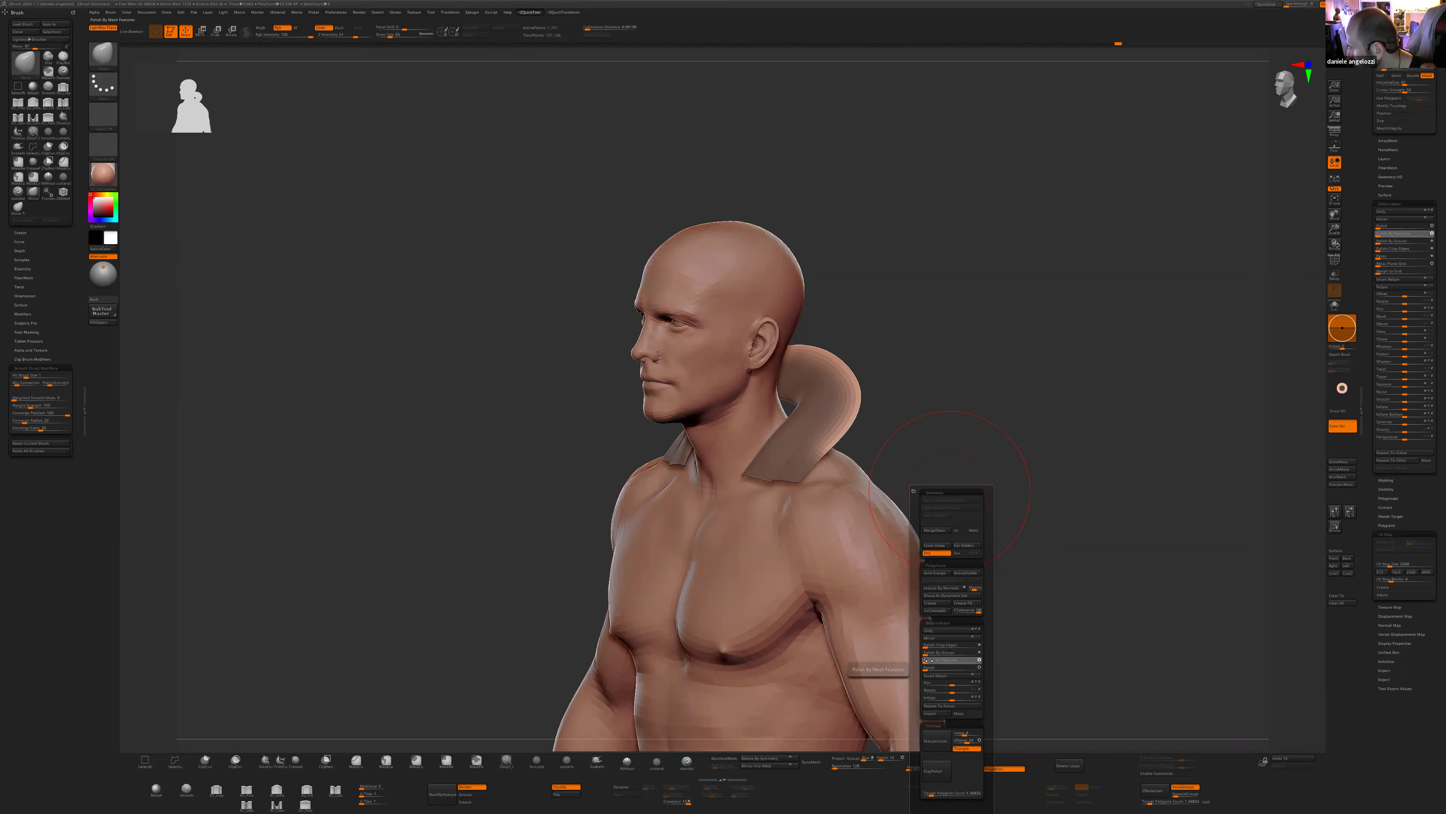
- Bring the whole jacket back into view from the front and choose the Move brush
key(Up)
mouse_move(973, 449)
shift+mouse_down()
mouse_move(949, 395)
mouse_move(824, 414)
shift+mouse_up()
key(b)
key(s)
key(t)
key(s)
key(s)
mouse_move(877, 362)
mouse_down()
mouse_move(827, 342)
mouse_move(814, 365)
mouse_up()
mouse_move(901, 351)
shift+mouse_down()
mouse_move(958, 378)
mouse_move(955, 362)
mouse_move(889, 361)
shift+mouse_up()
key(b)
key(m)
key(v)
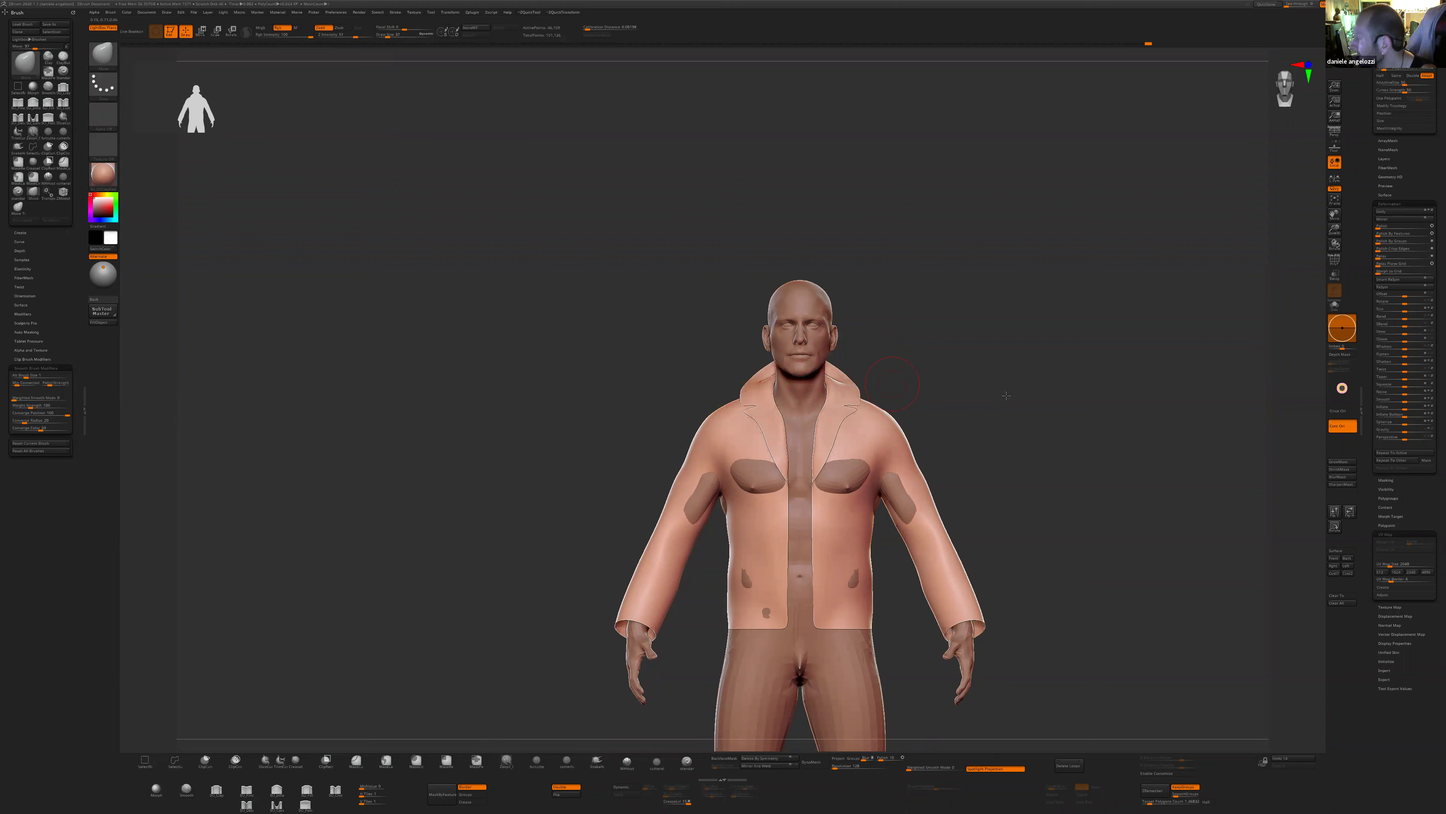
- Enlarge the Move brush and nudge the jacket's upper front slightly in front view
shift+drag(1006, 395, 816, 381)
key(])
drag(680, 451, 688, 451)
mouse_move(905, 470)
shift+mouse_down()
mouse_move(946, 500)
mouse_move(829, 450)
mouse_move(889, 479)
shift+mouse_up()
- Turn on the polyframe and adjust the jacket's shoulders from the back and front with the Move brush
click(1335, 261)
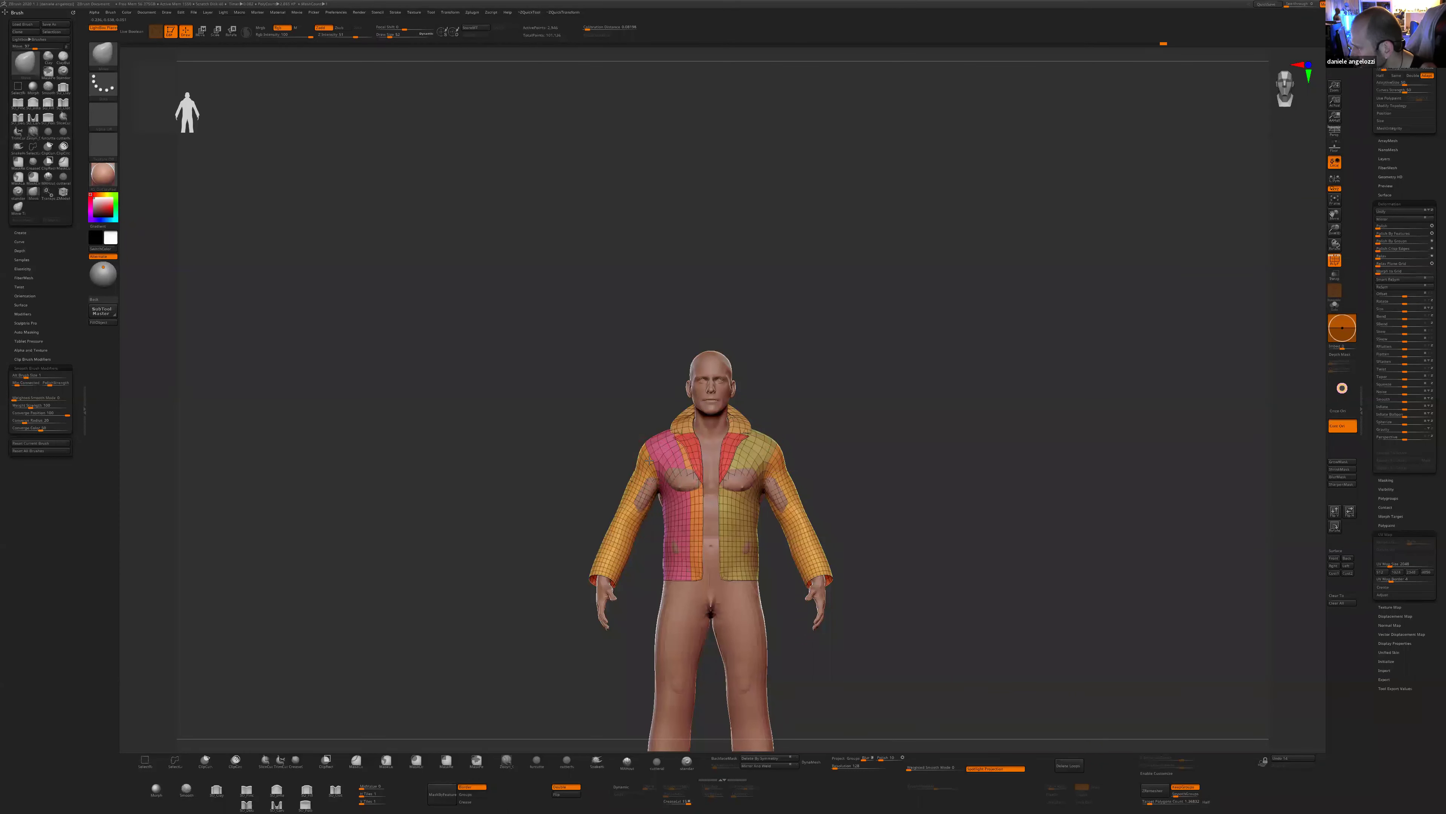
drag(859, 417, 655, 434)
key(s)
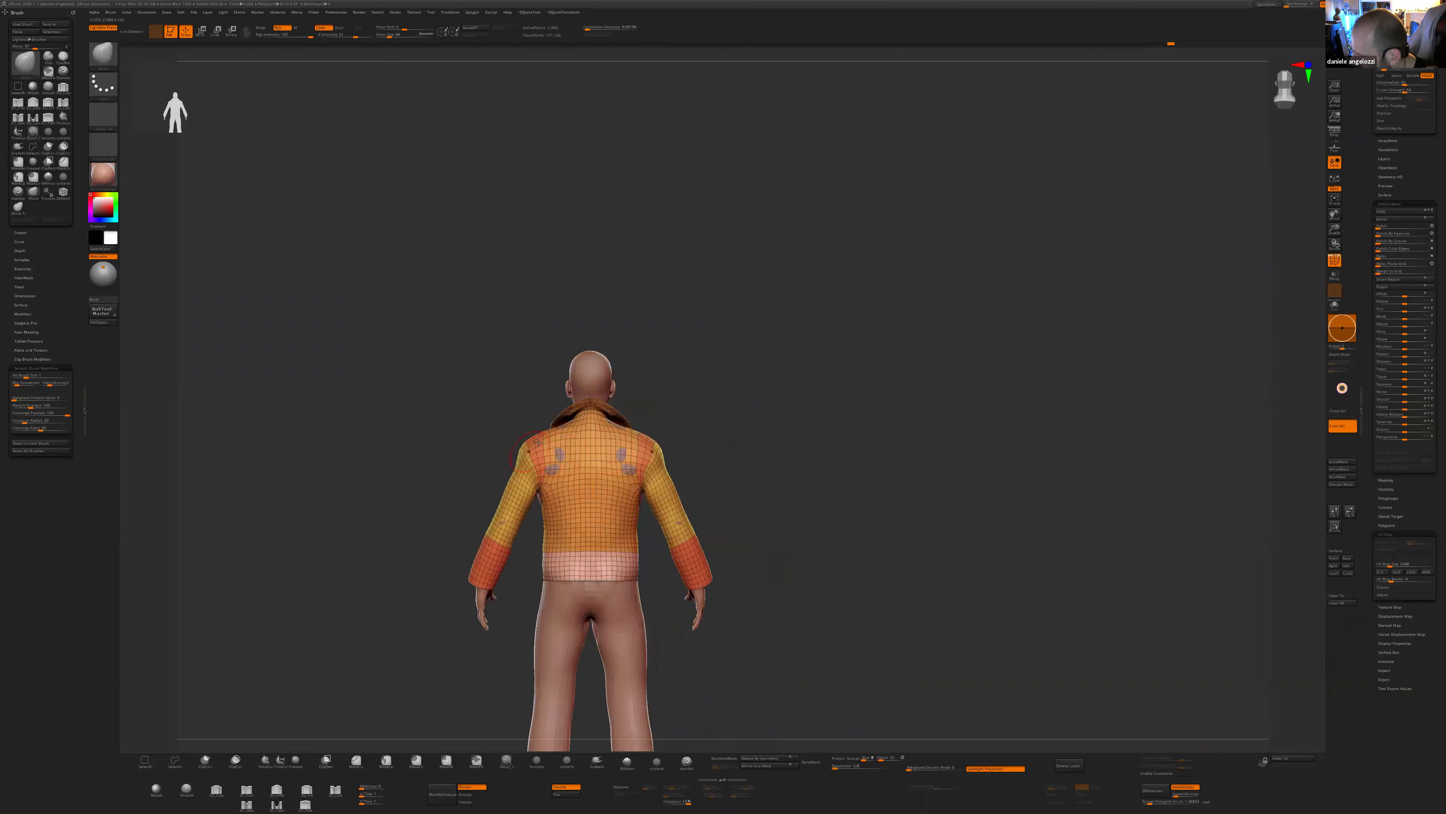
alt+right_drag(537, 442, 814, 424)
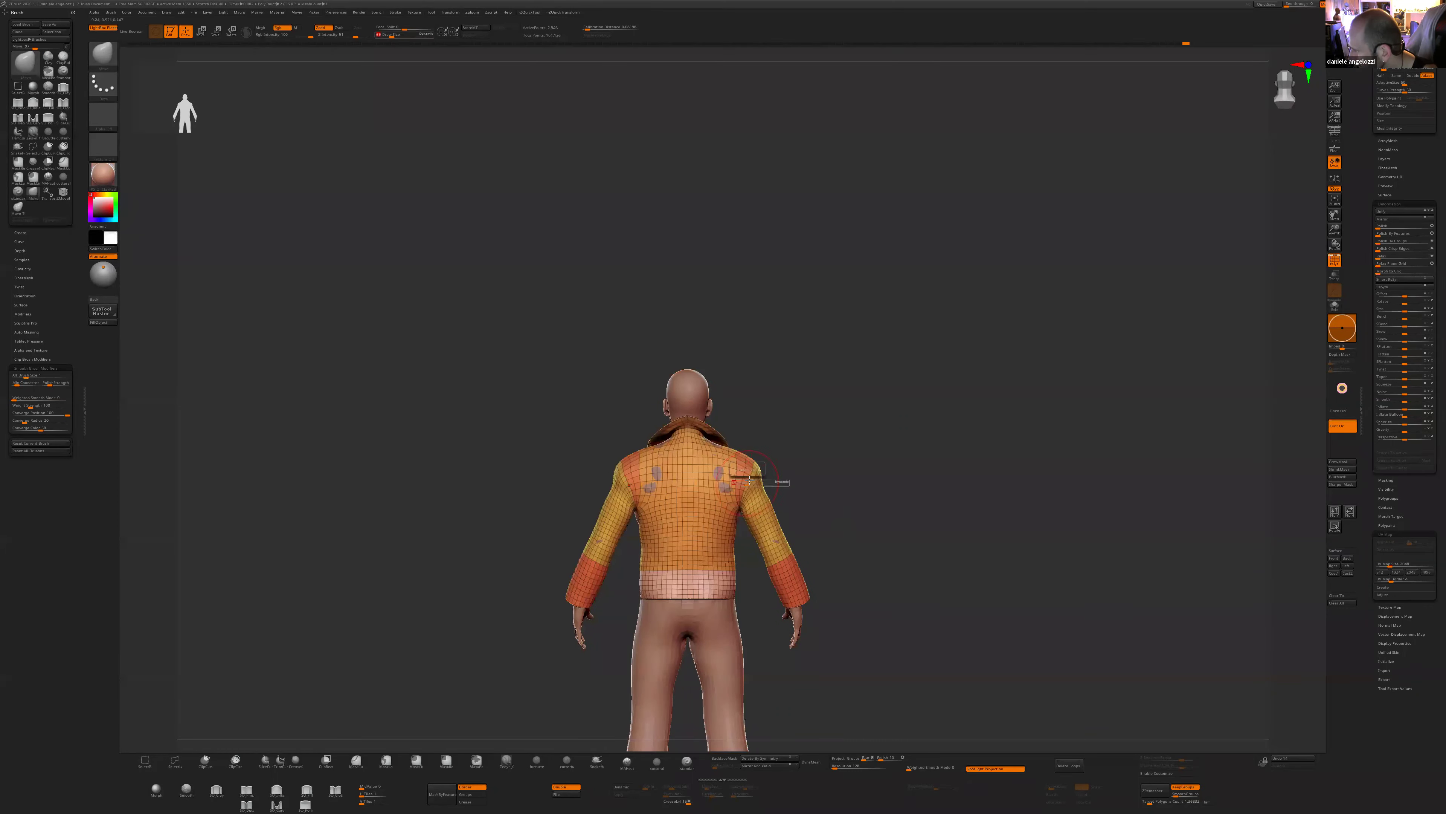
drag(754, 462, 759, 459)
mouse_move(934, 431)
mouse_down()
mouse_move(740, 427)
mouse_move(754, 466)
mouse_up()
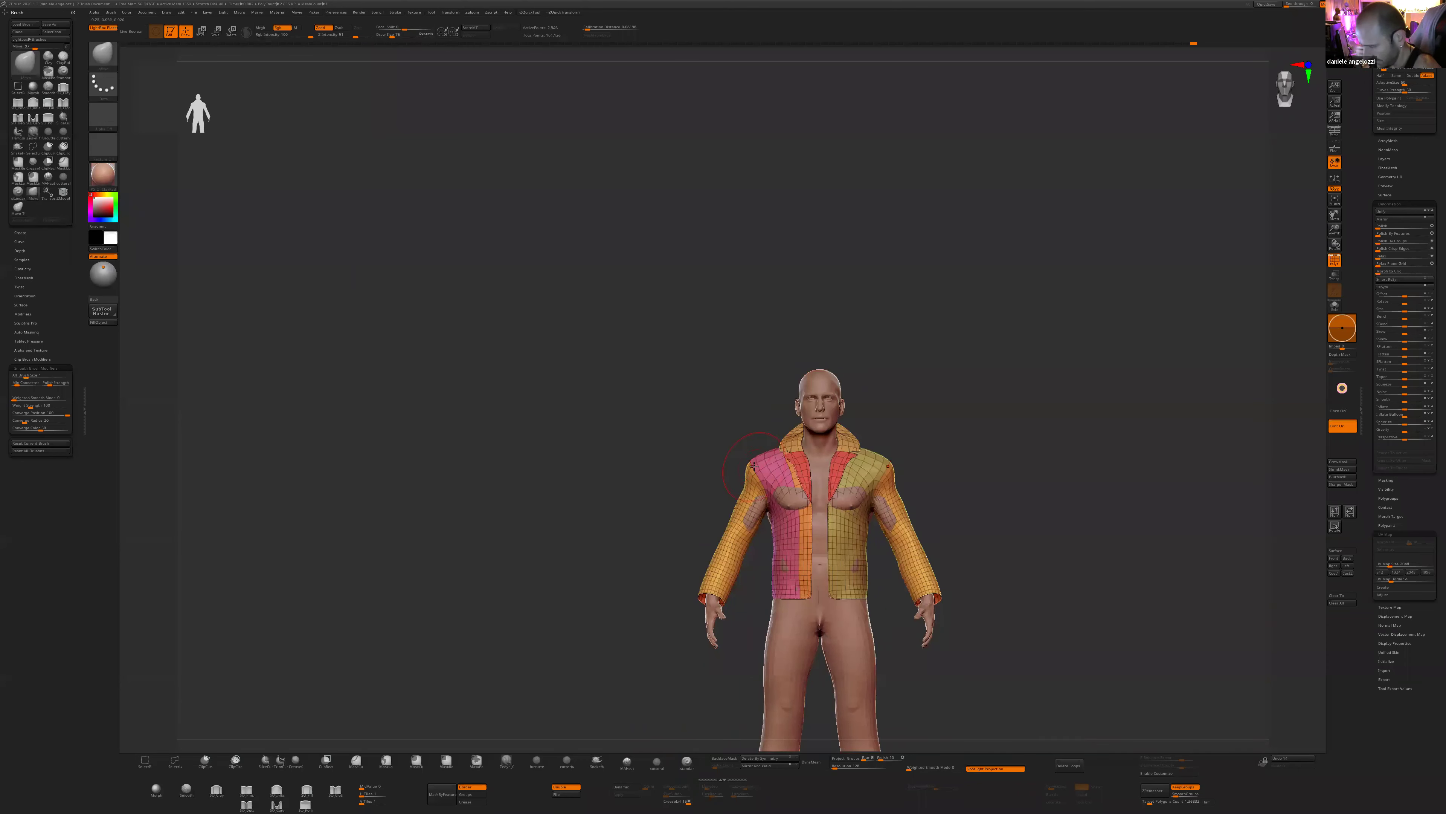
drag(893, 463, 889, 464)
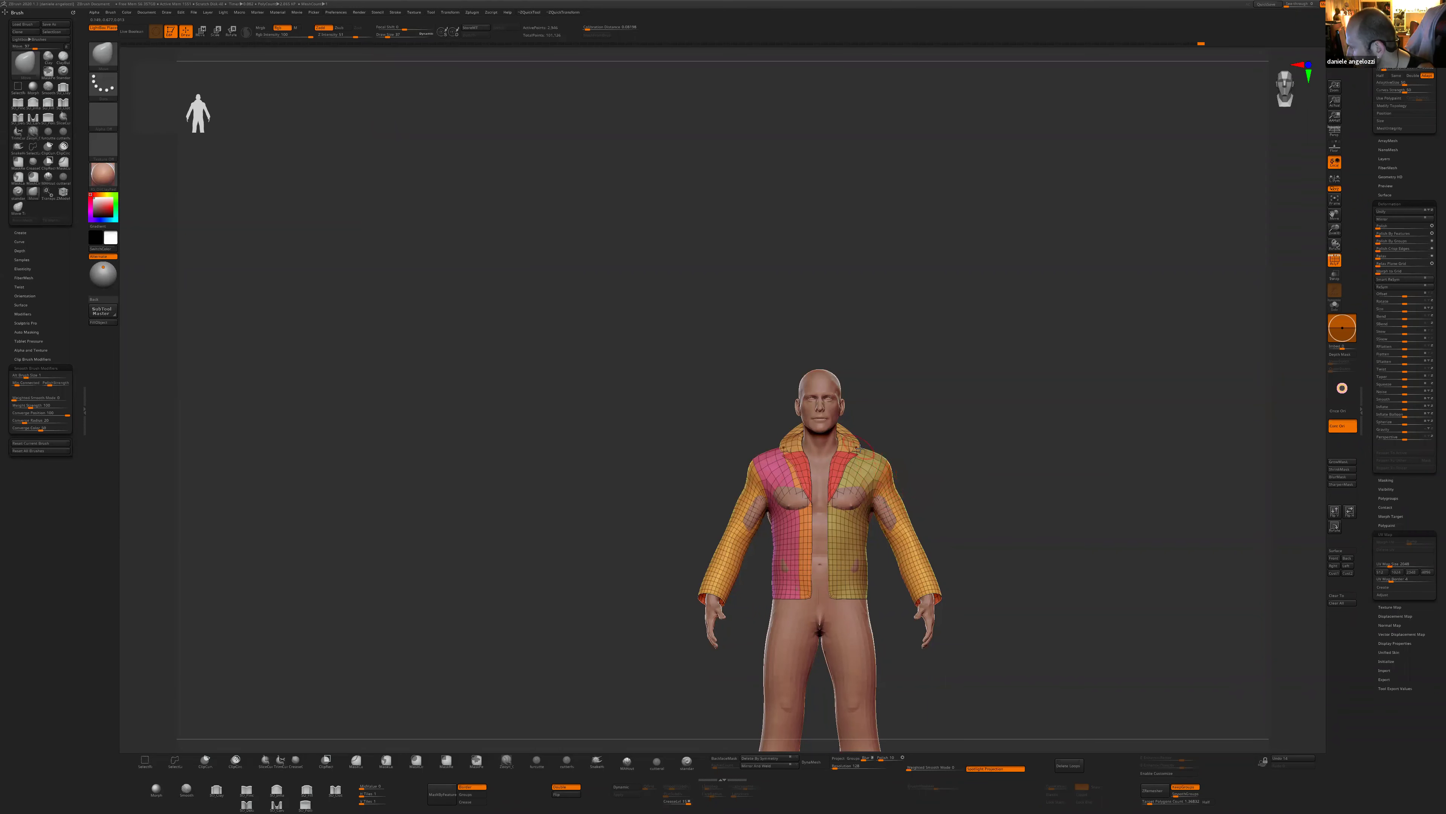
- Adjust the Smooth brush's Weighted Smooth Mode after checking the jacket from the side and front
ctrl+right_drag(926, 490, 1032, 513)
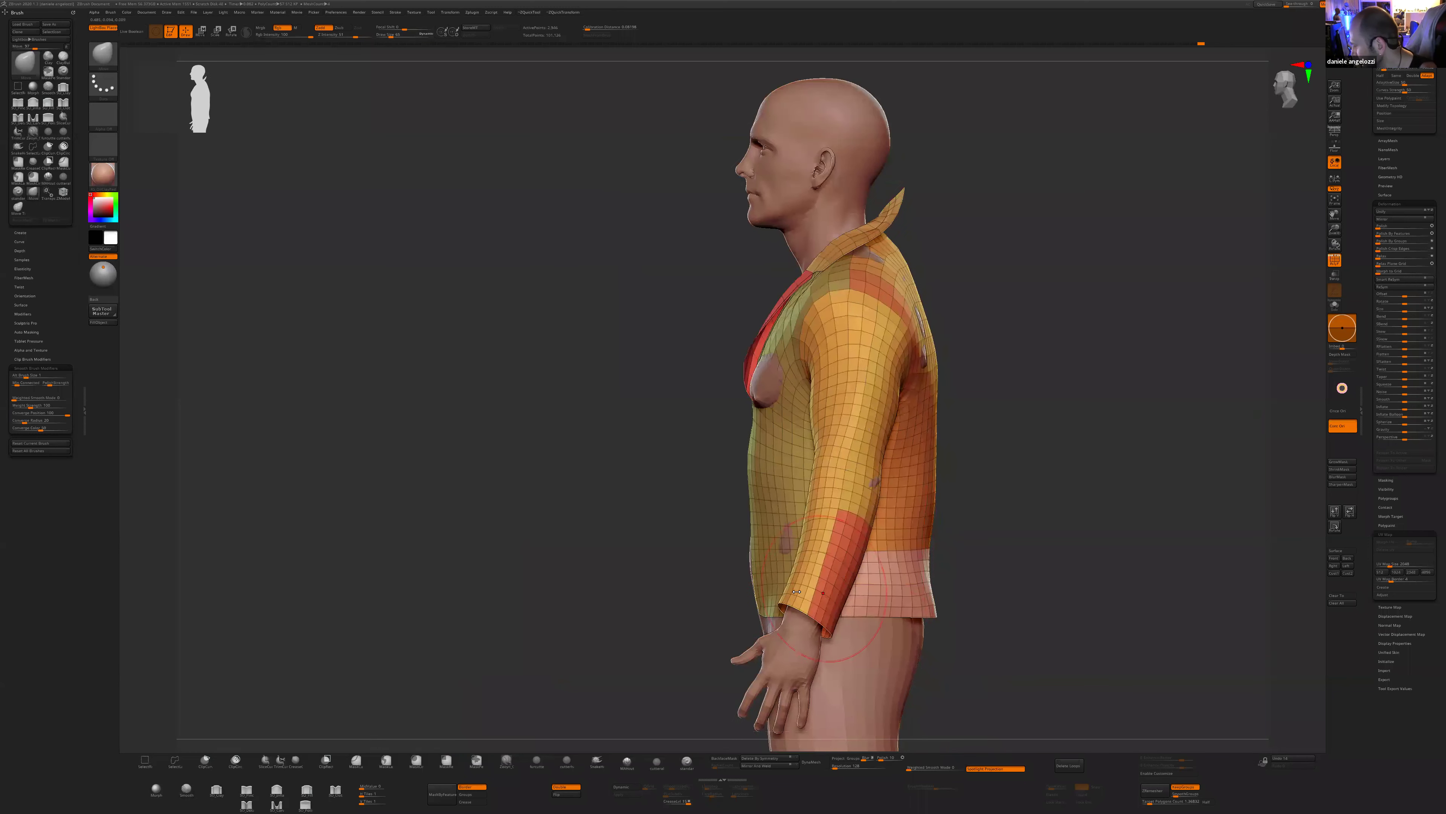
right_drag(722, 681, 564, 613)
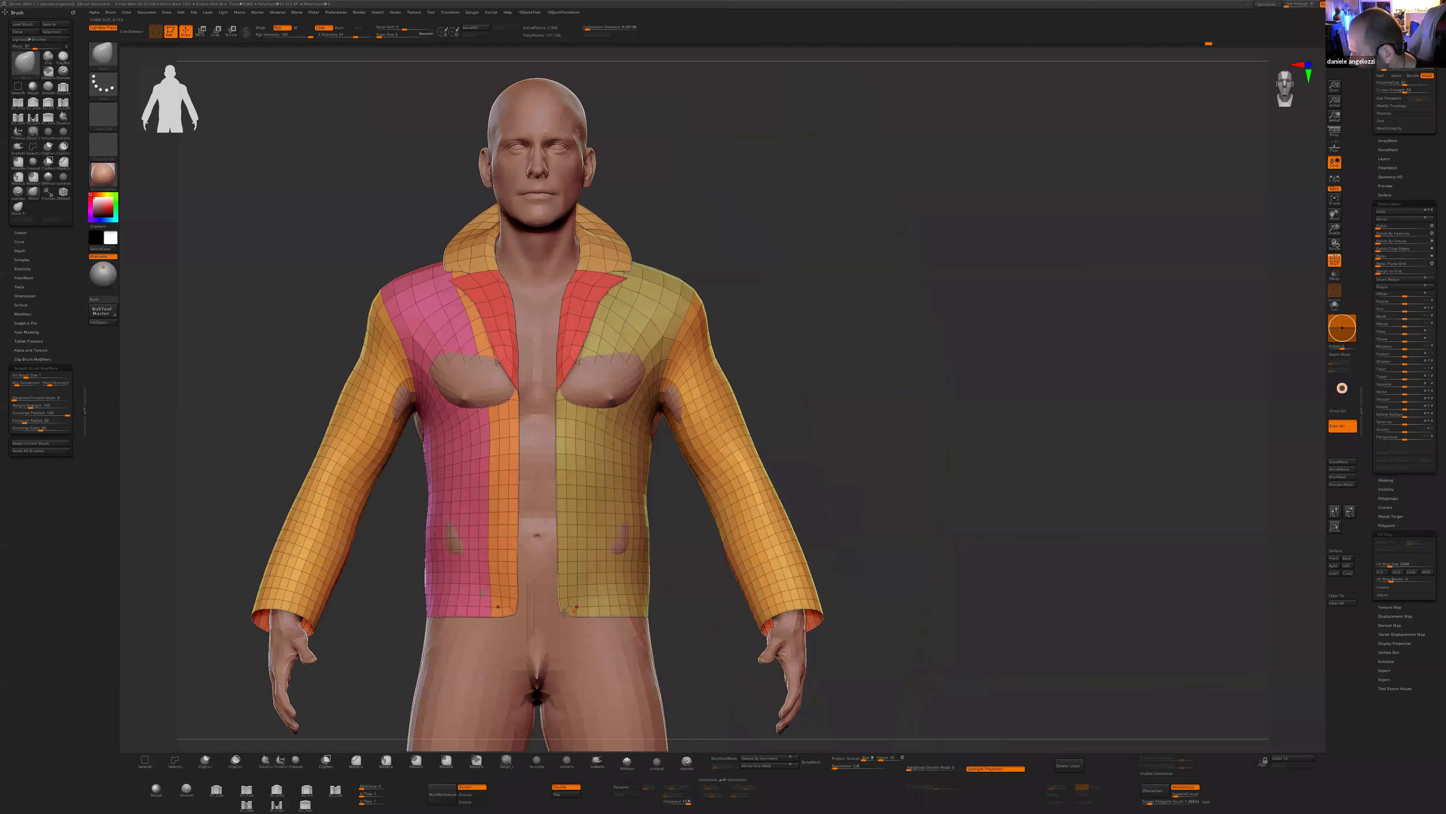
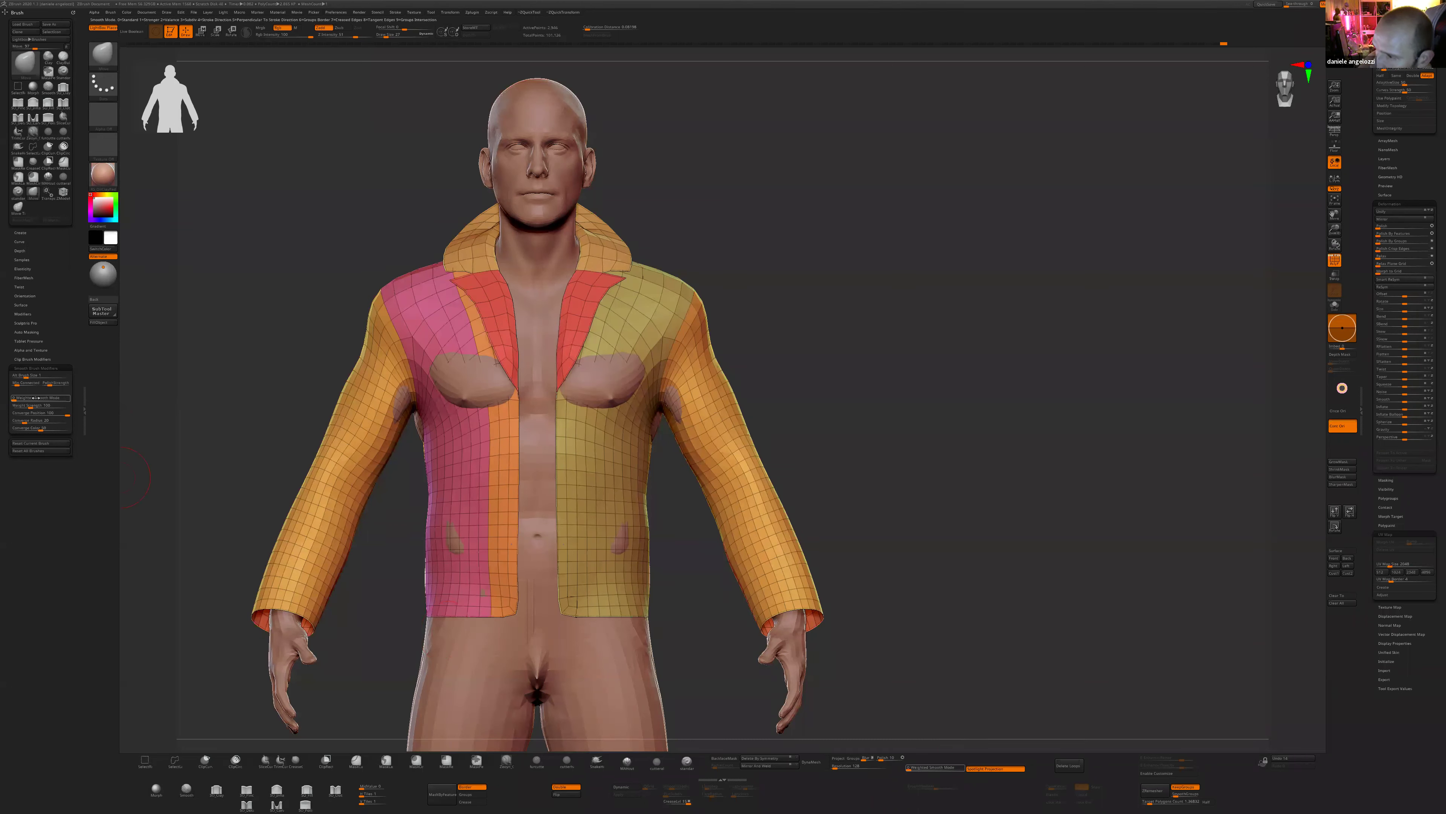
key(shift)
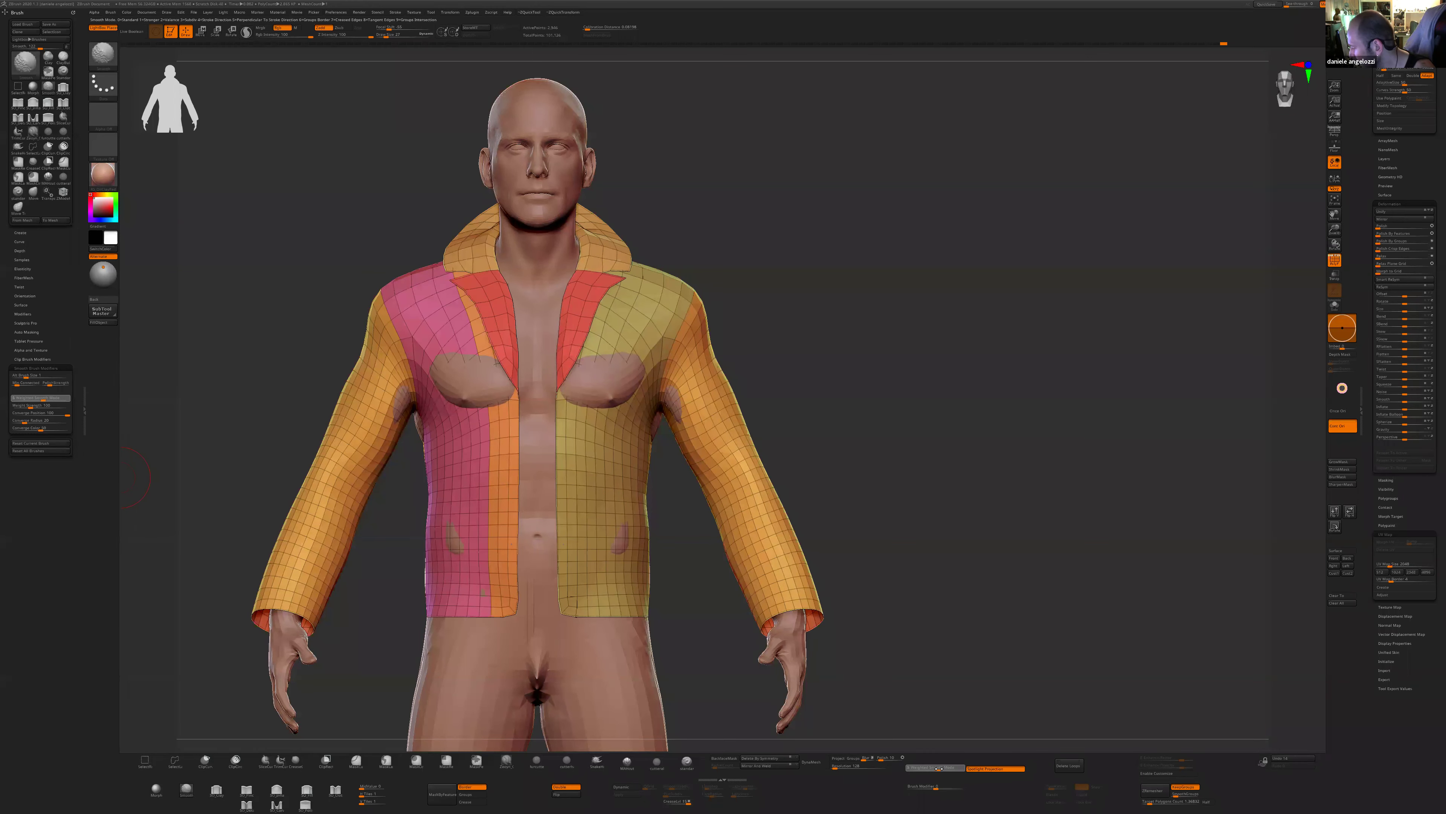
drag(959, 561, 962, 604)
drag(689, 375, 646, 379)
drag(766, 400, 842, 403)
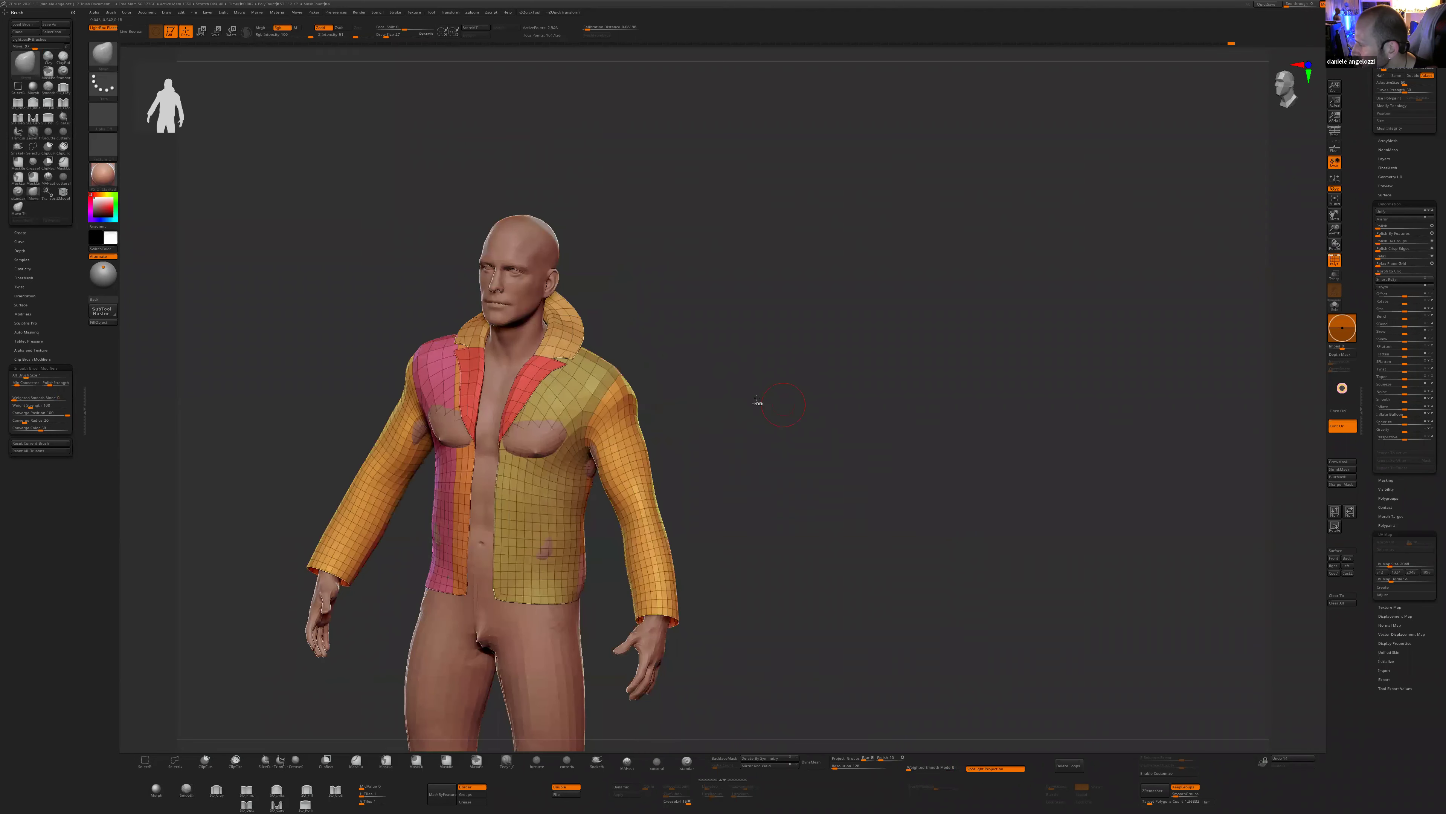
- Show the jacket at a denser subdivision level without polyframe and refine the shoulder with Move and Smooth strokes
drag(633, 345, 605, 393)
right_drag(604, 388, 582, 437)
key(ctrl+shift+z)
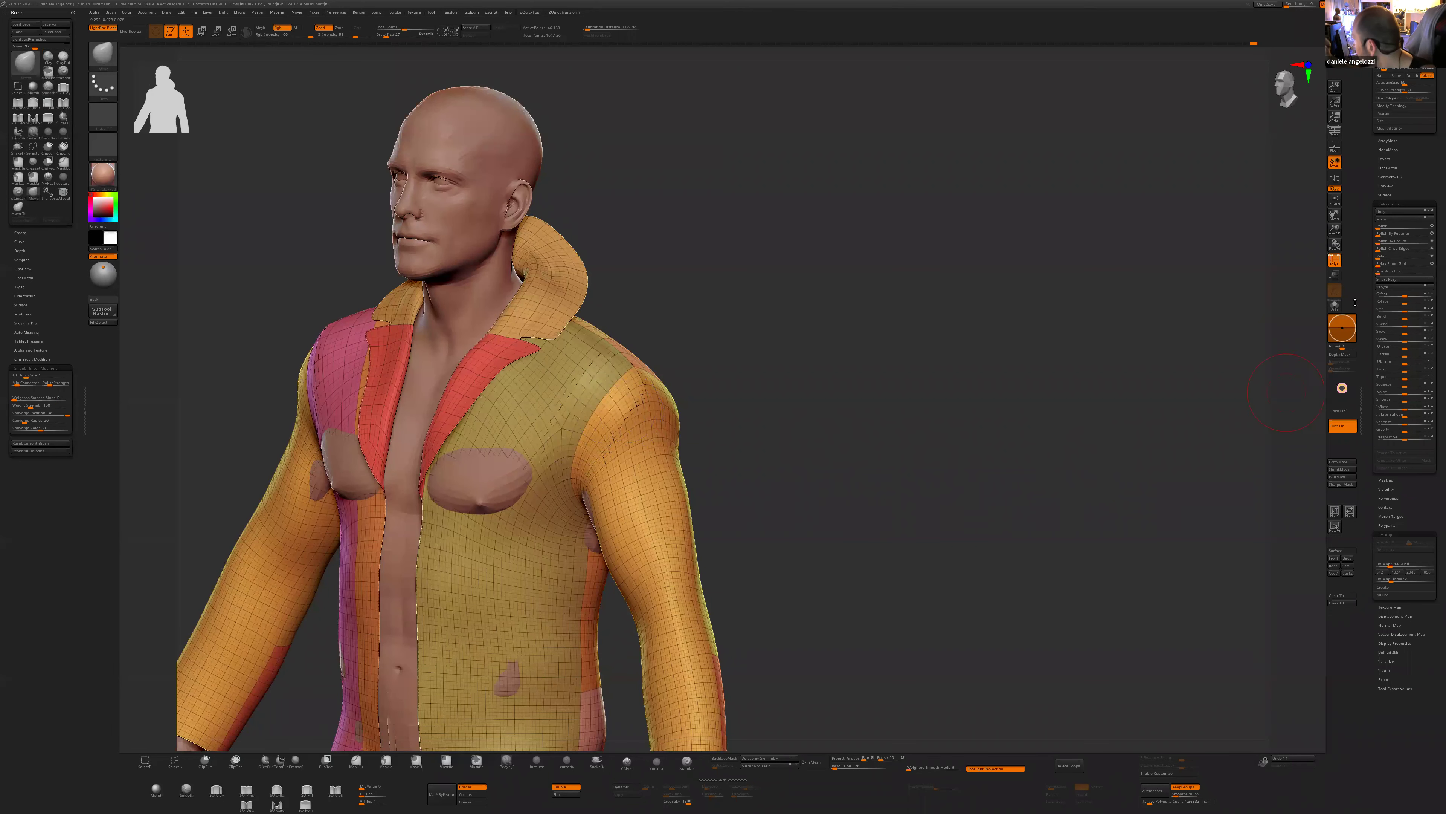
key(shift+f)
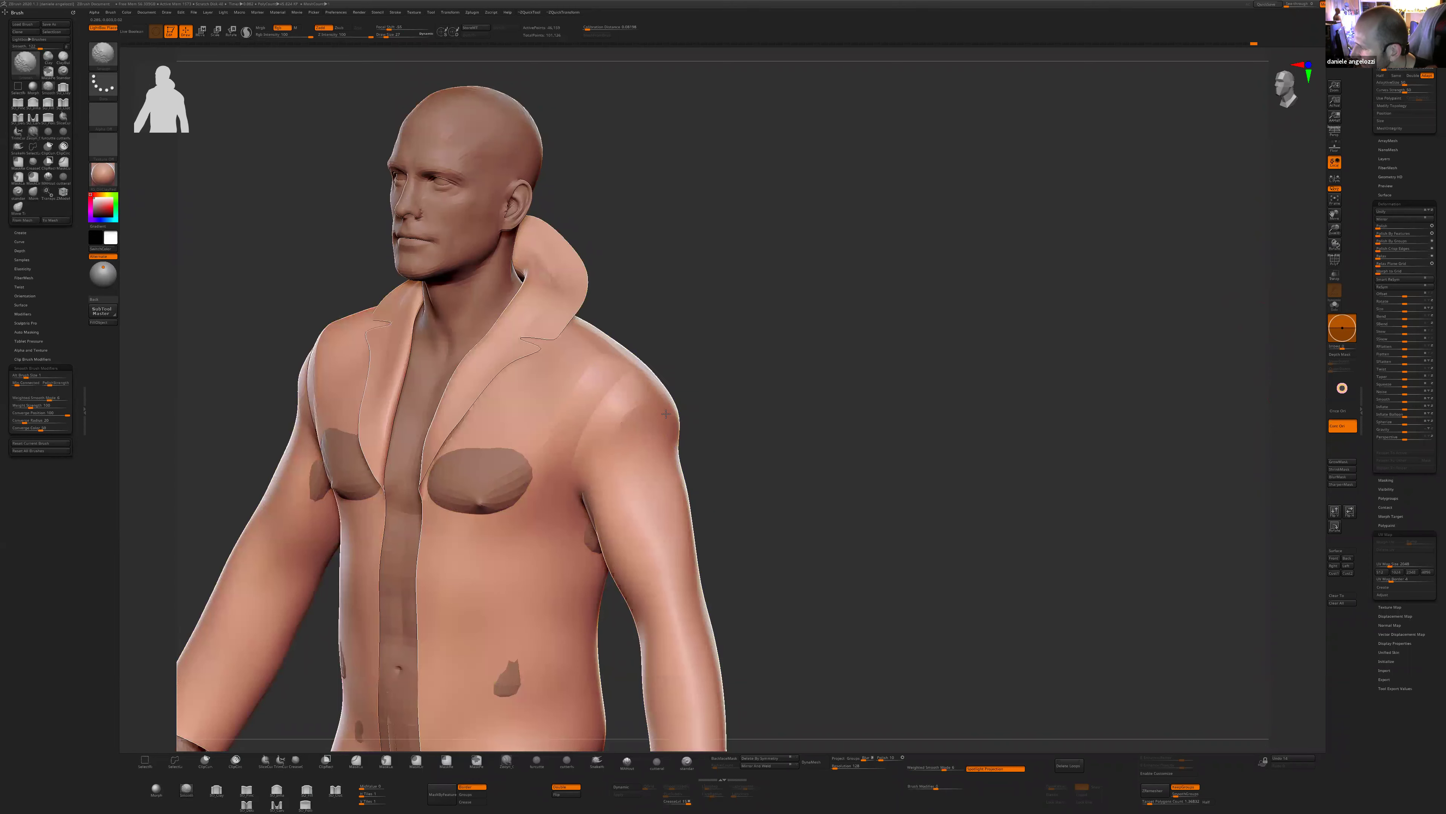
drag(669, 393, 712, 404)
shift+drag(833, 310, 900, 314)
key(s)
drag(668, 380, 674, 380)
mouse_move(684, 376)
shift+mouse_down()
mouse_move(690, 433)
mouse_move(663, 415)
shift+mouse_up()
- Examine the jacket's overall silhouette on the figure from the side, front and three-quarter views
mouse_move(730, 344)
mouse_down()
mouse_move(730, 317)
mouse_move(683, 344)
mouse_up()
alt+drag(742, 307, 736, 285)
drag(757, 313, 706, 322)
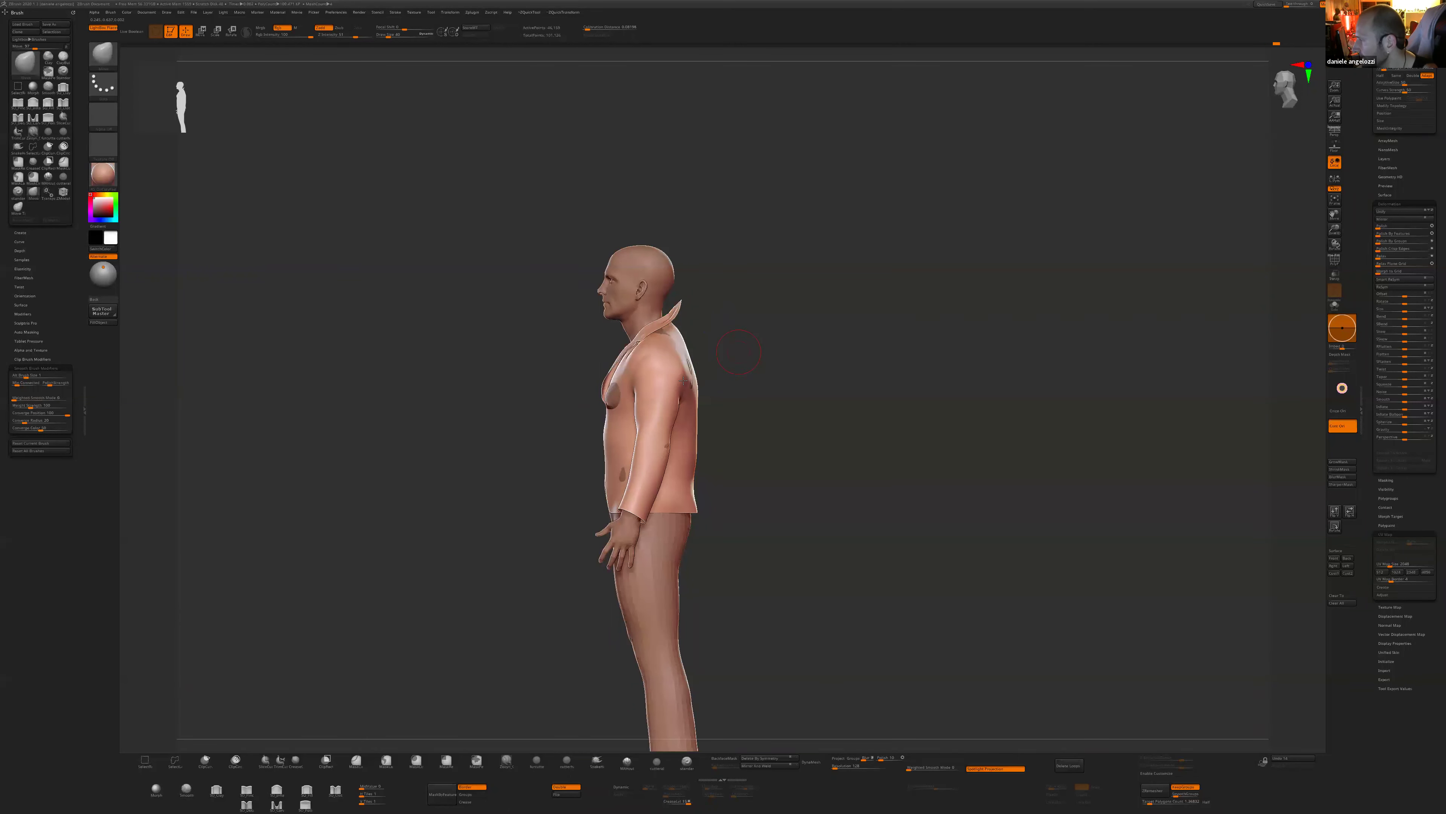
shift+drag(752, 415, 781, 438)
drag(830, 487, 843, 559)
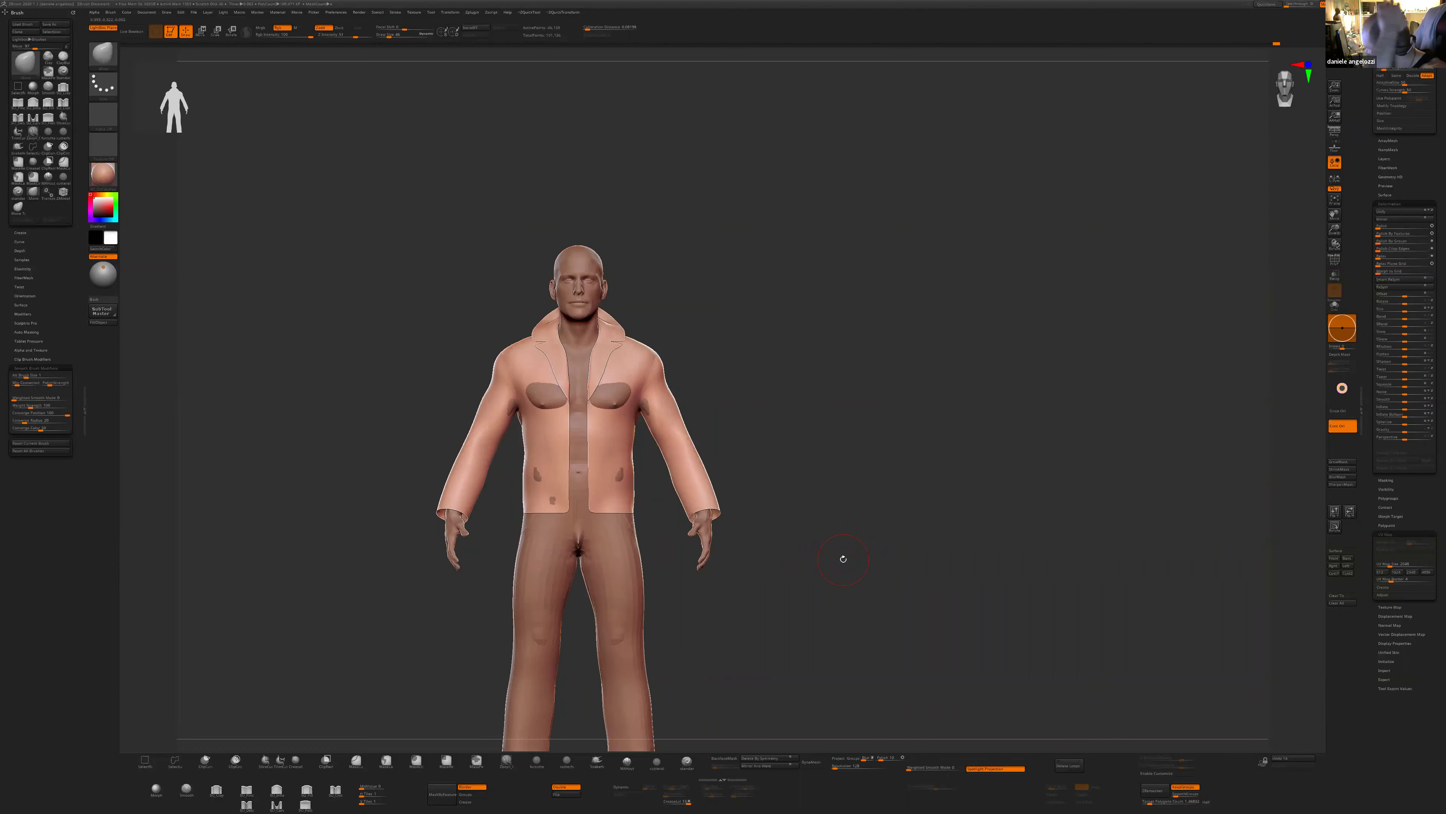
drag(993, 585, 956, 633)
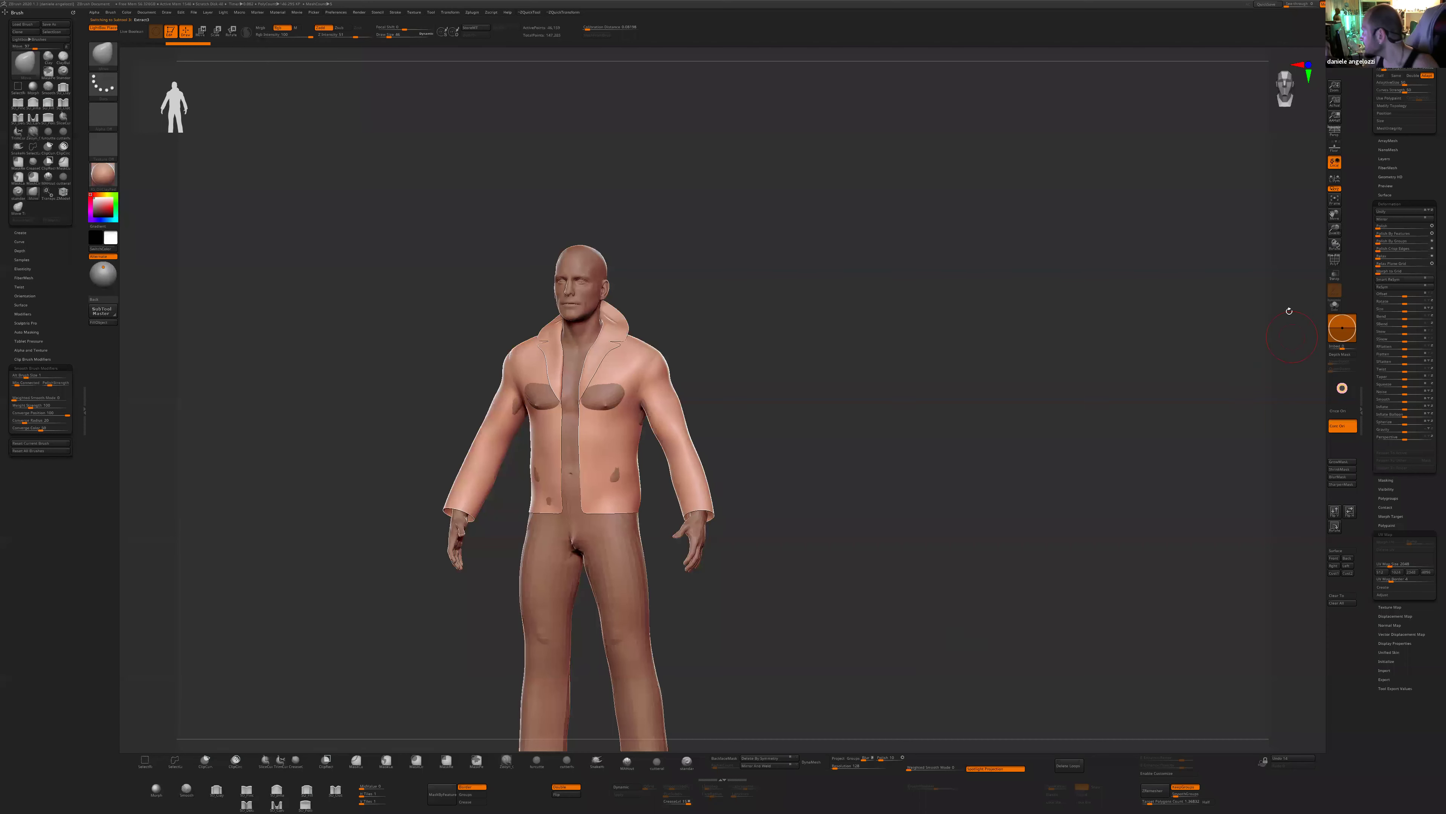
drag(997, 573, 1021, 637)
- Step the jacket down two subdivision levels and isolate it in Solo mode with the polyframe on
key(shift+d)
key(shift+d)
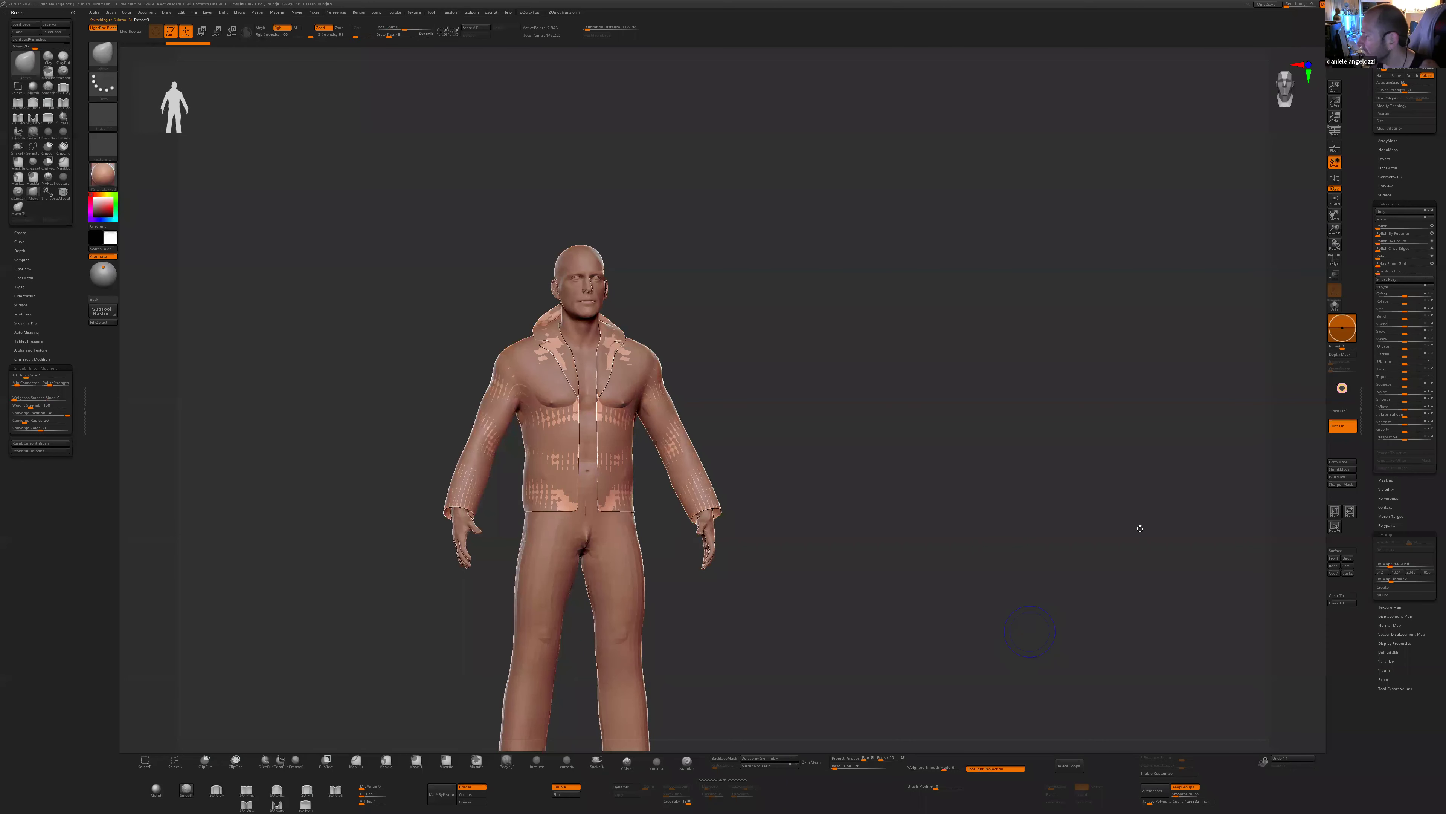
click(1336, 260)
alt+drag(1156, 507, 1179, 535)
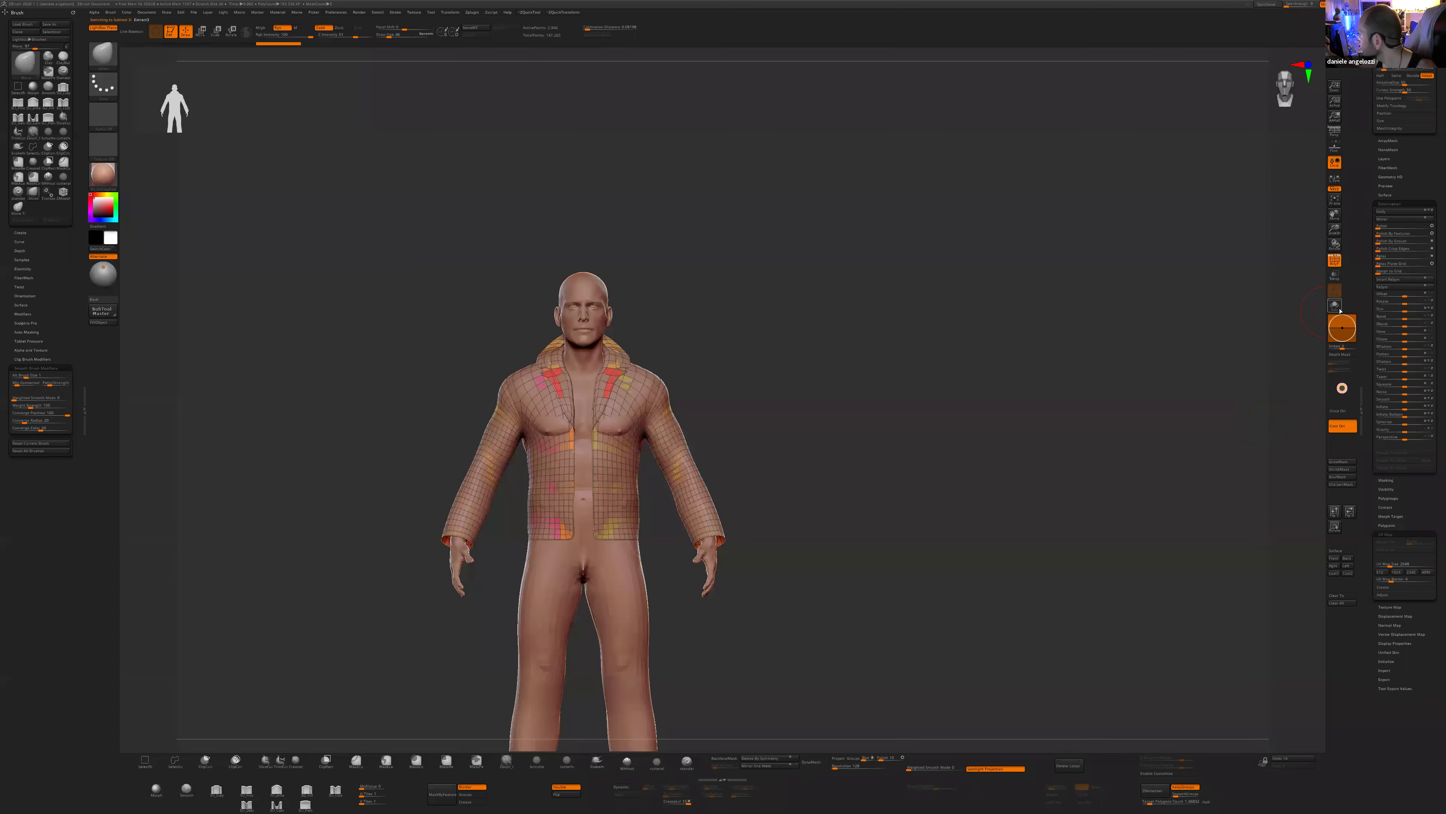
click(1338, 308)
drag(1039, 598, 1000, 620)
alt+drag(697, 392, 558, 349)
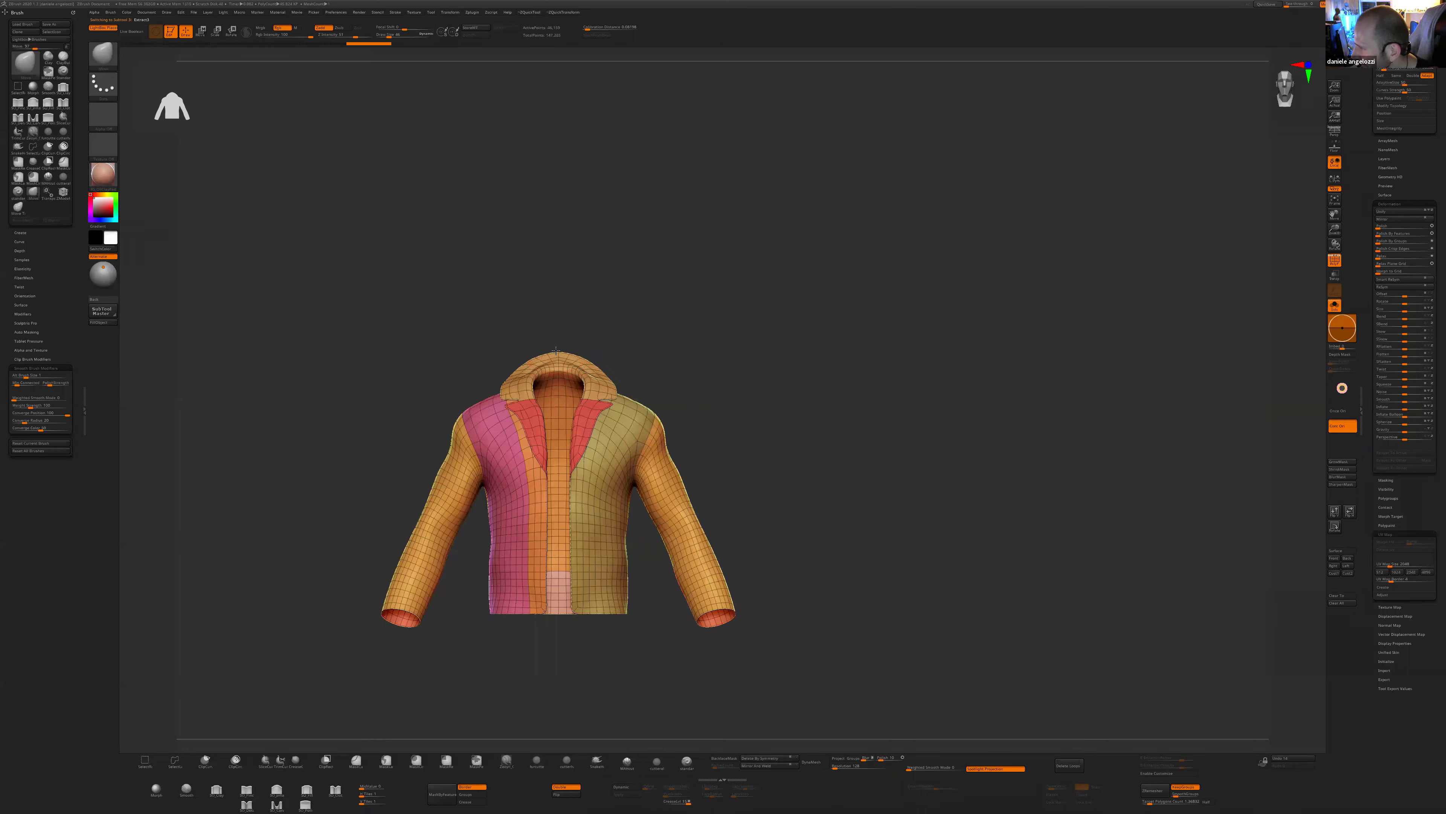
alt+drag(772, 474, 894, 507)
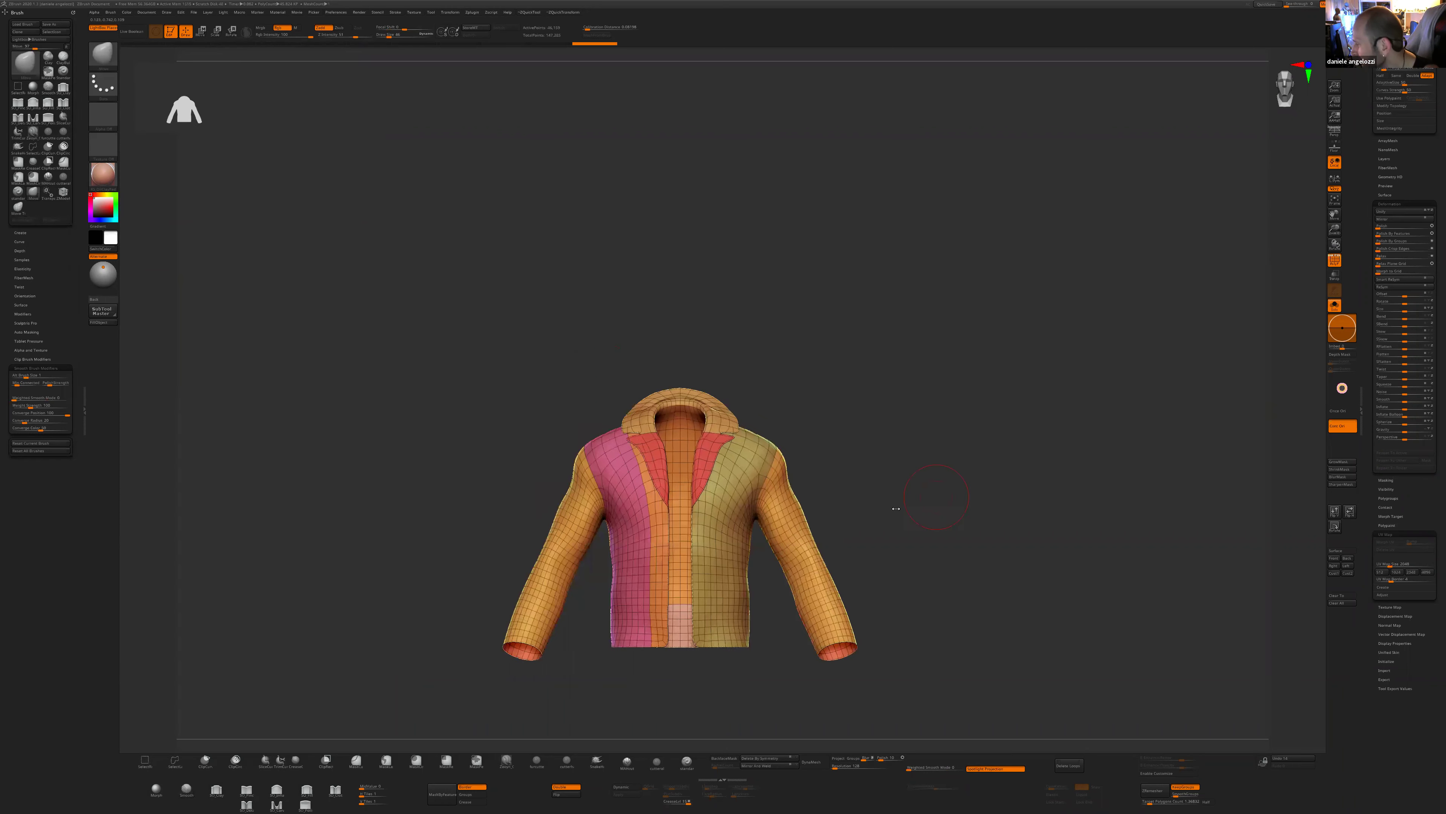
drag(949, 604, 921, 629)
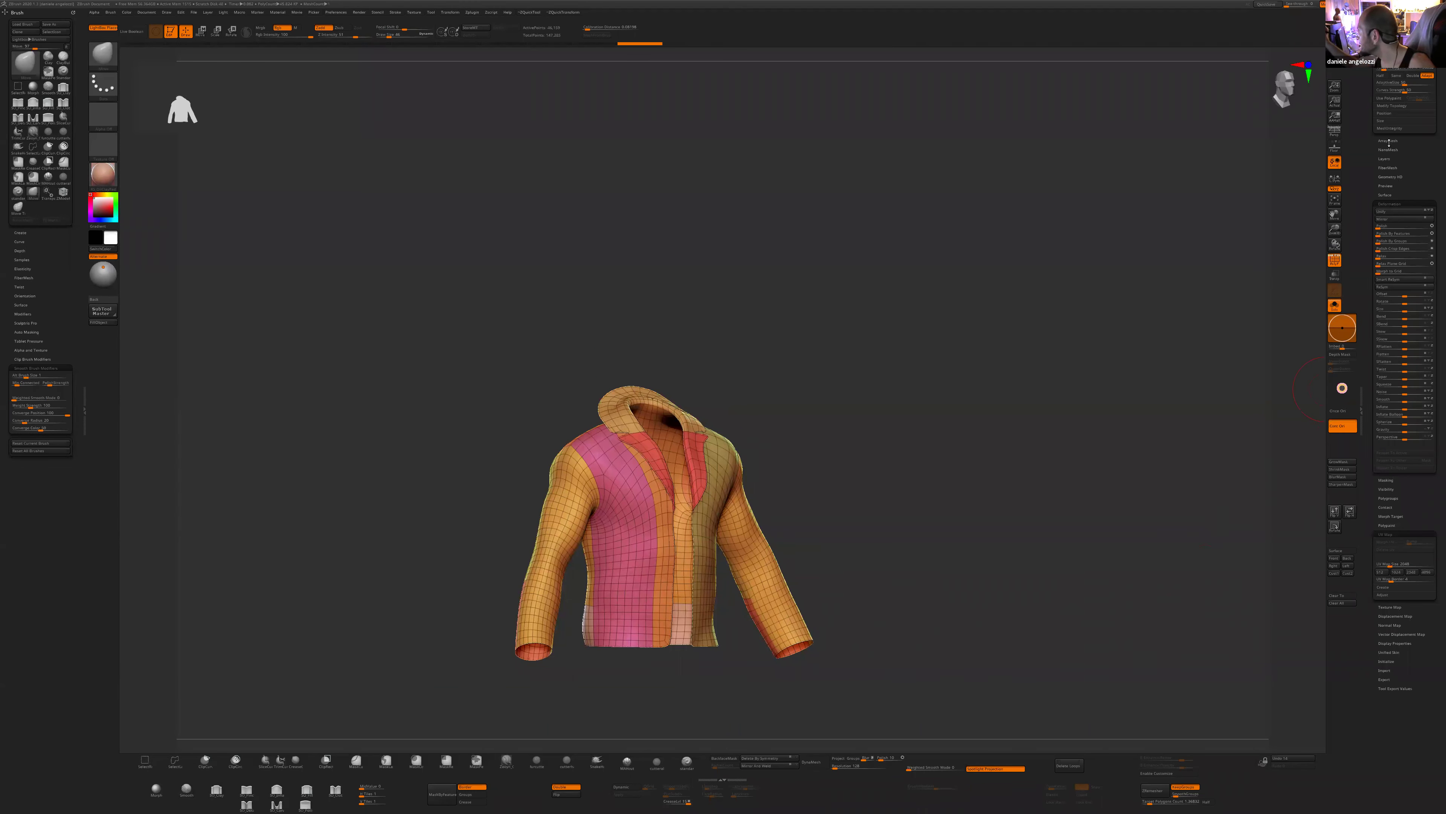
- Check a front polygroup of the jacket by isolating and restoring it, and open the Geometry settings
ctrl+shift+click(655, 563)
ctrl+shift+click(947, 561)
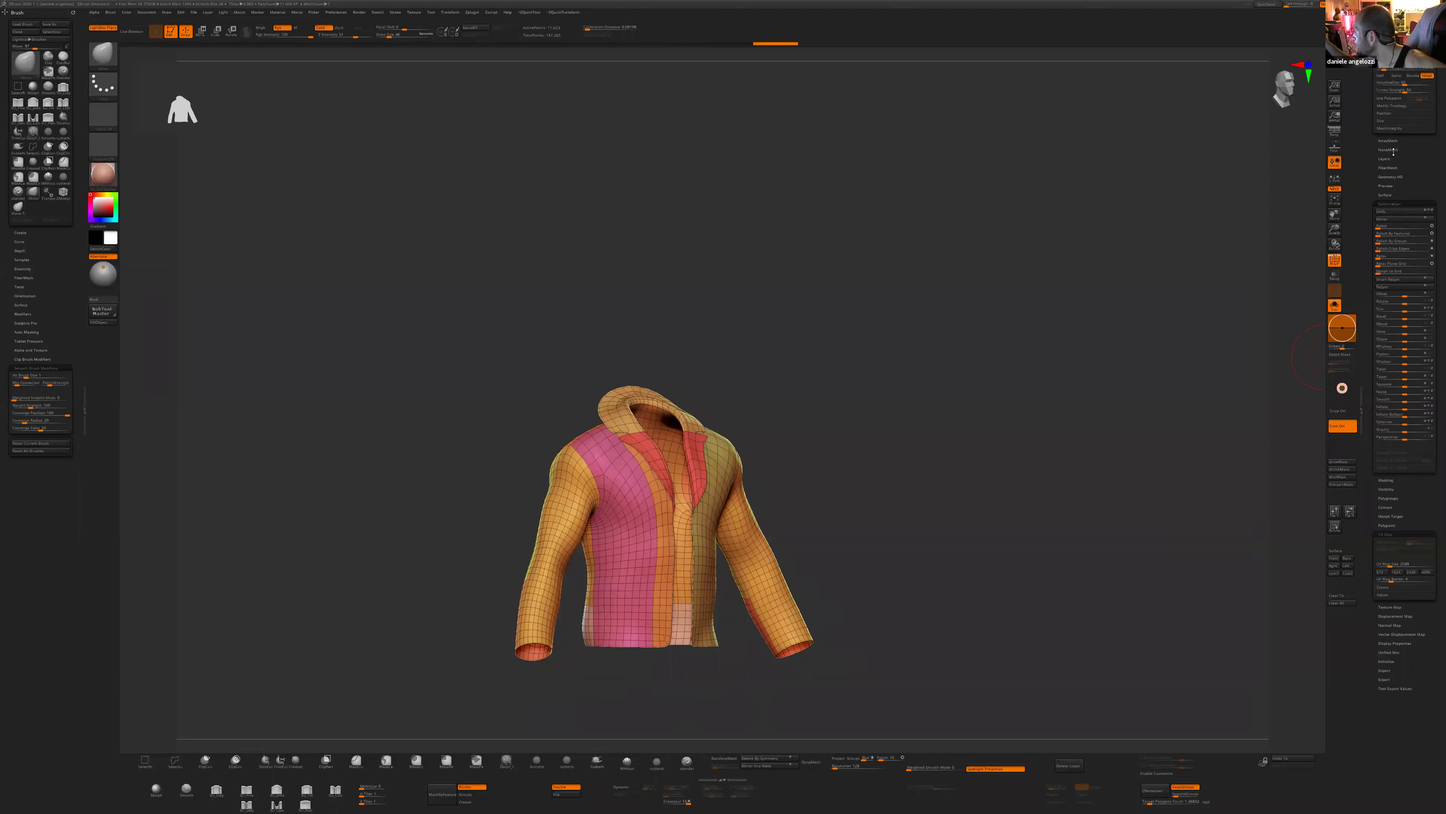
scroll(1402, 195, up, 5)
click(1394, 249)
- Isolate one front panel with its placket and flip the visibility to hide the jacket's front panels
drag(846, 581, 740, 570)
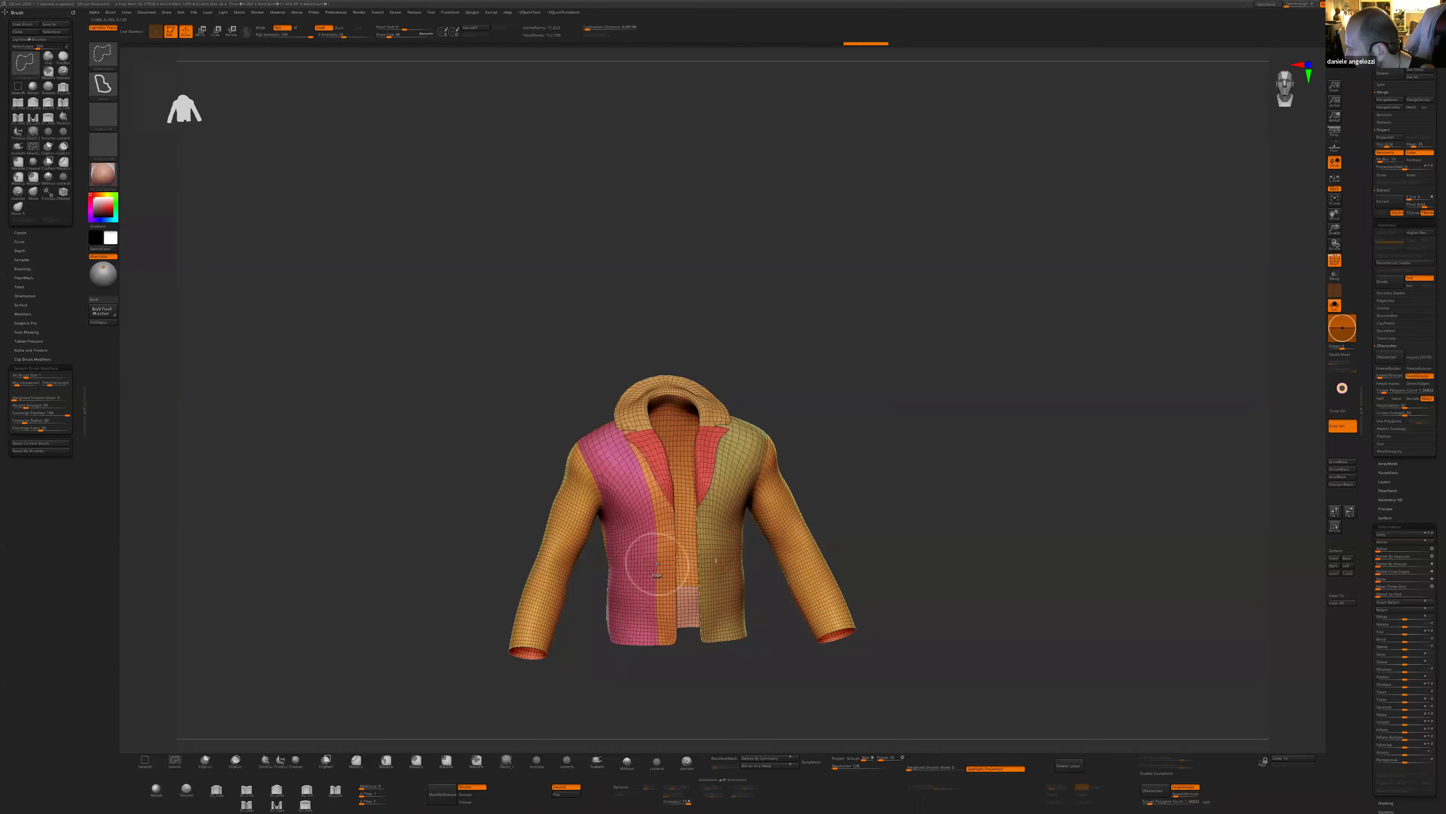
ctrl+shift+click(656, 563)
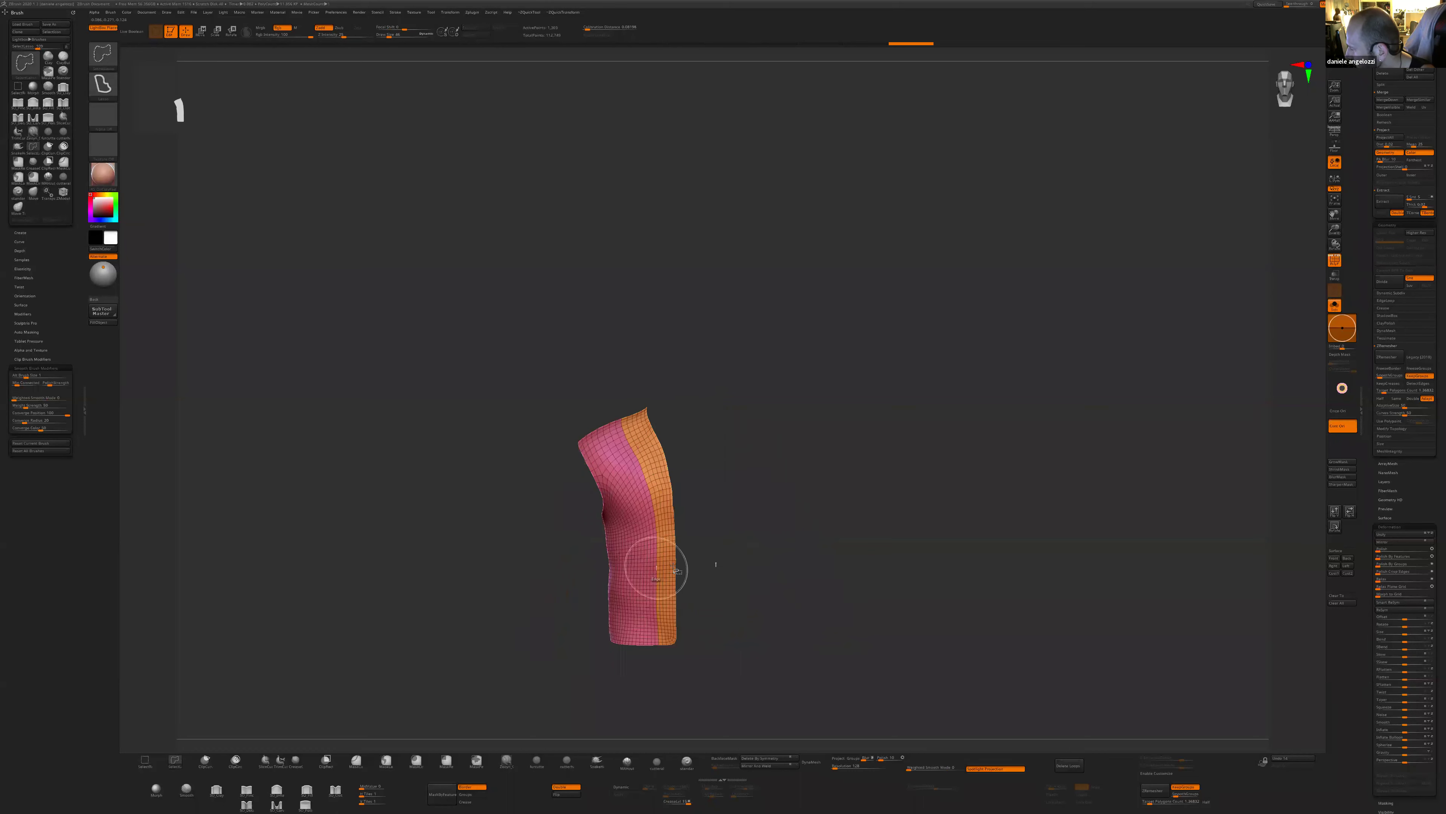
ctrl+shift+click(839, 499)
ctrl+shift+drag(880, 499, 927, 513)
ctrl+shift+drag(927, 512, 884, 546)
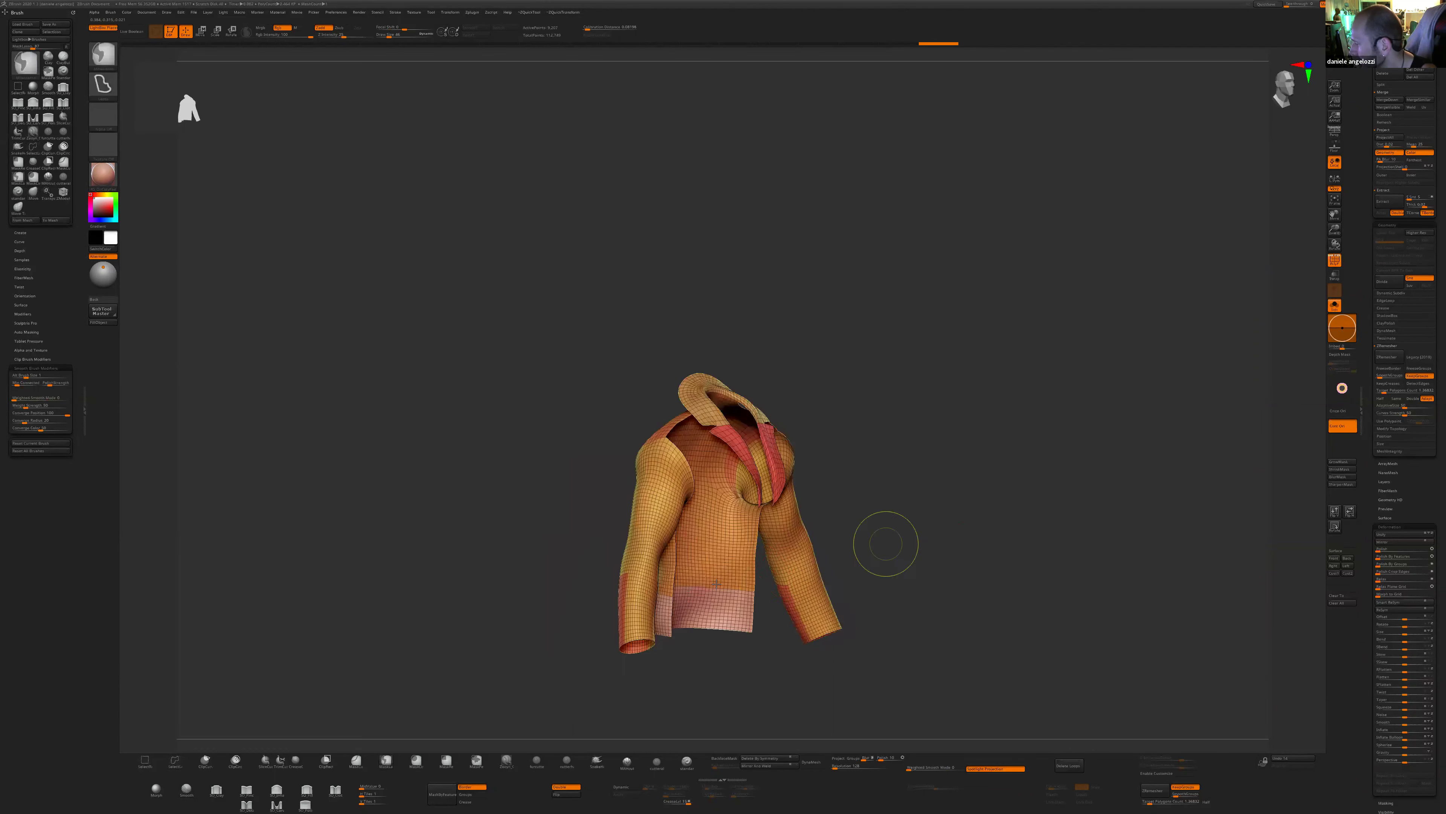
- Undo the last visibility change, assign a new polygroup to the visible part and reveal the whole jacket
ctrl+shift+click(673, 582)
key(ctrl+z)
shift+drag(880, 485, 1196, 536)
key(ctrl+w)
ctrl+shift+click(935, 513)
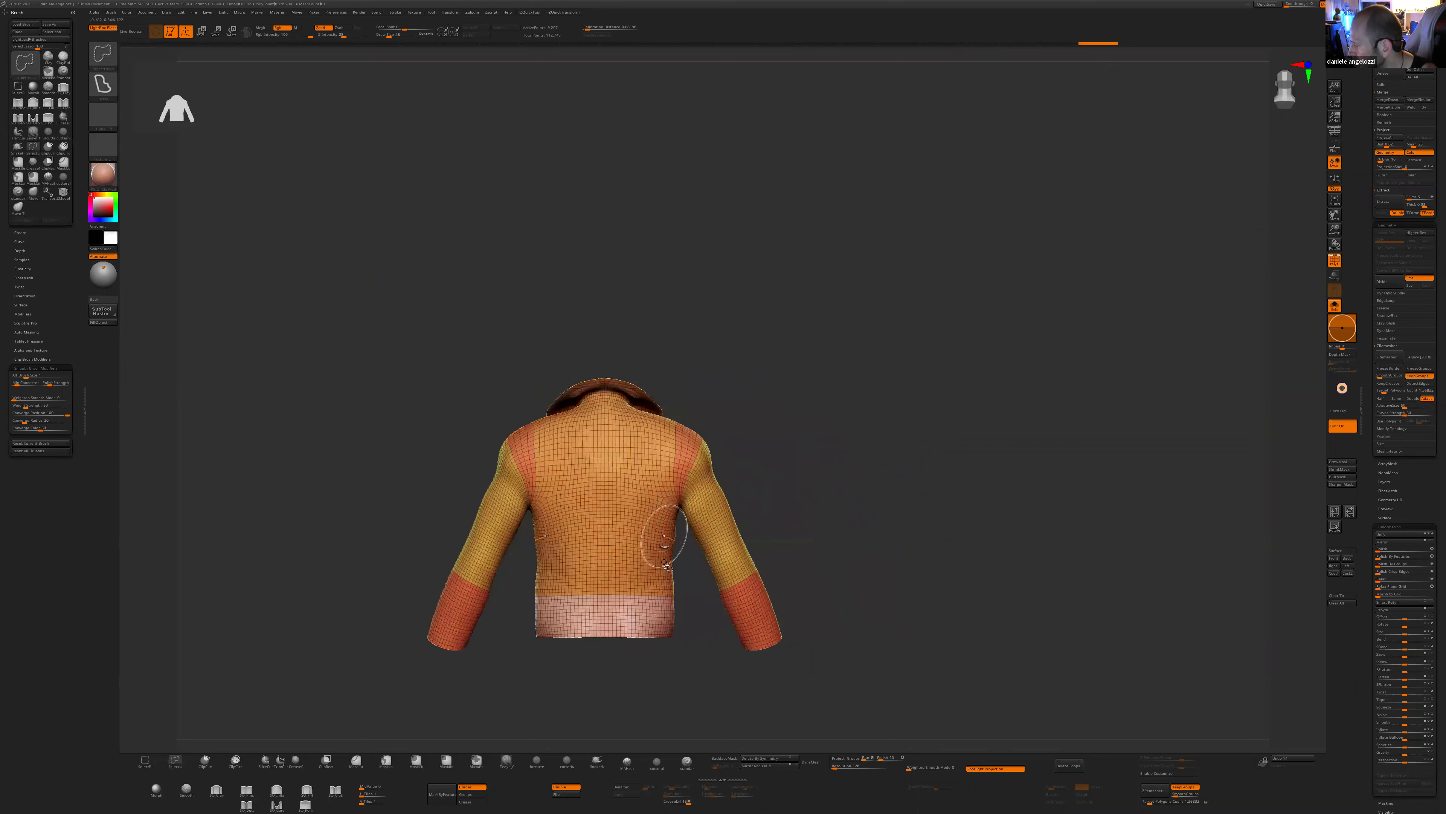
- Choose the rectangle selection brush and combine the jacket's back, shoulder patches and hem into a single polygroup
ctrl+shift+click(652, 596)
ctrl+shift+click(756, 511)
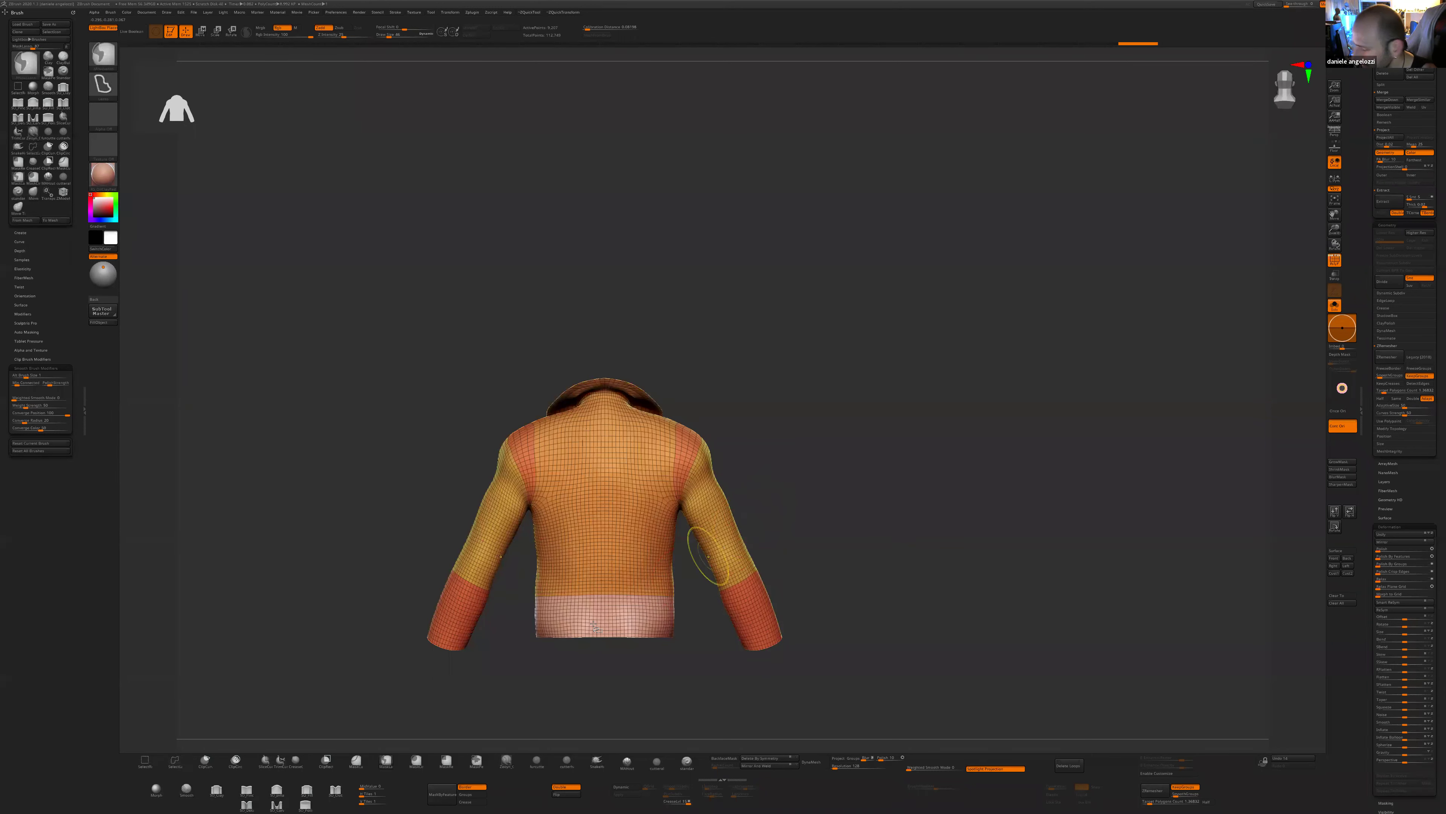
ctrl+shift+click(145, 761)
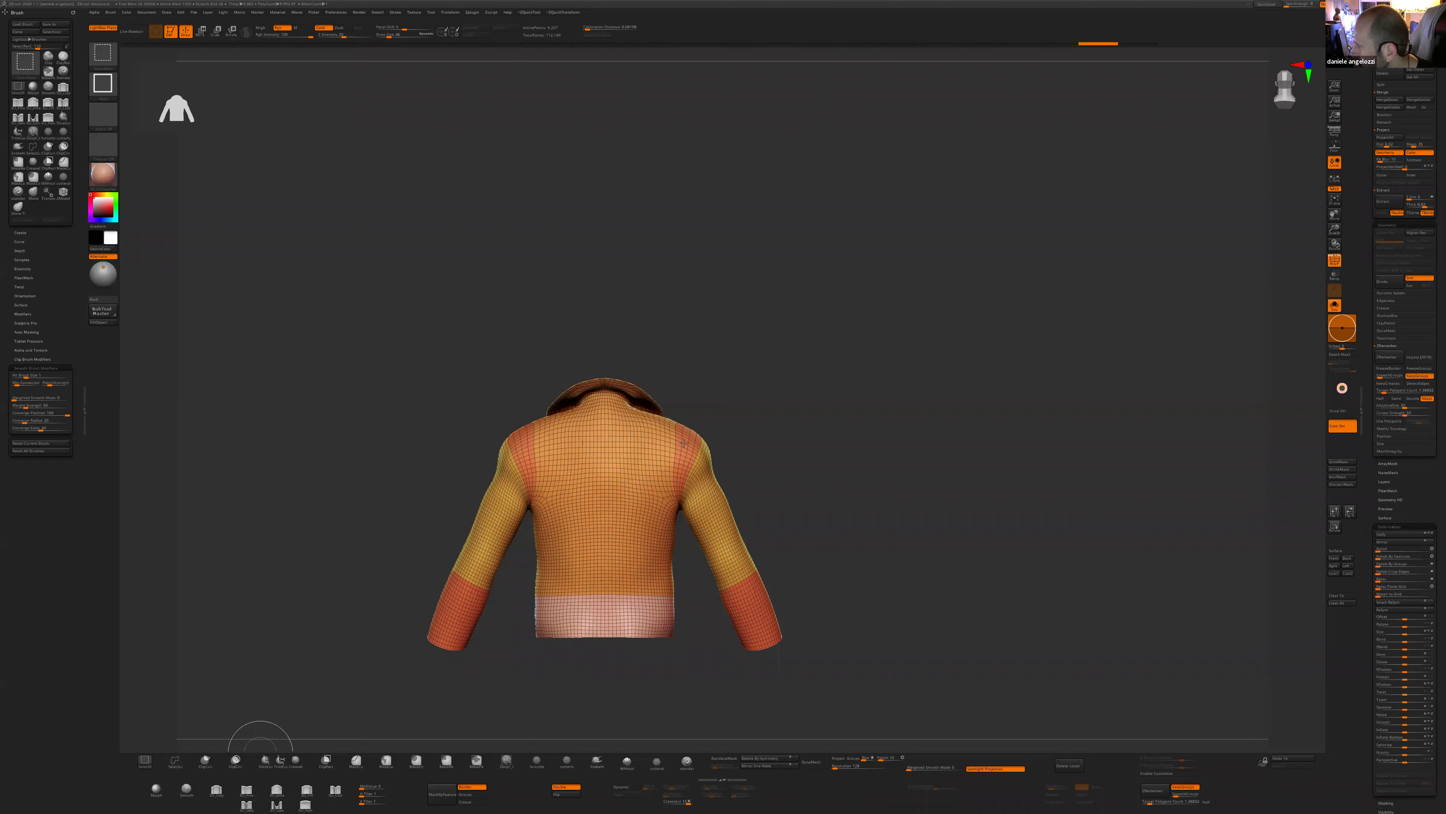
key(ctrl+z)
key(ctrl+z)
key(ctrl+z)
key(ctrl+z)
key(ctrl+shift+z)
key(ctrl+shift+z)
key(ctrl+shift+z)
key(ctrl+shift+z)
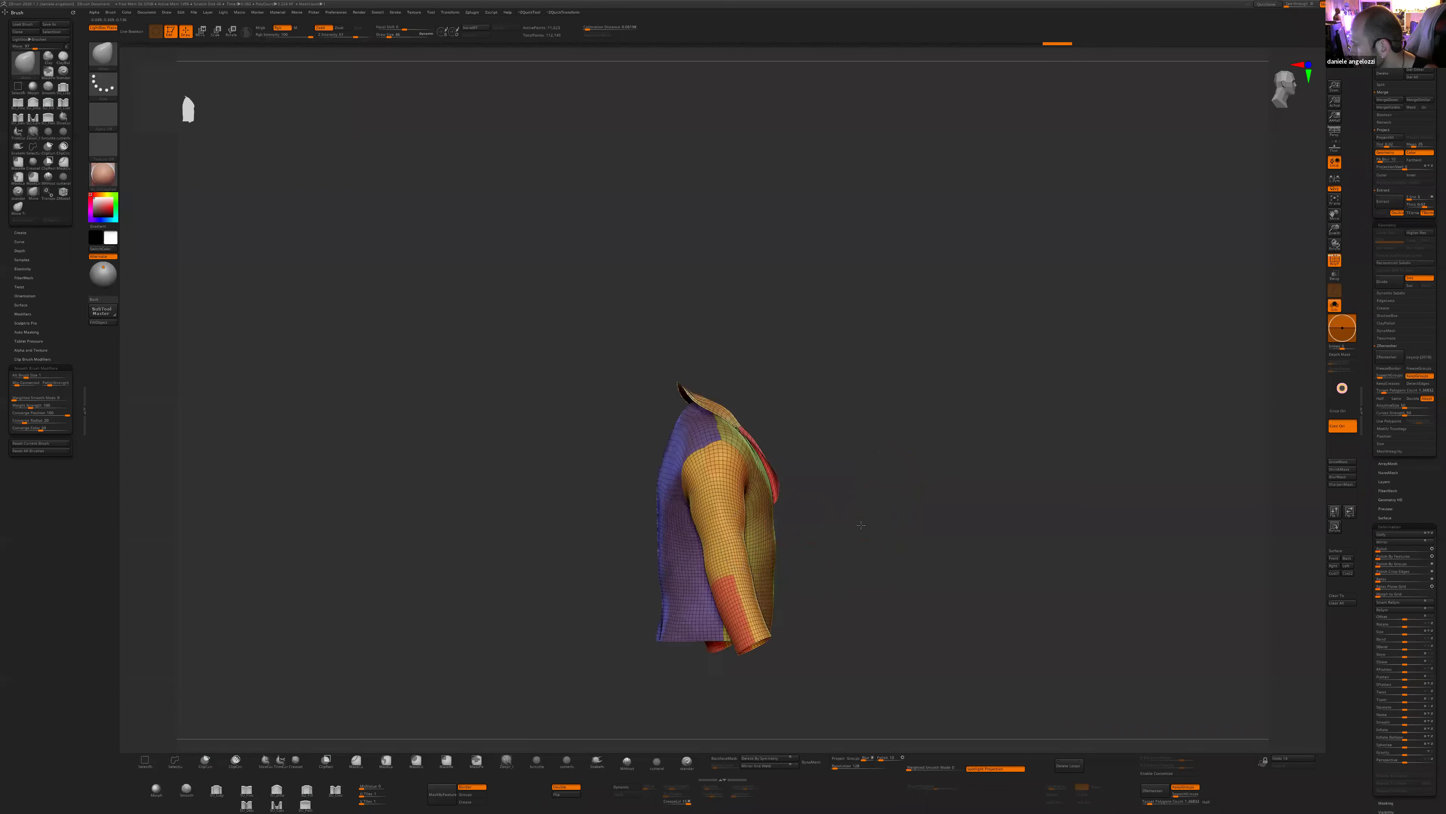
- Restore the earlier visibility states and hide the sleeves, collar and lapels so only the jacket's torso remains shown
key(ctrl+shift+z)
key(ctrl+shift+z)
key(ctrl+shift+z)
key(ctrl+shift+z)
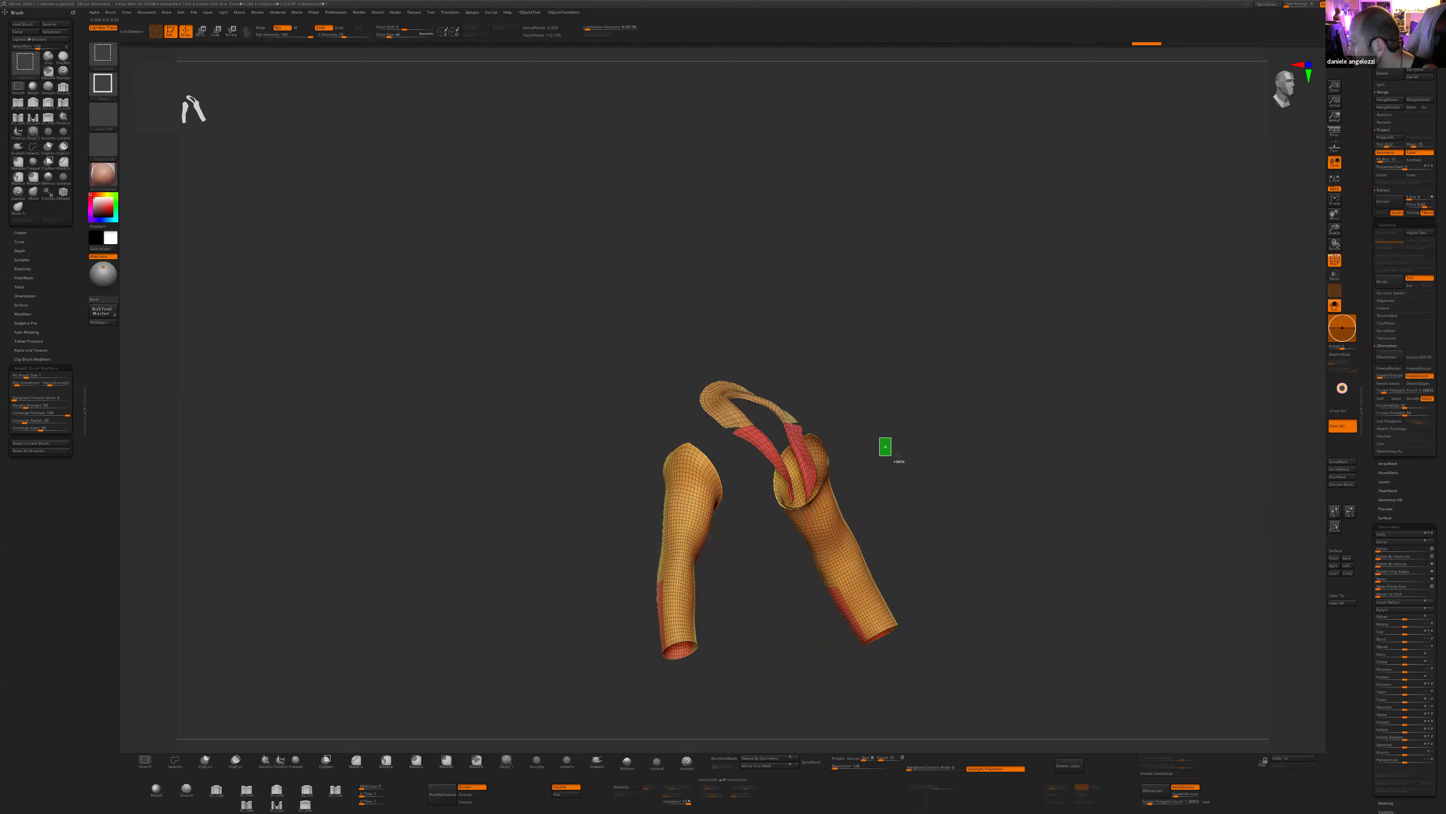
ctrl+shift+drag(898, 456, 901, 458)
drag(906, 461, 930, 467)
ctrl+shift+drag(817, 611, 622, 623)
key(ctrl+z)
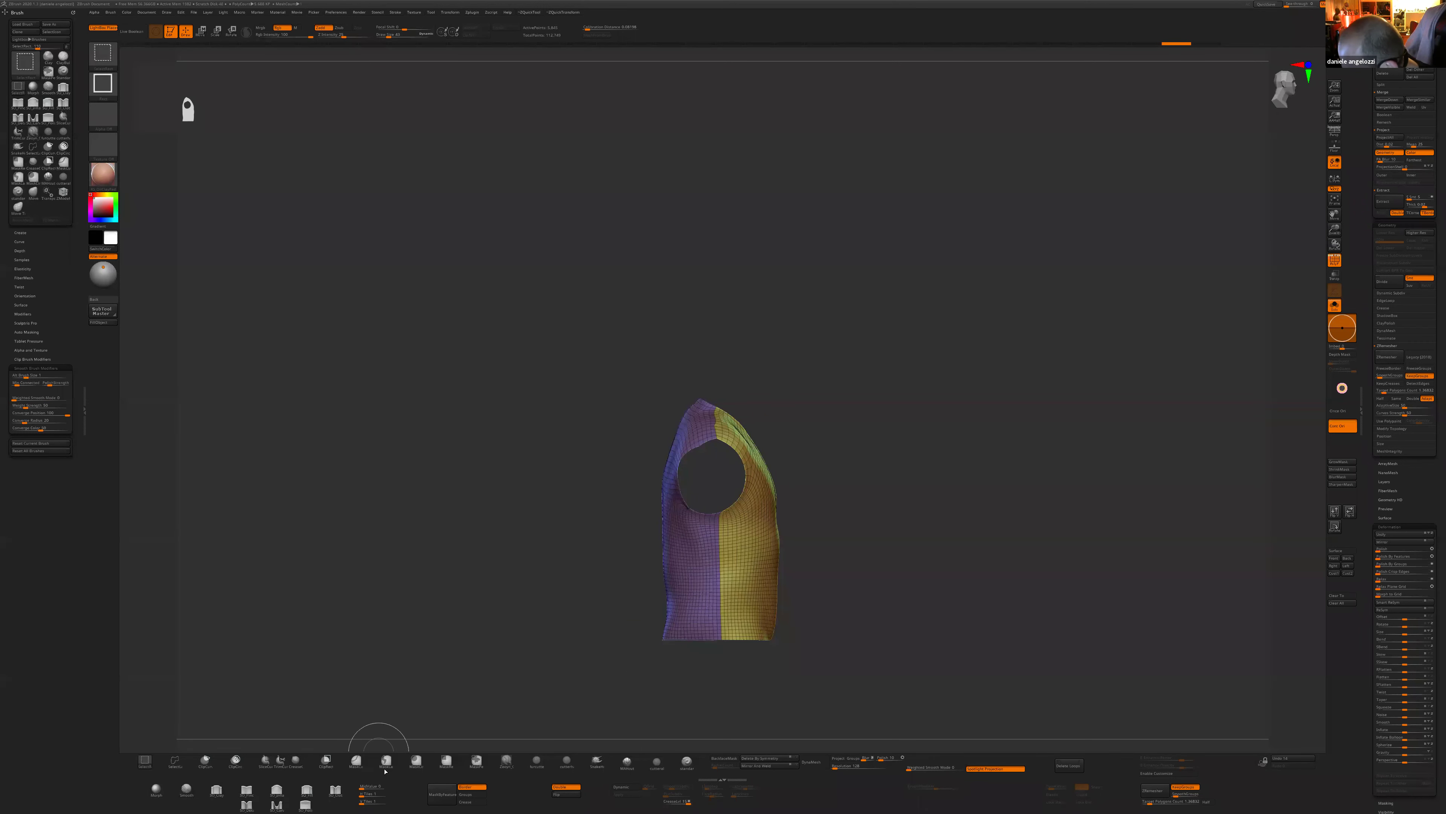
- Choose the slice brush, cut the torso with horizontal slices into stacked polygroup bands from hem to shoulders, and bring back the collar and lapels
ctrl+shift+click(265, 760)
ctrl+shift+drag(838, 598, 626, 600)
ctrl+shift+drag(846, 558, 627, 559)
ctrl+shift+drag(825, 524, 621, 524)
ctrl+shift+drag(791, 484, 599, 485)
mouse_move(775, 447)
ctrl+shift+mouse_down()
mouse_move(621, 452)
mouse_move(930, 484)
ctrl+shift+mouse_up()
drag(993, 472, 791, 430)
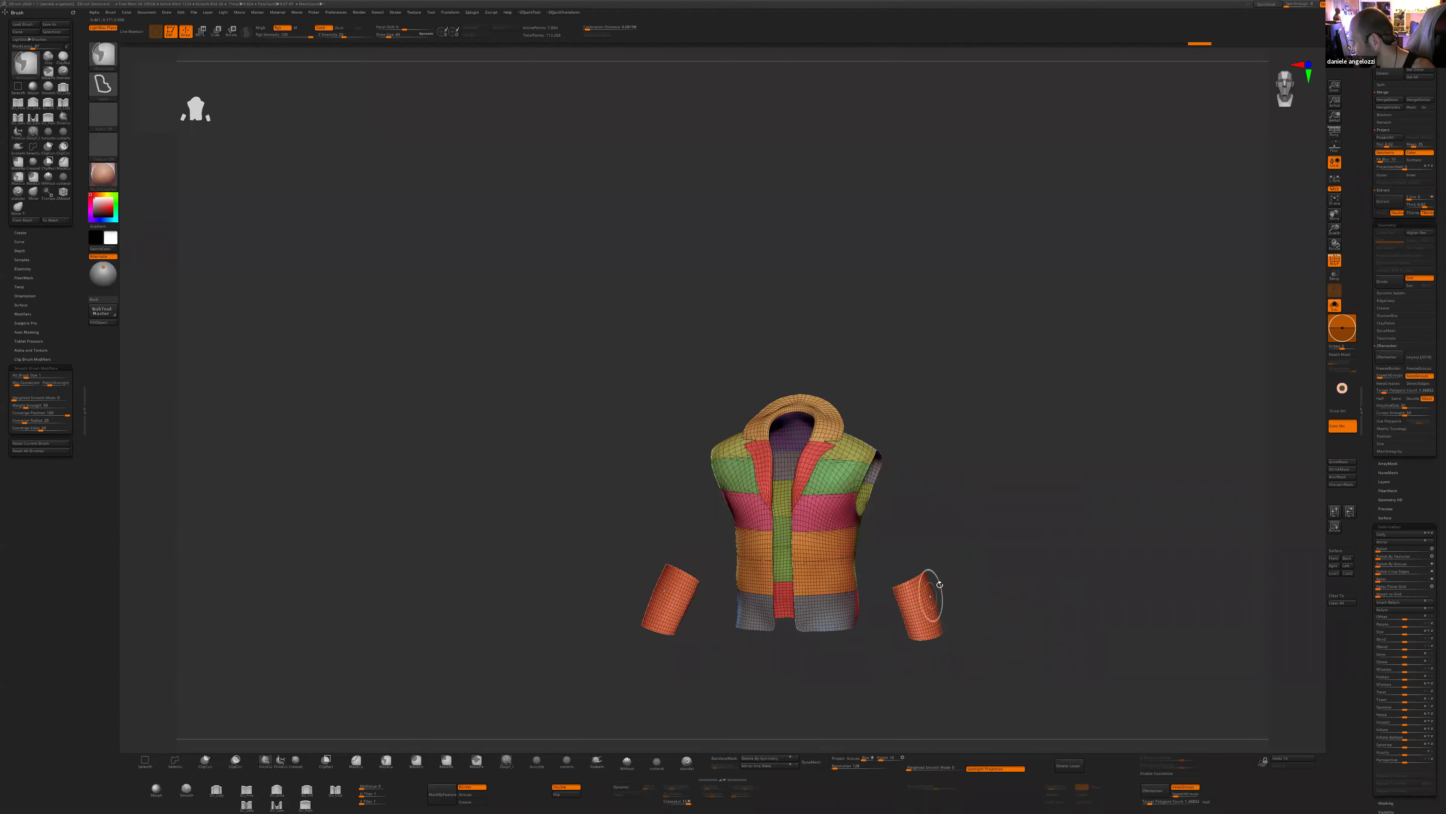
- Isolate both sleeves, assign them one shared polygroup and slice one sleeve lengthwise into an outer and an inner strip
ctrl+shift+click(930, 596)
ctrl+shift+drag(1004, 578, 945, 518)
key(ctrl+w)
ctrl+shift+drag(852, 455, 940, 653)
key(ctrl+z)
ctrl+shift+drag(643, 672, 743, 428)
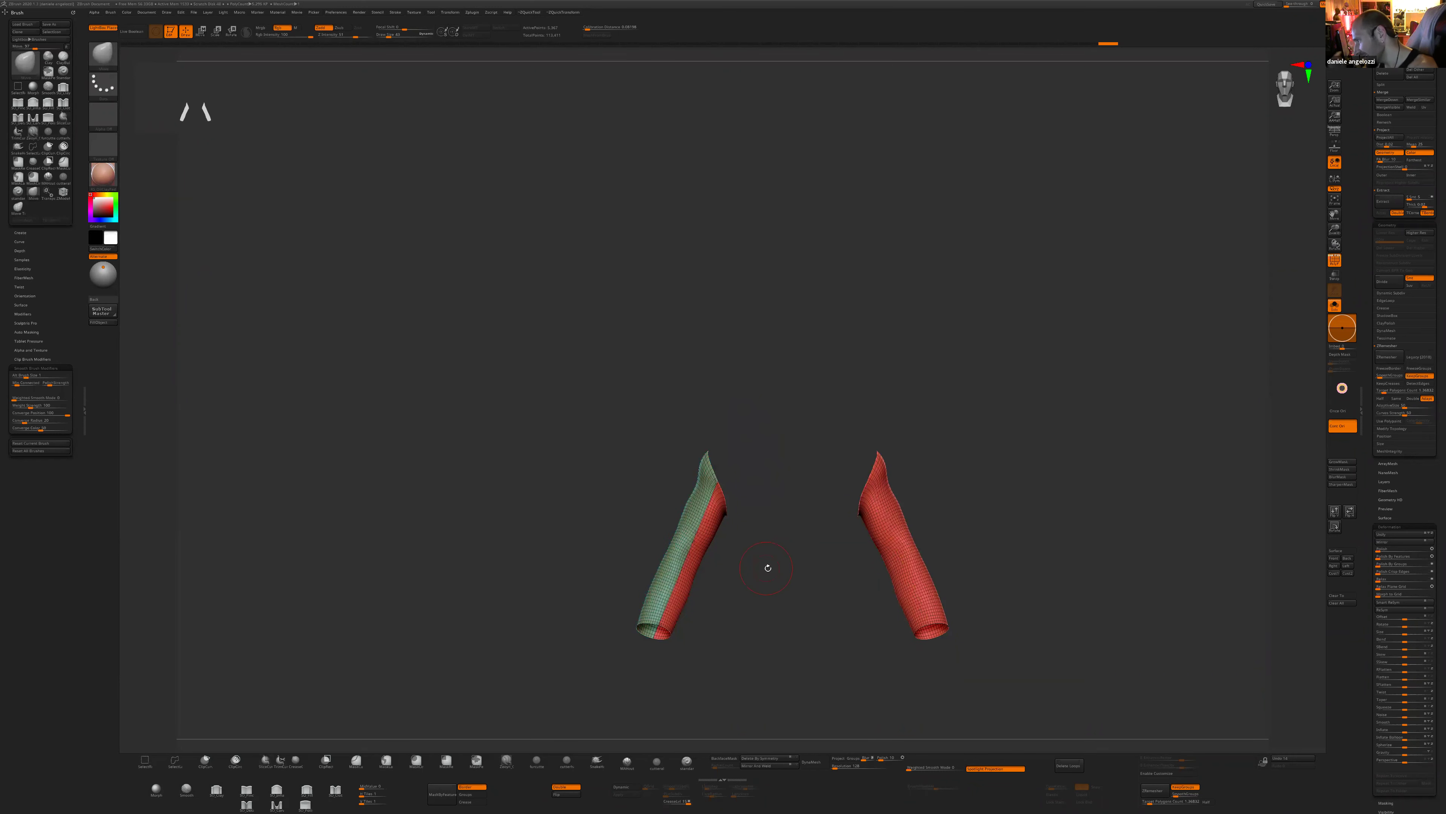
- Isolate the sleeve's outer strip, slice its upper arm into several bands, reveal the jacket and mirror the banding to the other sleeve
ctrl+shift+click(690, 536)
mouse_move(671, 500)
ctrl+shift+mouse_down()
mouse_move(723, 524)
mouse_move(735, 509)
mouse_move(691, 538)
mouse_move(683, 613)
ctrl+shift+mouse_up()
key(ctrl+z)
key(ctrl+z)
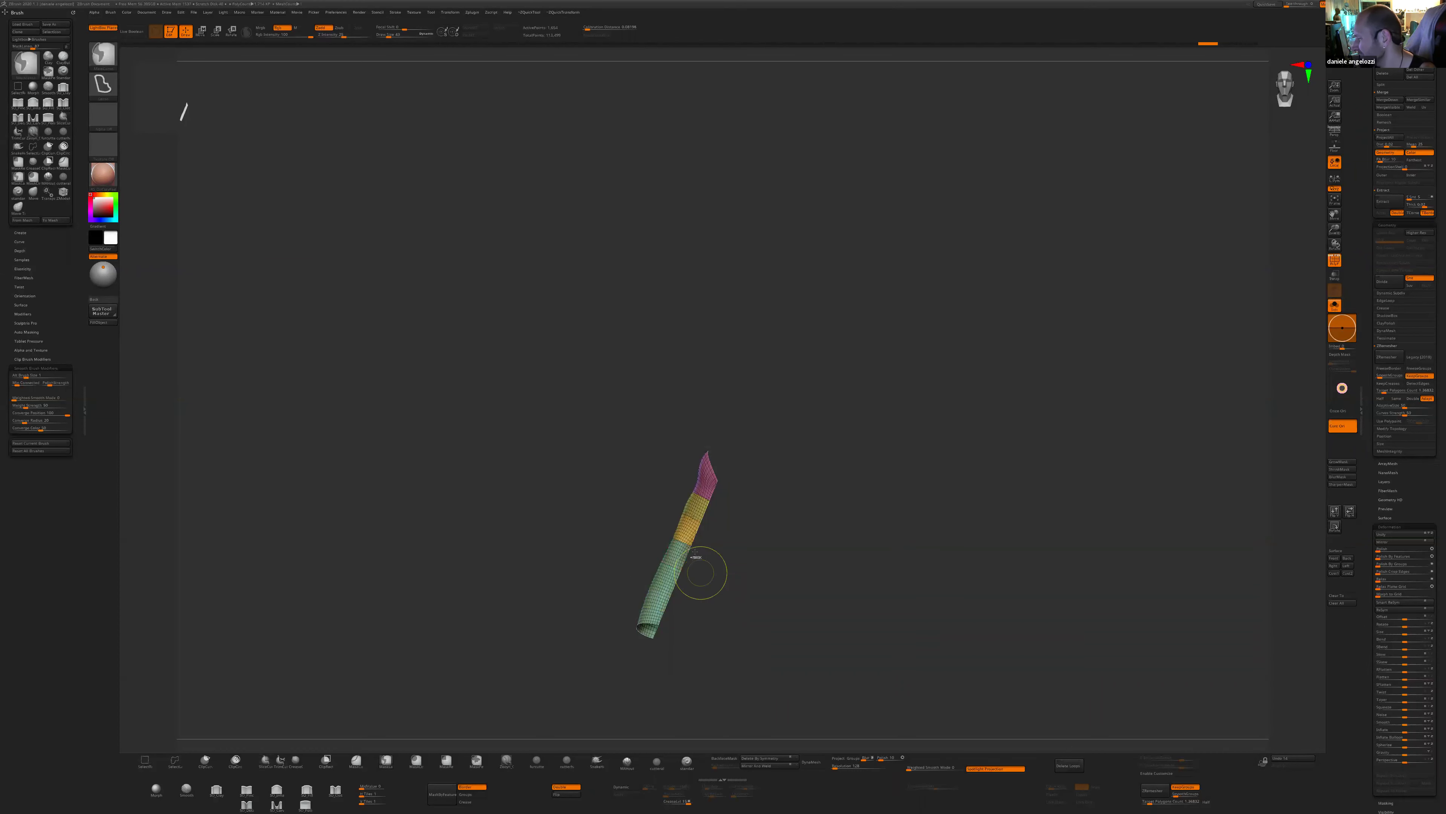
ctrl+shift+drag(704, 538, 707, 539)
ctrl+shift+drag(671, 495, 724, 518)
ctrl+shift+drag(682, 470, 726, 500)
ctrl+shift+click(769, 536)
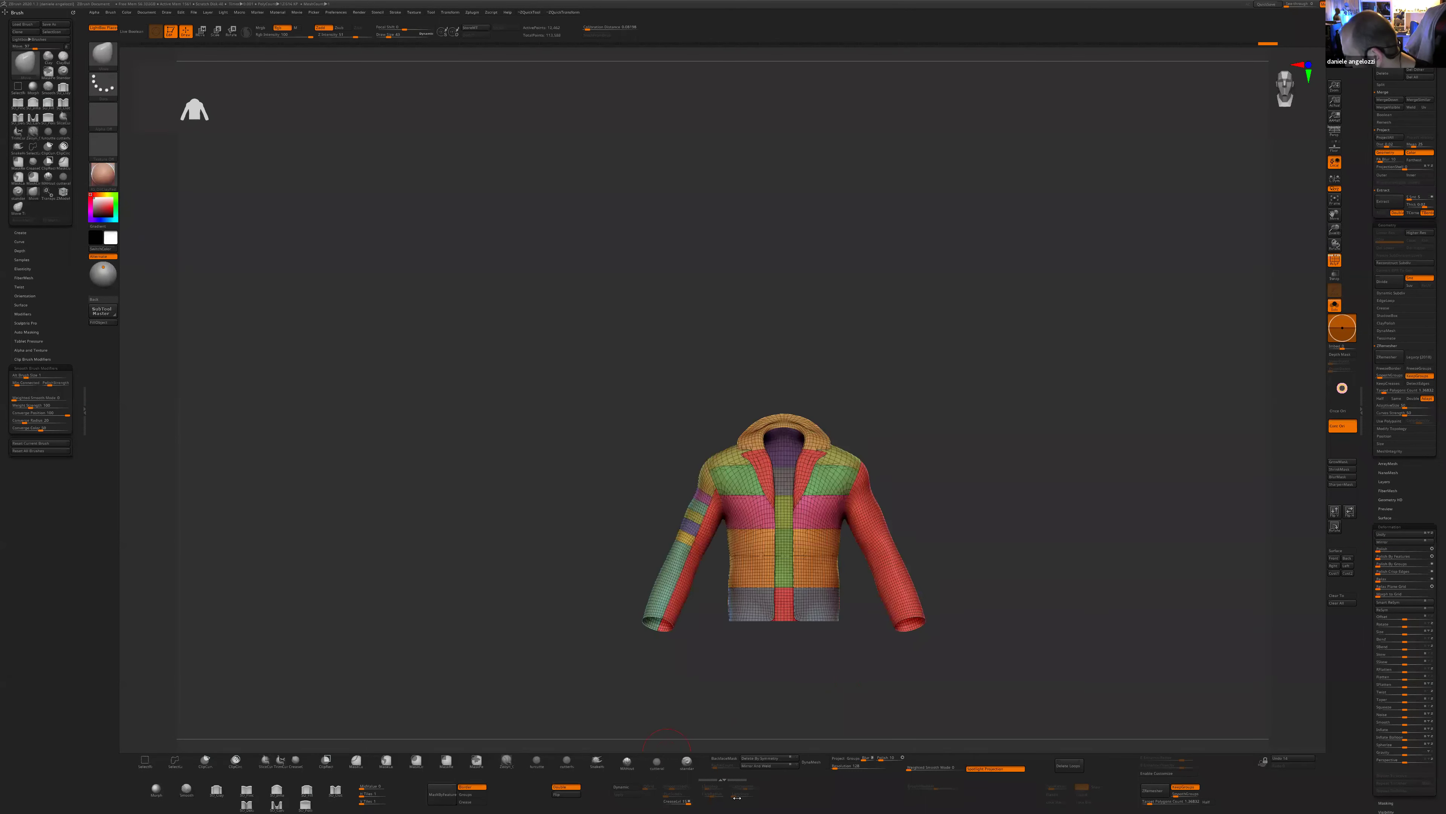
click(769, 764)
mouse_move(994, 603)
mouse_down()
mouse_move(1013, 614)
mouse_move(1004, 623)
mouse_up()
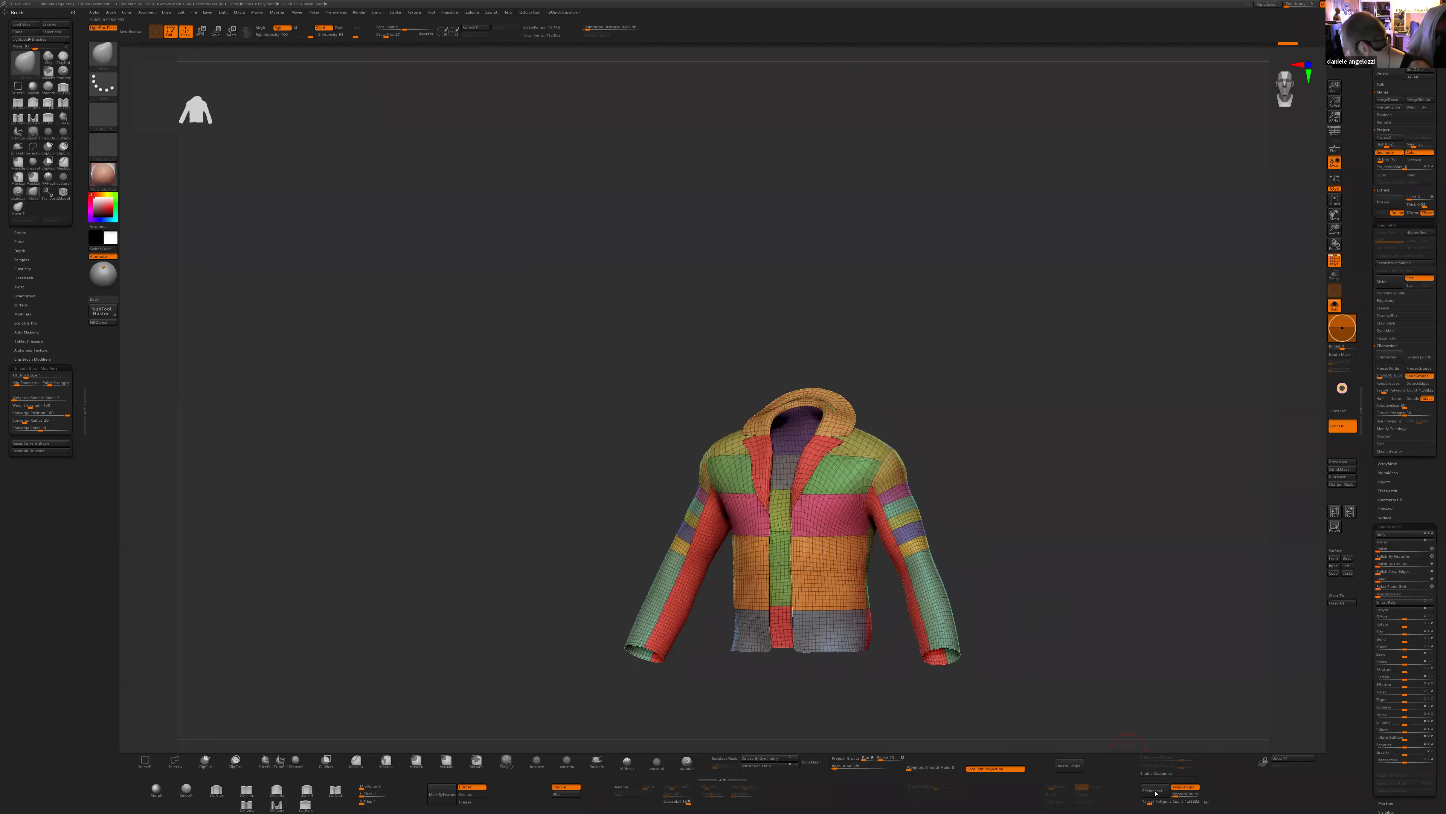
- Hide the lapels and collar and delete the hidden geometry from the jacket
ctrl+shift+click(811, 461)
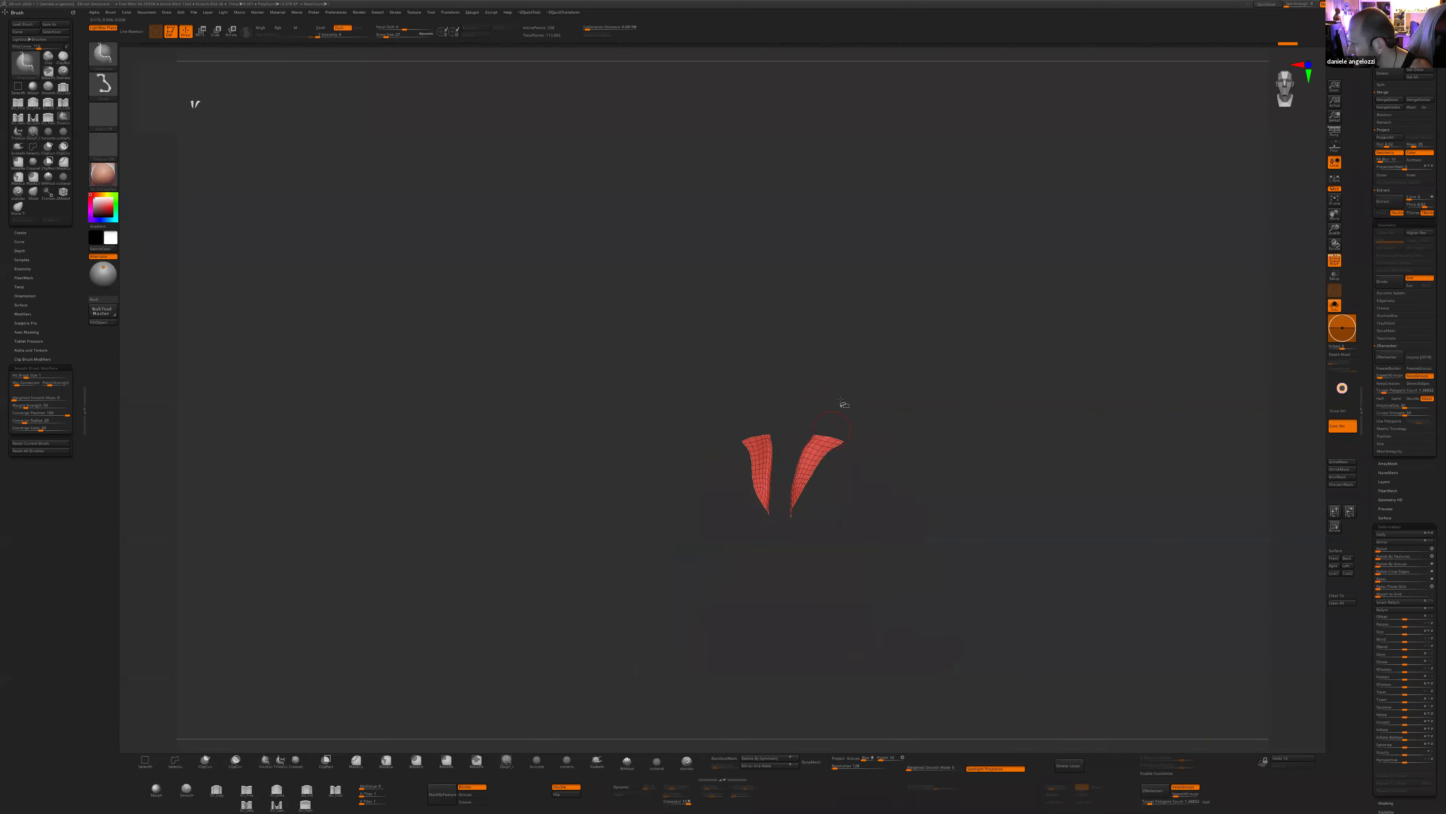
ctrl+shift+click(827, 403)
mouse_move(885, 384)
ctrl+shift+mouse_down()
mouse_move(874, 406)
mouse_move(933, 399)
mouse_move(963, 434)
ctrl+shift+mouse_up()
drag(1024, 536, 997, 546)
key(2)
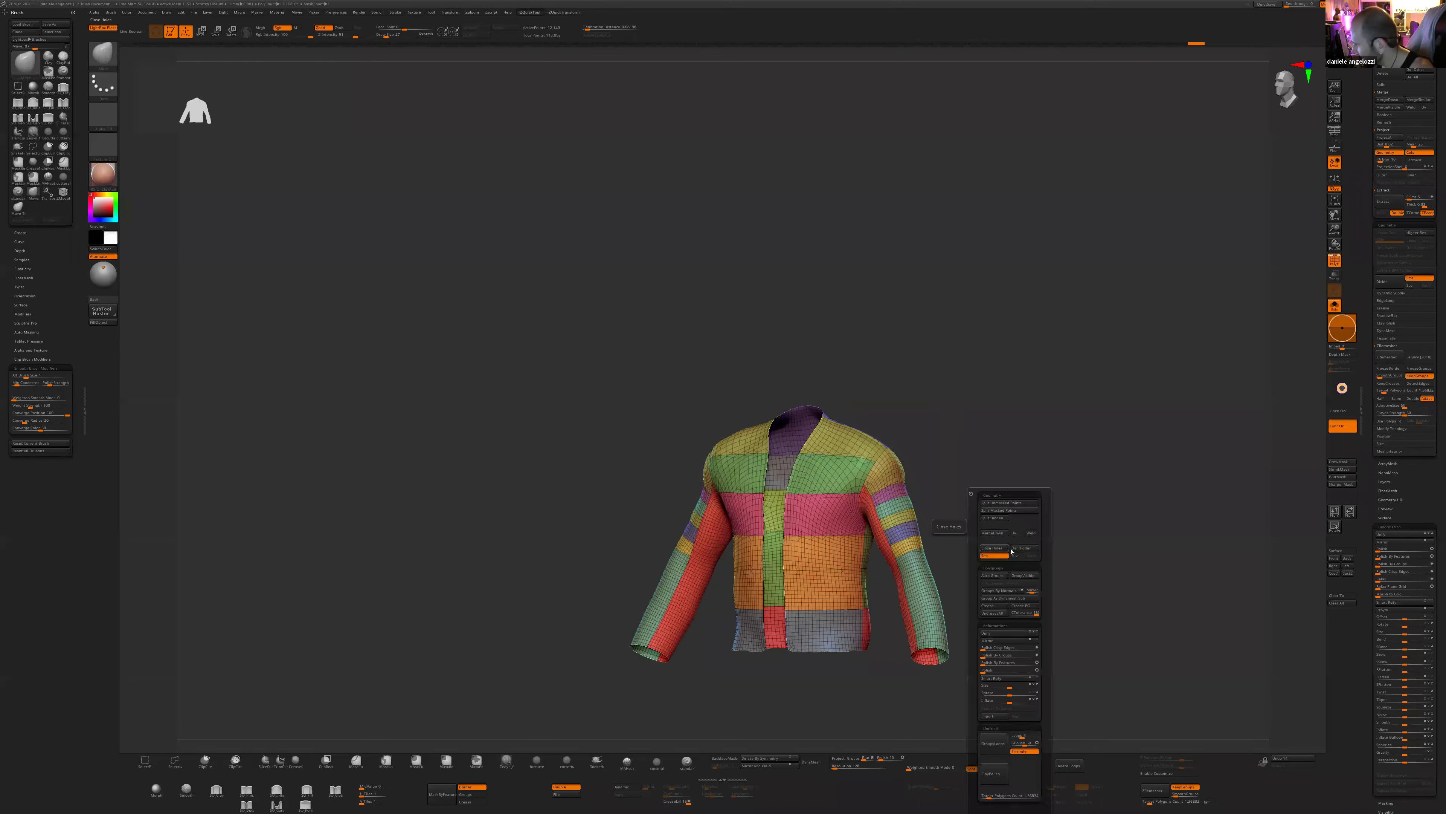
click(1023, 548)
- Reduce the brush size and square off the rounded lower front corners of the jacket's hem
shift+drag(920, 681, 994, 650)
alt+drag(822, 650, 787, 530)
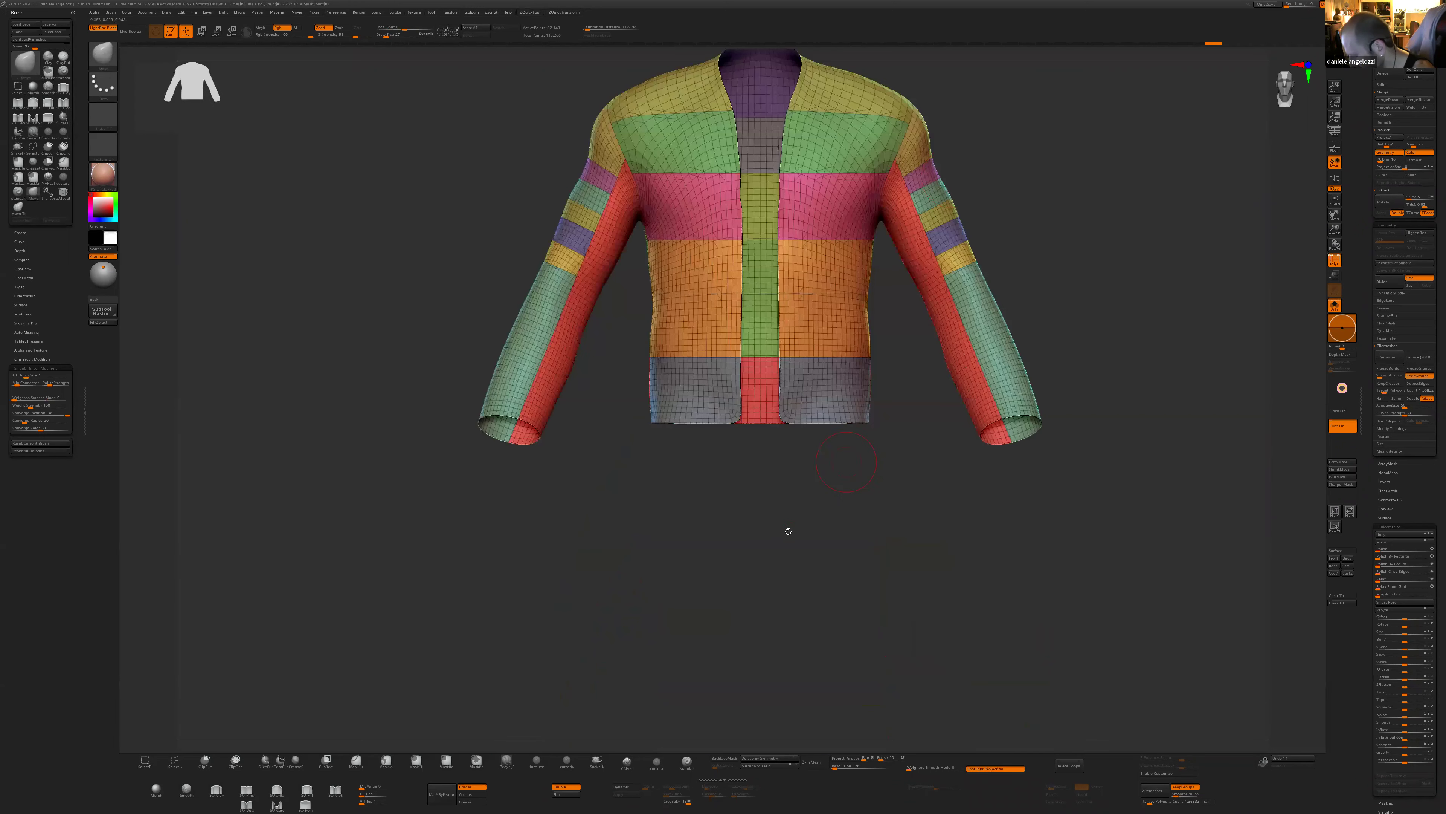
key(bracketleft)
key(bracketleft)
key(bracketleft)
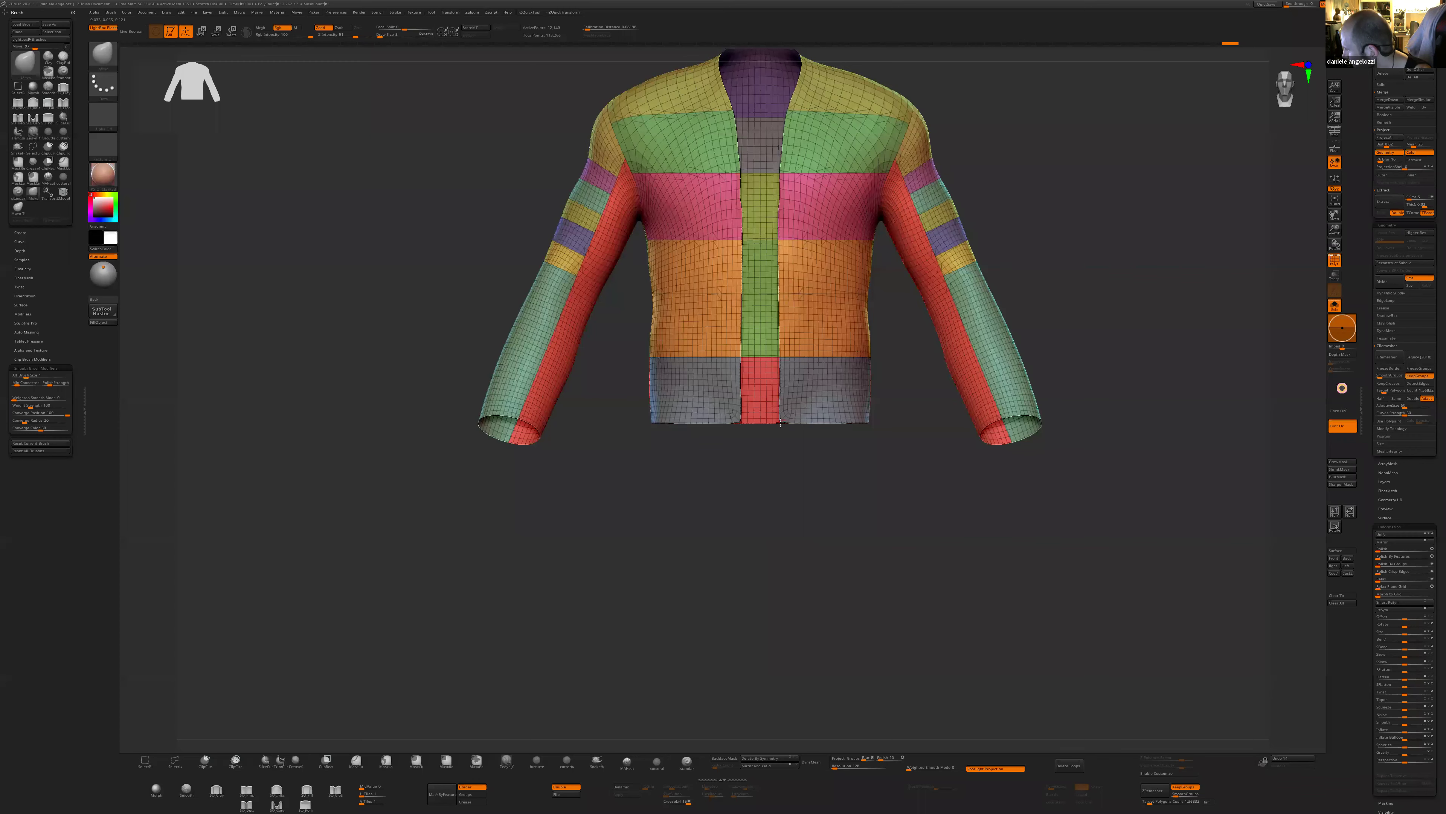
mouse_move(781, 467)
mouse_down()
mouse_move(779, 506)
mouse_move(786, 485)
mouse_up()
- Adjust ZRemesher's Smooth Groups and target polygon count and remesh the jacket
click(1389, 375)
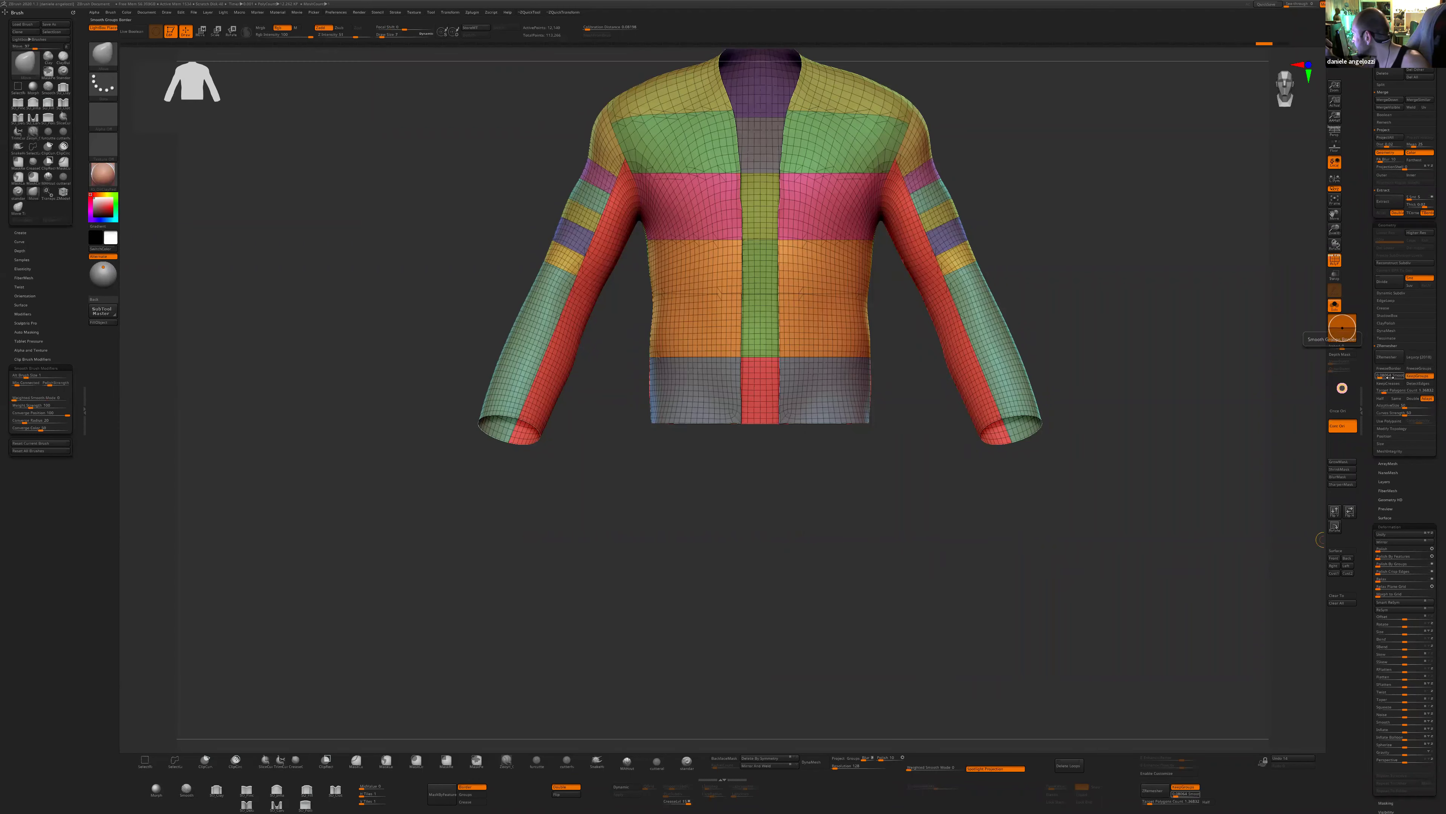
click(1388, 357)
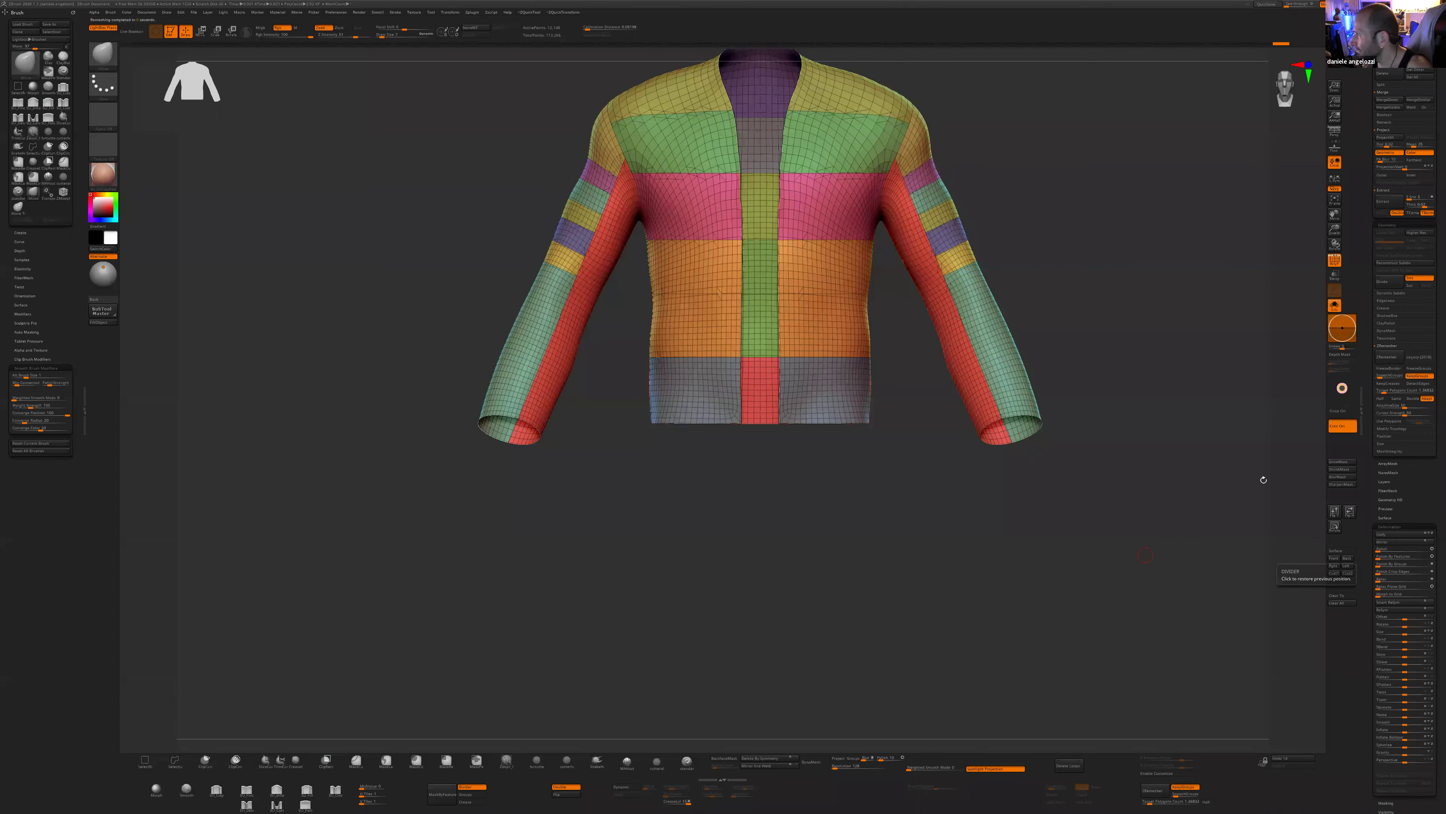
drag(1383, 391, 1386, 391)
click(1388, 356)
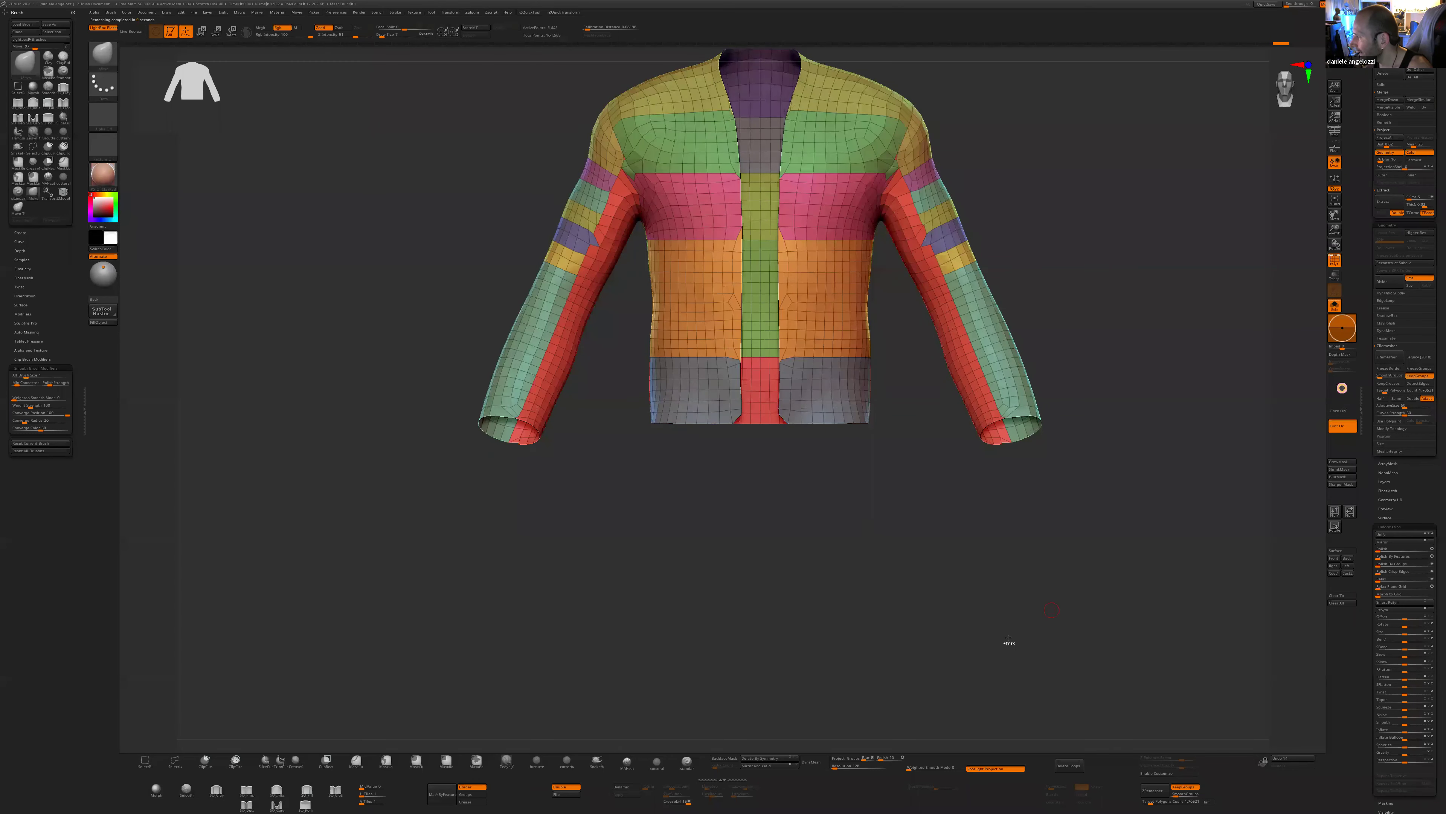
- Try Polish By Features on the dense jacket mesh at two different strengths, undoing each attempt
key(2)
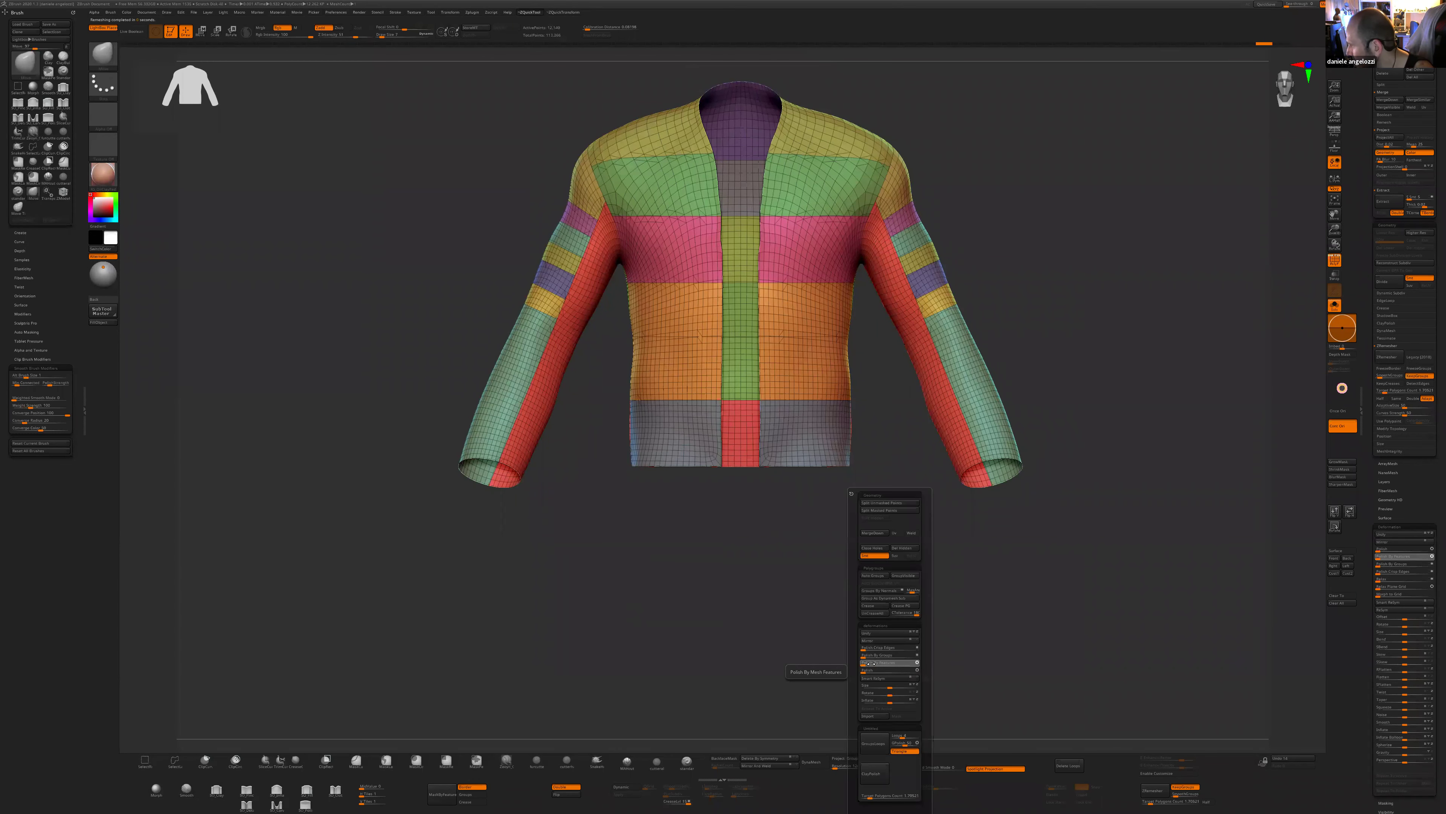
click(877, 663)
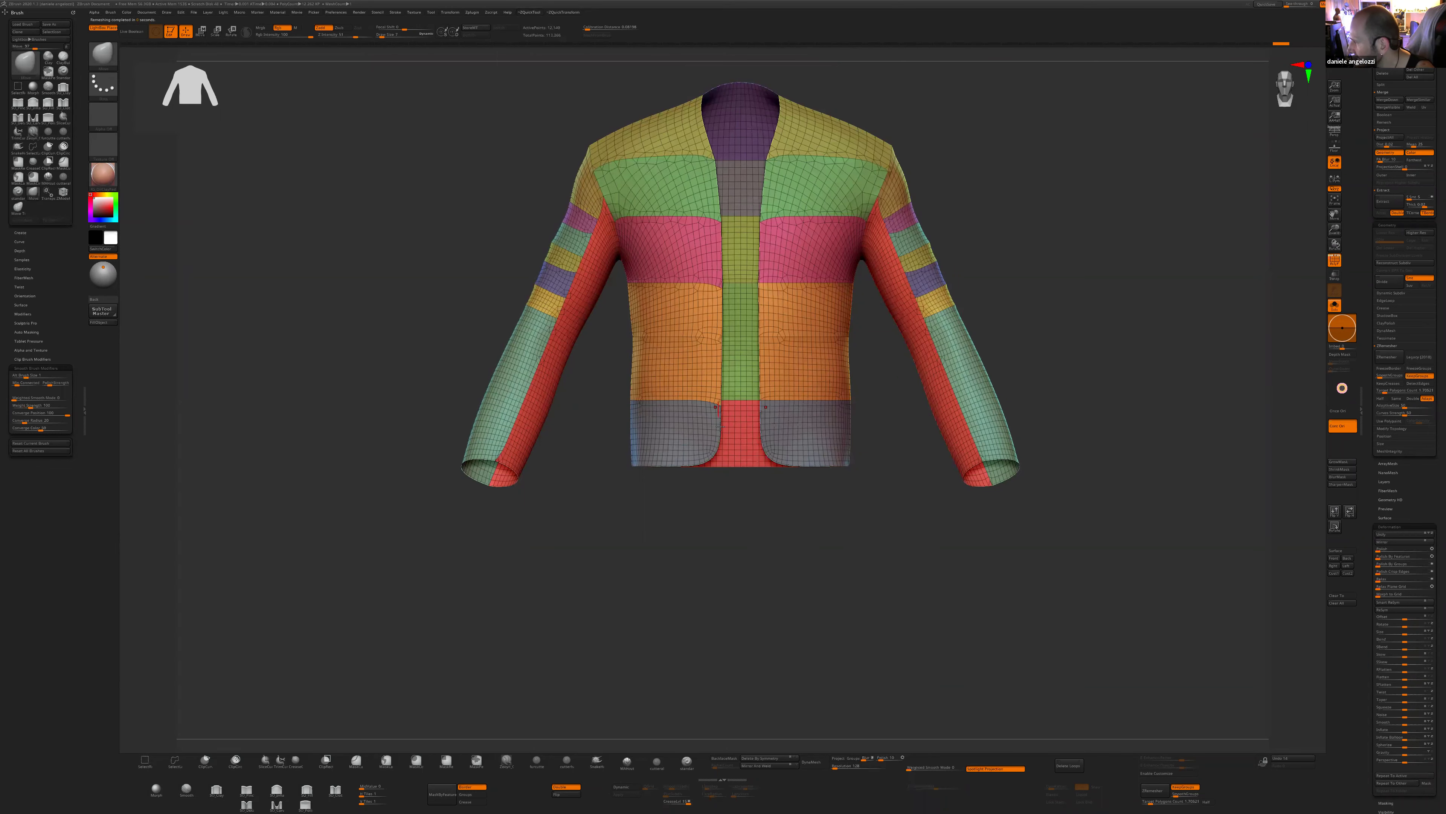
key(ctrl+z)
key(ctrl+2)
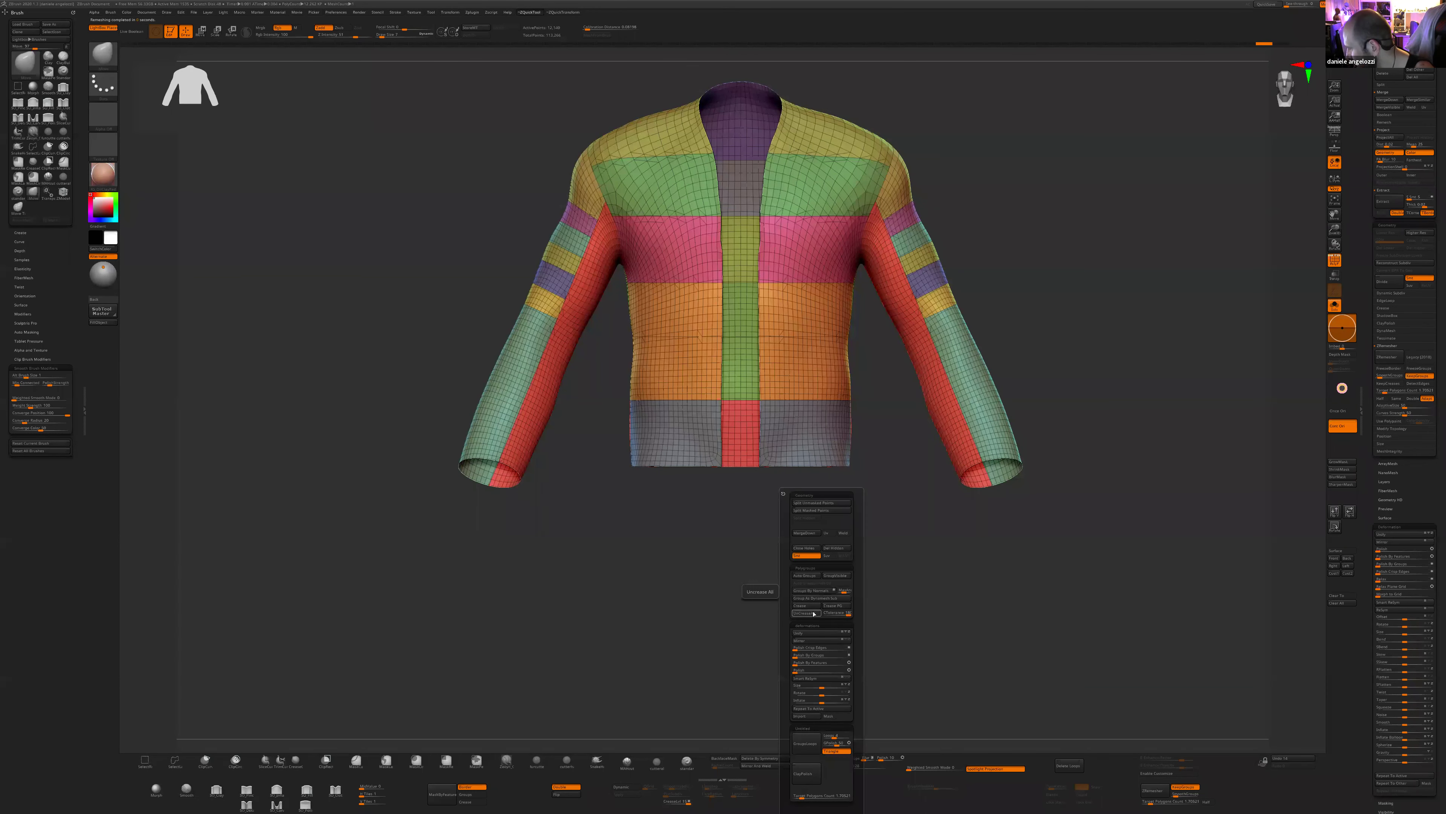
key(x)
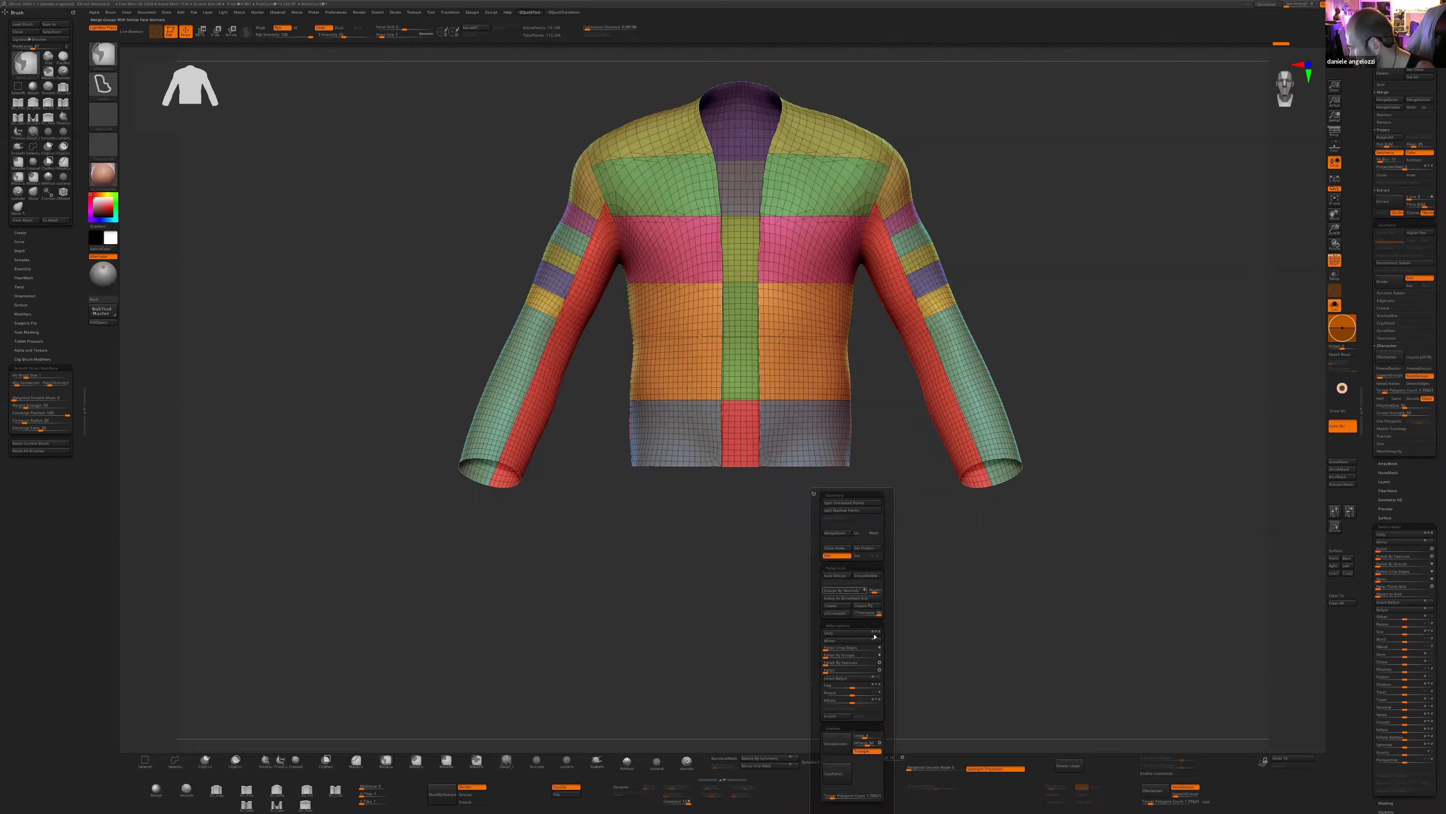
drag(841, 664, 857, 663)
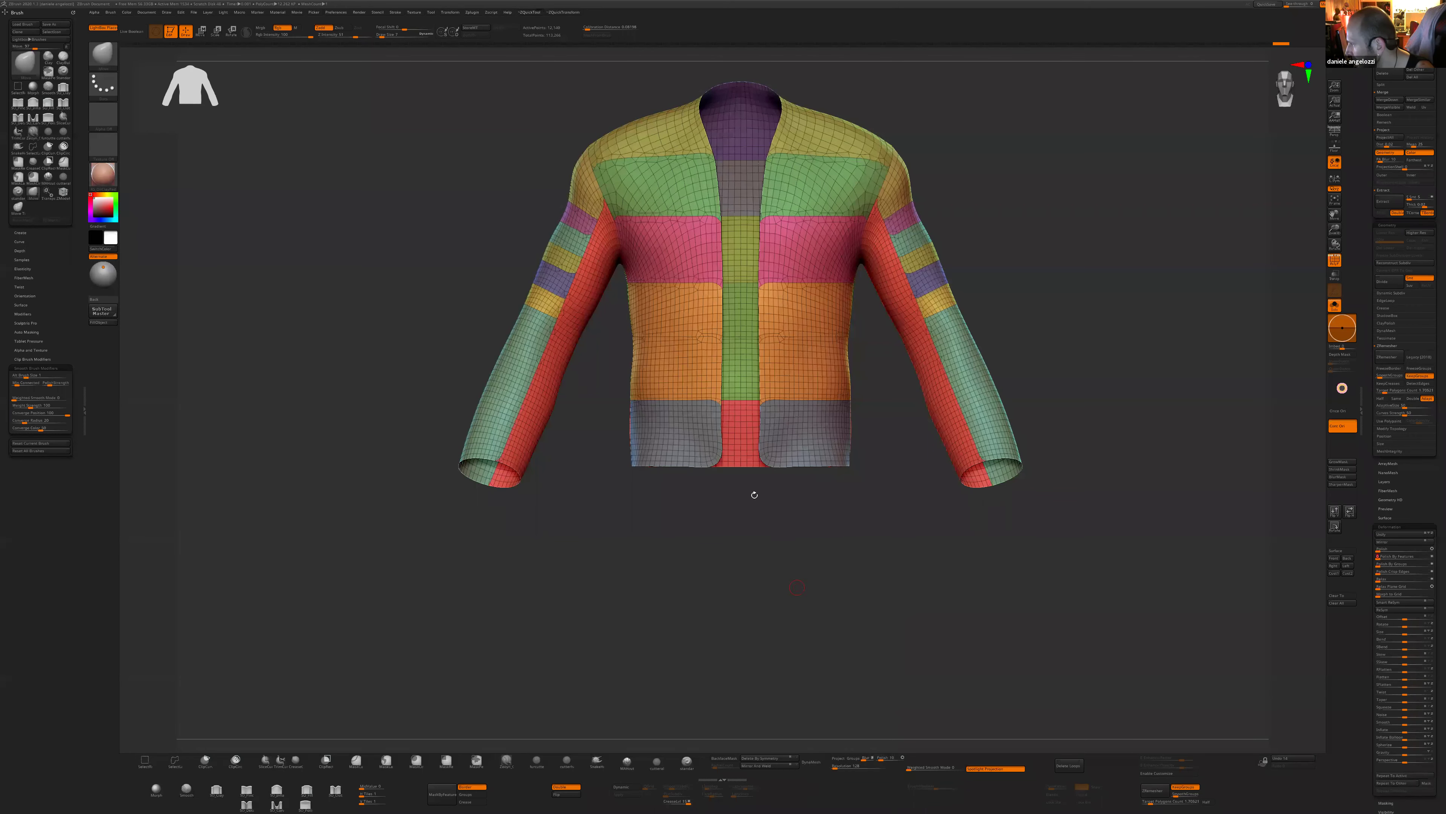
key(ctrl+z)
ctrl+right_drag(813, 581, 806, 581)
- Polish the jacket lightly by features and remesh it with ZRemesher
key(x)
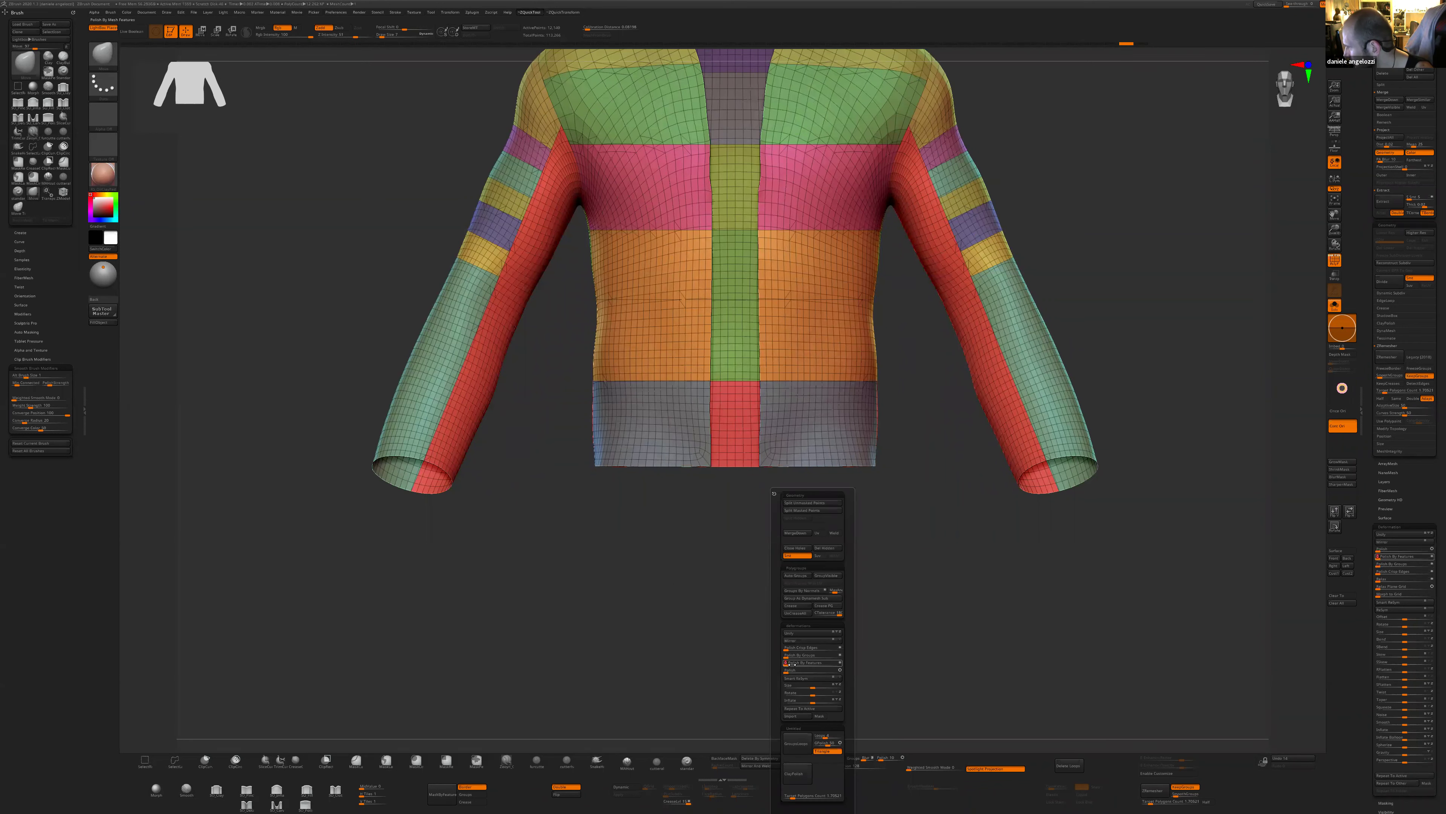
drag(778, 537, 775, 565)
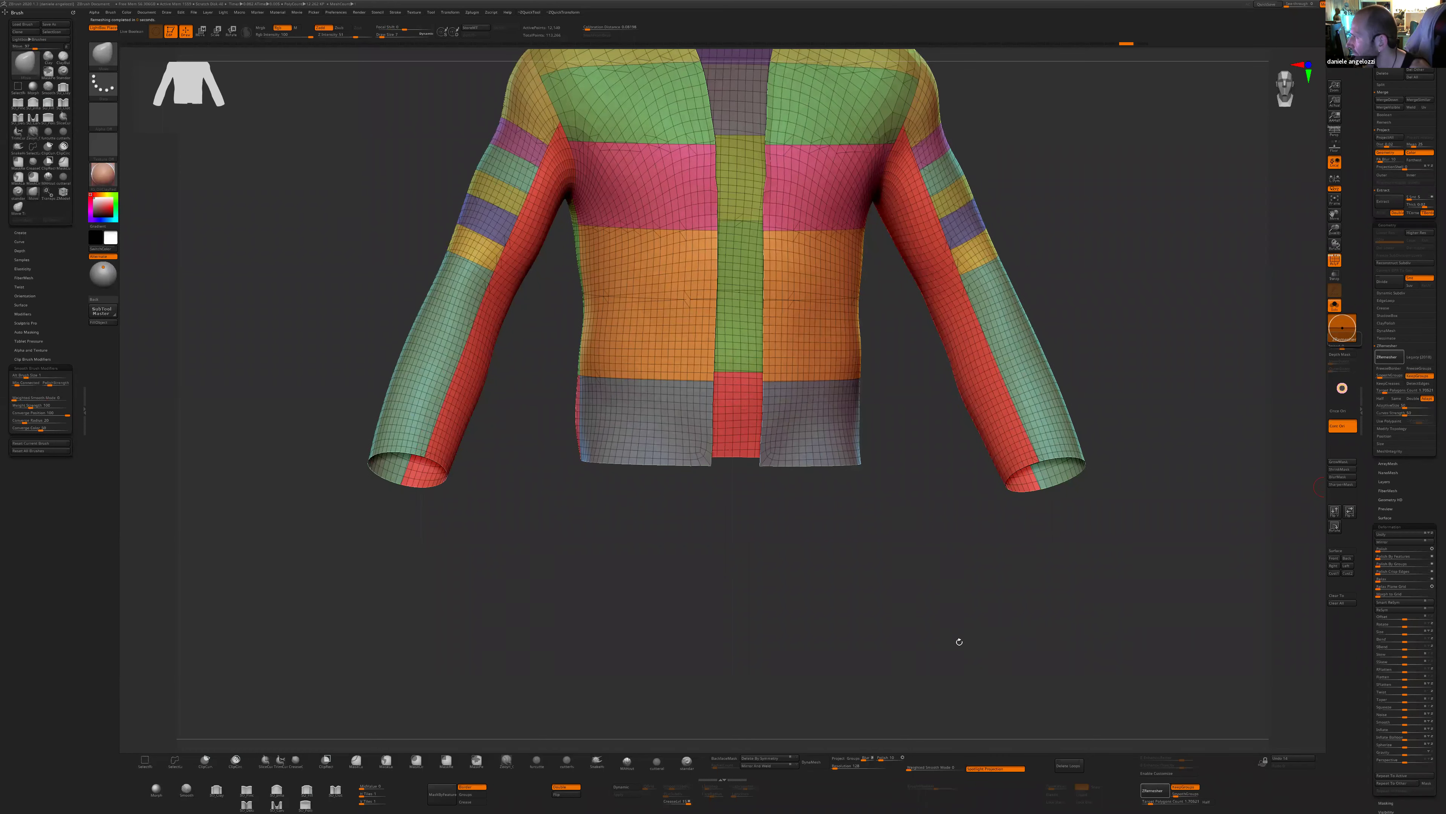
alt+drag(934, 613, 934, 638)
- Isolate the lower orange band of the jacket's front, assign it a new polygroup and reveal the whole jacket
ctrl+shift+click(841, 351)
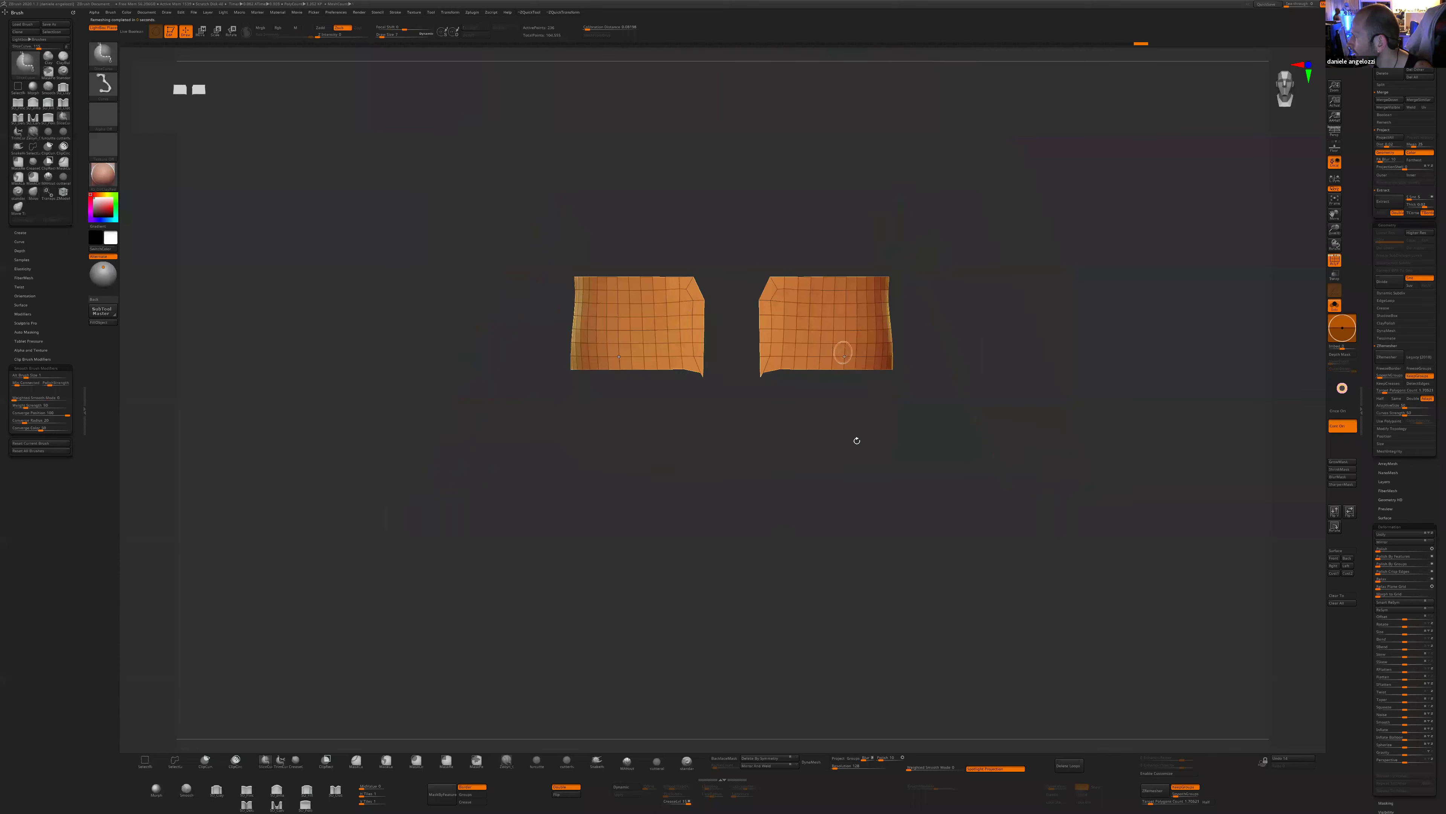
ctrl+shift+click(801, 412)
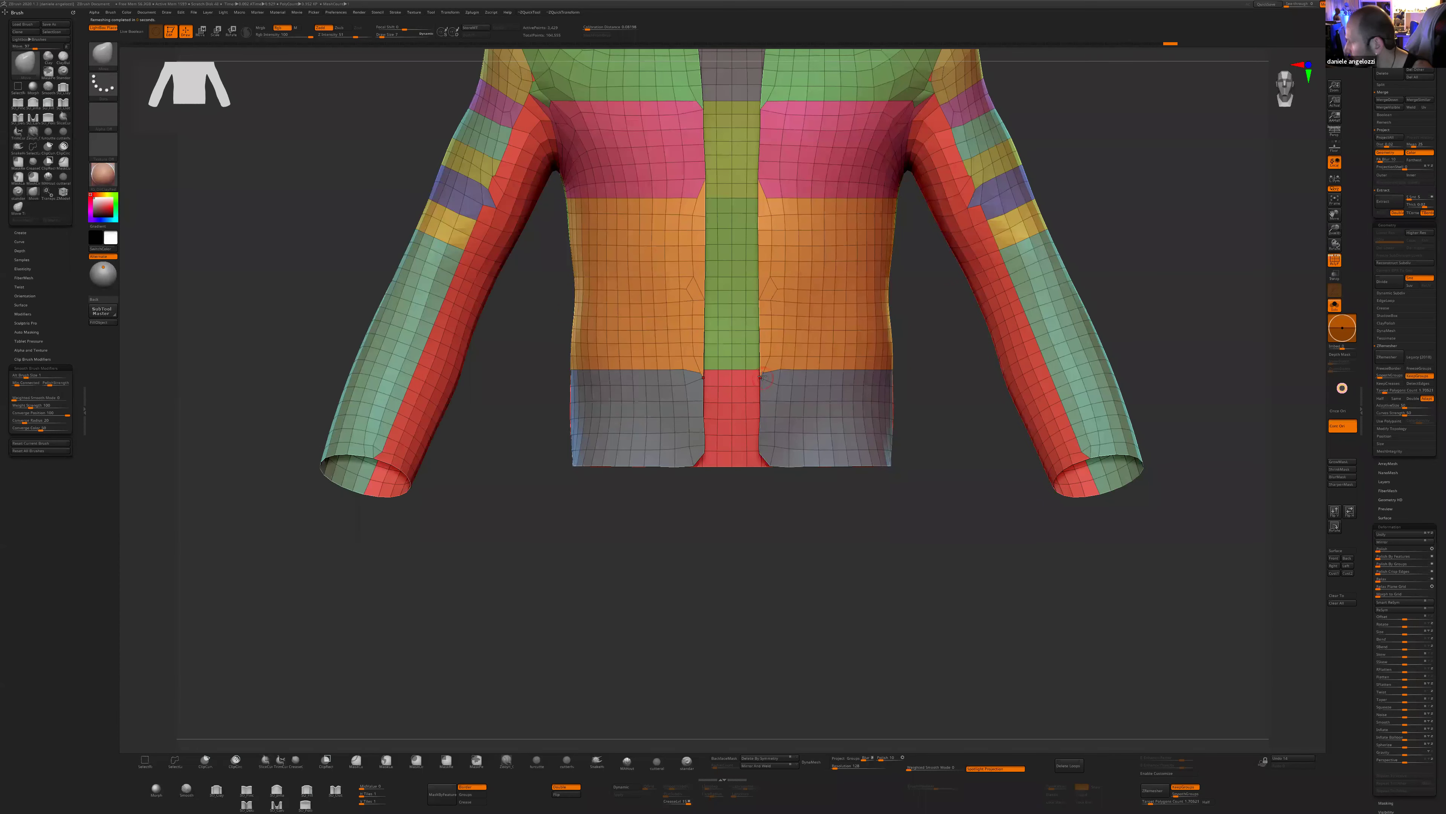
ctrl+shift+click(767, 273)
ctrl+shift+click(787, 258)
key(ctrl+w)
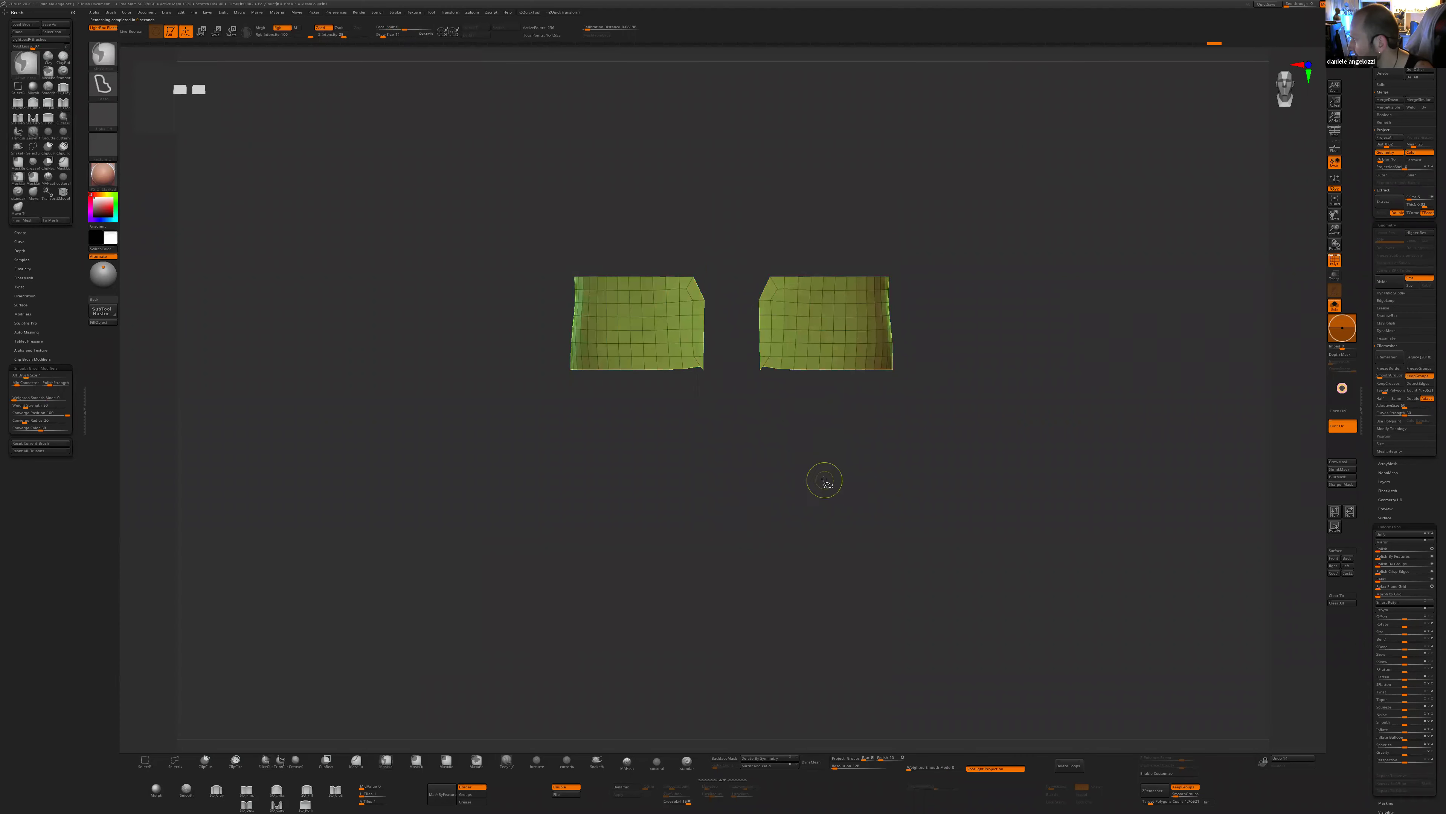
ctrl+shift+click(824, 480)
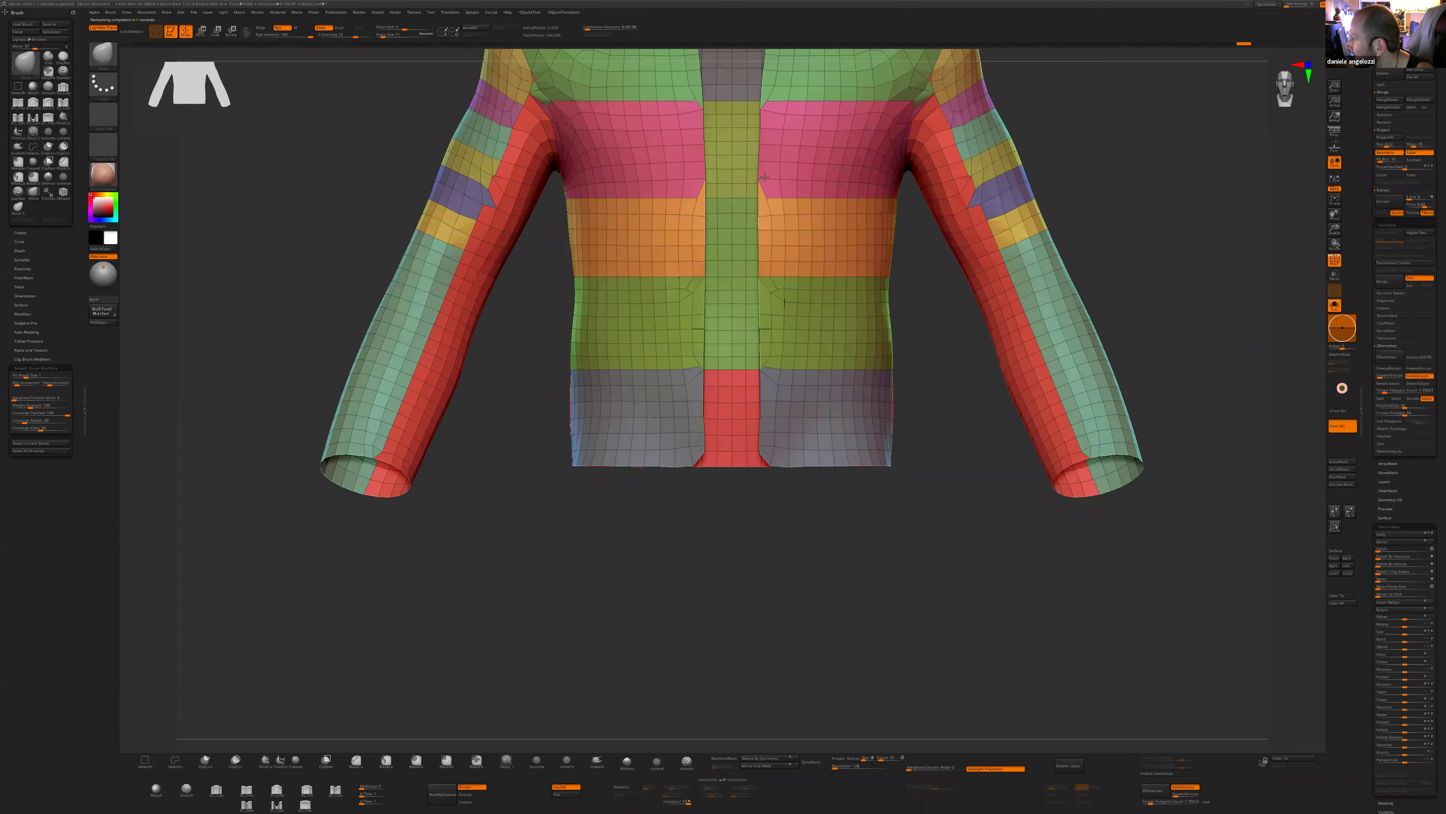
- Frame the jacket and try adjusting the pink chest band's upper corners beside the front opening
key(f)
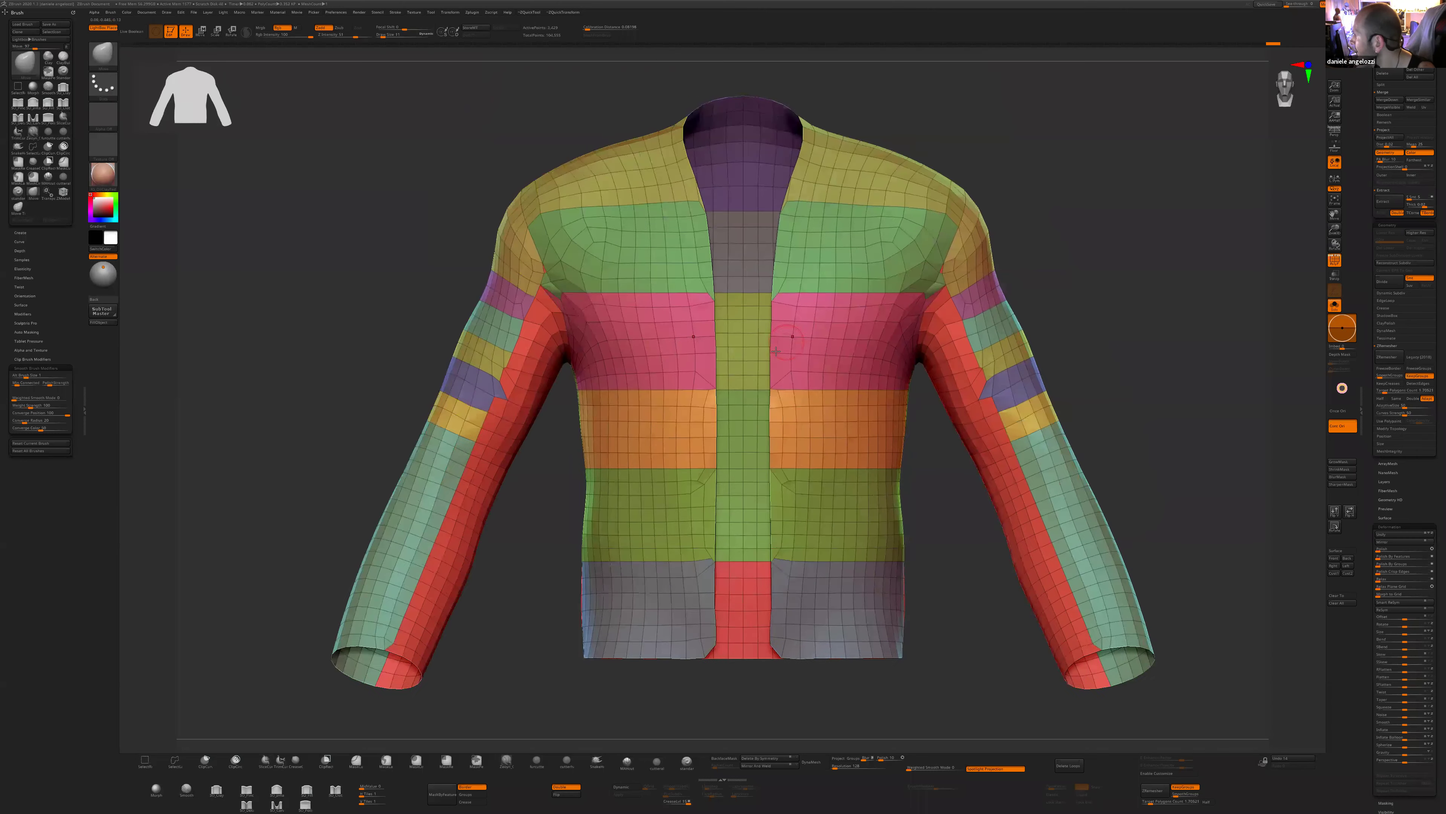
key(s)
click(772, 300)
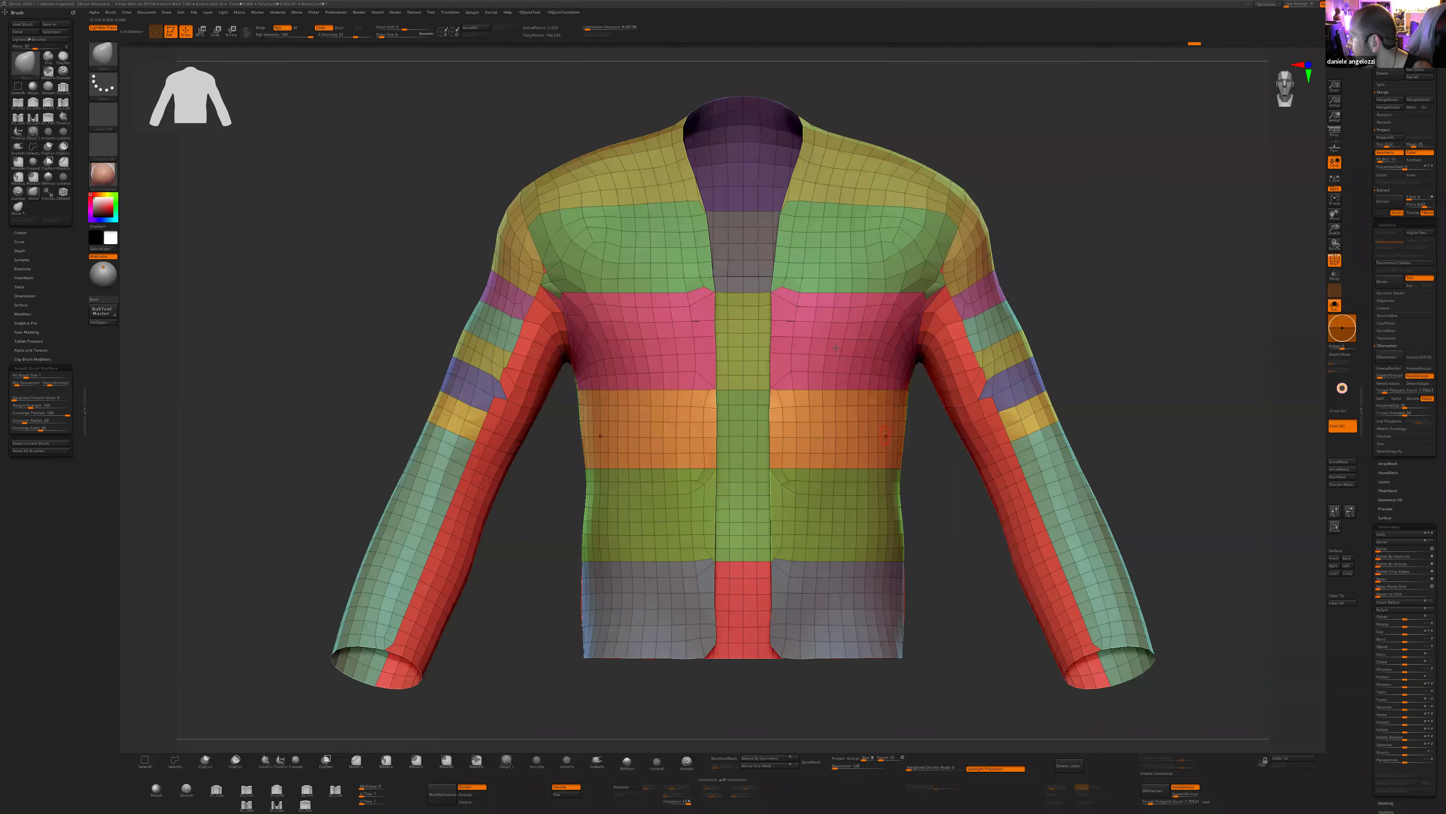
drag(953, 511, 952, 404)
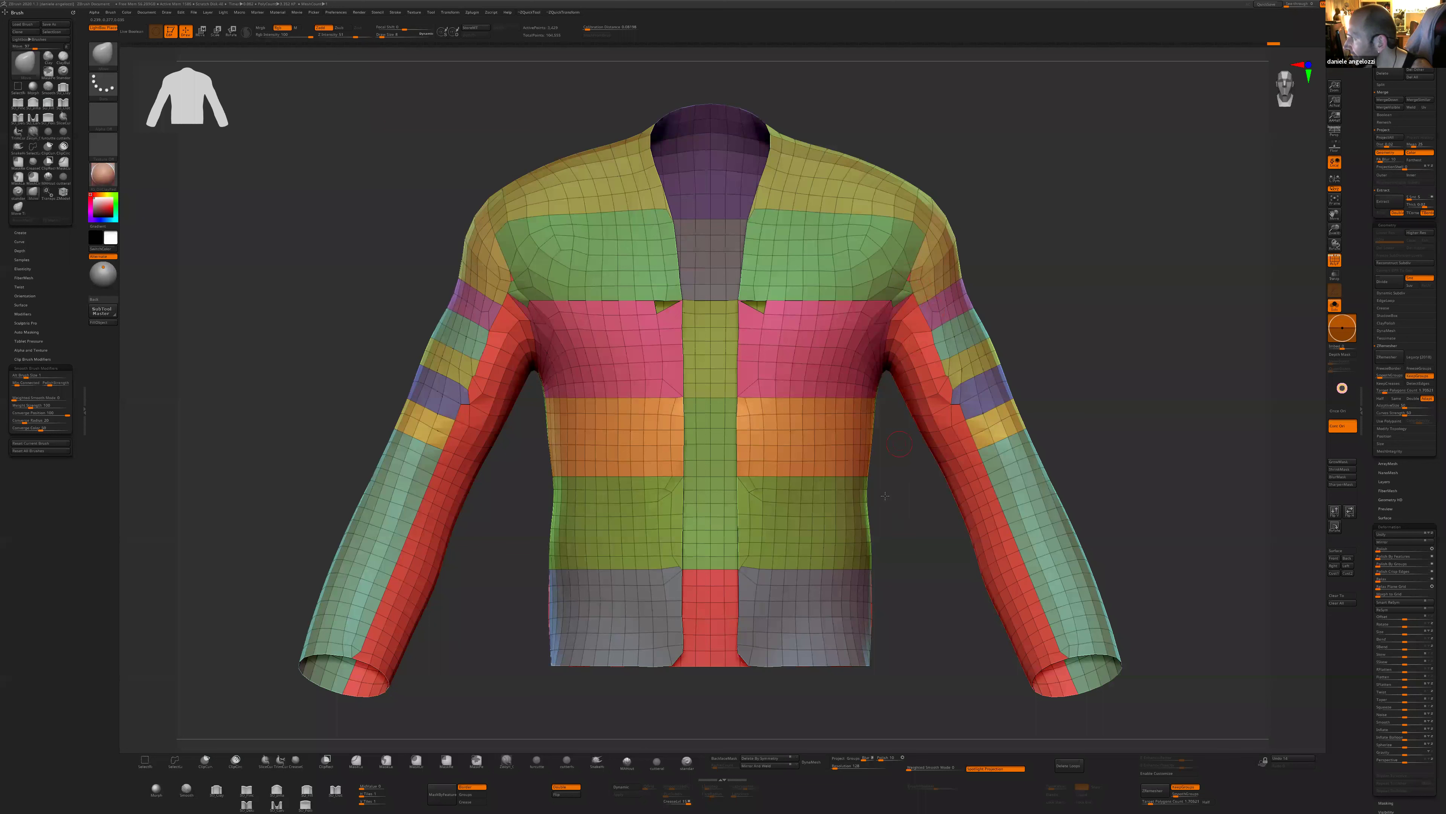
ctrl+right_drag(885, 495, 914, 642)
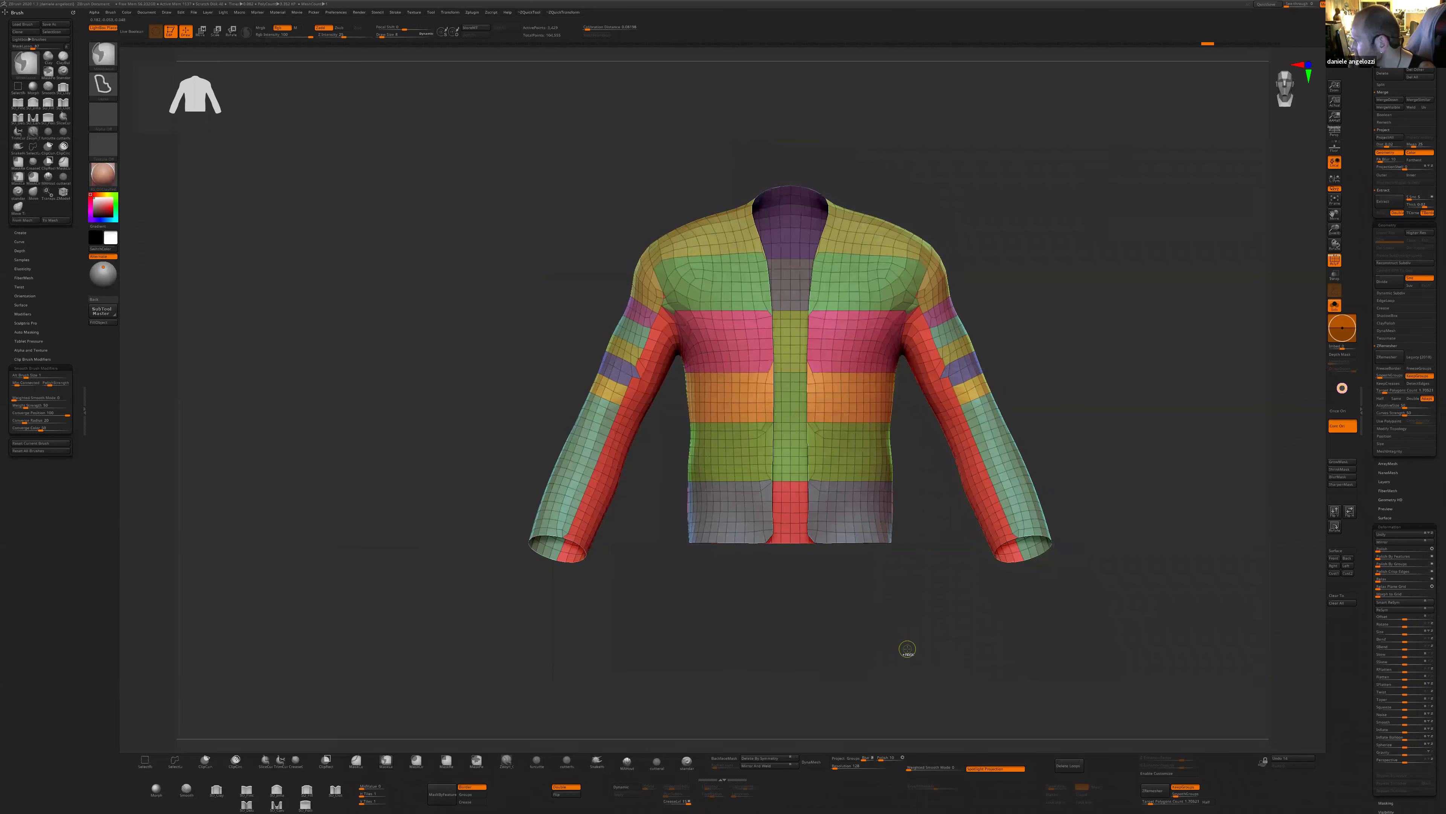
- Undo the remeshing, regrouping and polishing to return to the dense banded jacket mesh
key(ctrl+z)
key(ctrl+z)
key(ctrl+z)
key(ctrl+z)
key(ctrl+z)
key(ctrl+z)
key(ctrl+z)
key(ctrl+z)
key(ctrl+z)
key(ctrl+z)
key(ctrl+z)
key(ctrl+z)
key(ctrl+z)
key(ctrl+z)
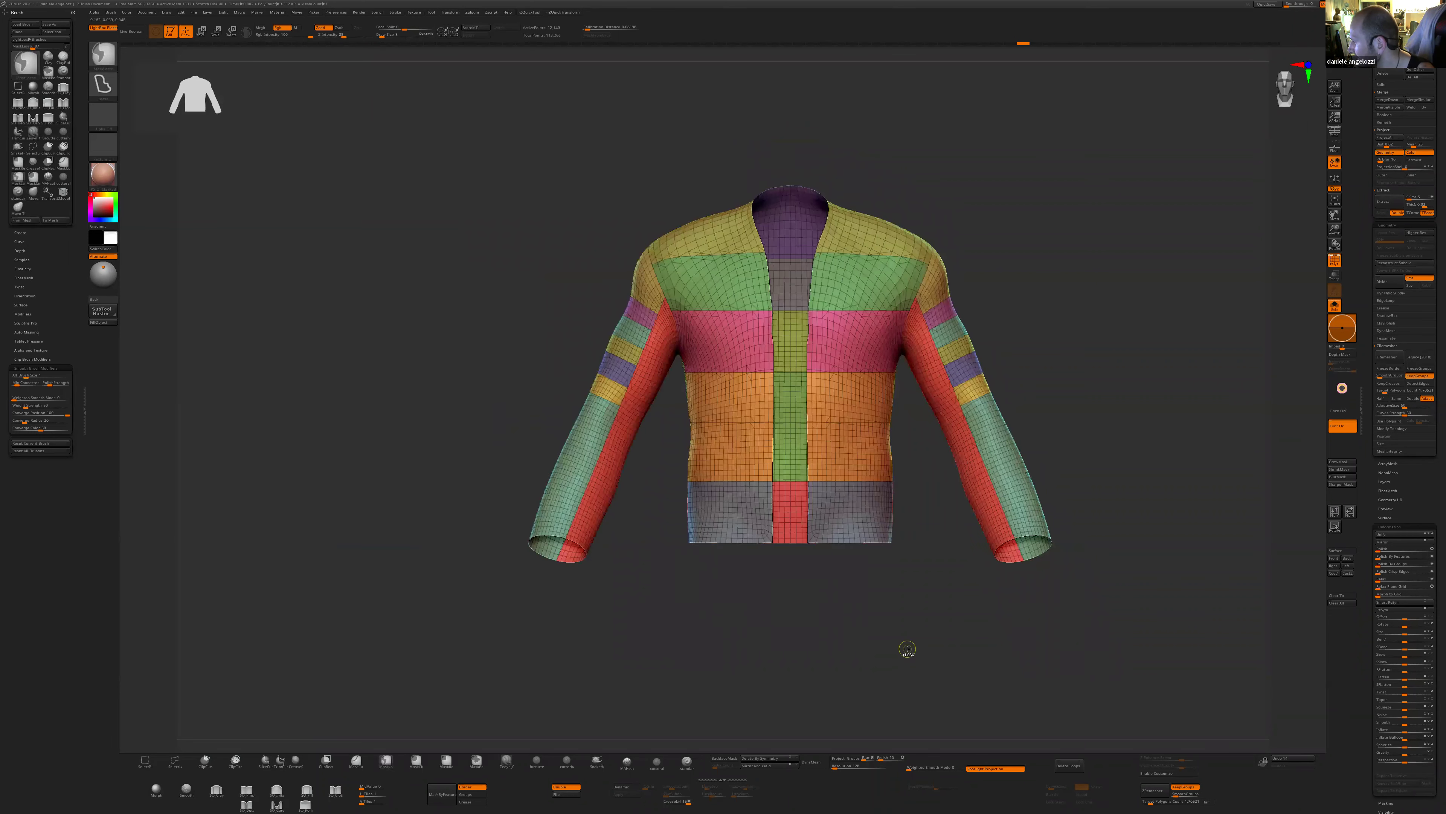
drag(803, 642, 652, 381)
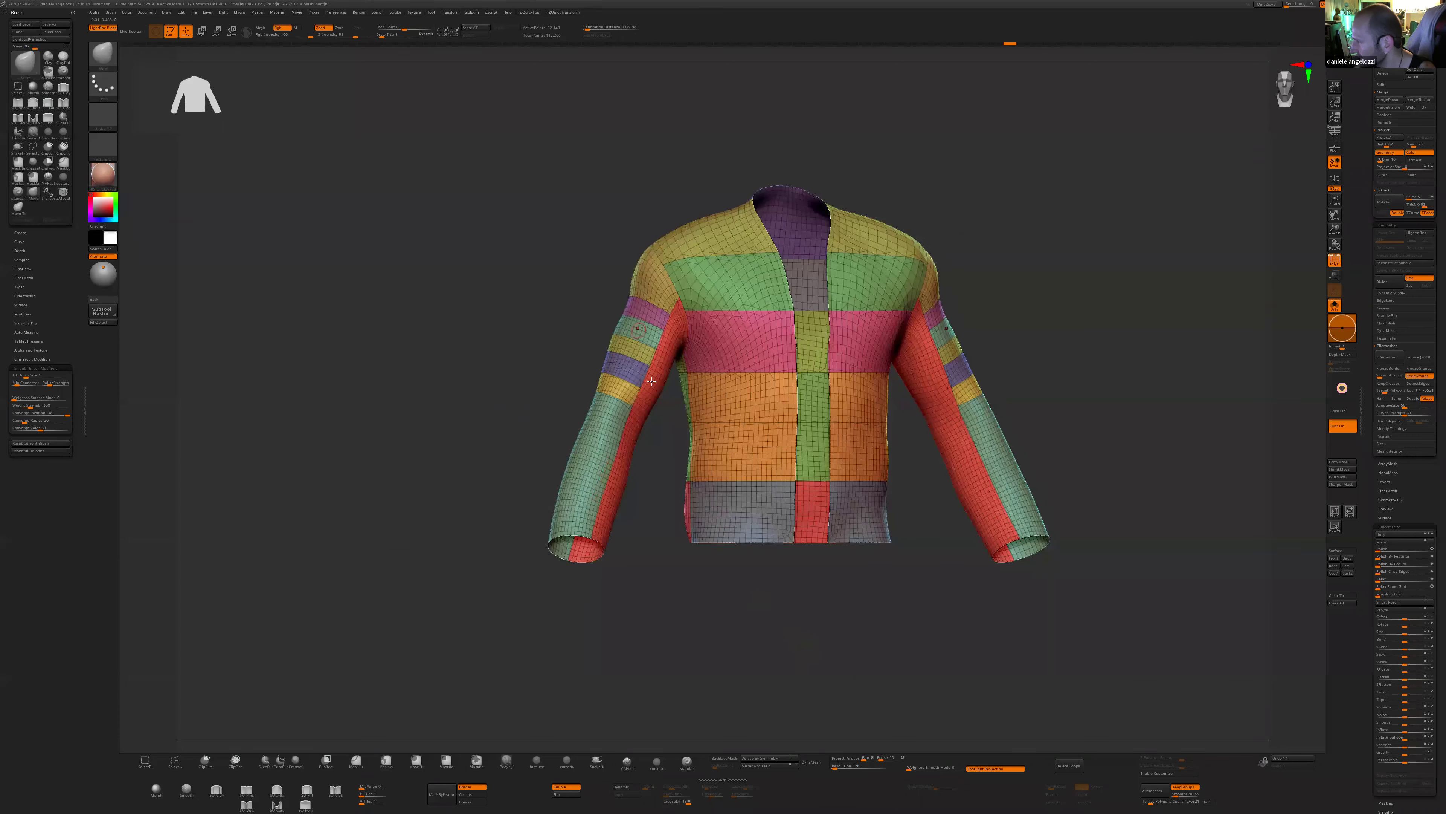
drag(761, 593, 776, 642)
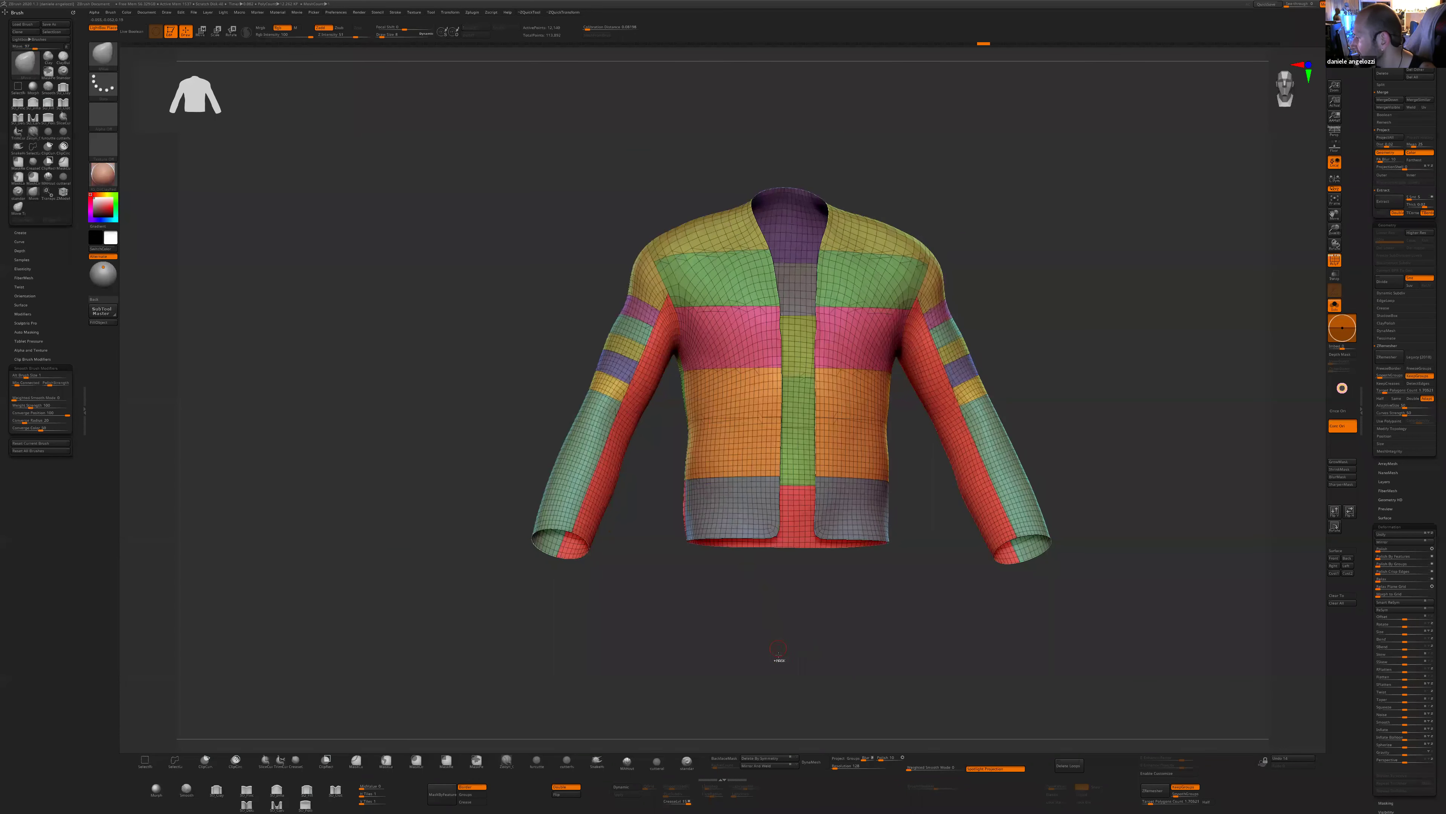
- Undo the collar and lapel deletion and all the sleeve slicing, back to the banded torso with the upper sleeves hidden
key(ctrl+z)
key(ctrl+z)
key(ctrl+z)
key(ctrl+z)
key(ctrl+z)
key(ctrl+z)
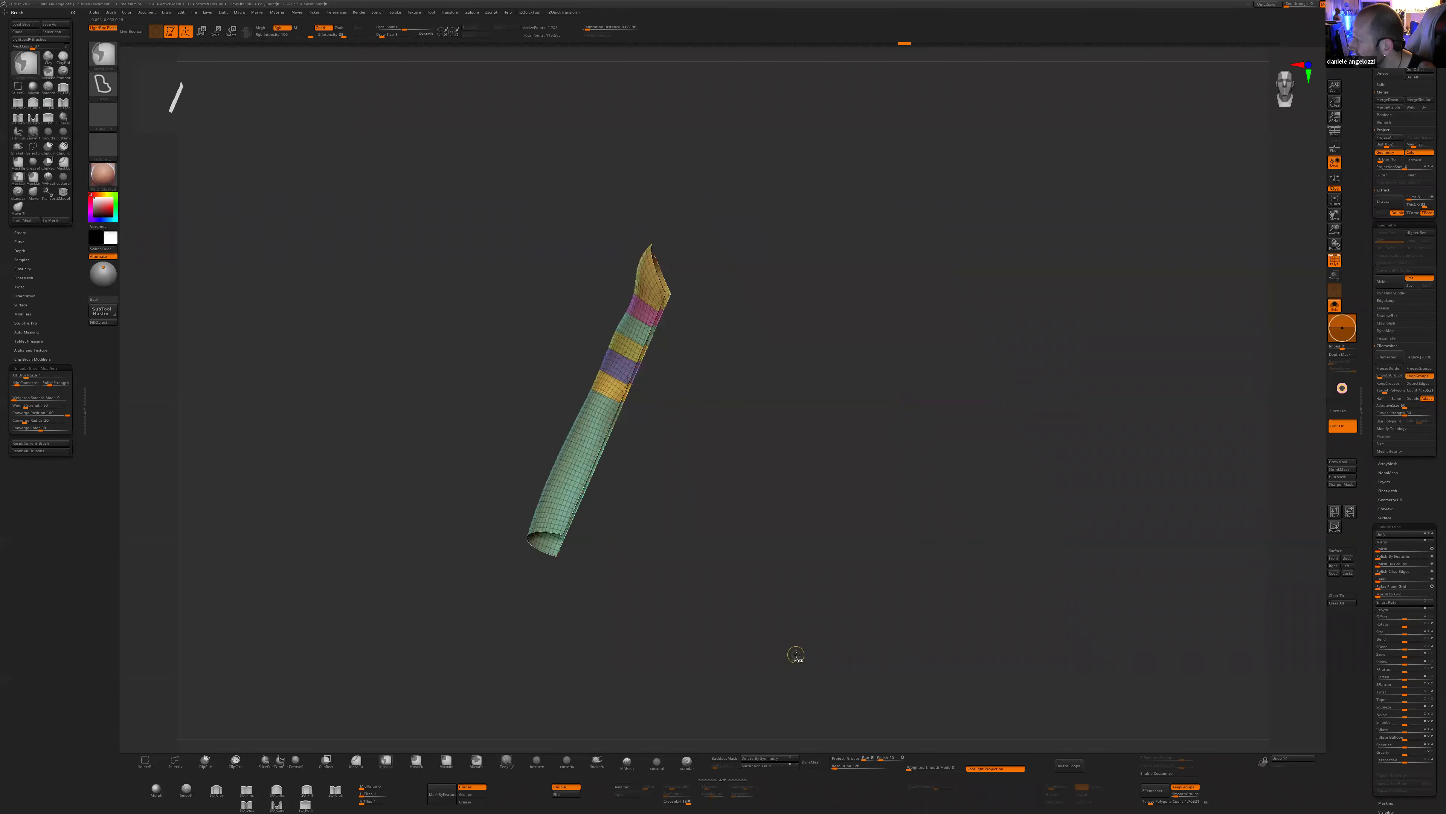
key(ctrl+z)
key(ctrl+z)
key(ctrl+z)
key(ctrl+z)
key(ctrl+z)
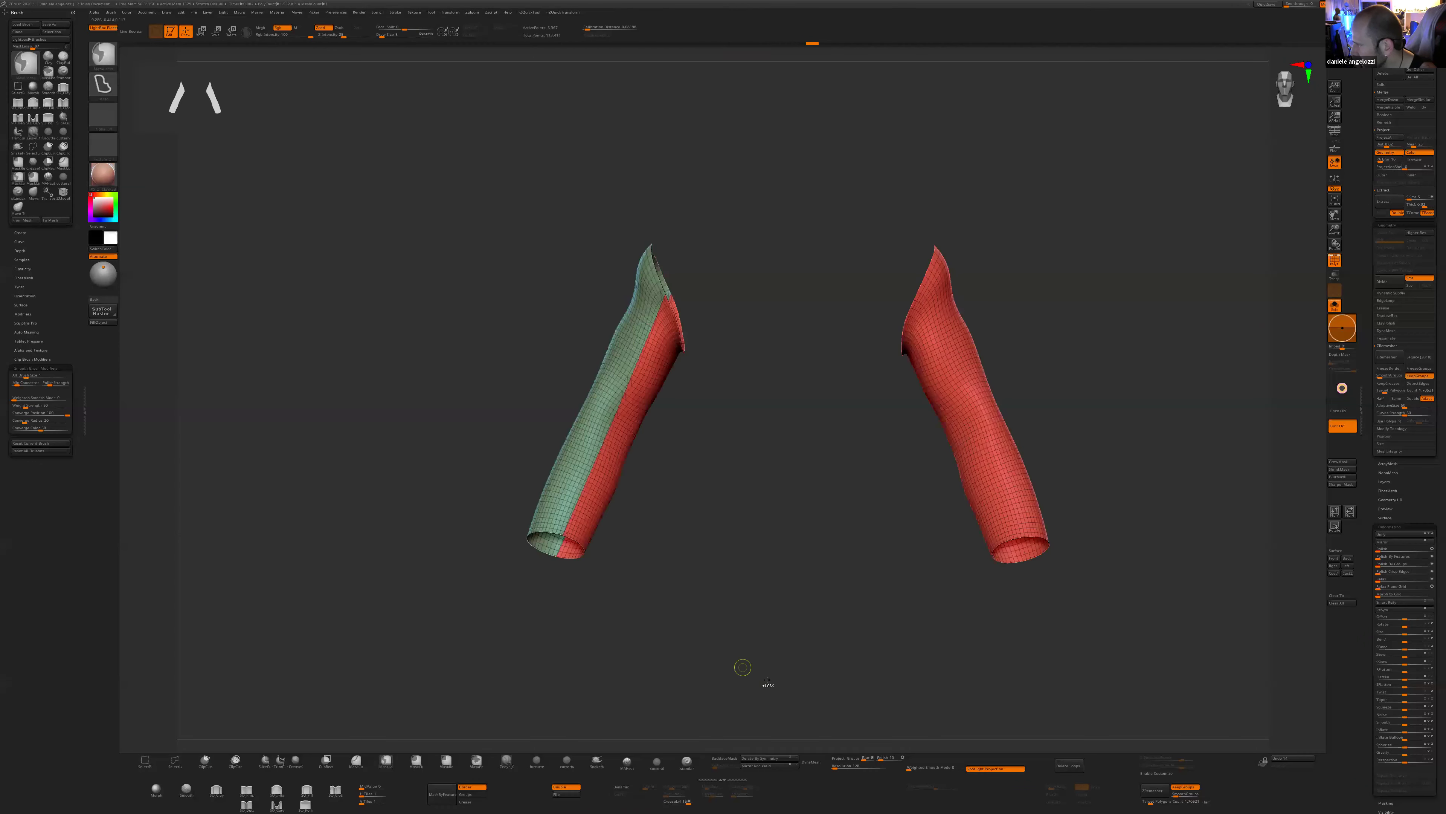
key(ctrl+z)
key(ctrl+z)
key(ctrl+z)
key(ctrl+z)
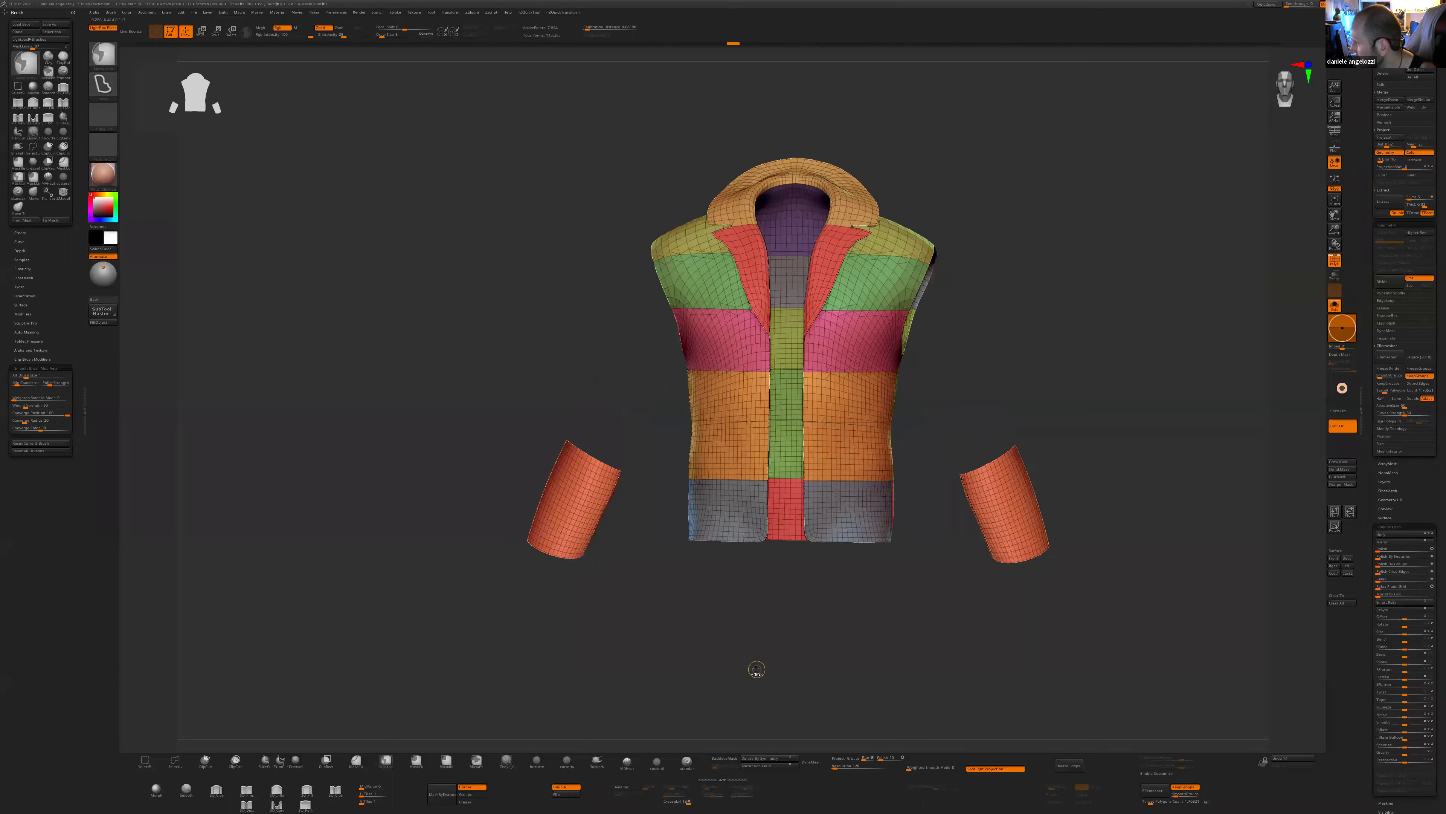
- Undo the torso banding and sleeve hiding to return to the full unsliced jacket, accepting the removal of the newer undo history
key(ctrl+z)
key(ctrl+z)
key(ctrl+z)
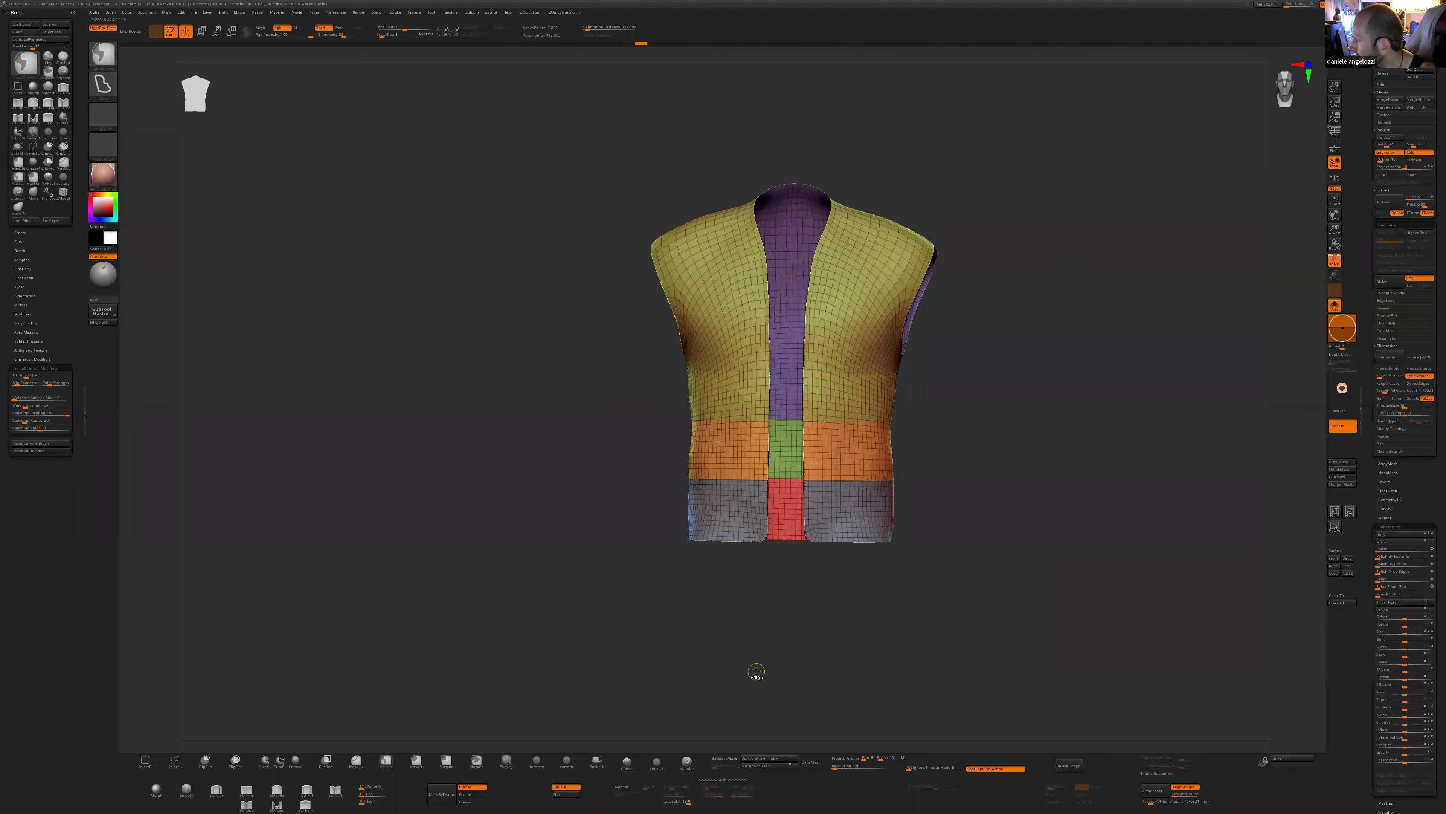
ctrl+shift+click(757, 671)
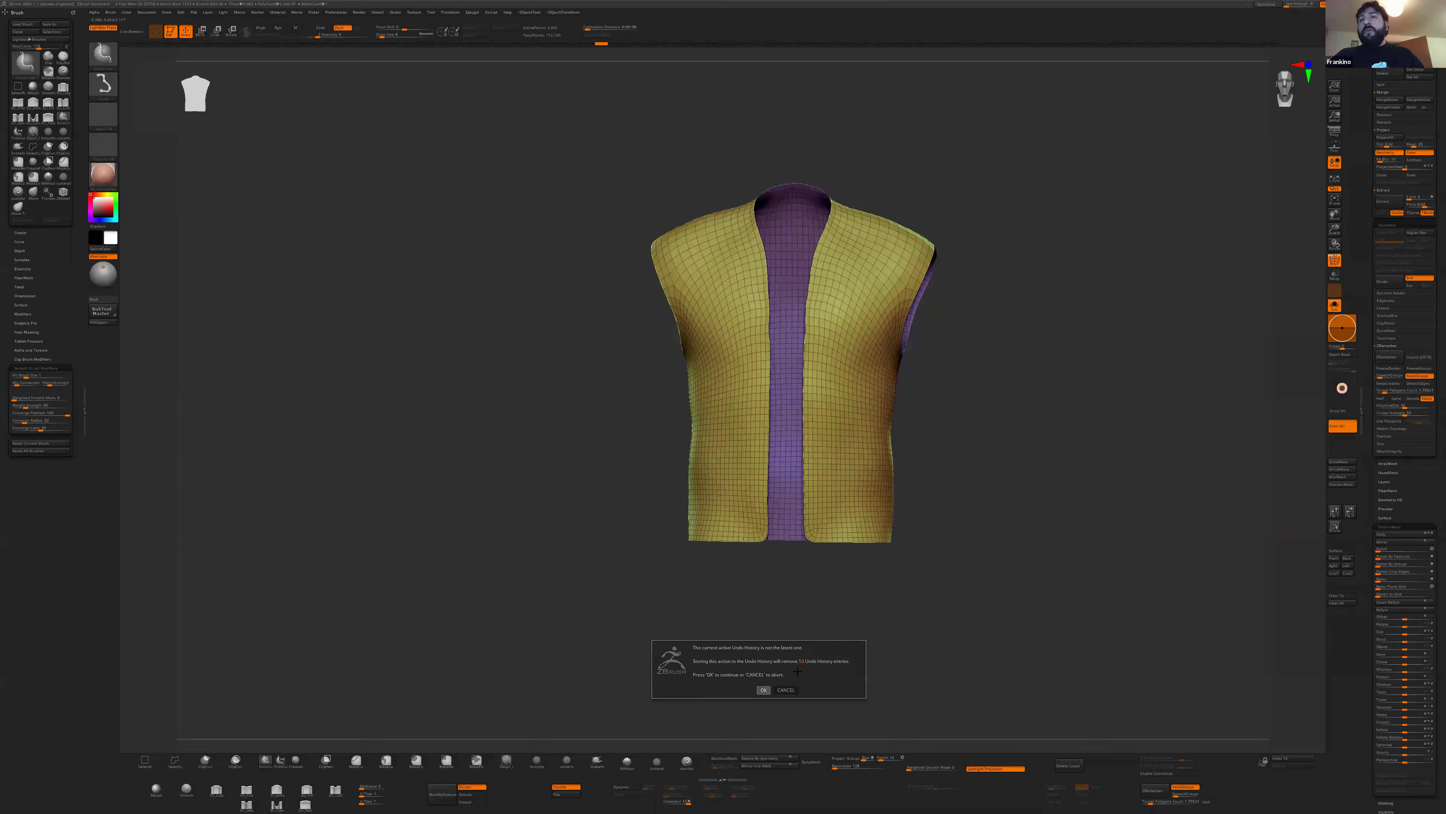
click(763, 690)
drag(810, 643, 852, 633)
key(ctrl+z)
key(ctrl+z)
key(ctrl+z)
key(ctrl+z)
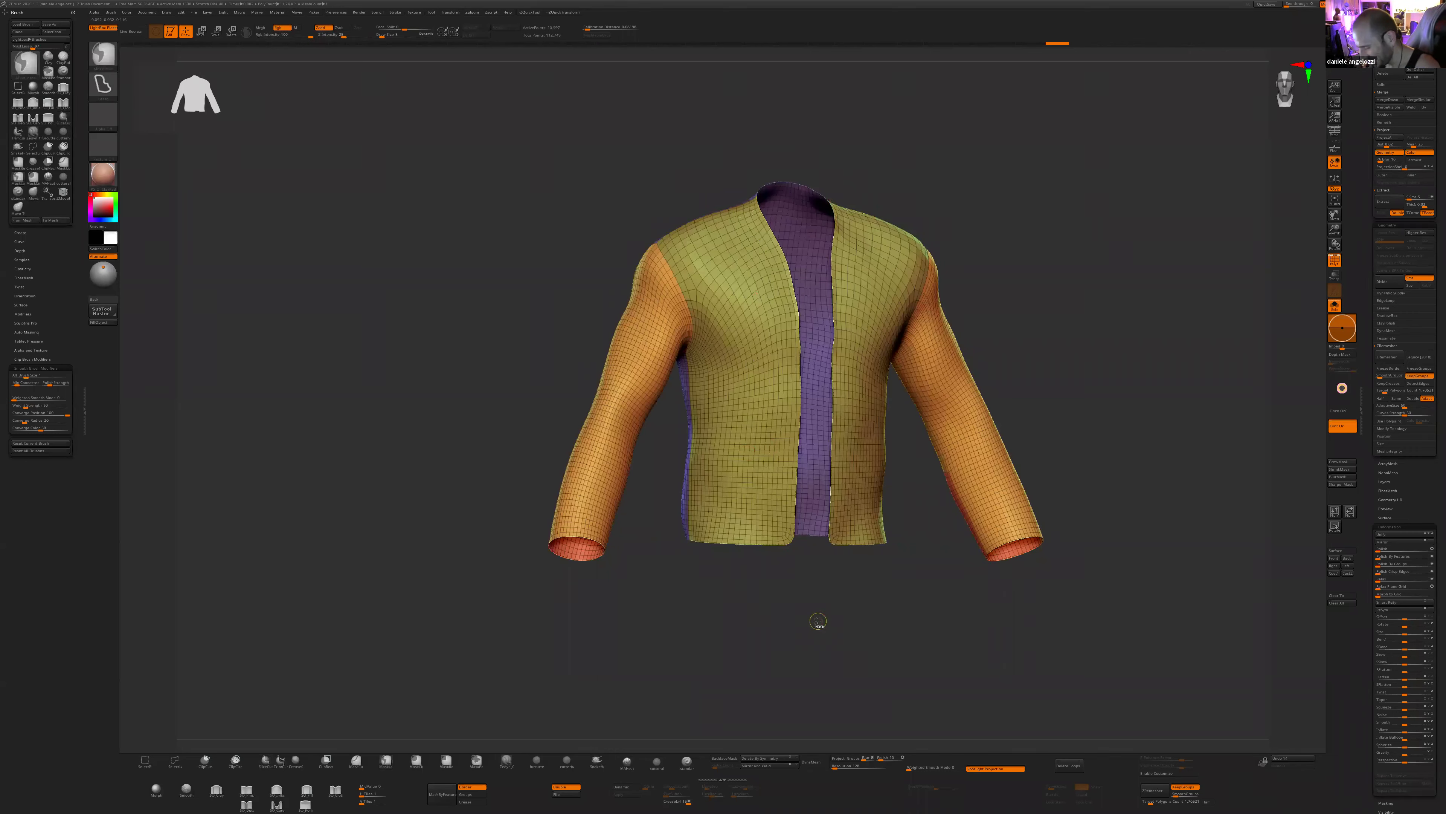
- Isolate the rear half of the sleeves, assign it one new polygroup and reveal the whole jacket
key(2)
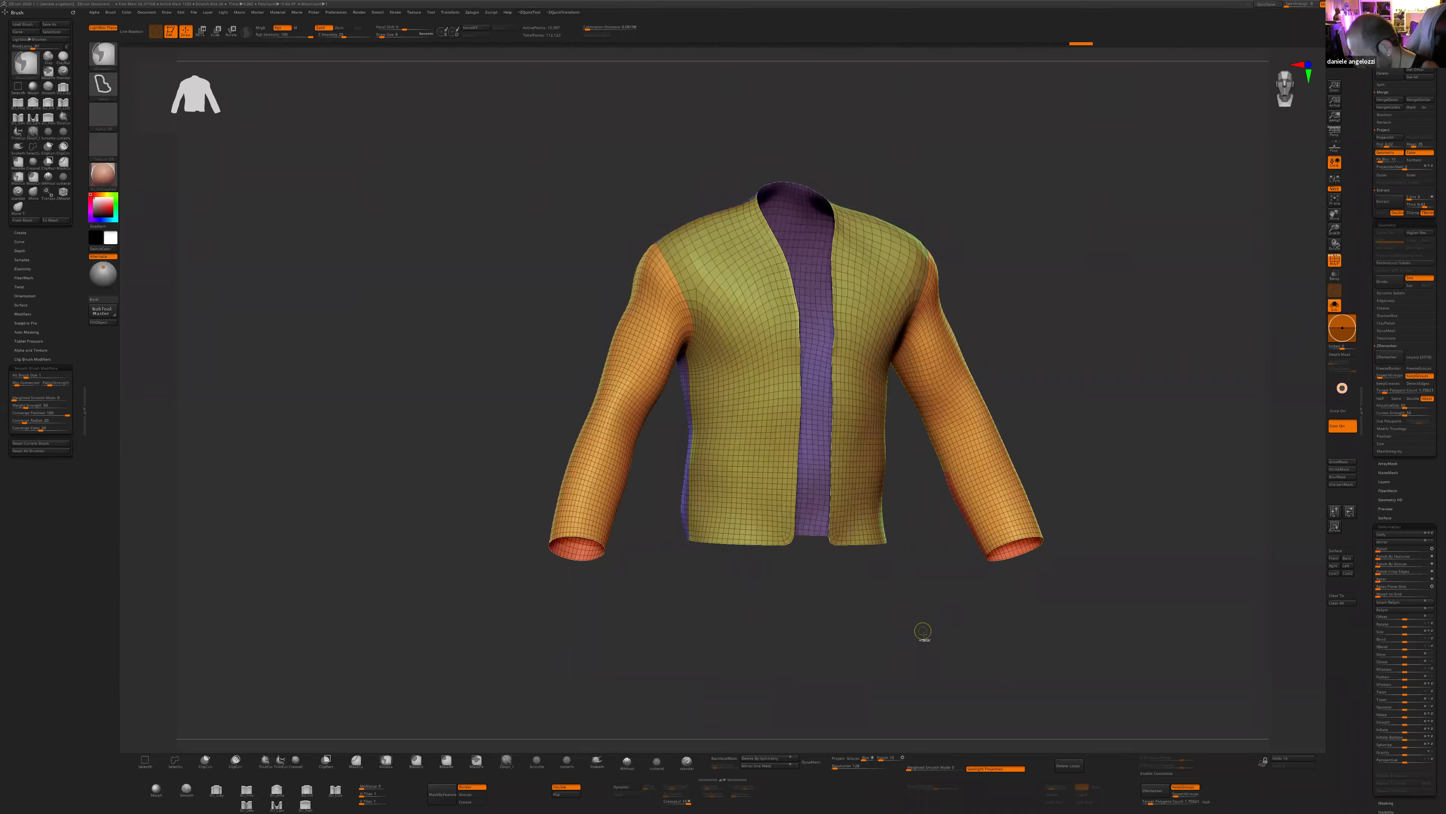
drag(907, 669, 1040, 599)
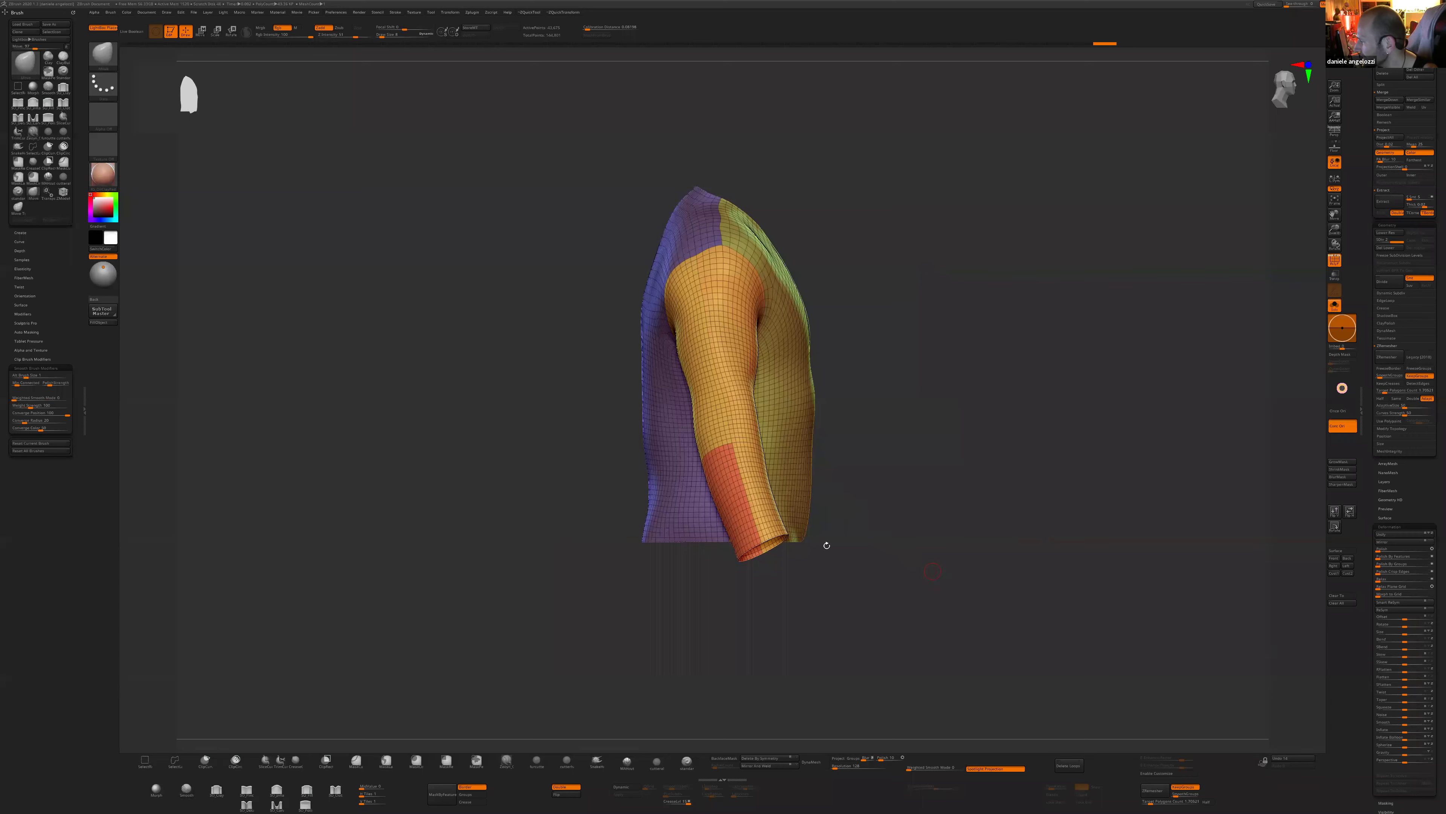
key(shift+d)
ctrl+shift+click(781, 533)
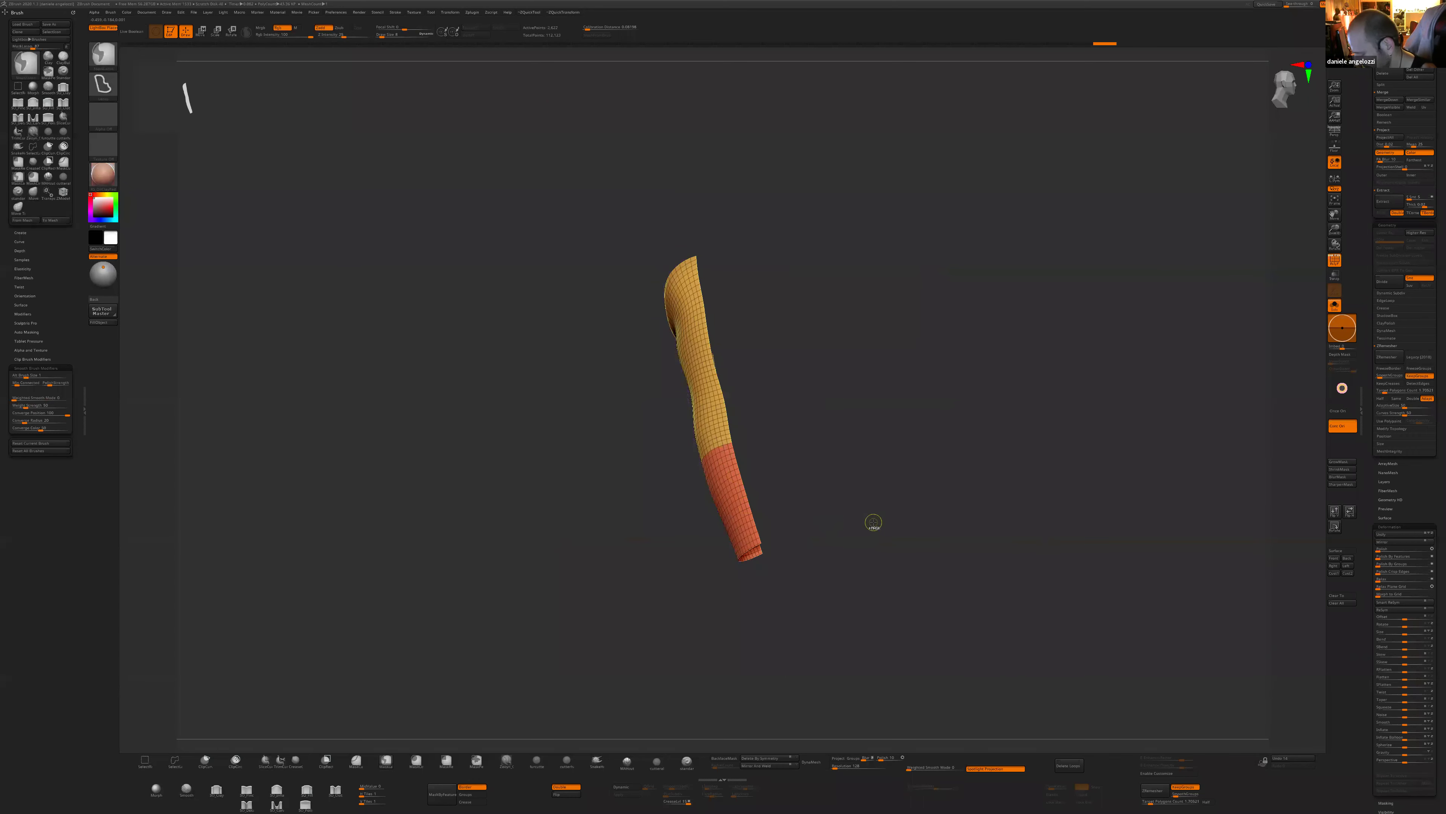
key(ctrl+w)
ctrl+shift+click(877, 535)
- Divide the jacket to a denser mesh and delete its lower subdivision levels
shift+drag(910, 603, 809, 604)
alt+drag(995, 600, 859, 614)
click(1389, 279)
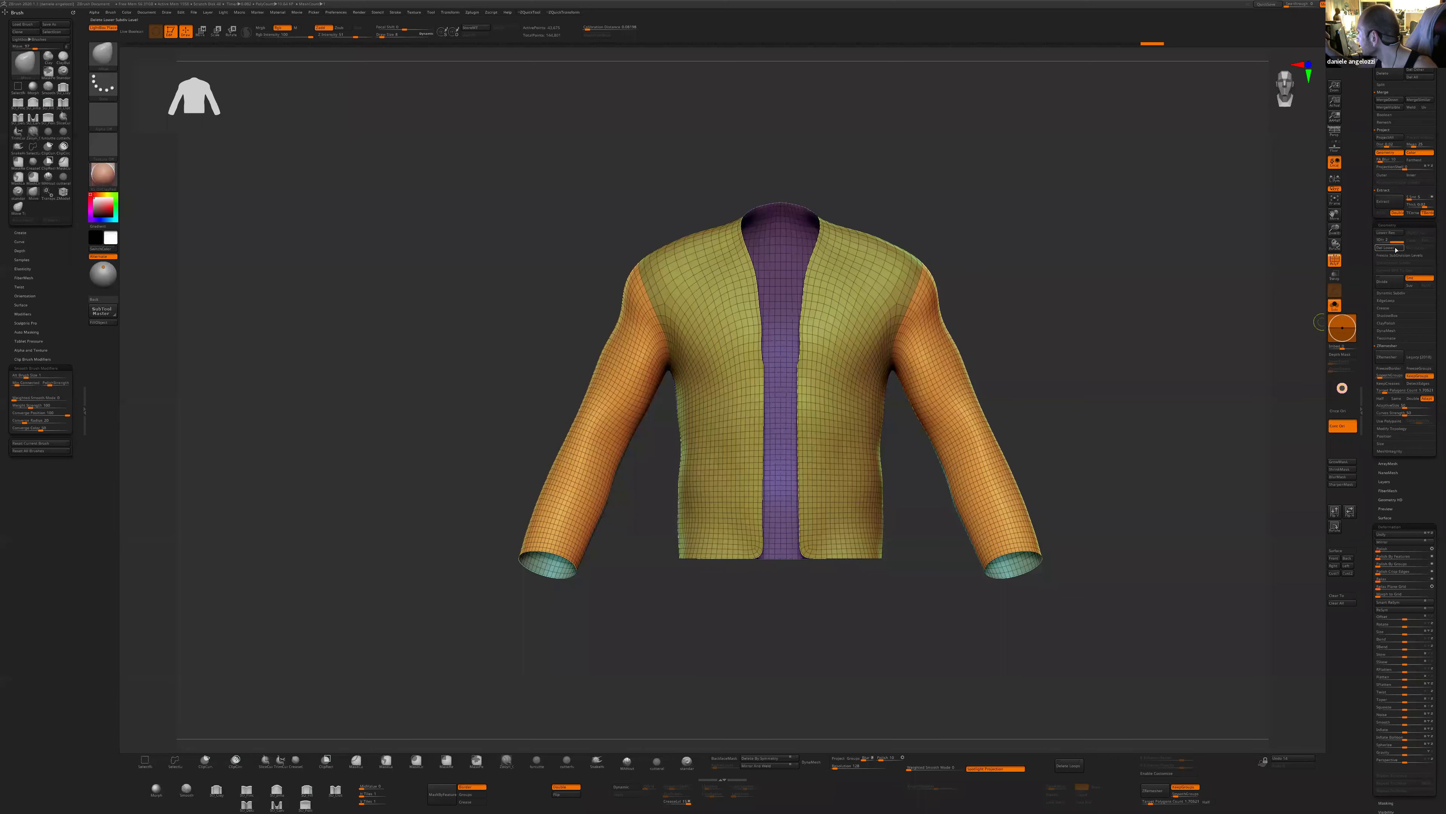
click(1392, 248)
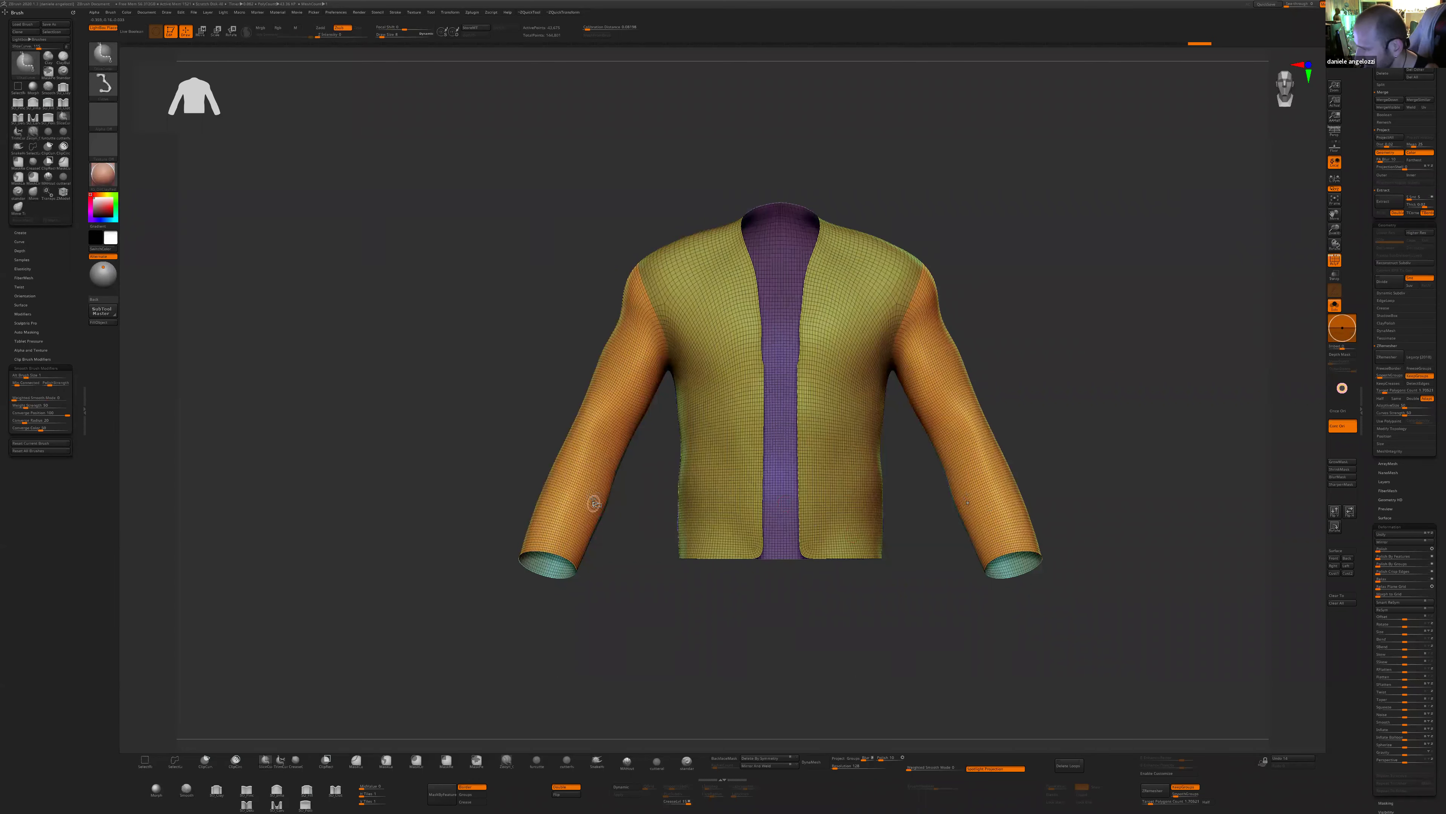
- Isolate the sleeves, merge their front and rear parts into a single polygroup and reveal the whole jacket
drag(650, 612, 758, 611)
ctrl+shift+click(570, 546)
ctrl+shift+drag(613, 594, 639, 641)
ctrl+shift+click(602, 562)
key(ctrl+w)
ctrl+shift+click(713, 672)
drag(715, 672, 756, 592)
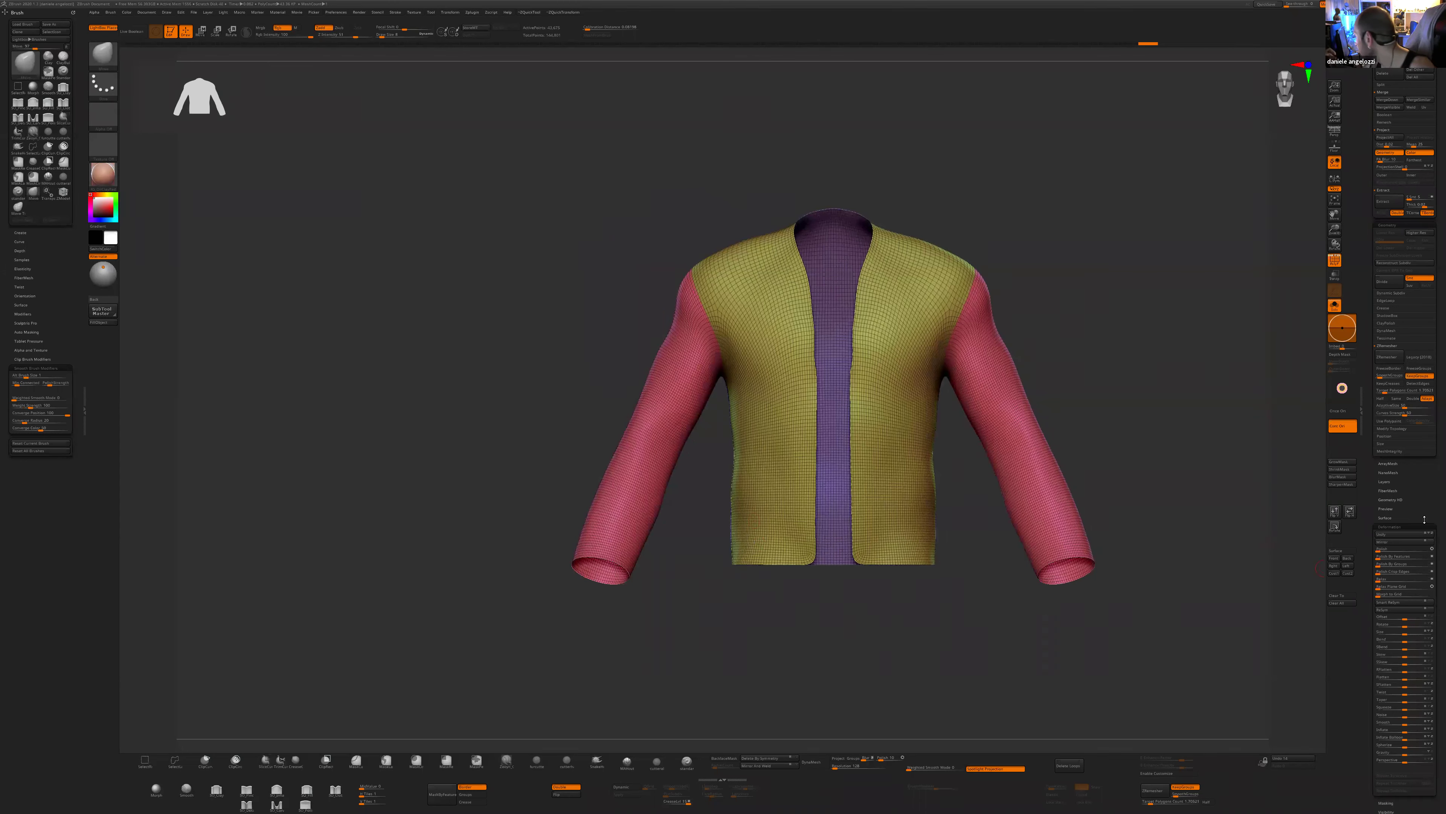
- Try remeshing the jacket with ZRemesher and view the result from the front
click(1391, 357)
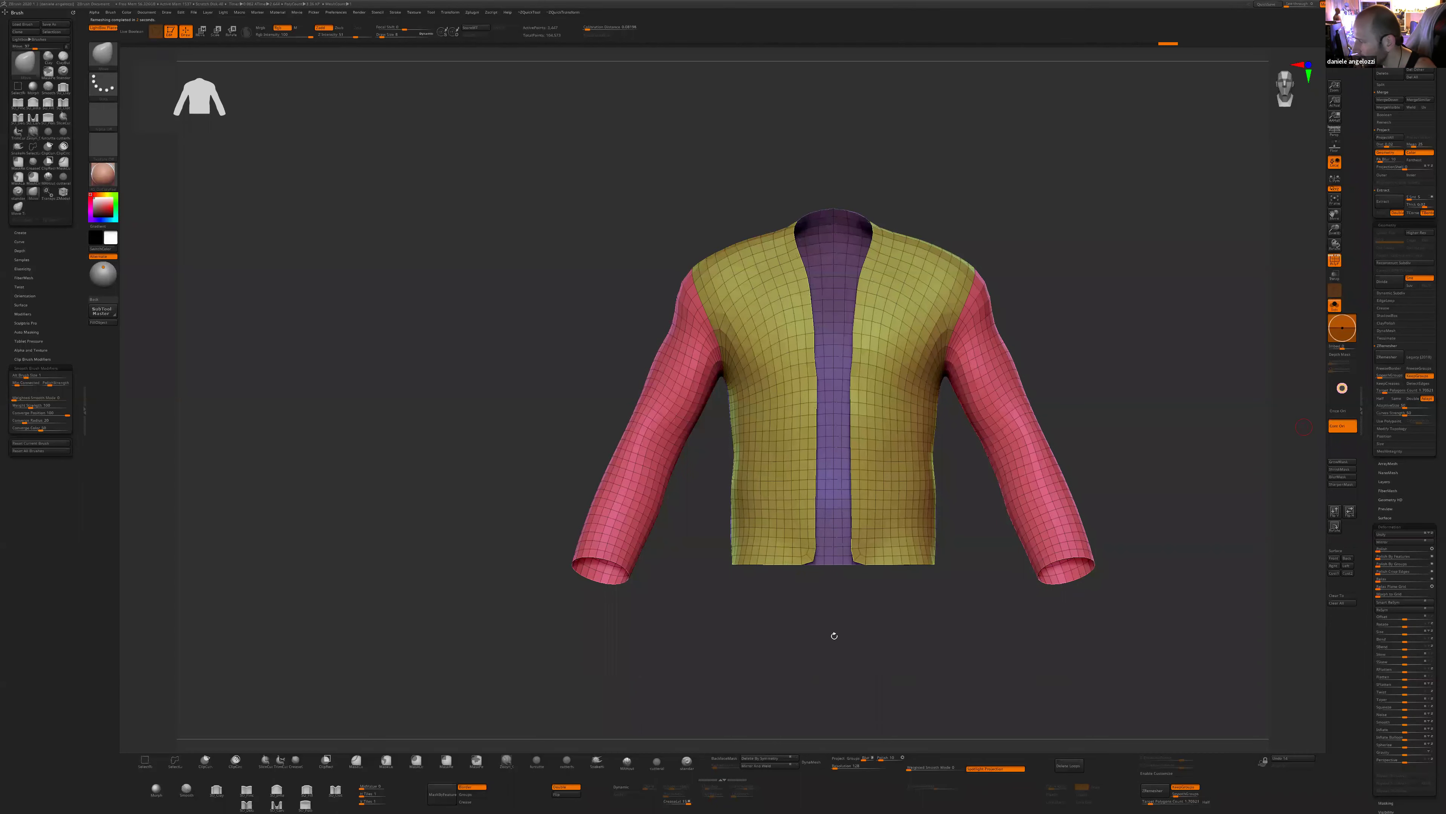
drag(861, 642, 715, 524)
ctrl+shift+drag(683, 597, 981, 543)
ctrl+shift+click(921, 647)
shift+drag(921, 647, 963, 375)
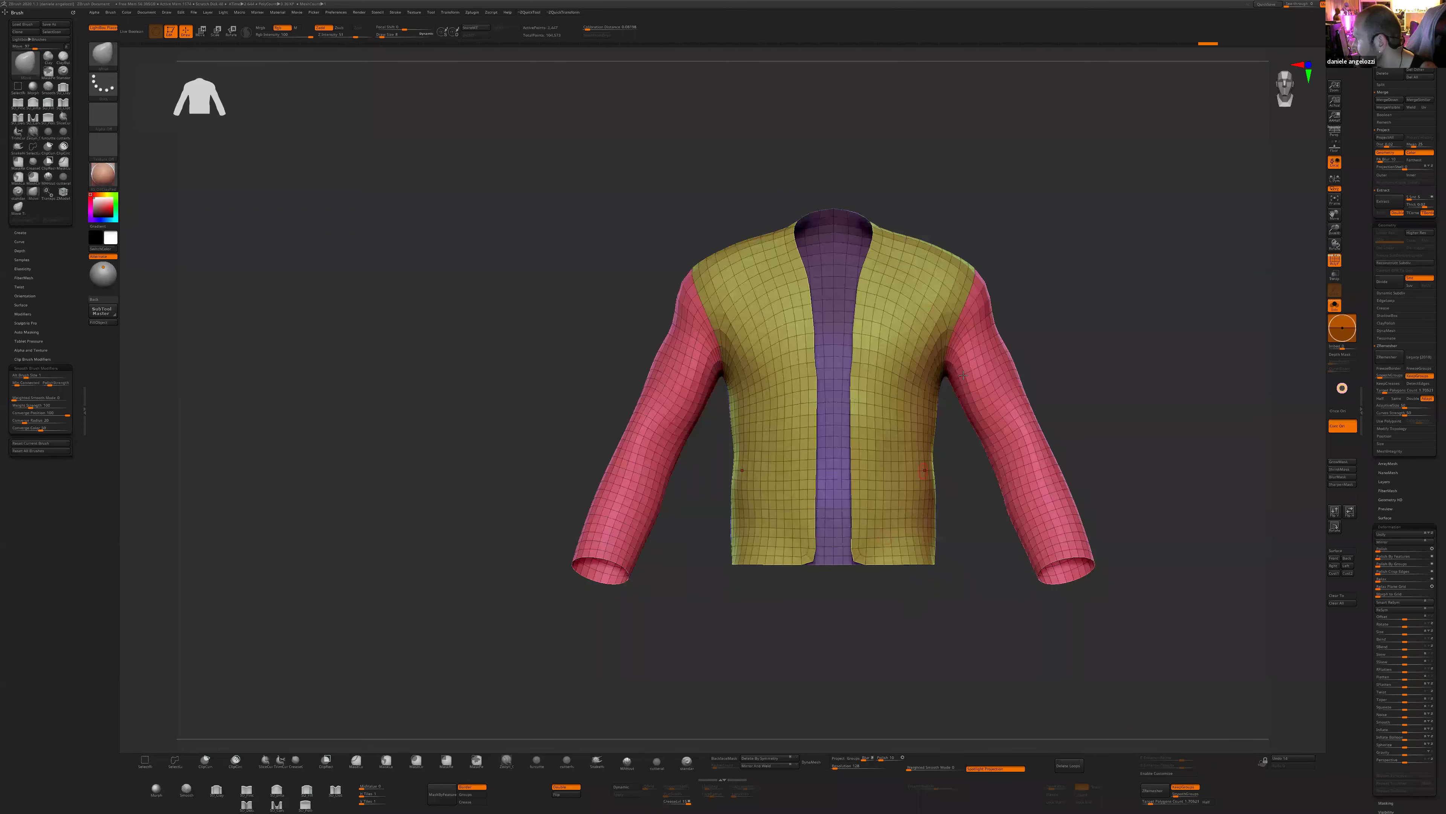
- Undo the ZRemesher pass to return to the dense jacket mesh
key(ctrl+z)
key(ctrl+z)
key(ctrl+z)
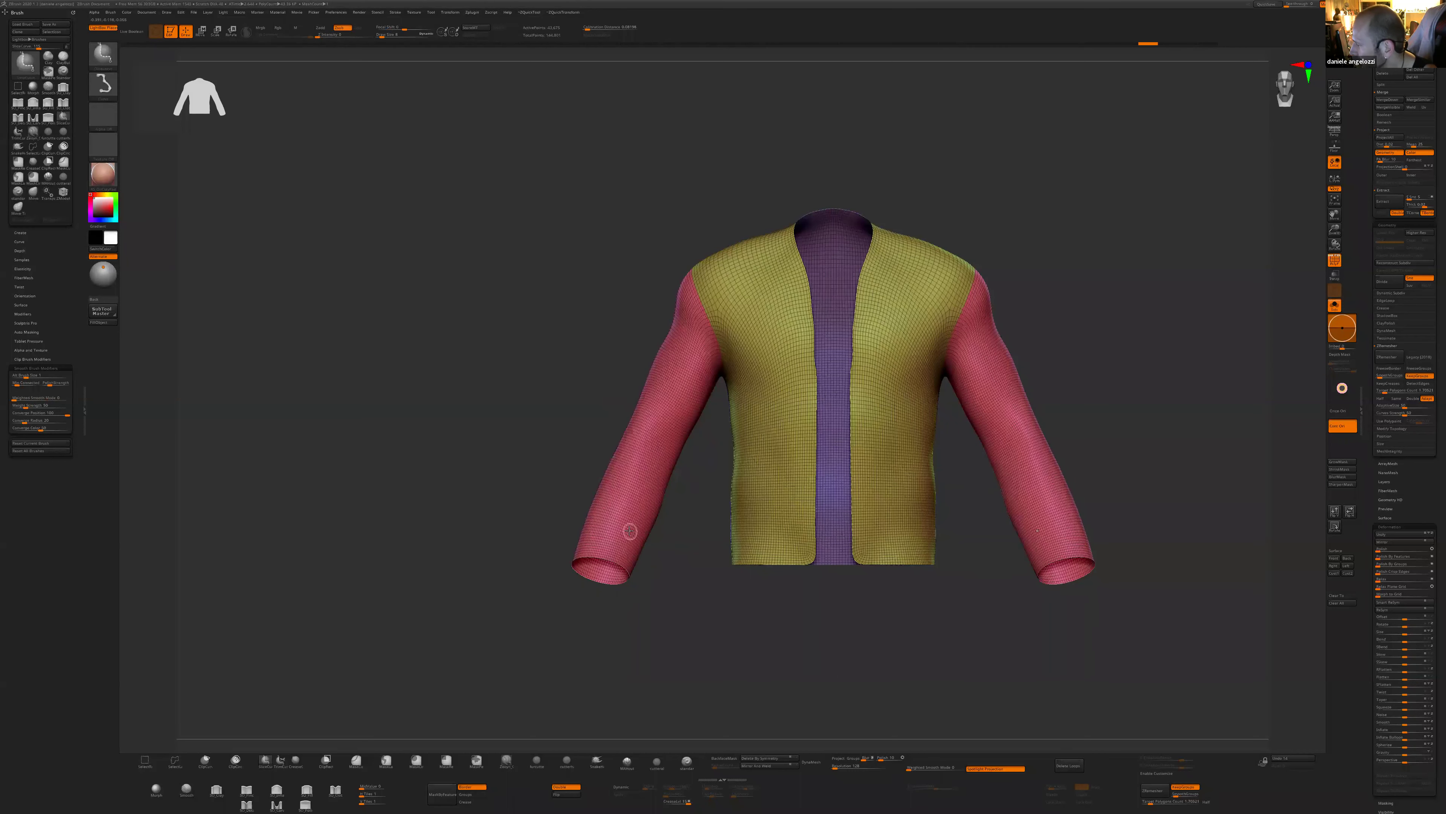
- Slice one sleeve lengthwise and across the upper arm into separate polygroups, leaving only the torso visible in side view
ctrl+shift+click(596, 576)
ctrl+shift+drag(586, 625, 720, 288)
ctrl+shift+click(674, 371)
ctrl+shift+drag(708, 340, 715, 345)
ctrl+shift+drag(640, 326, 685, 416)
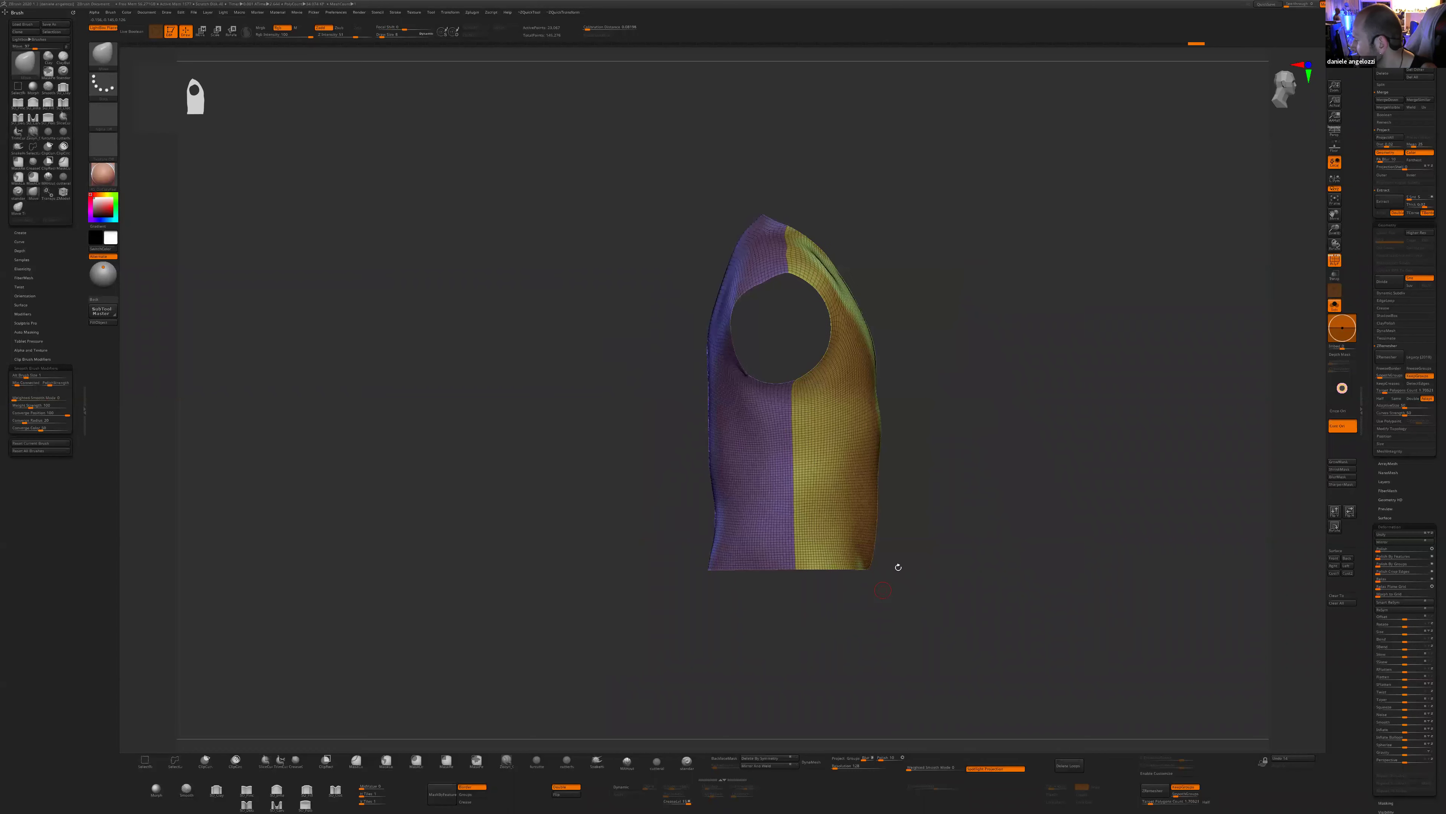
- Slice the torso horizontally from the side into six stacked polygroup bands between hem and shoulders
ctrl+shift+drag(673, 533, 663, 518)
ctrl+shift+drag(920, 471, 636, 472)
mouse_move(927, 427)
ctrl+shift+mouse_down()
mouse_move(679, 423)
mouse_move(695, 387)
ctrl+shift+mouse_up()
ctrl+shift+drag(674, 336, 620, 342)
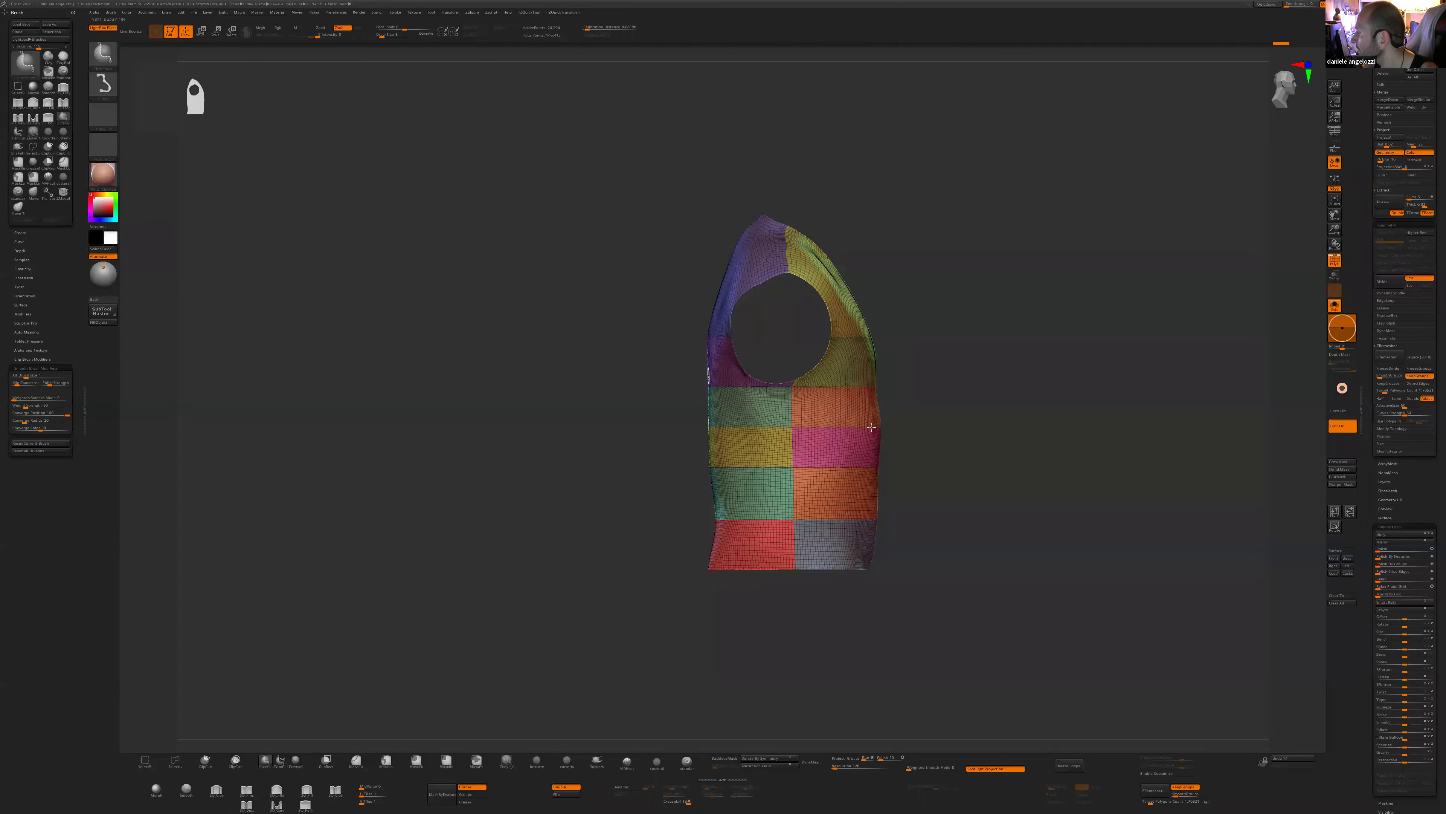
- Reveal the whole jacket and mirror the sliced sleeve panels onto the opposite sleeve
ctrl+shift+click(998, 545)
drag(998, 546, 1004, 607)
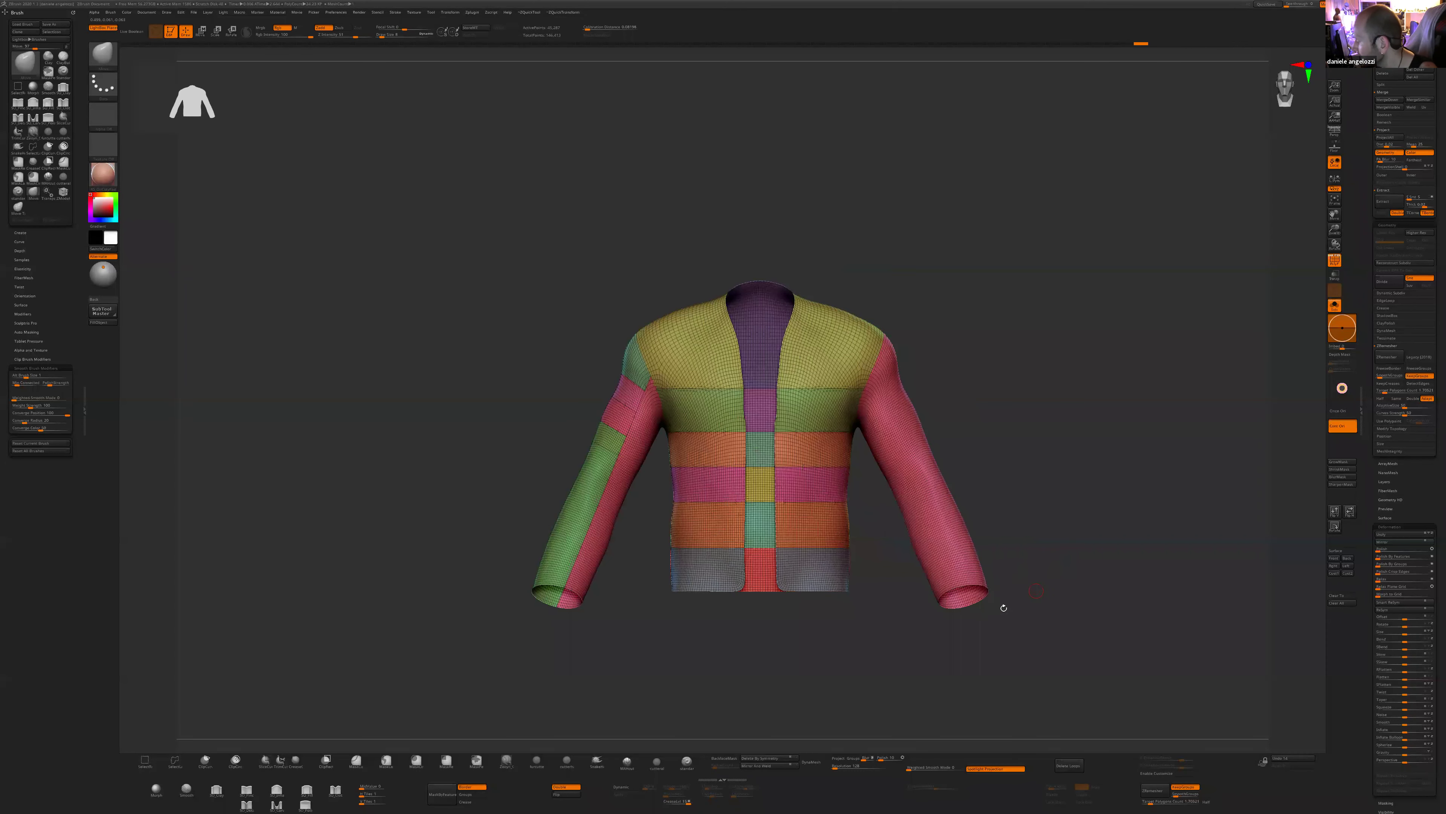
click(774, 766)
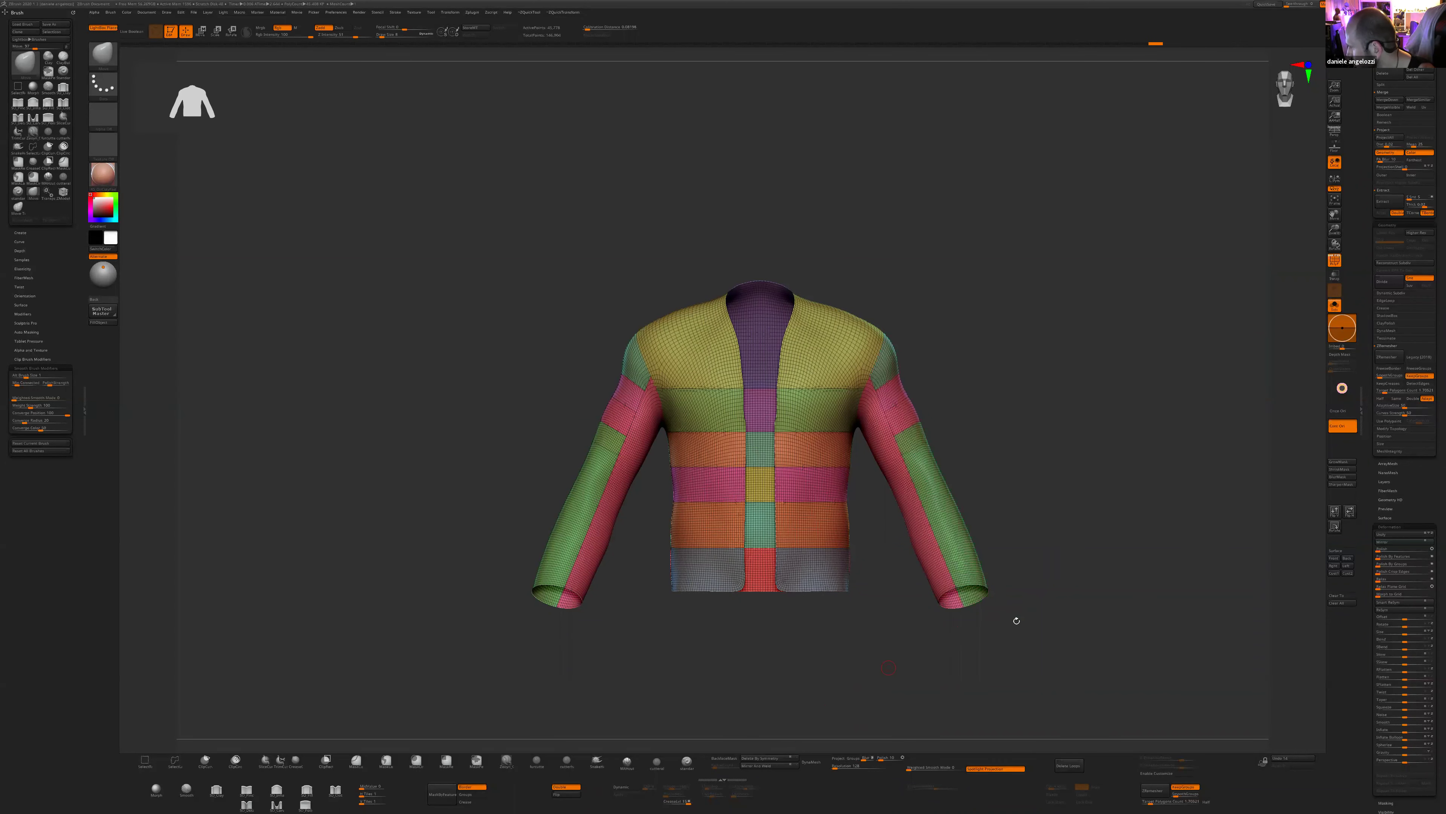
- Adjust the target polygon count and remesh the banded jacket with ZRemesher
alt+drag(1049, 622, 1048, 632)
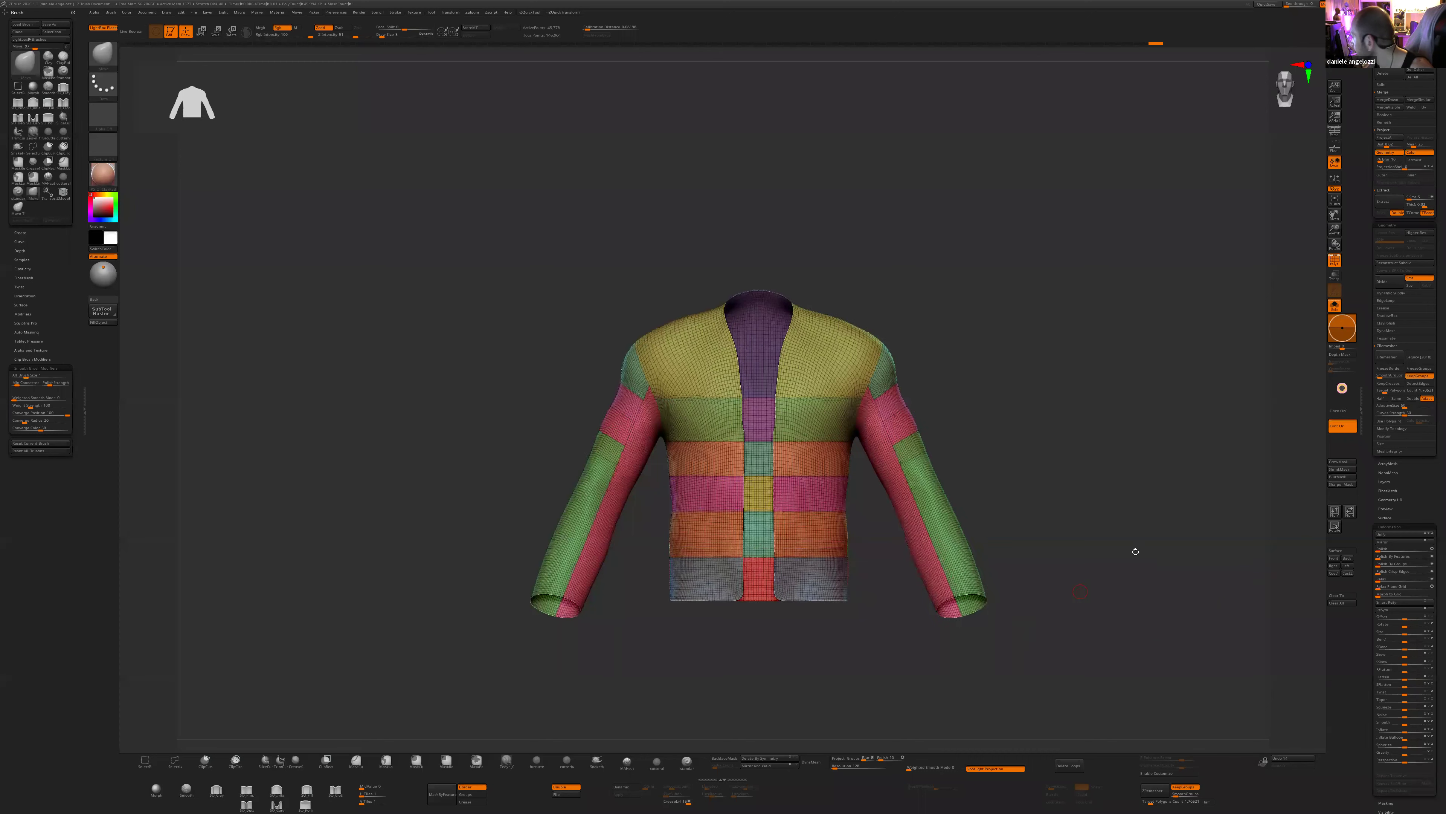
drag(1384, 391, 1388, 392)
click(1390, 359)
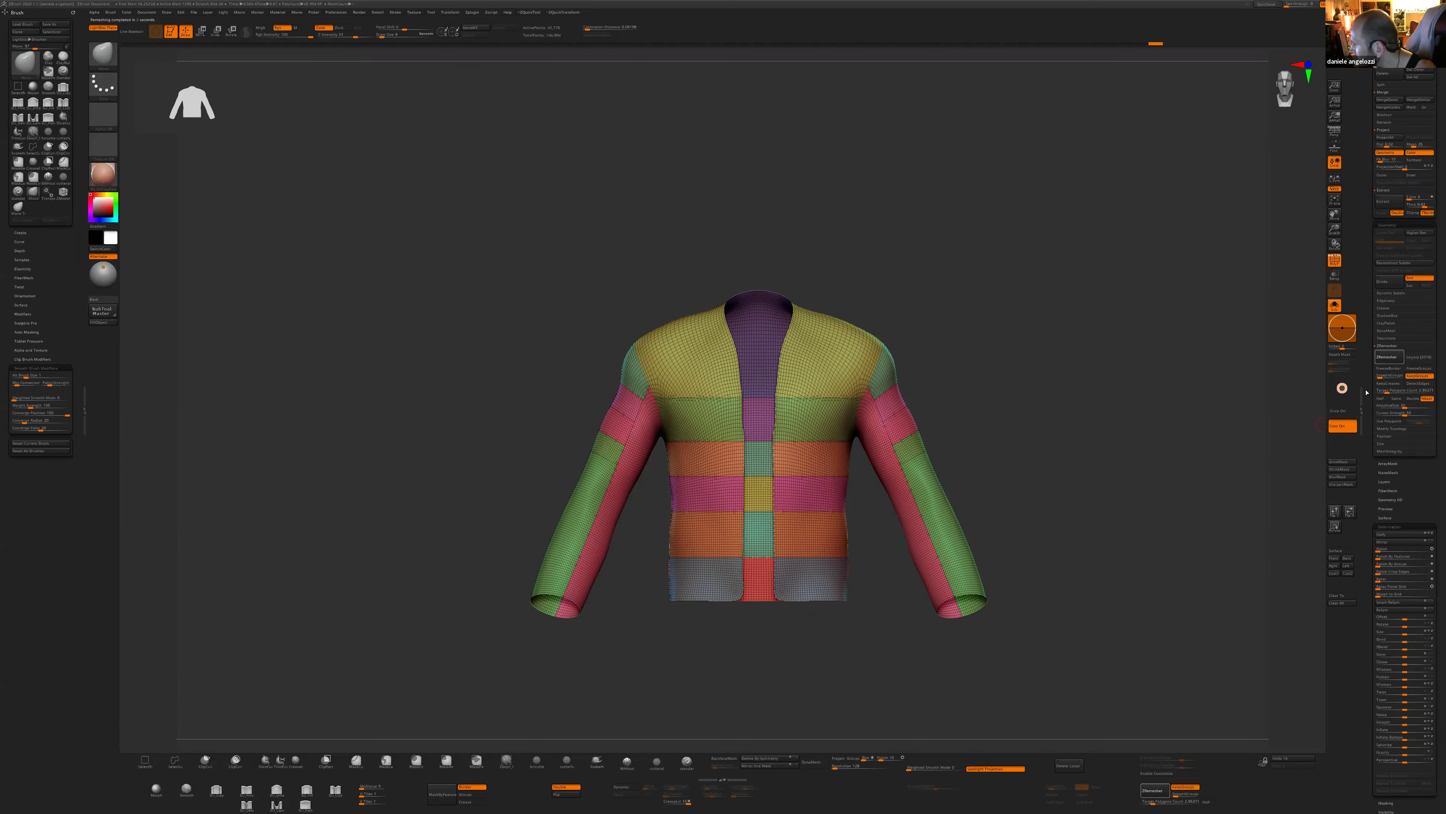
key(shift)
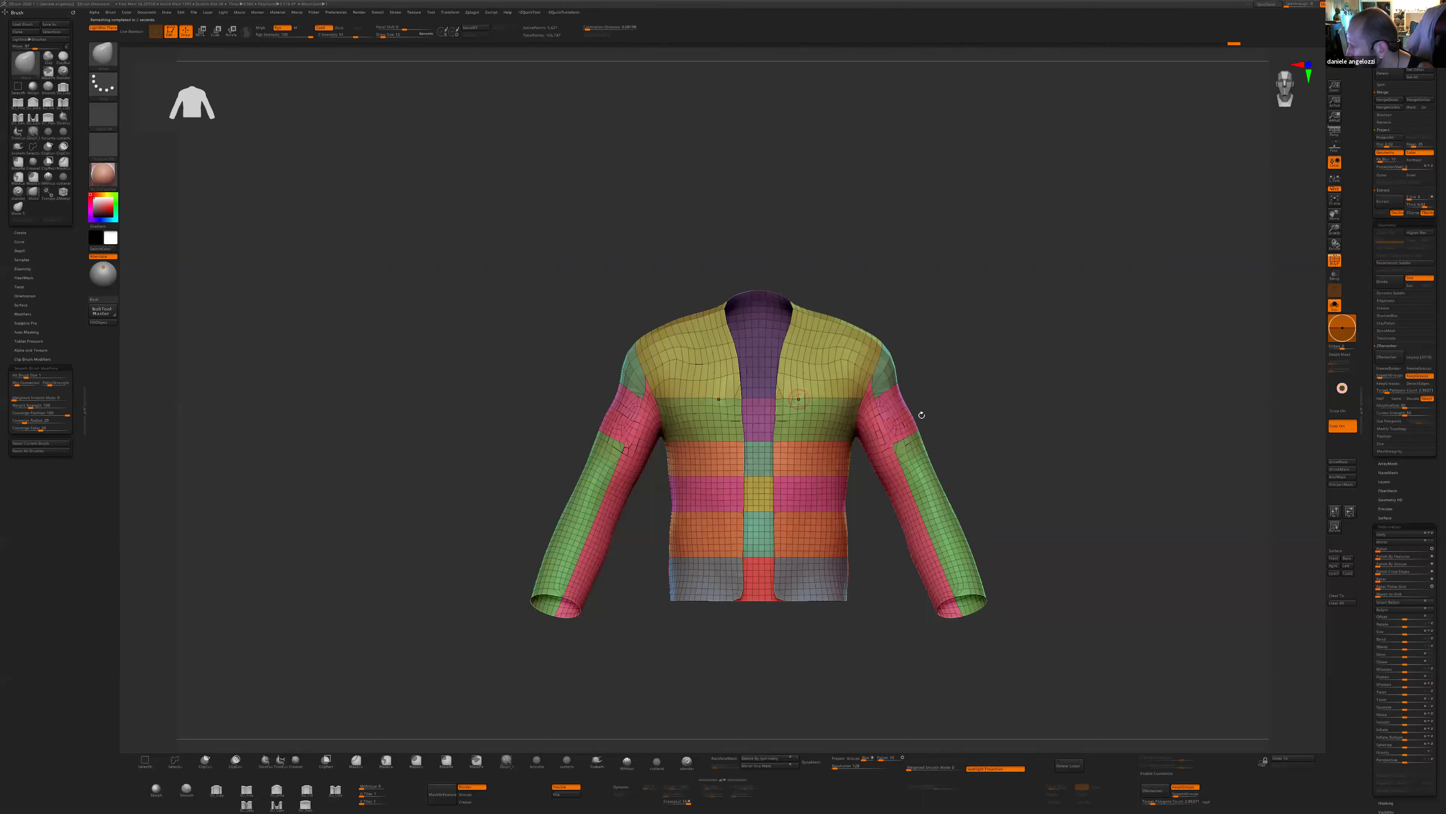
- Examine the remeshed topology around the shoulders, armpits and sleeve panels from the front and back
key(ctrl)
key(ctrl)
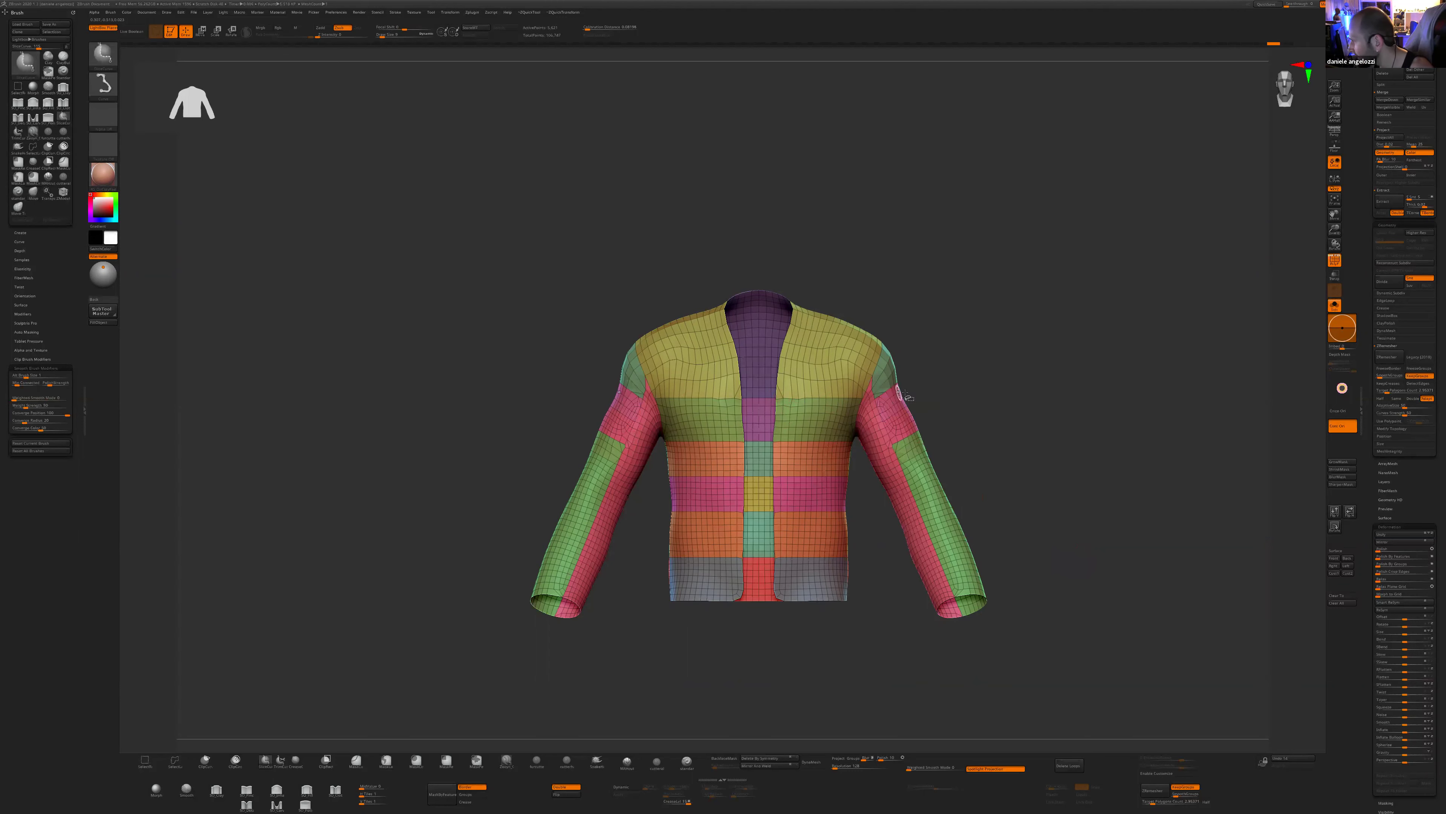
ctrl+shift+click(900, 398)
drag(955, 482, 947, 419)
ctrl+shift+click(947, 419)
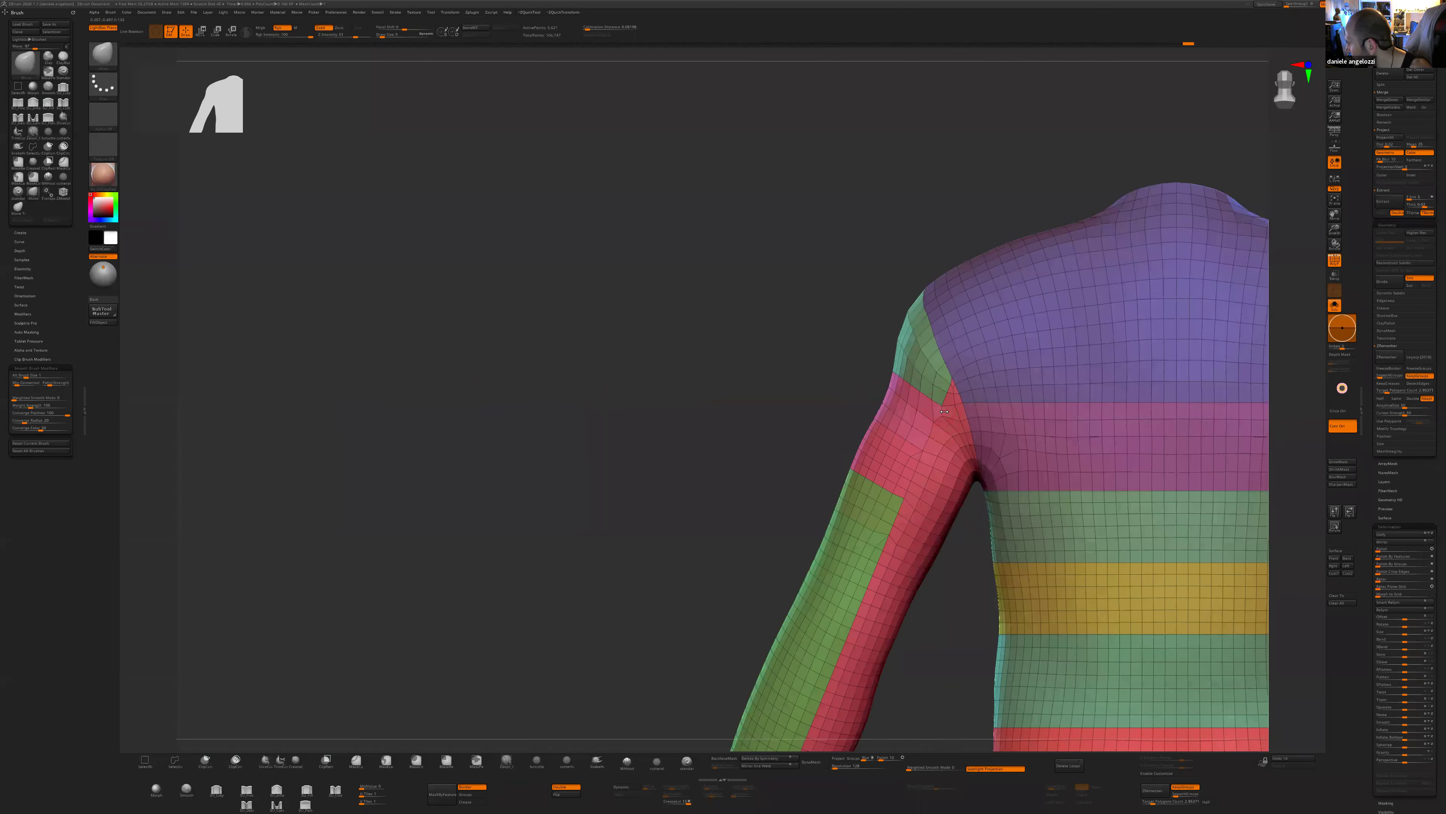
drag(890, 534, 888, 537)
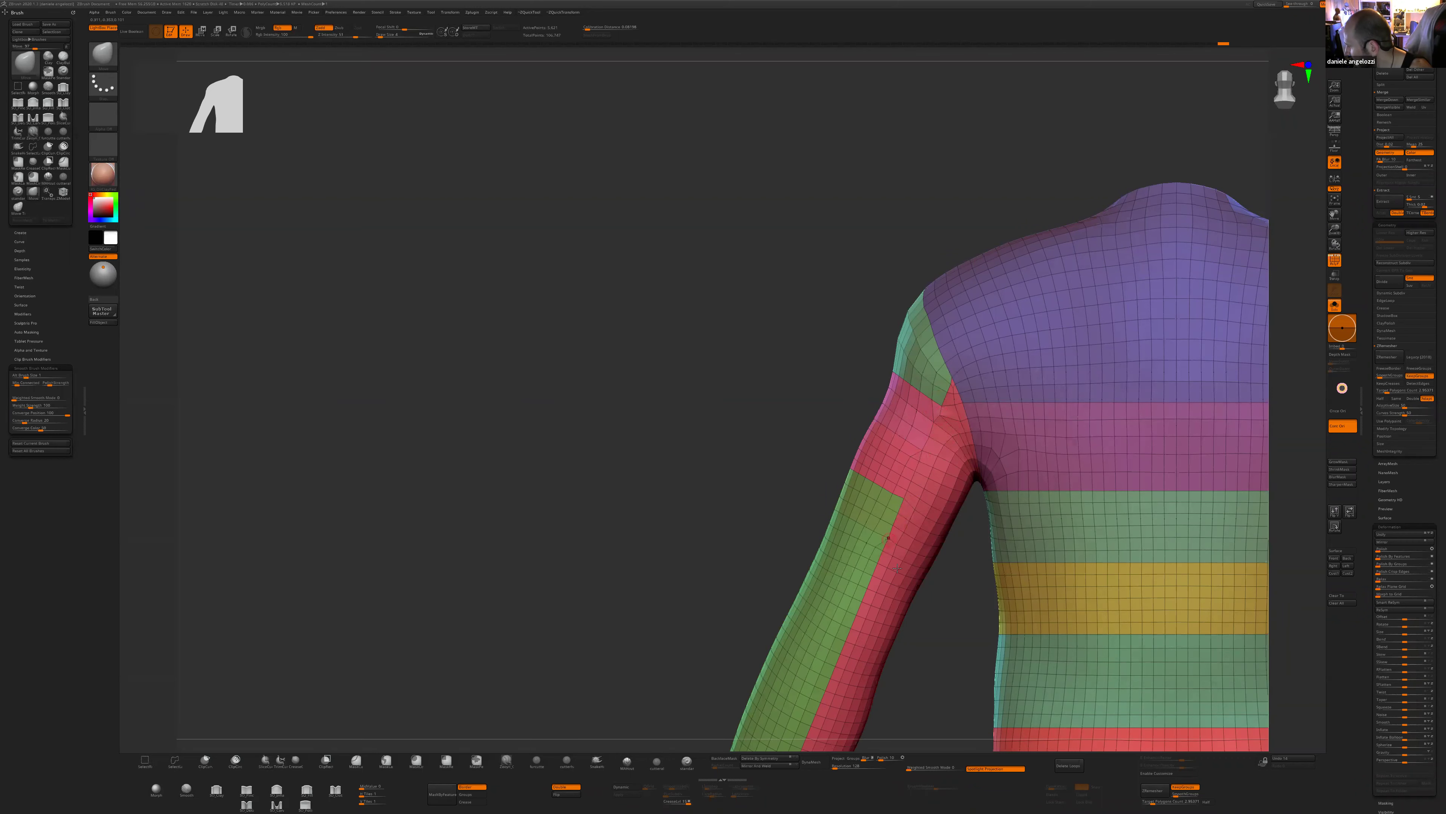
drag(841, 615, 814, 662)
key(f)
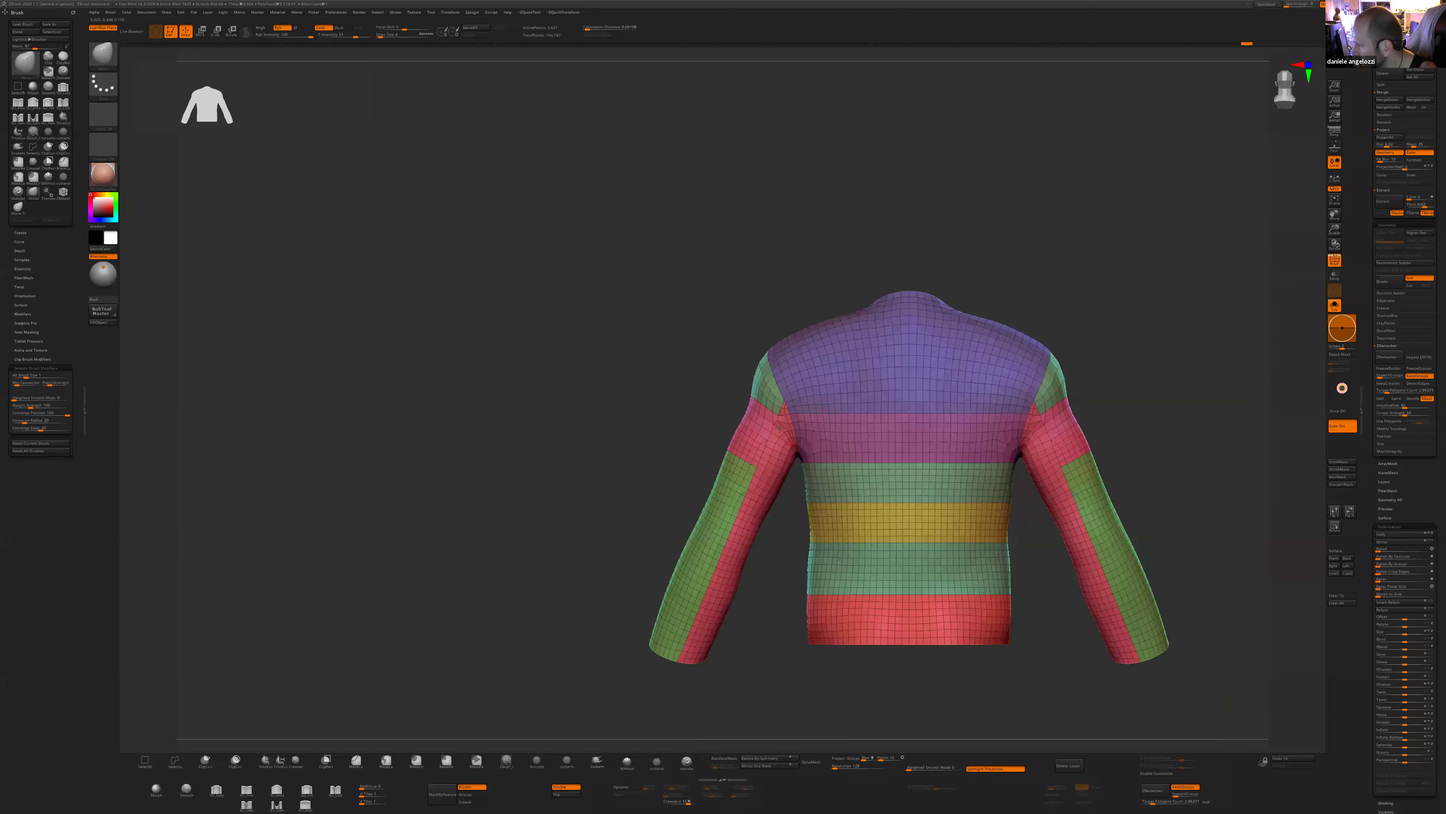
drag(798, 571, 1093, 614)
drag(975, 614, 755, 487)
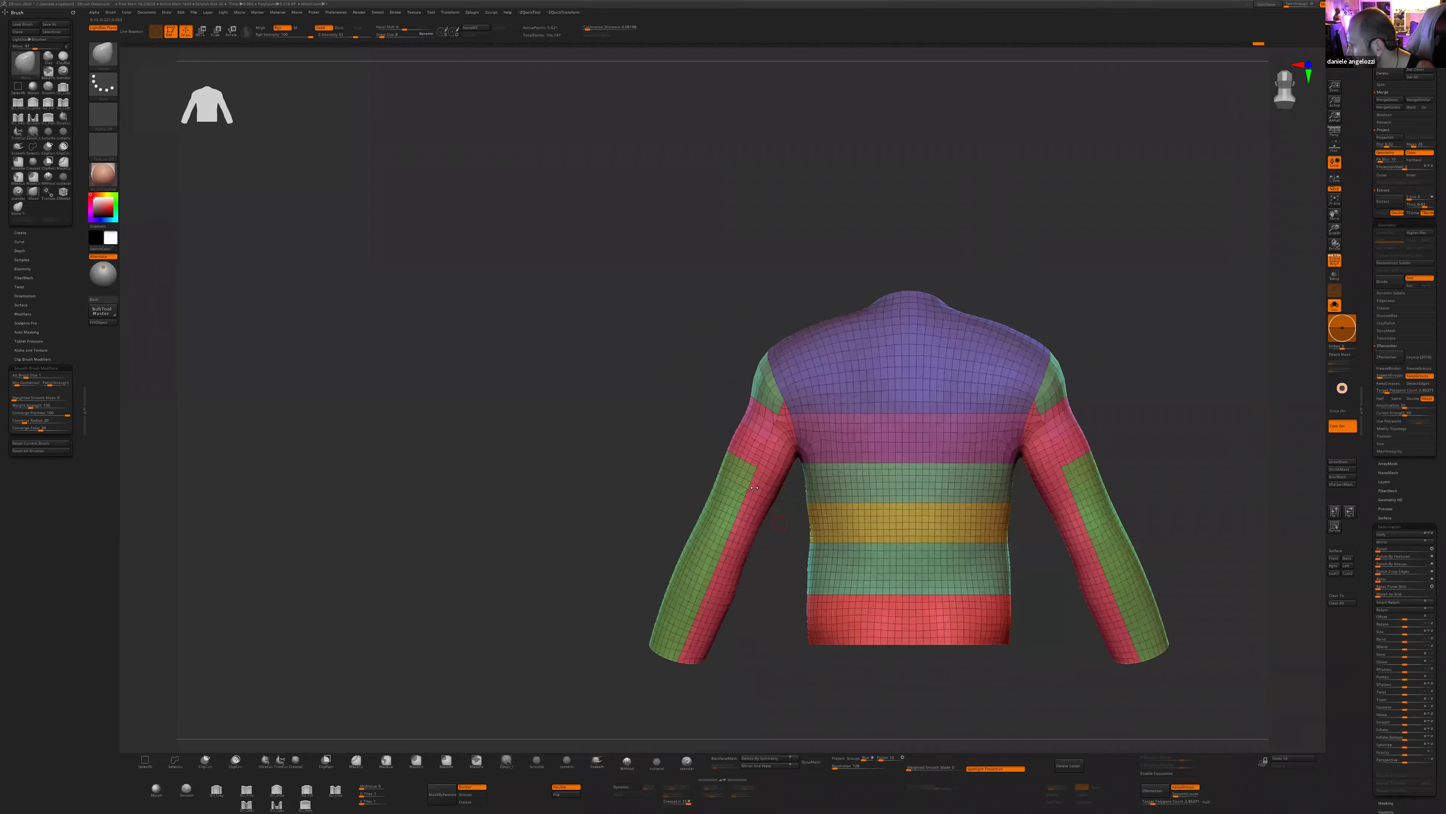
- Adjust the Smooth Groups amount and run ZRemesher on the jacket again, keeping its polygroups
click(1382, 376)
click(1388, 356)
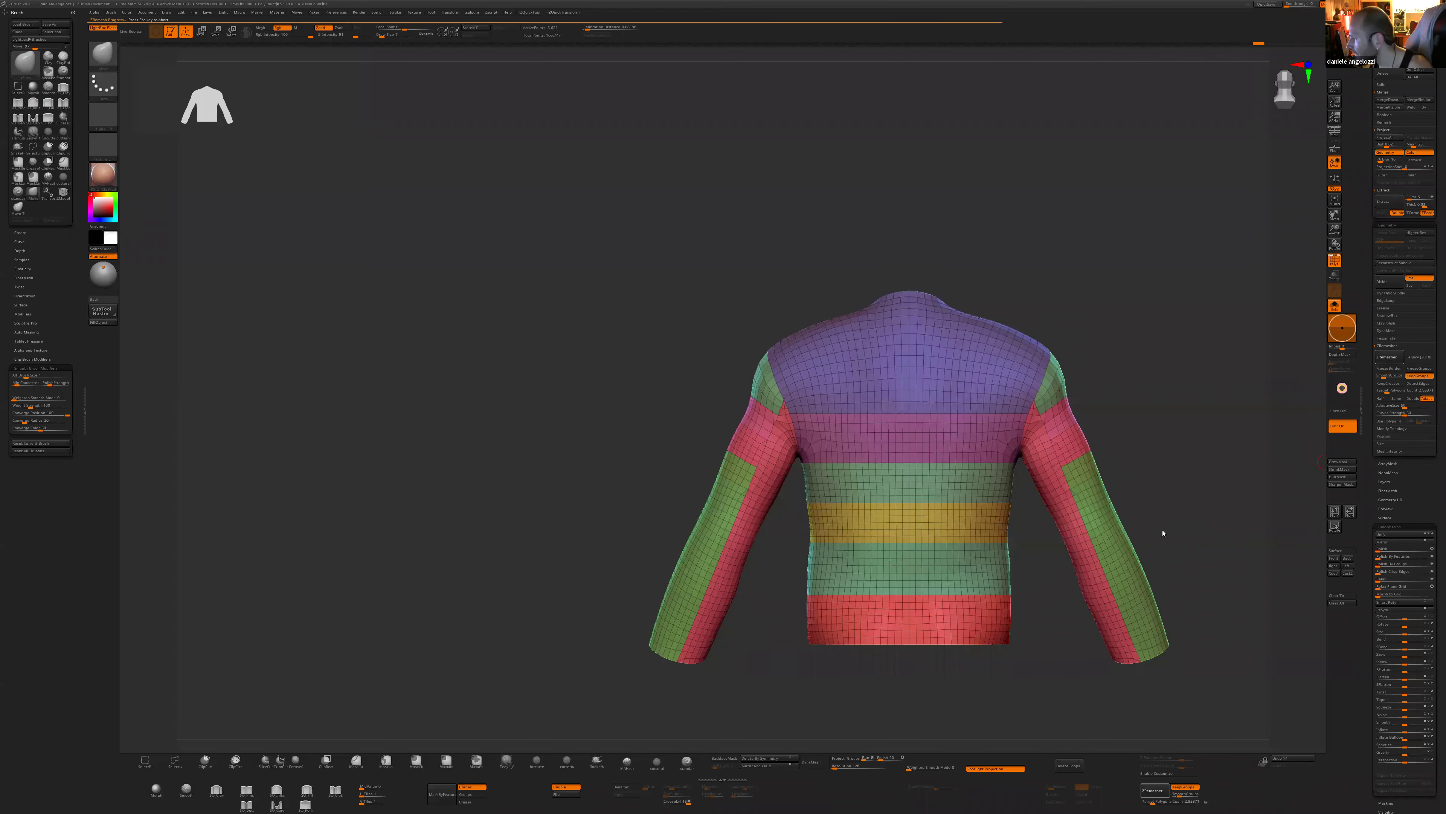
drag(1162, 529, 1273, 406)
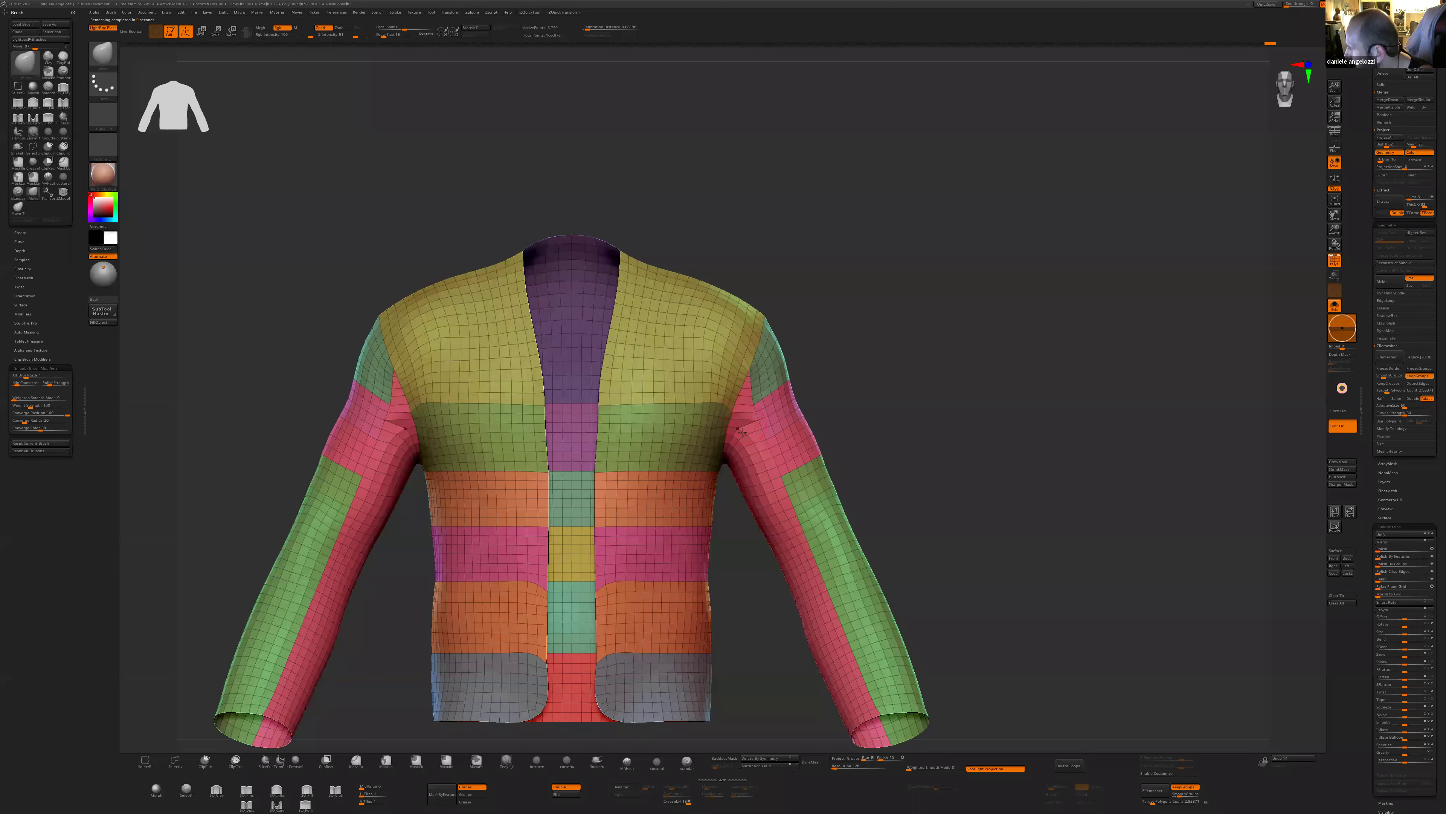
right_drag(774, 445, 749, 374)
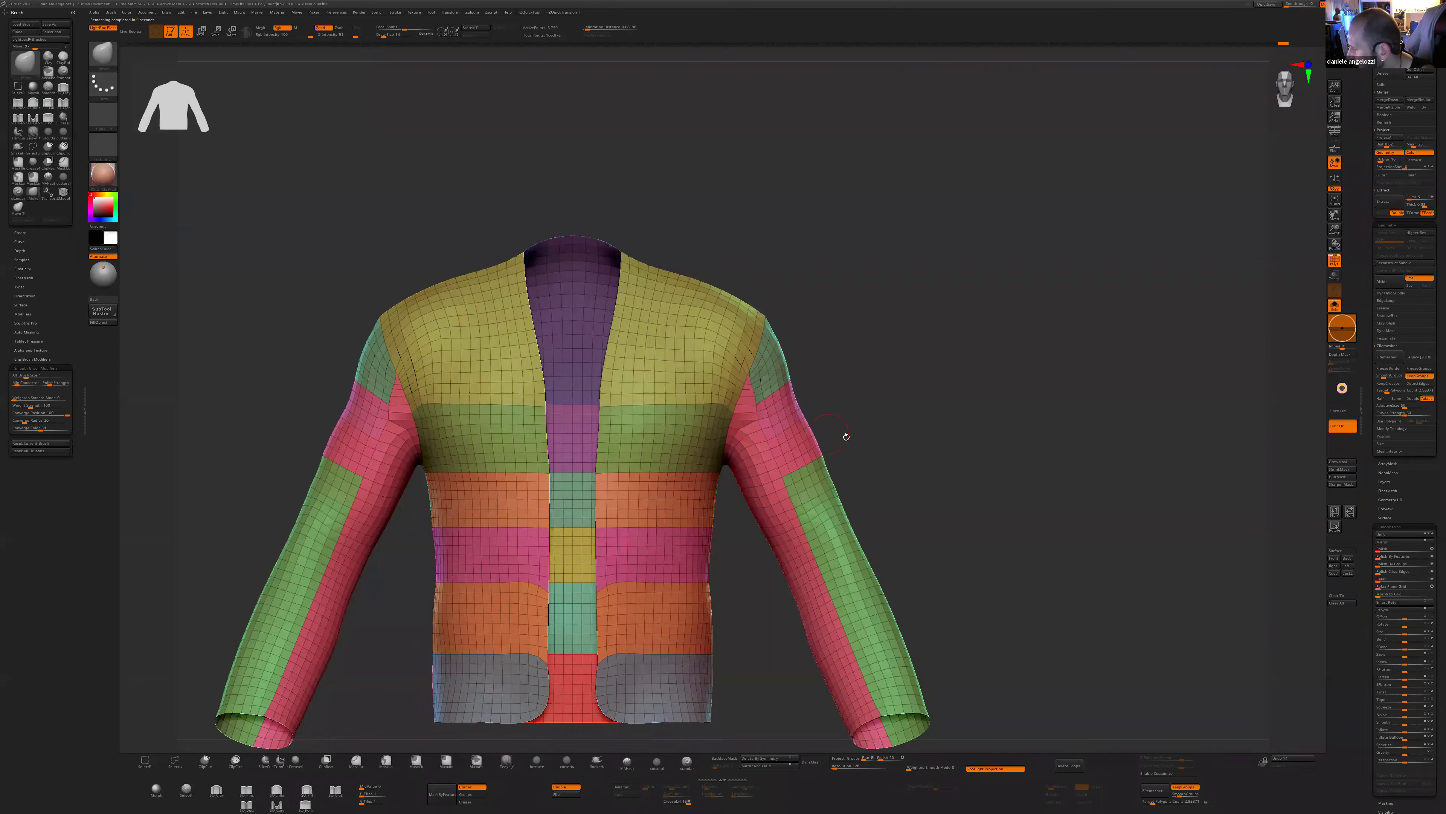
ctrl+right_drag(846, 437, 901, 556)
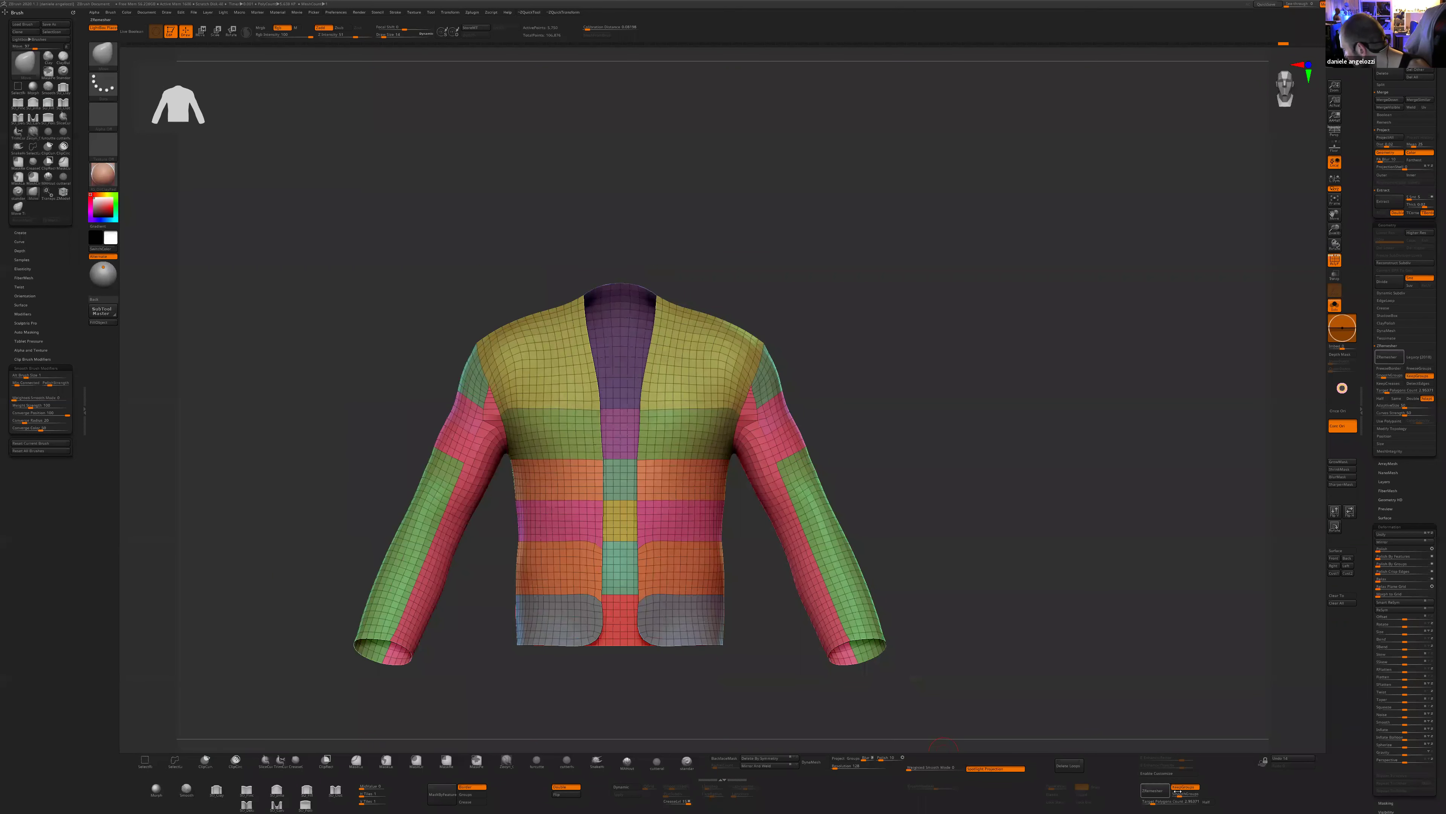
- Change the target polygon count and remesh the jacket once more
click(1155, 802)
click(1155, 789)
drag(637, 601, 646, 646)
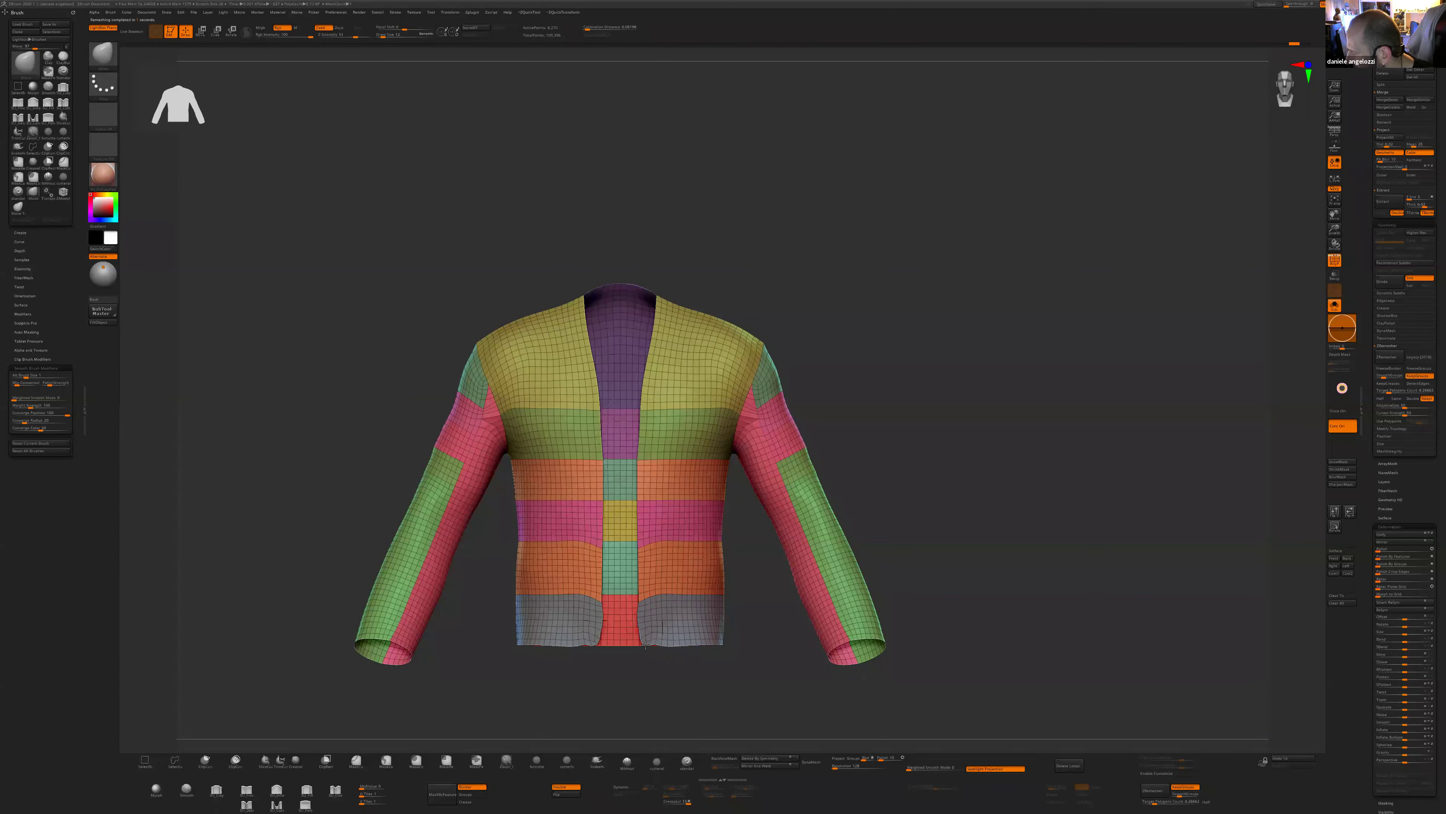
- Inspect the new edge flow around the armpit and upper sleeve, turning the jacket between front and three-quarter views
drag(791, 397, 764, 425)
ctrl+shift+click(765, 425)
drag(887, 356, 874, 387)
ctrl+shift+click(875, 388)
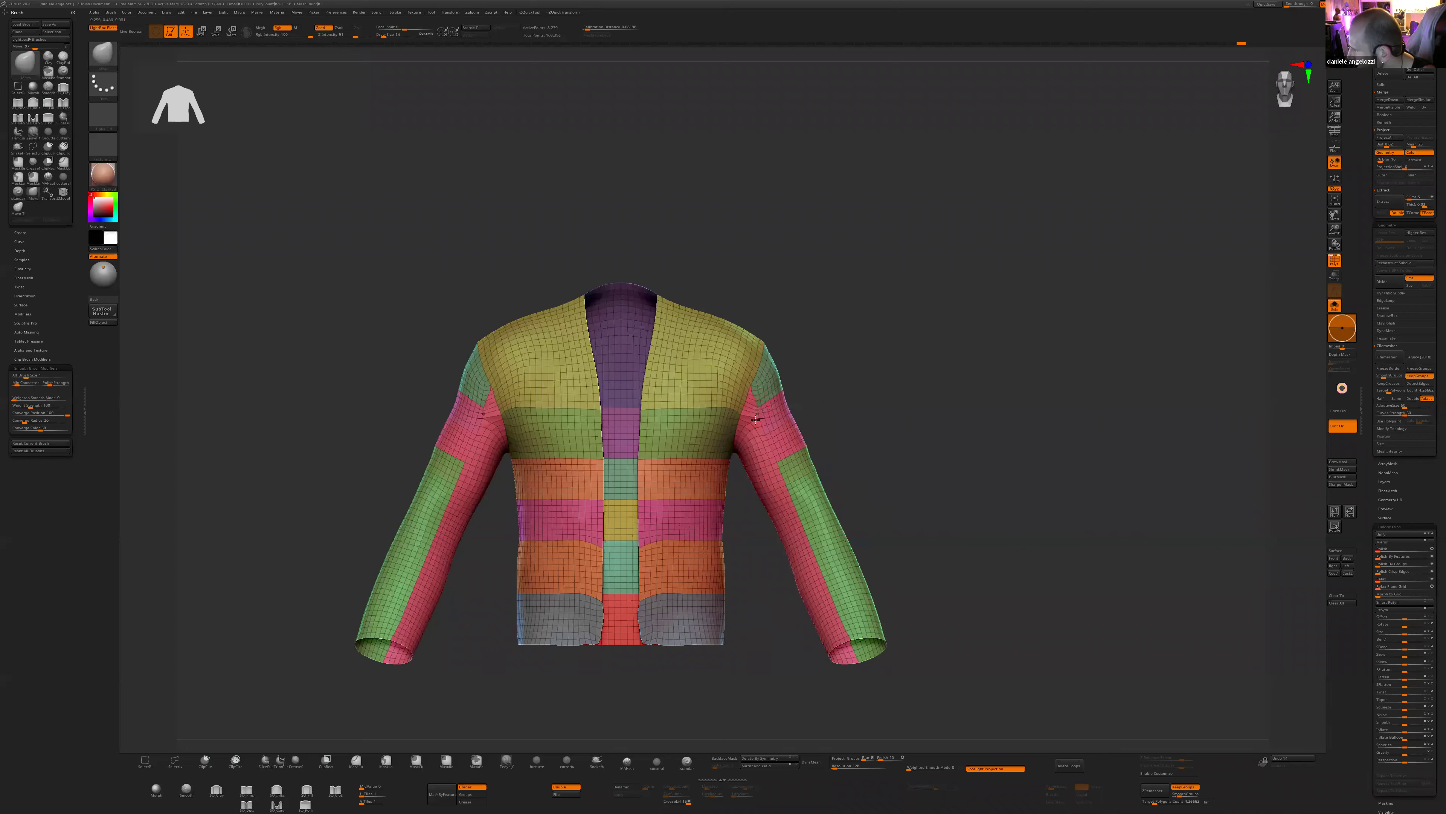
drag(822, 372, 740, 401)
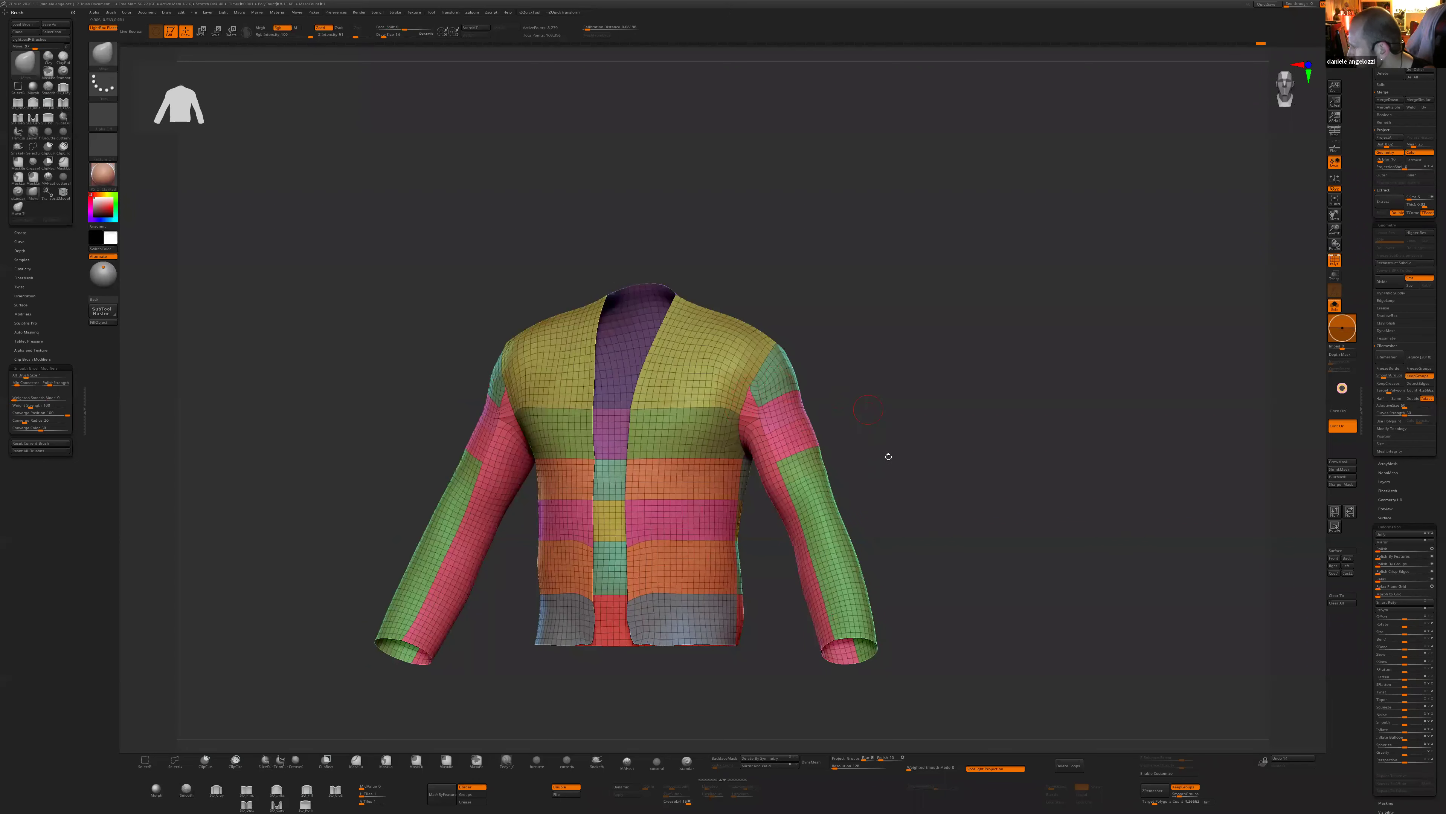
shift+drag(888, 456, 754, 387)
ctrl+right_drag(865, 407, 932, 566)
drag(872, 450, 758, 405)
shift+drag(897, 405, 786, 411)
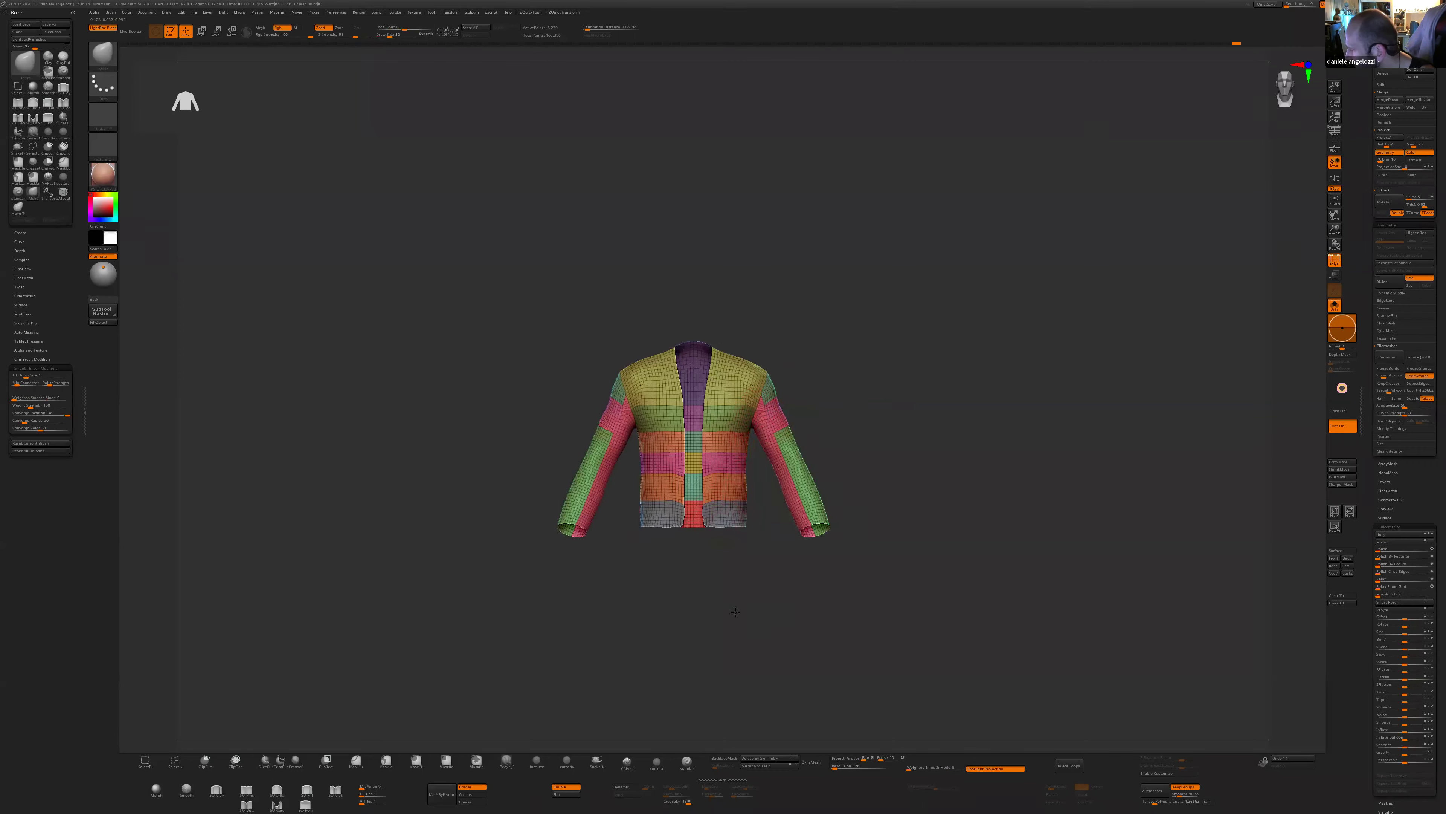
key(f)
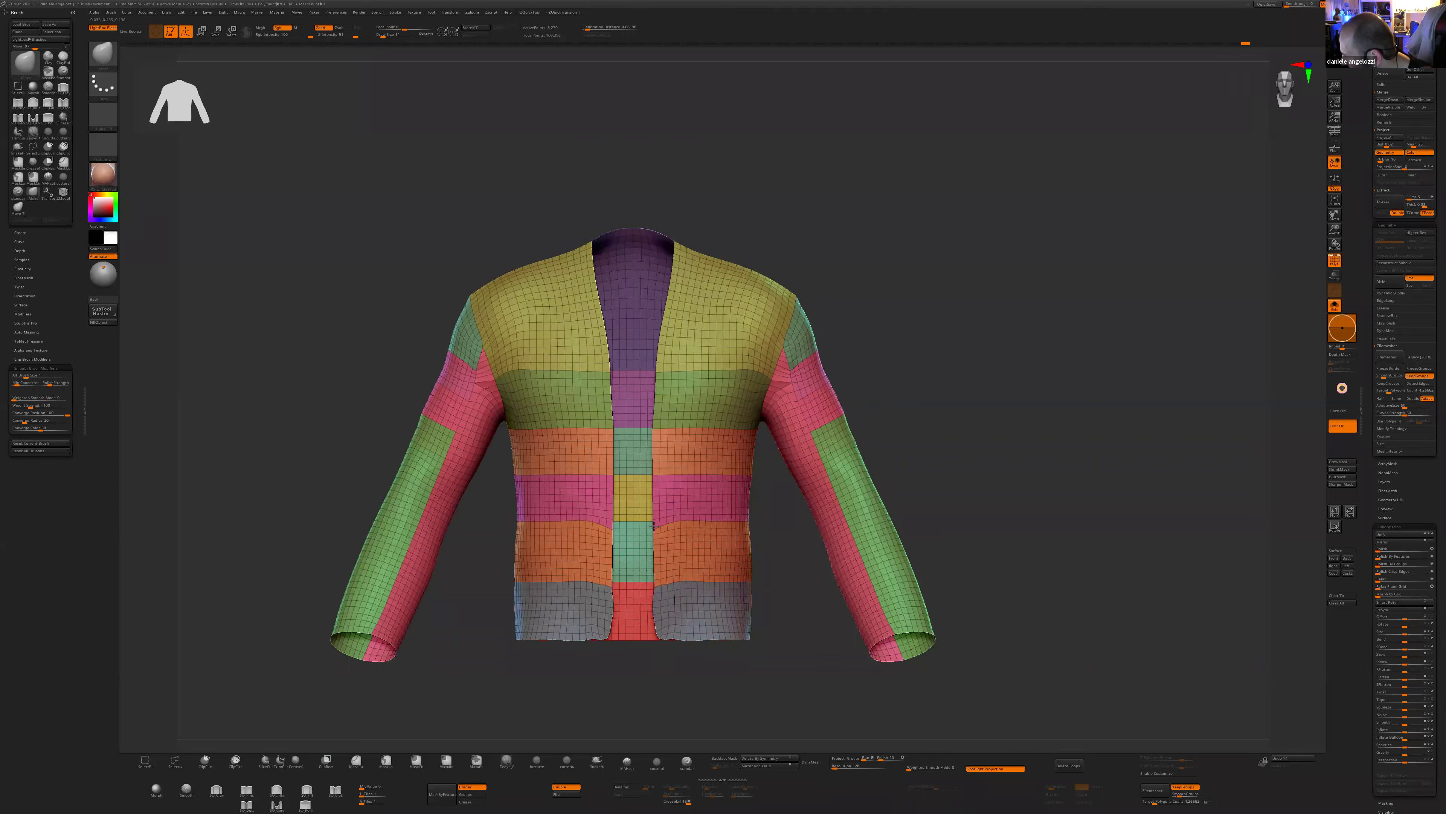
key(ctrl)
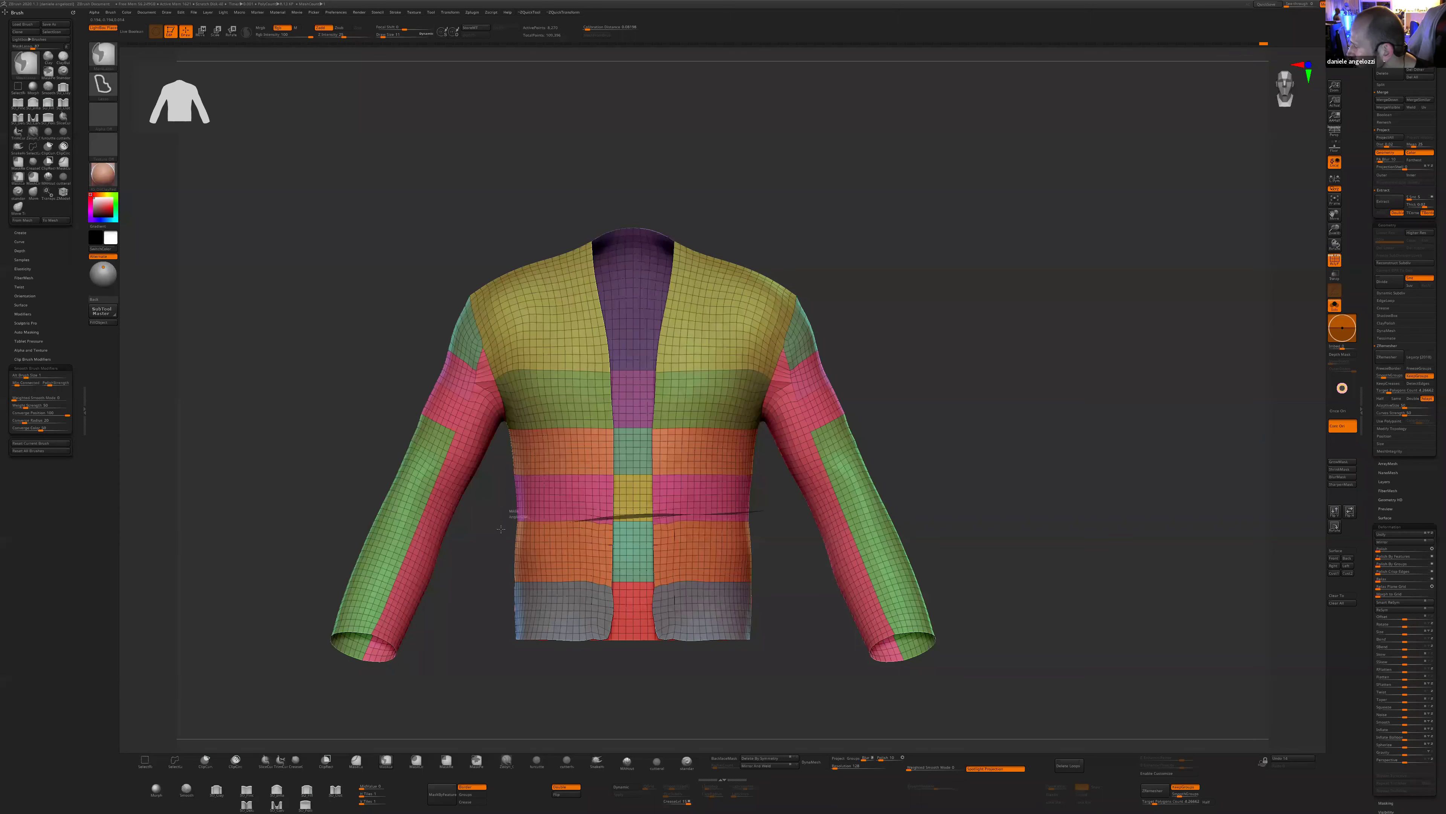
key(ctrl+z)
key(space)
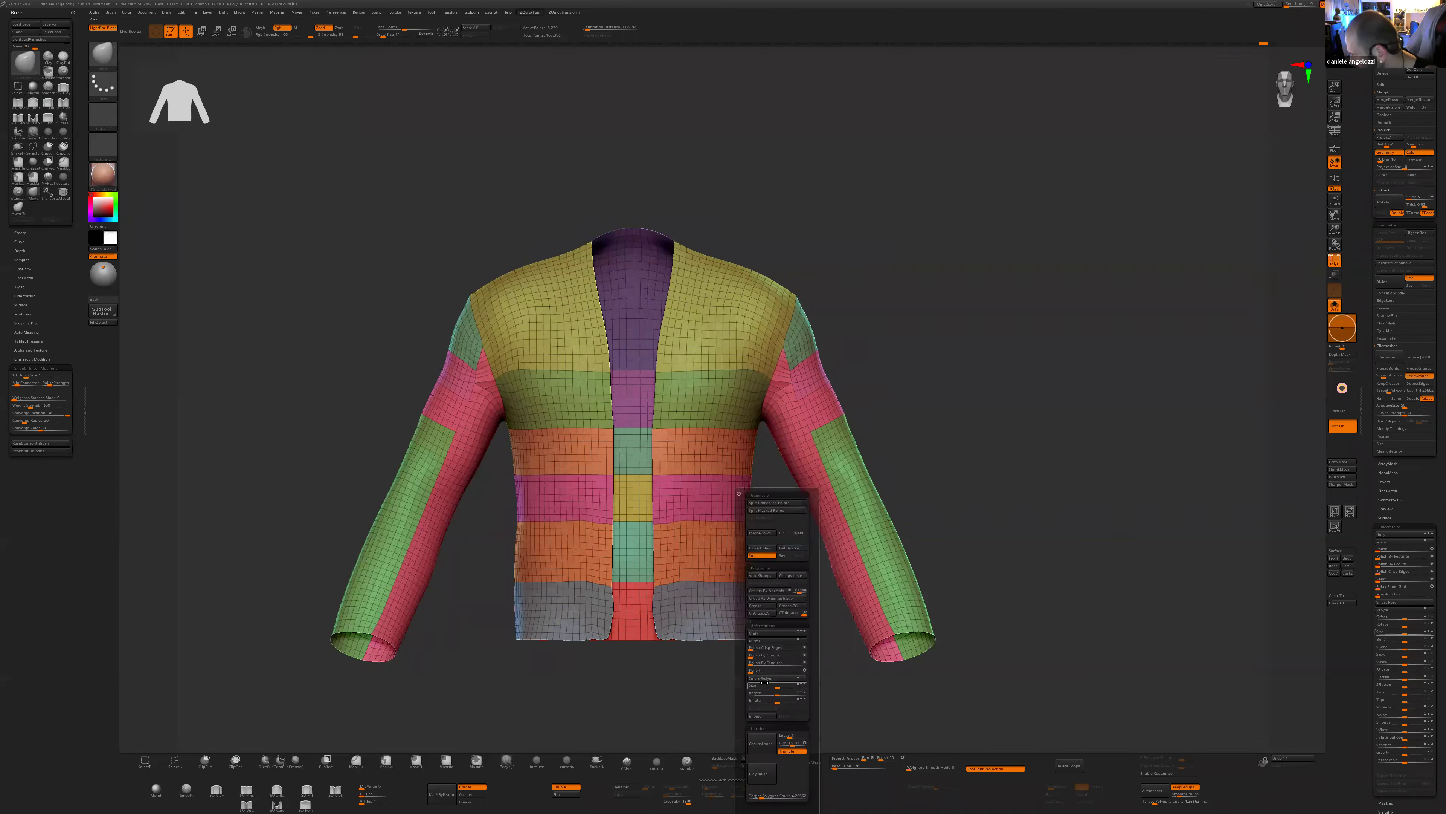
drag(658, 659, 664, 645)
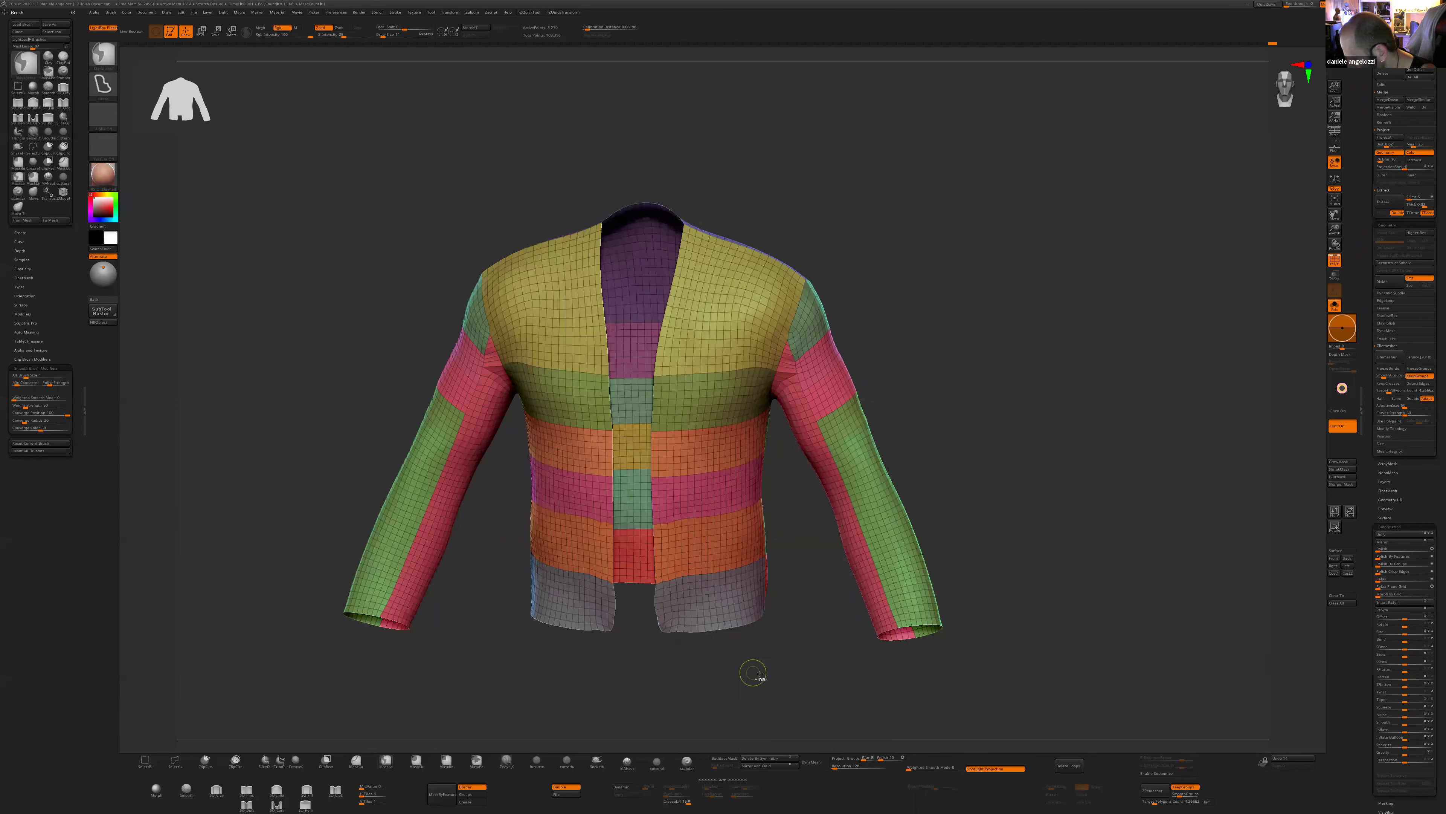
key(q)
click(754, 663)
- Hide the coloured polygroup wireframe and subdivide the jacket mesh three times
right_drag(968, 513, 949, 459)
right_drag(1042, 530, 911, 527)
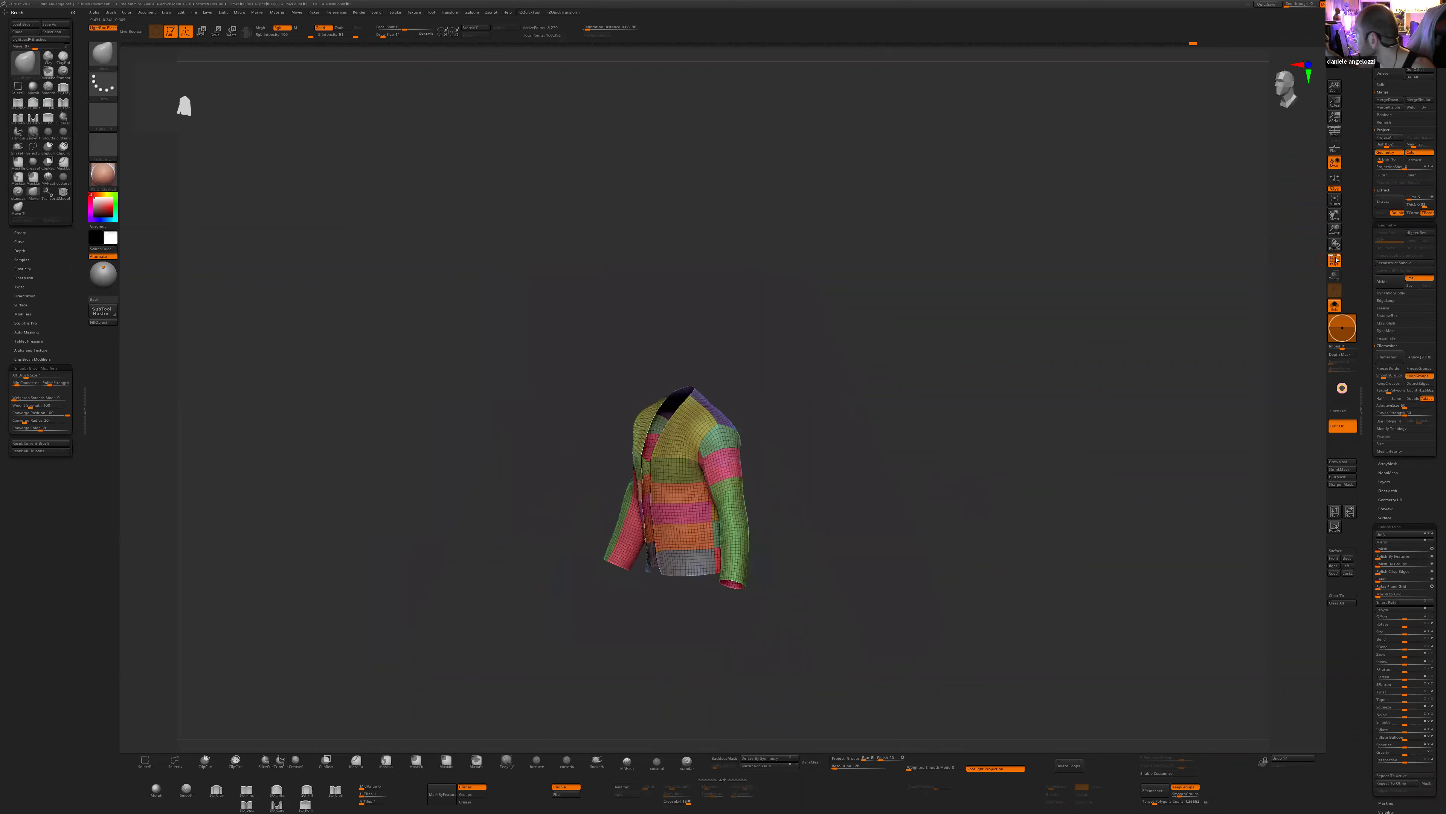
click(1336, 259)
shift+right_drag(1042, 581, 836, 559)
key(d)
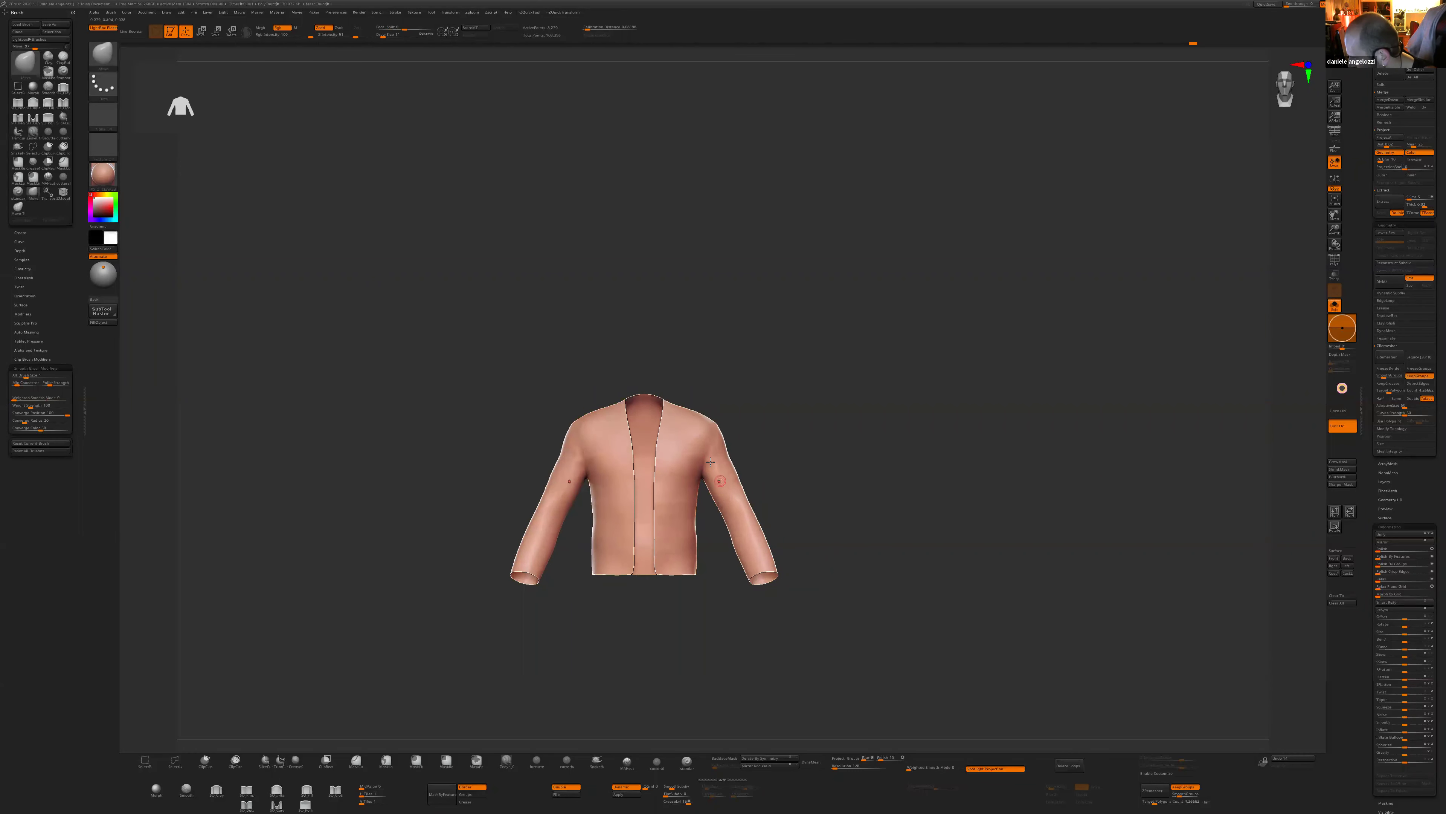
drag(837, 513, 826, 494)
mouse_move(826, 493)
right_down()
mouse_move(739, 443)
mouse_move(813, 410)
mouse_move(819, 433)
mouse_move(910, 433)
mouse_move(901, 491)
mouse_move(822, 491)
right_up()
key(ctrl+d)
key(ctrl+d)
key(ctrl+d)
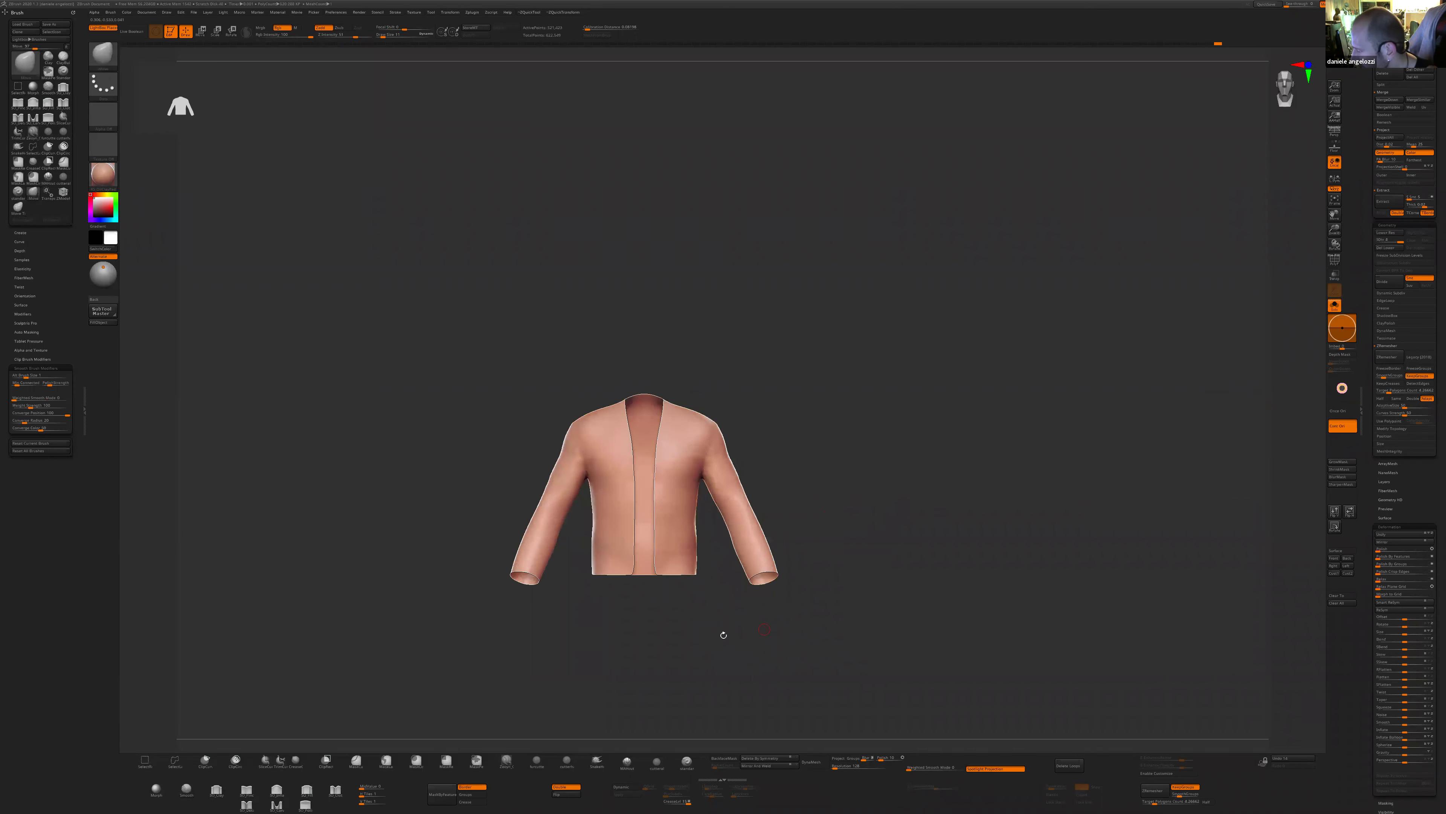
- Hide the chest yoke and inner sleeve panels, and mask the polygroup borders on the remaining torso and sleeve bands
ctrl+shift+click(705, 447)
ctrl+shift+drag(775, 393, 814, 403)
mouse_move(814, 403)
right_down()
mouse_move(740, 433)
mouse_move(823, 426)
right_up()
ctrl+shift+click(701, 402)
ctrl+shift+click(740, 500)
shift+right_drag(701, 639, 623, 655)
click(465, 793)
click(443, 793)
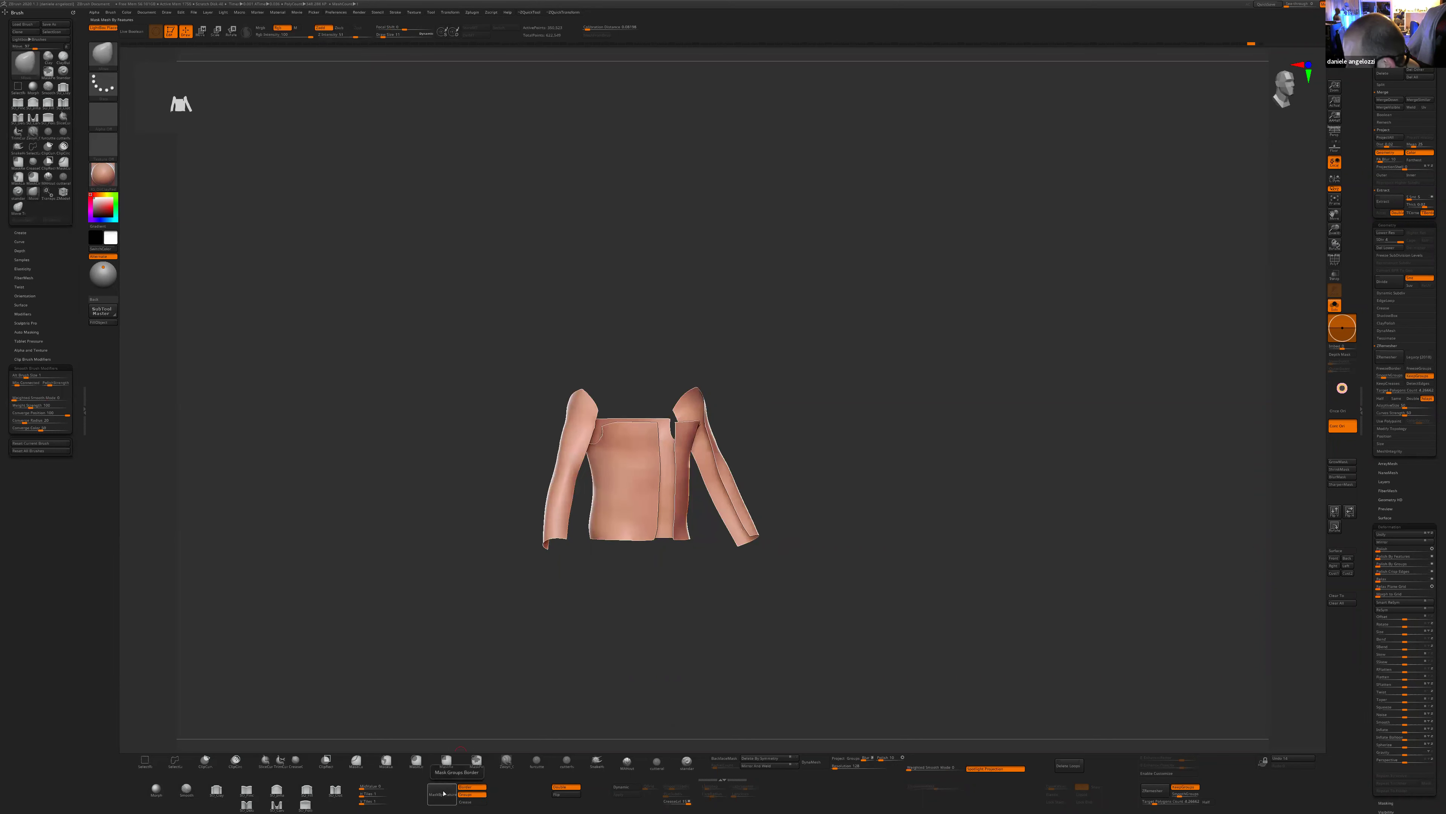
right_drag(694, 645, 671, 615)
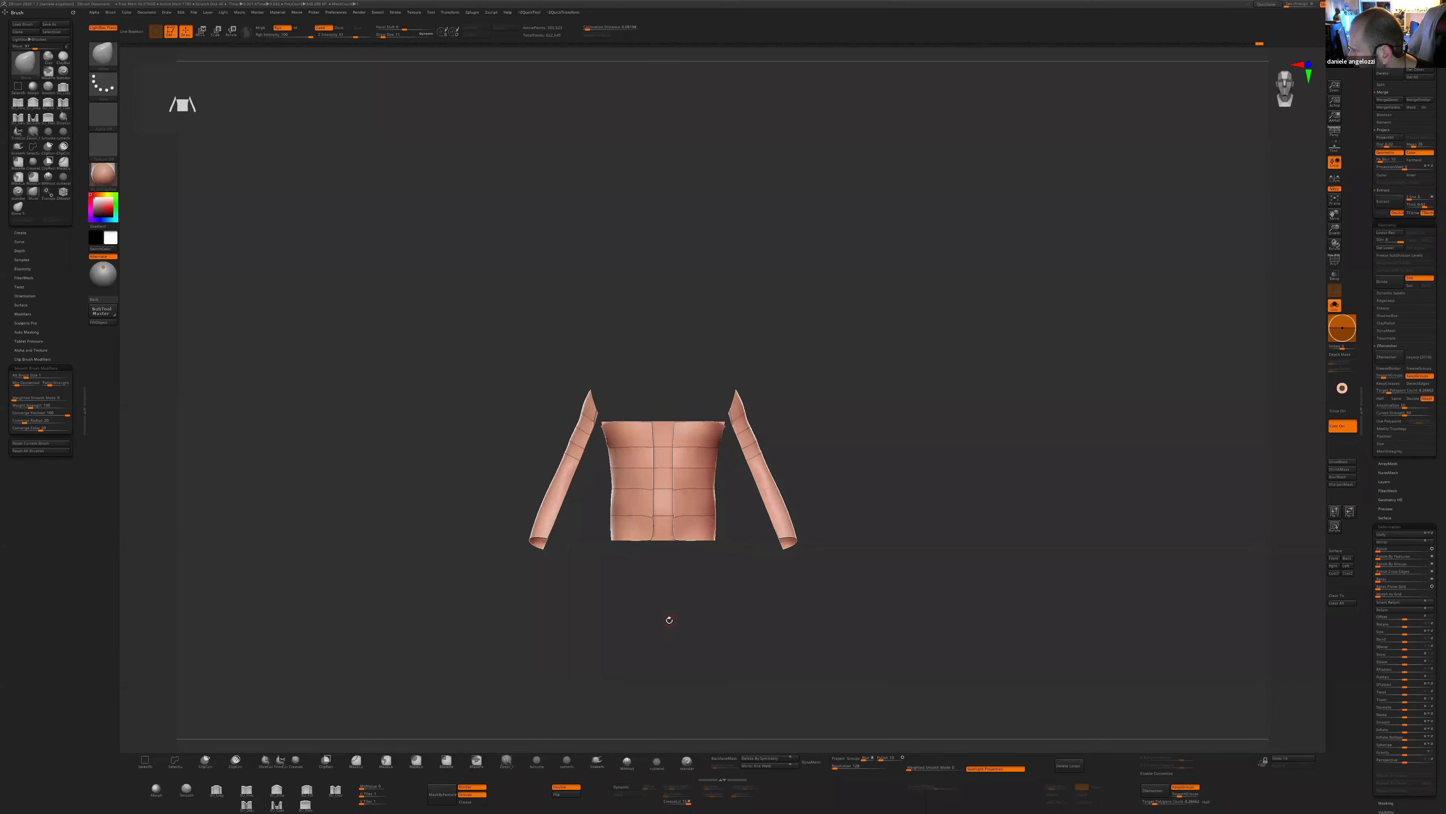
- Hide the lower sleeve panels and remask the polygroup borders of the torso and upper sleeve bands
ctrl+drag(575, 566, 569, 591)
ctrl+shift+click(552, 518)
ctrl+right_drag(565, 633, 604, 646)
click(442, 794)
- Blur the border mask repeatedly so it fades softly into each band, keeping the seams masked
ctrl+click(603, 646)
ctrl+click(709, 517)
ctrl+click(708, 517)
ctrl+click(710, 520)
ctrl+click(687, 597)
ctrl+click(702, 586)
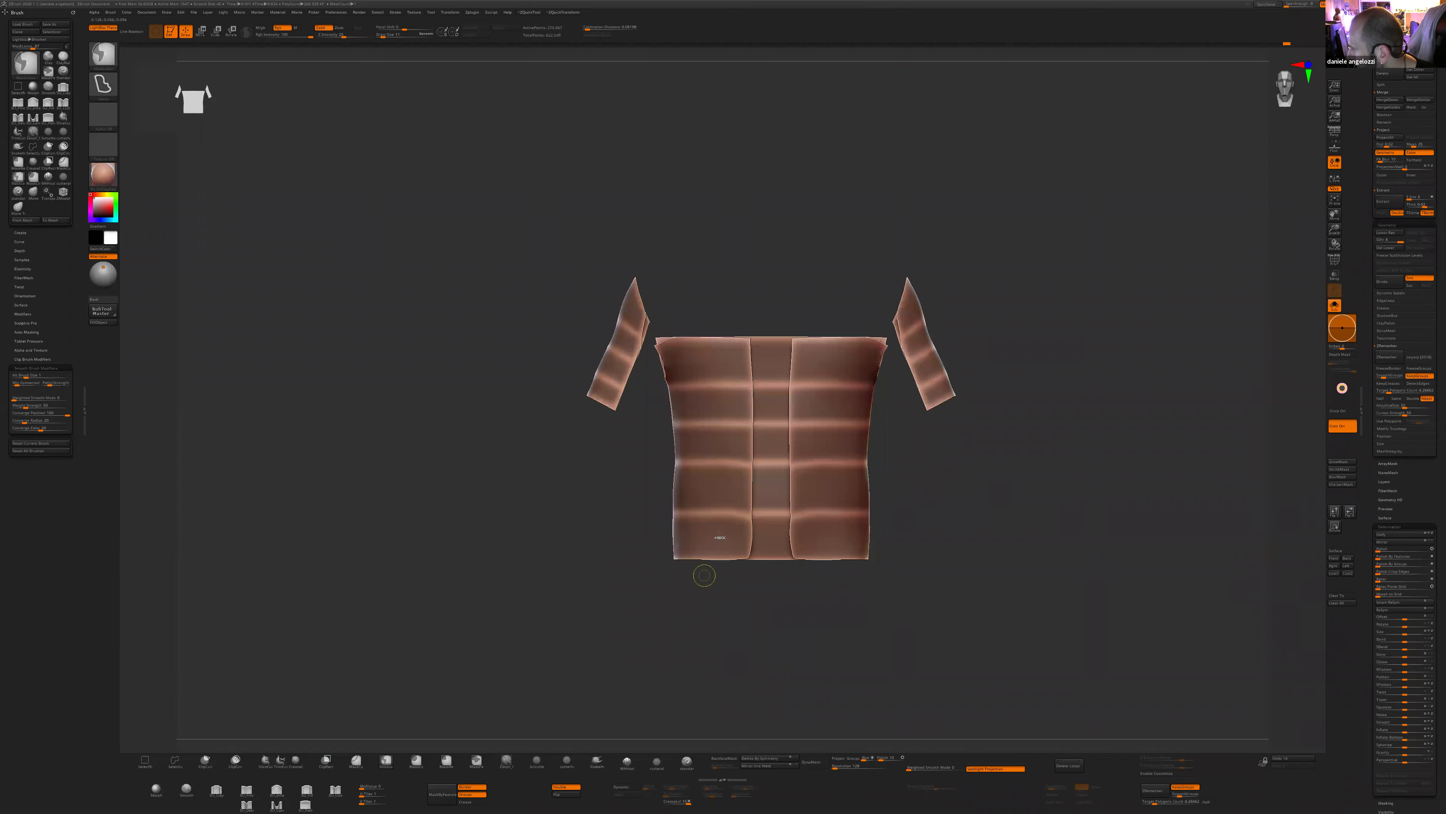
ctrl+click(700, 602)
- Inflate the unmasked torso and upper sleeve bands into padded rolls and bring back the whole jacket
right_drag(726, 614, 907, 578)
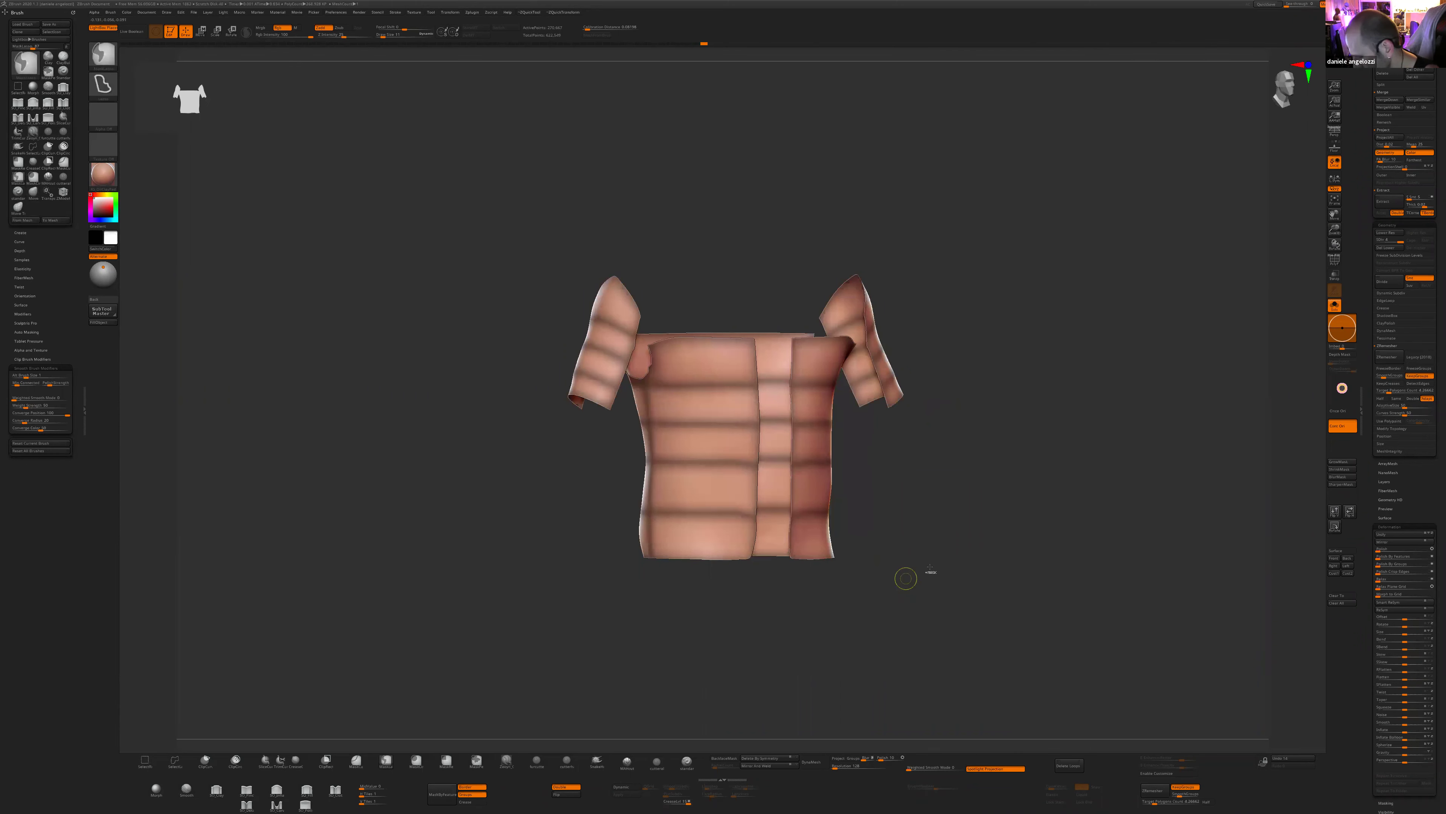
key(2)
drag(929, 700, 942, 701)
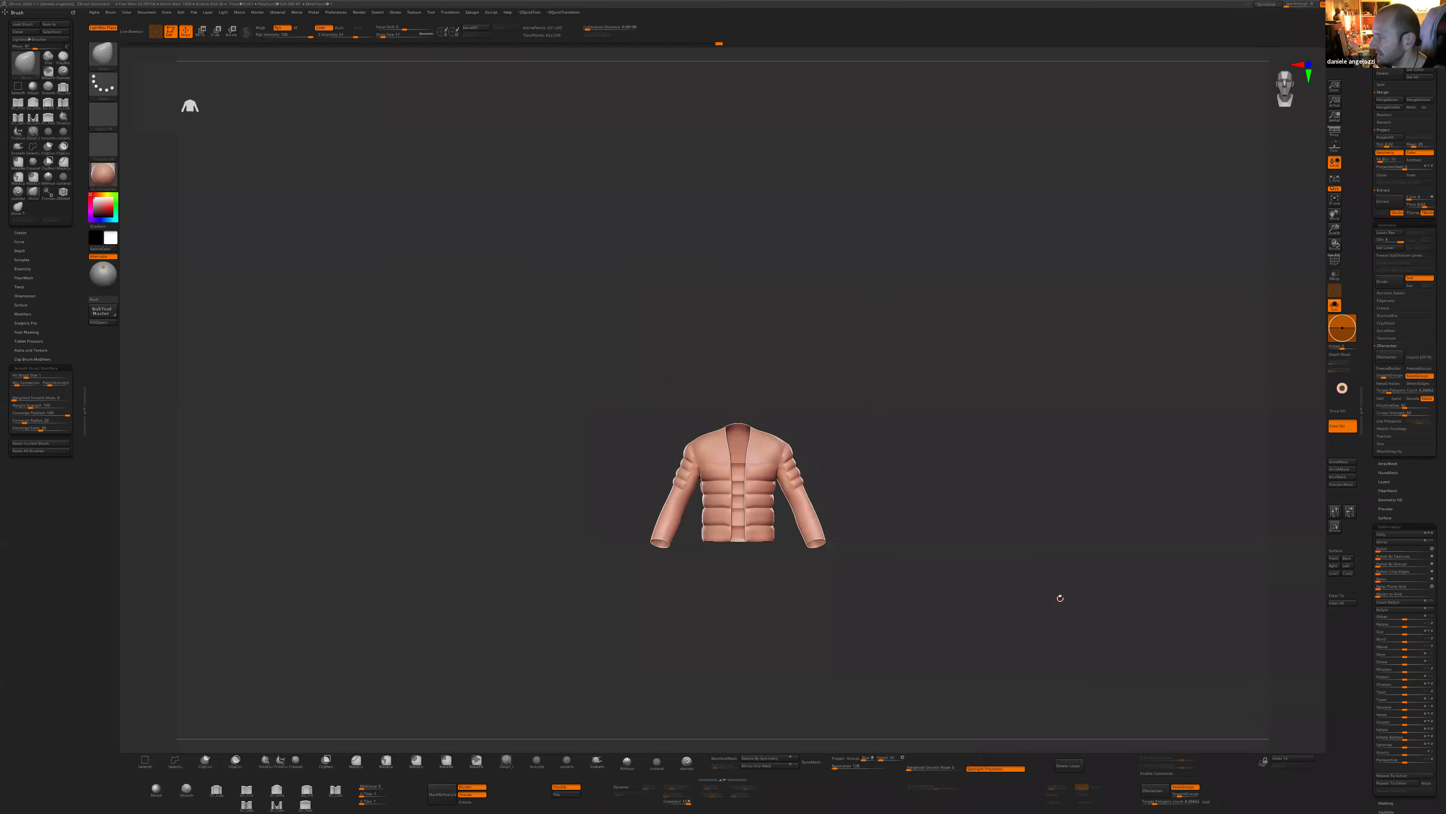
- Mask the polygroup borders across the whole padded jacket and blur the mask along the seams
alt+drag(909, 463, 926, 486)
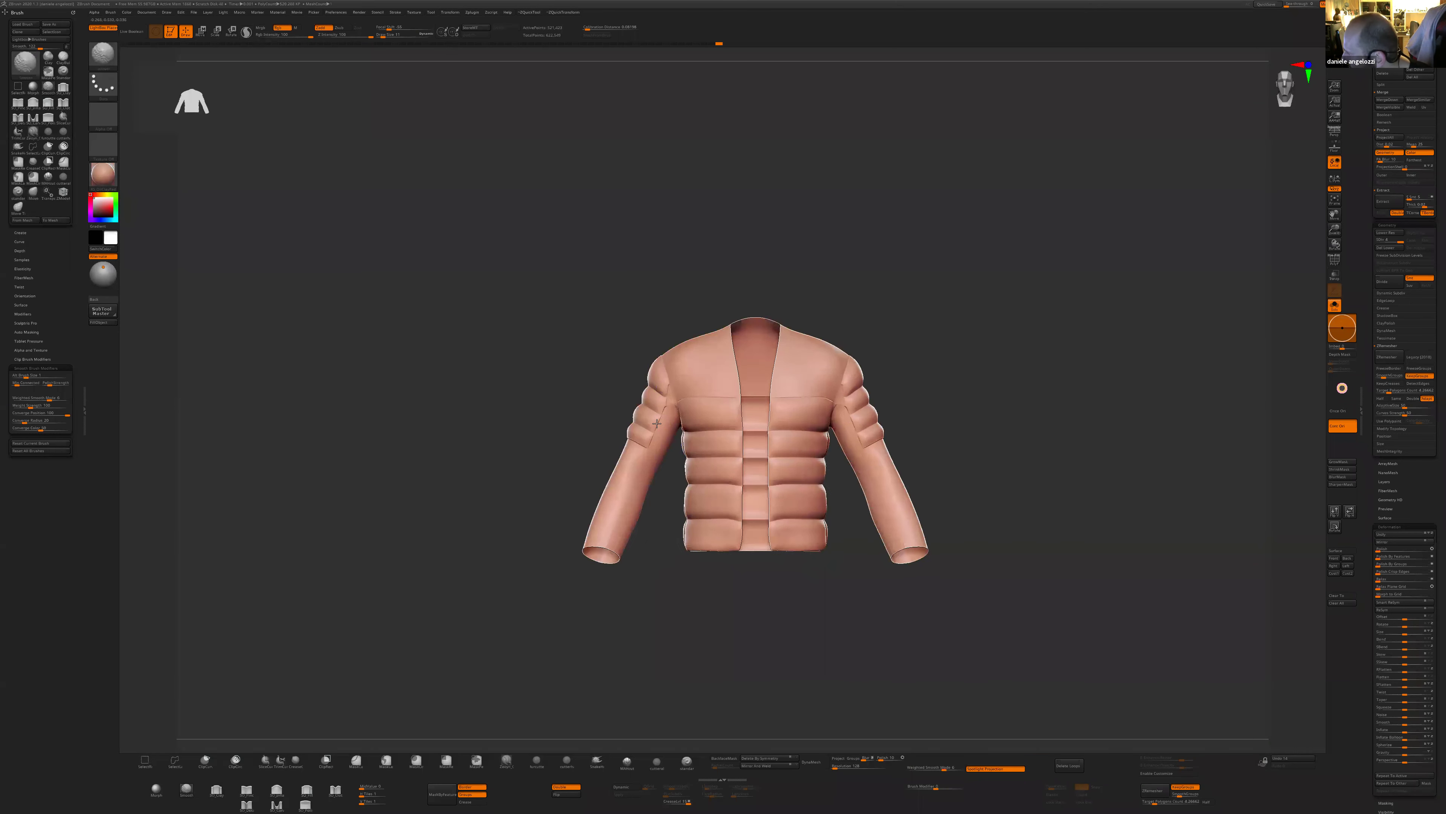
drag(894, 408, 755, 397)
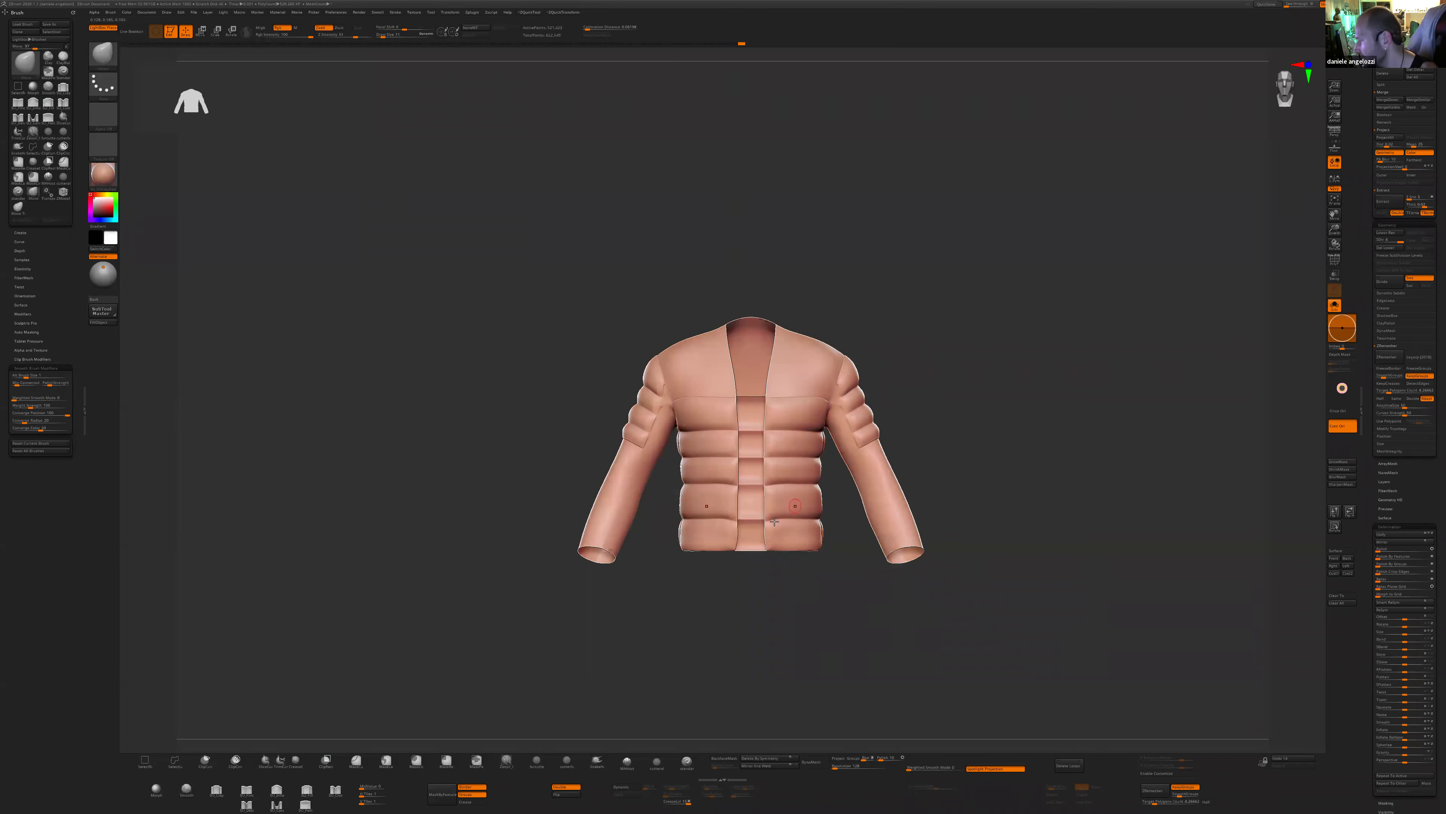
drag(797, 588, 746, 482)
key(f)
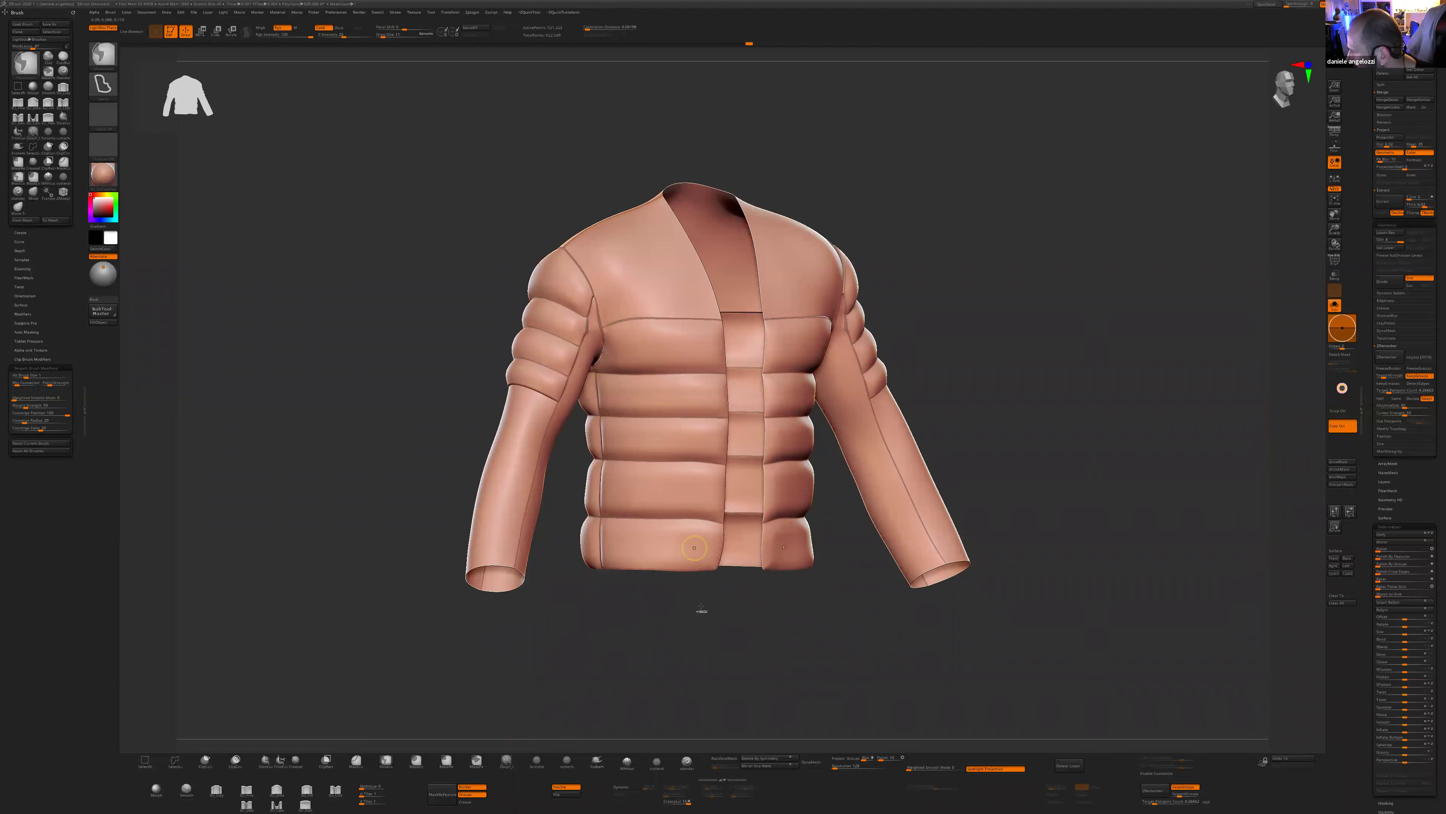
ctrl+click(689, 600)
ctrl+click(700, 615)
drag(701, 616, 732, 605)
- Carve short test creases beside the front torso seams using the Dam Standard brush
key(b)
key(d)
key(s)
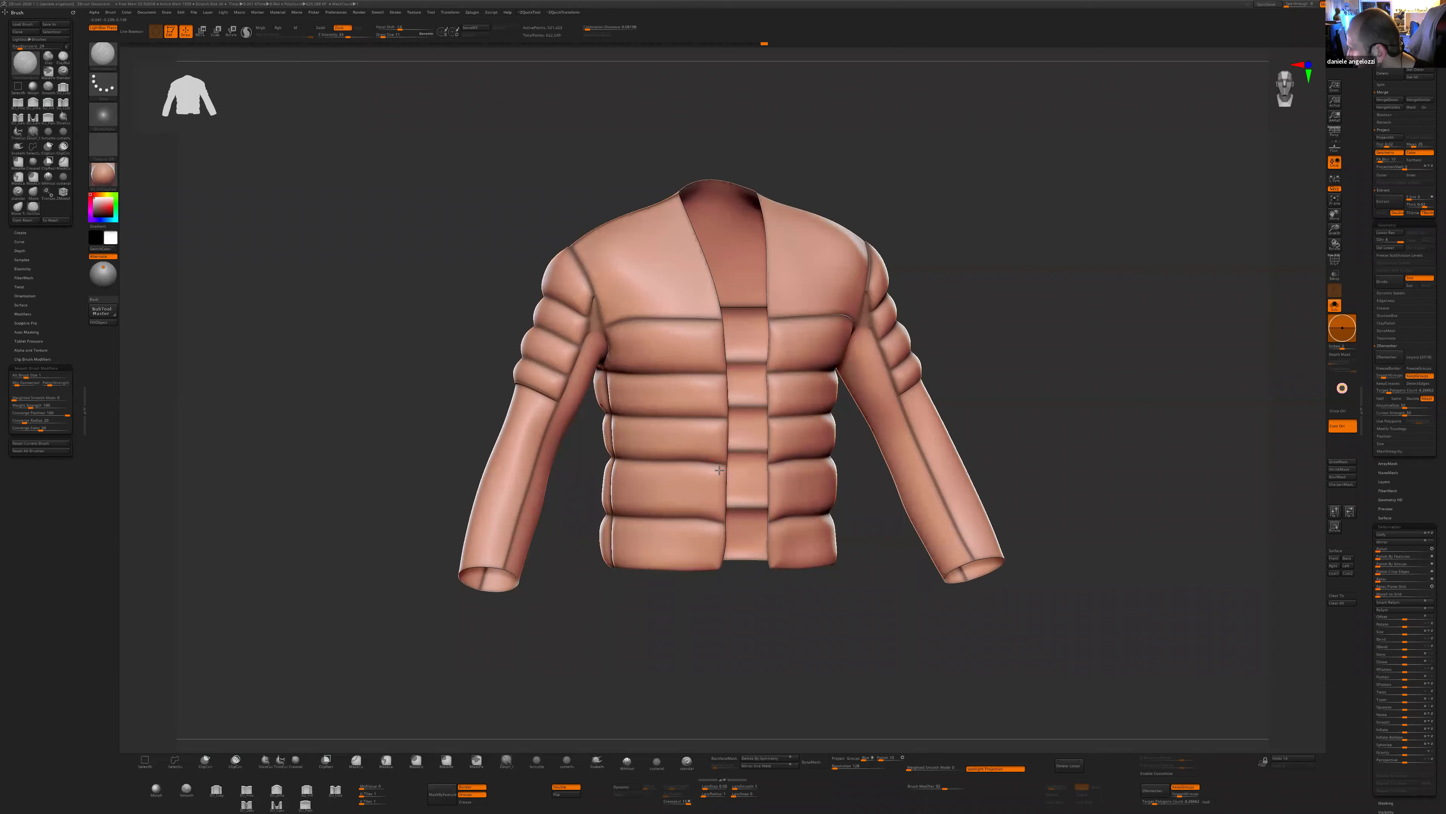
drag(716, 469, 707, 477)
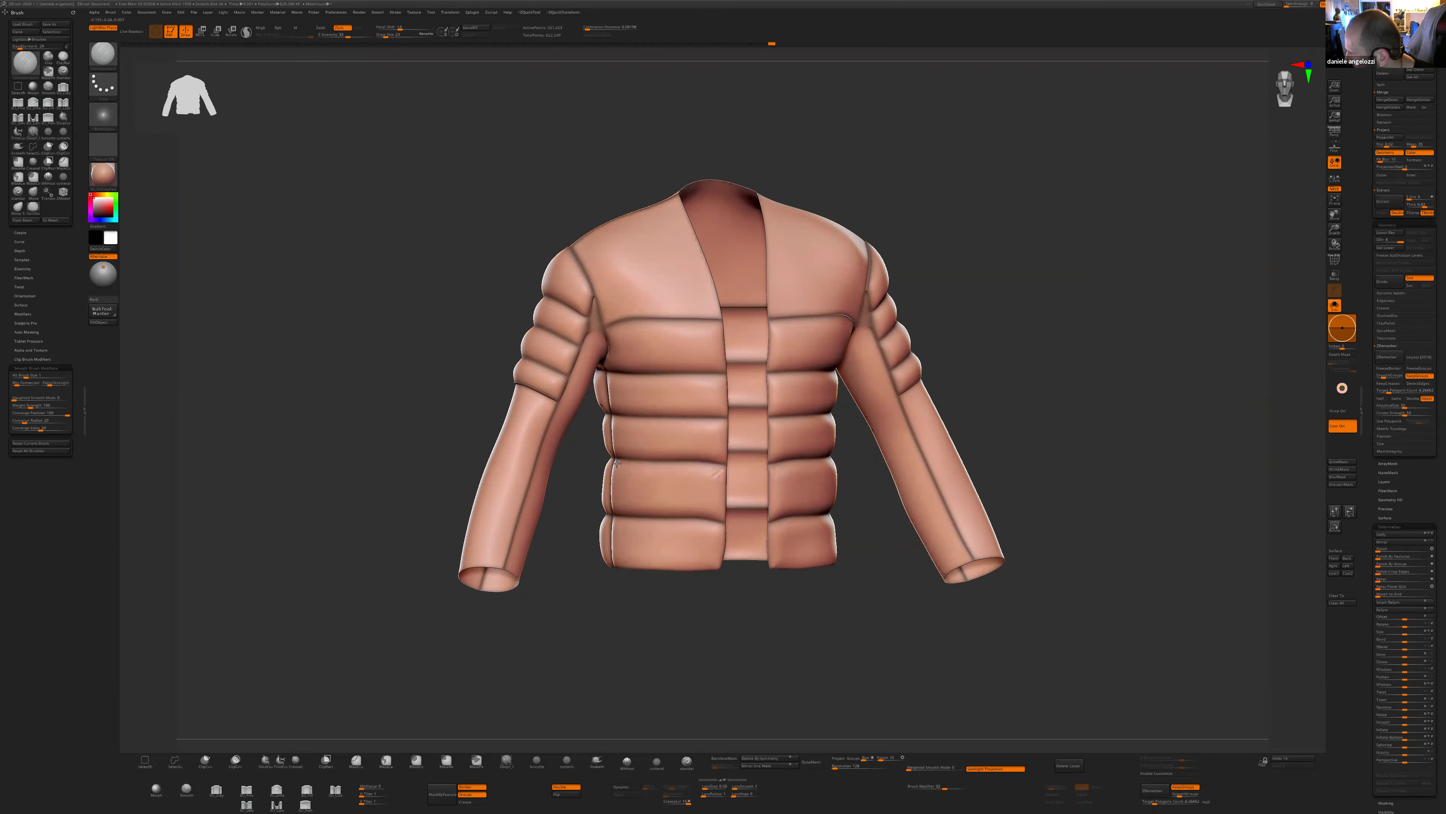
drag(619, 463, 628, 474)
right_drag(623, 469, 677, 469)
drag(619, 465, 622, 468)
key(s)
right_drag(629, 509, 623, 453)
right_drag(892, 392, 934, 399)
shift+right_drag(933, 399, 914, 432)
key(f)
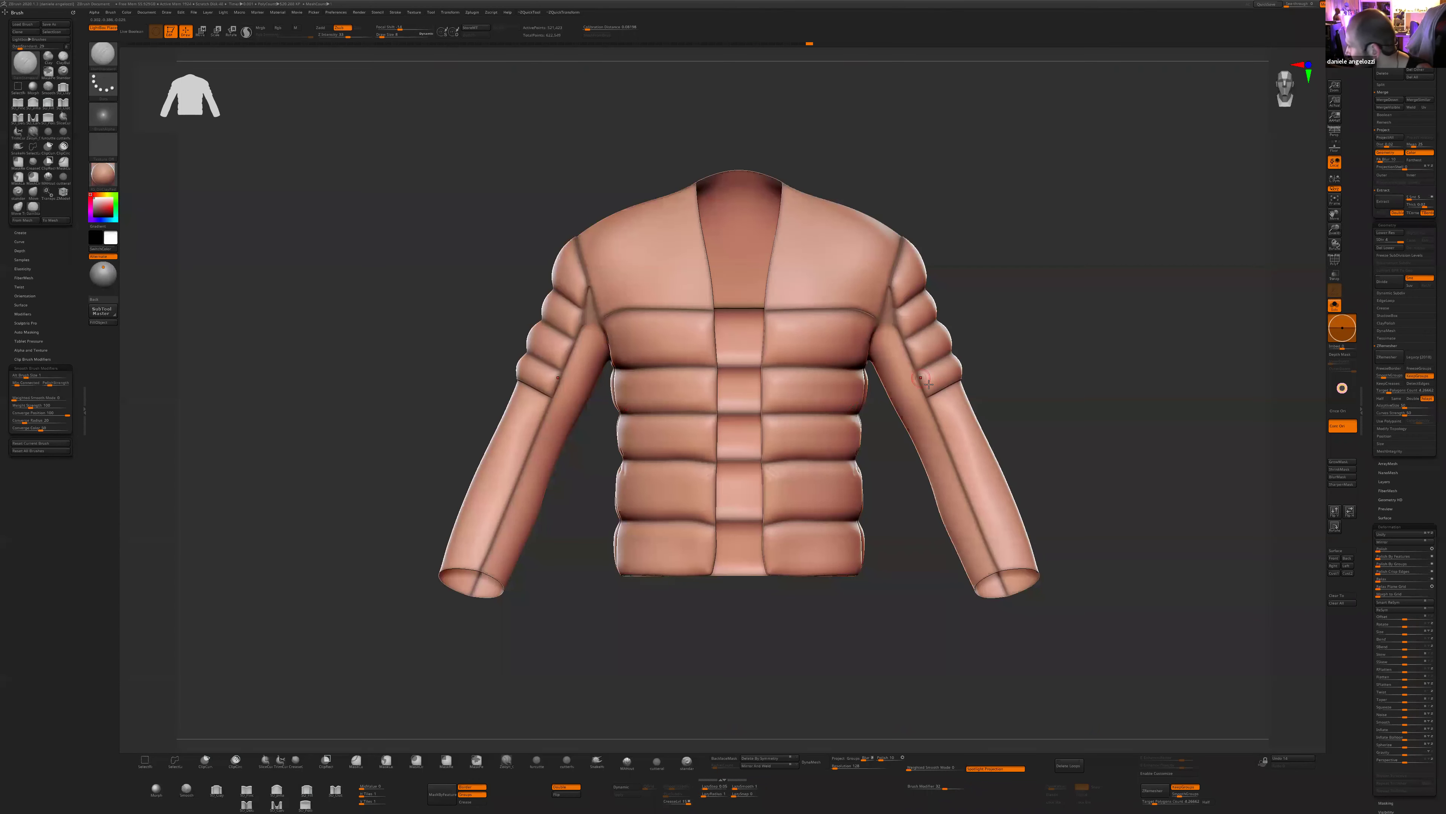
ctrl+shift+click(963, 421)
ctrl+shift+click(991, 384)
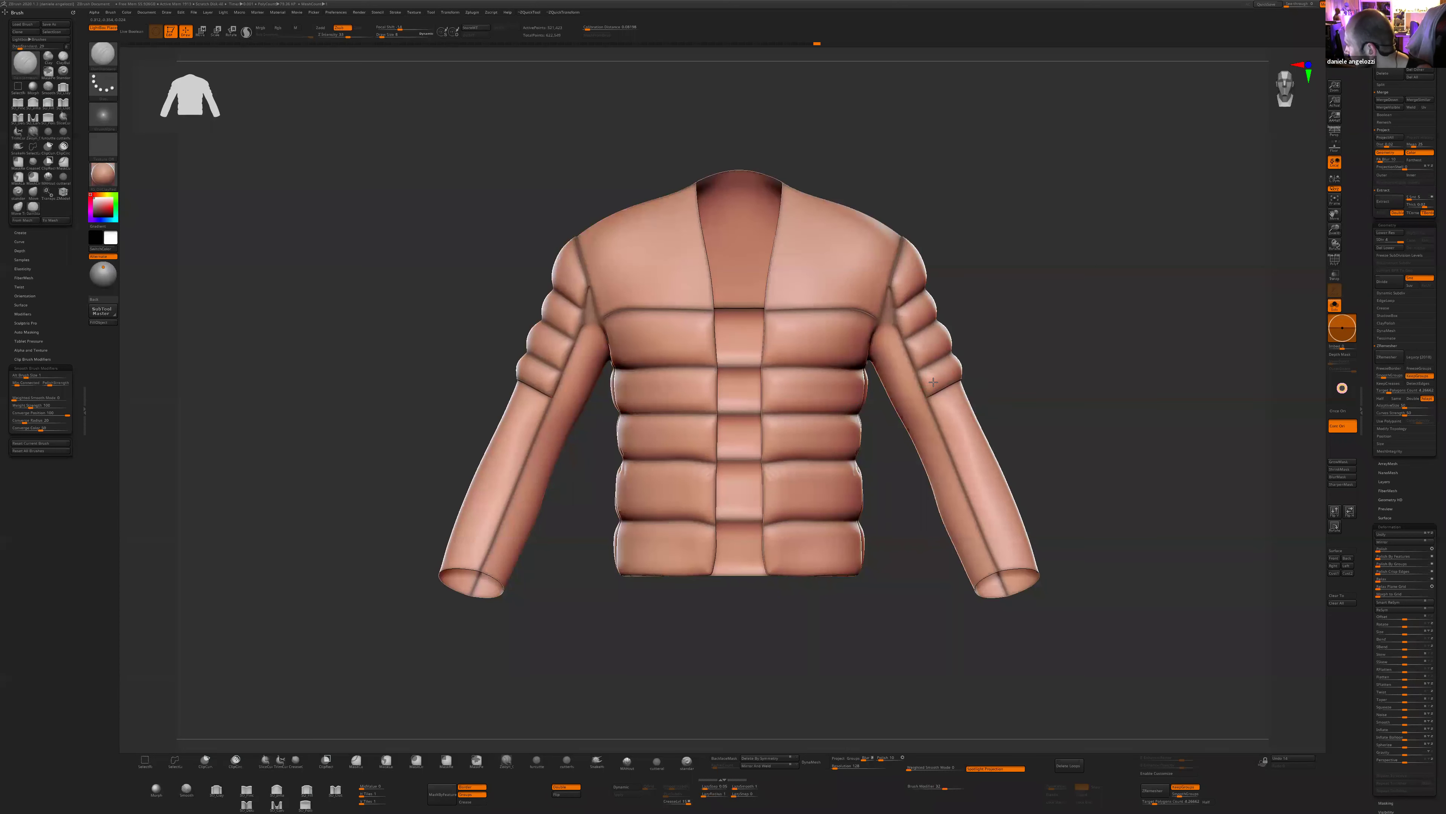
right_drag(975, 317, 959, 314)
ctrl+right_drag(960, 313, 950, 291)
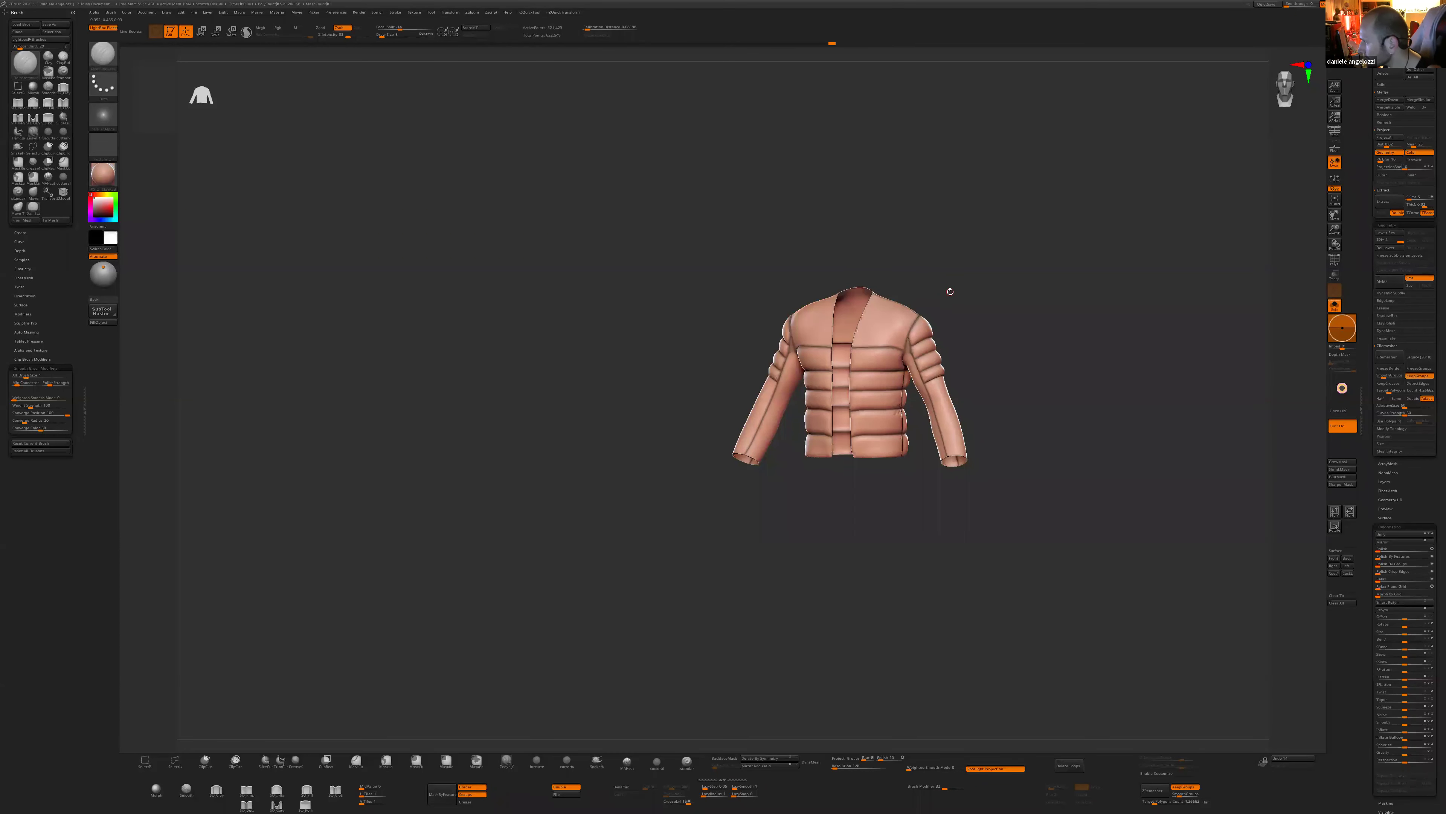
- Load the mongolfiera.ZTL tool from the live folder as an example model
scroll(1367, 496, up, 10)
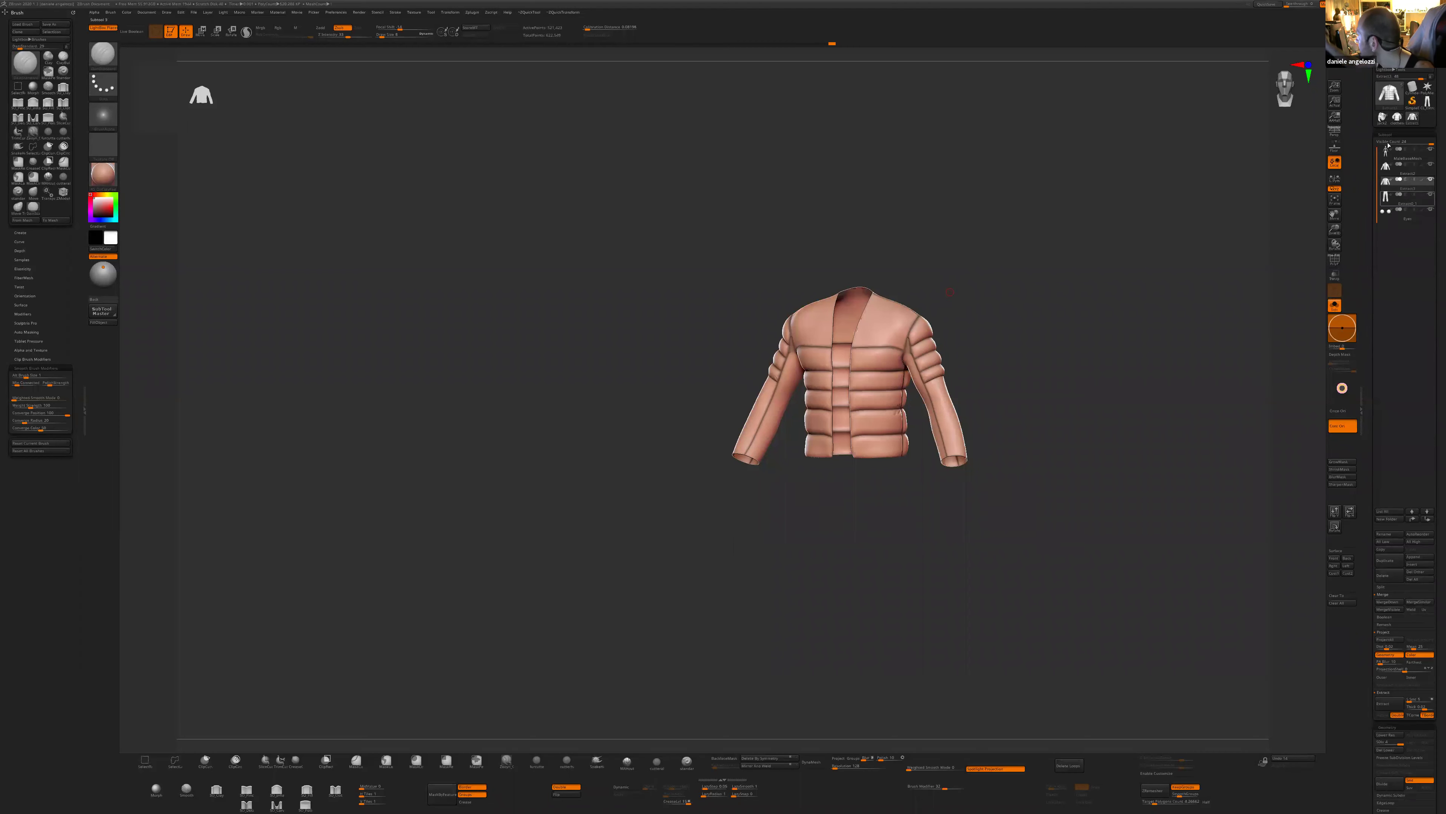
click(1389, 24)
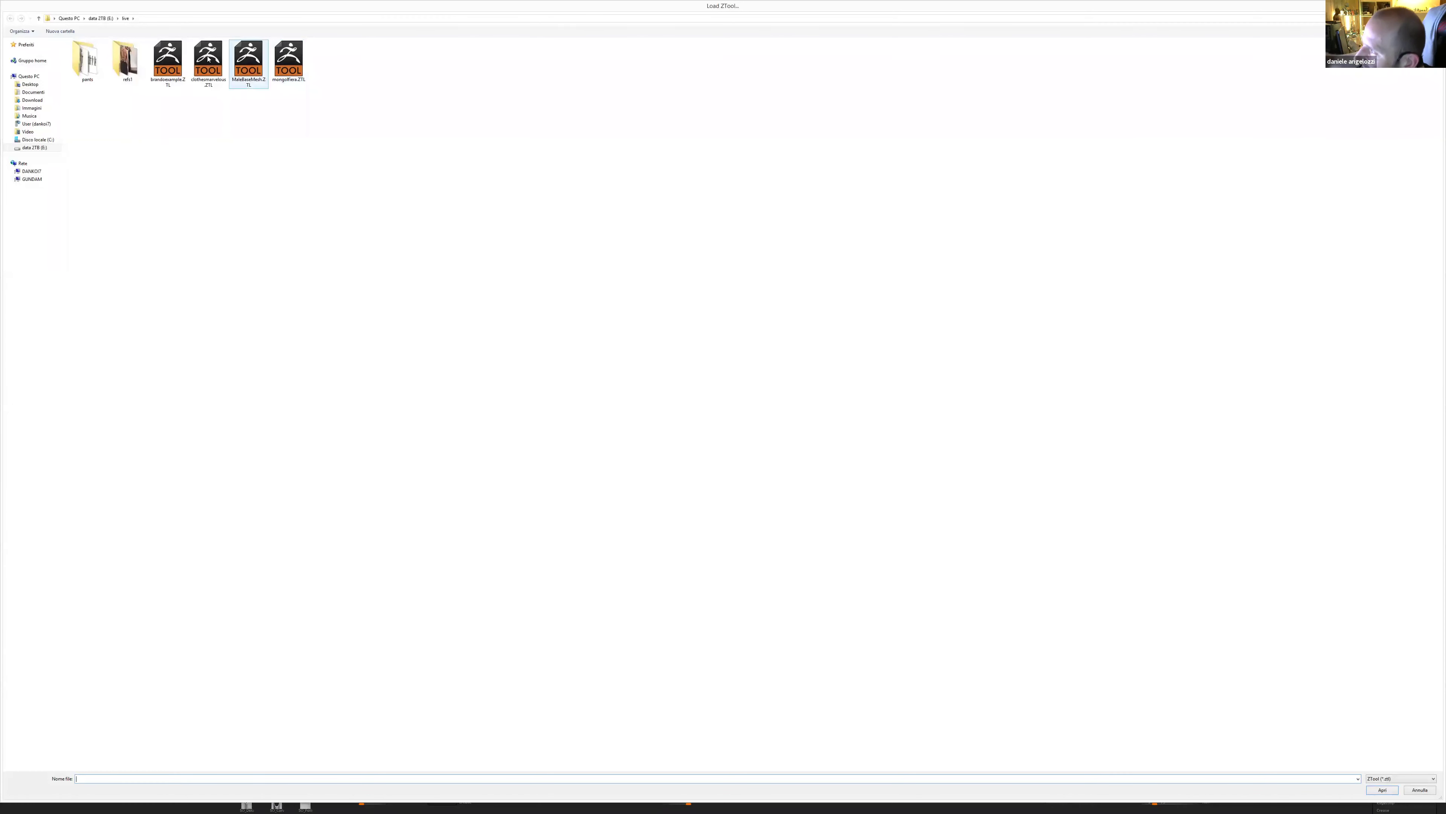
click(280, 63)
double_click(280, 63)
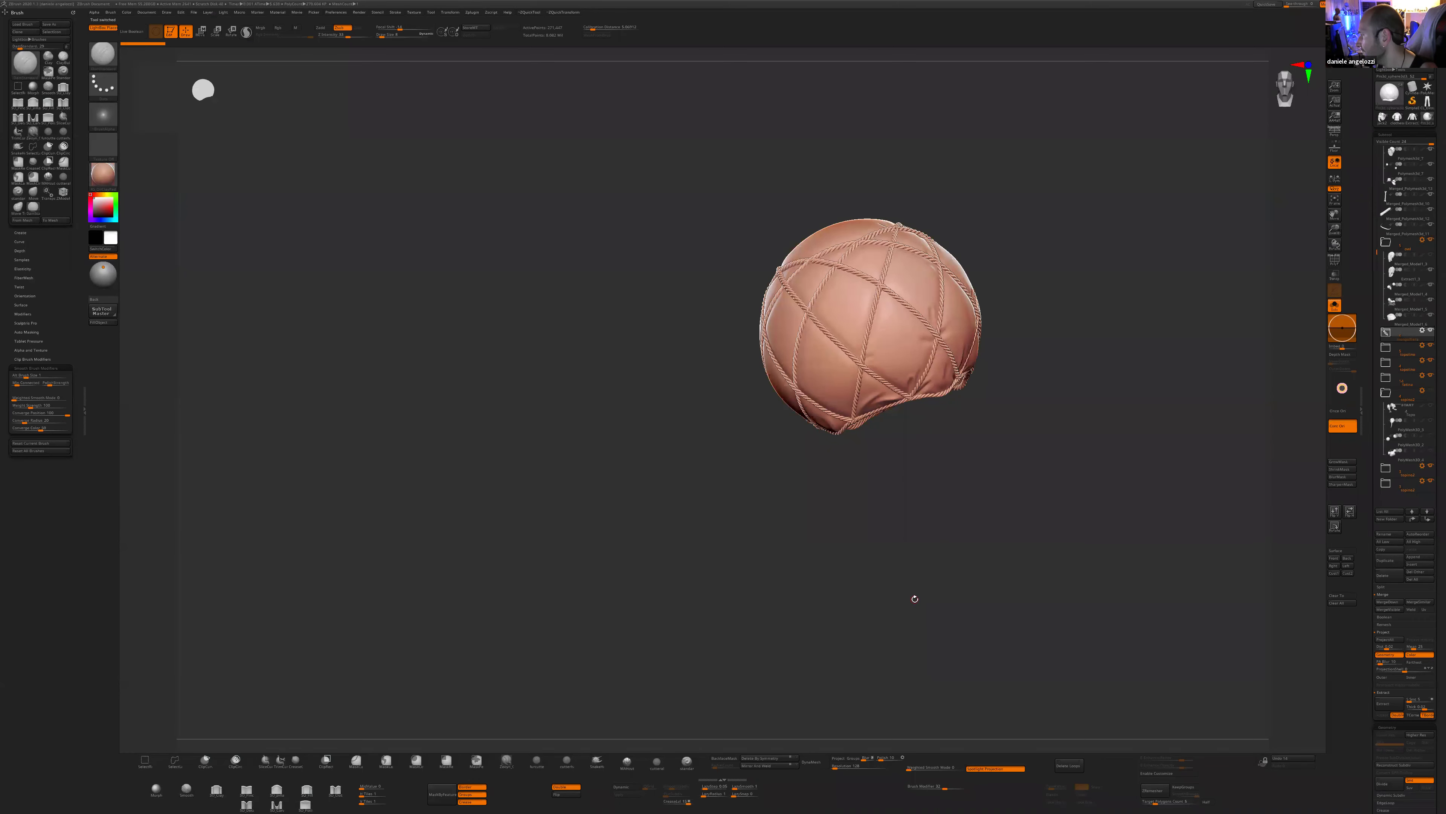
- Examine the balloon's padded diamond panels, their polygroups and the rope subtool by toggling the wireframe and isolating parts
drag(946, 526, 698, 621)
ctrl+shift+click(743, 414)
ctrl+shift+click(837, 548)
click(1335, 260)
click(1335, 259)
click(1335, 259)
ctrl+shift+click(772, 431)
ctrl+shift+click(881, 420)
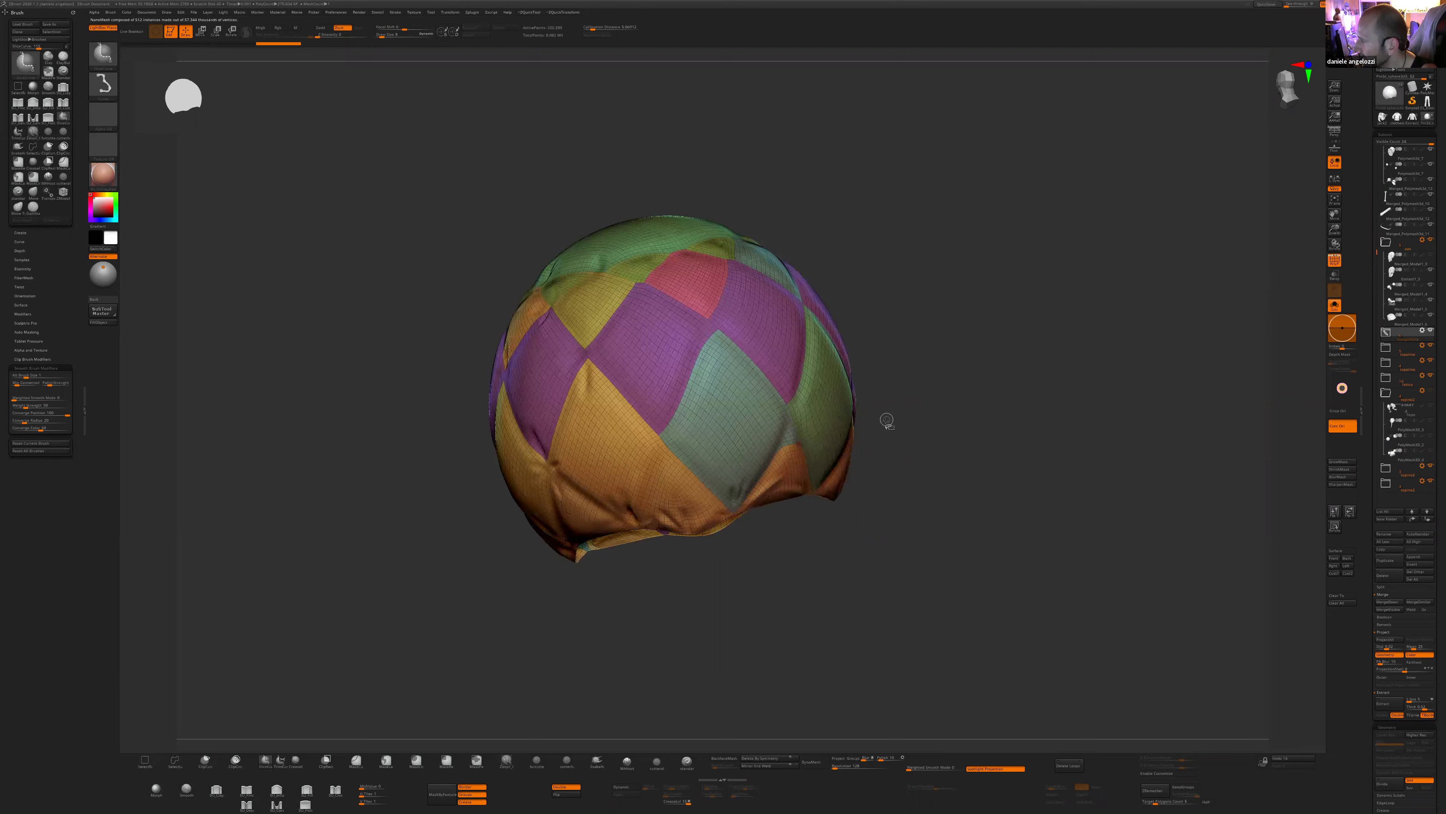
key(Up)
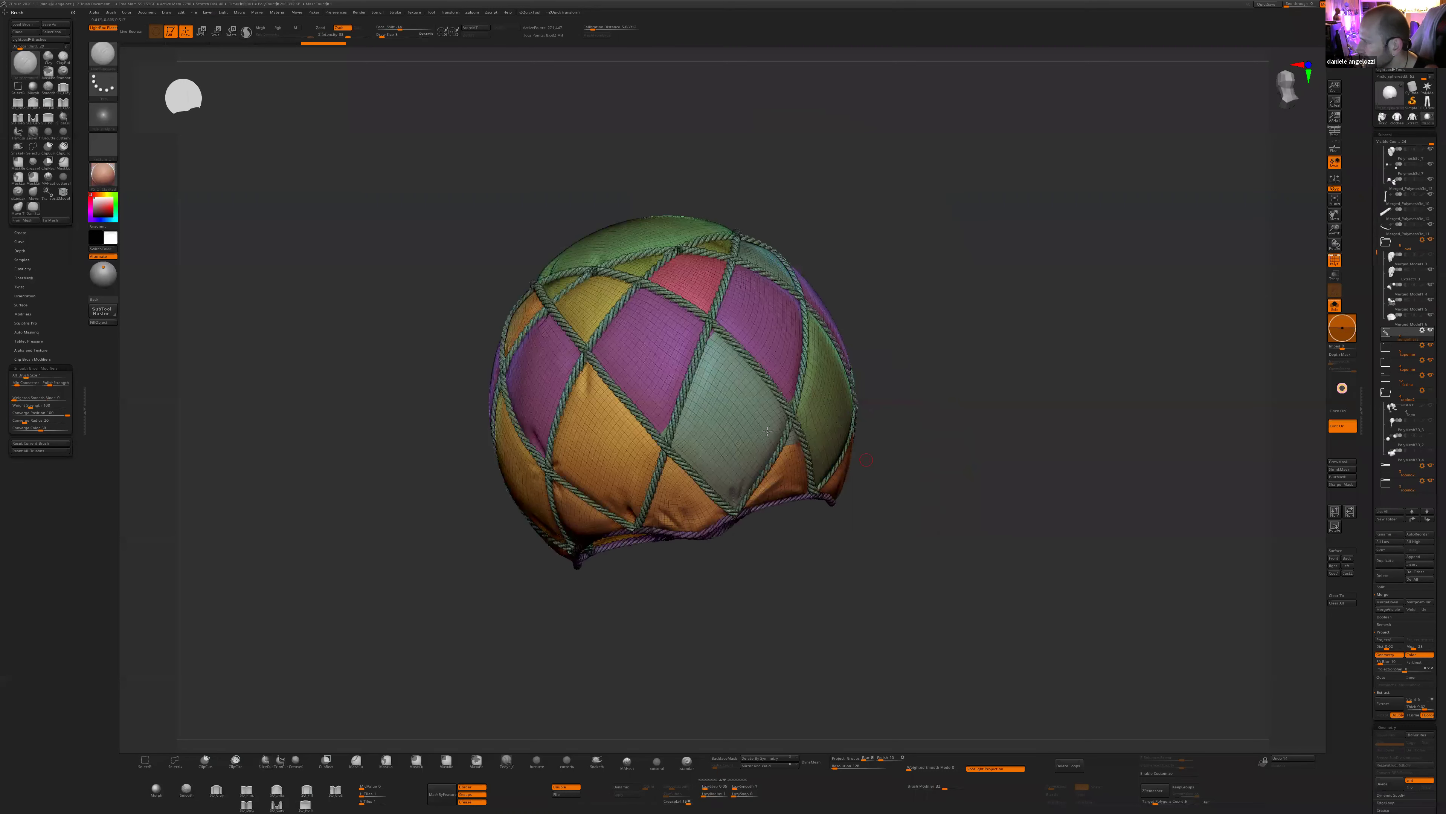
click(1334, 261)
alt+drag(1052, 575, 1002, 512)
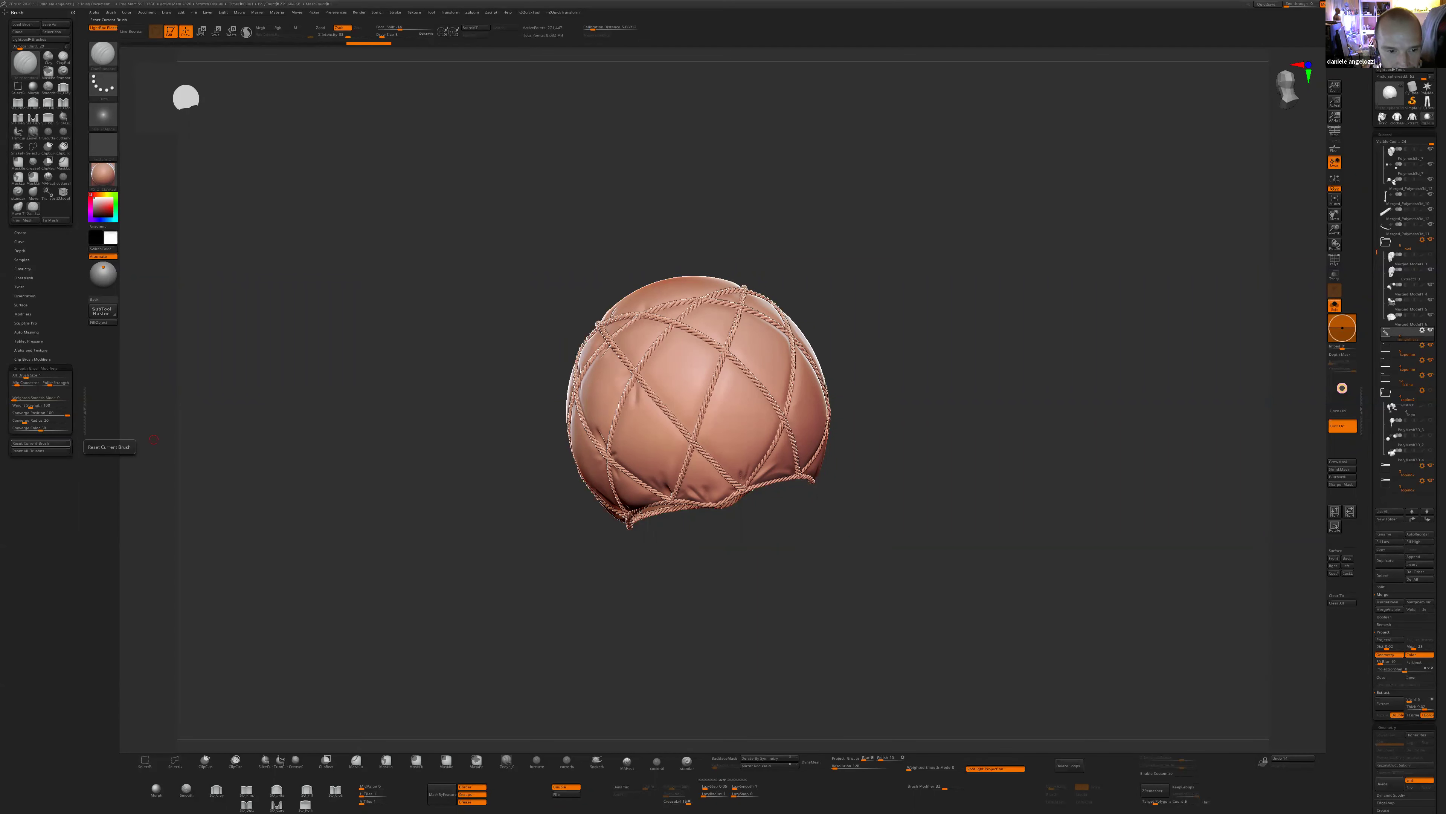
- Switch to File Explorer and look through the leather jacket reference photos, starting with the marlon-brando-leather-jacket image
key(alt+Tab)
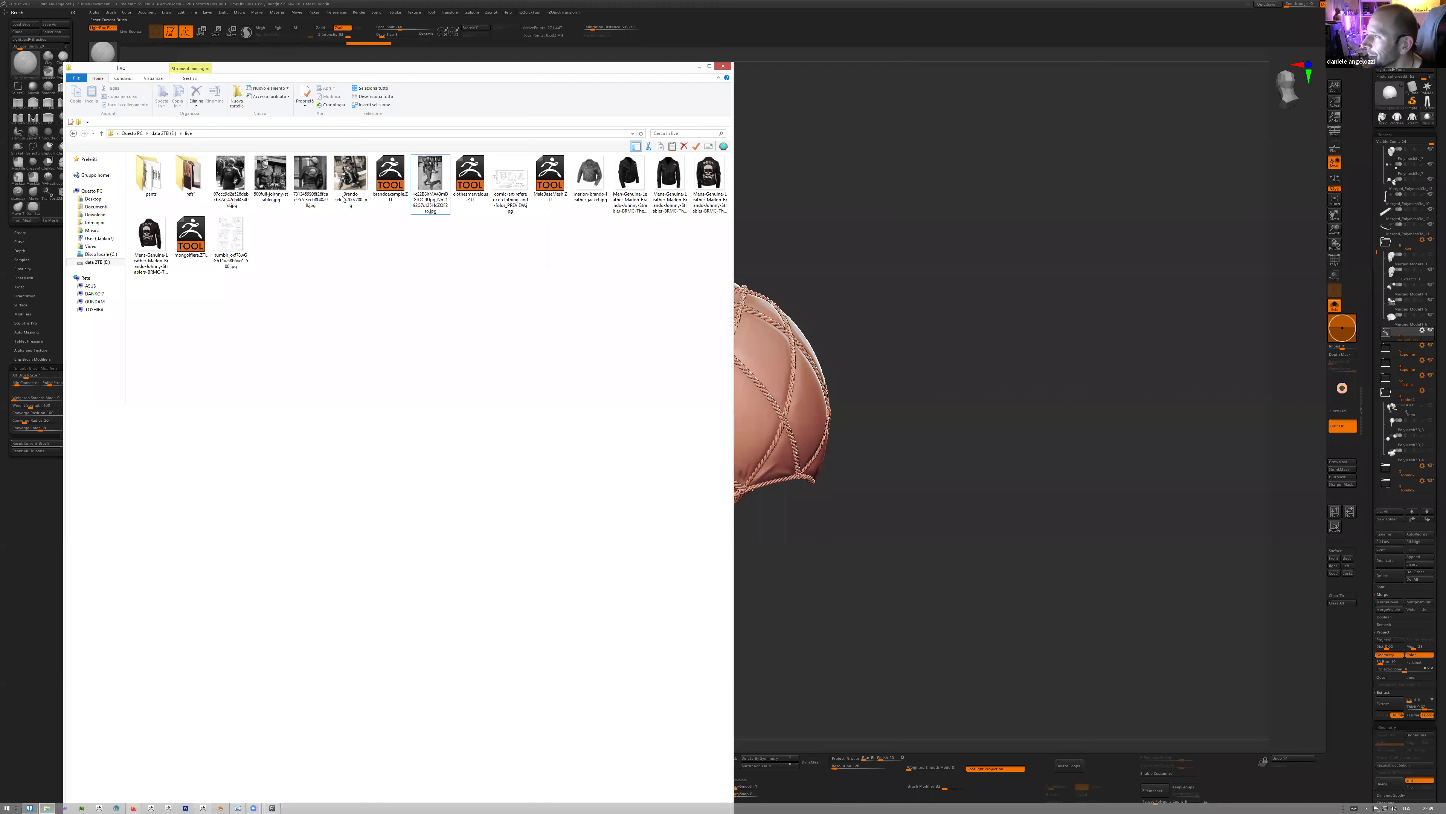
drag(421, 70, 657, 107)
double_click(826, 206)
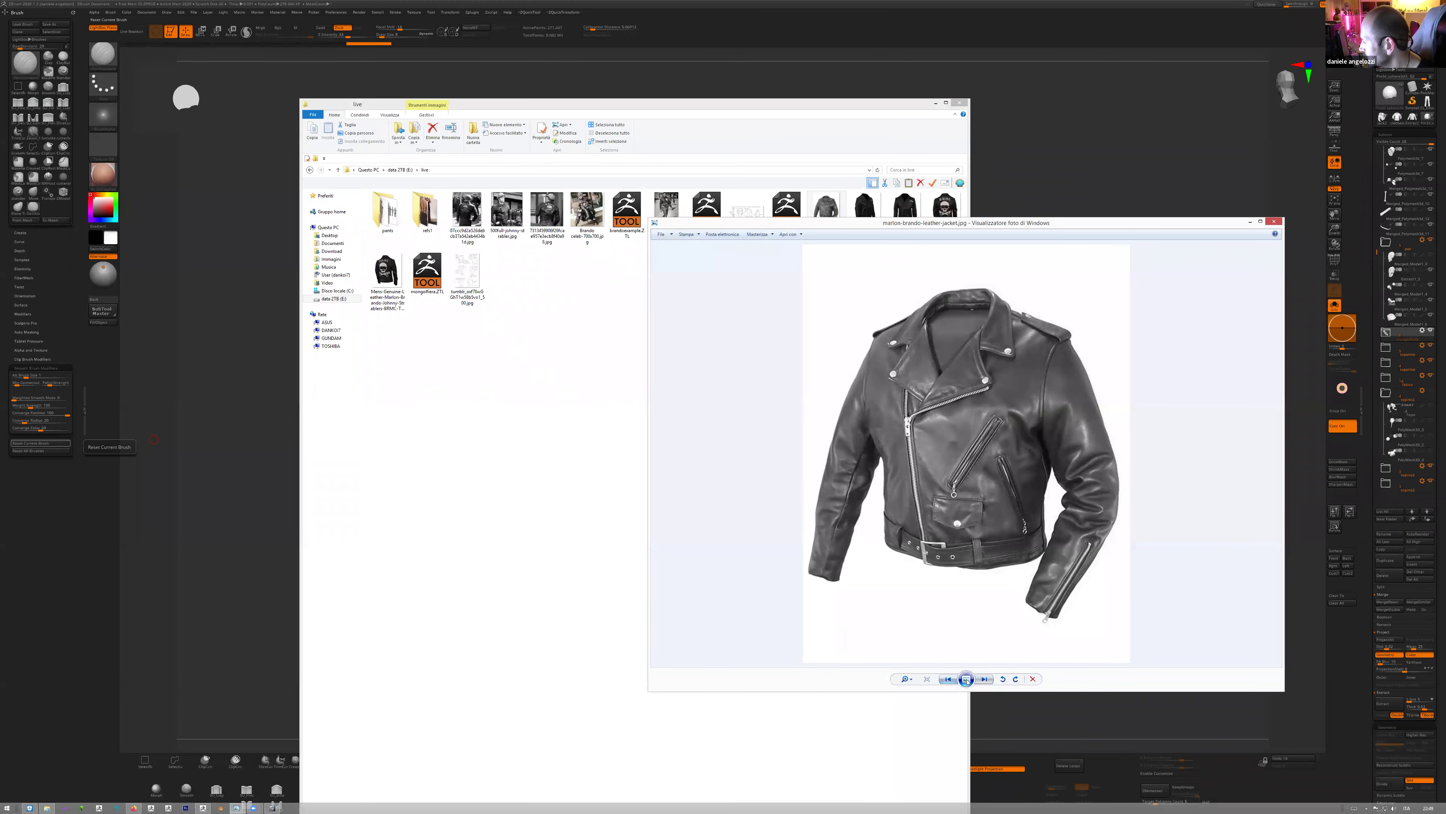
click(984, 679)
click(984, 679)
click(984, 679)
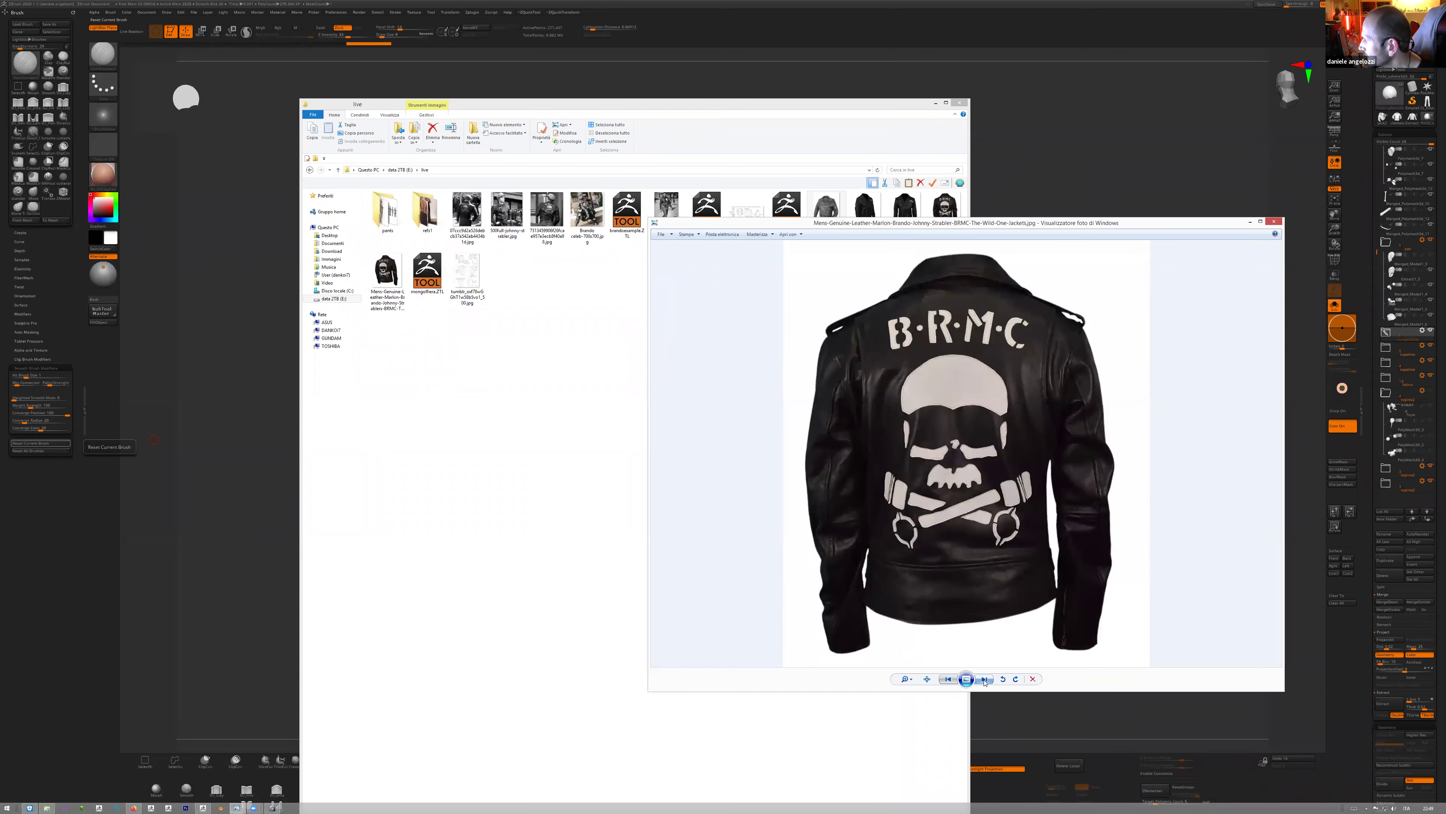
click(984, 679)
click(948, 679)
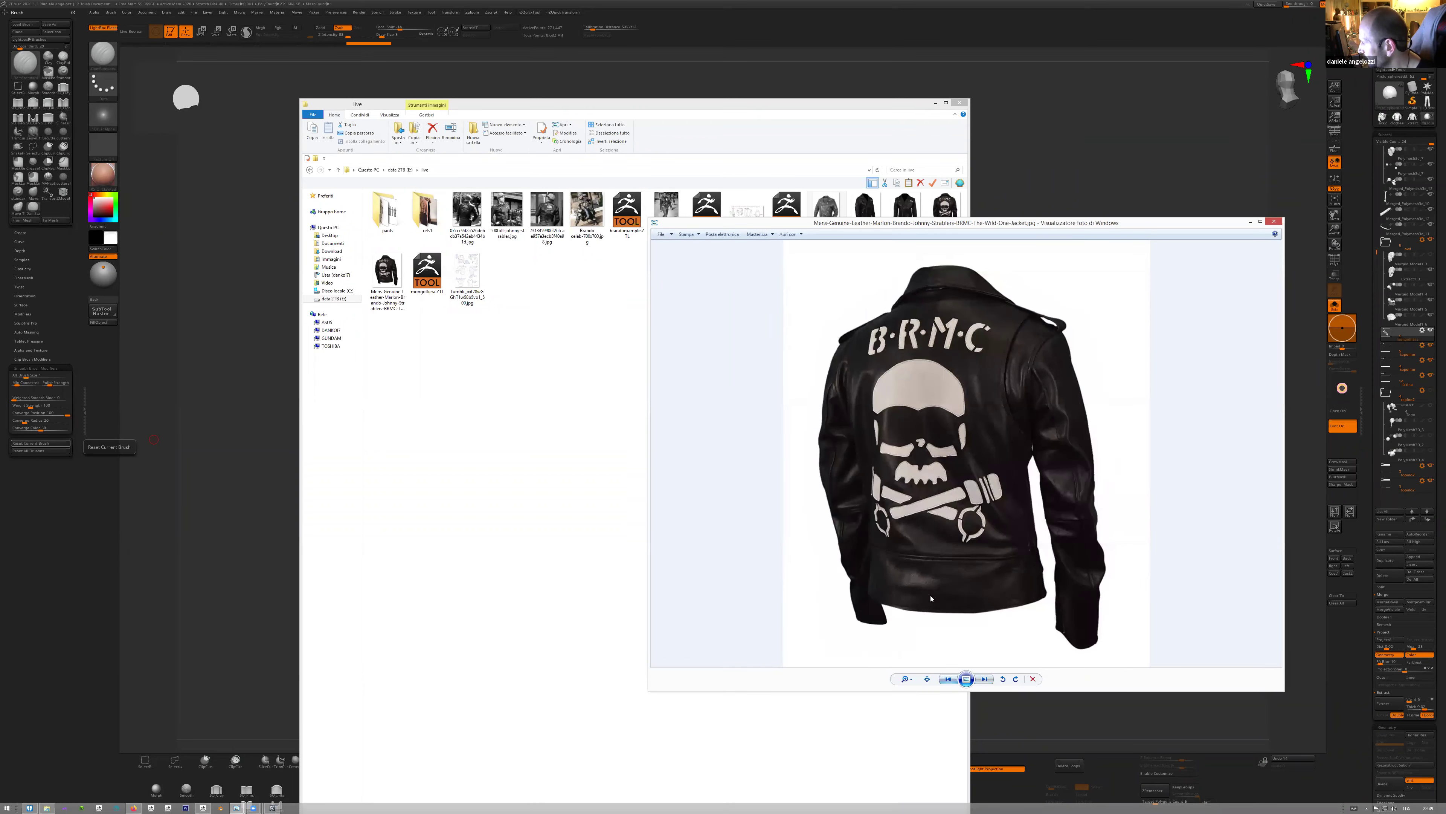
drag(1017, 228, 763, 280)
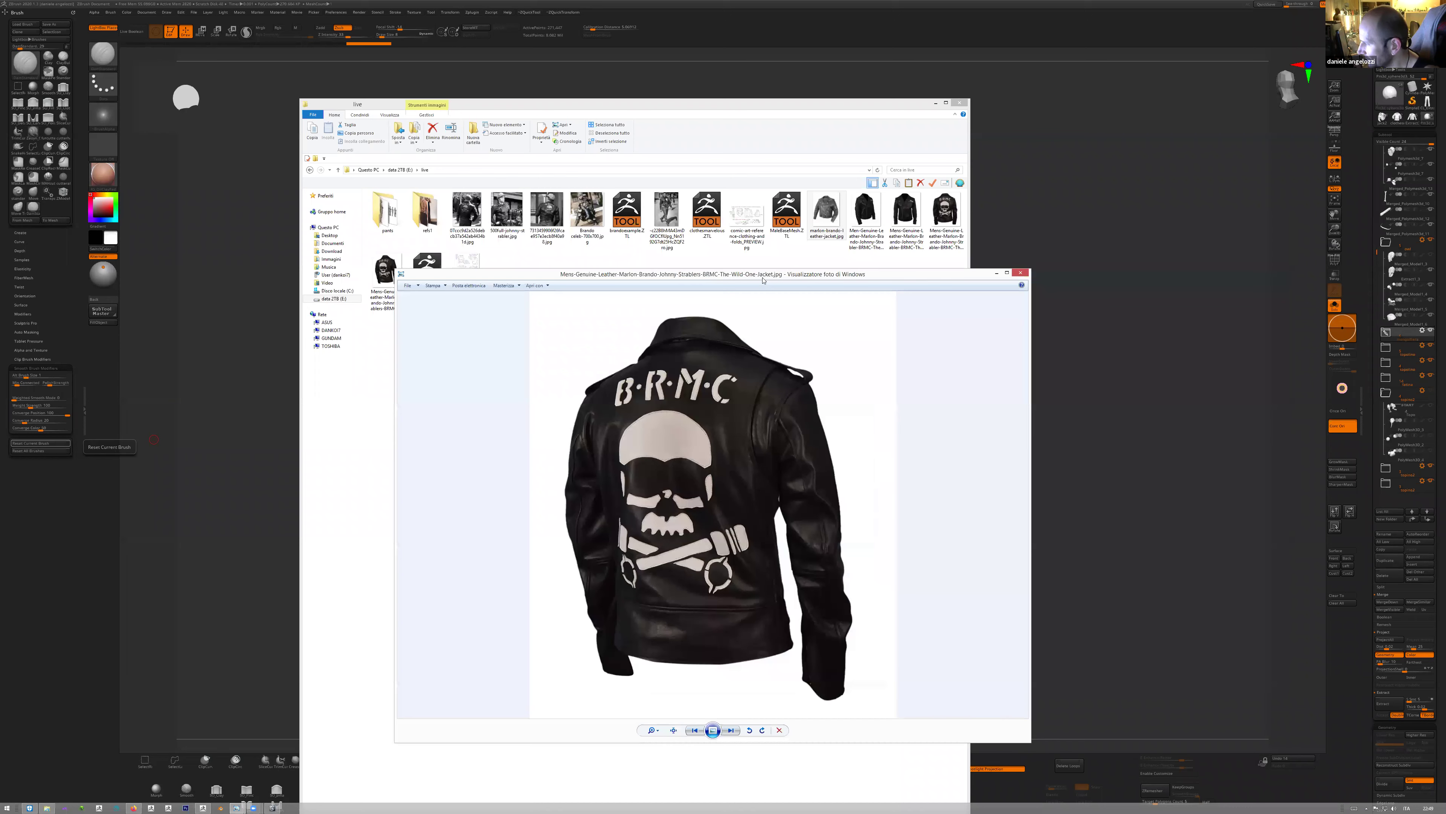
click(1020, 273)
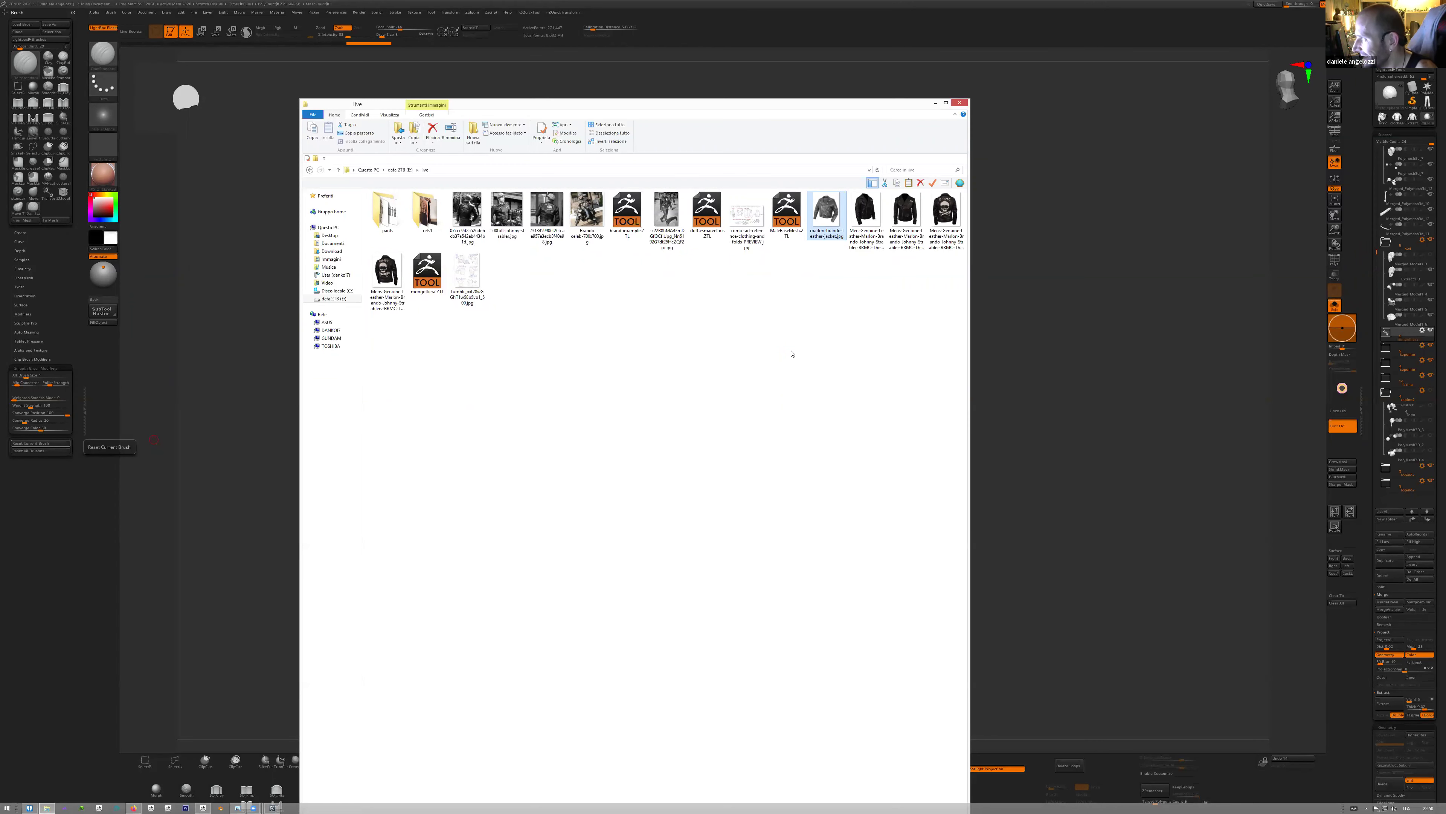
- Open the tumblr clothing fold sketches and the comic-art-reference-clothing-and-folds sheet, and narrow the latter's viewer window
double_click(467, 277)
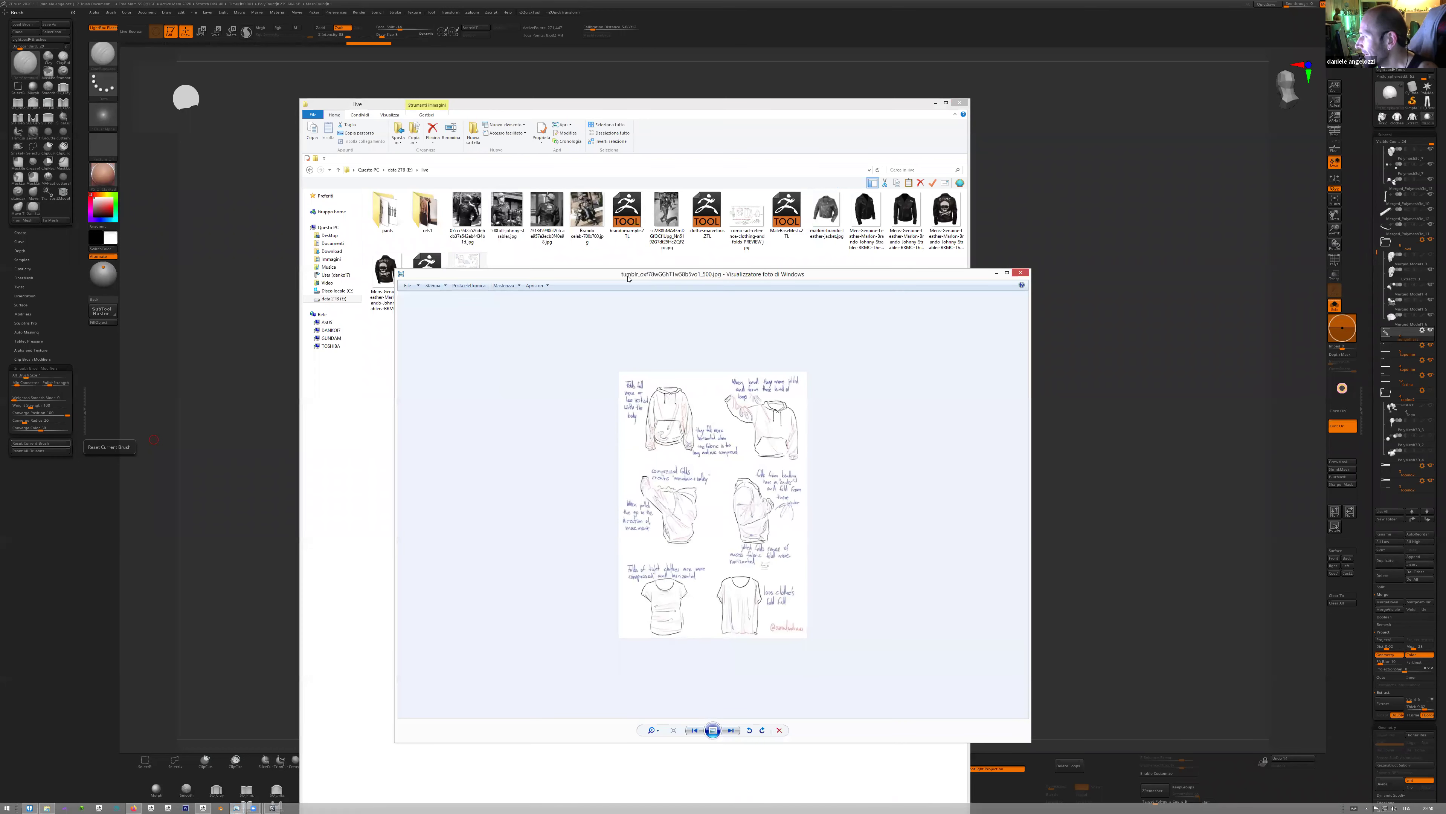
double_click(746, 217)
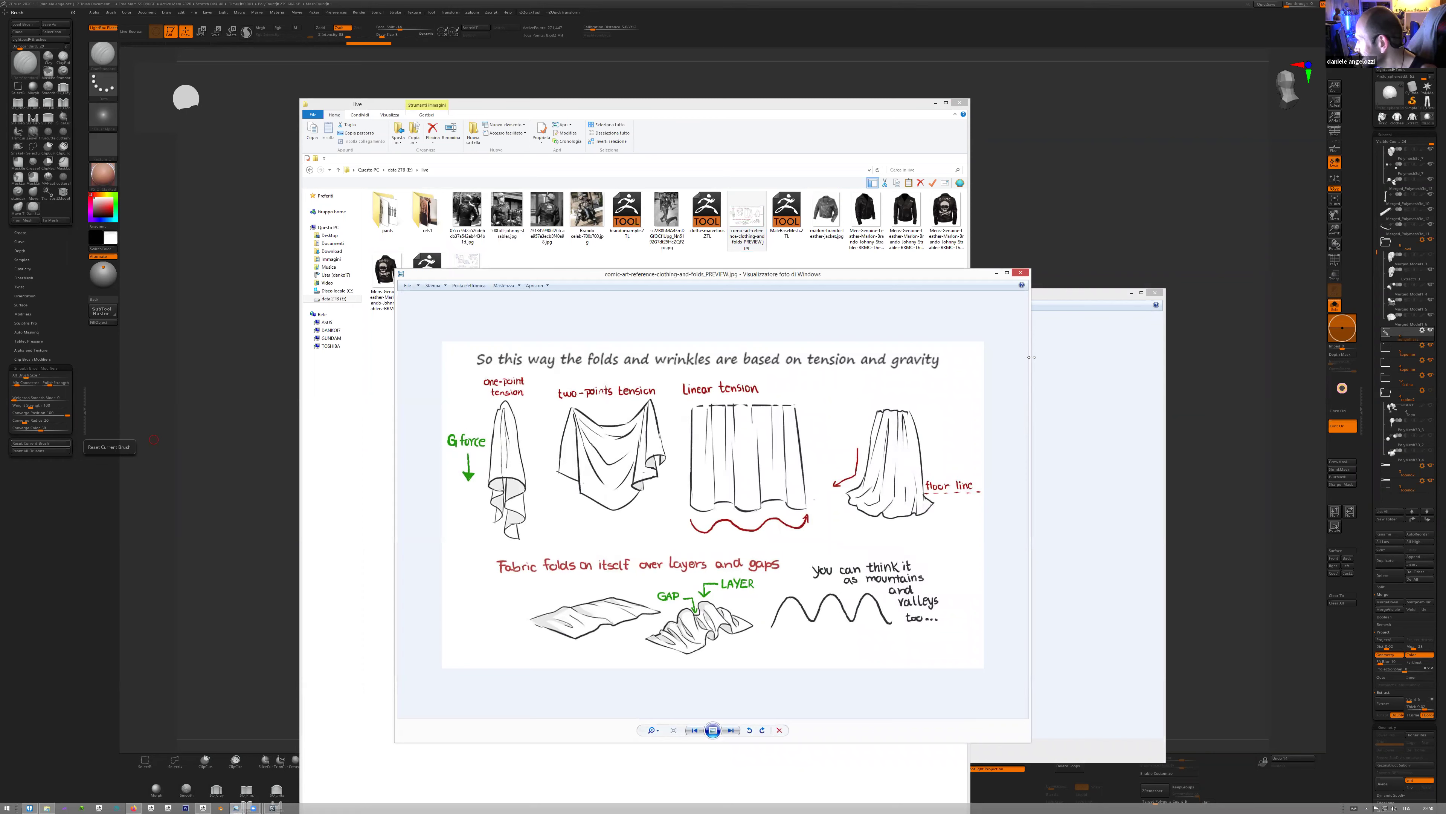
drag(1031, 357, 794, 357)
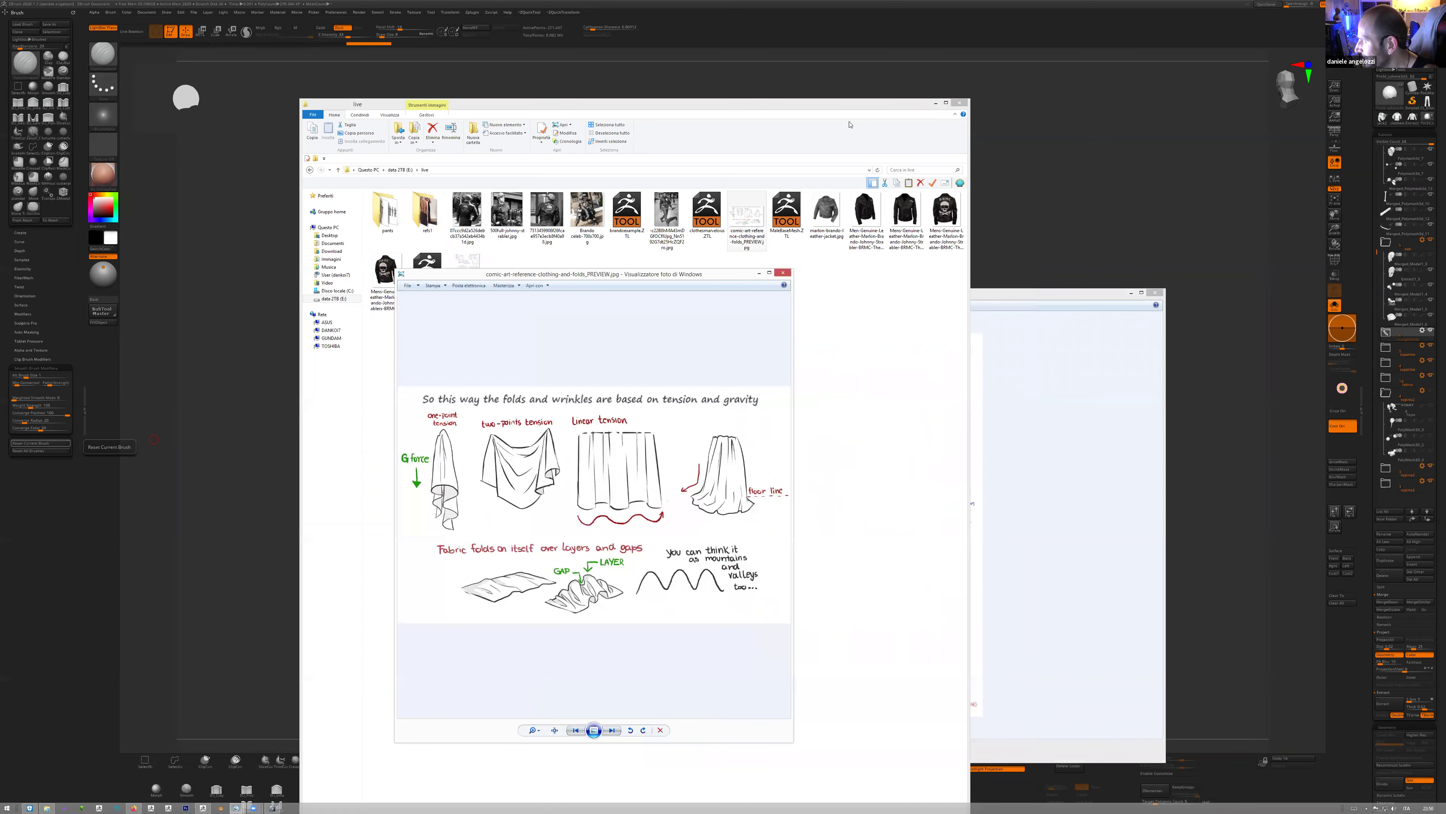
- Minimize File Explorer and arrange the comic-art folds sheet and the tumblr clothing fold sketches side by side, narrowing the tumblr window
click(936, 103)
drag(710, 279, 590, 257)
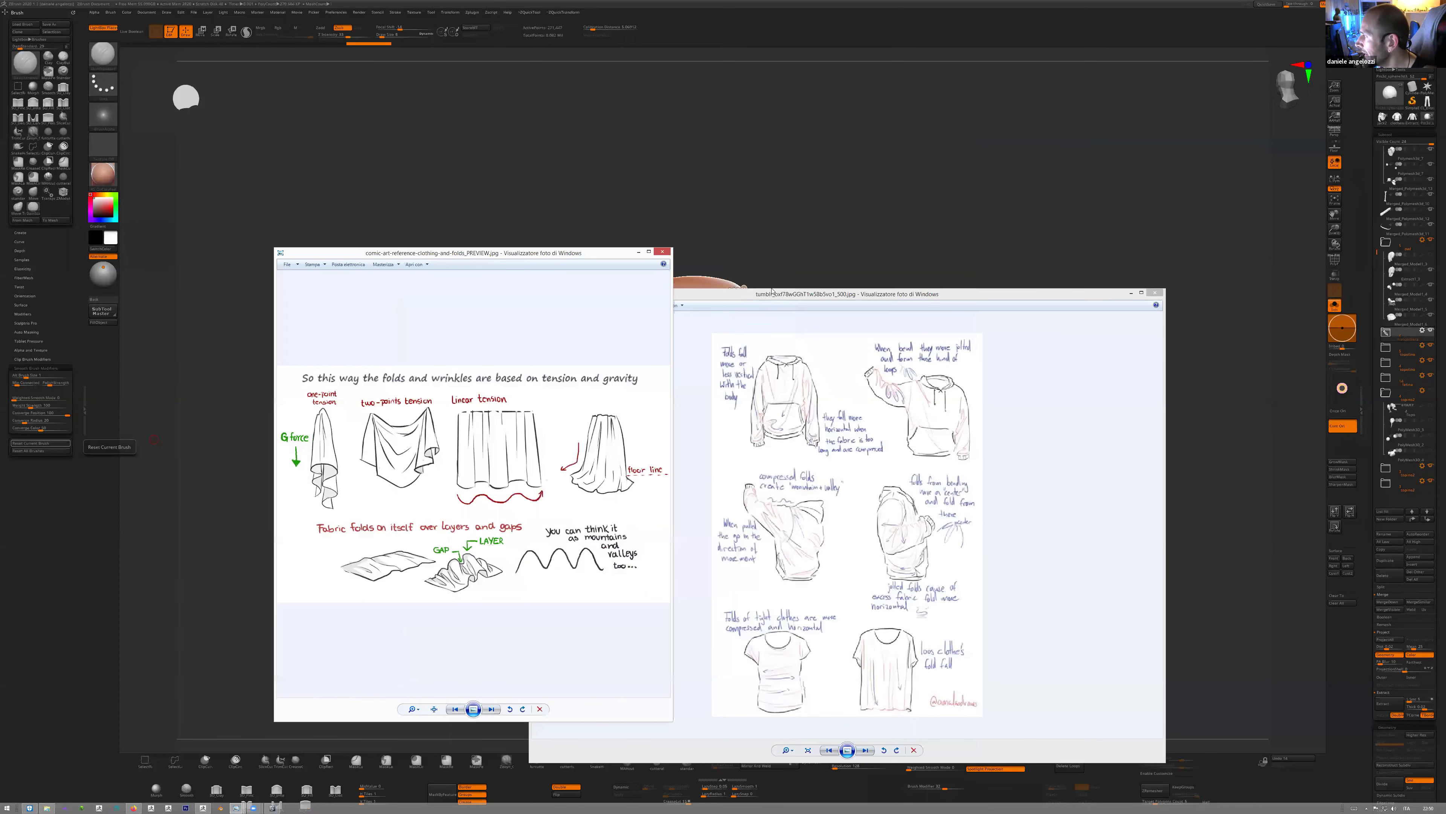
drag(772, 292, 856, 258)
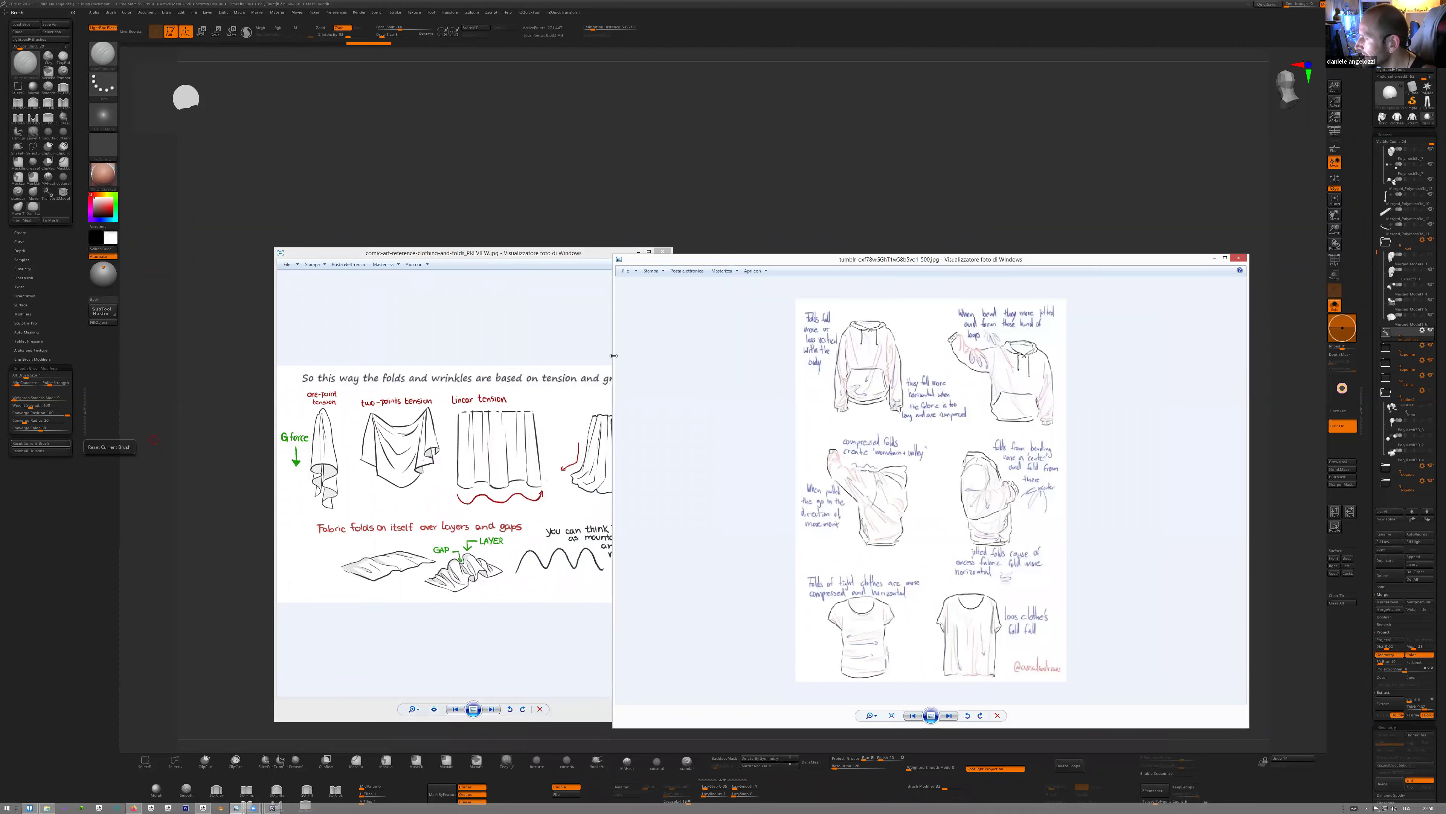
drag(613, 356, 717, 355)
drag(805, 261, 755, 255)
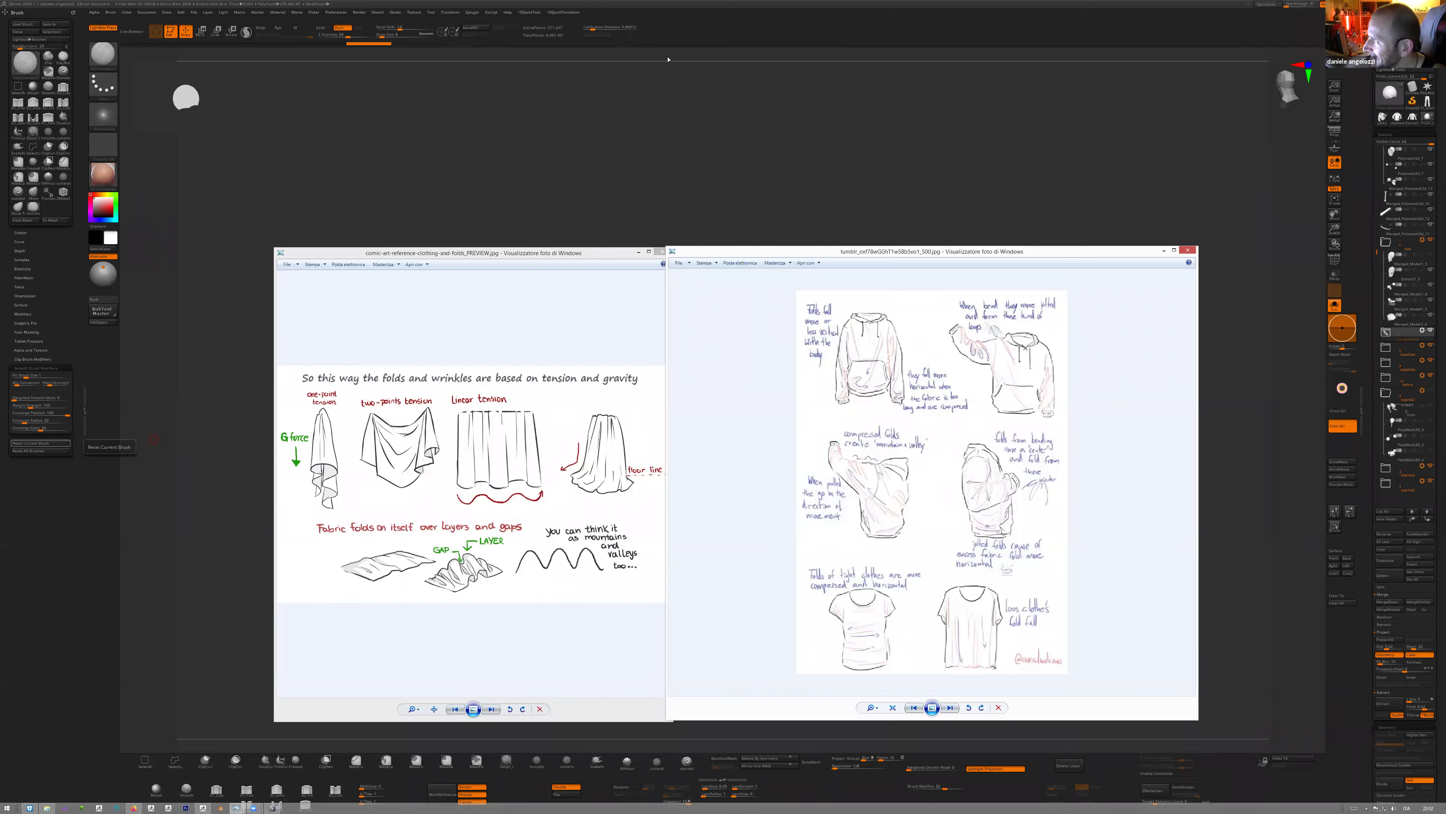
- Annotate the blank area above the folds-and-tension sheet with red force arrows against flat, sloped and slanted surface lines
click(618, 347)
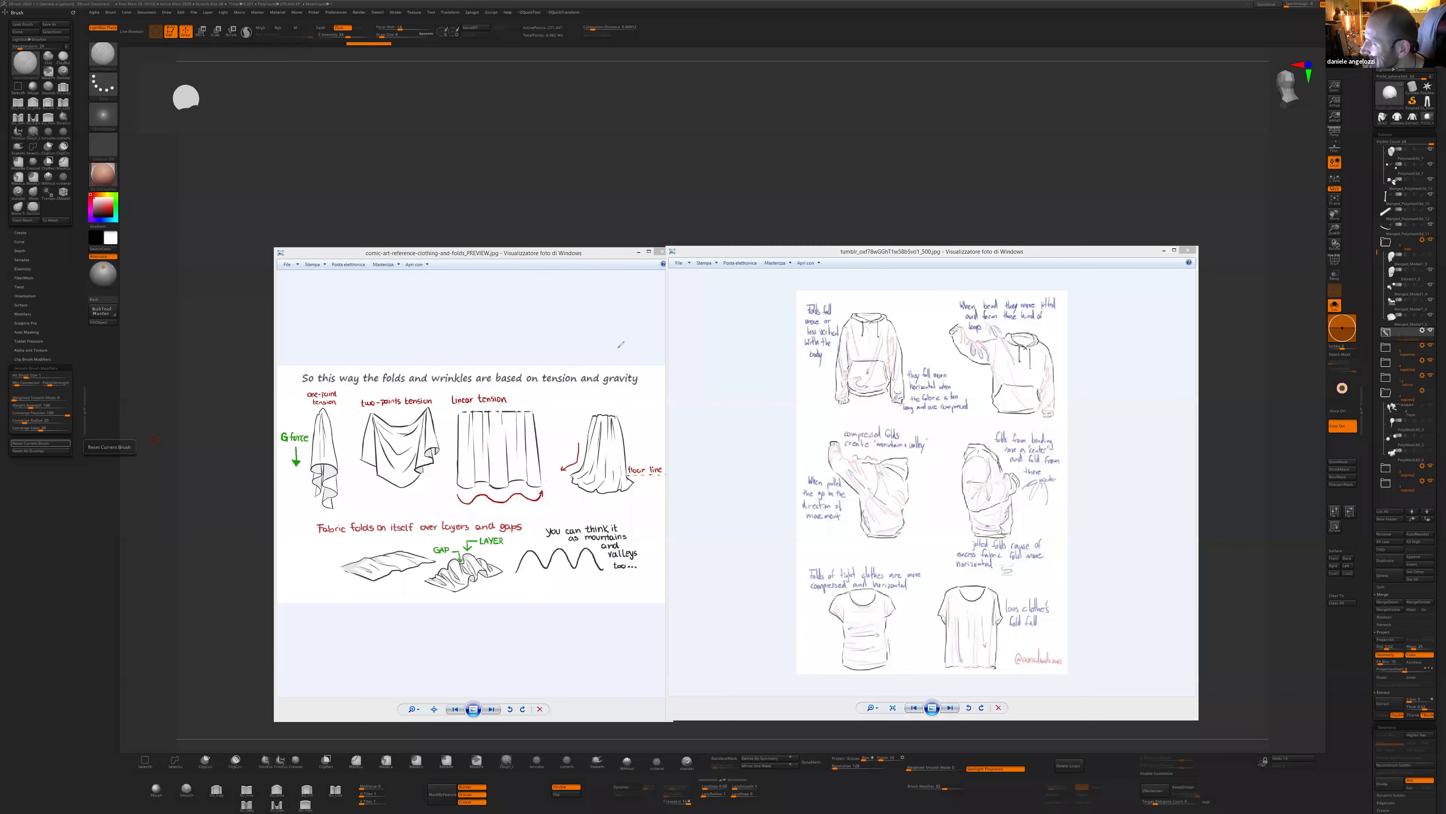
mouse_move(570, 266)
mouse_down()
mouse_move(568, 336)
mouse_move(630, 351)
mouse_up()
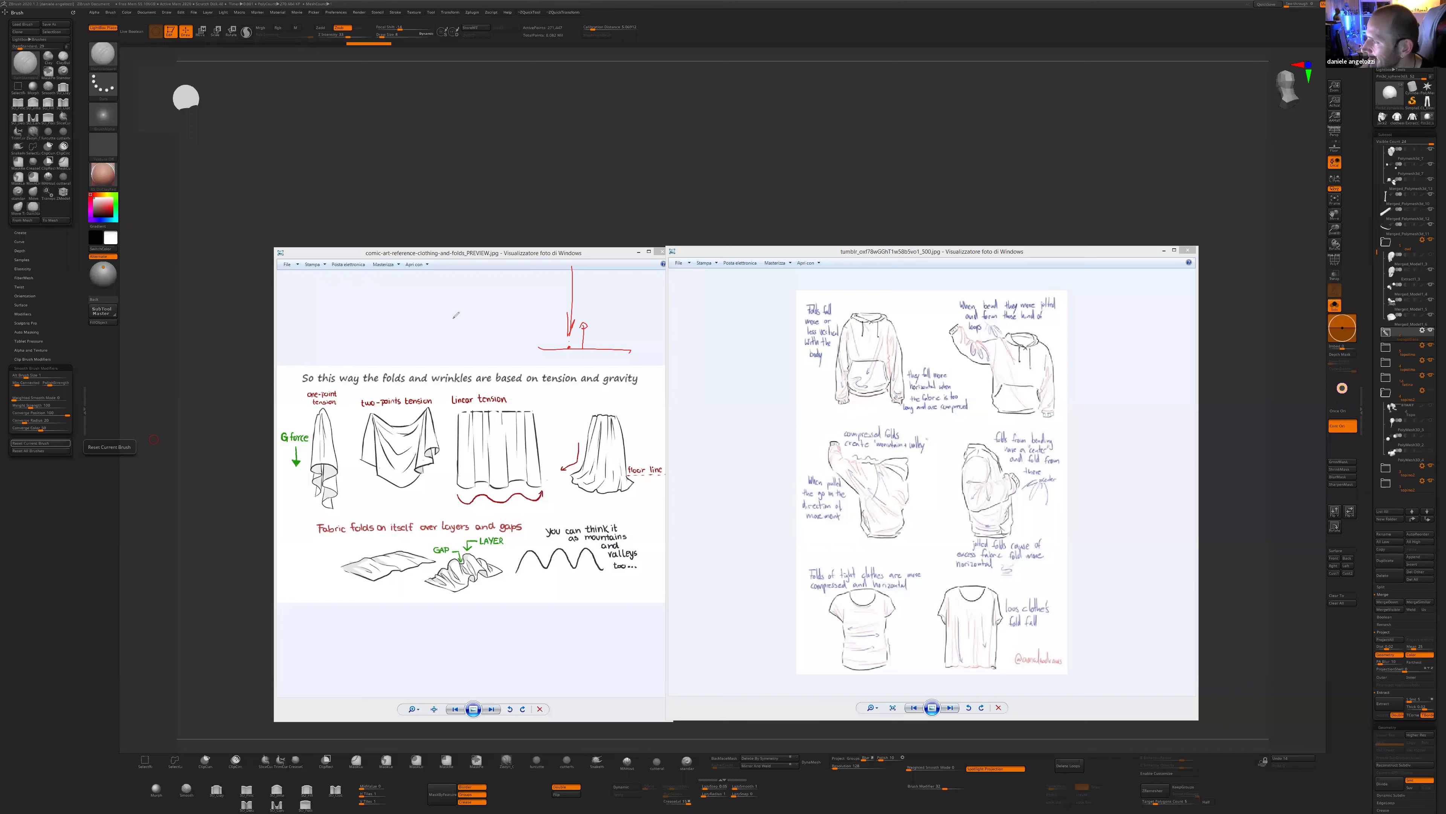
drag(507, 299, 446, 320)
drag(454, 319, 448, 379)
mouse_move(559, 299)
mouse_down()
mouse_move(620, 317)
mouse_move(637, 393)
mouse_up()
drag(477, 278, 477, 302)
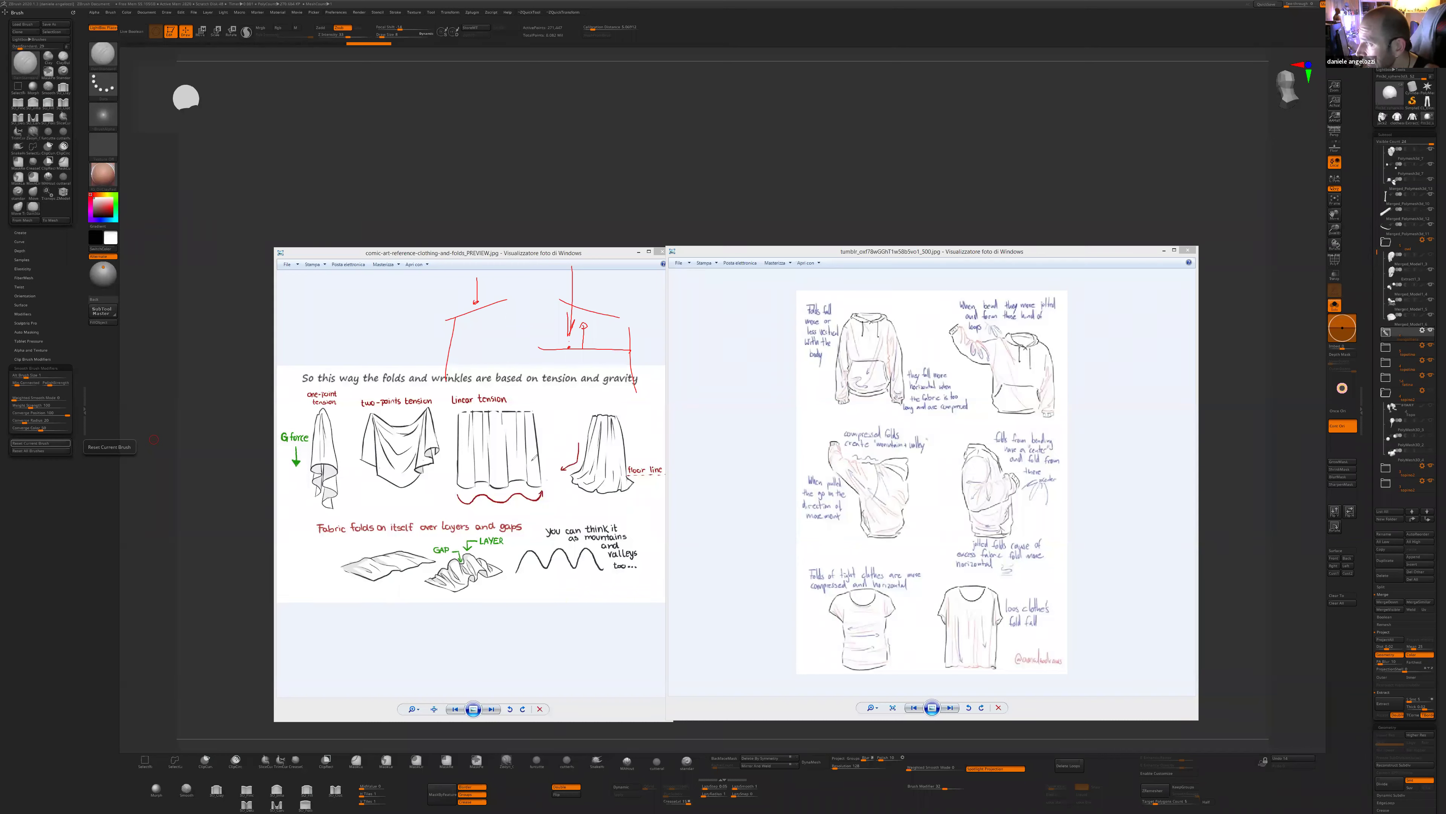
drag(433, 301, 381, 337)
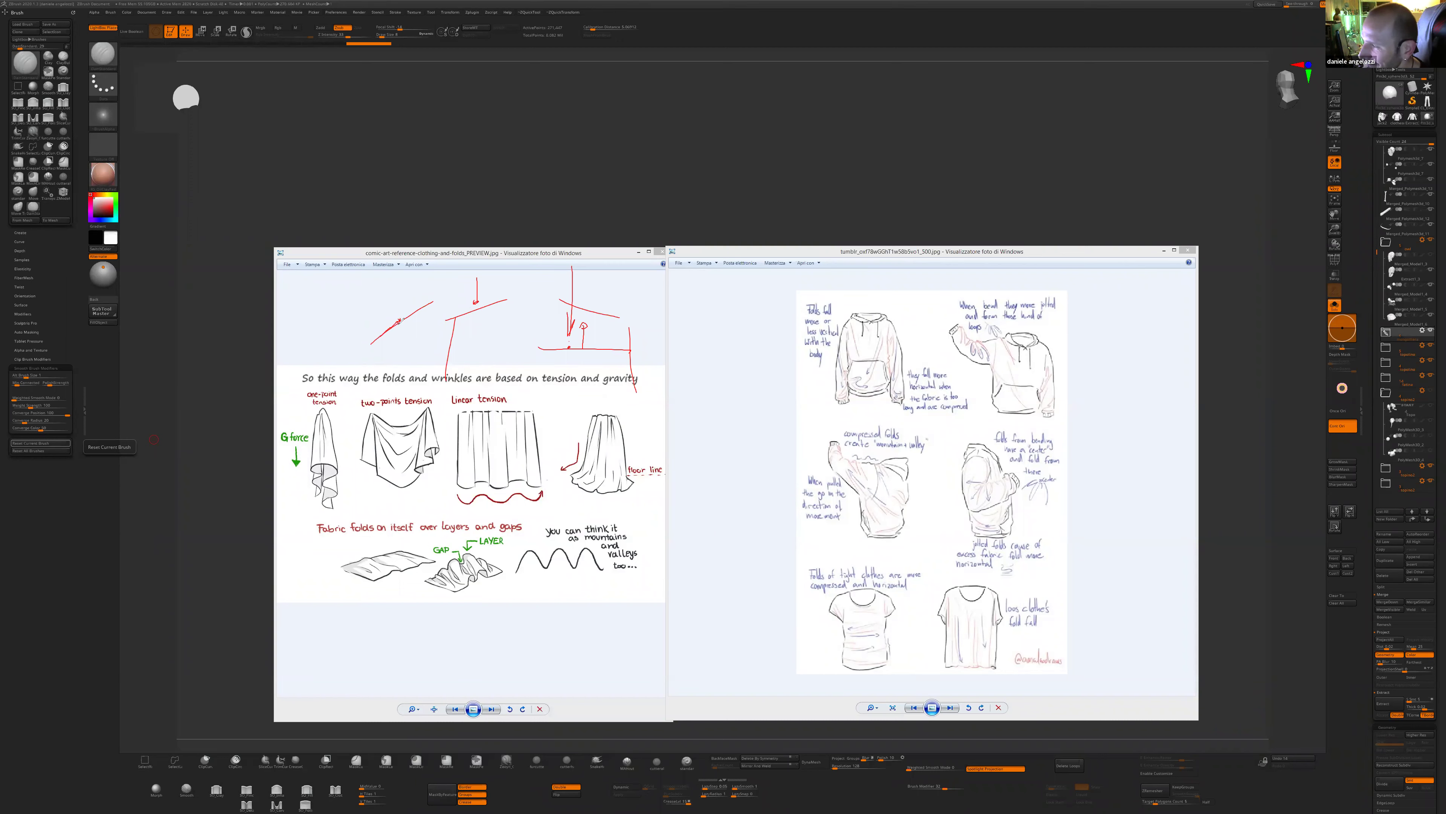
drag(396, 322, 365, 346)
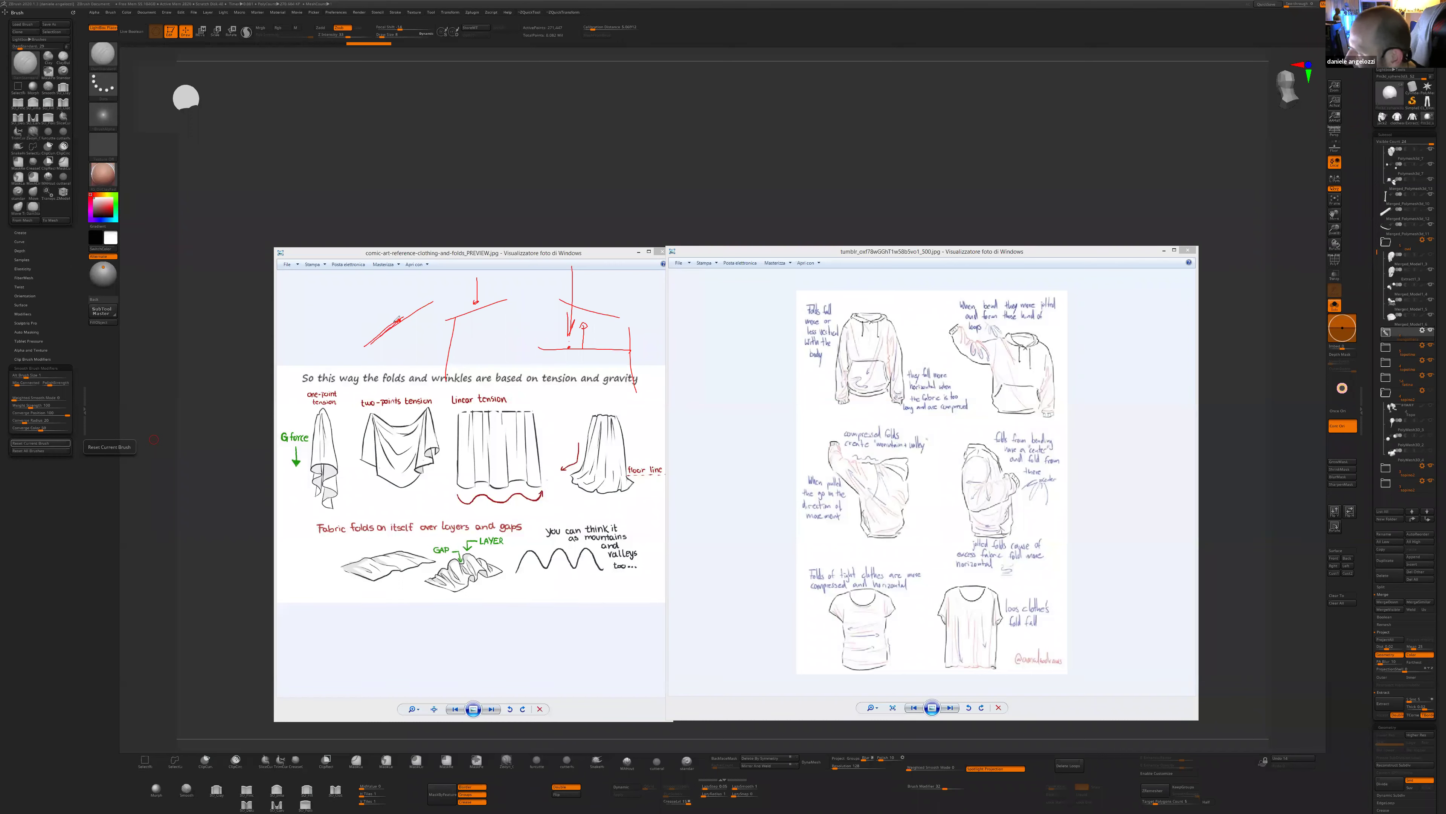
mouse_move(396, 322)
mouse_down()
mouse_move(364, 344)
mouse_move(393, 335)
mouse_up()
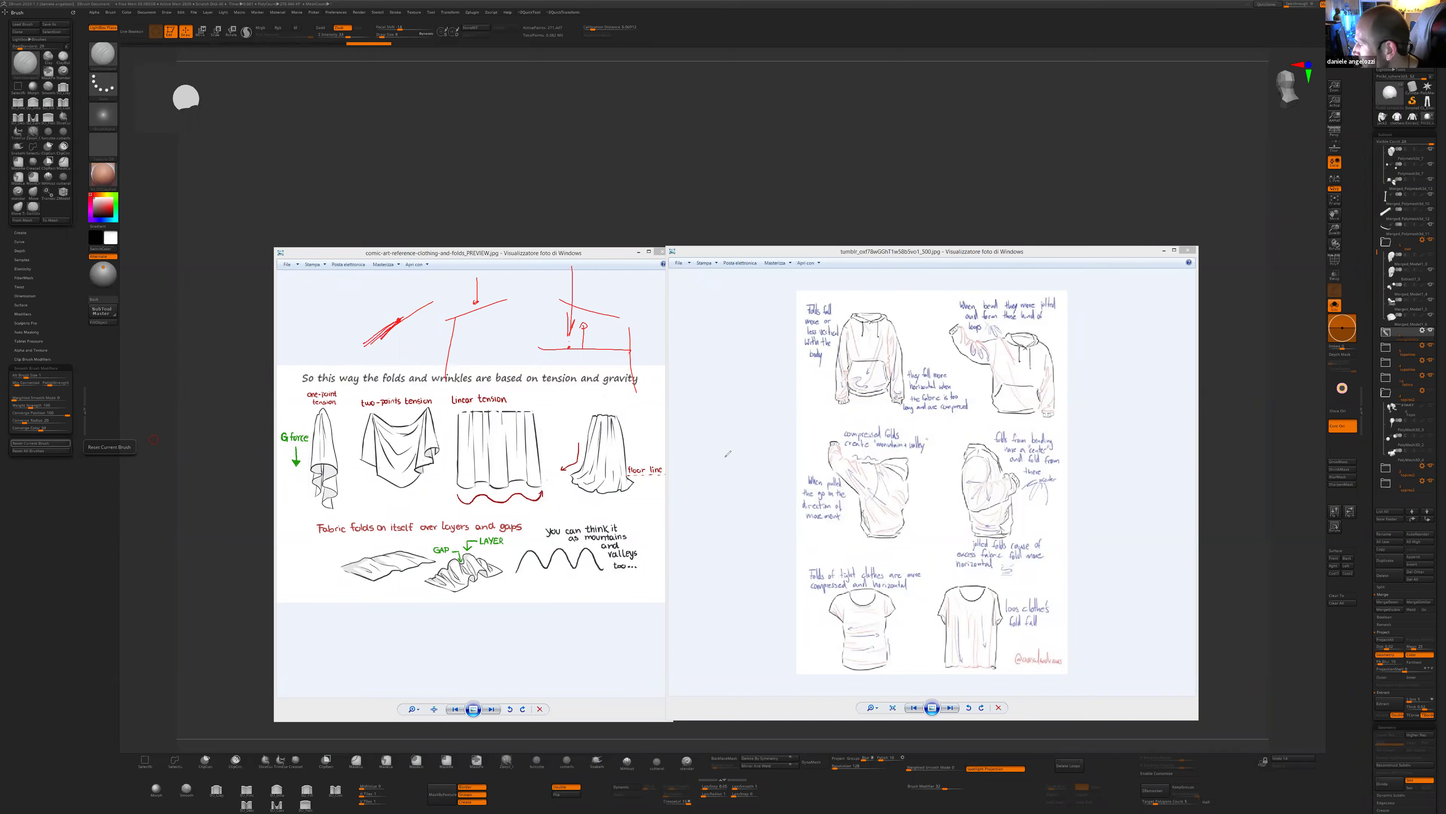
- Sketch a red circle with a loose yellow cloth outline draped around it, plus a yellow banded shape with hanging lines below
drag(767, 441, 727, 409)
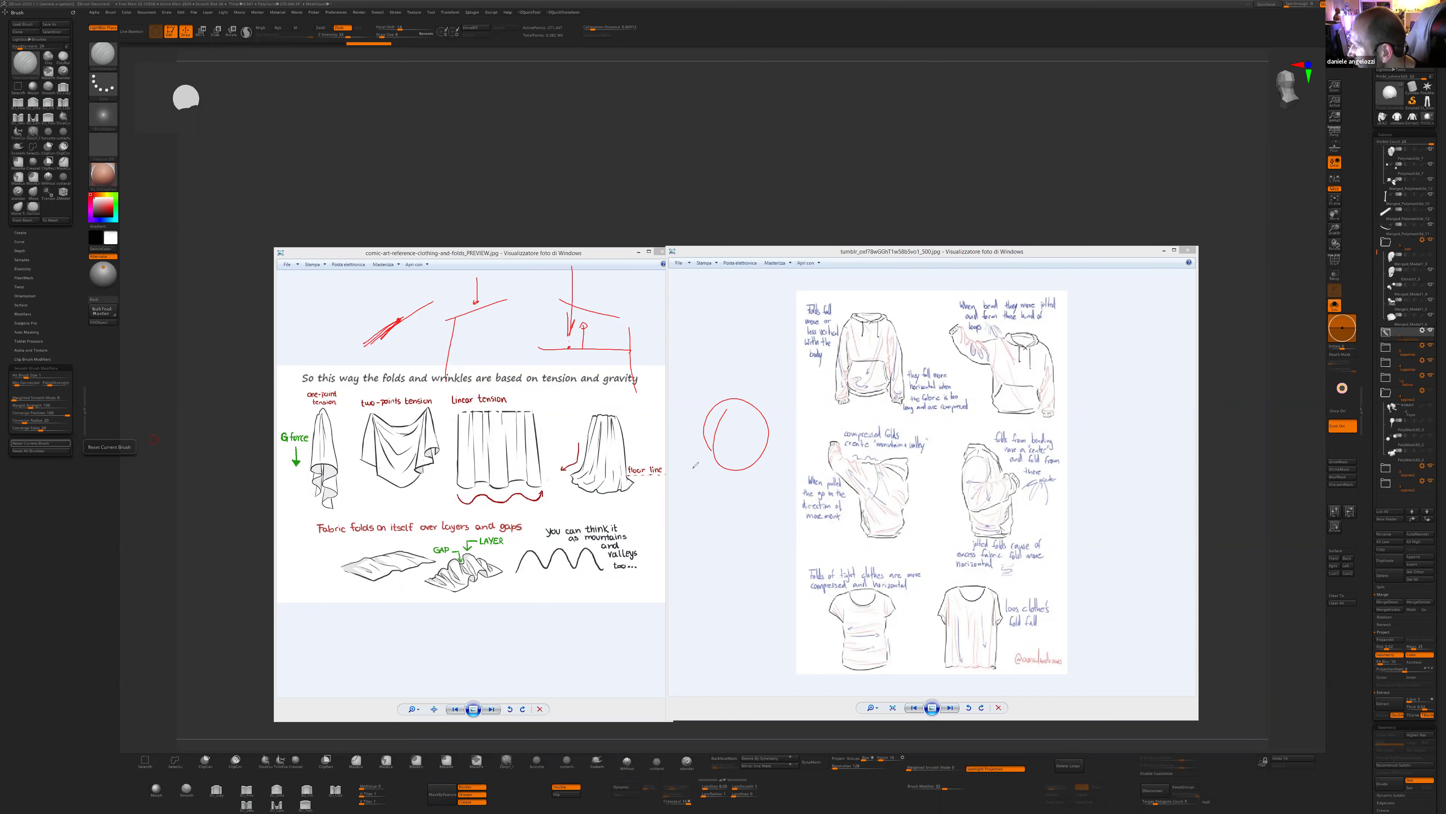
drag(790, 450, 791, 456)
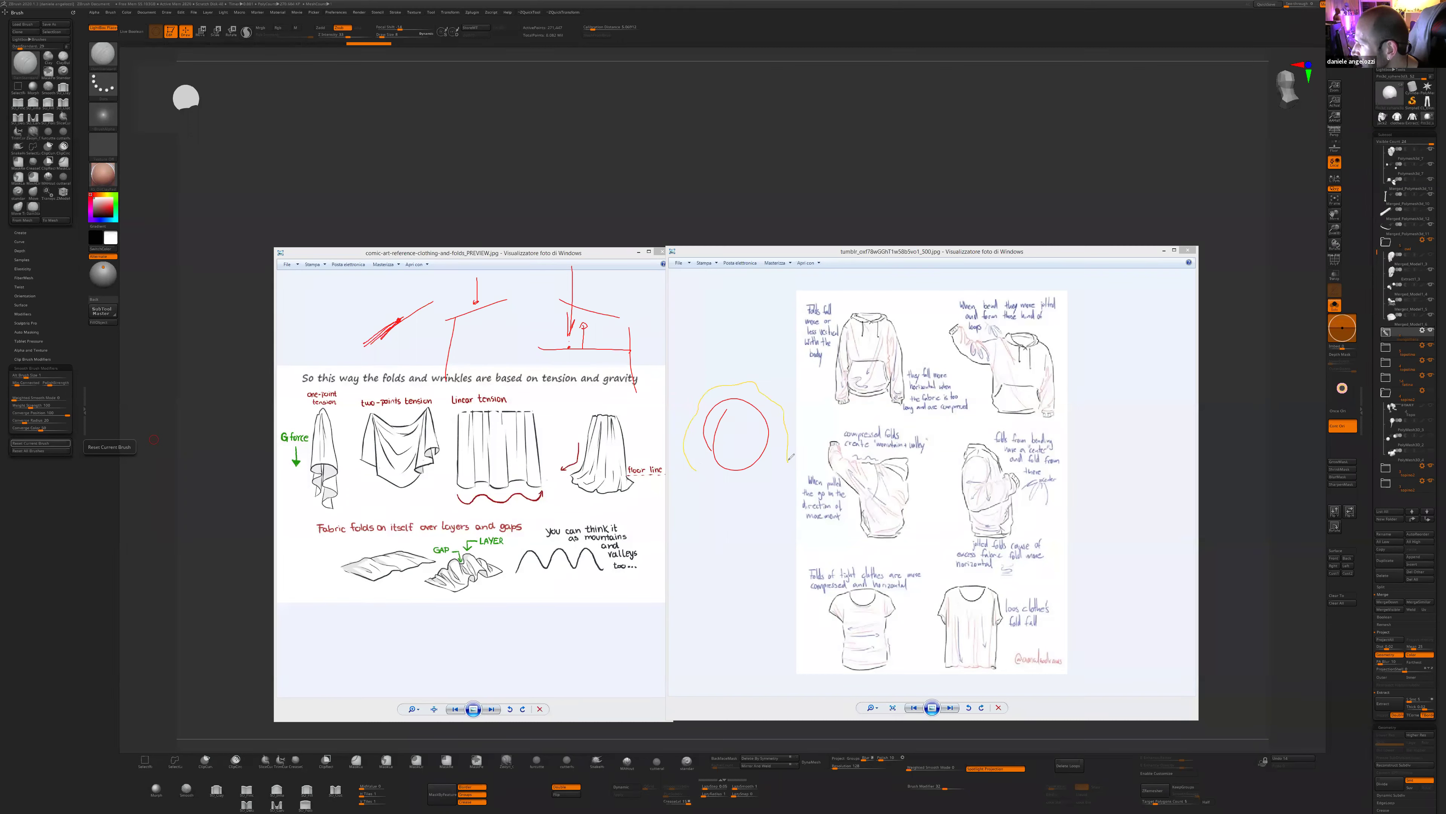
drag(693, 451, 701, 532)
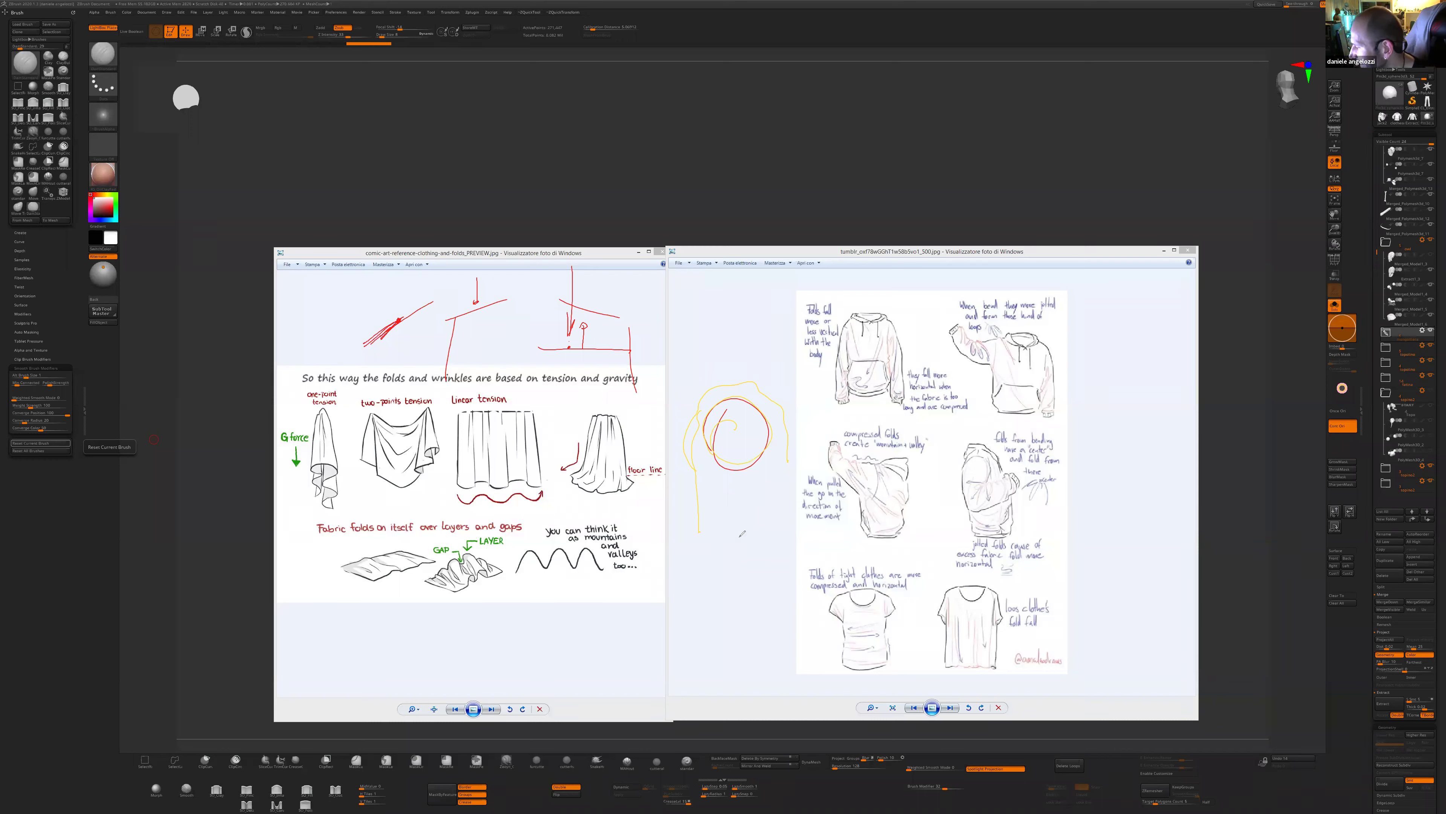
drag(773, 531, 769, 568)
drag(722, 528, 750, 648)
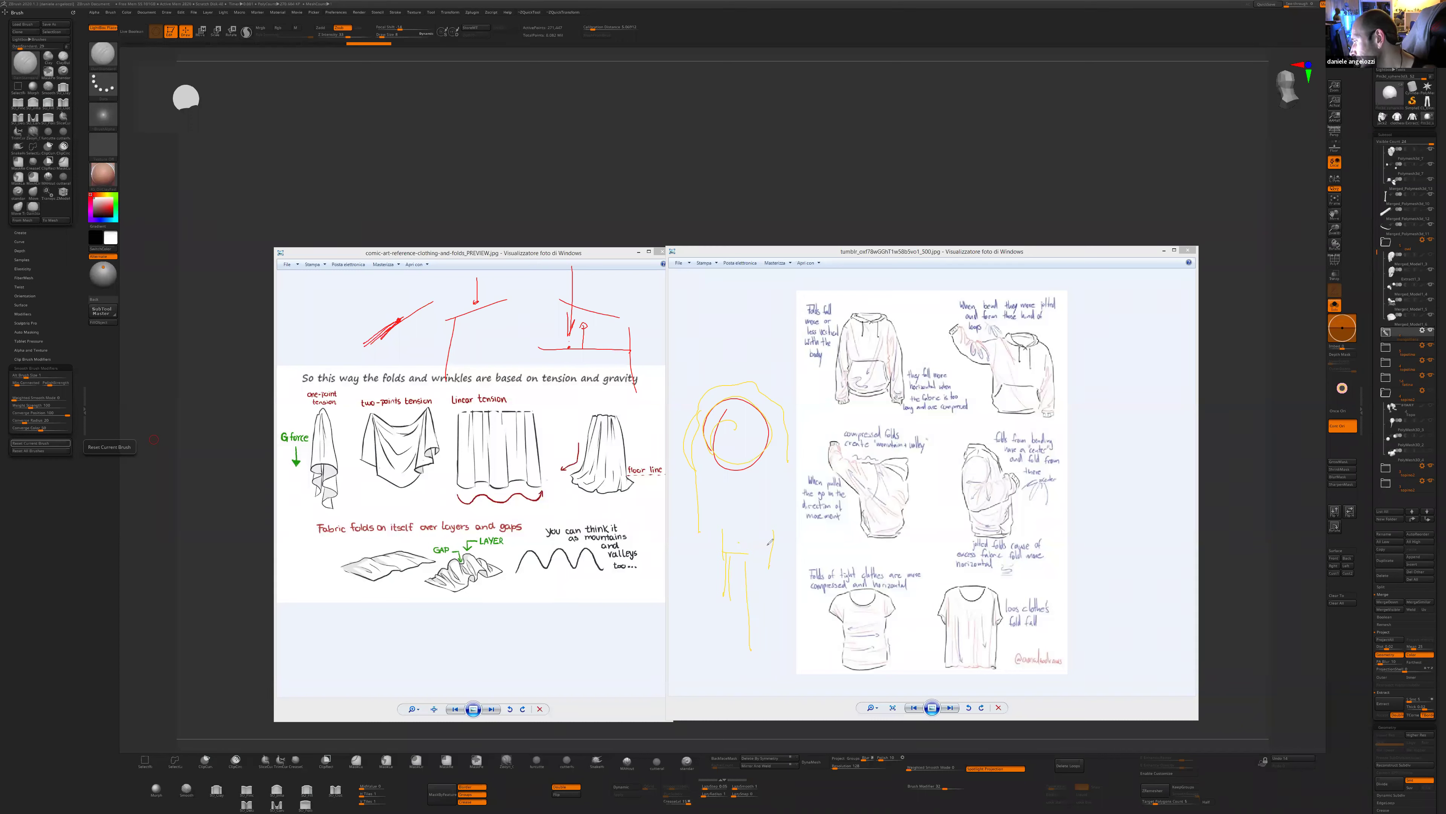
drag(720, 534, 778, 533)
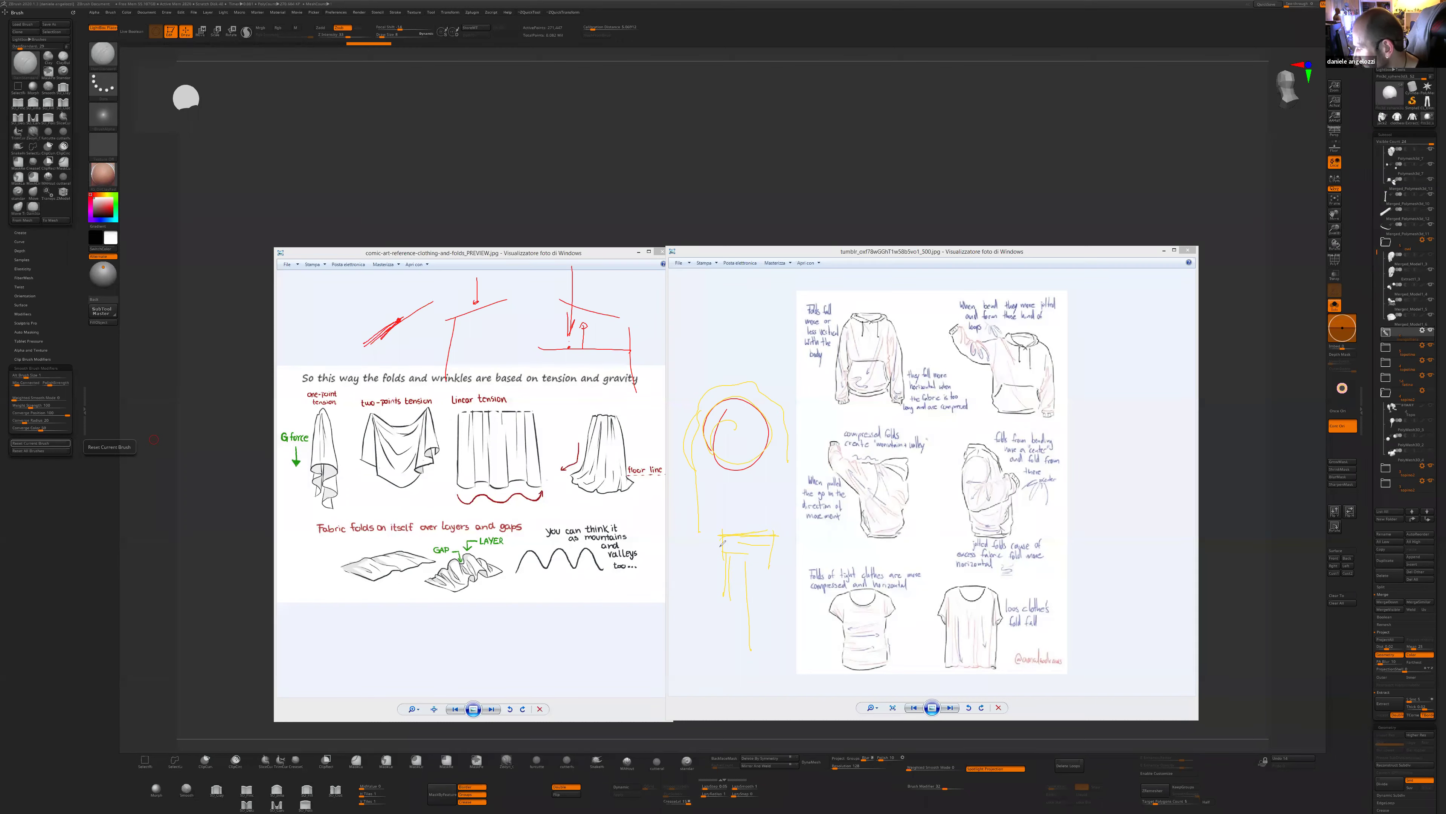
- Mark the folds on the tight T-shirt sketch in yellow and draw a yellow T-shirt outline in the blank margin beside the hoodies
drag(851, 638, 874, 623)
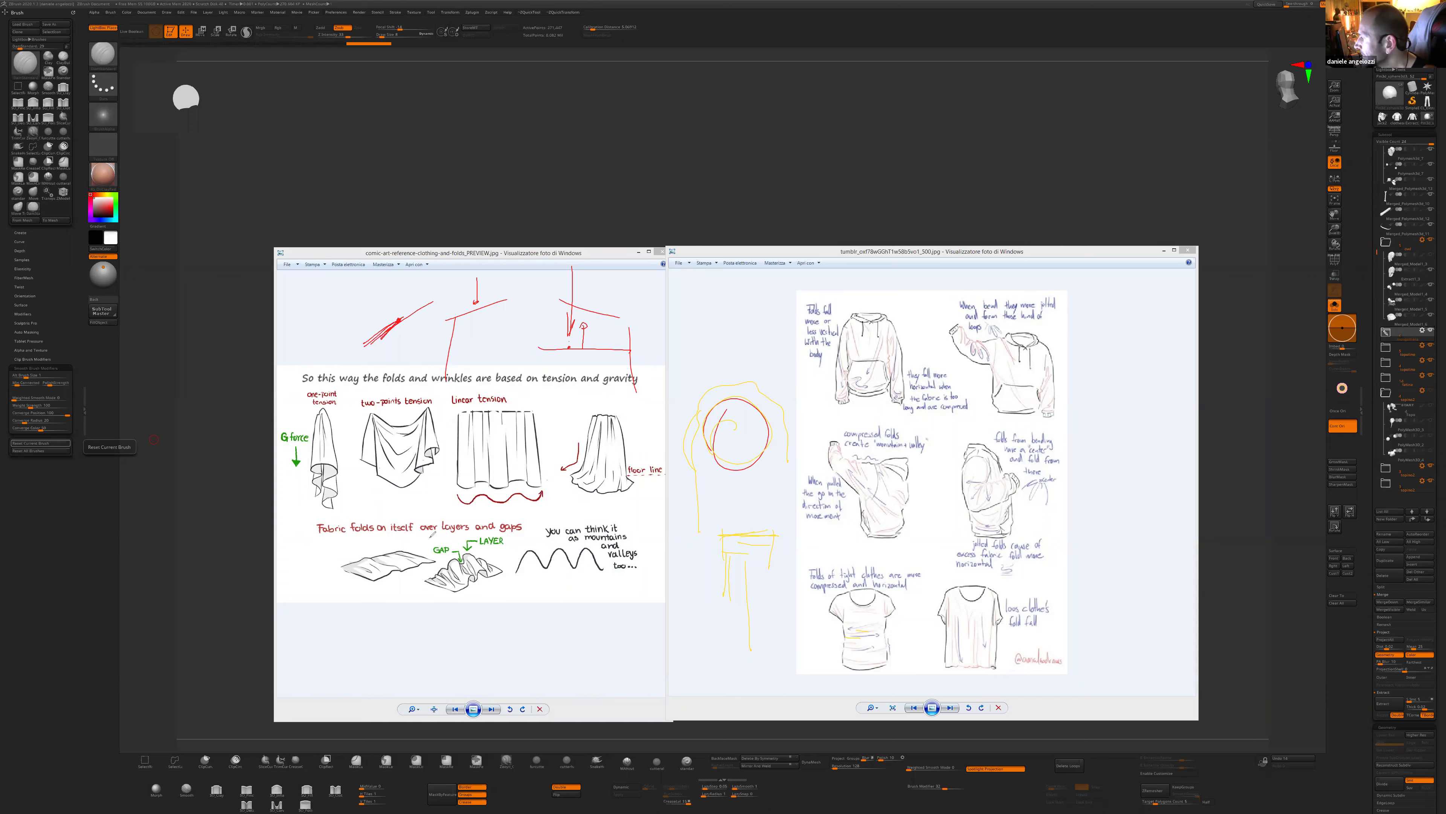
drag(706, 334, 731, 326)
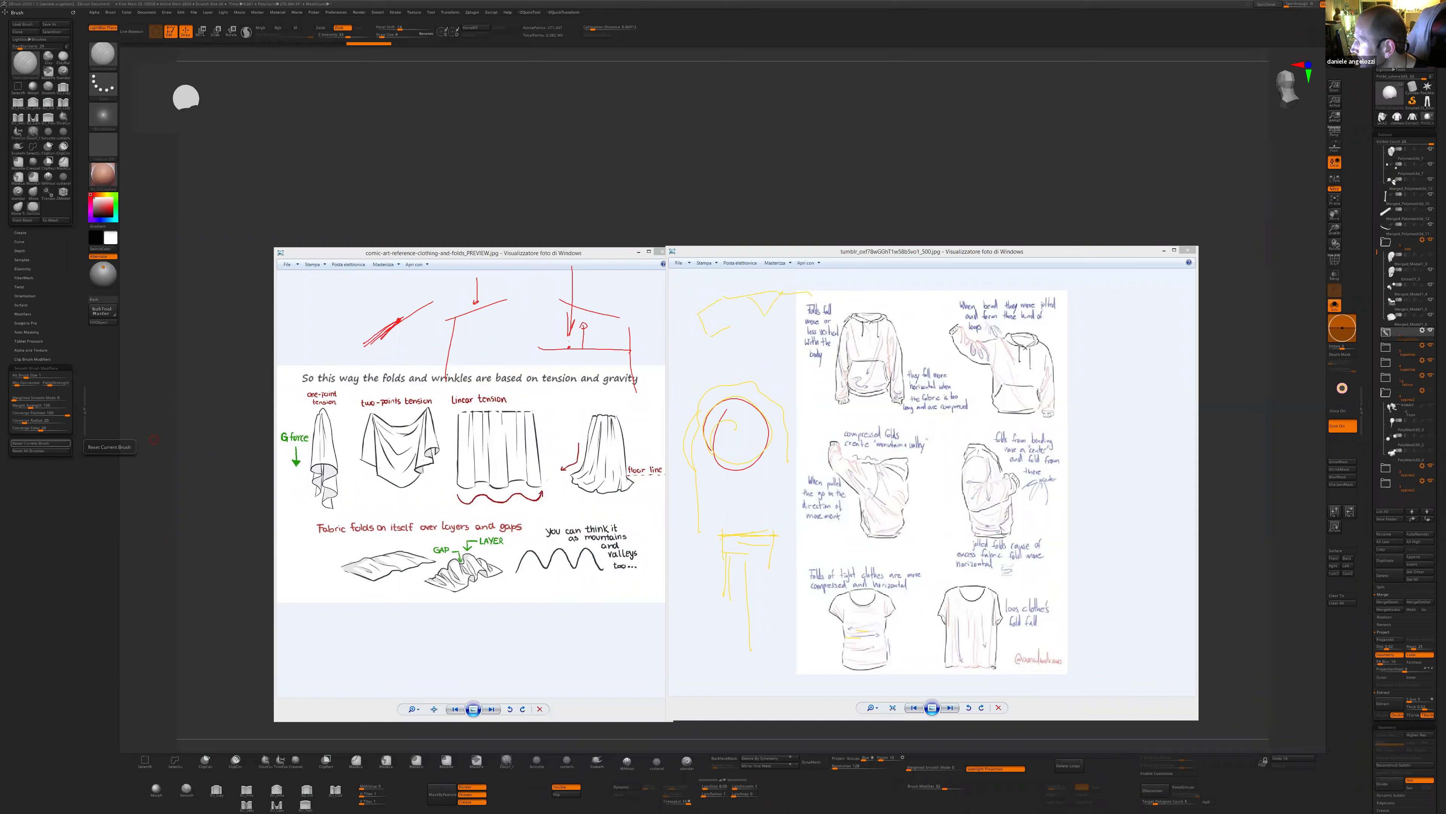
mouse_move(736, 330)
mouse_down()
mouse_move(736, 374)
mouse_move(803, 387)
mouse_up()
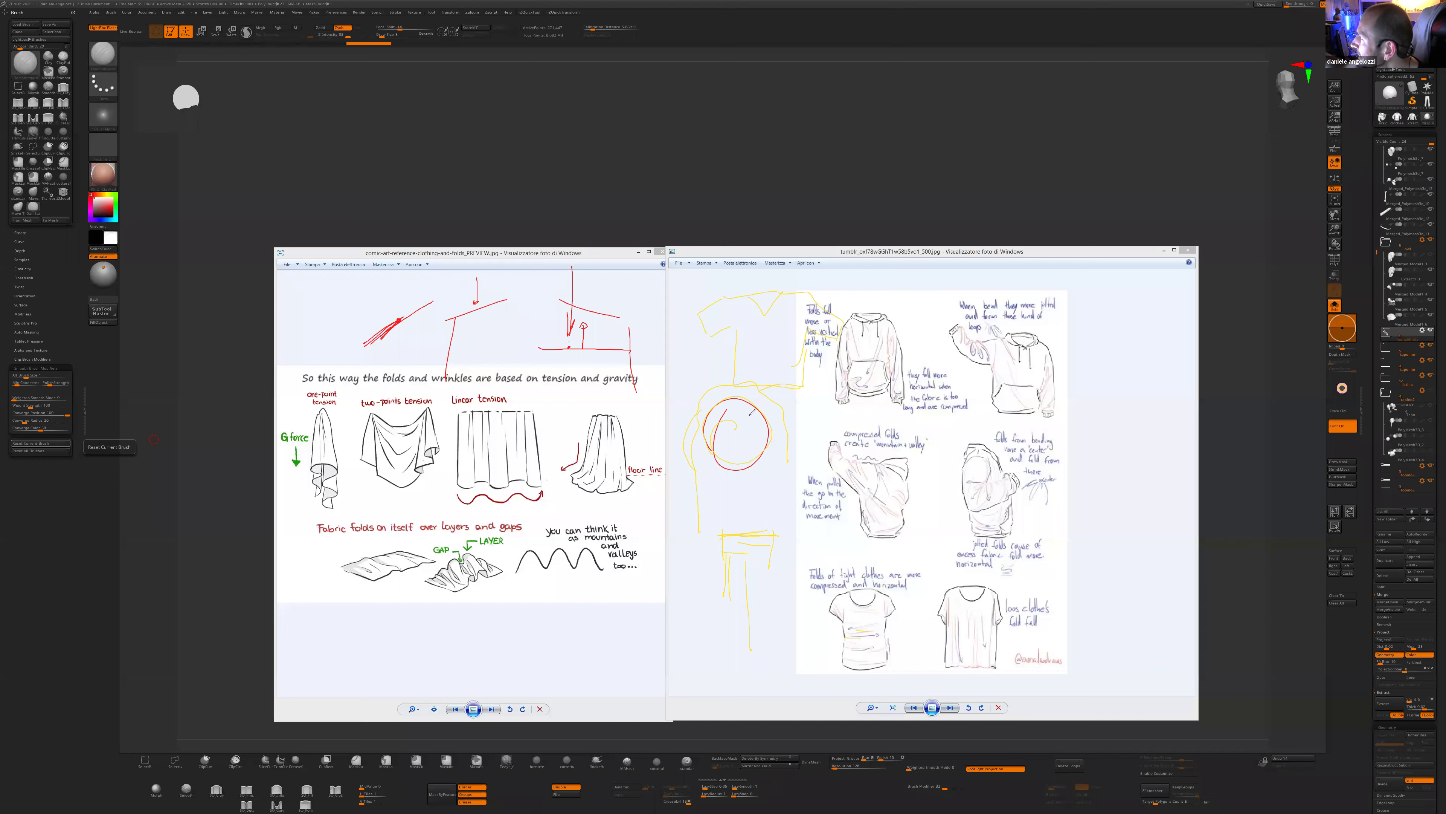
- Clear the annotations and draw a blue T-shirt outline with neckline and short sleeves in the margin beside the fold sketches
click(813, 82)
mouse_move(705, 383)
mouse_down()
mouse_move(703, 438)
mouse_move(760, 434)
mouse_up()
drag(763, 382, 757, 438)
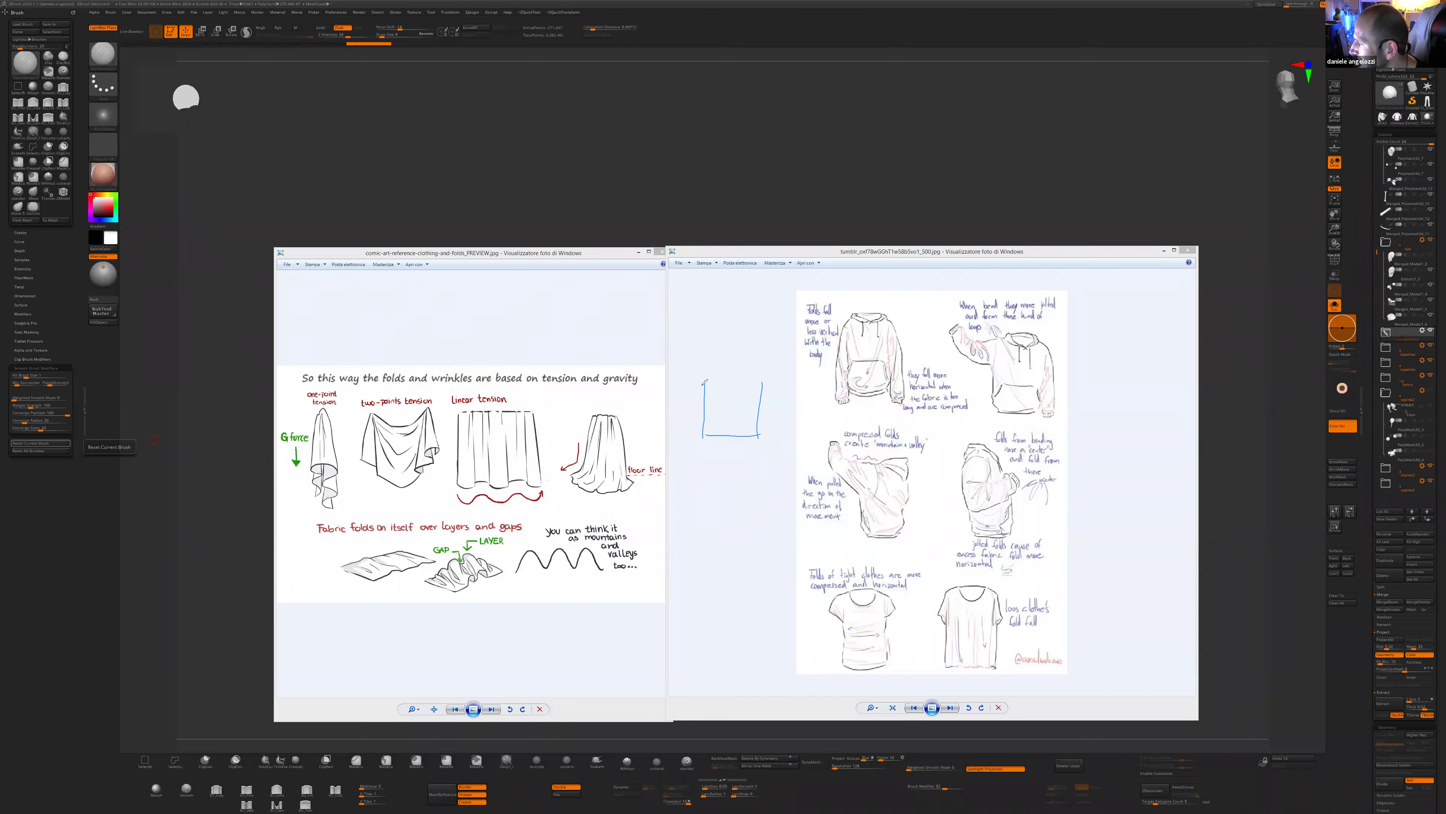
mouse_move(688, 391)
mouse_down()
mouse_move(704, 350)
mouse_move(775, 356)
mouse_move(789, 380)
mouse_up()
drag(766, 383, 779, 394)
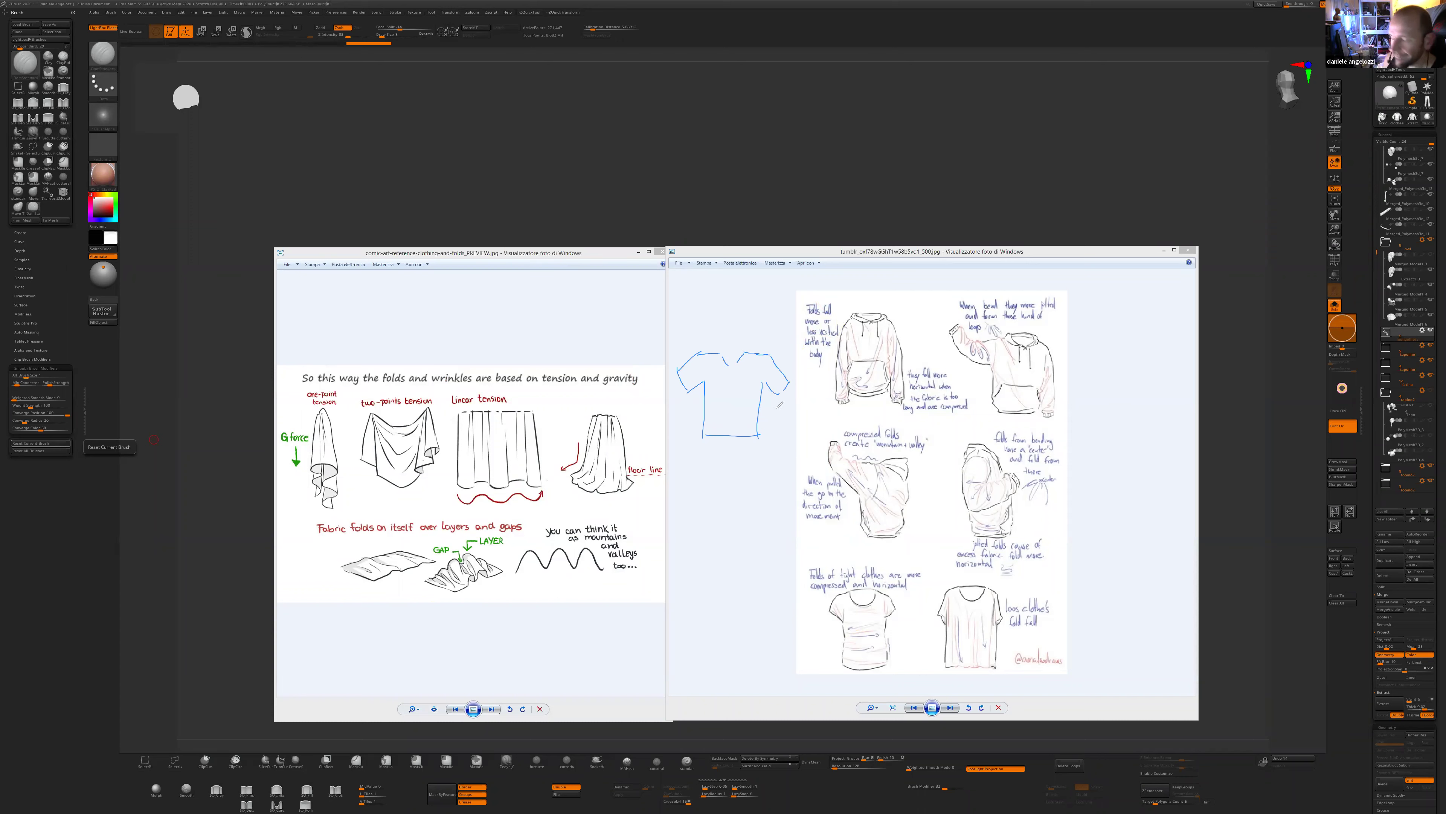
drag(779, 393, 788, 380)
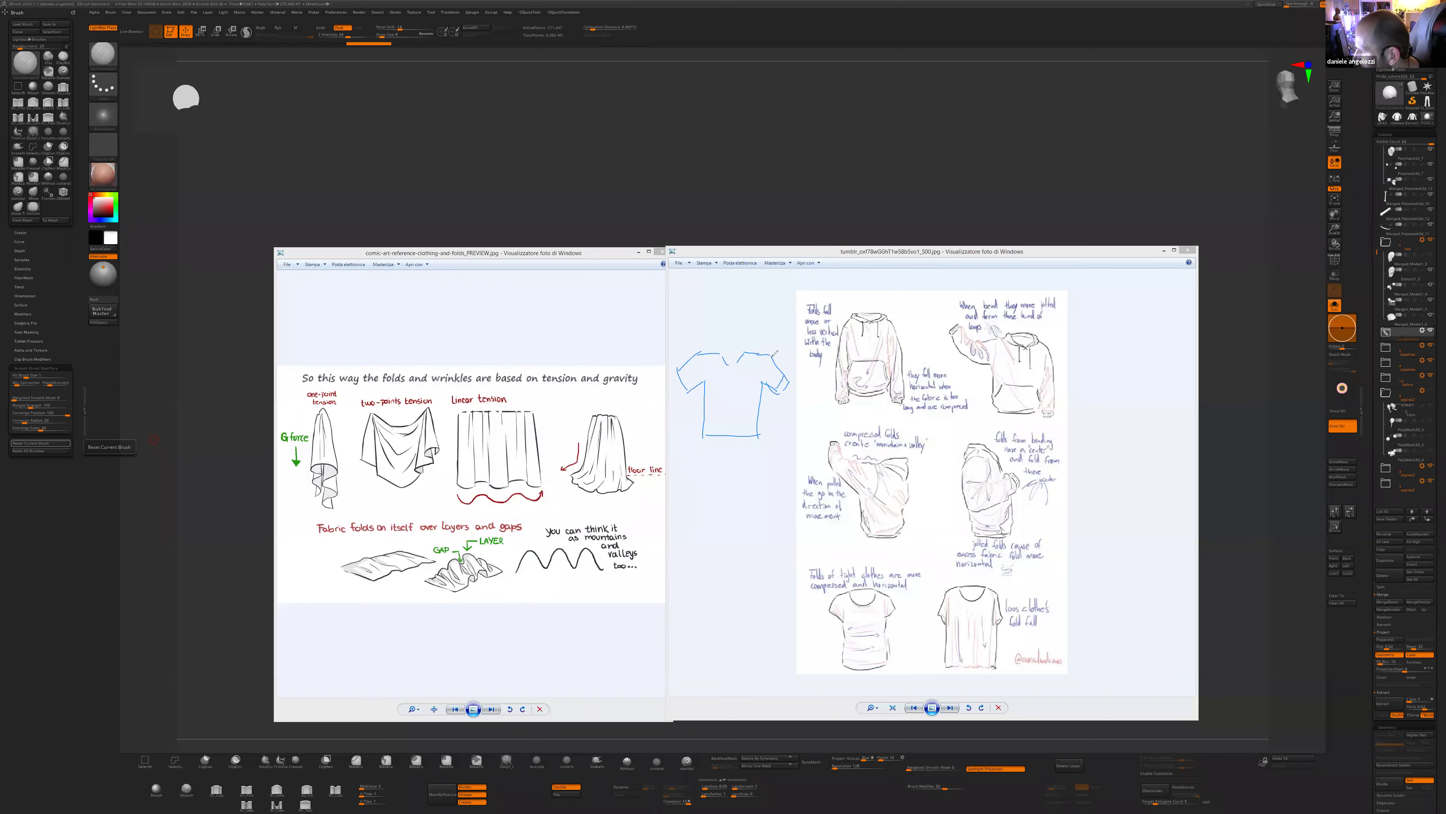
mouse_move(698, 381)
mouse_down()
mouse_move(685, 391)
mouse_move(677, 369)
mouse_move(700, 356)
mouse_up()
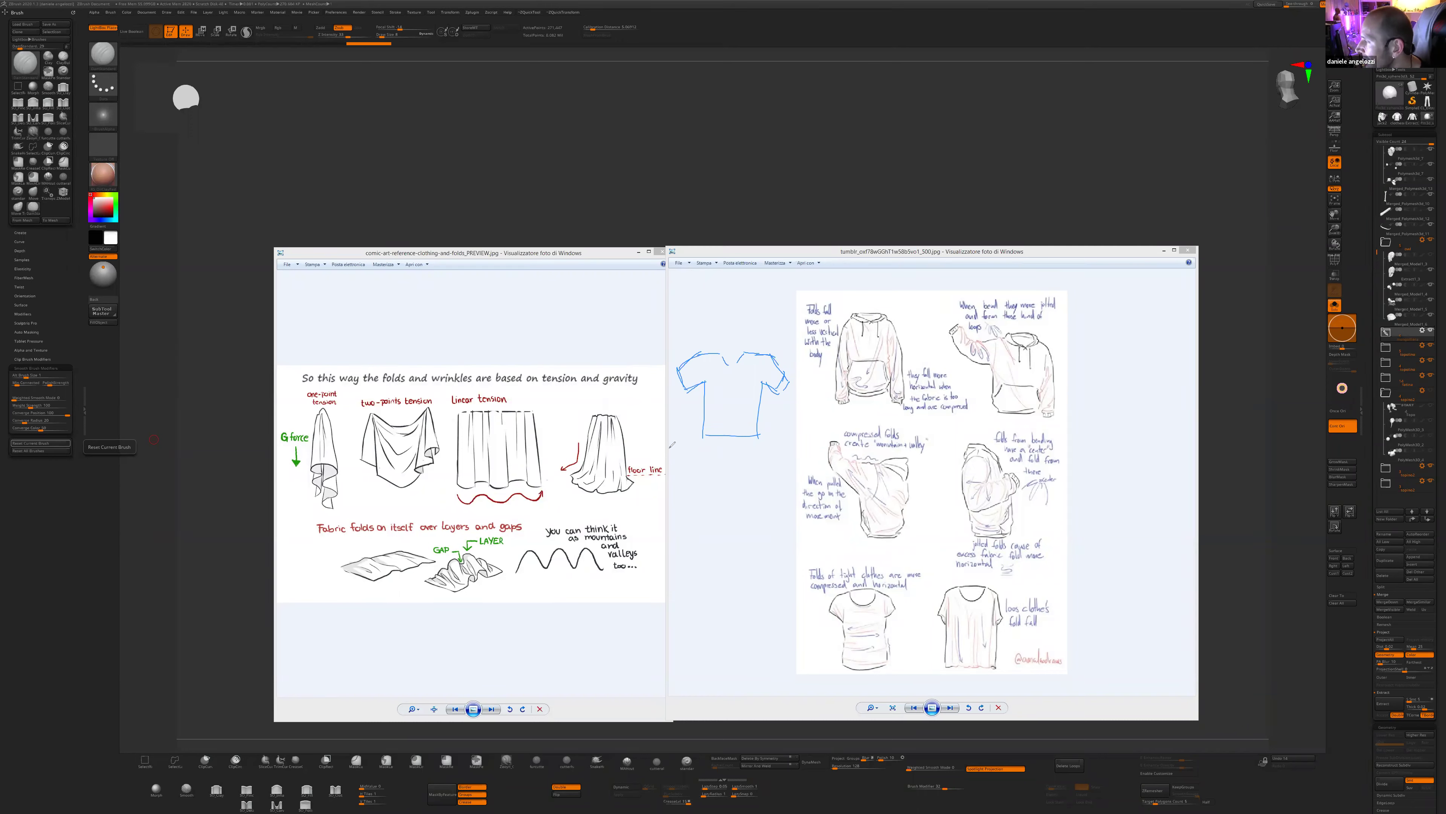
- Add arms, sleeve and armpit fold lines, and a head outline to the blue T-shirt sketch
mouse_move(695, 362)
mouse_down()
mouse_move(679, 419)
mouse_move(691, 436)
mouse_up()
drag(762, 383, 786, 446)
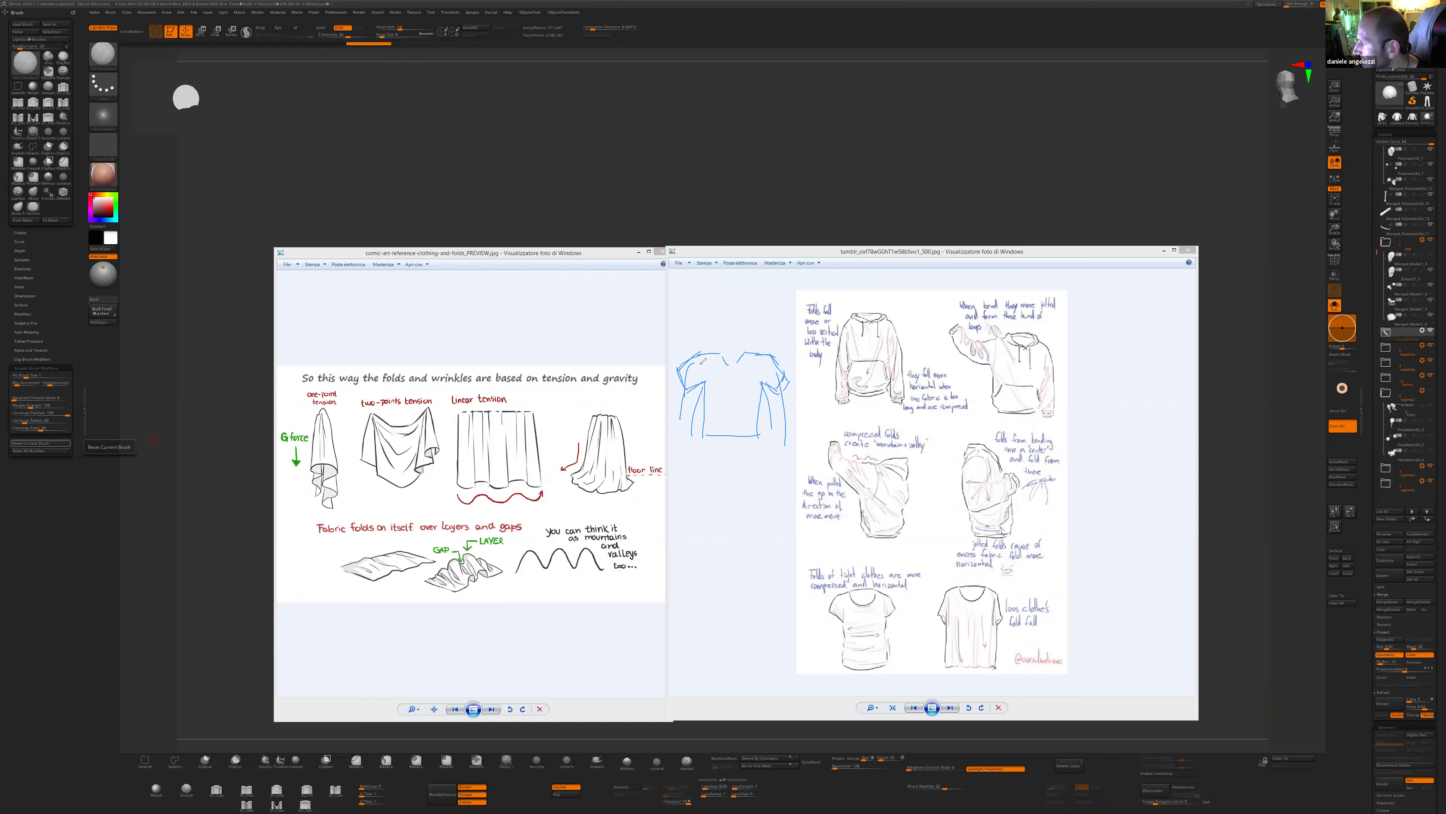
drag(709, 365, 693, 399)
drag(772, 359, 763, 393)
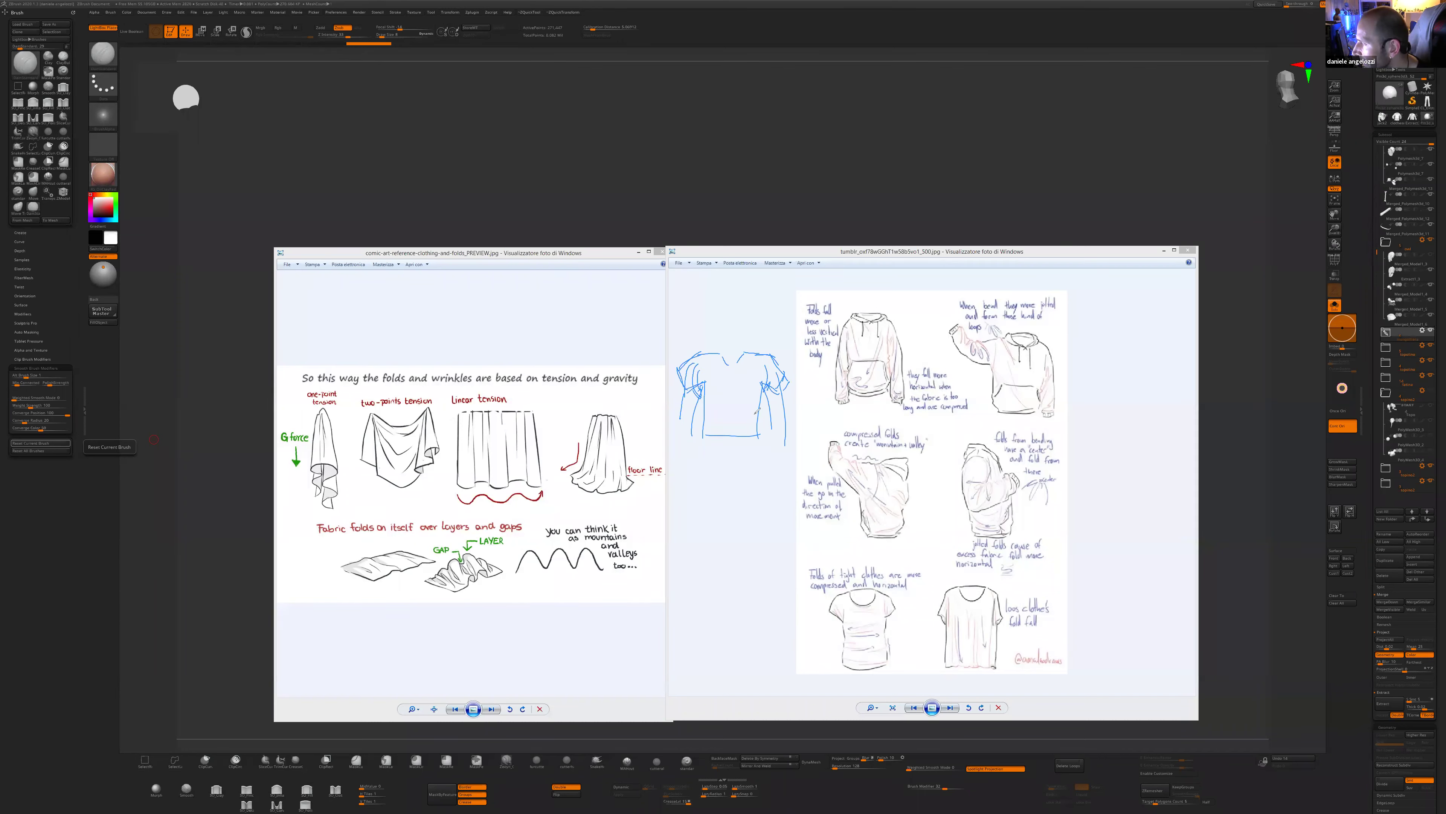
mouse_move(706, 302)
mouse_down()
mouse_move(713, 336)
mouse_move(741, 336)
mouse_up()
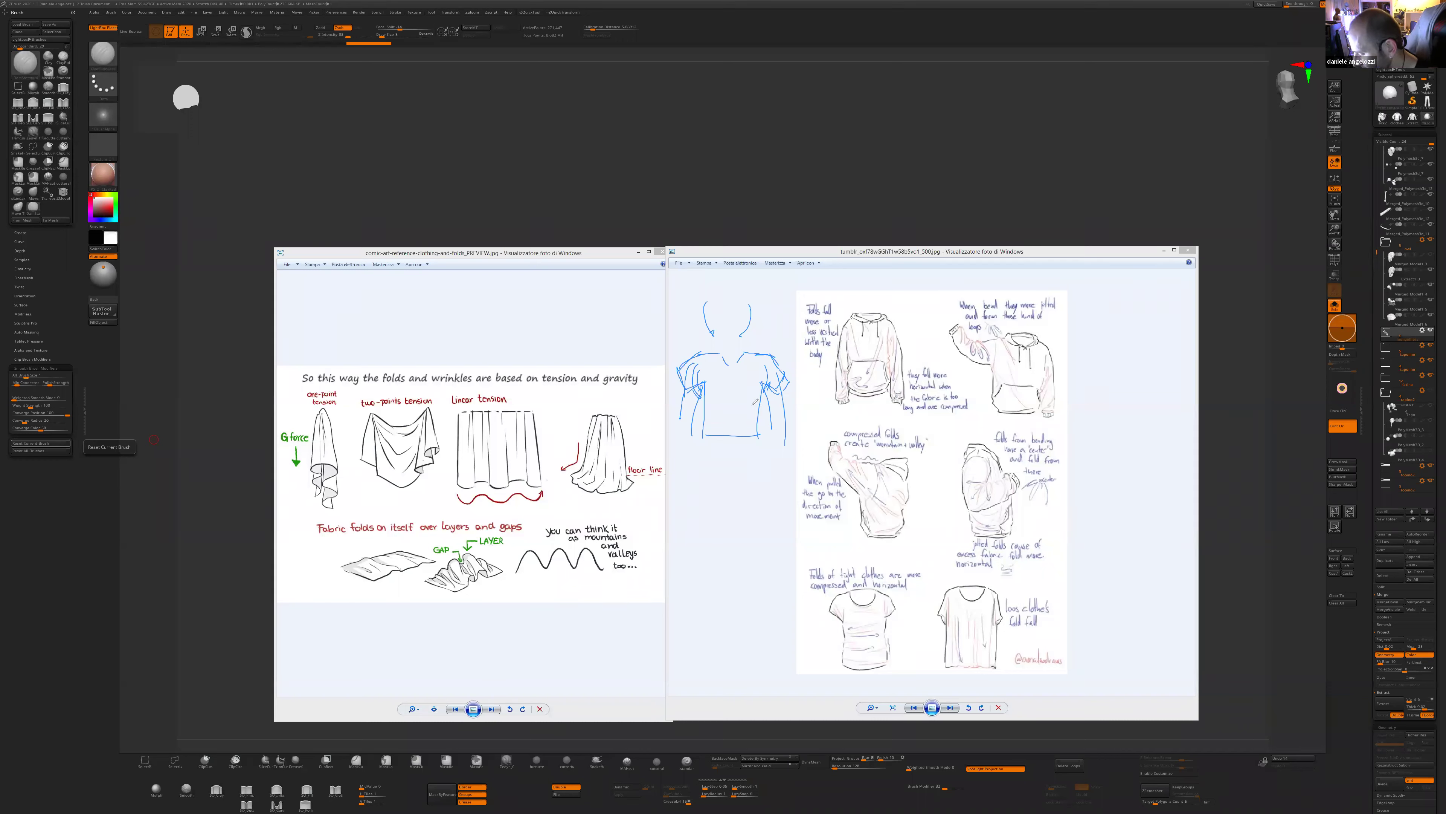
- Switch to File Explorer, open the Male03_Tshirt_Front scan image from the pants folder, and clear the pen sketch
key(alt+Tab)
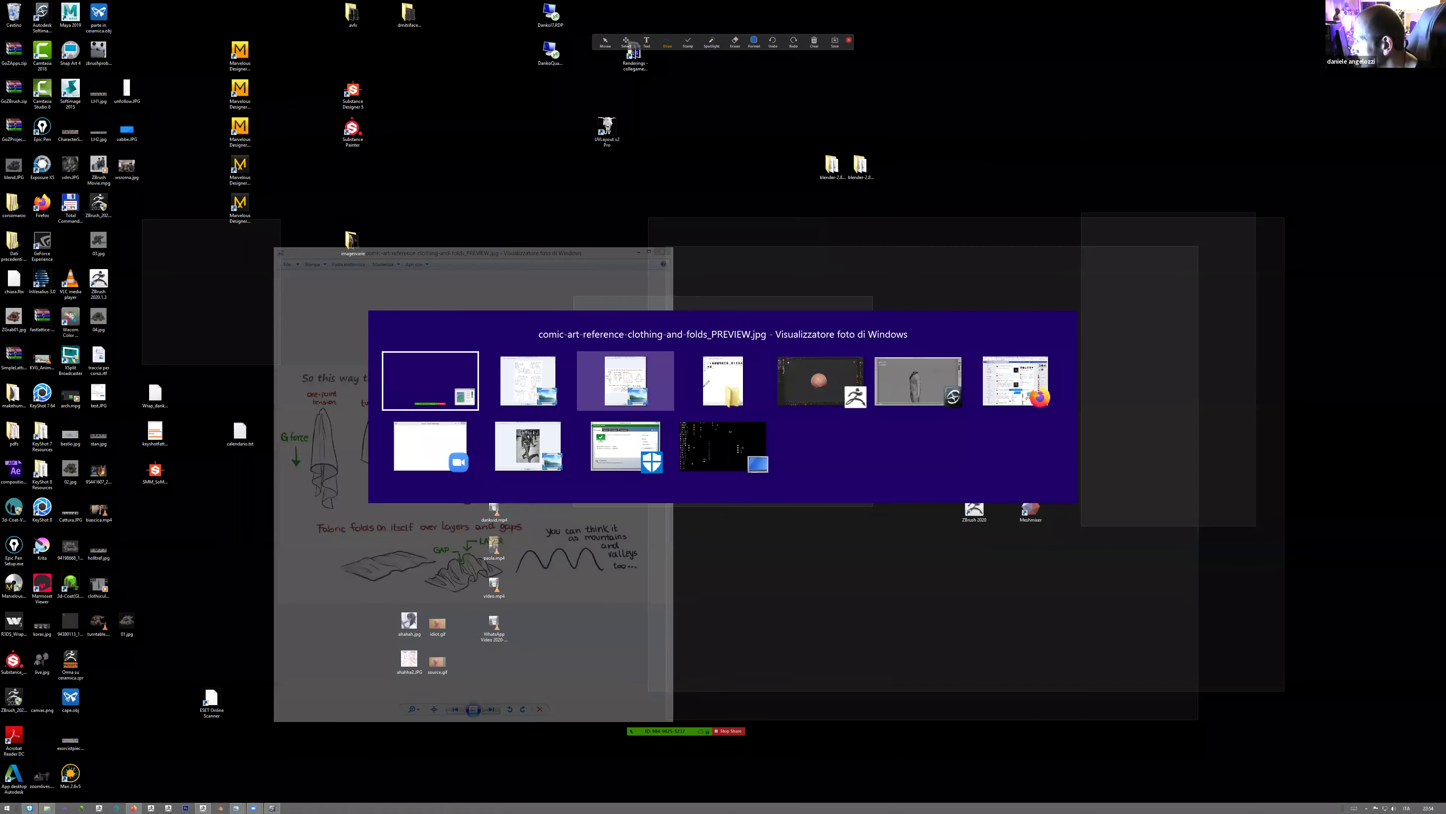
click(704, 373)
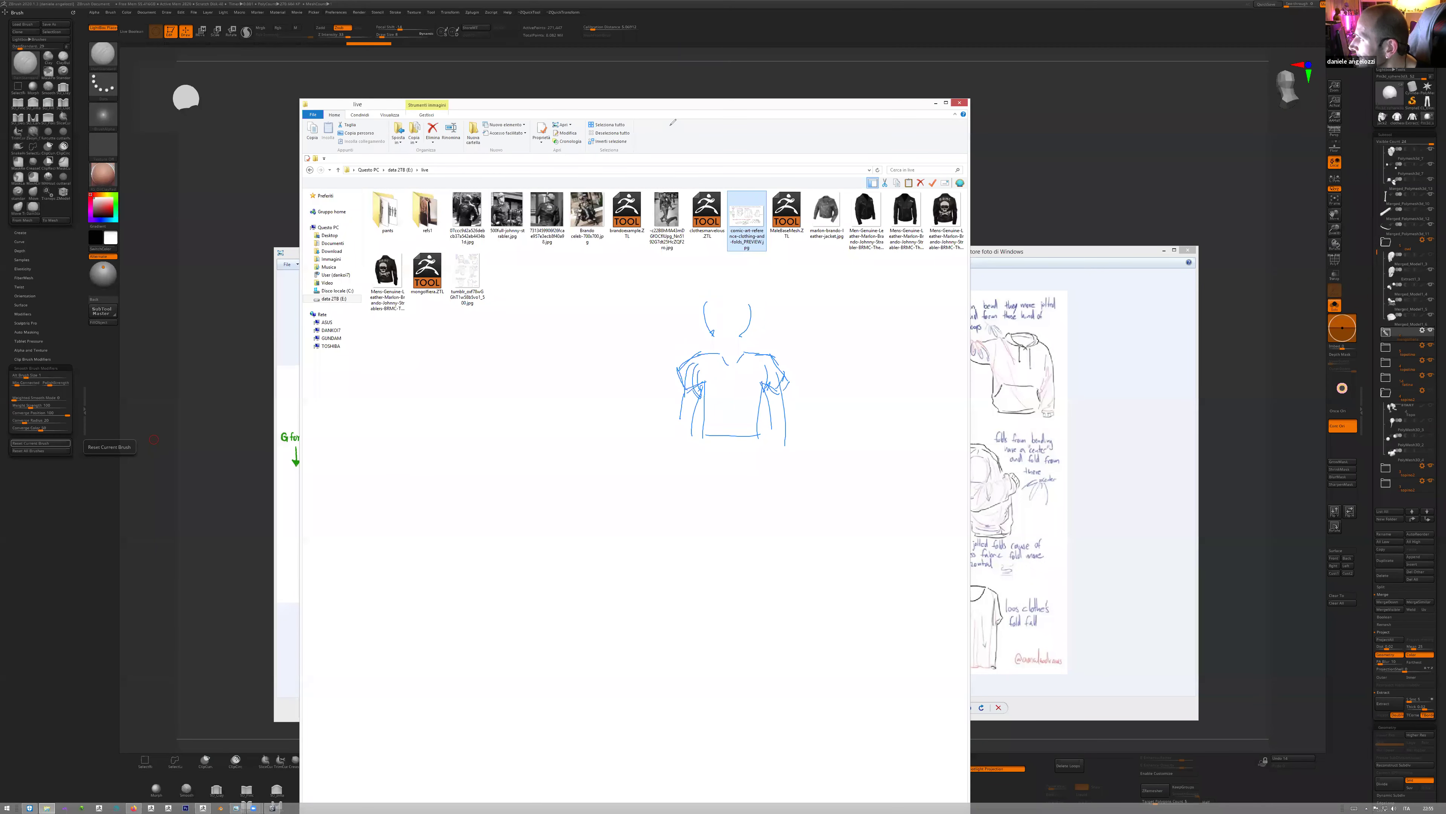
double_click(387, 211)
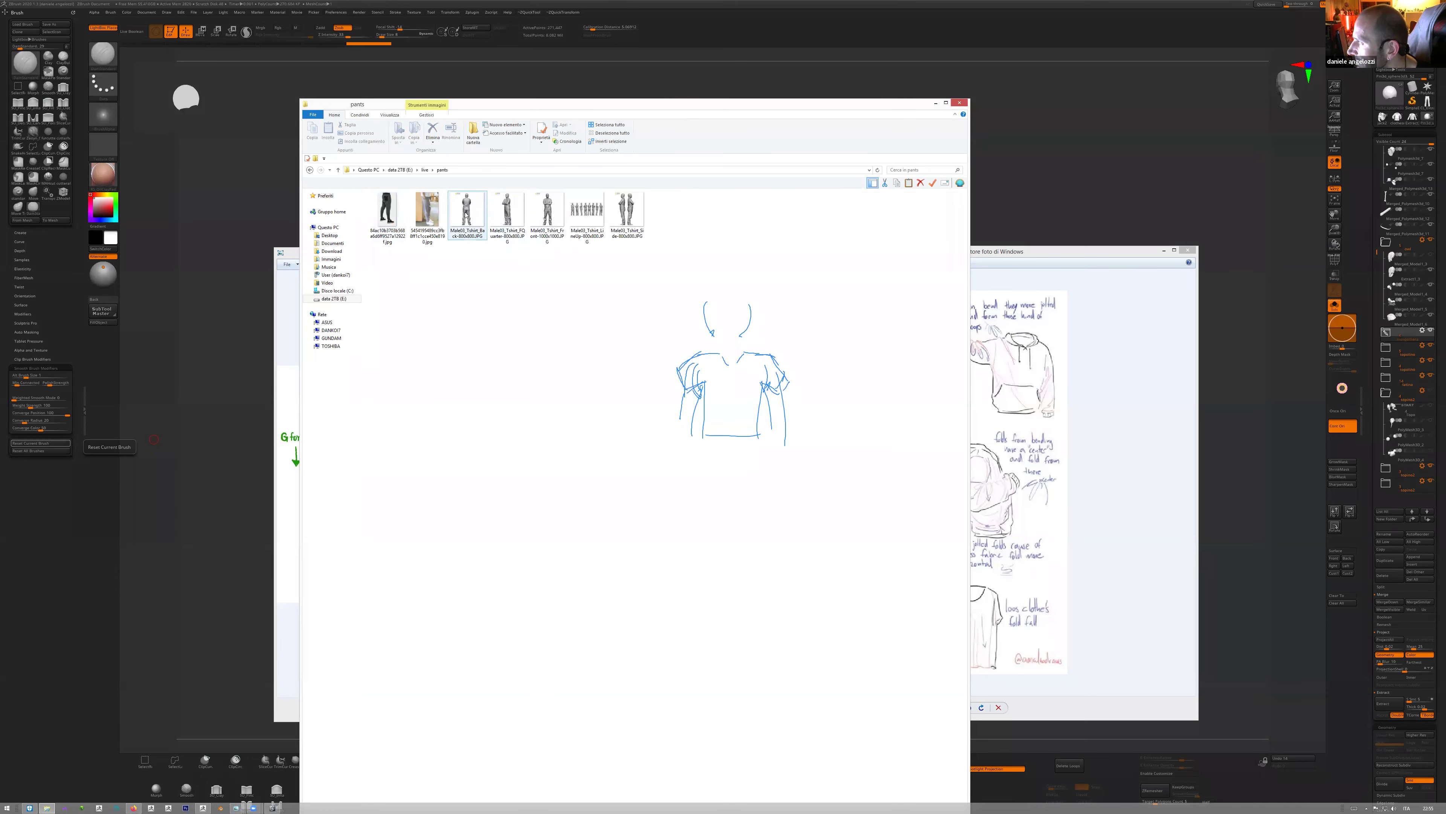
double_click(529, 209)
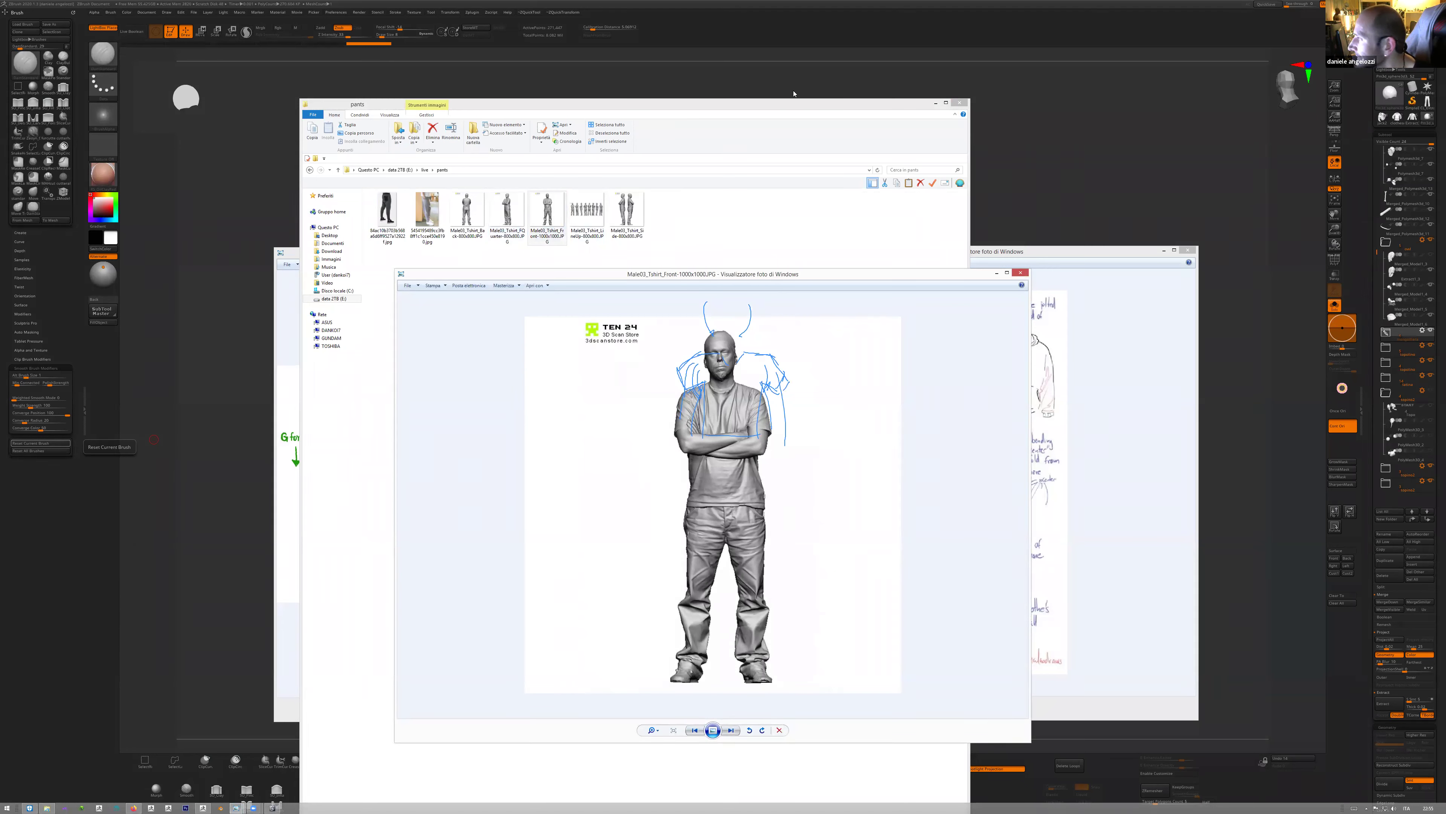
key(Escape)
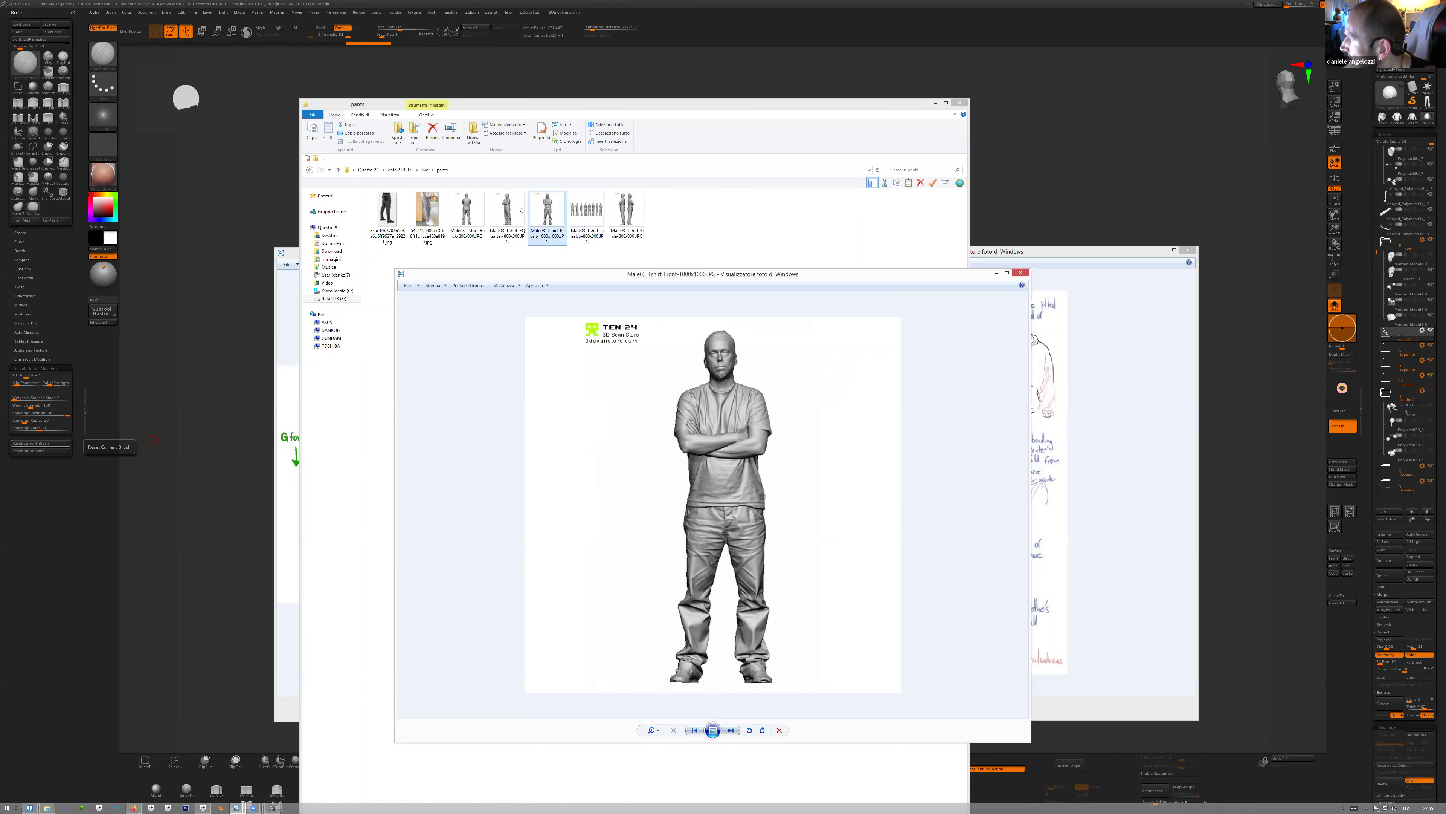
- Look through the back, side, front-quarter and front images of the Male03_Tshirt scan, plus the green and grey trouser photos
double_click(467, 212)
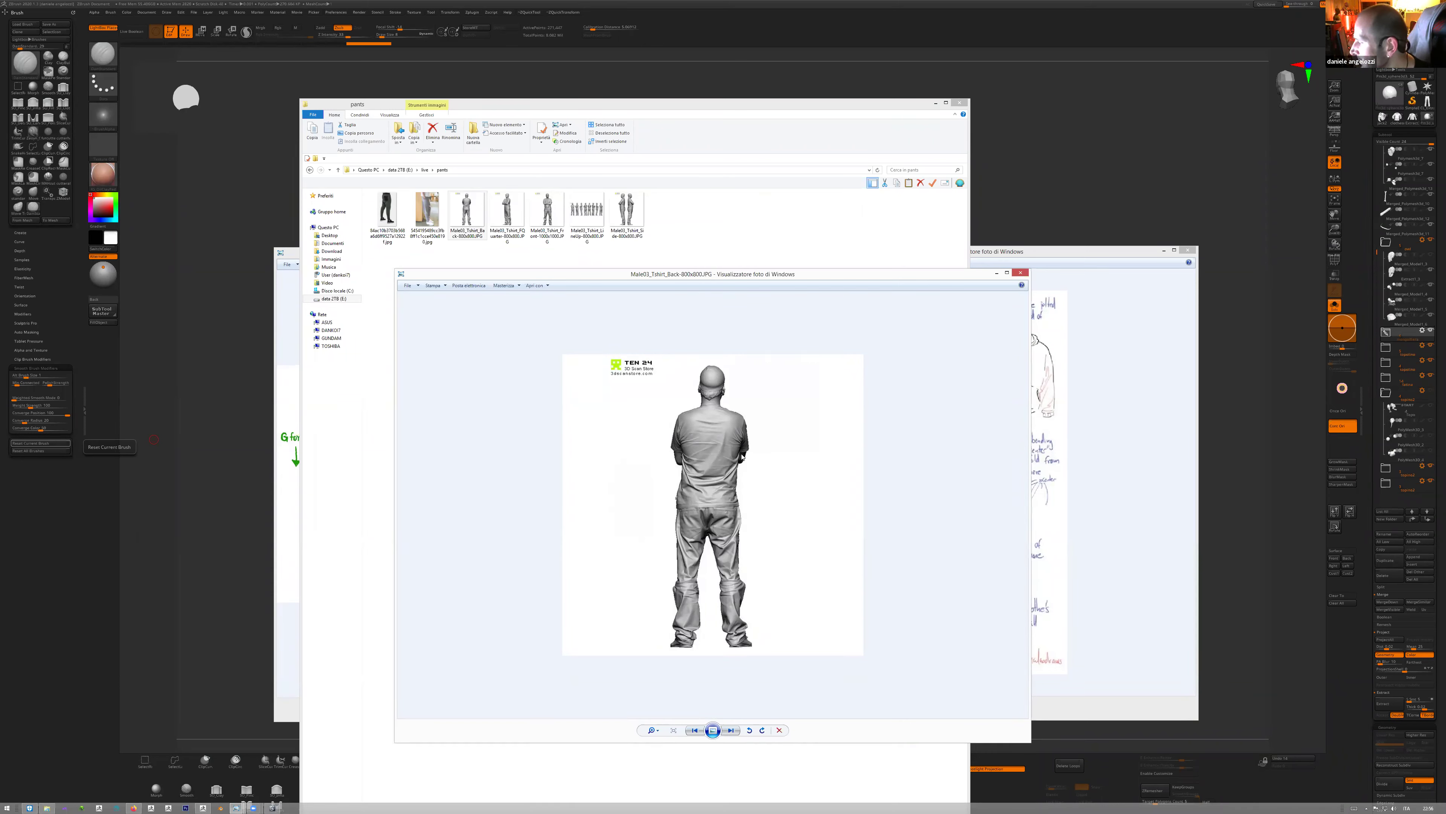
double_click(627, 211)
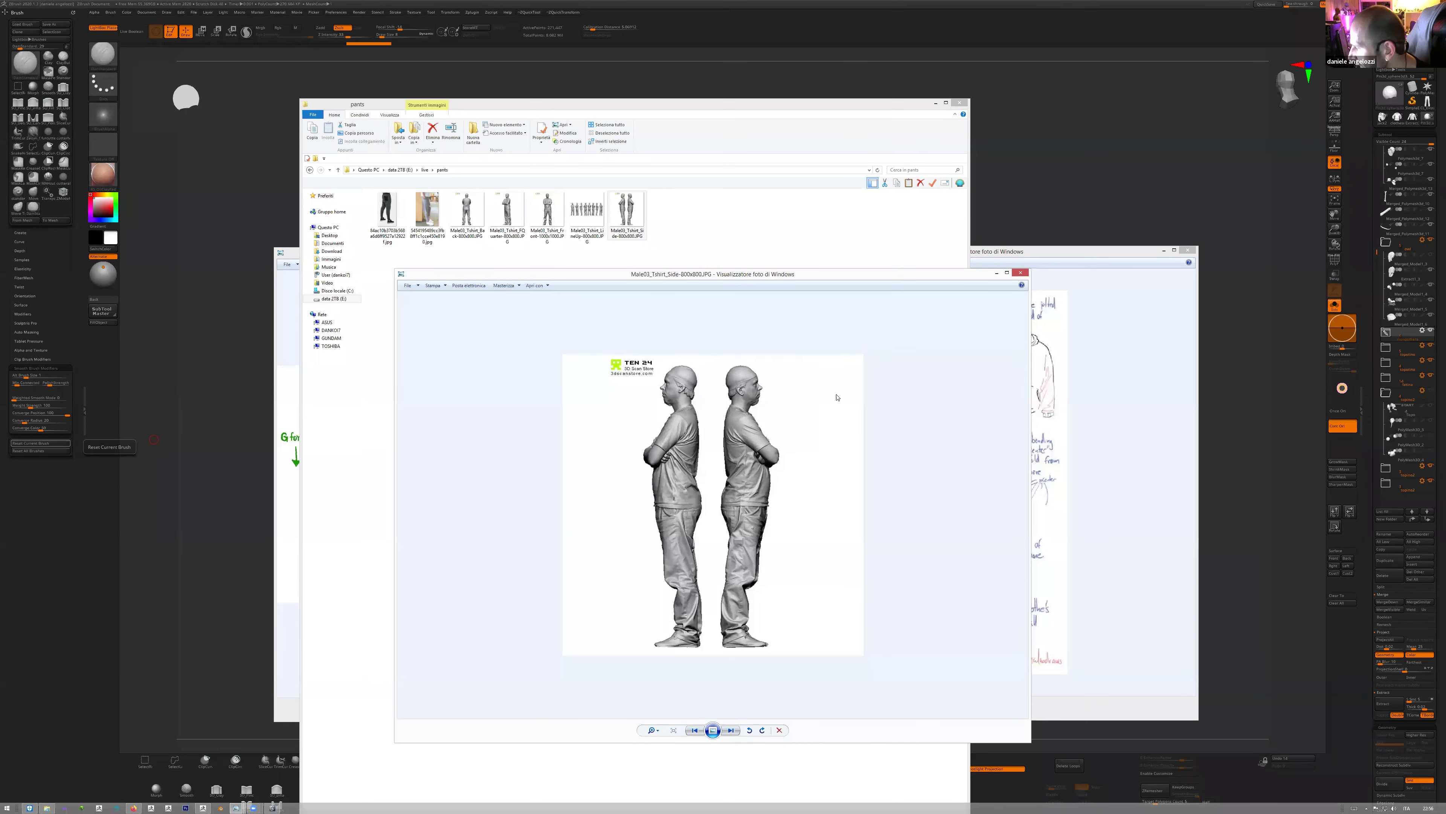
key(Left)
key(Left)
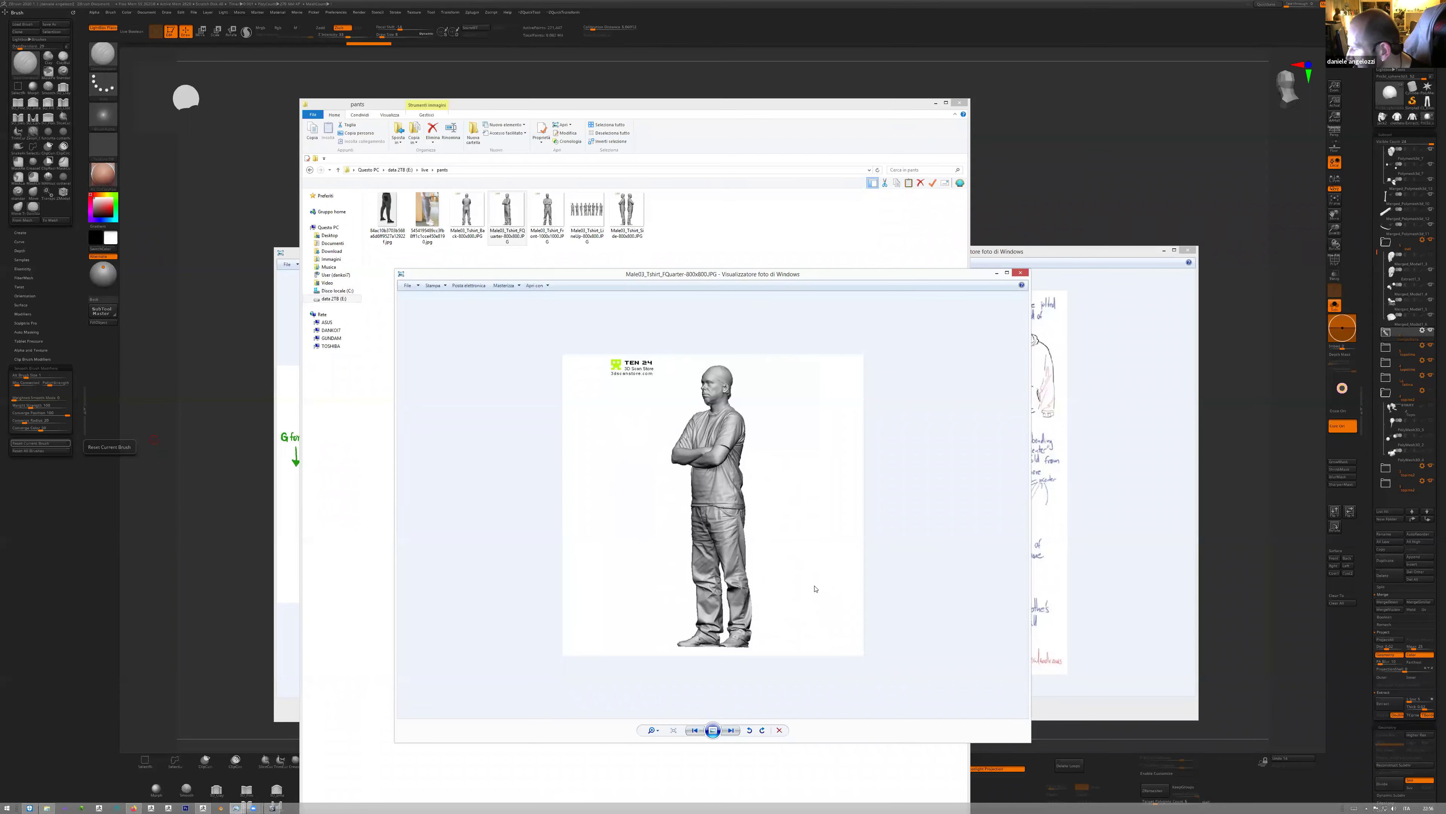
key(Right)
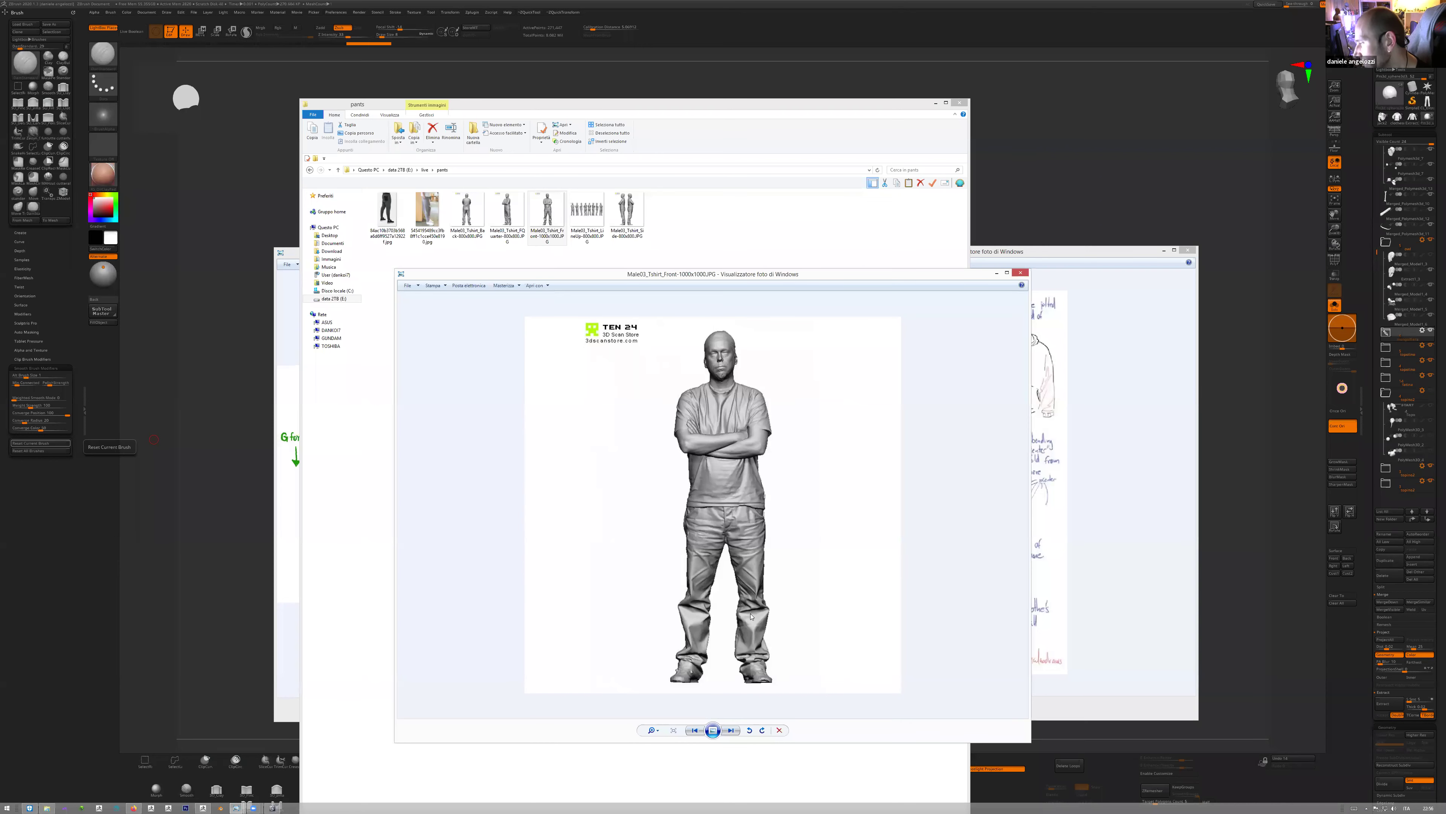
double_click(388, 216)
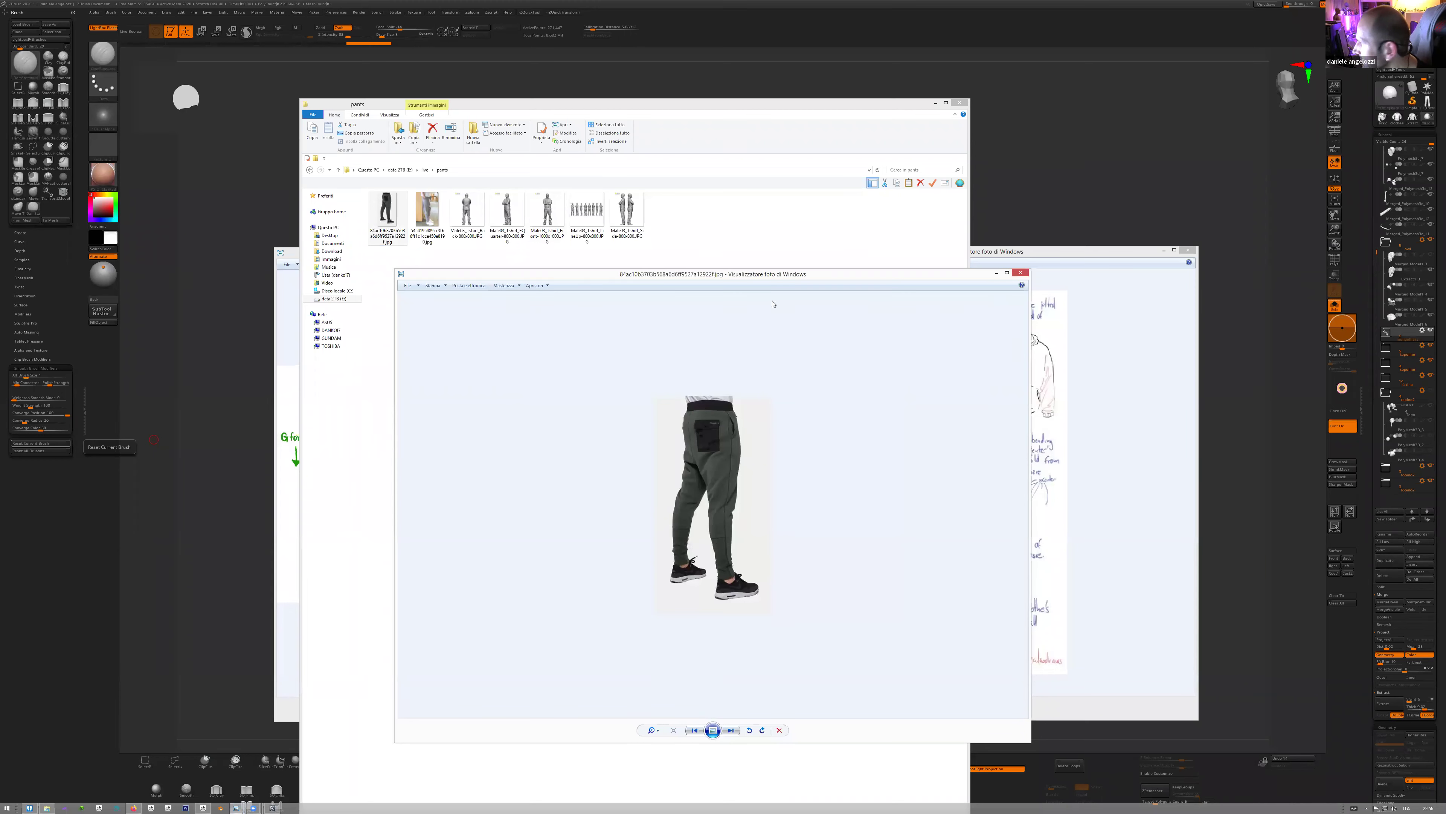
double_click(427, 217)
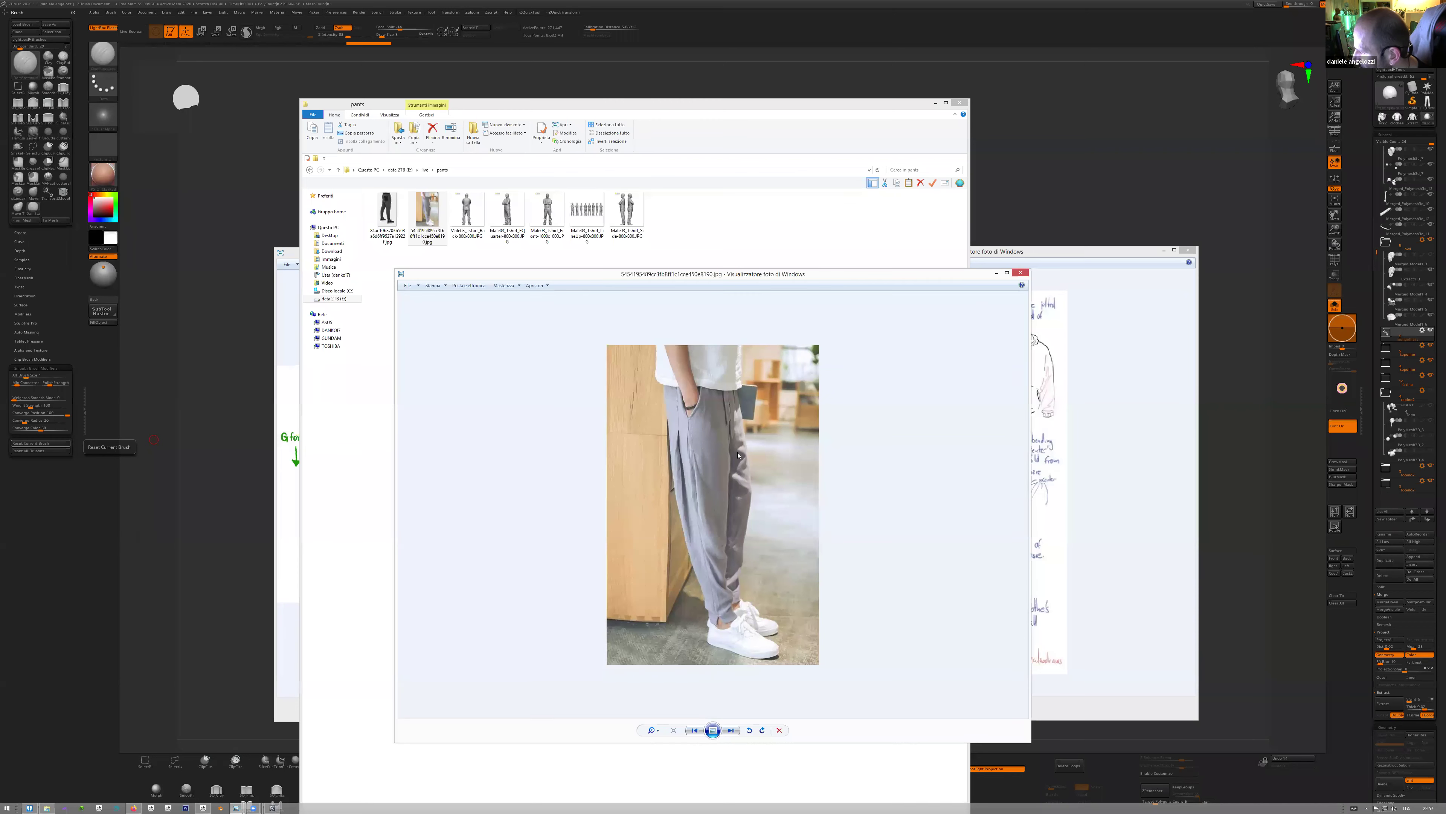
- View the back and side images of the Male03_Tshirt scan, and bring up the front image
click(997, 273)
double_click(471, 216)
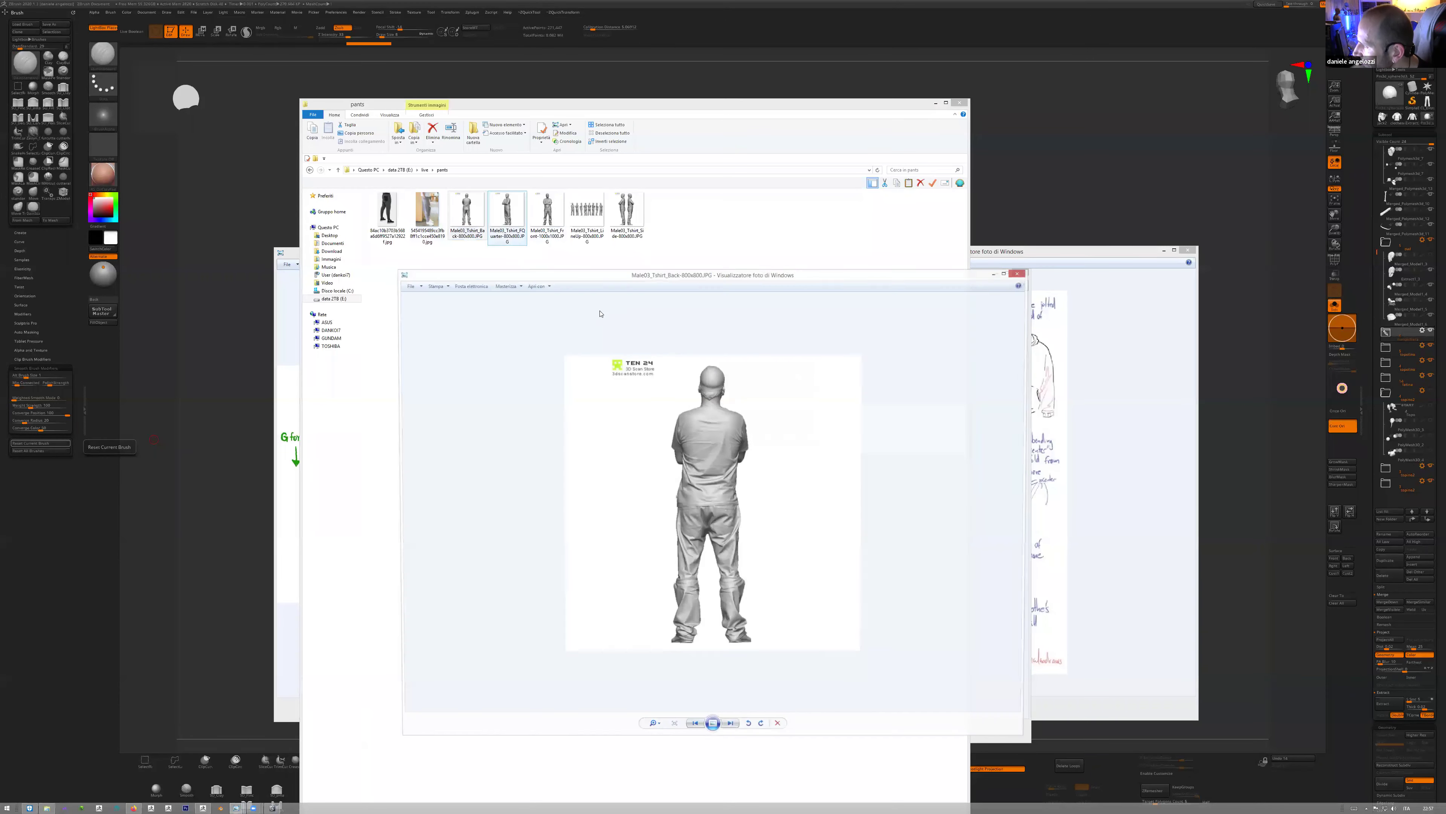
double_click(624, 215)
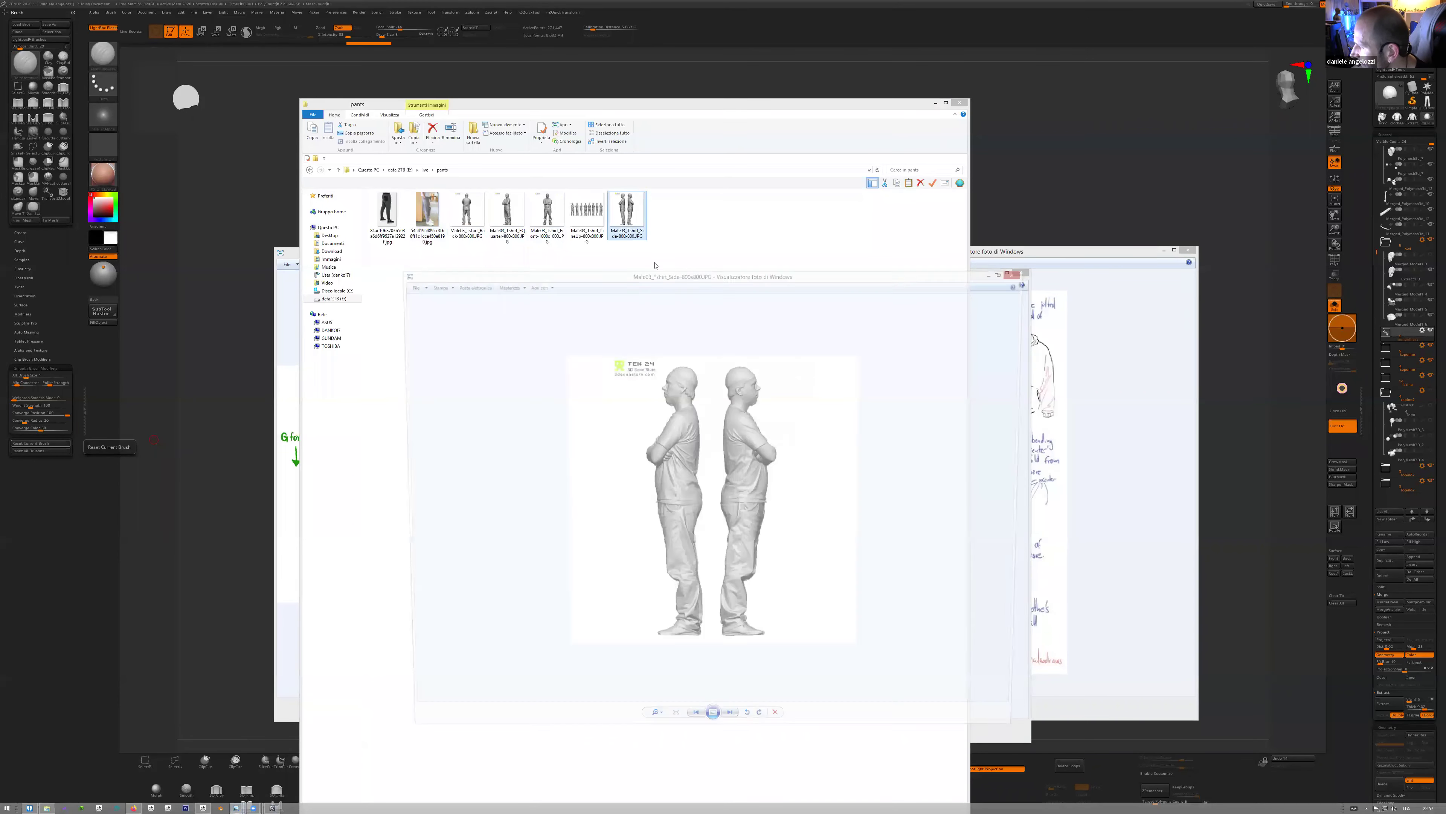
double_click(547, 215)
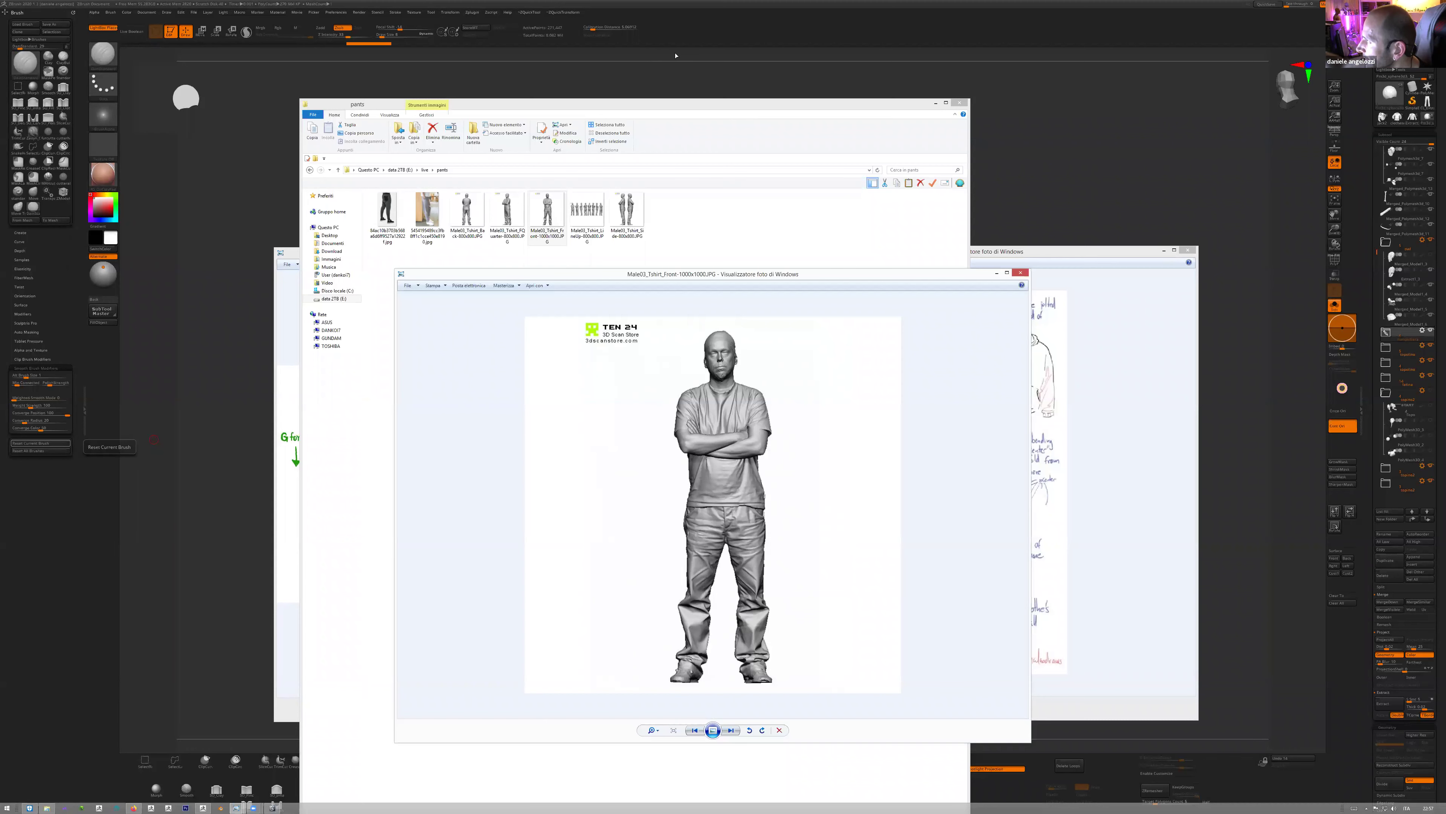
- Sketch blue zigzag, Y-shaped and serpentine fold patterns beside the figure in the Male03_Tshirt_Front image
mouse_move(609, 449)
mouse_down()
mouse_move(578, 471)
mouse_move(639, 488)
mouse_move(606, 520)
mouse_up()
drag(850, 327, 853, 408)
mouse_move(817, 535)
mouse_down()
mouse_move(886, 527)
mouse_move(844, 538)
mouse_up()
drag(822, 397, 833, 456)
mouse_move(818, 539)
mouse_down()
mouse_move(880, 520)
mouse_move(859, 508)
mouse_move(889, 491)
mouse_move(887, 470)
mouse_move(816, 472)
mouse_move(872, 450)
mouse_up()
mouse_move(962, 414)
mouse_down()
mouse_move(915, 421)
mouse_move(878, 449)
mouse_up()
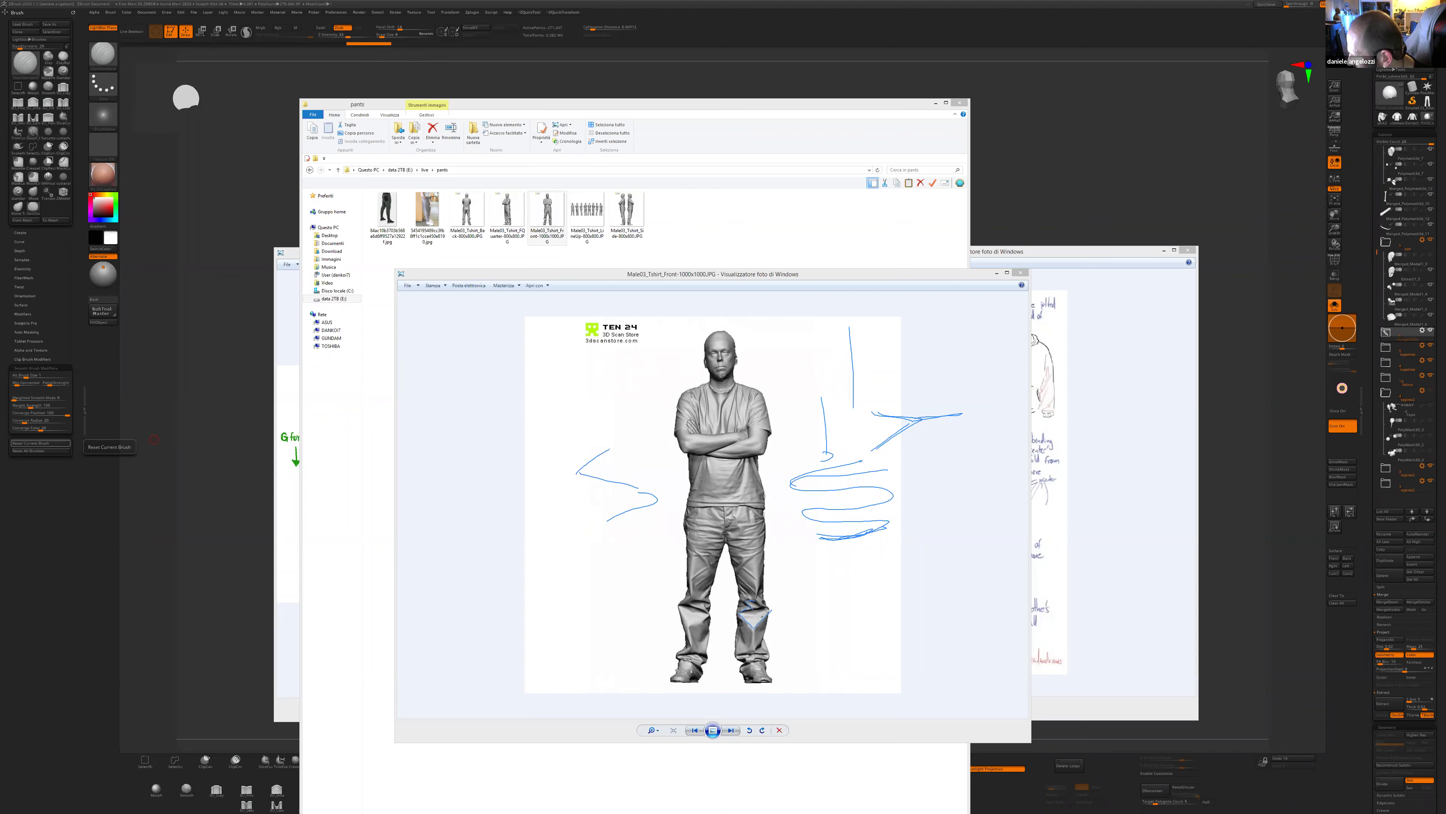
- Mark the fold below one knee on the front scan and circle the lower part of both trouser legs in blue
drag(741, 614, 769, 609)
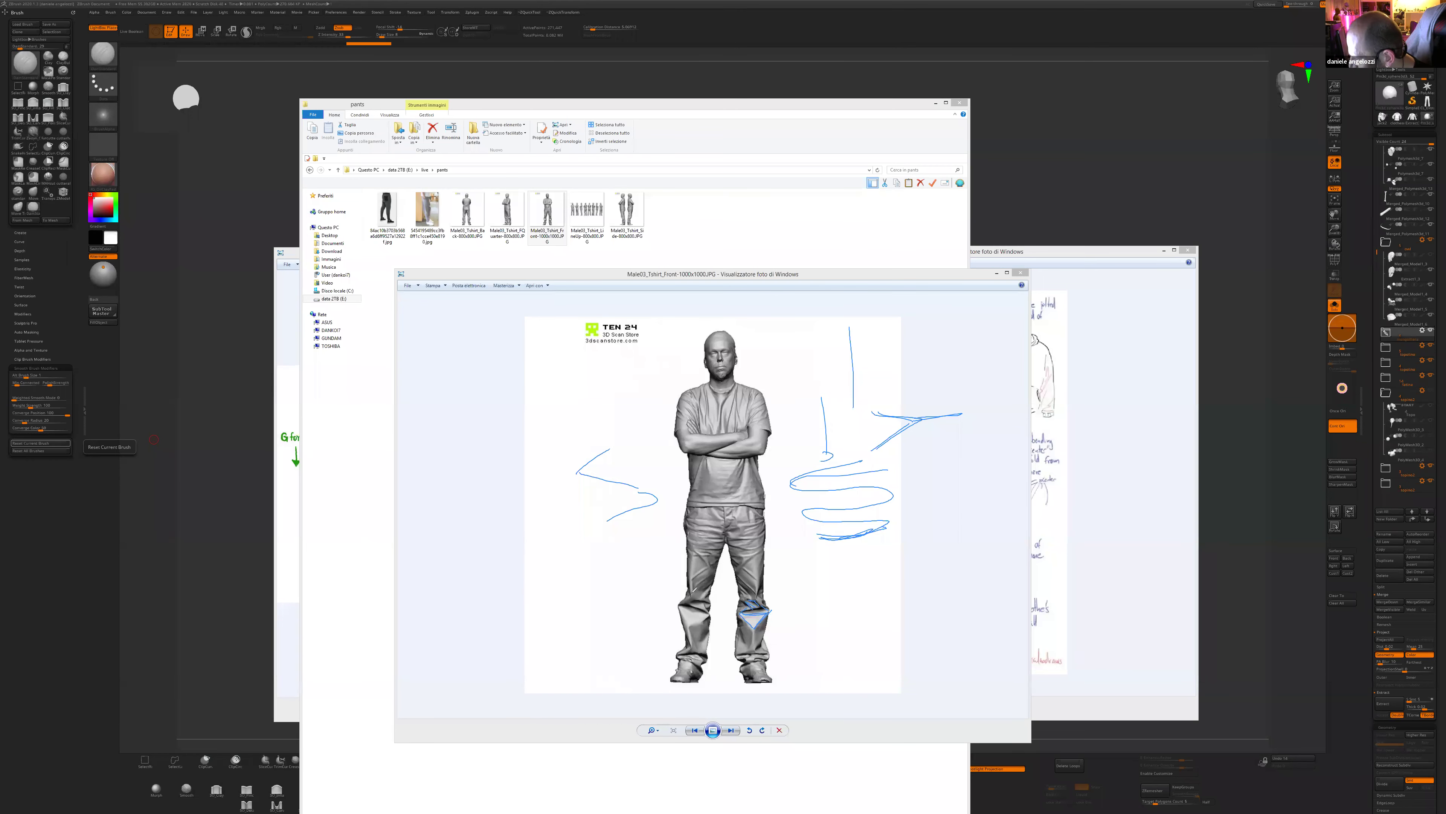
mouse_move(705, 643)
mouse_down()
mouse_move(692, 599)
mouse_move(712, 641)
mouse_move(669, 615)
mouse_move(710, 634)
mouse_up()
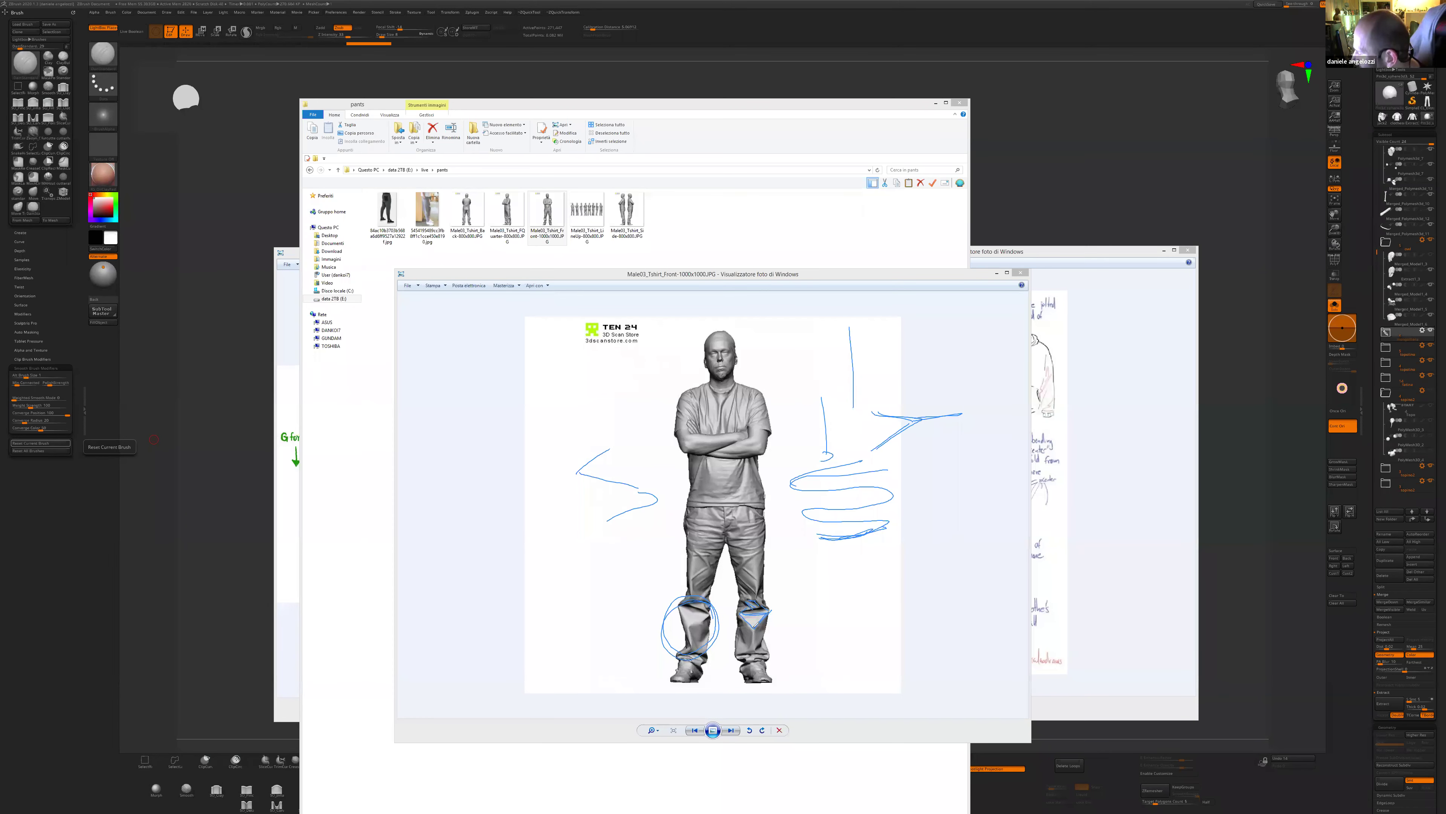
mouse_move(752, 598)
mouse_down()
mouse_move(722, 650)
mouse_move(775, 594)
mouse_up()
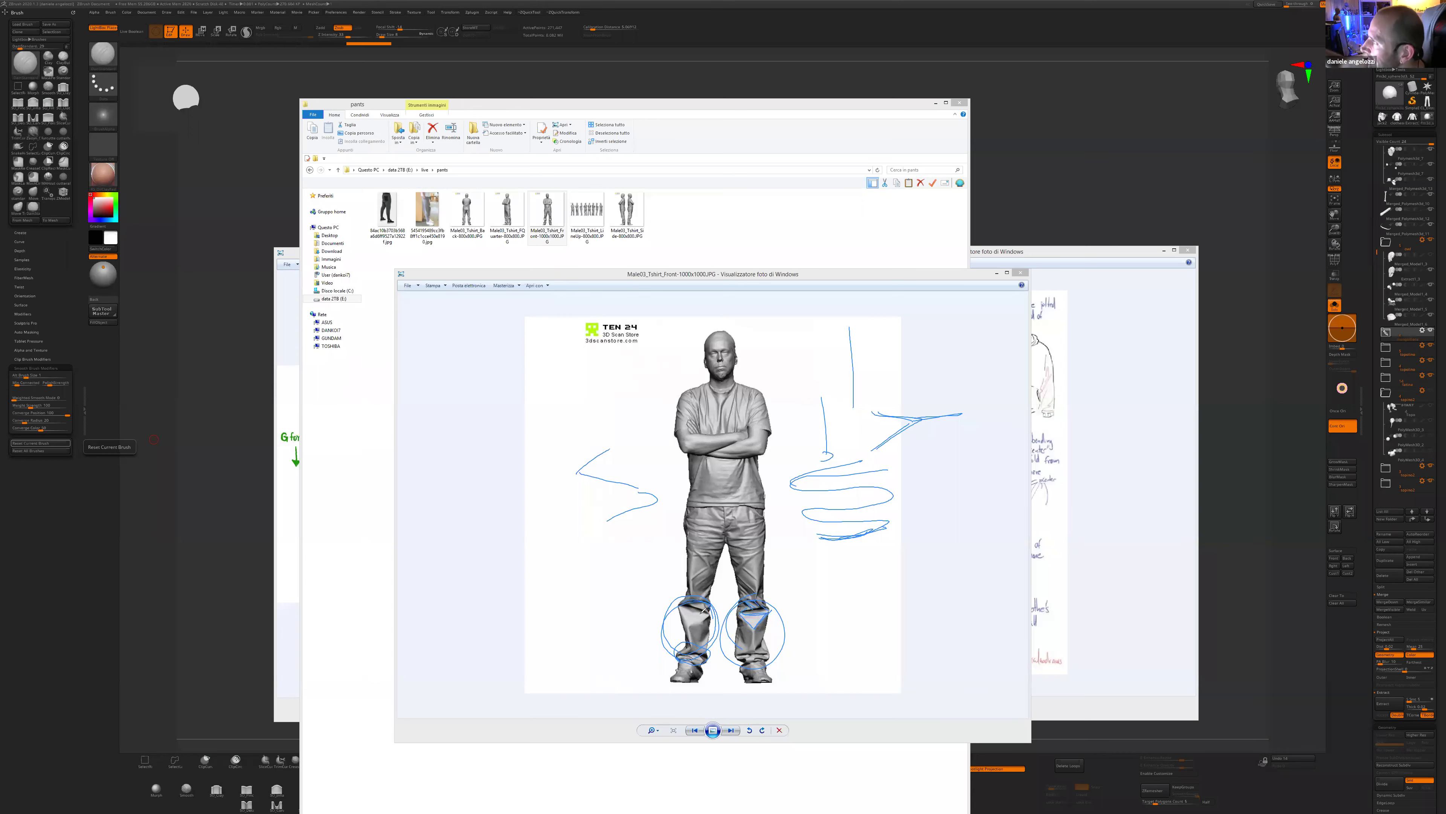
- On the Male03_Tshirt_Side image, clear the old sketches and trace the folds of one trouser leg in red, with an arrow behind the knee
click(627, 216)
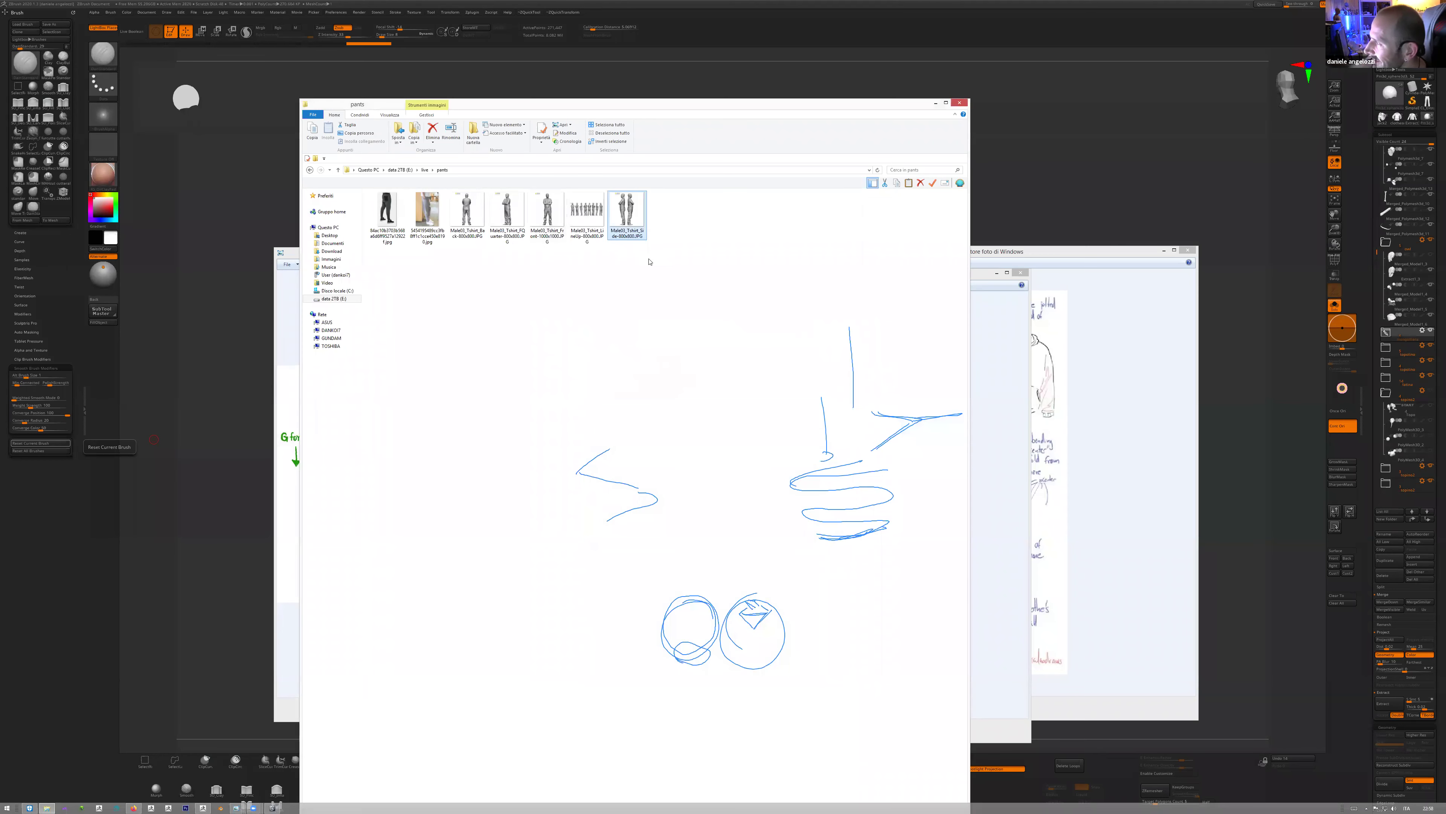
double_click(626, 212)
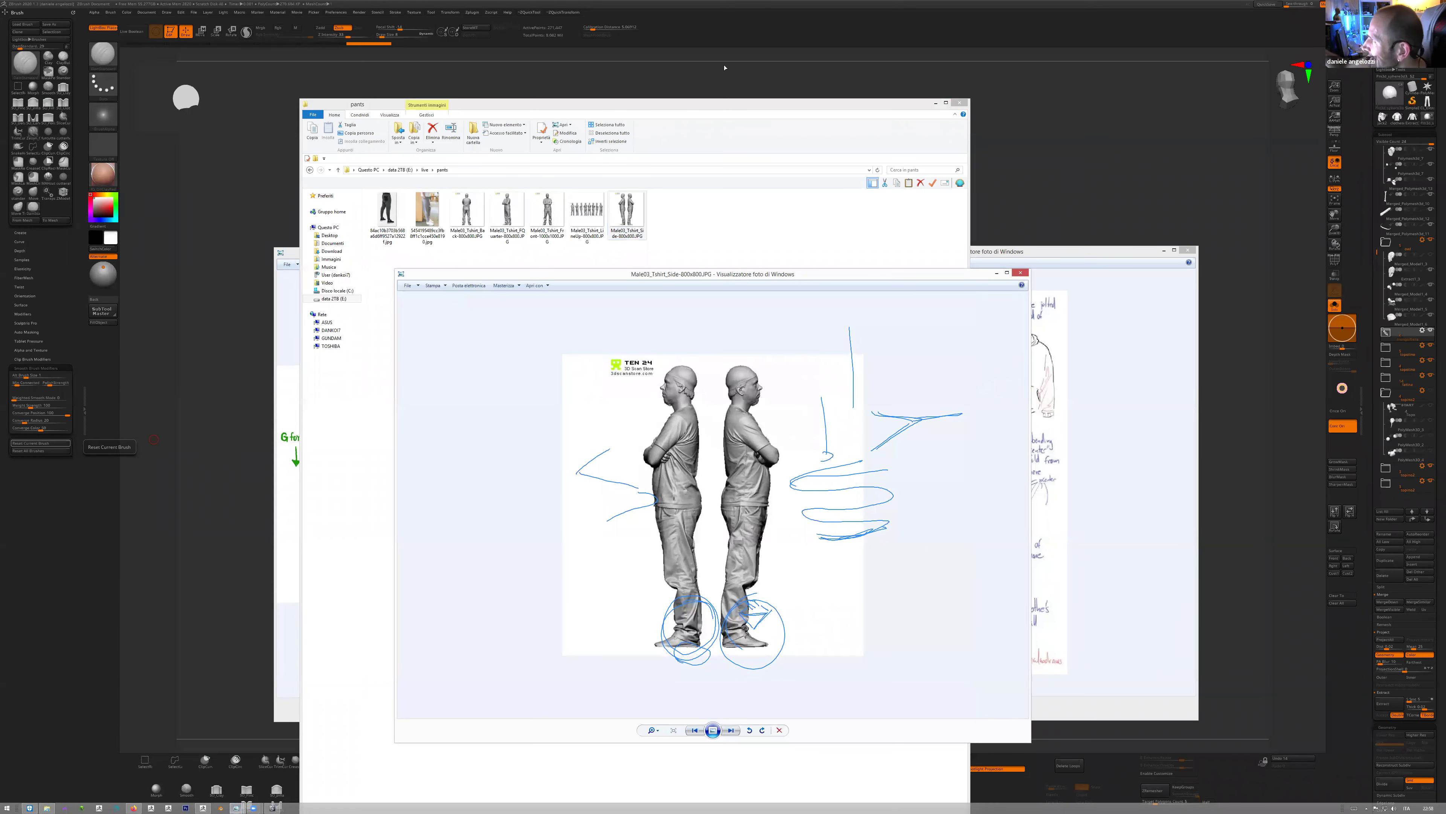
key(Escape)
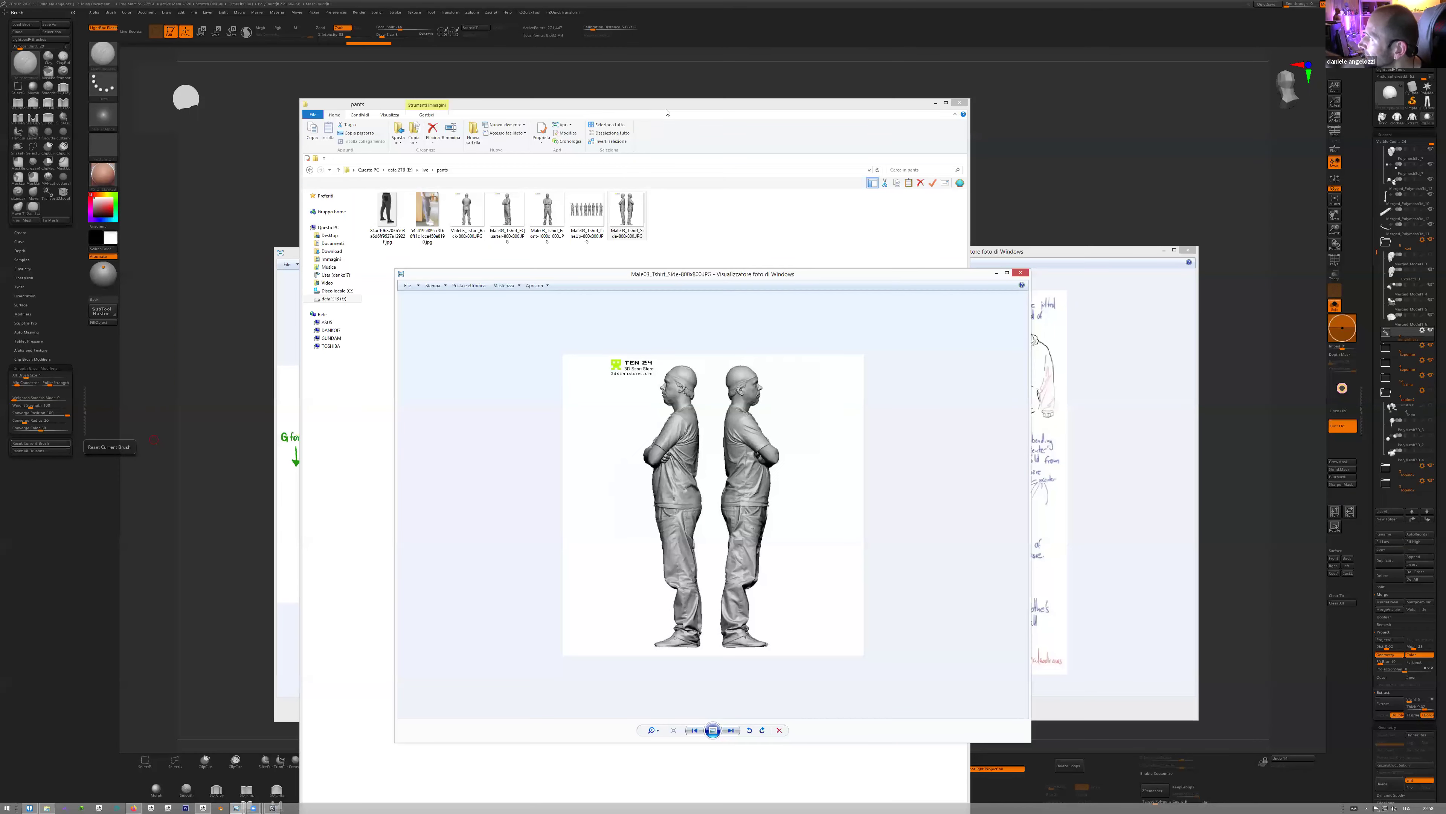
drag(735, 514, 742, 567)
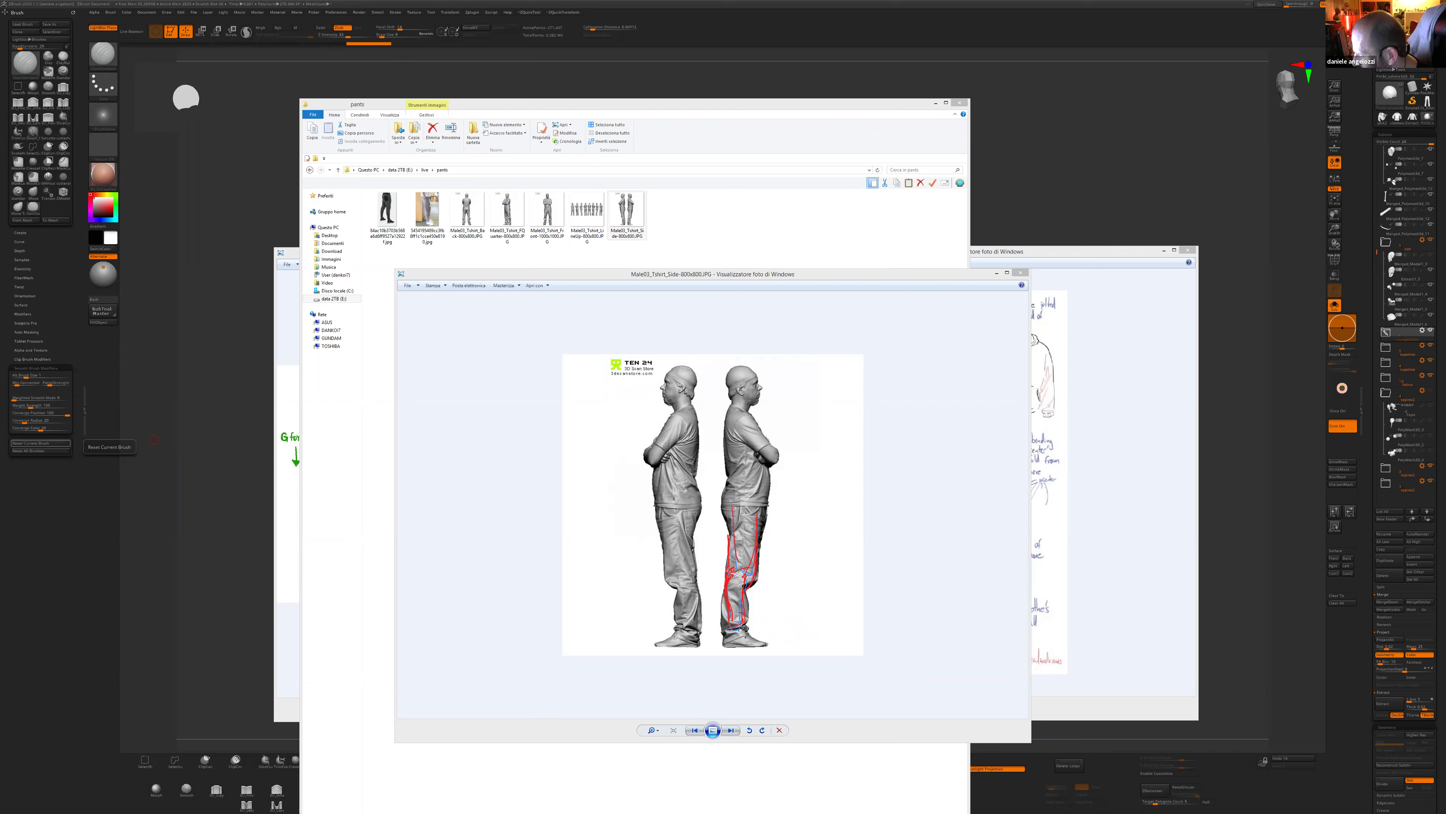
drag(722, 579, 704, 584)
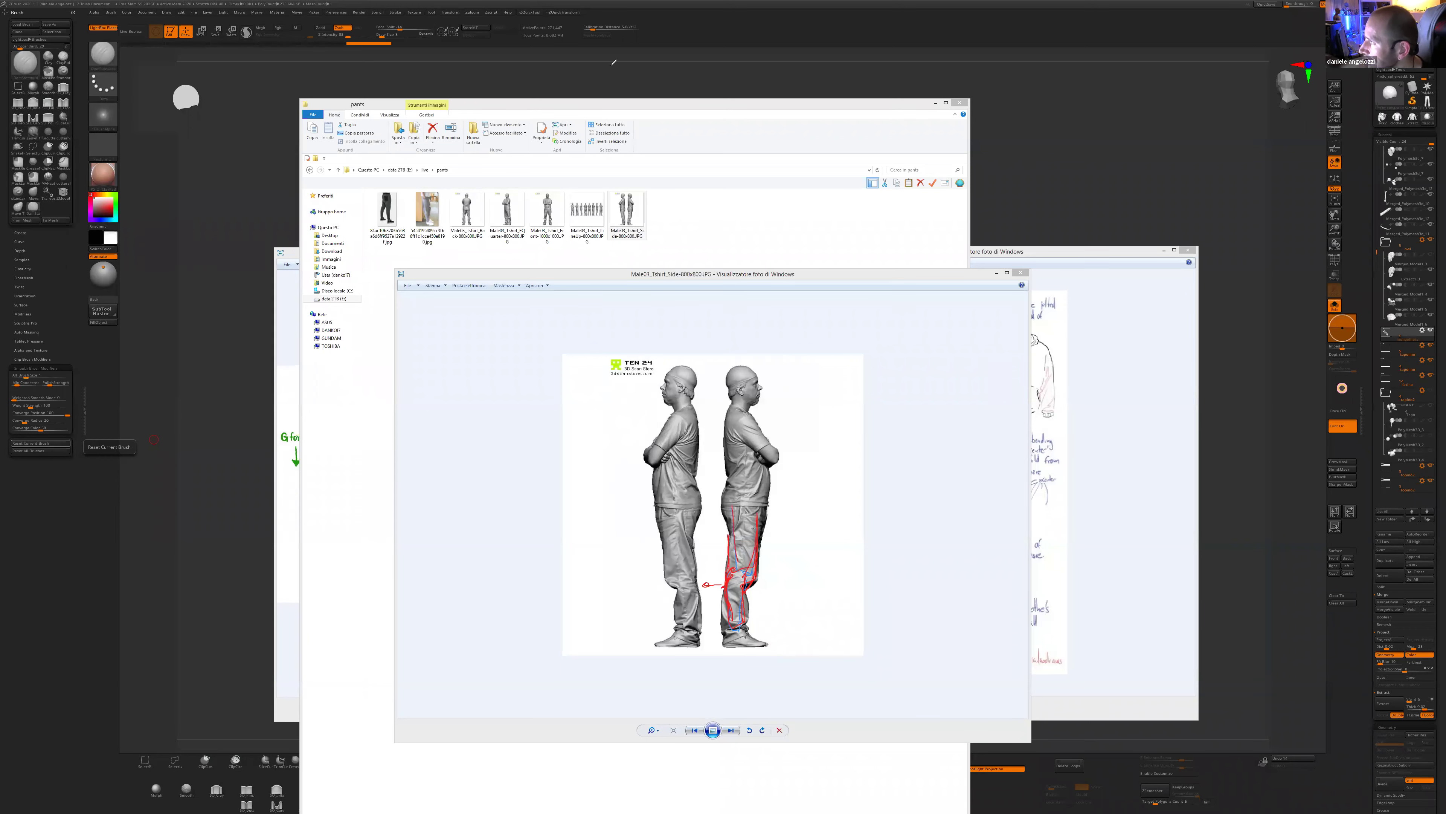
- Open the grey and green trouser photos and rearrange the windows, with the grey trousers in front
double_click(427, 209)
double_click(388, 209)
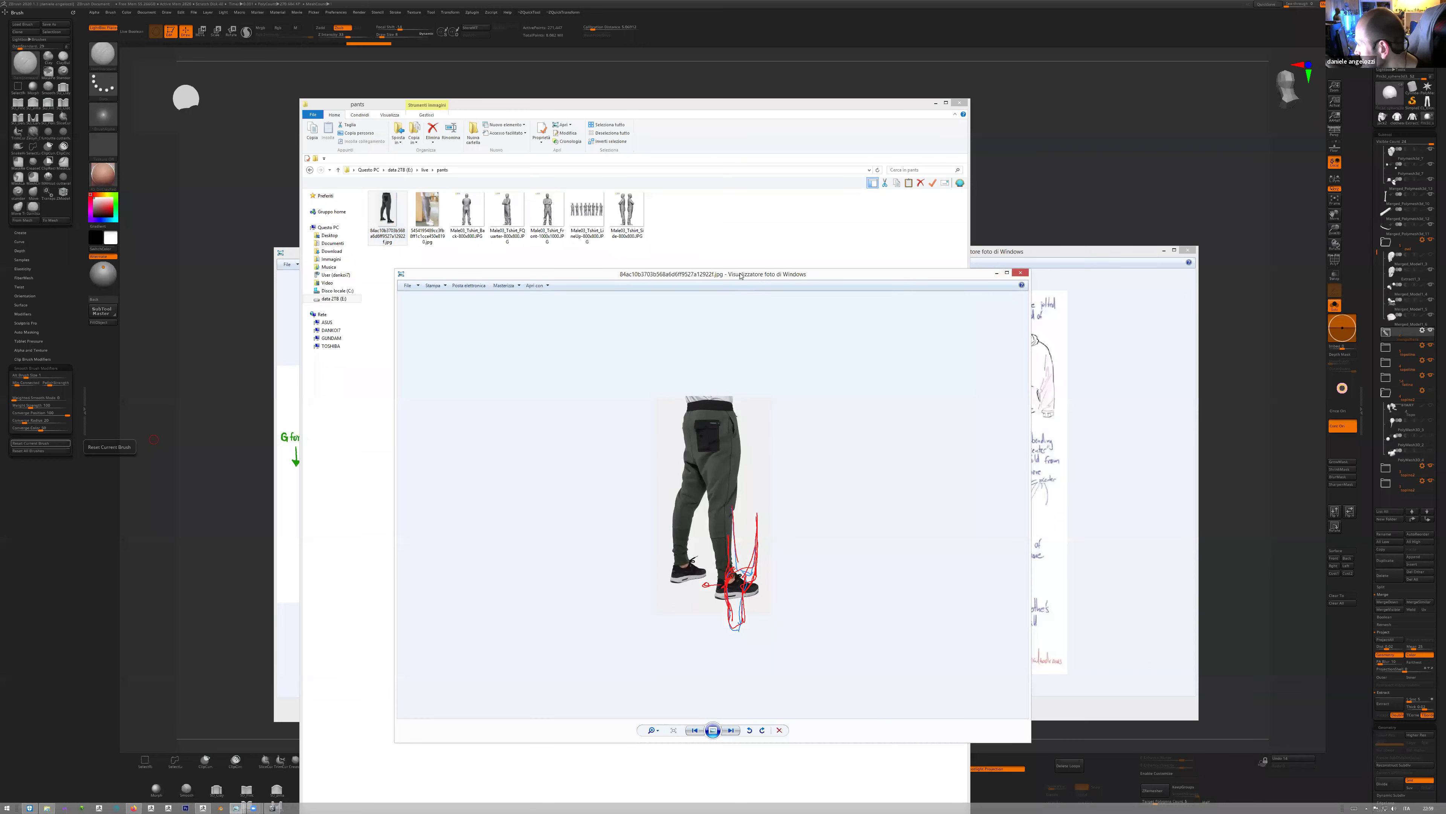
drag(740, 276, 1055, 265)
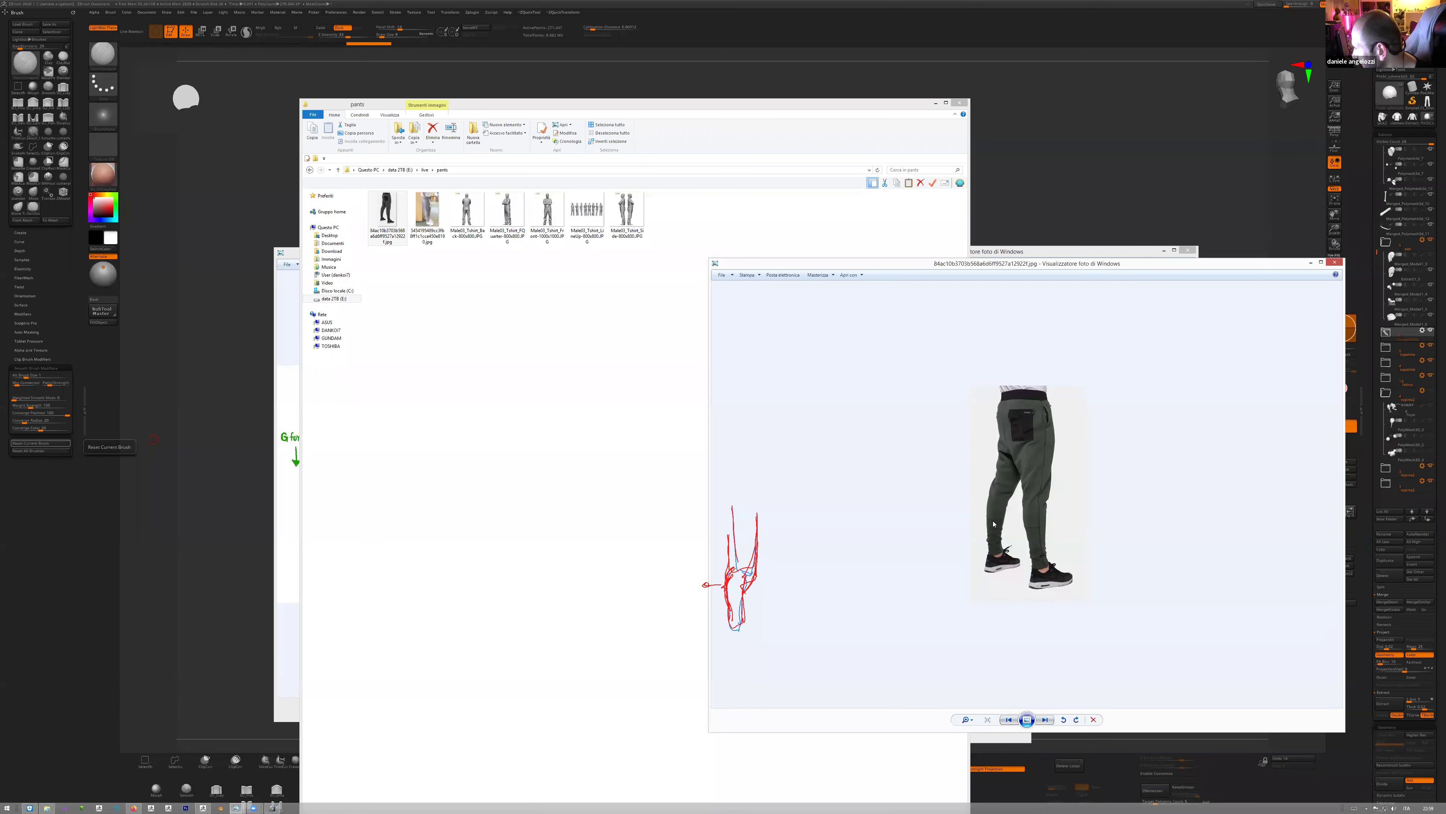
click(427, 216)
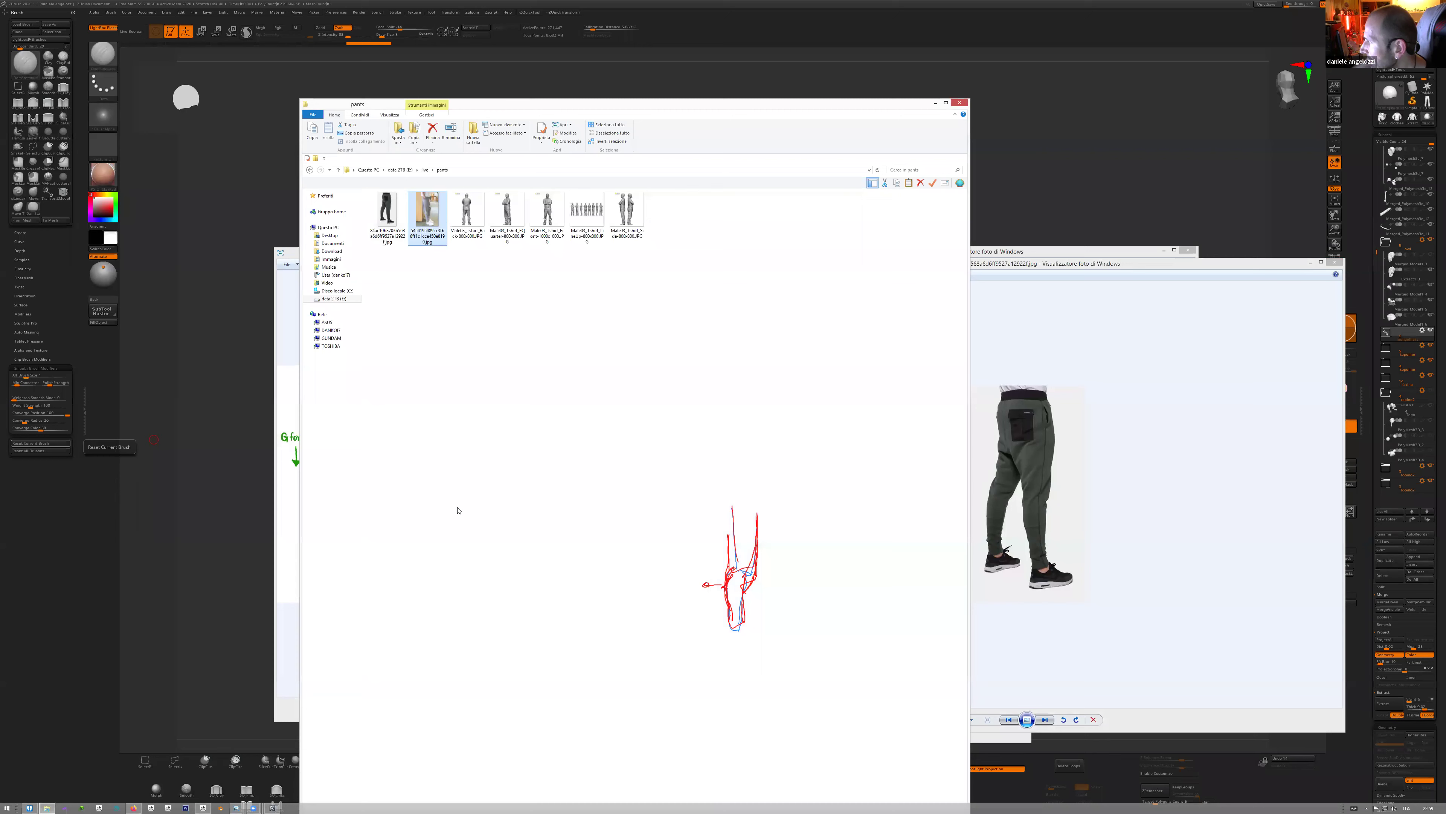
drag(654, 105, 154, 280)
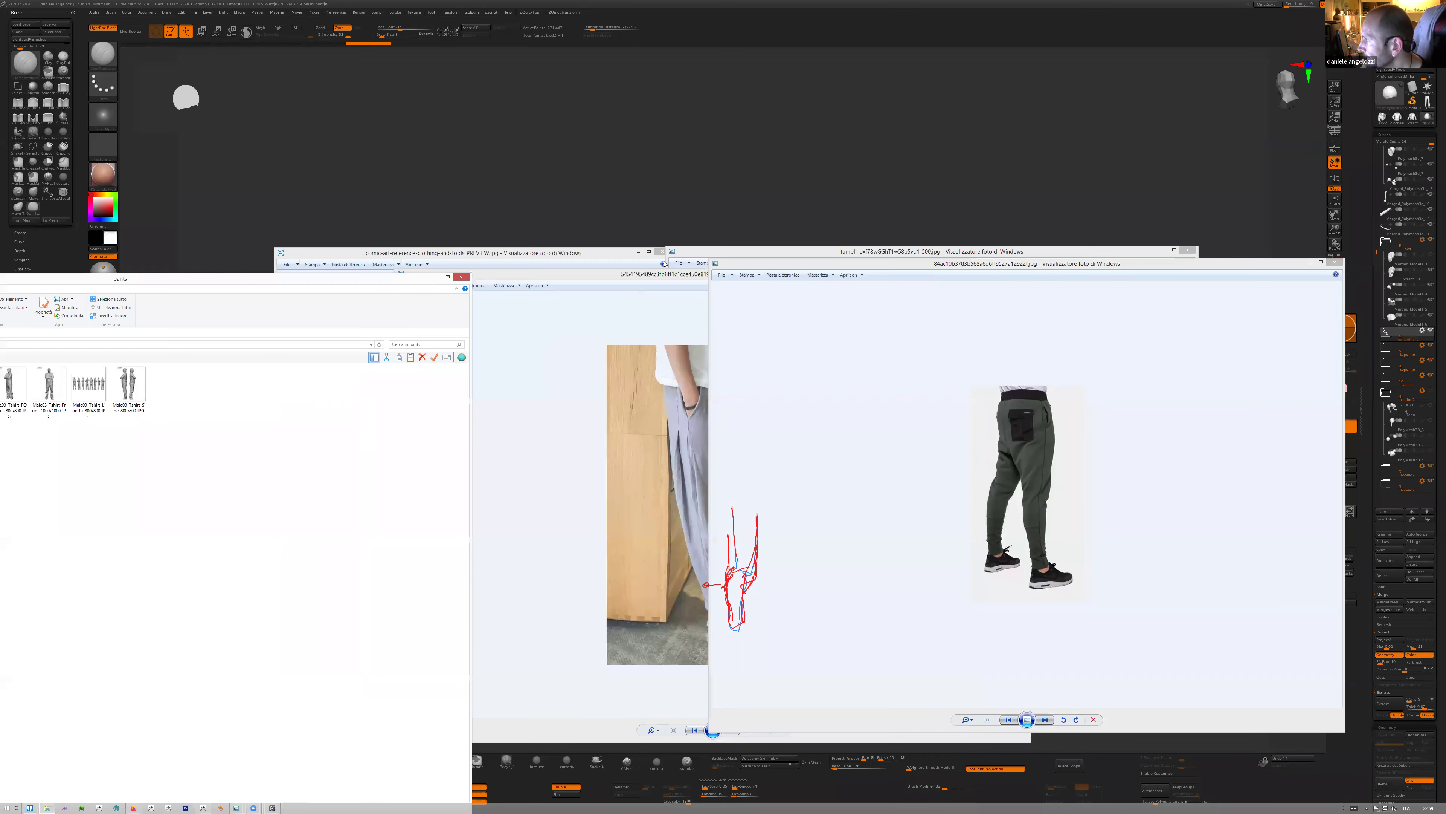
click(473, 252)
click(696, 409)
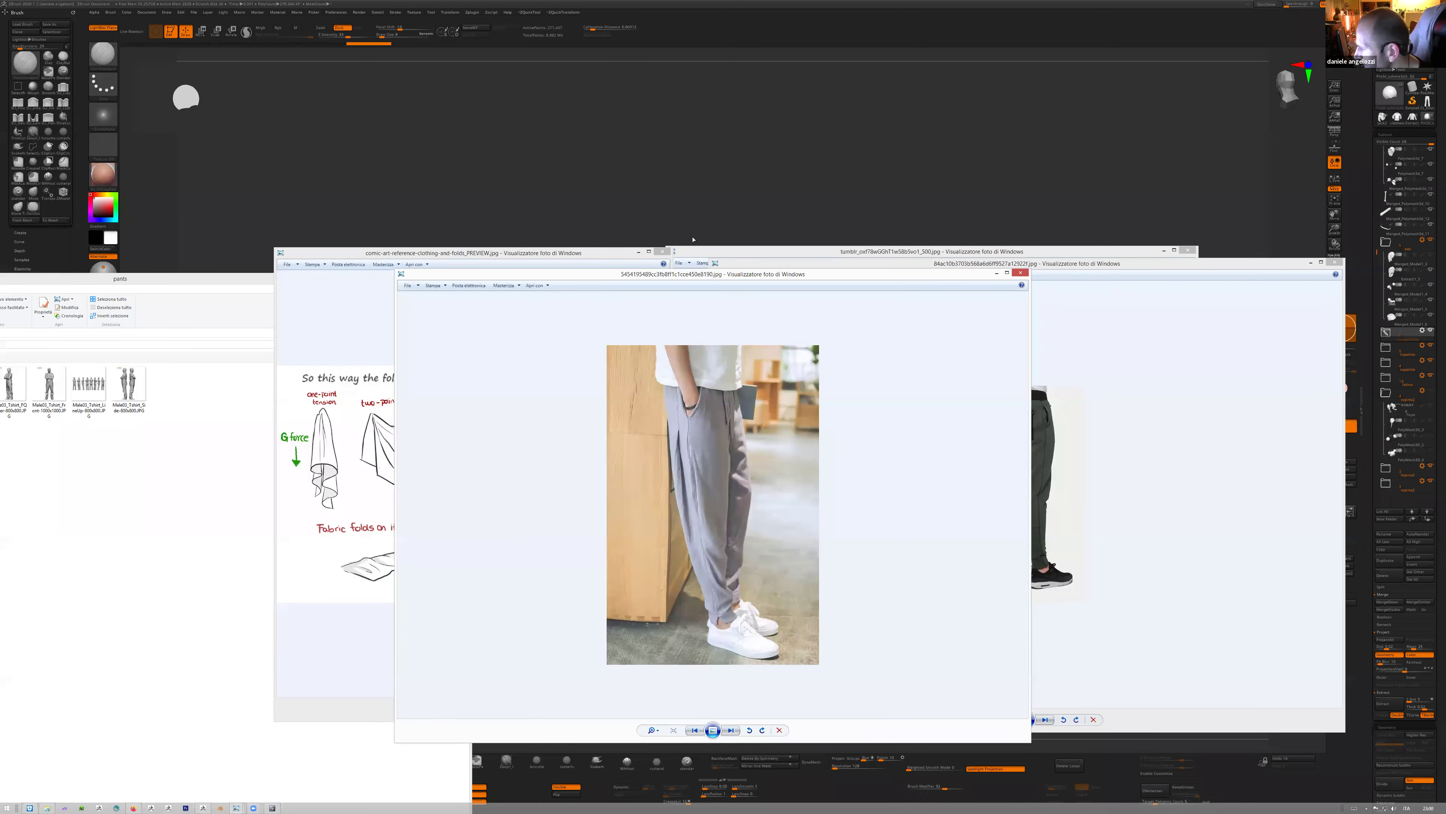
- Trace red tension lines down the grey trouser leg and mark the bunched fabric at the ankle
drag(724, 430, 730, 516)
drag(676, 431, 678, 561)
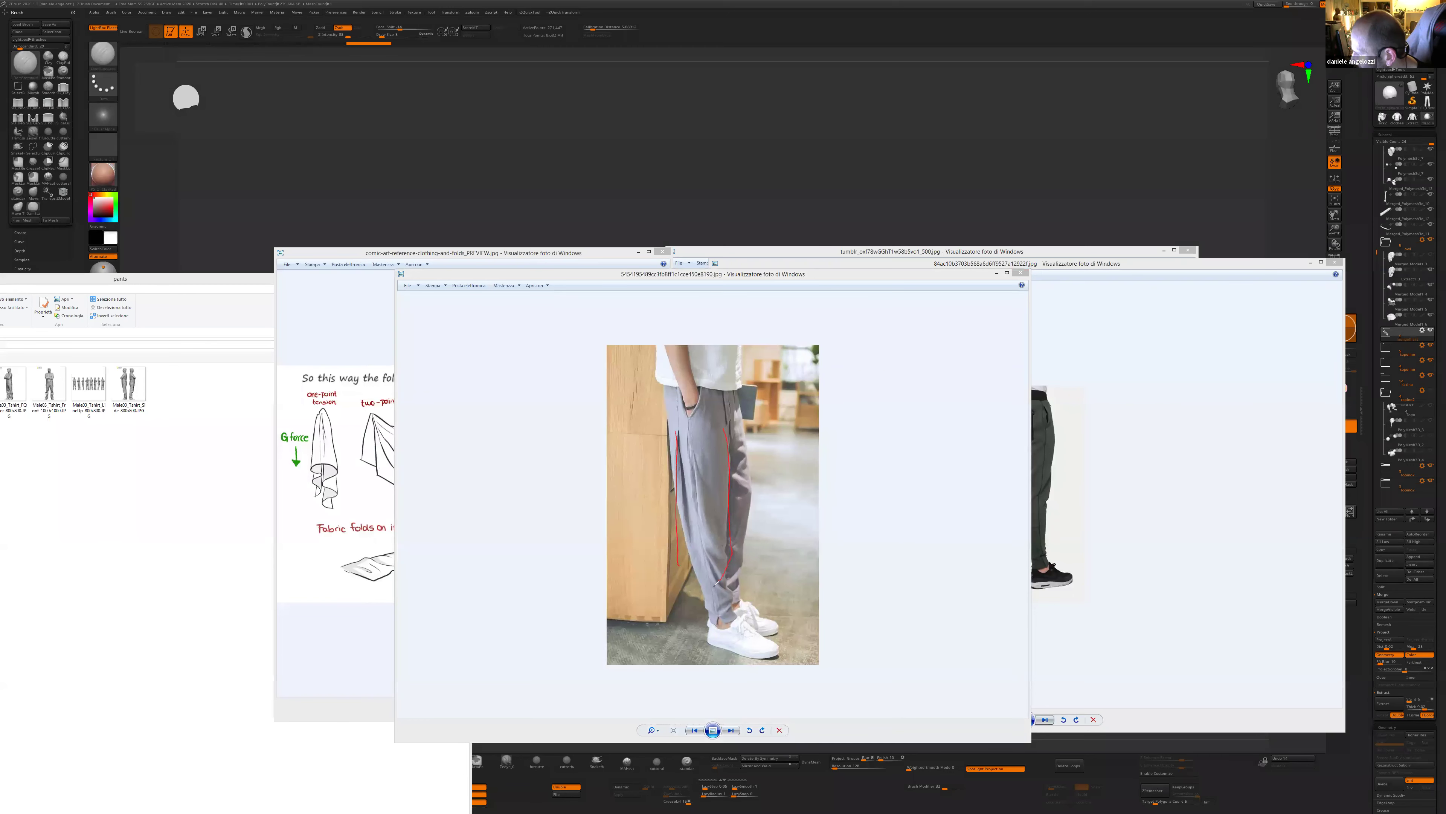
drag(674, 436, 726, 617)
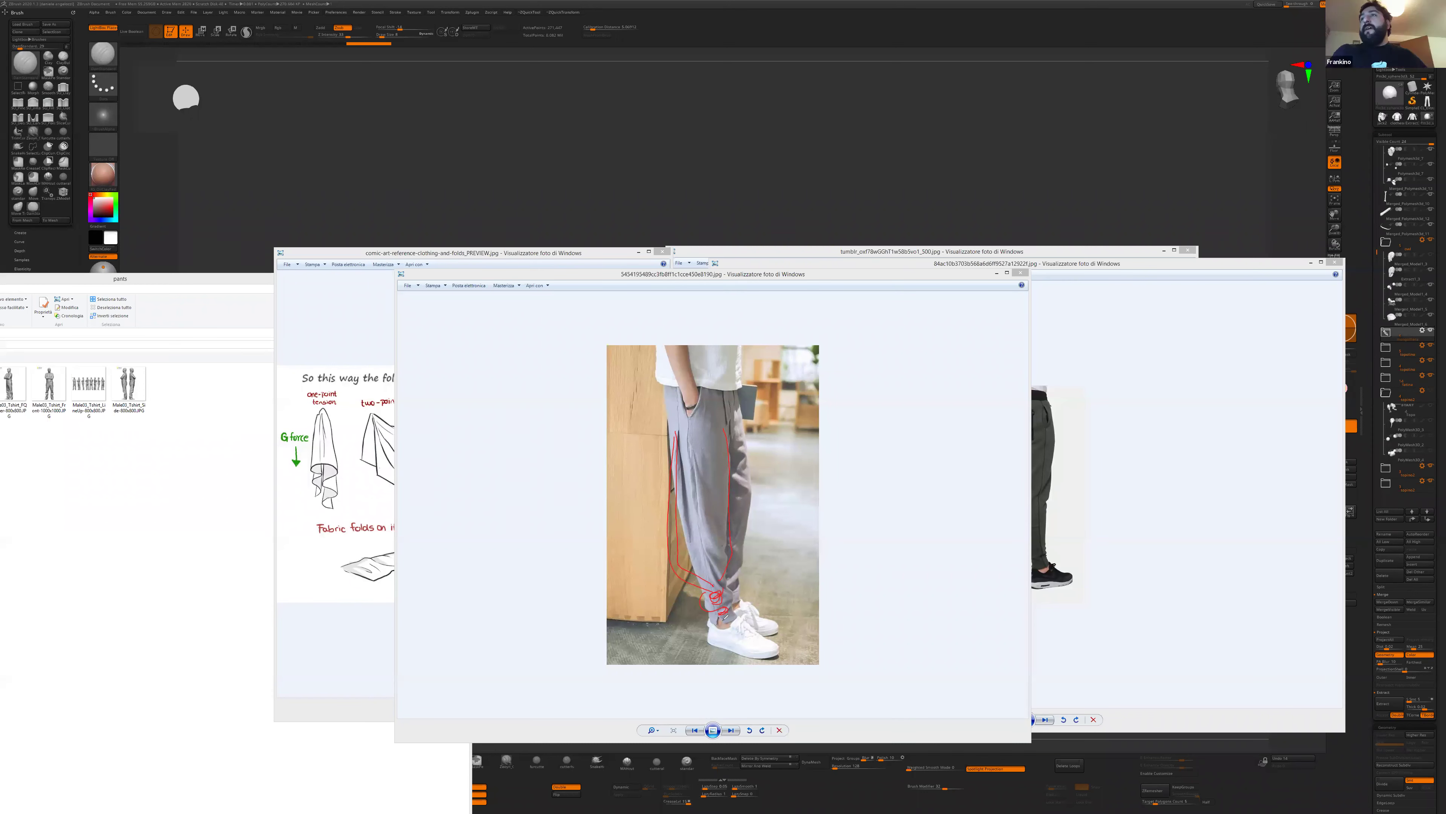
- Replace the red marks on the grey trousers with a wavy fold line, after comparing the tension sketch sheet and green trousers
key(Escape)
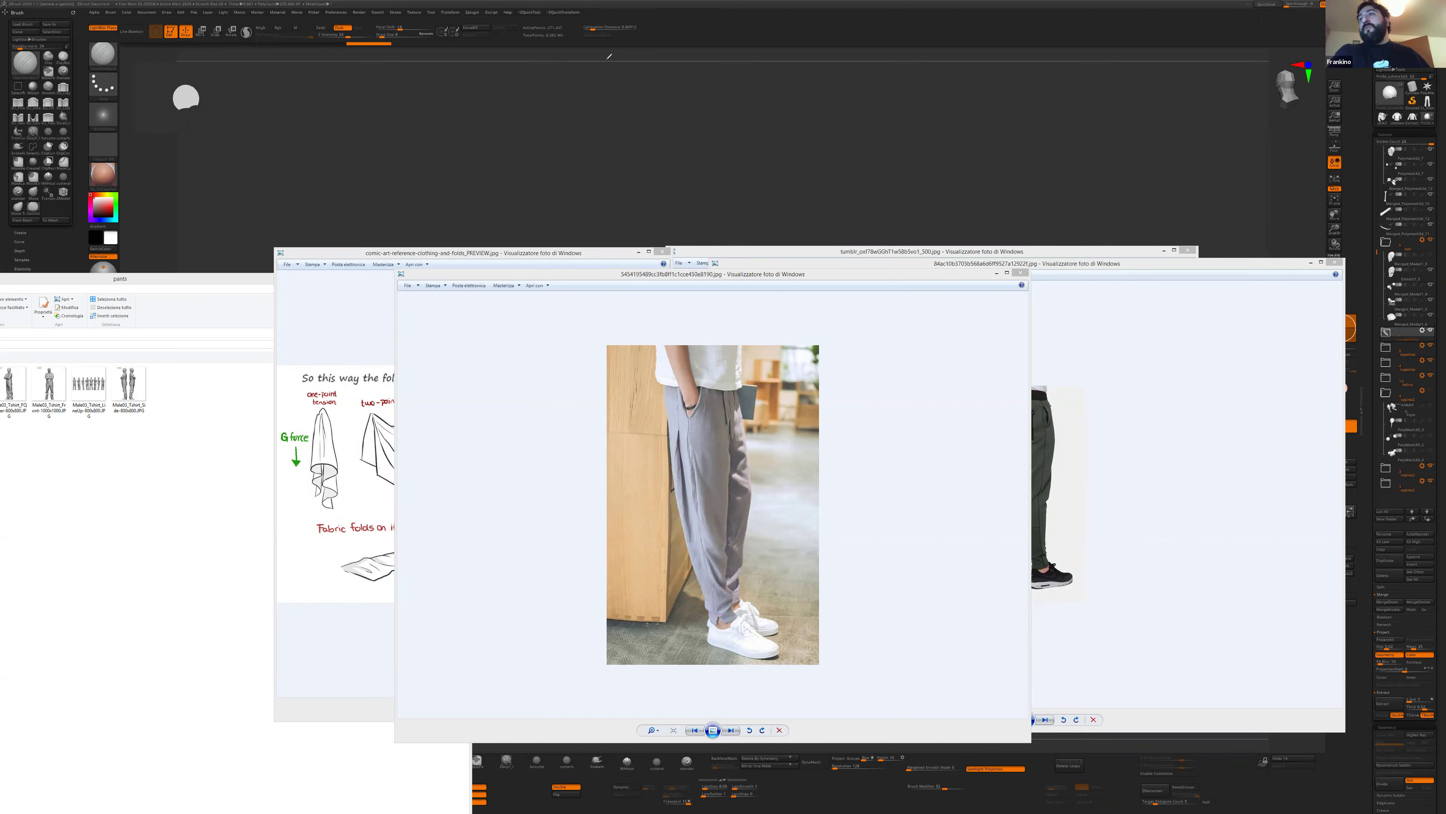
click(590, 270)
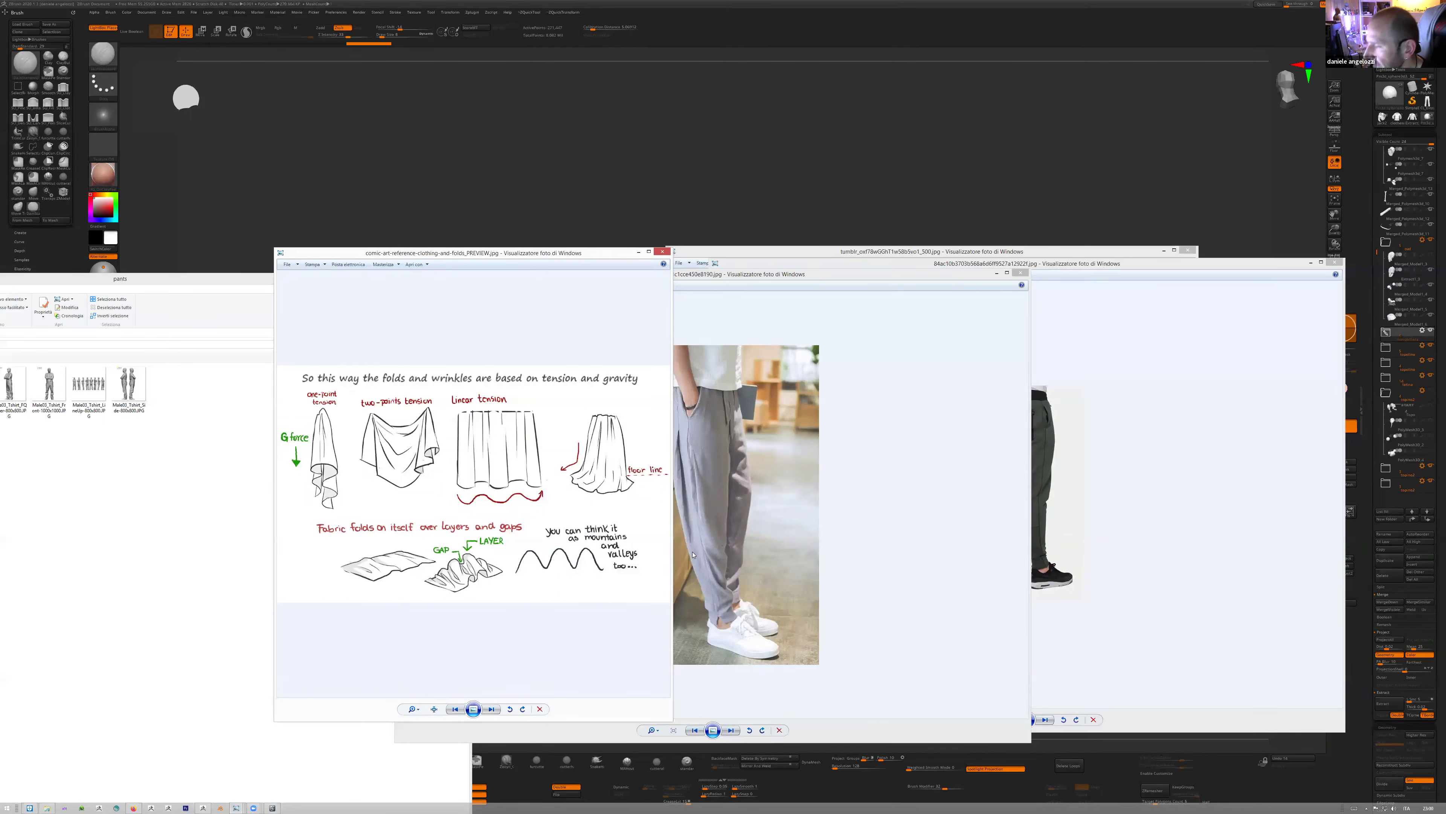
click(1049, 572)
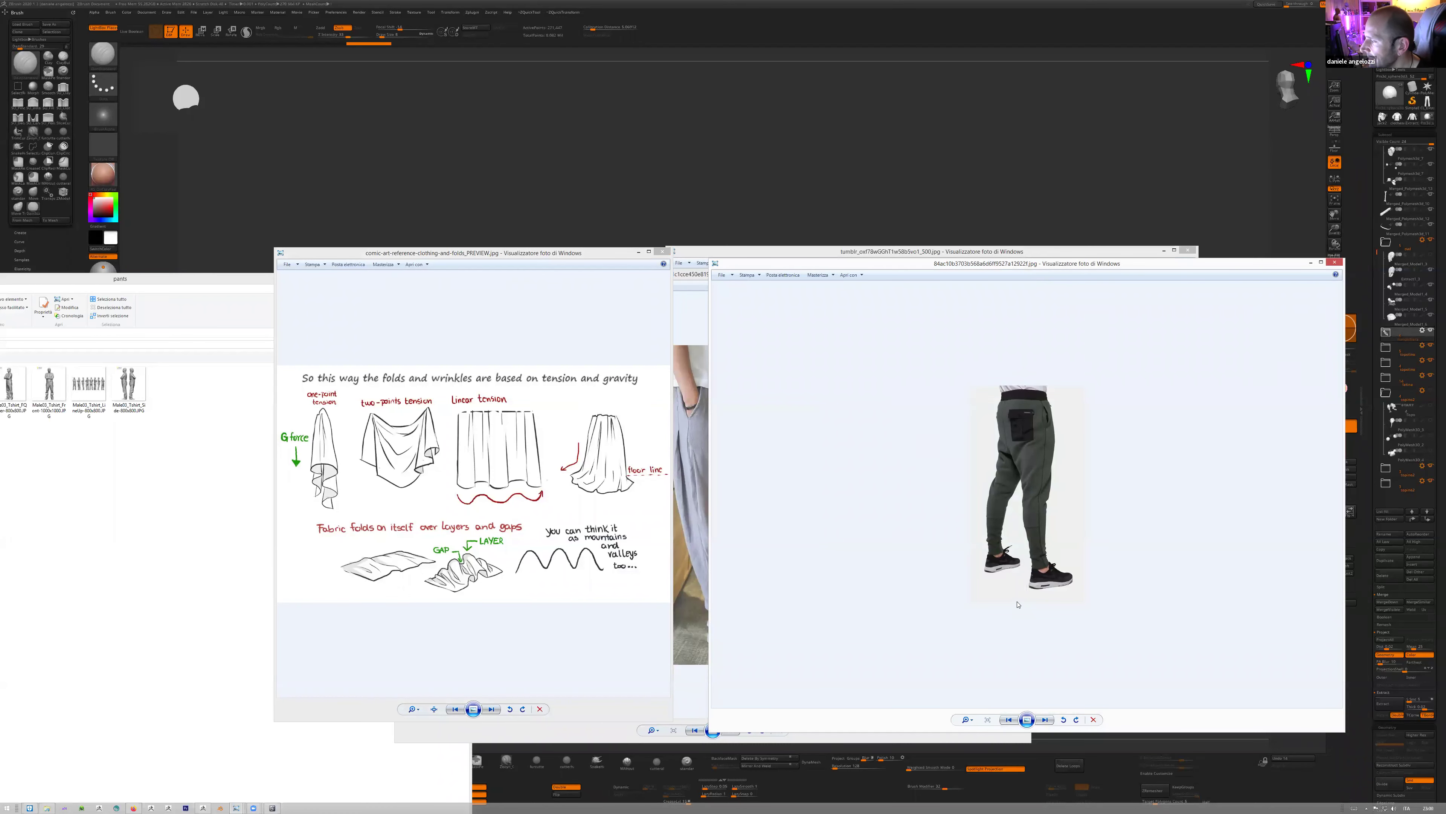
click(694, 587)
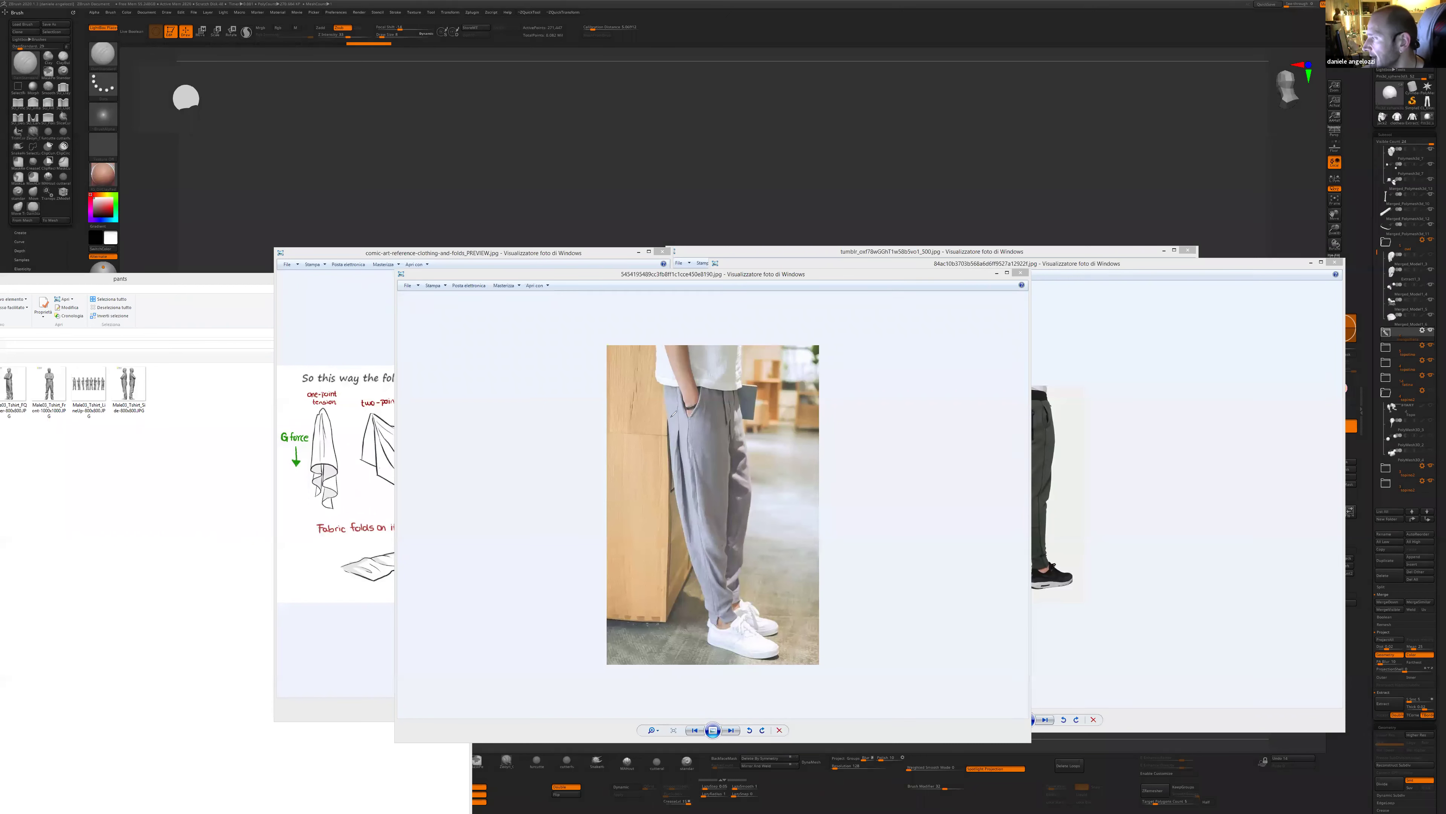
drag(671, 437, 711, 577)
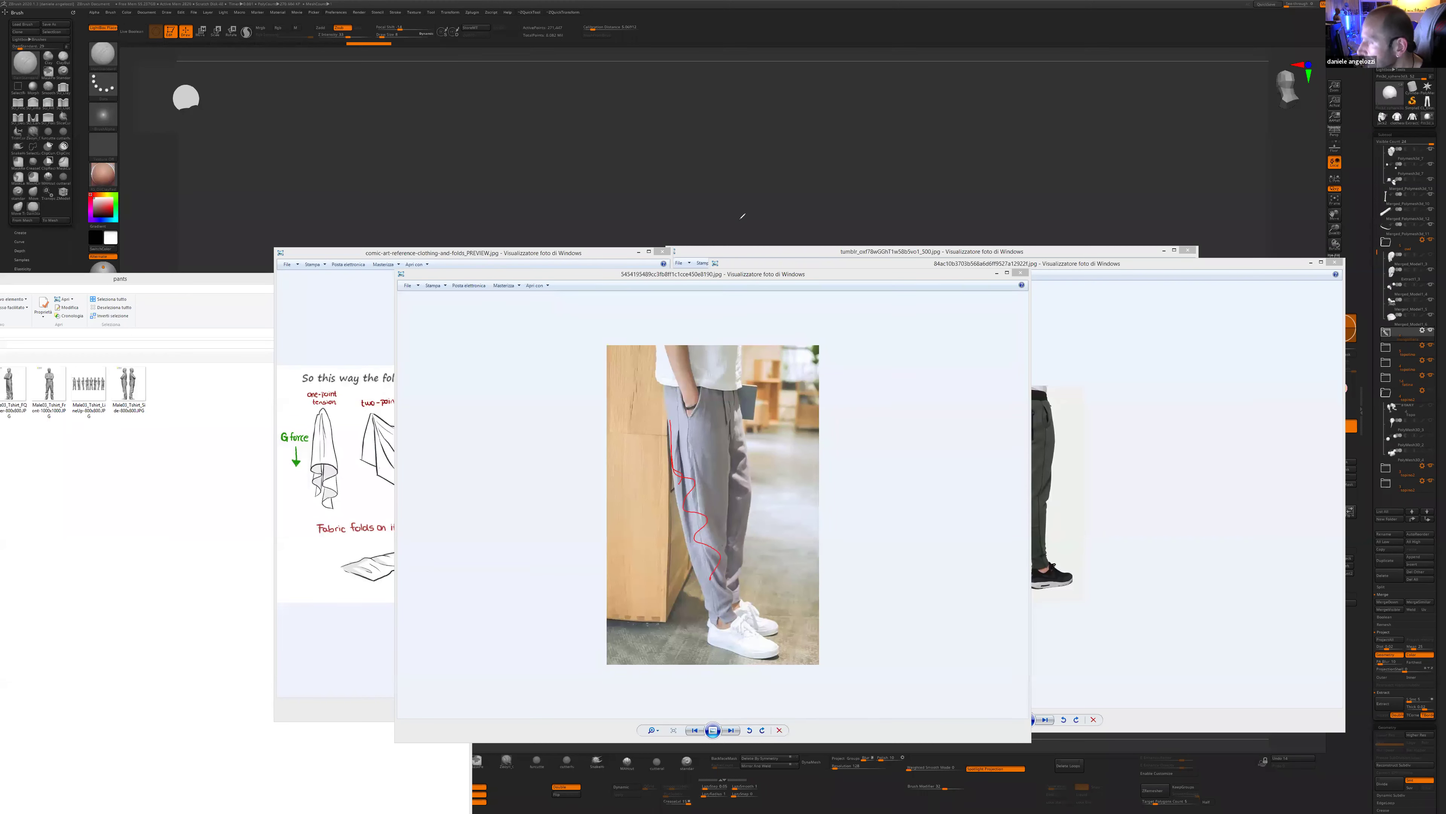
- Go up to the parent folder of pants, open the colour photo of the man leaning on a motorcycle, and move it aside
click(234, 423)
drag(109, 286, 681, 277)
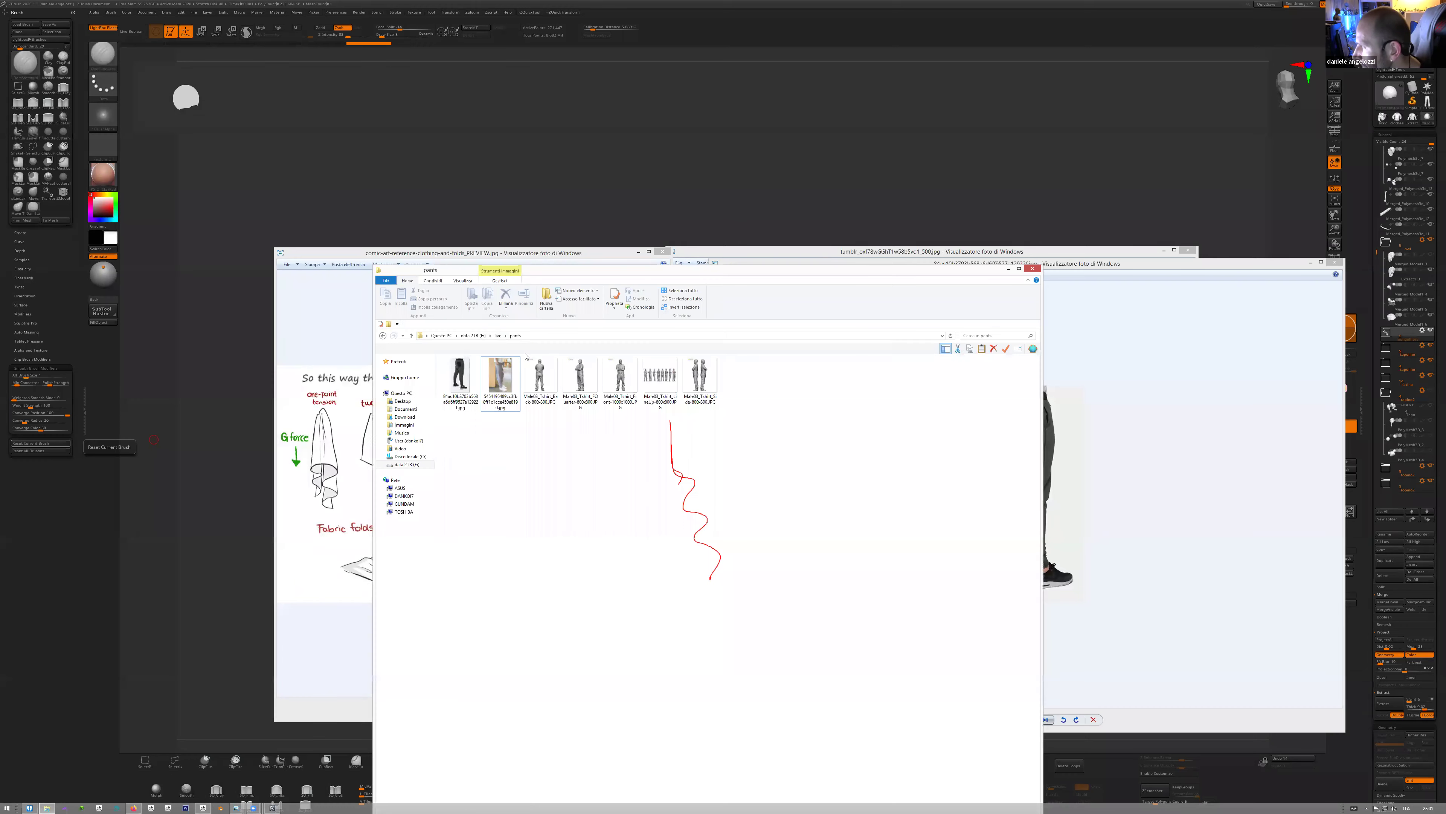
click(498, 335)
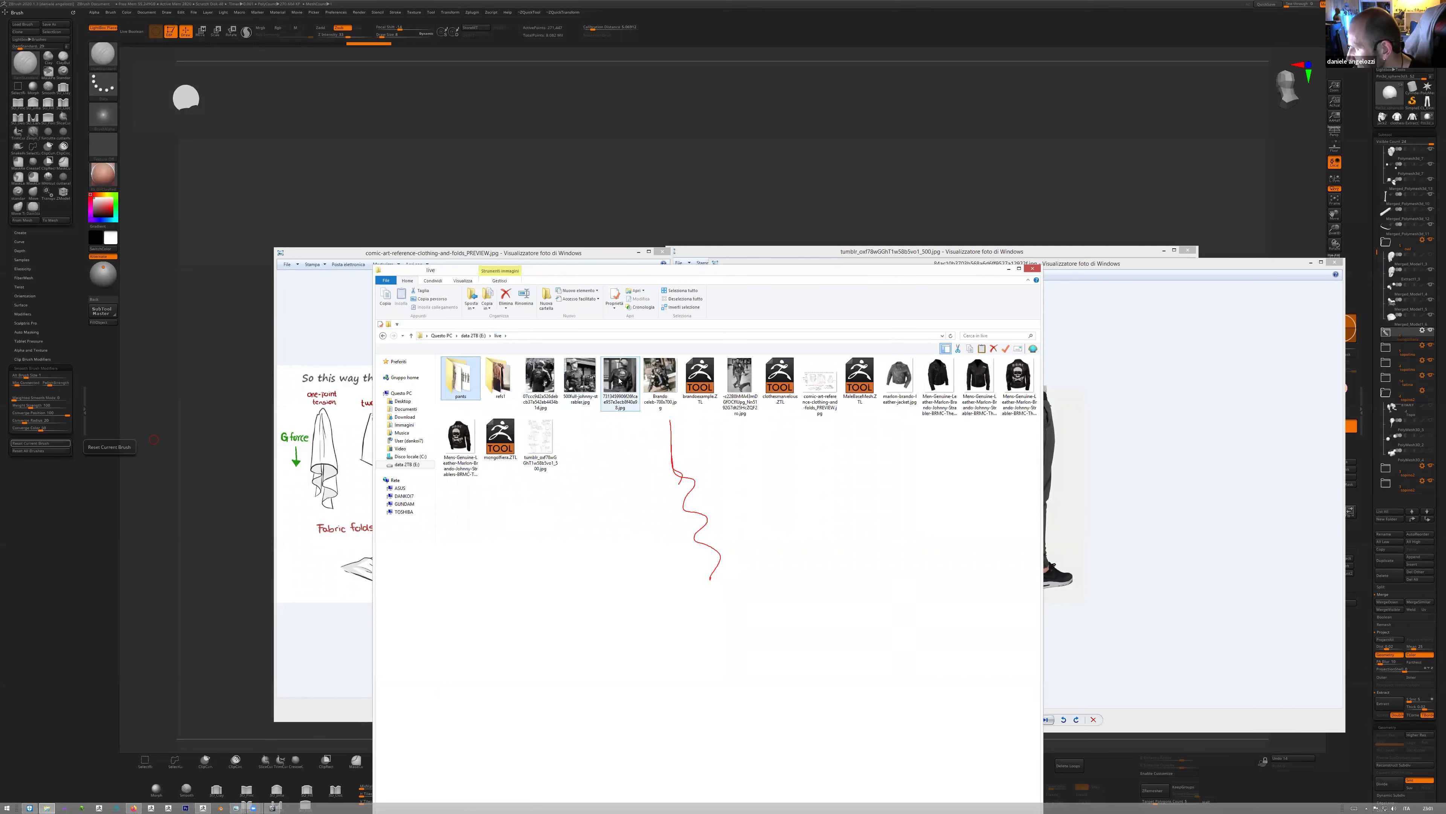
double_click(659, 376)
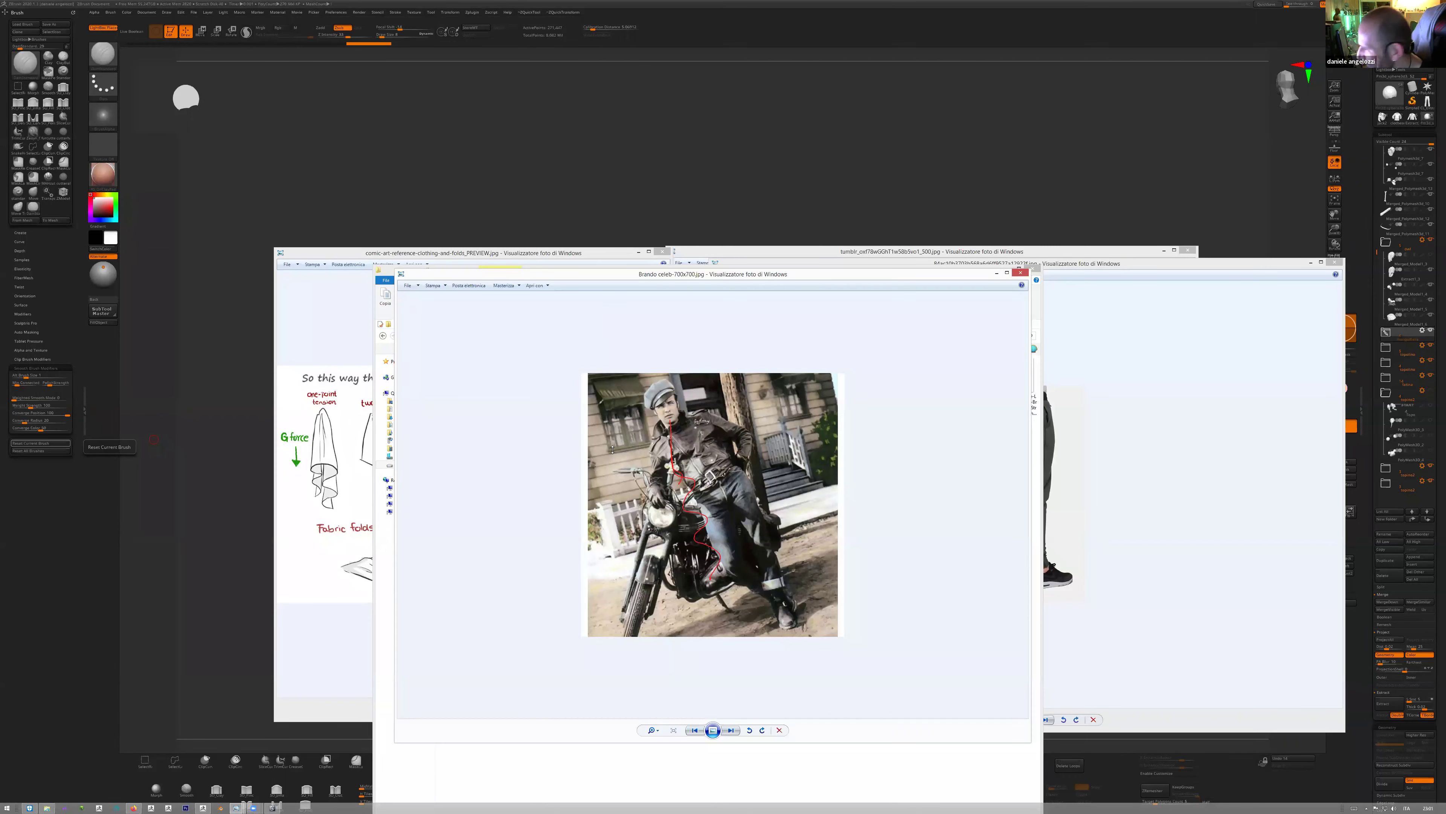
drag(762, 274, 612, 453)
- Open the black-and-white photo of the walking man in a leather jacket and examine the jacket and jeans folds up close
double_click(739, 380)
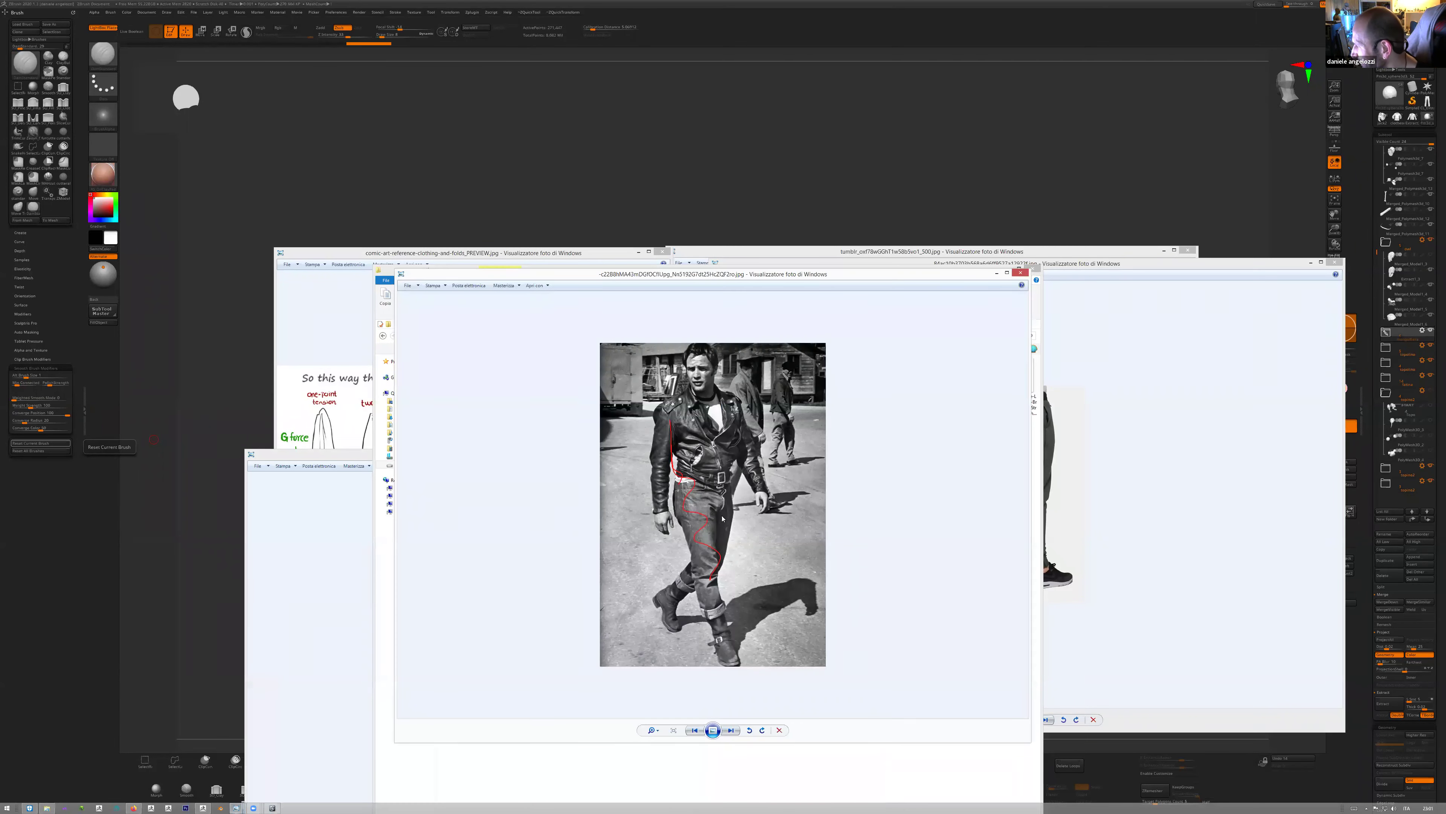
scroll(722, 518, up, 6)
scroll(732, 497, down, 3)
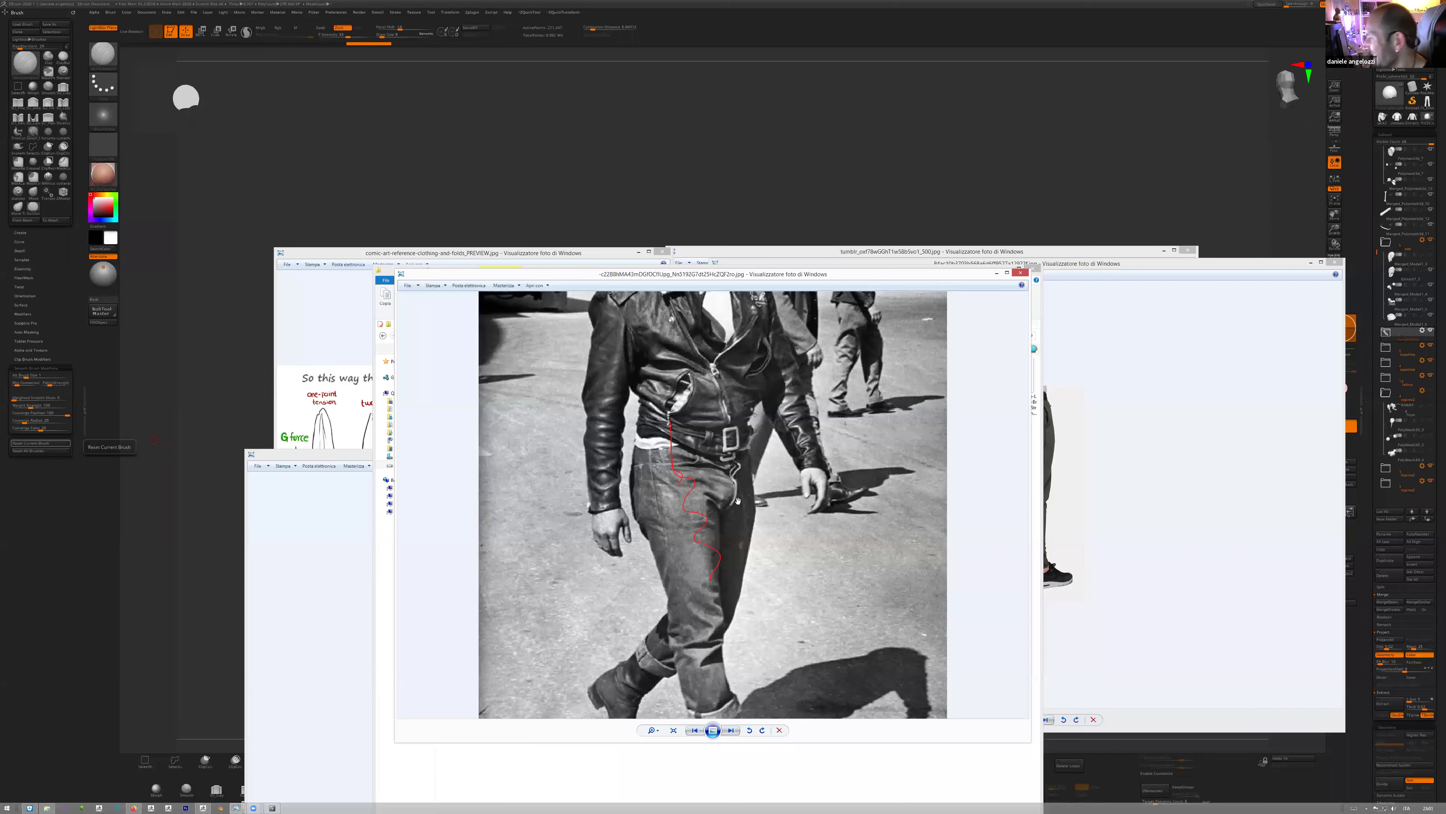
scroll(683, 490, up, 2)
scroll(727, 488, down, 2)
scroll(700, 472, down, 1)
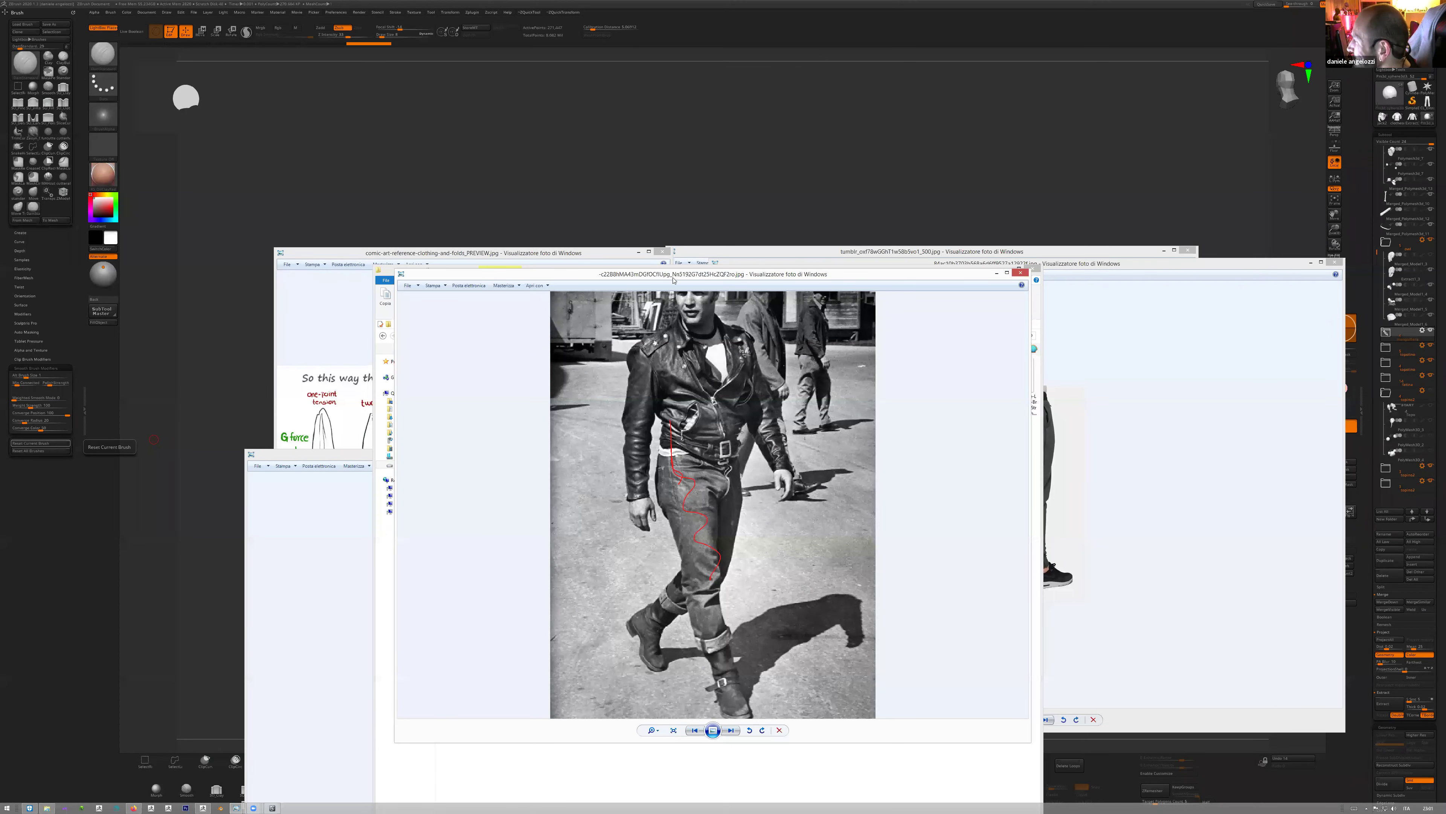
- Open the black-dress reference folder, examine the fitted dress in 2.jpg, and move the photos out of the way
drag(653, 279, 799, 442)
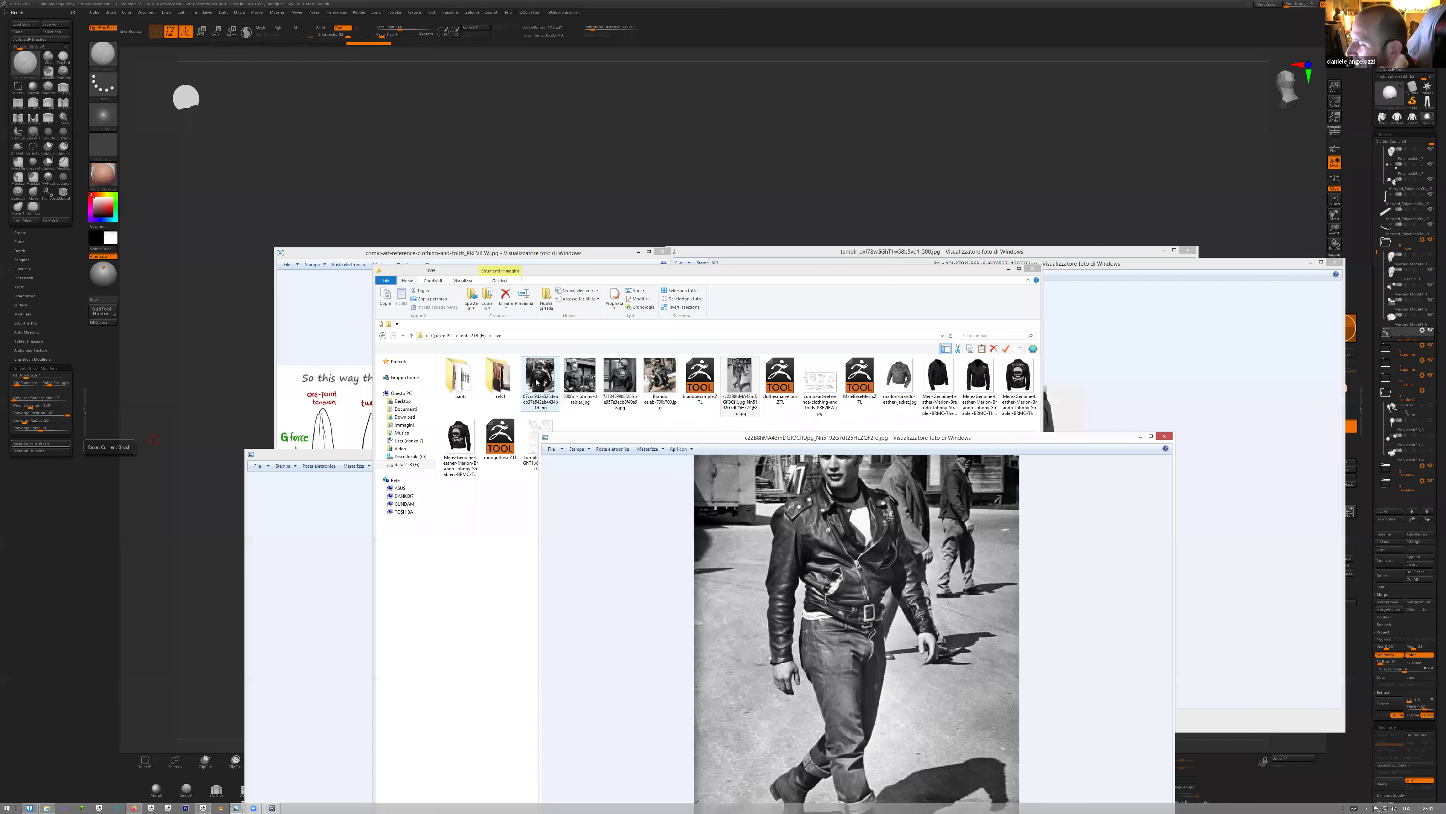
double_click(496, 378)
double_click(493, 379)
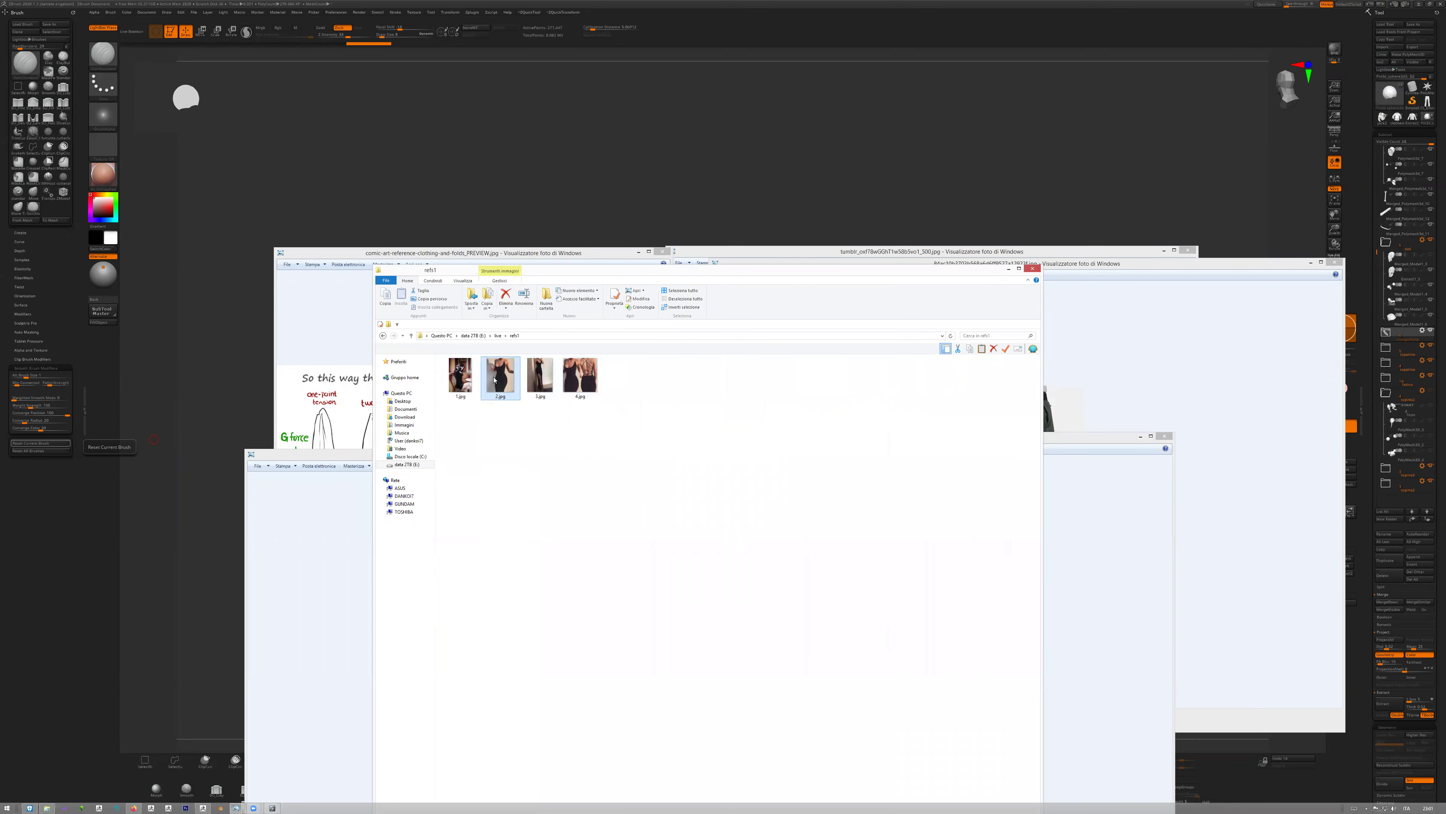
scroll(760, 428, up, 2)
scroll(759, 427, down, 3)
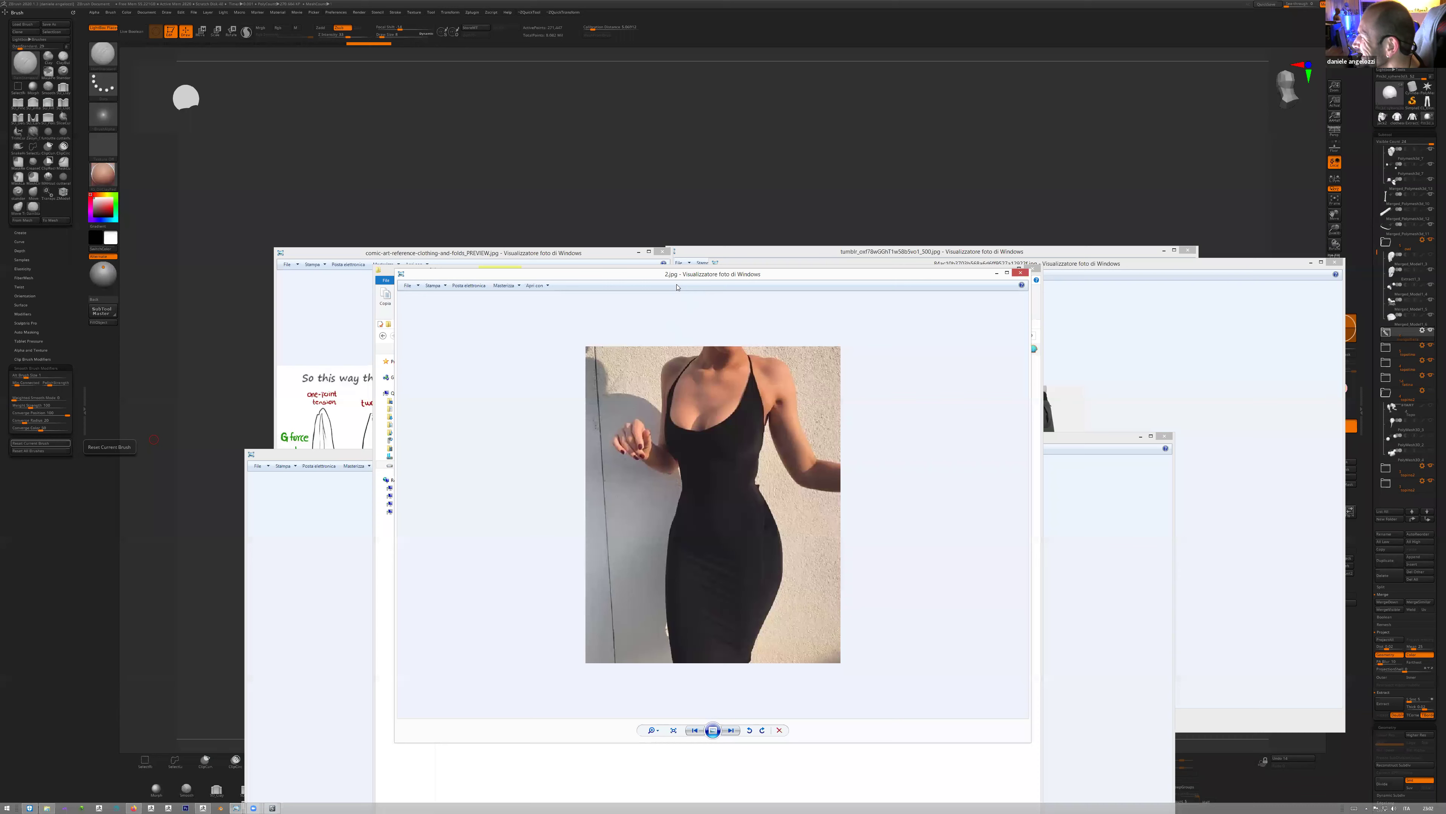
drag(672, 274, 709, 417)
- Open 1.jpg of the seated woman in the black dress and sketch a flat line, a small wave and a tall wave beside it
double_click(455, 375)
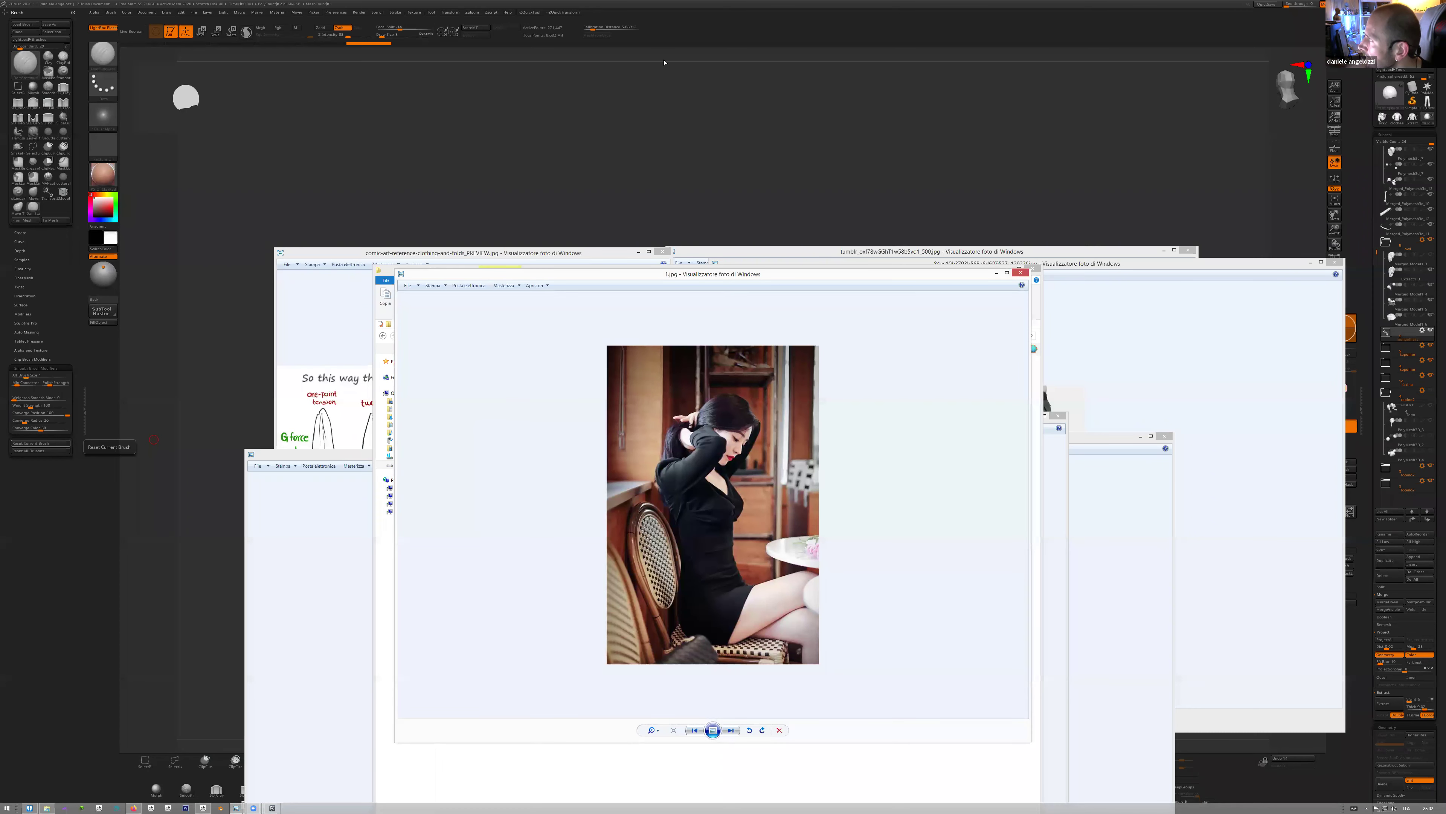
mouse_move(467, 491)
mouse_down()
mouse_move(585, 489)
mouse_move(493, 495)
mouse_up()
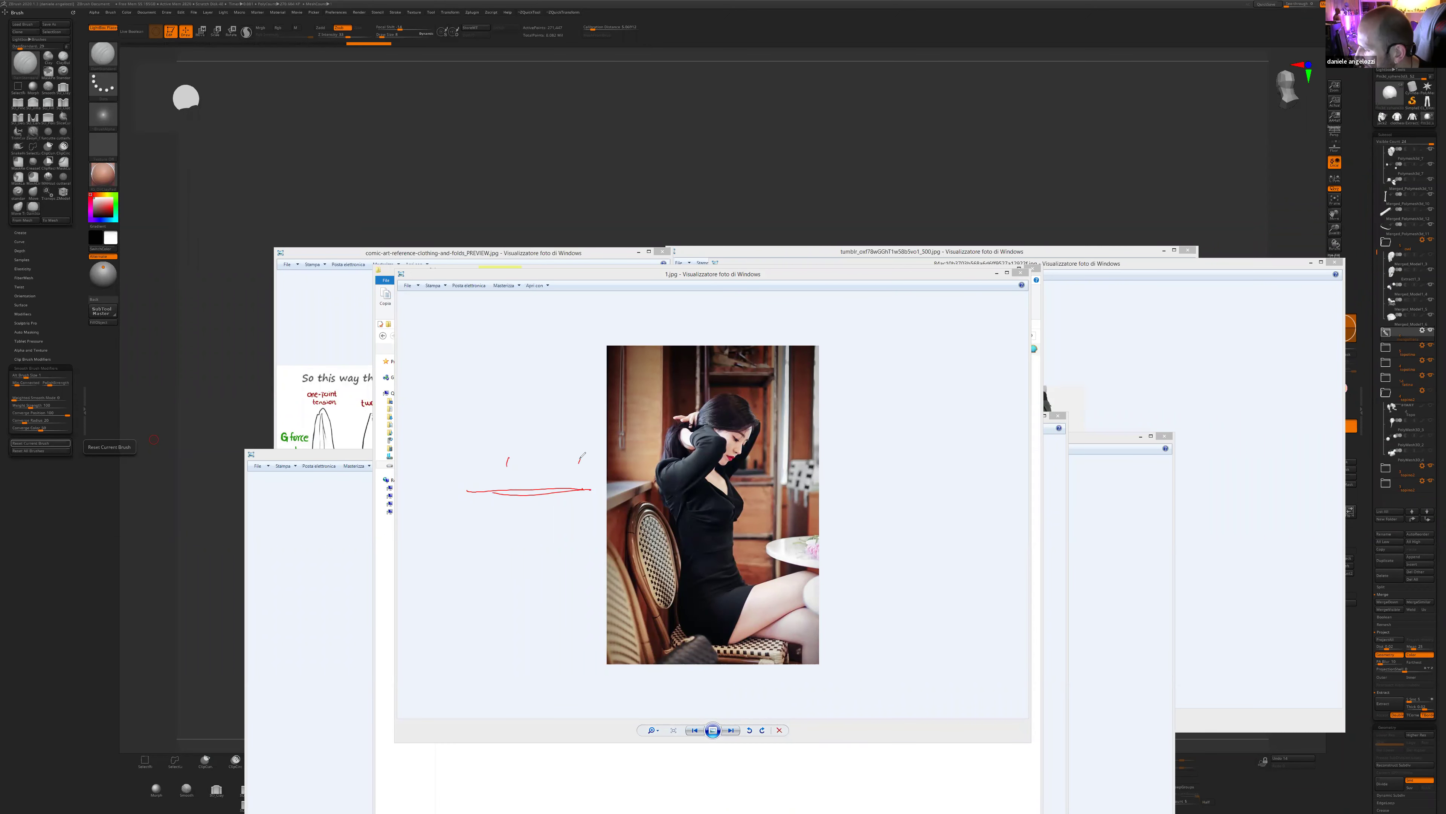
drag(502, 456, 580, 467)
mouse_move(513, 325)
mouse_down()
mouse_move(510, 367)
mouse_move(532, 307)
mouse_move(584, 293)
mouse_move(596, 428)
mouse_up()
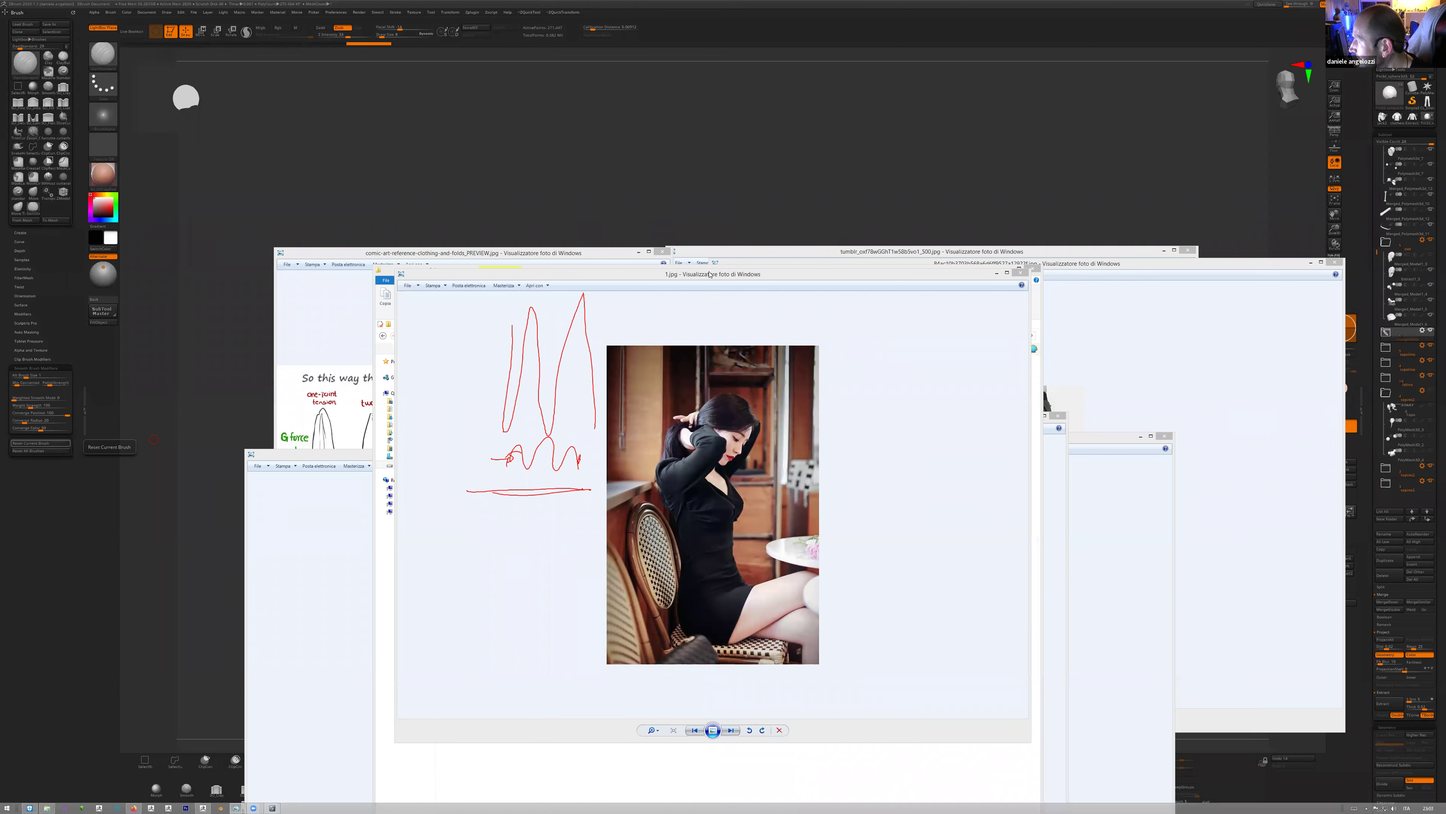
- Move the photo window up and browse through the black-dress photos to compare how the tight fabric folds
drag(707, 275, 684, 148)
click(707, 603)
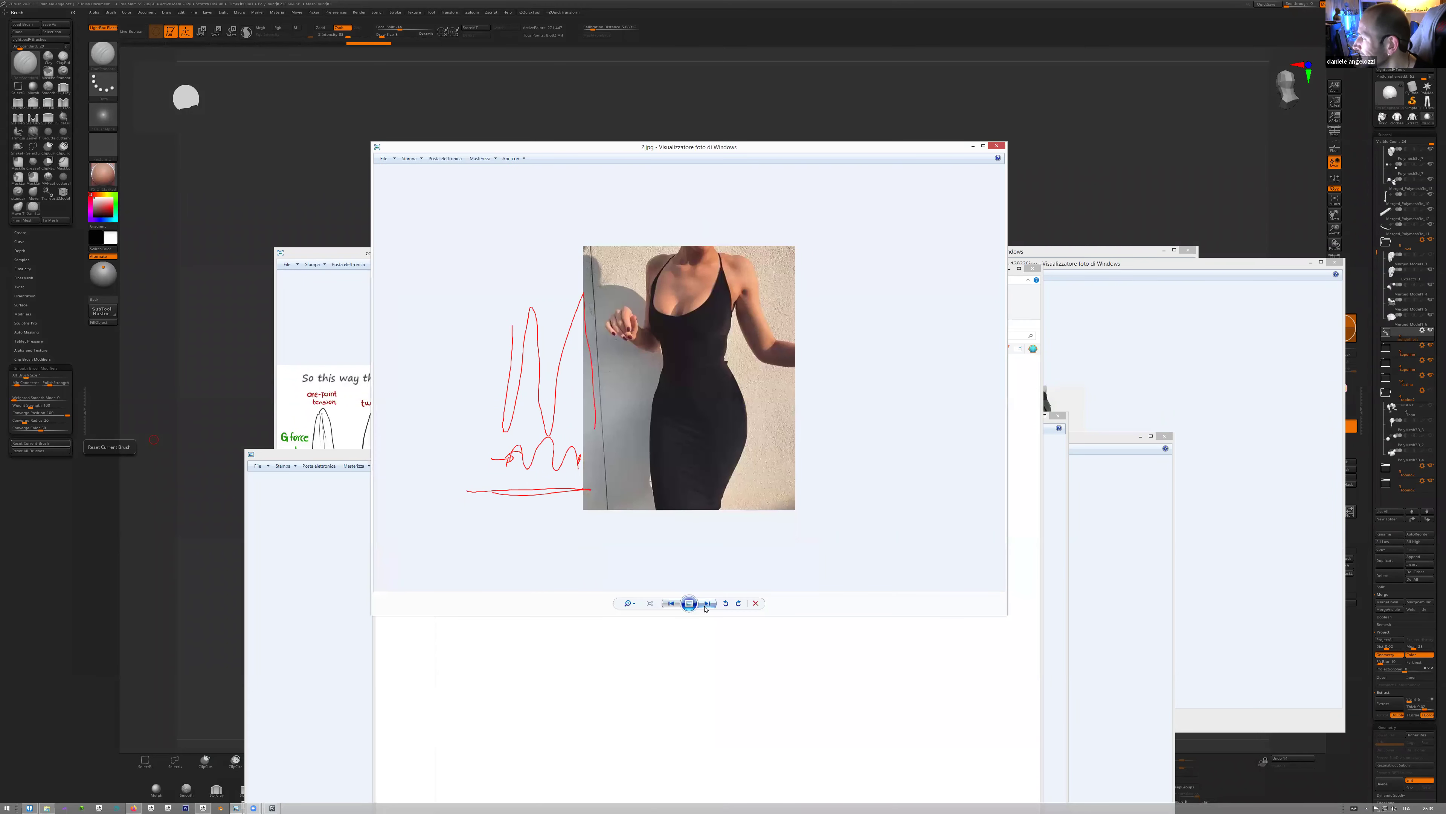
click(706, 603)
click(707, 603)
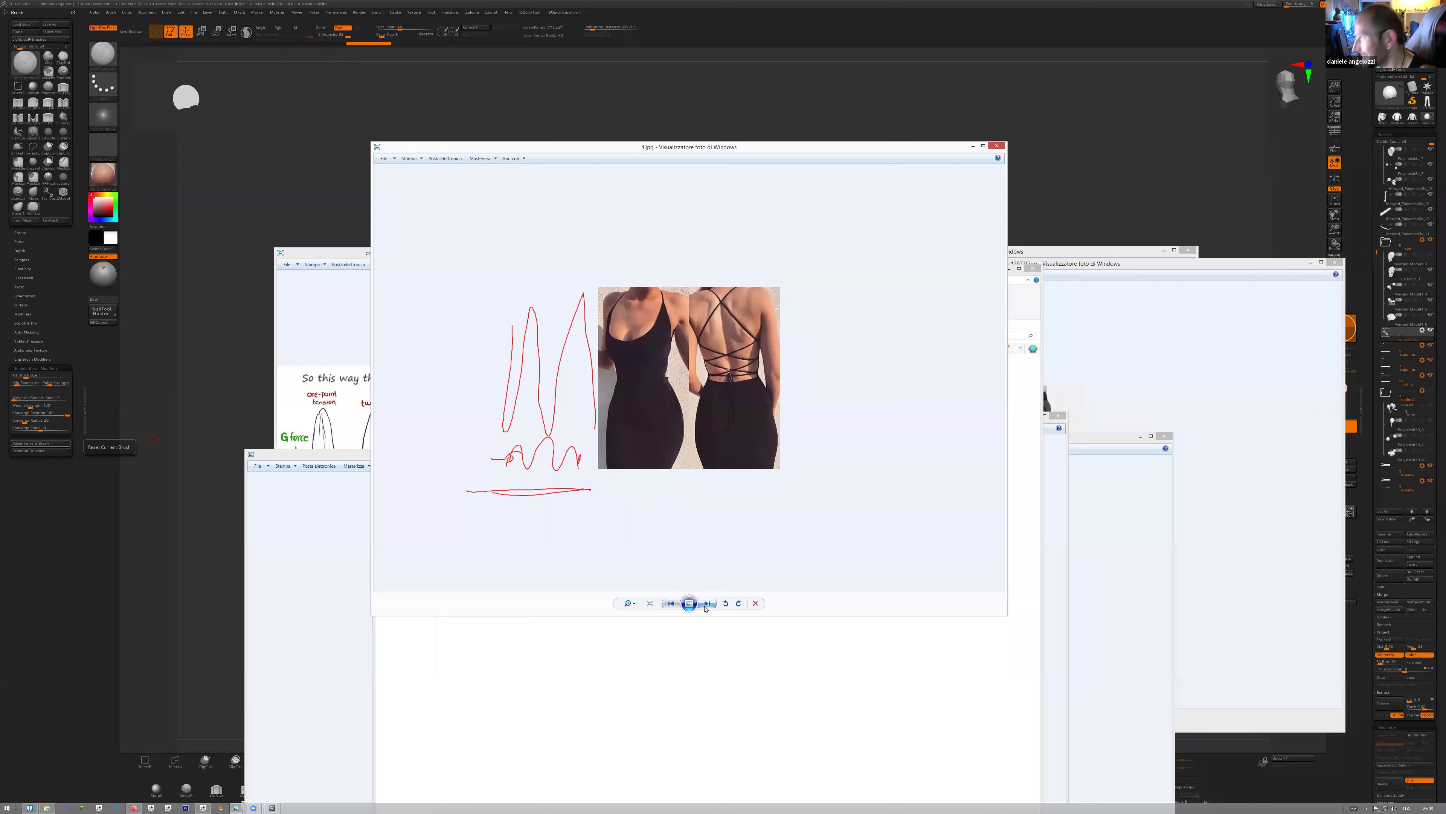
click(706, 604)
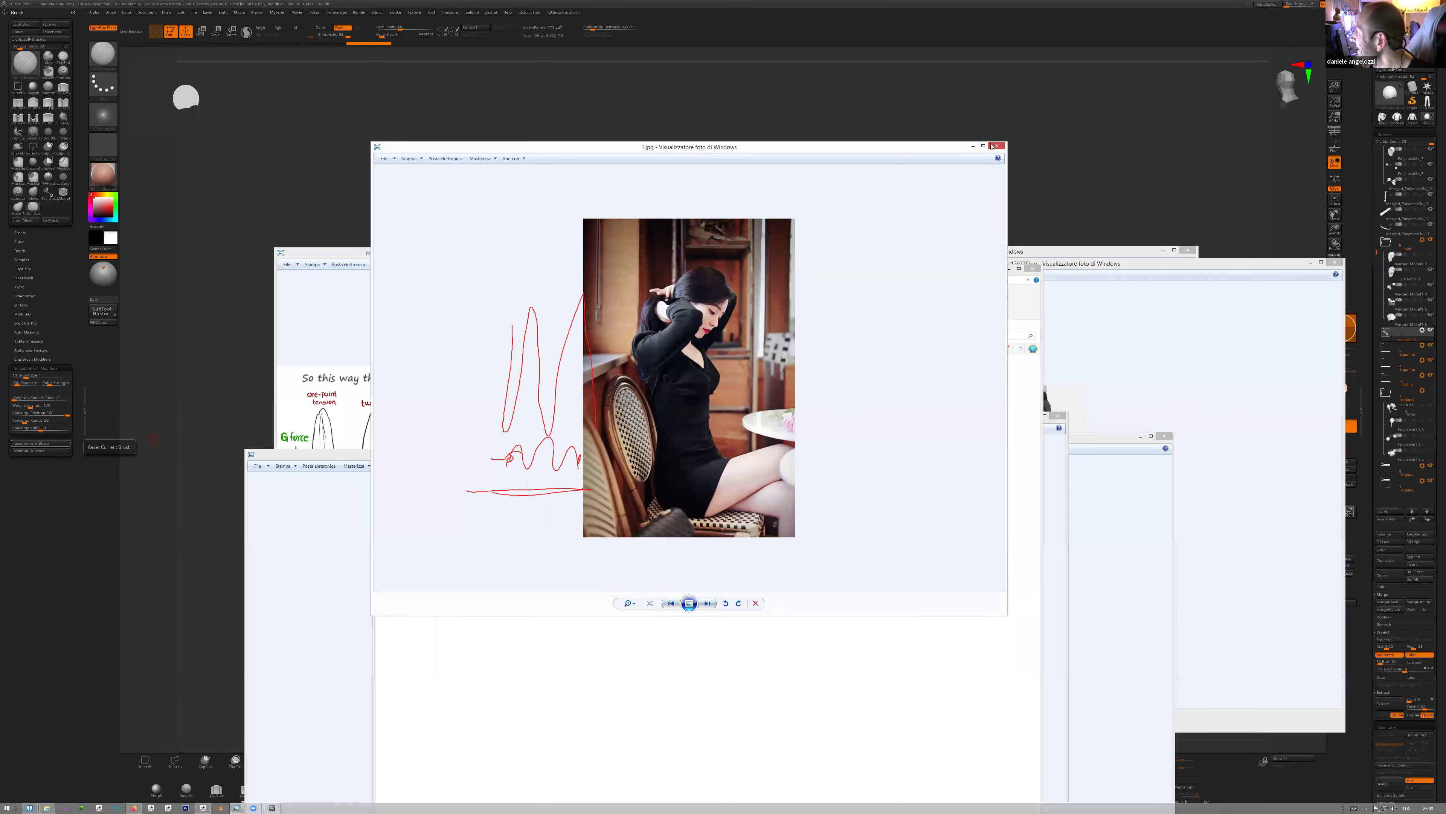
click(706, 604)
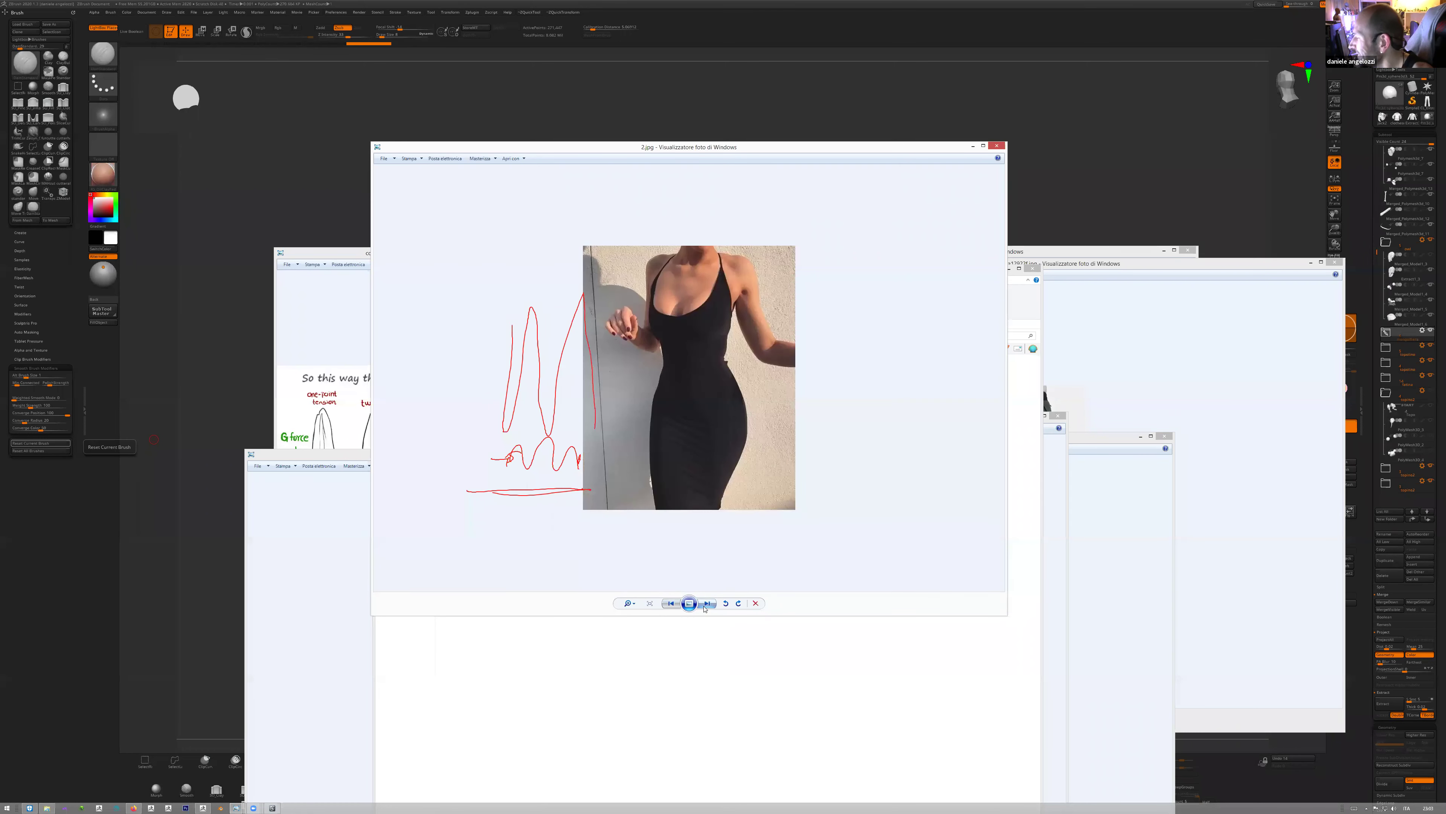
click(672, 602)
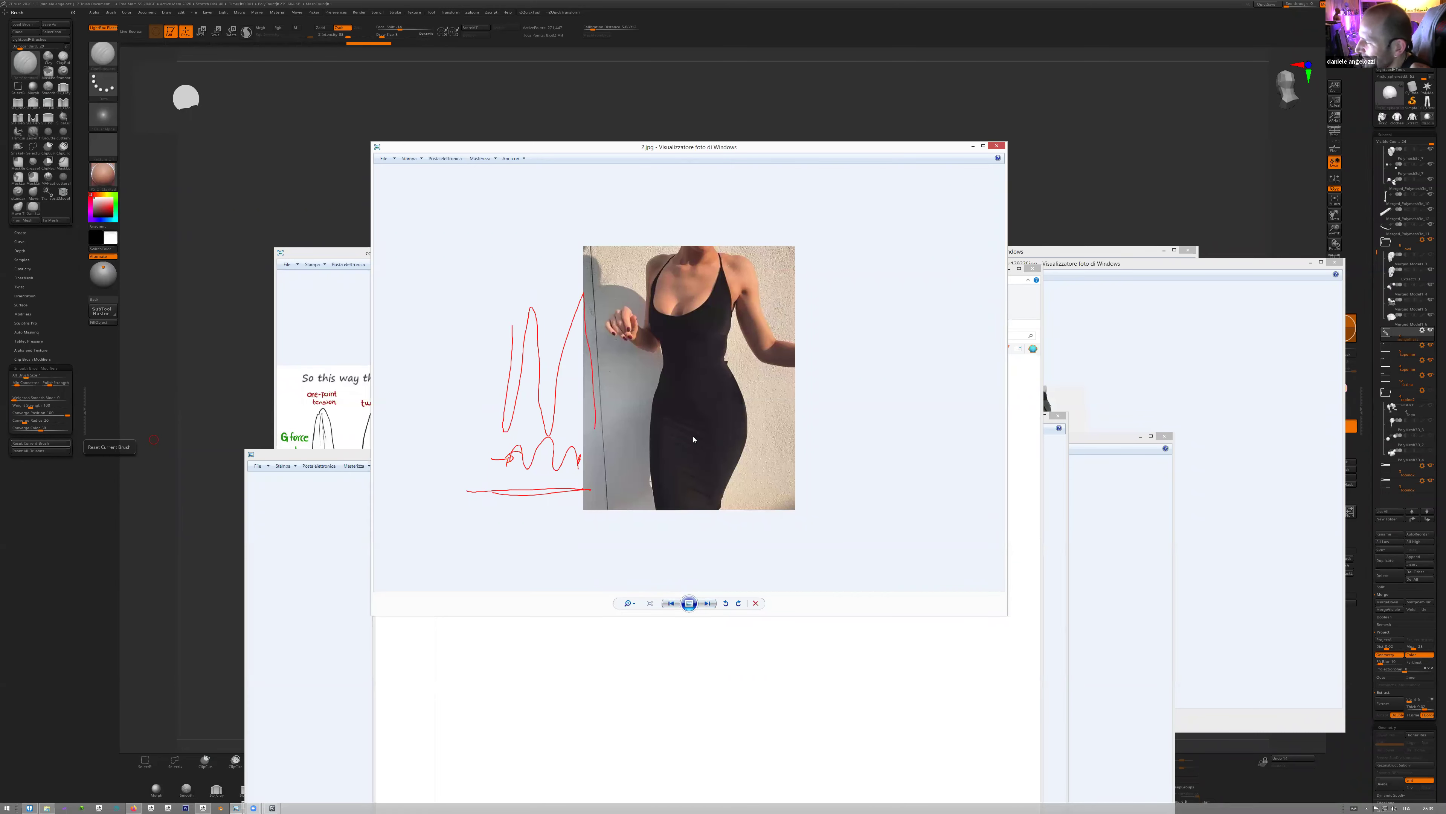
click(706, 602)
- Close the black-dress photos, their folder window and the black-and-white photo of the walking man in the leather jacket
click(996, 146)
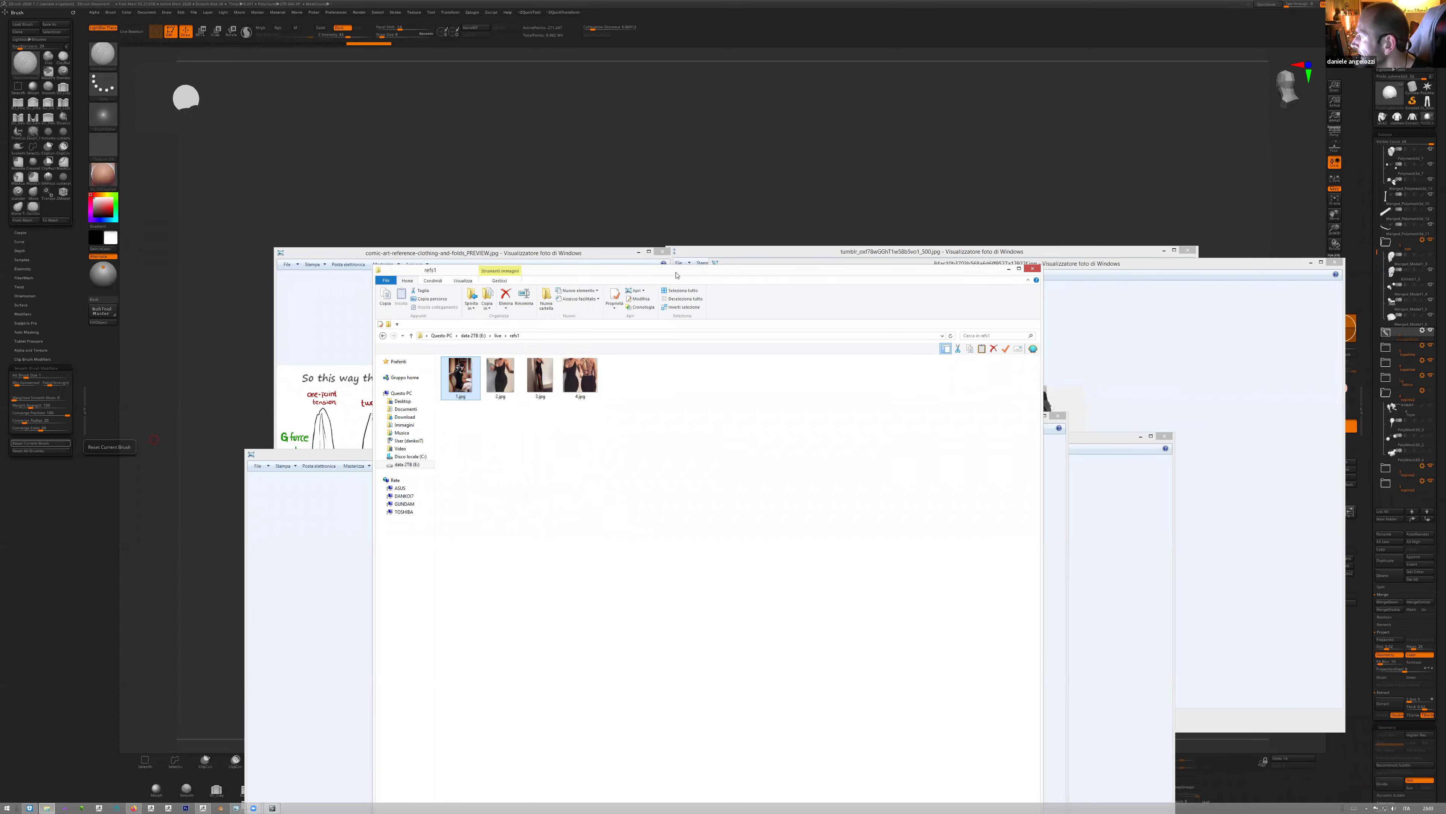
drag(405, 276, 127, 276)
click(756, 270)
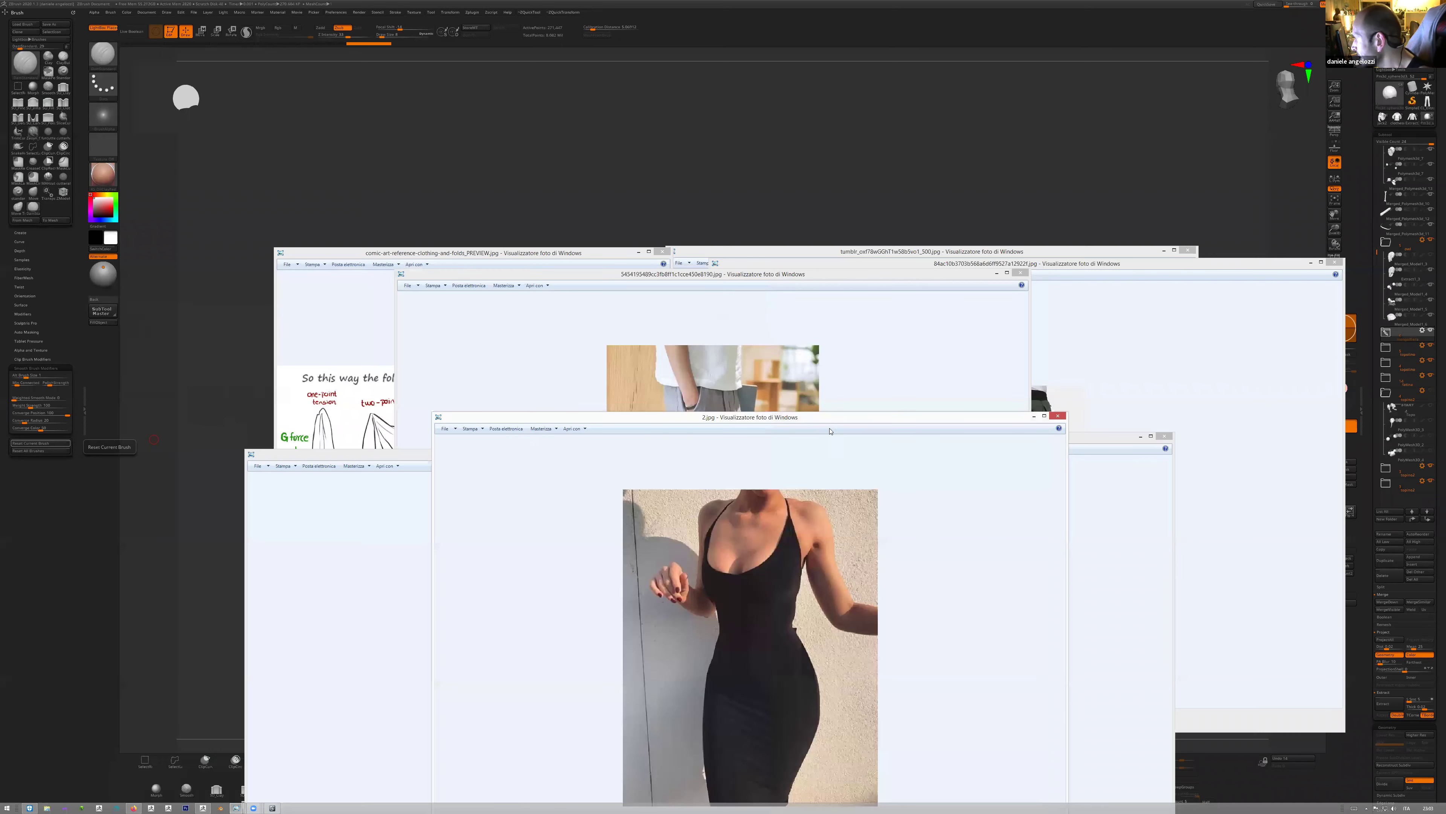
drag(830, 421, 548, 415)
click(775, 411)
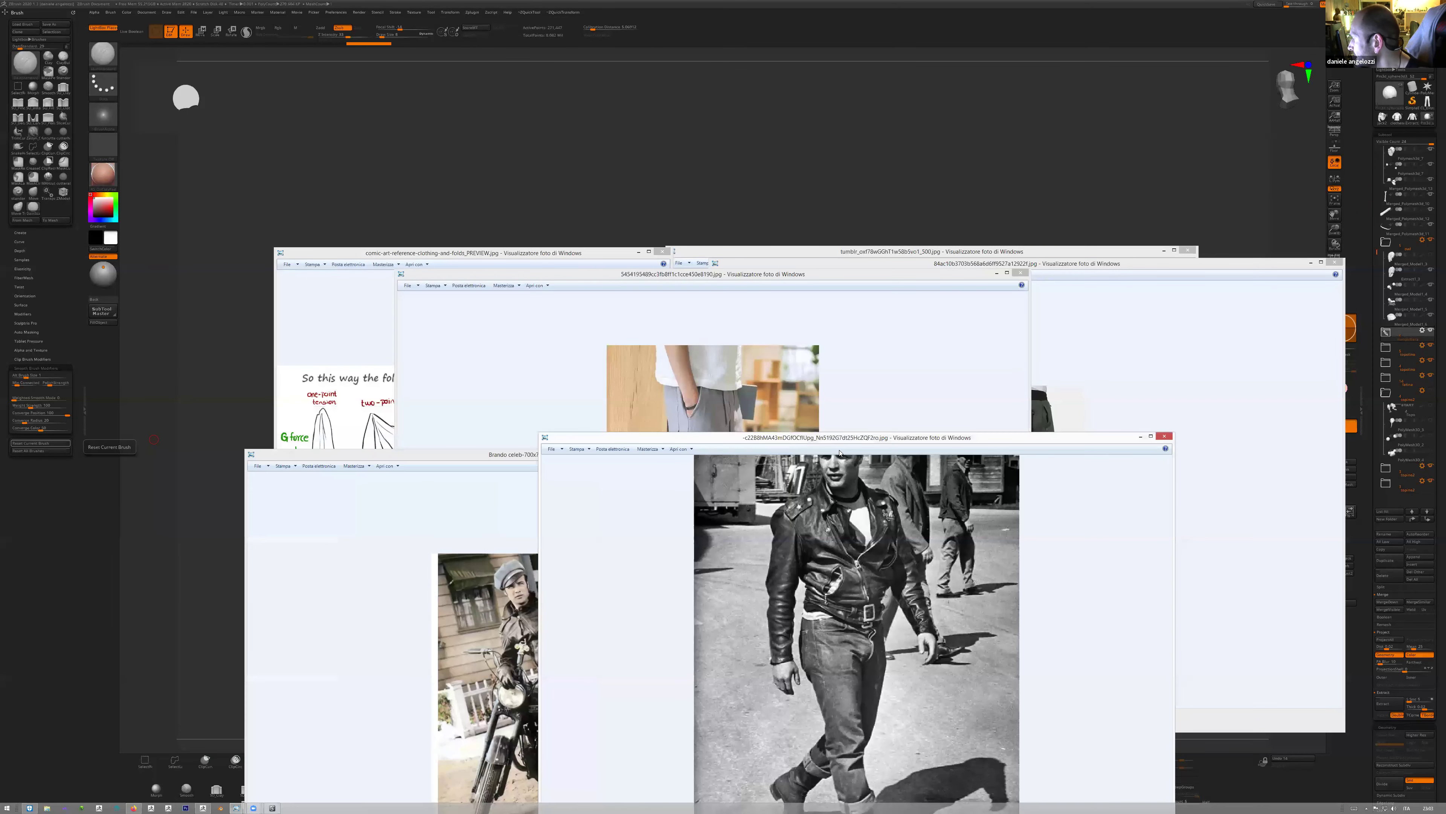
drag(840, 440, 566, 329)
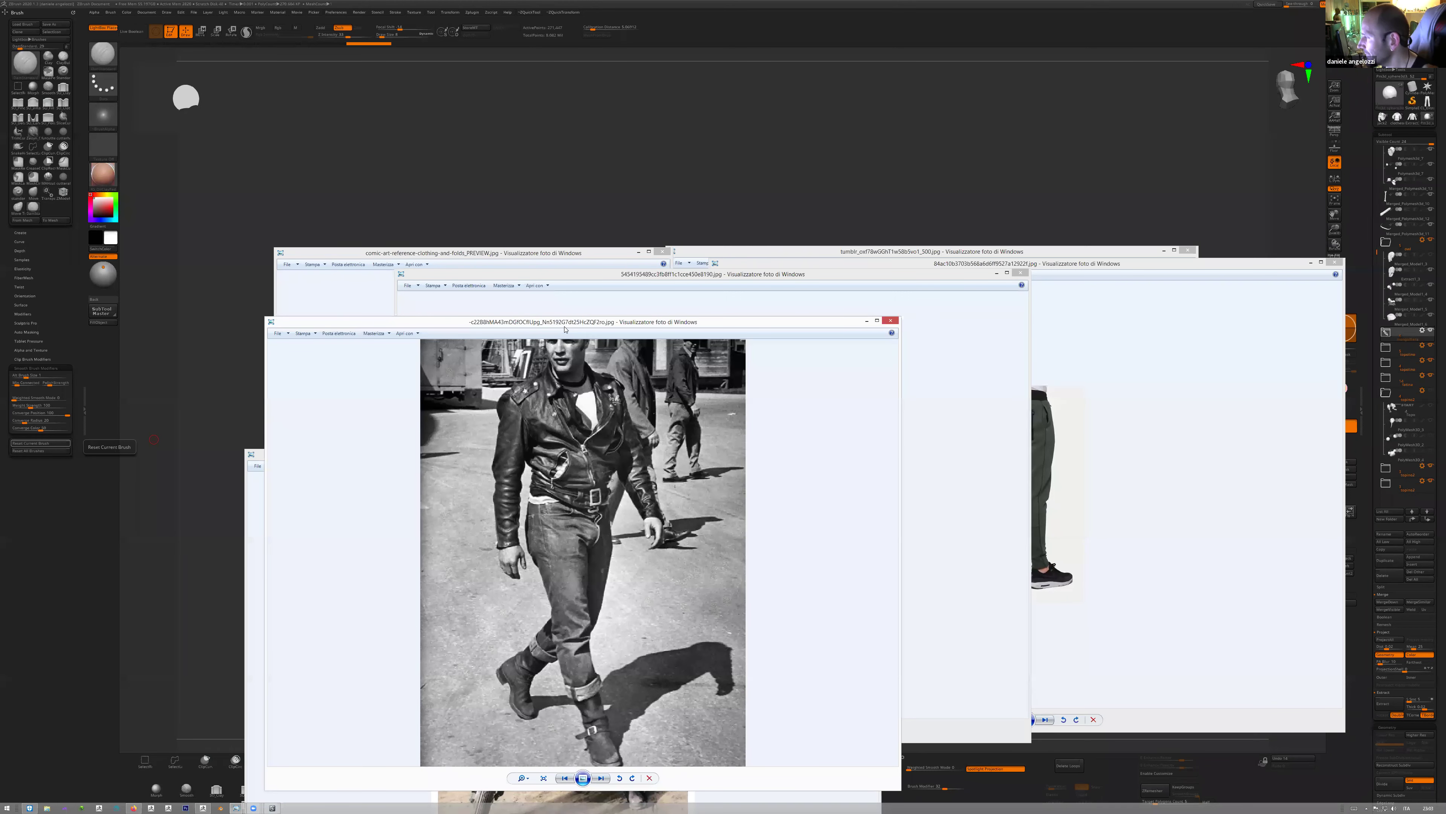
click(890, 320)
- Close the grey trousers, motorcycle, tension sketch sheet and green trousers reference images
click(1020, 273)
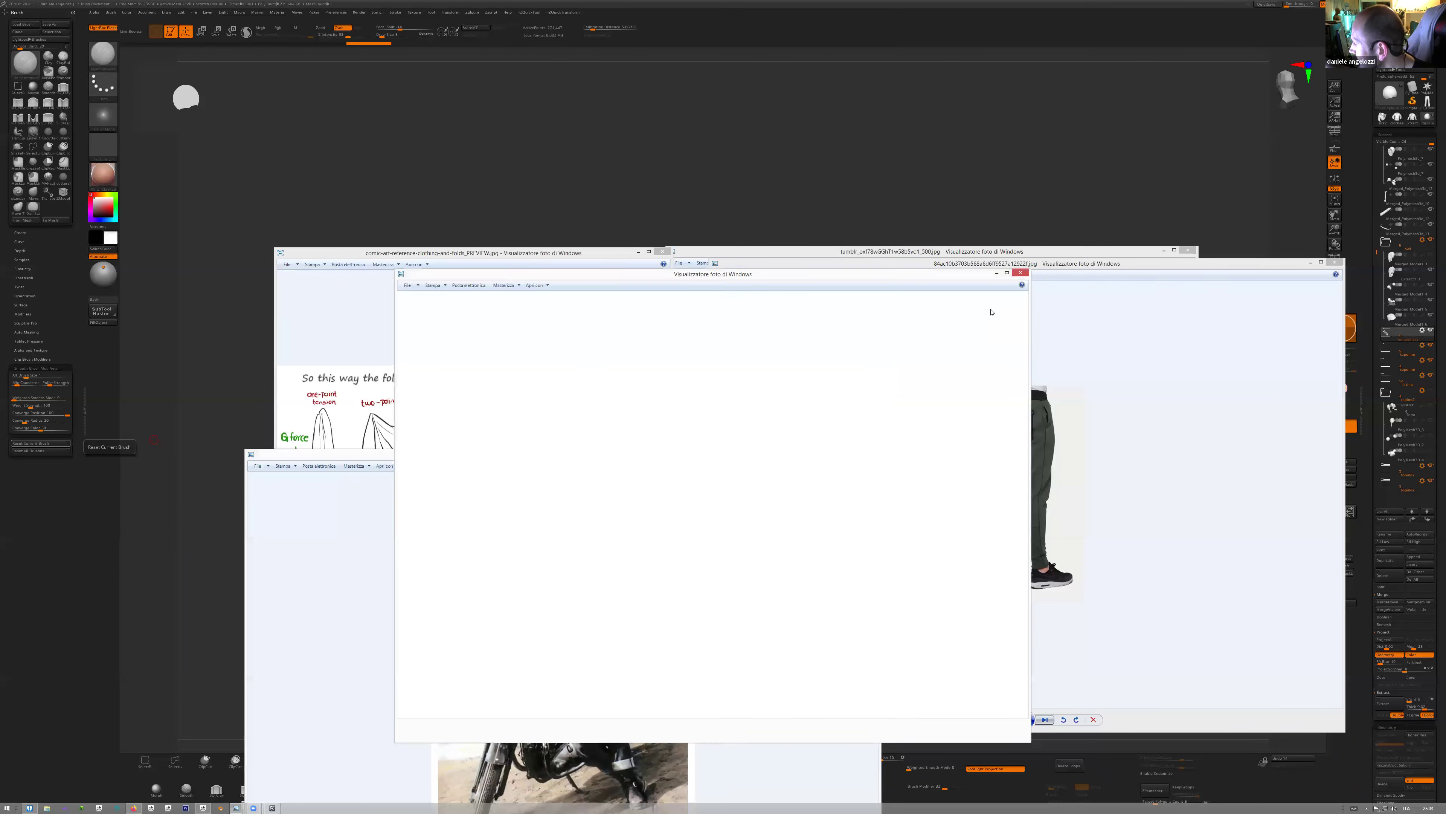
click(870, 453)
click(662, 252)
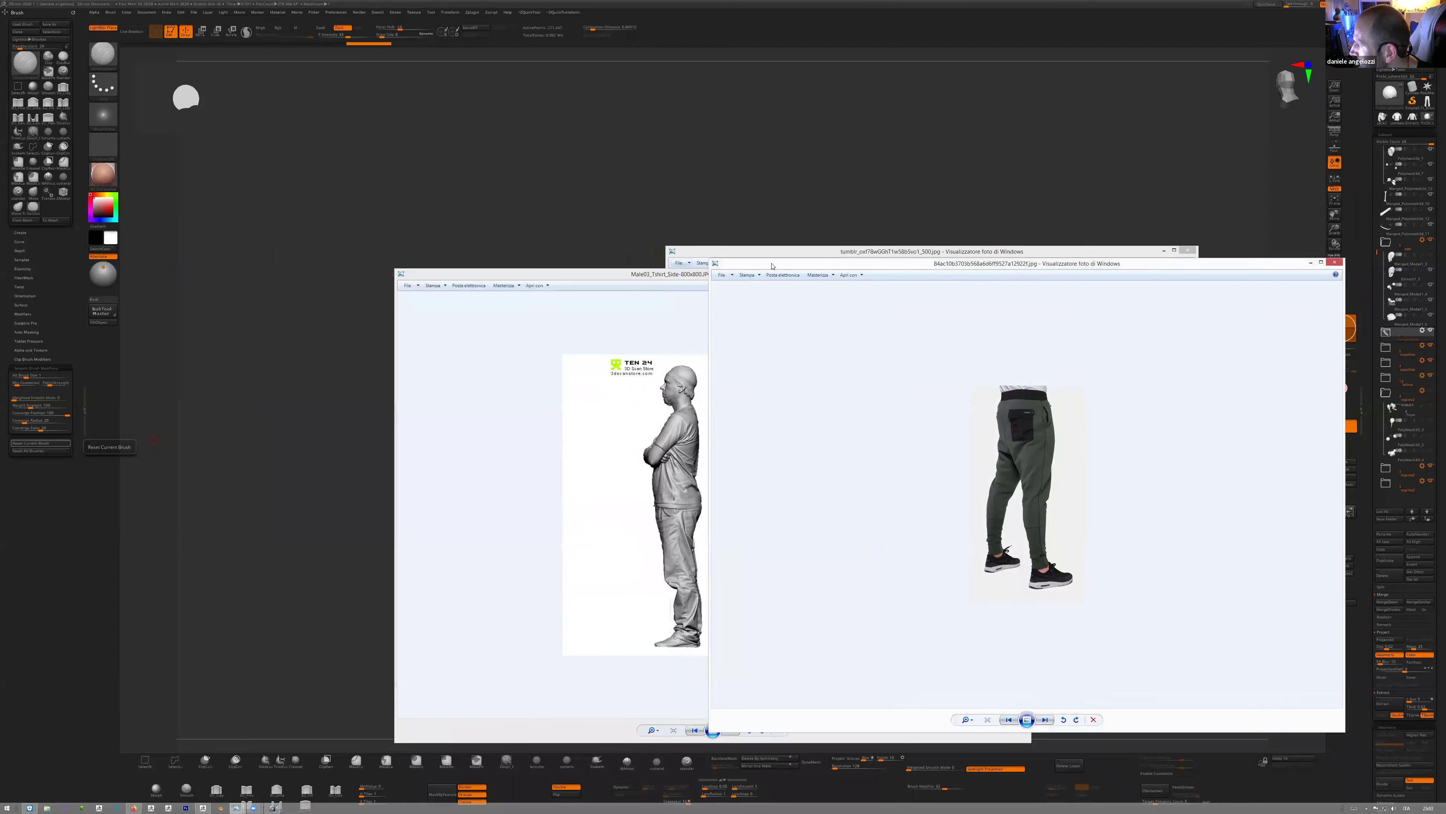
drag(801, 262, 388, 379)
click(923, 380)
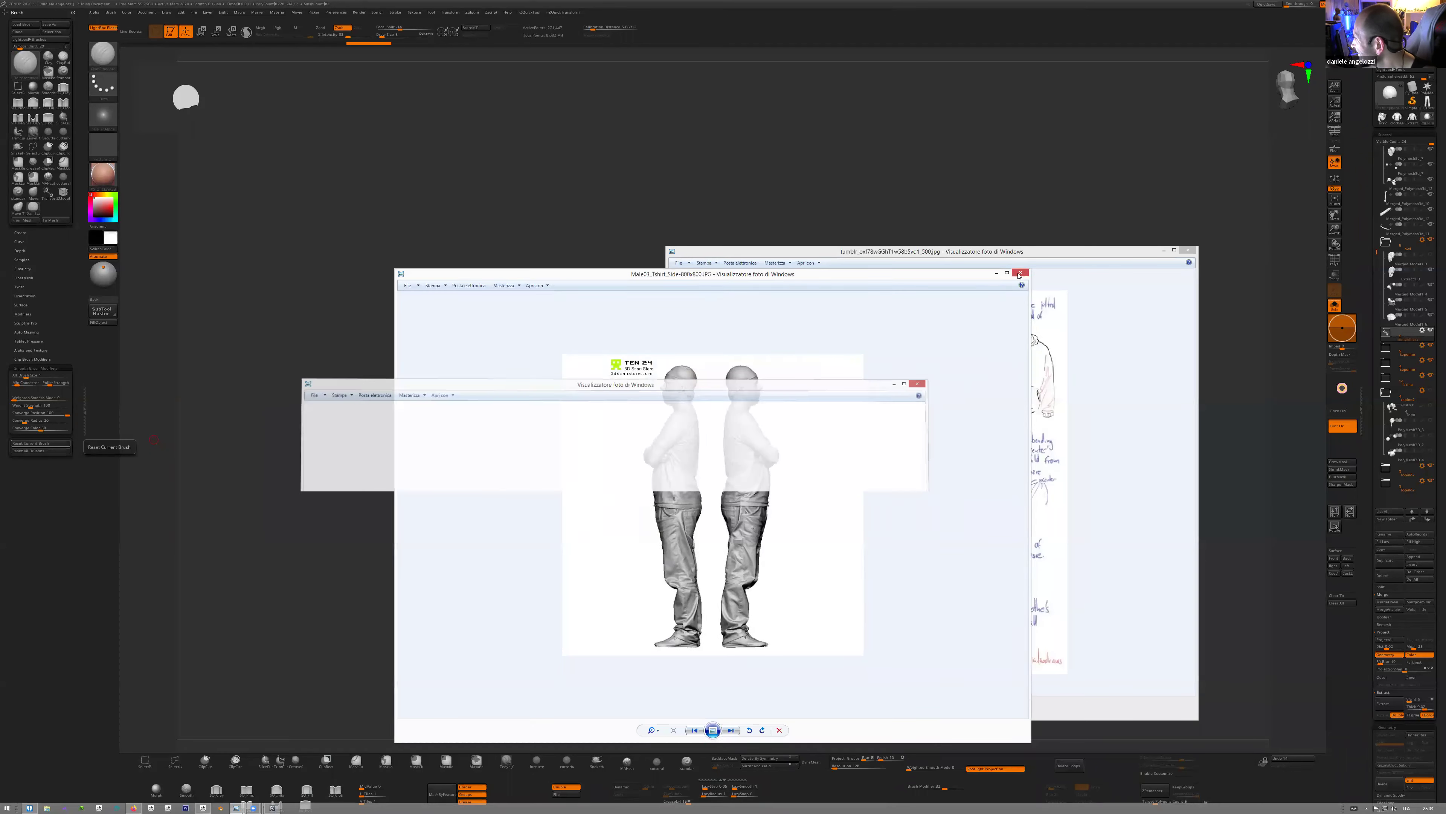
- Close the handwritten hoodie and T-shirt fold sheet and all remaining clothed male scan images
click(1020, 273)
drag(1040, 251, 752, 305)
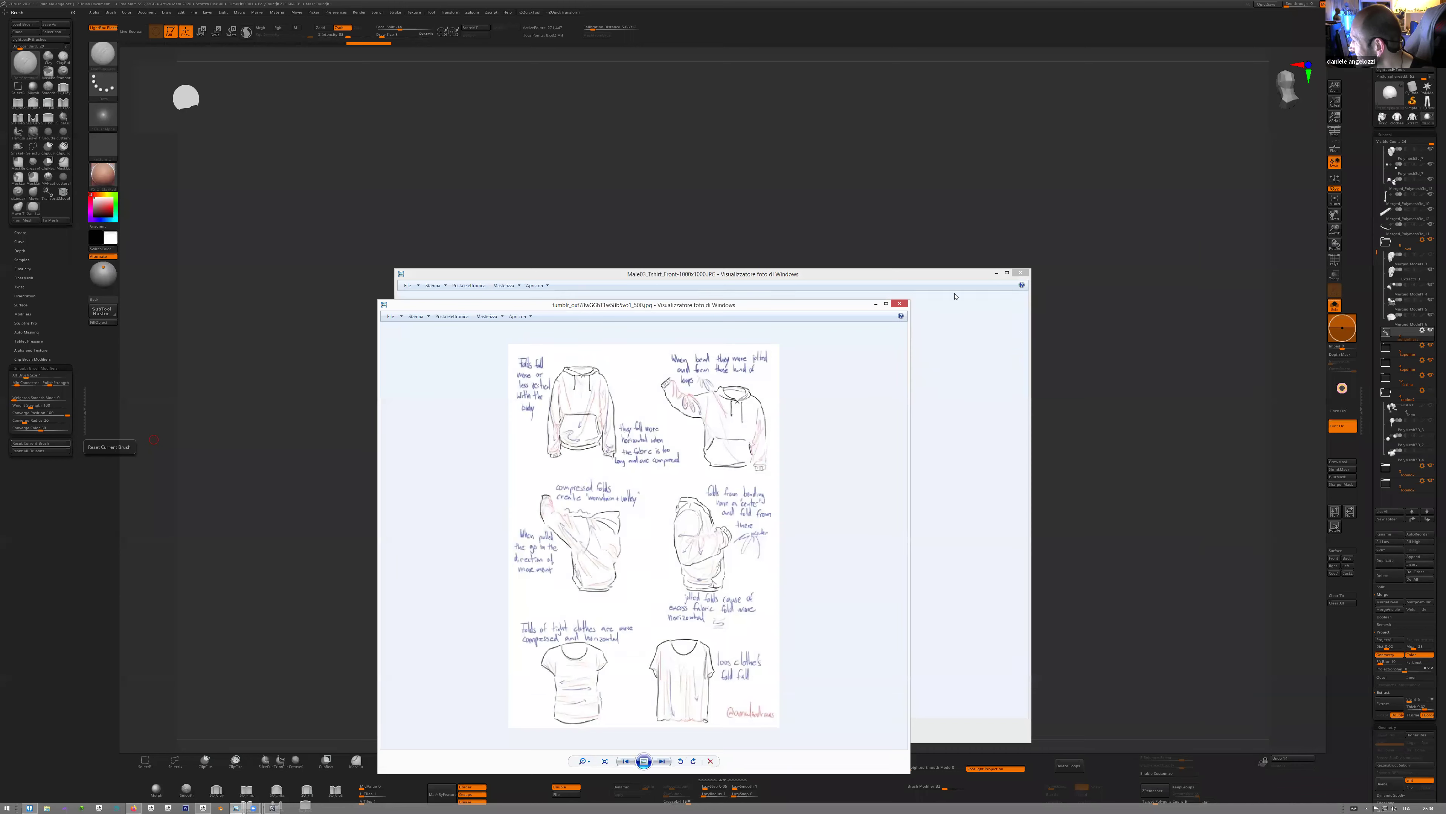
click(1020, 273)
click(900, 303)
click(1020, 273)
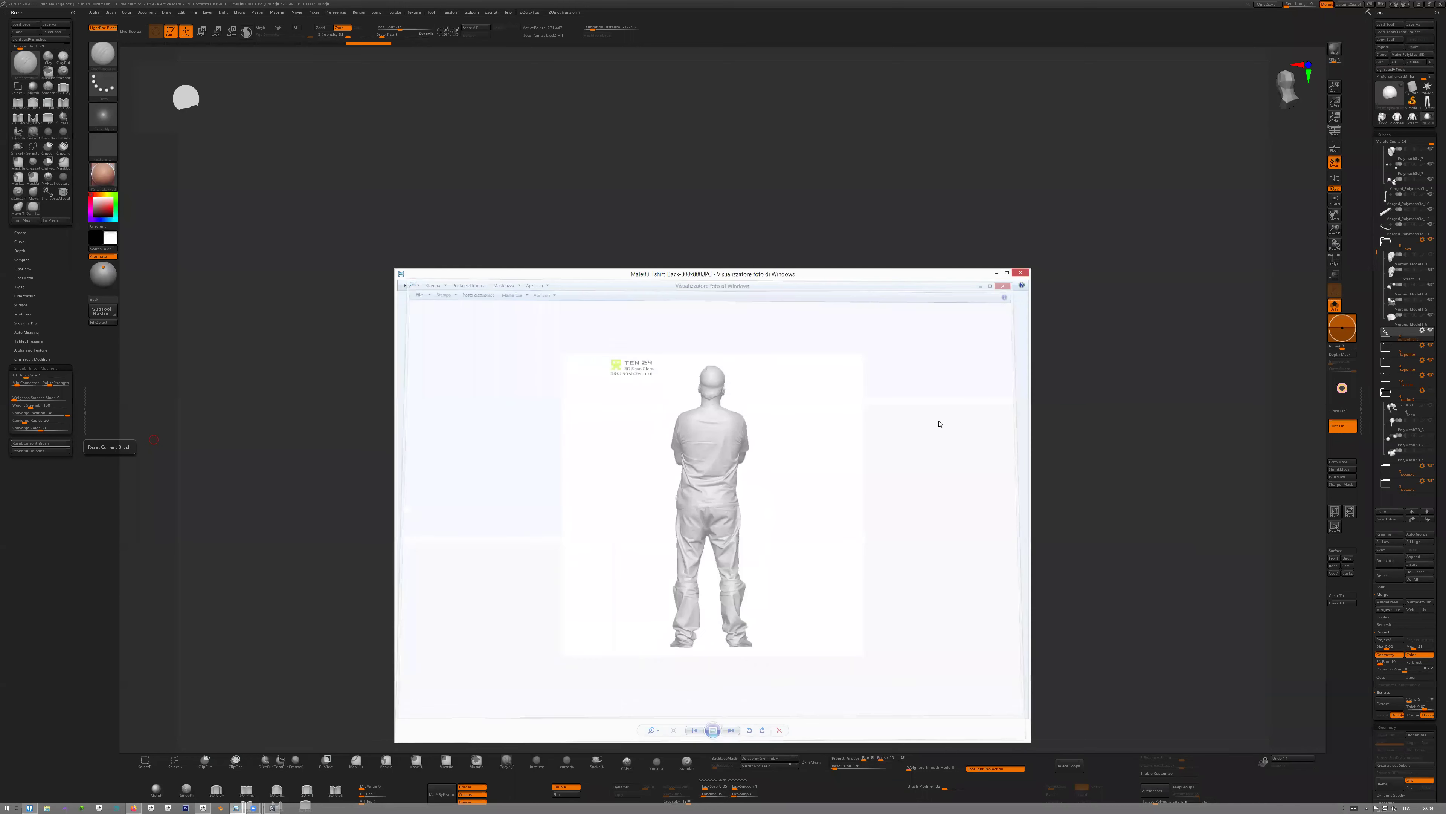
click(1020, 274)
click(1020, 273)
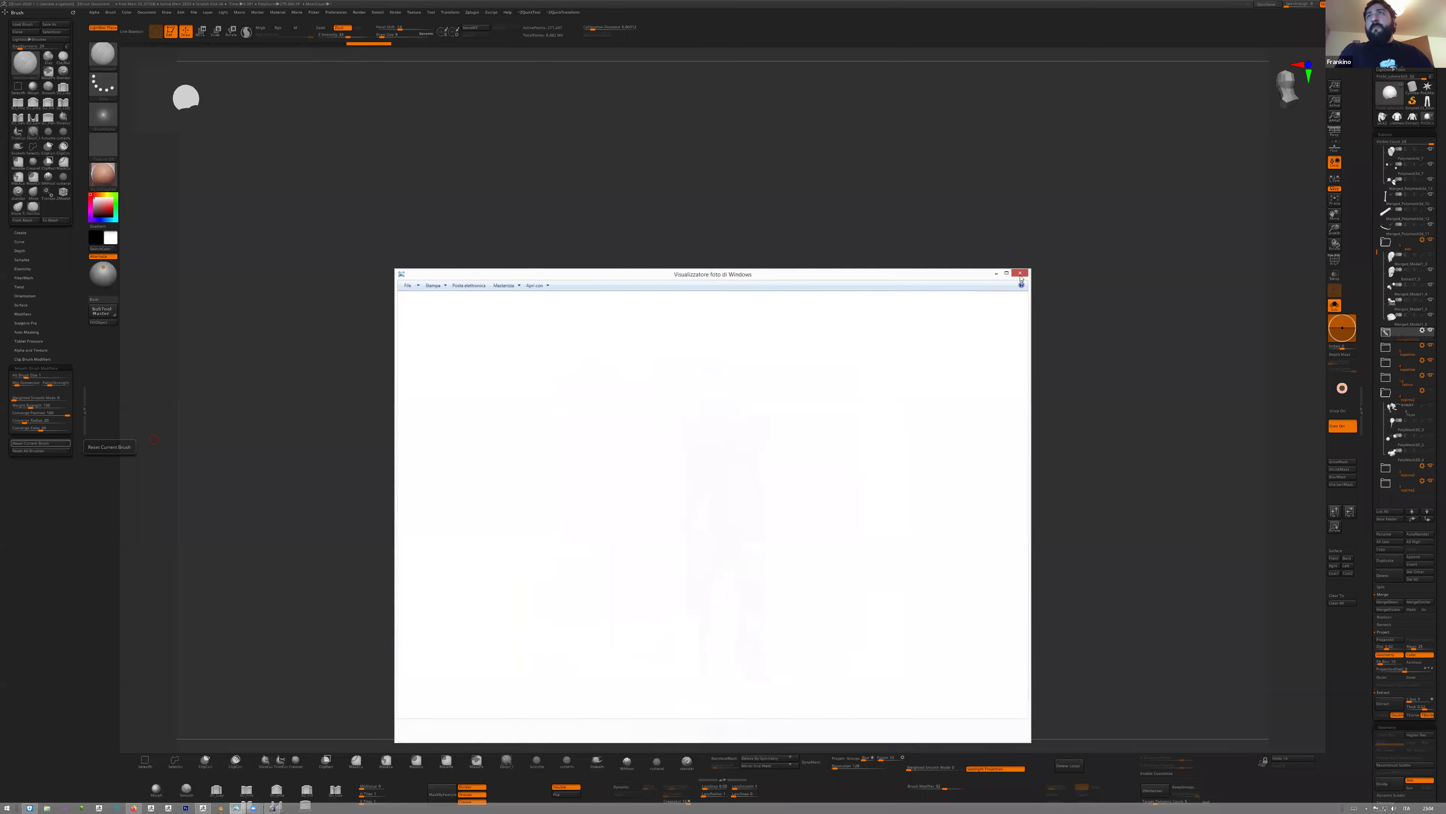
click(1020, 273)
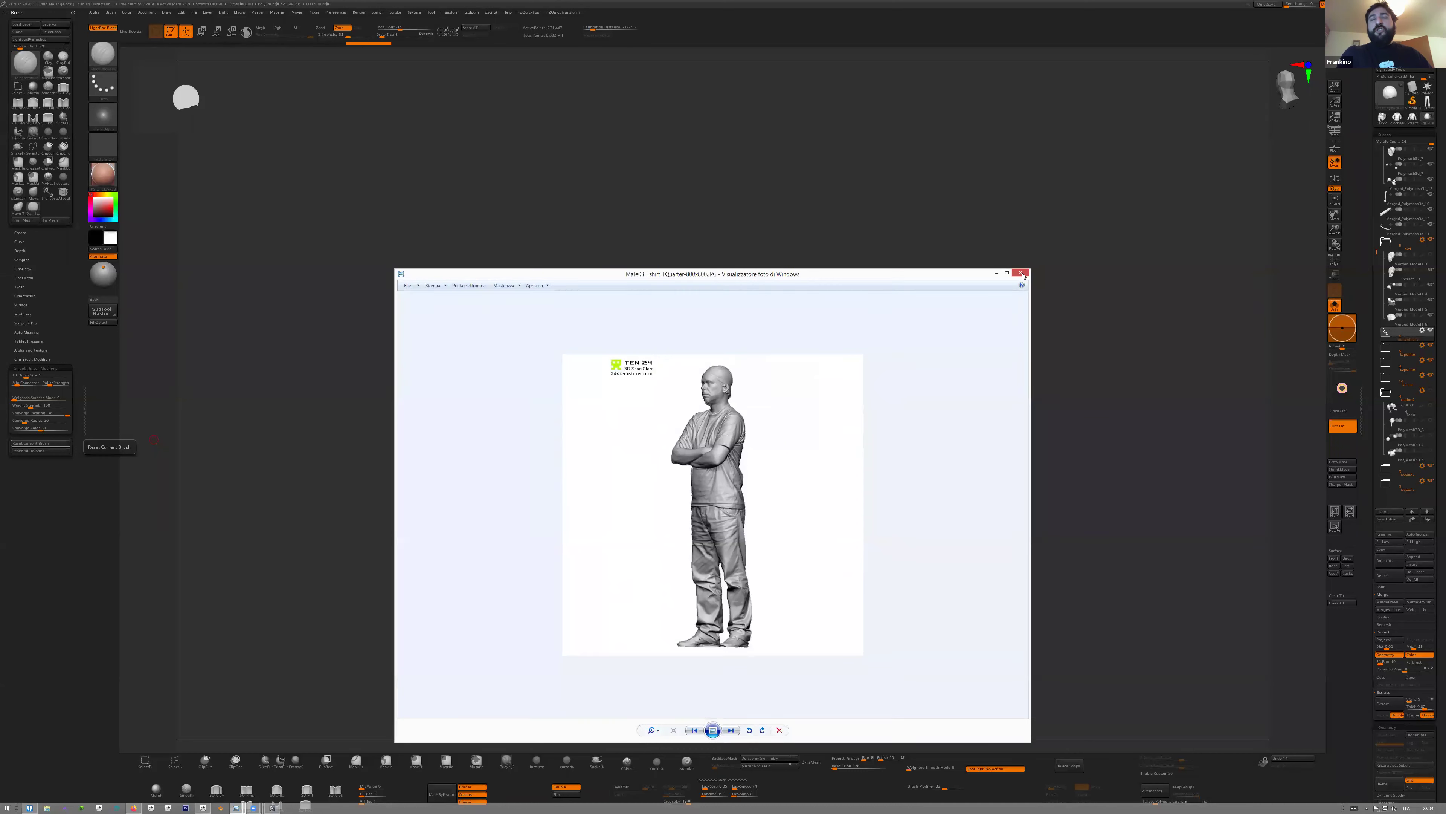
click(1021, 274)
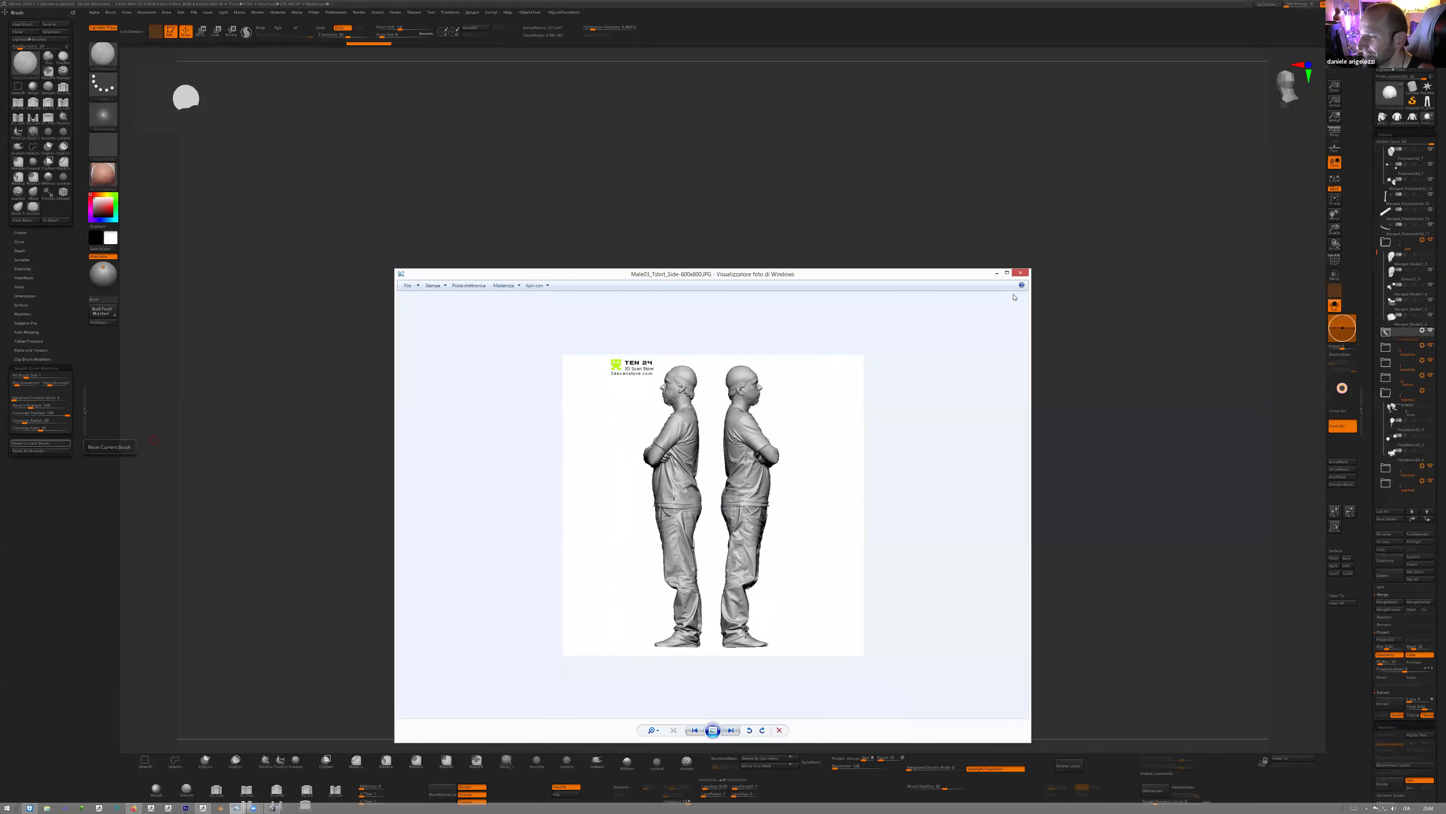
click(1022, 273)
click(1022, 273)
click(1022, 274)
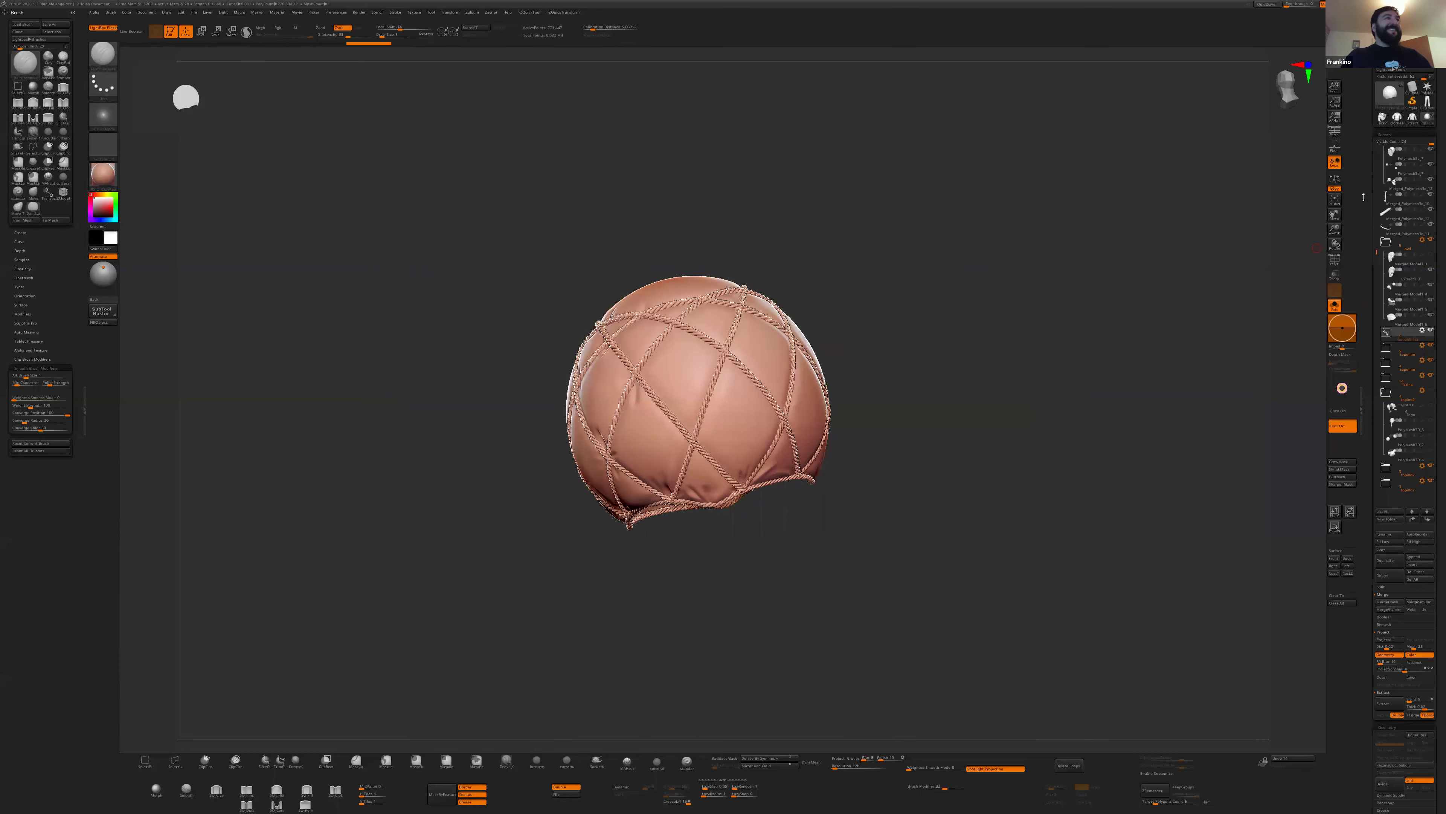
- Switch to the jacket model, frame it, and import the first four biker photos from the live folder as textures
click(1382, 117)
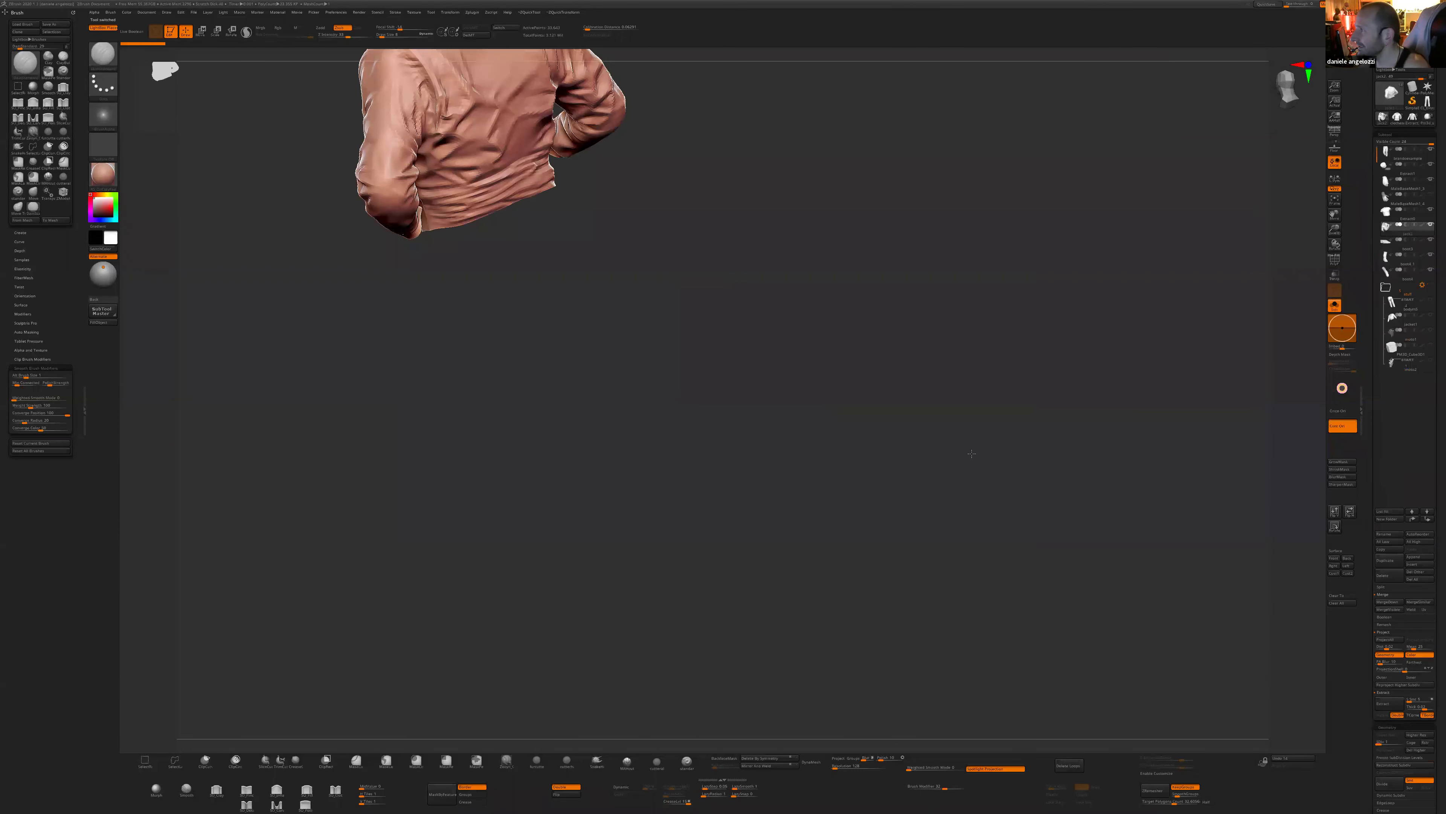
key(f)
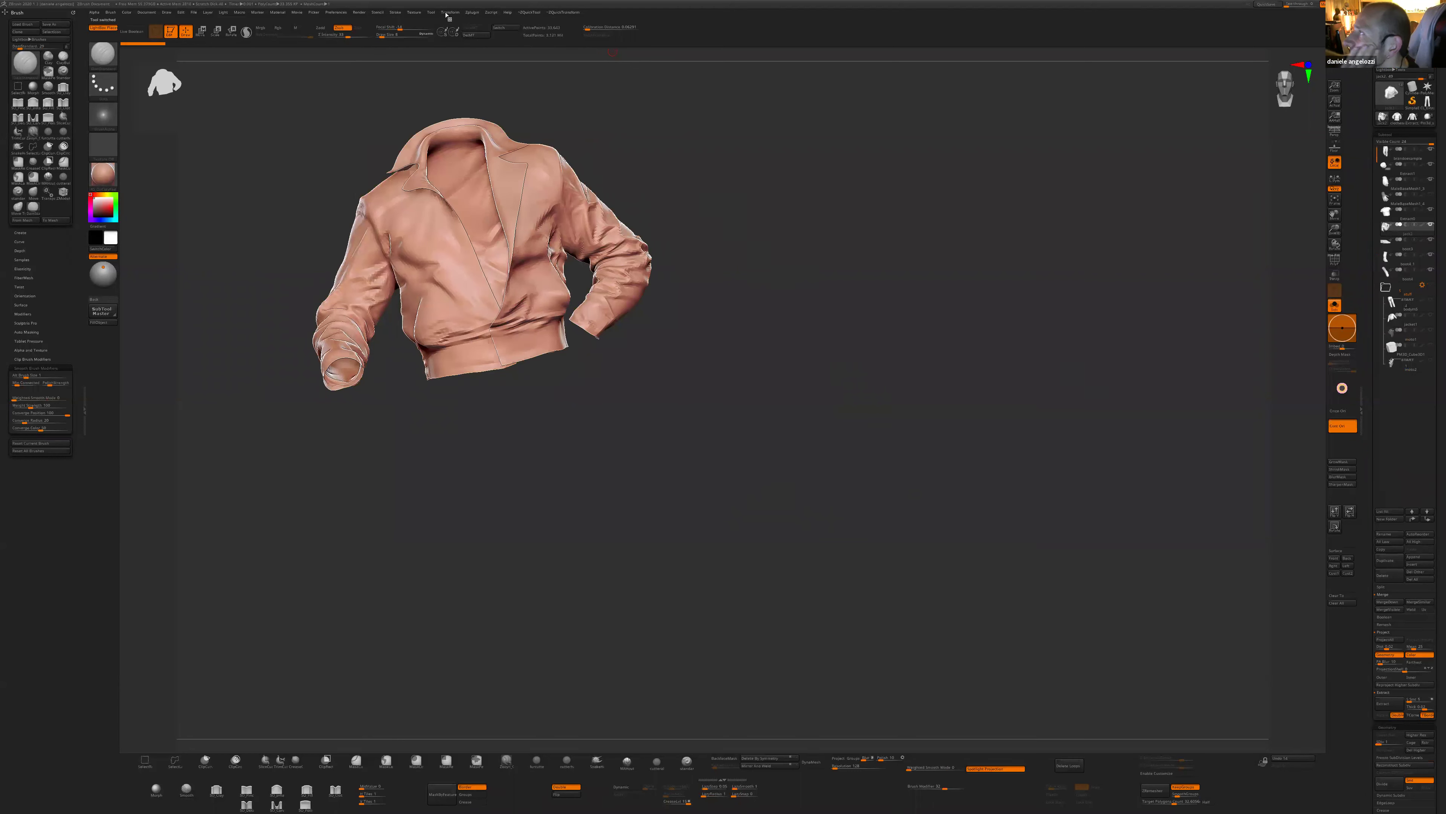
click(393, 13)
click(414, 12)
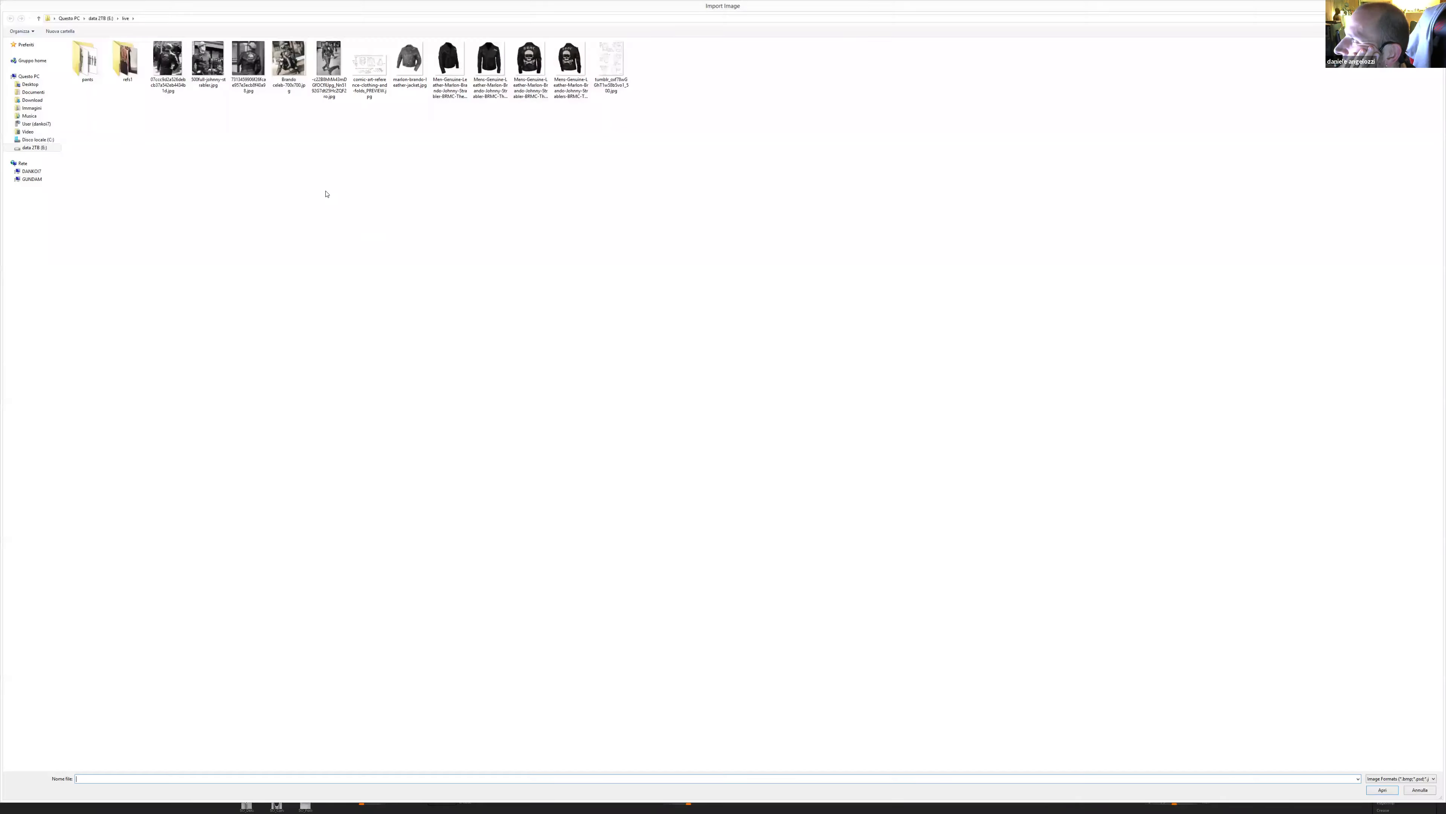
click(289, 60)
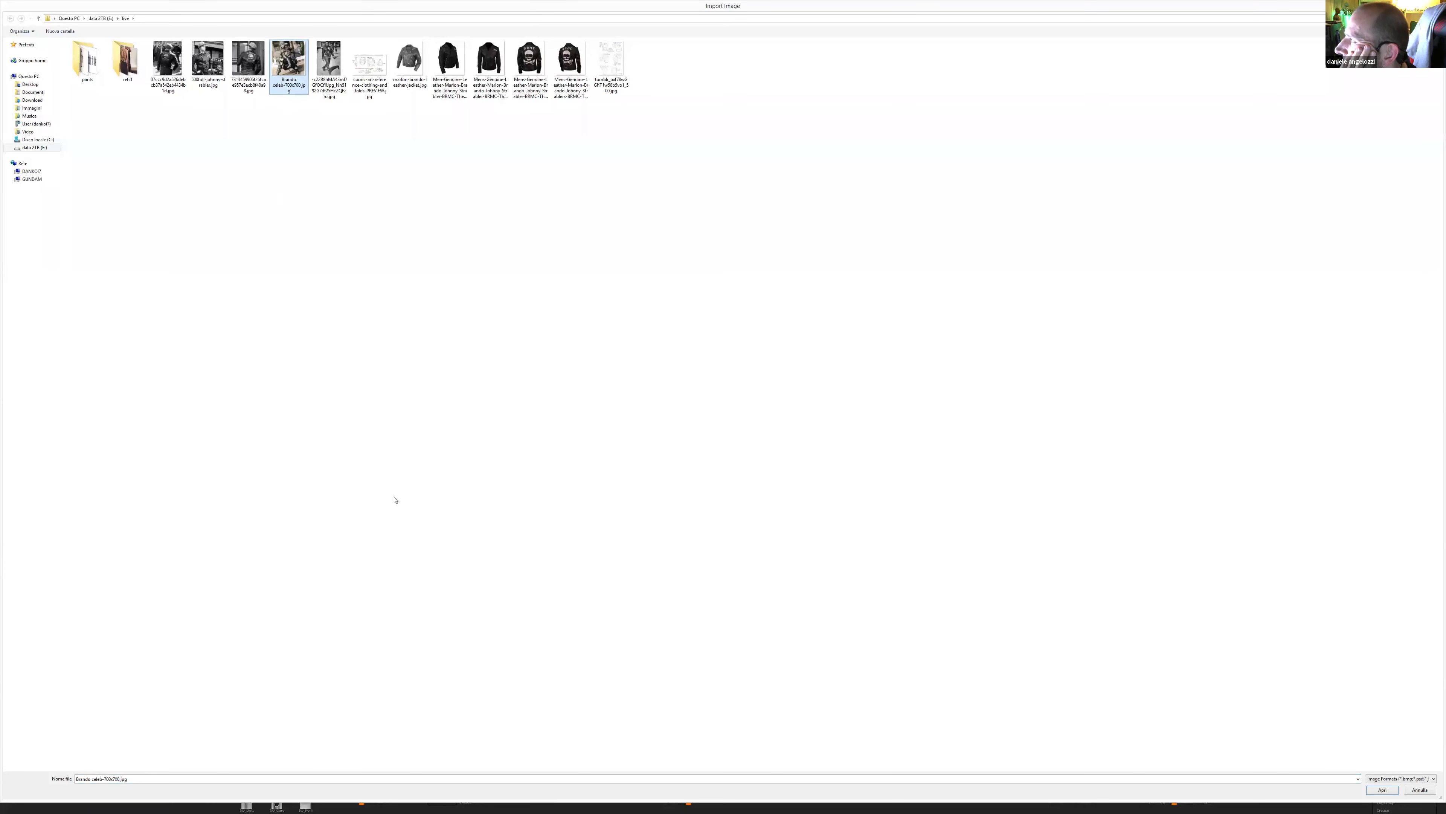
key(shift+Left)
key(shift+Left)
key(shift+Left)
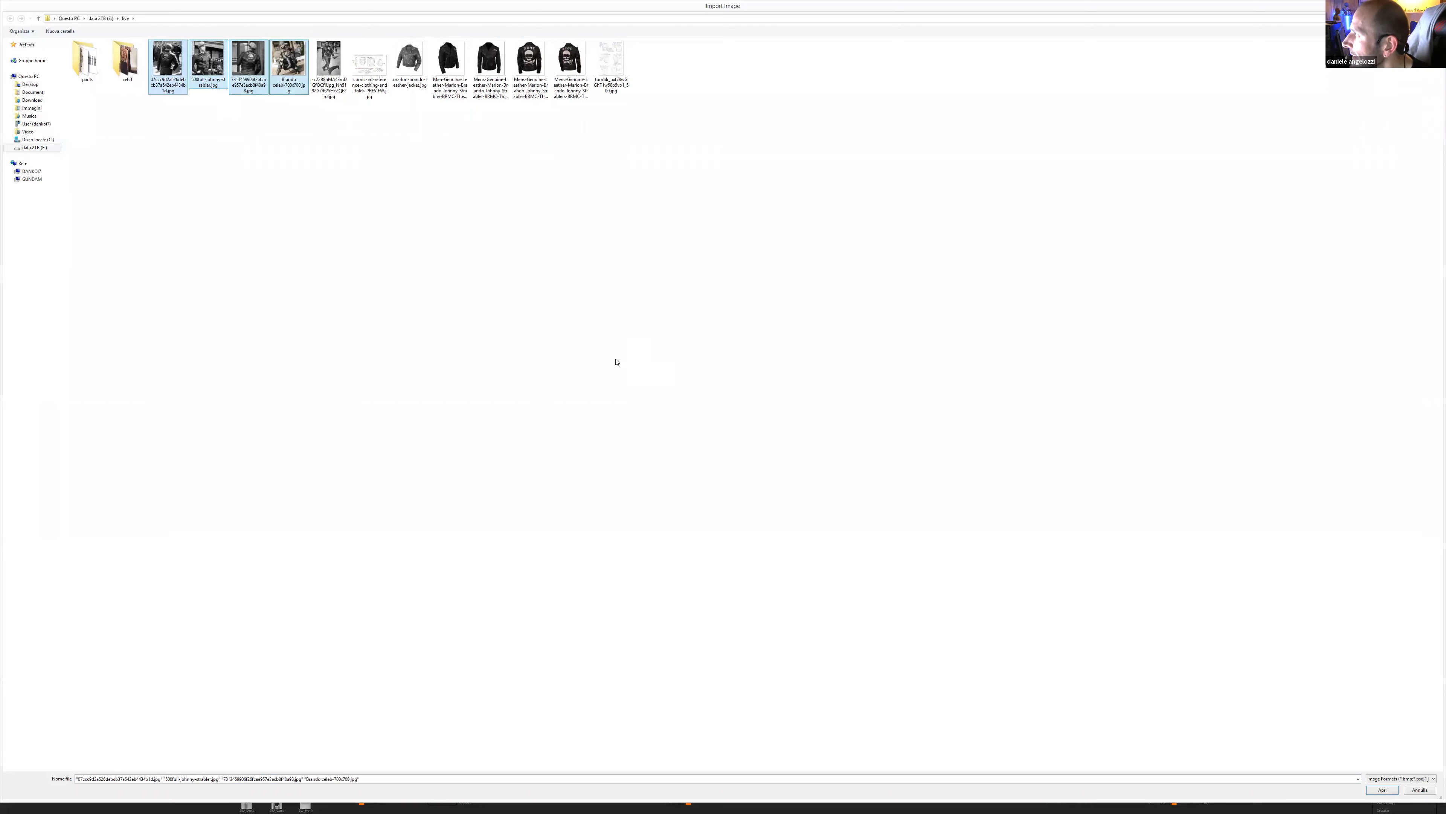
key(Return)
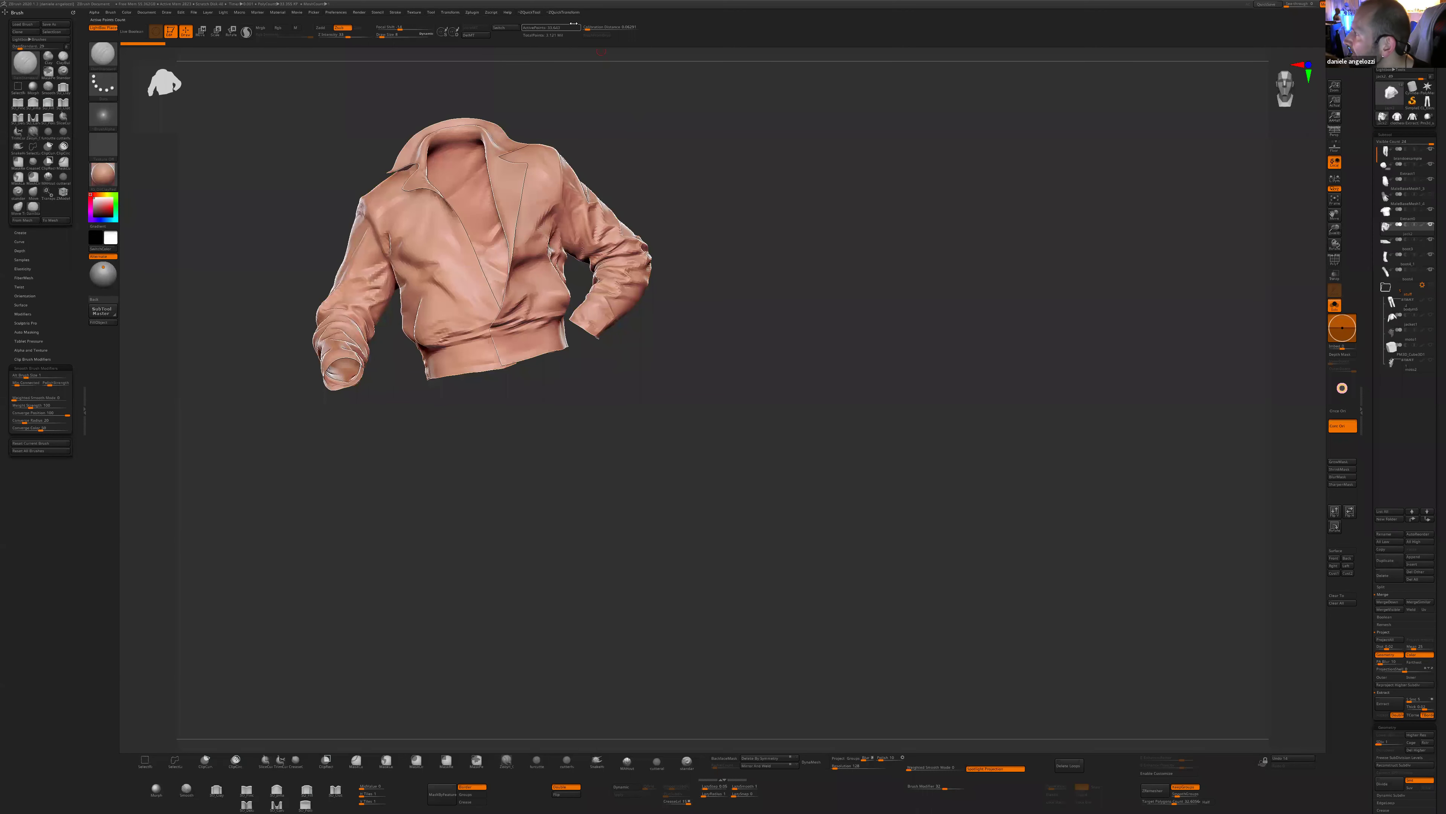
- Add the colour motorcycle photo to Spotlight, shrink it and place it over the upper part of the jacket
click(413, 12)
click(471, 110)
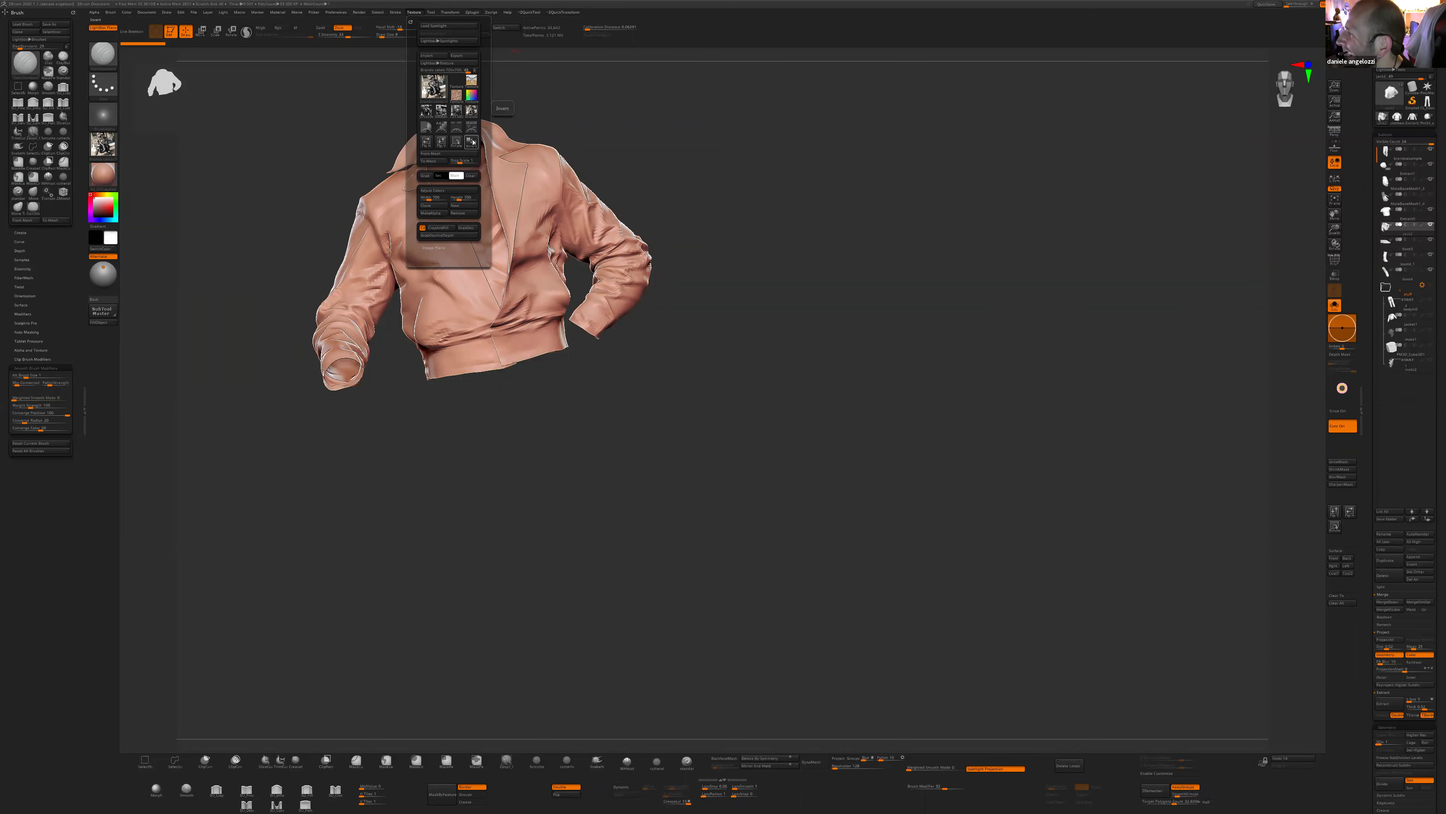
click(473, 130)
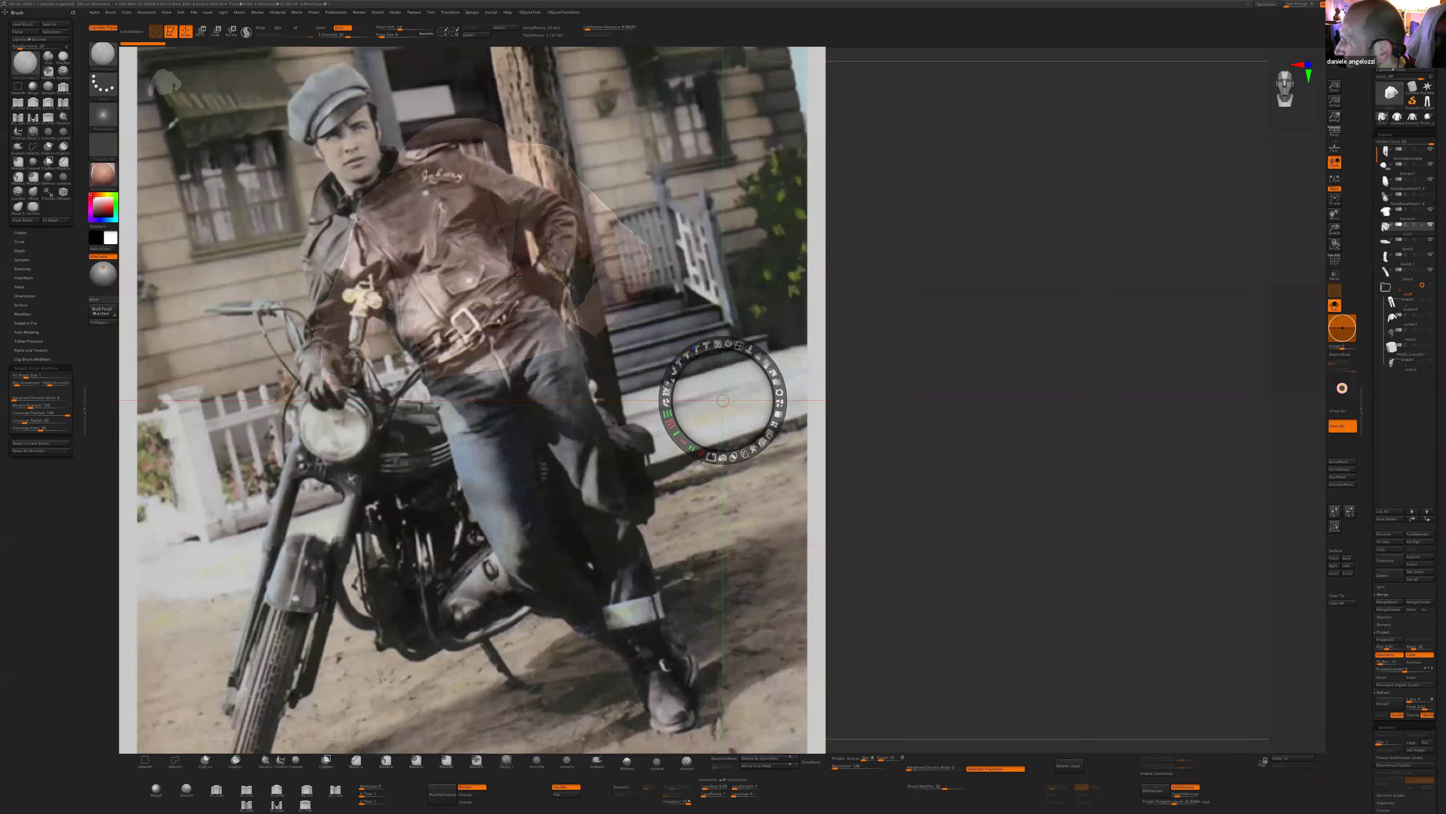
click(542, 284)
drag(544, 227, 516, 119)
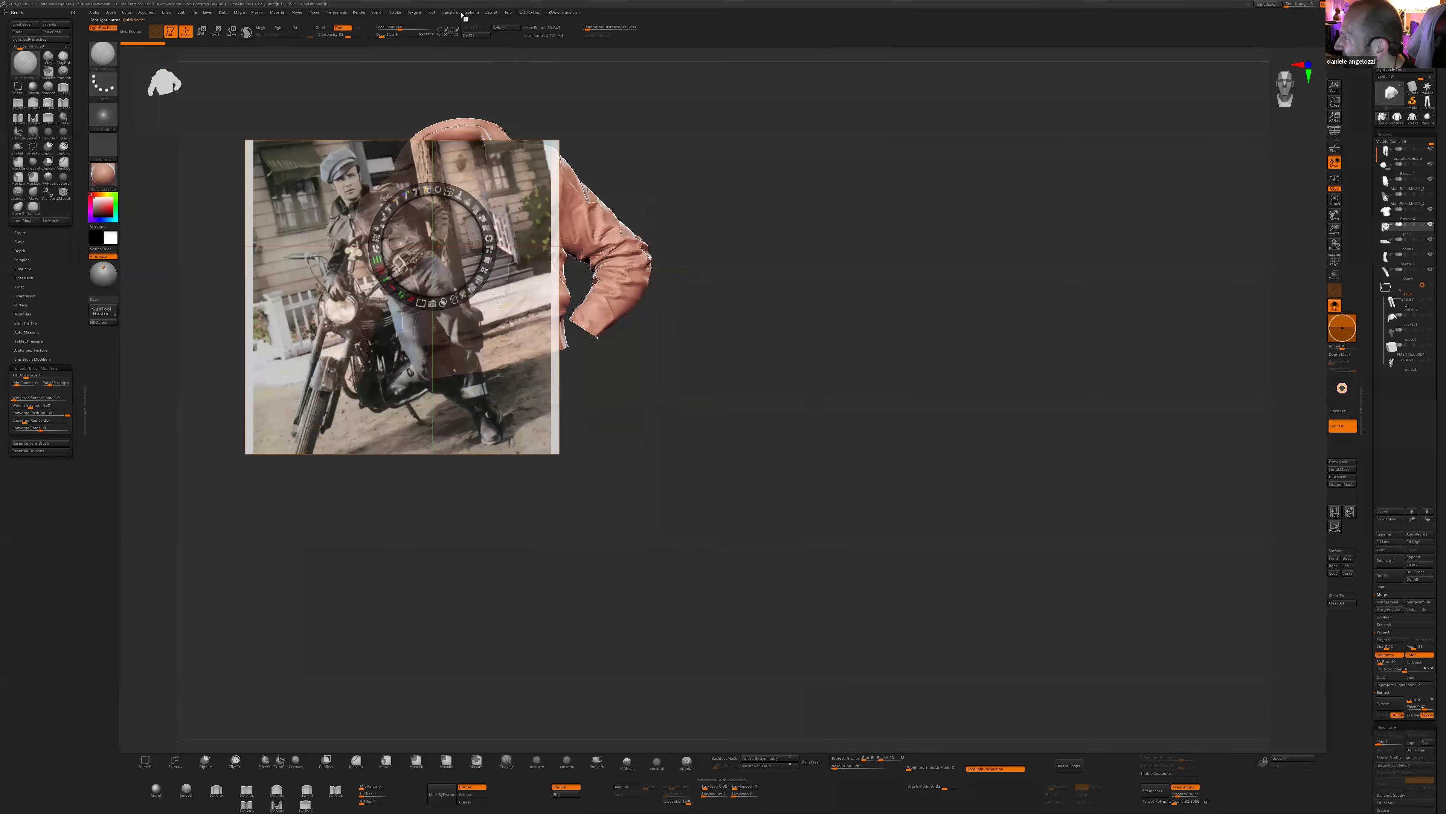
- Add the three black-and-white leather jacket photos to Spotlight and shift the reference arrangement slightly
click(418, 12)
click(455, 112)
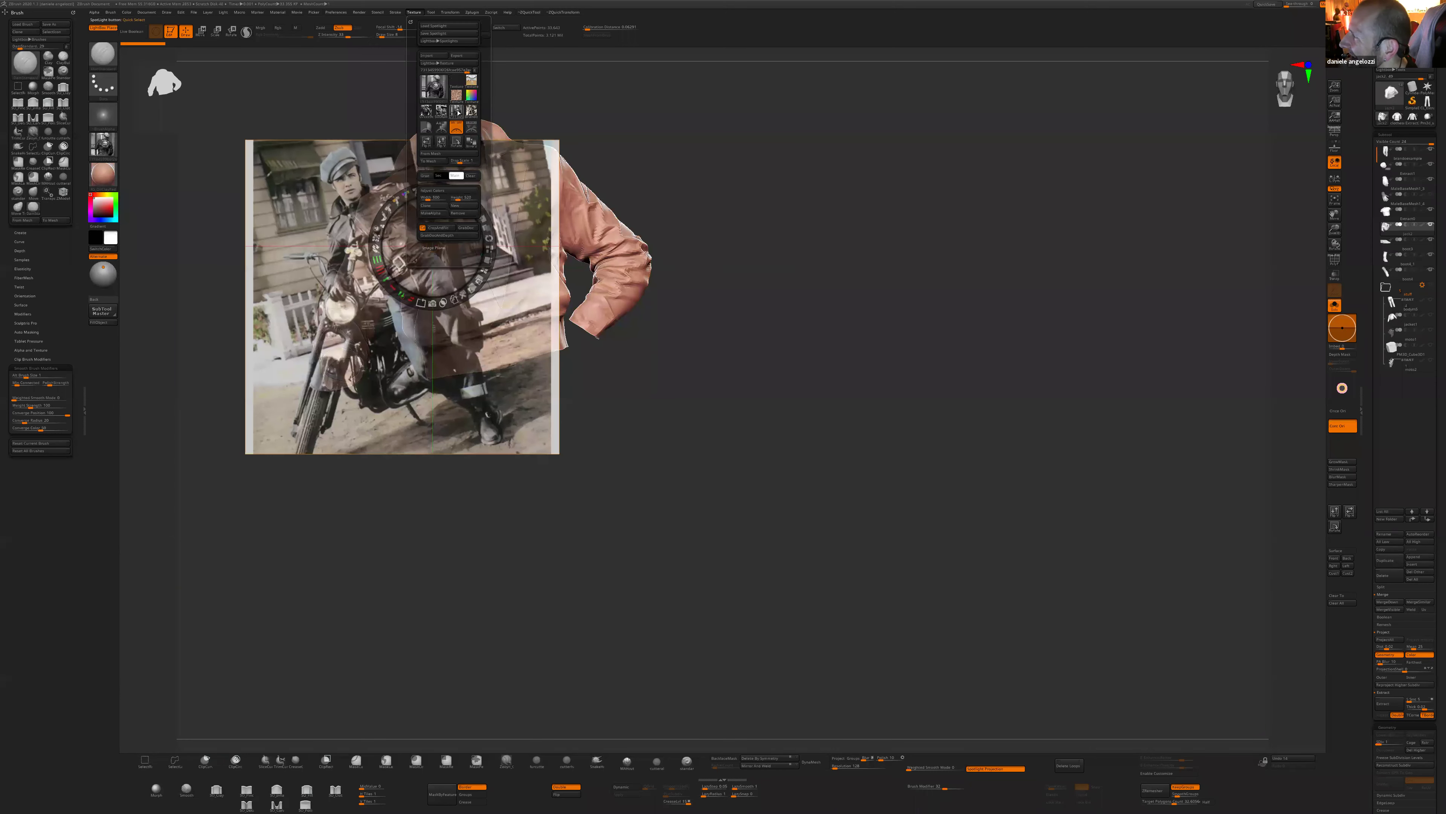
click(415, 14)
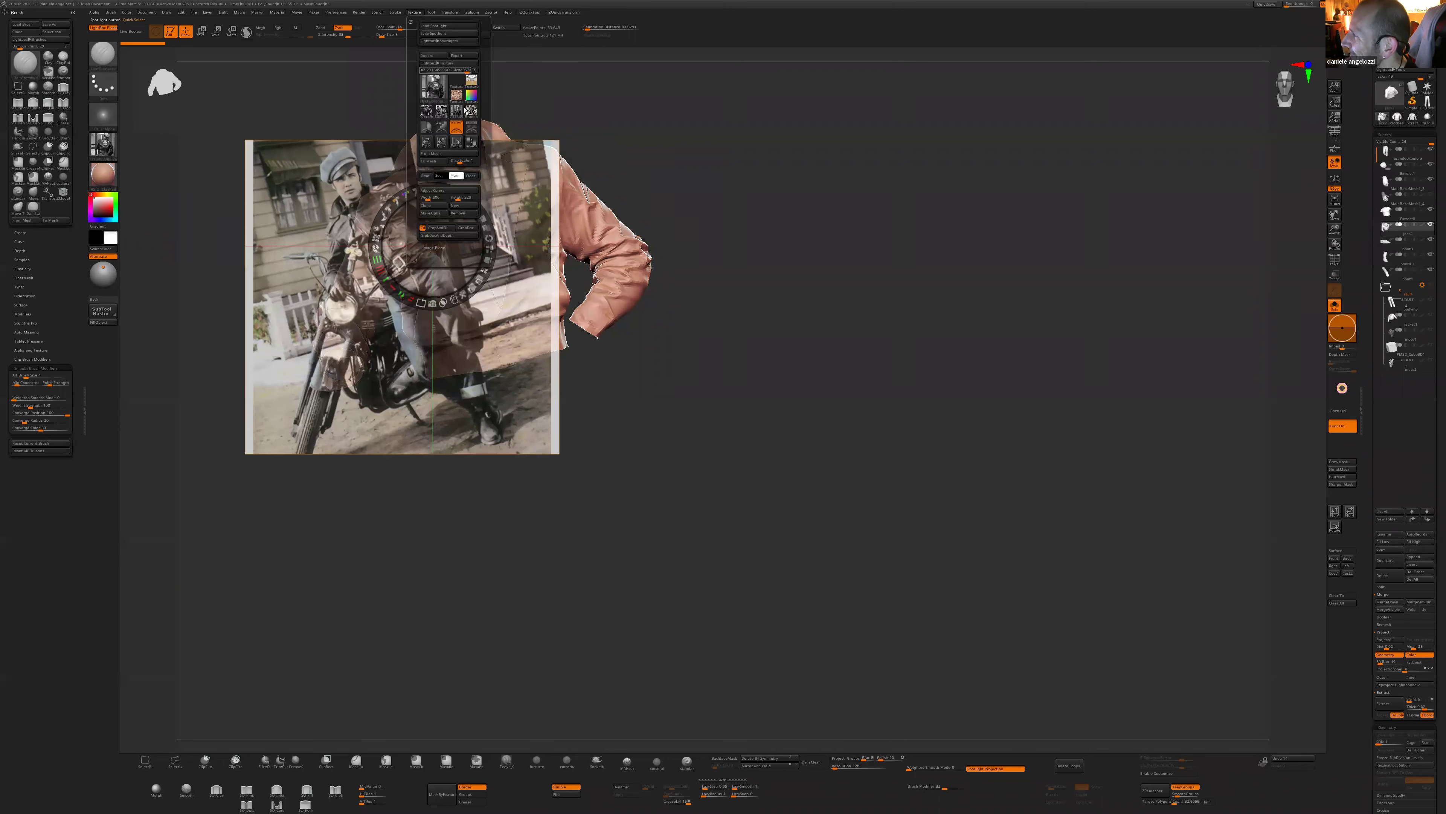
click(471, 126)
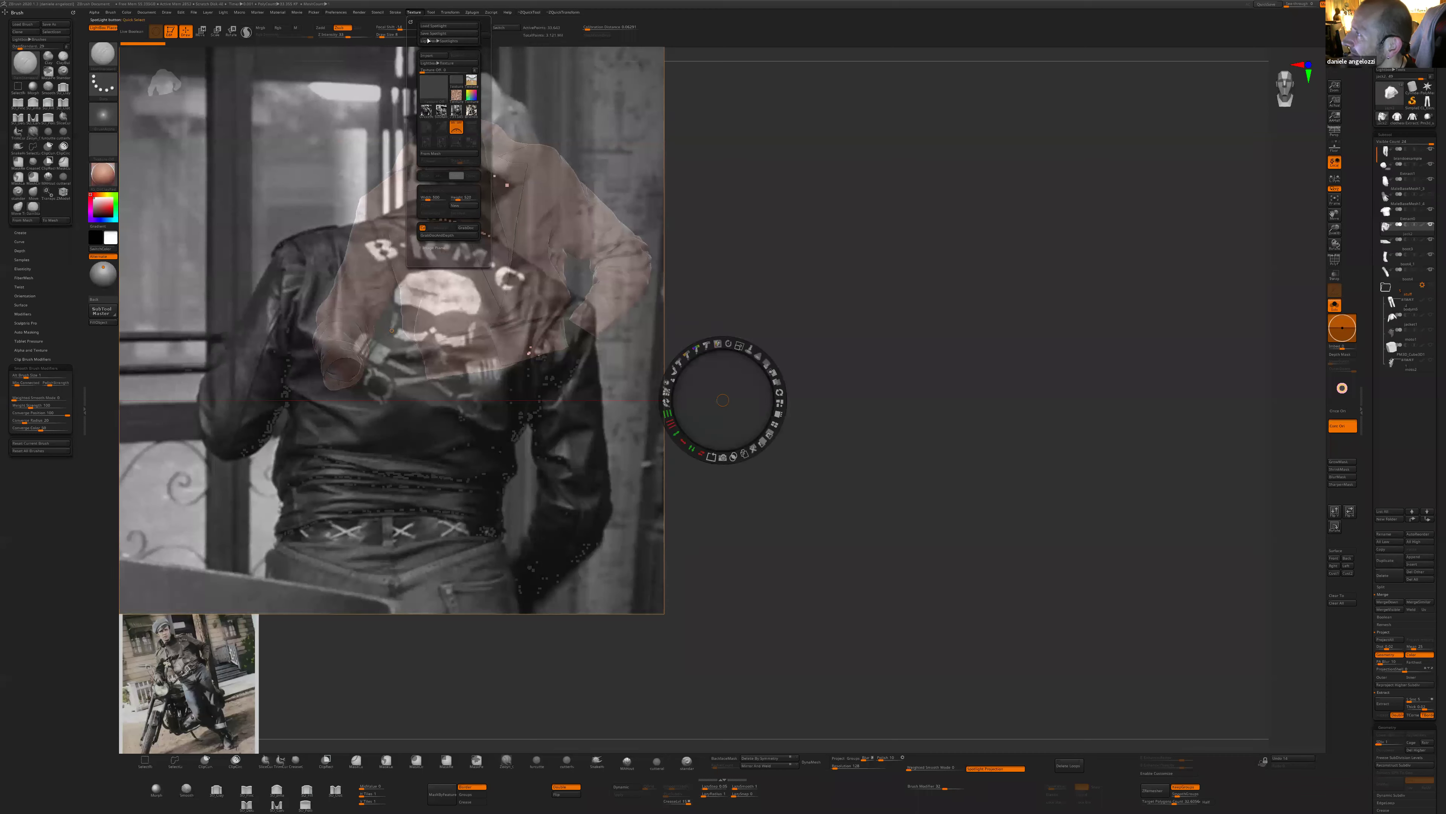
click(441, 112)
click(476, 131)
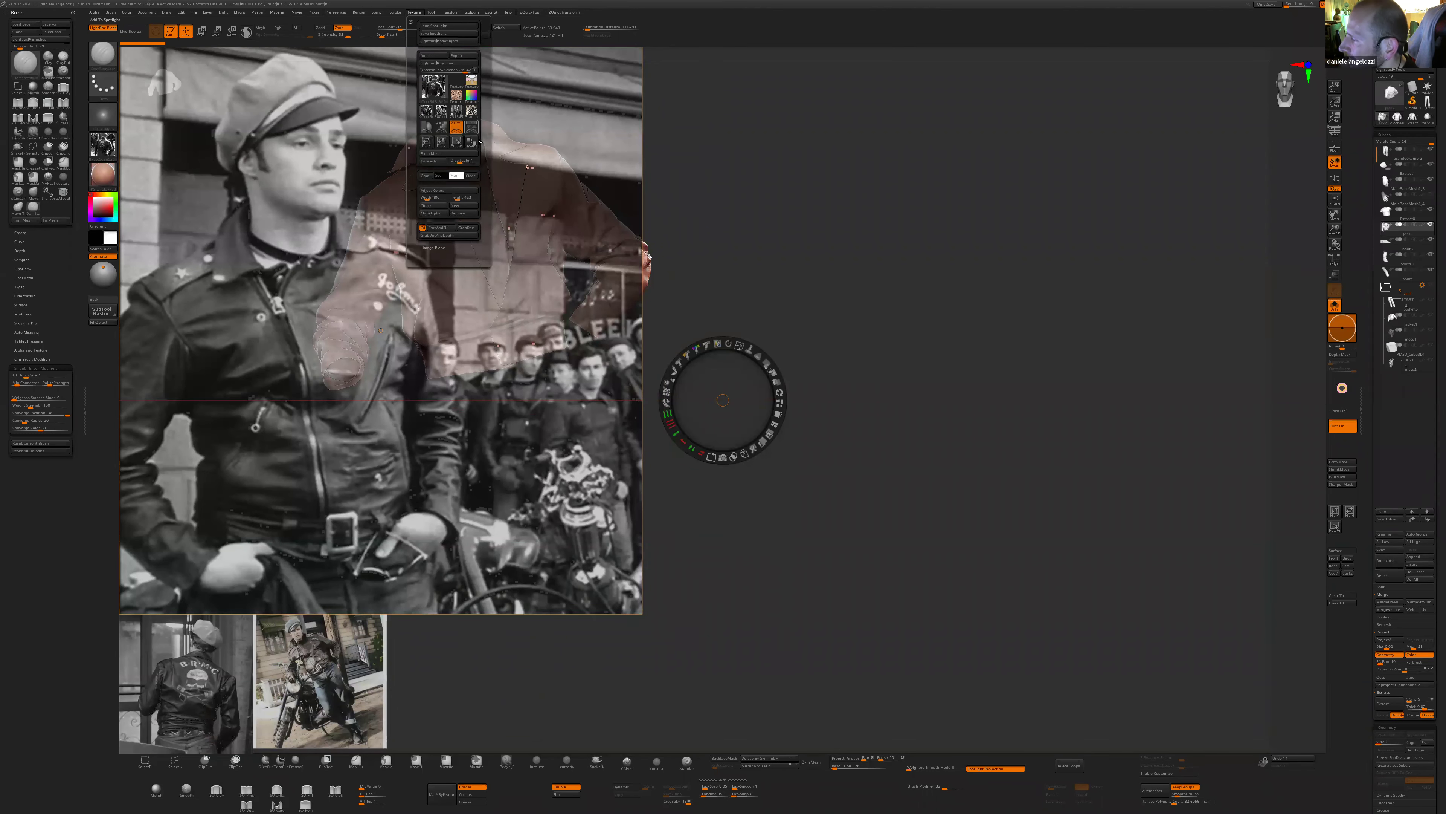
click(472, 128)
drag(519, 486, 542, 484)
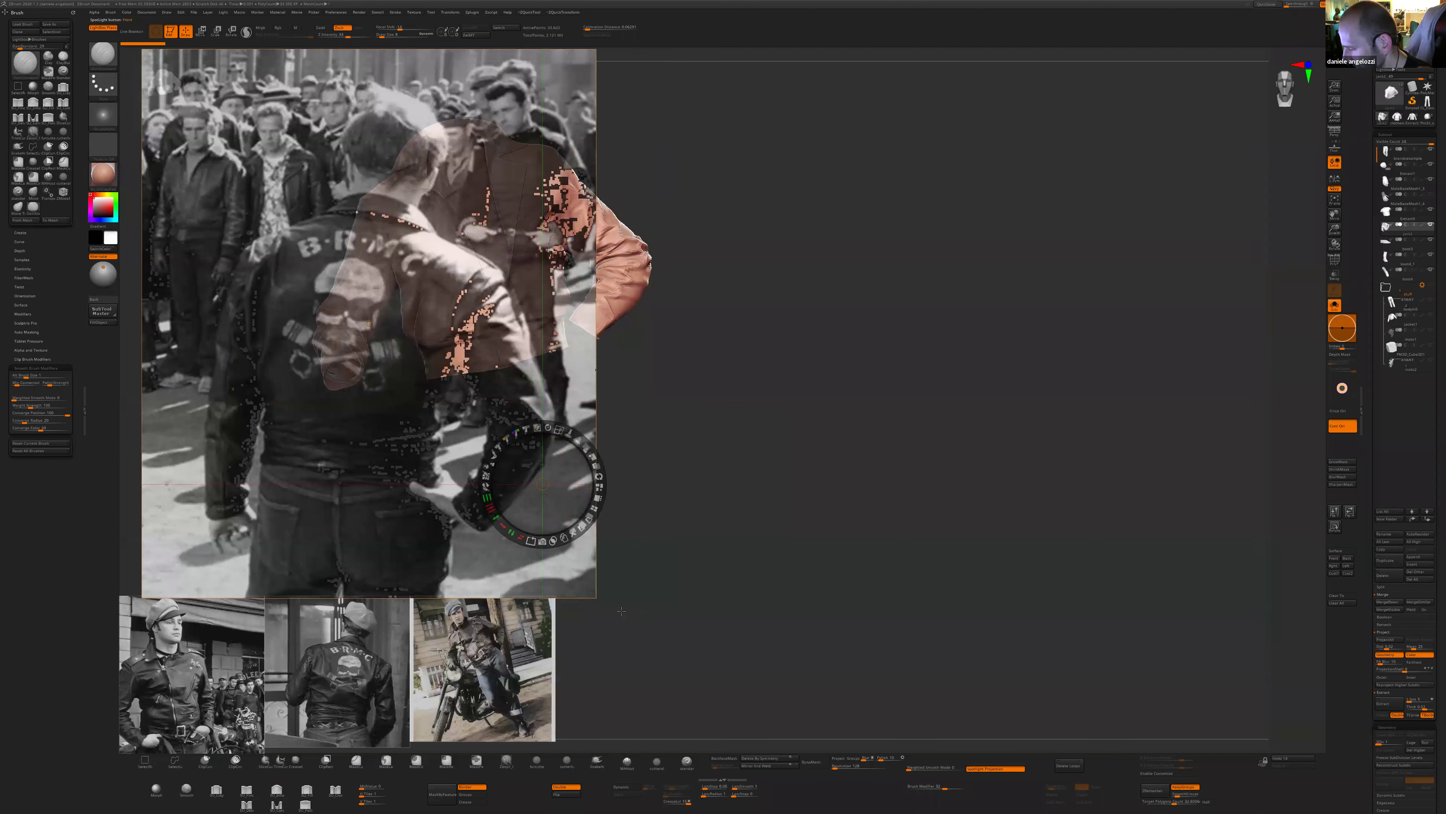
- Tile the four biker photos into one narrow column beside the jacket, exit Spotlight editing and frame the jacket model
click(594, 507)
drag(362, 480, 559, 470)
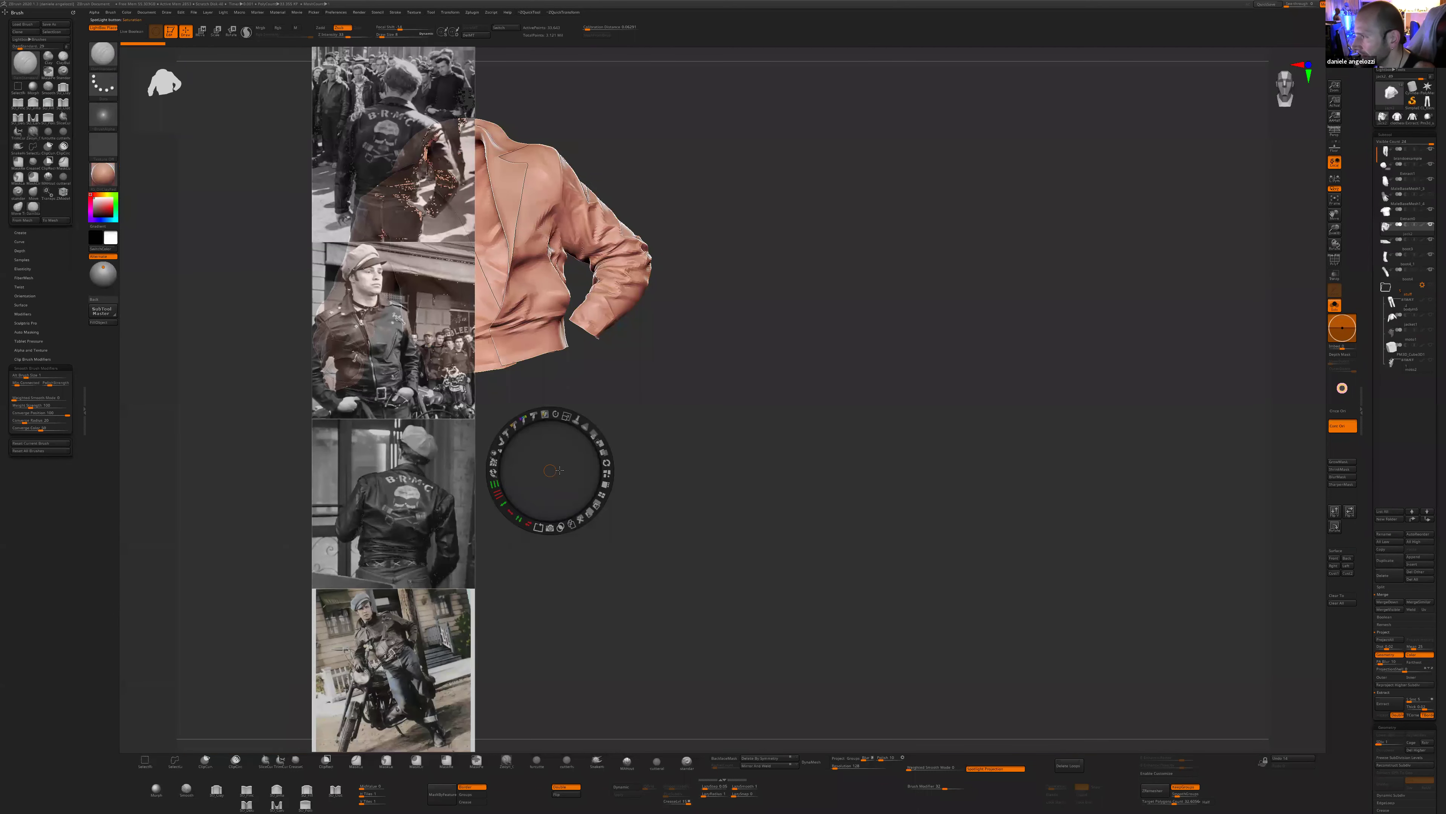
key(z)
key(z)
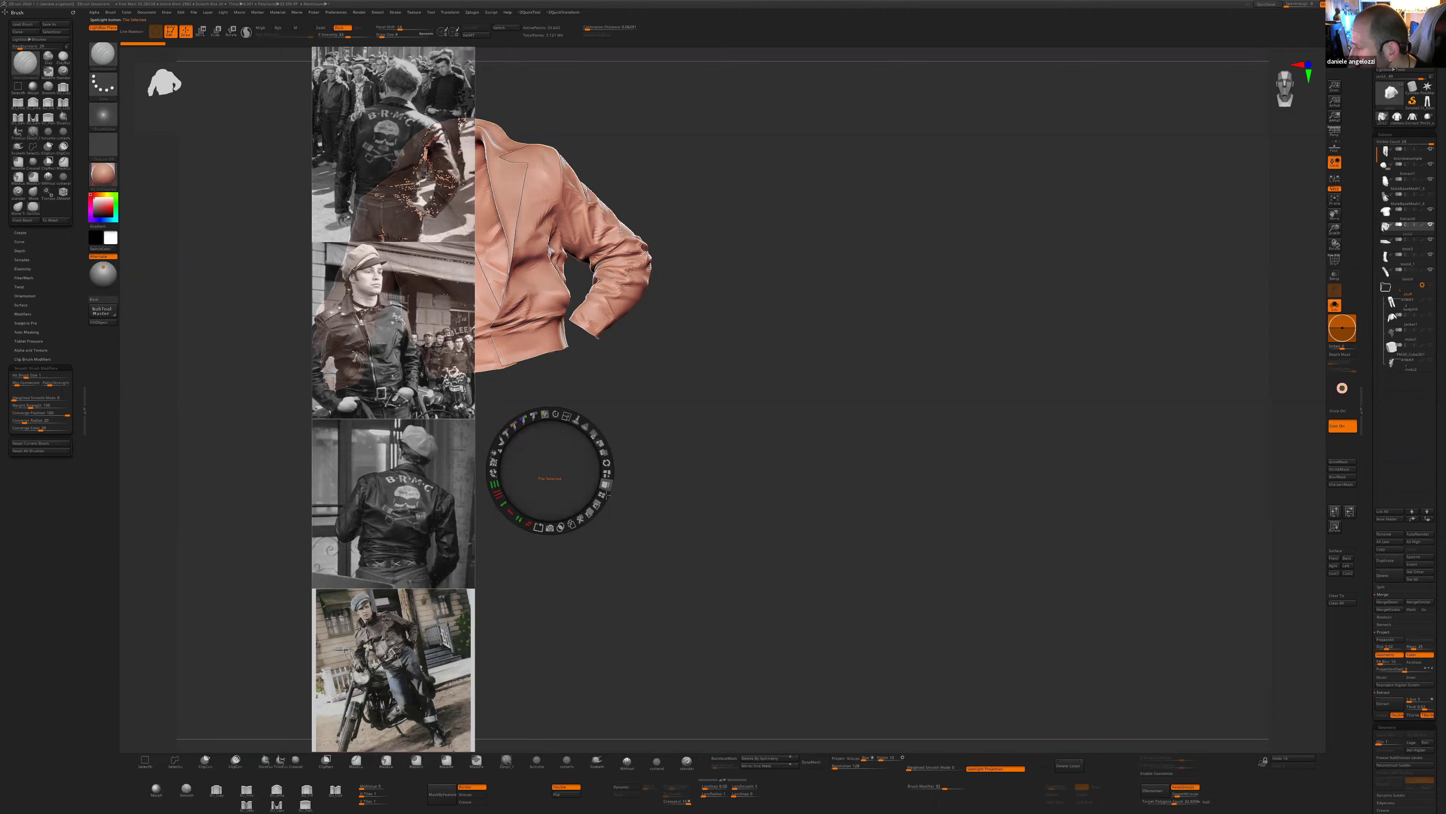
click(606, 495)
drag(333, 489, 590, 501)
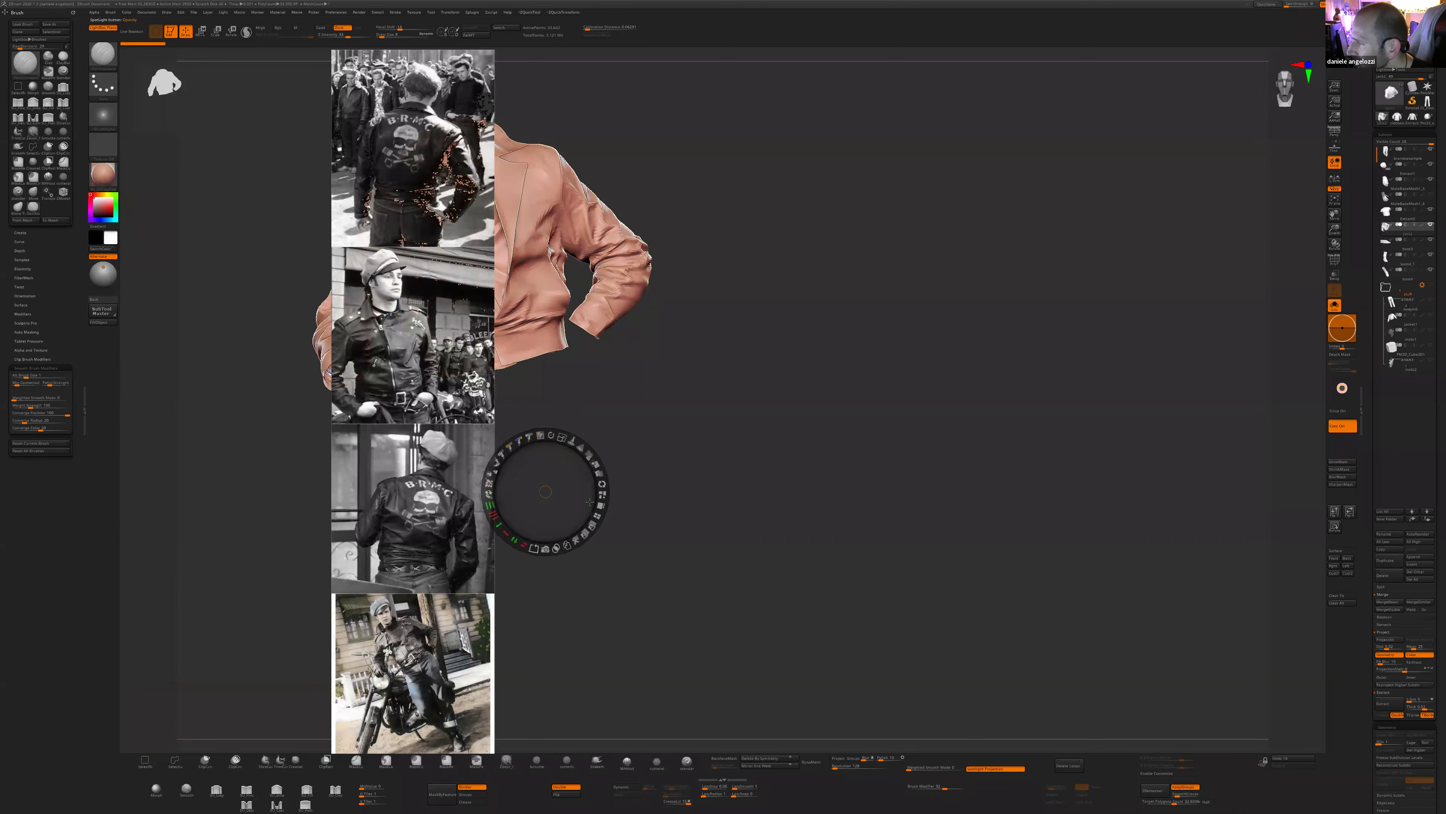
key(z)
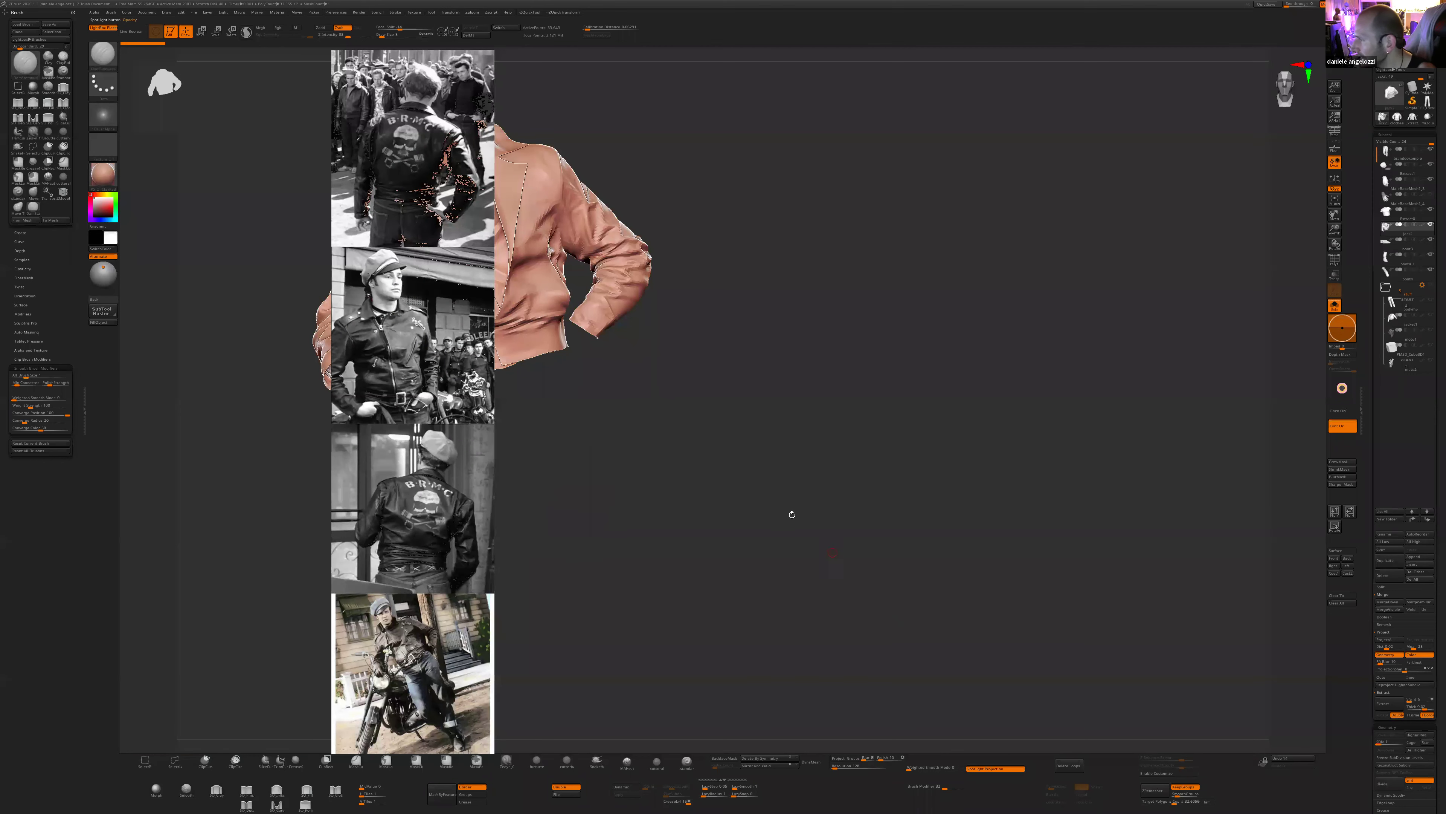
key(f)
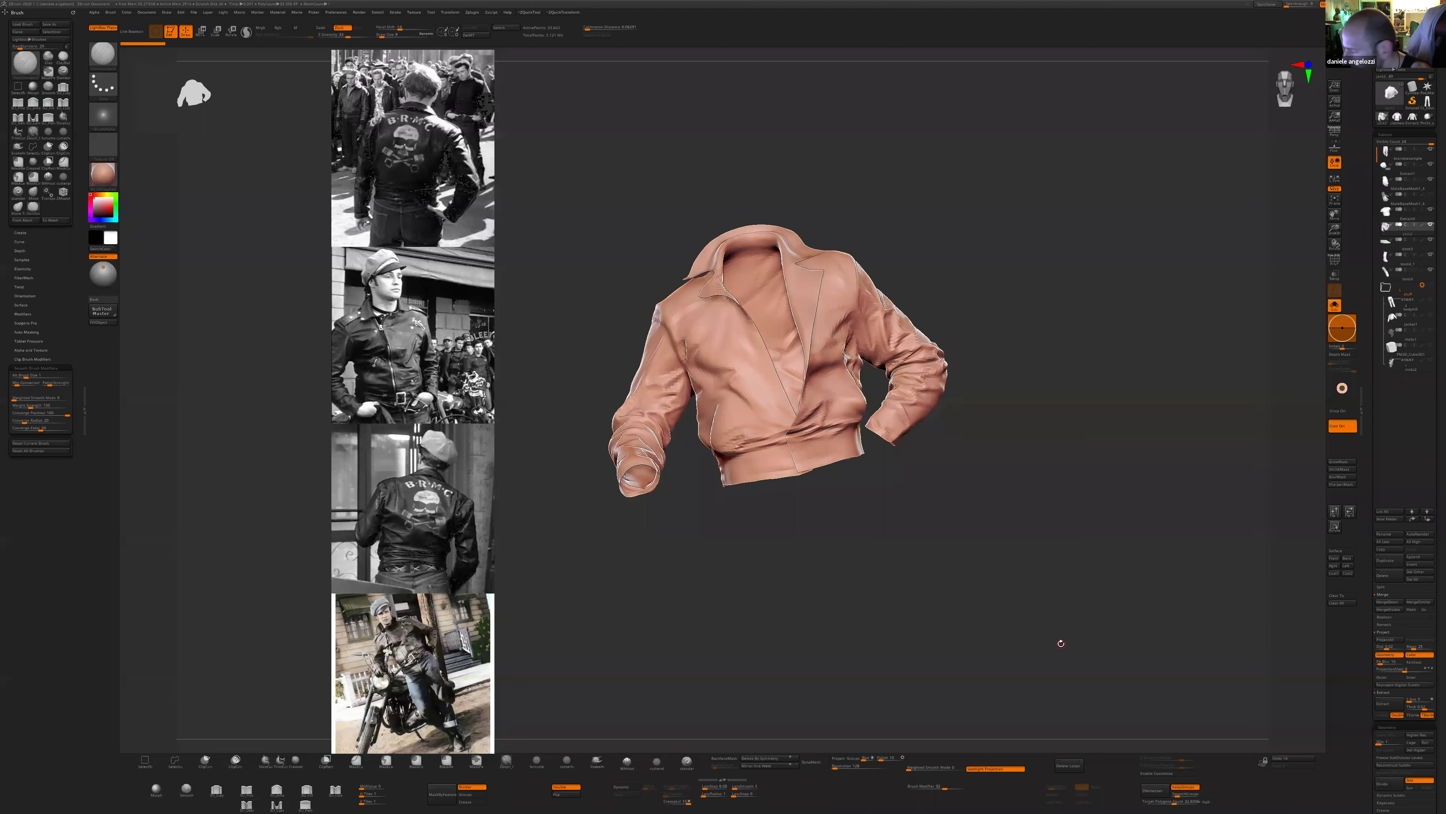
- Switch to the plain open-front jacket base mesh with the pointed hood-like collar
ctrl+shift+click(814, 453)
ctrl+shift+click(826, 507)
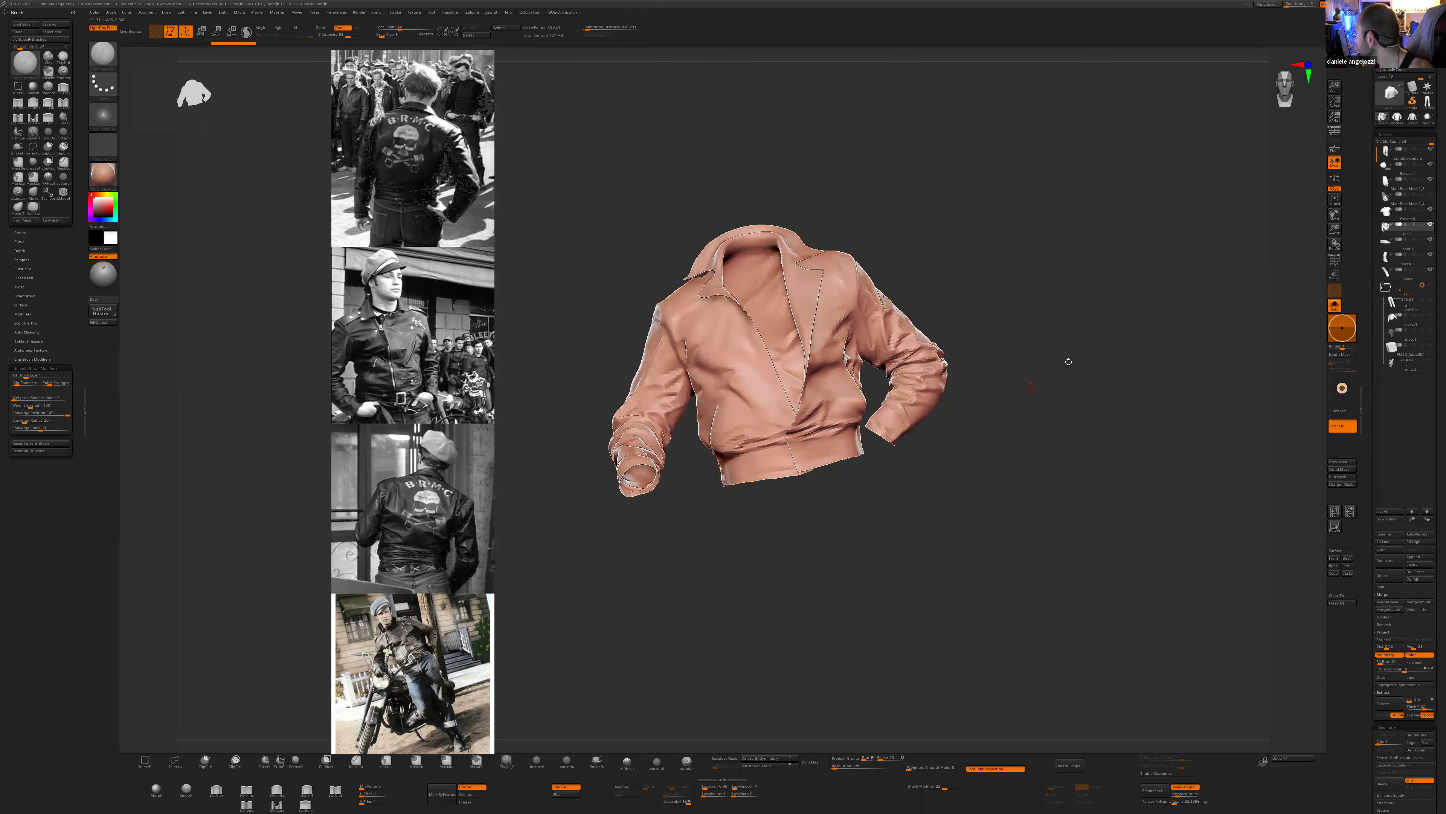
click(1400, 118)
alt+drag(1000, 421, 999, 274)
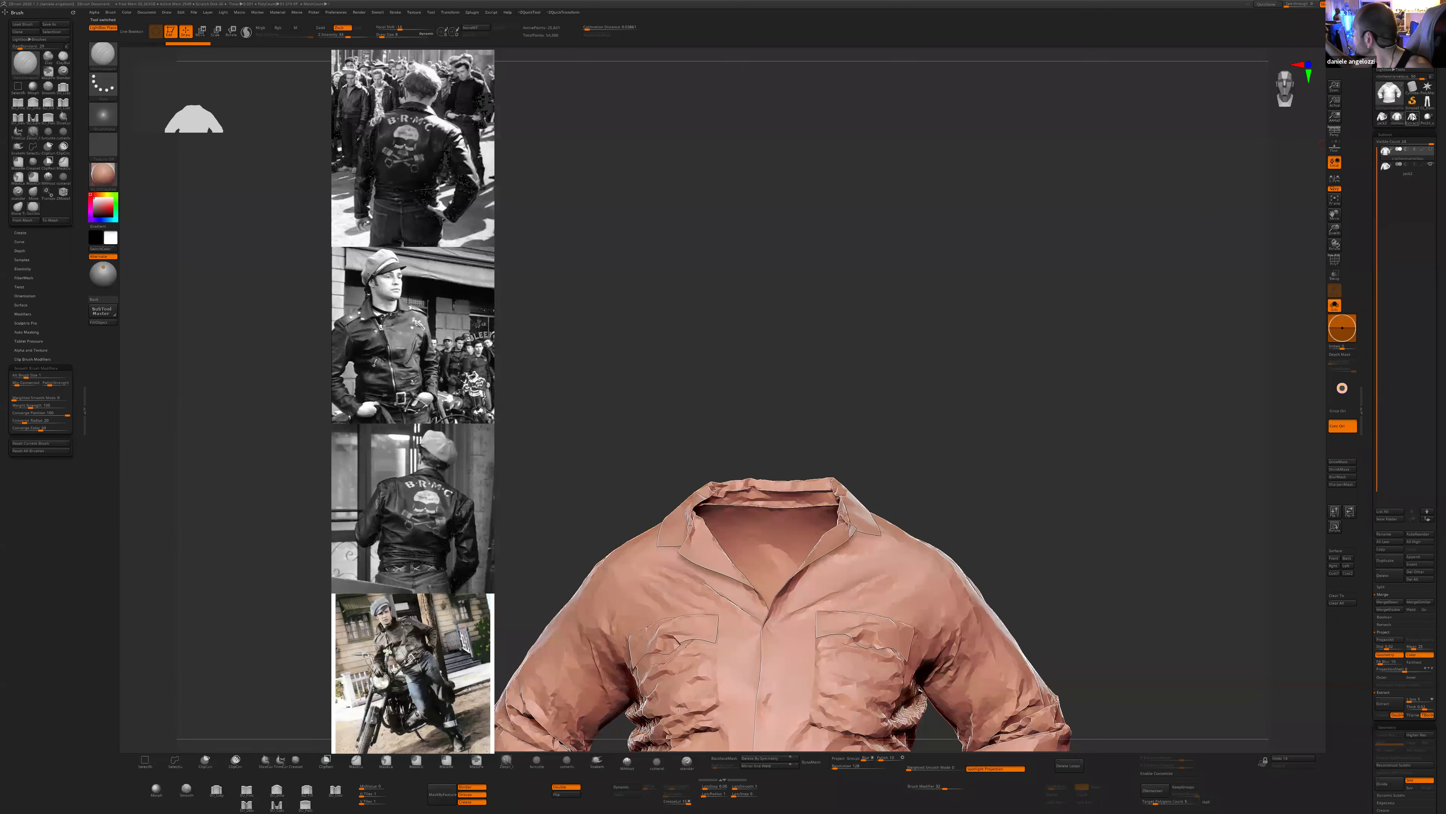
click(1412, 118)
alt+drag(1053, 613, 1045, 555)
click(1398, 180)
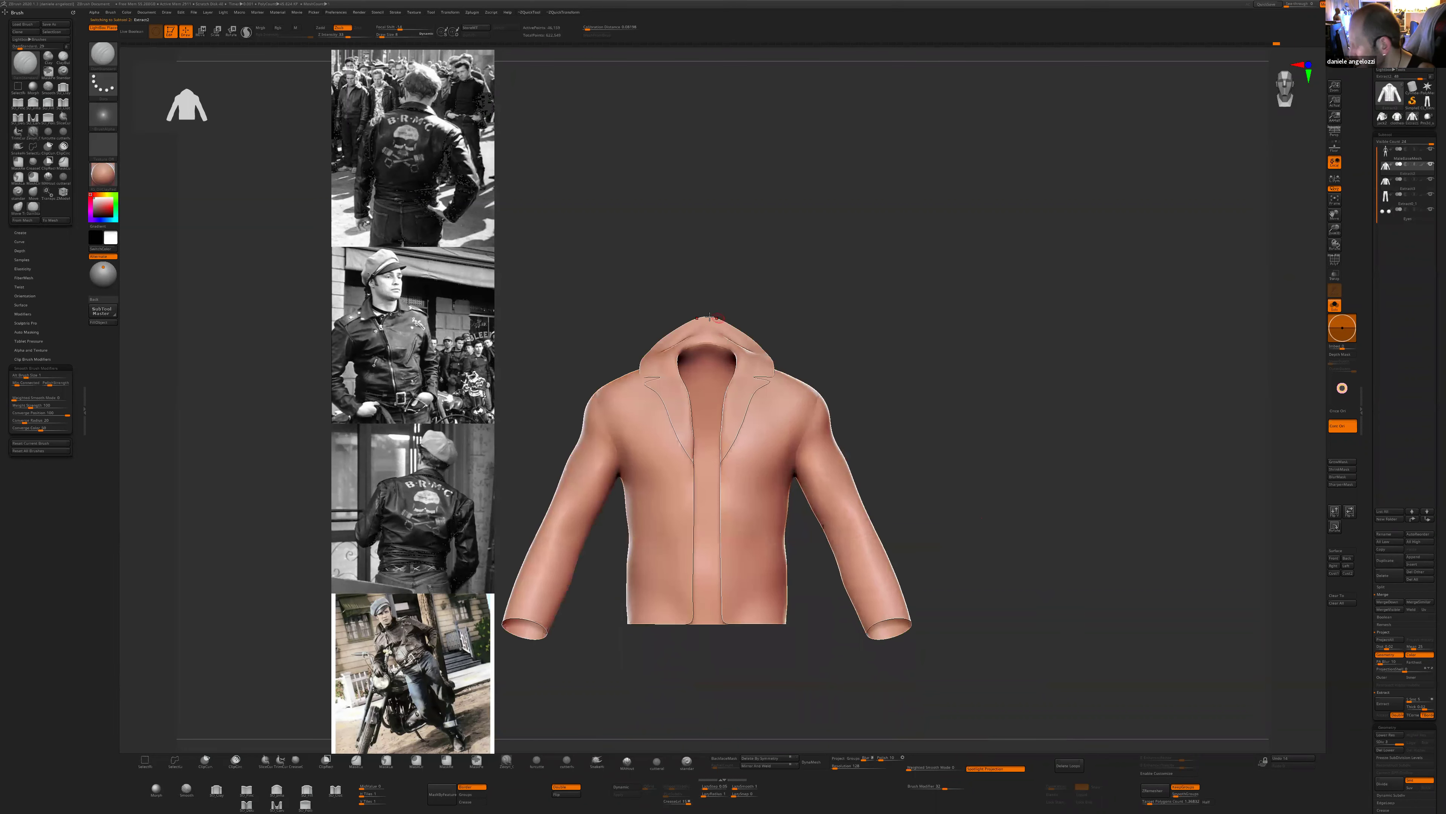
- Enlarge the colour motorcycle photo in Spotlight, spread out the black-and-white photos, and place the jacket clear of them
key(z)
mouse_move(441, 664)
mouse_down()
mouse_move(595, 281)
mouse_move(628, 254)
mouse_move(644, 293)
mouse_up()
drag(451, 355, 394, 438)
drag(432, 191, 383, 183)
drag(393, 414, 375, 374)
drag(431, 528, 416, 566)
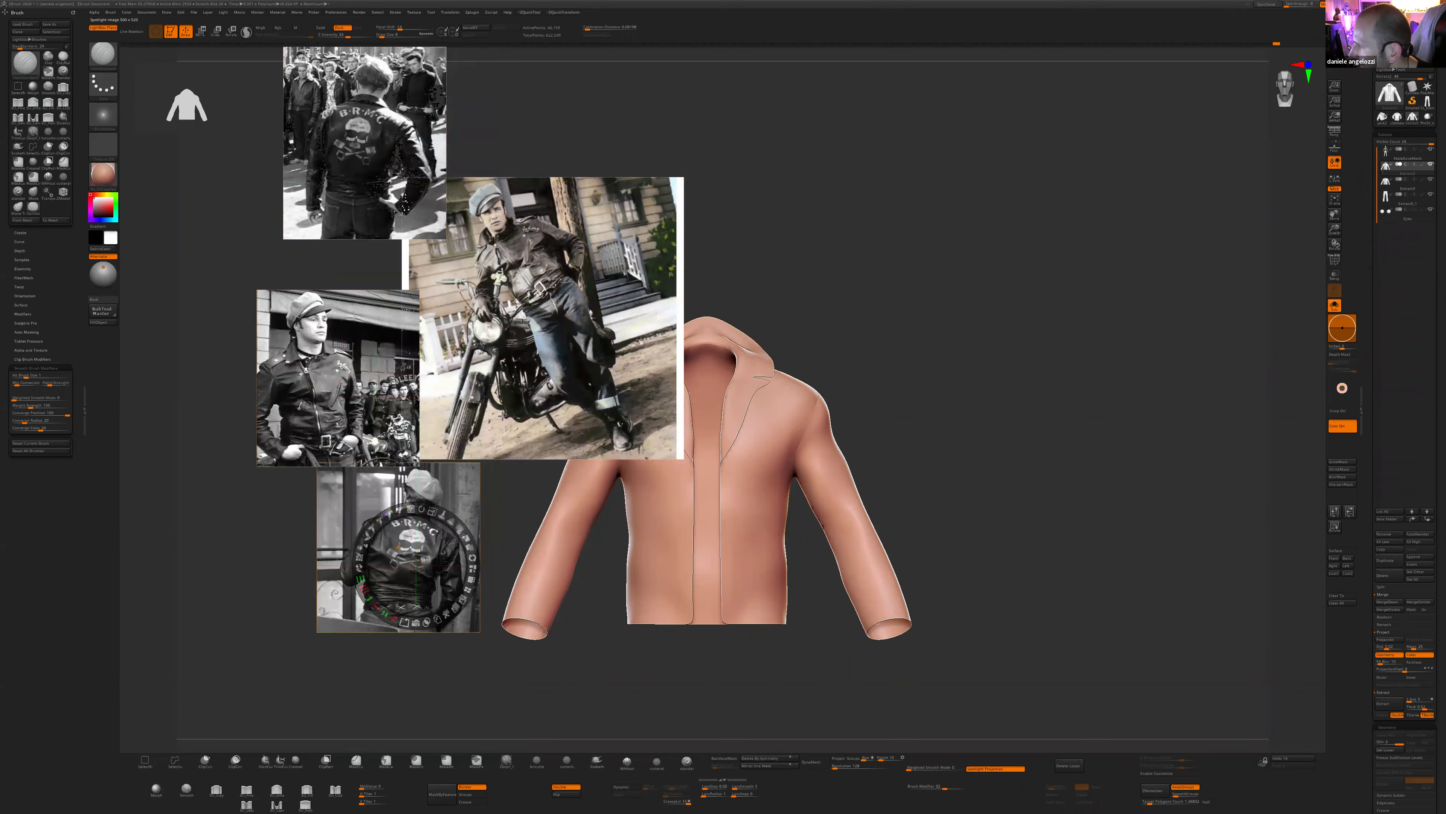
drag(523, 404, 559, 321)
key(z)
alt+drag(880, 383, 993, 517)
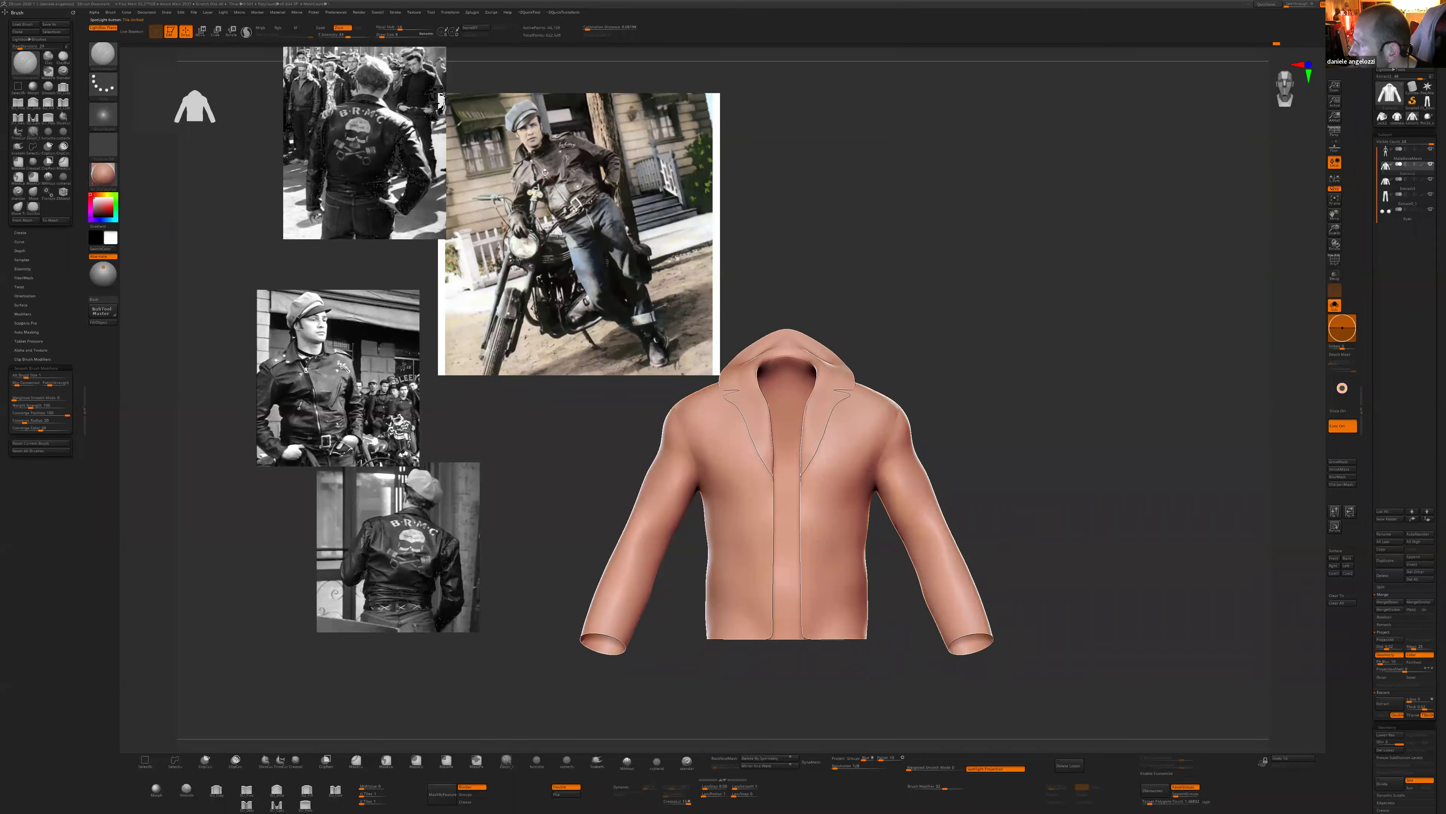
- Lower the jacket's subdivision level and push the peaked collar down with the Move brush
key(shift+d)
key(b)
key(m)
key(v)
drag(789, 336, 789, 351)
alt+drag(980, 474, 978, 469)
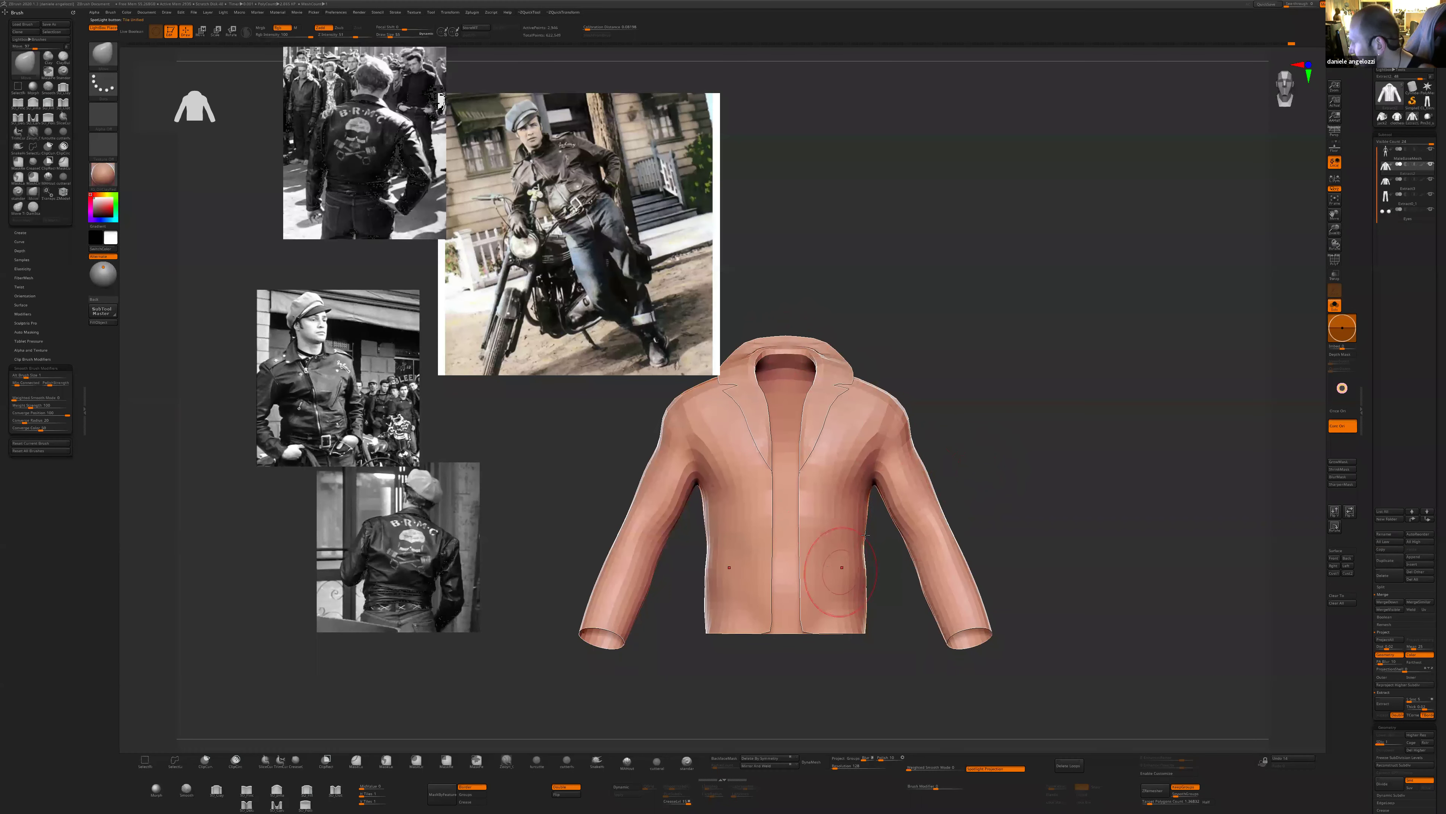
- Turn off symmetry, mask everything except the wearer's left sleeve, and rotate that sleeve outward from the shoulder
key(r)
ctrl+drag(875, 424, 918, 534)
key(ctrl+z)
key(x)
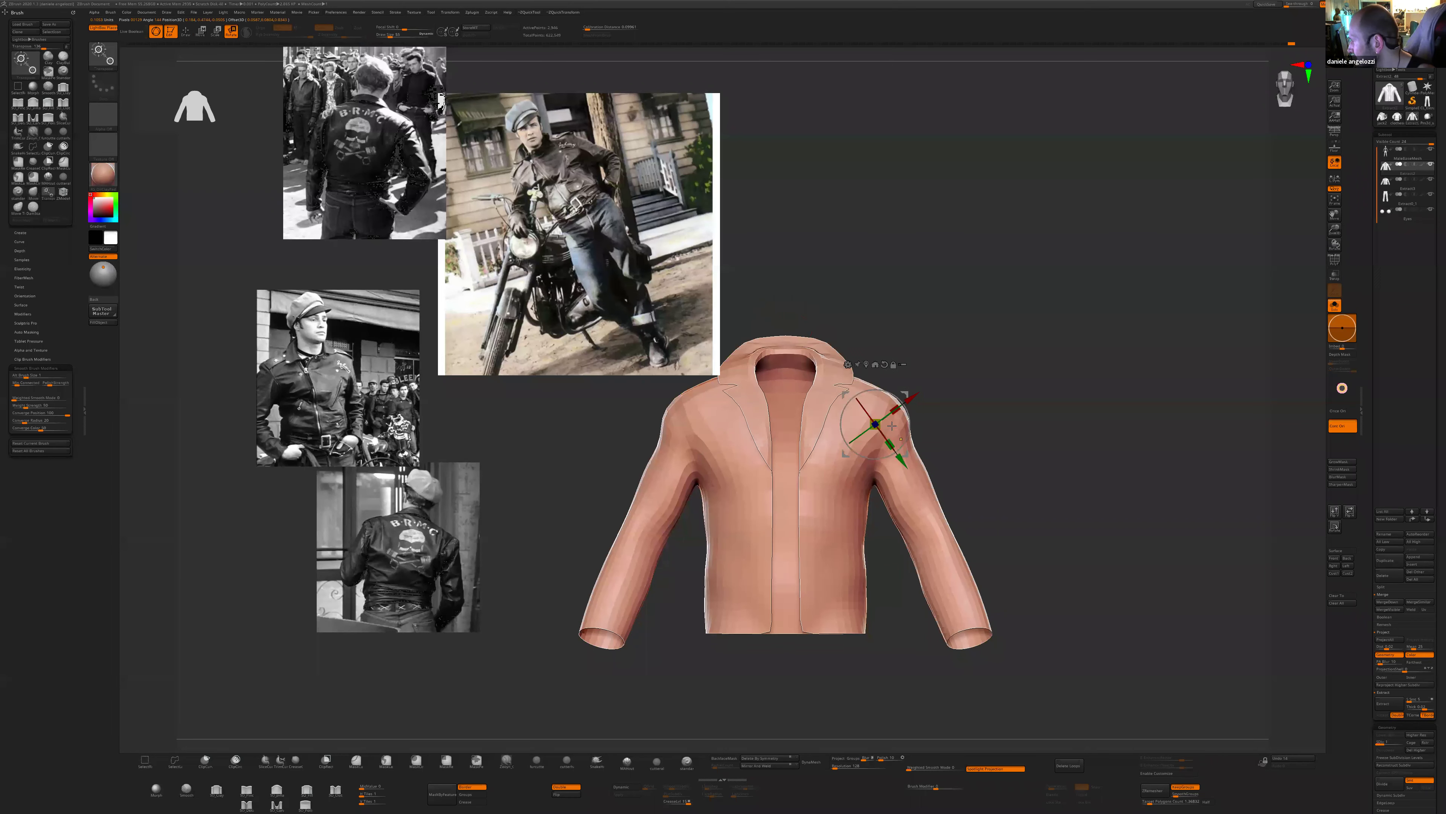
ctrl+drag(891, 426, 905, 442)
key(q)
mouse_move(987, 551)
mouse_down()
mouse_move(923, 541)
mouse_move(946, 491)
mouse_up()
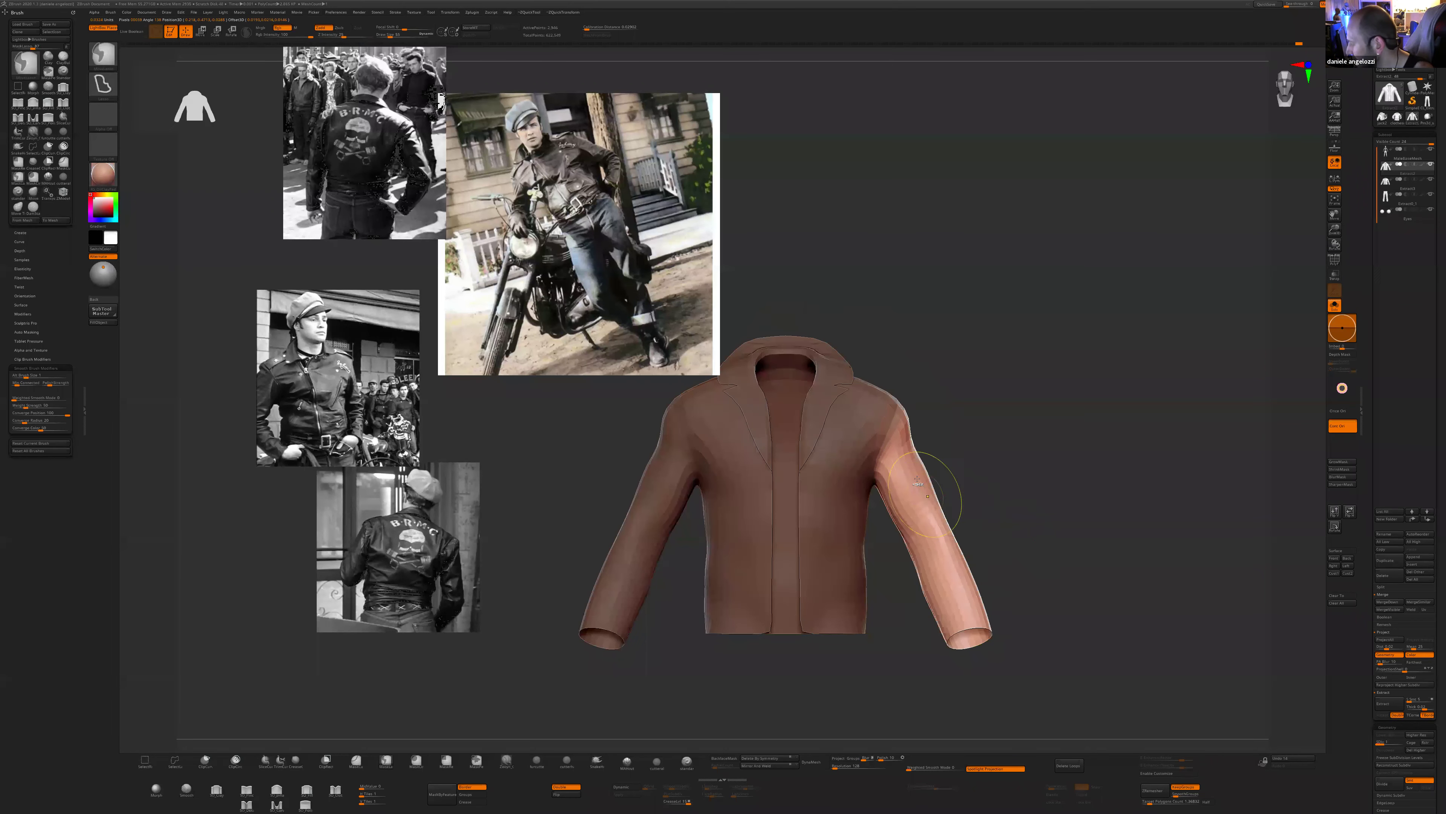
key(r)
drag(901, 411, 979, 448)
- Extend the mask down to the elbow of the wearer's left sleeve and rotate the forearm inward
ctrl+drag(942, 497, 934, 531)
key(ctrl+z)
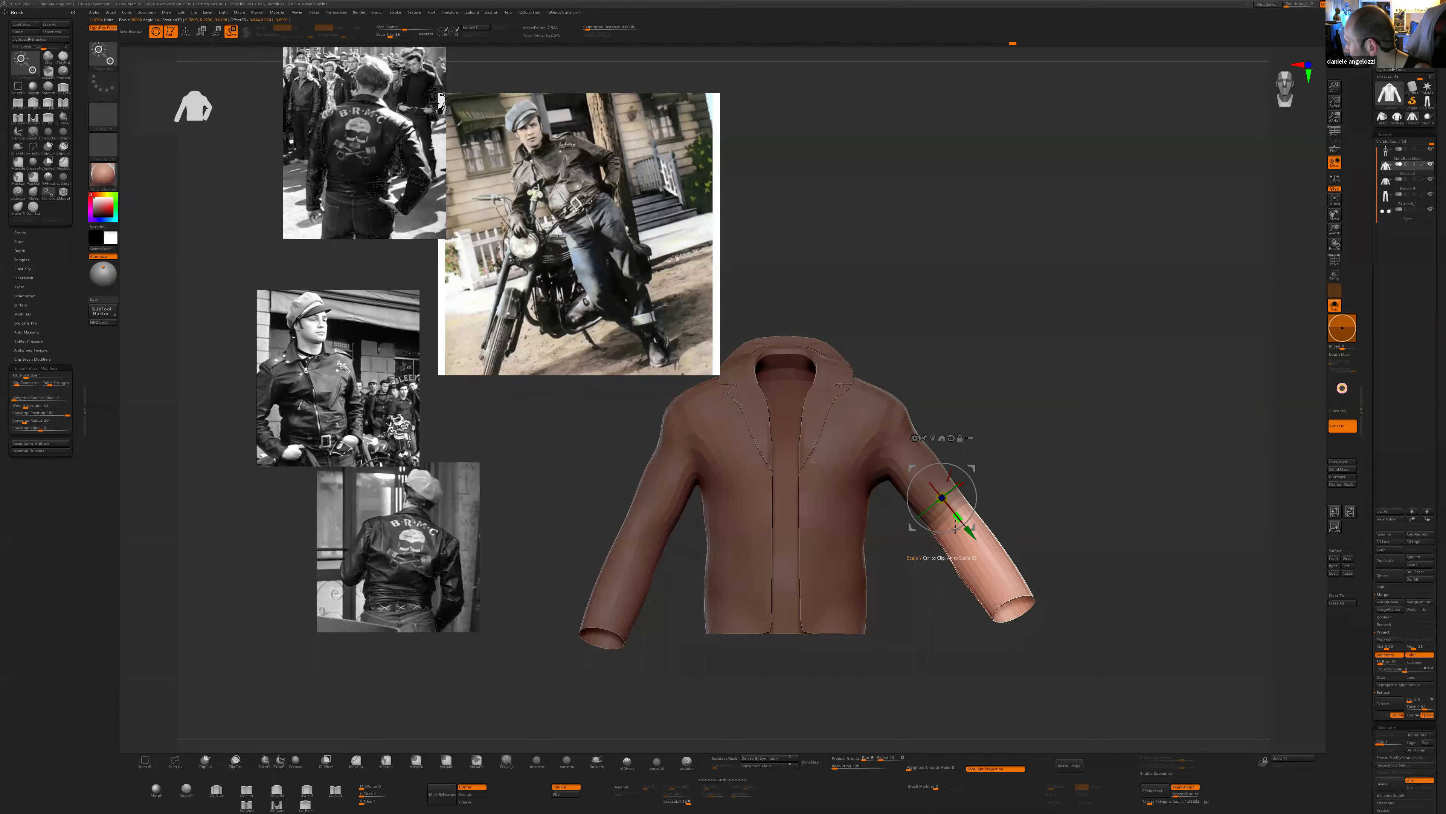
key(y)
mouse_move(966, 524)
shift+mouse_down()
mouse_move(1032, 591)
mouse_move(901, 598)
shift+mouse_up()
- Mask the body from the side view and rotate the wearer's whole left sleeve about the shoulder
shift+drag(1070, 512, 957, 513)
mouse_move(984, 417)
ctrl+mouse_down()
mouse_move(987, 444)
mouse_move(986, 333)
mouse_move(1010, 369)
ctrl+mouse_up()
mouse_move(990, 448)
shift+mouse_down()
mouse_move(1044, 448)
mouse_move(1029, 451)
shift+mouse_up()
key(w)
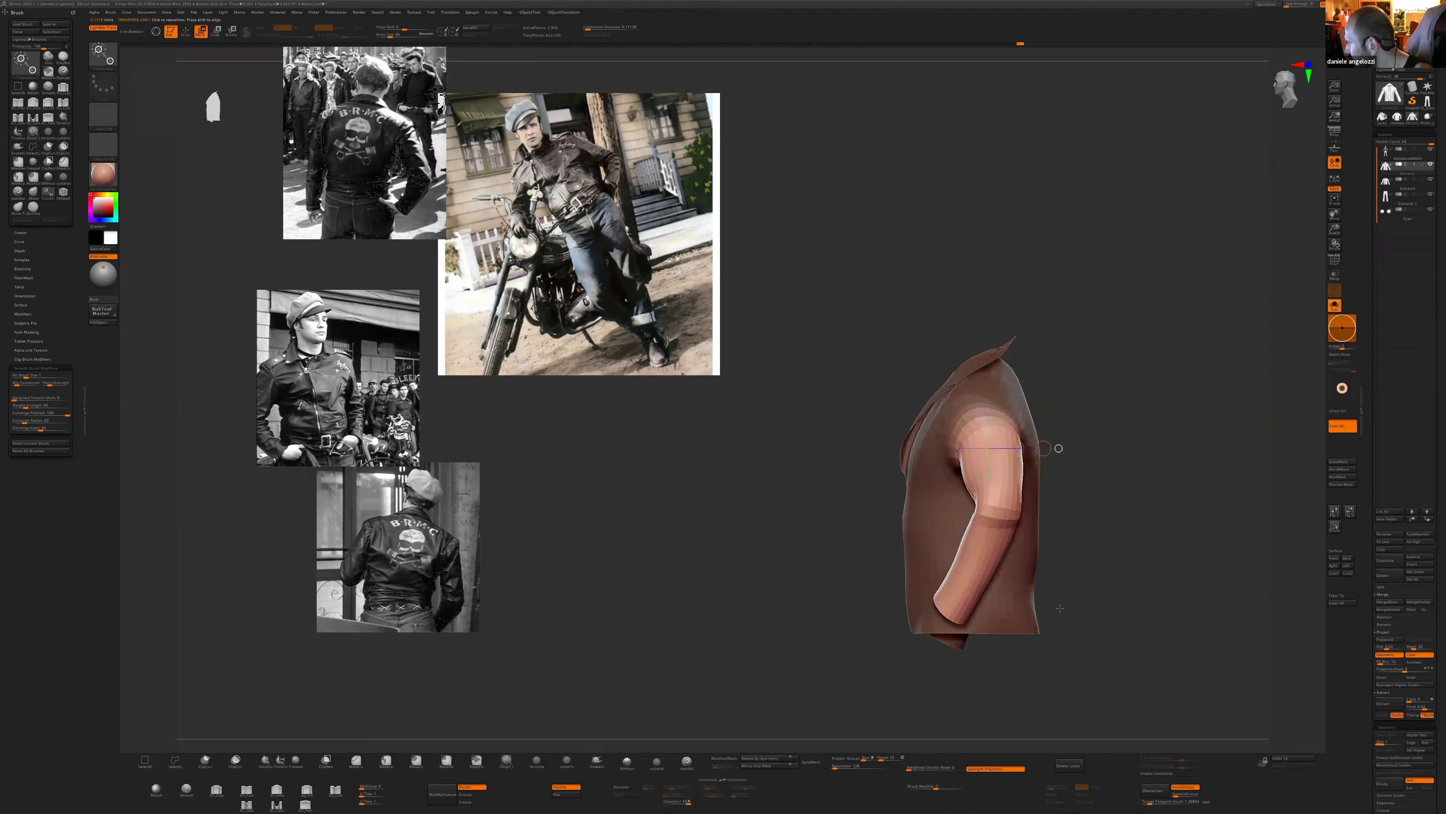
- Display the PolyFrame, remask around the wearer's left shoulder, adjust the bent sleeve's position, and clear the mask
shift+drag(1060, 608, 1144, 604)
click(1334, 260)
alt+drag(1056, 561, 1052, 563)
ctrl+click(914, 459)
ctrl+drag(851, 450, 903, 480)
shift+drag(1025, 501, 945, 500)
mouse_move(890, 437)
shift+mouse_down()
mouse_move(969, 437)
mouse_move(931, 437)
shift+mouse_up()
shift+drag(1002, 467, 1082, 447)
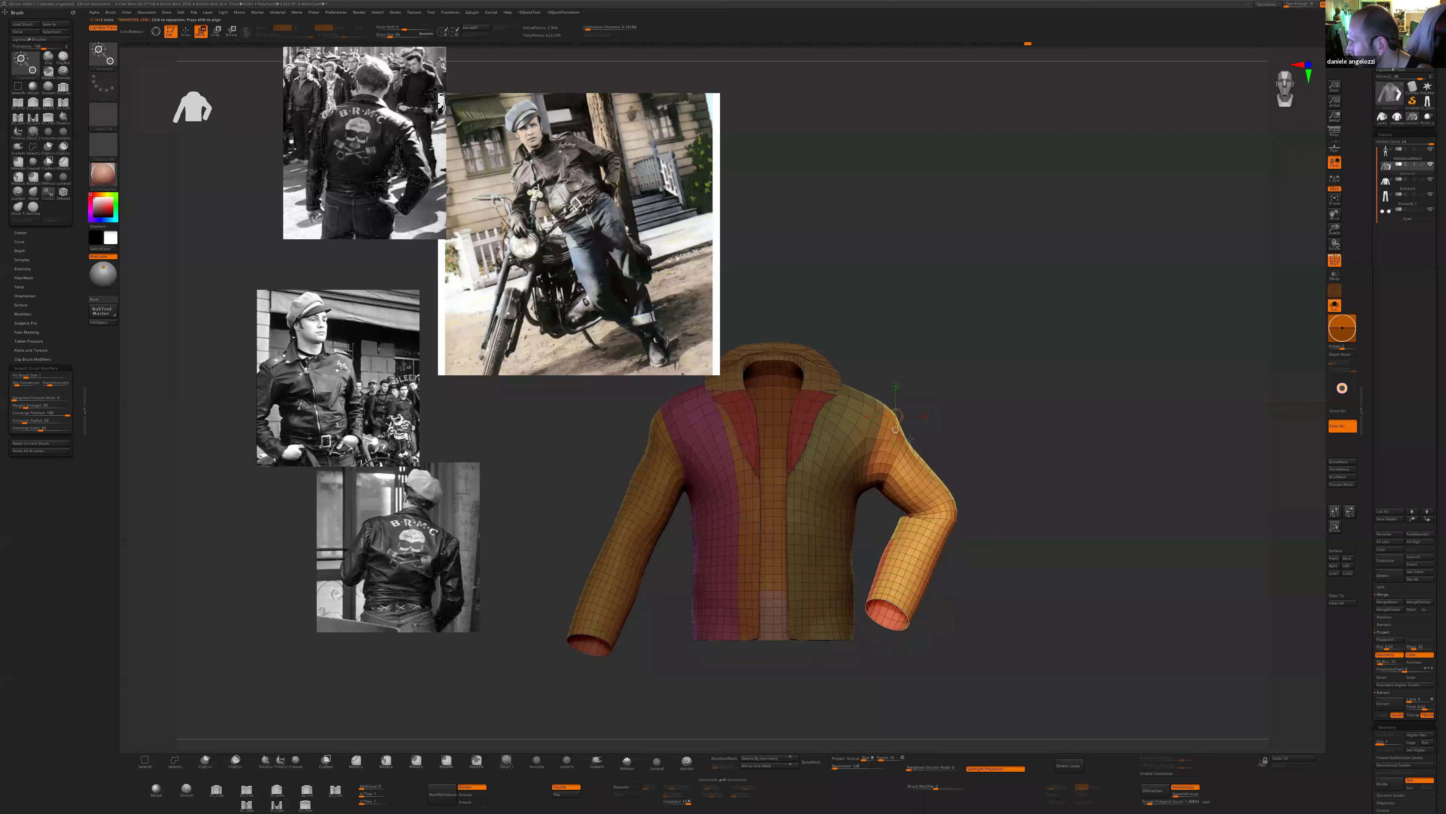
ctrl+drag(910, 438, 946, 472)
- Rotate the colour motorcycle photo clockwise in Spotlight until the man stands upright
key(z)
drag(604, 236, 608, 238)
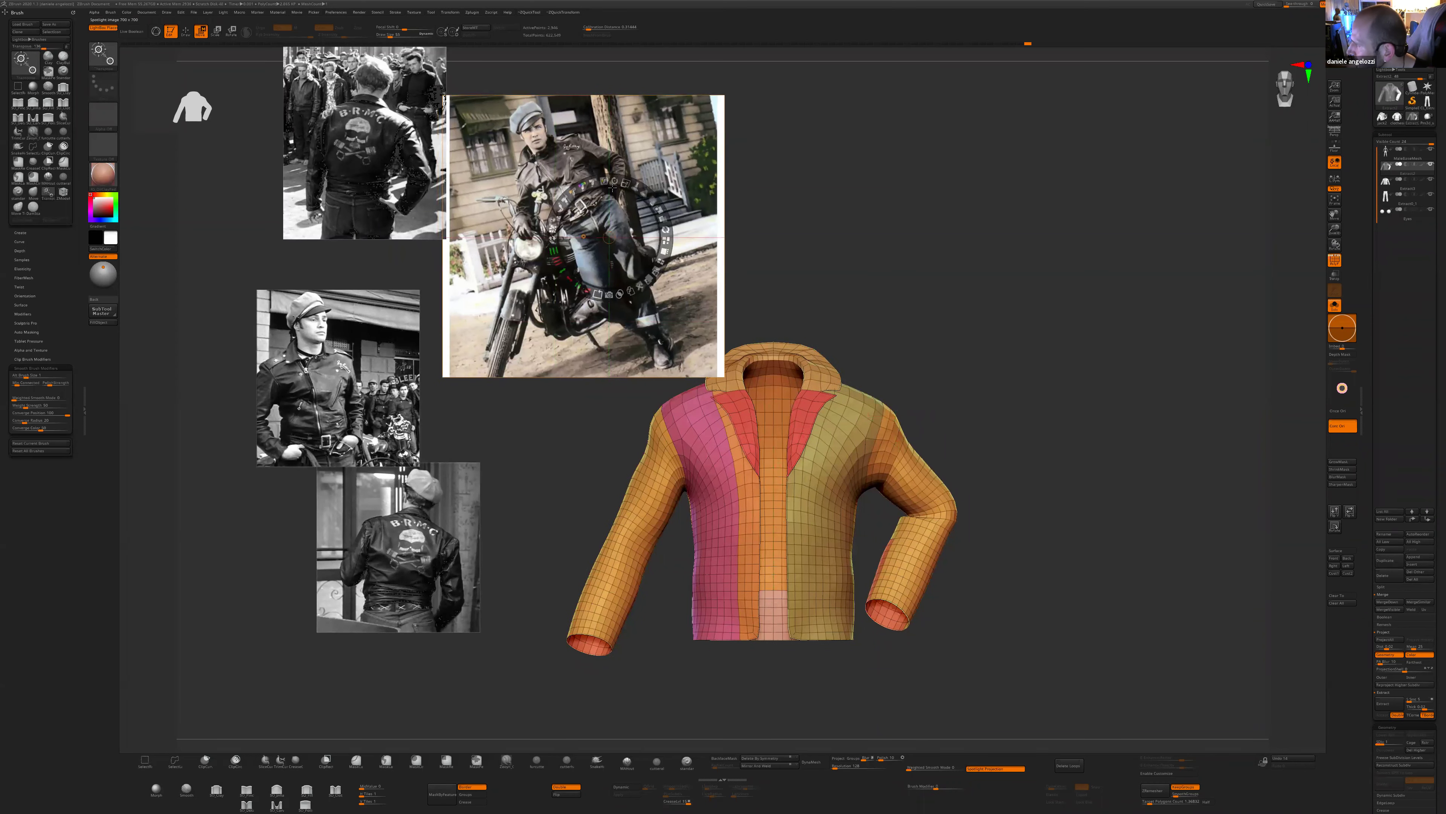
drag(614, 181, 639, 190)
key(z)
- Mask and rotate the wearer's right sleeve at the shoulder and elbow so the forearm bends forward
alt+drag(992, 613, 1050, 593)
shift+drag(889, 563, 879, 346)
key(r)
mouse_move(712, 451)
ctrl+mouse_down()
mouse_move(694, 489)
mouse_move(740, 492)
ctrl+mouse_up()
shift+drag(694, 404, 775, 403)
drag(773, 421, 773, 425)
mouse_move(686, 421)
ctrl+mouse_down()
mouse_move(675, 518)
mouse_move(734, 526)
mouse_move(682, 497)
ctrl+mouse_up()
drag(865, 507, 717, 526)
key(w)
key(q)
alt+drag(1029, 575, 1020, 592)
- Reshape the wearer's right shoulder and sleeve with a larger Move brush, working from the front, back and side
key(b)
key(m)
key(v)
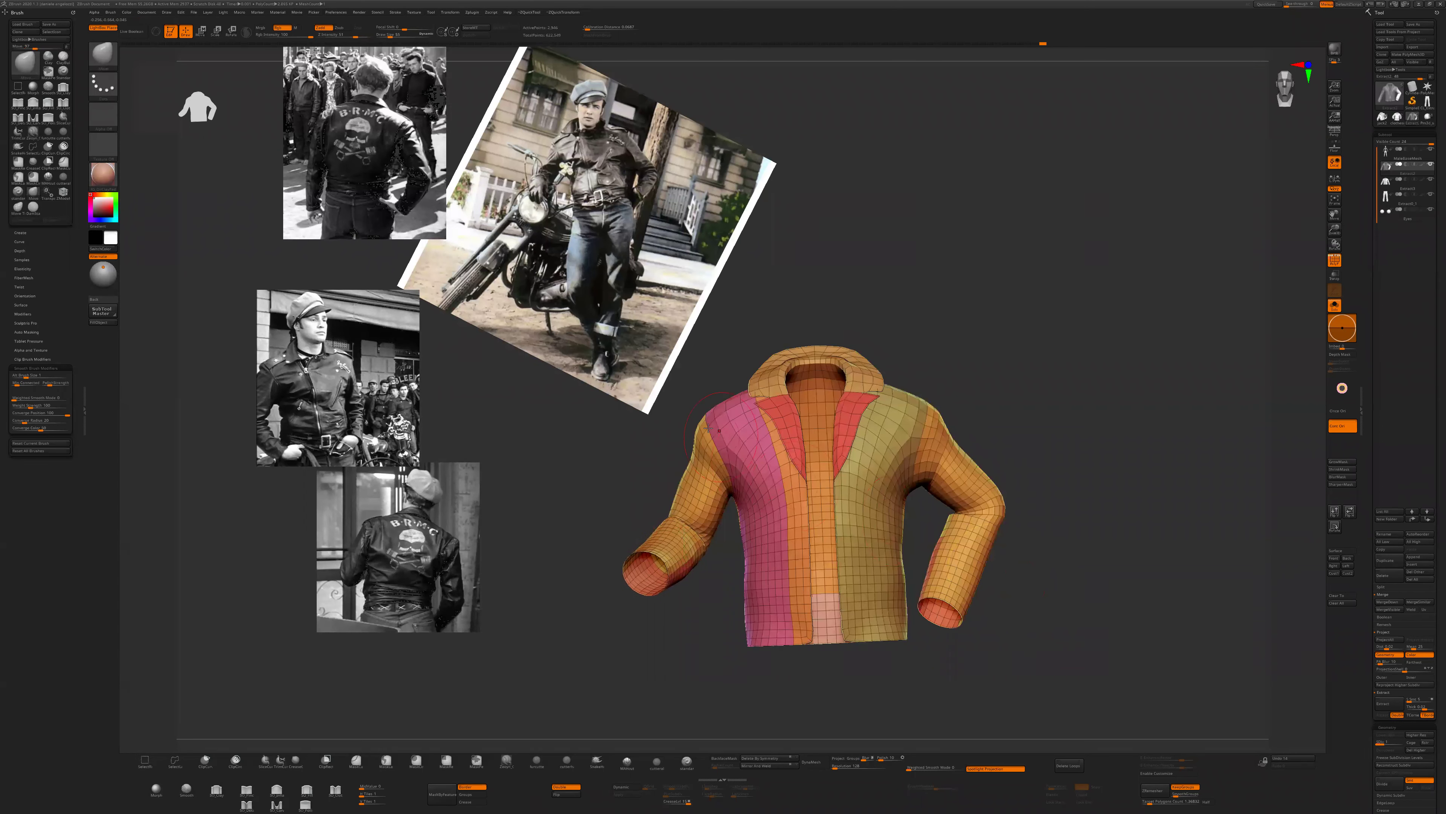
key(bracketright)
drag(699, 422, 704, 423)
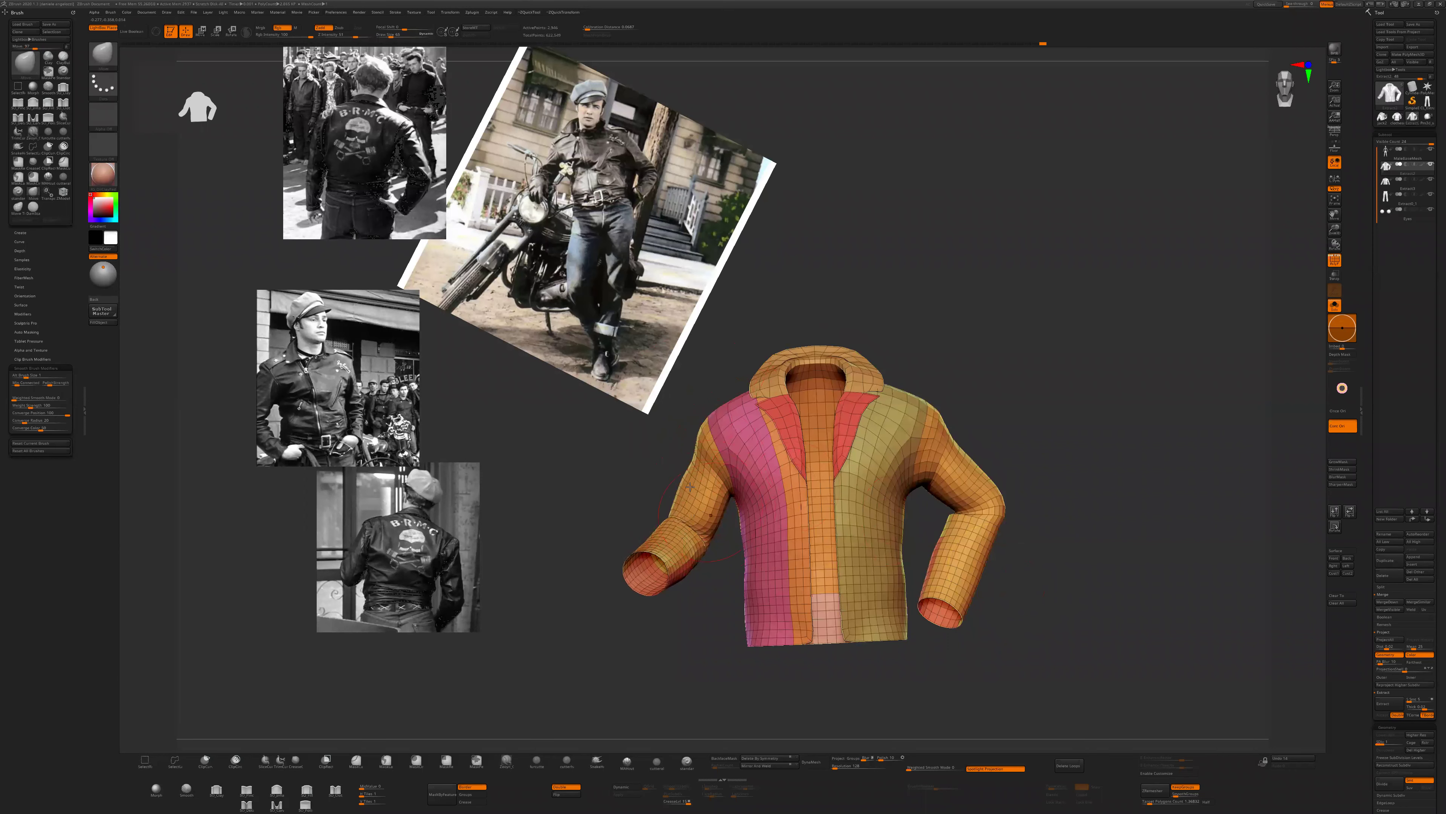
drag(630, 535, 1008, 626)
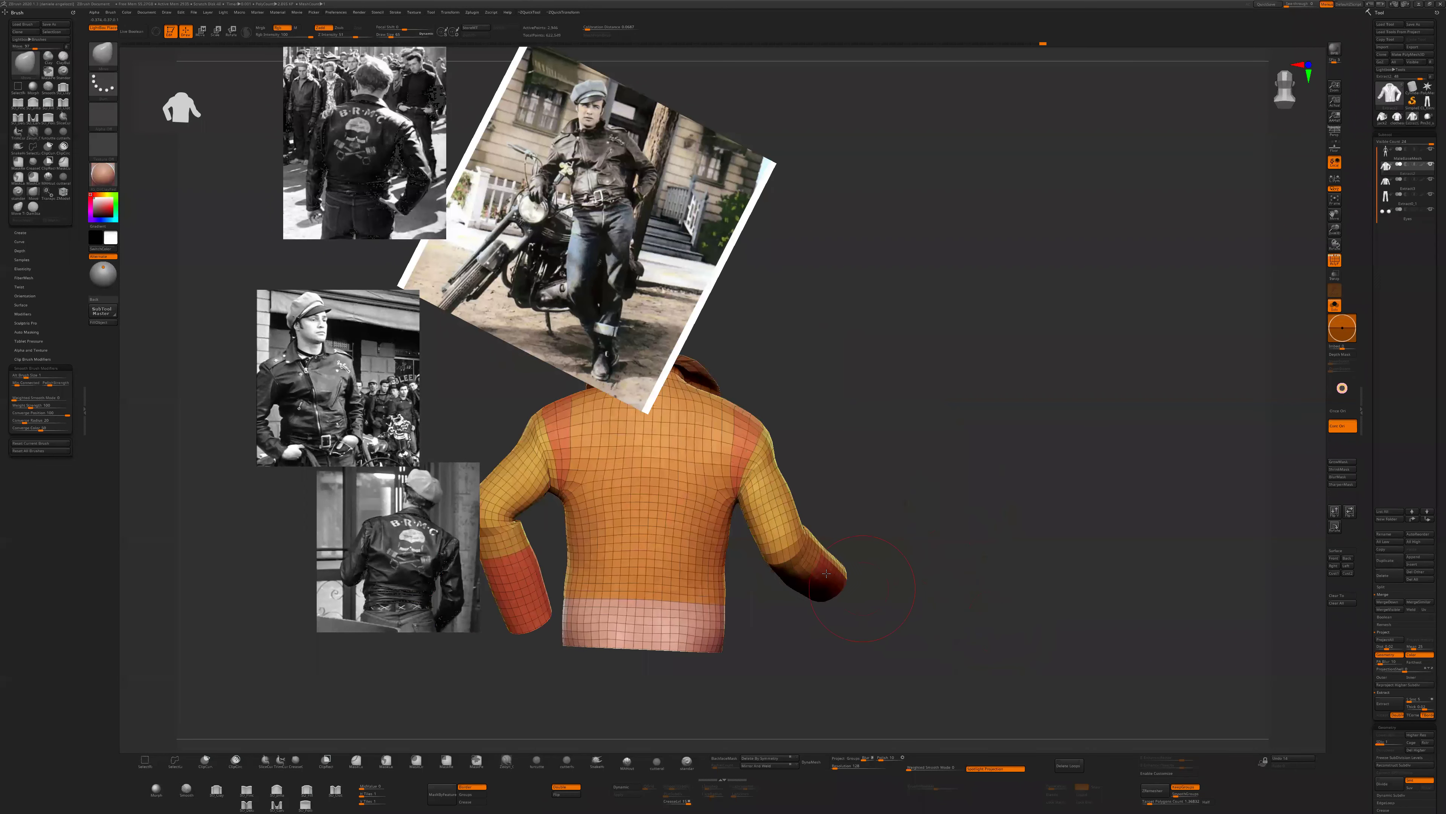
click(1004, 769)
alt+drag(906, 644, 926, 622)
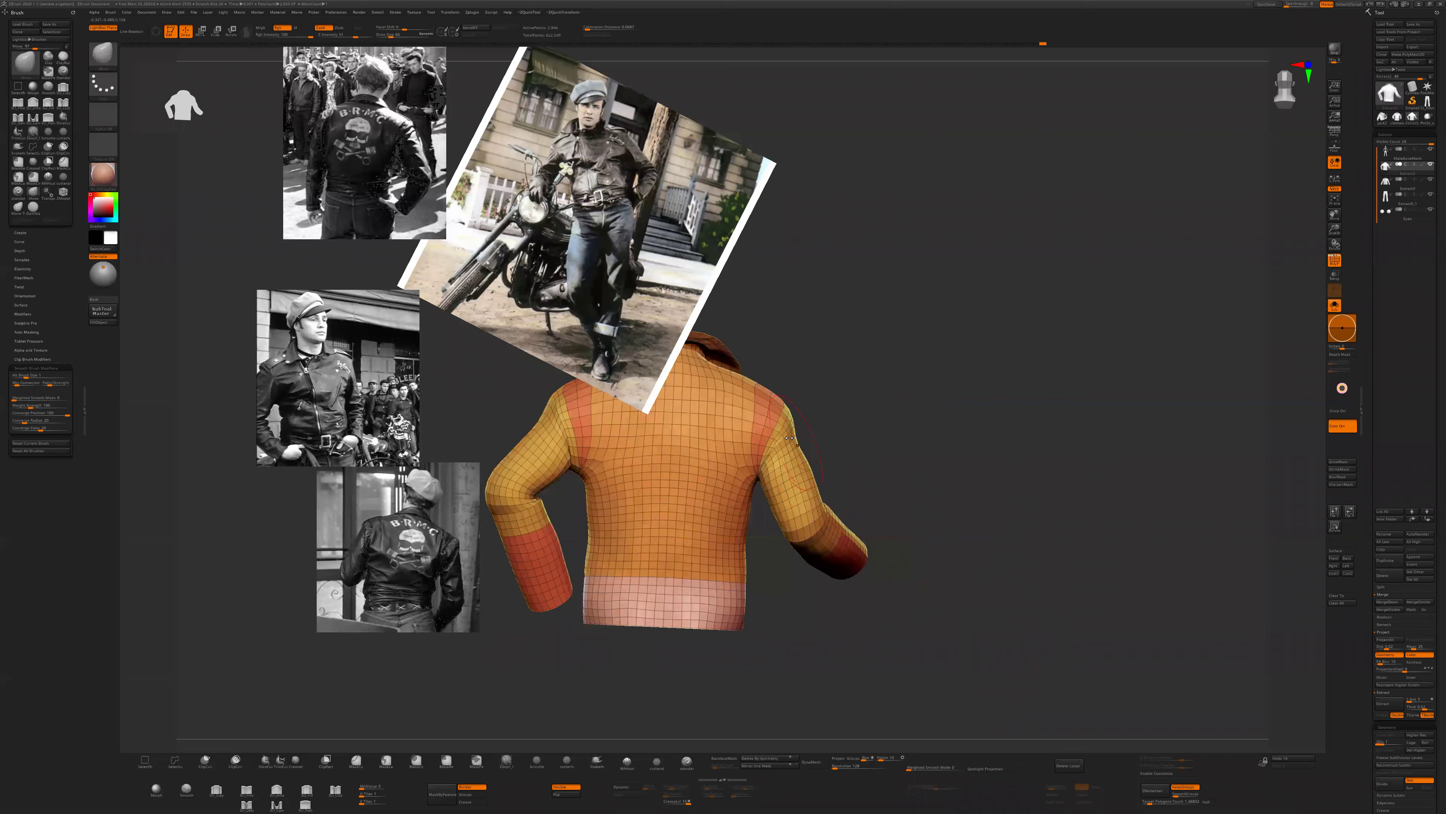
drag(814, 434, 672, 433)
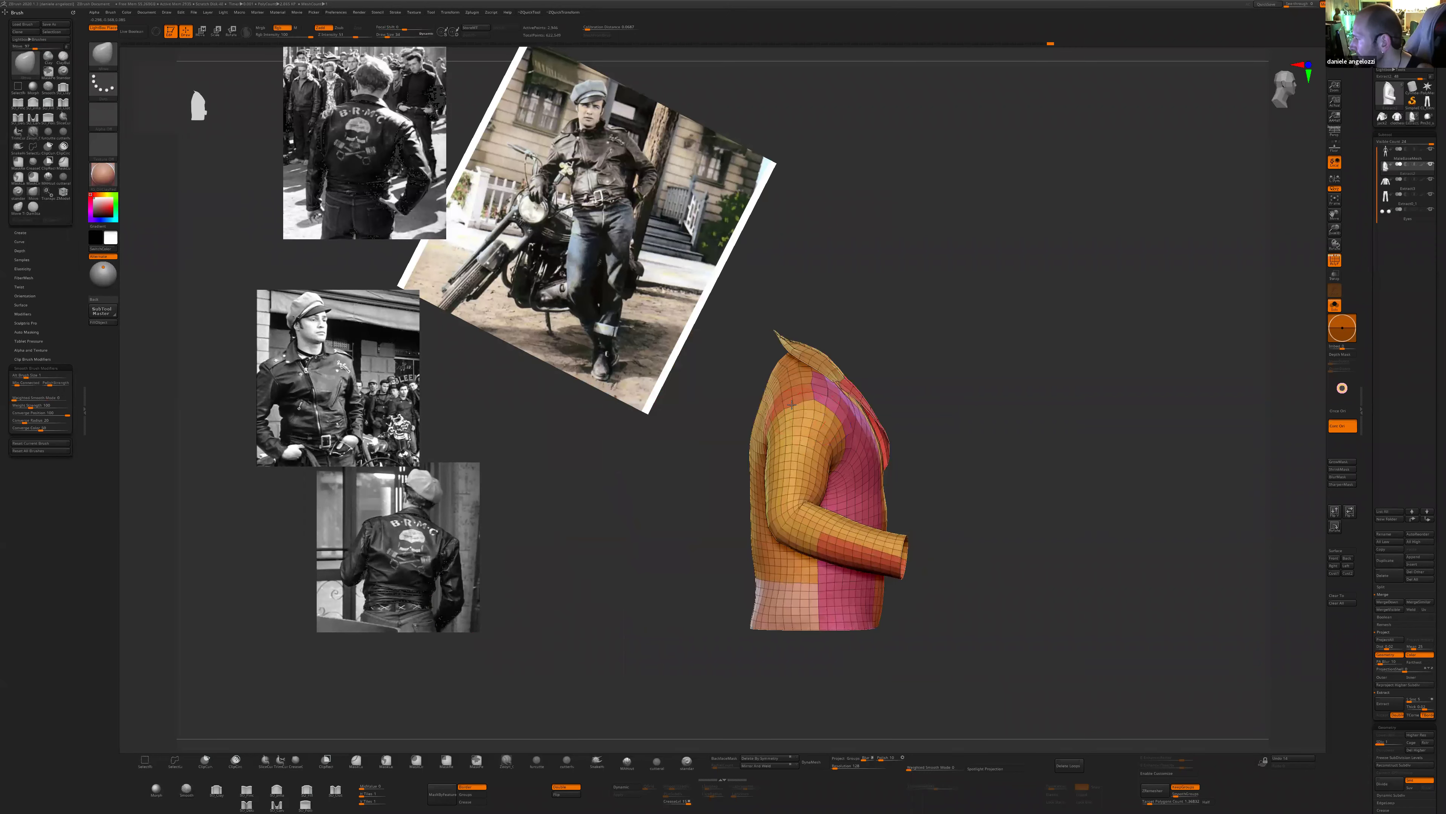
drag(906, 386, 876, 397)
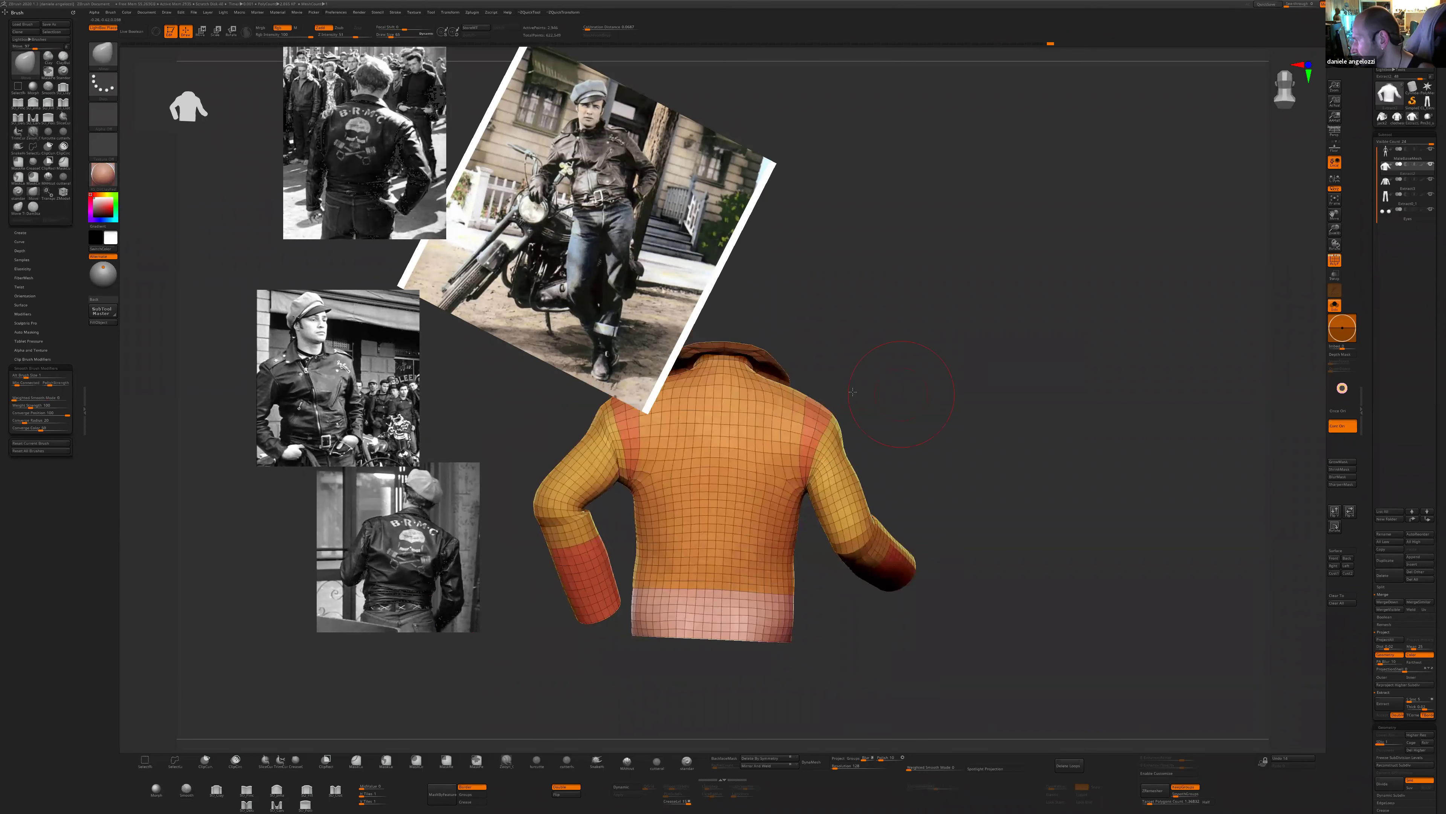
- Smooth the wearer's right upper sleeve and refine the jacket's side silhouette with a smaller Move brush
drag(1196, 604, 1036, 617)
drag(1063, 664, 968, 649)
key(bracketleft)
shift+drag(739, 442, 718, 508)
mouse_move(724, 590)
mouse_down()
mouse_move(655, 589)
mouse_move(721, 589)
mouse_up()
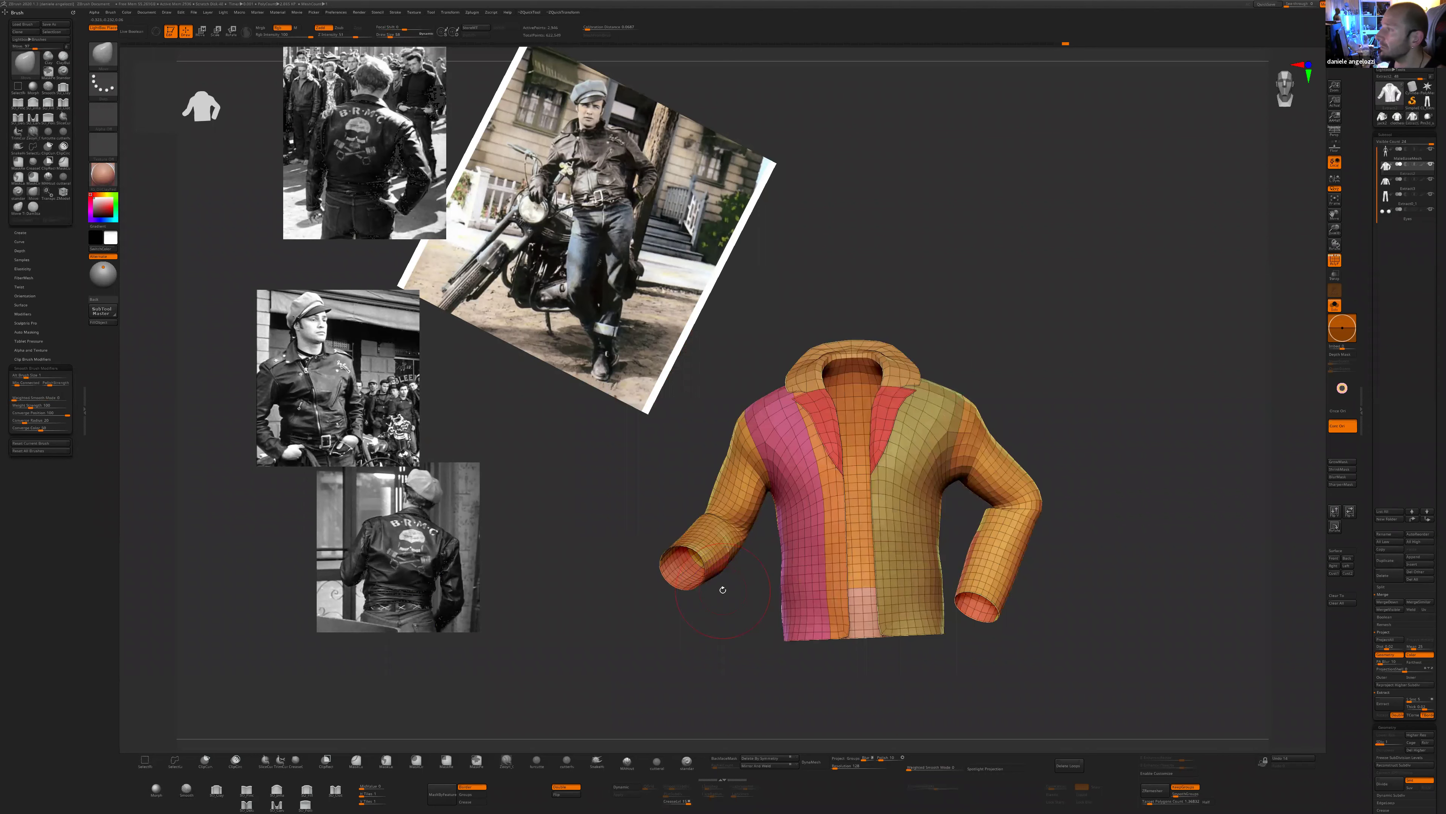
alt+drag(914, 303, 852, 305)
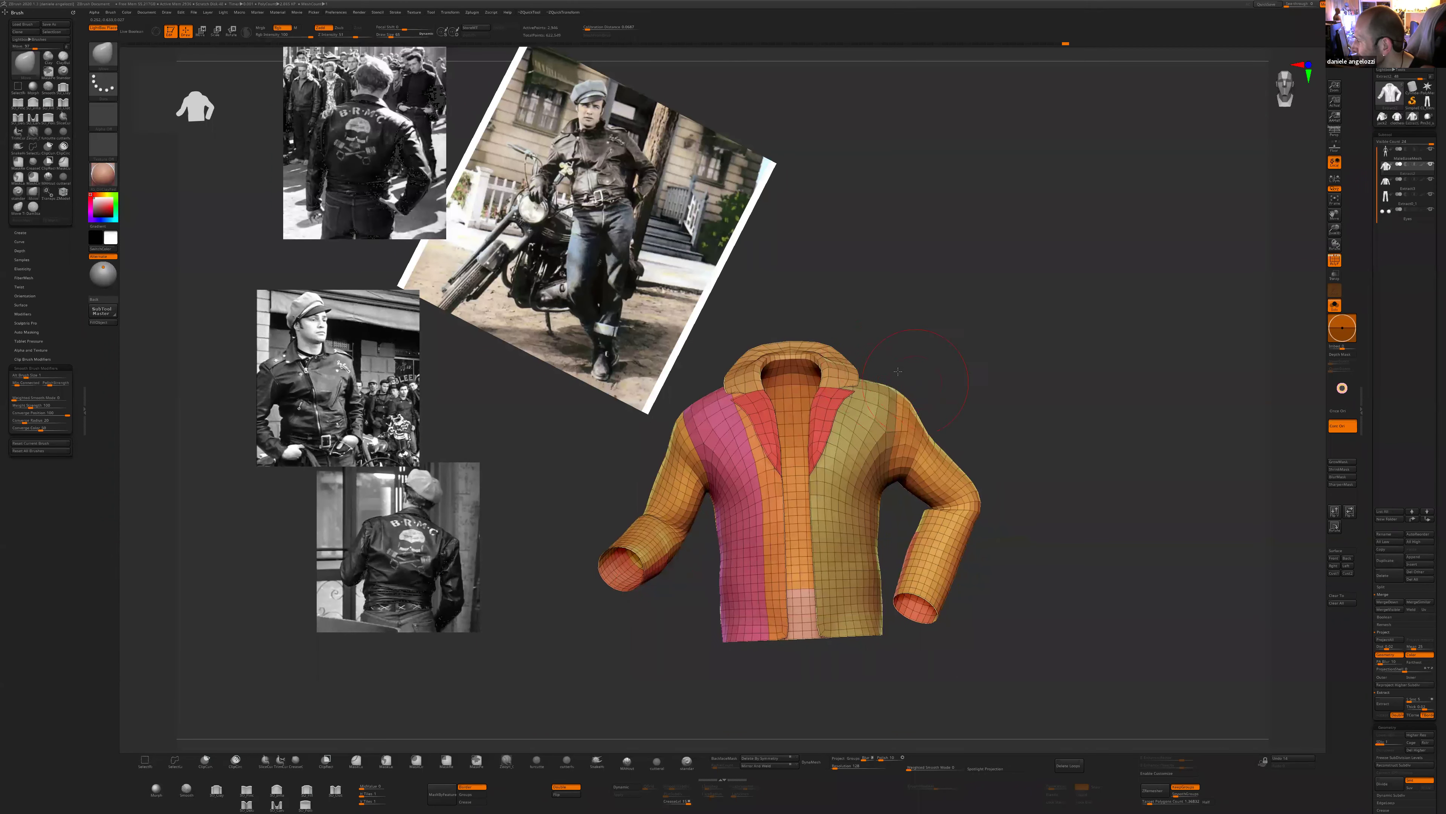
shift+drag(1063, 376, 979, 386)
drag(780, 534, 886, 442)
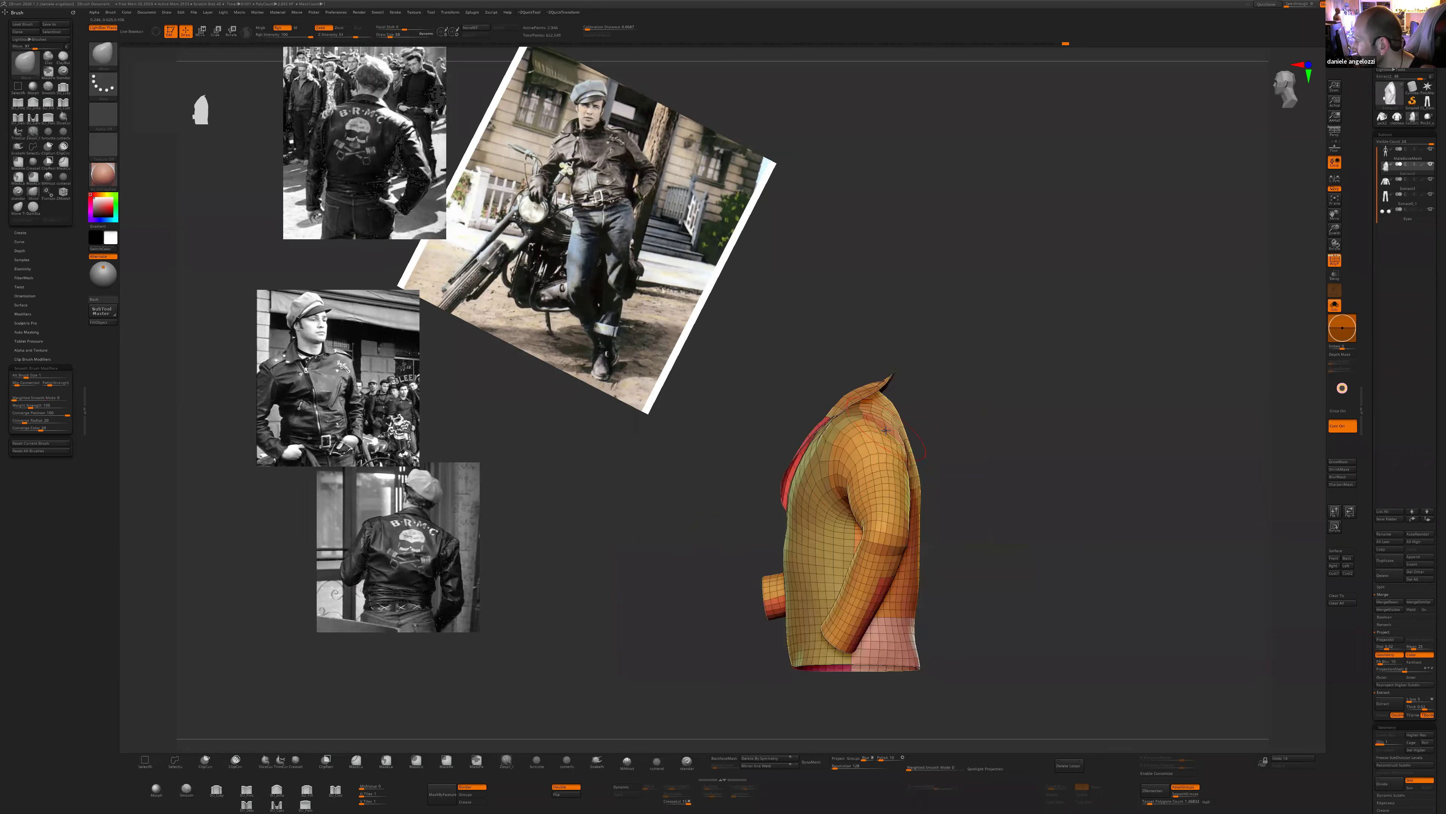
key(bracketleft)
key(bracketleft)
key(bracketleft)
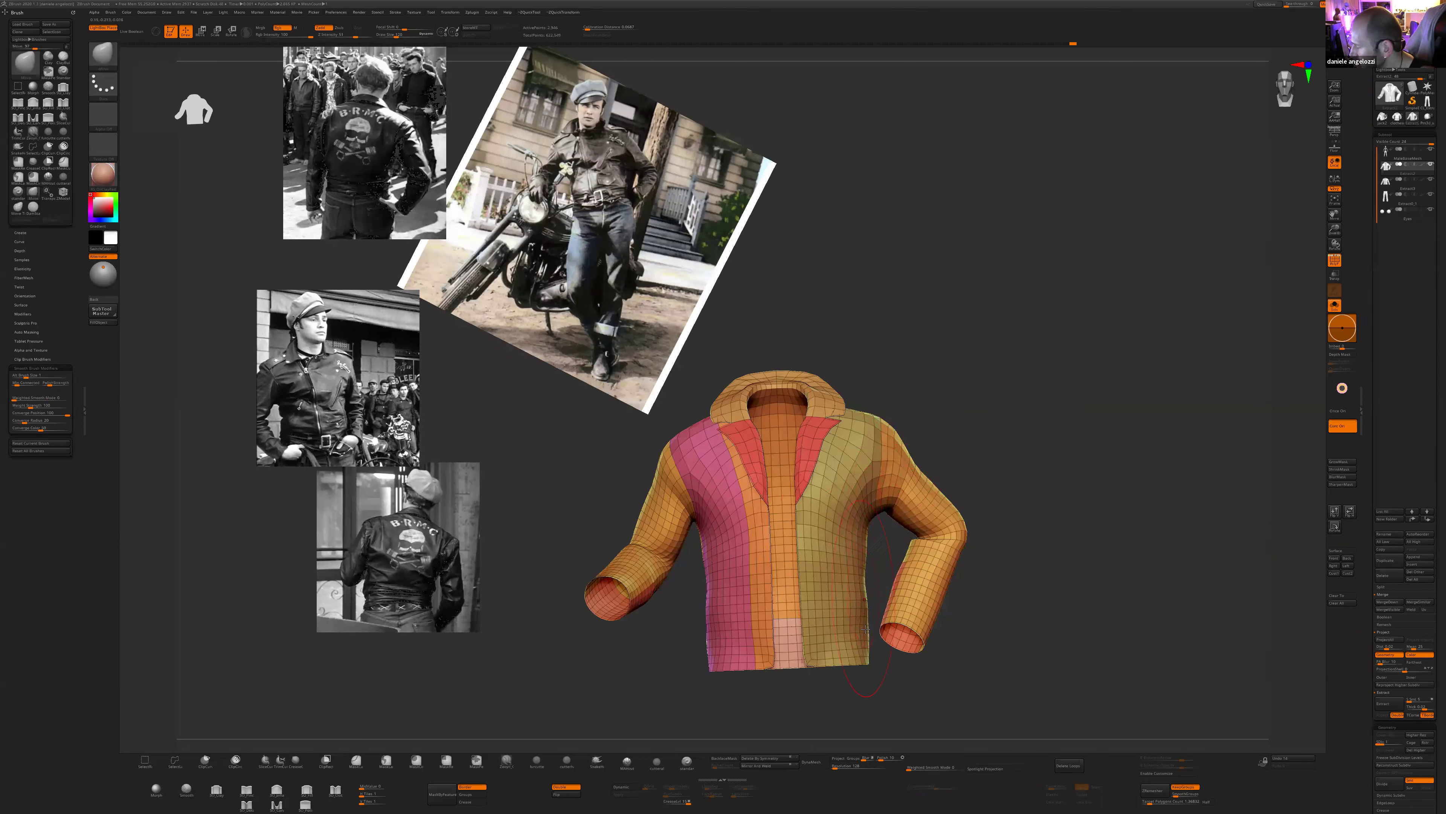
- Mask the jacket with a soft transition, leaving only the waist and lower hem area unmasked
alt+drag(939, 634, 918, 606)
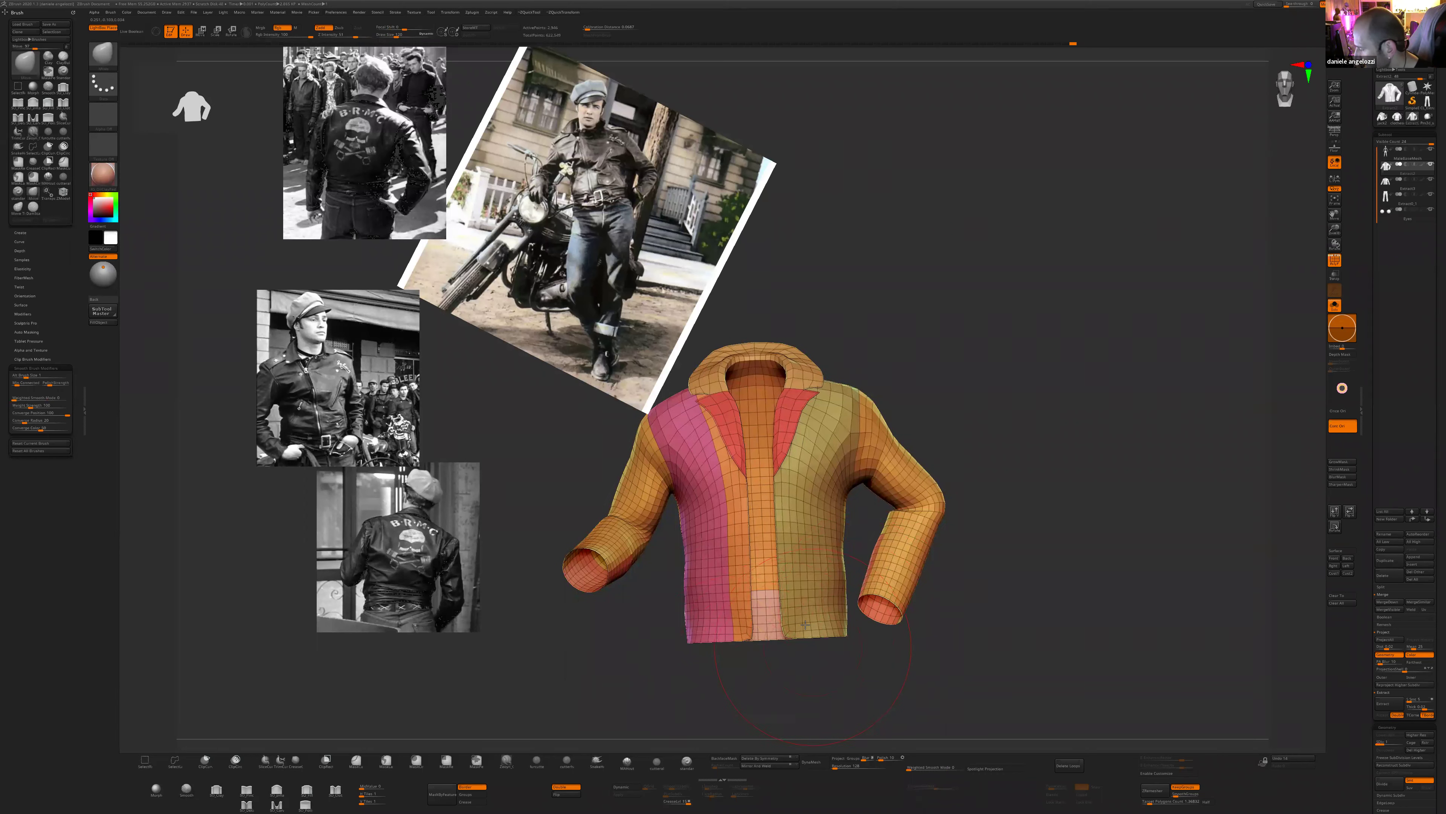
key(w)
ctrl+drag(803, 566, 805, 610)
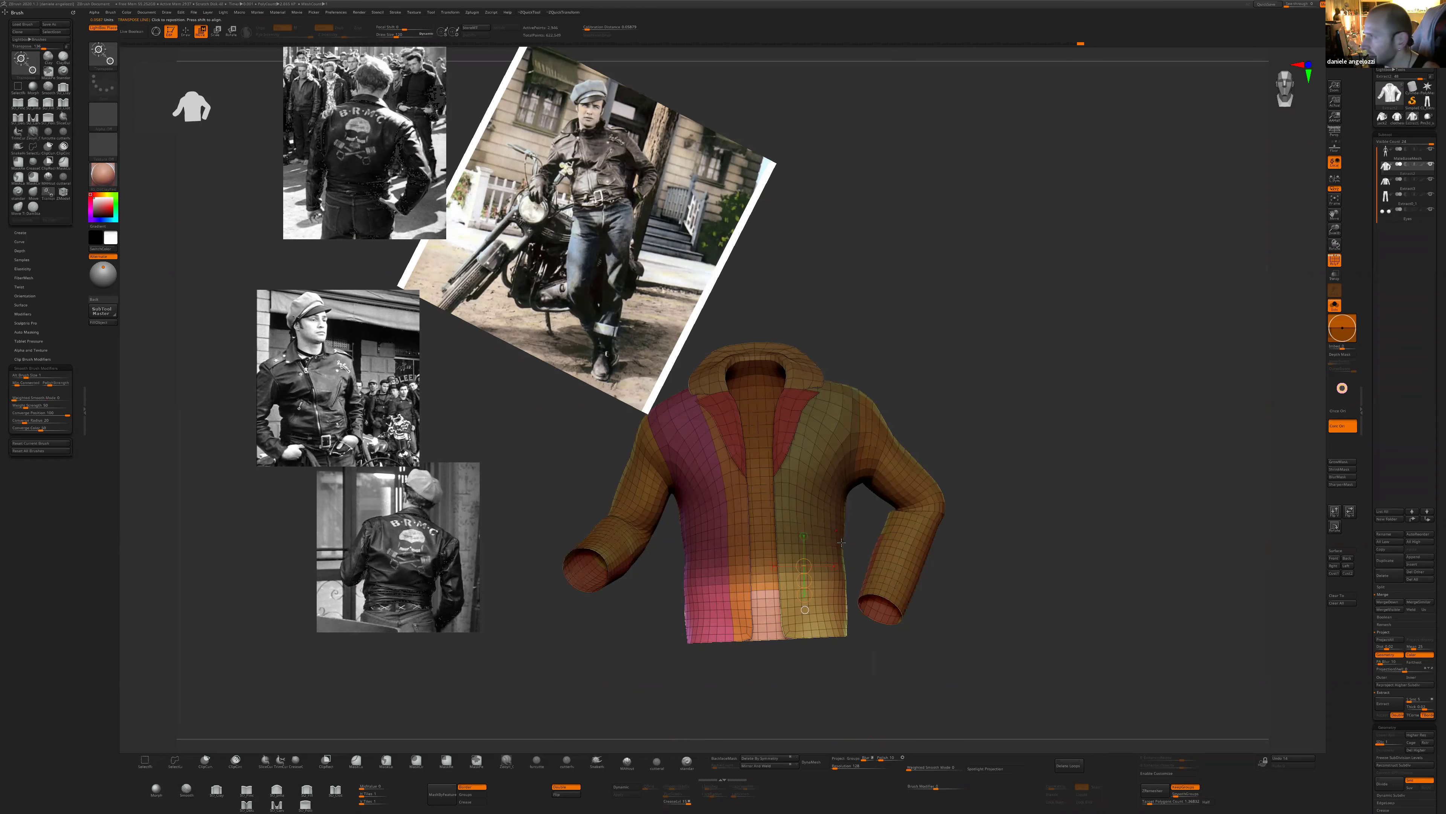
- Look through the open windows for clothing reference photos, including the grey trousers image
key(alt+Tab)
key(alt+Tab)
key(alt+Tab)
key(alt+Tab)
key(alt+Tab)
key(alt+Tab)
key(alt+Tab)
key(alt+Tab)
key(alt+Tab)
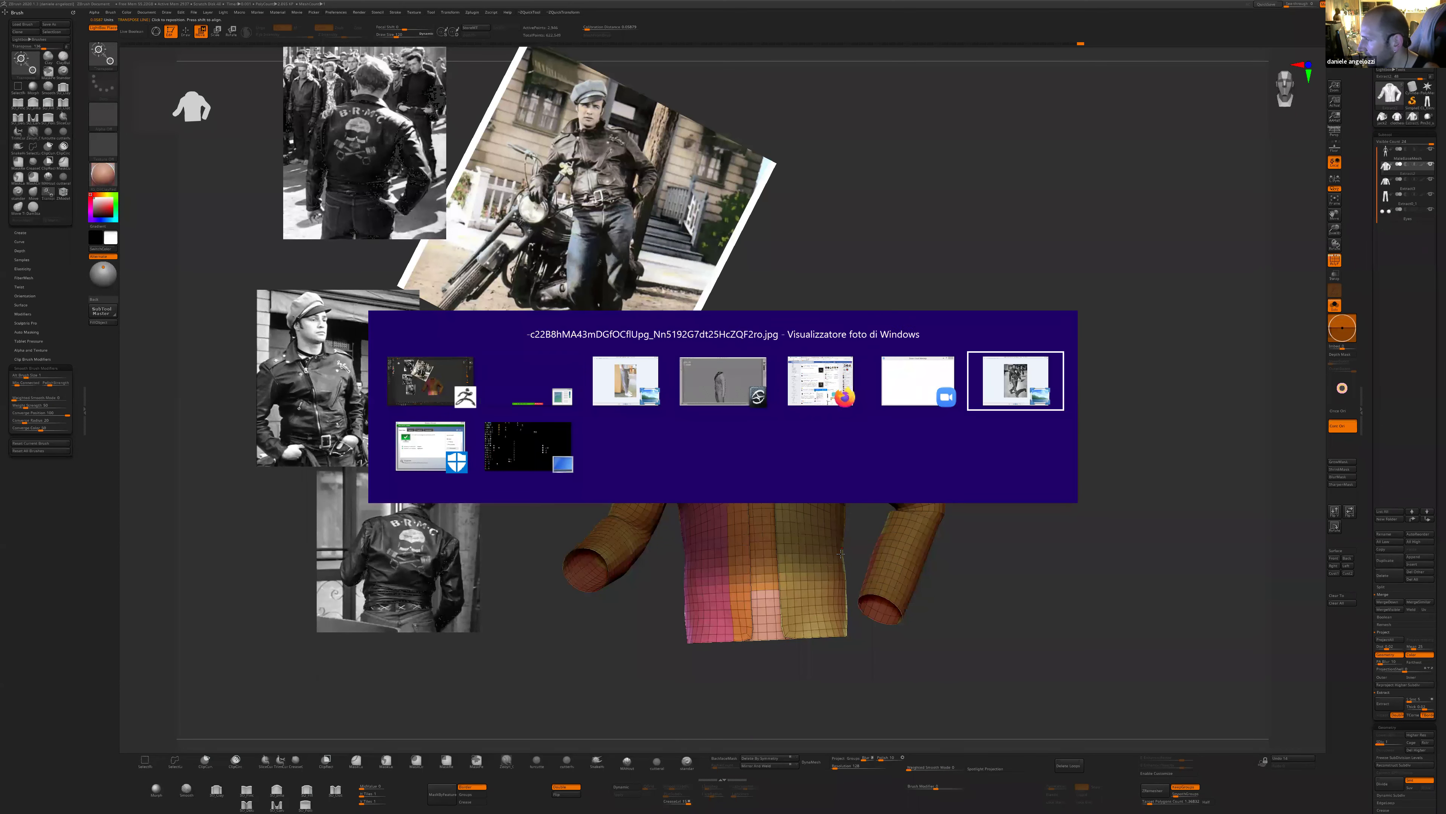
key(alt+Tab)
key(alt+Tab)
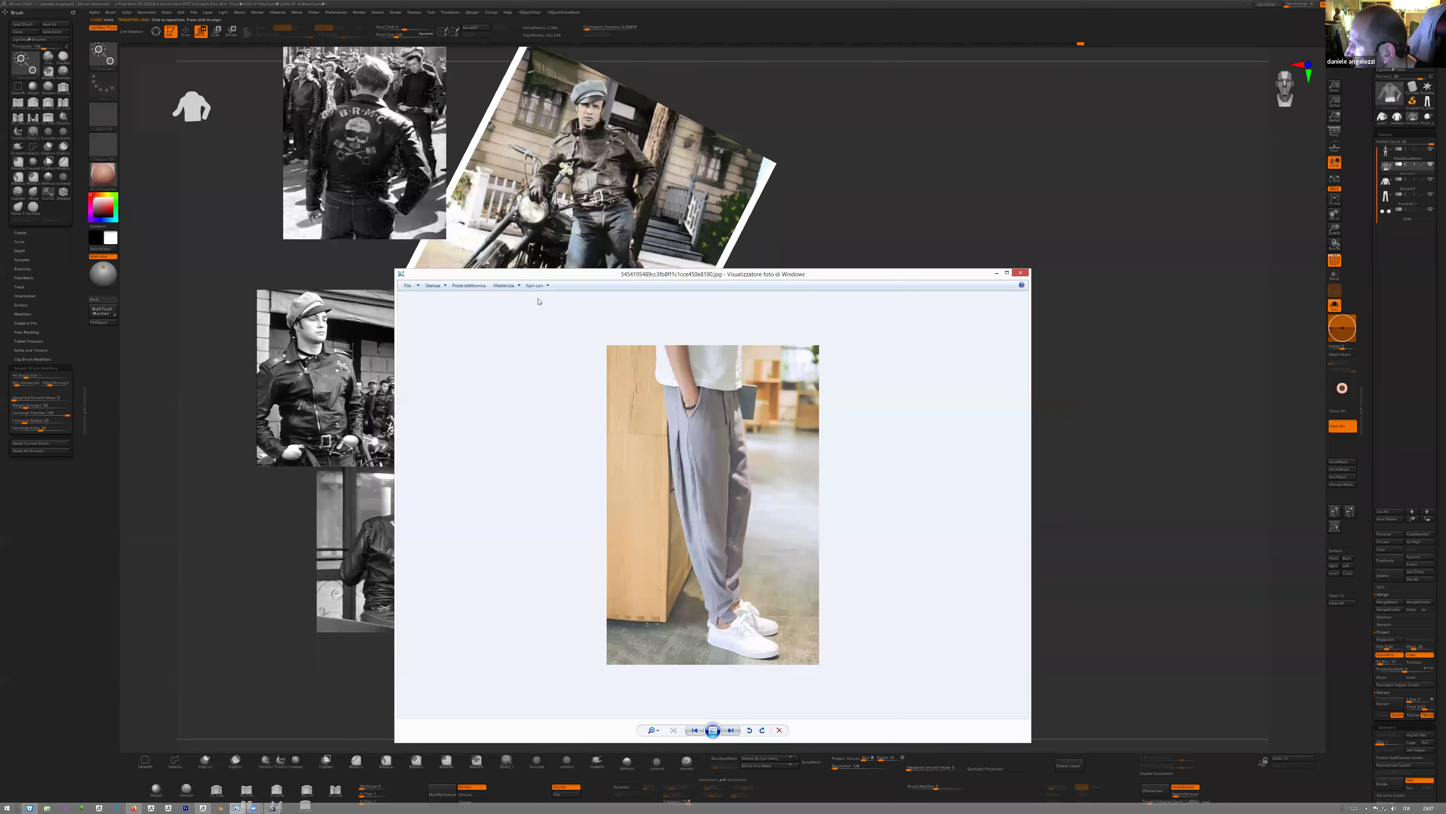
key(alt+Tab)
key(alt+Tab)
key(alt+Tab)
key(alt+Tab)
key(alt+Tab)
key(alt+Tab)
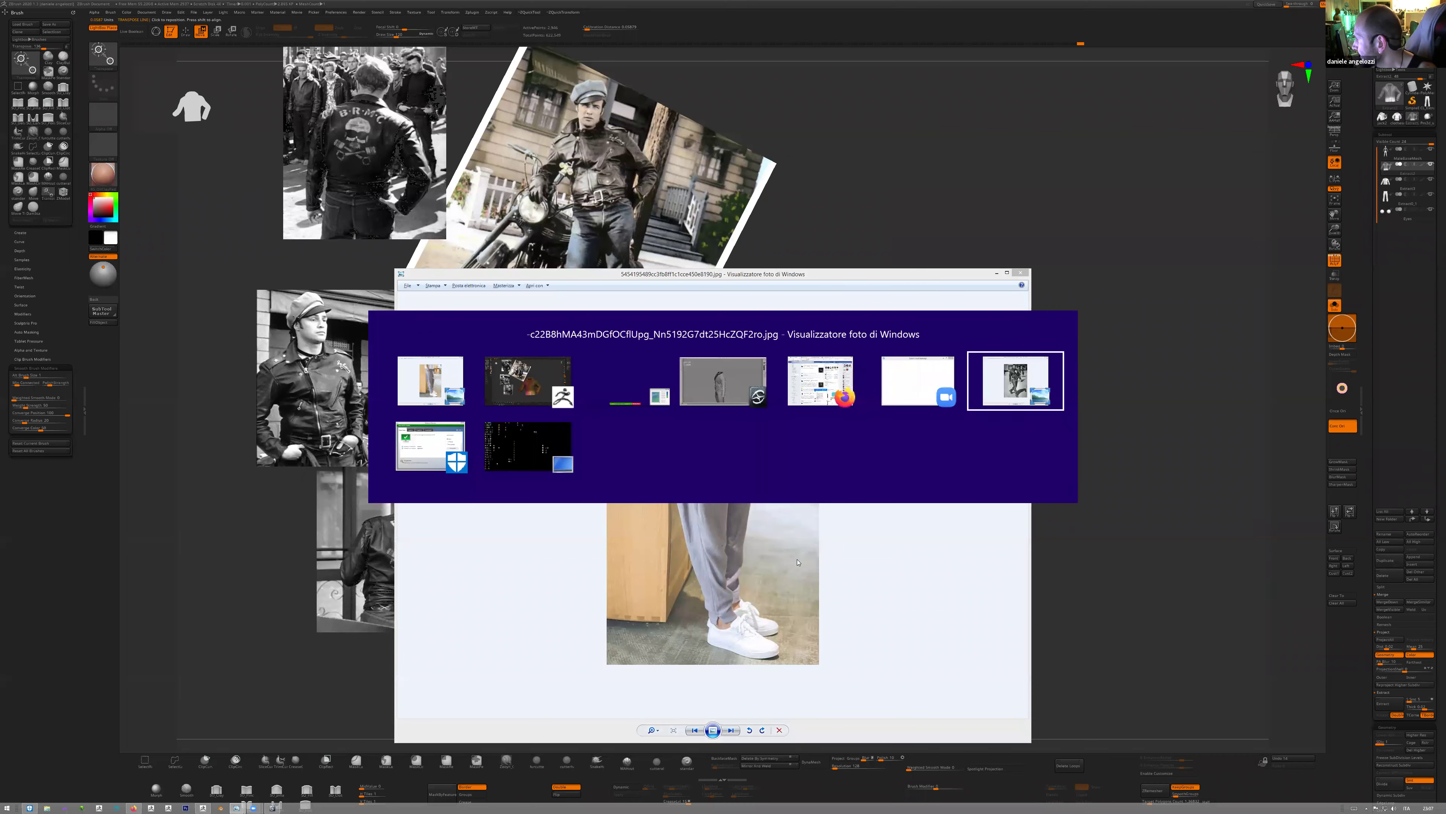
key(alt+Tab)
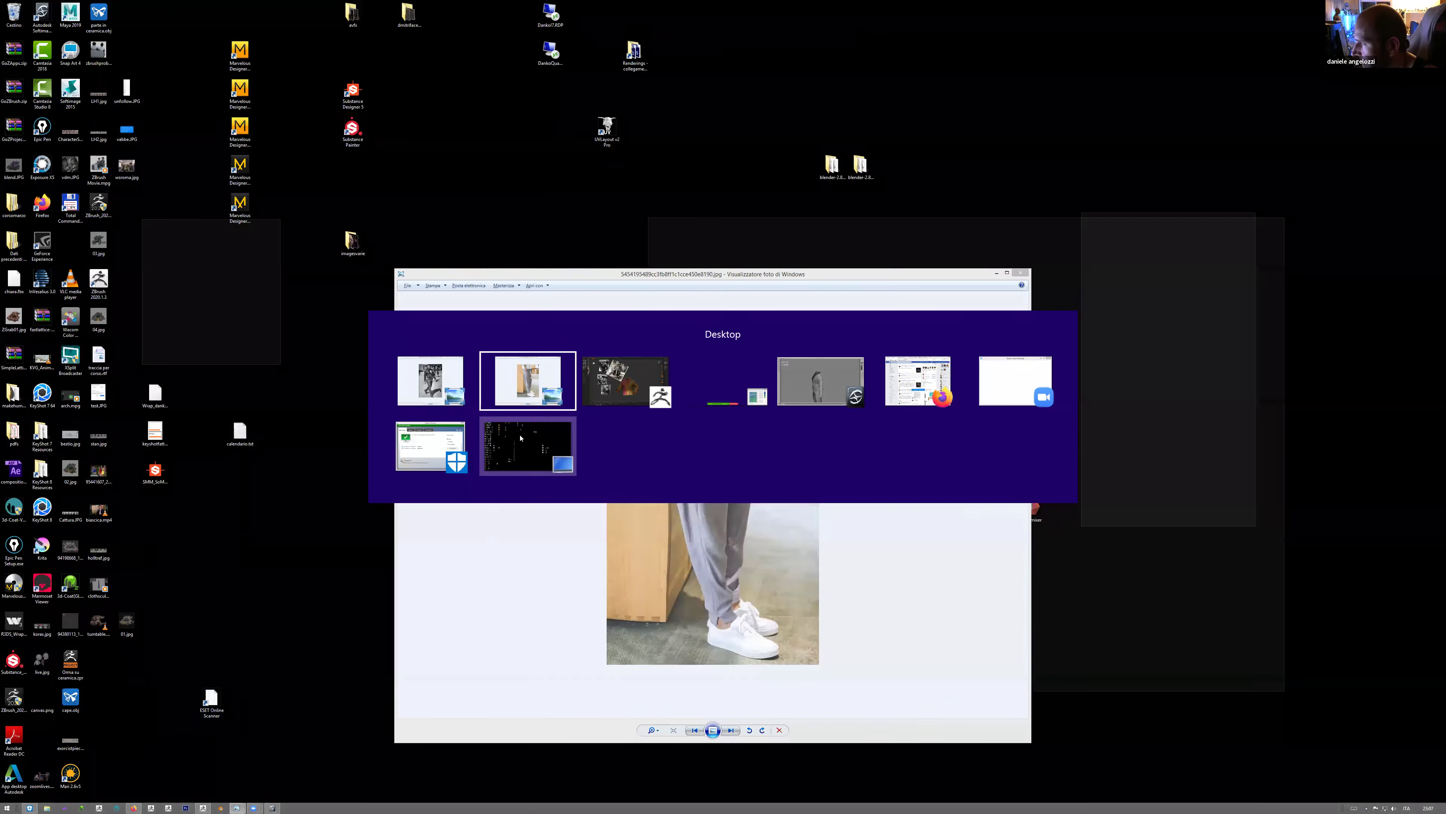
- Switch to File Explorer and open the live folder on the data 2TB (E:) drive
click(528, 446)
click(47, 806)
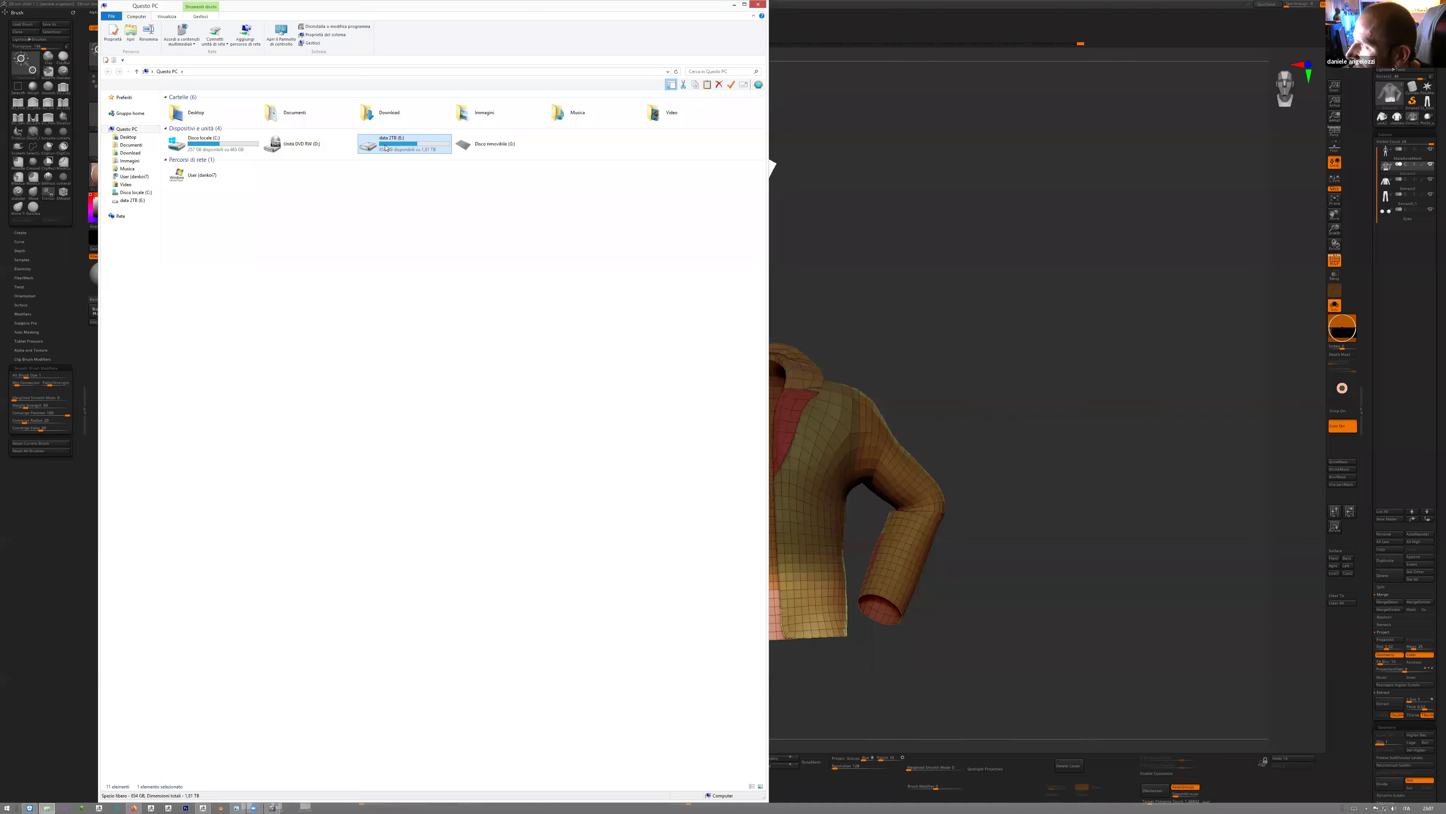
double_click(390, 146)
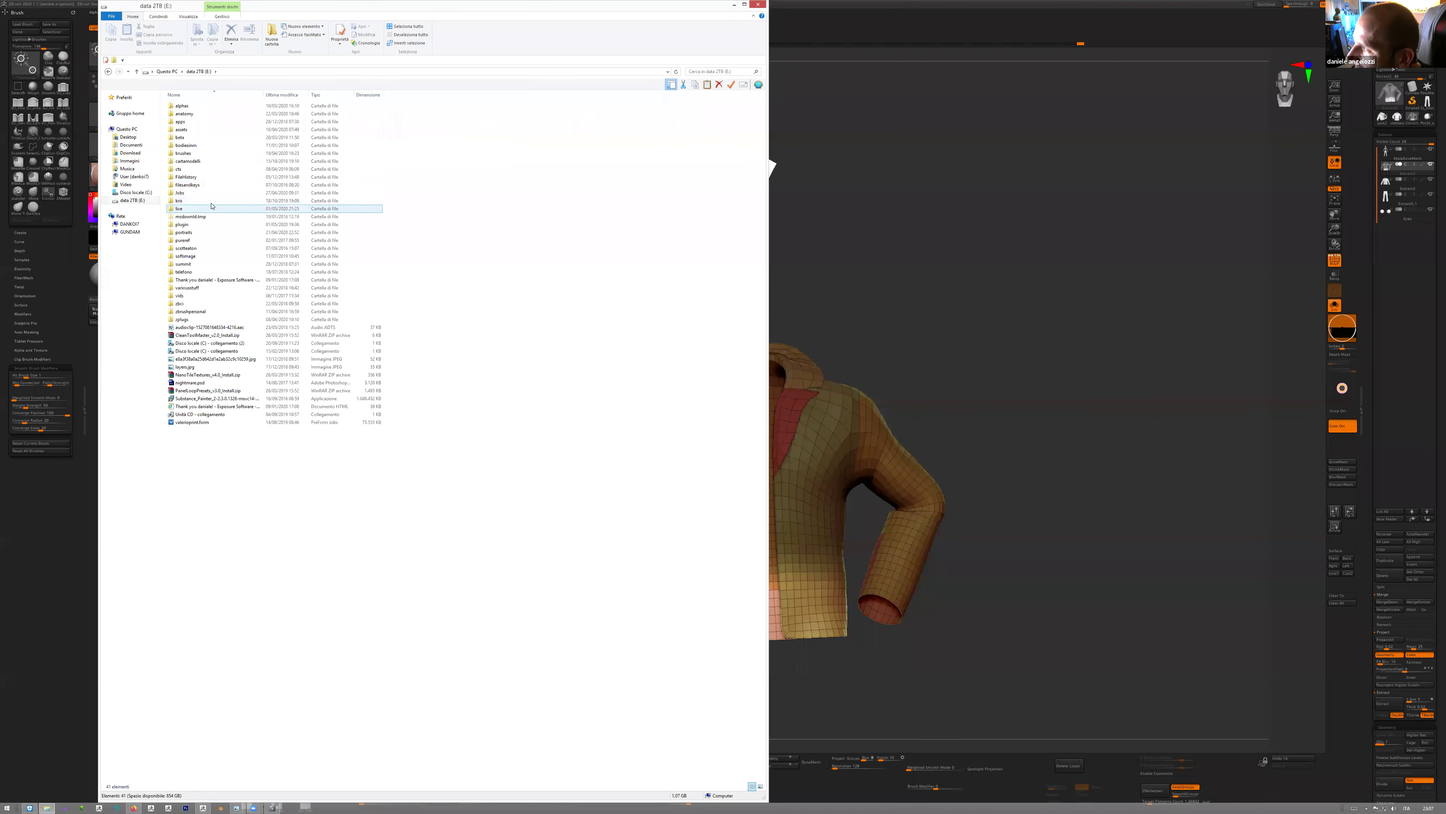
double_click(212, 207)
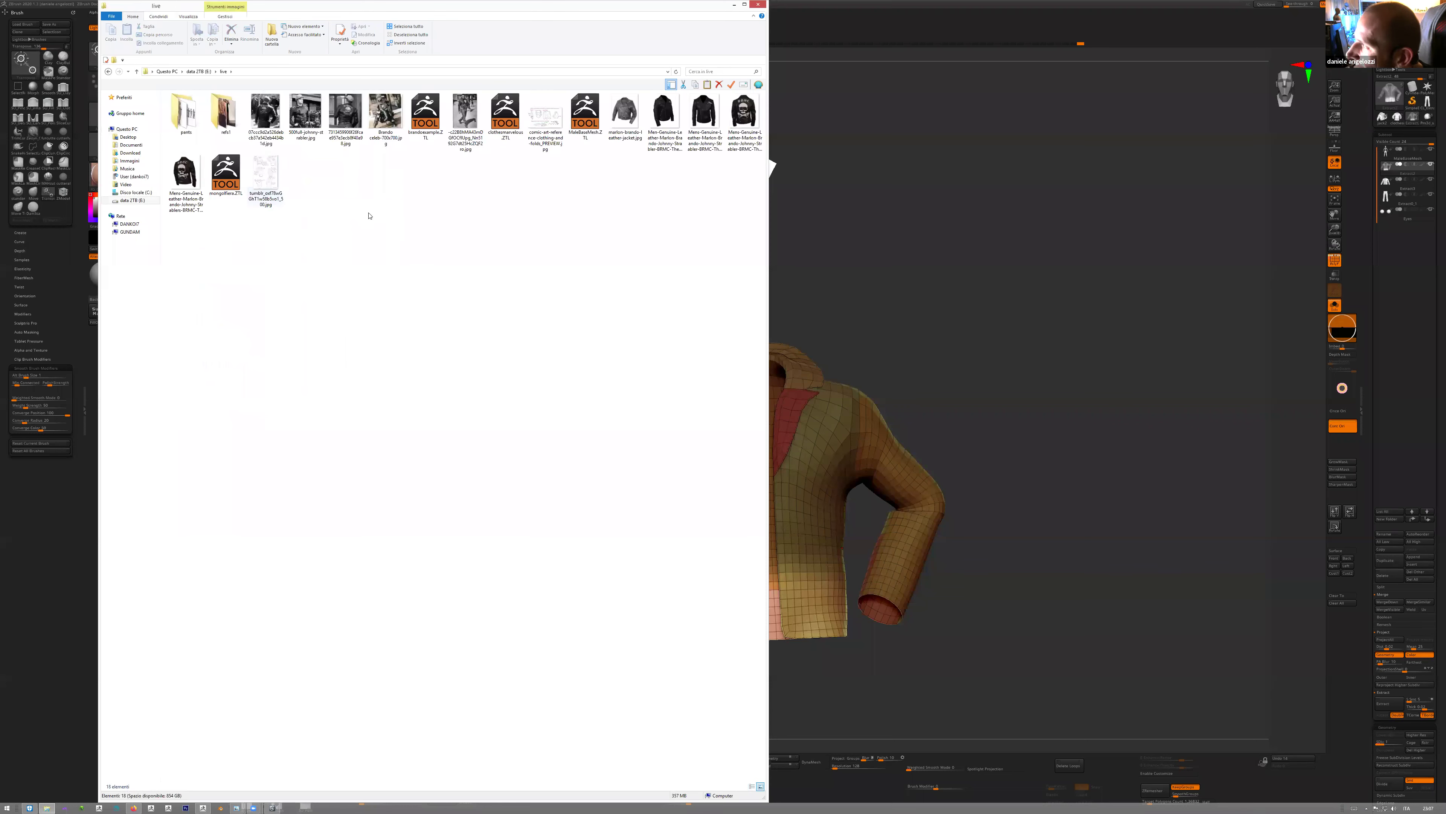
- Open the marlon brando leather jacket photo and examine the following jacket product photos, including the back views with the skull print
double_click(629, 115)
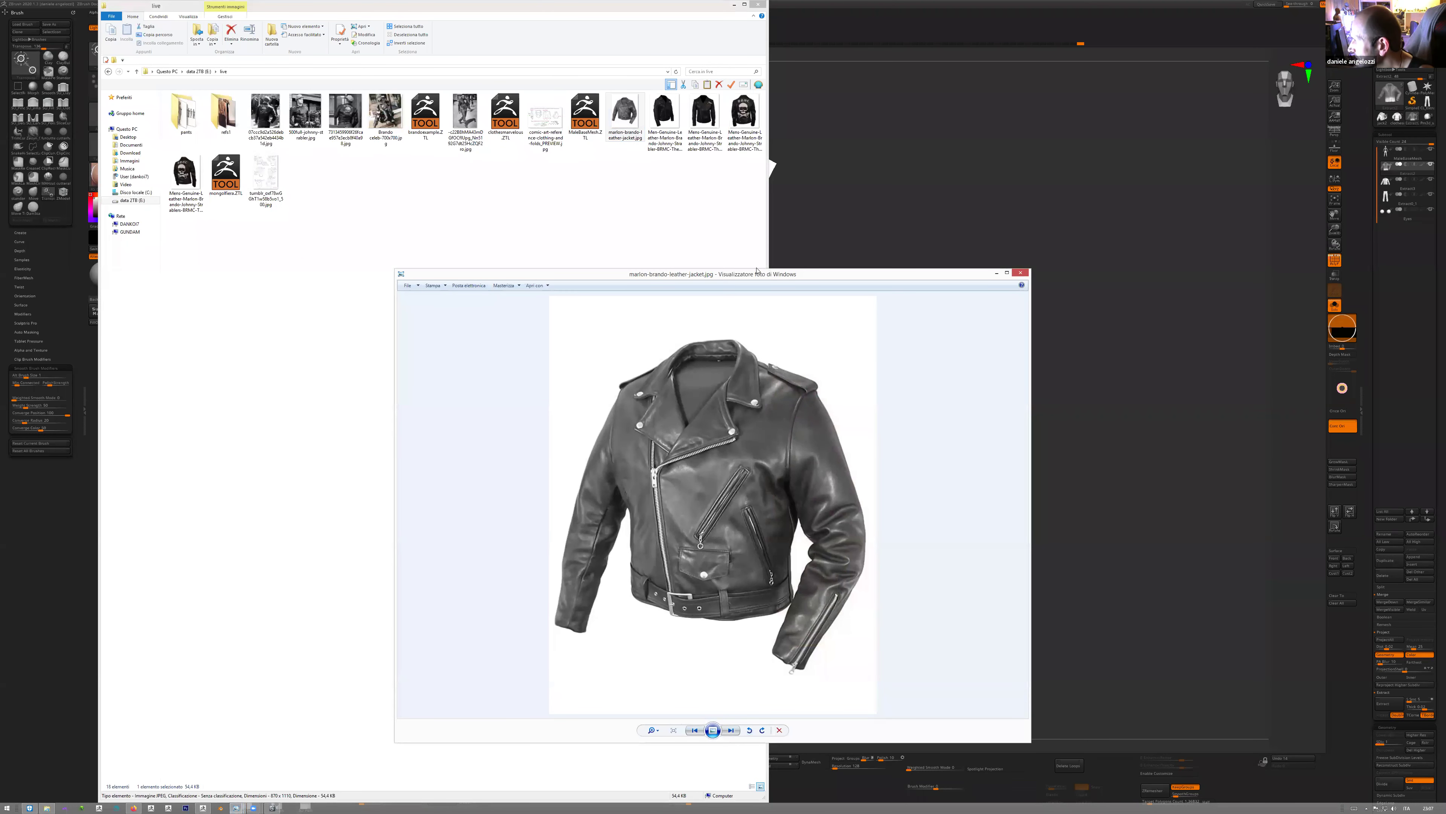
drag(757, 270, 751, 147)
click(724, 607)
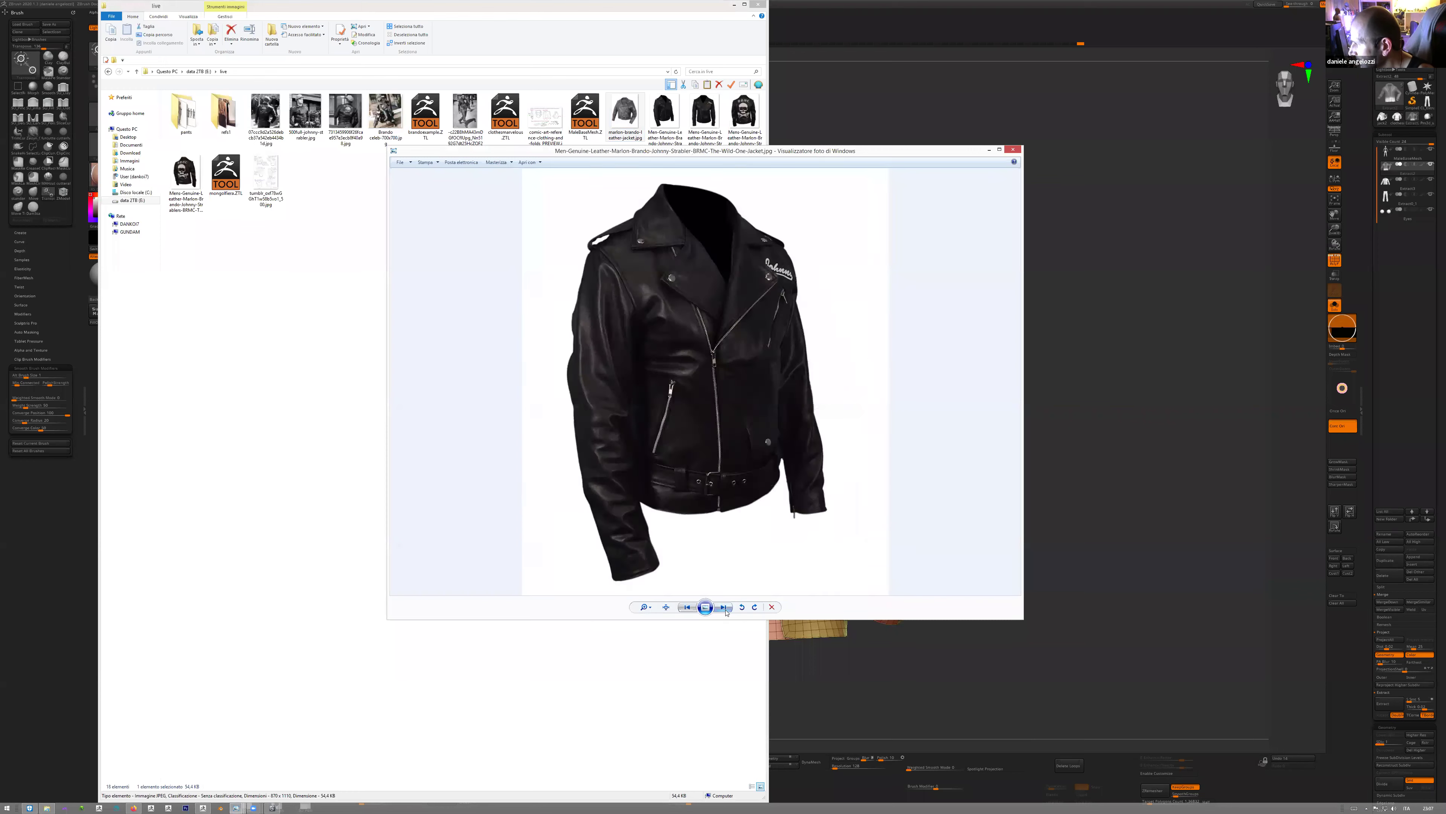
click(724, 608)
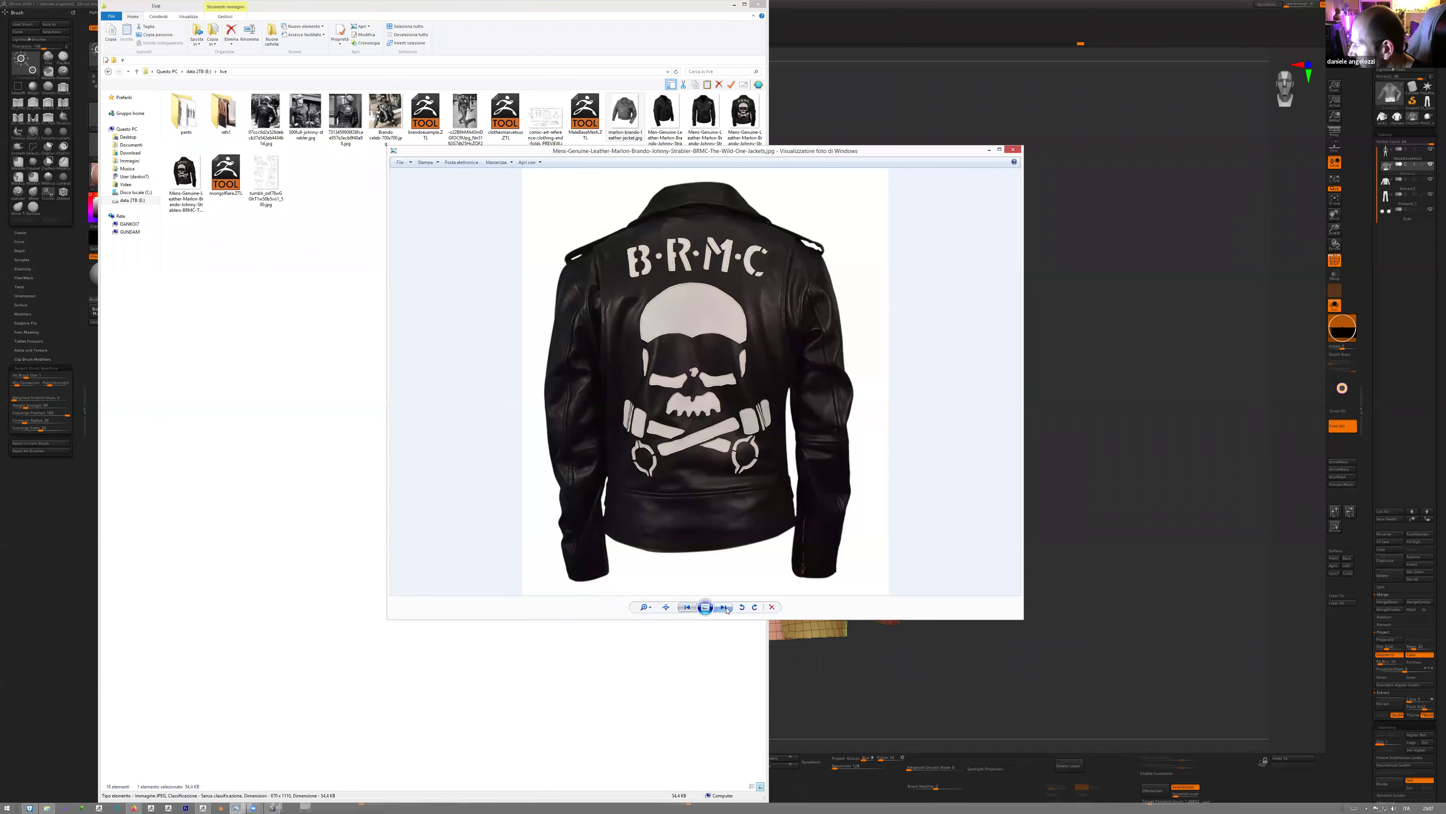
click(724, 608)
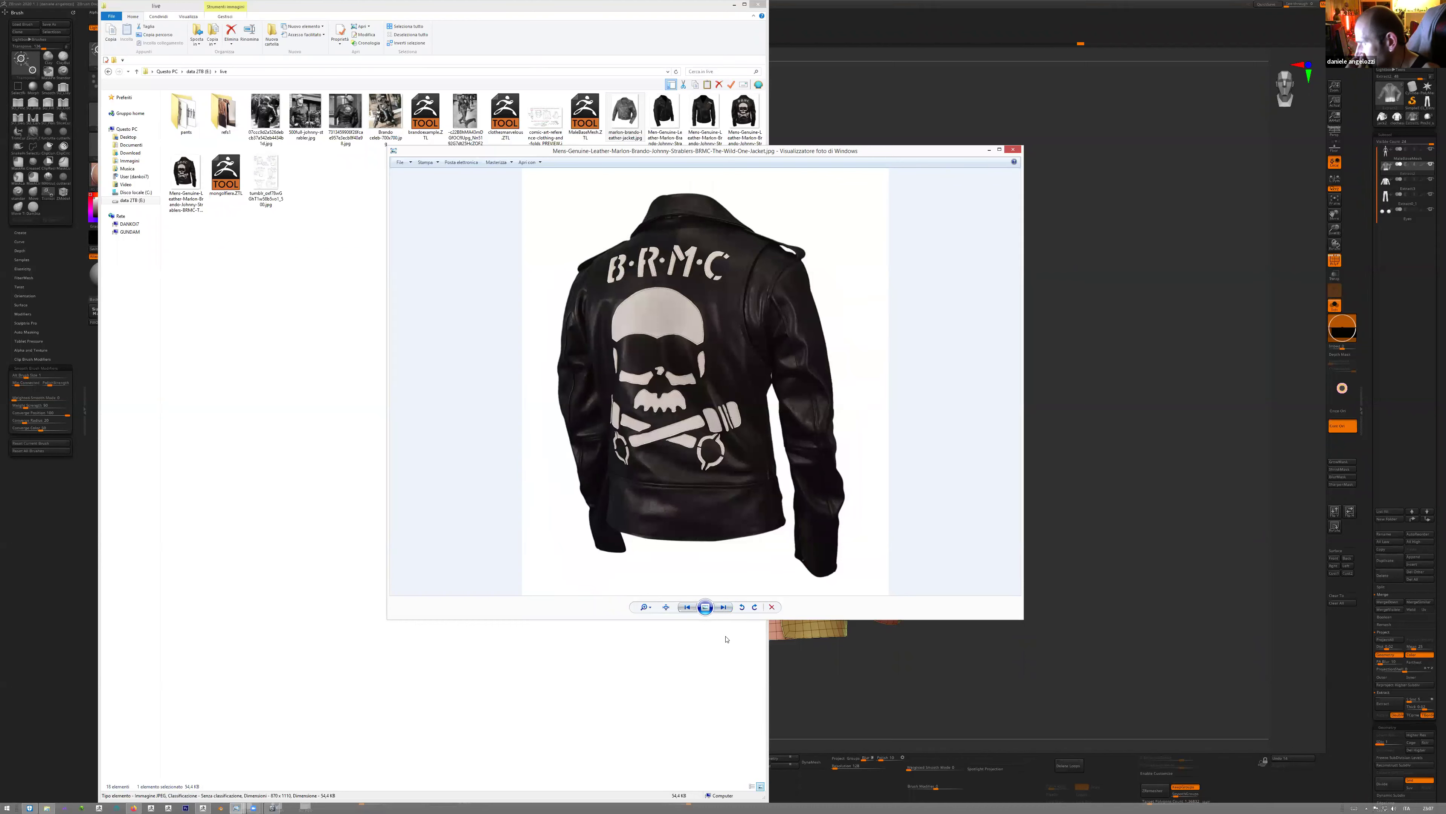
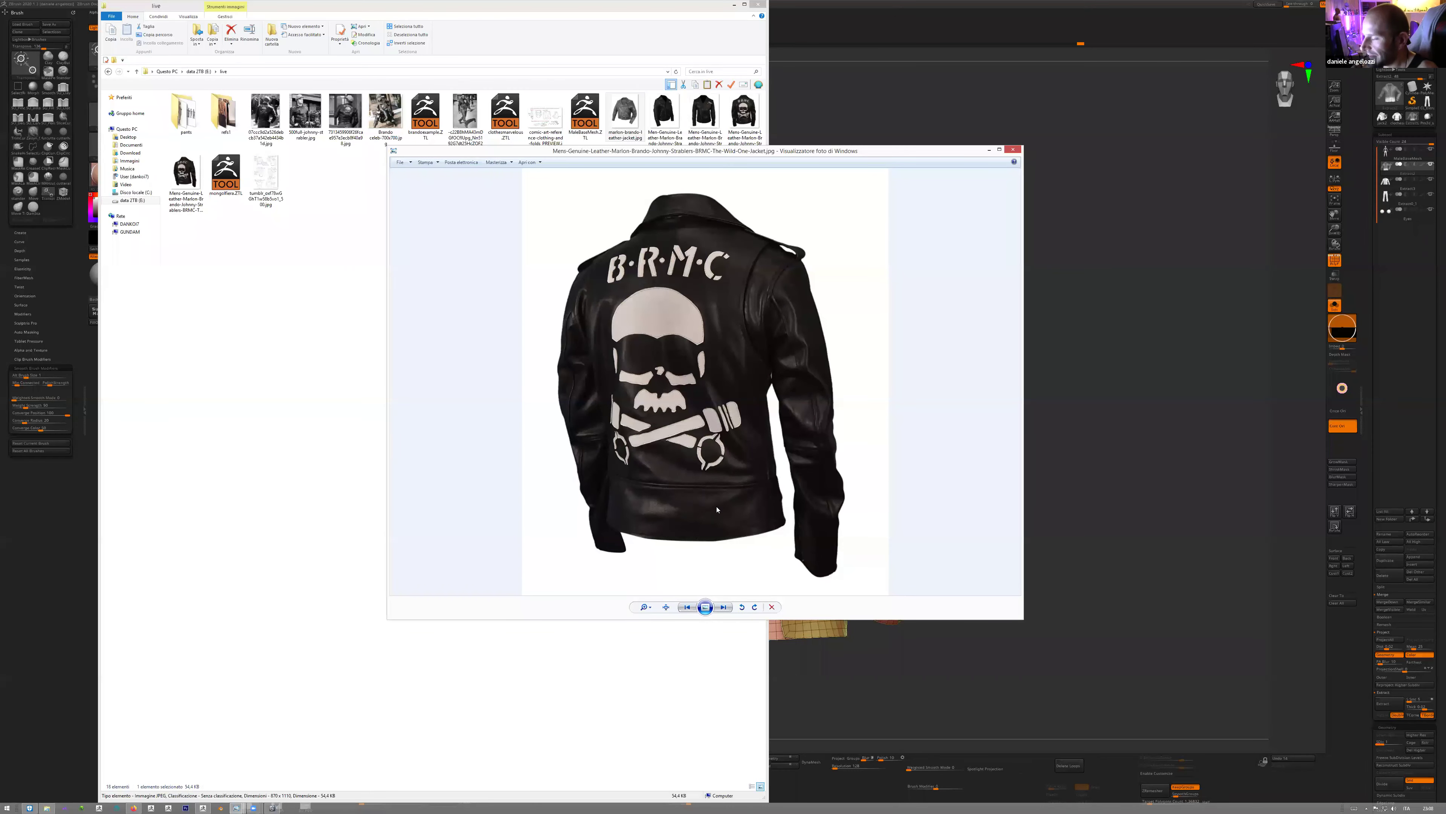
- Return to ZBrush, unmask the wearer's right forearm on the jacket, and switch to Rotate mode
drag(913, 665, 975, 559)
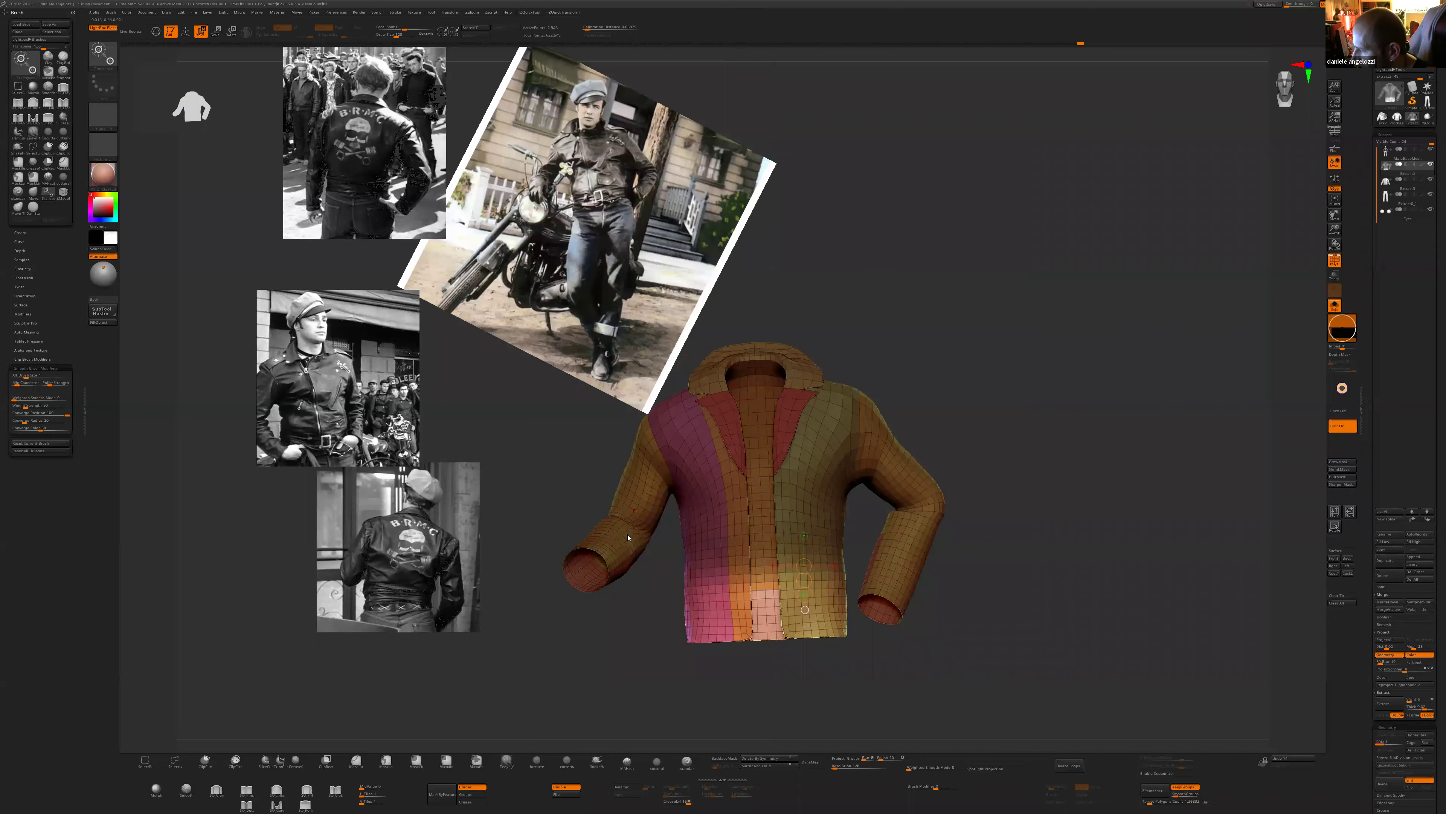
ctrl+drag(628, 537, 611, 551)
drag(686, 644, 781, 552)
key(r)
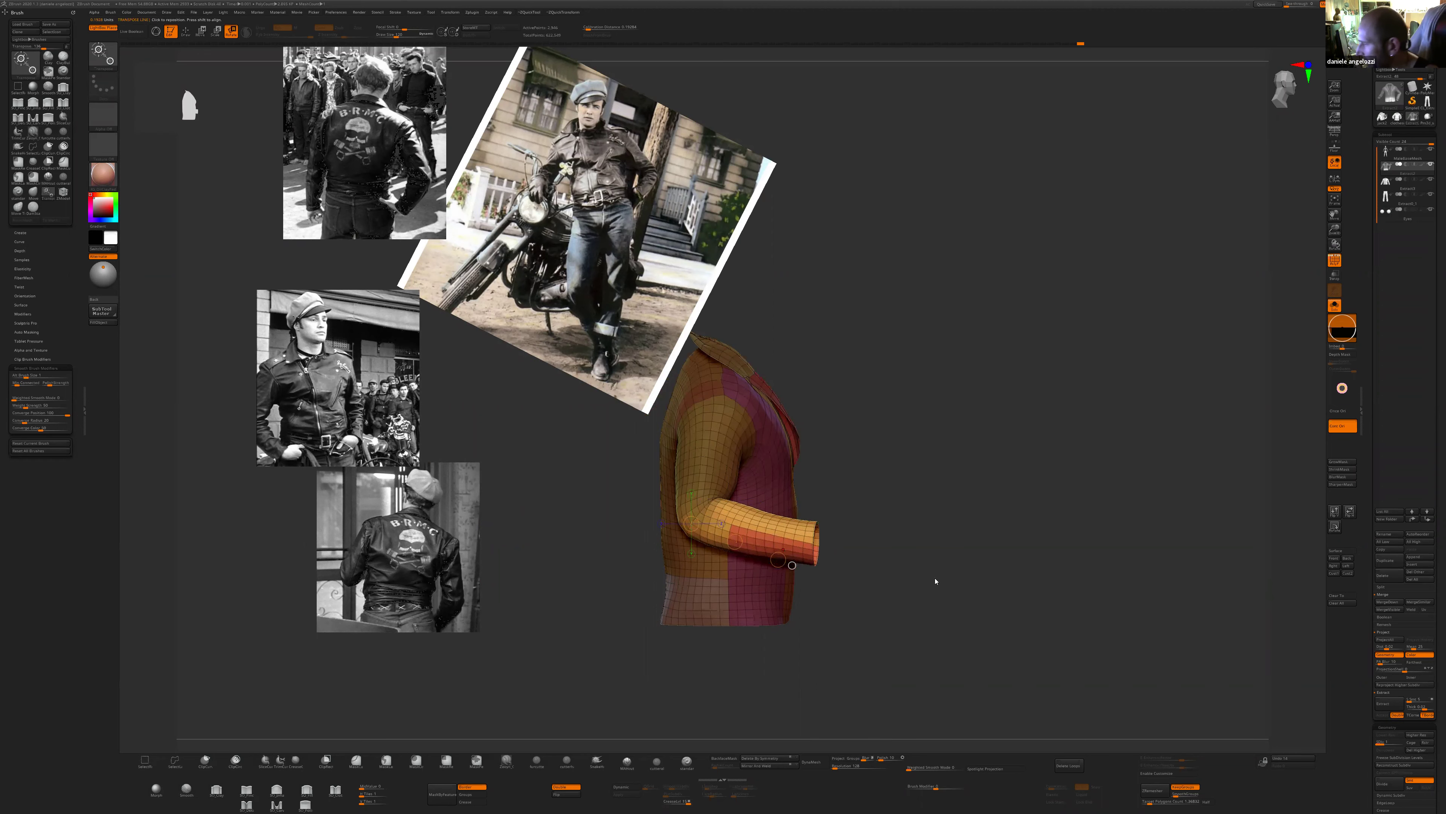
- Examine the jacket's collar, sleeves and open front from the side, front and back
drag(936, 581, 660, 516)
drag(869, 528, 906, 625)
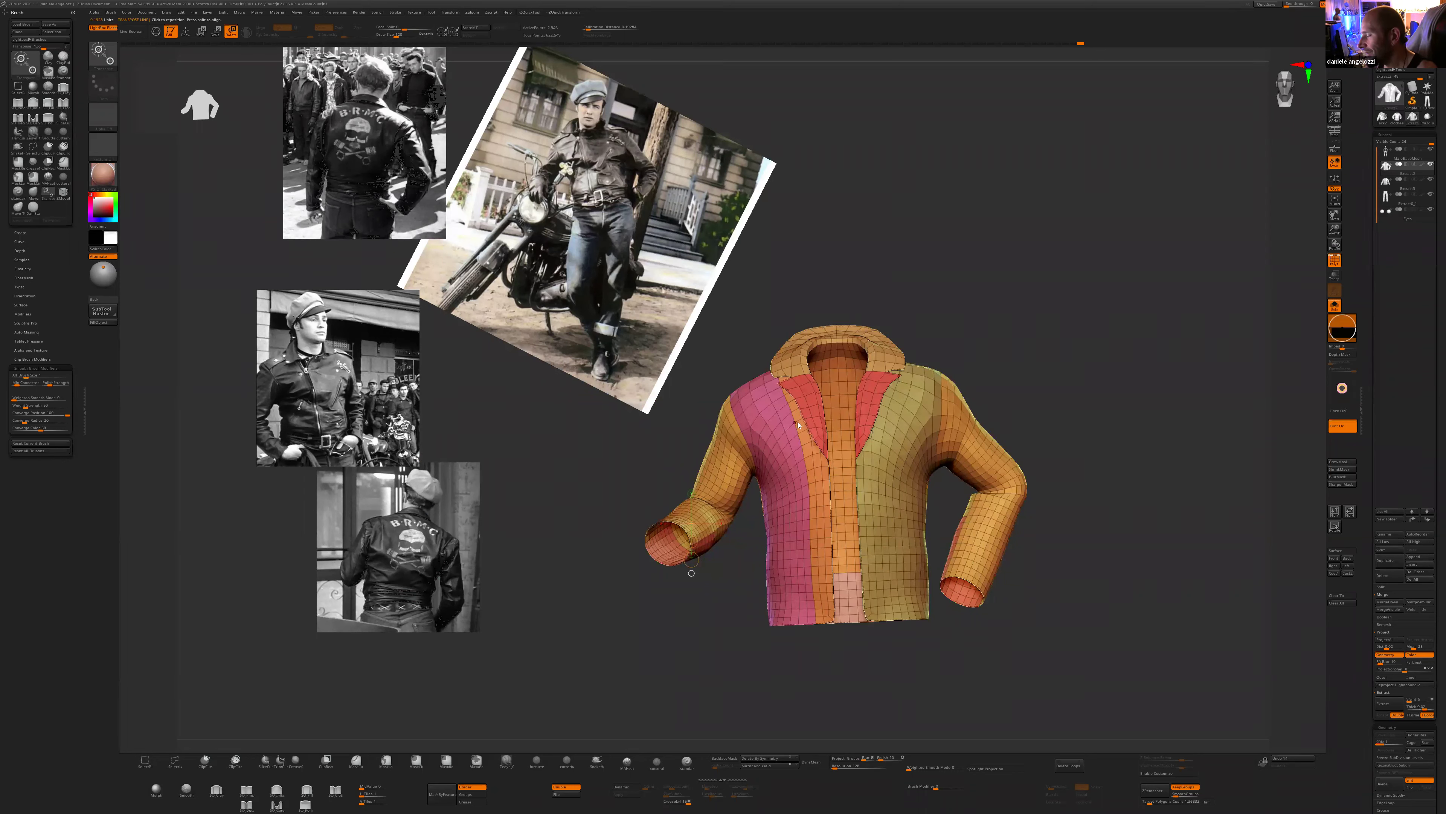
click(472, 12)
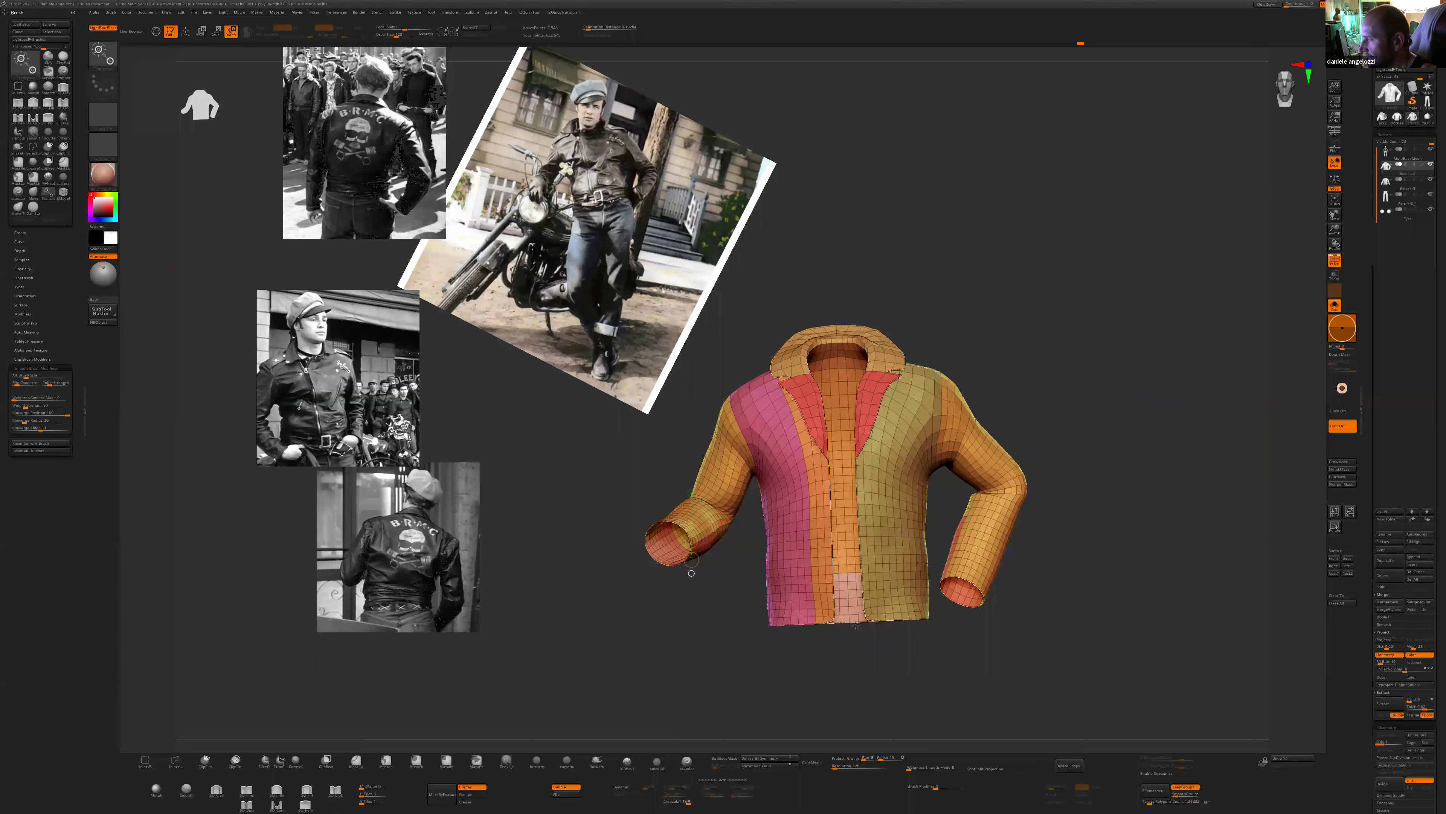
drag(691, 573, 758, 572)
key(q)
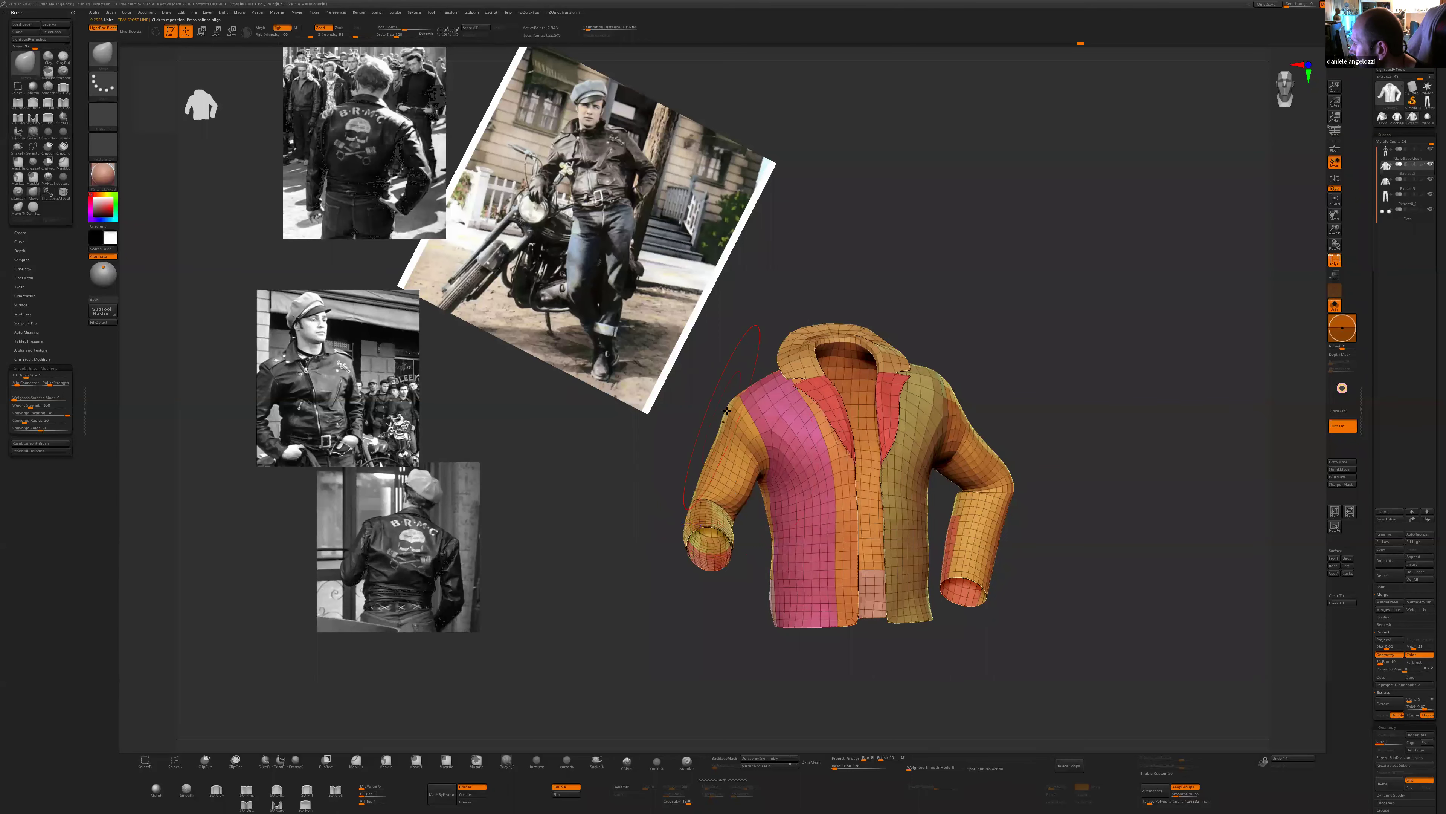
drag(705, 416, 750, 416)
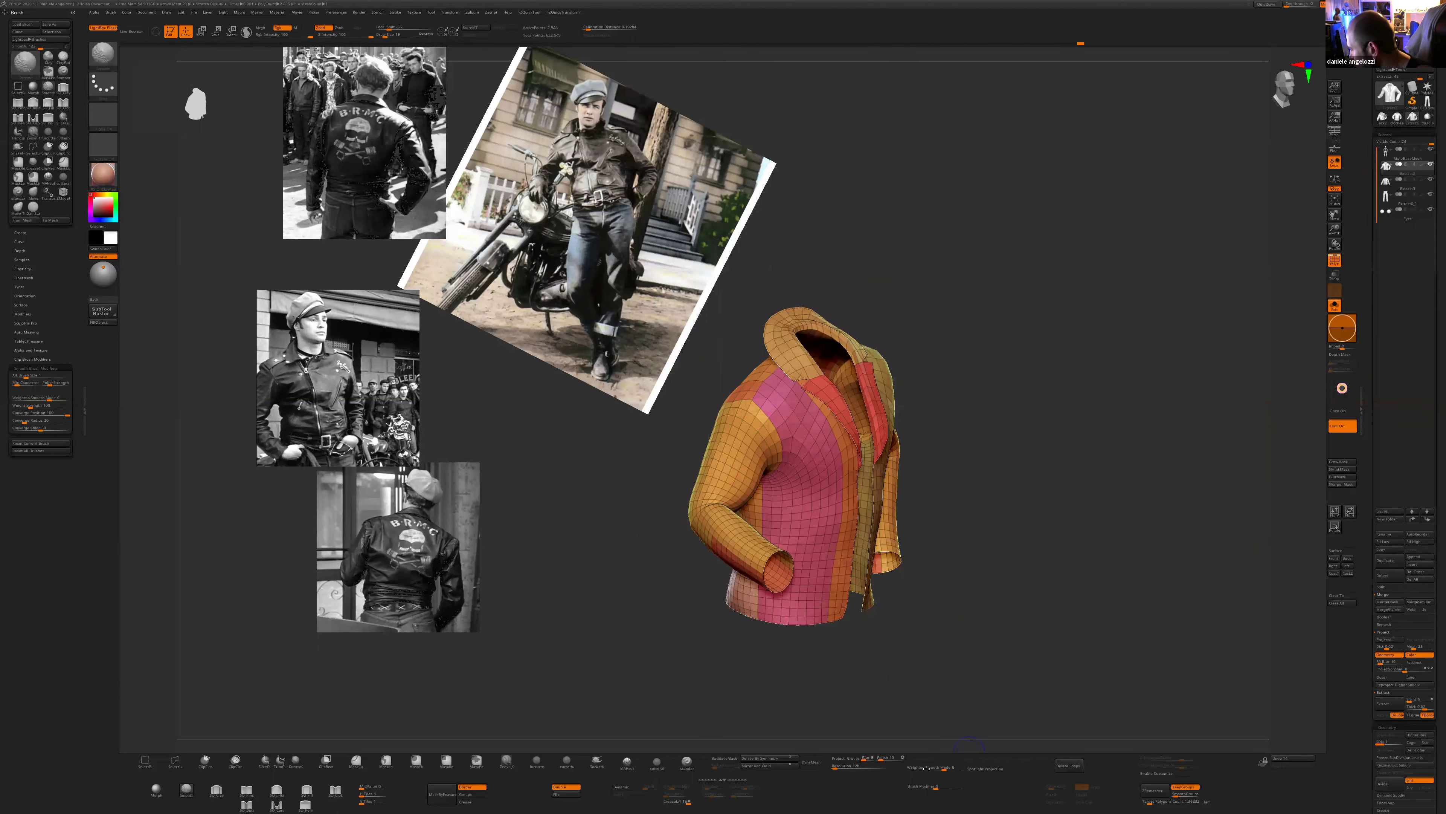
key(bracketright)
mouse_move(774, 390)
shift+right_down()
mouse_move(808, 450)
mouse_move(756, 513)
shift+right_up()
key(bracketright)
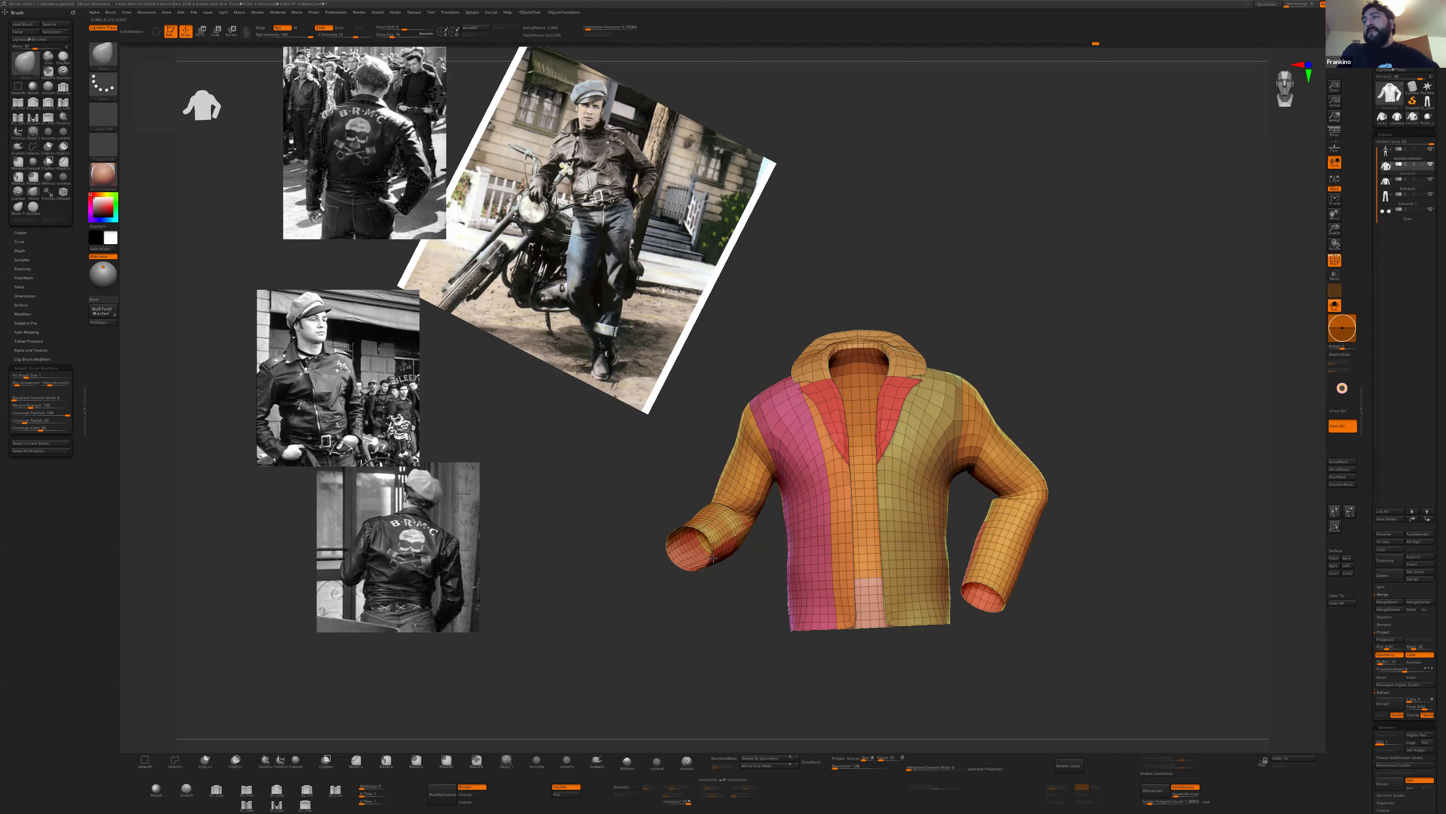
right_drag(714, 643, 889, 589)
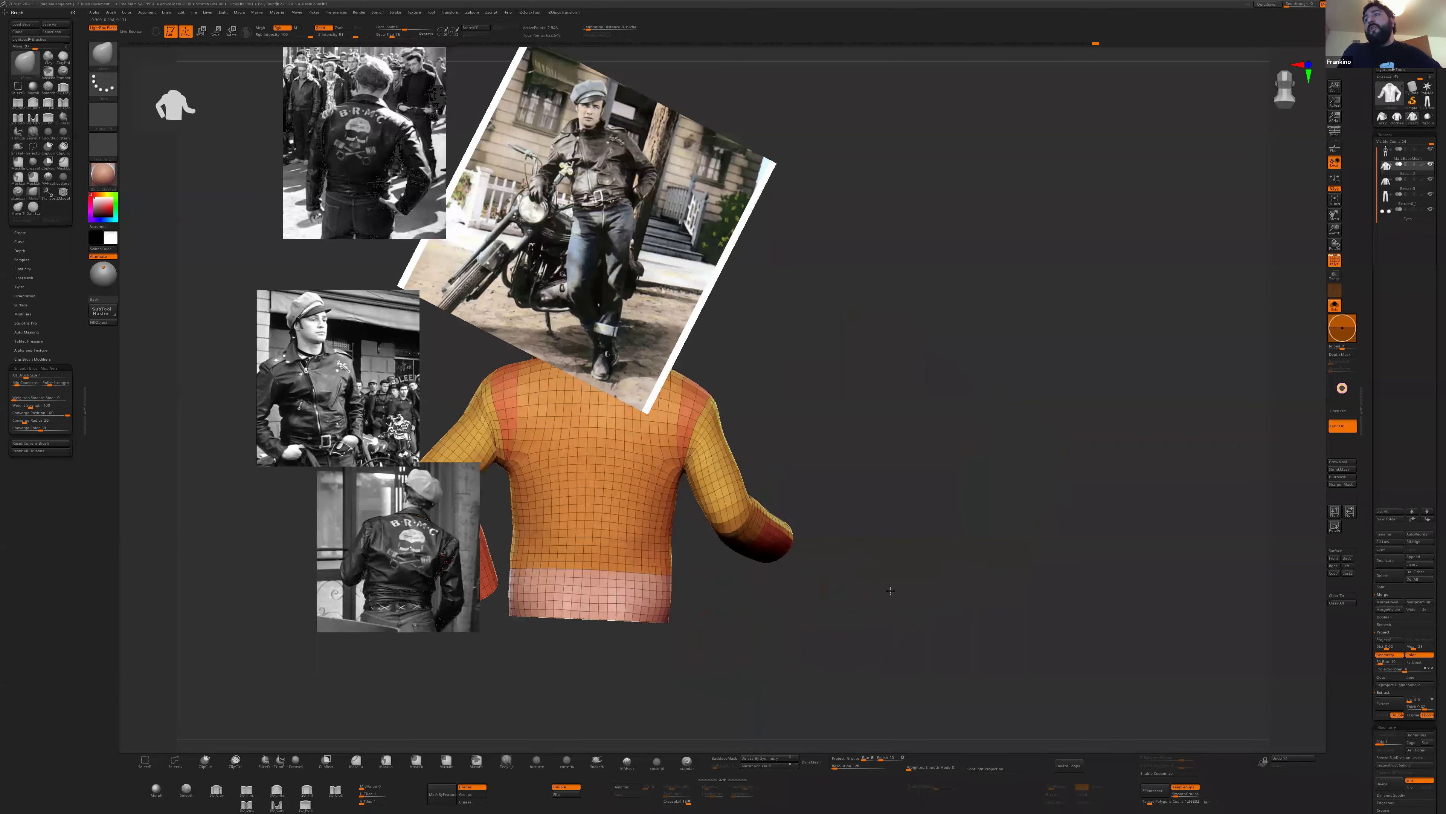
- Try topological masks on the jacket's sleeve and body, and clear them from the mesh
key(w)
key(r)
ctrl+drag(729, 504, 762, 538)
right_drag(1014, 484, 915, 470)
drag(915, 470, 961, 551)
ctrl+drag(609, 504, 632, 510)
mouse_move(719, 462)
ctrl+mouse_down()
mouse_move(712, 480)
mouse_move(740, 436)
mouse_move(775, 432)
ctrl+mouse_up()
key(q)
ctrl+drag(988, 459, 1016, 485)
alt+drag(1016, 484, 1014, 463)
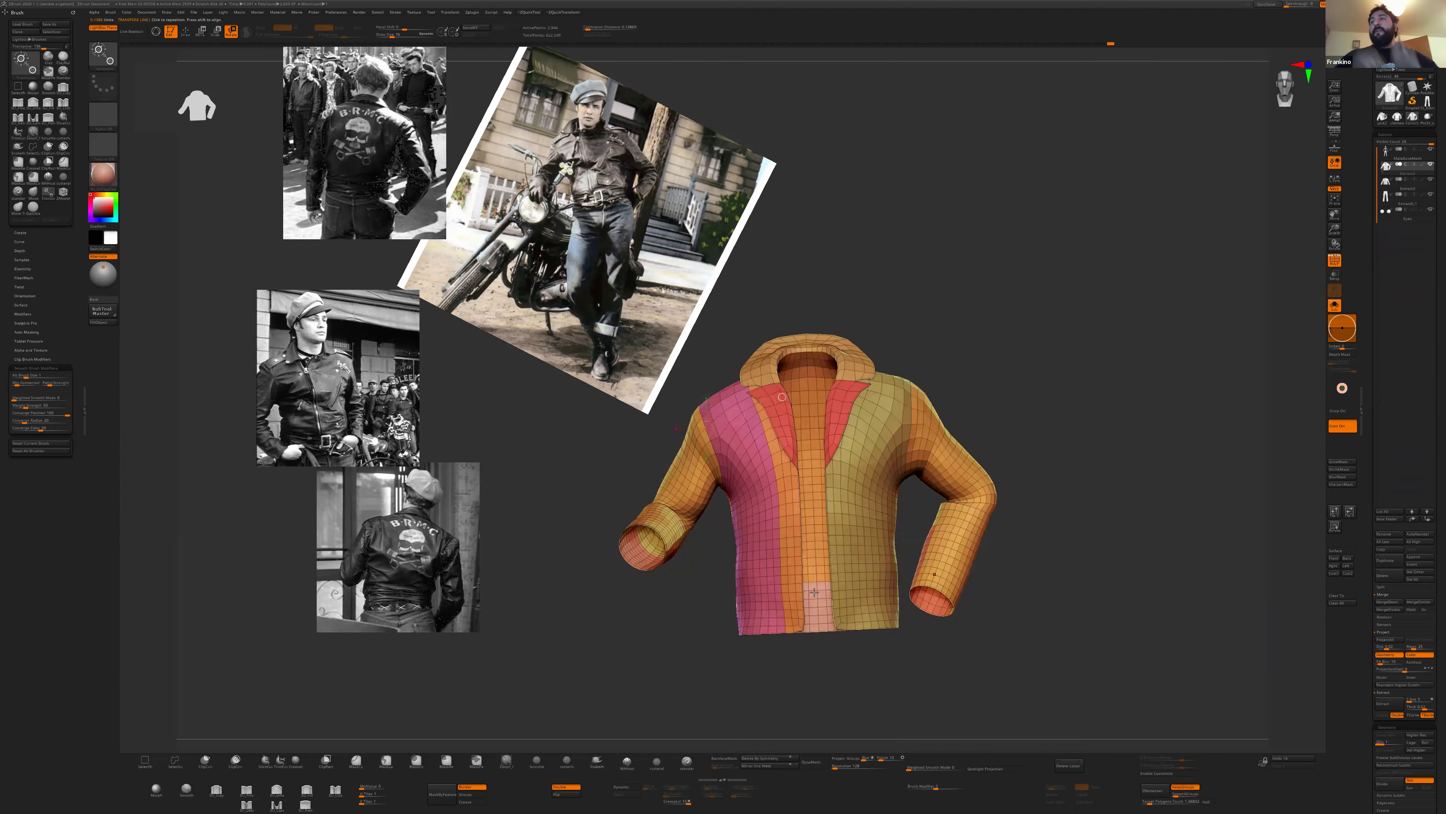
- Mask the sleeves, collar, back and olive side of the jacket with topological masking, leaving the pink front panel free
key(w)
ctrl+drag(772, 483, 774, 564)
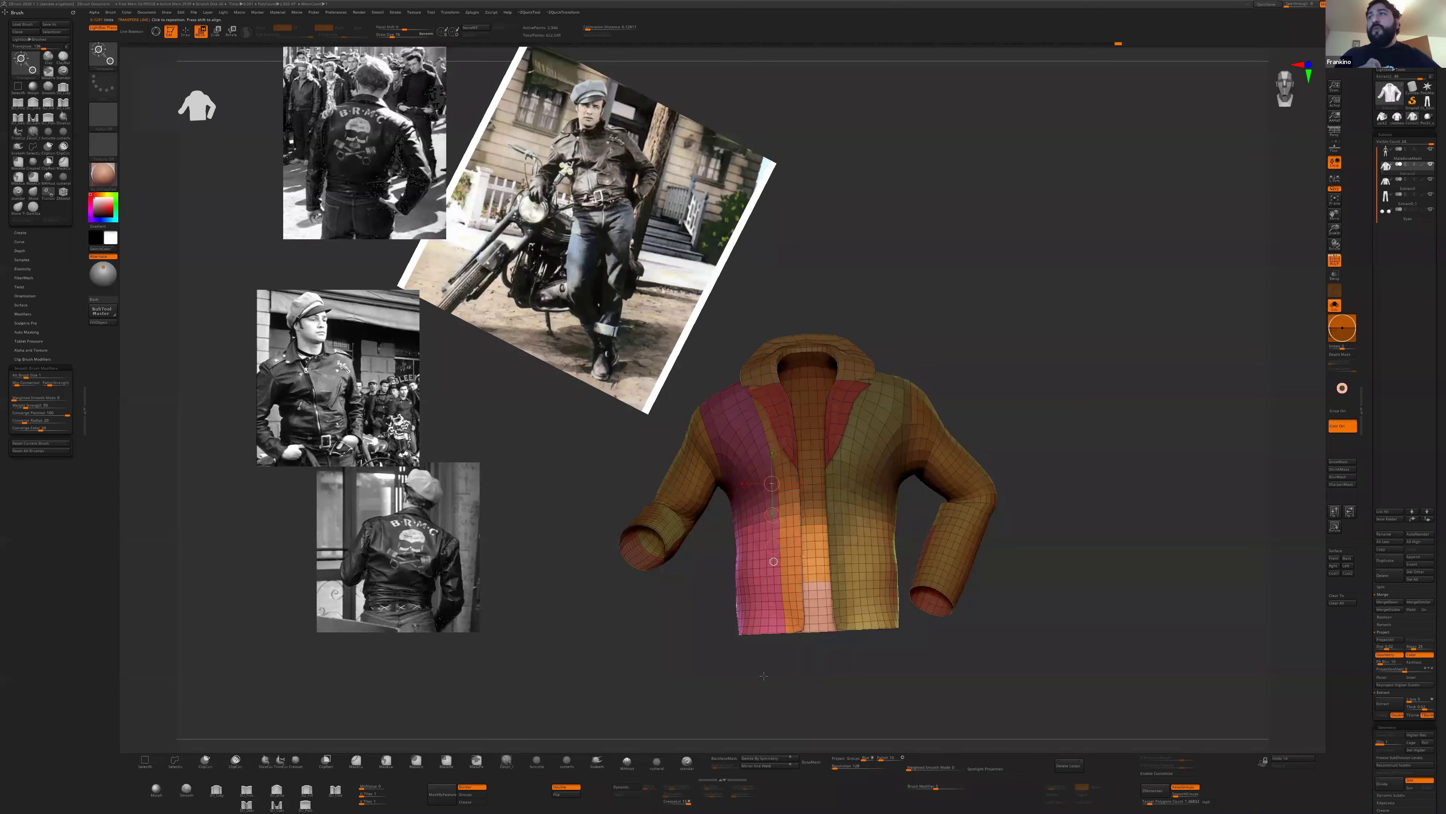
drag(762, 678, 854, 678)
ctrl+drag(702, 587, 720, 594)
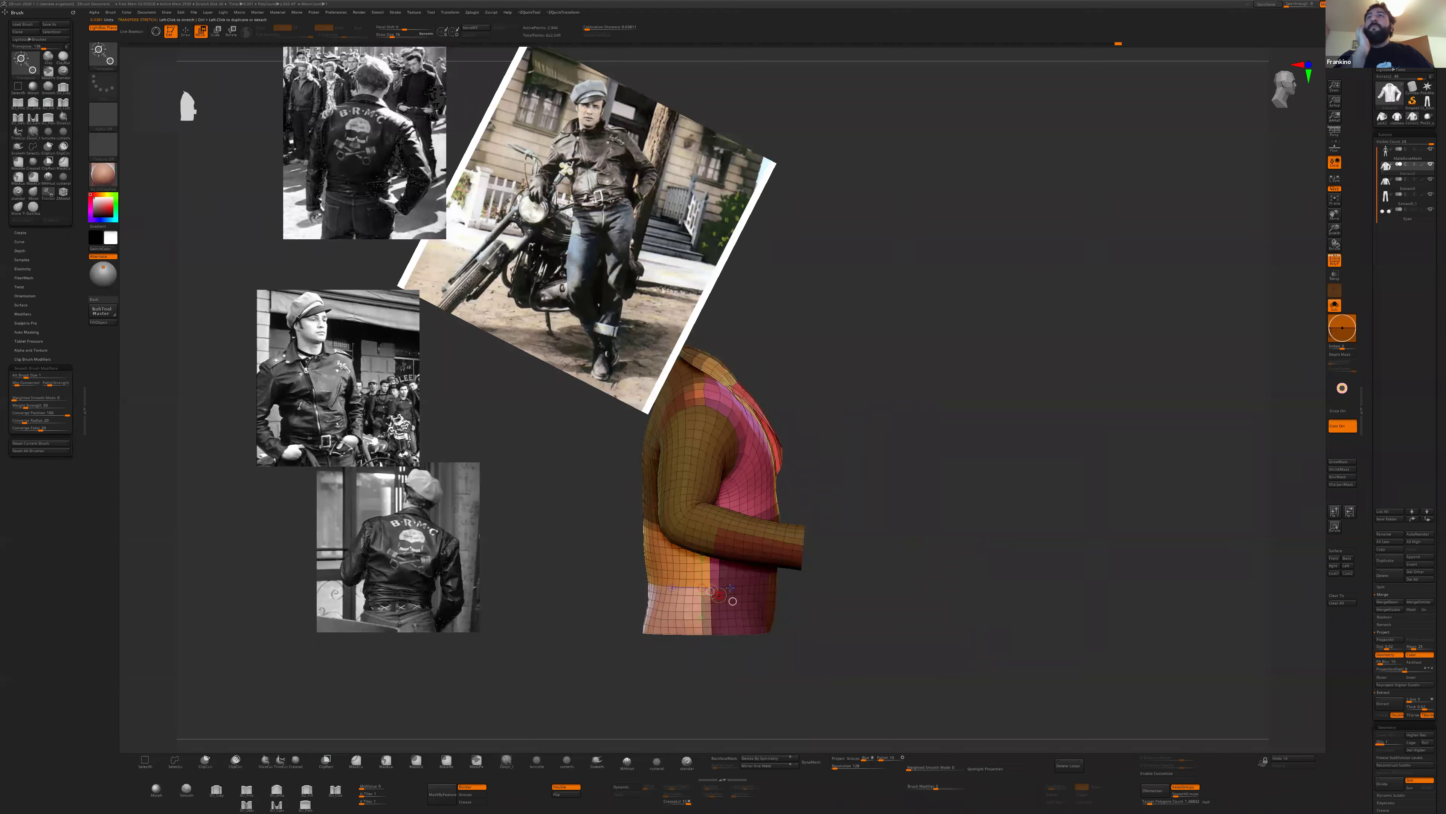
drag(878, 577, 803, 598)
ctrl+drag(933, 586, 962, 616)
ctrl+drag(746, 477, 751, 495)
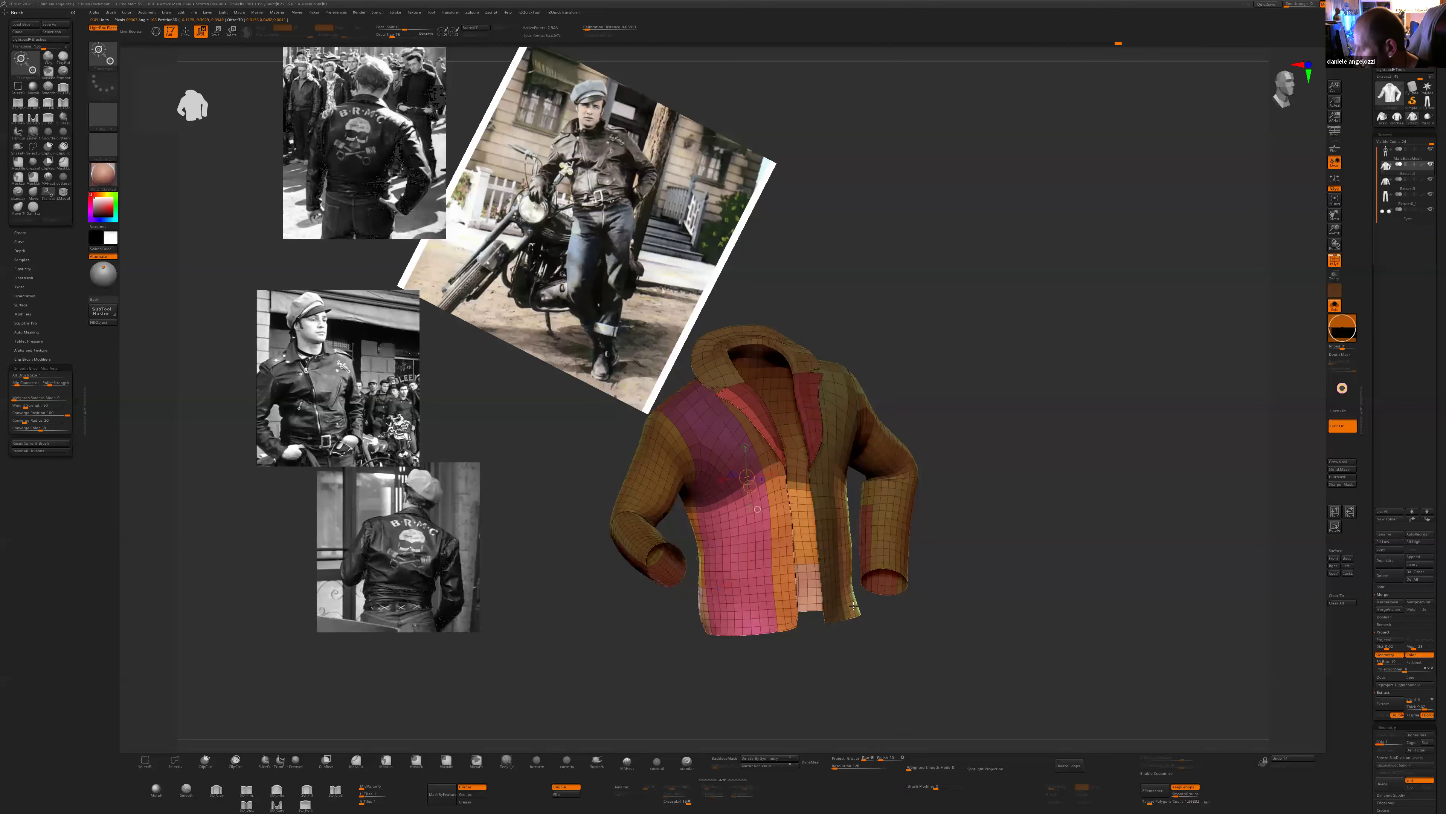
- Save the ZTool as TEST1
key(ctrl+s)
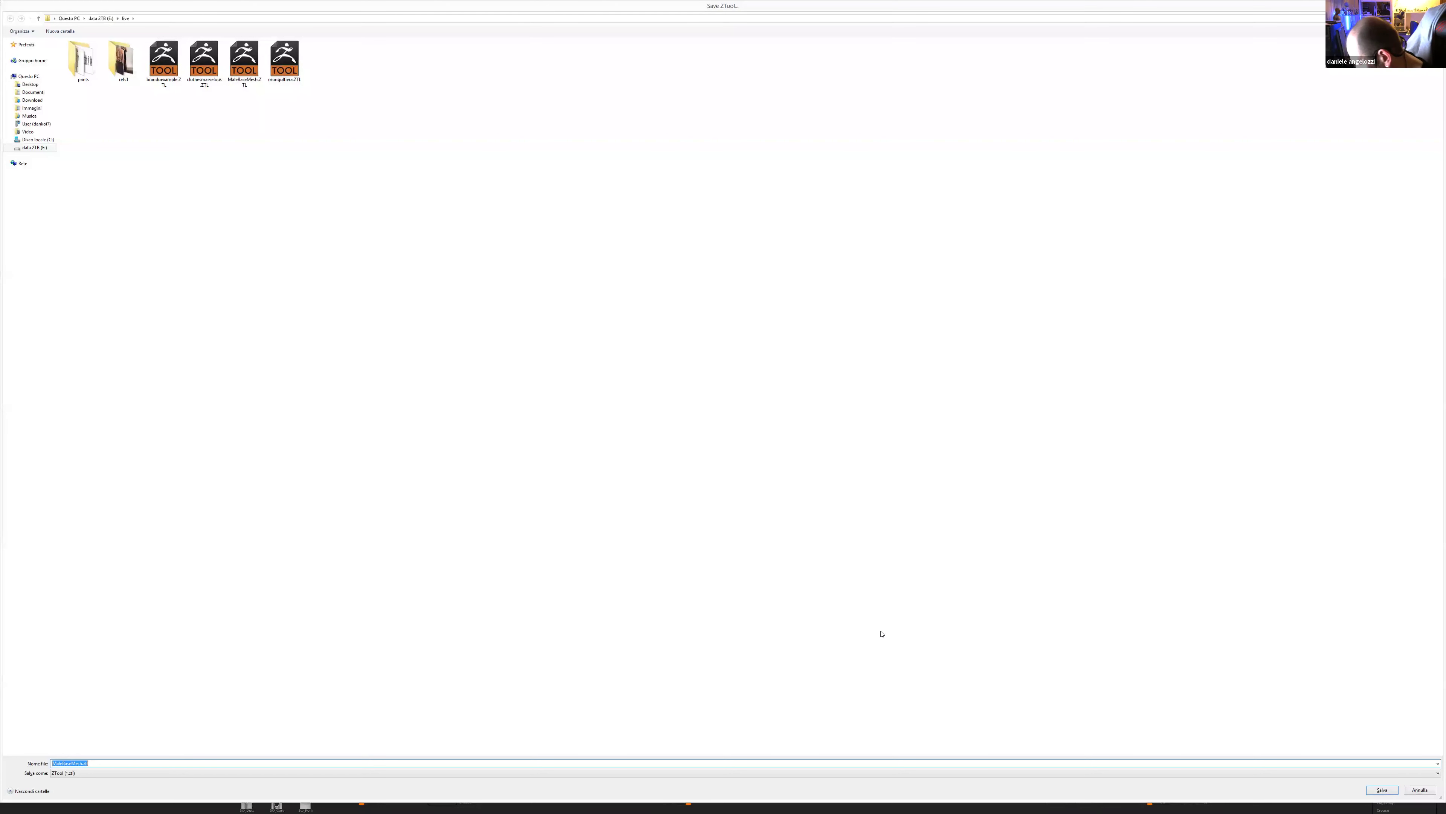
text(TEST1)
key(Return)
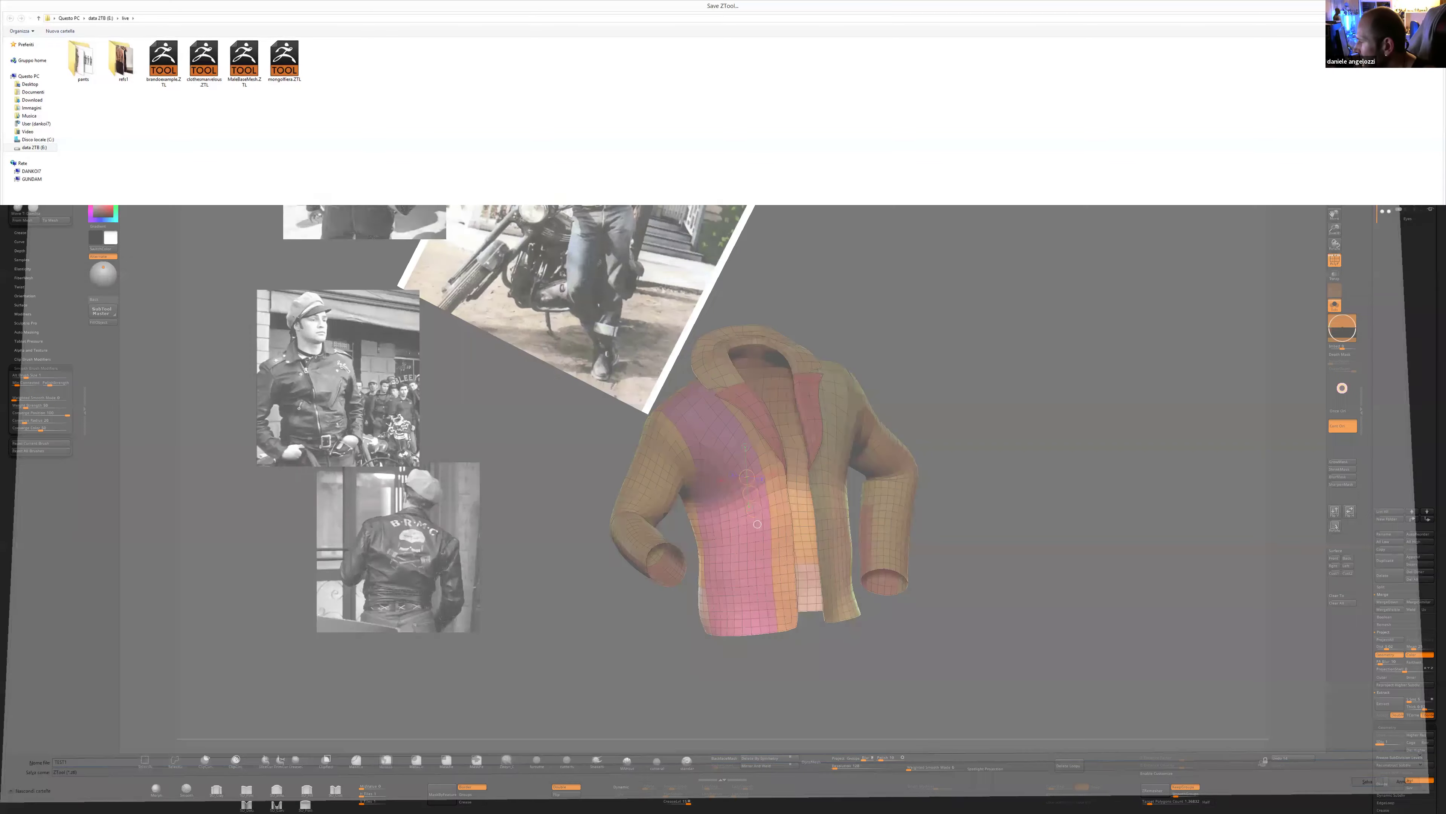
- Slide the unmasked pink front panel sideways toward the jacket's centre line to narrow the front opening
drag(756, 507, 775, 541)
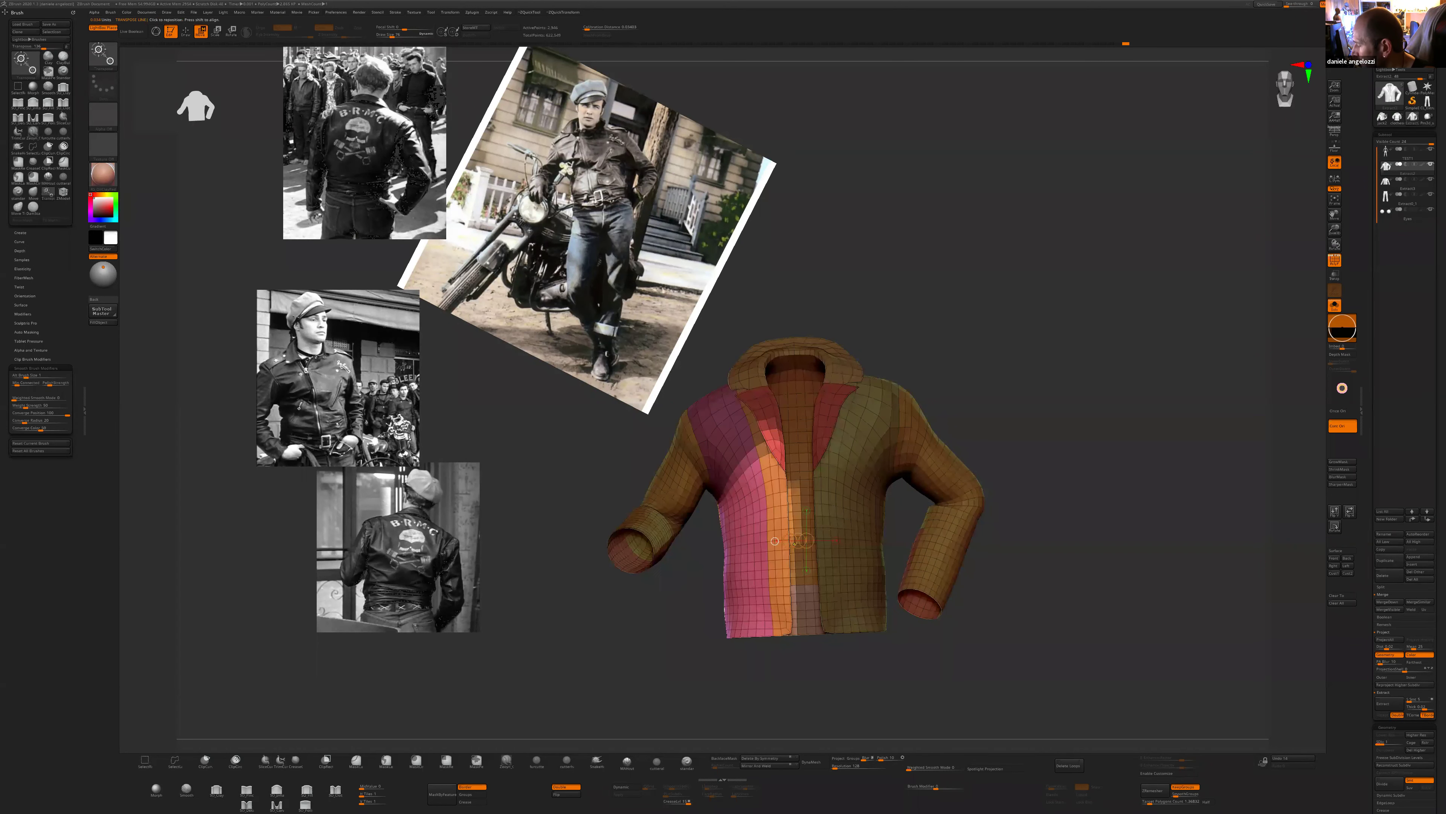
mouse_move(775, 540)
right_down()
mouse_move(798, 613)
mouse_move(796, 545)
right_up()
mouse_move(804, 548)
ctrl+mouse_down()
mouse_move(783, 576)
mouse_move(891, 545)
mouse_move(862, 545)
ctrl+mouse_up()
key(ctrl+z)
shift+drag(801, 621, 913, 622)
- Mask everything except the olive front panel with topological masking and soften the mask's border
ctrl+drag(928, 451, 927, 496)
right_drag(927, 502, 888, 507)
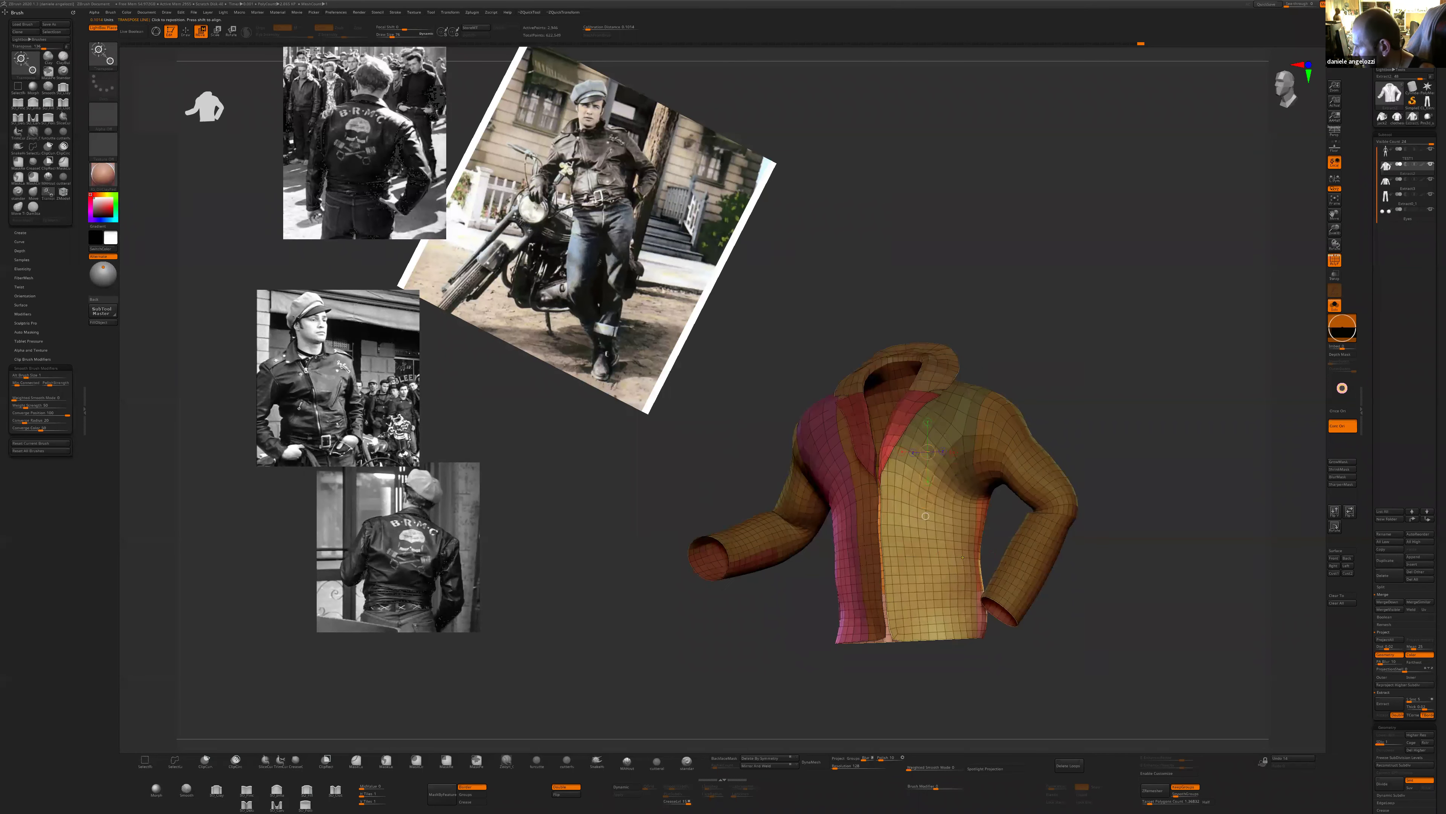
ctrl+drag(960, 553, 934, 565)
right_drag(905, 567, 943, 569)
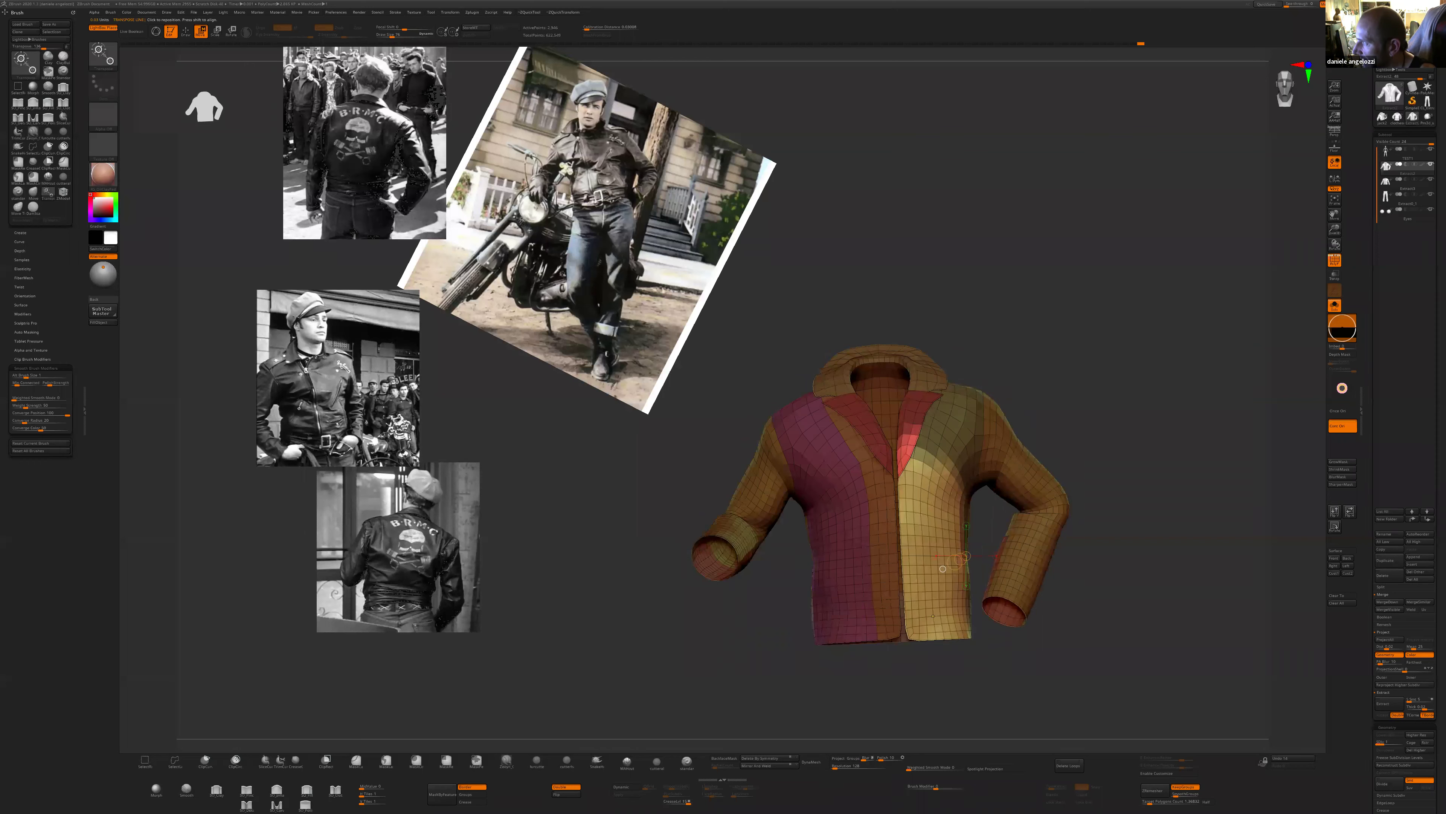
ctrl+click(943, 569)
ctrl+click(943, 569)
- Shift the unmasked olive front panel toward the centre so that it meets the pink panel
drag(915, 534, 1000, 535)
drag(967, 606, 1030, 606)
shift+right_drag(1030, 606, 966, 606)
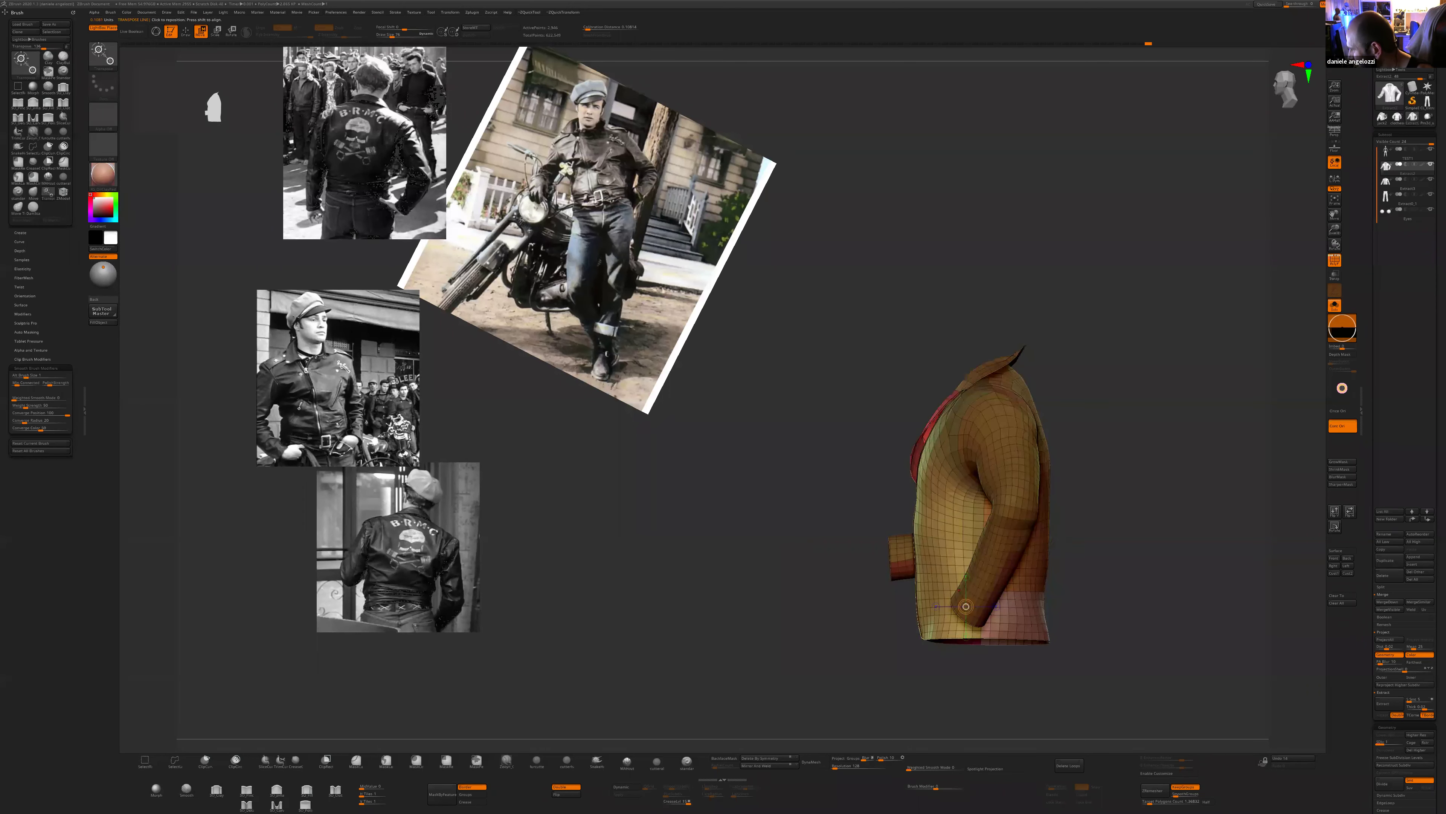
key(s)
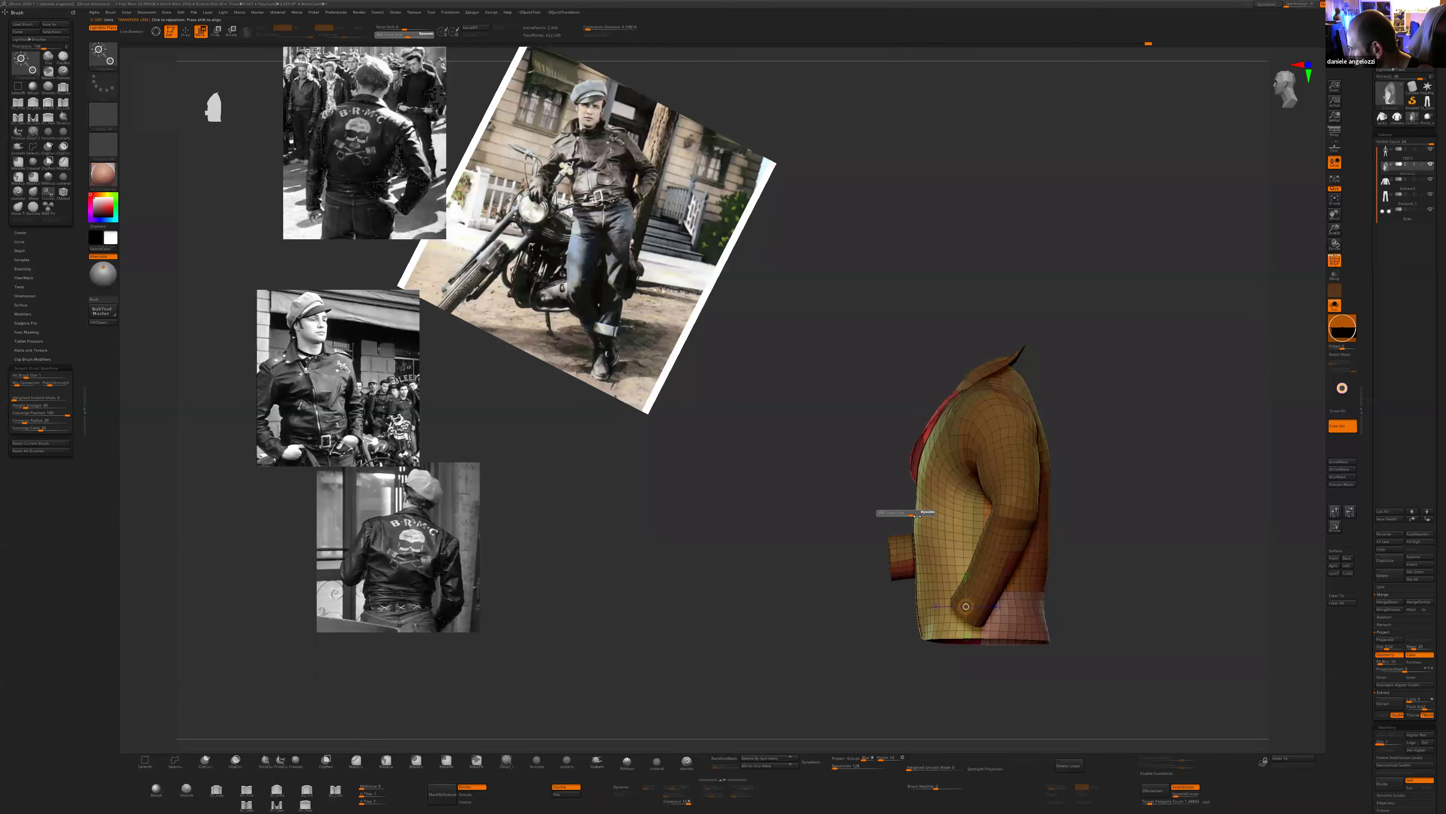
key(q)
mouse_move(915, 517)
mouse_down()
mouse_move(873, 532)
mouse_move(903, 519)
mouse_up()
key(s)
key(s)
drag(886, 582, 924, 613)
key(ctrl)
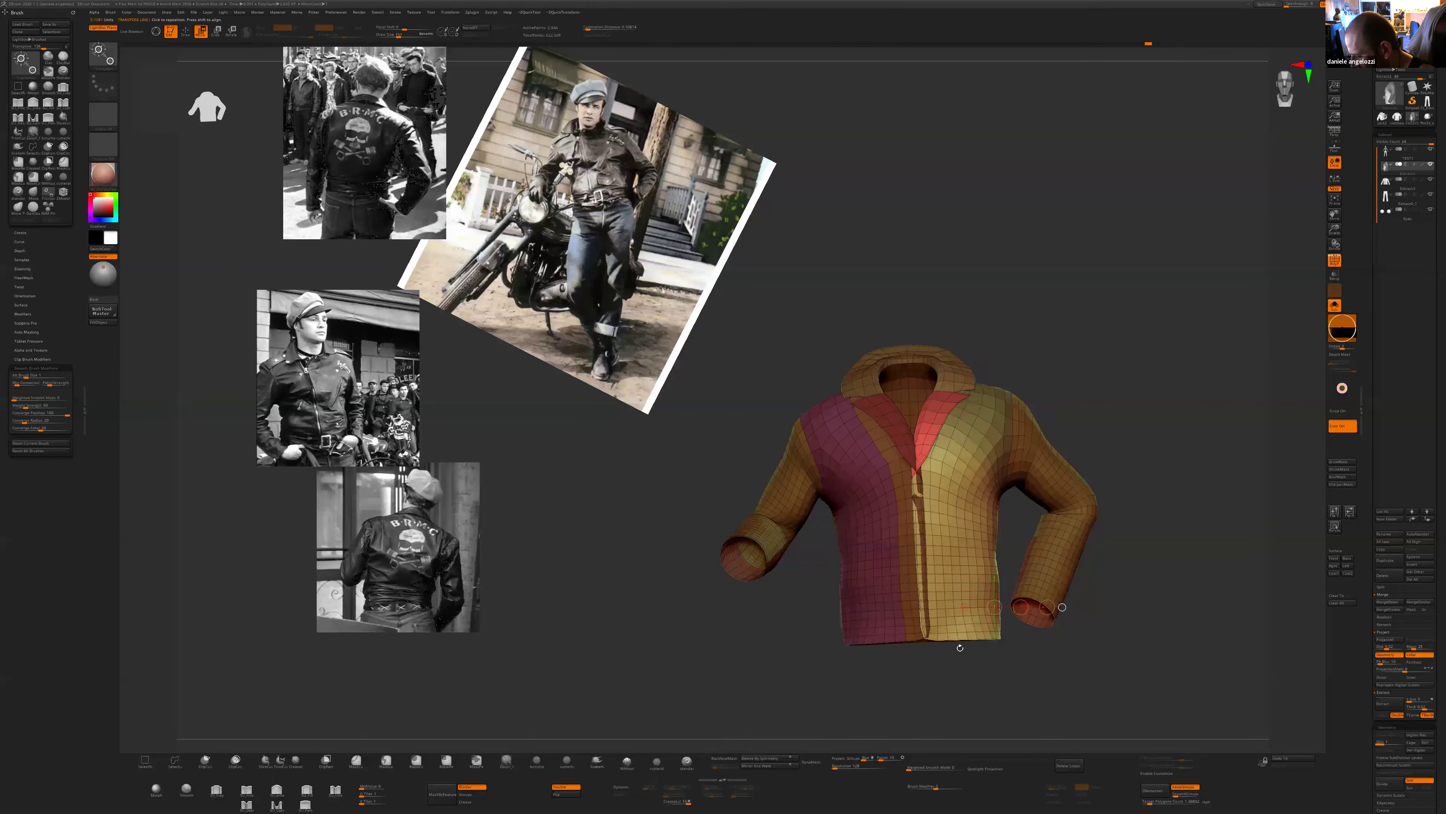
- Invert the mask and pull the pink panel's lower centre edge toward the olive panel with the Move brush
key(q)
ctrl+click(960, 650)
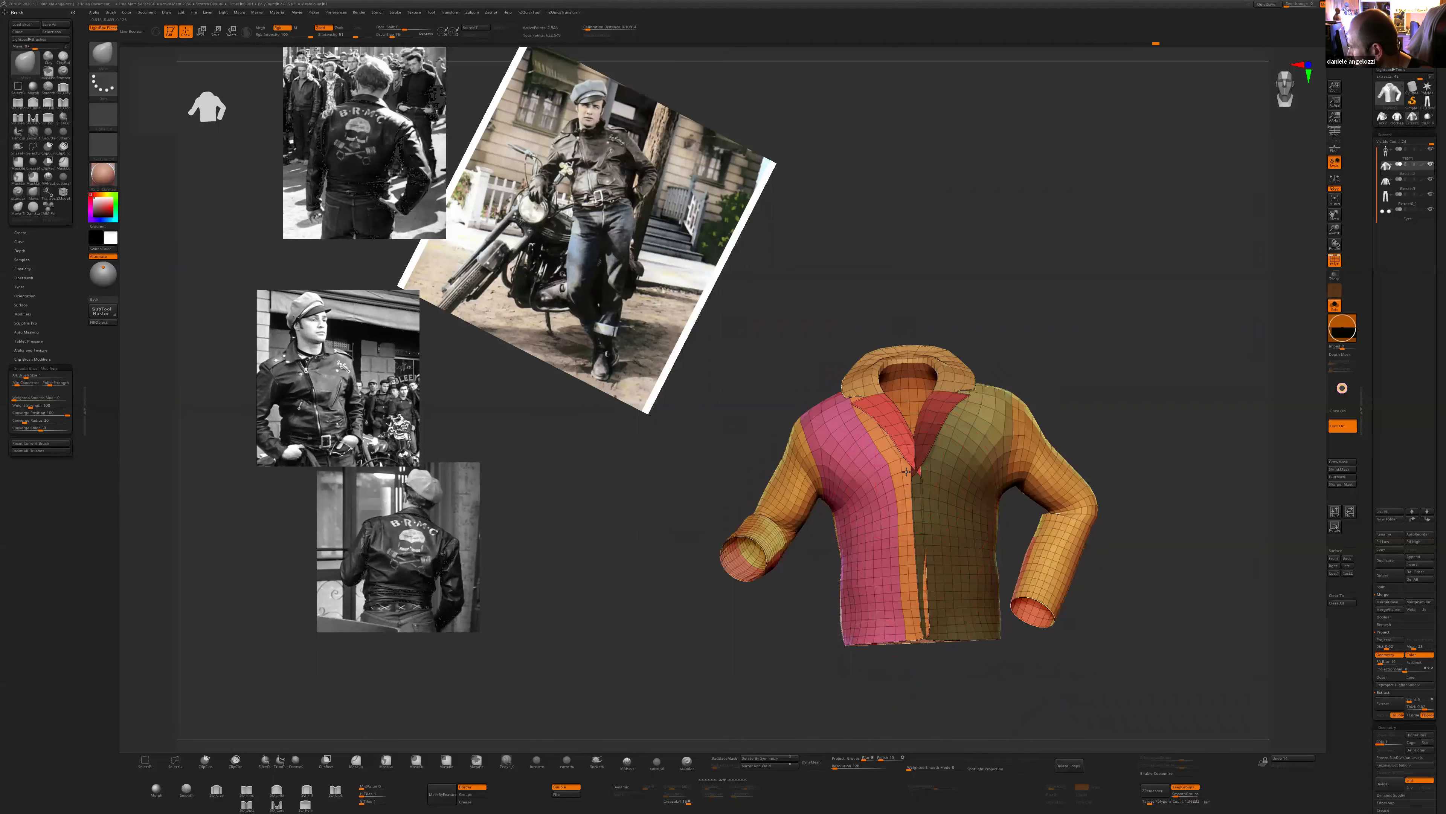
ctrl+click(969, 691)
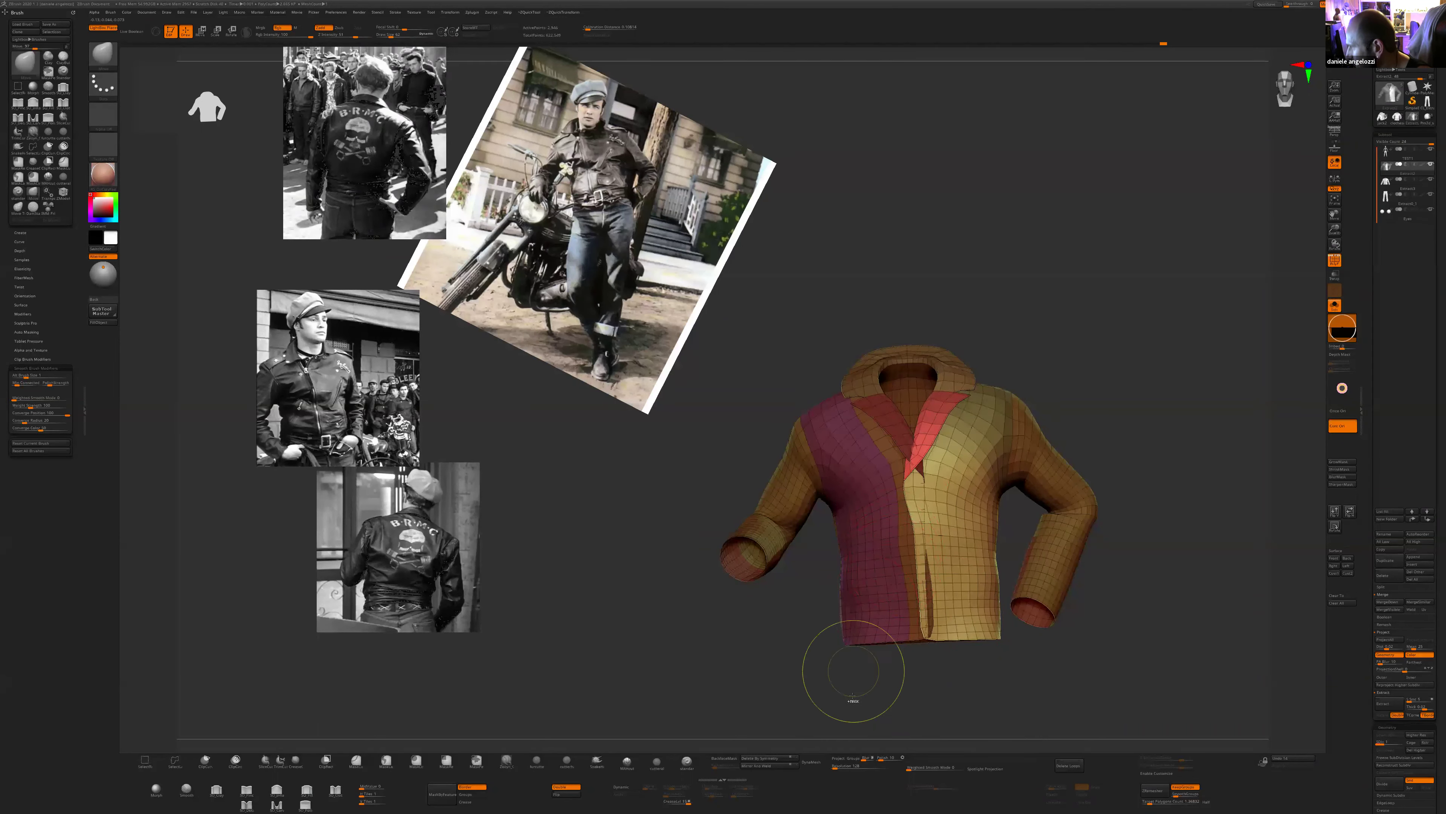
ctrl+click(854, 672)
key(s)
drag(901, 611, 928, 618)
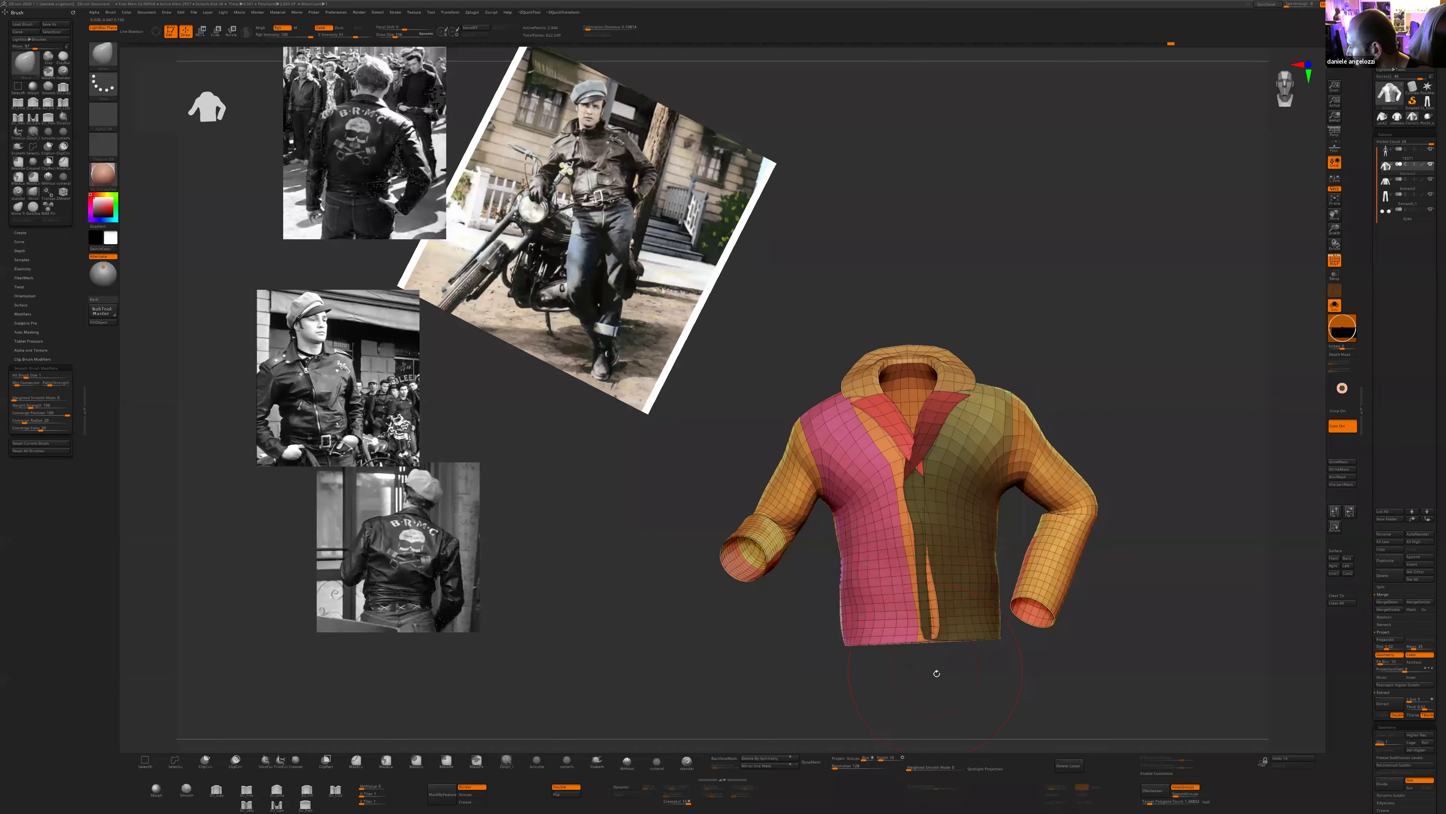
- Invert the mask and pull the olive panel's front edge across the opening from the lapel down to the hem
ctrl+click(936, 686)
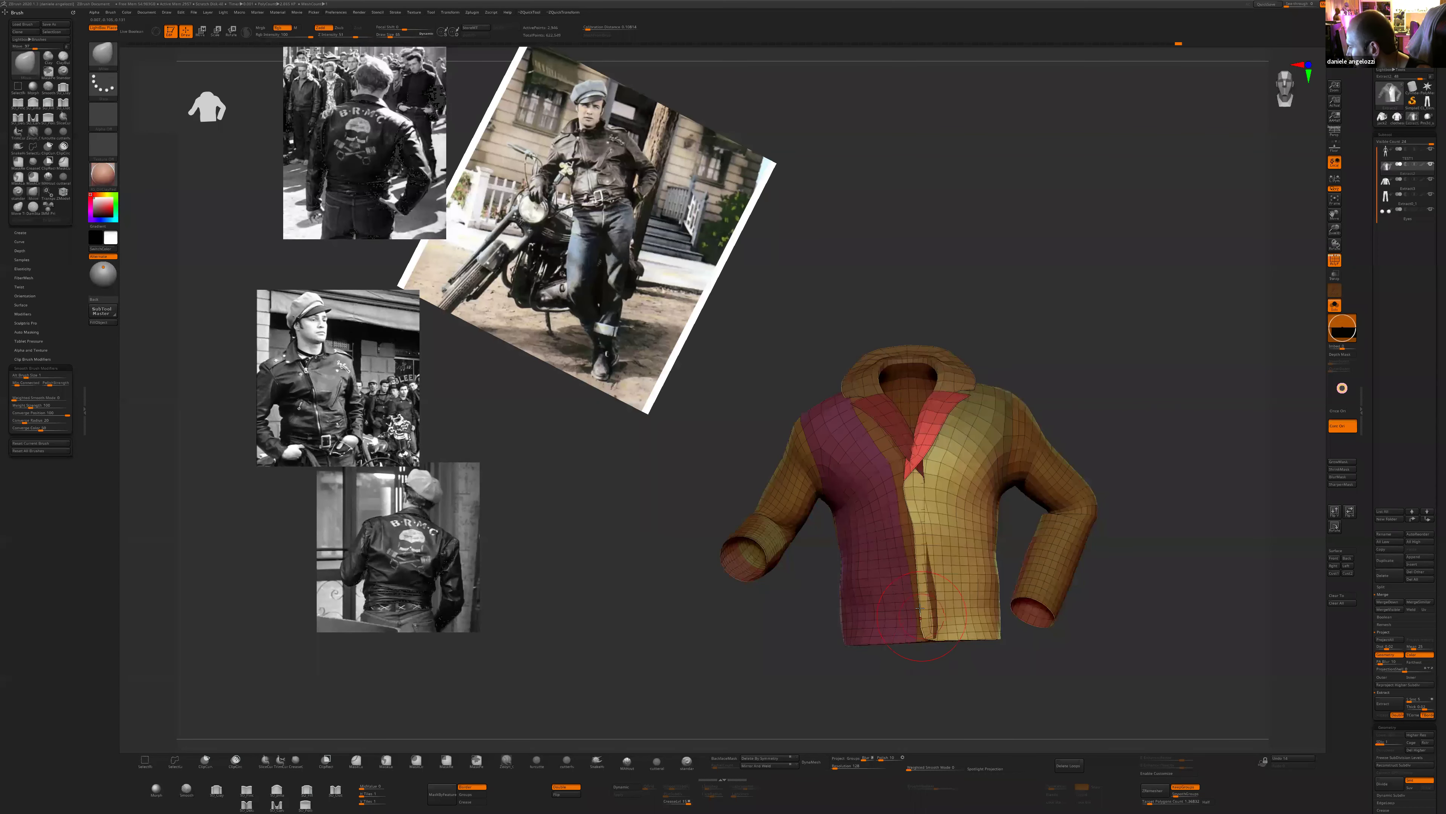
drag(913, 575, 916, 601)
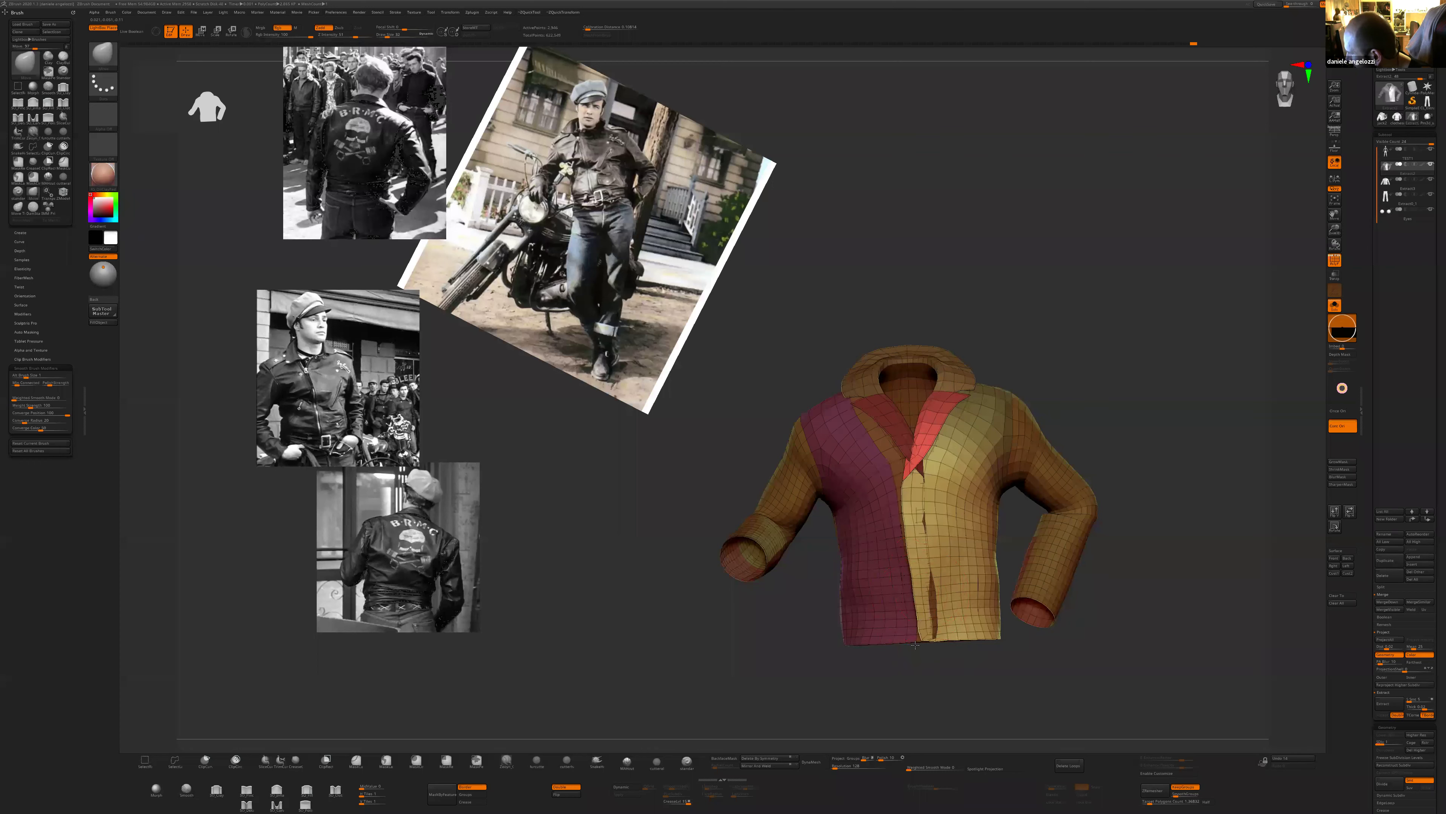
key(bracketright)
drag(910, 507, 904, 512)
drag(817, 661, 934, 629)
drag(996, 563, 925, 523)
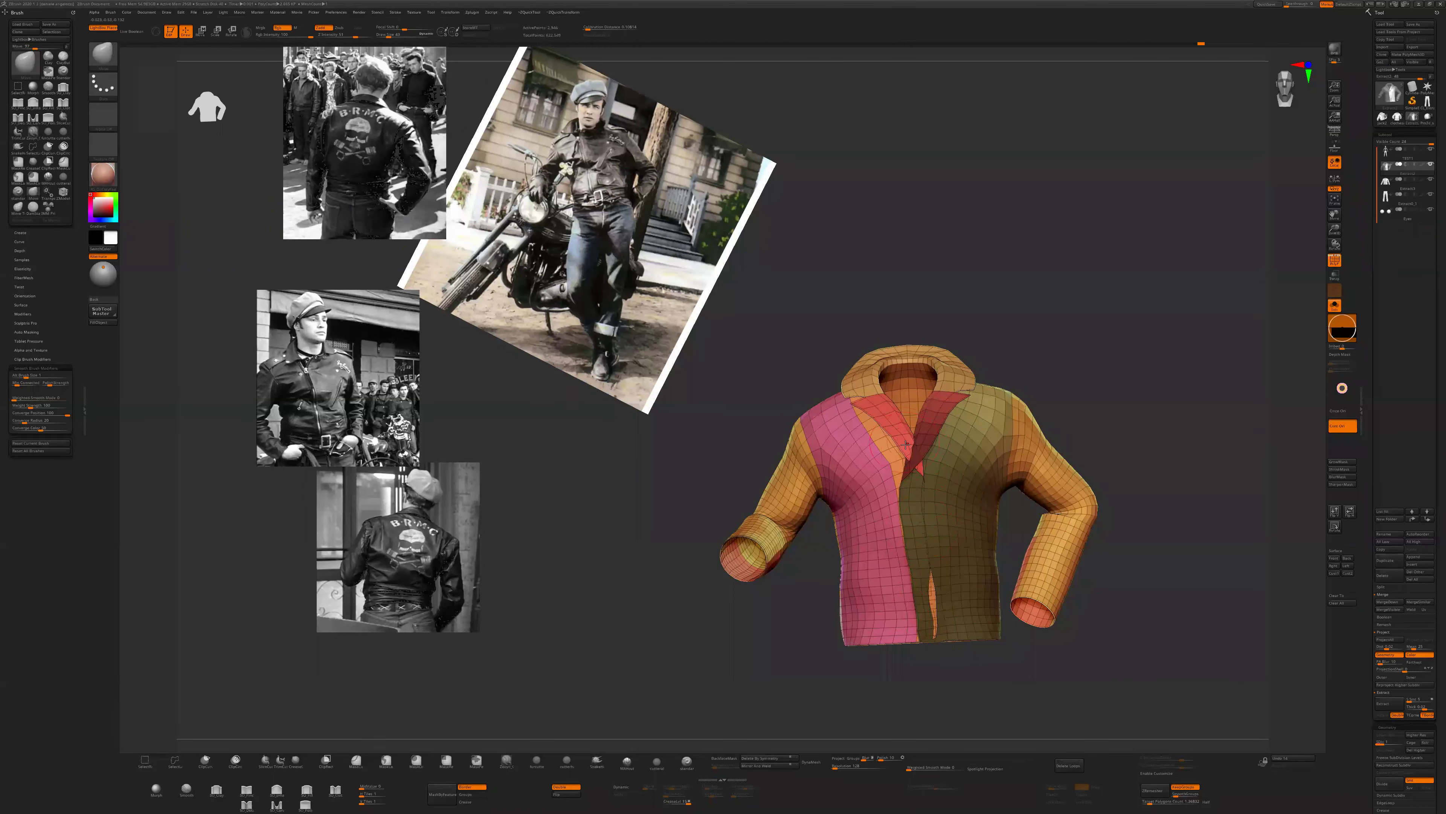
- Reshape the two lapels where they meet at the base of the neckline, inverting the mask between sides, and clear the mask
drag(908, 469, 891, 421)
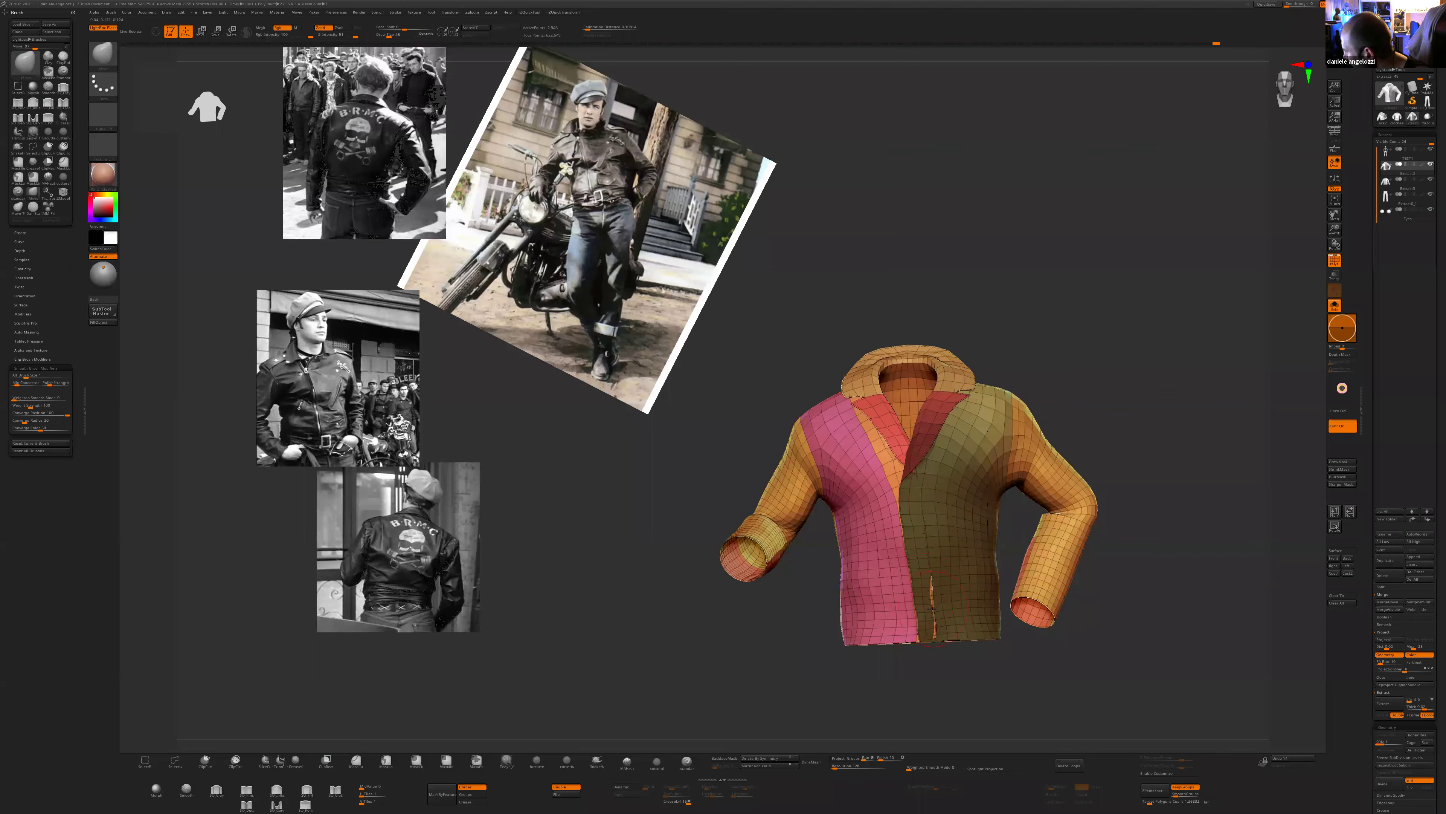
mouse_move(941, 678)
mouse_down()
mouse_move(992, 681)
mouse_move(927, 608)
mouse_move(888, 609)
mouse_up()
ctrl+click(832, 663)
mouse_move(907, 491)
mouse_down()
mouse_move(893, 429)
mouse_move(925, 439)
mouse_move(914, 485)
mouse_up()
mouse_move(931, 427)
mouse_down()
mouse_move(949, 405)
mouse_move(937, 397)
mouse_move(997, 370)
mouse_up()
- Reduce the Move brush size and nudge the lapel tips at the base of the neckline
key(s)
key(s)
key(bracketleft)
key(bracketleft)
key(bracketleft)
key(bracketleft)
key(bracketleft)
drag(912, 452, 905, 454)
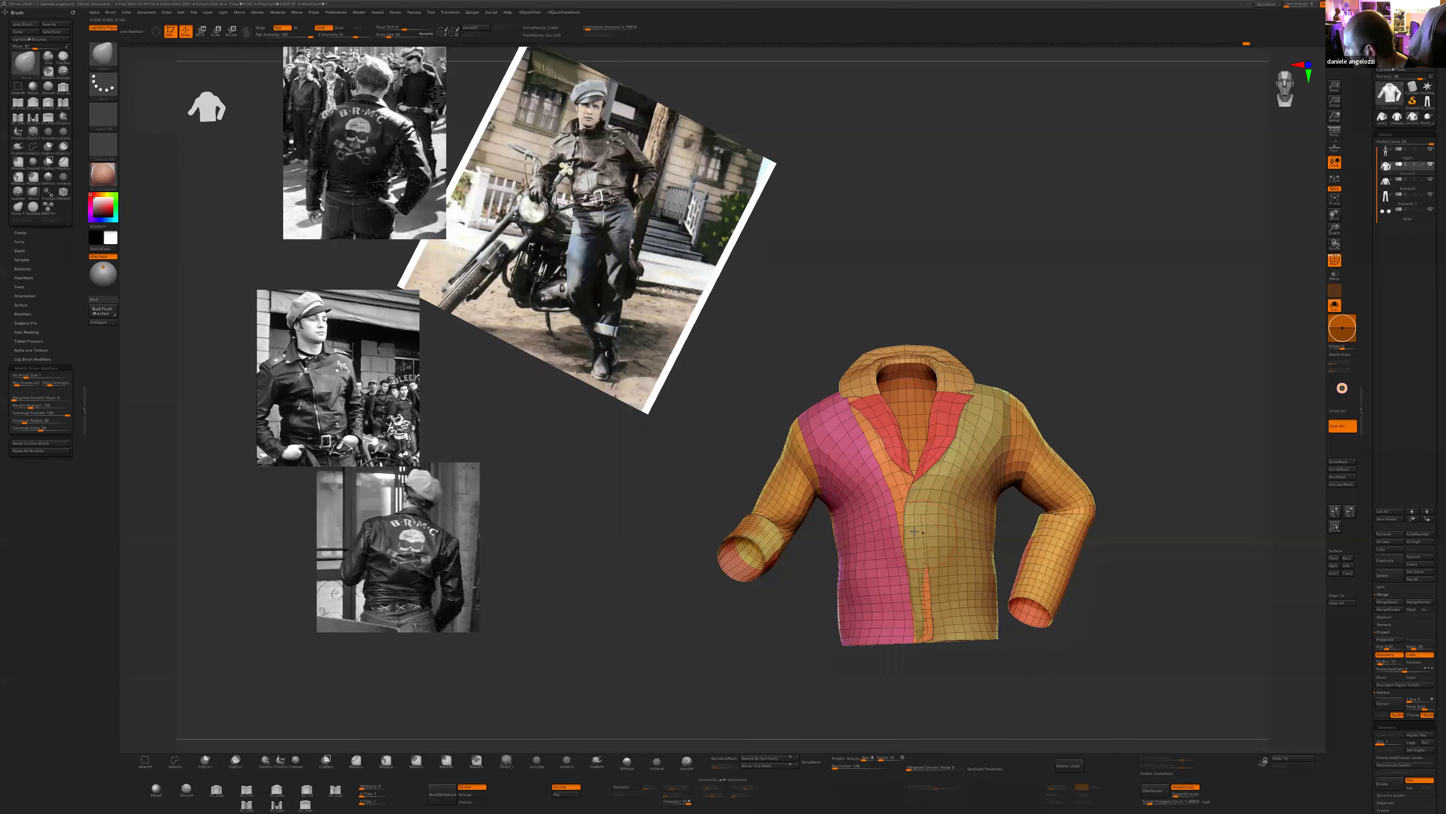
- Switch to the Move Topological brush with a smaller size, framing the jacket front closely
mouse_move(687, 611)
alt+mouse_down()
mouse_move(604, 560)
mouse_move(763, 644)
alt+mouse_up()
key(b)
key(m)
key(t)
key(s)
key(bracketleft)
key(bracketleft)
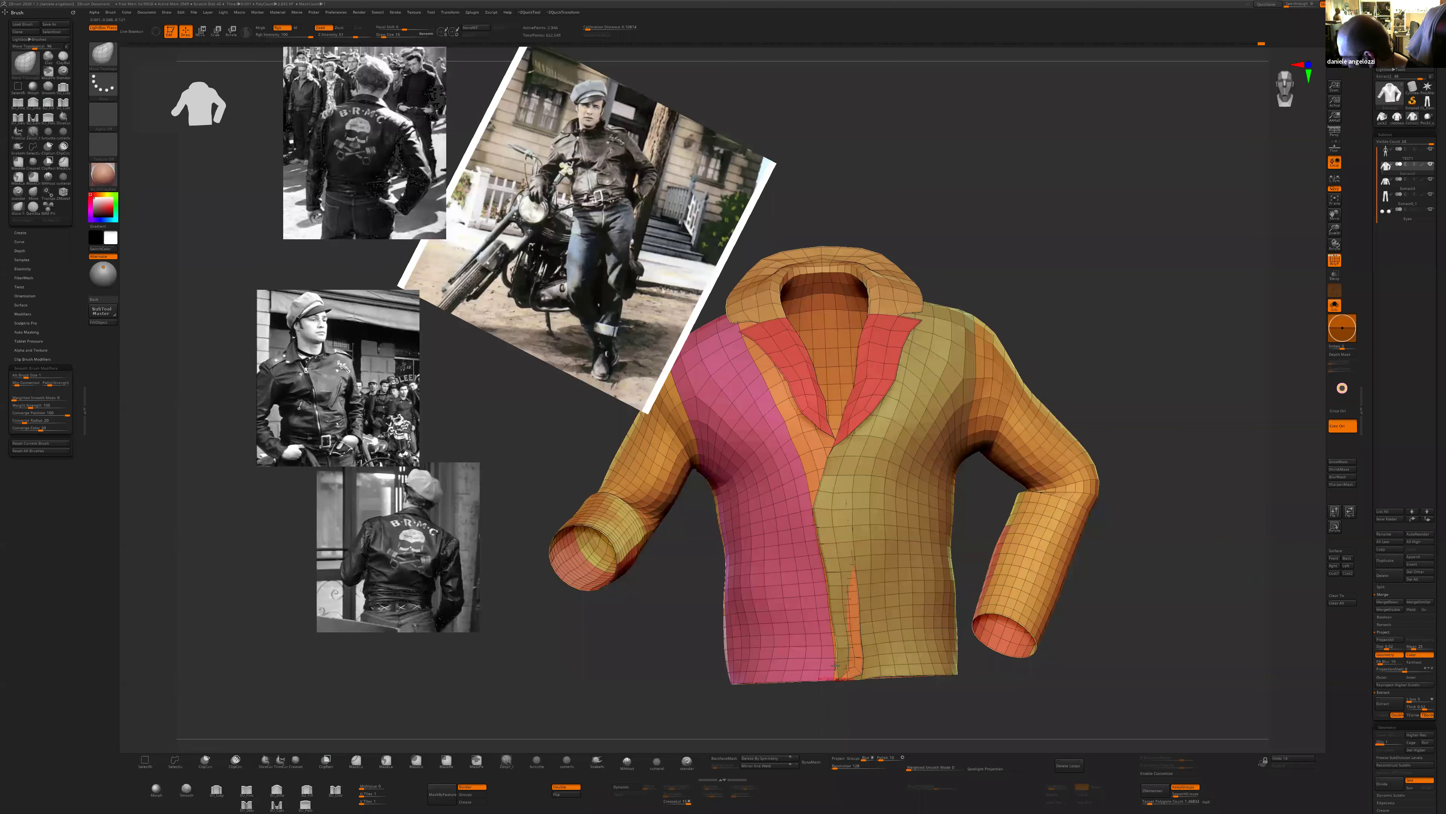
- Mask a narrow strip along the jacket's front closure from below the lapels to the hem and invert the mask
mouse_move(836, 695)
ctrl+mouse_down()
mouse_move(807, 535)
mouse_move(832, 666)
ctrl+mouse_up()
mouse_move(823, 519)
ctrl+mouse_down()
mouse_move(848, 684)
mouse_move(832, 660)
ctrl+mouse_up()
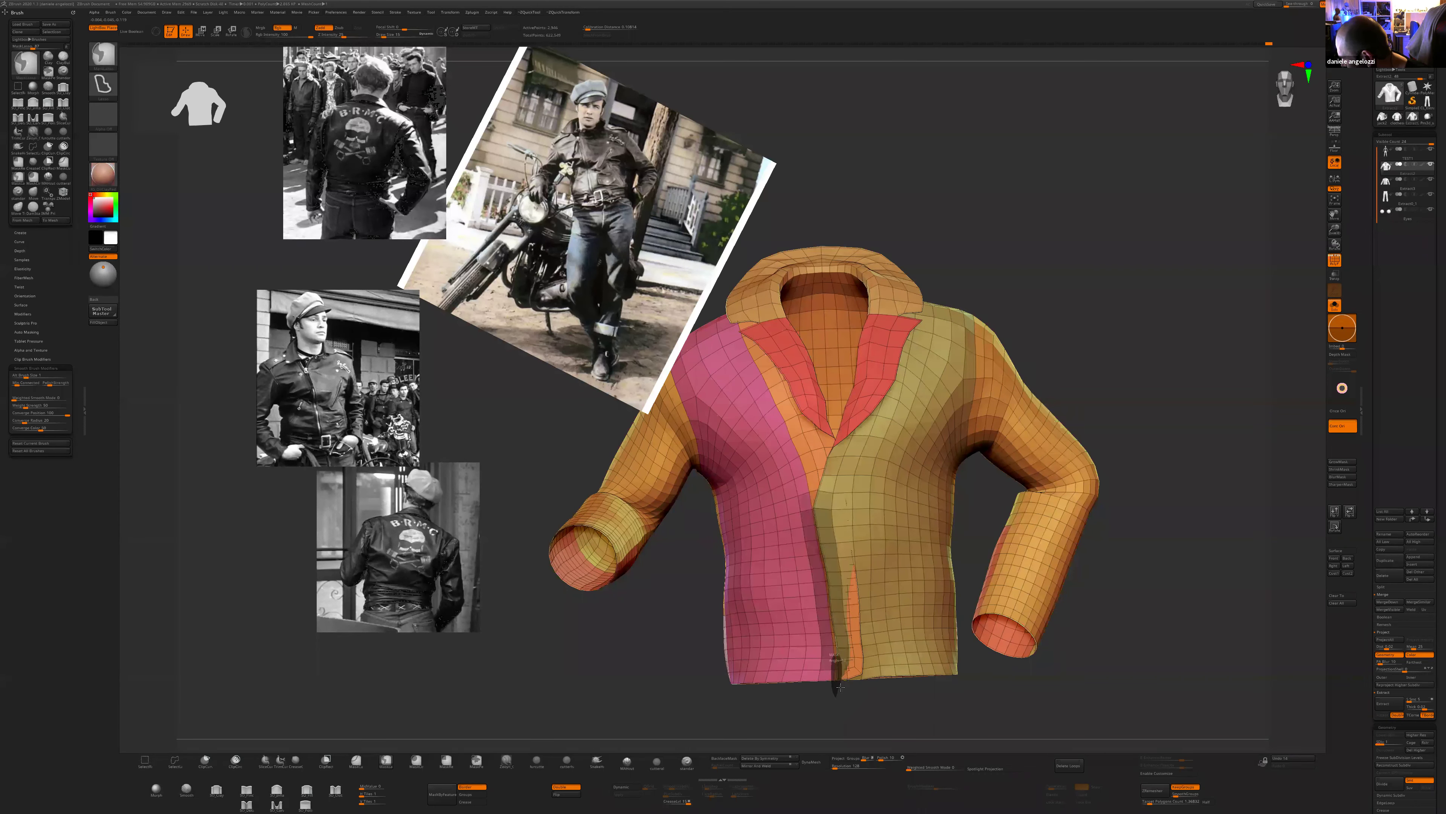
ctrl+click(840, 704)
- Adjust the unmasked front closure strip with the transpose Move line and clear the mask
key(w)
drag(829, 593, 893, 594)
mouse_move(869, 696)
mouse_down()
mouse_move(827, 621)
mouse_move(849, 561)
mouse_up()
key(q)
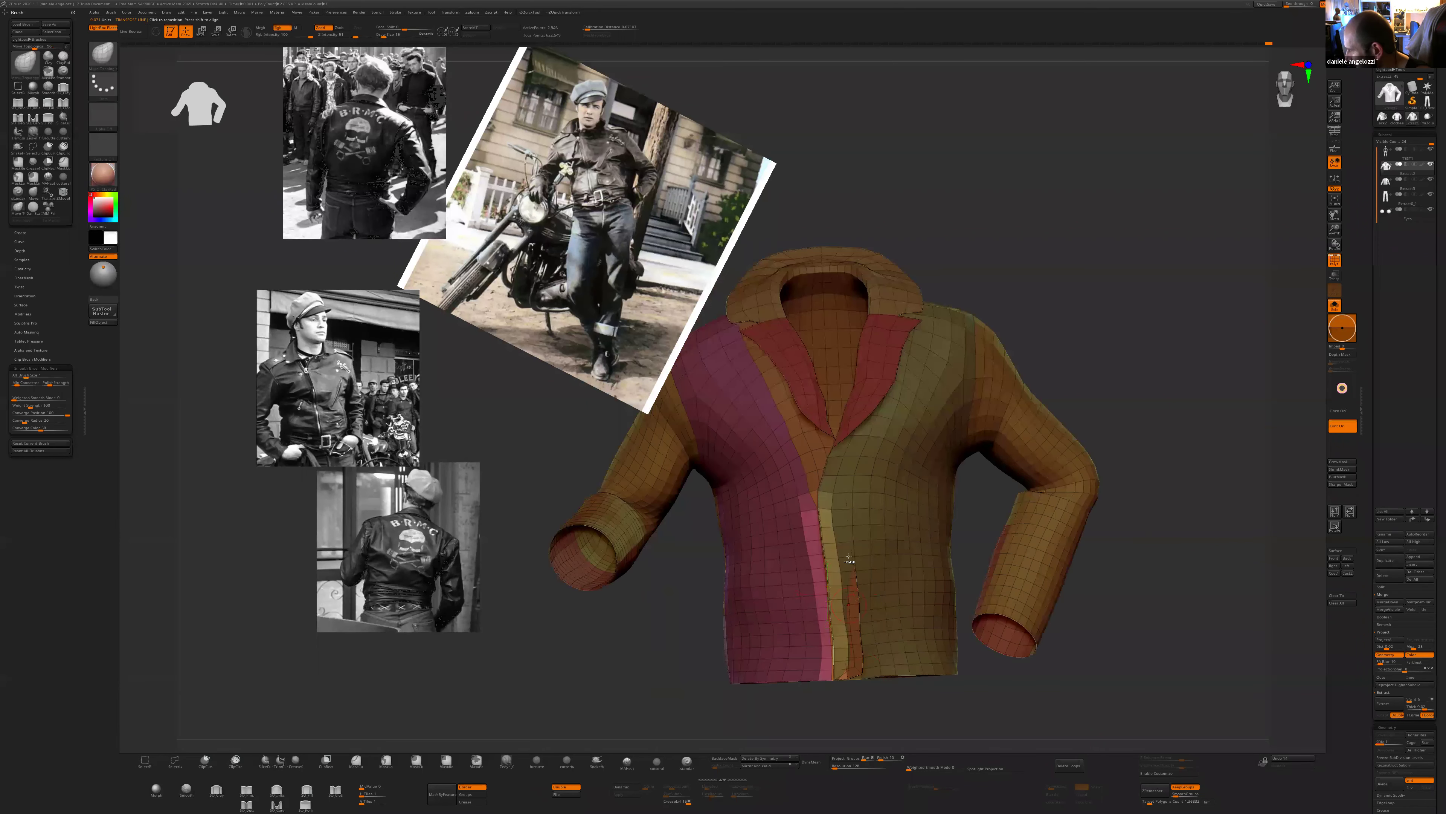
mouse_move(855, 735)
ctrl+mouse_down()
mouse_move(888, 713)
mouse_move(850, 544)
ctrl+mouse_up()
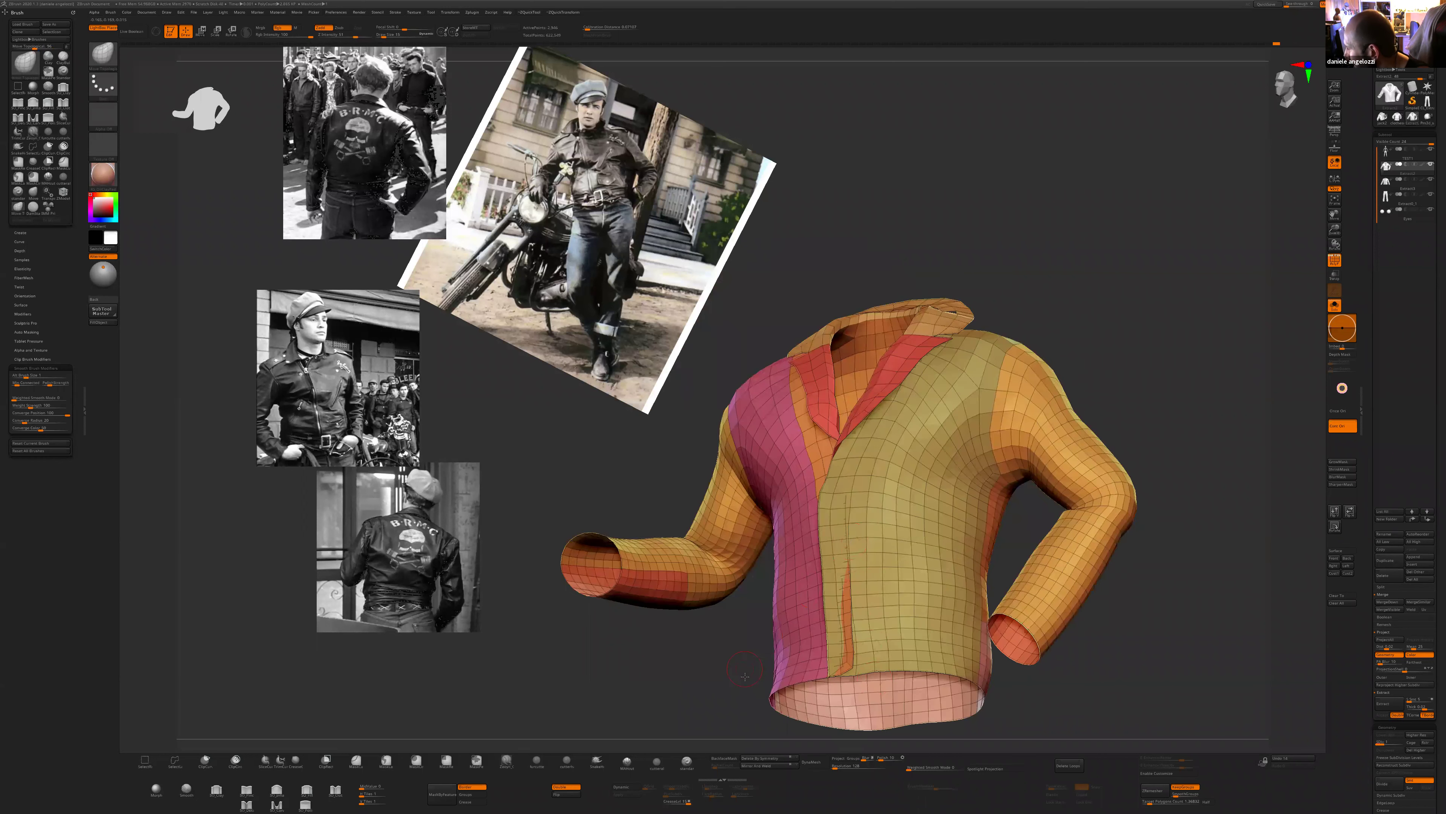
- Isolate the narrow orange placket polygroup under the front closure and show the whole jacket again
drag(744, 676, 821, 595)
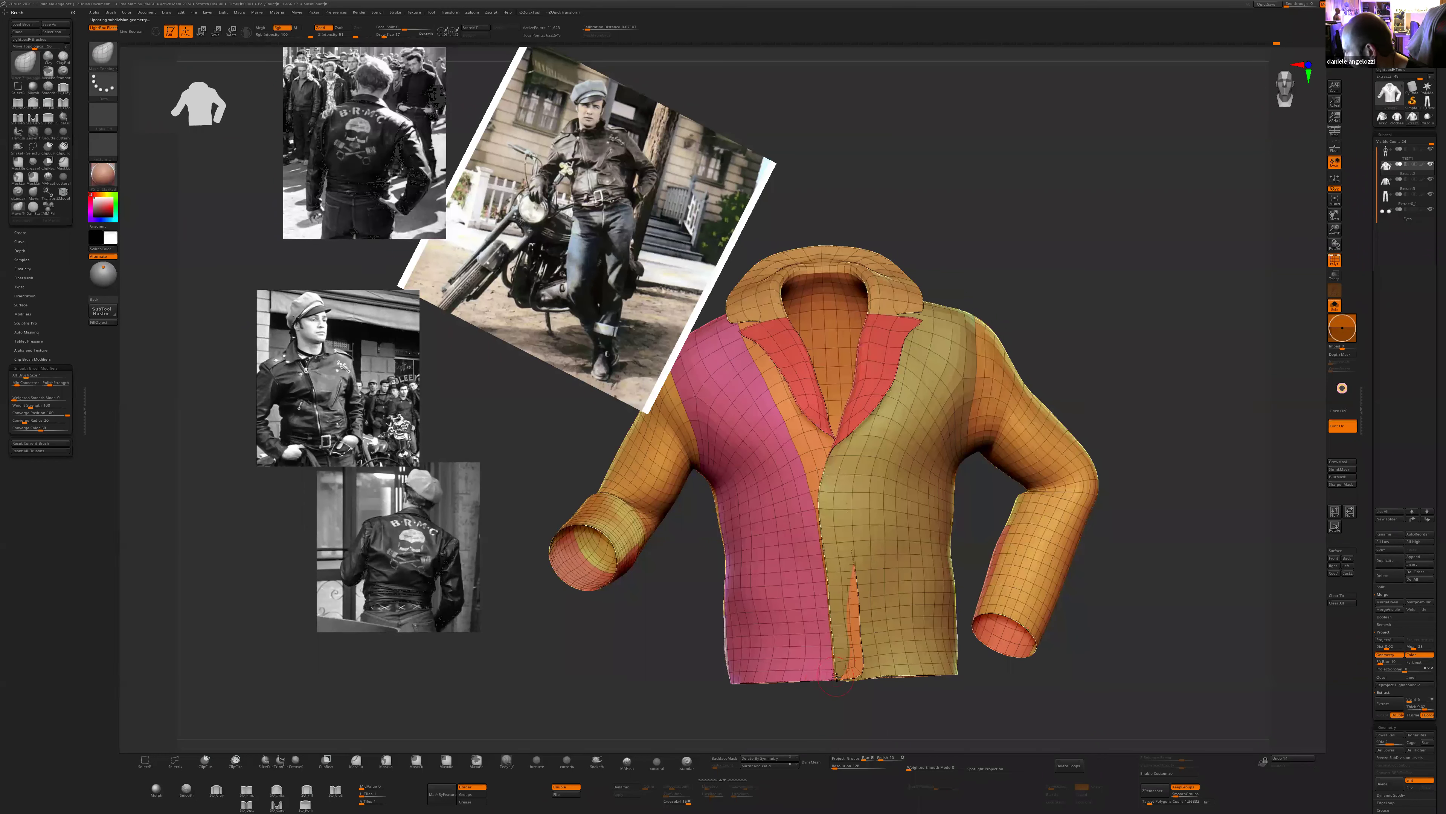
ctrl+shift+click(832, 626)
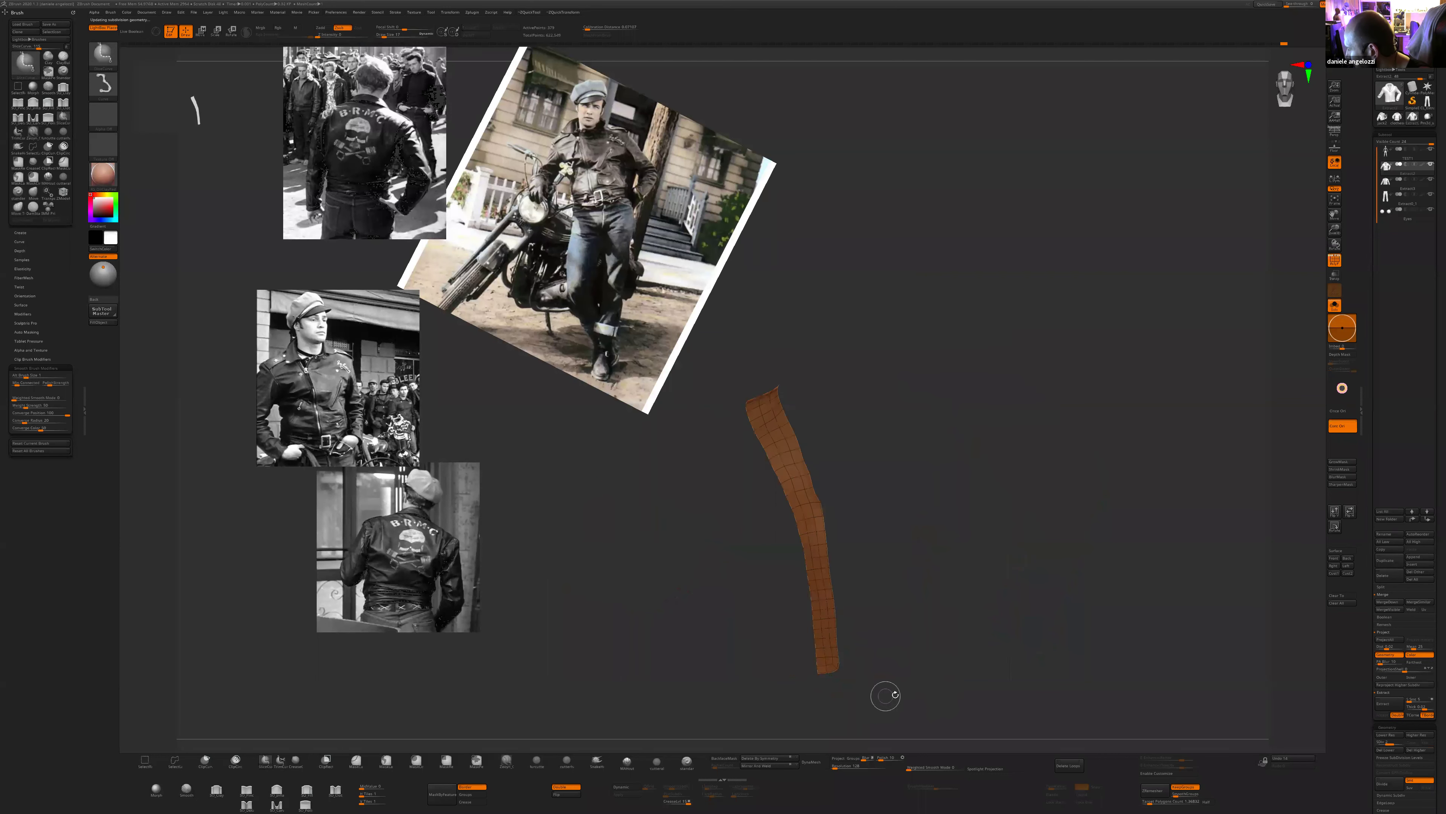
ctrl+shift+click(886, 695)
- Close the orange gap near the hem by pulling the lower front edges together with a smaller brush
key(bracketleft)
mouse_move(831, 616)
mouse_down()
mouse_move(831, 693)
mouse_move(807, 695)
mouse_move(854, 691)
mouse_up()
key(bracketleft)
key(bracketleft)
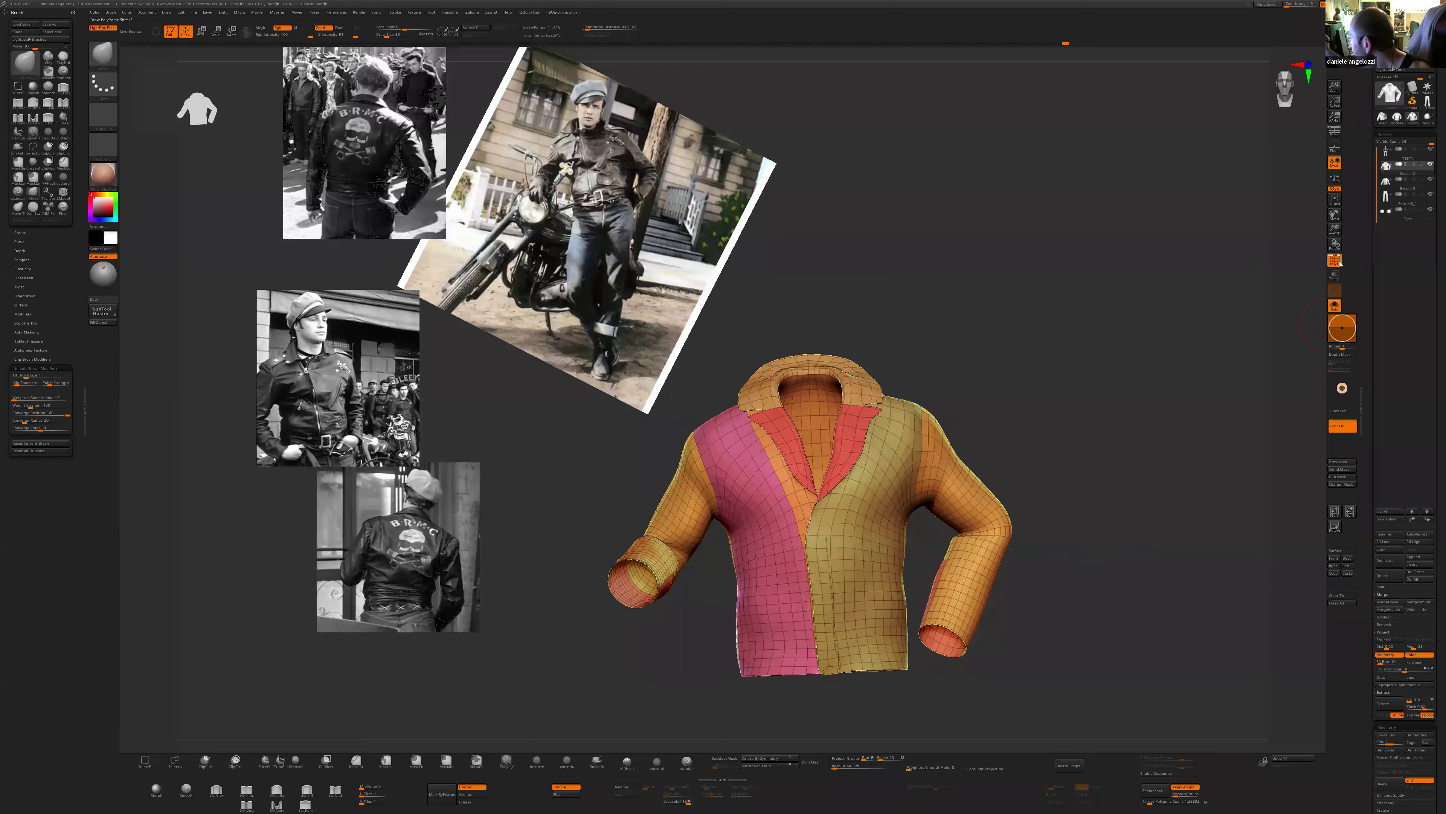
- Turn off the polyframe display and examine the closed jacket front from an angle and straight on
key(shift+f)
alt+drag(1065, 598, 1016, 609)
drag(753, 706, 791, 706)
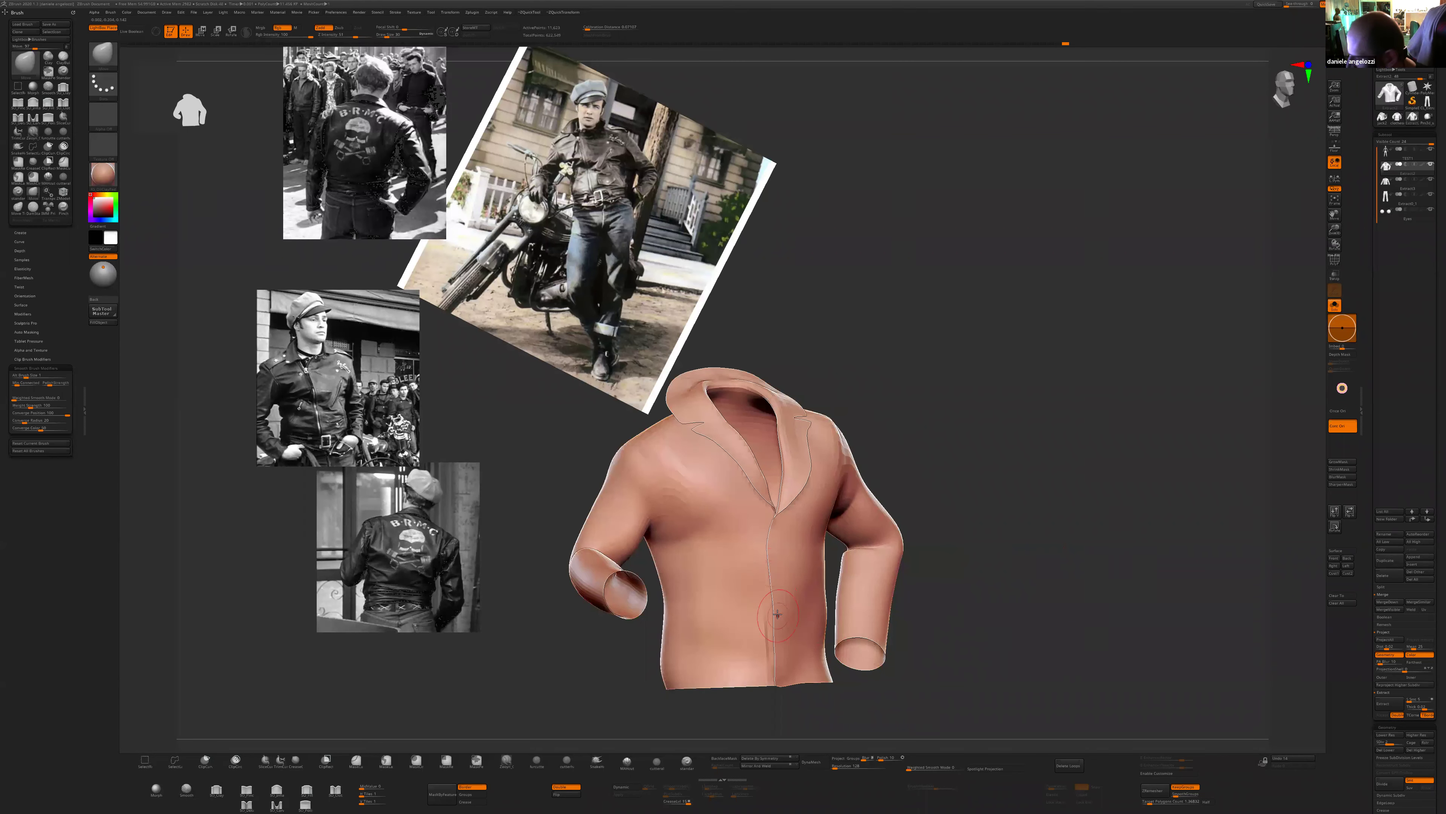
mouse_move(973, 605)
mouse_down()
mouse_move(997, 603)
mouse_move(968, 597)
mouse_up()
shift+drag(838, 573, 813, 625)
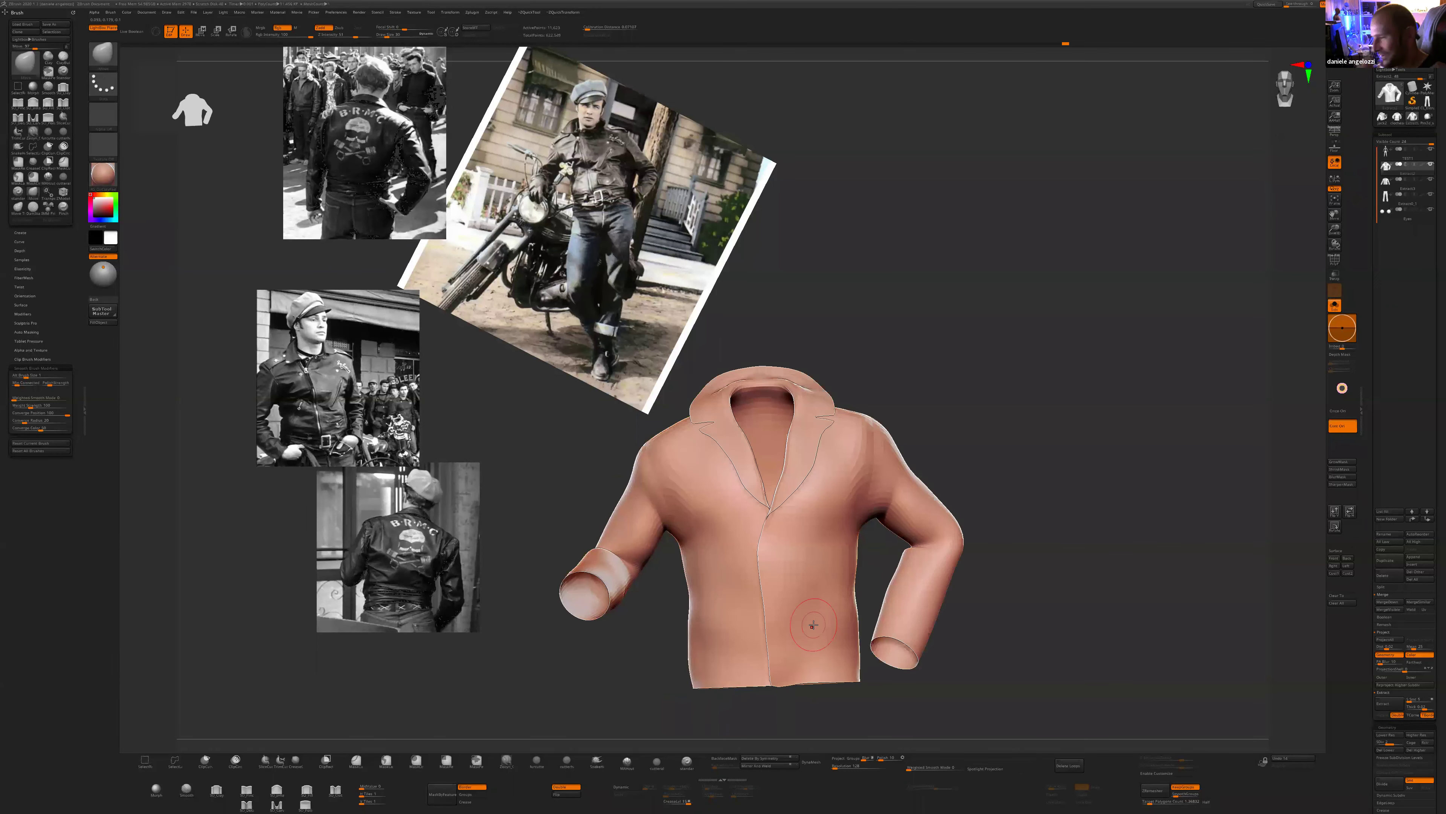
- Select the Clay brush and lightly build up the upper sleeve next to the jacket's shoulder
key(b)
key(c)
key(l)
drag(1341, 349, 1343, 348)
drag(1030, 604, 985, 596)
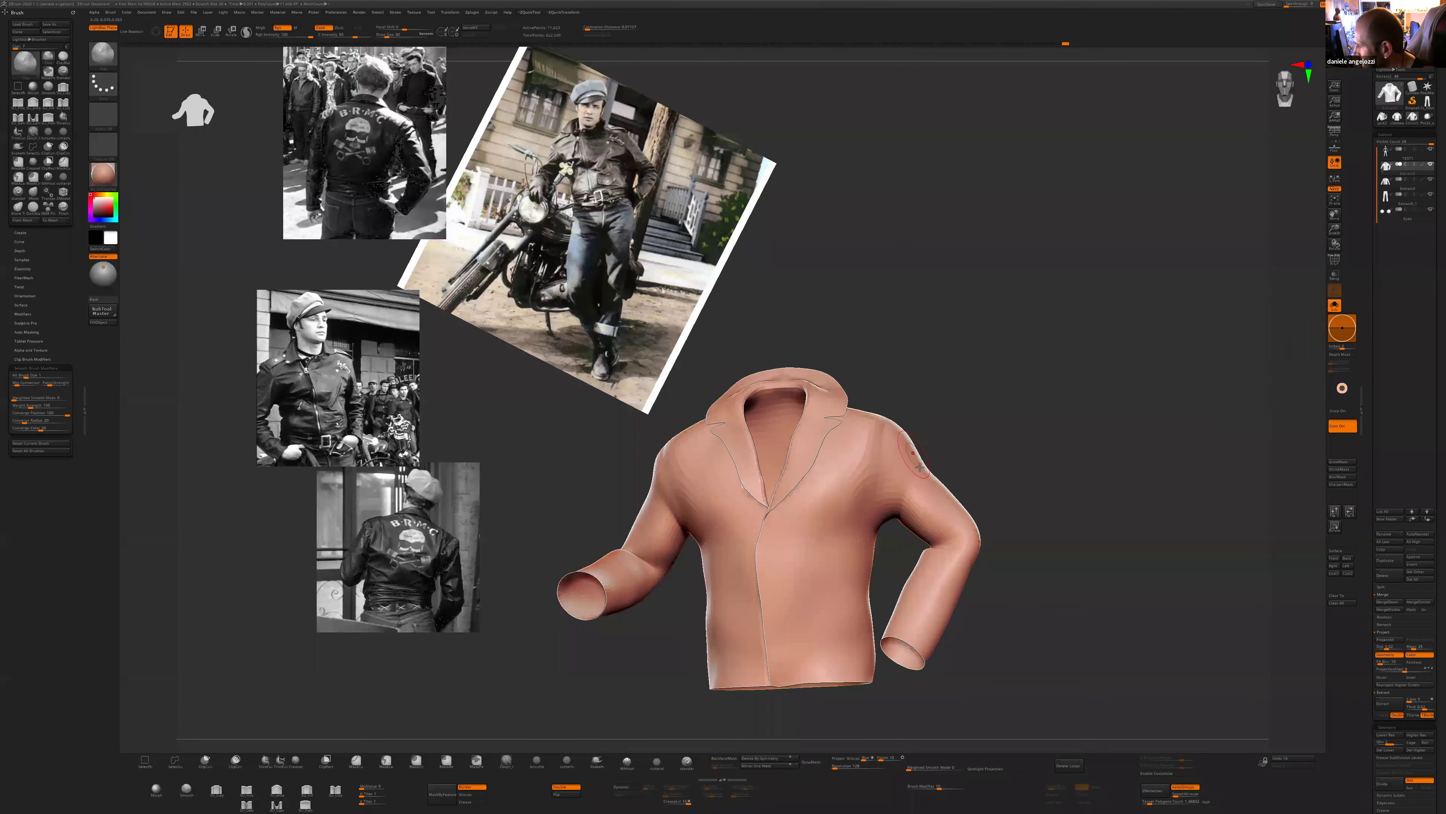
drag(924, 466, 922, 461)
mouse_move(983, 502)
mouse_down()
mouse_move(949, 497)
mouse_move(961, 502)
mouse_up()
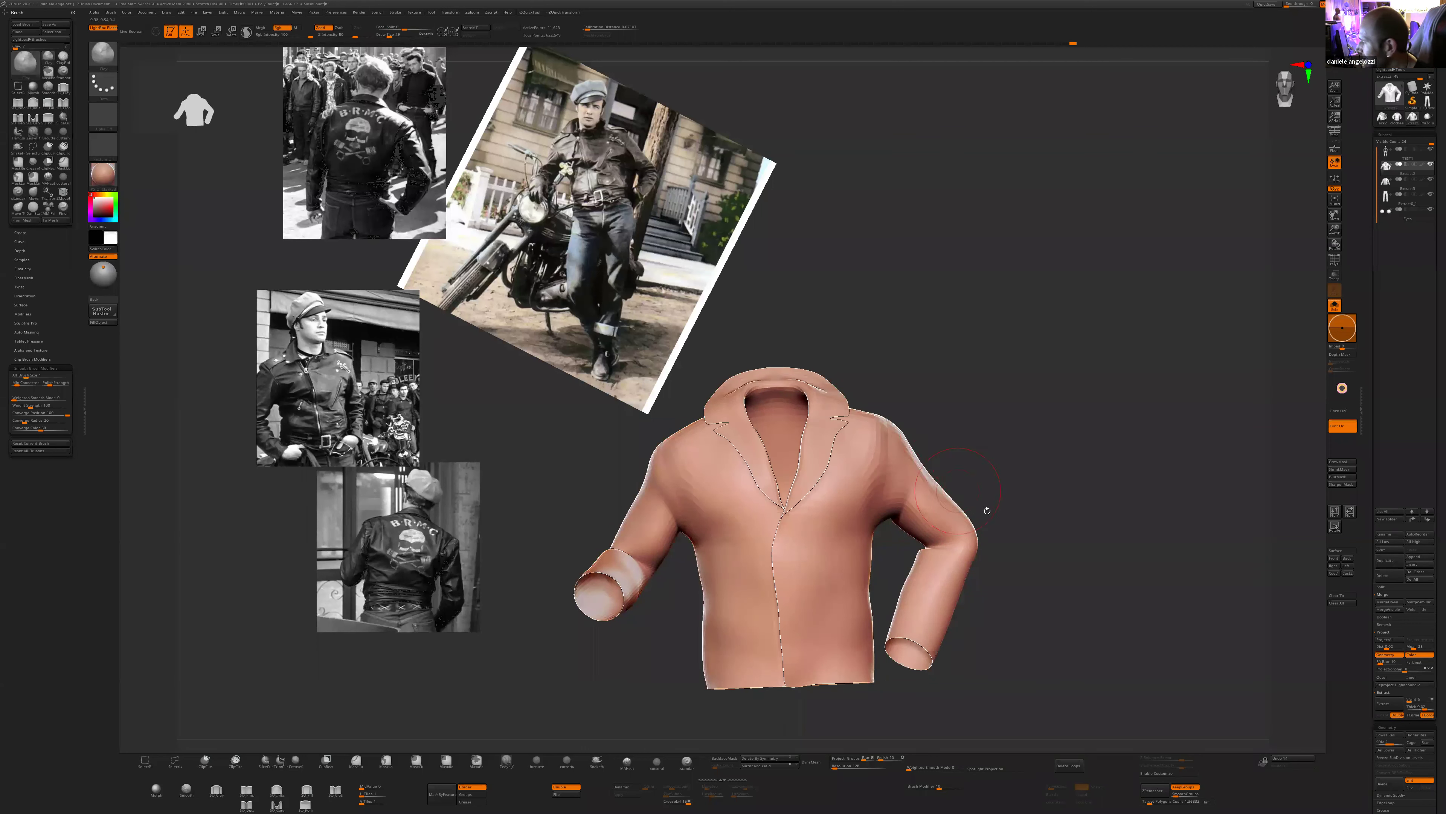
drag(987, 511, 996, 507)
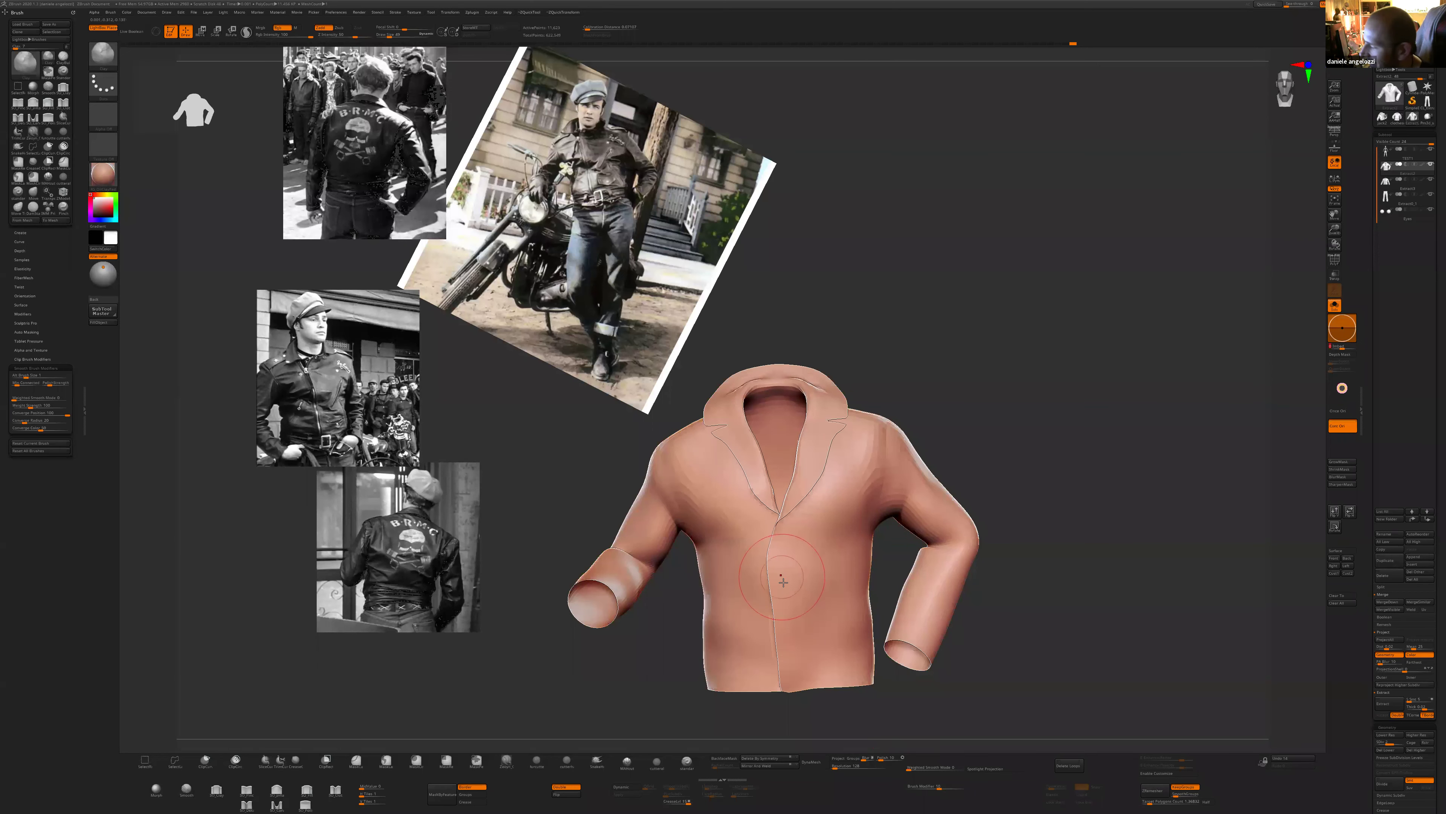
- Add vertical Clay strokes down the front panel beside the closure, from below the lapels towards the hem
drag(790, 699, 797, 693)
drag(754, 564, 766, 675)
mouse_move(997, 490)
mouse_down()
mouse_move(1275, 478)
mouse_move(1002, 495)
mouse_up()
drag(760, 564, 757, 638)
ctrl+right_drag(795, 629, 795, 677)
mouse_move(746, 556)
mouse_down()
mouse_move(749, 687)
mouse_move(740, 530)
mouse_up()
- Shape and smooth the front panels below the lapels, working from the side and from the front
drag(1127, 600, 1173, 628)
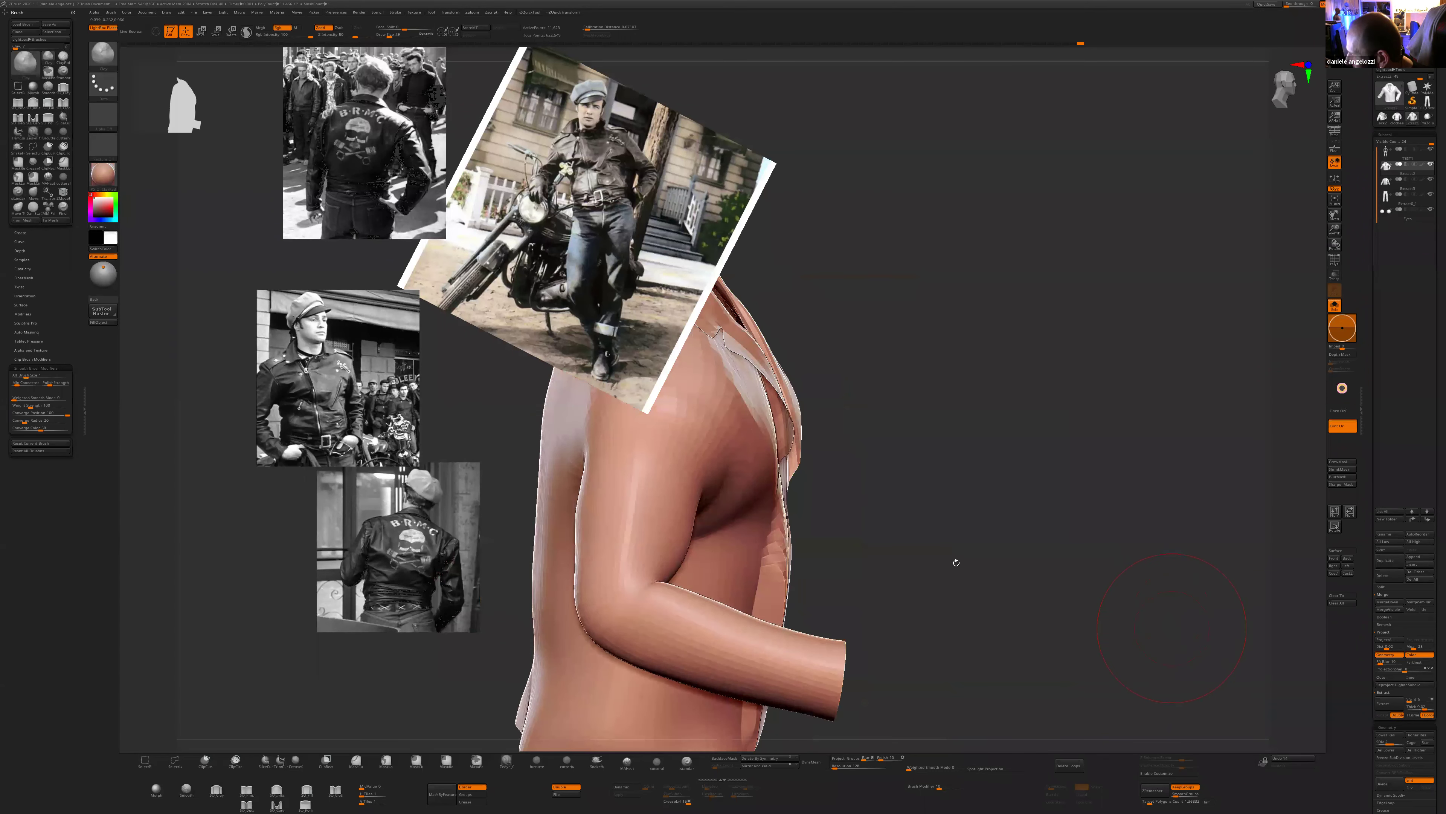
drag(956, 562, 774, 547)
drag(944, 483, 777, 544)
right_drag(987, 644, 771, 595)
shift+drag(714, 440, 719, 593)
drag(746, 678, 905, 675)
shift+drag(712, 433, 746, 587)
drag(934, 626, 775, 621)
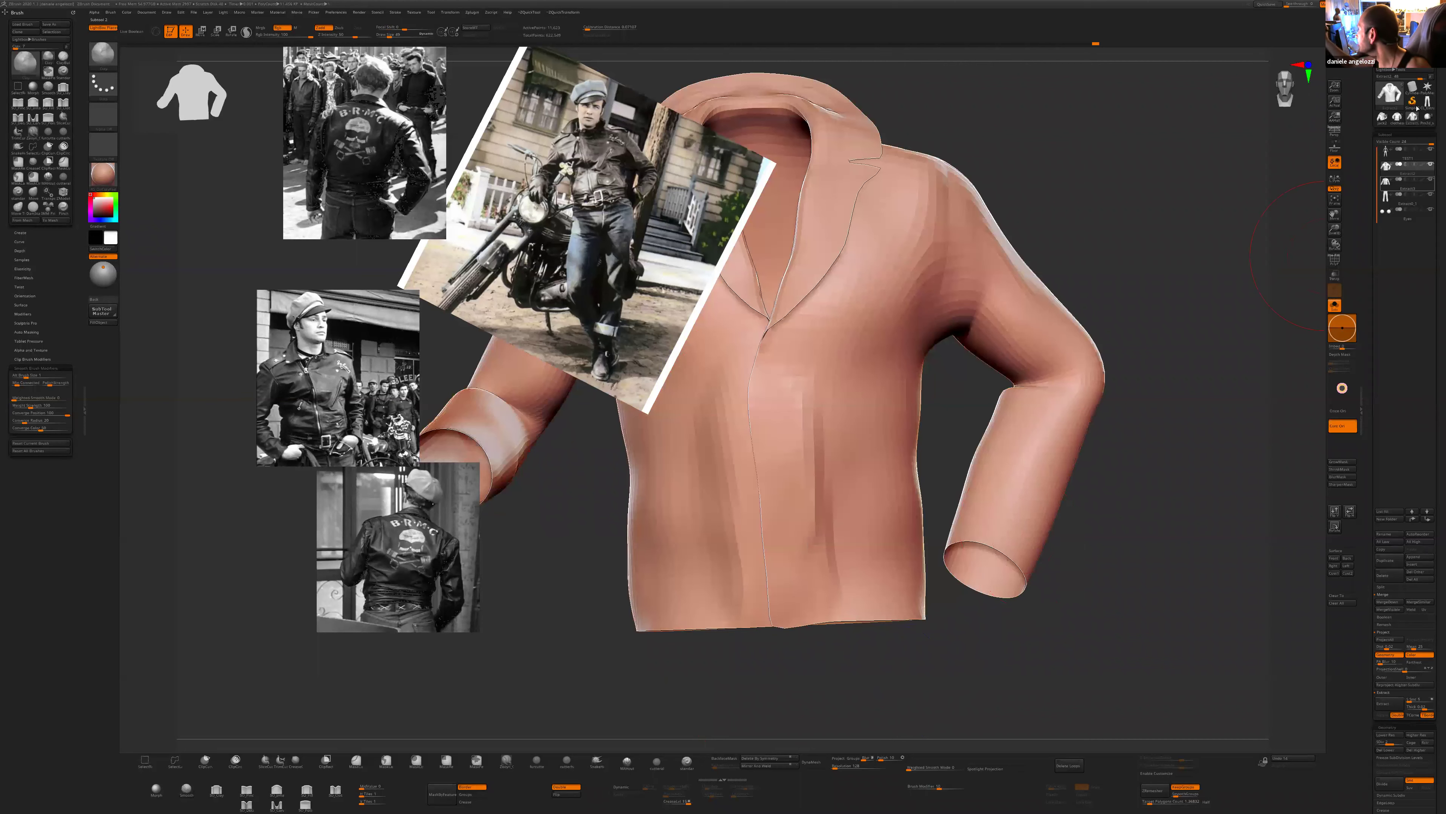
- Switch to the PolyMesh3D star tool and initialize it as a QSphere
click(1428, 87)
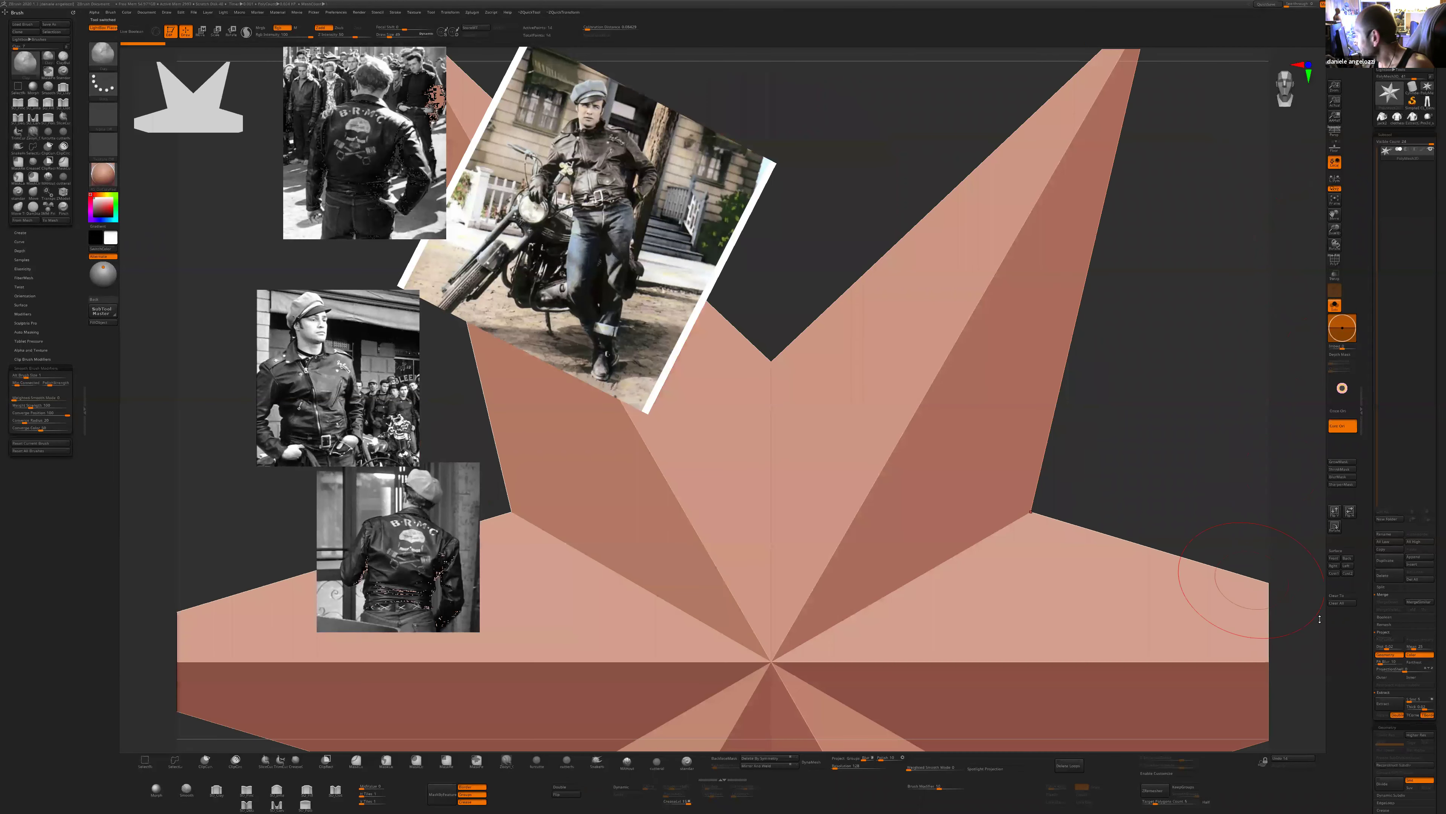
click(1371, 507)
drag(1395, 741, 1394, 497)
click(1387, 487)
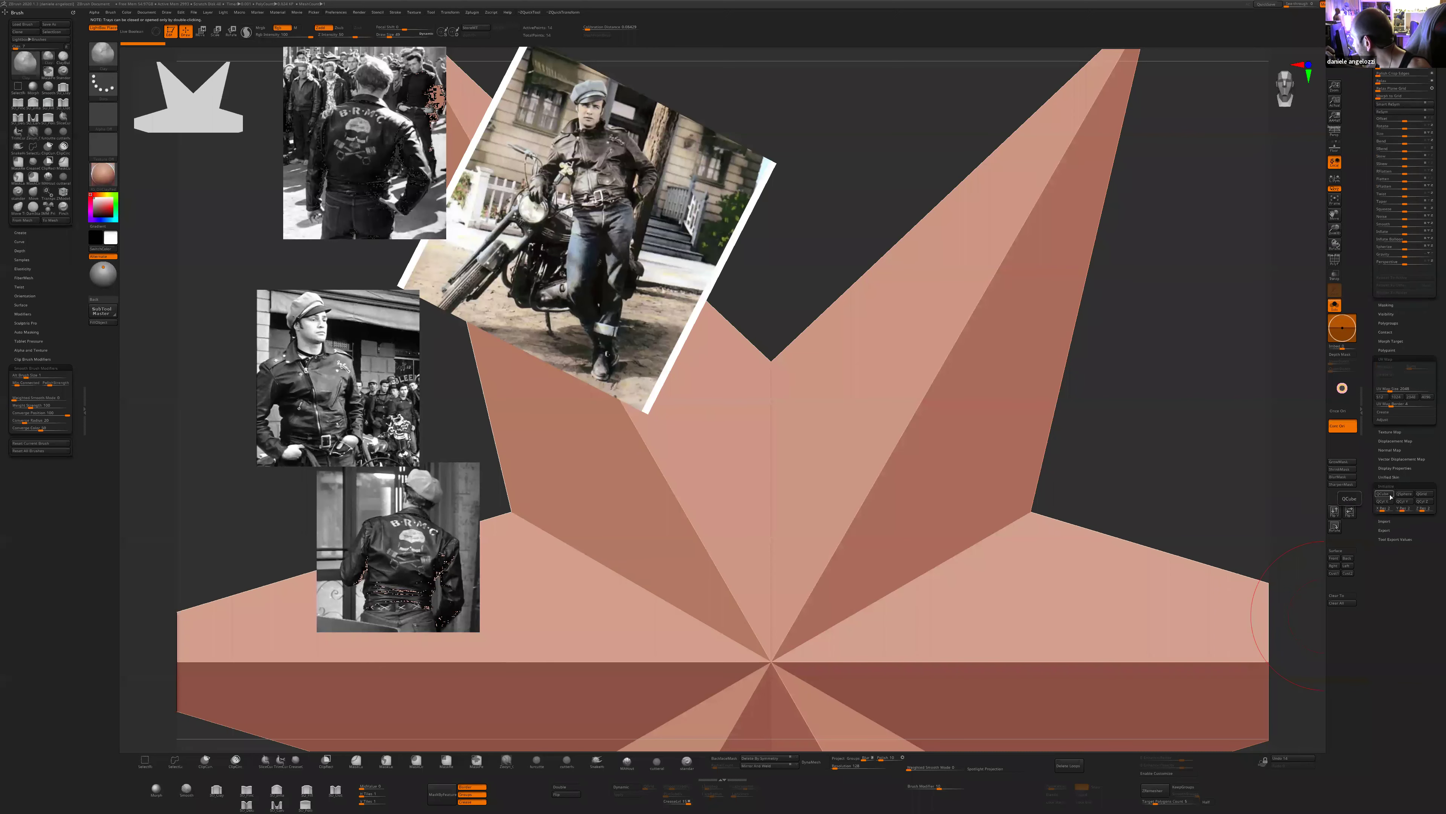
click(1403, 496)
- Hide the reference photos and subdivide the new sphere four times
alt+drag(1052, 637, 920, 414)
alt+drag(890, 550, 824, 361)
key(shift+z)
key(ctrl+d)
key(ctrl+d)
key(ctrl+d)
key(ctrl+d)
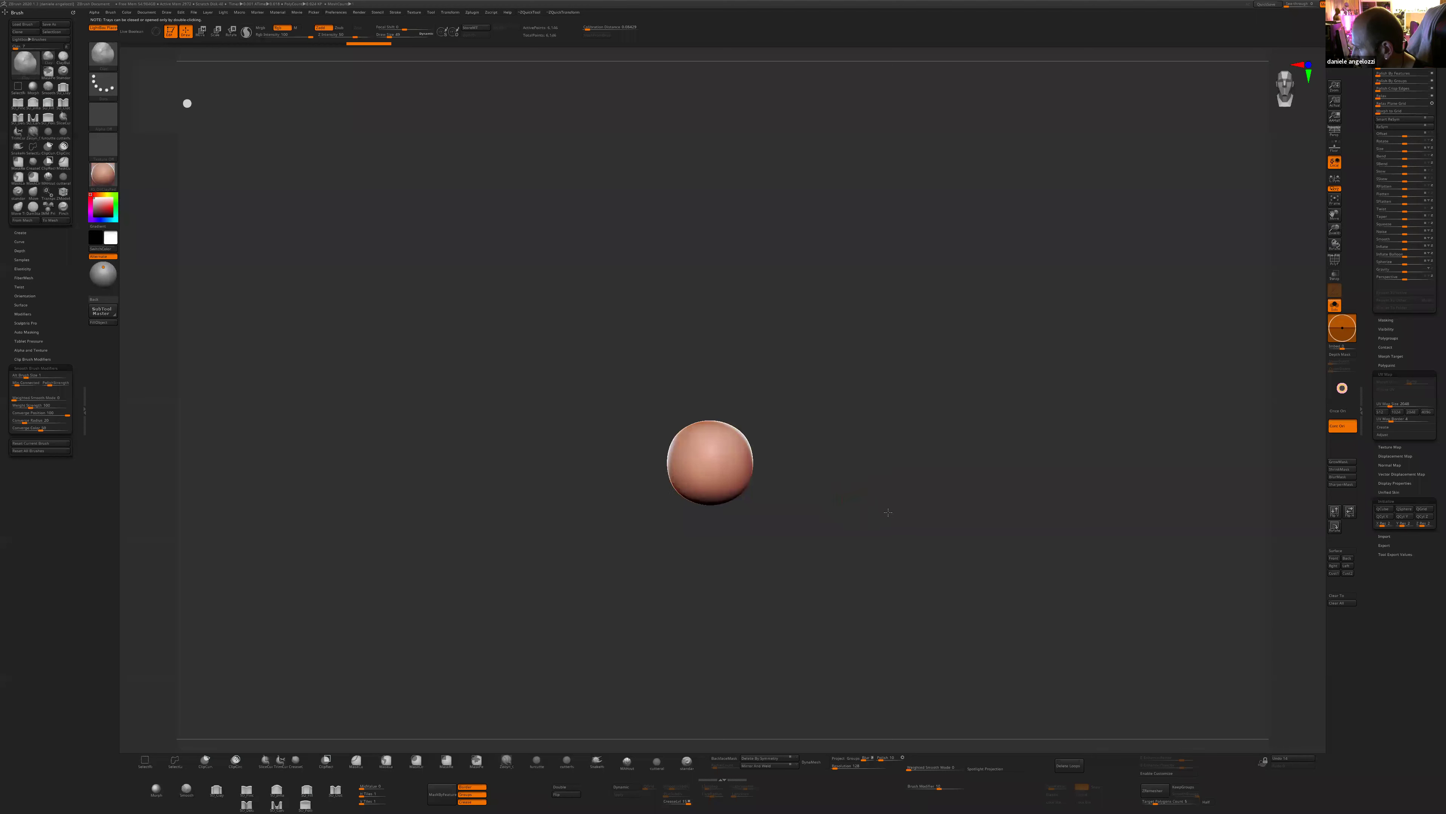
- Flatten the sphere from the side into a thinner form with the transpose line
drag(891, 507, 877, 536)
alt+drag(878, 536, 846, 539)
key(w)
mouse_move(710, 472)
shift+mouse_down()
mouse_move(786, 472)
mouse_move(740, 472)
shift+mouse_up()
shift+drag(778, 471, 739, 469)
key(q)
- Stretch the flattened sphere into an upright egg shape with a large Move brush
key(b)
key(m)
key(v)
key(s)
drag(759, 416, 763, 363)
key(s)
drag(813, 431, 823, 429)
drag(772, 487, 759, 505)
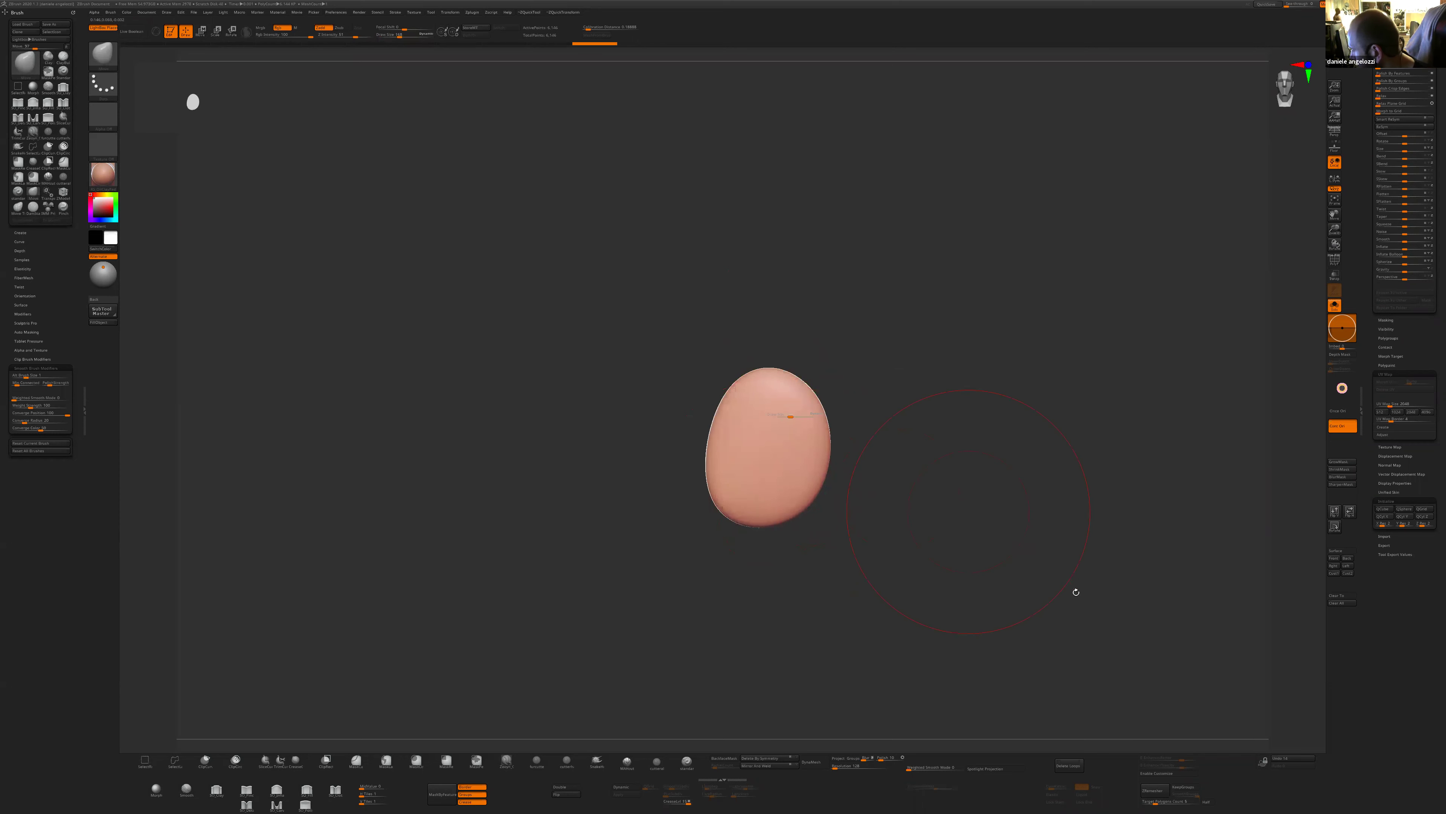
- Turn on DynaMesh for the egg and push its lower side inwards into a bean shape
click(811, 761)
click(798, 781)
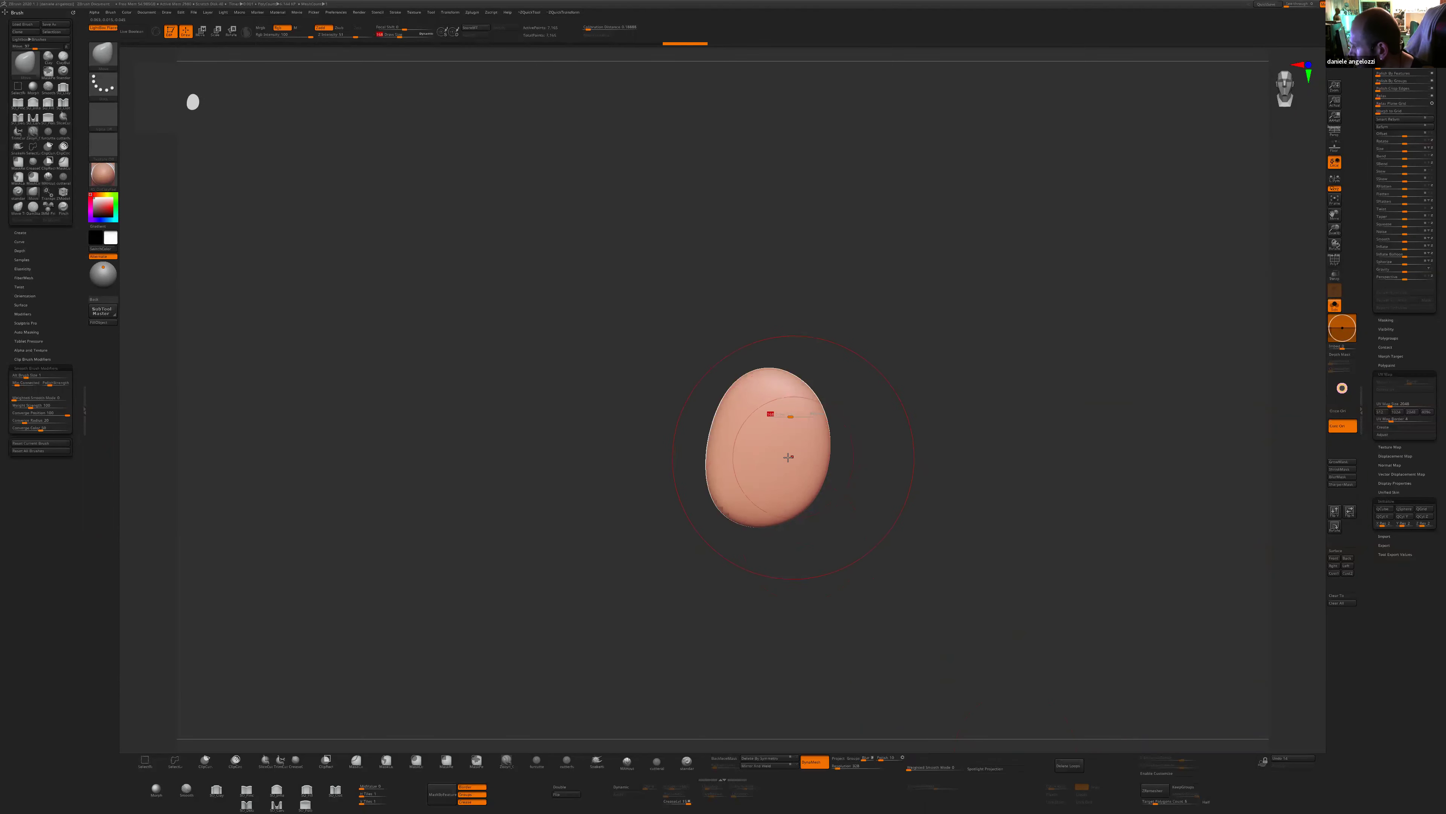
drag(793, 412, 805, 393)
drag(824, 464, 747, 521)
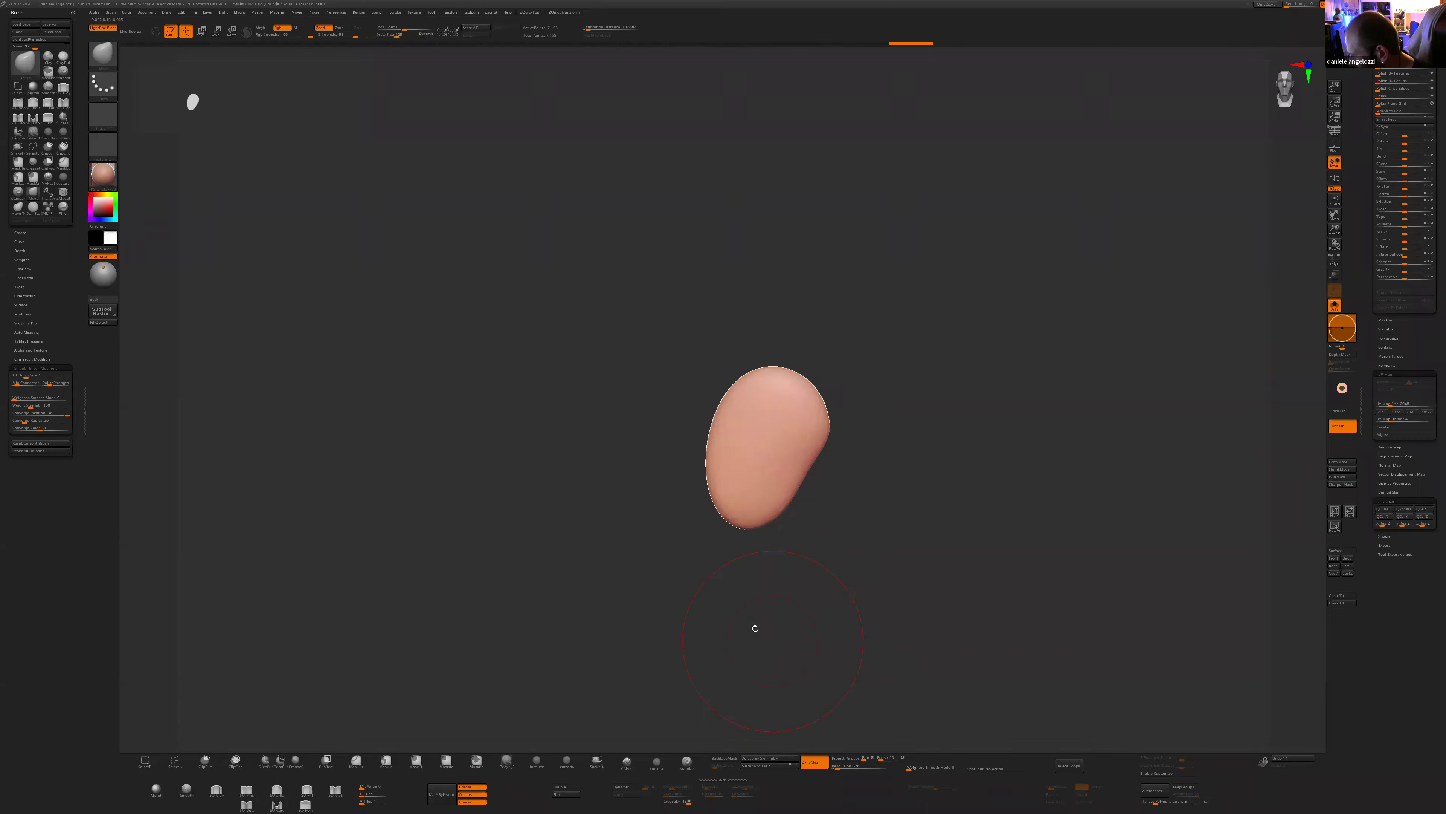
- Refine the outline into an ear shape, rounding the upper edge and tapering the lower end with a smaller brush
drag(710, 474, 721, 466)
key(bracketleft)
drag(751, 381, 807, 383)
key(s)
drag(808, 447, 811, 447)
drag(806, 458, 755, 513)
key(])
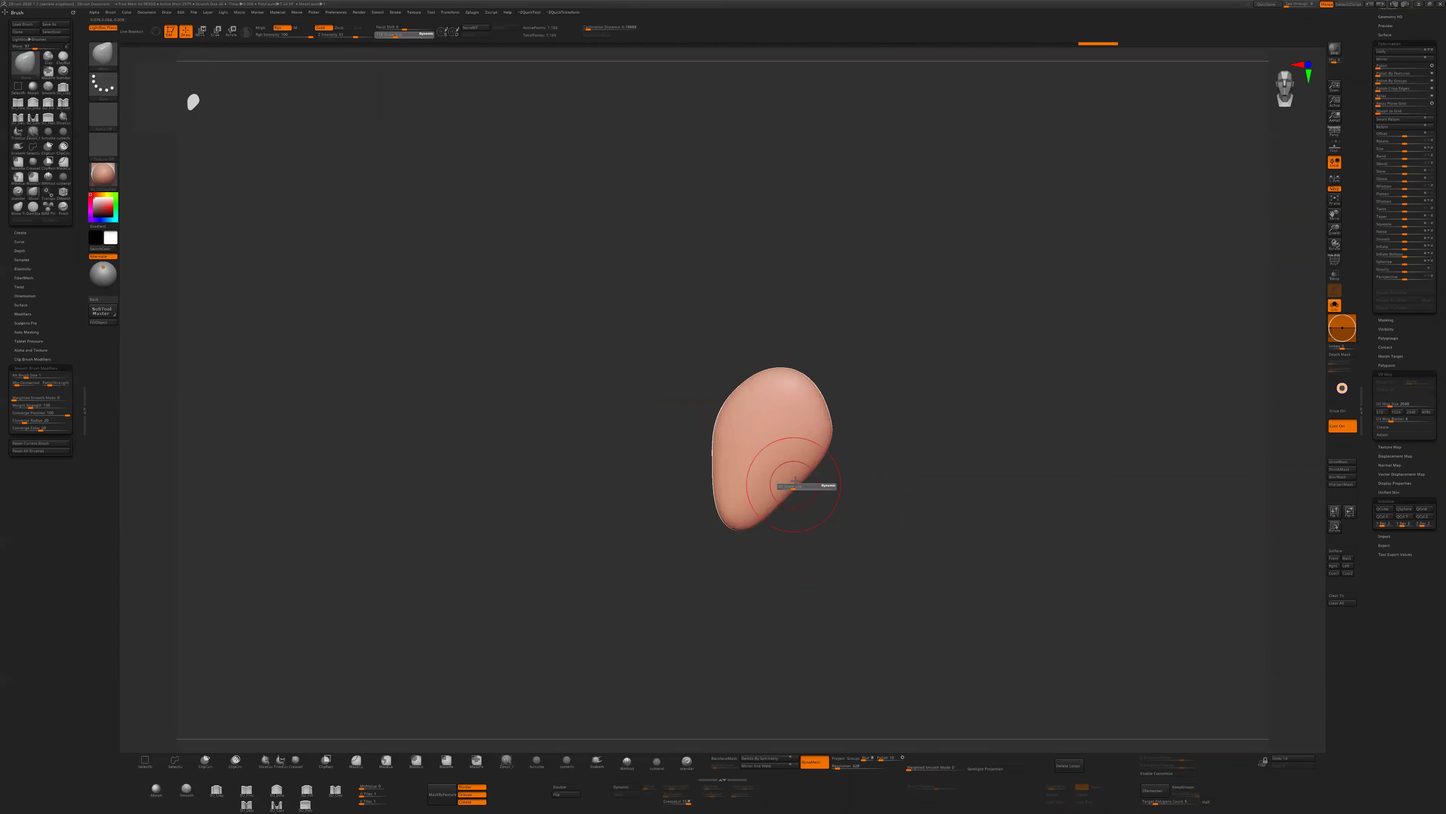
- Carve a hollow into the ear's face with the ClayBuildup brush, leaving a raised rim around it
key(b)
key(c)
key(b)
mouse_move(743, 420)
alt+mouse_down()
mouse_move(769, 446)
mouse_move(907, 501)
mouse_move(802, 481)
mouse_move(752, 328)
alt+mouse_up()
key(w)
mouse_move(741, 460)
shift+mouse_down()
mouse_move(742, 330)
mouse_move(781, 331)
mouse_move(882, 491)
mouse_move(917, 497)
mouse_move(892, 507)
mouse_move(917, 500)
mouse_move(881, 494)
mouse_move(954, 467)
mouse_move(943, 481)
mouse_move(964, 507)
mouse_move(934, 528)
shift+mouse_up()
key(q)
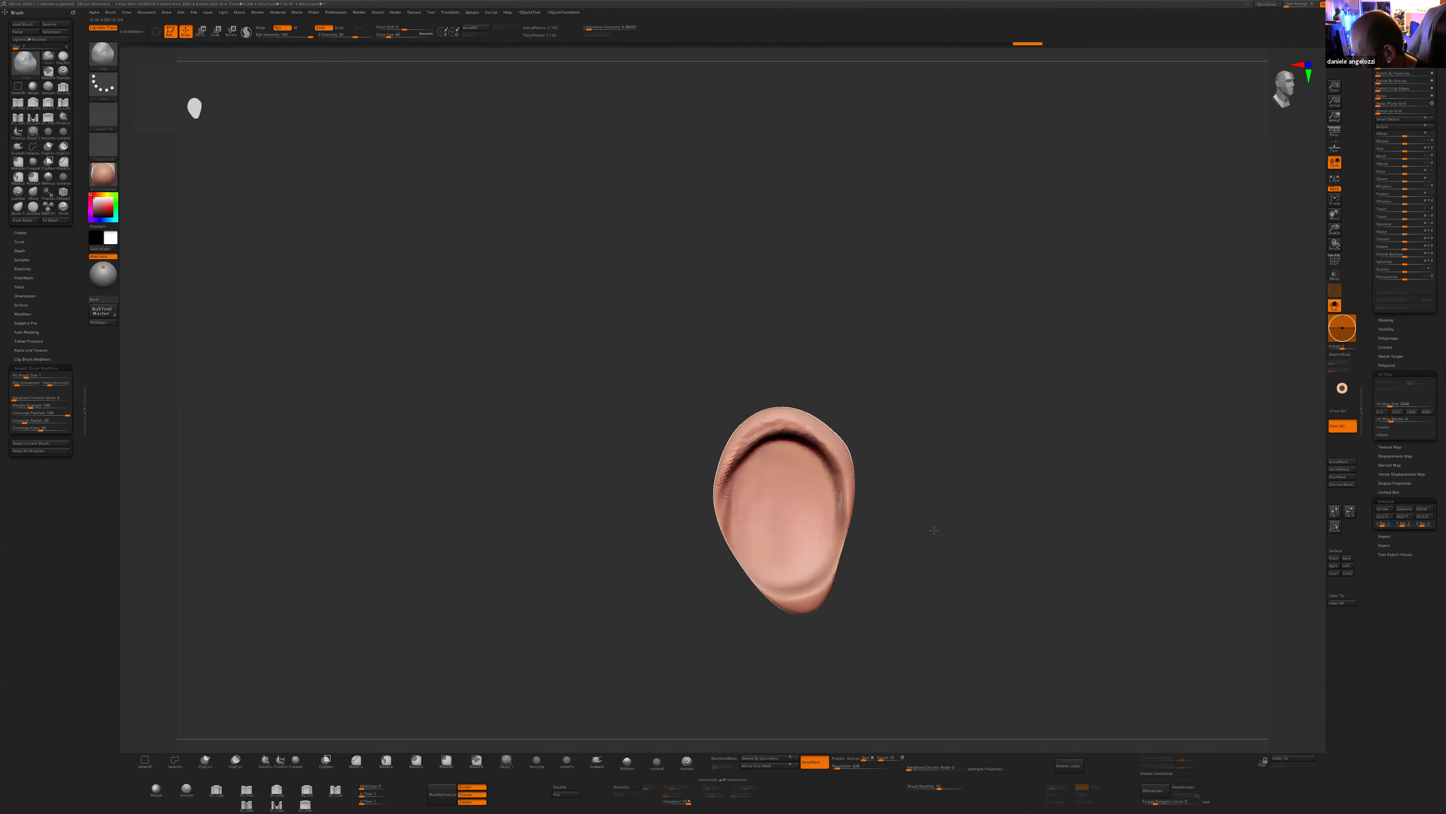
- Round out the ear's rim and inner surface with the Inflat brush and smoothing
key(b)
key(i)
key(n)
key(s)
drag(783, 539, 777, 548)
mouse_move(934, 485)
mouse_down()
mouse_move(894, 484)
mouse_move(936, 443)
mouse_up()
key(shift)
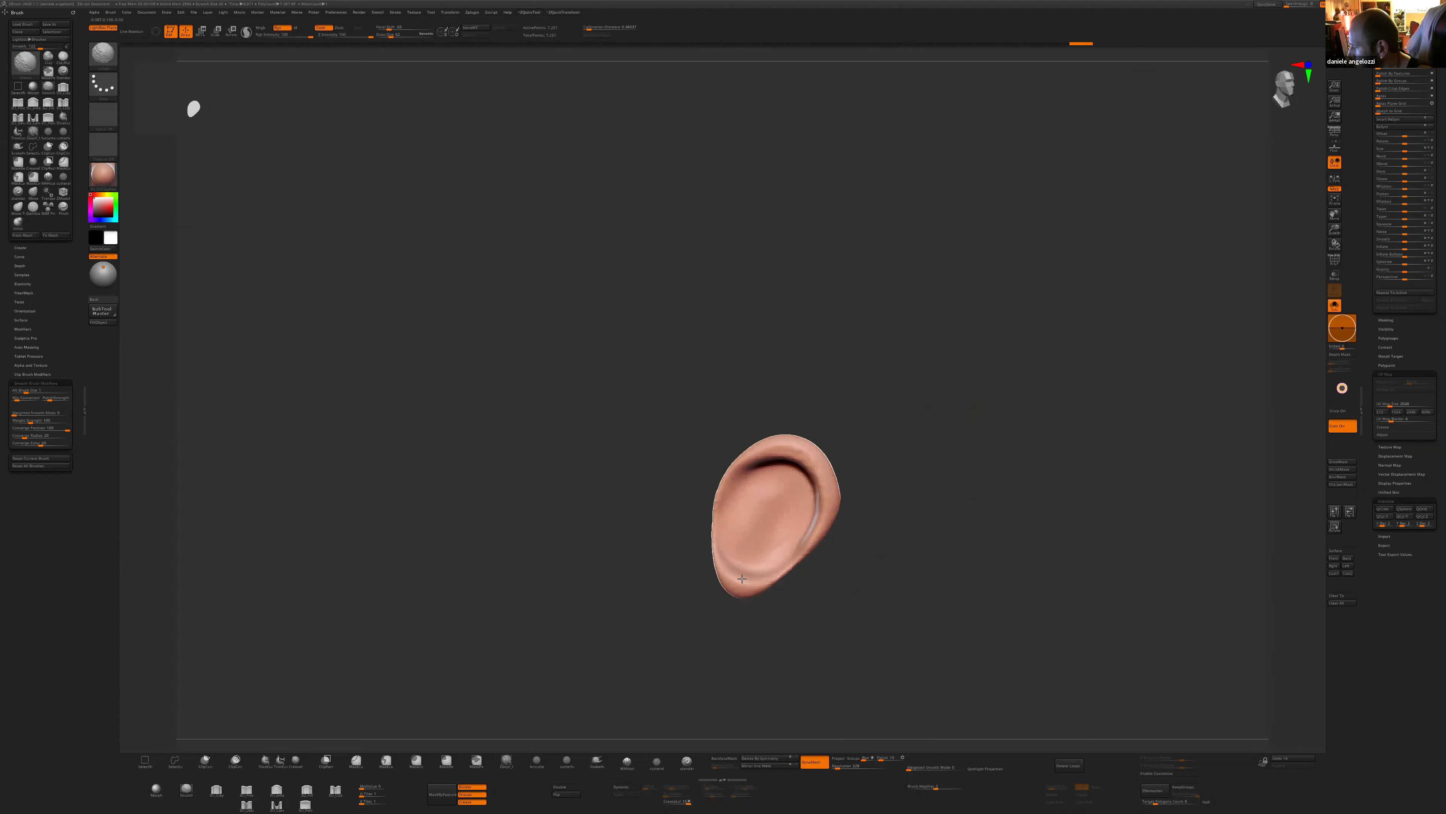
- Turn the finished ear shape sideways, switch back to the jacket tool and frame the jacket
drag(846, 598, 968, 523)
drag(1372, 171, 1372, 354)
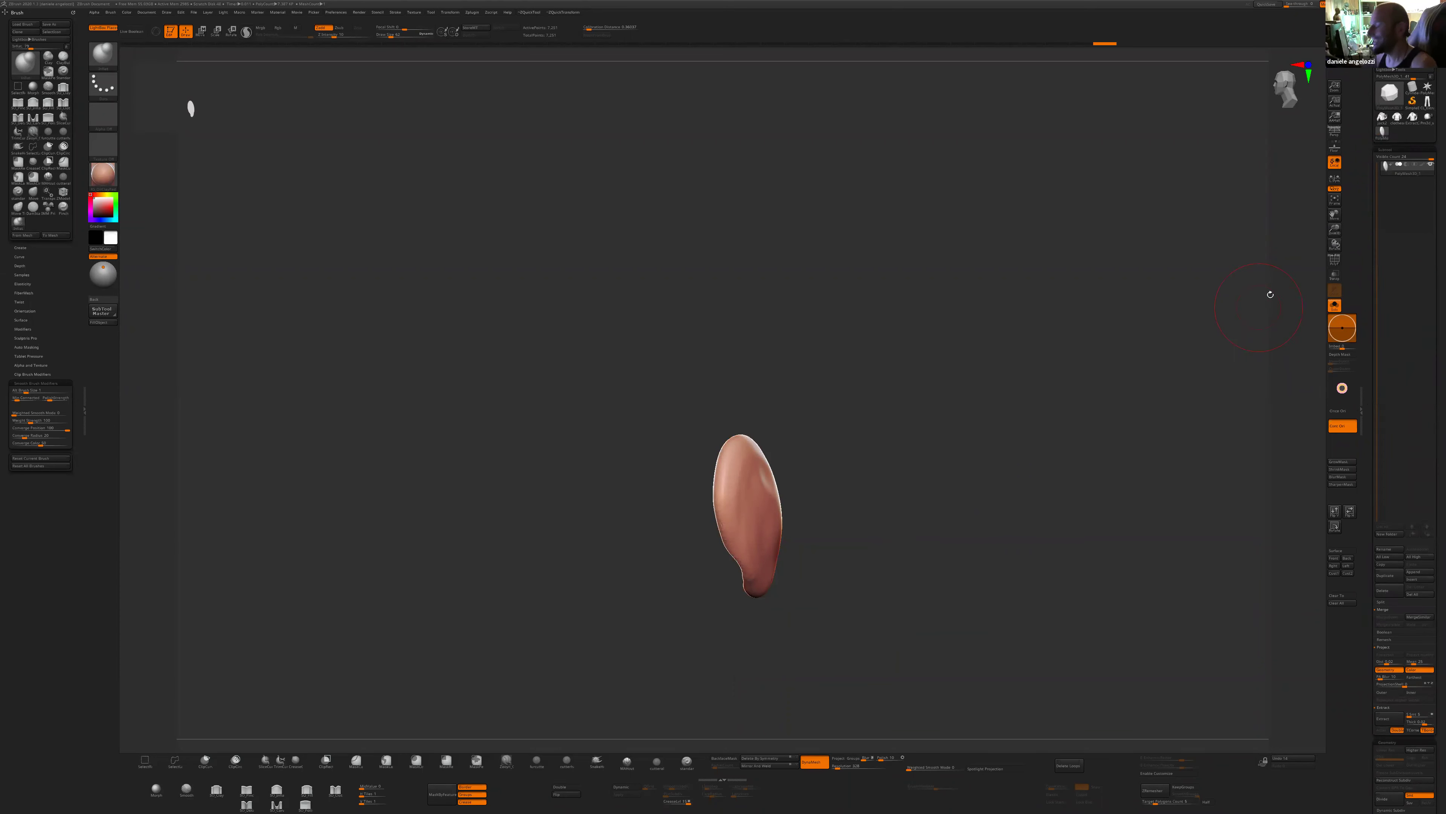
click(1382, 118)
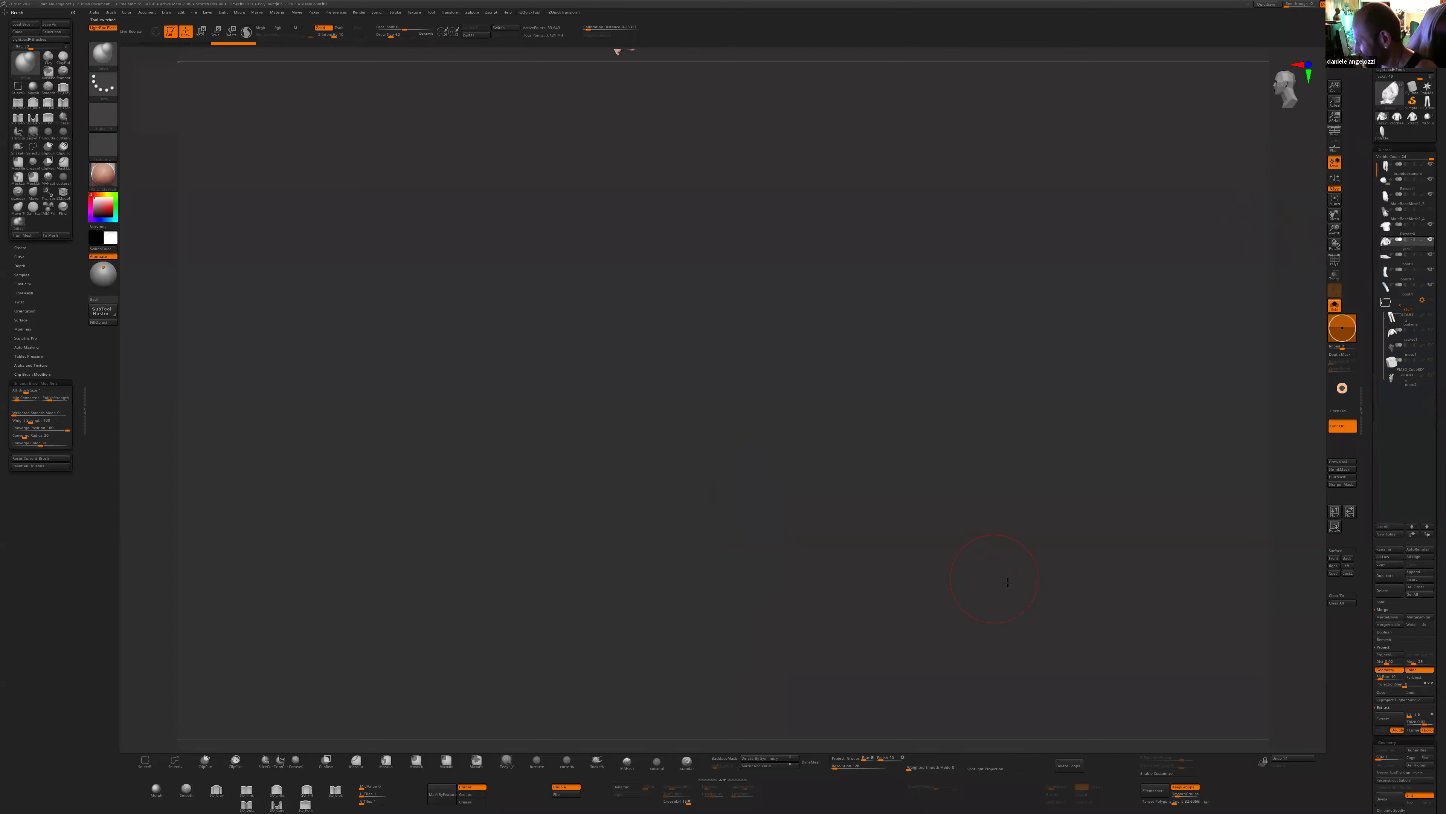
key(f)
drag(1007, 568, 1045, 520)
click(1413, 118)
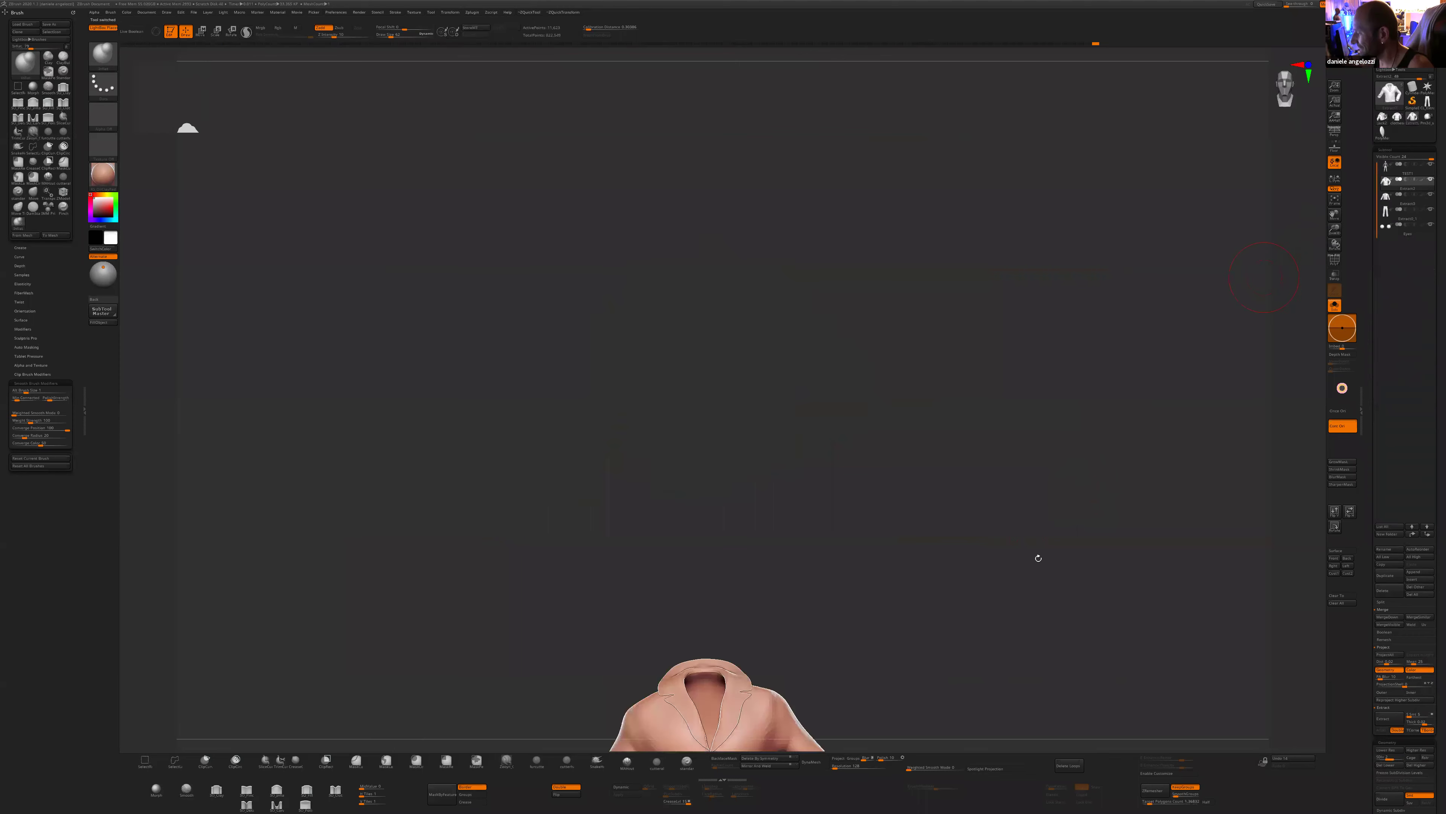
key(f)
drag(703, 491, 694, 490)
mouse_move(647, 495)
right_down()
mouse_move(686, 501)
mouse_move(672, 501)
right_up()
- Even out the vertical ridges on the jacket's front panels with the Clay brush and smoothing
key(b)
key(c)
key(l)
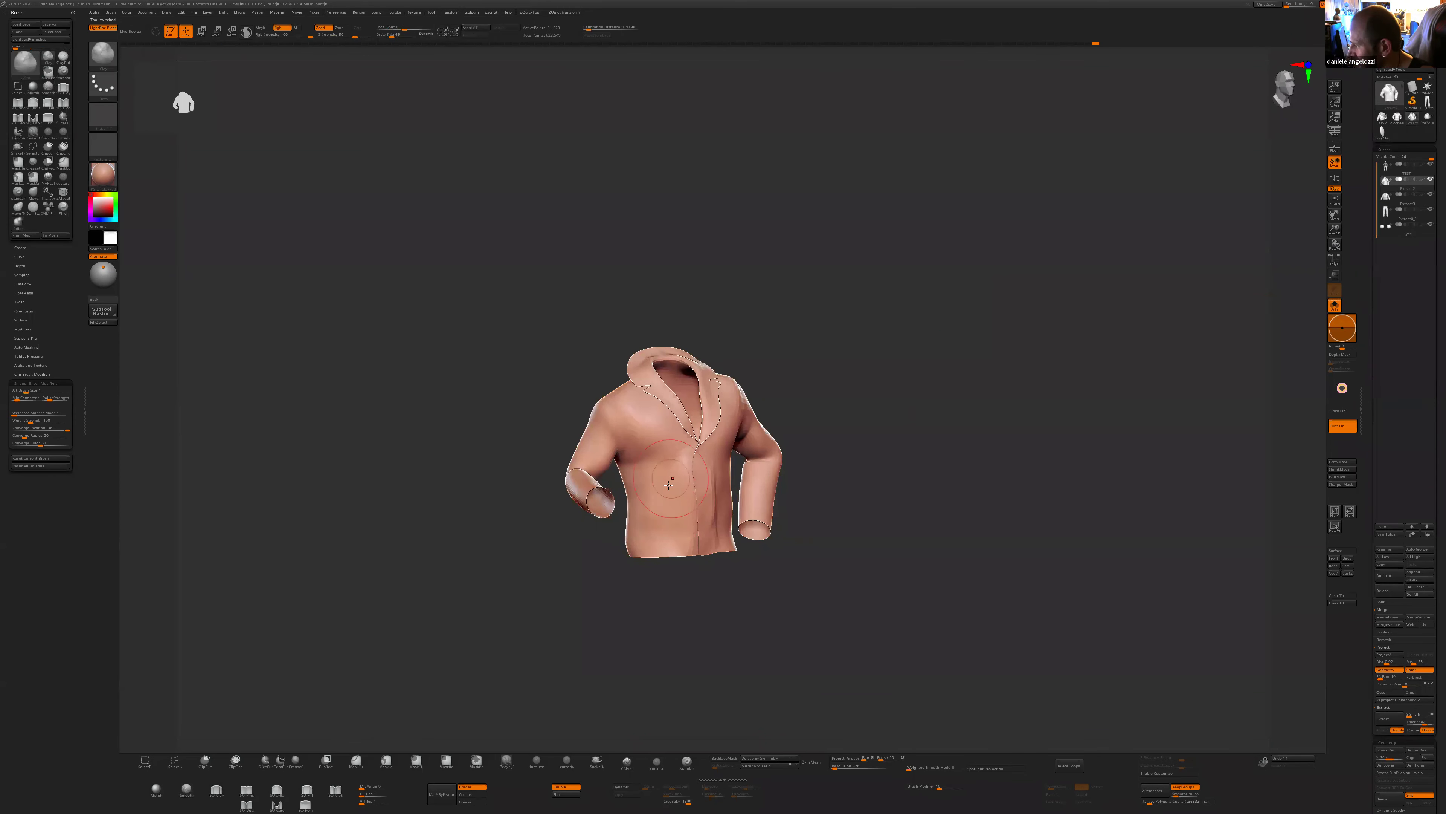
shift+right_drag(680, 570, 649, 570)
mouse_move(678, 493)
shift+mouse_down()
mouse_move(691, 513)
mouse_move(720, 502)
shift+mouse_up()
mouse_move(765, 598)
ctrl+right_down()
mouse_move(765, 627)
mouse_move(734, 581)
ctrl+right_up()
drag(701, 472, 695, 503)
shift+drag(714, 602, 853, 639)
right_drag(853, 639, 690, 551)
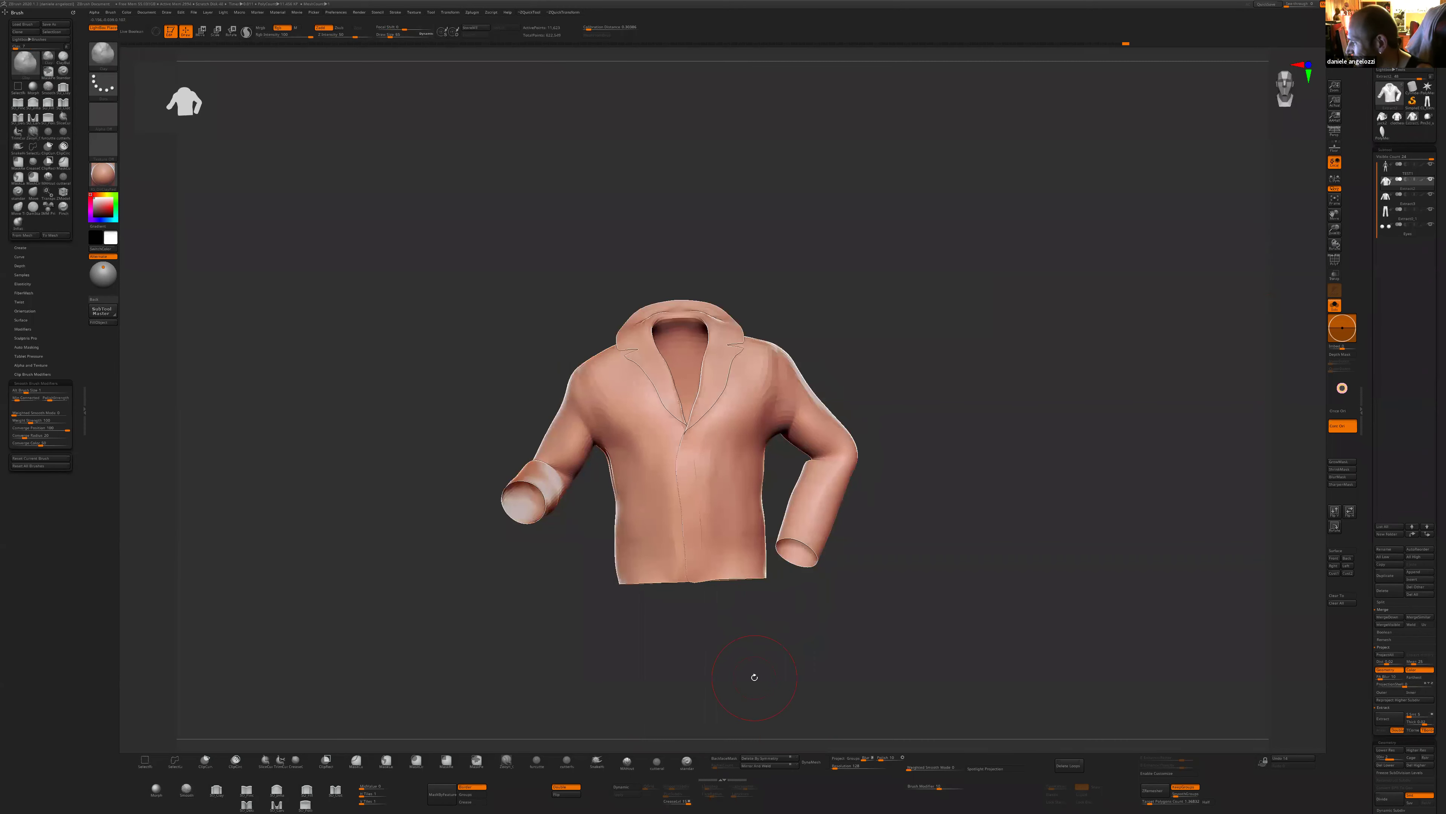
mouse_move(768, 620)
right_down()
mouse_move(863, 611)
mouse_move(814, 591)
mouse_move(675, 455)
mouse_move(688, 505)
right_up()
mouse_move(872, 624)
right_down()
mouse_move(897, 627)
mouse_move(820, 627)
right_up()
right_drag(972, 522, 936, 595)
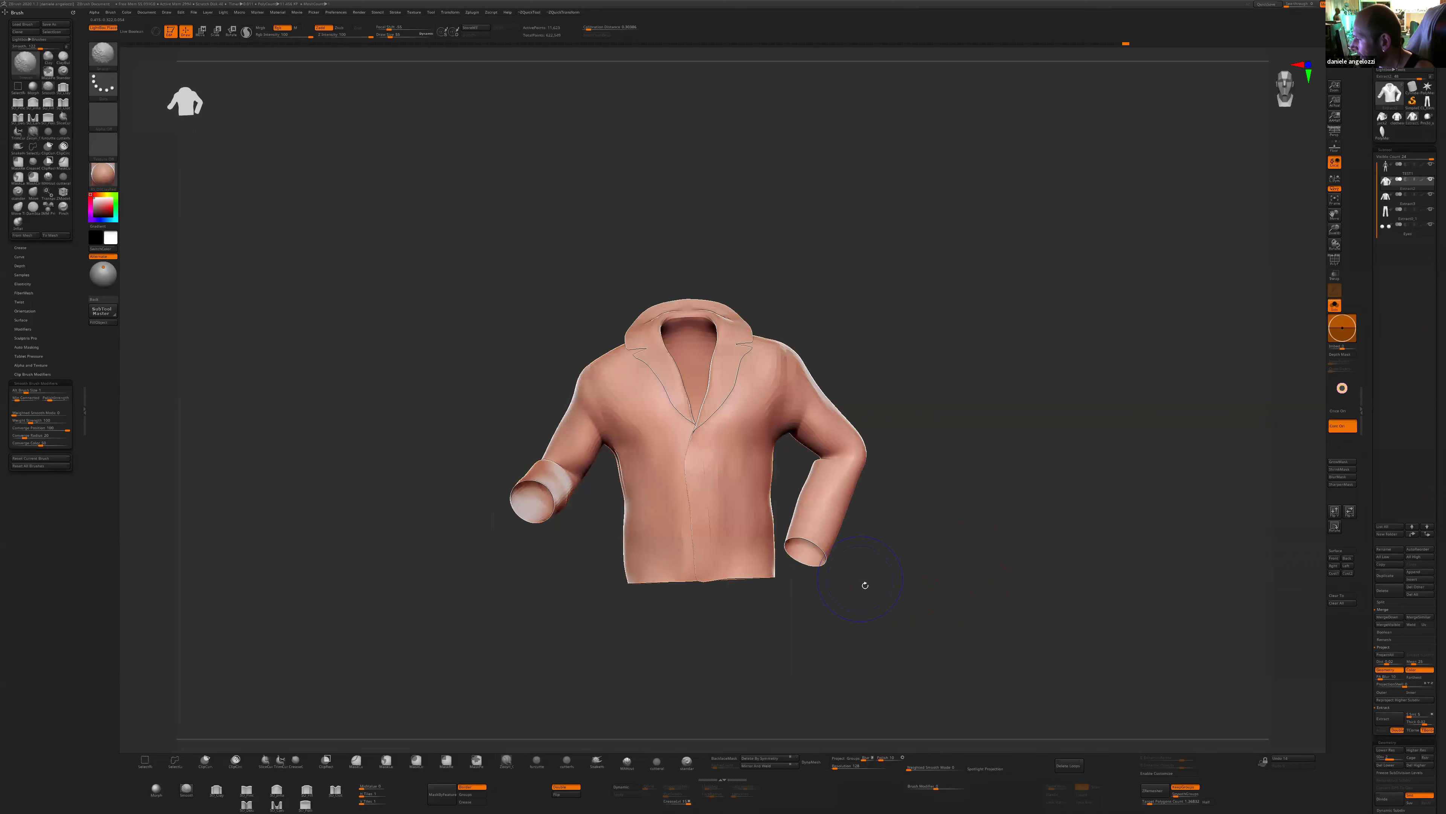
- Show the reference photos again and move the colour motorcycle photo slightly higher, away from the jacket
key(shift+z)
drag(715, 233, 674, 195)
key(z)
alt+right_drag(878, 326, 920, 358)
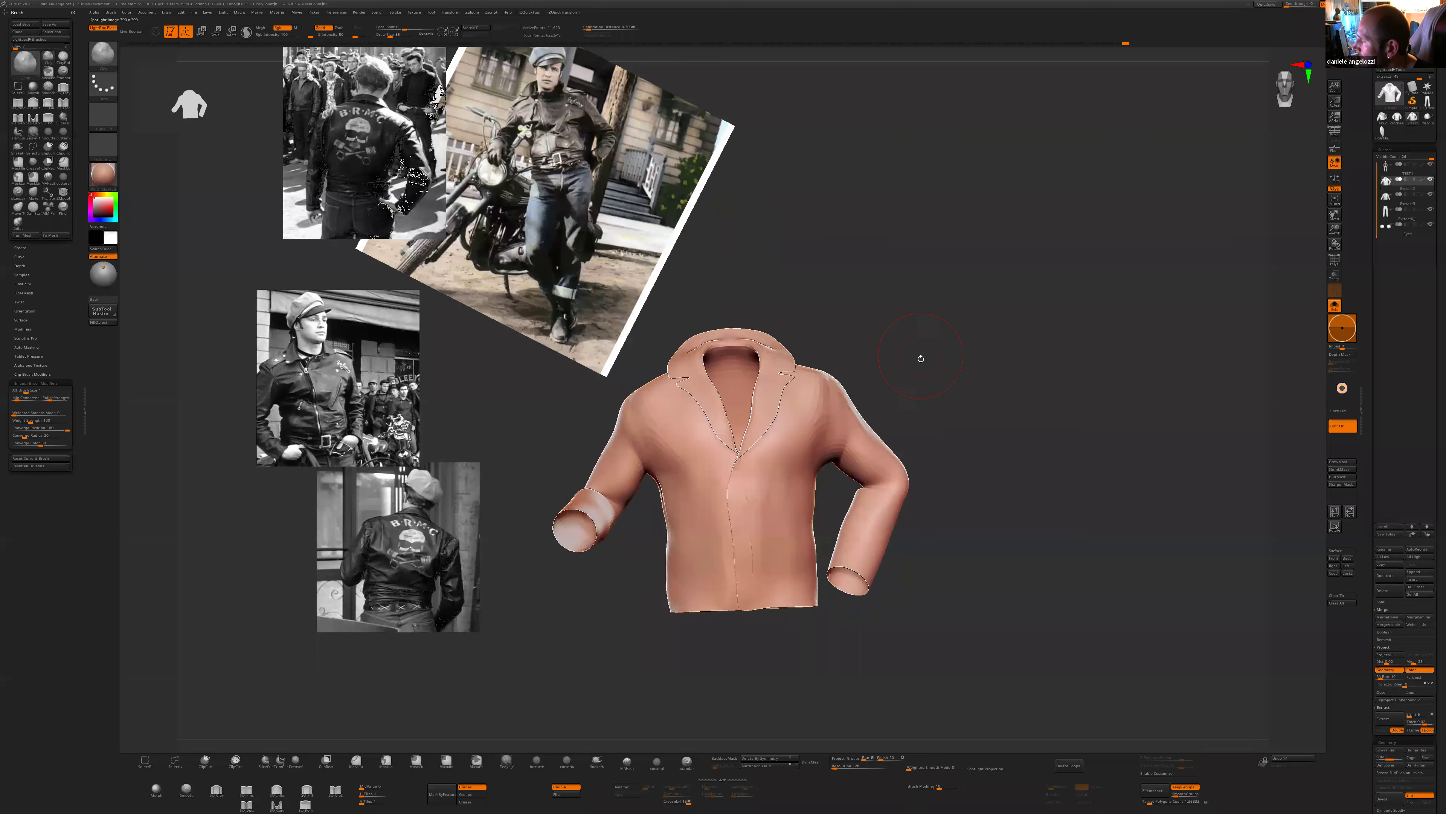
- Mask the jacket's lower hem band and invert the mask so only the band can be edited
key(w)
ctrl+drag(750, 570, 772, 611)
ctrl+click(809, 660)
shift+drag(891, 665, 968, 664)
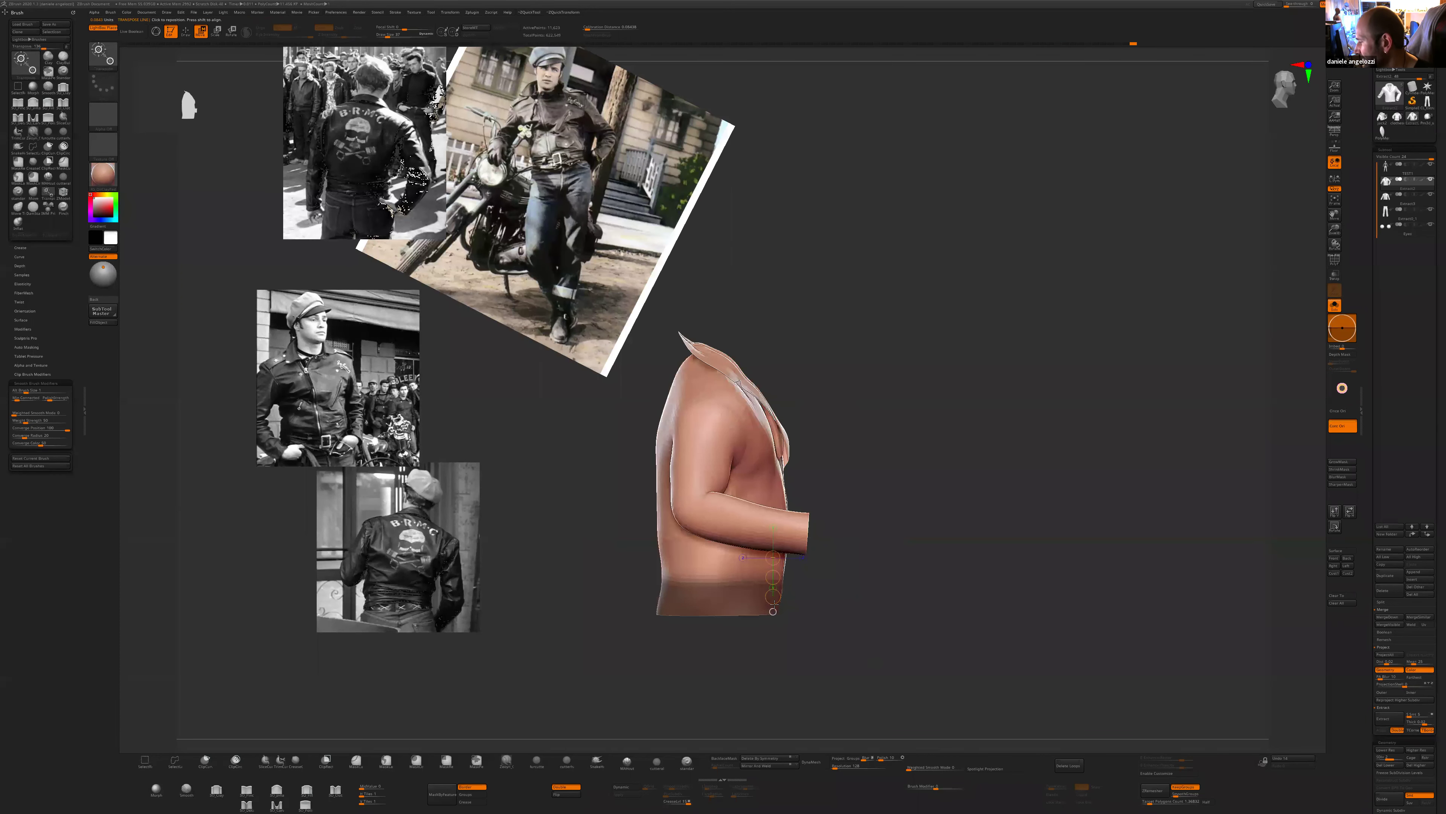
ctrl+click(726, 646)
key(q)
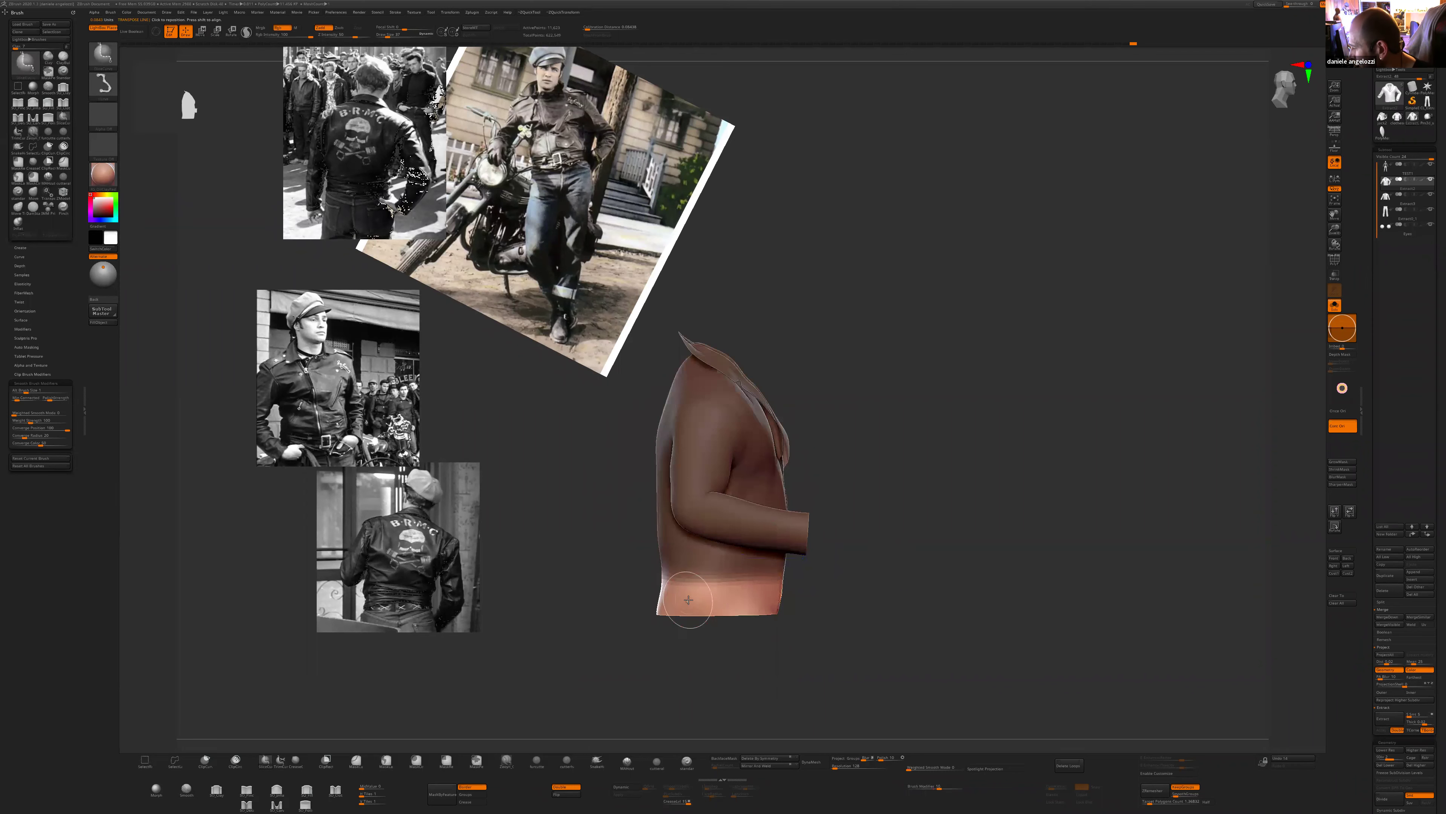
- Leave only the front part of the hem band unmasked, adjust it with the transpose line and clear the mask
ctrl+shift+click(691, 614)
ctrl+shift+click(746, 626)
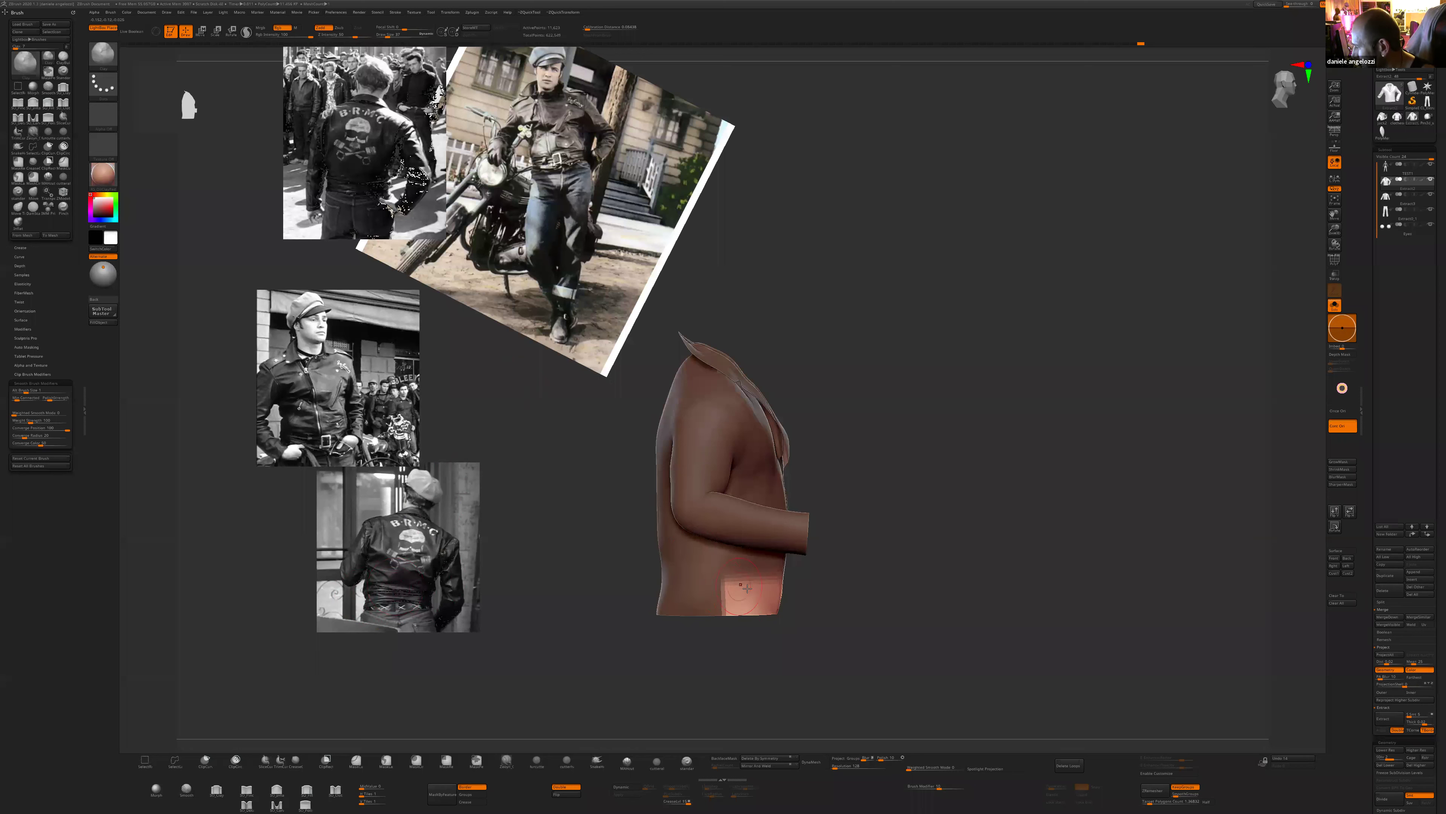
key(w)
ctrl+click(756, 599)
shift+drag(730, 593, 811, 592)
mouse_move(911, 593)
shift+mouse_down()
mouse_move(848, 592)
mouse_move(905, 650)
mouse_move(810, 622)
shift+mouse_up()
key(q)
- Go up to a higher subdivision level and smooth the hem band at the jacket's lower edge
key(s)
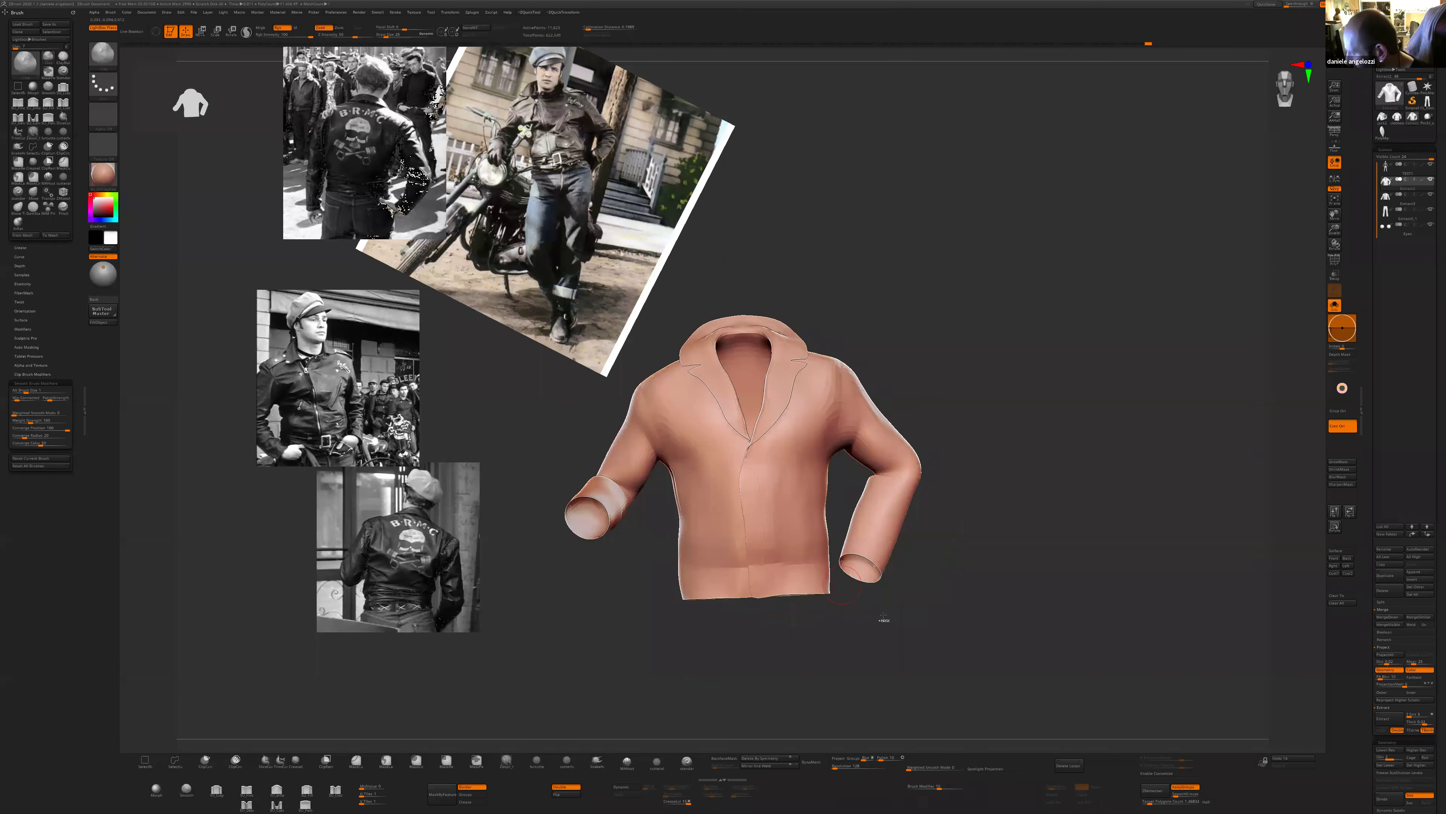
key(d)
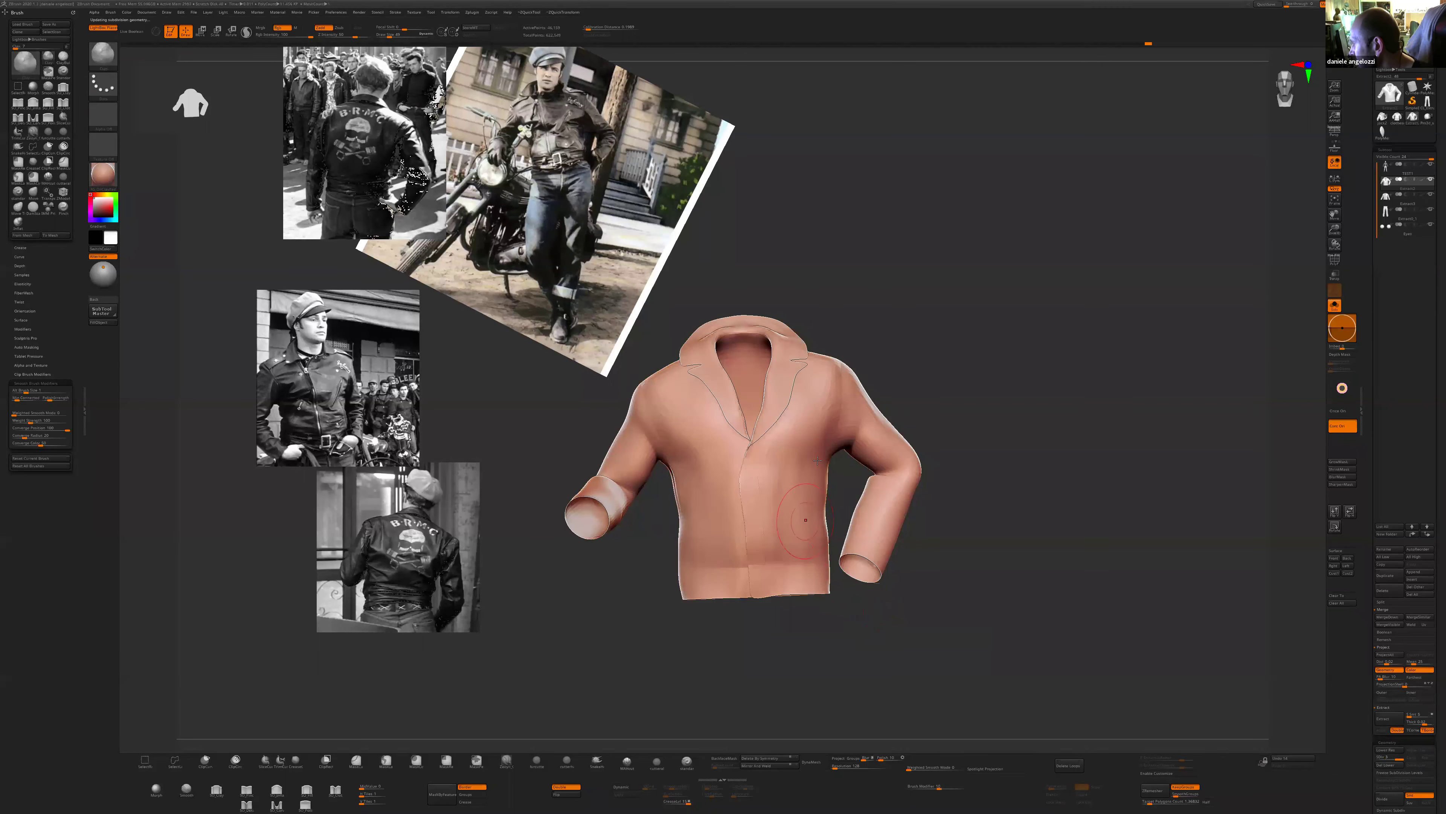
click(913, 768)
key(s)
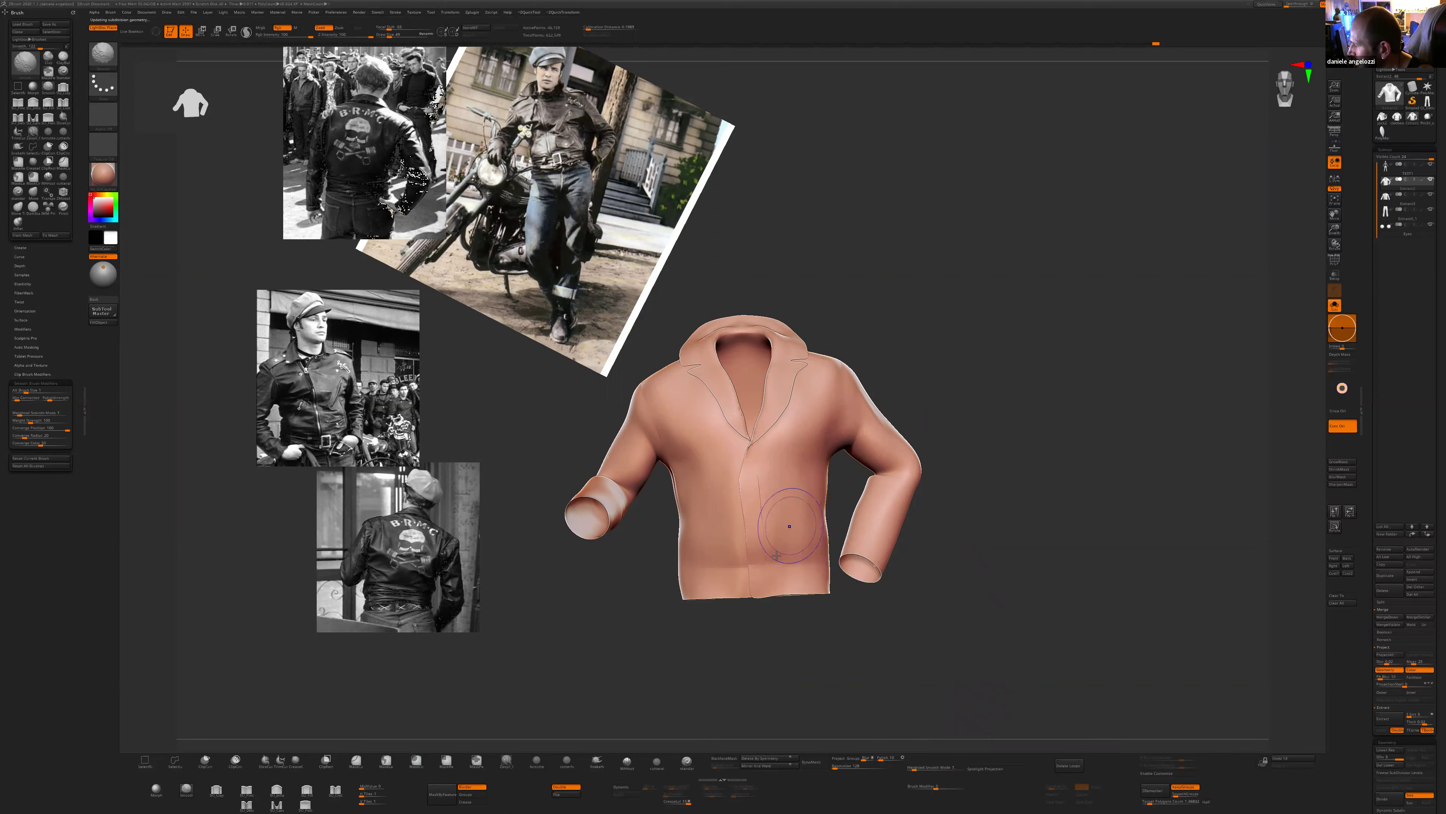
shift+drag(674, 614, 684, 580)
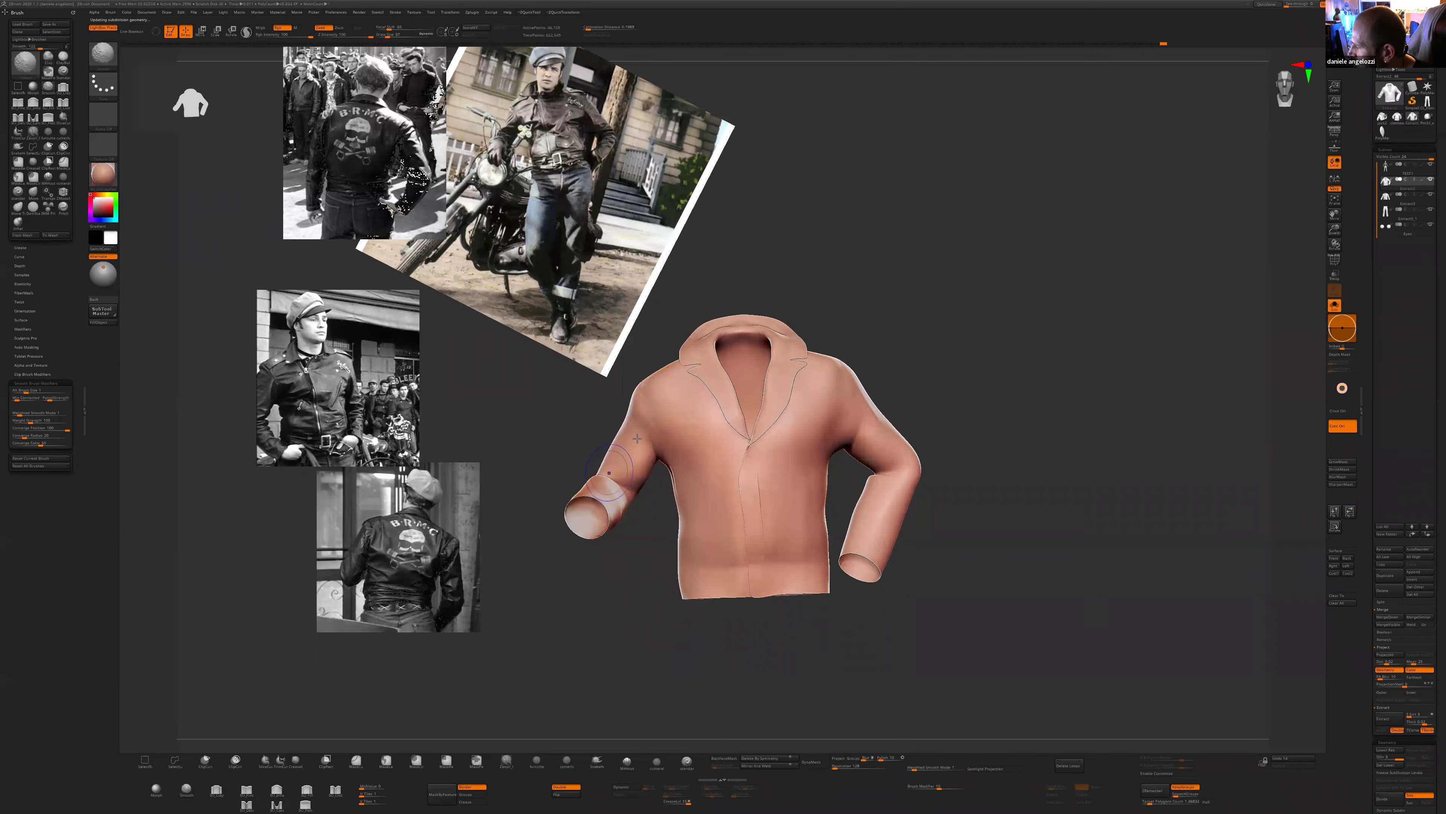
- Adjust the shoulder and upper back in side view with the Move brush, then face the jacket front
drag(533, 533, 923, 559)
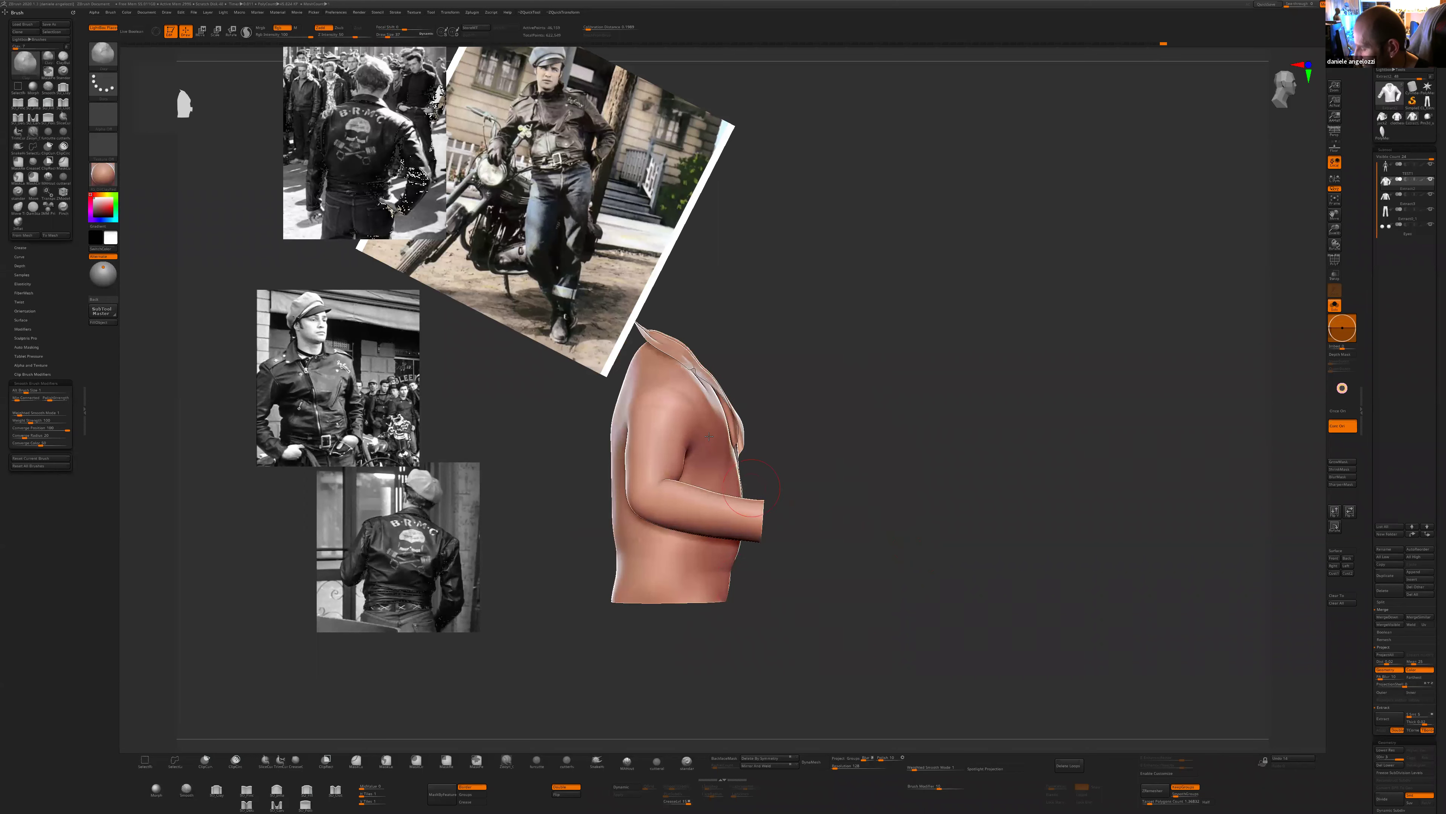
key(b)
key(m)
key(v)
drag(664, 432, 644, 406)
mouse_move(746, 393)
mouse_down()
mouse_move(851, 427)
mouse_move(968, 439)
mouse_up()
mouse_move(715, 469)
shift+mouse_down()
mouse_move(699, 460)
mouse_move(832, 392)
mouse_move(996, 399)
shift+mouse_up()
key(s)
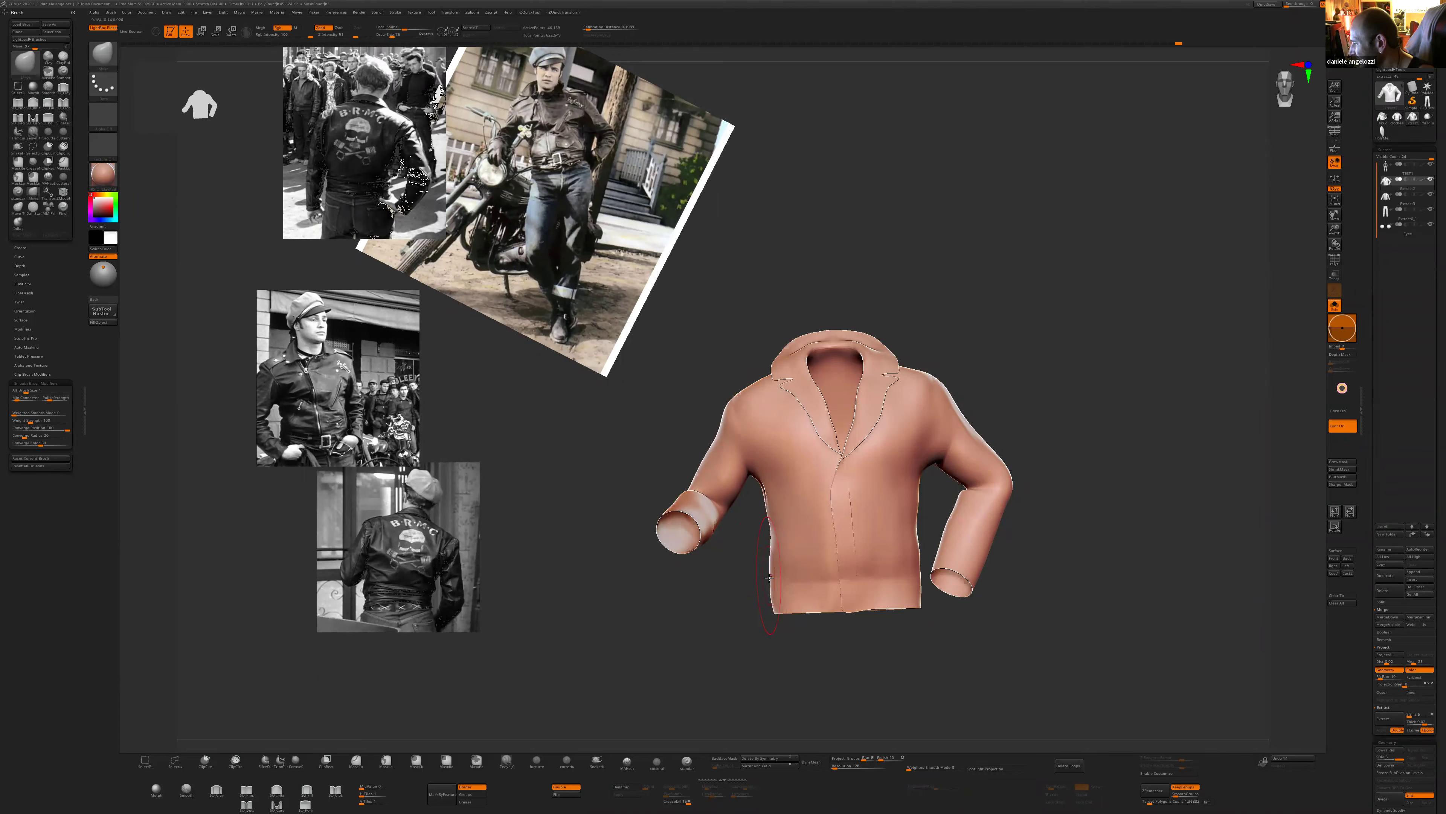
- Drop the jacket two subdivision levels and adjust its back and side silhouette with a resized Move brush
mouse_move(736, 598)
mouse_down()
mouse_move(720, 492)
mouse_move(698, 501)
mouse_move(843, 504)
mouse_up()
key(shift+d)
key(shift+d)
key(s)
drag(686, 545, 668, 542)
drag(594, 639, 711, 636)
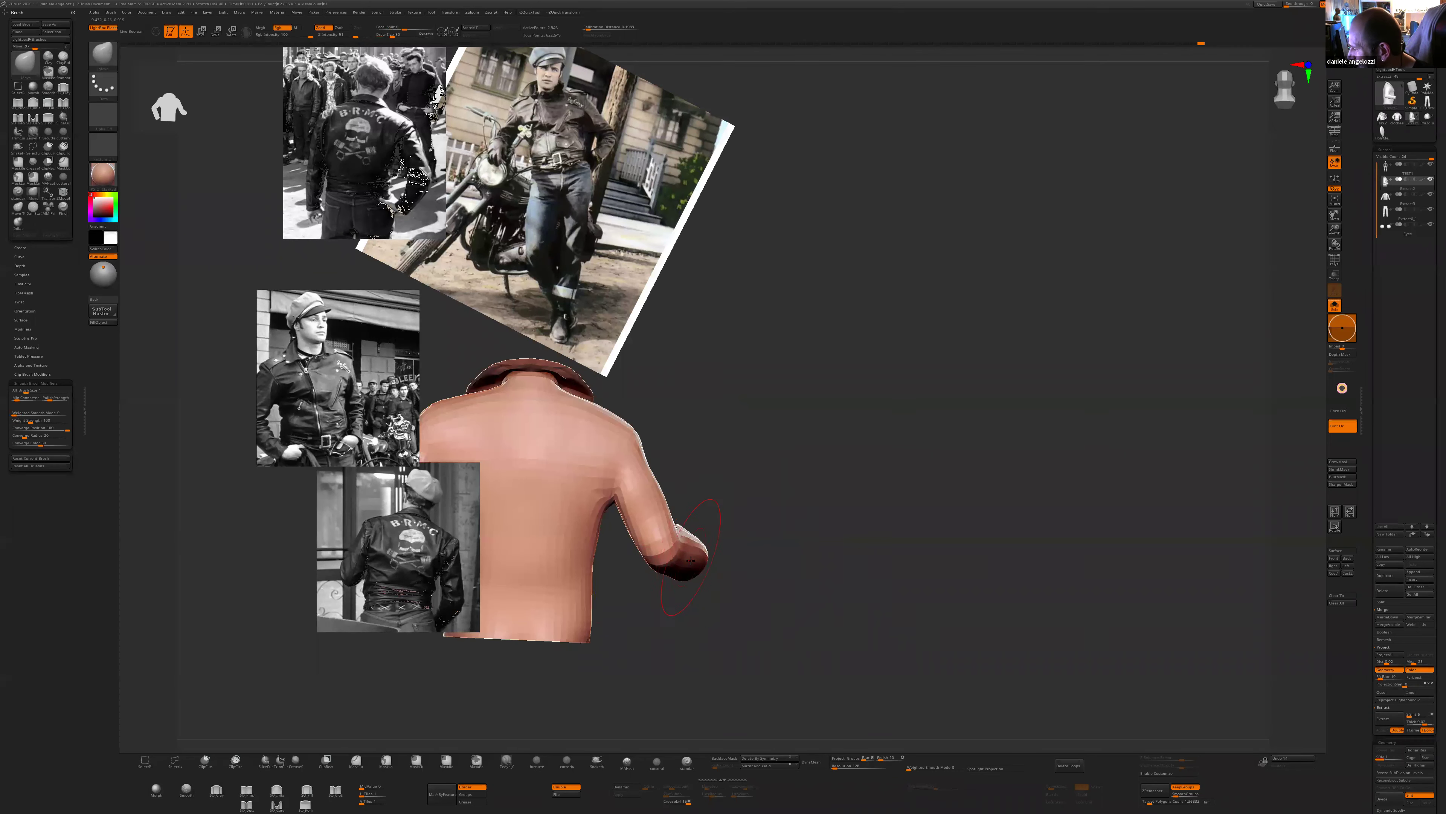
right_drag(681, 563, 670, 524)
shift+drag(626, 487, 630, 468)
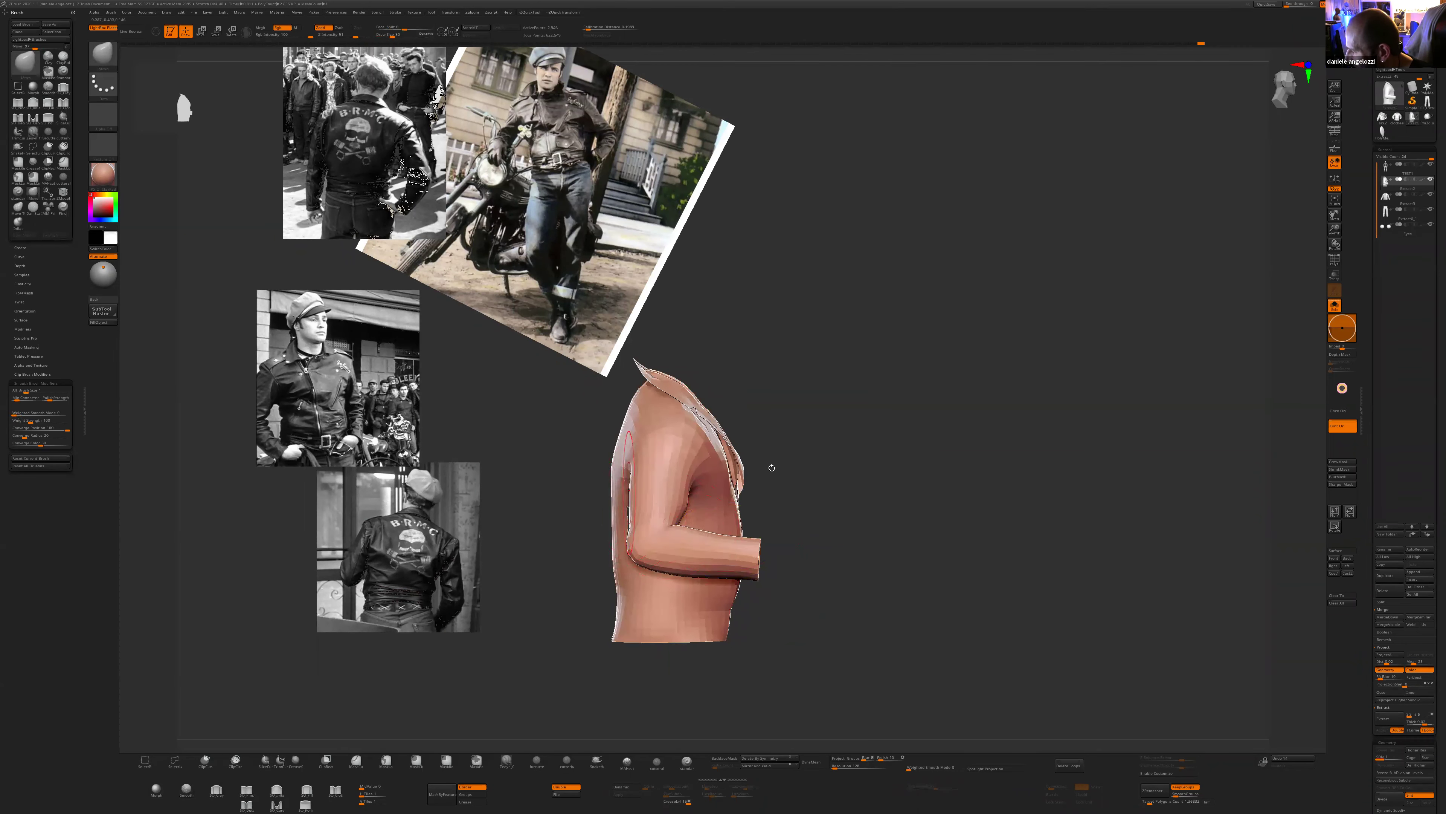
- Turn the jacket to its front and raise it two subdivision levels
drag(772, 465, 698, 491)
alt+right_drag(642, 502, 712, 516)
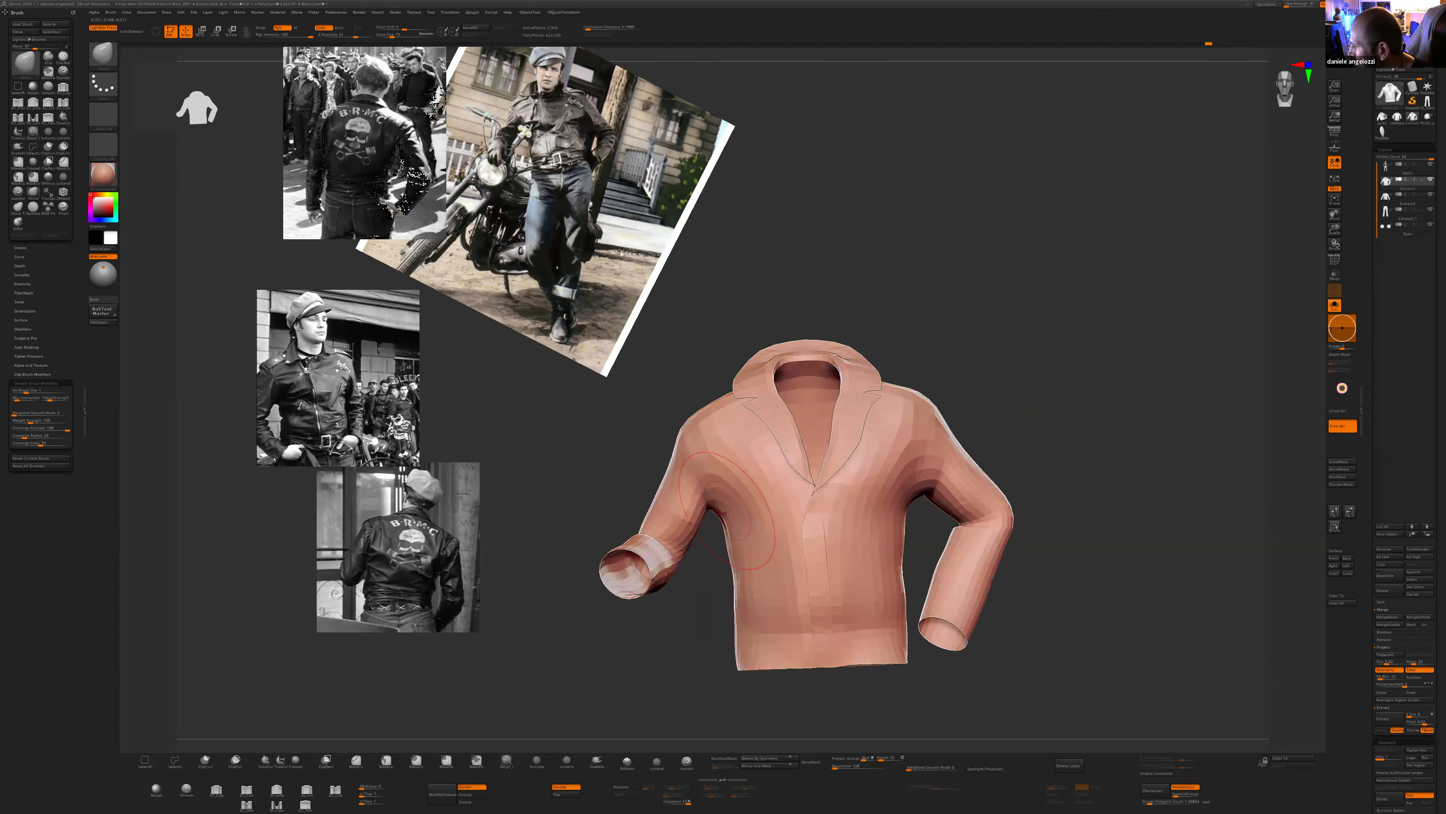
drag(1036, 611, 1035, 604)
key(ctrl+d)
key(ctrl+d)
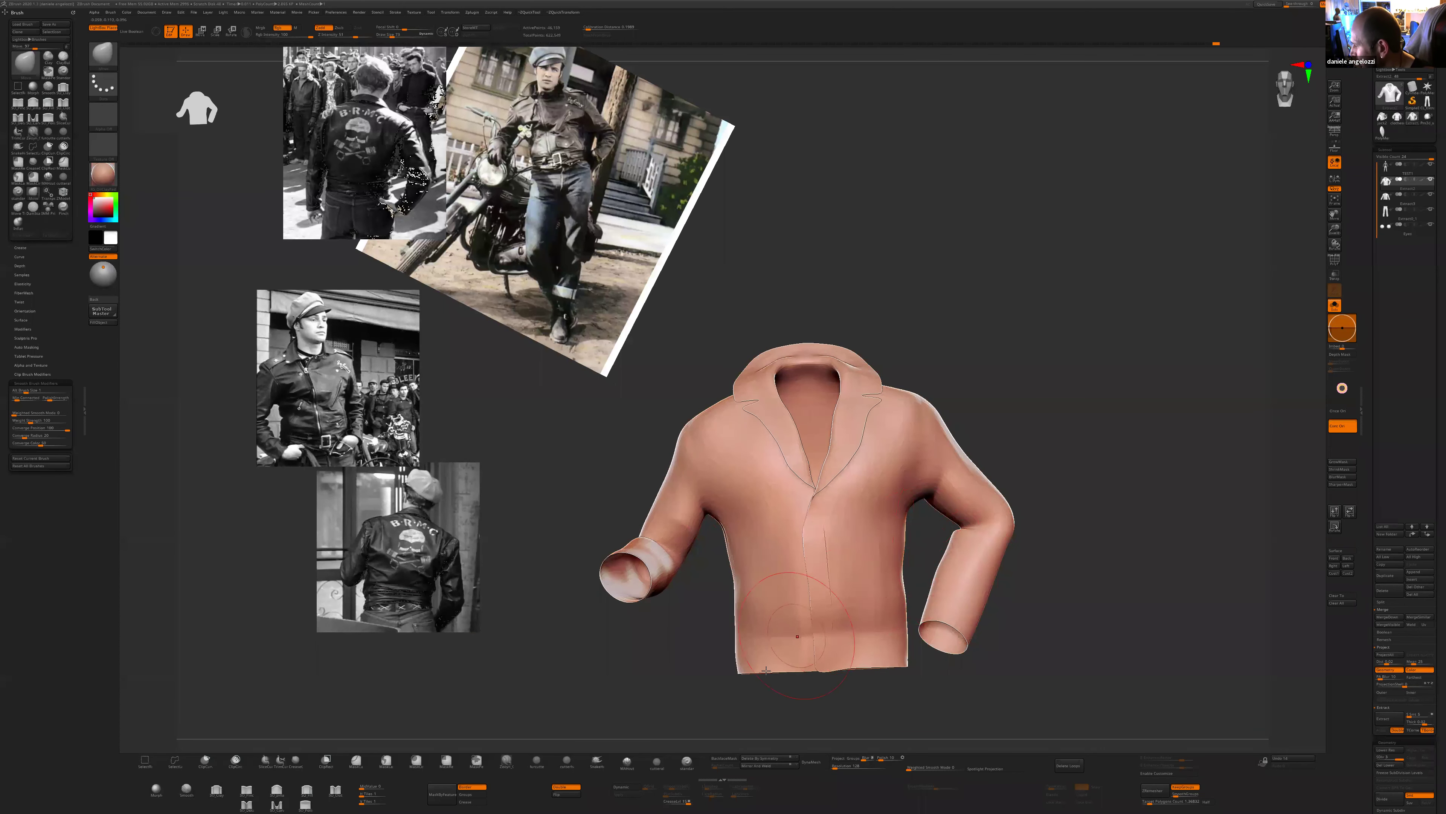
alt+drag(678, 623, 638, 576)
- Sculpt and soften leather folds across one chest panel below the armhole, undoing unwanted strokes
click(566, 761)
key(shift+d)
drag(549, 500, 614, 515)
drag(687, 483, 786, 523)
key(ctrl+z)
key(ctrl+z)
drag(682, 480, 808, 541)
shift+drag(719, 500, 813, 540)
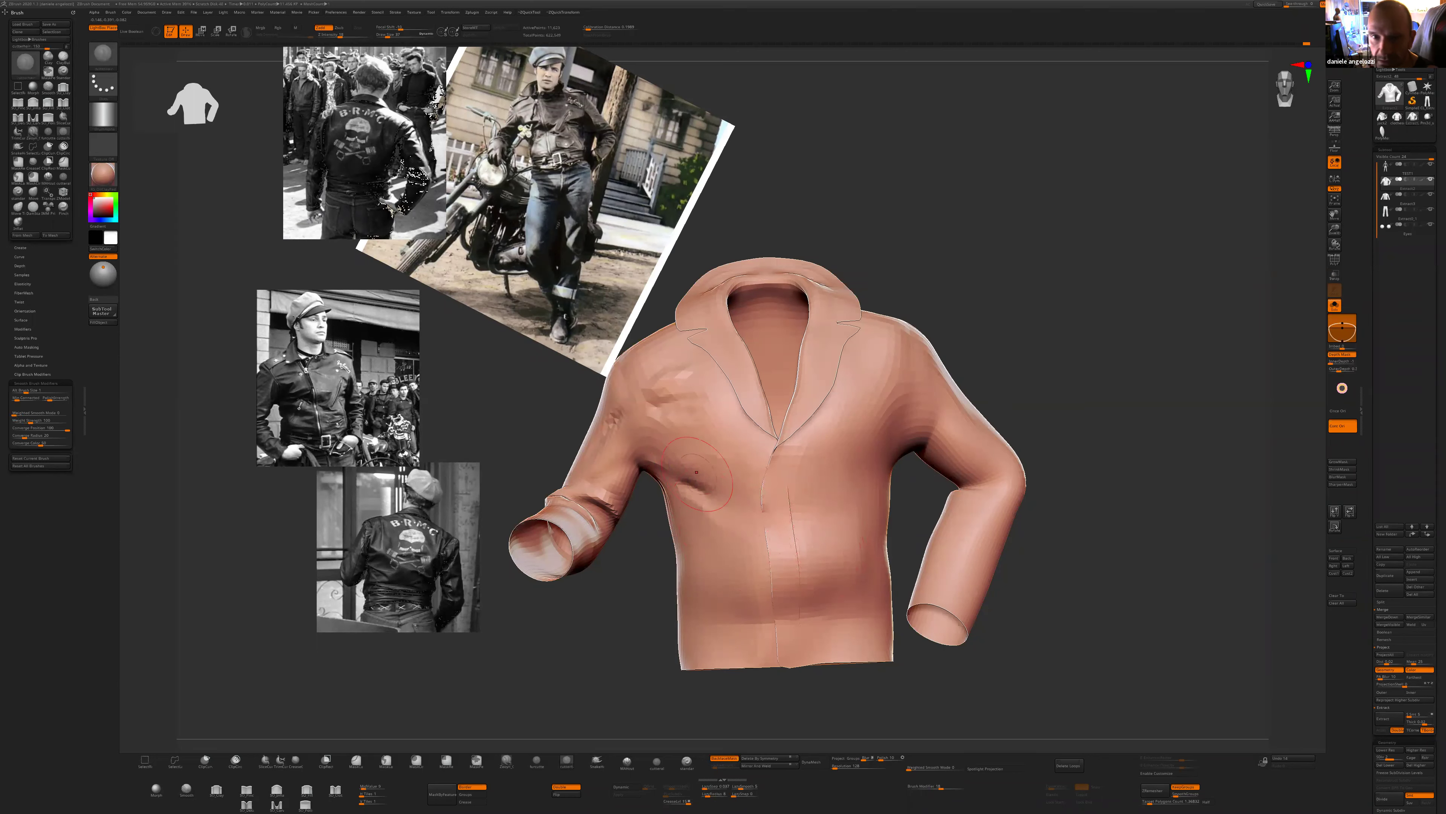
drag(686, 486, 789, 532)
click(657, 762)
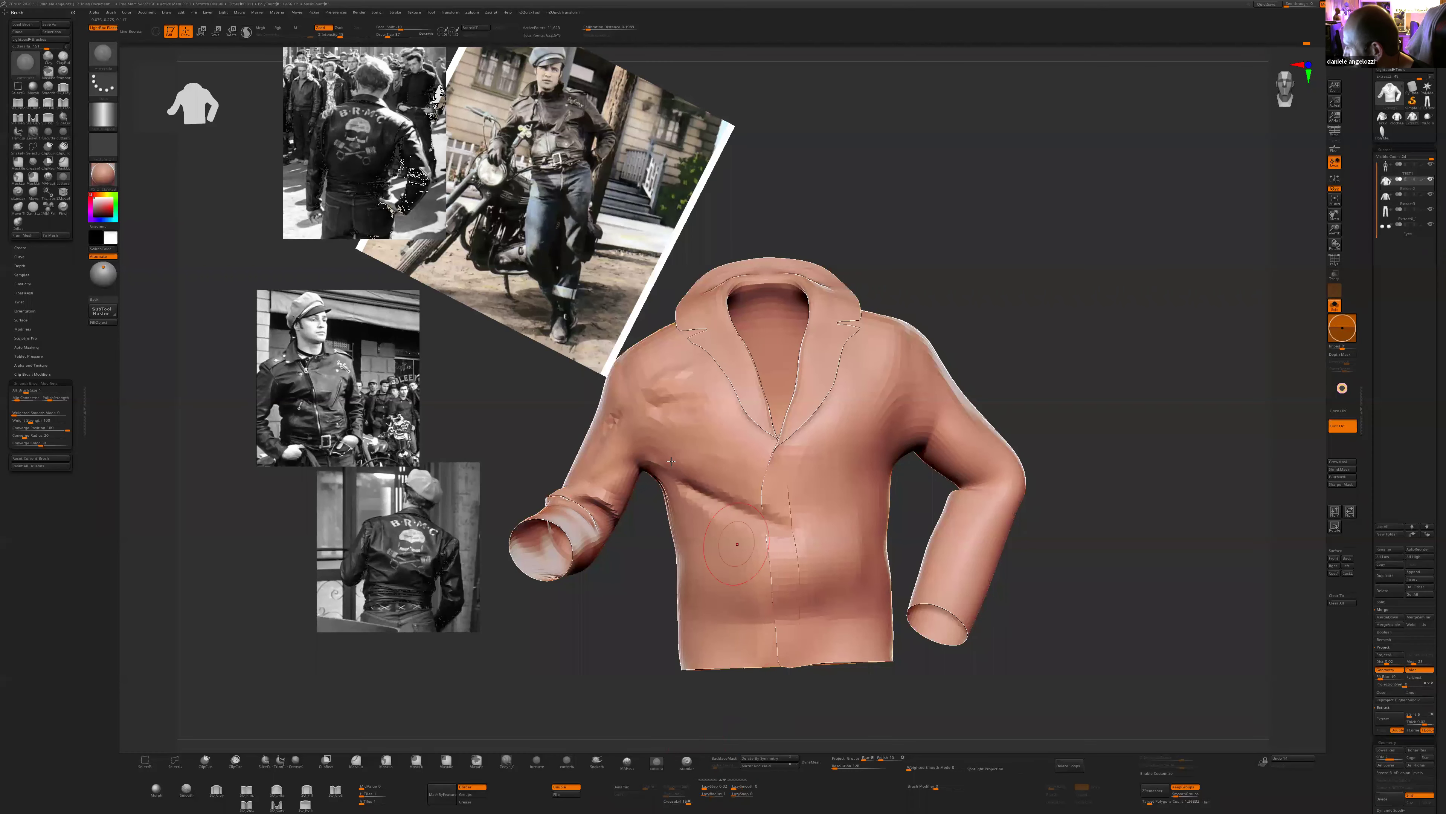
shift+drag(684, 487, 747, 529)
key([)
key(ctrl+z)
key(ctrl+z)
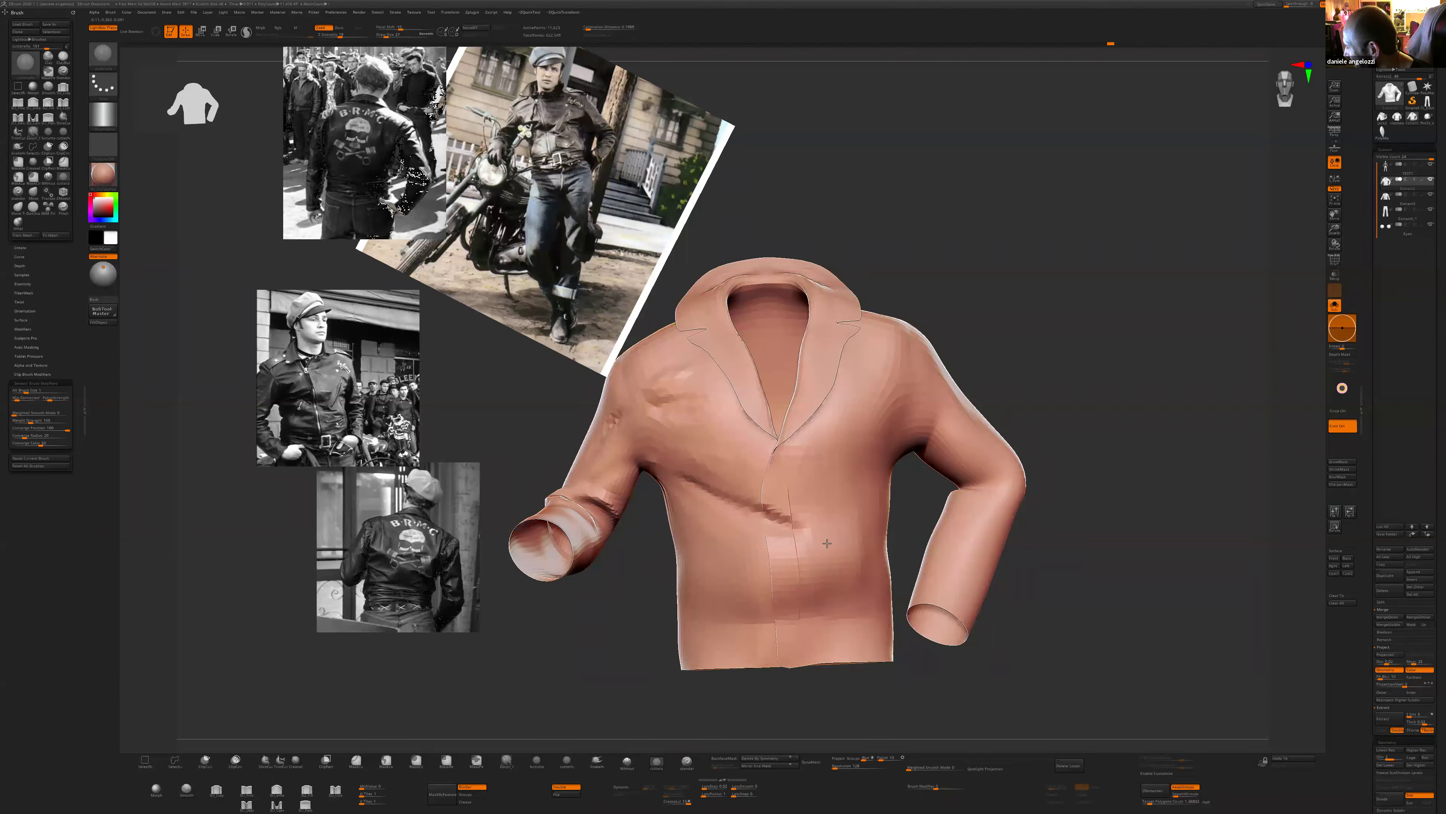
key(ctrl+z)
key(ctrl+z)
key(ctrl+z)
key(ctrl+z)
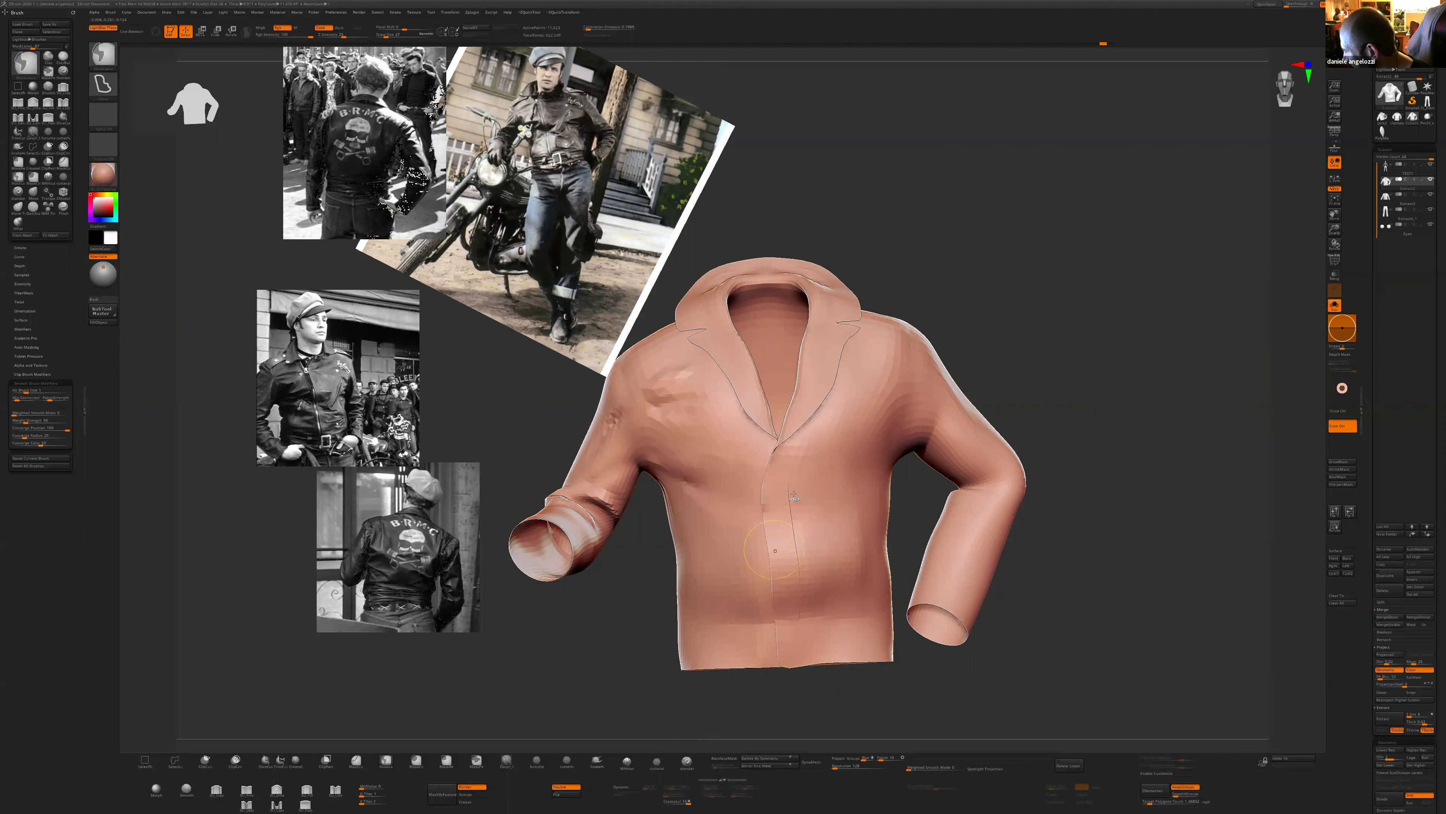
key(ctrl+z)
- Sculpt diagonal leather folds across both chest panels, running from the armholes toward the front closure
mouse_move(655, 465)
mouse_down()
mouse_move(743, 503)
mouse_move(643, 465)
mouse_up()
key([)
drag(735, 492, 804, 475)
drag(849, 475, 918, 432)
alt+drag(1025, 342, 994, 361)
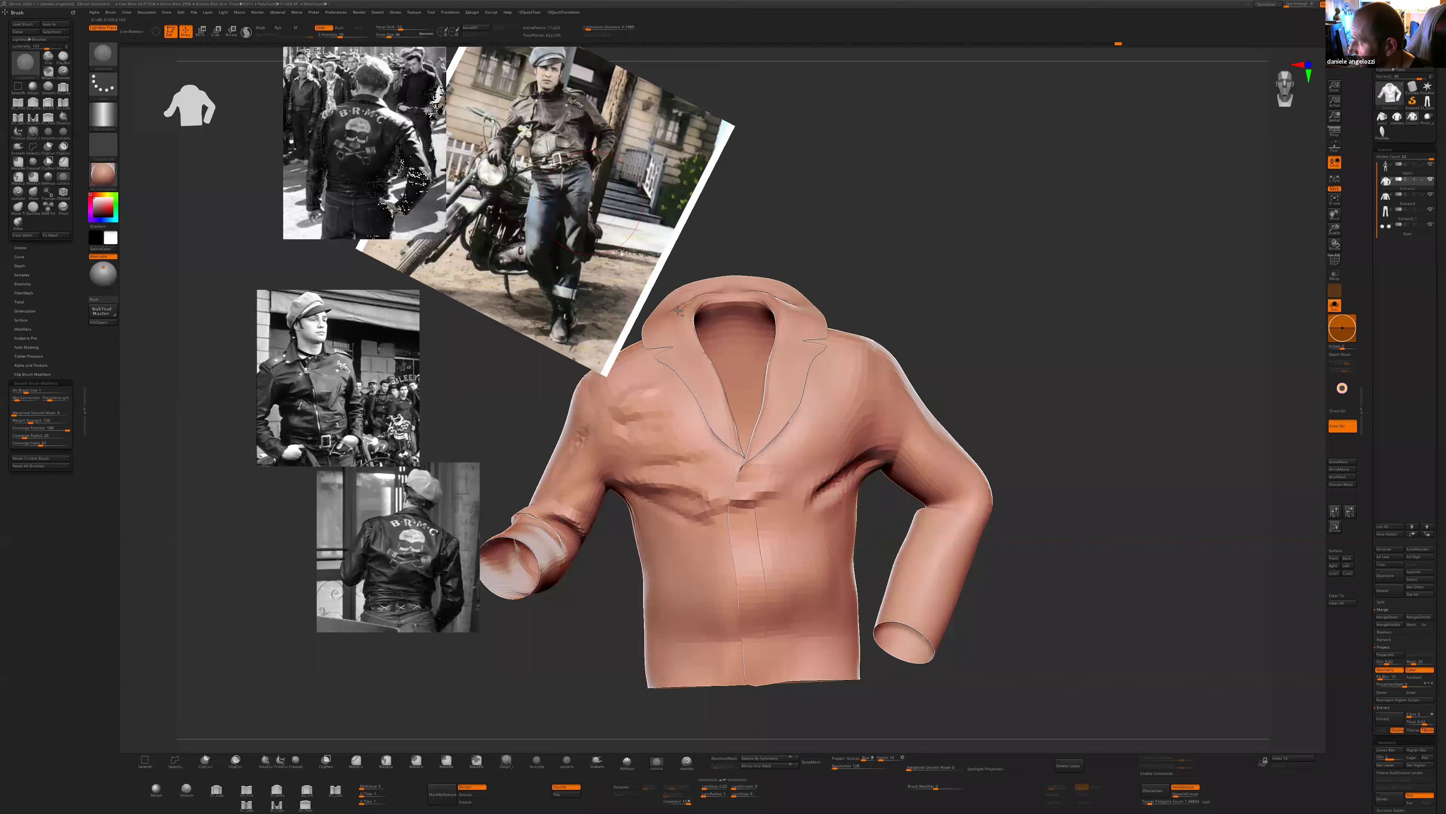
- Sculpt horizontal folds across the lower front panel just above the hem band, on the bent-arm side of the jacket
alt+drag(936, 310, 904, 262)
key(s)
drag(943, 312, 937, 312)
right_drag(878, 415, 820, 421)
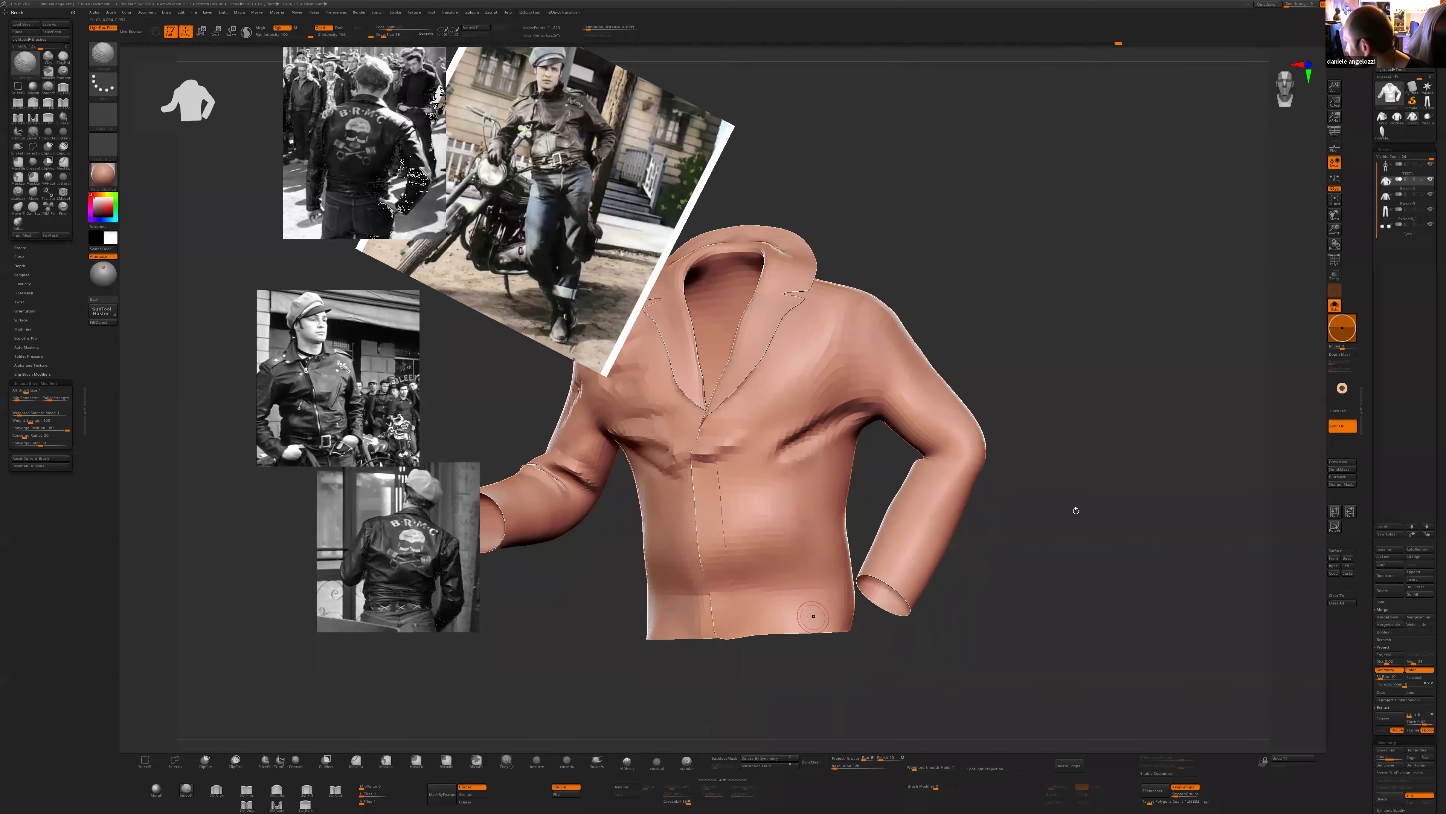
click(1339, 264)
click(1338, 264)
right_drag(863, 542, 895, 542)
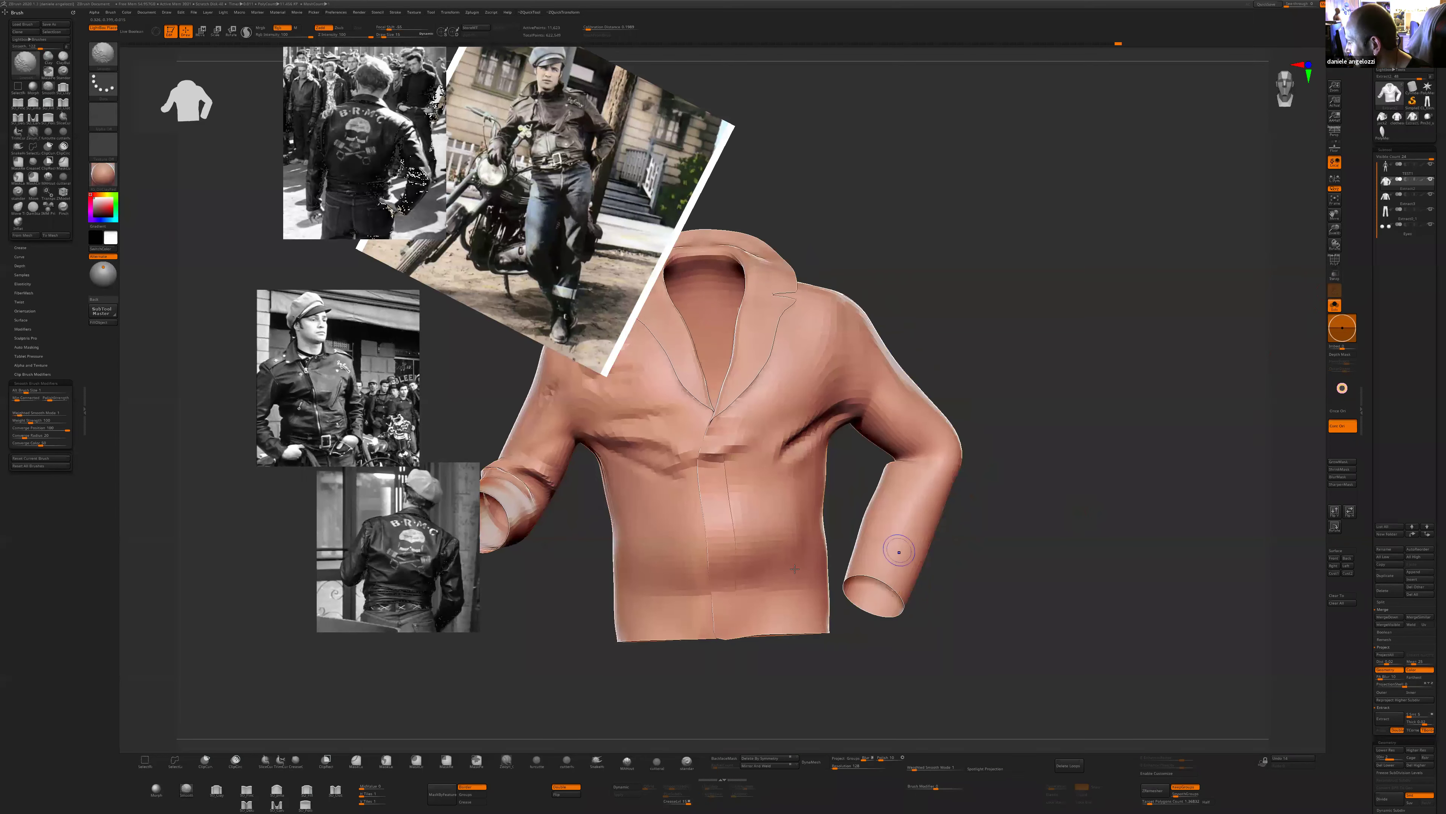
mouse_move(742, 578)
mouse_down()
mouse_move(727, 583)
mouse_move(800, 592)
mouse_move(781, 558)
mouse_move(746, 565)
mouse_up()
right_drag(760, 600, 632, 602)
drag(749, 588, 808, 598)
shift+right_drag(808, 599, 871, 595)
drag(760, 565, 816, 582)
right_drag(908, 580, 888, 558)
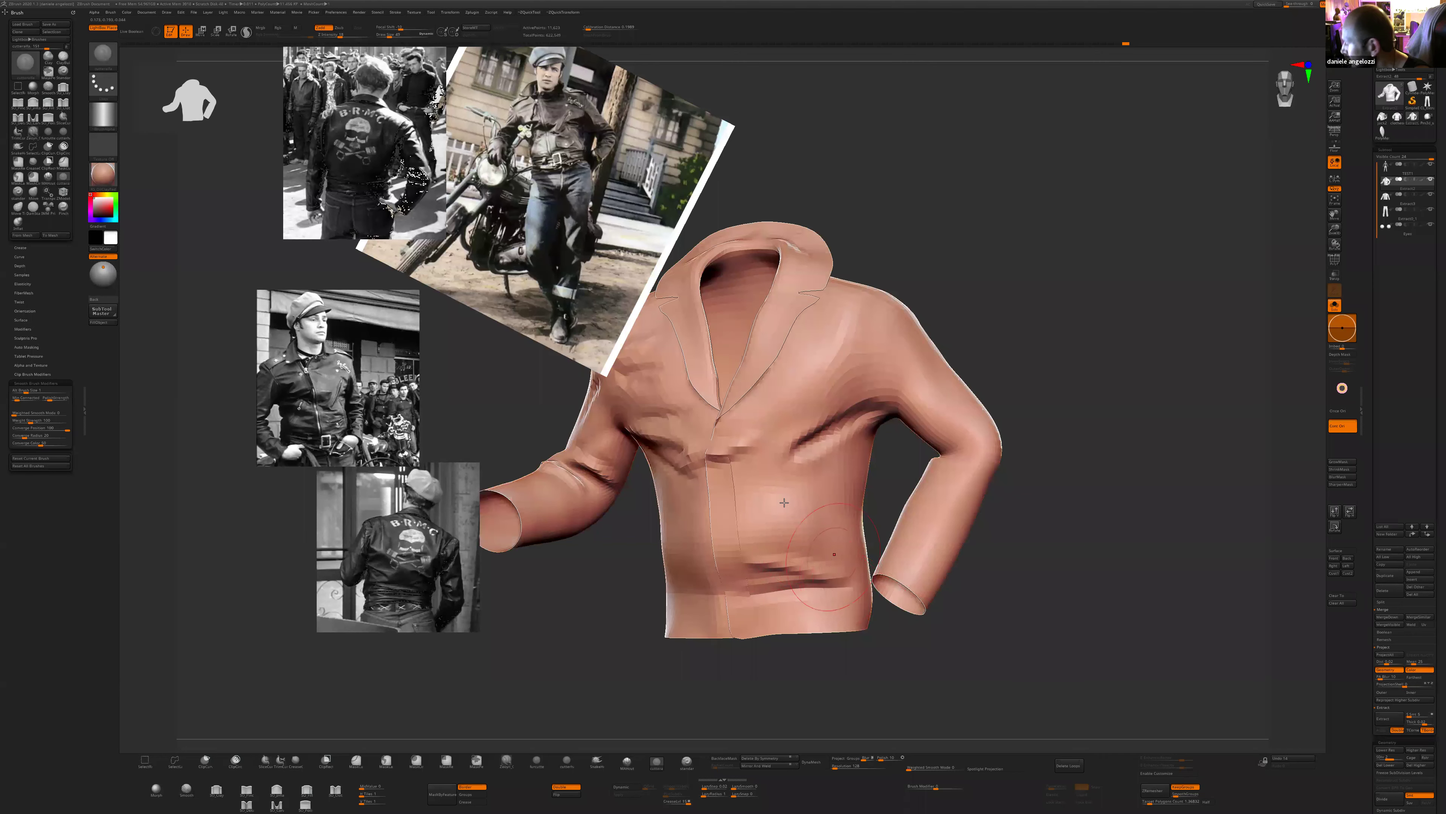
- Add a softer horizontal crease across the belly above the lower waist folds, adjusting the brush size
right_drag(637, 235, 668, 239)
key(s)
drag(779, 527, 775, 527)
mouse_move(794, 545)
mouse_down()
mouse_move(831, 555)
mouse_move(775, 492)
mouse_up()
key(s)
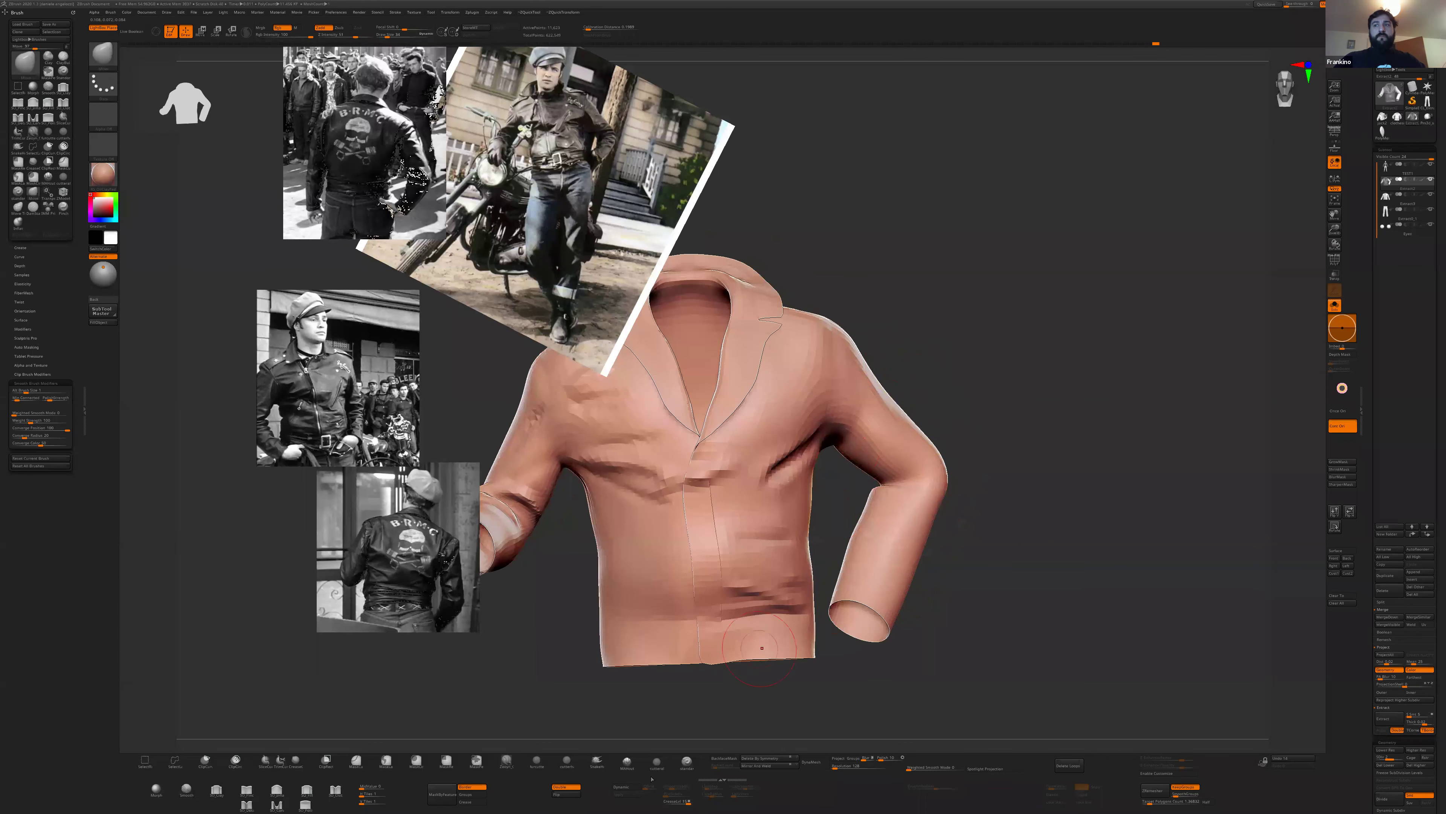
- Sculpt leather folds at the plain sleeve's elbow and forearm, and adjust their shape with the Move brush
click(658, 761)
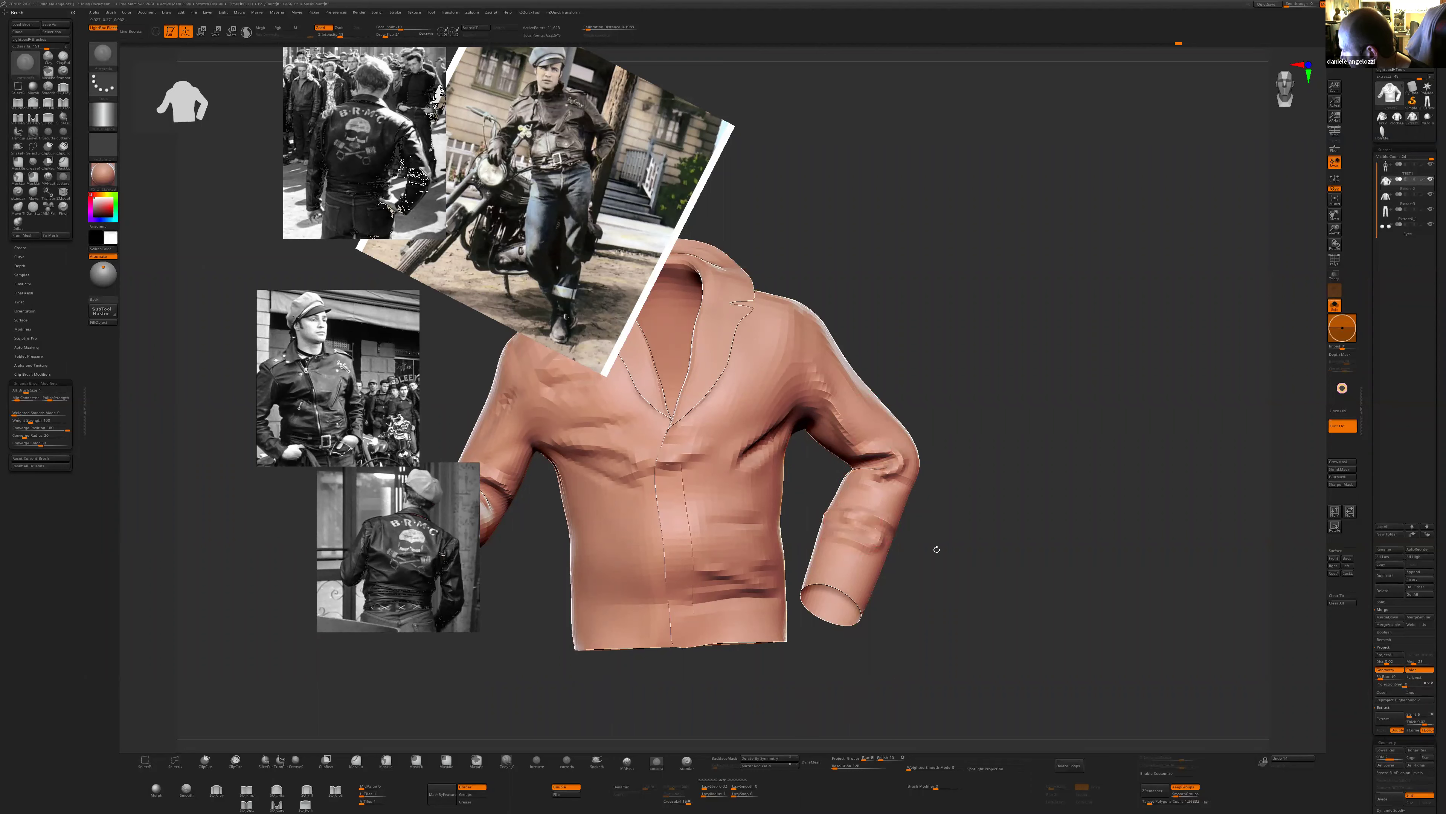
mouse_move(934, 479)
mouse_down()
mouse_move(961, 453)
mouse_move(943, 472)
mouse_move(952, 462)
mouse_up()
key(b)
key(m)
key(v)
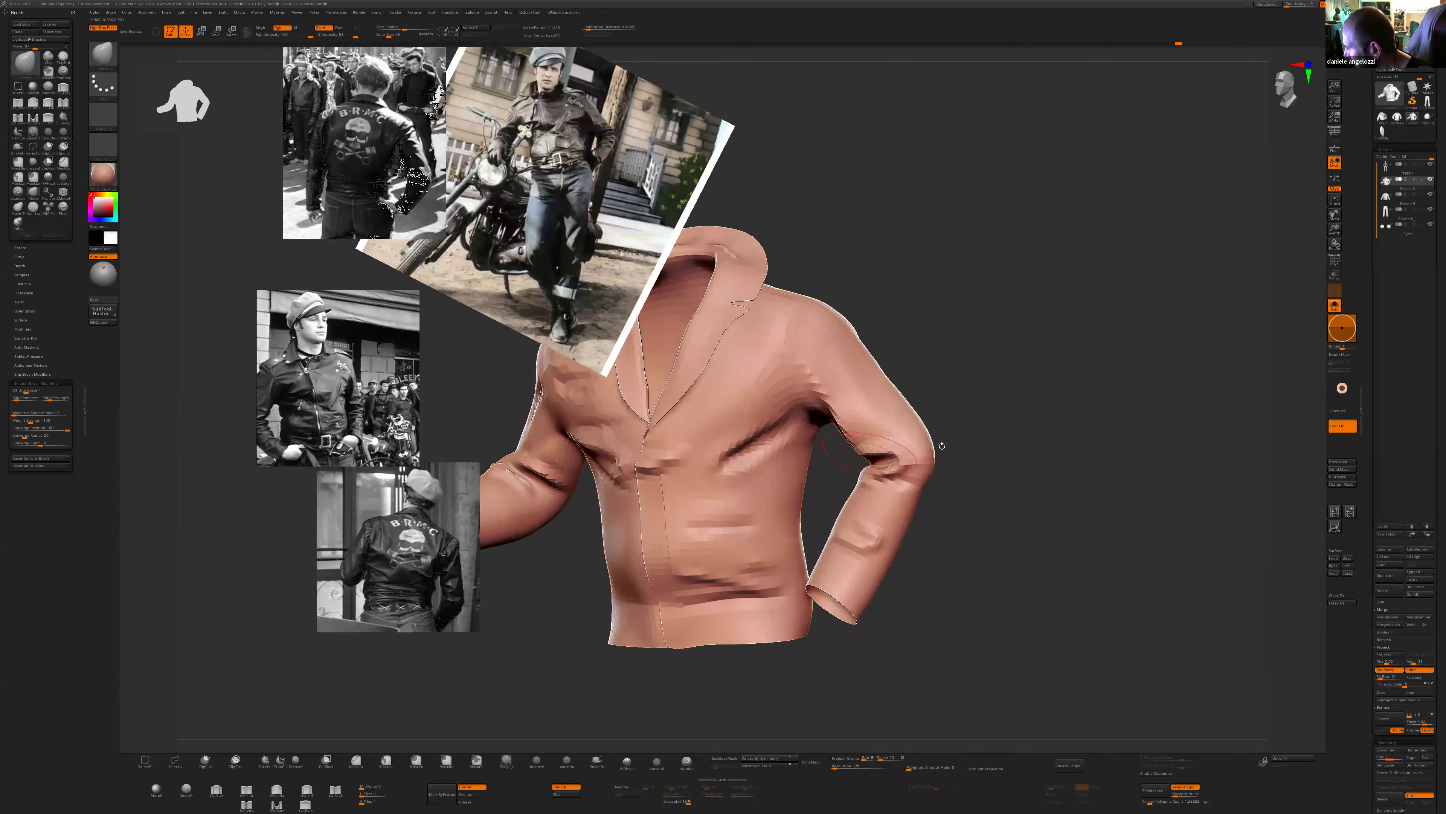
right_drag(911, 451, 875, 456)
key(s)
drag(867, 476, 872, 477)
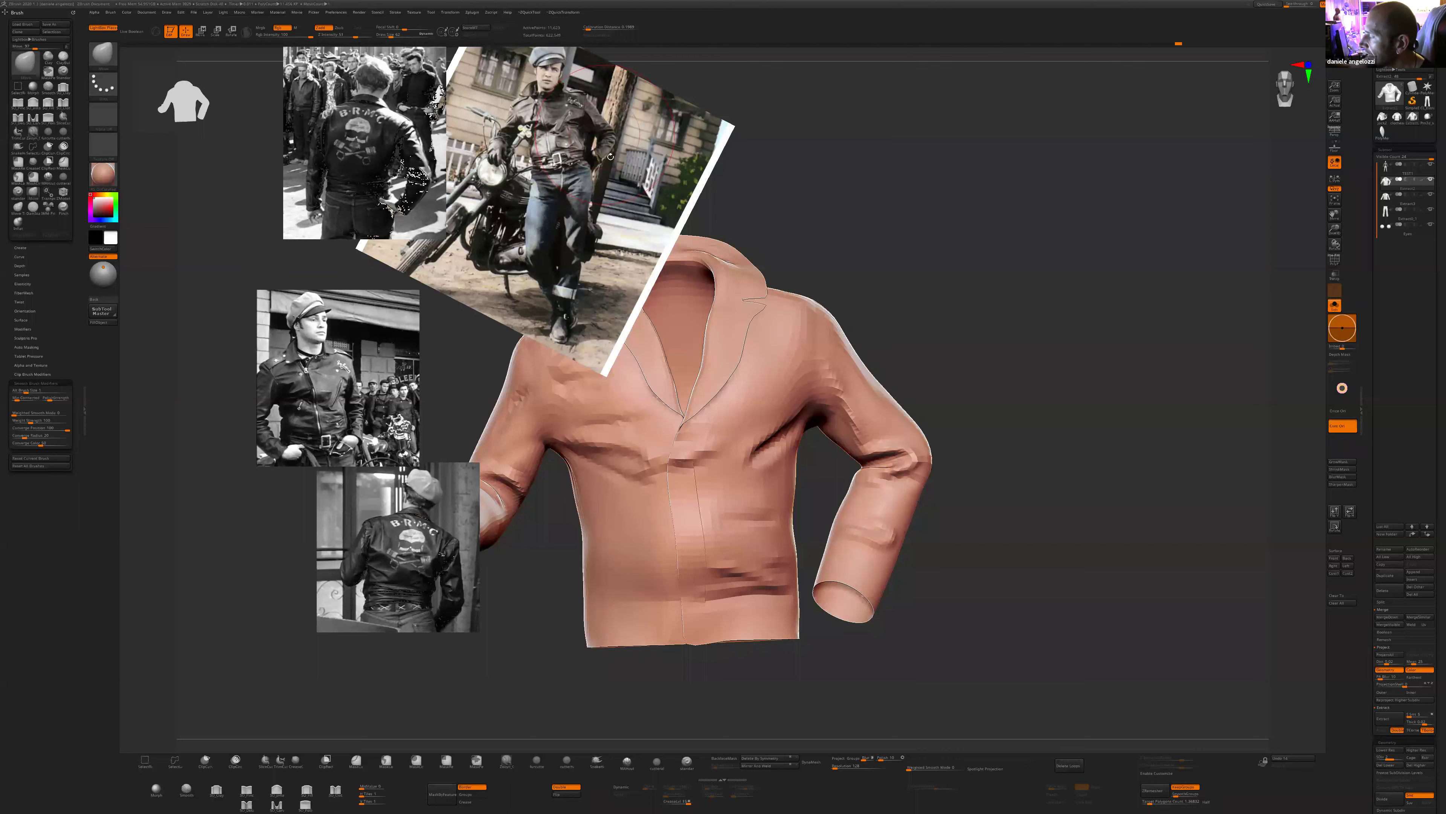
- Deepen the compression folds inside the sleeve's elbow with short strokes, varying the brush size
drag(681, 706, 698, 694)
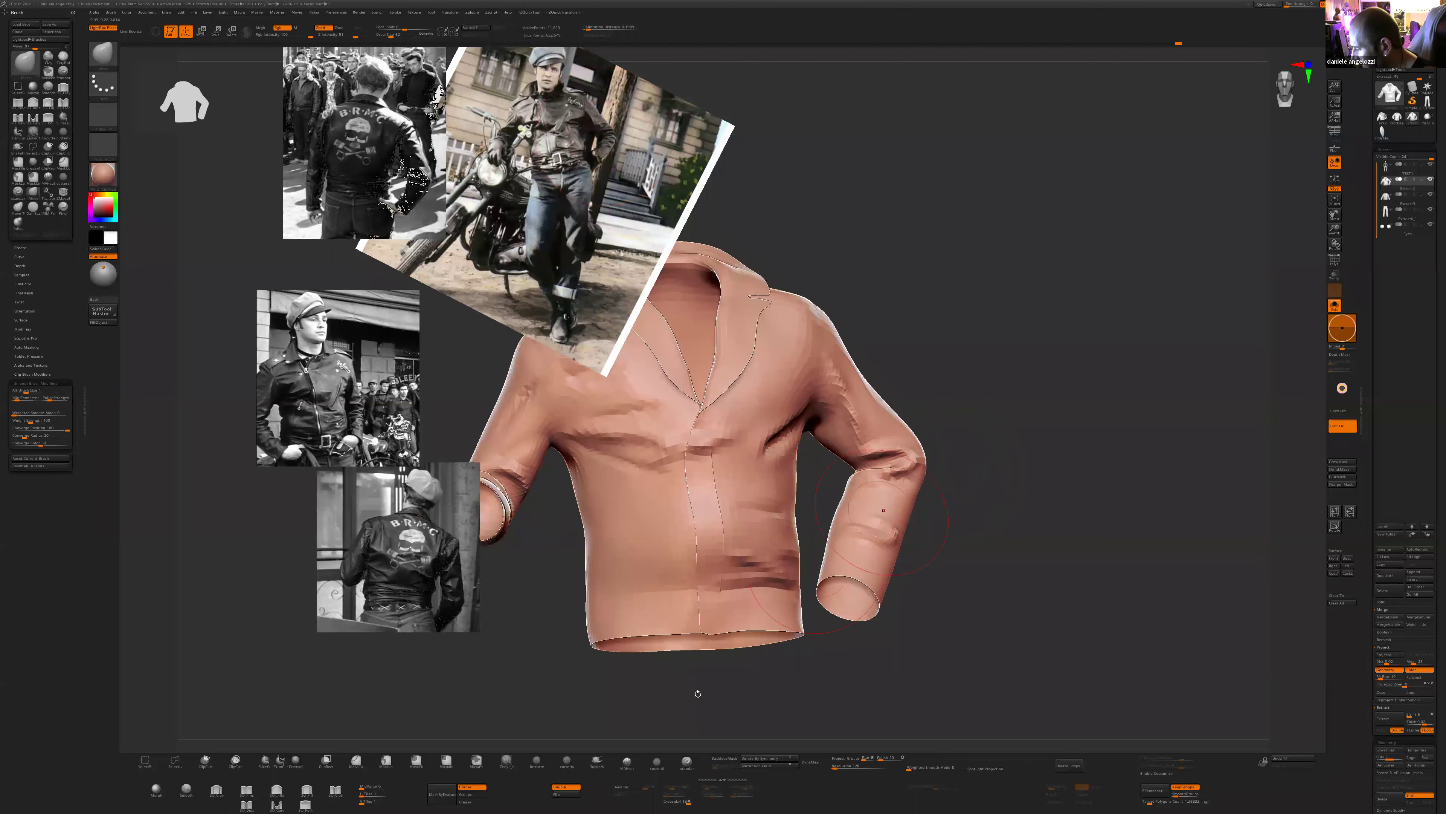
click(657, 761)
drag(857, 460, 861, 460)
drag(962, 457, 945, 439)
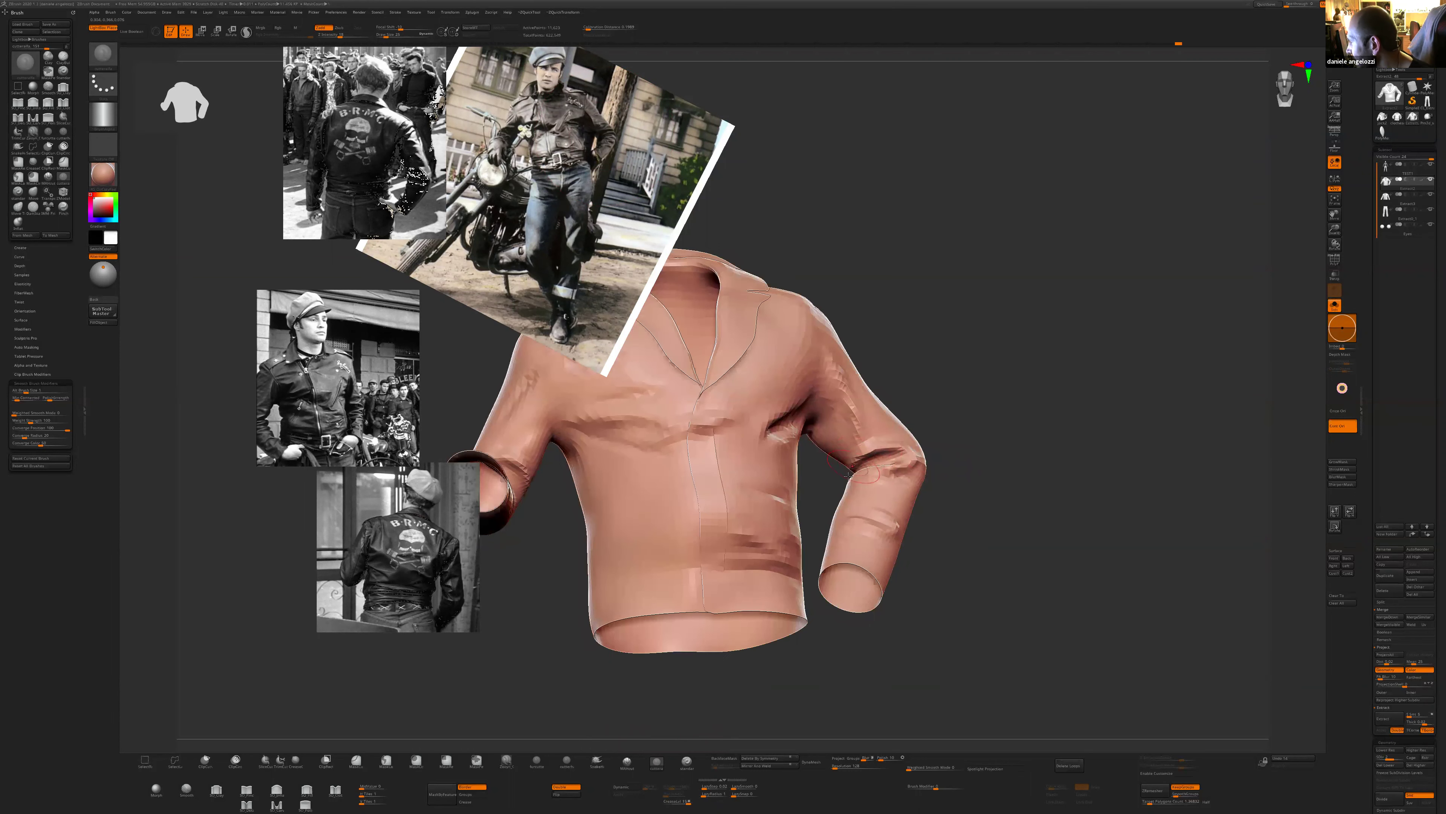
right_drag(855, 467, 888, 480)
drag(879, 467, 905, 468)
right_drag(906, 465, 888, 472)
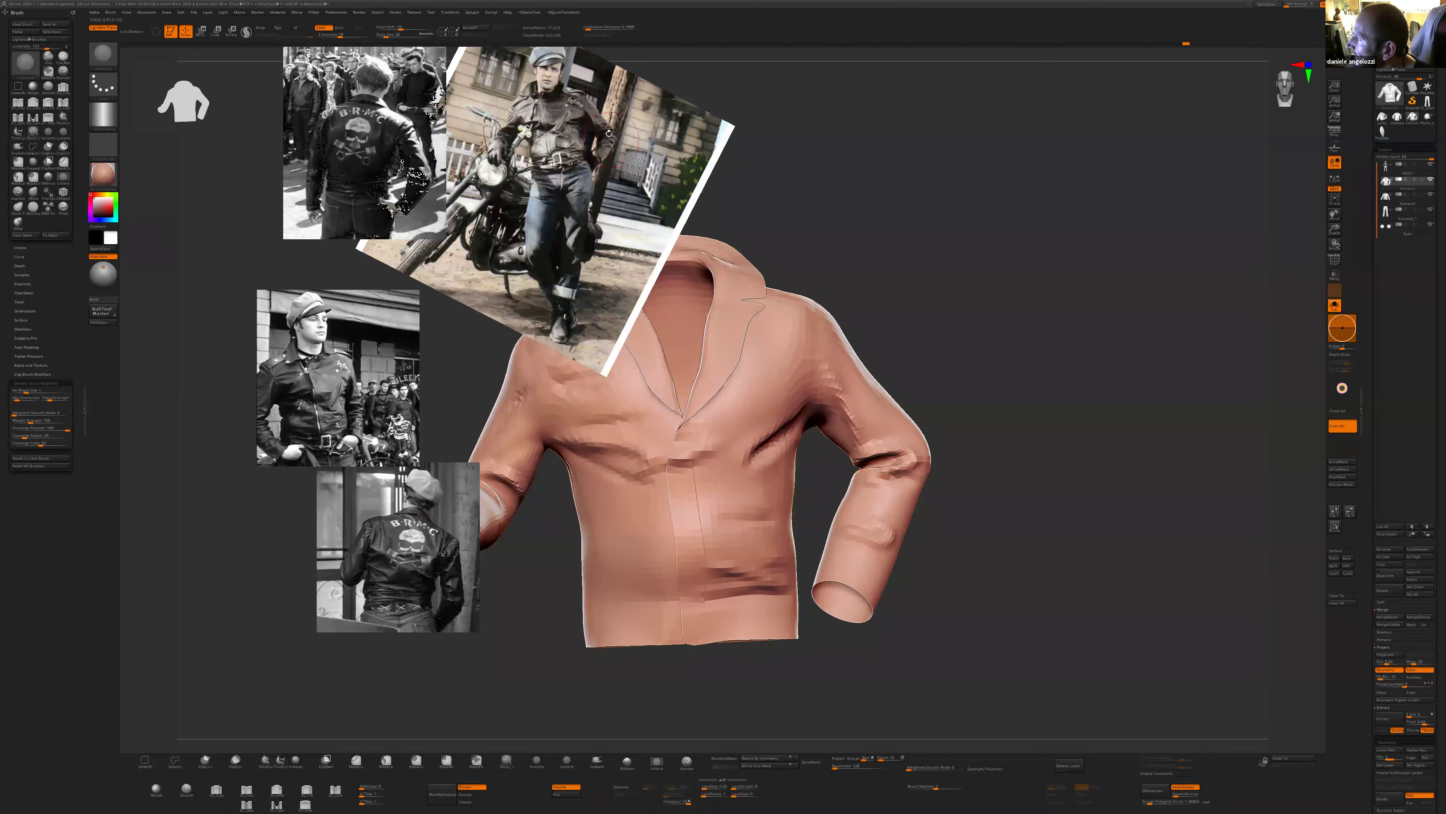
key(s)
drag(906, 465, 900, 465)
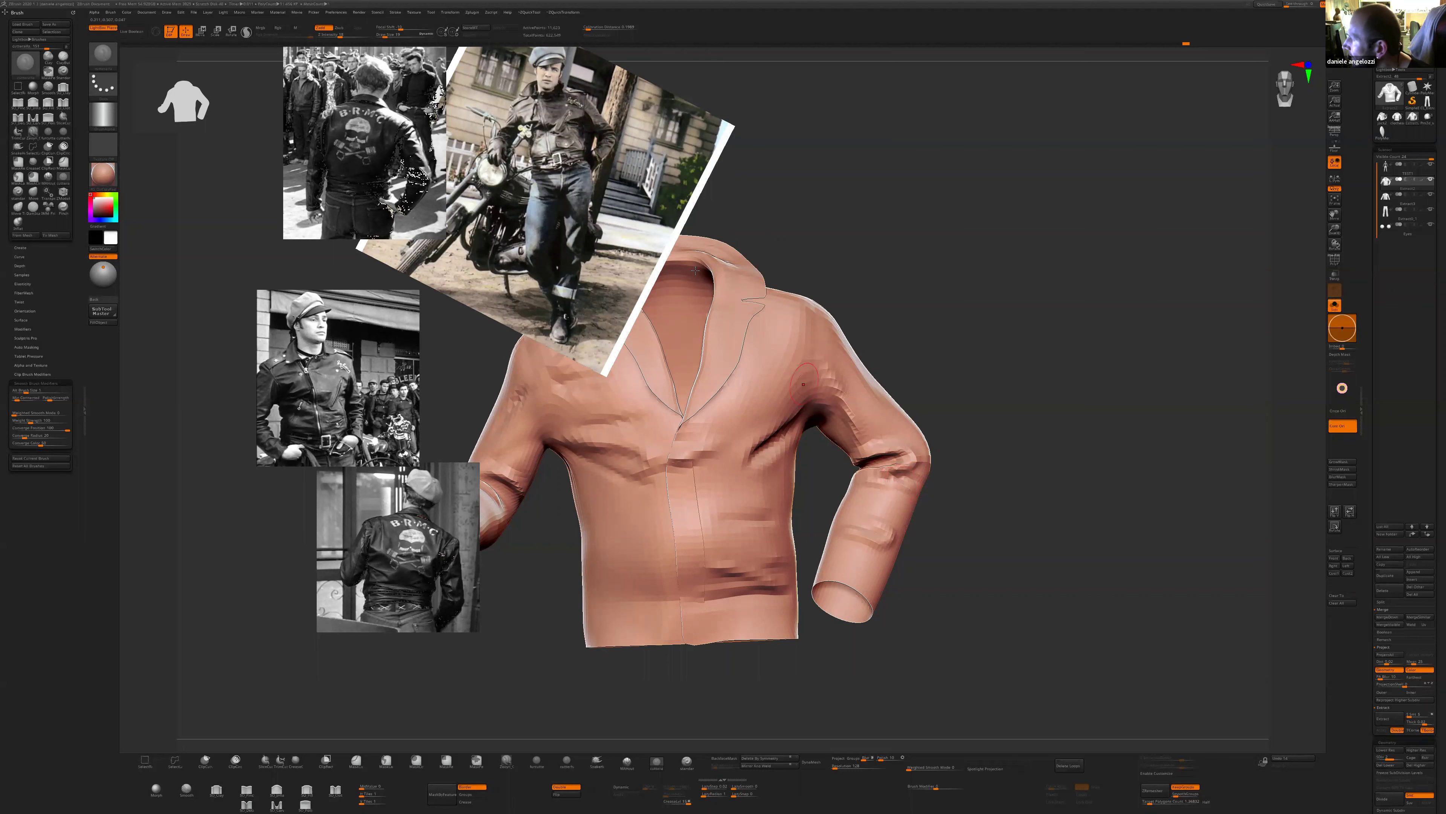
key(s)
drag(916, 501, 854, 479)
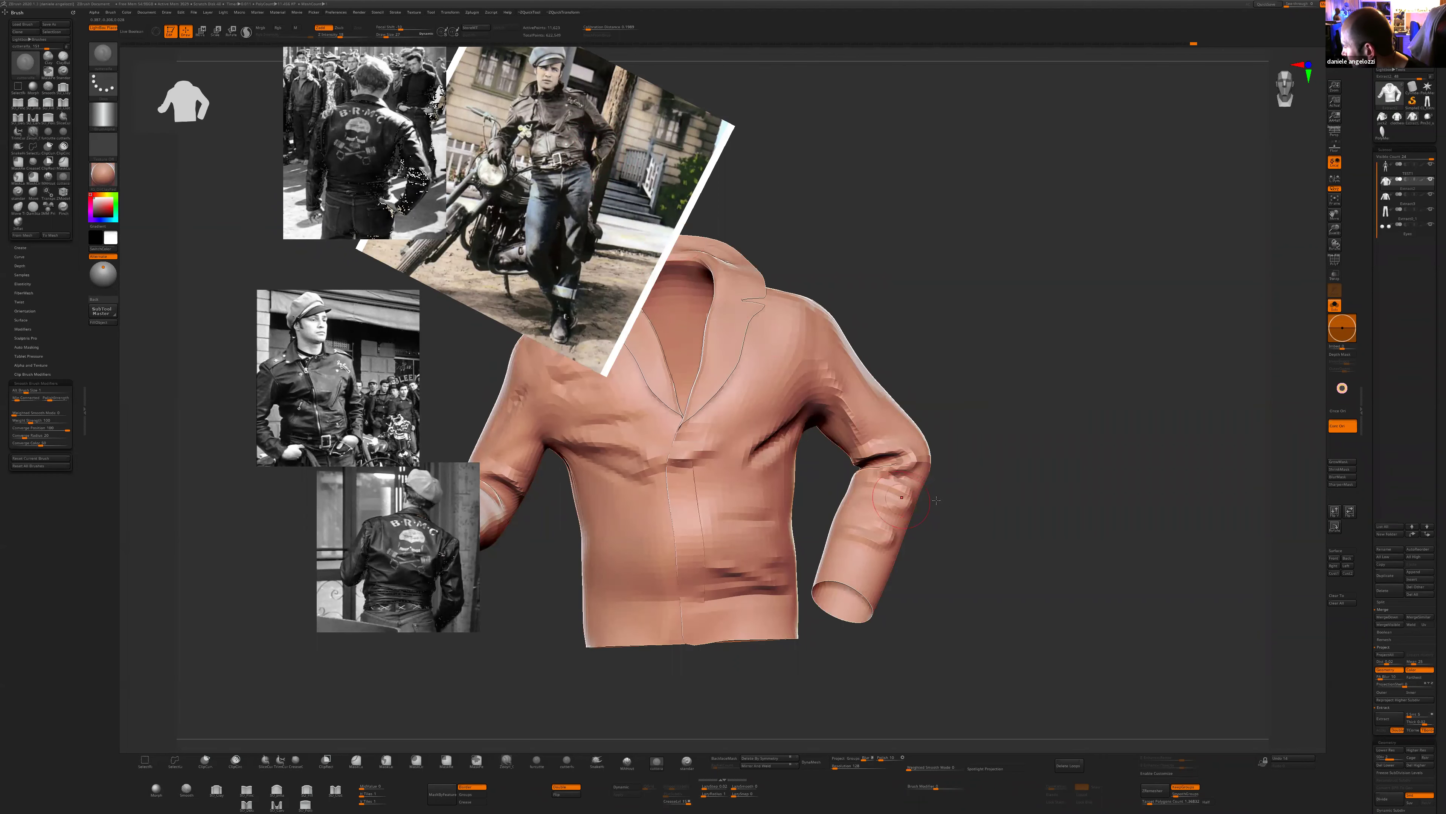
- Build up creases below the elbow and sharpen the outer elbow contour of the same sleeve
right_drag(901, 500, 758, 503)
key(s)
drag(910, 506, 917, 505)
right_drag(952, 522, 878, 512)
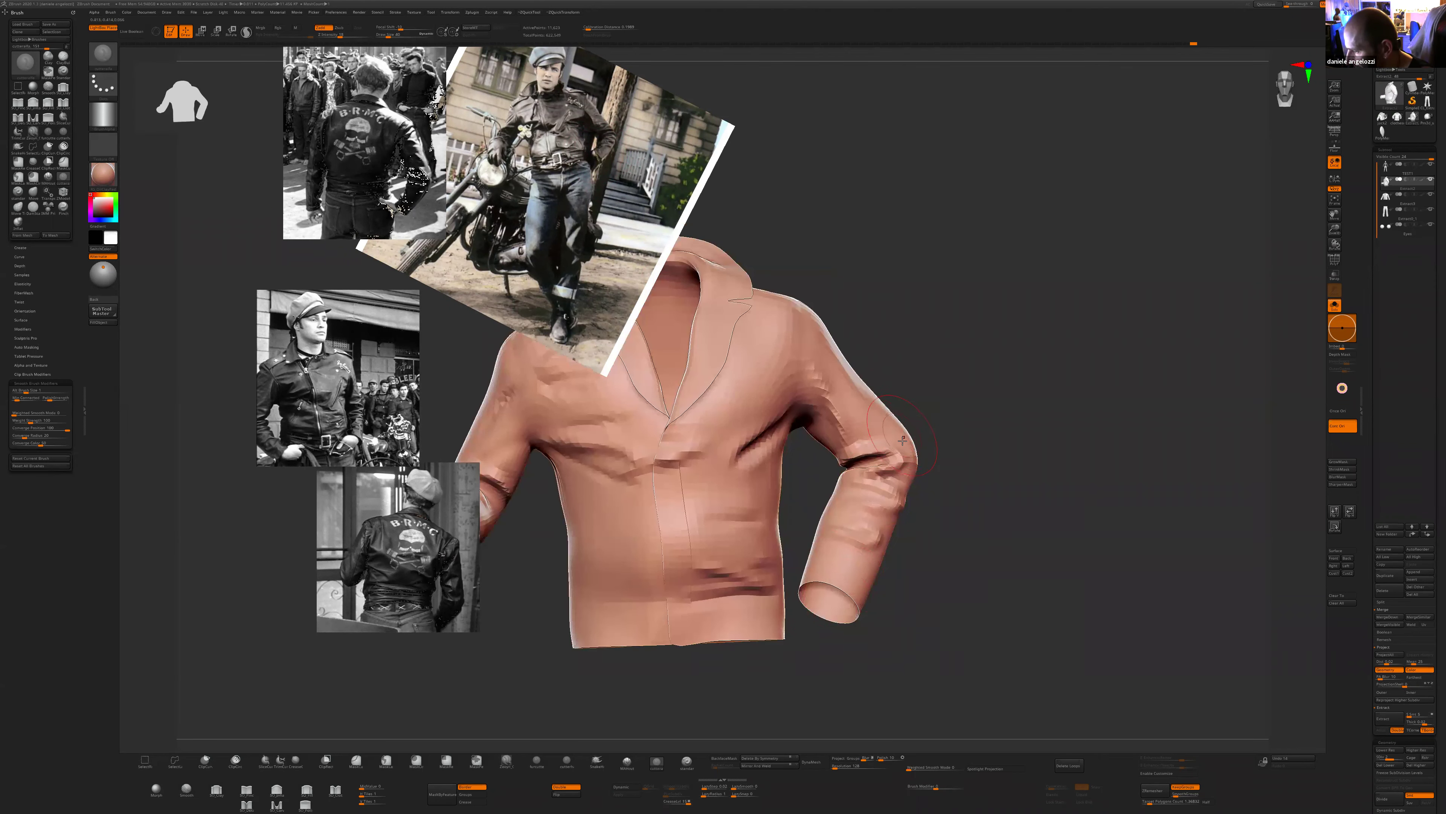
mouse_move(911, 464)
right_down()
mouse_move(994, 474)
mouse_move(956, 472)
right_up()
key(s)
drag(954, 474, 944, 479)
mouse_move(944, 478)
right_down()
mouse_move(1008, 481)
mouse_move(918, 374)
right_up()
mouse_move(849, 413)
right_down()
mouse_move(958, 445)
mouse_move(866, 433)
mouse_move(849, 454)
mouse_move(928, 473)
mouse_move(834, 405)
right_up()
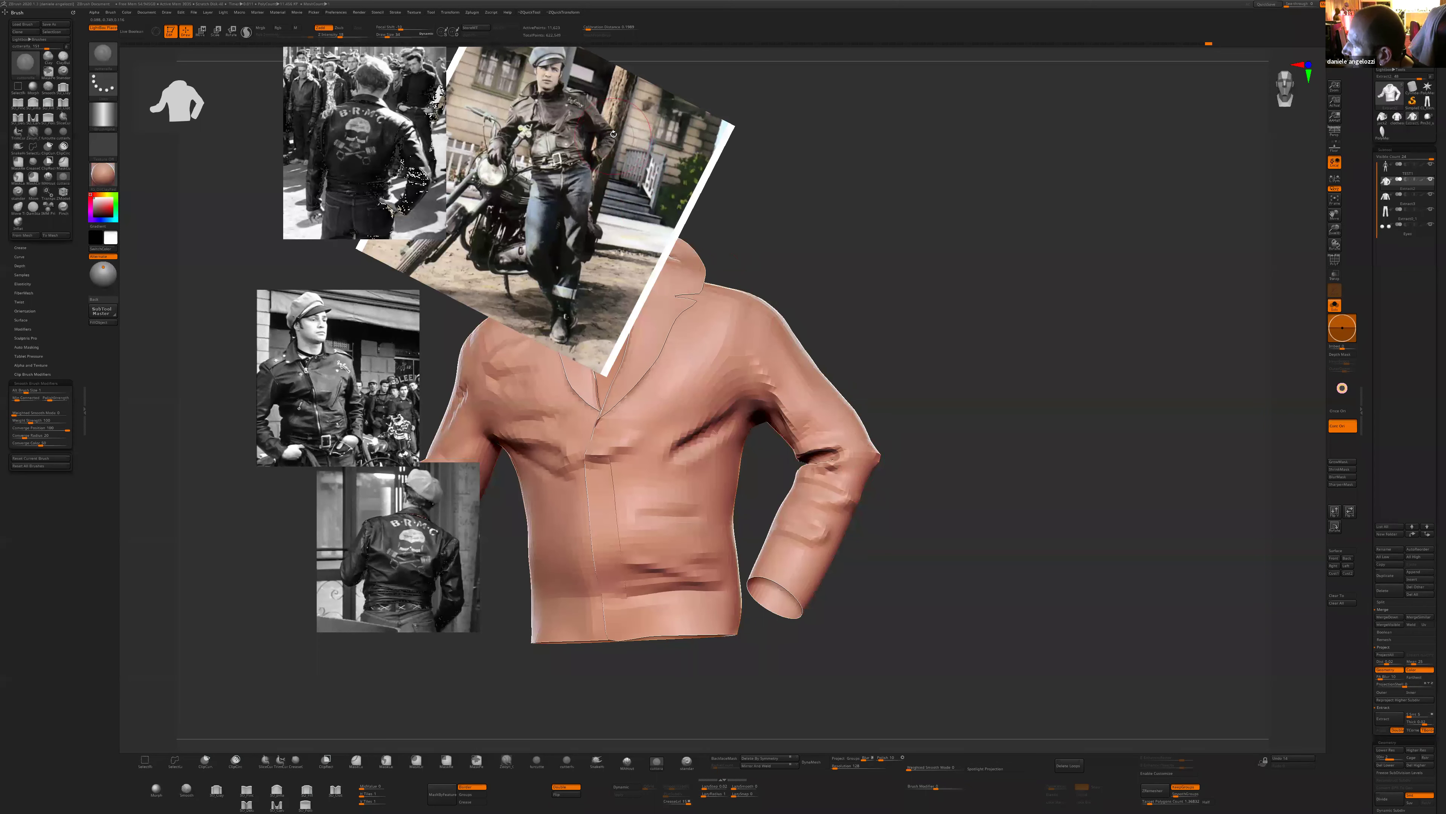
- Work on the sleeve folds from the side, back and front, and raise the jacket one subdivision level
mouse_move(757, 231)
right_down()
mouse_move(838, 458)
mouse_move(870, 452)
right_up()
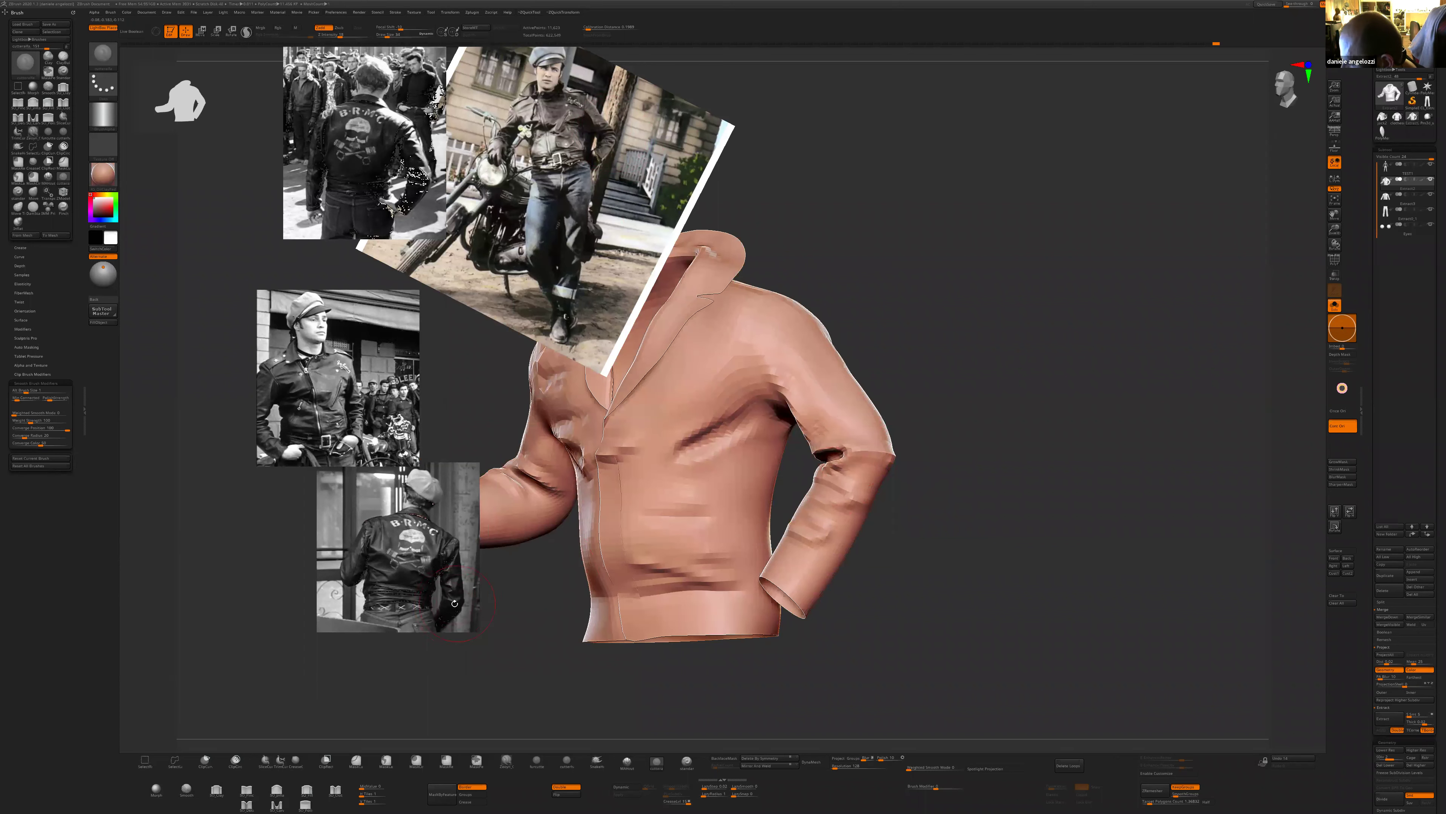
right_drag(767, 569, 452, 598)
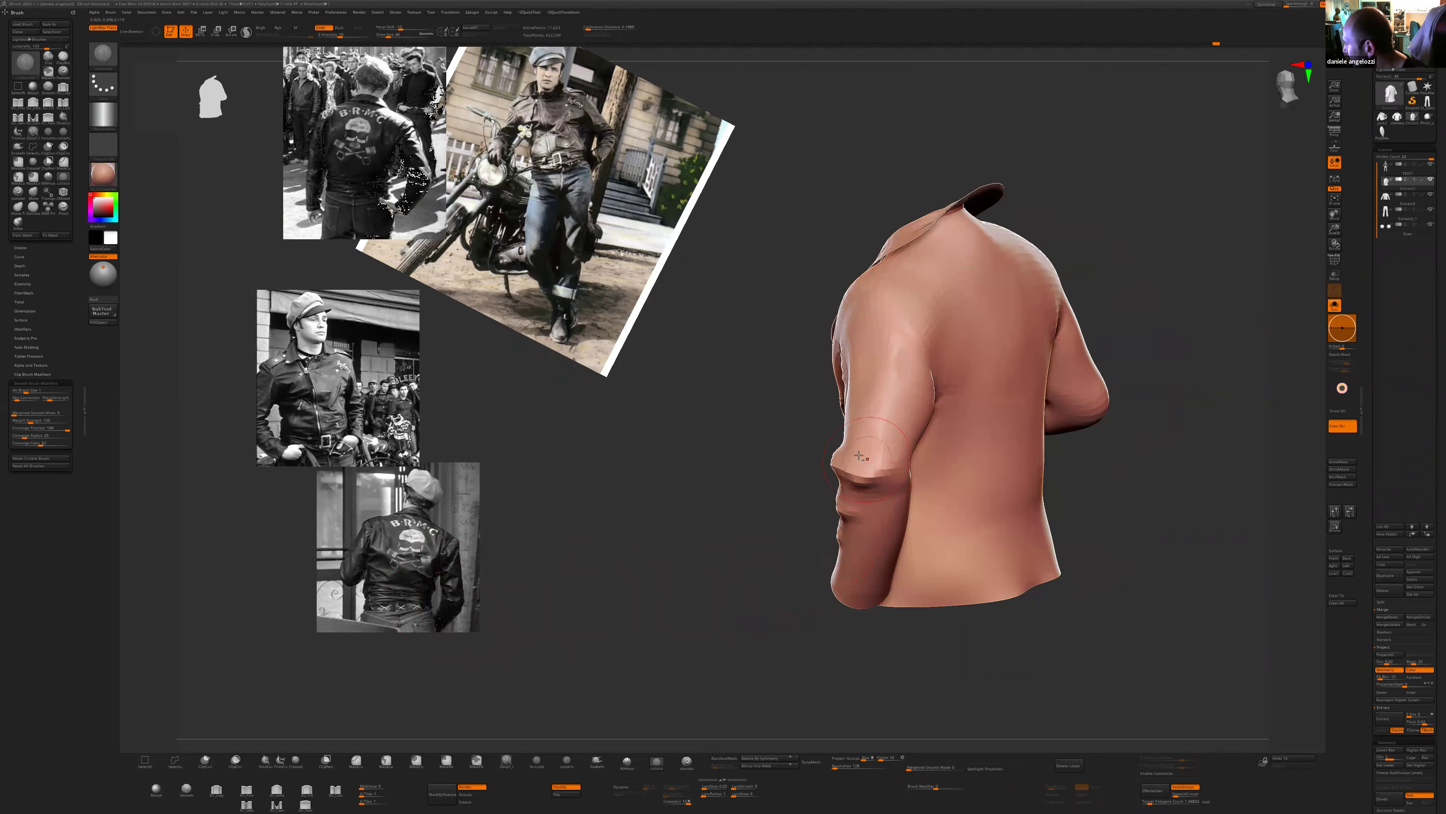
right_drag(888, 476, 1008, 501)
right_drag(787, 522, 785, 529)
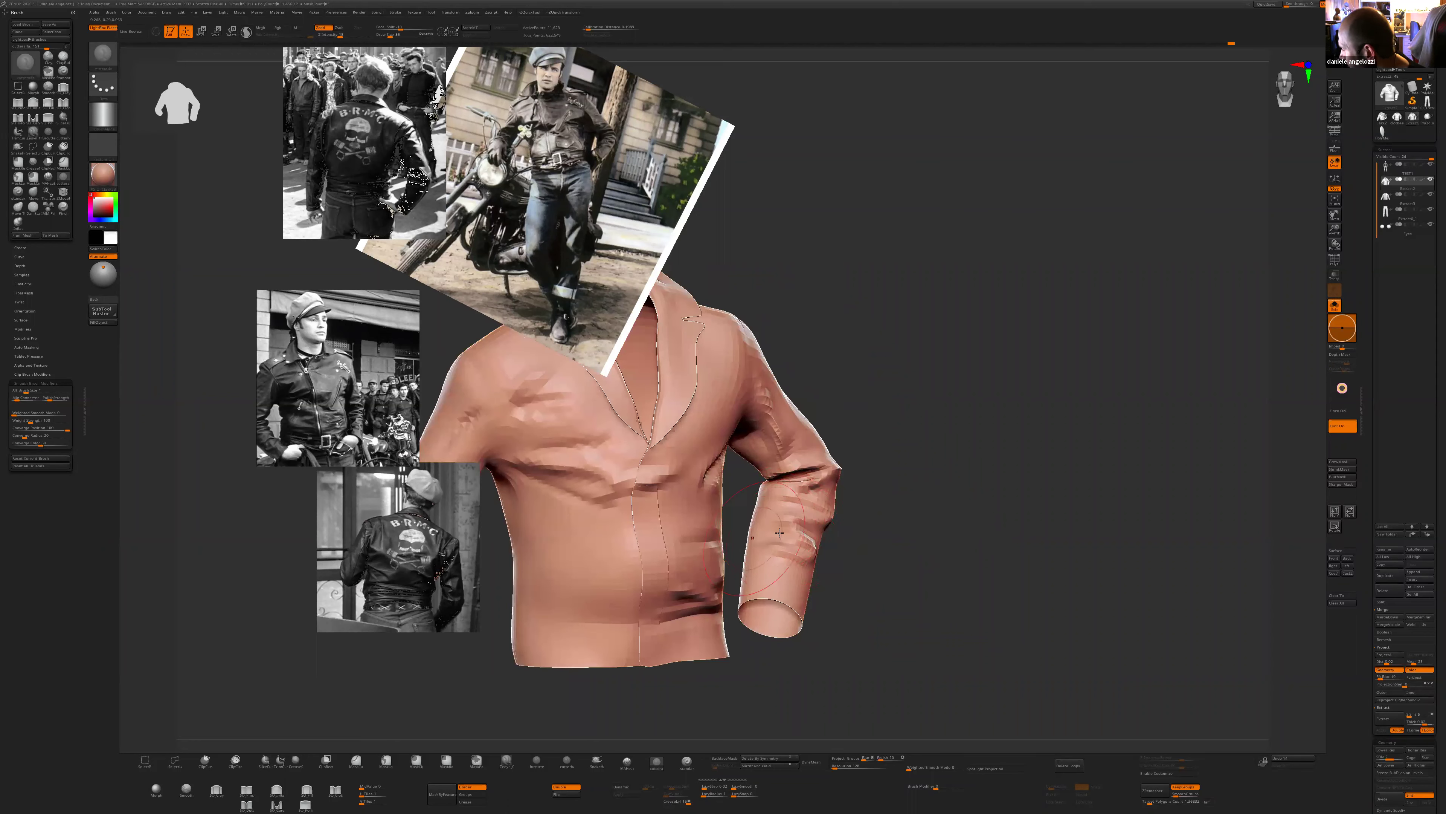
right_drag(786, 530, 855, 517)
mouse_move(850, 416)
right_down()
mouse_move(814, 407)
mouse_move(878, 436)
mouse_move(814, 448)
right_up()
key(d)
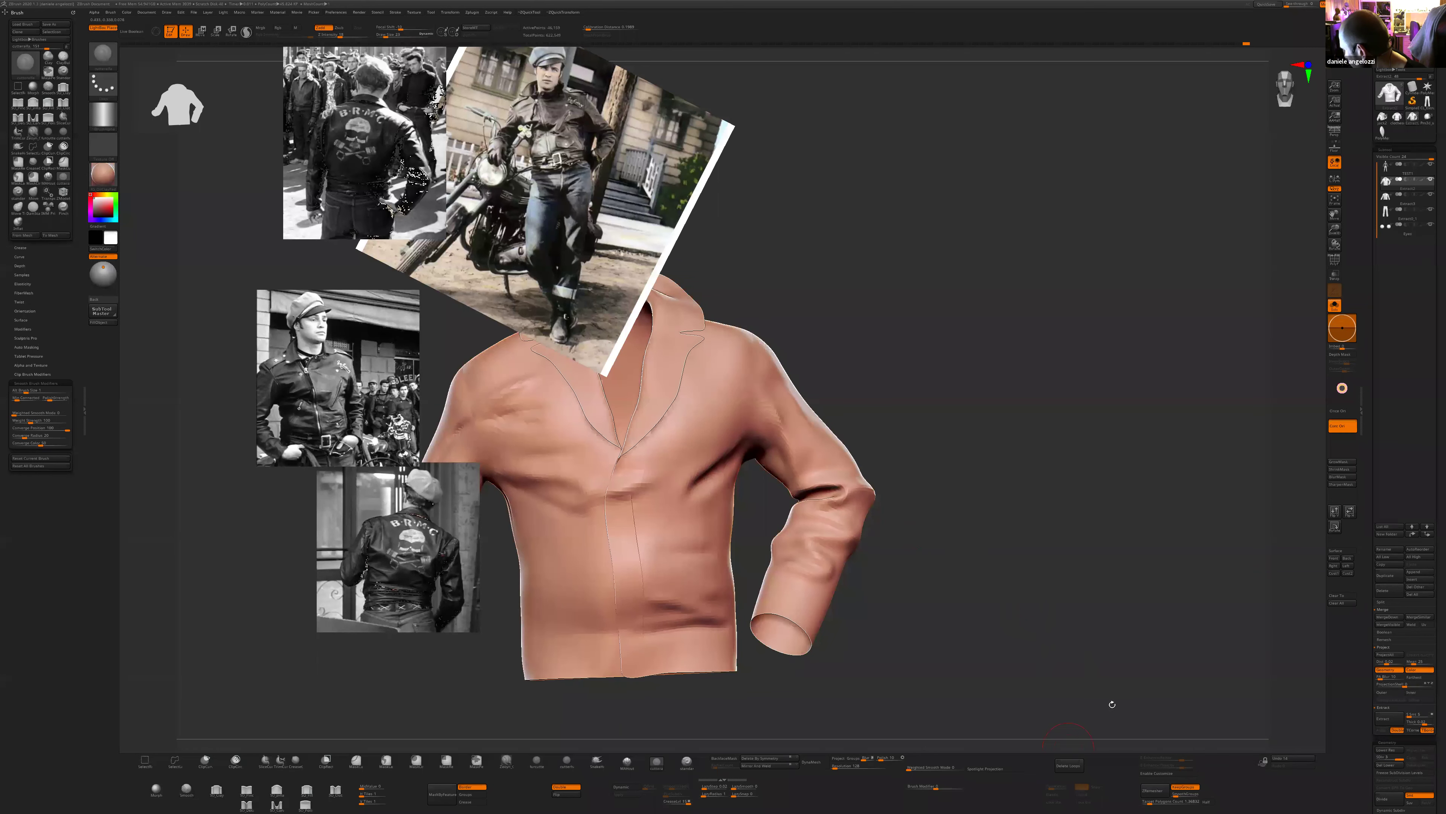
- Refine the elbow and forearm folds at the higher subdivision level, working around the sleeve from side to front
right_drag(949, 441, 832, 594)
key(s)
drag(812, 598, 789, 599)
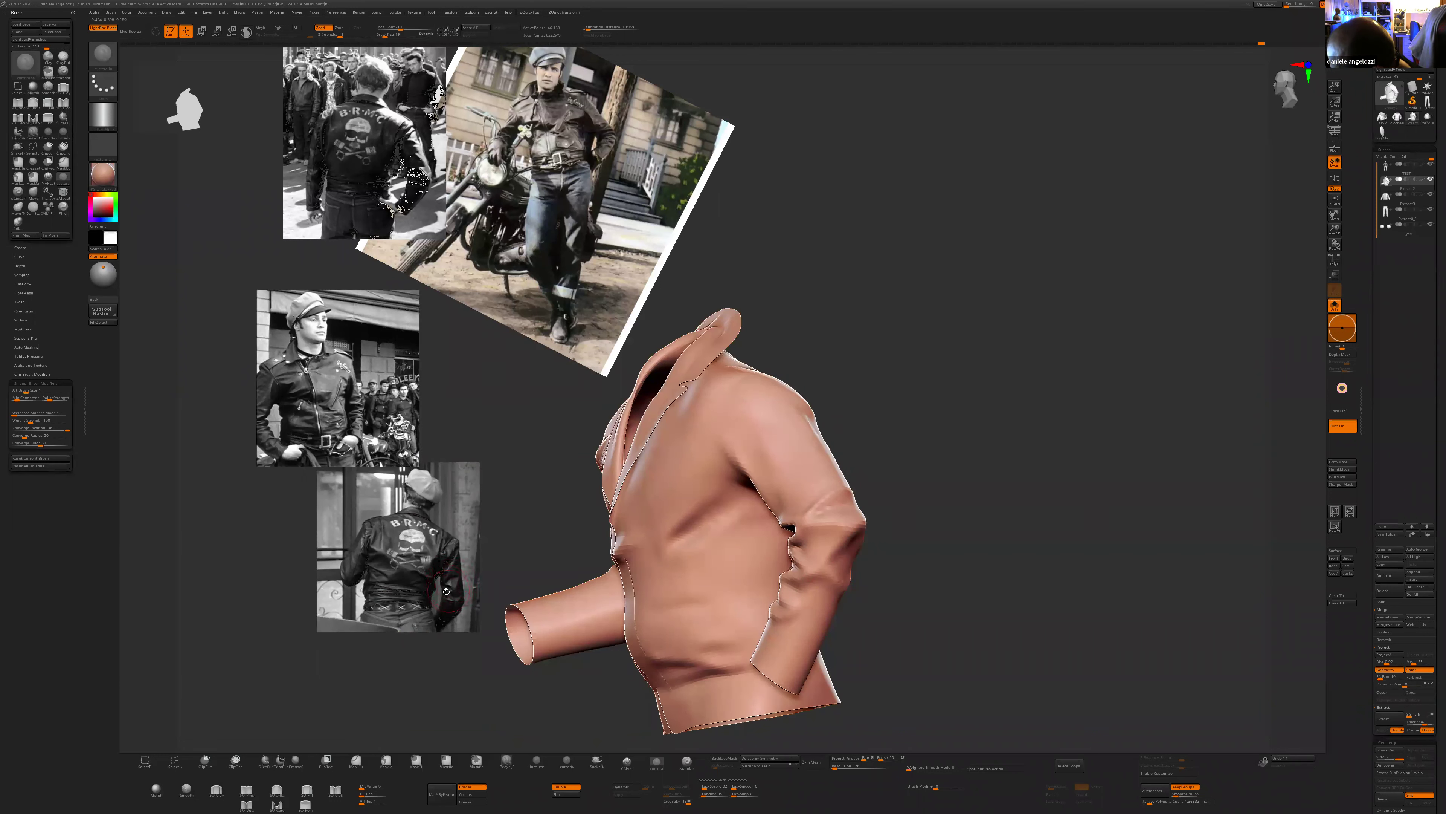
drag(903, 471, 811, 556)
drag(914, 587, 962, 581)
mouse_move(844, 578)
mouse_down()
mouse_move(825, 581)
mouse_move(838, 597)
mouse_move(732, 563)
mouse_move(766, 588)
mouse_move(834, 582)
mouse_up()
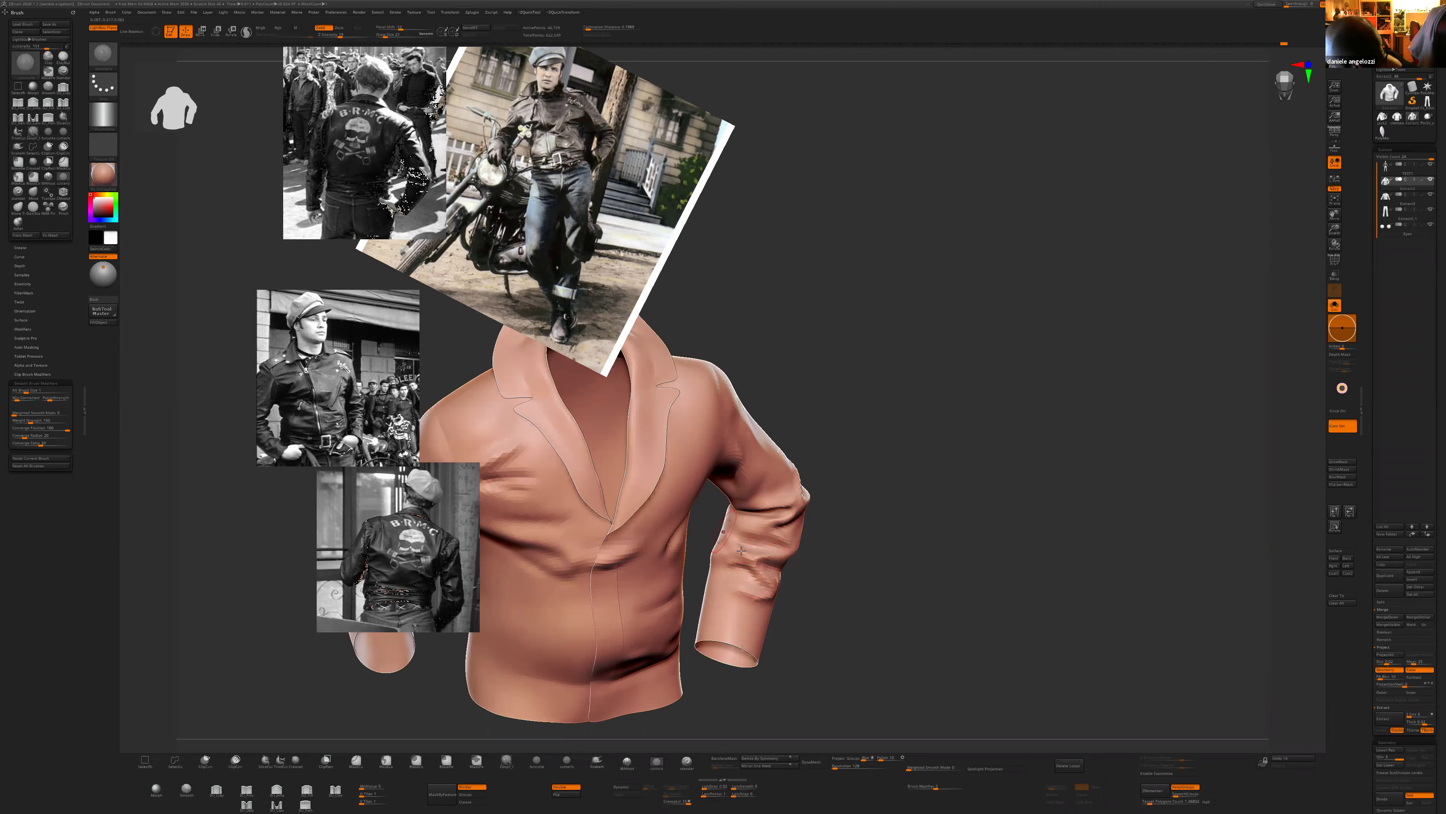
right_drag(726, 561, 798, 553)
mouse_move(715, 466)
right_down()
mouse_move(745, 439)
mouse_move(735, 532)
mouse_move(883, 481)
right_up()
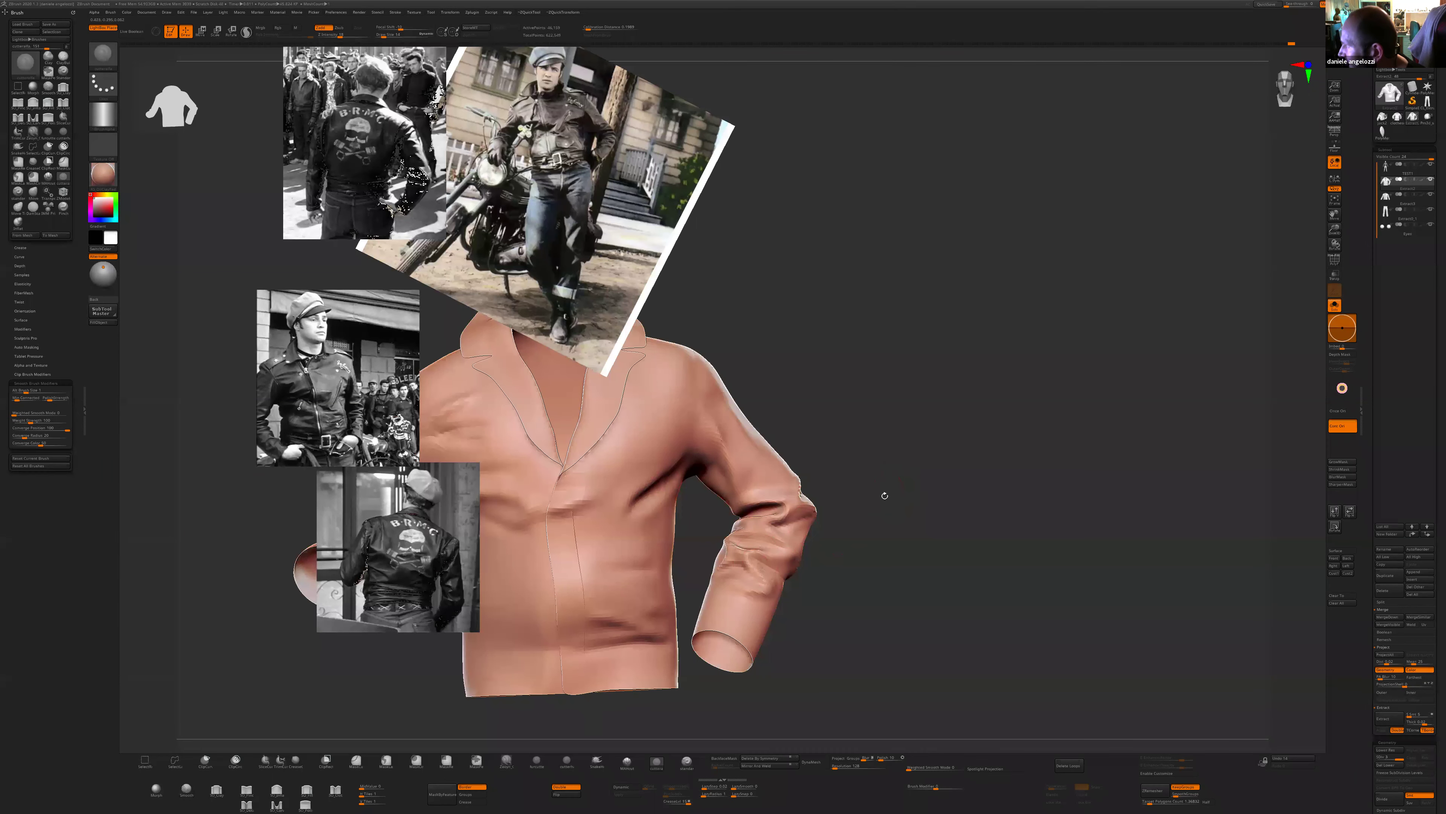
- Carve finer wrinkles around the sleeve's elbow with a smaller brush and continue them around its outer side
drag(885, 495, 597, 152)
key([)
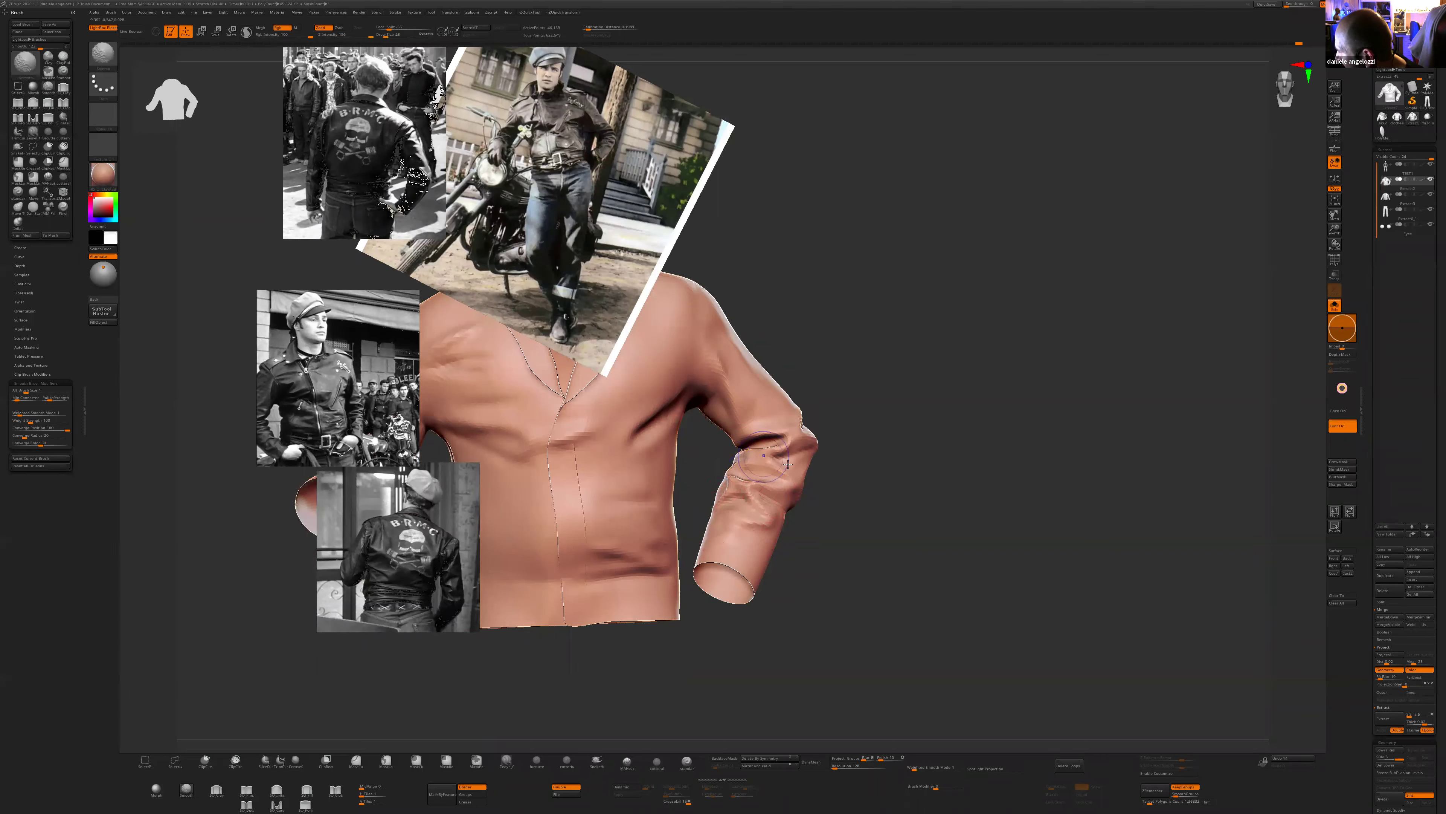
key([)
key([)
alt+drag(865, 404, 907, 439)
key(s)
drag(810, 456, 921, 484)
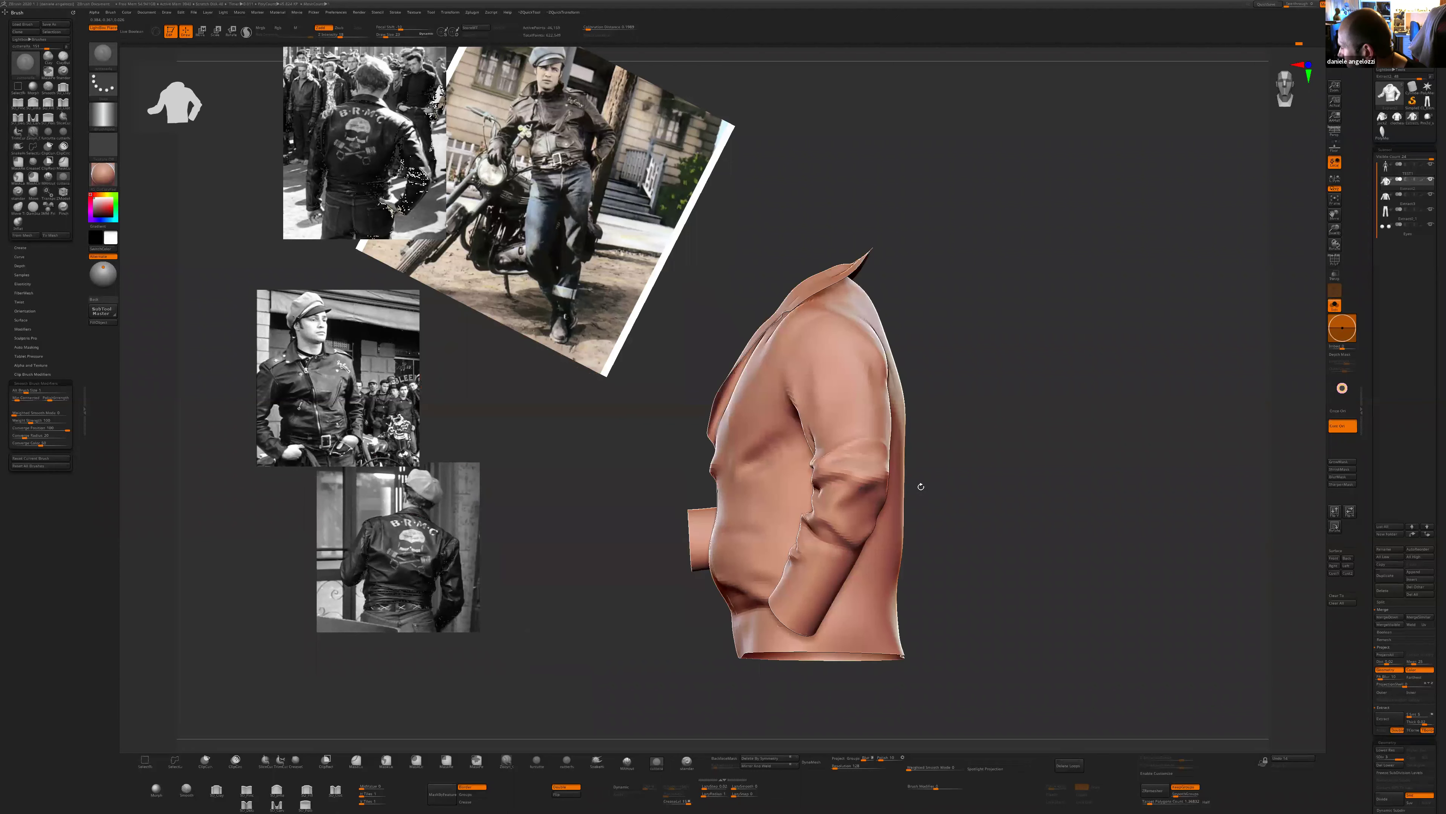
drag(838, 525, 881, 536)
drag(832, 596, 919, 478)
right_drag(890, 492, 905, 540)
mouse_move(822, 624)
right_down()
mouse_move(876, 570)
mouse_move(874, 503)
right_up()
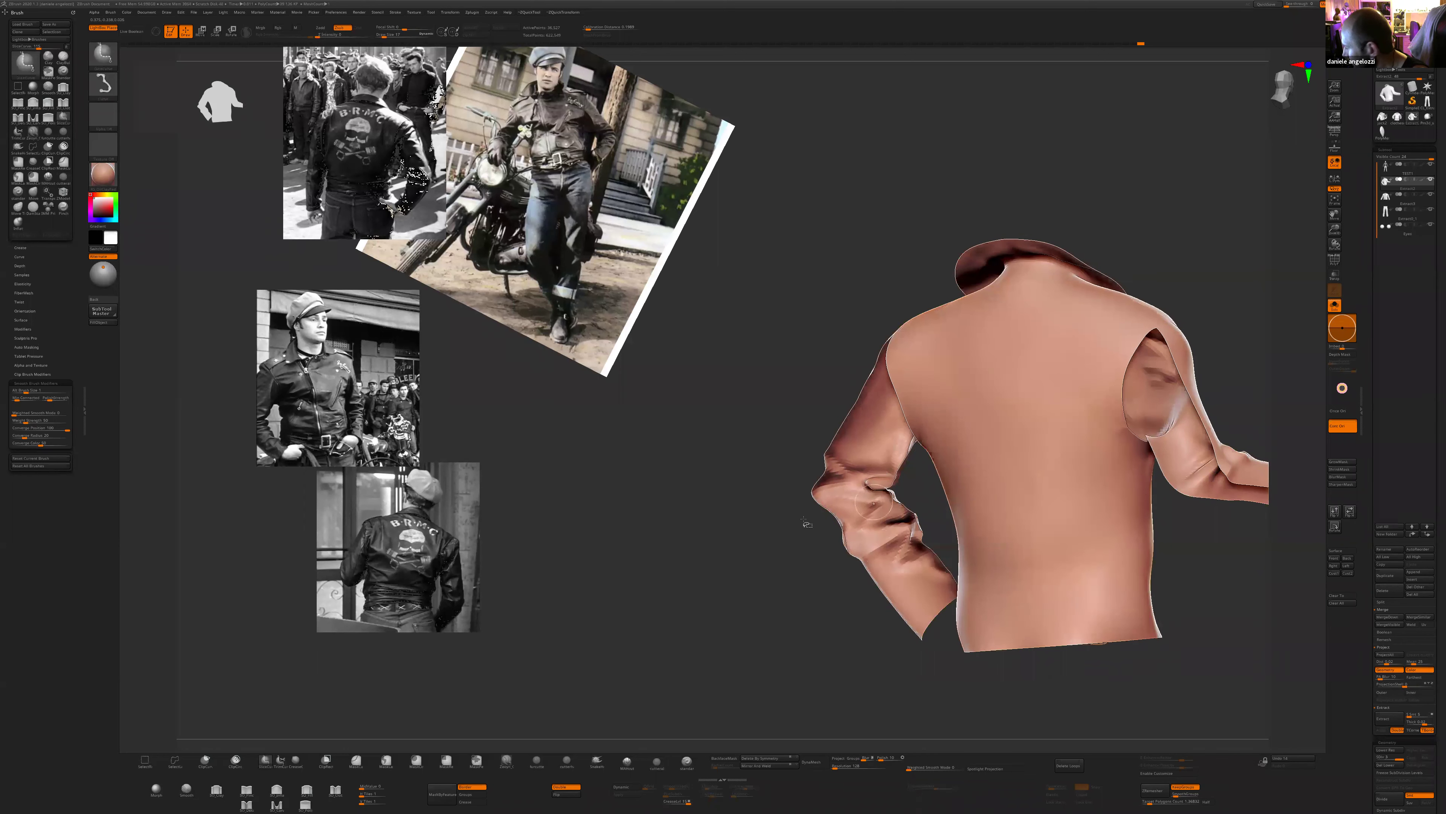
- Isolate the sculpted sleeve by hiding the rest of the jacket, and turn it to expose its inner side
ctrl+shift+click(144, 761)
ctrl+shift+click(886, 492)
ctrl+shift+drag(820, 585, 832, 601)
right_drag(911, 598, 839, 665)
ctrl+alt+shift+drag(1075, 651, 846, 278)
right_drag(927, 574, 792, 506)
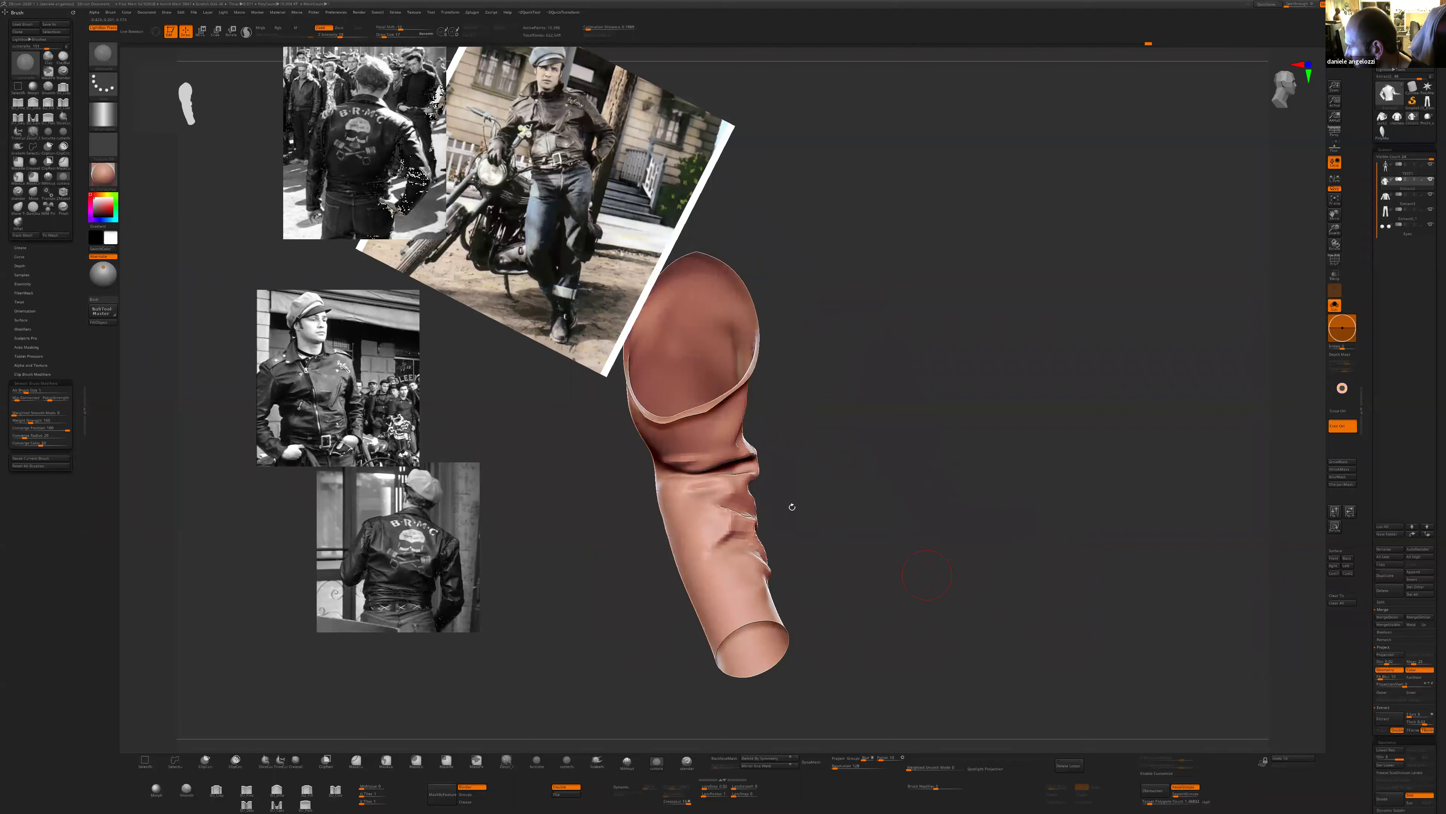
- Extend the elbow folds around the isolated sleeve and bring the whole jacket back into view
right_drag(659, 485, 687, 475)
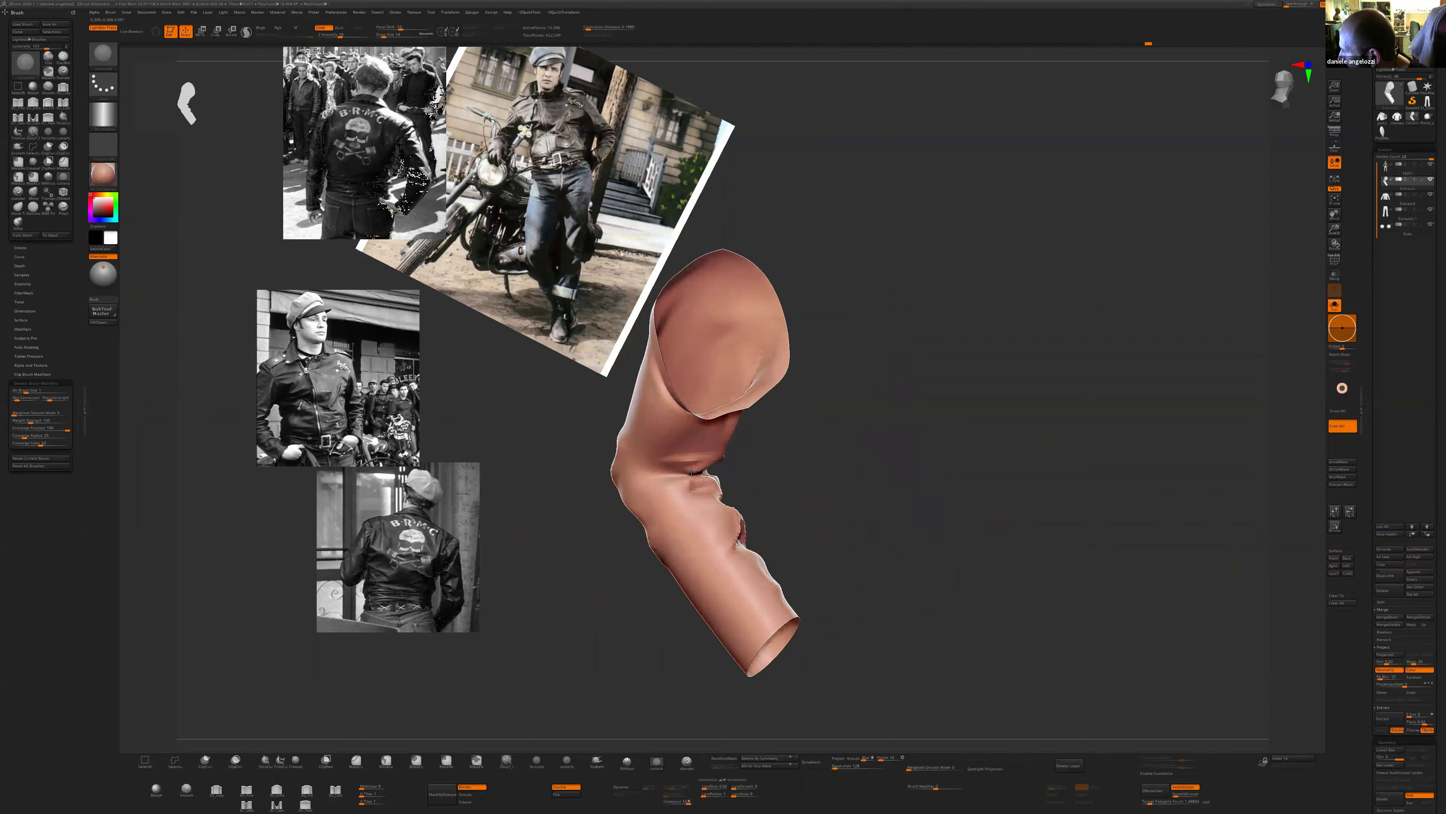
right_drag(777, 489, 814, 501)
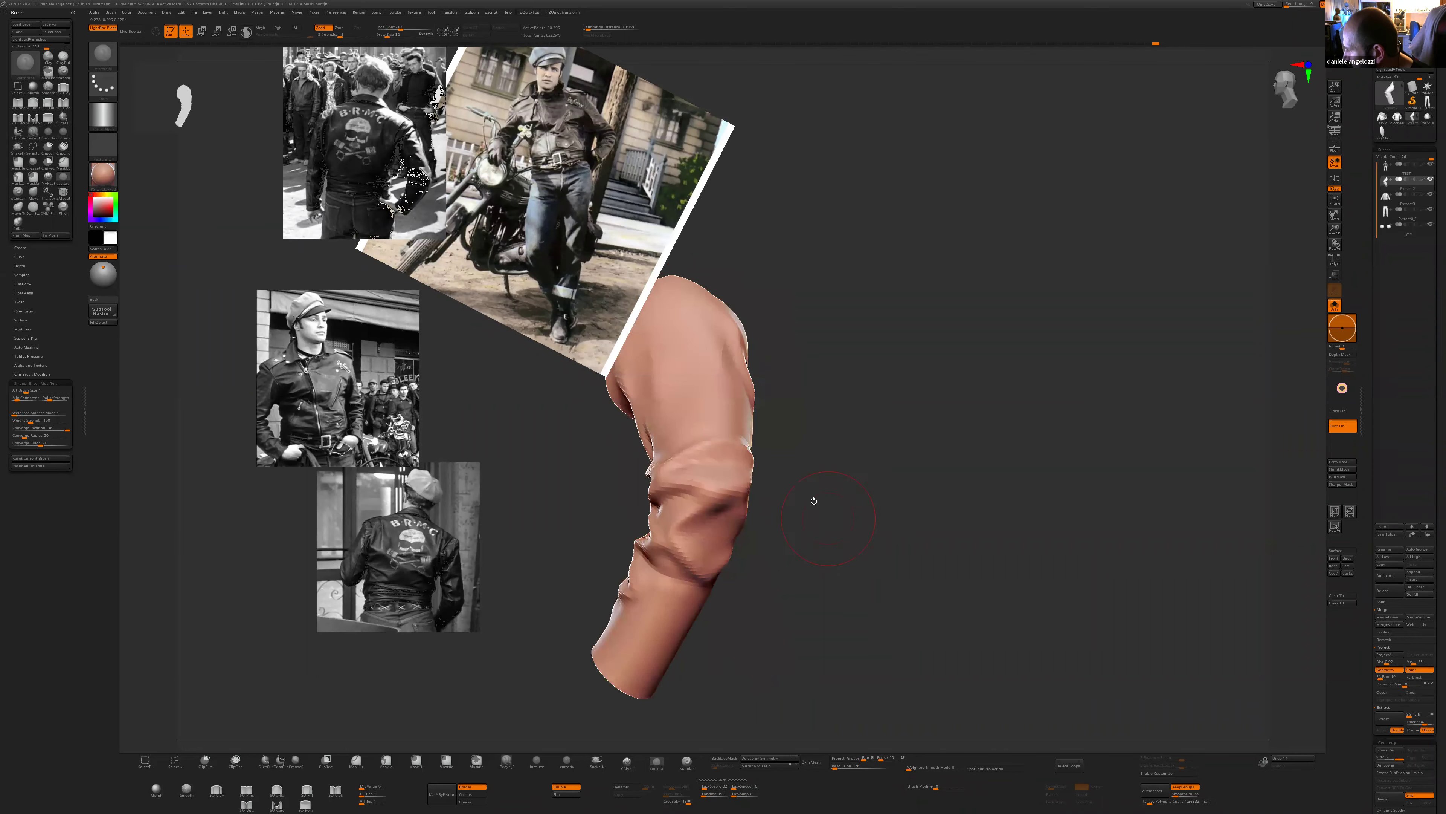
right_drag(748, 456, 734, 542)
right_drag(752, 591, 1056, 544)
ctrl+shift+click(796, 259)
- Refine the diagonal chest fold below the armhole on the side of the sculpted sleeve
right_drag(943, 420, 917, 399)
right_drag(773, 440, 745, 472)
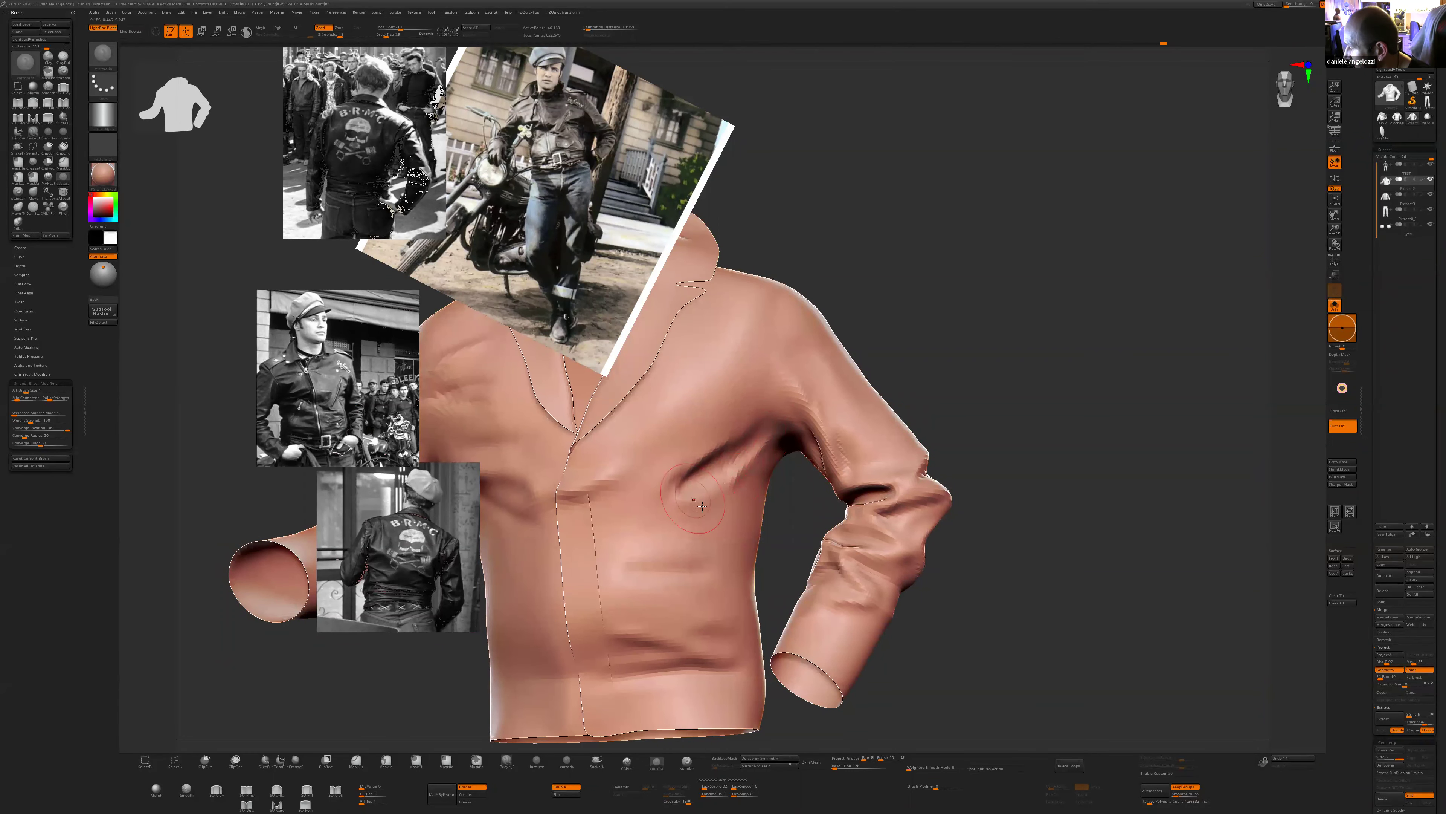
right_drag(708, 493, 692, 491)
drag(684, 491, 707, 515)
- Mask the jacket except for the two shoulder sections beside the armholes, and soften the mask edges from the back
mouse_move(1030, 487)
right_down()
mouse_move(980, 541)
mouse_move(640, 501)
right_up()
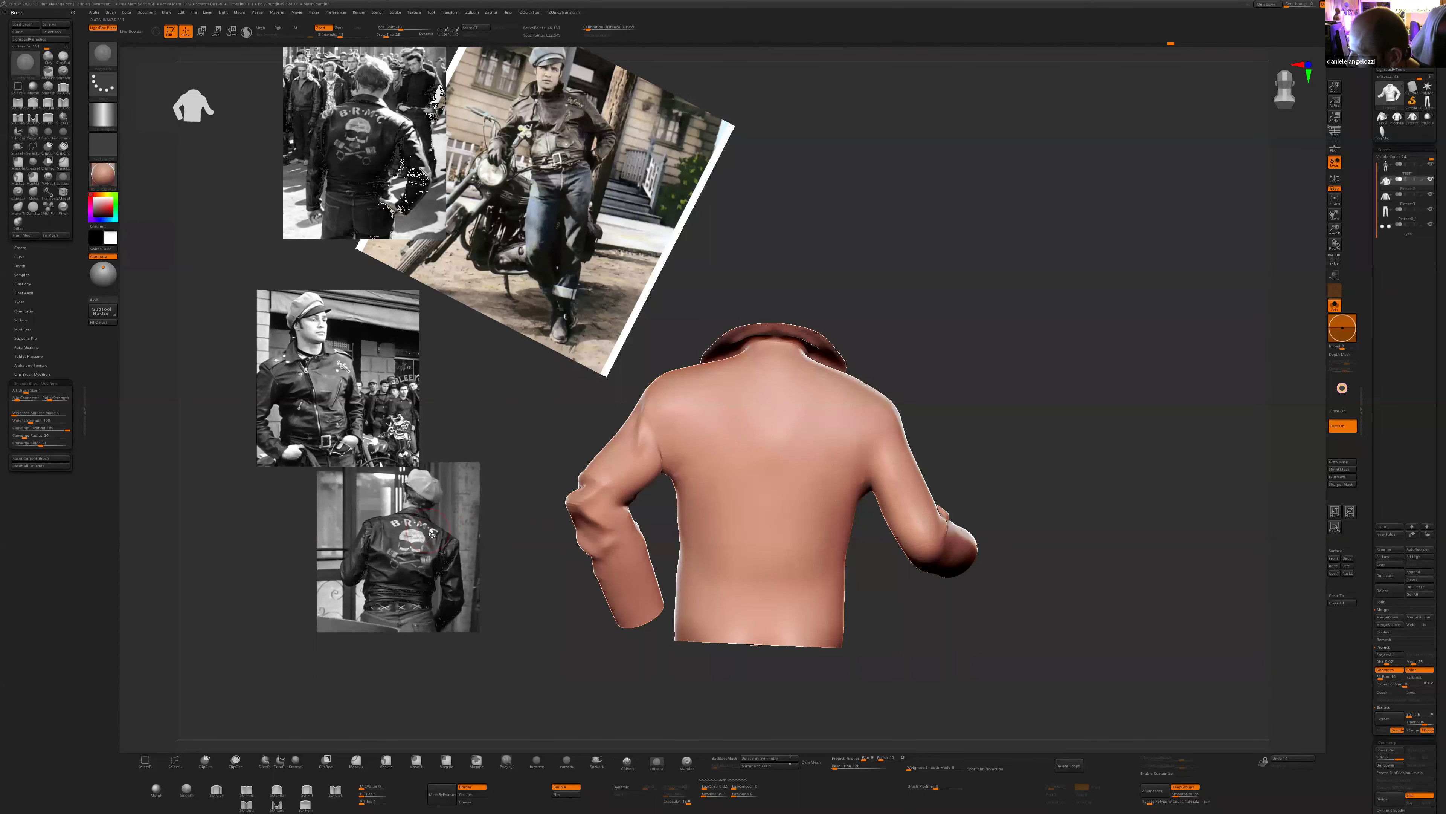
ctrl+shift+click(684, 420)
ctrl+click(852, 304)
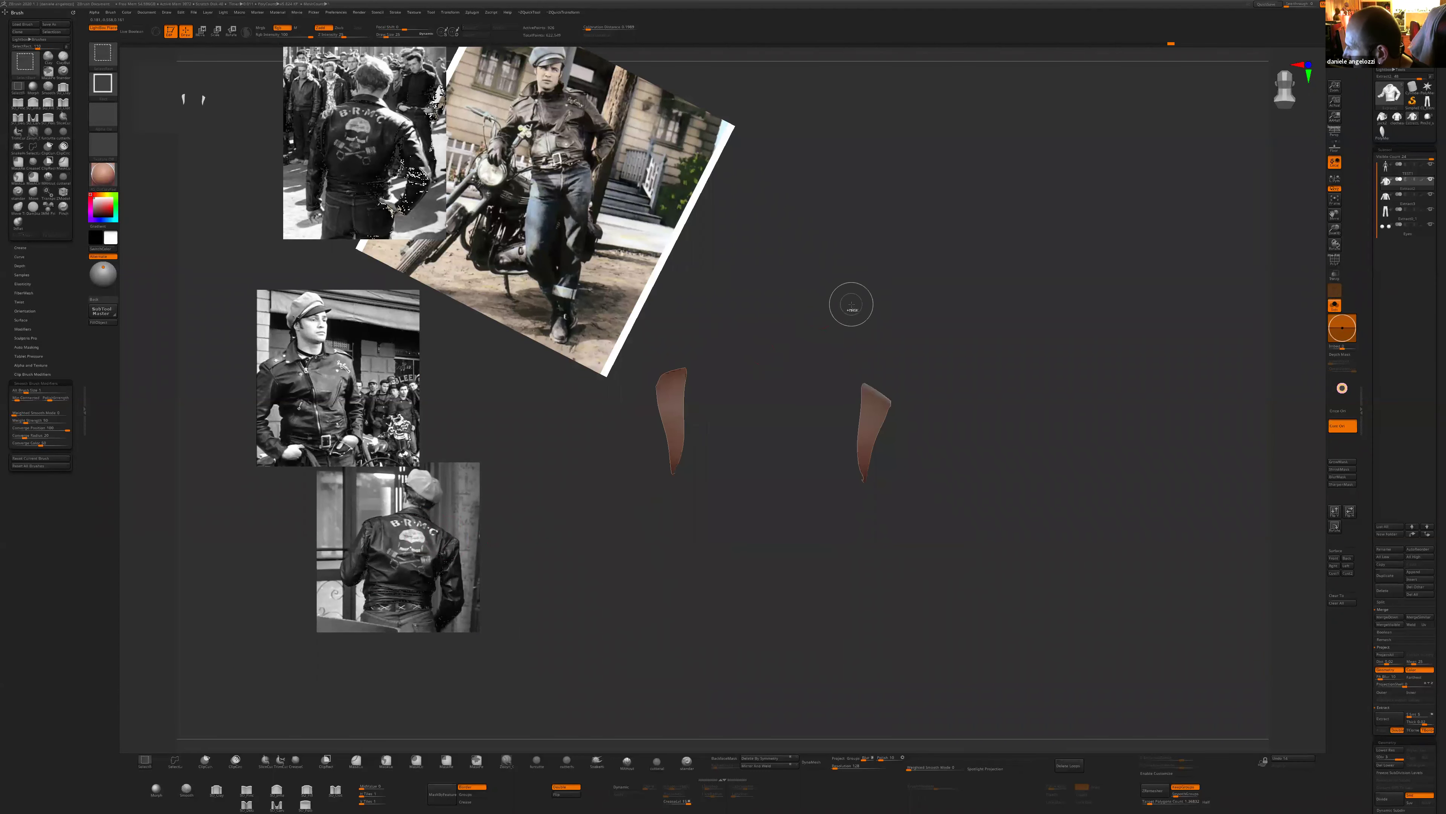
ctrl+shift+click(852, 305)
ctrl+click(853, 306)
ctrl+click(674, 415)
ctrl+click(674, 415)
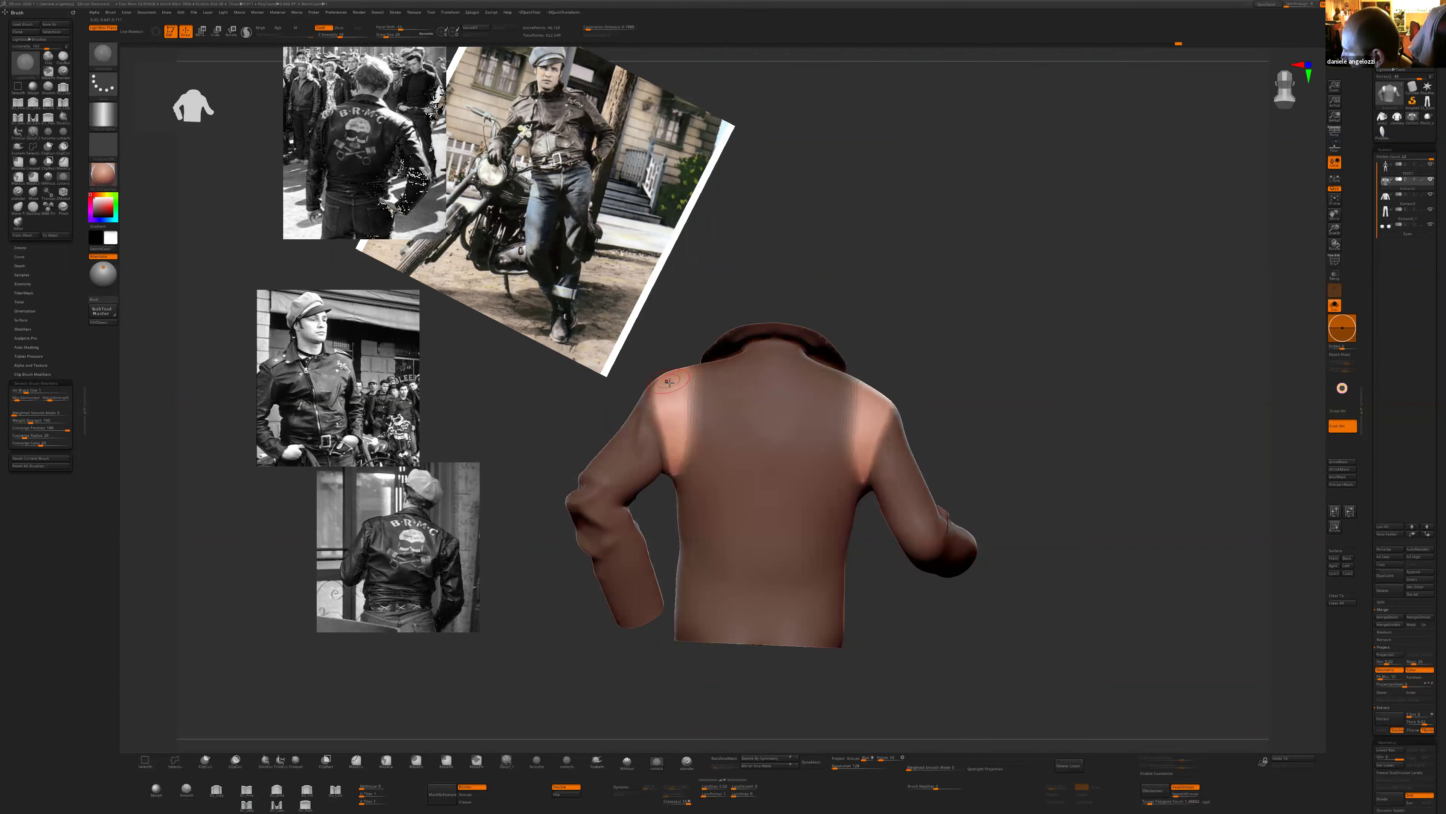
- Build up the unmasked shoulder section beside the armhole with the ClayBuildup brush and invert the mask to free the rest of the jacket
key(b)
key(c)
key(b)
key(s)
drag(674, 410, 681, 410)
right_drag(753, 397, 820, 392)
key(ctrl+h)
key(ctrl+h)
ctrl+click(884, 405)
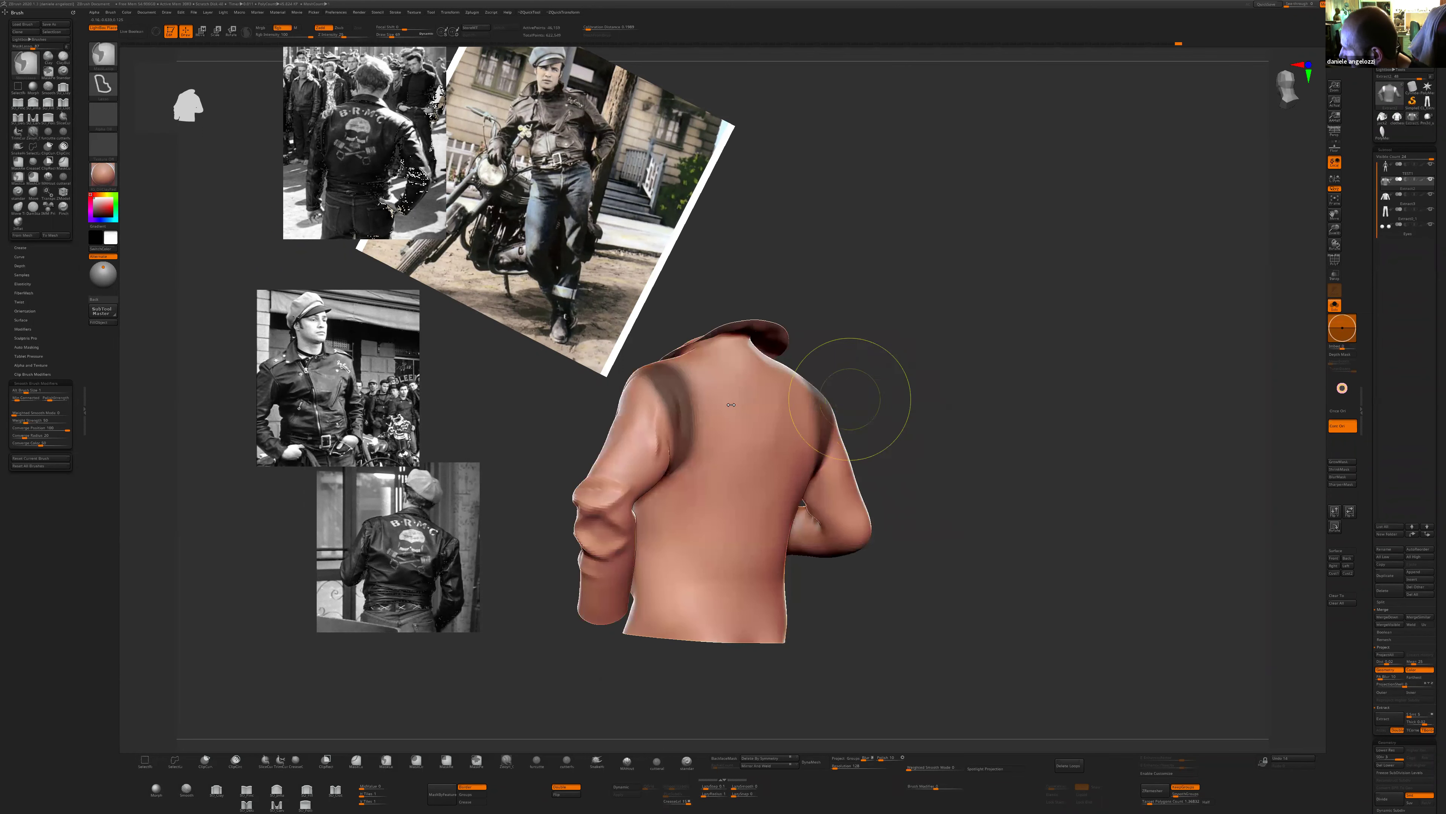
- Sculpt a vertical fold down the back panel beside the armhole of the sculpted sleeve
drag(700, 483, 716, 433)
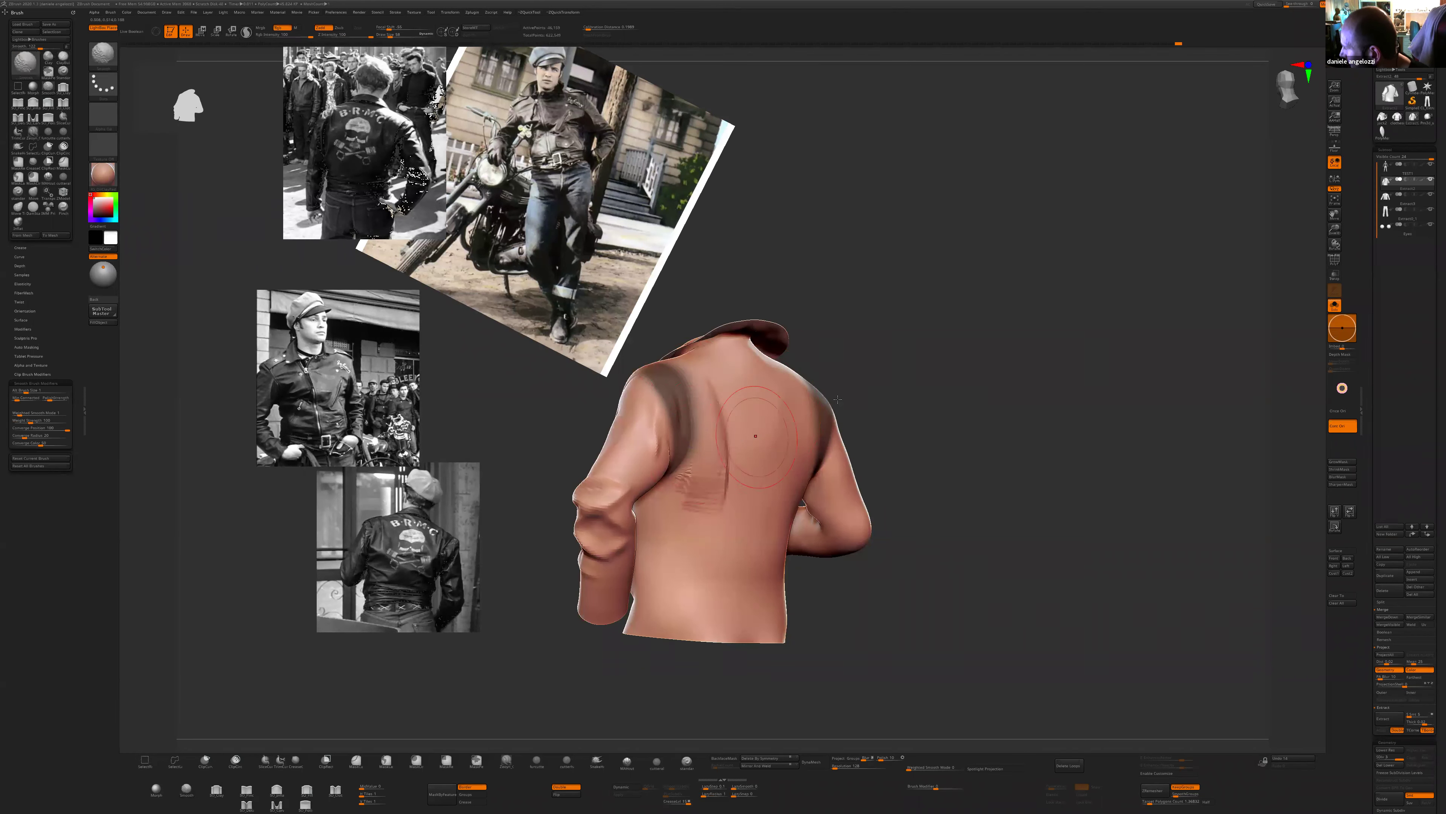
right_drag(763, 402, 706, 403)
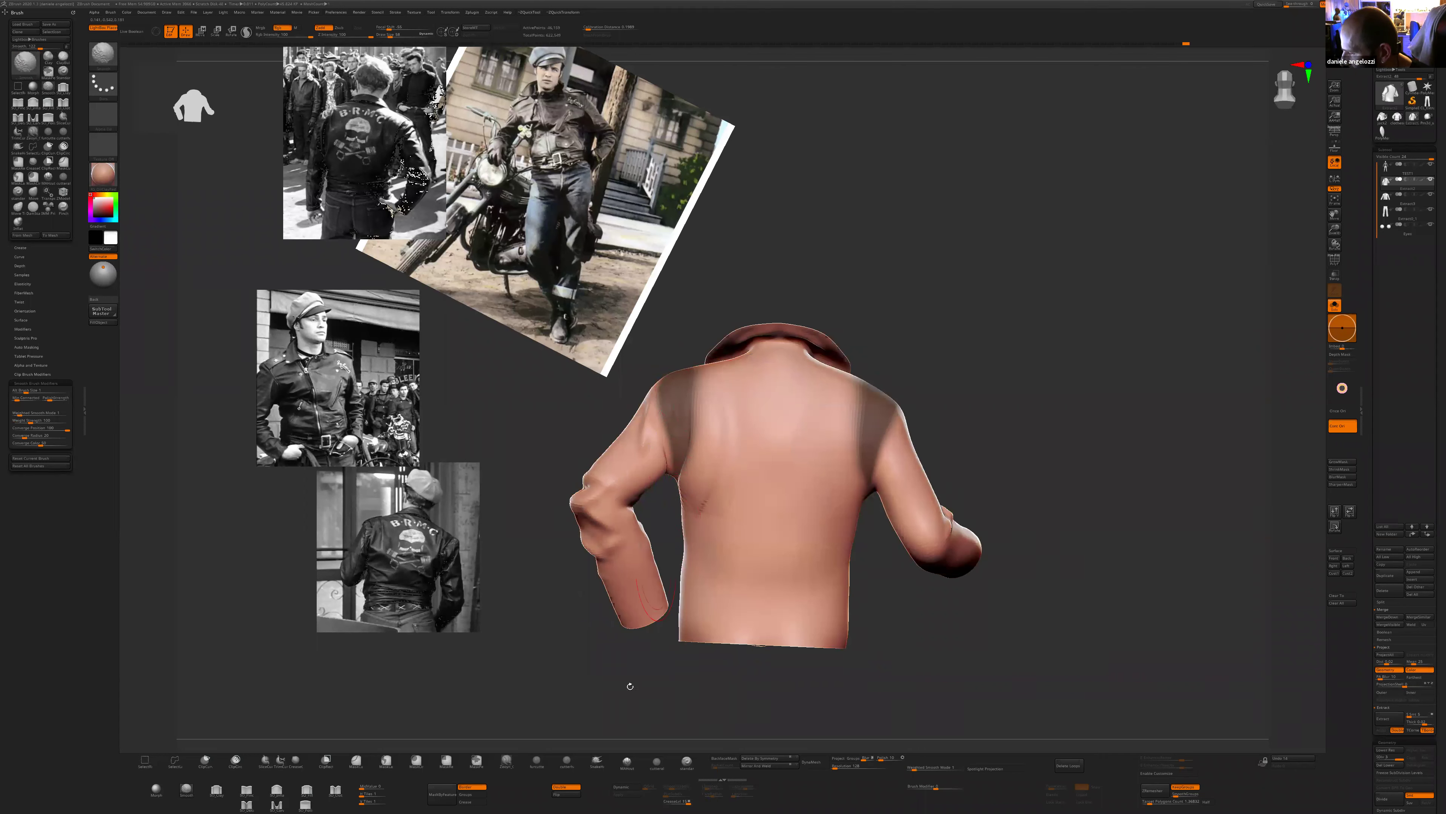
right_drag(629, 681, 396, 535)
shift+drag(979, 472, 874, 458)
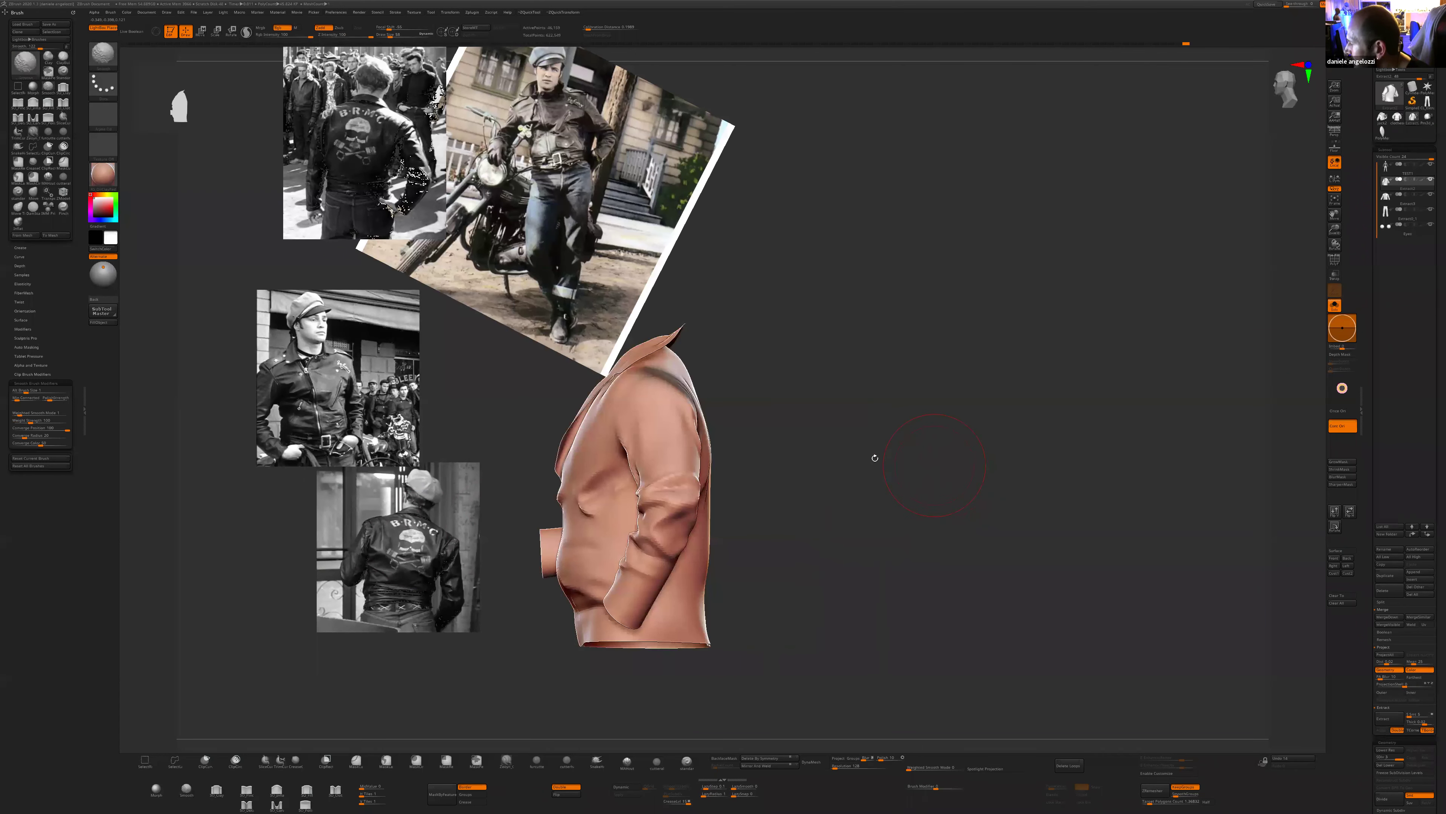
- Select the Move brush and mask the whole jacket except for the back panel
key(b)
key(m)
key(v)
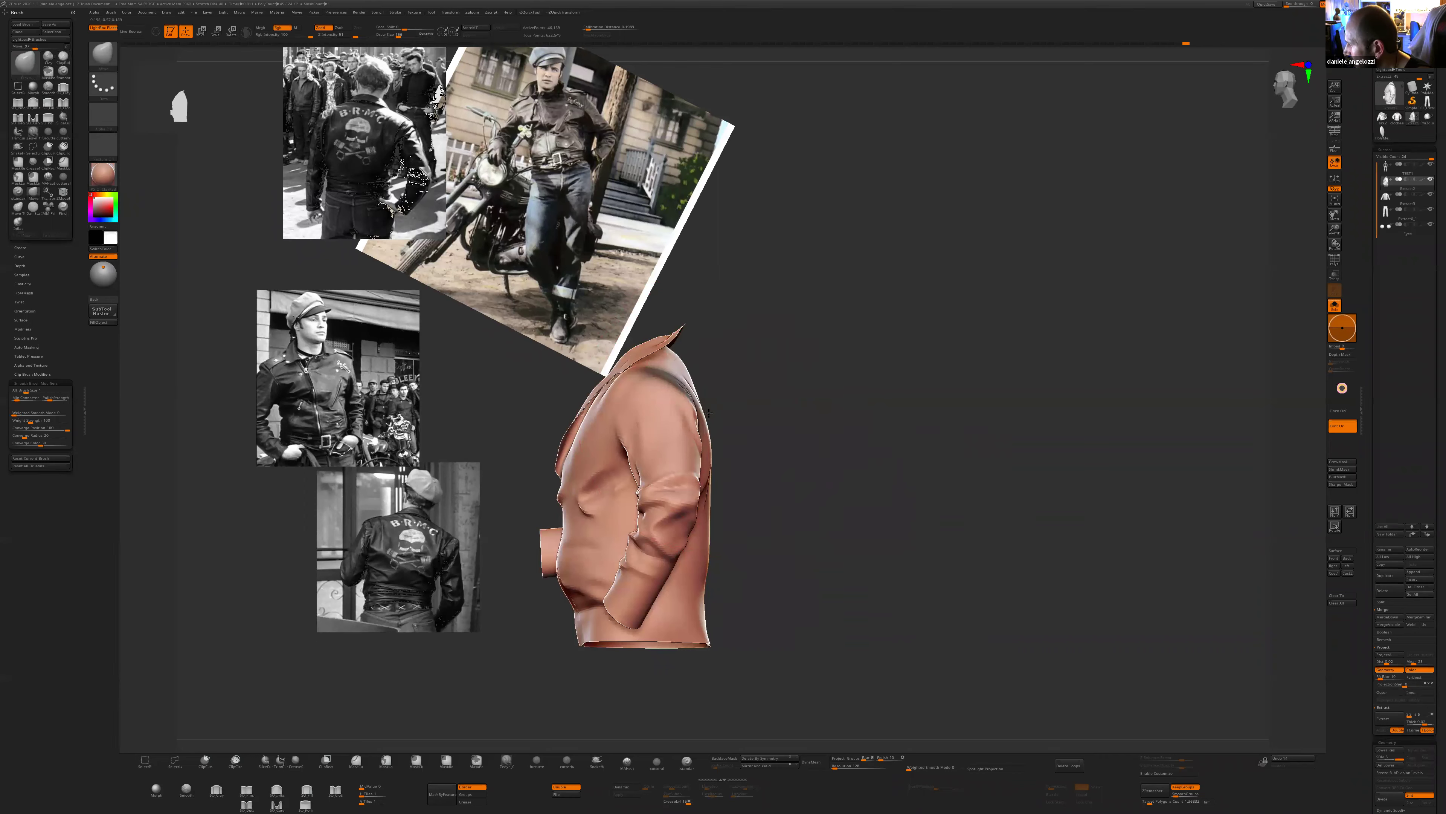
right_drag(736, 420, 808, 434)
ctrl+drag(808, 434, 843, 491)
ctrl+shift+click(711, 468)
ctrl+click(836, 471)
ctrl+shift+click(838, 478)
ctrl+click(837, 480)
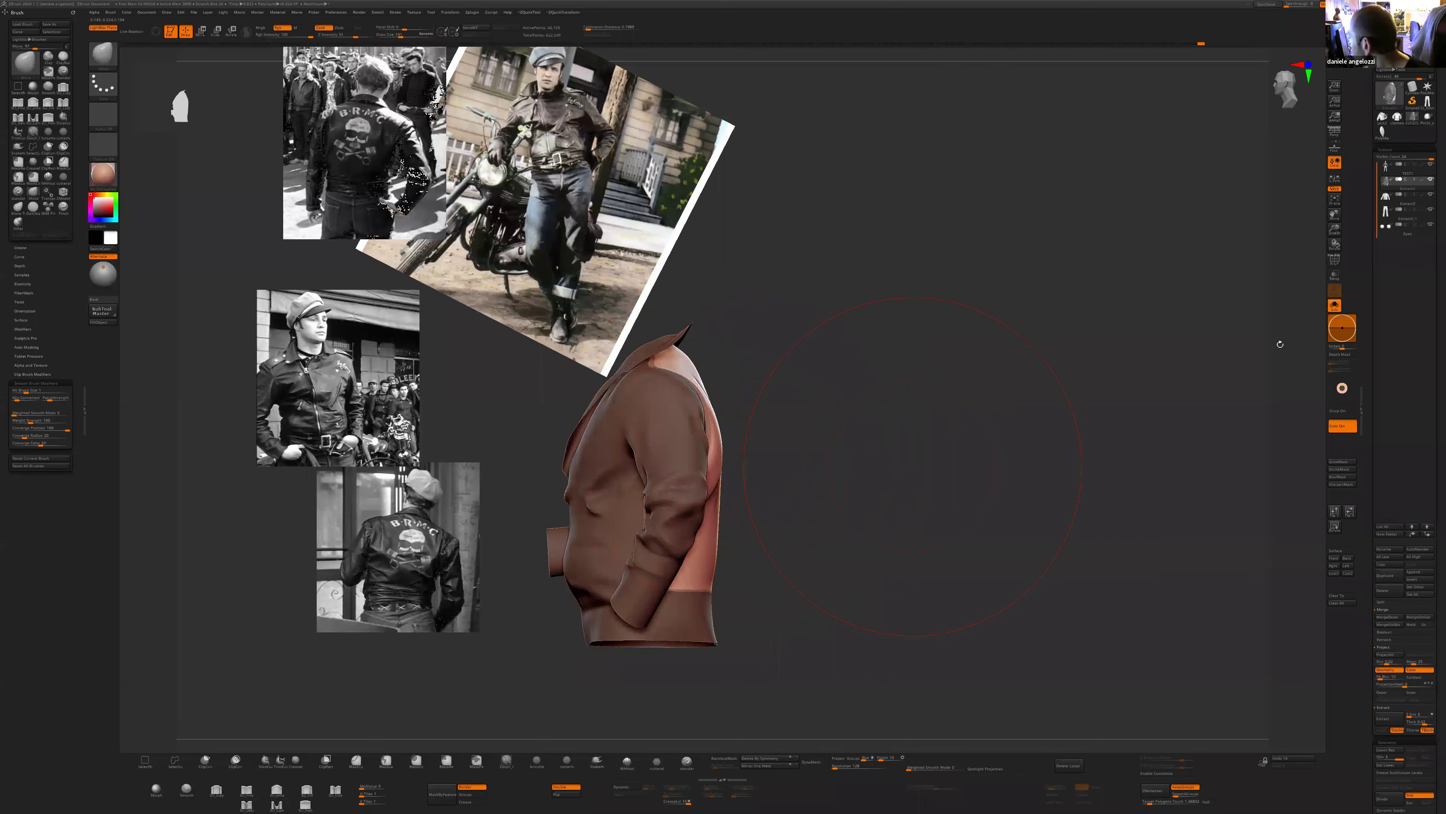
- Show the polygroup wireframe and redo the mask by isolating the back panel, then bring the whole jacket back into view
click(1334, 260)
drag(1003, 513, 986, 521)
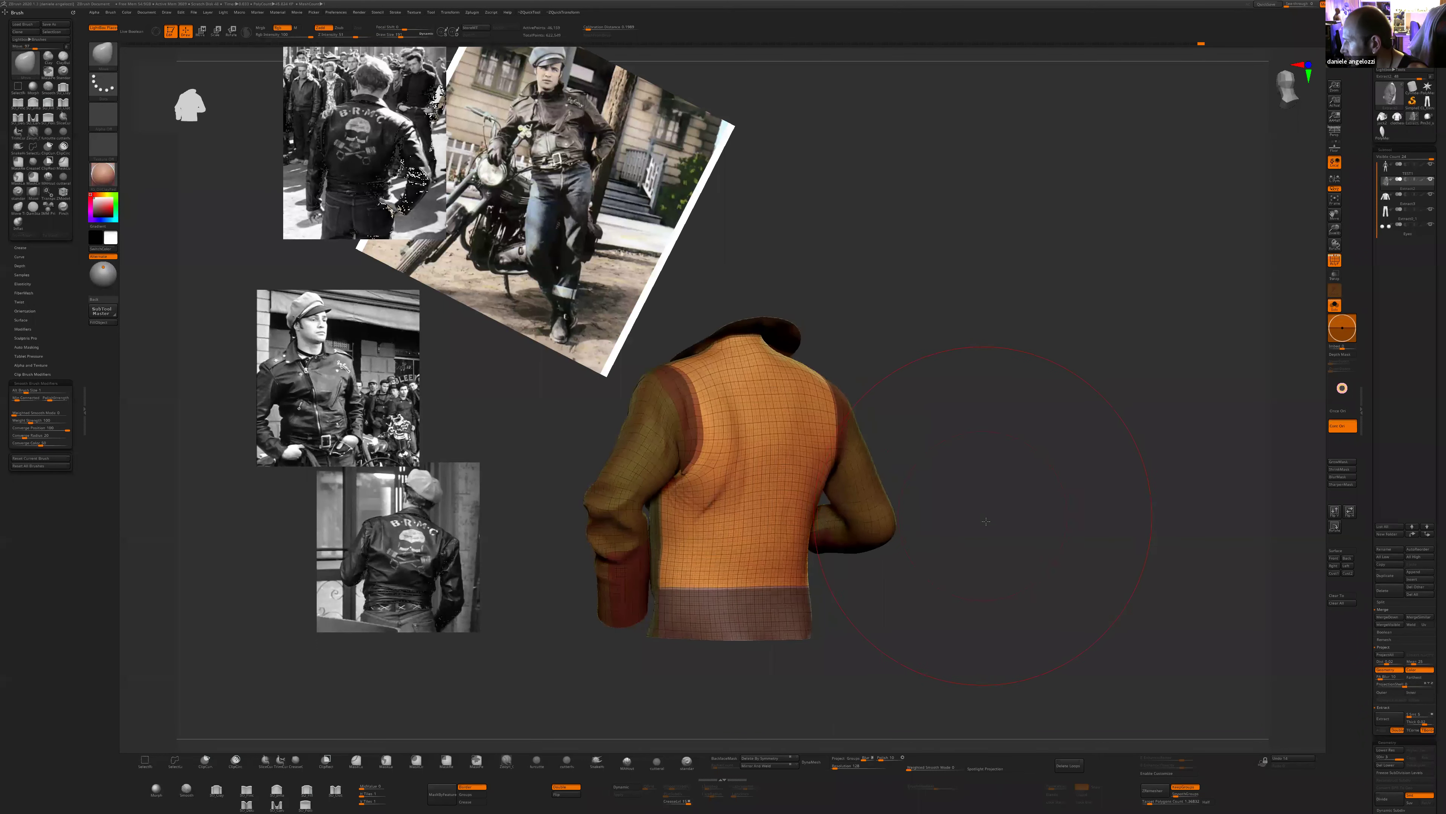
right_drag(985, 521, 742, 462)
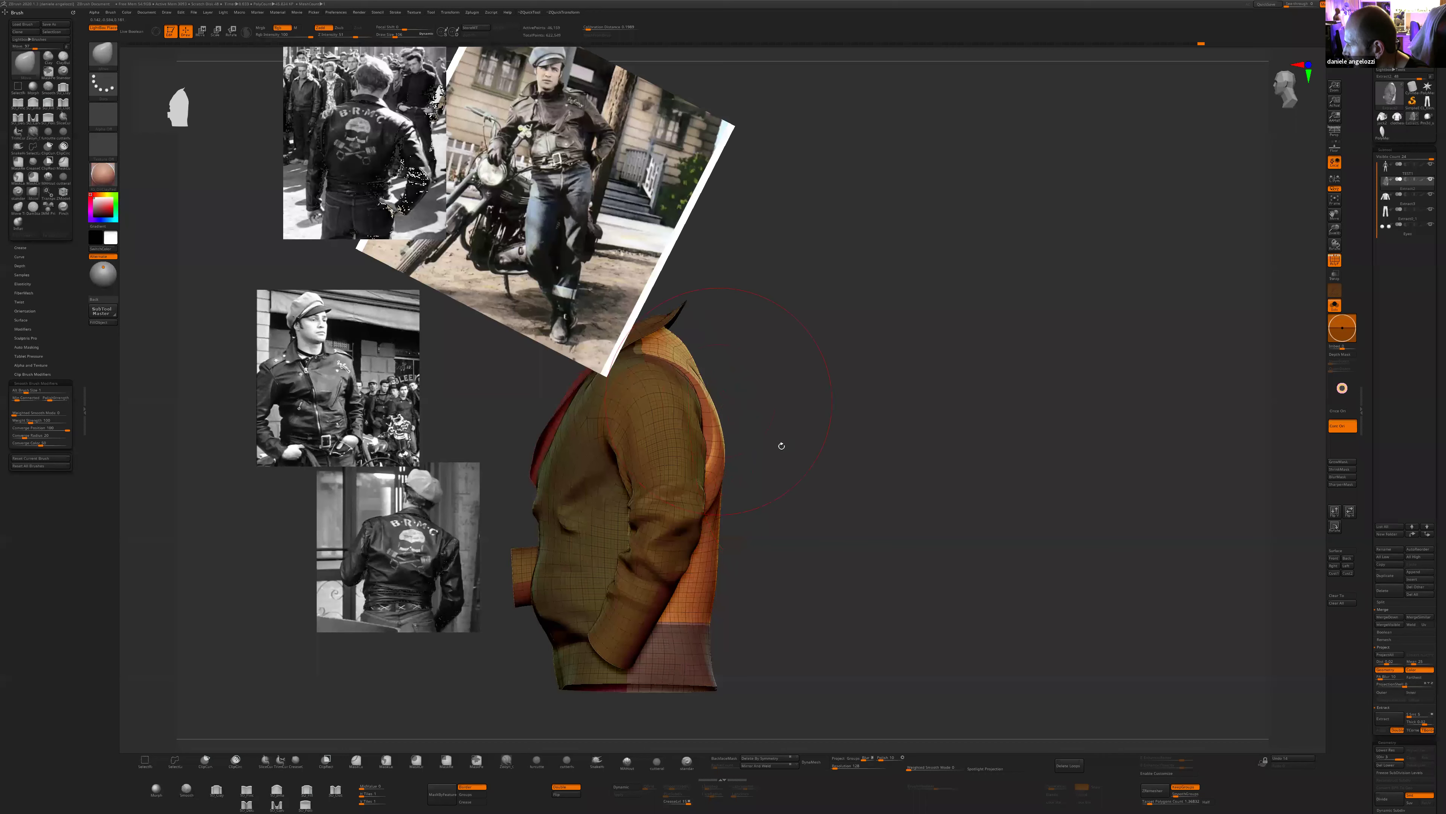
ctrl+click(823, 507)
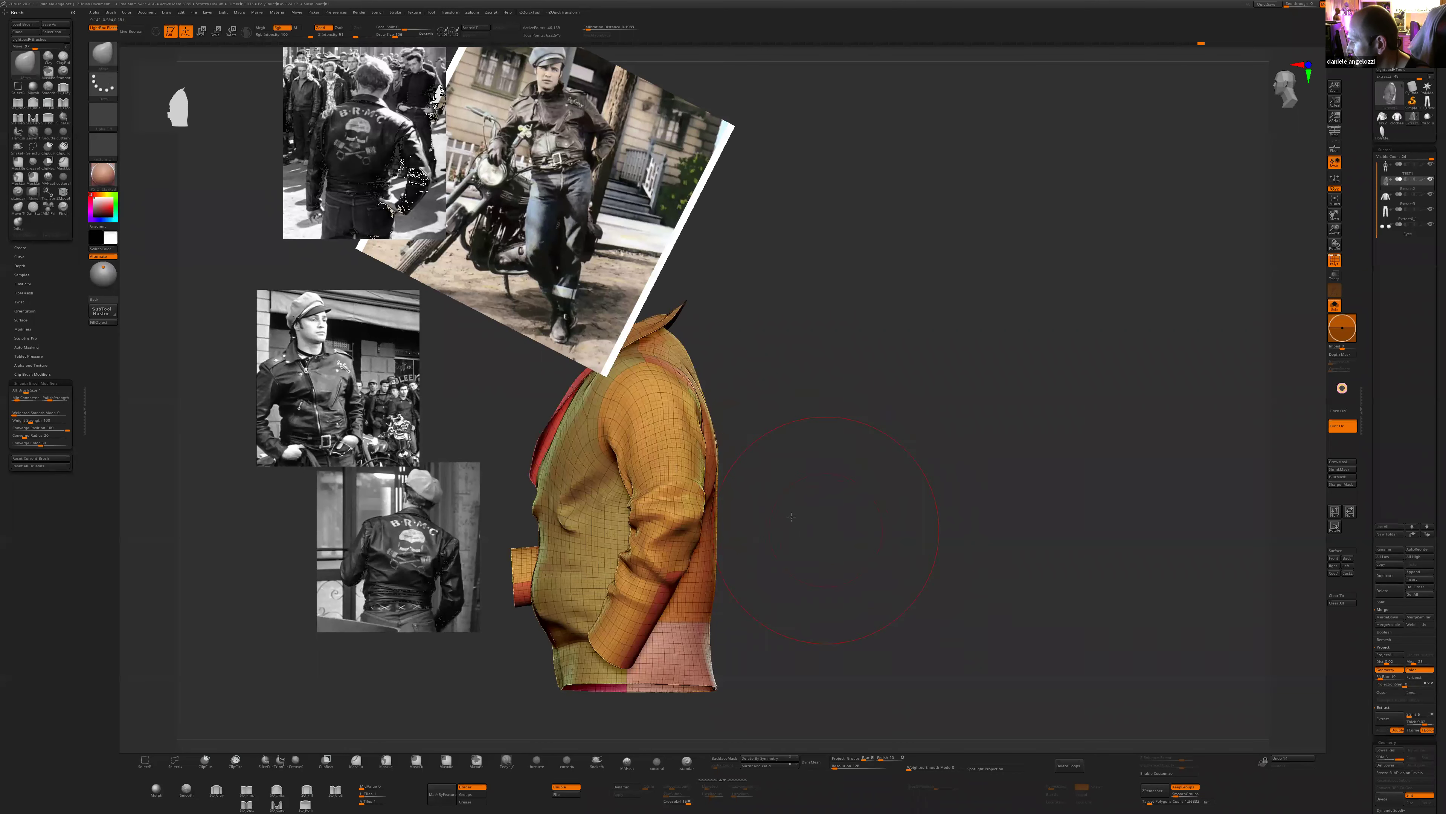
right_drag(791, 517, 730, 510)
ctrl+shift+click(730, 510)
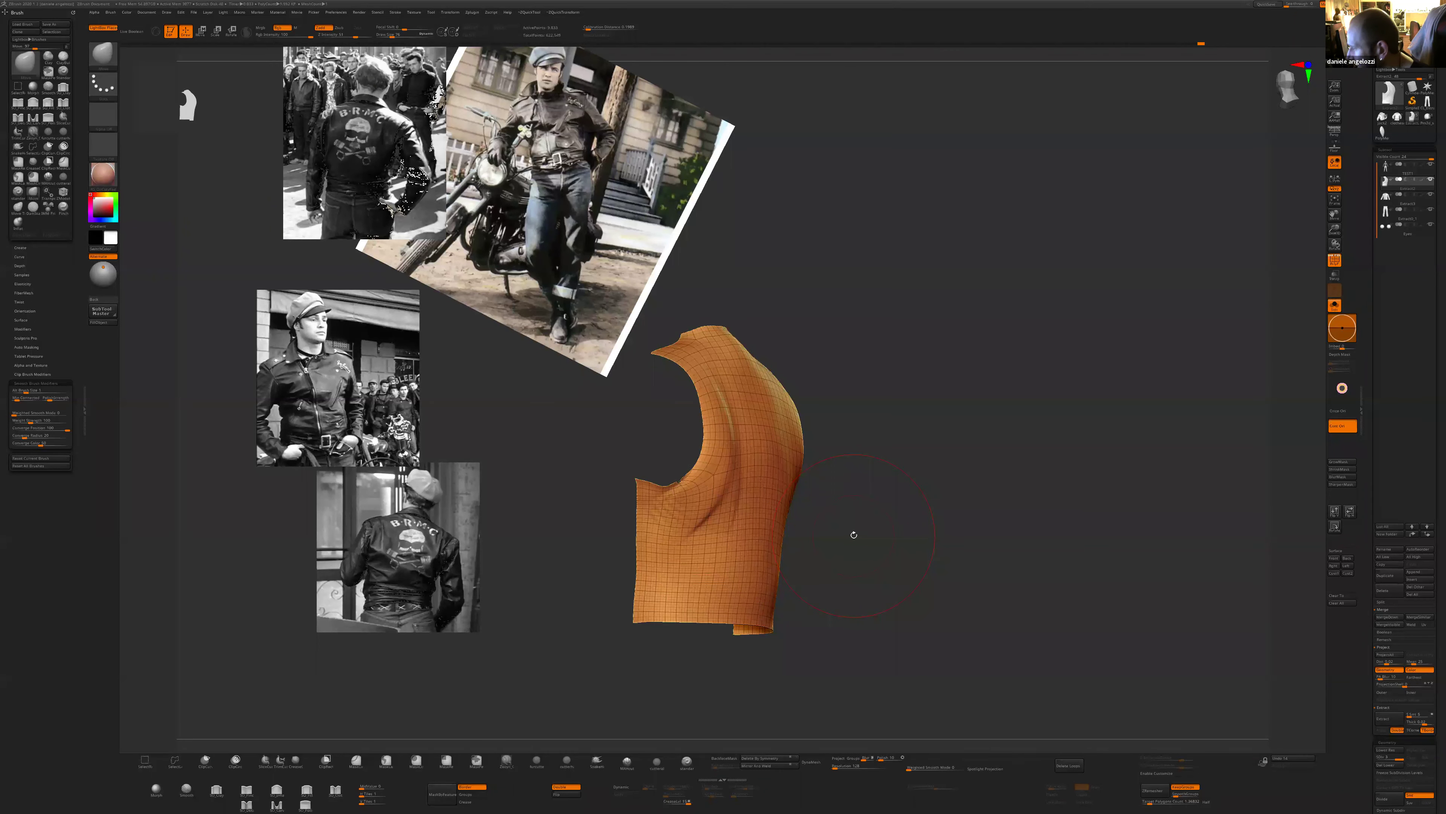
ctrl+shift+click(891, 507)
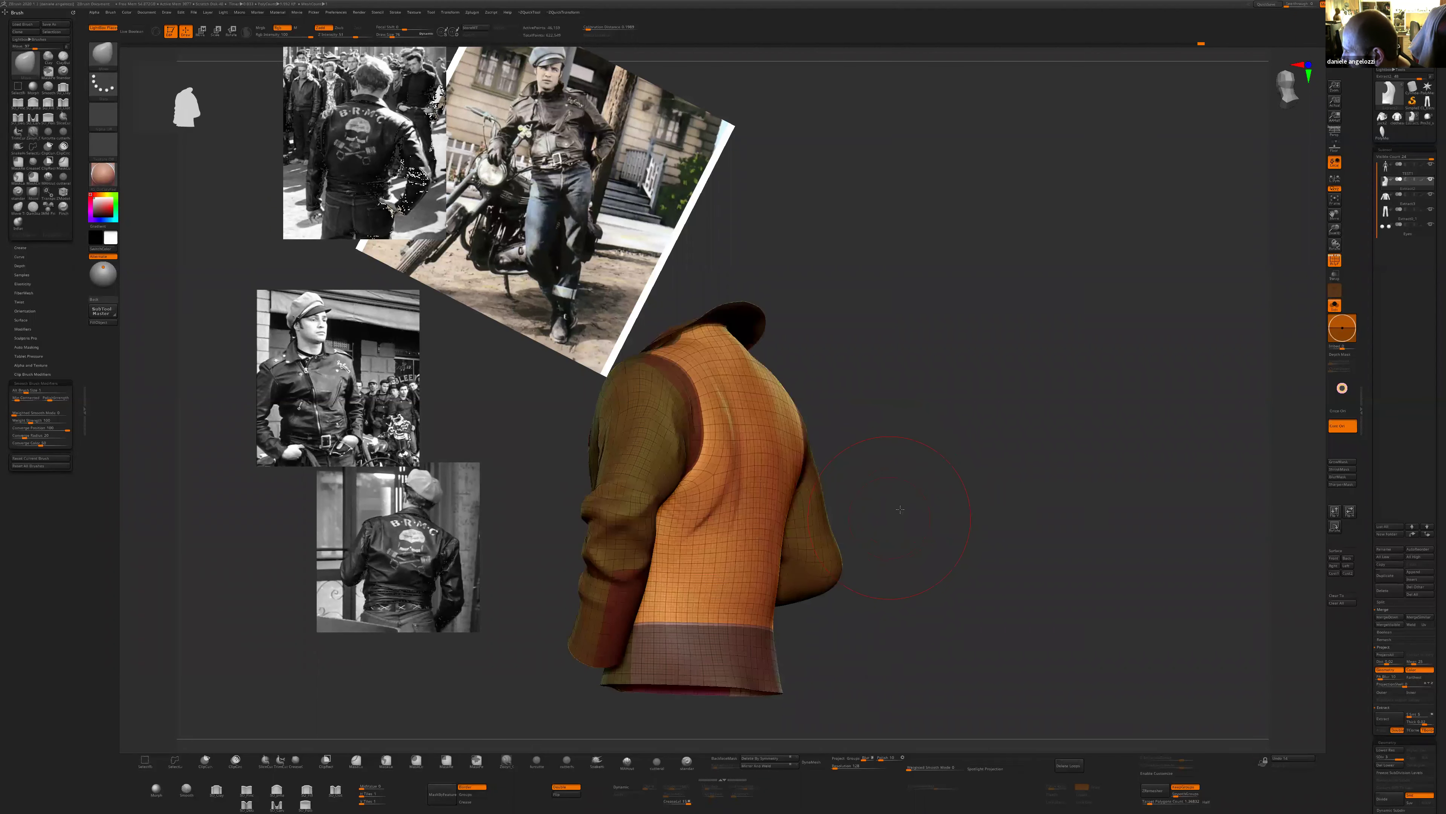
drag(901, 509, 968, 507)
- Adjust the back panel's shape beside the sculpted sleeve's armhole with the Move brush
key(s)
drag(722, 422, 726, 422)
alt+drag(817, 420, 826, 440)
right_drag(827, 440, 733, 392)
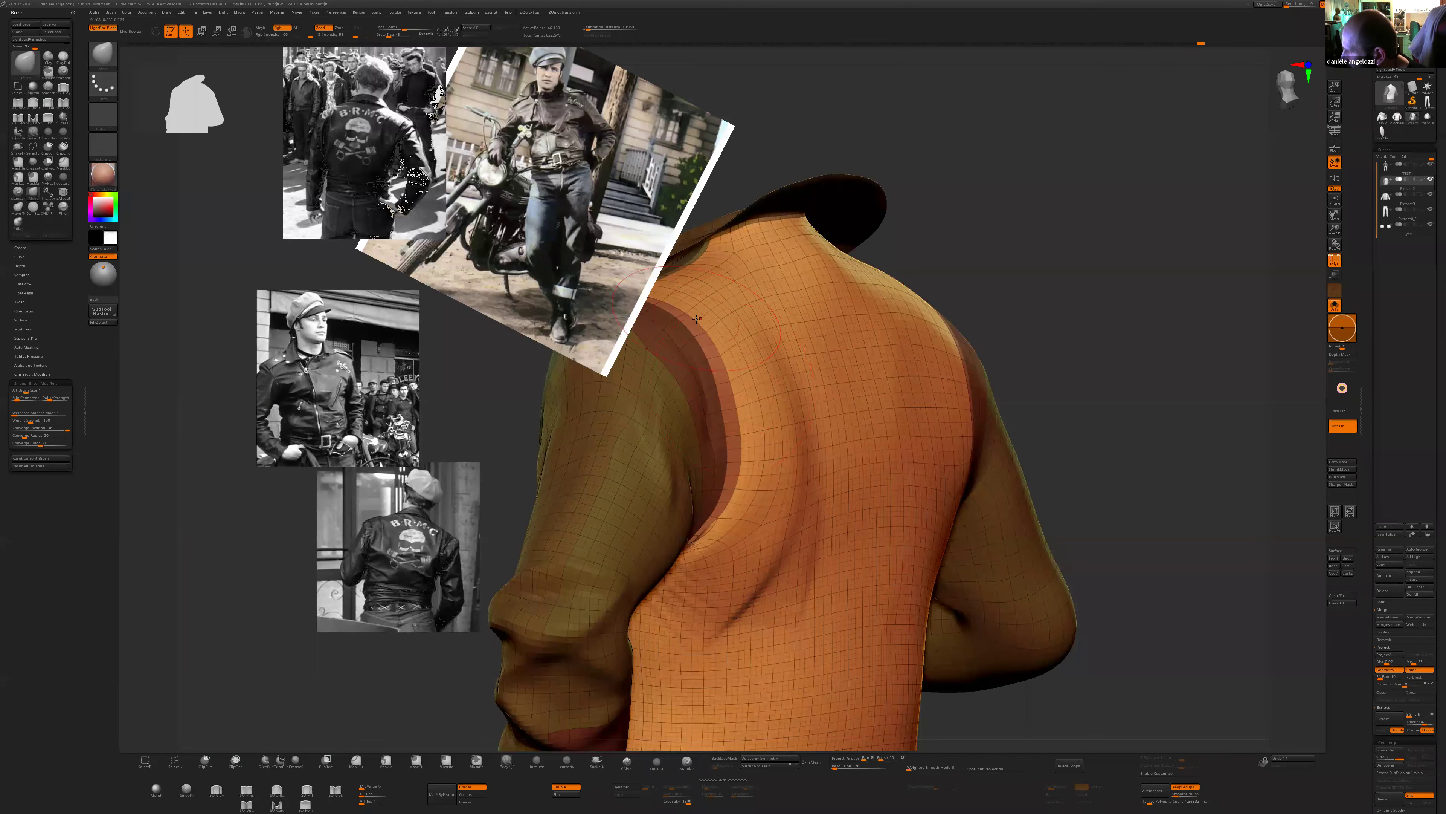
right_drag(982, 318, 872, 435)
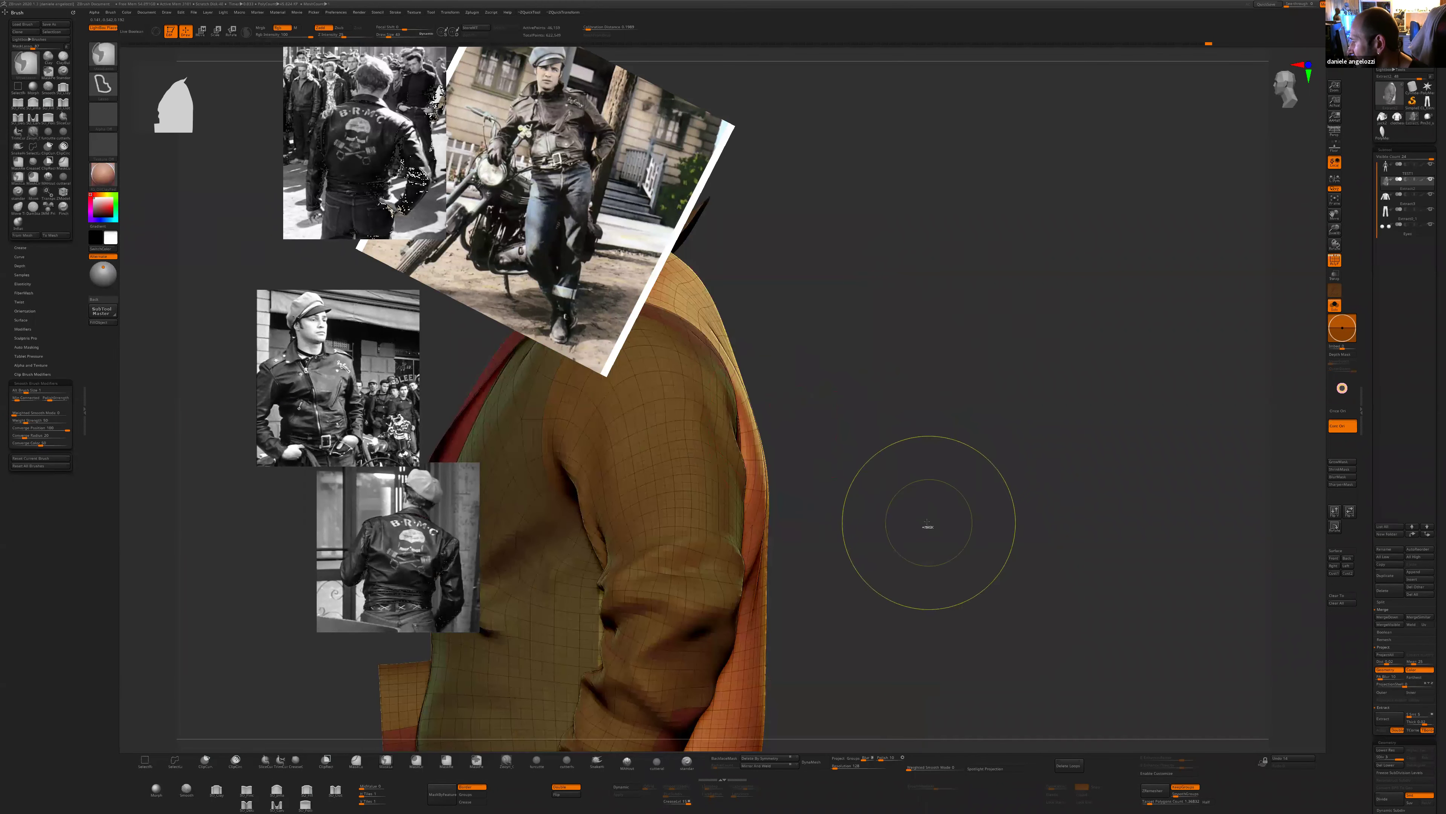
- Refresh the mask around the back panel and shift its armhole edge slightly toward the middle of the back
key(ctrl+w)
ctrl+shift+click(719, 312)
ctrl+shift+drag(842, 336, 896, 490)
right_drag(941, 576, 1027, 274)
ctrl+click(1017, 268)
ctrl+shift+click(1023, 226)
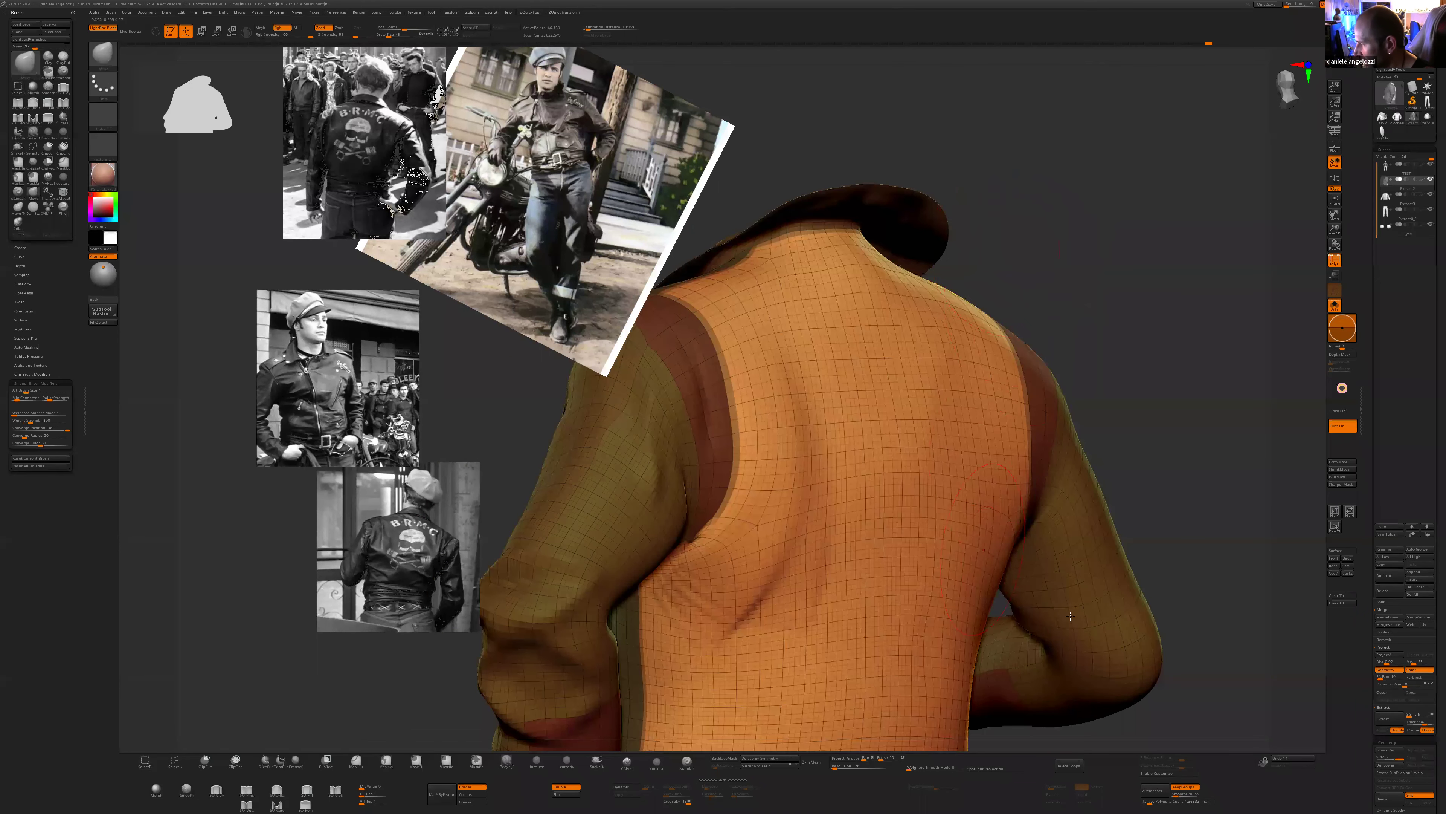
drag(738, 439, 759, 446)
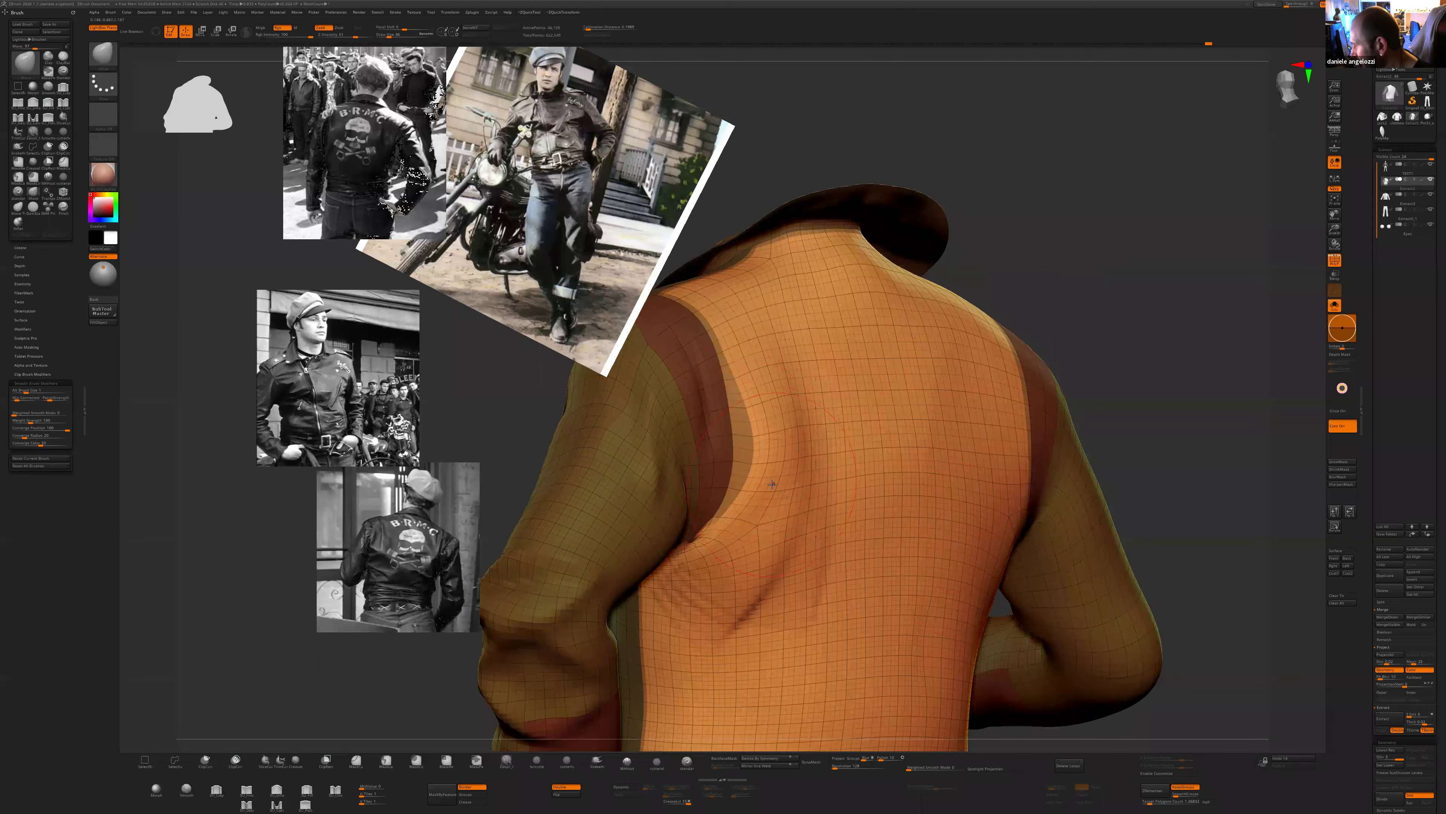
- Isolate the back panel again, rebuild the mask around it and restore the hidden jacket parts
mouse_move(1180, 595)
right_down()
mouse_move(1050, 585)
mouse_move(920, 517)
mouse_move(872, 510)
right_up()
ctrl+shift+click(862, 527)
ctrl+drag(866, 512, 900, 535)
right_drag(866, 485, 934, 433)
ctrl+shift+click(809, 382)
ctrl+click(896, 301)
ctrl+shift+click(896, 300)
ctrl+click(896, 300)
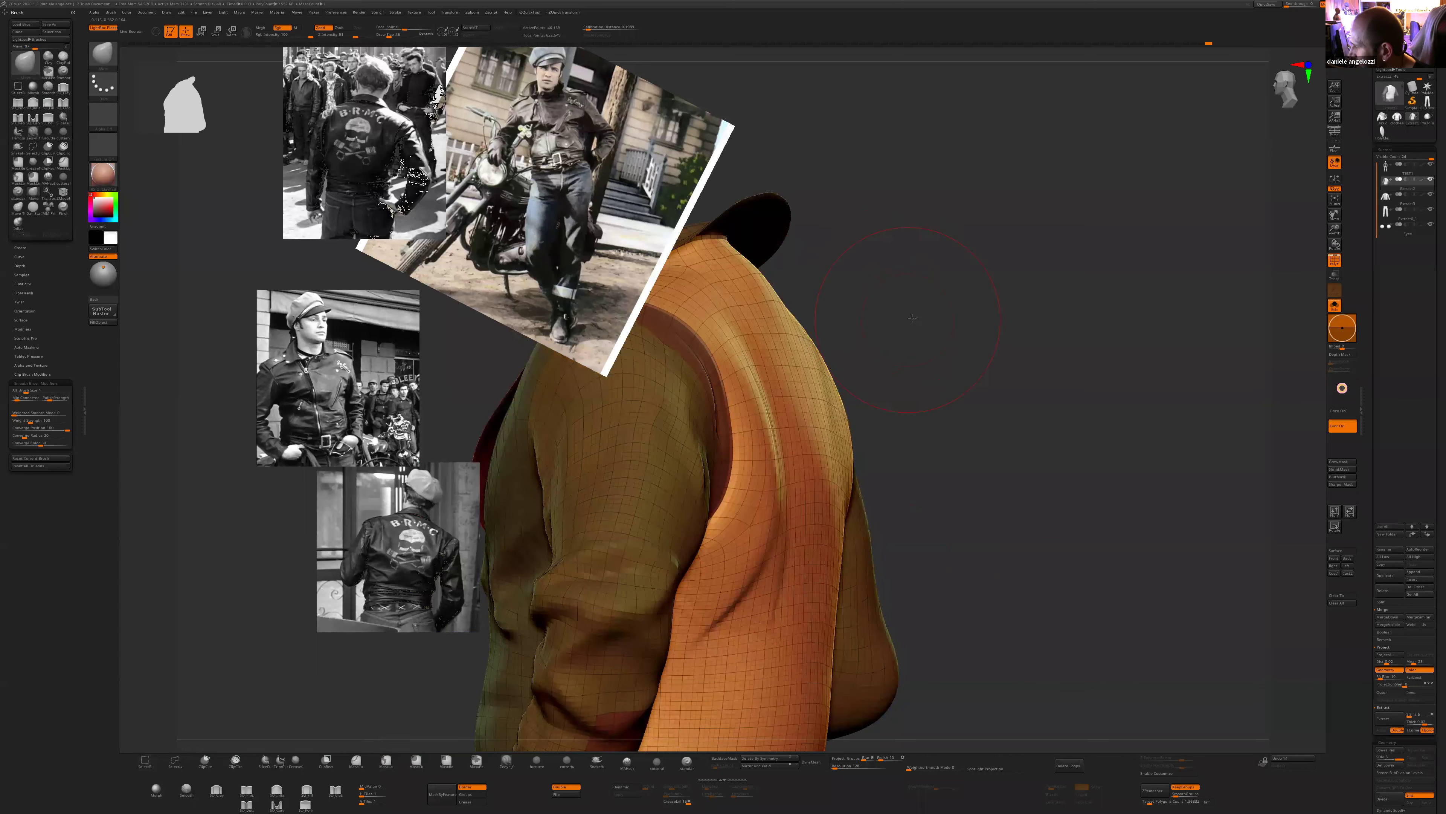
- Pull the back panel outward along the armhole behind the sculpted sleeve to give the back fold more volume
right_drag(896, 300, 861, 352)
key(s)
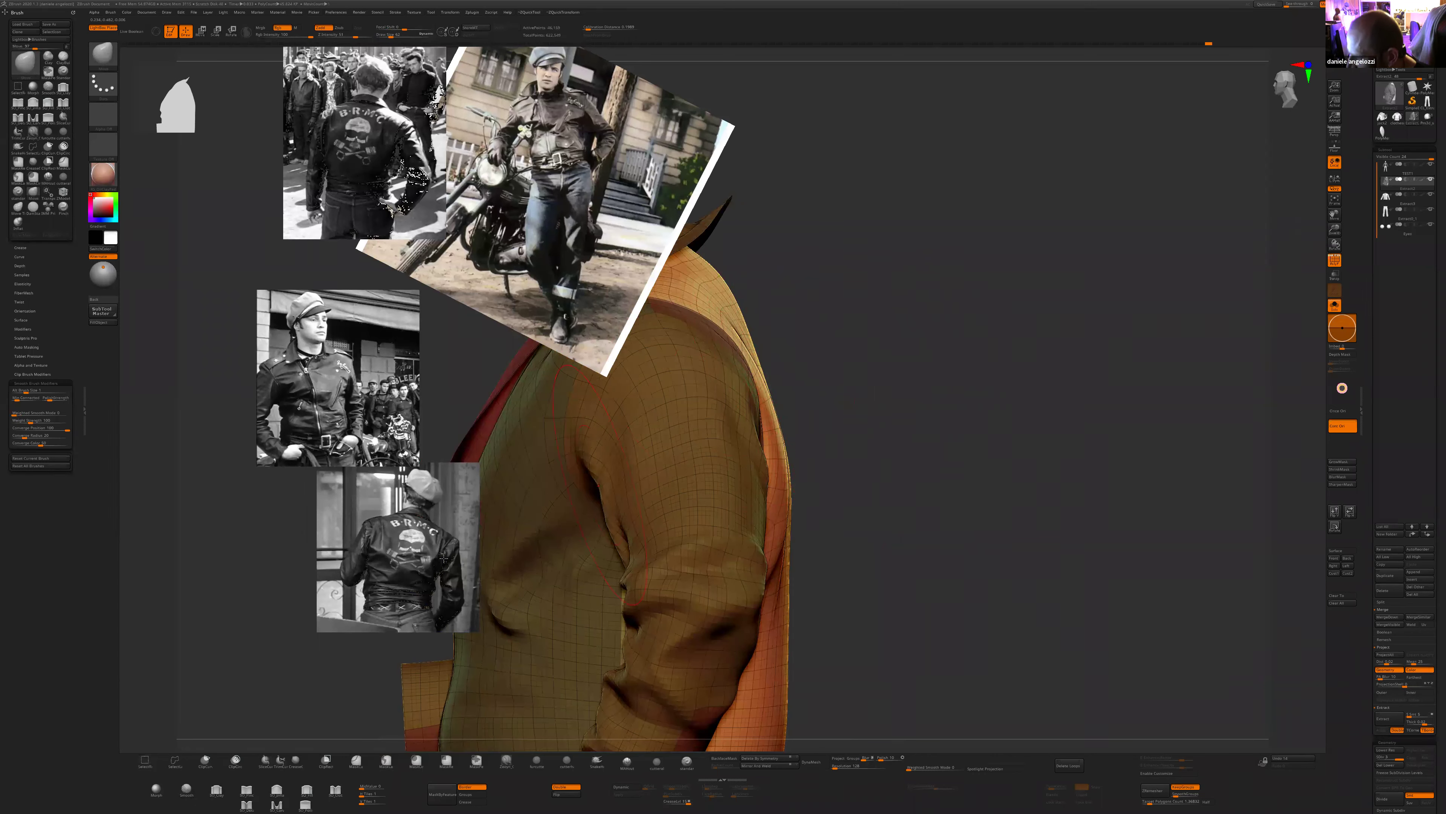
drag(777, 437, 795, 447)
drag(763, 393, 779, 386)
drag(774, 478, 788, 477)
mouse_move(888, 484)
right_down()
mouse_move(733, 614)
mouse_move(727, 589)
right_up()
drag(726, 588, 777, 442)
- Reshape the back panel's edge along the opposite armhole with the Move brush
drag(1034, 480, 857, 487)
drag(925, 518, 763, 553)
mouse_move(798, 448)
mouse_down()
mouse_move(784, 448)
mouse_move(796, 432)
mouse_up()
drag(766, 522, 808, 429)
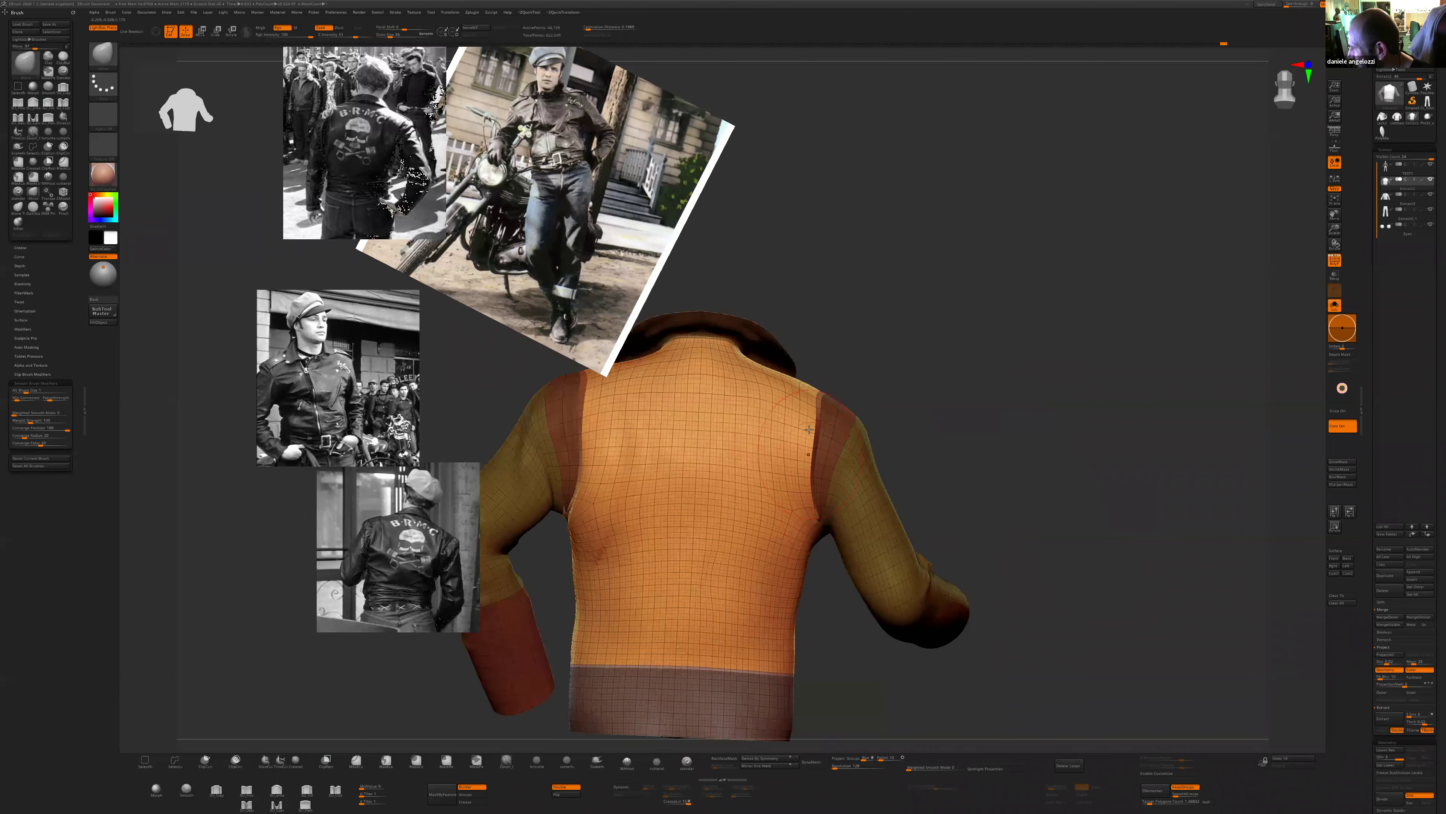
mouse_move(928, 473)
mouse_down()
mouse_move(832, 500)
mouse_move(823, 456)
mouse_up()
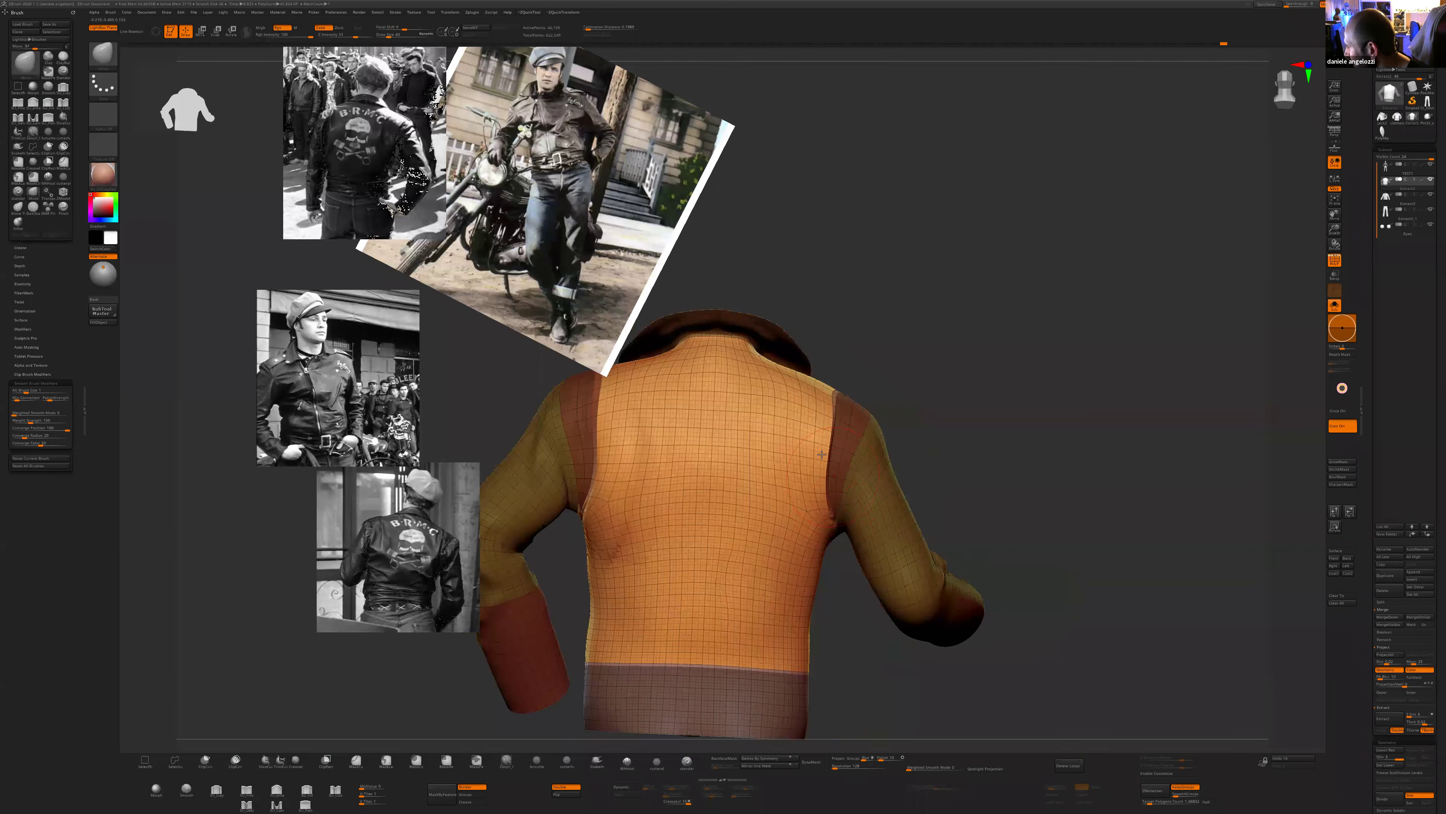
- Invert the mask to protect the back panel and work the shoulder seam at the opposite armhole with the Standard brush
ctrl+click(917, 437)
drag(917, 437, 829, 454)
key(b)
key(s)
key(t)
key(s)
drag(825, 455, 831, 457)
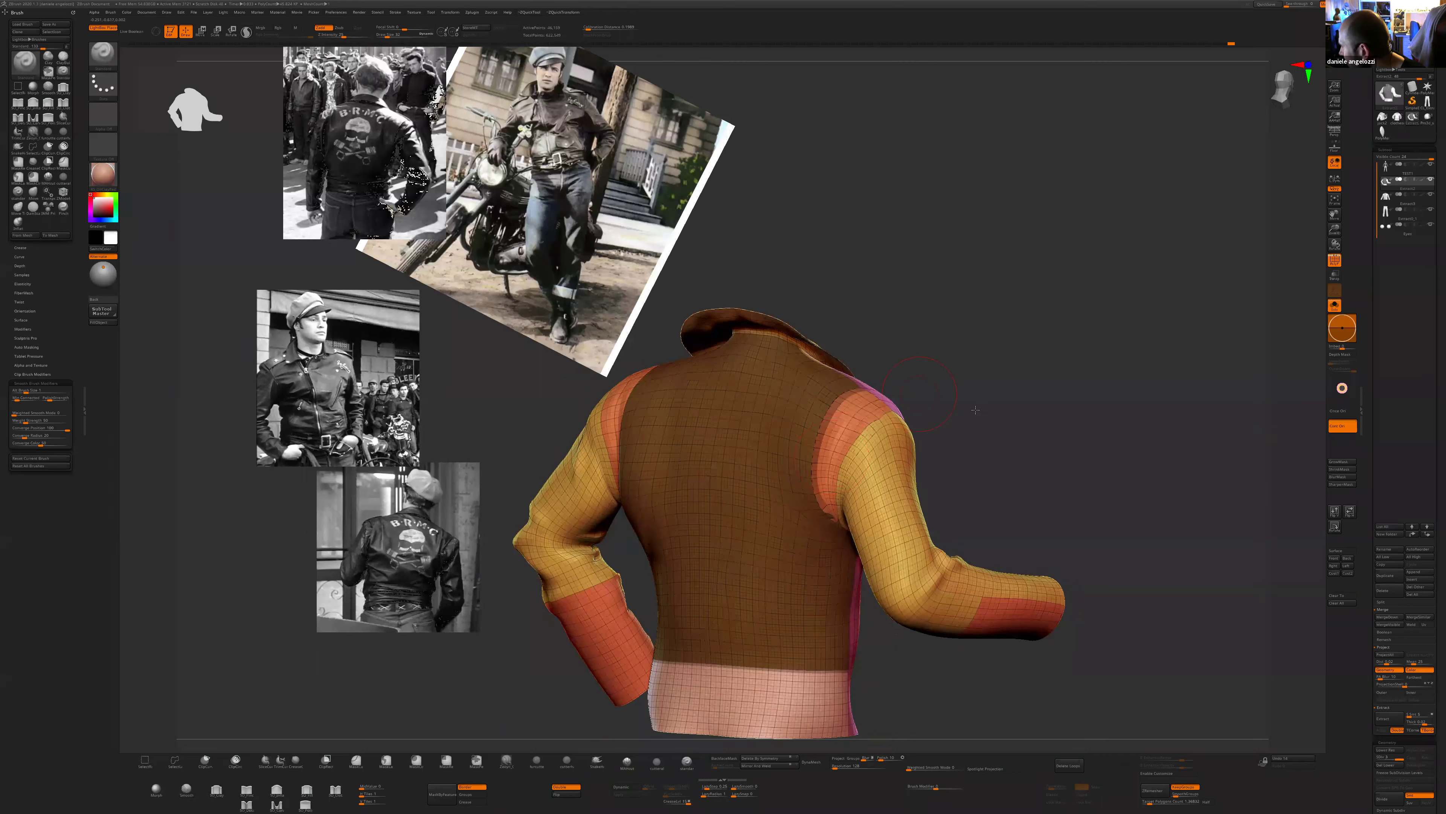
- Turn off the polygroup wireframe and toggle the mask, leaving the back panel protected and the sleeves editable
drag(975, 410, 842, 473)
key(shift+f)
drag(890, 376, 752, 422)
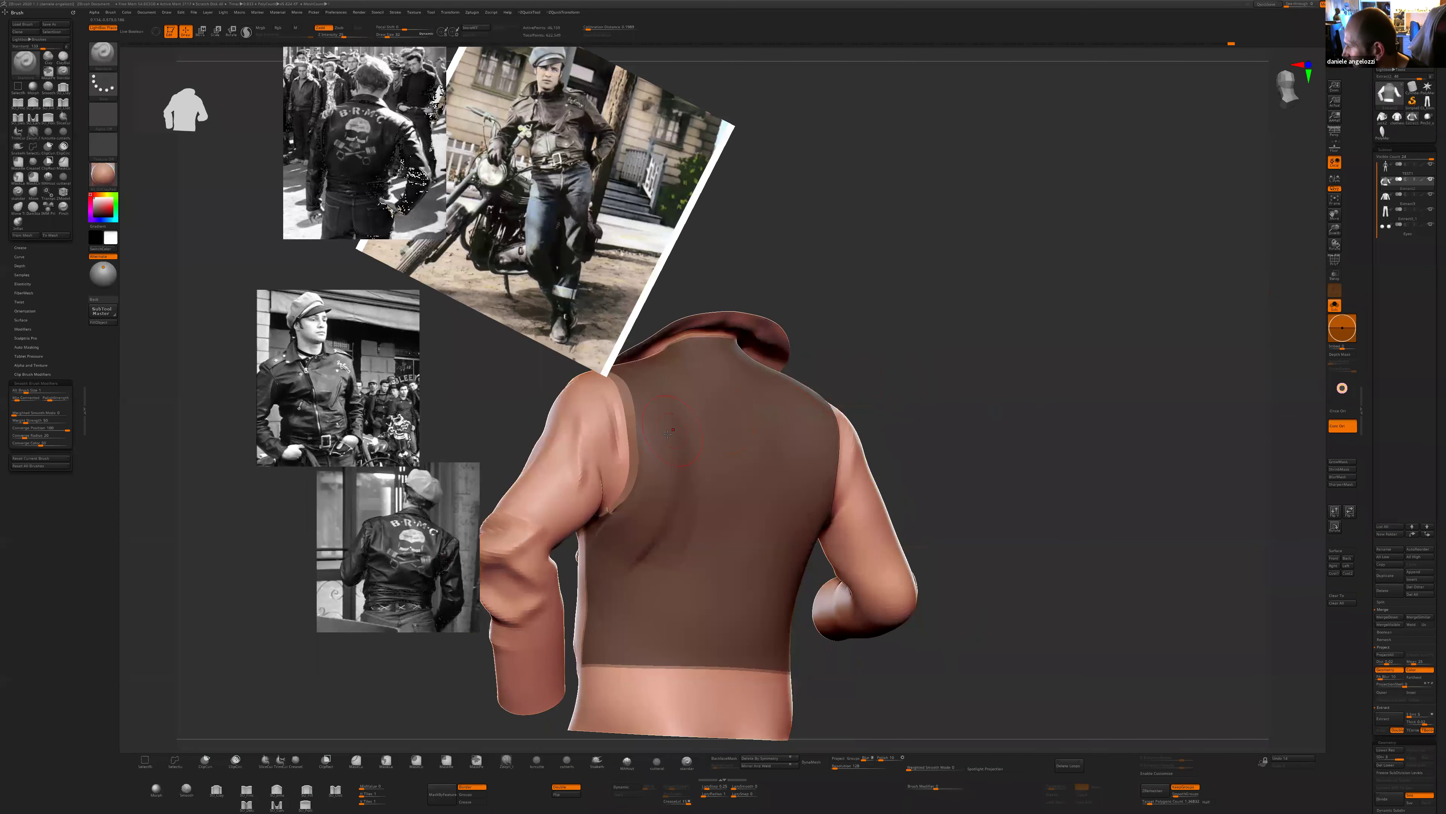
ctrl+click(840, 380)
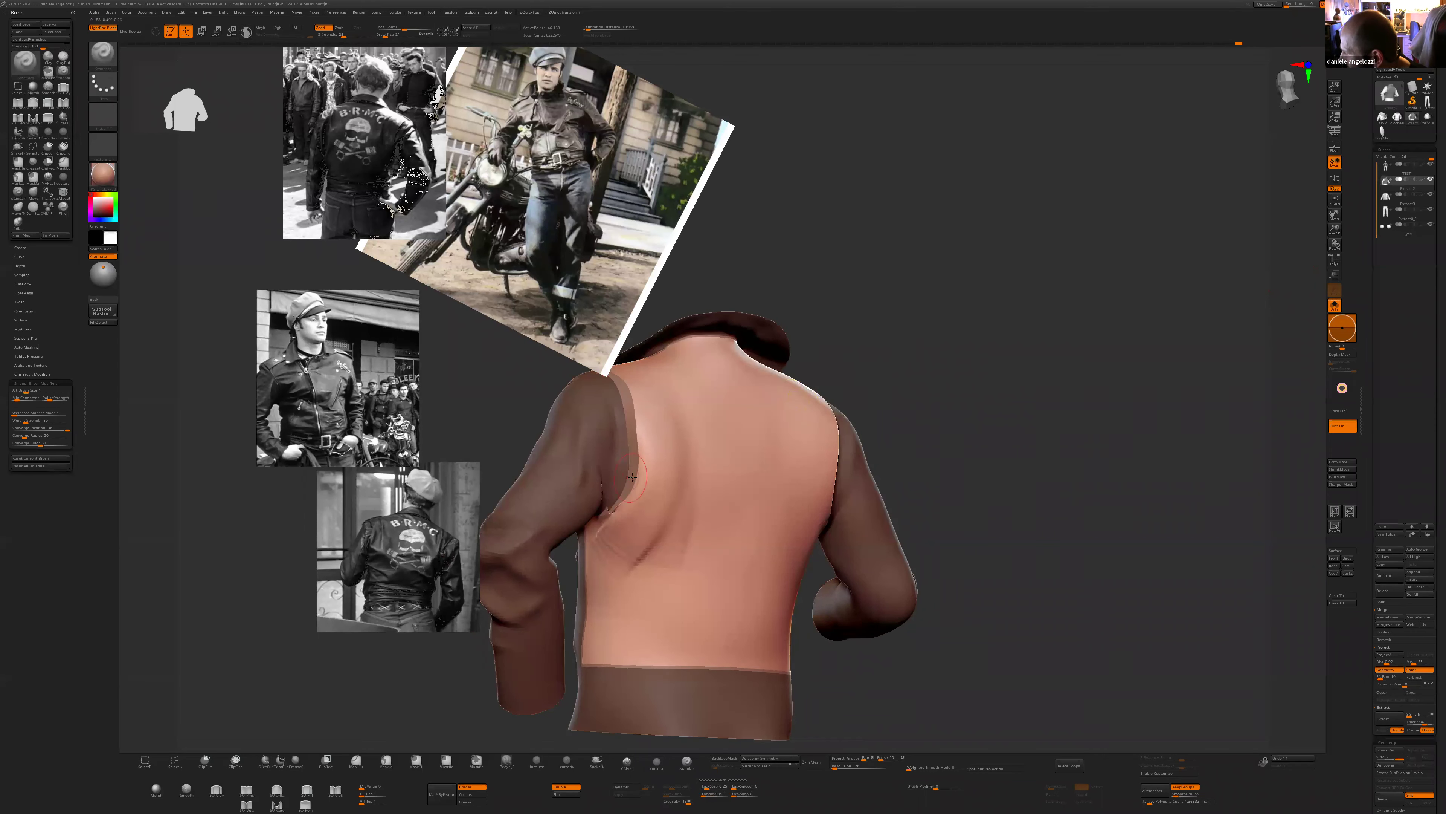
key(ctrl+i)
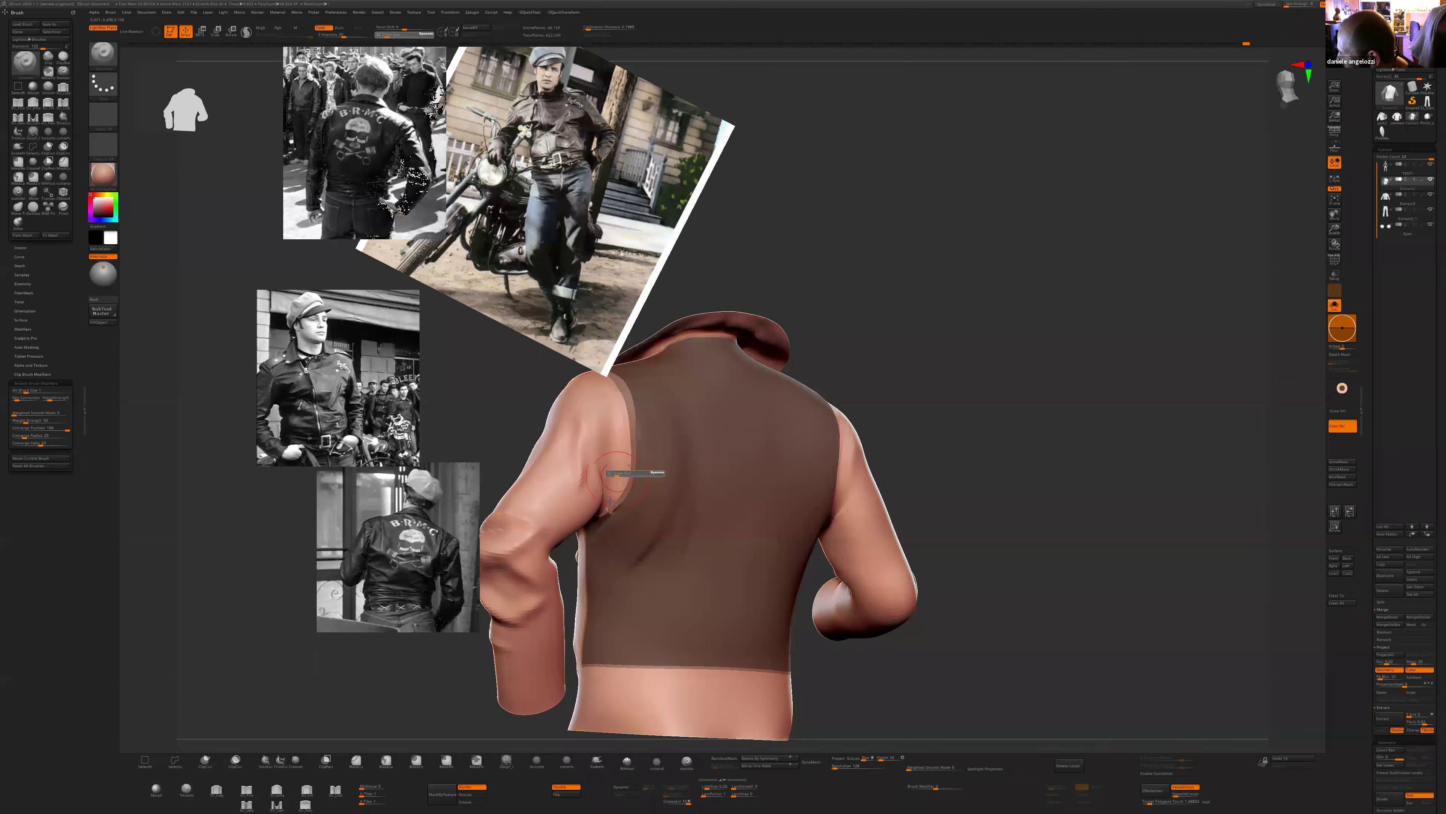
drag(922, 399, 1008, 409)
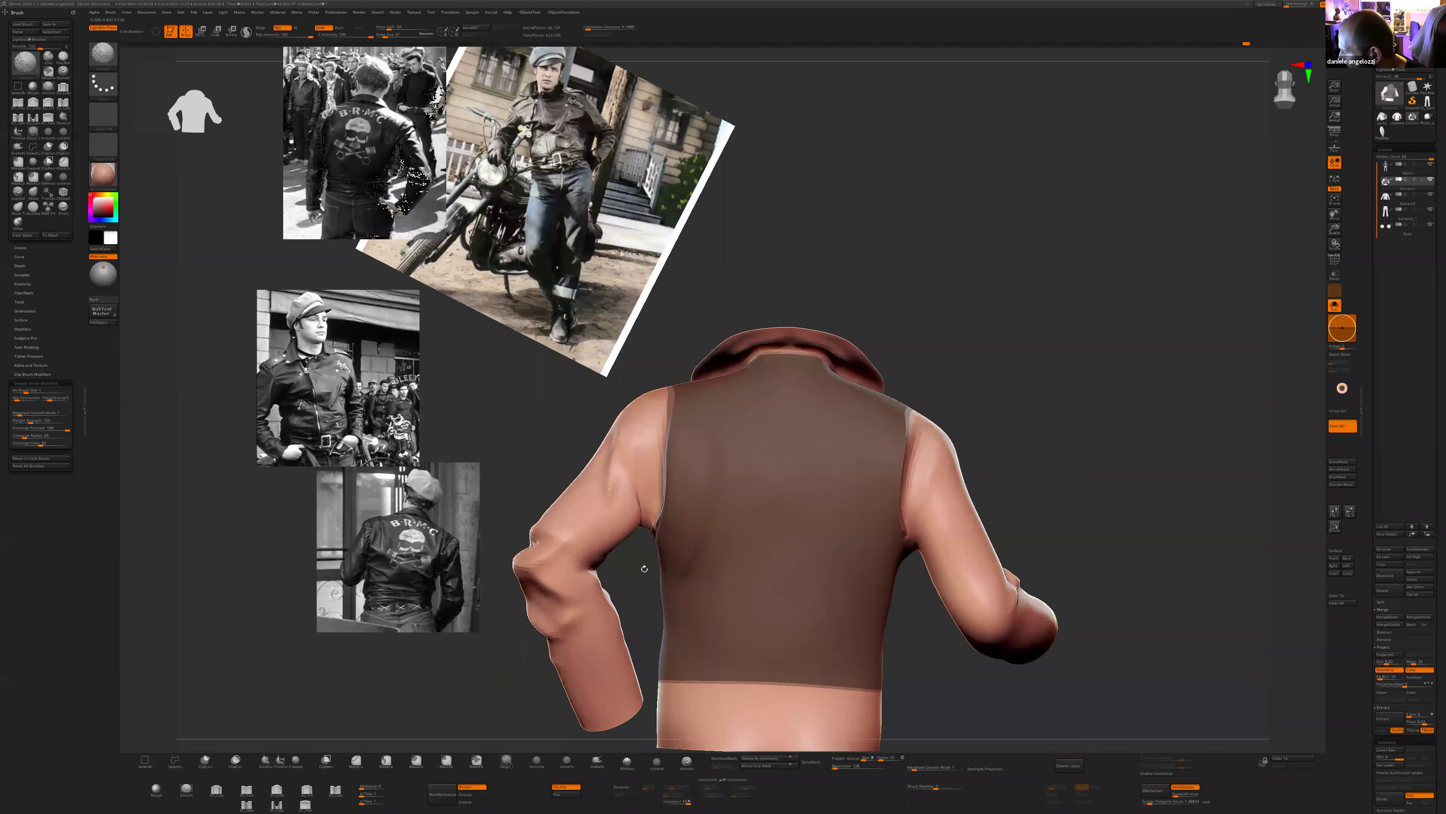
- Mask only the two shoulder sections beside the armholes and drop the jacket two subdivision levels
ctrl+click(644, 569)
mouse_move(644, 569)
mouse_down()
mouse_move(644, 519)
mouse_move(626, 529)
mouse_up()
ctrl+shift+click(641, 427)
ctrl+shift+click(642, 603)
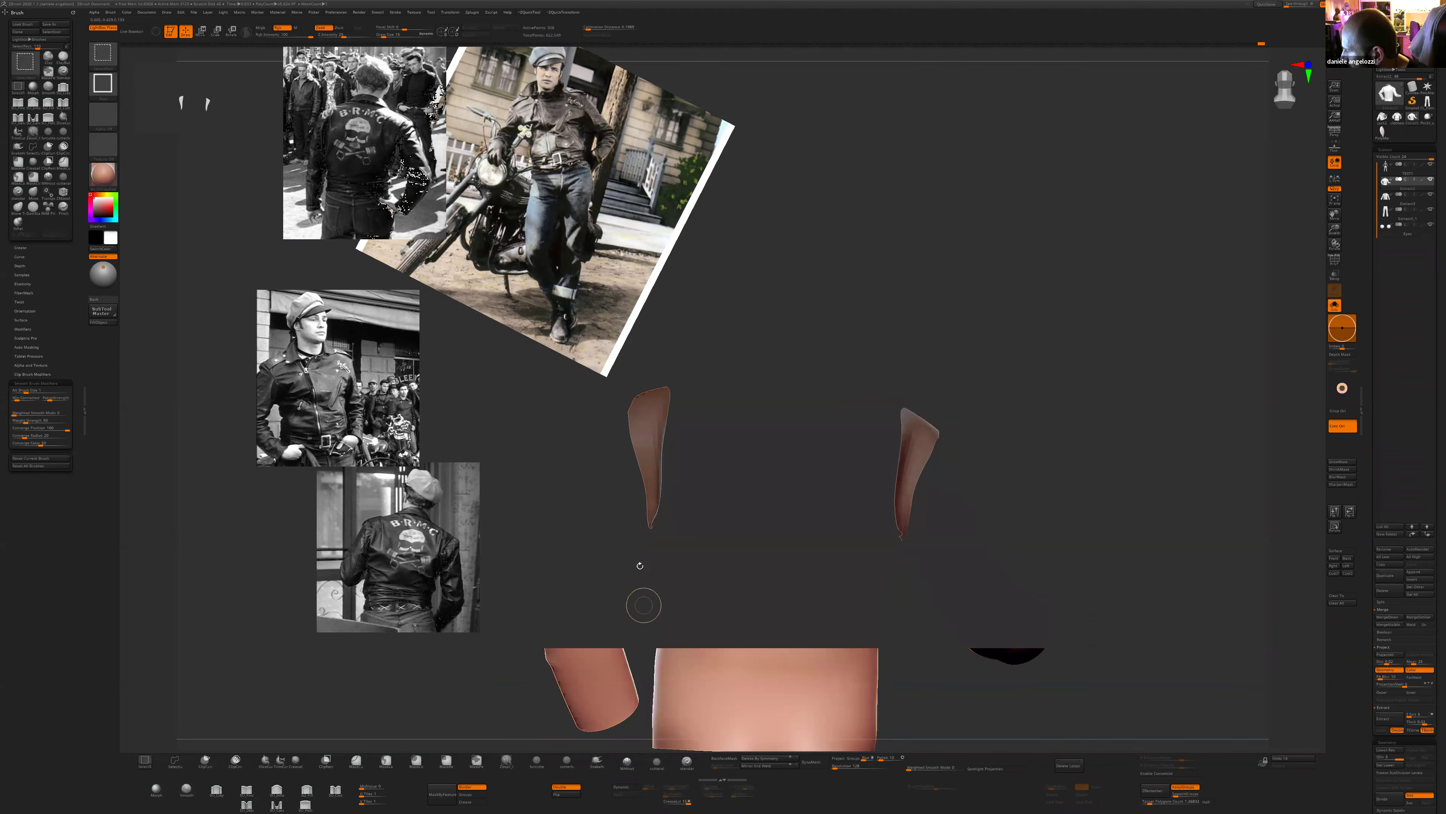
key(shift+d)
key(shift+d)
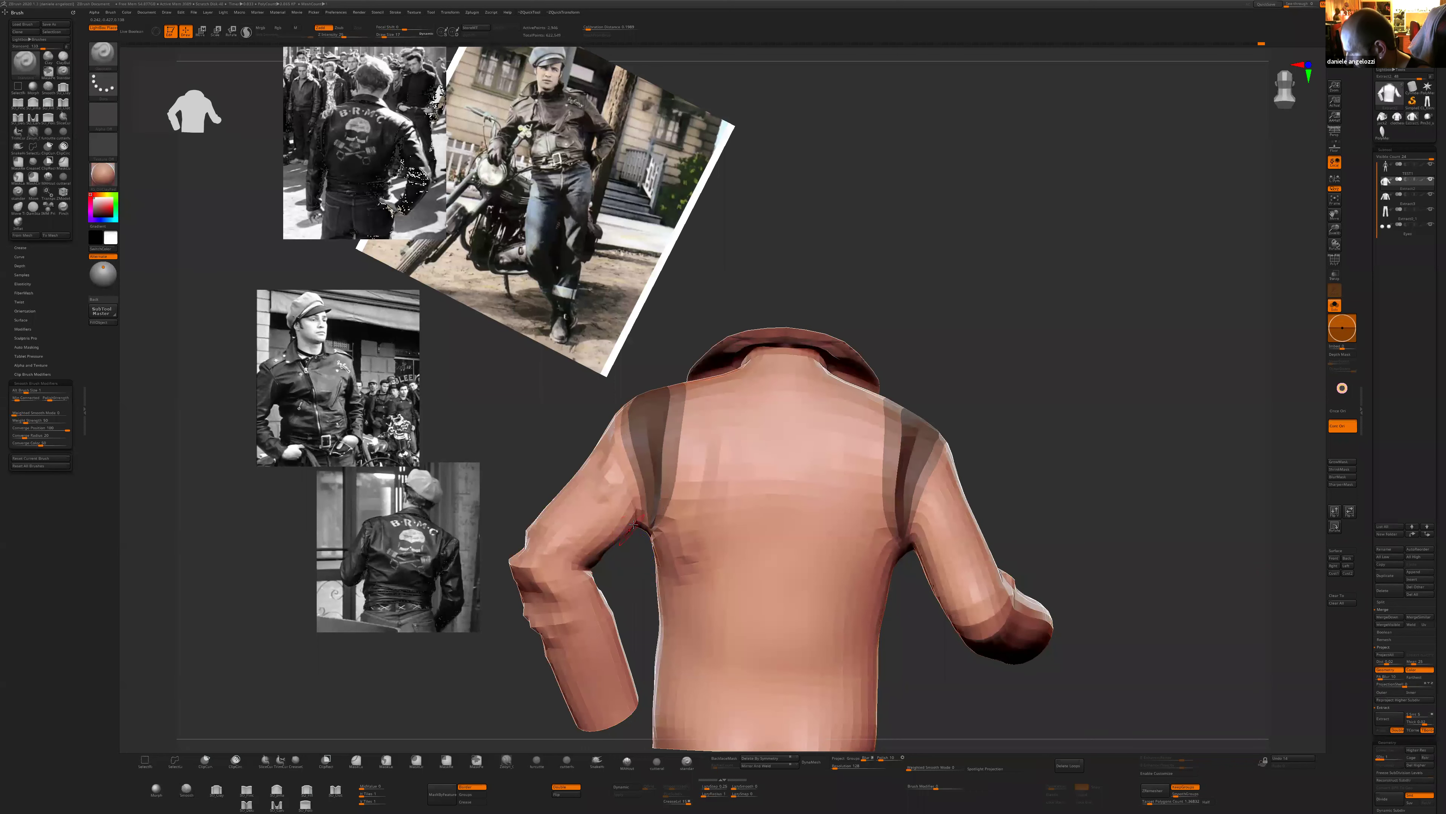
- Choose the Move brush, isolate the back panel to add it to the mask, and show the whole jacket again
key(b)
key(m)
key(v)
drag(637, 536, 612, 533)
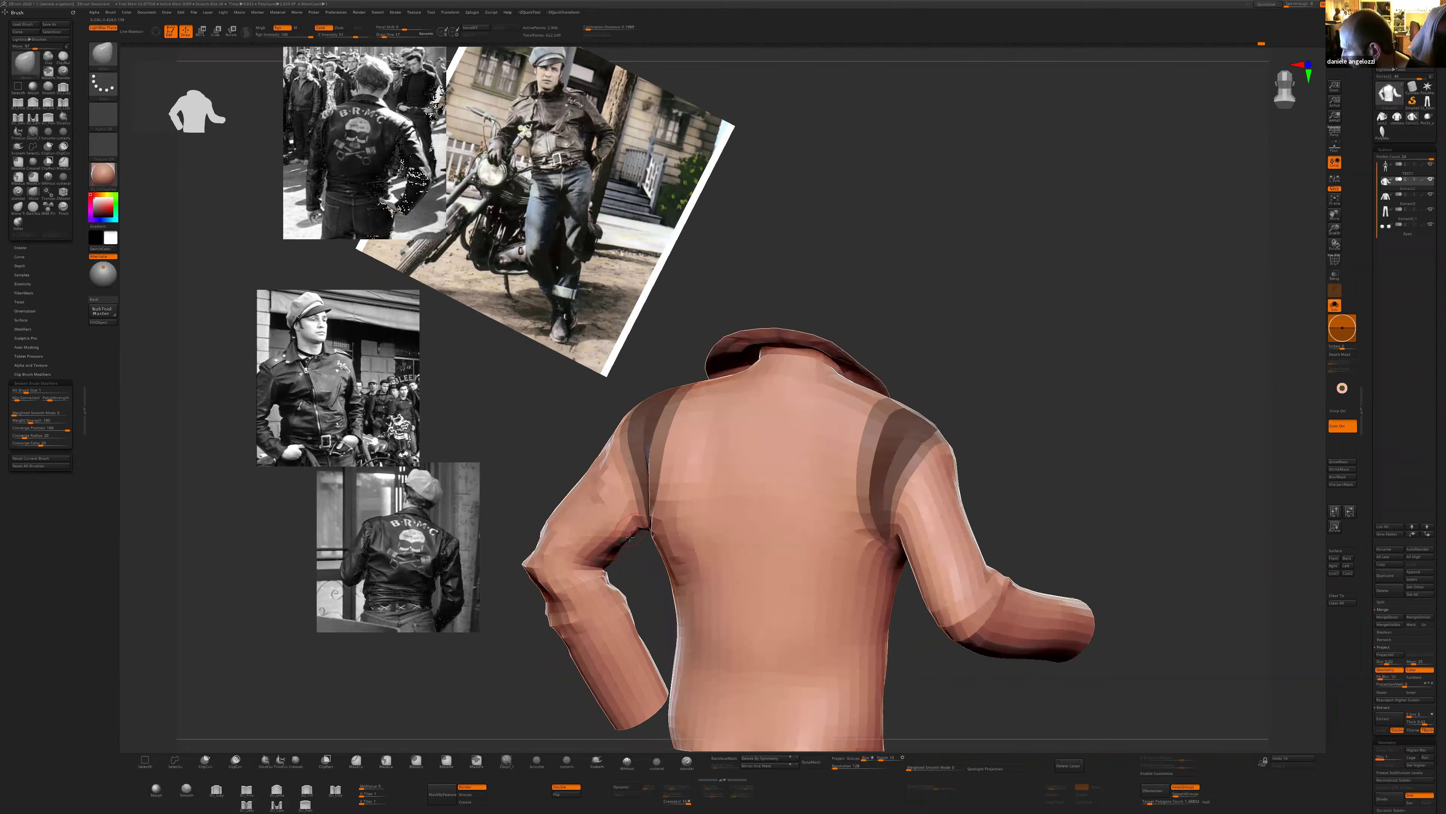
ctrl+shift+click(666, 532)
ctrl+drag(657, 597, 650, 607)
ctrl+click(649, 610)
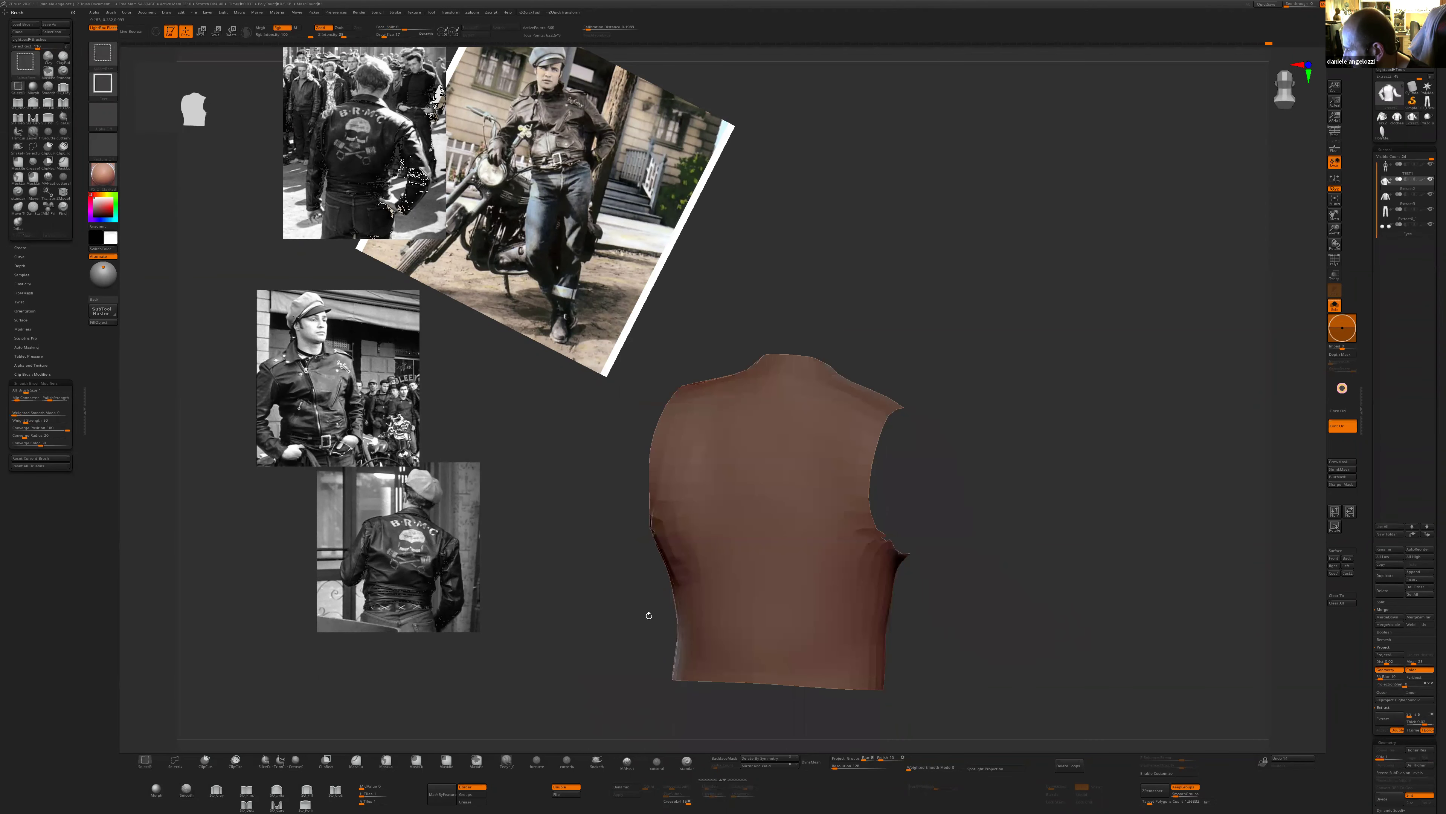
ctrl+shift+click(647, 616)
mouse_move(630, 549)
mouse_down()
mouse_move(609, 535)
mouse_move(619, 516)
mouse_move(579, 565)
mouse_move(614, 529)
mouse_up()
key(s)
key(s)
key(s)
key(s)
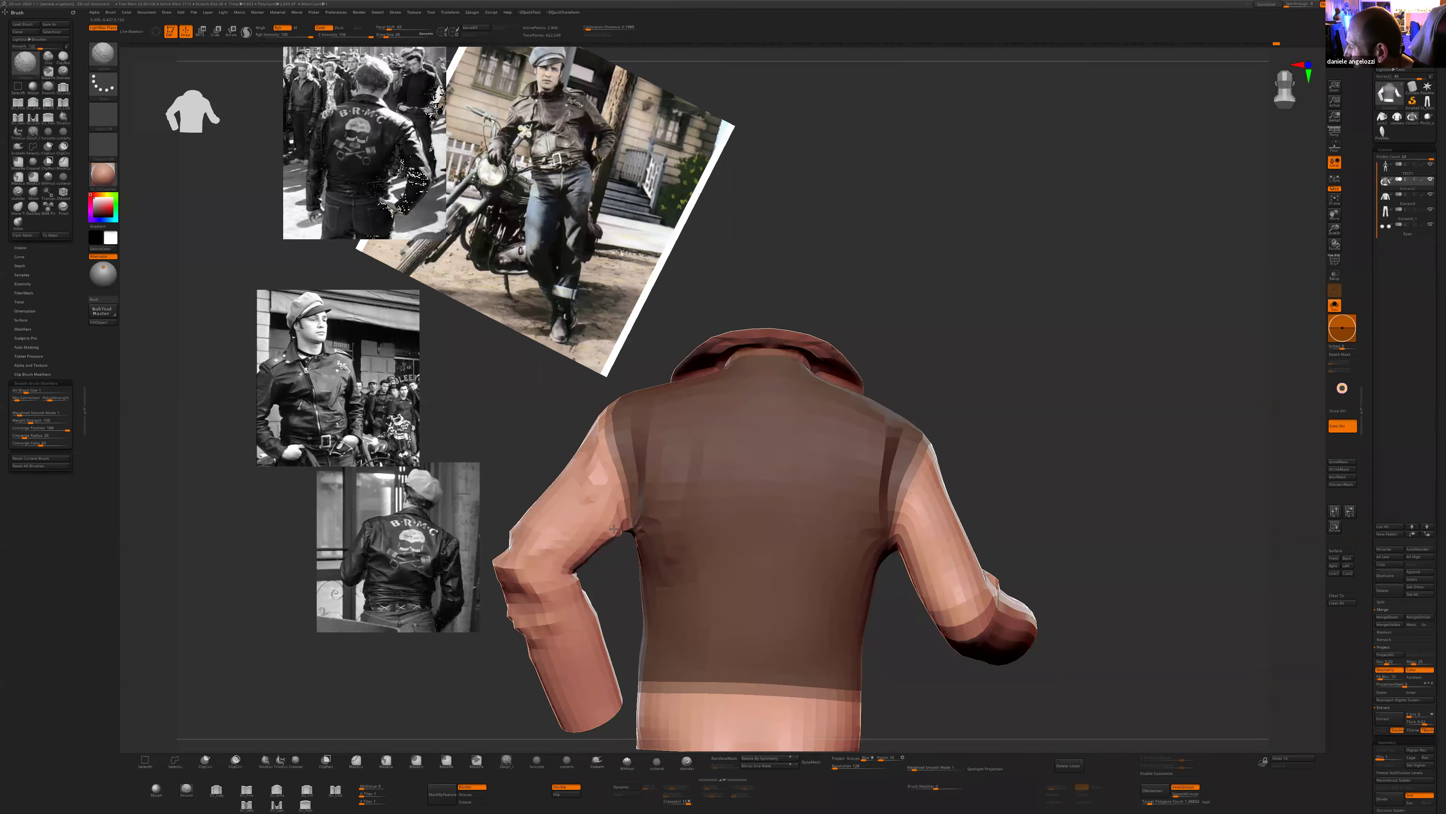
- Enlarge the brush and adjust the sculpted sleeve's shape just below the elbow from the back
mouse_move(1014, 454)
mouse_down()
mouse_move(1030, 501)
mouse_move(1112, 509)
mouse_up()
alt+drag(968, 533, 1041, 472)
key(bracketright)
key(bracketright)
key(bracketright)
drag(901, 470, 816, 487)
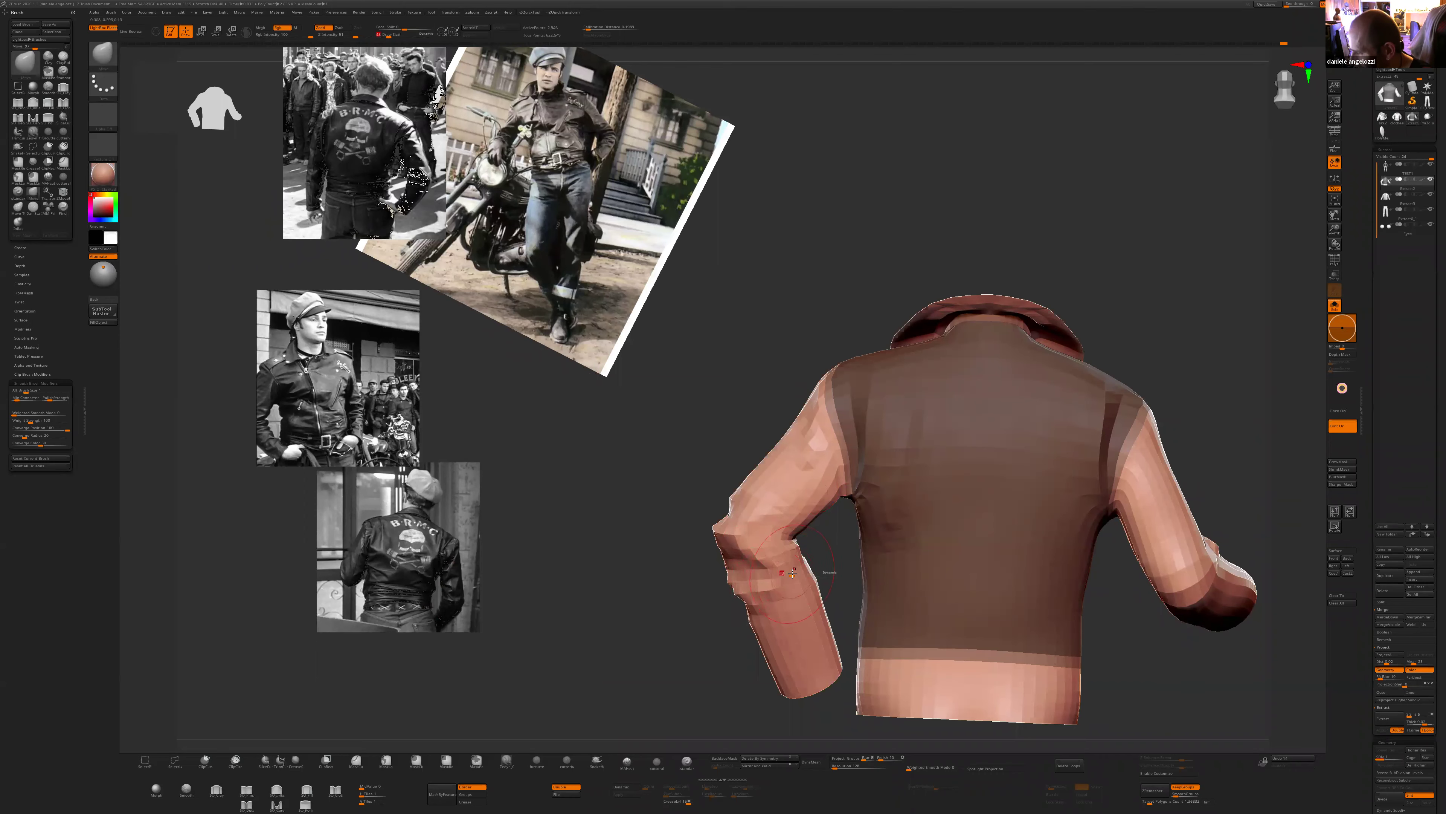
drag(795, 577, 799, 571)
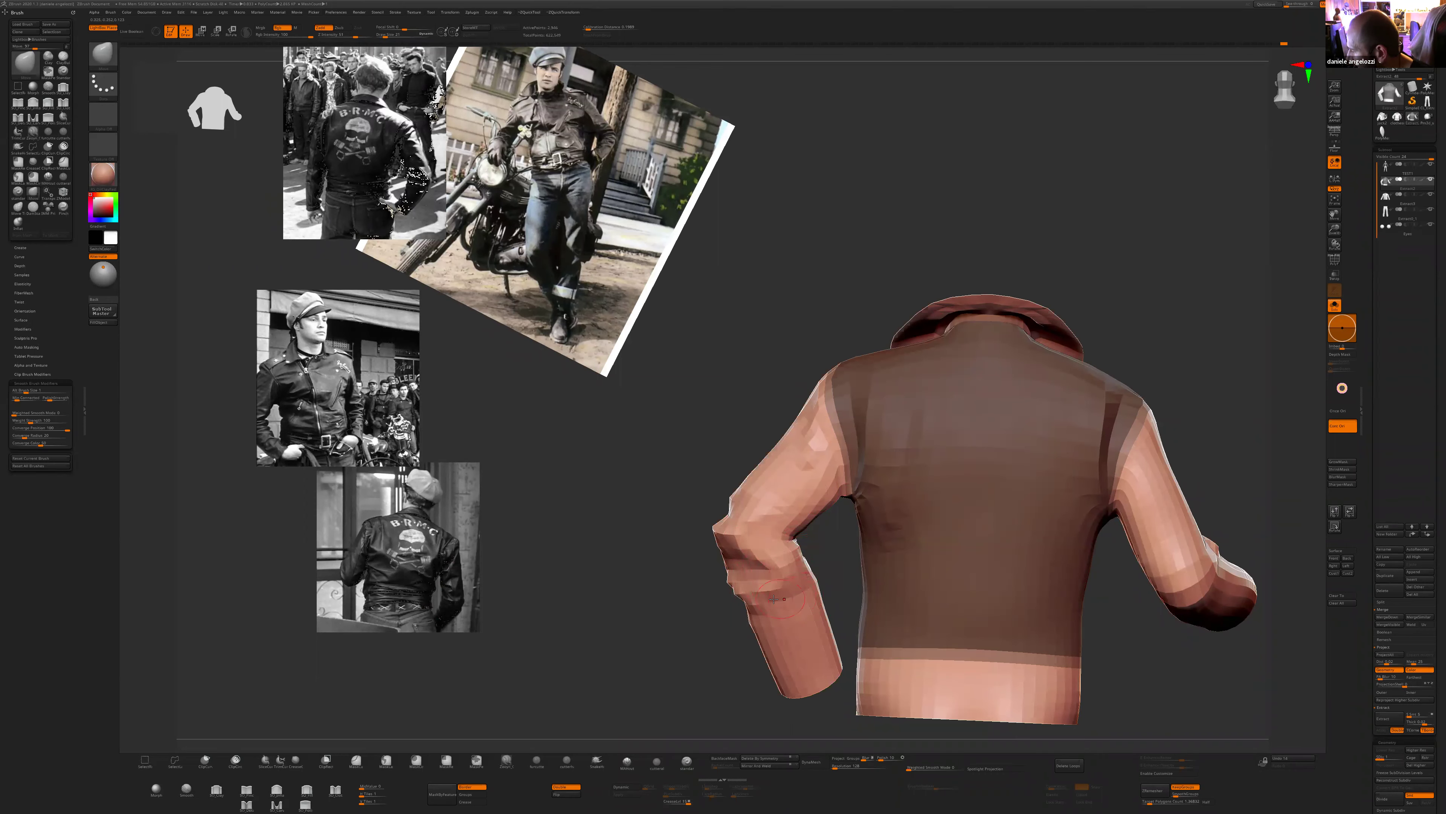
mouse_move(724, 672)
mouse_down()
mouse_move(670, 699)
mouse_move(701, 687)
mouse_up()
- Block in creases across the sculpted sleeve's forearm below the elbow with the Standard brush
key(b)
key(s)
key(t)
drag(736, 634, 796, 603)
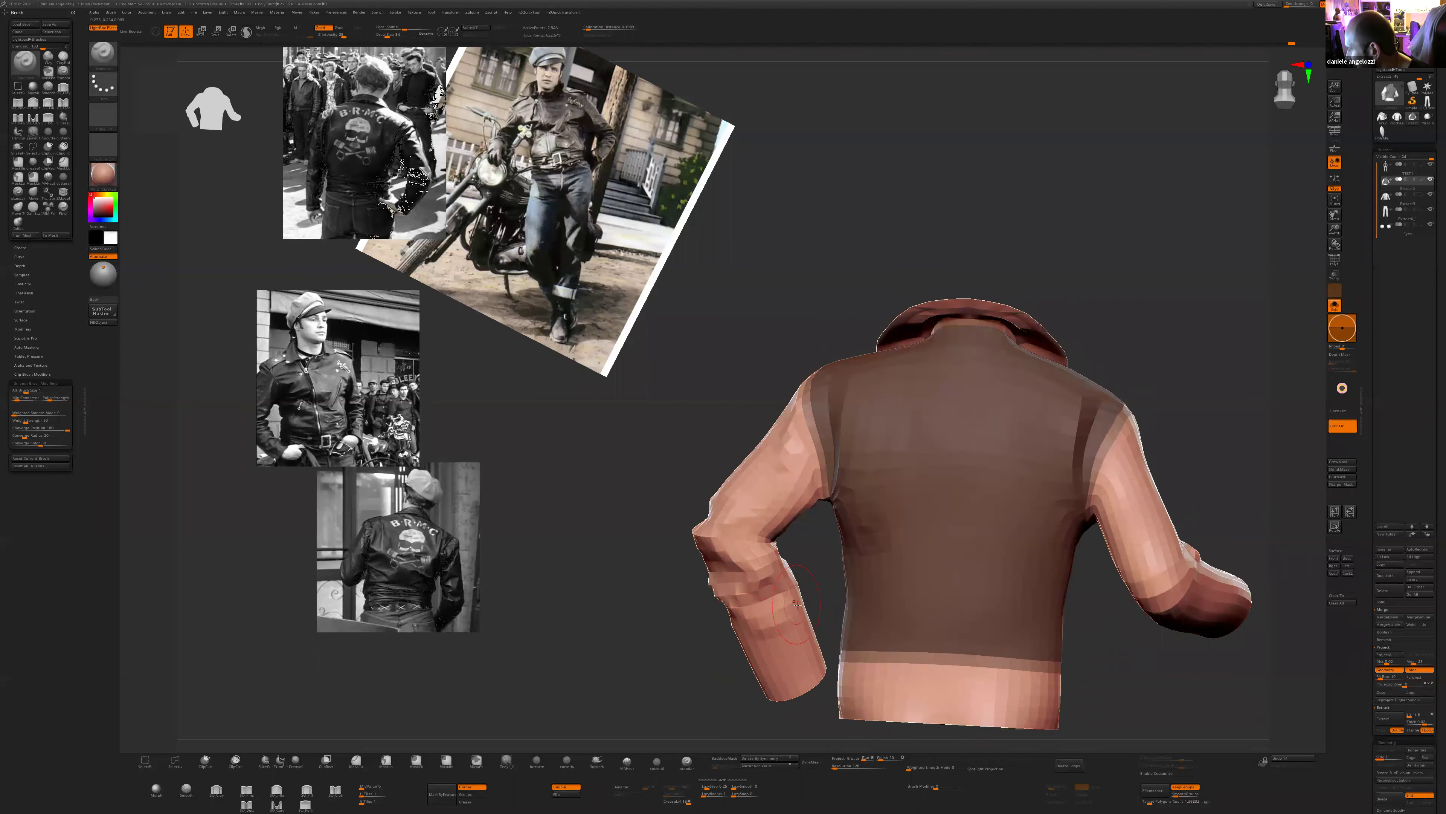
drag(735, 665, 825, 470)
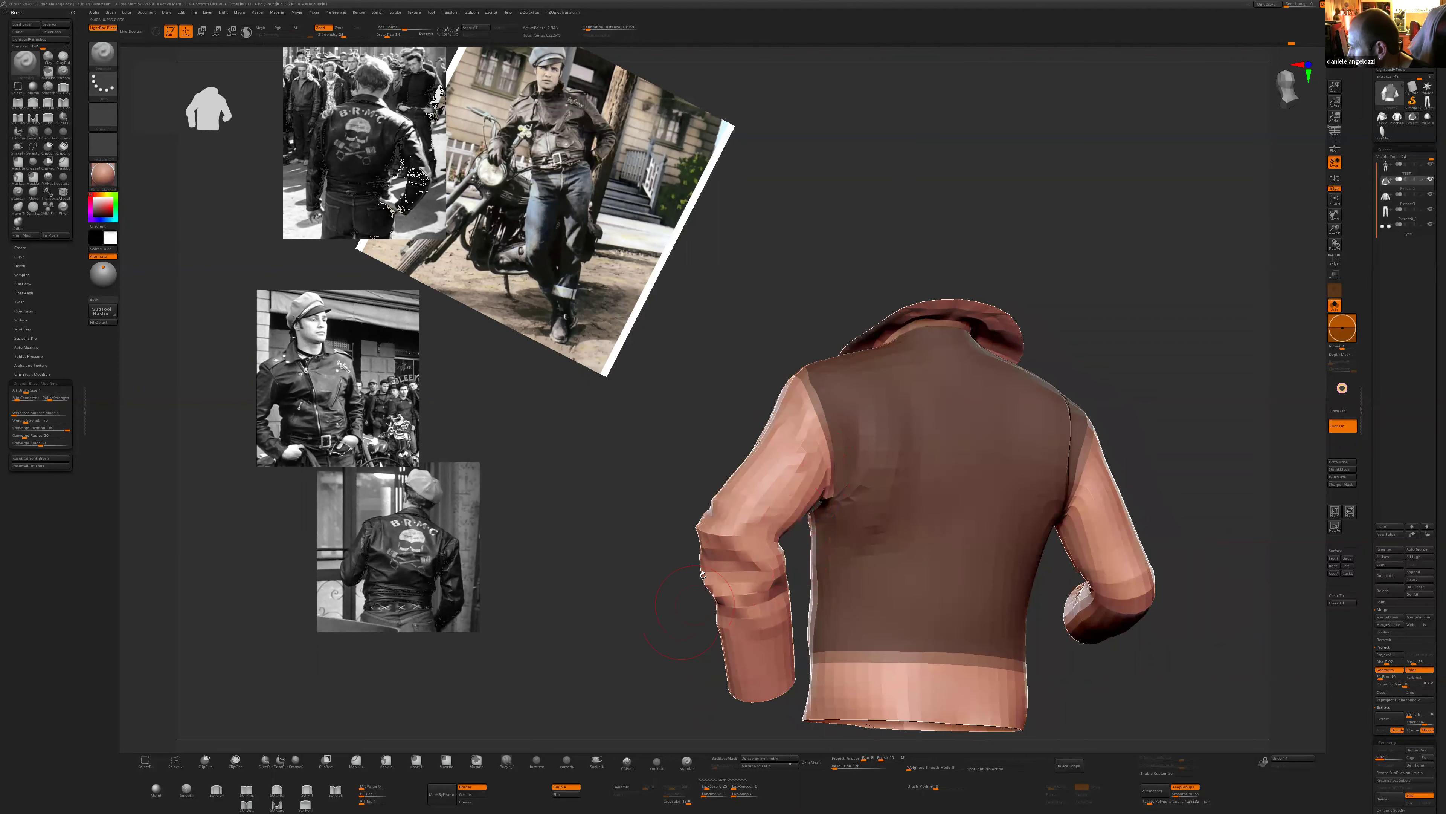
- Raise the subdivision level and extend the elbow folds around the outer side of the sculpted forearm
right_drag(760, 548, 798, 532)
key(d)
mouse_move(736, 594)
mouse_down()
mouse_move(743, 531)
mouse_move(777, 561)
mouse_move(832, 515)
mouse_up()
mouse_move(800, 611)
mouse_down()
mouse_move(820, 618)
mouse_move(829, 667)
mouse_move(781, 578)
mouse_move(733, 565)
mouse_up()
key(s)
right_drag(755, 584, 739, 600)
mouse_move(686, 575)
mouse_down()
mouse_move(718, 544)
mouse_move(753, 576)
mouse_up()
- Refine the forearm folds with an adjusted brush size and check the result from the jacket's front
key(s)
mouse_move(760, 599)
ctrl+right_down()
mouse_move(723, 556)
mouse_move(735, 604)
ctrl+right_up()
key(s)
drag(718, 617, 702, 616)
mouse_move(982, 578)
right_down()
mouse_move(872, 549)
mouse_move(833, 569)
mouse_move(962, 556)
mouse_move(911, 541)
right_up()
right_drag(943, 454, 1006, 518)
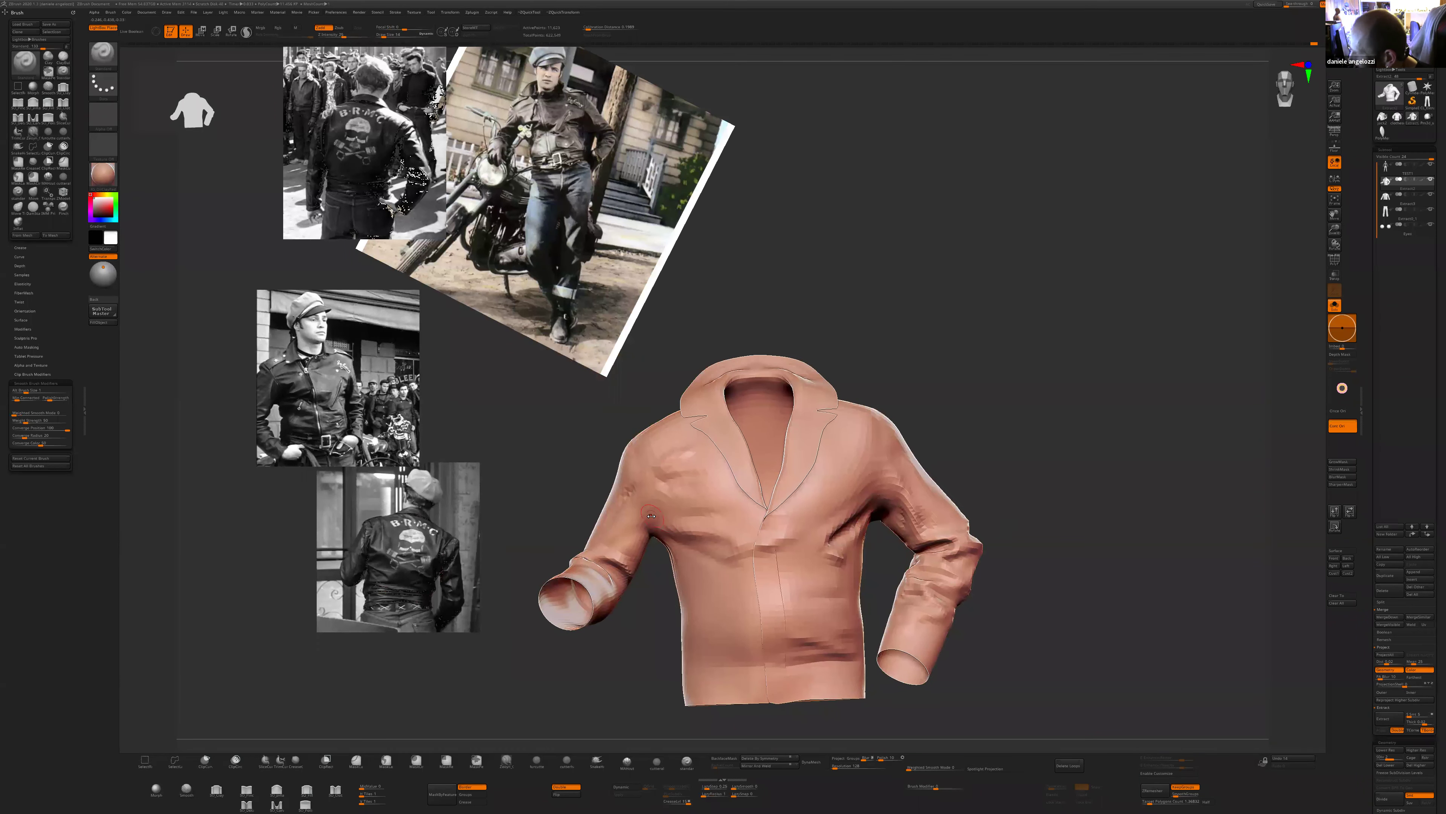
right_drag(639, 600, 911, 523)
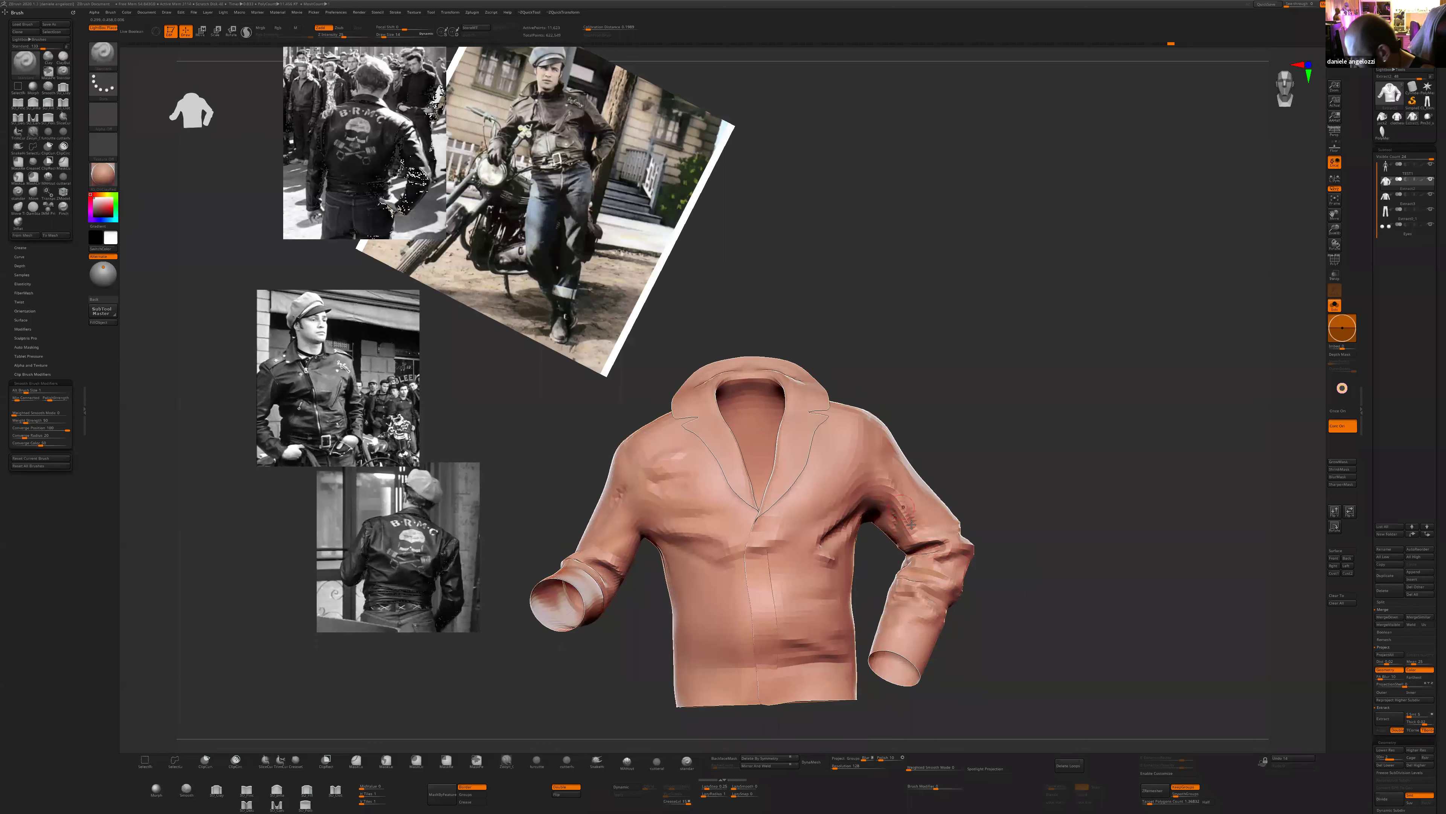
- Choose a sculpting brush, raise the subdivision level and sculpt a horizontal fold across the jacket's lower front beside the closure
key(b)
key(c)
key(b)
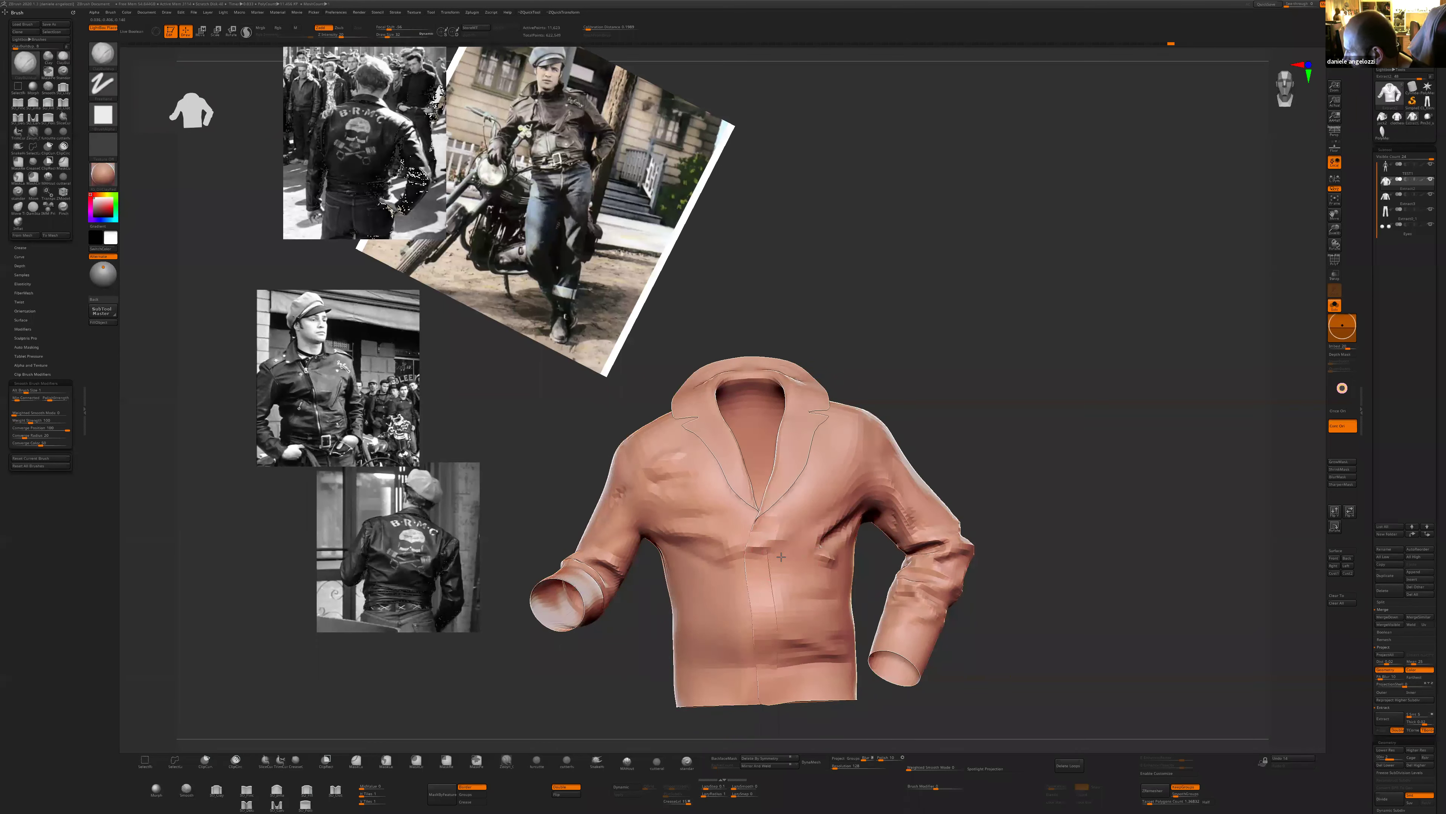
click(657, 763)
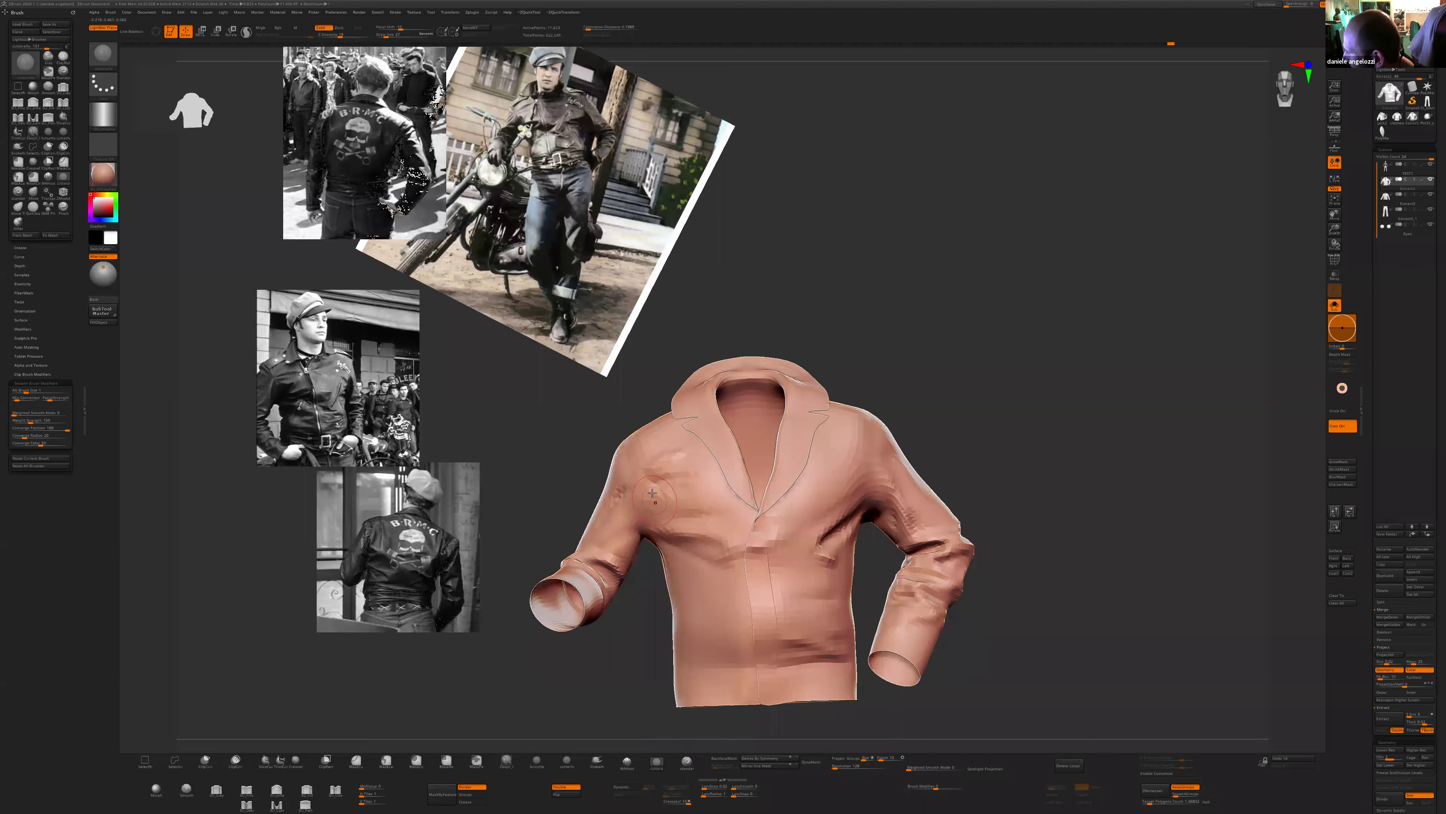
key(d)
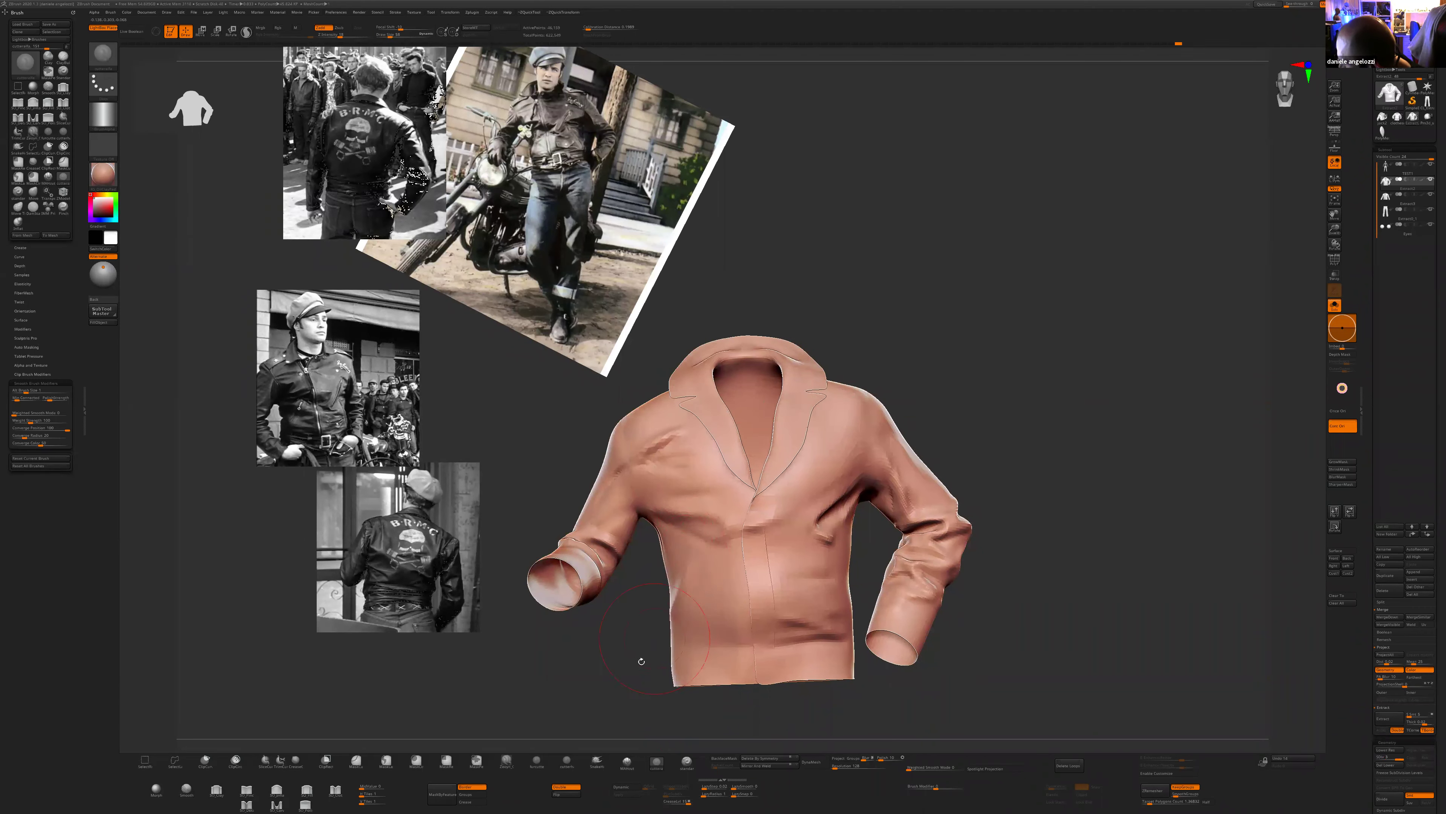
drag(639, 661, 802, 599)
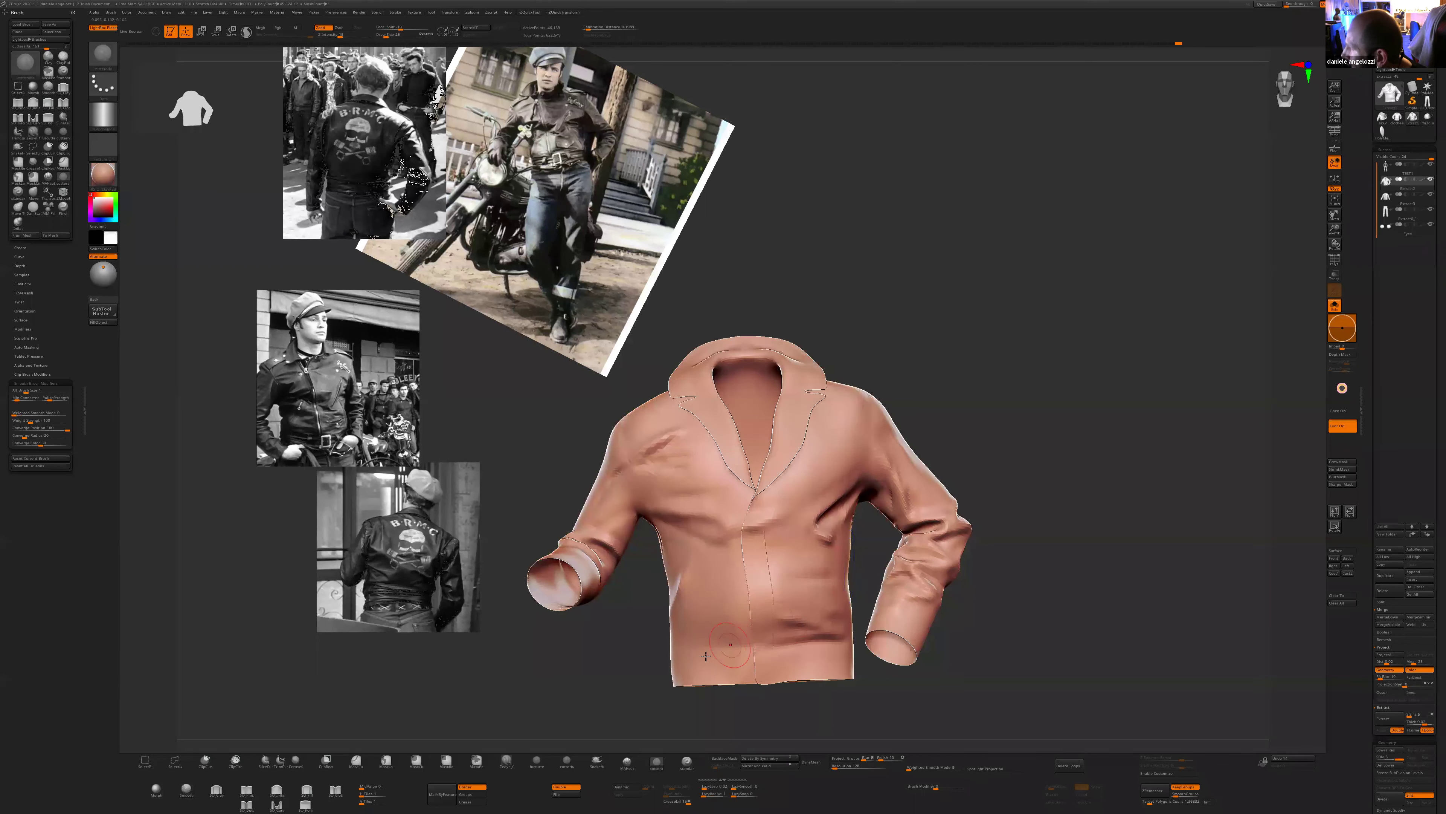
drag(713, 630, 748, 628)
key(])
key(bracketleft)
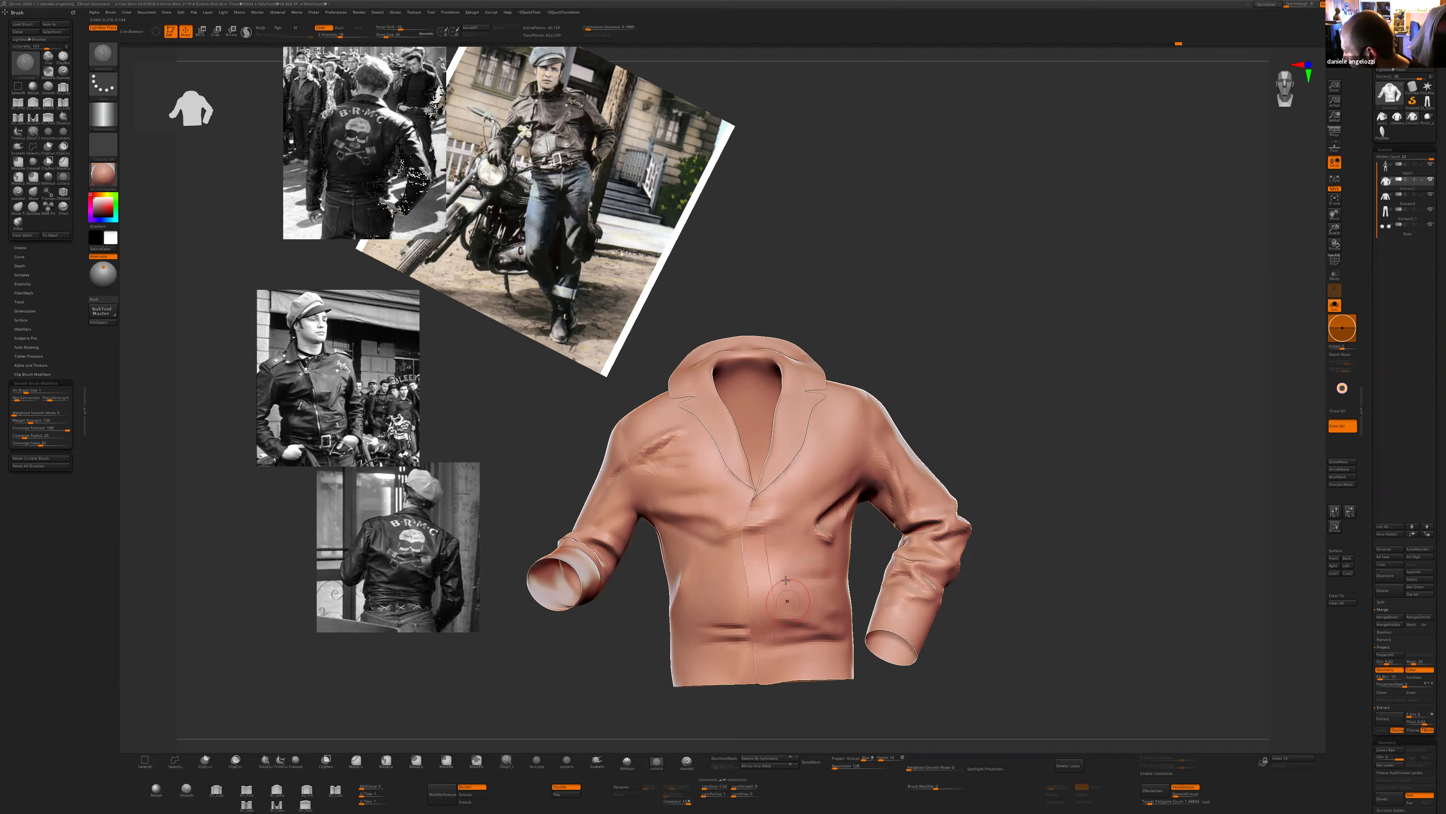
key(bracketleft)
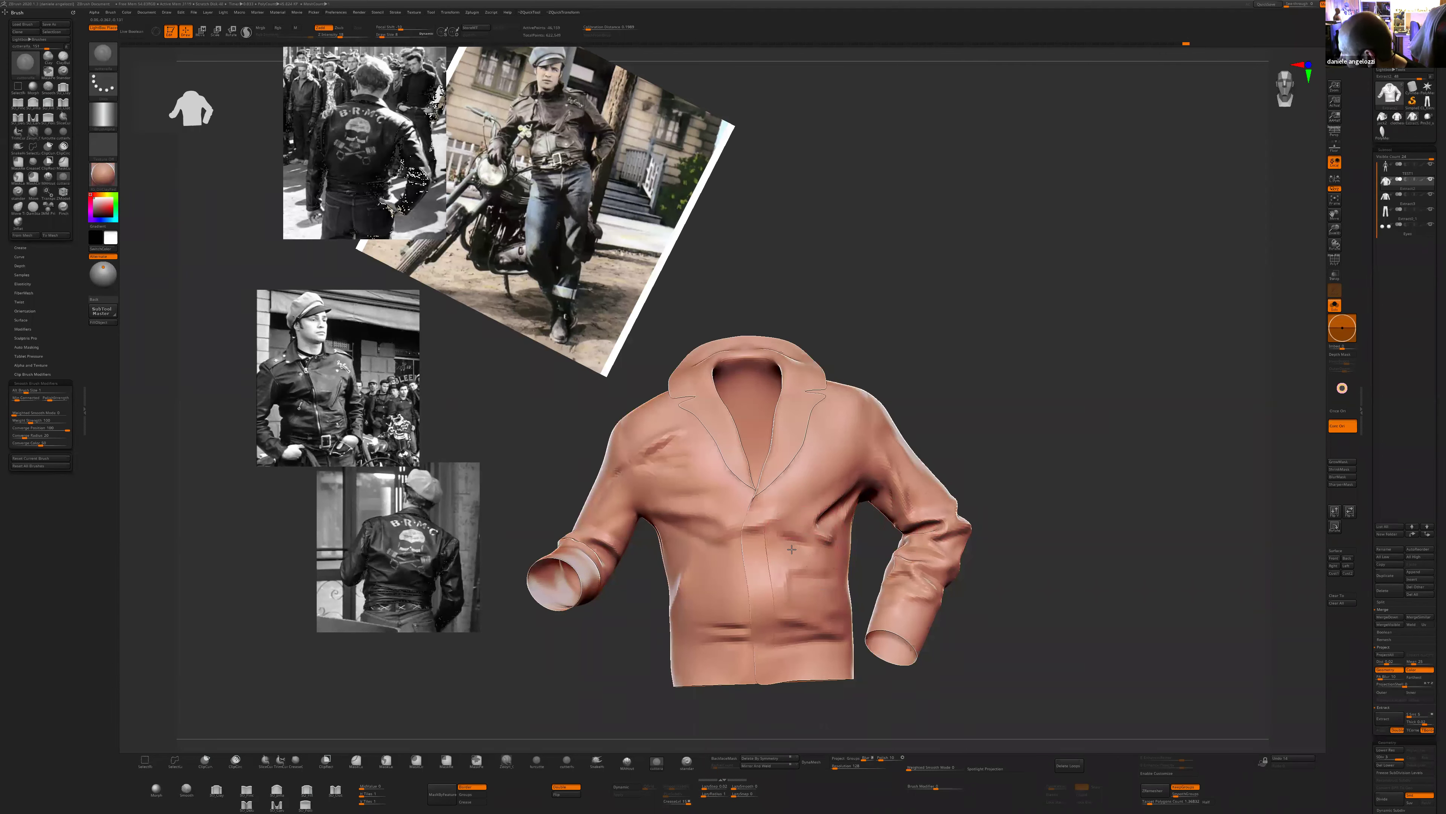
- Sharpen the creases on the back of the sculpted sleeve's elbow and forearm with a smaller brush
drag(952, 462, 906, 463)
mouse_move(871, 370)
mouse_down()
mouse_move(917, 365)
mouse_move(860, 475)
mouse_up()
mouse_move(875, 411)
mouse_down()
mouse_move(874, 385)
mouse_move(837, 428)
mouse_move(841, 491)
mouse_move(963, 524)
mouse_move(983, 591)
mouse_move(975, 581)
mouse_up()
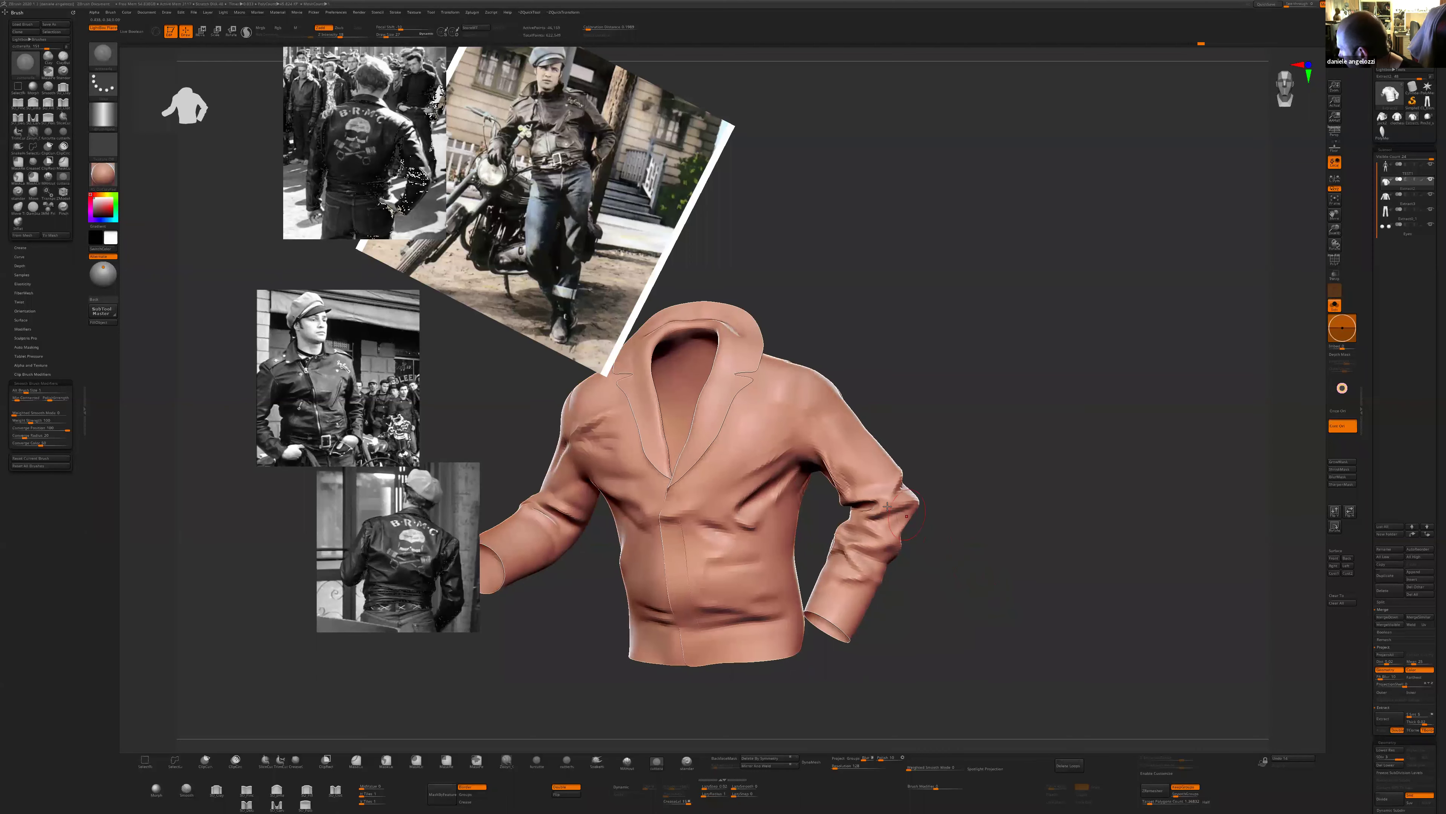
mouse_move(906, 546)
mouse_down()
mouse_move(895, 538)
mouse_move(954, 571)
mouse_move(979, 564)
mouse_move(843, 599)
mouse_move(713, 683)
mouse_move(598, 672)
mouse_move(706, 575)
mouse_move(730, 576)
mouse_up()
key(bracketleft)
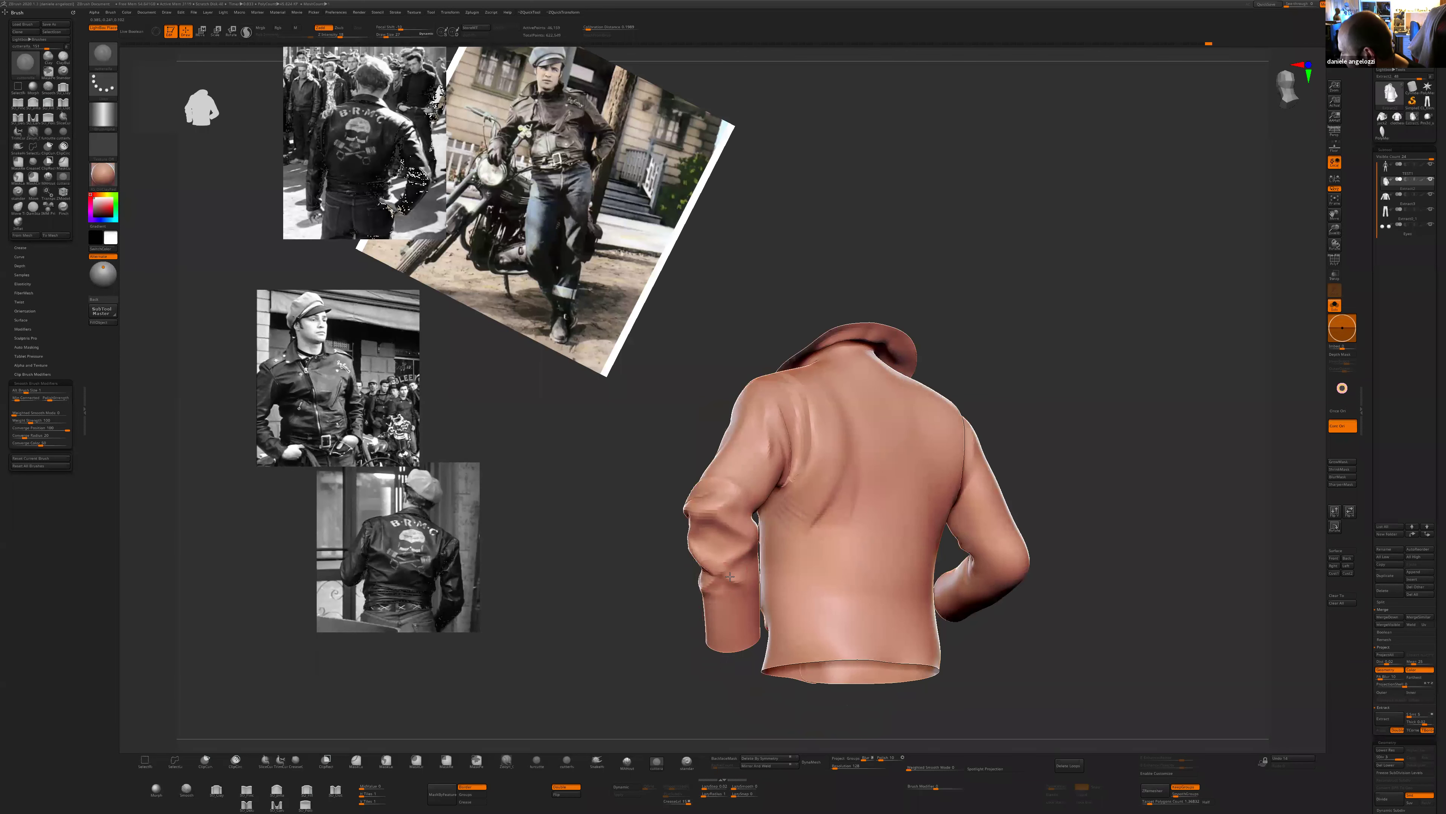
drag(645, 676, 707, 621)
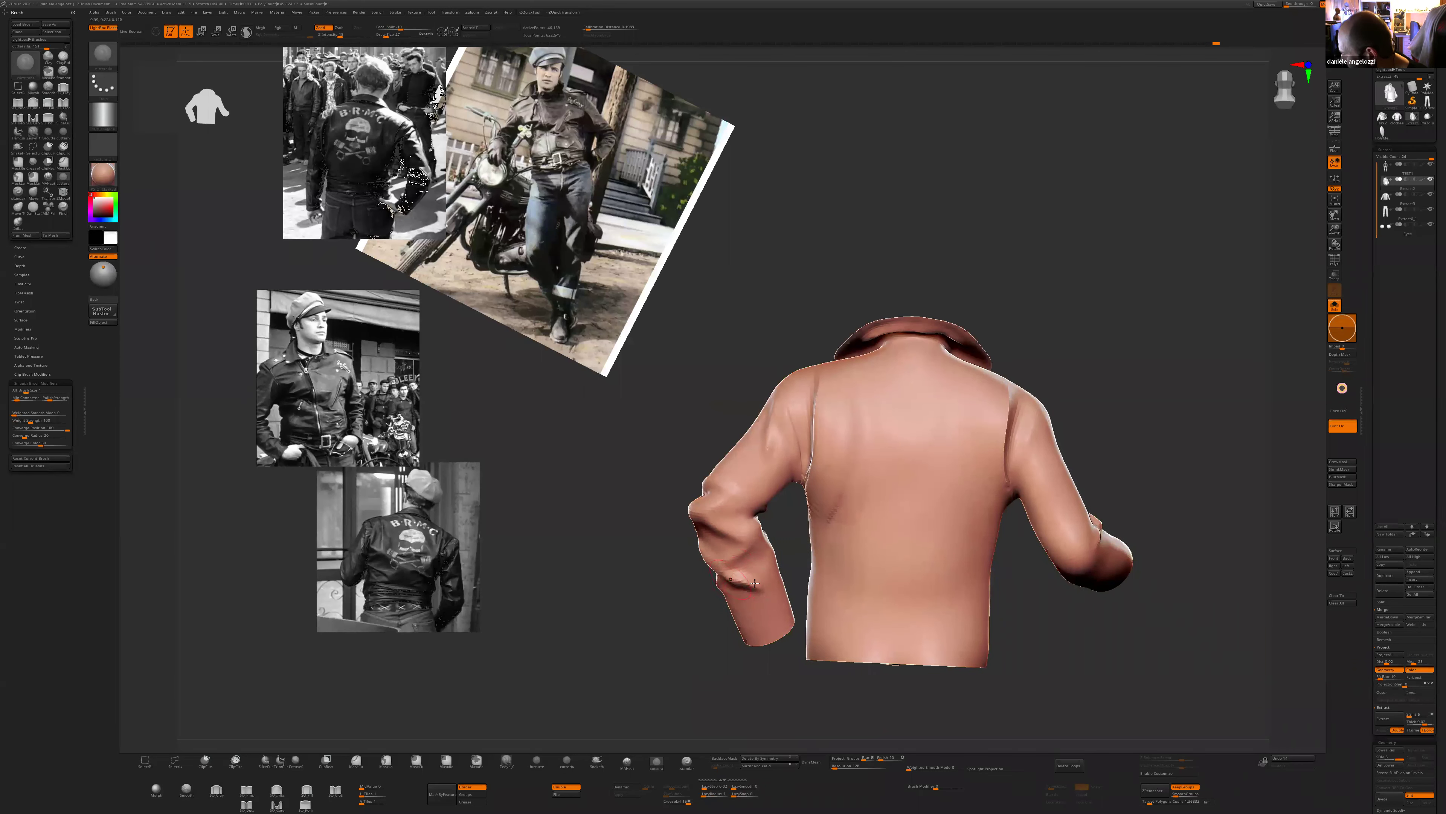
key(bracketleft)
right_drag(755, 513, 753, 524)
key(z)
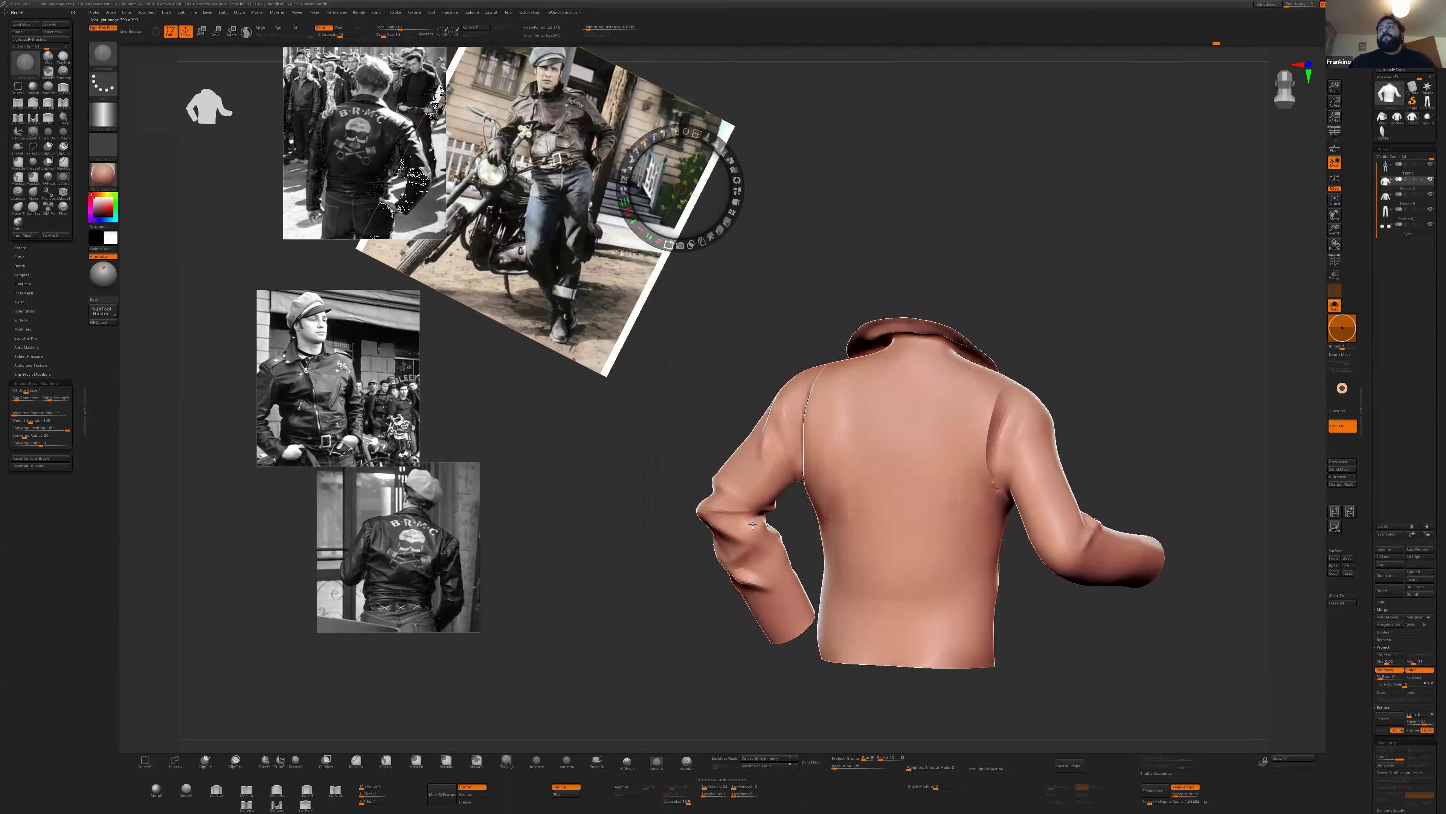
key(z)
key(])
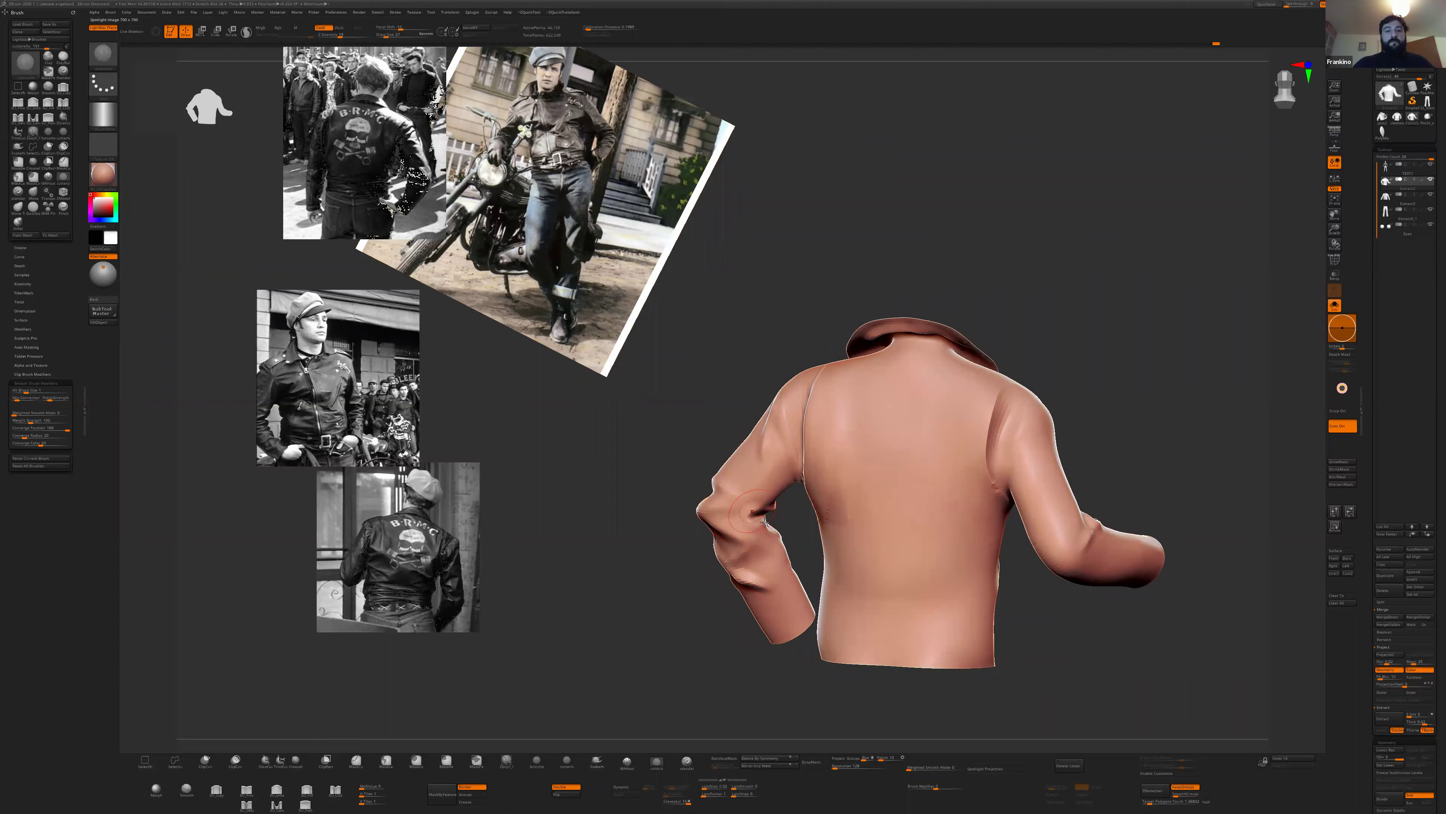
- Reshape the elbow folds of the sculpted sleeve from the back and side with the Move brush at adjusted sizes
right_drag(721, 544, 713, 497)
right_drag(1009, 428, 737, 521)
right_drag(692, 604, 494, 604)
mouse_move(942, 554)
right_down()
mouse_move(735, 512)
mouse_move(752, 525)
mouse_move(731, 547)
mouse_move(699, 502)
mouse_move(940, 497)
mouse_move(741, 523)
right_up()
key(b)
key(m)
key(v)
key(s)
drag(669, 520, 678, 519)
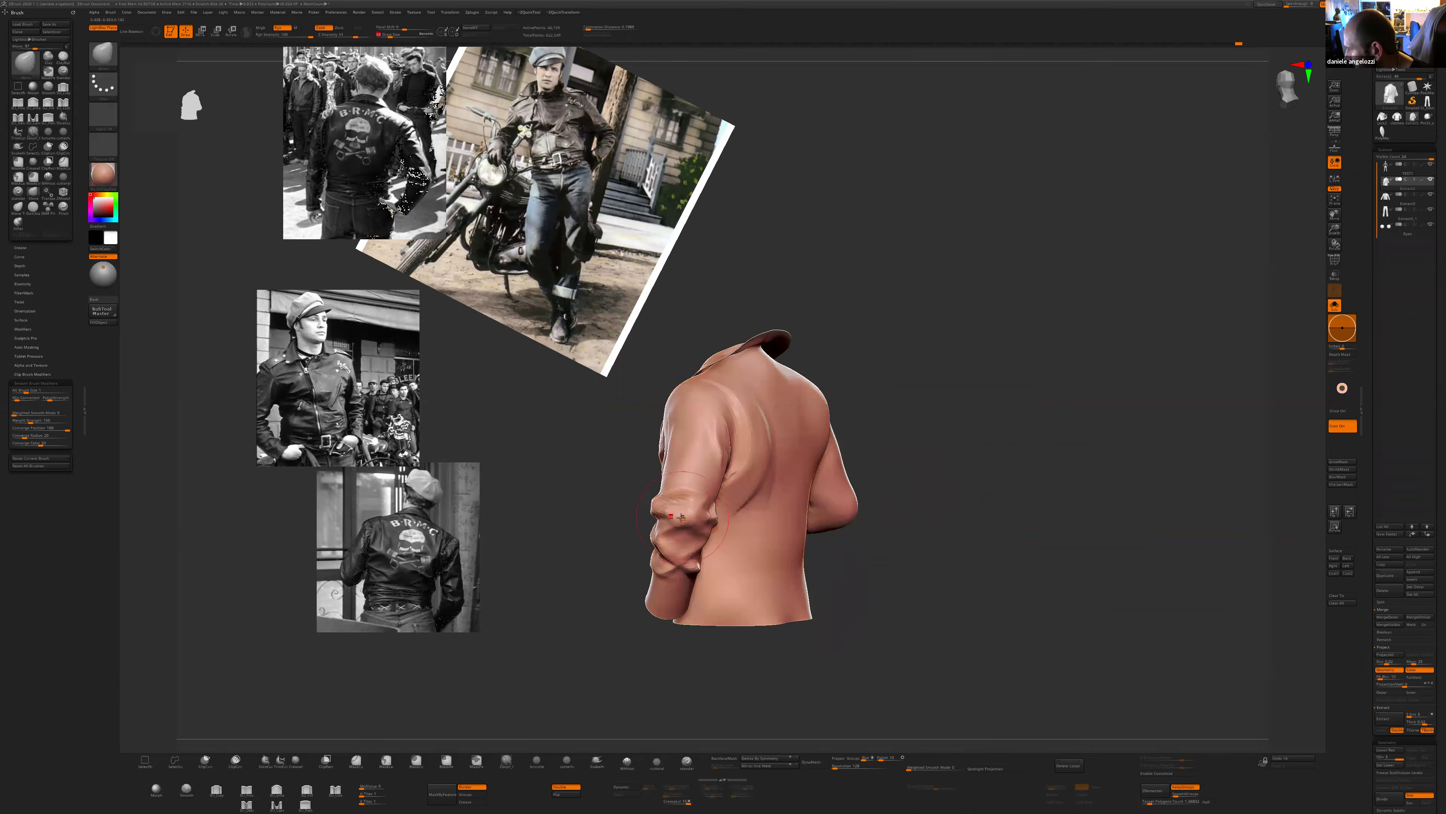
right_drag(612, 560, 678, 523)
right_drag(648, 631, 694, 523)
key(s)
drag(693, 523, 687, 523)
mouse_move(971, 519)
right_down()
mouse_move(969, 504)
mouse_move(953, 549)
mouse_move(917, 553)
right_up()
- Return to the crease brush, undo the first elbow stroke and rework the crease with an adjusted brush size
click(656, 762)
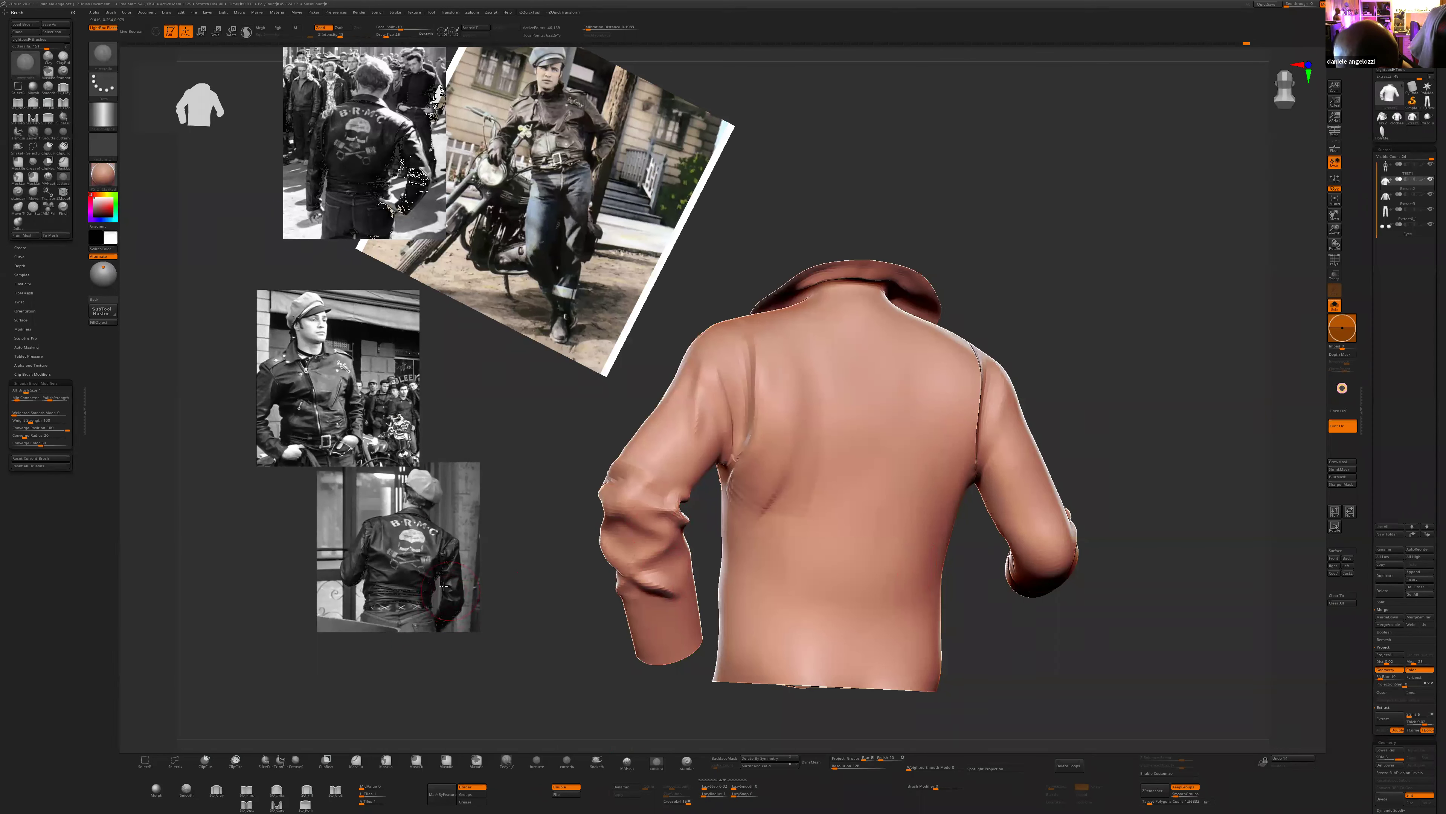
drag(665, 512, 633, 511)
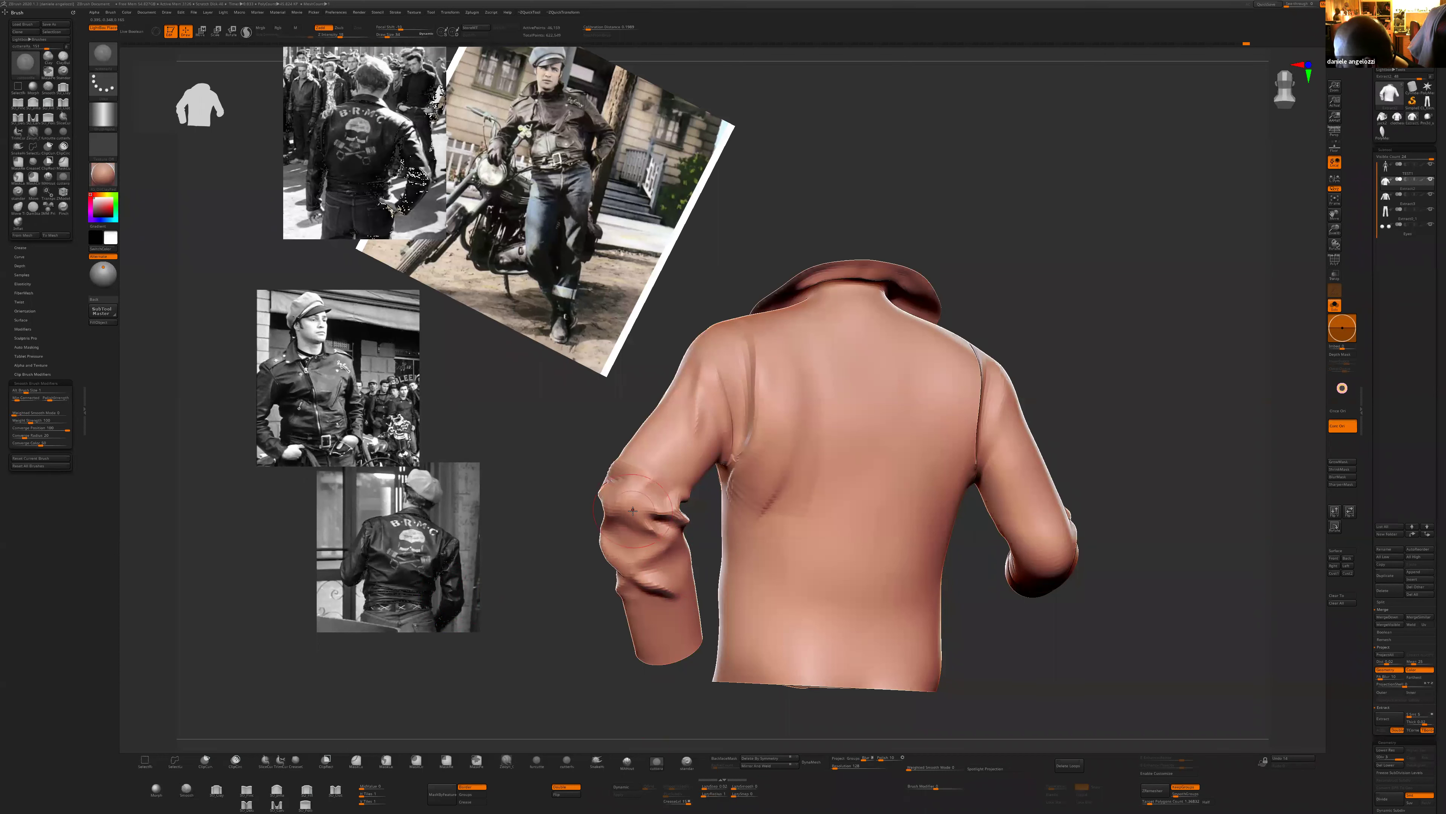
key(ctrl+z)
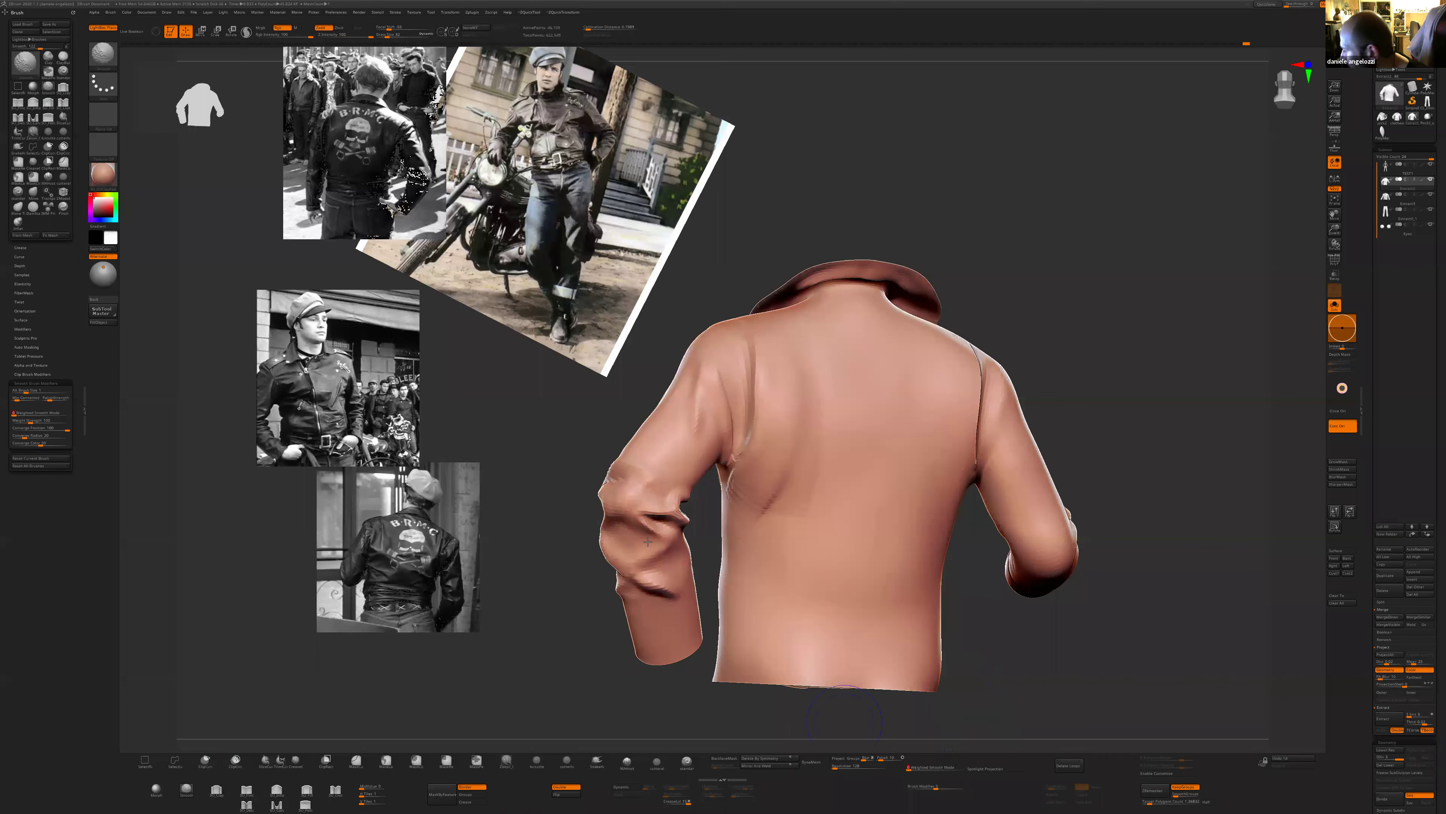
key(s)
click(647, 509)
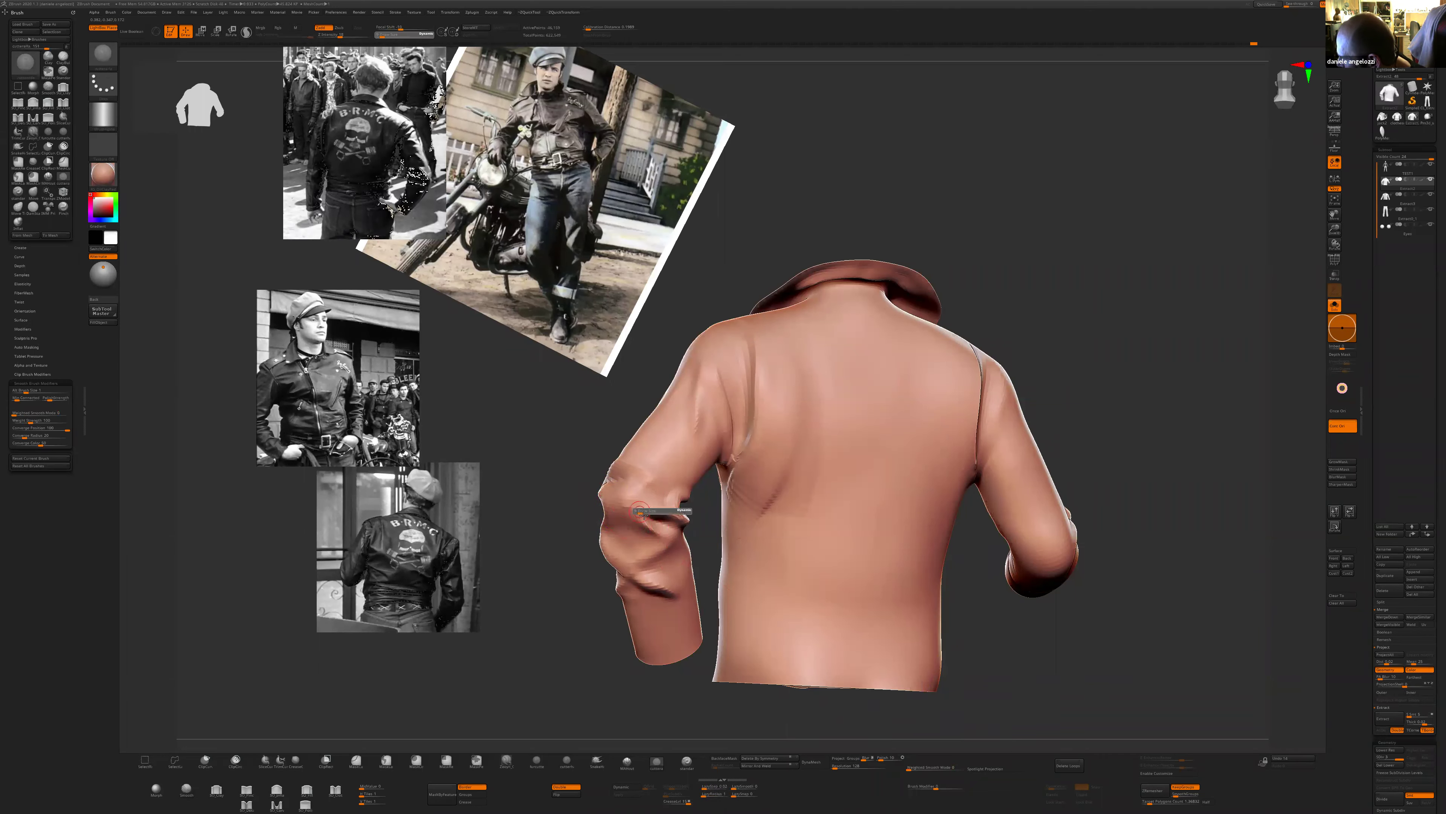
mouse_move(714, 515)
mouse_down()
mouse_move(673, 489)
mouse_move(638, 509)
mouse_move(933, 436)
mouse_move(643, 528)
mouse_move(693, 531)
mouse_move(686, 544)
mouse_move(849, 542)
mouse_move(821, 563)
mouse_up()
- Sculpt and smooth the folds along the front of the sculpted sleeve's forearm
key(bracketleft)
key(bracketright)
drag(668, 576, 652, 564)
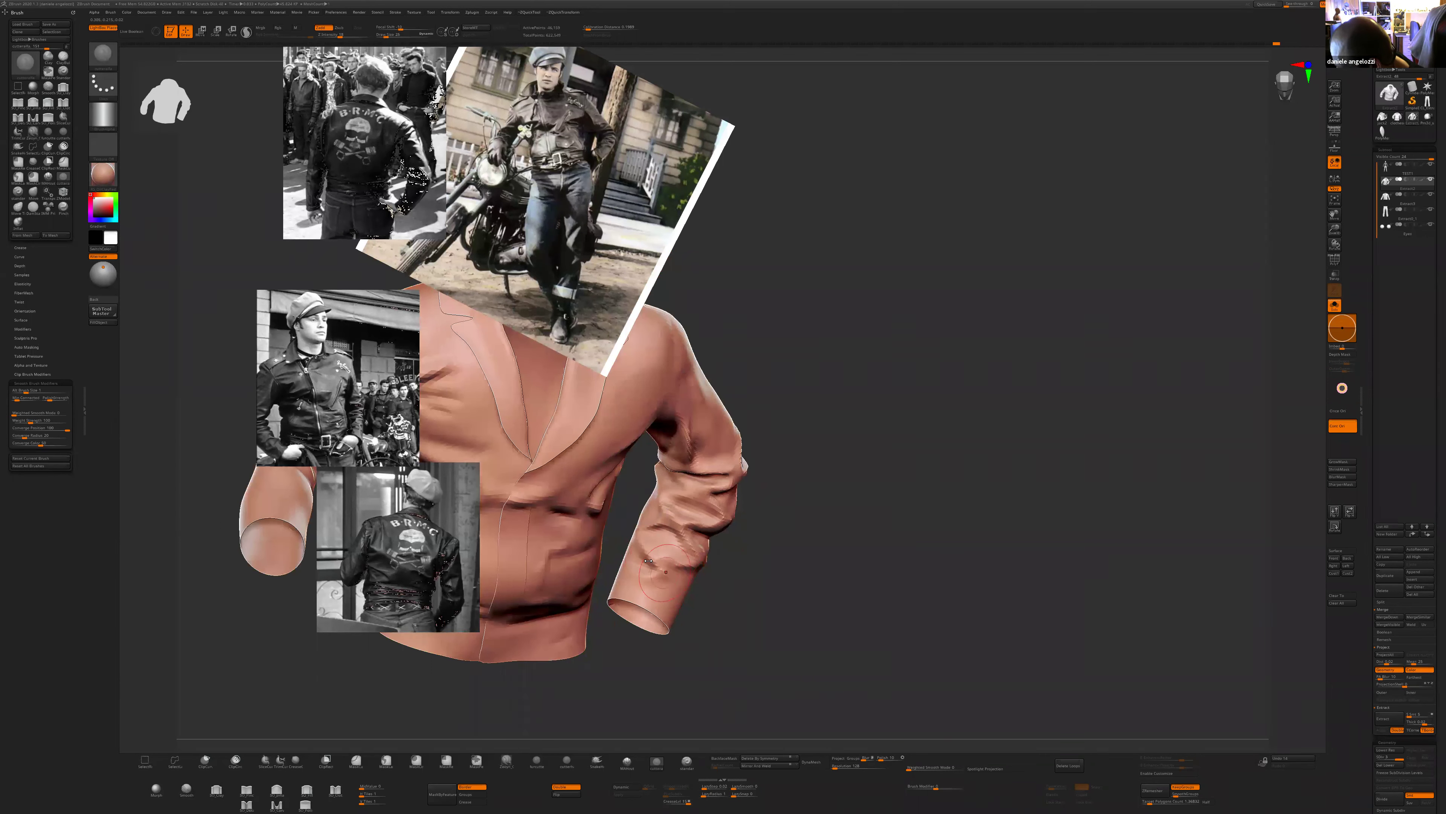
drag(808, 485, 860, 556)
mouse_move(650, 540)
shift+mouse_down()
mouse_move(680, 556)
mouse_move(682, 528)
shift+mouse_up()
- Divide the jacket mesh and refine the forearm folds below the inner elbow with a smaller brush
key(s)
alt+drag(914, 559, 944, 566)
key(ctrl+d)
key(ctrl+f)
text(S)
key(Escape)
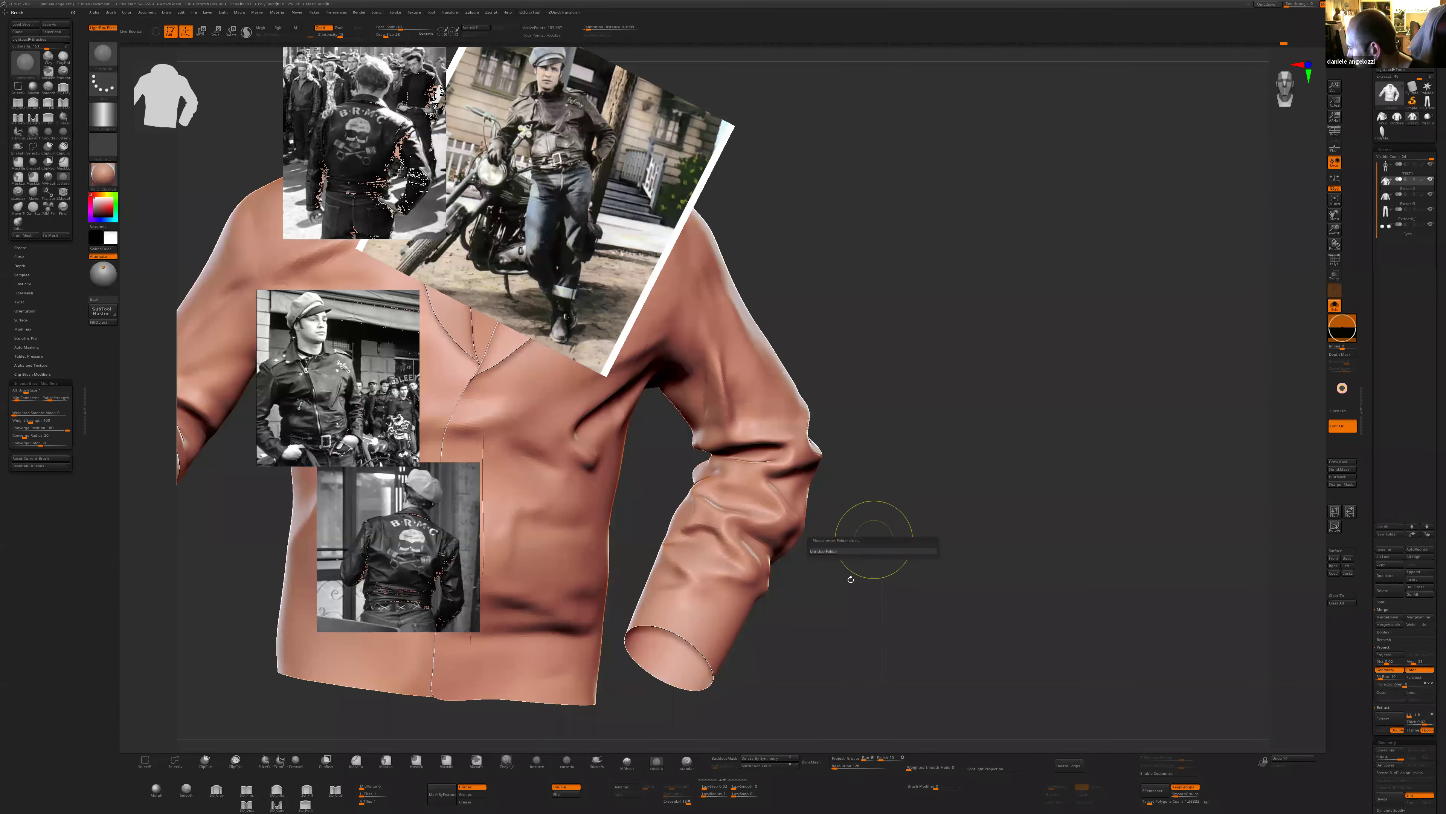
drag(849, 567, 880, 570)
key([)
key([)
key([)
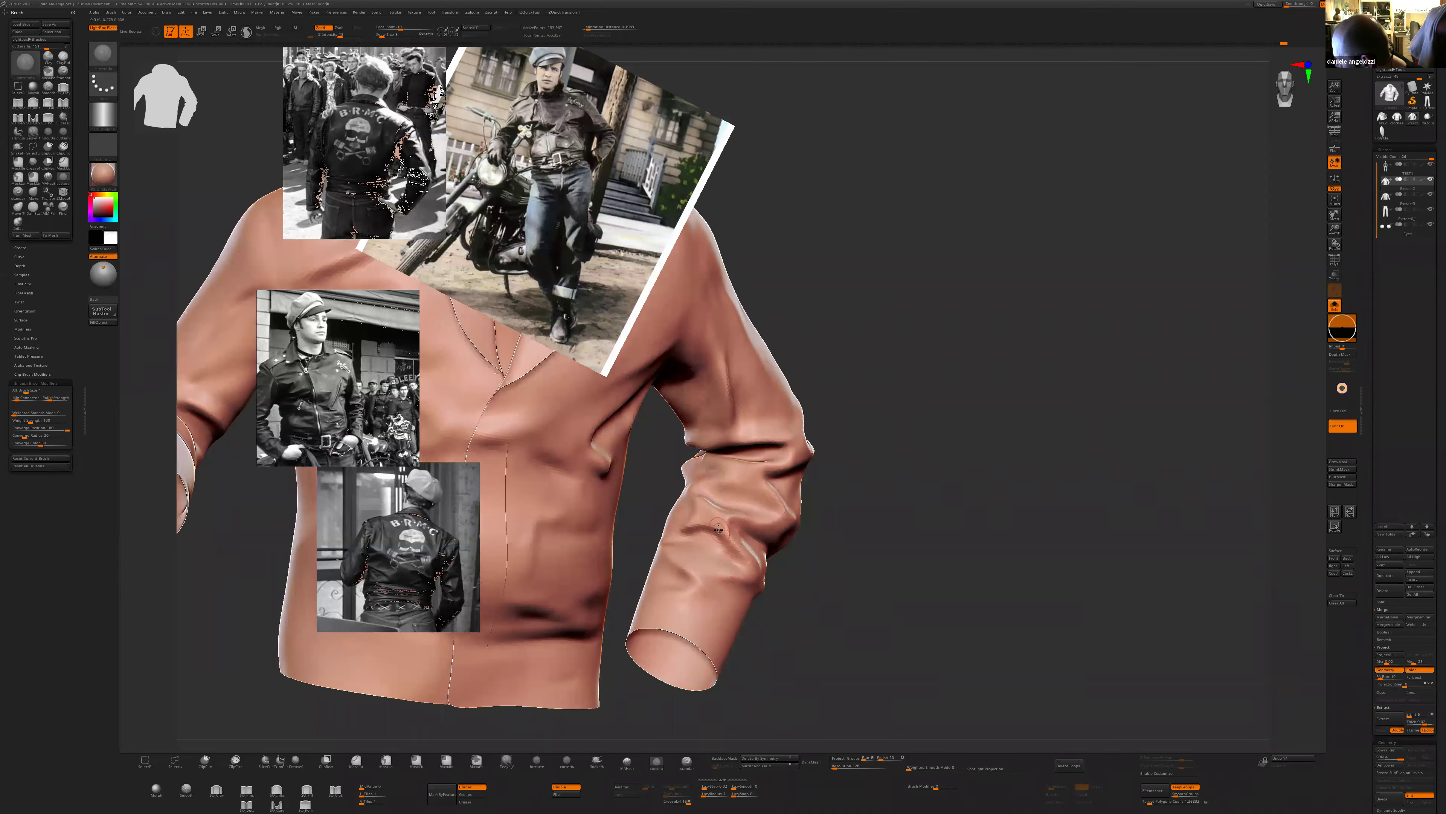
drag(845, 496, 691, 514)
drag(806, 494, 696, 497)
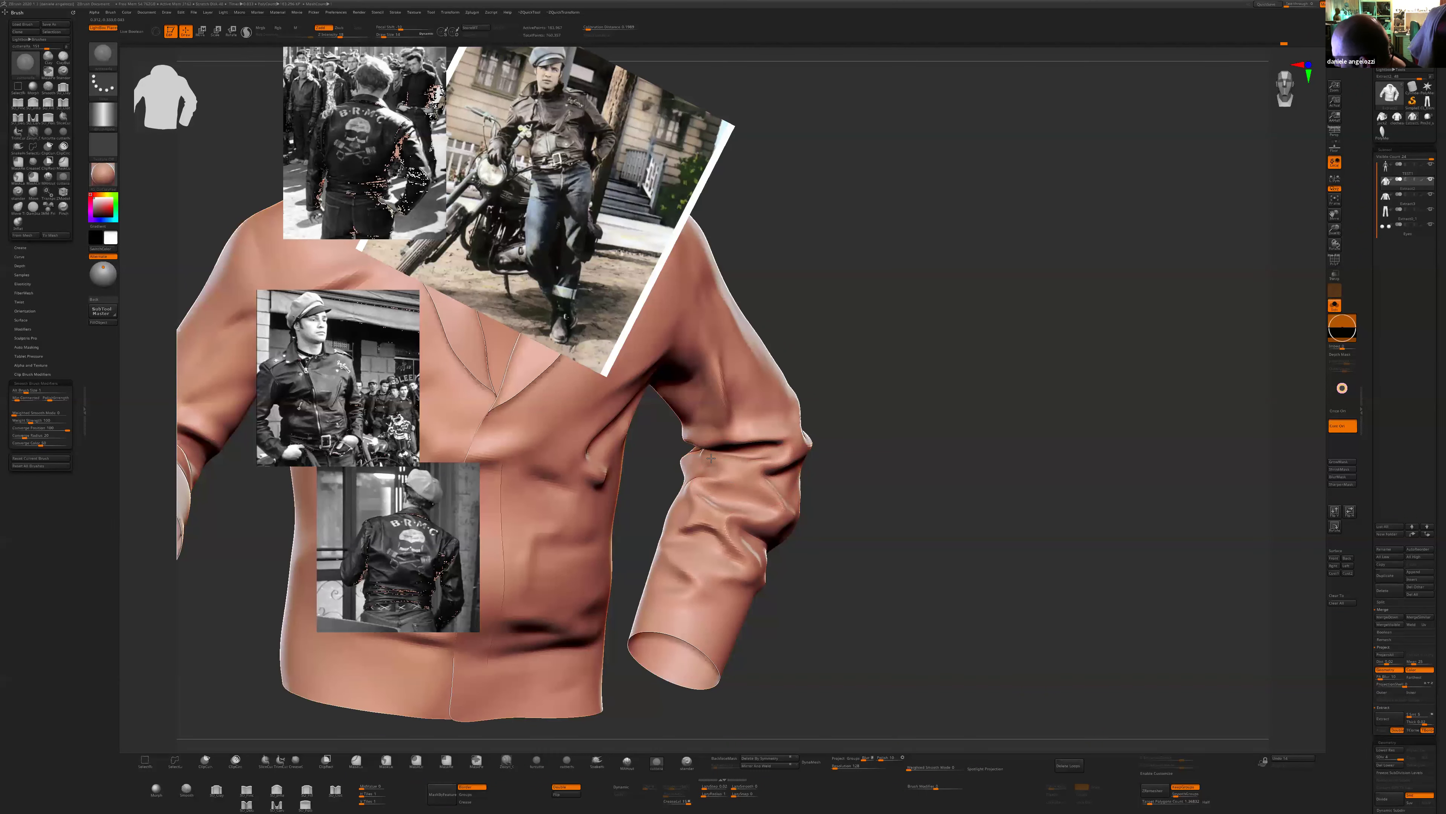
- Define the tight creases at the inner elbow and along the outer forearm of the sculpted sleeve
drag(770, 444, 854, 456)
drag(713, 470, 694, 462)
mouse_move(837, 495)
mouse_down()
mouse_move(739, 479)
mouse_move(829, 497)
mouse_up()
mouse_move(771, 537)
mouse_down()
mouse_move(757, 519)
mouse_move(788, 526)
mouse_move(770, 550)
mouse_up()
key(shift)
mouse_move(876, 563)
mouse_down()
mouse_move(907, 588)
mouse_move(798, 500)
mouse_up()
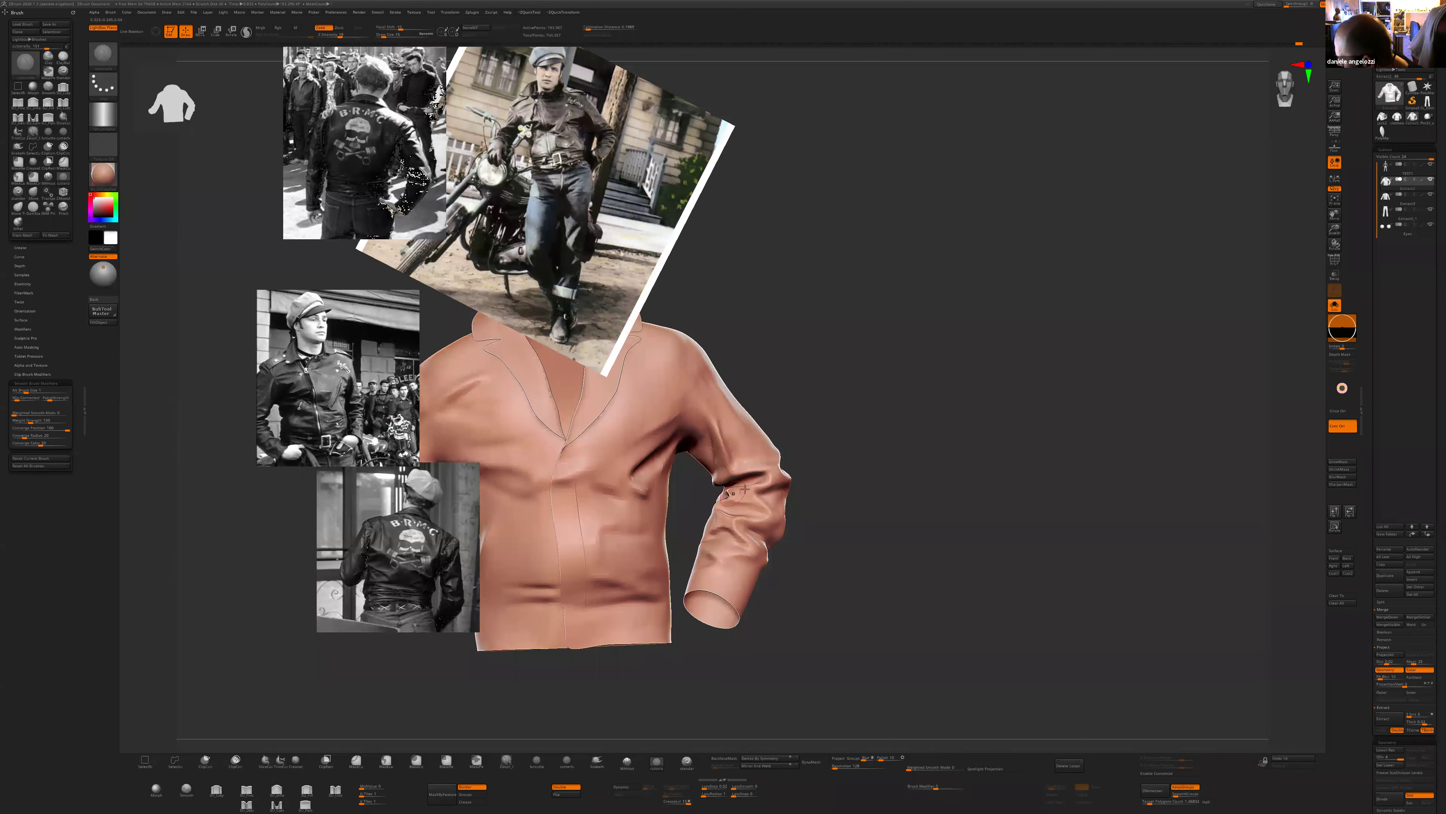
- Smooth the sculpted sleeve above the elbow and check its folds from the front and back
shift+drag(728, 456, 700, 388)
alt+drag(815, 437, 866, 488)
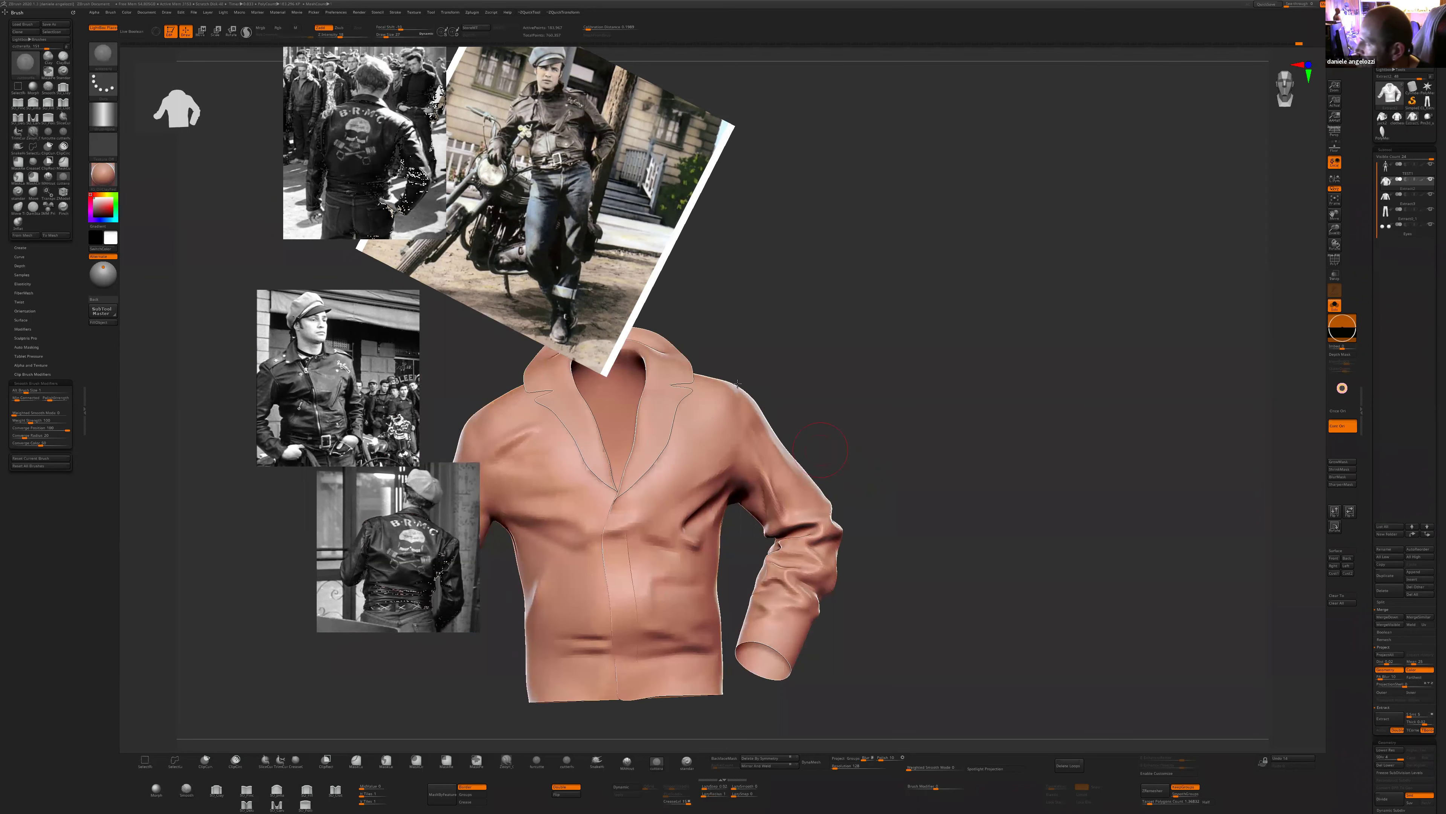
mouse_move(759, 472)
mouse_down()
mouse_move(778, 516)
mouse_move(863, 545)
mouse_up()
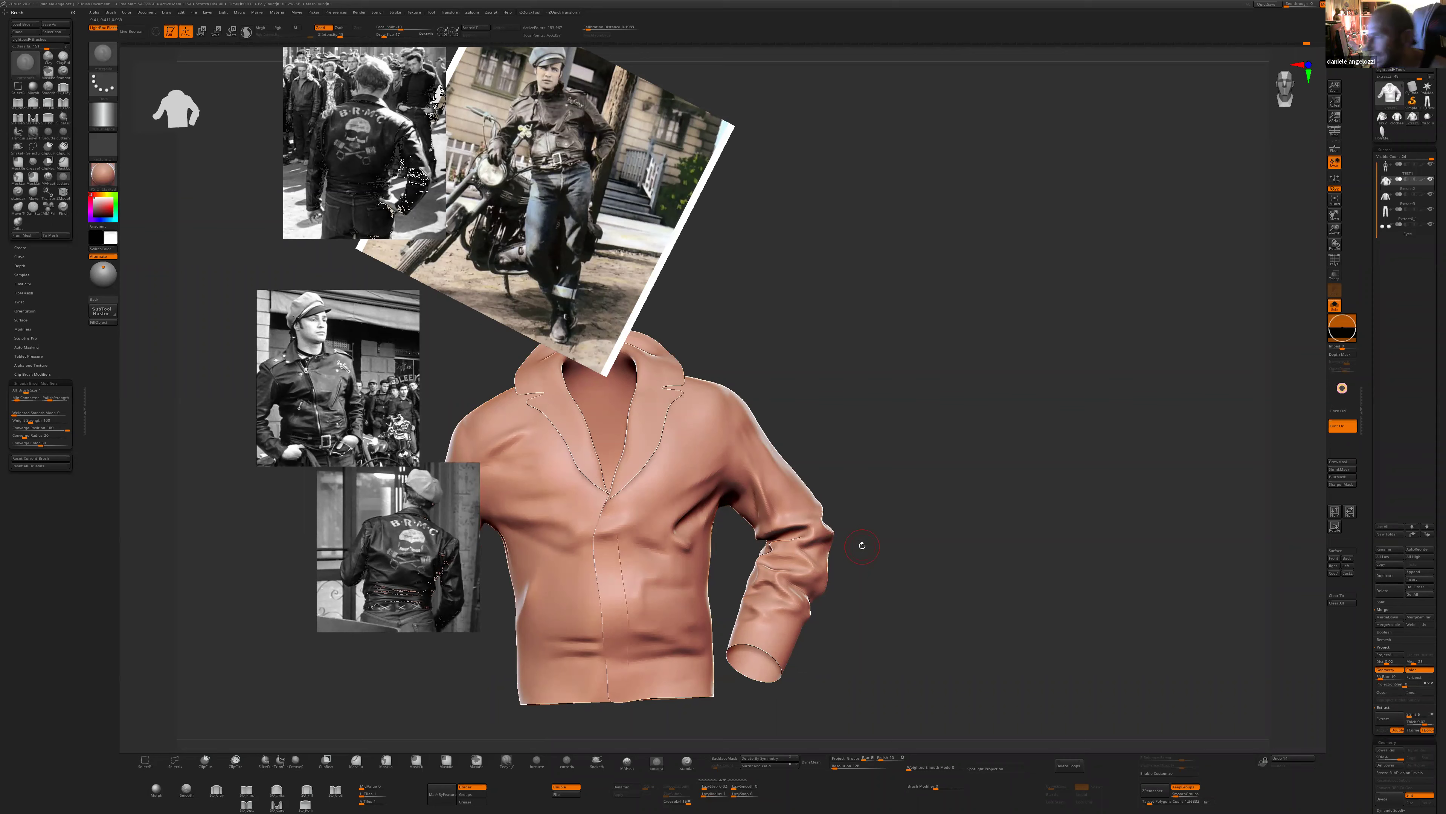
mouse_move(869, 574)
mouse_down()
mouse_move(751, 563)
mouse_move(848, 507)
mouse_move(840, 531)
mouse_up()
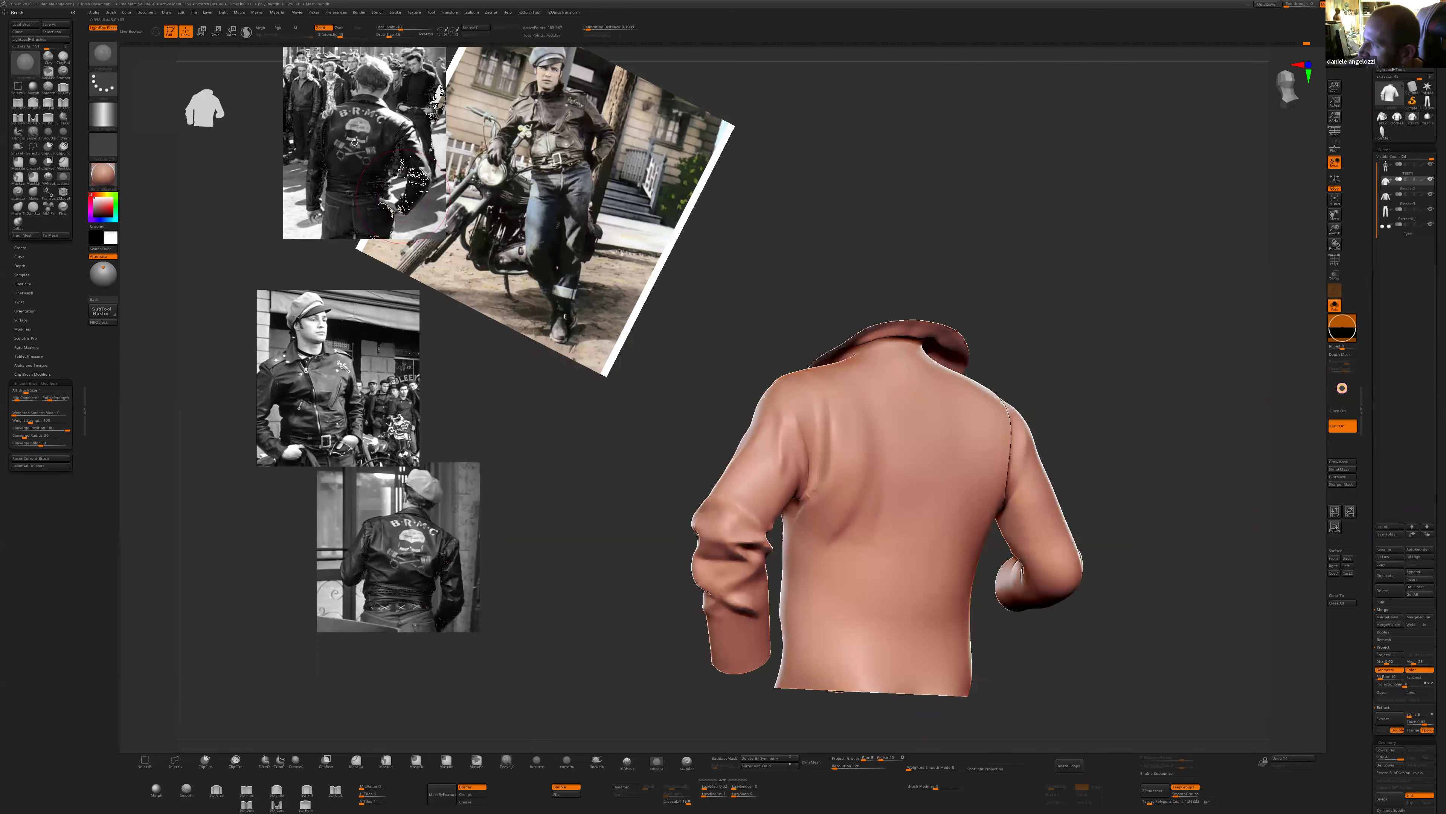
- Move the lower back-view reference photo closer to the jacket and compare it with the sculpted back
drag(433, 546, 490, 512)
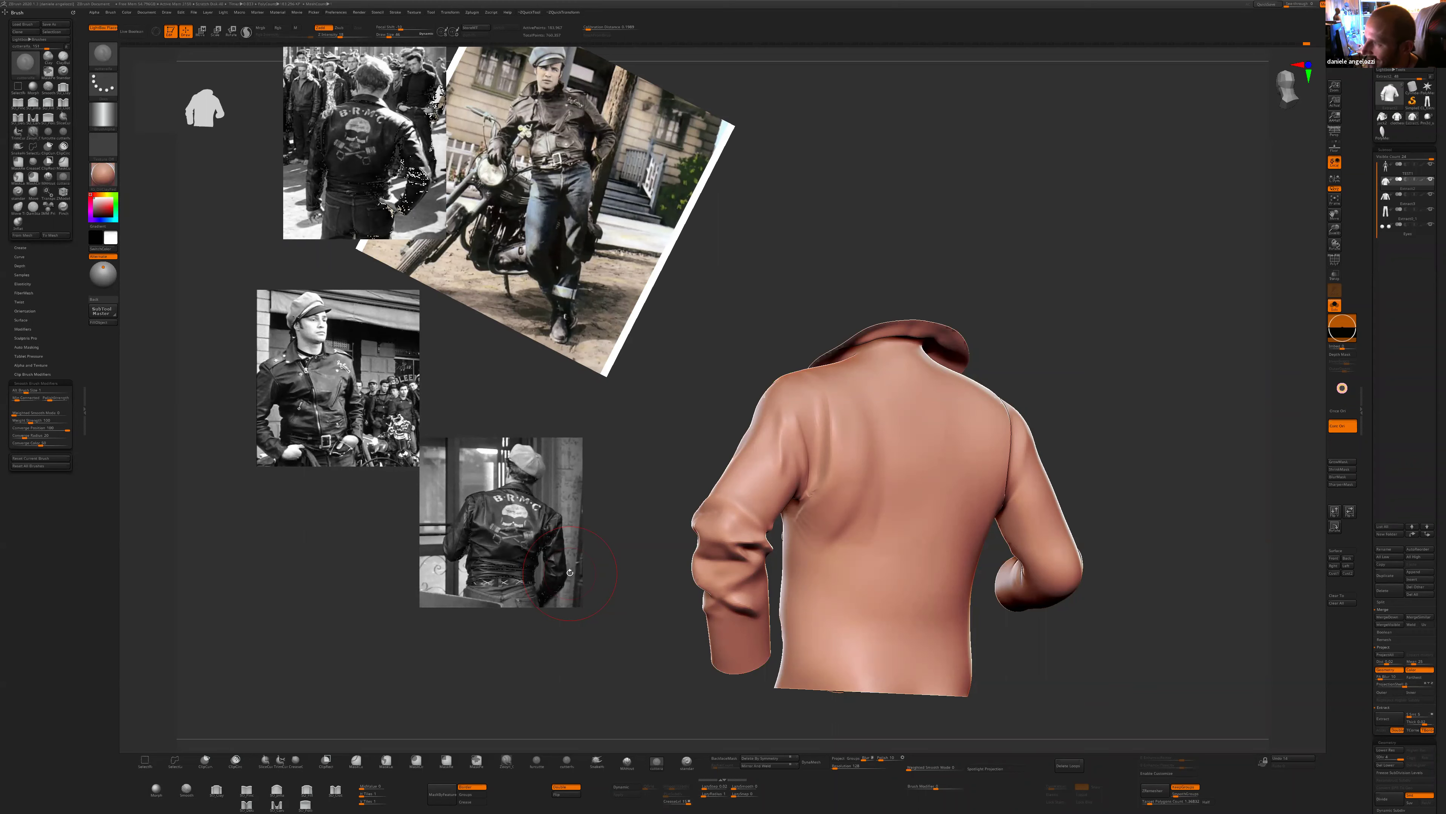
shift+drag(668, 607, 940, 501)
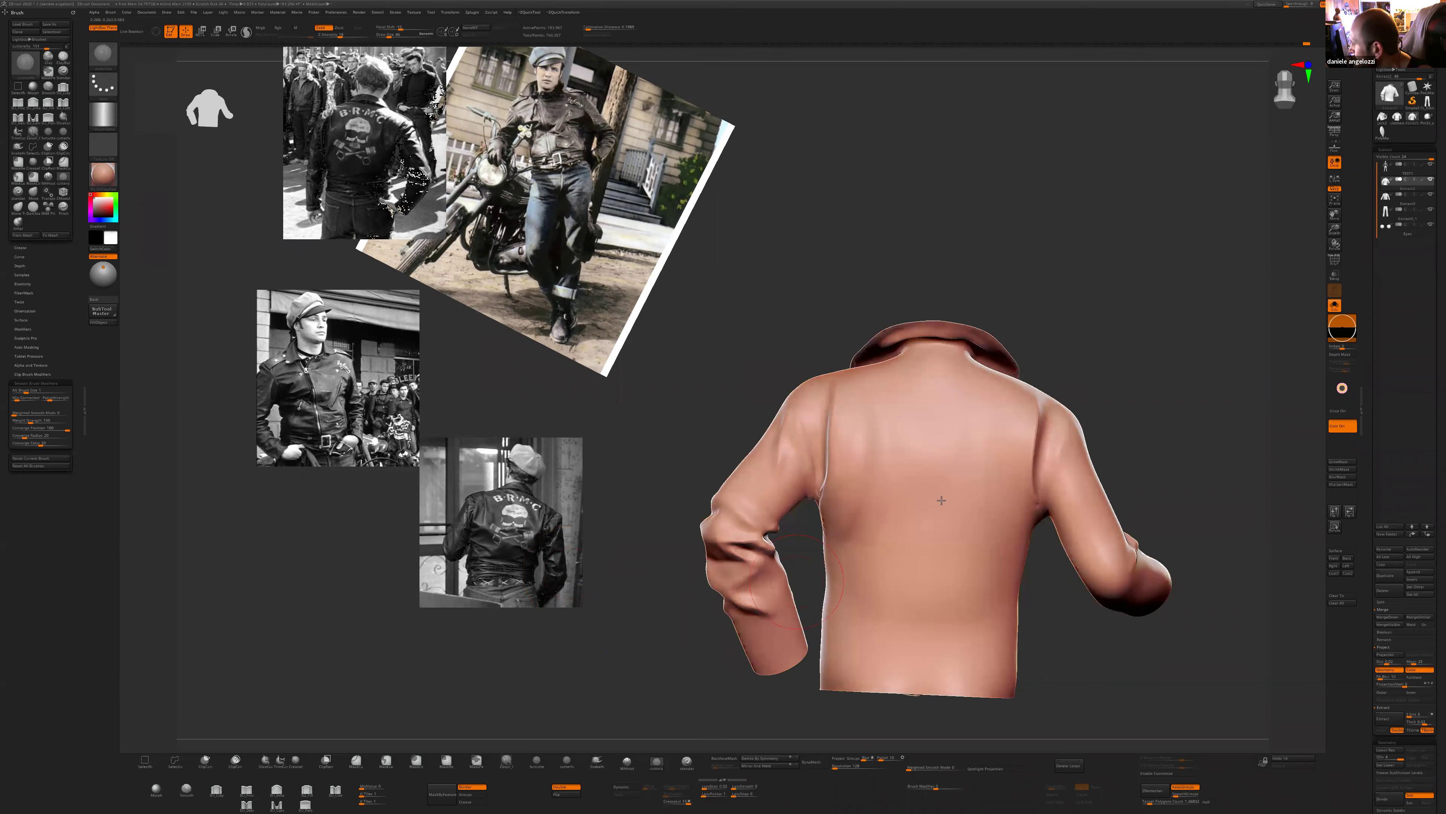
drag(646, 640, 964, 577)
- Adjust the brush size and sculpt a soft fold down the front of the sculpted sleeve's upper arm
key(s)
drag(962, 513, 945, 513)
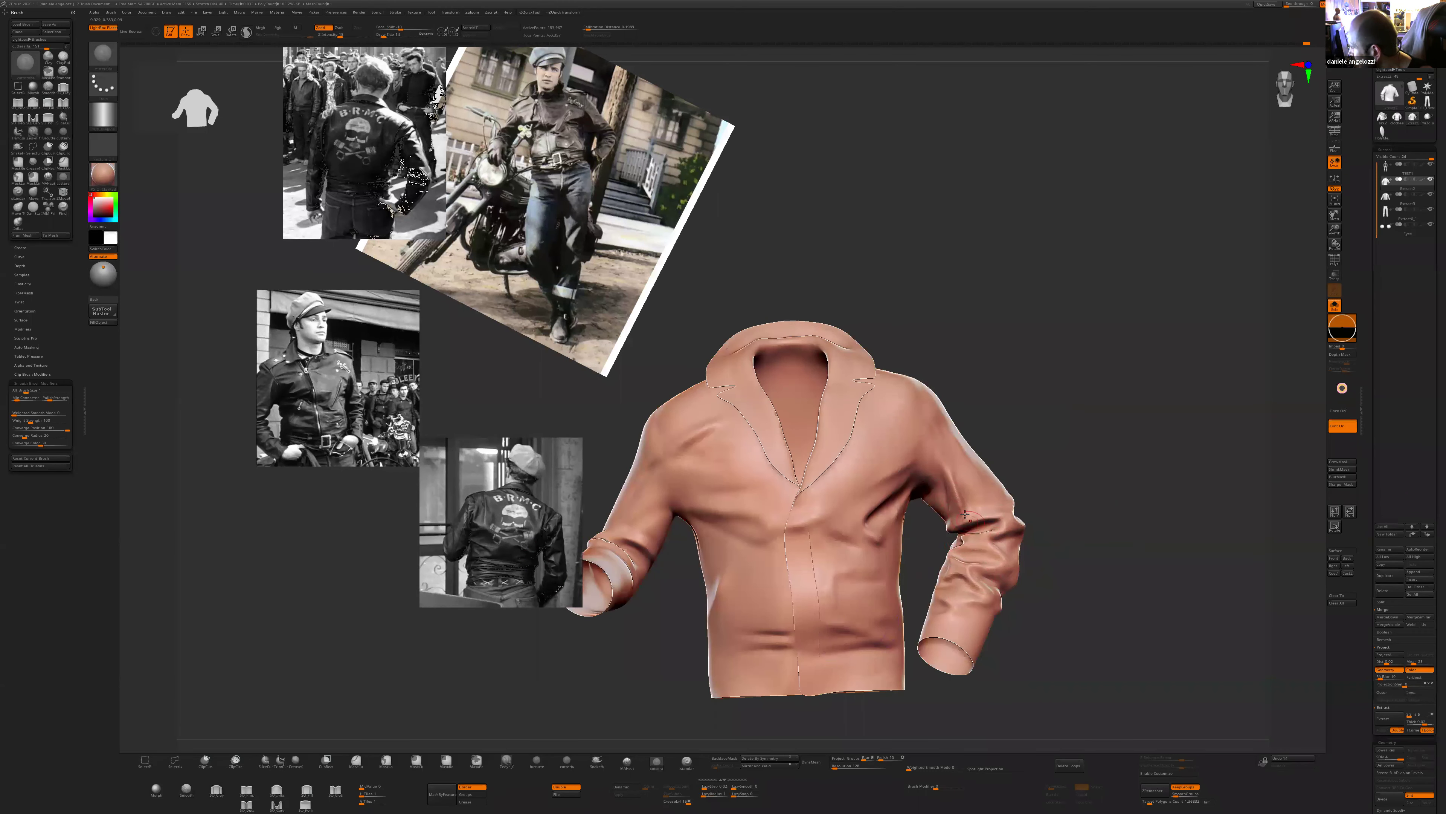
key(])
mouse_move(941, 460)
mouse_down()
mouse_move(988, 444)
mouse_move(968, 515)
mouse_up()
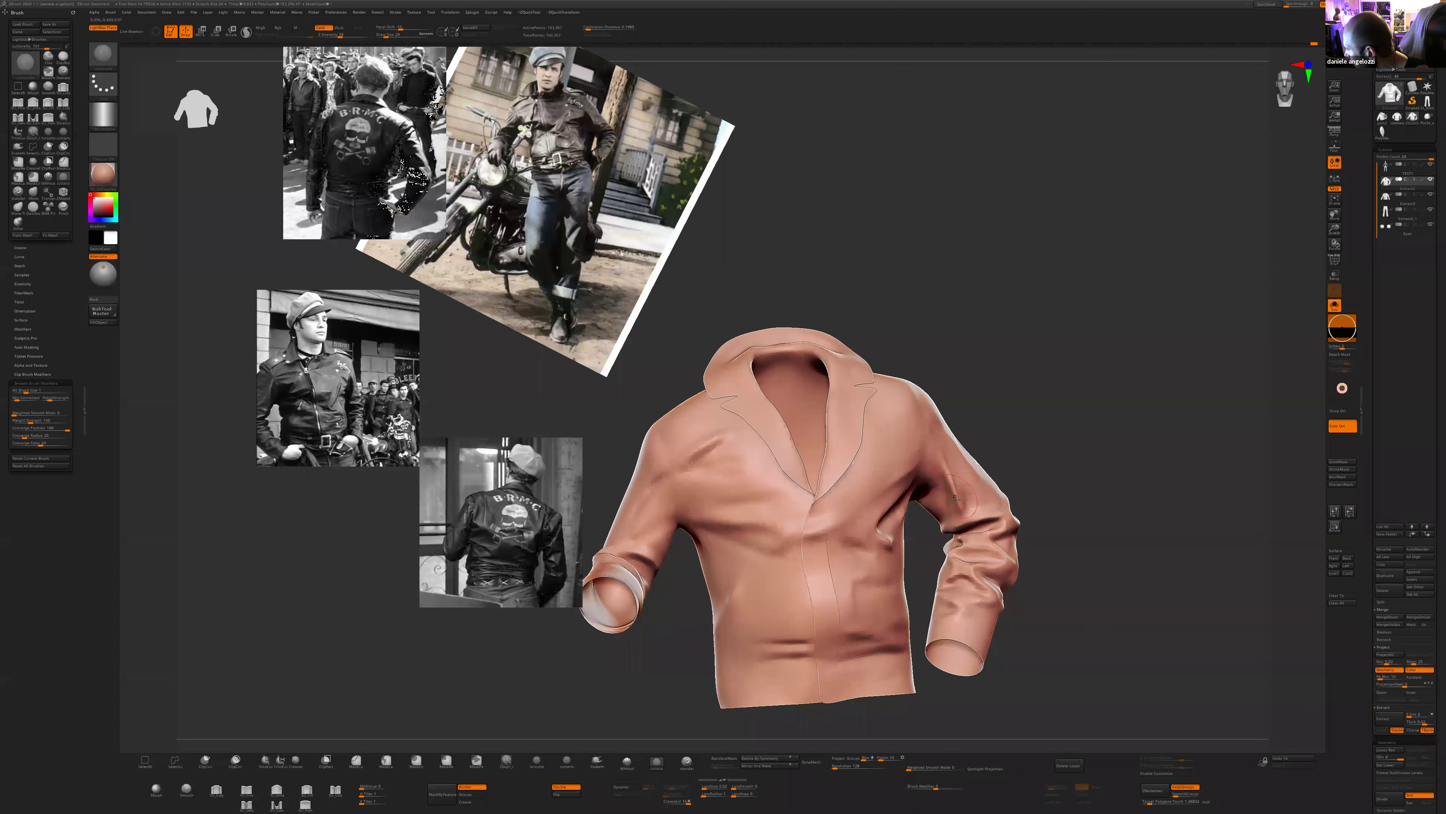
key(])
mouse_move(1072, 572)
mouse_down()
mouse_move(1011, 572)
mouse_move(972, 693)
mouse_up()
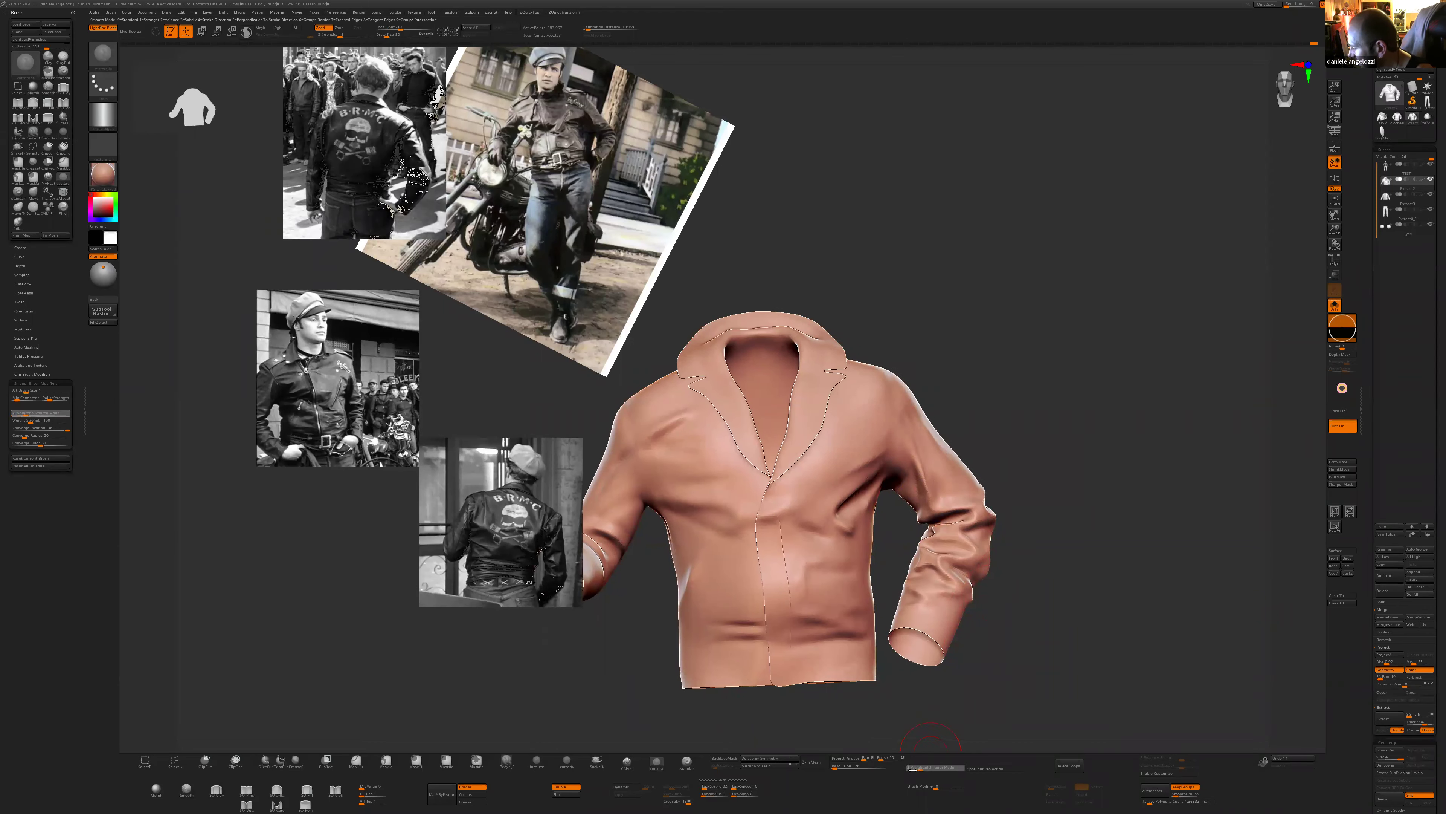
- Adjust the brush modifier and size and work the fold just above the inner elbow
drag(933, 792, 942, 789)
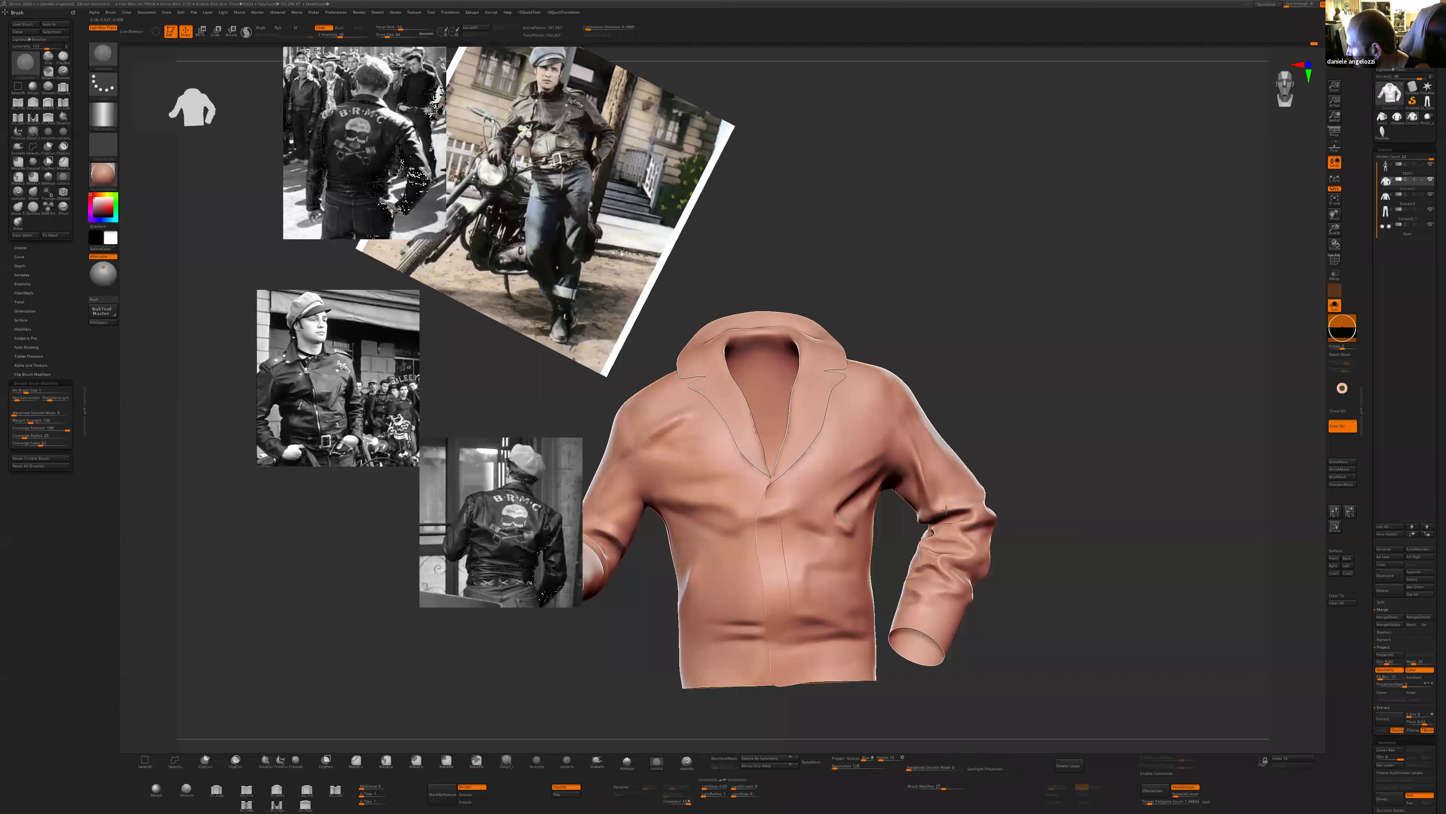
key(s)
drag(914, 449, 912, 450)
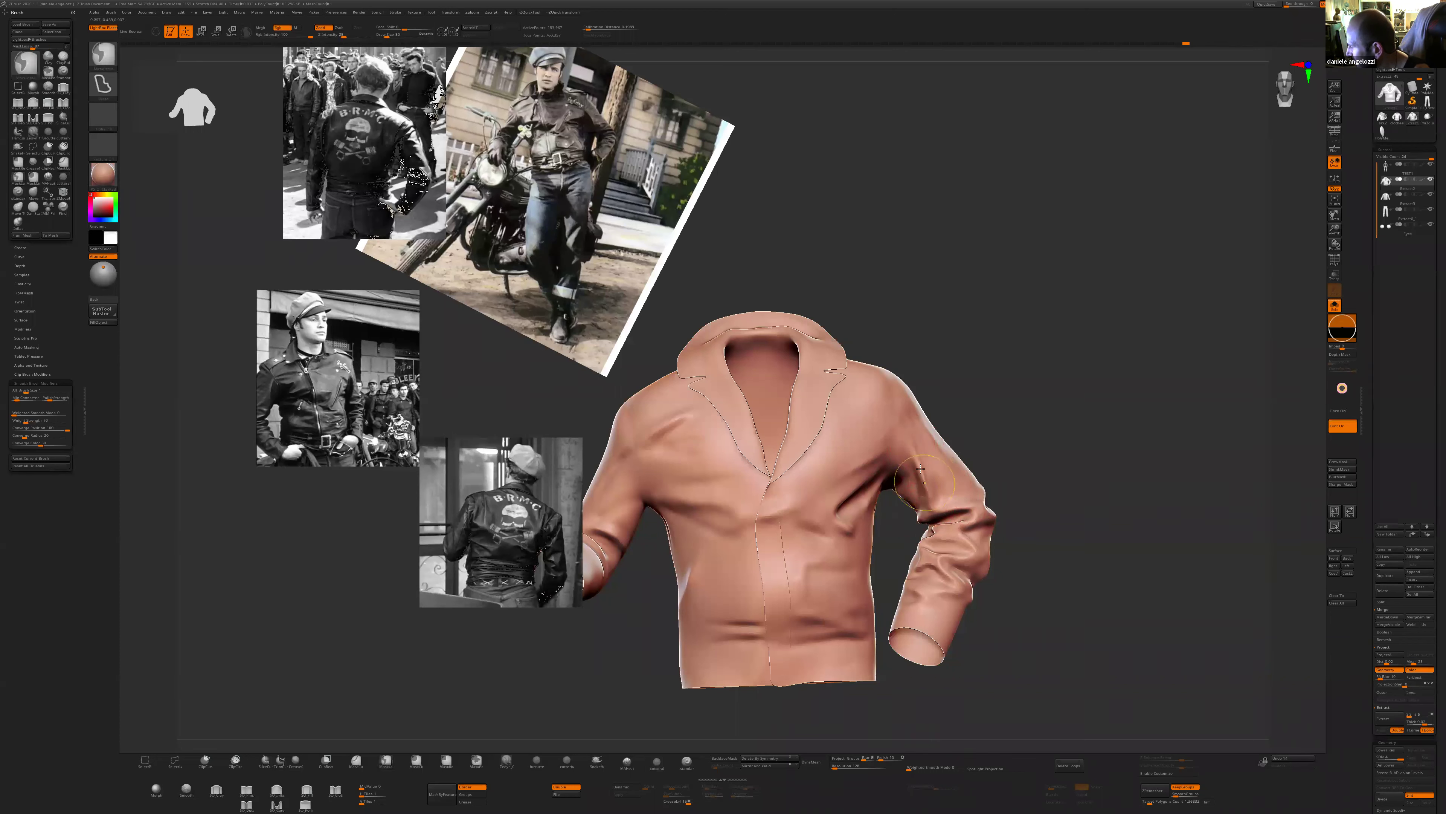
drag(942, 788, 929, 788)
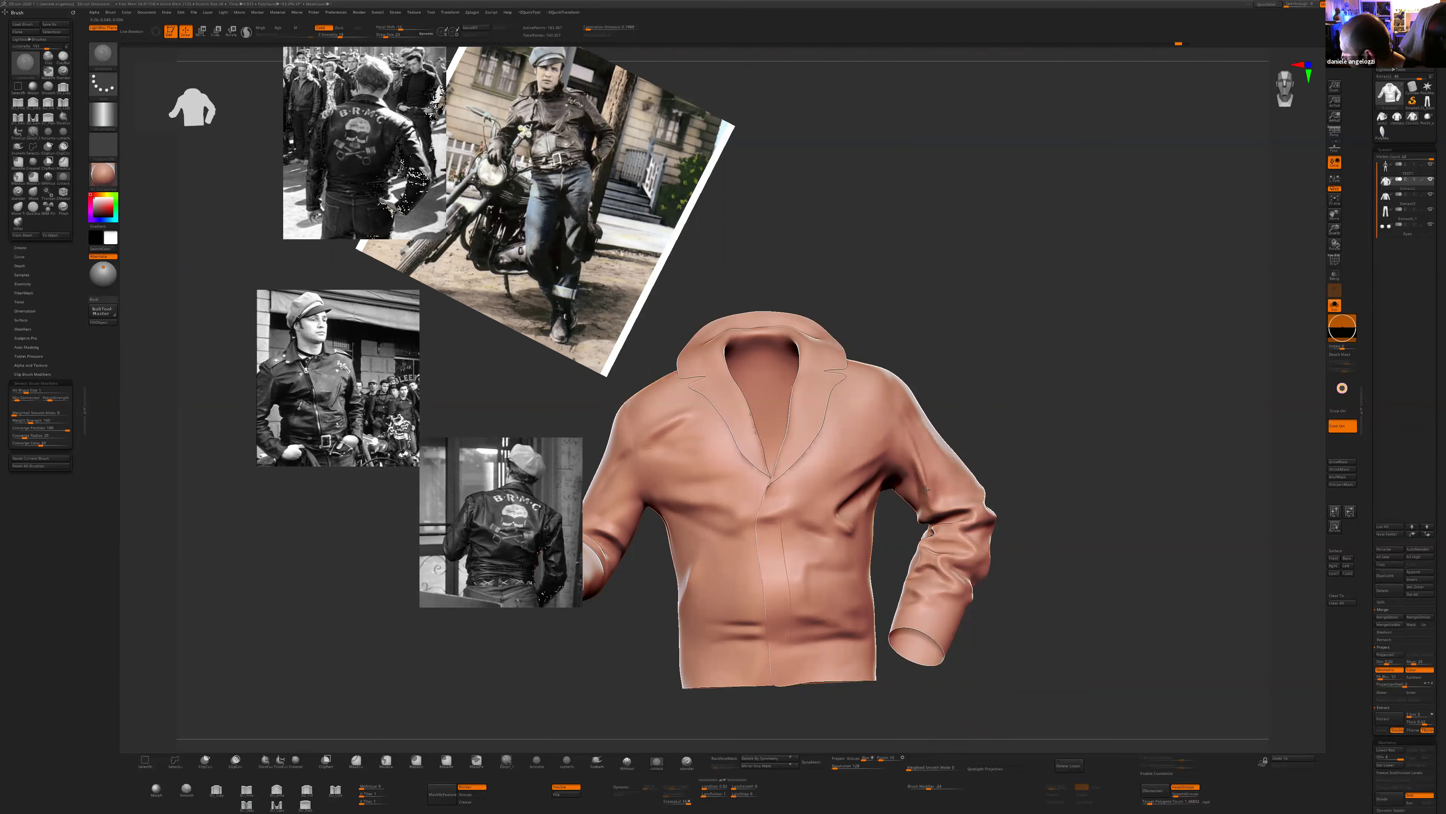
drag(1014, 507, 1048, 507)
drag(929, 508, 922, 502)
- Smooth the upper-arm fold into the elbow creases from slightly different front angles
right_drag(920, 458, 929, 504)
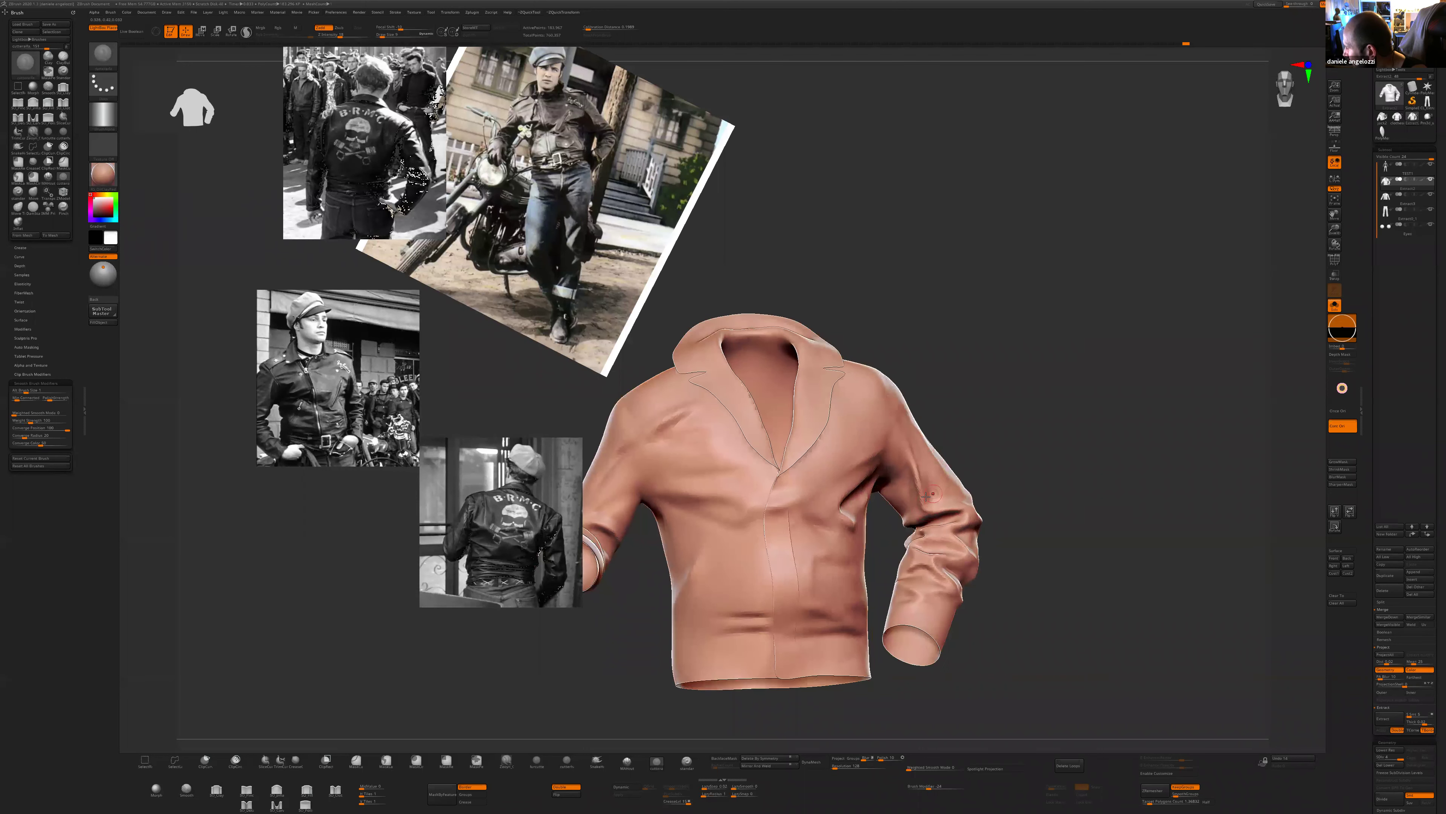
shift+drag(928, 483, 927, 497)
mouse_move(926, 497)
right_down()
mouse_move(979, 481)
mouse_move(929, 484)
right_up()
shift+drag(929, 485, 931, 493)
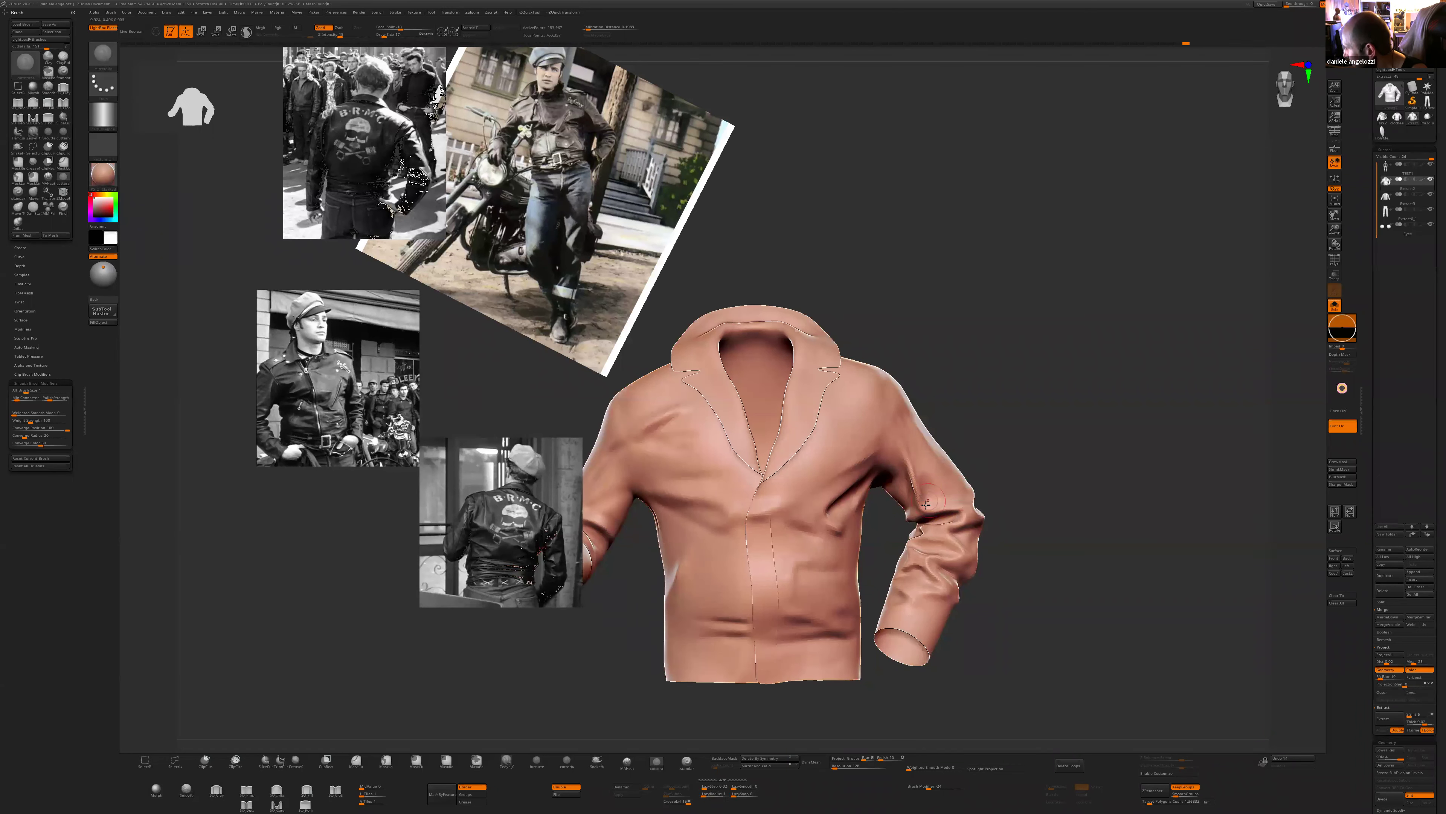
mouse_move(978, 468)
right_down()
mouse_move(1025, 481)
mouse_move(951, 514)
mouse_move(971, 533)
mouse_move(952, 539)
right_up()
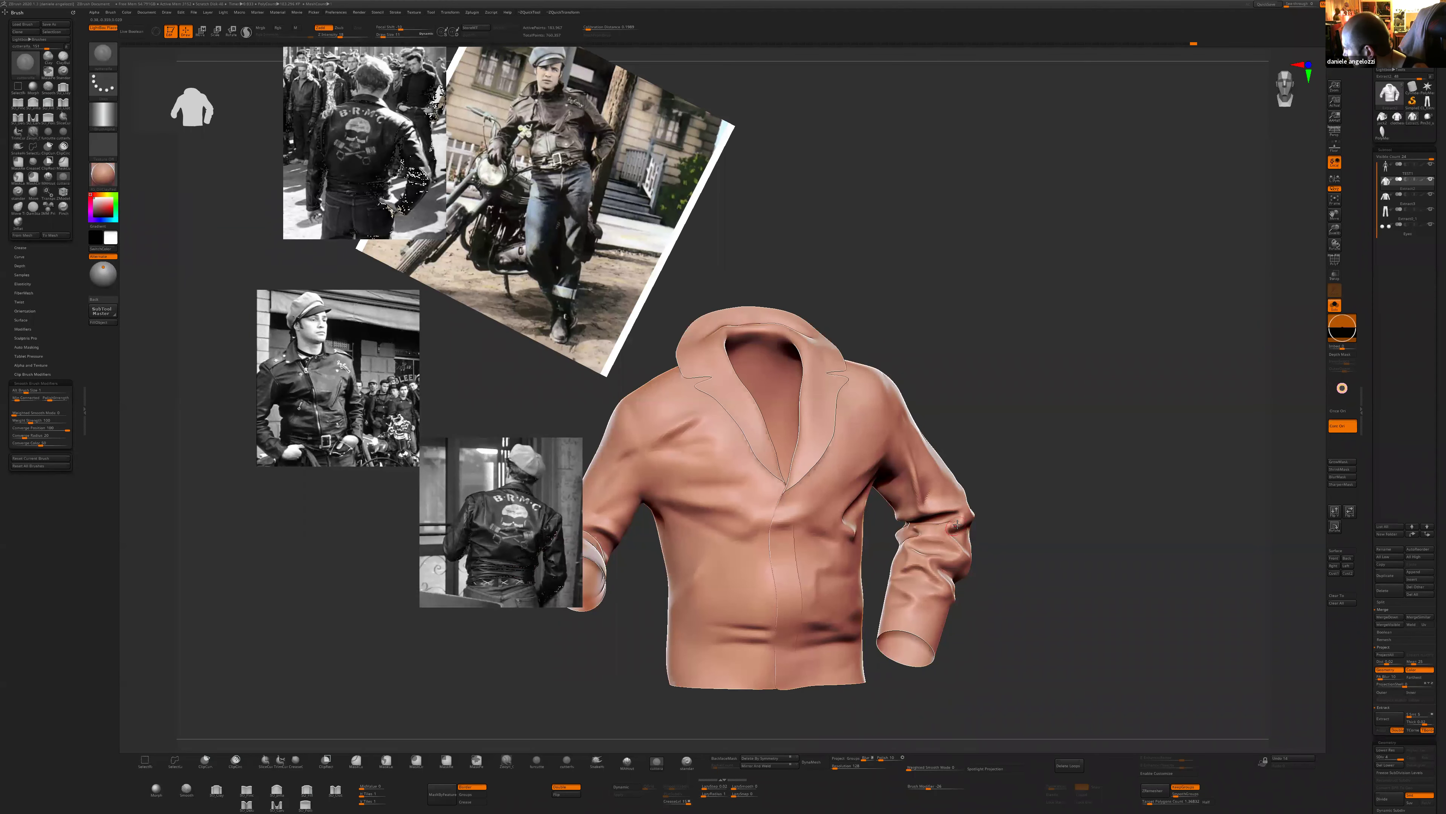
- Soften the fold on the sculpted sleeve's upper arm and check it from slightly different front angles
right_drag(956, 540, 958, 510)
mouse_move(999, 482)
mouse_down()
mouse_move(944, 501)
mouse_move(1021, 501)
mouse_move(949, 512)
mouse_move(1070, 536)
mouse_move(1025, 541)
mouse_up()
key(shift)
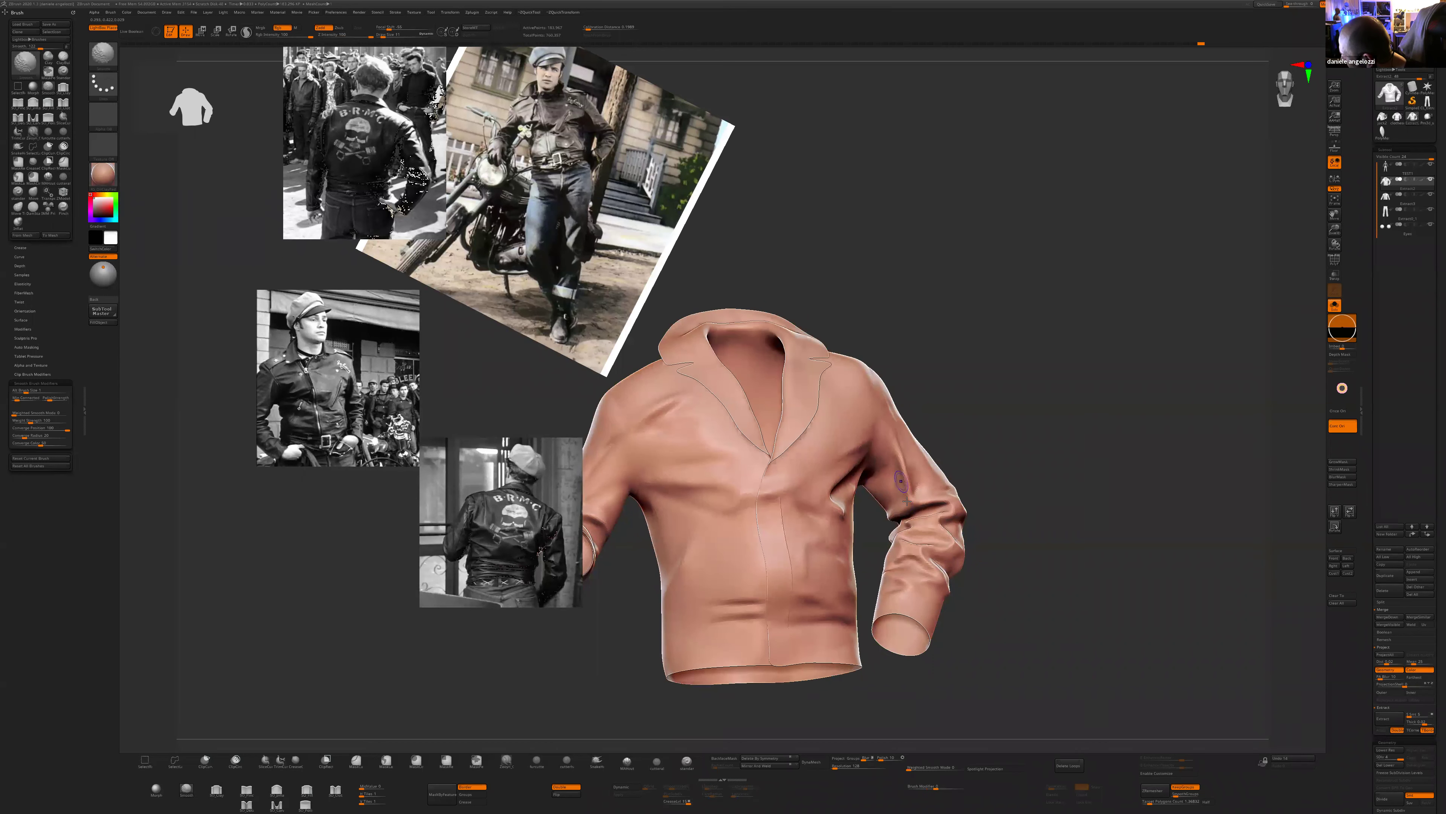
key(ctrl)
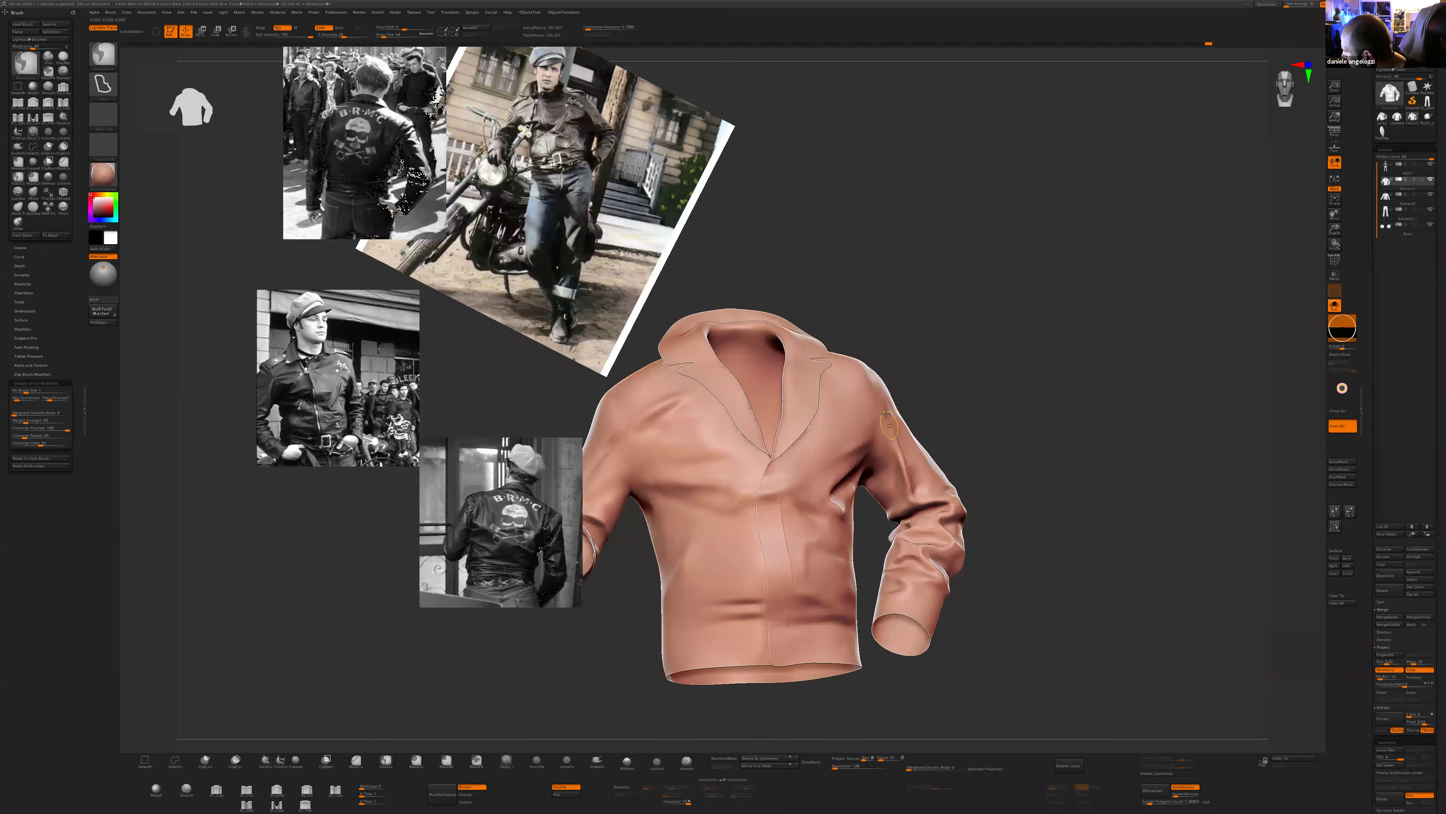
drag(1002, 478, 984, 496)
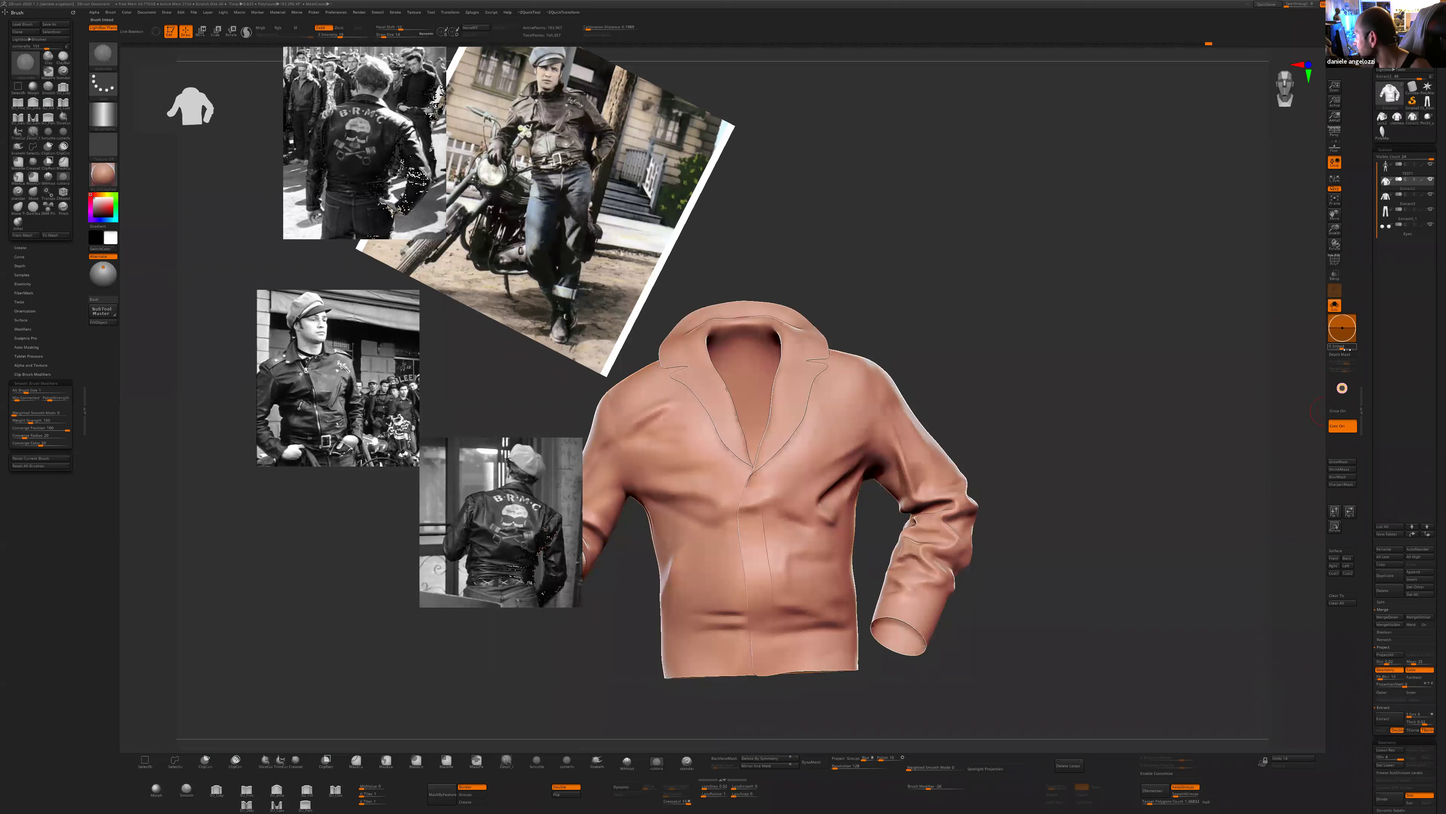
- Try diagonal fold strokes from the armpit across the chest with brush depth masking on and off, then undo them
drag(924, 786, 931, 788)
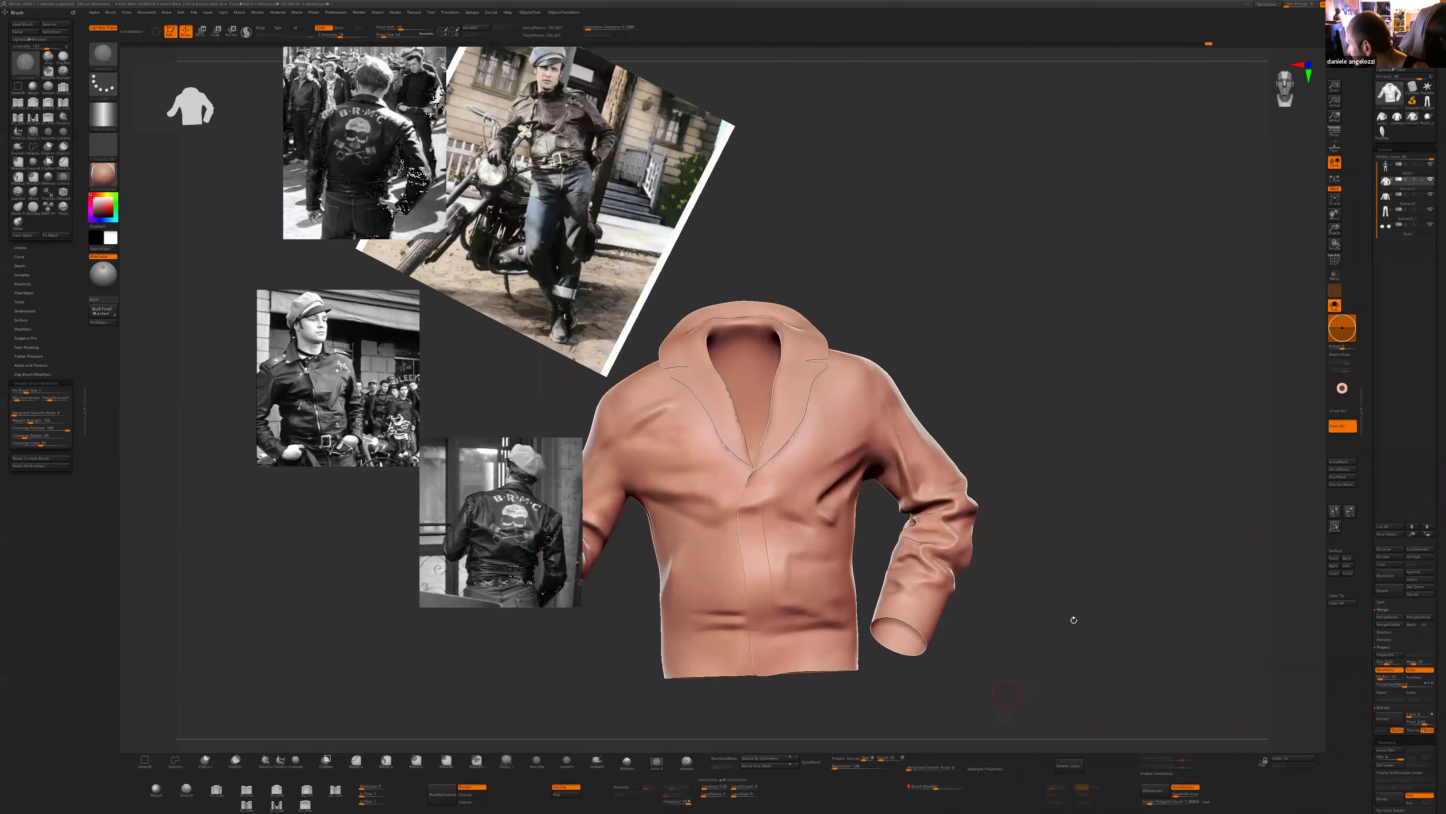
click(1349, 354)
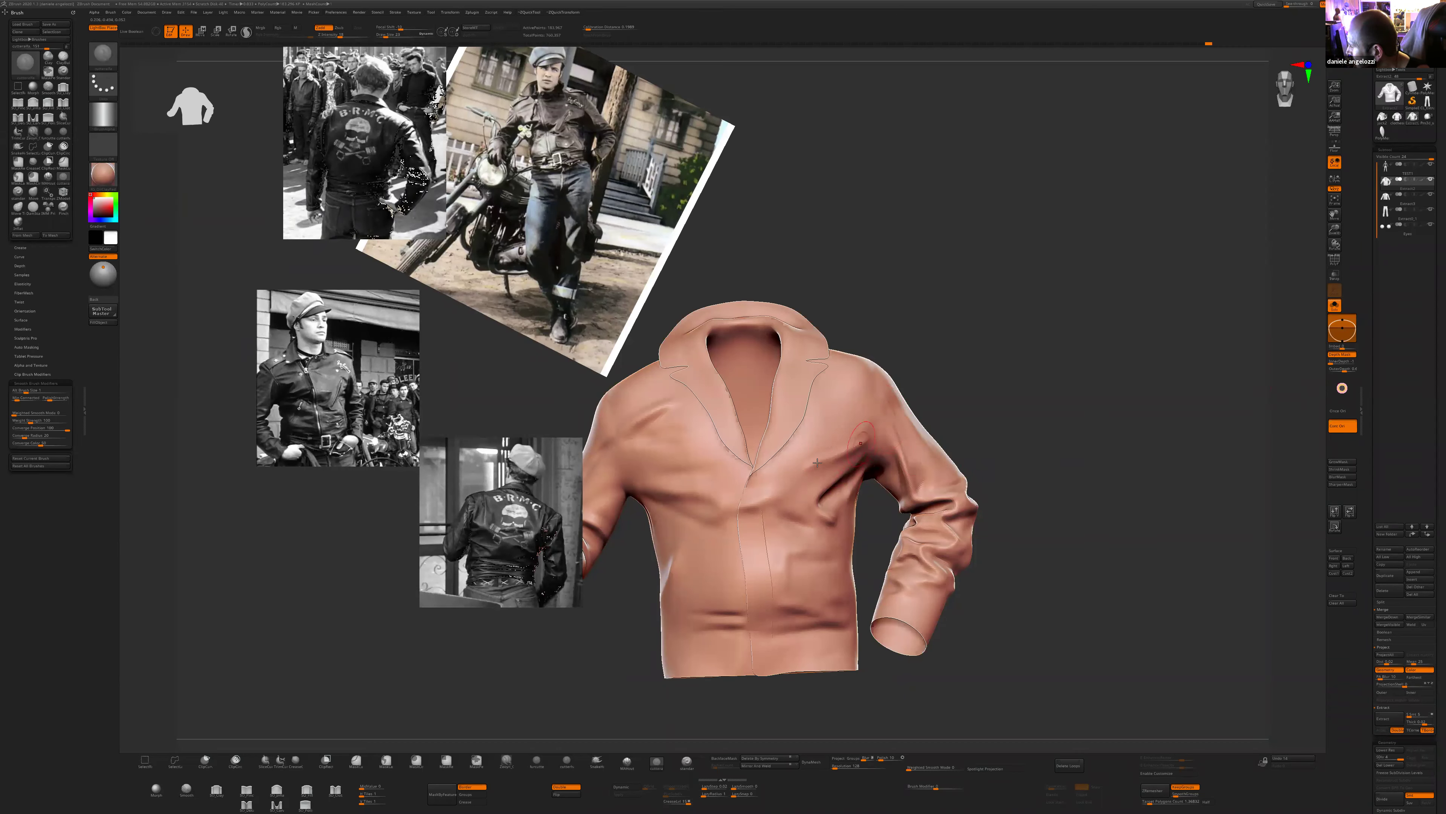
drag(946, 384, 798, 479)
key(ctrl+z)
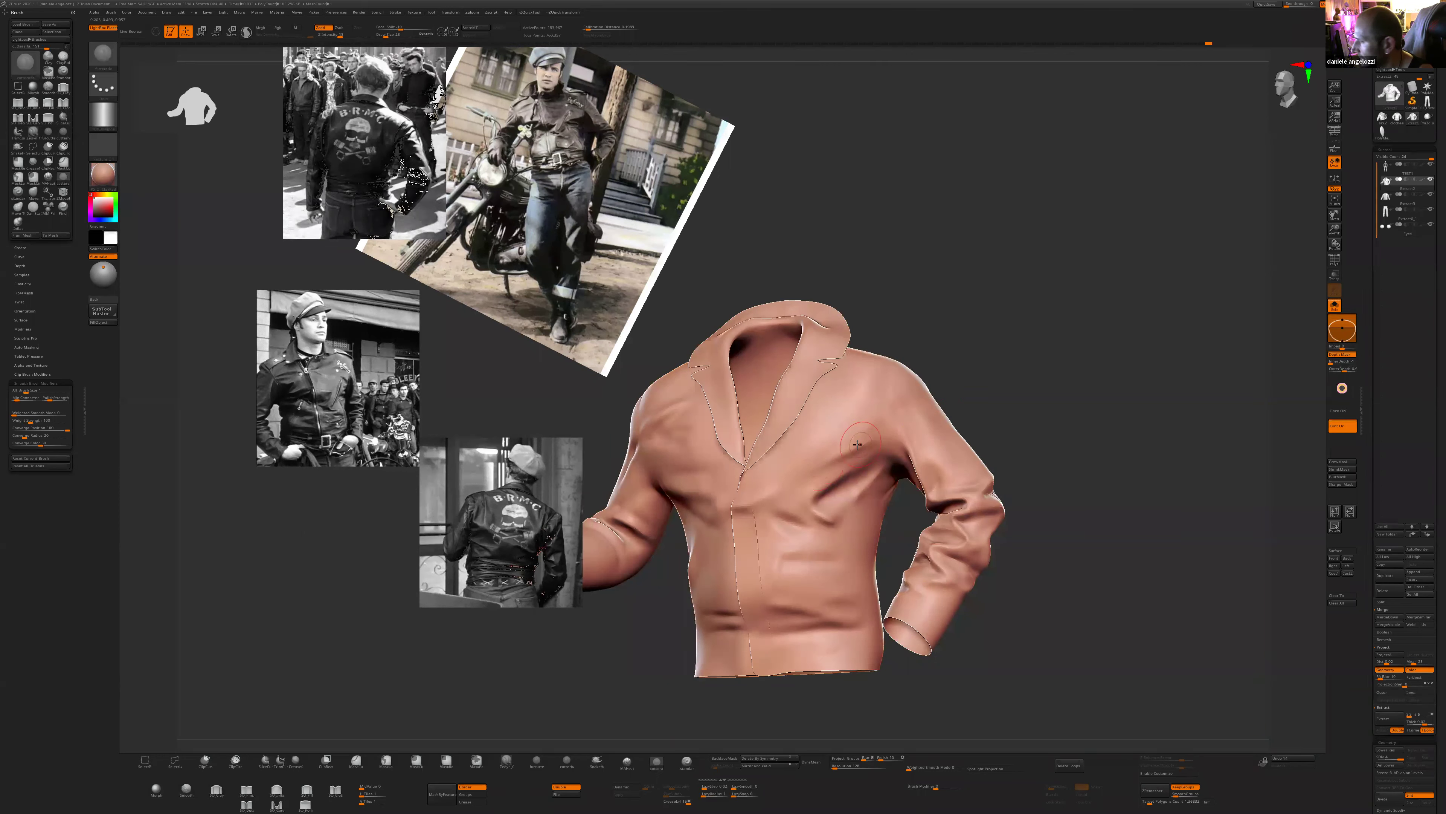
drag(871, 440, 784, 494)
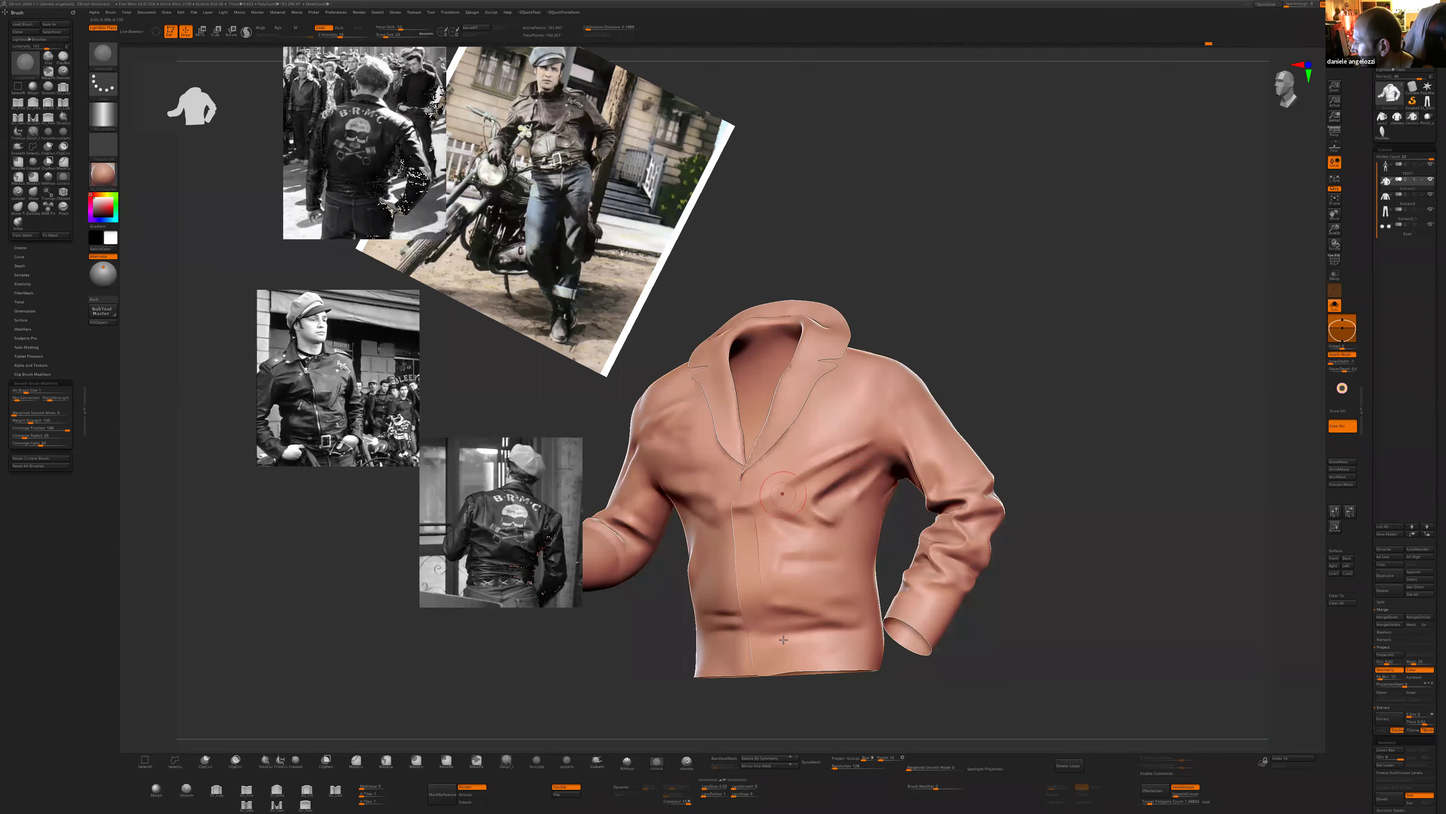
click(1341, 354)
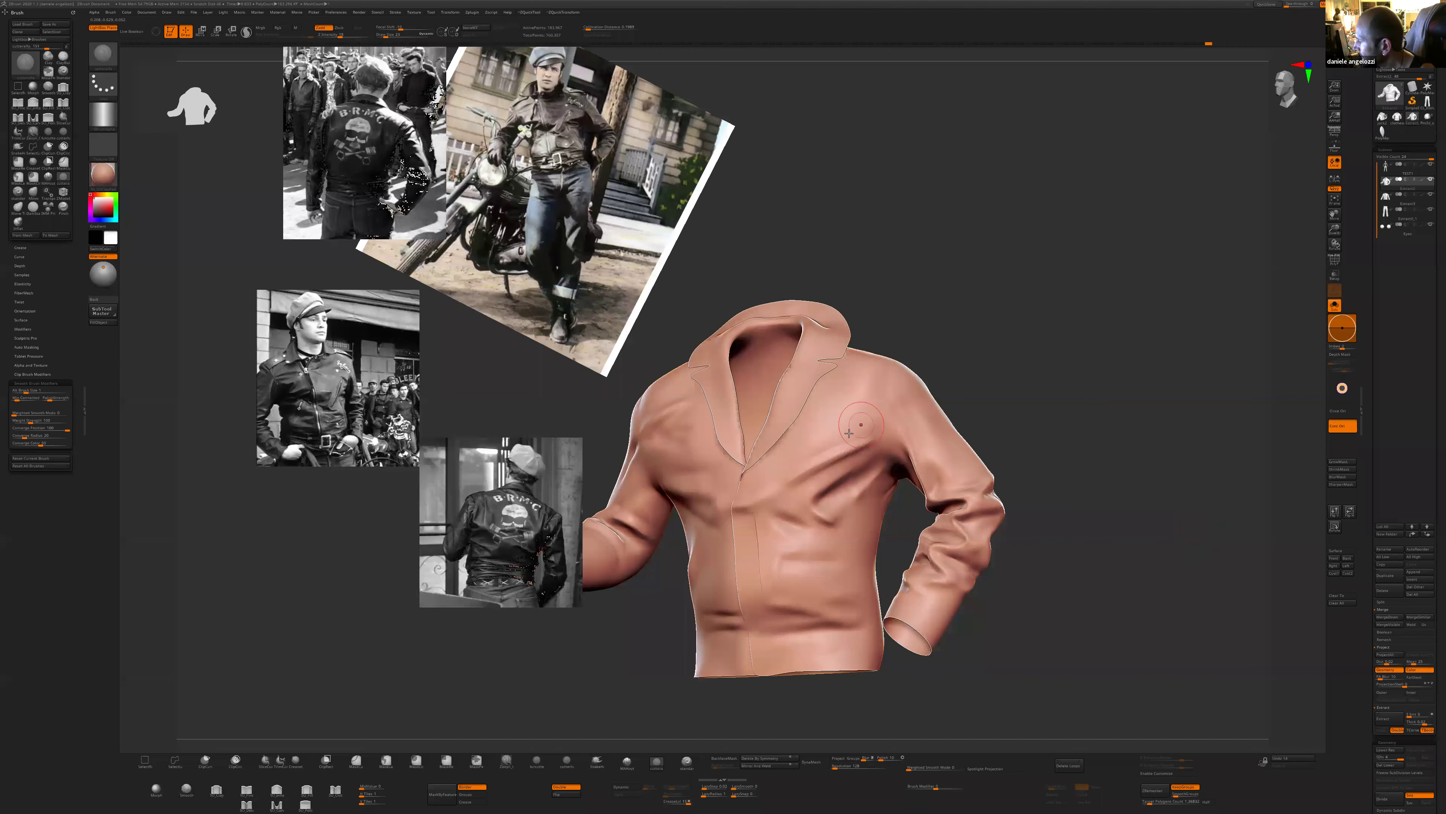
drag(868, 431, 752, 486)
key(ctrl)
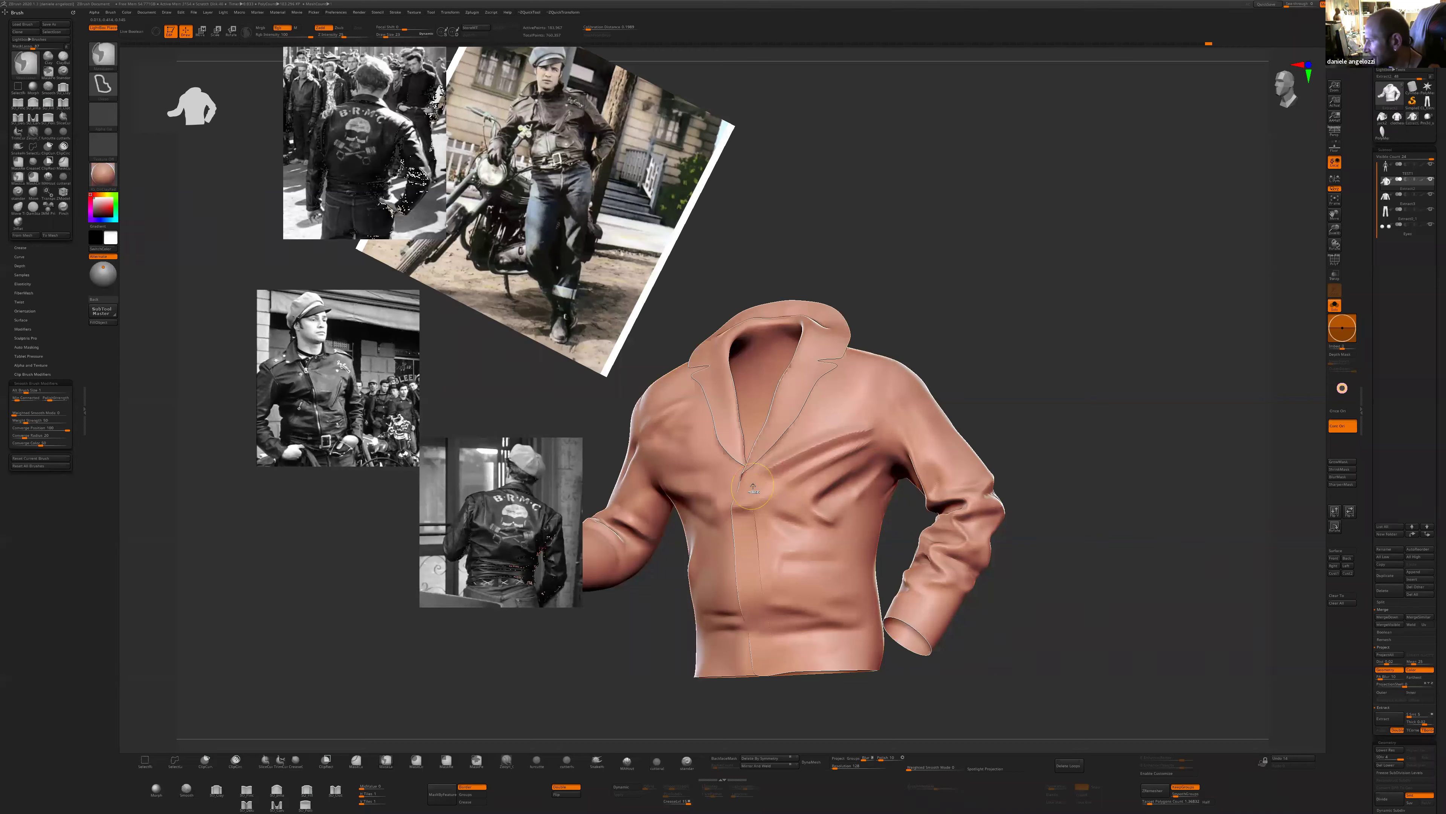
key(ctrl+z)
key(ctrl+z)
- Enable brush depth masking, adjust its depth and sculpt the diagonal folds running from the sculpted sleeve's armpit across the chest
drag(1042, 434, 1111, 421)
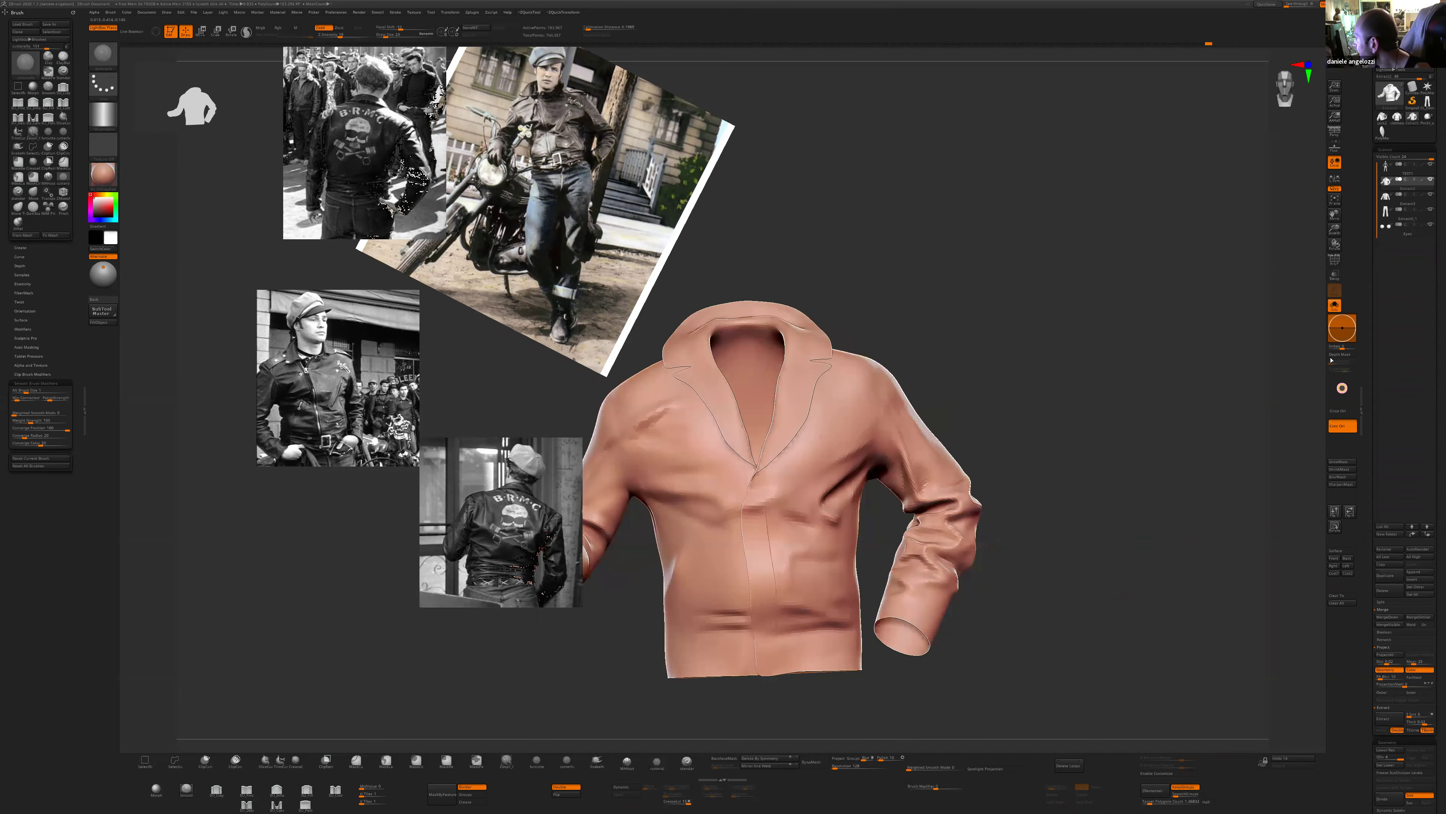
click(1342, 353)
mouse_move(1310, 364)
mouse_down()
mouse_move(1296, 365)
mouse_move(1342, 331)
mouse_up()
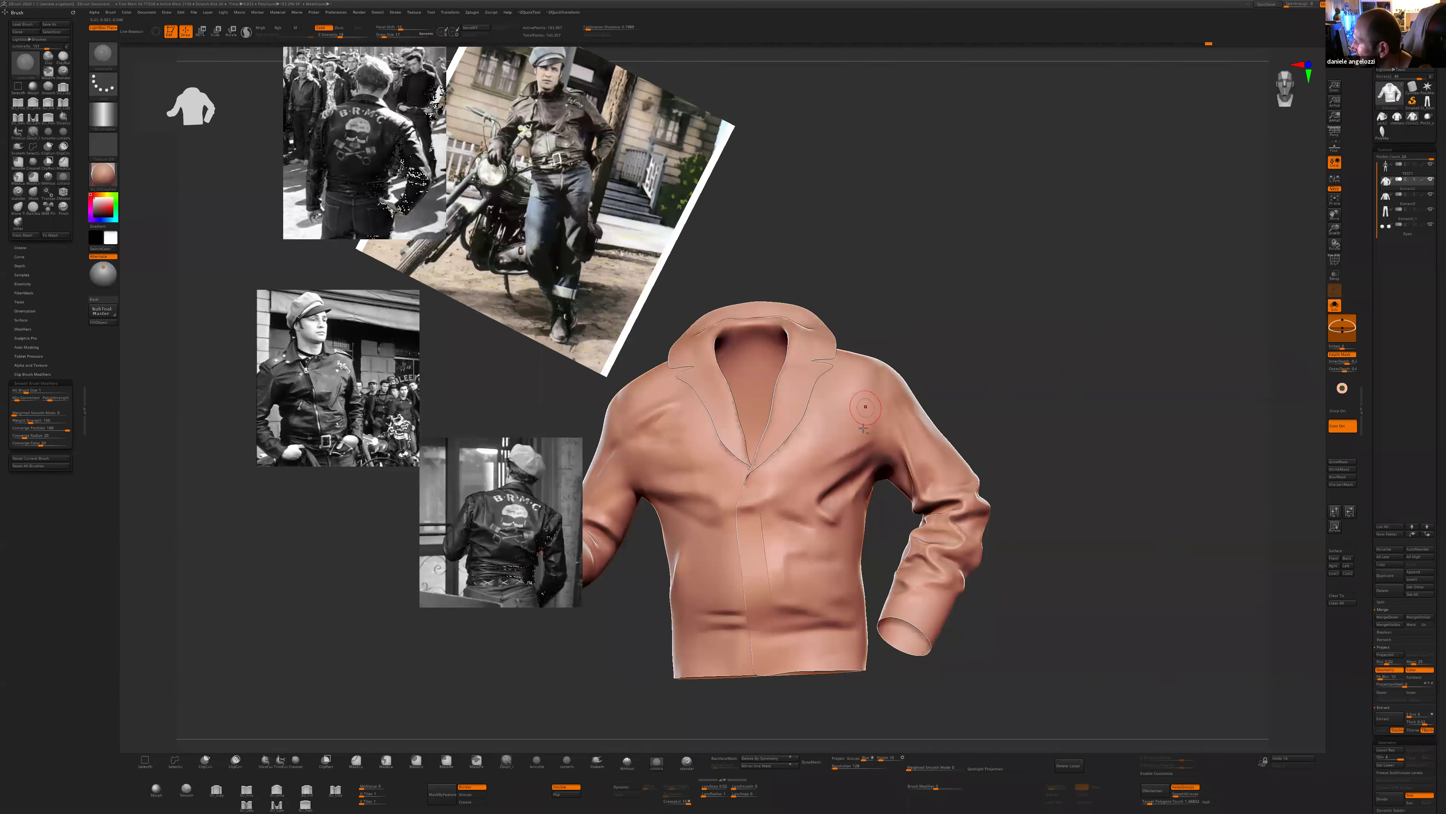
drag(867, 422, 796, 464)
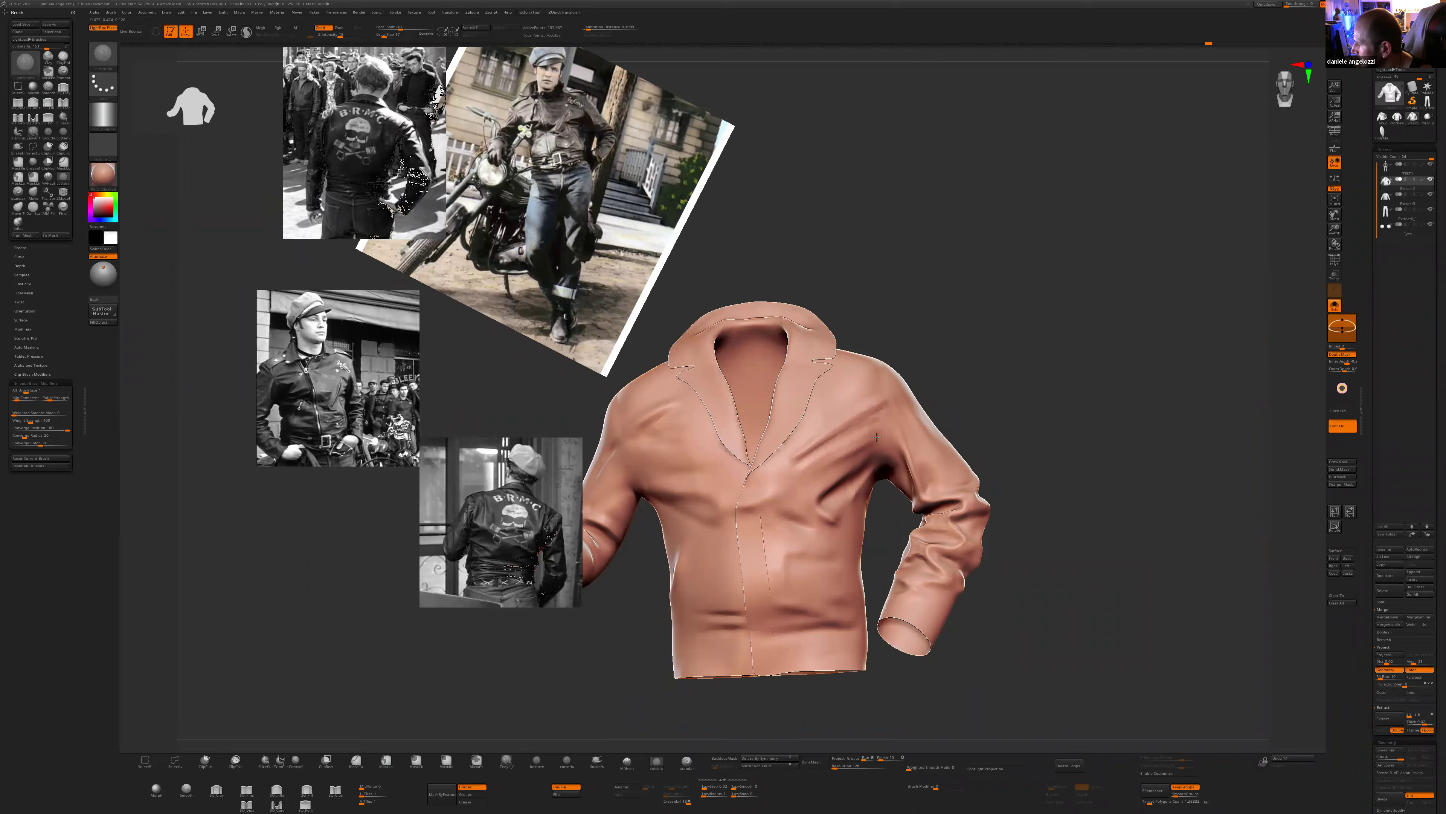
key(ctrl+z)
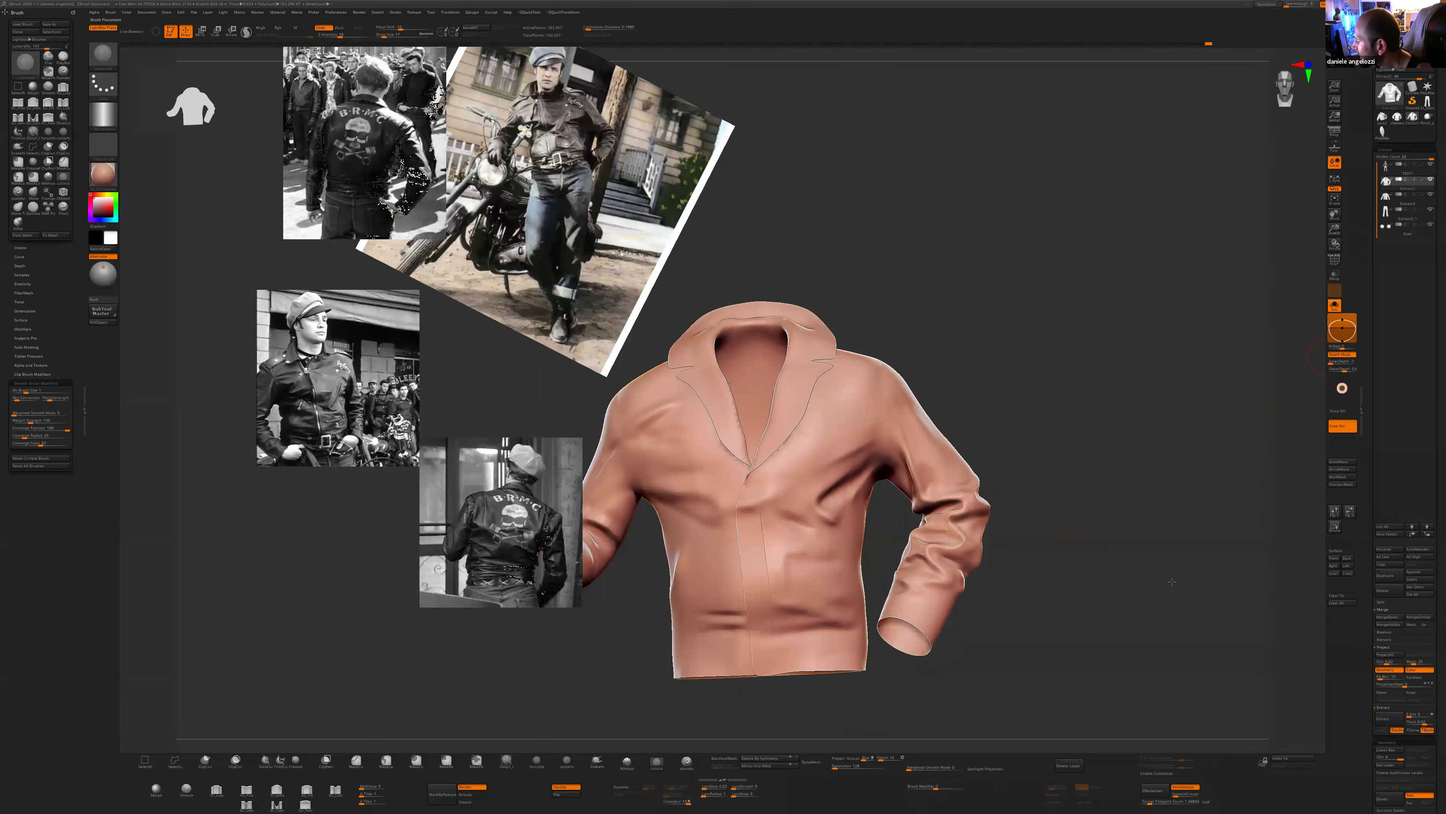
drag(1172, 581, 1054, 579)
drag(881, 443, 826, 473)
mouse_move(934, 422)
mouse_down()
mouse_move(957, 389)
mouse_move(848, 462)
mouse_up()
drag(992, 419, 854, 450)
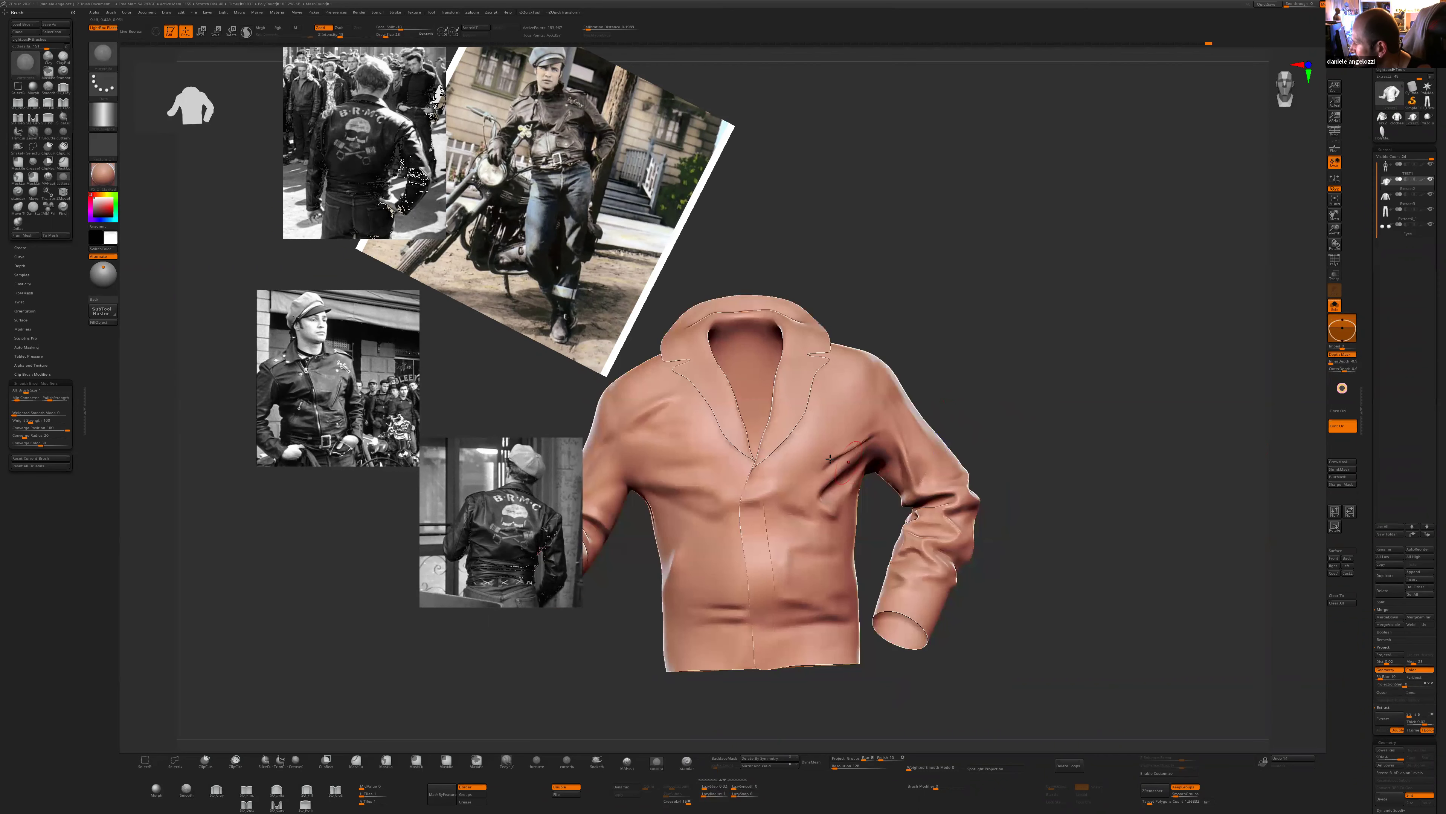
- Adjust the brush size and smooth the diagonal chest folds beside the armpit
mouse_move(925, 394)
mouse_down()
mouse_move(881, 406)
mouse_move(874, 434)
mouse_move(857, 399)
mouse_up()
key(s)
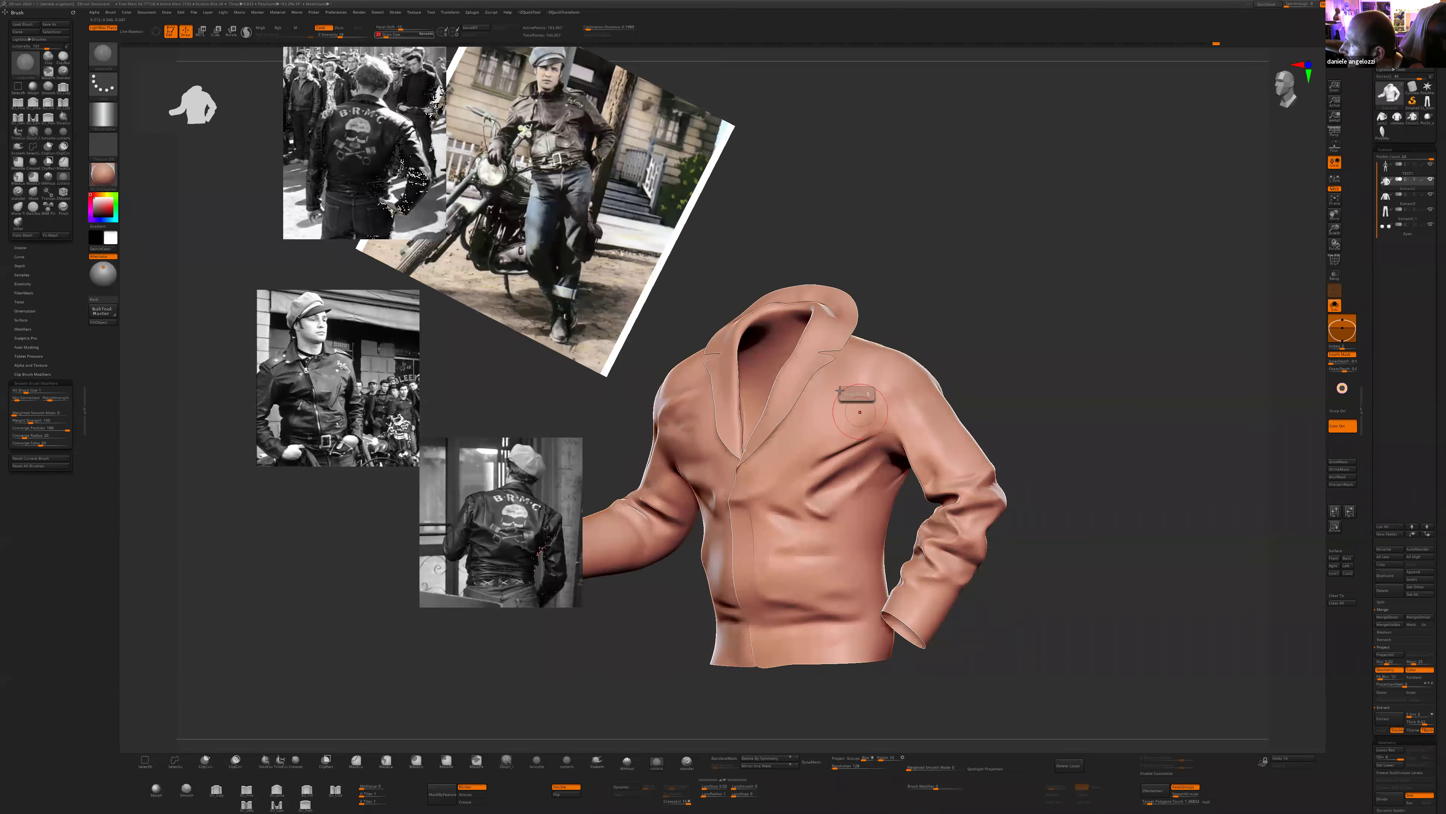
mouse_move(912, 327)
shift+mouse_down()
mouse_move(882, 342)
mouse_move(821, 468)
mouse_move(845, 460)
shift+mouse_up()
key(s)
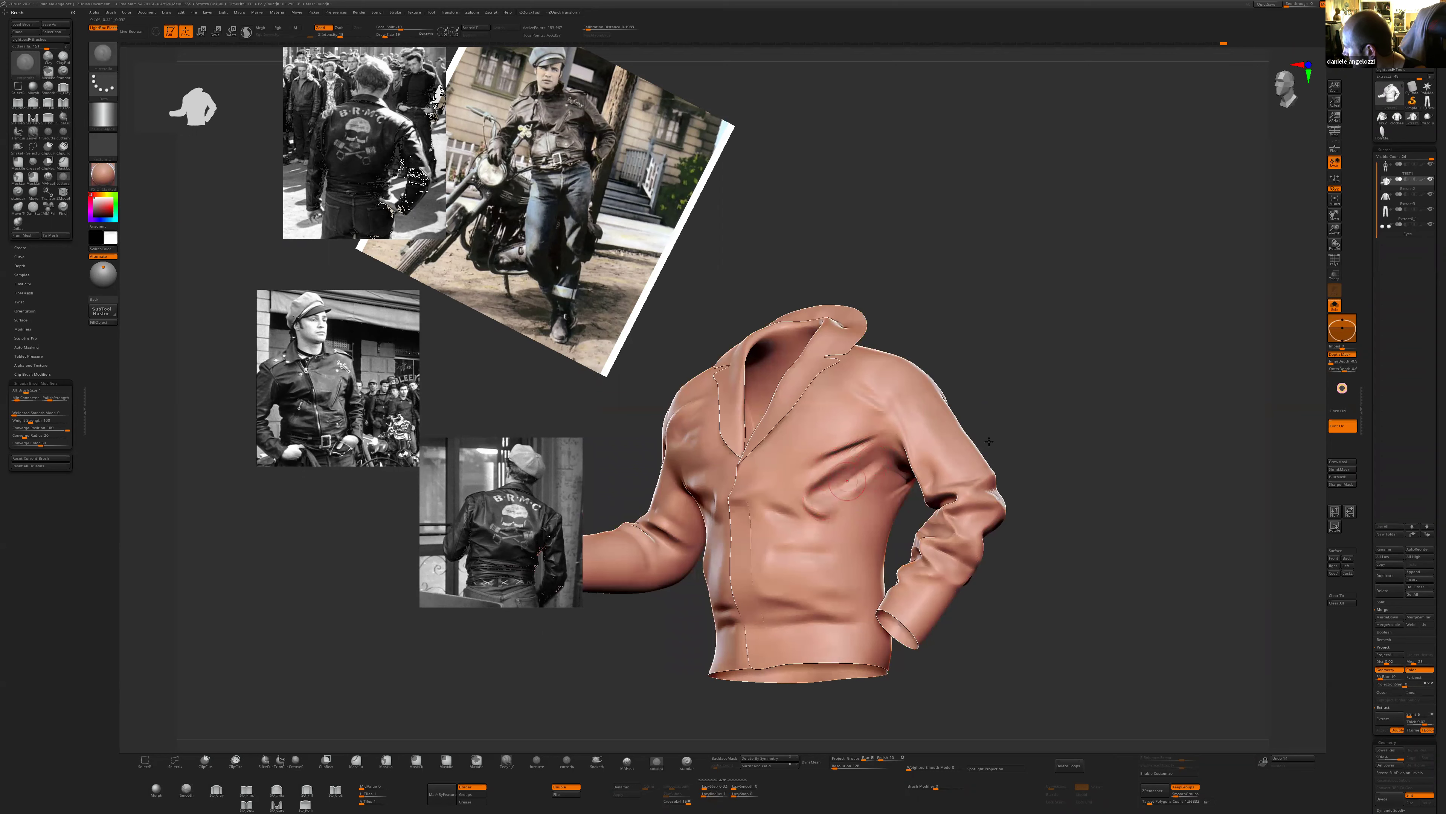
right_drag(840, 504, 842, 530)
- On the jacket's back, resize the brush and sculpt a fold curving down from the shoulder blade toward the sculpted sleeve's armpit
right_drag(992, 441, 969, 437)
drag(970, 438, 865, 715)
key(bracketright)
mouse_move(824, 443)
mouse_down()
mouse_move(806, 459)
mouse_move(818, 438)
mouse_up()
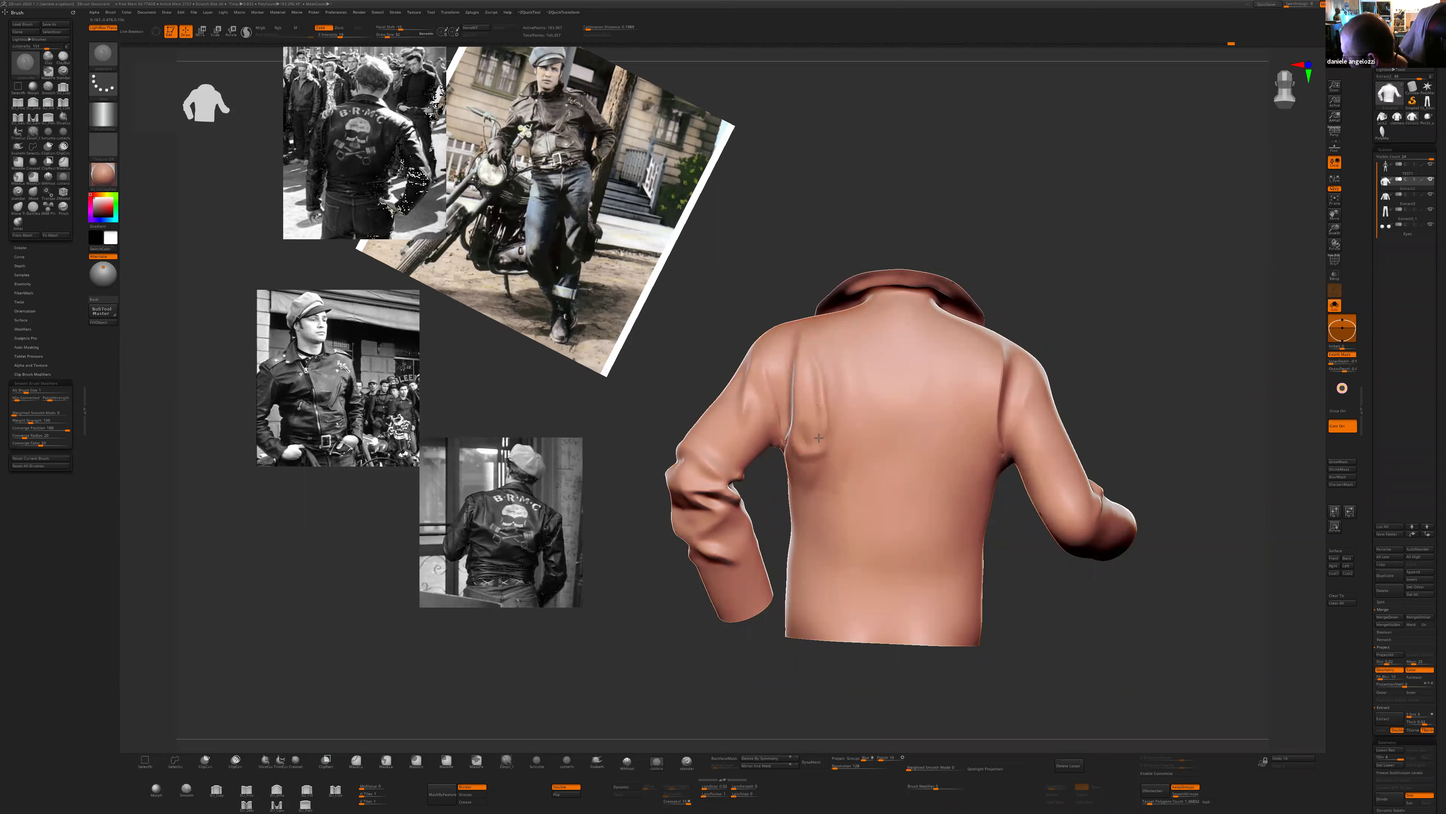
right_drag(806, 440, 800, 441)
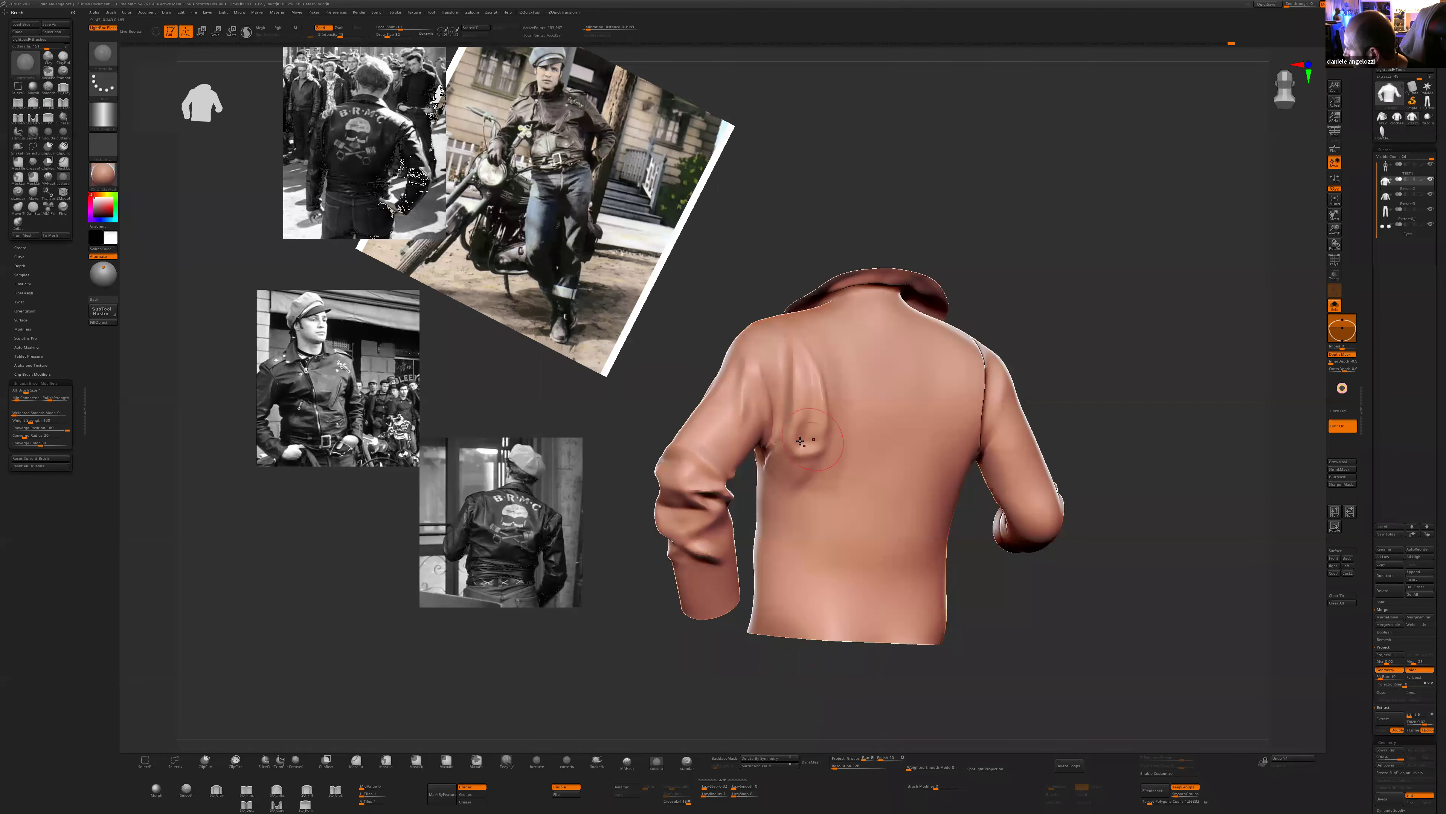
key(bracketleft)
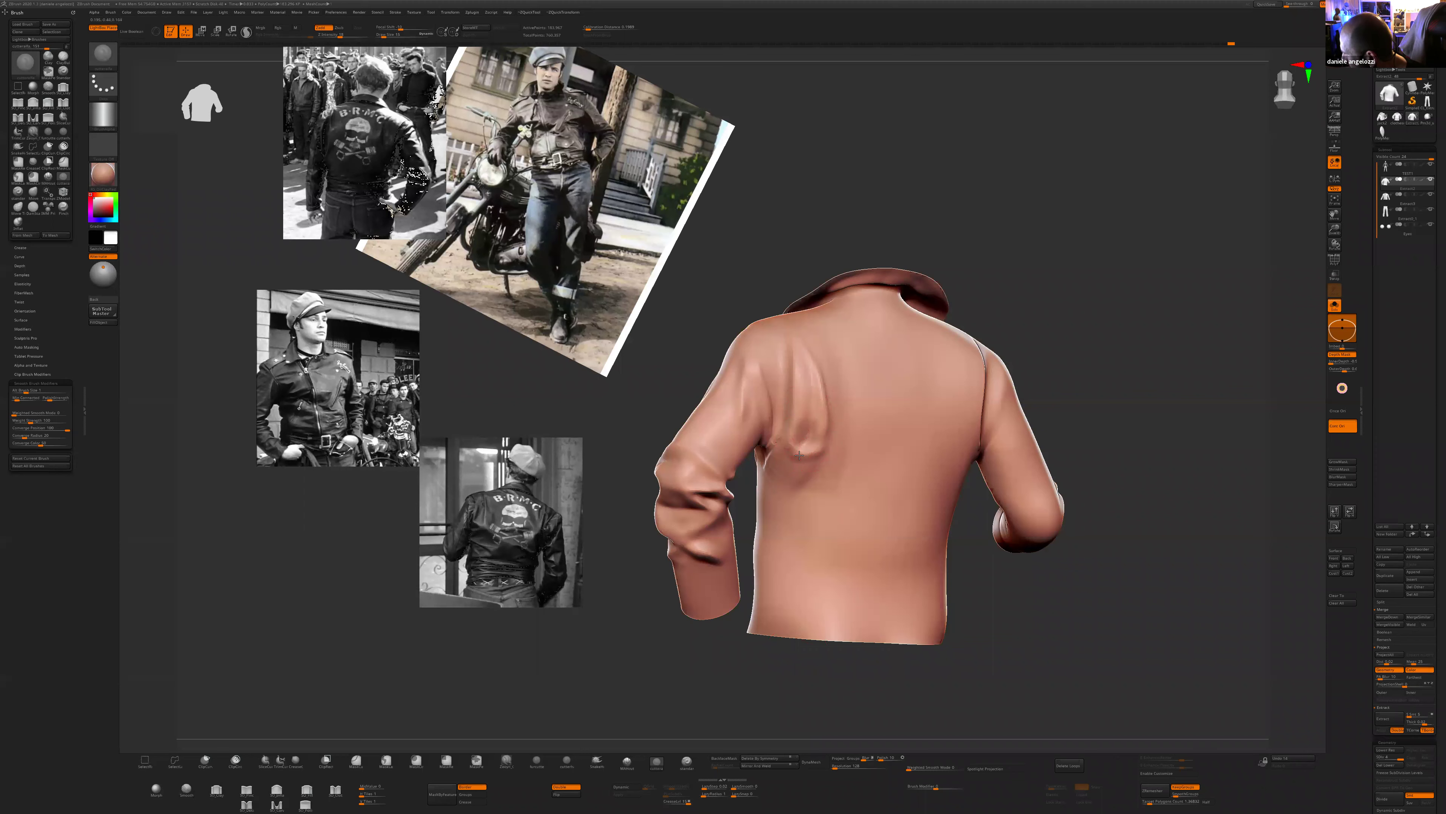
drag(794, 457, 769, 467)
- Sculpt the crease behind the armpit and extend a diagonal fold from it toward the middle of the back
shift+right_drag(802, 606, 786, 458)
key(shift)
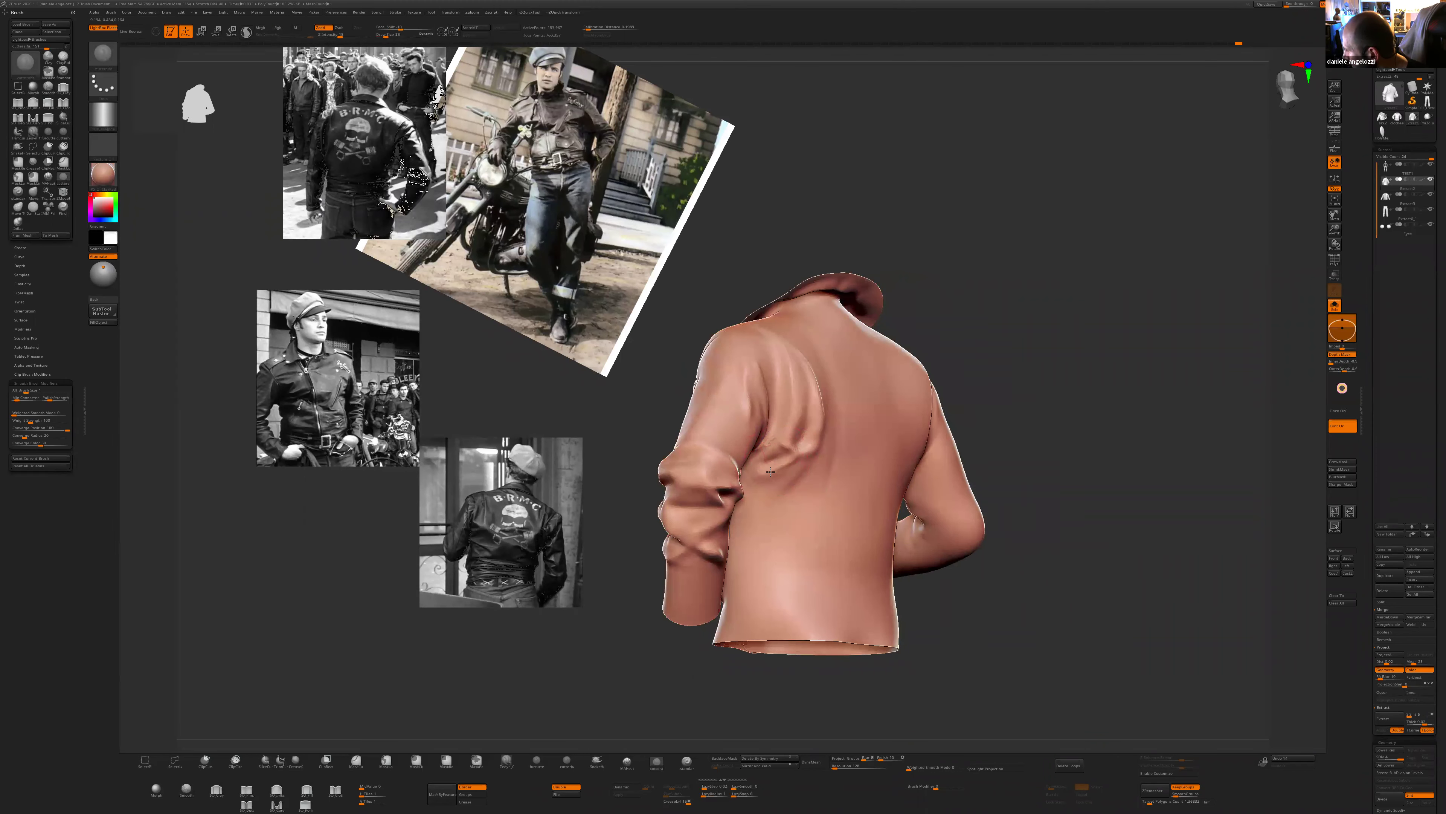
drag(1018, 493, 793, 462)
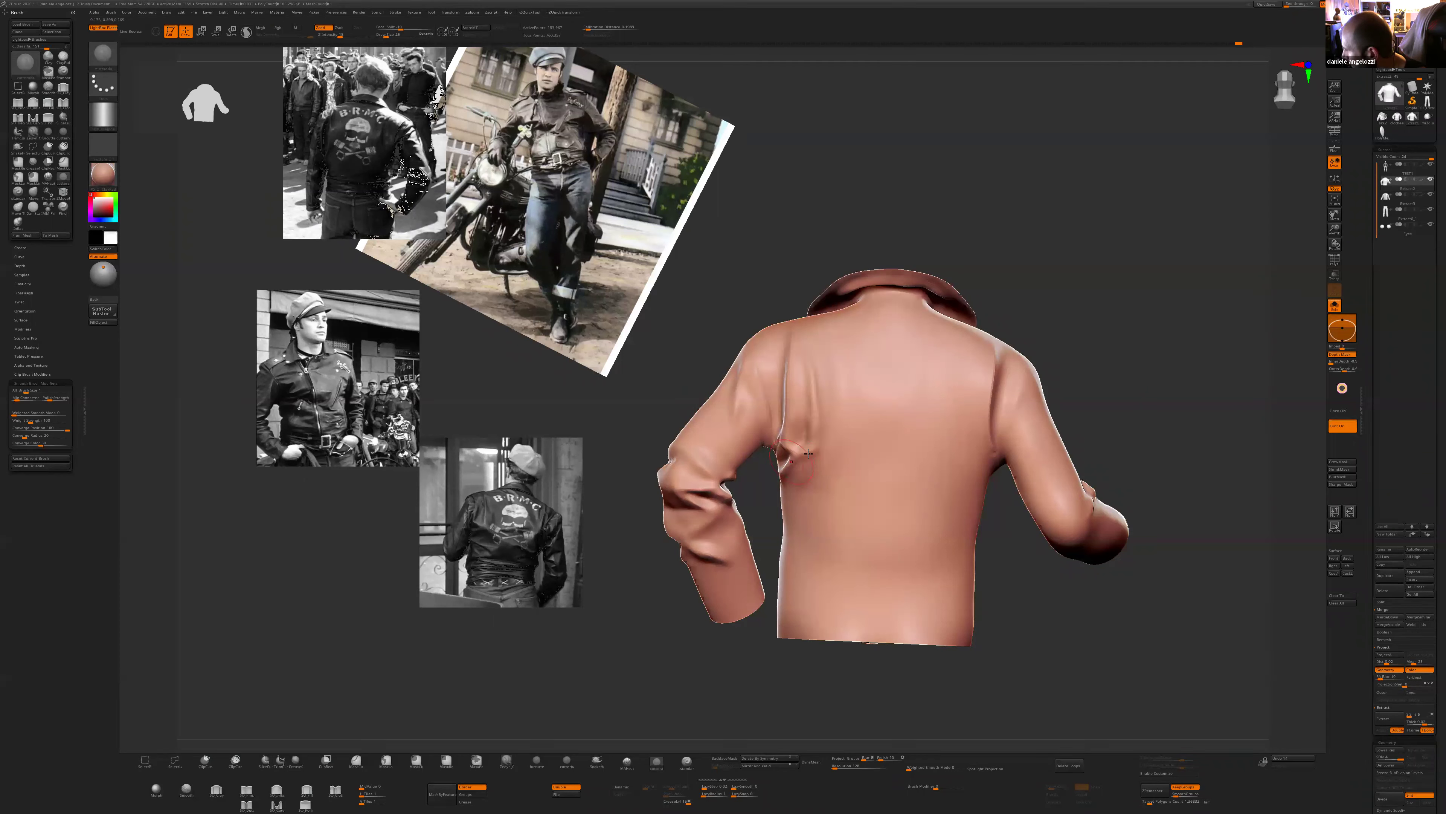
drag(826, 456, 868, 482)
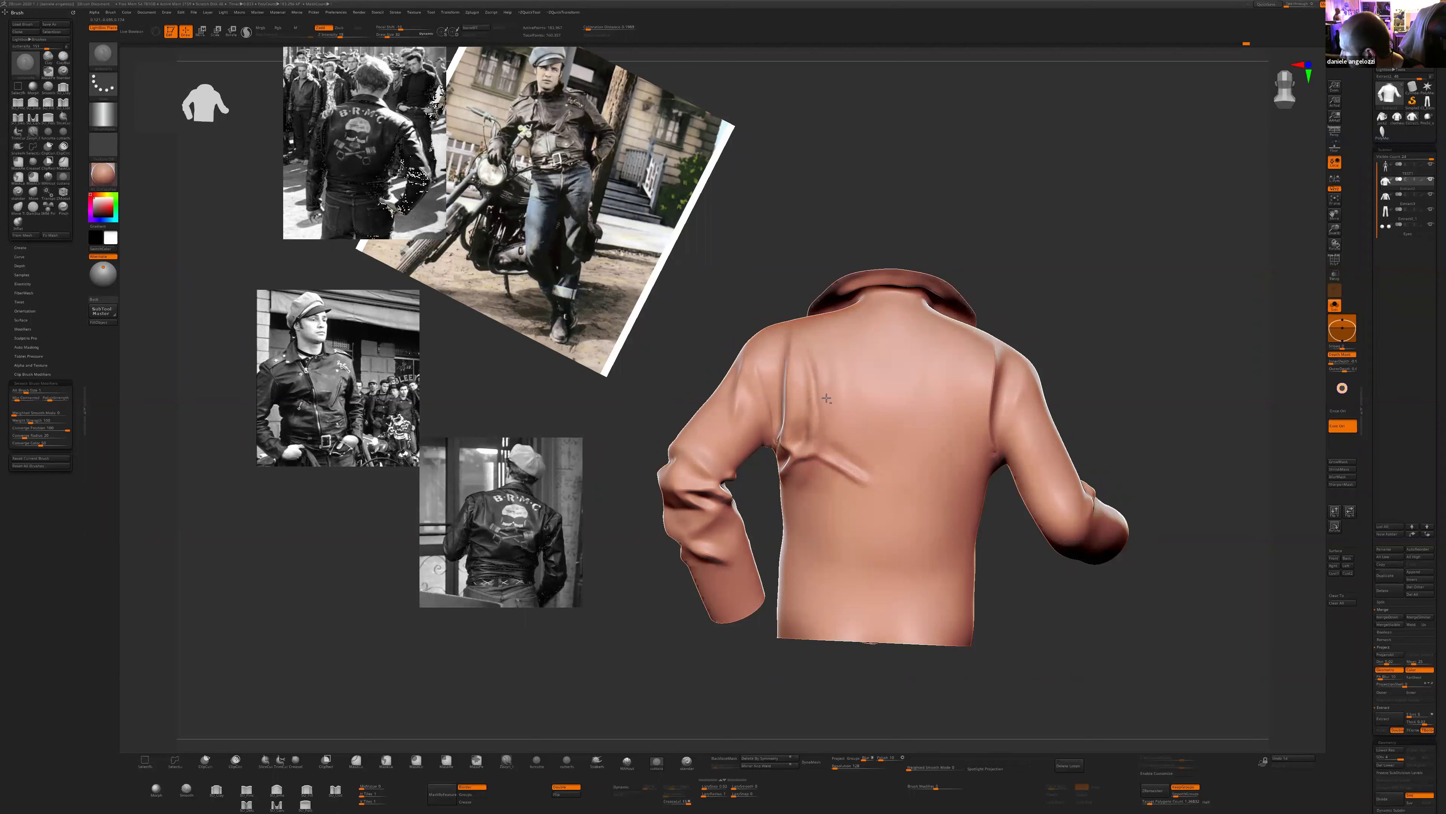
- Turn off brush depth masking, sculpt a second fold down the shoulder blade and smooth its lower end
click(1341, 353)
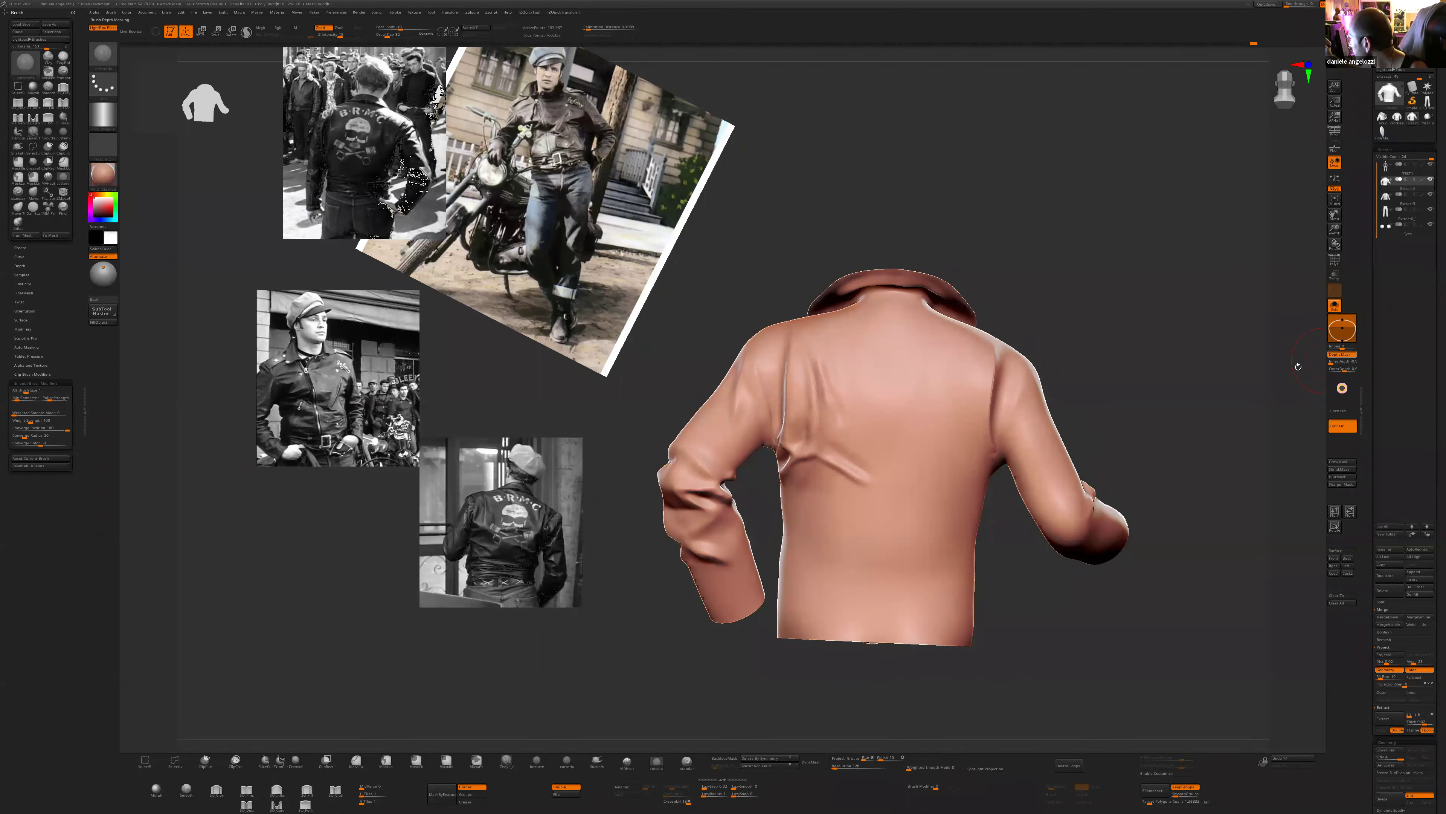
drag(812, 357, 833, 397)
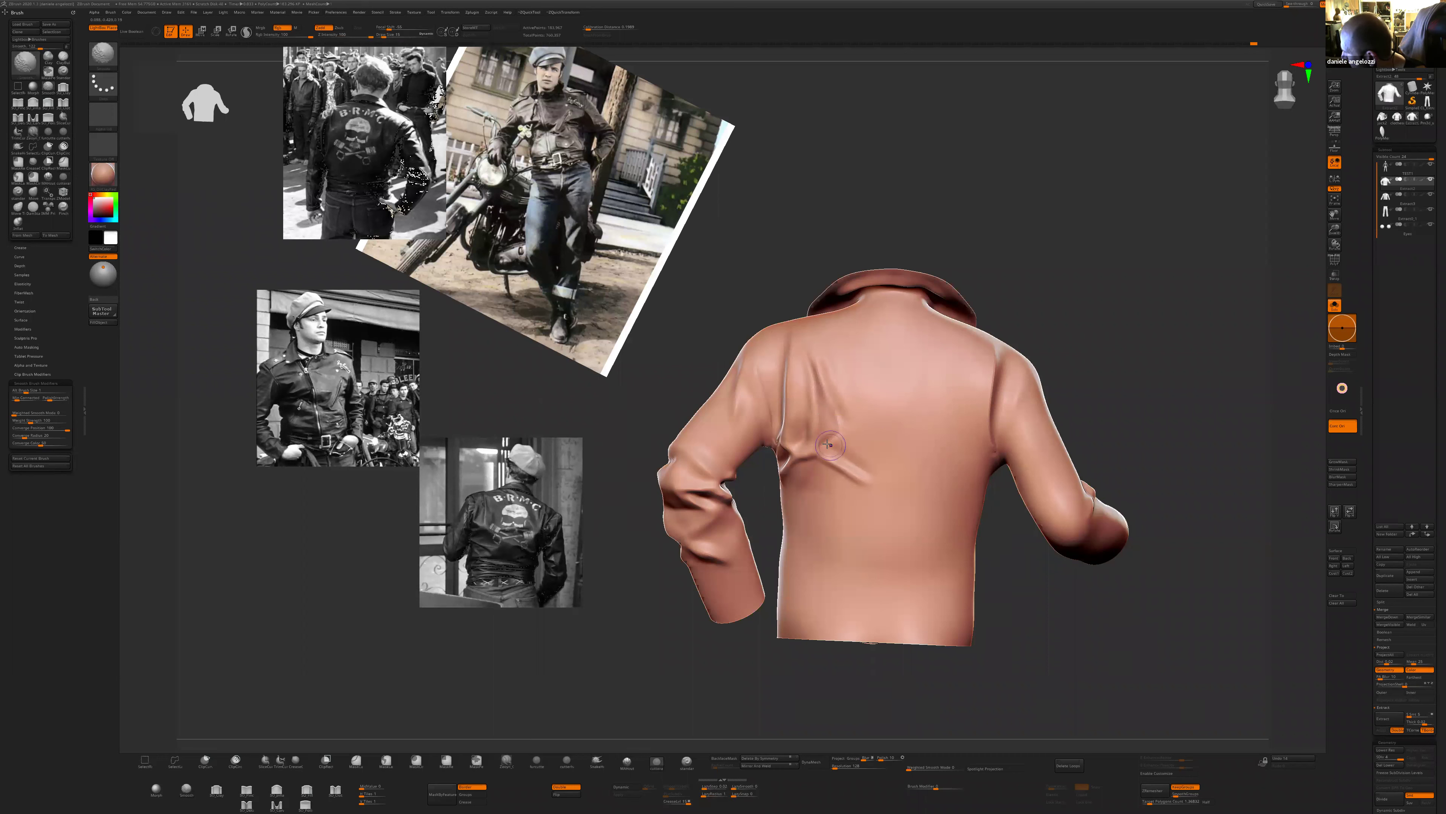
shift+drag(846, 445, 839, 455)
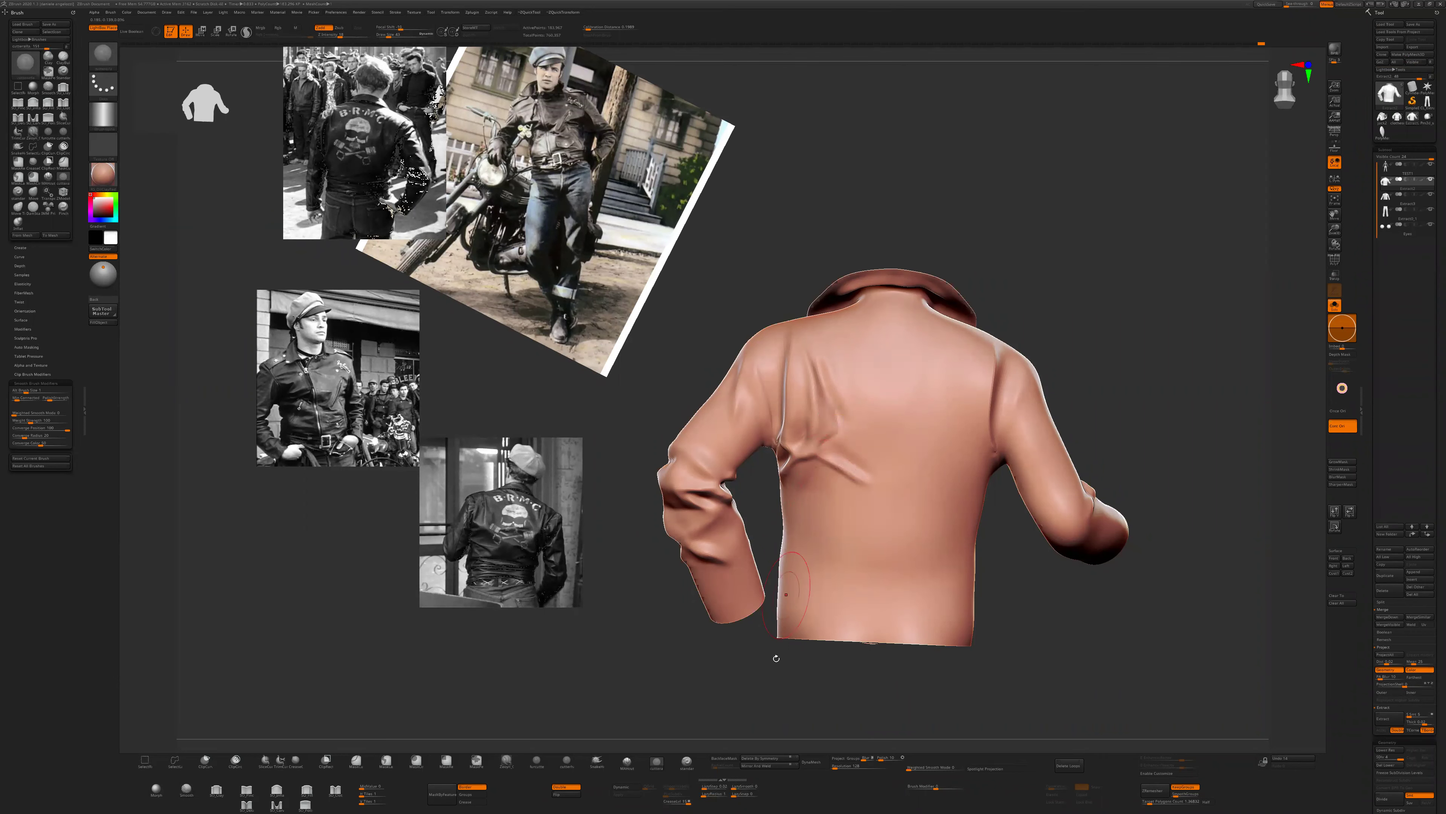
drag(776, 658, 800, 655)
- Adjust the brush size and sculpt a horizontal crease below the armpit on the side of the back
key(s)
click(798, 499)
mouse_move(1015, 576)
mouse_down()
mouse_move(1064, 578)
mouse_move(1022, 577)
mouse_up()
key(s)
click(796, 489)
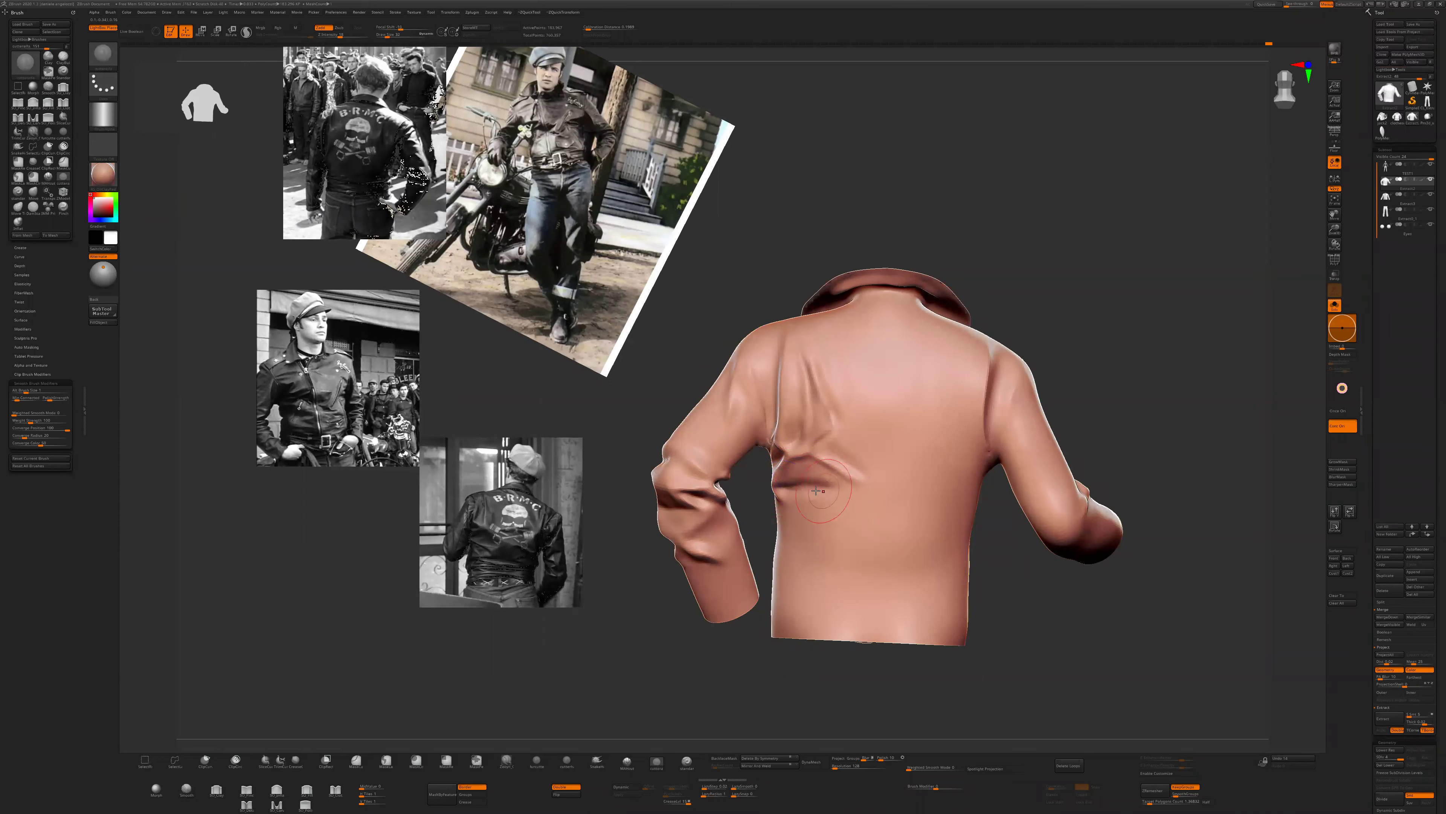
click(785, 490)
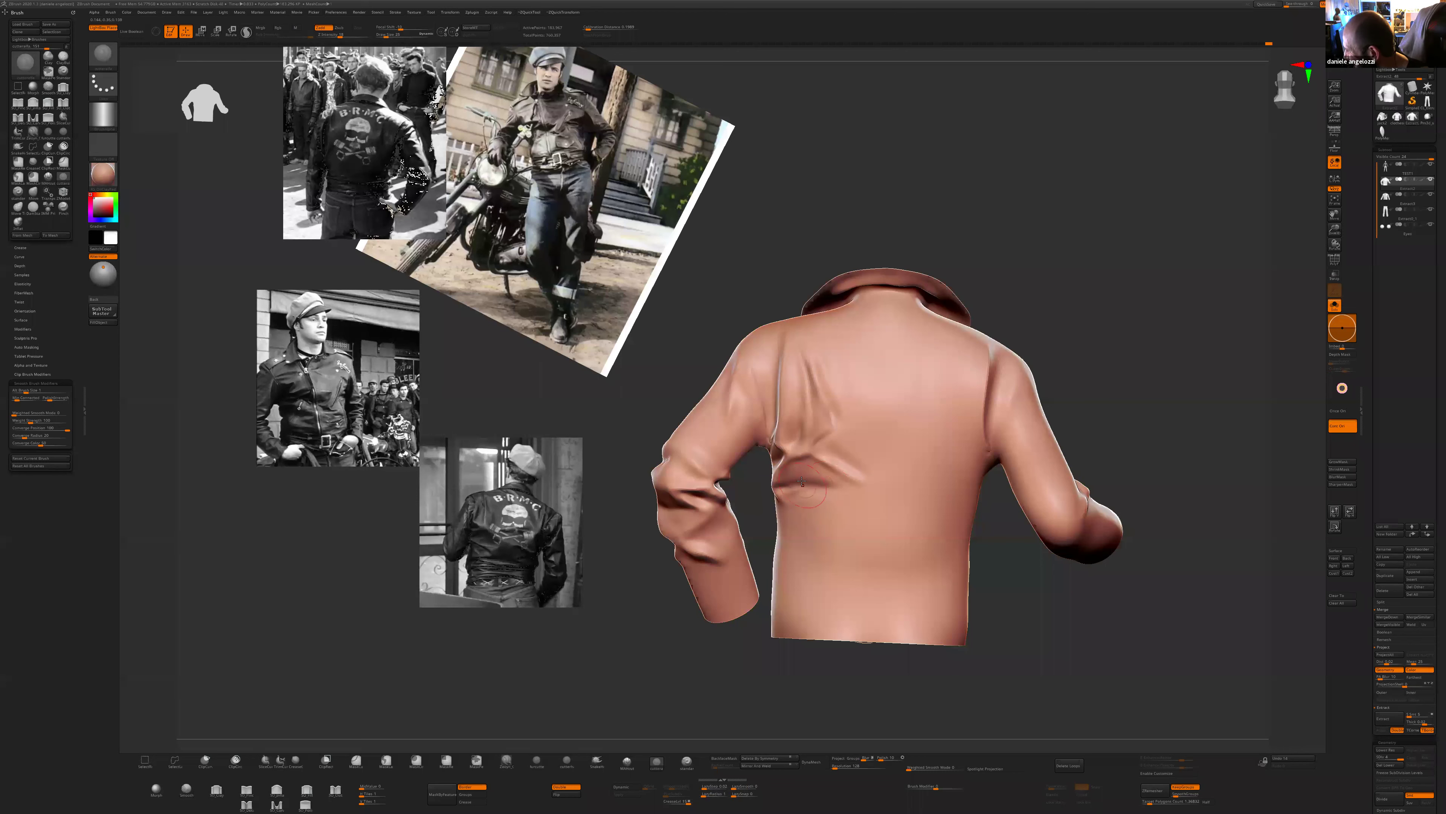
- Step down one subdivision level and sculpt a broad diagonal fold from below the armpit toward the lower back
key(shift+d)
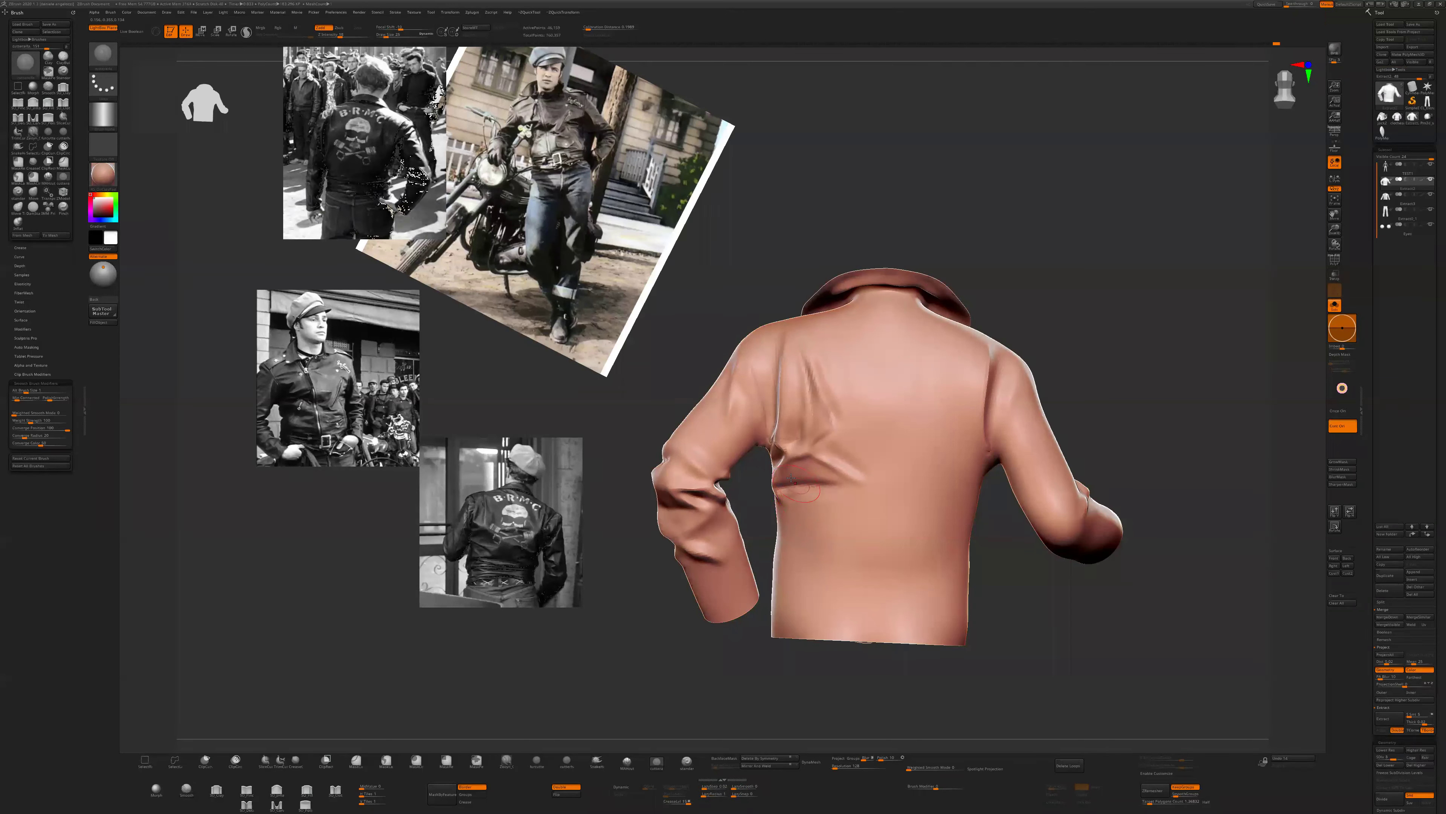
key(s)
drag(790, 488, 828, 555)
key(s)
key(s)
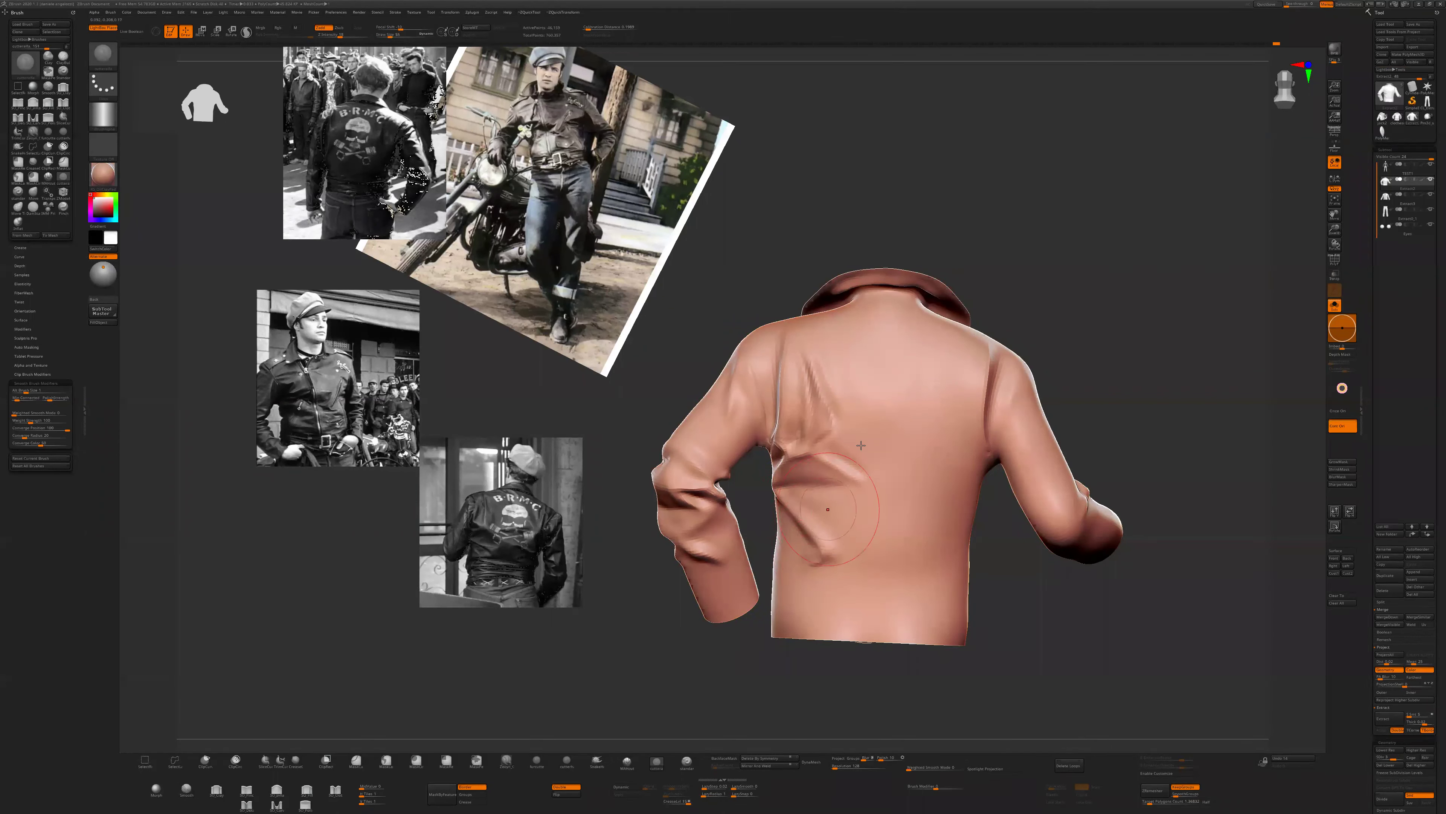
- Reduce the brush size, sculpt a fold rising across the middle of the back and carve the hollow beneath it
key([)
drag(859, 482, 924, 469)
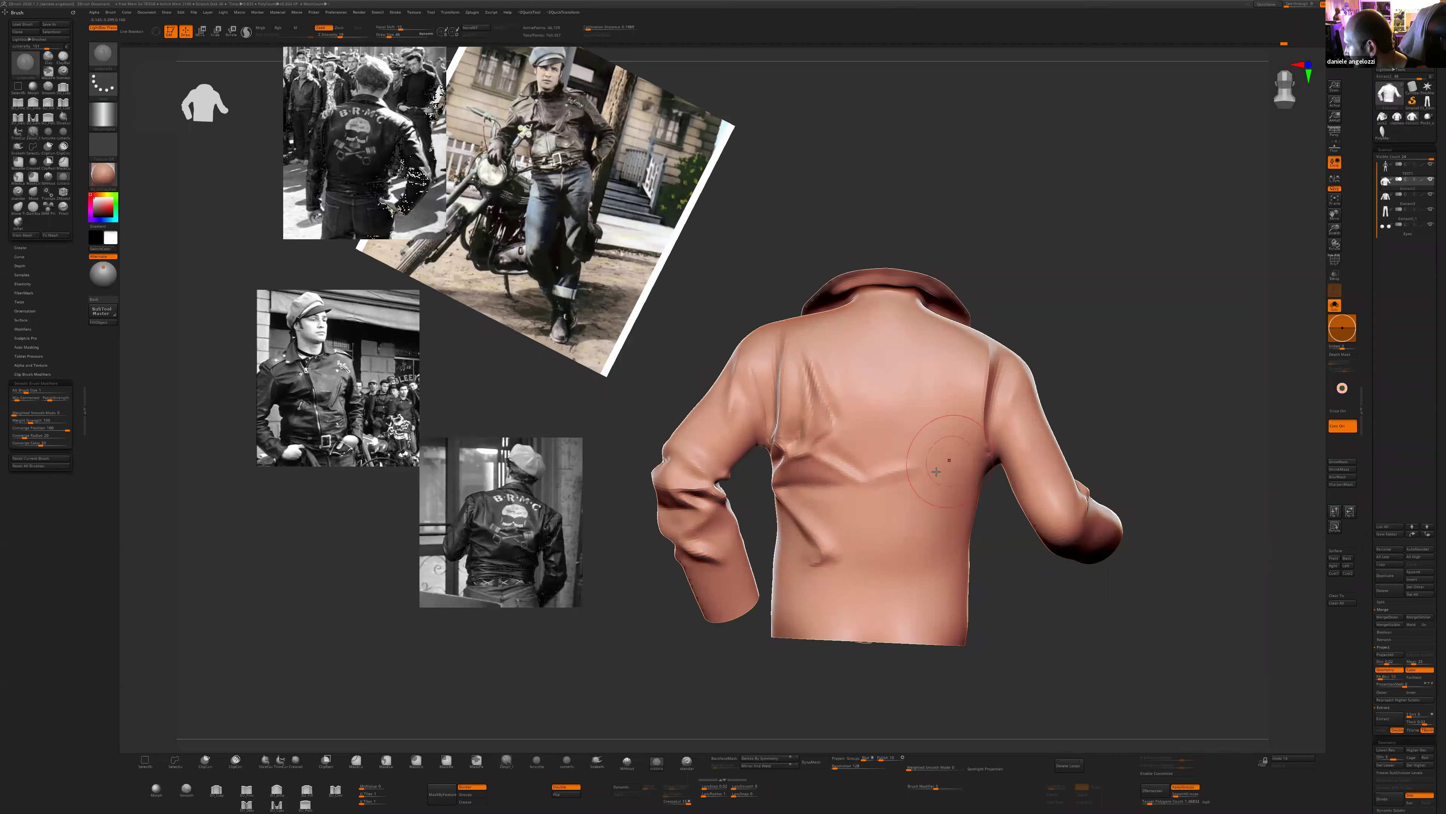
alt+drag(972, 578, 960, 591)
alt+drag(856, 495, 914, 482)
key(s)
- Refine and smooth the shoulder-blade folds, then soften the lower diagonal fold and rework the crease at mid-back
drag(811, 371, 796, 446)
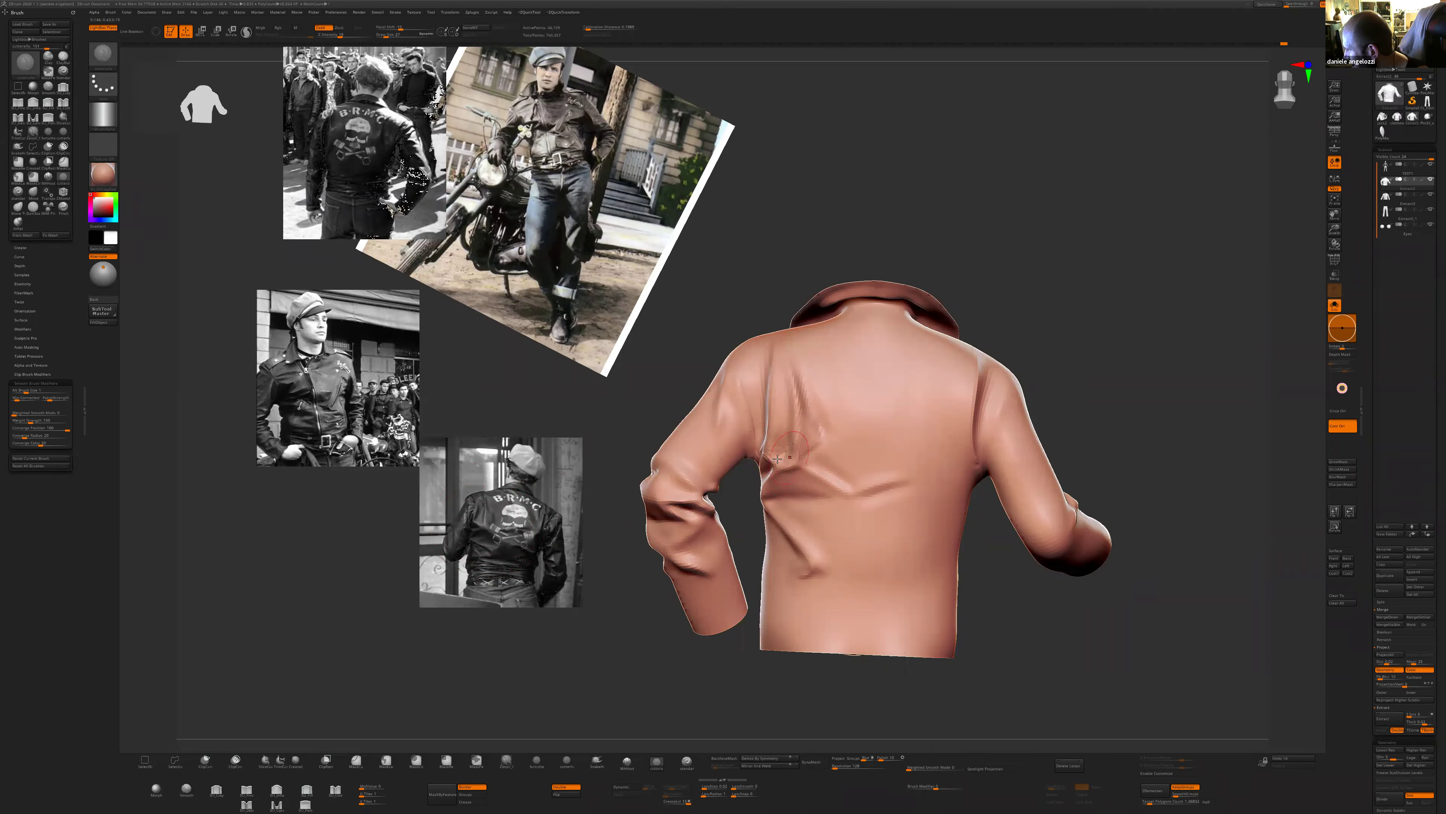
shift+drag(794, 382, 788, 362)
mouse_move(988, 638)
mouse_down()
mouse_move(1055, 644)
mouse_move(973, 590)
mouse_up()
shift+drag(807, 585, 796, 583)
drag(822, 482, 854, 495)
key([)
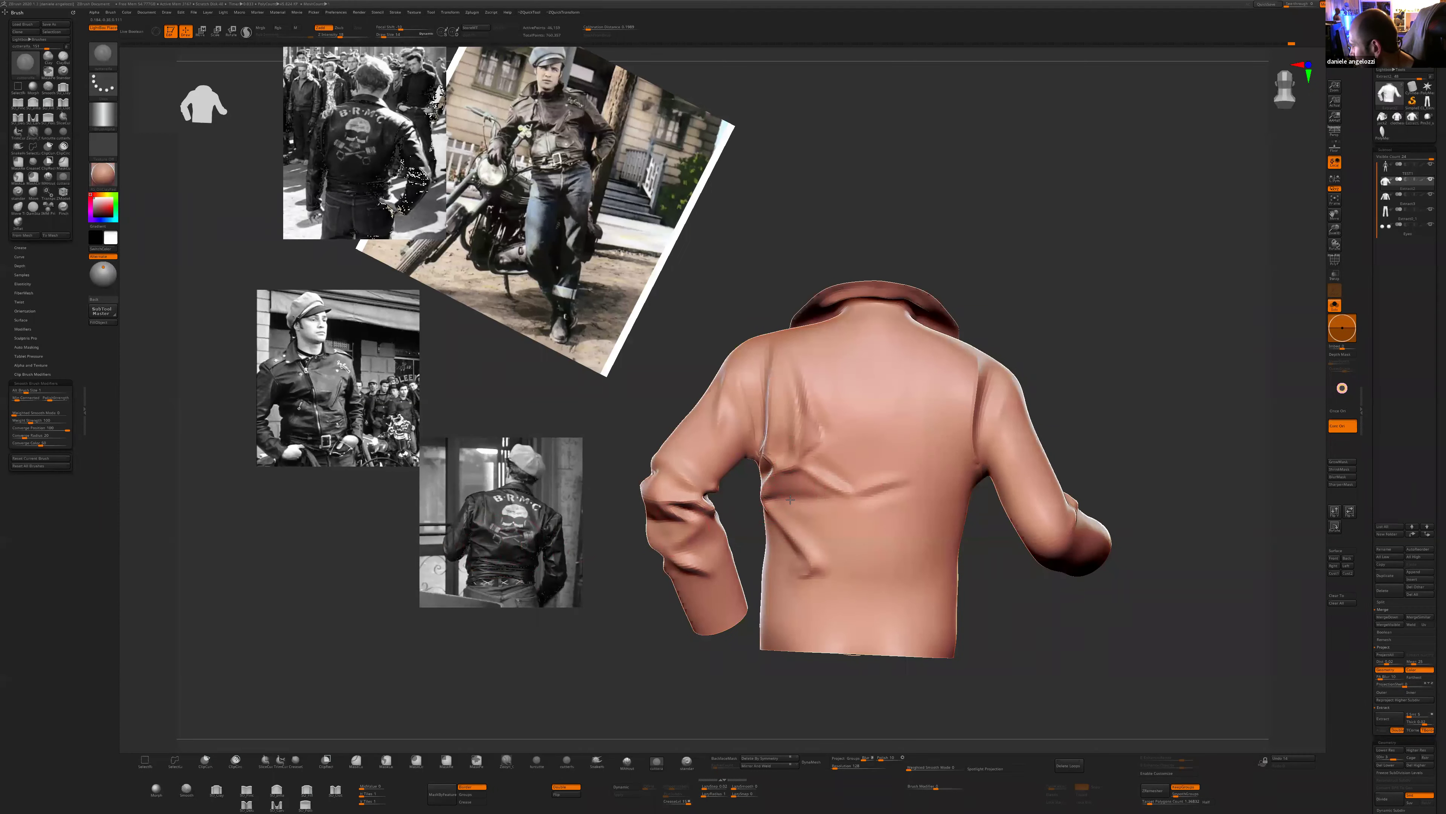
- Smooth the horizontal fold below the armpit from a raised back view and return to the straight back view
drag(804, 670, 800, 593)
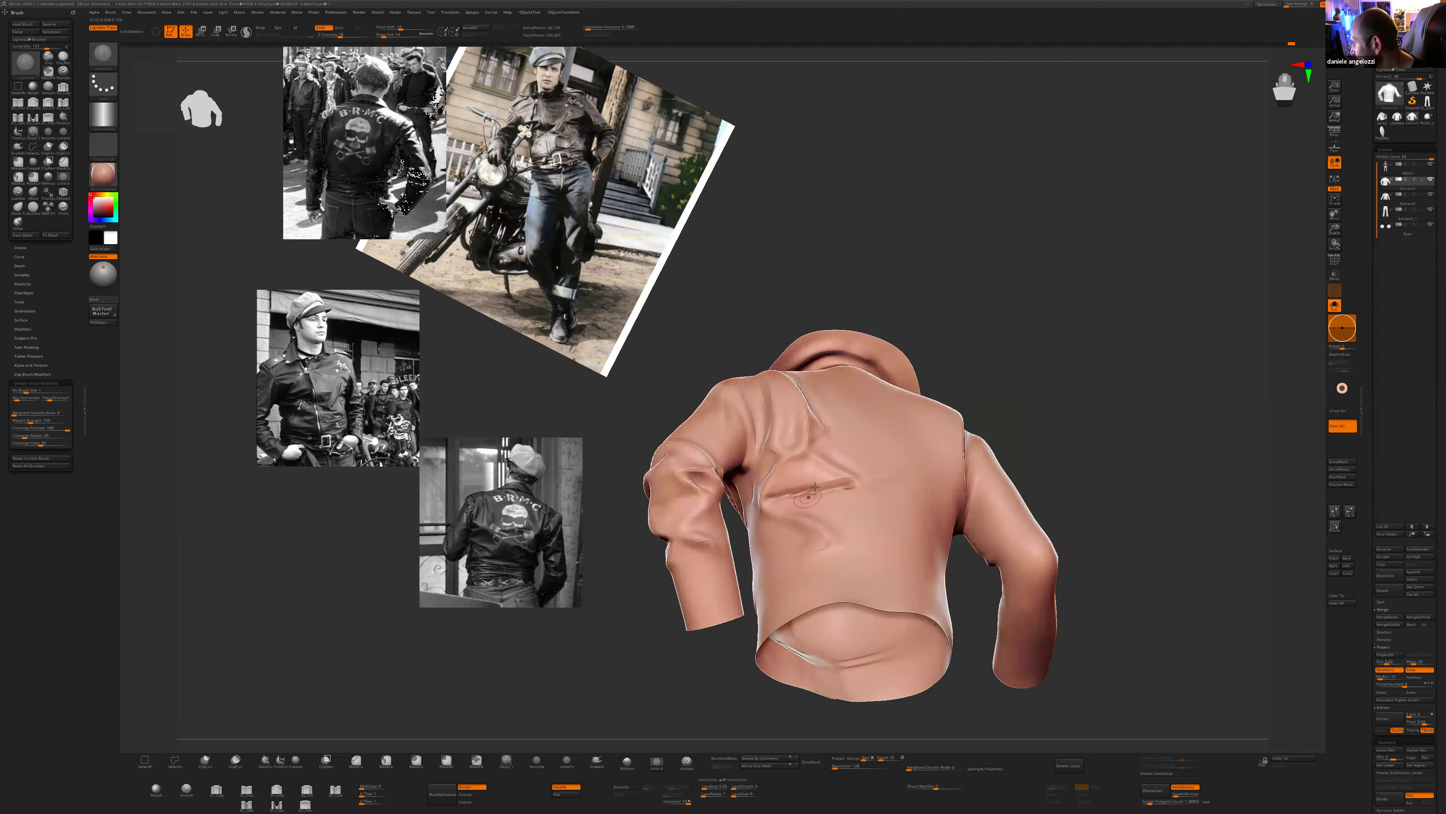
shift+drag(782, 489, 827, 478)
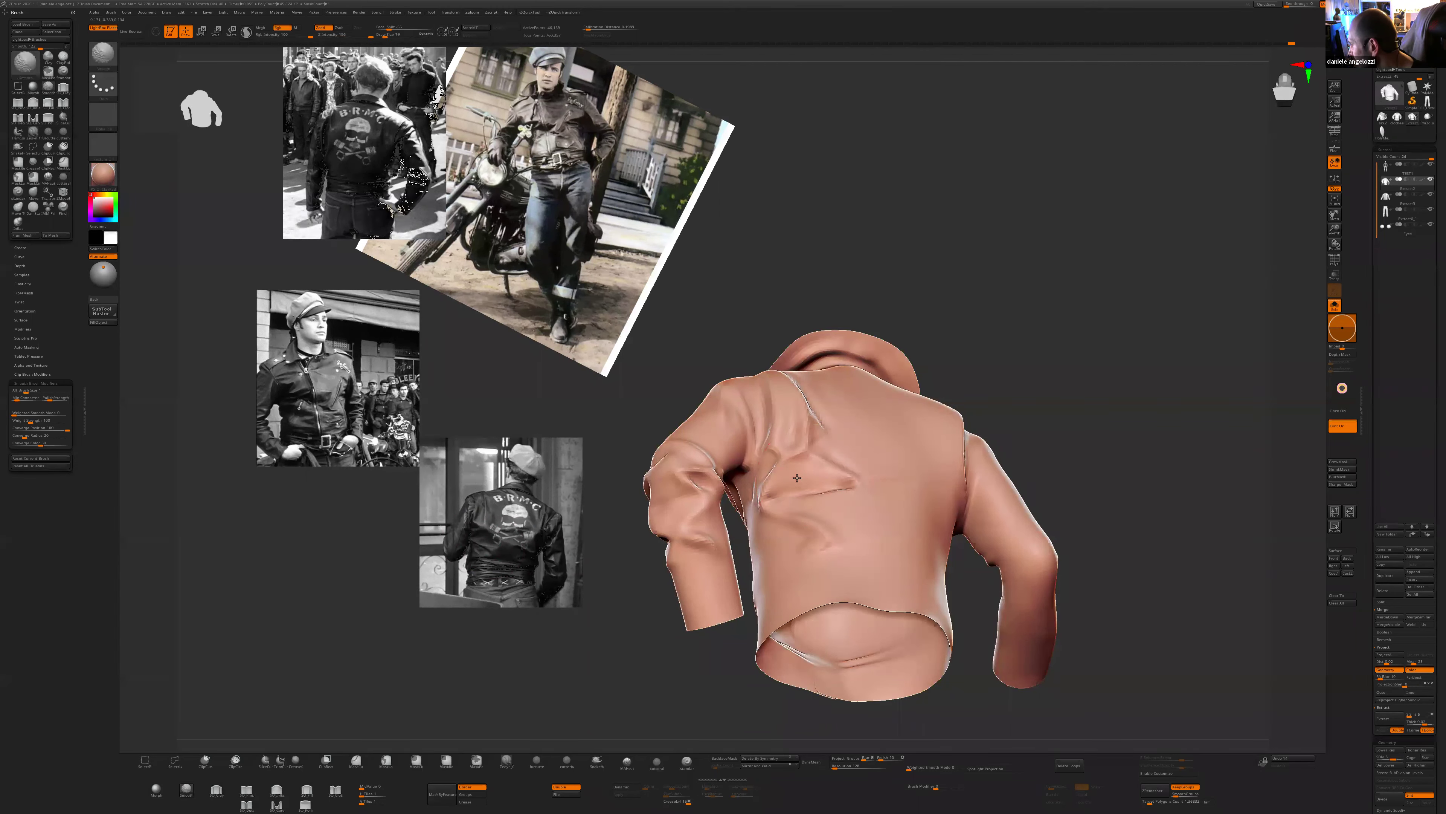
shift+drag(1091, 479, 1091, 541)
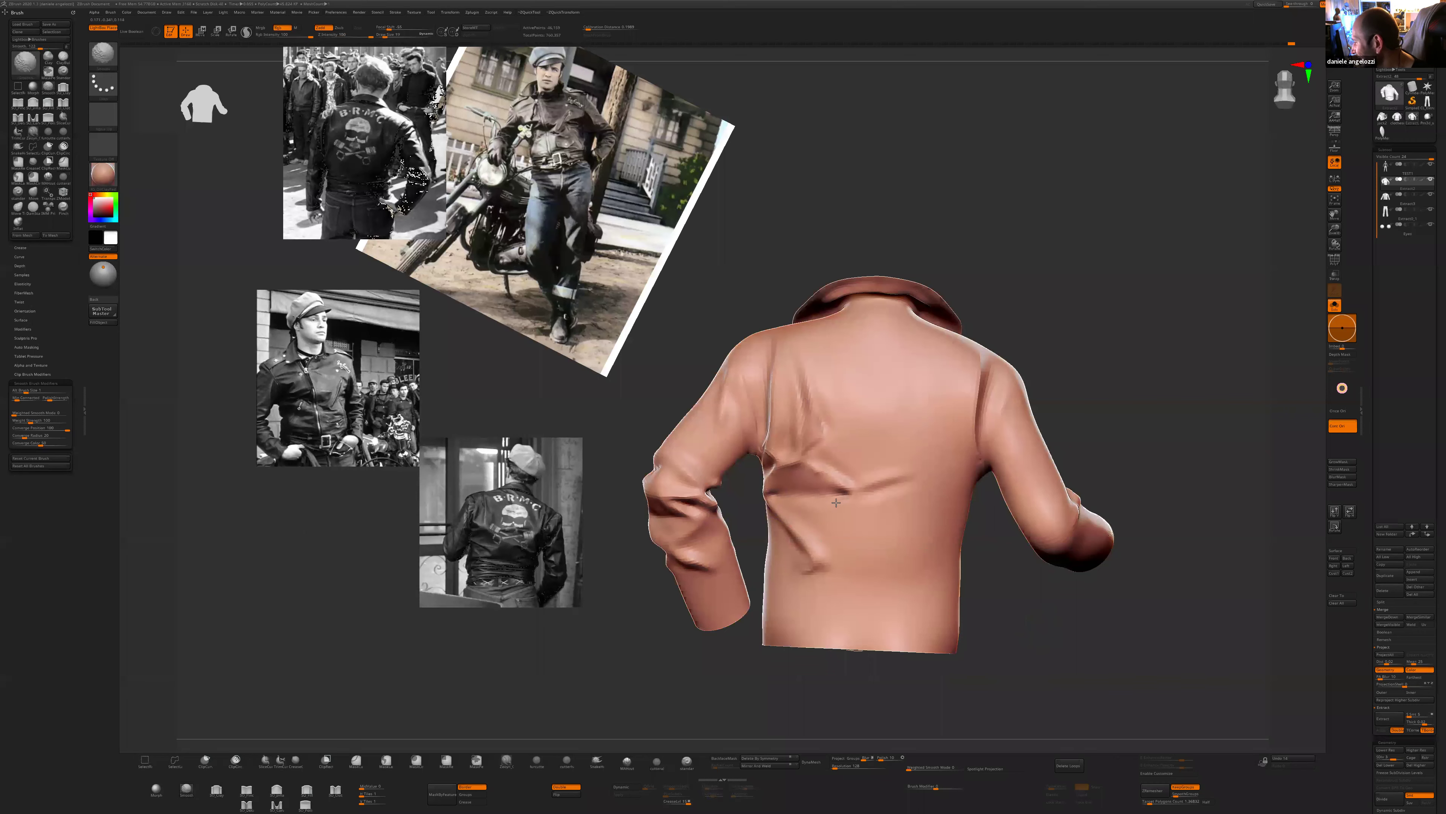
- Smooth the folds below the jacket's left armpit, then resize the brush and reinforce the rising crease at mid-back
mouse_move(946, 680)
right_down()
mouse_move(991, 685)
mouse_move(933, 669)
right_up()
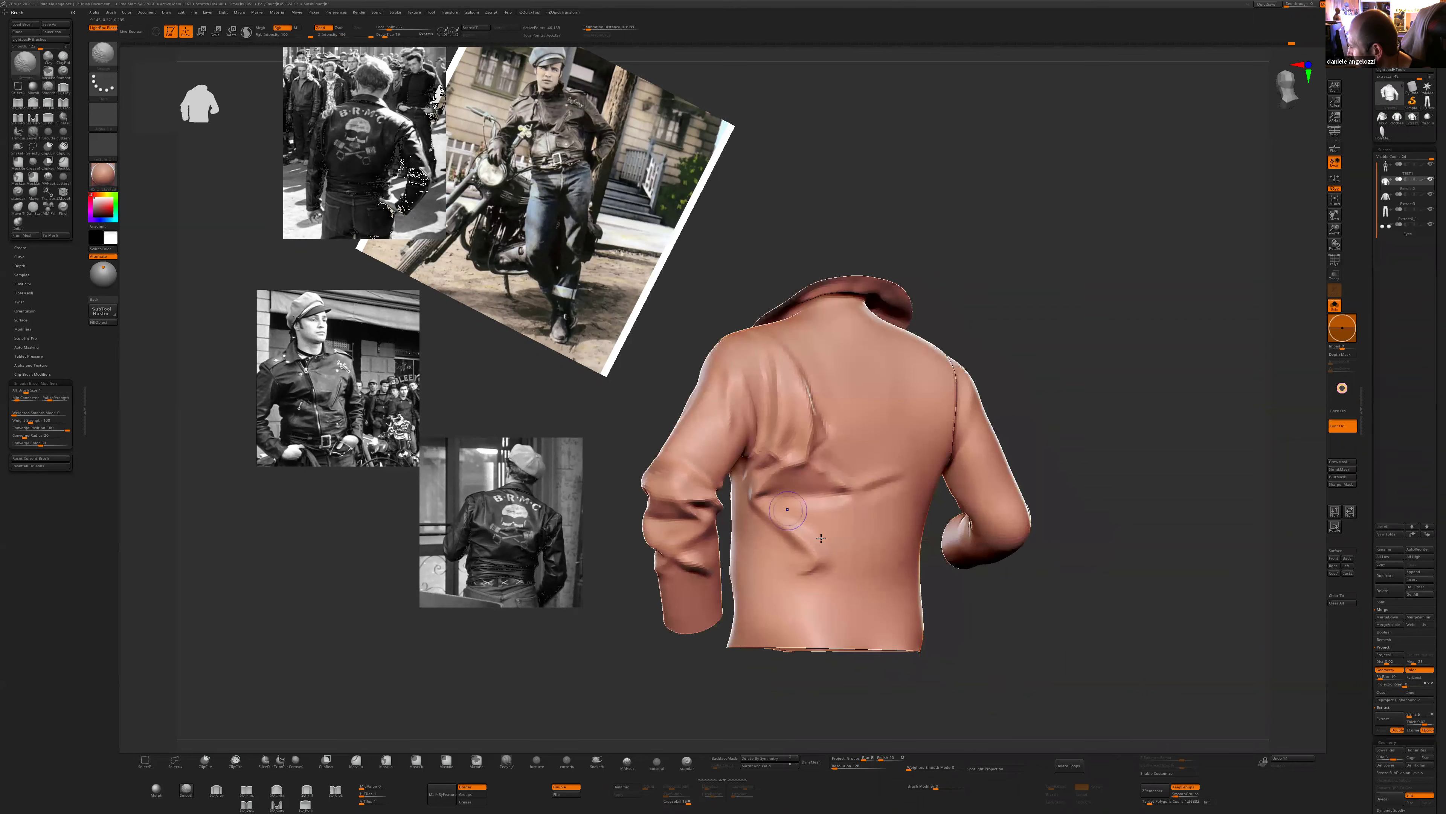
shift+right_drag(821, 537, 917, 595)
mouse_move(820, 509)
shift+mouse_down()
mouse_move(779, 497)
mouse_move(776, 460)
mouse_move(795, 460)
shift+mouse_up()
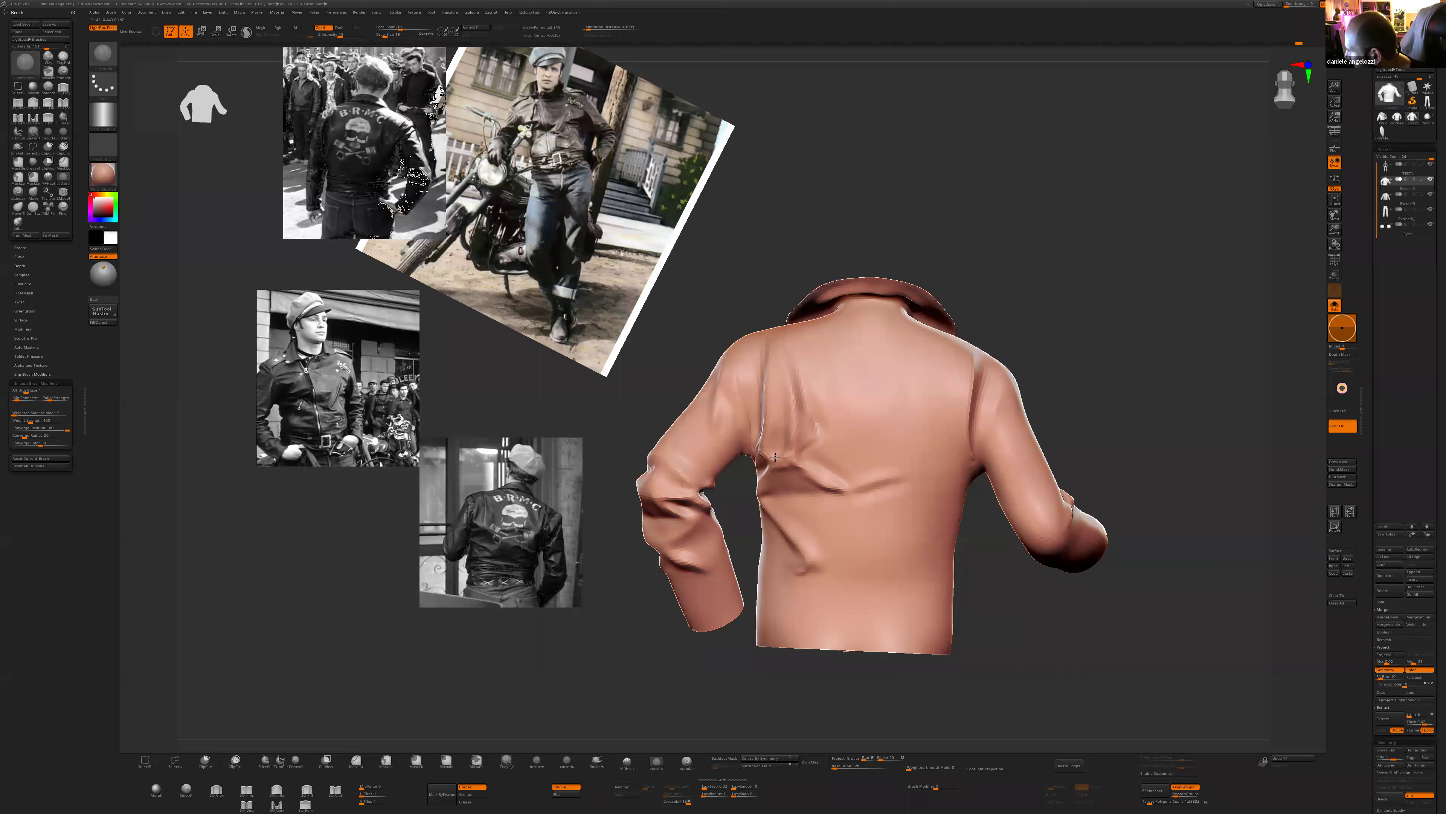
key(shift)
key(s)
drag(812, 459, 816, 459)
key(s)
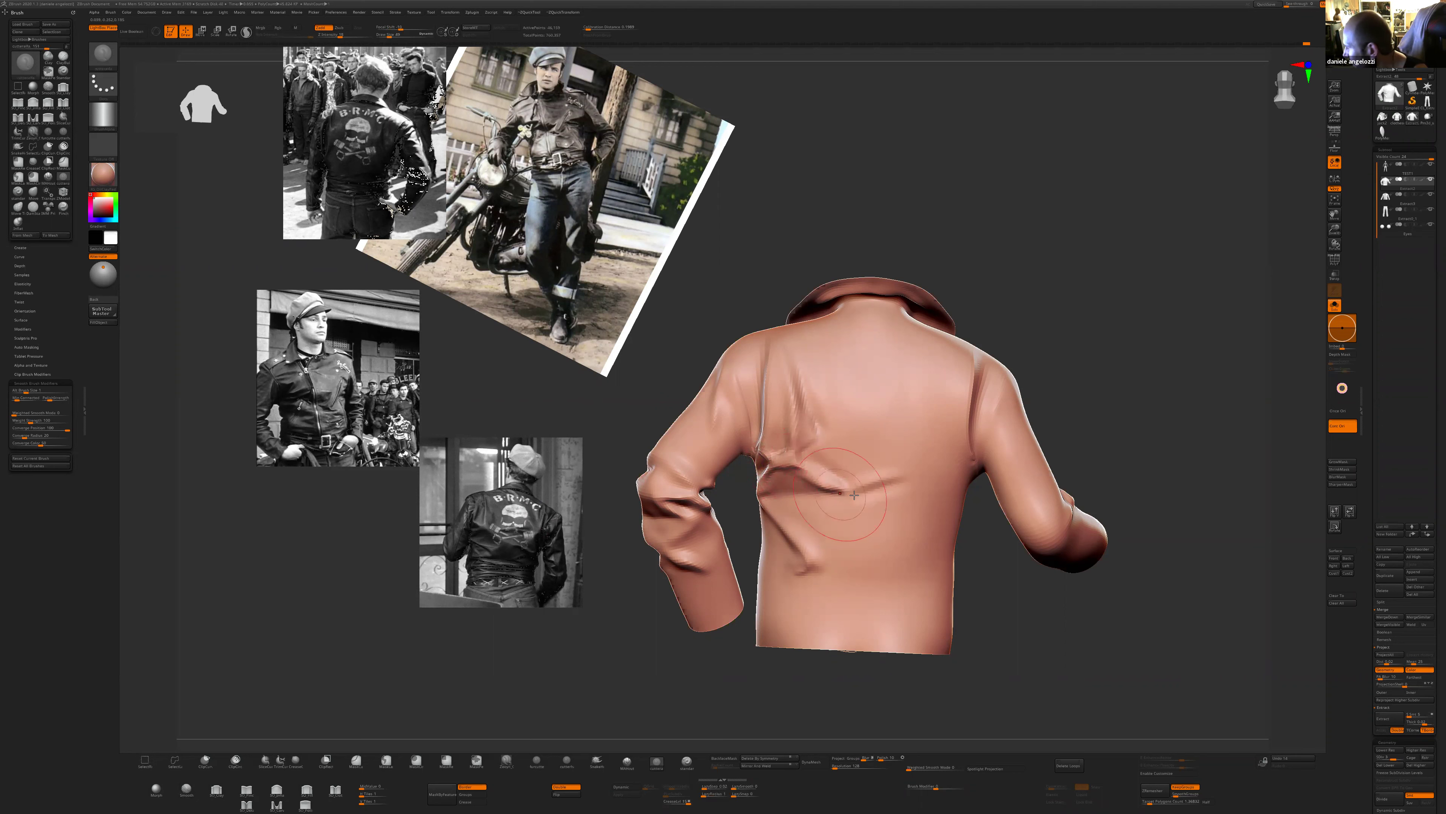
mouse_move(867, 509)
mouse_down()
mouse_move(880, 482)
mouse_move(904, 477)
mouse_up()
key(s)
- Enlarge the brush and sculpt faint diagonal folds on the back beside the right armpit
alt+drag(994, 604, 1004, 640)
key(bracketright)
key(bracketright)
mouse_move(830, 465)
mouse_down()
mouse_move(820, 474)
mouse_move(833, 464)
mouse_up()
key(bracketright)
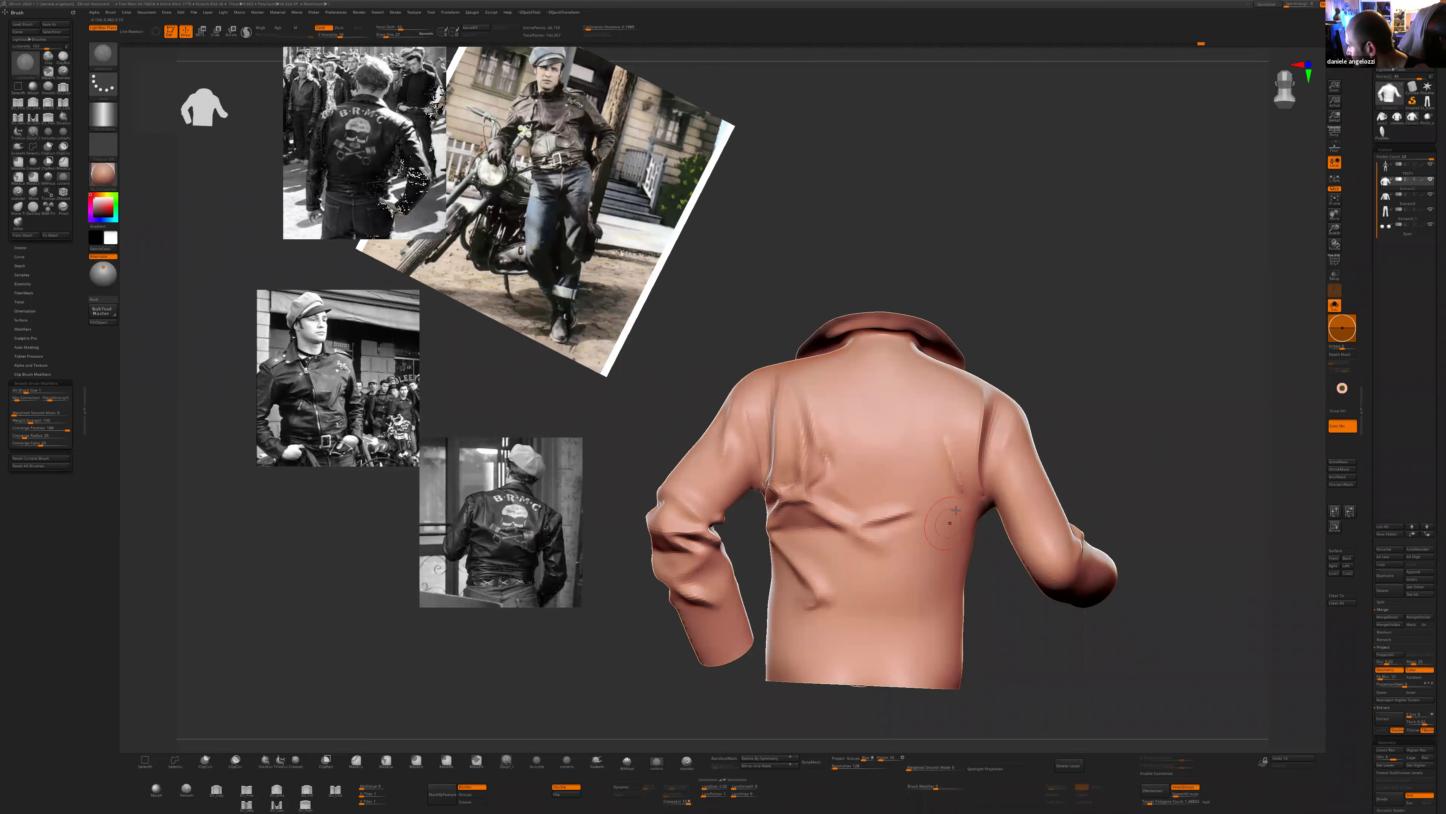
- Sculpt a short curved fold at the lower-left back, meeting the end of the lower diagonal fold
mouse_move(981, 564)
mouse_down()
mouse_move(1054, 570)
mouse_move(962, 608)
mouse_up()
drag(793, 576, 808, 591)
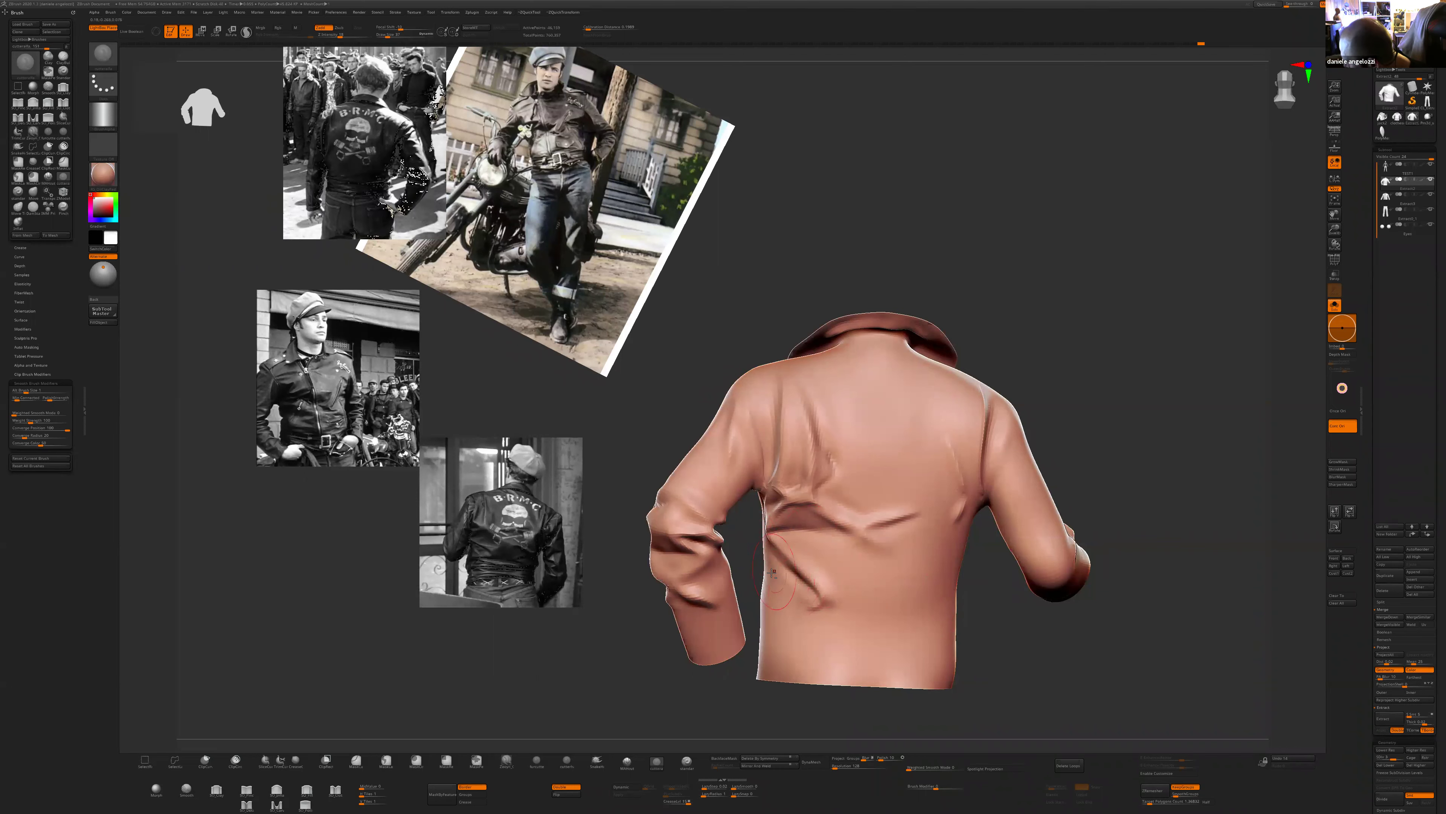
drag(790, 611, 779, 589)
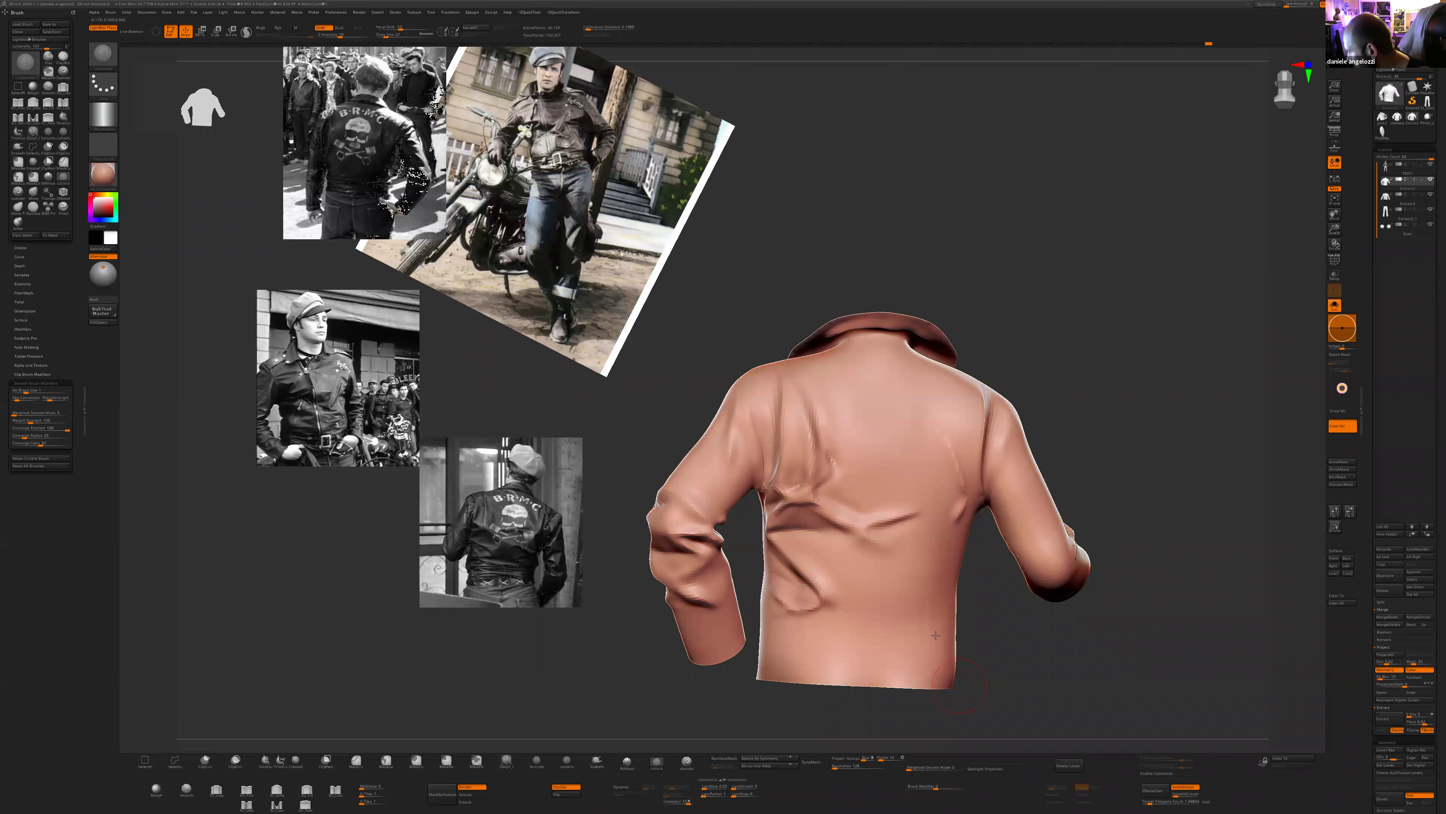
right_drag(935, 635, 791, 556)
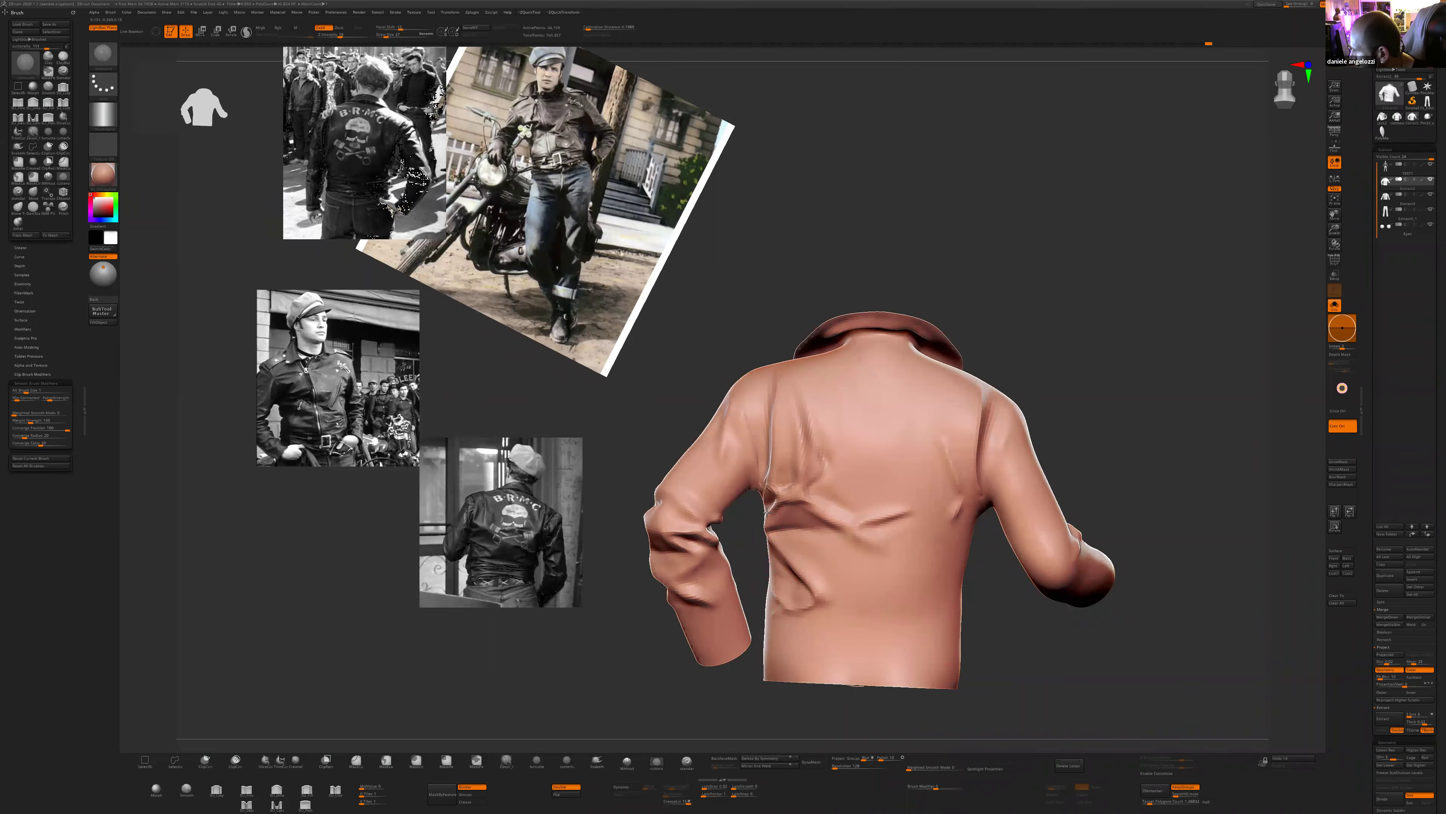
- Switch to the Move brush and adjust the shape of the left armpit folds and bent left sleeve from several back angles
key(b)
key(m)
key(v)
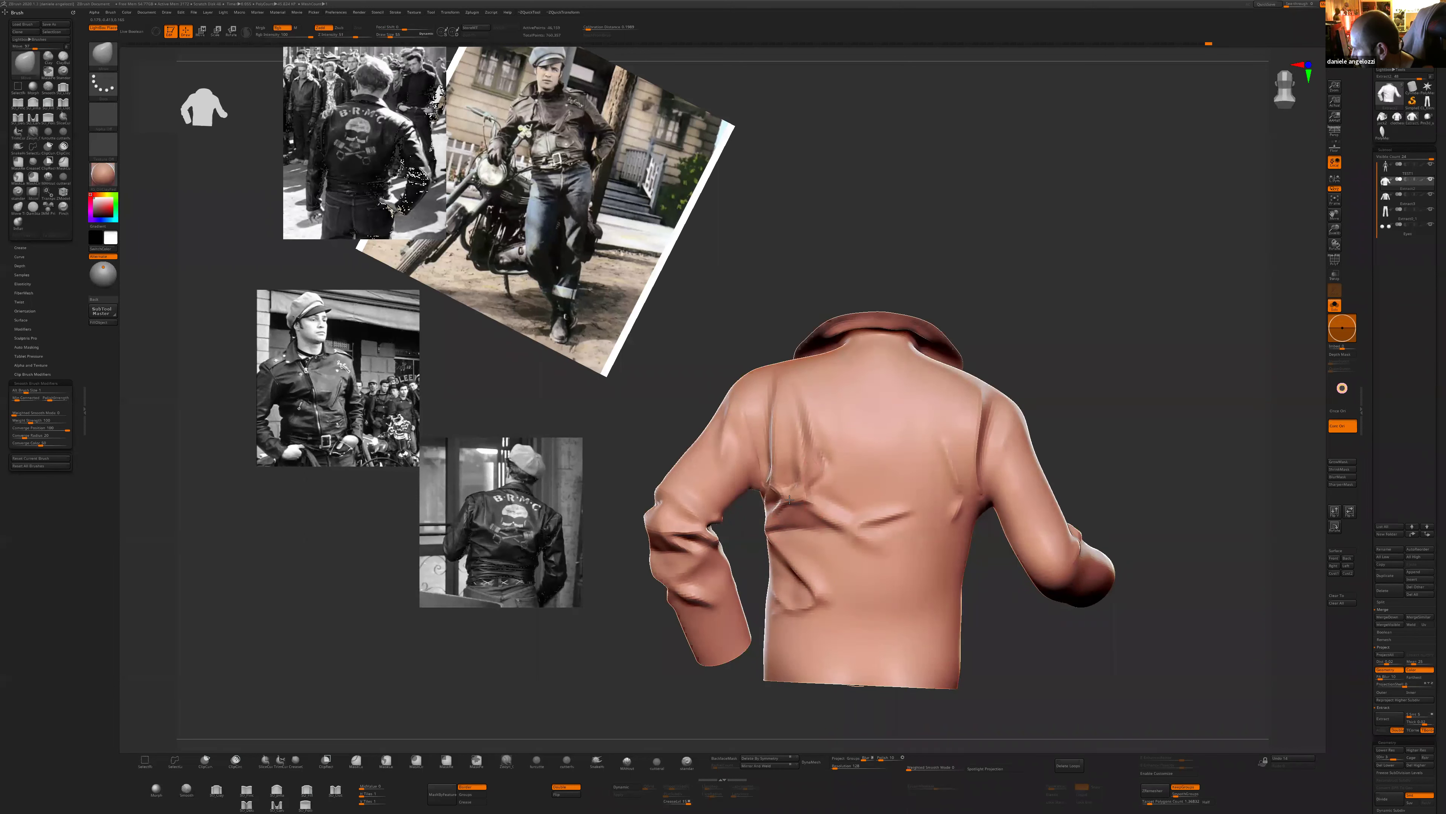
mouse_move(753, 507)
right_down()
mouse_move(809, 547)
mouse_move(936, 561)
mouse_move(877, 456)
mouse_move(824, 496)
right_up()
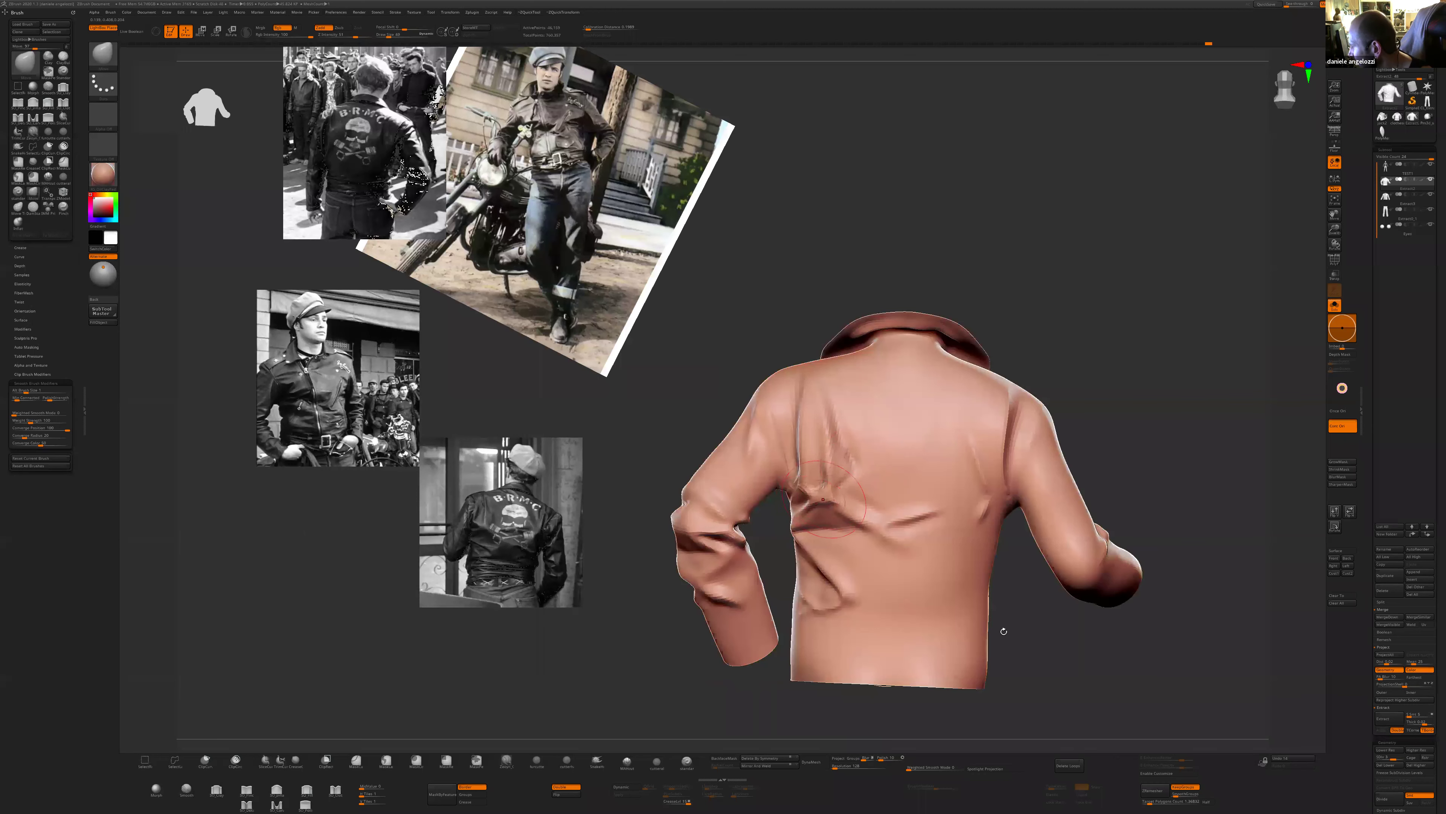
right_drag(1003, 632, 949, 655)
right_drag(853, 506, 906, 510)
key(])
drag(726, 550, 725, 531)
right_drag(715, 572, 713, 547)
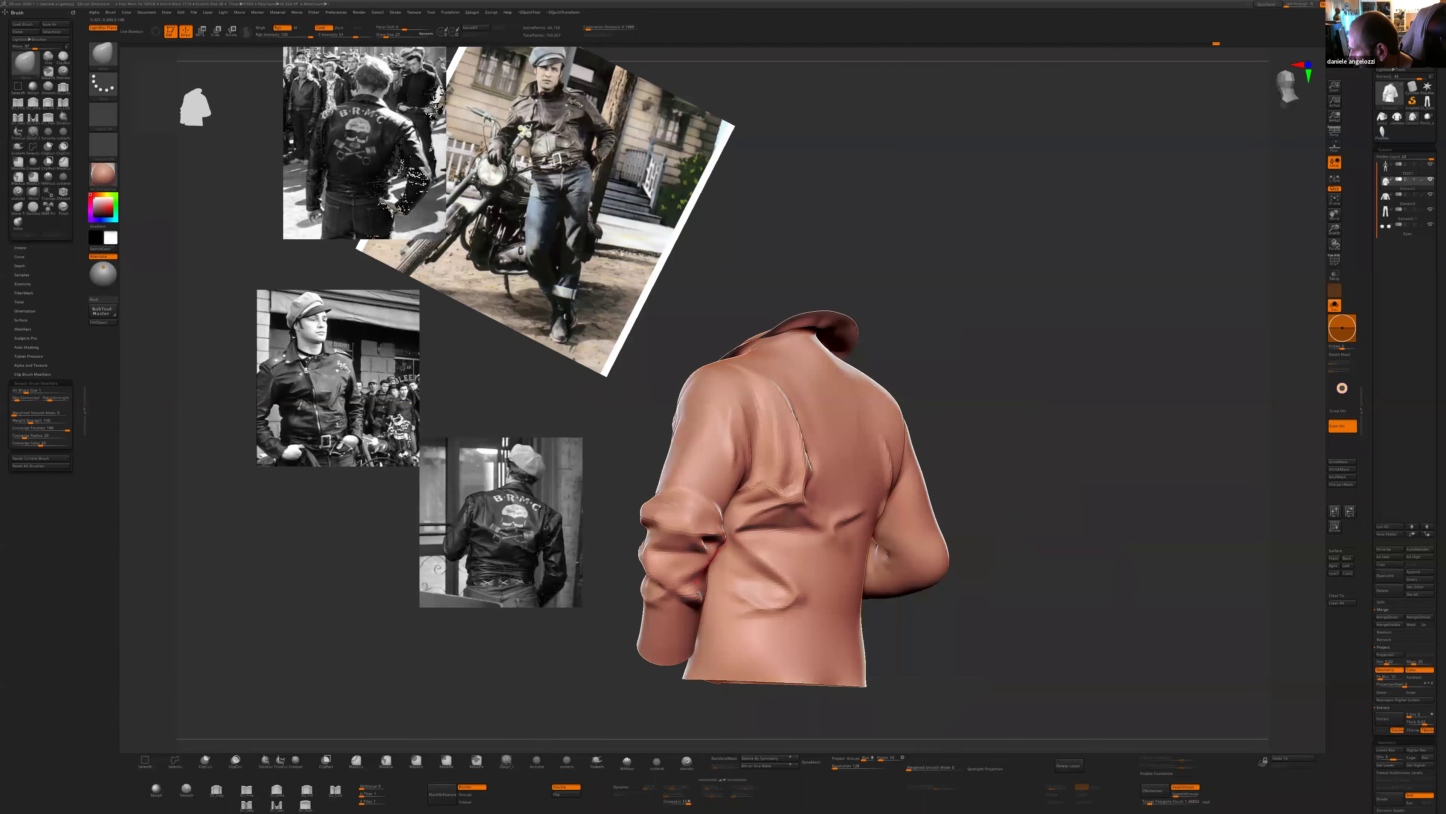
drag(704, 594, 690, 599)
- Return to the back view, switch back to the sculpting brush and start vertical folds on the right shoulder blade
mouse_move(963, 636)
shift+right_down()
mouse_move(1040, 646)
mouse_move(826, 508)
mouse_move(871, 478)
shift+right_up()
key(s)
drag(826, 473, 819, 438)
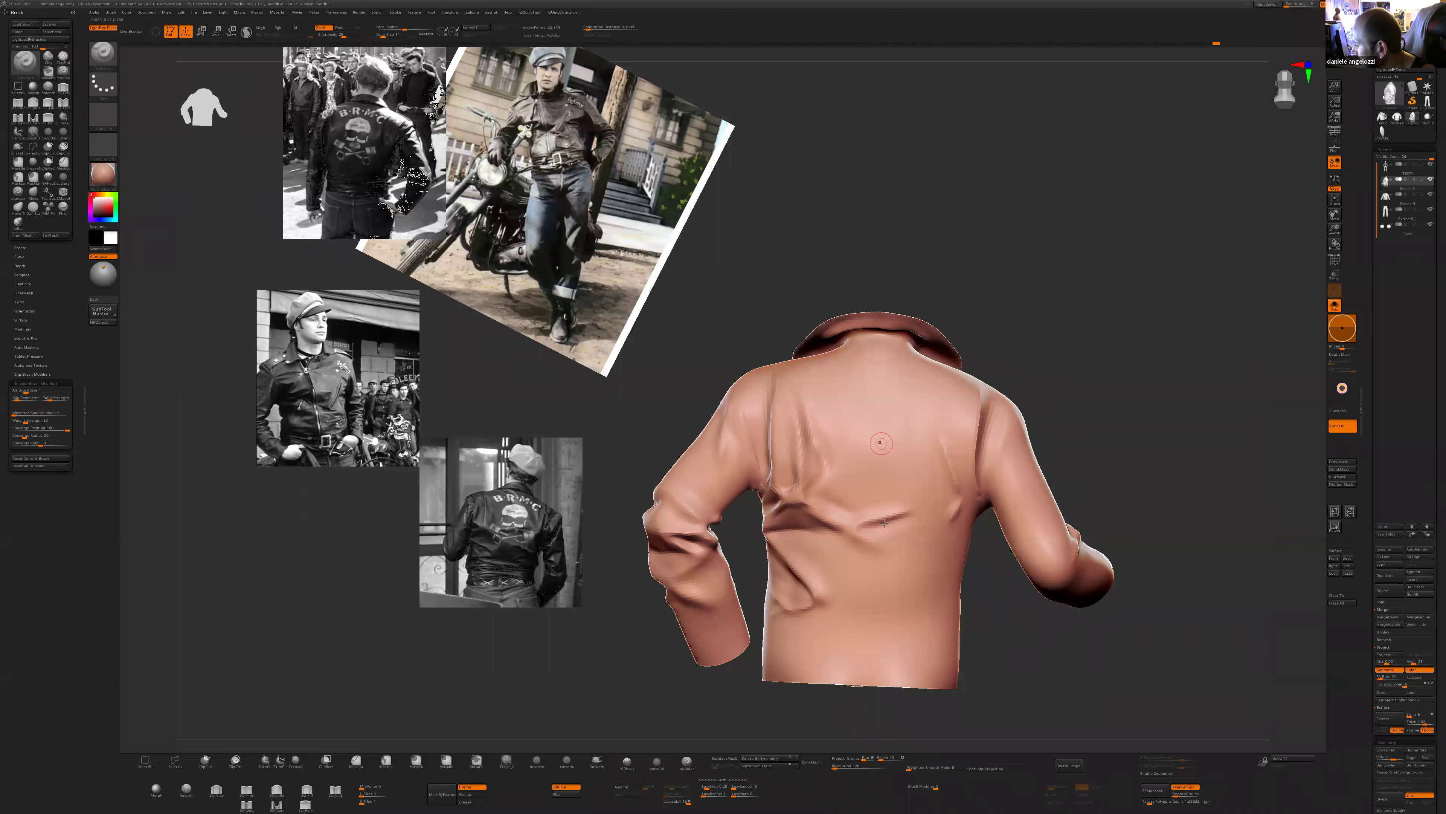
click(657, 761)
mouse_move(929, 435)
mouse_down()
mouse_move(957, 449)
mouse_move(958, 394)
mouse_move(939, 379)
mouse_move(986, 365)
mouse_move(944, 445)
mouse_move(912, 463)
mouse_move(925, 463)
mouse_up()
shift+drag(984, 377, 959, 413)
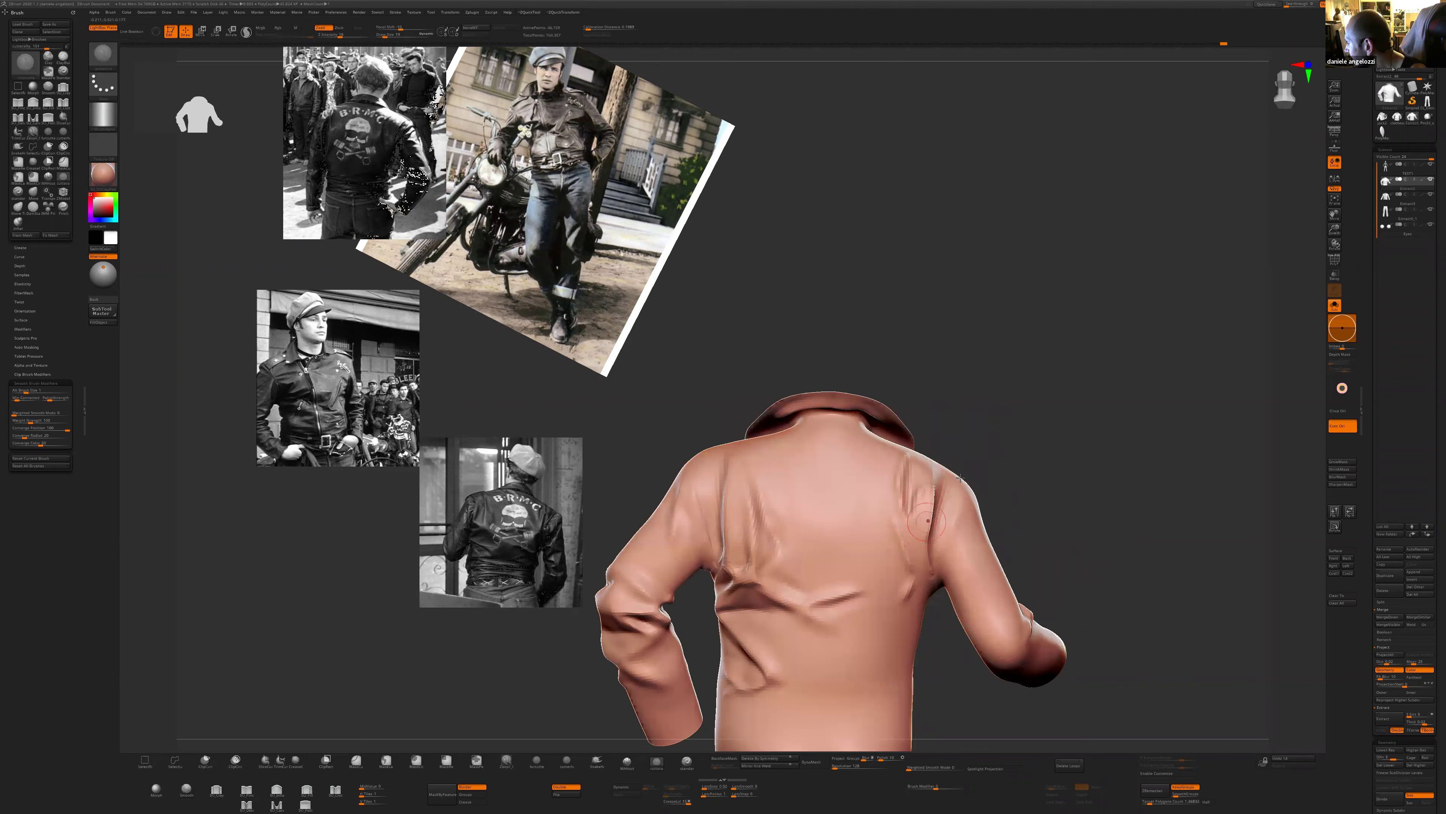
- Sculpt vertical folds along the right armhole from the shoulder toward the armpit and undo the last stroke
mouse_move(975, 462)
mouse_down()
mouse_move(911, 462)
mouse_move(926, 567)
mouse_up()
drag(994, 434, 1057, 432)
drag(920, 508, 924, 544)
mouse_move(961, 427)
mouse_down()
mouse_move(906, 456)
mouse_move(1025, 387)
mouse_up()
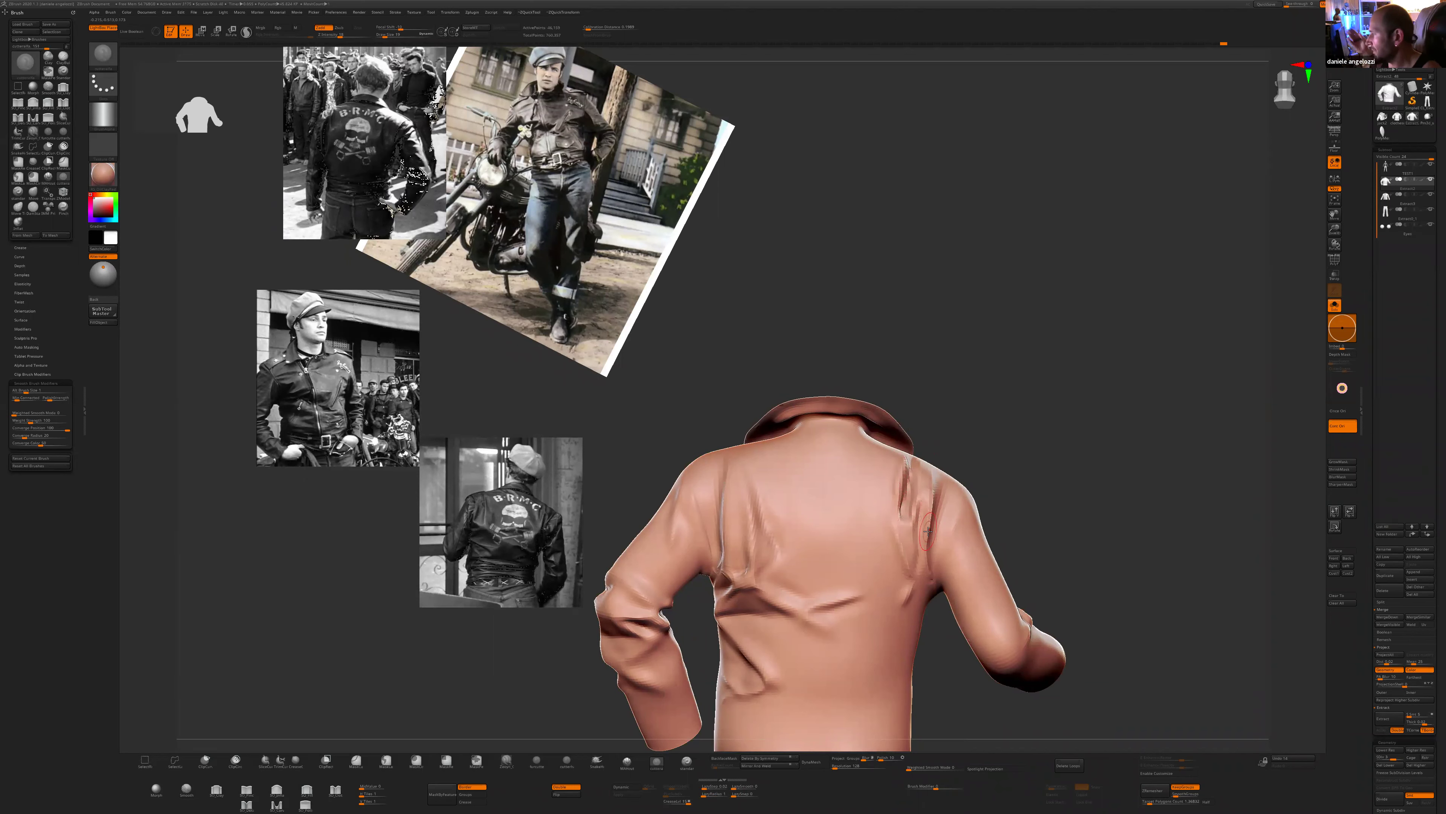
key(ctrl)
key(ctrl+z)
- Resize the brush and refine the vertical folds between the right shoulder seam and the armpit
key(s)
drag(918, 478, 911, 476)
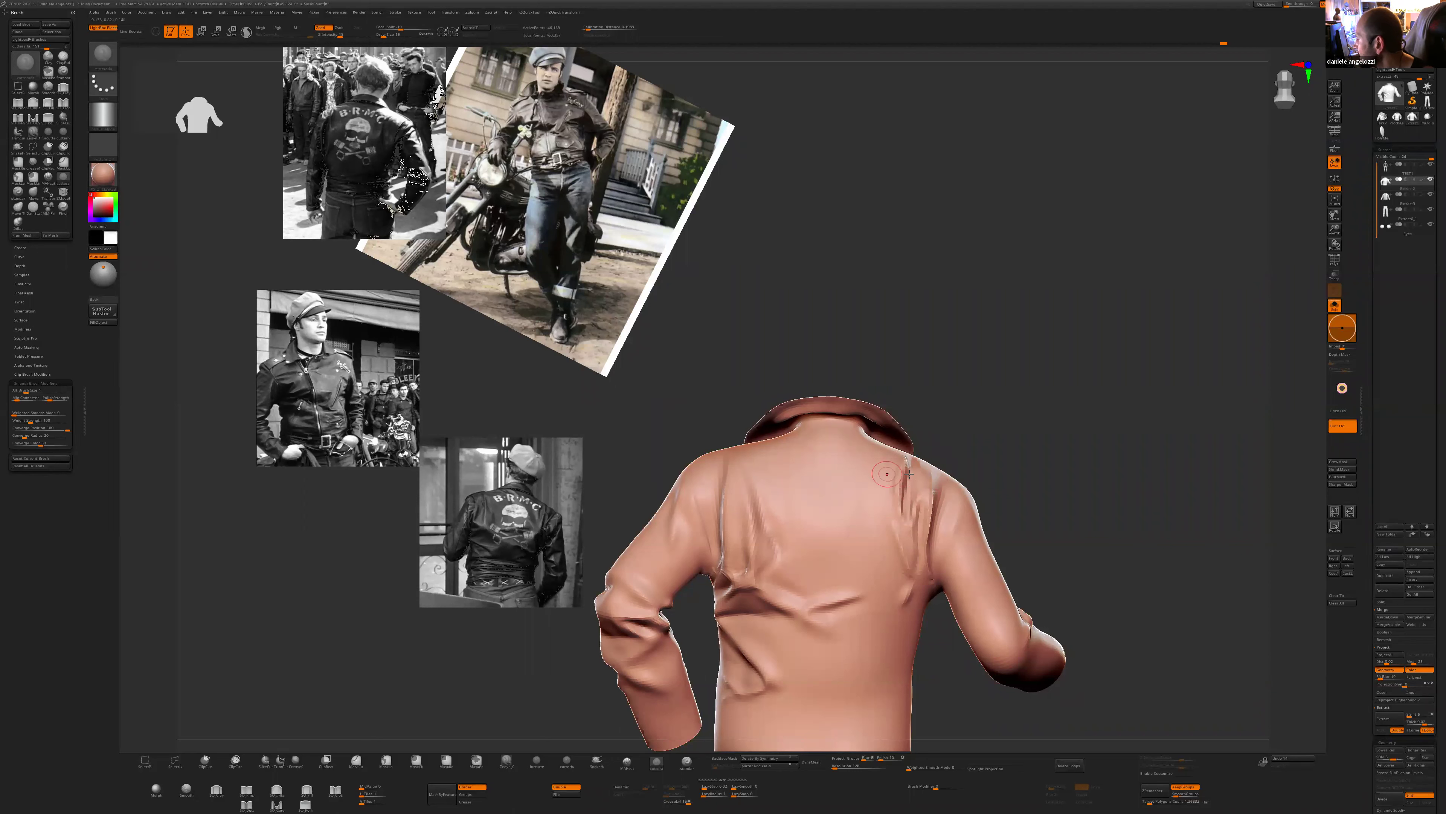
drag(901, 496, 898, 518)
key(shift)
right_drag(973, 503, 901, 562)
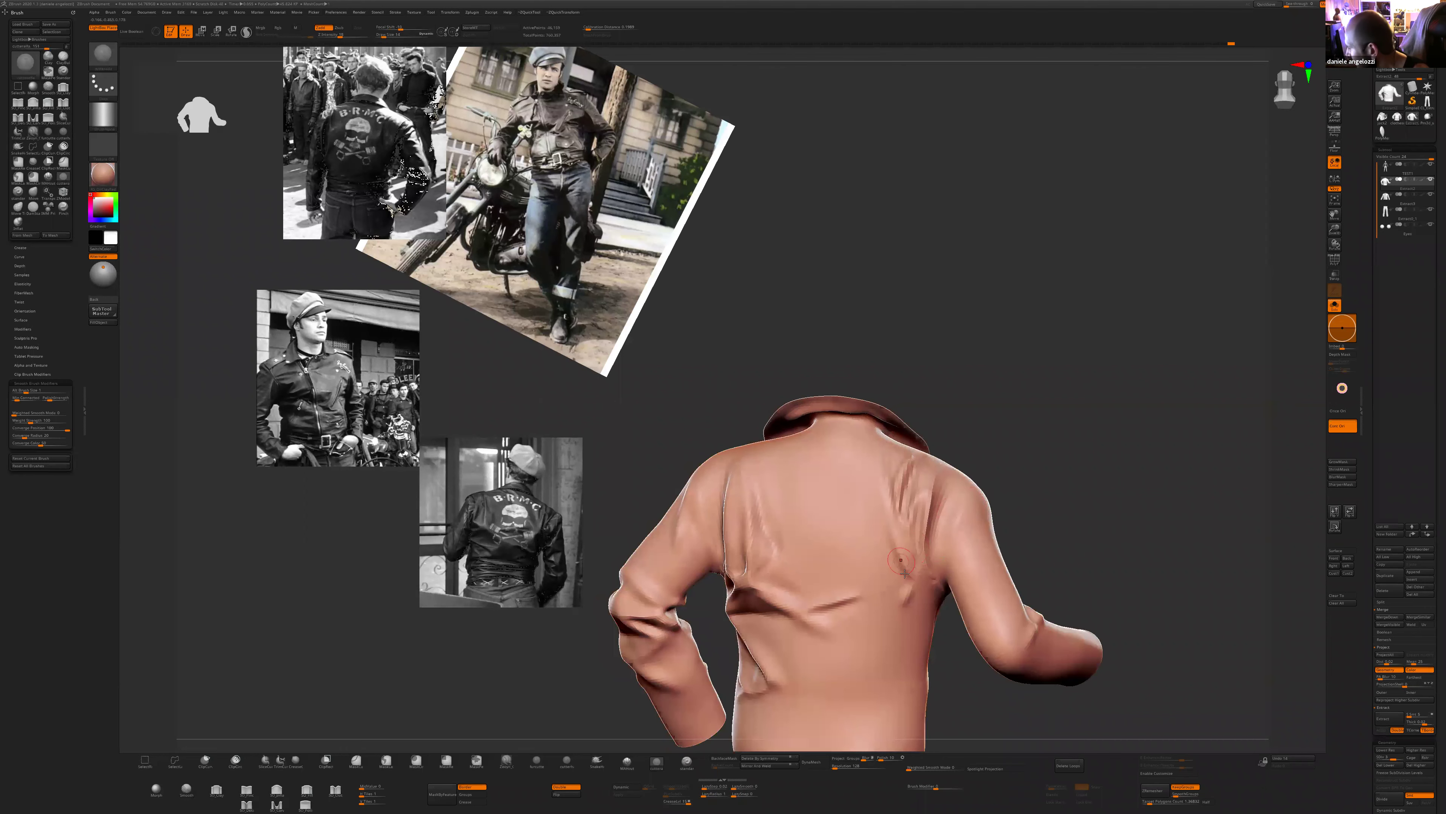
key(s)
drag(891, 528, 885, 527)
mouse_move(993, 516)
right_down()
mouse_move(1011, 458)
mouse_move(979, 399)
right_up()
- Enlarge the brush and sculpt a diagonal fold descending from the mid-back crease toward the lower right
key(])
mouse_move(785, 552)
mouse_down()
mouse_move(837, 551)
mouse_move(797, 550)
mouse_move(836, 525)
mouse_up()
right_drag(840, 511, 797, 519)
drag(763, 549, 809, 580)
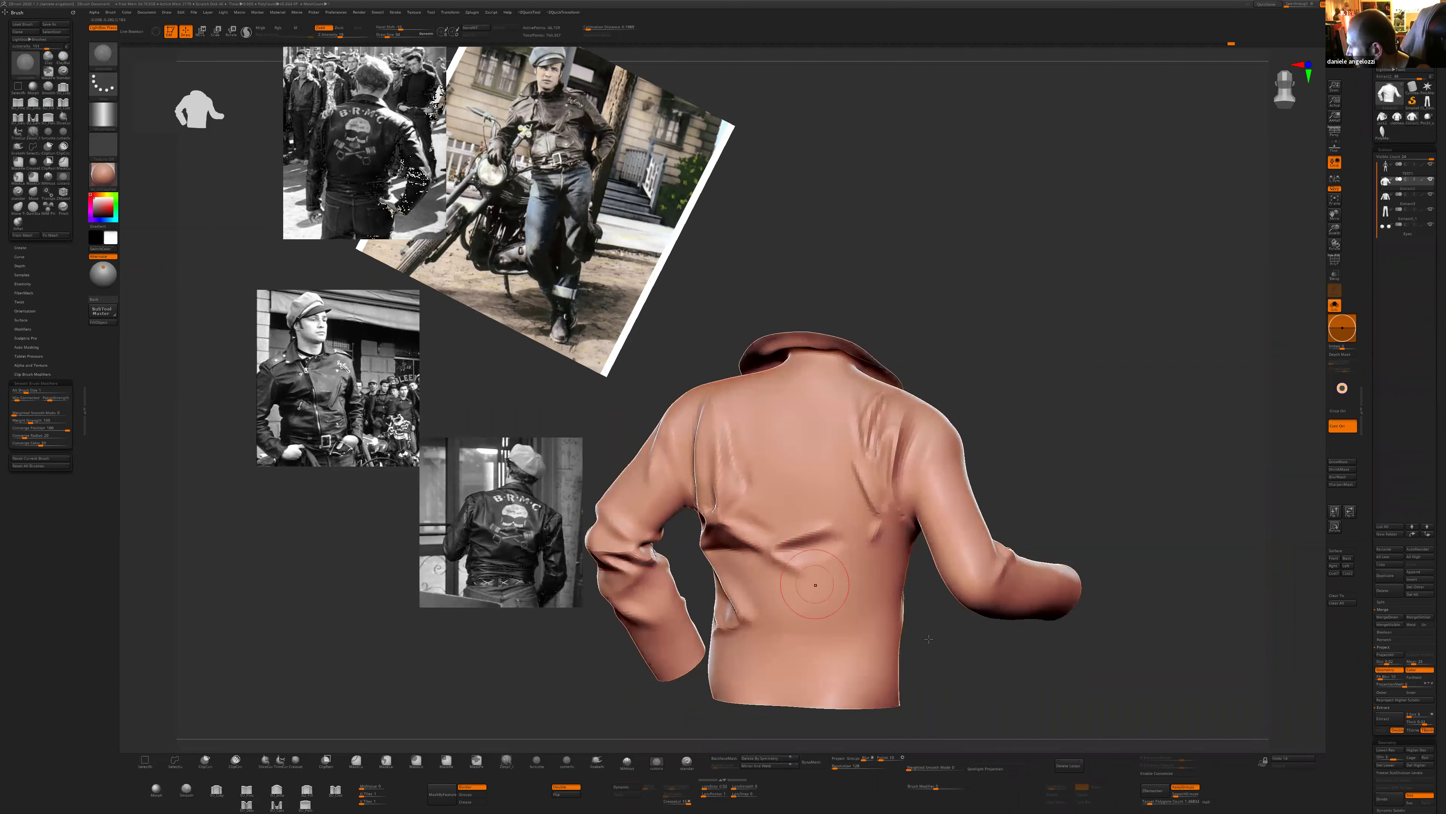
drag(928, 638, 891, 639)
key(])
drag(758, 546, 802, 583)
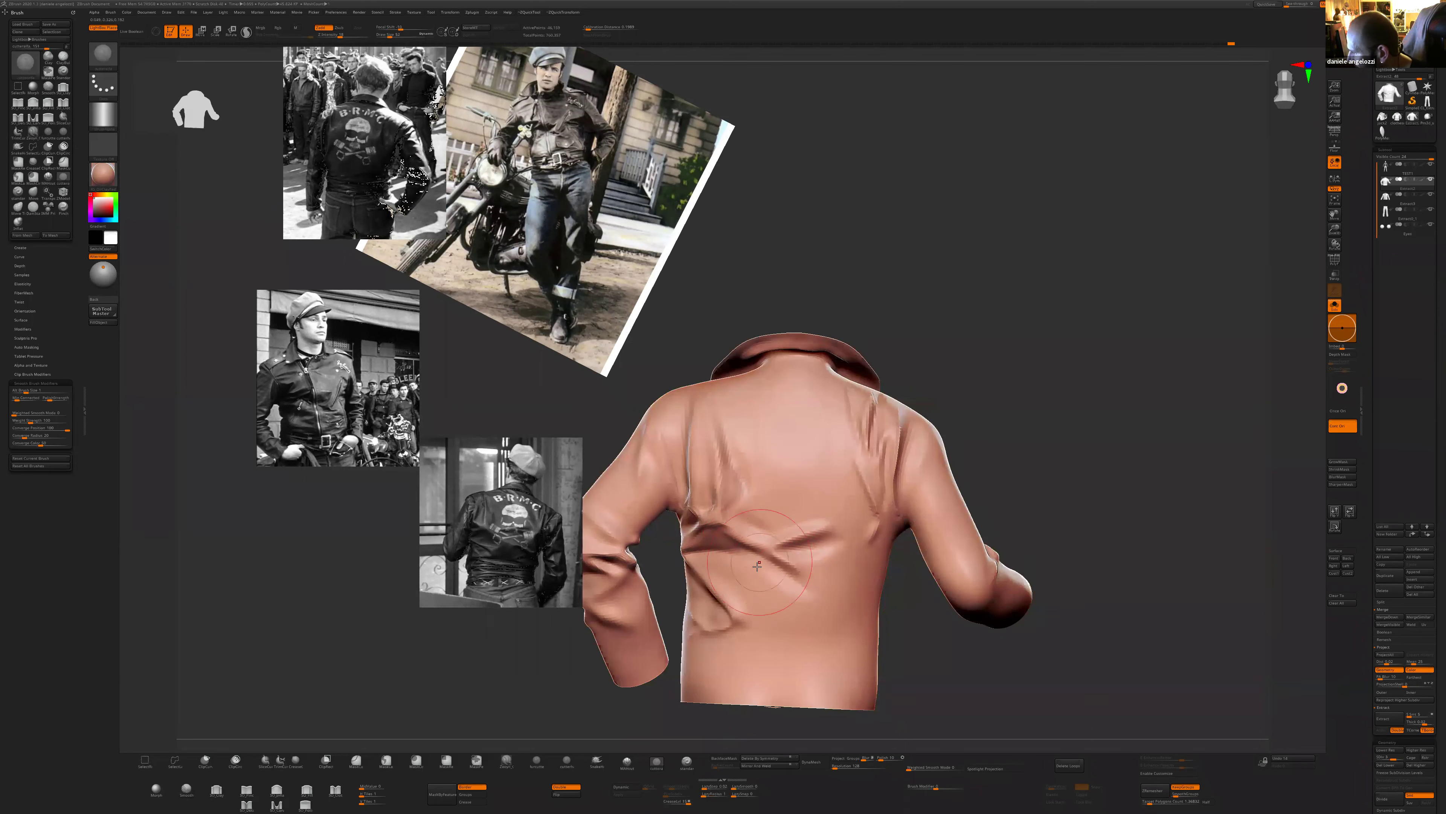
- Reduce the brush size and extend the lower-left curved fold upward across the lower back
key(bracketleft)
key(bracketleft)
mouse_move(828, 659)
right_down()
mouse_move(743, 610)
mouse_move(770, 612)
right_up()
key(bracketleft)
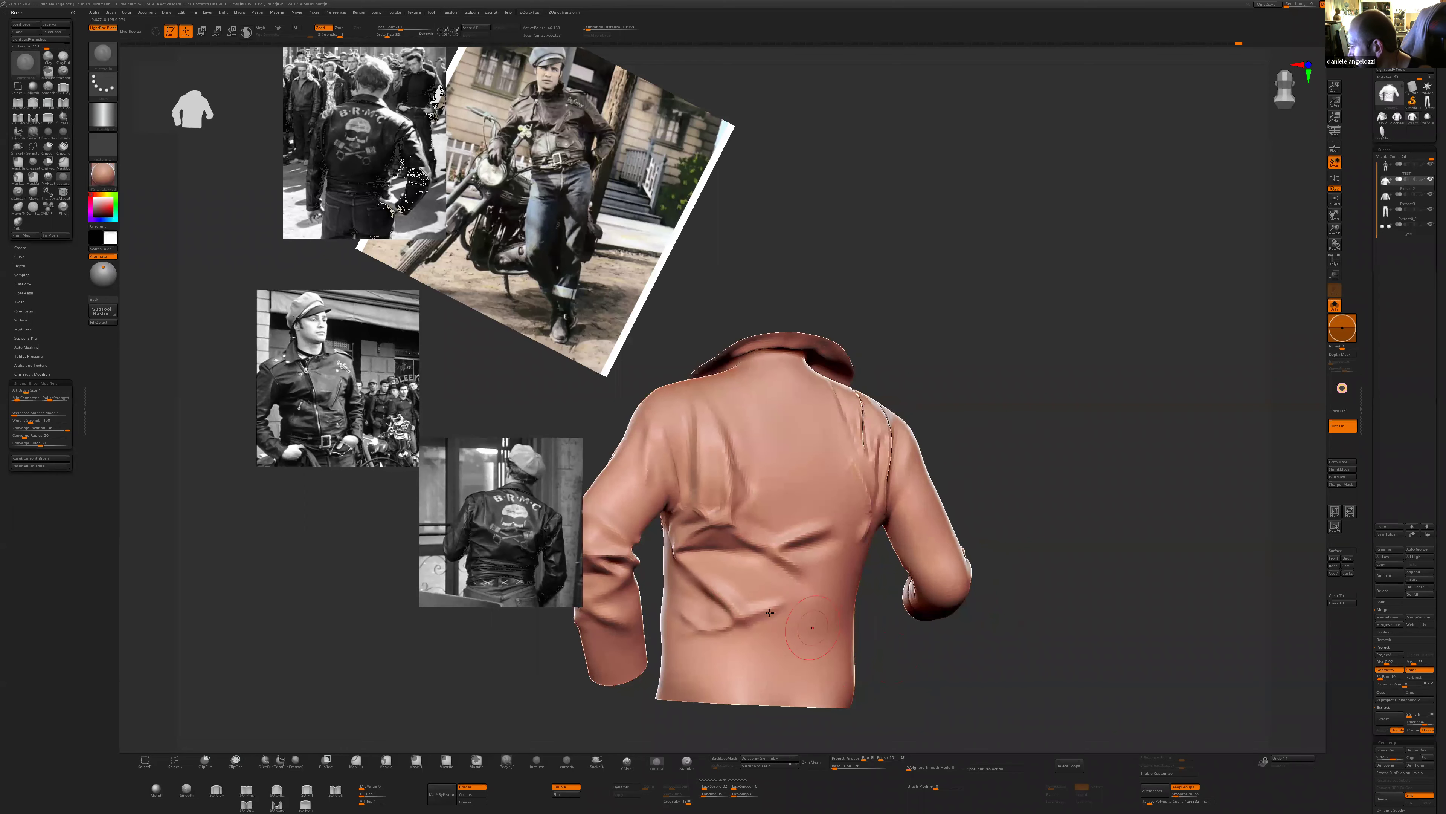
mouse_move(952, 692)
right_down()
mouse_move(968, 691)
mouse_move(941, 676)
mouse_move(991, 681)
mouse_move(934, 632)
mouse_move(881, 549)
mouse_move(897, 565)
mouse_move(749, 608)
right_up()
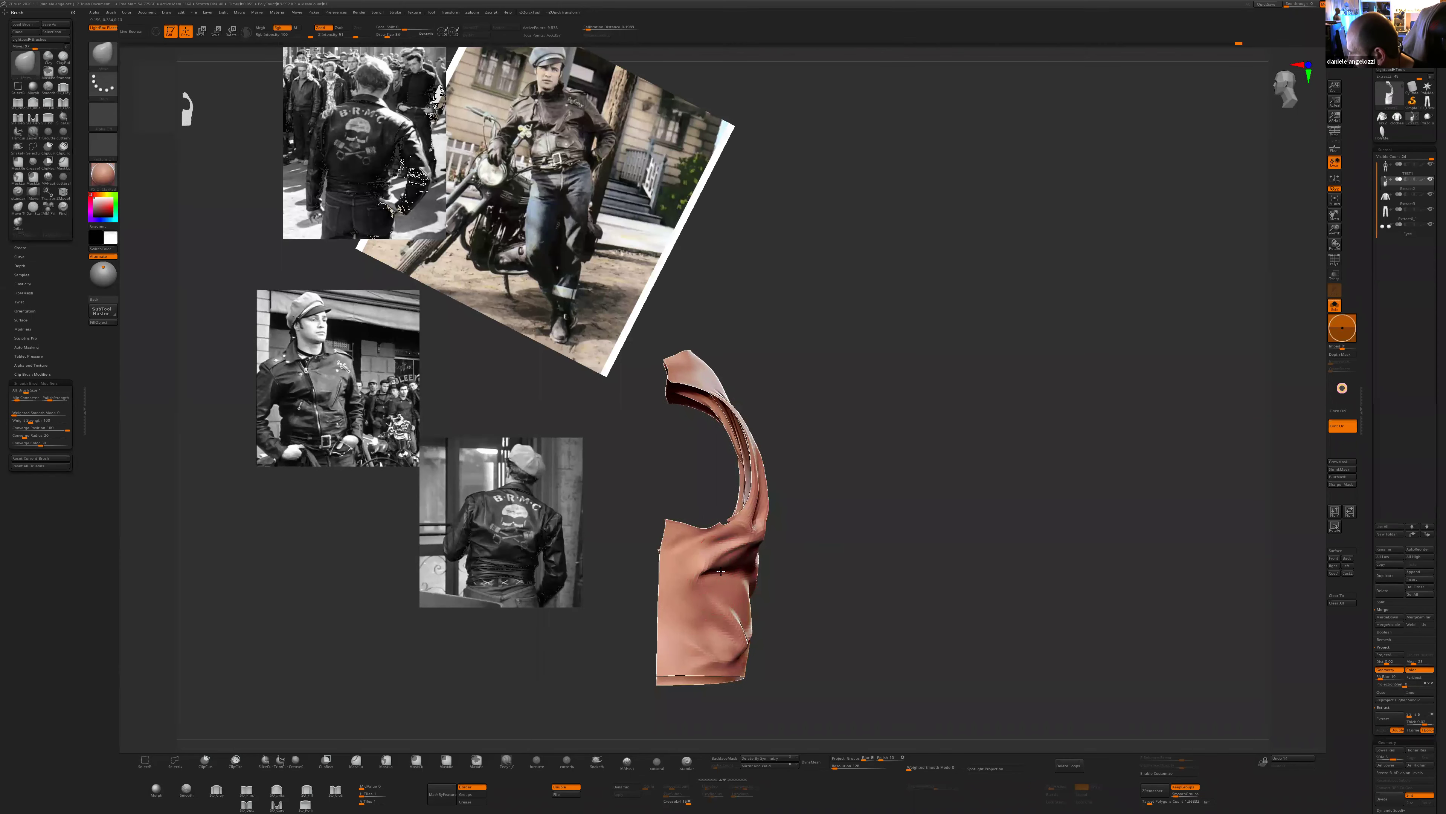
- Adjust the folds of the isolated torso panel below the left armhole with a smaller Move brush
key(bracketleft)
key(bracketleft)
mouse_move(797, 542)
right_down()
mouse_move(747, 555)
mouse_move(845, 556)
mouse_move(874, 574)
right_up()
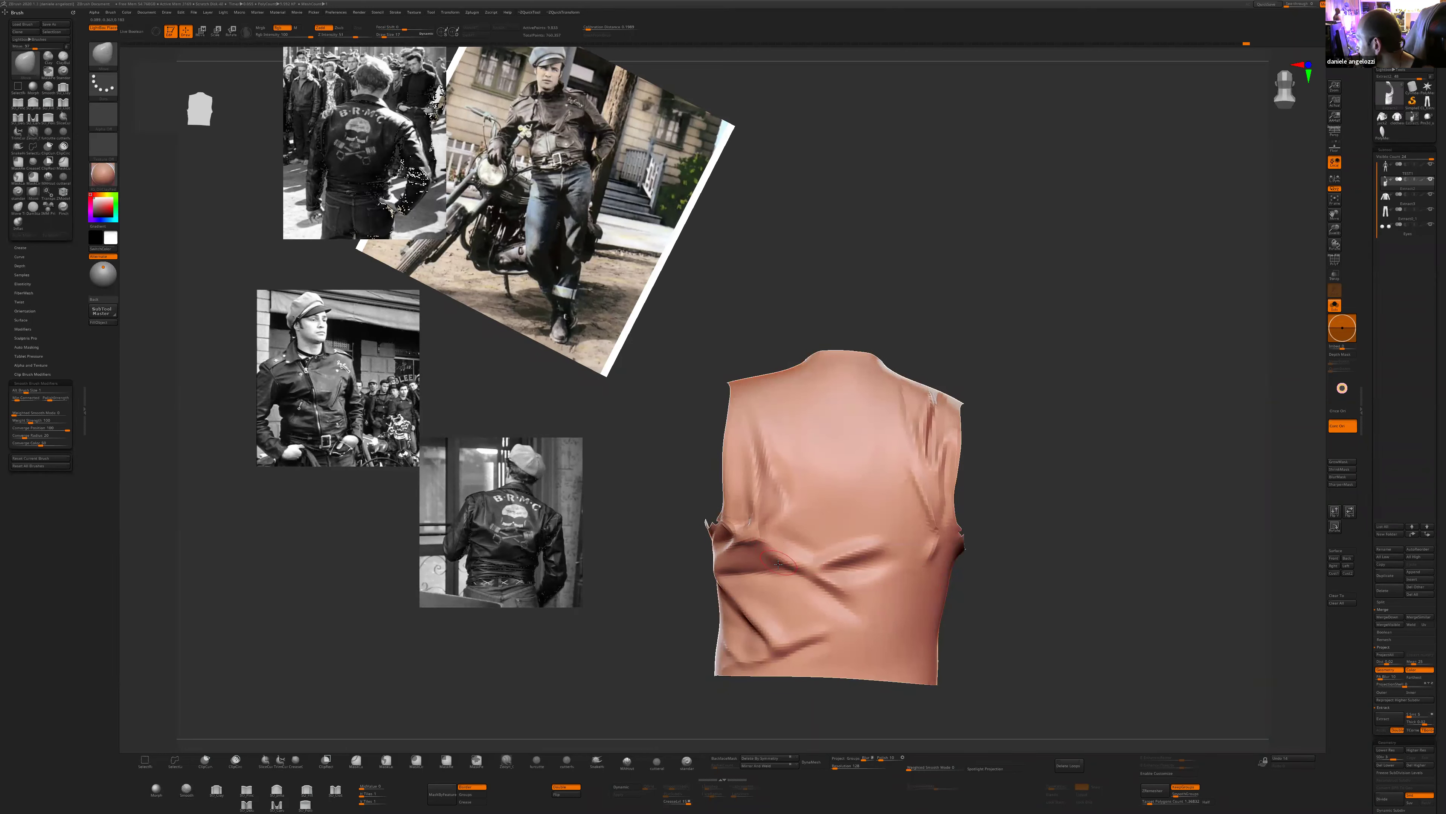
right_drag(993, 574, 912, 527)
shift+right_drag(770, 545, 766, 542)
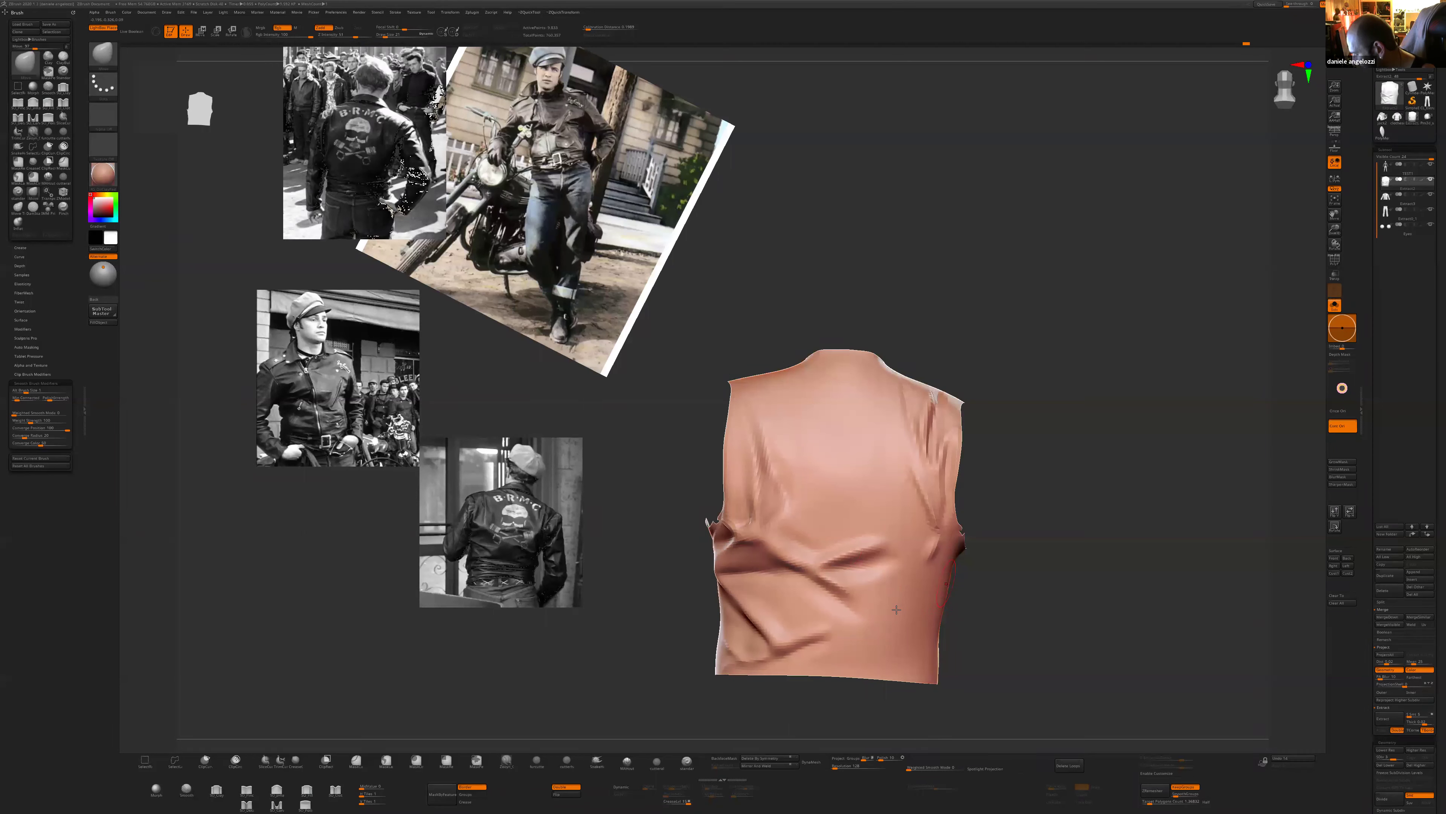
- Switch back to the sculpting brush, raise its intensity slightly and smooth the crossing folds at mid-back
click(657, 762)
drag(938, 786, 942, 786)
key(bracketleft)
drag(1011, 485, 1014, 496)
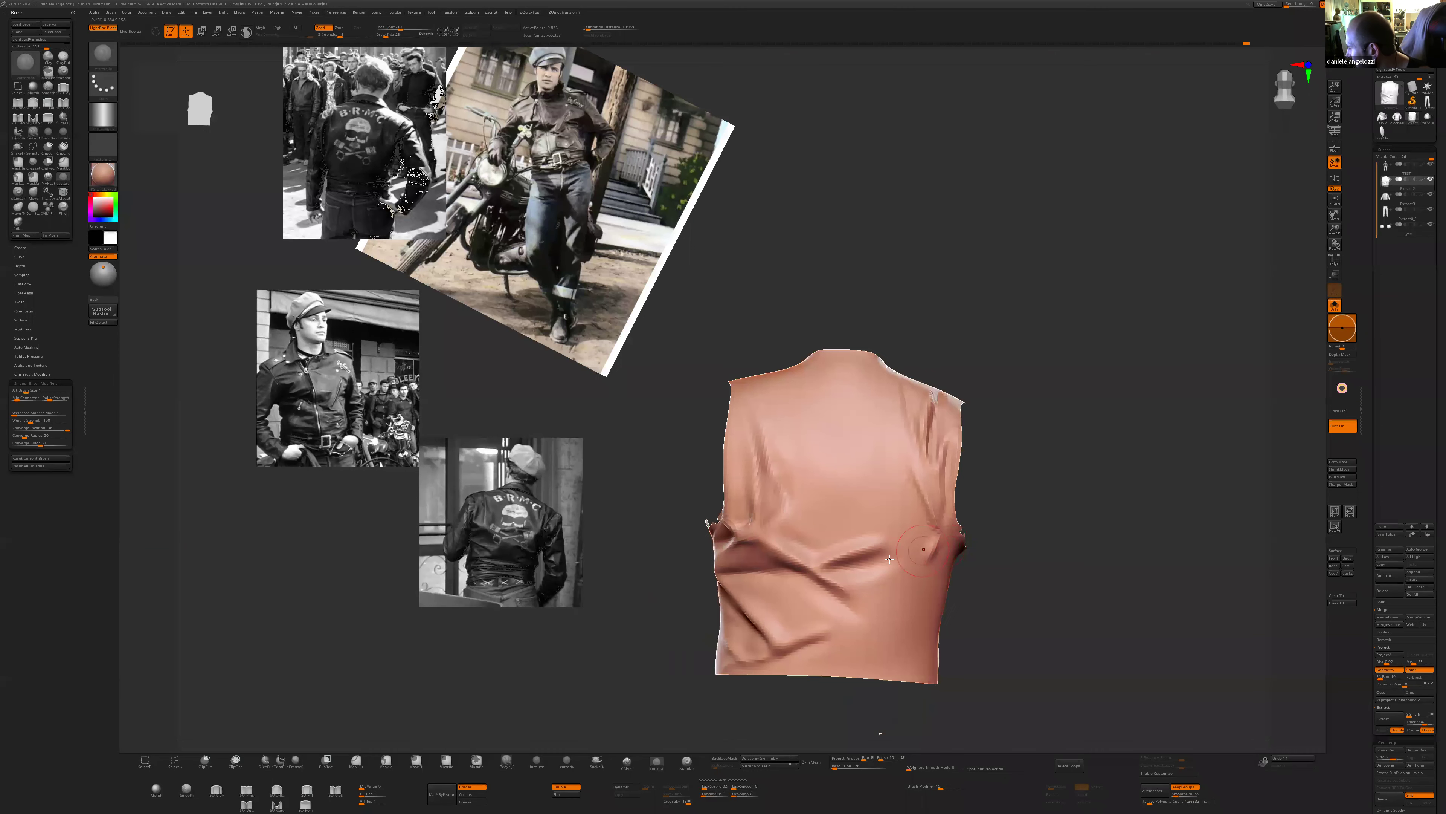
mouse_move(763, 540)
shift+mouse_down()
mouse_move(816, 575)
mouse_move(868, 545)
shift+mouse_up()
key(bracketleft)
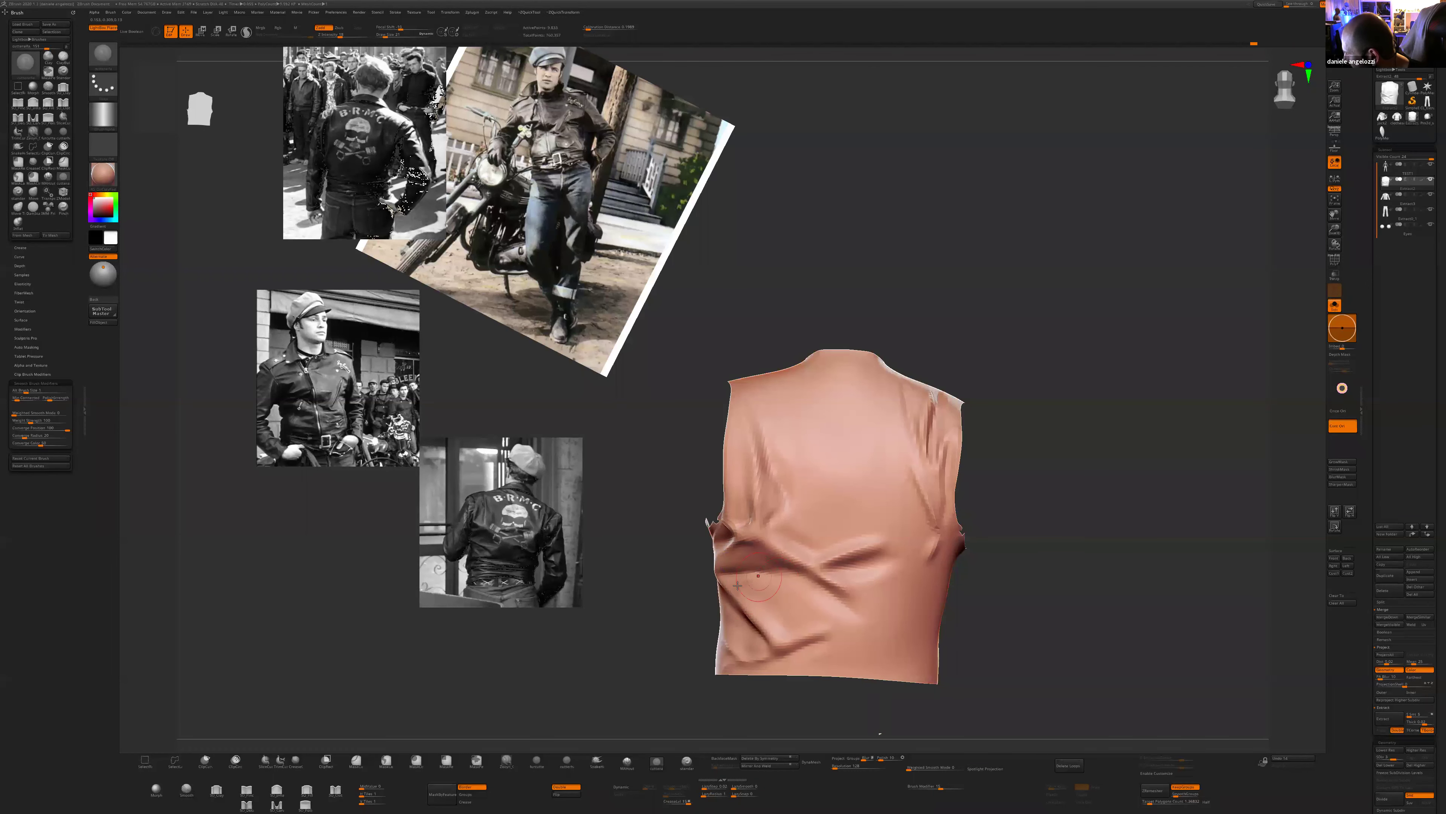
- Sculpt and soften the hollow under the horizontal fold on the torso's left side, adjusting the brush size
drag(692, 598, 764, 574)
shift+drag(668, 644, 704, 641)
shift+drag(760, 585, 779, 578)
key(bracketright)
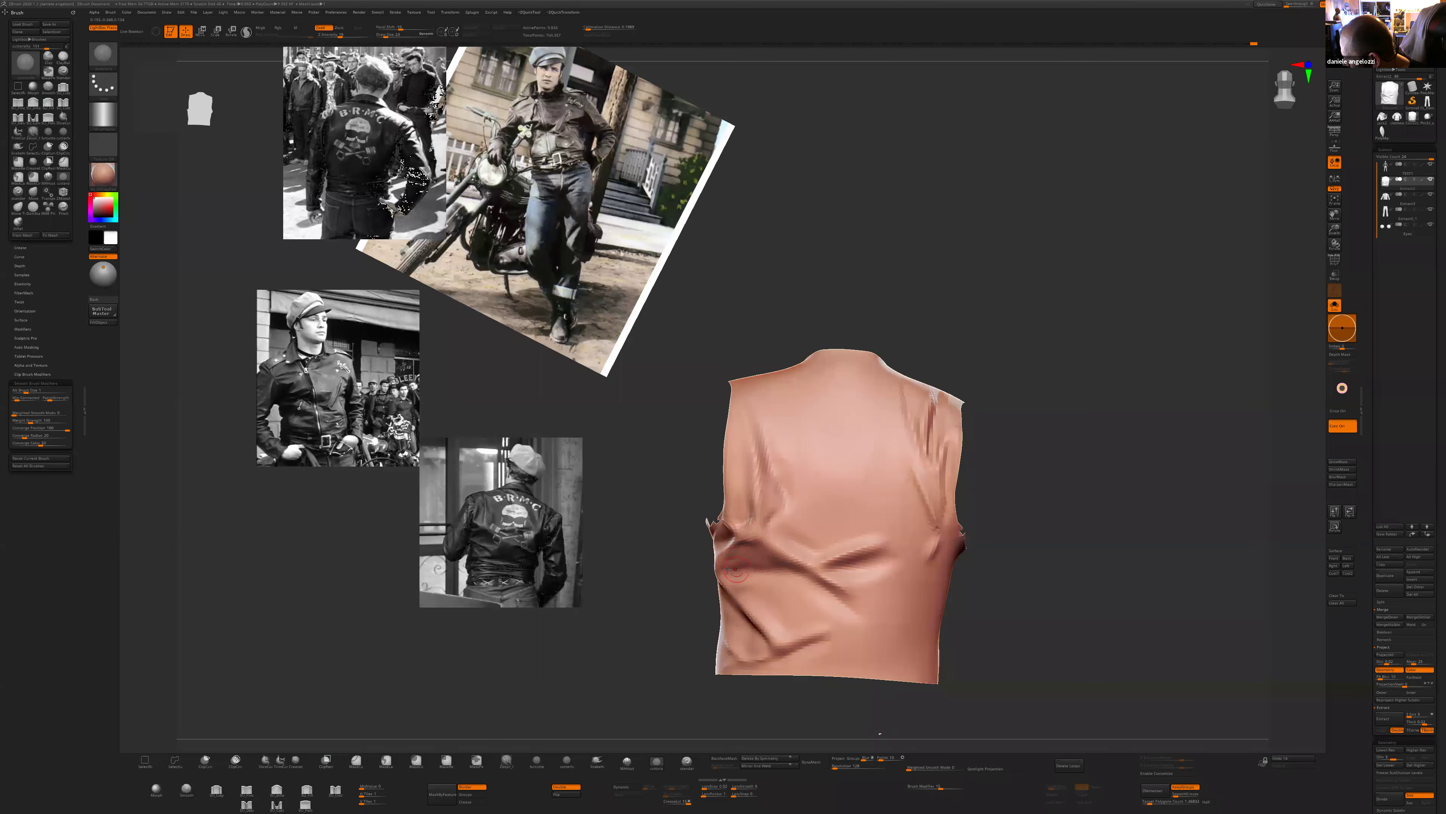
key(s)
drag(739, 563, 742, 563)
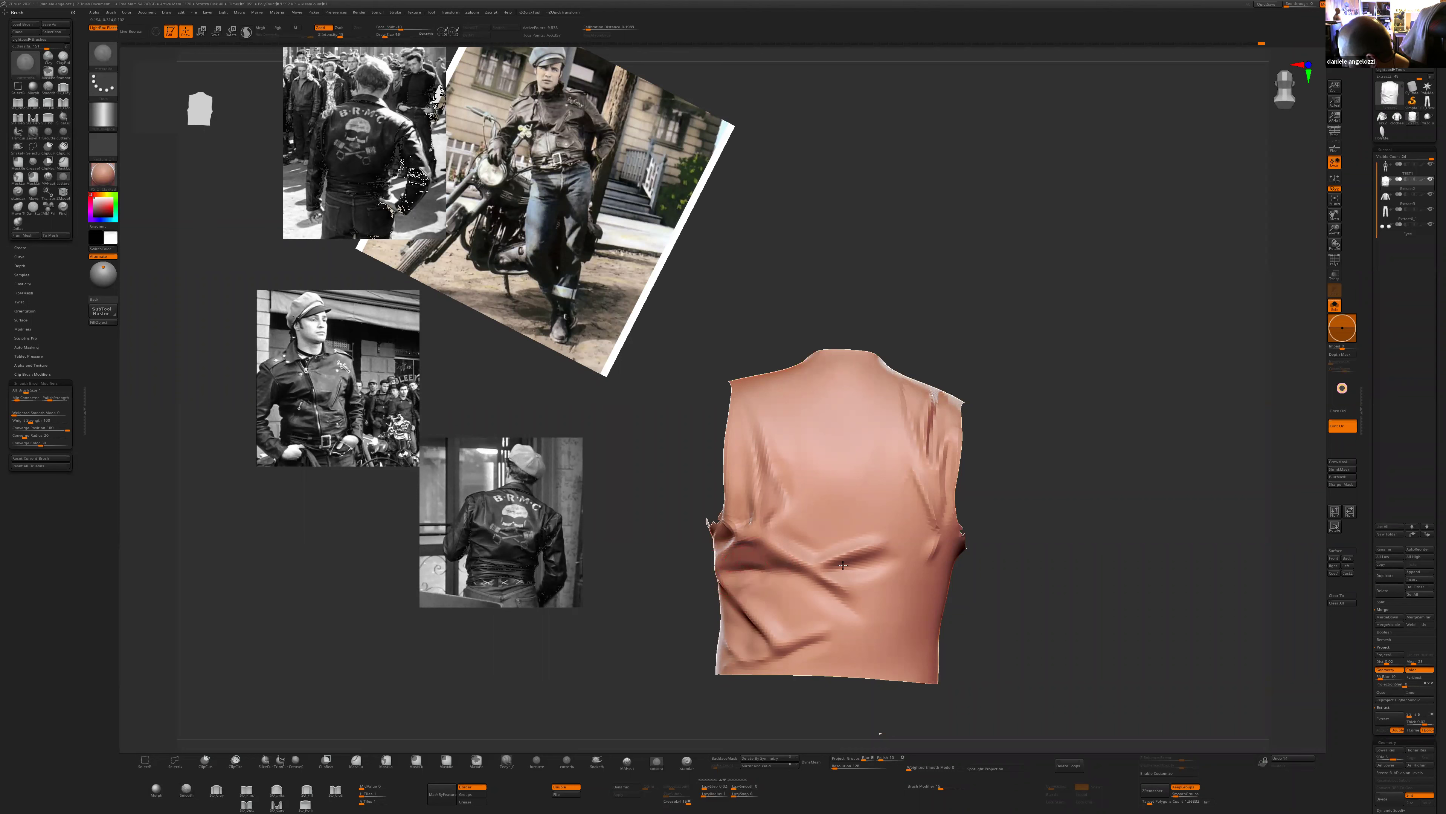
- Smooth the V-shaped fold at the lower left of the back and blend its extension across the lower back
right_drag(843, 565, 969, 542)
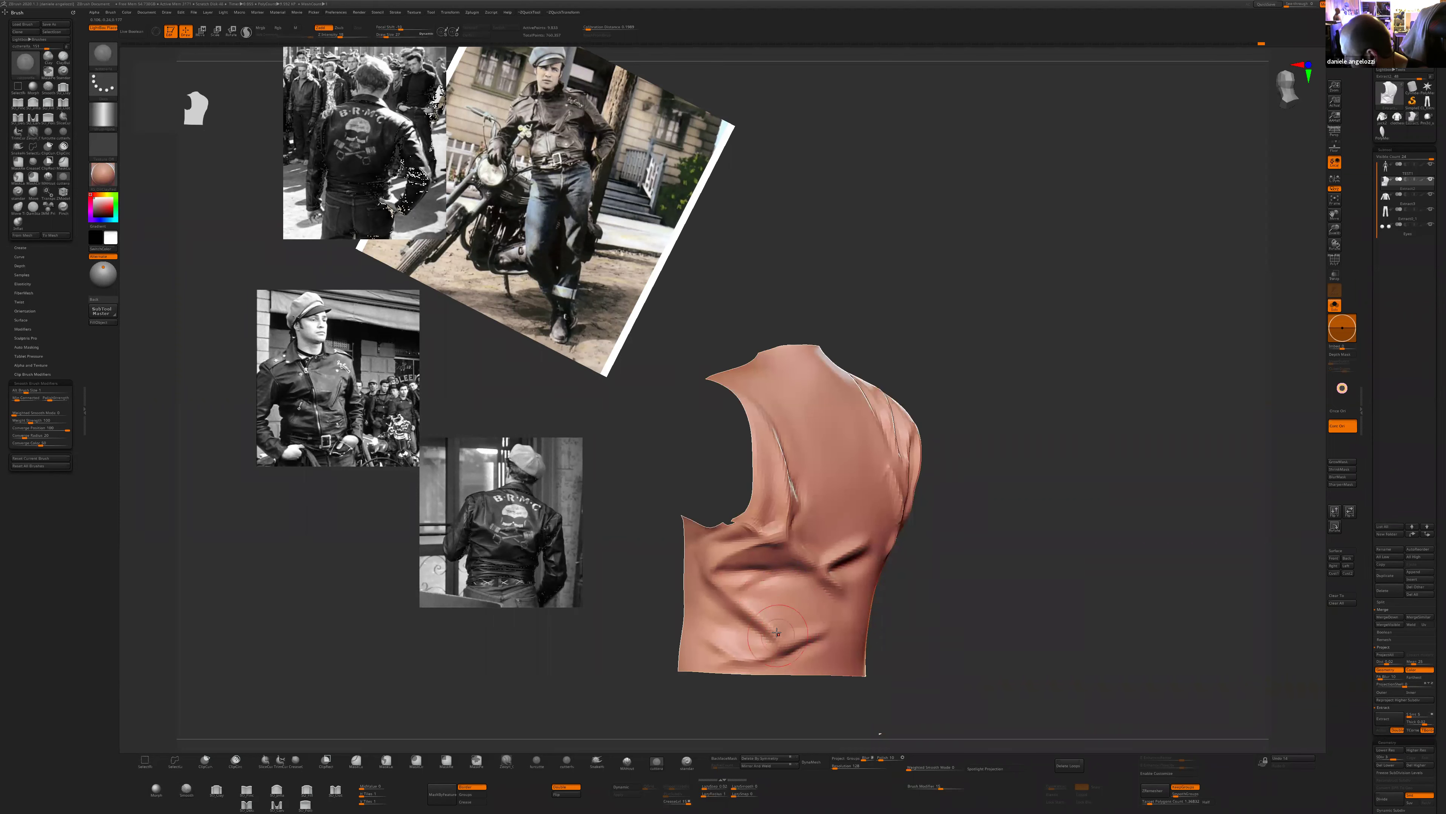
shift+right_drag(803, 633, 790, 647)
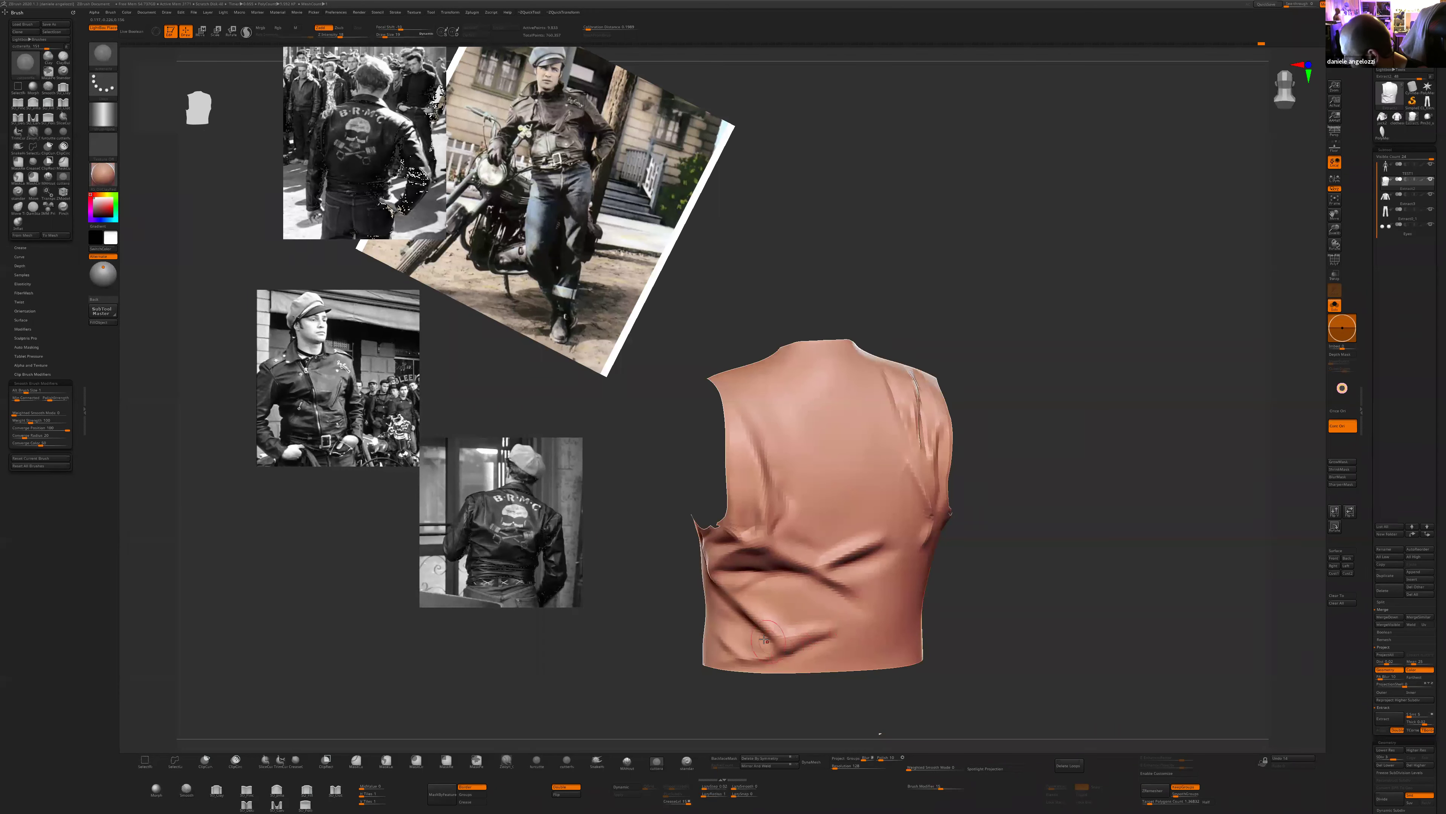
shift+right_drag(769, 659, 756, 618)
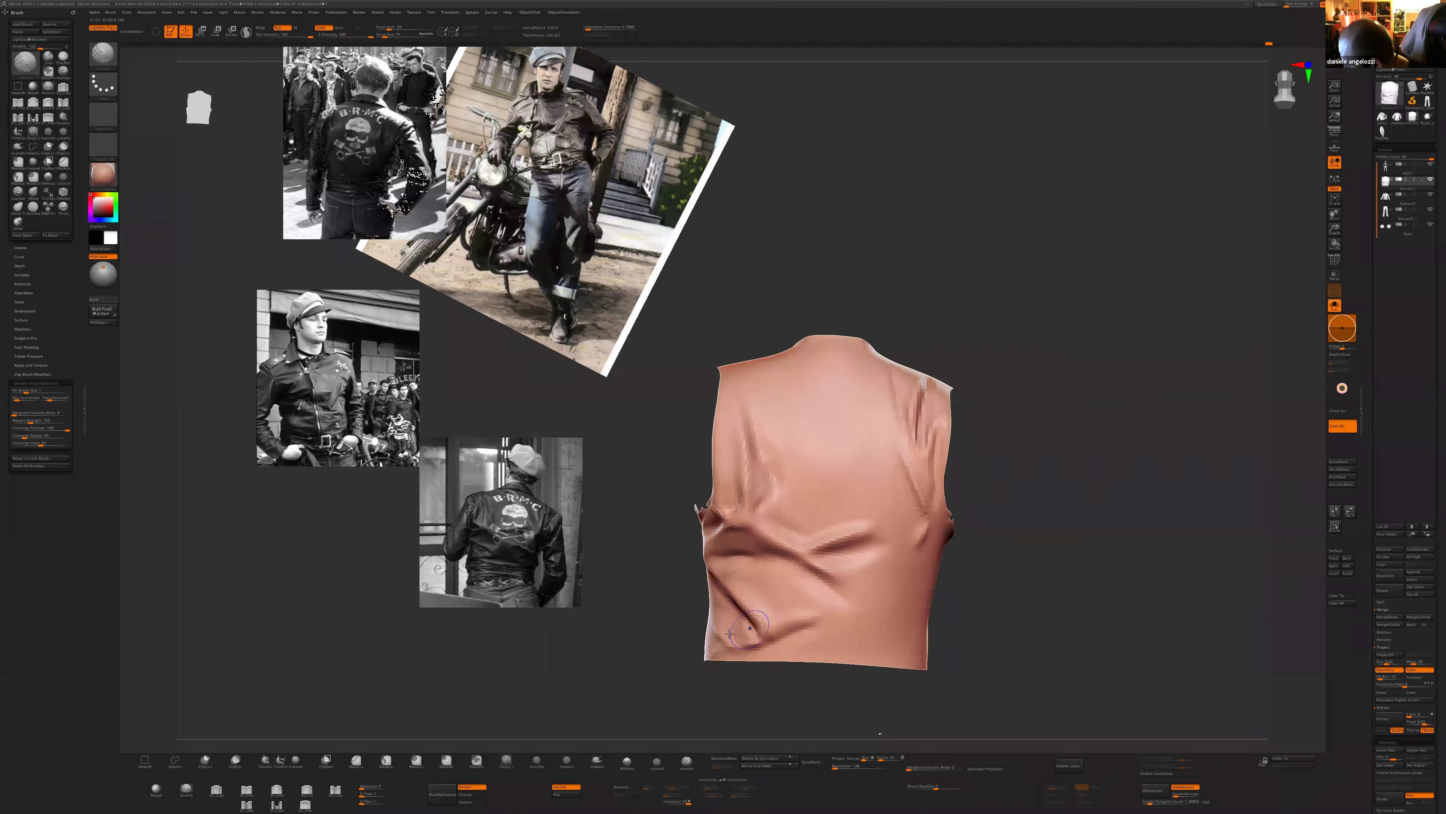
alt+right_drag(867, 612, 866, 586)
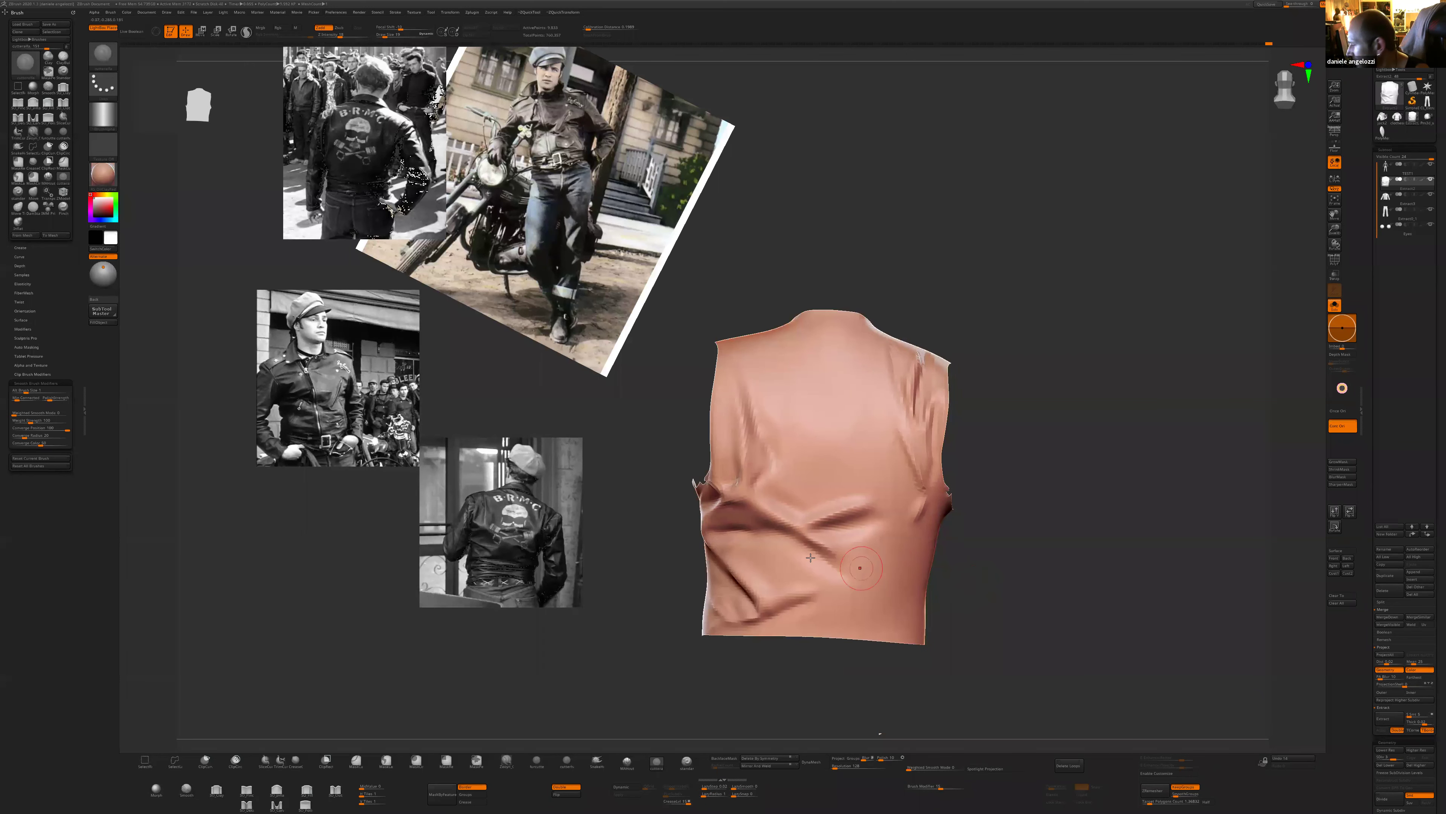
shift+drag(814, 594, 837, 572)
- Step up one subdivision level, resize the brush and sculpt a long vertical fold down the left shoulder blade
alt+right_drag(1007, 563, 1000, 590)
key(d)
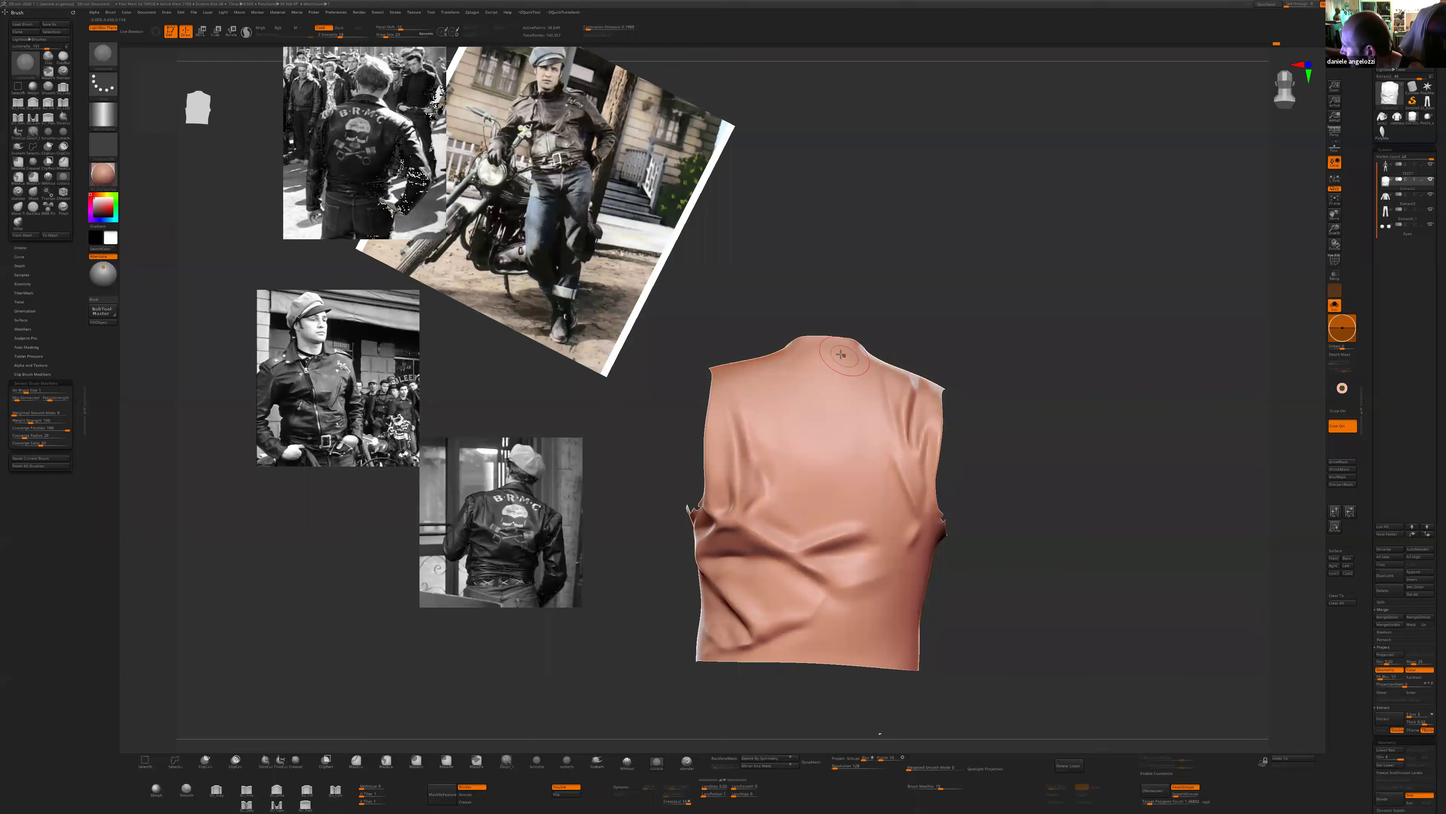
key(bracketright)
key(bracketright)
key(bracketright)
key(bracketleft)
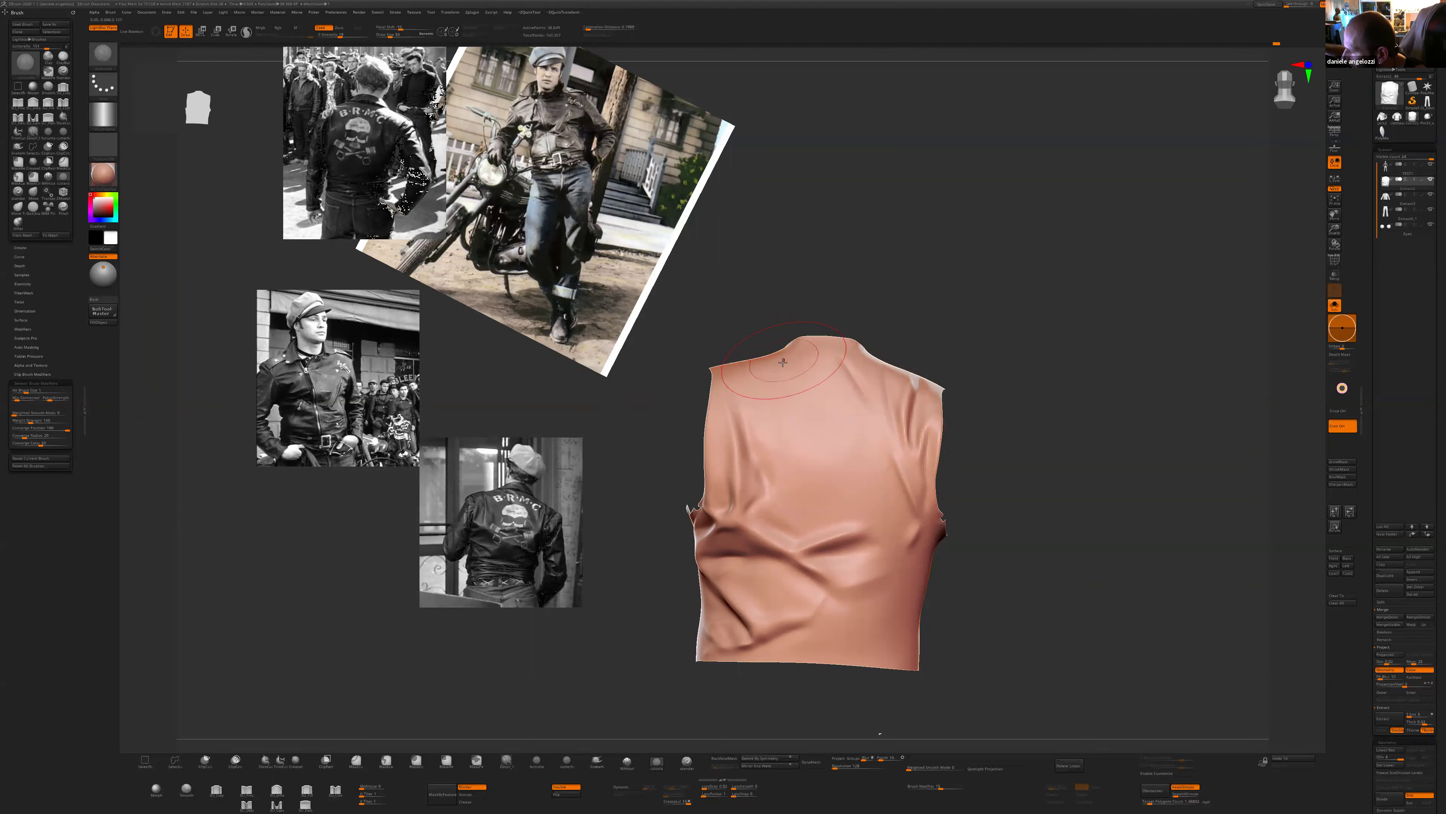
right_drag(852, 365, 886, 358)
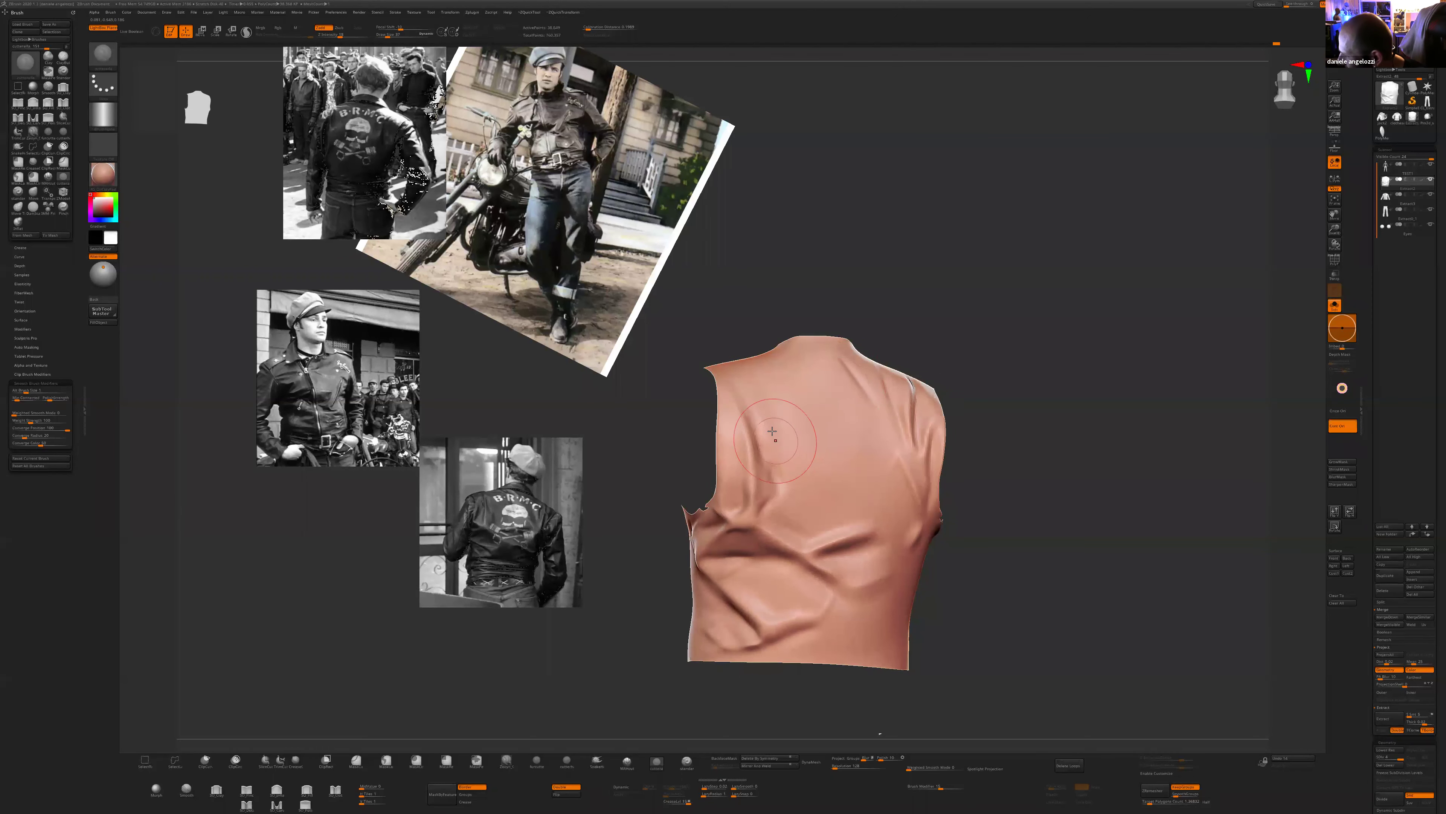
key(s)
mouse_move(761, 393)
mouse_down()
mouse_move(755, 378)
mouse_move(778, 450)
mouse_up()
right_drag(780, 448, 766, 447)
shift+drag(754, 399, 770, 473)
- Lower the brush intensity and size, then refine the vertical left shoulder-blade fold toward the armpit
drag(947, 782, 934, 782)
key(bracketleft)
drag(759, 416, 766, 454)
right_drag(779, 454, 767, 455)
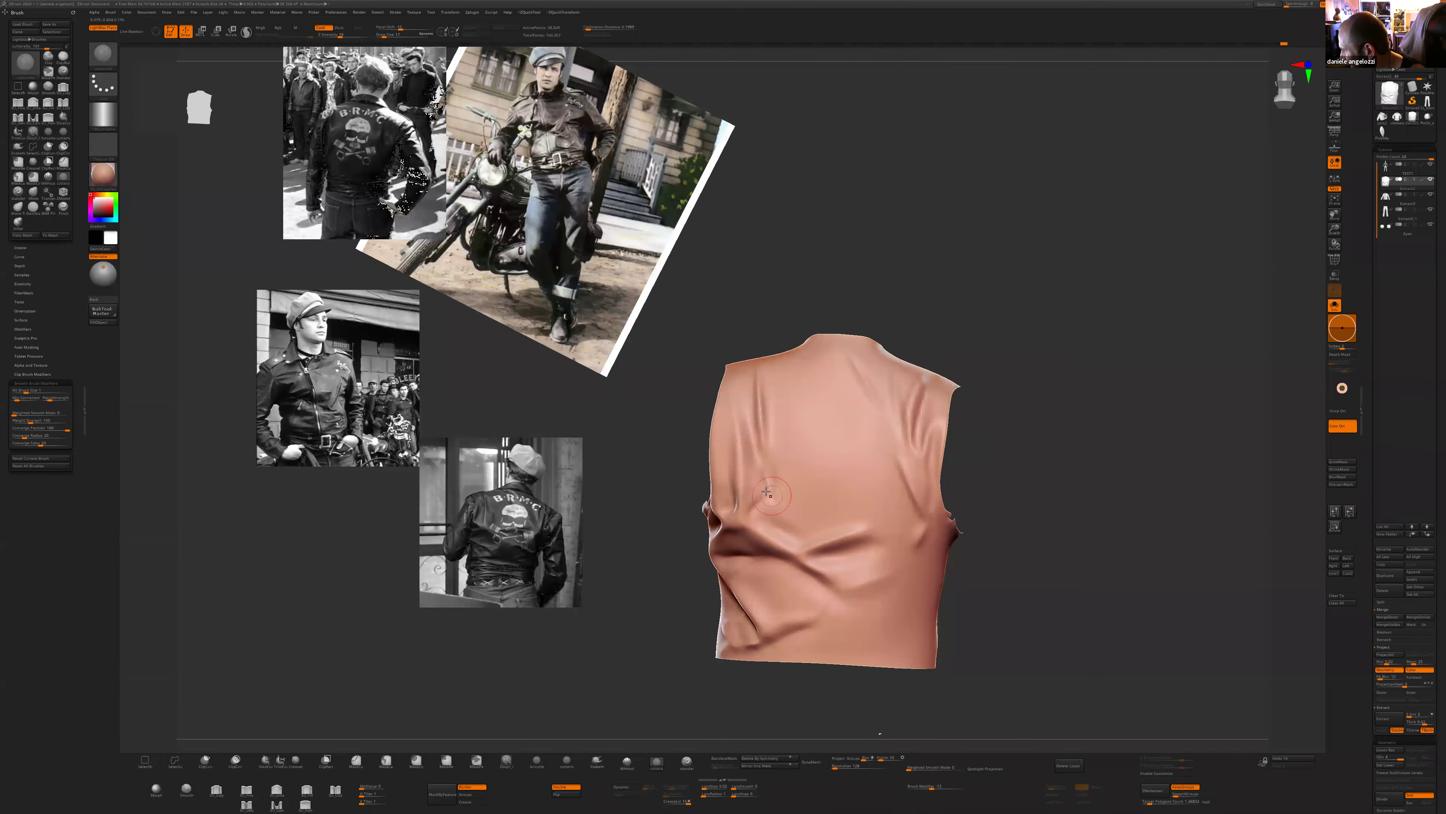
right_drag(735, 532, 761, 499)
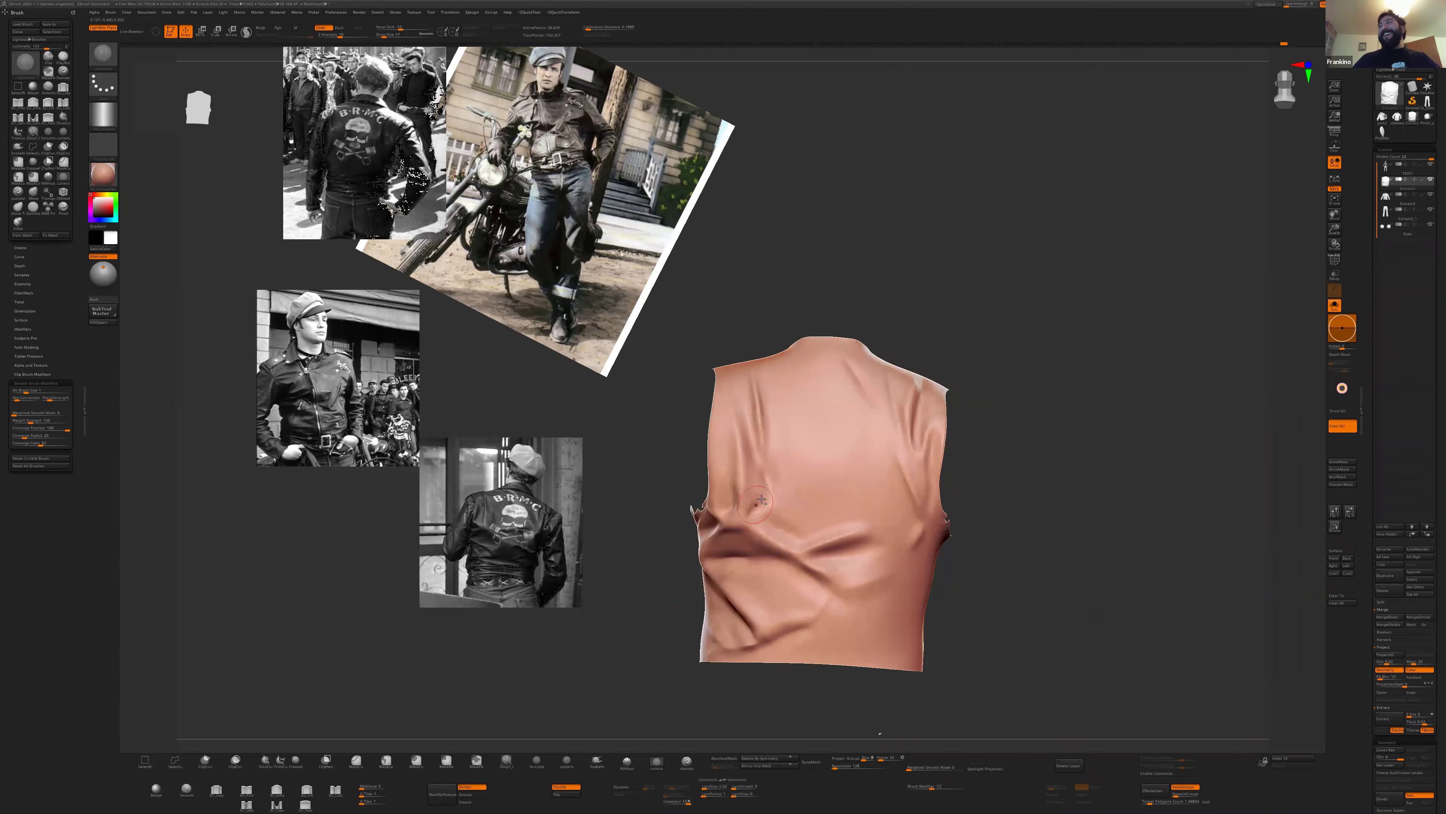
key(bracketleft)
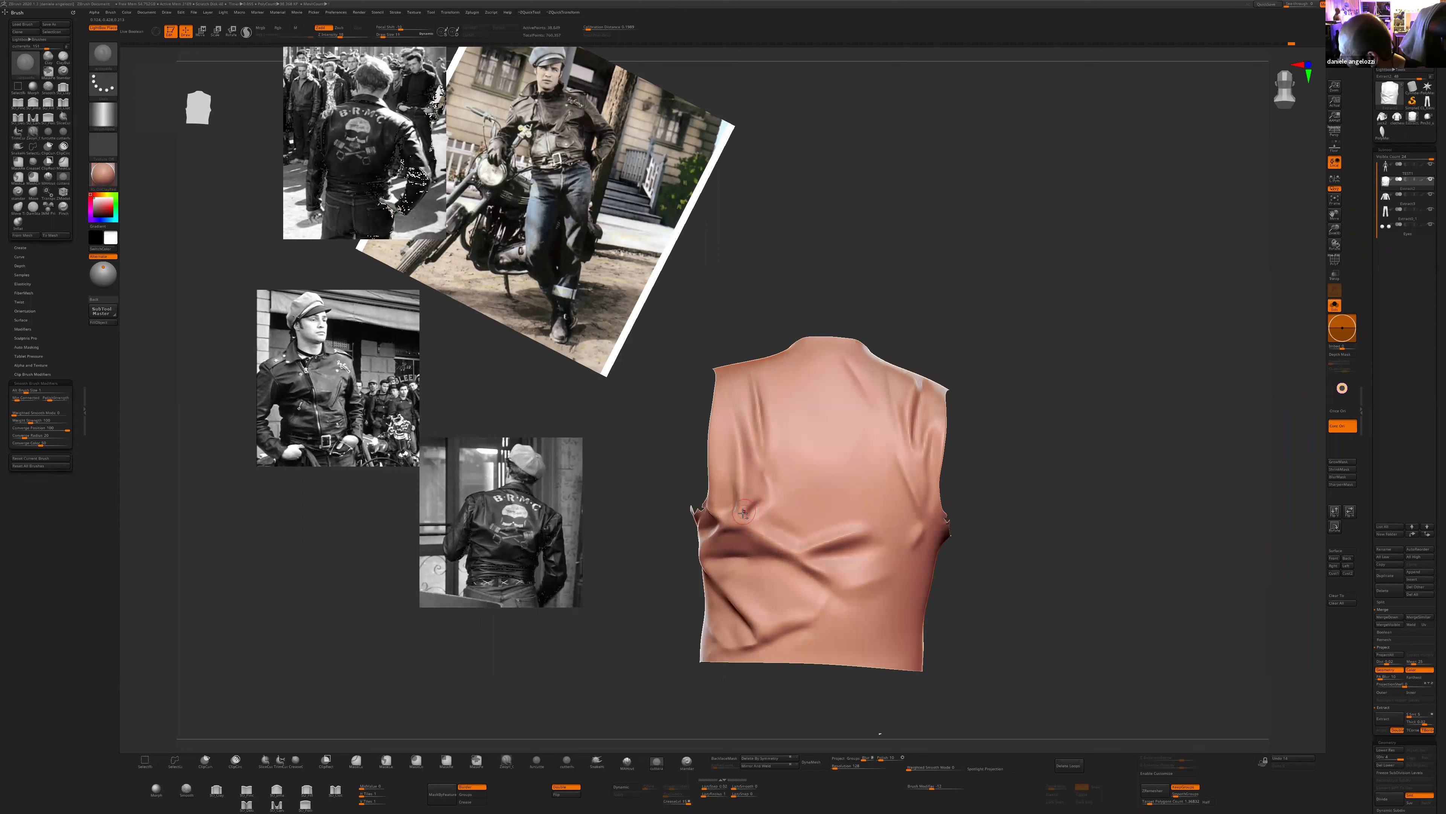
- Smooth the fold at the left waist and extend the central horizontal fold toward the right side of the back
key(shift)
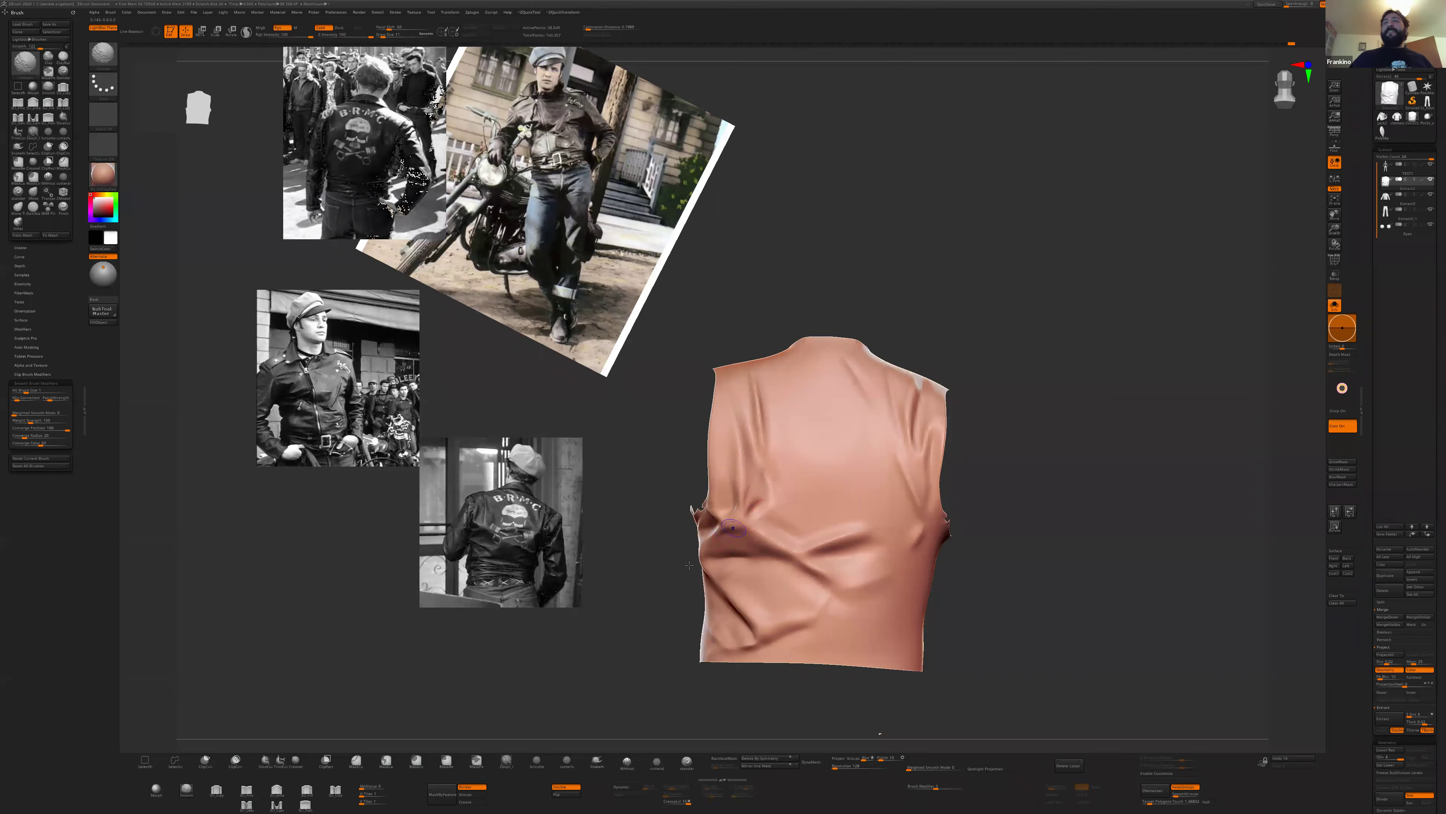
right_drag(733, 528, 655, 599)
mouse_move(614, 661)
right_down()
mouse_move(675, 546)
mouse_move(949, 511)
right_up()
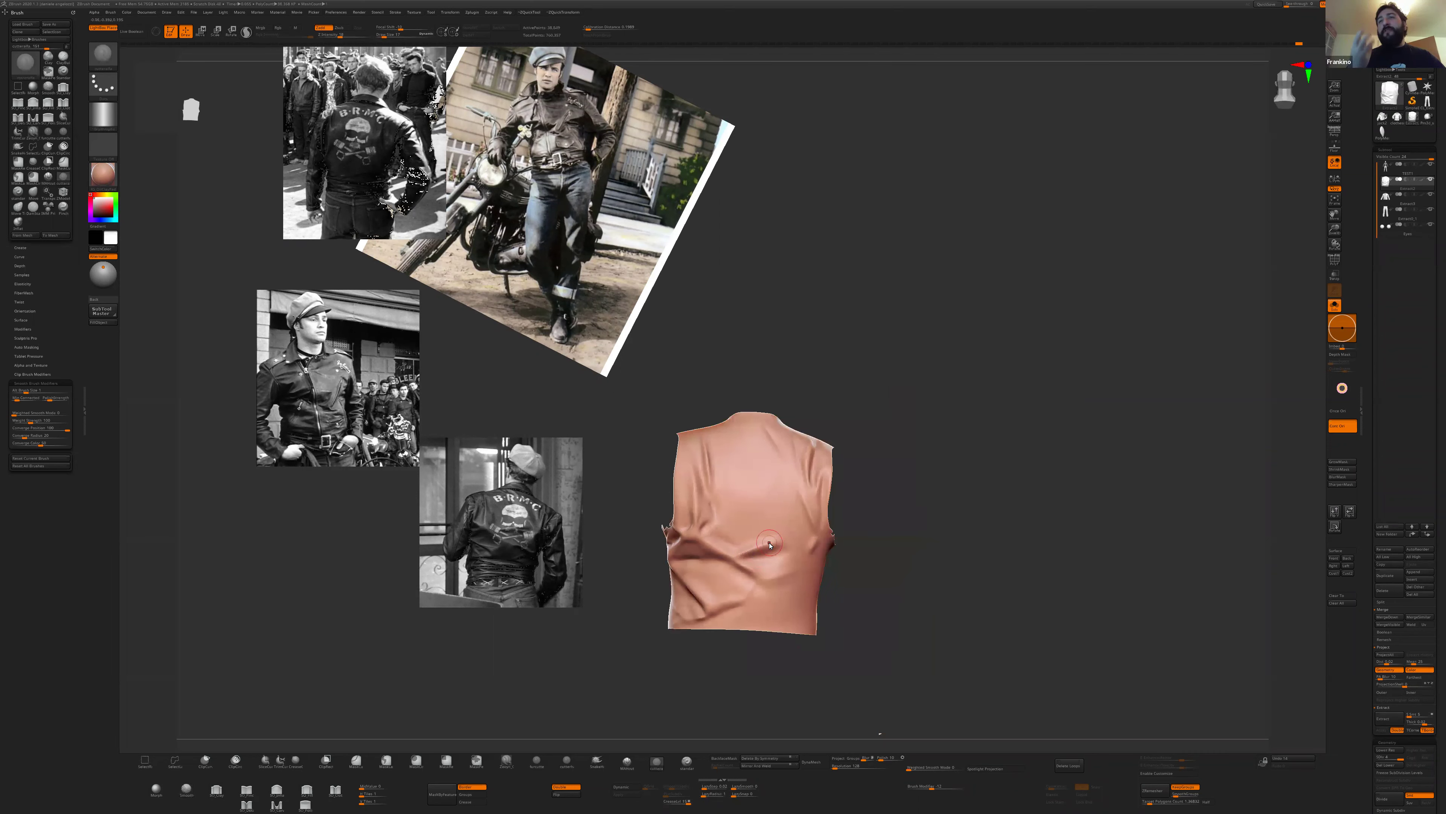
shift+drag(781, 532, 817, 530)
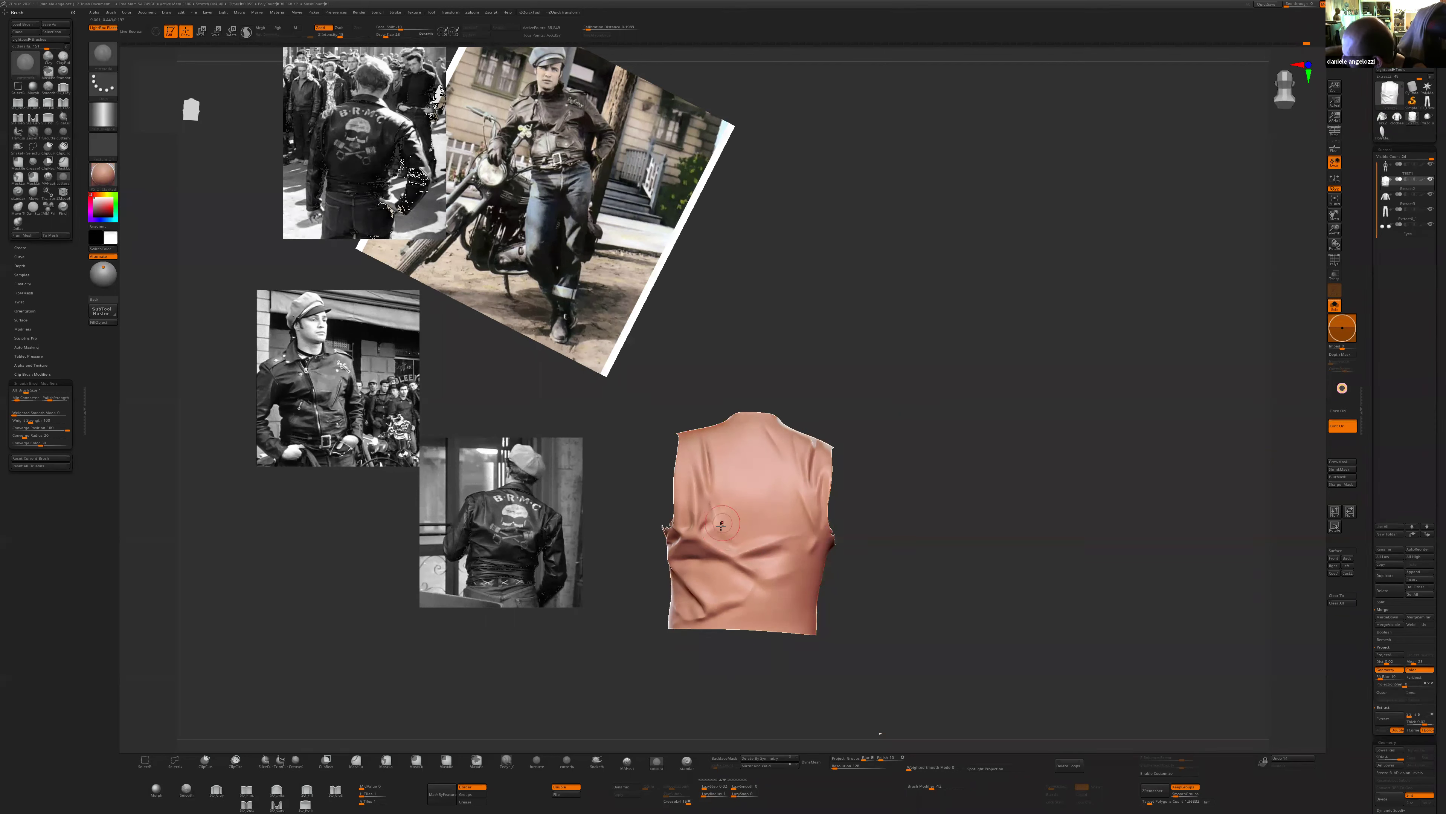
key(bracketleft)
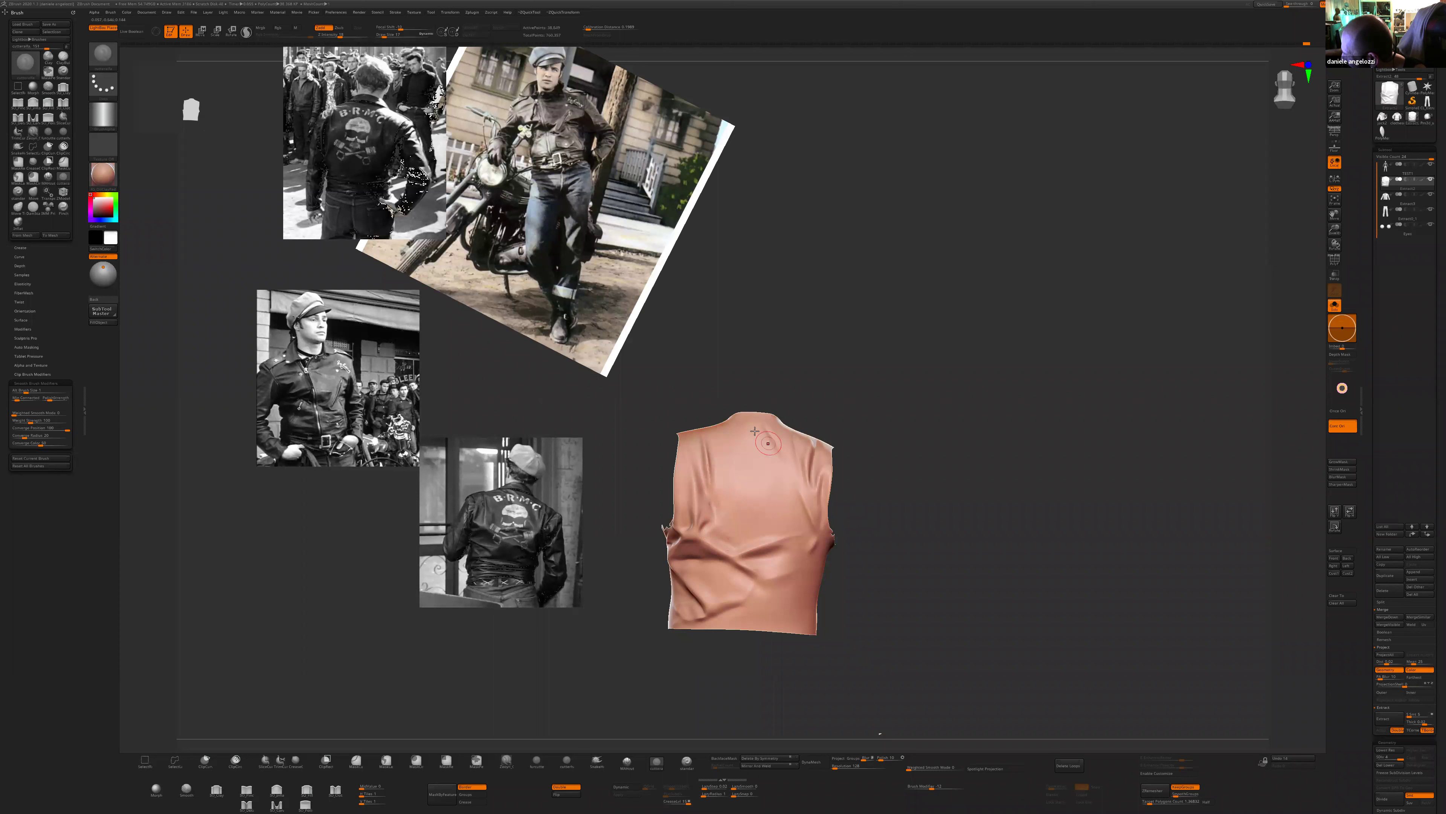
key(shift)
- Refine and smooth the horizontal fold where it runs below the right armhole, undoing the last stroke
drag(866, 457, 868, 504)
drag(874, 558, 811, 547)
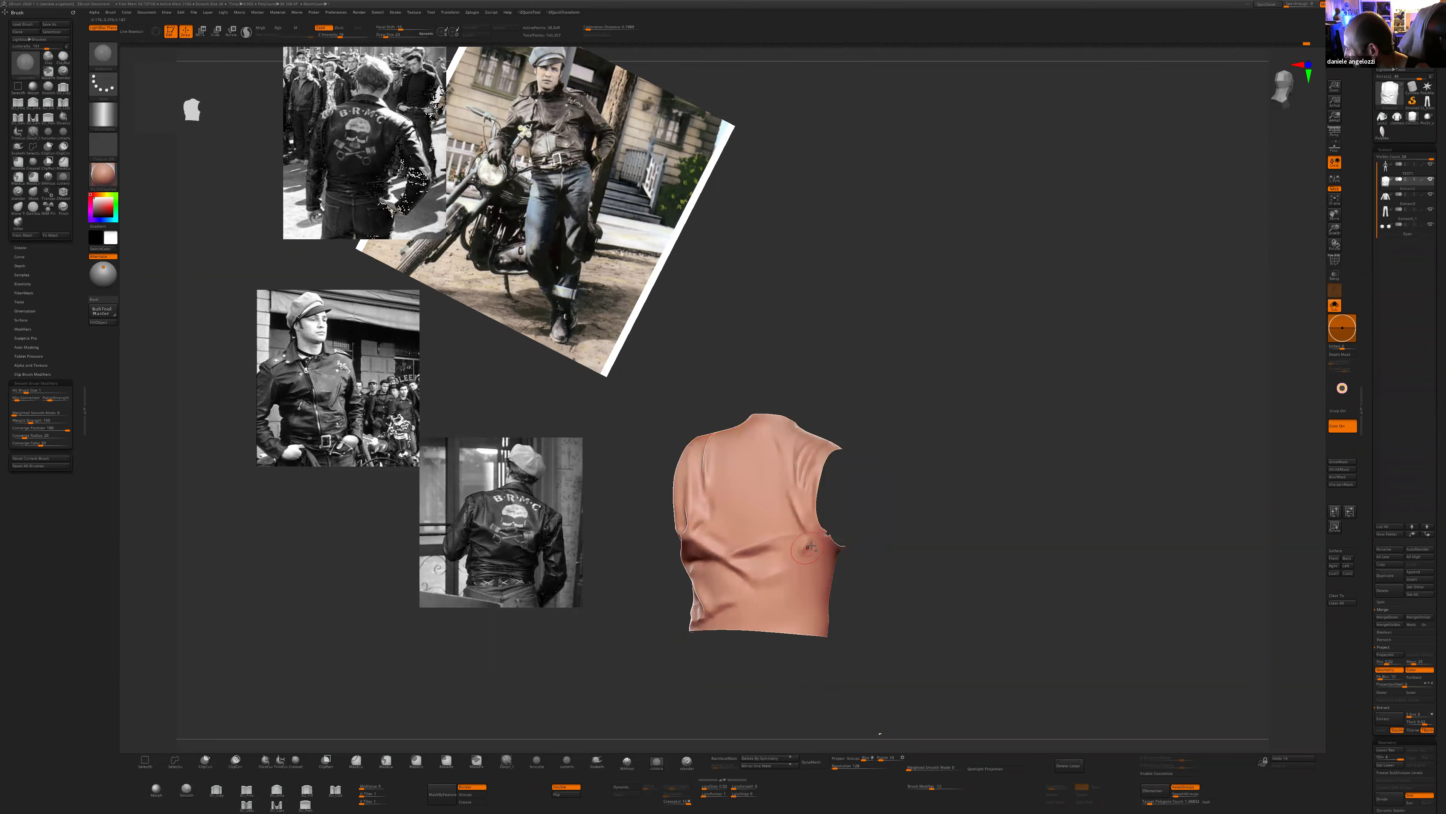
mouse_move(810, 553)
right_down()
mouse_move(783, 548)
mouse_move(797, 544)
right_up()
key(shift)
key(shift)
mouse_move(843, 549)
mouse_down()
mouse_move(768, 541)
mouse_move(785, 541)
mouse_up()
key(shift)
key(shift)
key(shift)
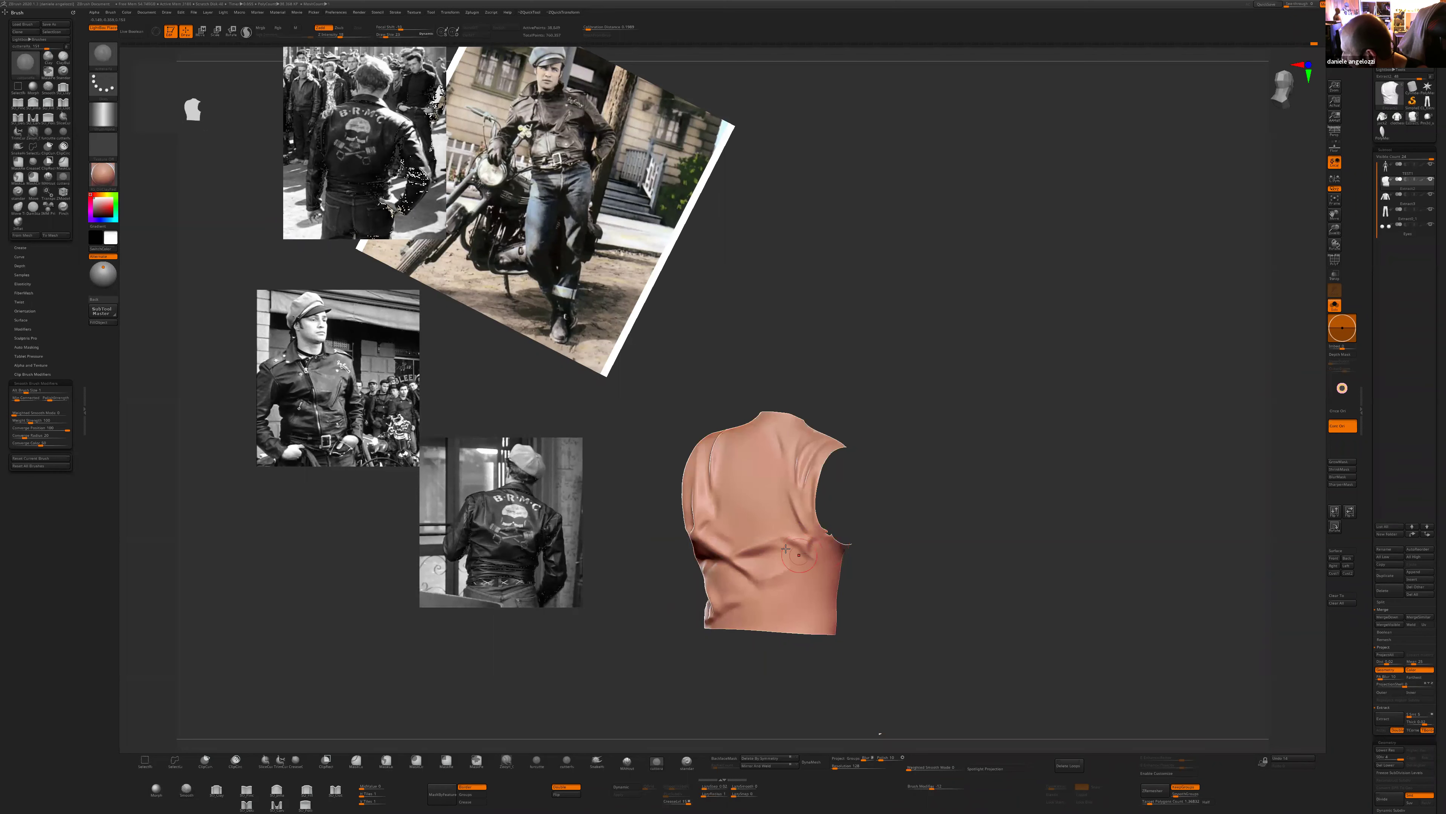
mouse_move(805, 555)
right_down()
mouse_move(778, 548)
mouse_move(804, 504)
right_up()
key(ctrl+z)
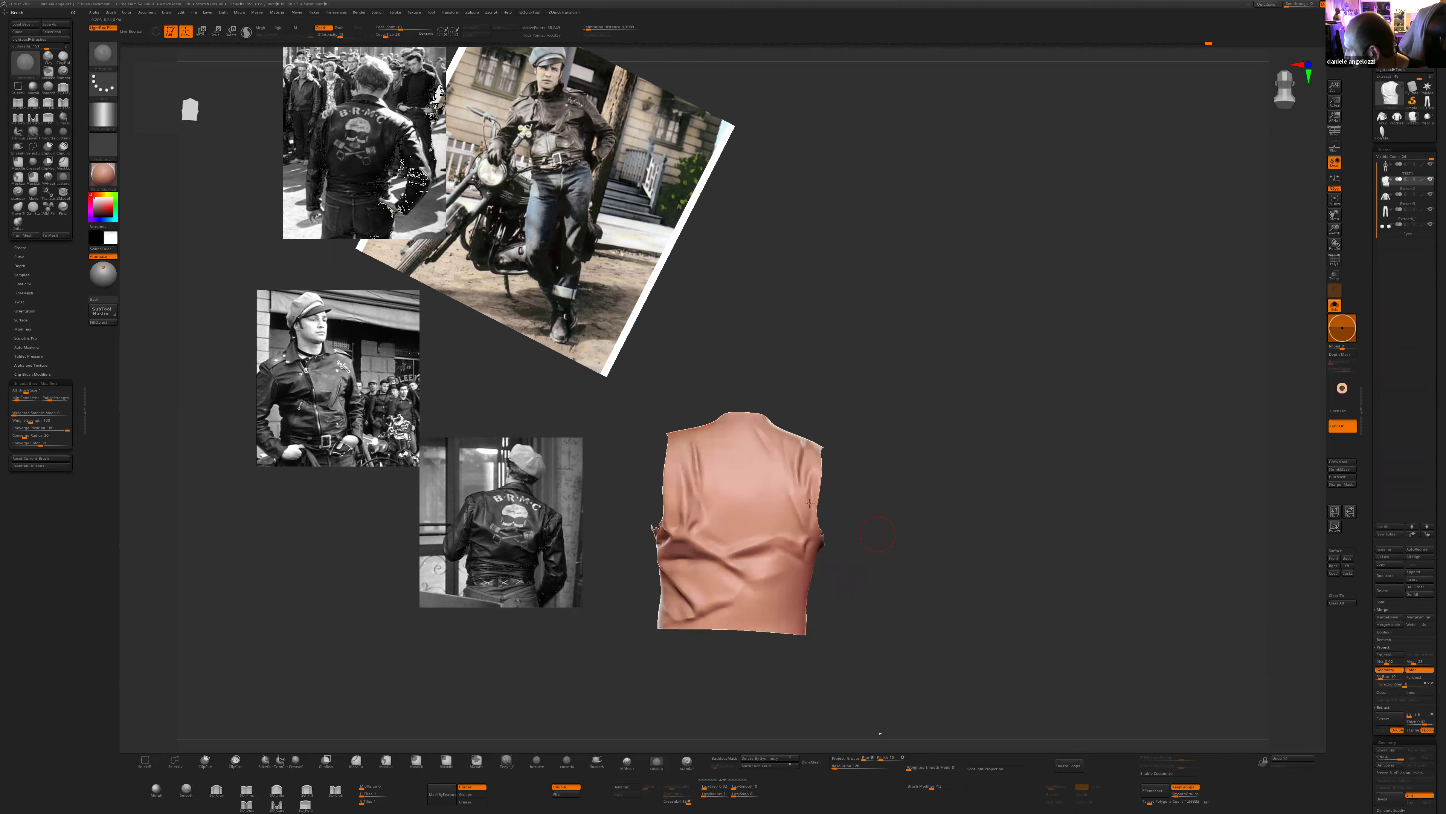
- Sculpt and smooth the vertical fold between the right shoulder blade and the right armhole with a resized brush
drag(786, 453, 846, 455)
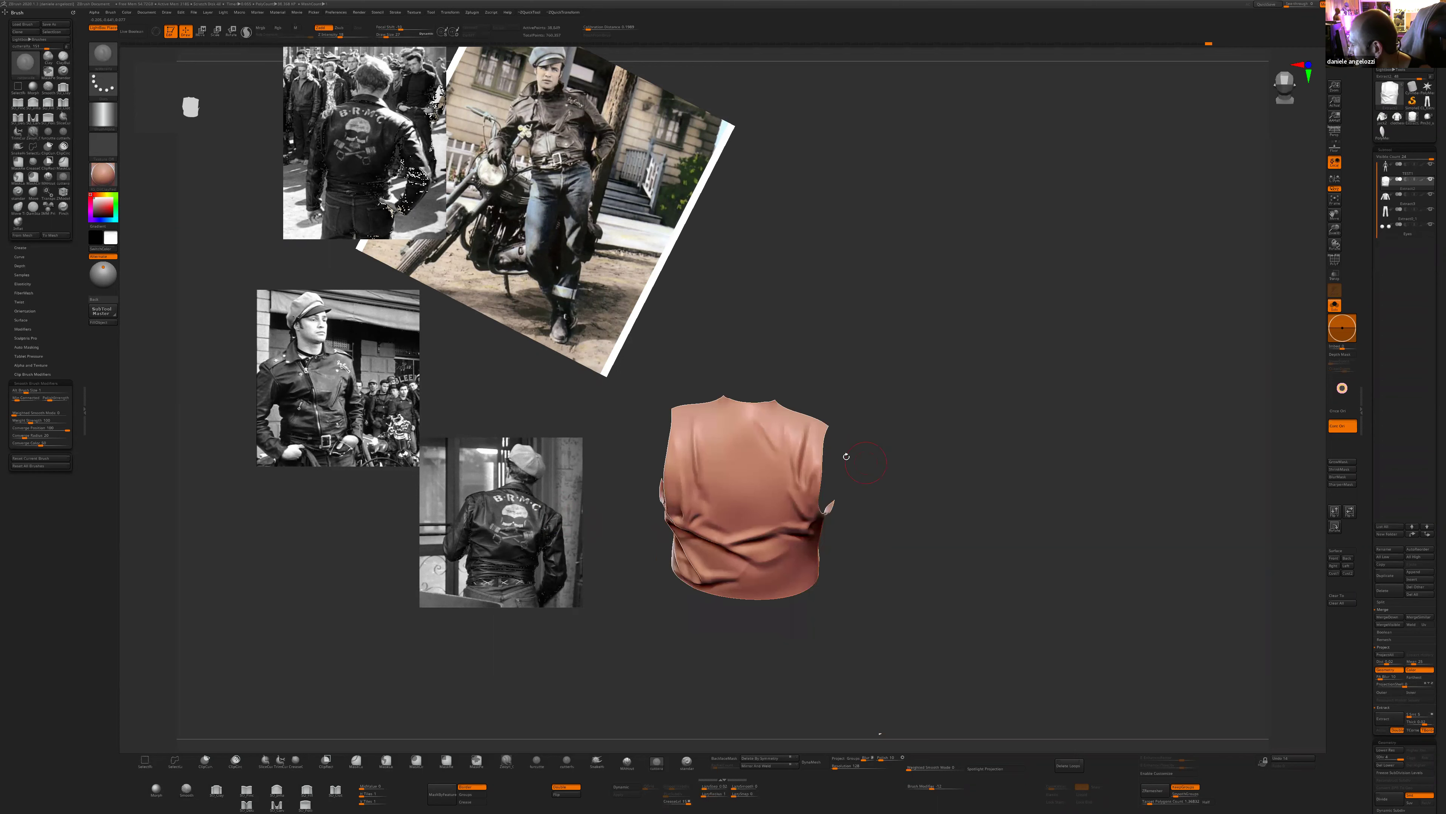
key(bracketleft)
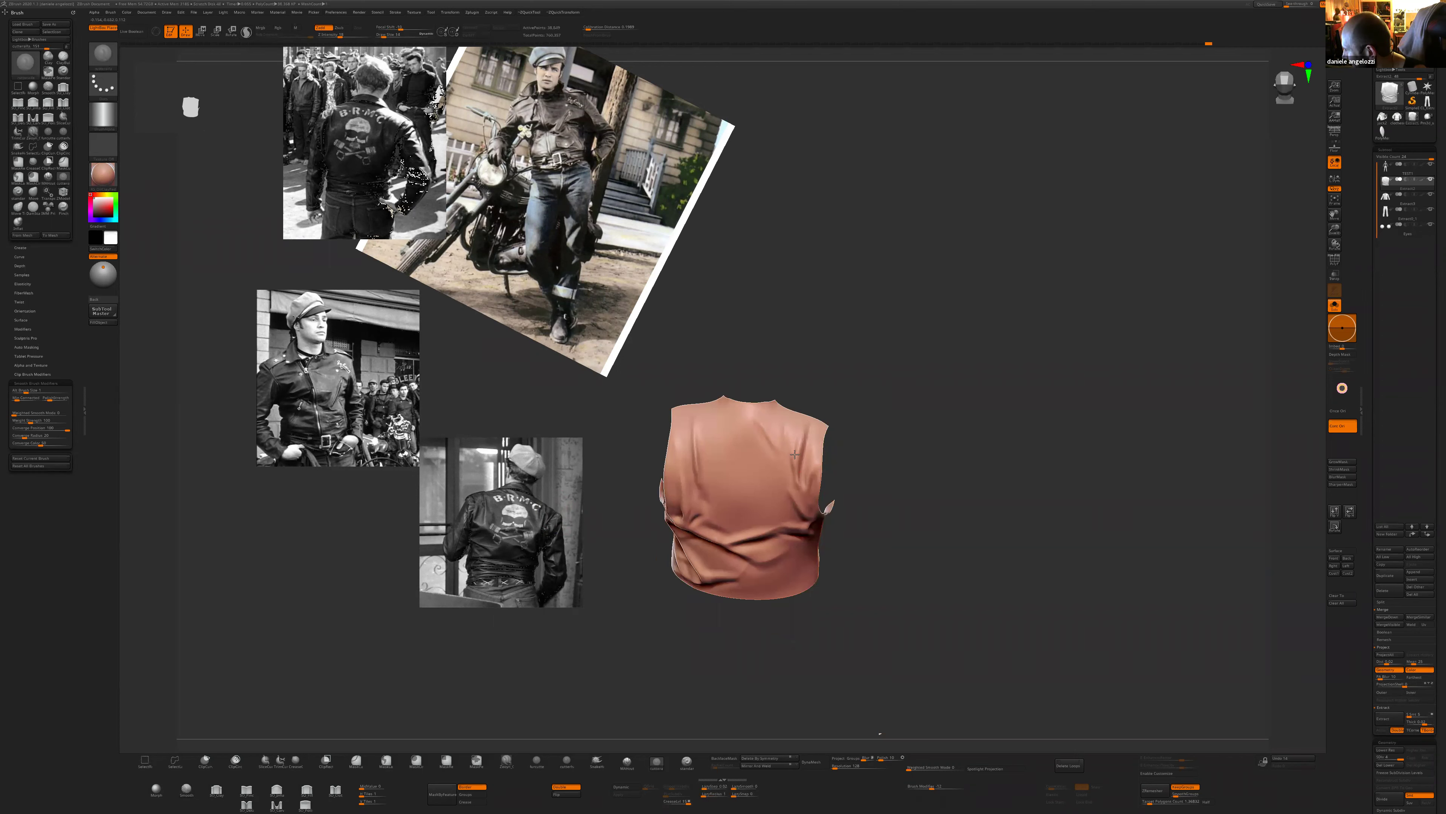
mouse_move(823, 393)
shift+right_down()
mouse_move(817, 434)
mouse_move(843, 427)
mouse_move(806, 471)
shift+right_up()
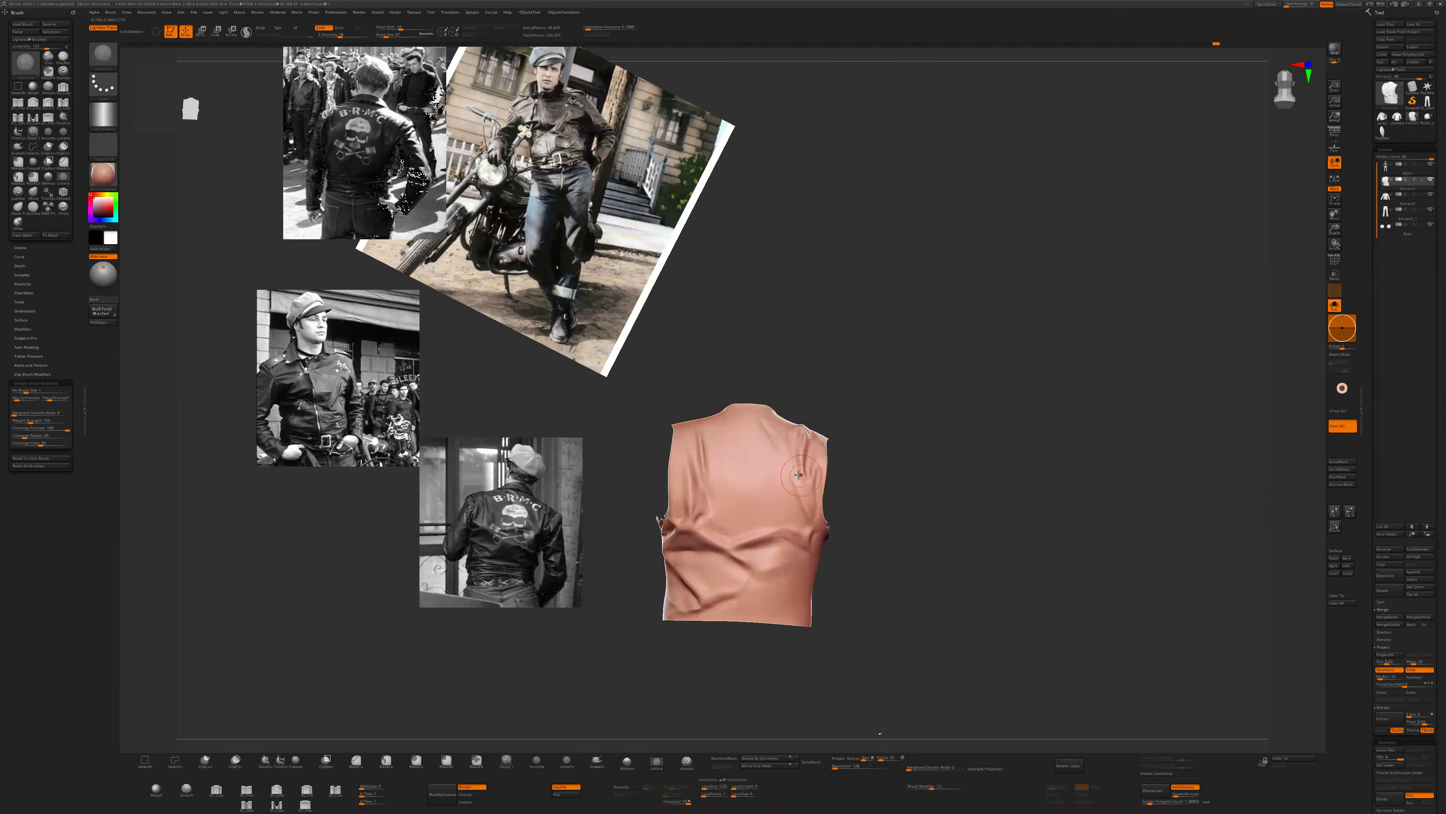
drag(799, 475, 810, 481)
right_drag(849, 452, 833, 456)
drag(799, 487, 811, 460)
- Reduce the brush size and sculpt the upper end of the right-hand fold near the shoulder seam
mouse_move(837, 470)
right_down()
mouse_move(836, 487)
mouse_move(814, 473)
mouse_move(805, 417)
right_up()
key([)
key([)
drag(805, 416, 786, 419)
right_drag(816, 381, 940, 480)
mouse_move(803, 426)
right_down()
mouse_move(875, 452)
mouse_move(816, 511)
mouse_move(931, 585)
right_up()
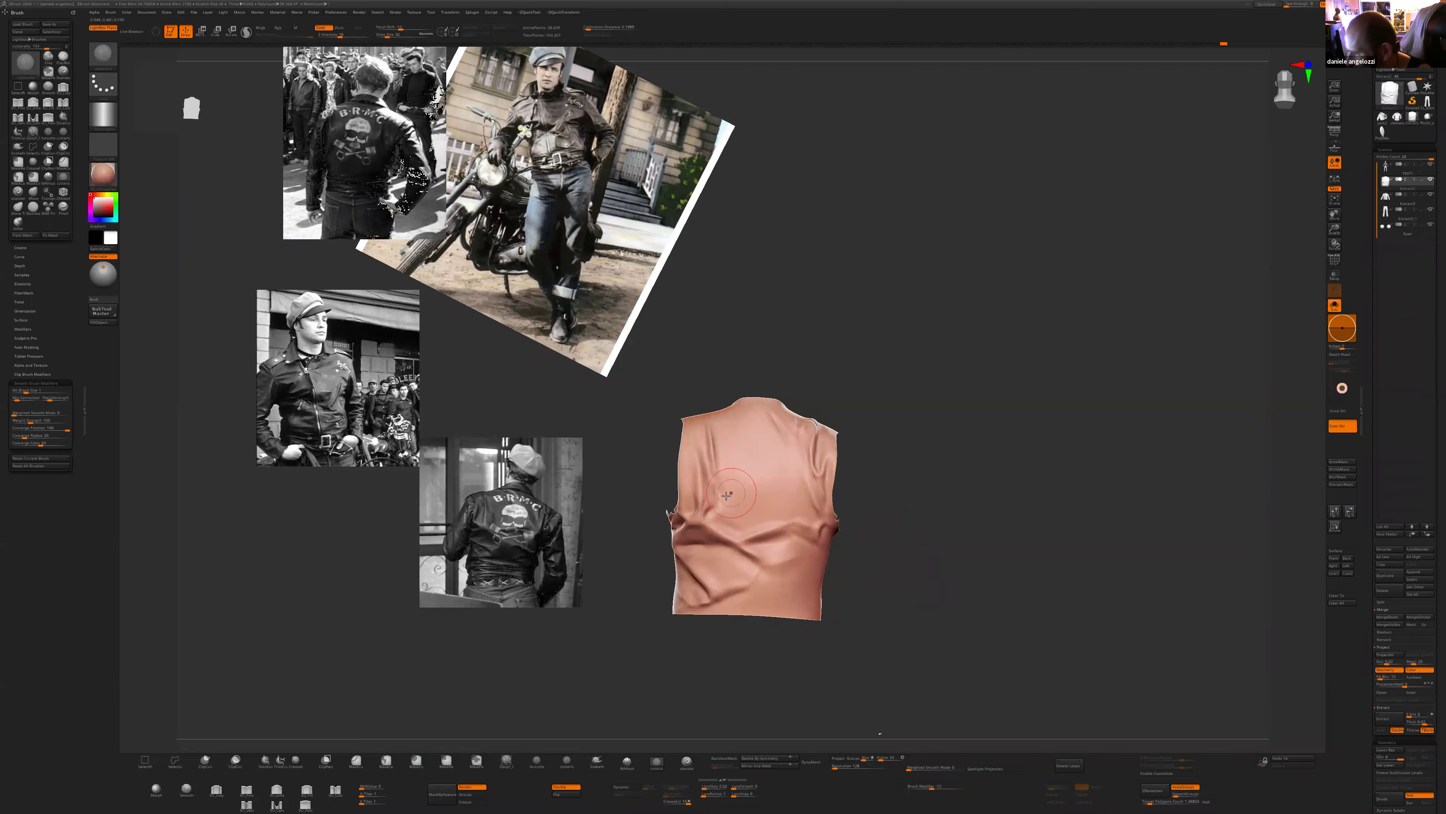
- Adjust the brush size, then refine the left vertical fold and the centre of the horizontal back fold
key(s)
drag(717, 471, 715, 472)
mouse_move(716, 466)
shift+mouse_down()
mouse_move(712, 430)
mouse_move(725, 466)
shift+mouse_up()
mouse_move(897, 533)
mouse_down()
mouse_move(958, 633)
mouse_move(906, 611)
mouse_up()
key(s)
drag(771, 534, 744, 536)
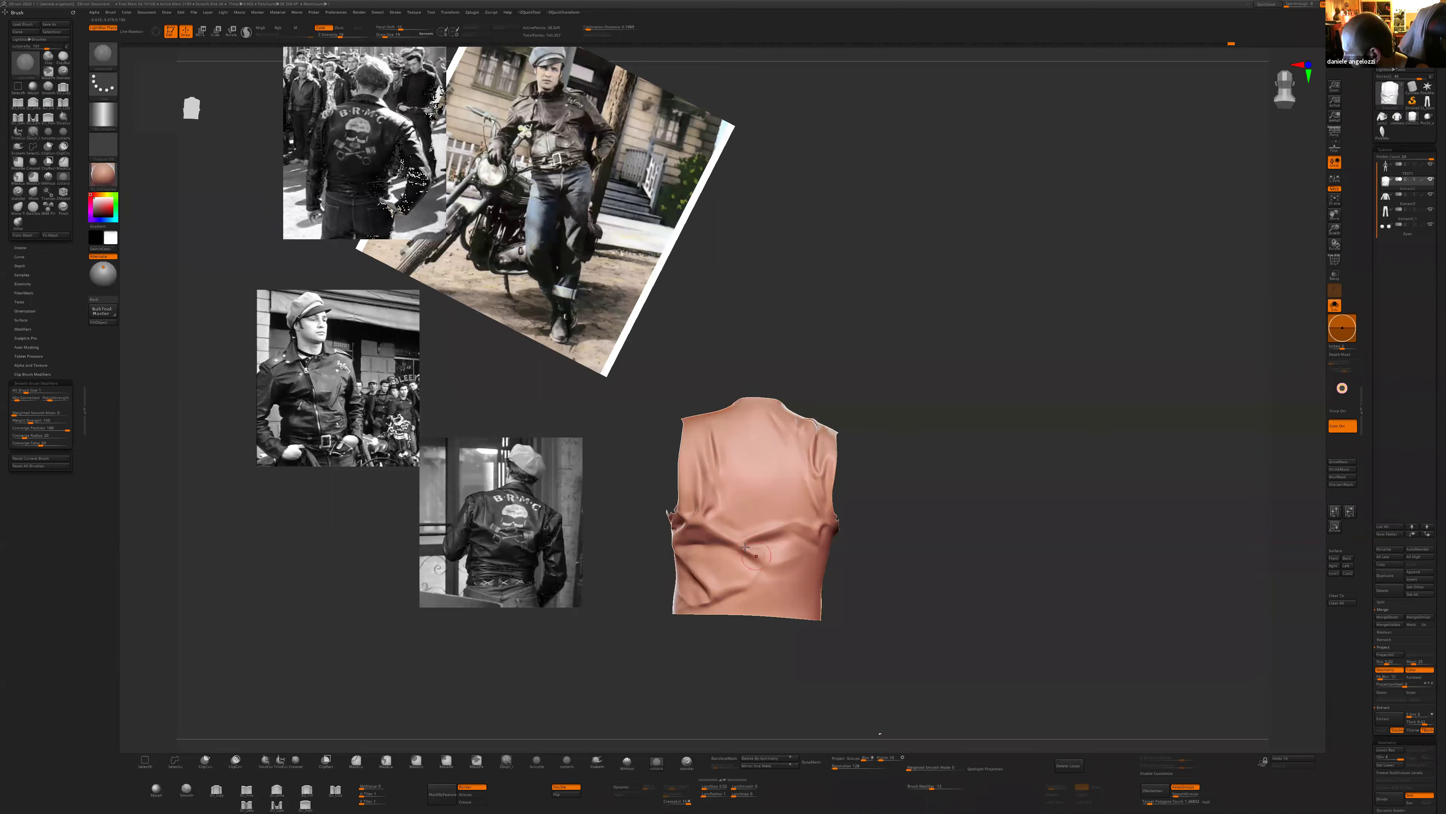
right_drag(884, 556, 757, 560)
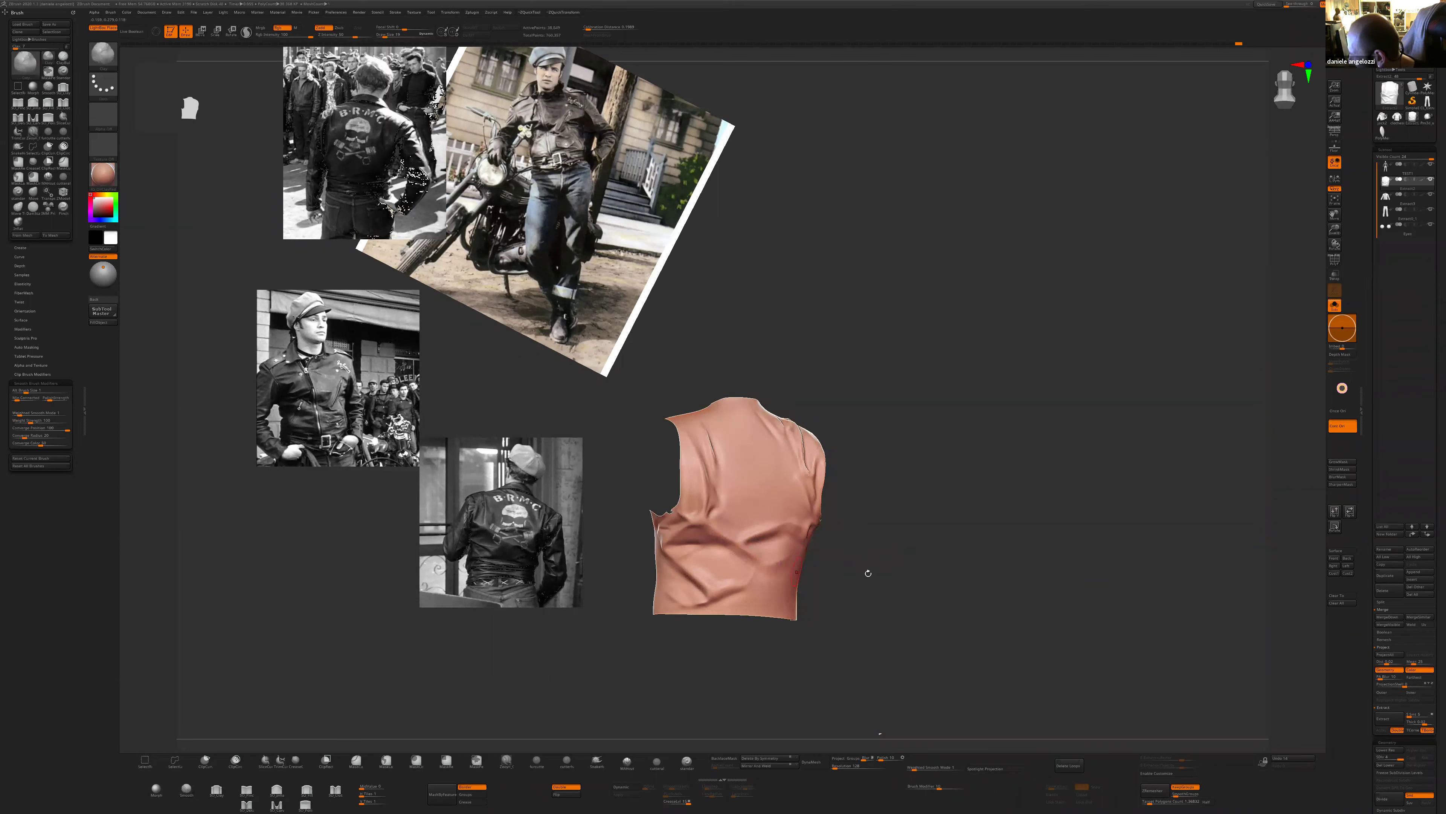
drag(869, 572, 757, 564)
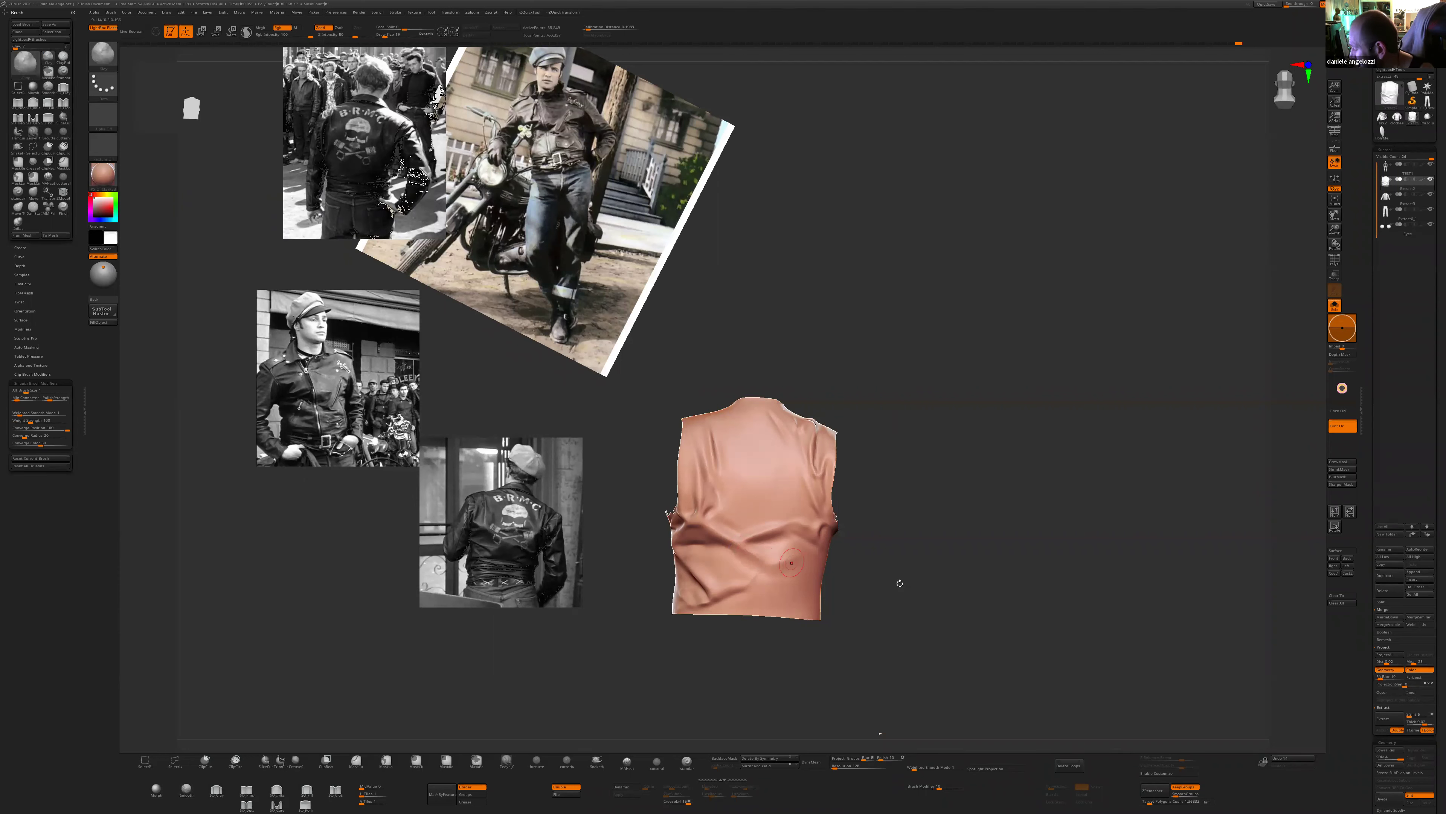
- Switch brushes and sculpt a short diagonal fold on the lower right of the back, softening its edges
click(656, 762)
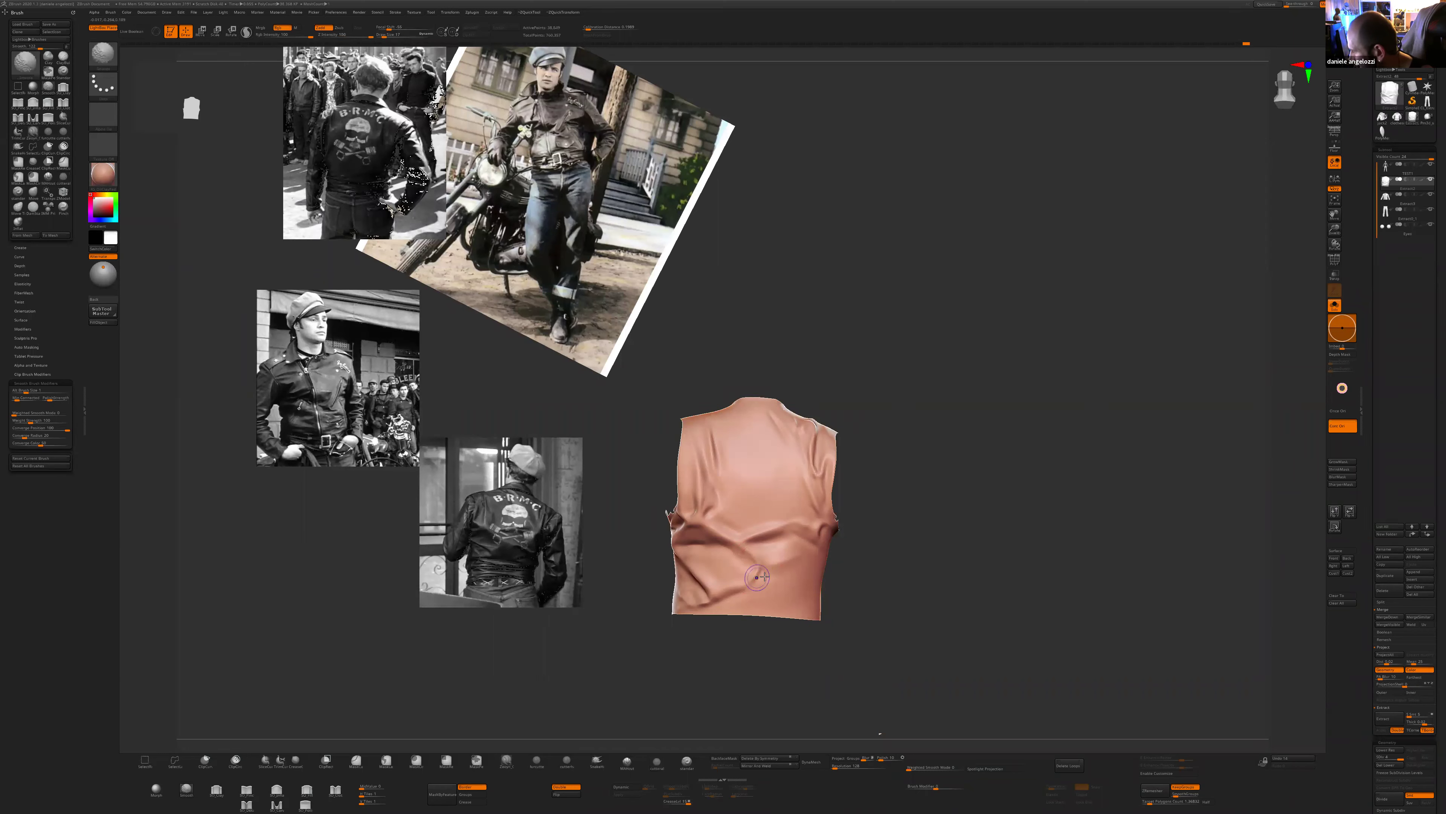
drag(757, 586, 786, 565)
alt+drag(882, 570, 881, 616)
drag(779, 563, 754, 576)
shift+right_drag(754, 577, 764, 565)
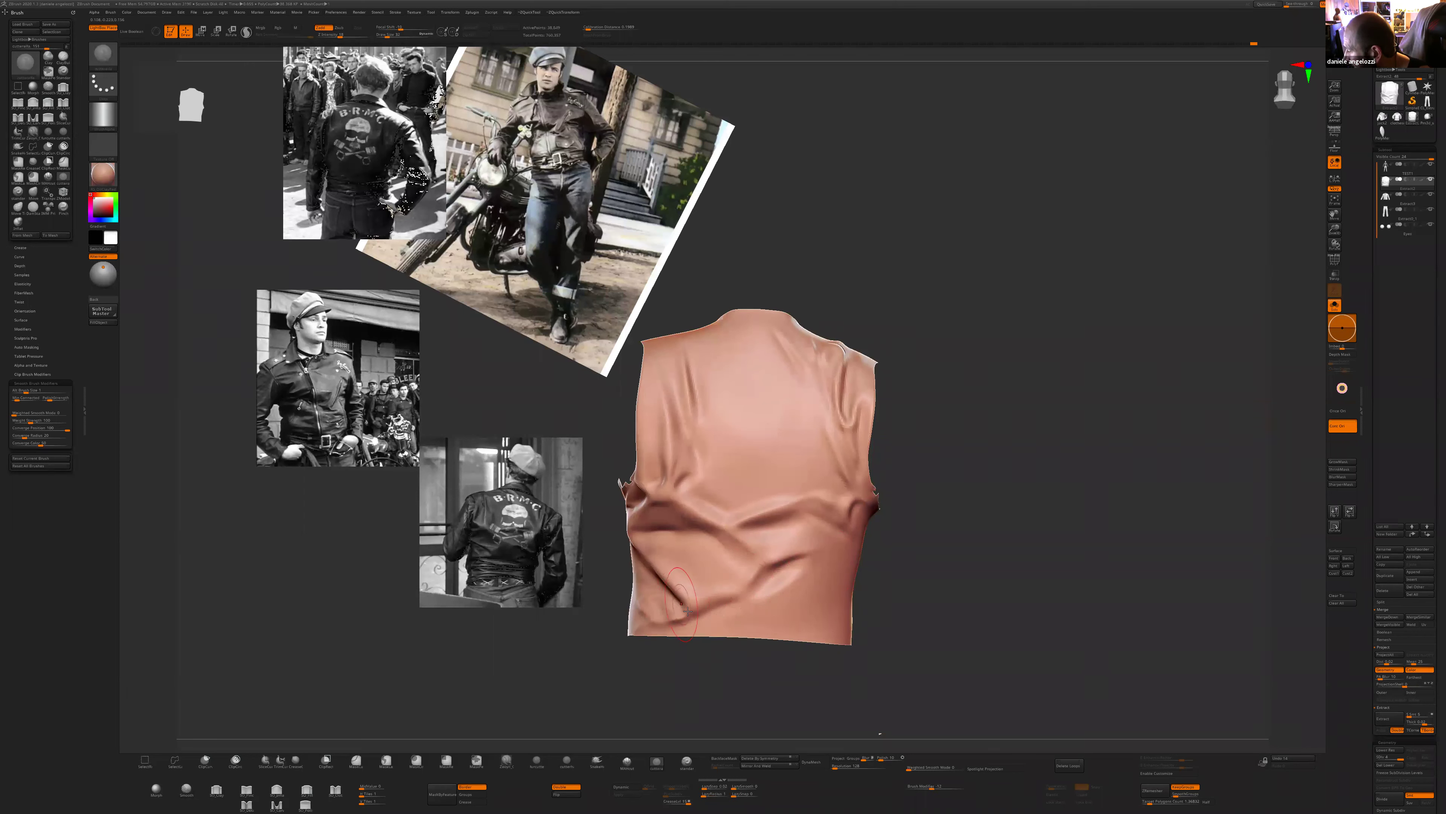
- Refine the lower-left fold and sculpt creases below the left armhole and along the left vertical fold
right_drag(677, 649, 657, 601)
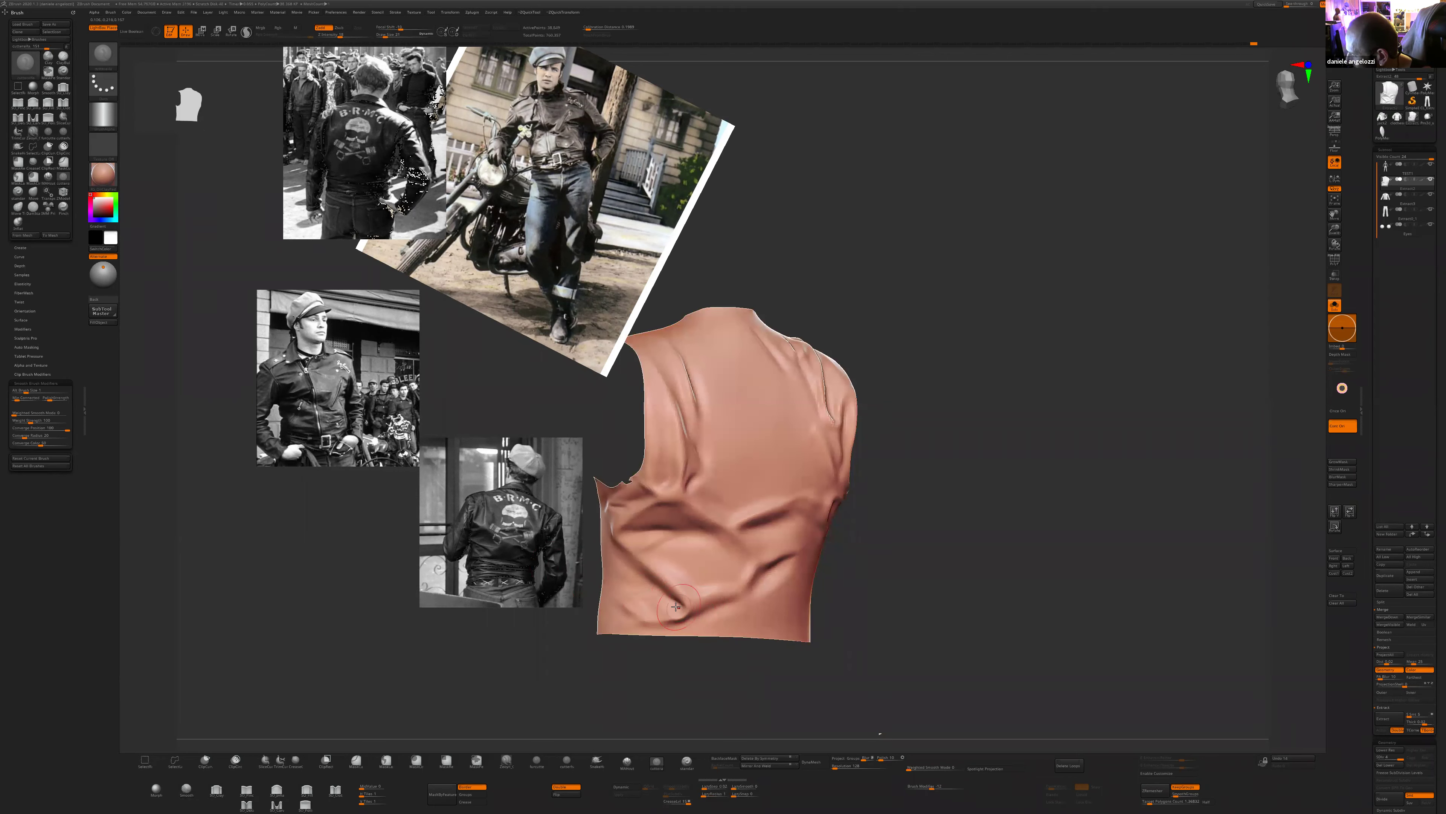
mouse_move(789, 664)
mouse_down()
mouse_move(913, 614)
mouse_move(970, 618)
mouse_up()
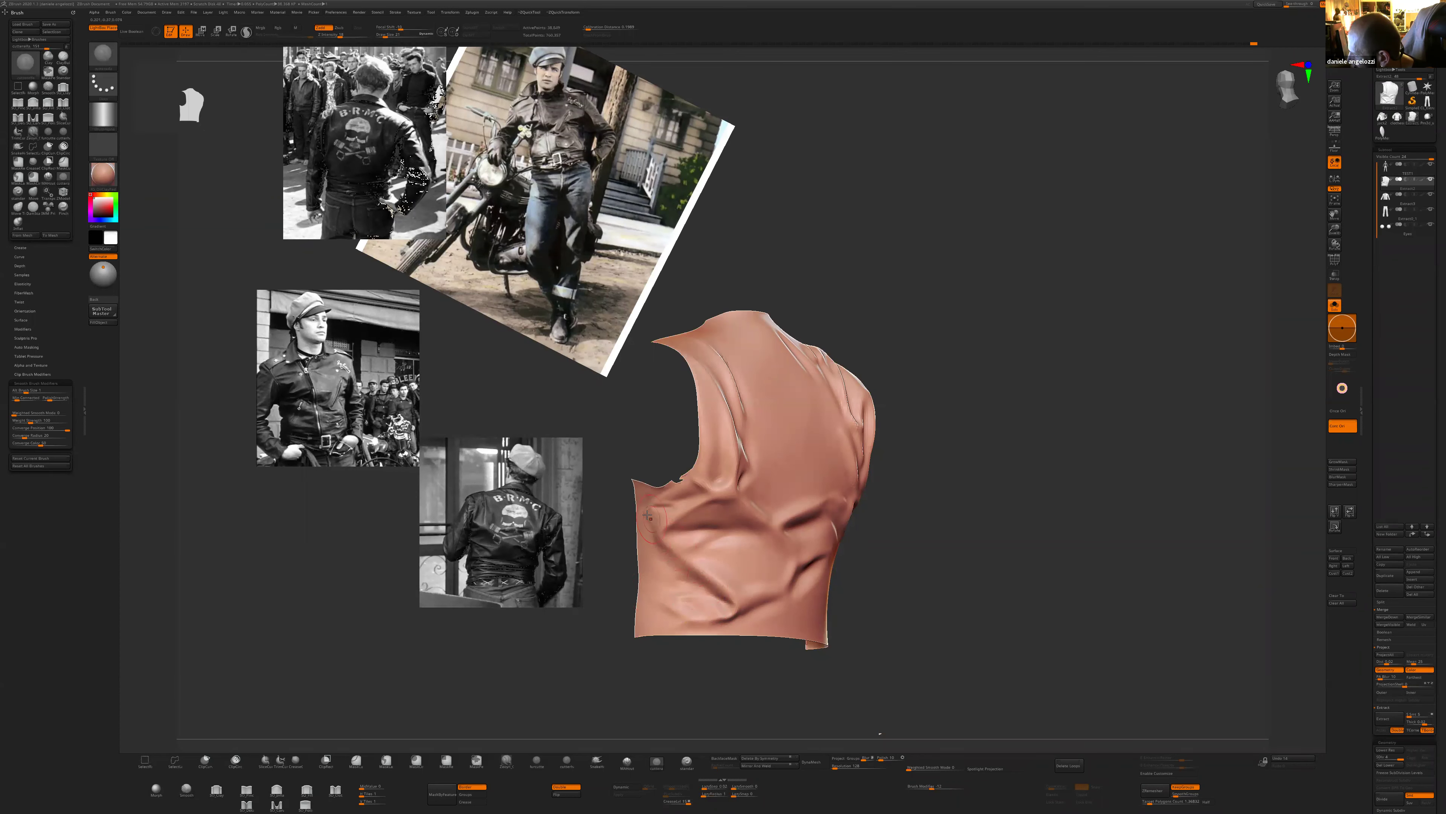
drag(910, 568, 687, 495)
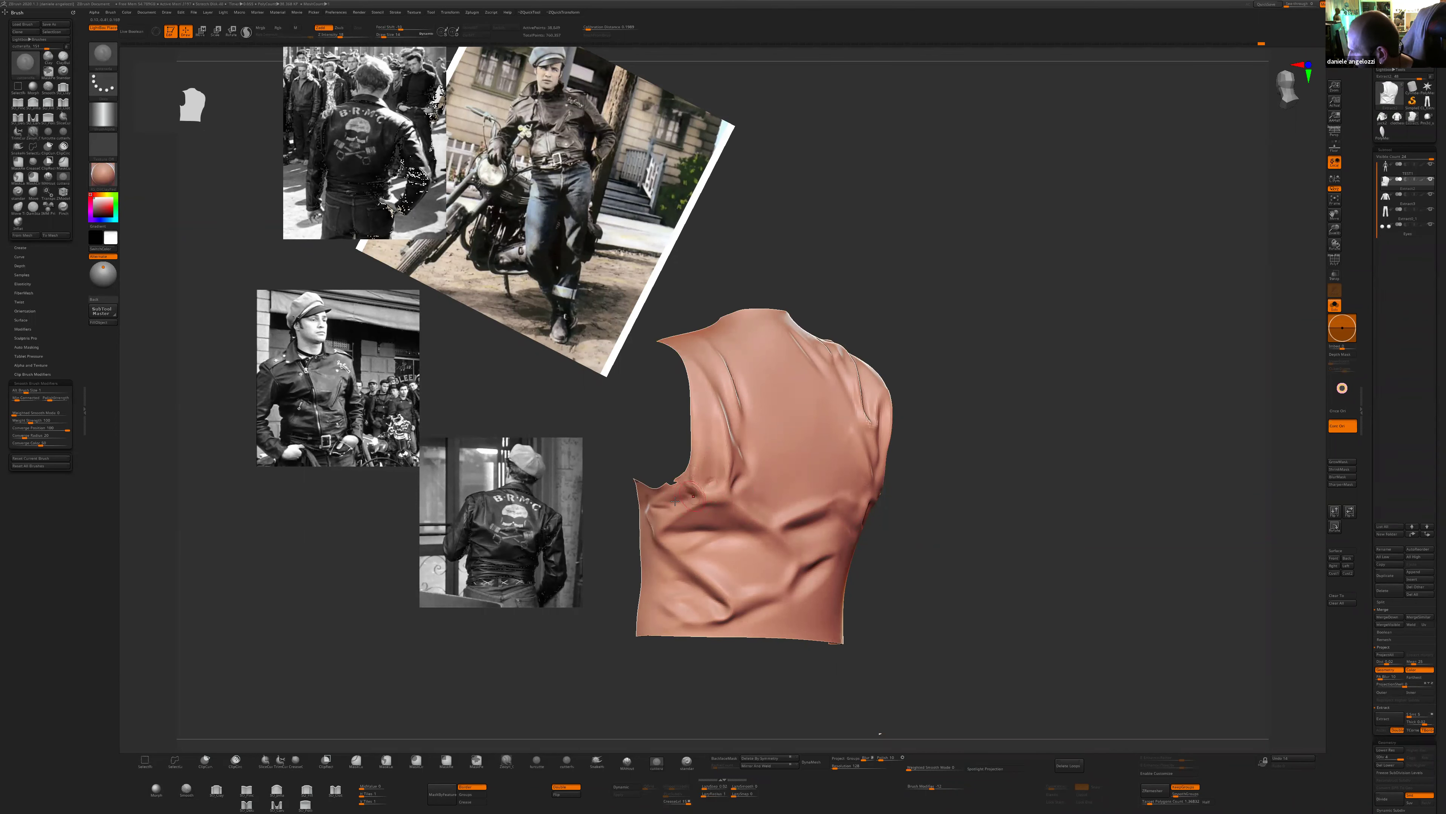
drag(927, 443, 692, 478)
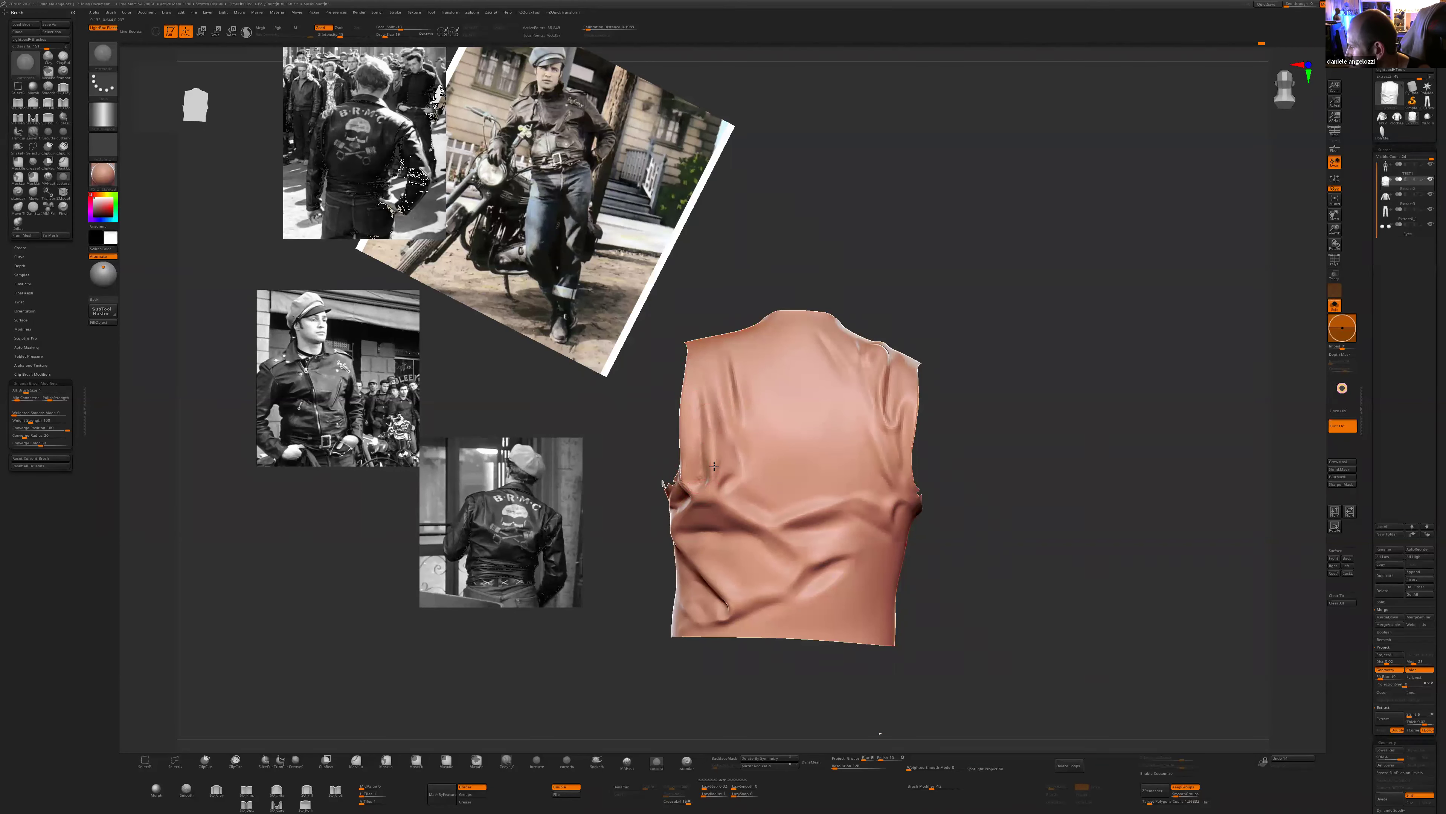
drag(759, 487, 702, 472)
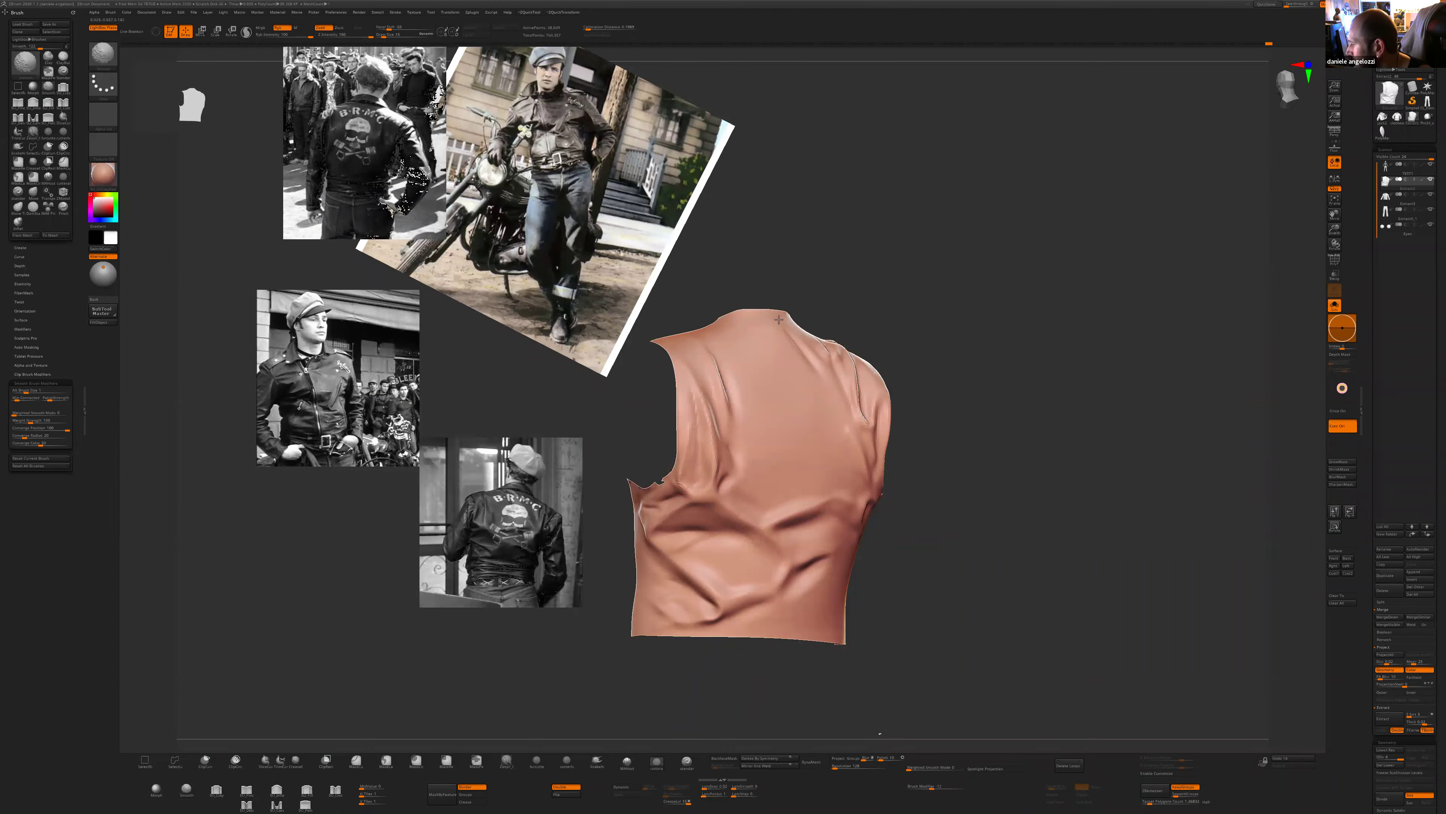
shift+right_drag(684, 449, 729, 459)
- Switch to File Explorer, open Male03_Tshirt_FQuarter-800x800.JPG from the pants folder, and examine its clothing folds up close
key(alt+Tab)
key(alt+Tab)
key(alt+Tab)
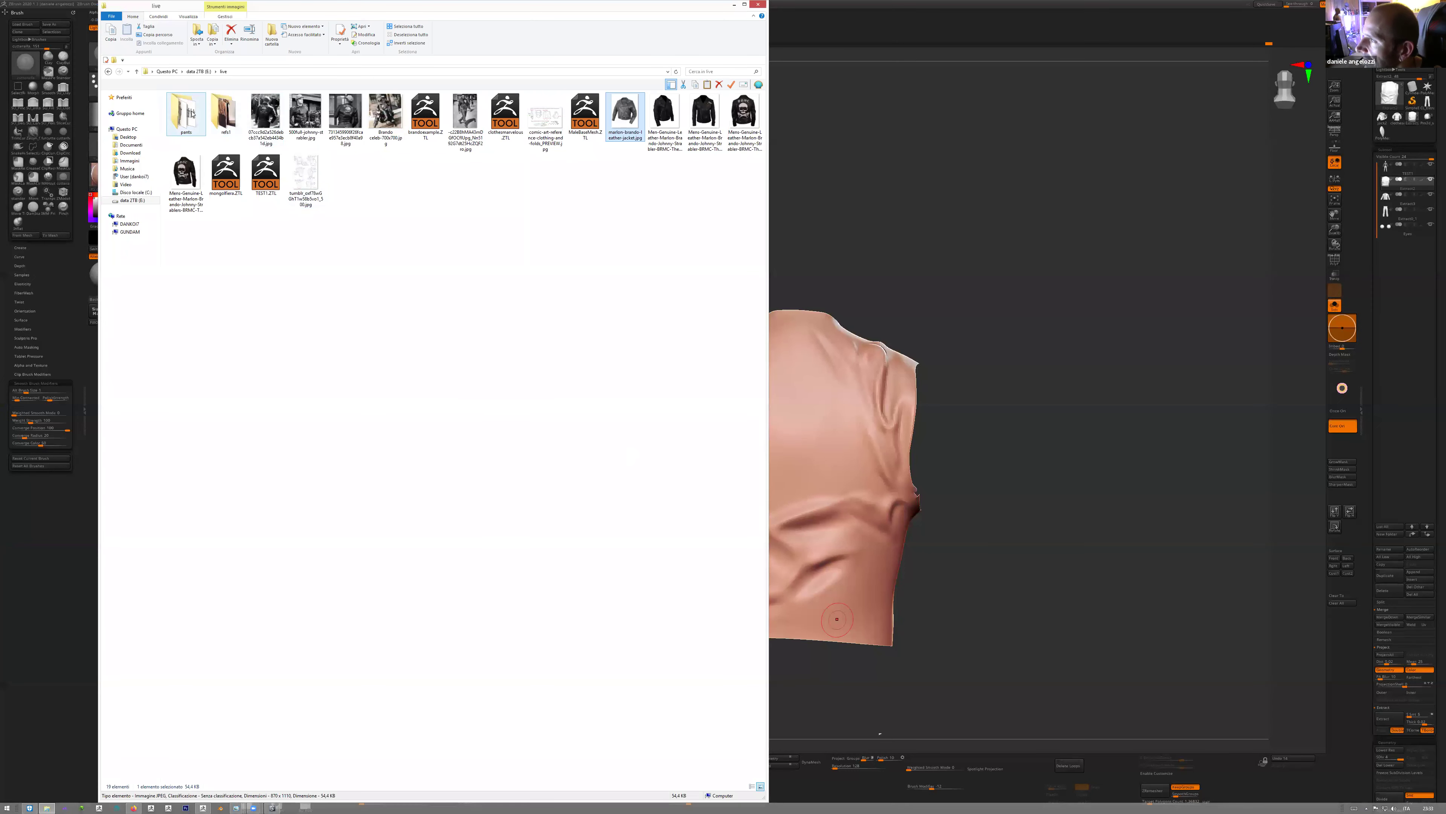
click(191, 114)
double_click(192, 114)
double_click(305, 114)
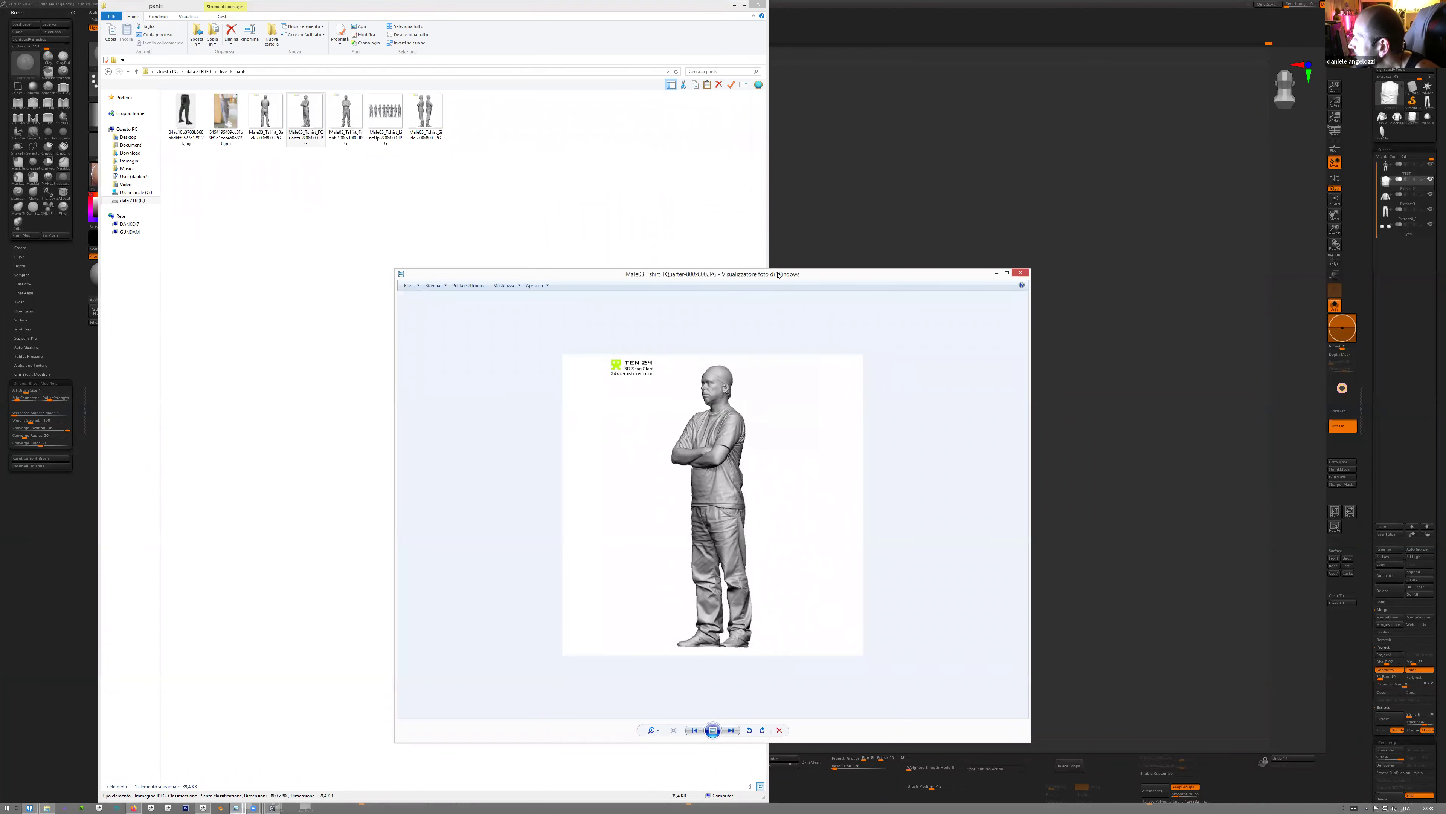
drag(778, 274, 785, 189)
drag(663, 645, 662, 604)
drag(784, 452, 780, 485)
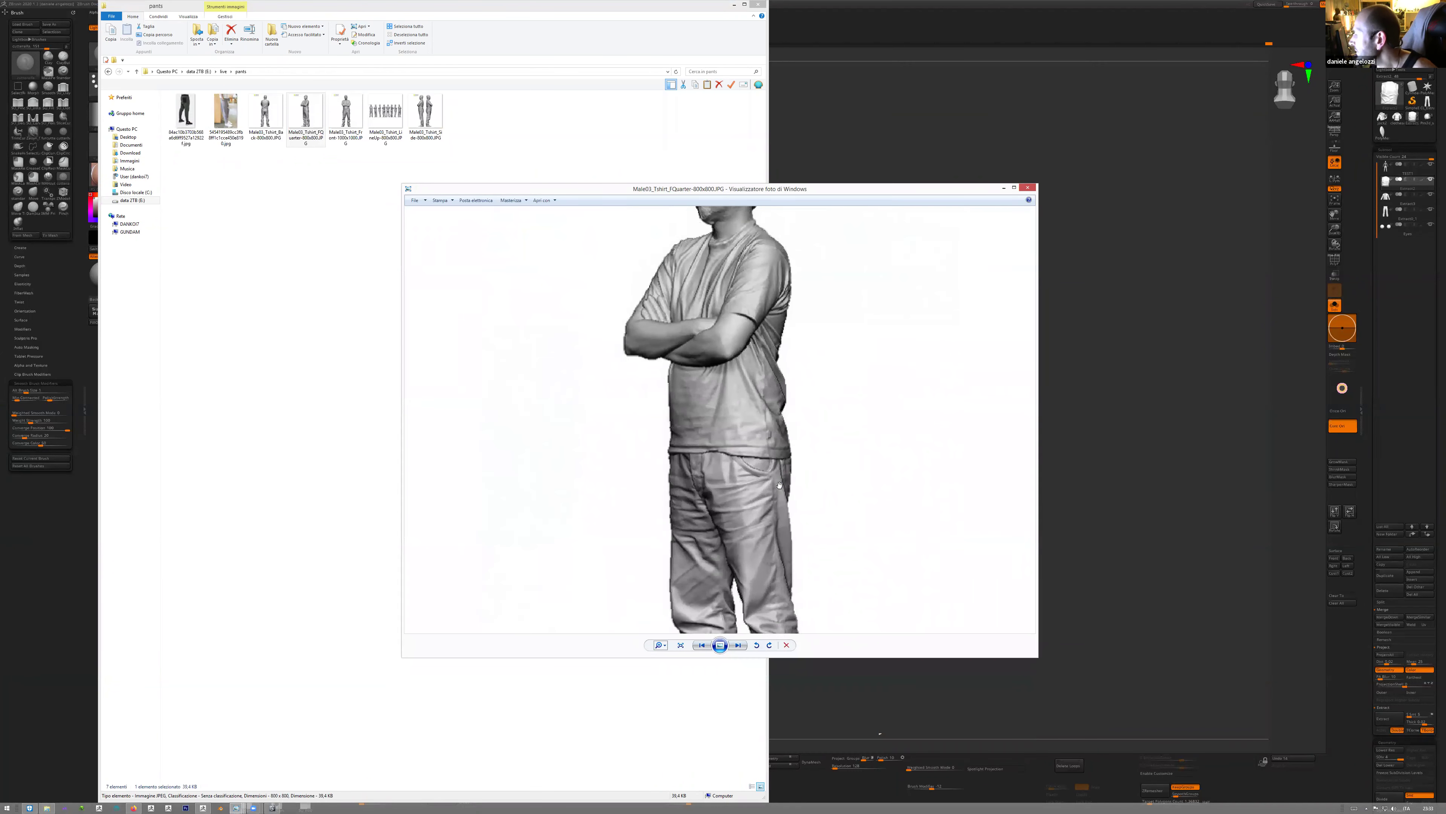
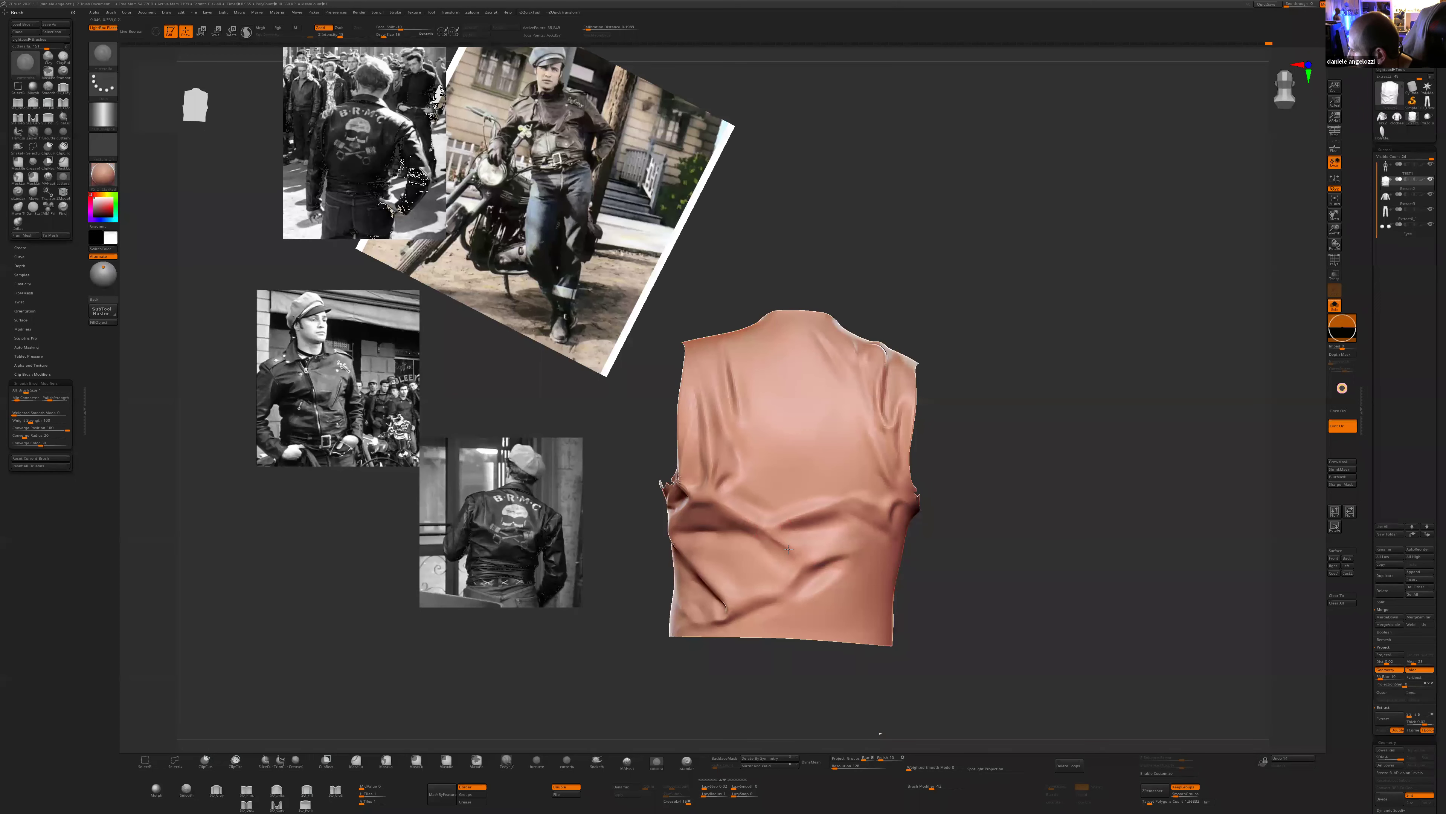
- Adjust the brush size and touch up the centre of the horizontal fold and the upper-left vertical folds
key(s)
click(770, 550)
alt+drag(1011, 579, 1049, 590)
key(s)
key(bracketleft)
drag(759, 298, 760, 347)
key(bracketleft)
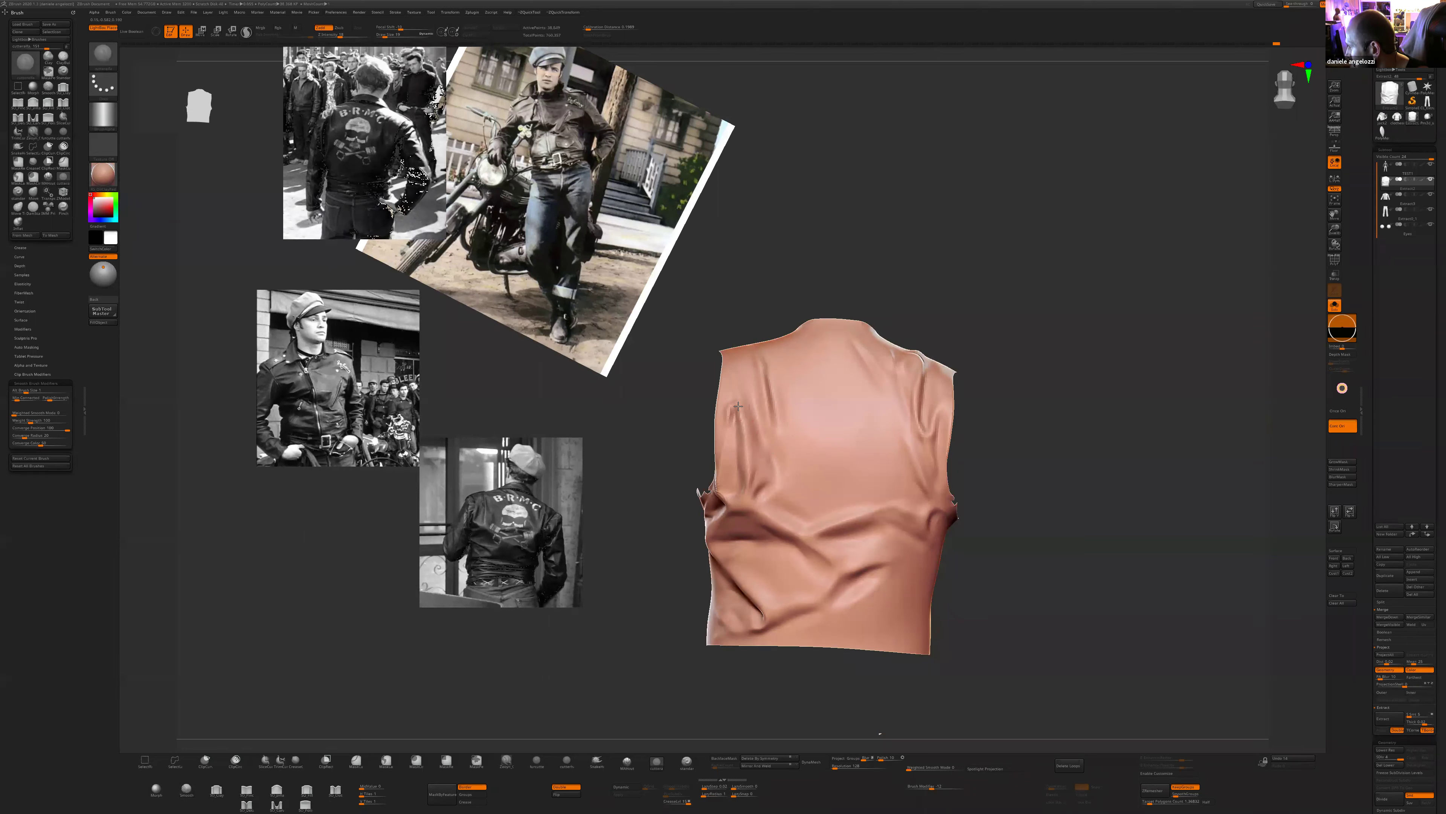
- Sculpt the folds along the left armhole, adjusting the brush depth, and smooth them into the horizontal fold
drag(995, 452, 730, 409)
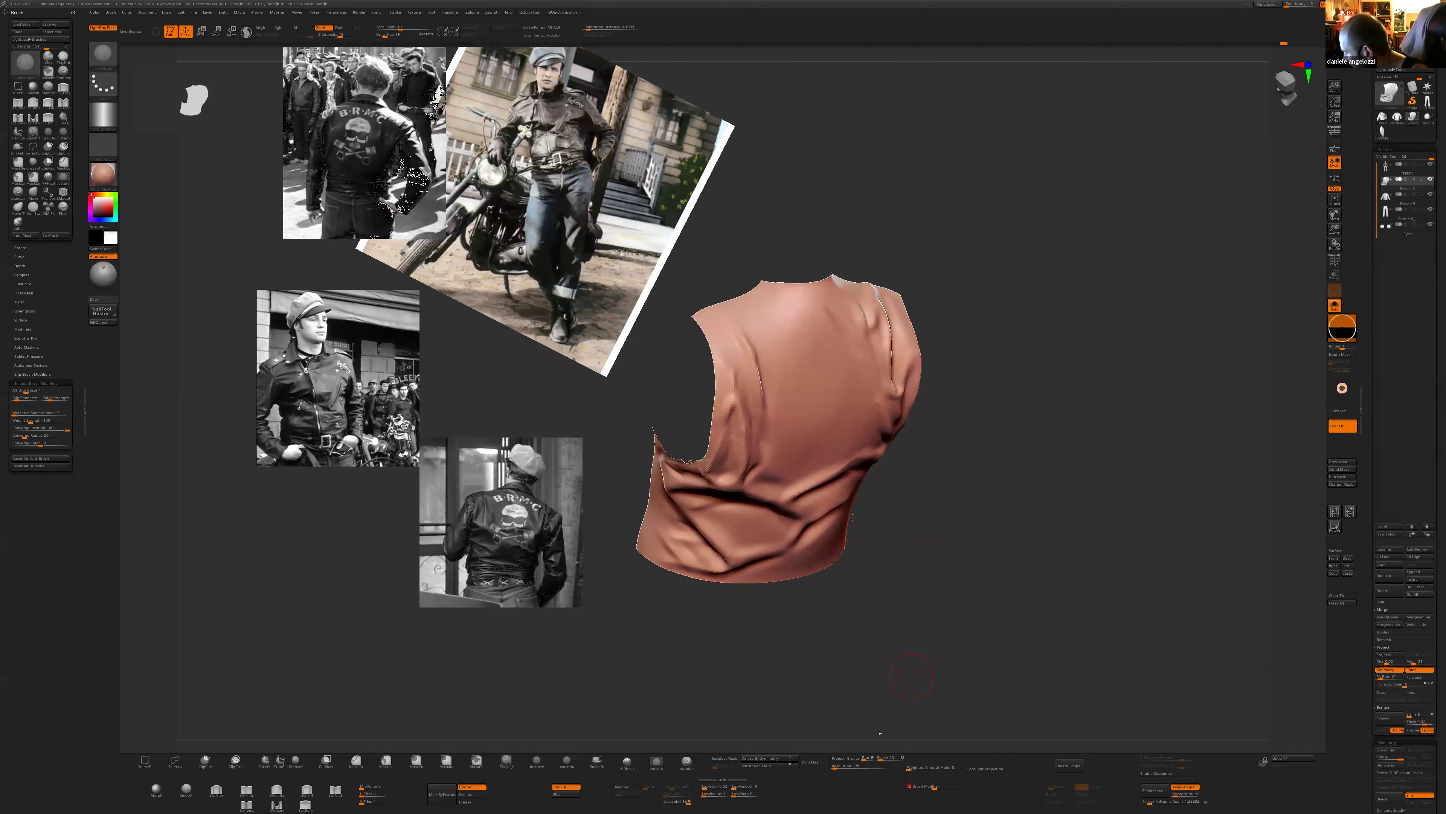
key([)
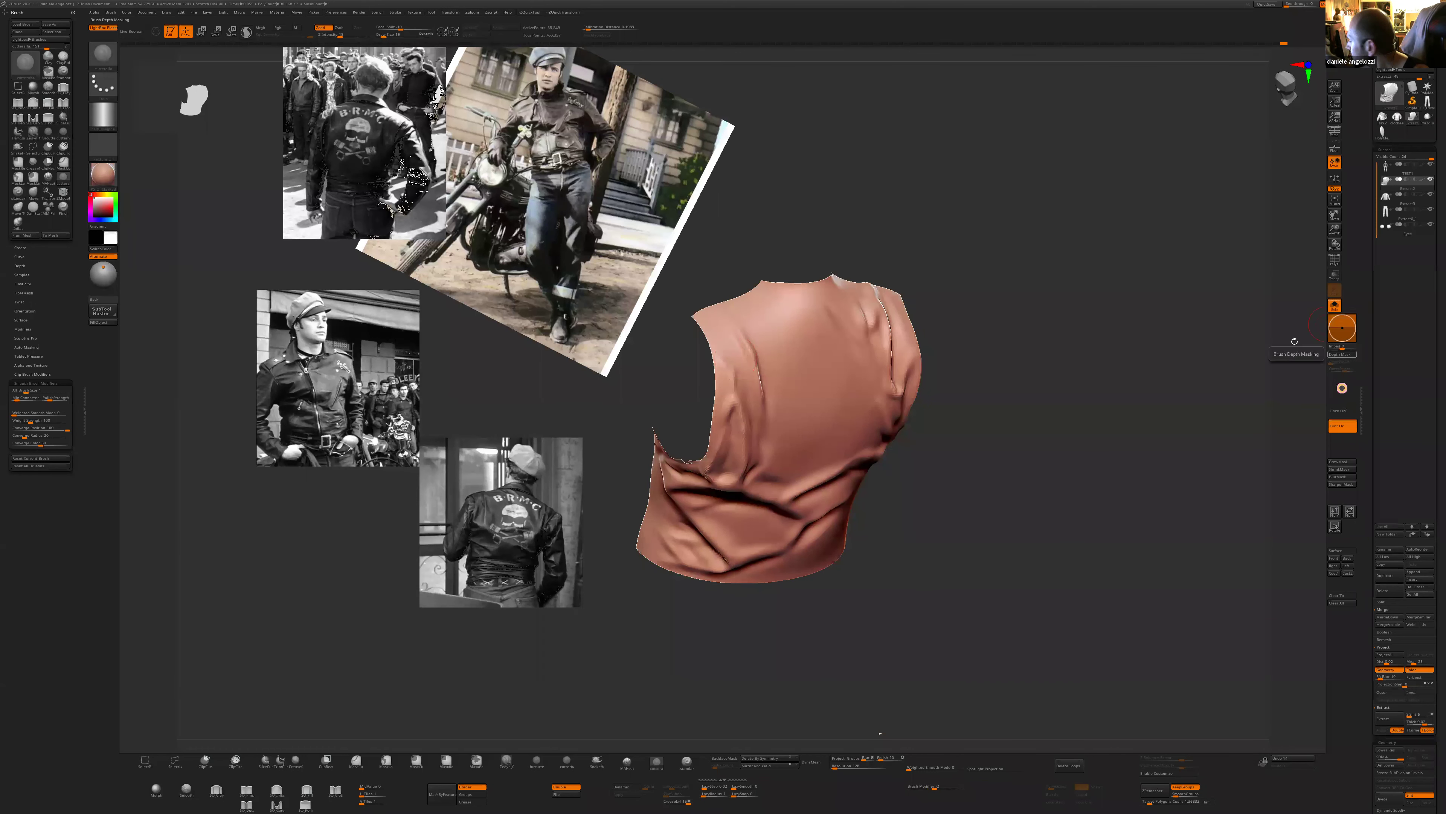
shift+drag(687, 393, 724, 443)
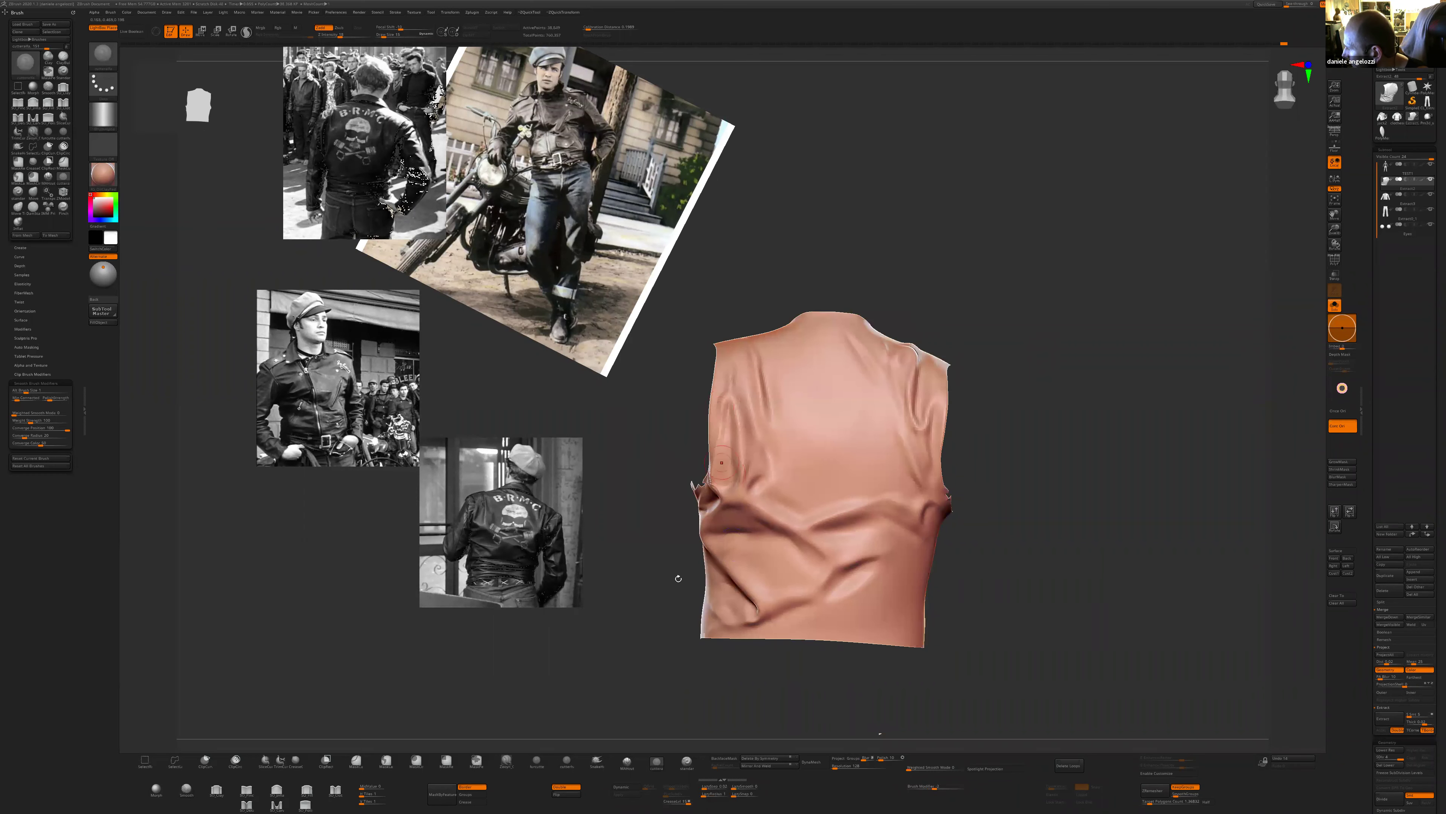
drag(677, 578, 723, 486)
drag(988, 456, 939, 419)
shift+drag(940, 418, 917, 401)
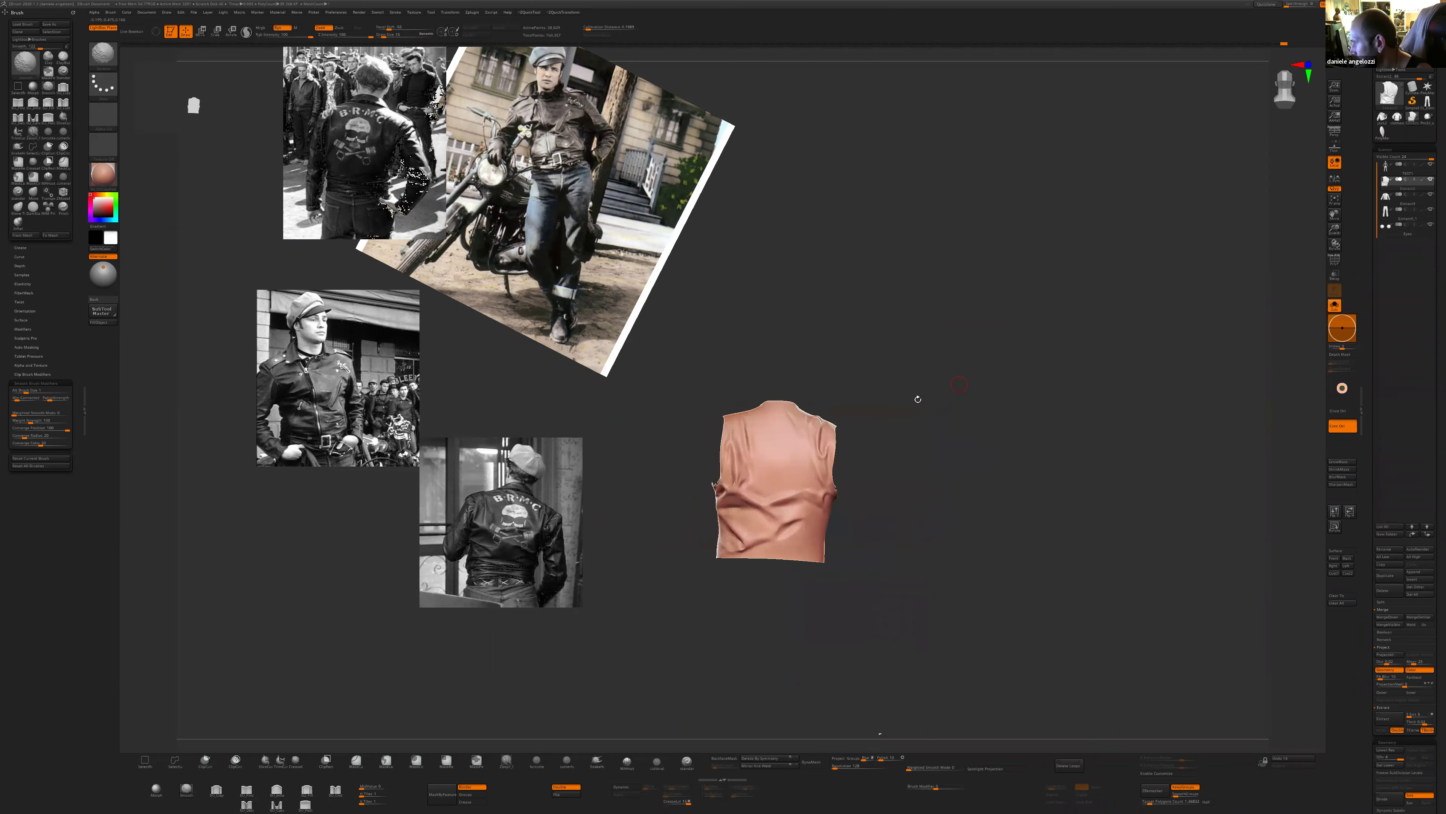
- Resize the brush and blend the left shoulder-blade and mid-back folds across the whole back
key(])
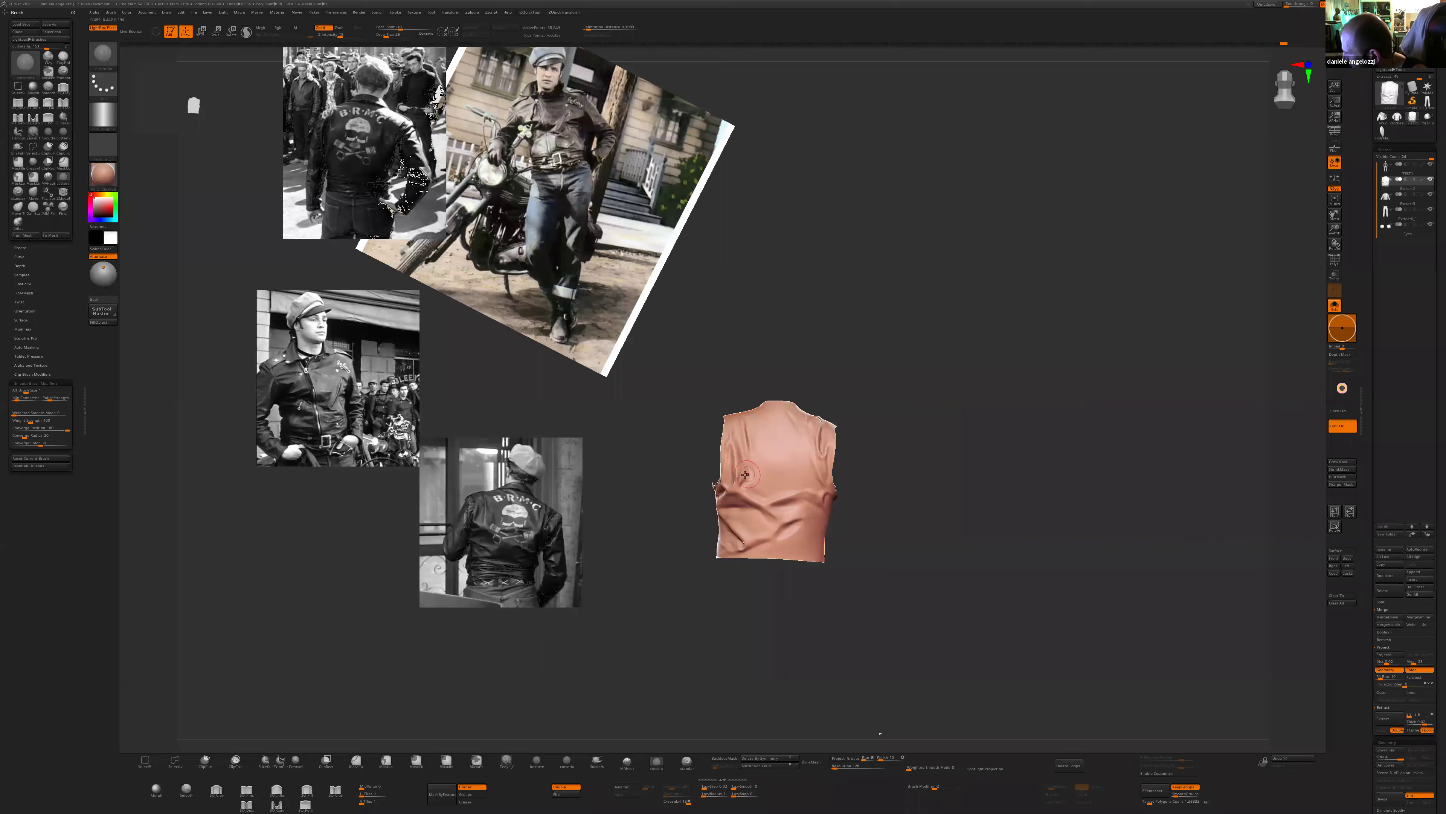
key([)
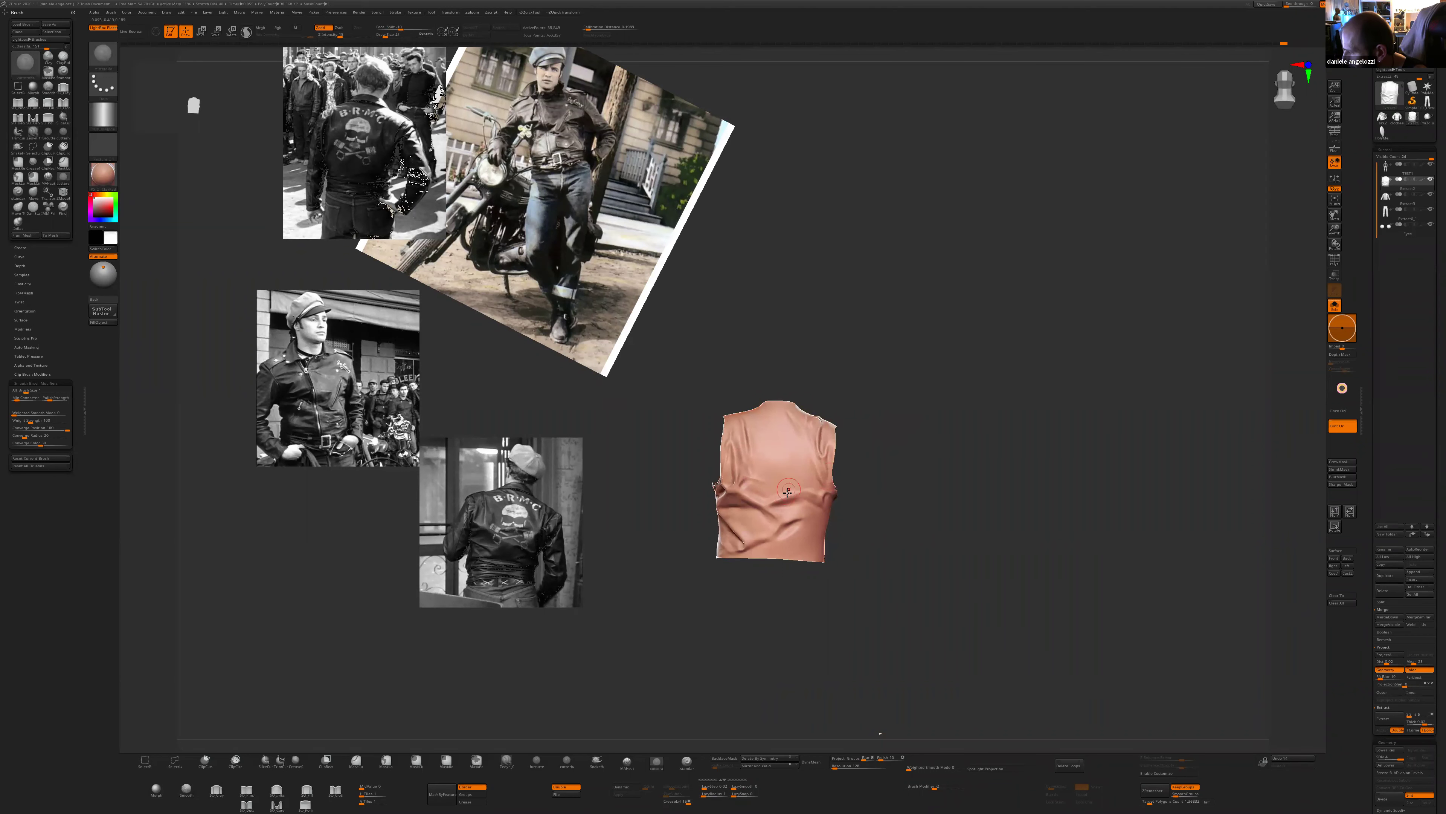
key([)
drag(852, 473, 864, 462)
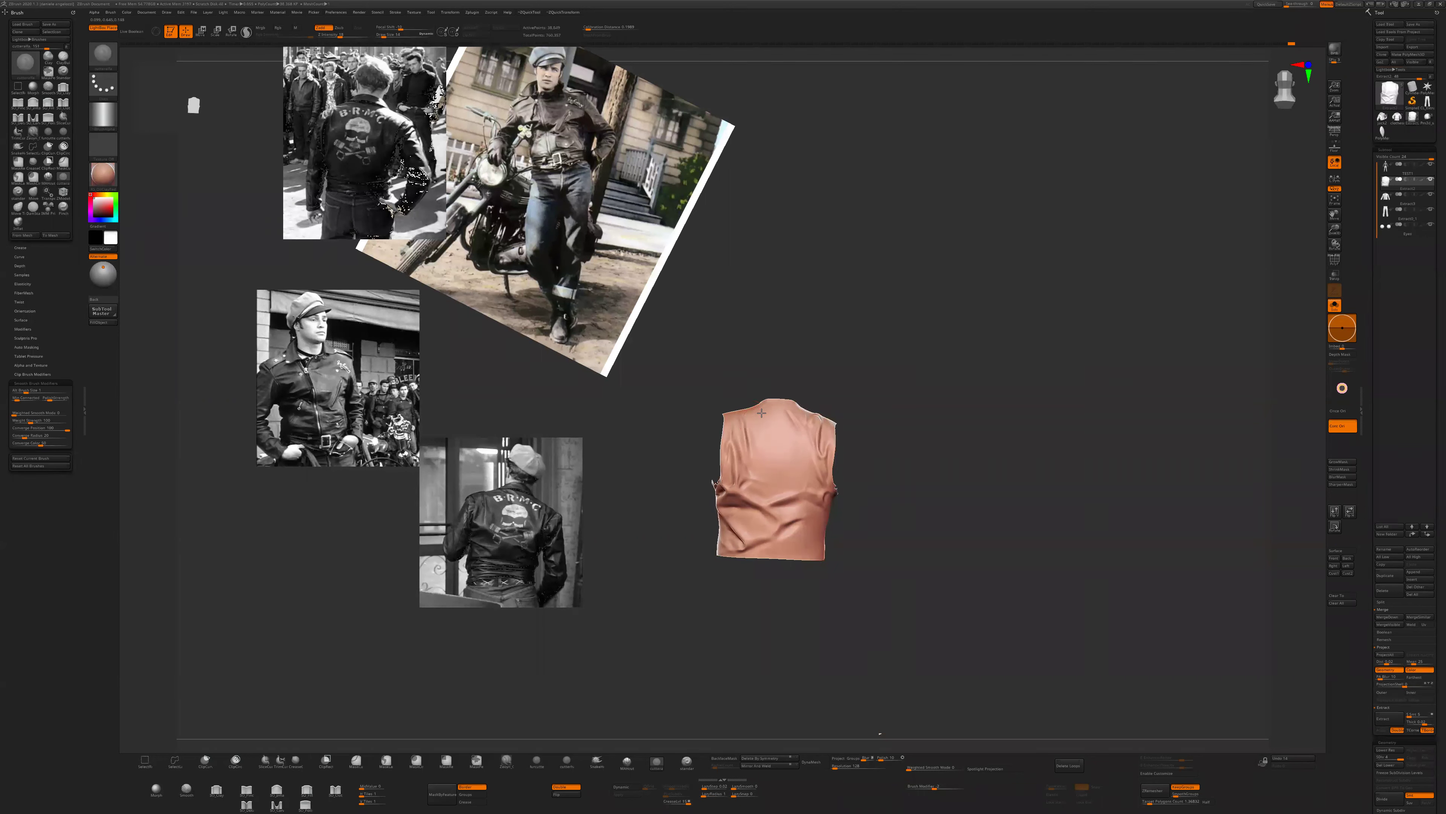
- Resize the brush and refine the vertical folds beside the left armhole on the jacket's back
mouse_move(829, 355)
mouse_down()
mouse_move(846, 345)
mouse_move(904, 375)
mouse_move(888, 420)
mouse_move(868, 417)
mouse_up()
key(s)
click(868, 417)
shift+drag(686, 442, 715, 442)
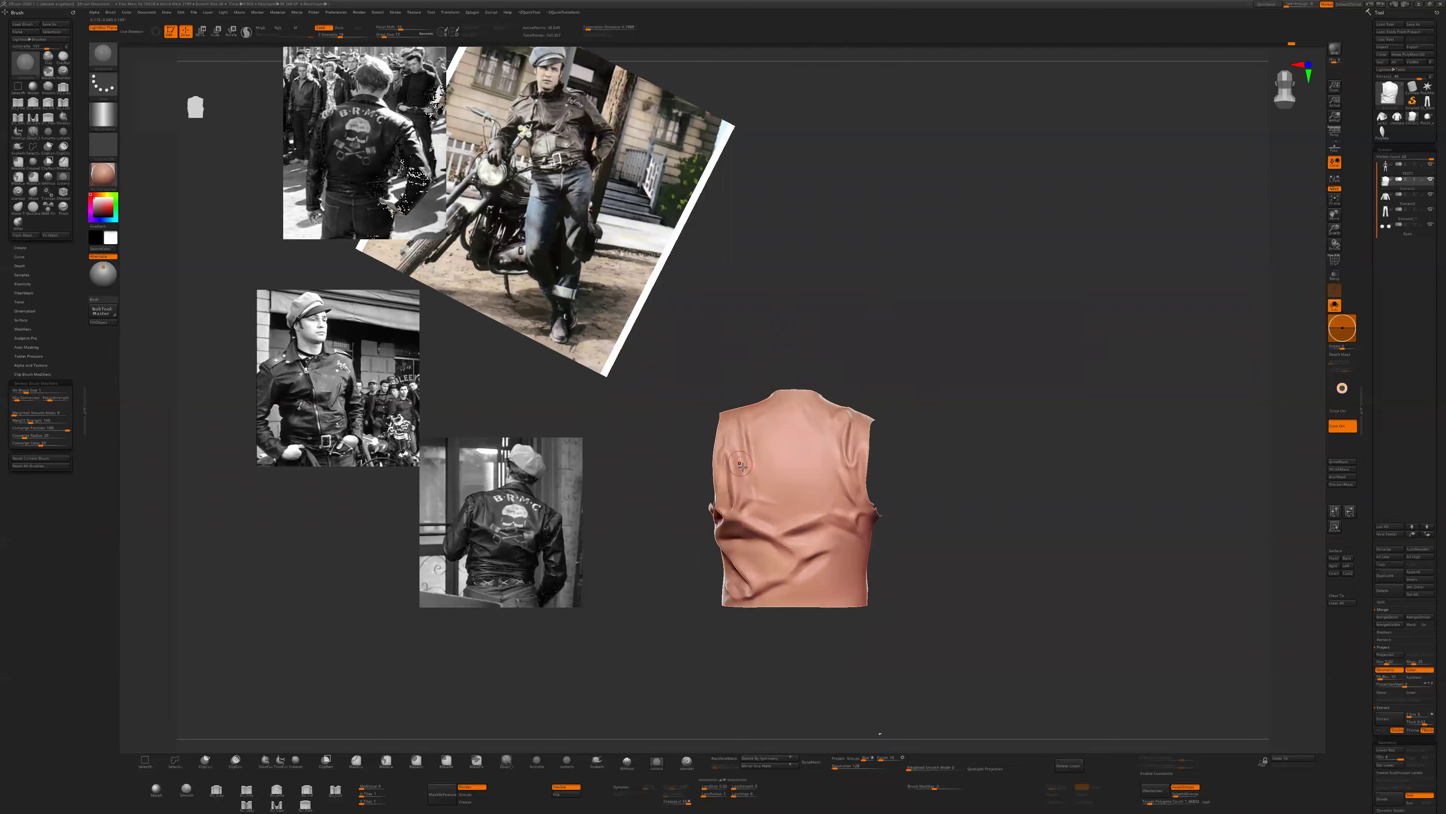
drag(790, 333, 867, 383)
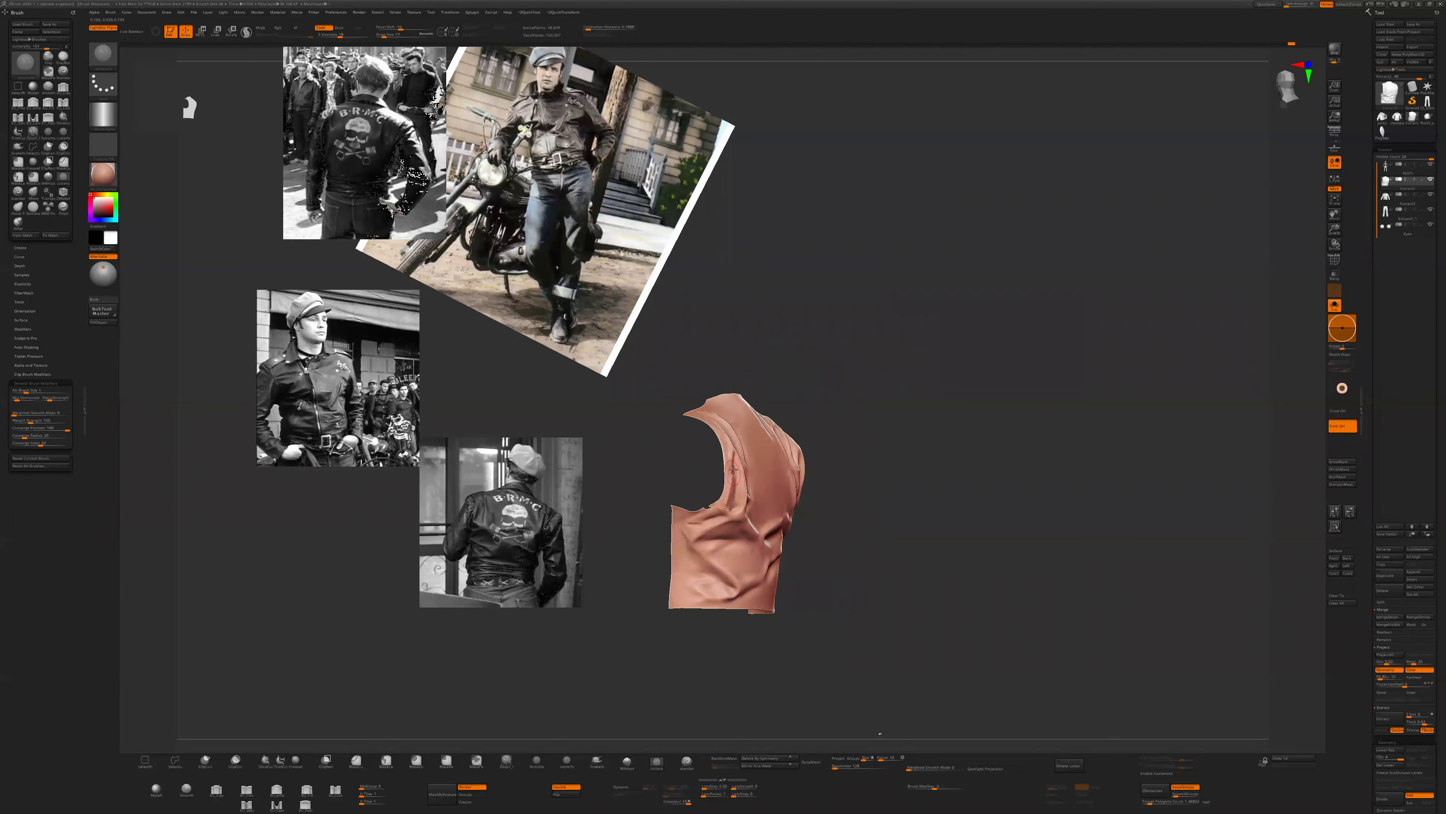
- Adjust the brush size and sculpt the diagonal fold near the lower-left hem of the back
mouse_move(826, 474)
mouse_down()
mouse_move(817, 498)
mouse_move(843, 505)
mouse_up()
key(s)
click(697, 556)
alt+drag(785, 546, 851, 536)
mouse_move(855, 530)
mouse_down()
mouse_move(753, 535)
mouse_move(769, 562)
mouse_move(512, 536)
mouse_up()
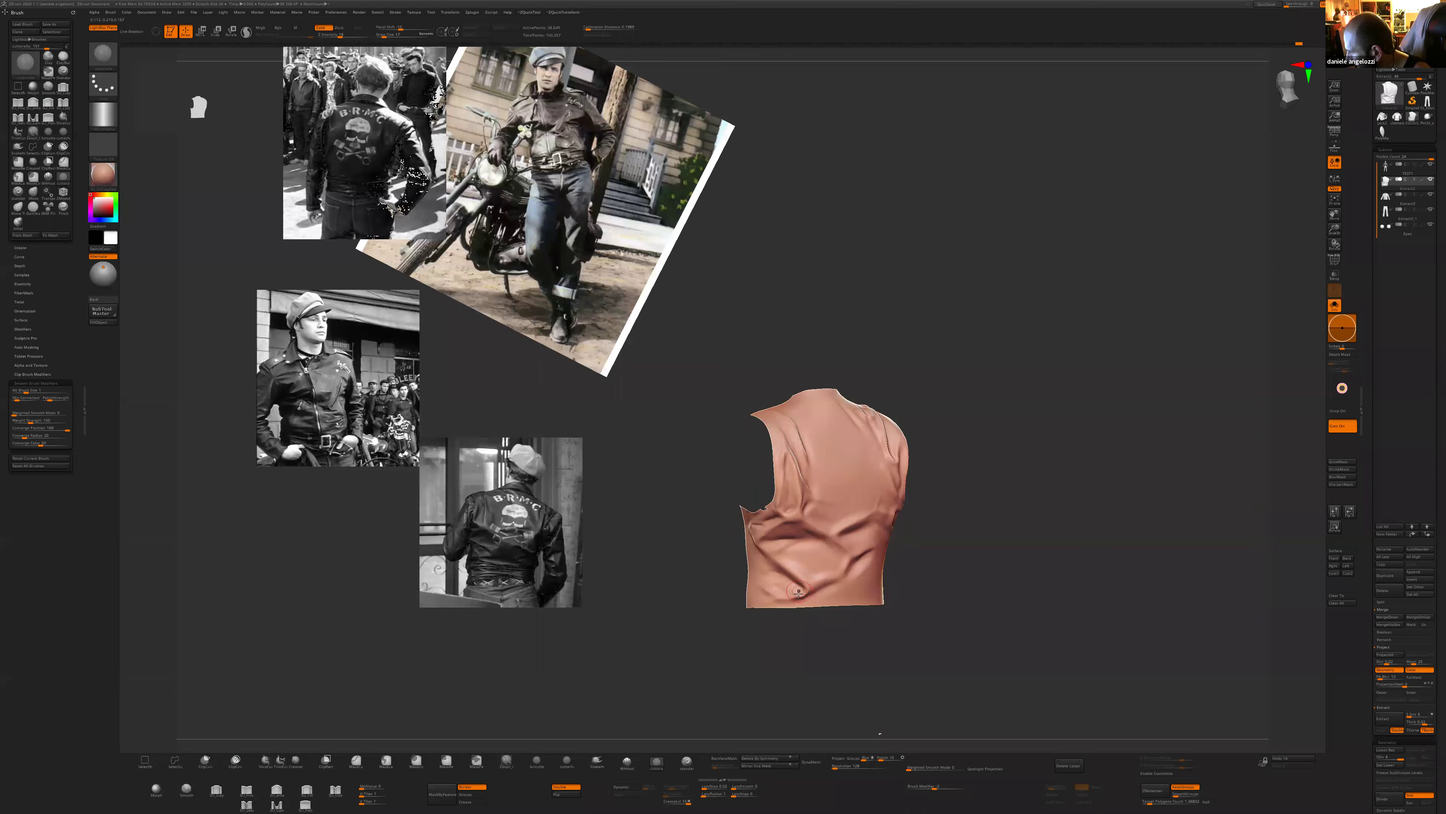
alt+drag(831, 636, 789, 595)
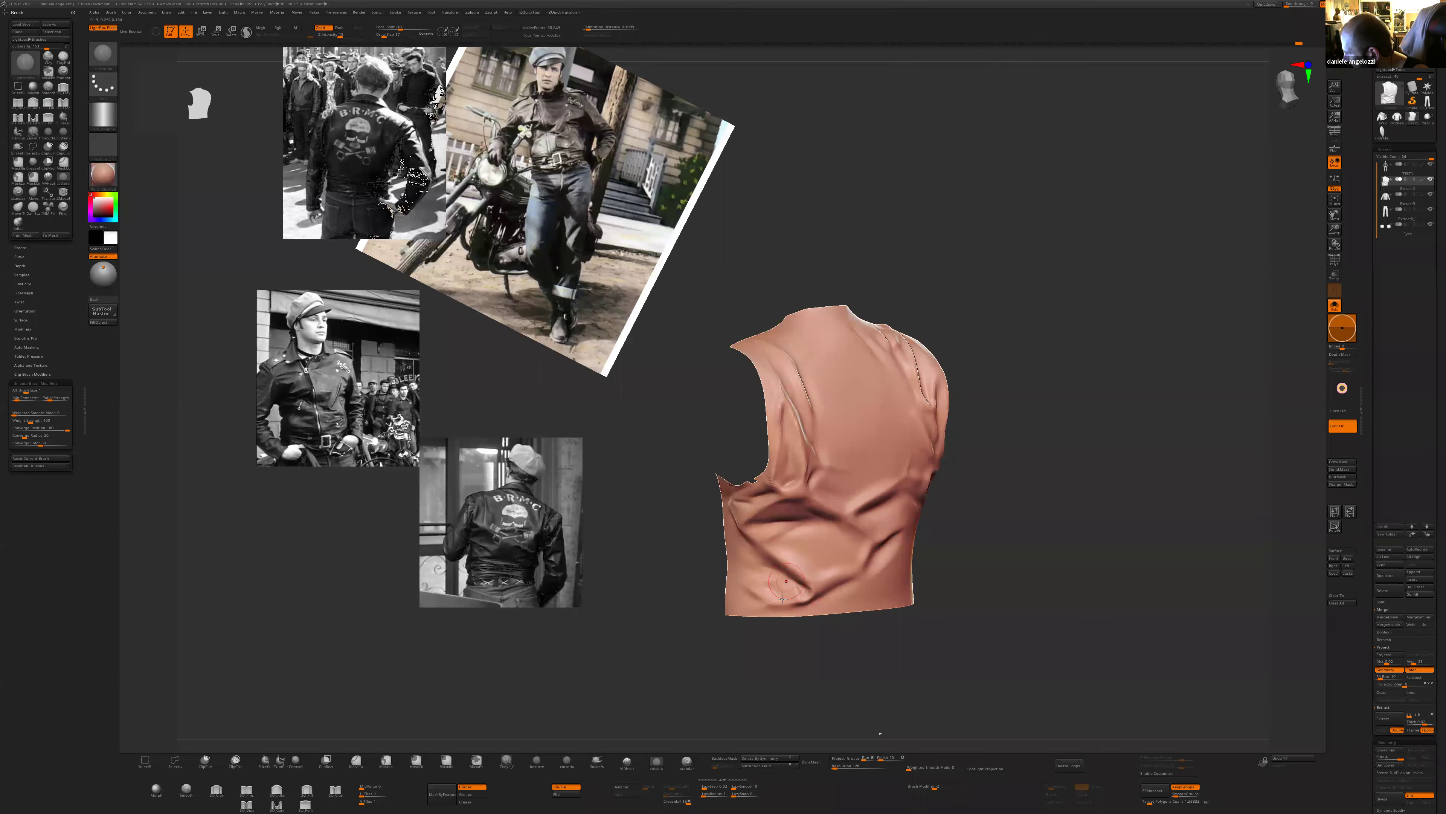
- Refine the lower-back folds at the centre and blend them into the left mid-back folds
alt+drag(904, 655, 968, 593)
mouse_move(918, 512)
mouse_down()
mouse_move(921, 529)
mouse_move(910, 498)
mouse_up()
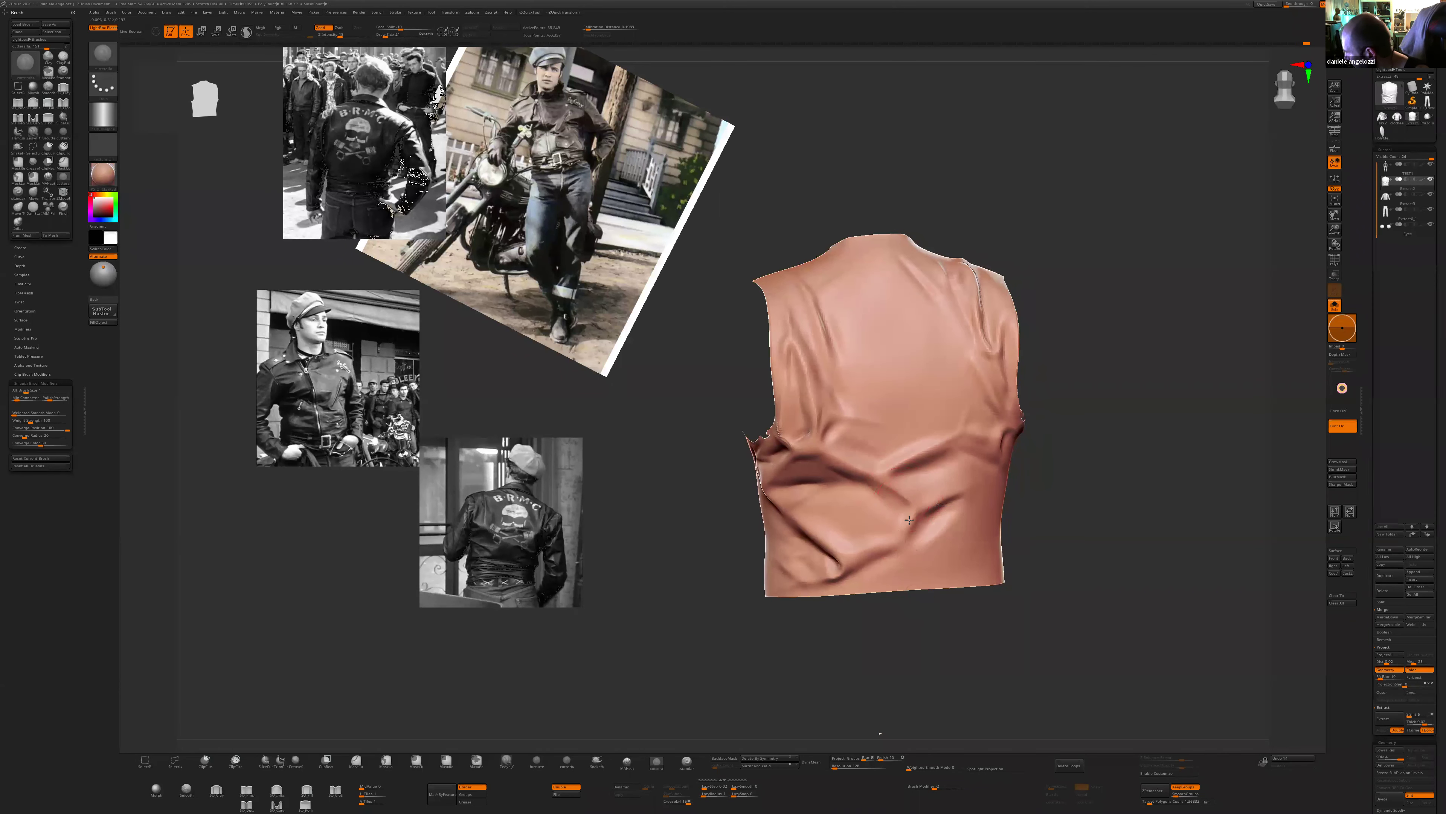
mouse_move(943, 626)
mouse_down()
mouse_move(925, 616)
mouse_move(941, 628)
mouse_up()
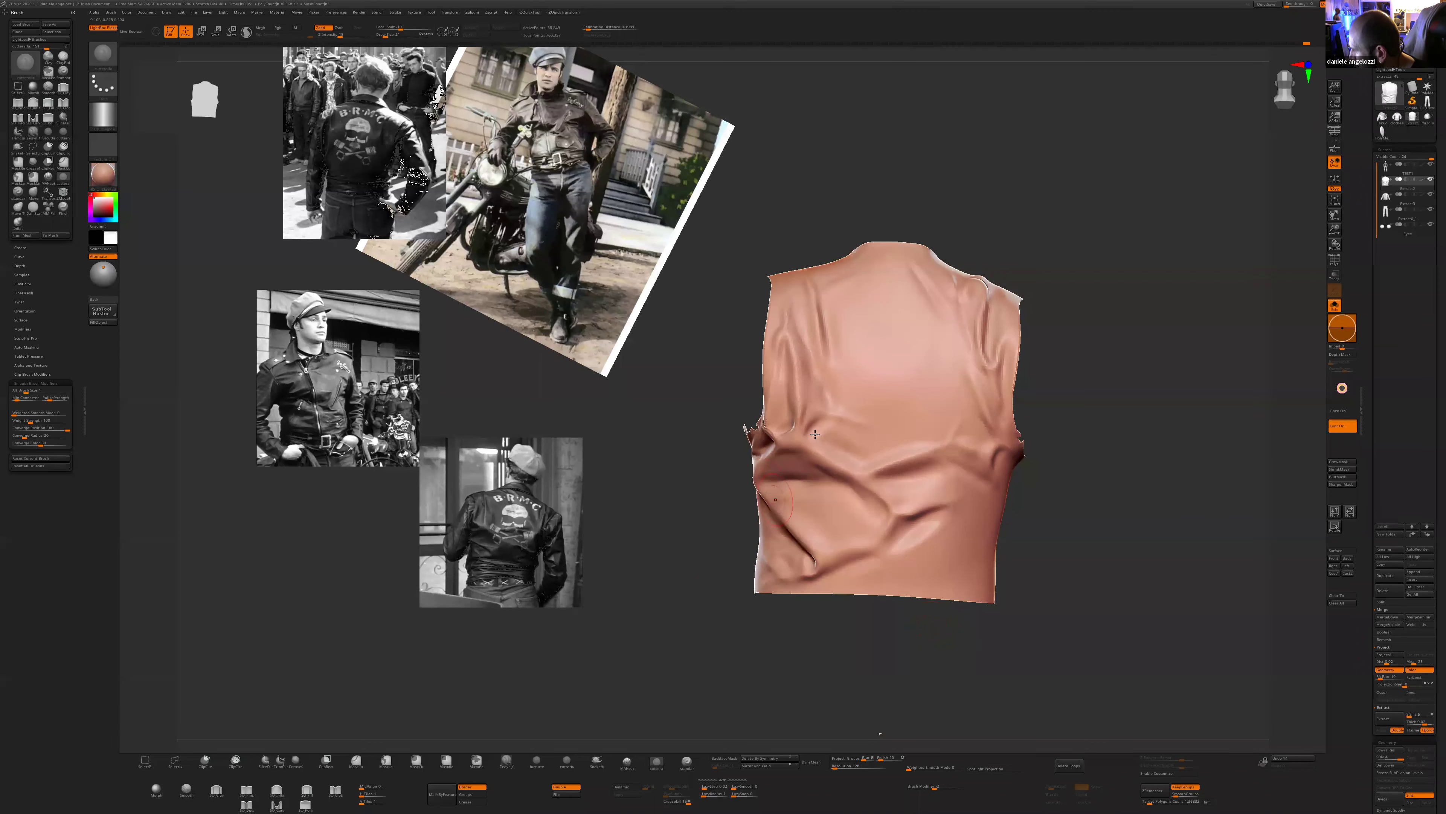
drag(830, 652, 818, 484)
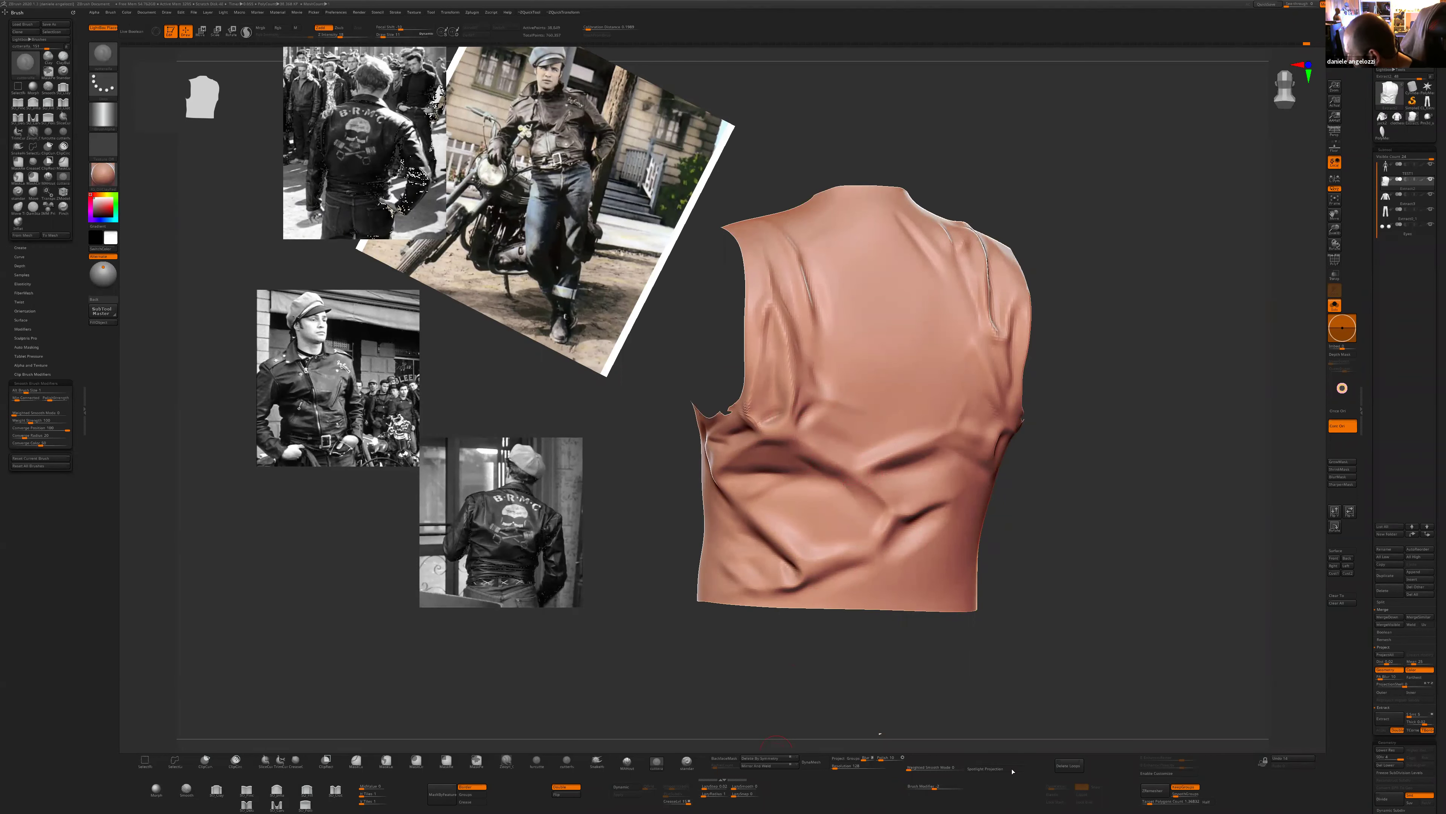
- Adjust the brush modifier, reduce the brush size, and sharpen the crease where the horizontal mid-back folds meet
click(945, 787)
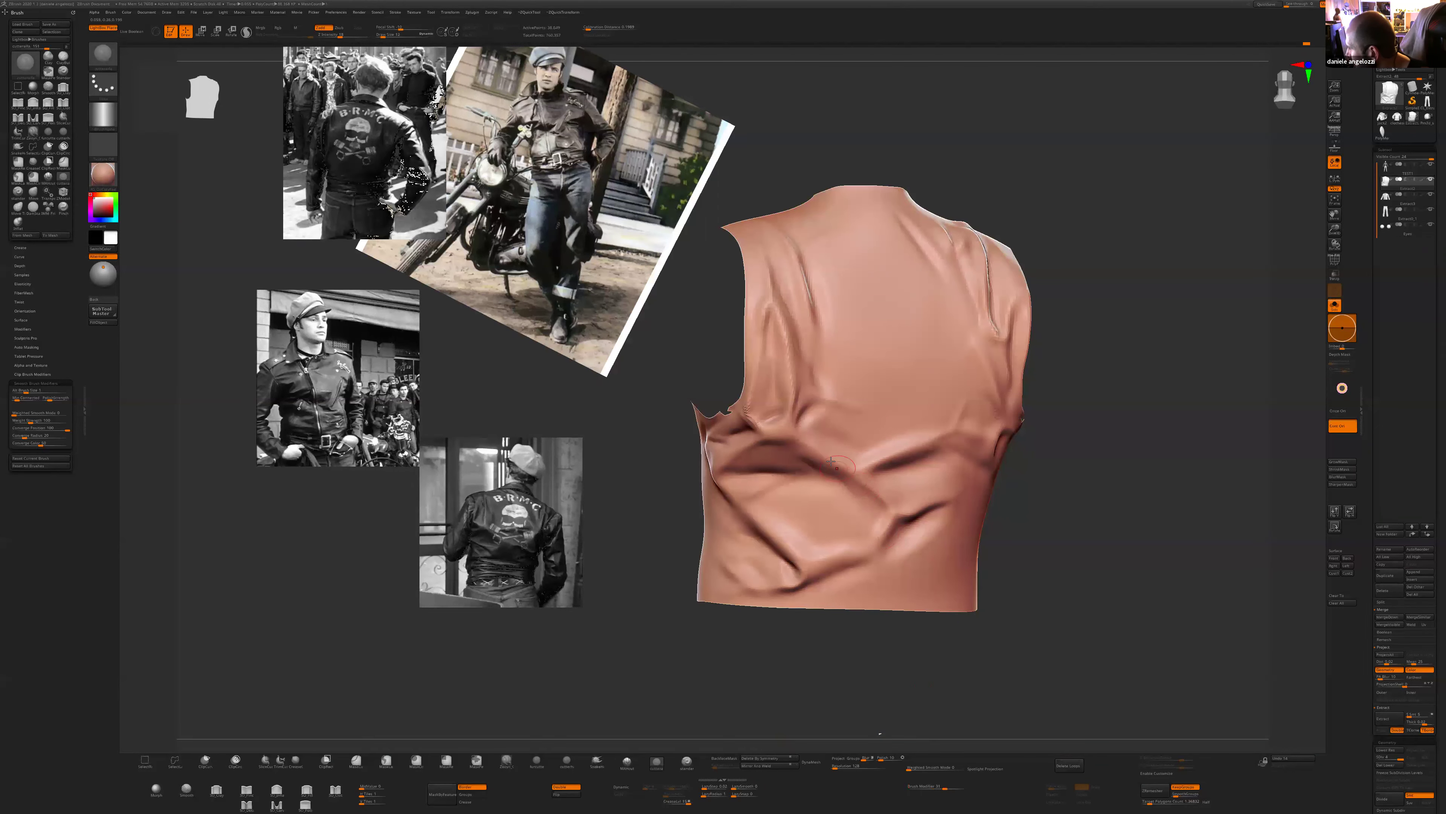
key(bracketleft)
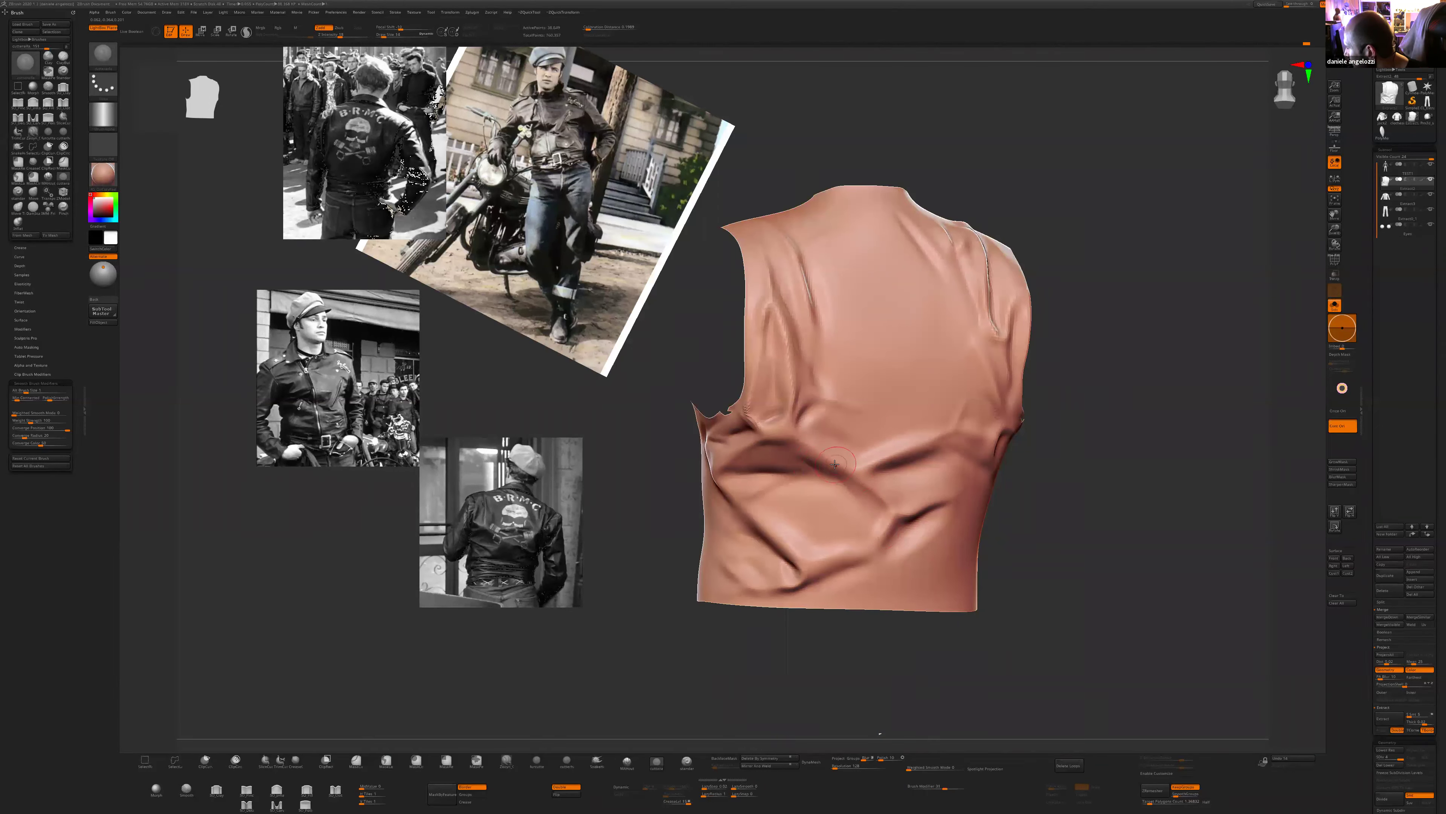
key(space)
click(875, 465)
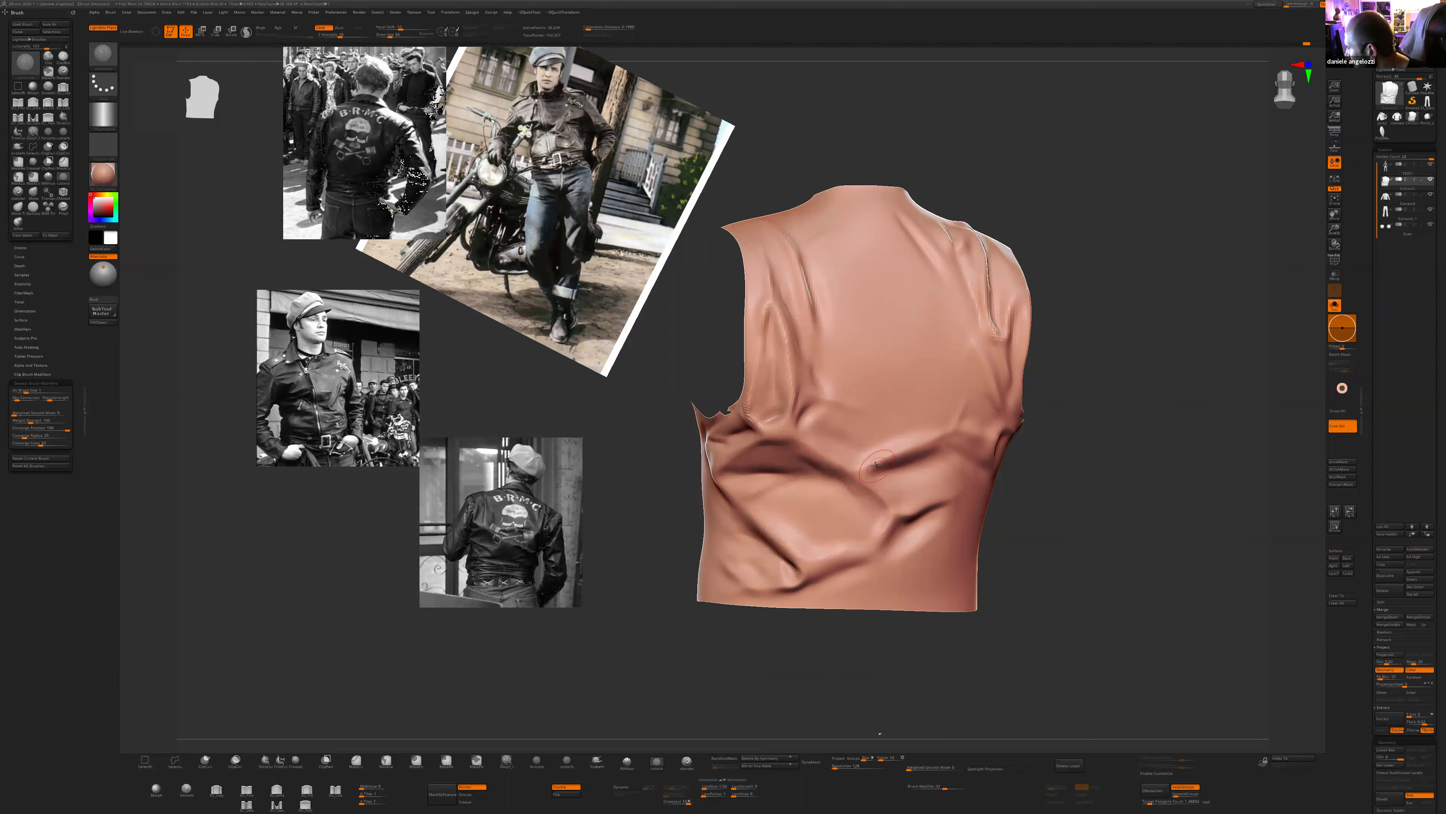
drag(873, 460, 871, 483)
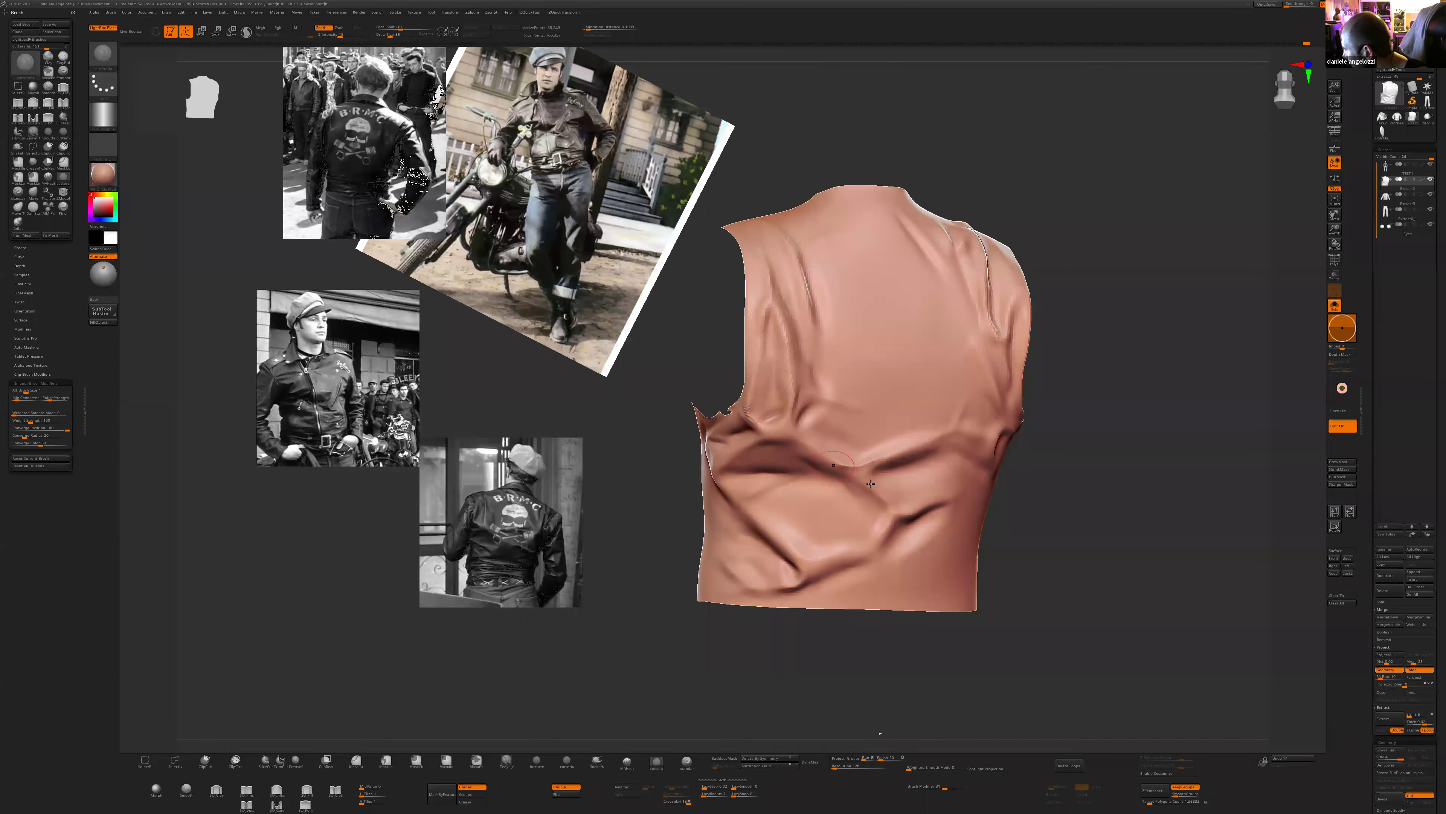
- Touch up the left shoulder-blade folds and the crease where they run into the horizontal mid-back fold
drag(1035, 526, 864, 463)
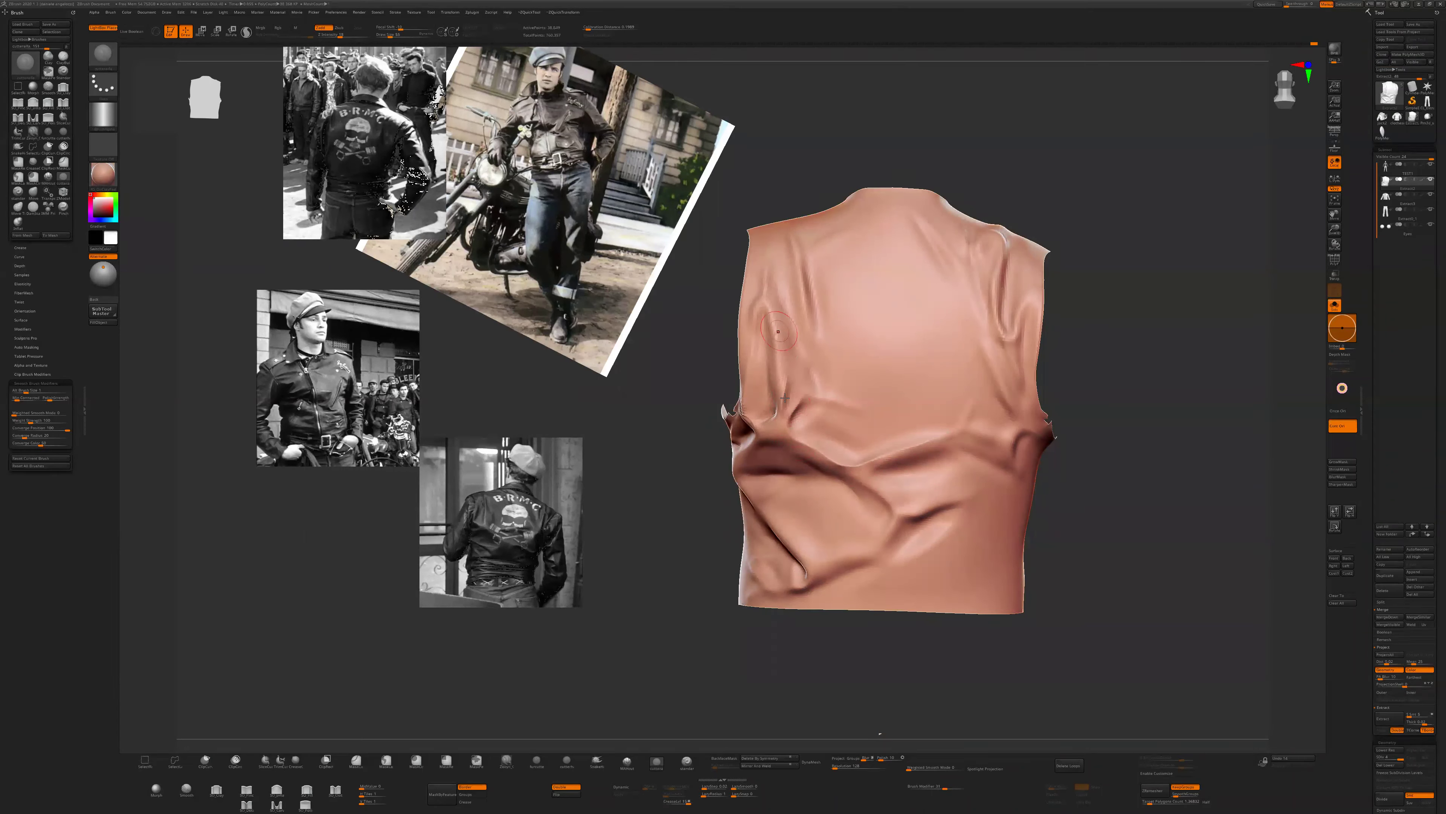
right_drag(784, 398, 808, 456)
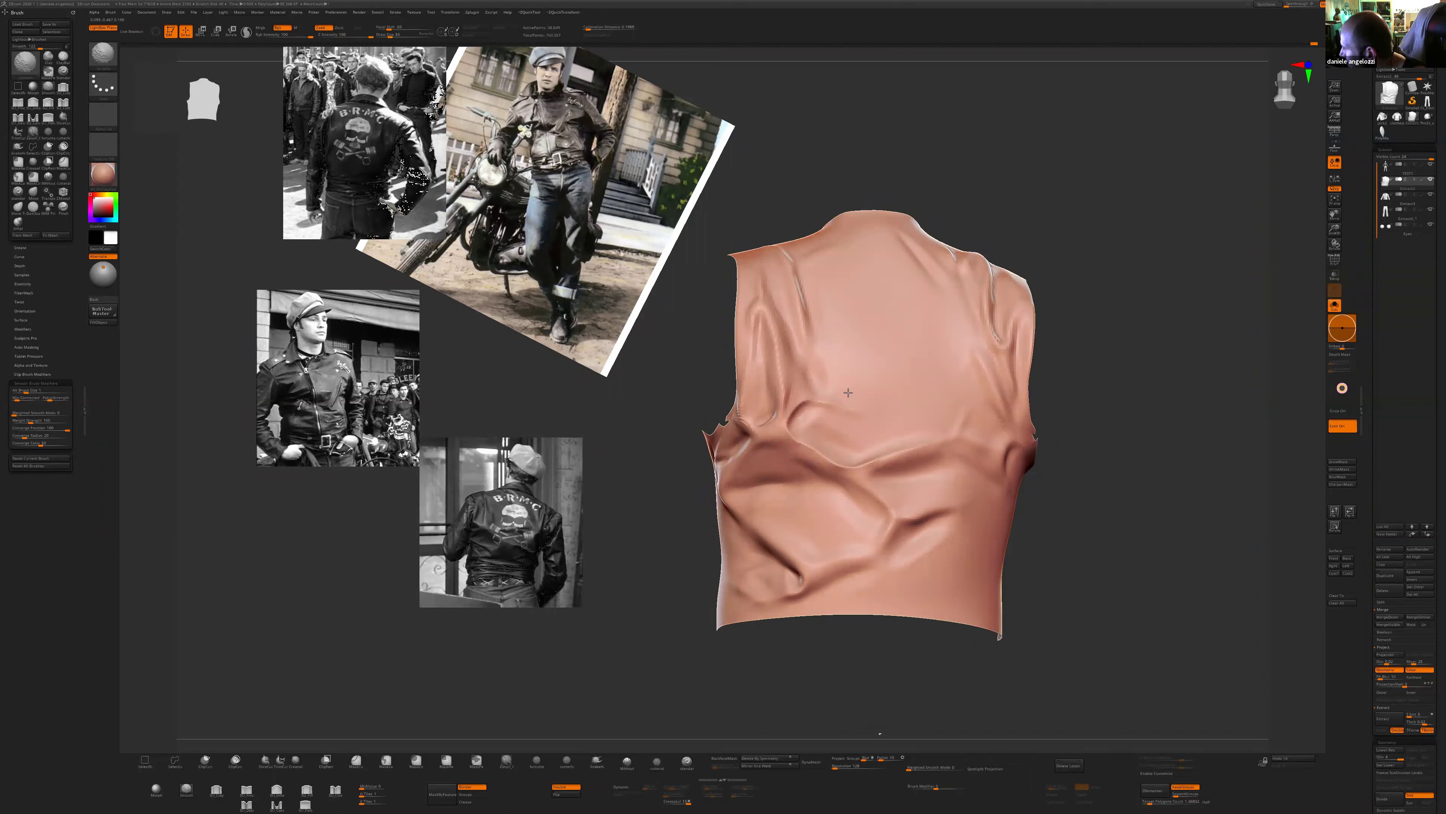
drag(1050, 529, 1049, 557)
drag(697, 591, 701, 538)
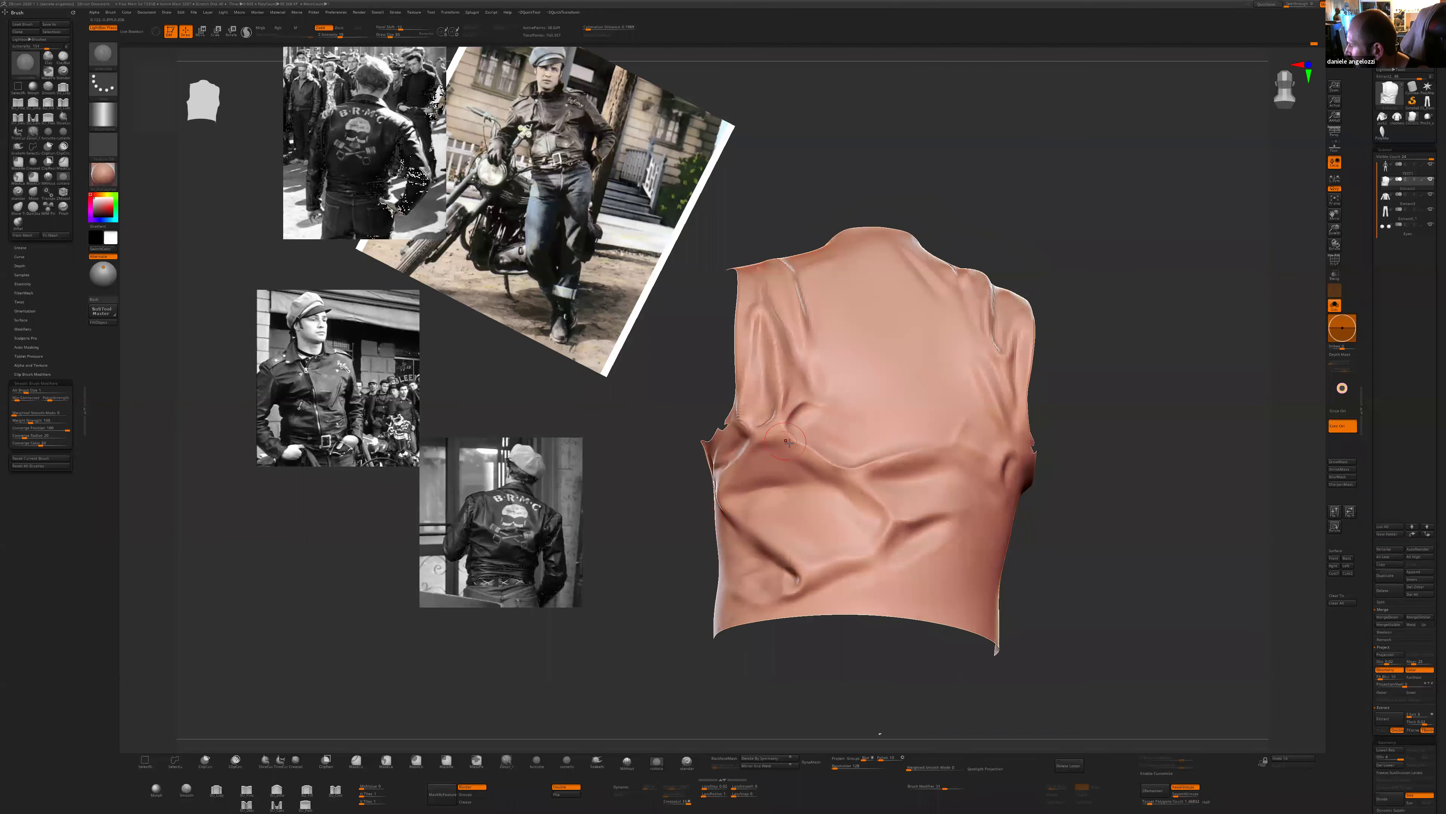
right_drag(694, 500, 769, 441)
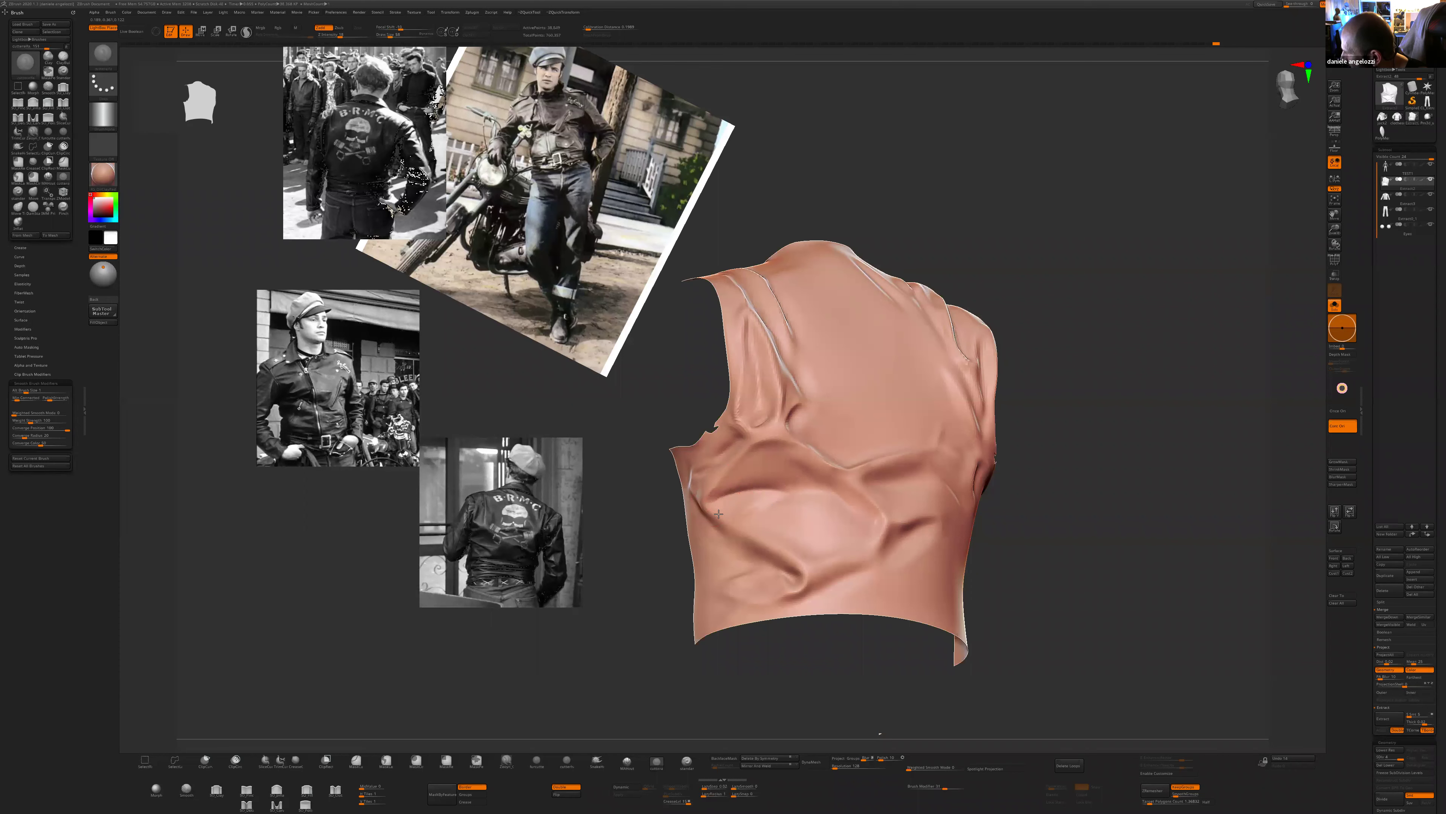
- Refine the folds on the back's left side and the short diagonal fold at the lower centre
mouse_move(706, 510)
right_down()
mouse_move(1001, 601)
mouse_move(1009, 559)
mouse_move(1011, 571)
mouse_move(962, 570)
right_up()
shift+drag(763, 479, 836, 478)
mouse_move(837, 479)
right_down()
mouse_move(799, 484)
mouse_move(811, 507)
mouse_move(989, 548)
mouse_move(791, 492)
right_up()
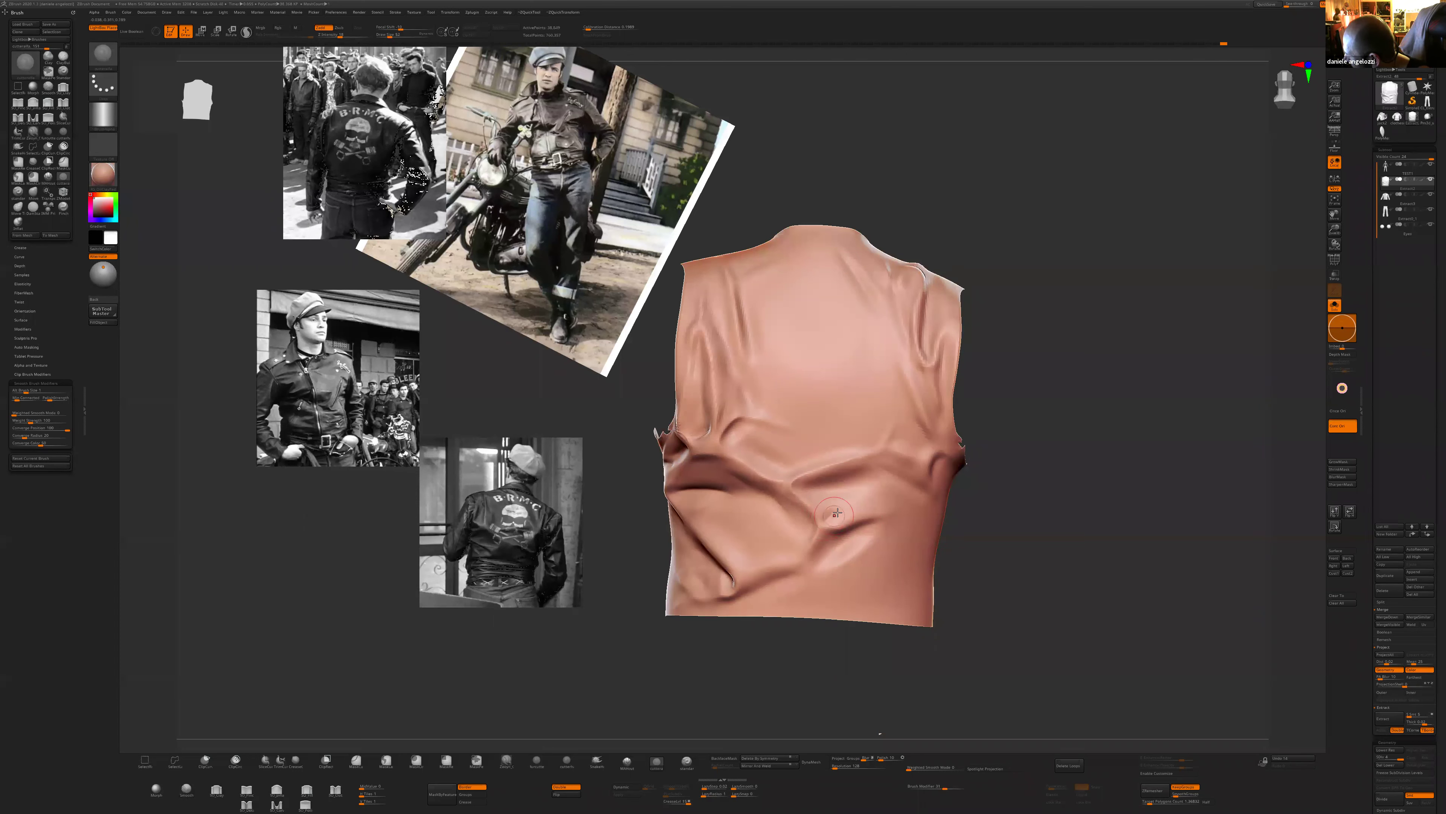
- Adjust the brush modifier and refine and smooth the folds on the back's left side below the armhole
key(ctrl)
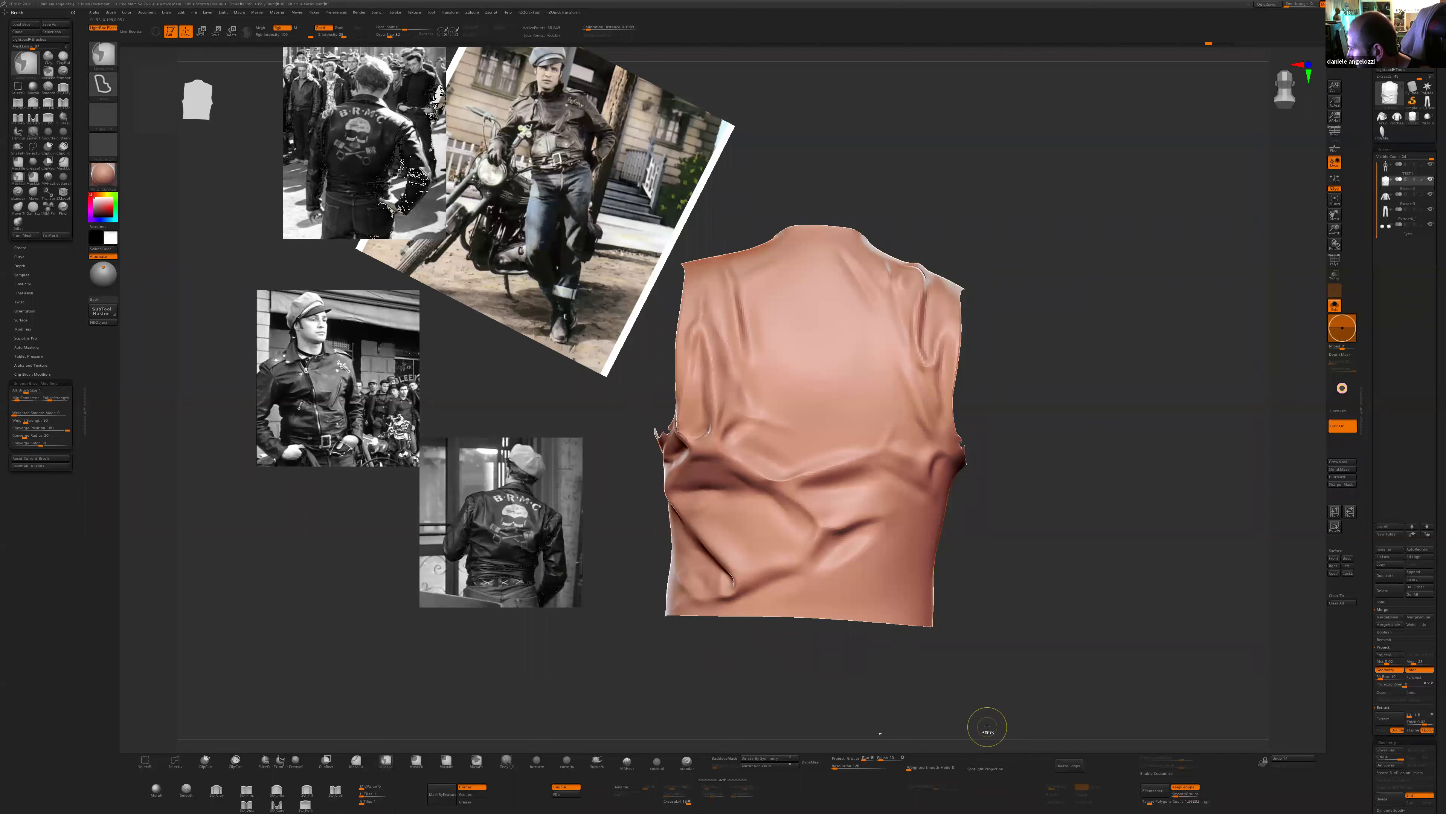
key(ctrl)
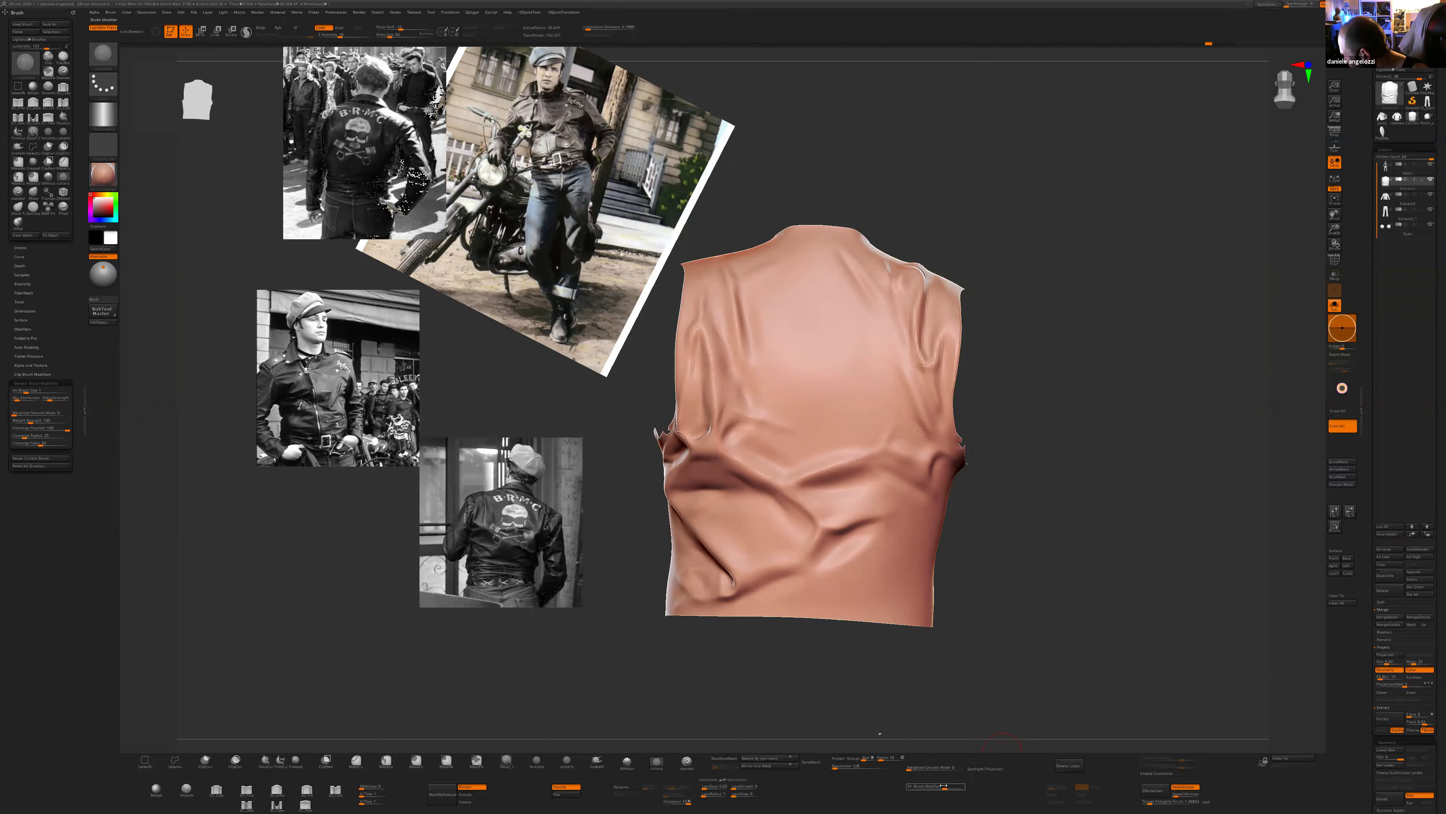
drag(972, 694, 775, 530)
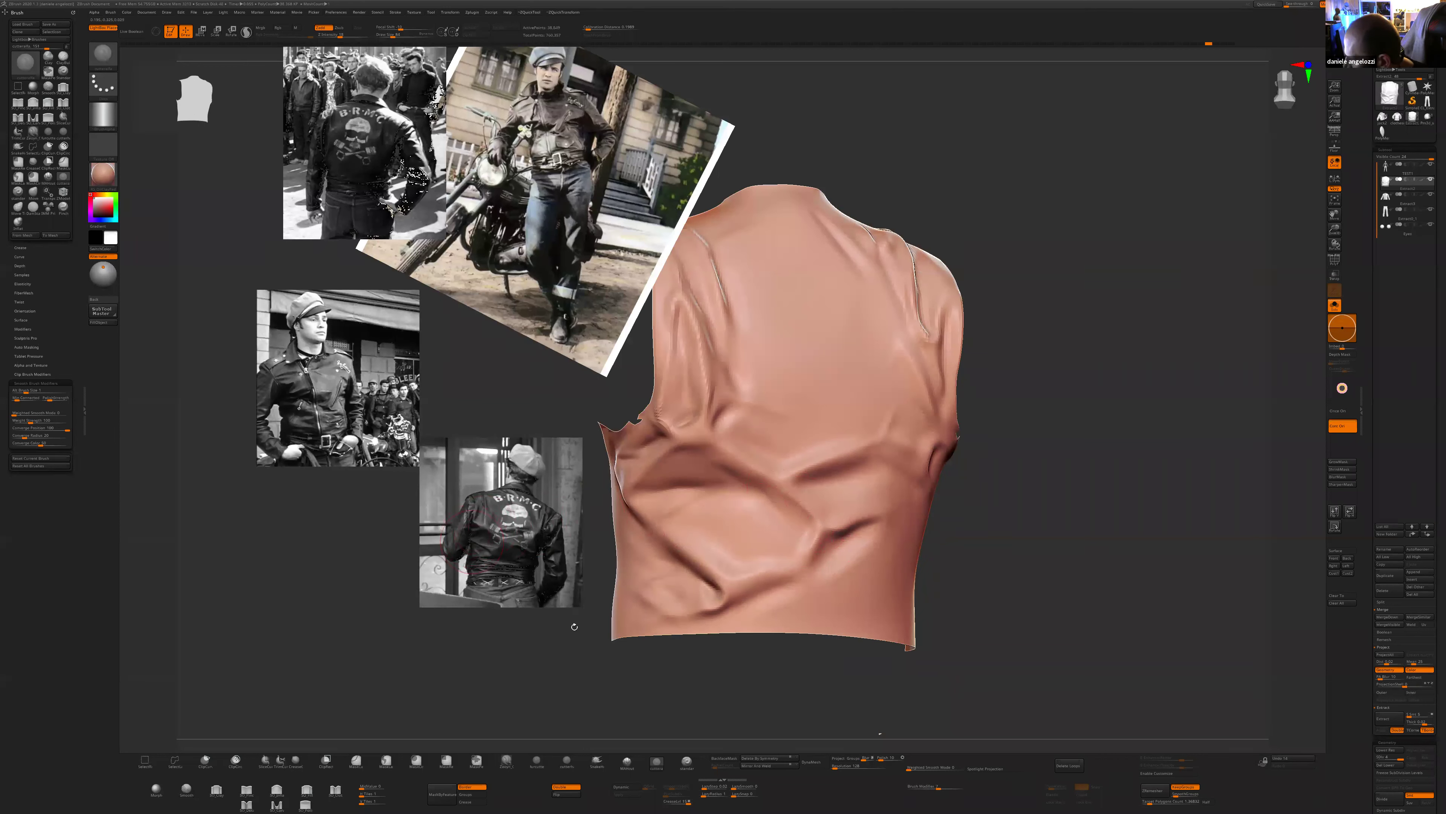
drag(574, 626, 634, 571)
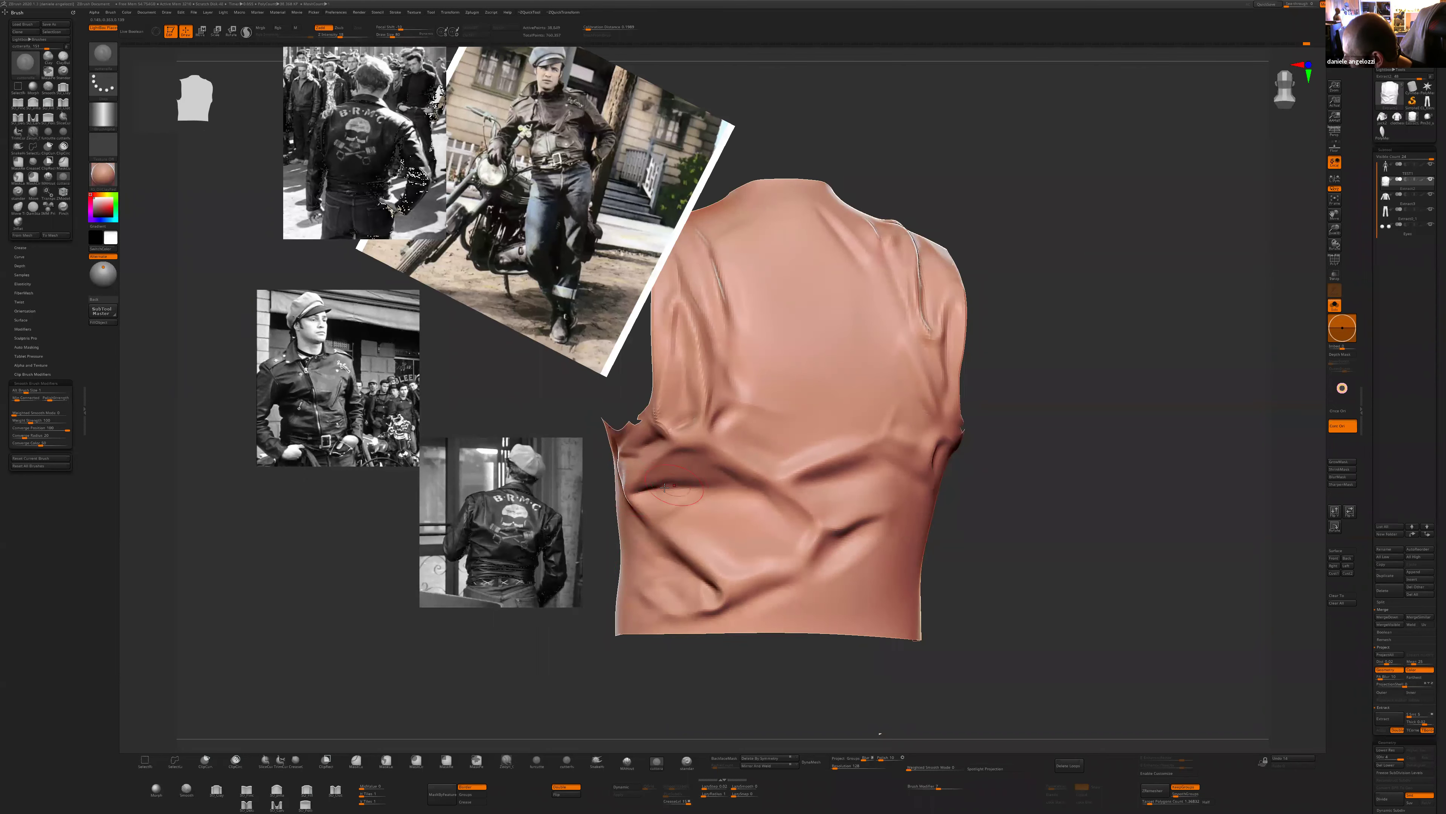
key(shift)
right_drag(651, 487, 642, 483)
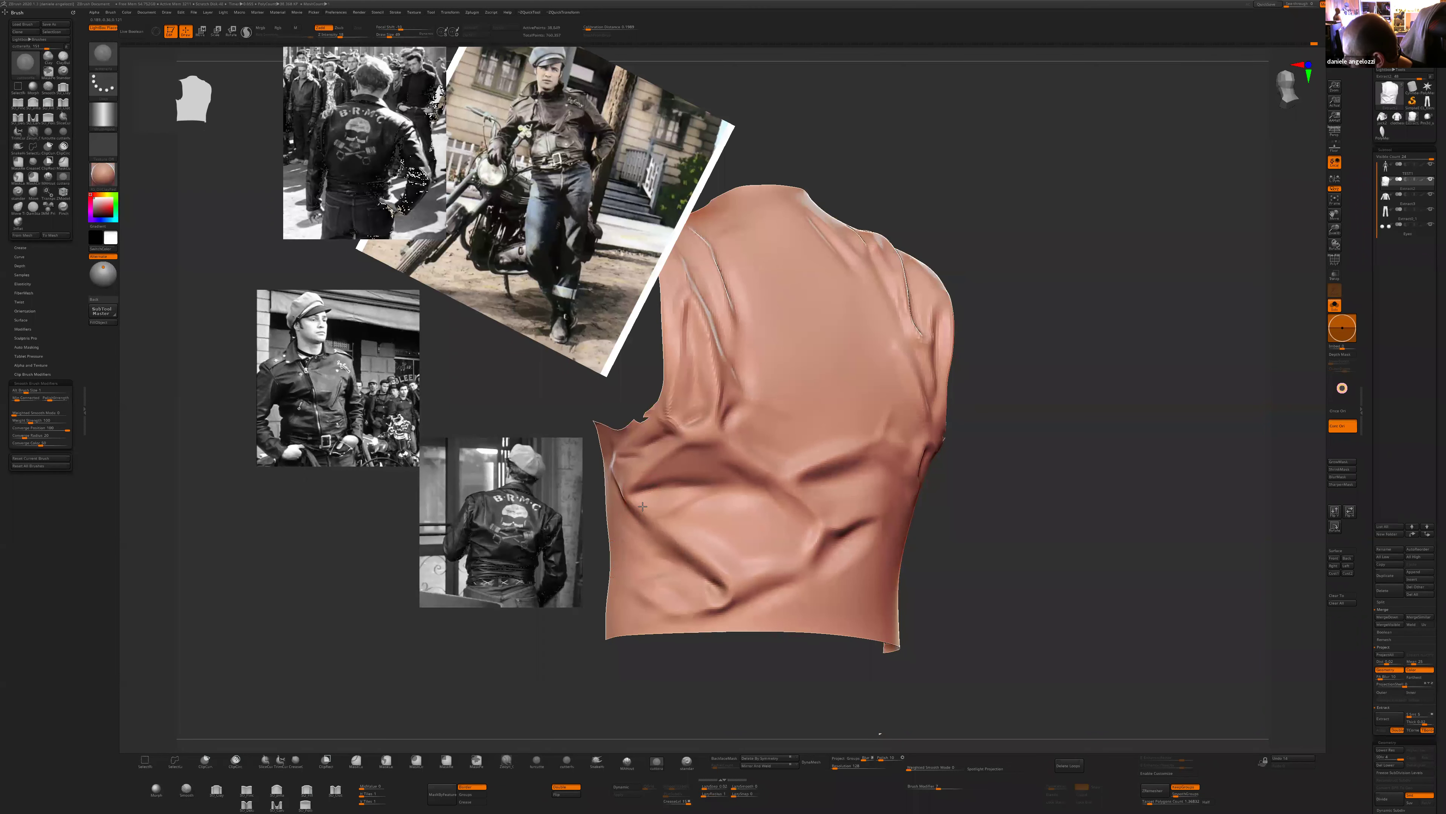
key(shift)
shift+drag(952, 519, 917, 518)
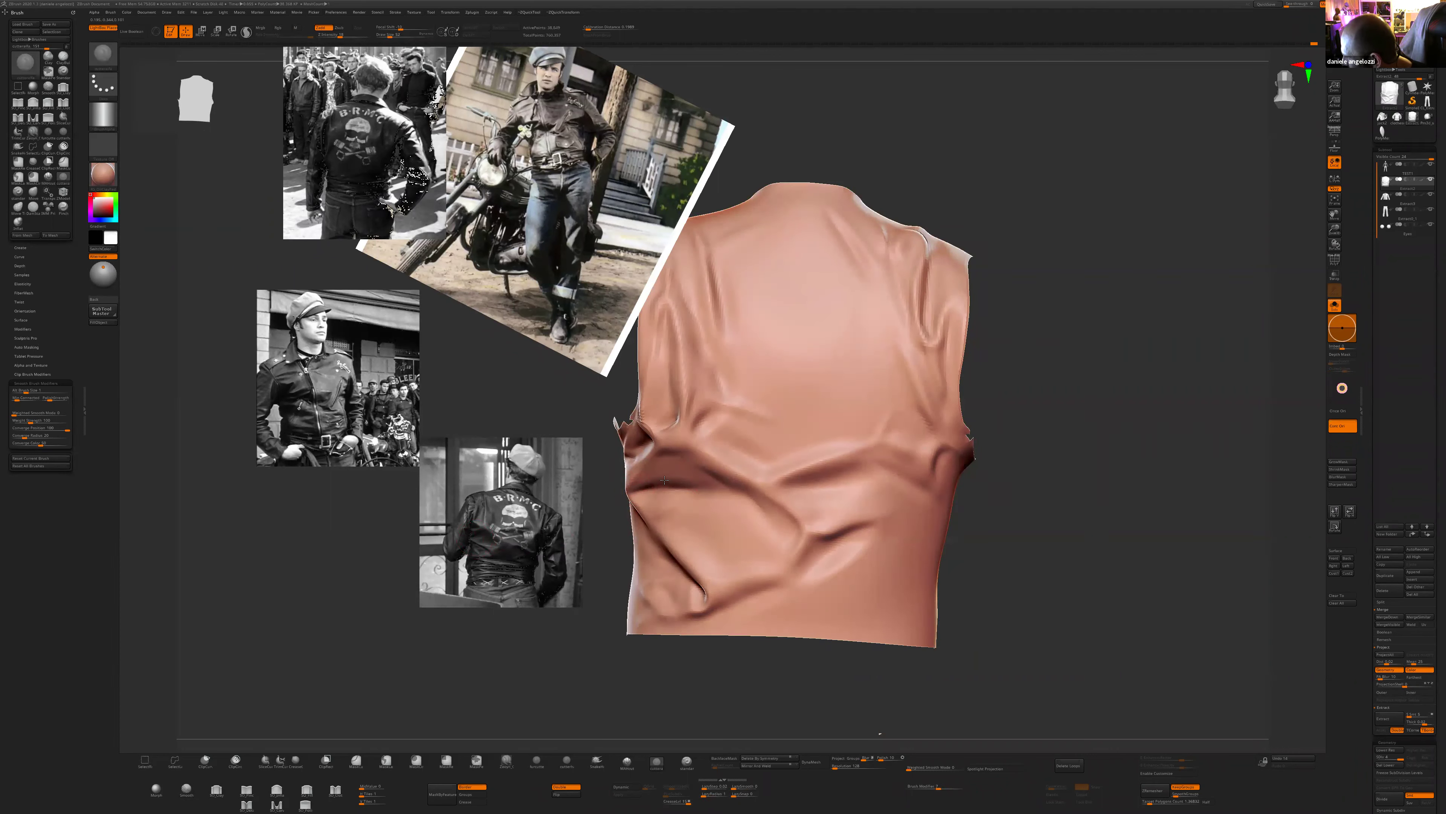
mouse_move(664, 480)
right_down()
mouse_move(625, 487)
mouse_move(649, 501)
mouse_move(627, 503)
mouse_move(725, 520)
right_up()
- Bring the whole jacket's front into view and work on the elbow folds of the outstretched sleeve
mouse_move(927, 553)
right_down()
mouse_move(721, 569)
mouse_move(1009, 562)
mouse_move(998, 486)
mouse_move(981, 532)
mouse_move(885, 500)
mouse_move(943, 474)
mouse_move(824, 495)
mouse_move(879, 559)
mouse_move(945, 478)
mouse_move(1137, 636)
mouse_move(889, 474)
right_up()
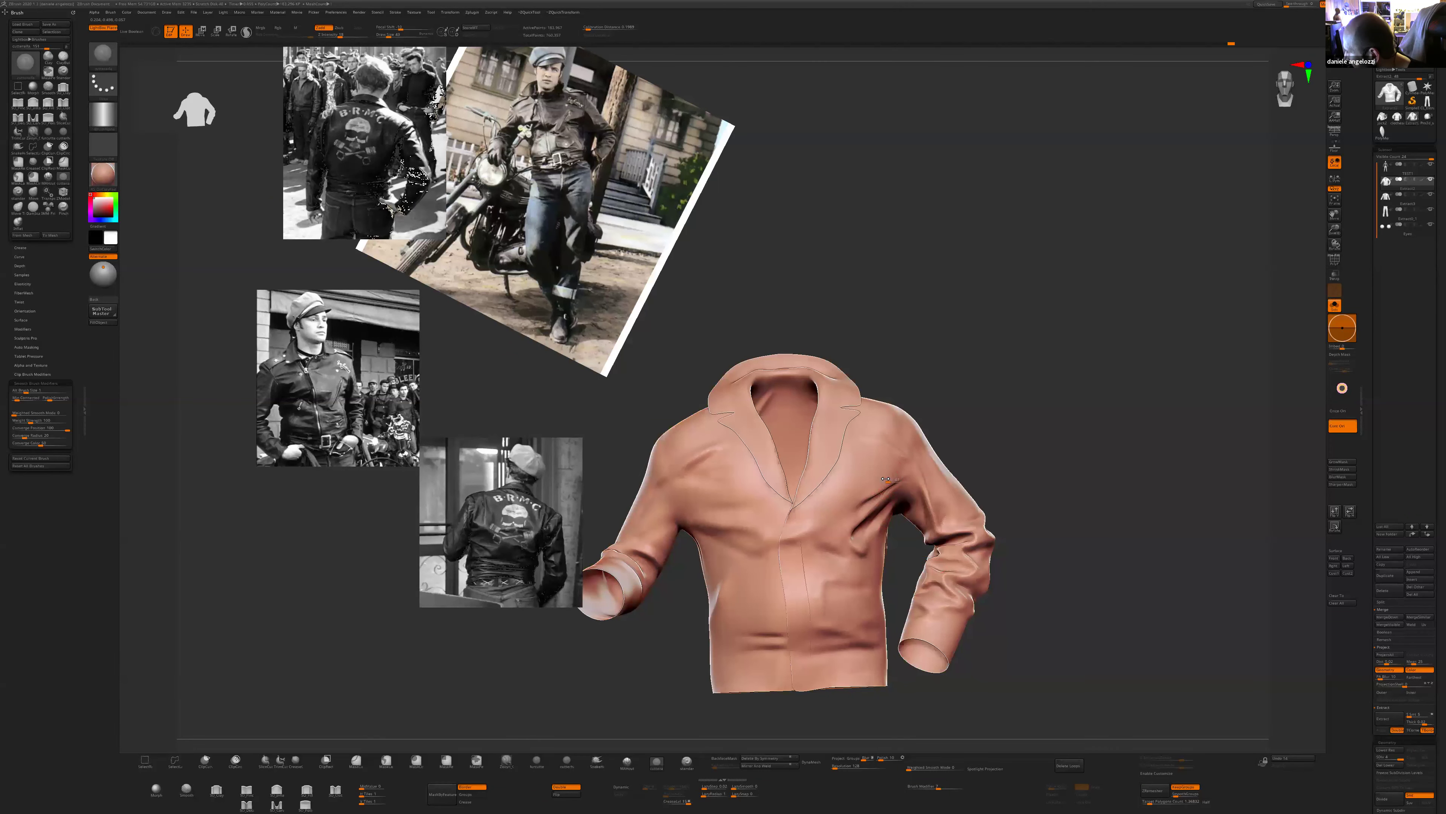
right_drag(671, 631, 667, 626)
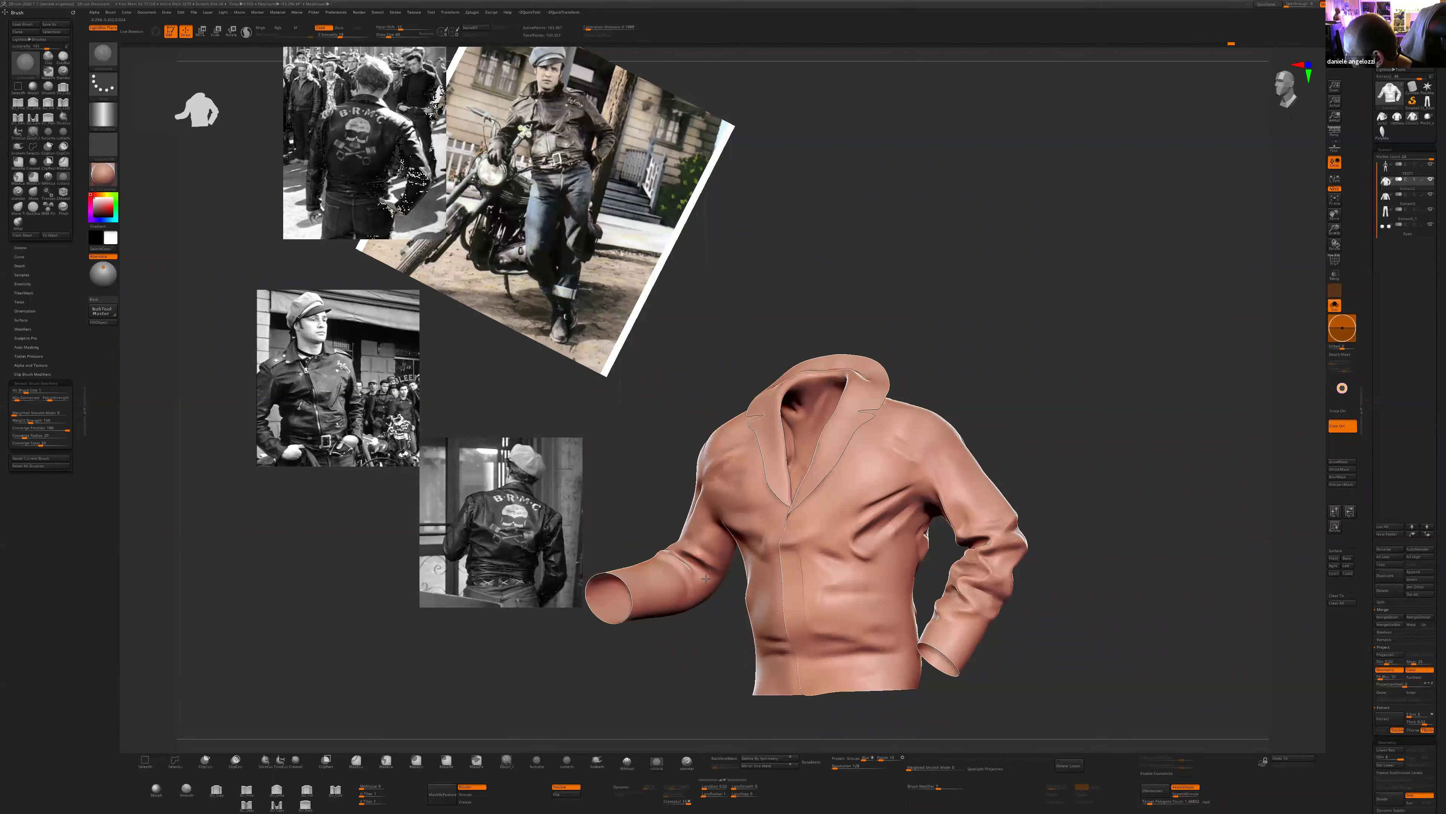
right_drag(693, 578, 659, 579)
right_drag(644, 631, 682, 572)
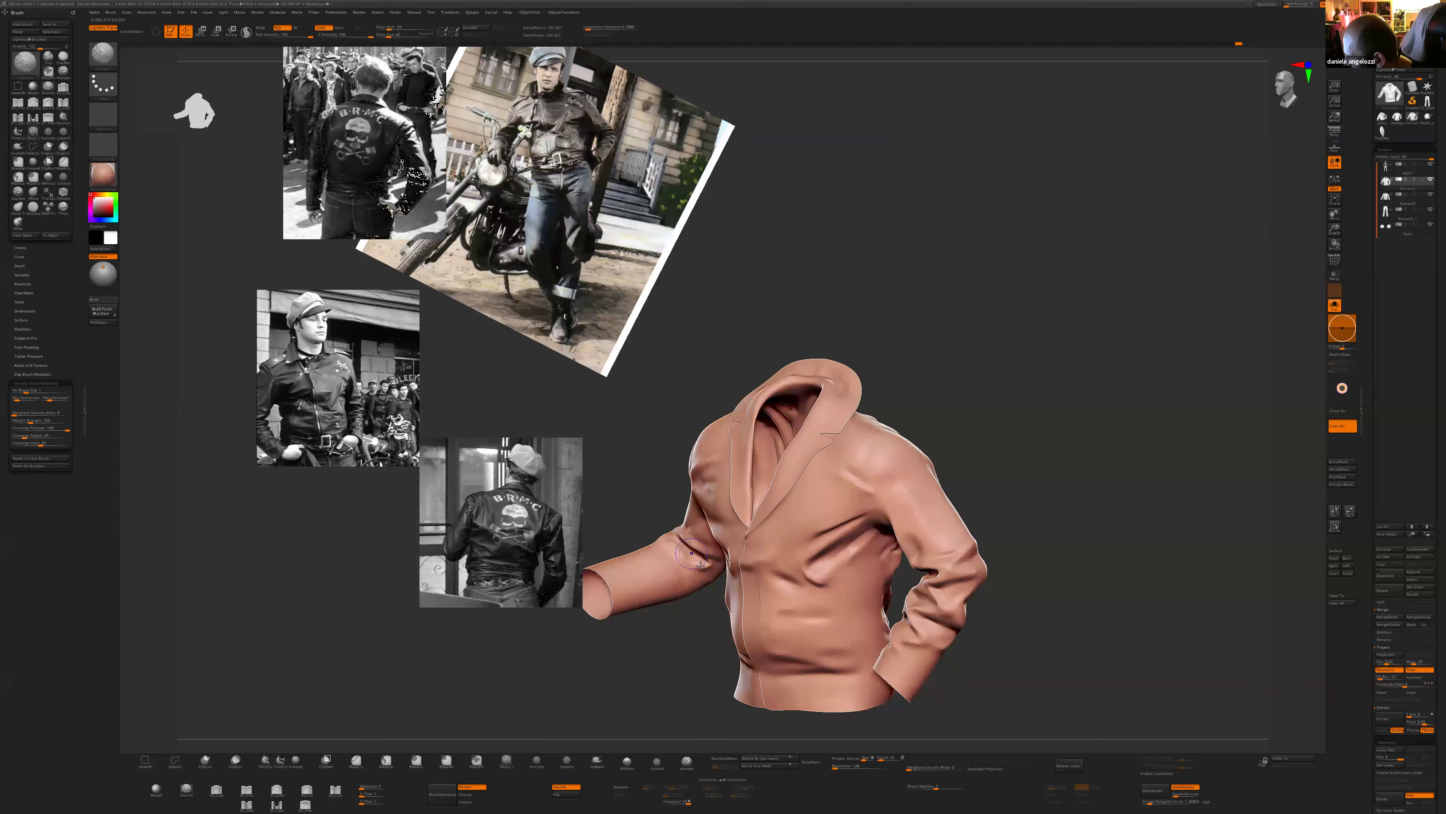
- Set the brush modifier to -8, reduce the brush size, and sculpt the outstretched sleeve's inner elbow folds
click(937, 786)
text(-8)
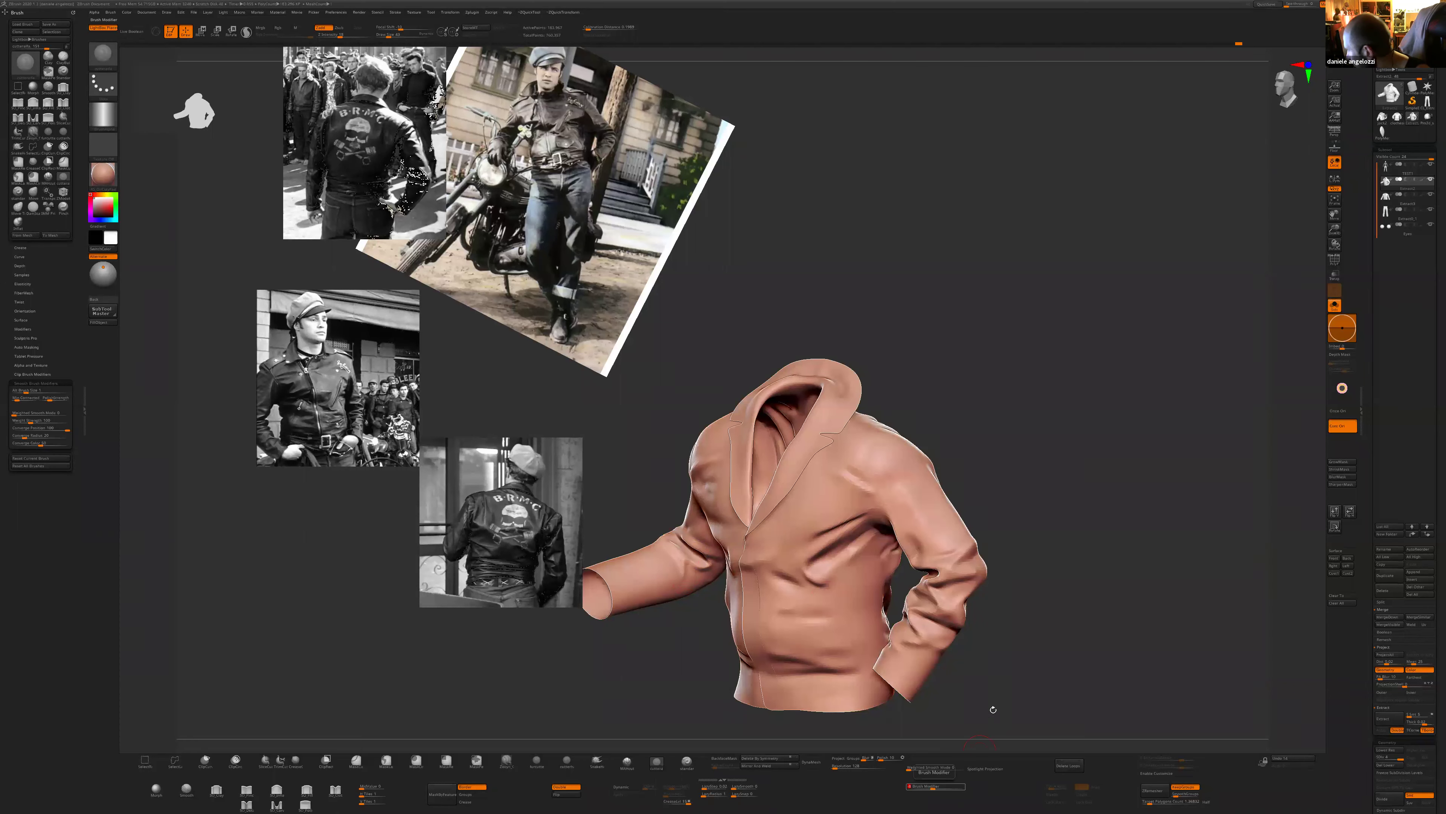
click(1342, 354)
mouse_move(665, 559)
right_down()
mouse_move(655, 570)
mouse_move(679, 563)
mouse_move(679, 587)
mouse_move(669, 559)
right_up()
key(bracketleft)
key(bracketleft)
key(bracketleft)
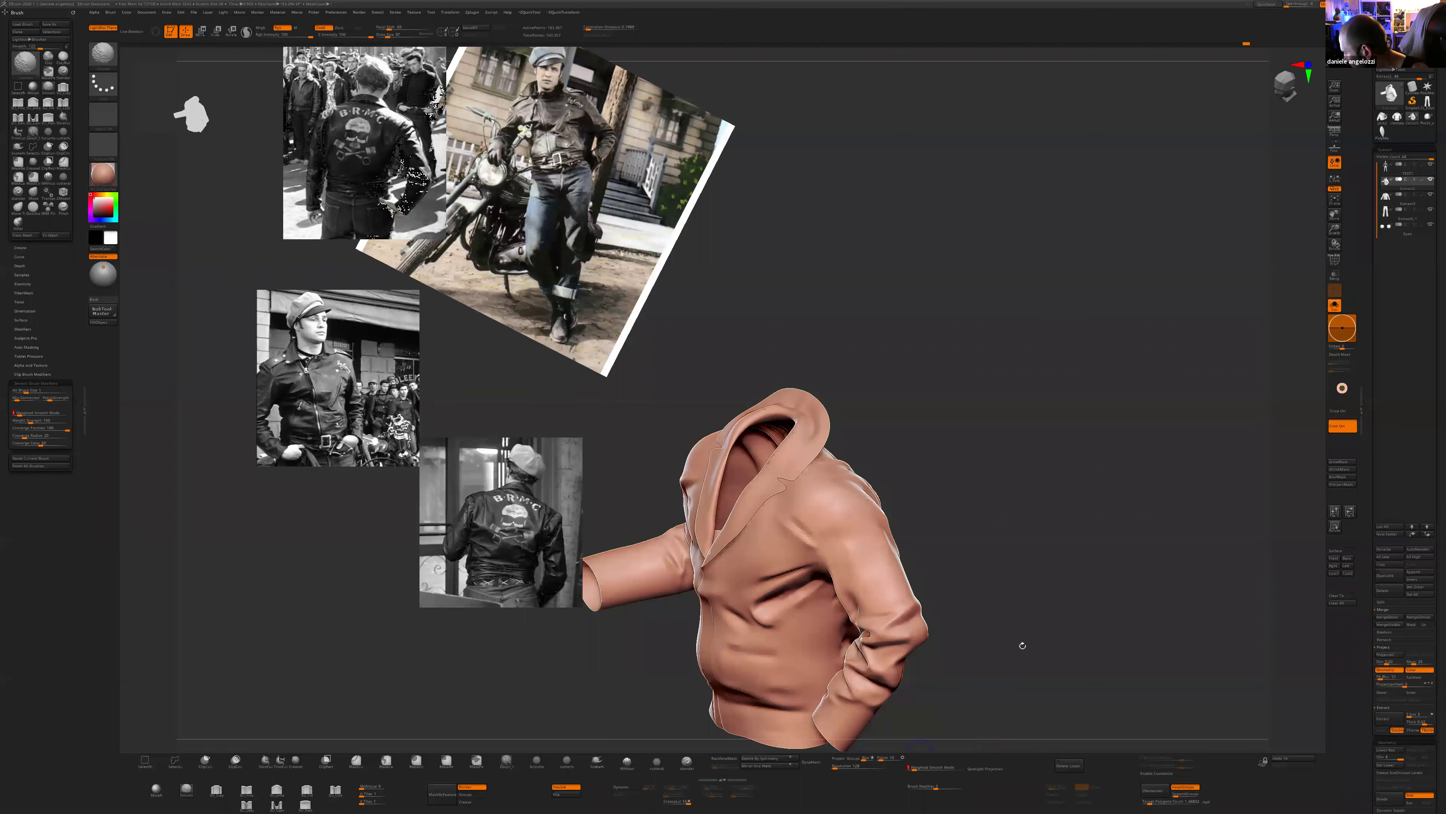
- Resize the brush and refine the folds on the upper part of the bent sleeve
right_drag(1002, 616, 1040, 626)
right_drag(971, 570, 891, 574)
key(shift)
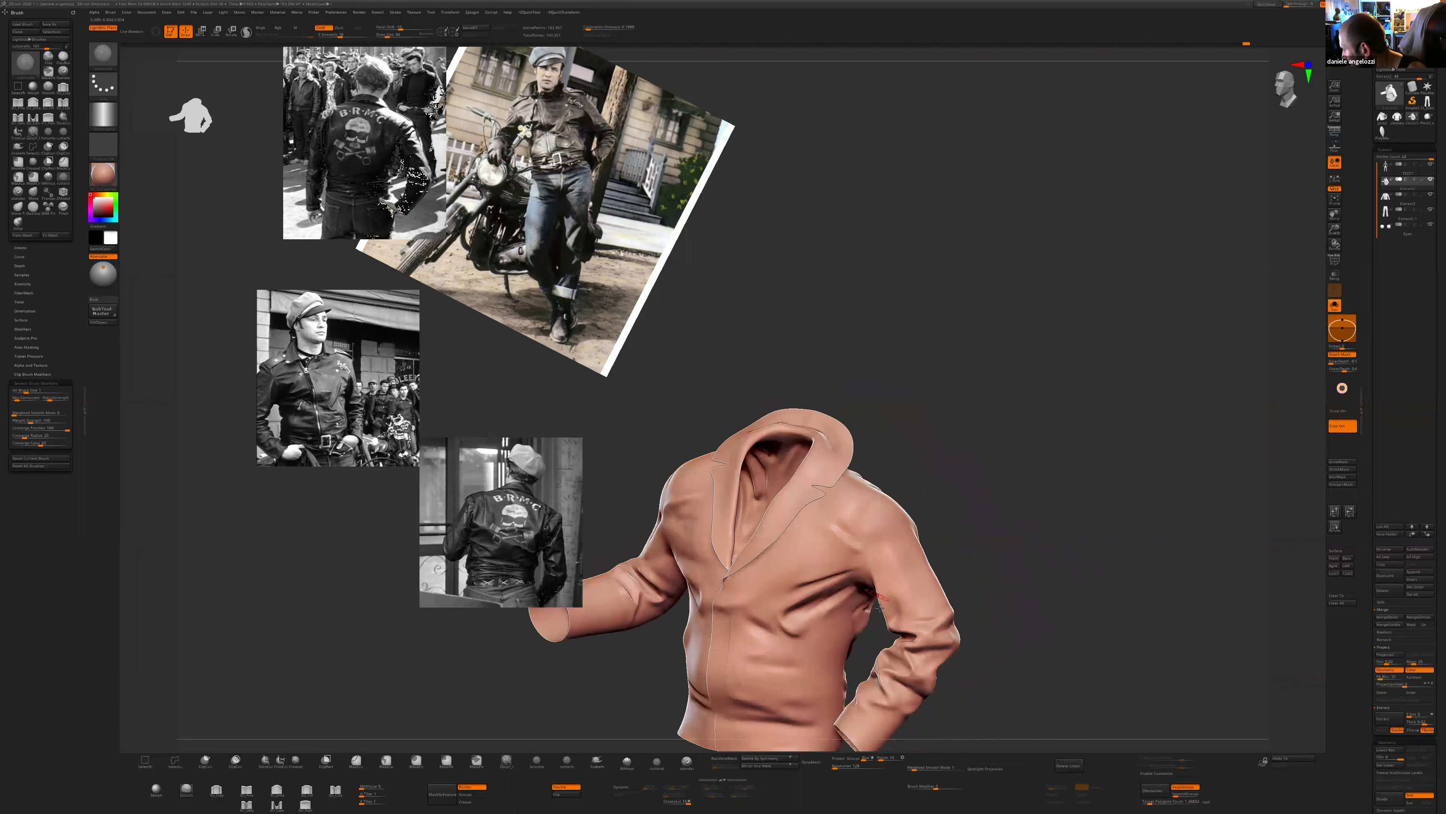
key(s)
right_drag(881, 554, 886, 612)
mouse_move(907, 523)
right_down()
mouse_move(934, 519)
mouse_move(865, 550)
mouse_move(982, 574)
mouse_move(959, 582)
mouse_move(982, 597)
mouse_move(984, 585)
mouse_move(988, 627)
mouse_move(963, 593)
right_up()
- Smooth and touch up the bent sleeve's folds between the armpit and the elbow
key(shift)
right_drag(864, 571, 870, 617)
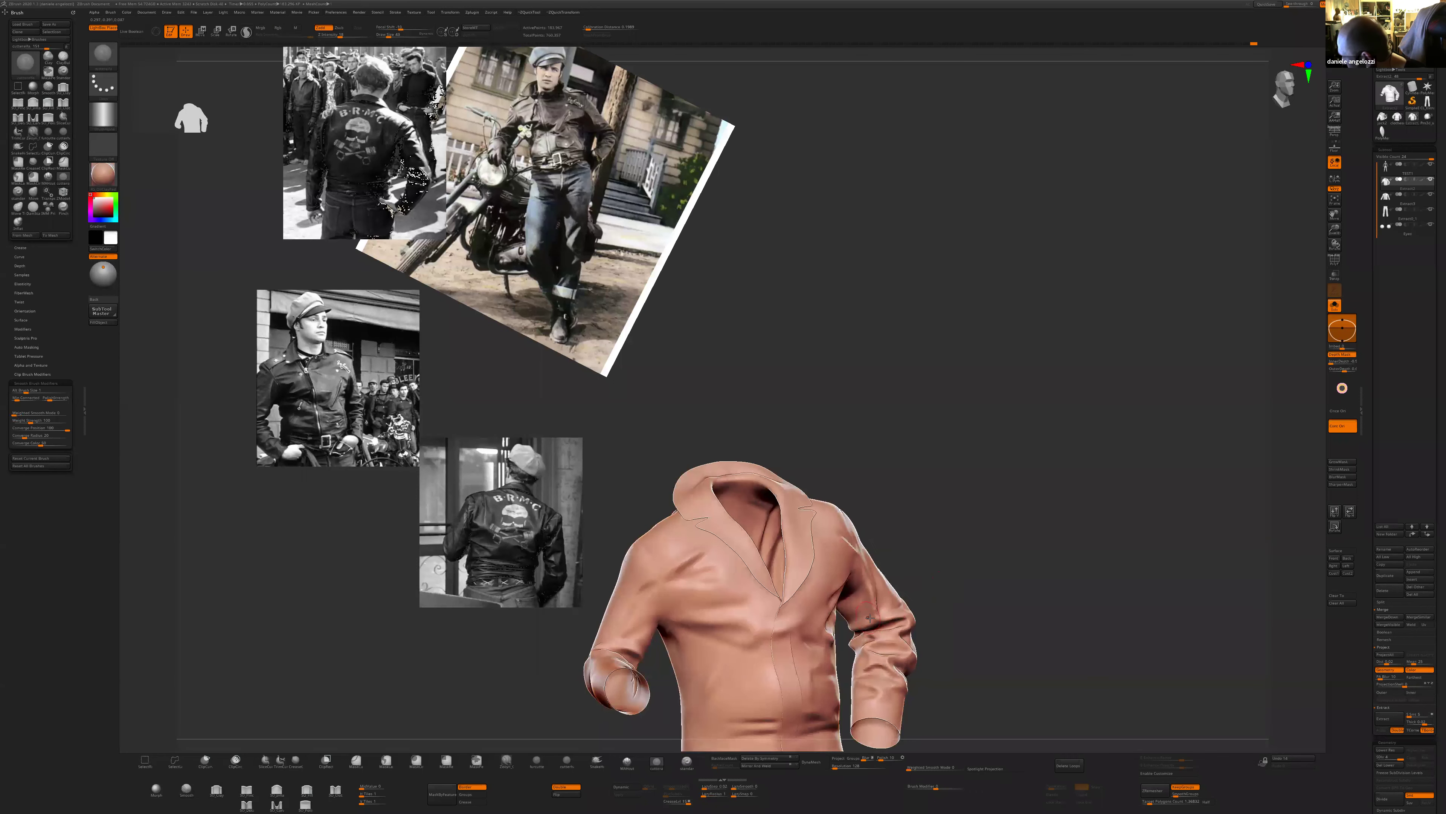
mouse_move(921, 576)
right_down()
mouse_move(992, 571)
mouse_move(948, 579)
right_up()
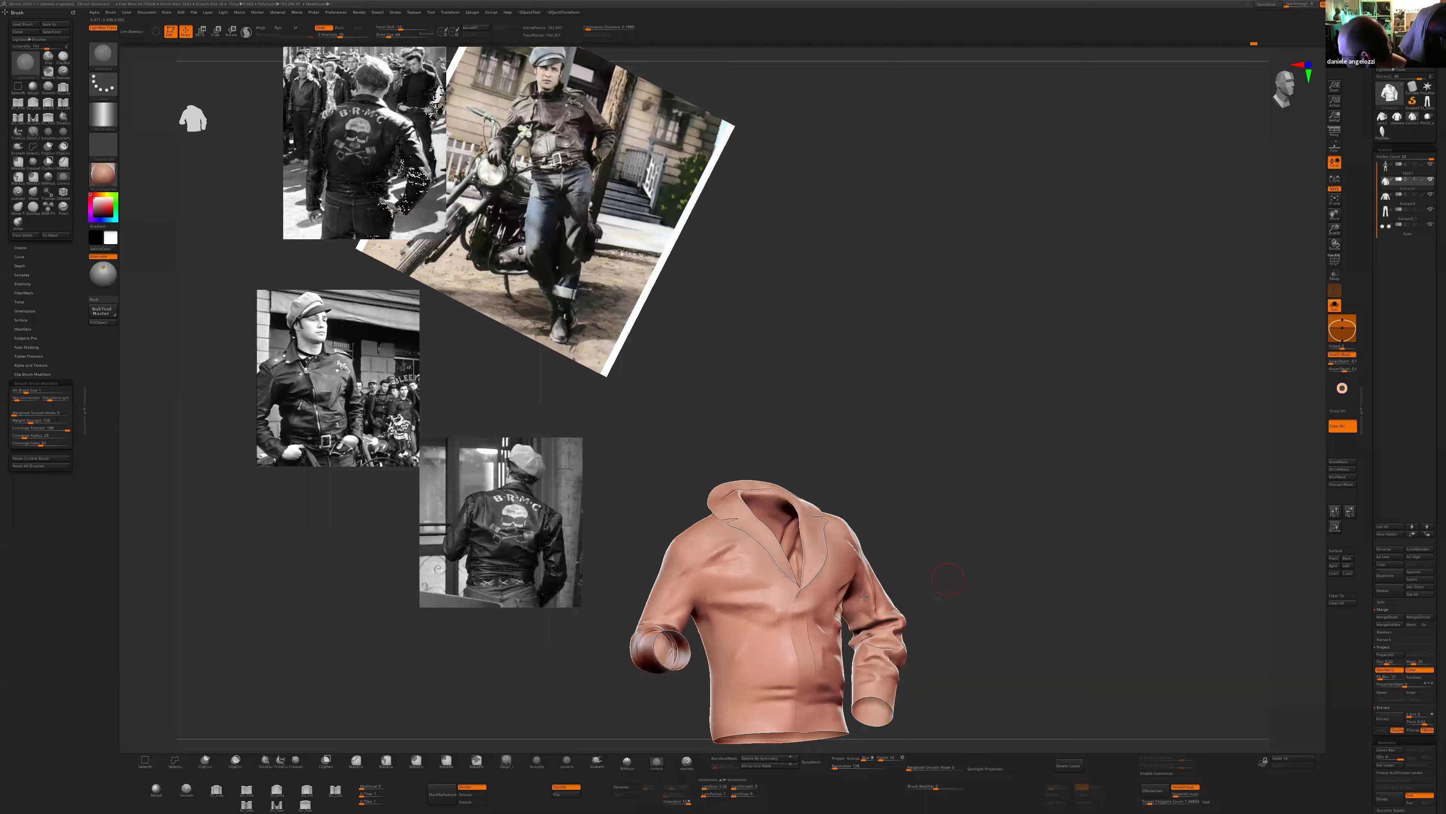
right_drag(861, 615, 809, 612)
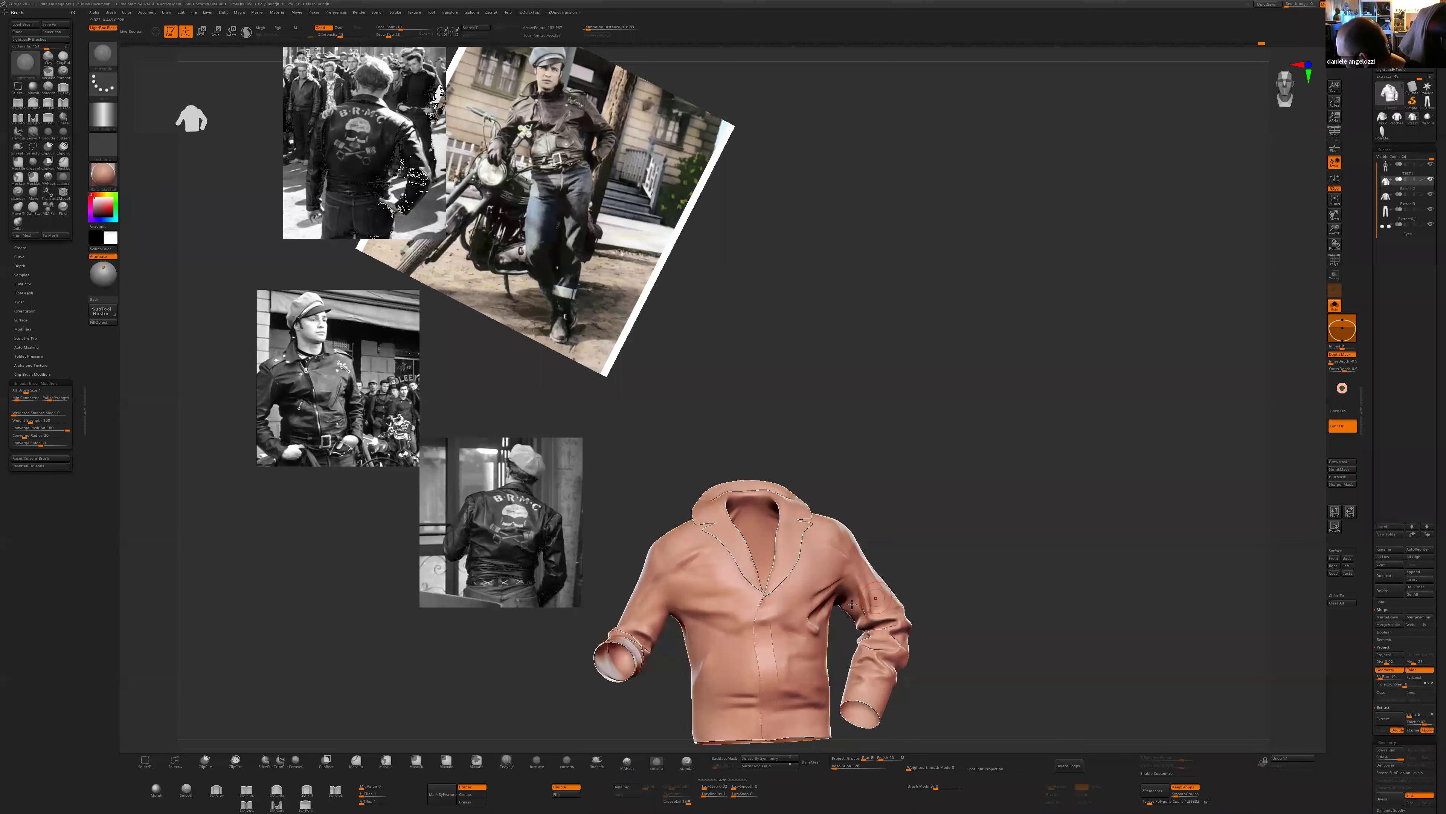
right_drag(965, 566, 1025, 563)
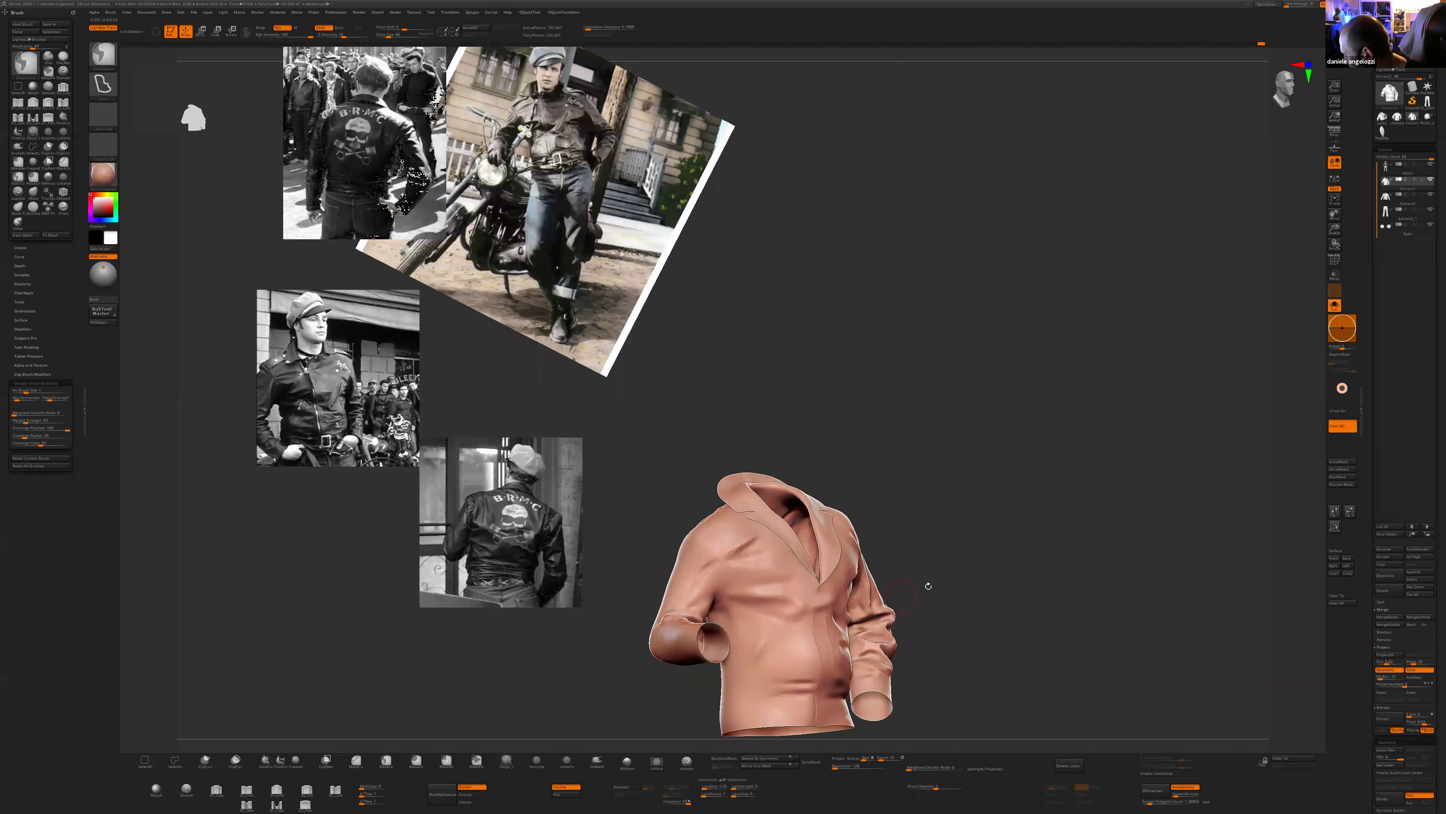
- Resize the brush and touch up the upper-arm and elbow folds of the wearer's right sleeve
mouse_move(936, 591)
right_down()
mouse_move(911, 593)
mouse_move(982, 539)
mouse_move(638, 588)
right_up()
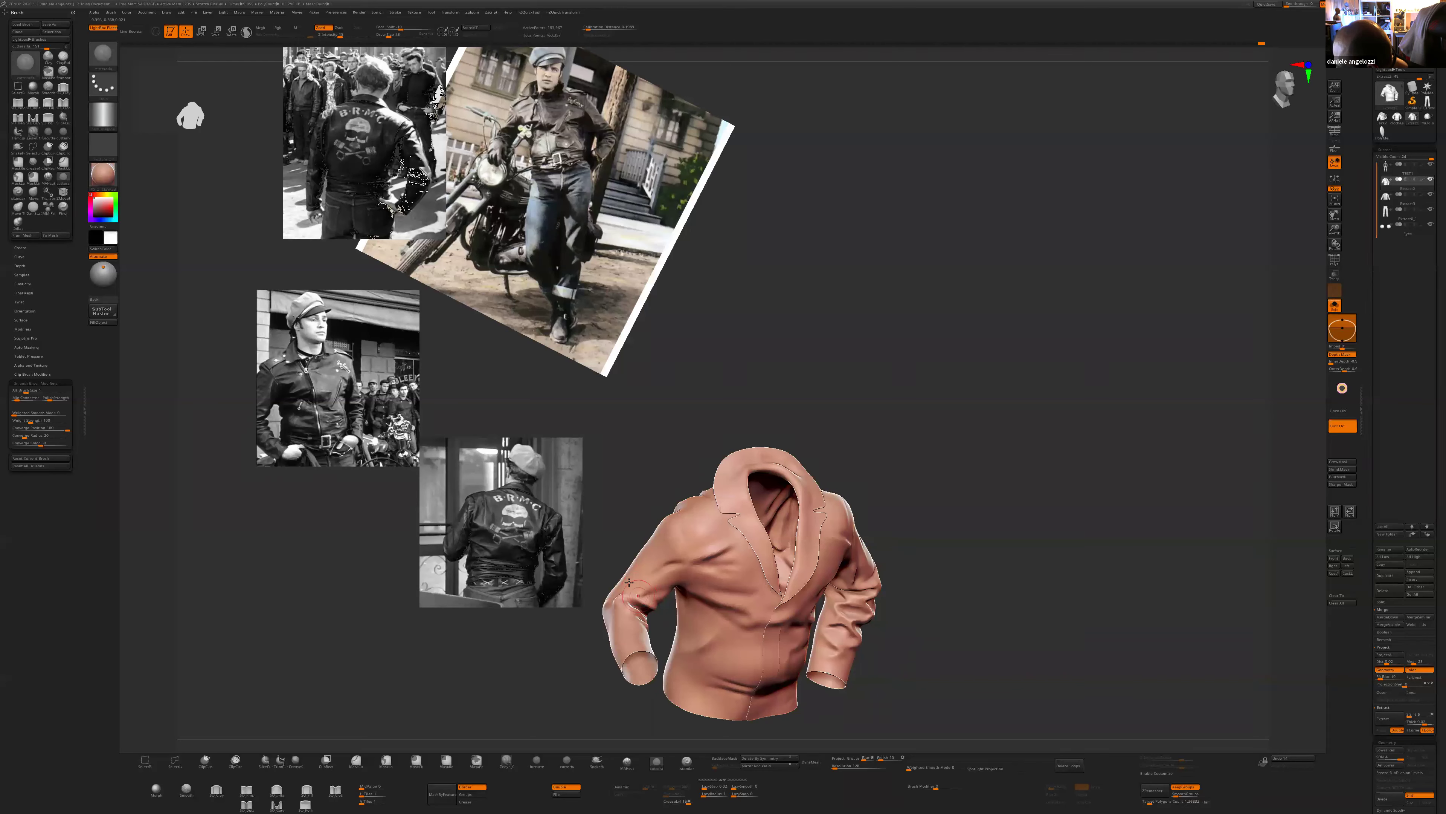
mouse_move(618, 522)
right_down()
mouse_move(592, 547)
mouse_move(1013, 455)
mouse_move(1032, 530)
mouse_move(783, 596)
mouse_move(690, 602)
mouse_move(709, 594)
right_up()
key(s)
right_drag(890, 514, 713, 578)
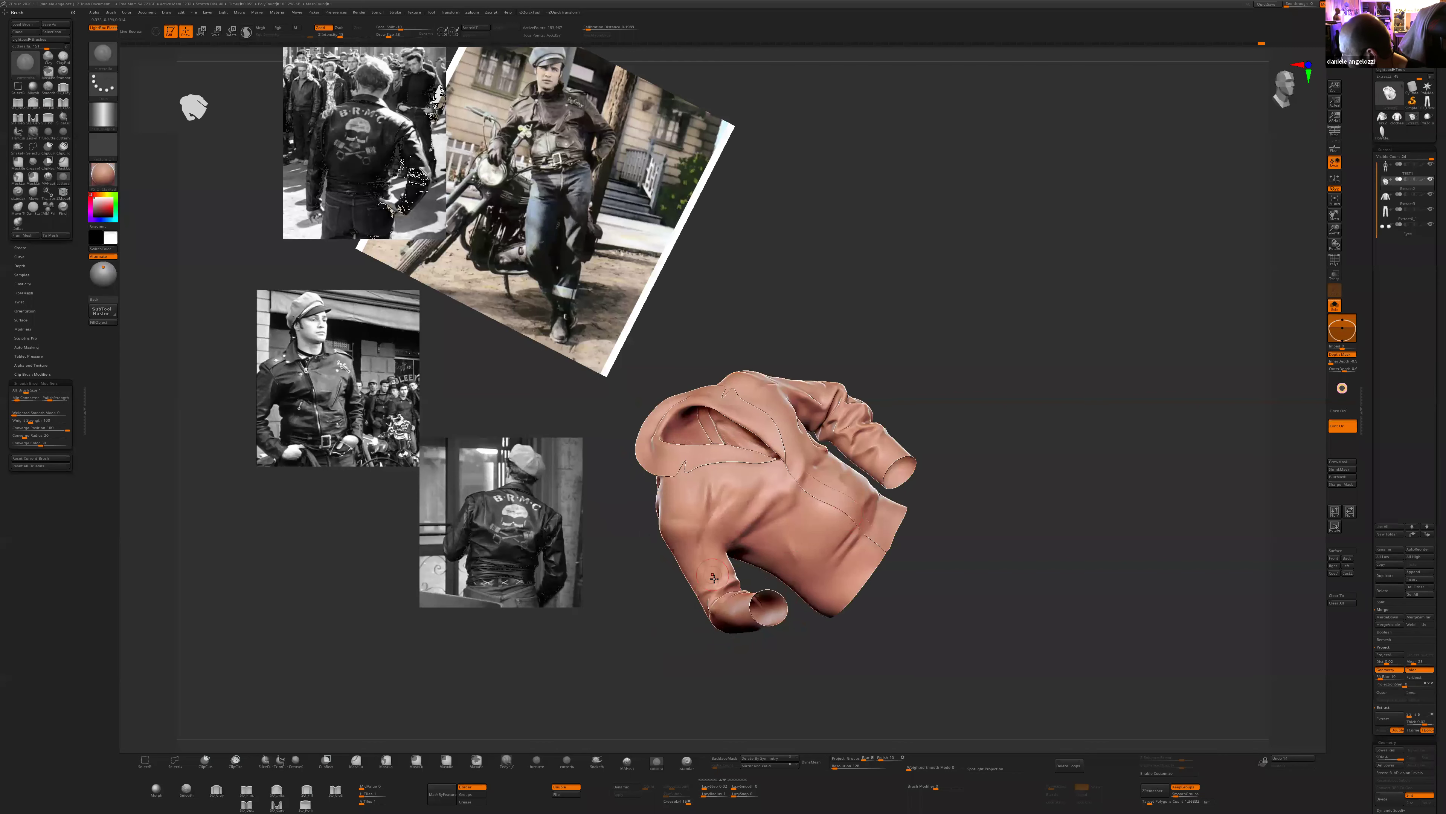
right_drag(700, 650, 784, 675)
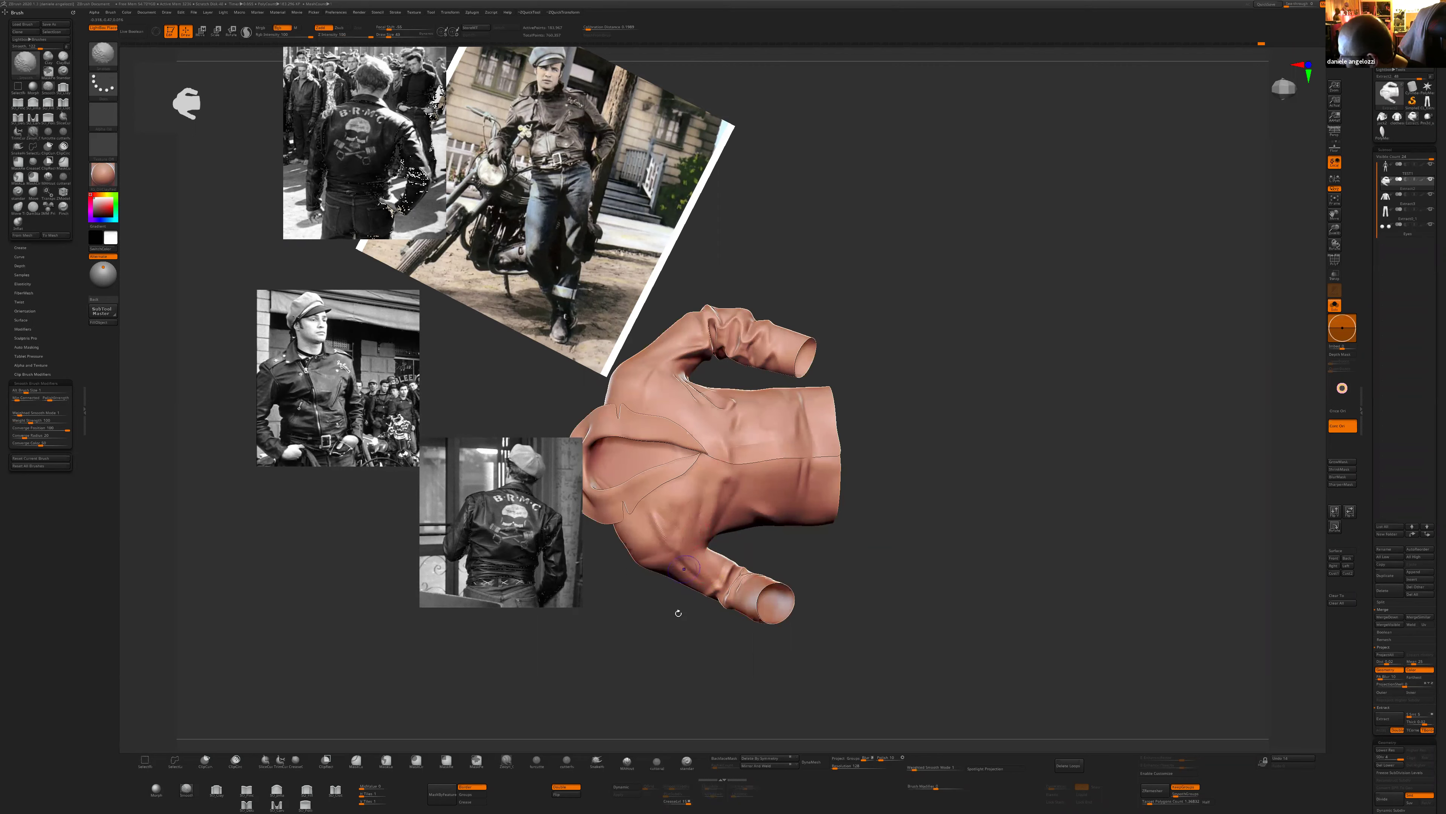
- Refine the folds on the underside and back of the wearer's right sleeve
drag(678, 614, 676, 527)
right_drag(669, 589, 805, 581)
ctrl+right_drag(926, 511, 950, 497)
right_drag(772, 607, 833, 520)
right_drag(769, 596, 742, 523)
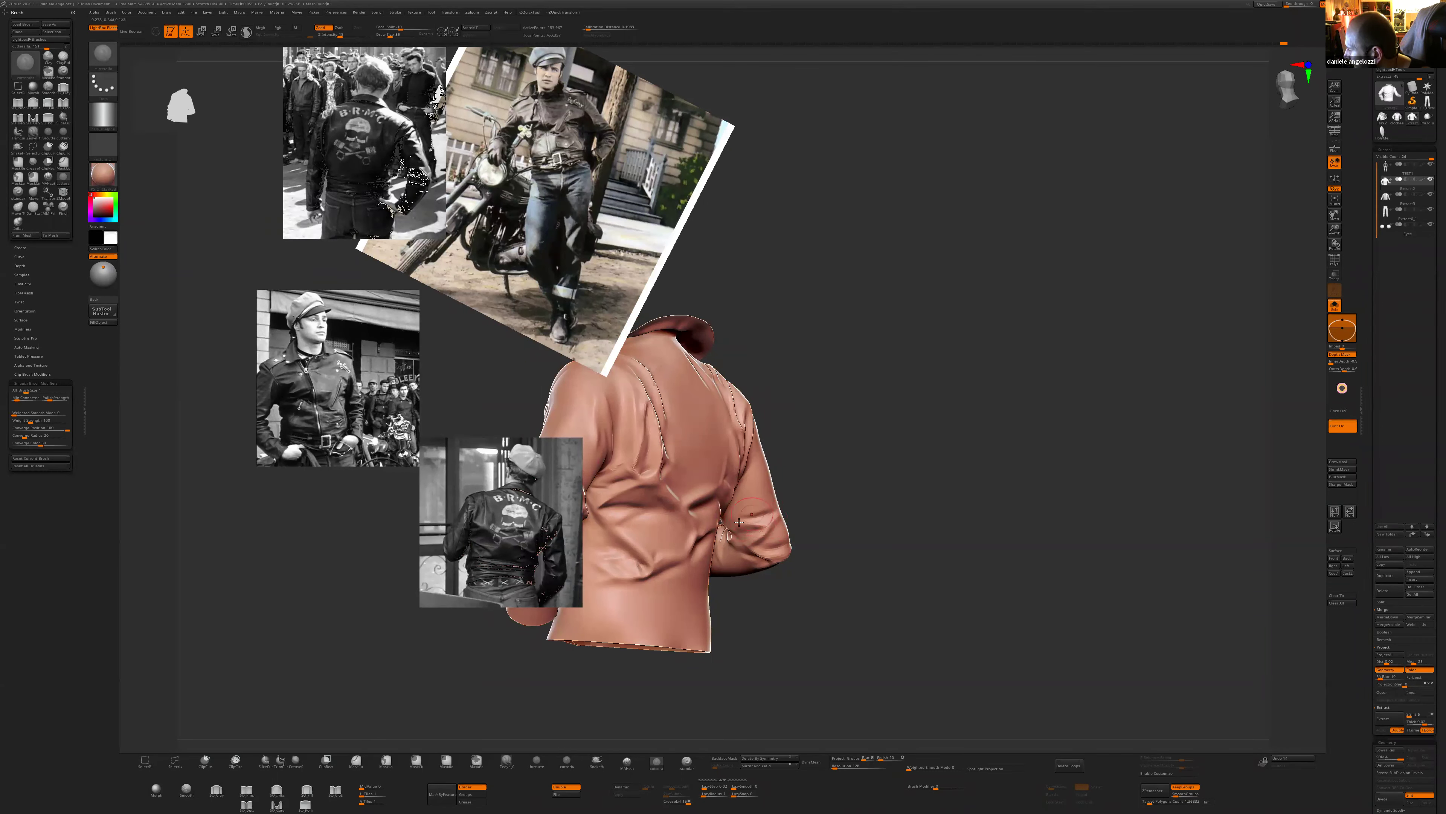
- Isolate the wearer's right sleeve by hiding the torso, collar and other sleeve
right_drag(791, 484, 809, 455)
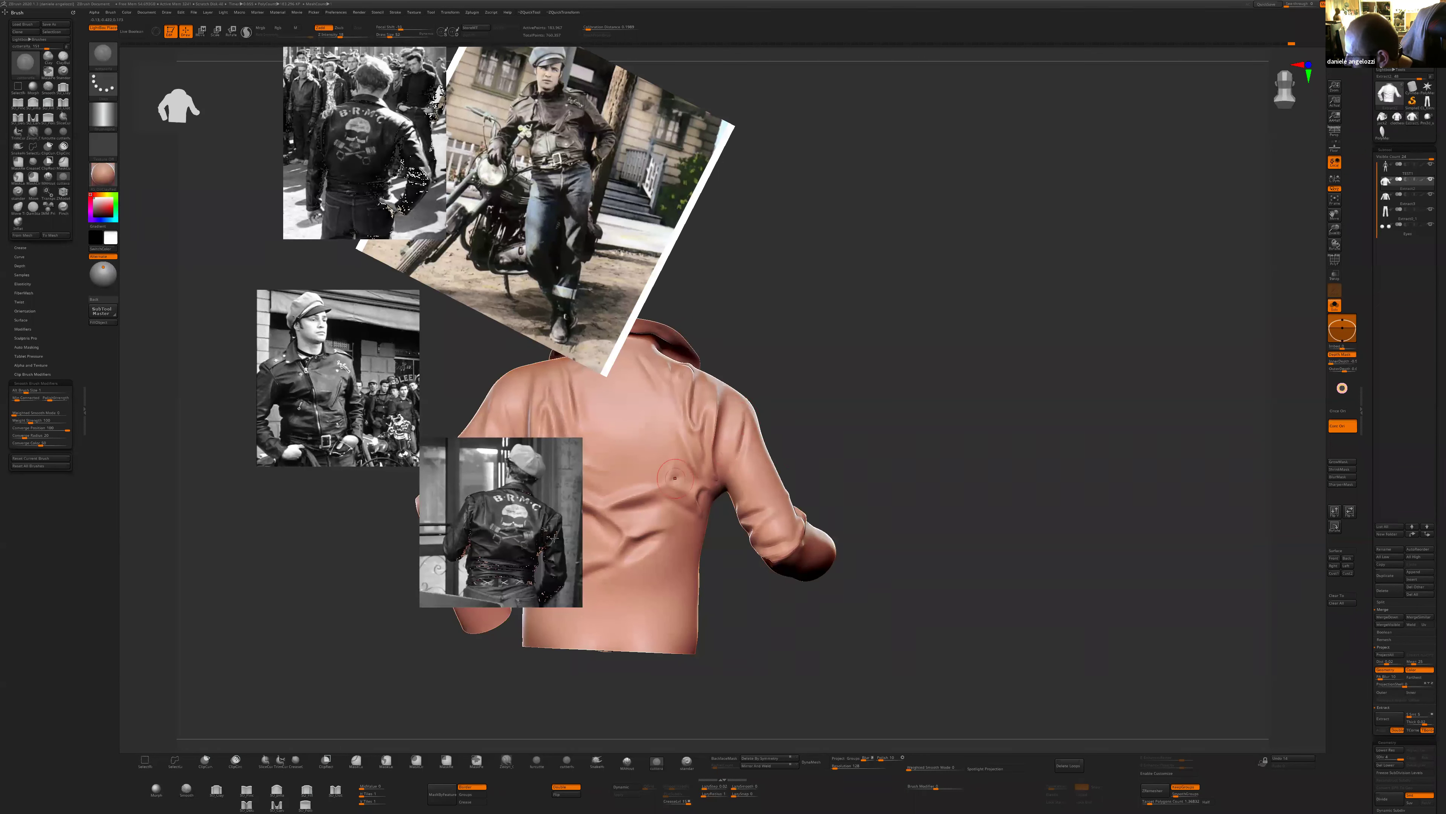
mouse_move(724, 489)
right_down()
mouse_move(770, 479)
mouse_move(769, 494)
mouse_move(810, 460)
right_up()
ctrl+shift+click(792, 473)
ctrl+shift+drag(850, 472, 900, 541)
ctrl+shift+click(776, 587)
right_drag(852, 649, 882, 576)
ctrl+shift+drag(596, 594, 611, 665)
ctrl+alt+shift+drag(680, 459, 715, 409)
right_drag(859, 636, 842, 445)
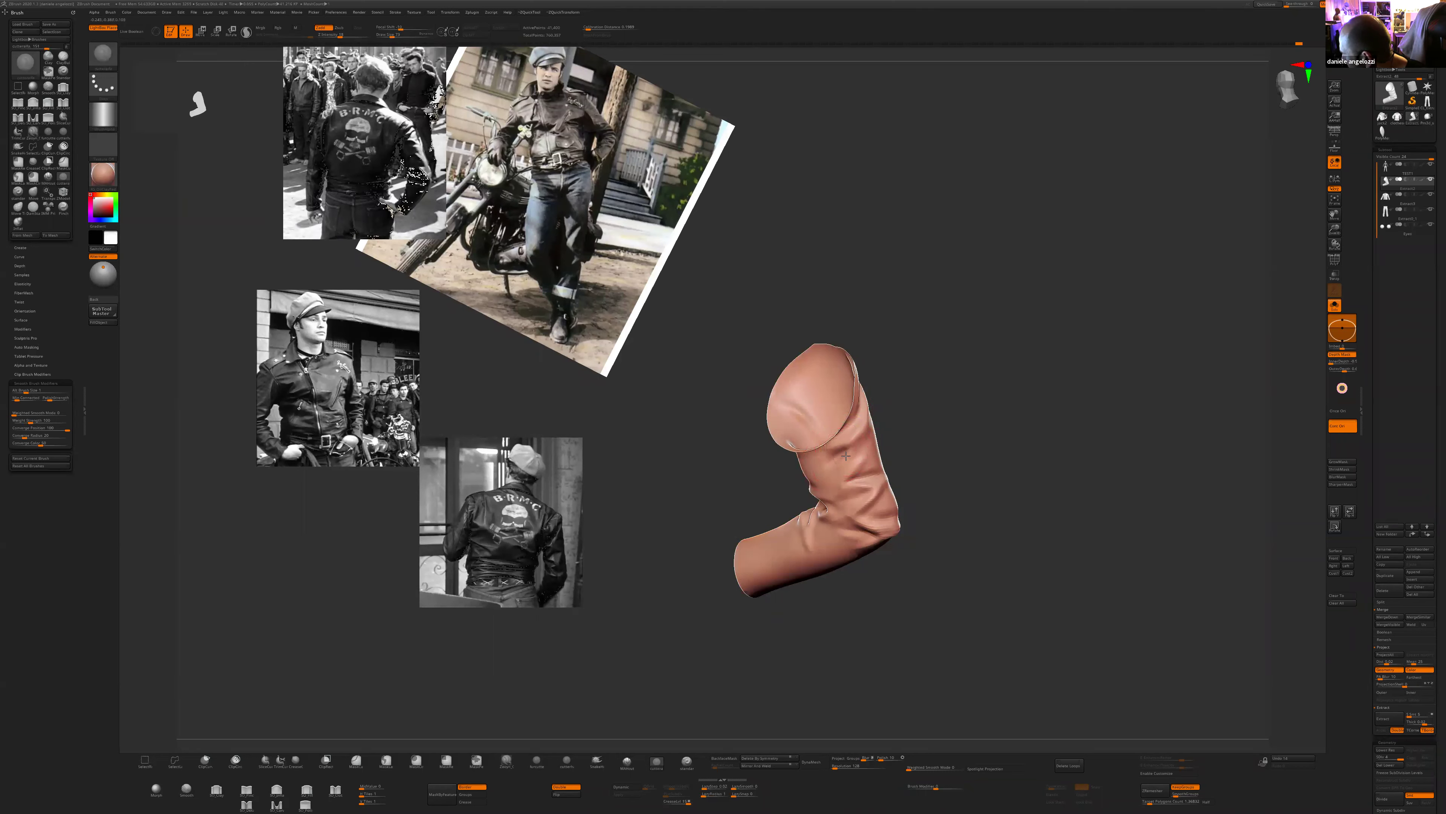
- Sculpt and refine the folds along the isolated sleeve's upper arm, from the shoulder opening to the elbow
mouse_move(836, 469)
right_down()
mouse_move(887, 443)
mouse_move(966, 570)
mouse_move(934, 546)
right_up()
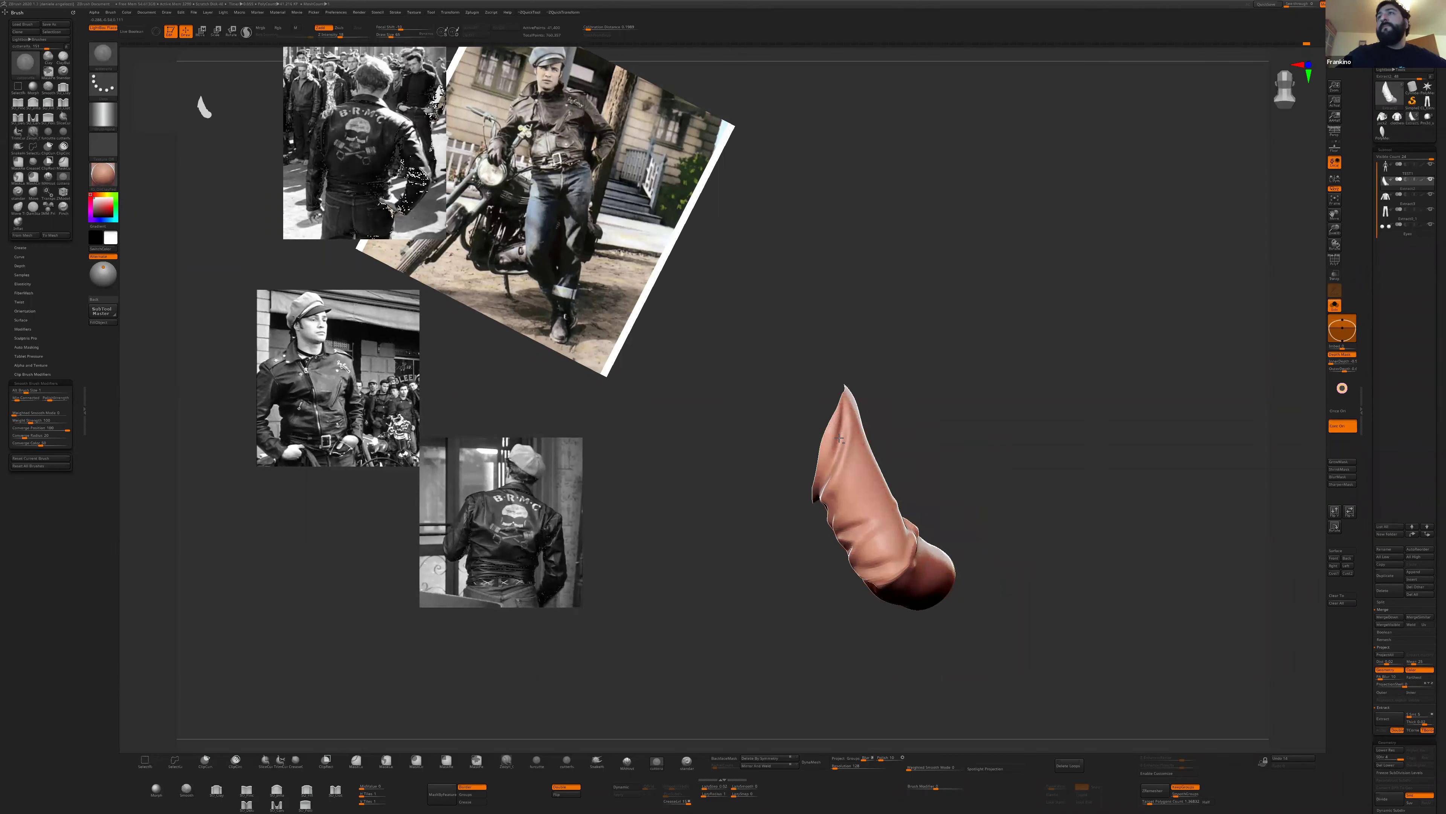
mouse_move(881, 405)
right_down()
mouse_move(848, 423)
mouse_move(847, 463)
right_up()
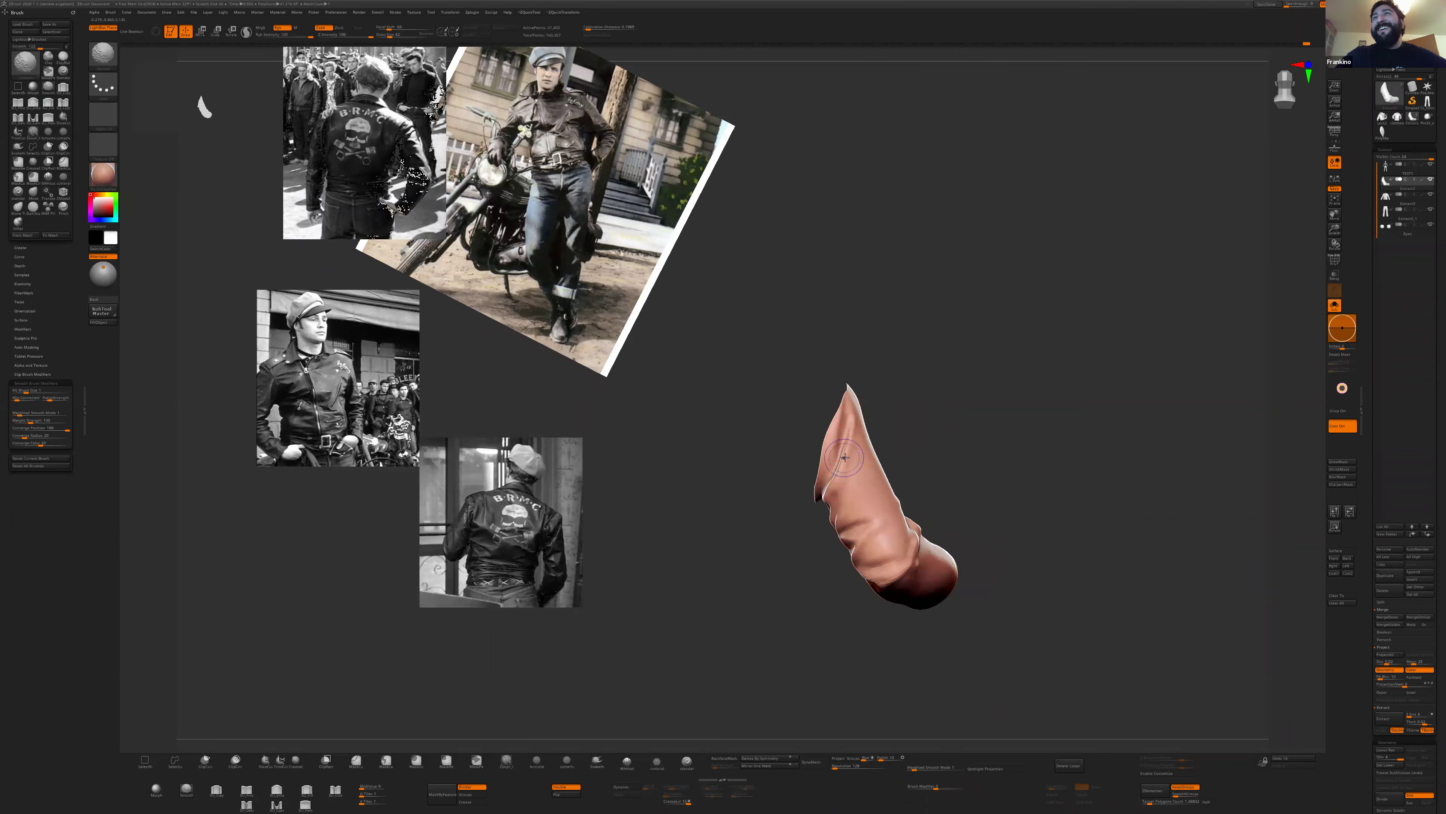
right_drag(840, 490, 832, 492)
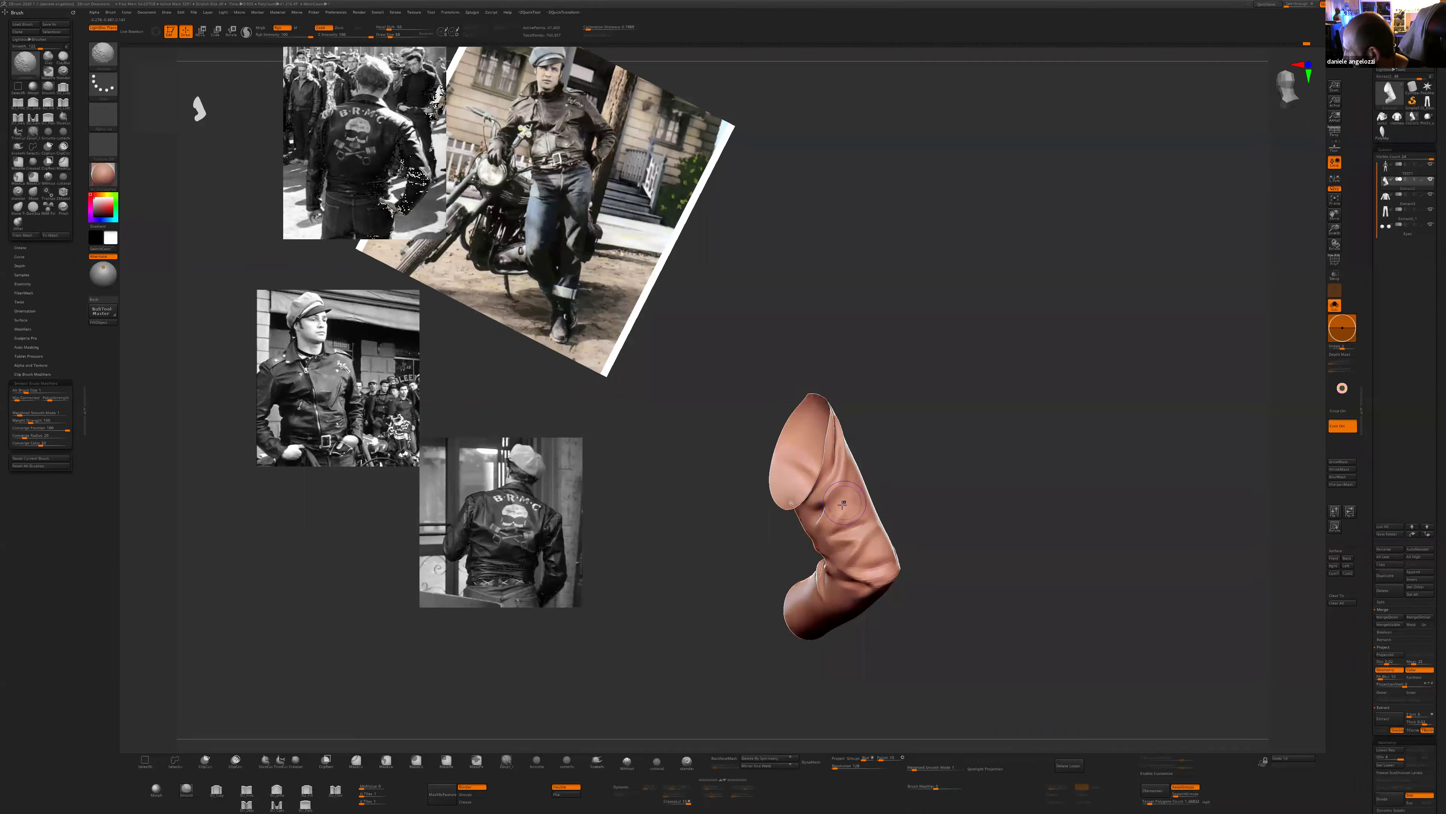
mouse_move(829, 503)
right_down()
mouse_move(862, 488)
mouse_move(824, 518)
mouse_move(900, 499)
mouse_move(821, 509)
mouse_move(824, 494)
right_up()
right_drag(913, 508, 856, 473)
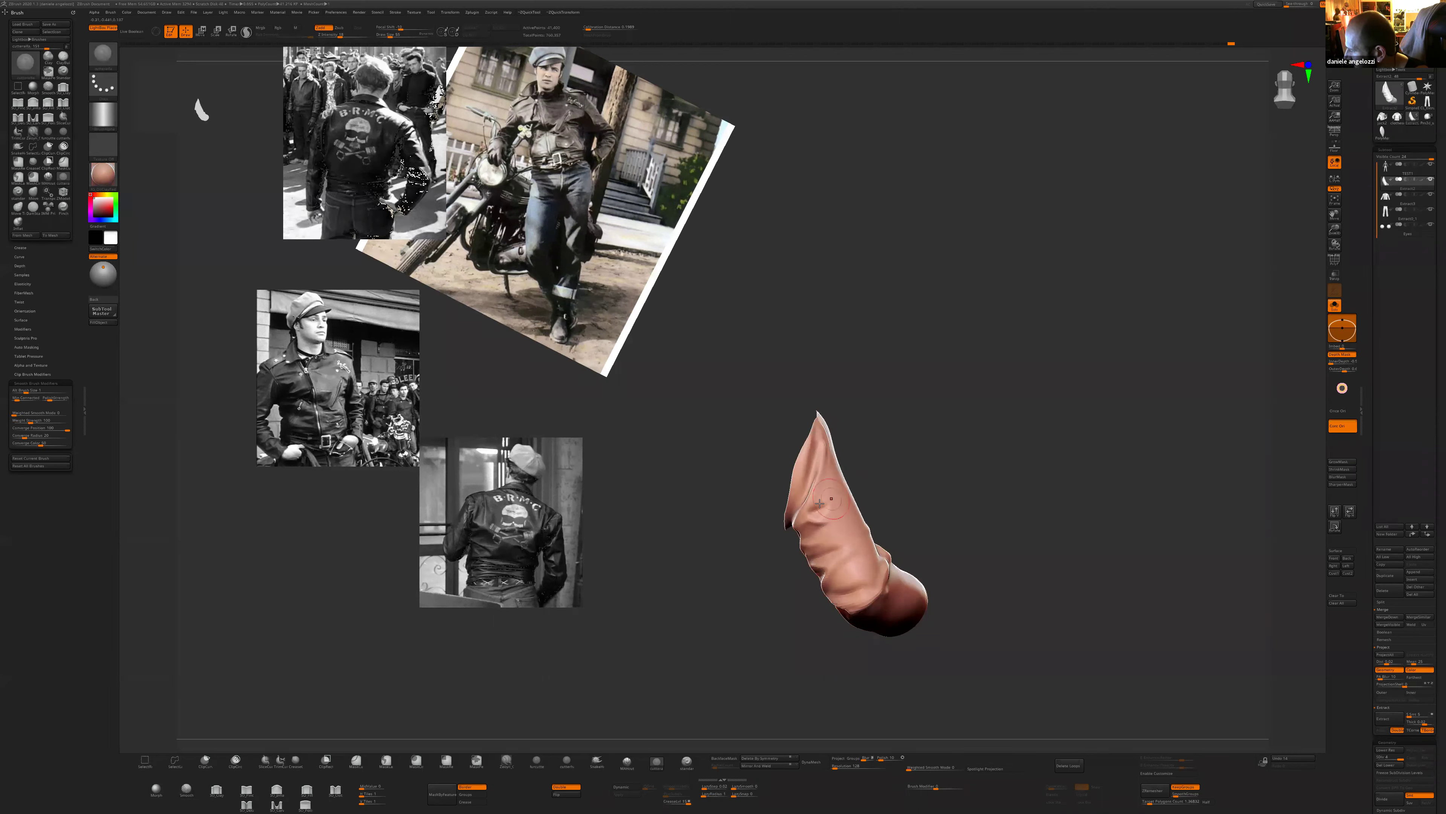
right_drag(821, 518, 881, 520)
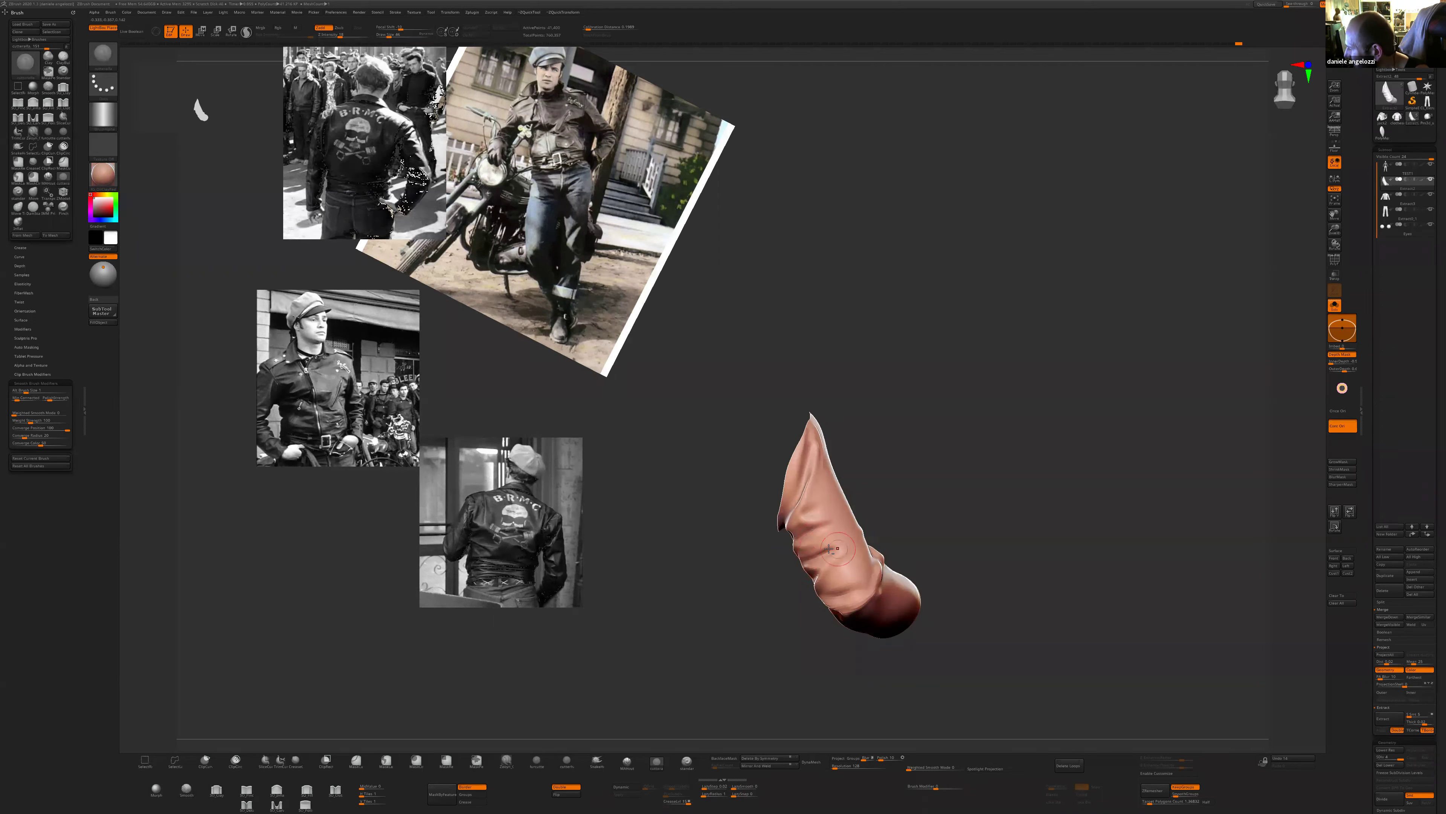
right_drag(807, 581, 809, 548)
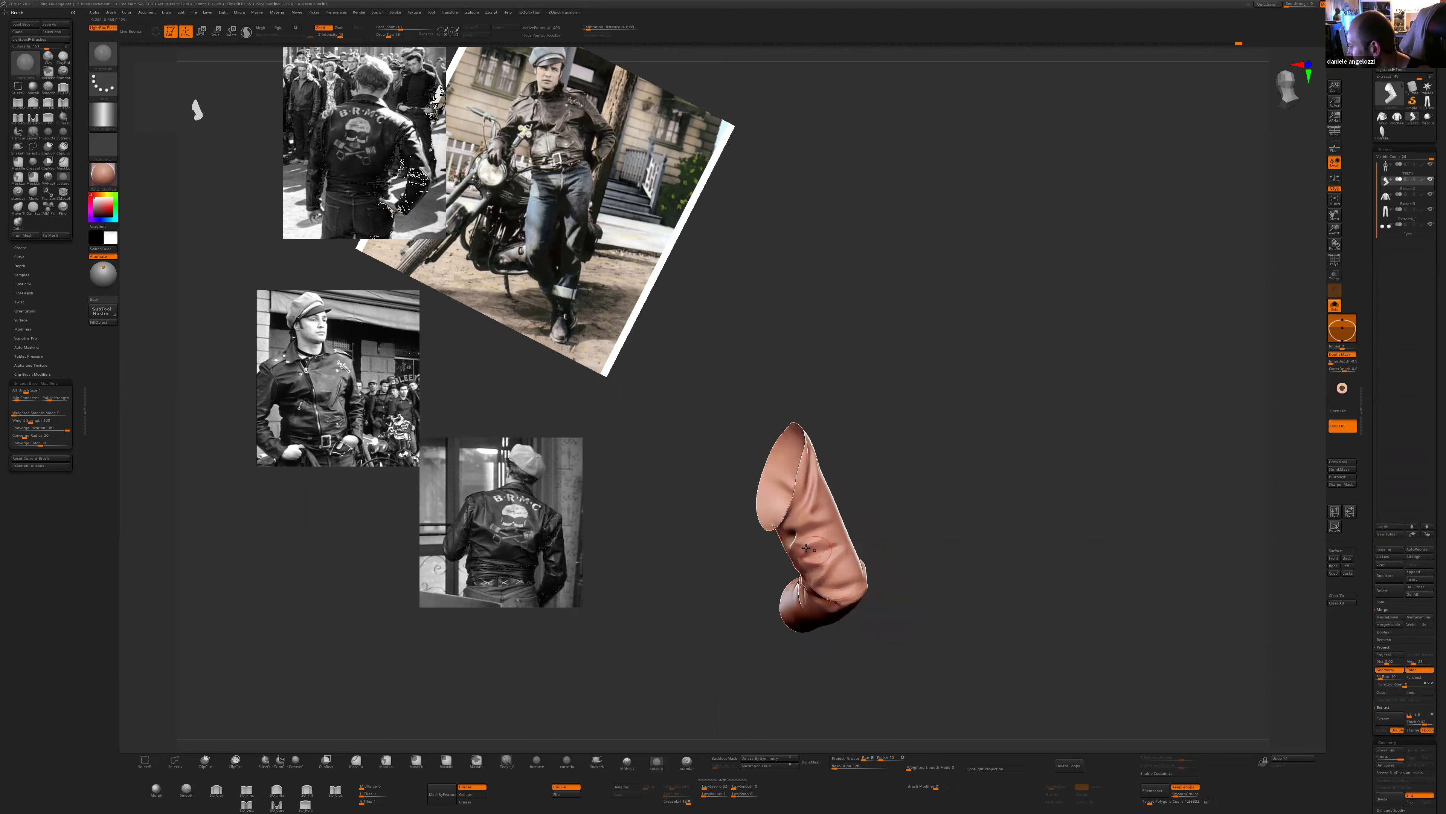
mouse_move(912, 522)
right_down()
mouse_move(994, 581)
mouse_move(939, 569)
mouse_move(956, 539)
mouse_move(931, 466)
right_up()
- Unhide the whole jacket and try a curved fold on the wearer's right side of the abdomen, undoing the attempt
key(s)
ctrl+shift+click(952, 601)
alt+right_drag(826, 612, 817, 611)
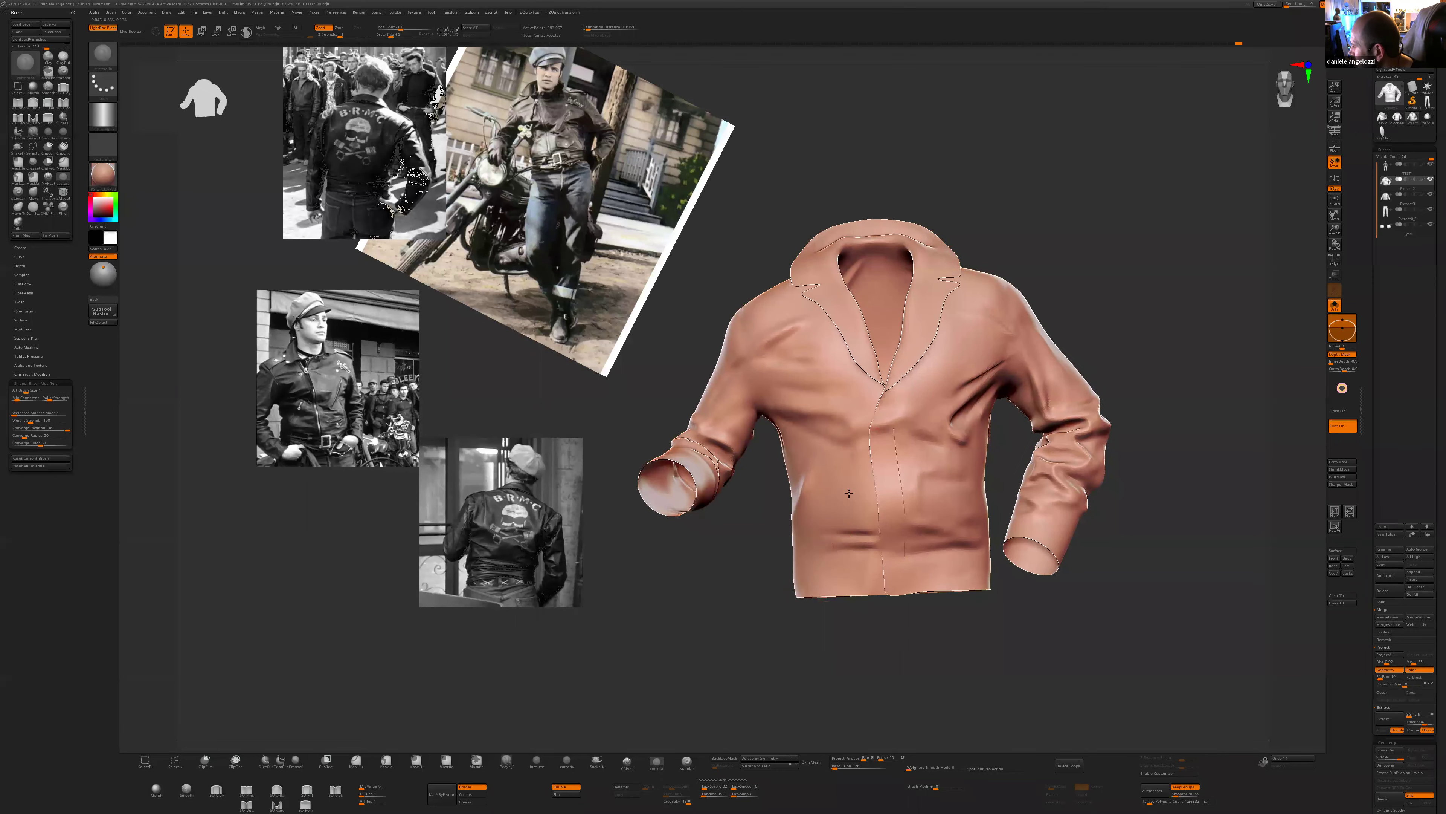
right_drag(790, 432, 979, 653)
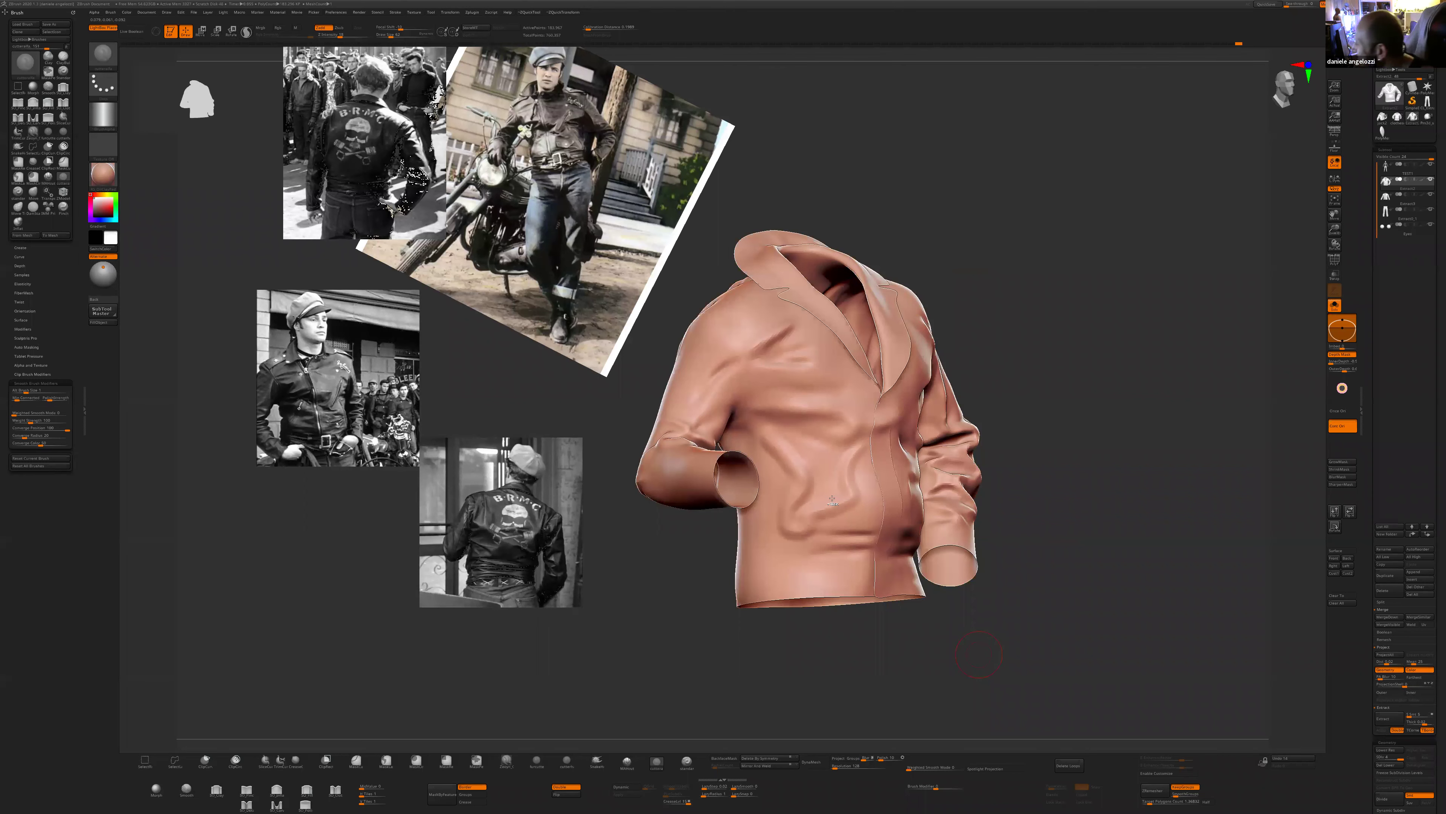
key(ctrl+z)
- Sculpt a fold below the chest, running from the wearer's right armpit to the front closure
drag(847, 430, 767, 413)
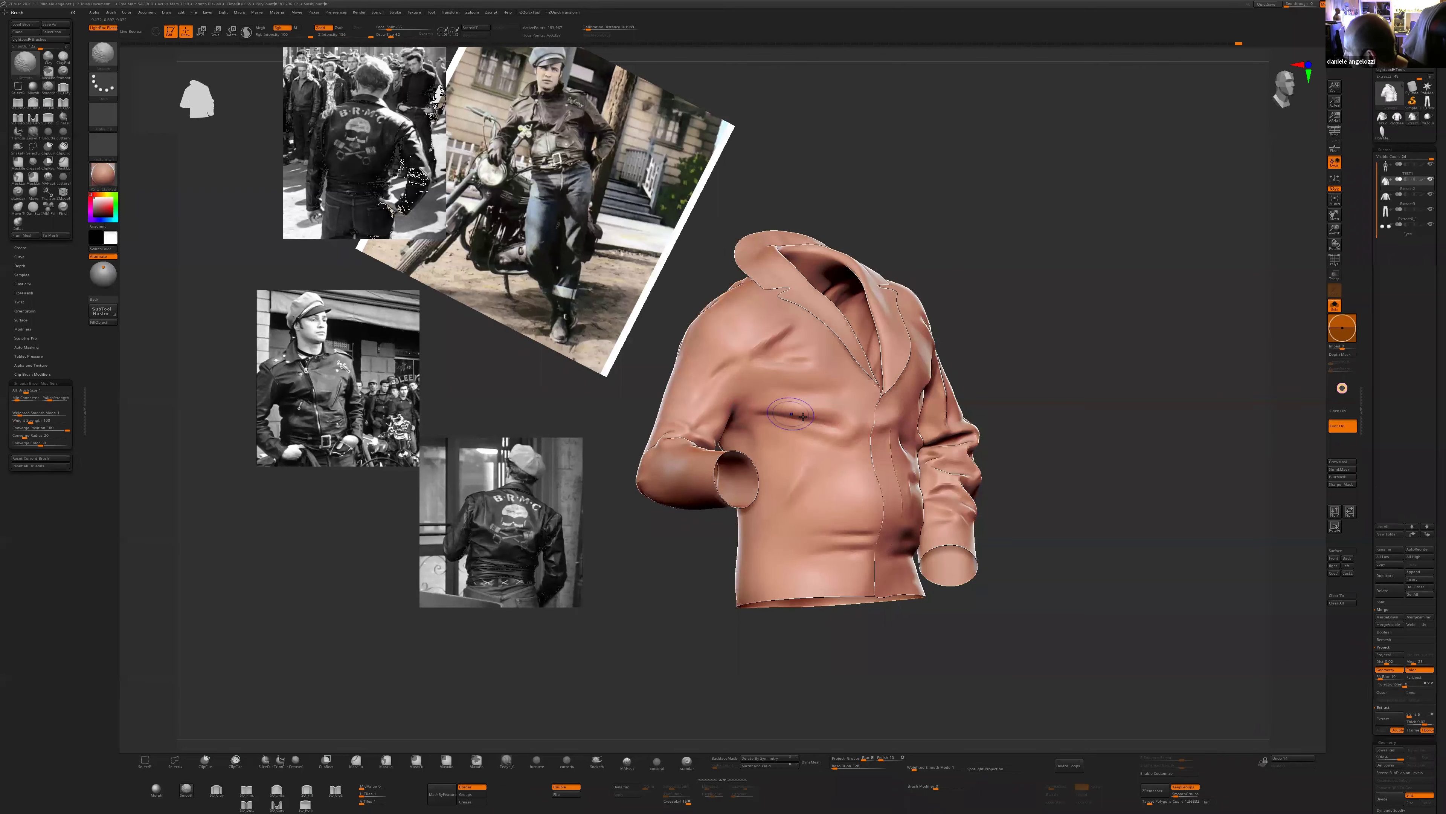
drag(1048, 610, 1030, 662)
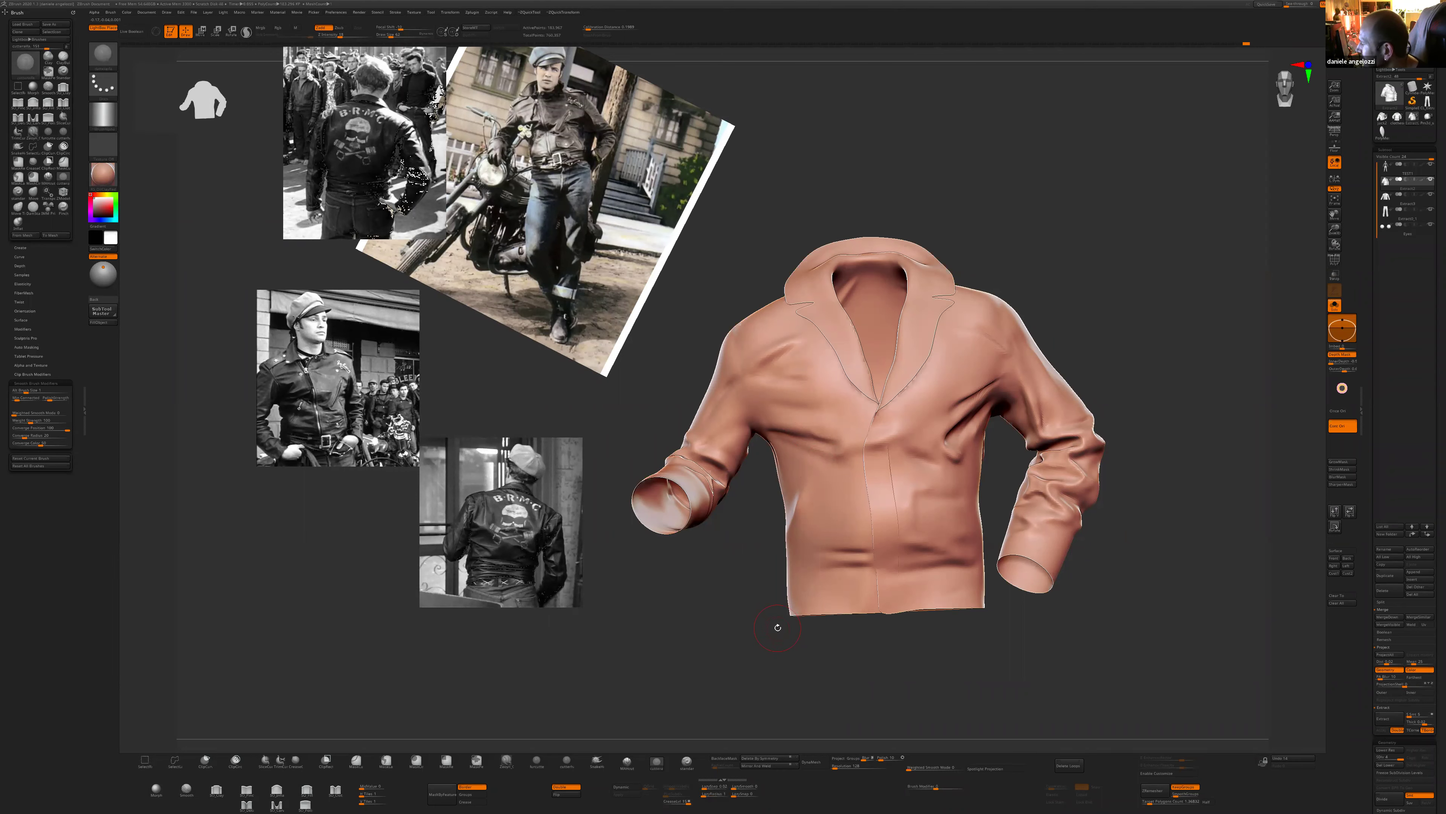
drag(814, 629, 805, 638)
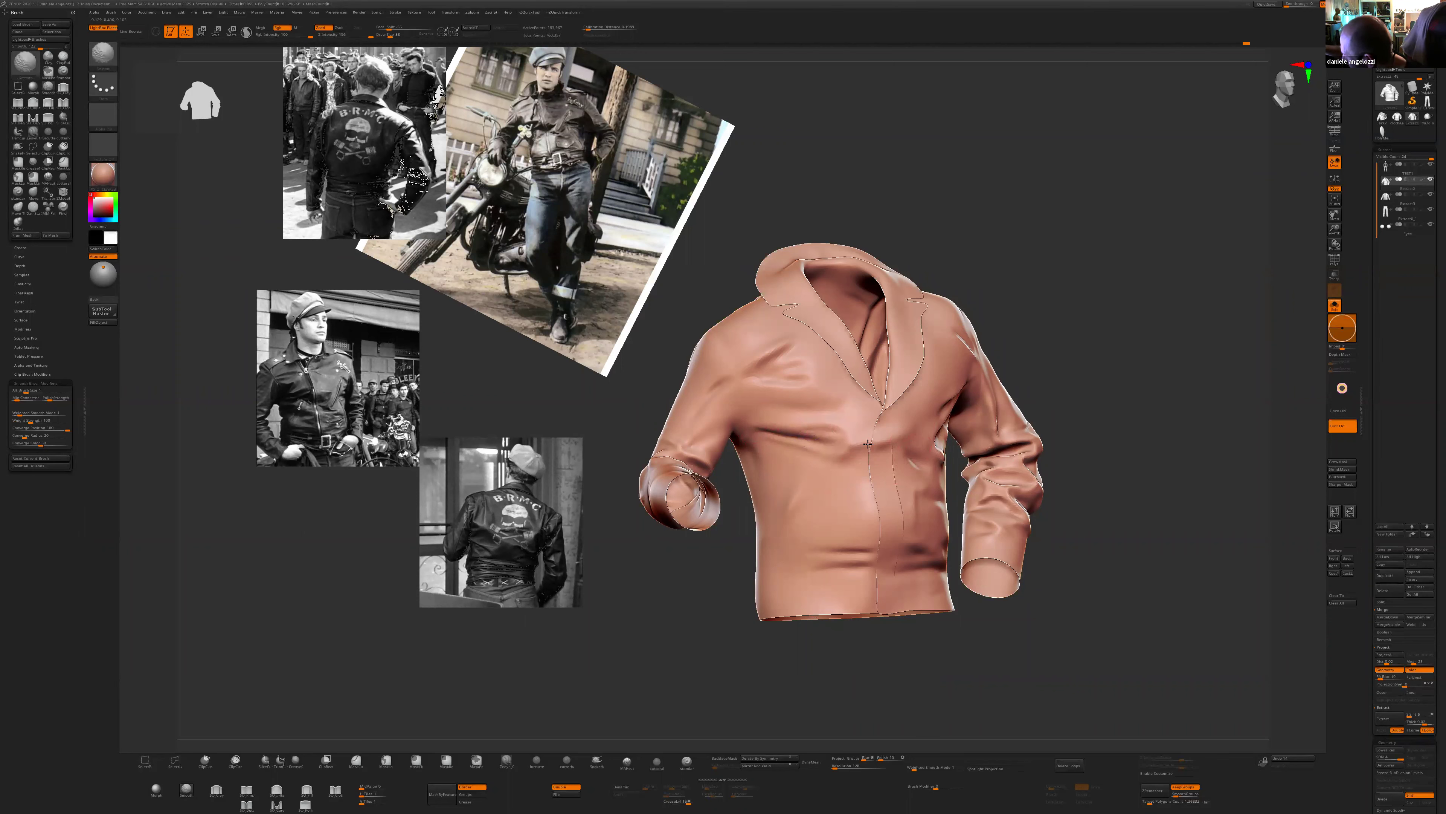
mouse_move(791, 444)
mouse_down()
mouse_move(849, 455)
mouse_move(877, 441)
mouse_up()
drag(709, 565, 626, 561)
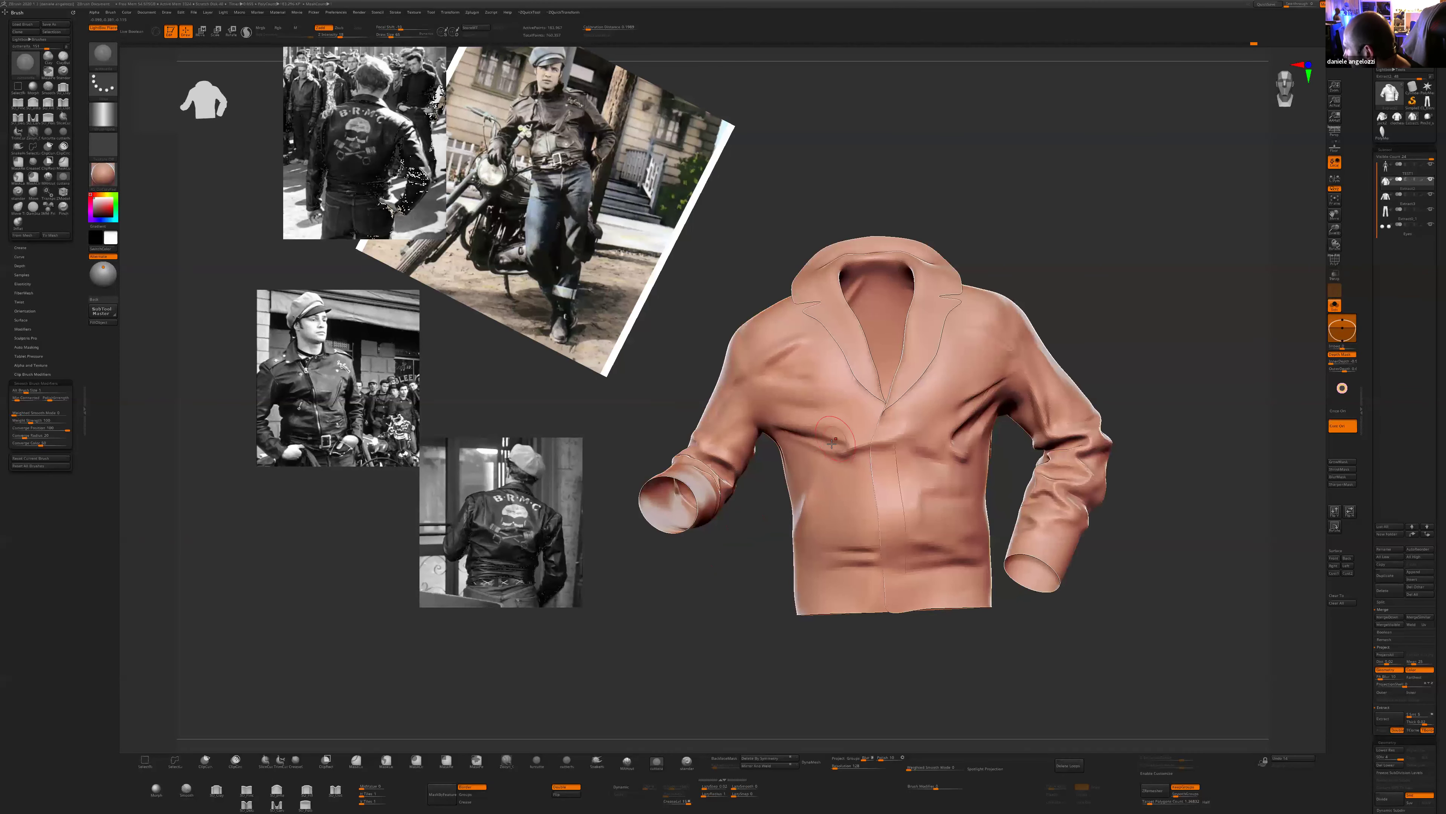
drag(762, 497, 854, 449)
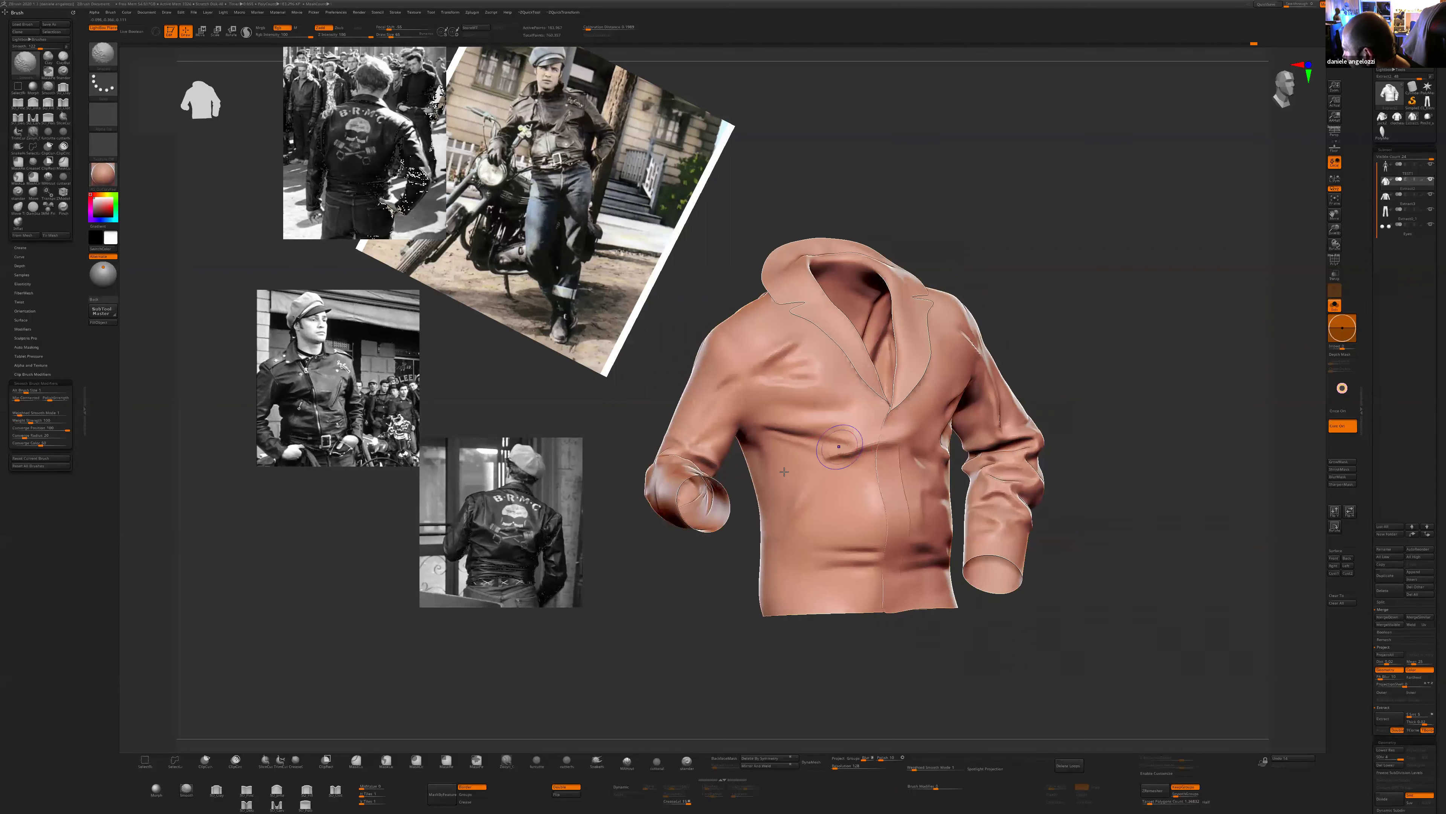
drag(1082, 501, 974, 515)
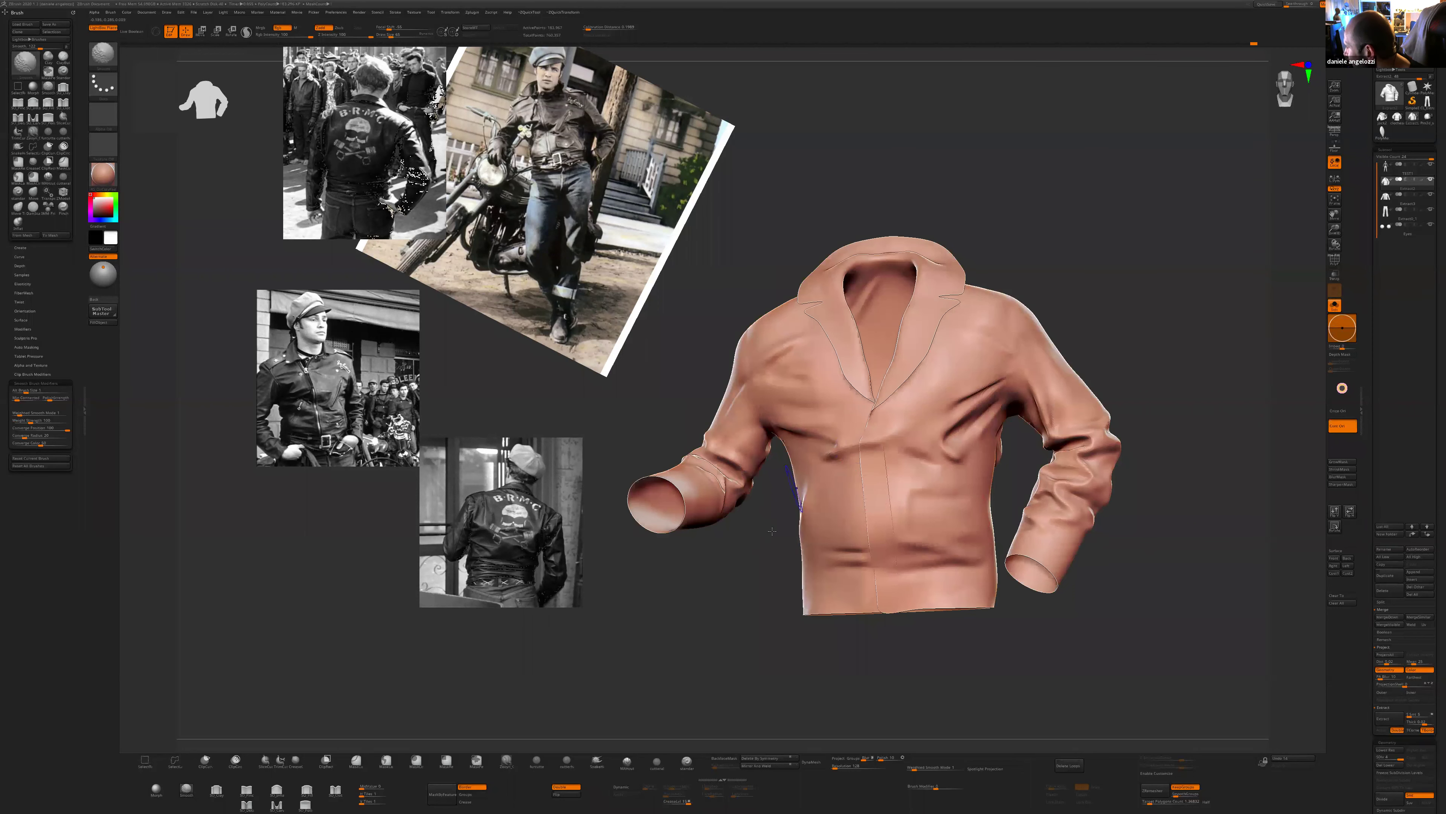
- Sculpt a diagonal fold from below the wearer's right armpit down the side of the torso
right_drag(851, 470, 834, 451)
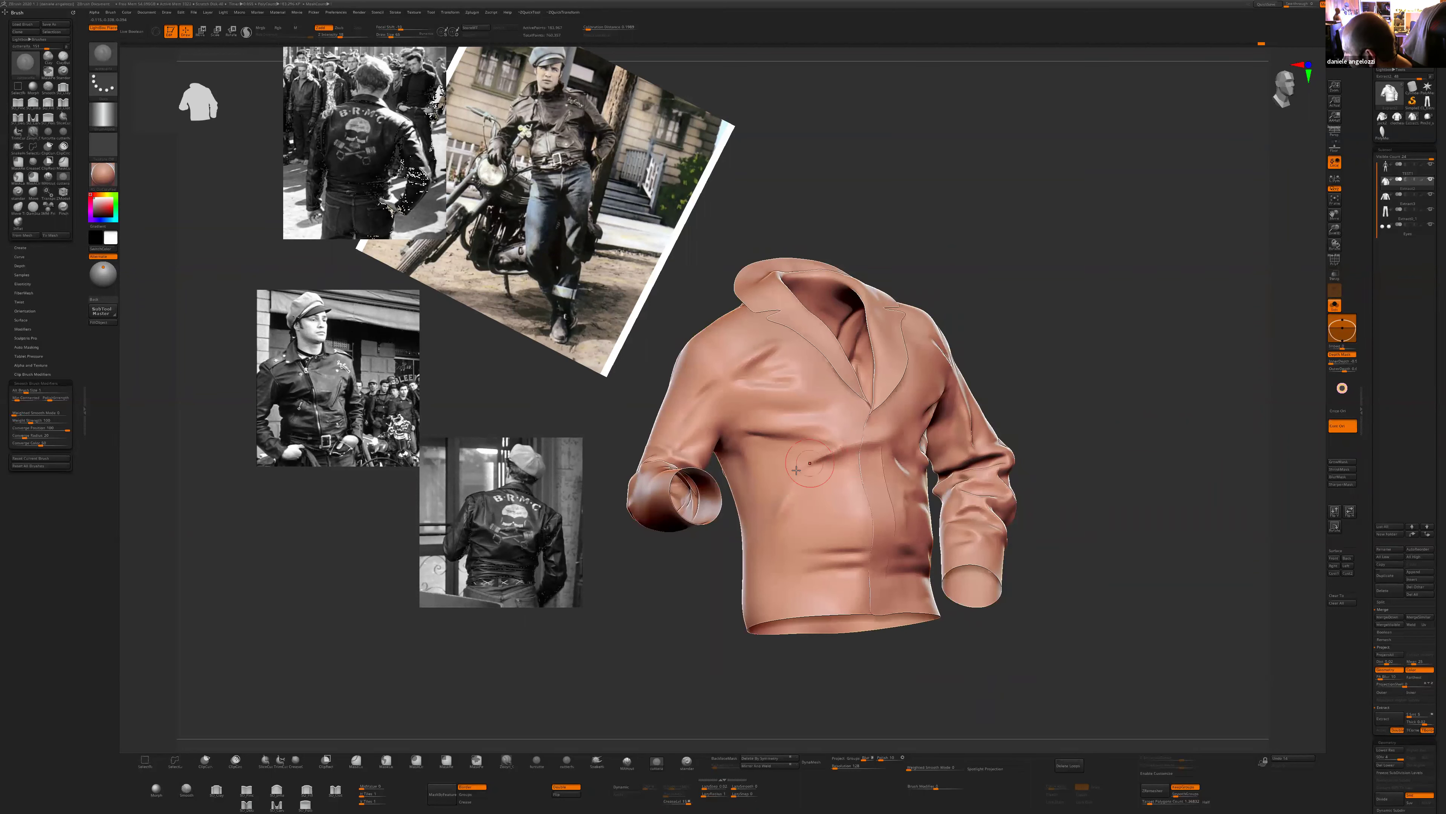
drag(695, 585, 785, 469)
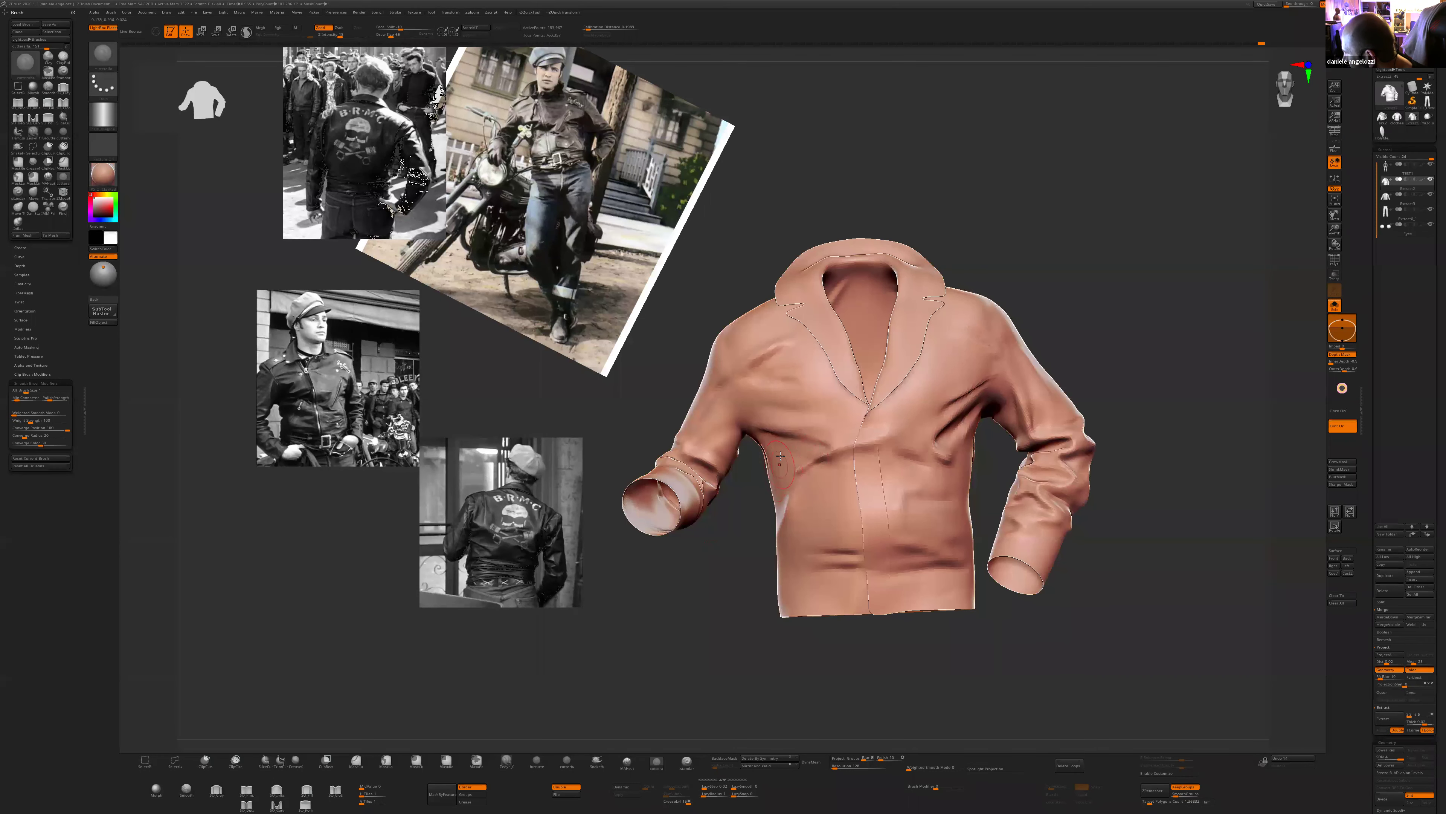
drag(826, 495, 777, 456)
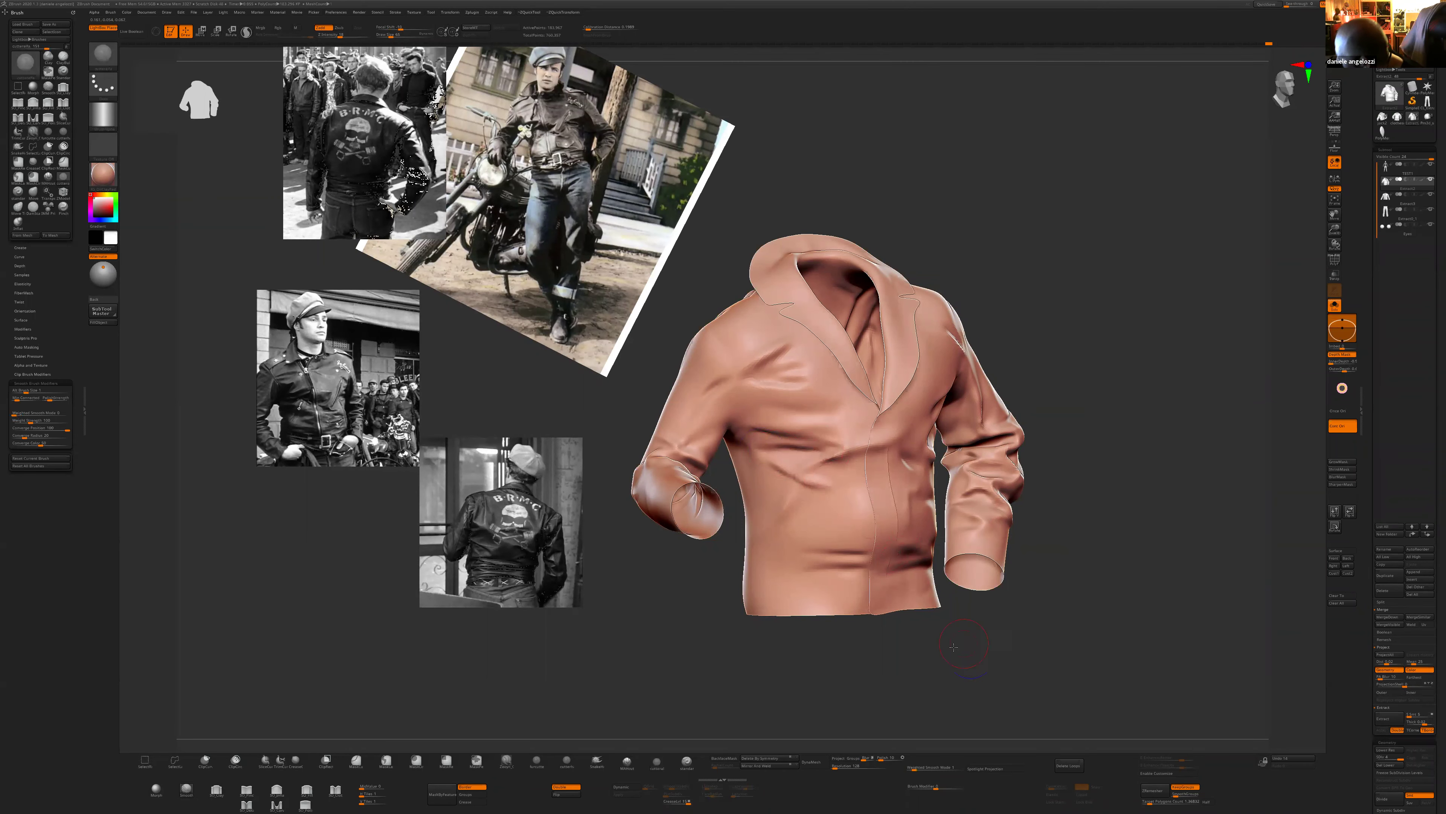
shift+drag(954, 646, 797, 479)
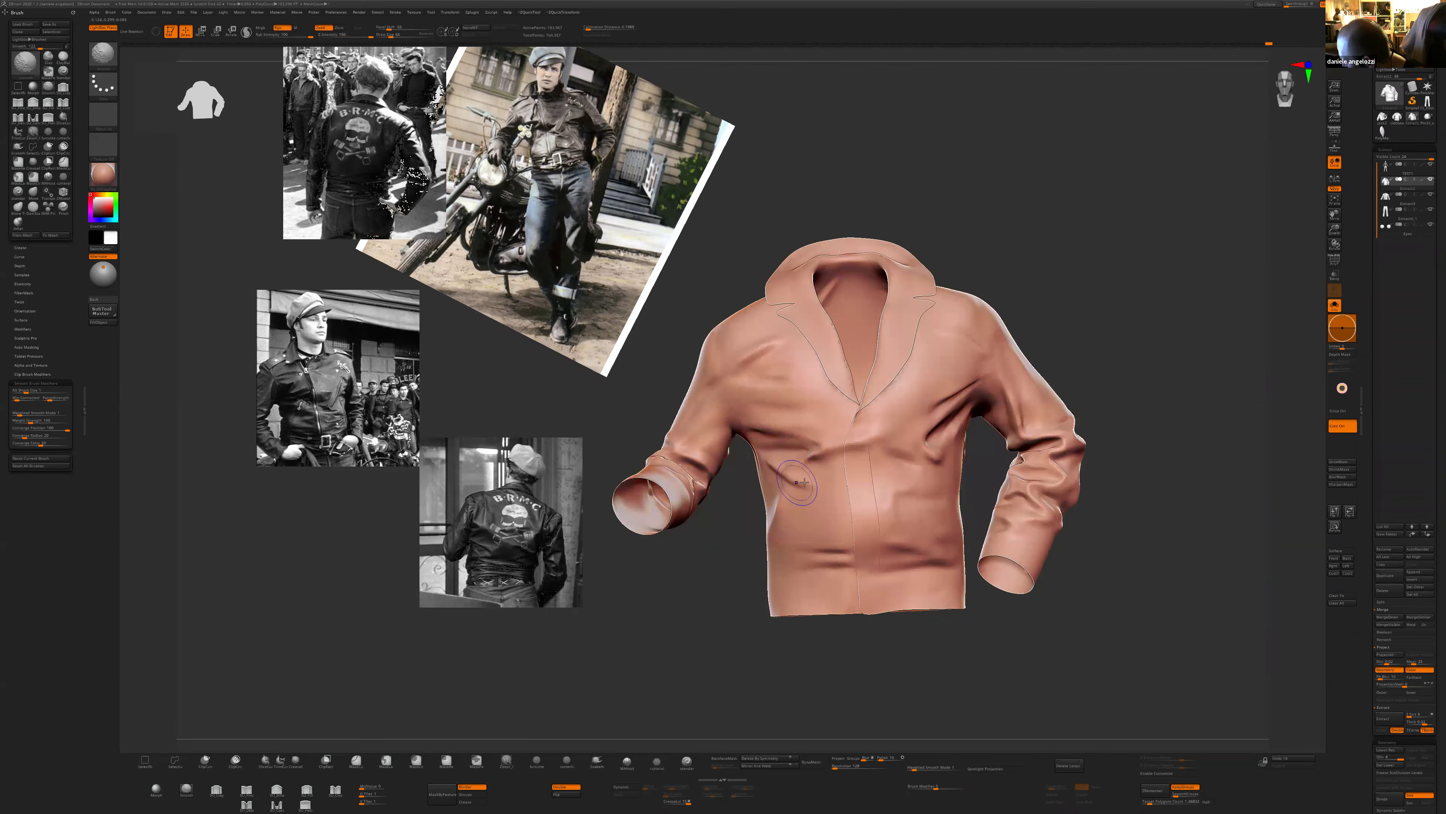
- Extend the diagonal torso fold toward the front closure and shape the creases above the waist
right_drag(803, 482, 832, 450)
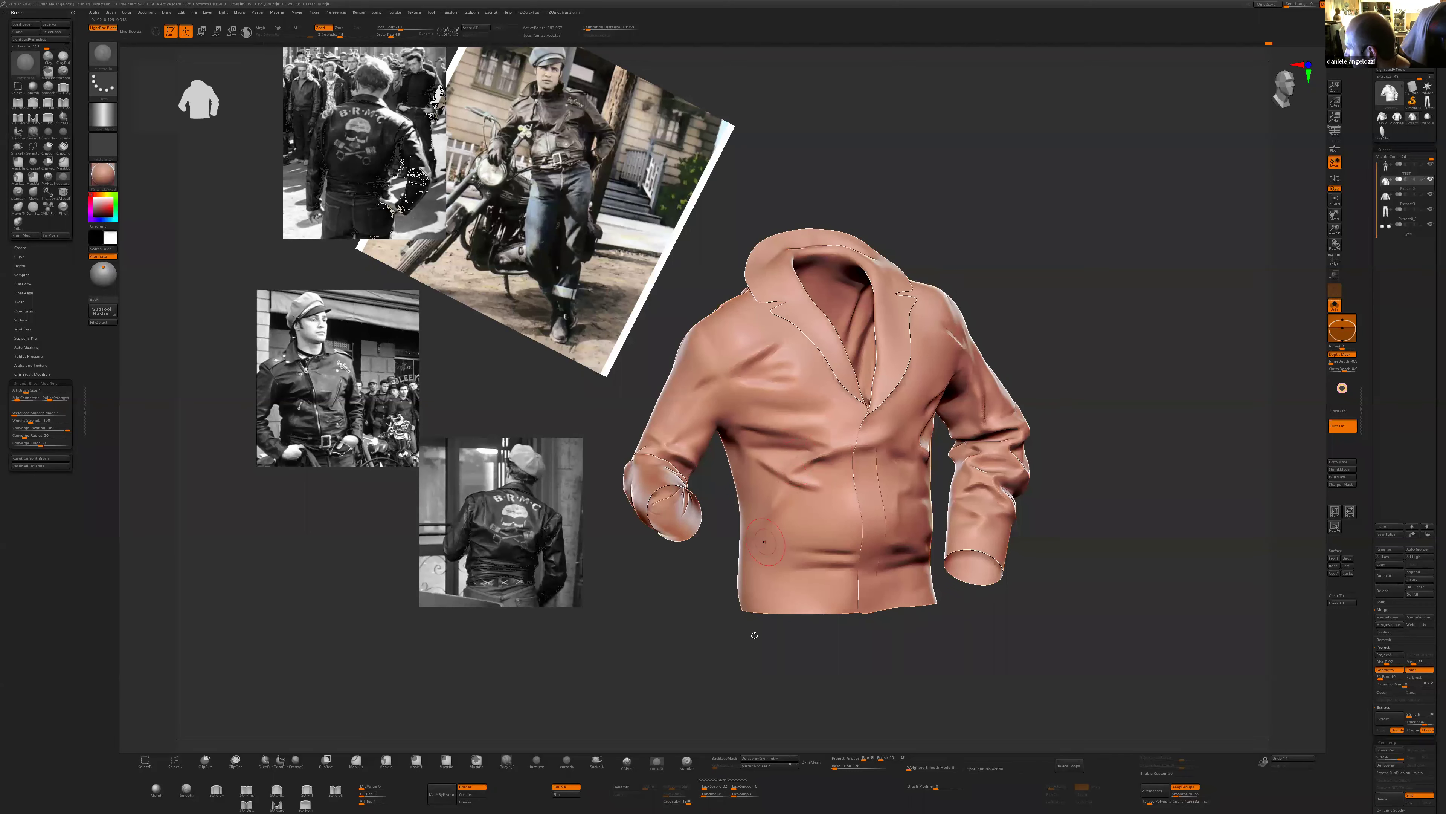
drag(754, 634, 822, 502)
mouse_move(729, 610)
mouse_down()
mouse_move(826, 491)
mouse_move(877, 489)
mouse_up()
mouse_move(877, 487)
right_down()
mouse_move(833, 493)
mouse_move(852, 482)
right_up()
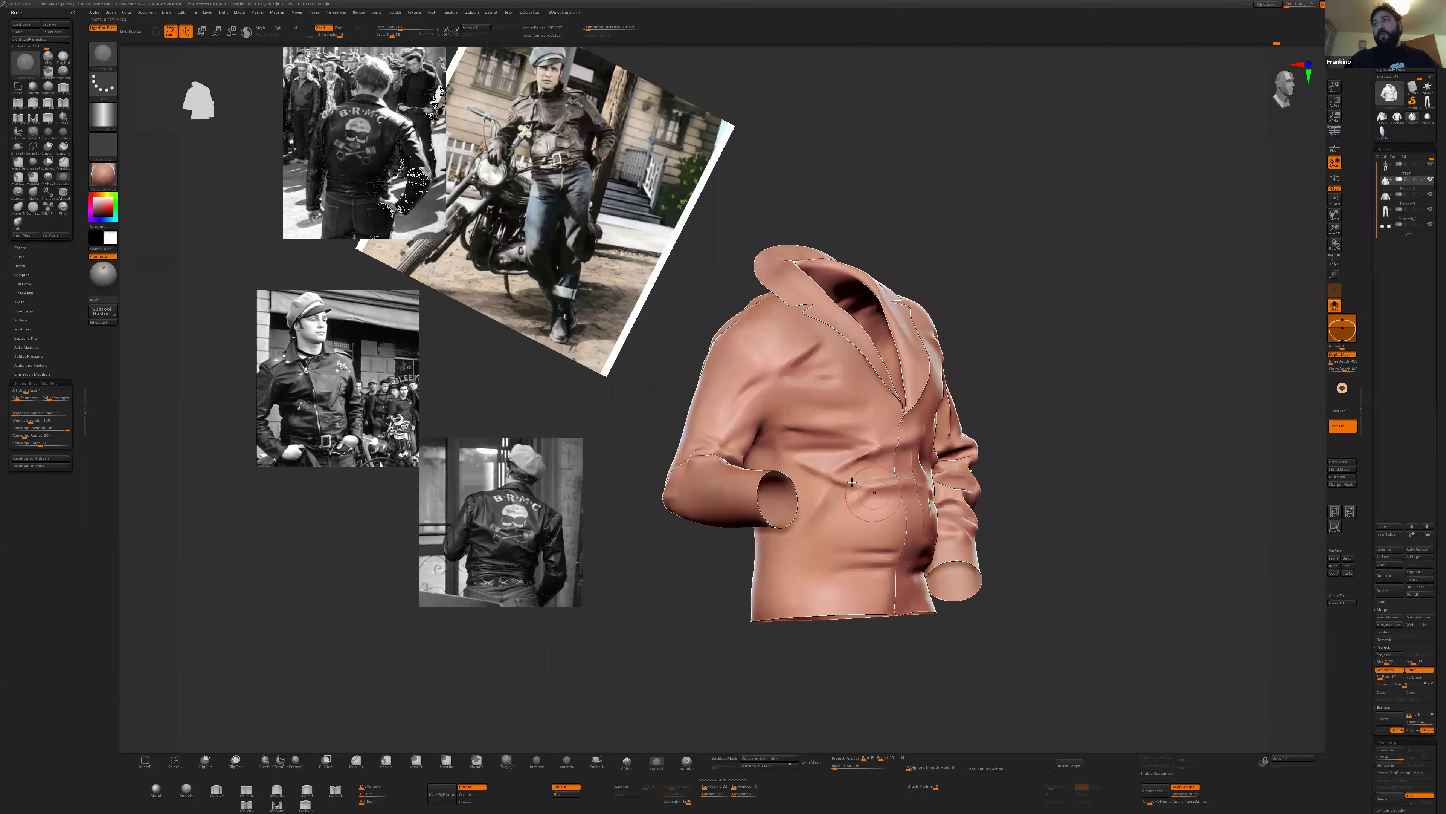
right_drag(1042, 478, 801, 422)
right_drag(953, 690, 968, 627)
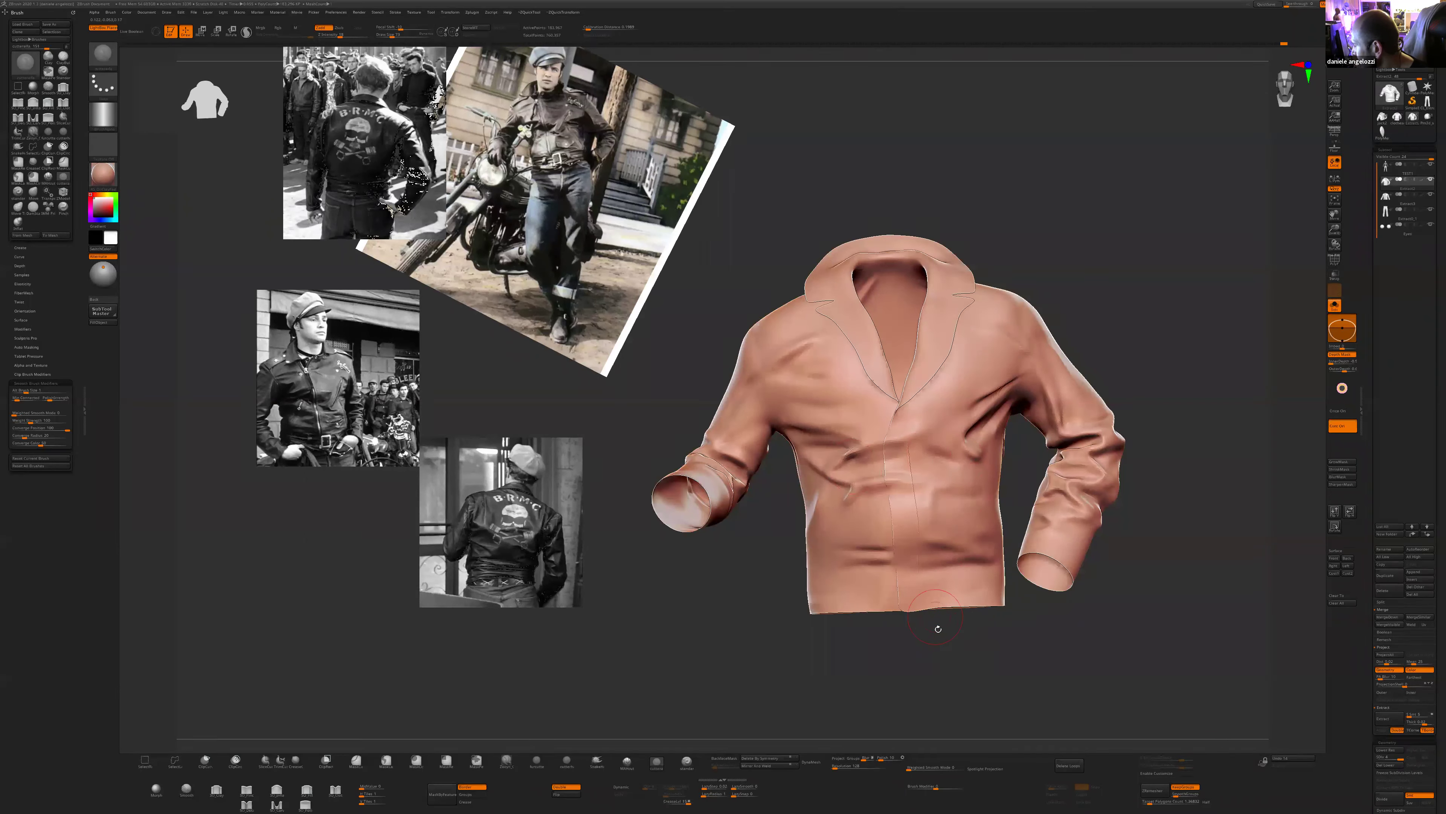
- Resize the brush and soften the folds between the chest and waist on the wearer's right side
right_drag(813, 552, 827, 545)
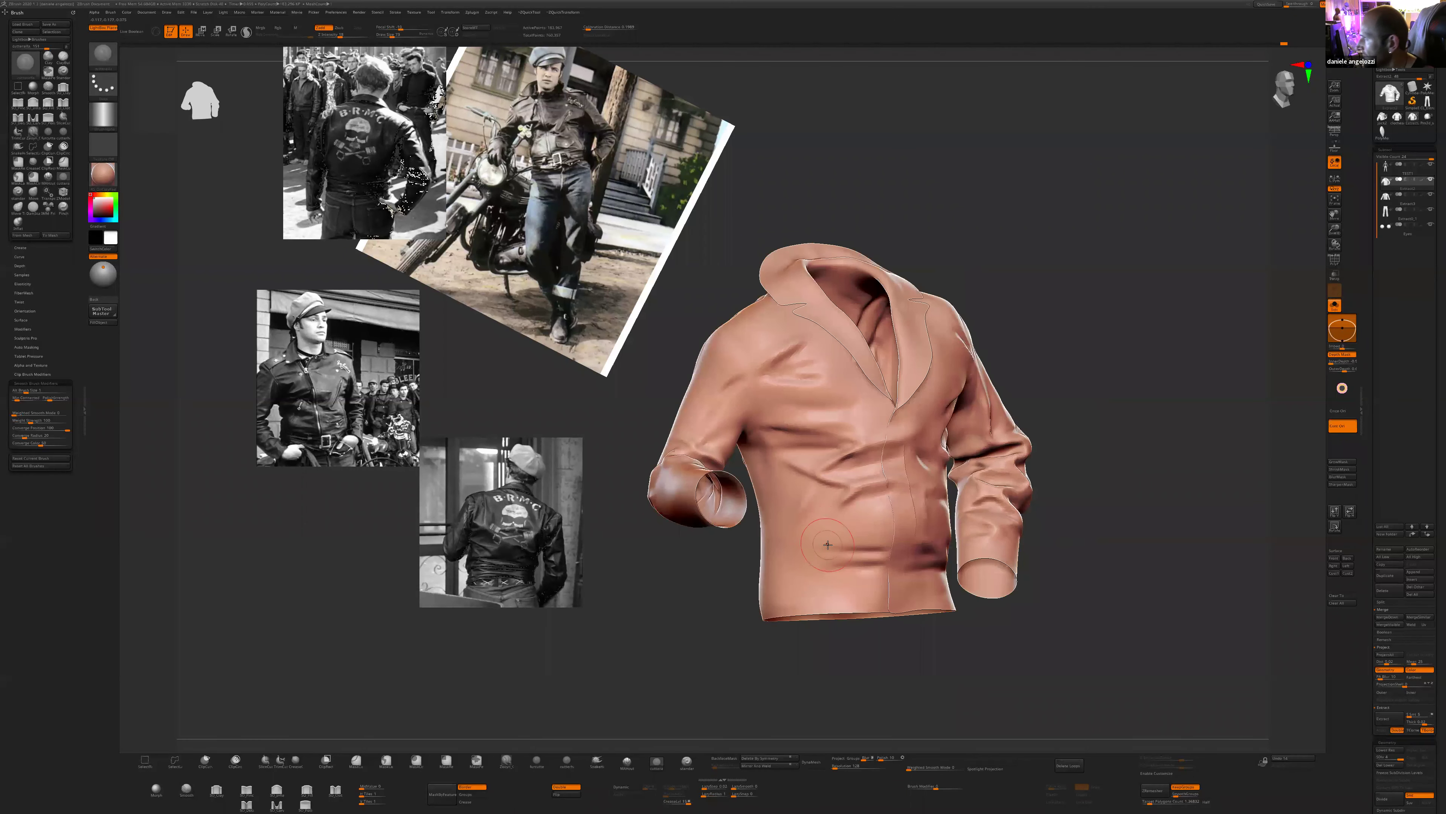
right_drag(855, 641, 851, 593)
key(s)
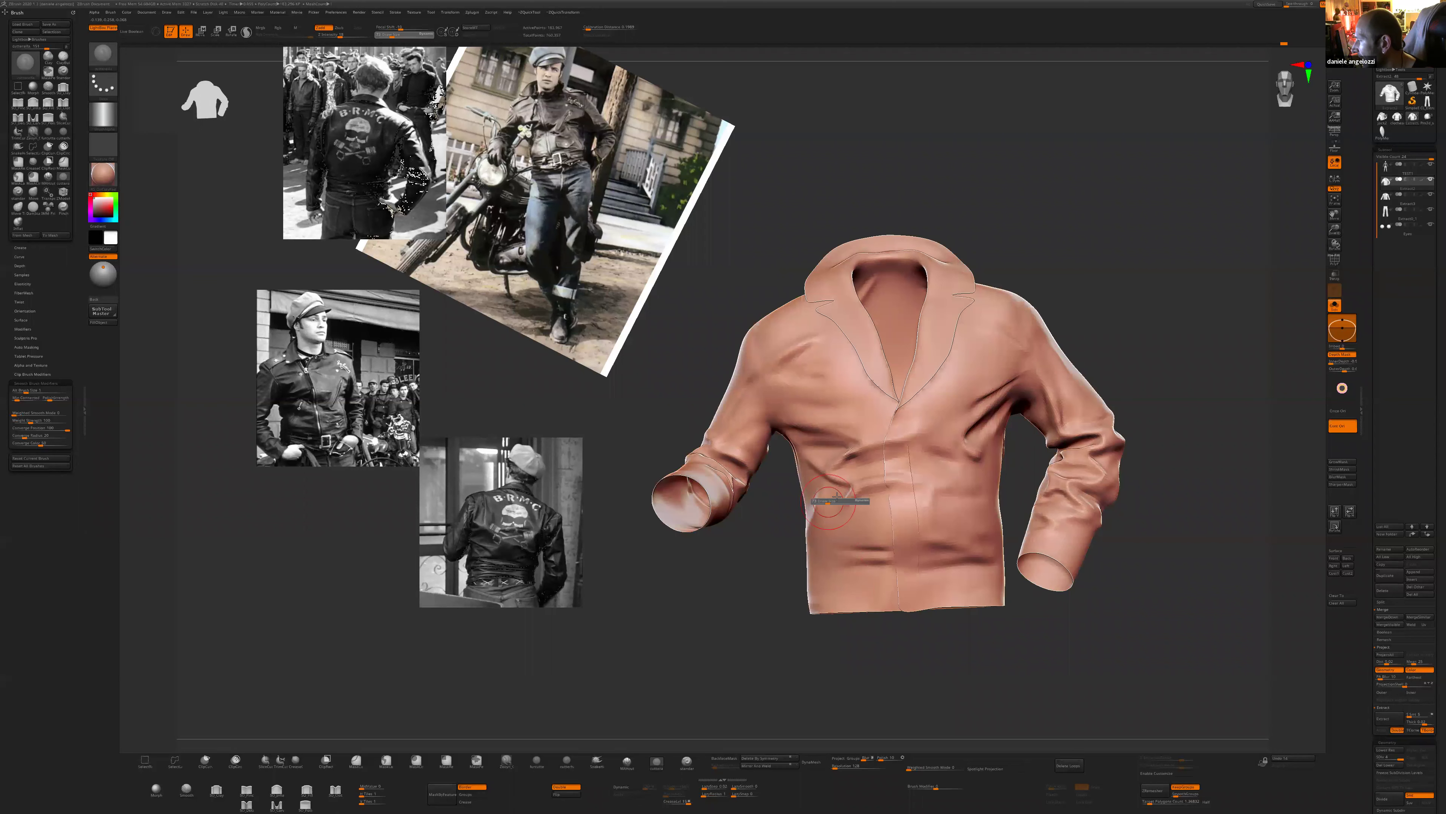
shift+drag(852, 458, 876, 474)
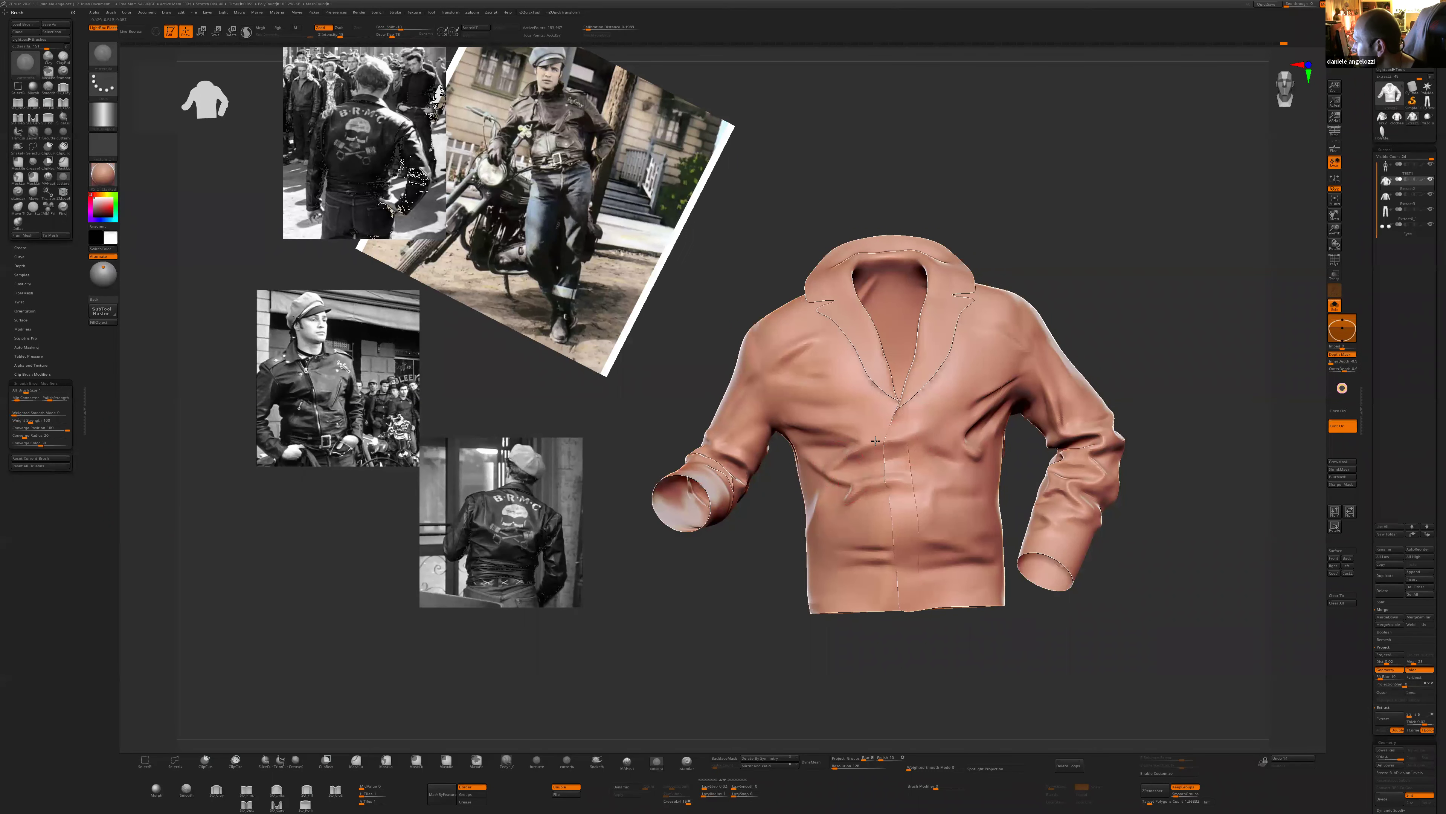
right_drag(970, 602, 894, 632)
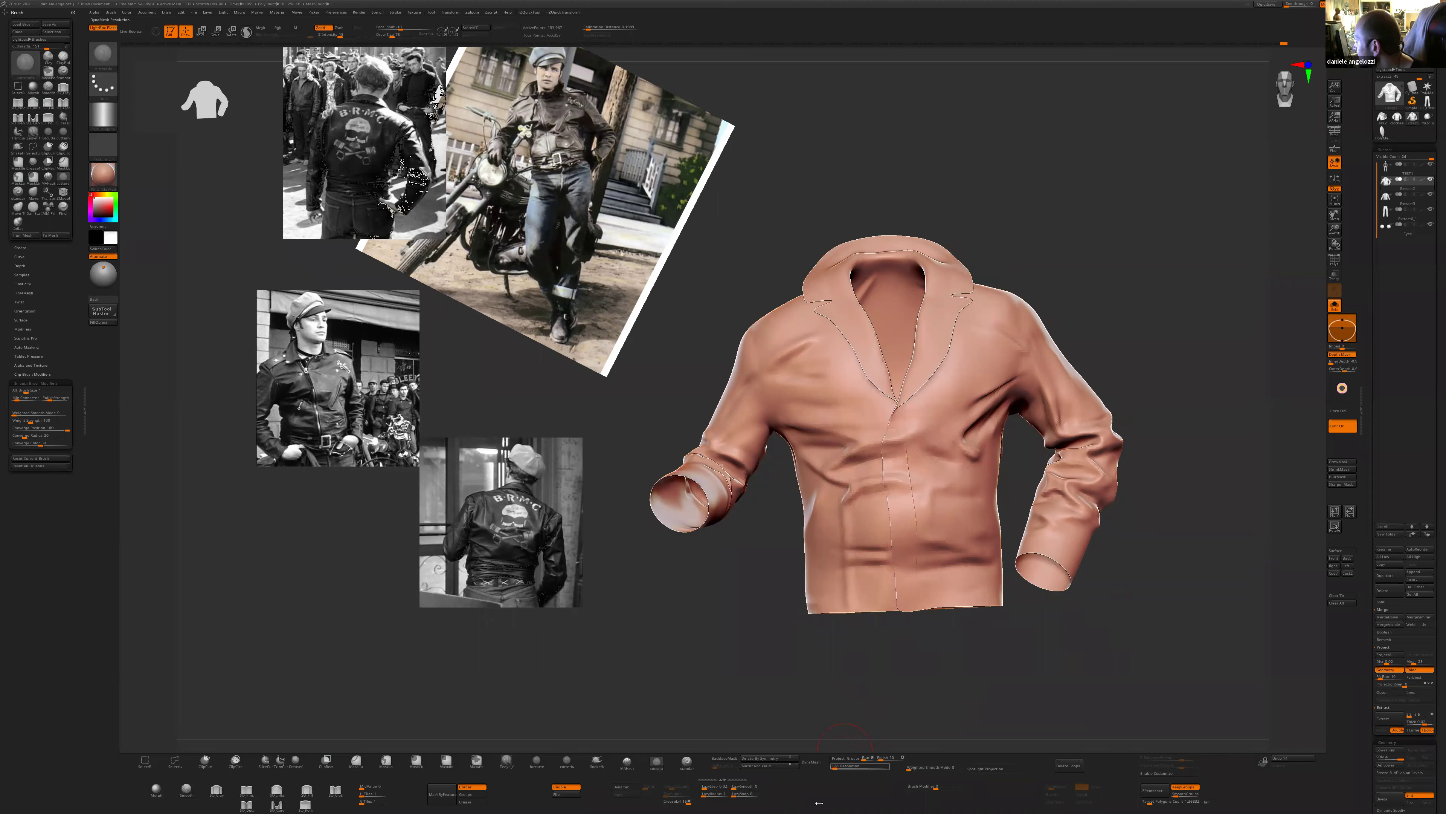
key(ctrl)
right_drag(809, 644, 860, 641)
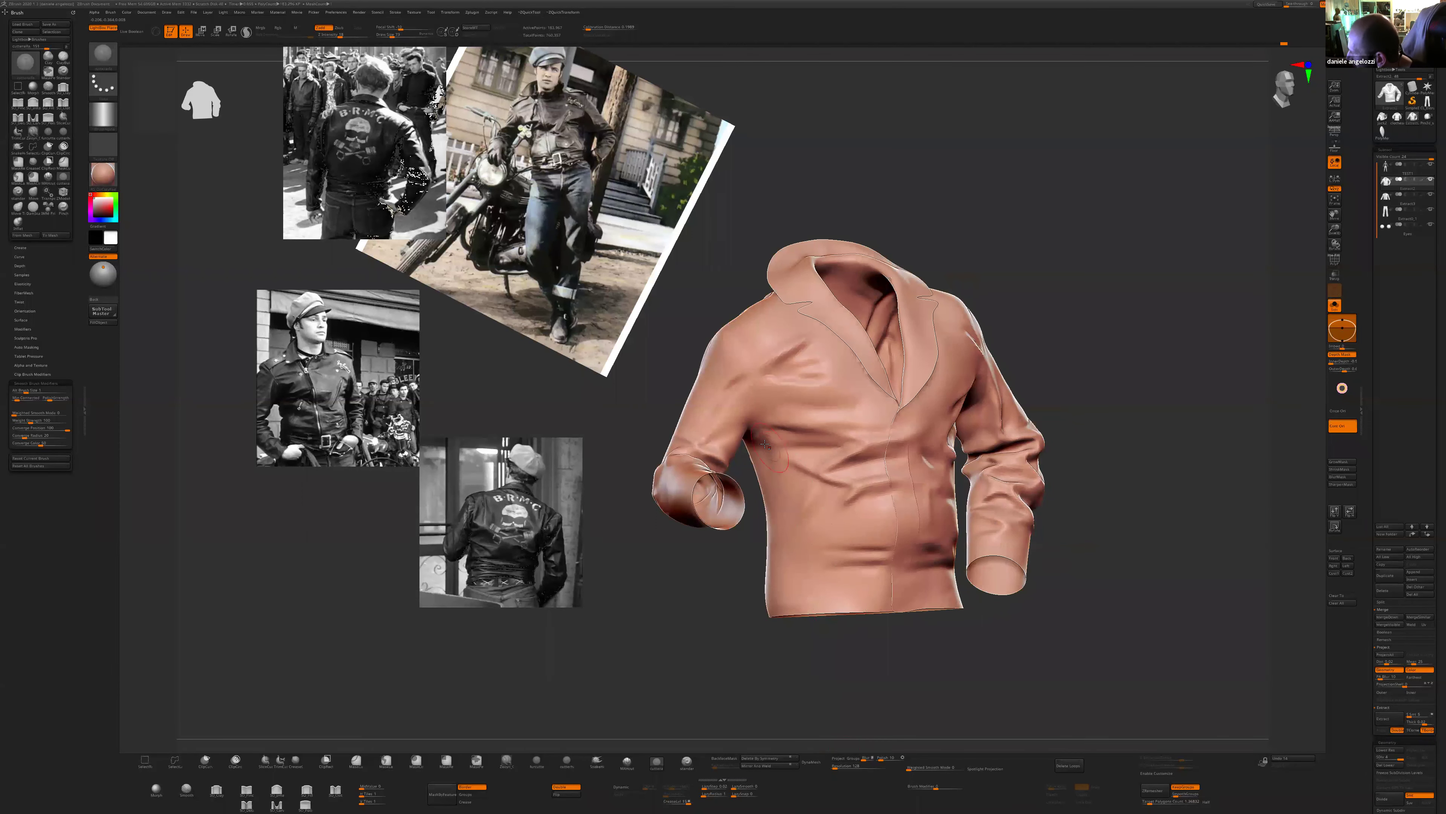
- Refine the folds around the wearer's right armpit and adjoining torso side, reducing the brush size
mouse_move(770, 452)
right_down()
mouse_move(740, 535)
mouse_move(748, 456)
right_up()
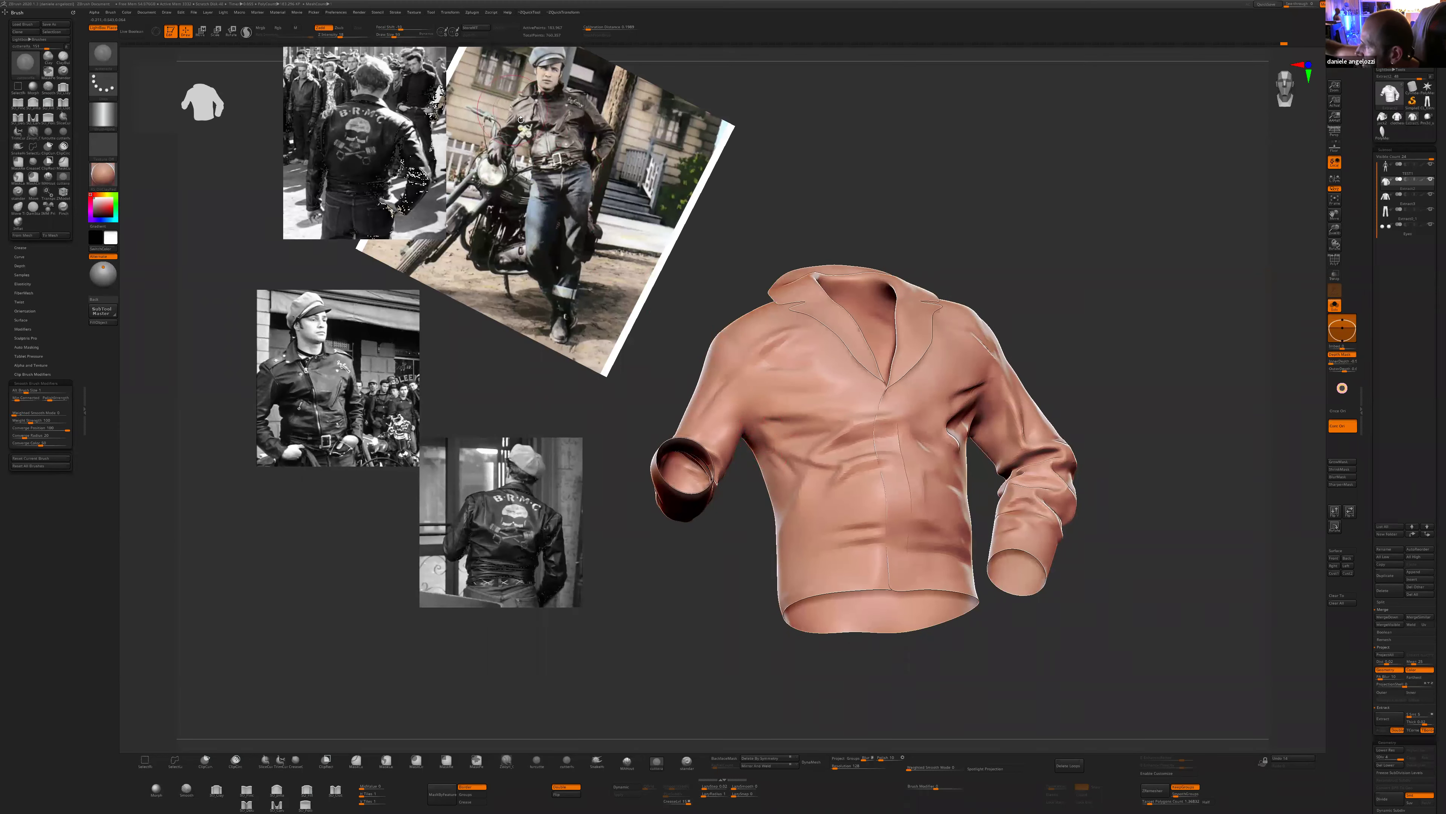
right_drag(749, 475, 744, 462)
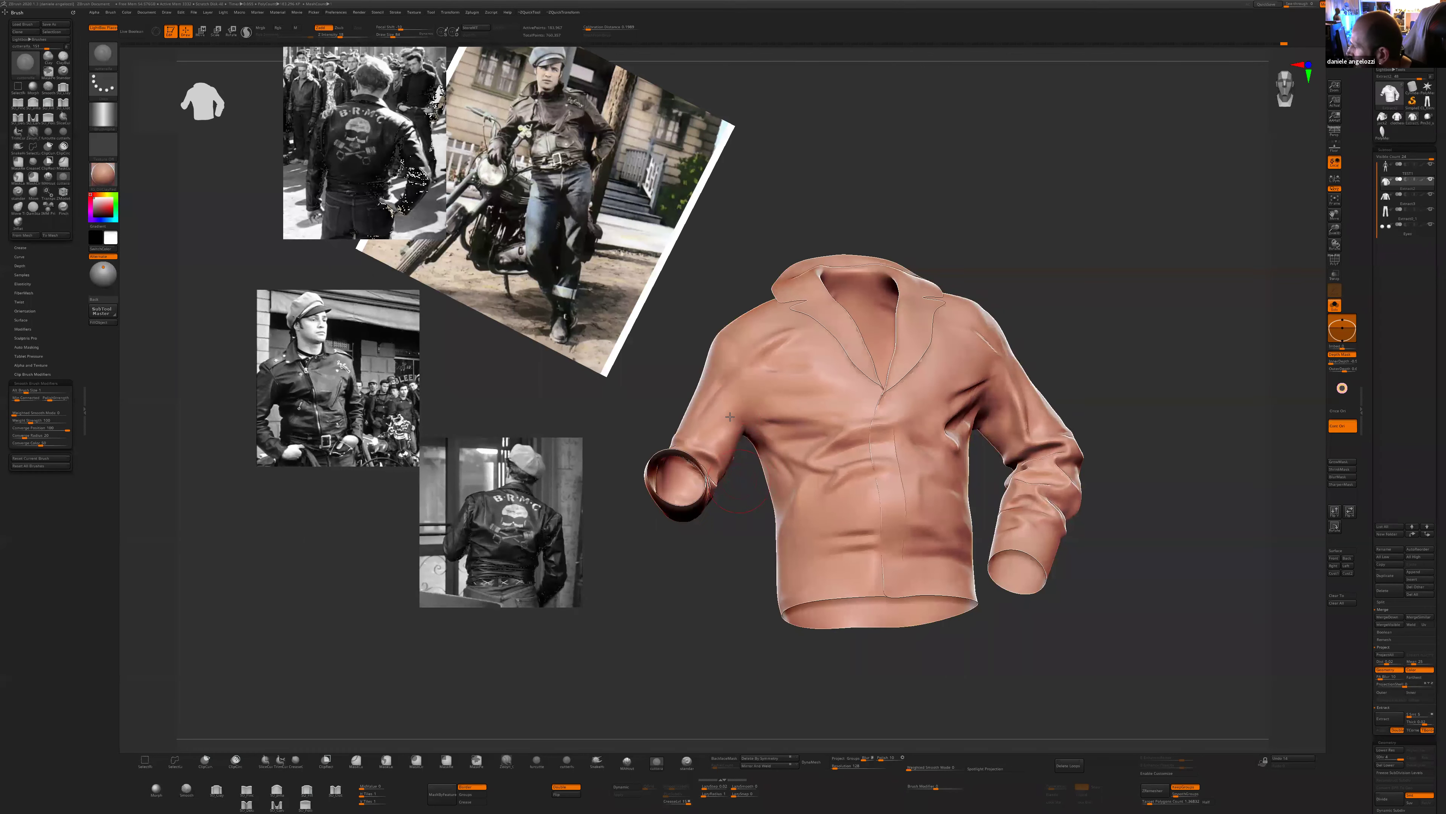
drag(736, 420, 724, 437)
right_drag(724, 437, 748, 420)
key(bracketleft)
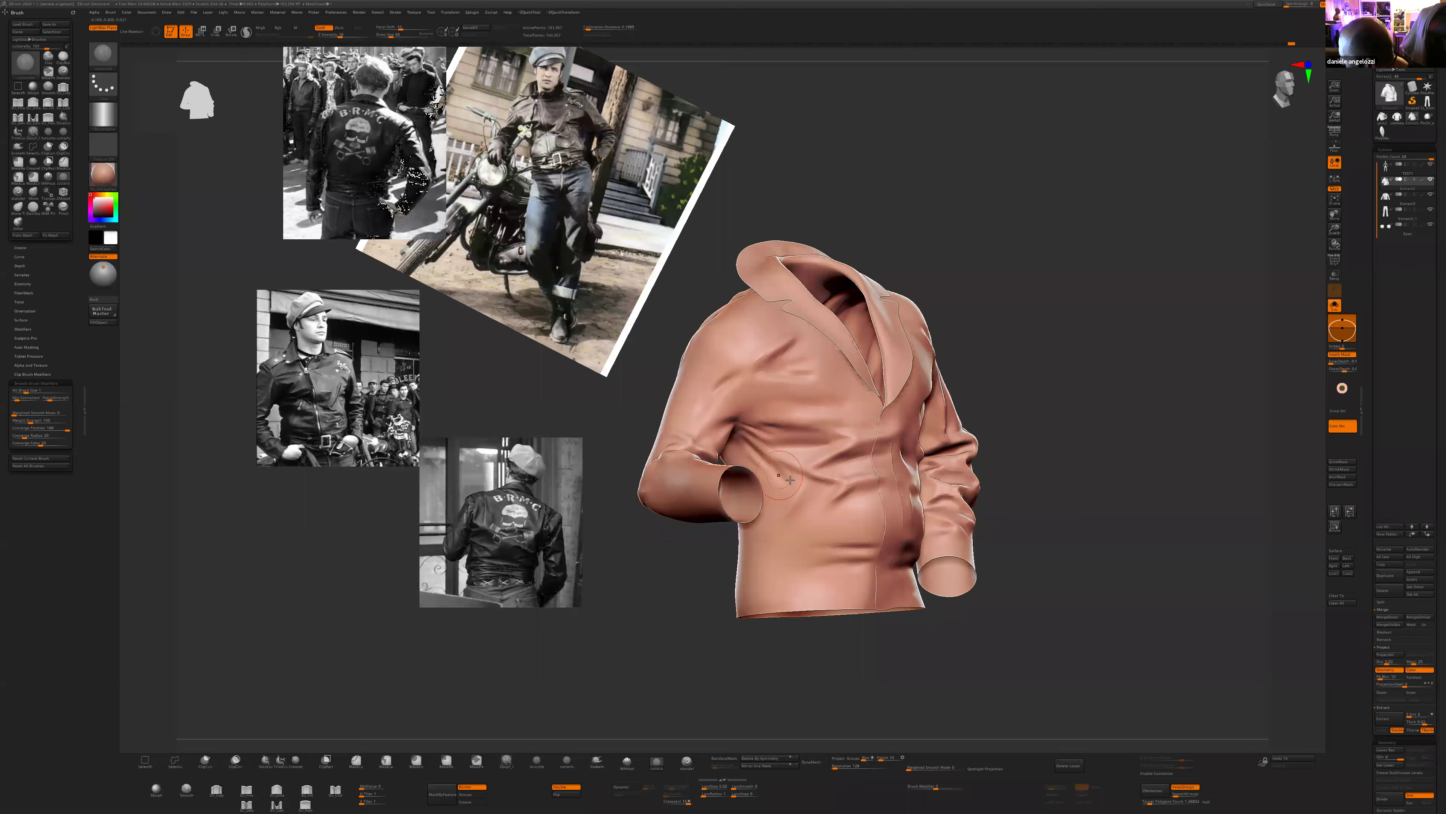
- Adjust the brush size and refine the folds down the wearer's right torso side, from armpit to waist
right_drag(790, 480, 741, 456)
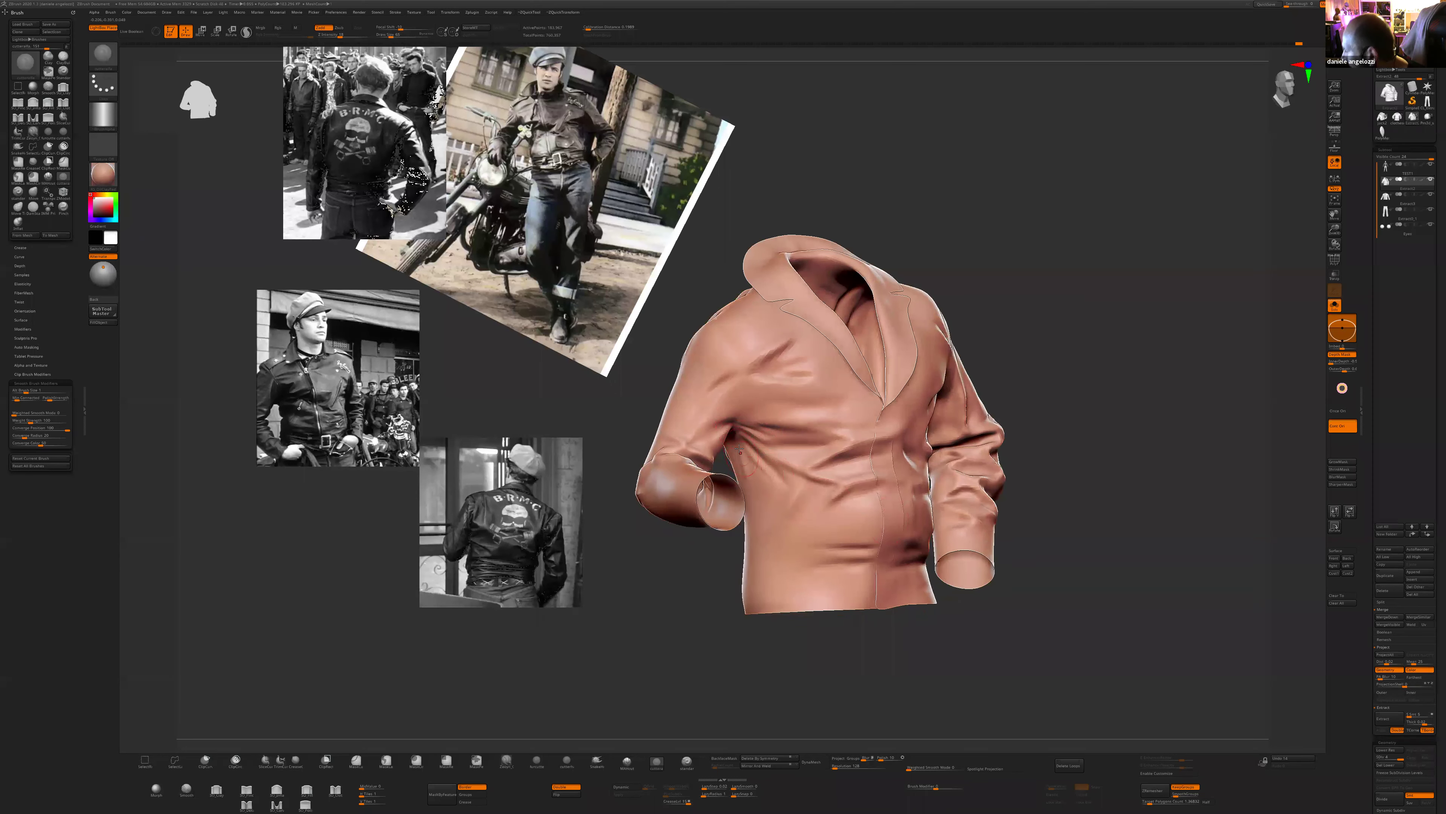
key(bracketleft)
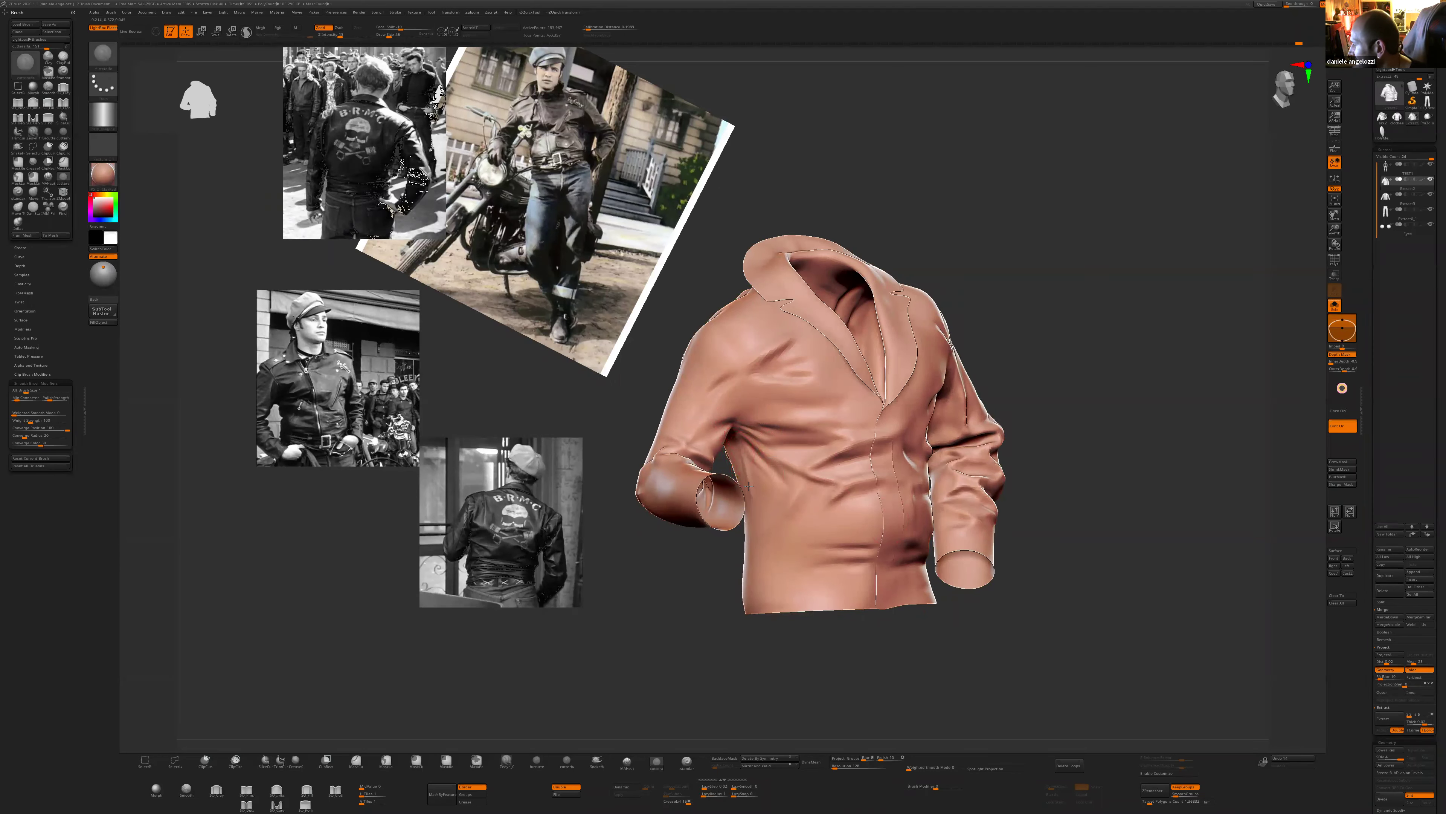
key(bracketright)
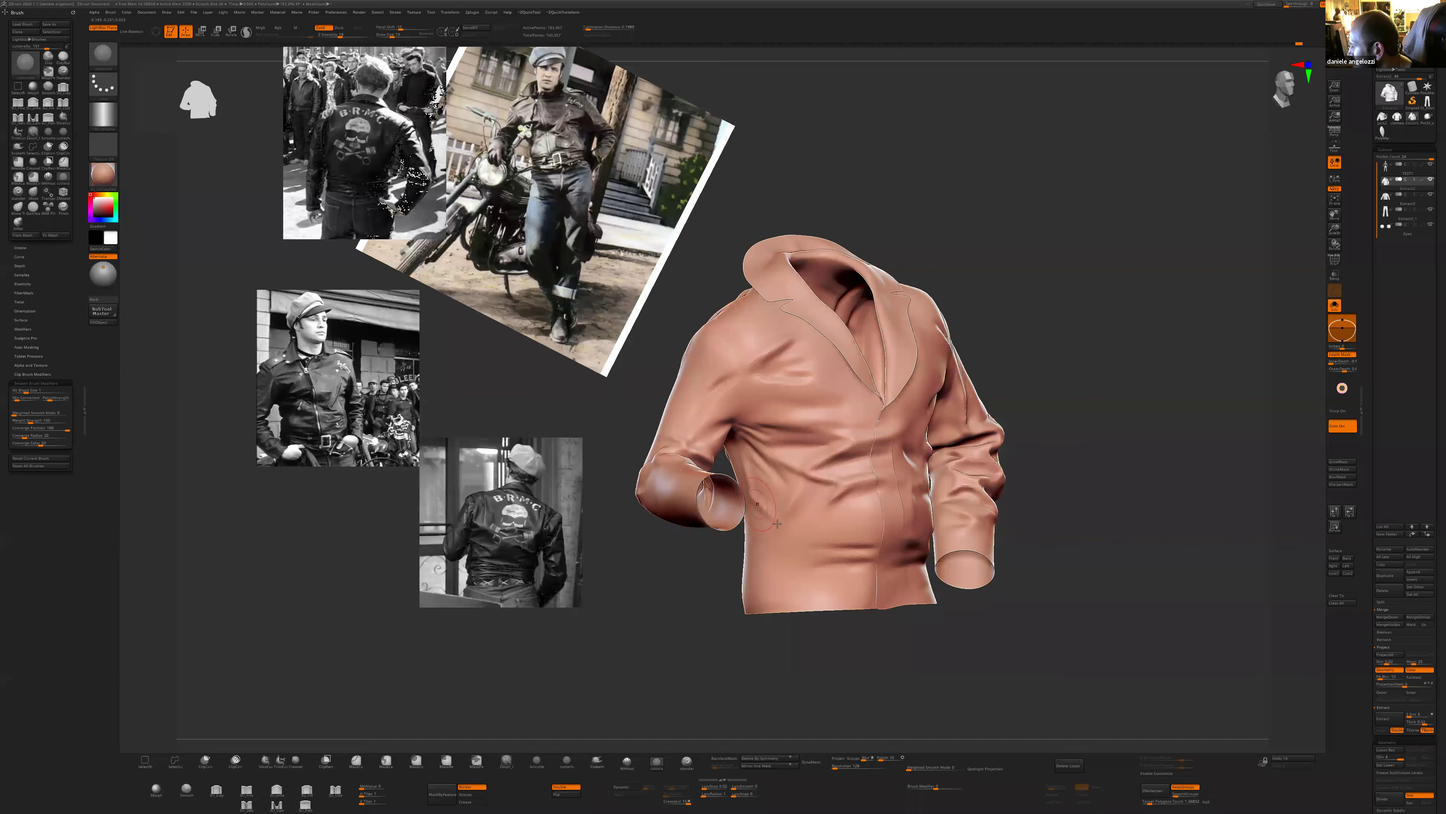
drag(797, 640, 775, 534)
drag(731, 589, 749, 484)
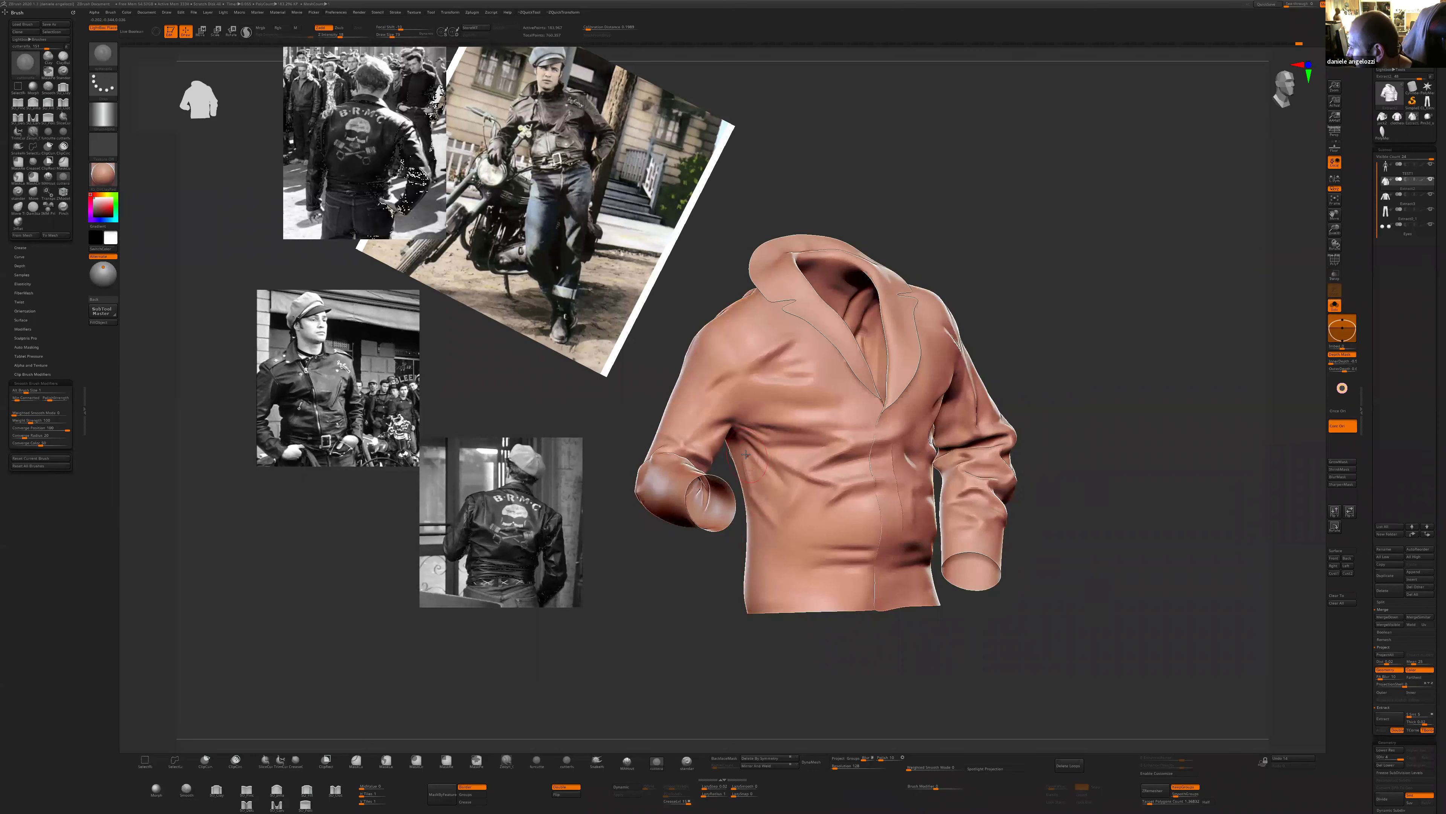
drag(739, 585, 789, 536)
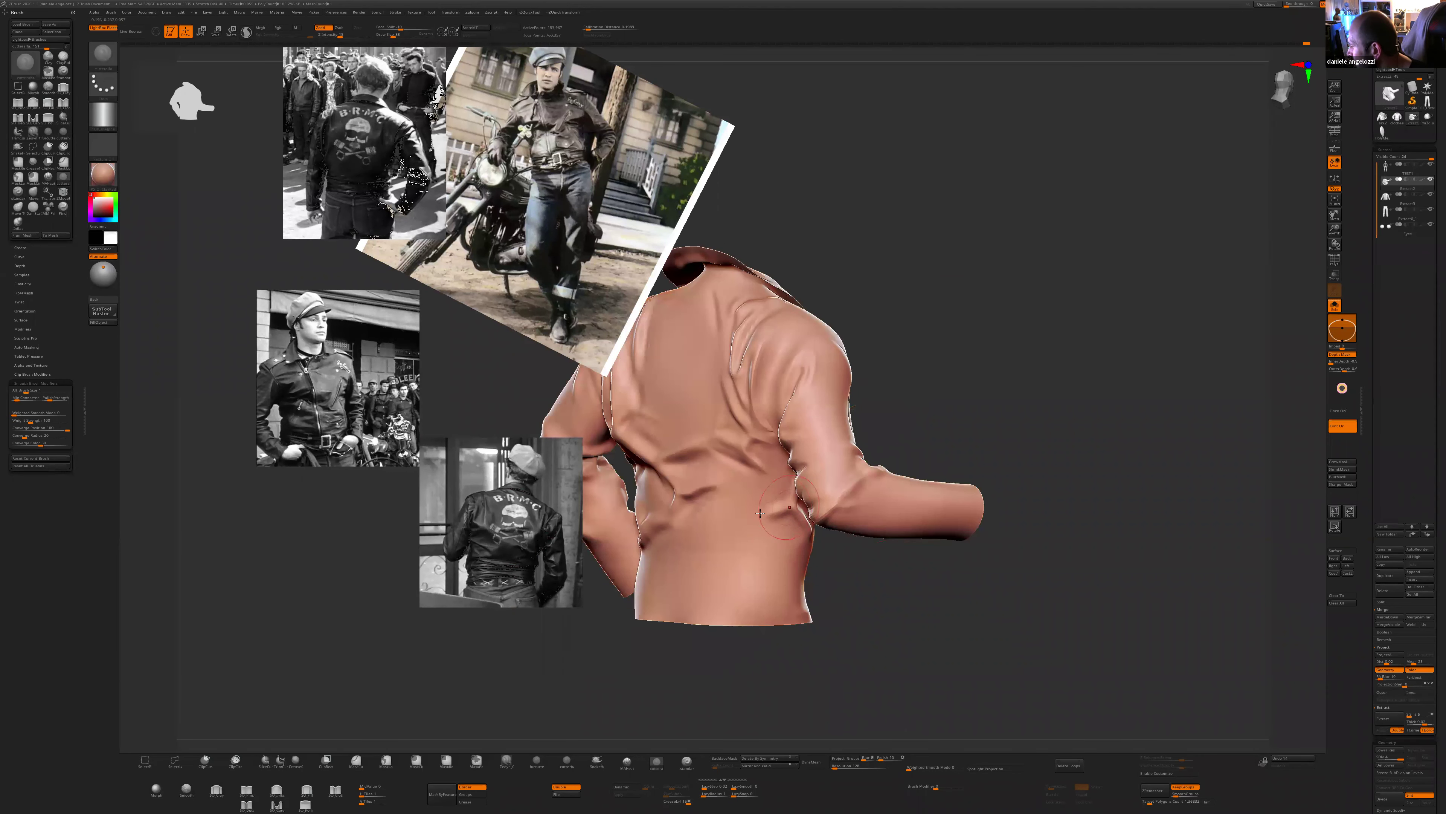
- Shape the back fold beside the wearer's right elbow and smooth the crease along that side of the torso
drag(736, 501, 748, 513)
mouse_move(861, 572)
mouse_down()
mouse_move(710, 522)
mouse_move(712, 501)
mouse_up()
key(shift)
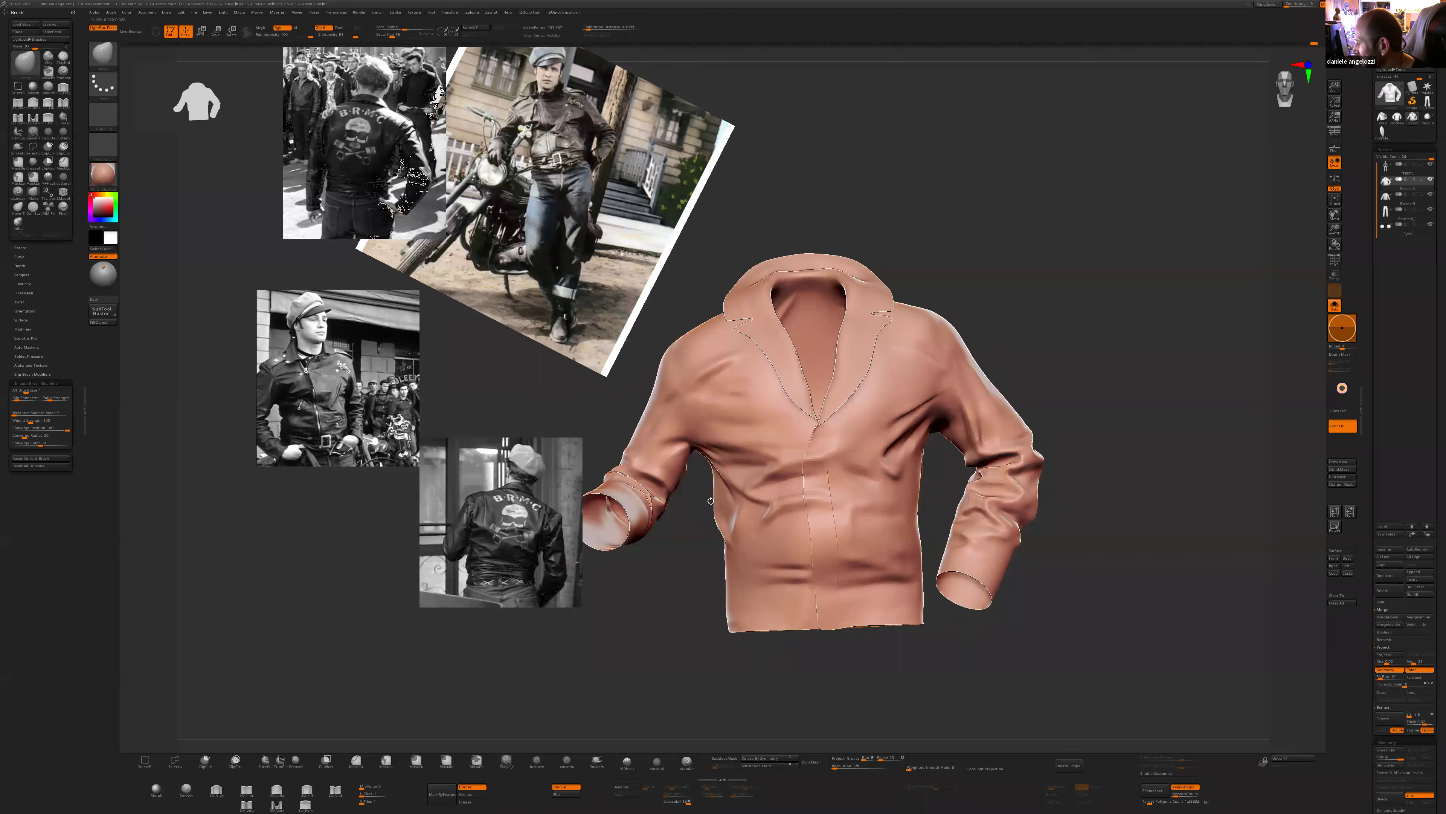
drag(718, 503, 718, 515)
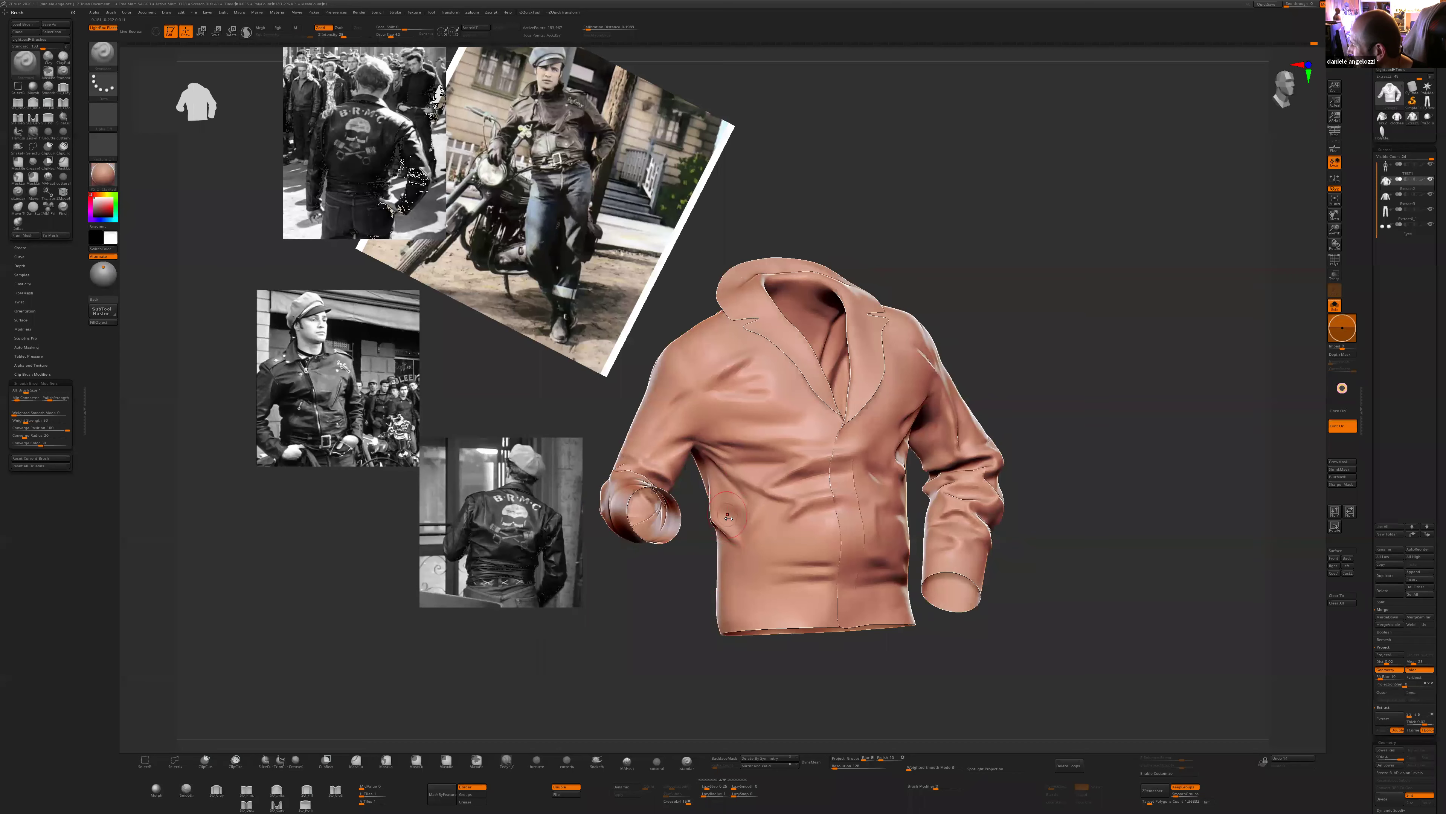
drag(966, 699, 830, 457)
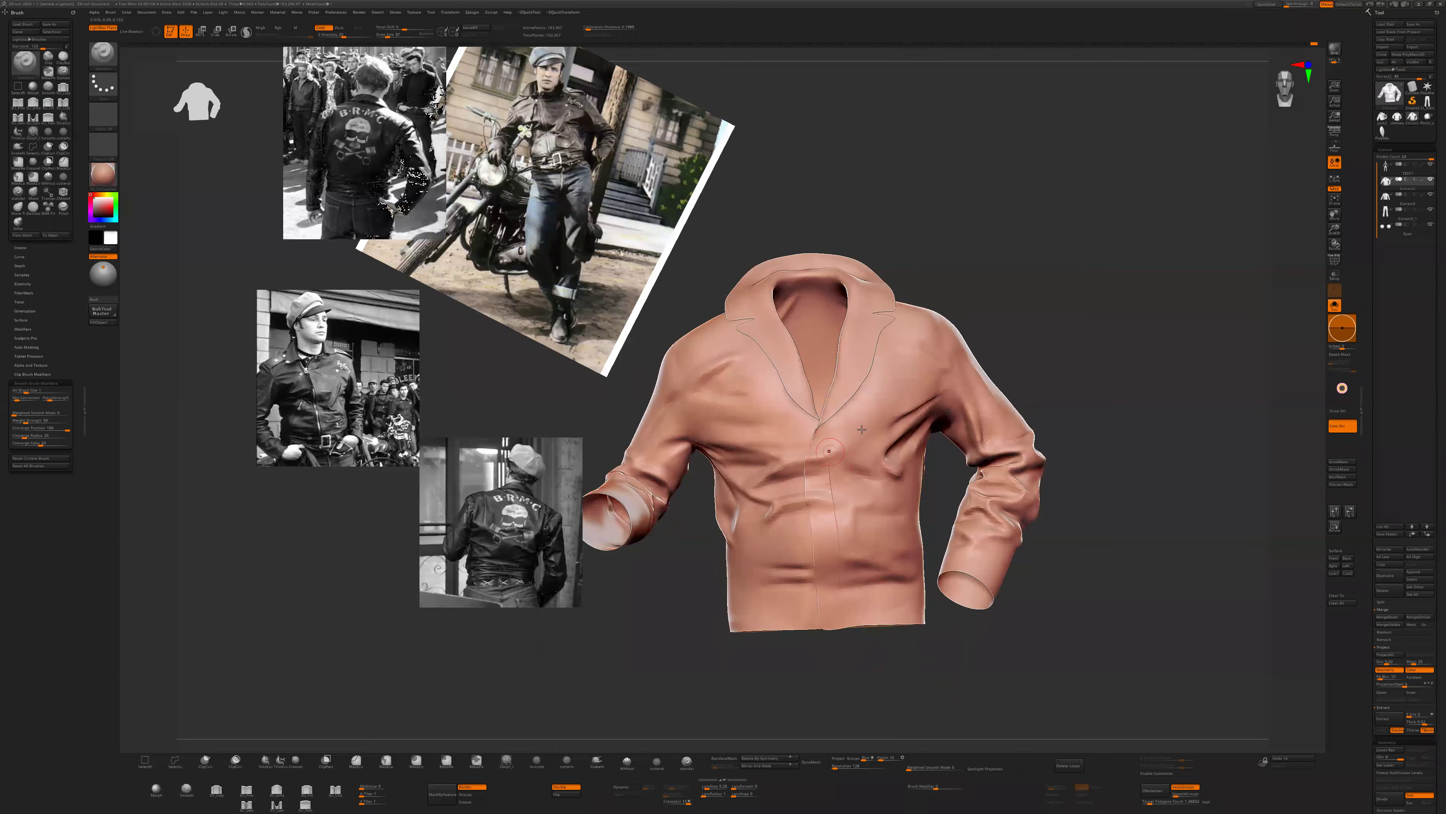
- Switch brushes and sculpt creases across the lower front of the jacket between the waist and the hem
ctrl+right_drag(1023, 500, 1012, 522)
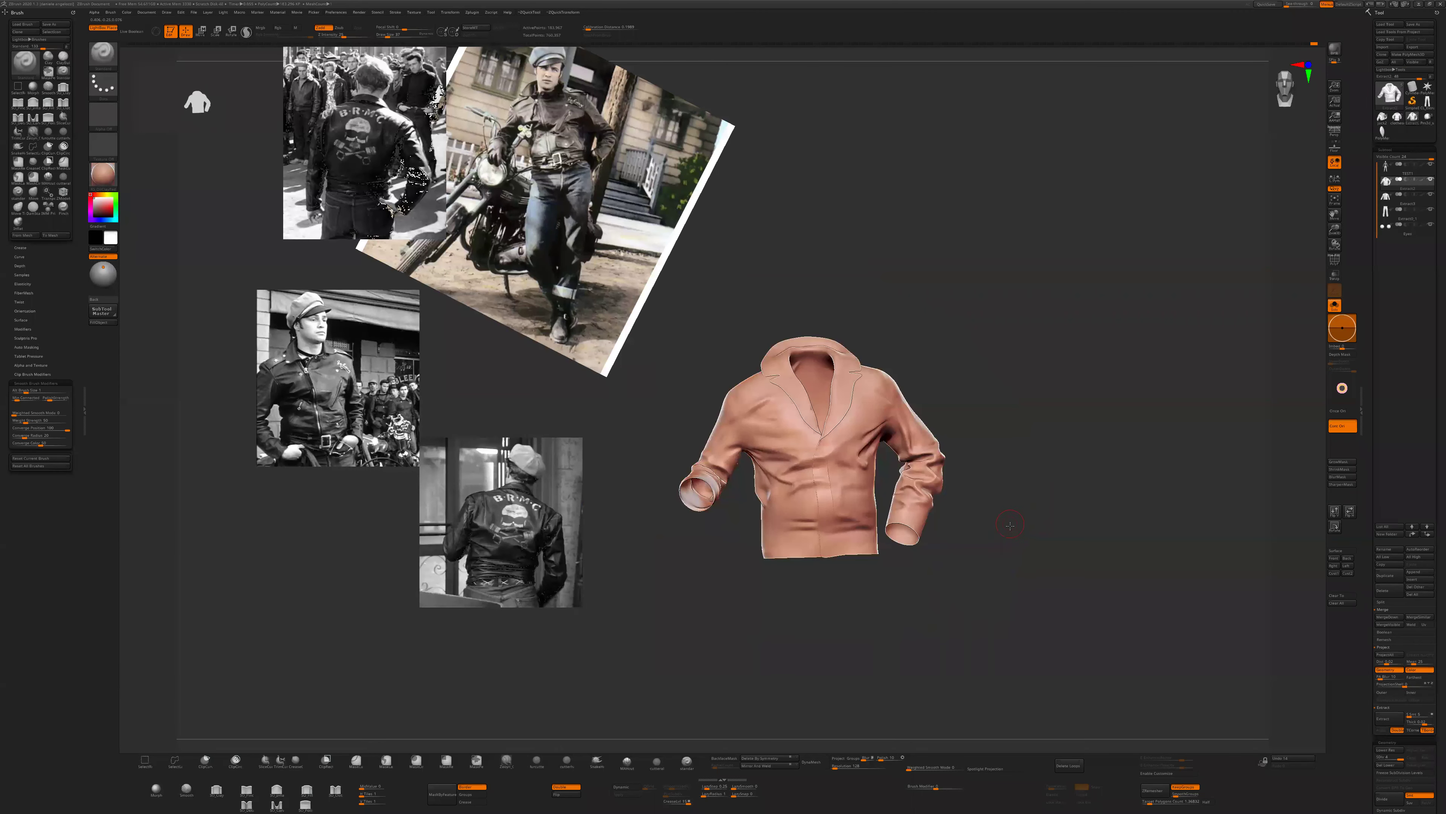
key(shift)
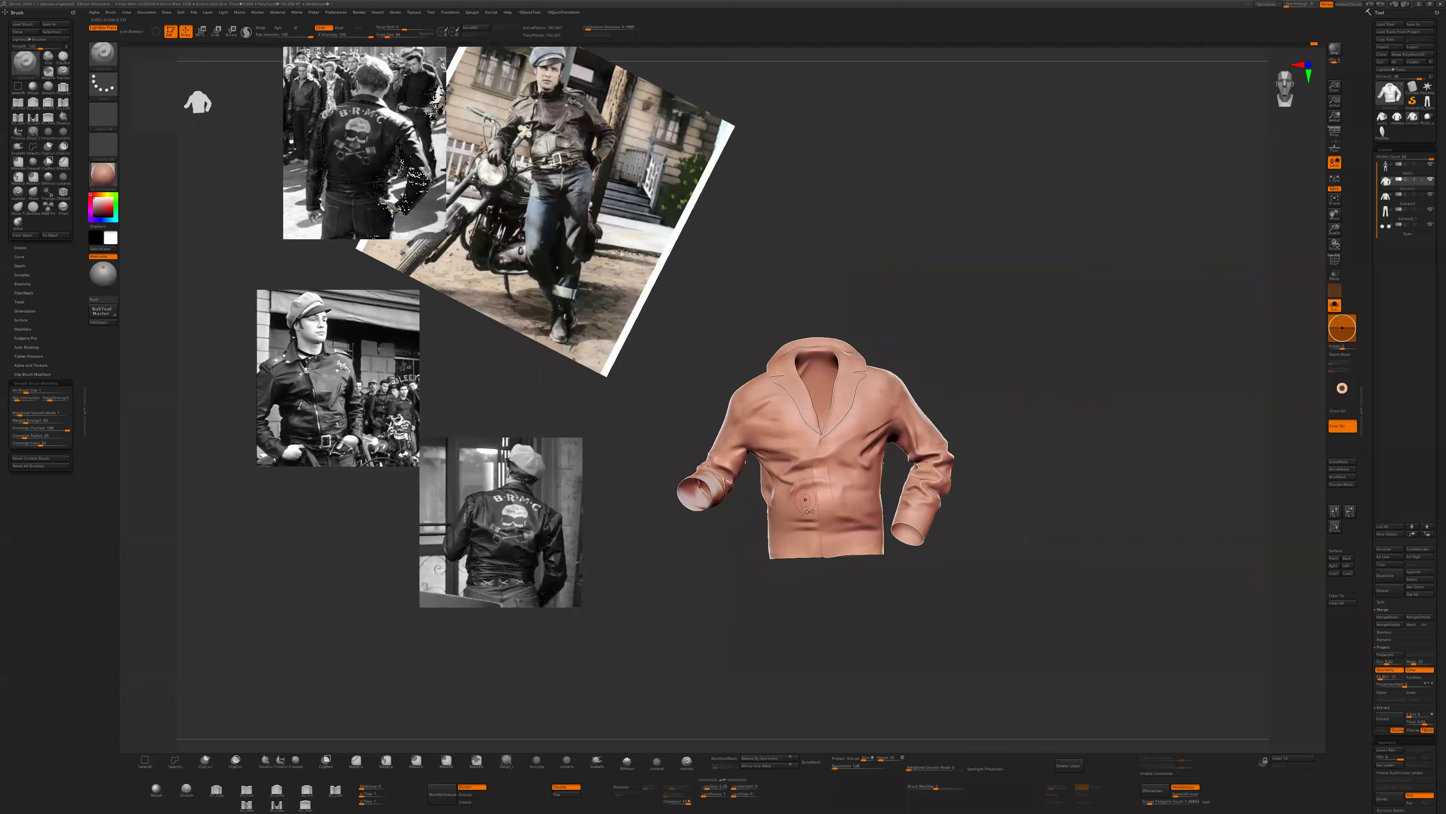
drag(912, 634, 809, 522)
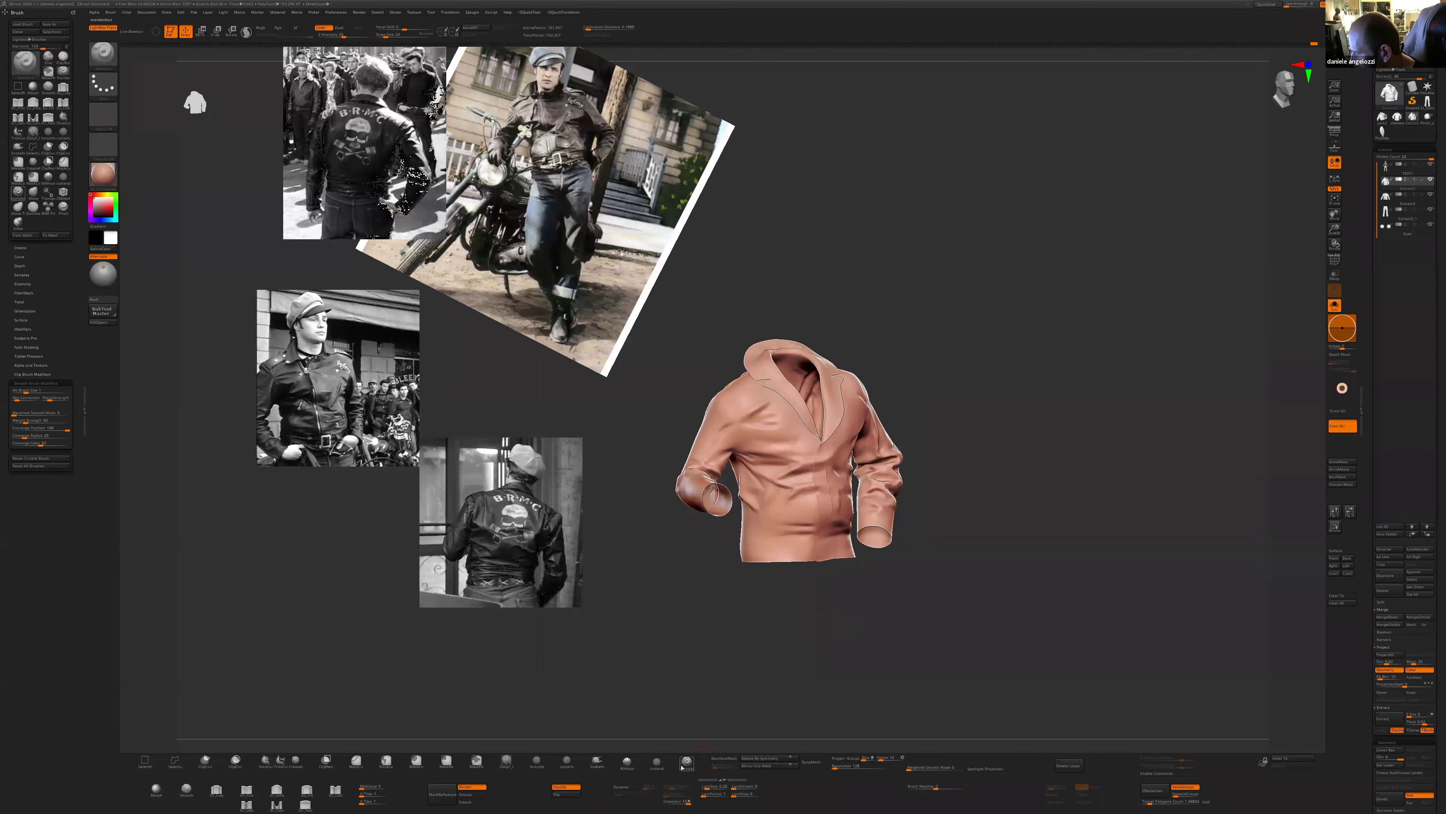
click(656, 761)
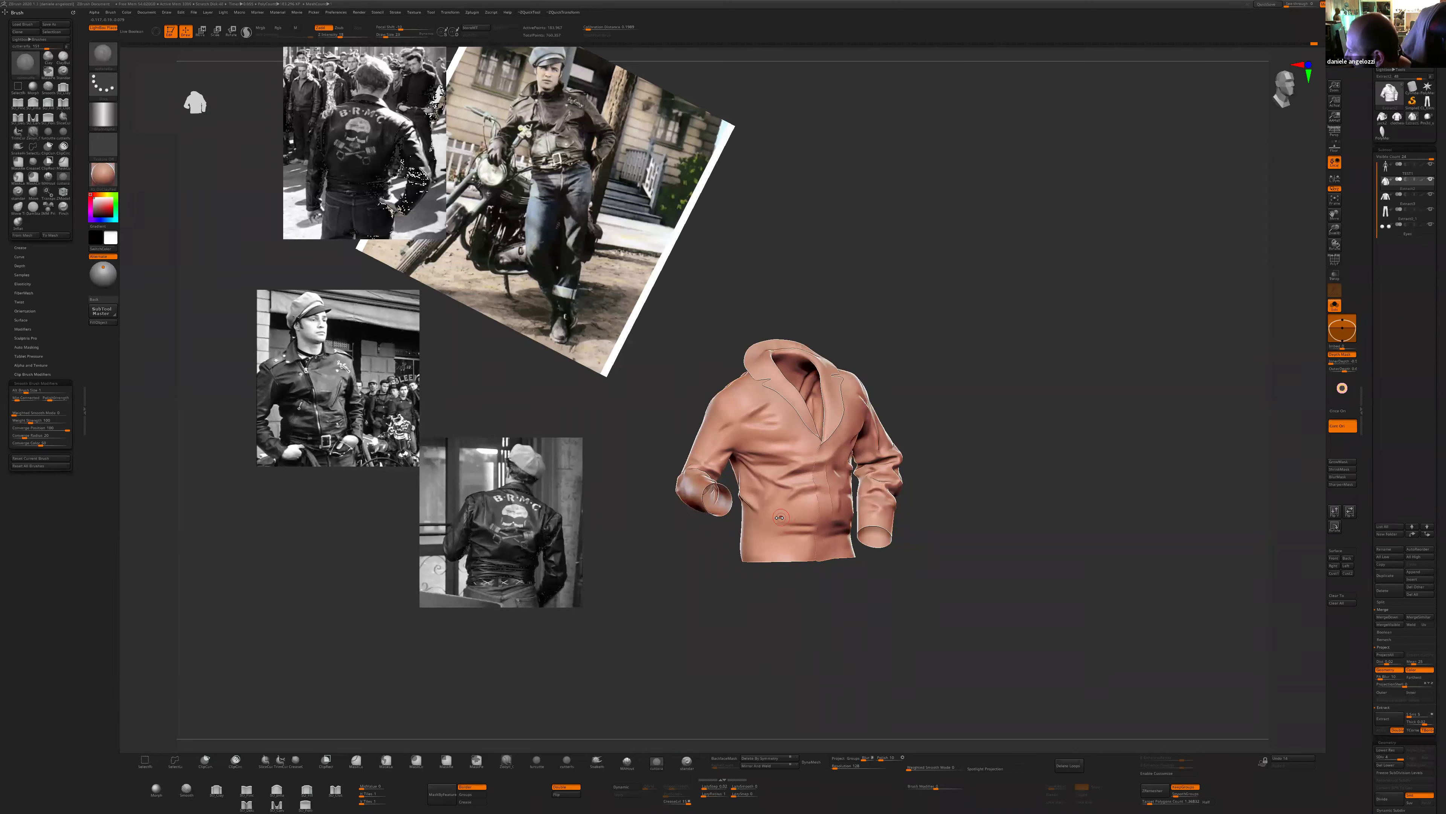
key(ctrl)
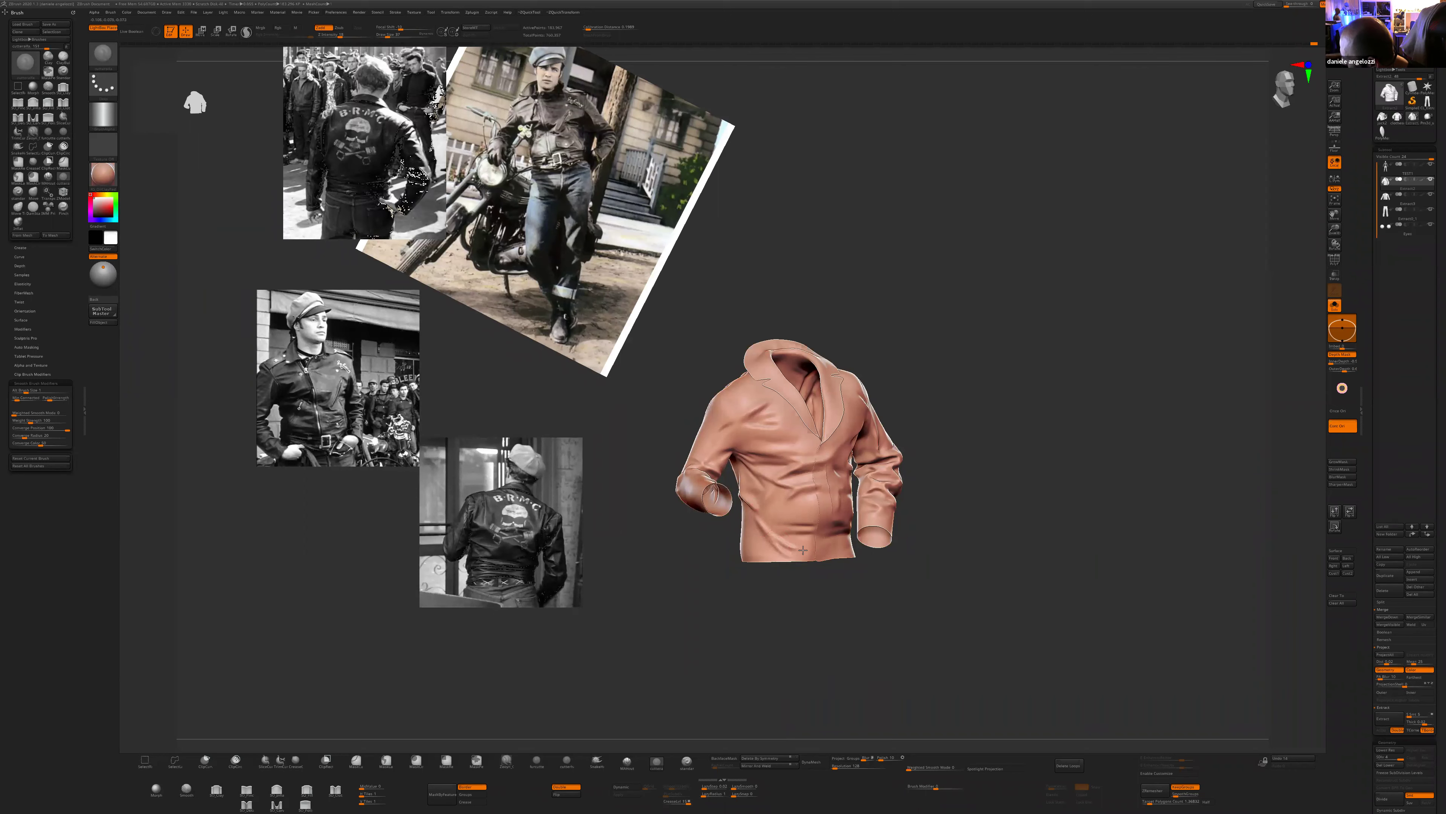
alt+drag(918, 584, 882, 597)
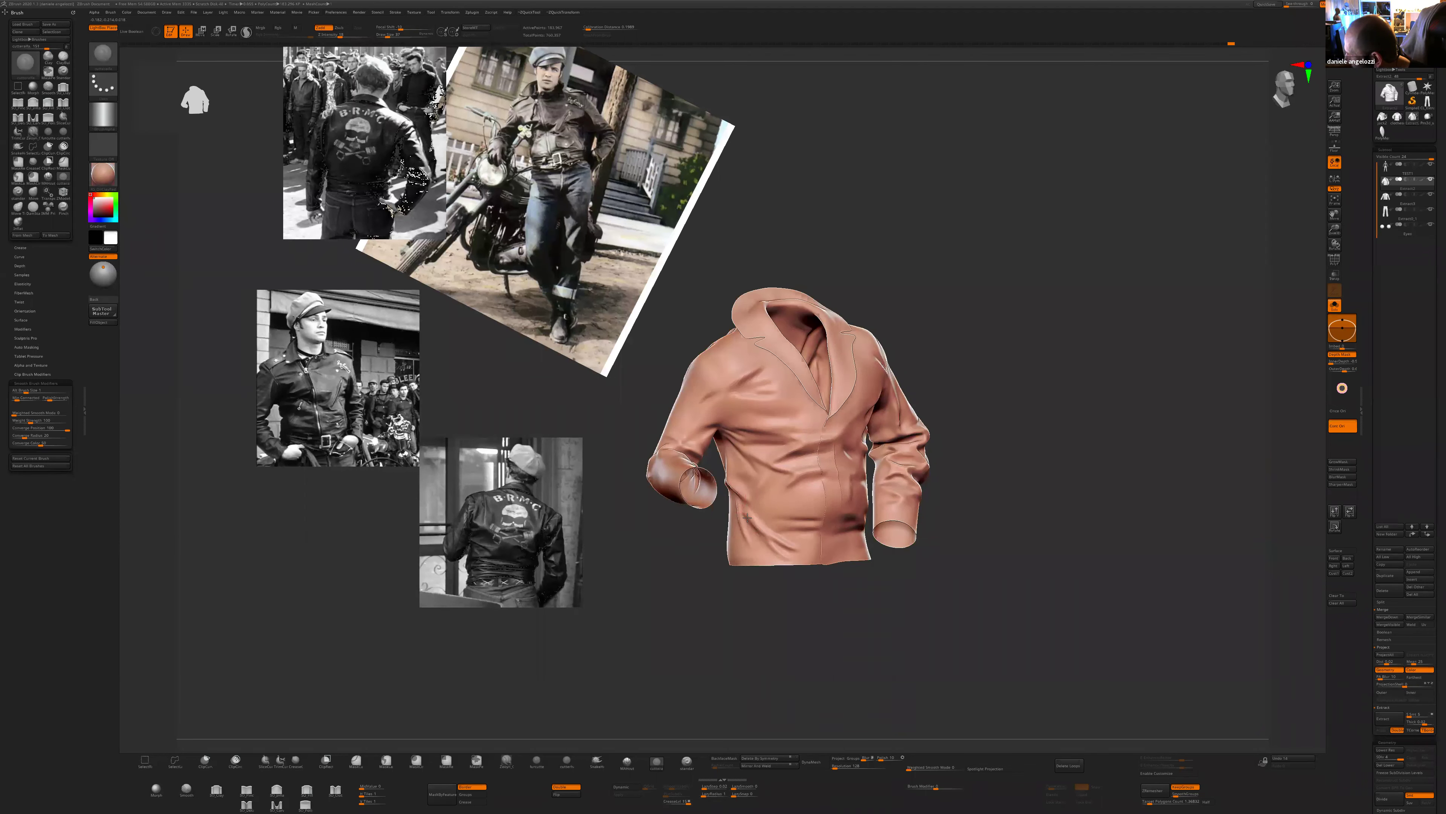
mouse_move(879, 567)
alt+mouse_down()
mouse_move(901, 542)
mouse_move(1024, 585)
alt+mouse_up()
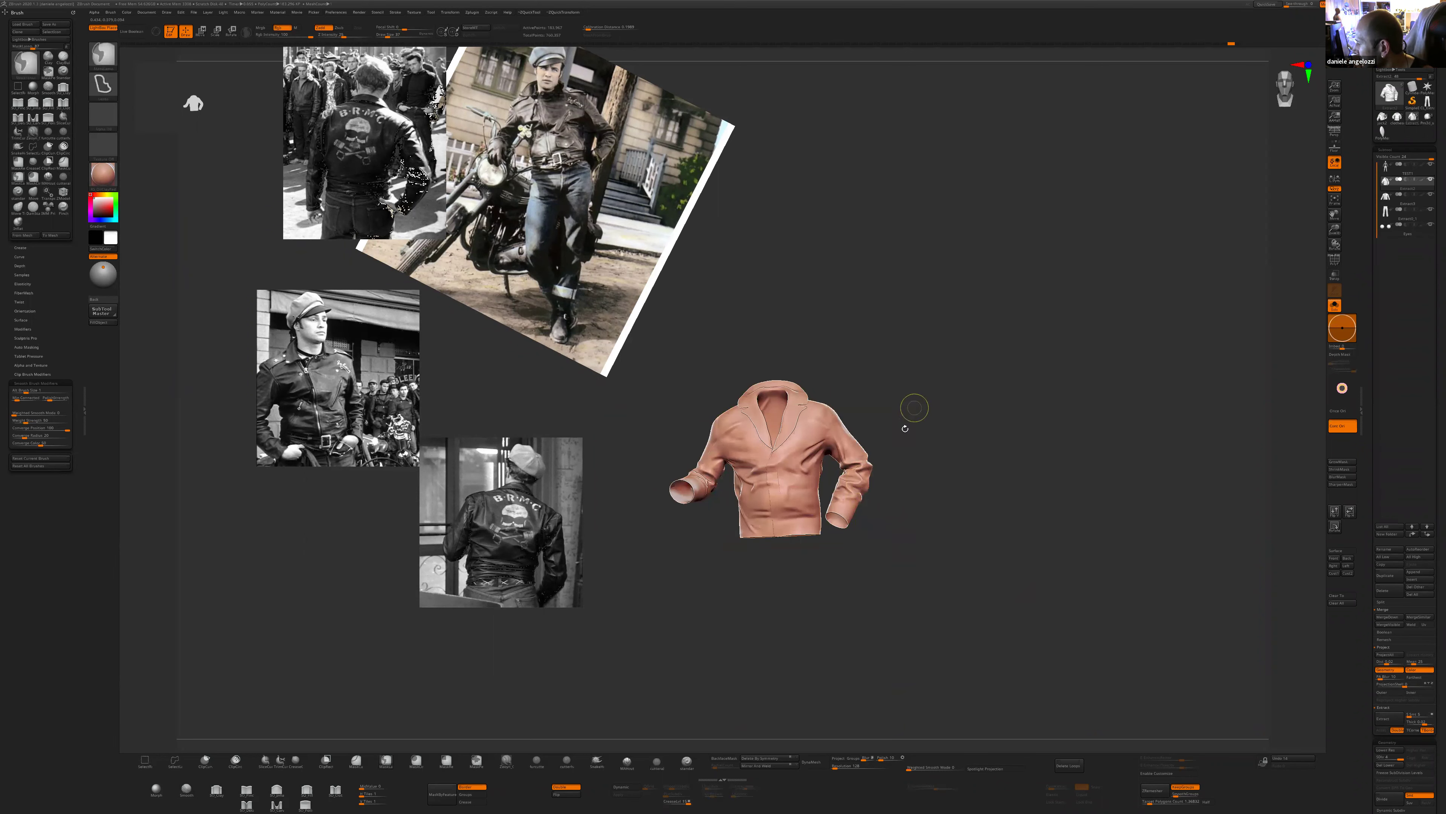
alt+drag(907, 430, 894, 499)
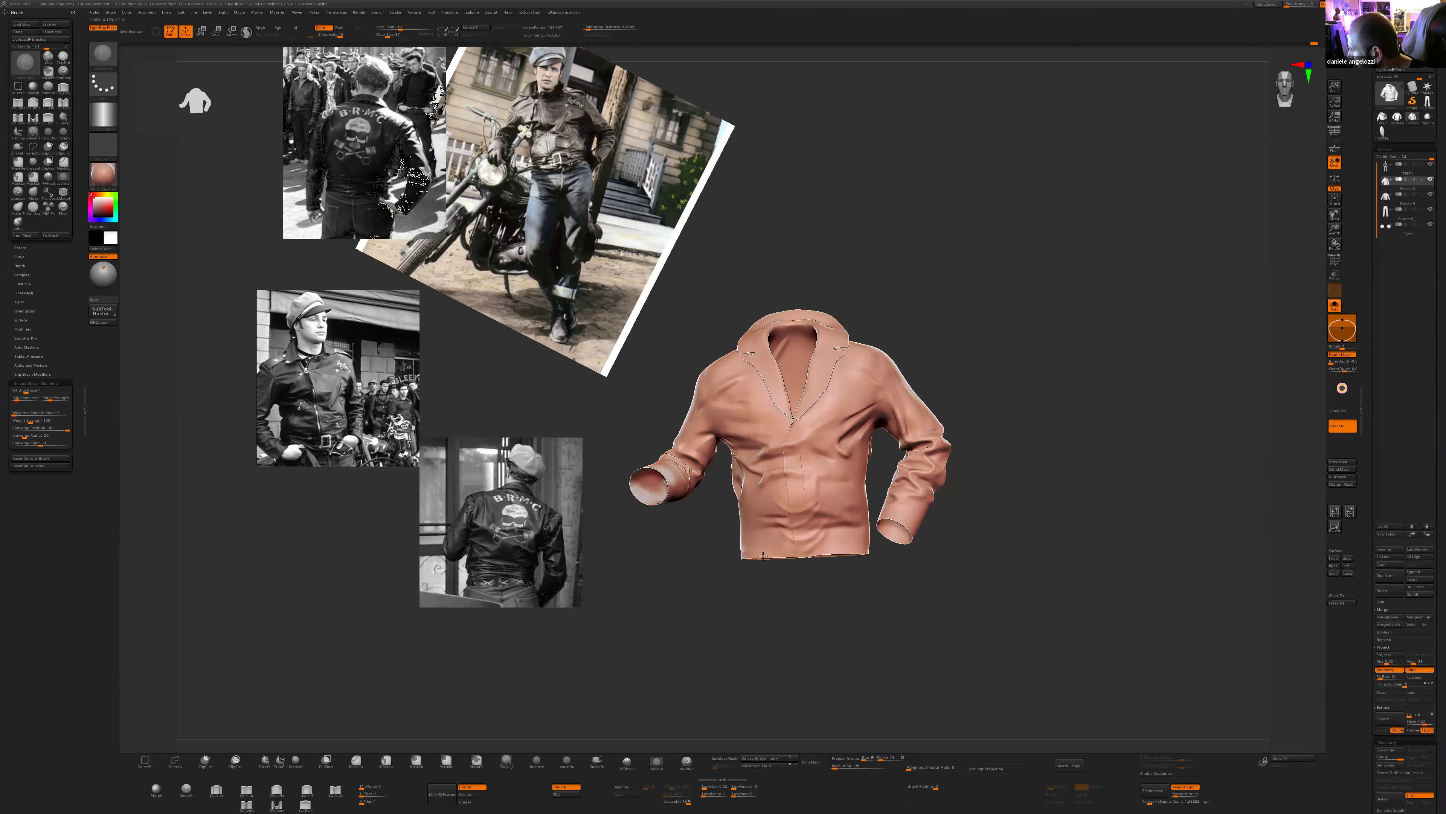
drag(746, 685, 922, 386)
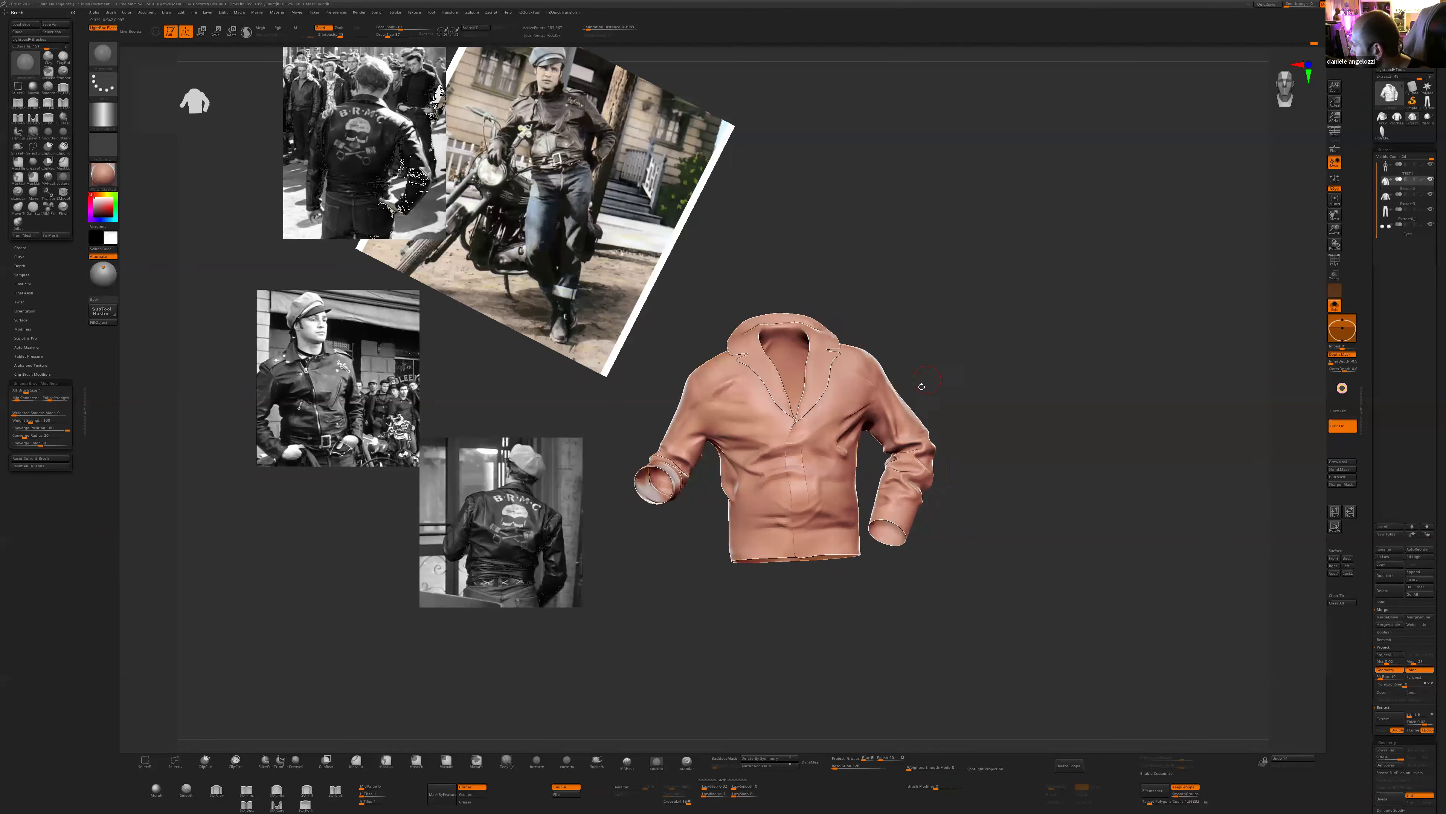
- Resize the brush and refine the folds on the wearer's left chest beside the front closure
drag(878, 584, 884, 497)
shift+right_drag(872, 442, 857, 448)
key(s)
drag(826, 440, 829, 440)
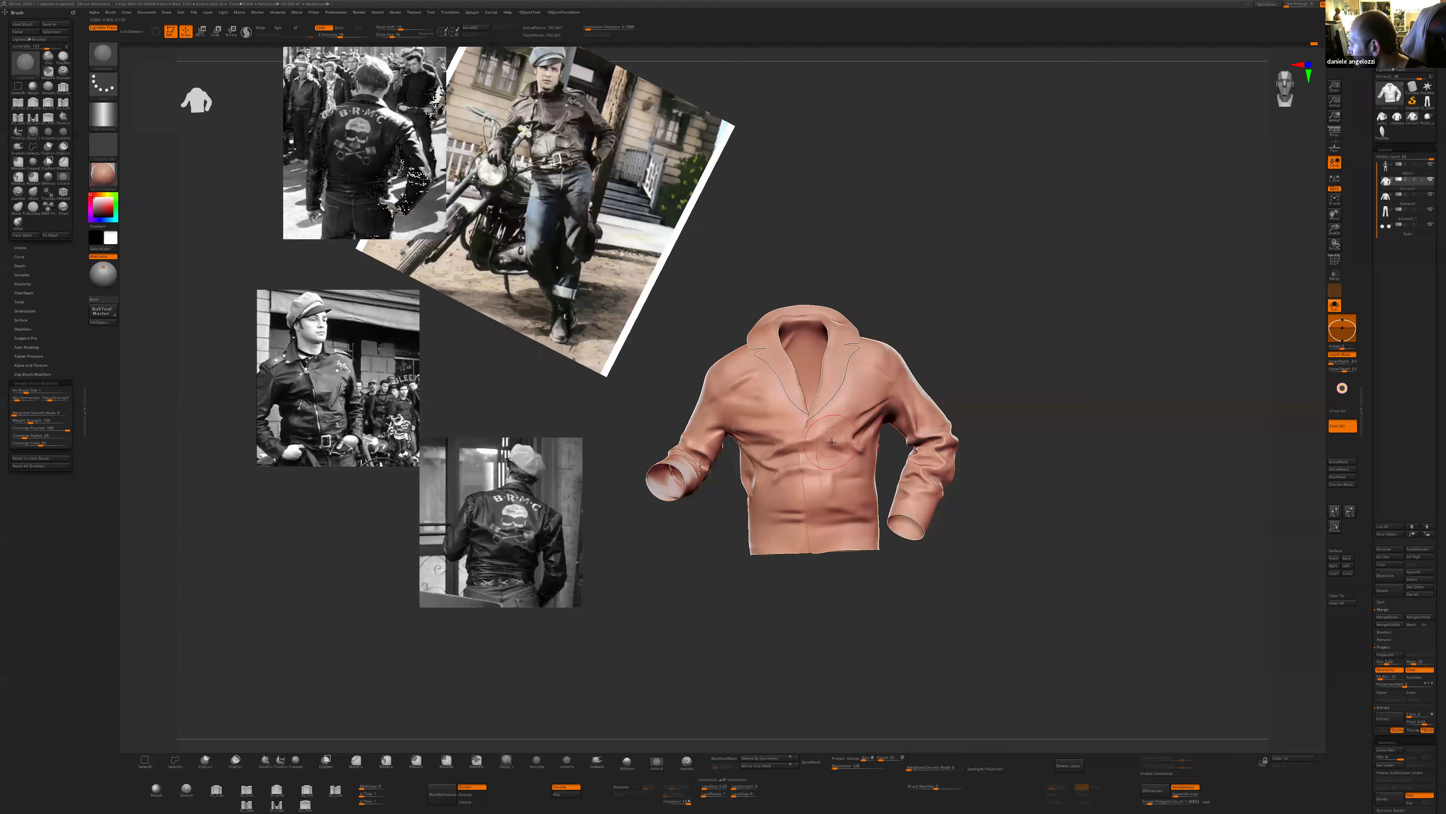
- Examine the folds on the detailed leather jacket tool from front, back and side, and return to the working jacket
right_drag(843, 446, 1002, 531)
click(1383, 119)
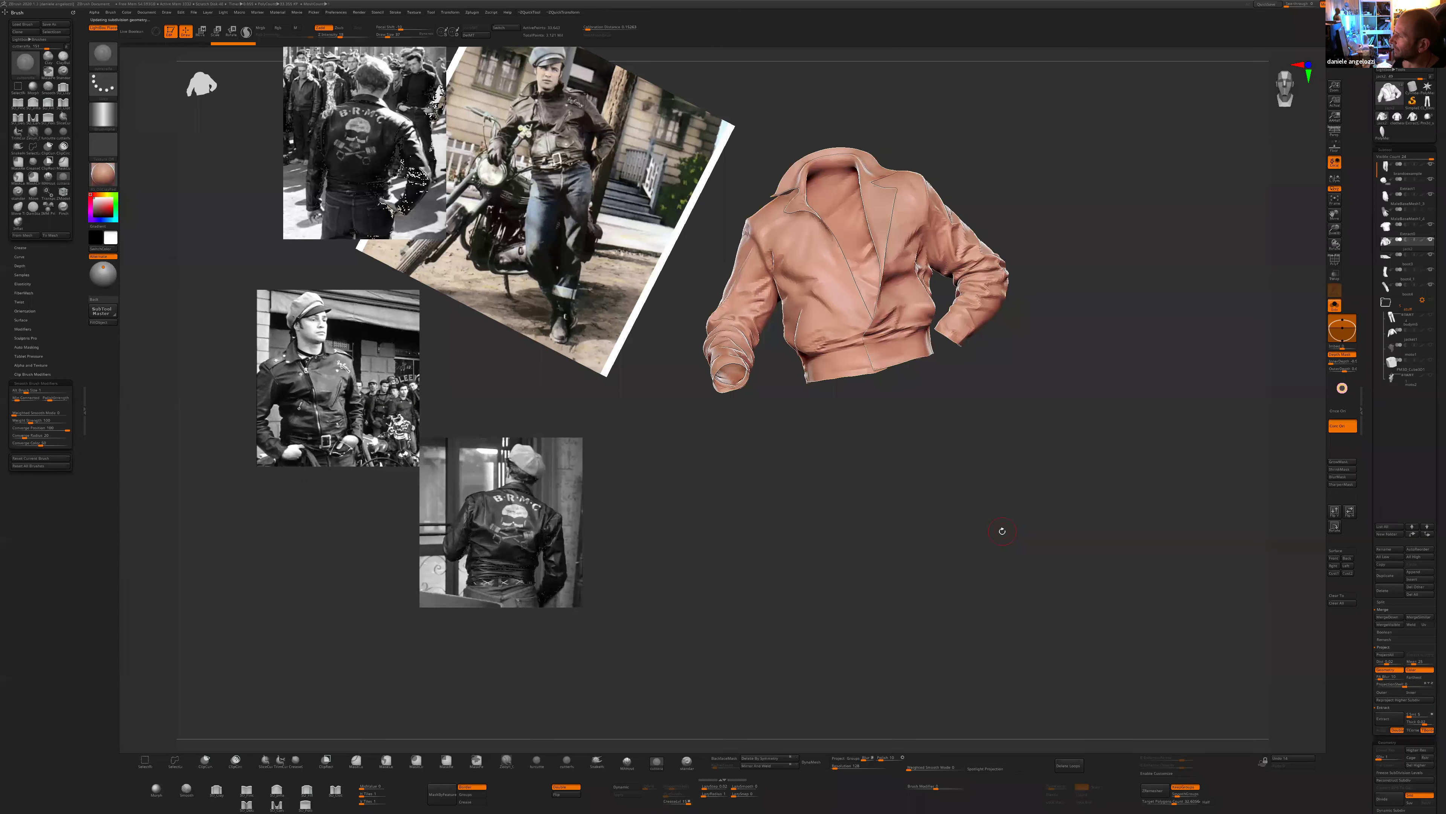
key(shift)
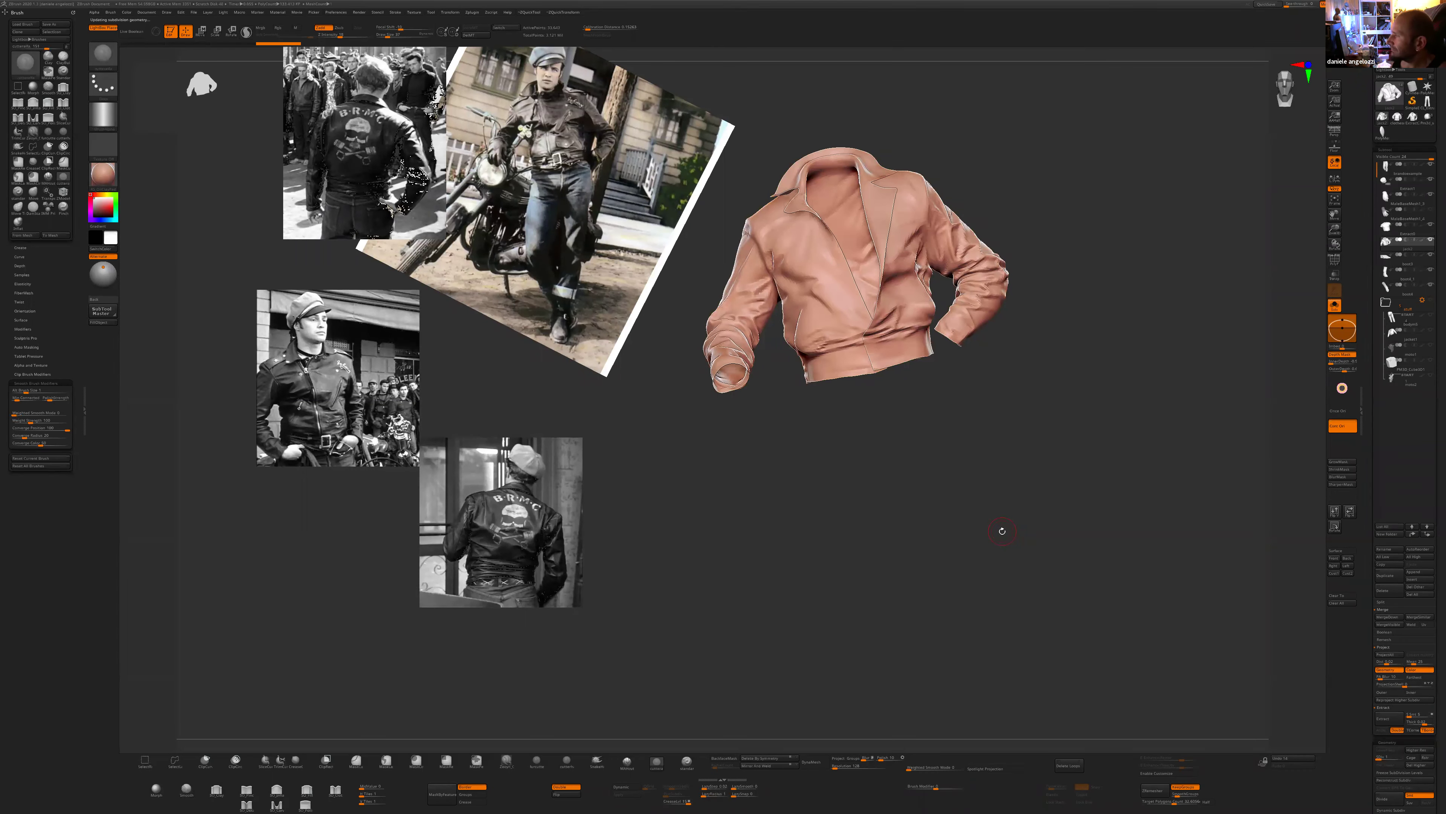
right_drag(877, 394, 1035, 508)
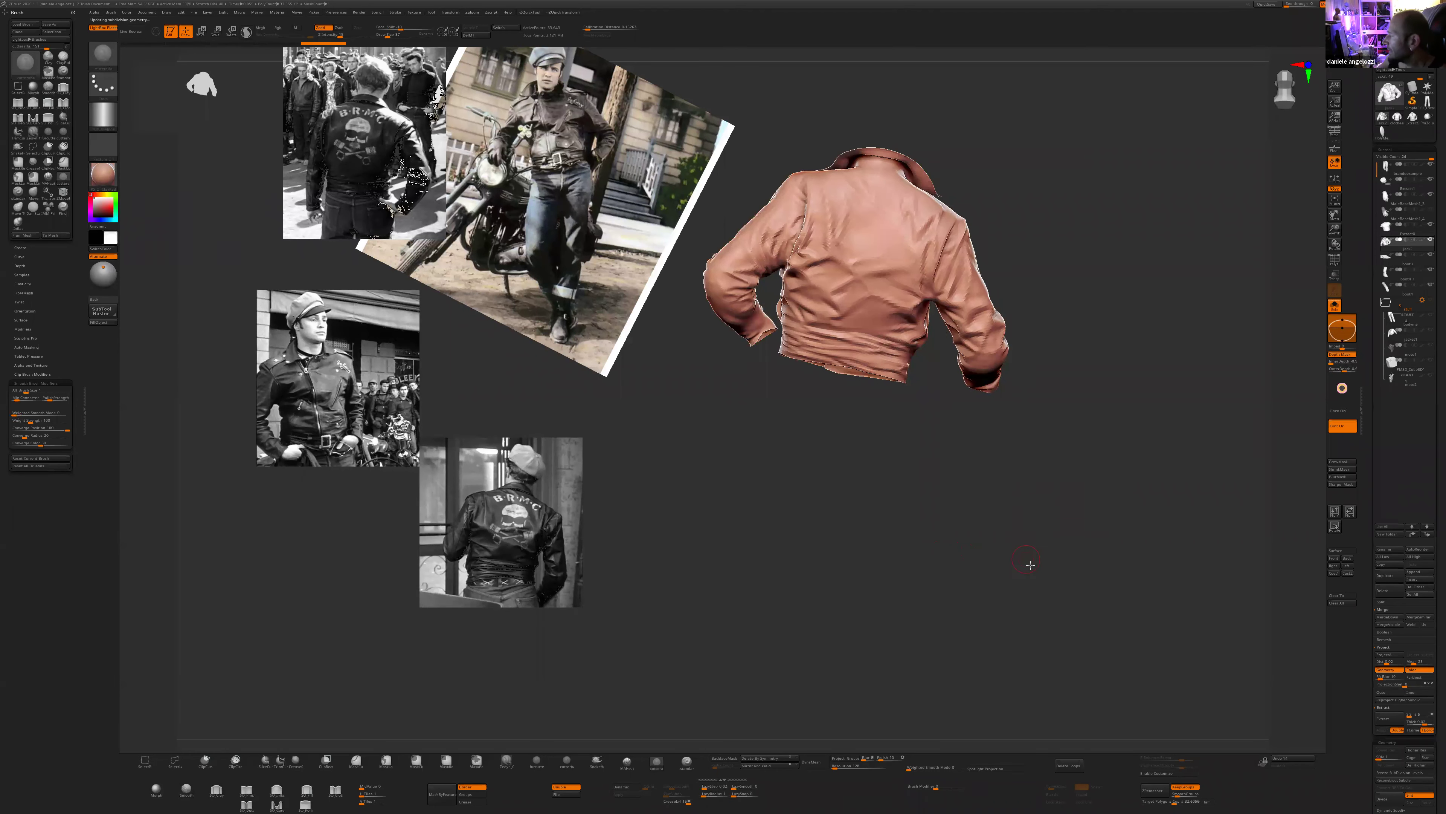
right_drag(1029, 562, 1319, 262)
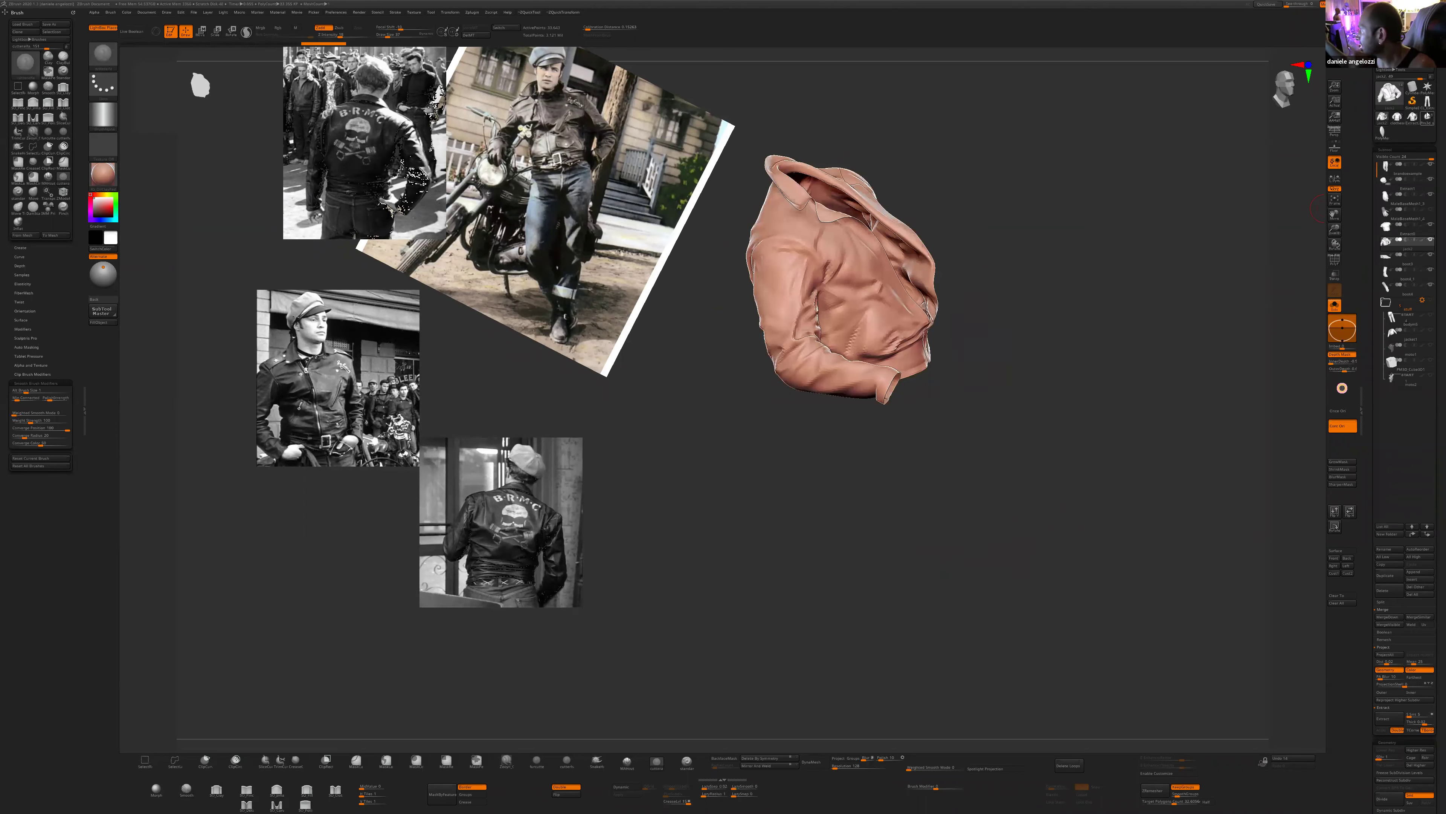
click(1382, 133)
right_drag(1048, 456, 1026, 436)
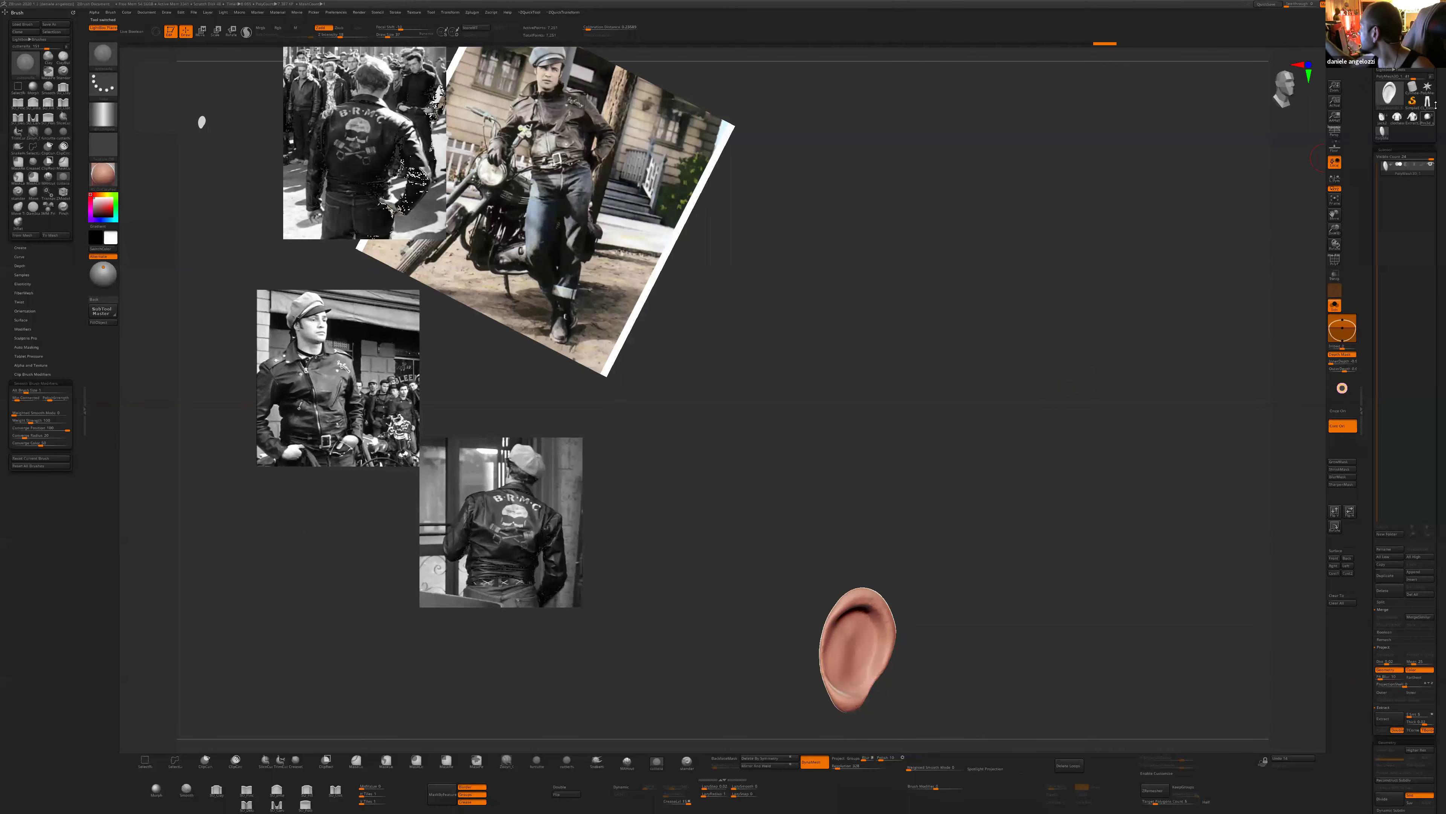
click(1414, 119)
click(1413, 119)
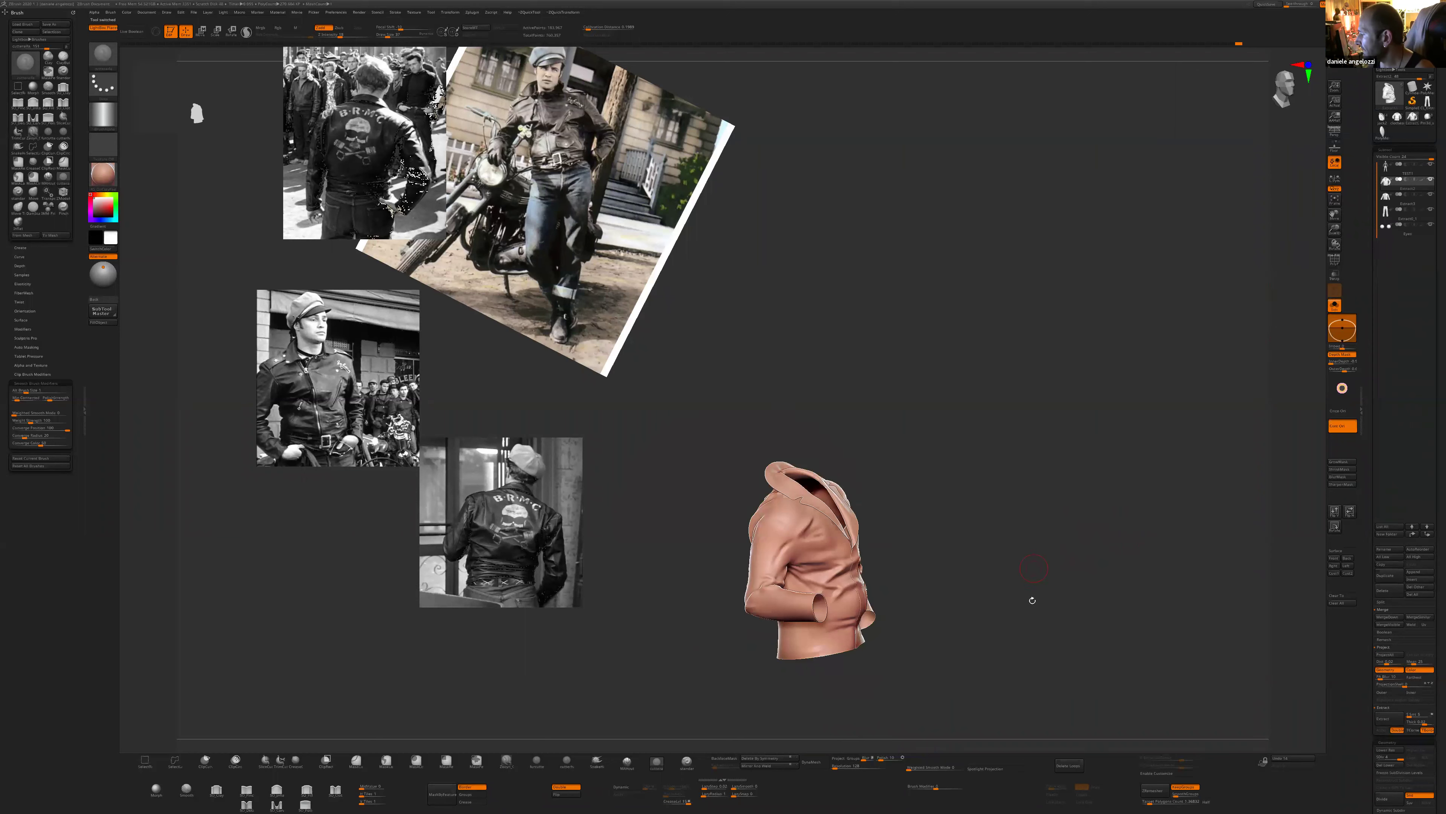
- Choose the Clay brush, adjust its size and build up the folds across the middle of the jacket's back
right_drag(845, 548, 818, 499)
key(s)
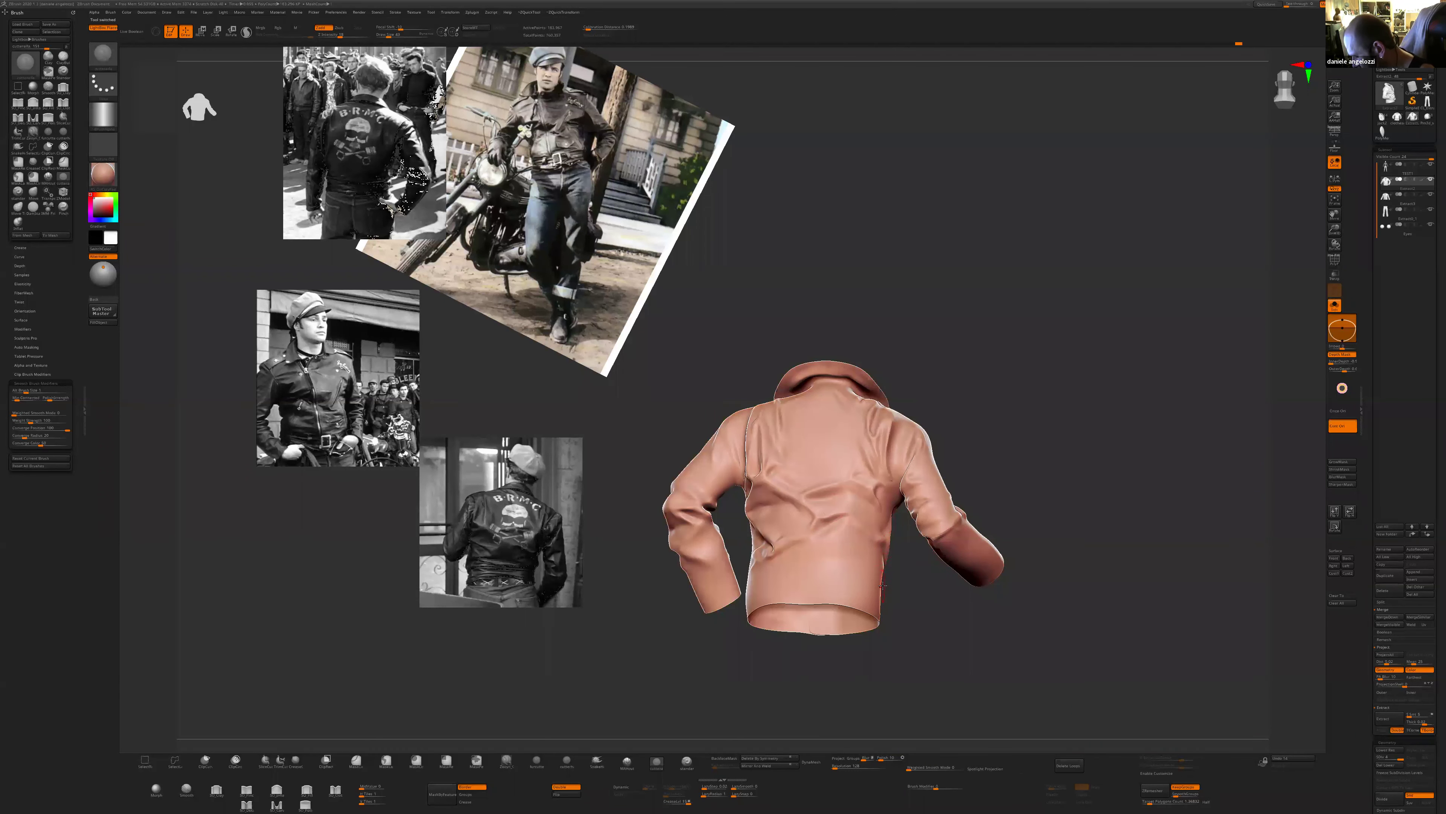
key(b)
key(c)
key(l)
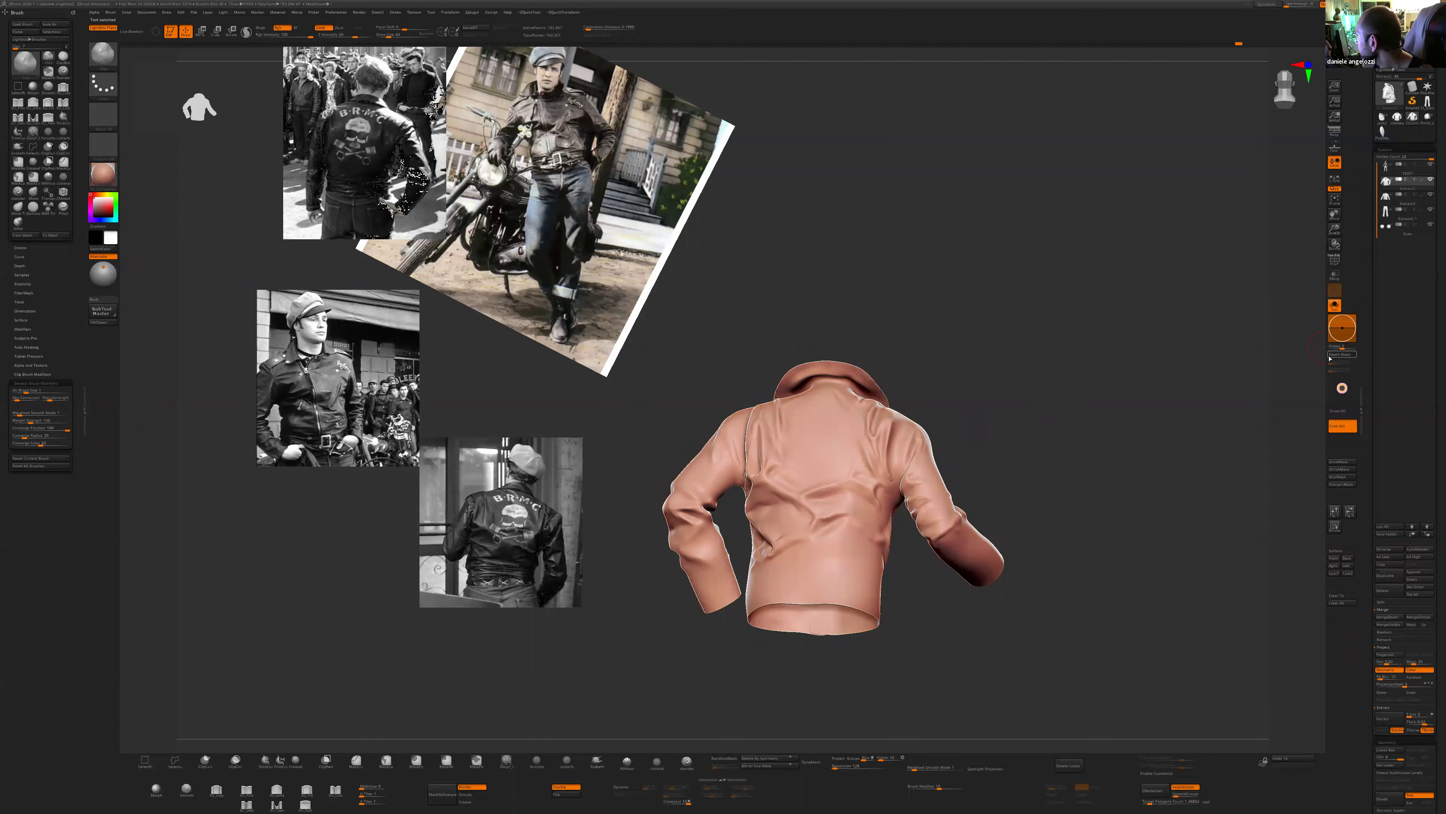
right_drag(923, 553, 812, 494)
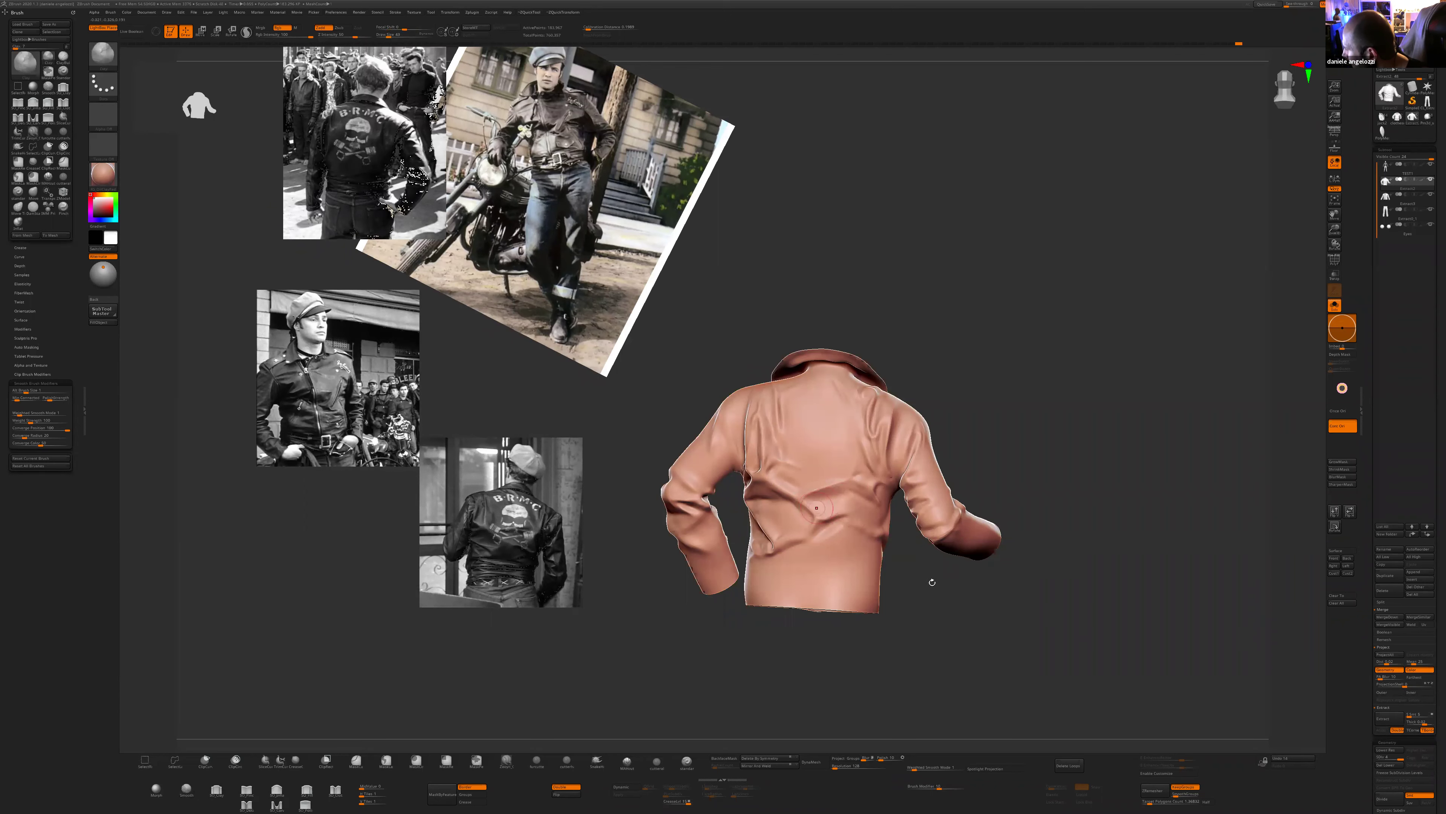
right_drag(817, 507, 775, 465)
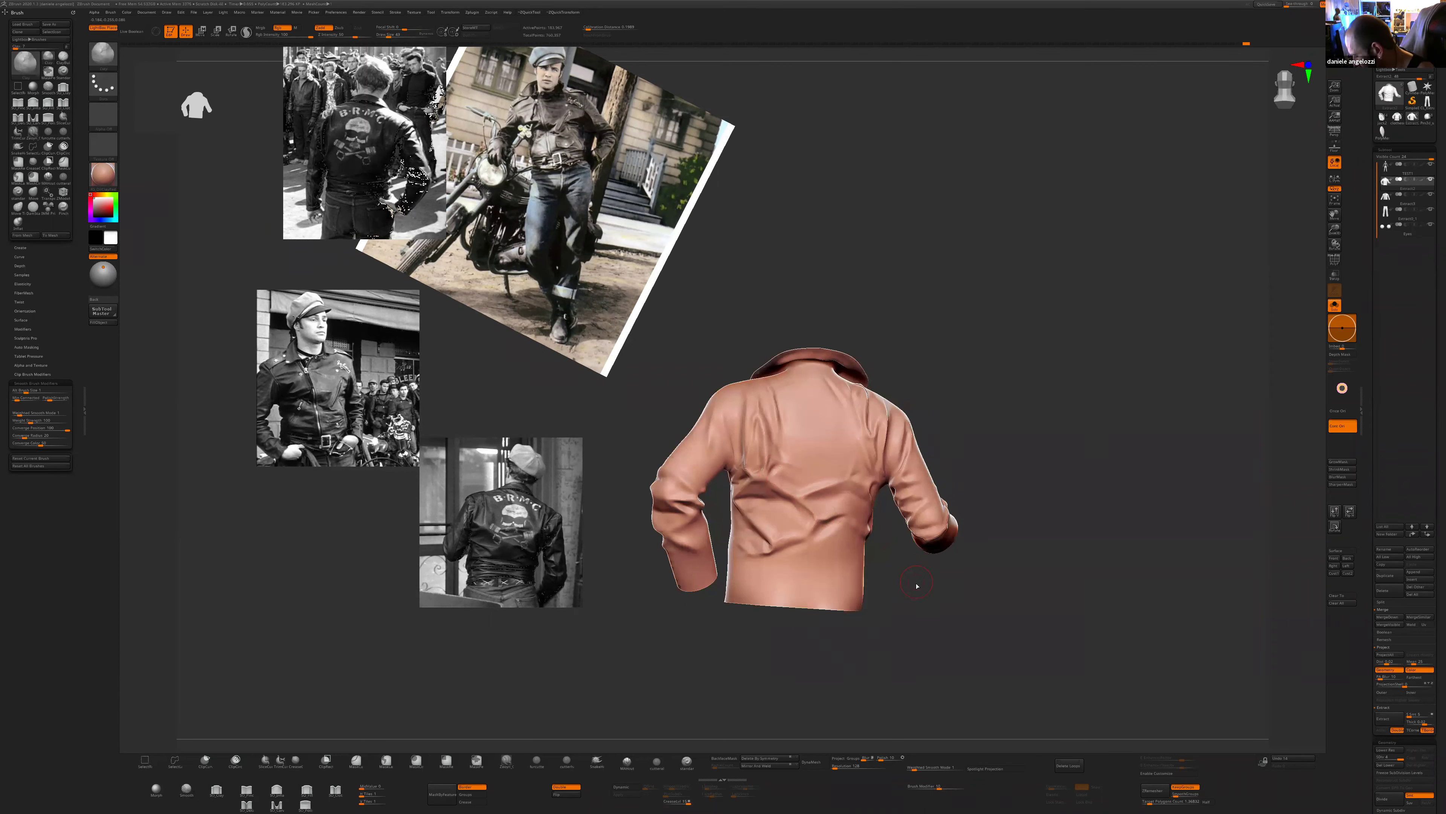
- Switch brushes and refine the vertical folds beside the wearer's left shoulder blade, following the back-view reference photo
key(b)
key(h)
key(p)
right_drag(801, 487, 835, 486)
right_drag(932, 573, 896, 536)
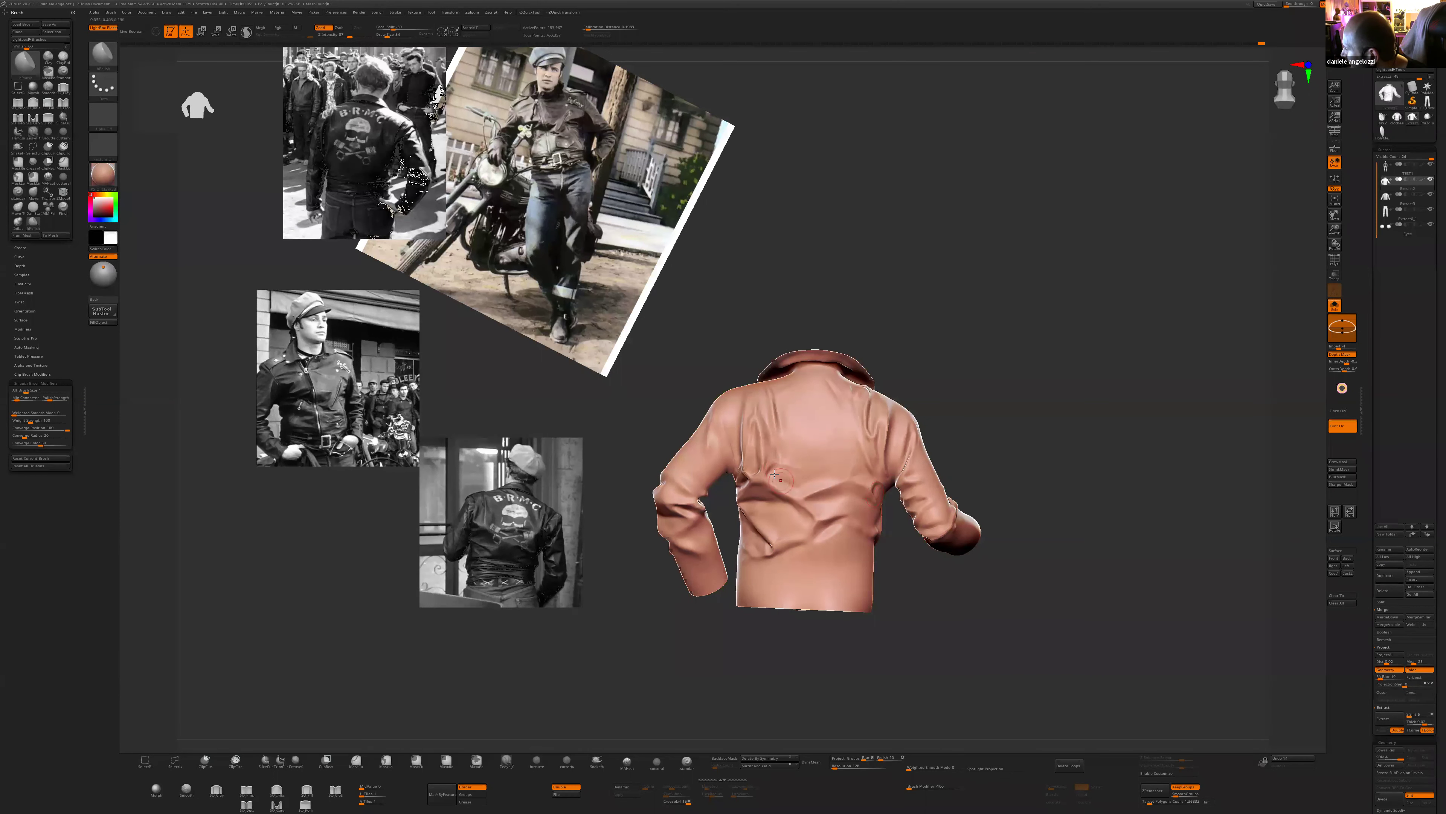
drag(768, 449, 766, 451)
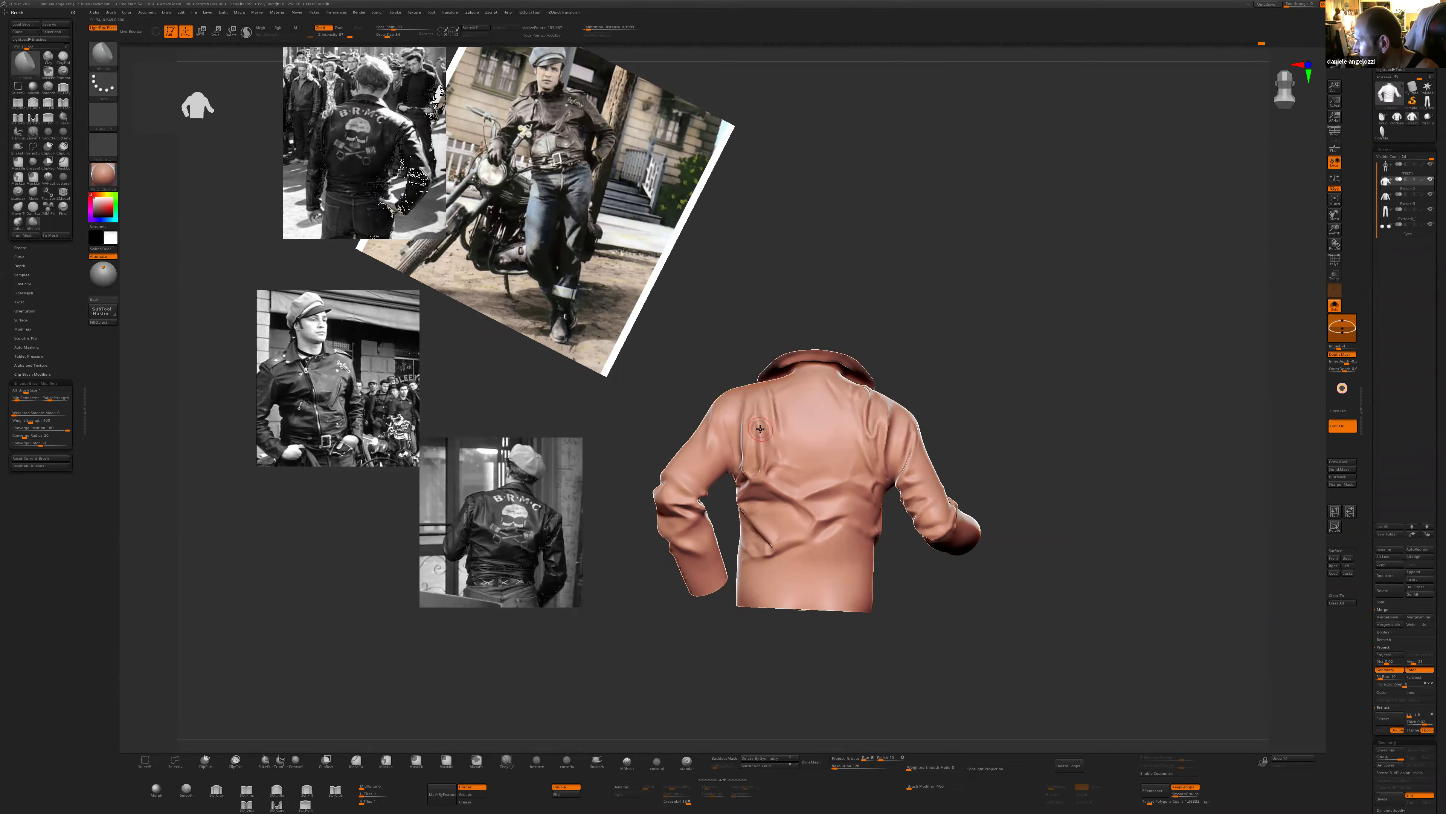
mouse_move(924, 383)
mouse_down()
mouse_move(939, 430)
mouse_move(911, 444)
mouse_up()
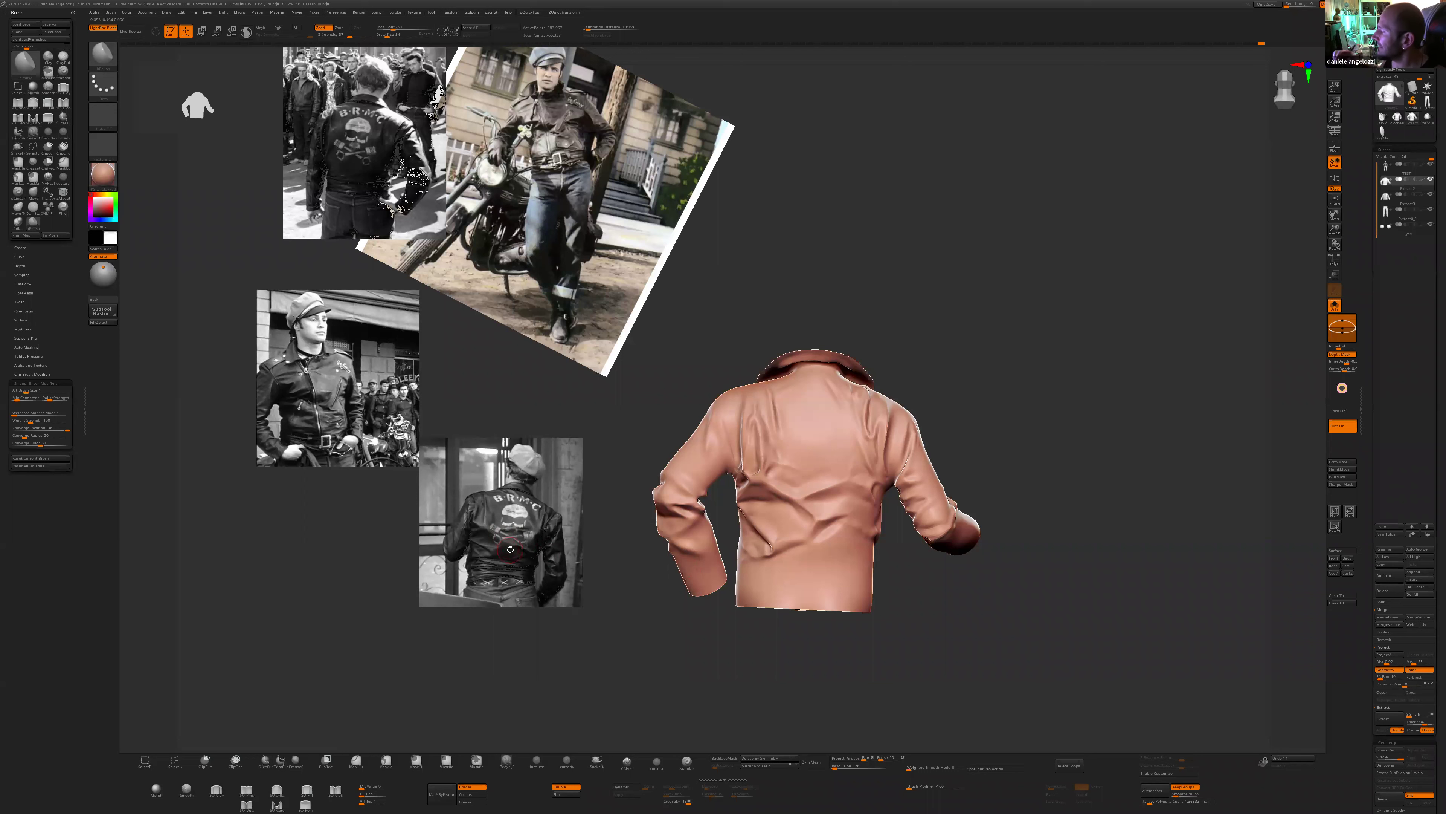
mouse_move(968, 570)
shift+mouse_down()
mouse_move(946, 598)
mouse_move(942, 586)
shift+mouse_up()
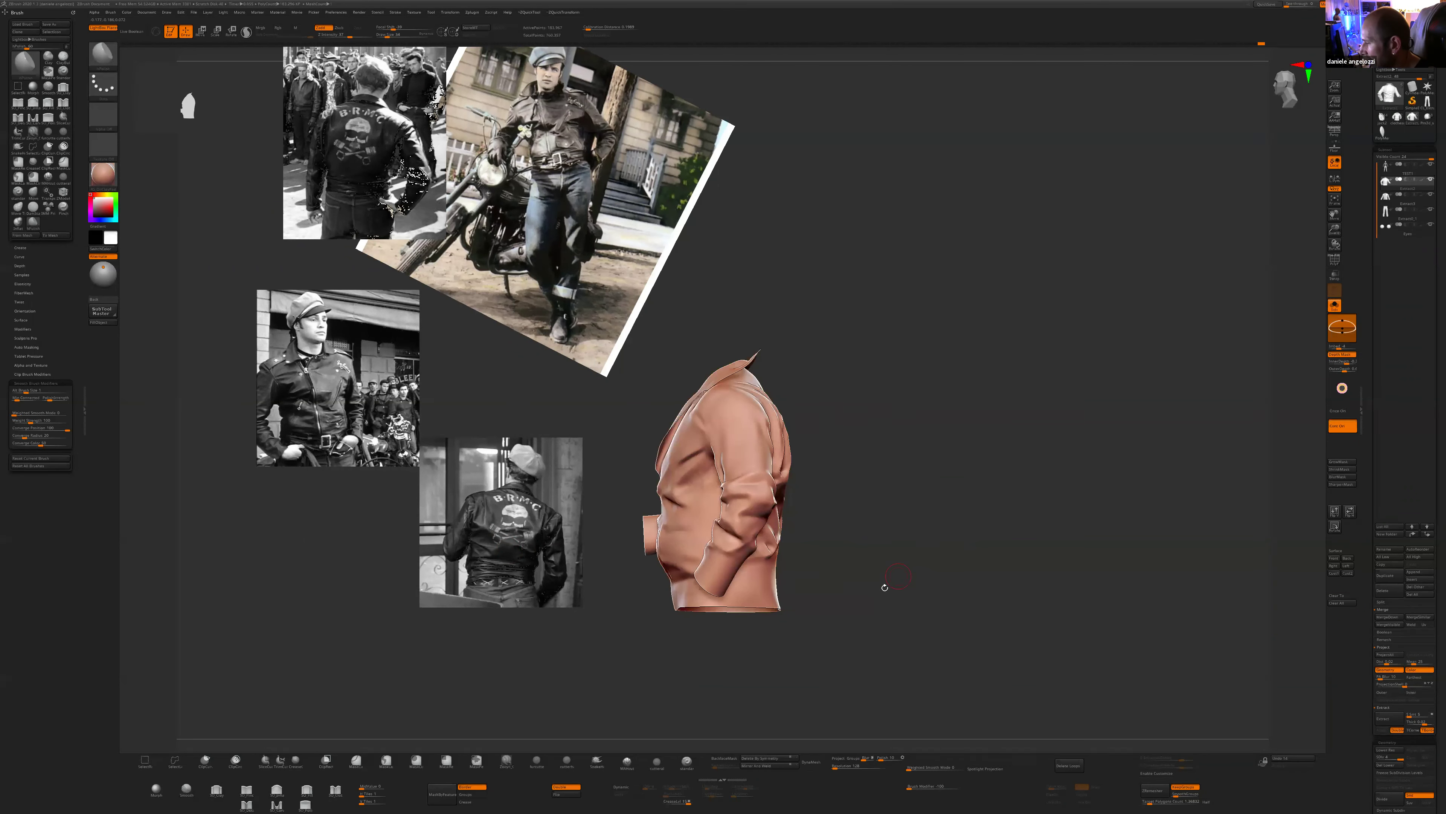
- Lower the subdivision level and reshape the back's side profile at the waist with a resized Move brush
key(b)
key(m)
key(v)
key(s)
click(798, 501)
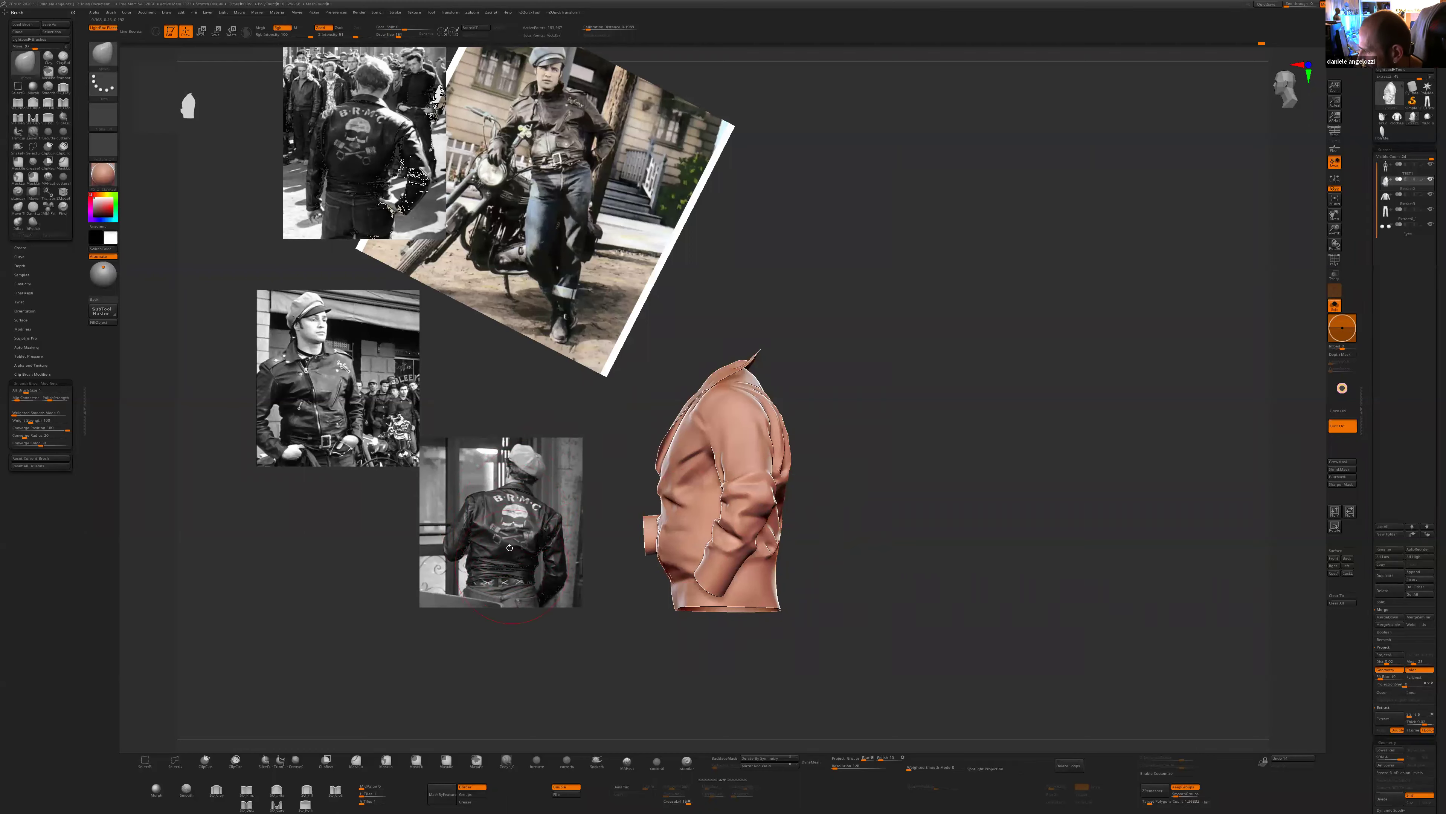
key(shift)
drag(782, 503, 796, 506)
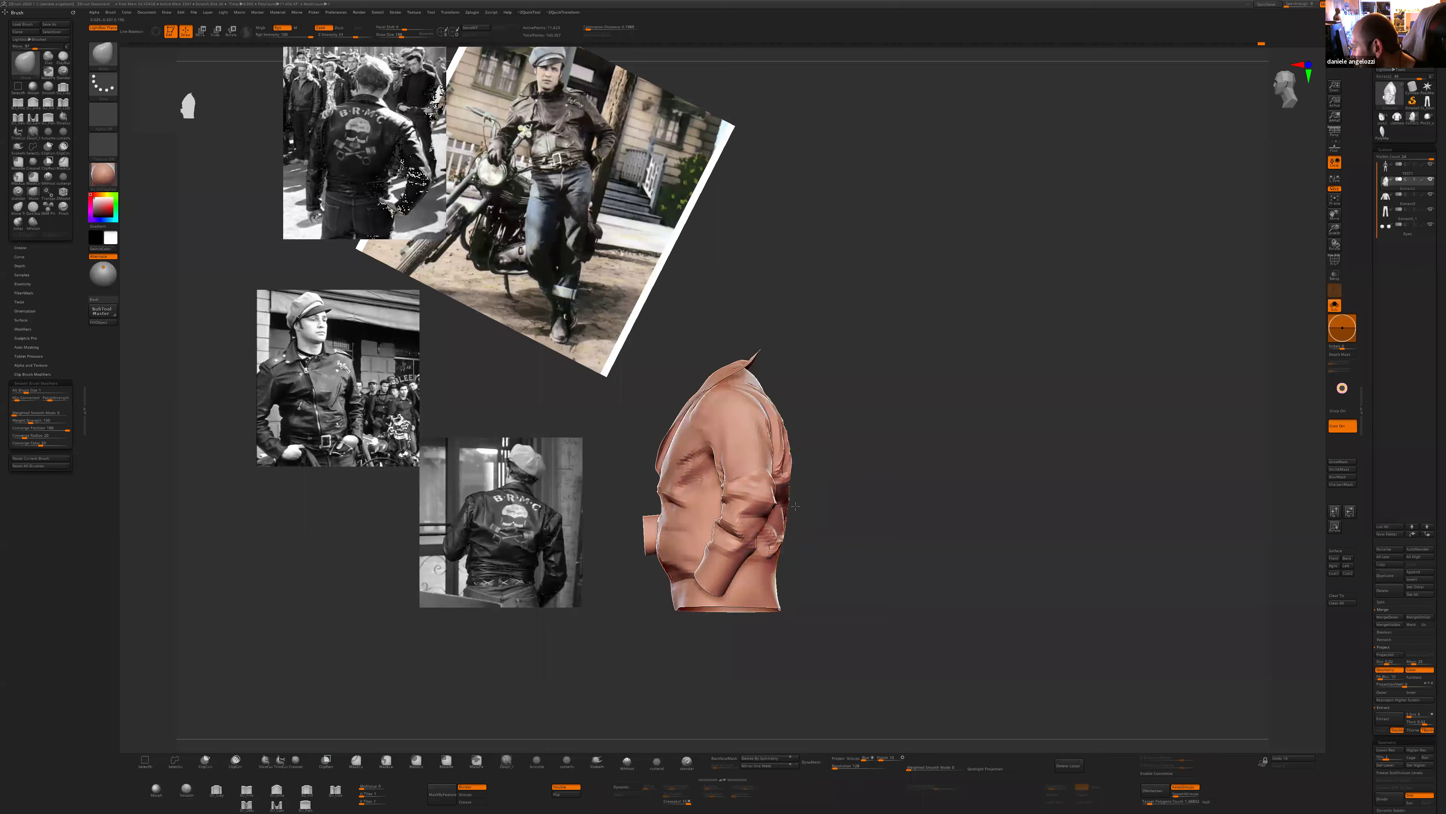
- Adjust the lower back's profile from the wearer's right side and raise the subdivision level by two
drag(912, 503, 786, 505)
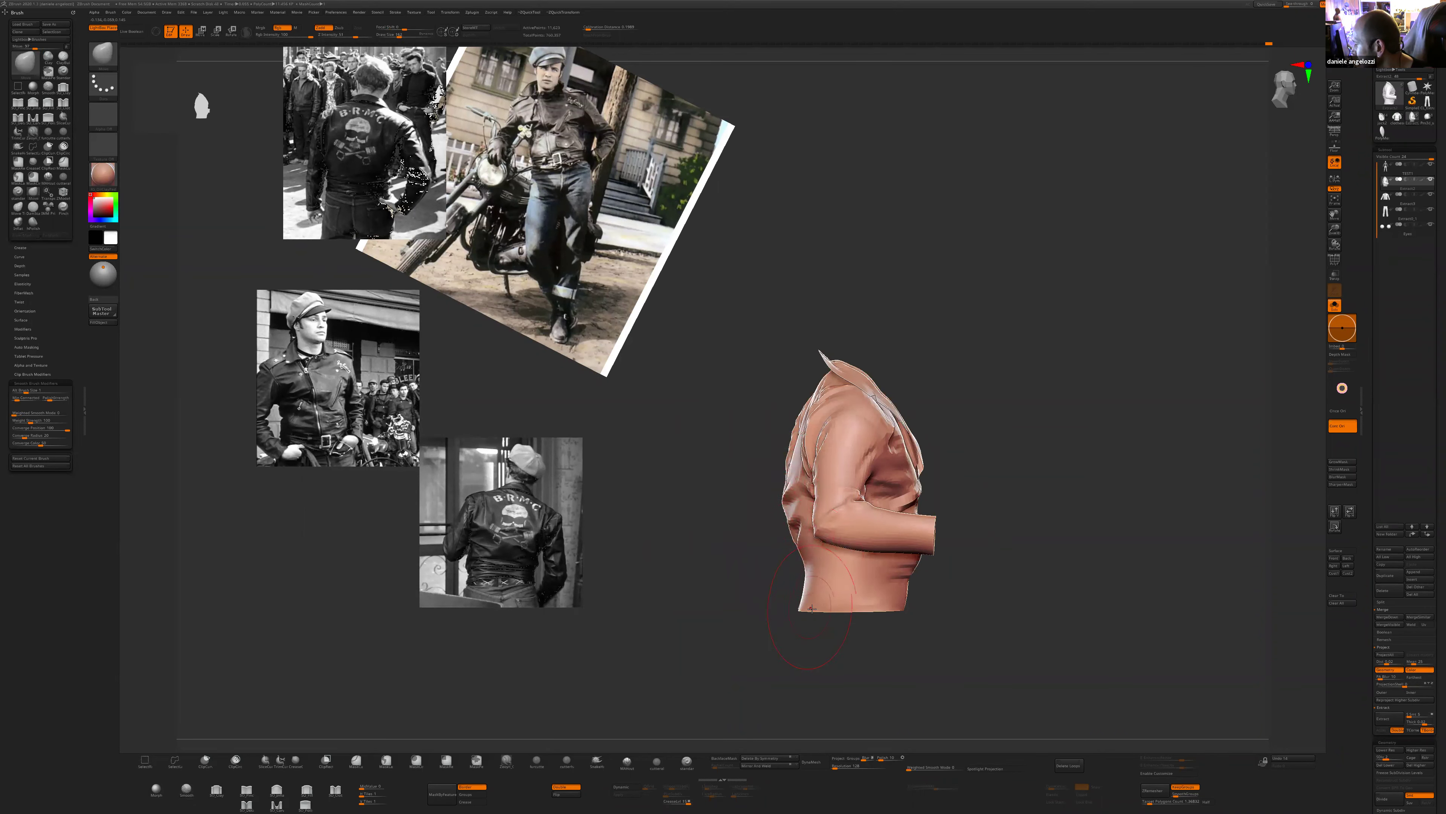
right_drag(809, 606, 886, 636)
mouse_move(904, 612)
mouse_down()
mouse_move(884, 549)
mouse_move(948, 533)
mouse_up()
key(d)
key(d)
key(s)
- Resize the Move brush and adjust the folds across the middle of the back to match the reference photo
mouse_move(767, 457)
right_down()
mouse_move(756, 504)
mouse_move(508, 544)
right_up()
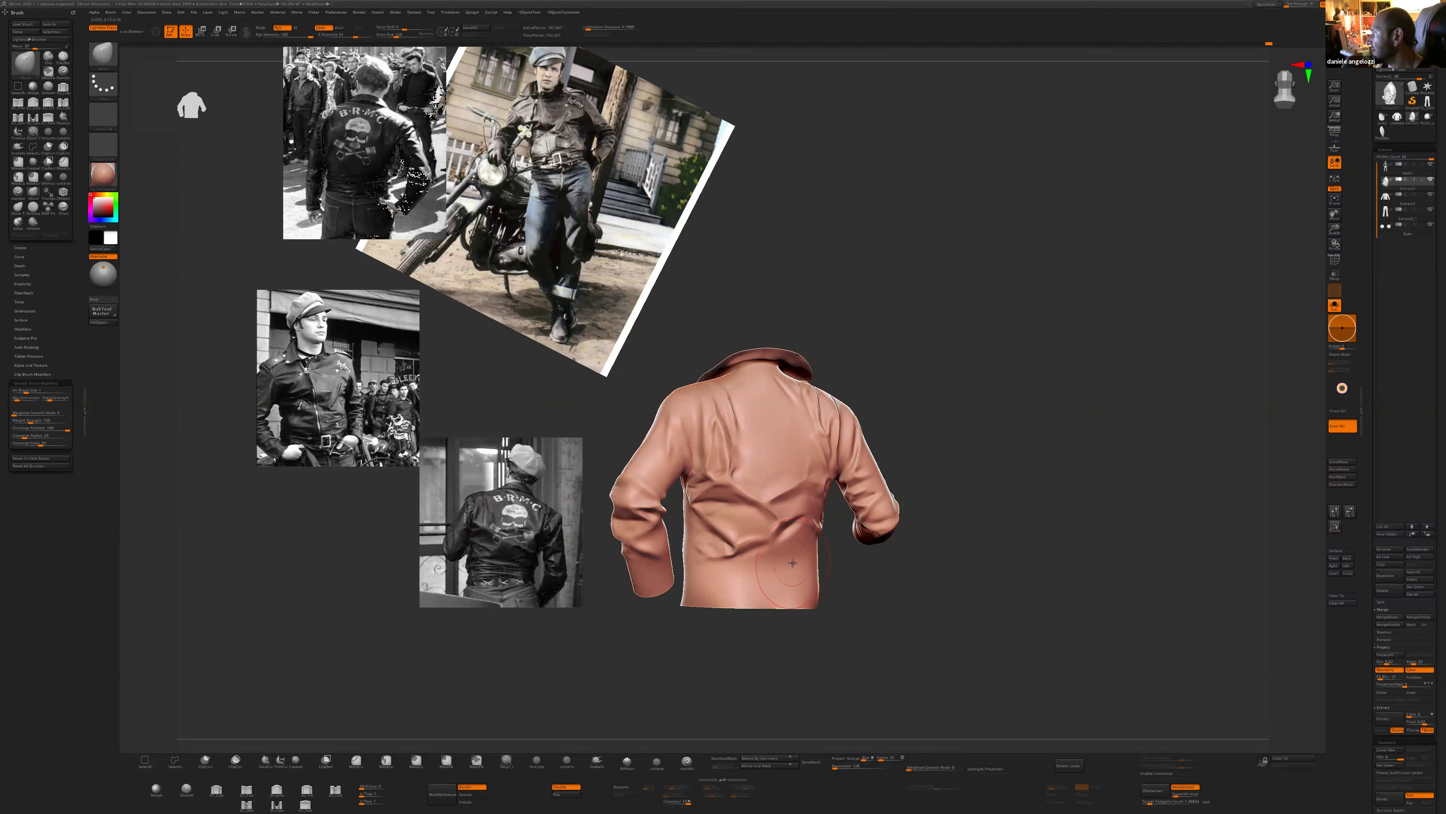
right_drag(857, 562, 815, 505)
key(s)
drag(756, 455, 751, 454)
mouse_move(768, 489)
right_down()
mouse_move(817, 575)
mouse_move(764, 515)
right_up()
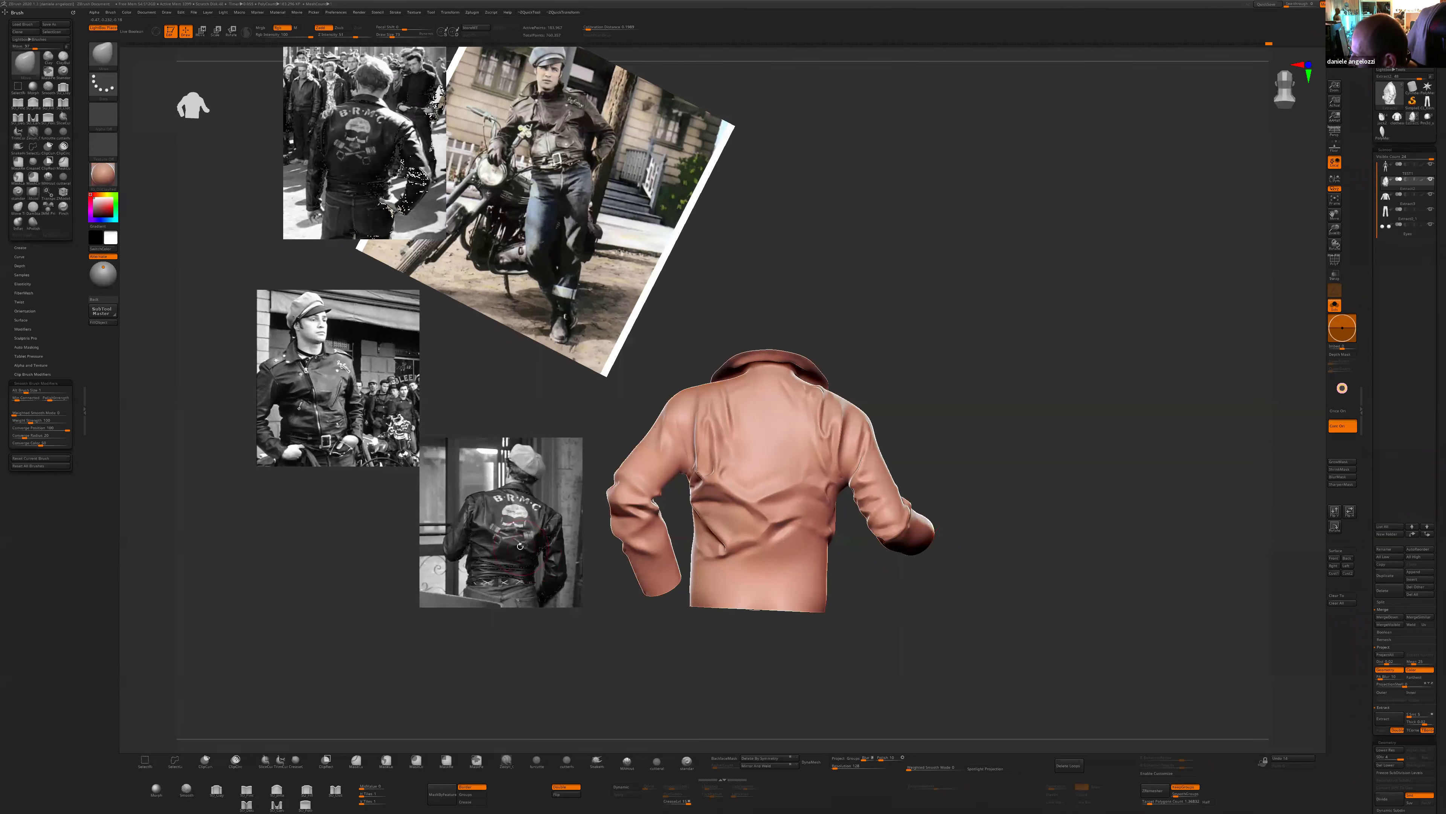
- Reposition the folds by the wearer's right shoulder blade and on the lower right side of the back
key(shift)
key(shift)
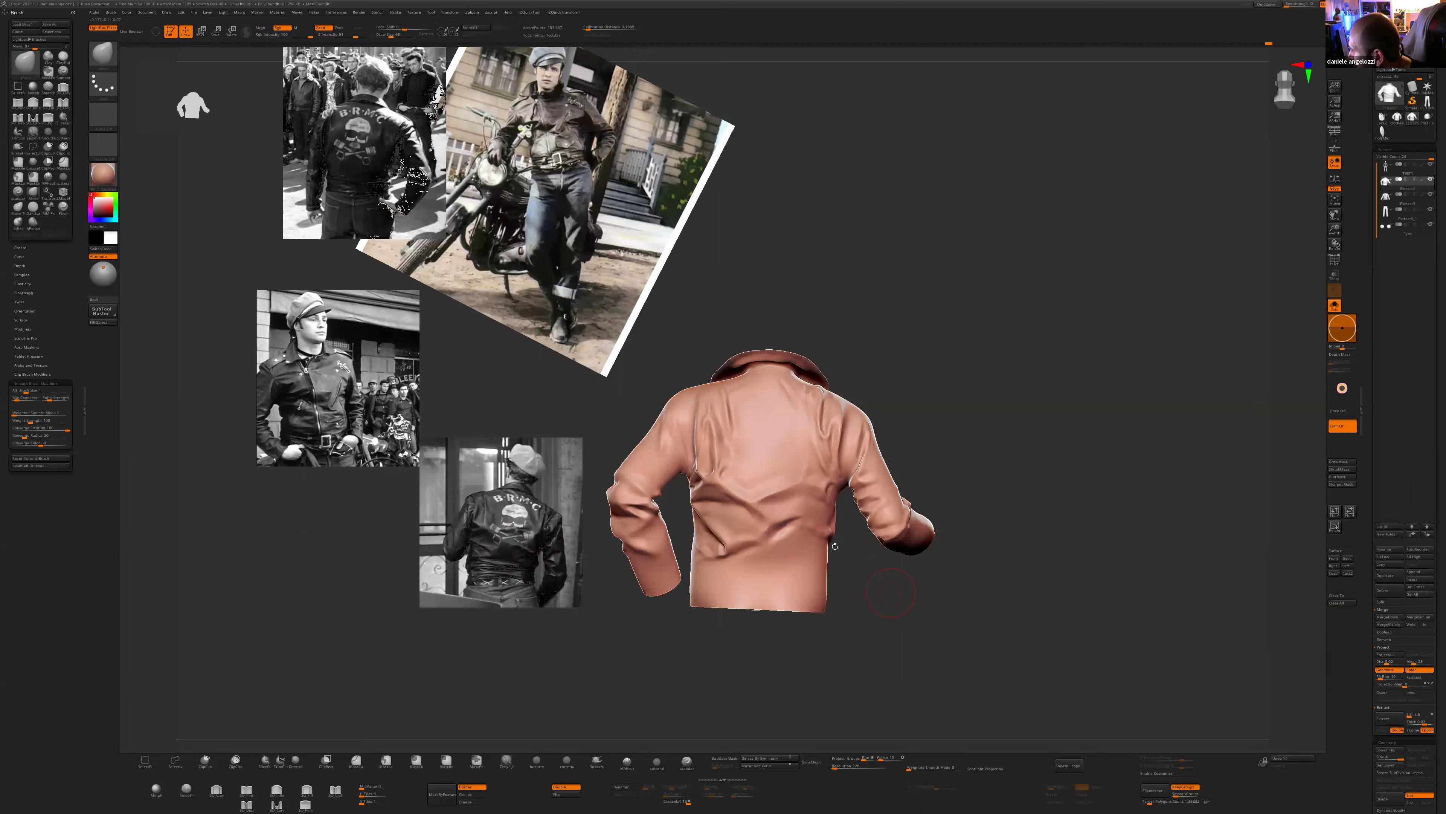
right_drag(851, 558, 818, 525)
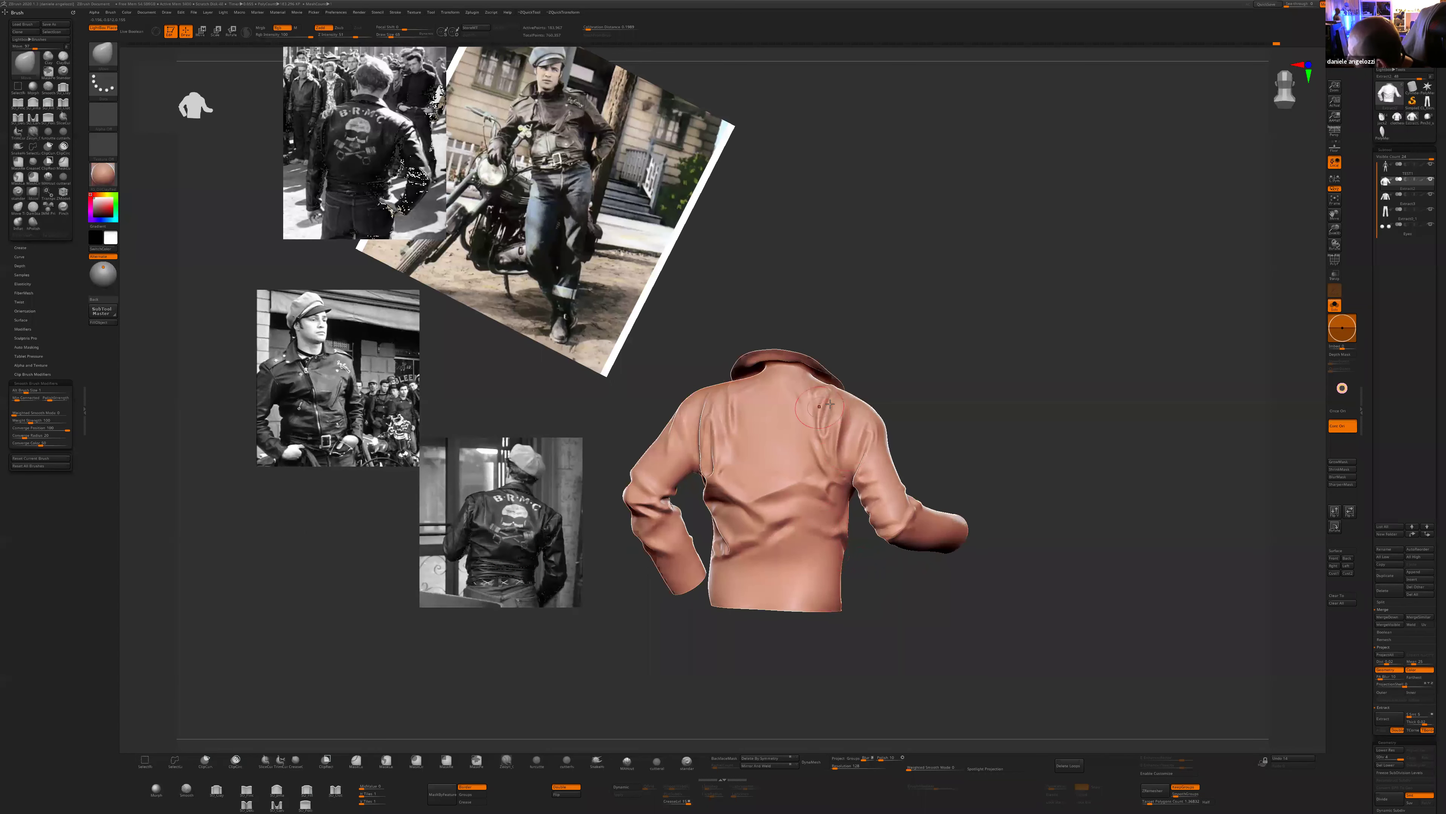
right_drag(801, 413, 805, 544)
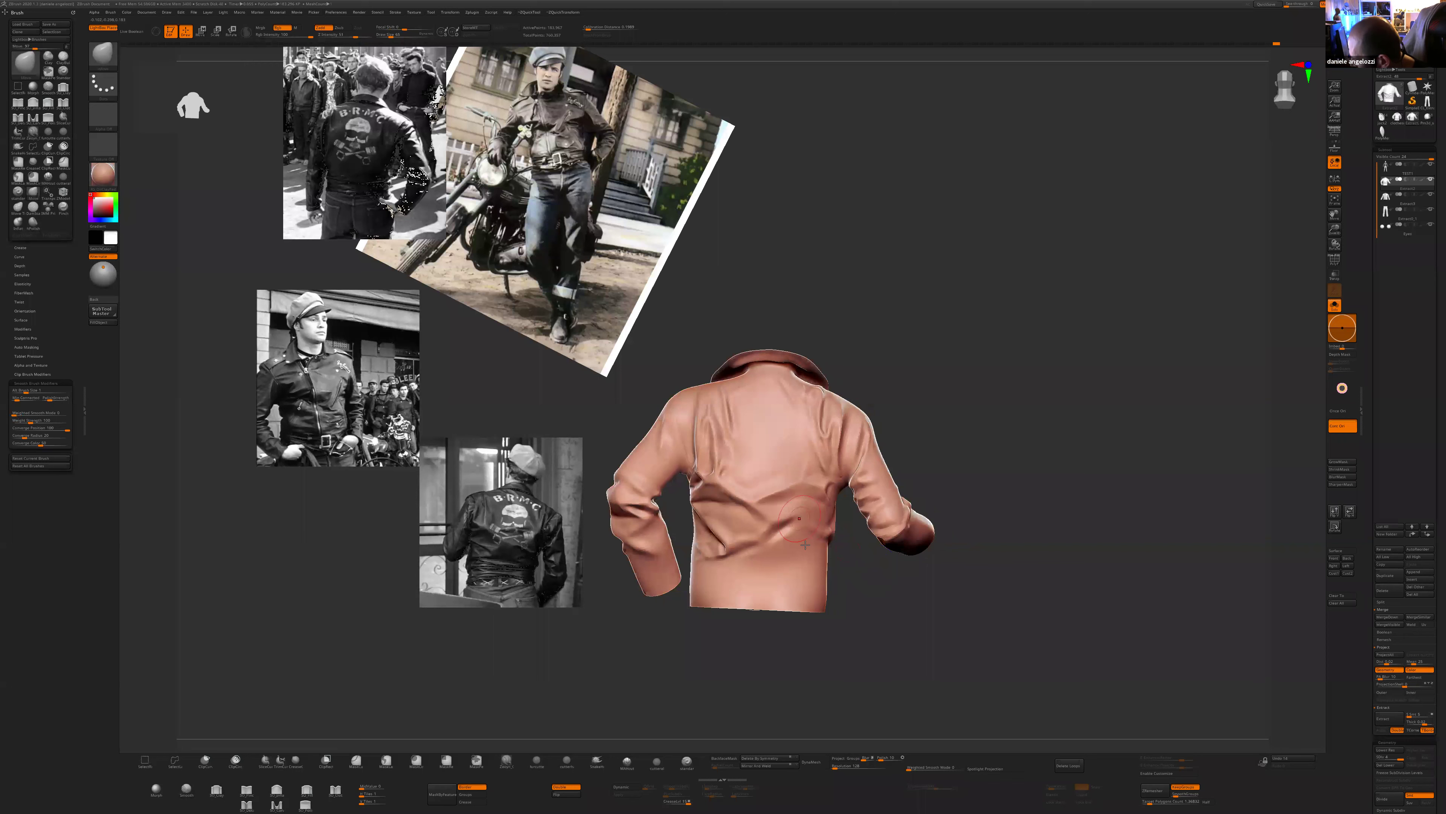
- Smooth the lower folds on the jacket's back with a small brush
click(657, 761)
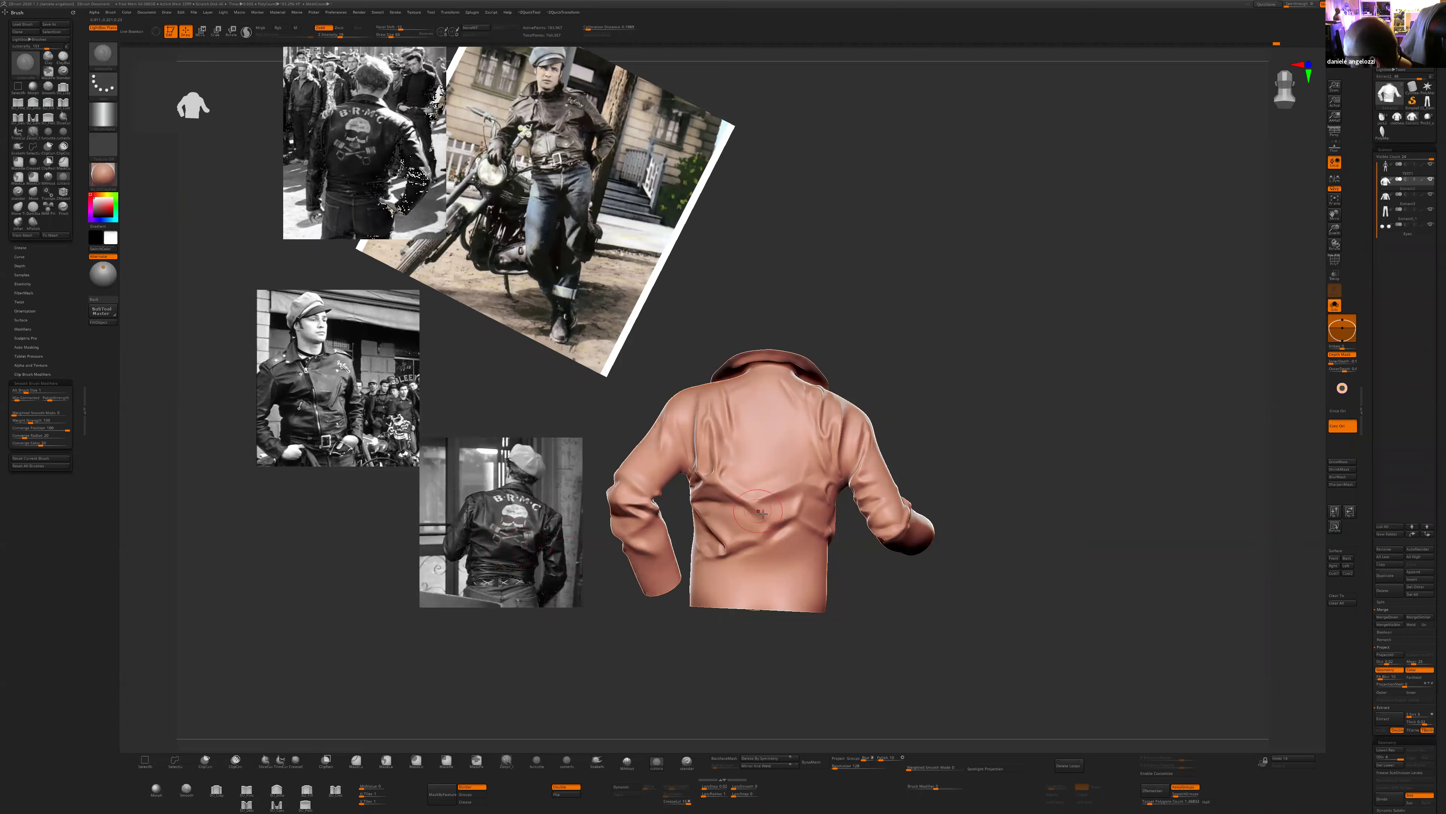
key(bracketleft)
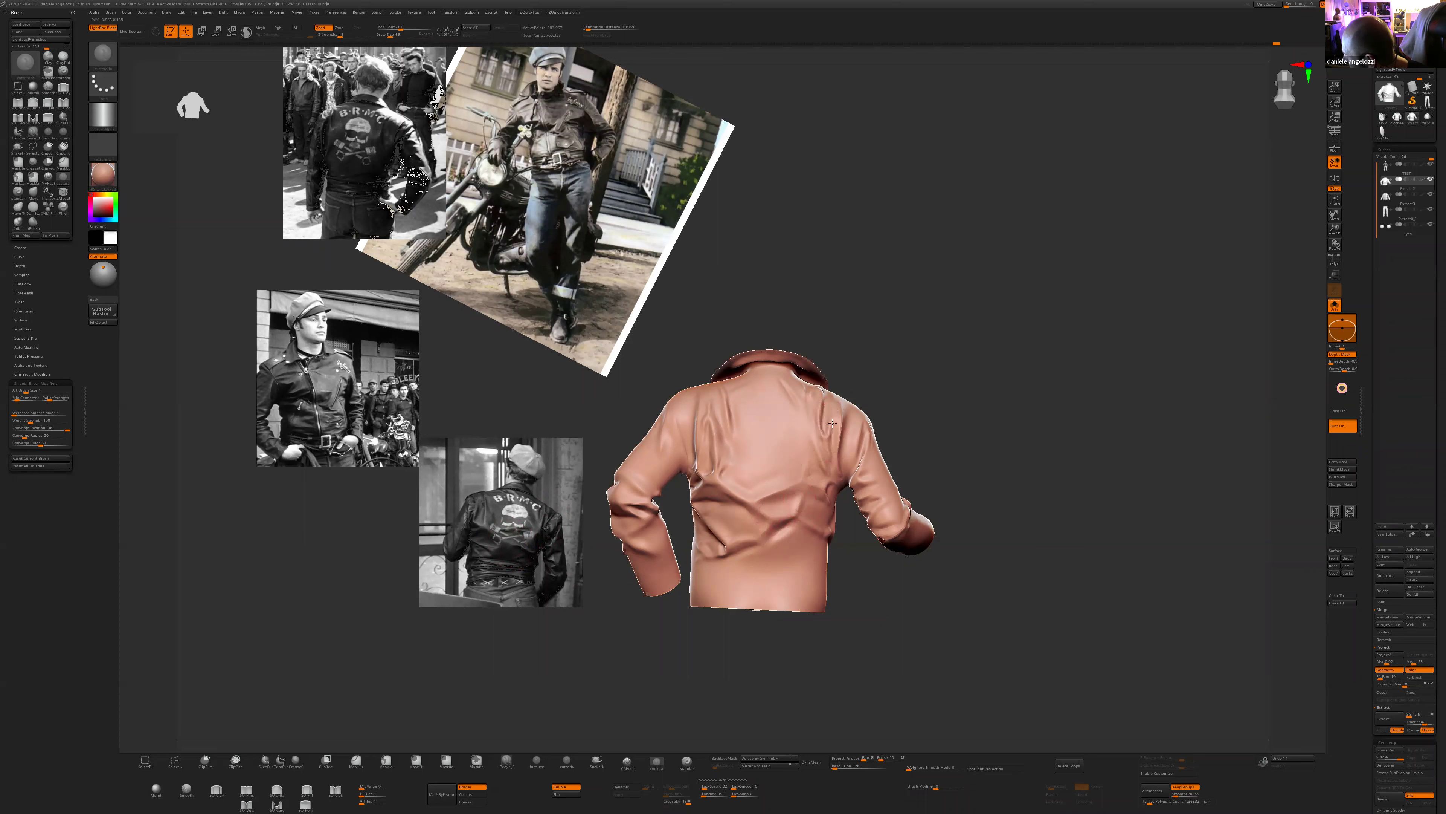
key([)
key([)
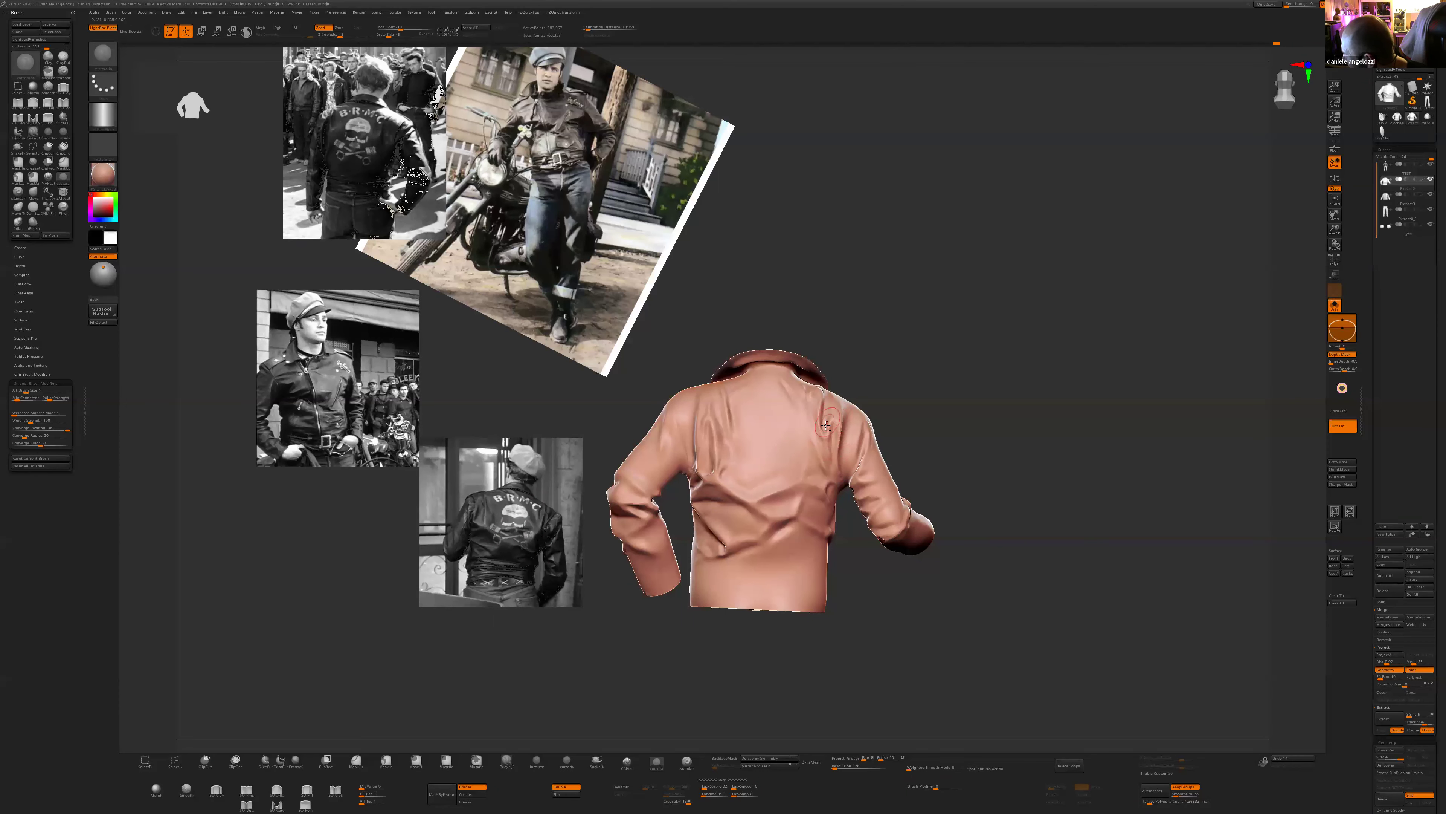
mouse_move(798, 485)
shift+mouse_down()
mouse_move(806, 506)
mouse_move(783, 544)
shift+mouse_up()
- Soften the jacket's upper back below the collar with a larger smoothing brush
mouse_move(911, 605)
ctrl+right_down()
mouse_move(907, 571)
mouse_move(908, 593)
ctrl+right_up()
key(])
key(])
key(])
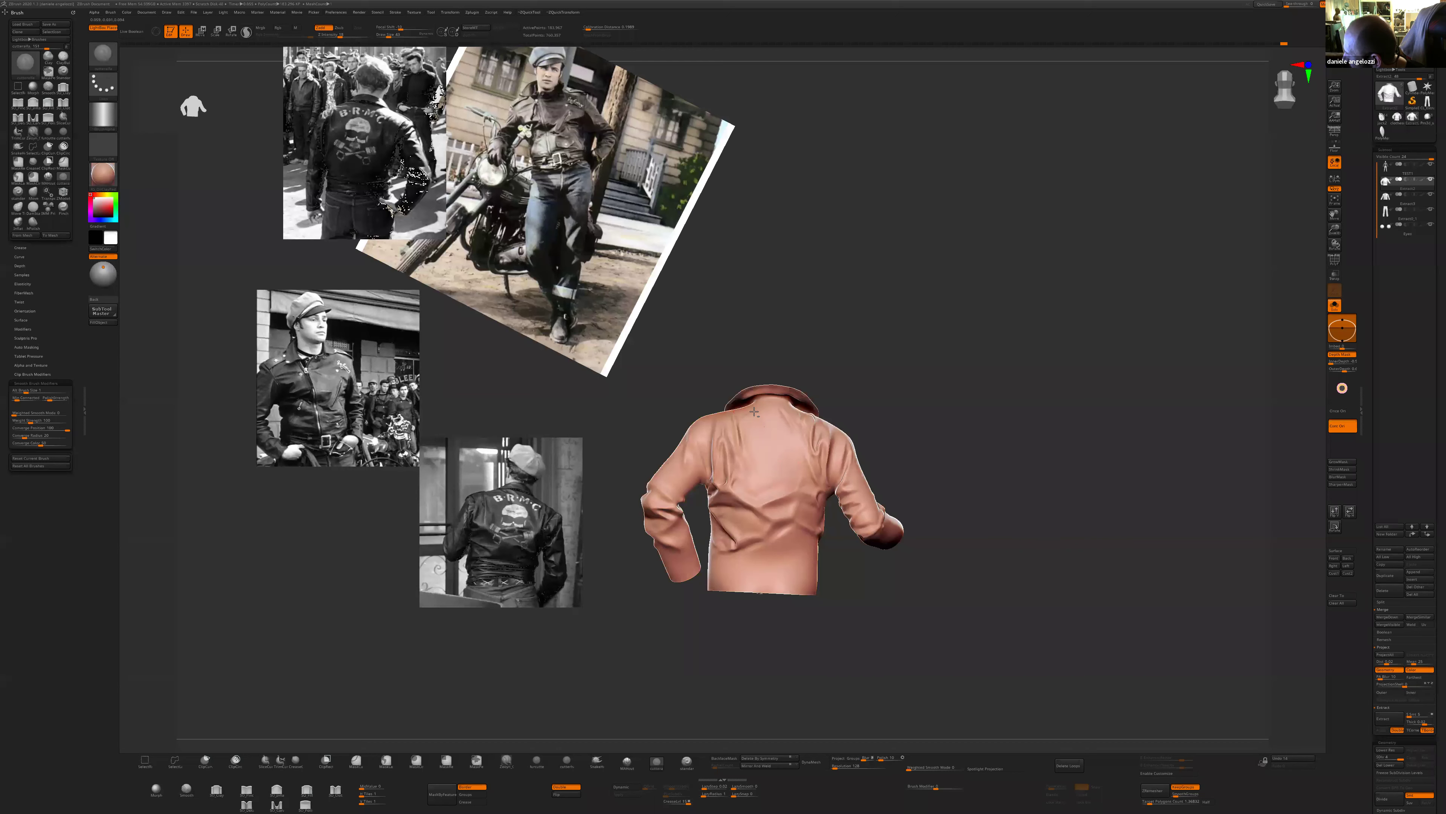
mouse_move(825, 379)
right_down()
mouse_move(827, 399)
mouse_move(832, 365)
right_up()
key(ctrl)
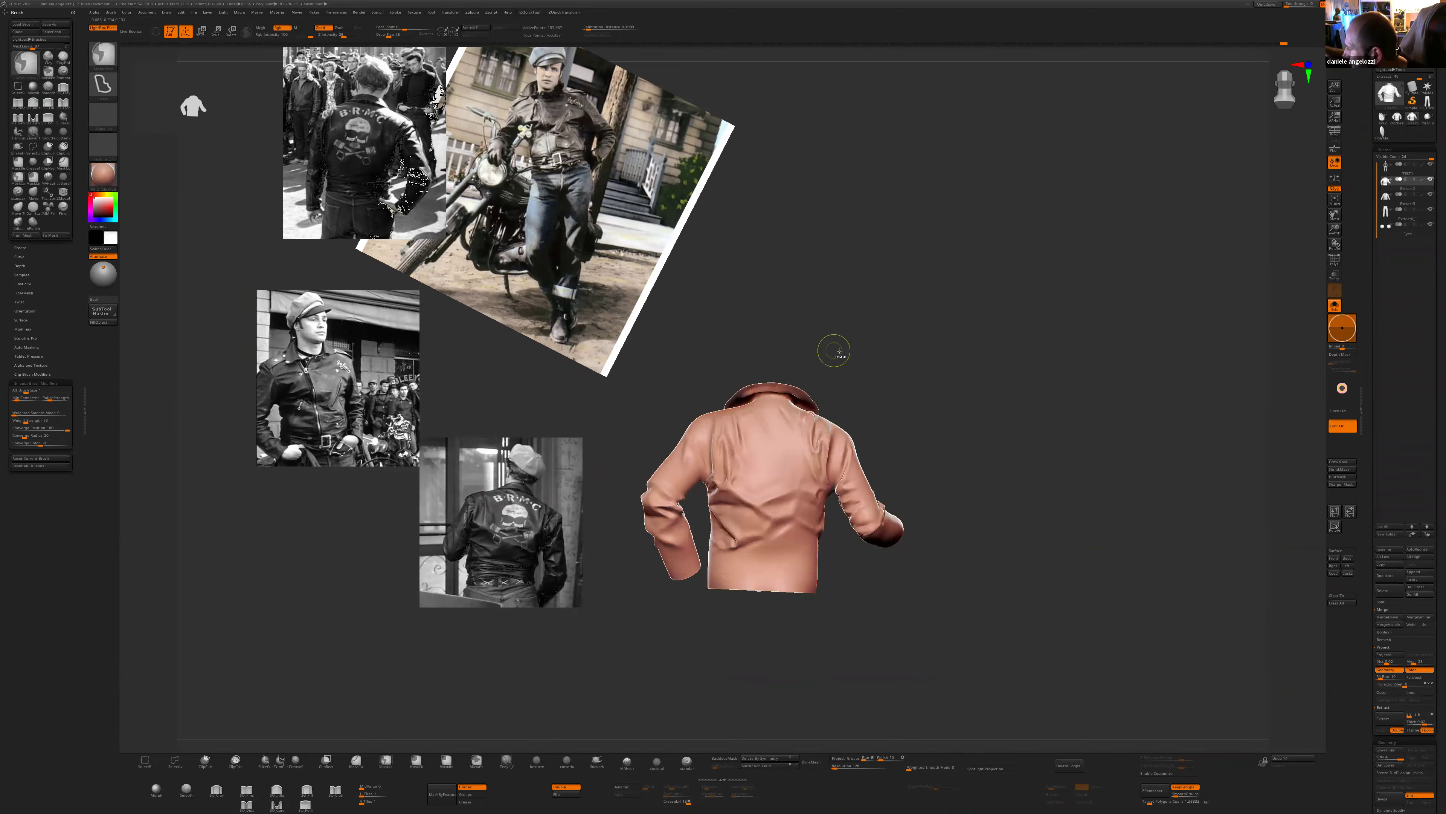
mouse_move(838, 349)
mouse_down()
mouse_move(835, 377)
mouse_move(760, 407)
mouse_up()
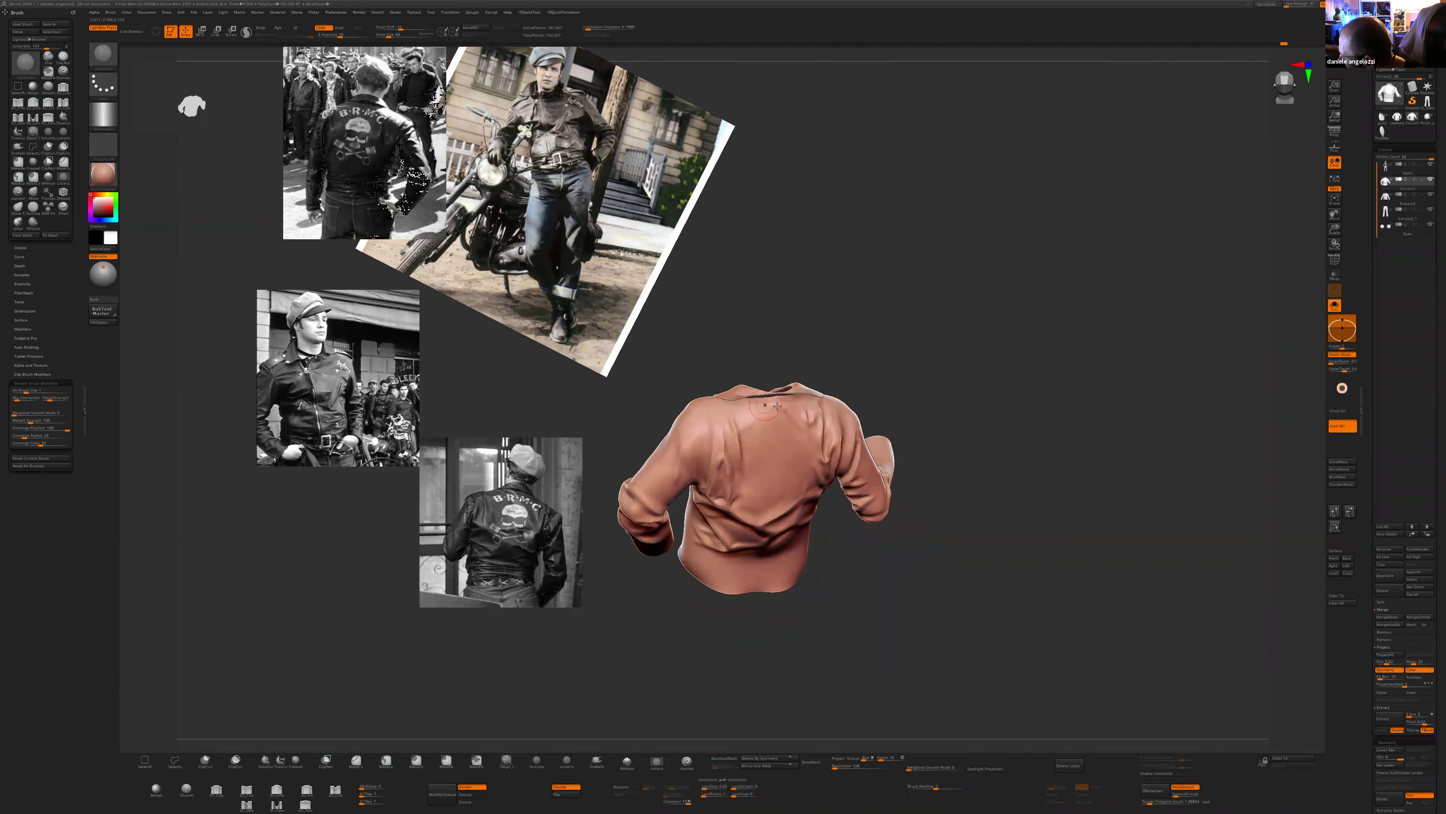
shift+right_drag(778, 405, 758, 404)
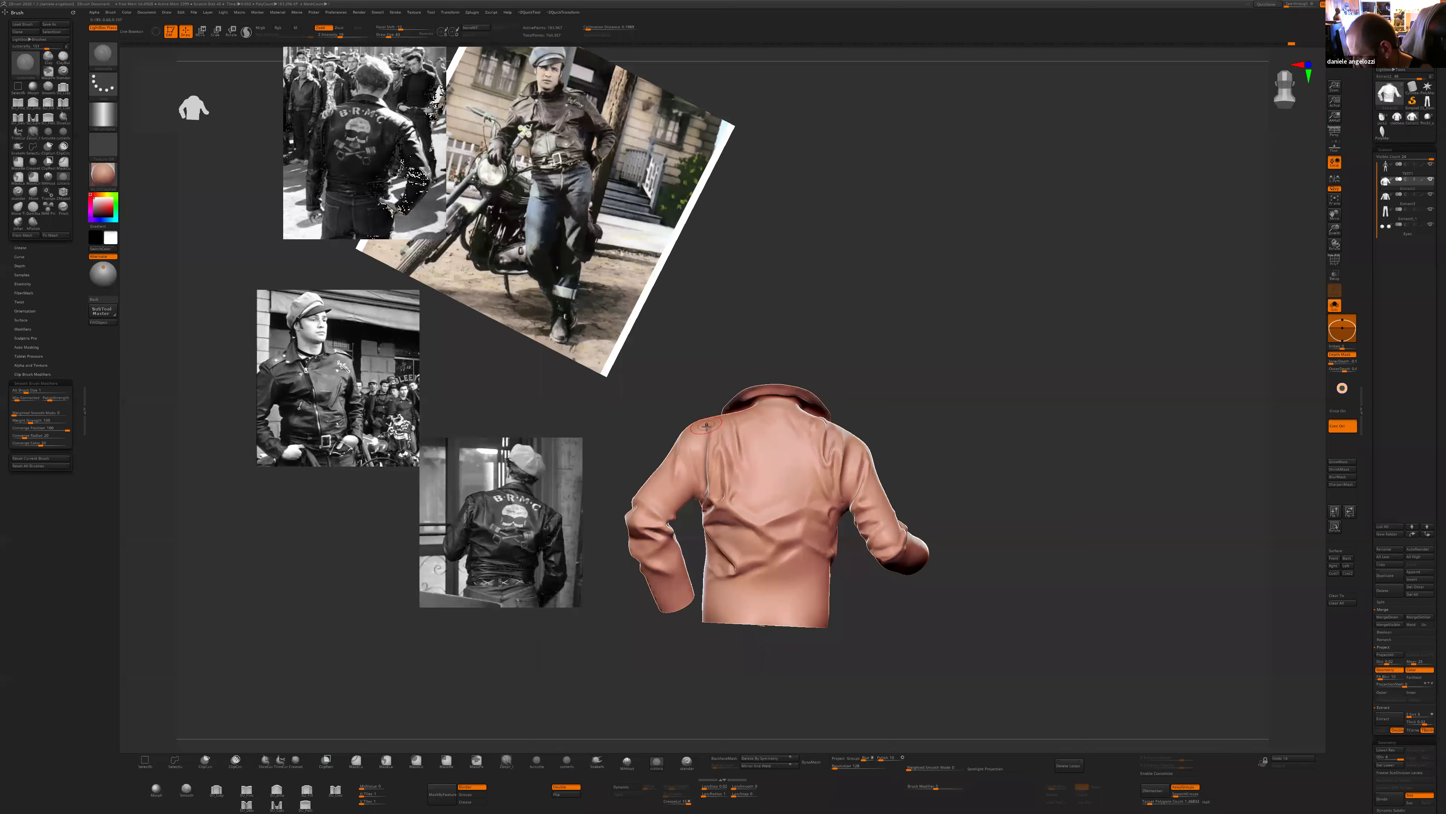
- Switch to the Move brush and check one front panel in isolation before restoring the whole jacket
key(b)
key(m)
key(v)
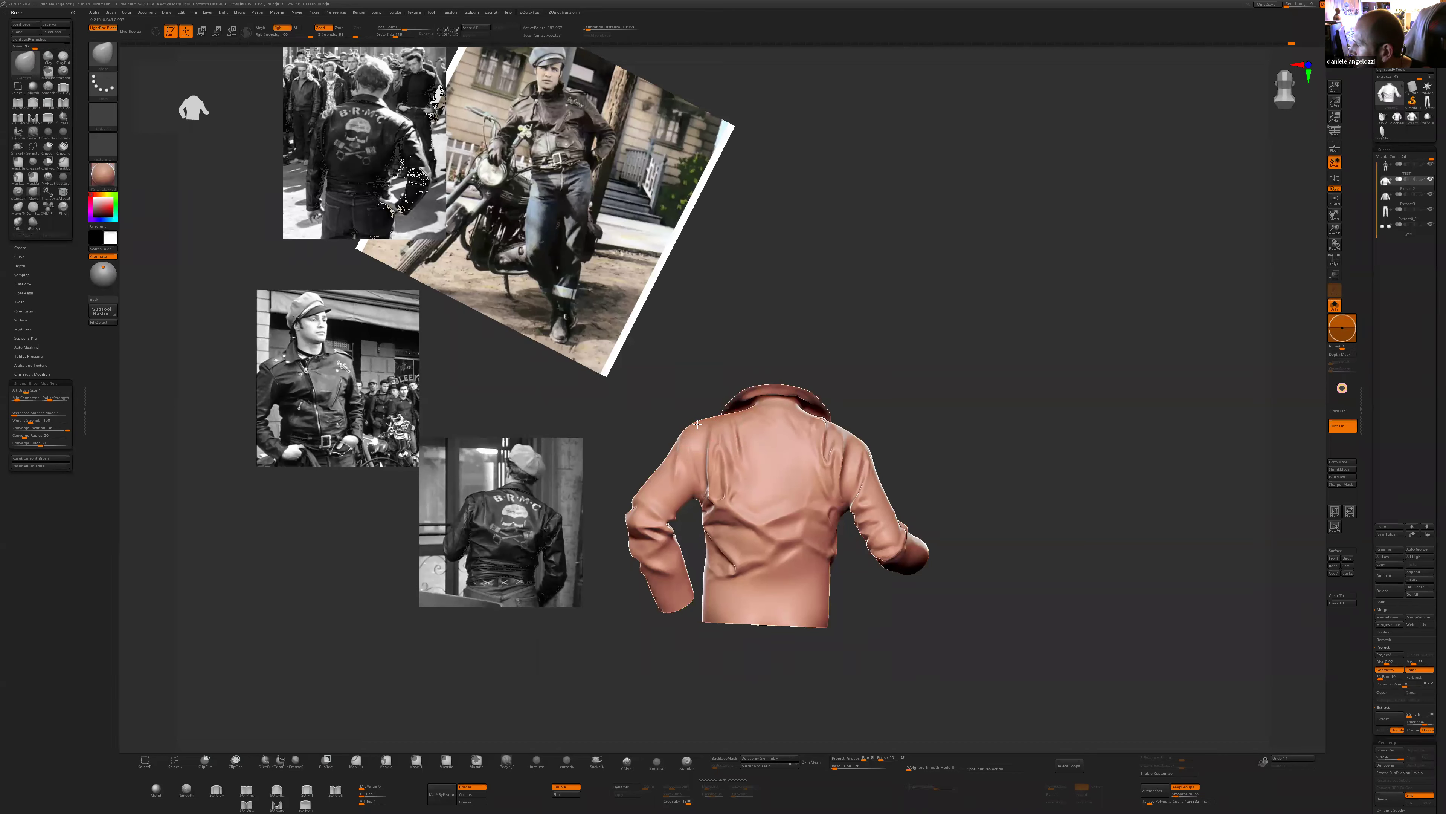
right_drag(654, 452, 826, 422)
ctrl+shift+click(816, 432)
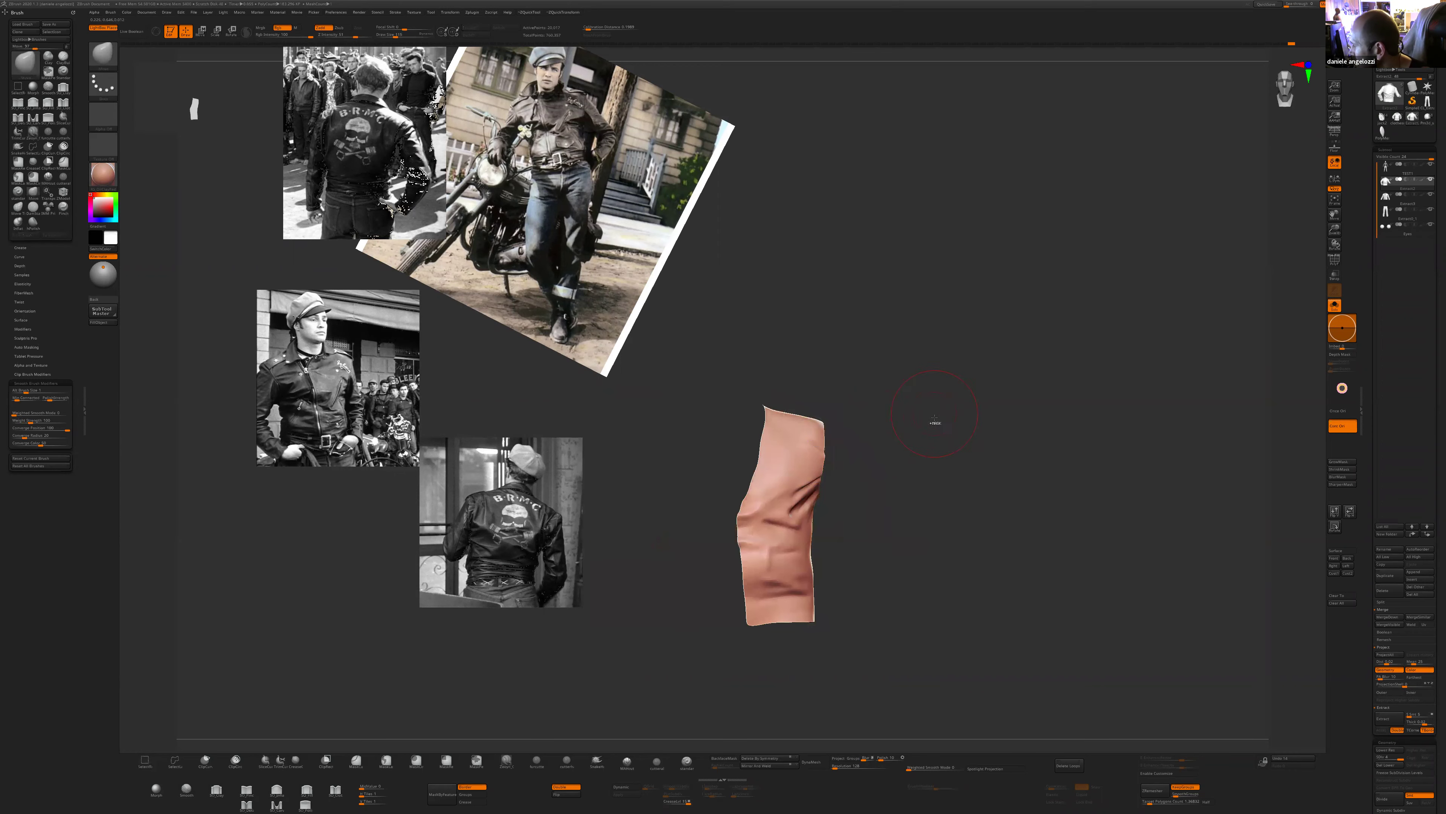
ctrl+click(936, 423)
ctrl+shift+click(942, 424)
mouse_move(942, 423)
mouse_down()
mouse_move(891, 393)
mouse_move(935, 489)
mouse_move(871, 479)
mouse_move(923, 444)
mouse_up()
- Adjust the Move brush's draw size for working on the jacket's front closure
key(s)
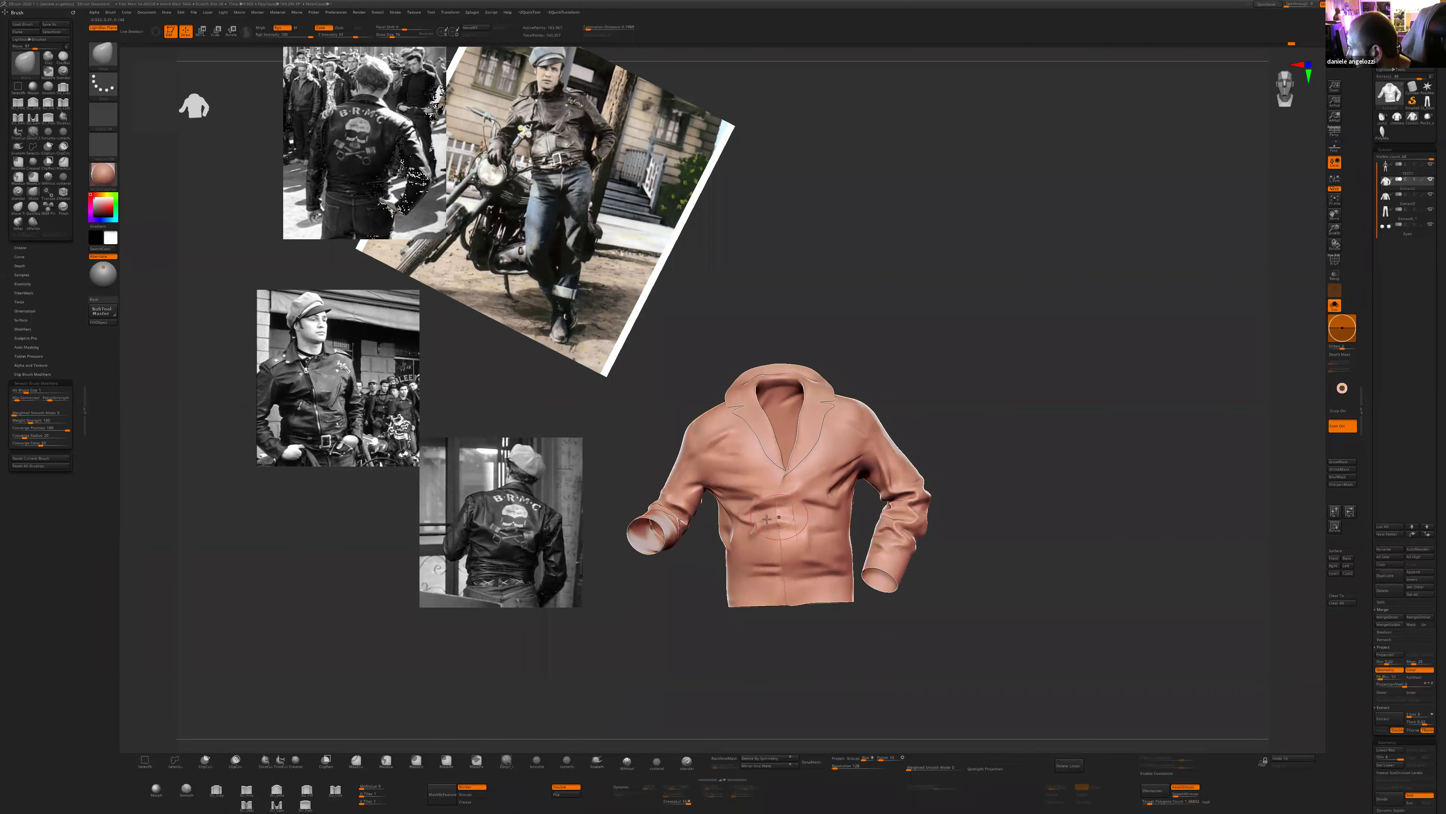
right_drag(768, 558, 781, 523)
key(s)
drag(781, 522, 779, 523)
shift+right_drag(785, 526, 784, 508)
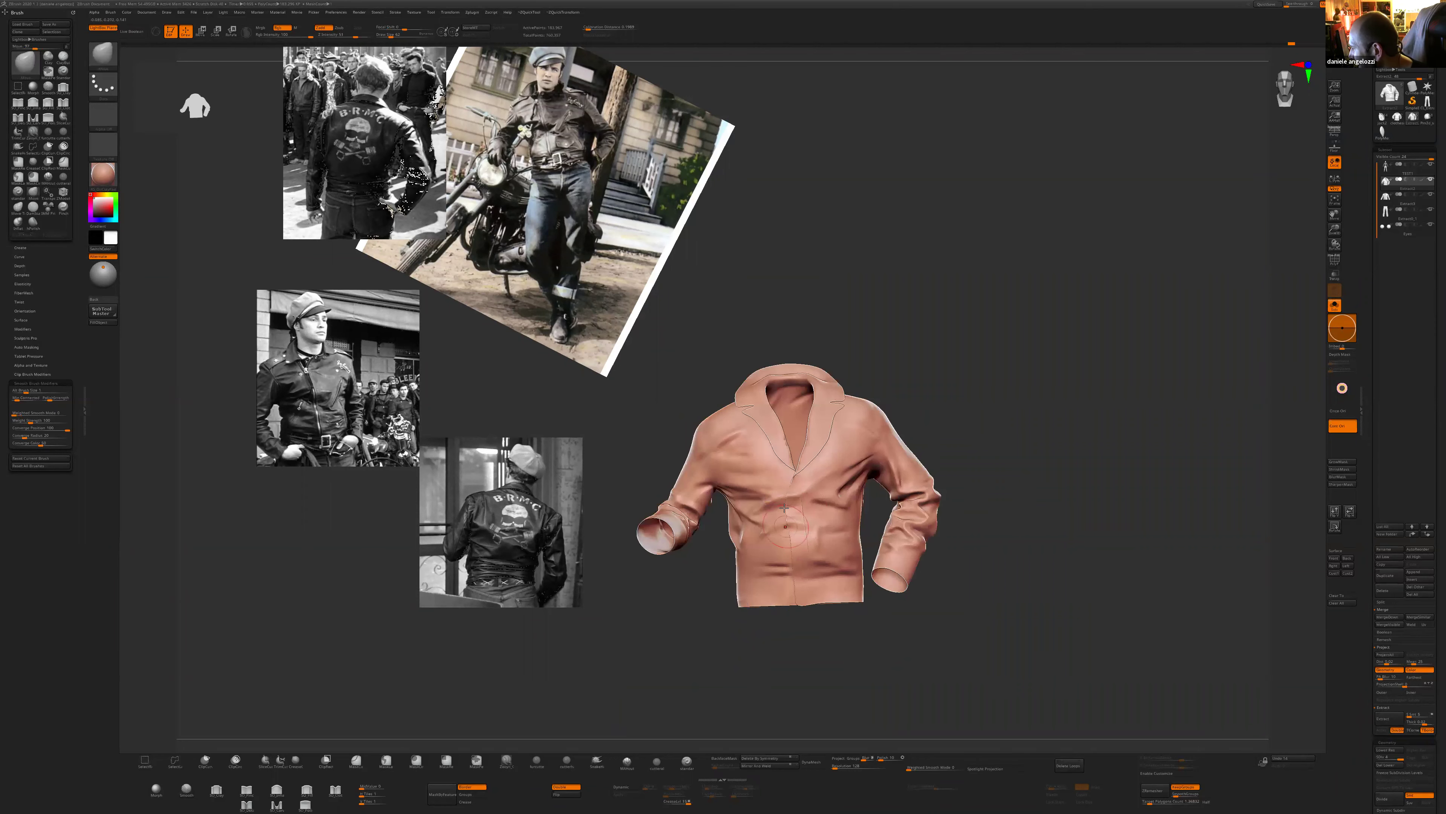
key(s)
drag(768, 492, 758, 493)
- Turn on the polygroup wireframe display and add a new layer to the jacket
mouse_move(930, 411)
mouse_down()
mouse_move(968, 437)
mouse_move(1005, 513)
mouse_move(997, 565)
mouse_move(962, 542)
mouse_move(886, 577)
mouse_move(936, 607)
mouse_move(1030, 611)
mouse_move(1033, 636)
mouse_up()
click(1334, 260)
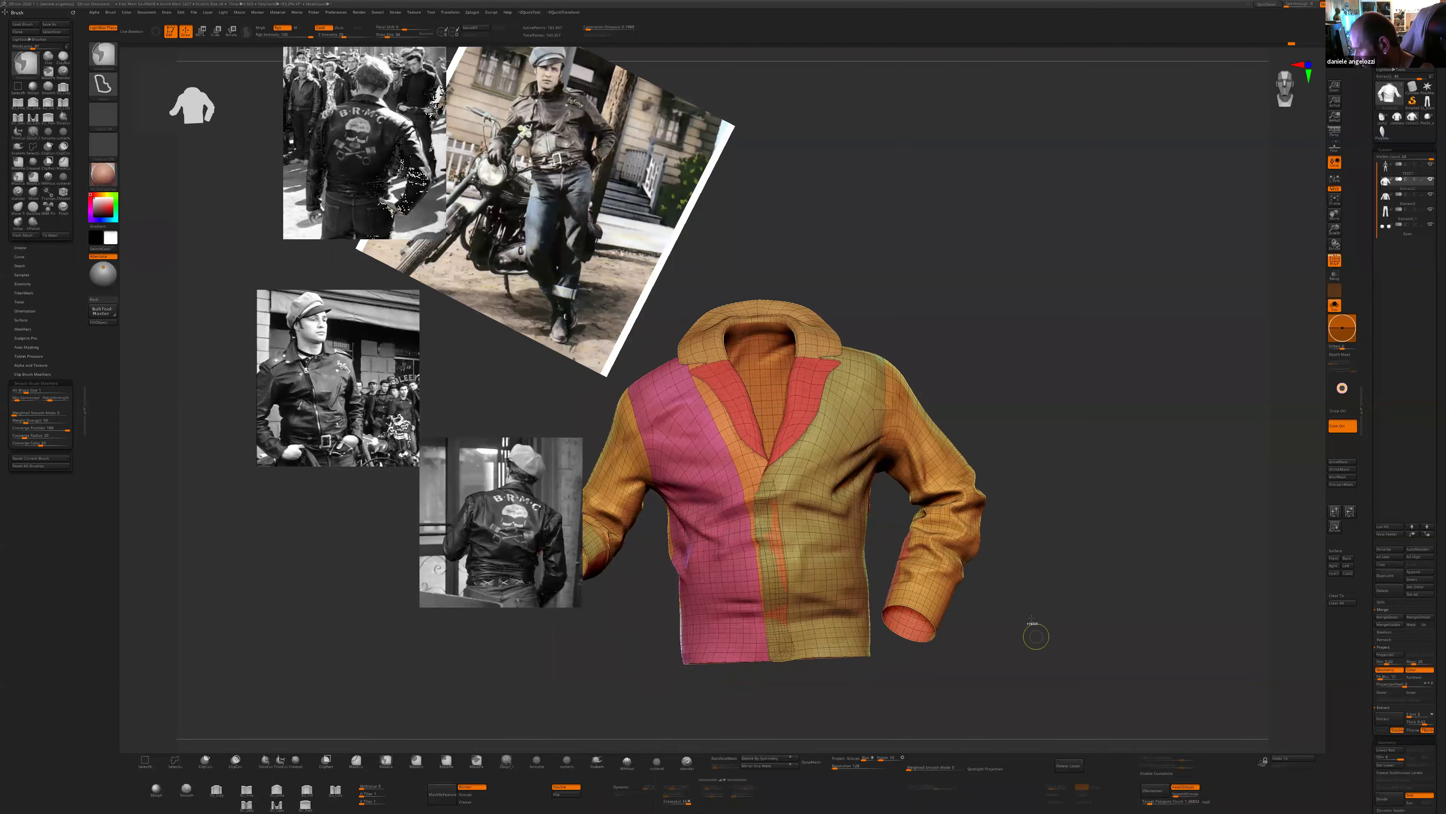
scroll(1410, 643, down, 6)
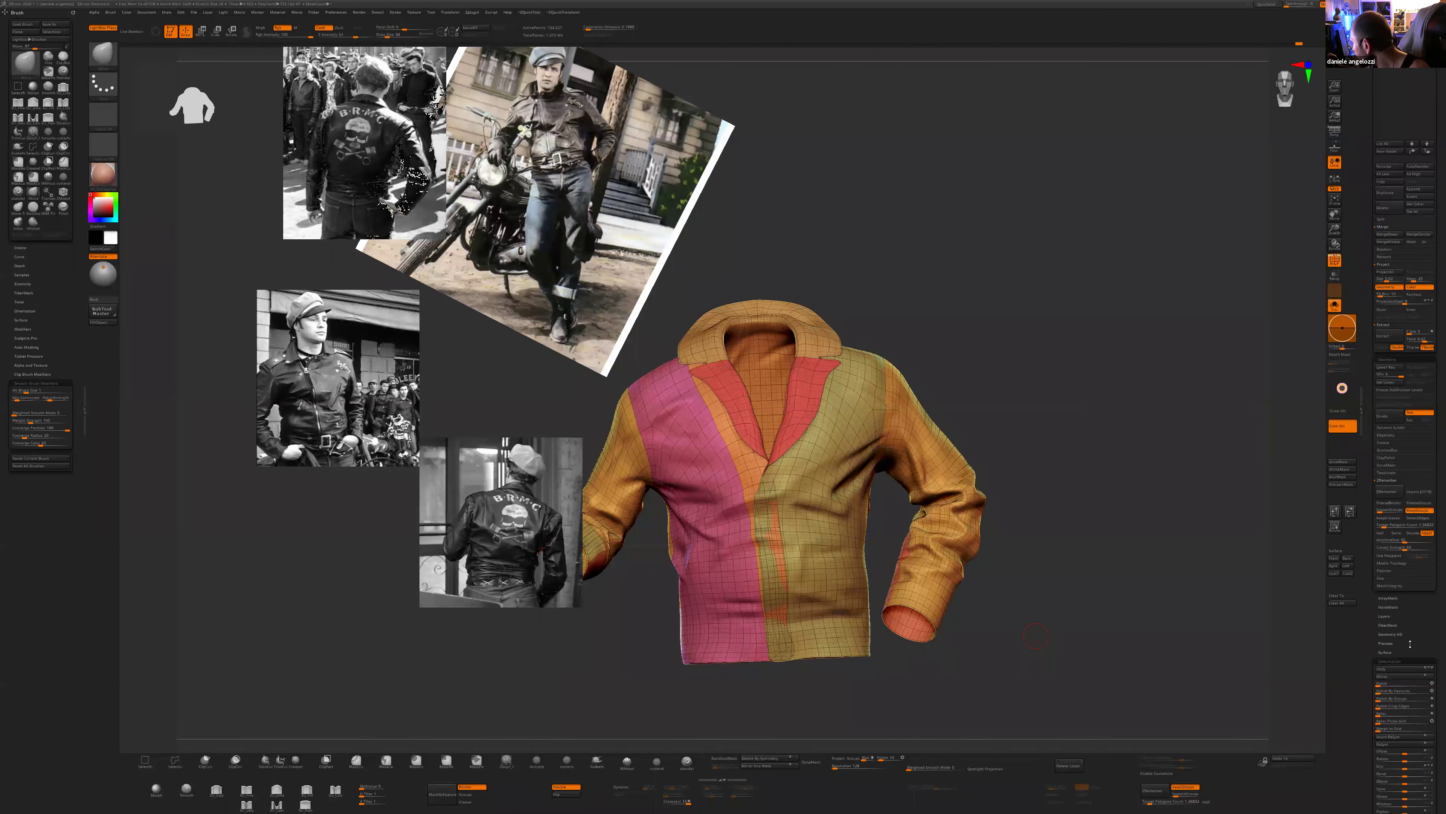
click(1389, 615)
click(1381, 707)
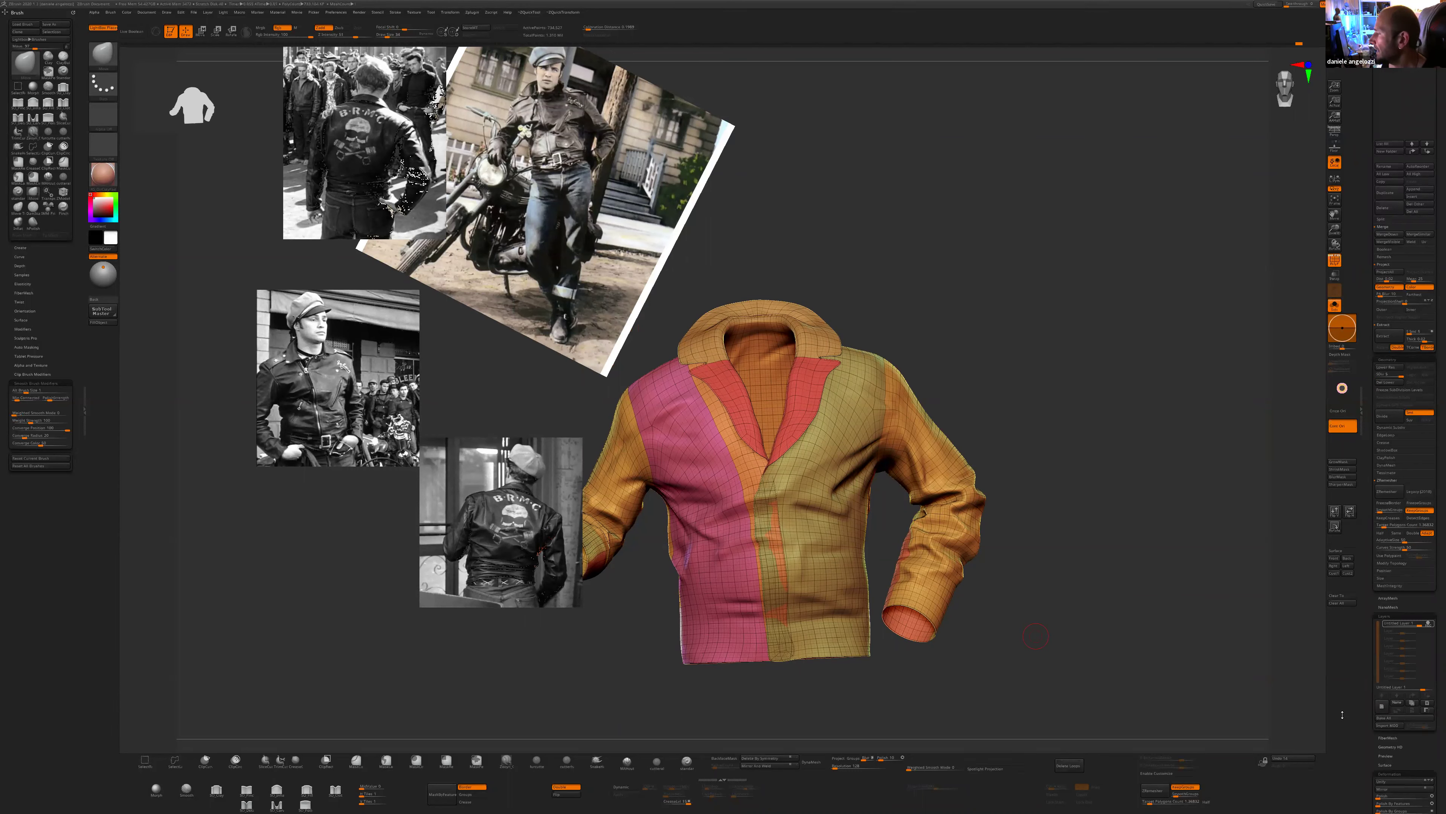
- Enlarge the reference photo showing the back of the jacket beside the model's rear view
drag(1035, 636, 1012, 678)
mouse_move(1017, 620)
mouse_down()
mouse_move(1033, 611)
mouse_move(998, 617)
mouse_up()
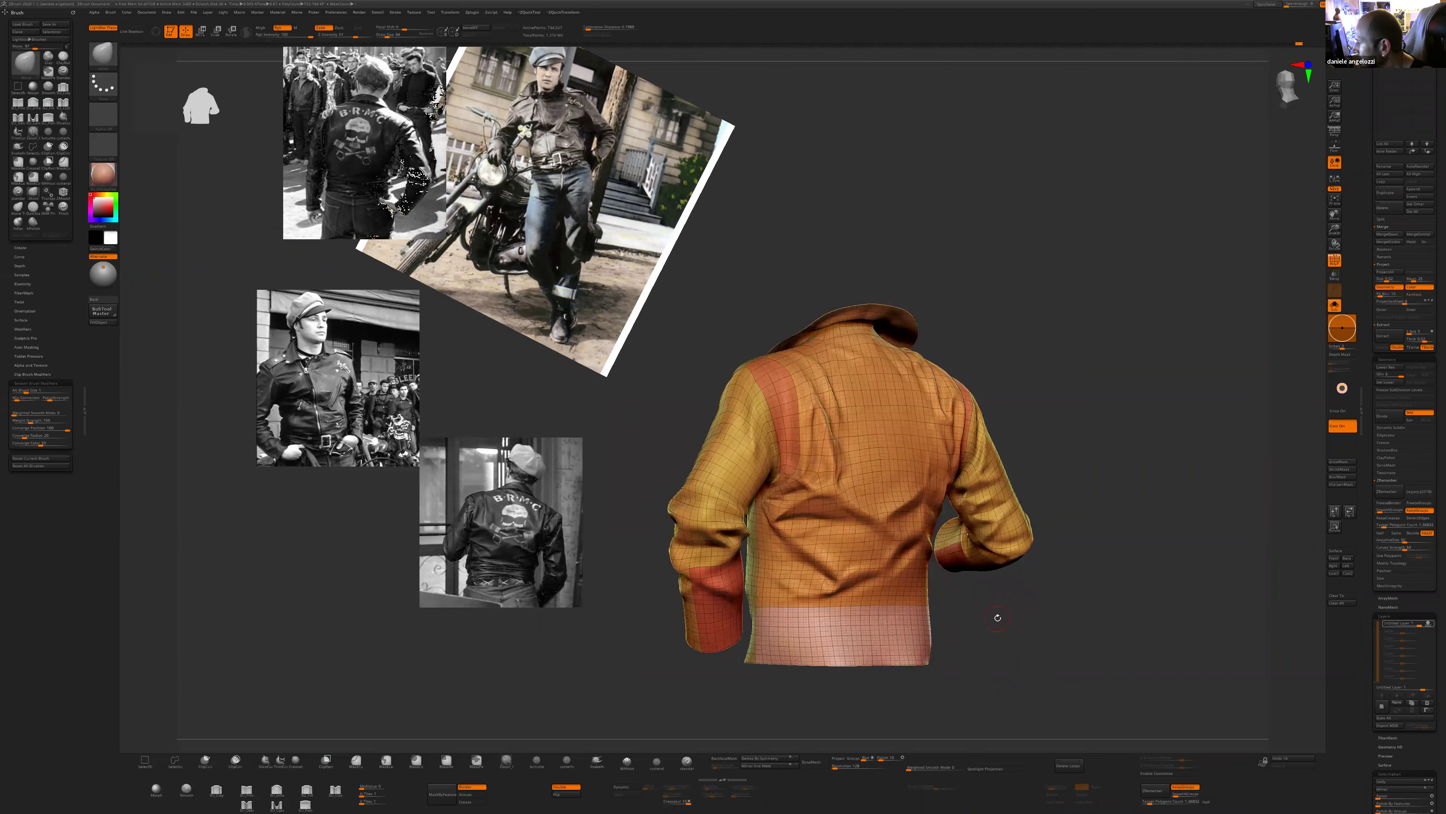
key(z)
drag(491, 548, 493, 555)
drag(509, 505, 420, 564)
- Isolate the matching panels of both sleeves and try masking the rest of the jacket around them
drag(1016, 652, 792, 675)
key(ctrl+shift)
ctrl+shift+click(783, 676)
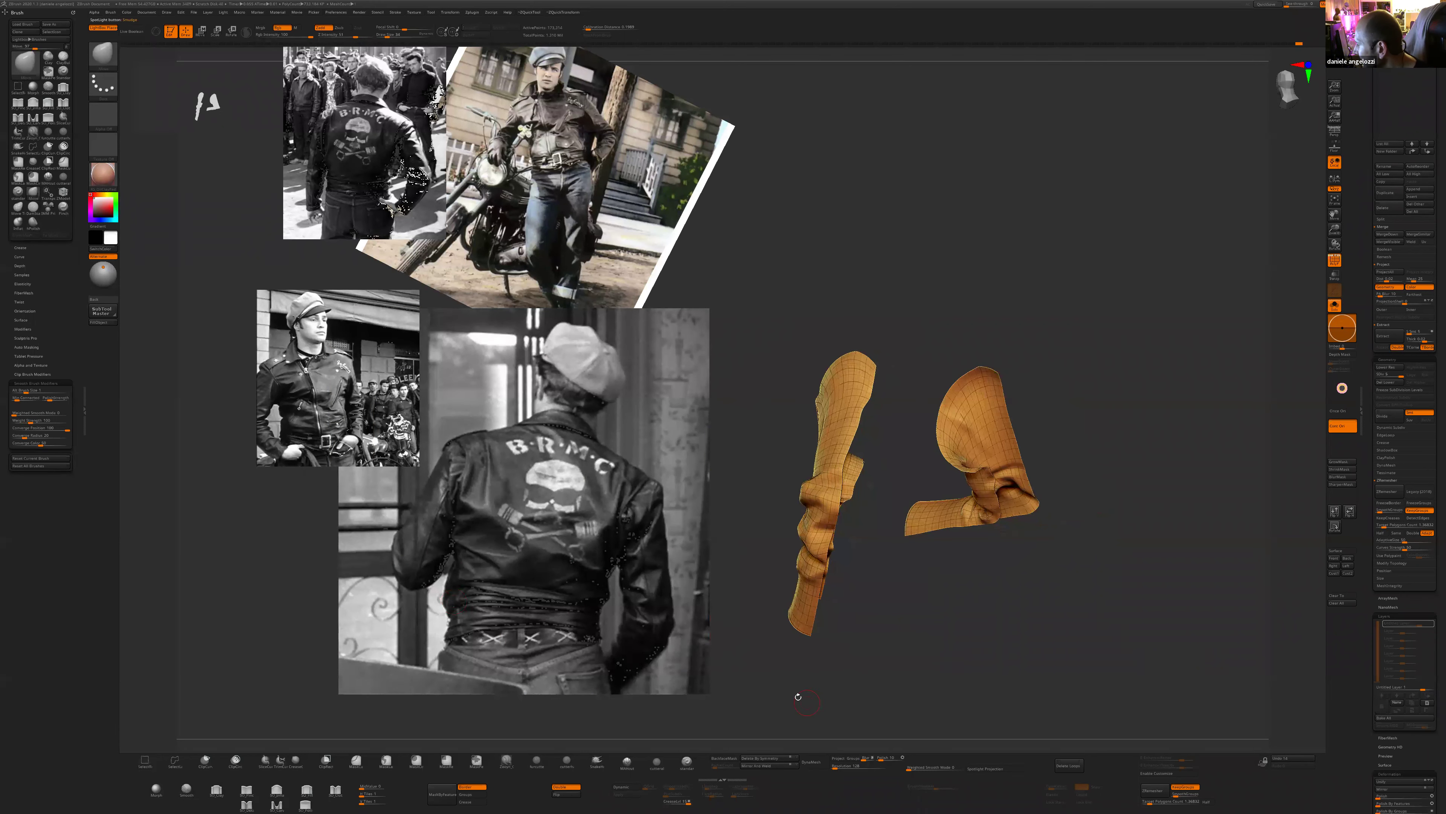
ctrl+shift+click(934, 626)
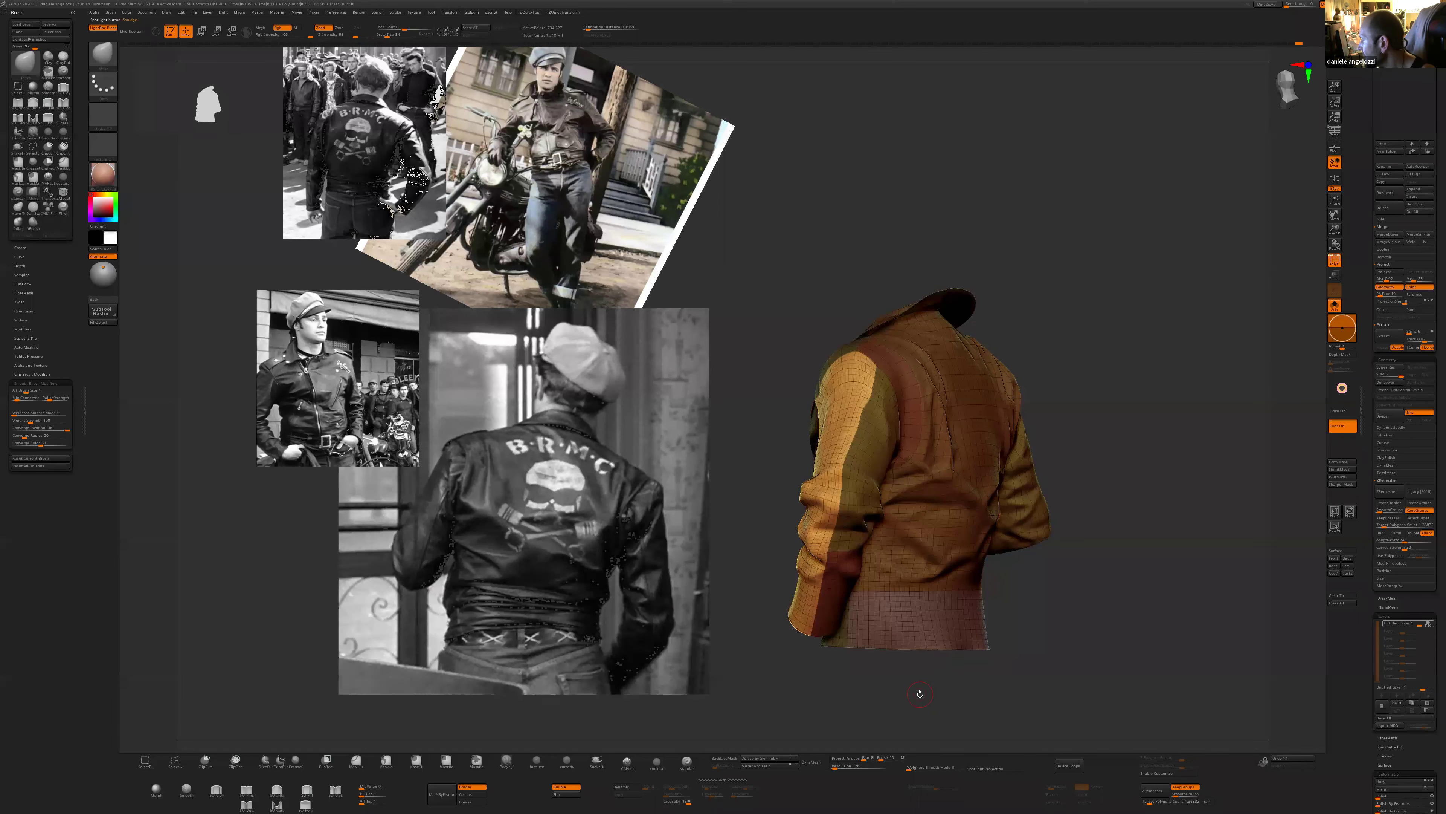
key(super)
mouse_move(916, 661)
mouse_down()
mouse_move(1049, 630)
mouse_move(1043, 613)
mouse_move(912, 639)
mouse_up()
key(ctrl+shift)
ctrl+shift+click(825, 487)
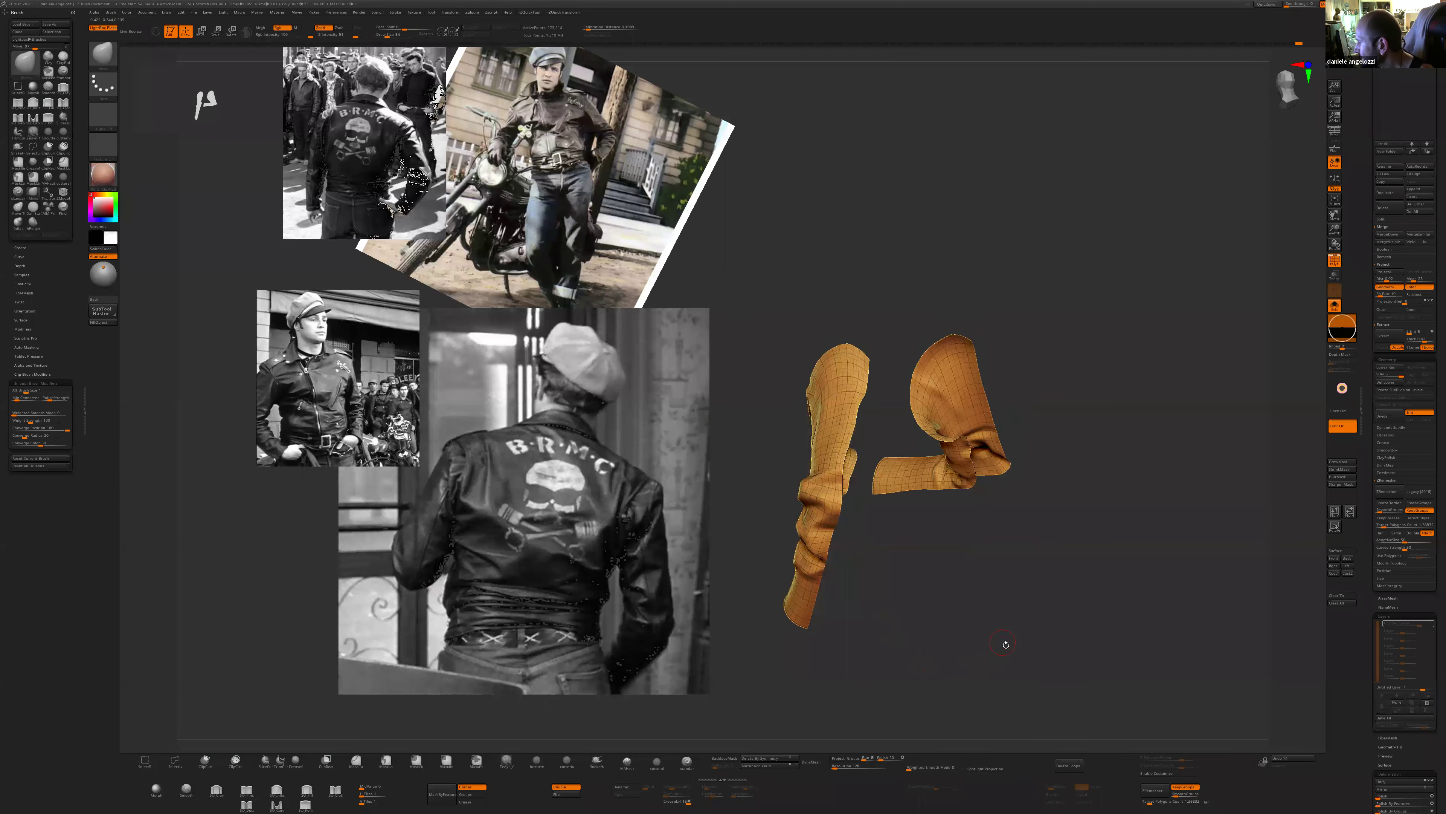
- Invert the mask on the isolated sleeve panels and back again, and unhide the whole jacket
drag(1004, 643, 1012, 644)
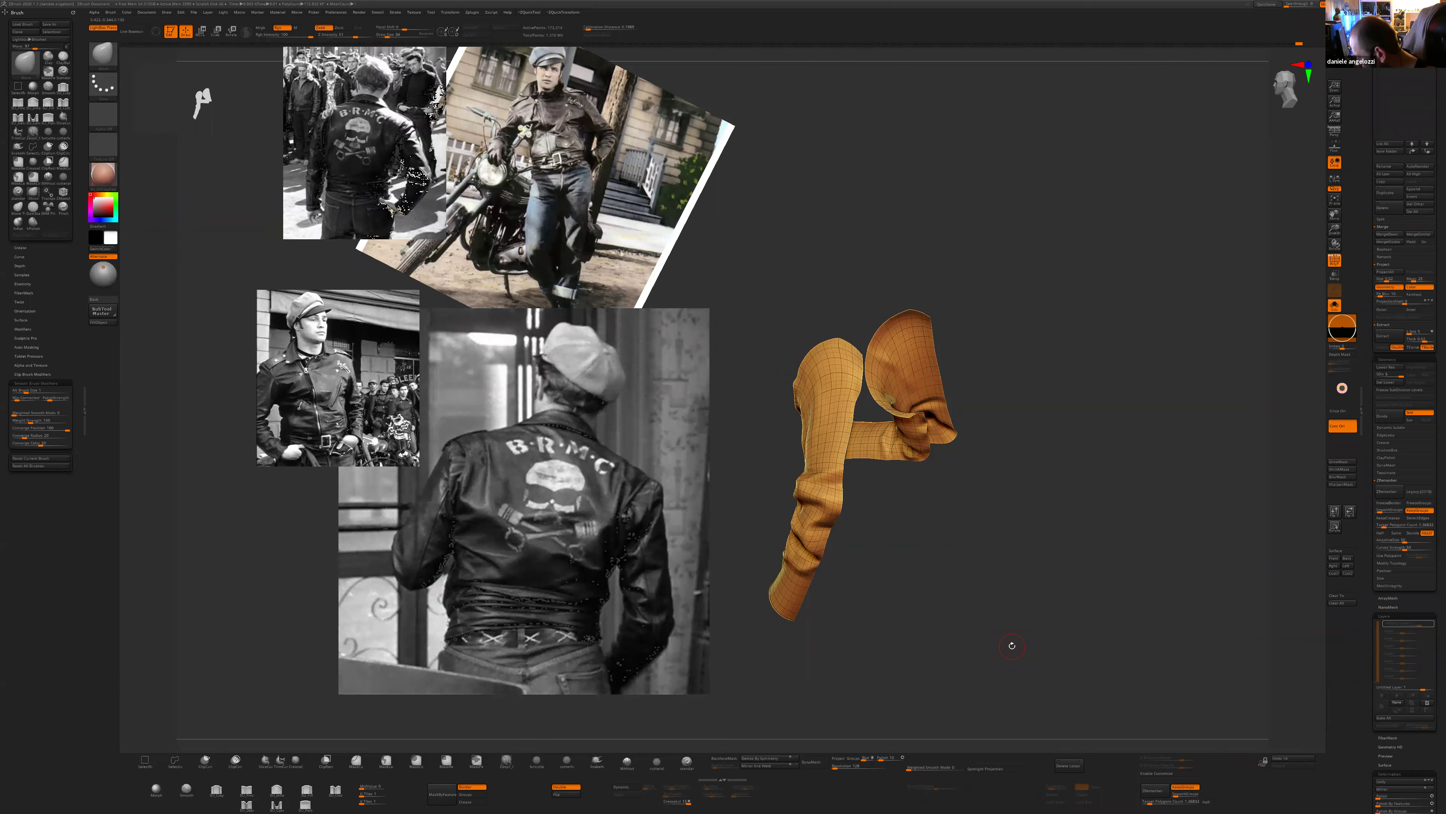
ctrl+click(990, 576)
drag(982, 623, 987, 599)
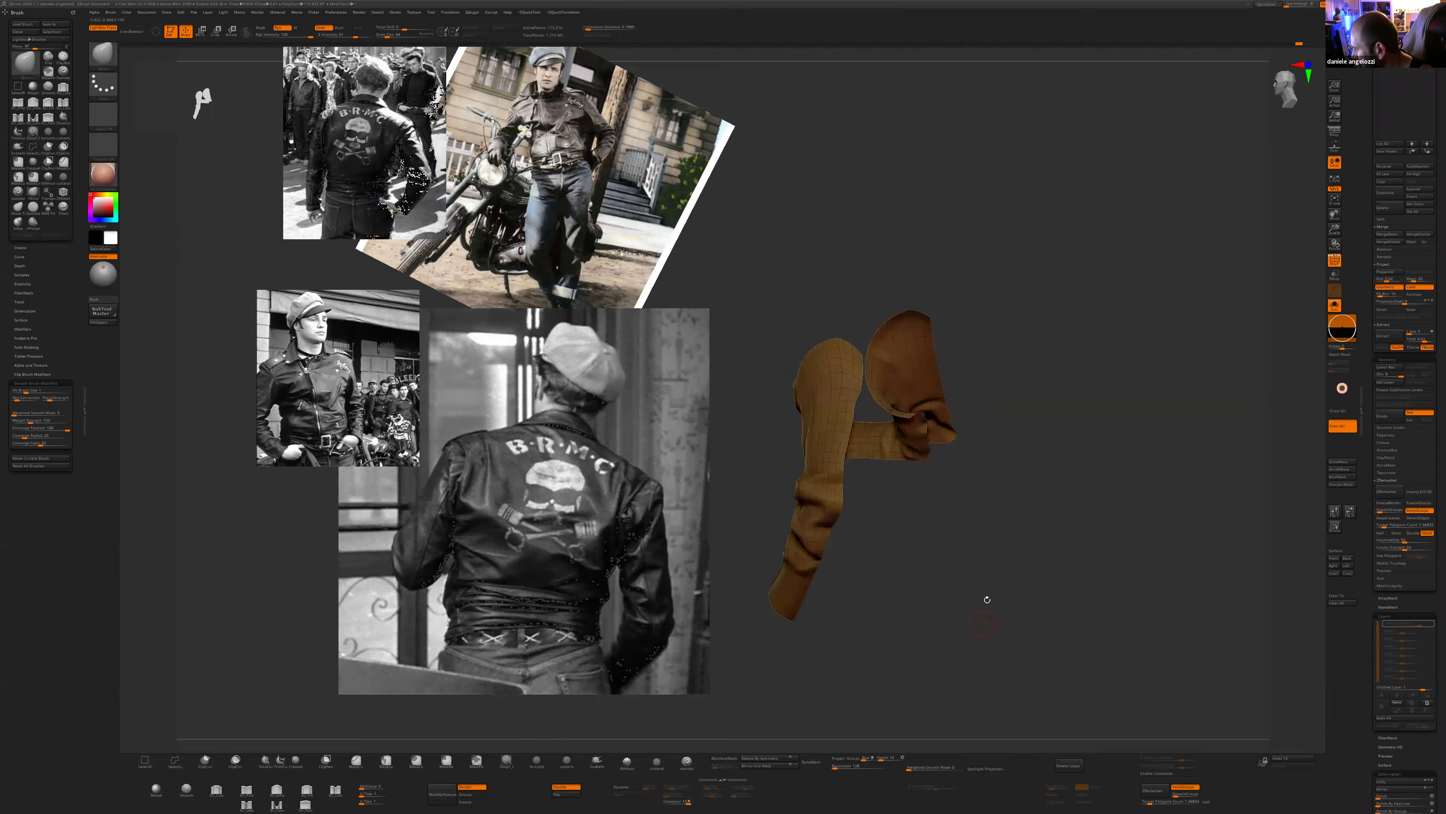
ctrl+click(984, 621)
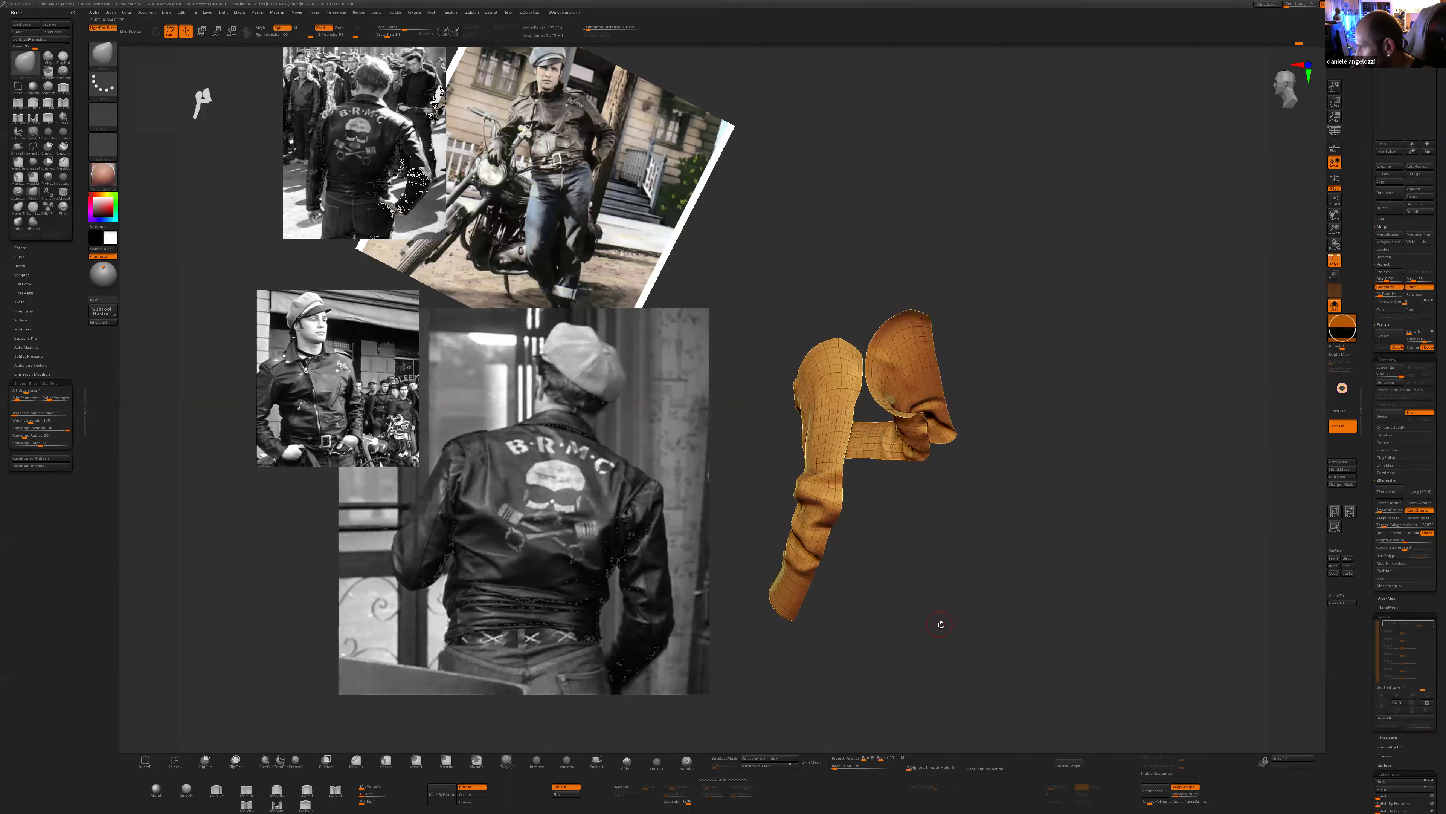
ctrl+shift+click(942, 626)
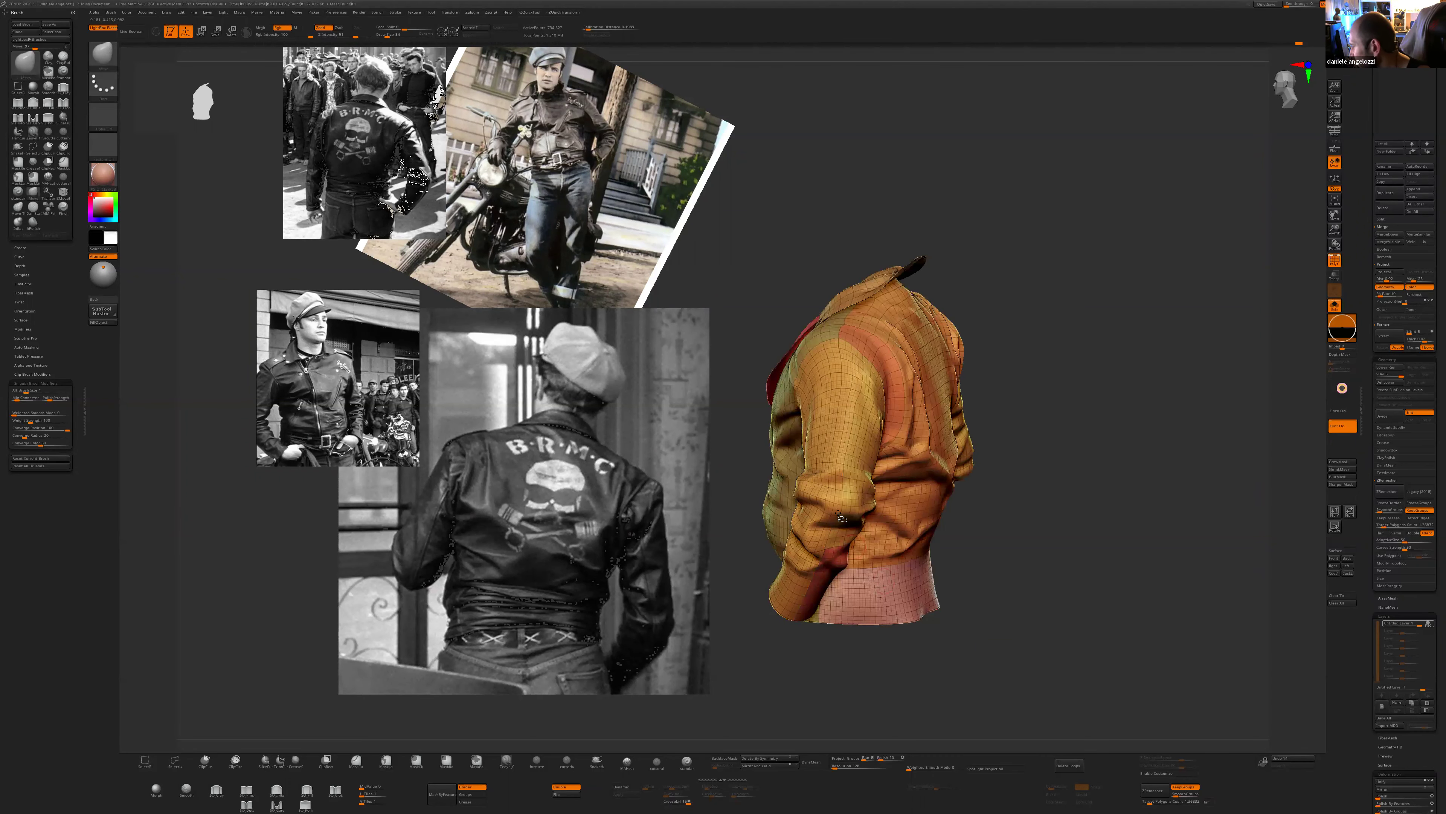
- Inspect the sleeve polygroups by showing only both sleeves, and restore the complete jacket
ctrl+shift+click(841, 516)
ctrl+shift+click(877, 577)
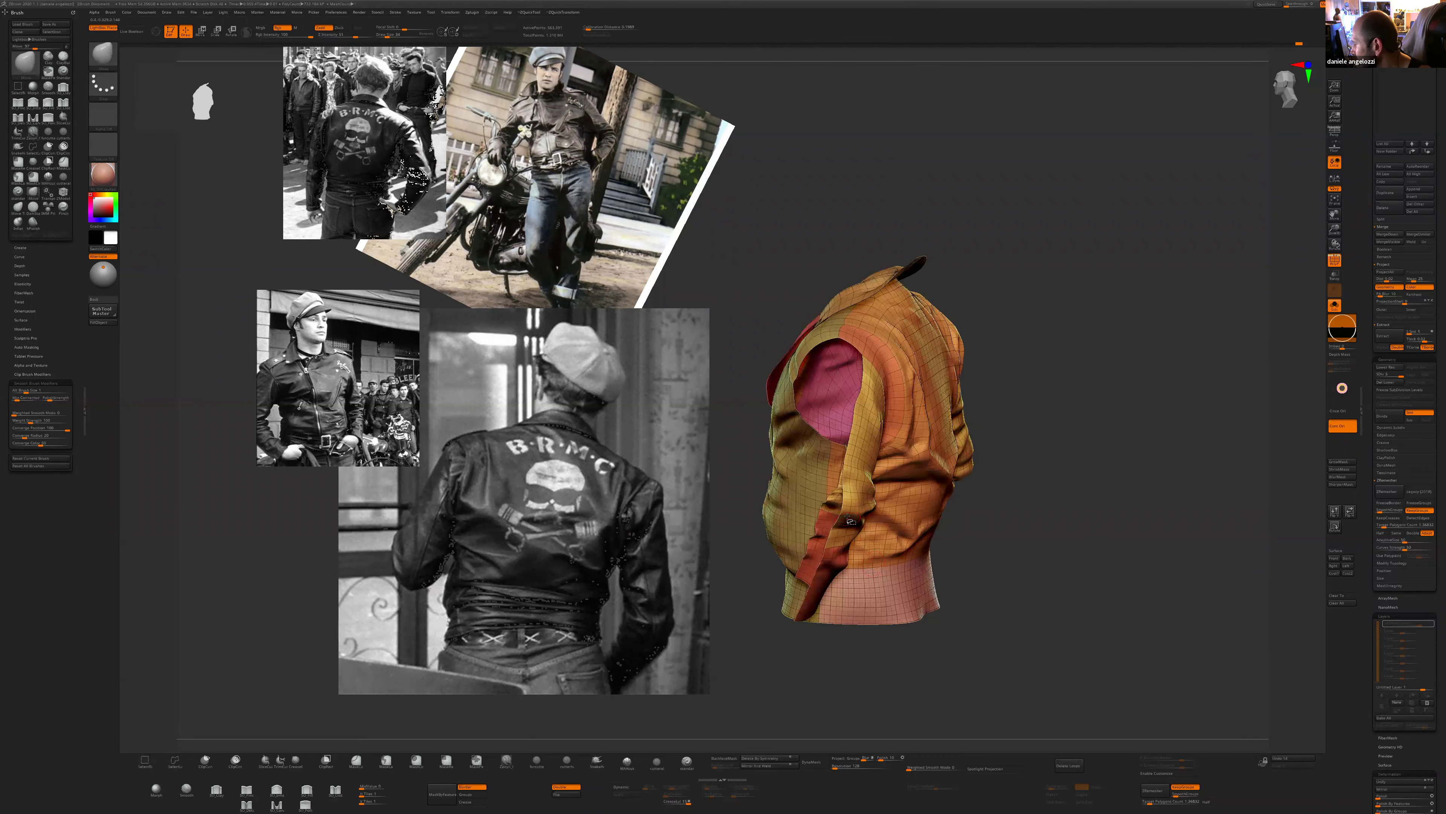
ctrl+shift+click(791, 672)
drag(795, 675, 830, 700)
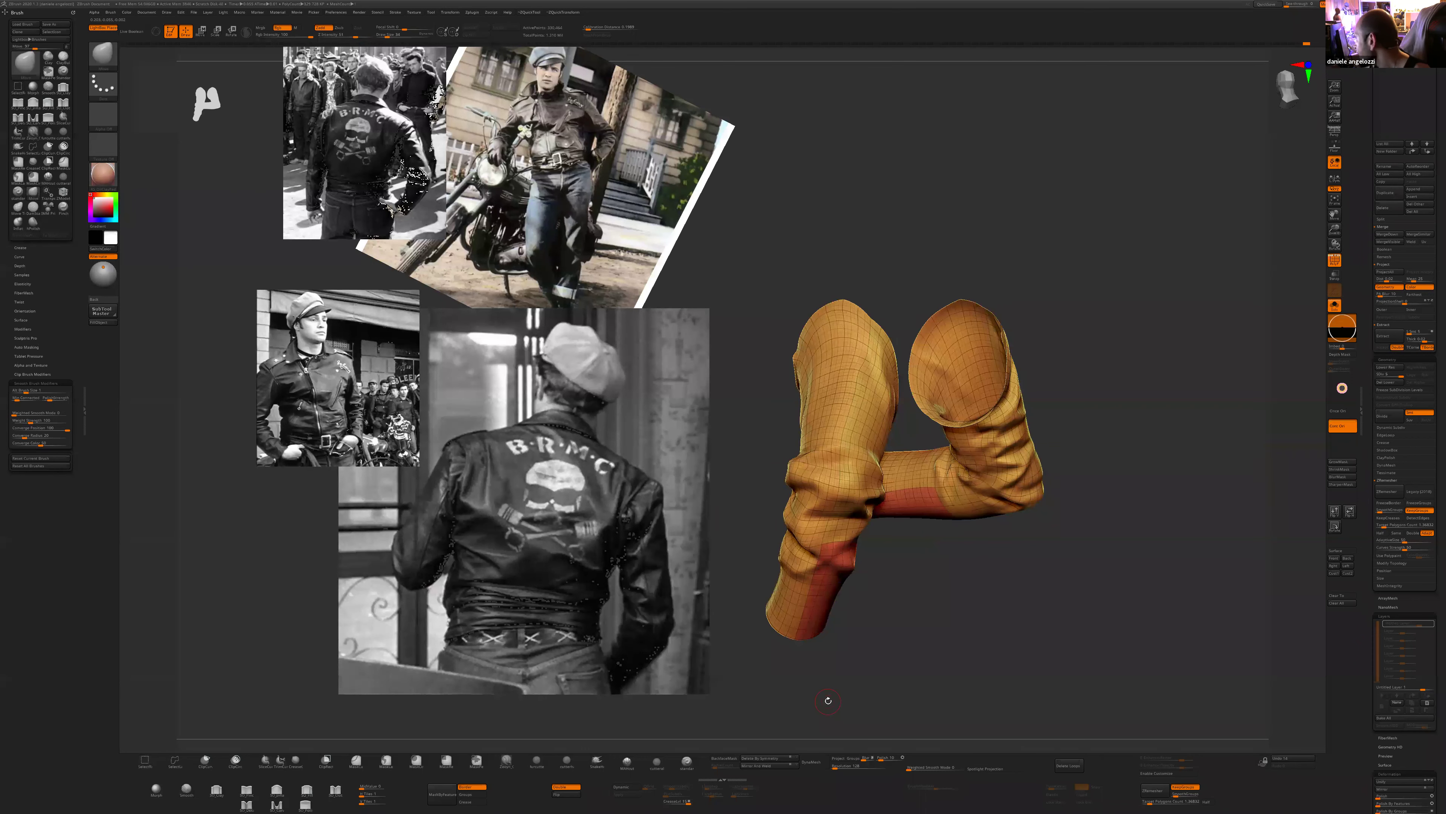
ctrl+shift+click(1045, 632)
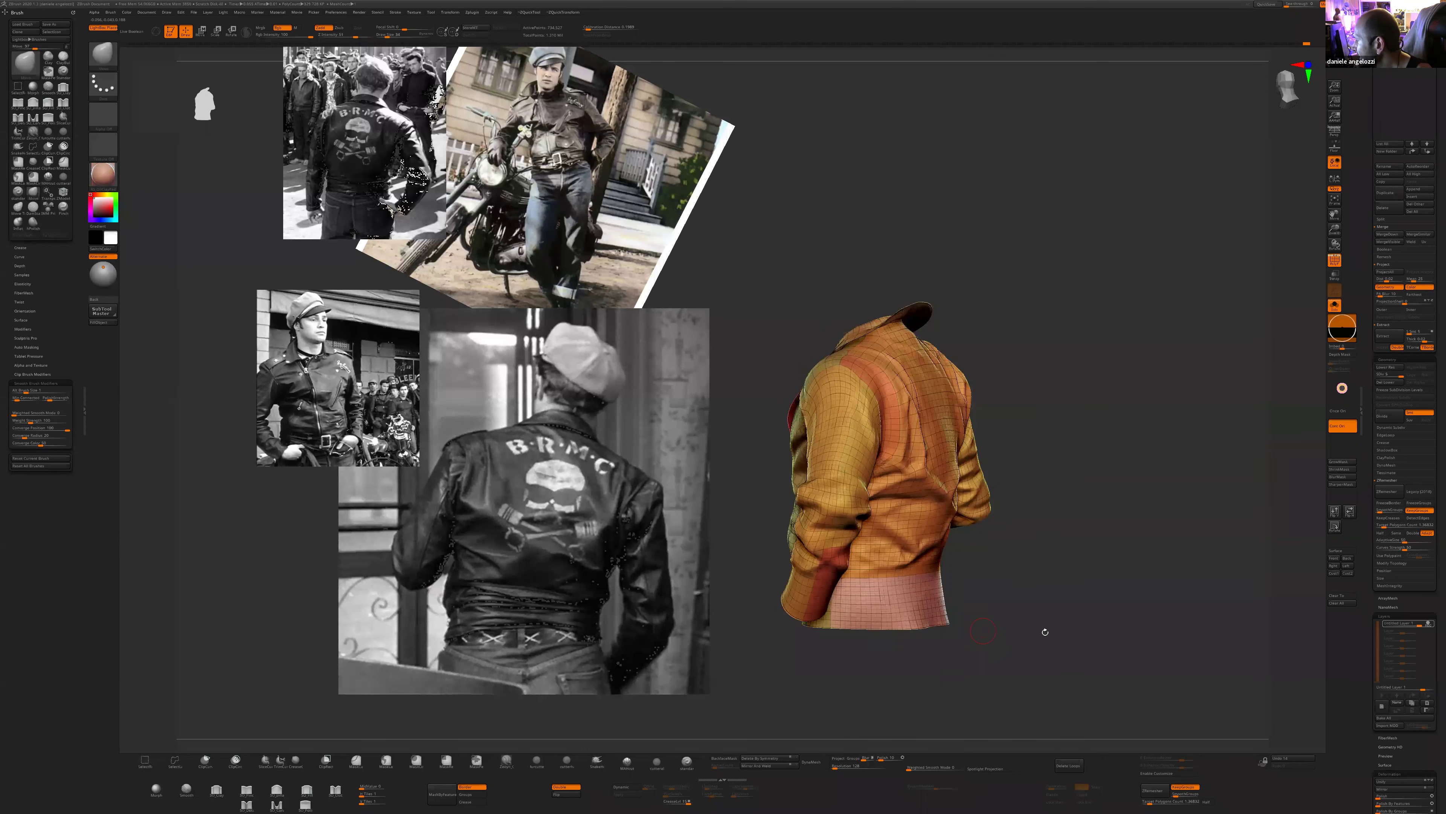
drag(999, 634, 1319, 365)
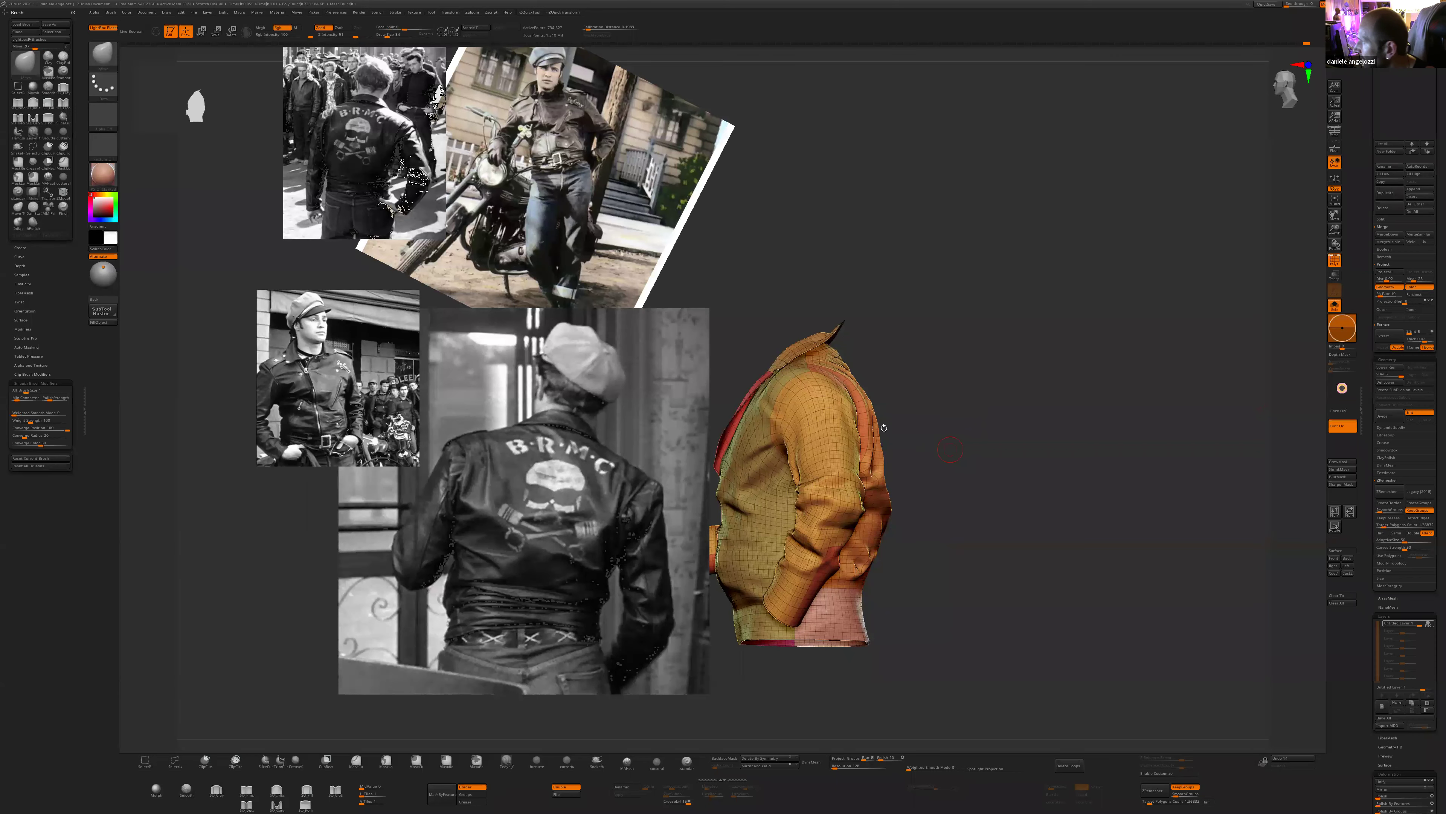
- Load the cuciture1.ZBP brush preset from the brushes folder inside the bud project folder
click(23, 24)
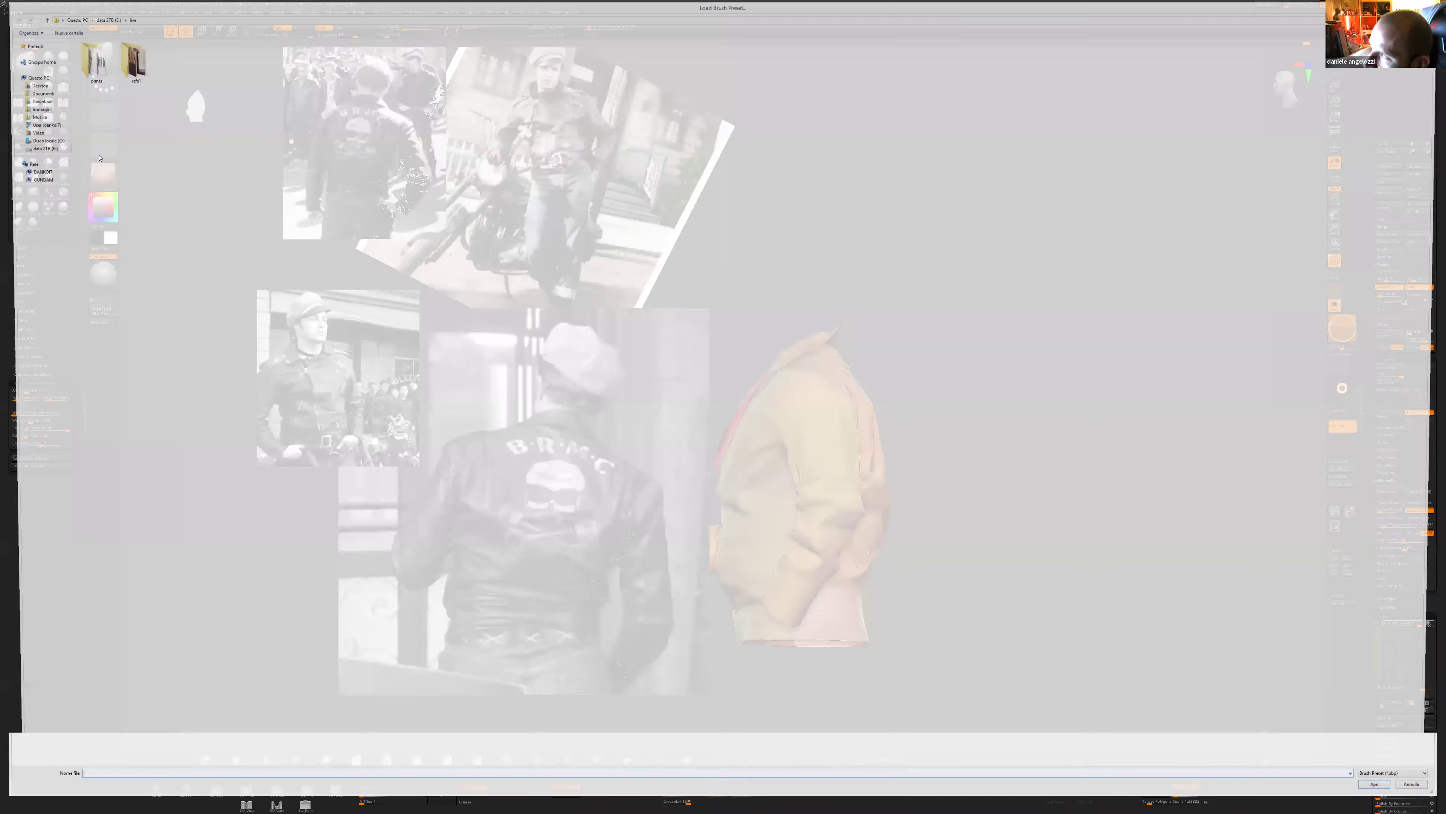
click(101, 18)
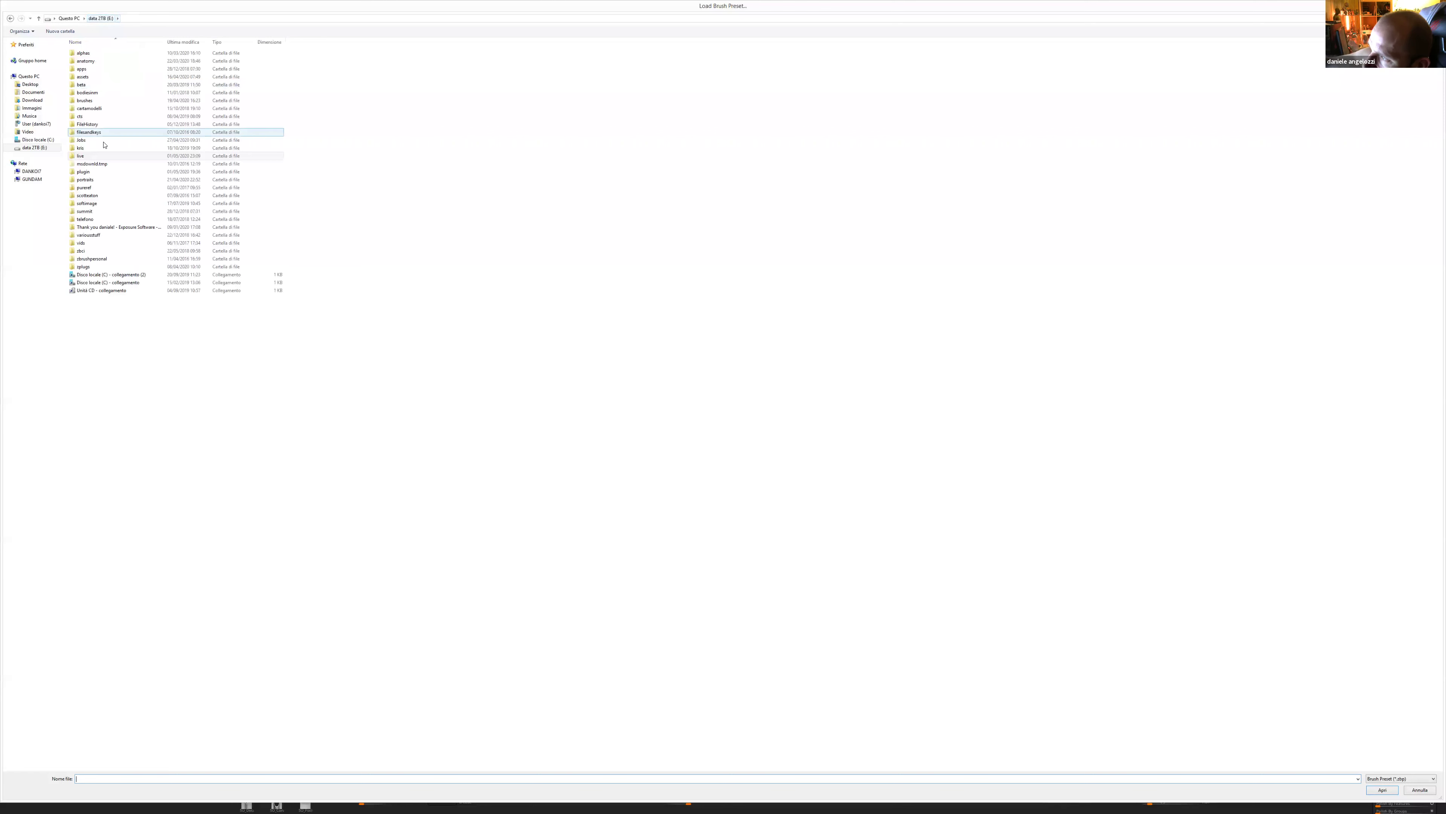
double_click(82, 140)
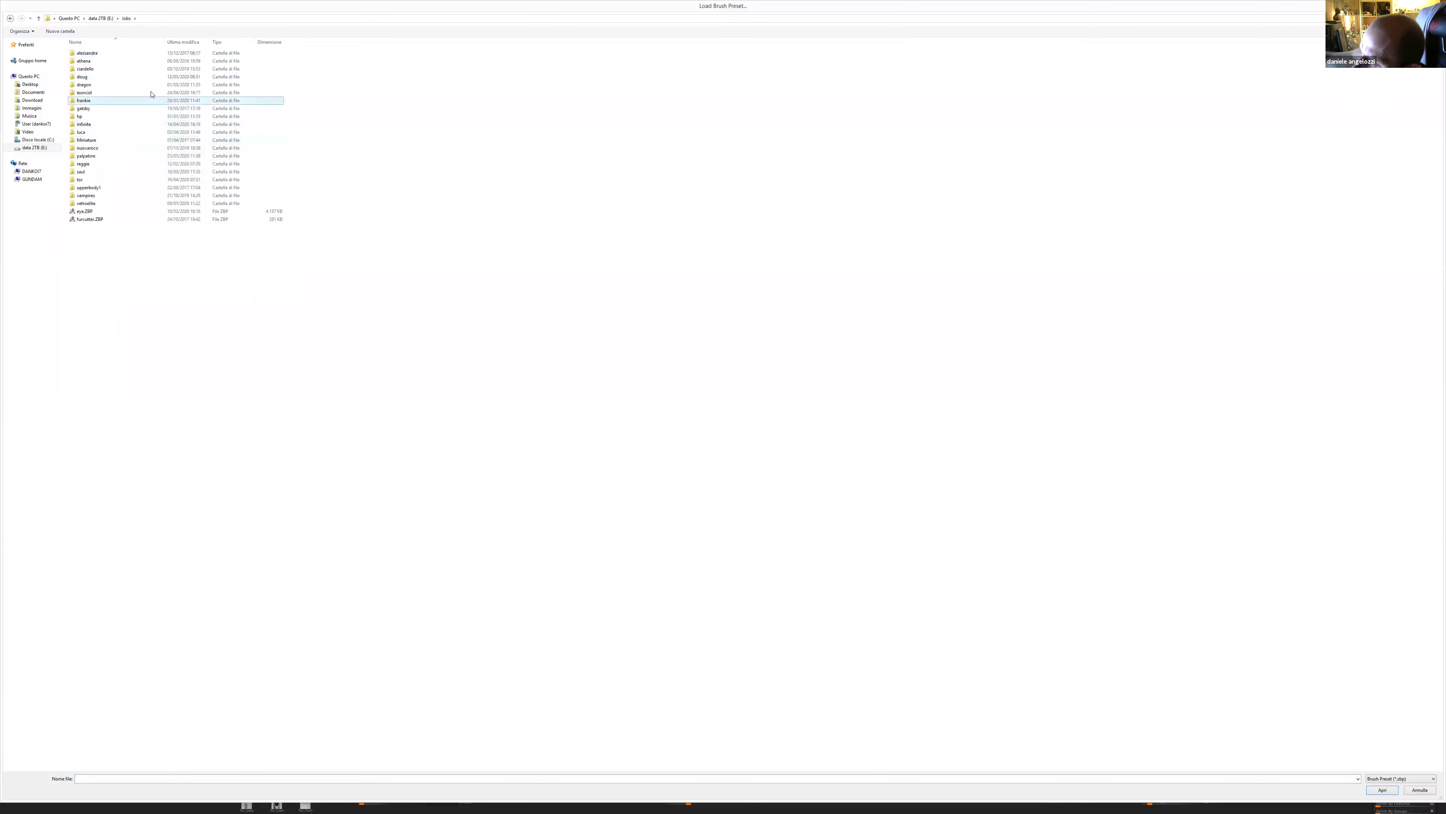
double_click(142, 125)
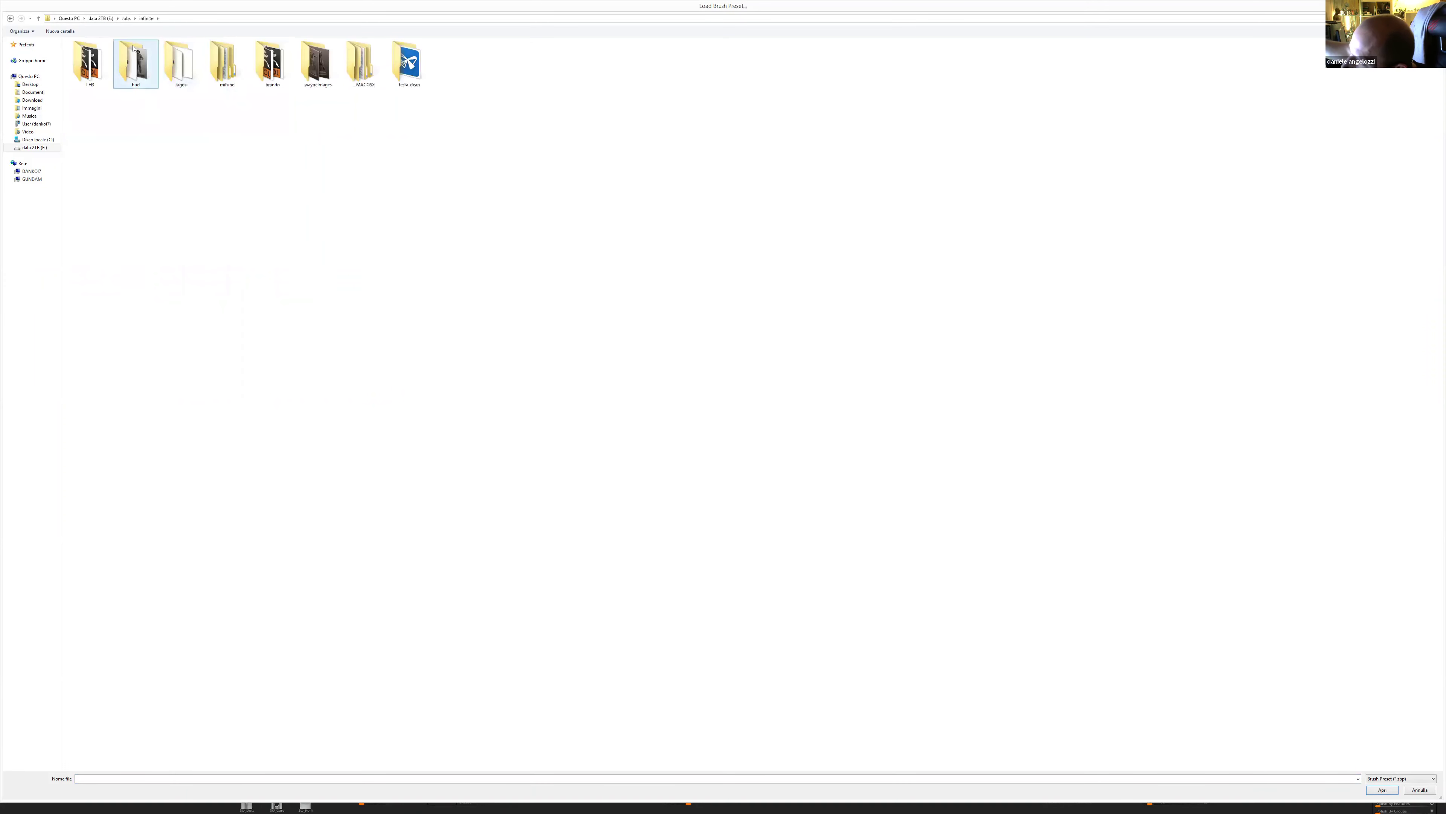
double_click(133, 50)
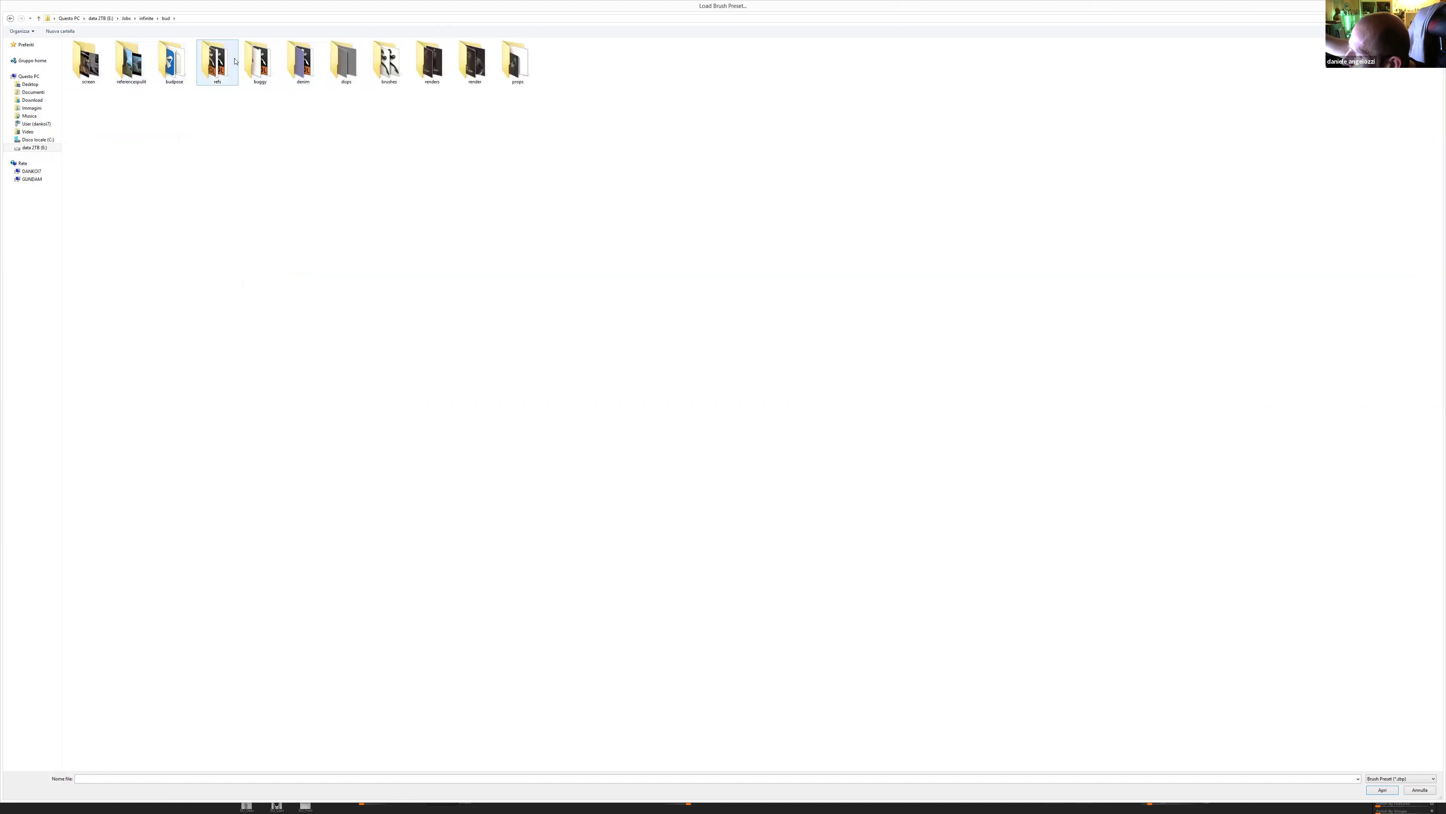
double_click(380, 61)
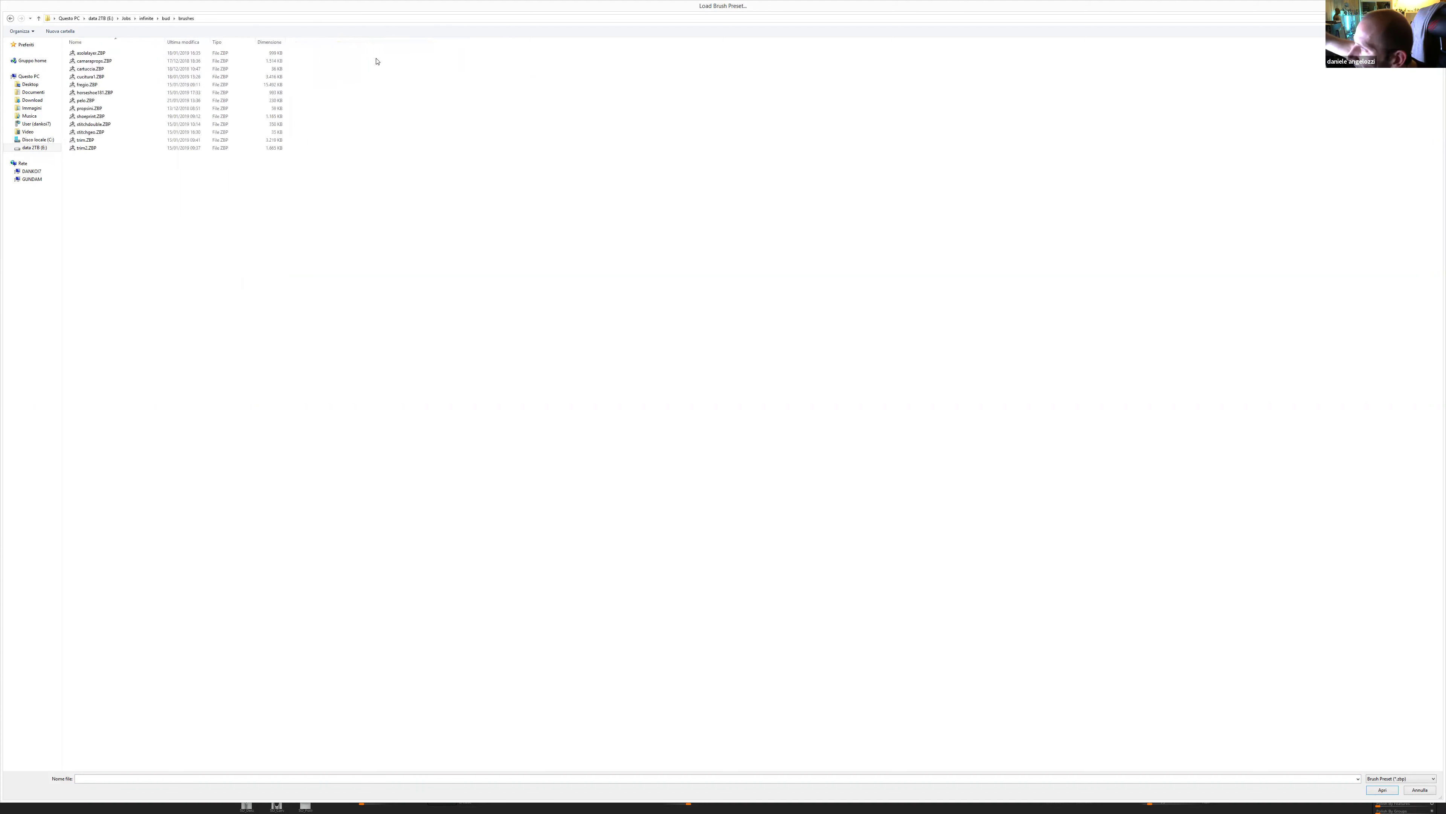
click(109, 78)
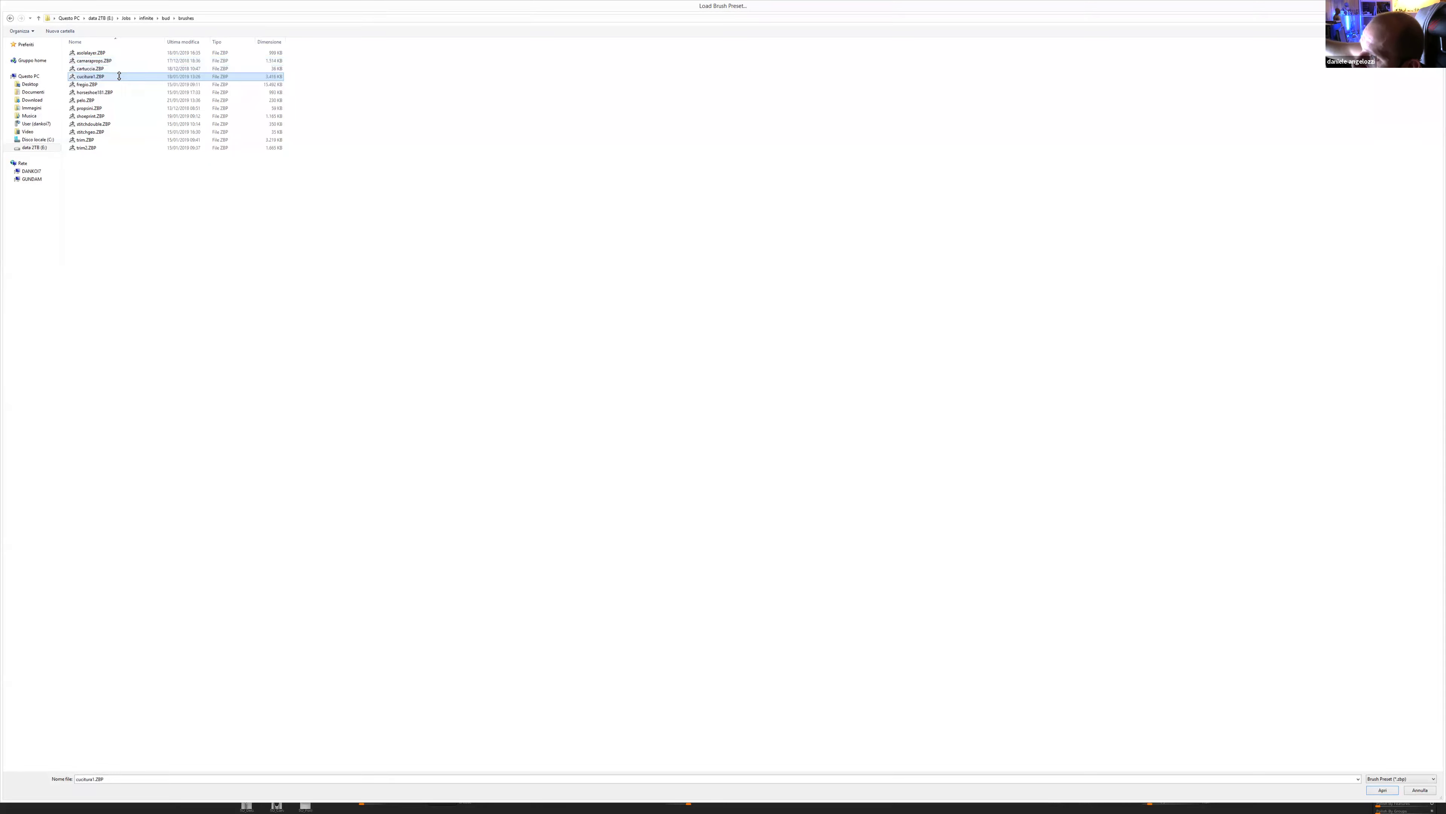
double_click(116, 76)
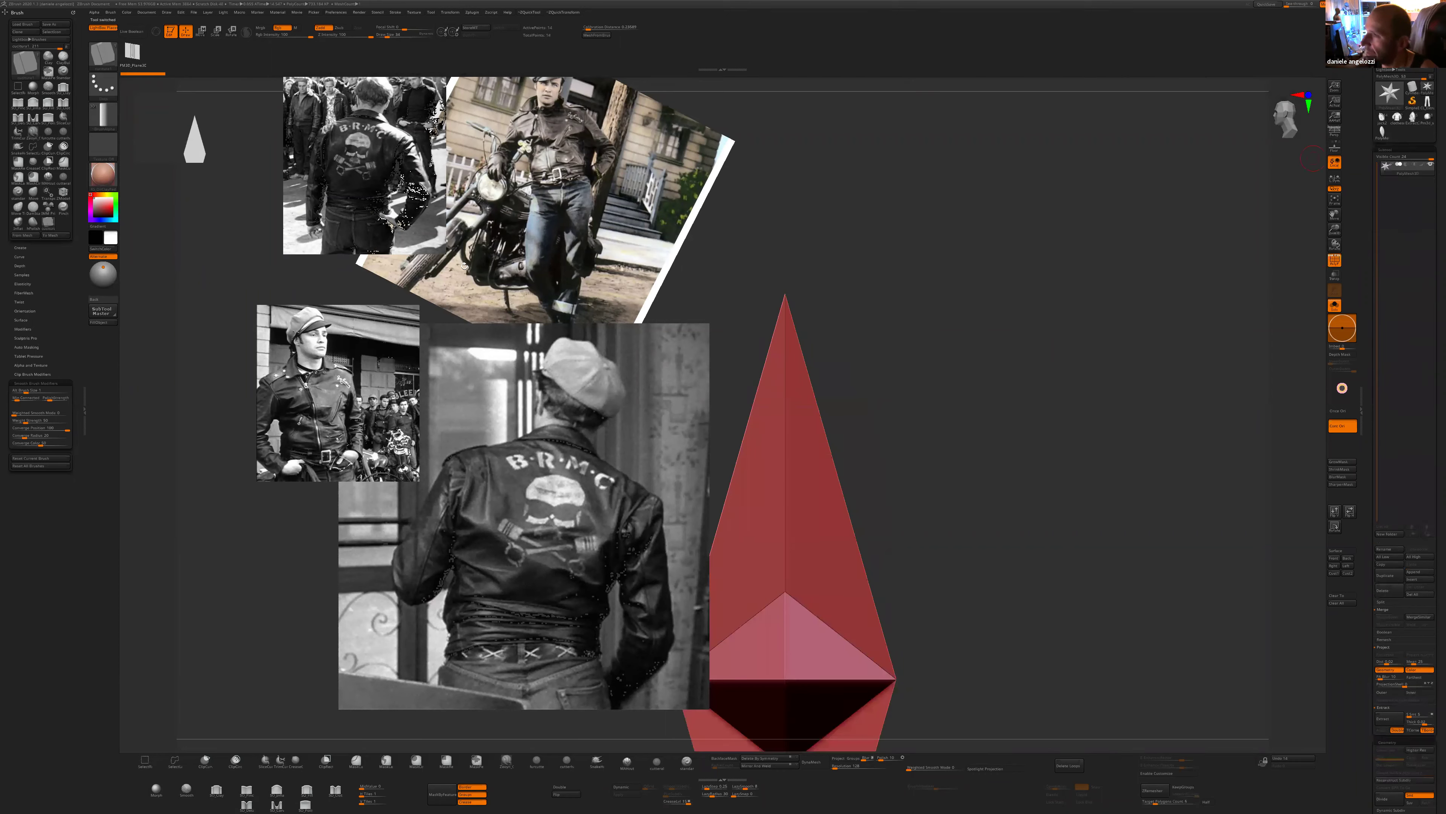
- Convert the loaded insert brush's geometry to a mesh and examine its profile from the side
click(50, 236)
mouse_move(947, 525)
alt+mouse_down()
mouse_move(1007, 506)
mouse_move(995, 453)
alt+mouse_up()
mouse_move(997, 596)
mouse_down()
mouse_move(1096, 609)
mouse_move(895, 382)
mouse_move(833, 511)
mouse_move(758, 467)
mouse_up()
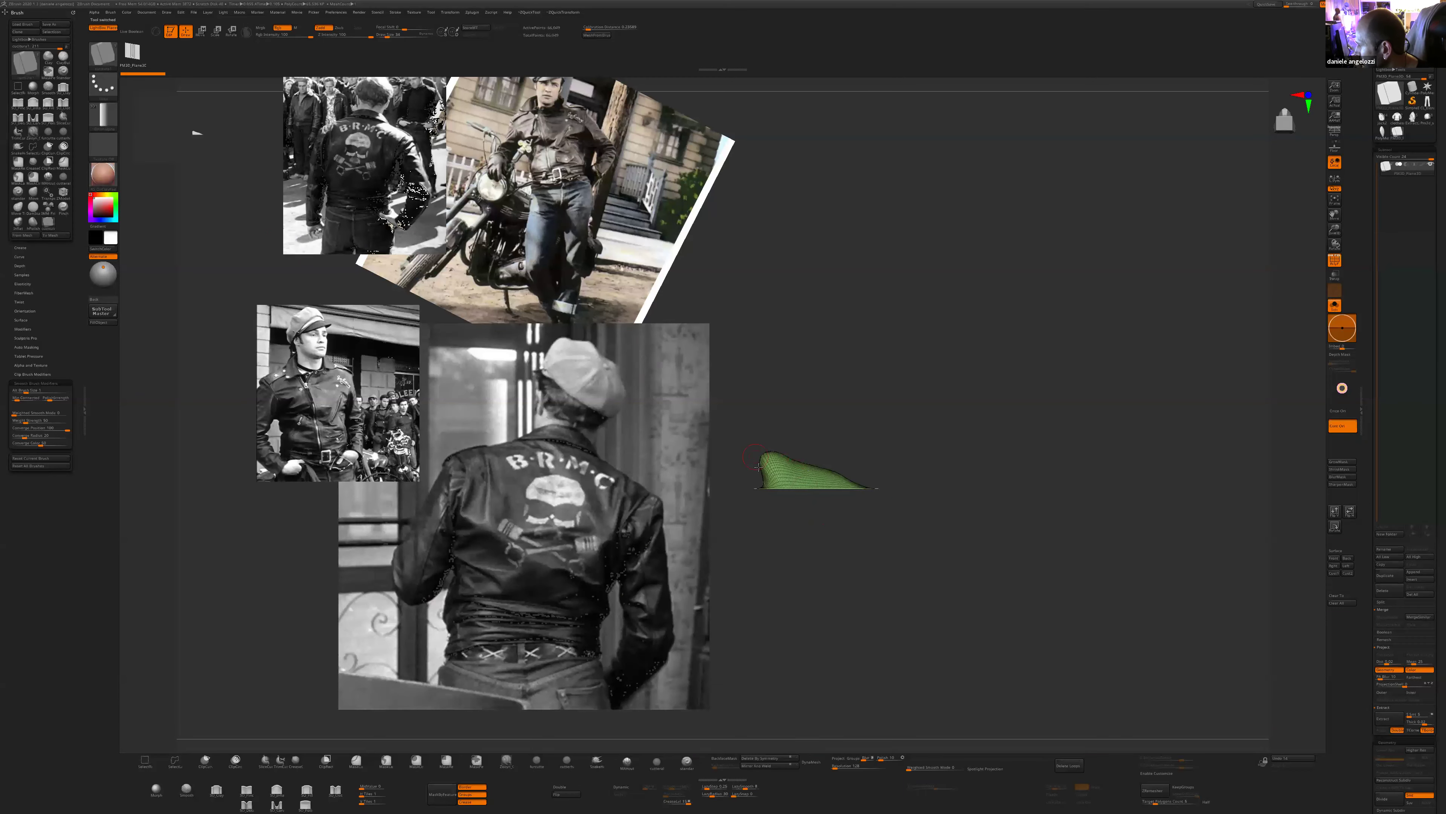
- Switch back from the insert mesh to the jacket model and display its polygroup colours
drag(864, 579, 1027, 614)
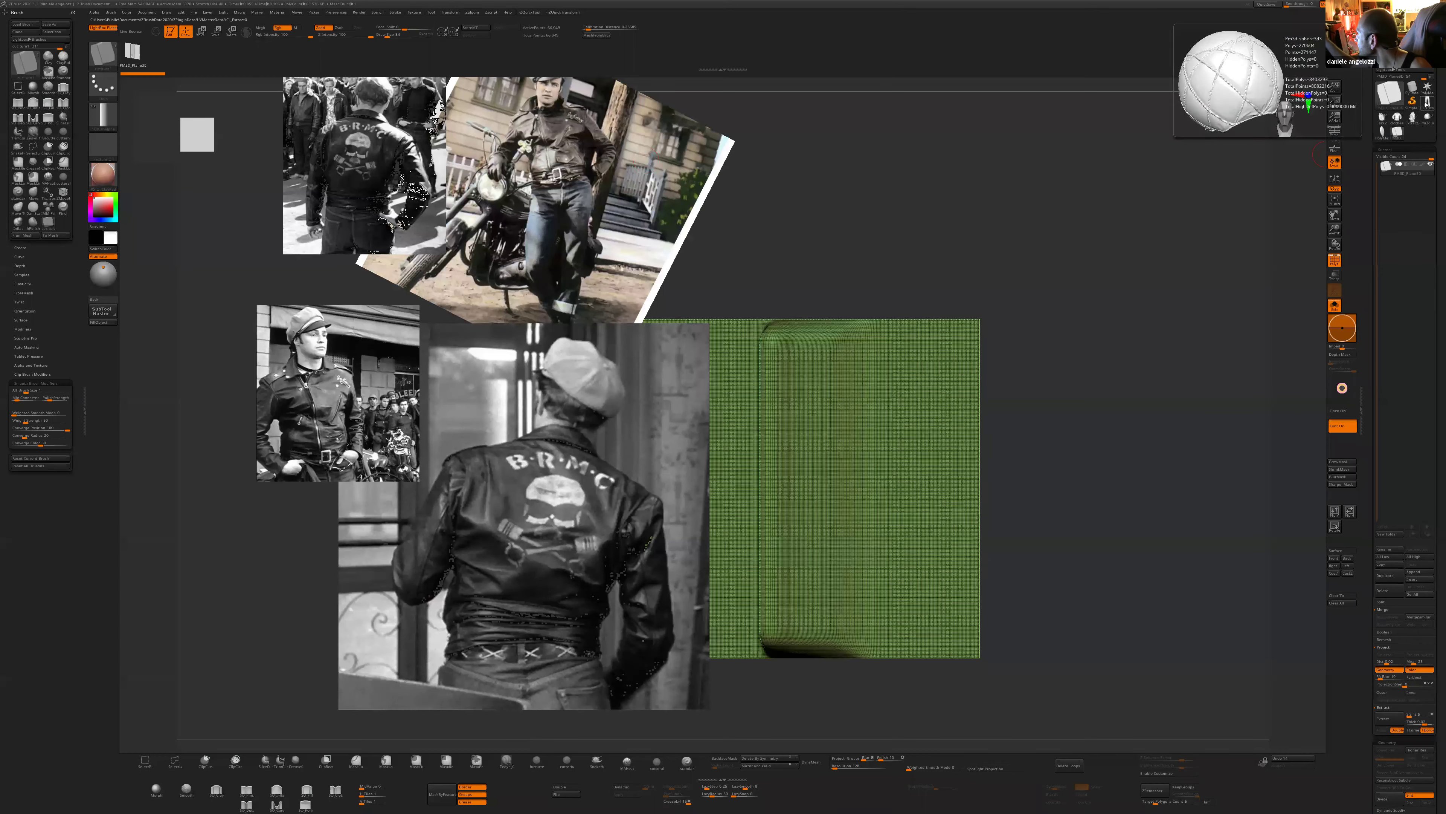
click(1413, 123)
alt+drag(1092, 617, 952, 618)
click(1334, 259)
click(1334, 259)
click(1332, 256)
alt+drag(1076, 563, 990, 605)
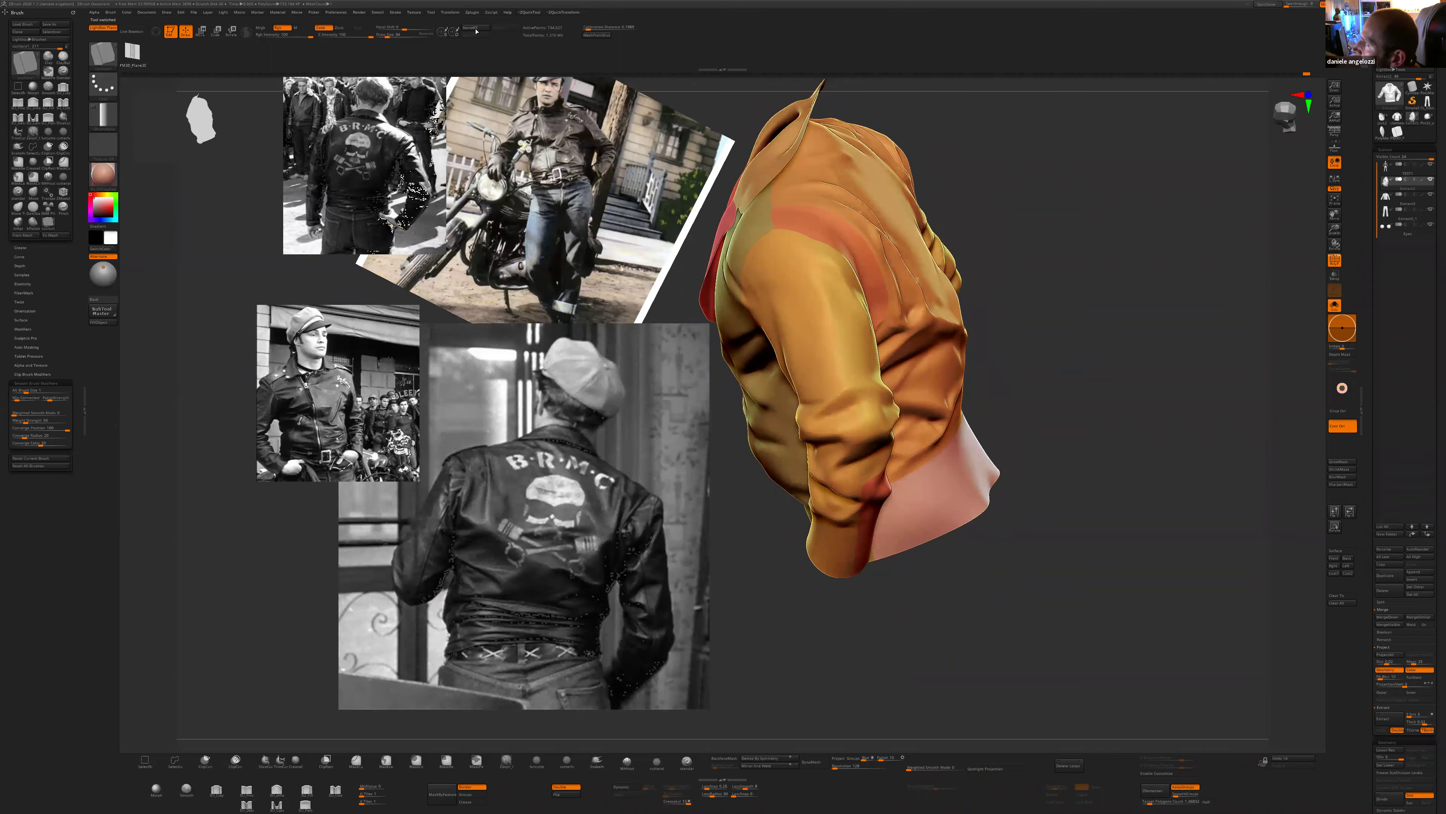
- Mask everything except the outer sleeve panels and start a seam brush stroke at the panel's upper back edge
ctrl+shift+click(833, 348)
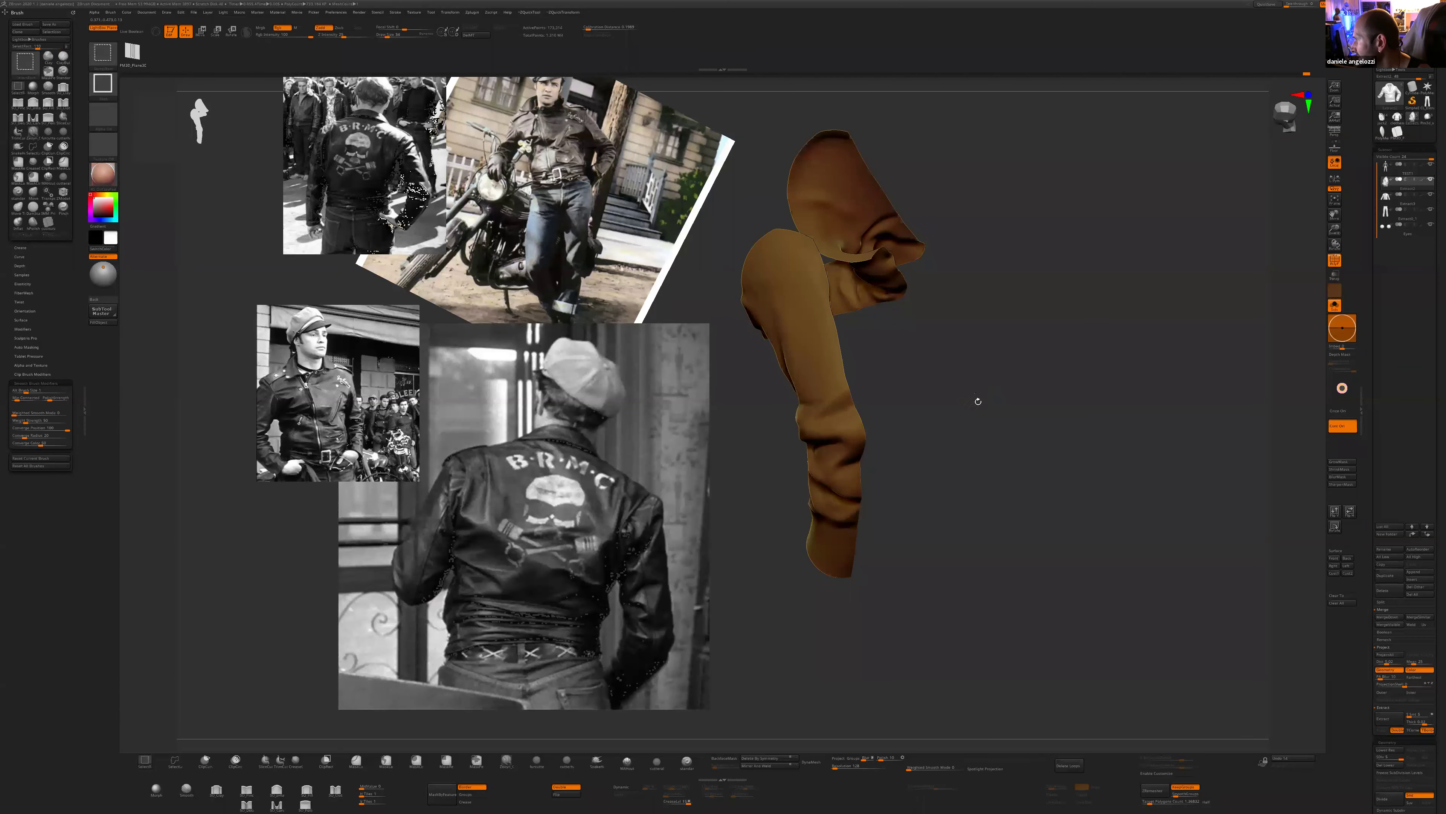
ctrl+shift+click(971, 393)
key([)
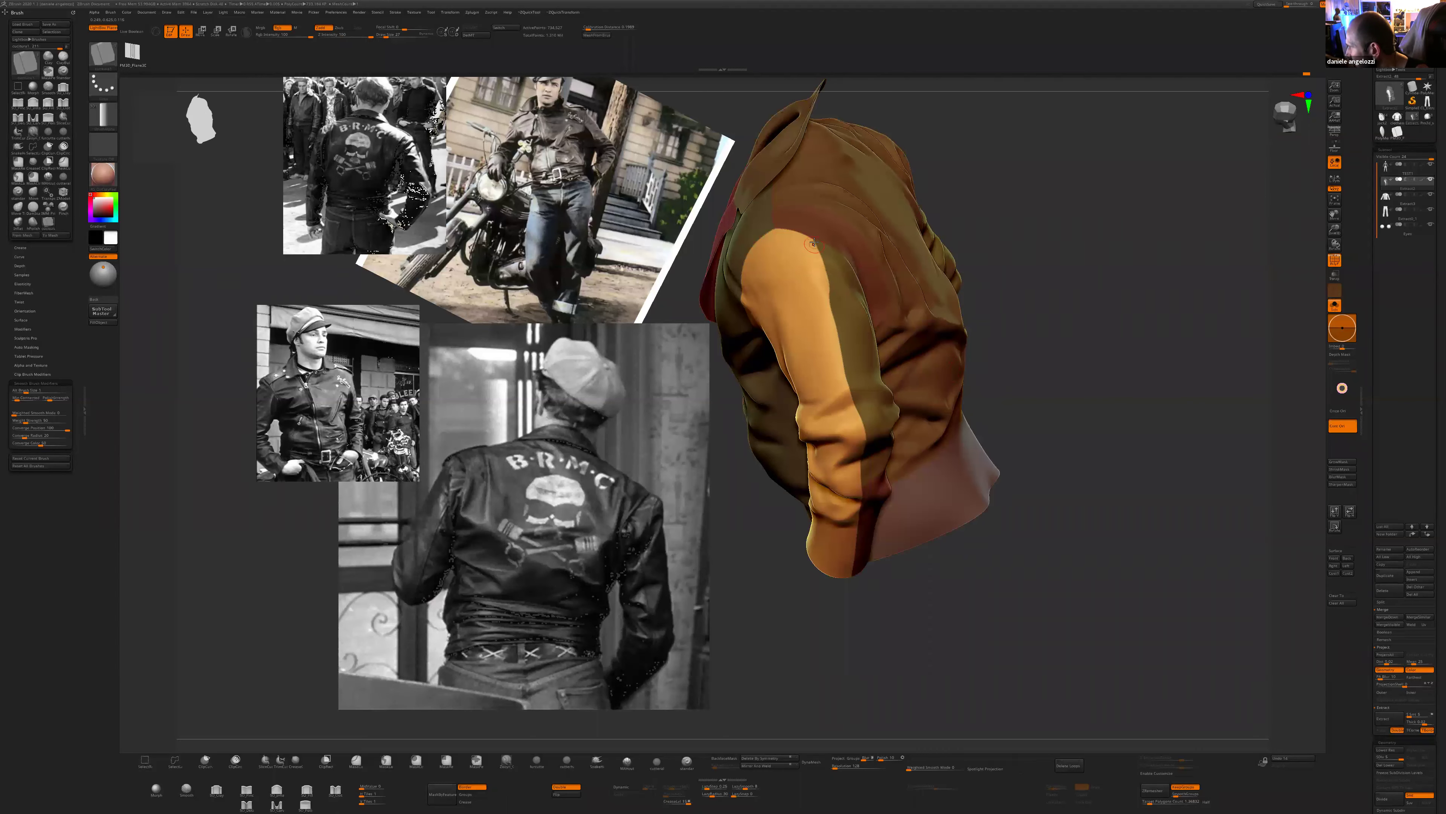
right_drag(935, 290, 820, 251)
key(s)
key(s)
drag(818, 250, 814, 243)
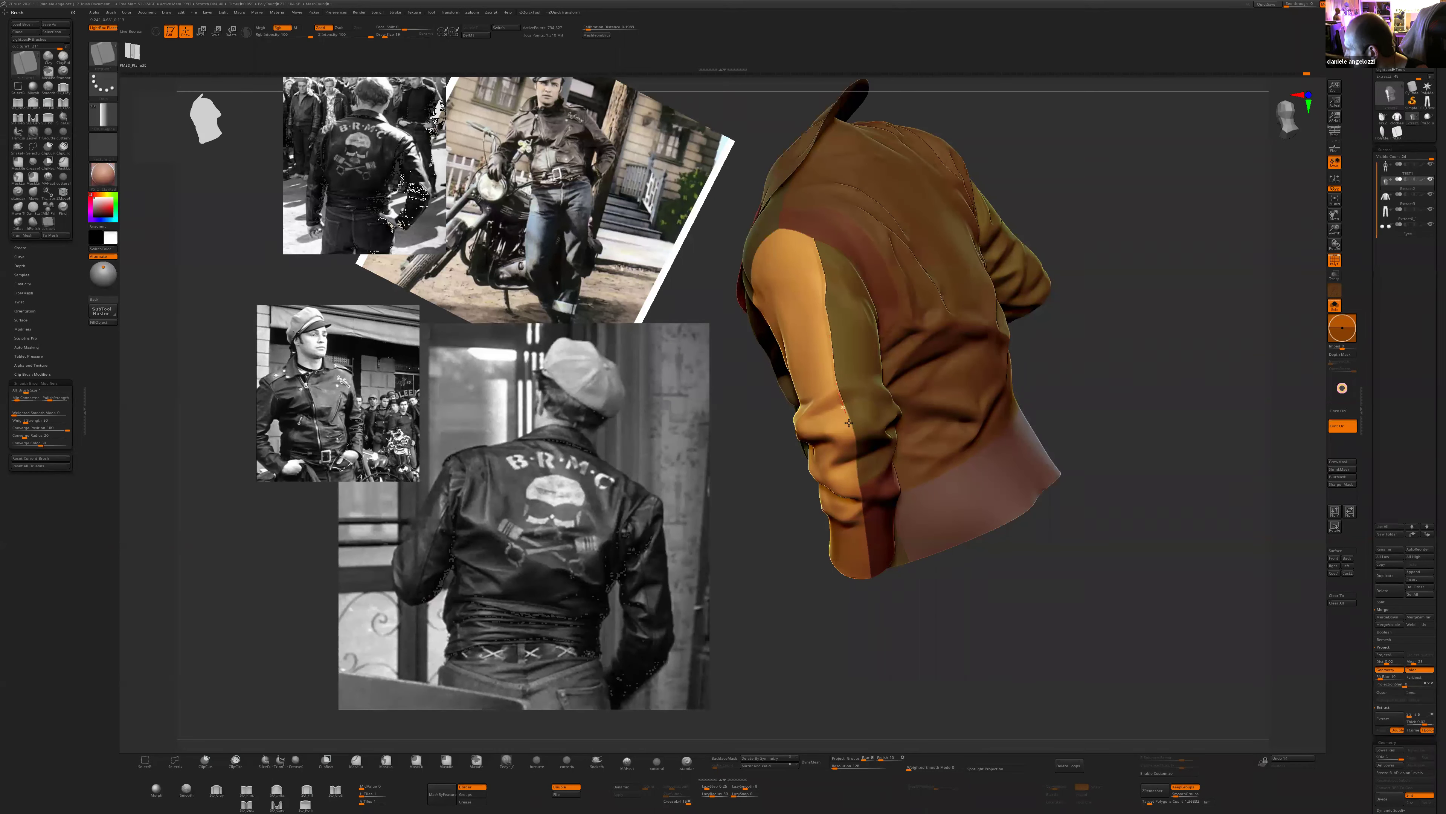
- Hide the jacket's polygroup colours and brush along the unmasked outer sleeve panel's back edge
right_drag(855, 441, 845, 394)
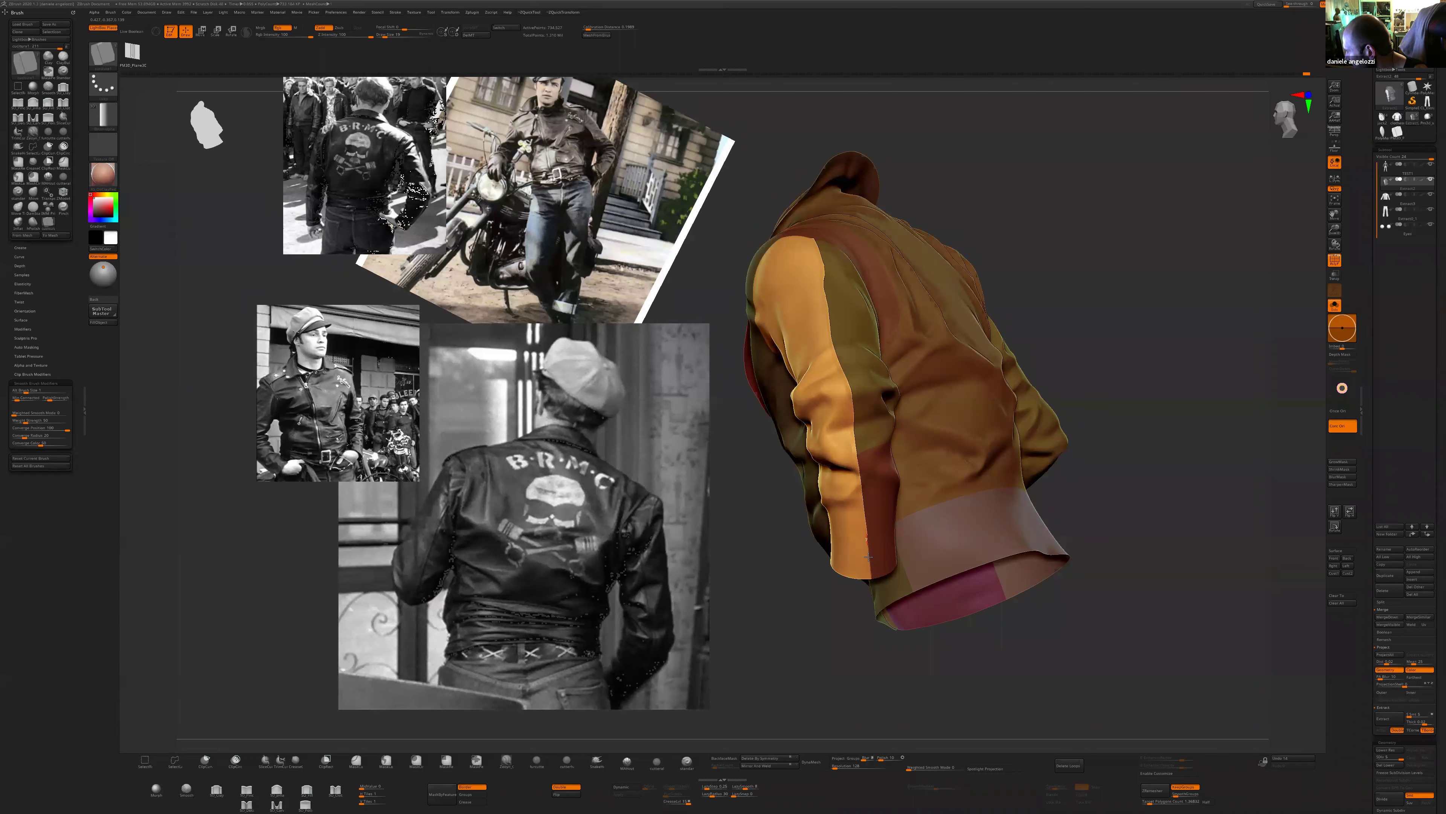
drag(883, 685, 769, 678)
click(1338, 309)
drag(1124, 600, 1081, 639)
click(1335, 305)
click(1335, 263)
drag(1094, 578, 1140, 608)
drag(1091, 634, 850, 221)
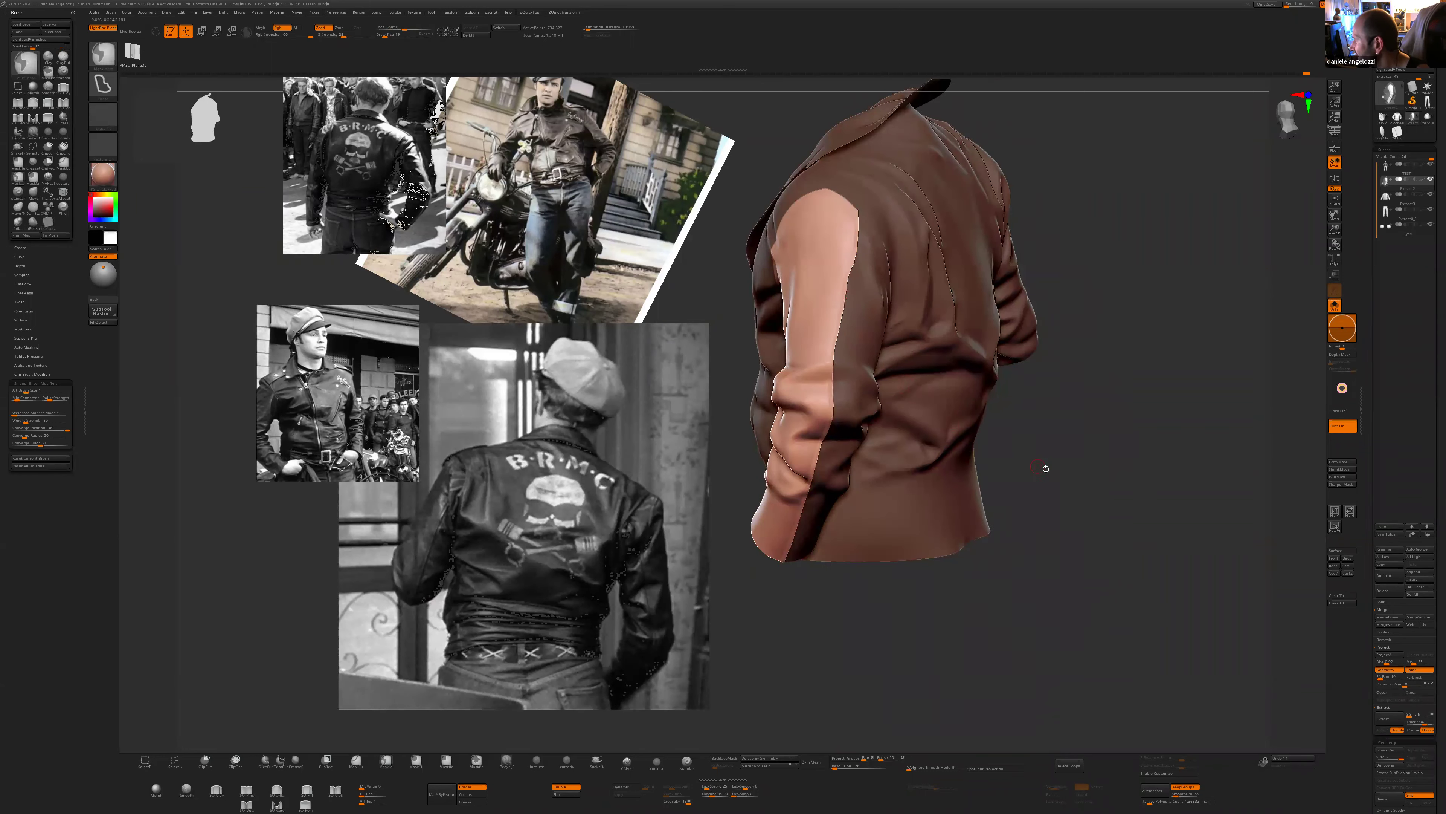
- Swell the outer sleeve panel's back edge with the Inflat brush, and clear the mask
drag(1046, 468, 968, 485)
click(914, 768)
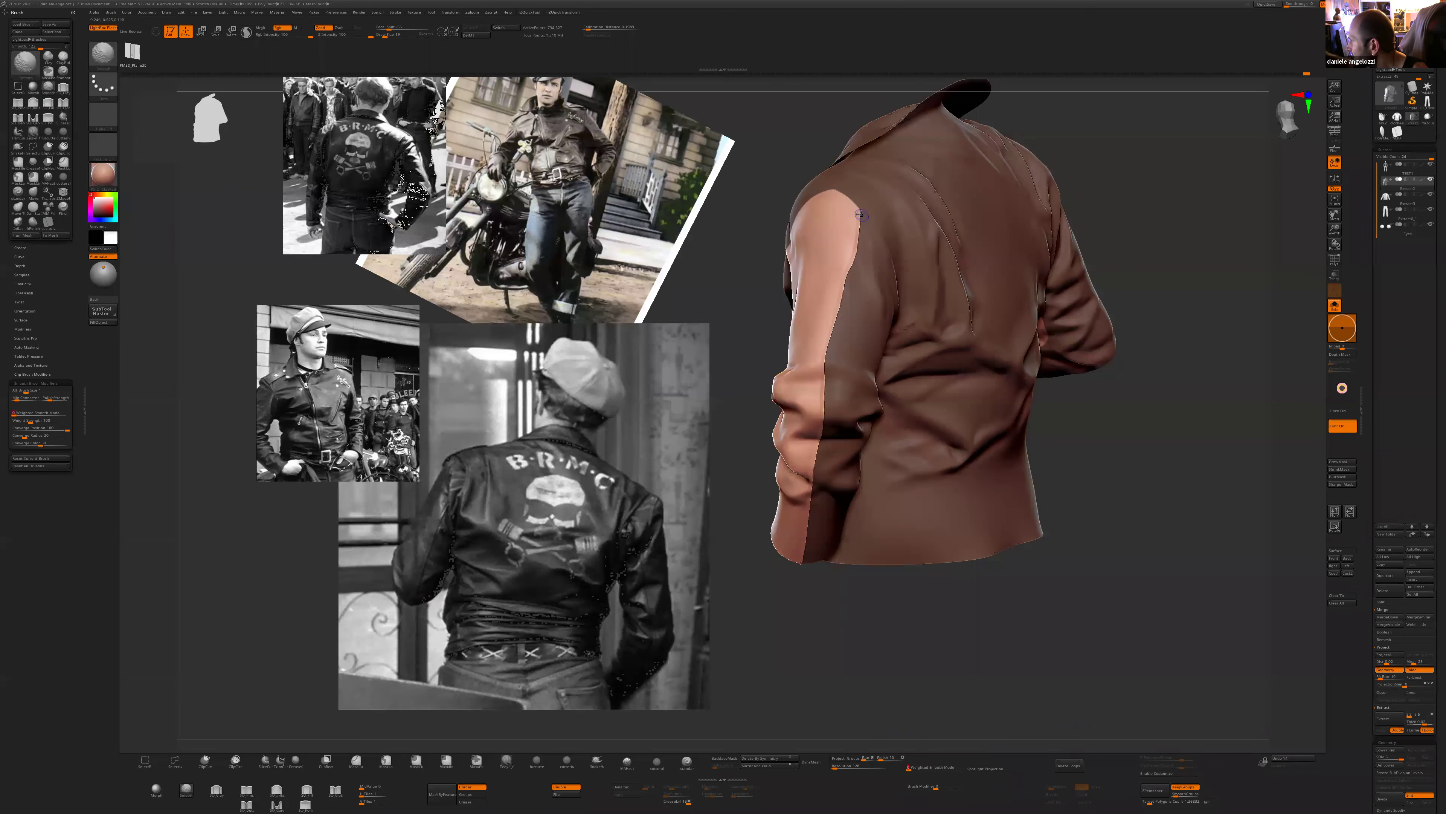
drag(923, 600, 826, 592)
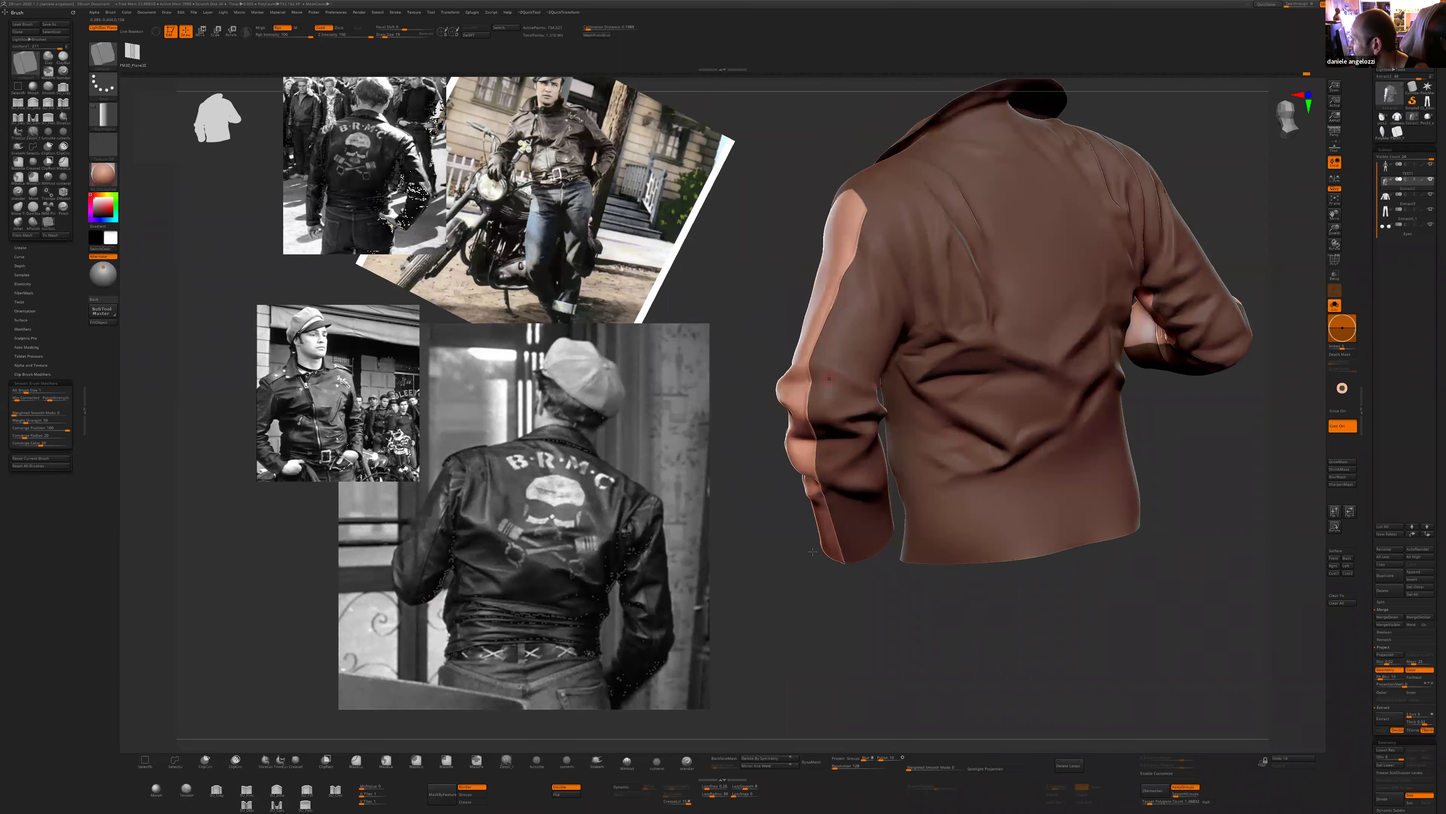
drag(940, 592, 1067, 440)
drag(1007, 613, 1054, 614)
key(b)
key(i)
key(n)
key(s)
drag(858, 239, 854, 239)
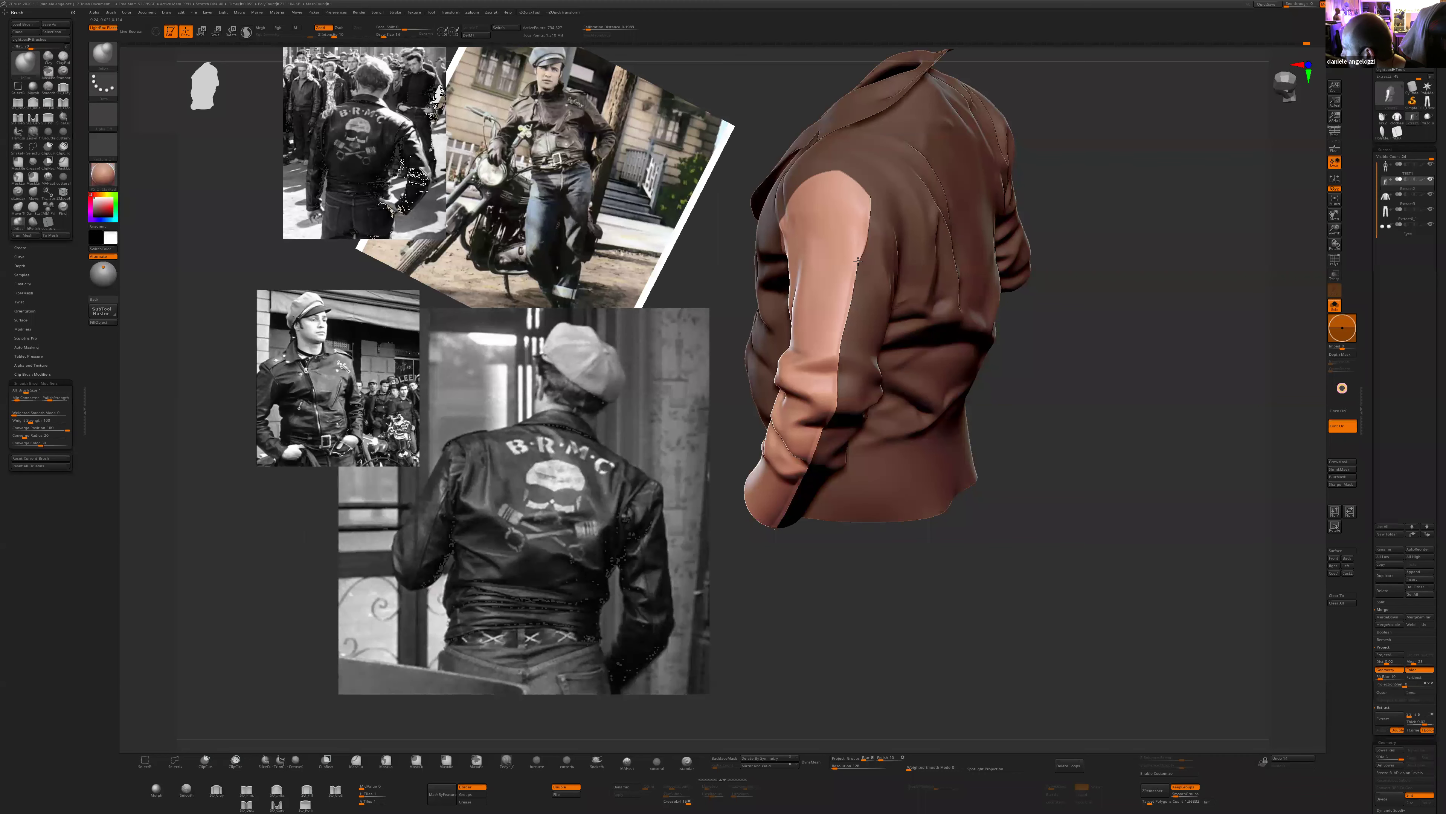
mouse_move(913, 633)
mouse_down()
mouse_move(855, 594)
mouse_move(872, 595)
mouse_up()
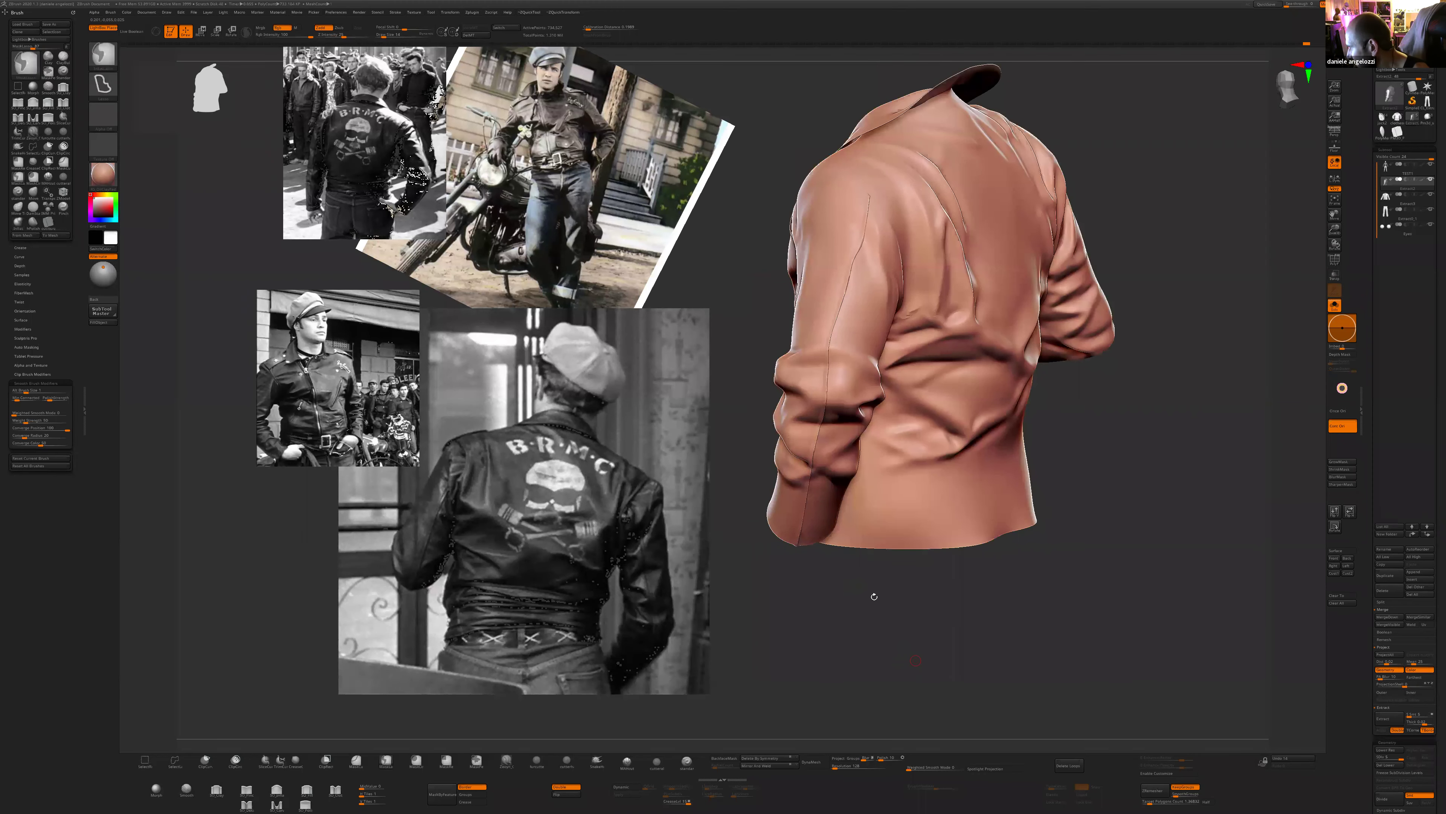
- Isolate both sleeves and inspect the seam between their panels from the side and back
drag(812, 543, 869, 627)
ctrl+shift+click(832, 420)
ctrl+shift+drag(800, 589, 871, 642)
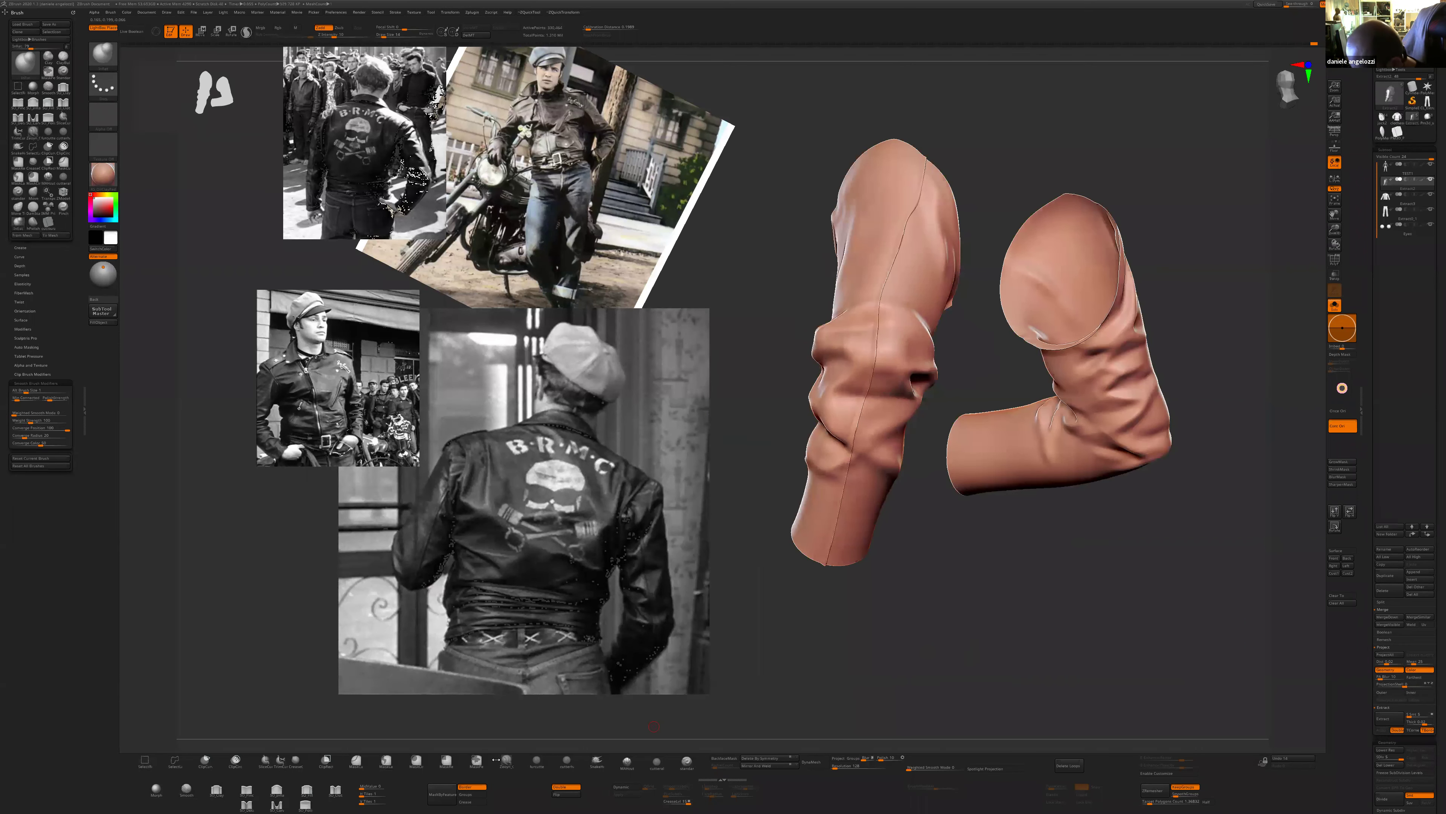
click(466, 794)
drag(865, 645, 917, 538)
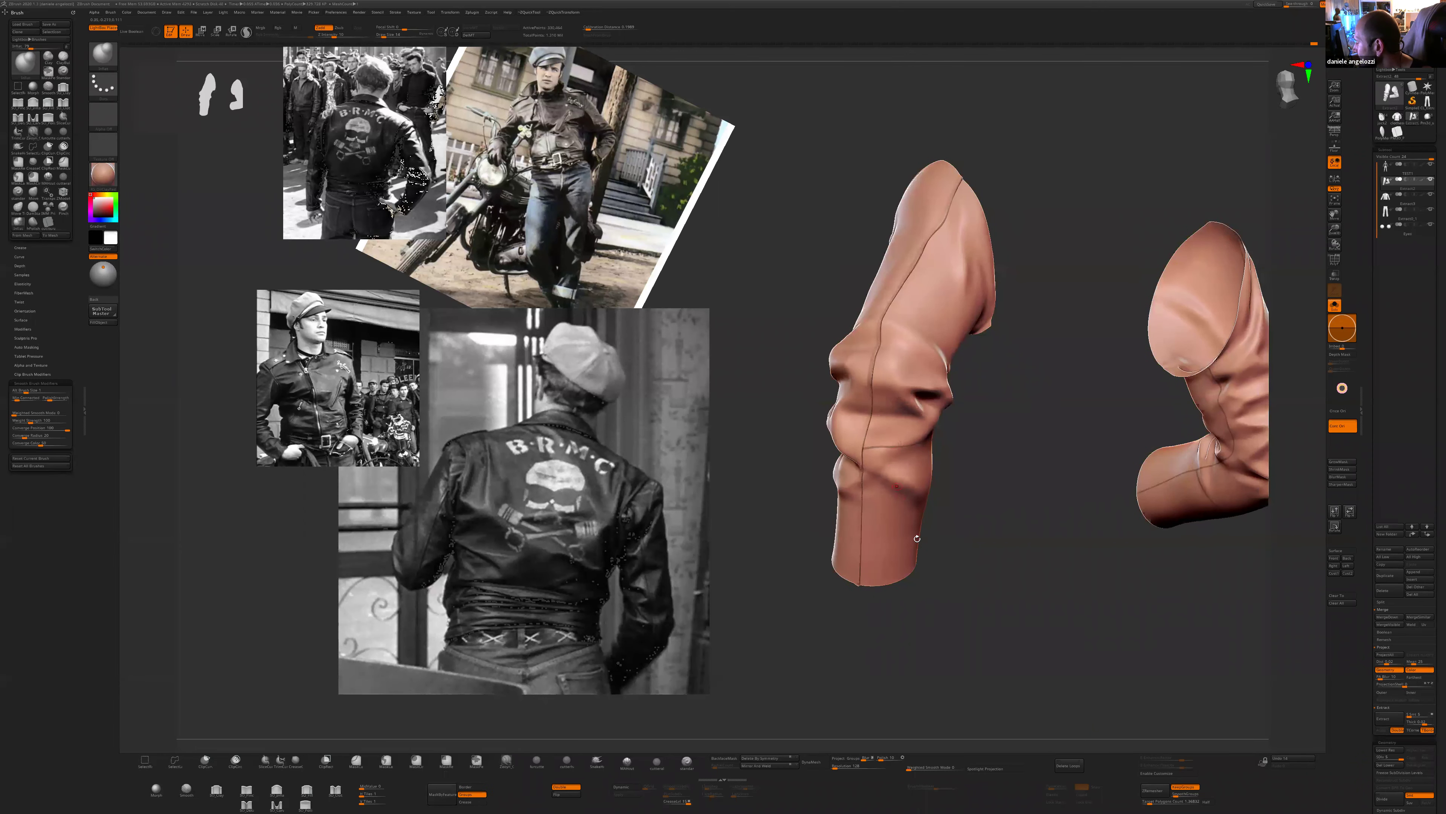
ctrl+click(941, 558)
ctrl+click(943, 561)
- Isolate the outer sleeve panels and mask them with a softened mask
ctrl+shift+click(862, 549)
drag(860, 599, 911, 649)
ctrl+shift+click(897, 635)
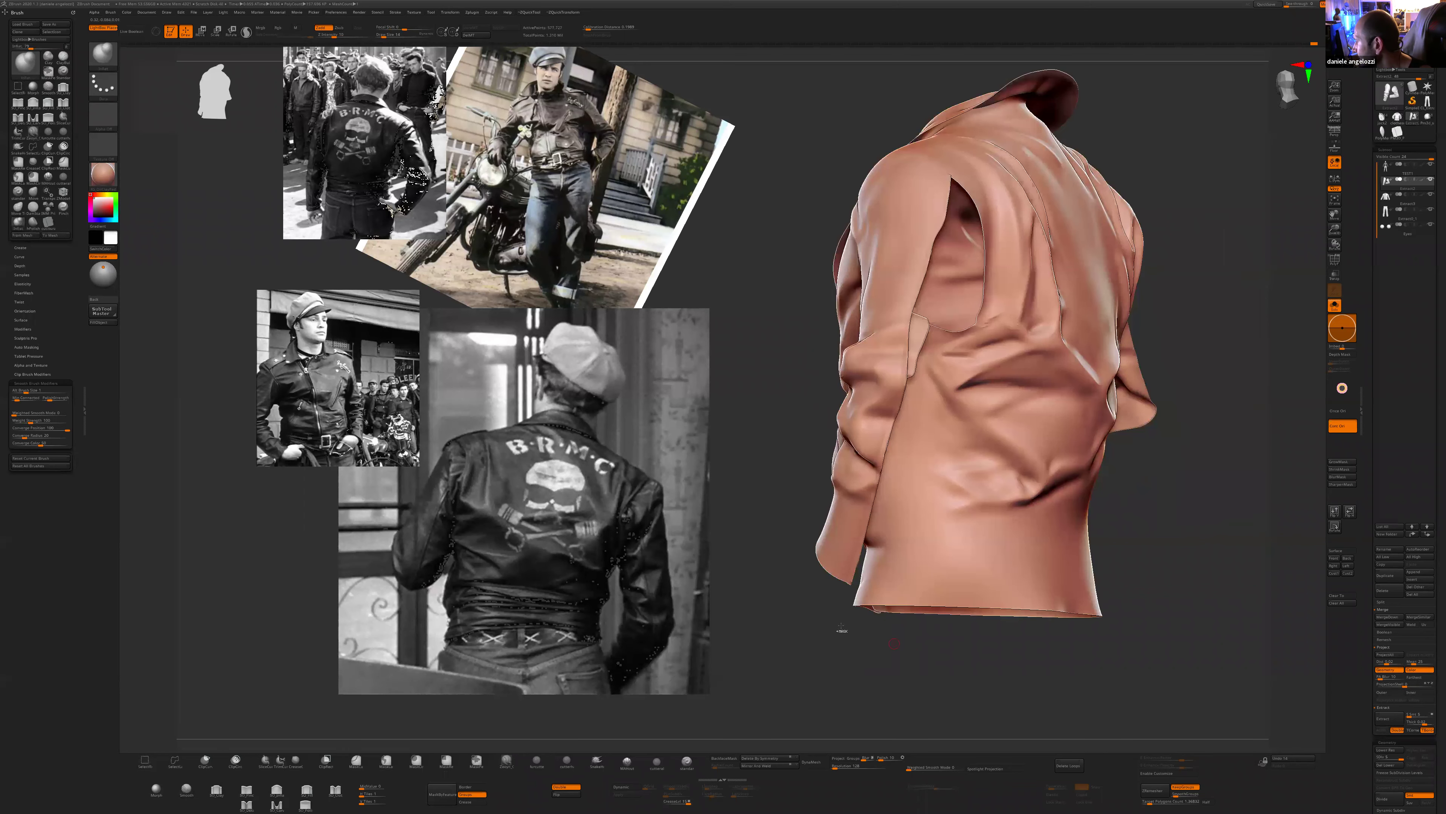
ctrl+shift+click(845, 513)
drag(823, 644, 880, 440)
mouse_move(971, 499)
mouse_down()
mouse_move(959, 591)
mouse_move(950, 320)
mouse_move(855, 349)
mouse_move(927, 668)
mouse_move(872, 593)
mouse_up()
ctrl+click(861, 545)
ctrl+click(802, 522)
ctrl+click(805, 529)
ctrl+click(806, 530)
drag(797, 639, 818, 559)
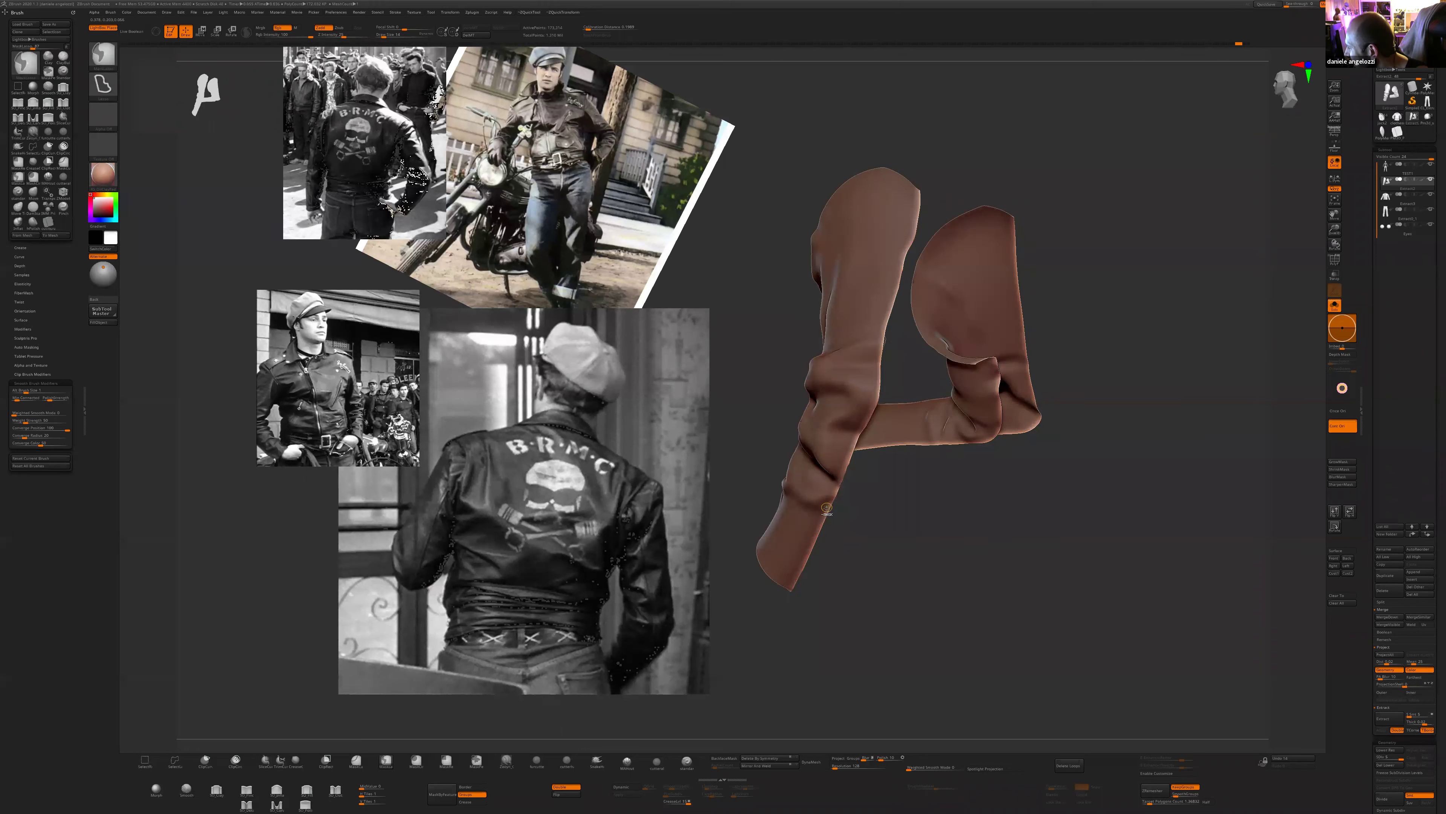
- Try an Inflate deformation on the masked outer sleeve panels, and undo it
mouse_move(907, 598)
mouse_down()
mouse_move(917, 567)
mouse_move(970, 648)
mouse_up()
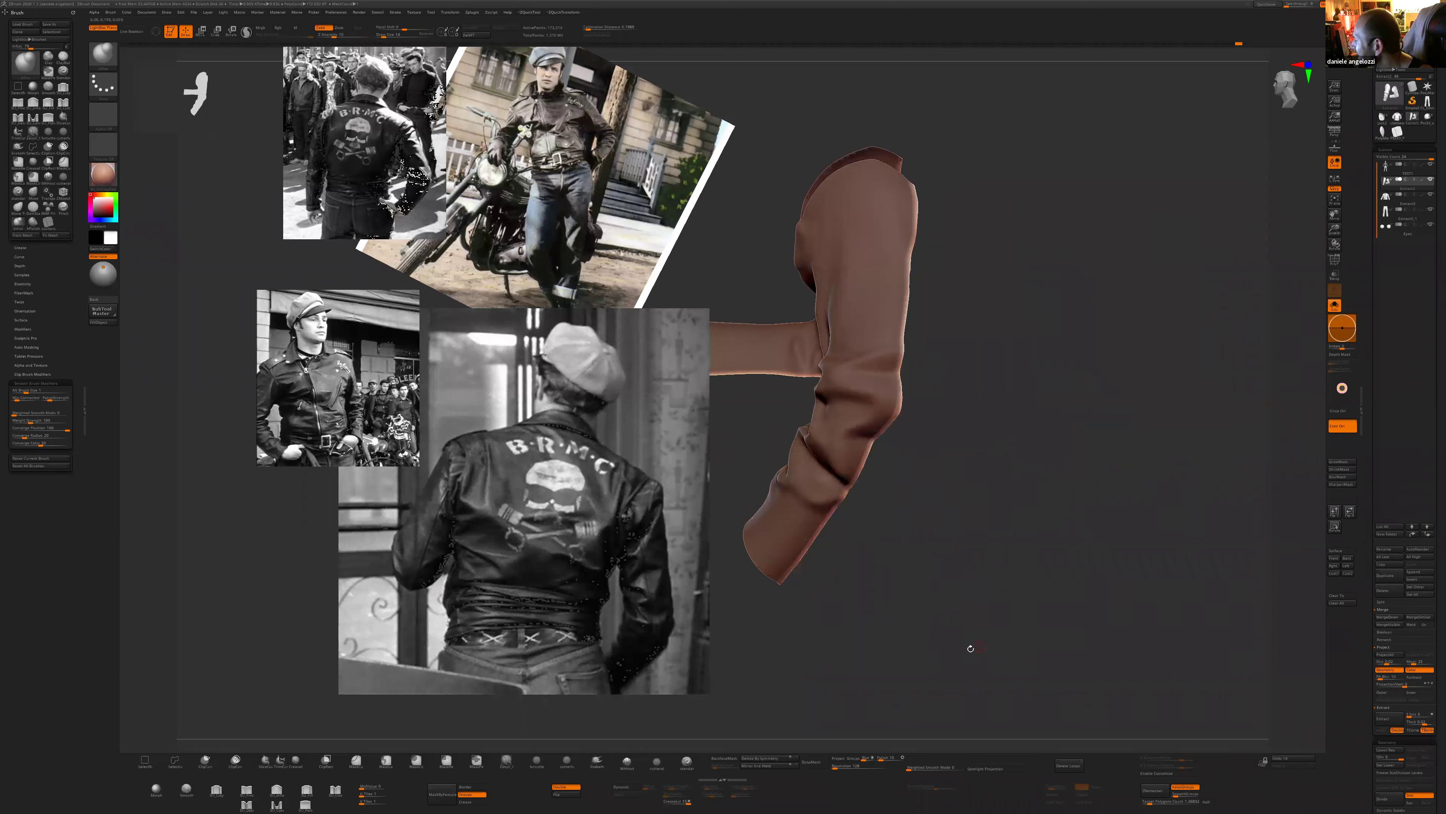
key(ctrl+q)
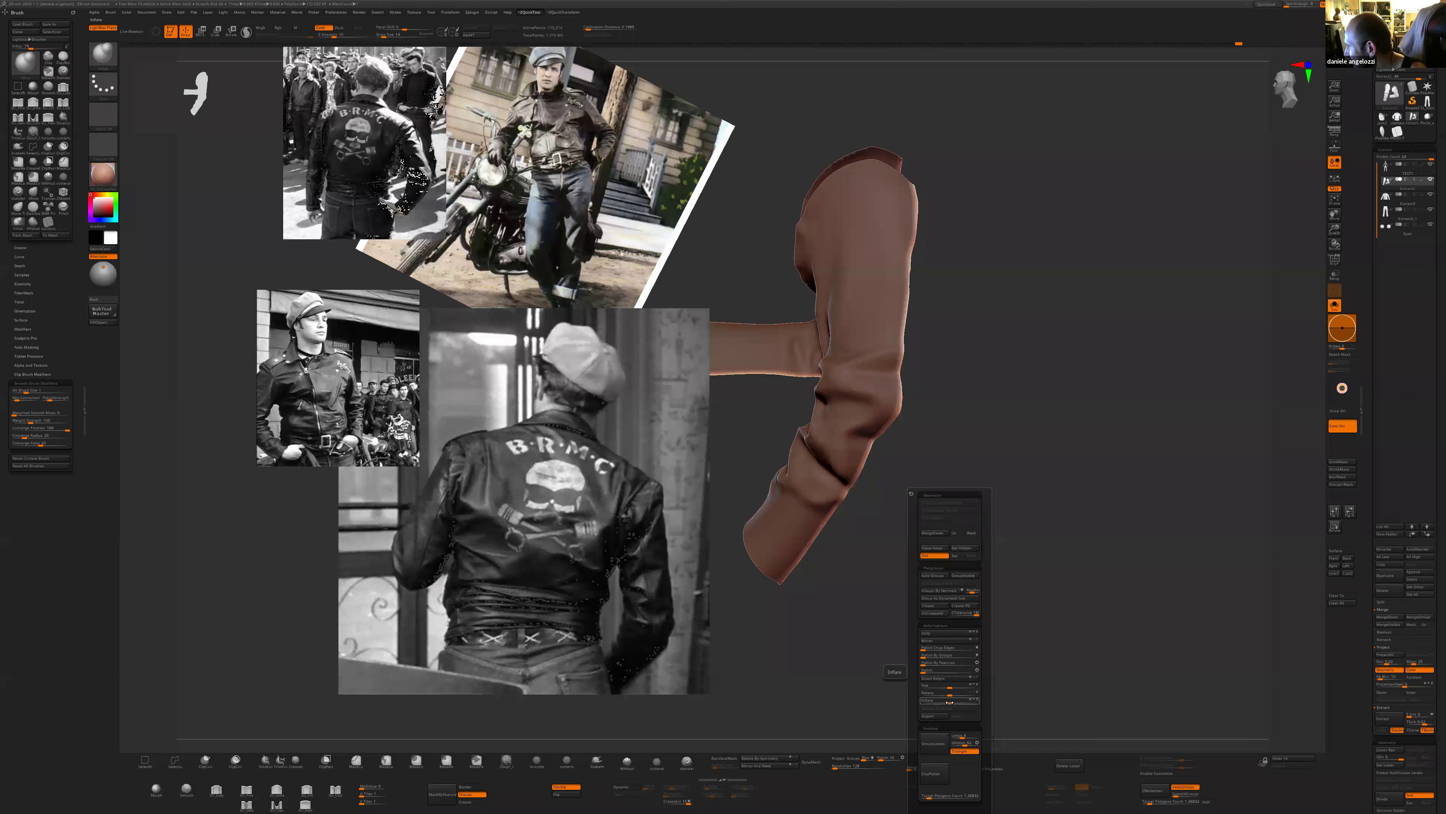
drag(950, 703, 950, 702)
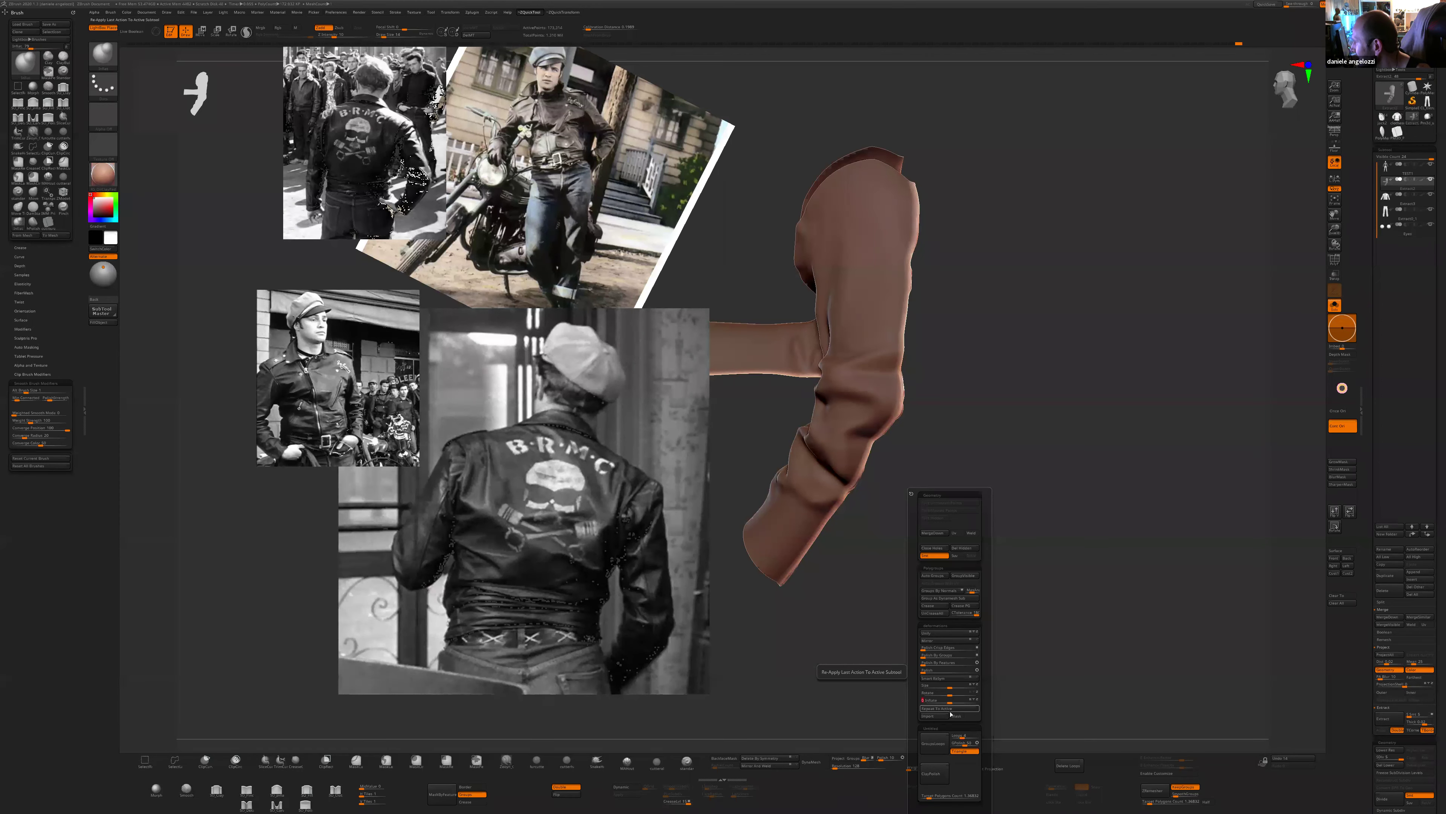
key(Down)
drag(997, 584, 889, 581)
ctrl+shift+click(864, 325)
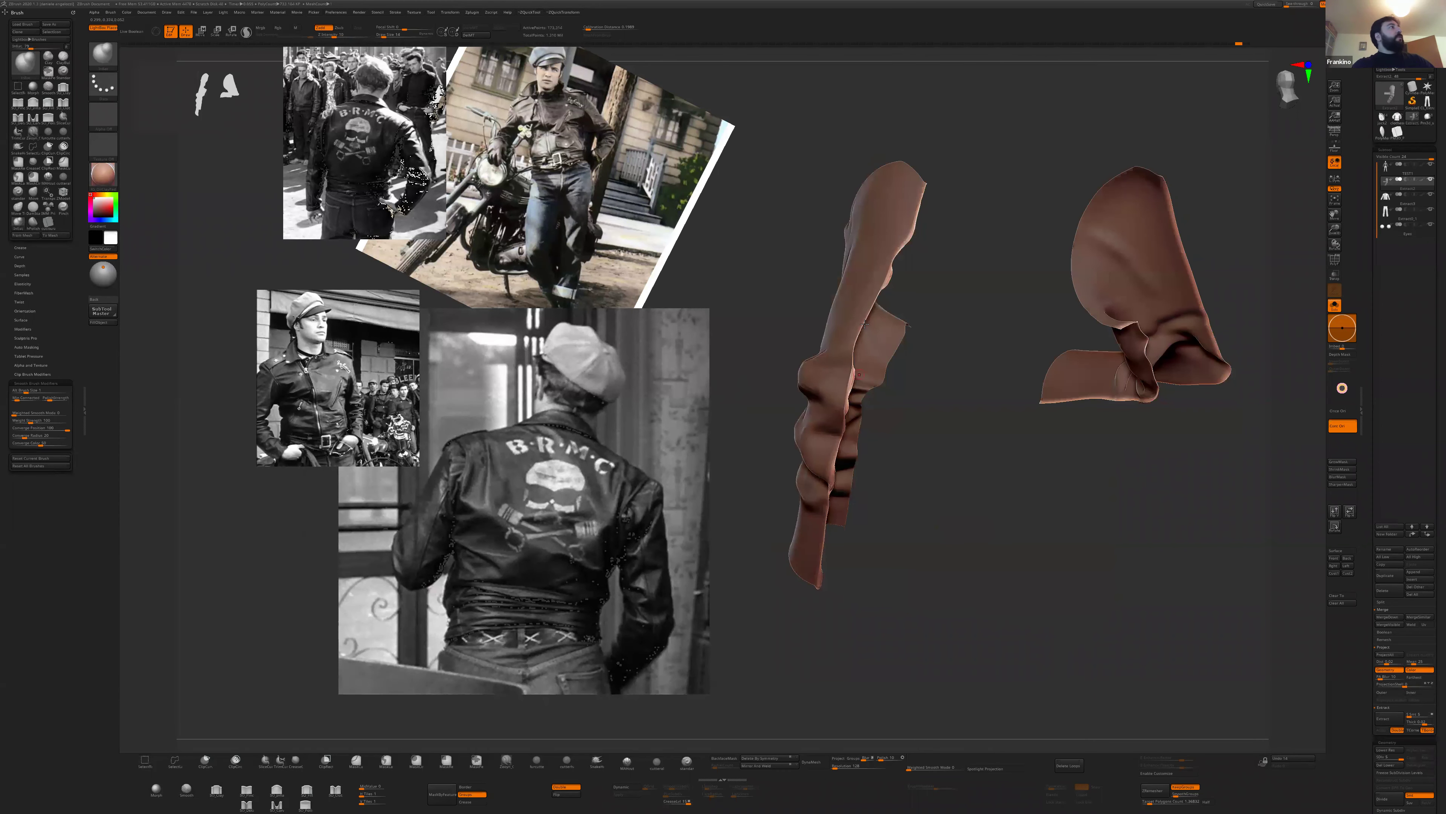
key(ctrl+z)
key(ctrl+z)
key(ctrl+z)
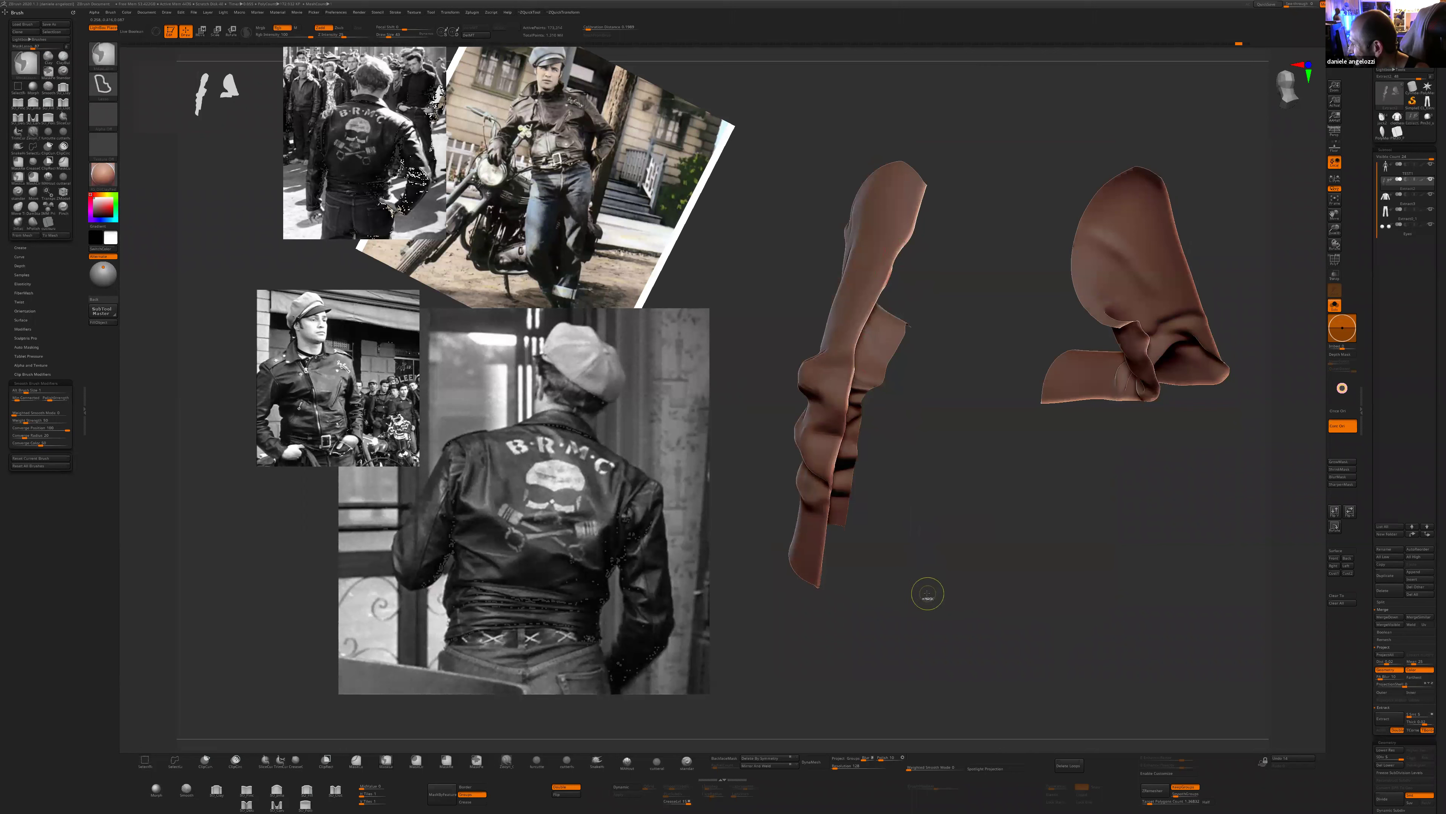
- Apply the Inflate deformation to the masked outer sleeve panels, restore the whole jacket, and clear the mask
drag(921, 589, 1084, 570)
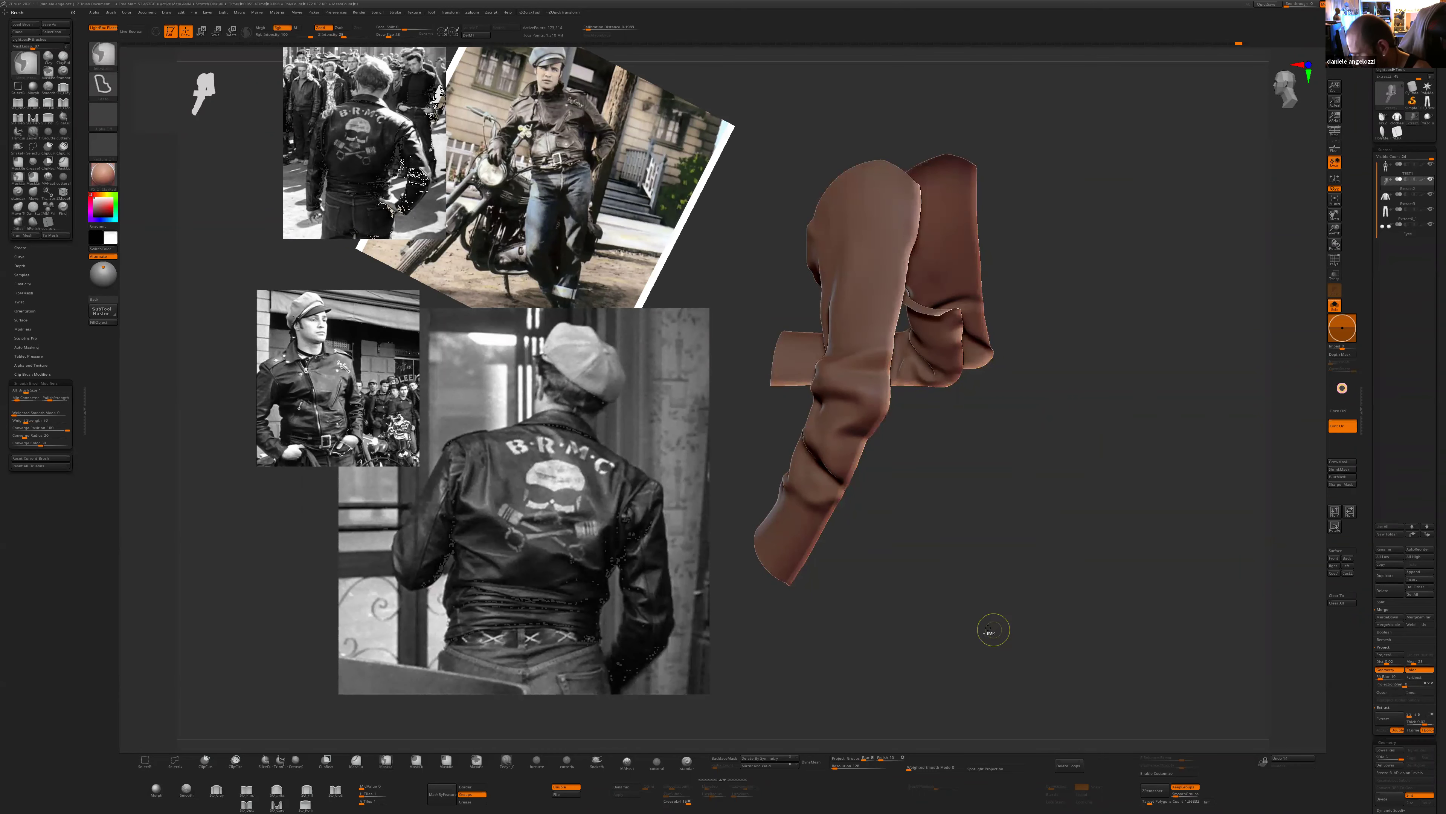
key(ctrl+2)
click(991, 700)
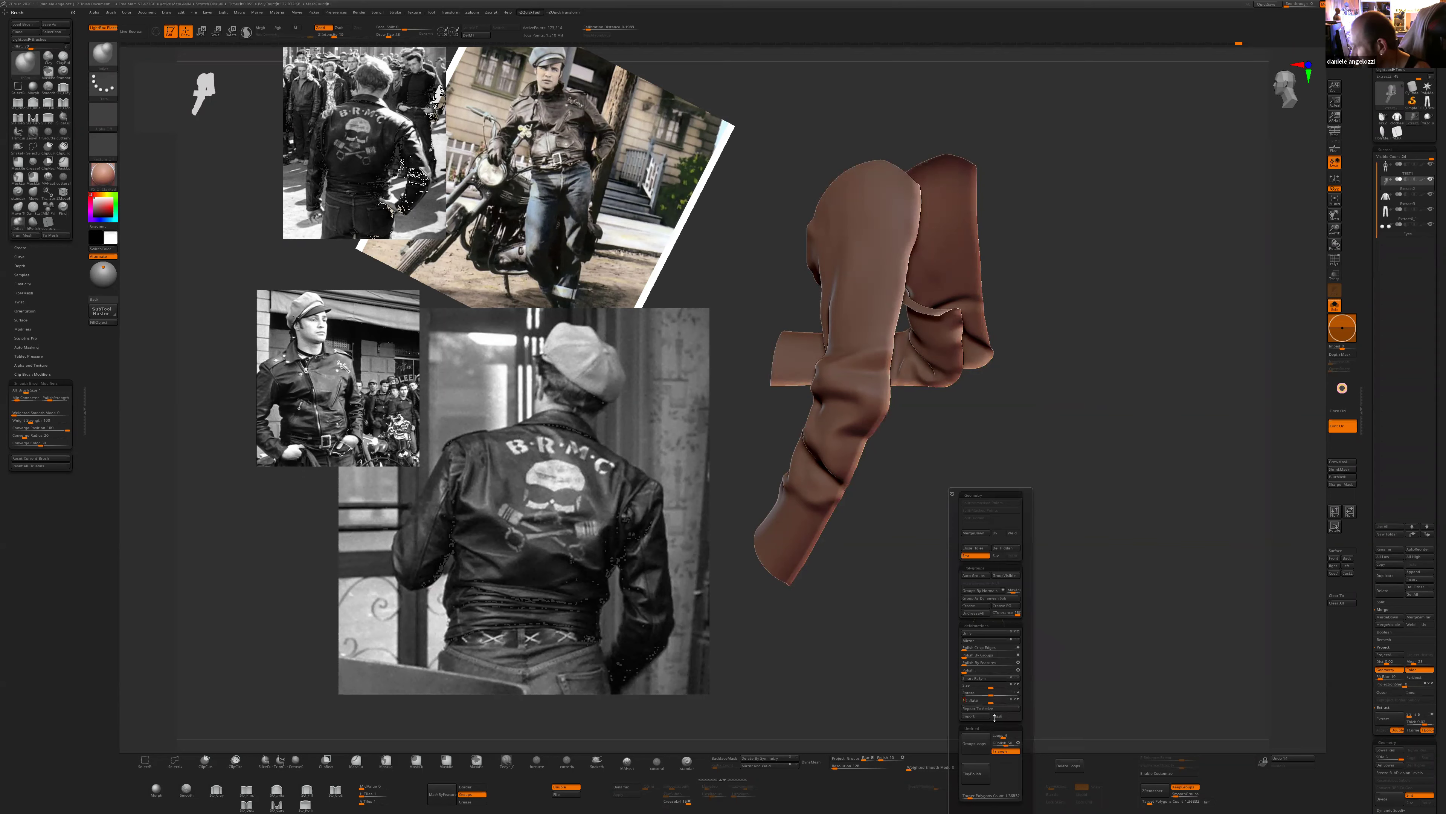
ctrl+shift+click(1084, 601)
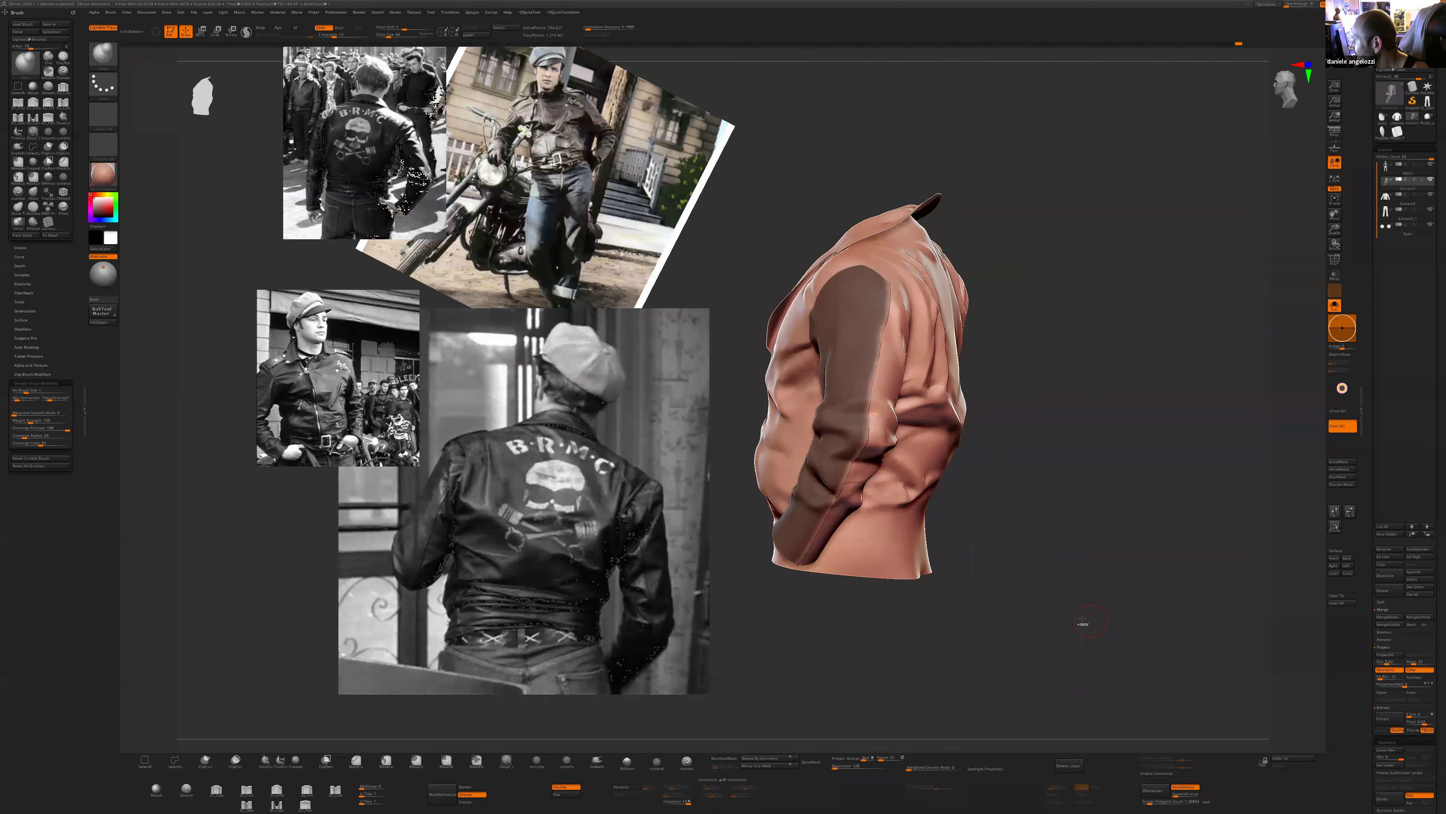
drag(1088, 642, 1063, 674)
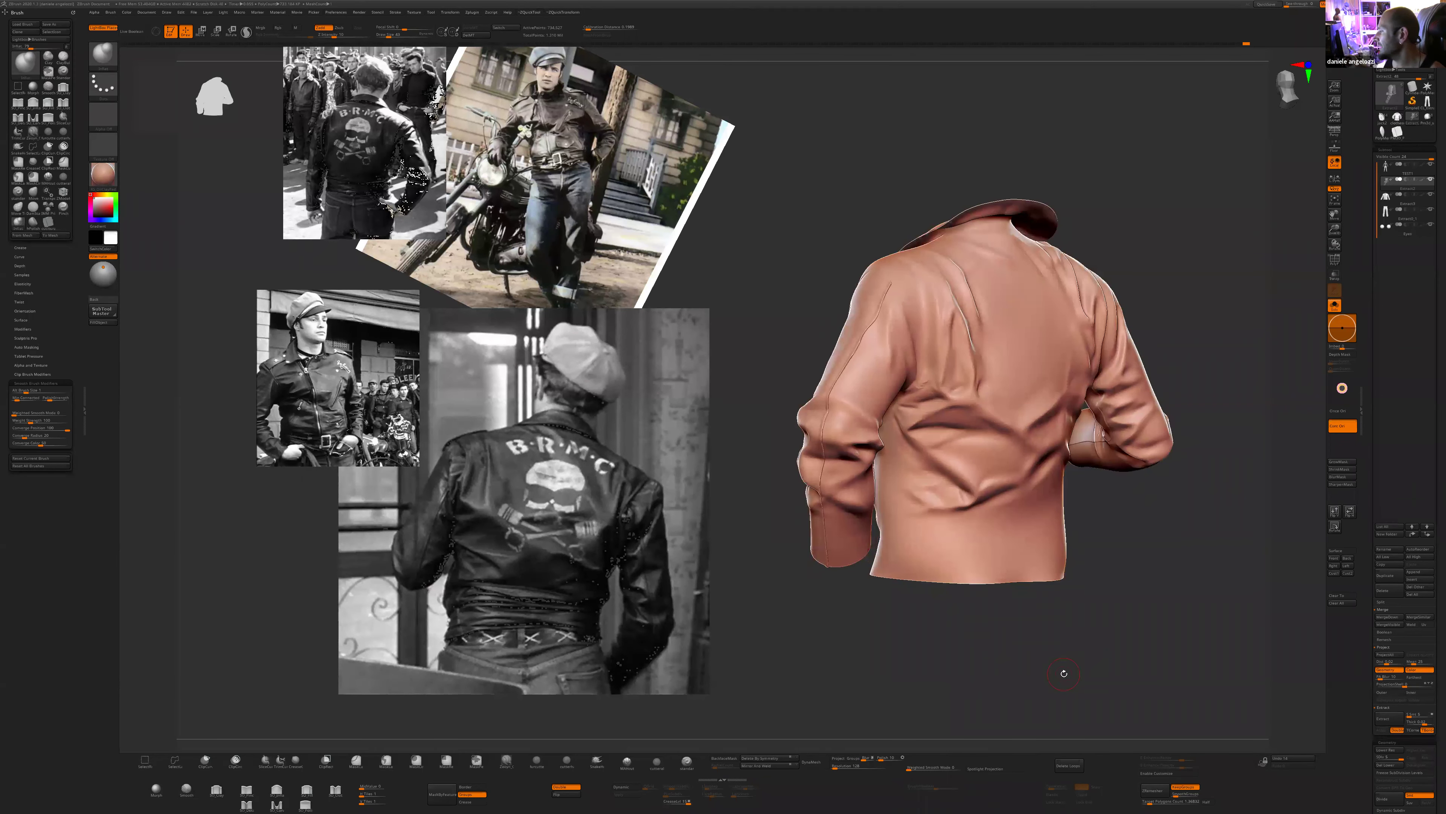
- Isolate both complete sleeves and mask them so that only their seam borders stay unmasked
ctrl+shift+click(823, 505)
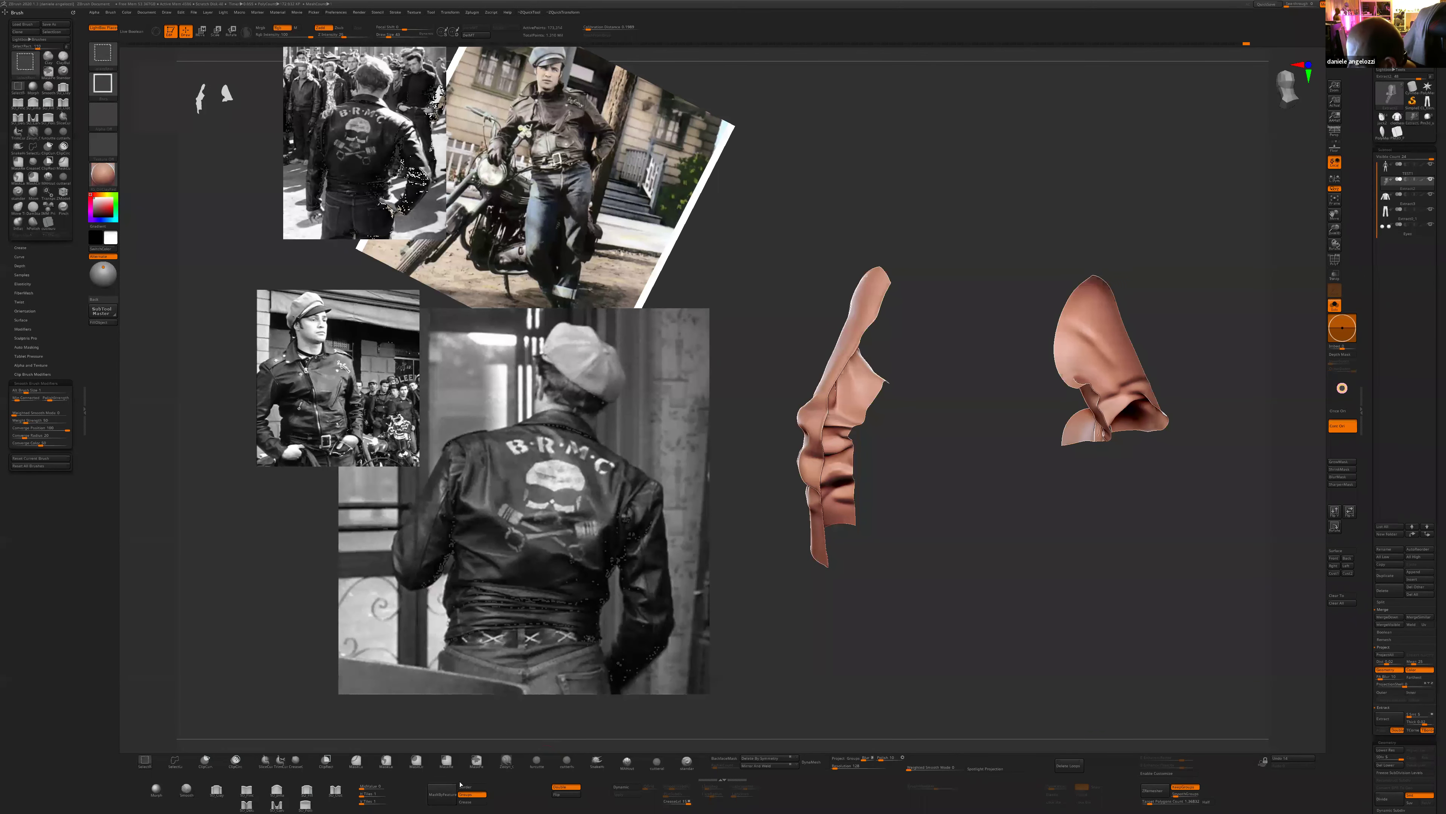
ctrl+shift+click(778, 547)
ctrl+shift+click(829, 473)
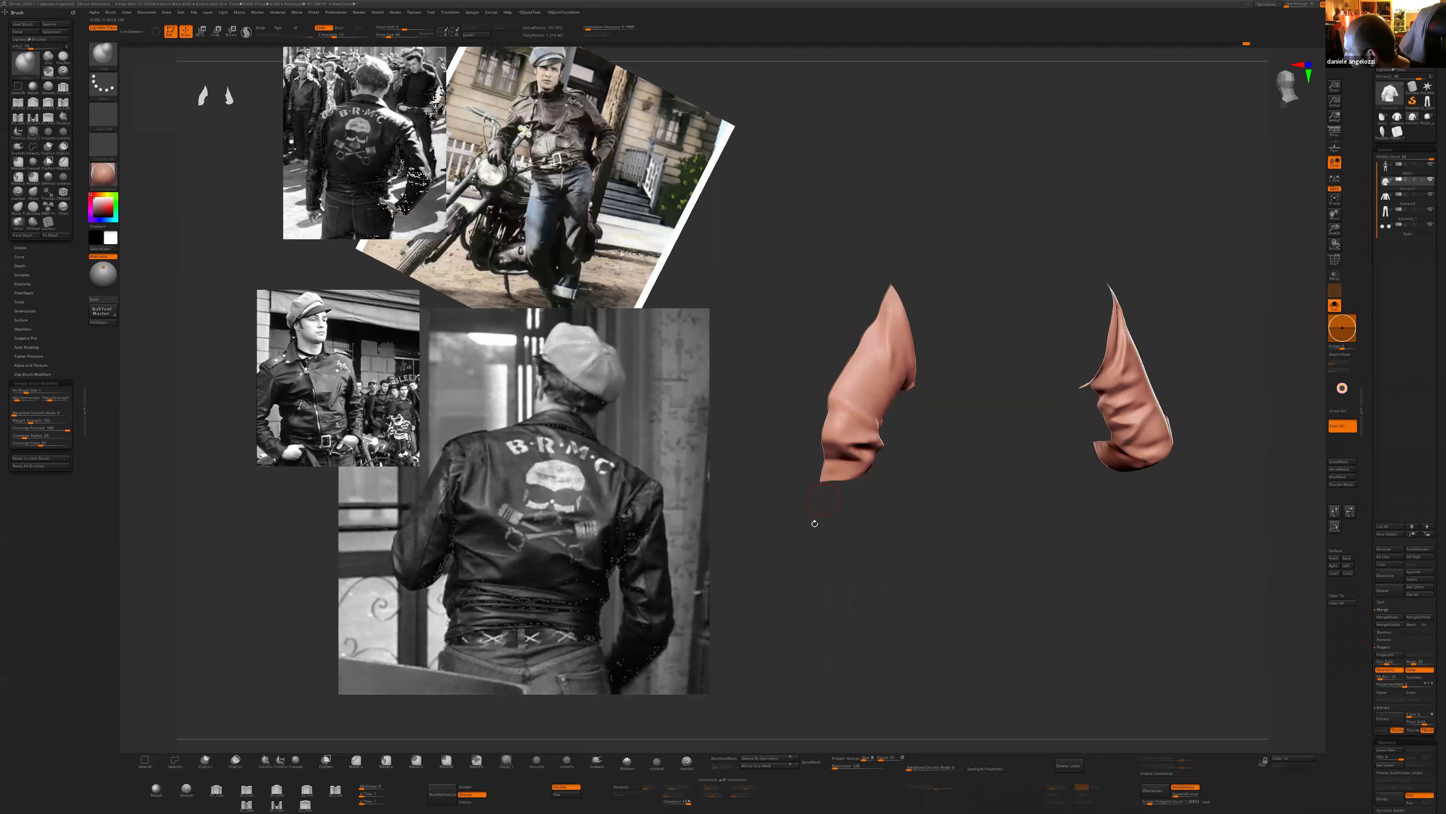
ctrl+shift+drag(803, 533, 813, 544)
ctrl+shift+click(835, 510)
ctrl+shift+click(817, 504)
ctrl+shift+drag(802, 603, 839, 574)
ctrl+click(838, 573)
ctrl+click(828, 534)
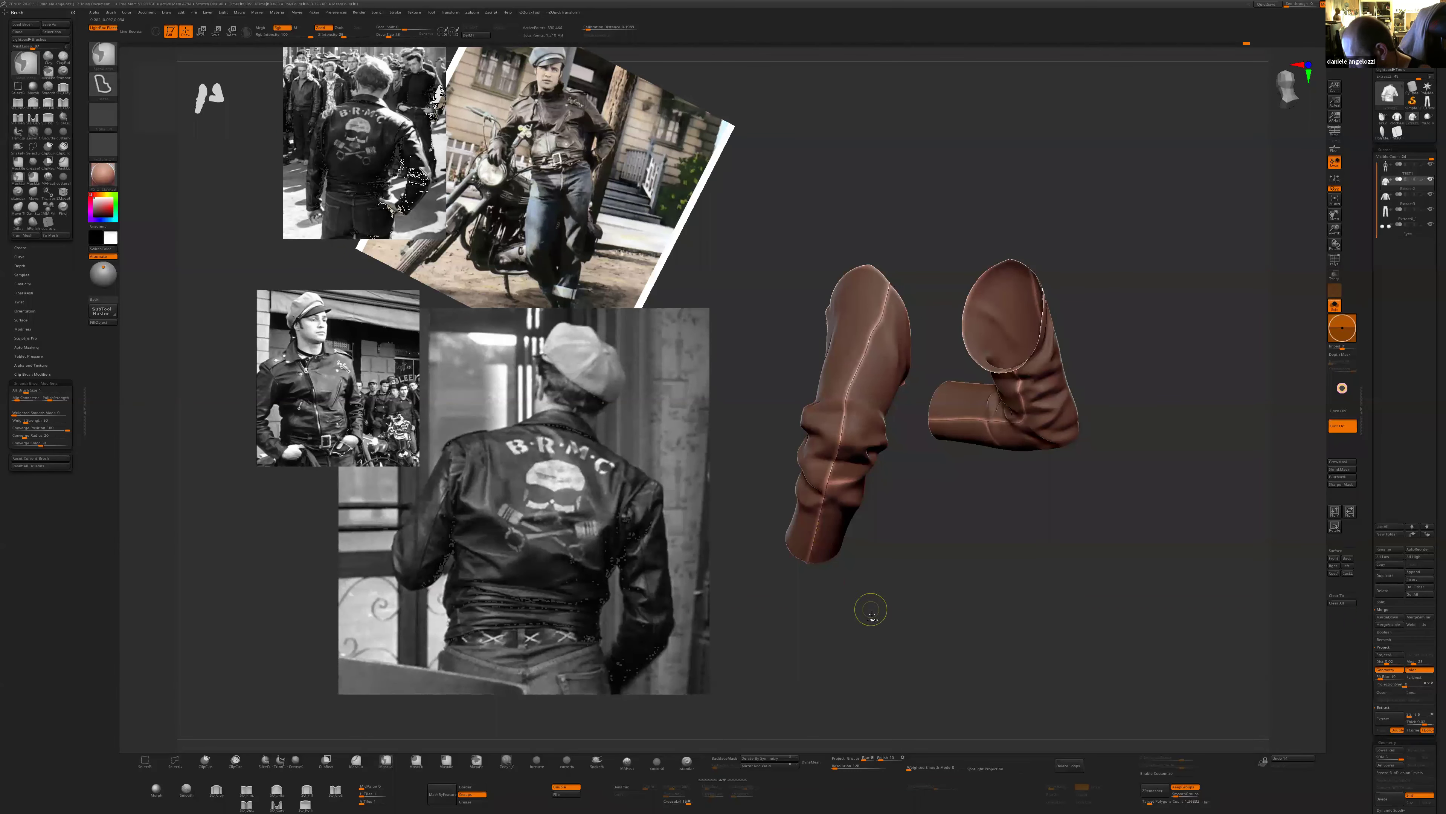
- Deform the unmasked seam borders of both sleeves with the Inflate deformation
key(space)
click(875, 671)
mouse_move(950, 553)
mouse_down()
mouse_move(940, 594)
mouse_move(850, 395)
mouse_up()
- Isolate the back sleeve panels from upper arm to cuff, and mask the rest of the jacket
ctrl+alt+shift+click(866, 390)
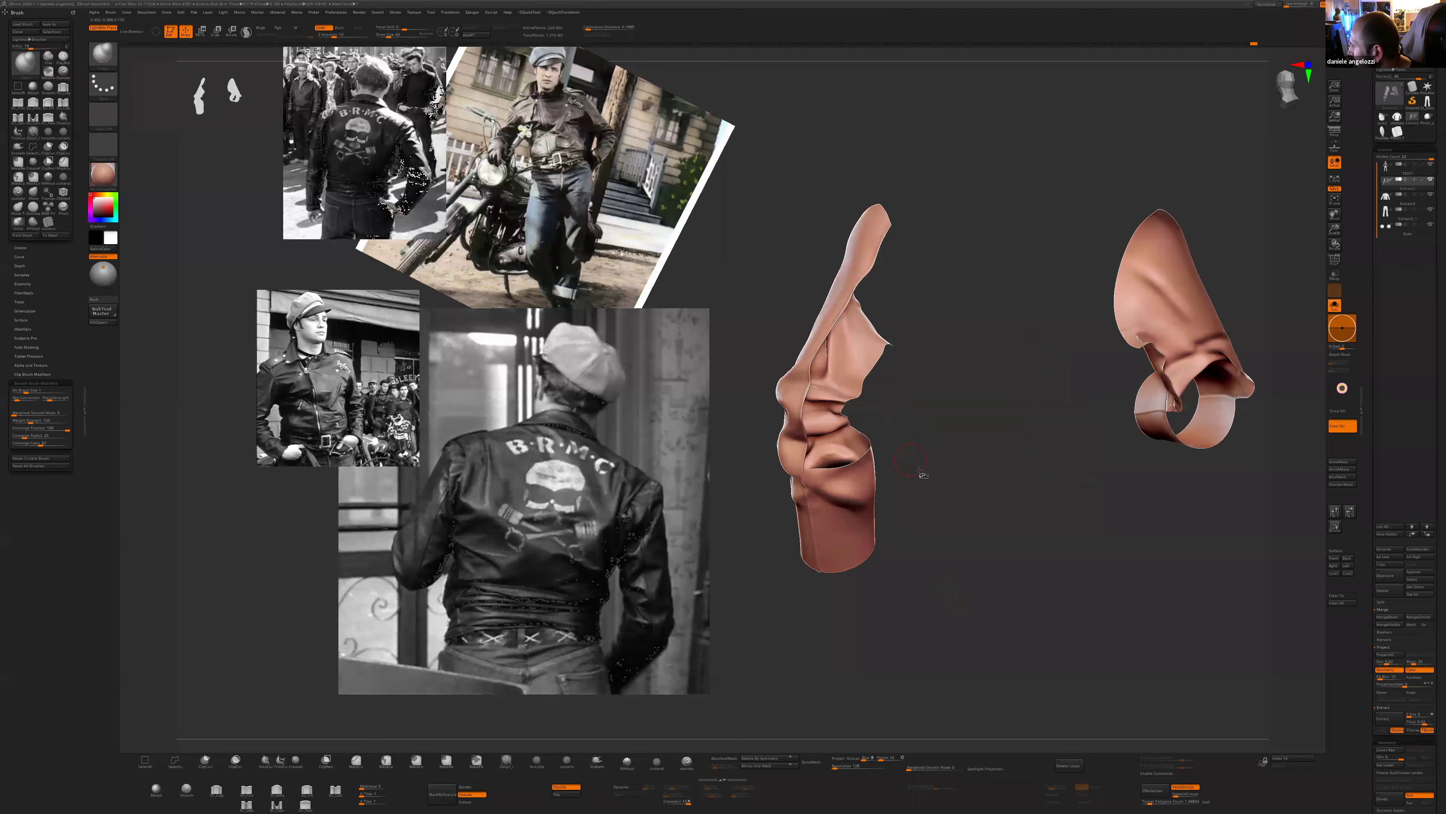
ctrl+shift+click(862, 513)
ctrl+shift+click(862, 514)
ctrl+shift+click(819, 546)
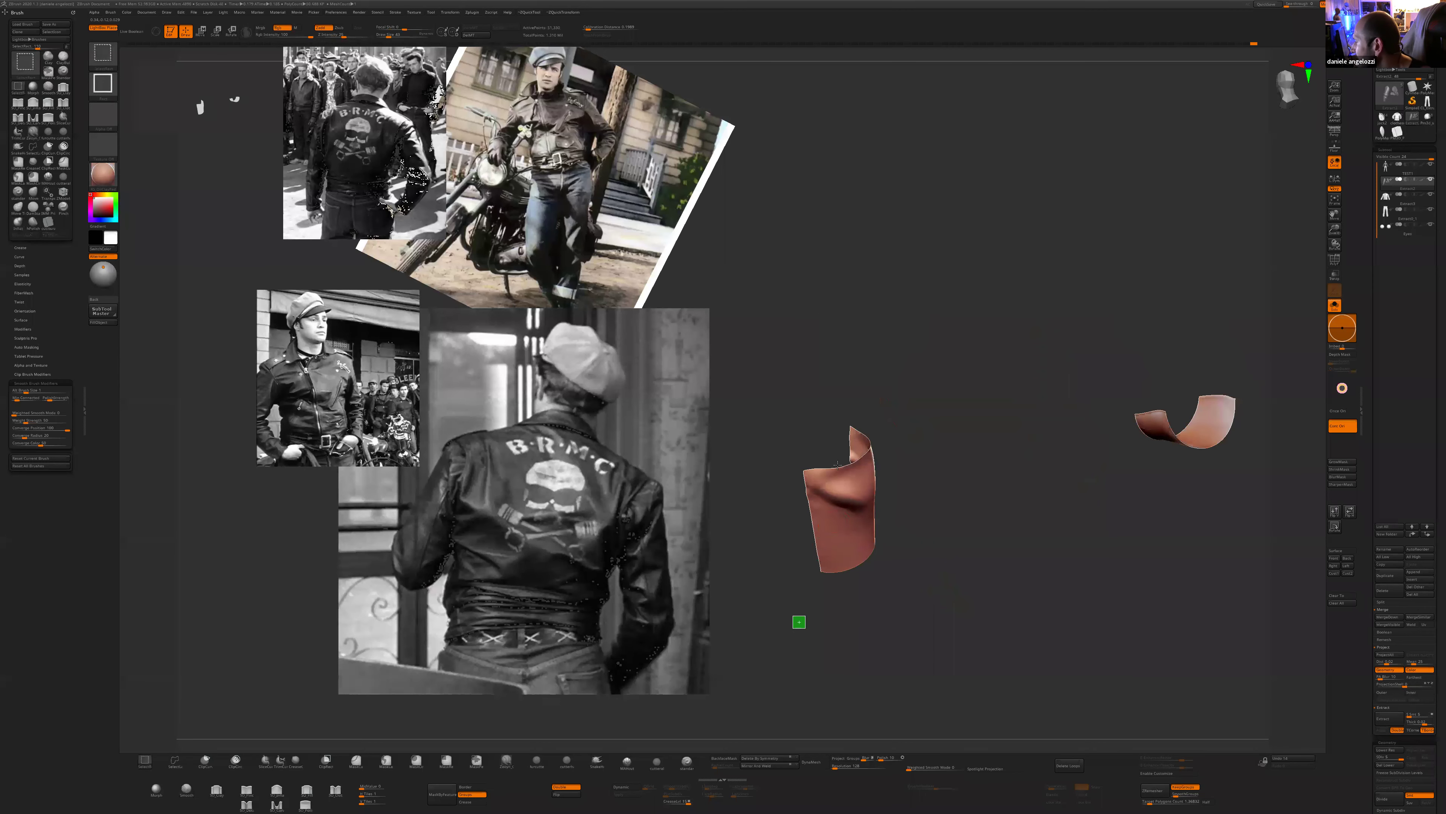
ctrl+shift+click(799, 623)
ctrl+shift+click(798, 633)
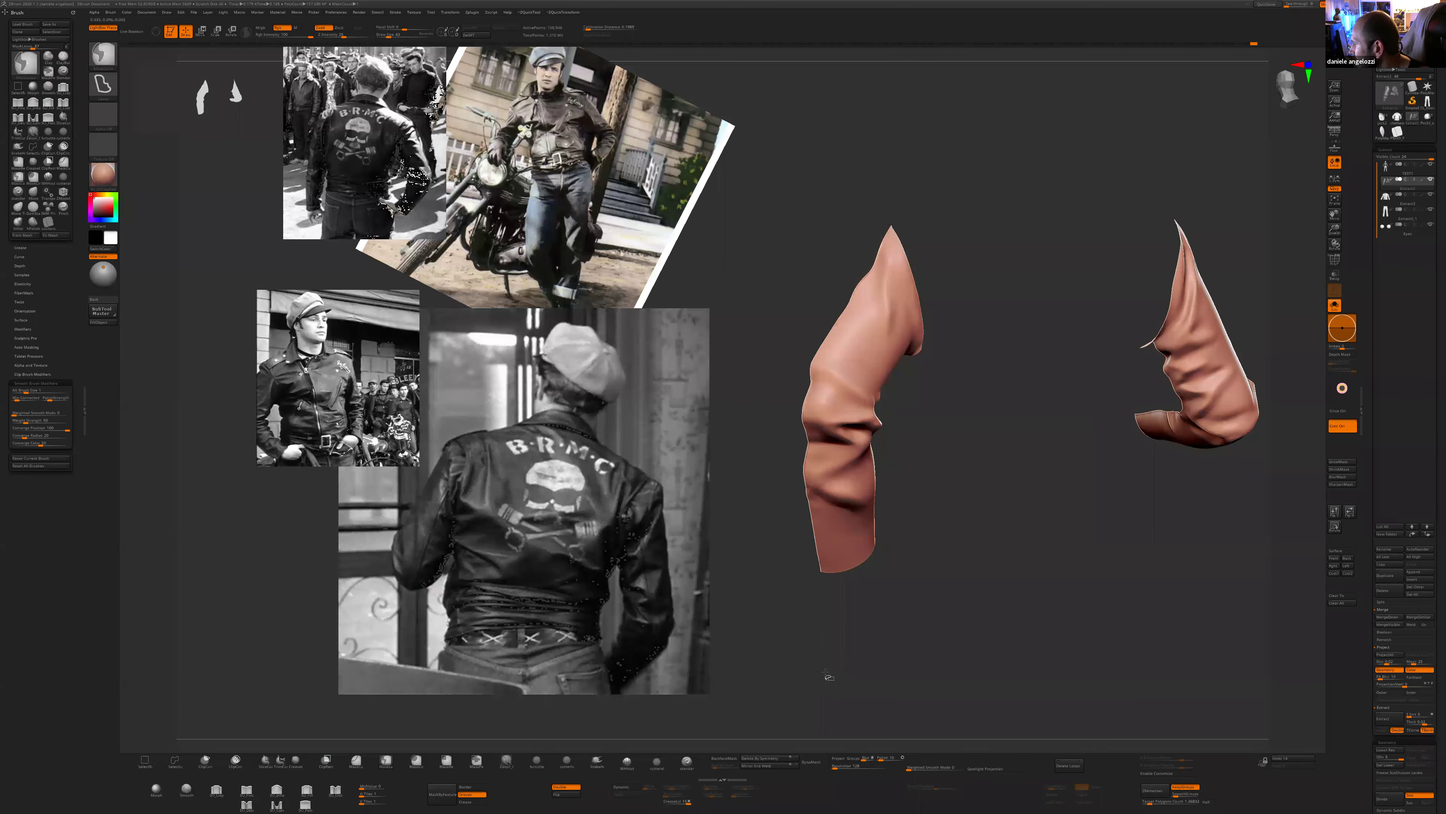
ctrl+shift+click(829, 676)
drag(802, 624, 820, 627)
- Carve along the back sleeve panel's seam from shoulder to cuff with the DamStandard brush
key(b)
key(d)
key(s)
key(s)
drag(865, 274, 869, 275)
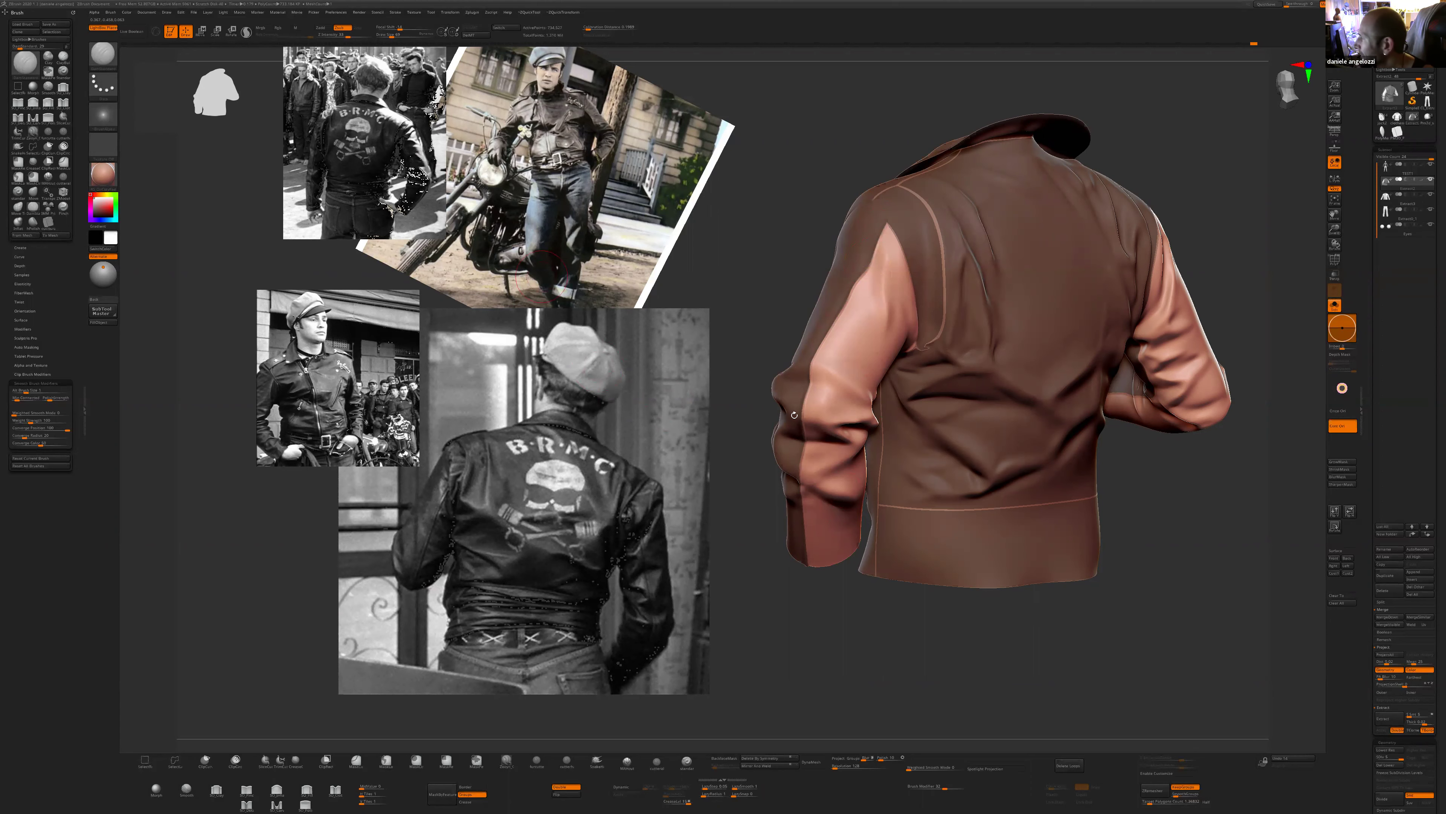
drag(794, 415, 811, 385)
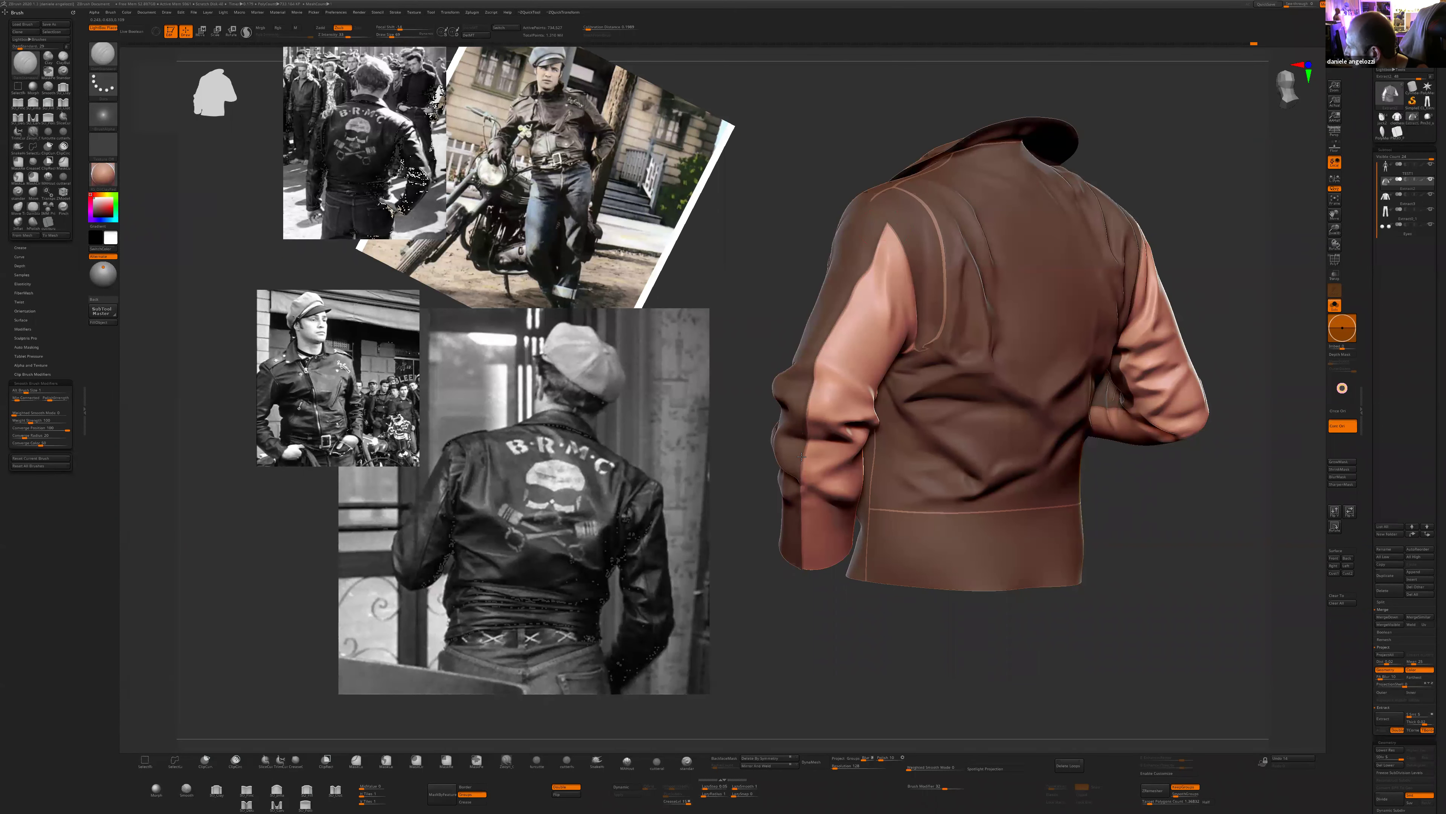
drag(798, 560, 877, 220)
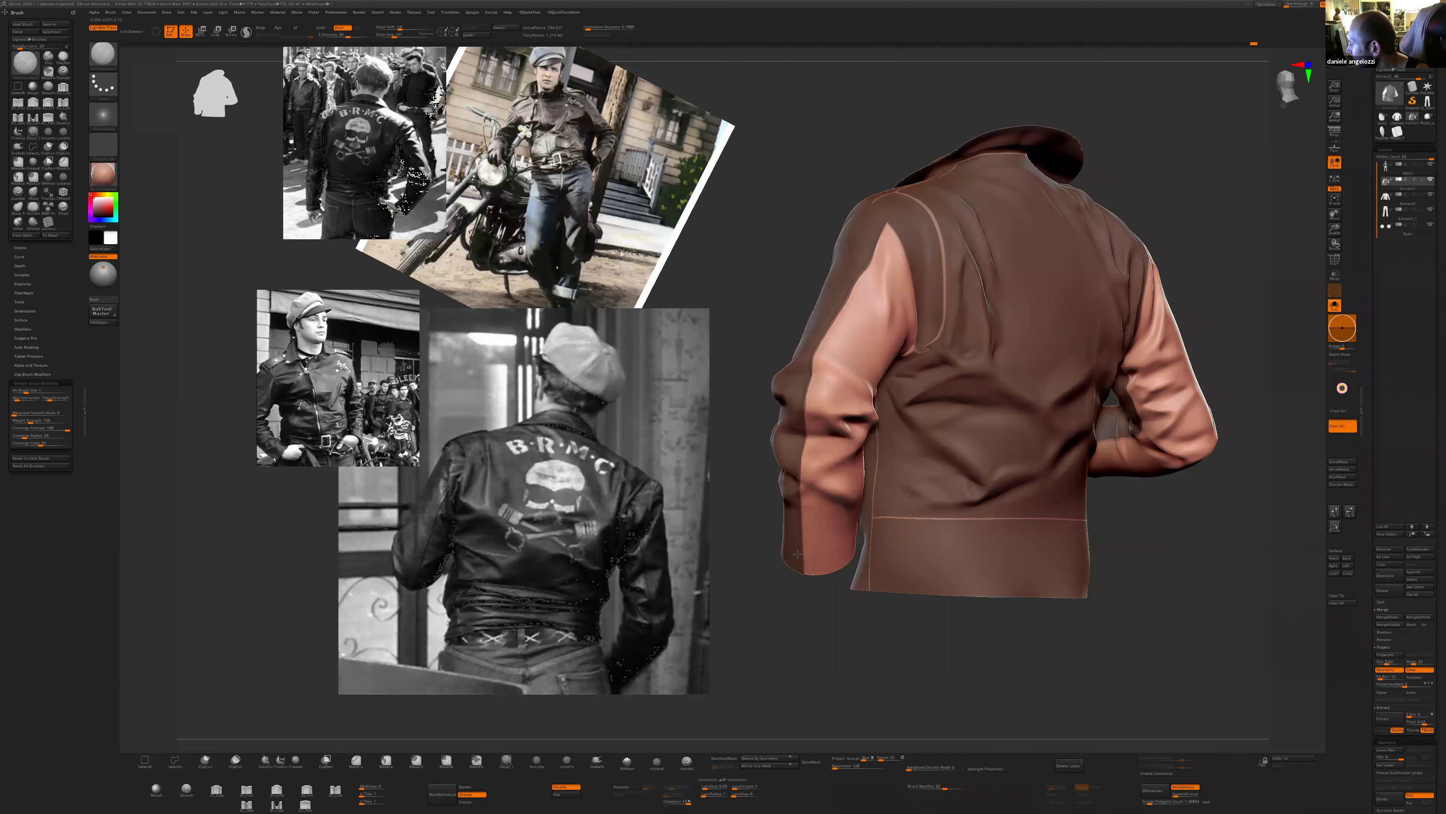
- Clear the jacket's mask and check the upper back sleeve panels in isolation
mouse_move(830, 669)
mouse_down()
mouse_move(939, 669)
mouse_move(955, 688)
mouse_move(963, 632)
mouse_move(920, 597)
mouse_up()
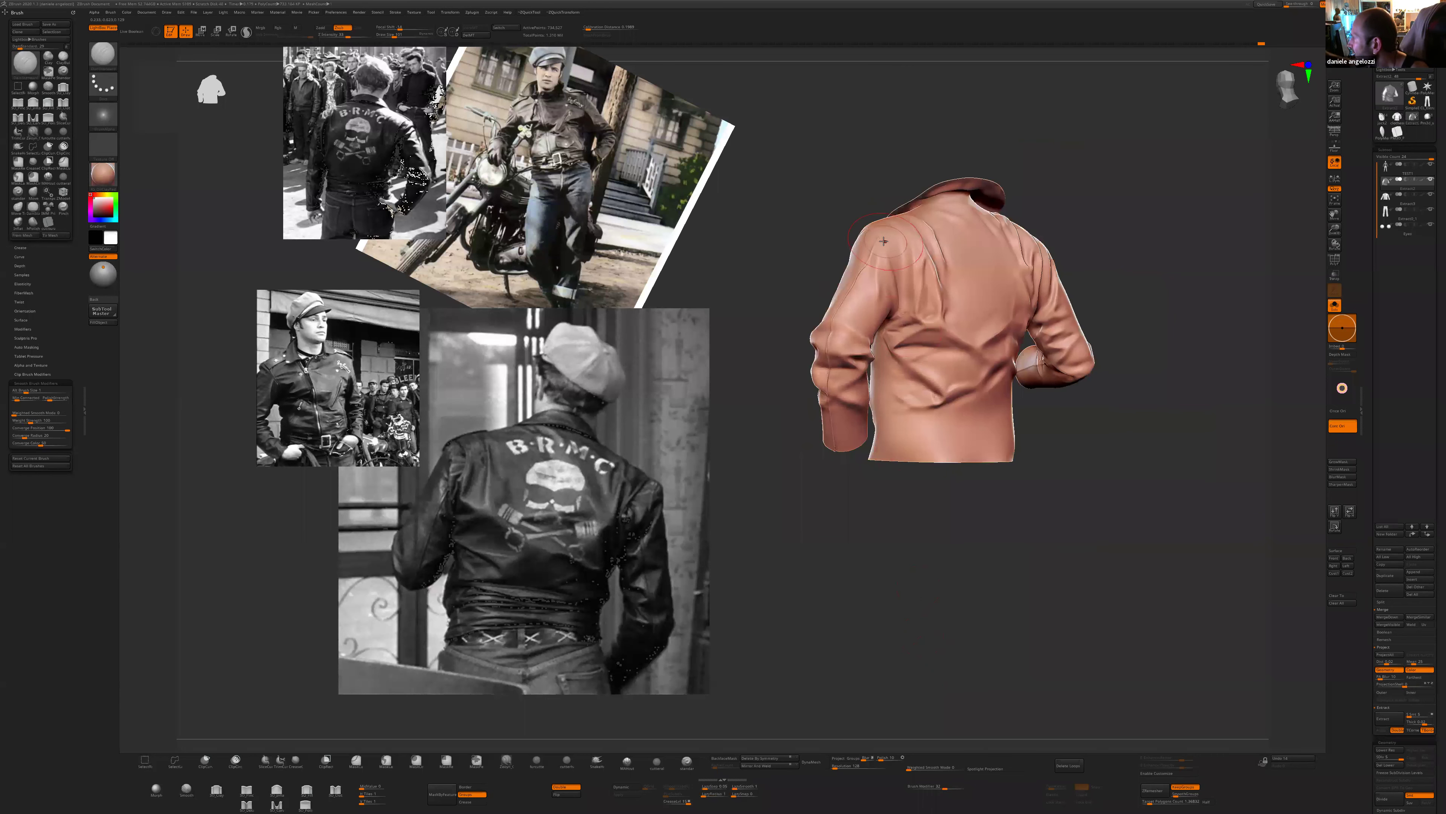
ctrl+shift+click(877, 263)
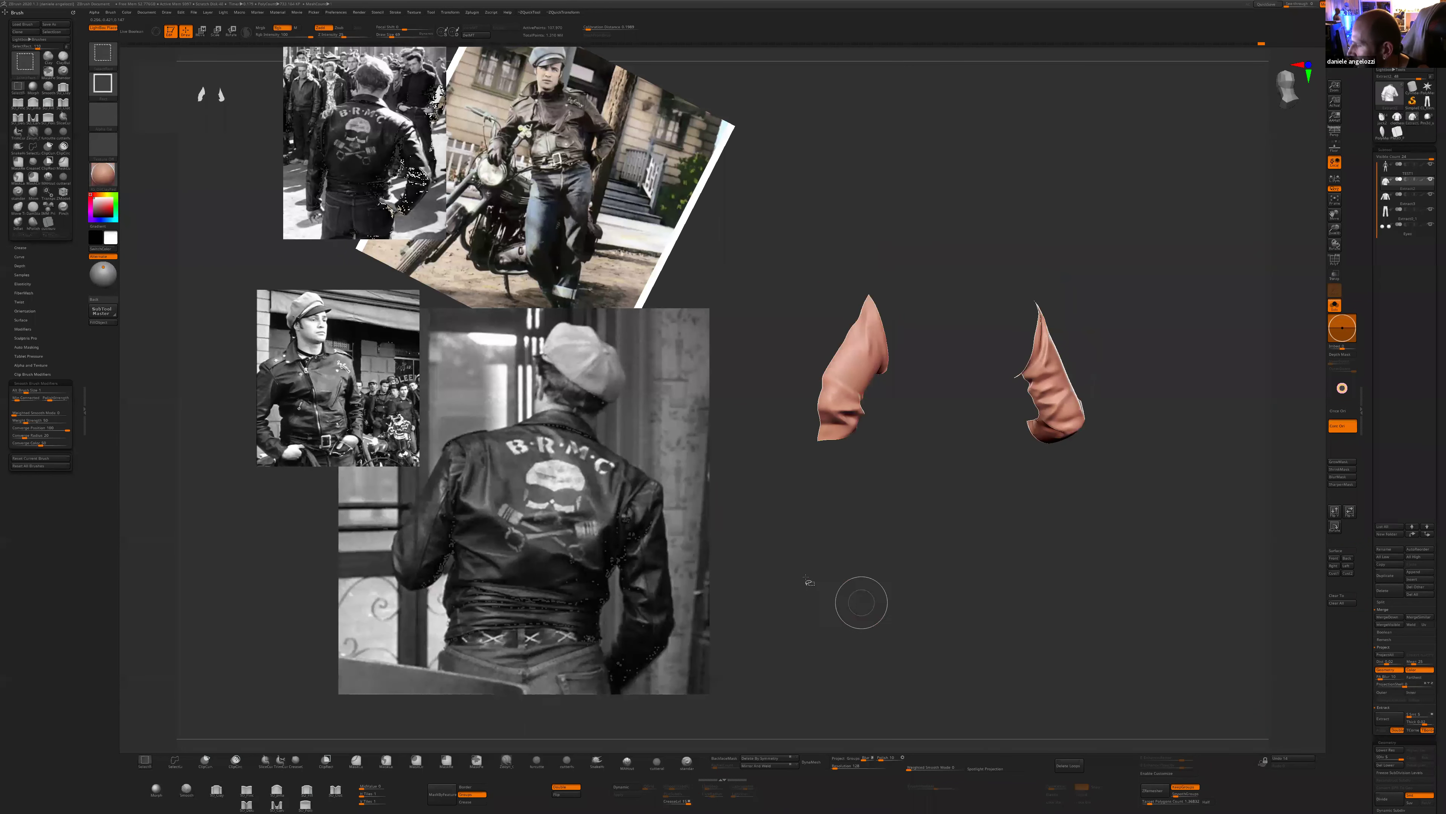
ctrl+shift+click(745, 543)
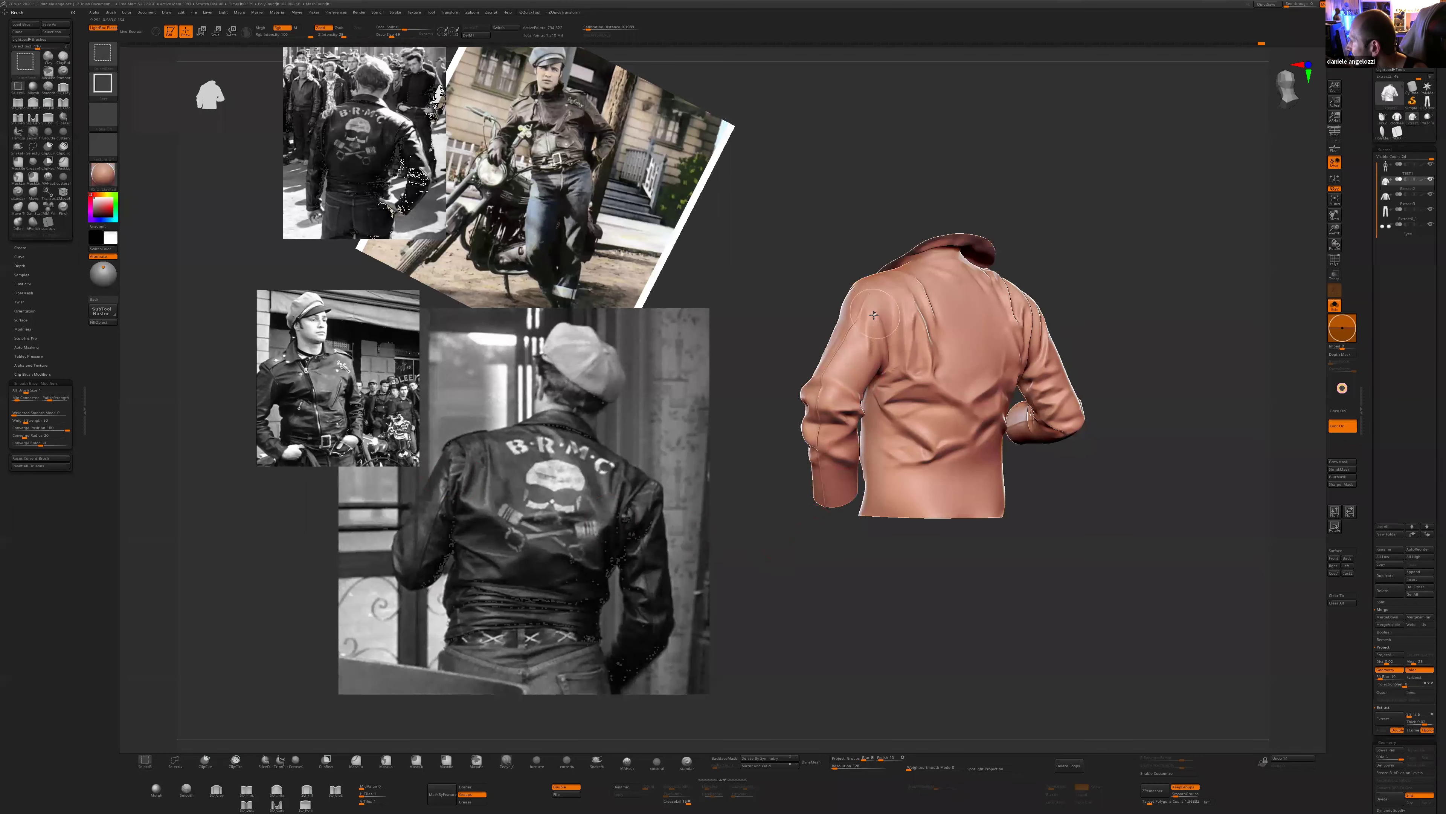
ctrl+shift+click(866, 302)
ctrl+shift+click(848, 261)
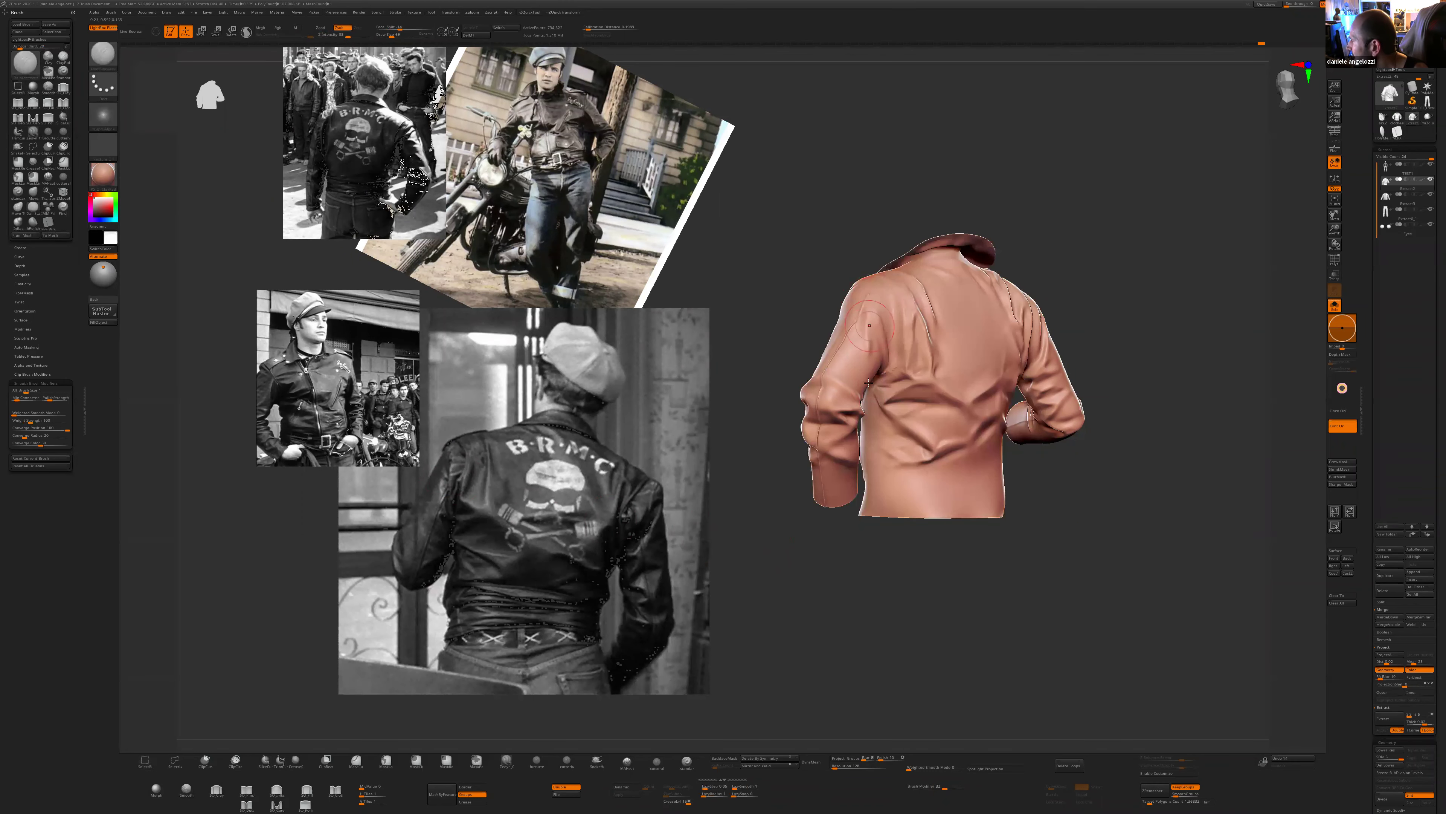
drag(896, 598, 848, 597)
ctrl+shift+click(882, 342)
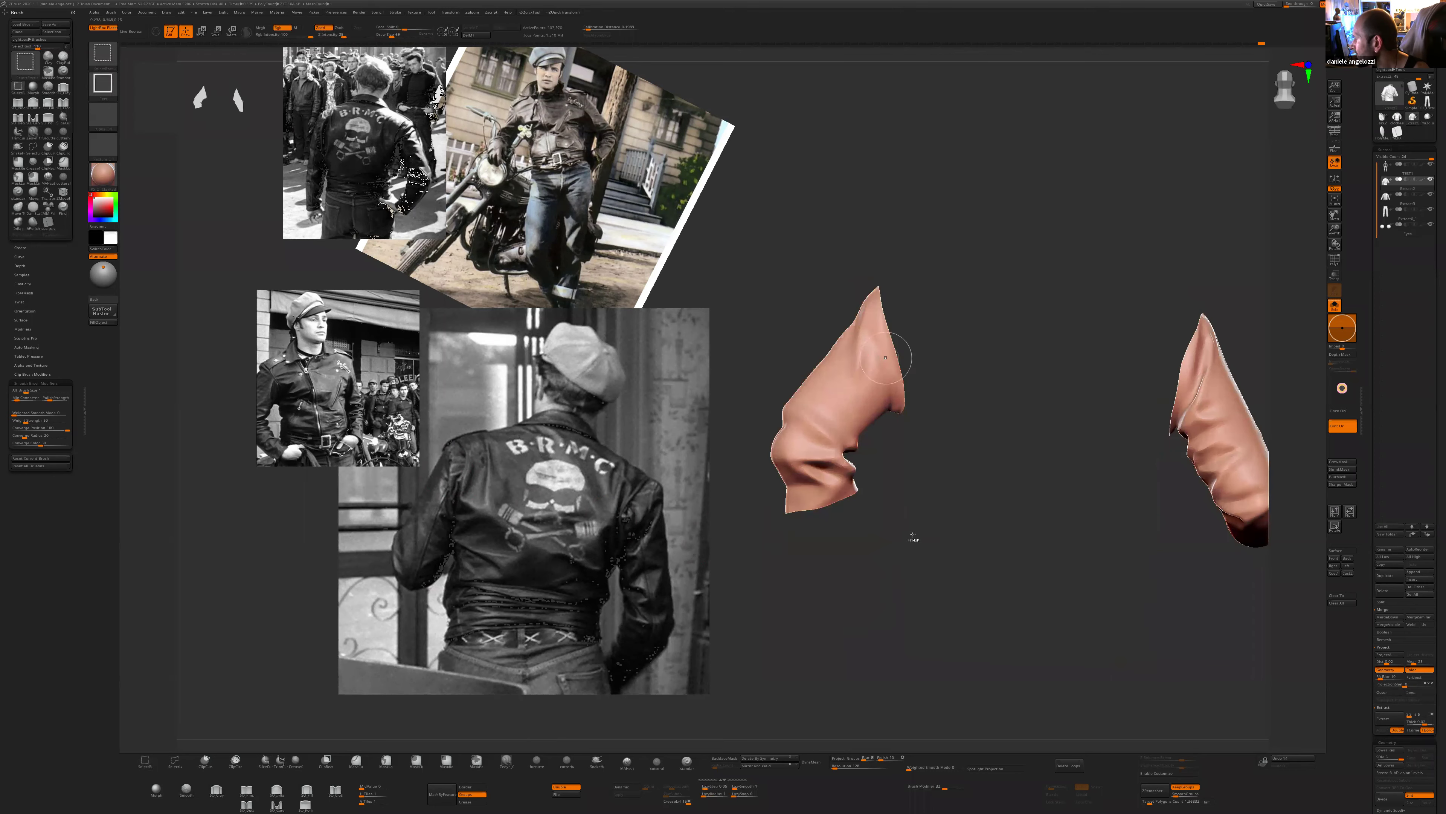
ctrl+click(913, 536)
ctrl+shift+click(911, 543)
ctrl+drag(871, 667, 852, 672)
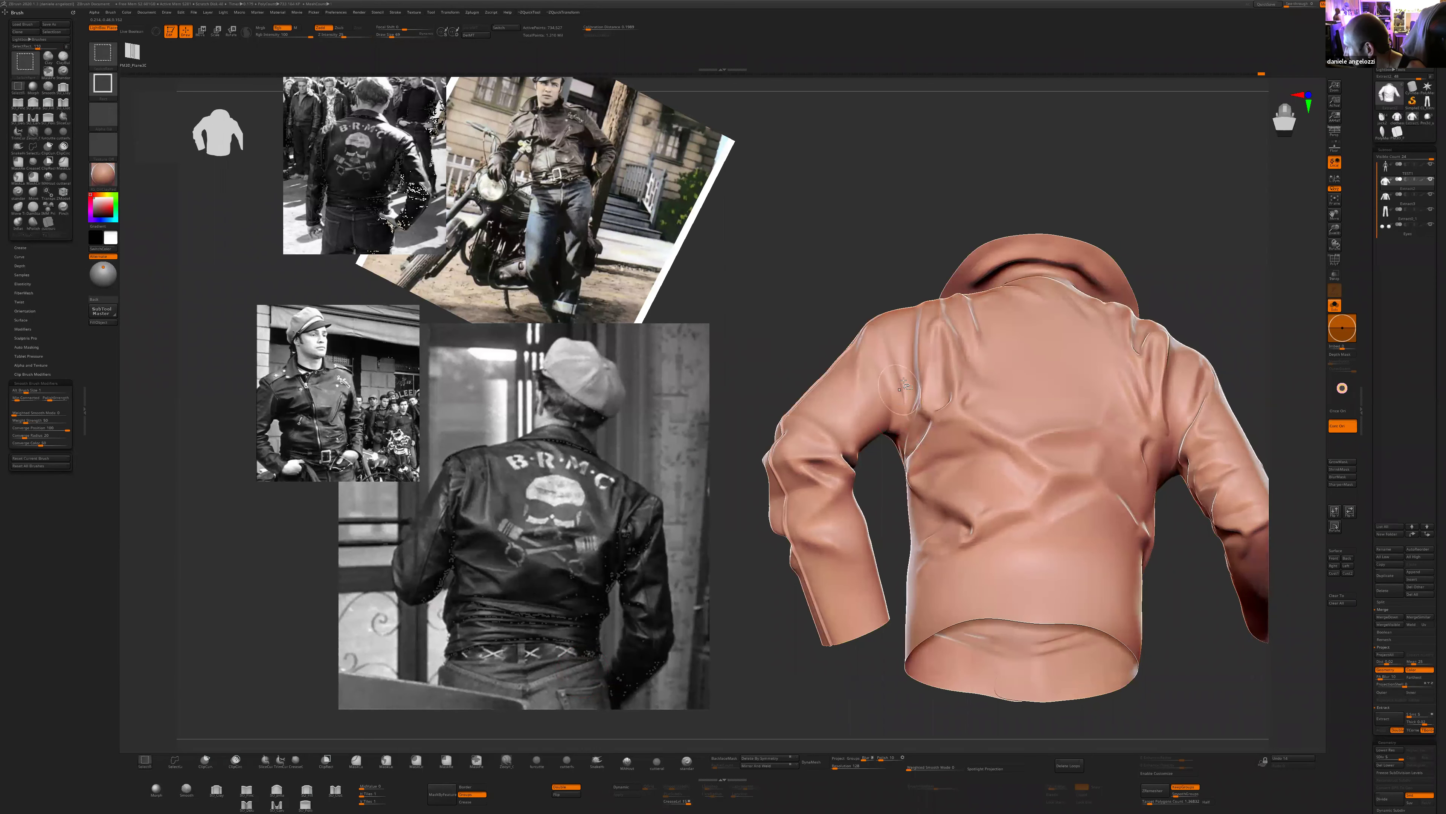
- Mask the narrow back strips beside the armholes together with the central back panel, leaving the sleeves unmasked
ctrl+shift+click(905, 397)
ctrl+click(917, 433)
ctrl+shift+click(913, 445)
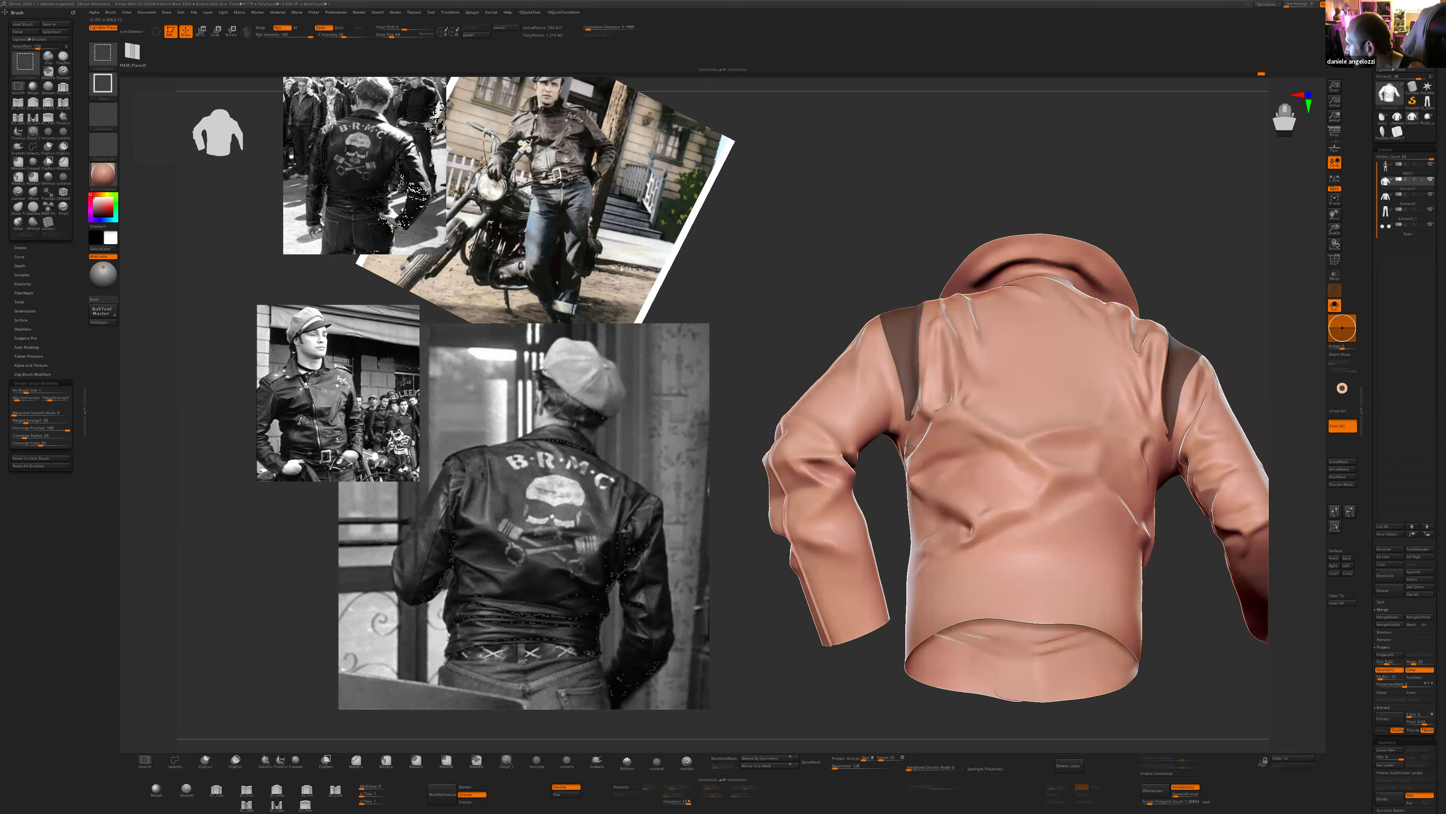
ctrl+shift+click(911, 447)
ctrl+click(890, 490)
ctrl+shift+click(887, 504)
- Carve along the sleeve side of the back armhole seam, from the underarm up over the shoulder
drag(887, 504, 880, 365)
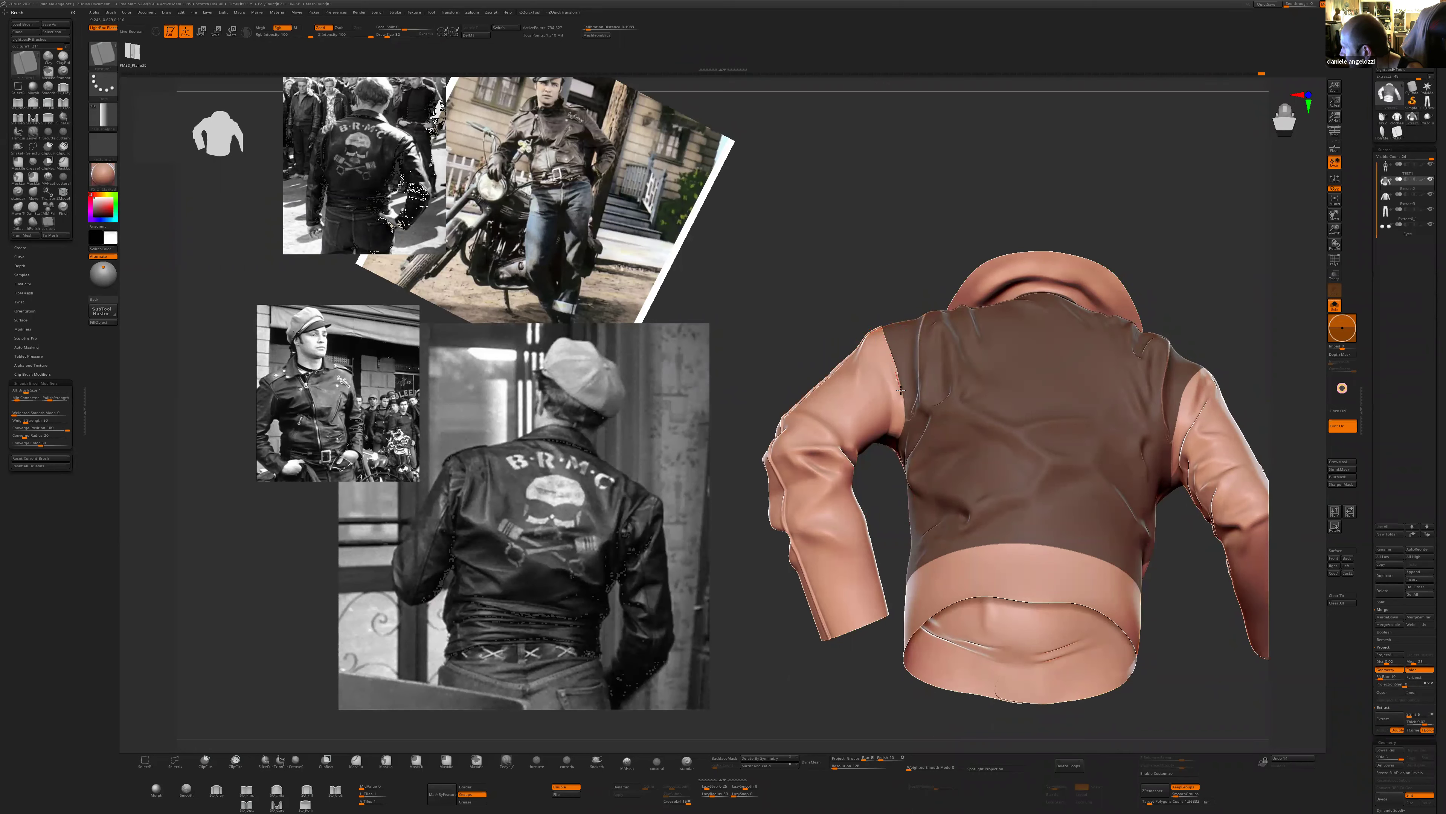
drag(891, 456, 878, 328)
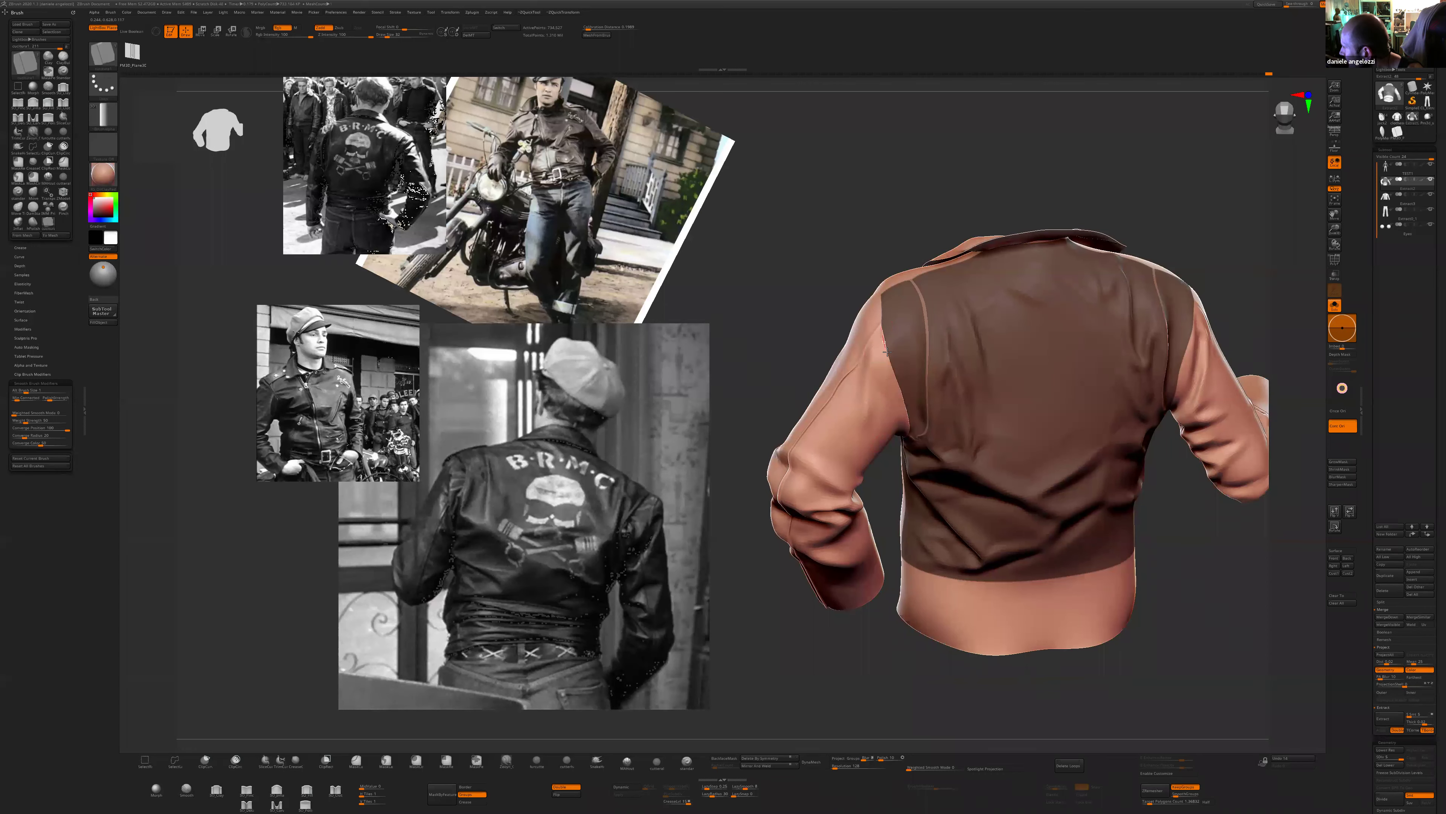
drag(895, 556, 877, 312)
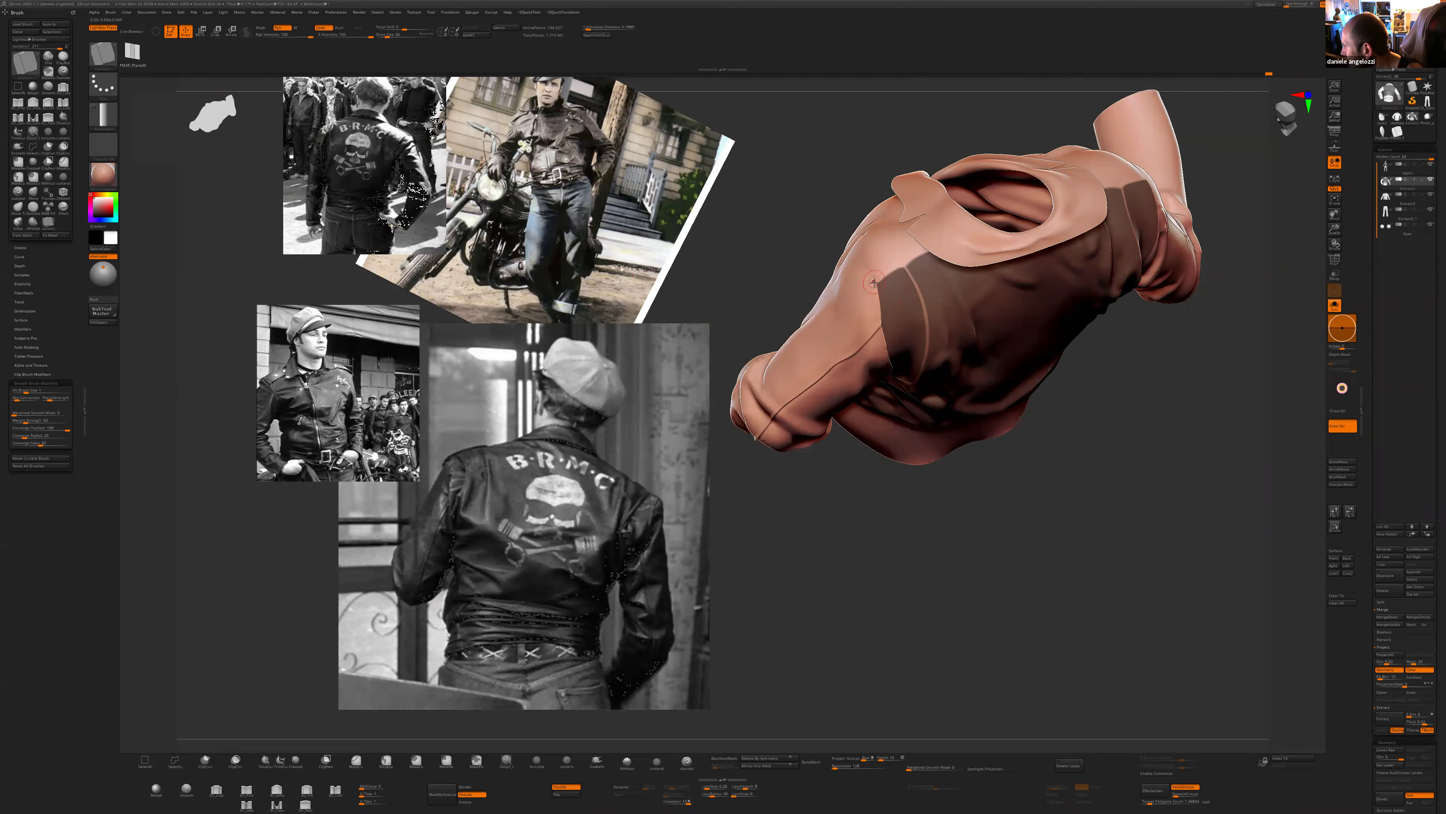
drag(889, 522, 867, 260)
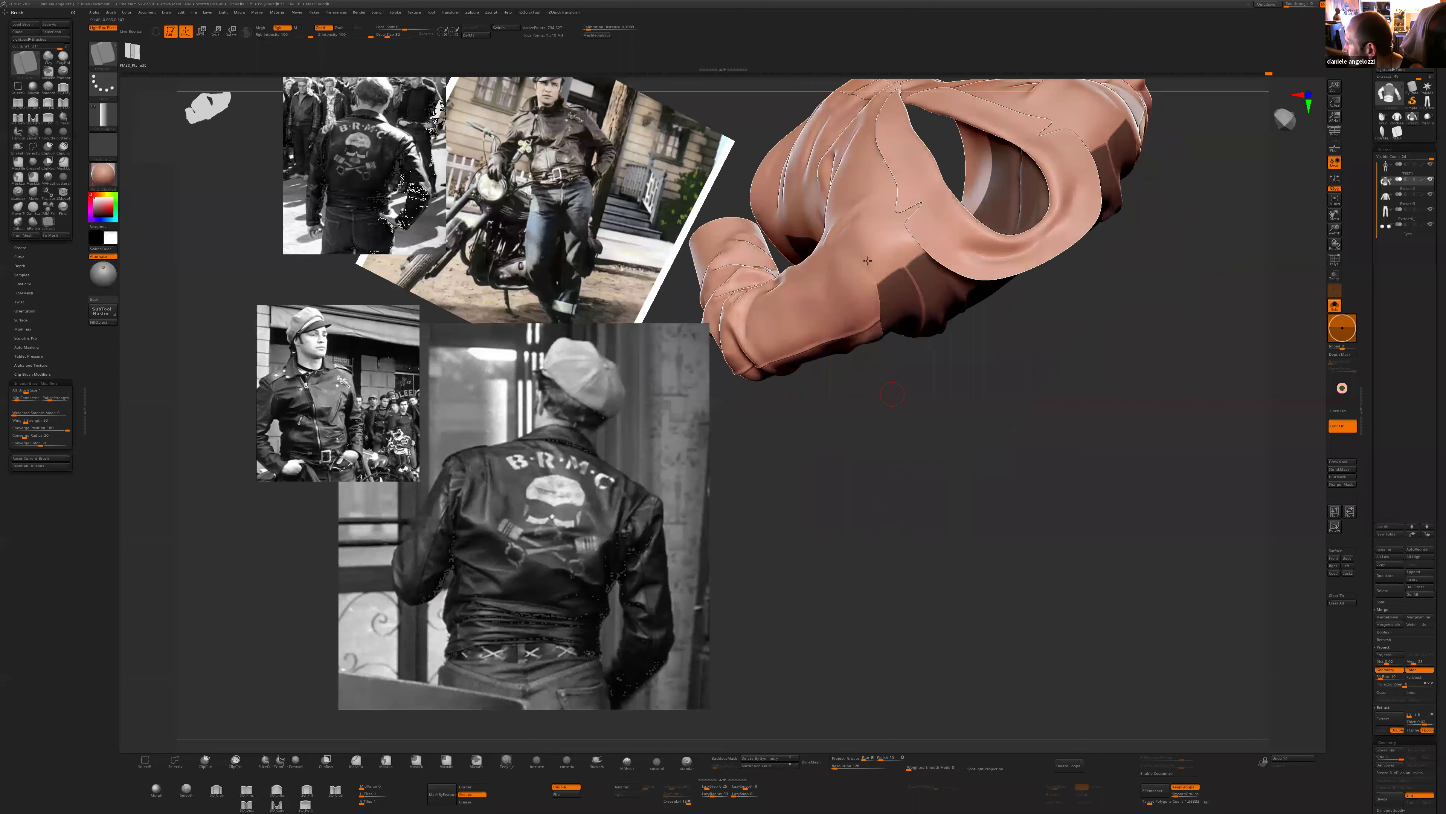
drag(901, 403, 872, 259)
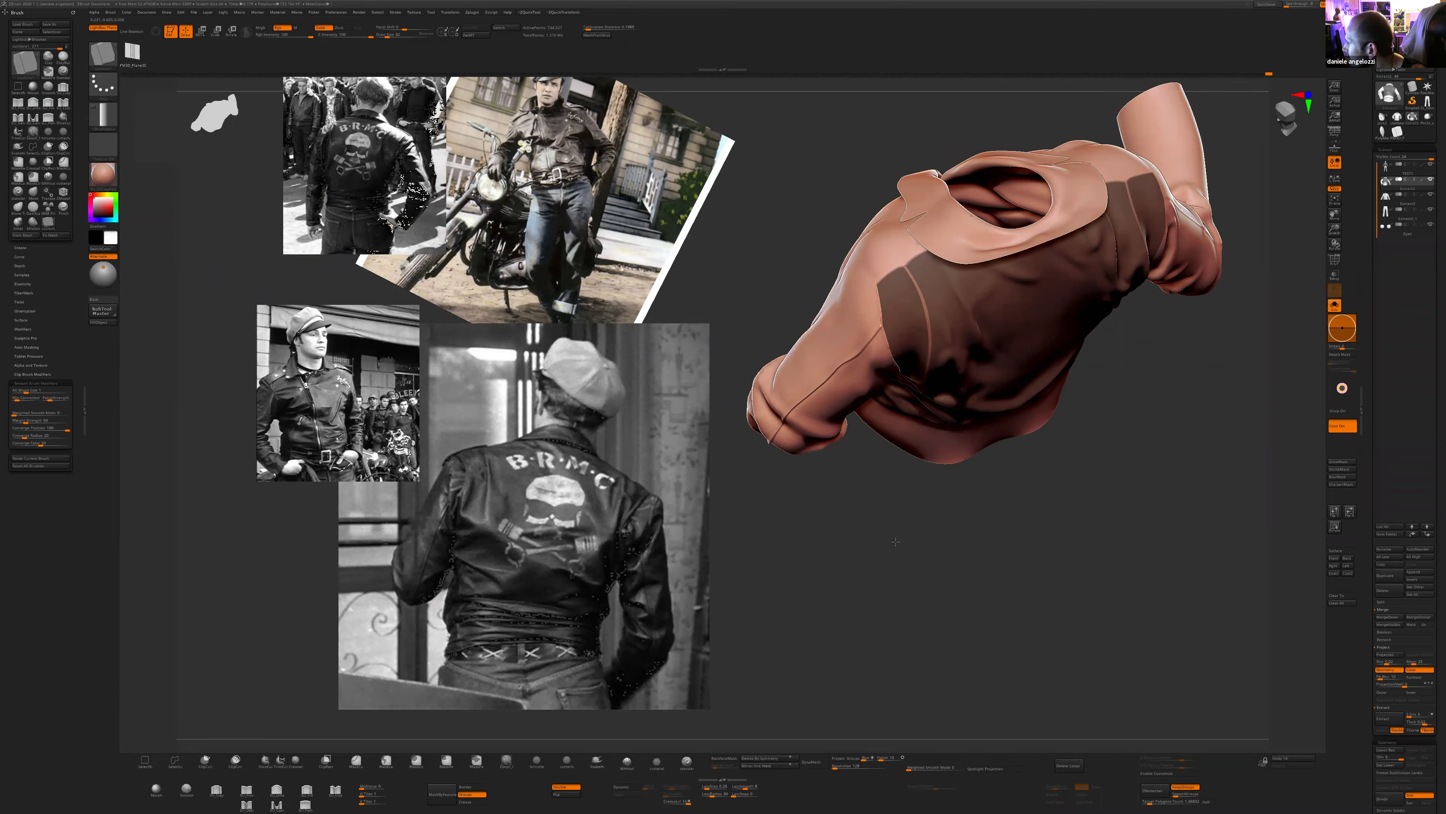
drag(898, 536, 860, 267)
ctrl+shift+click(860, 268)
drag(952, 494, 1020, 566)
ctrl+shift+click(1021, 566)
ctrl+shift+click(915, 251)
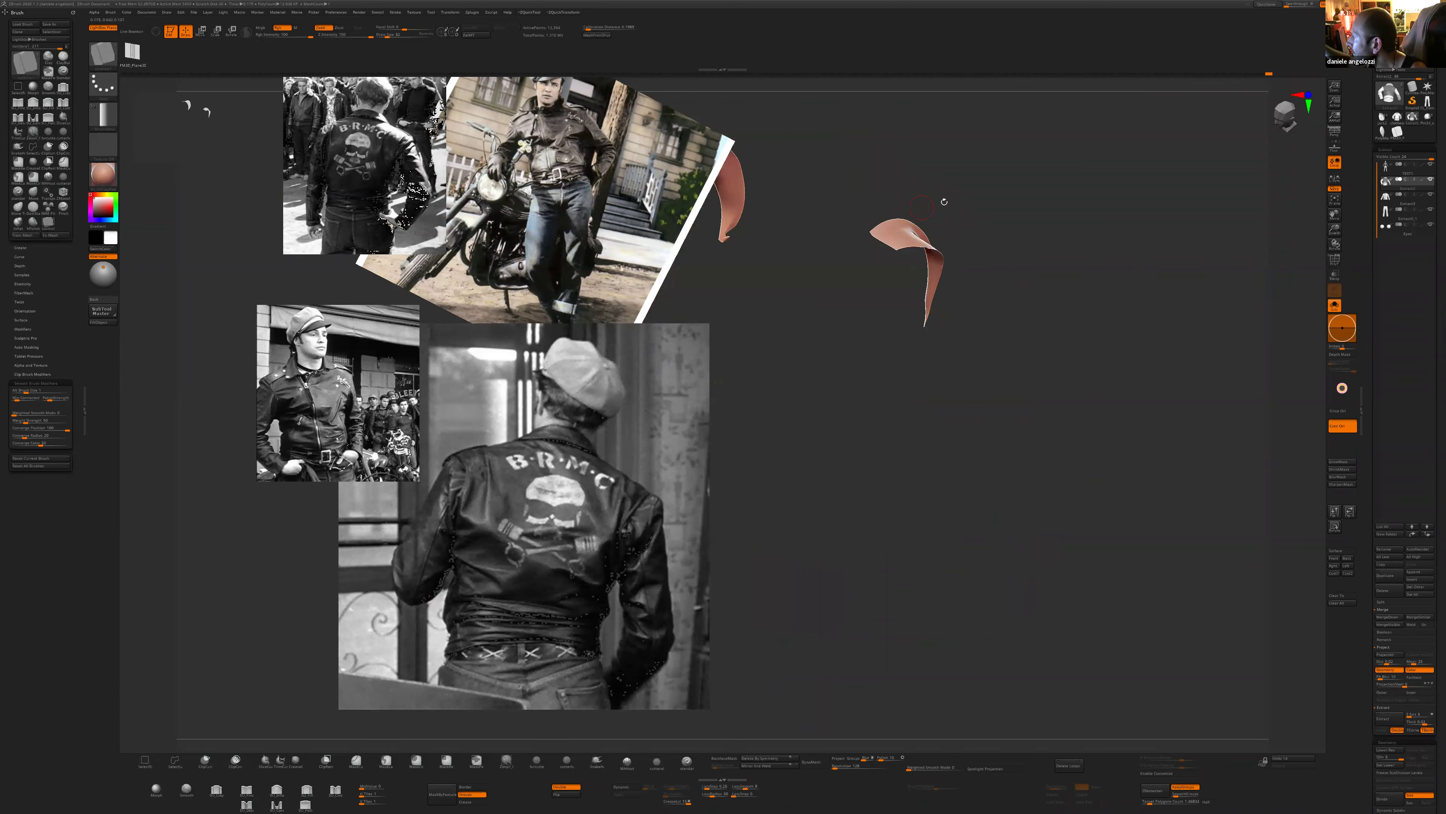
ctrl+shift+click(949, 201)
ctrl+shift+click(866, 243)
ctrl+click(923, 194)
ctrl+shift+click(923, 194)
ctrl+click(921, 194)
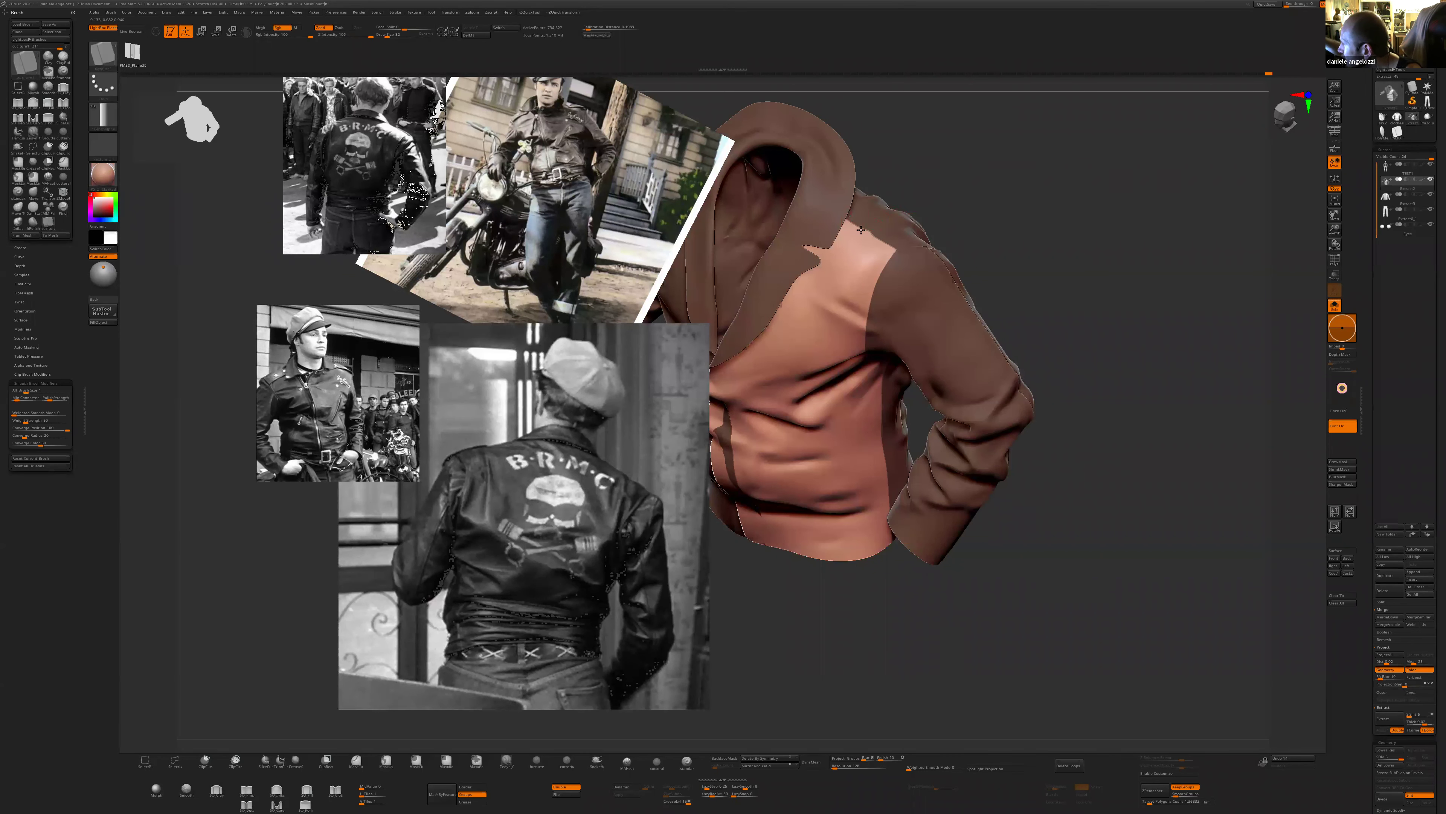
alt+click(891, 249)
key(ctrl+z)
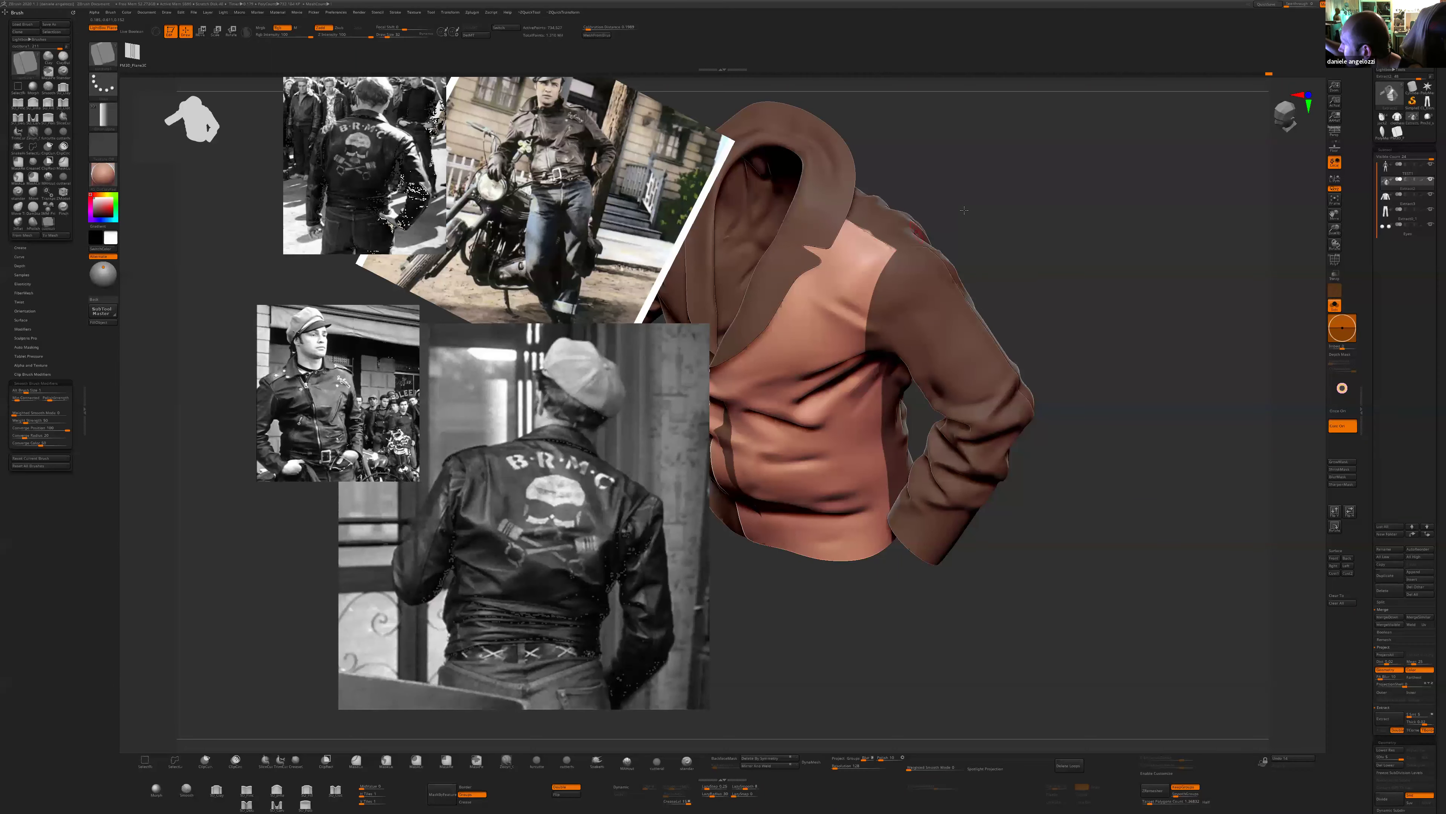
right_drag(888, 247, 851, 222)
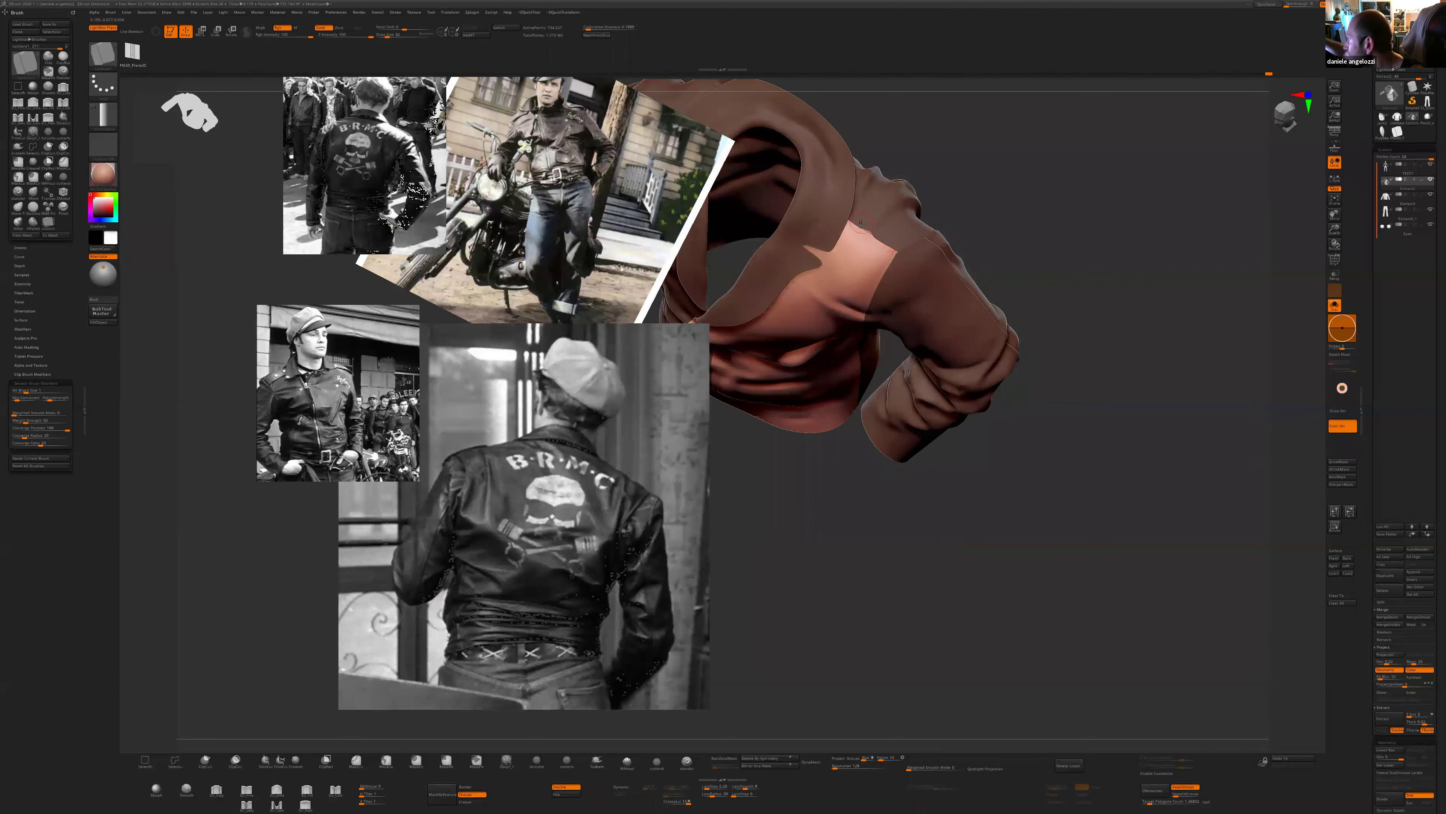
key(ctrl)
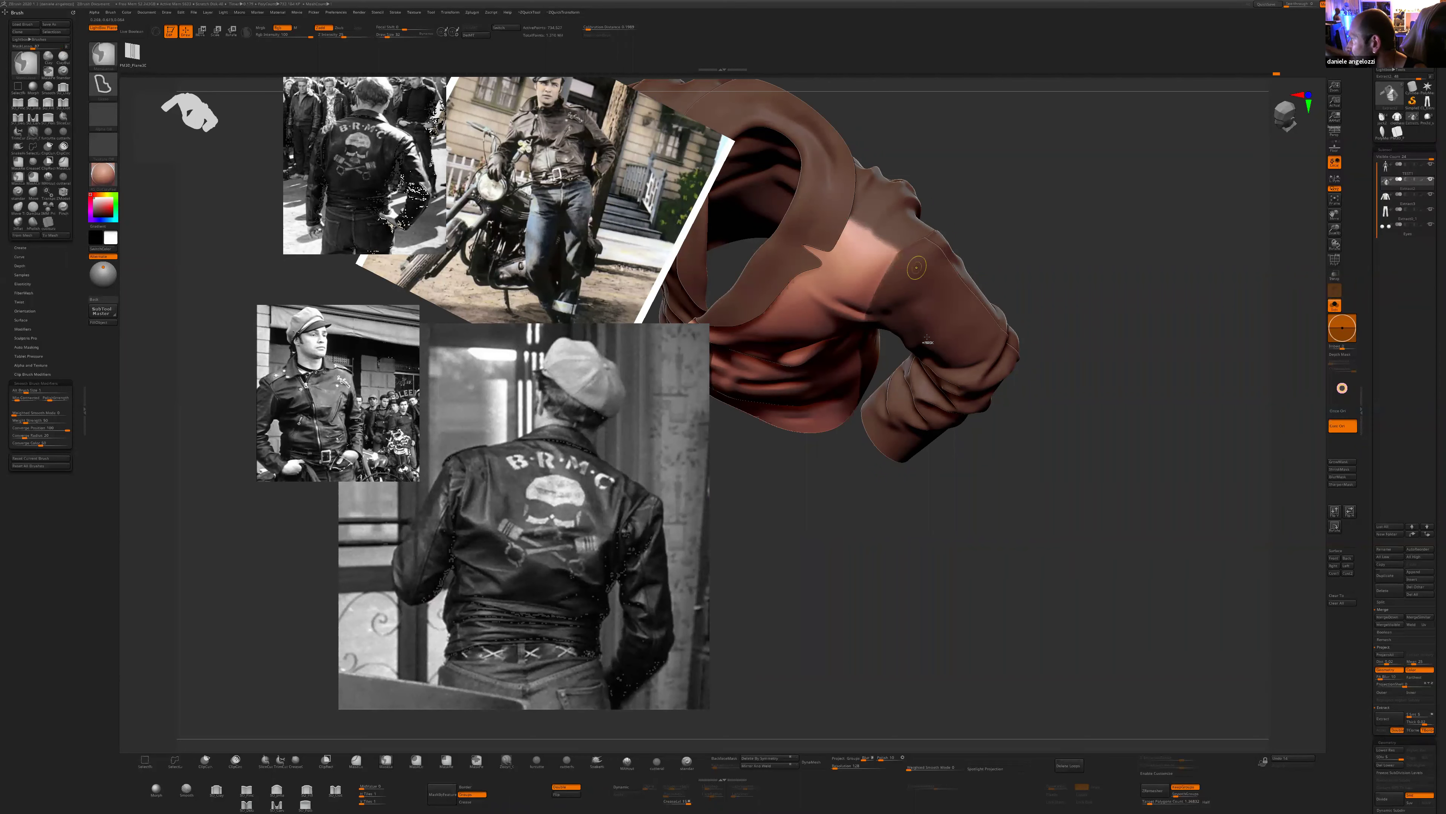
ctrl+drag(1030, 505, 1048, 519)
- Isolate the front body panel from the sleeves, collar and back, and mask its surface
key(ctrl+shift)
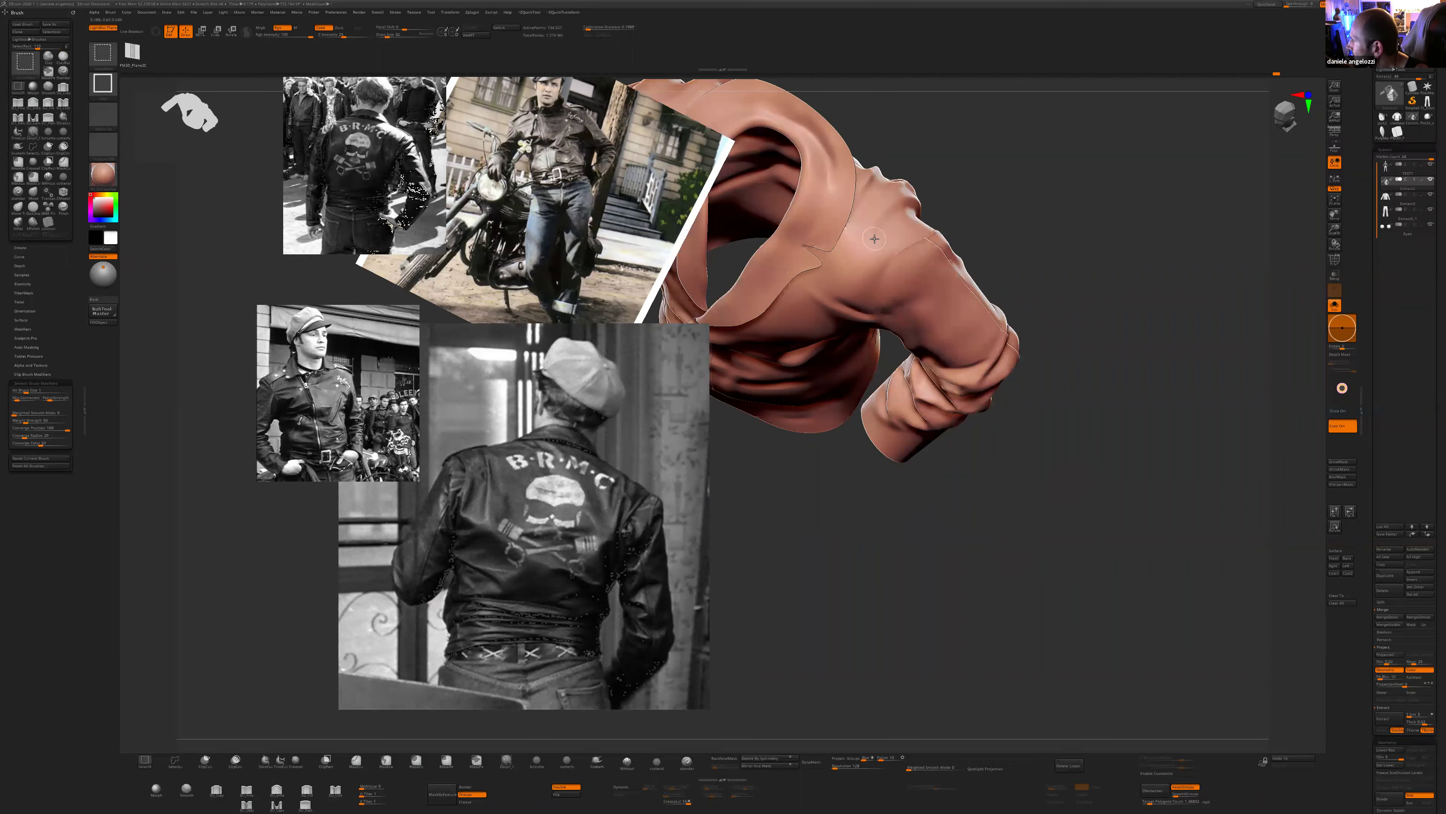
ctrl+shift+click(874, 239)
ctrl+shift+drag(979, 204, 994, 224)
ctrl+shift+drag(967, 169, 974, 183)
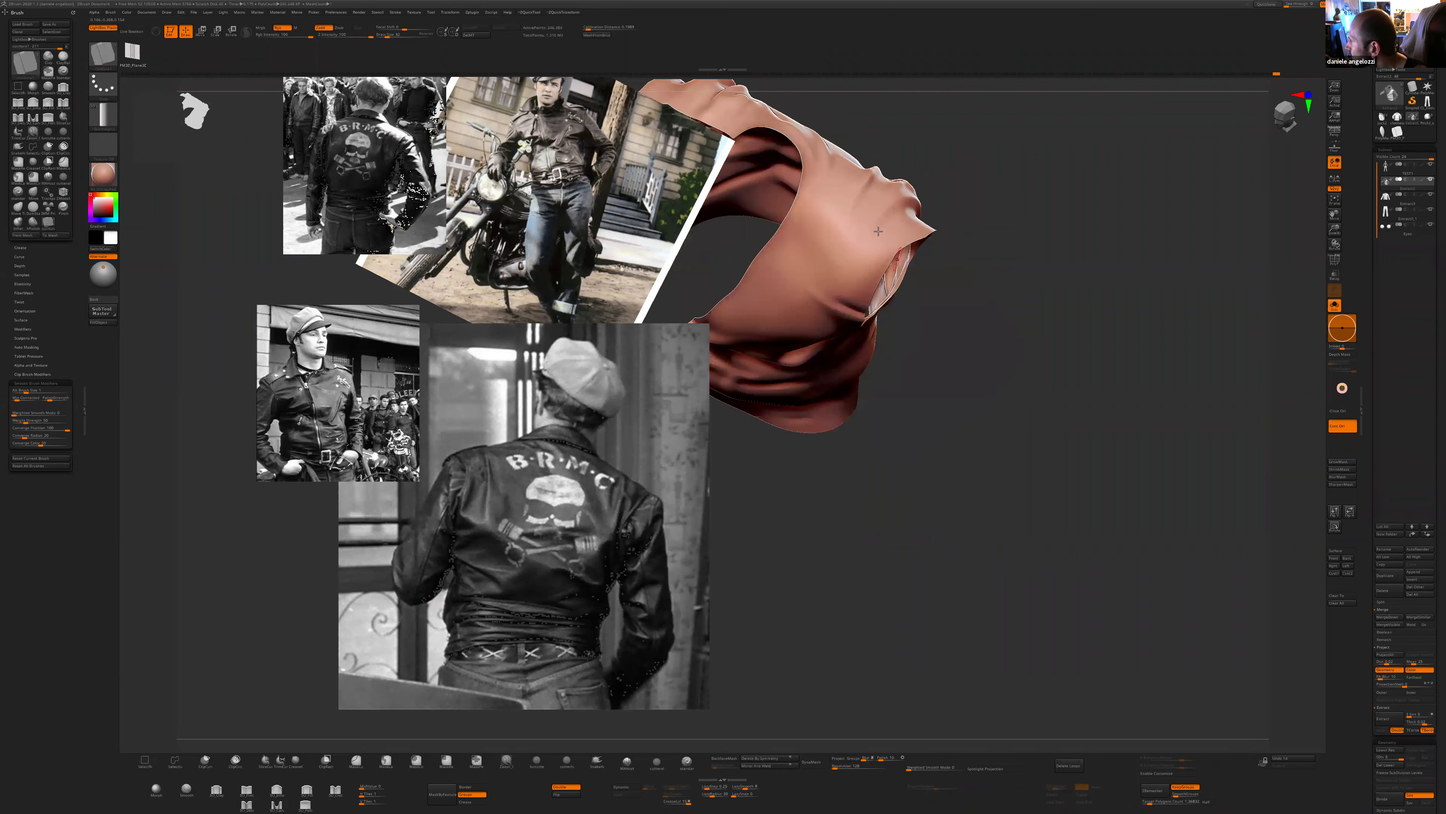
ctrl+click(876, 473)
ctrl+click(871, 233)
drag(959, 364, 961, 381)
ctrl+click(873, 244)
ctrl+shift+click(877, 285)
ctrl+shift+click(949, 321)
ctrl+shift+click(853, 302)
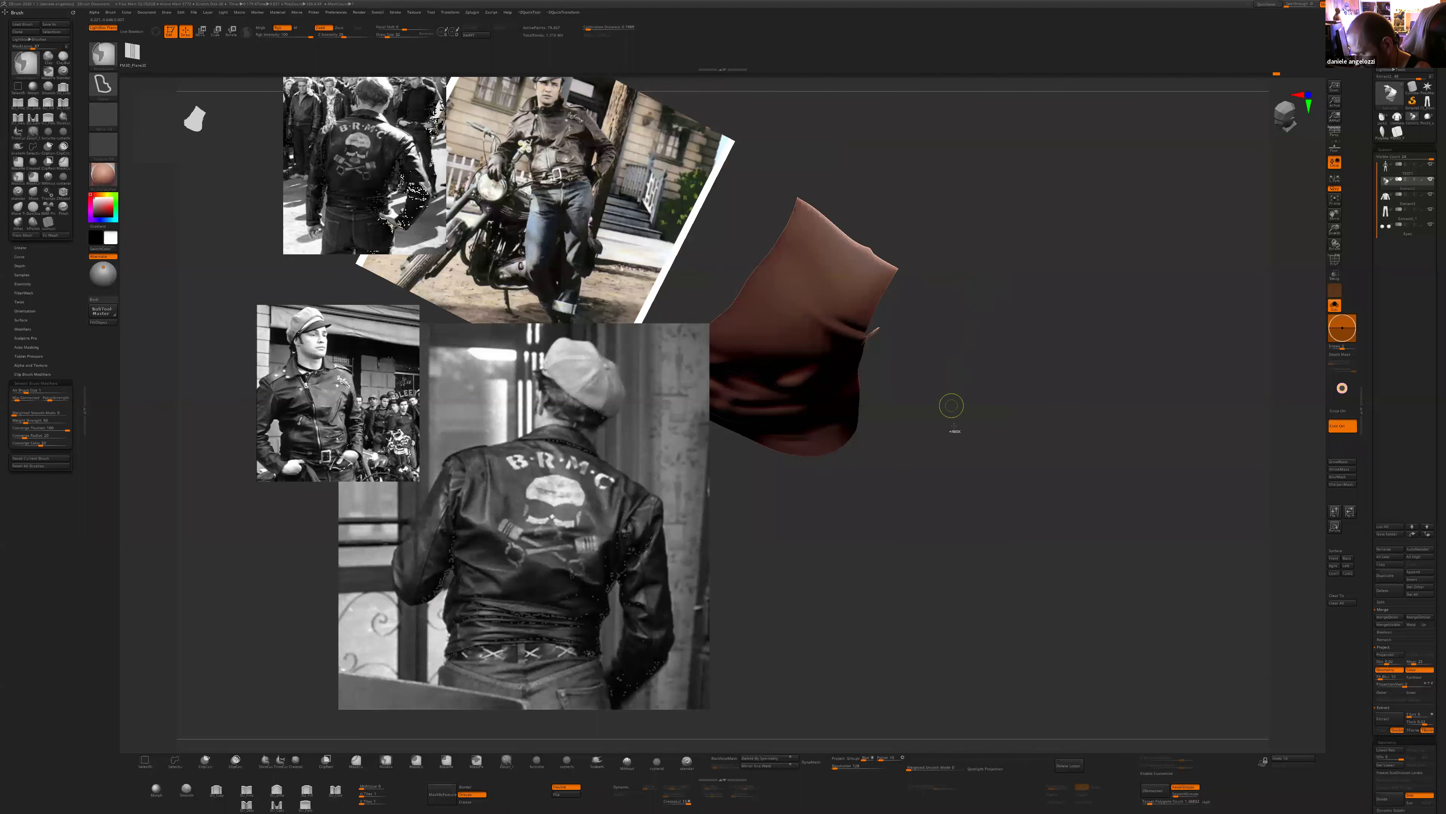
- Polish the isolated front panel with the Polish By Features deformation and restore the full jacket's visibility
key(2)
drag(934, 597, 939, 598)
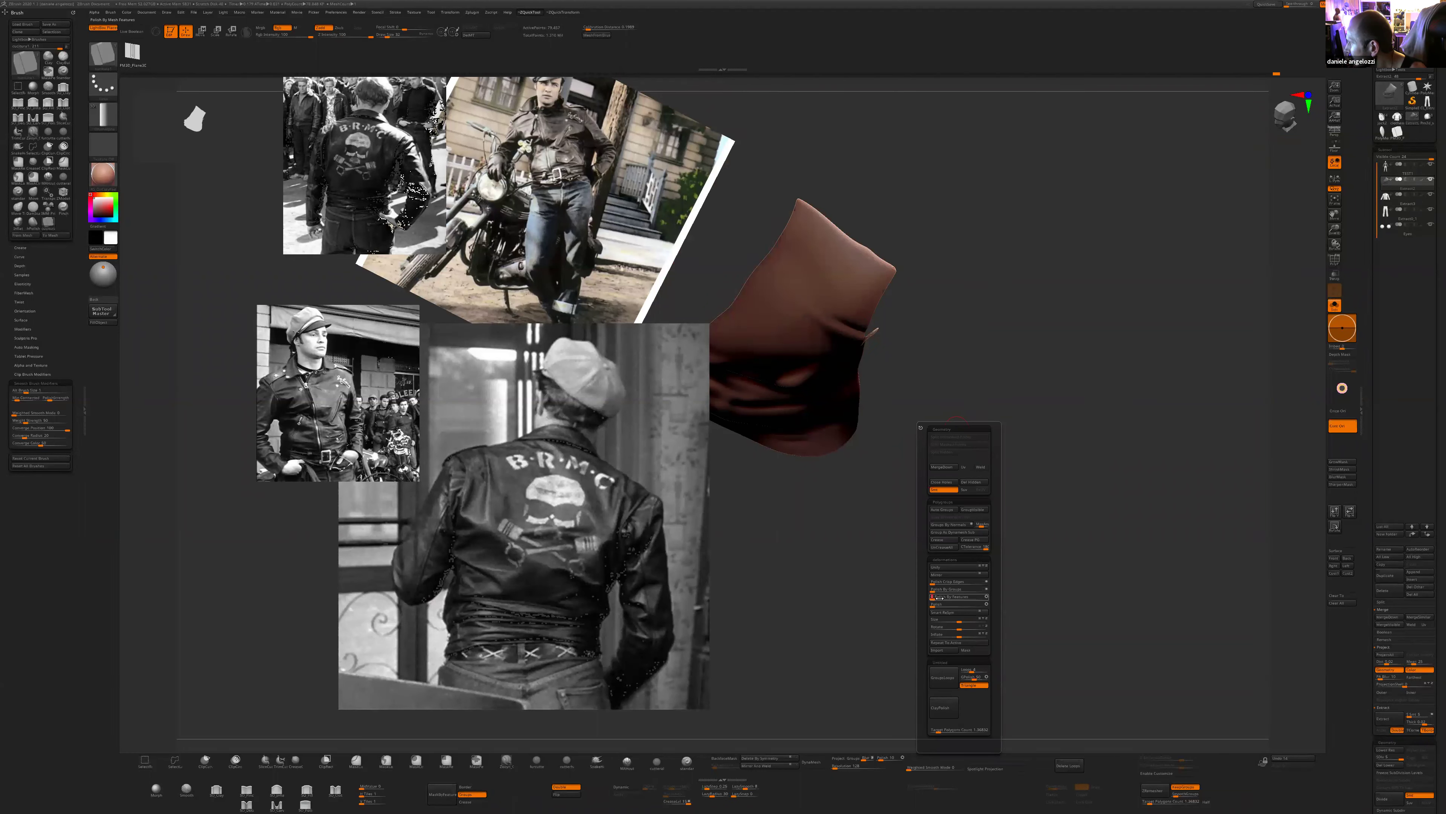
ctrl+shift+click(872, 527)
- Clear the mask, then mask the whole jacket except its front body panels
ctrl+drag(968, 211, 945, 232)
ctrl+shift+click(860, 257)
ctrl+click(965, 184)
ctrl+shift+click(964, 189)
ctrl+click(963, 193)
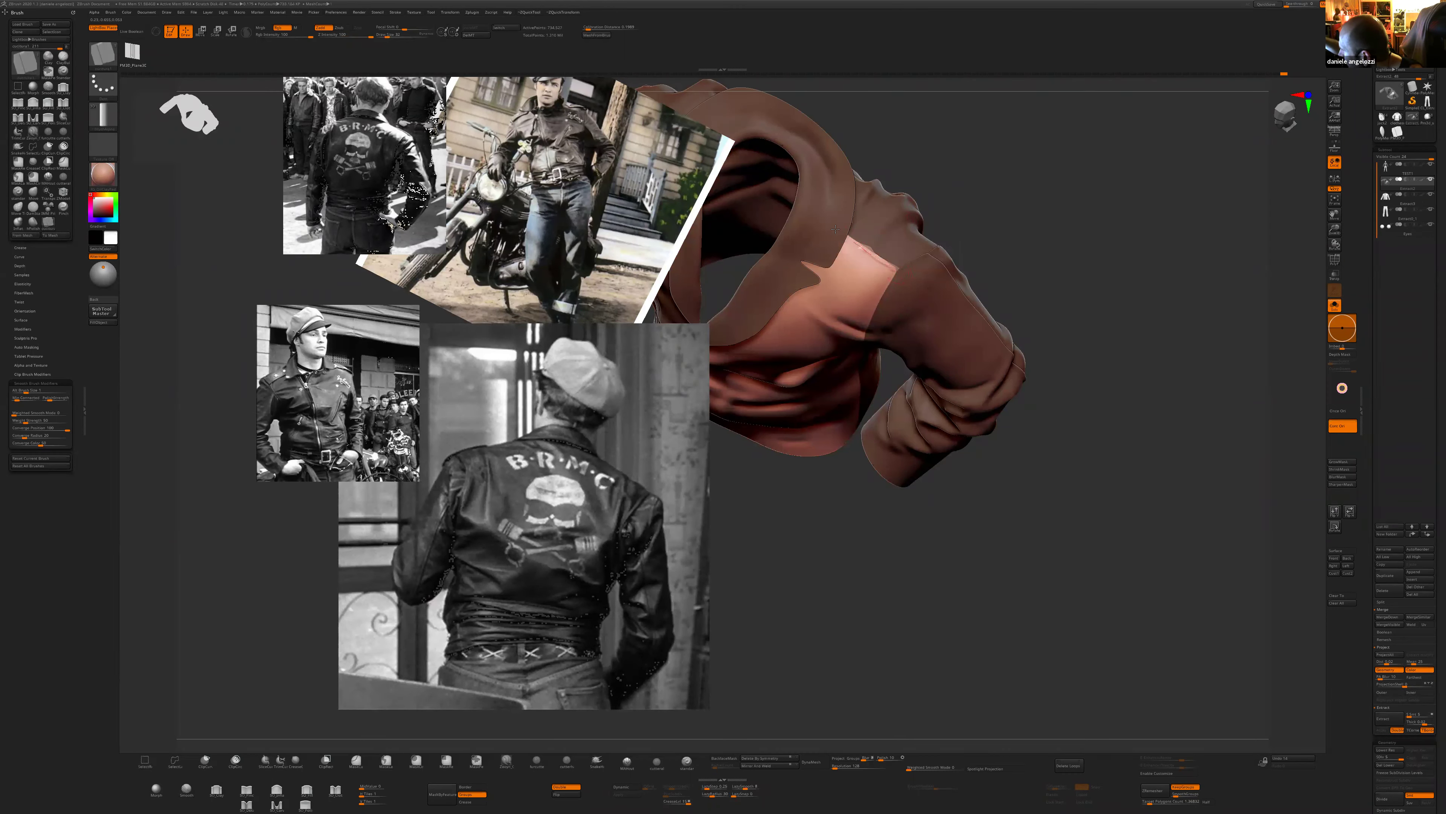
- Carve along the front panel's shoulder, armhole and side seams, and clear the mask
drag(984, 203, 883, 280)
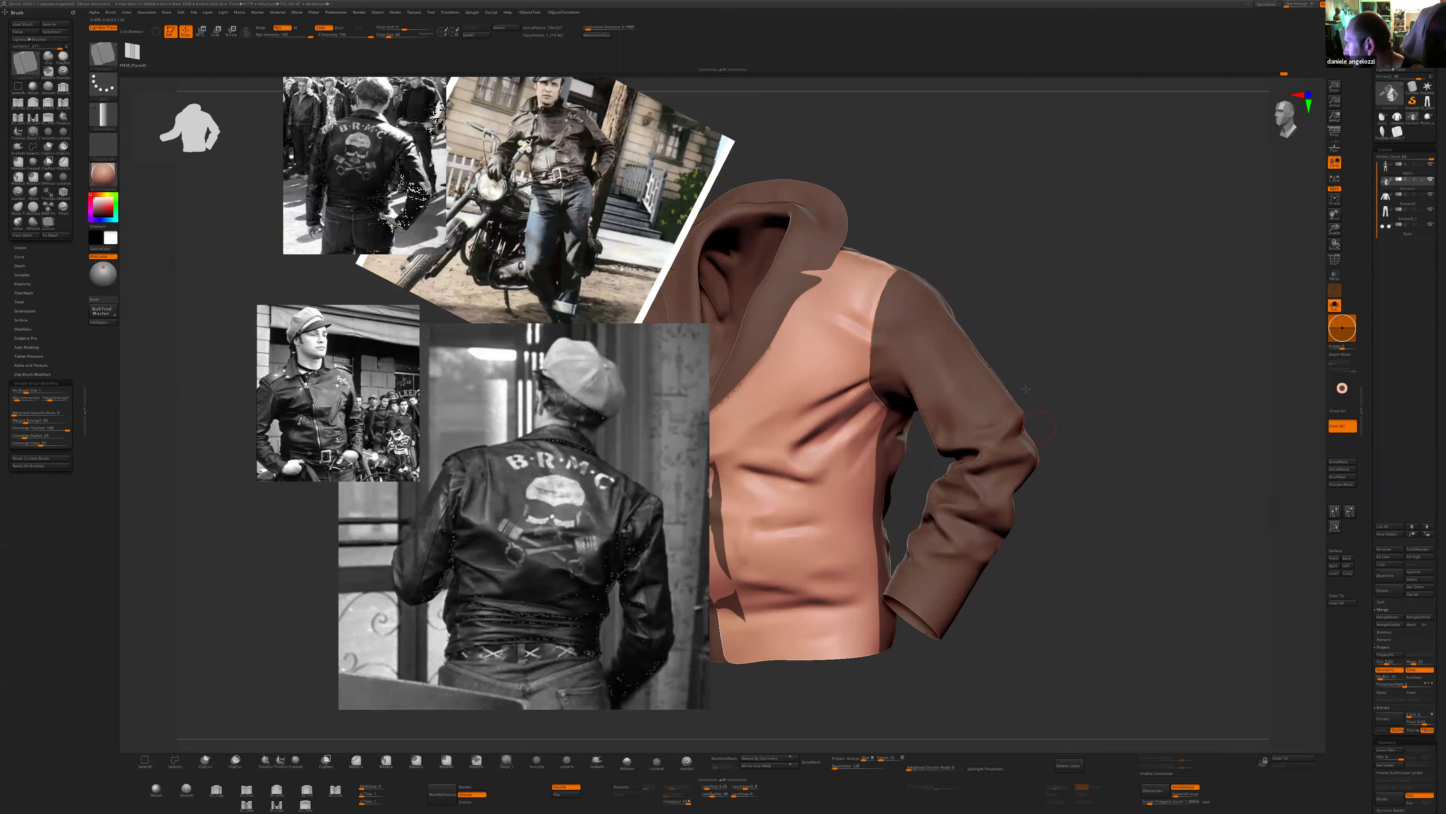
drag(1012, 382, 900, 450)
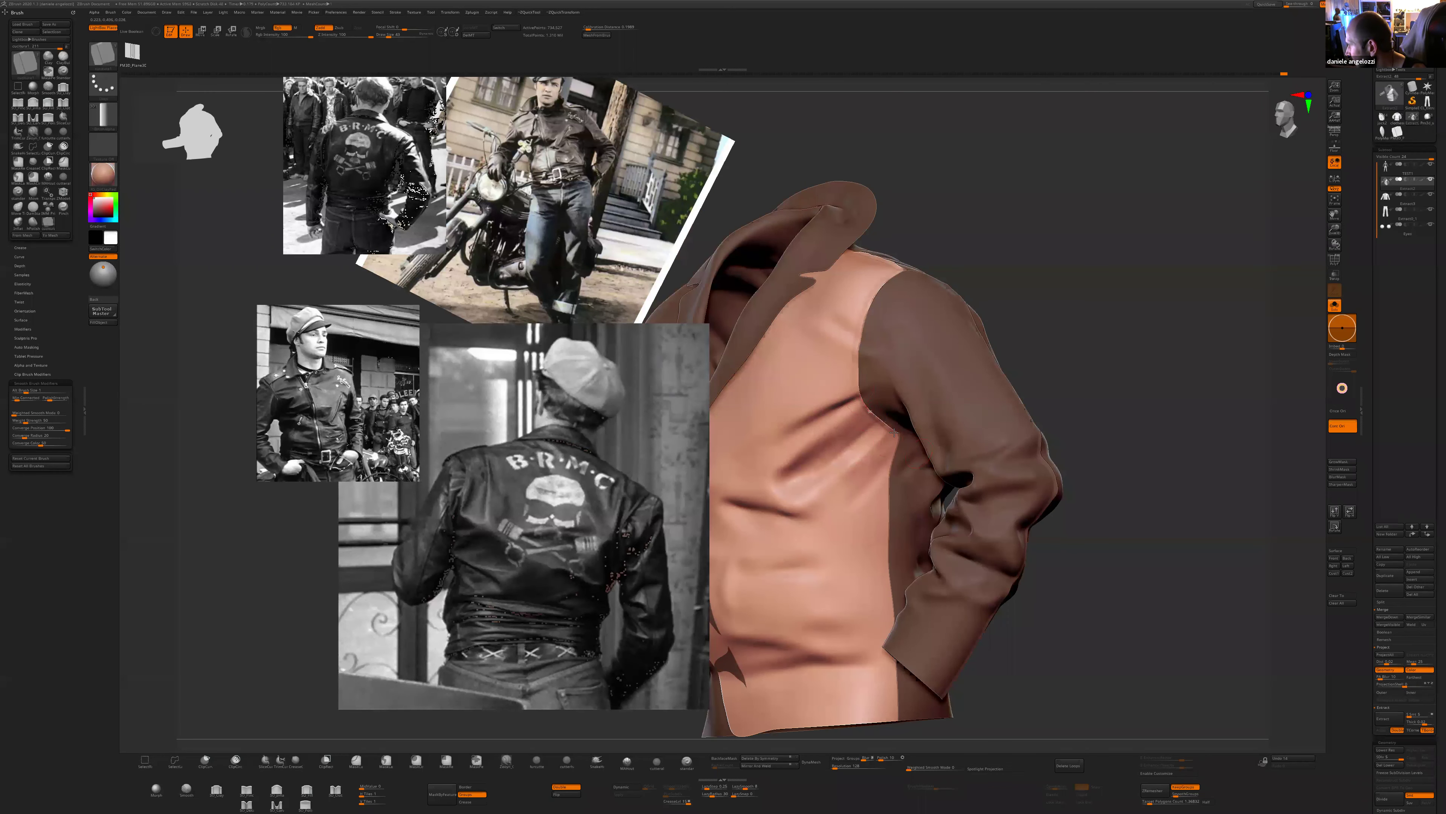
alt+drag(1048, 541, 1036, 613)
drag(1036, 612, 1002, 598)
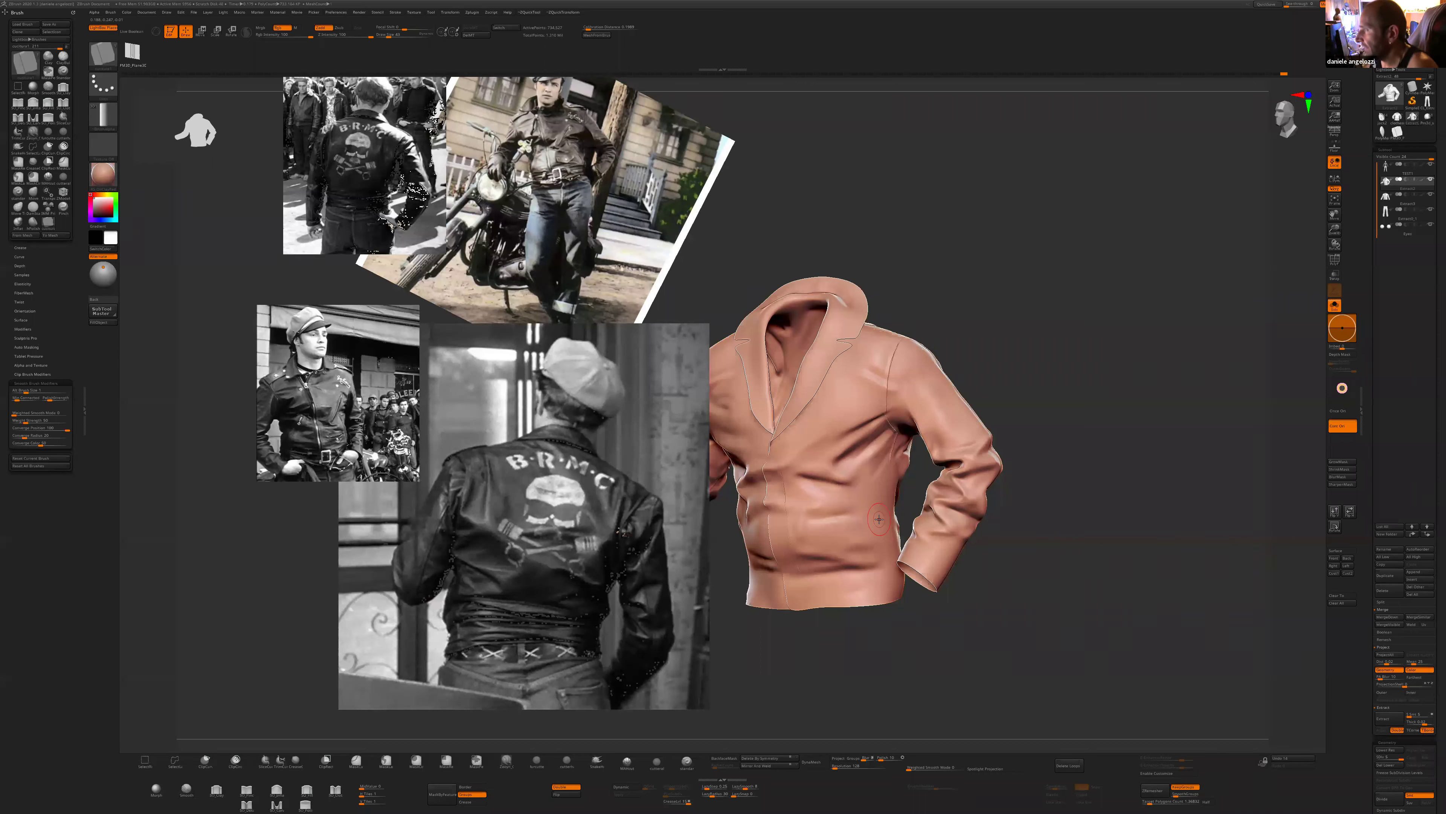
key(ctrl+shift)
ctrl+shift+click(884, 437)
key(ctrl+shift+s)
key(ctrl+shift+s)
key(ctrl+shift+s)
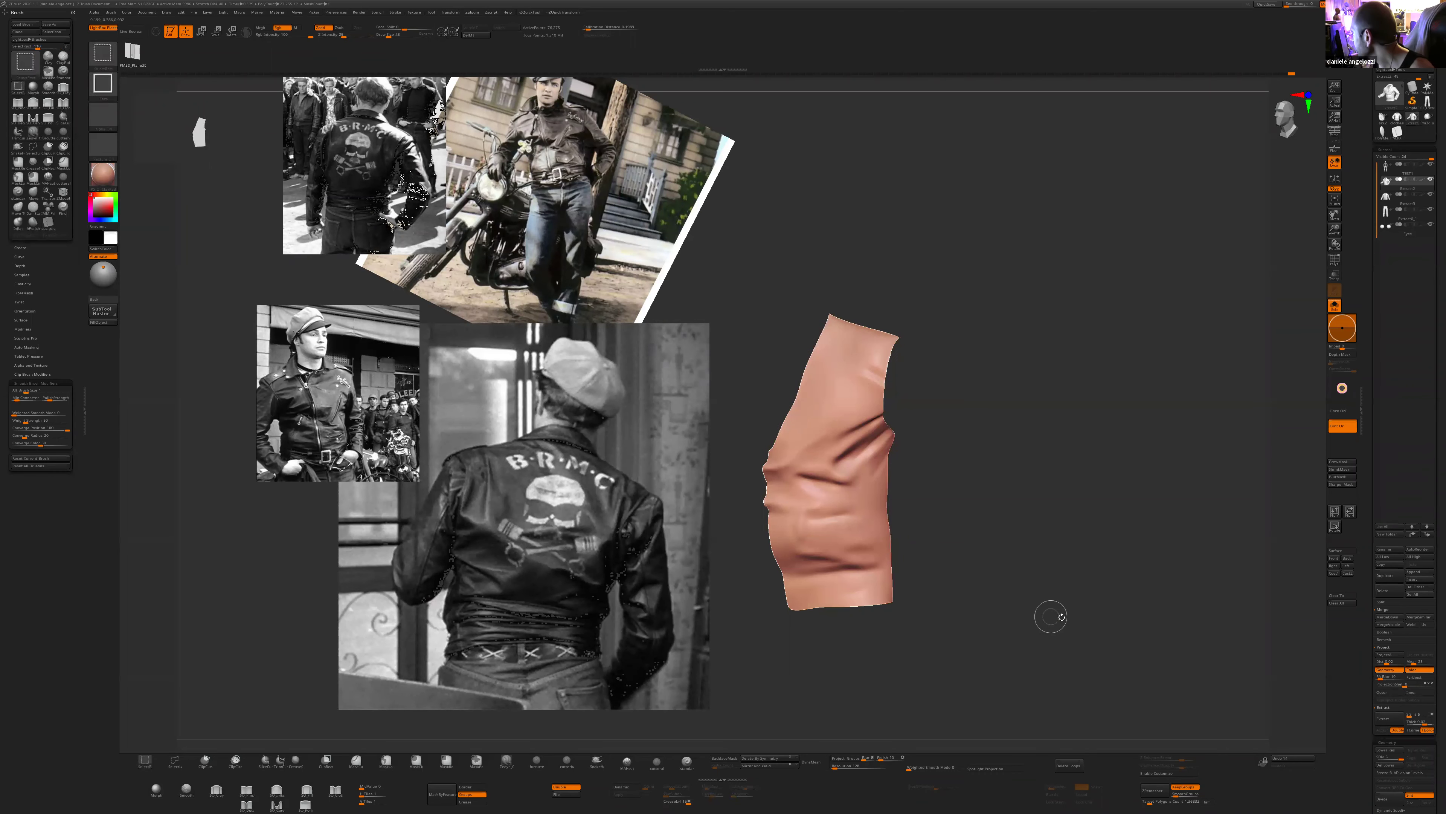
drag(1065, 621, 1042, 649)
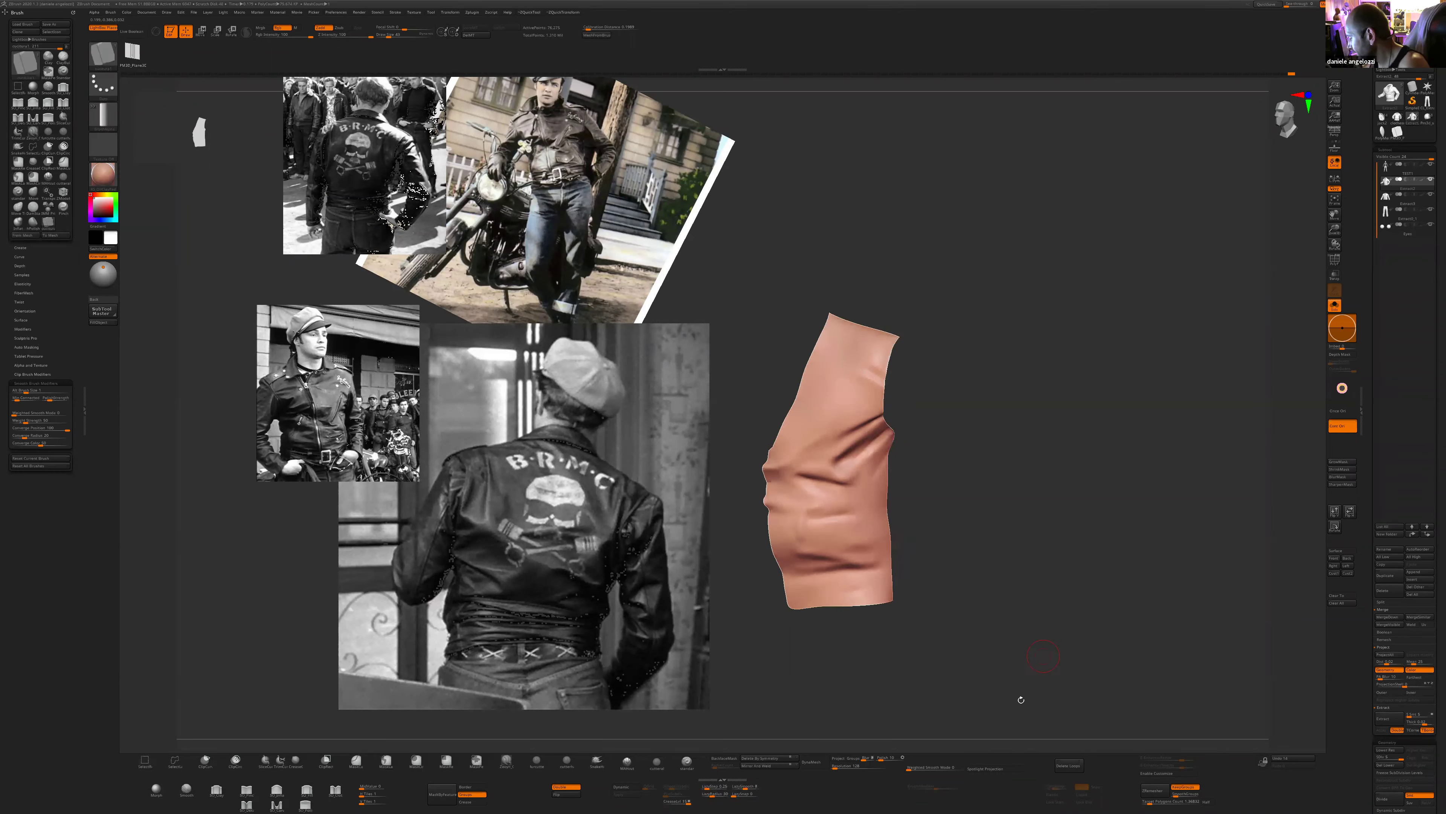
ctrl+shift+drag(1021, 700, 968, 661)
ctrl+shift+click(863, 514)
ctrl+shift+click(996, 615)
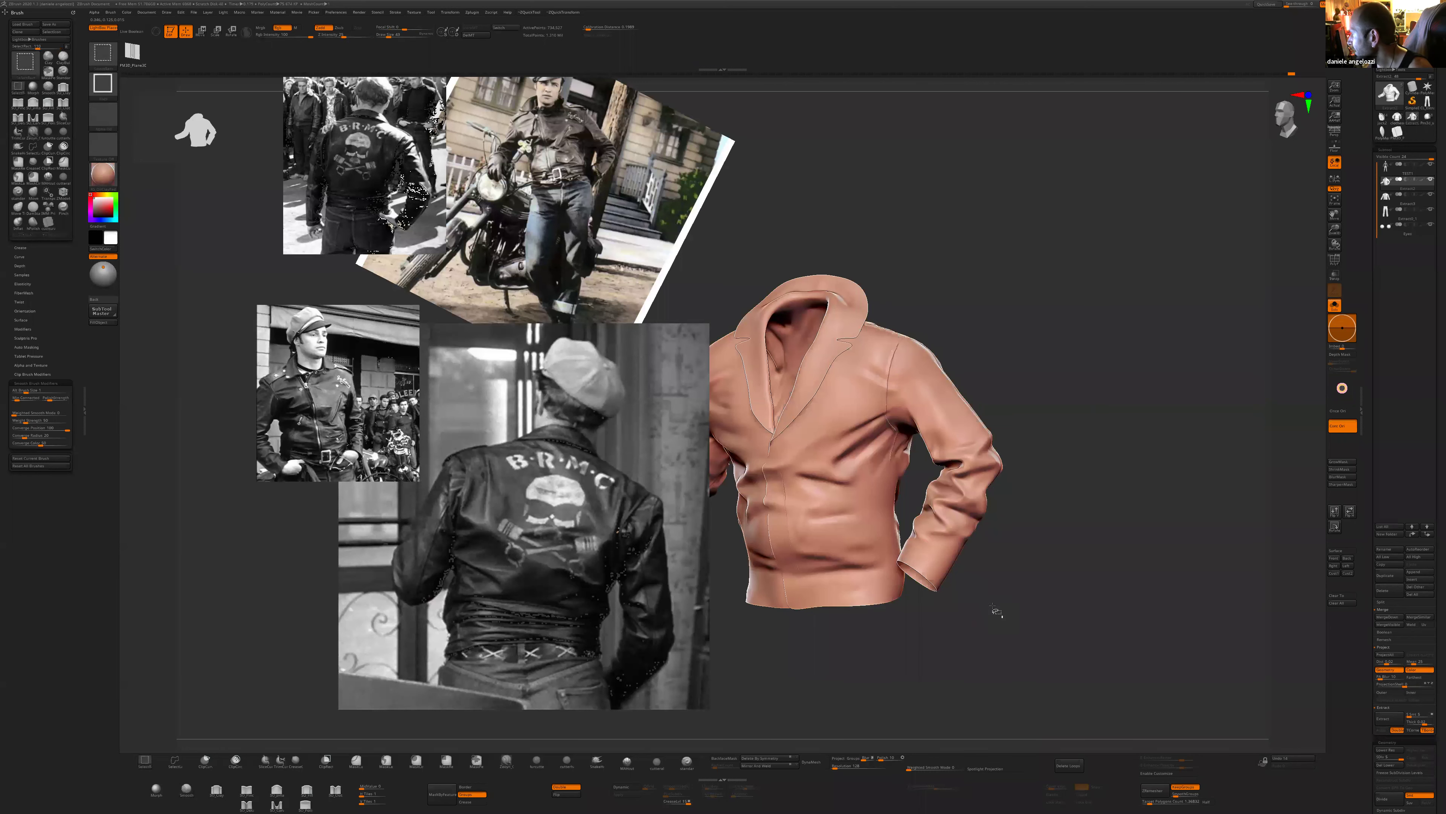
- Isolate the front body panel and shrink its visible area twice
ctrl+shift+click(881, 586)
key(ctrl+shift+s)
key(ctrl+shift+s)
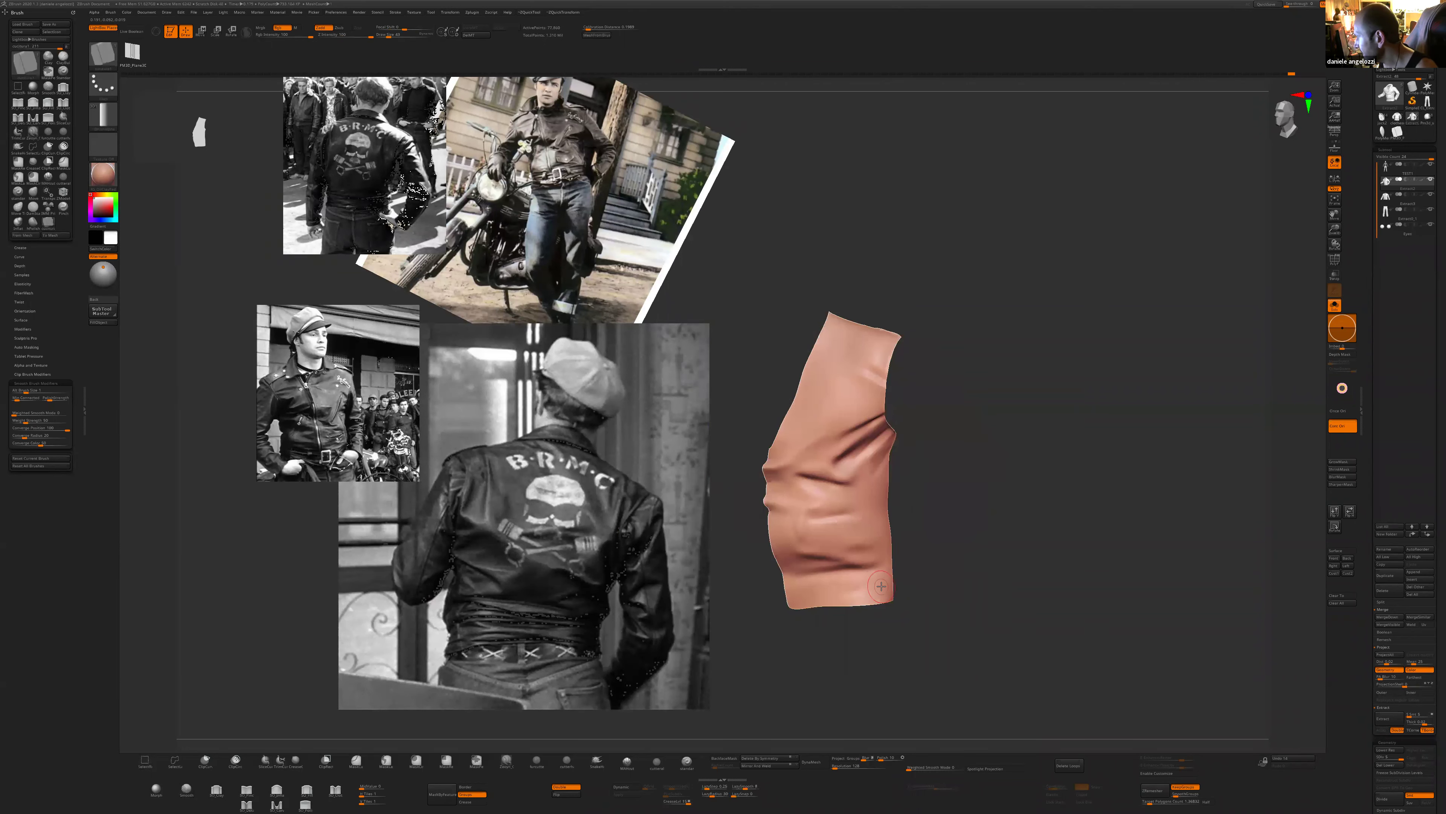
- Adjust the extraction settings and extract the visible front panel as a new subtool, accepting the fully unmasked mesh
drag(1370, 674, 1370, 457)
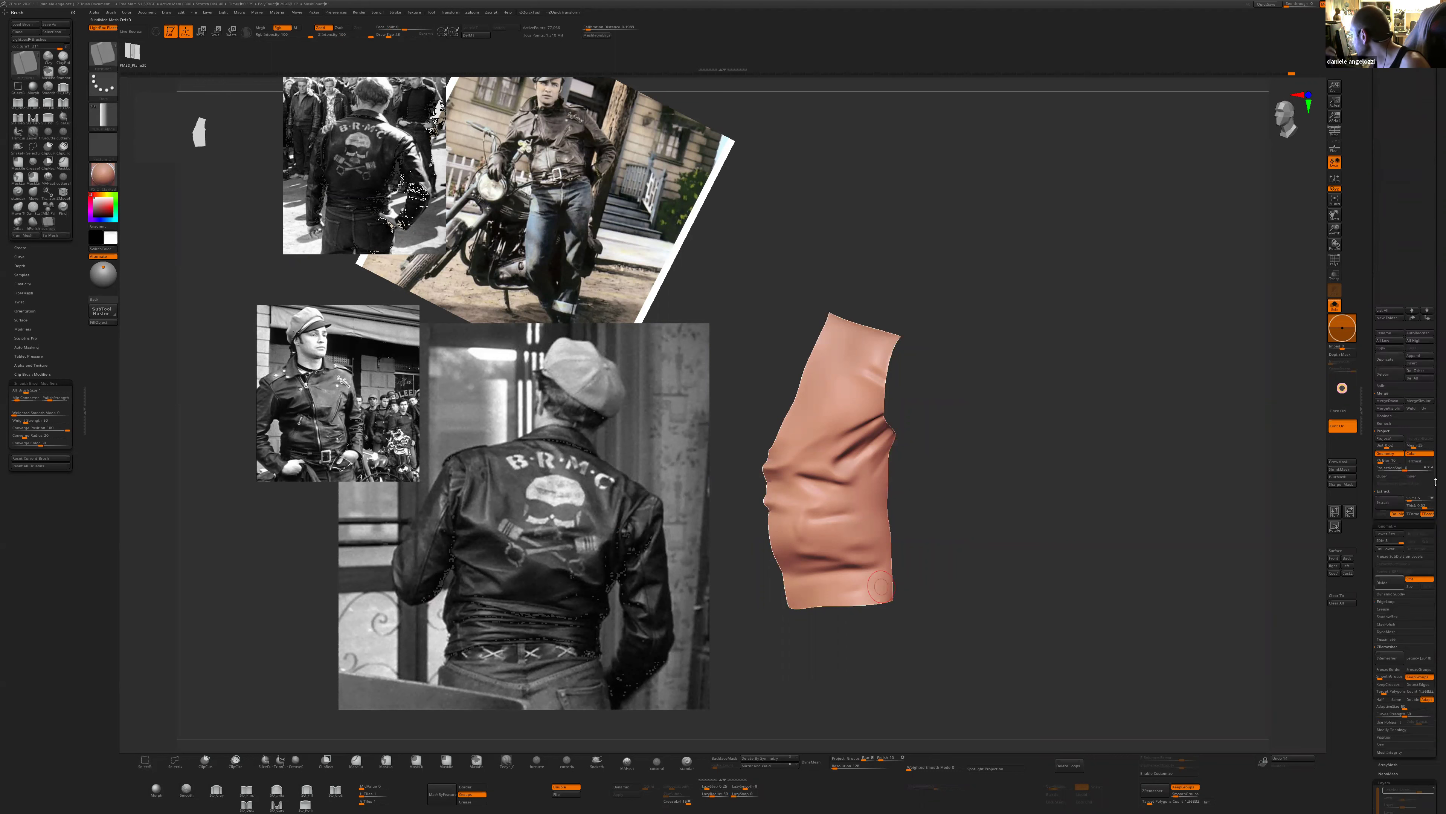
drag(1418, 508, 1402, 499)
click(1397, 514)
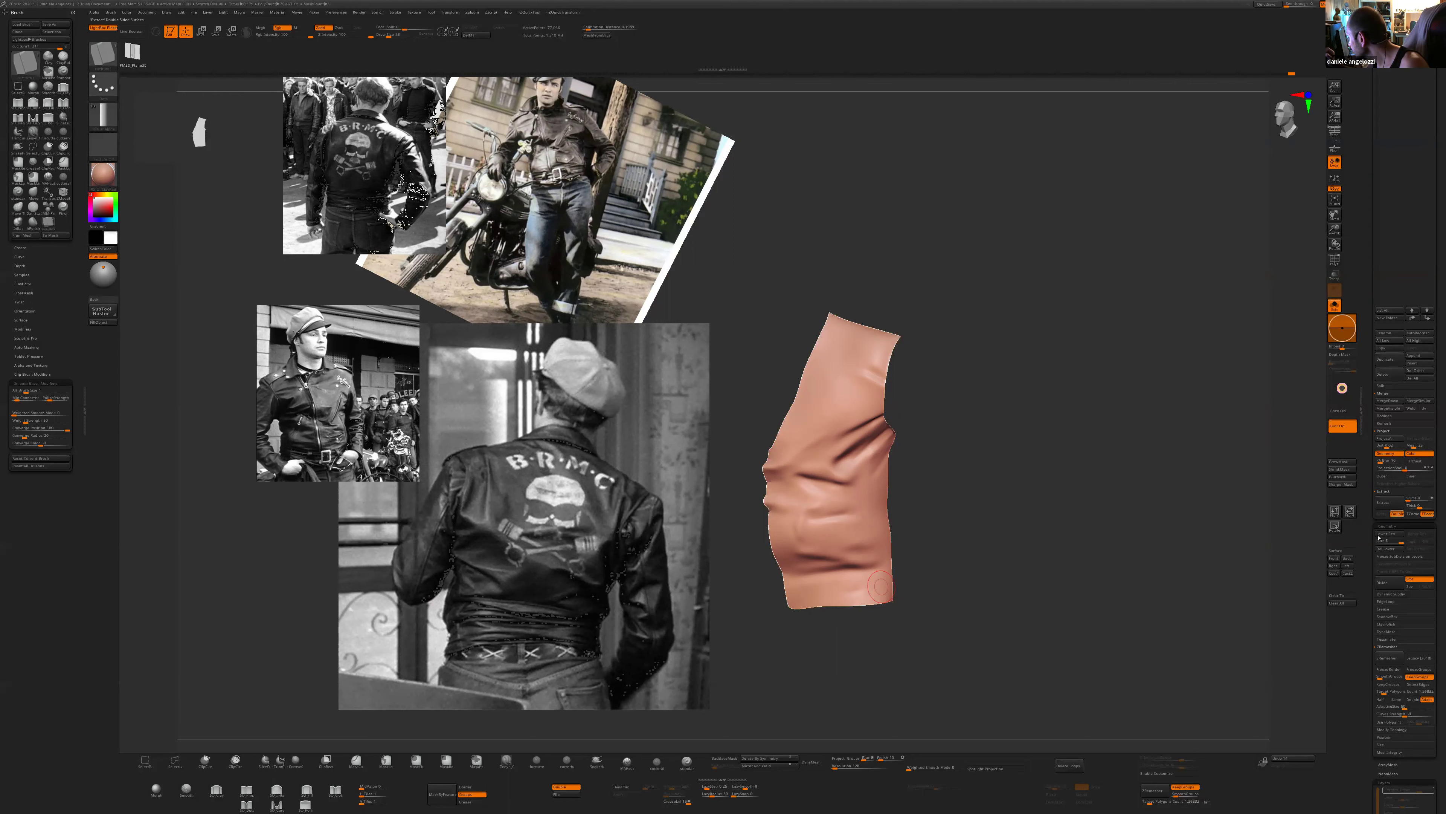
click(1390, 504)
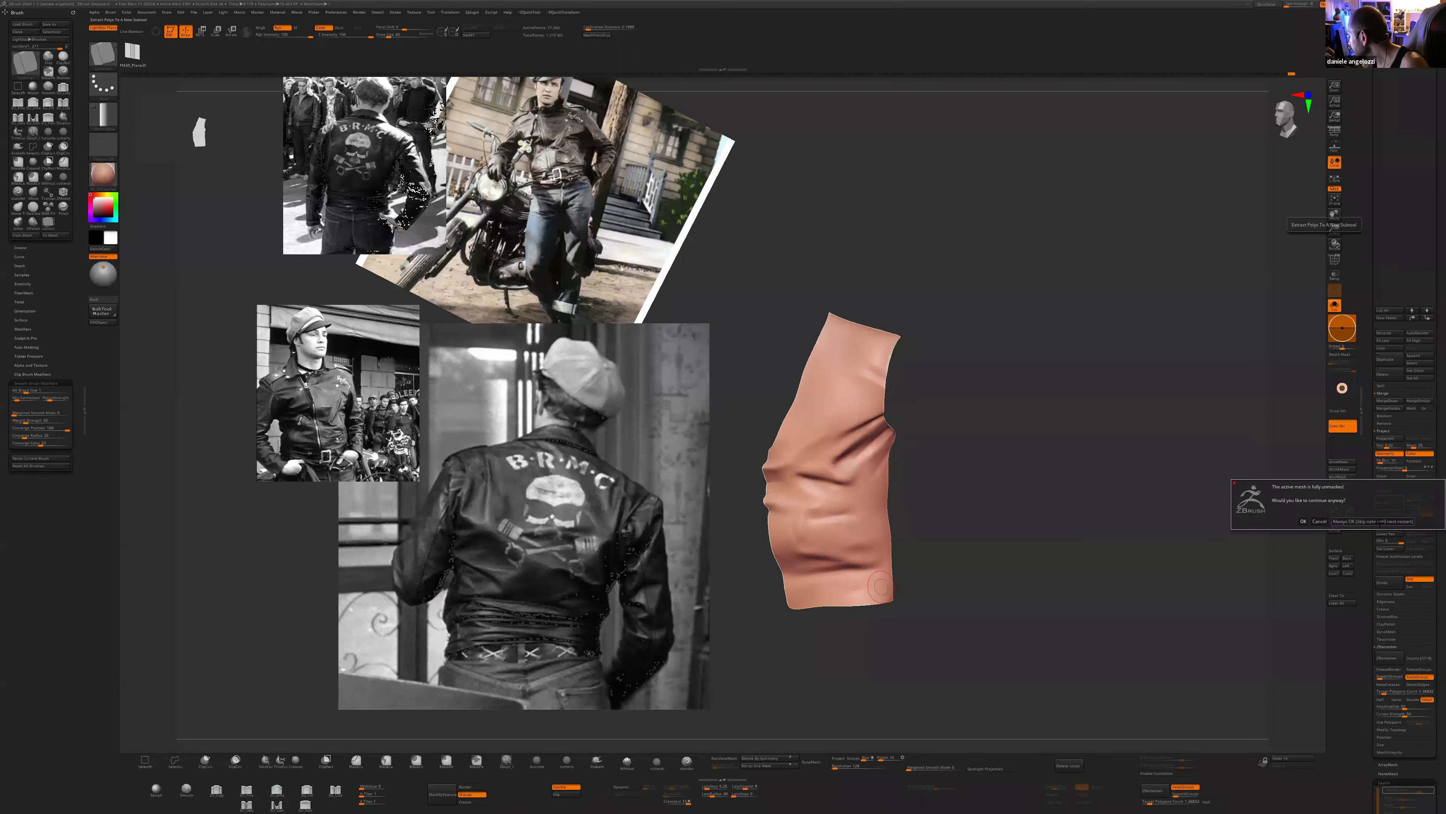
click(1344, 521)
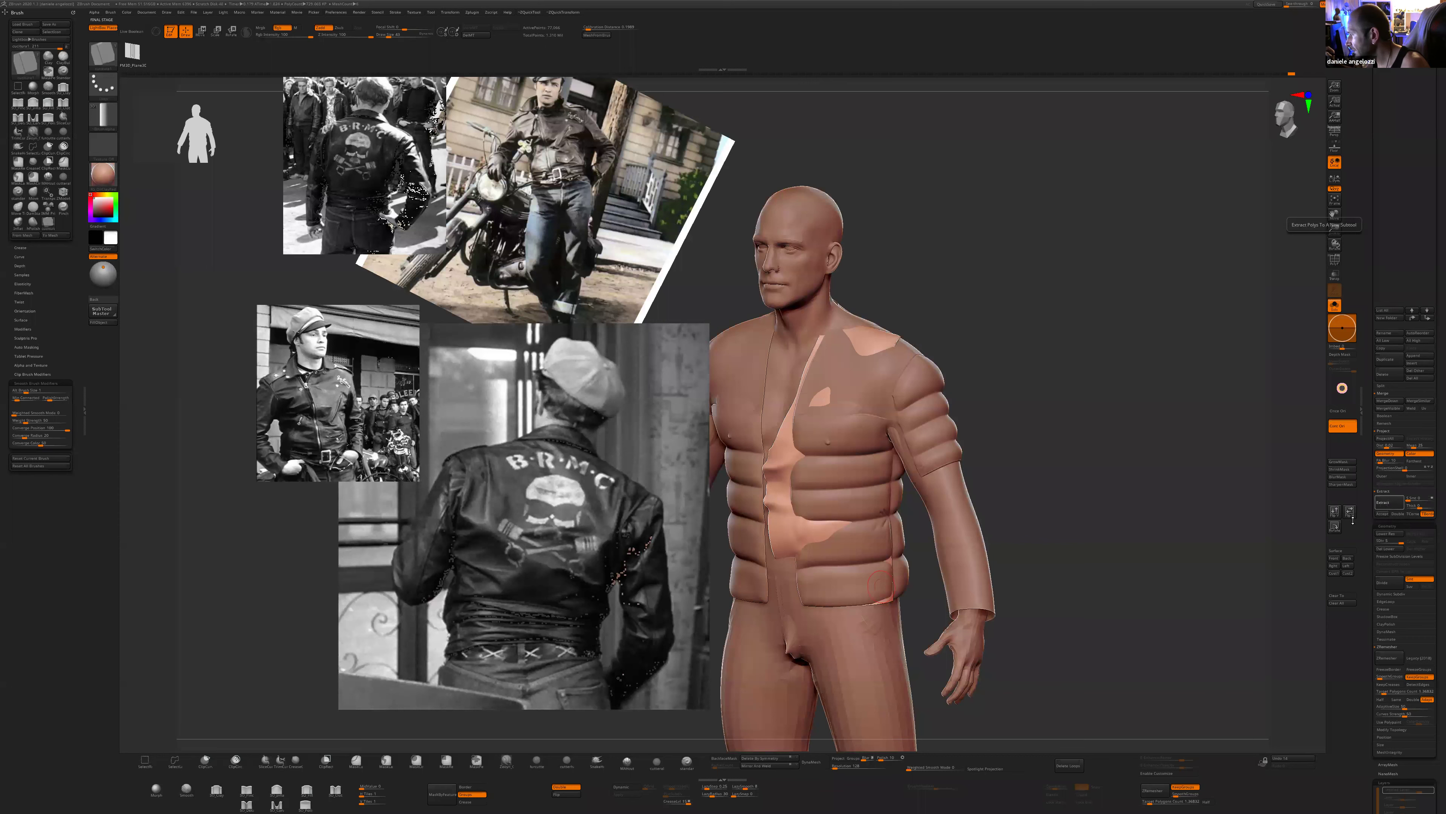
- Show only the extracted front panel, framed in view with its polygon wireframe displayed
click(1335, 306)
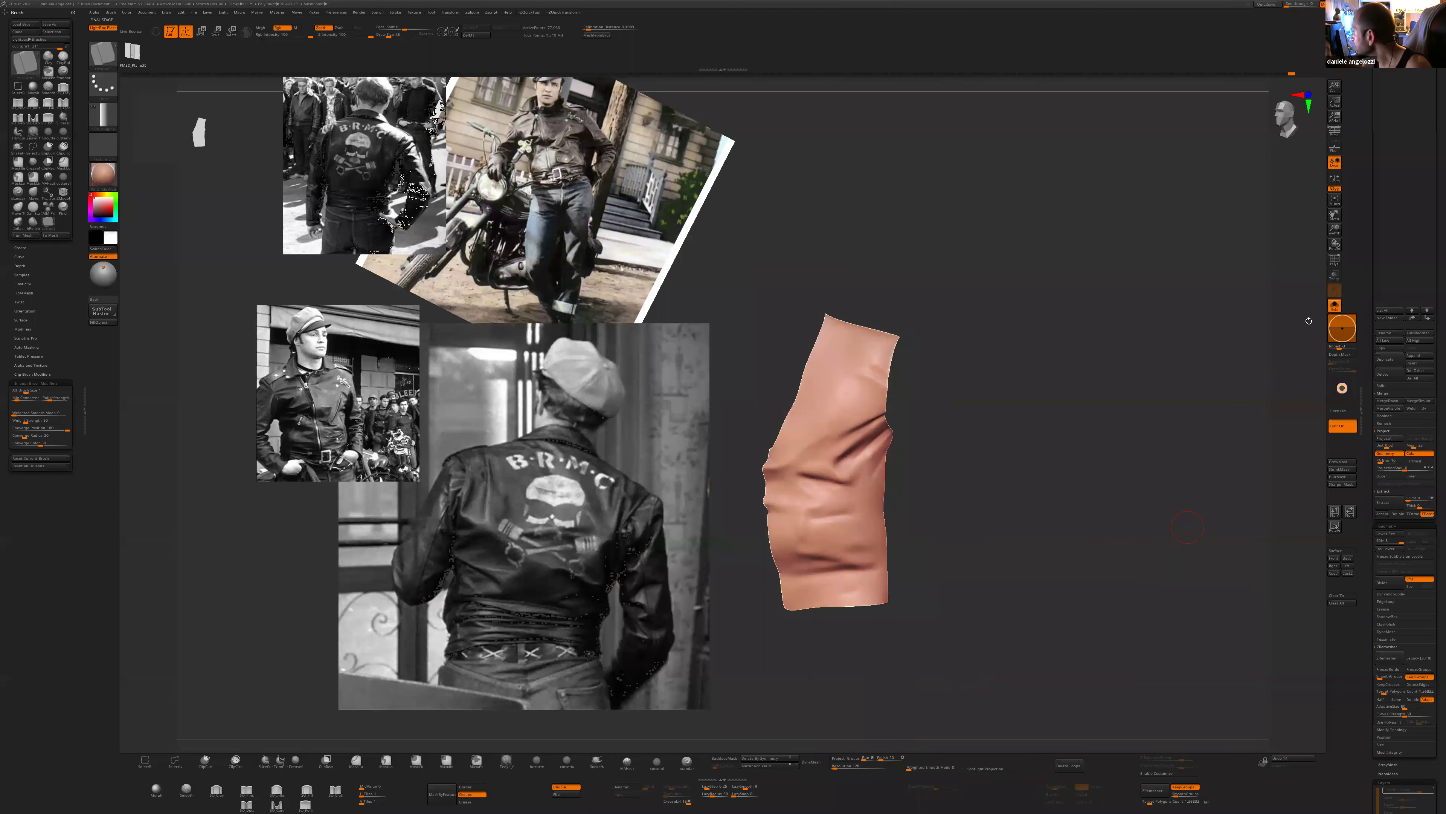
click(1335, 260)
key(f)
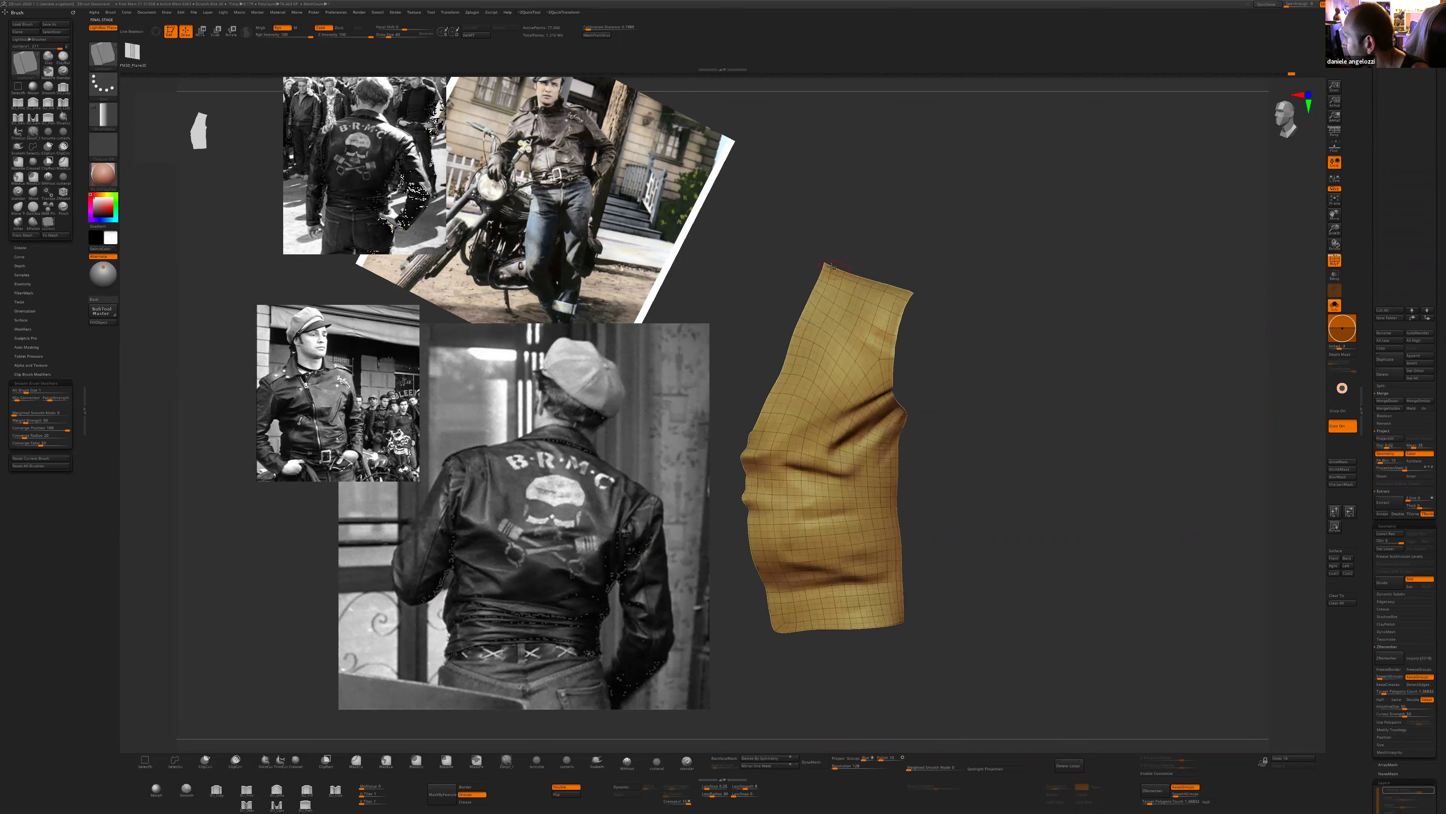
- Extract the isolated front body panel again and accept the result as a new subtool
mouse_move(921, 434)
mouse_down()
mouse_move(942, 453)
mouse_move(921, 435)
mouse_up()
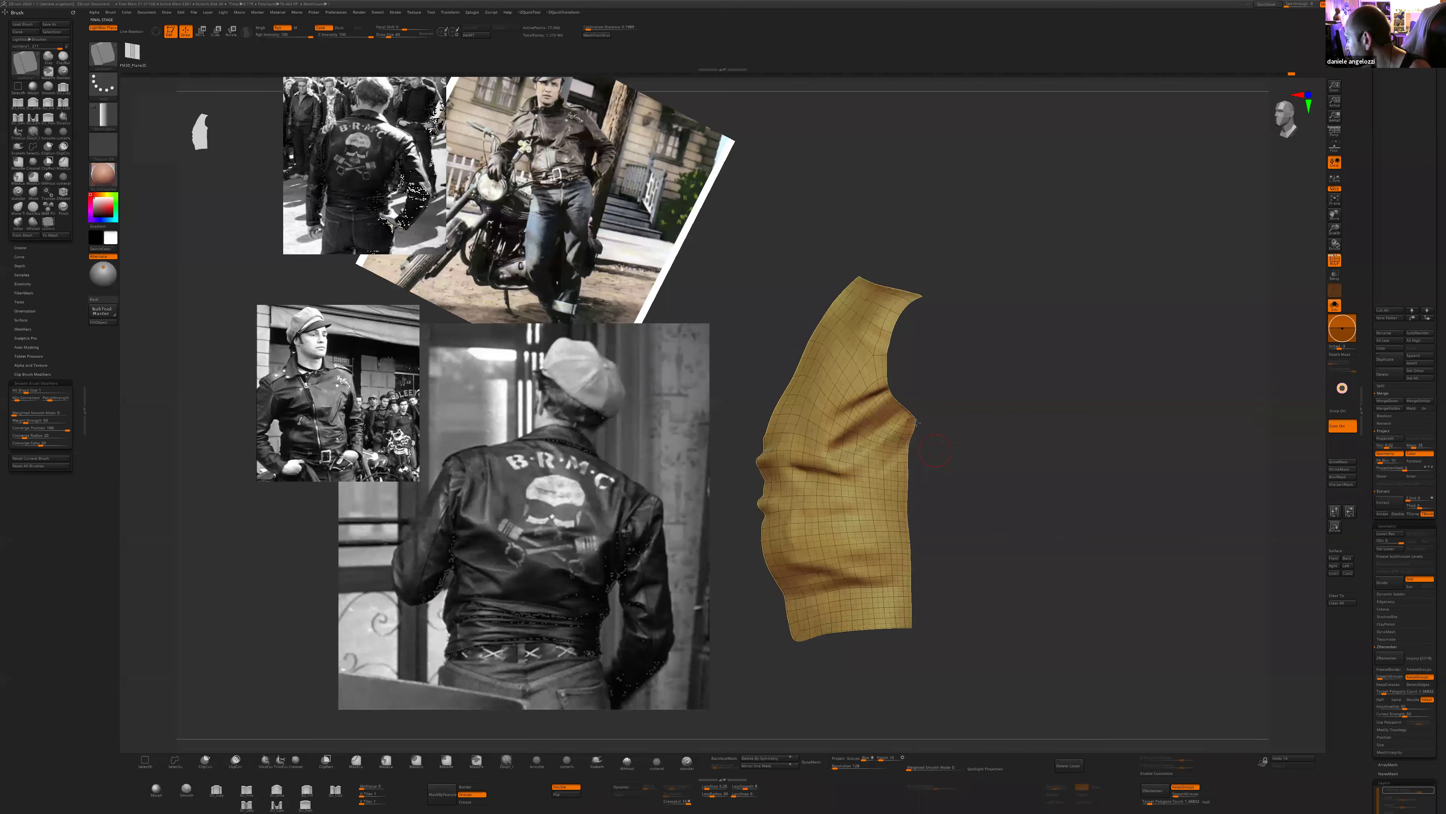
ctrl+shift+click(266, 761)
ctrl+shift+drag(930, 411, 710, 505)
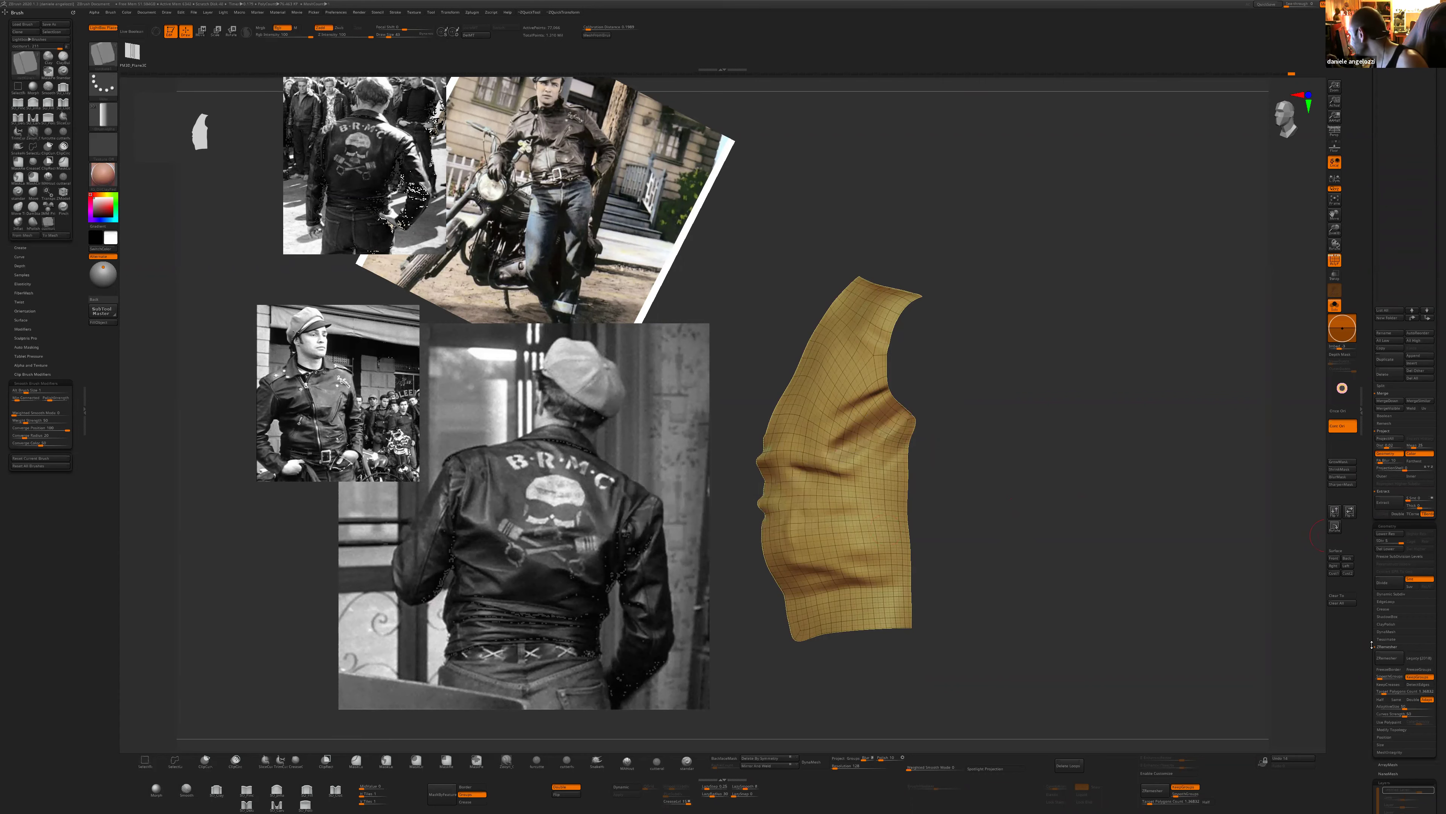
scroll(1372, 645, down, 5)
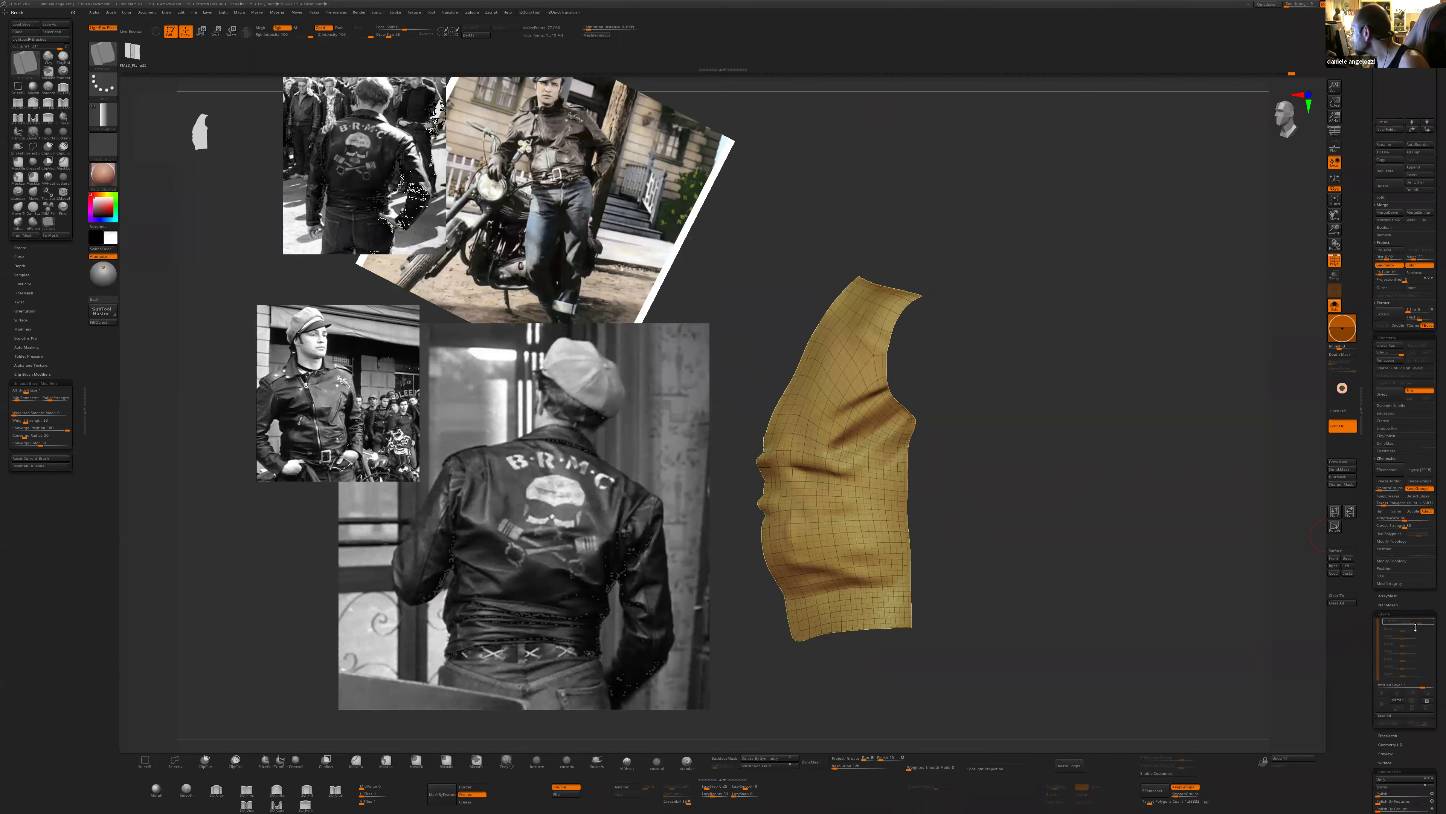
scroll(1416, 627, up, 10)
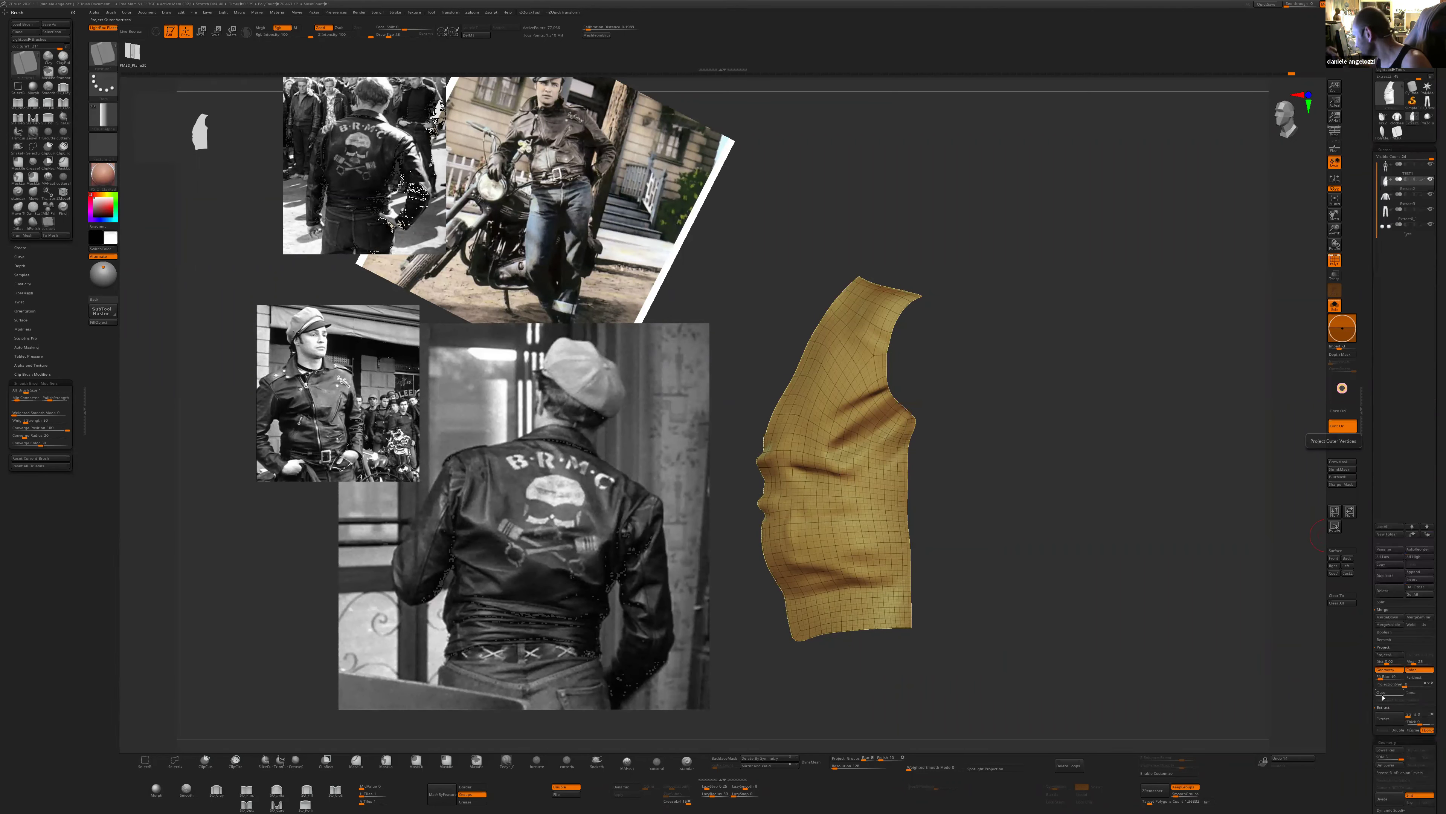
click(1388, 719)
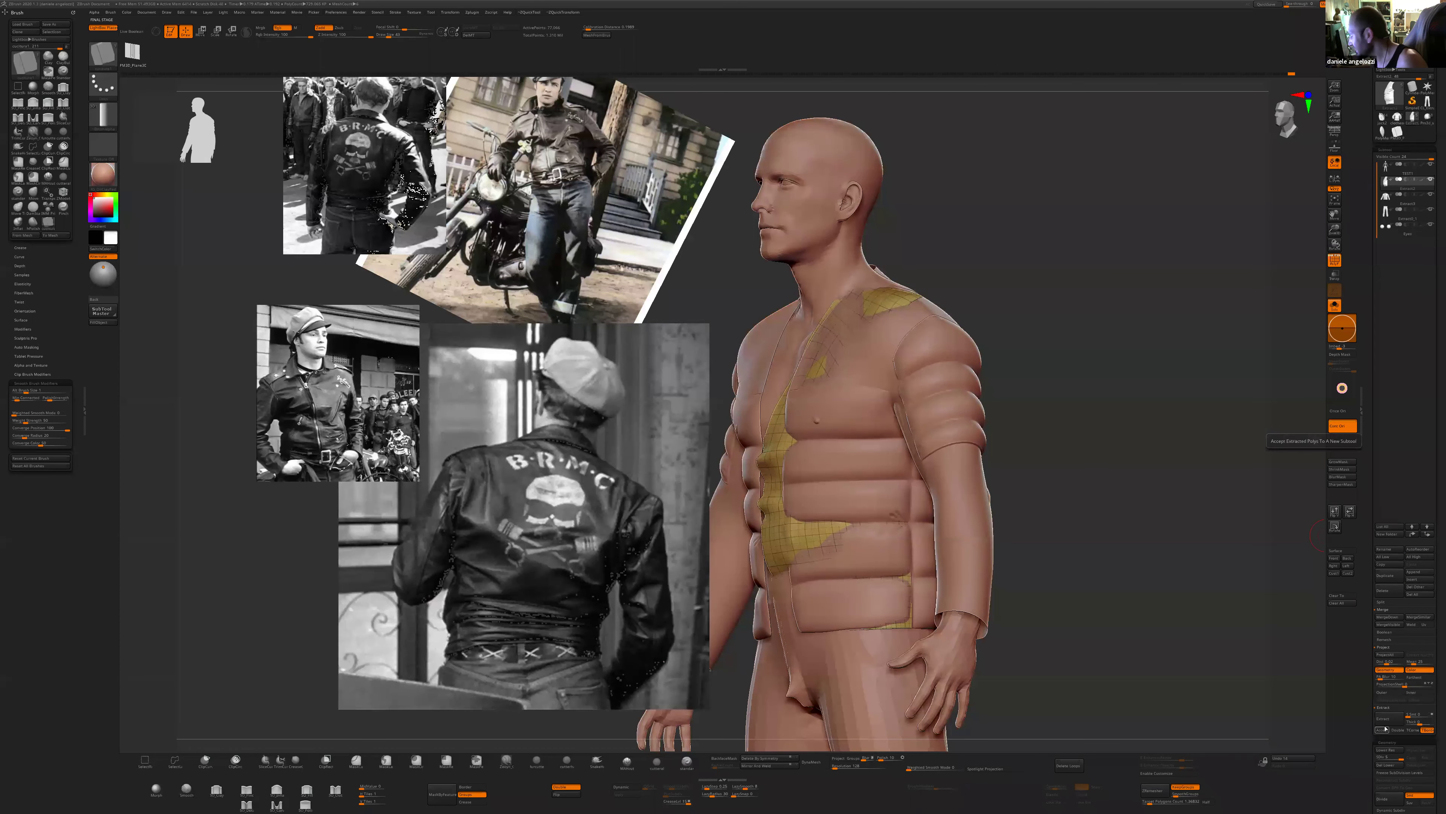
click(1385, 729)
- Isolate the newly extracted front panel and slice it into separate upper, middle and lower polygroups
mouse_move(1137, 639)
mouse_down()
mouse_move(982, 517)
mouse_move(934, 419)
mouse_move(809, 453)
mouse_move(743, 512)
mouse_move(717, 481)
mouse_up()
key(ctrl+shift)
ctrl+shift+drag(813, 281, 854, 244)
mouse_move(999, 359)
mouse_down()
mouse_move(965, 278)
mouse_move(959, 307)
mouse_move(978, 333)
mouse_move(951, 319)
mouse_move(717, 430)
mouse_up()
mouse_move(943, 410)
mouse_down()
mouse_move(966, 351)
mouse_move(878, 258)
mouse_move(859, 281)
mouse_up()
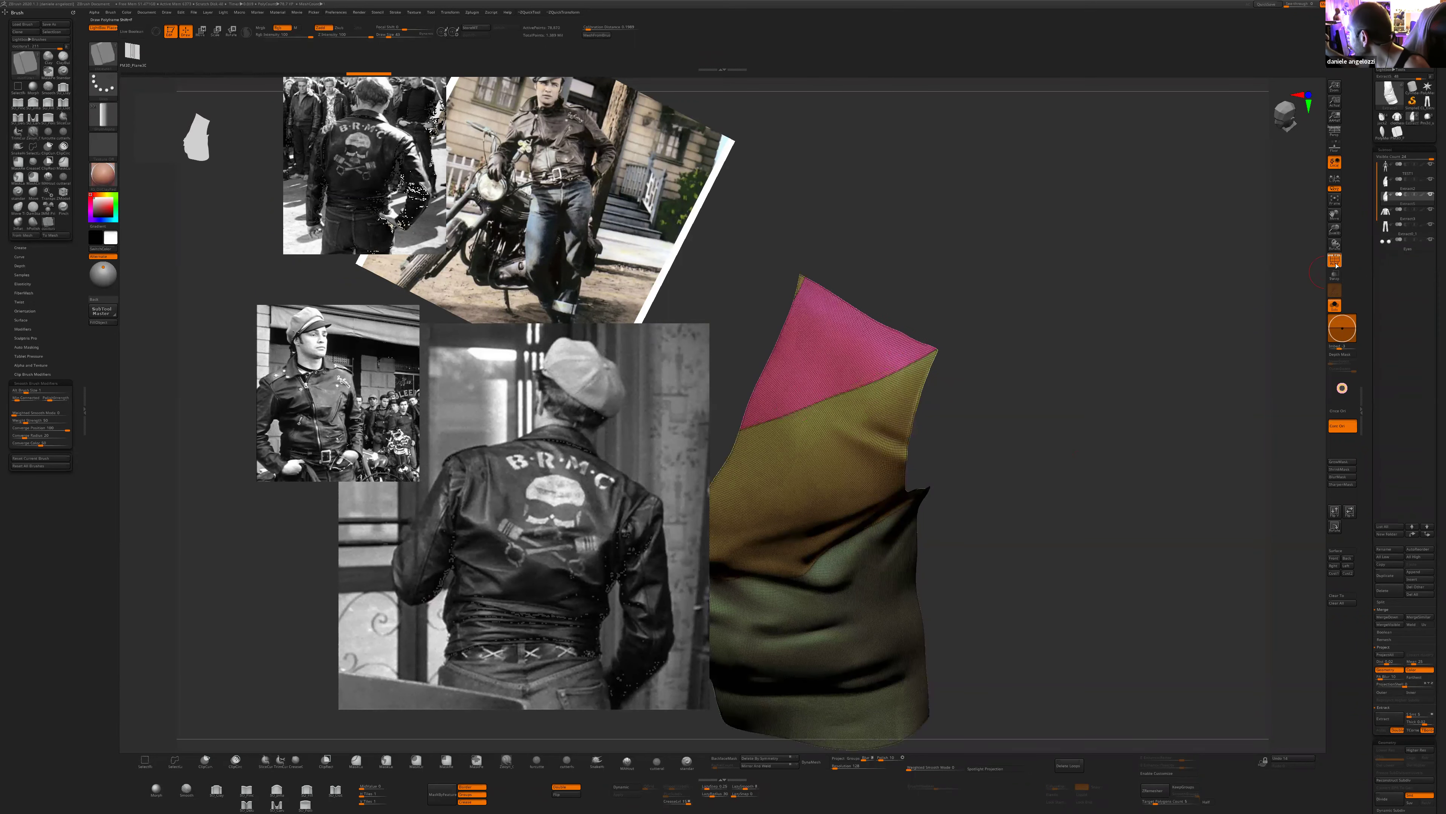
- Bring the rest of the jacket back into view and make the sliced front panel the active subtool
click(1335, 304)
click(1433, 195)
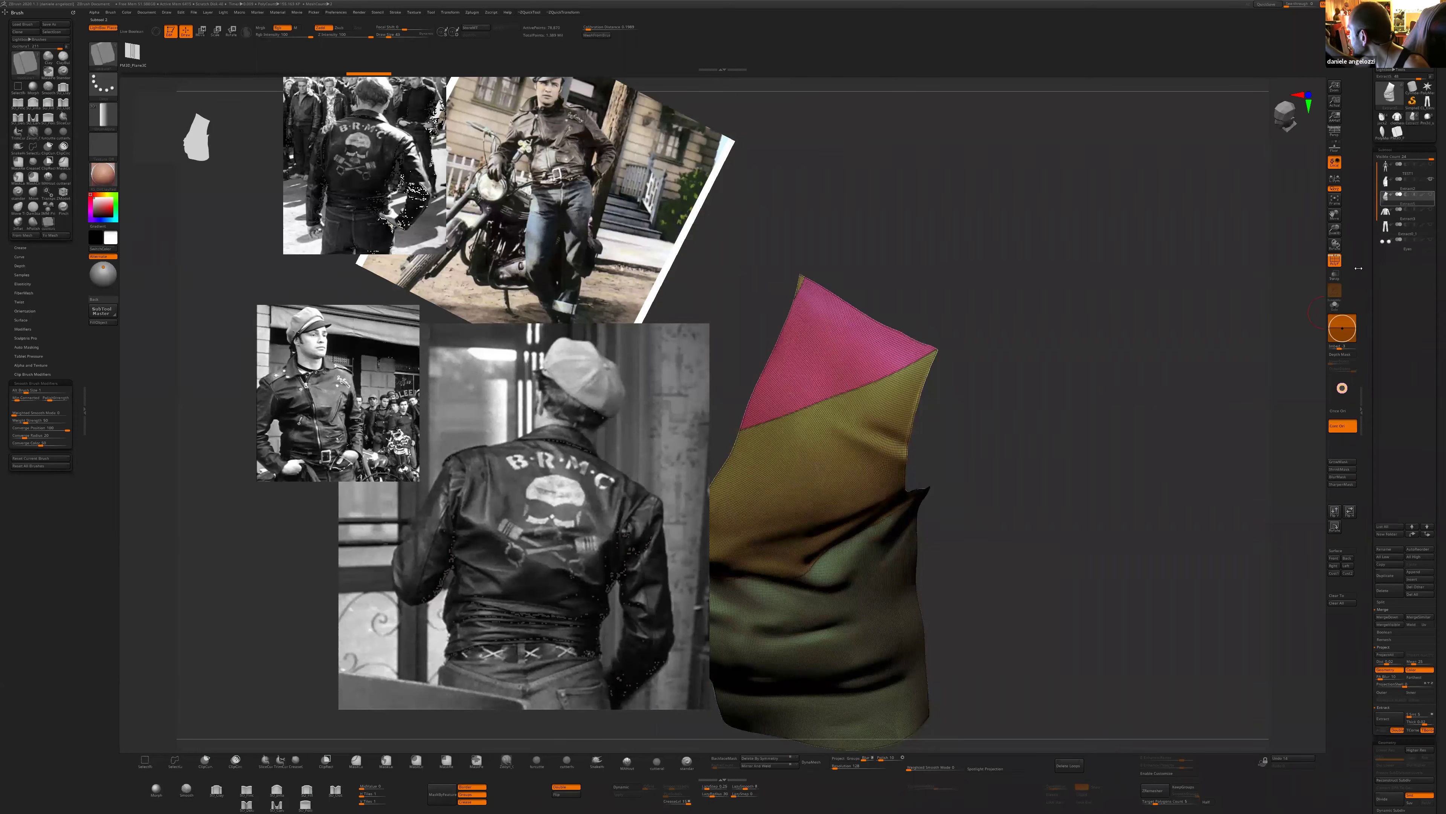
click(1404, 184)
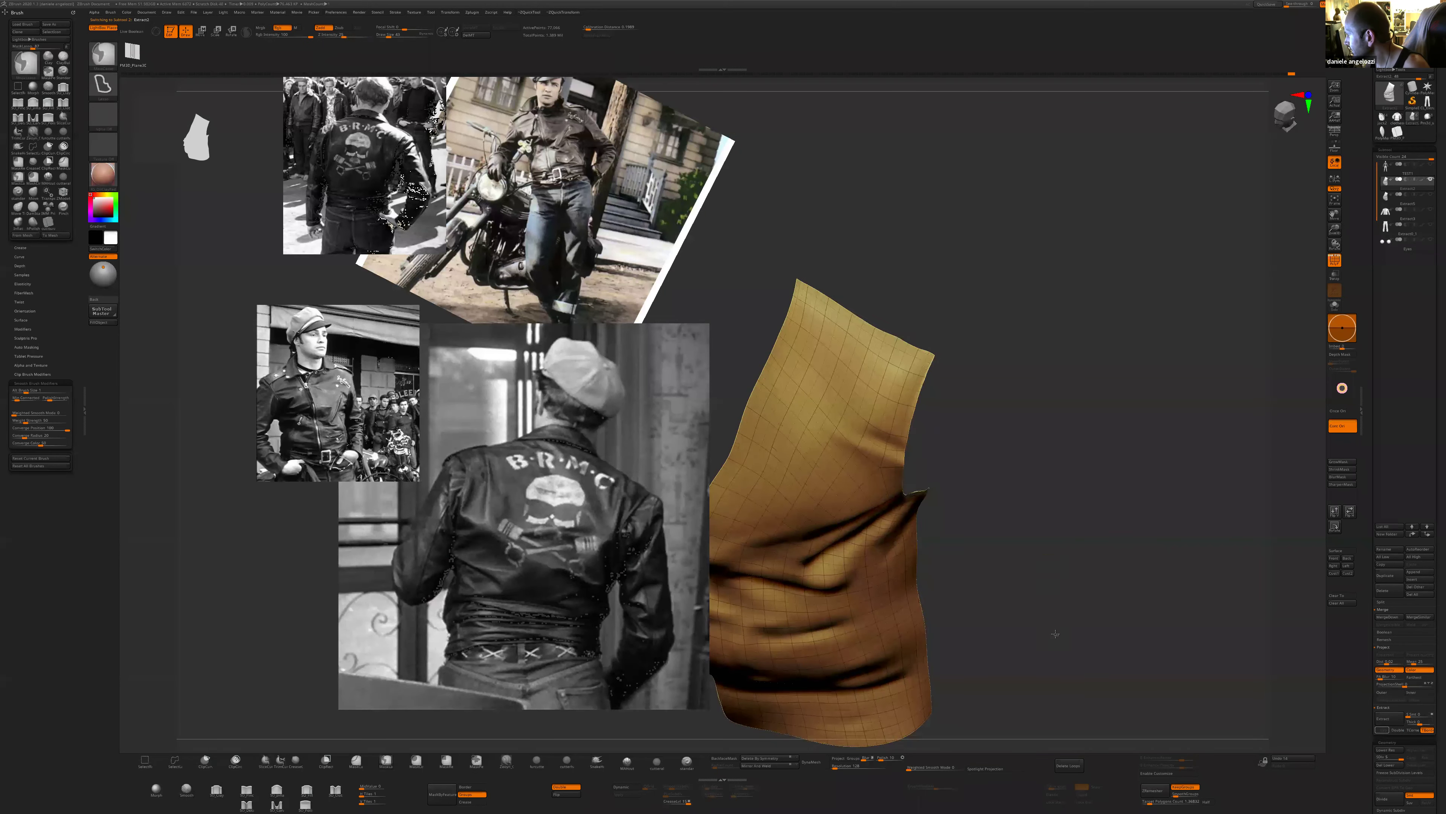
ctrl+shift+click(1055, 634)
drag(1186, 596, 937, 486)
alt+click(980, 443)
alt+drag(1007, 415, 1022, 496)
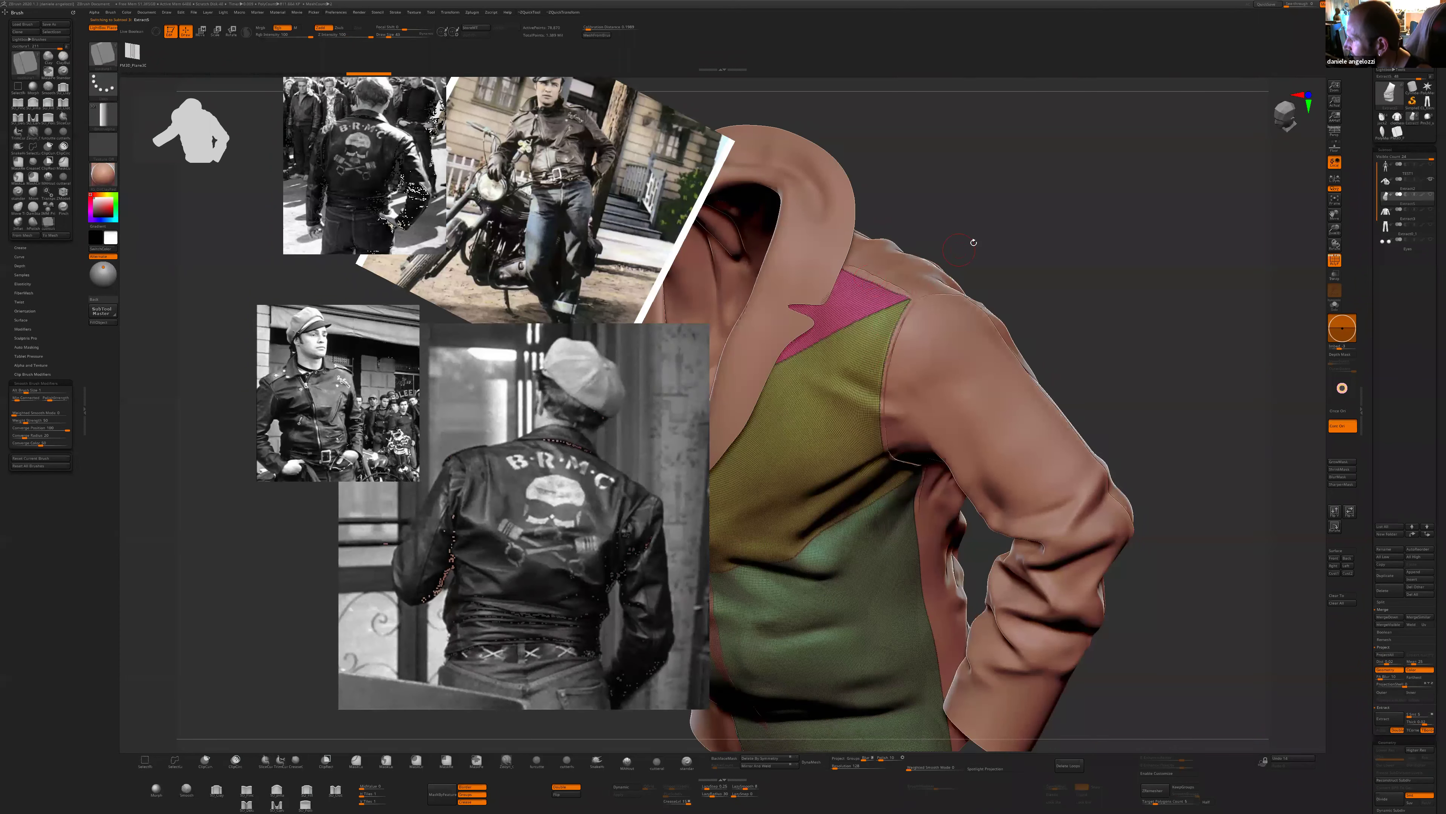
drag(973, 243, 909, 280)
right_drag(900, 421, 891, 629)
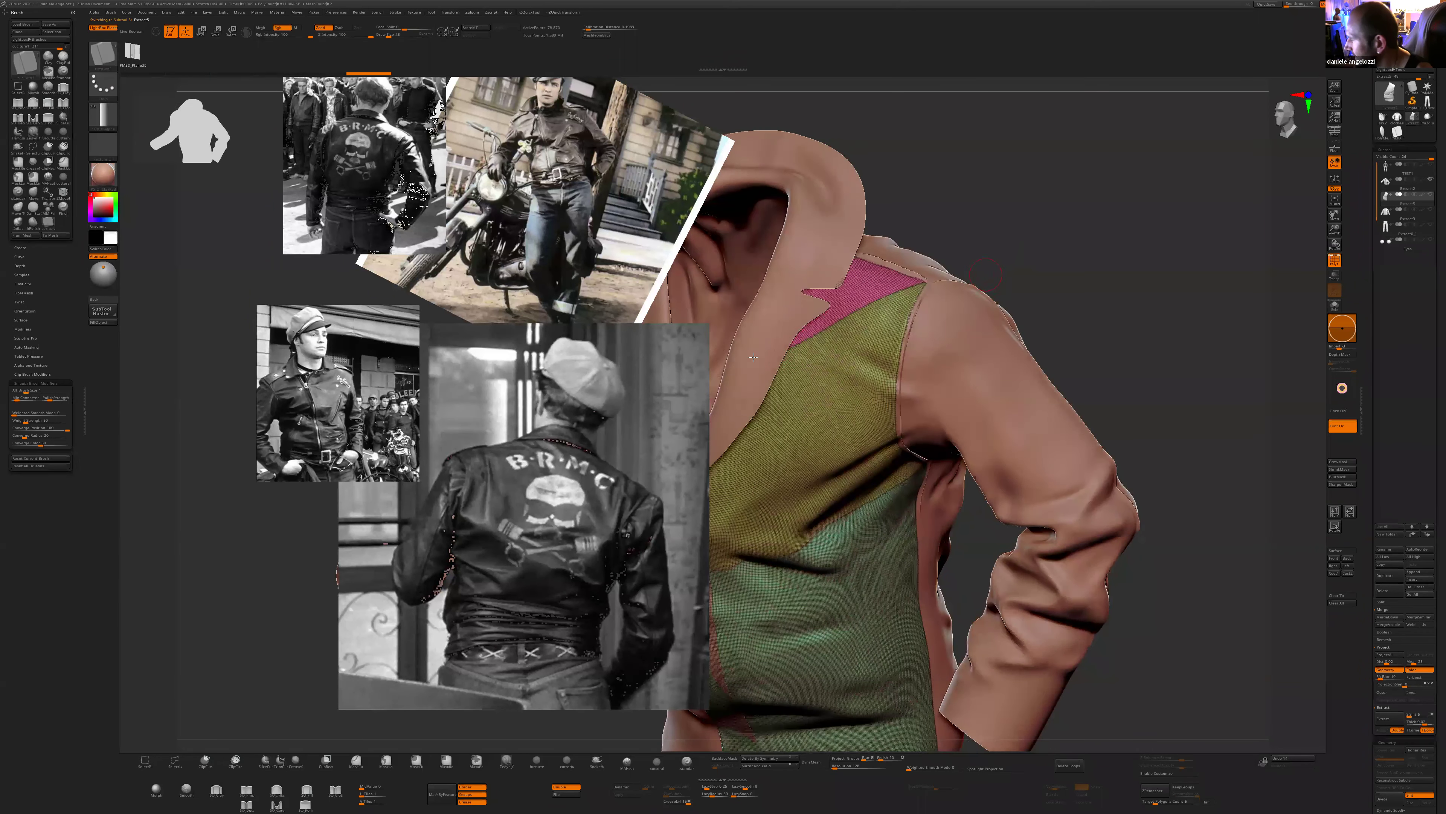
- Choose the insert brush with the Capsule primitive and look up its curve stroke settings
key(b)
key(i)
key(p)
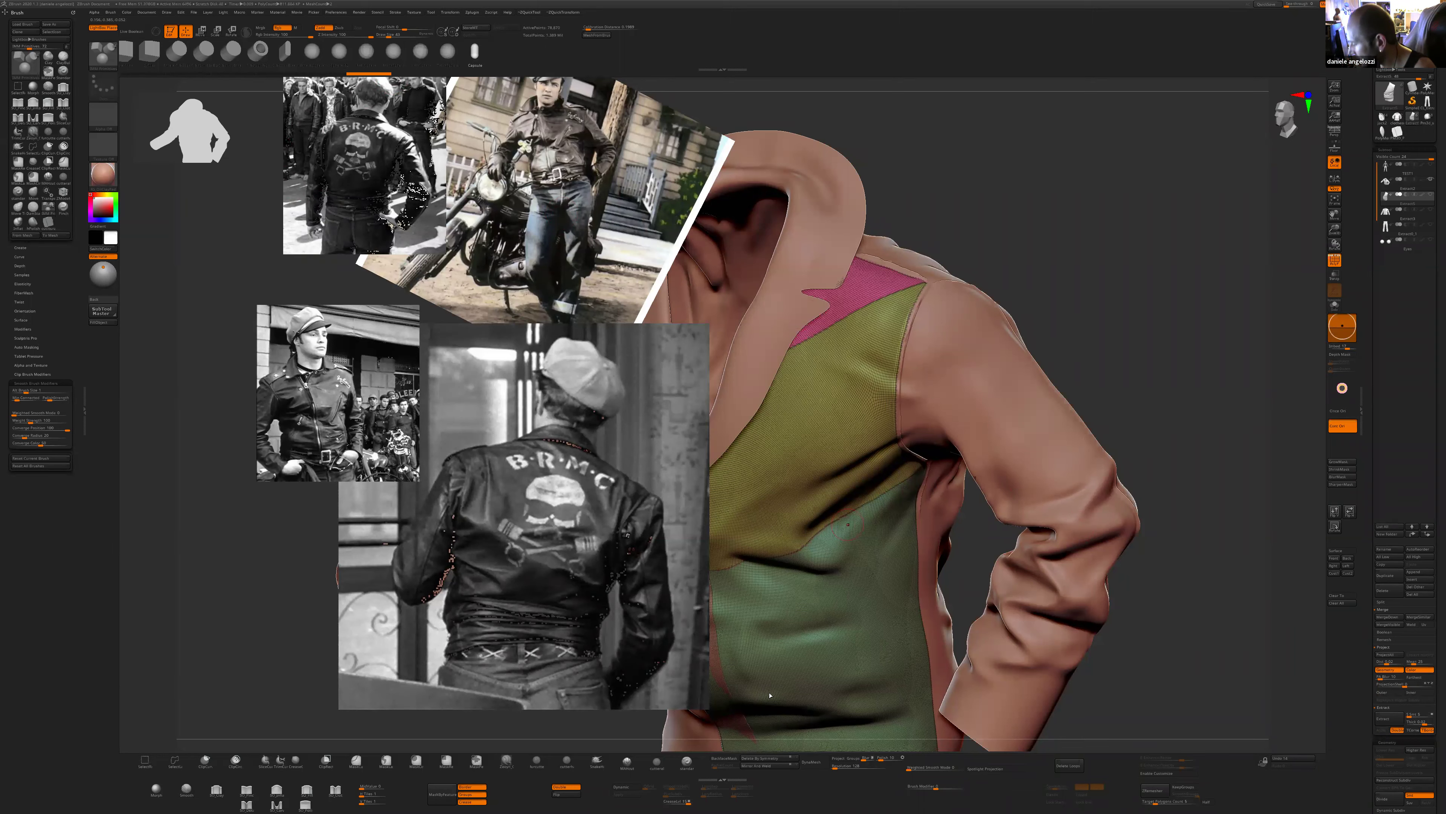
key(F3)
key(F3)
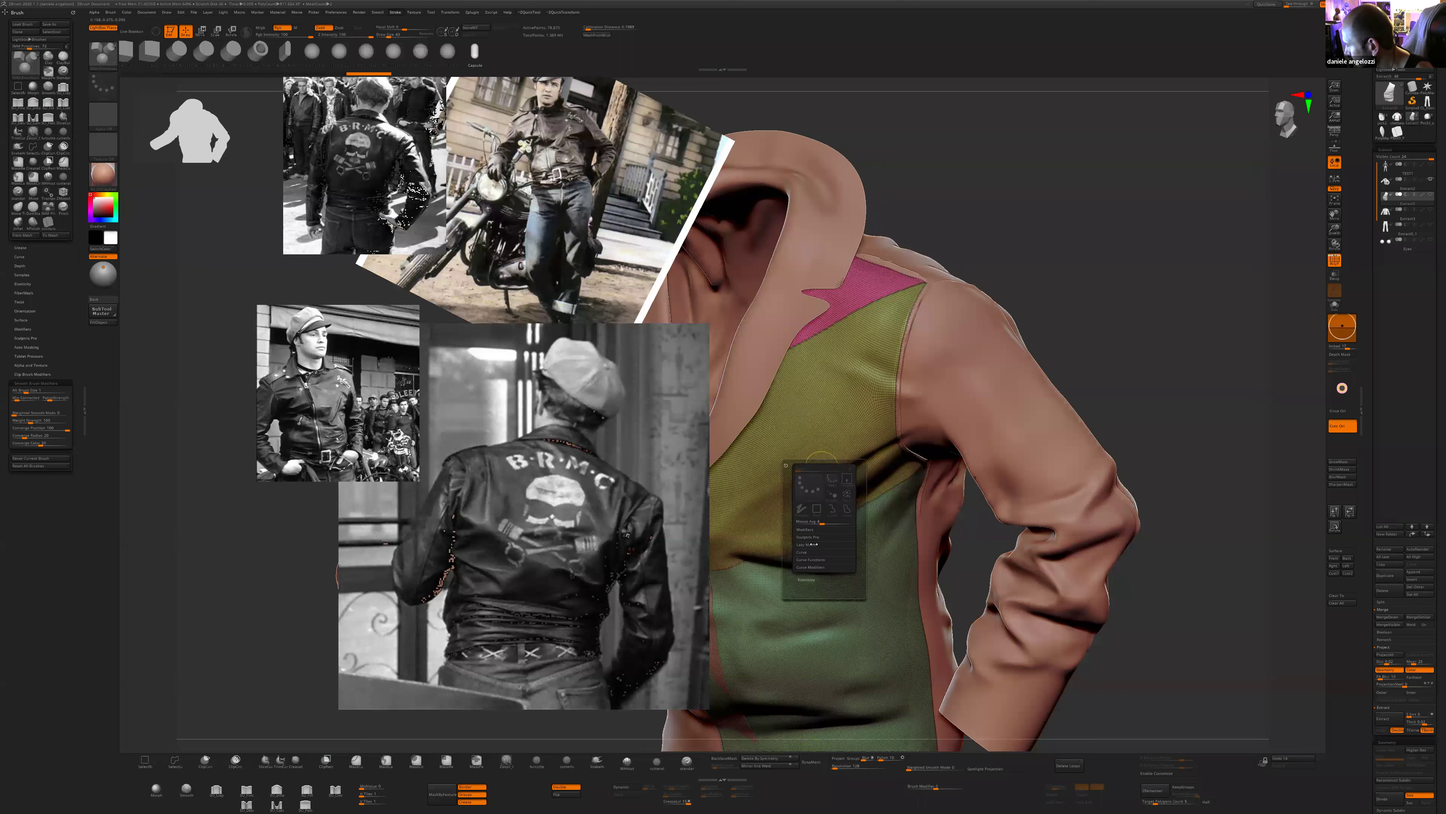
click(802, 552)
click(808, 559)
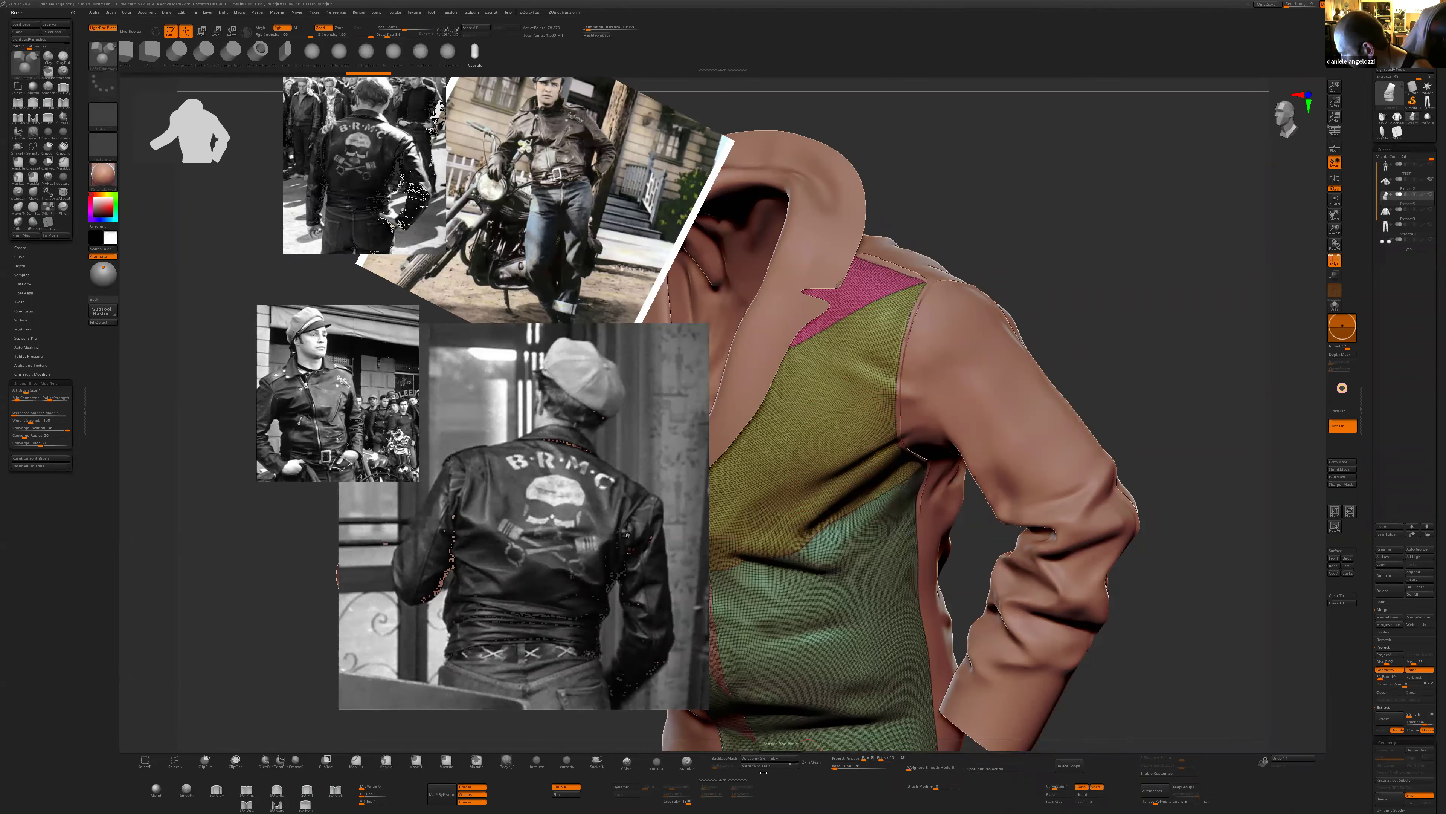
- Set the curve step to 1.6 and create a curve along the front panel's armhole seam
click(1056, 788)
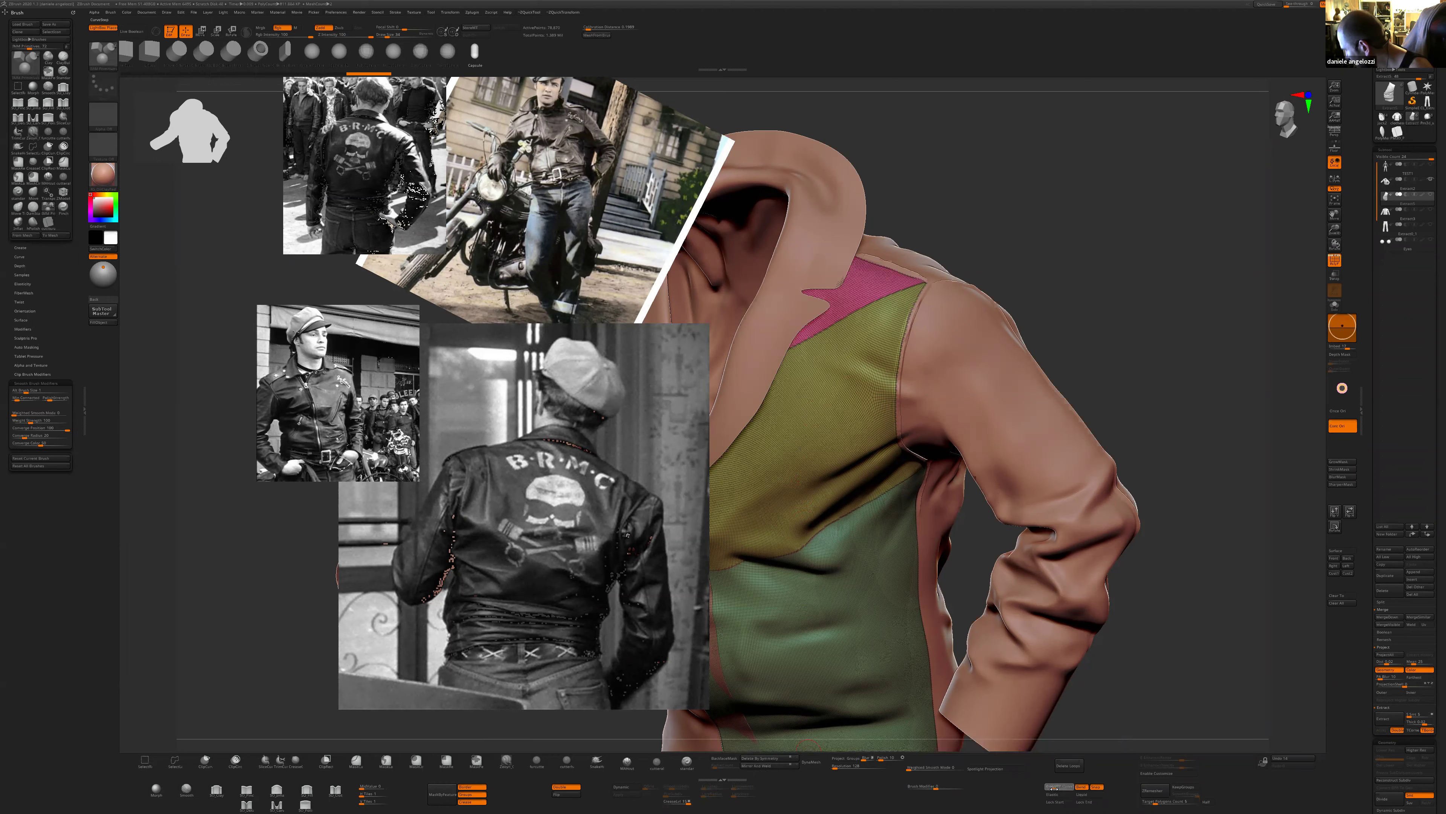
text(1.6)
key(Return)
click(914, 299)
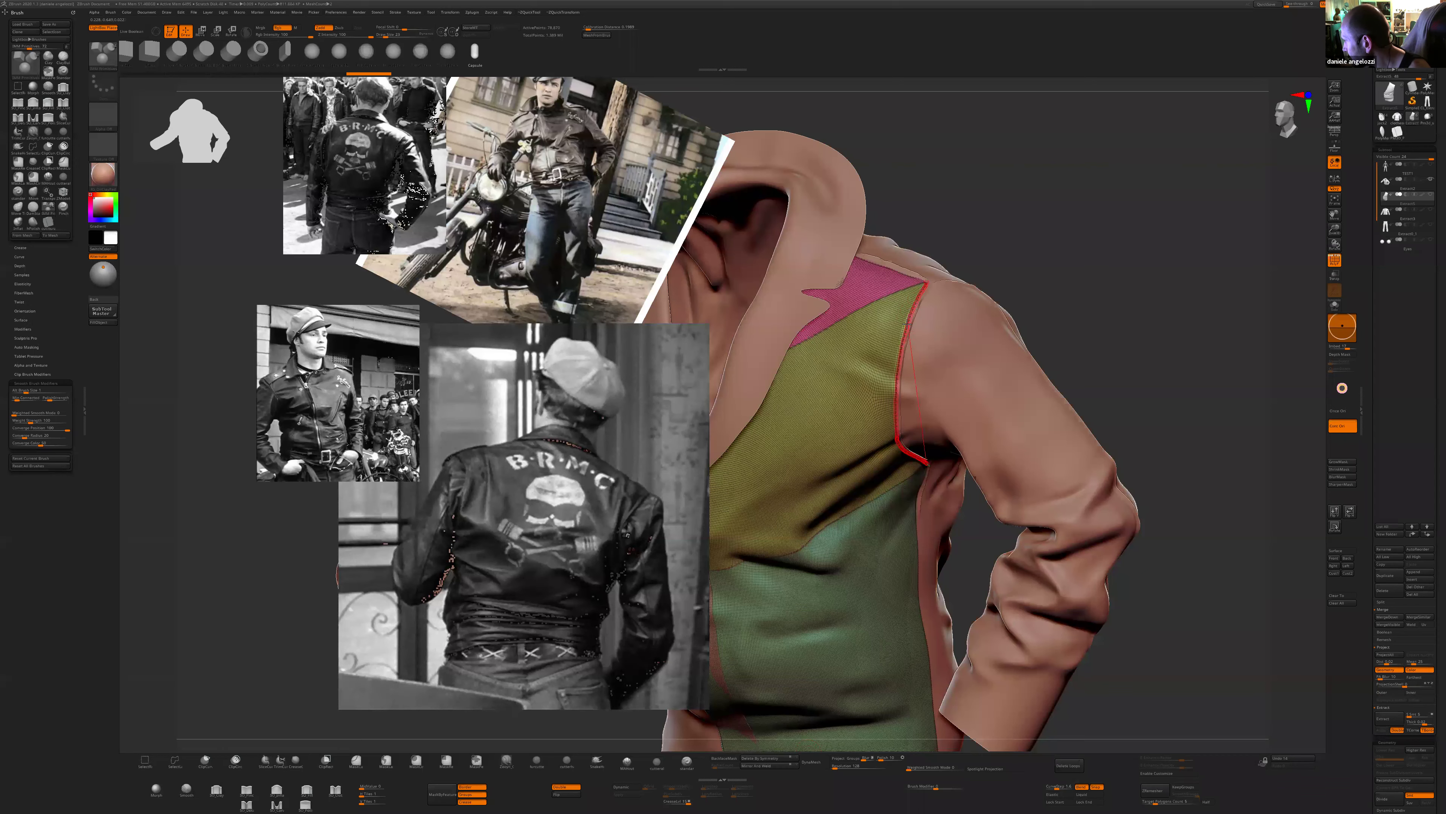
- Resize the brush, update the armhole curve into a row of capsule stitches, and turn off the polygroup display
drag(1024, 215, 1021, 266)
key(s)
click(1021, 267)
click(906, 328)
alt+drag(1324, 268, 1324, 216)
key(shift+f)
shift+drag(1152, 621, 1258, 461)
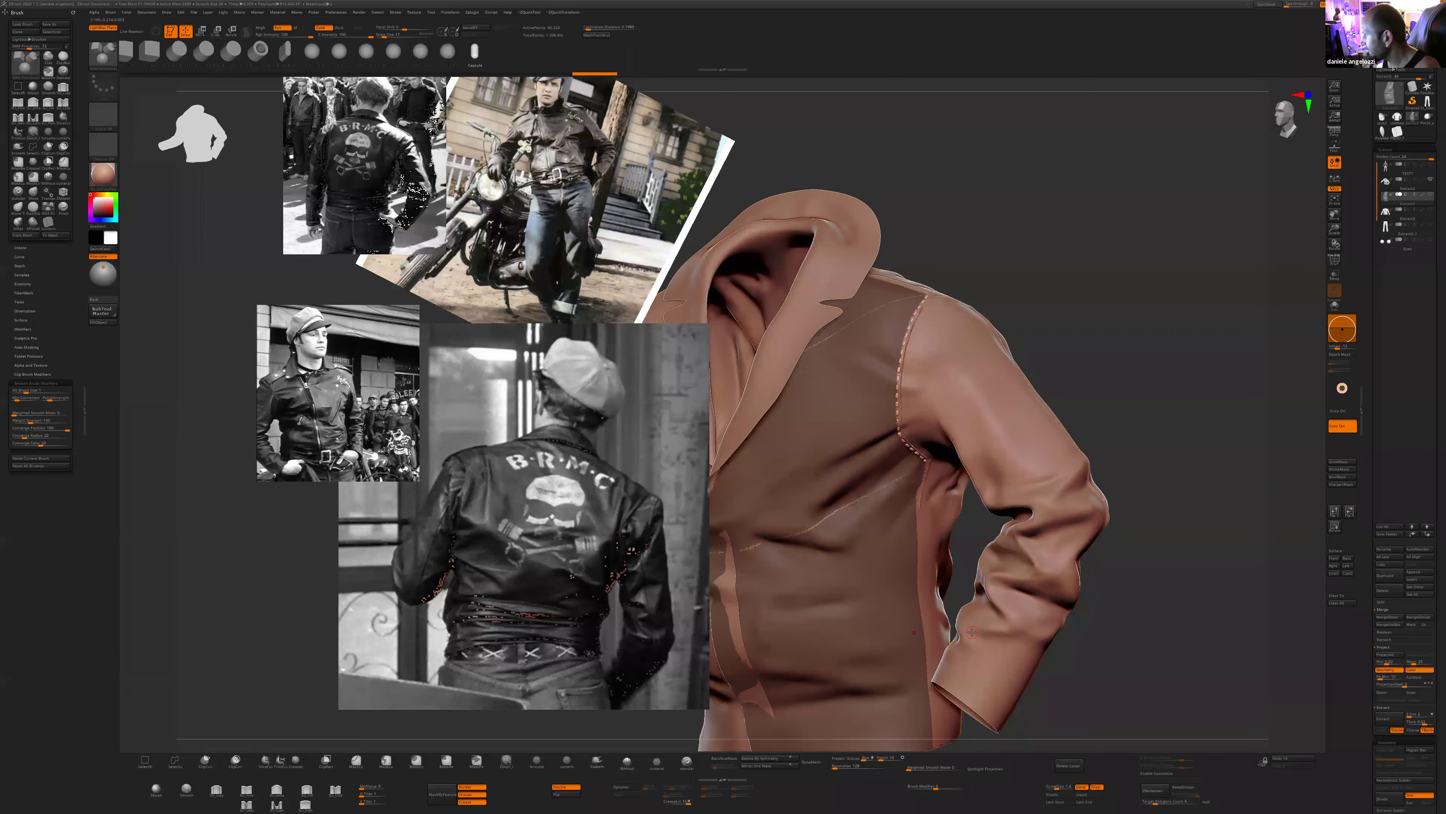
- View the whole jacket from the front, and load the mounted rider ZTool from the infinite folder
ctrl+right_drag(1172, 643, 1156, 598)
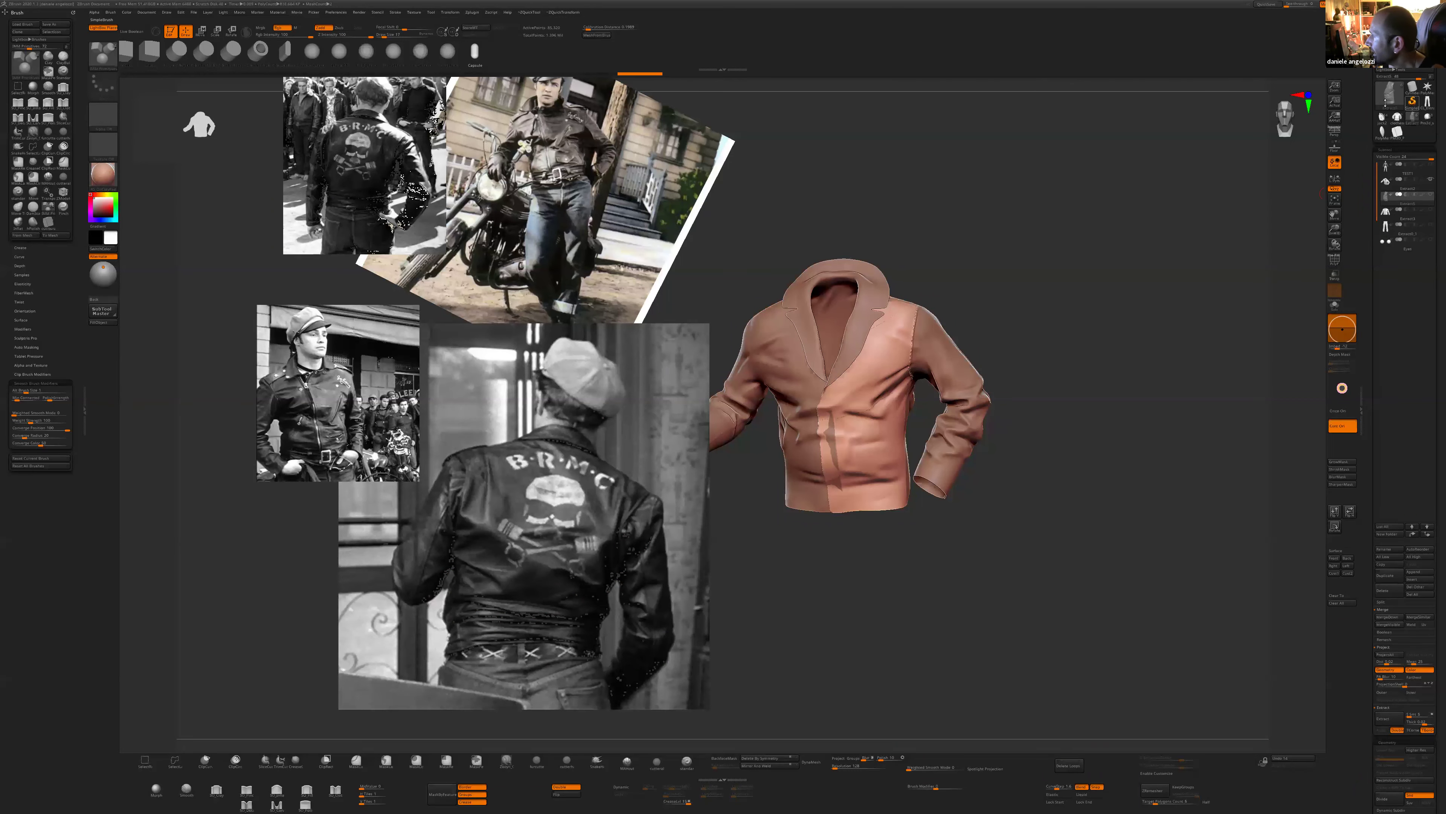
click(1385, 76)
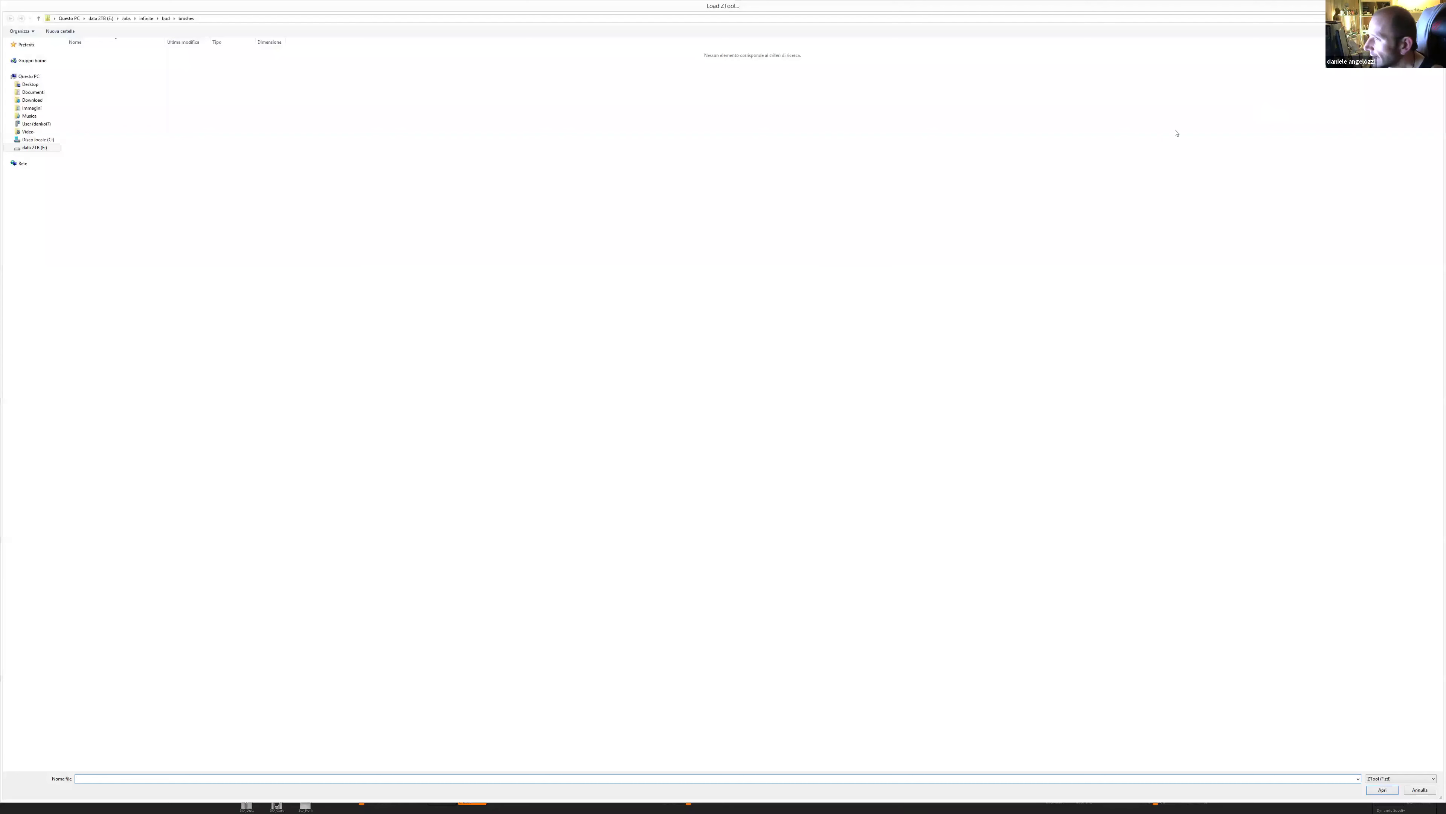
click(147, 18)
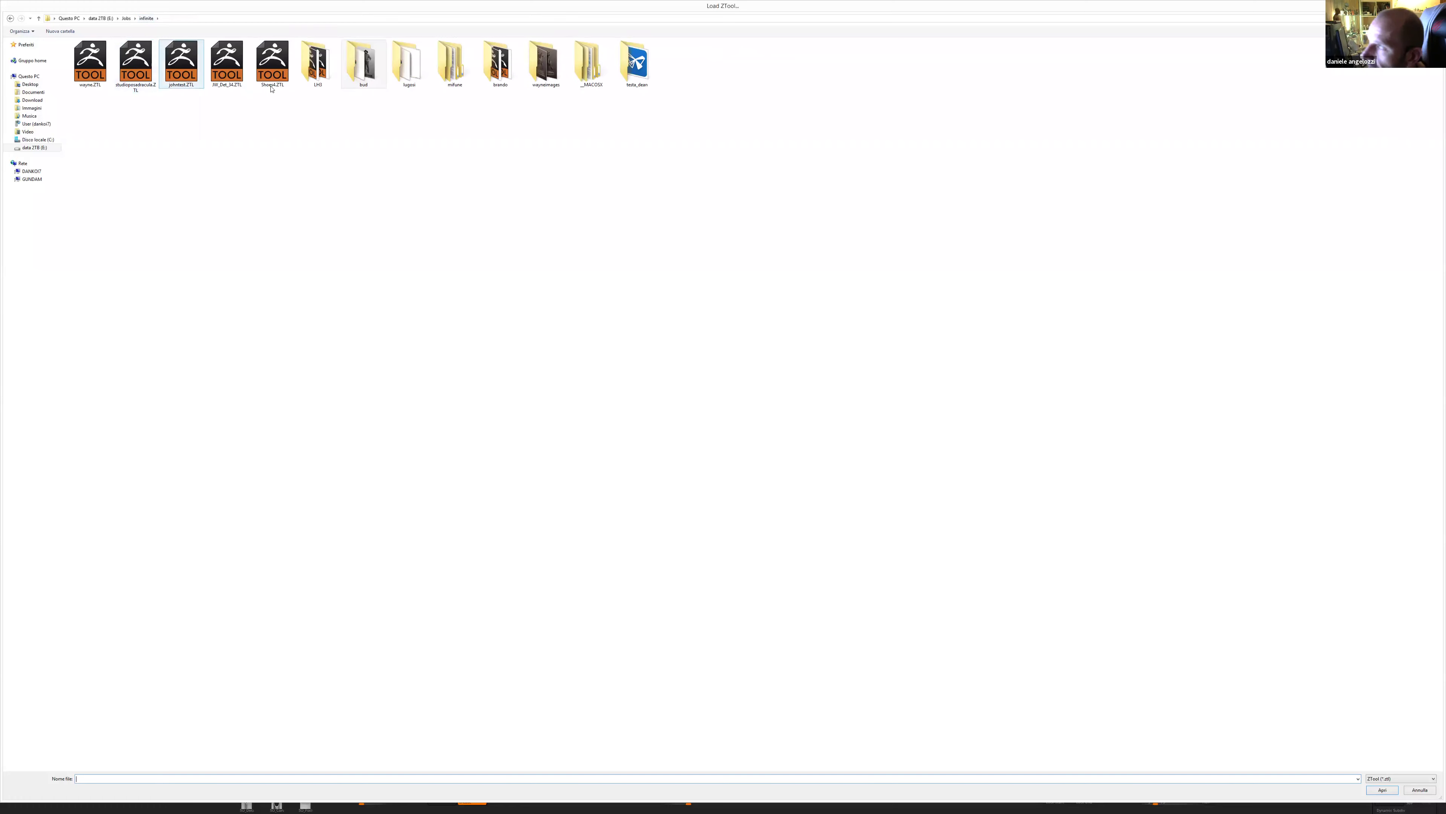
double_click(80, 80)
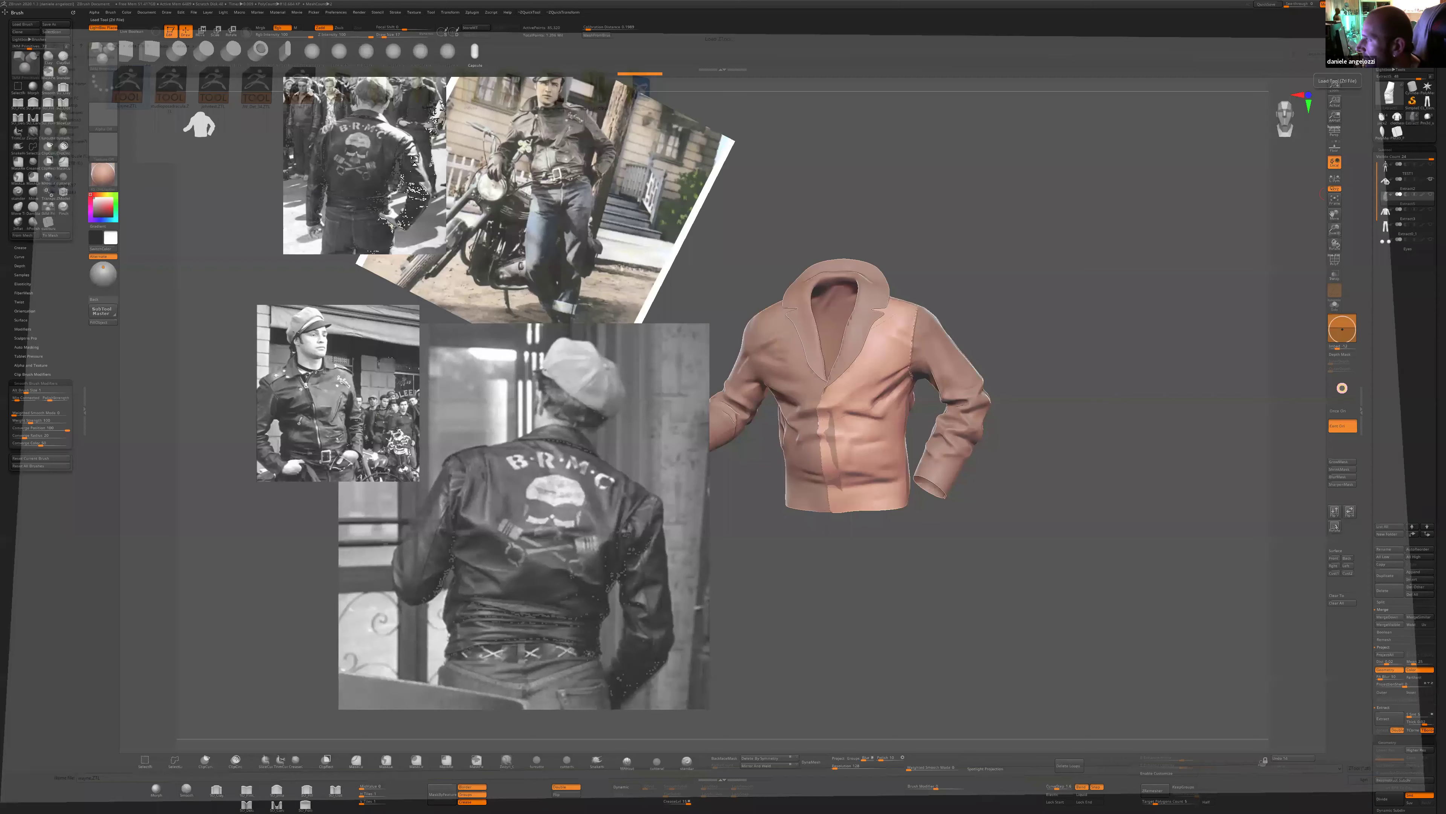
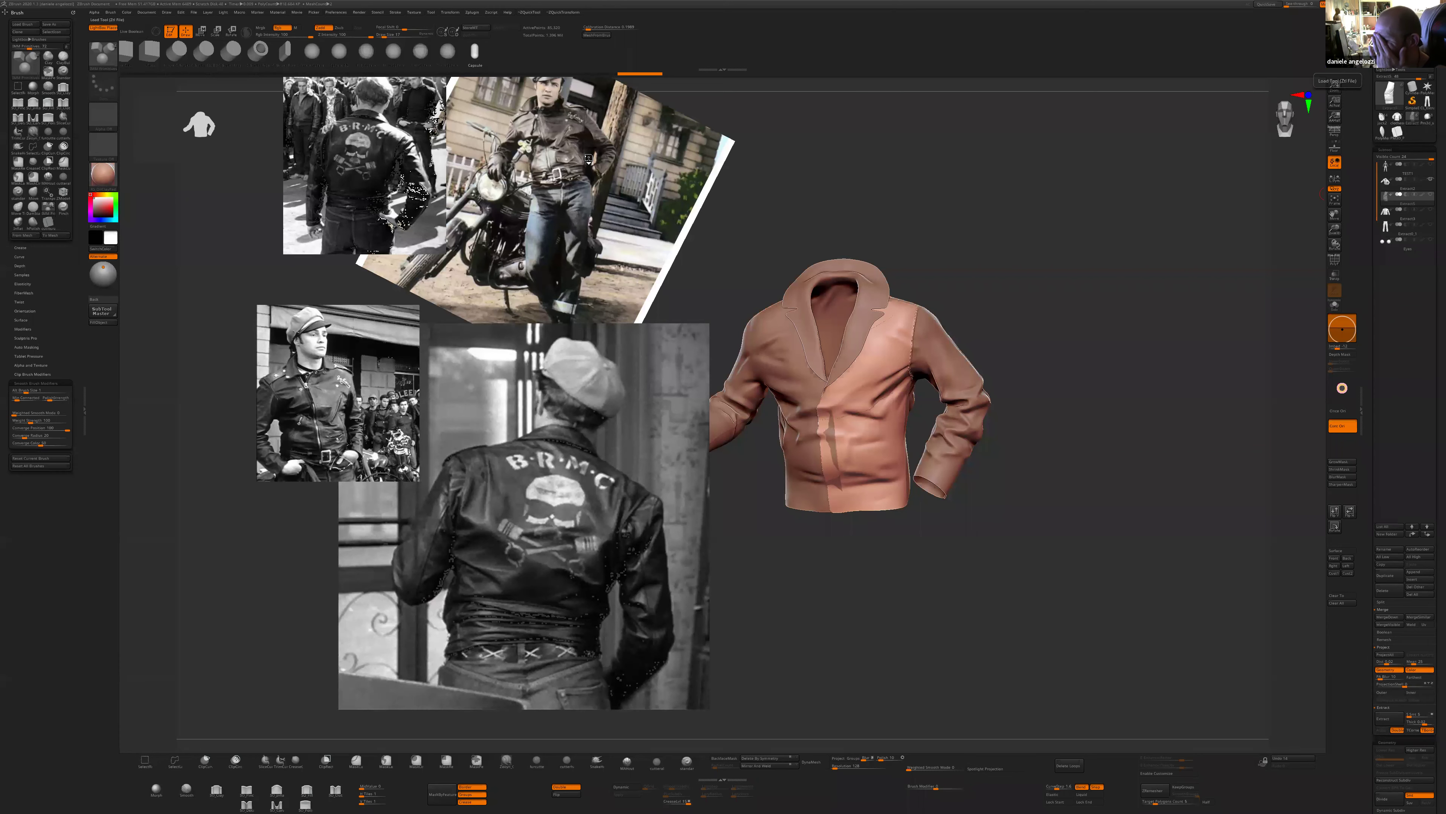
key(ctrl+d)
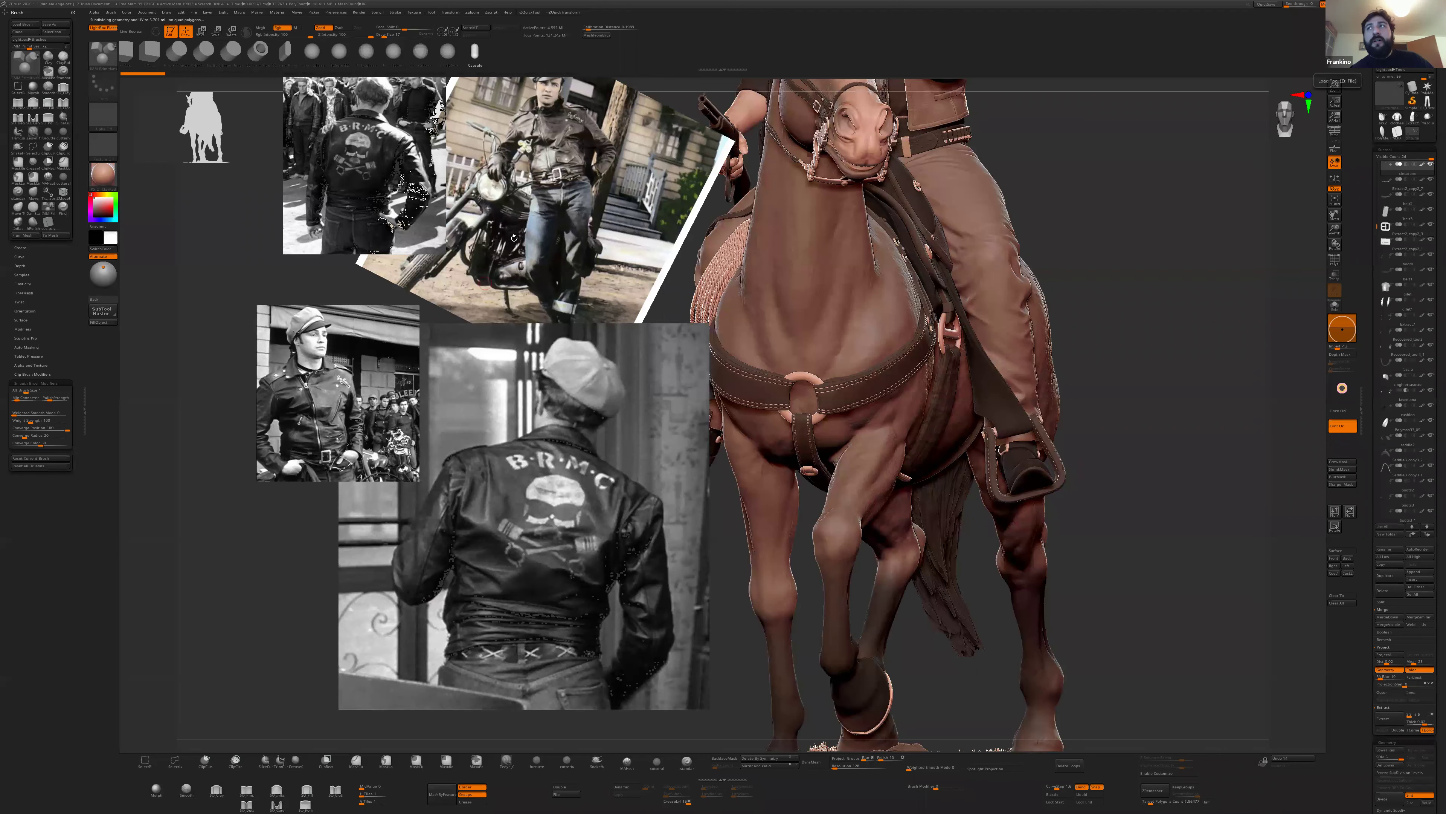
- Select the horse's leather breast strap, isolate it, and examine its edge seams up close
right_drag(570, 246, 827, 264)
alt+click(793, 278)
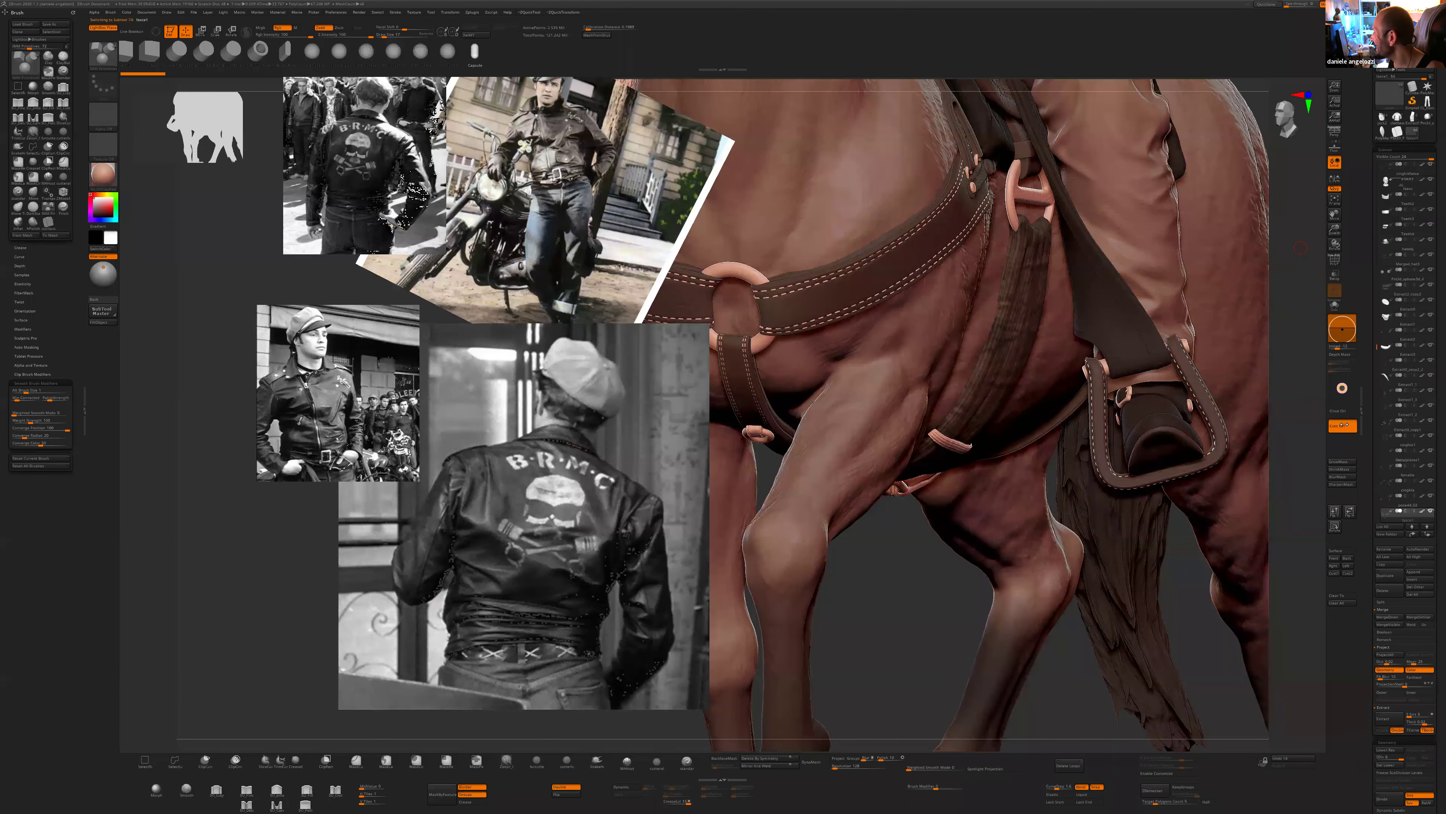
click(1335, 306)
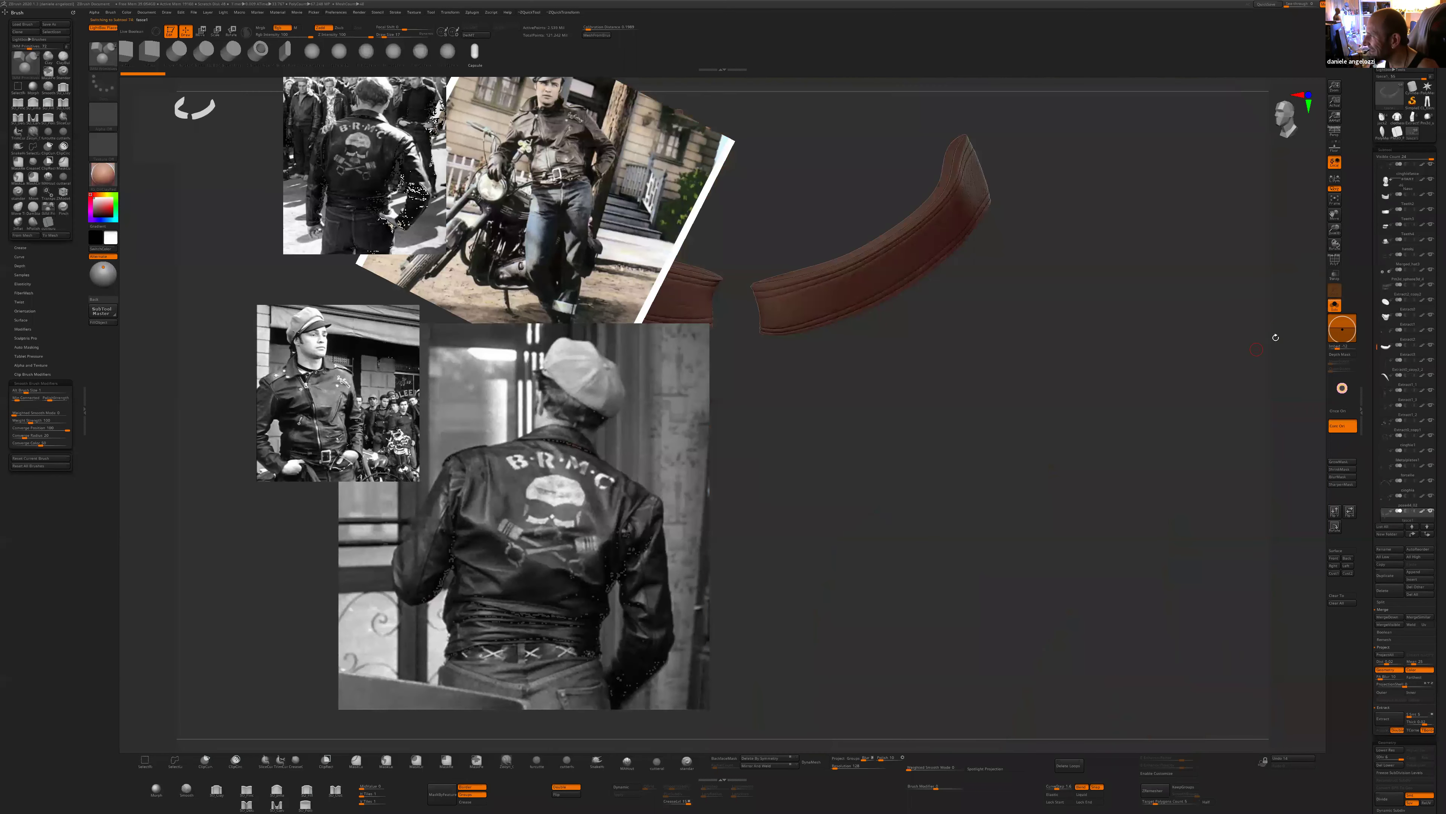
alt+drag(929, 428, 1066, 439)
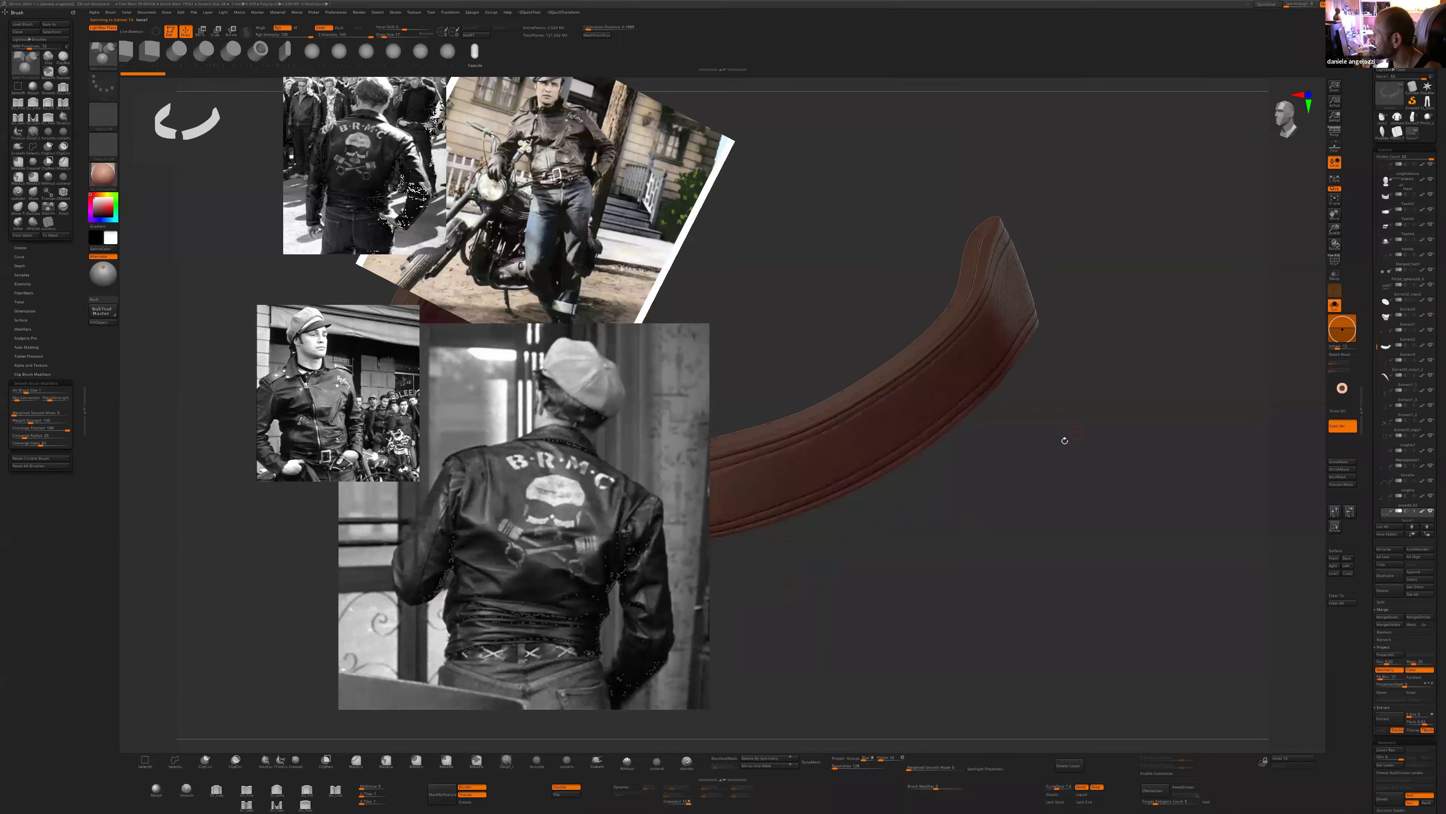
drag(974, 484, 1146, 449)
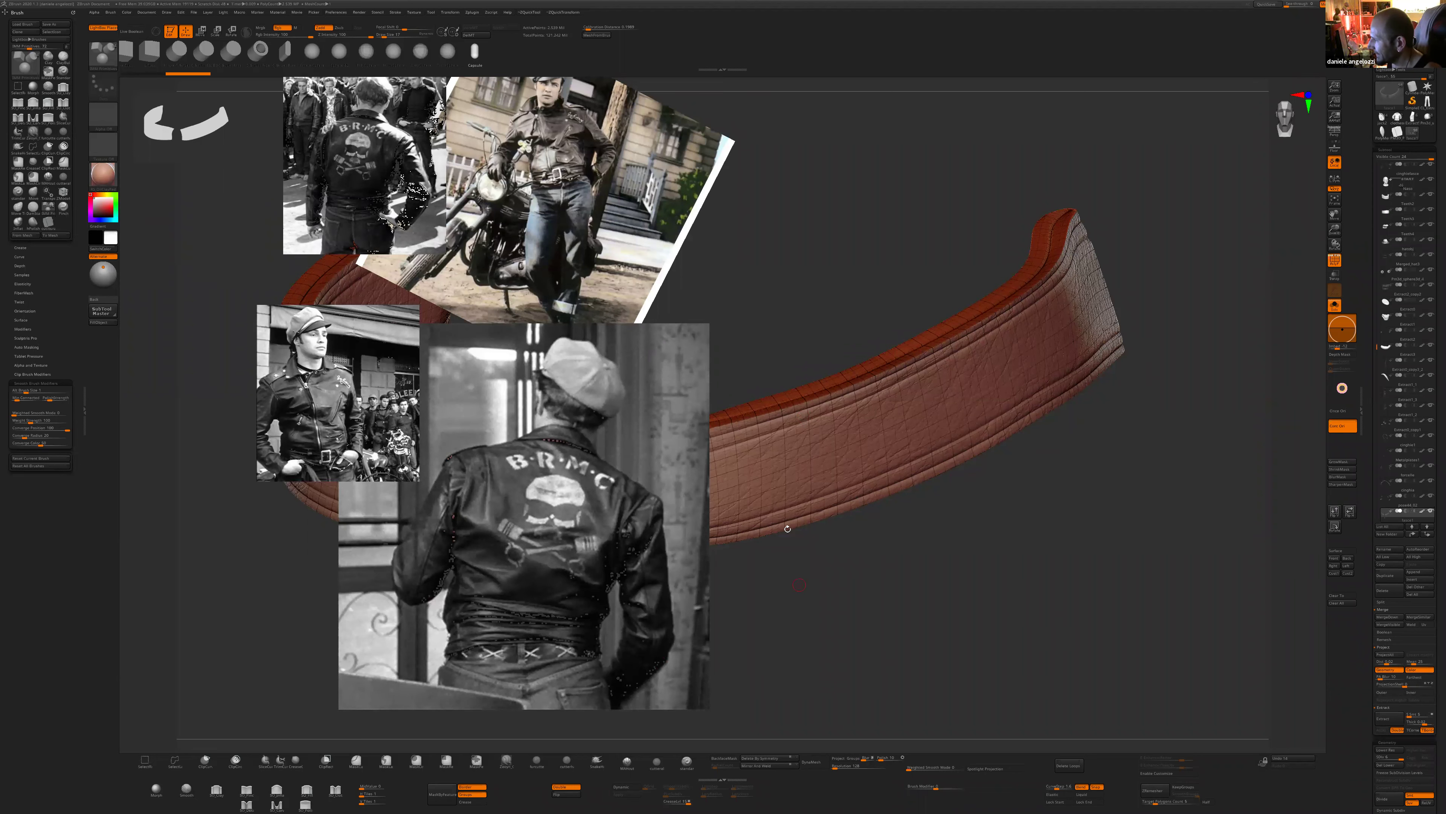
- Isolate the strap's front face, give it a new polygroup at a low subdivision level, and restore the strap's high subdivision
ctrl+shift+click(792, 481)
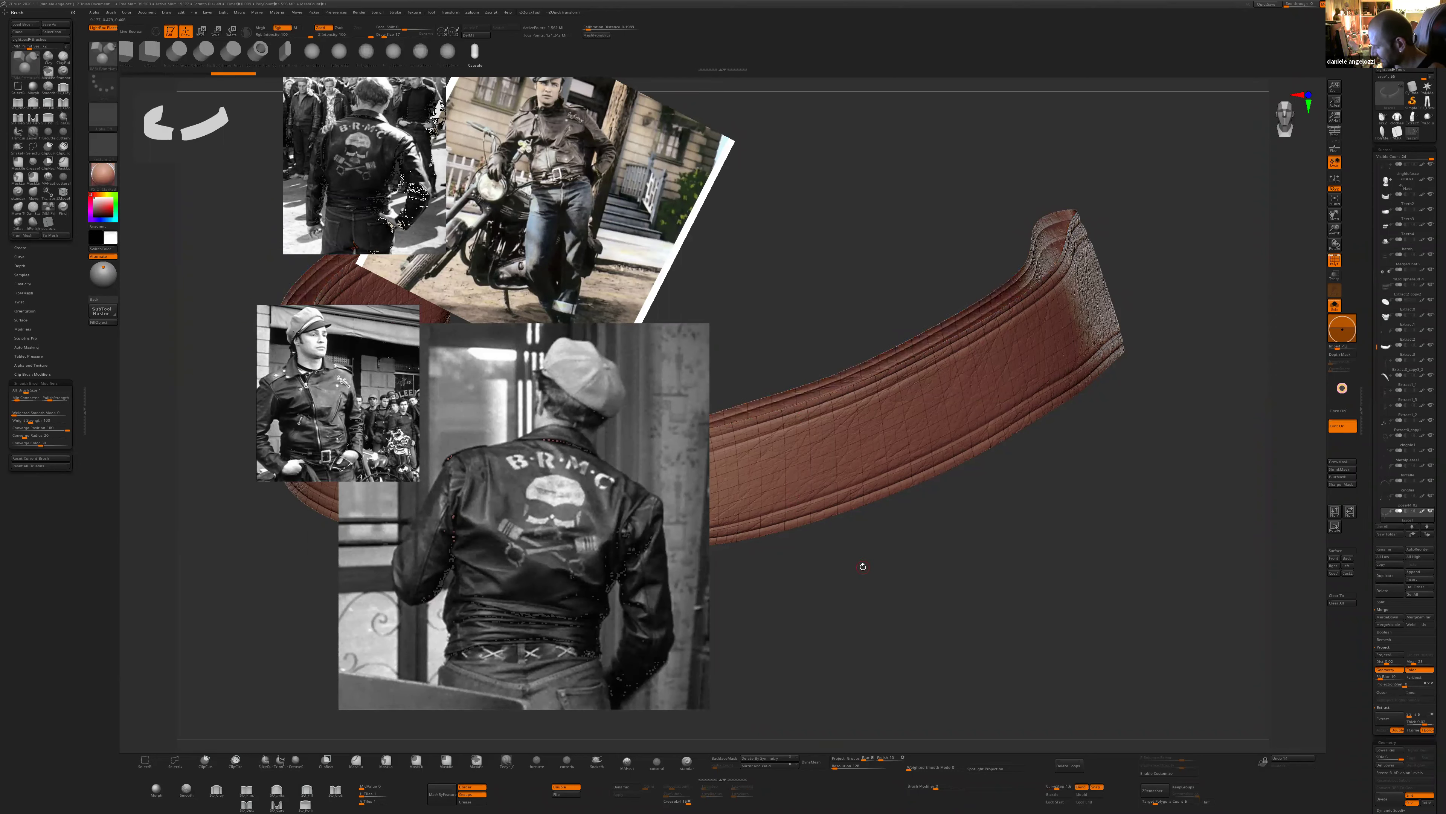
key(shift)
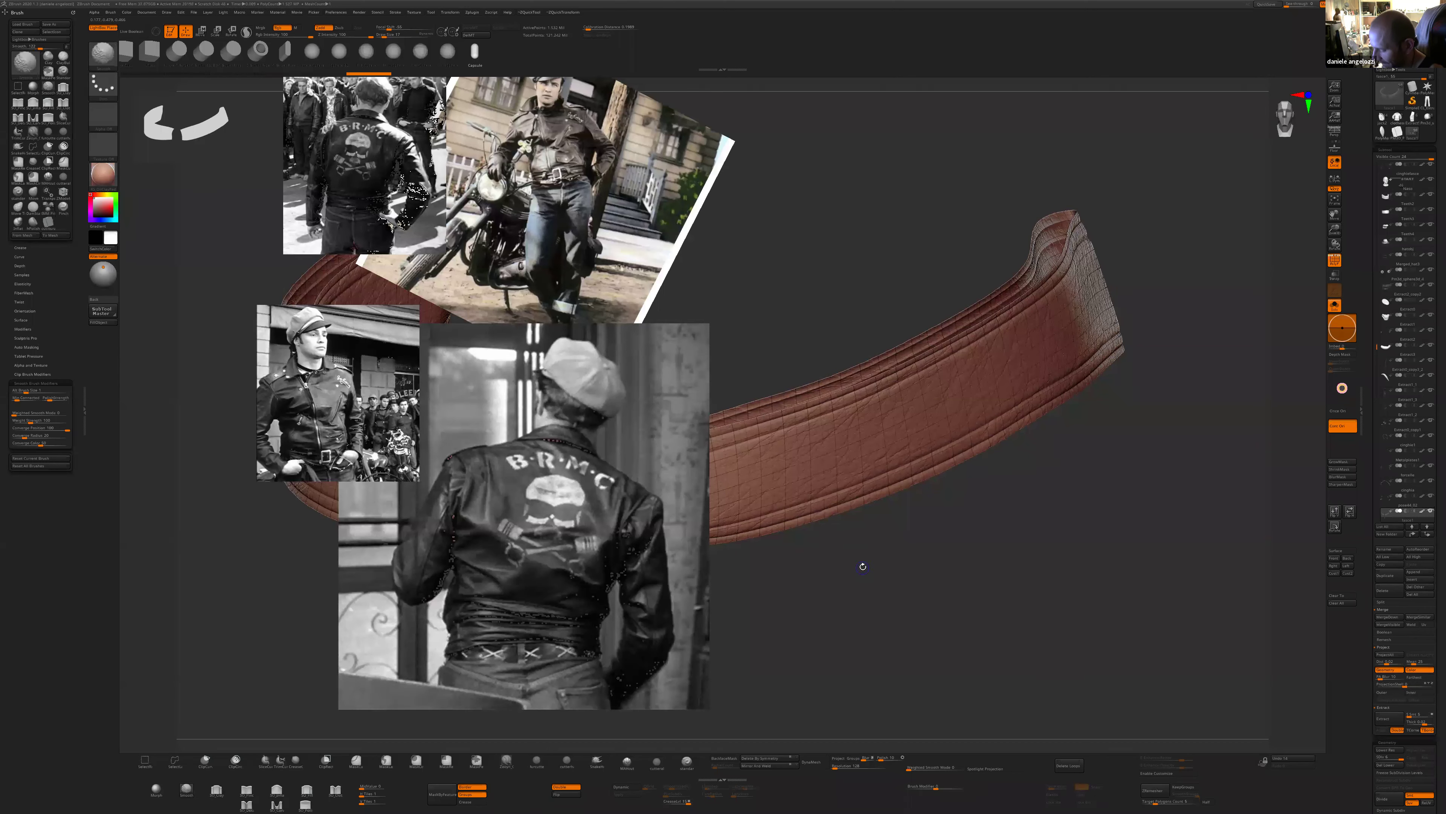
key(shift+d)
key(shift+d)
key(shift+d)
key(shift+d)
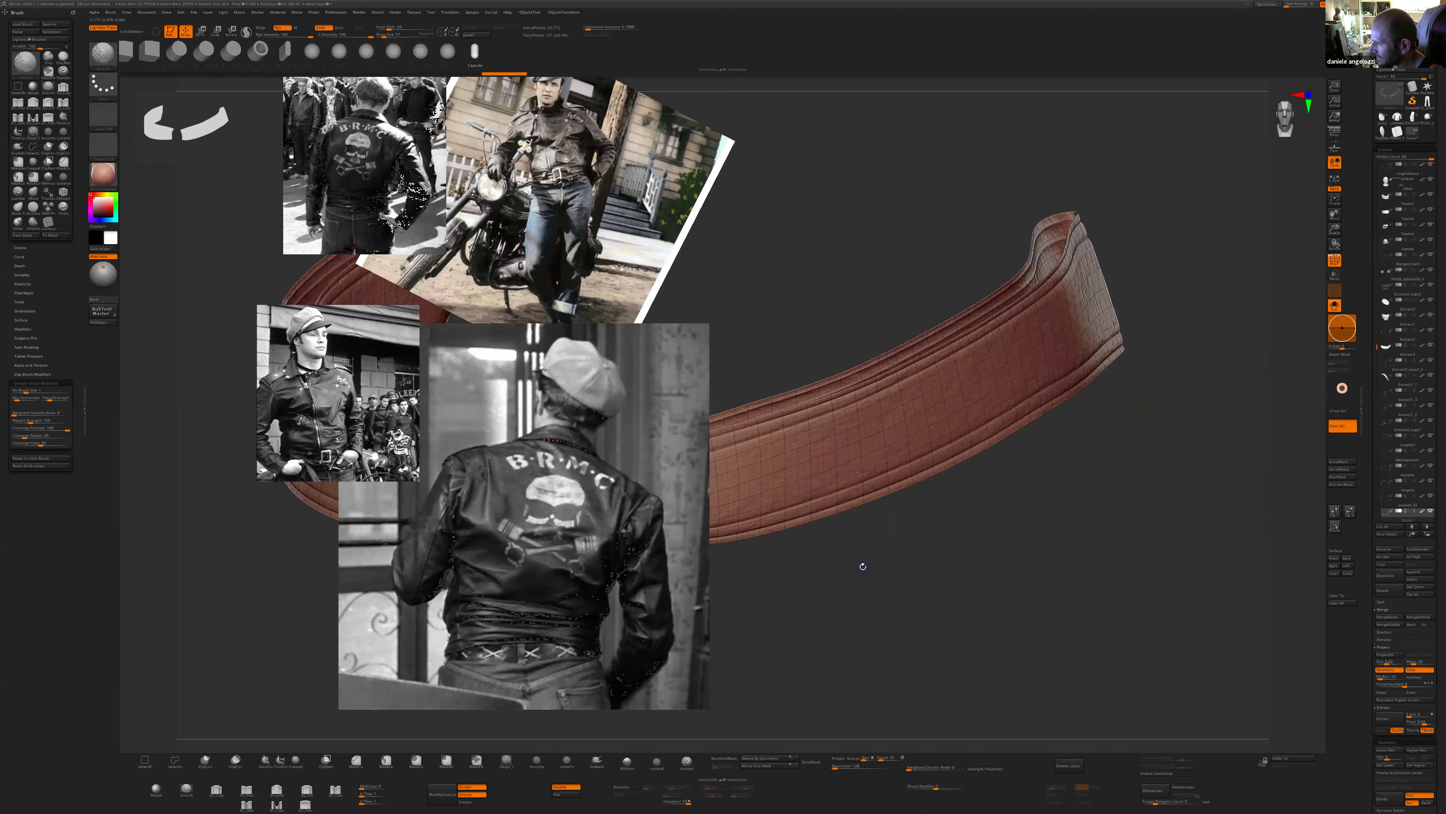
key(ctrl+shift+z)
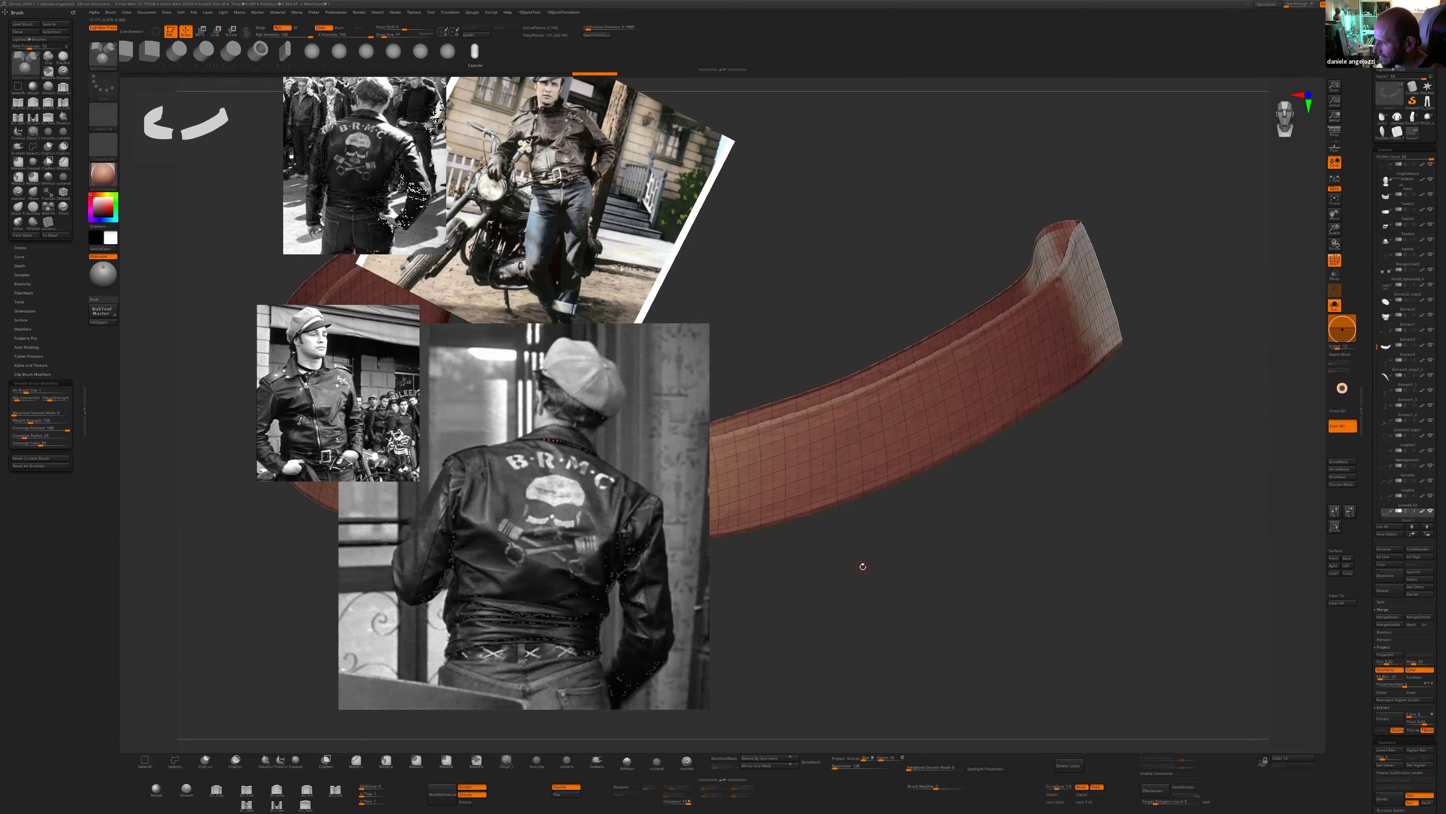
key(ctrl+shift+z)
key(ctrl+shift+z)
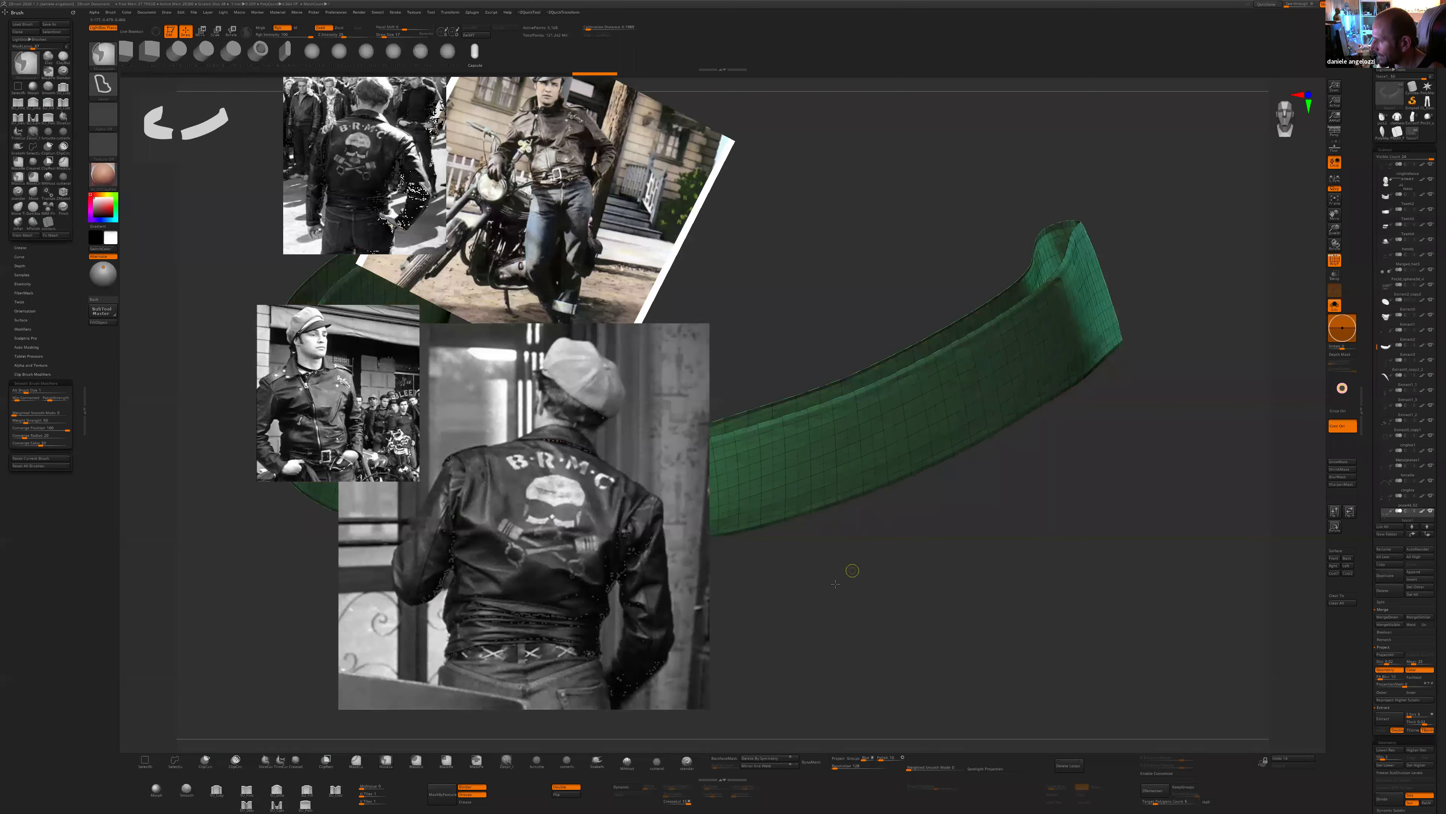
key(ctrl+d)
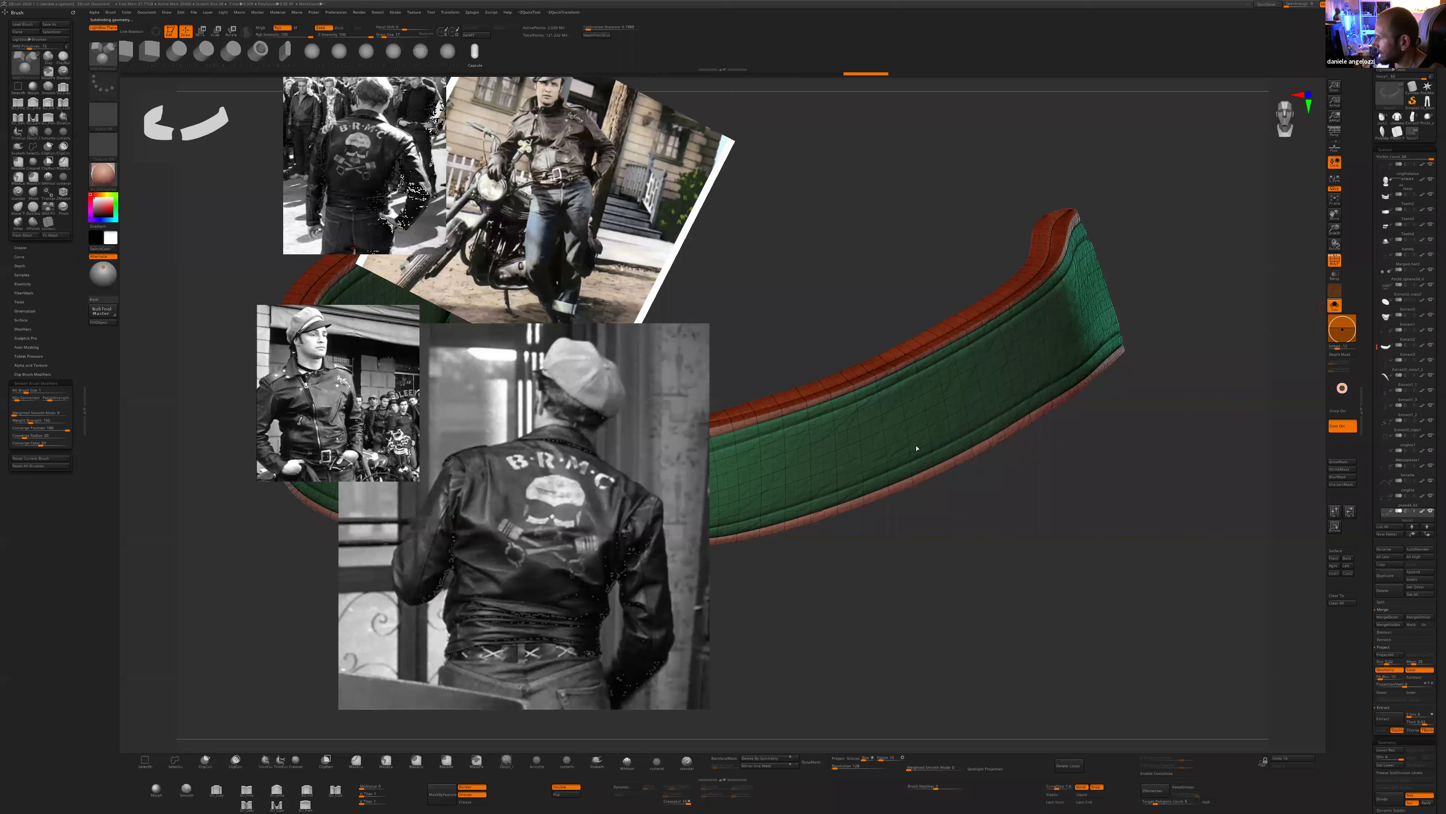
- Show the whole horse and rider again and examine the stitched breast strap from the side
key(alt+s)
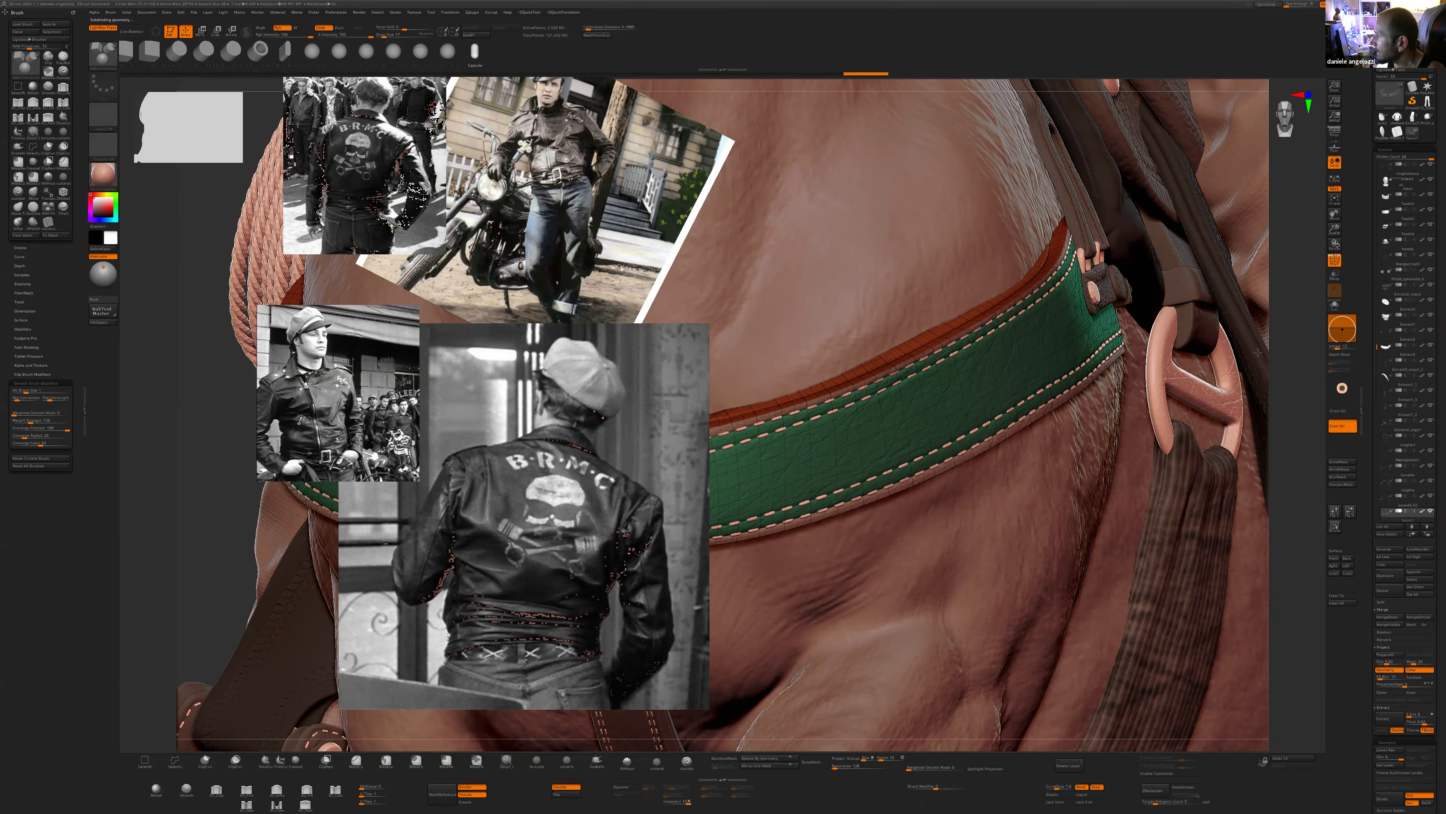
key(f)
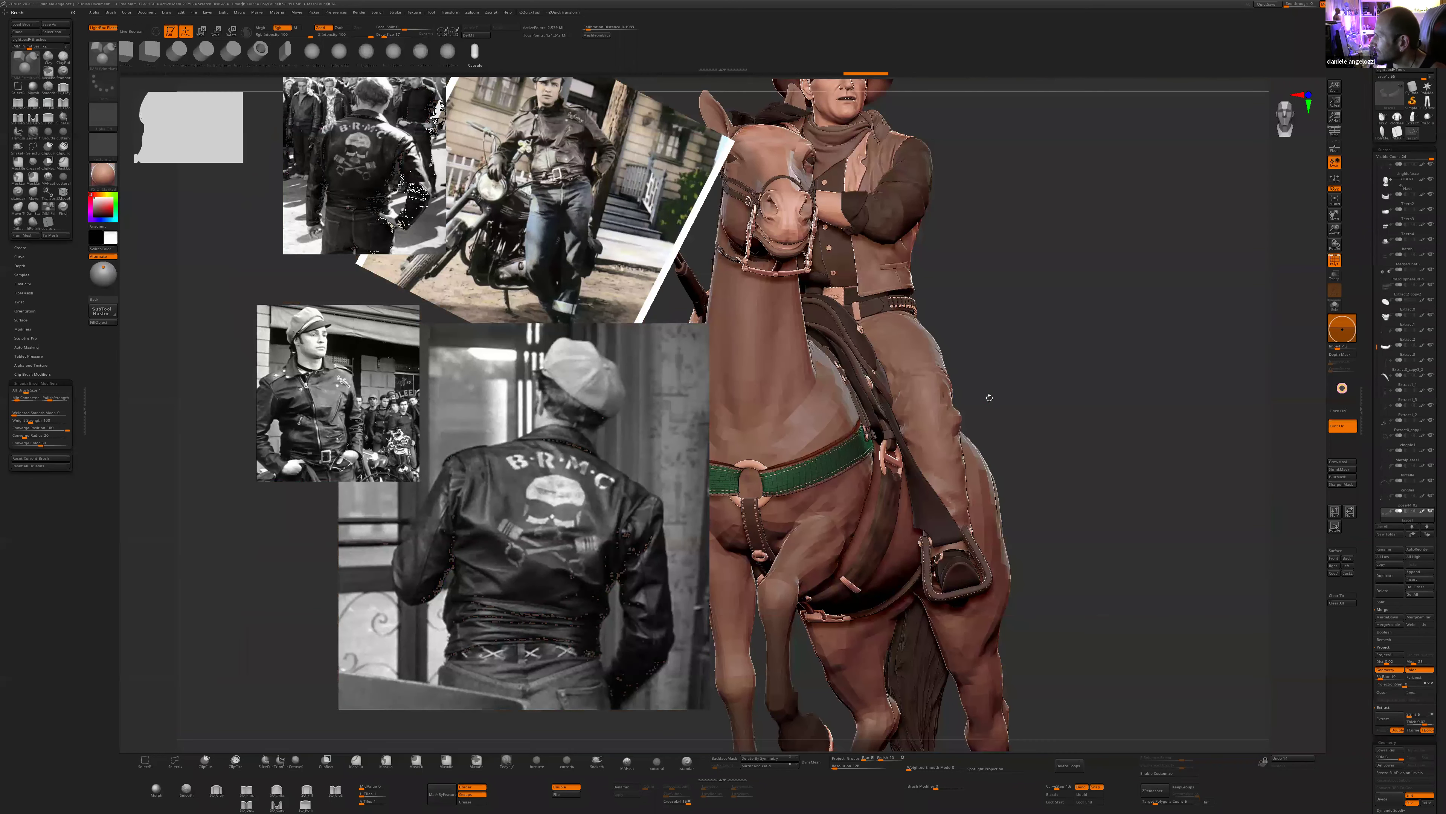
drag(989, 397, 1037, 415)
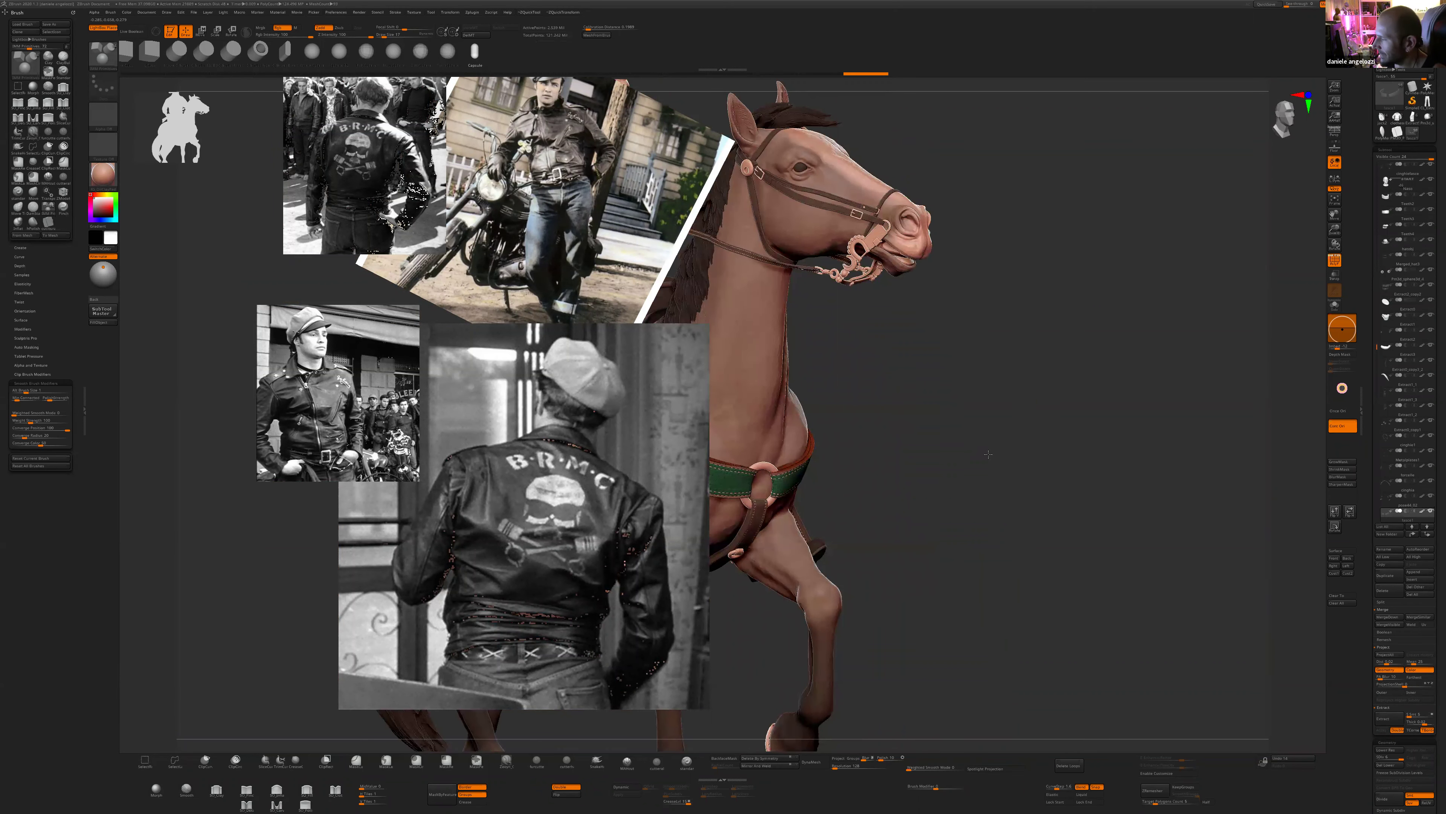
- Turn off the polygroup display and view the horse's tack and the rider's trousers from the opposite side
alt+drag(974, 446, 1071, 478)
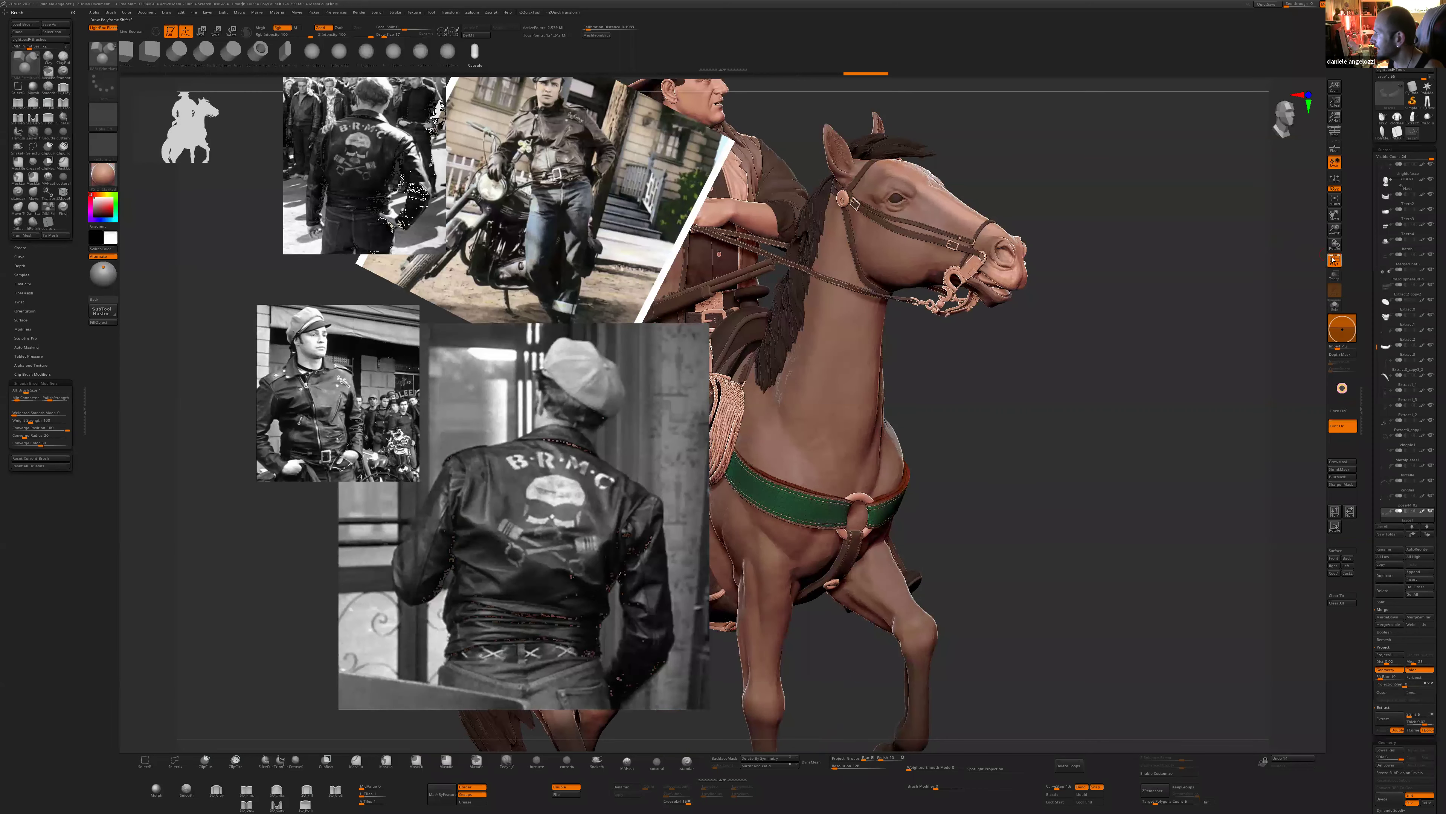
key(shift+f)
drag(1015, 480, 783, 629)
alt+drag(768, 496, 784, 277)
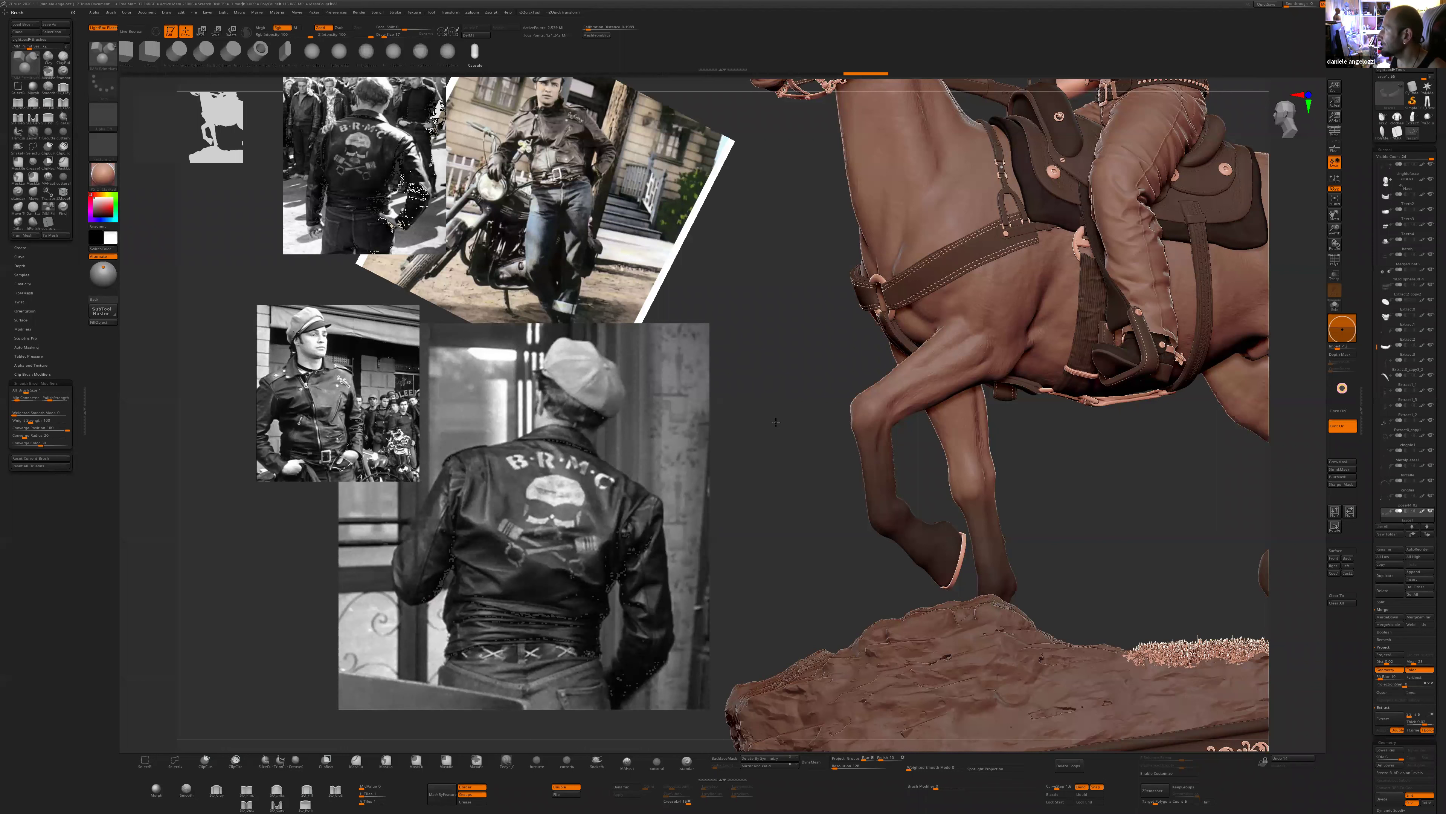
drag(784, 374, 742, 391)
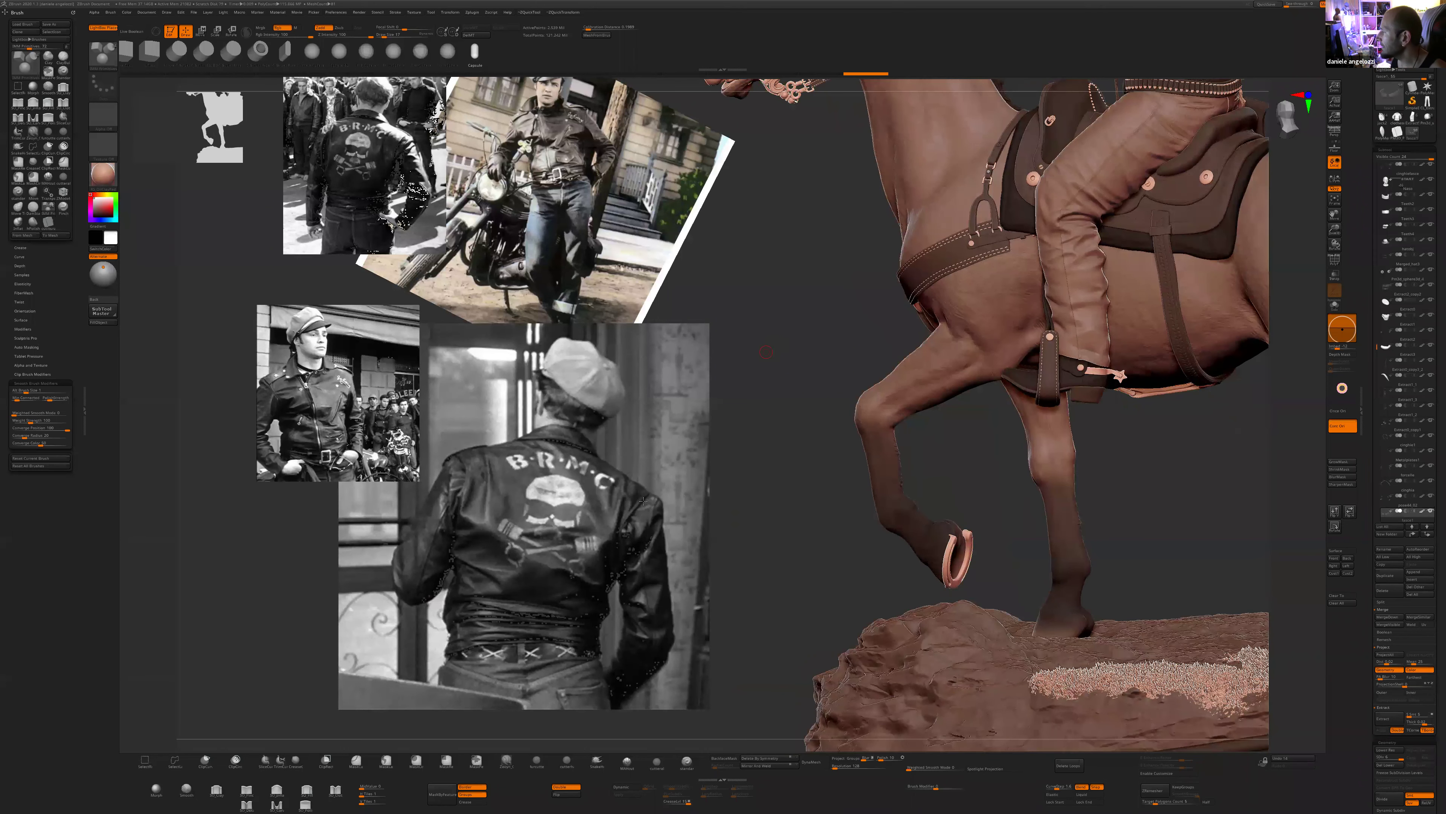
drag(796, 321, 893, 339)
- Select the rider's trousers, isolate them, and examine the leg seams from several angles
alt+click(911, 397)
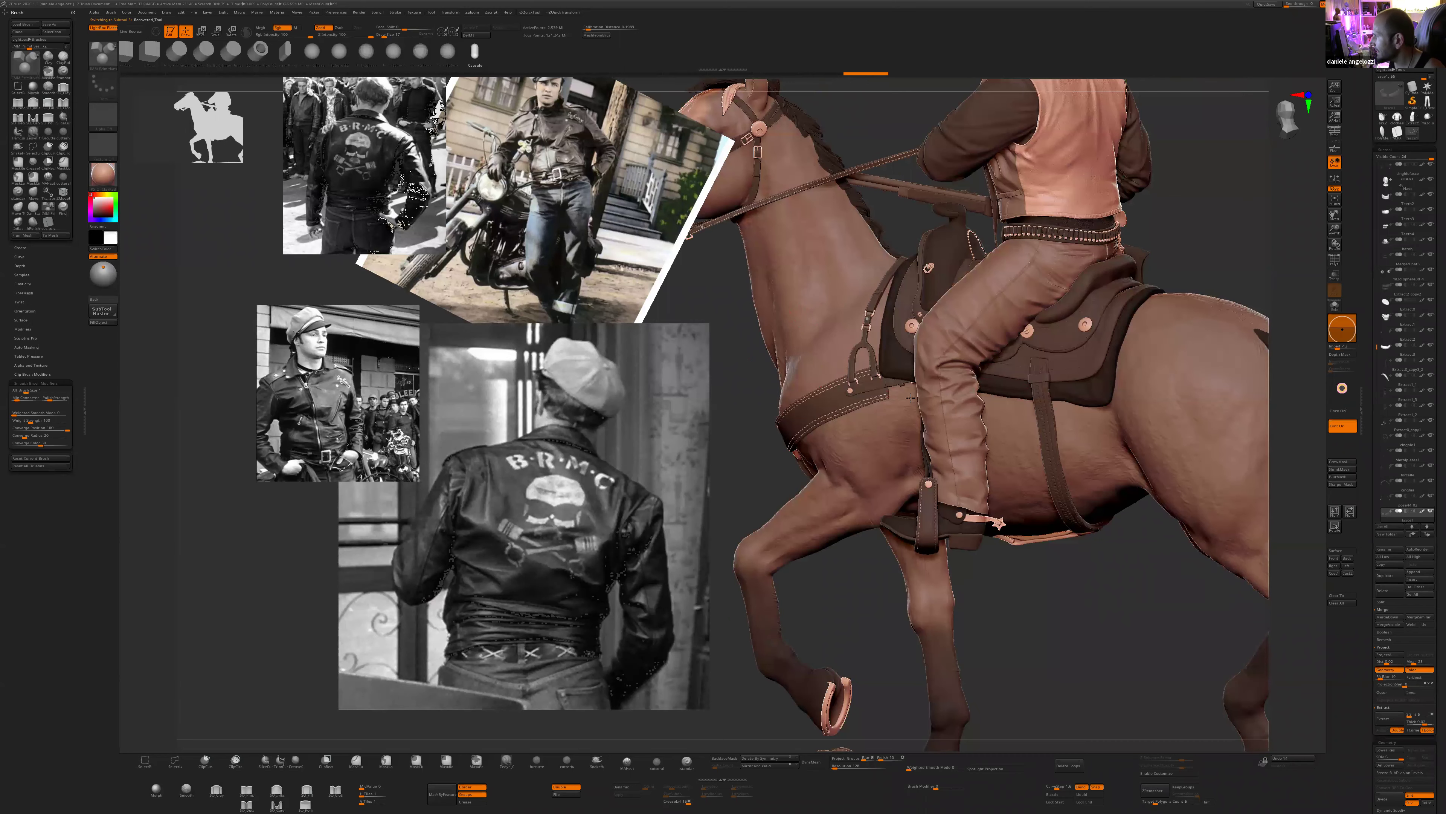
click(1333, 306)
alt+drag(850, 351, 837, 513)
alt+drag(816, 430, 758, 467)
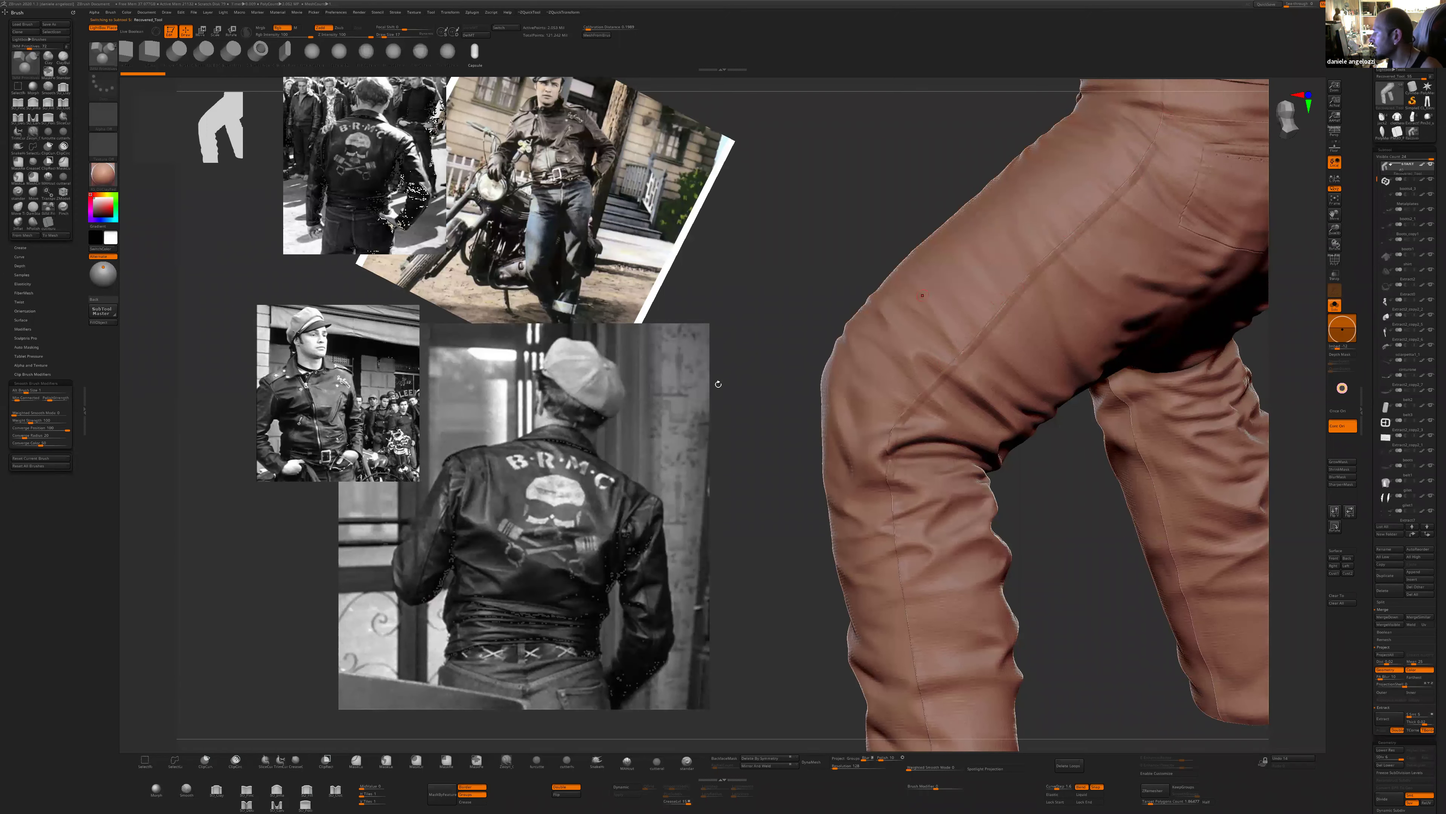
drag(739, 424, 805, 305)
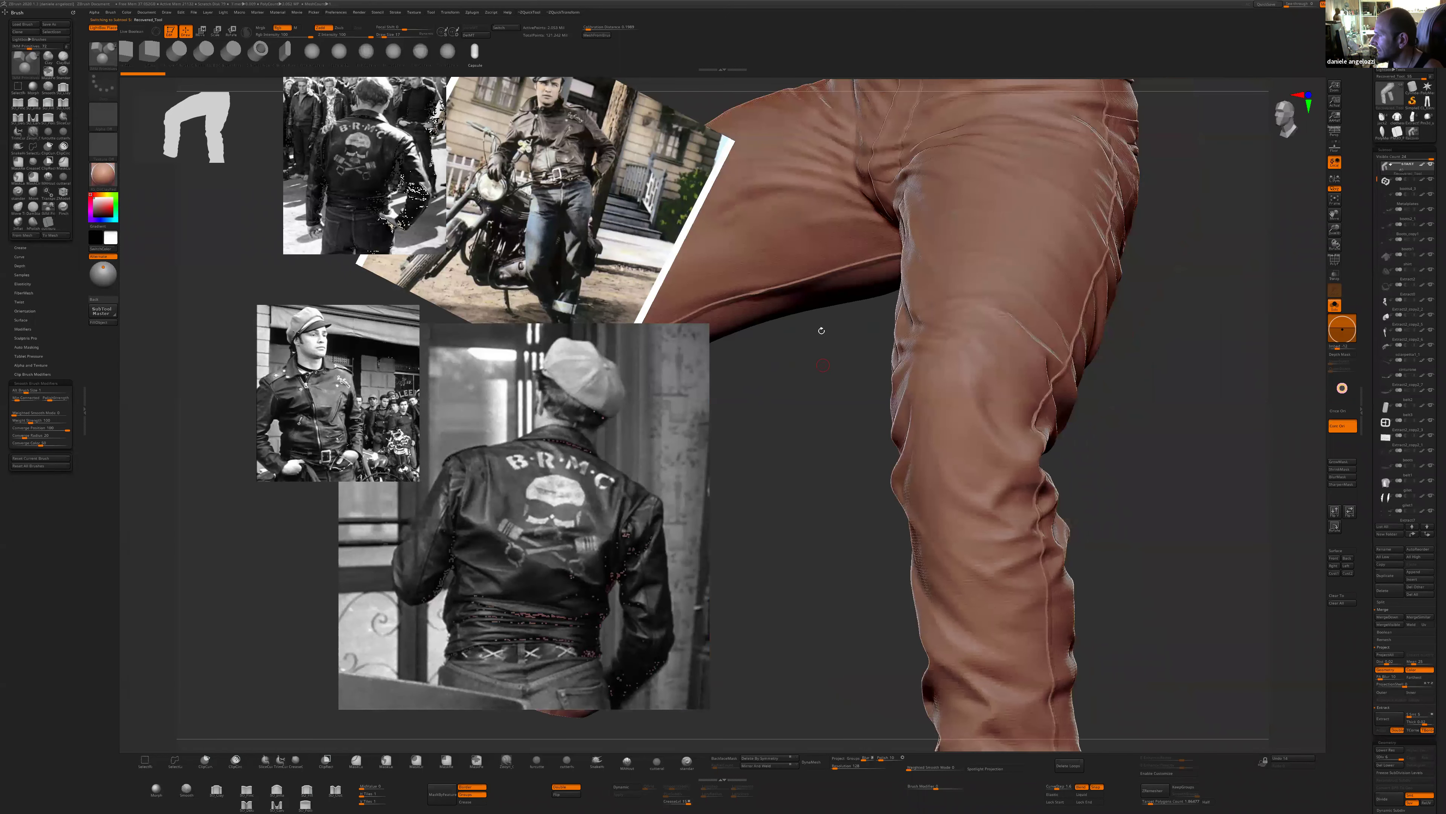
drag(824, 405, 837, 352)
alt+drag(887, 433, 1114, 257)
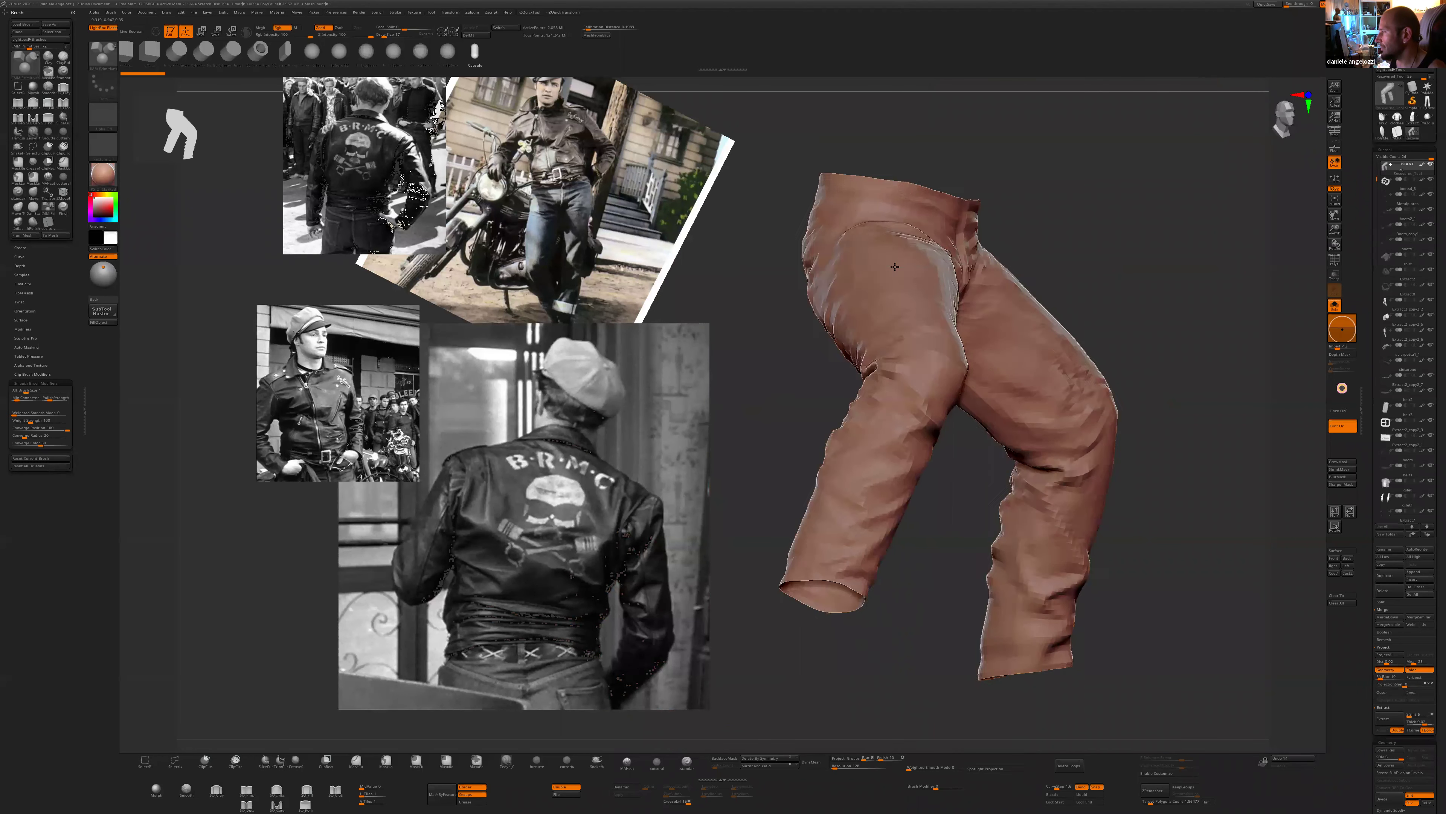
drag(758, 323, 812, 269)
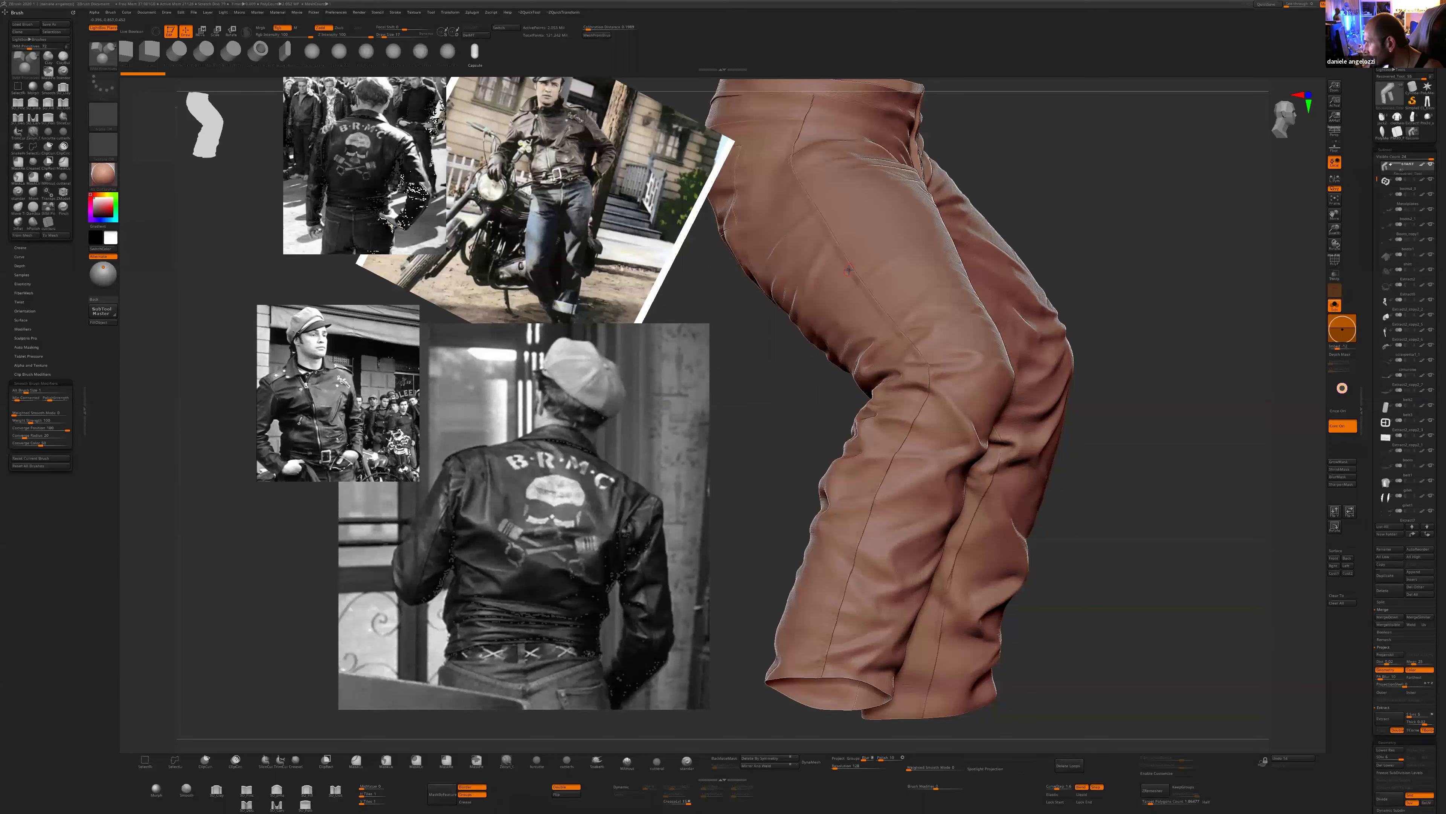
- Choose the stitch brush and adjust its draw size to suit the seams of the trousers
key(b)
key(r)
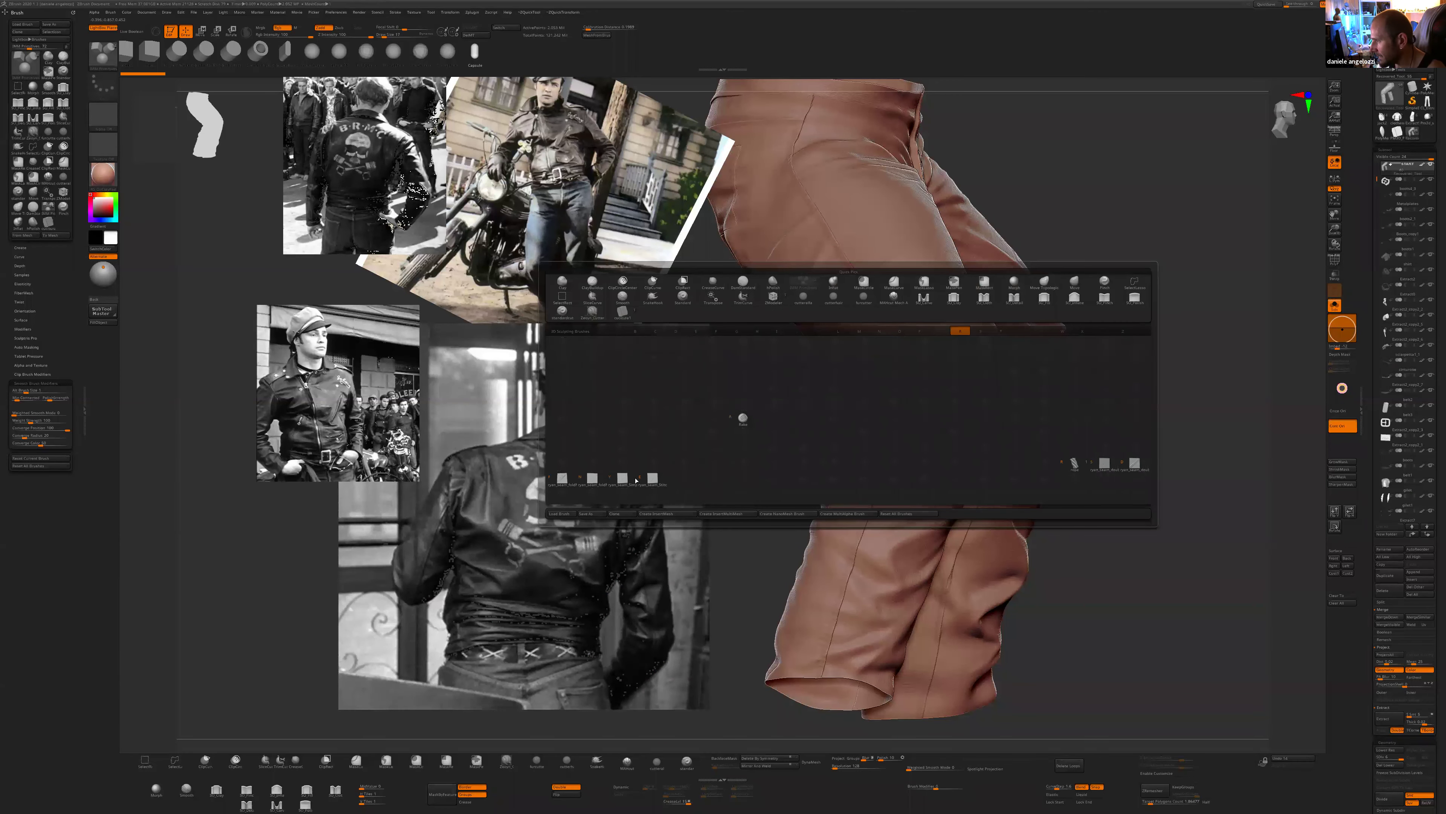
click(654, 478)
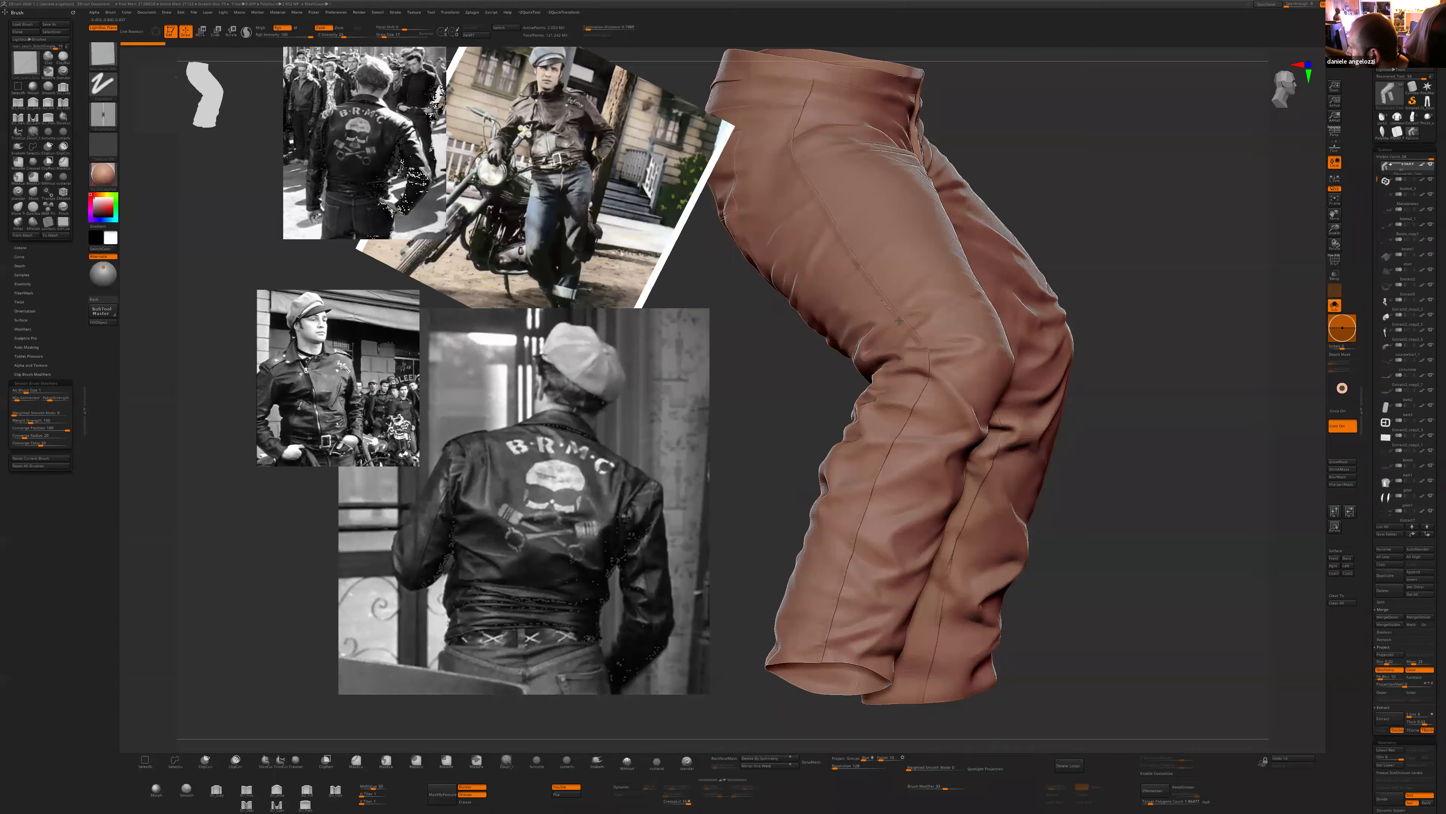
mouse_move(1100, 646)
alt+mouse_down()
mouse_move(1084, 601)
mouse_move(1087, 626)
alt+mouse_up()
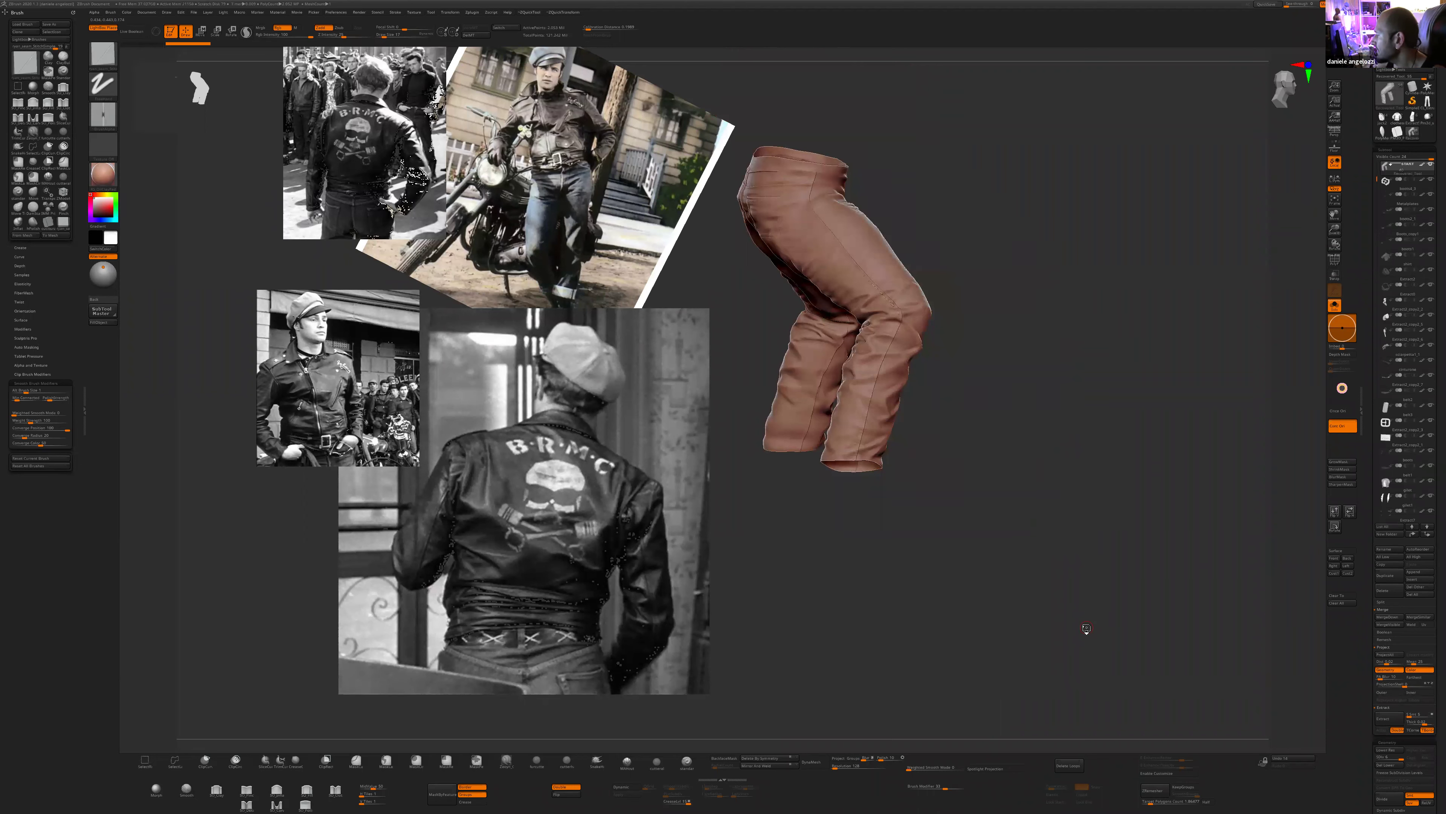
key(space)
click(984, 417)
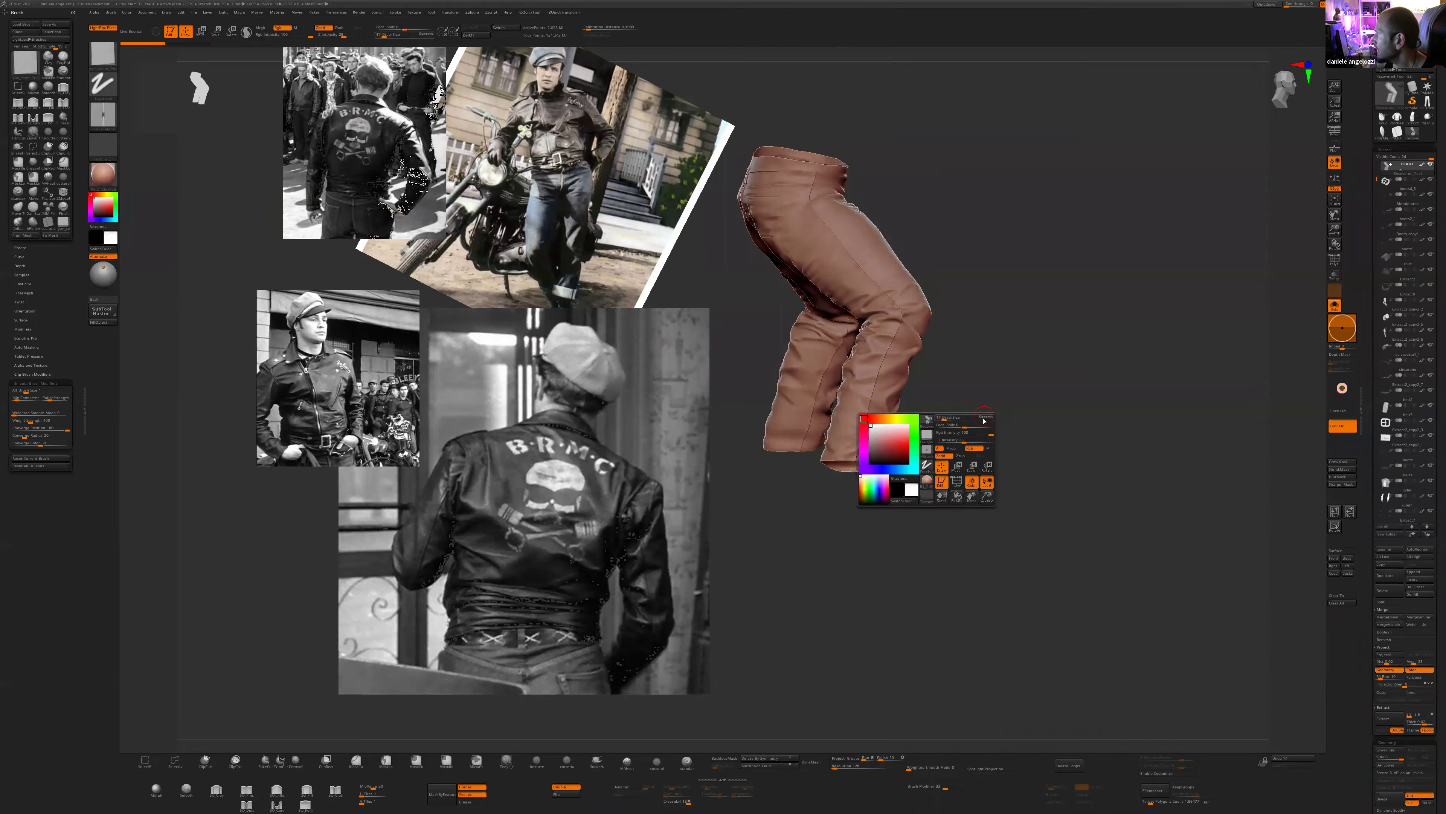
key(s)
drag(982, 422, 973, 423)
alt+drag(945, 313, 984, 378)
key(s)
key(s)
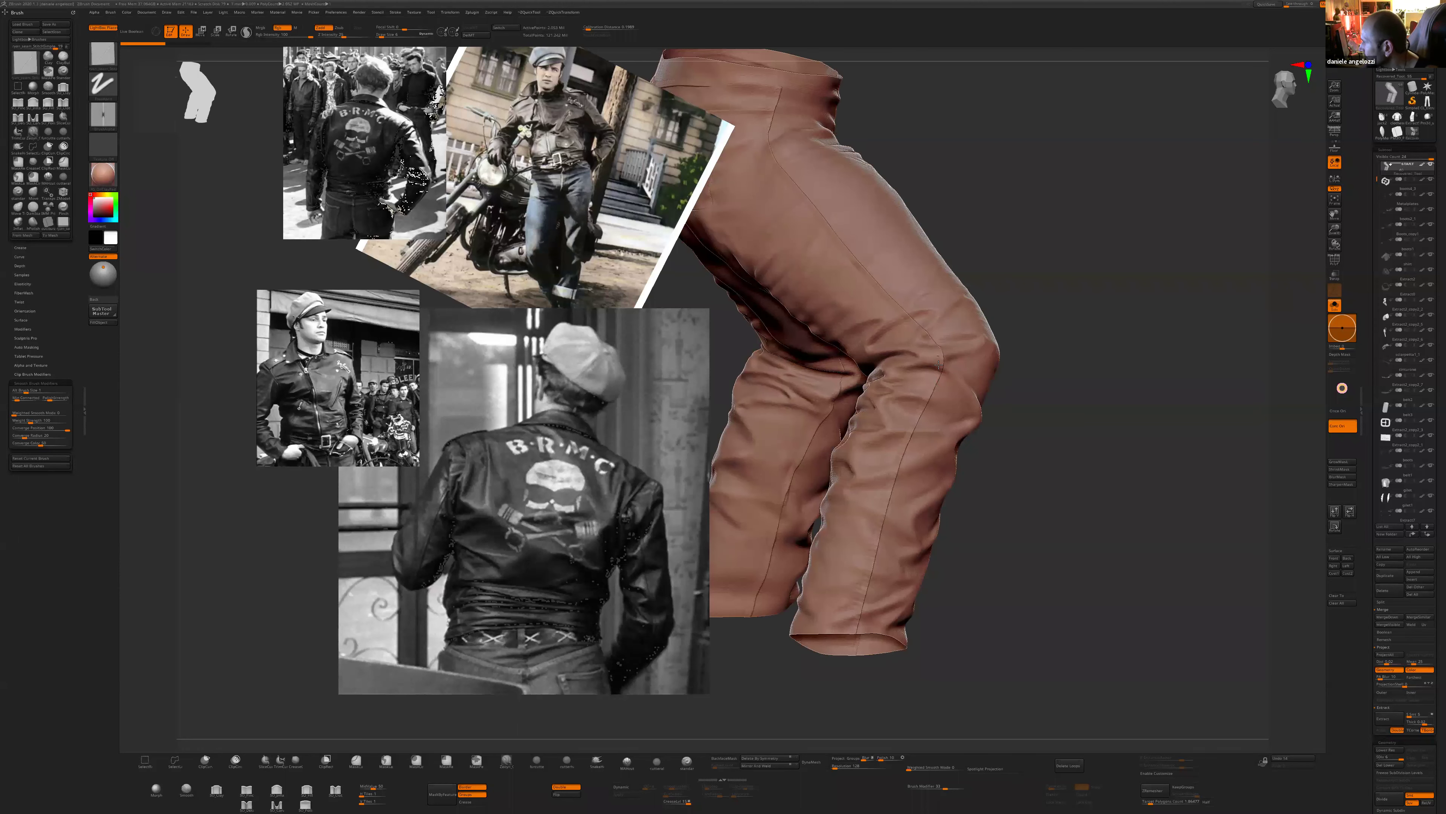
- Adjust the brush's stroke settings while drawing short test stitches along the outer thigh, knee and lower-leg seam
alt+drag(988, 521, 960, 468)
drag(916, 404, 909, 425)
key(ctrl)
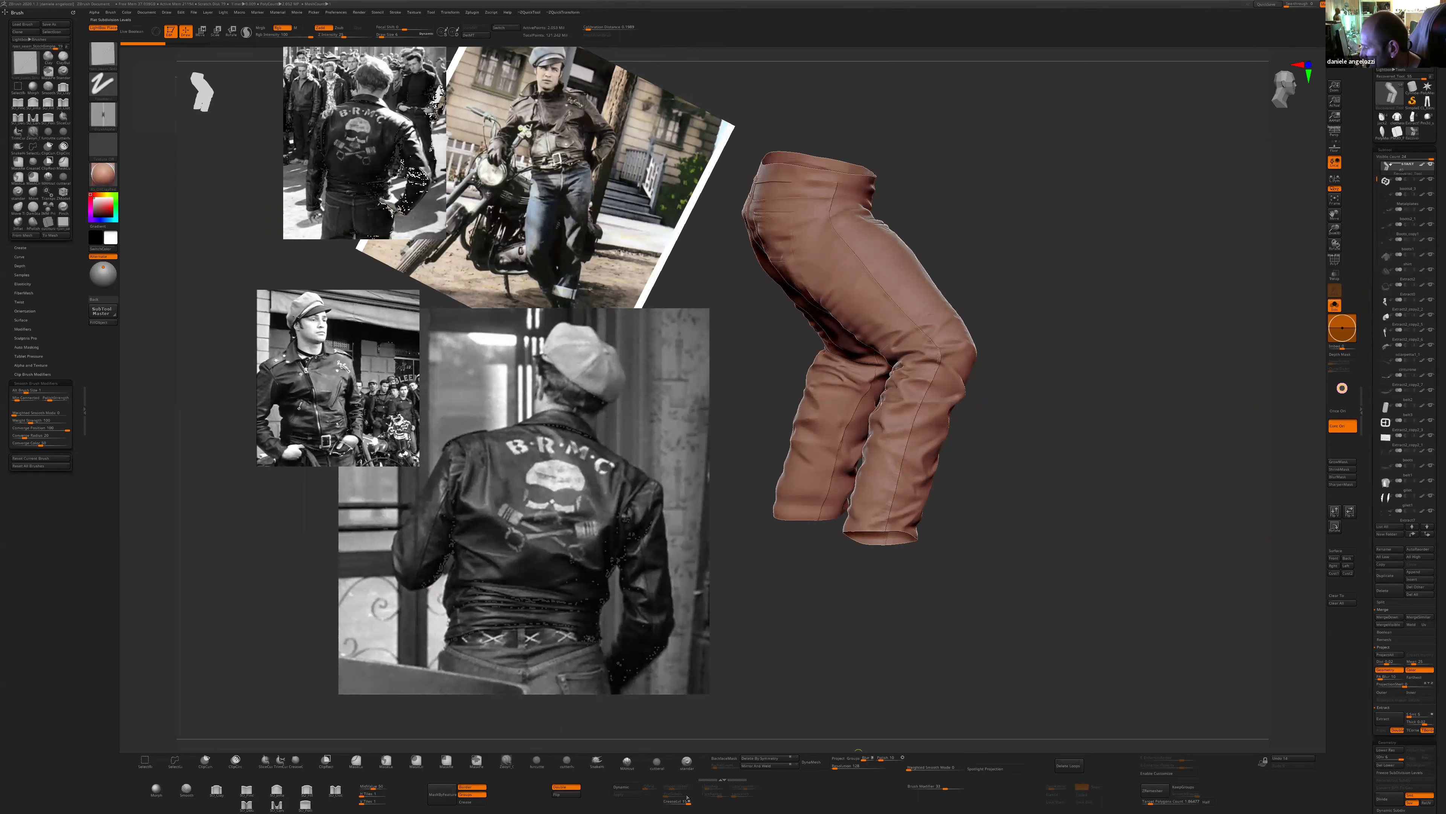
drag(738, 796, 743, 797)
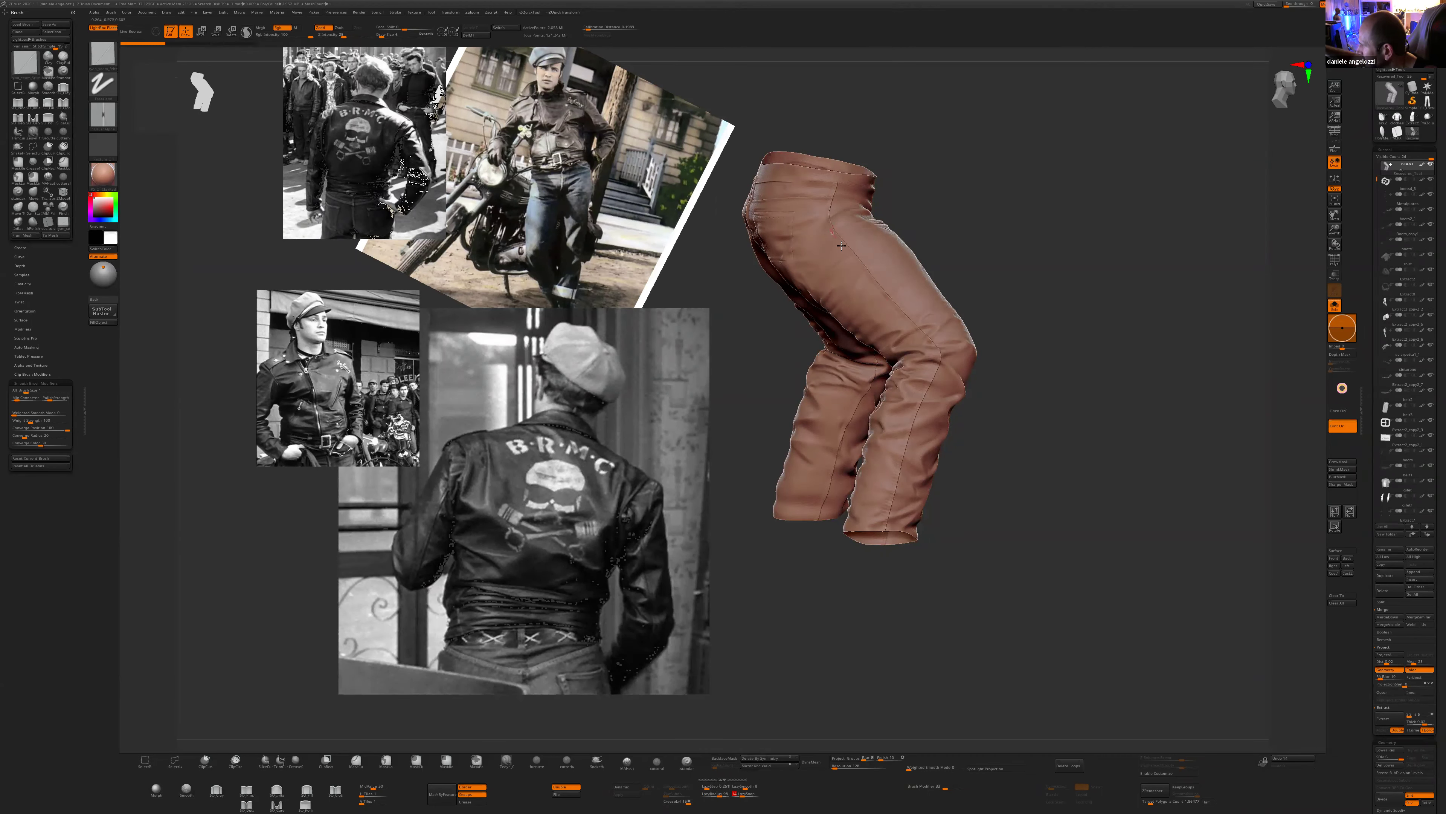
drag(859, 265, 917, 331)
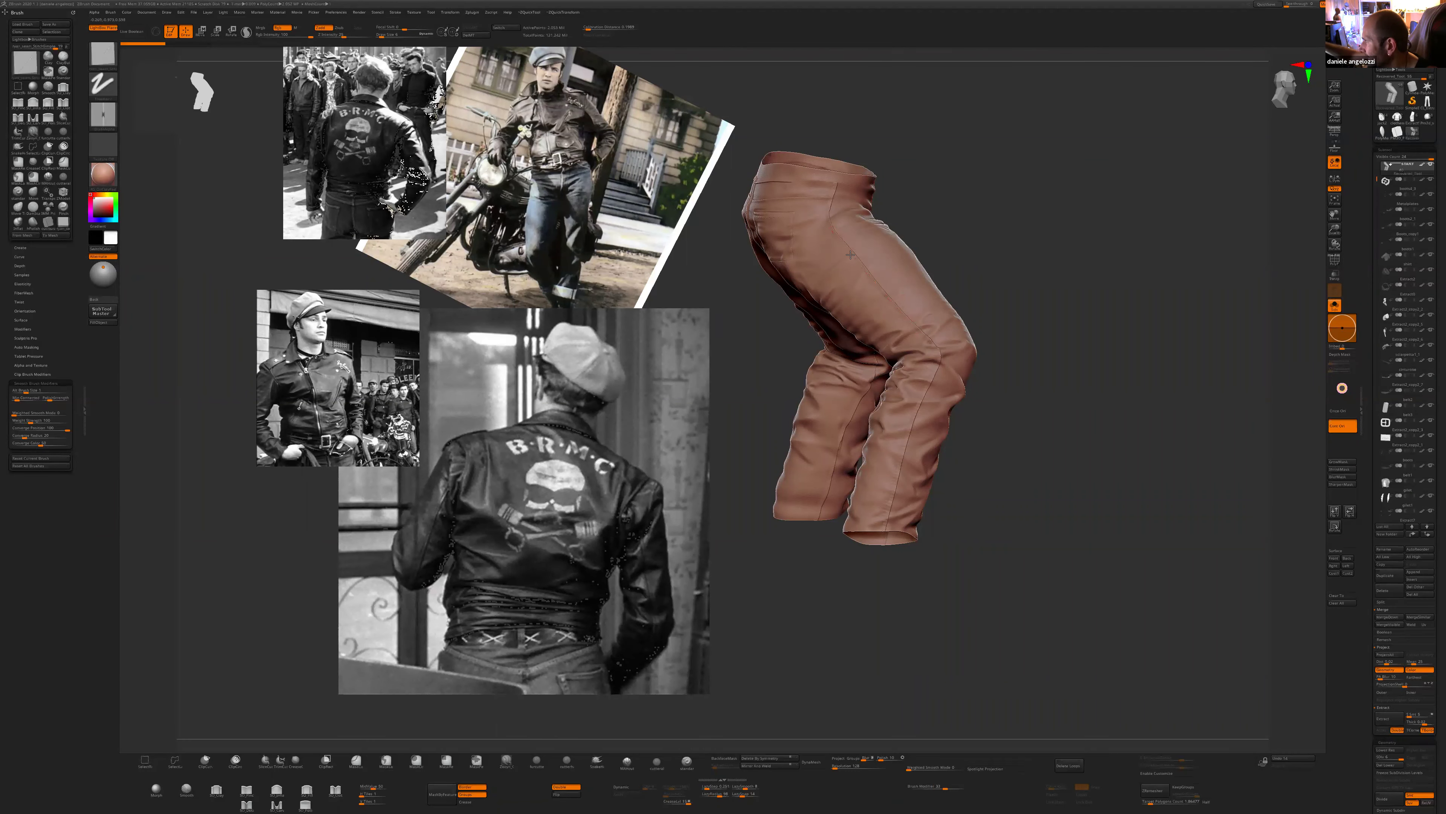
drag(878, 289, 897, 312)
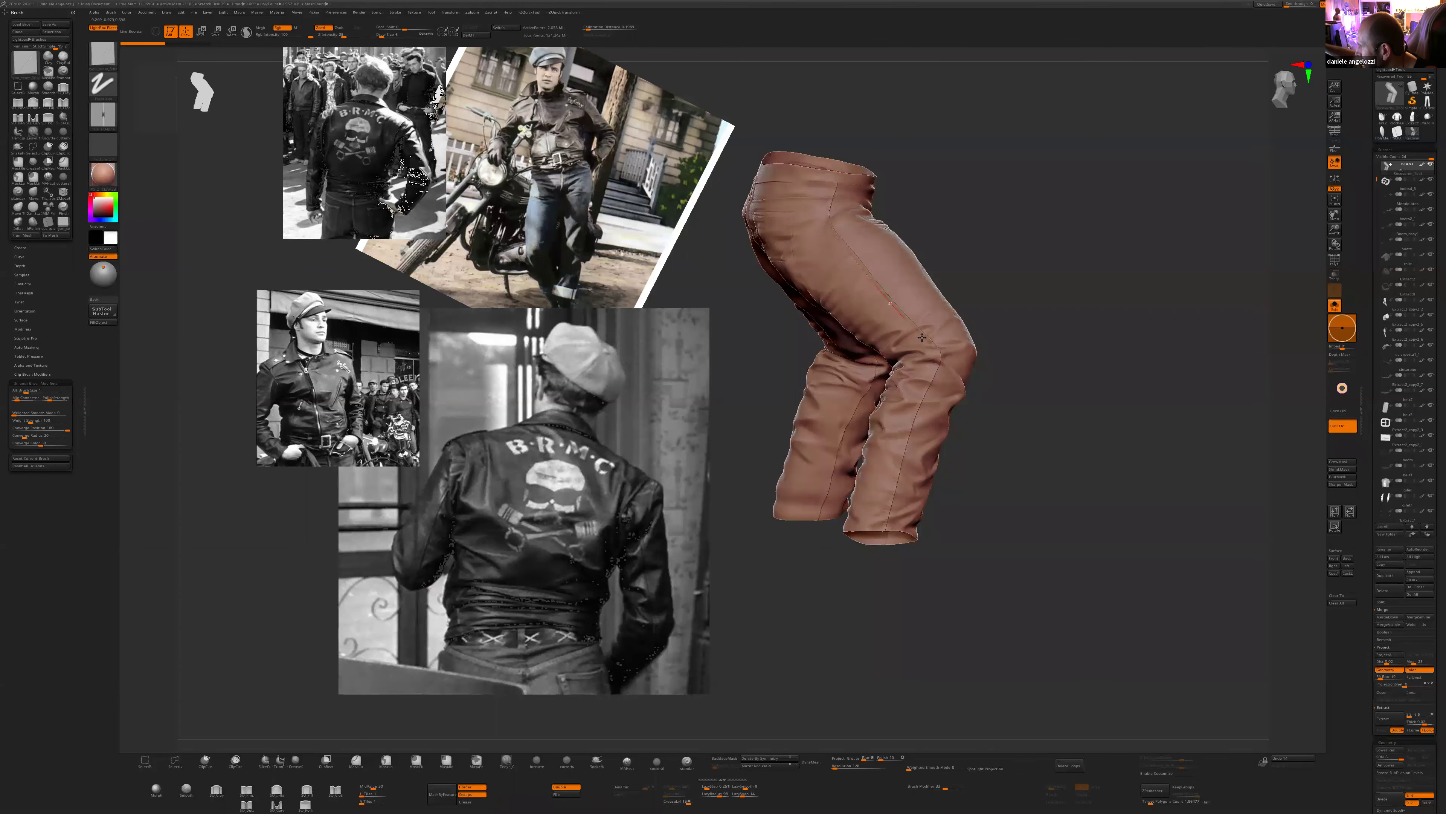
drag(930, 350, 939, 357)
click(713, 795)
drag(912, 329, 937, 348)
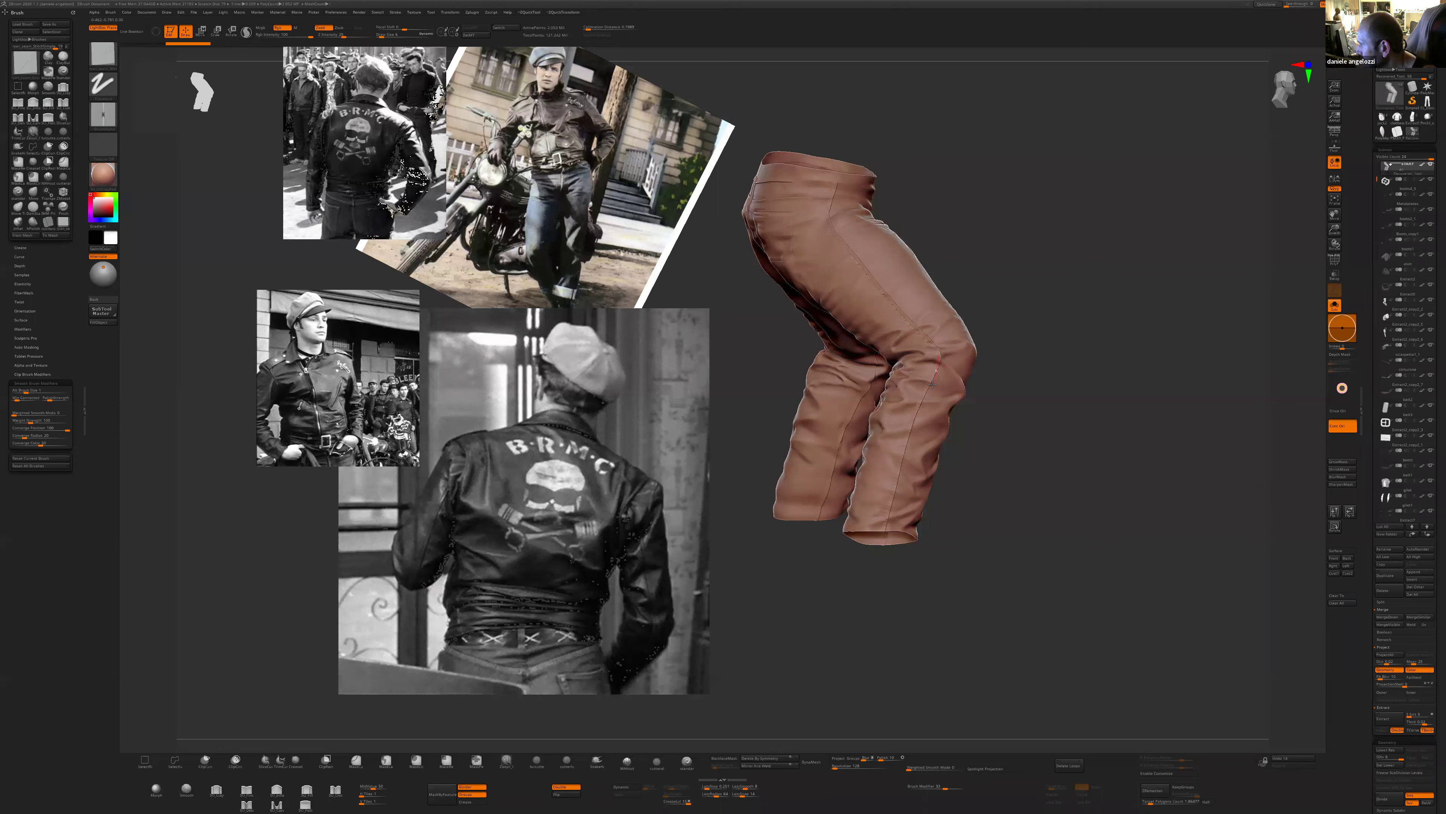
drag(917, 406, 914, 411)
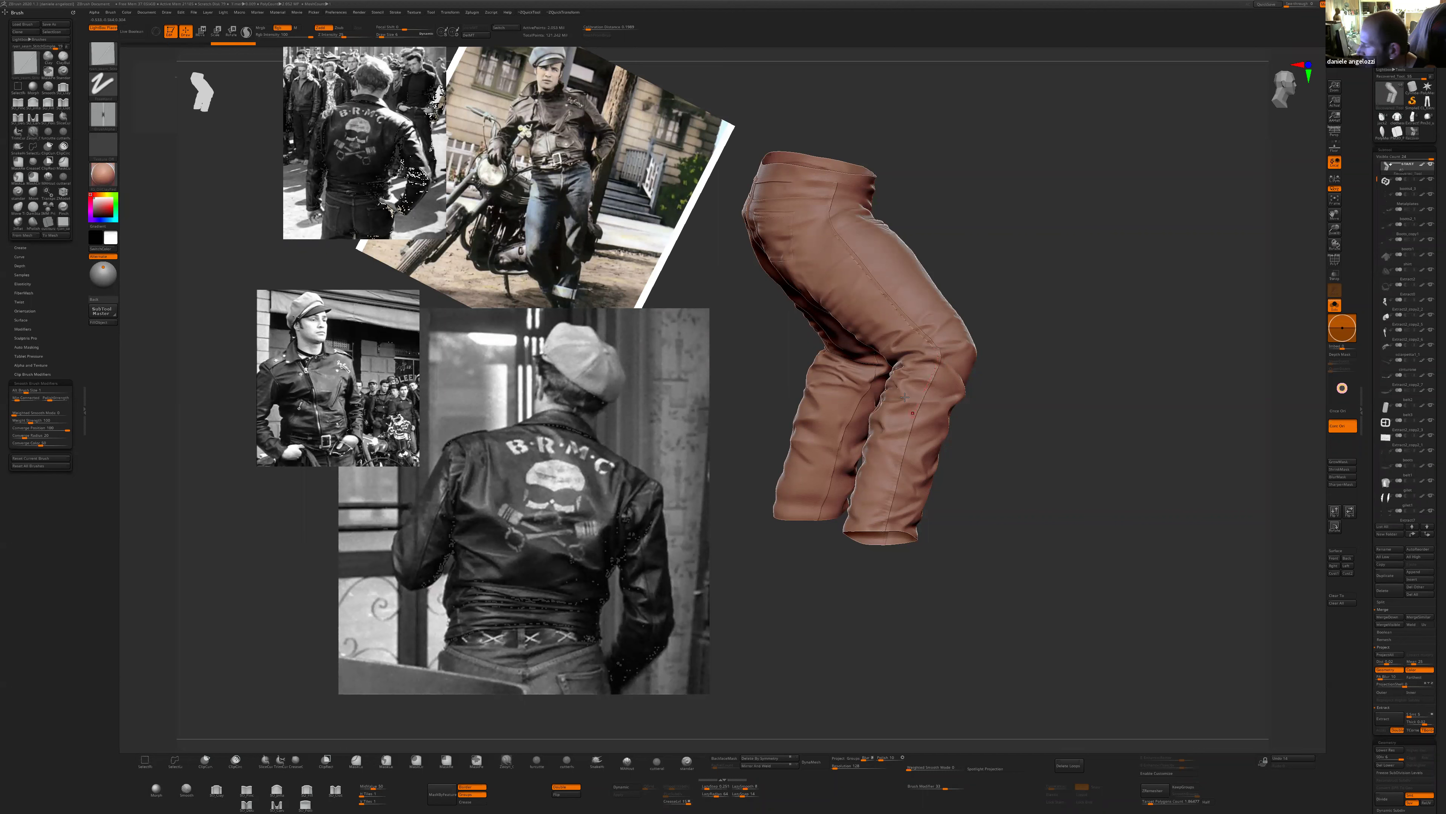
- Open the brush's tablet pressure settings and expand the curve that controls brush size by pen pressure
click(28, 356)
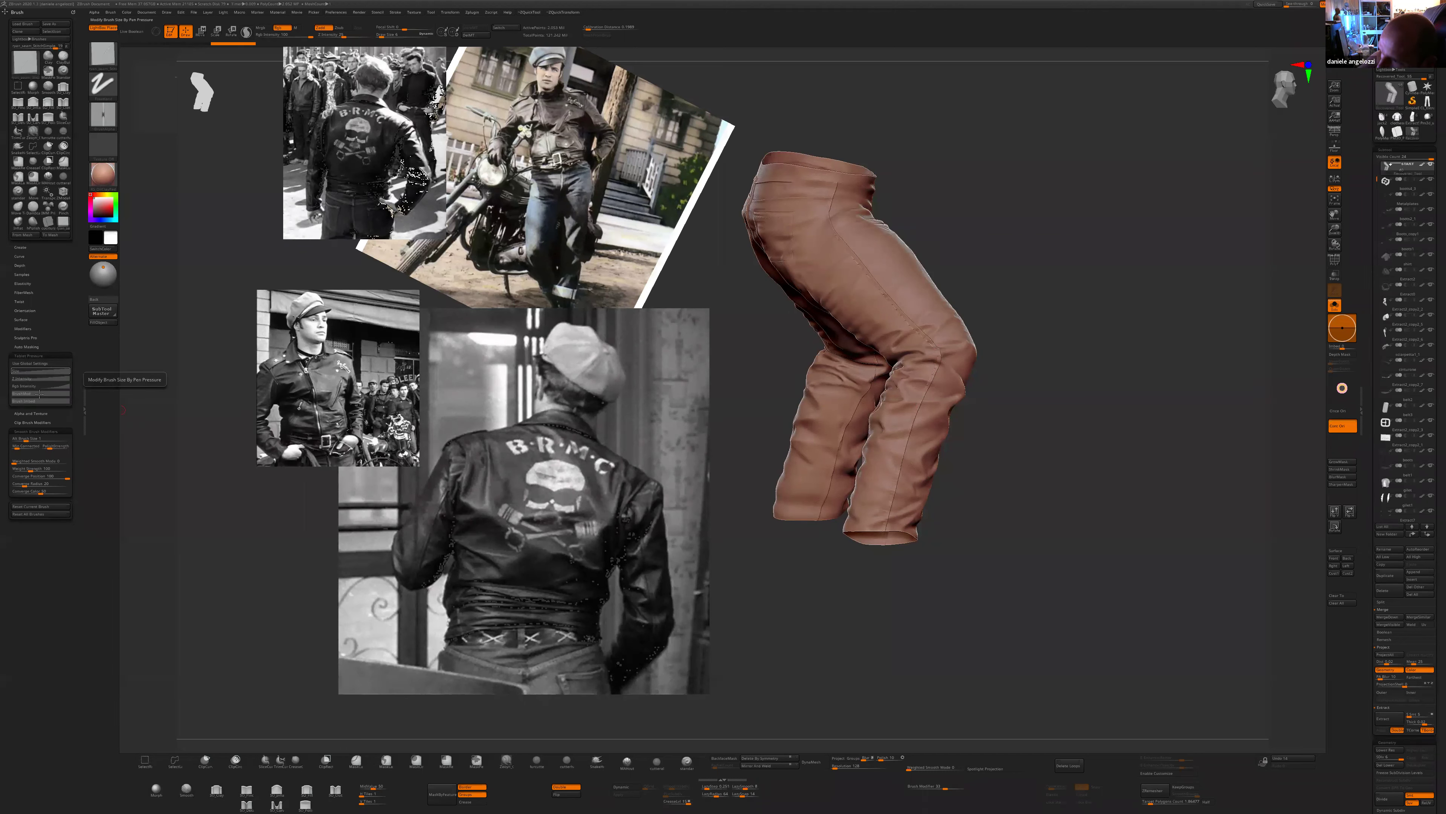
click(40, 371)
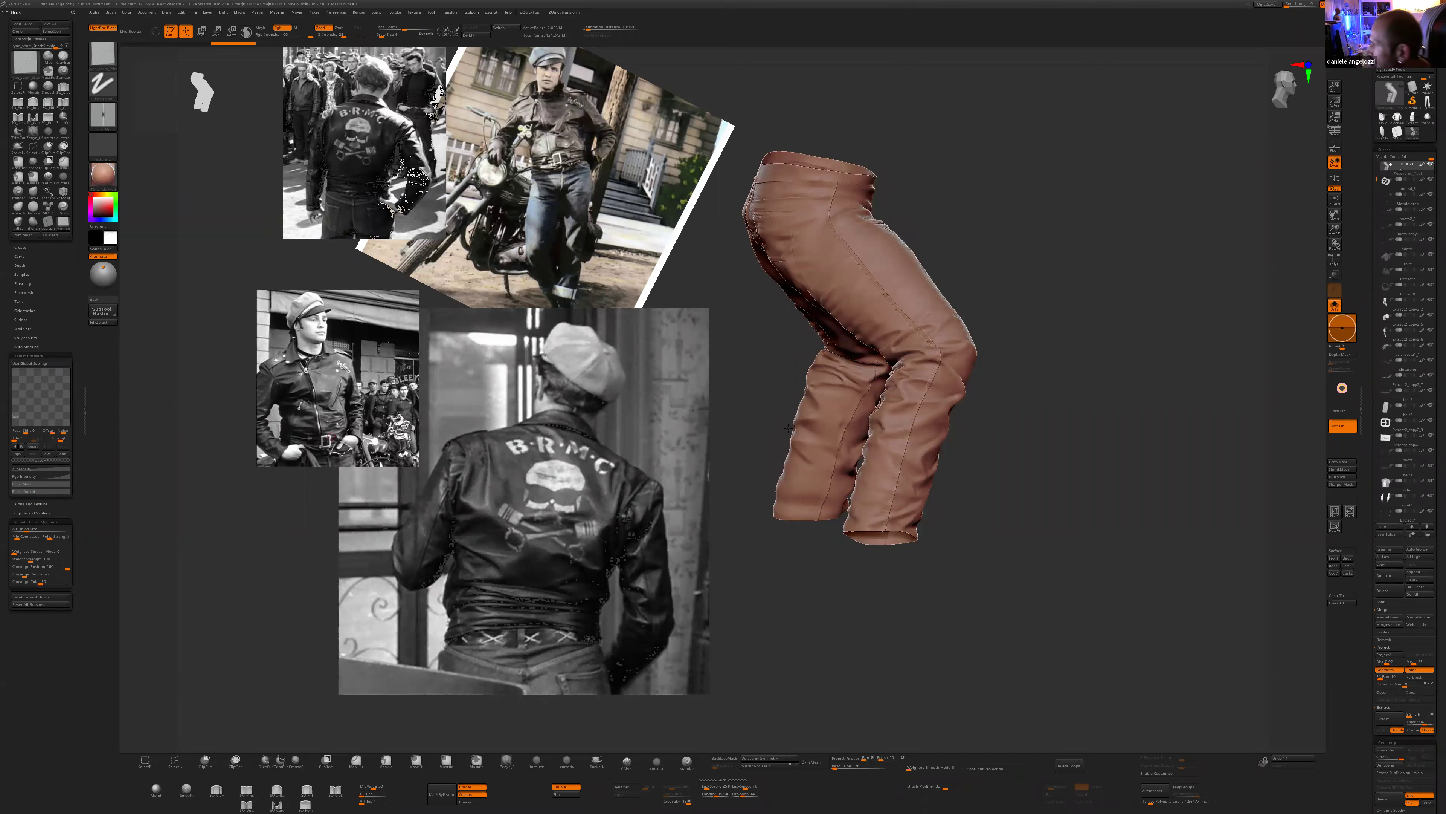
click(34, 471)
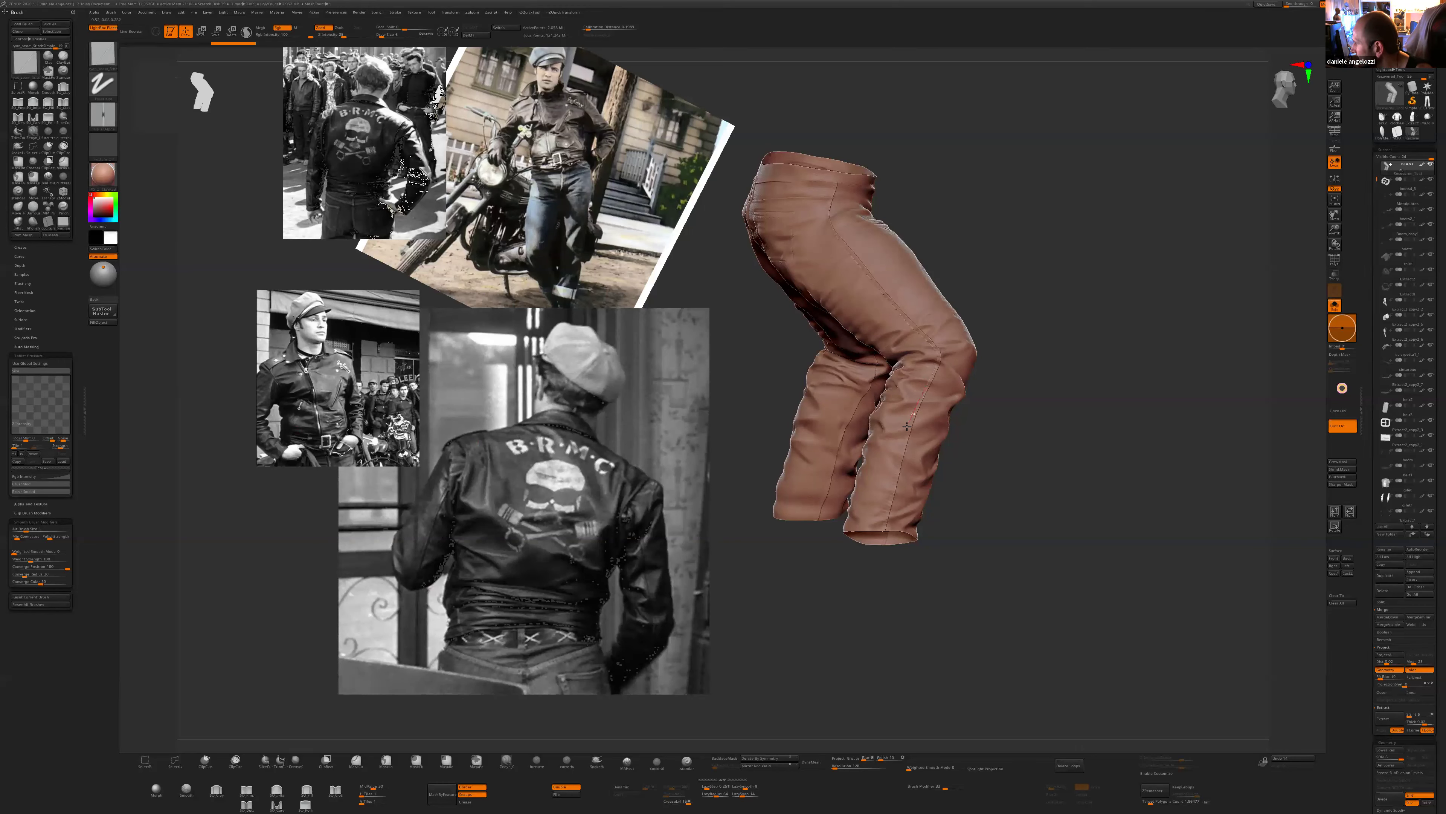
- Try a row of stitches along the outer leg seam, covering the lower leg and the thigh
drag(901, 450, 883, 550)
mouse_move(916, 643)
alt+mouse_down()
mouse_move(907, 595)
mouse_move(911, 650)
alt+mouse_up()
drag(866, 195, 840, 148)
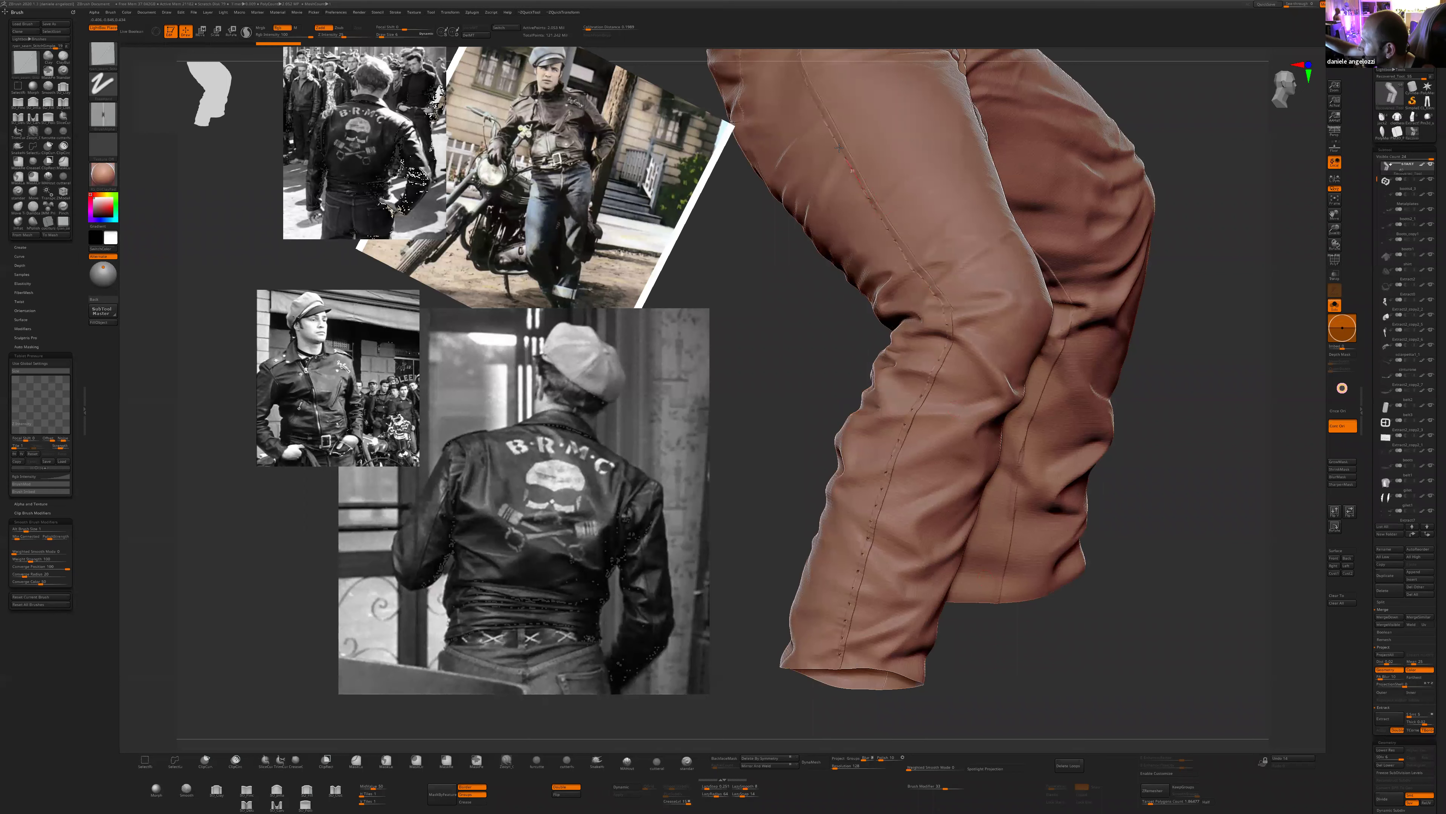
drag(810, 93, 803, 67)
alt+drag(768, 472, 765, 430)
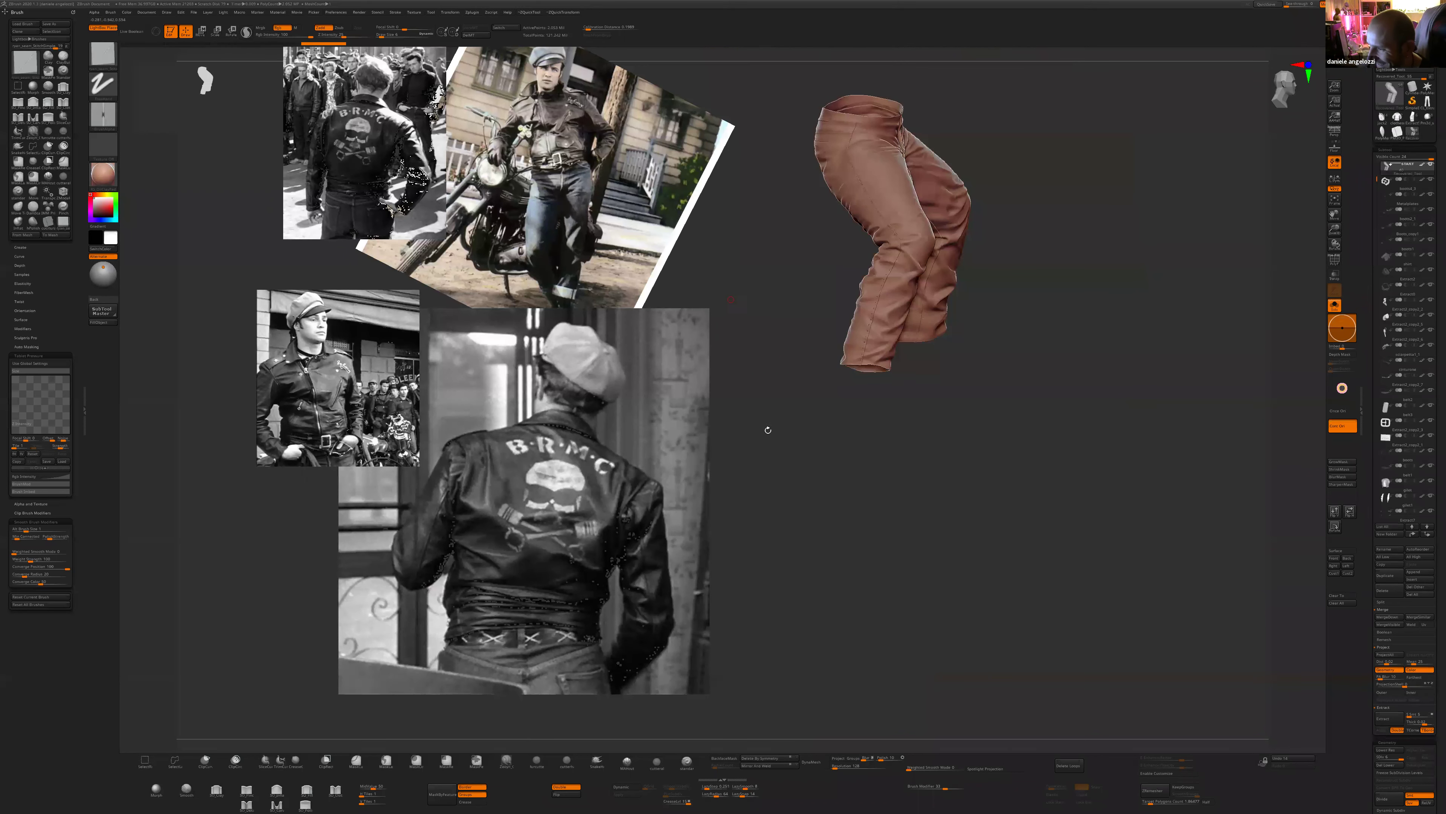
key(ctrl)
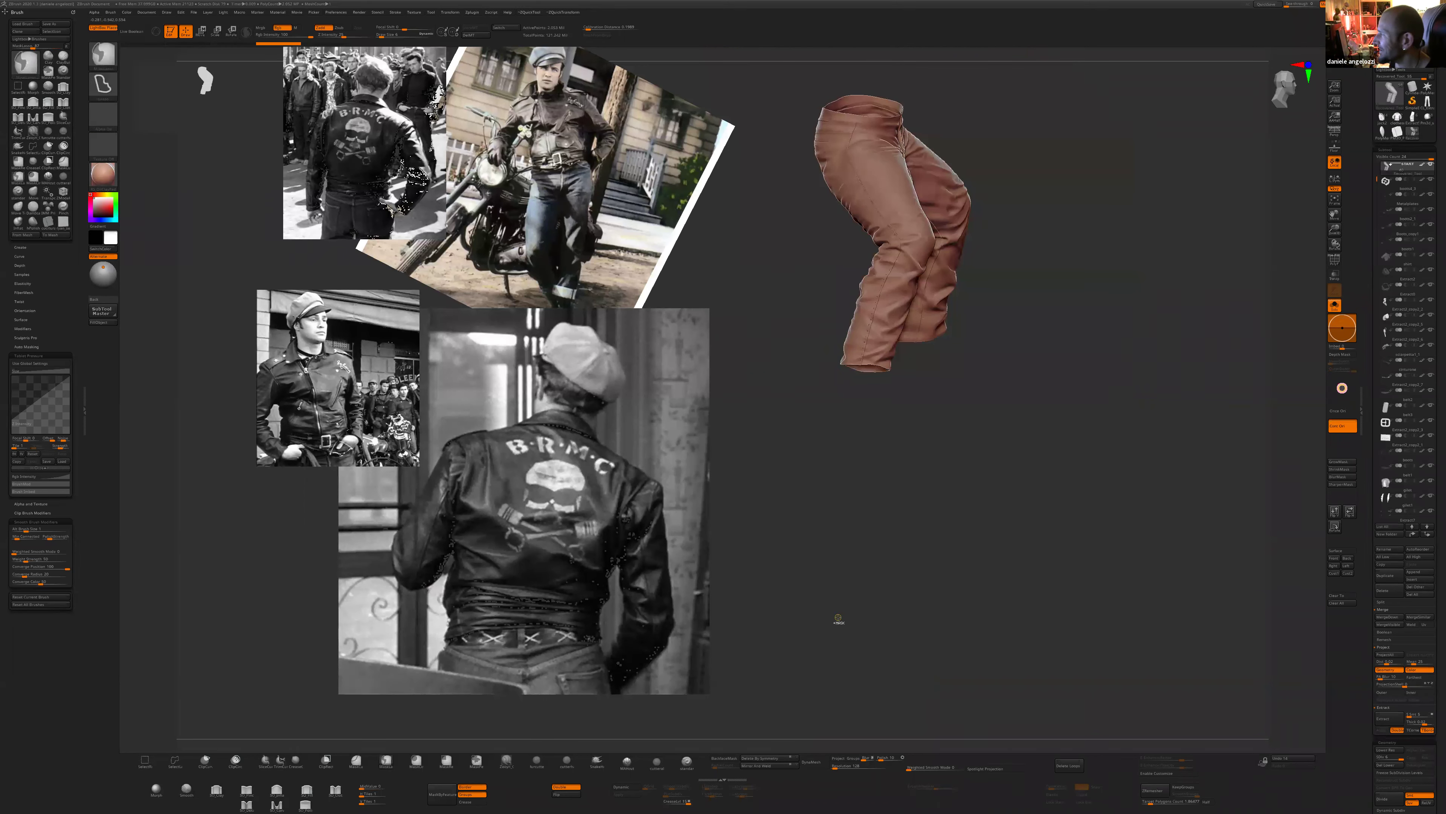
- Readjust the brush size and stitch along the outer leg seam from the thigh over the knee to the hem
alt+drag(956, 368, 955, 439)
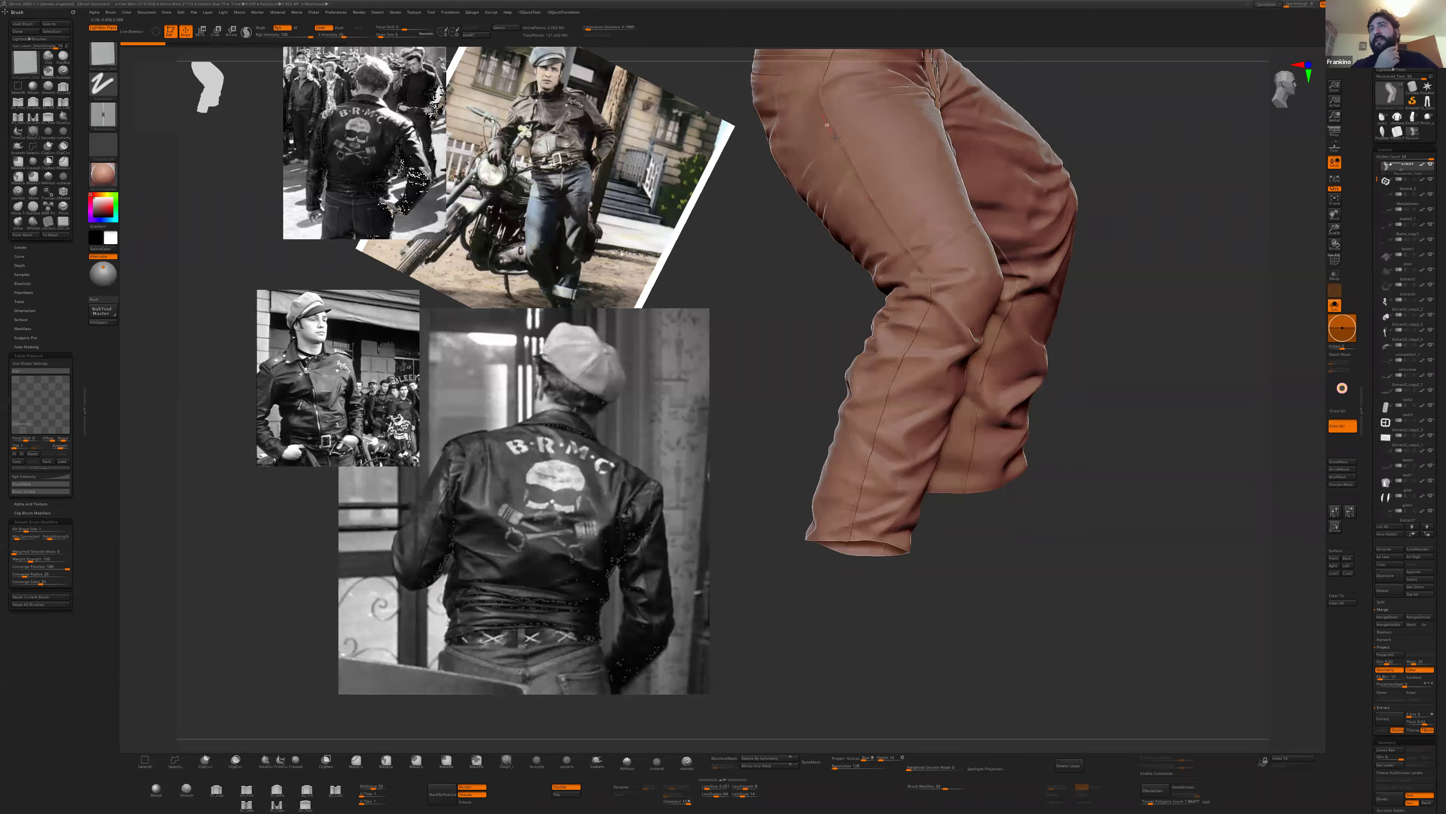
key(s)
drag(852, 150, 867, 194)
right_drag(809, 190, 877, 189)
drag(876, 189, 997, 320)
right_drag(997, 321, 998, 381)
mouse_move(963, 275)
mouse_down()
mouse_move(974, 311)
mouse_move(924, 411)
mouse_move(894, 564)
mouse_up()
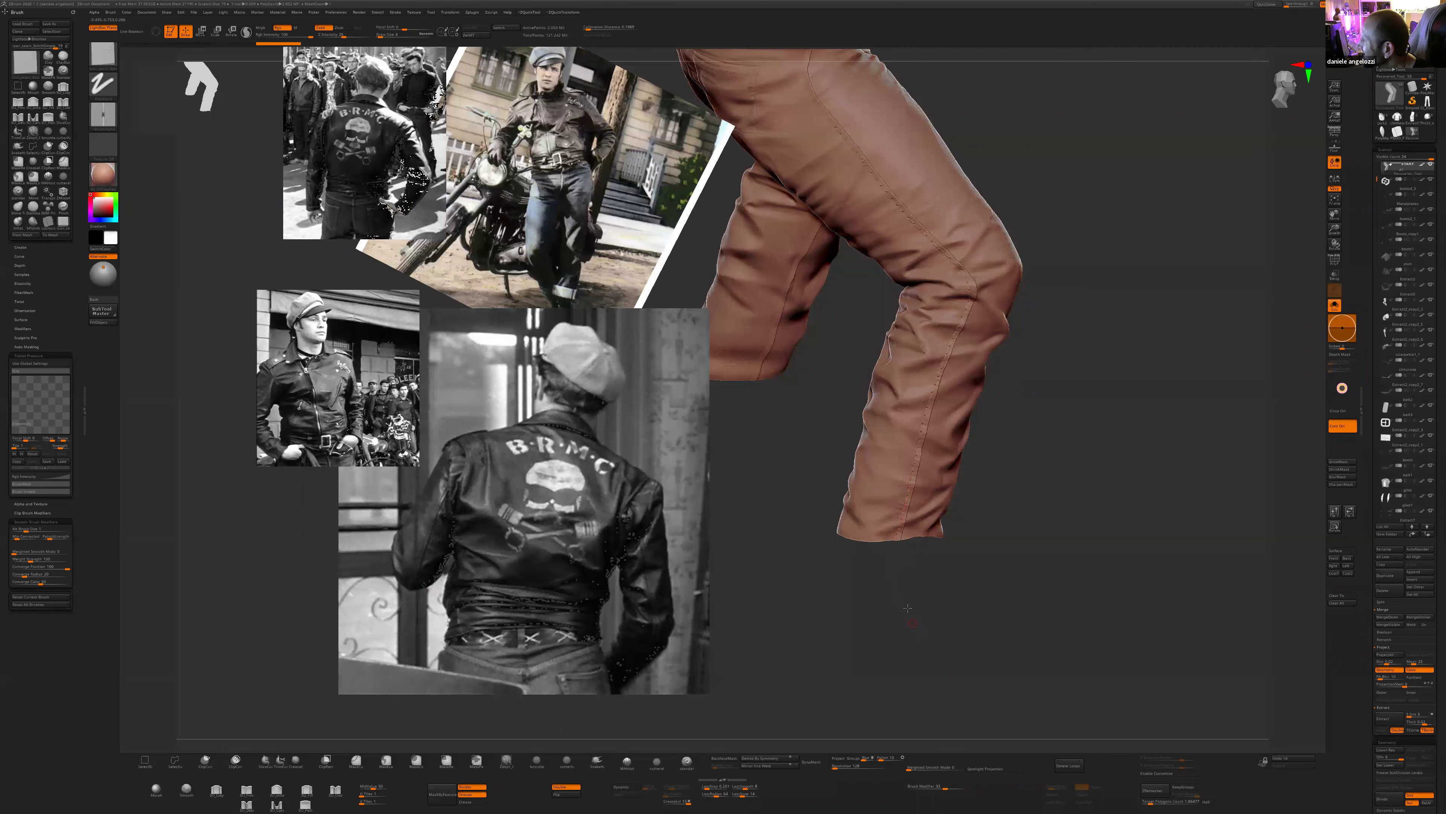
- Examine the stitched outer leg seam of the trousers from a distance and up close around the knee
ctrl+right_drag(914, 604, 887, 536)
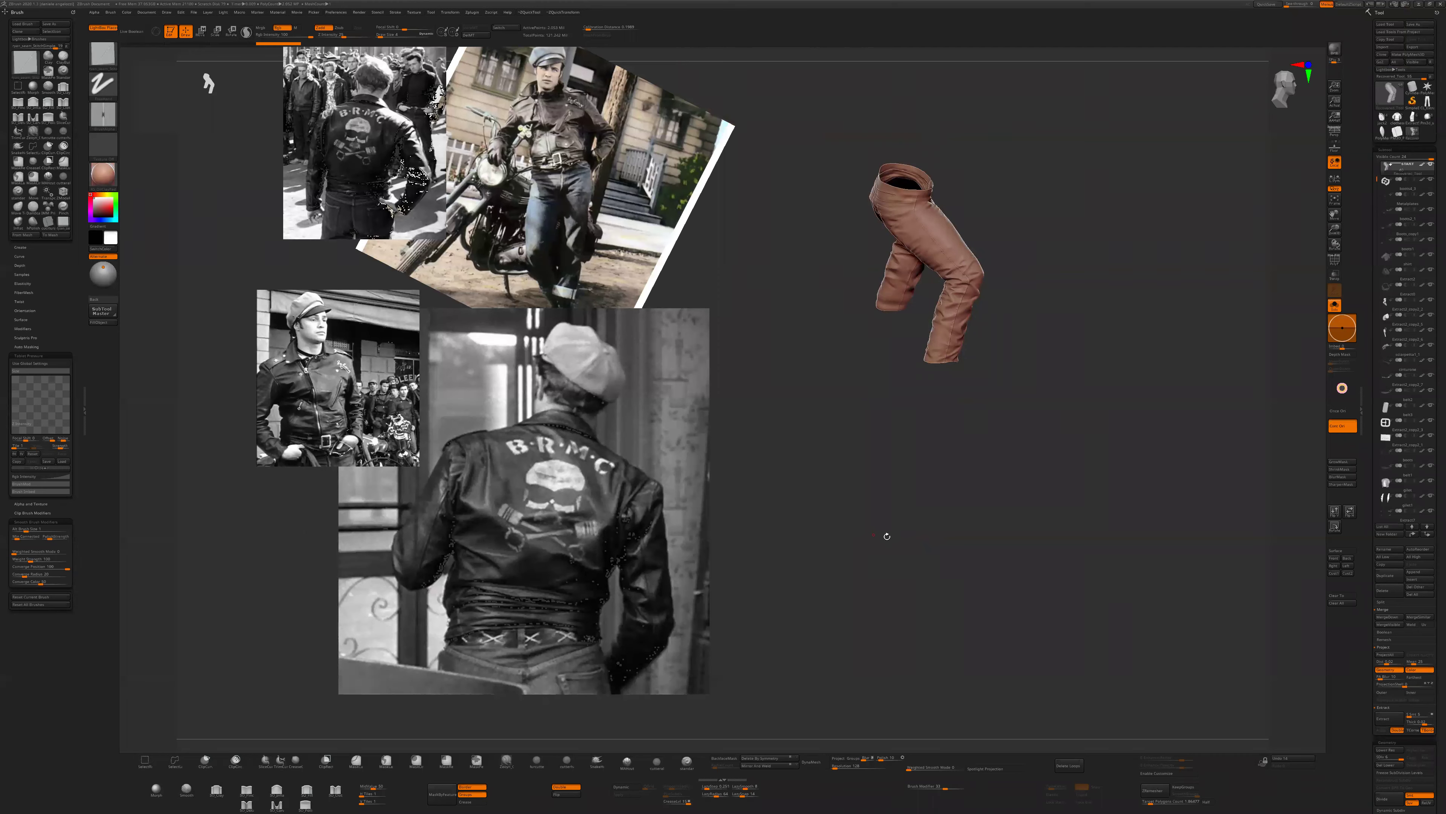
drag(874, 533, 928, 495)
ctrl+right_drag(928, 495, 1034, 584)
drag(1035, 584, 1030, 582)
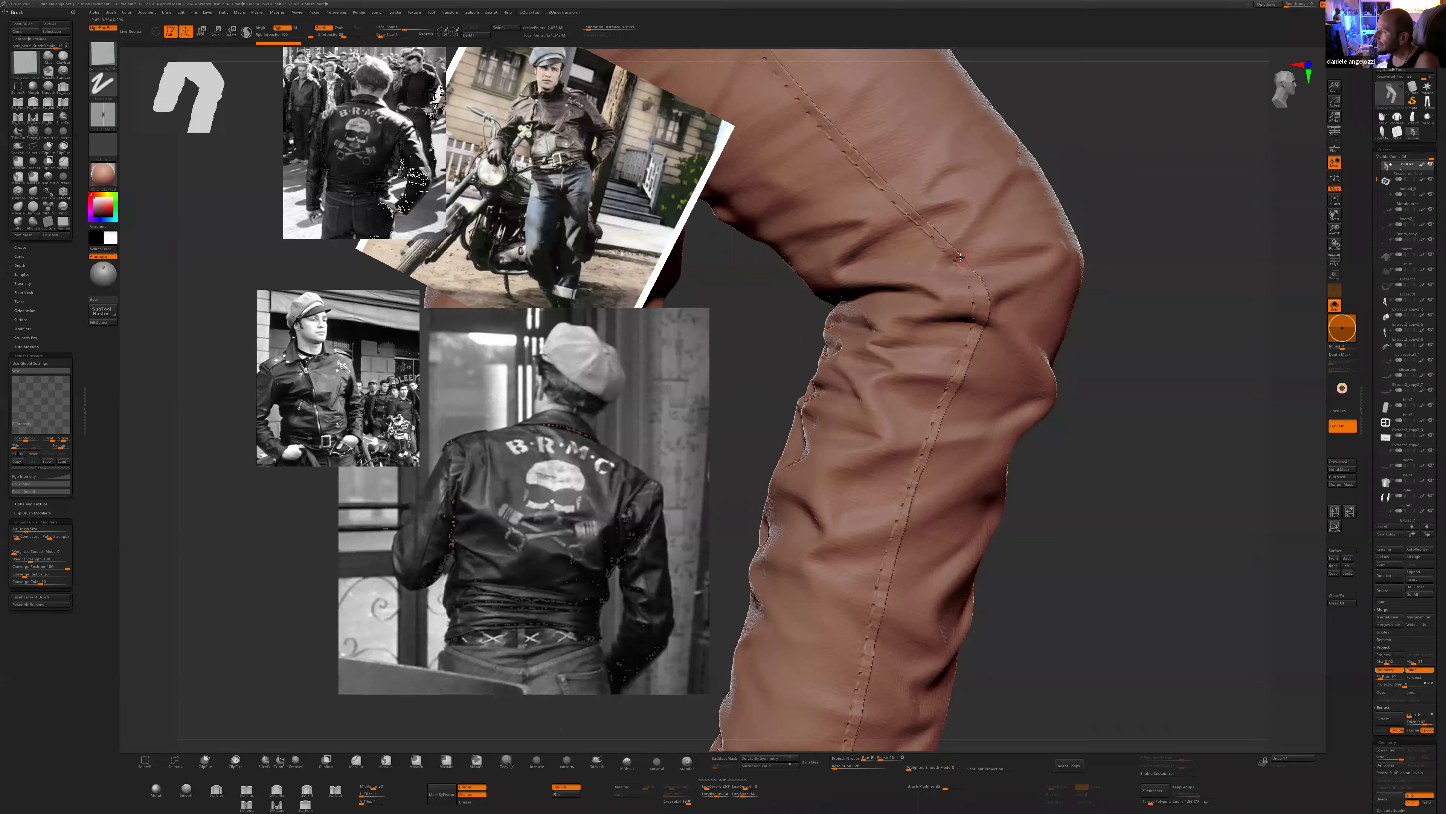
drag(1046, 511, 972, 284)
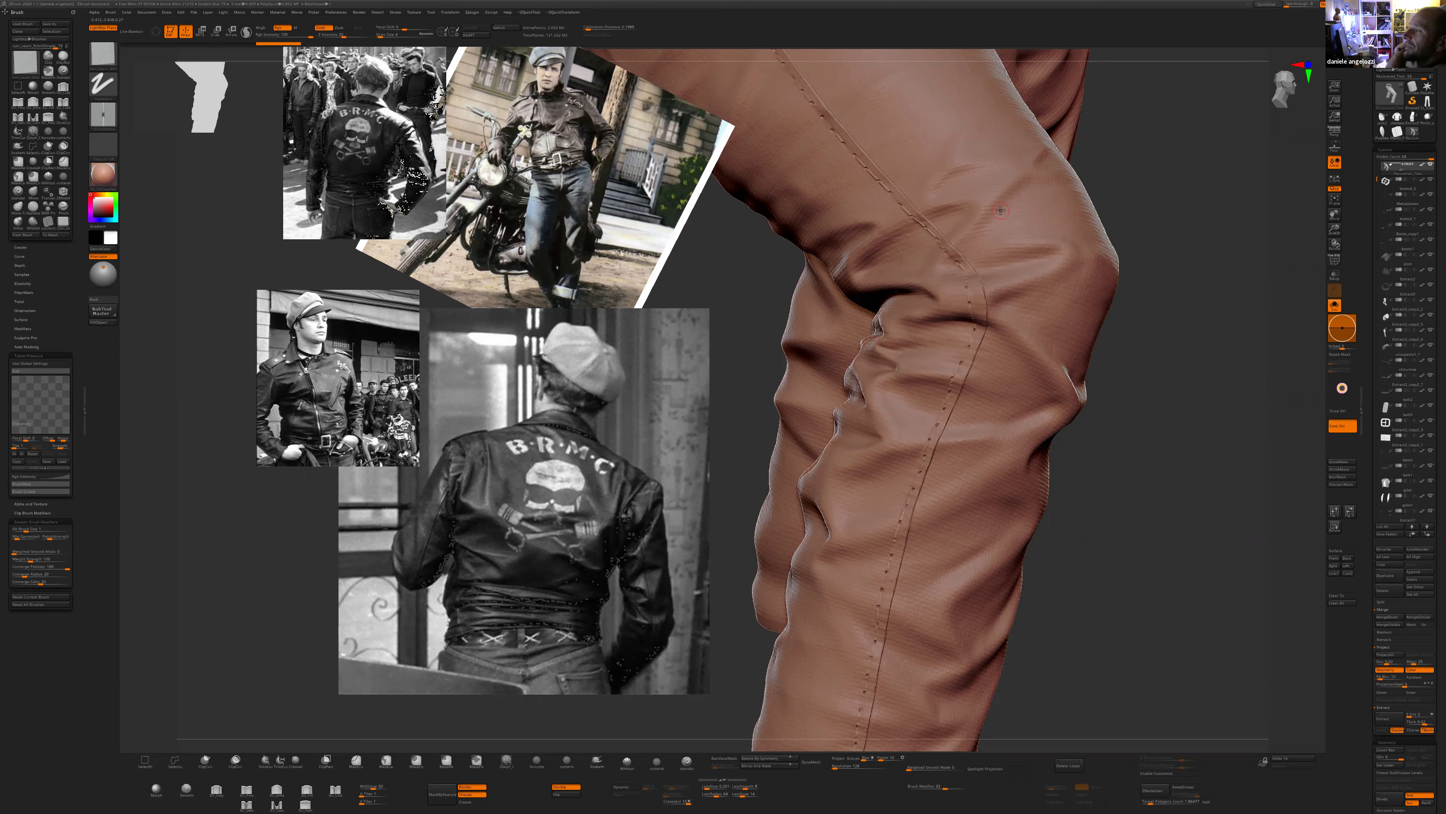
drag(1146, 585, 889, 398)
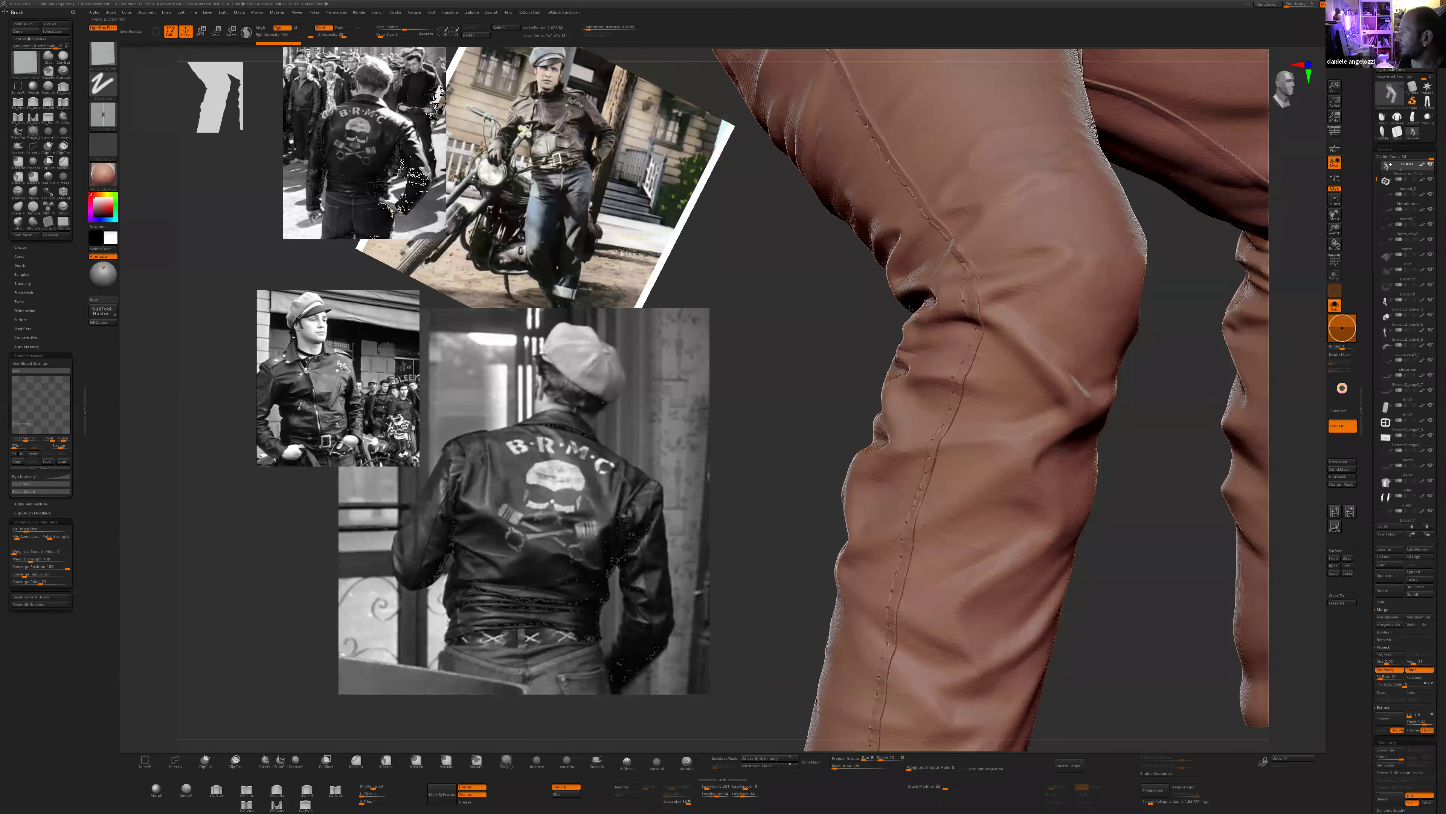
- Show the whole horse and rider again and view the rider's stitched trousers and leather vest
key(f)
click(745, 410)
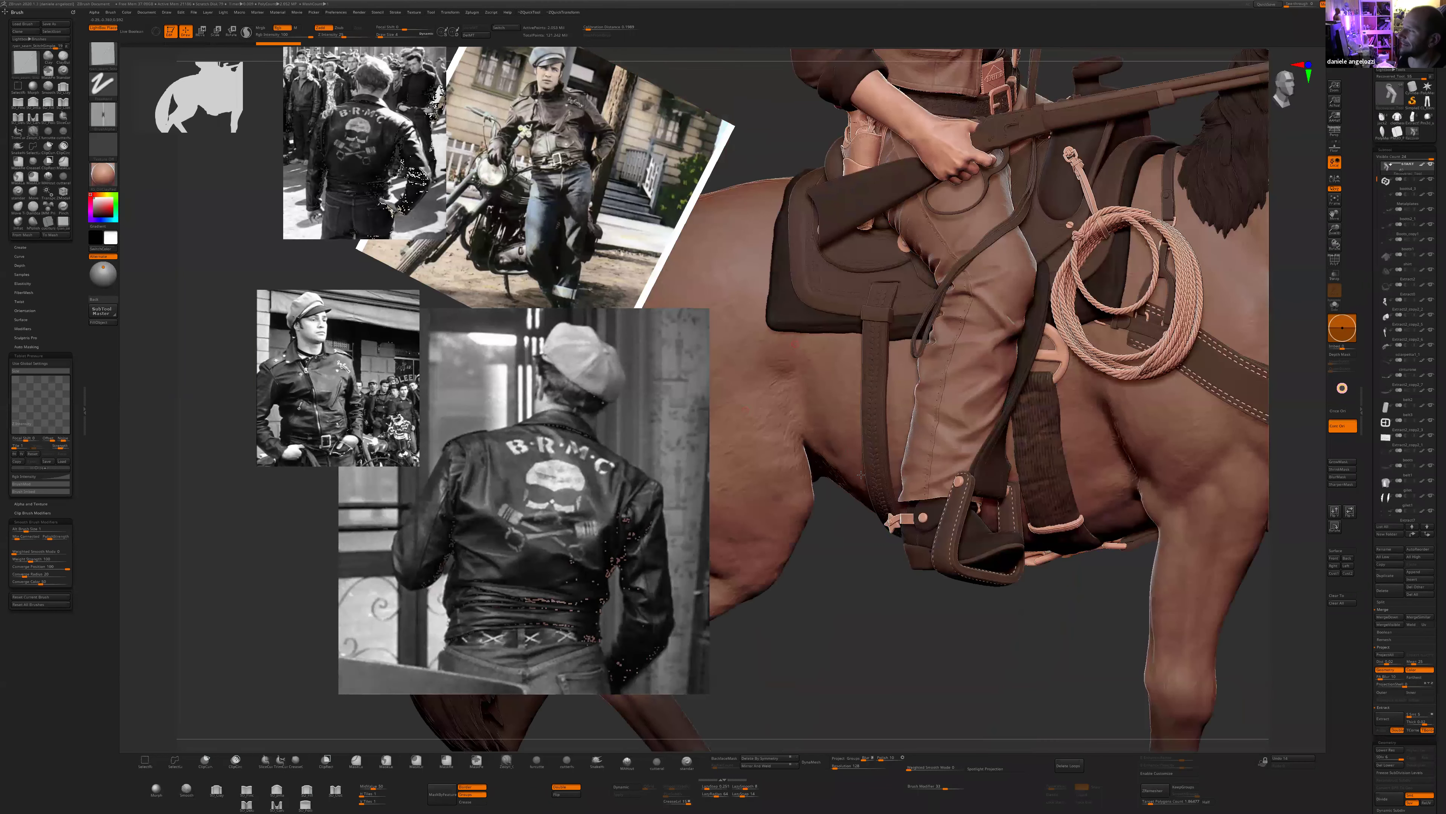
click(743, 244)
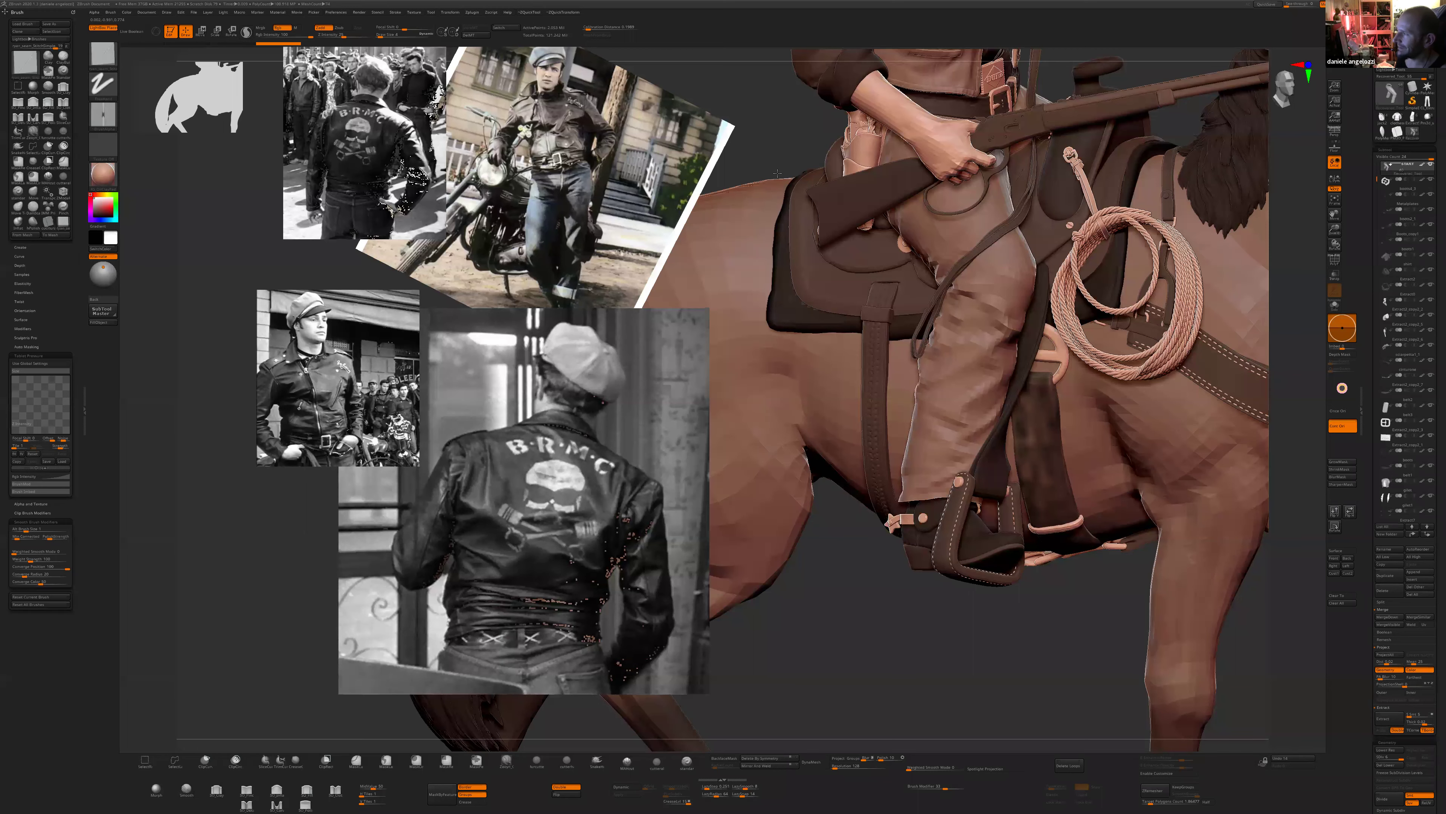
alt+drag(760, 99, 764, 160)
middle_drag(765, 161, 762, 166)
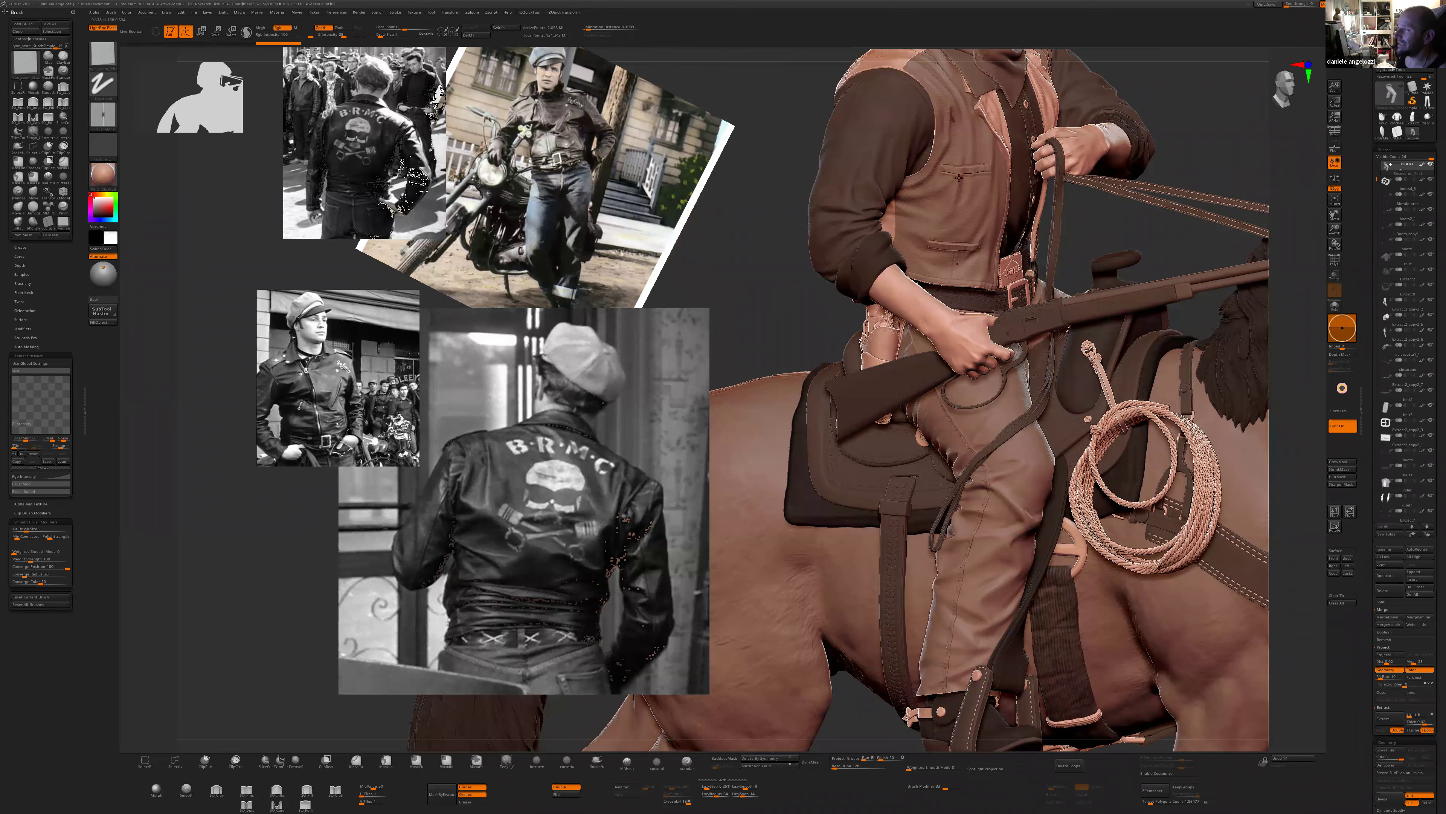
drag(757, 203, 804, 176)
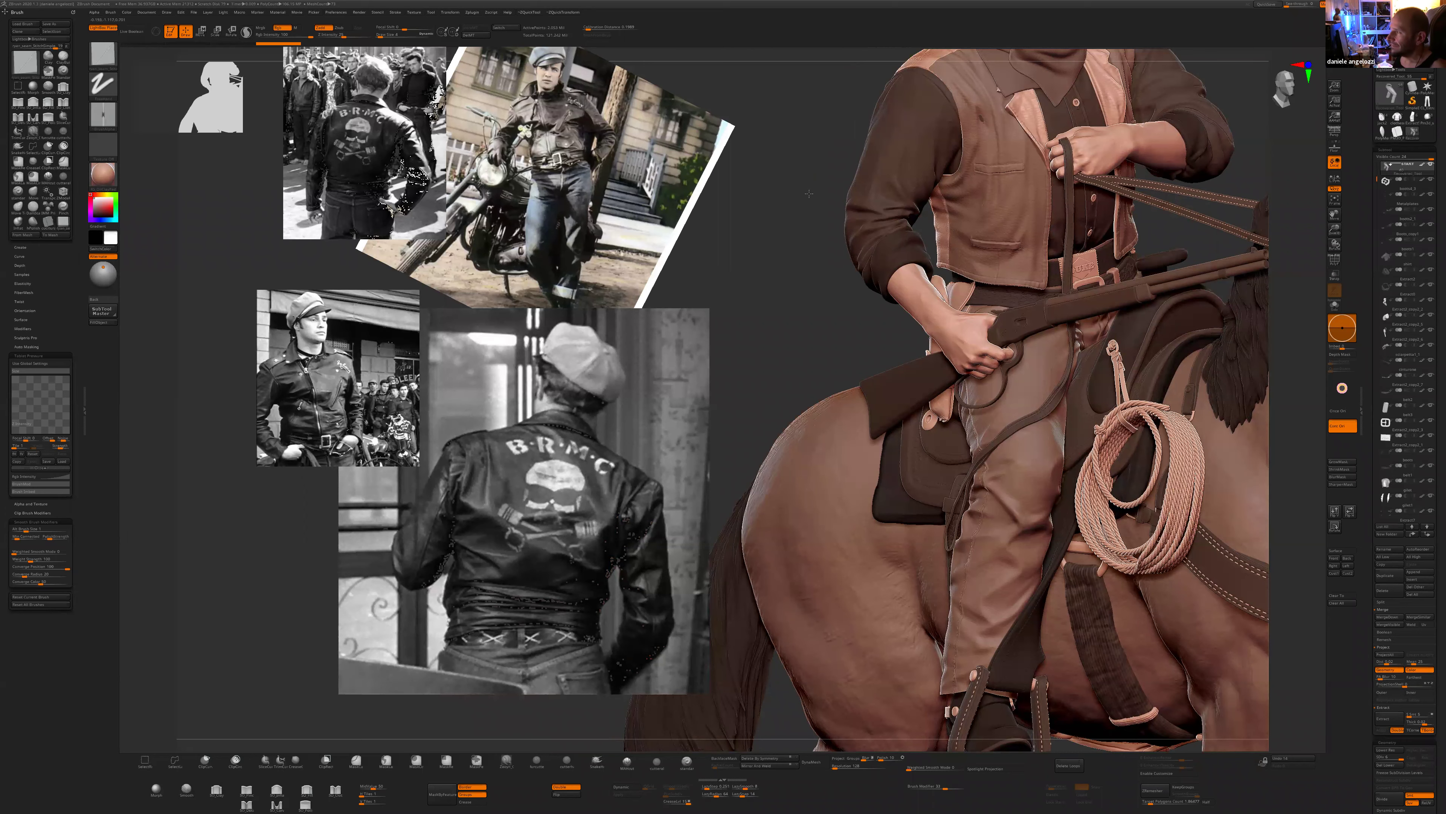
- View the horse and rider from the side, back and front, examining the rider's trousers, vest and gear
drag(808, 194, 798, 189)
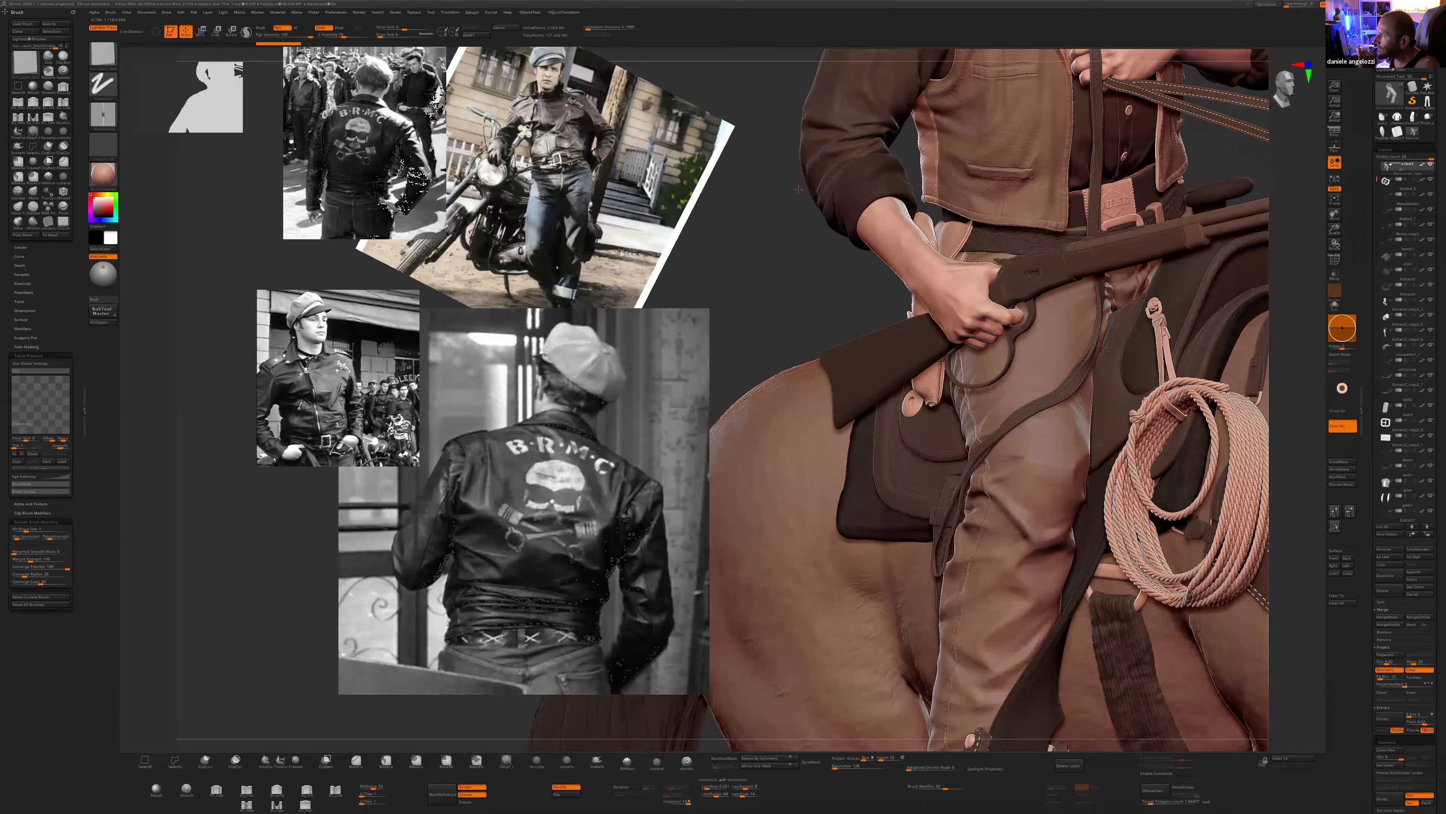
drag(790, 210, 904, 158)
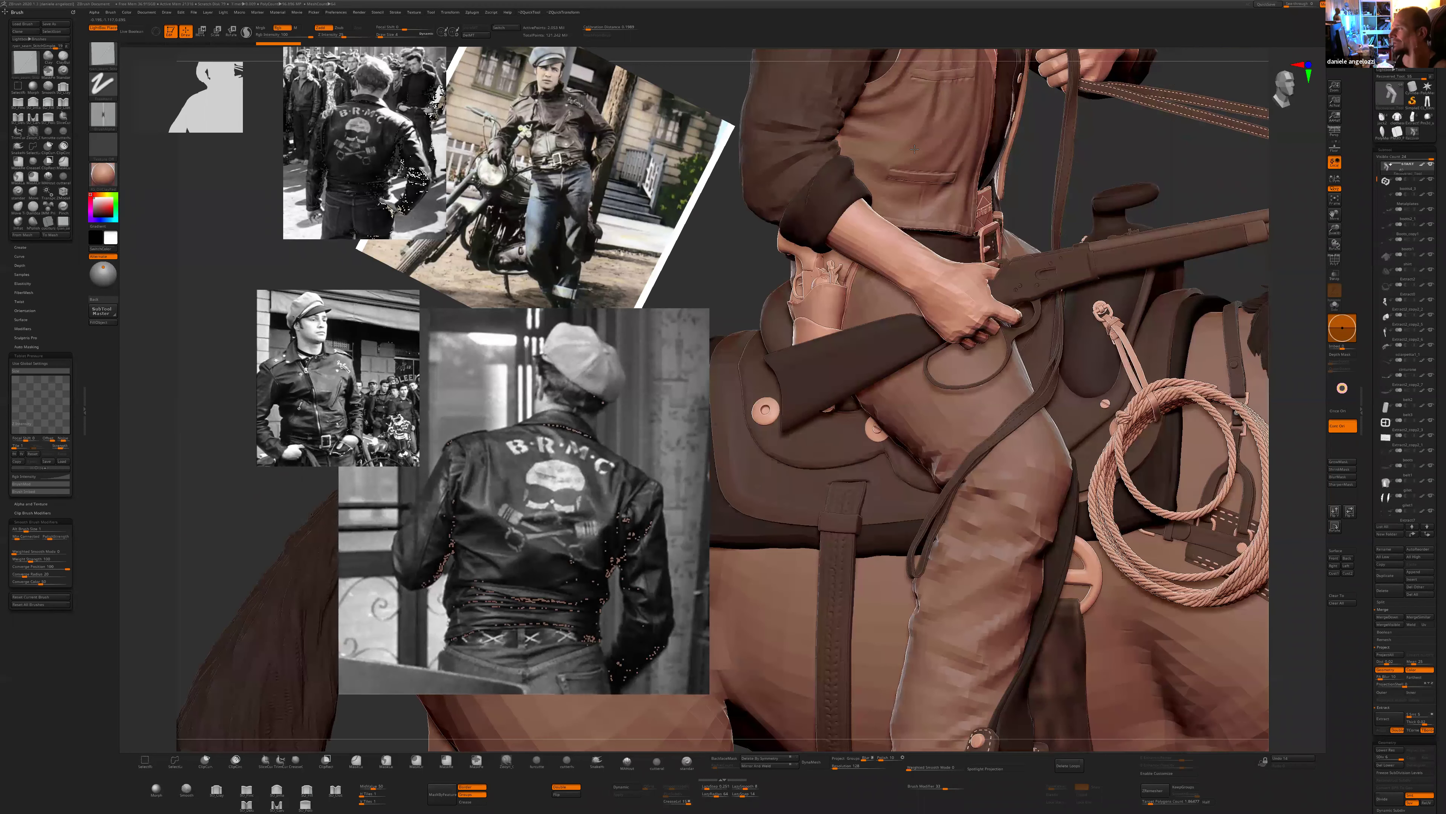
drag(933, 143, 963, 166)
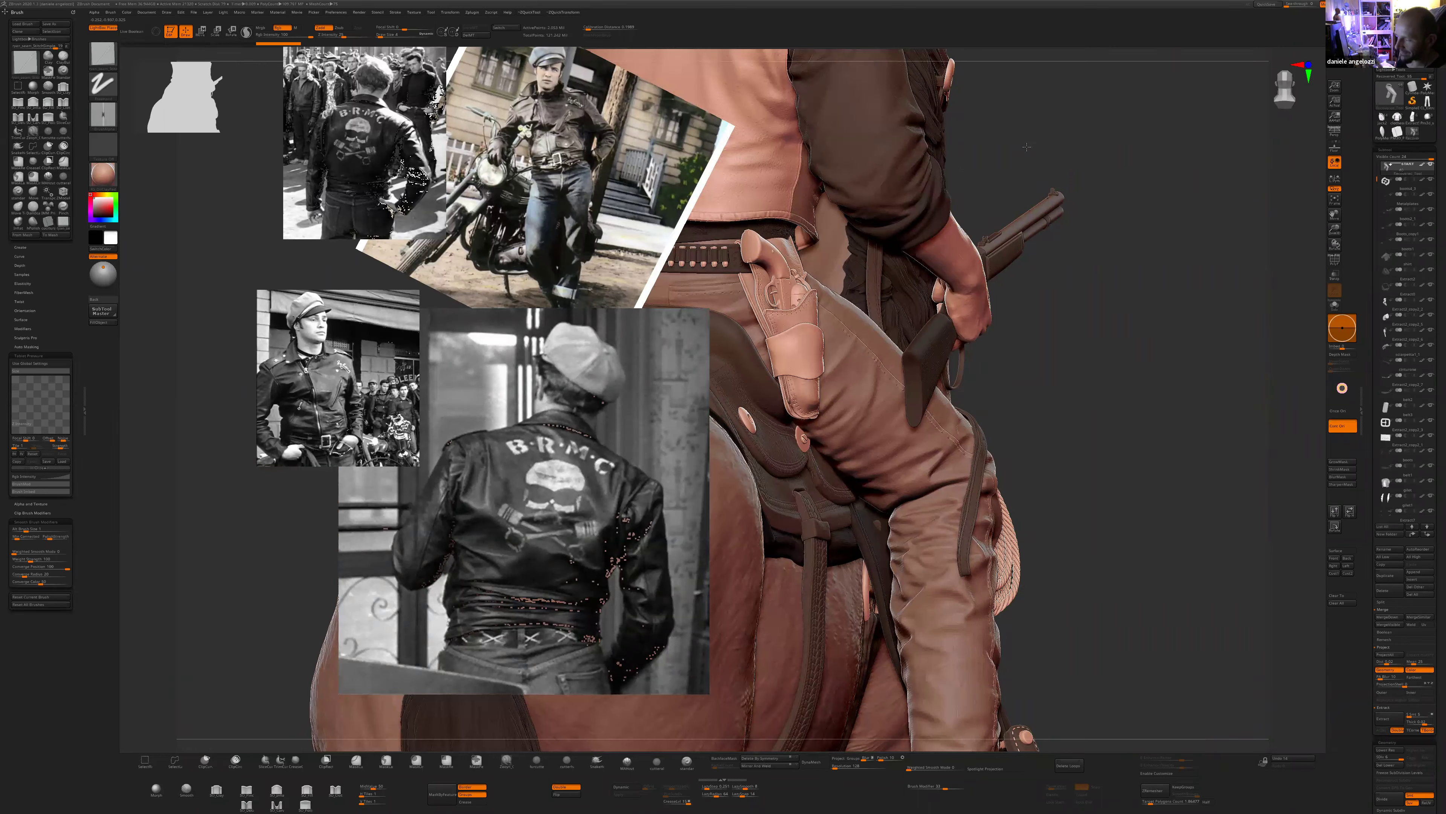
drag(1015, 387, 1017, 410)
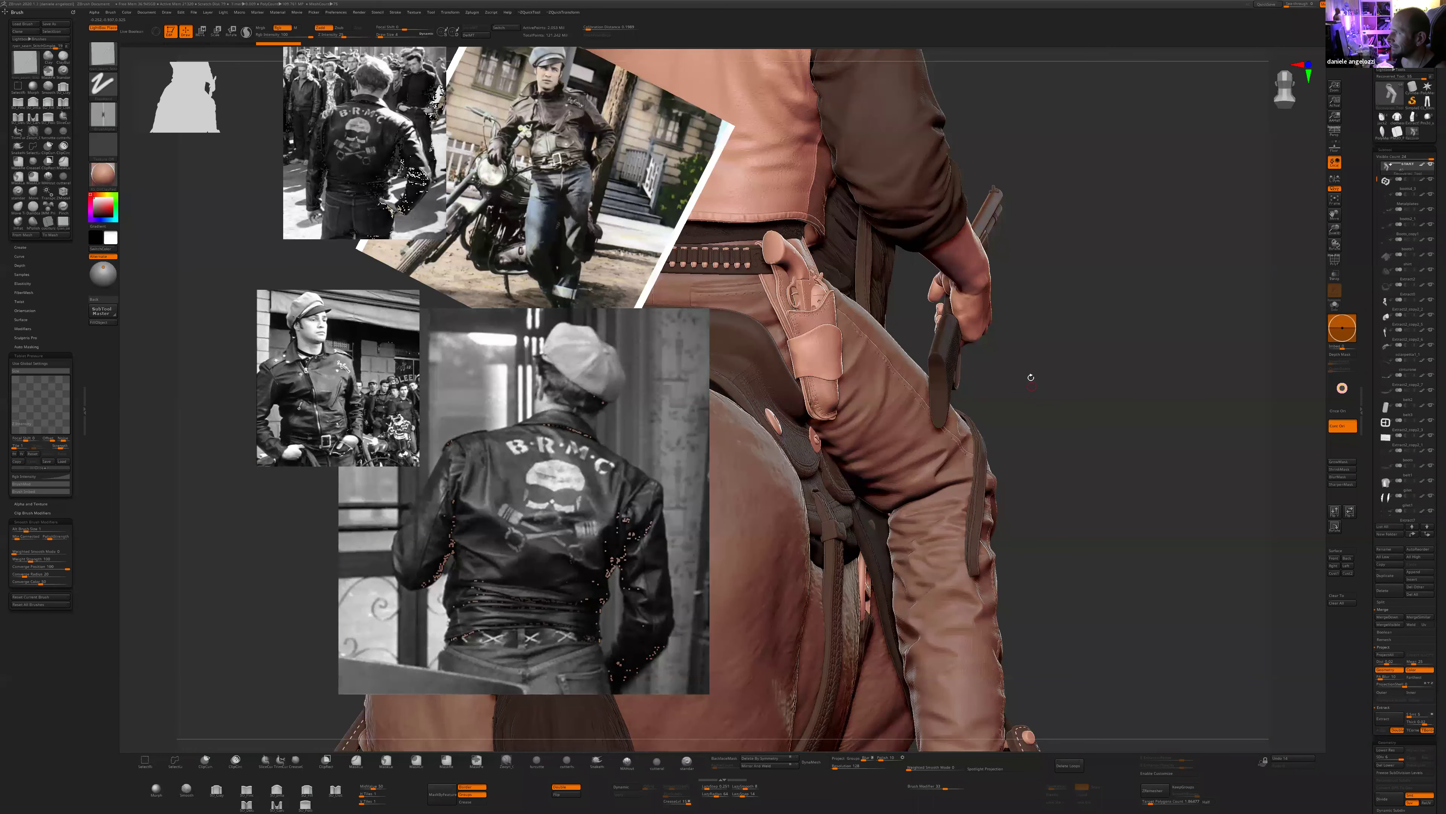
drag(1020, 344, 1007, 340)
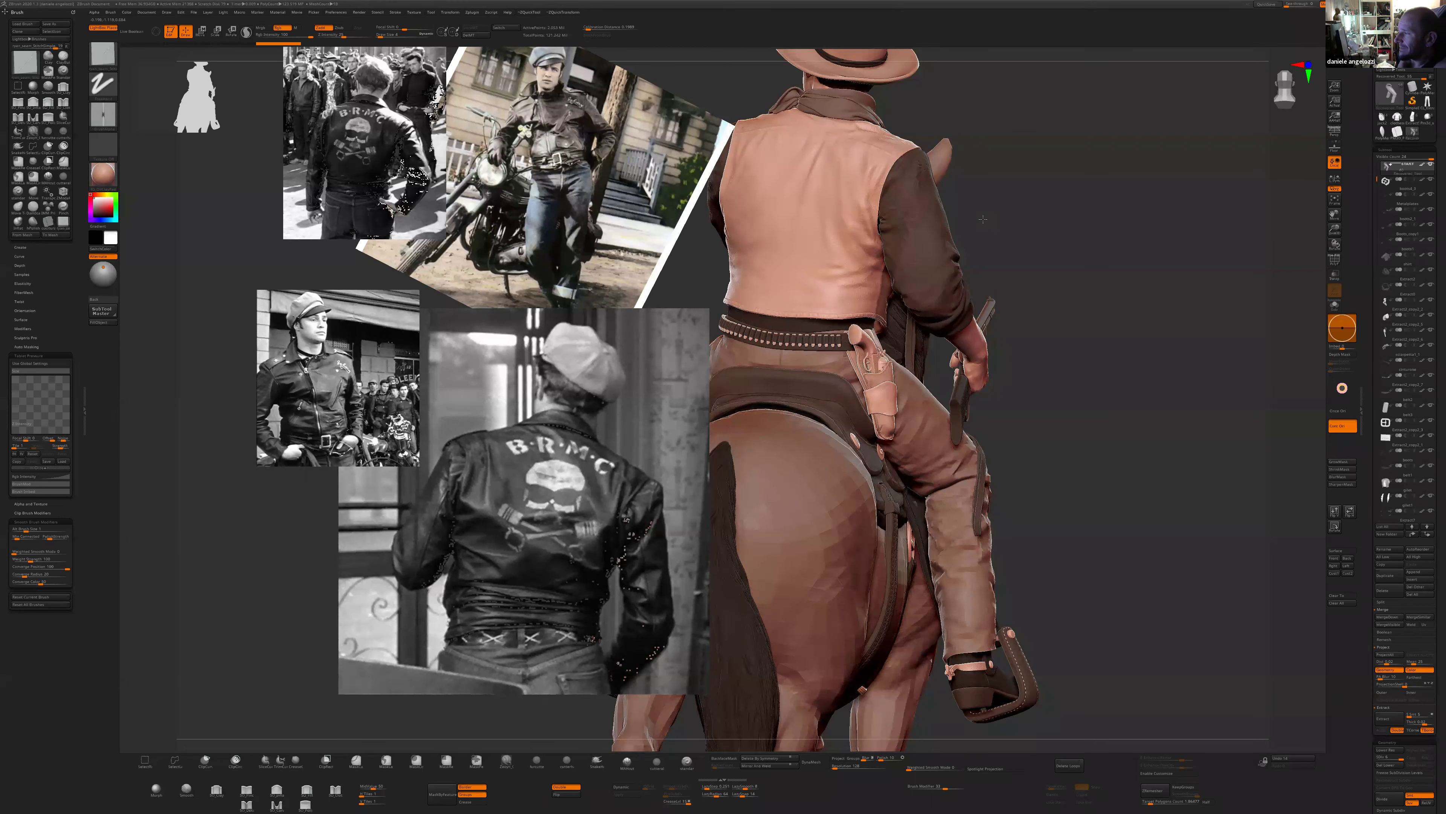
drag(983, 219, 956, 235)
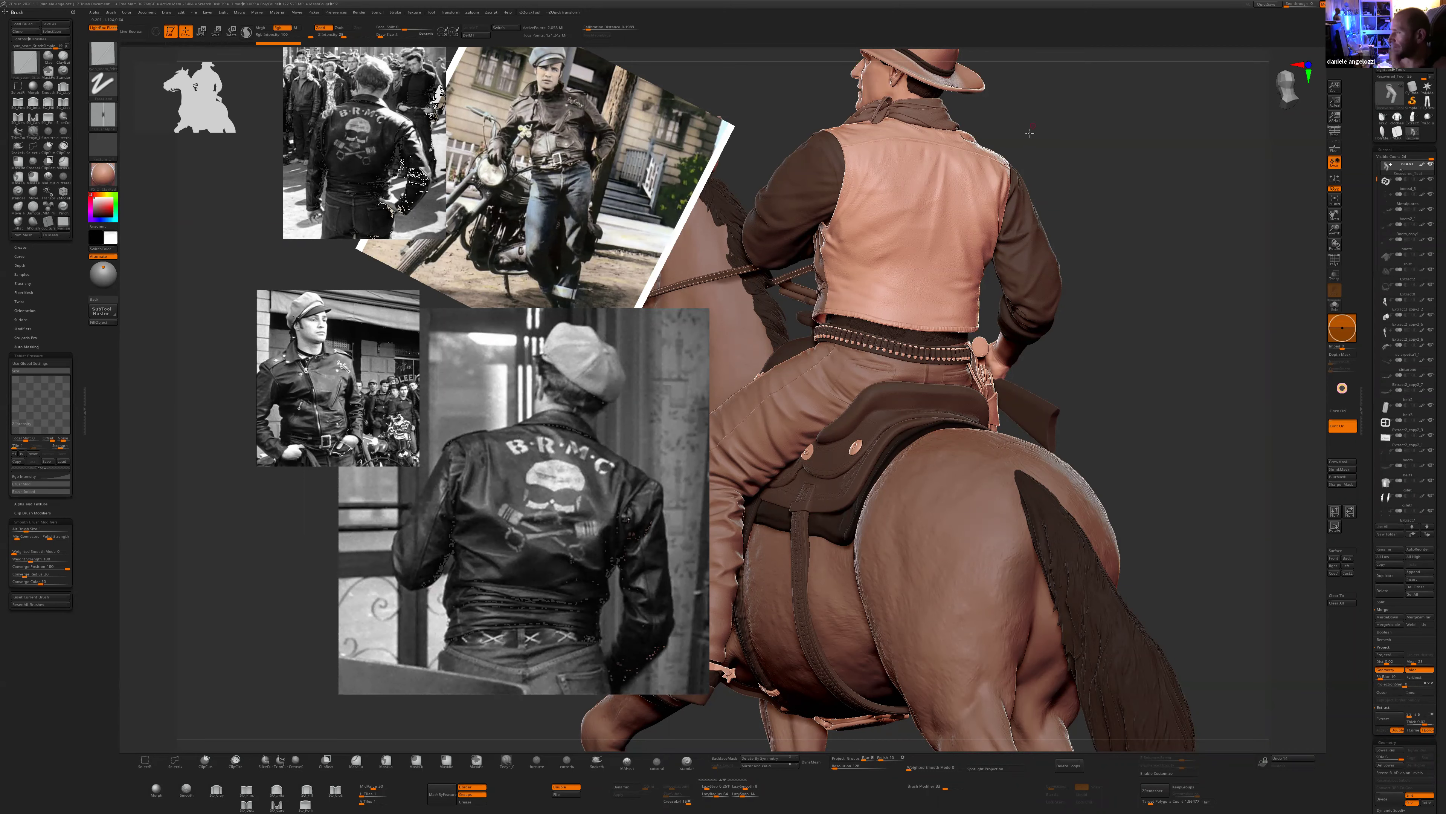
drag(1029, 134, 1207, 143)
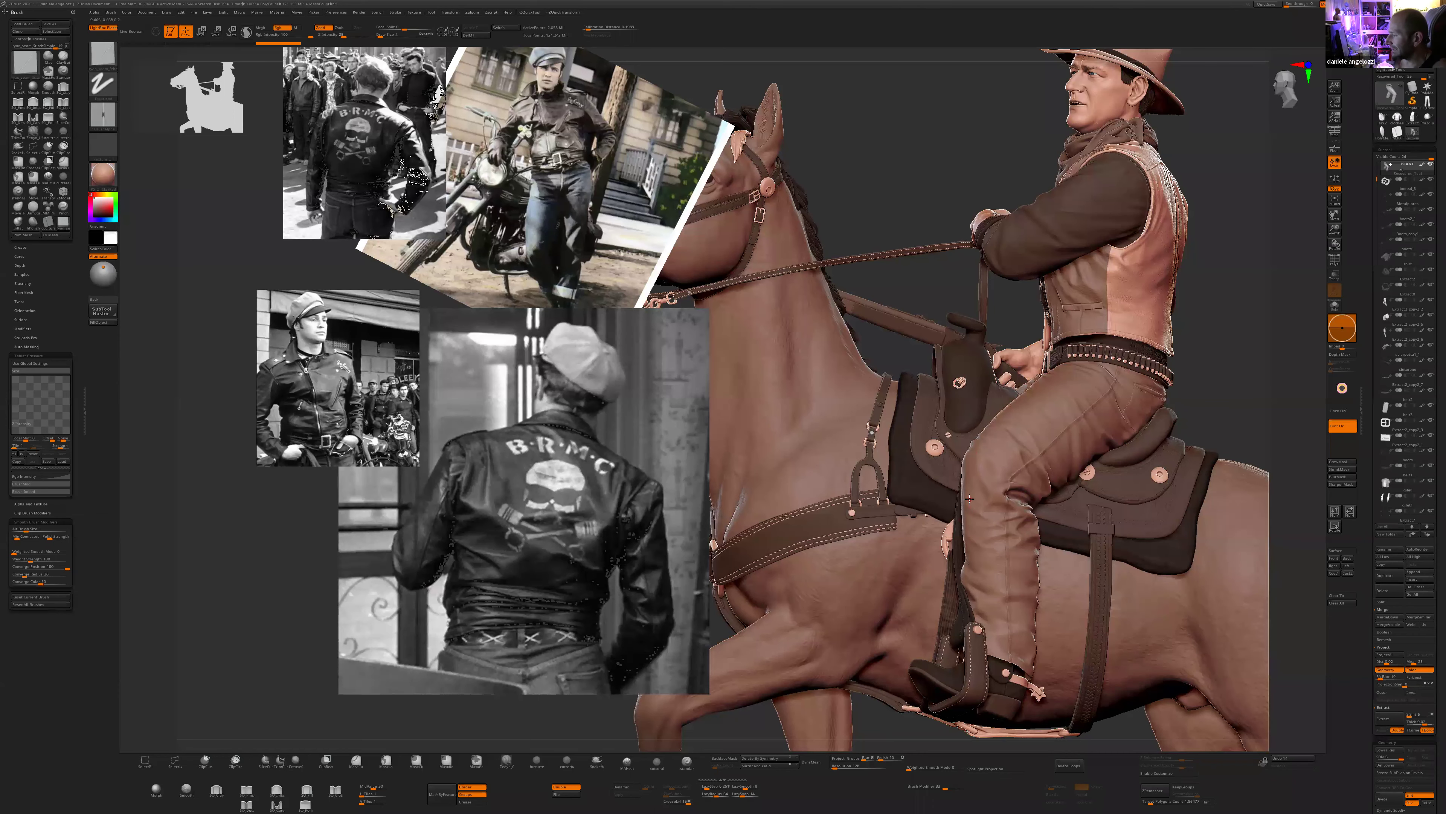
drag(861, 139, 869, 191)
drag(732, 204, 739, 205)
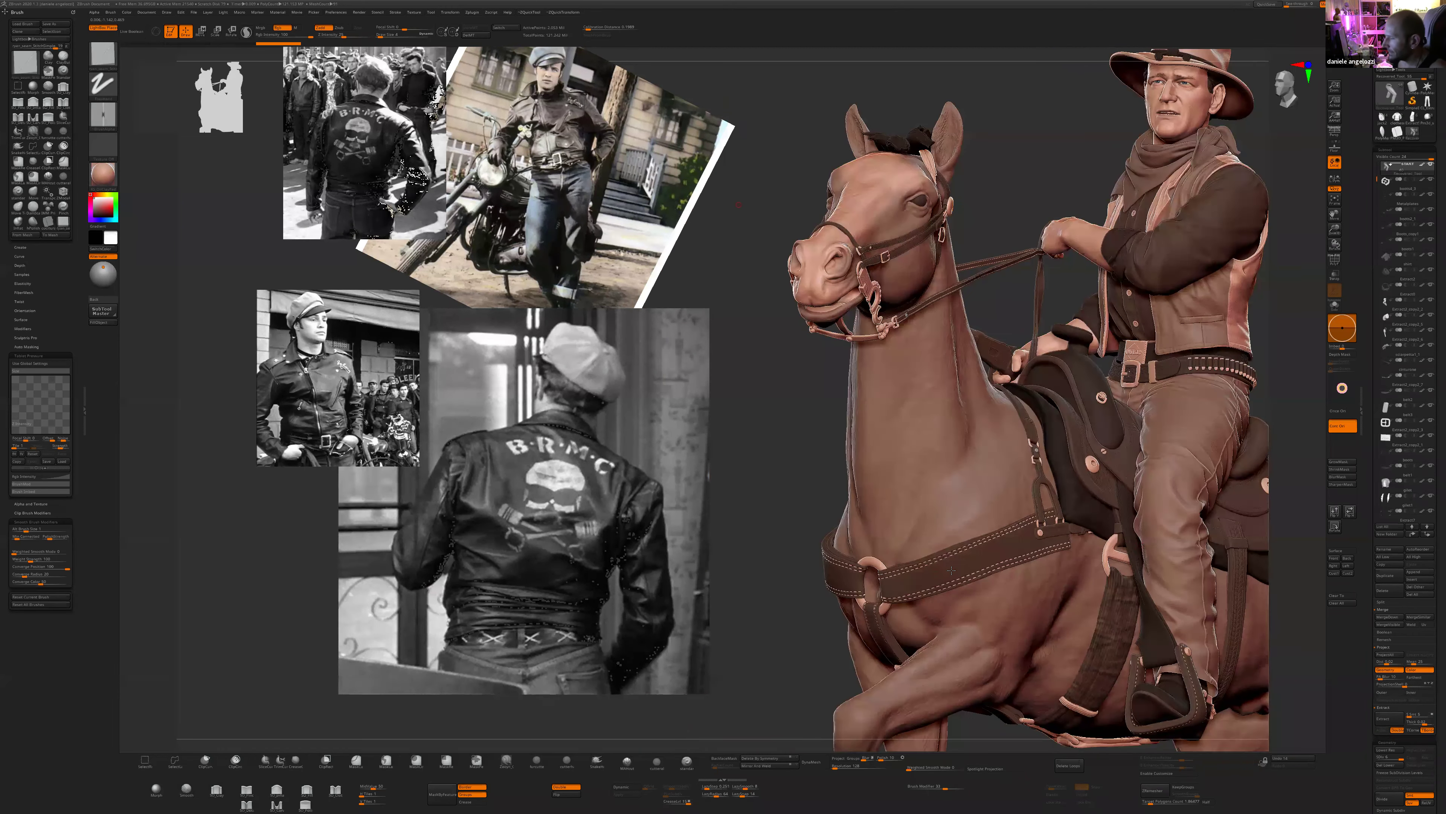
- Isolate the horse's chest strap and examine its leather surface and double stitching grooves up close
alt+click(958, 545)
key(shift+s)
alt+drag(781, 351, 837, 413)
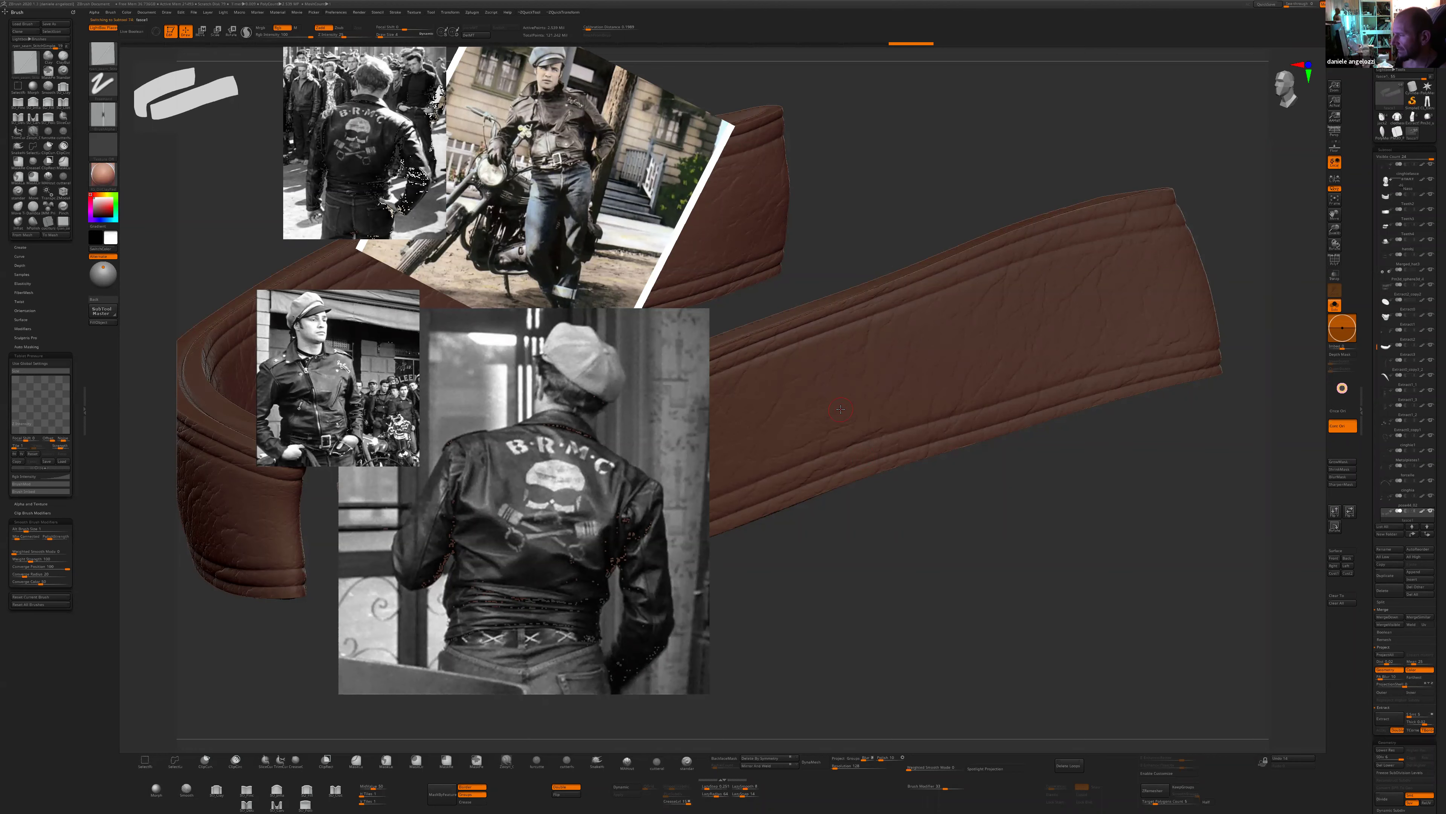
drag(922, 536, 876, 424)
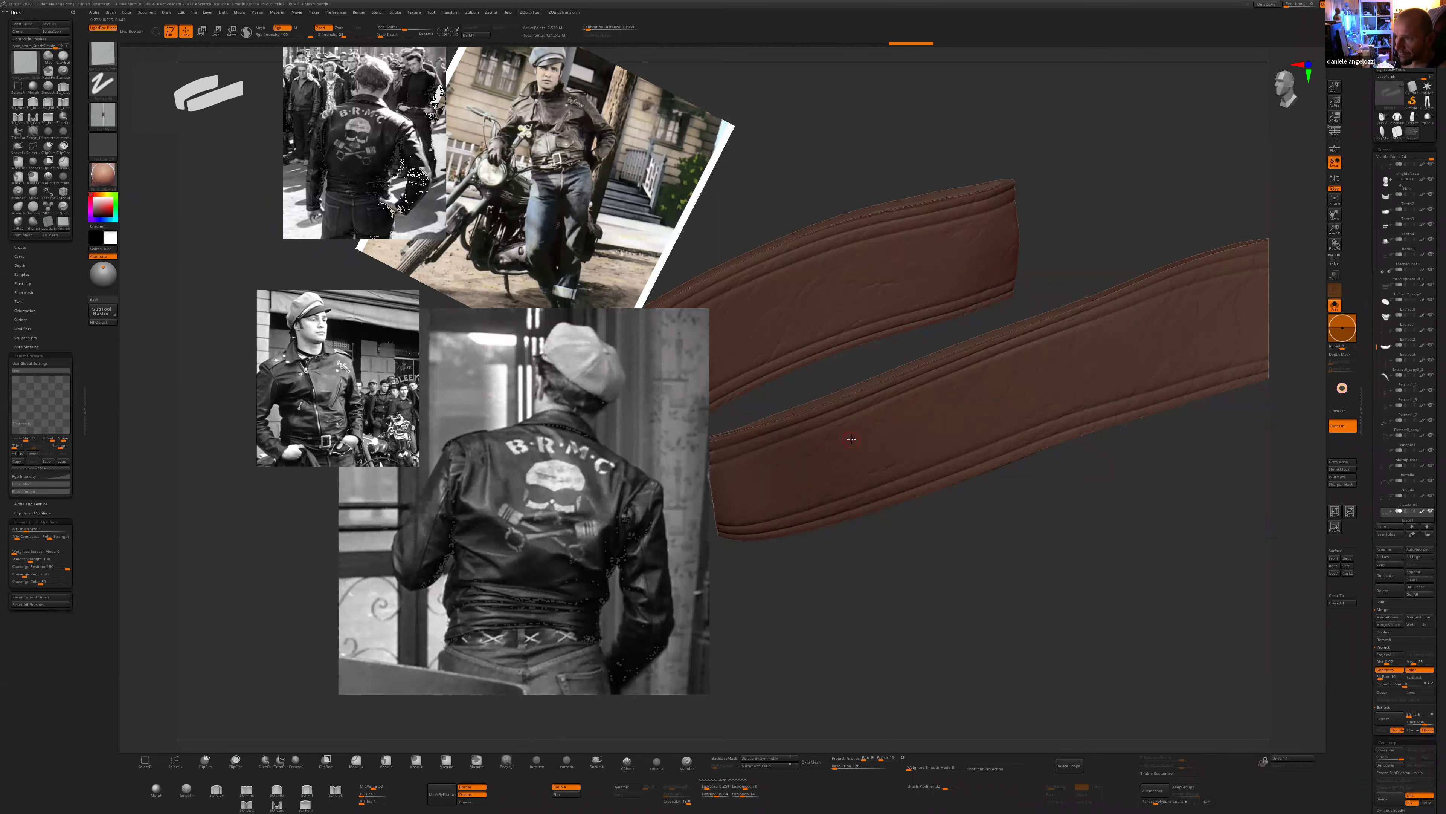
drag(943, 532, 943, 530)
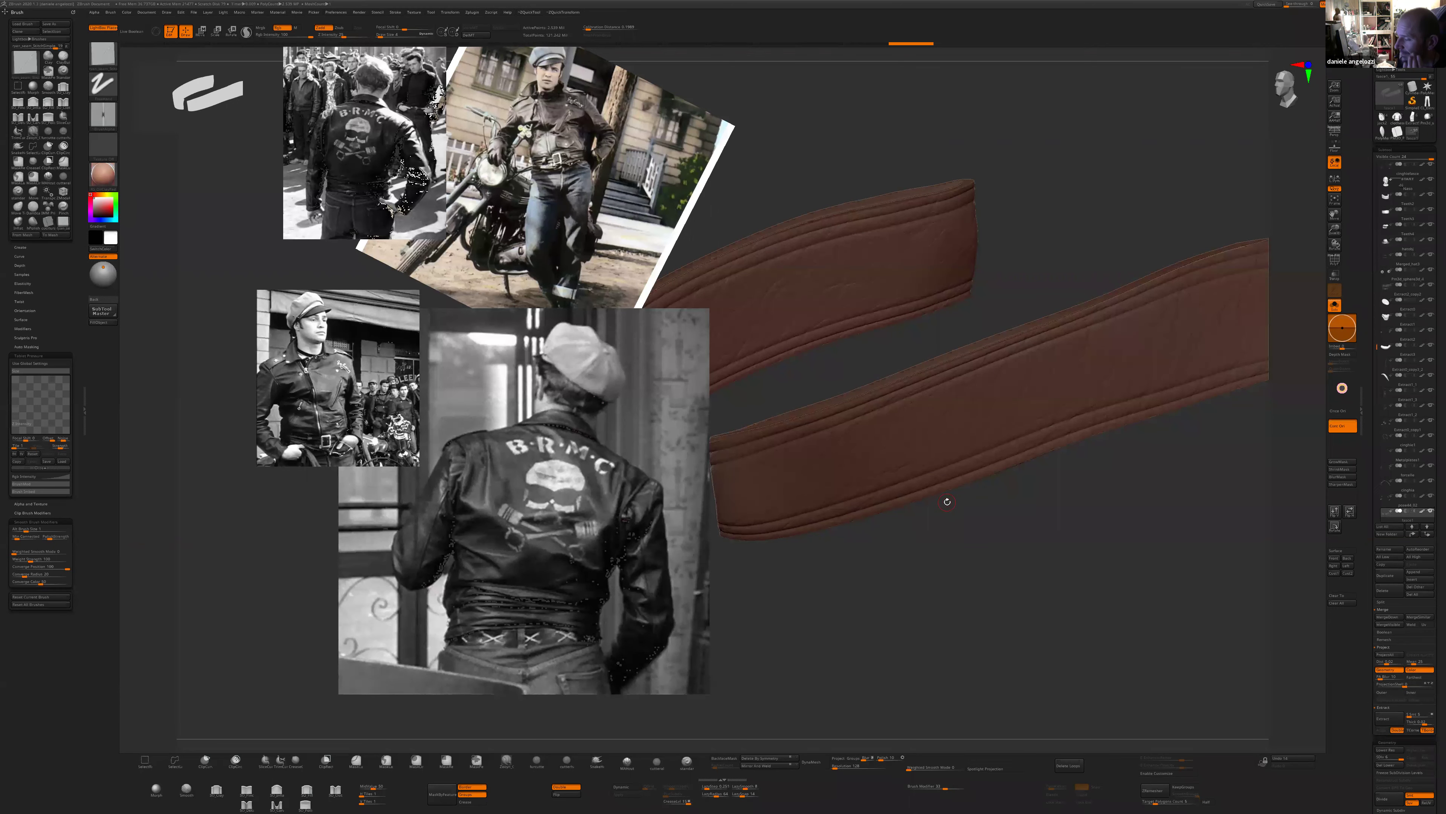
click(568, 761)
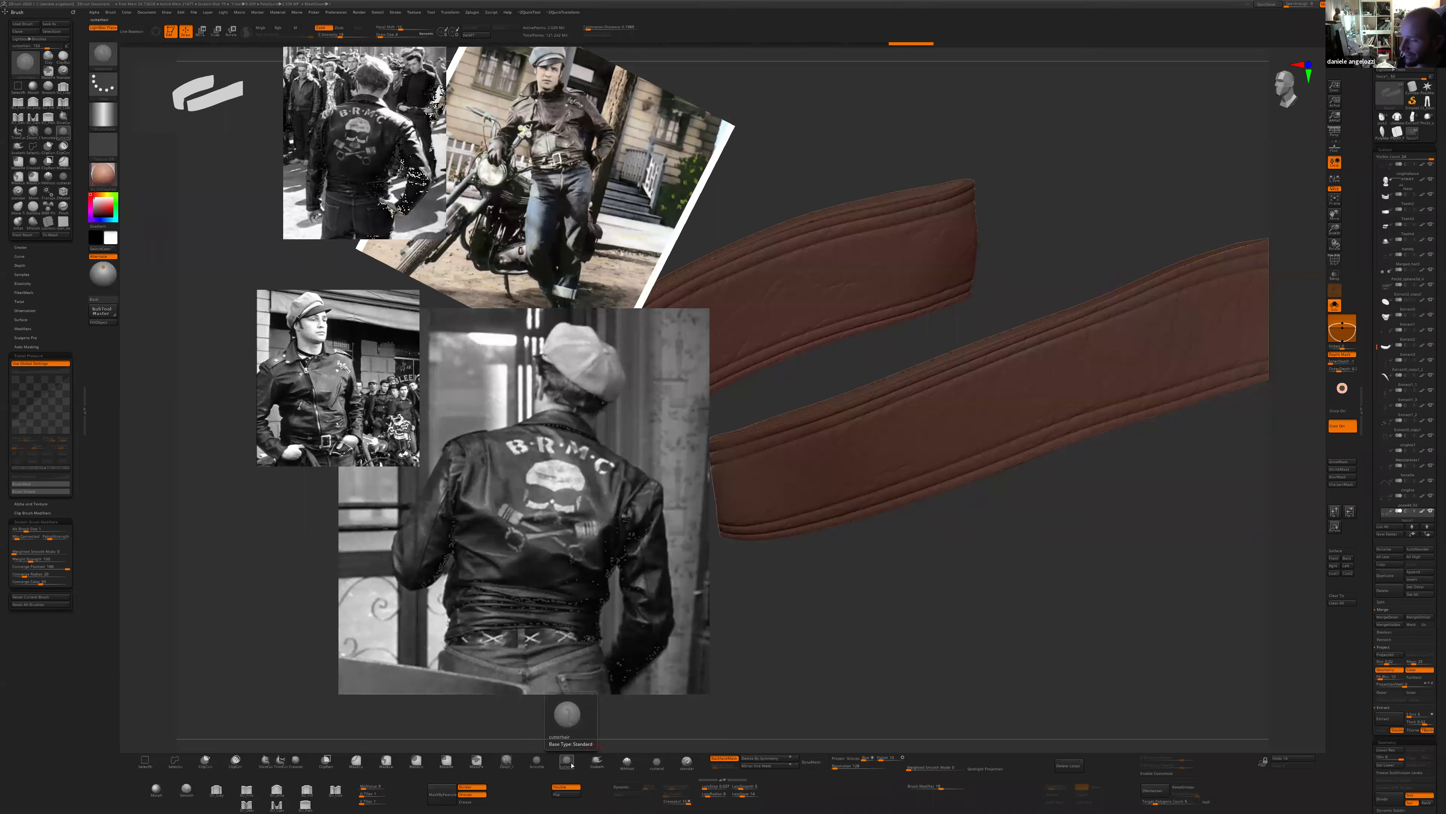
click(650, 763)
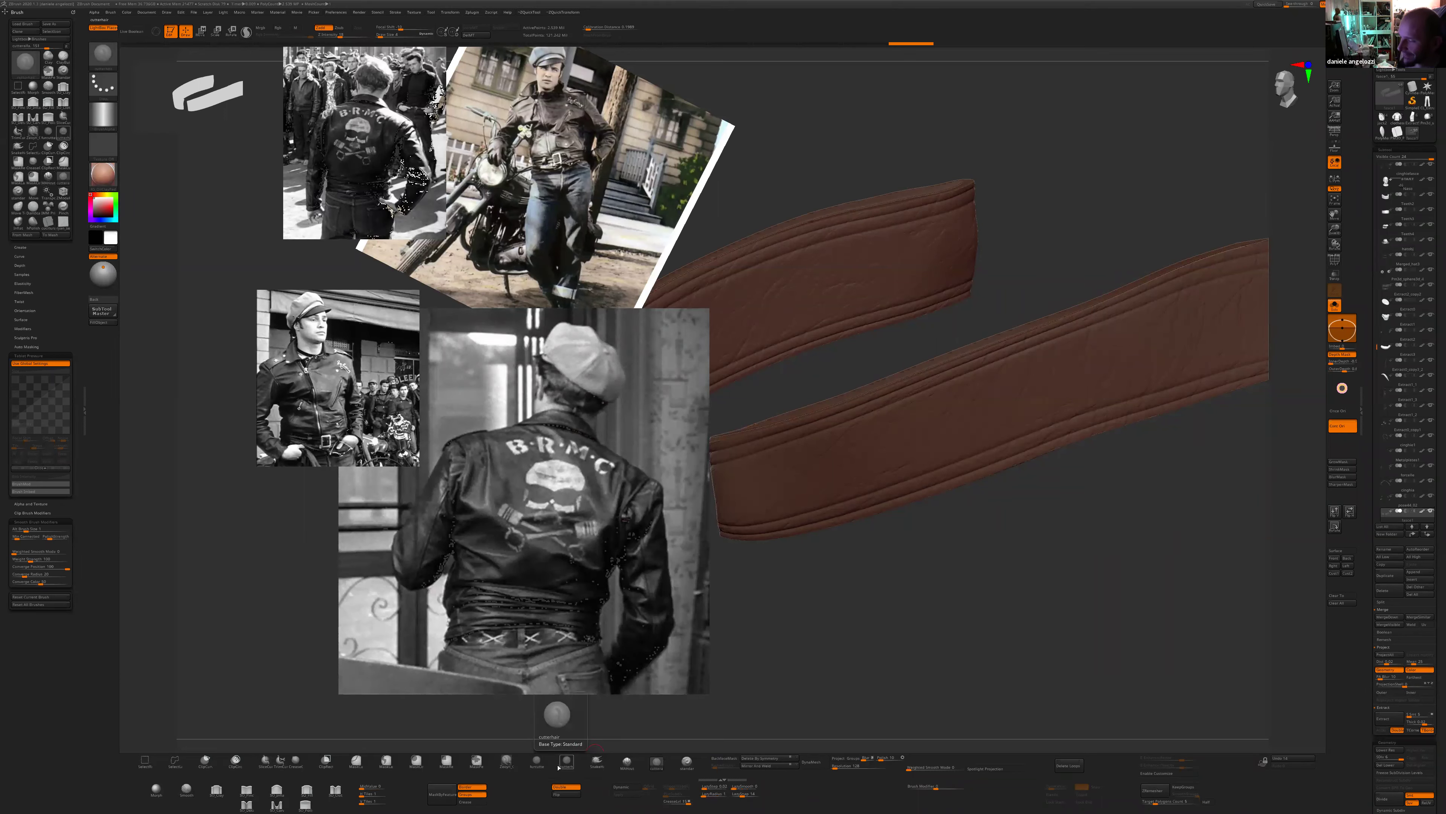
click(537, 761)
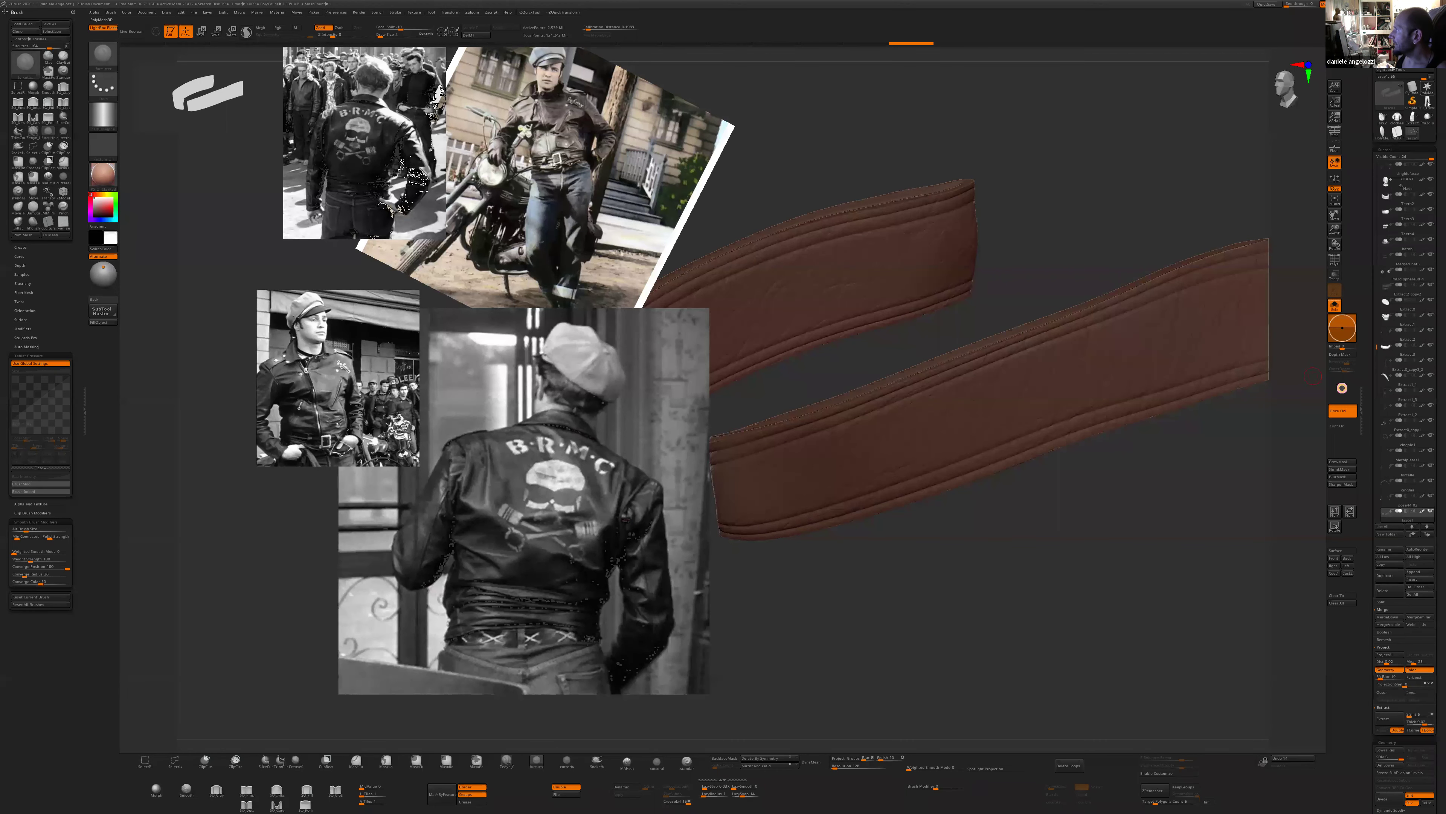
- Return to the jacket model, show all its parts again and make the main jacket body active
click(1397, 119)
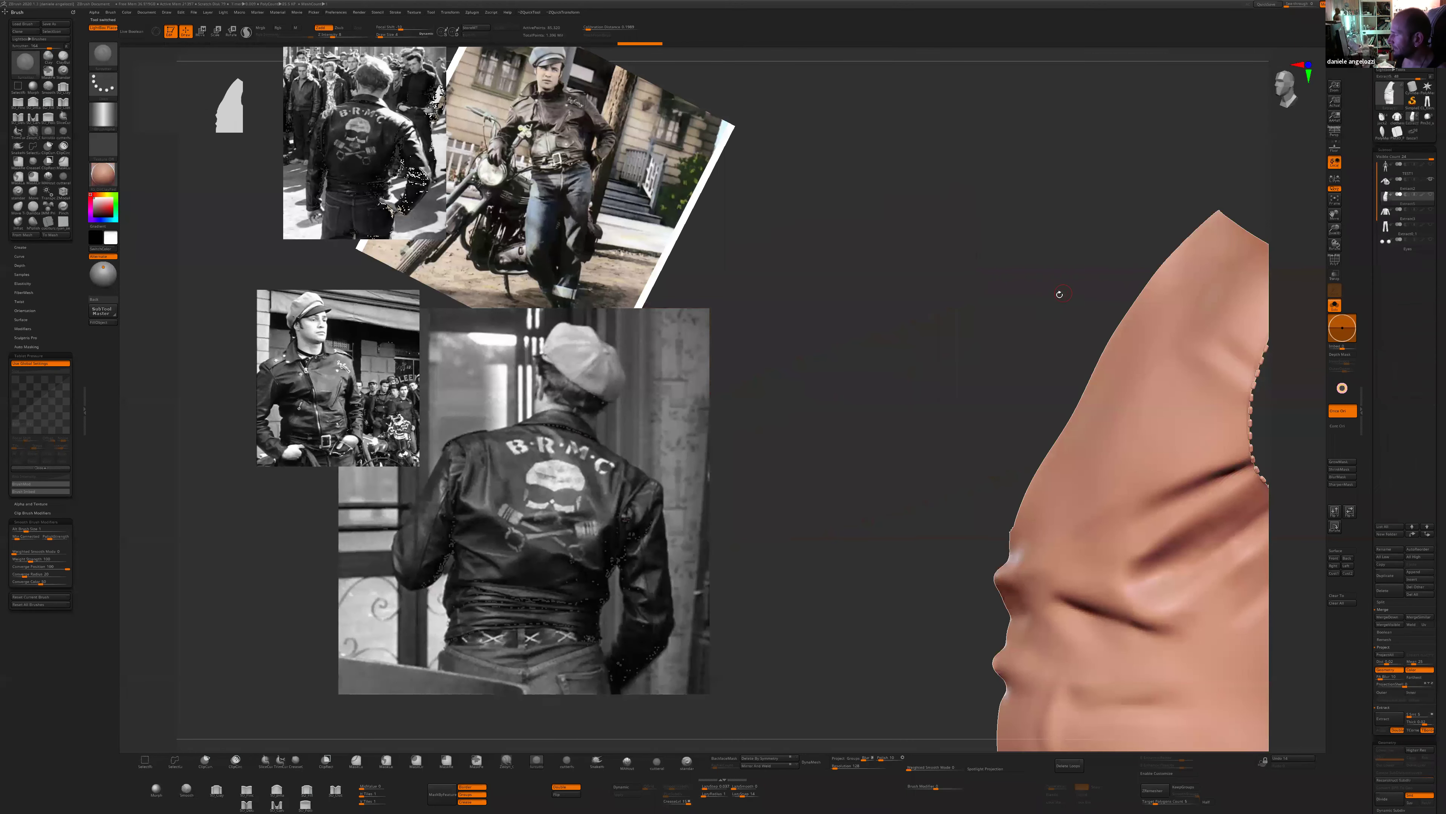
click(1334, 305)
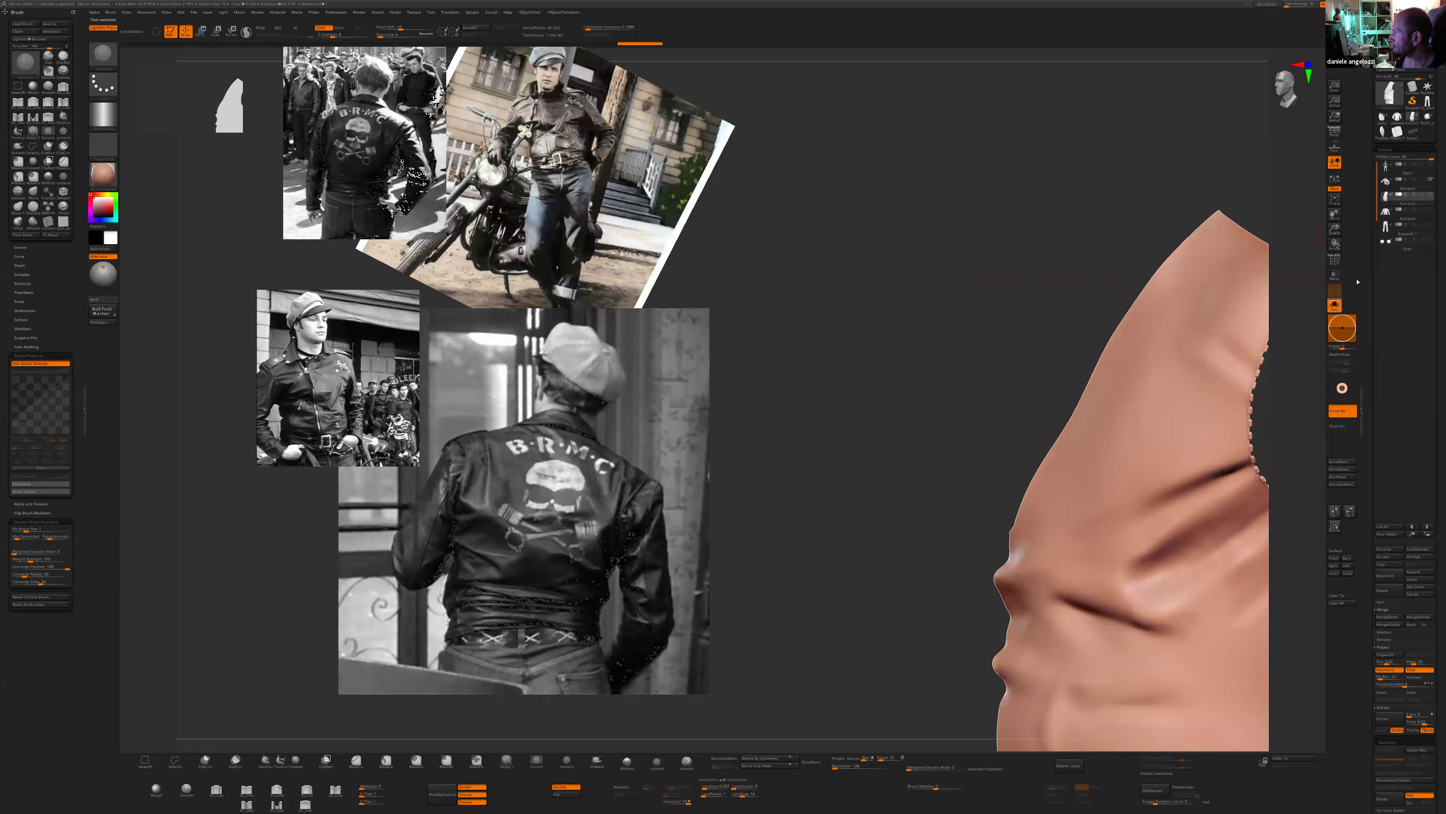
click(1404, 182)
drag(918, 294, 804, 240)
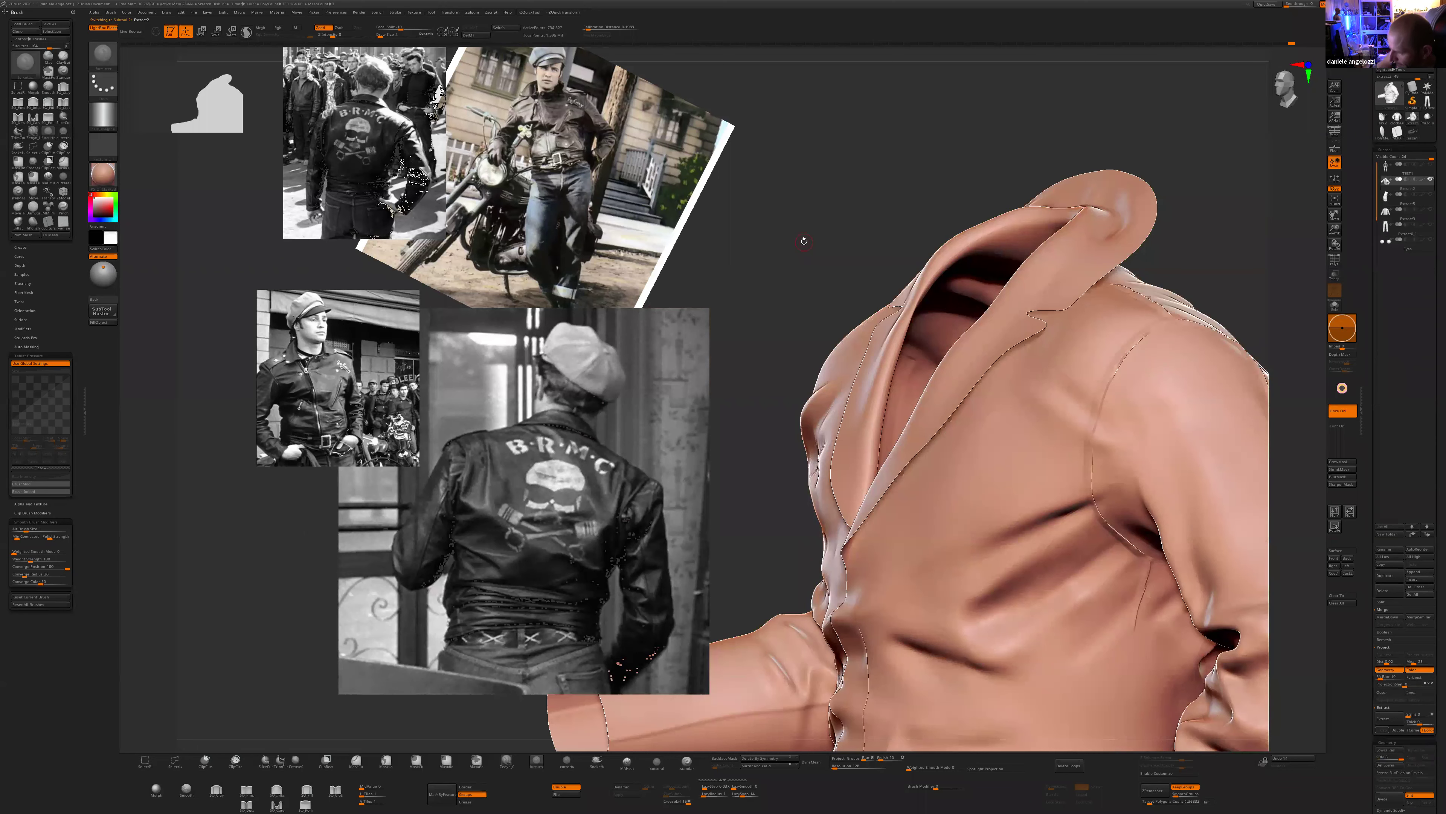
- Try sculpting strokes along the chest fold below the armpit with an adjusted brush, undoing each attempt
click(656, 763)
alt+drag(737, 513, 591, 428)
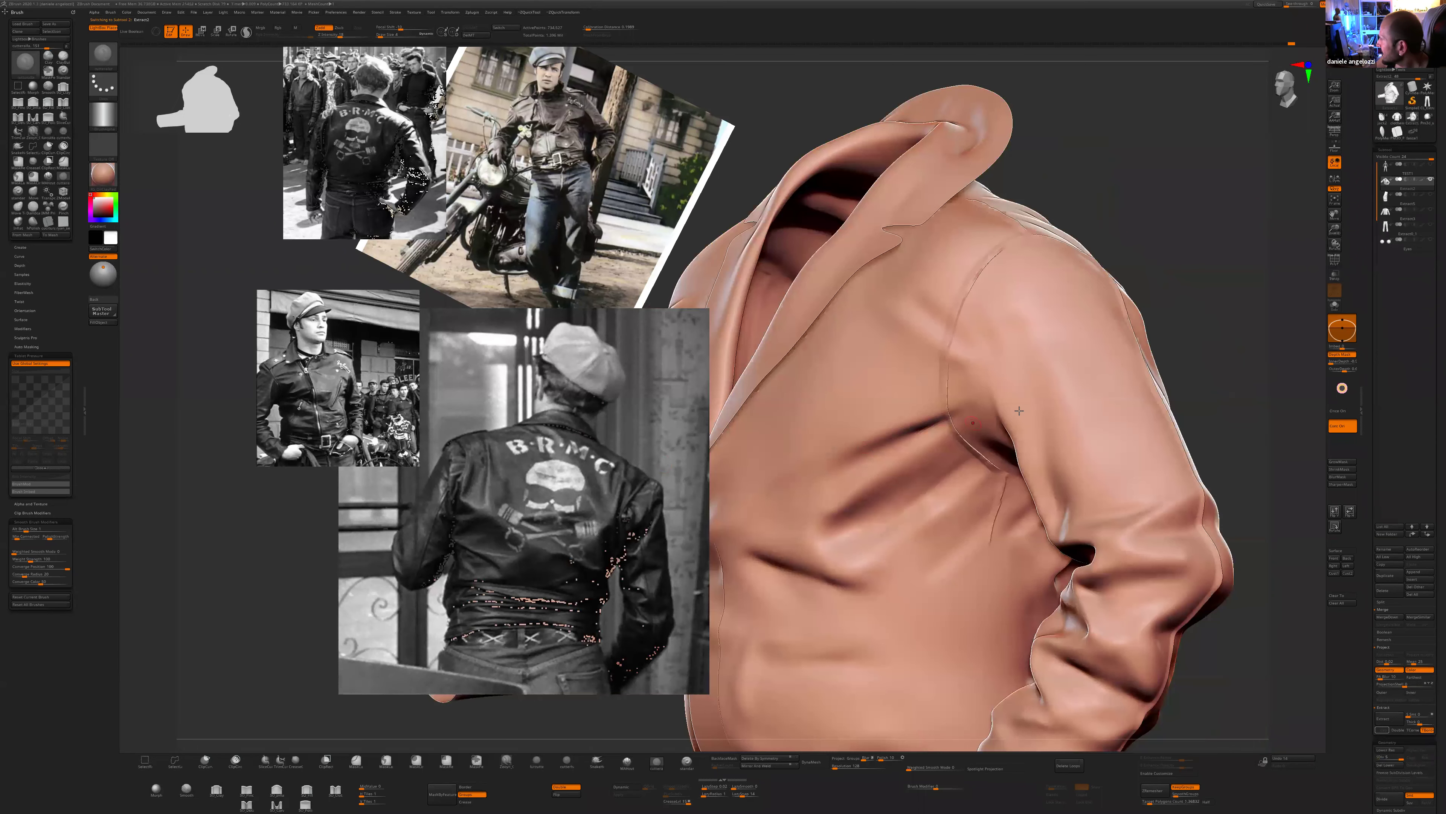
click(1342, 354)
click(930, 787)
key(bracketright)
key(s)
drag(919, 427, 856, 449)
key(ctrl+z)
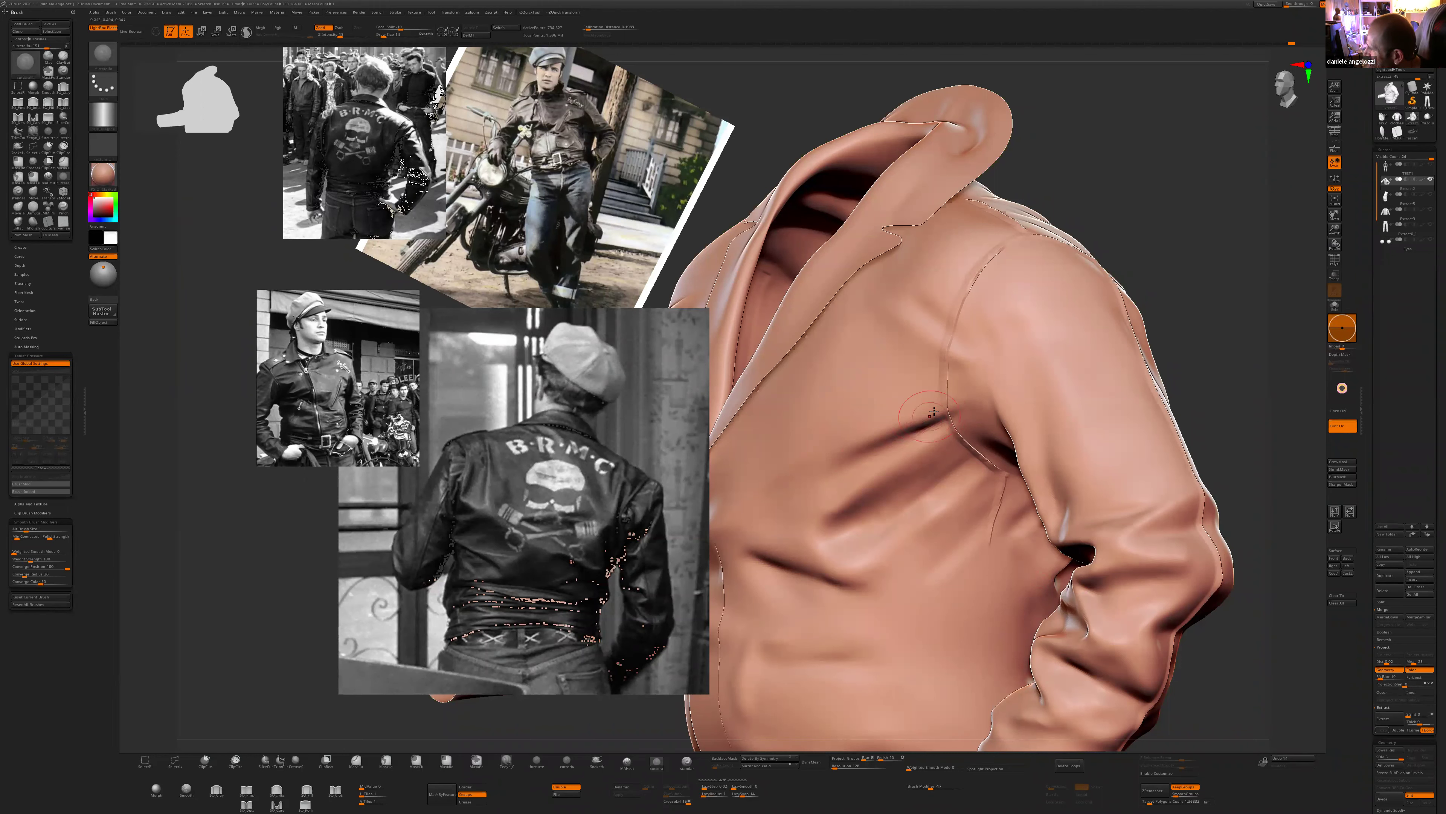
drag(935, 418, 860, 448)
key(ctrl+z)
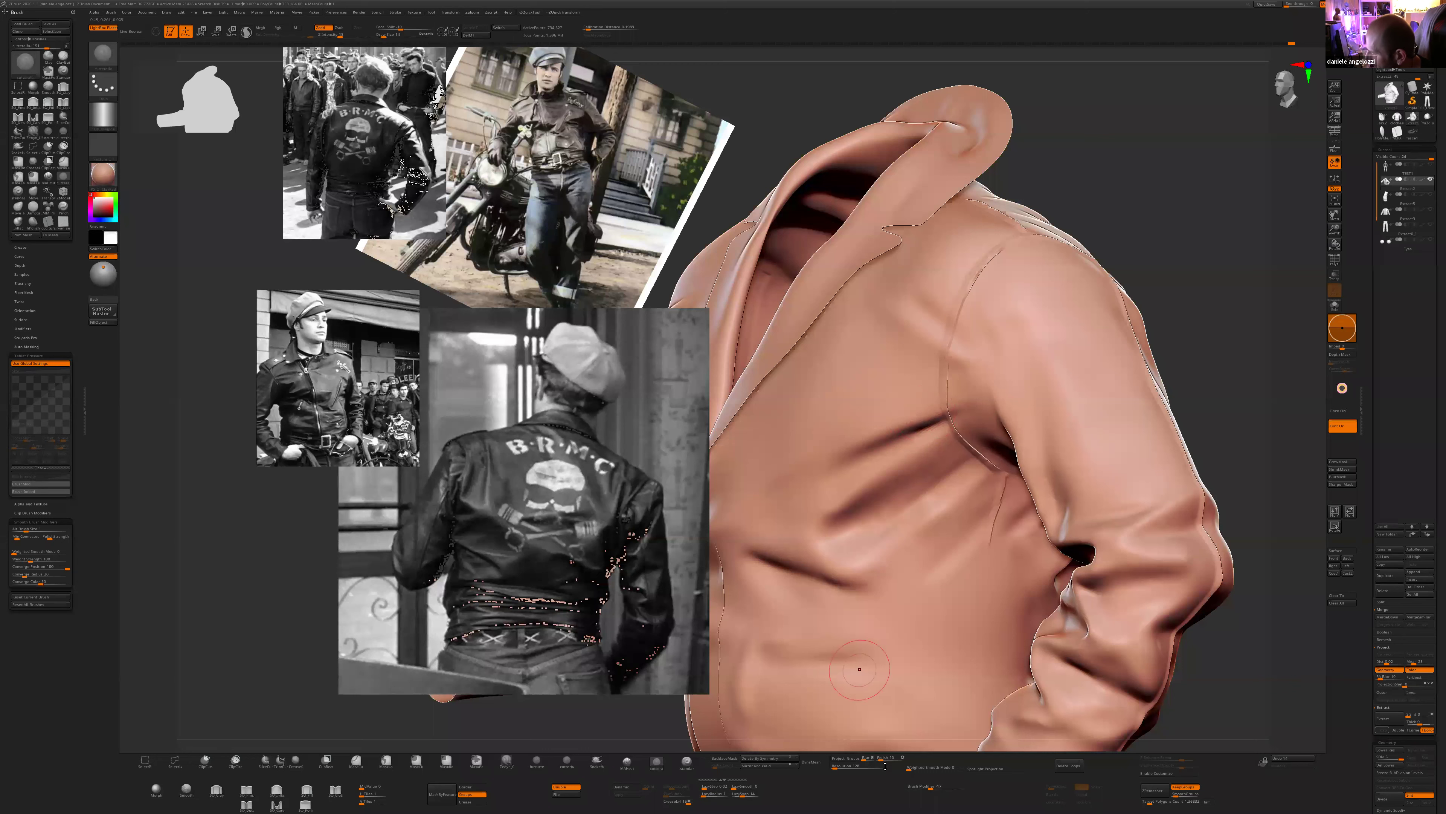
drag(932, 415, 839, 459)
key(ctrl+z)
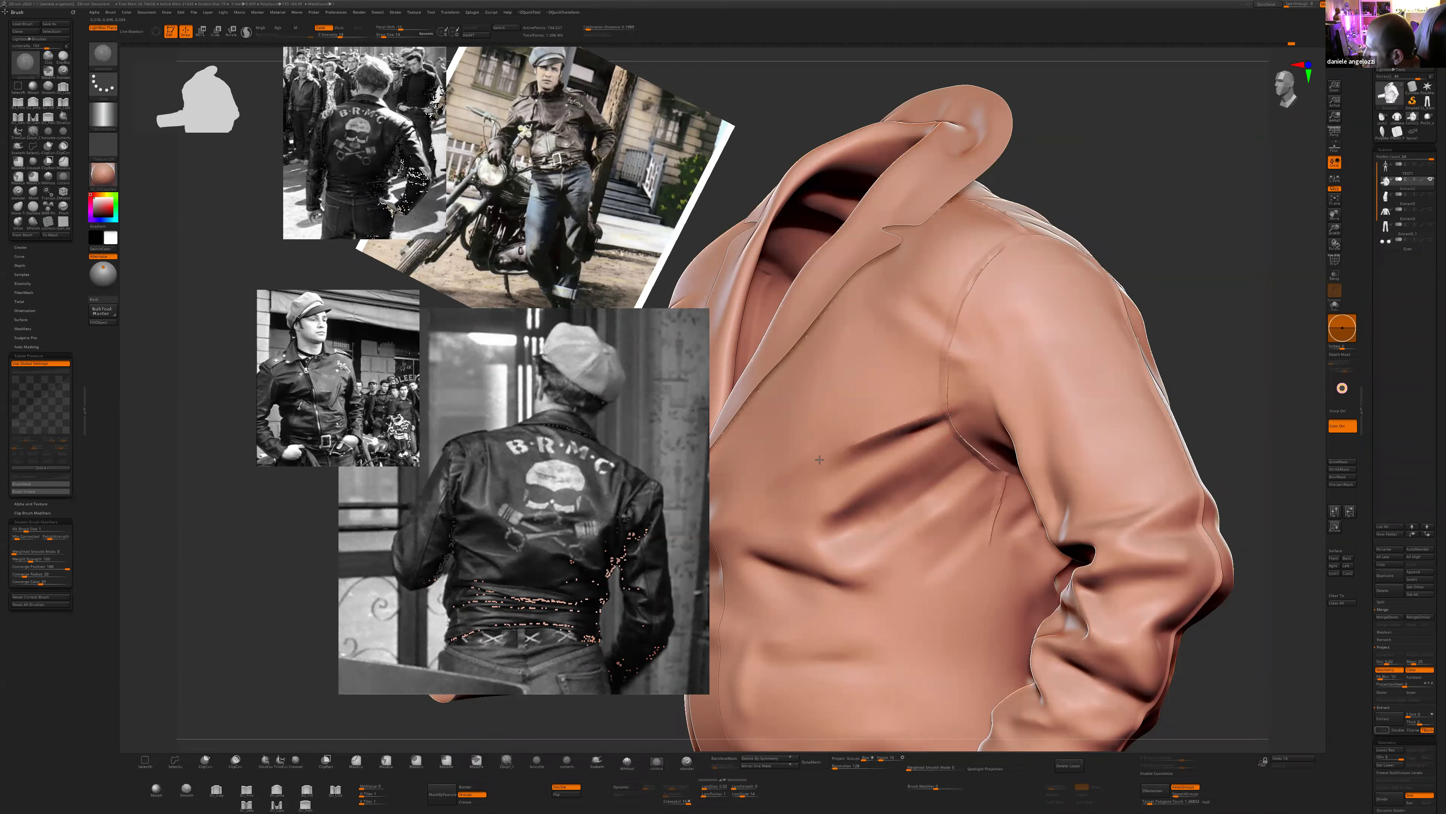
- Sculpt the upper chest fold so it extends from the armpit toward the jacket's front opening
drag(907, 423, 791, 471)
drag(1282, 613, 1196, 612)
drag(912, 422, 790, 462)
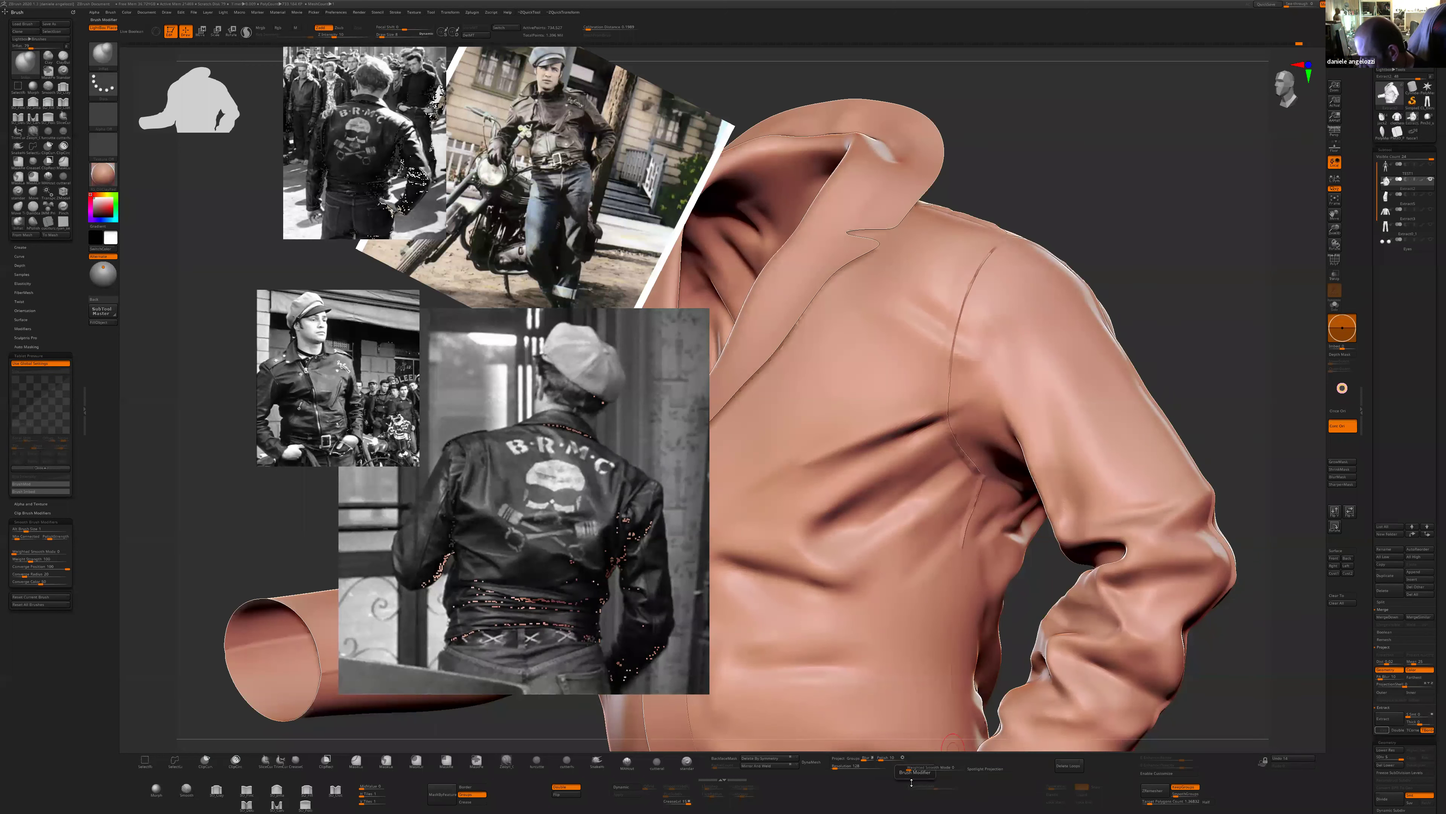
- Enlarge the sculpting brush and refine the fold below the chest on the jacket's front
click(657, 761)
key(bracketright)
drag(1026, 171, 882, 340)
right_drag(842, 348, 879, 374)
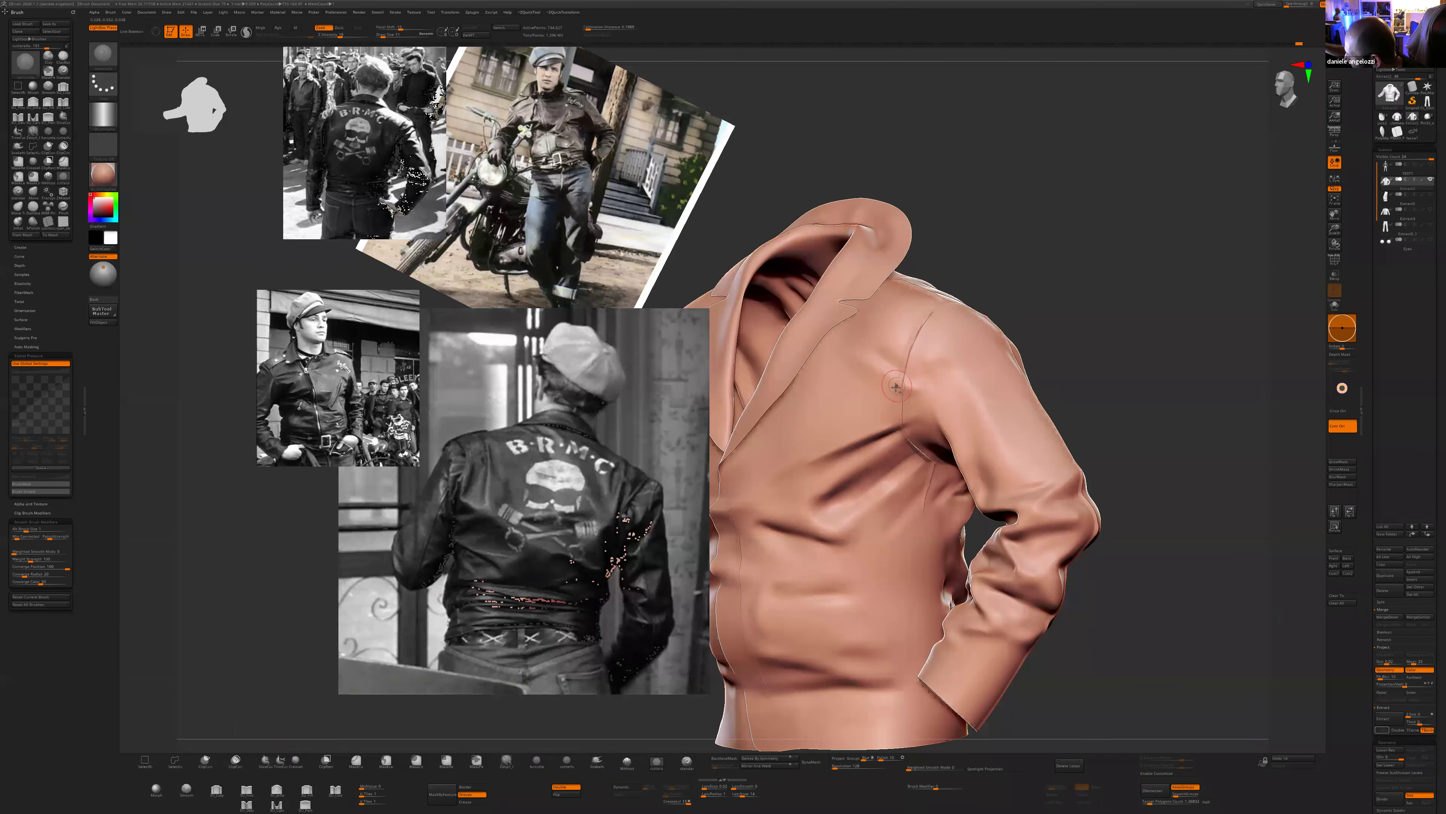
drag(988, 232, 969, 272)
key(s)
drag(844, 500, 833, 500)
drag(974, 258, 963, 308)
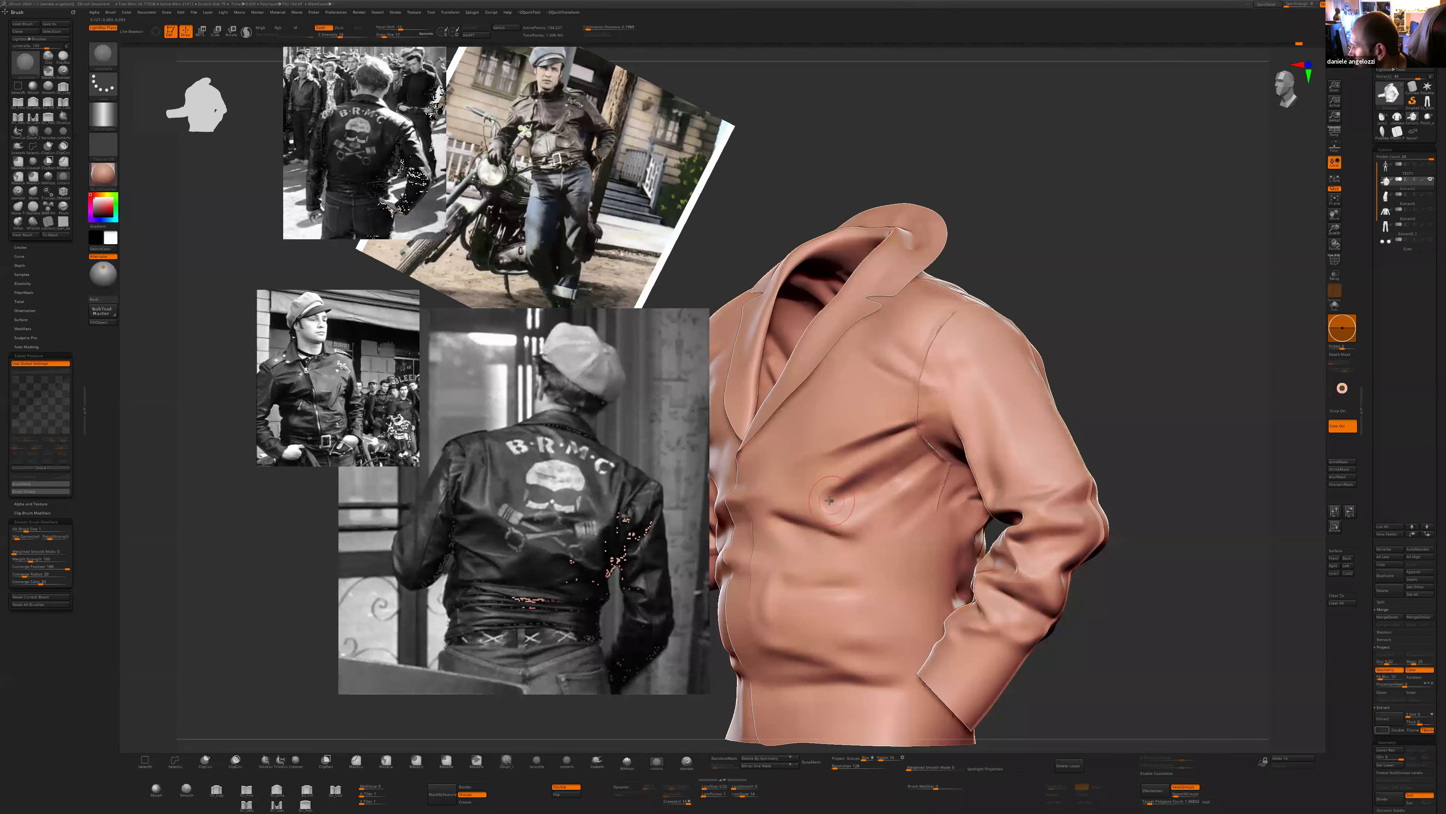
drag(1137, 627, 1190, 621)
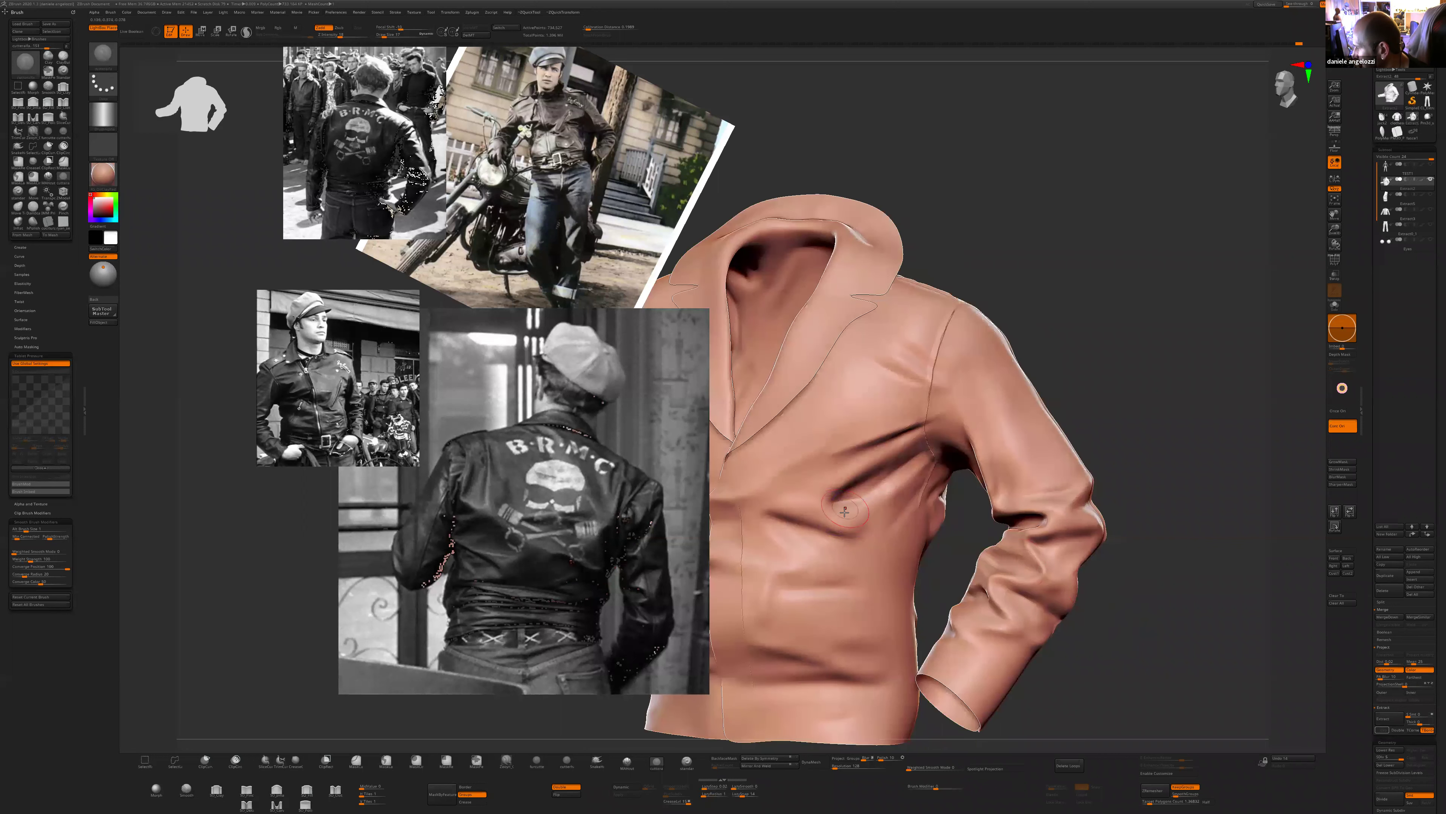
- Extend the lower chest fold toward the jacket's front closure and smooth its end
right_drag(841, 515, 833, 537)
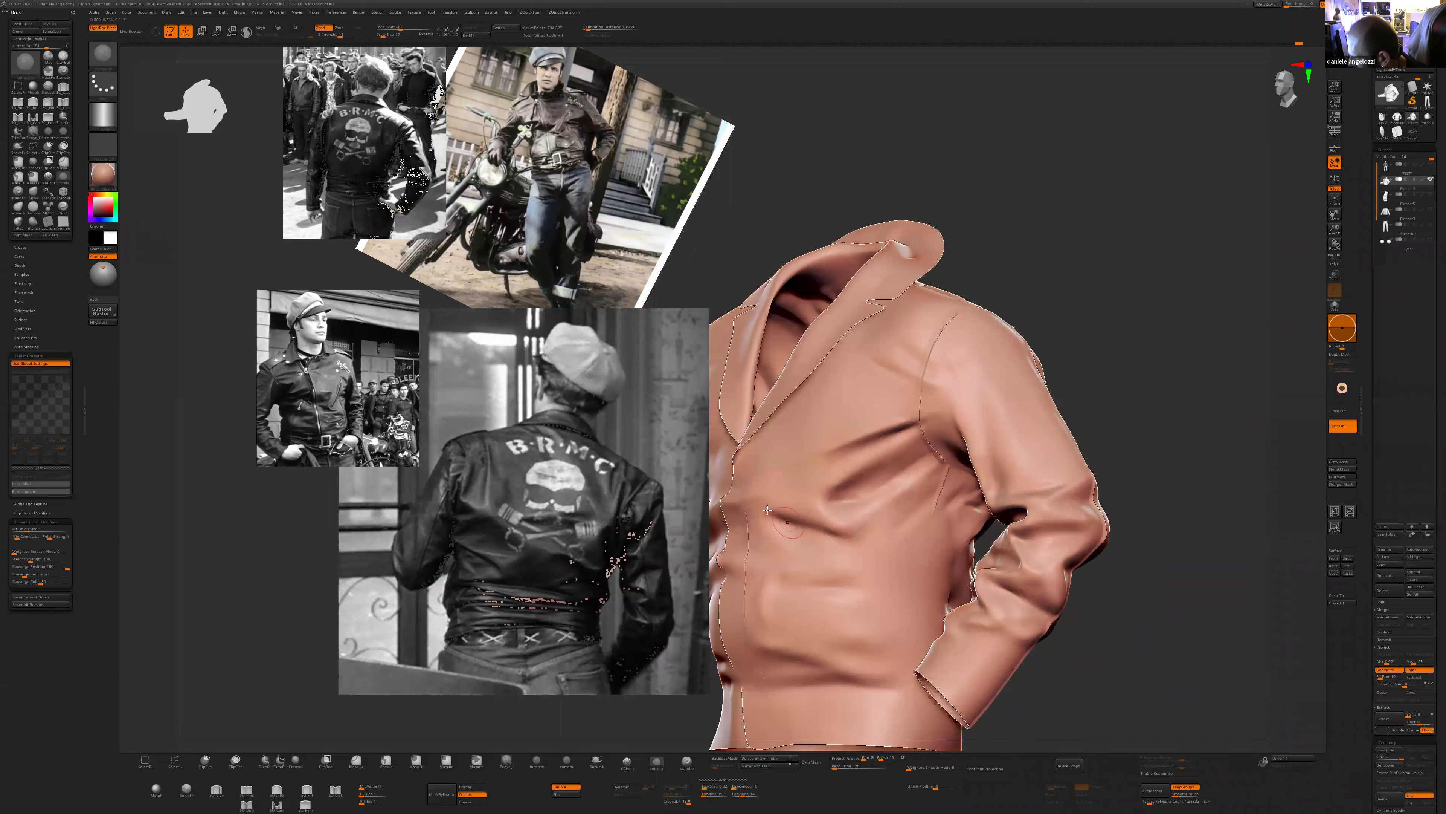
key(shift)
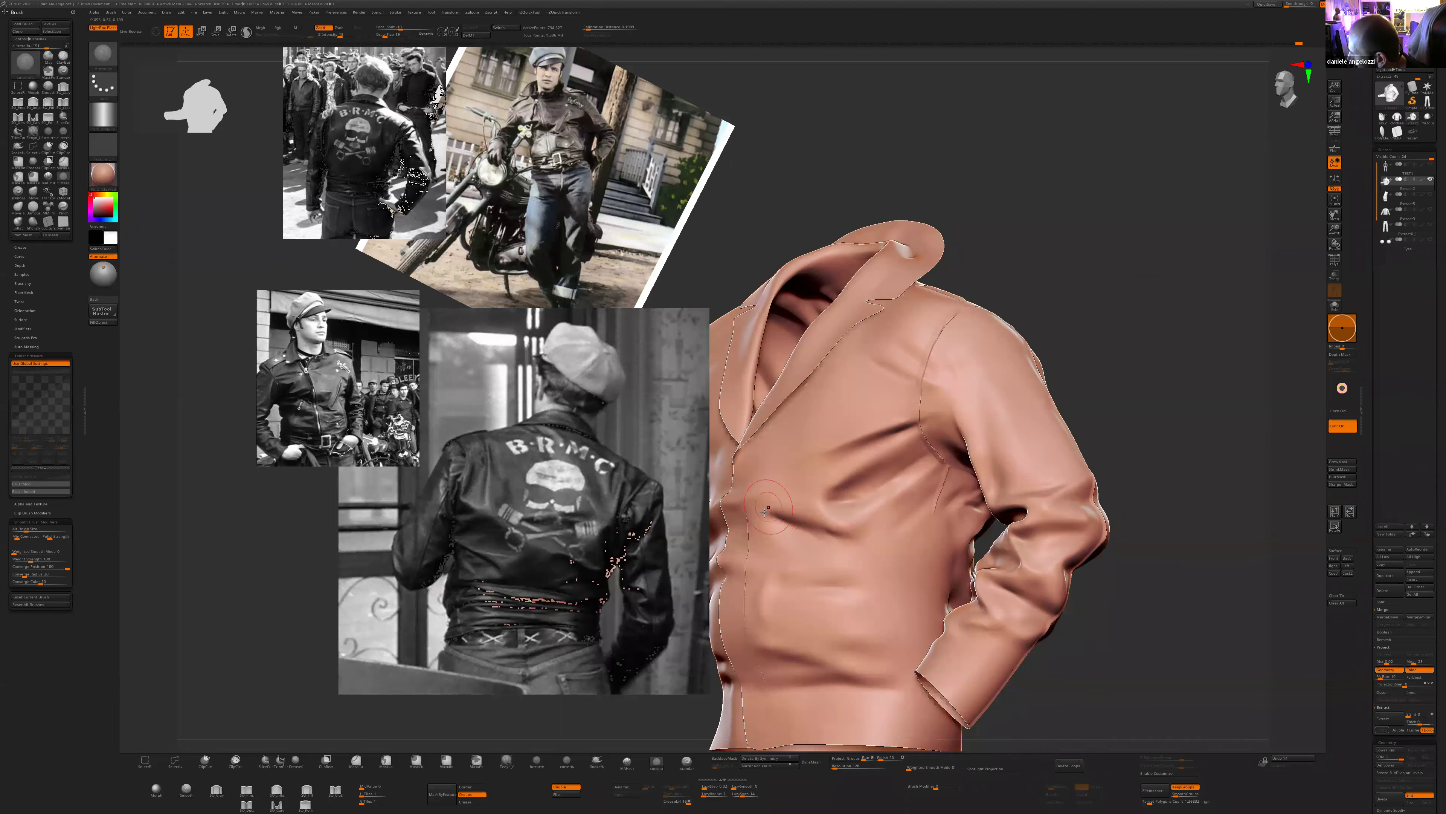
right_drag(832, 545, 786, 517)
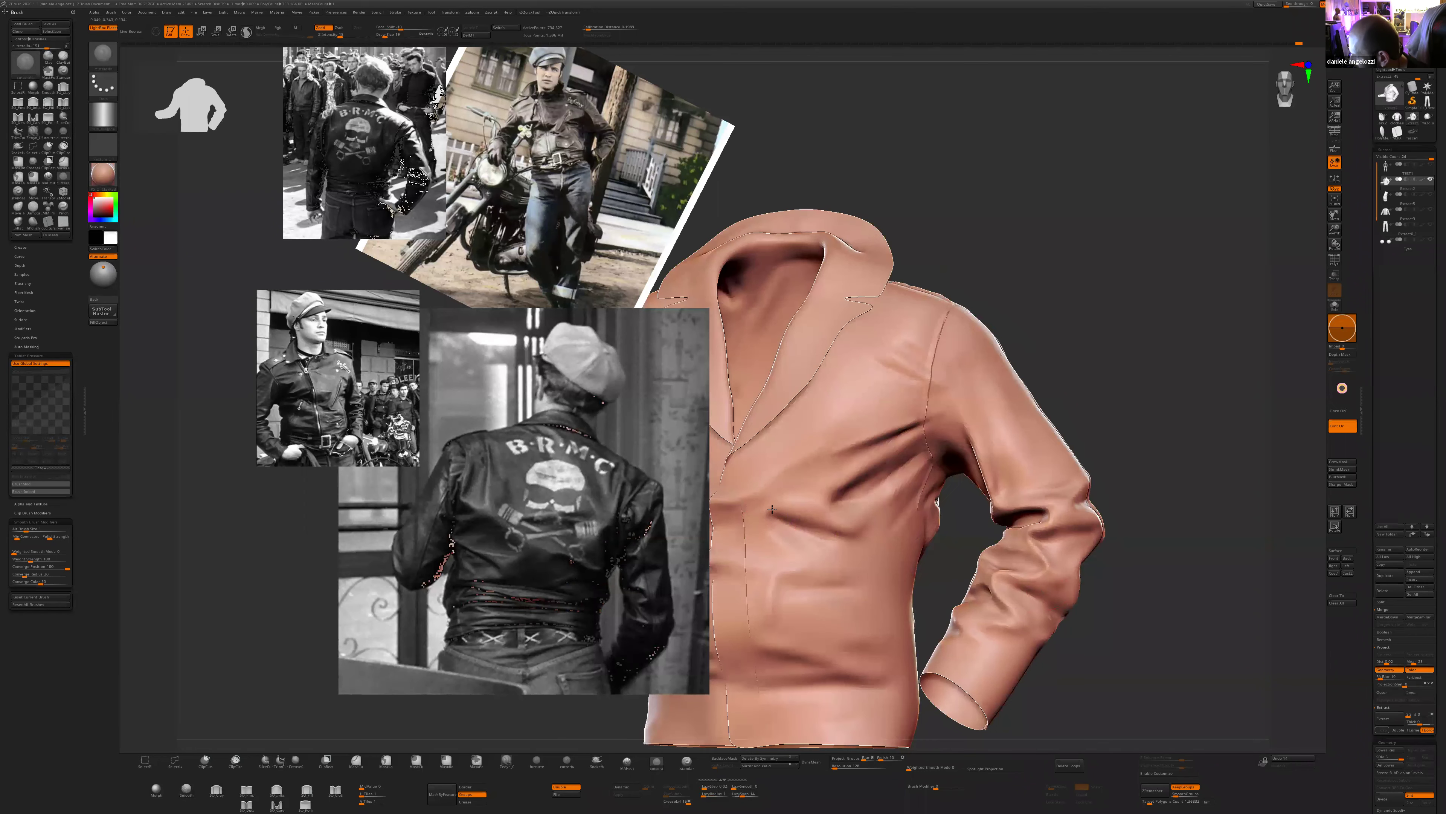
alt+drag(1204, 572, 1266, 552)
- Try pinching the outer end of the lower chest fold with another brush, then undo the change
click(536, 761)
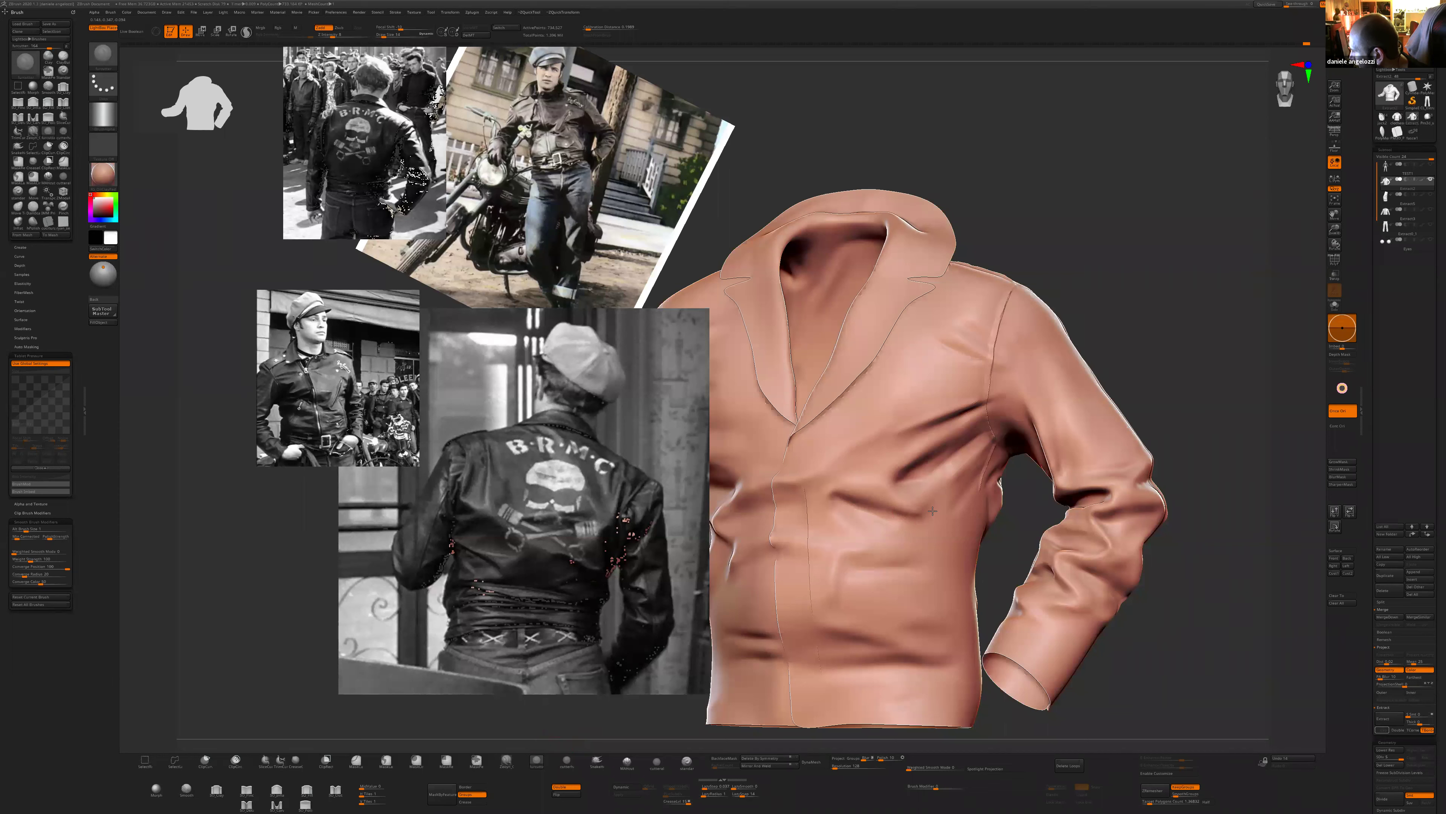
key(space)
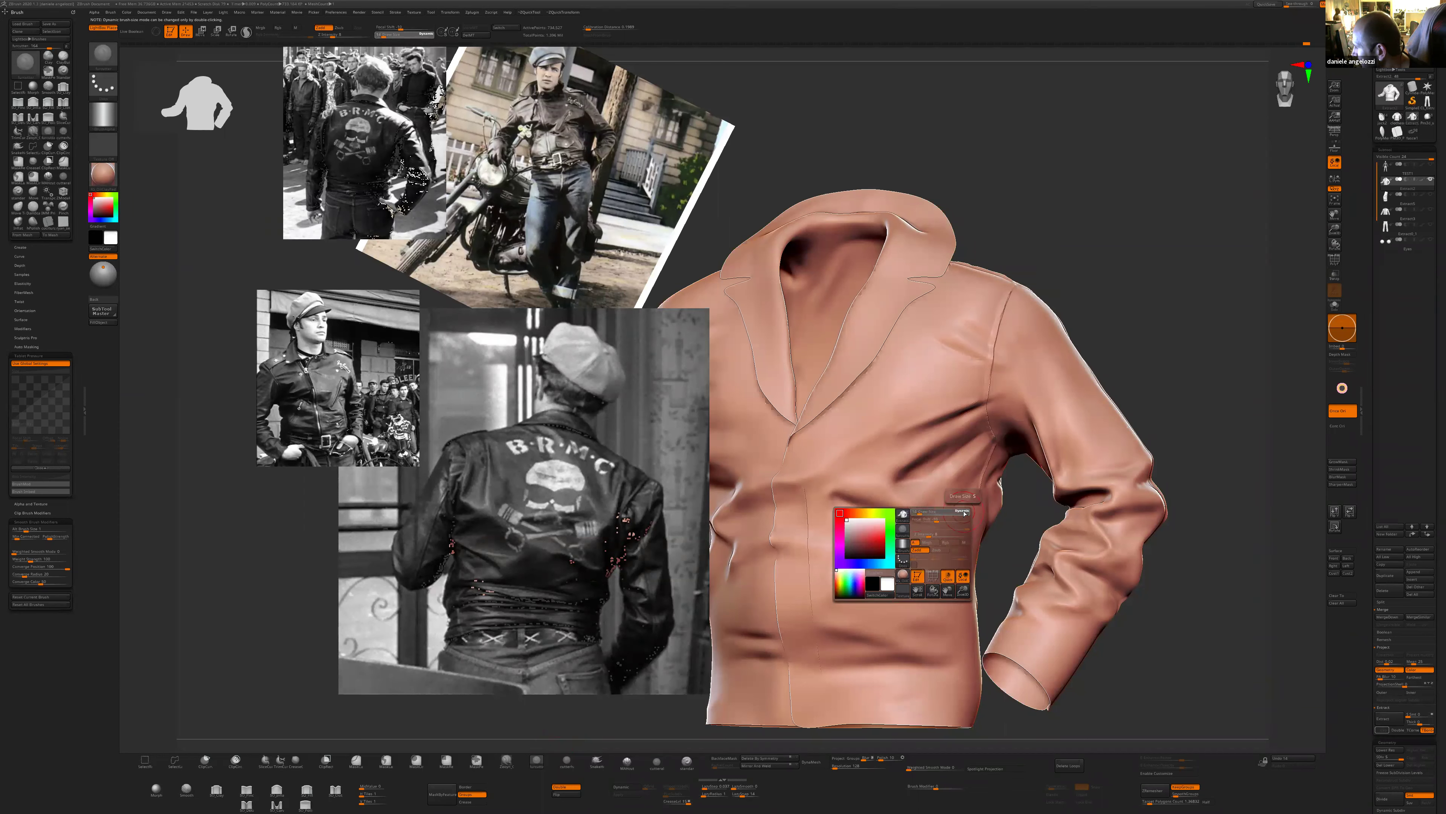
drag(926, 506, 910, 500)
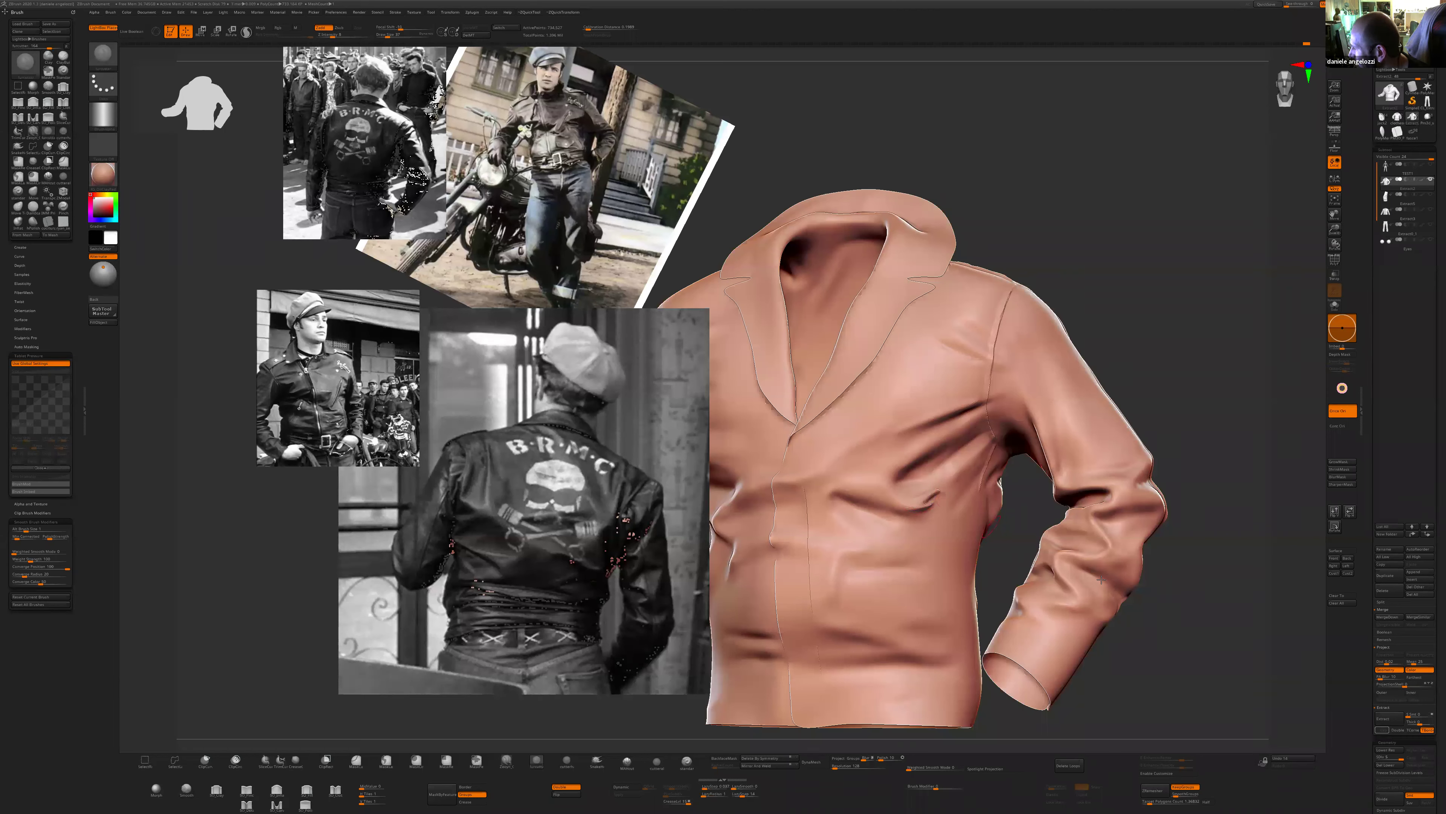
right_drag(991, 489, 918, 495)
key(shift)
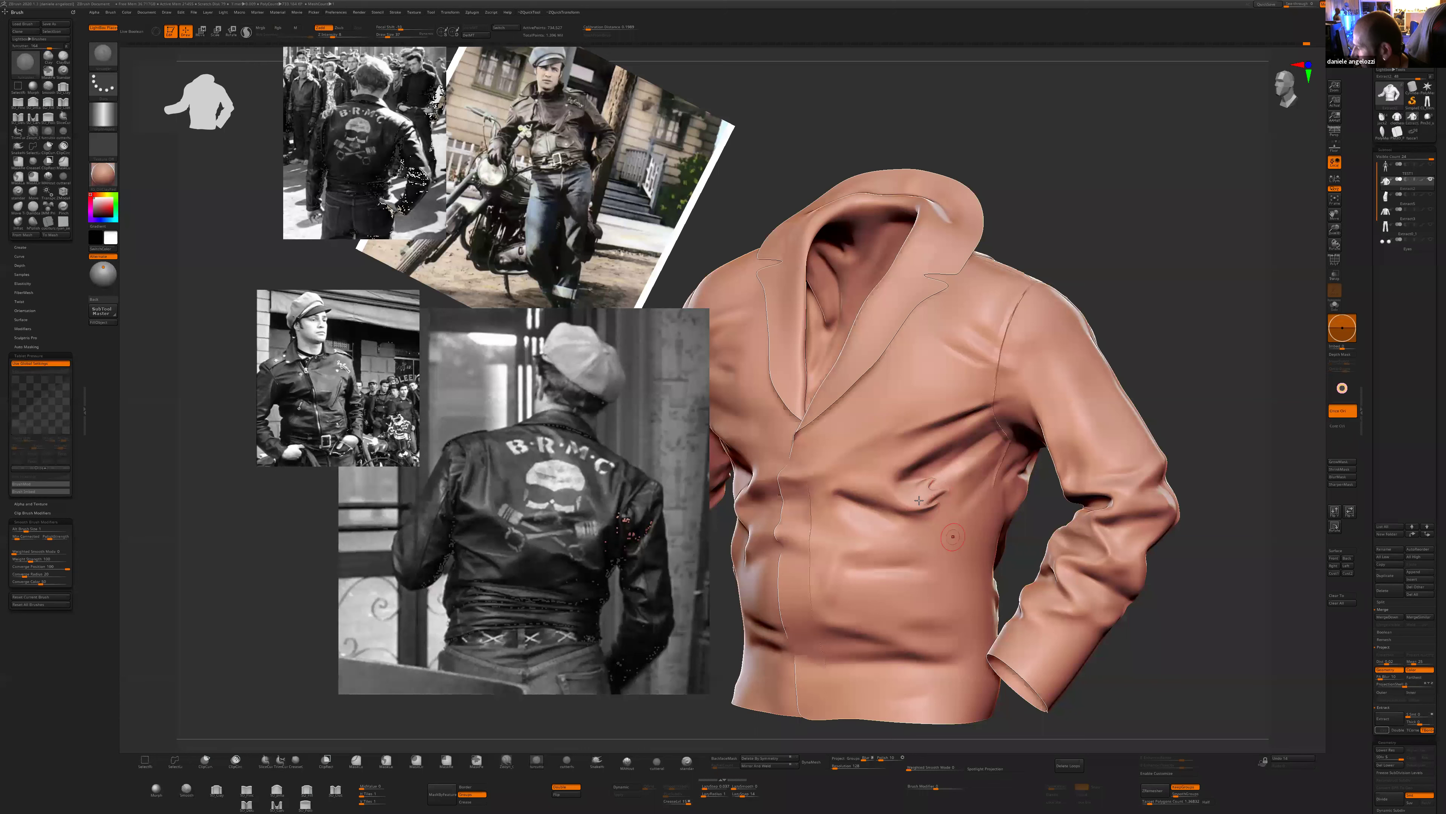
key(ctrl)
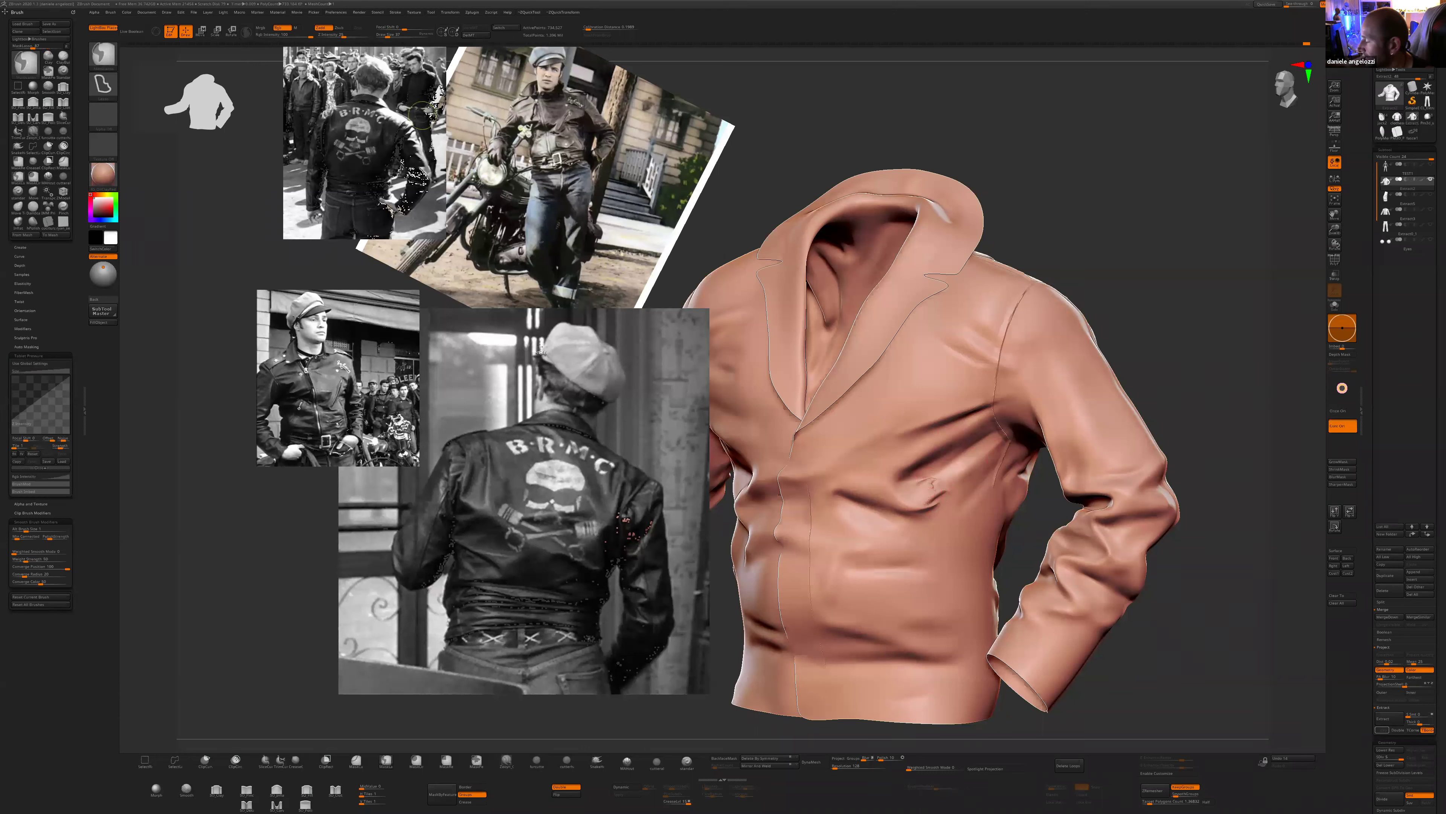
key(ctrl+z)
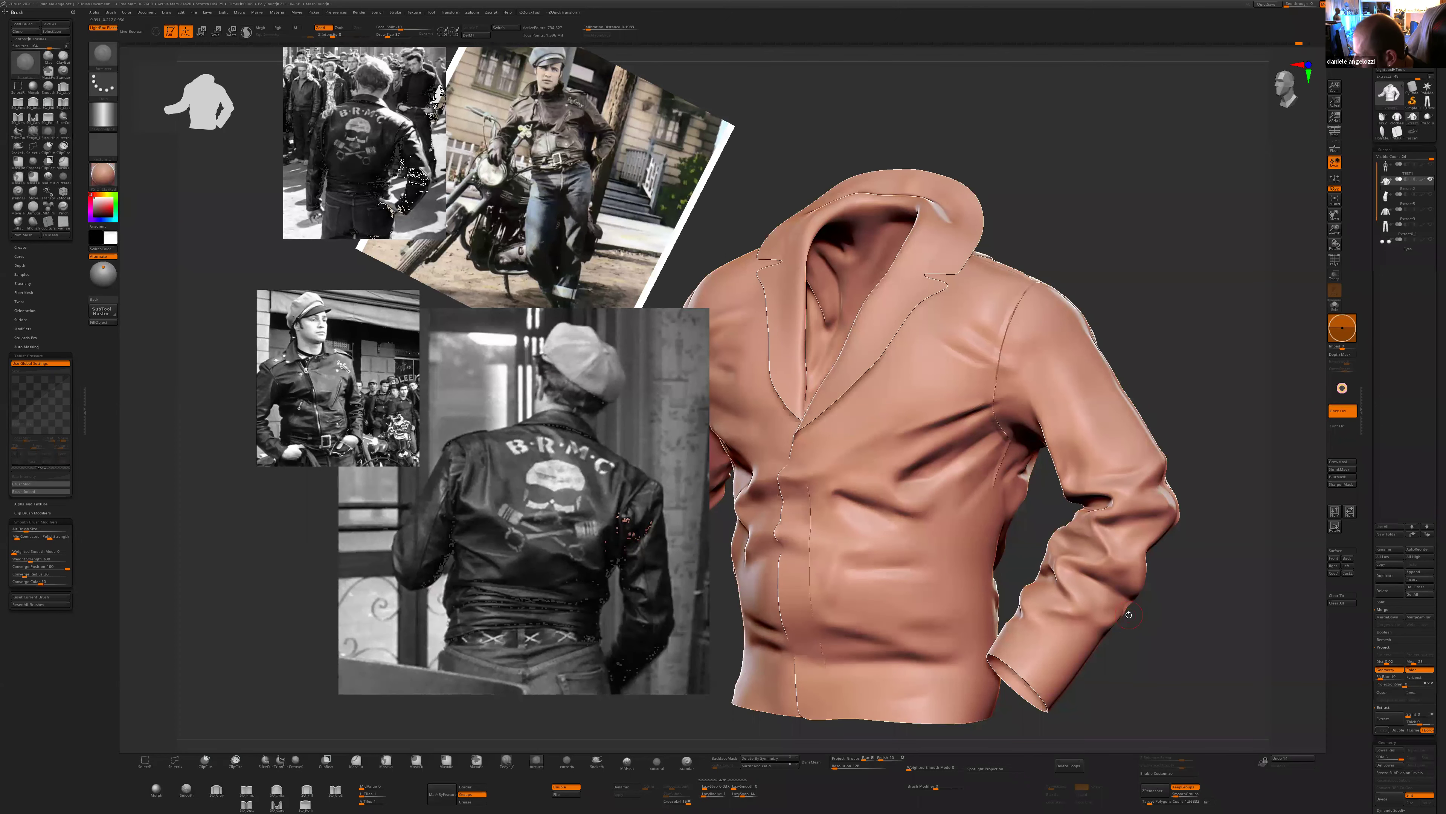
key(bracketright)
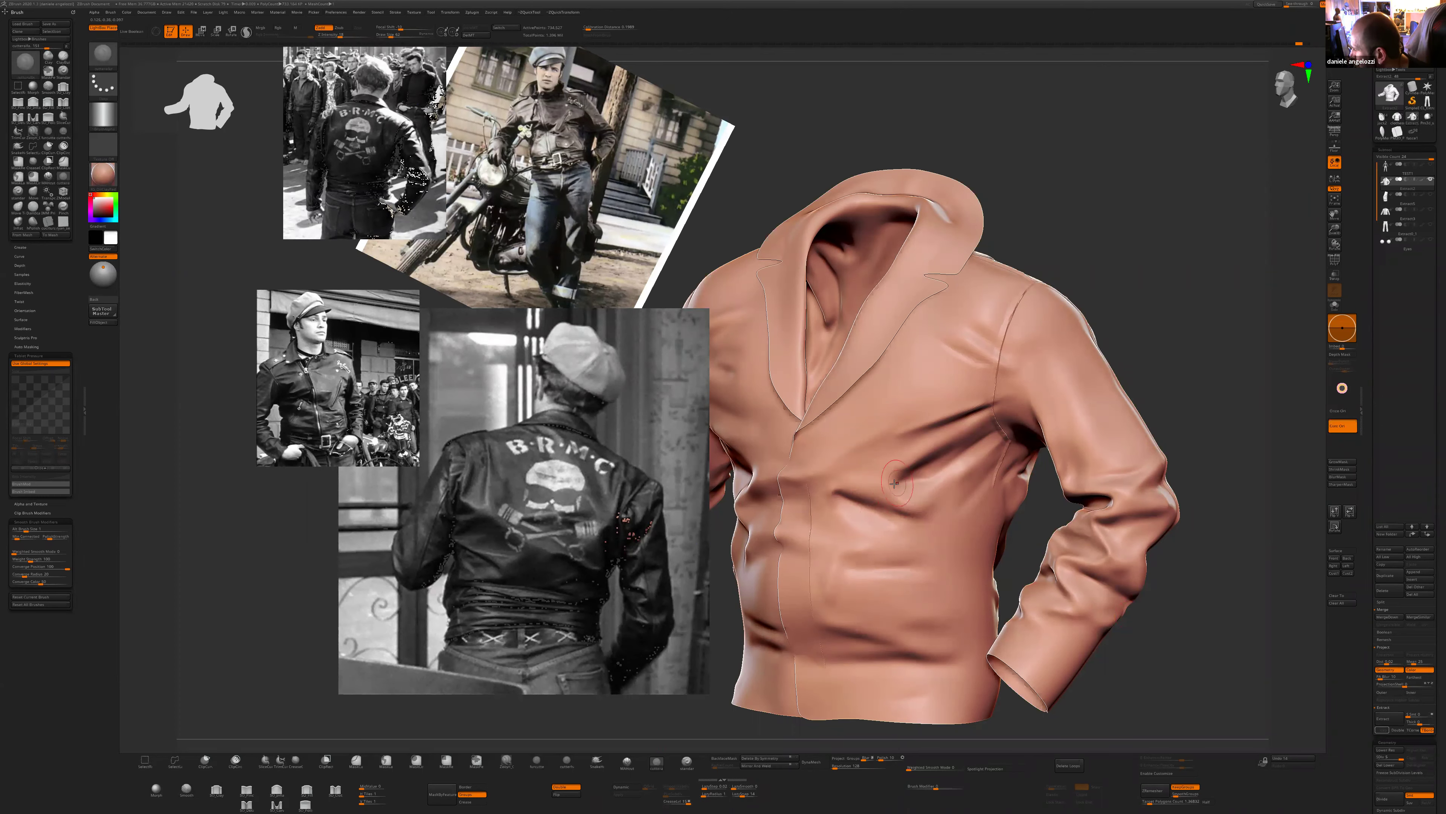
- Smooth the inner end of the lower chest fold beside the jacket's front closure
key(shift)
drag(1207, 533, 1150, 533)
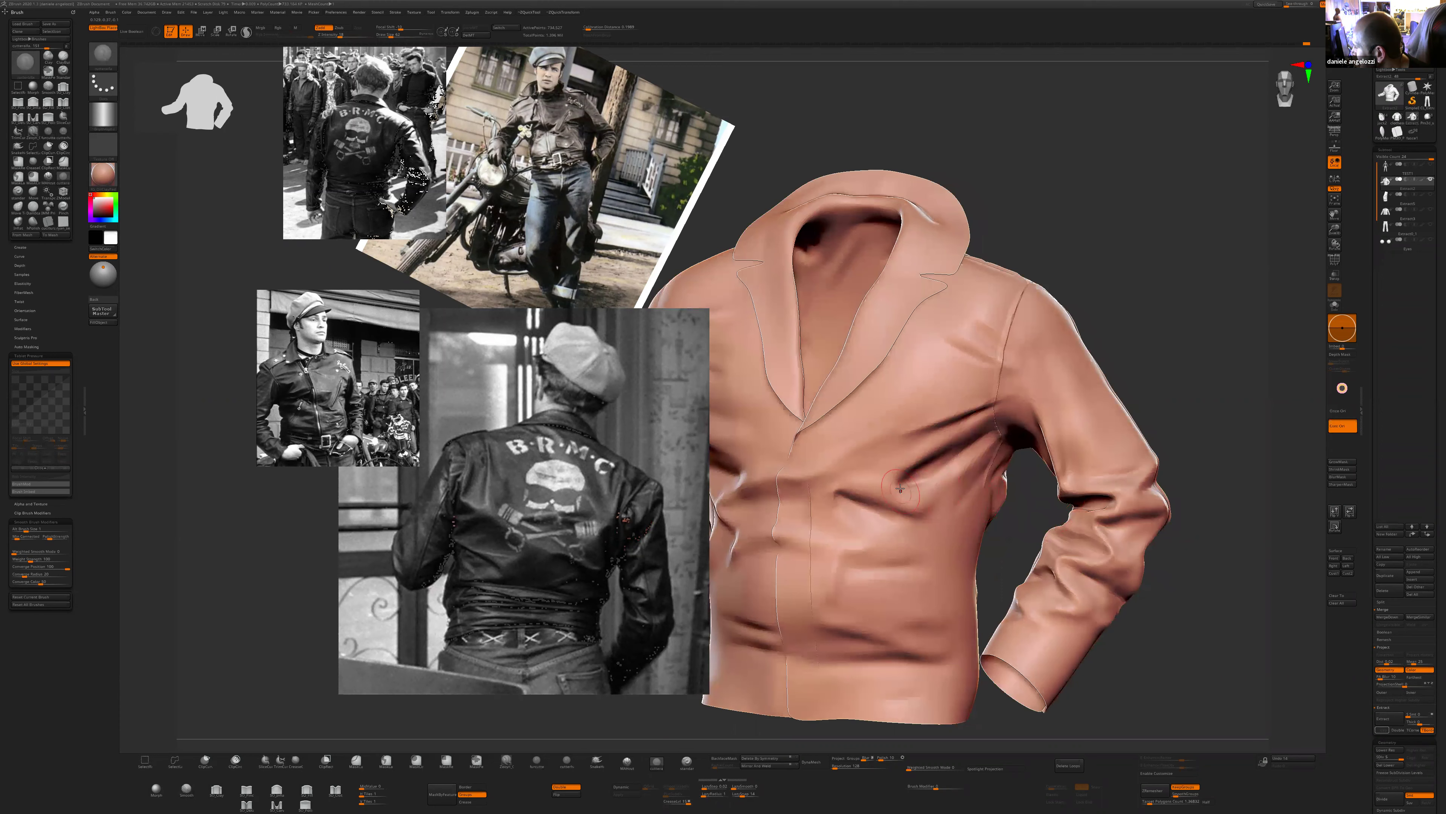
key(shift)
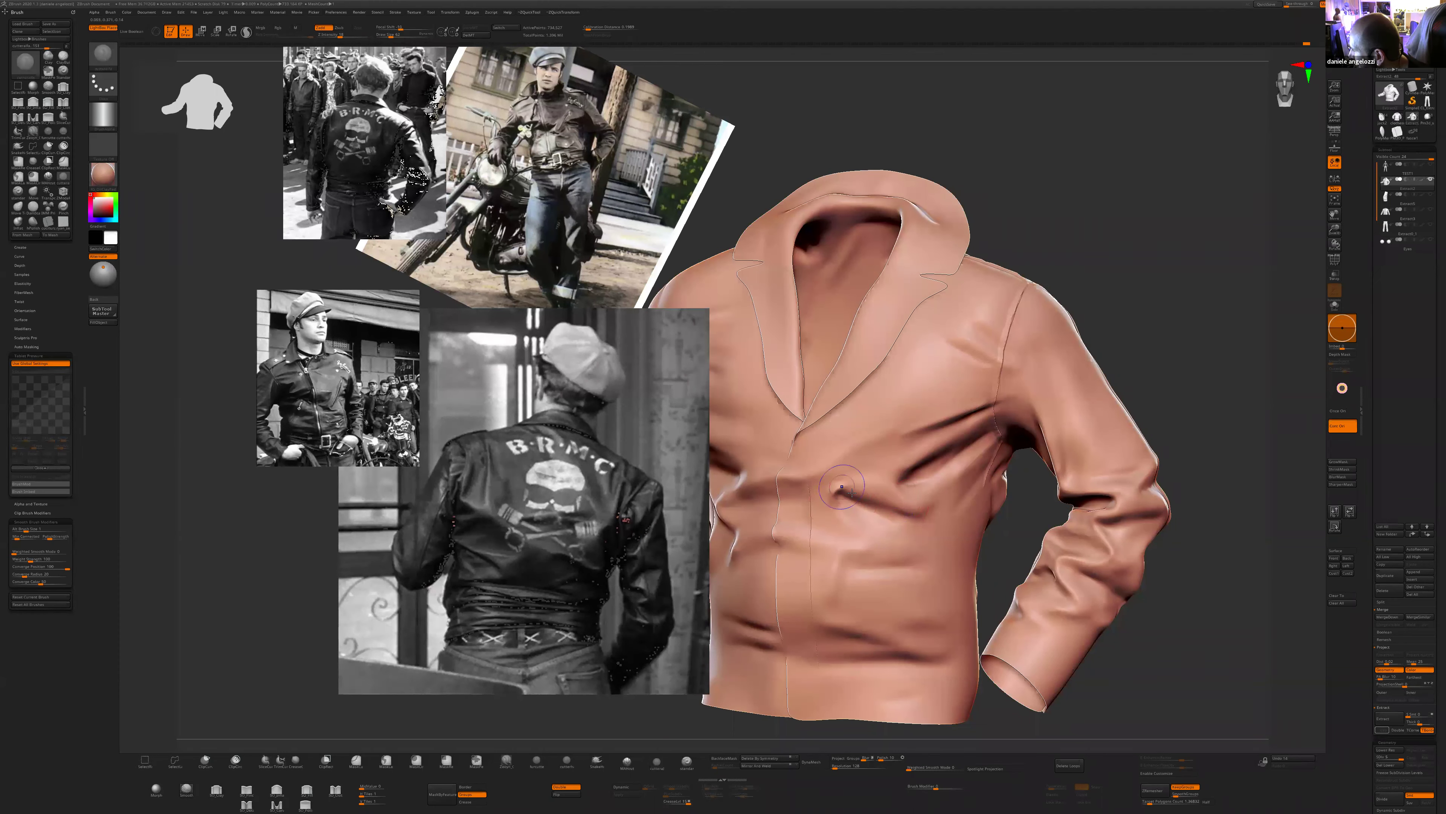
drag(1053, 539, 985, 527)
key(shift)
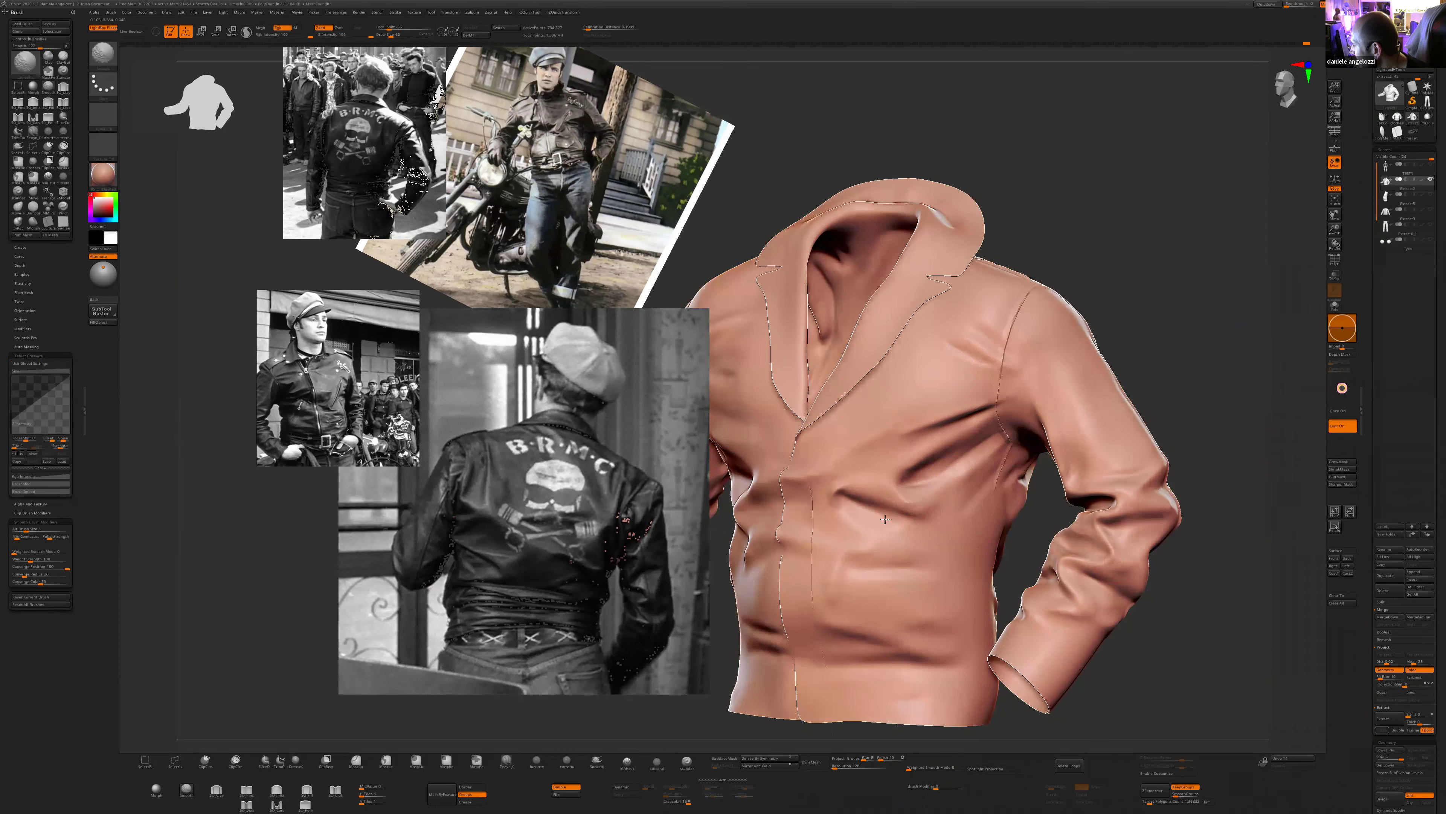
- Sculpt a short diagonal crease below the chest fold beside the front closure and smooth it into the panel
drag(841, 503, 857, 535)
key(shift)
drag(810, 484, 836, 509)
key(shift)
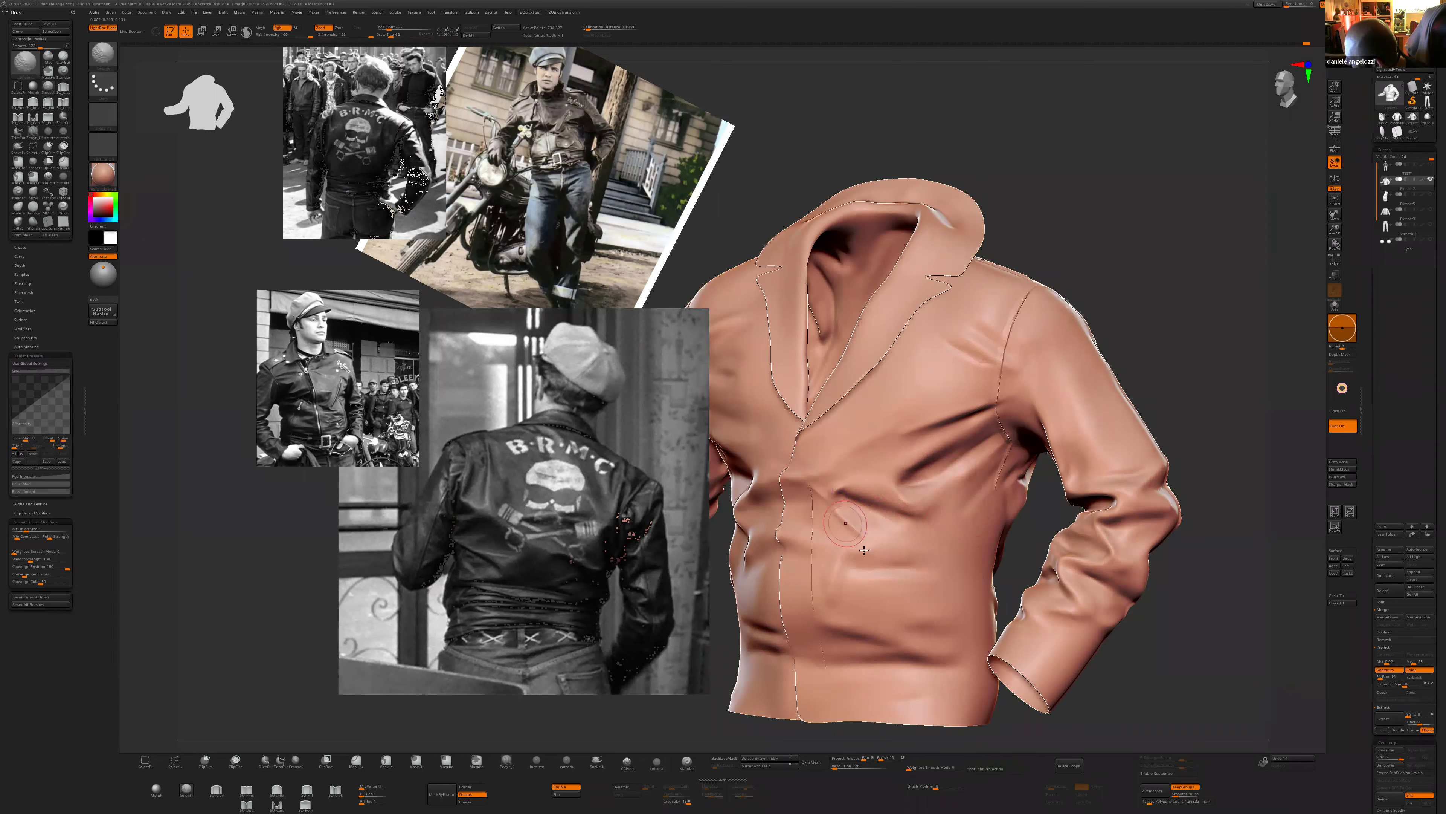
right_drag(876, 569, 736, 678)
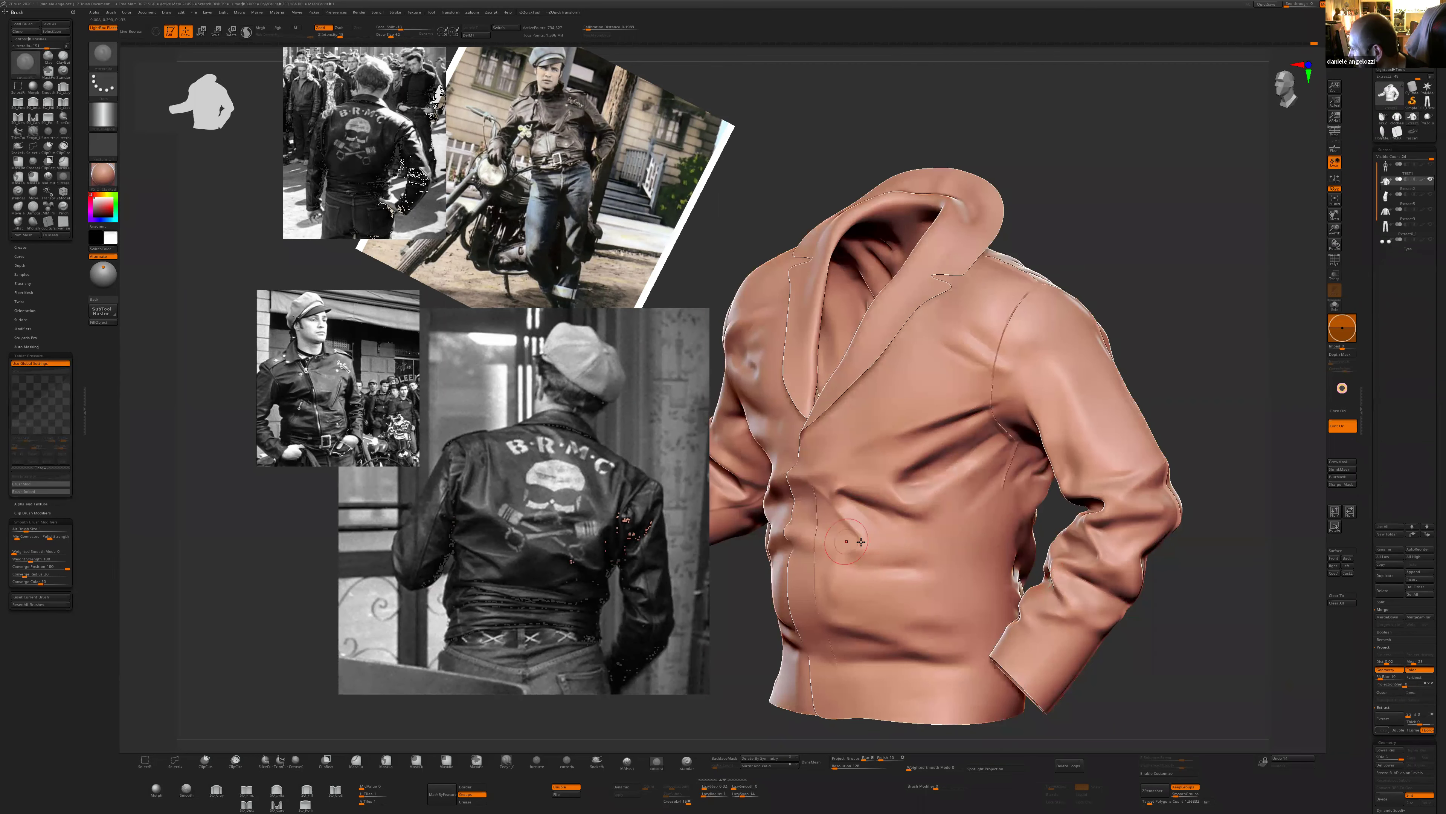
key(shift)
drag(736, 680, 828, 577)
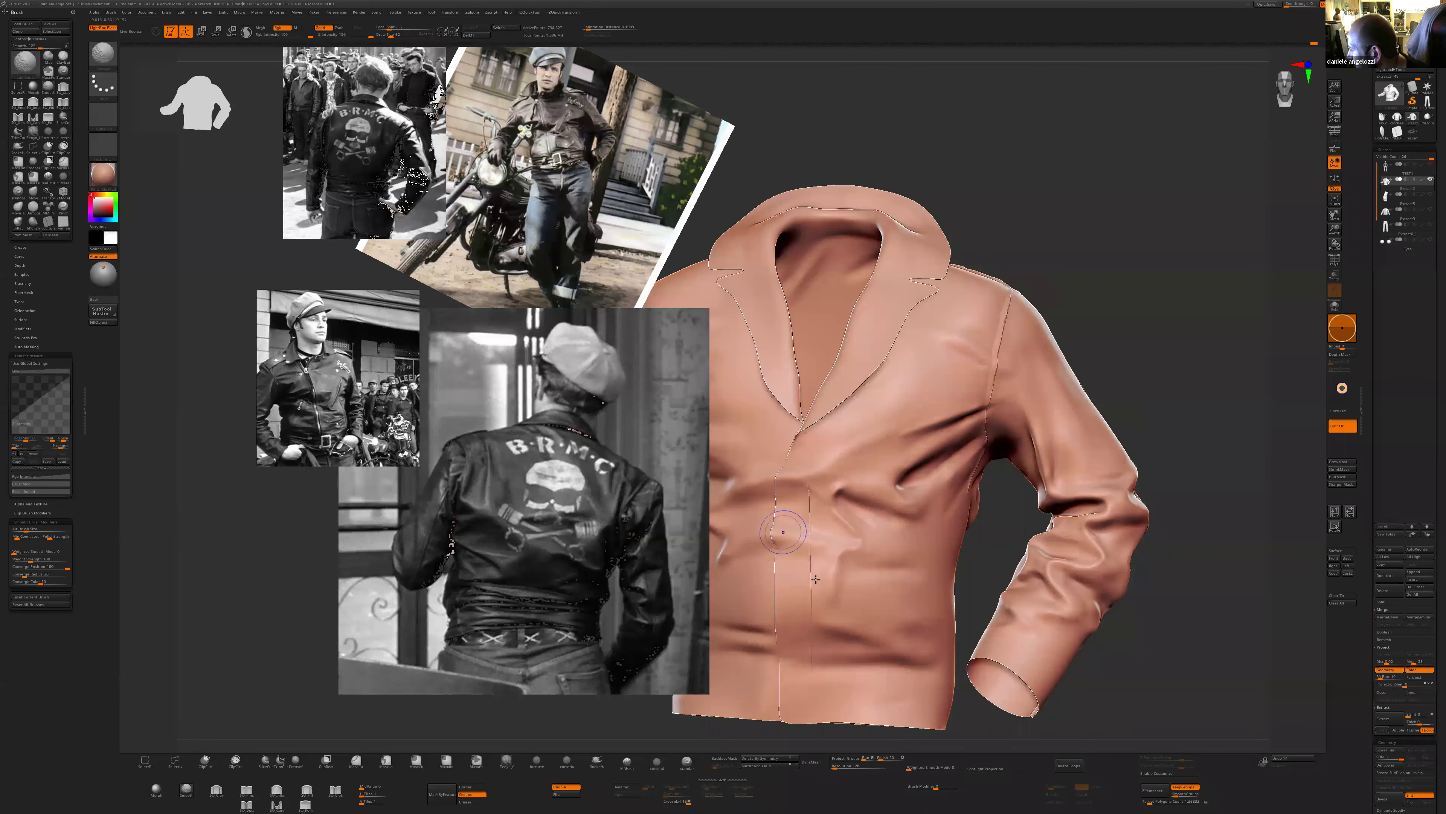
mouse_move(1167, 532)
mouse_down()
mouse_move(1207, 597)
mouse_move(1082, 556)
mouse_up()
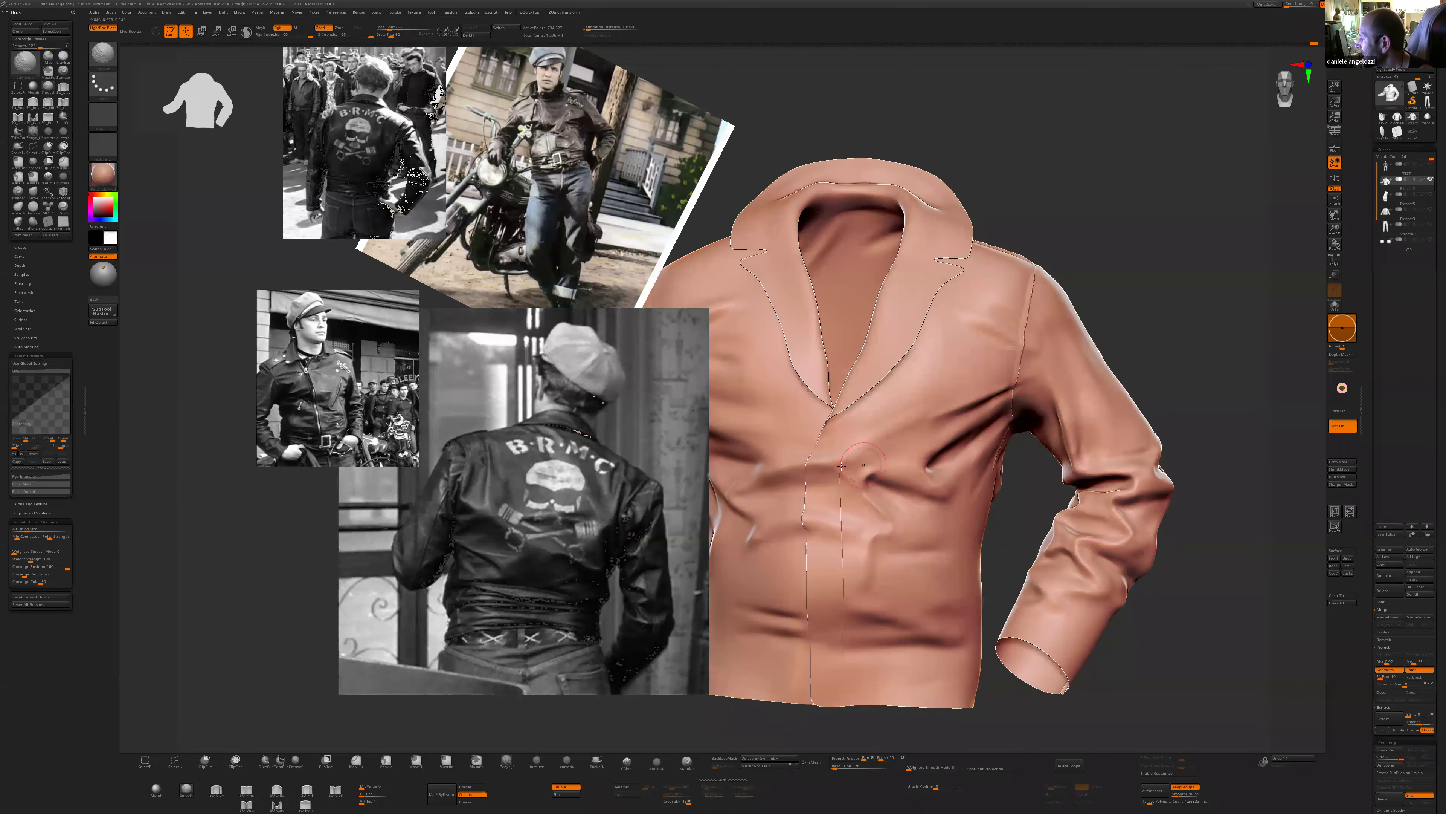
- Resize the sculpting brush and refine the diagonal folds on the waist of the wearer's right front panel
alt+drag(1204, 617, 1173, 575)
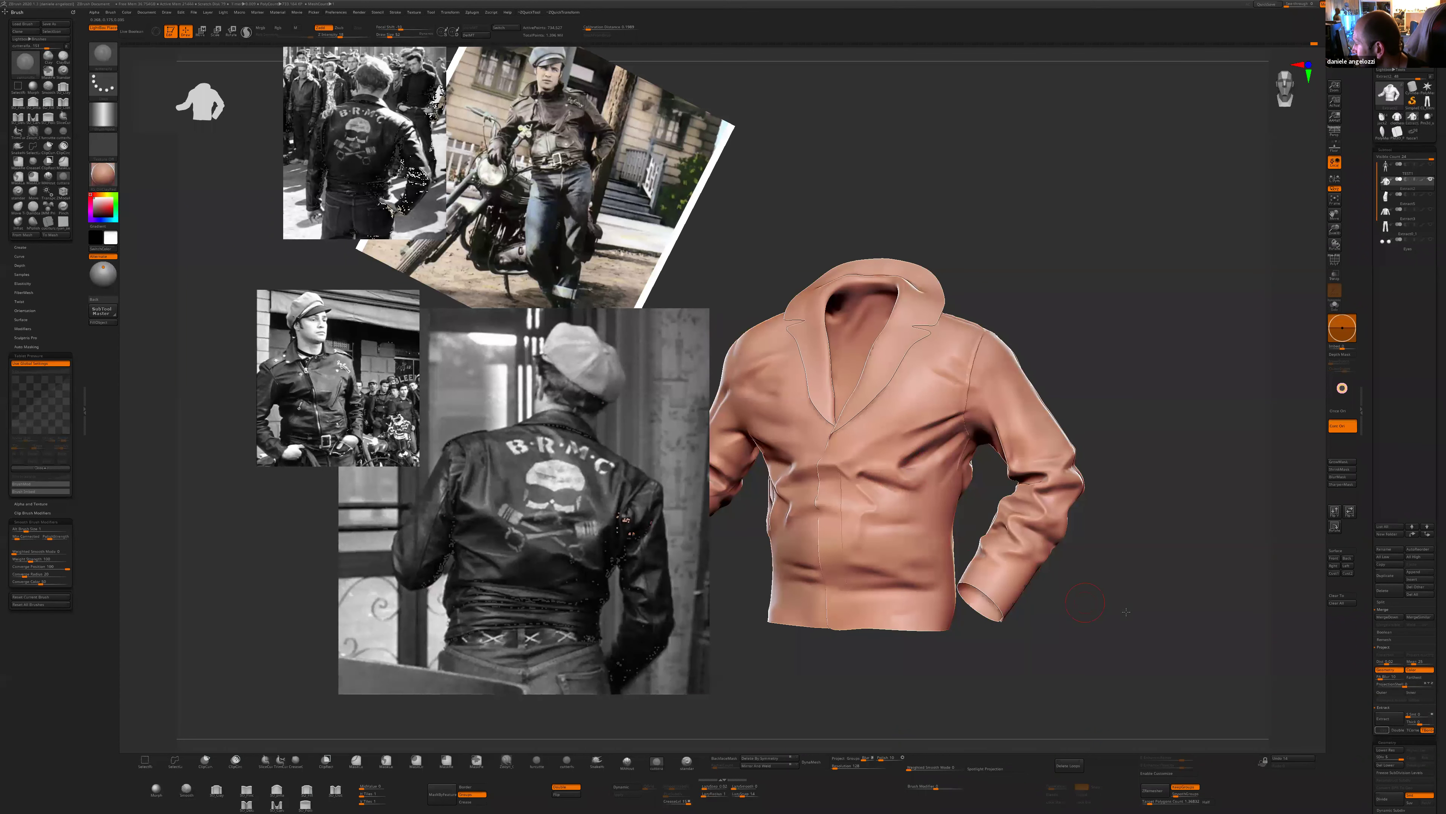
drag(1130, 621, 1169, 623)
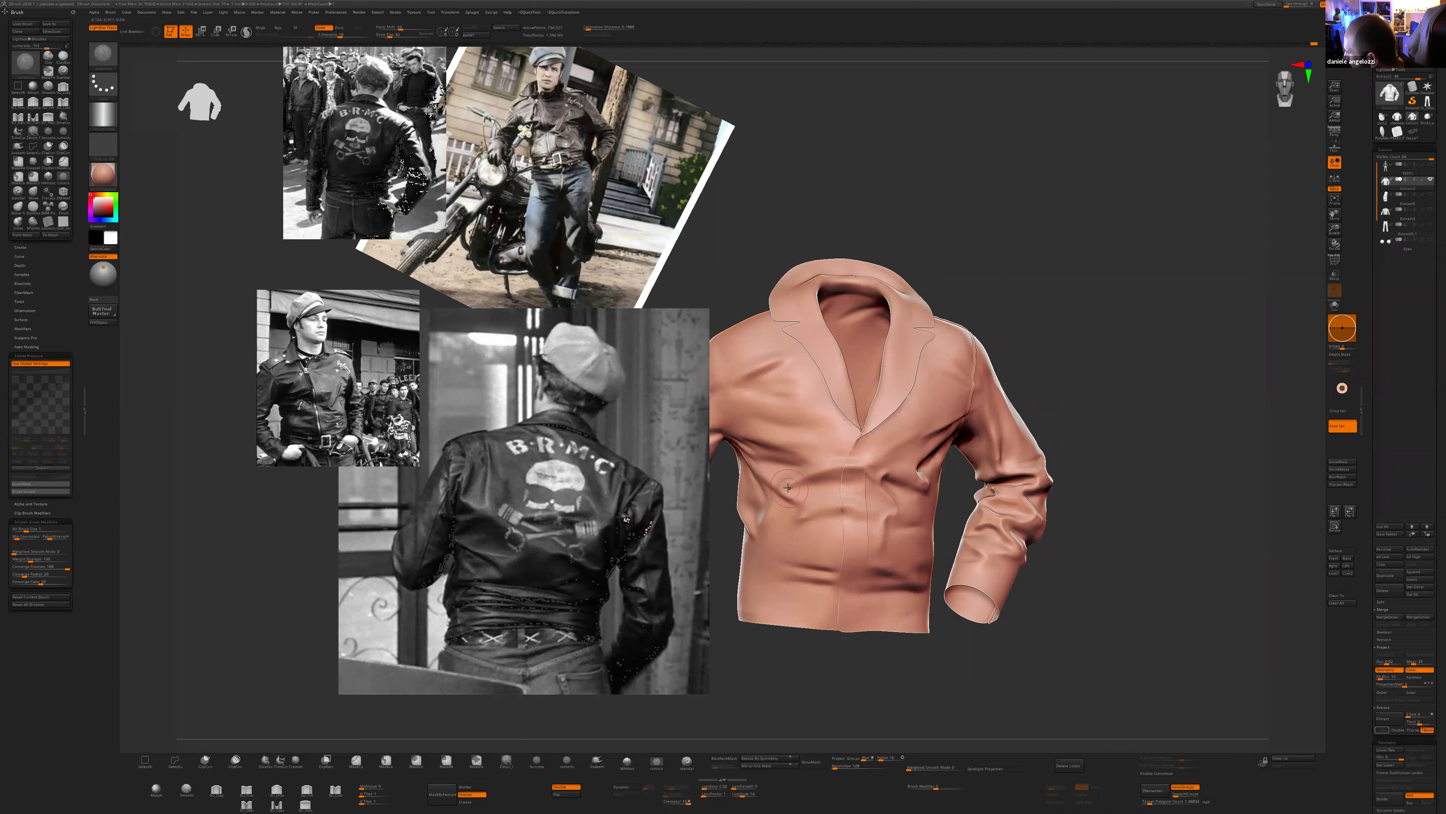
drag(888, 650, 809, 647)
key(s)
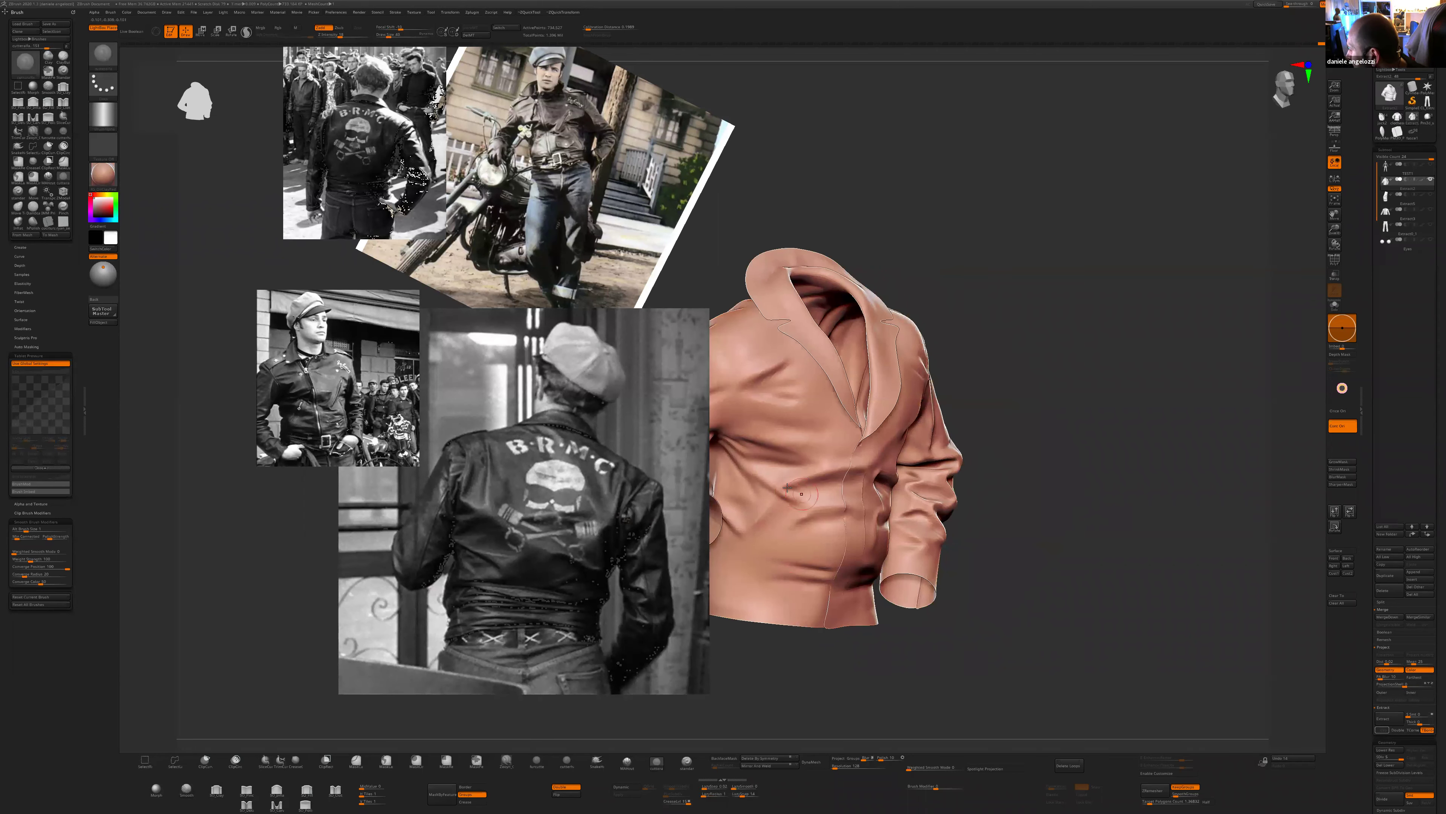
drag(905, 664, 859, 649)
right_drag(859, 649, 772, 499)
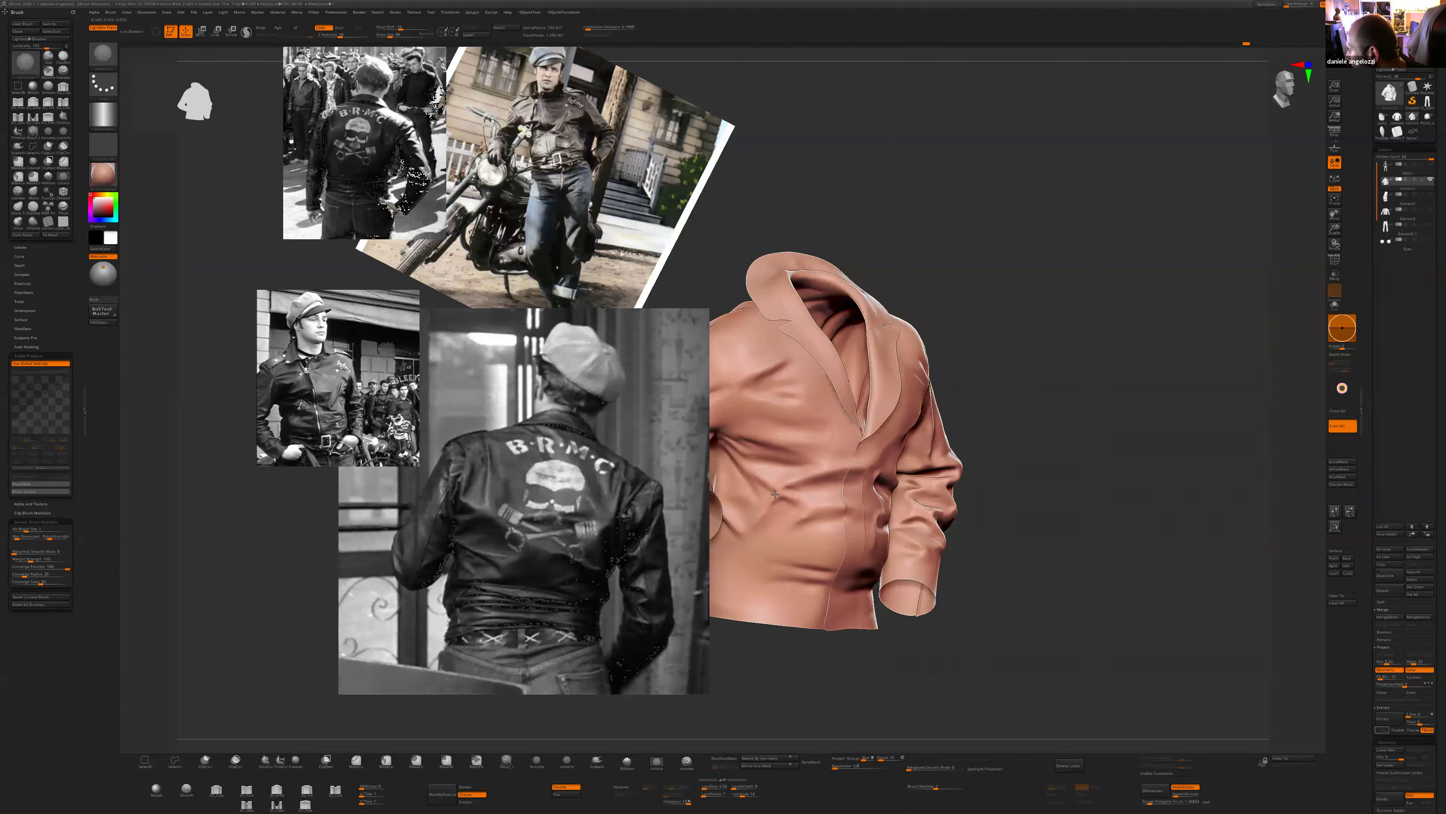
right_drag(771, 501, 797, 492)
right_drag(973, 649, 766, 440)
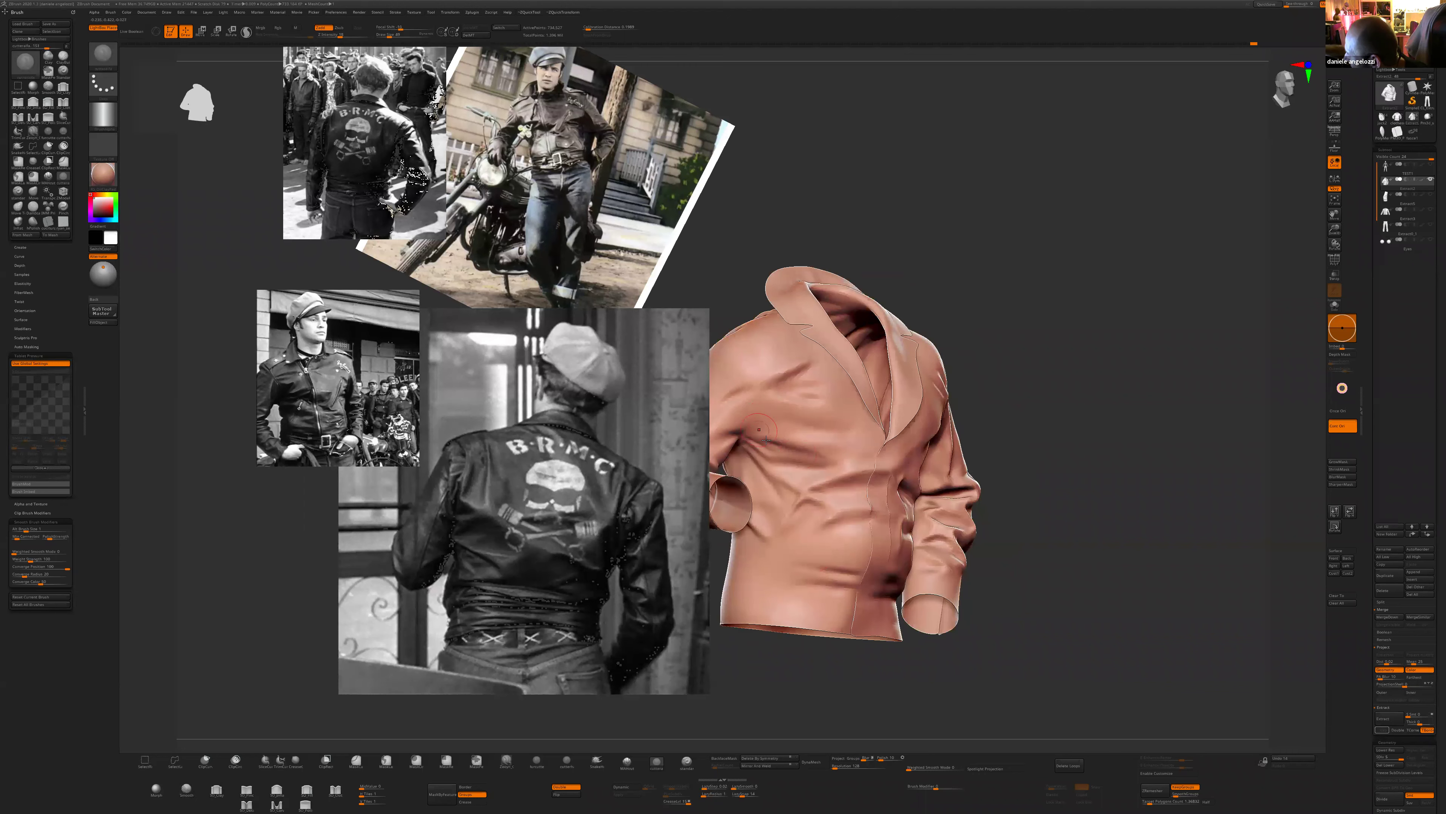
- Isolate the wearer's right front panel, then show the whole jacket with everything except that panel masked
drag(1017, 488, 788, 460)
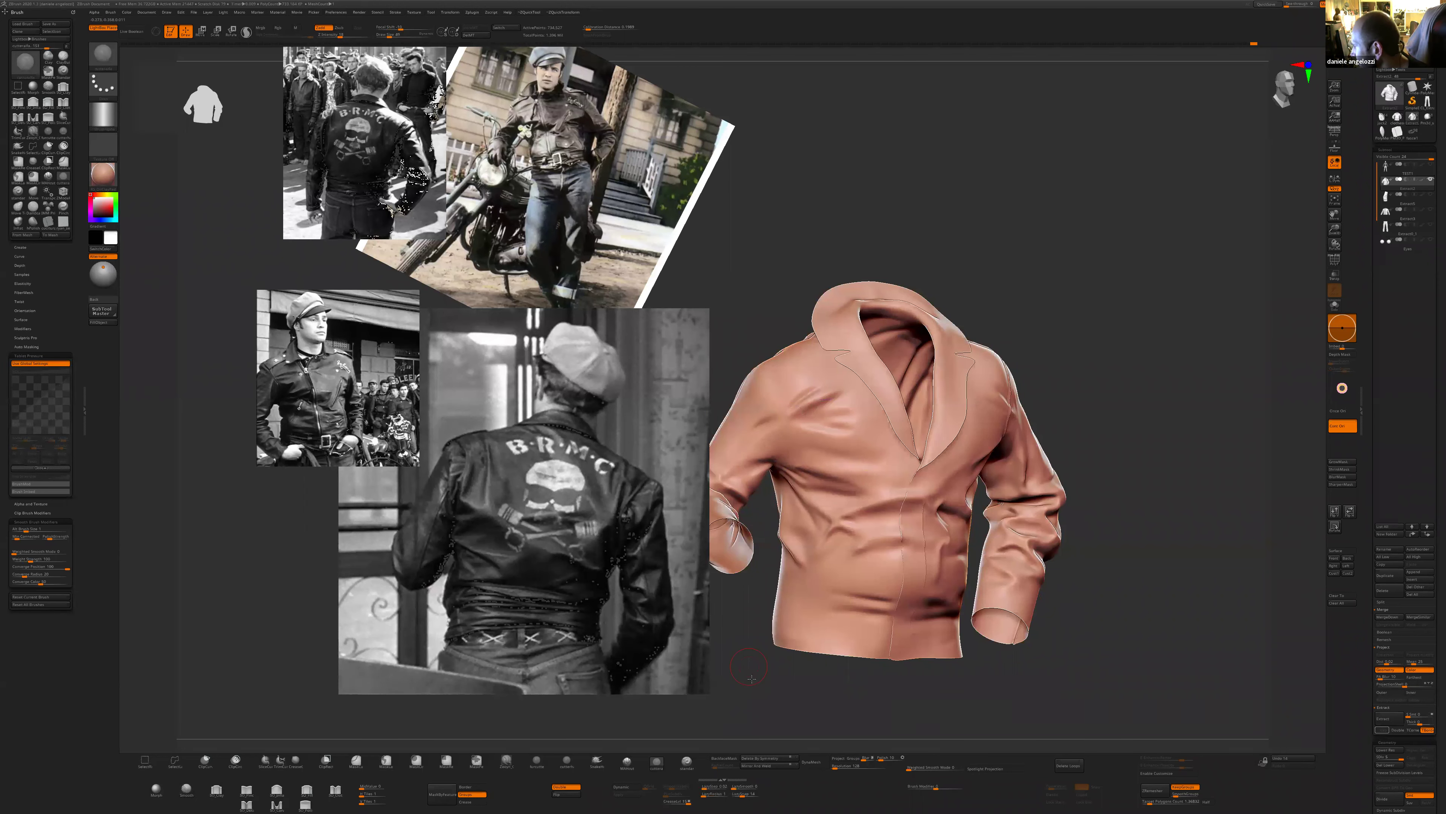
right_drag(755, 682, 816, 414)
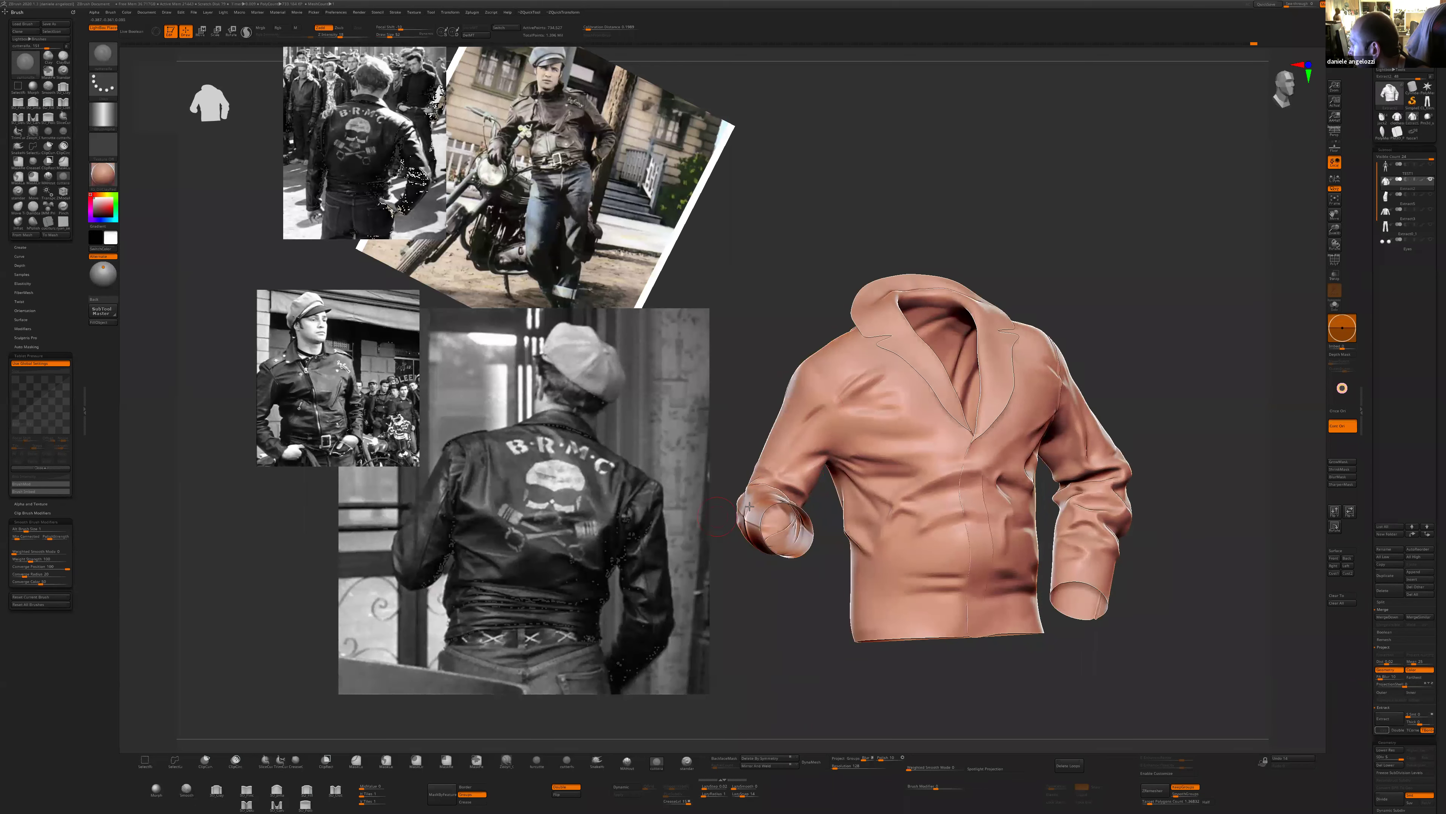
right_drag(749, 506, 821, 401)
right_drag(732, 476, 815, 399)
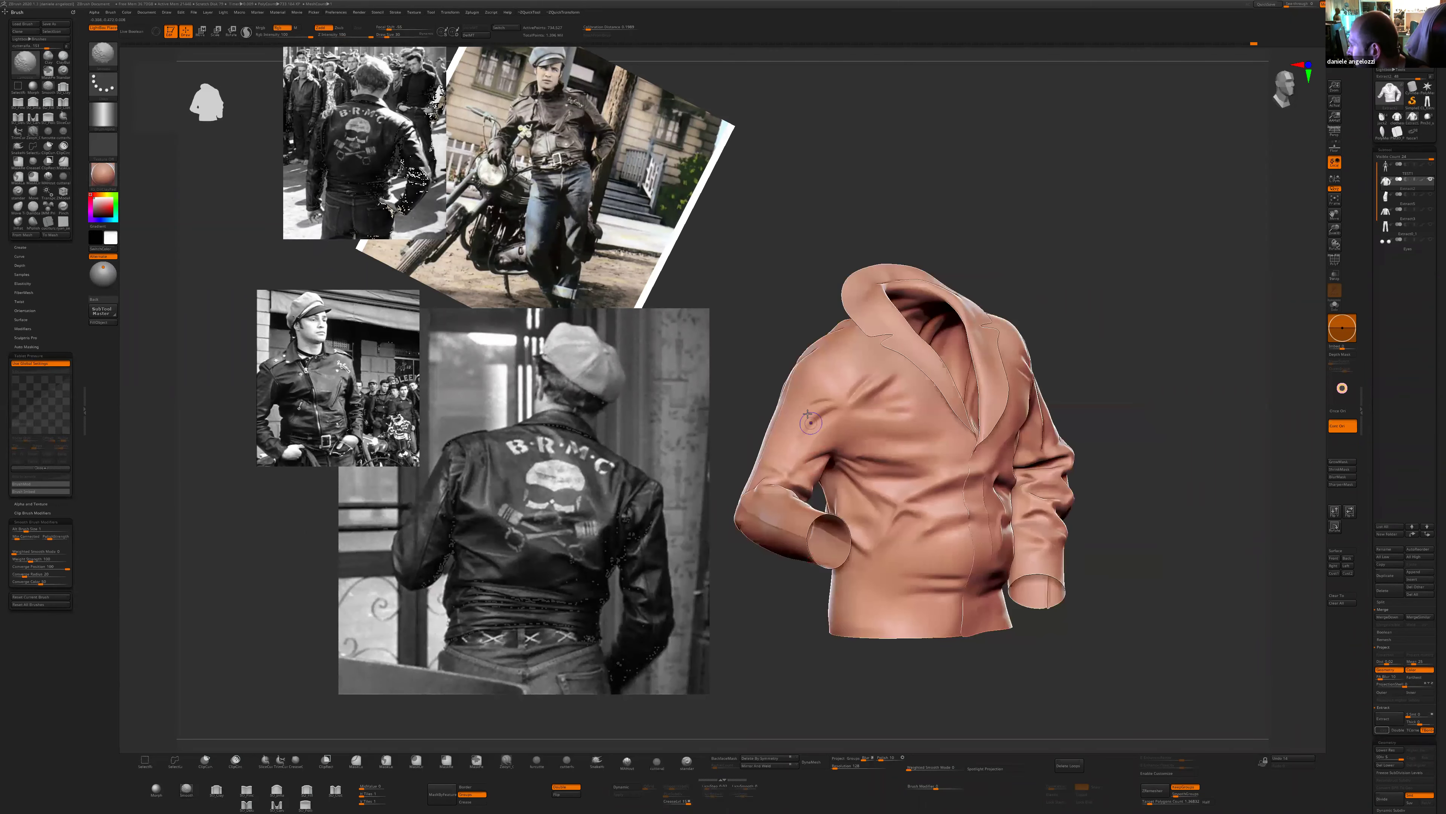
ctrl+shift+click(842, 362)
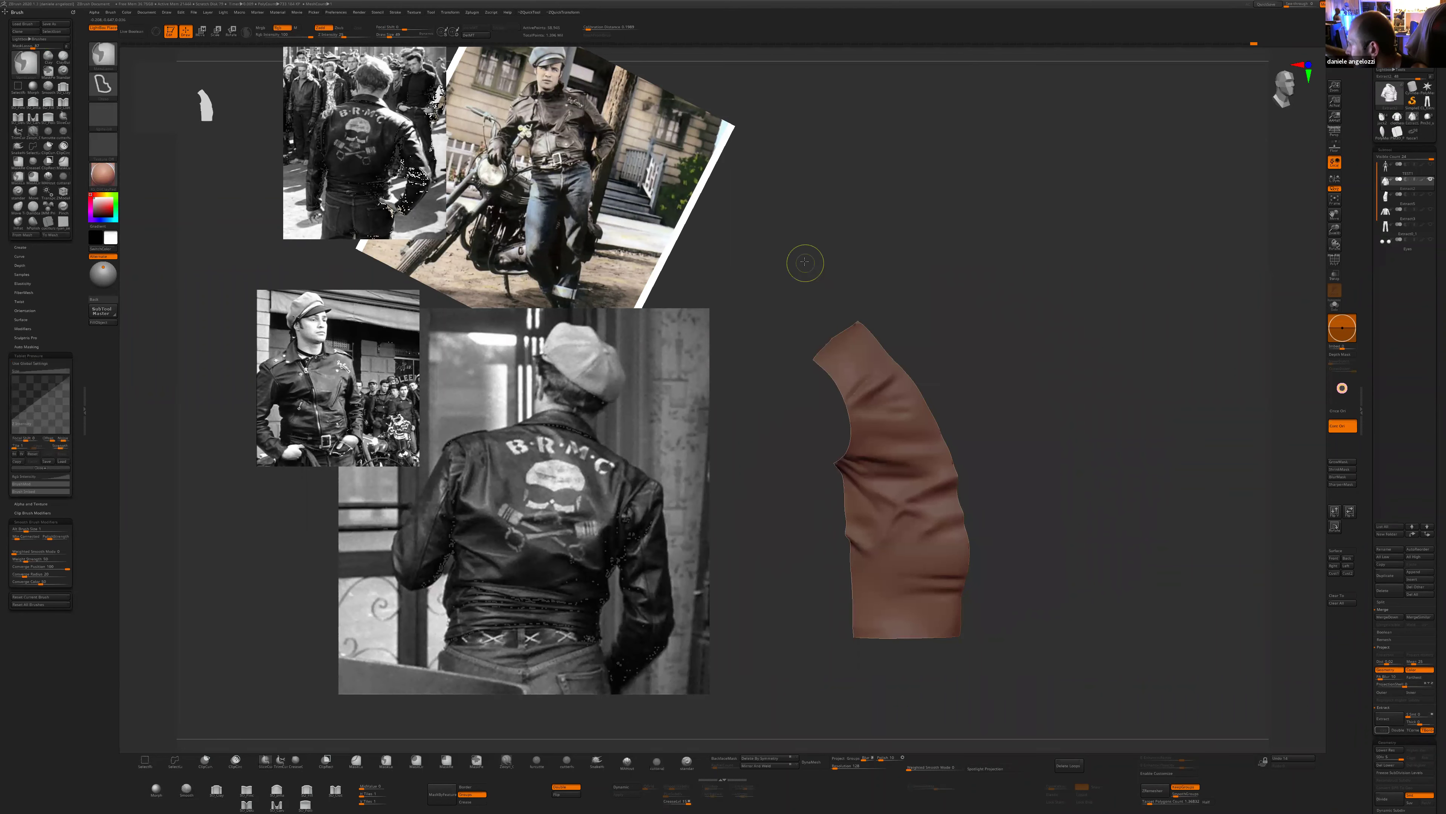
ctrl+shift+click(804, 279)
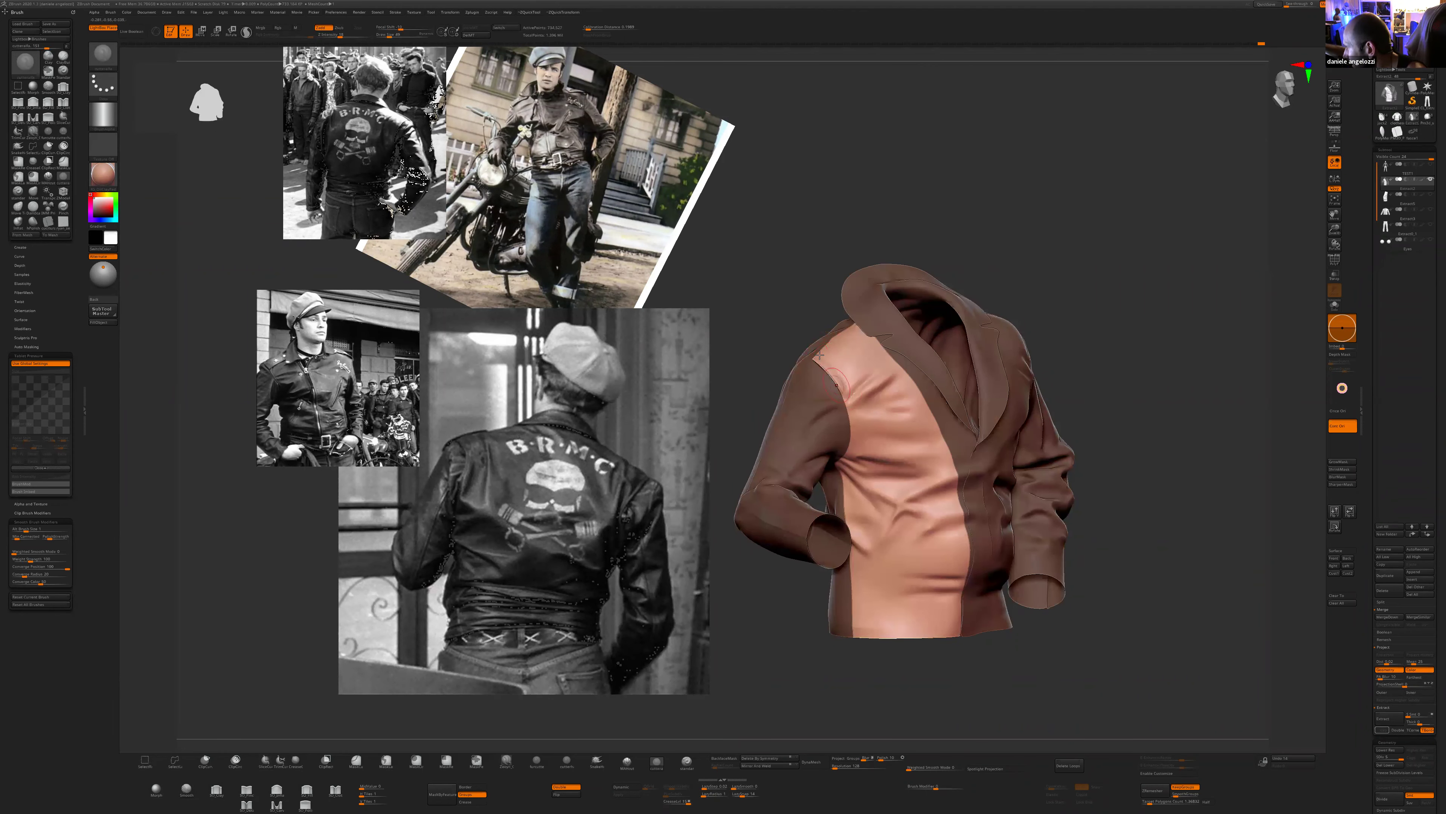
- Refine the wearer's right shoulder seam where the front panel meets the shoulder piece, isolating the shoulder pieces and clearing the mask
shift+right_drag(821, 357, 834, 388)
right_drag(793, 286, 877, 336)
ctrl+drag(763, 268, 786, 285)
ctrl+shift+click(809, 350)
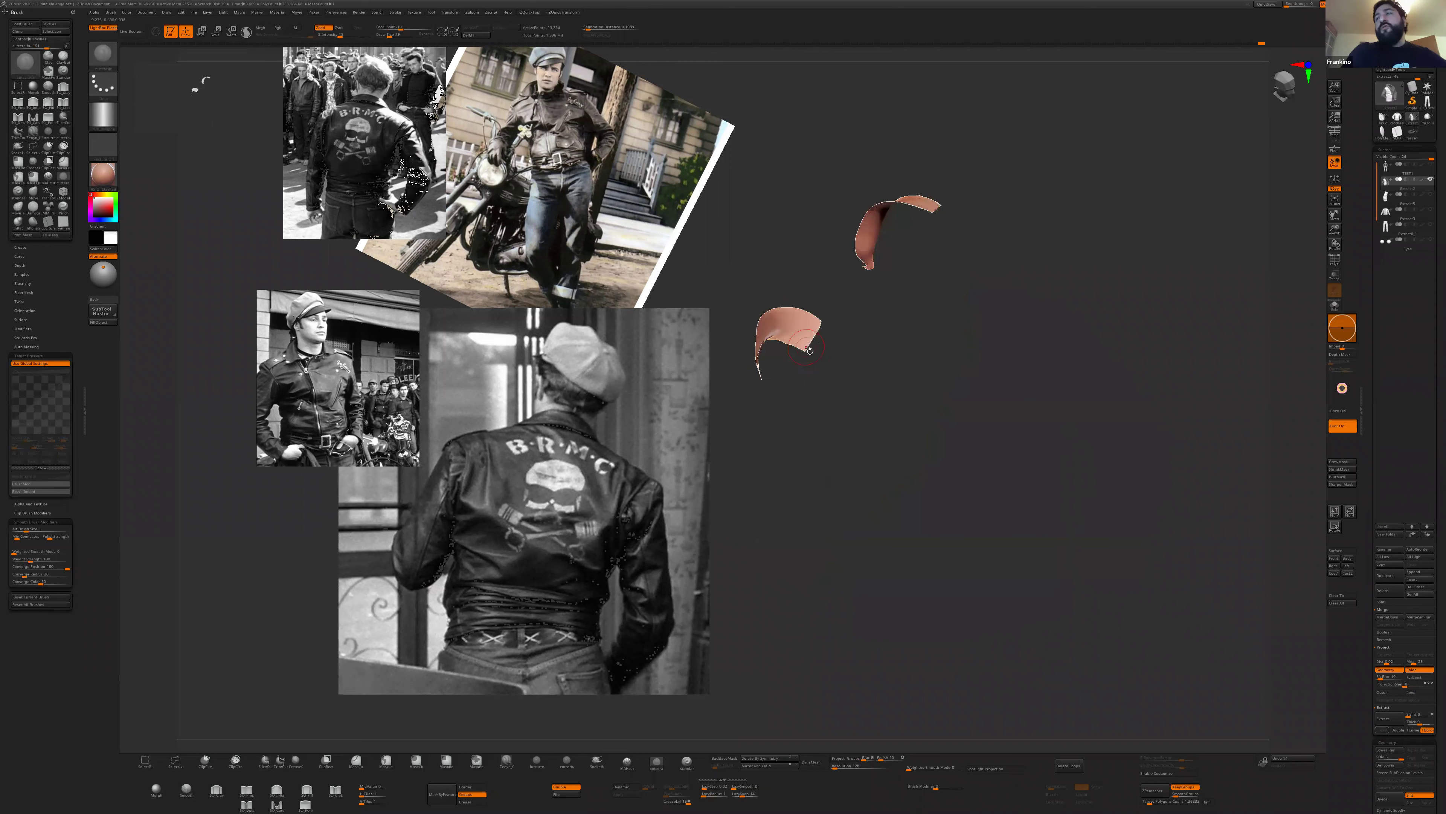
ctrl+shift+click(833, 371)
mouse_move(817, 353)
shift+mouse_down()
mouse_move(799, 342)
mouse_move(822, 365)
shift+mouse_up()
mouse_move(822, 366)
shift+right_down()
mouse_move(793, 366)
mouse_move(776, 271)
mouse_move(796, 342)
shift+right_up()
drag(796, 346, 806, 376)
shift+right_drag(791, 322, 766, 324)
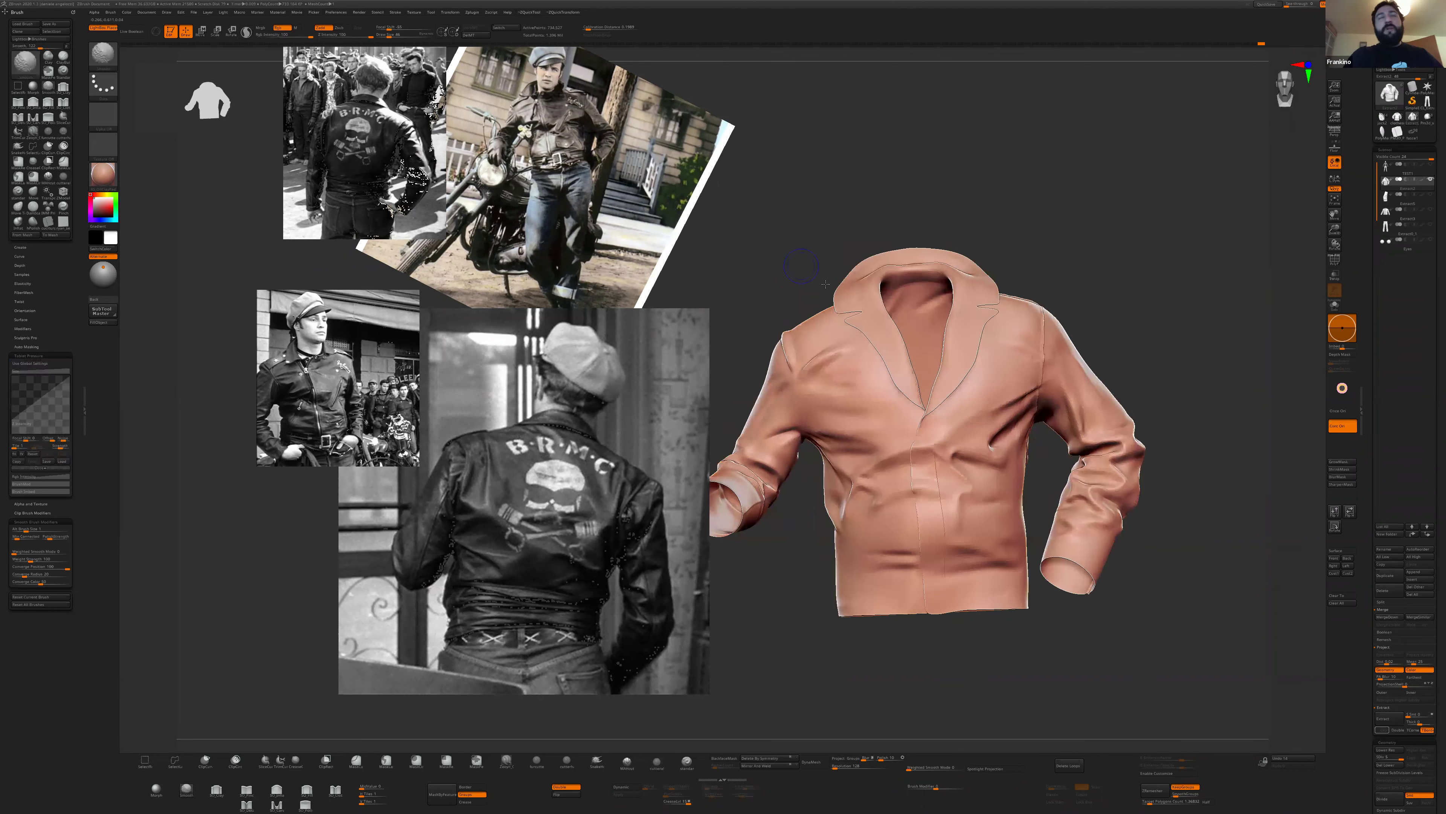
- Isolate the wearer's left front panel together with the two shoulder pieces
drag(1067, 671, 950, 660)
right_drag(984, 370, 970, 440)
key(s)
drag(968, 444, 972, 444)
right_drag(943, 425, 927, 456)
ctrl+shift+click(920, 434)
ctrl+shift+click(919, 432)
ctrl+shift+click(928, 410)
ctrl+shift+drag(981, 355, 992, 365)
right_drag(954, 435, 914, 446)
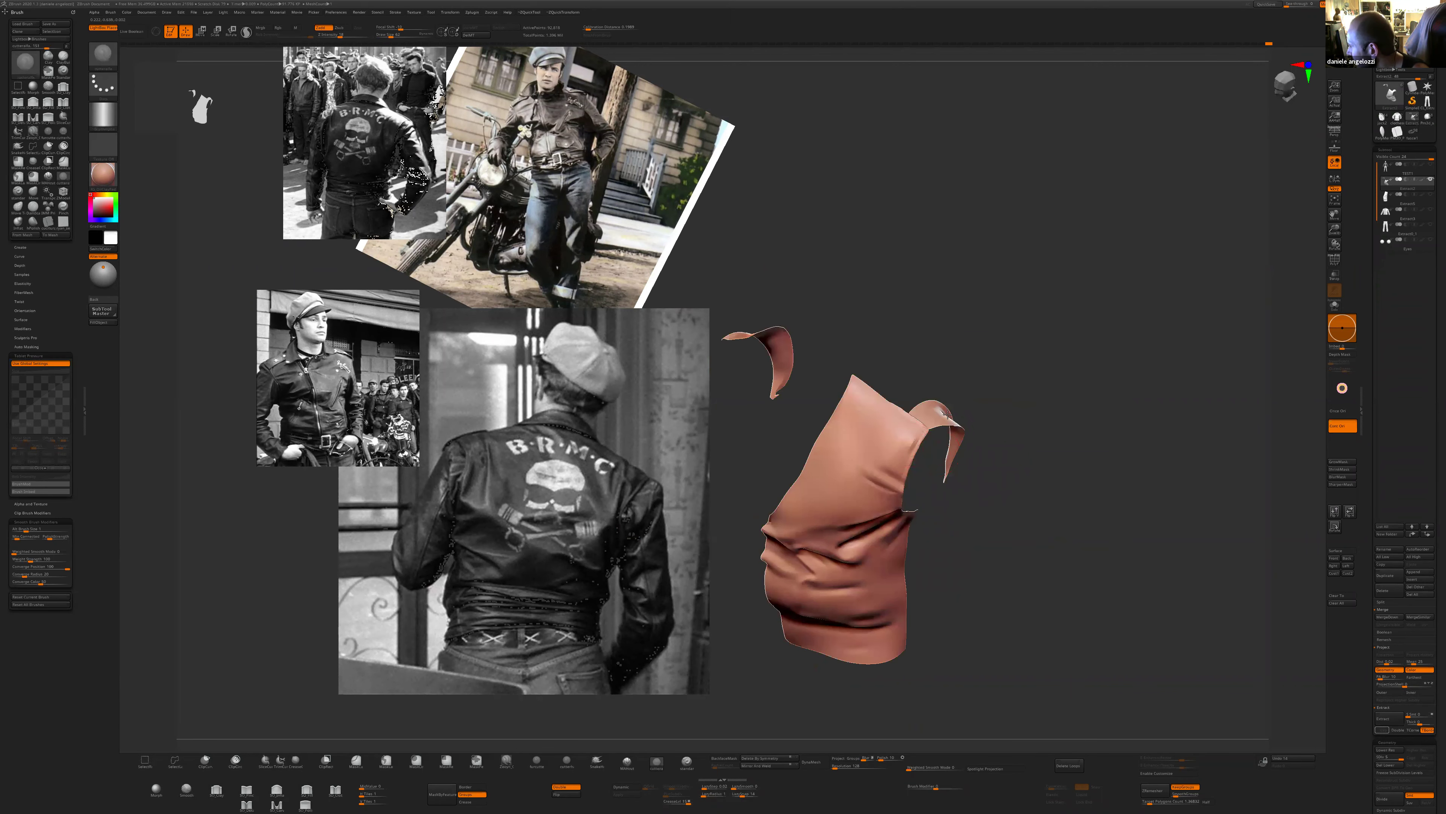
- Adjust the brush size and work on the isolated left panel's upper edge at the shoulder piece
right_drag(991, 407, 1003, 575)
ctrl+shift+click(997, 497)
ctrl+shift+click(905, 456)
right_drag(975, 403, 962, 527)
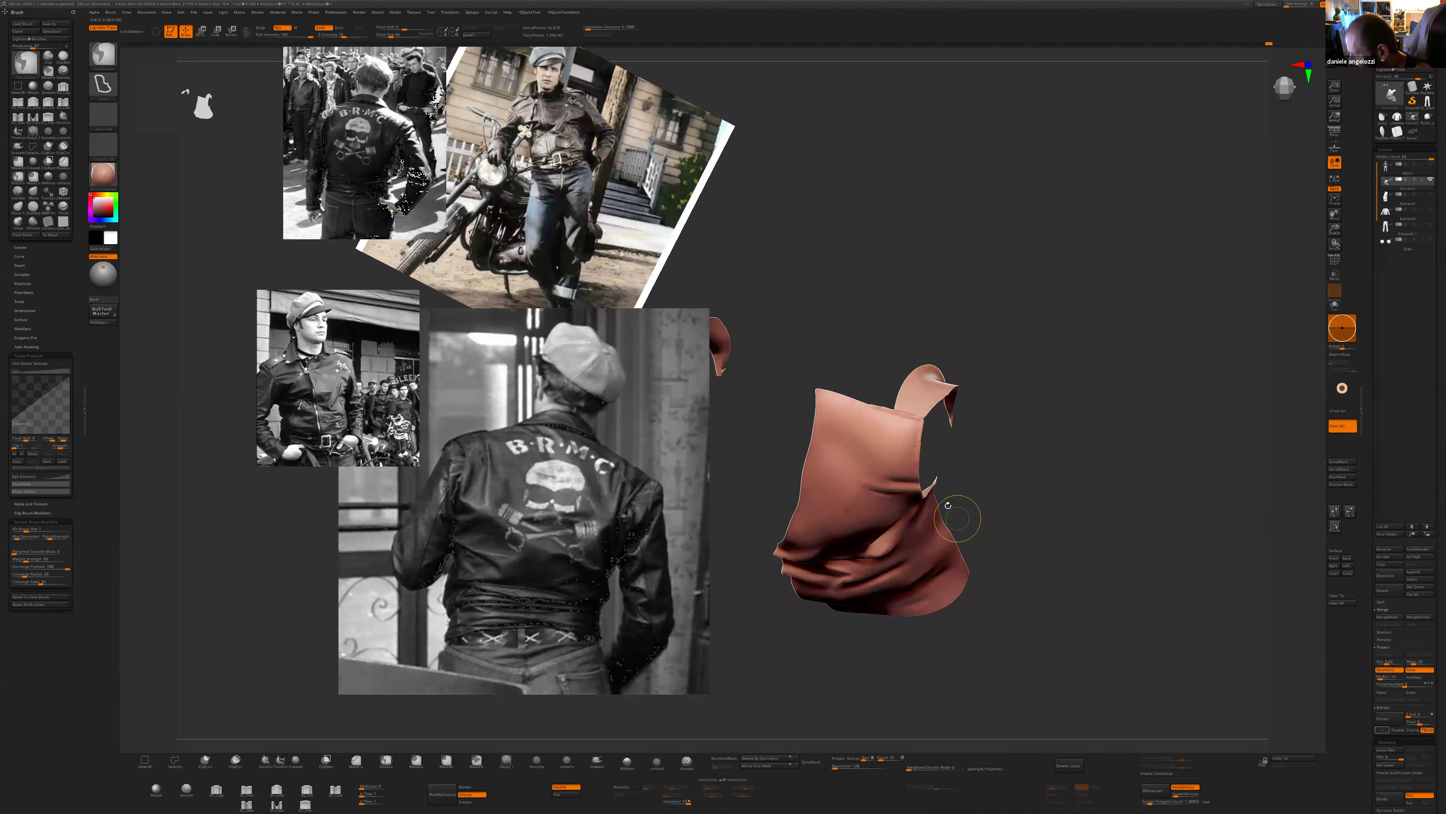
key(s)
drag(922, 437, 916, 437)
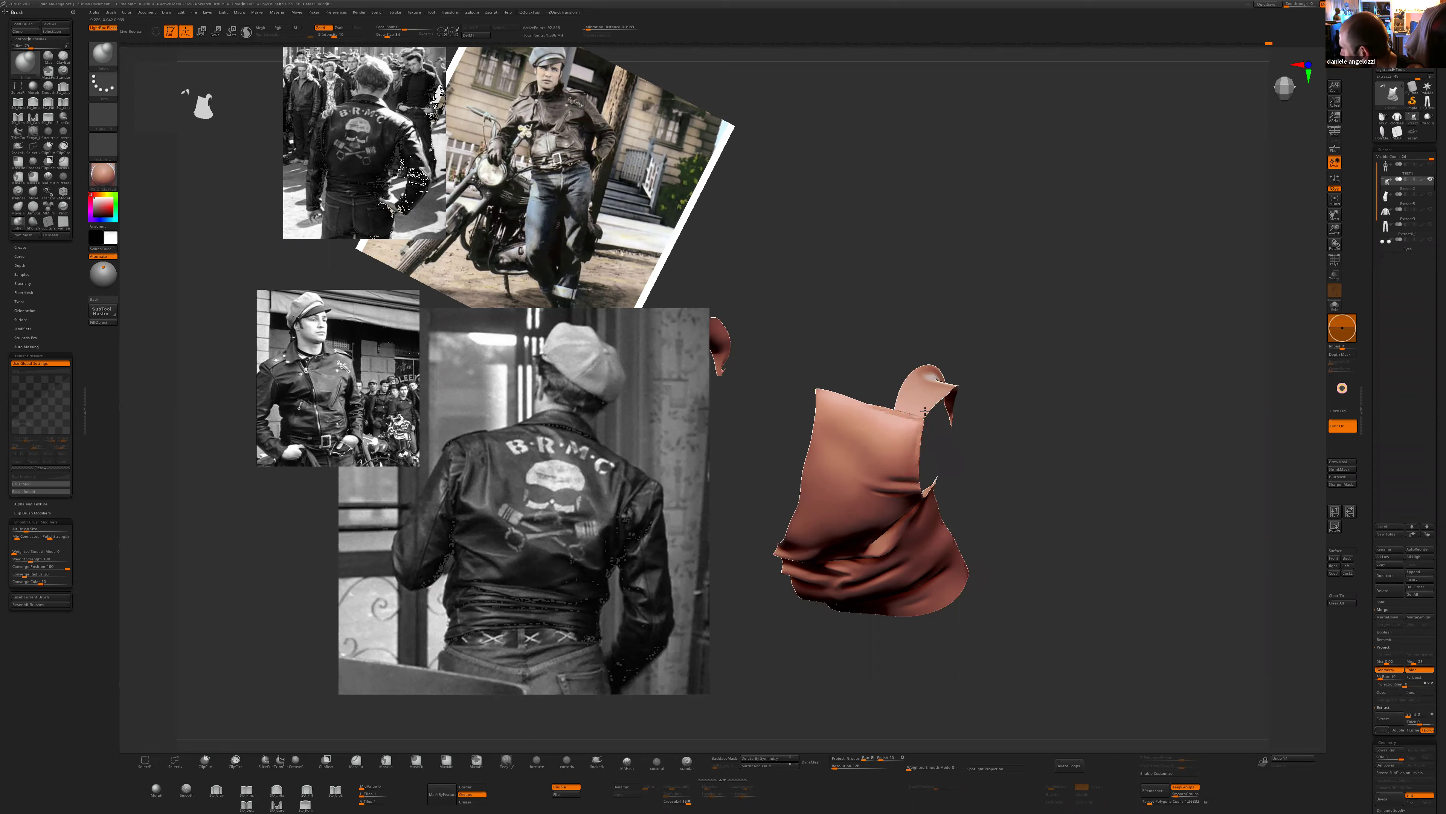
- Switch to the Standard brush and sculpt the seam between the isolated left front panel and its shoulder piece
drag(956, 391, 974, 353)
key(b)
key(s)
key(t)
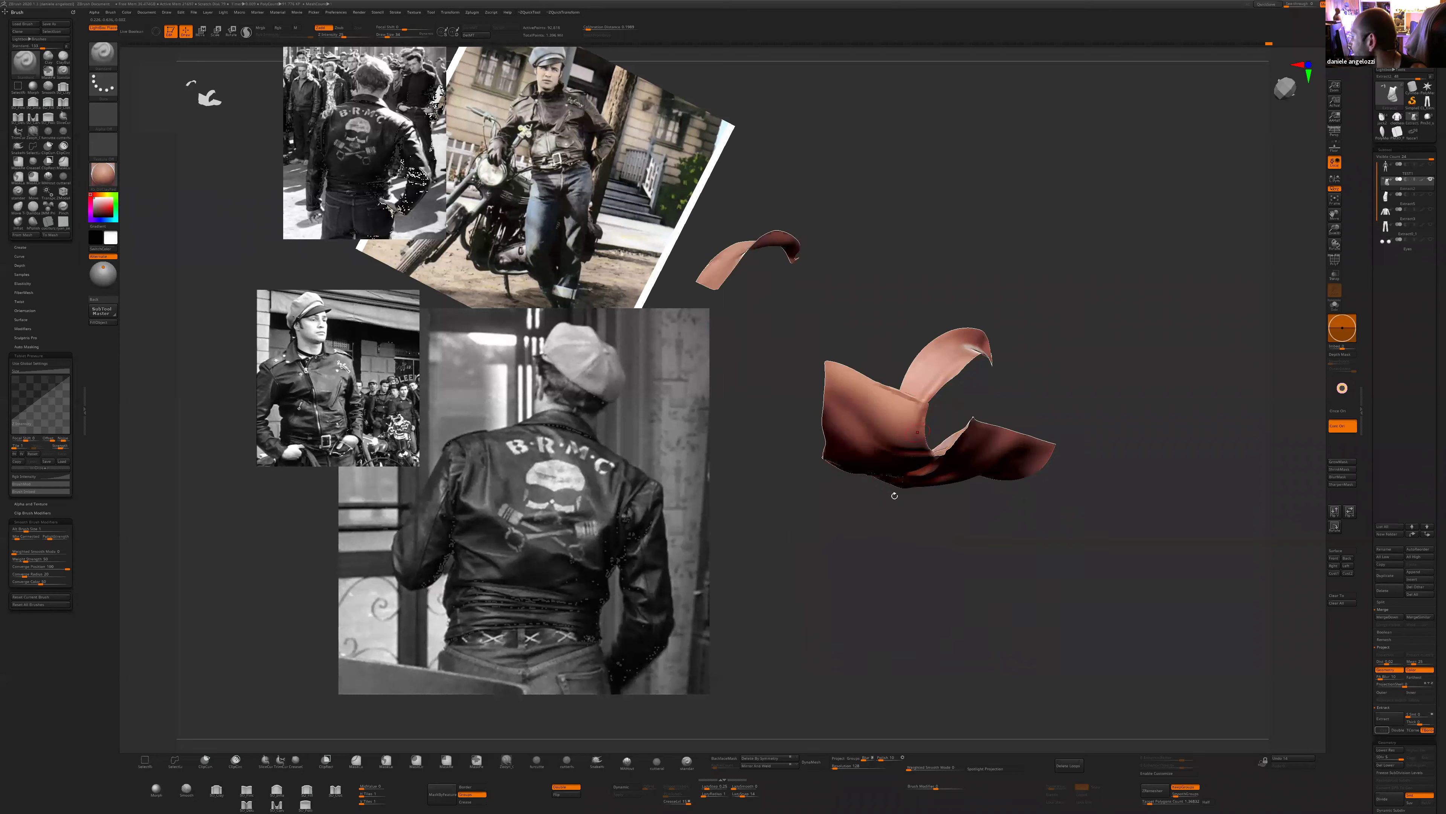
drag(894, 495, 928, 389)
drag(983, 321, 925, 414)
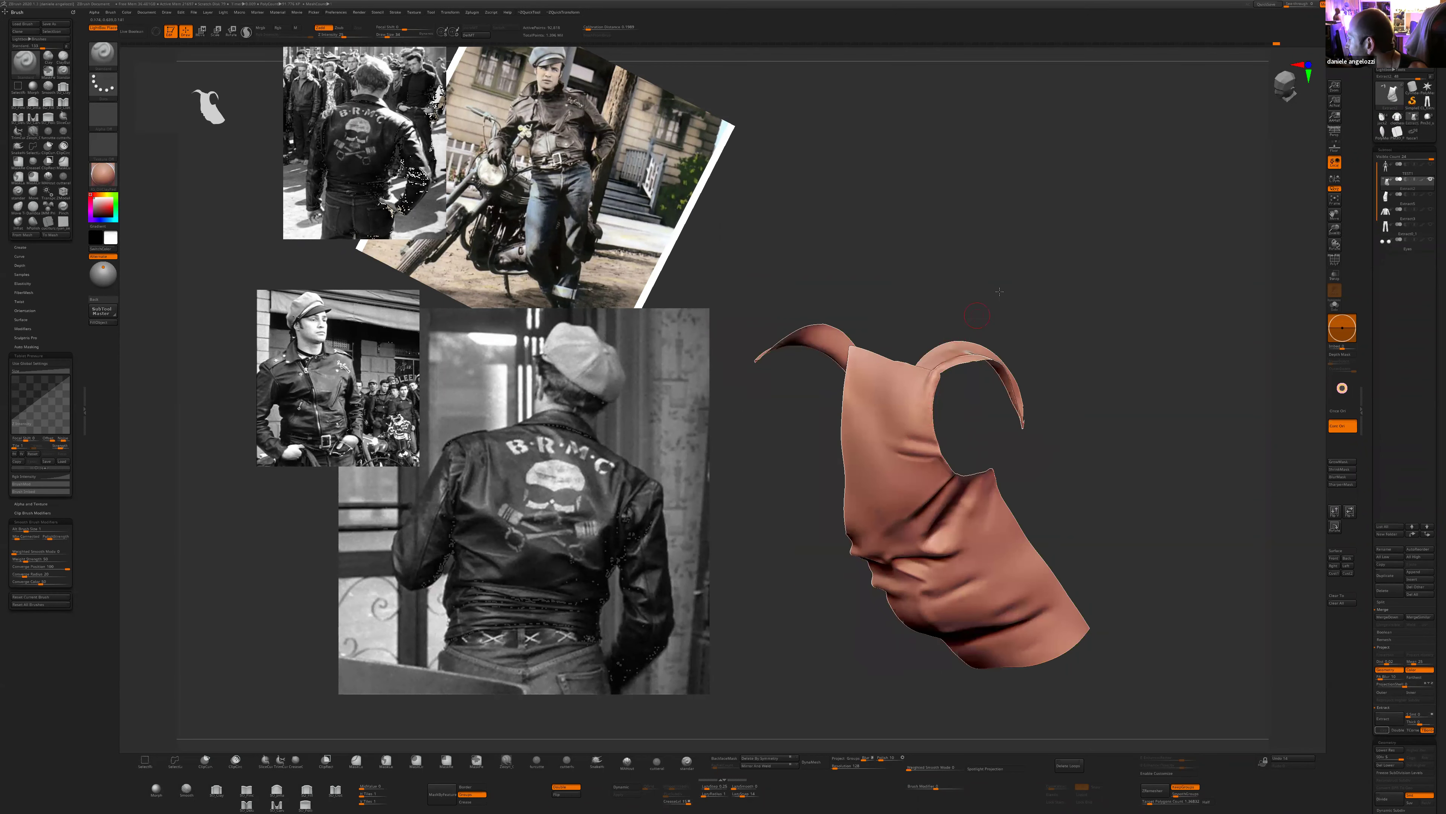
drag(999, 291, 933, 427)
drag(965, 343, 921, 408)
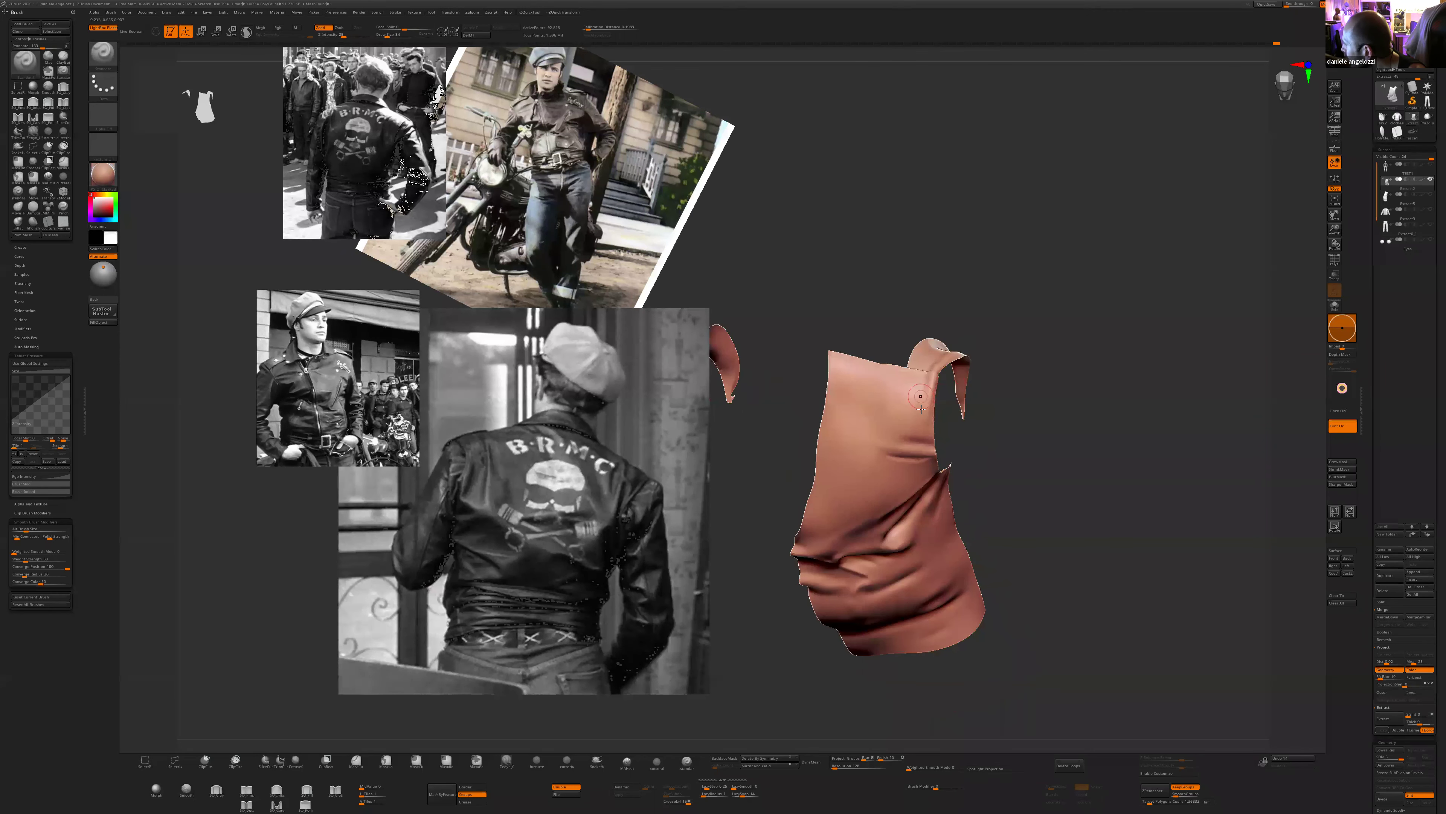
- Show the whole jacket with only the left front panel and shoulder pieces unmasked, and carve along their shoulder seam
drag(978, 270, 984, 339)
ctrl+shift+click(984, 339)
drag(1003, 404, 1025, 373)
ctrl+shift+click(953, 397)
ctrl+shift+click(998, 361)
ctrl+shift+click(967, 405)
ctrl+click(1002, 374)
ctrl+shift+click(1002, 374)
alt+click(945, 407)
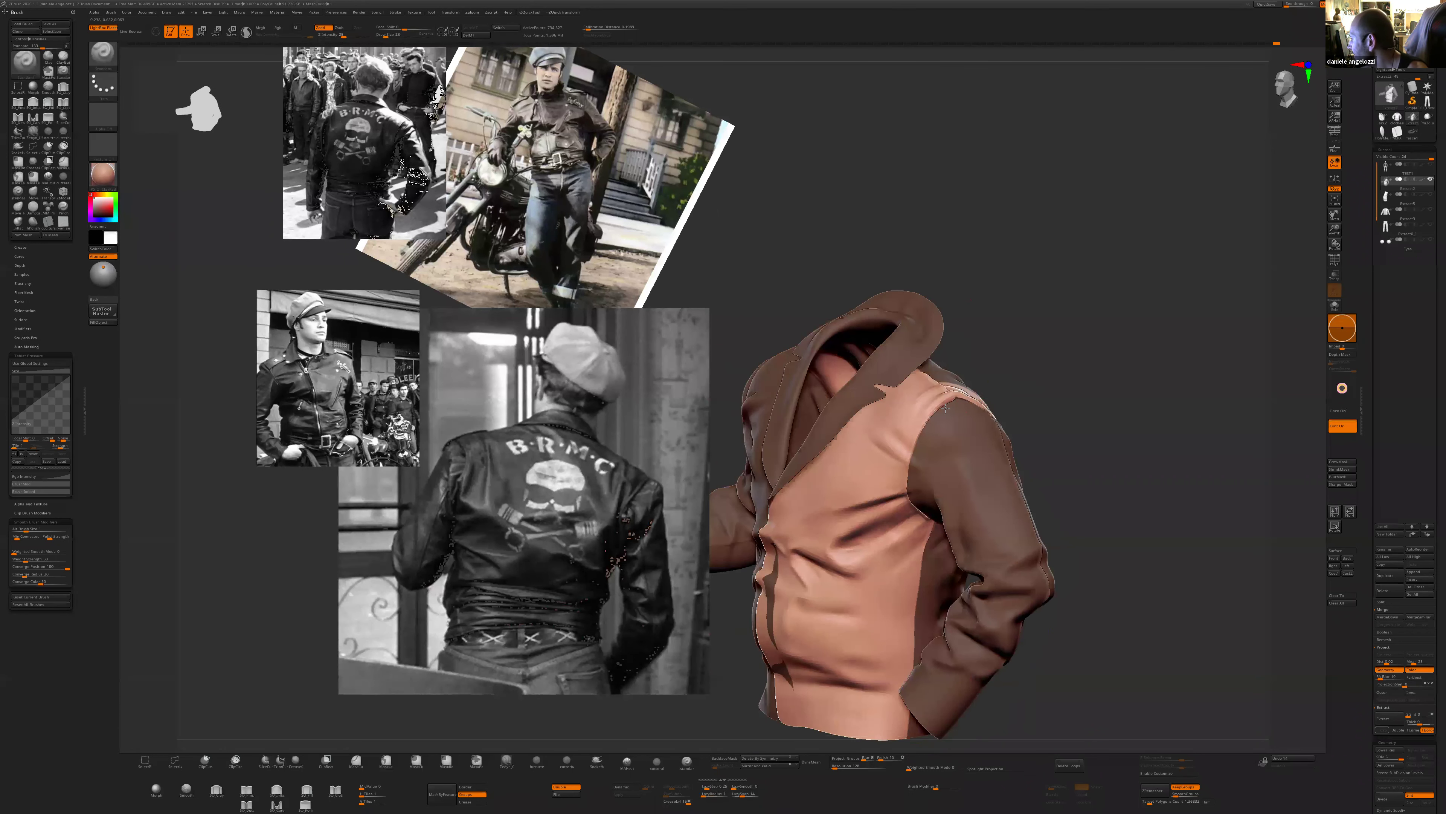
alt+click(930, 422)
- With the left front panel masked, resize the brush and shape the adjoining sleeve, then frame the jacket
drag(1007, 380, 972, 475)
mouse_move(931, 536)
right_down()
mouse_move(962, 512)
mouse_move(940, 563)
right_up()
key(])
drag(966, 550, 946, 568)
key(bracketleft)
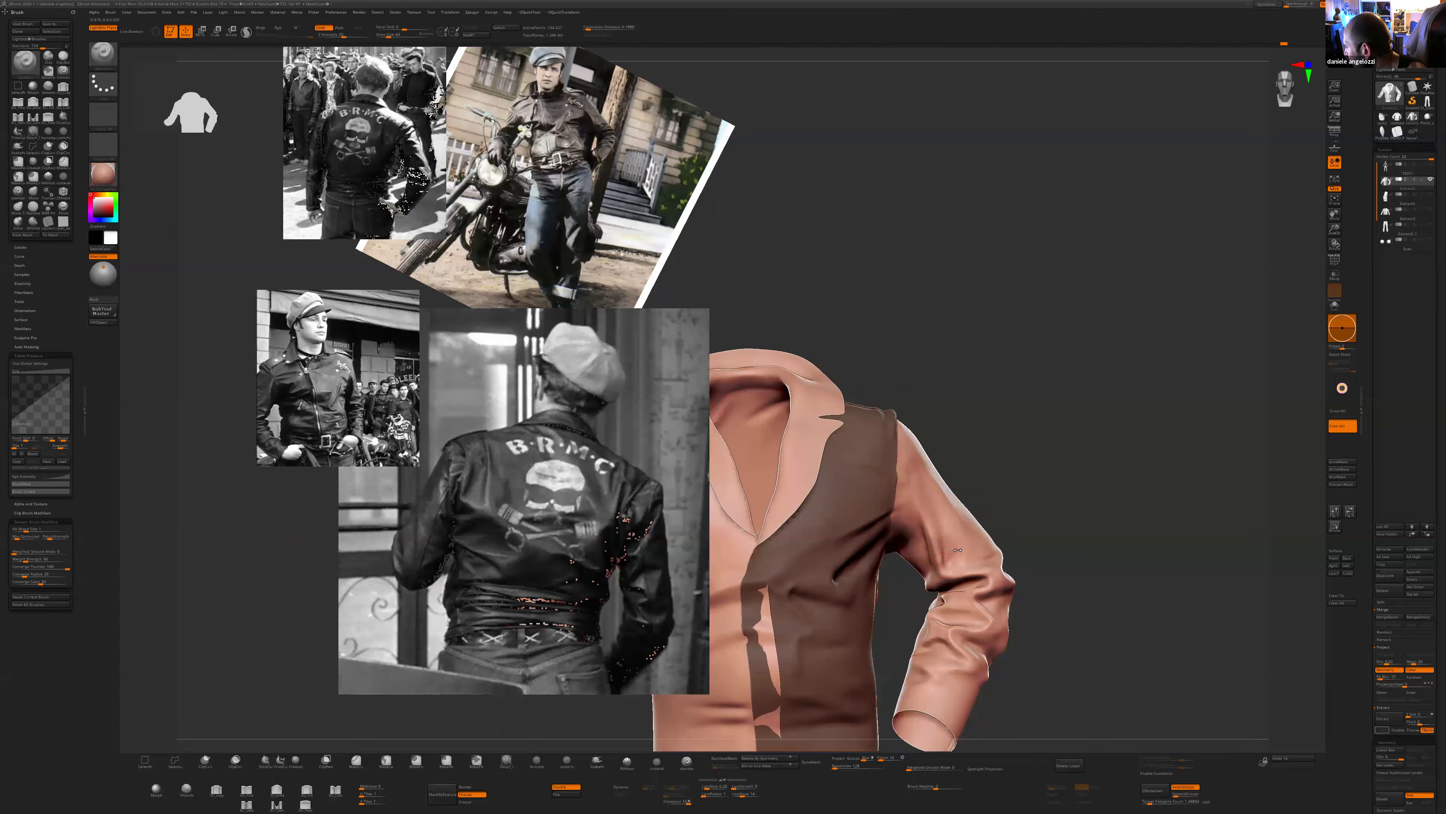
key(s)
key(f)
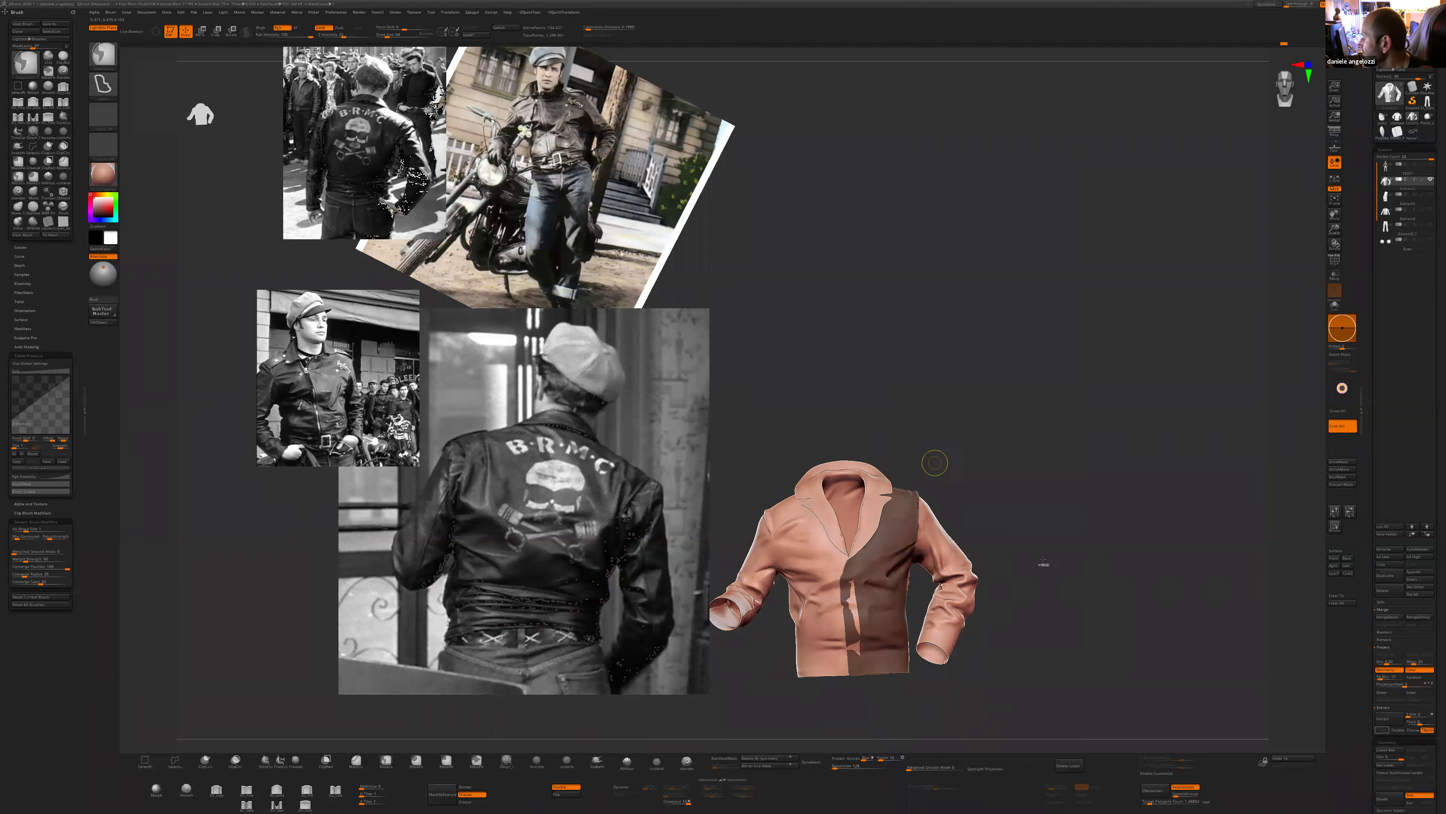
- Clear the mask from the left front panel and readjust the brush size
ctrl+click(934, 462)
ctrl+right_drag(962, 502, 961, 543)
key(s)
mouse_move(961, 544)
mouse_down()
mouse_move(939, 548)
mouse_move(968, 576)
mouse_move(1001, 543)
mouse_move(934, 590)
mouse_up()
alt+drag(1060, 620, 903, 566)
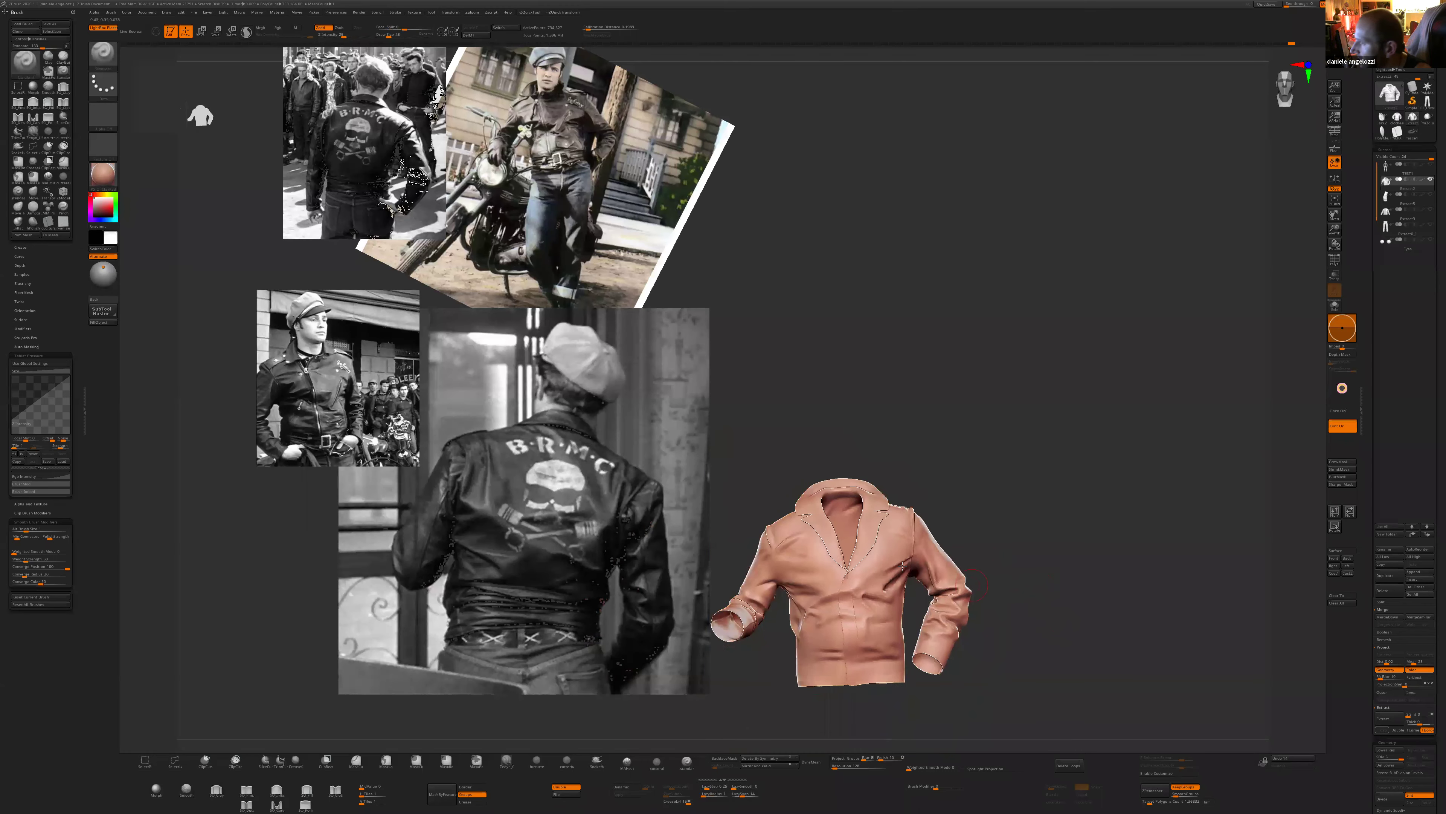
- Search the parent folder for "sfil" and load the first matching brush preset
click(22, 24)
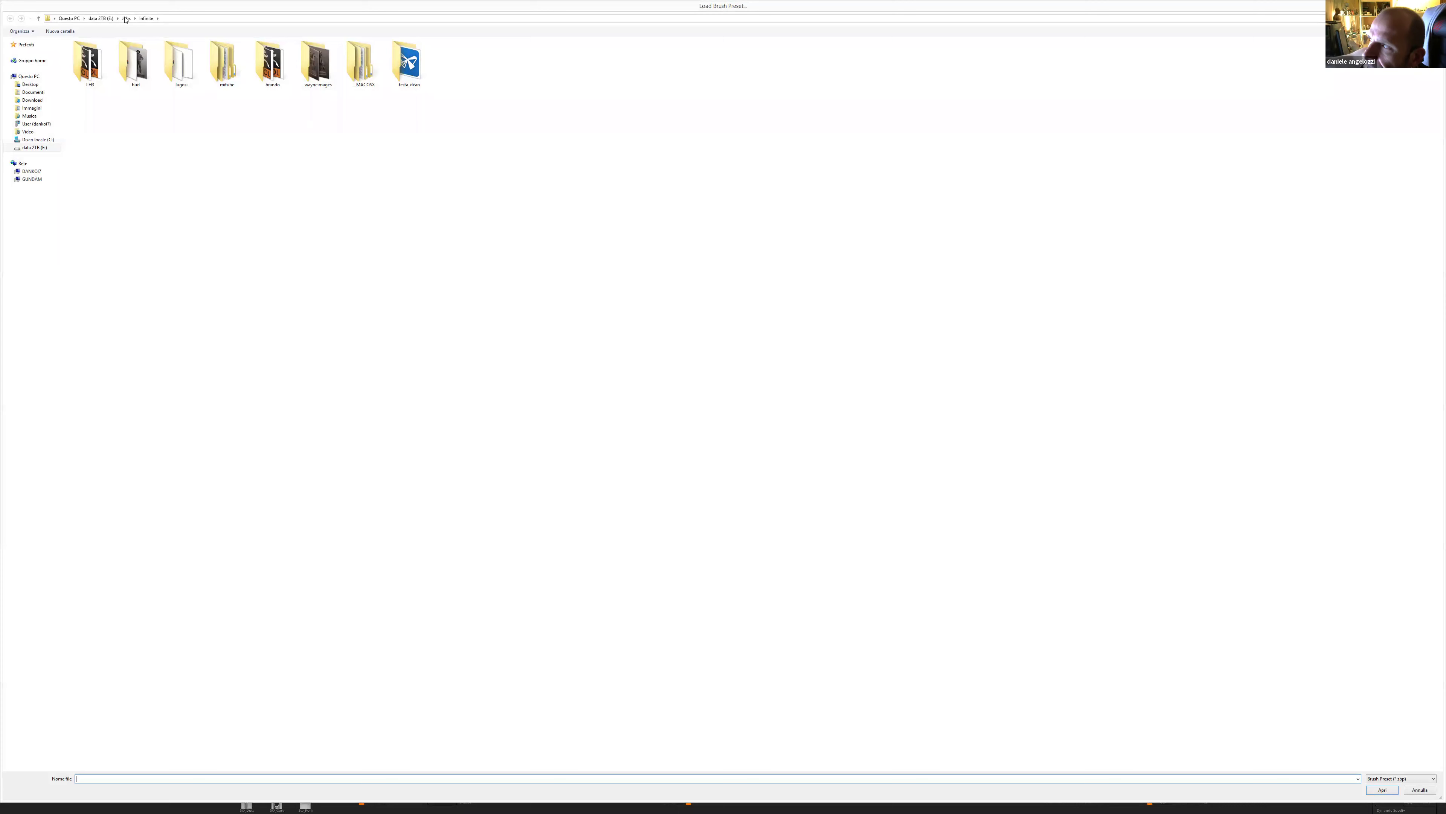
key(alt+Up)
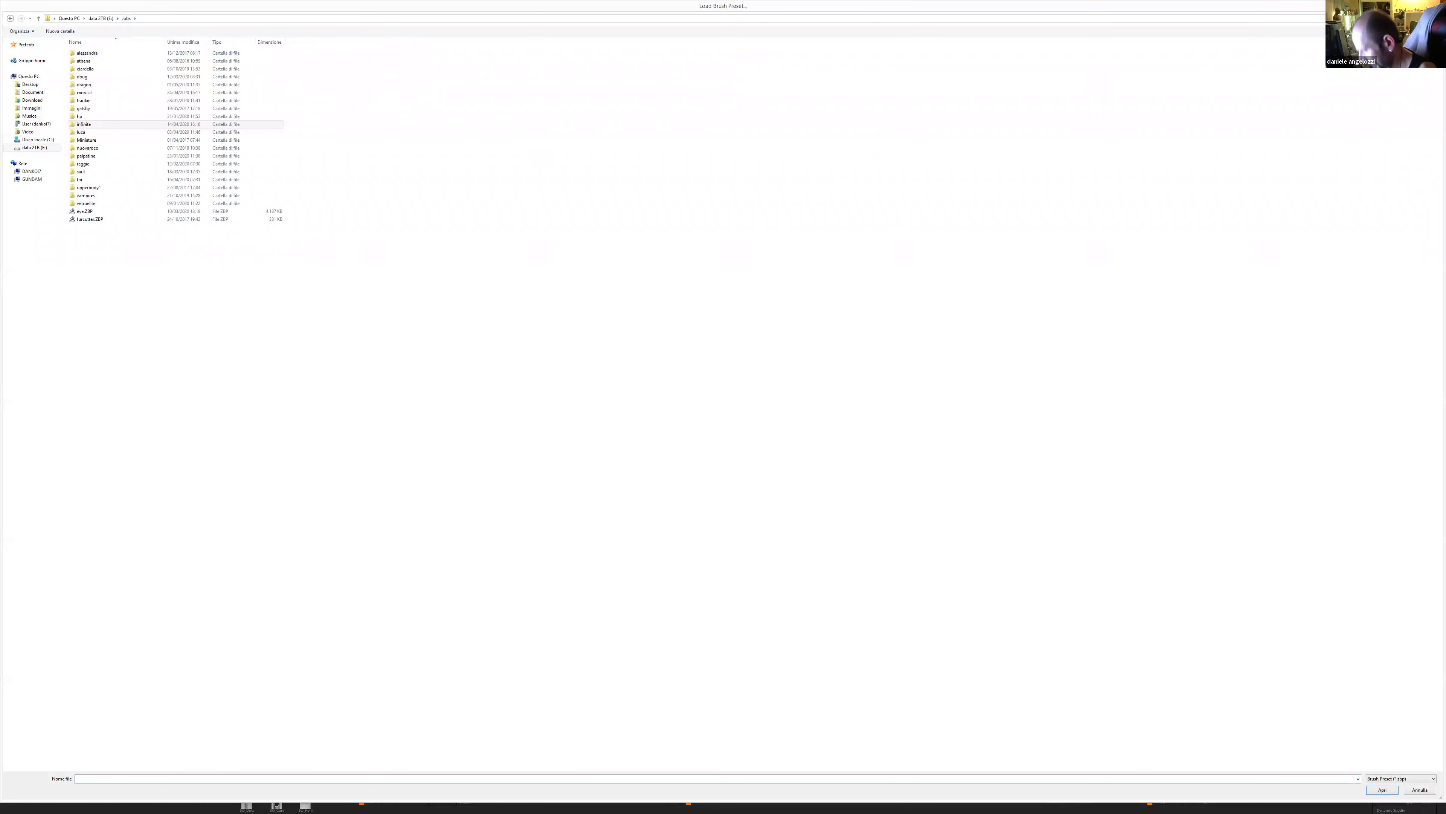
text(sfil)
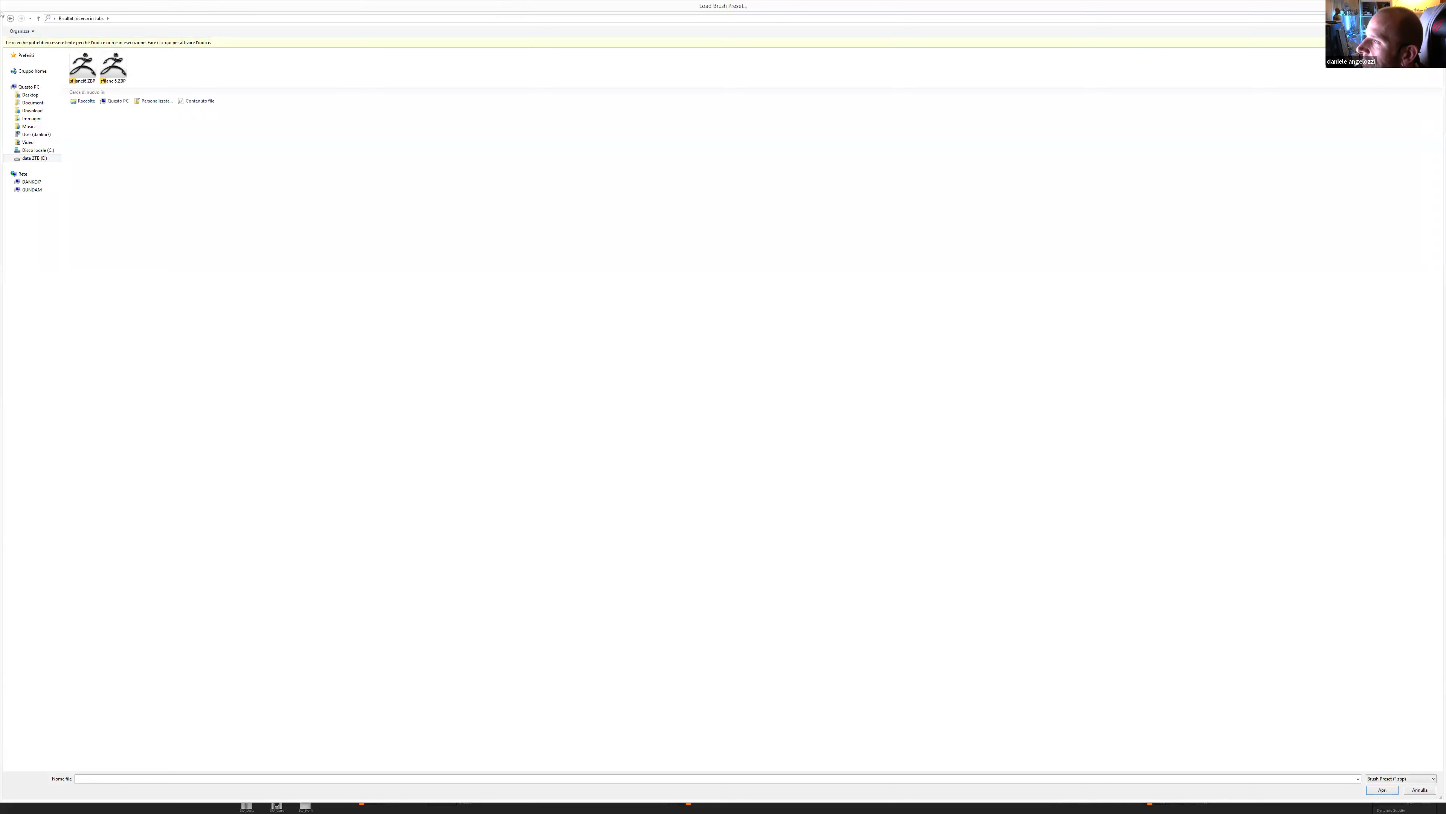
double_click(83, 66)
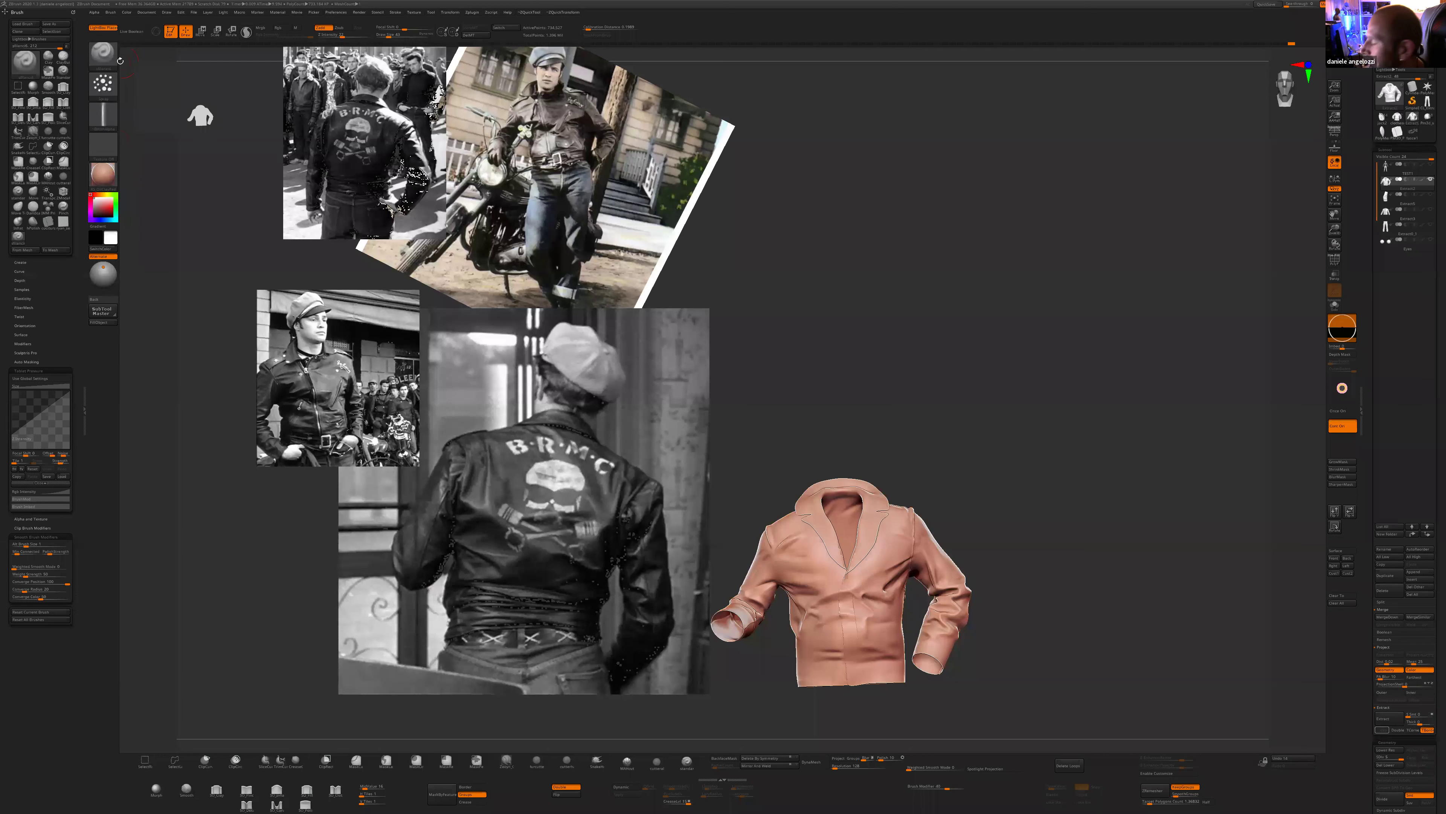
- Frame the jacket's front and sleeve, and pick an alpha and a stroke type for the current brush
alt+drag(990, 459, 972, 630)
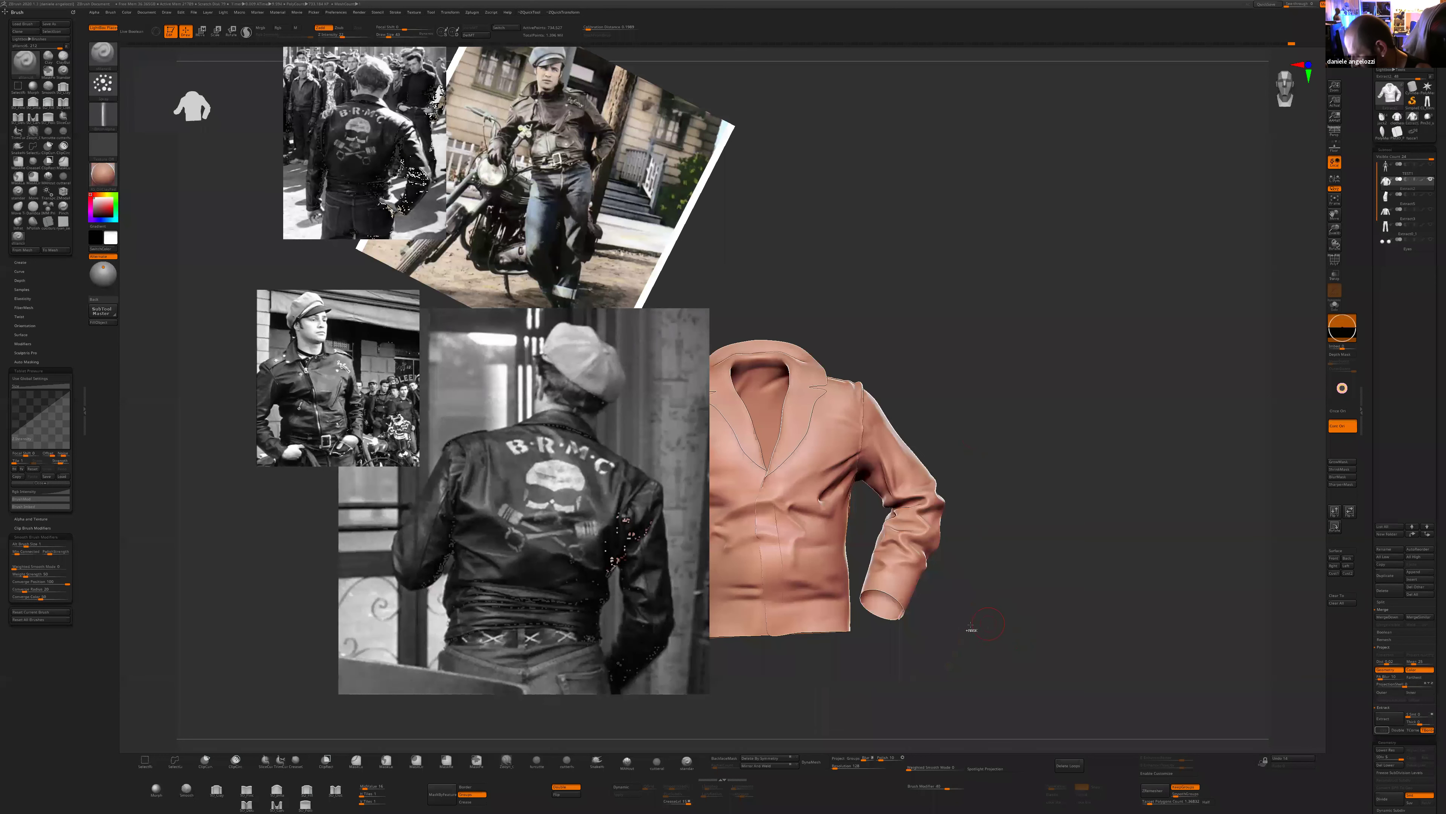
key(F4)
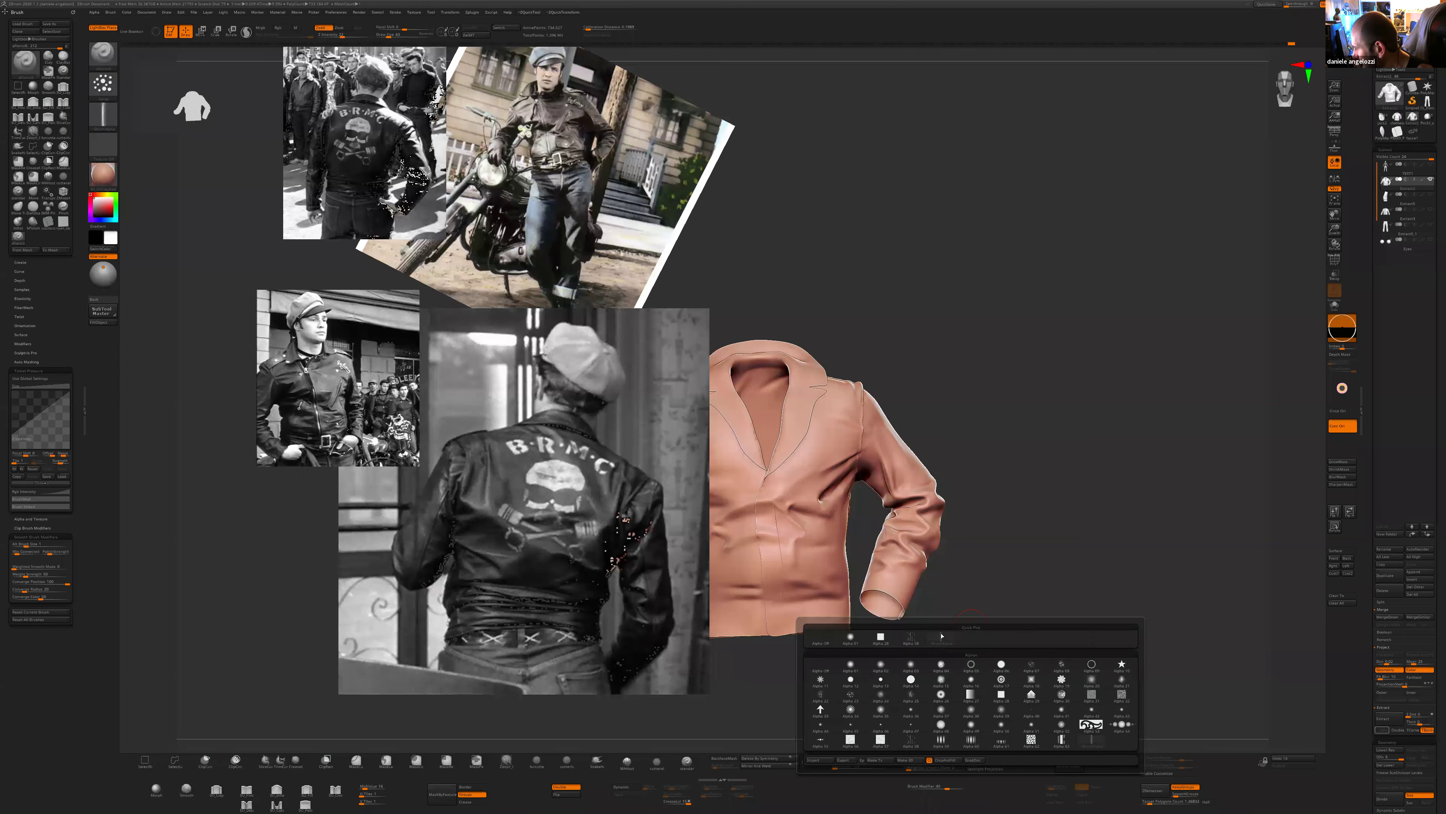
click(941, 635)
key(F4)
key(F3)
click(841, 690)
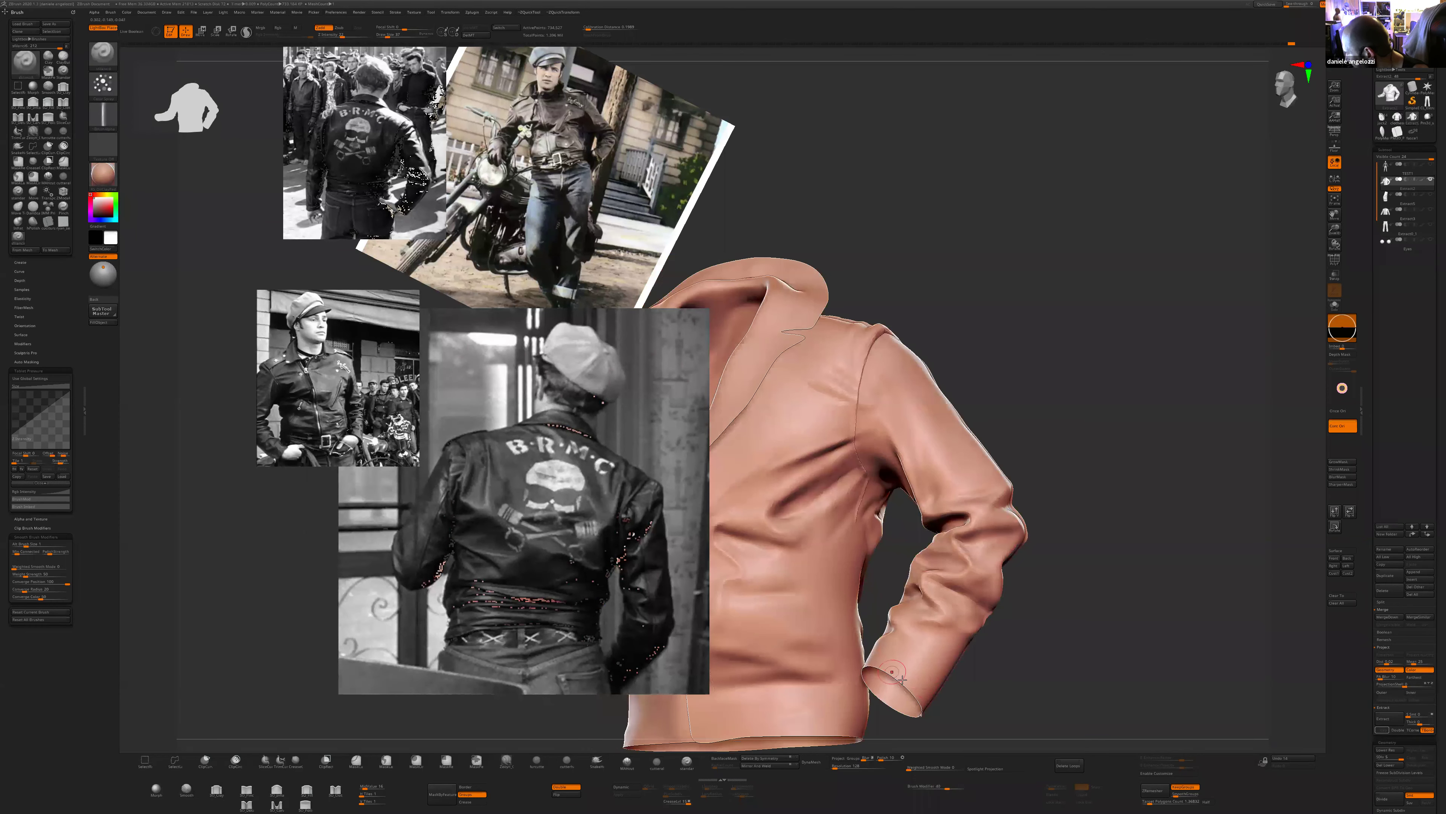
- Carve a short line along the cuff hem of the jacket's bent sleeve and check it from several angles
mouse_move(902, 680)
mouse_down()
mouse_move(1029, 646)
mouse_move(978, 693)
mouse_move(1054, 647)
mouse_up()
drag(909, 648, 916, 637)
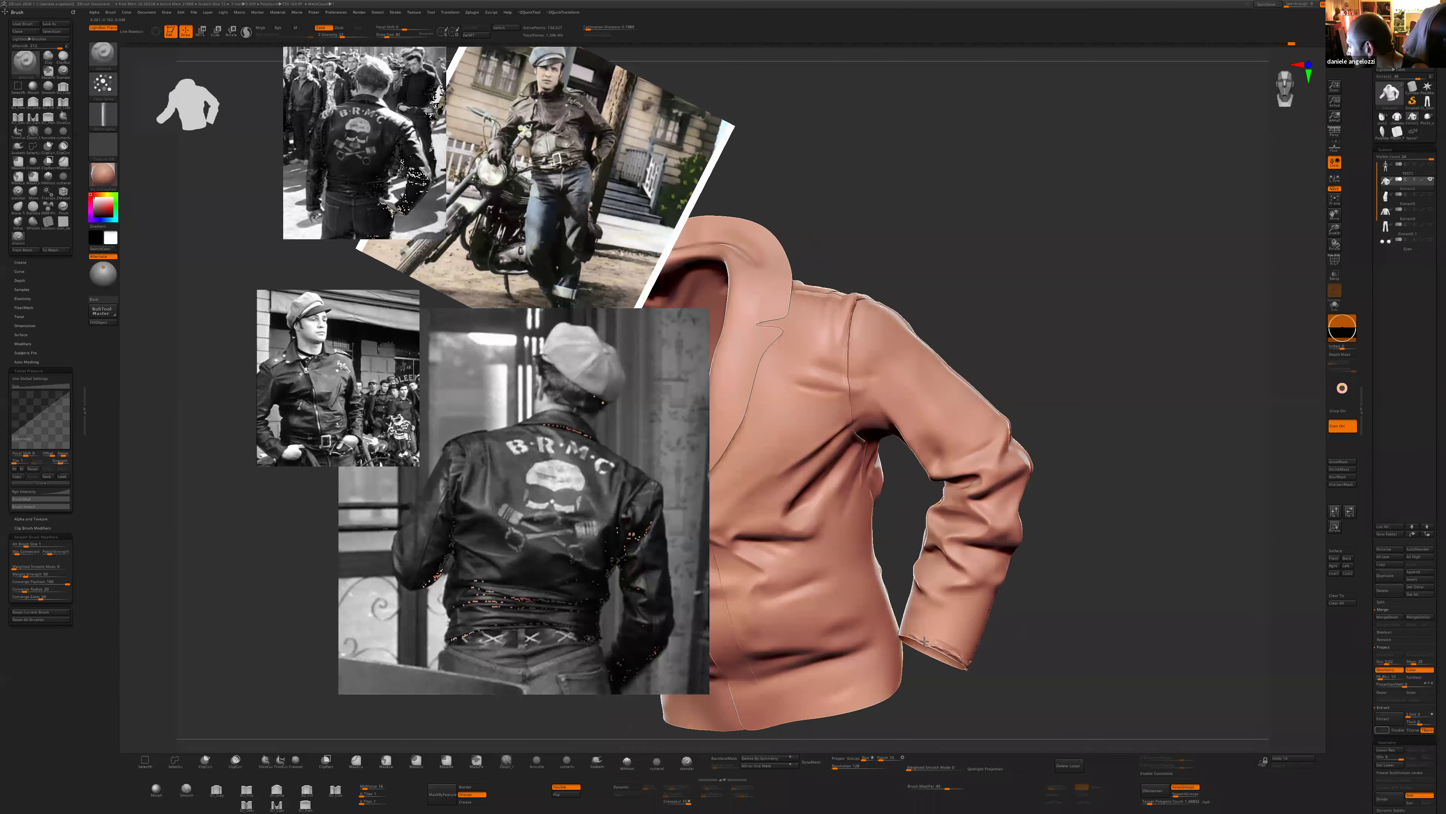
mouse_move(1028, 646)
mouse_down()
mouse_move(1114, 636)
mouse_move(1107, 613)
mouse_up()
key(ctrl)
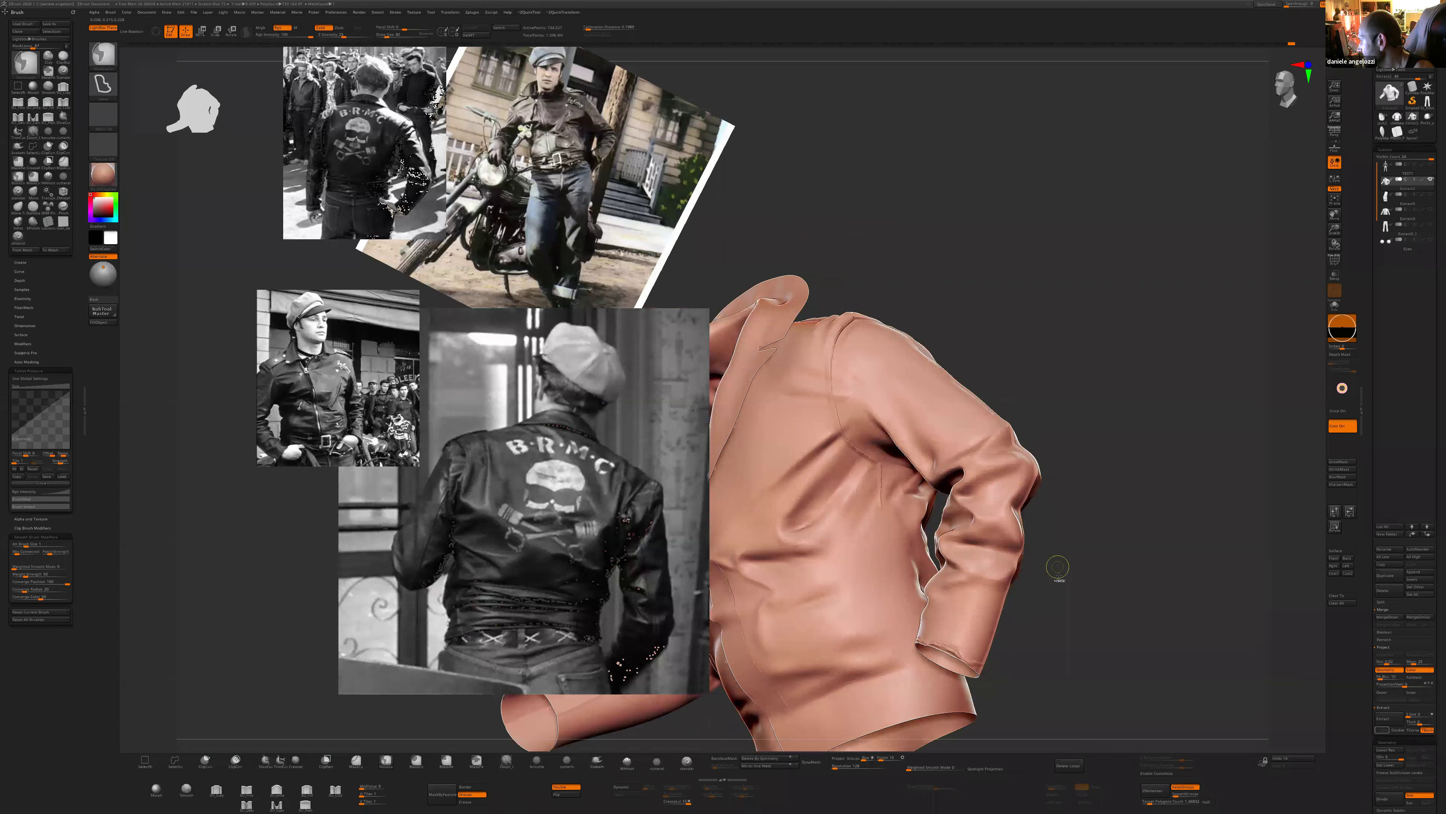
mouse_move(1089, 661)
mouse_down()
mouse_move(1106, 656)
mouse_move(1130, 581)
mouse_move(1092, 579)
mouse_move(1085, 605)
mouse_up()
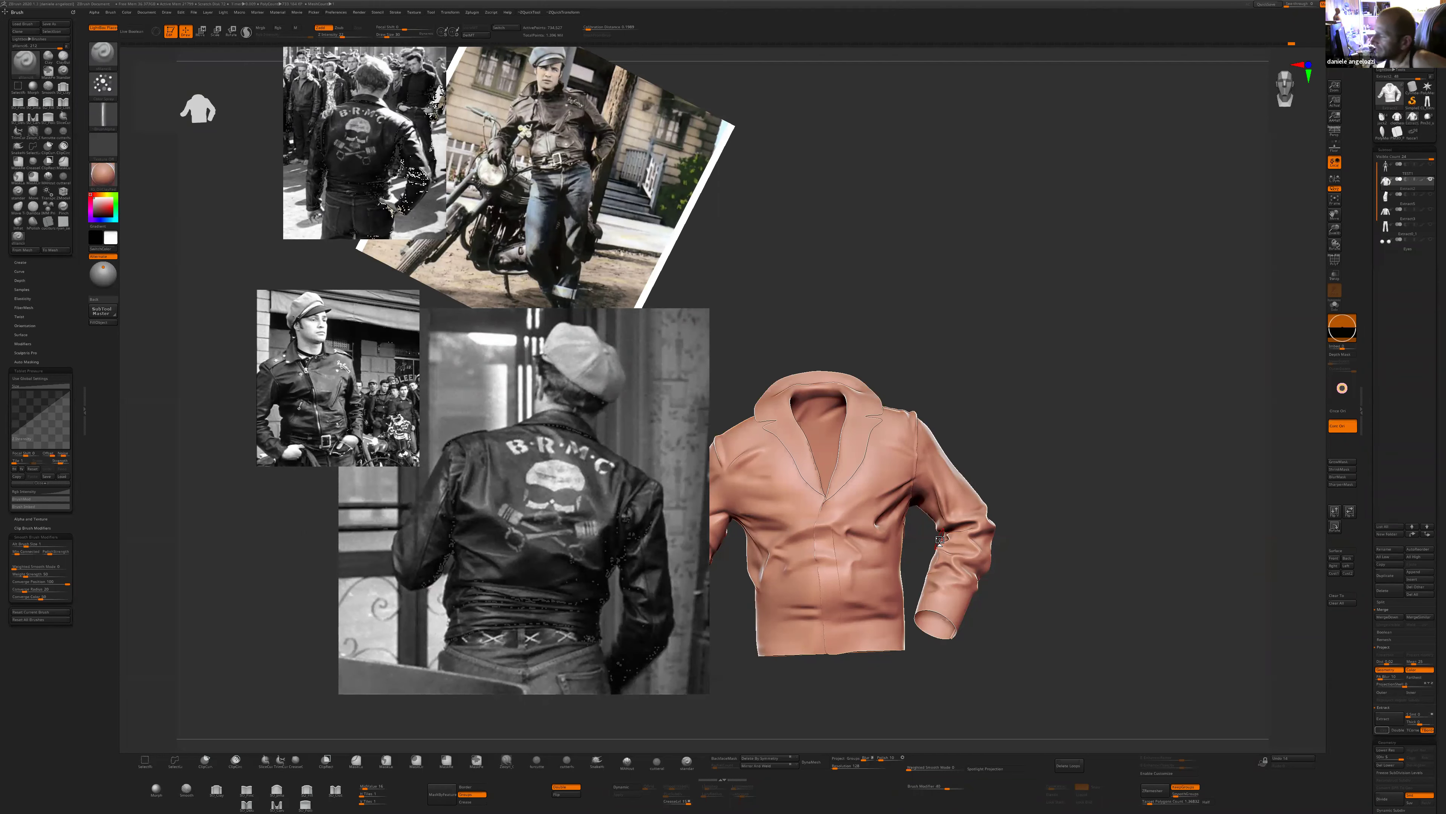
- Browse the brush presets in the current project folder, LIVE, logoni and the brushes subfolder of bud
click(1389, 24)
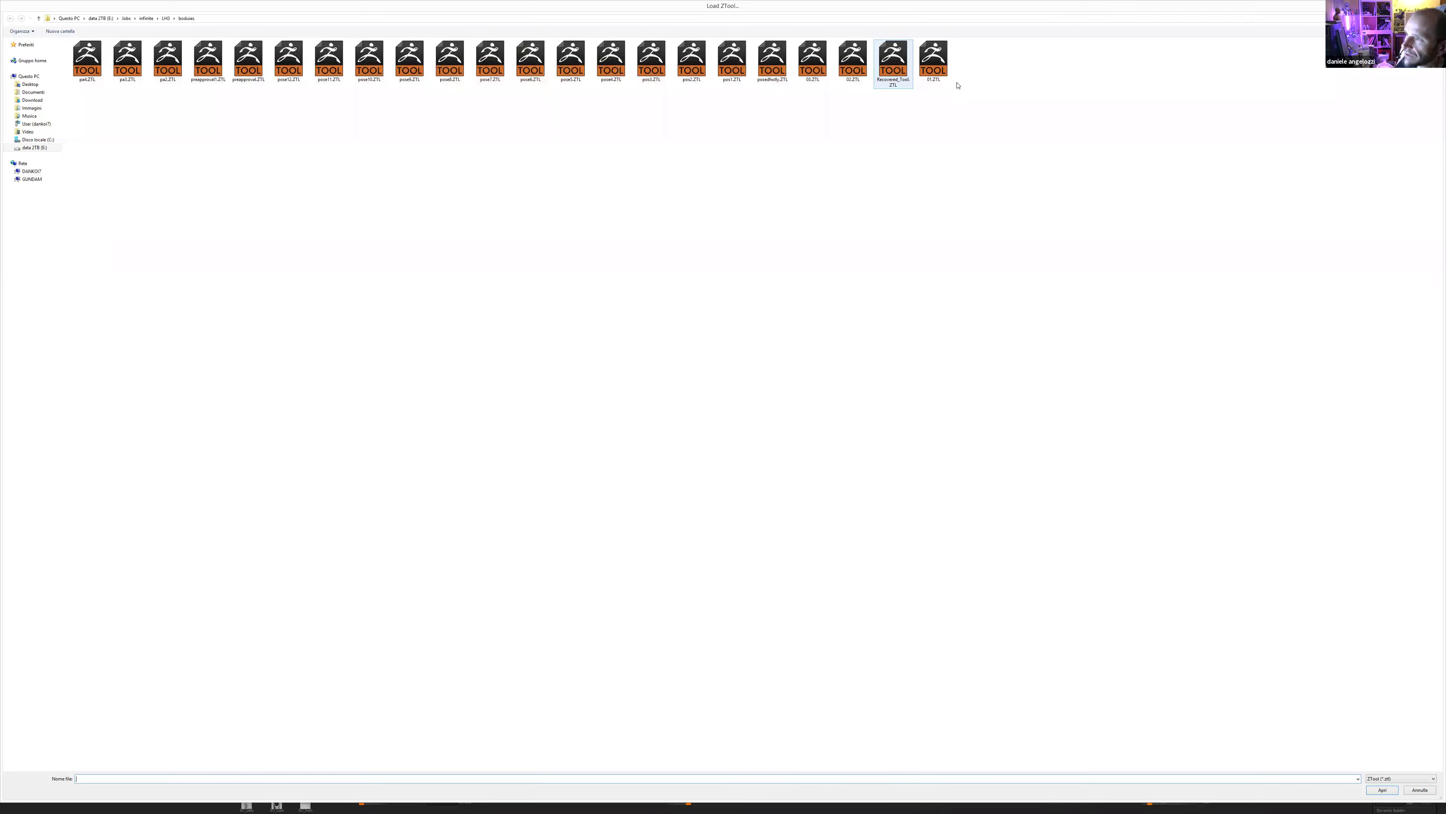
double_click(258, 73)
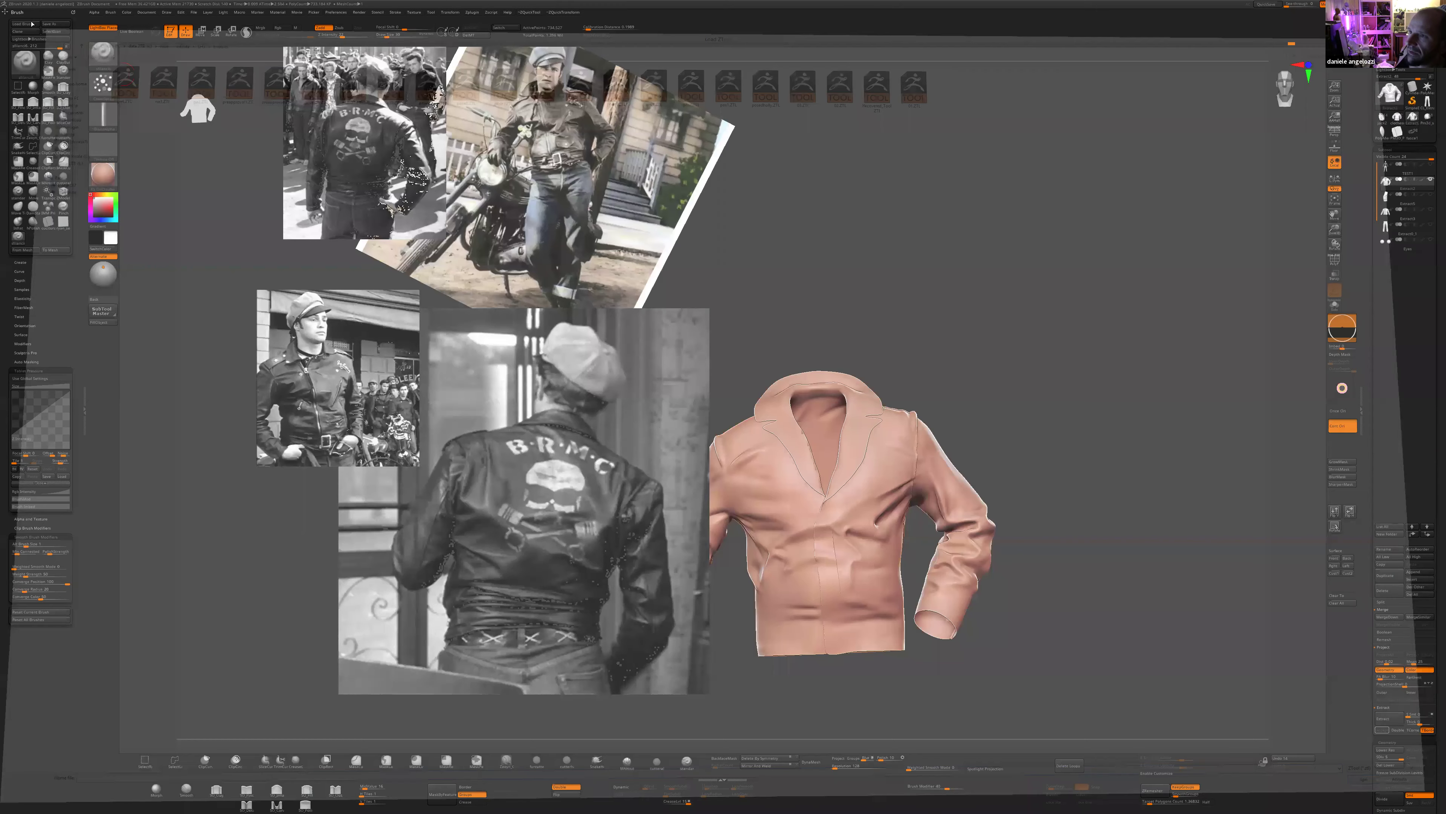
click(32, 24)
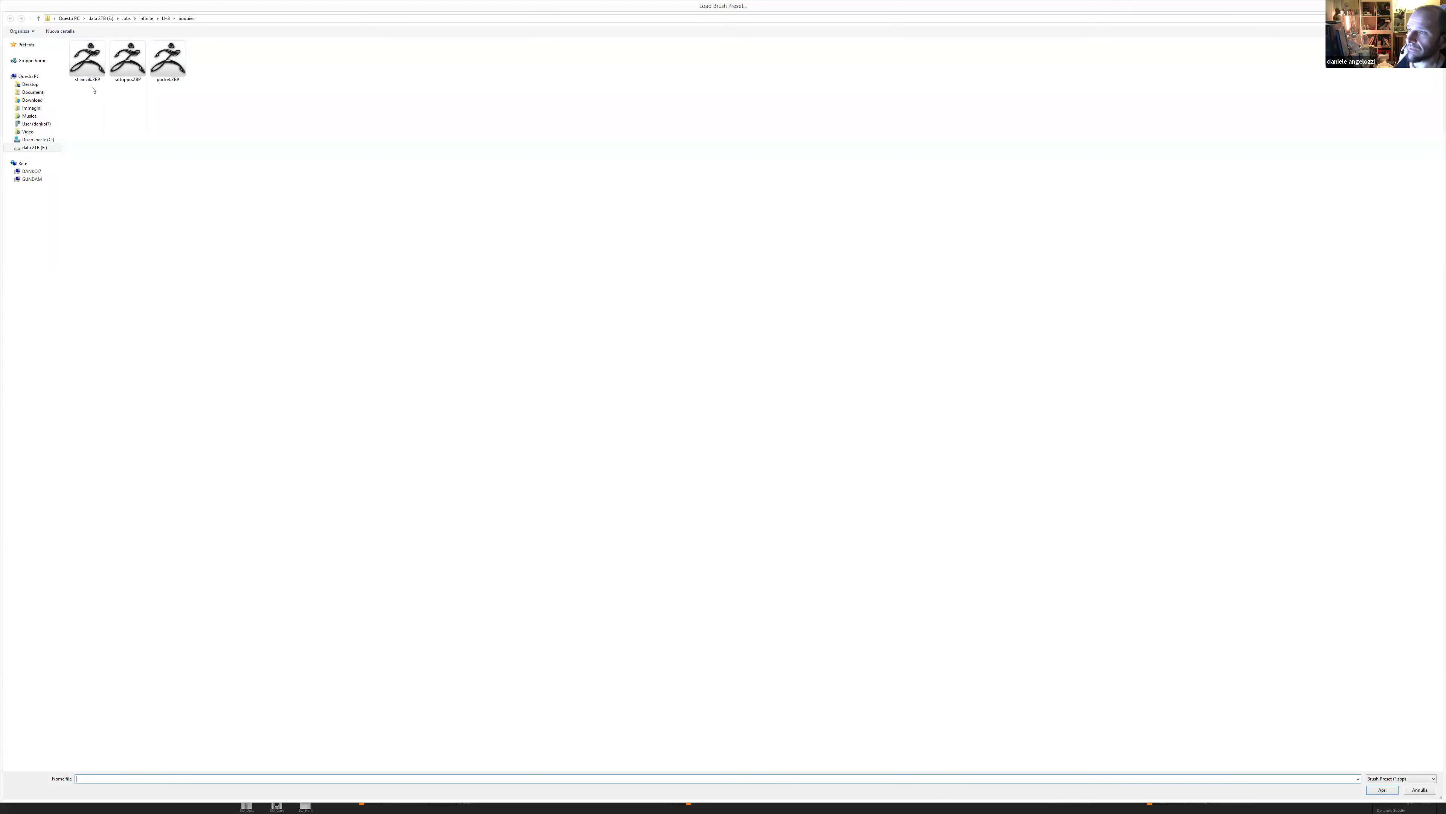
drag(231, 107, 71, 43)
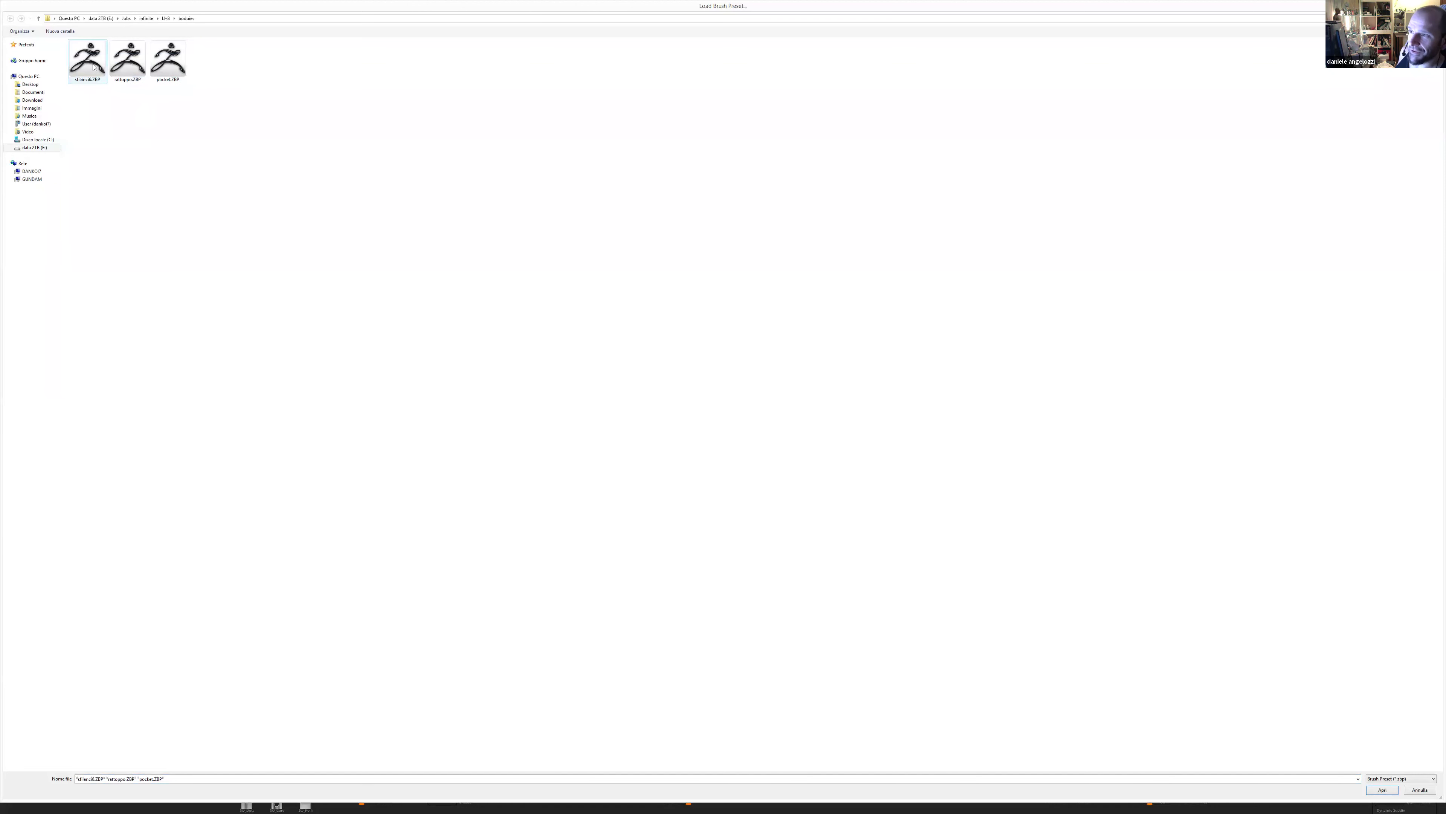
click(167, 18)
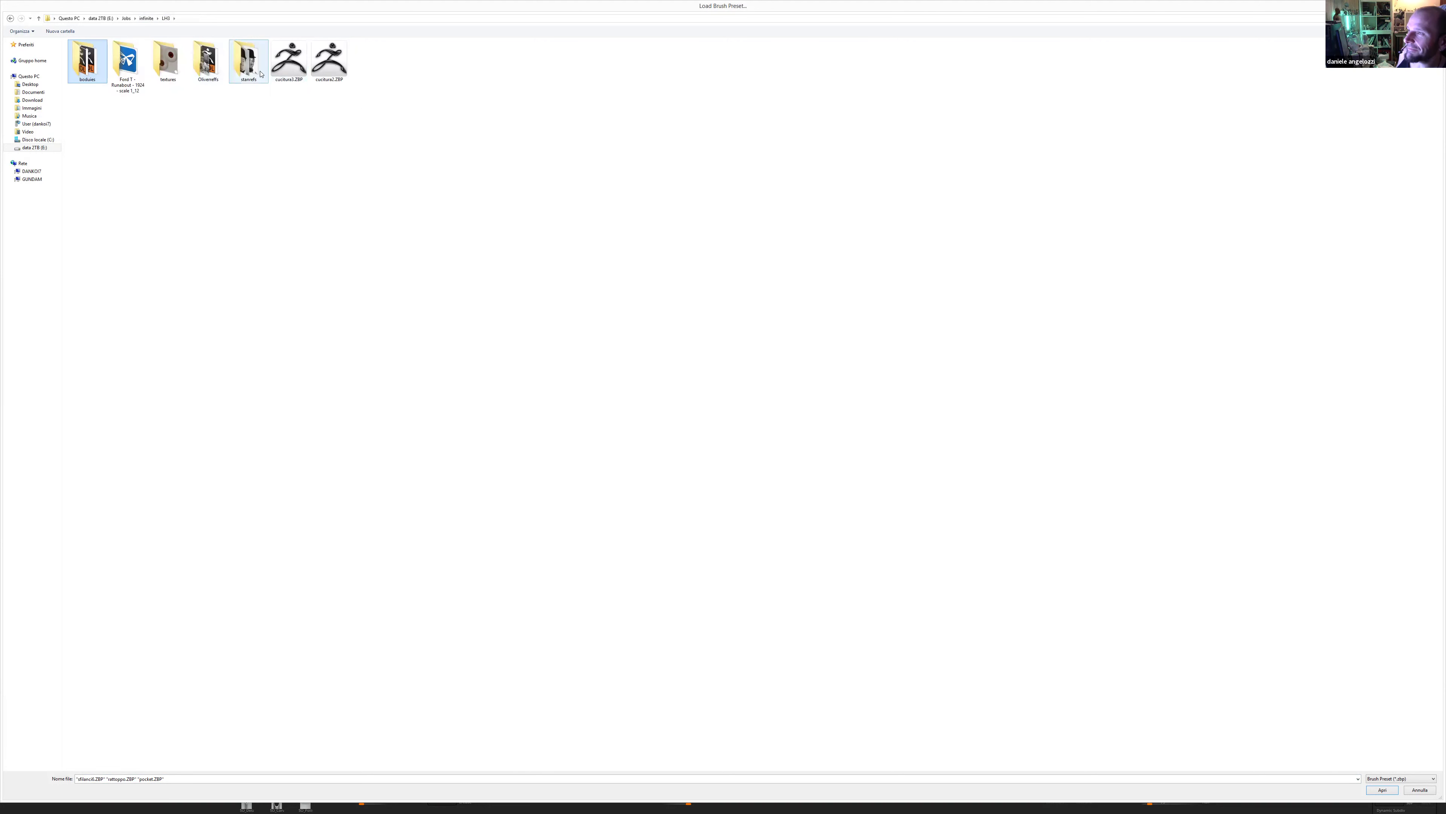
click(150, 19)
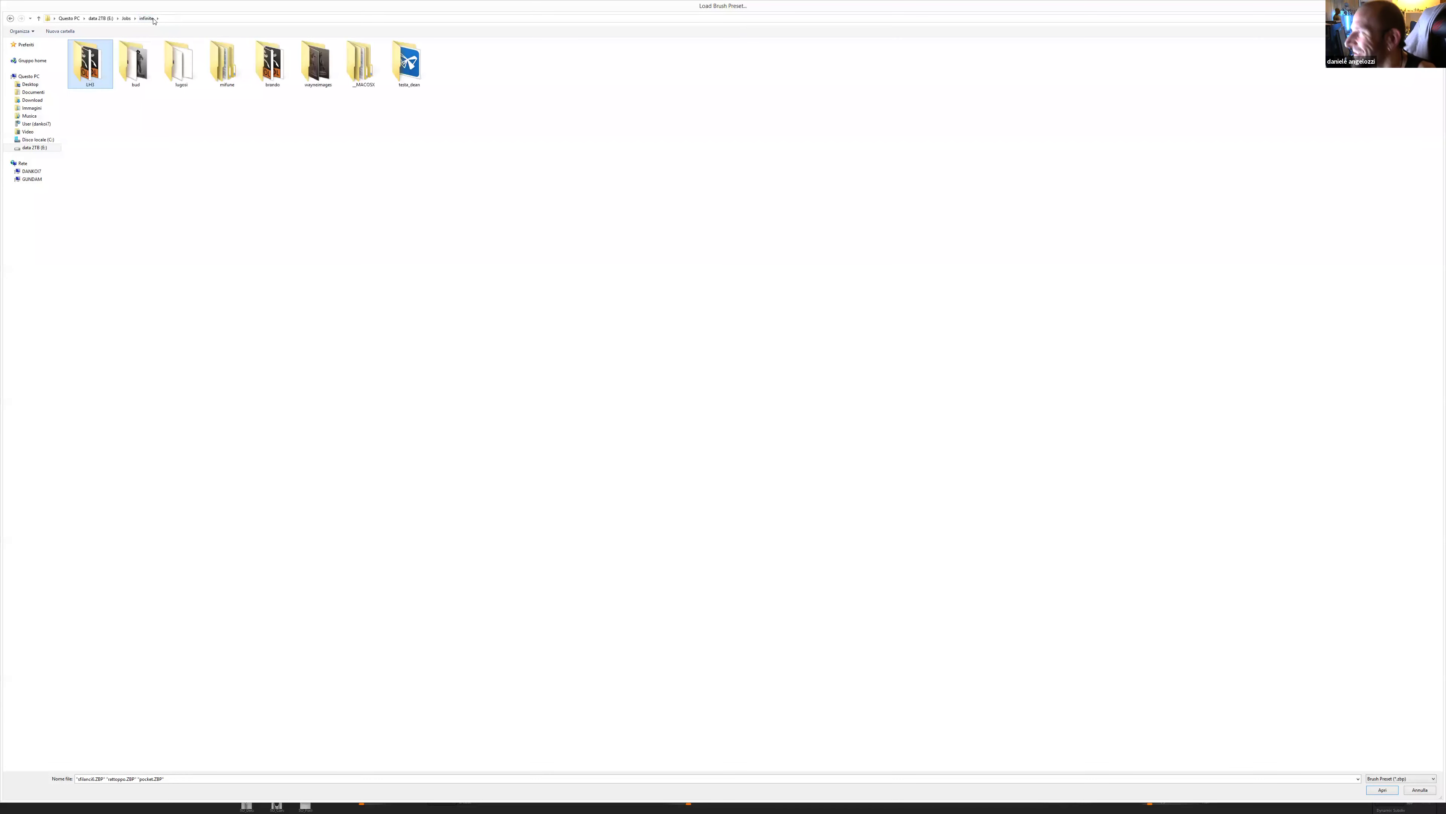
double_click(178, 74)
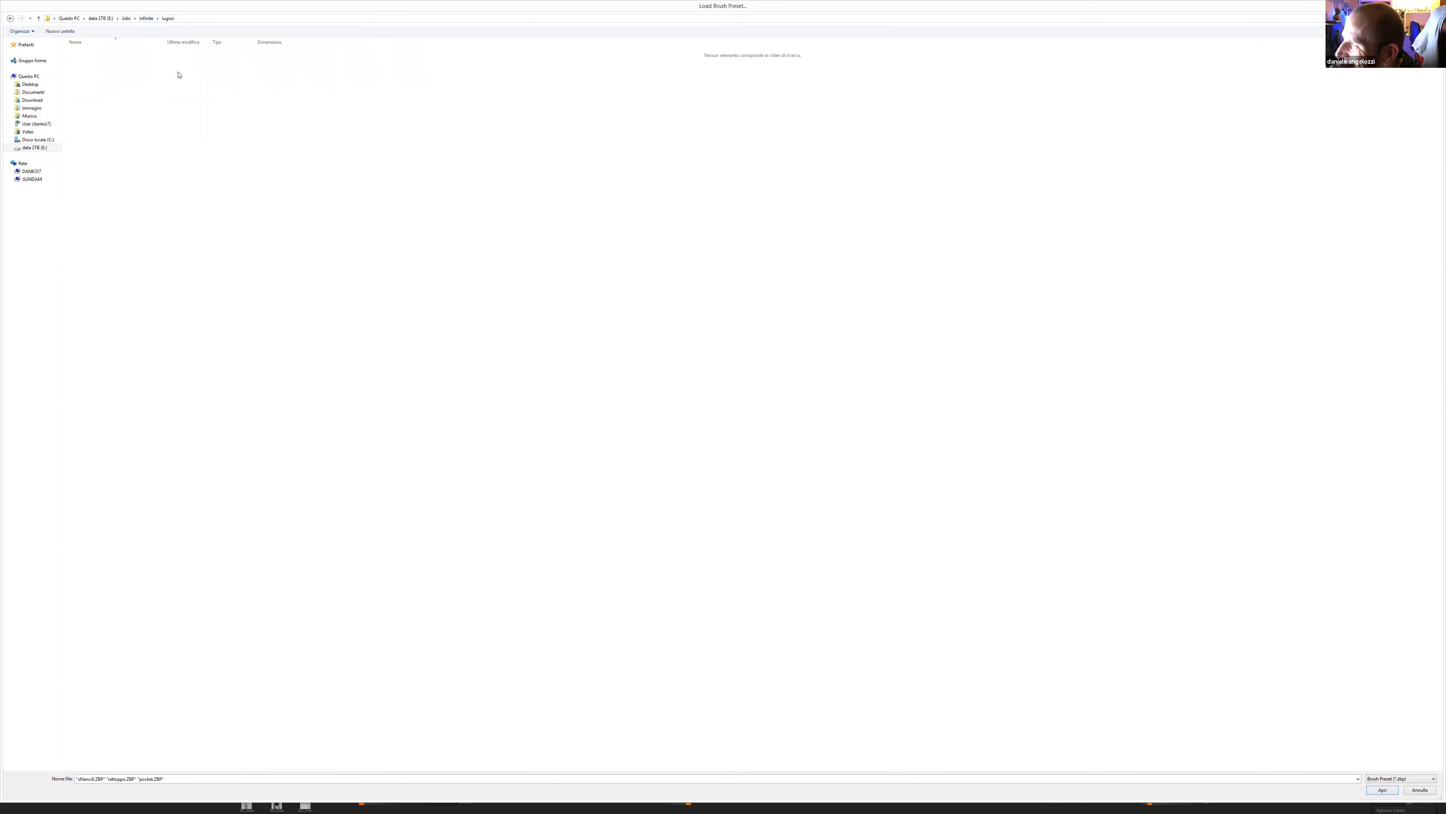
click(145, 19)
double_click(132, 60)
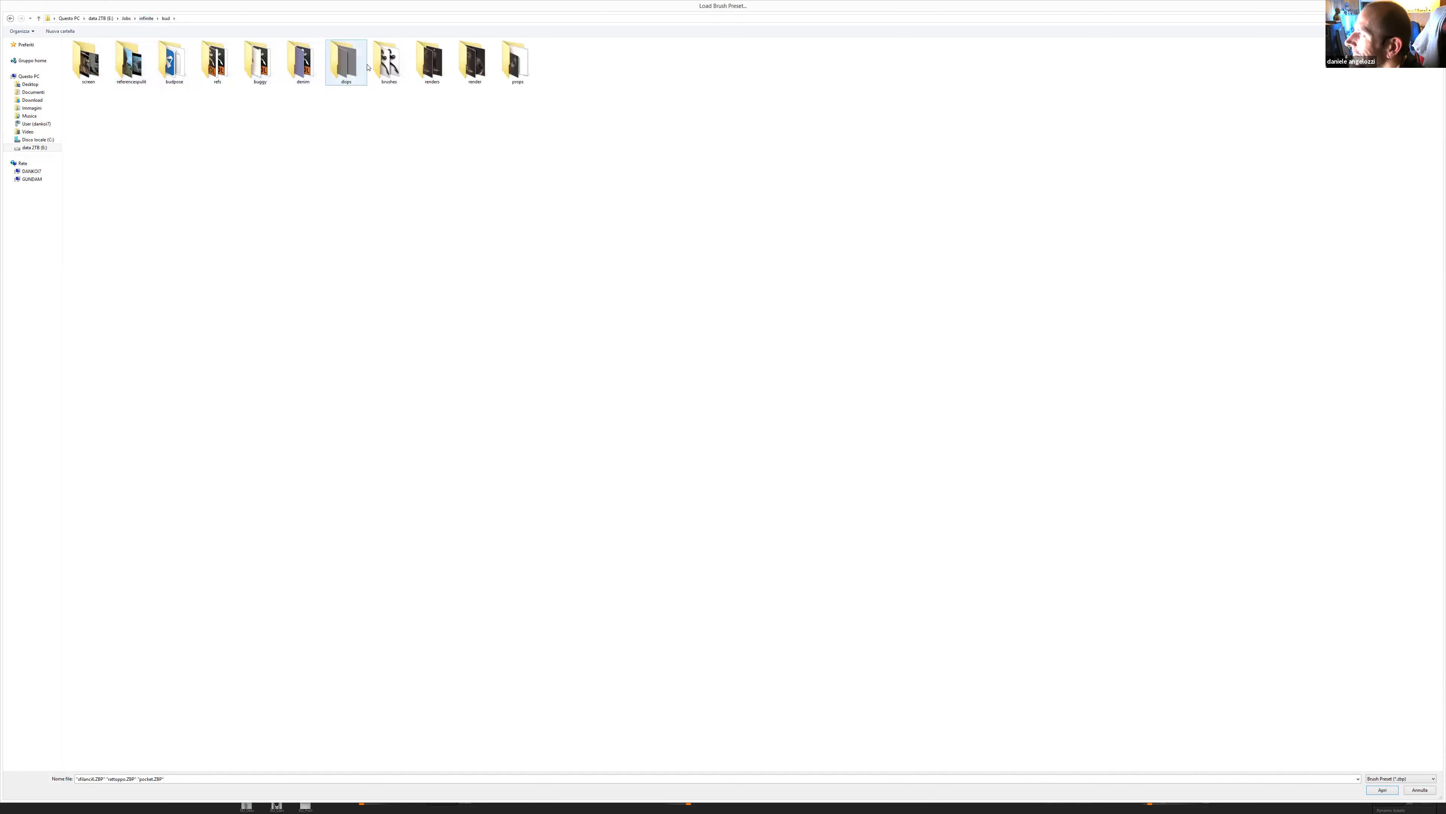
double_click(389, 63)
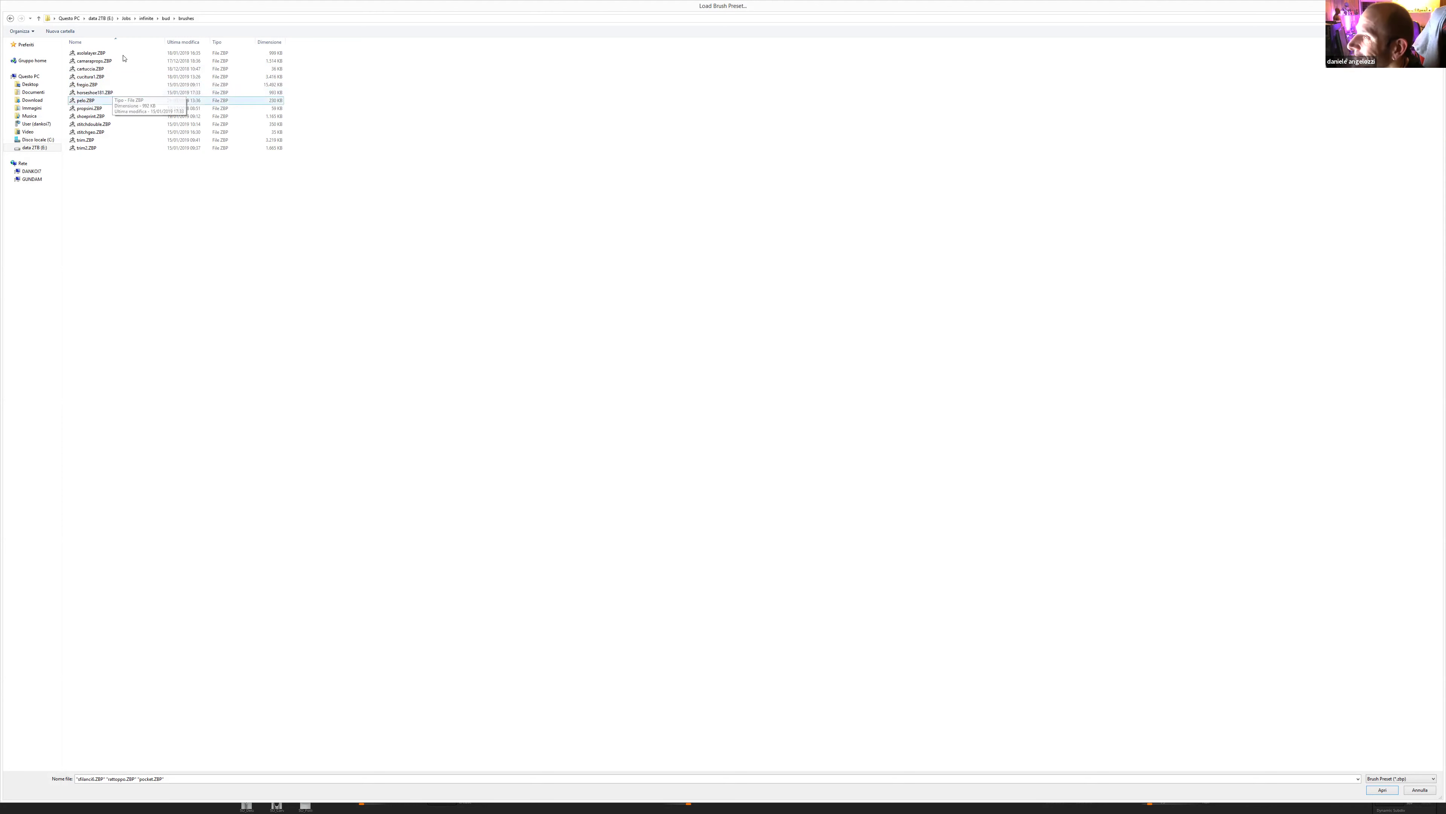
- Look for suitable brush presets in the brando folder and in the other project folders under Jobs
click(152, 18)
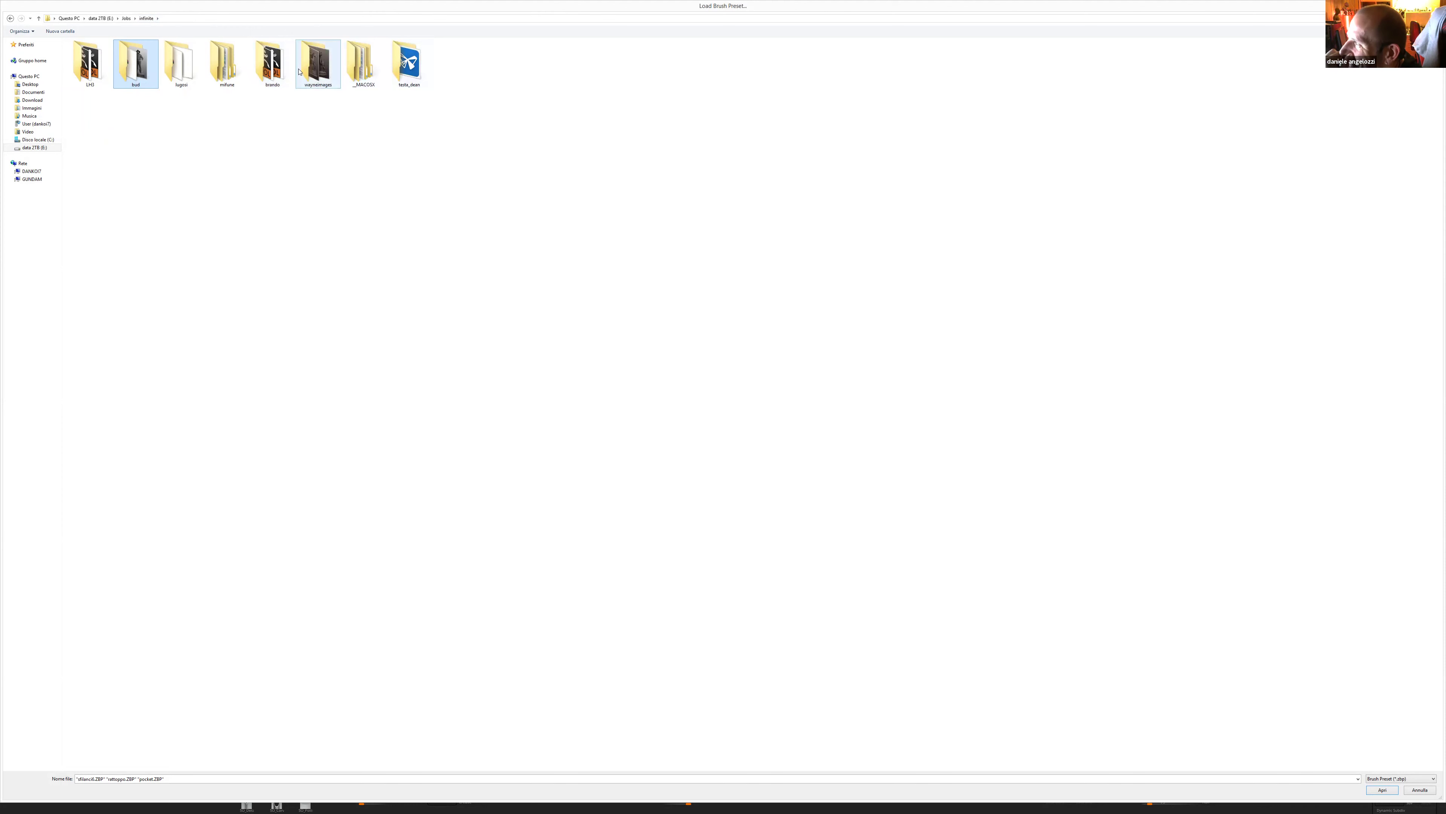
click(283, 60)
click(143, 100)
double_click(143, 100)
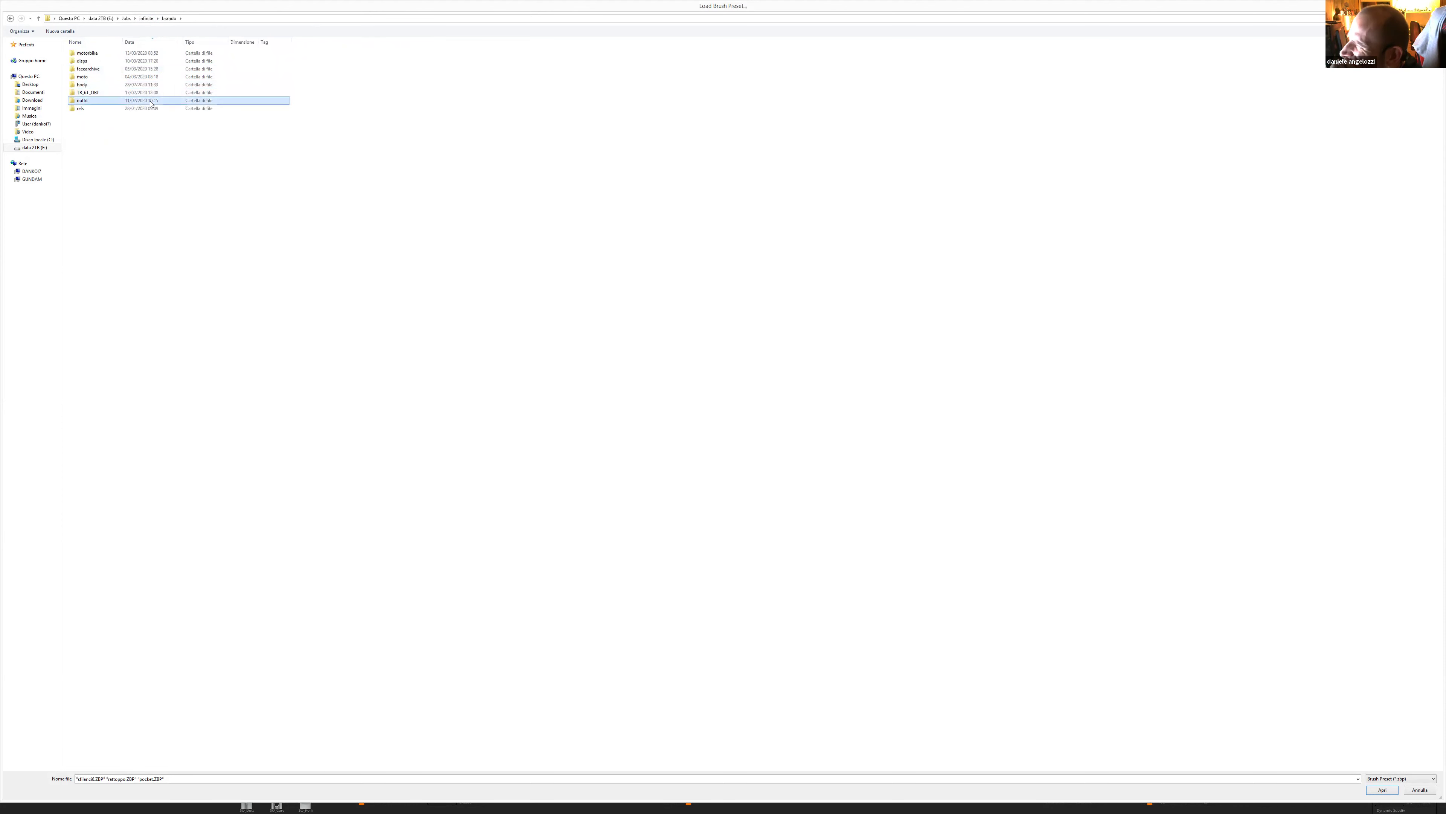
click(168, 18)
click(126, 18)
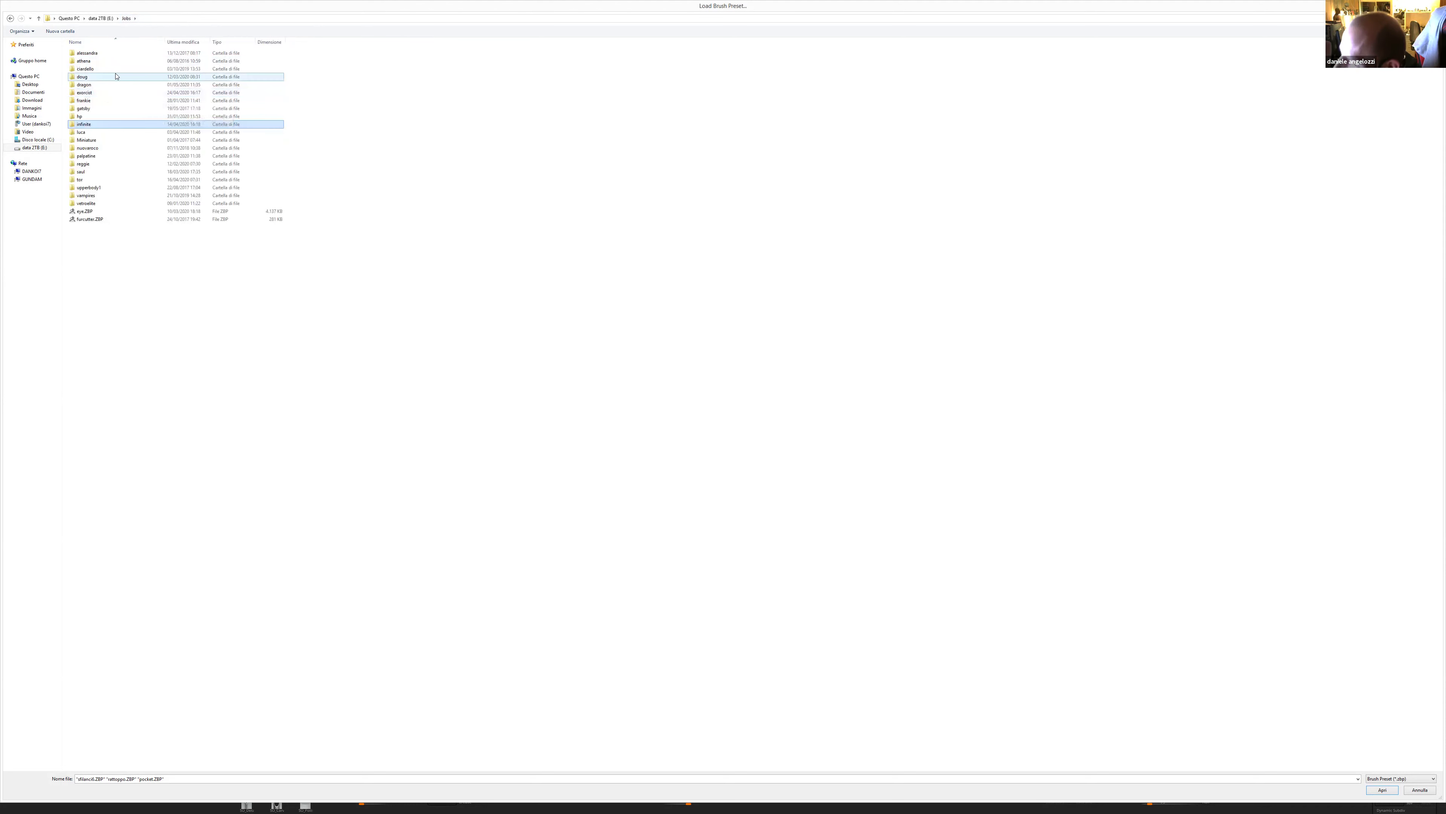
double_click(108, 93)
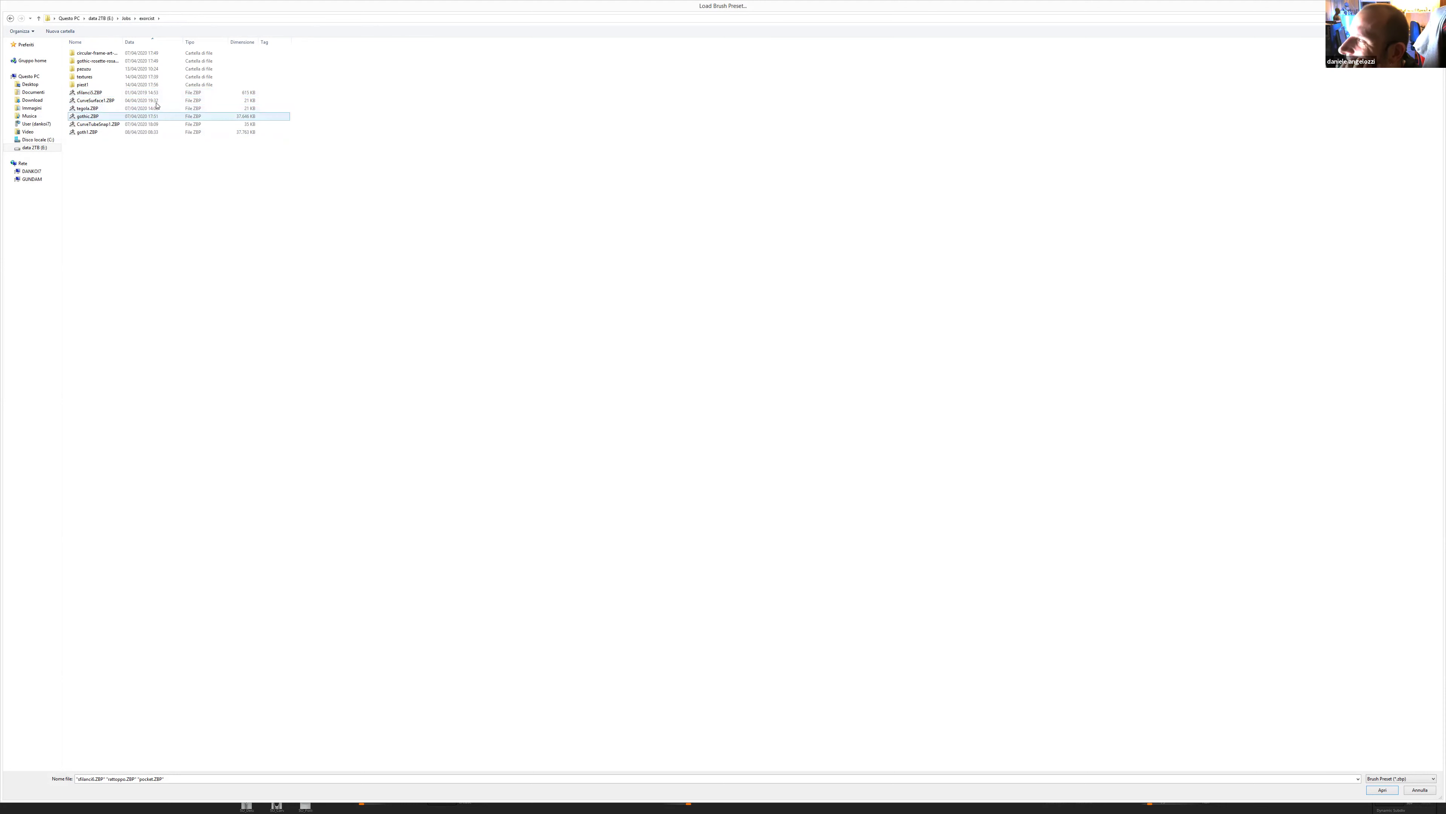
click(126, 18)
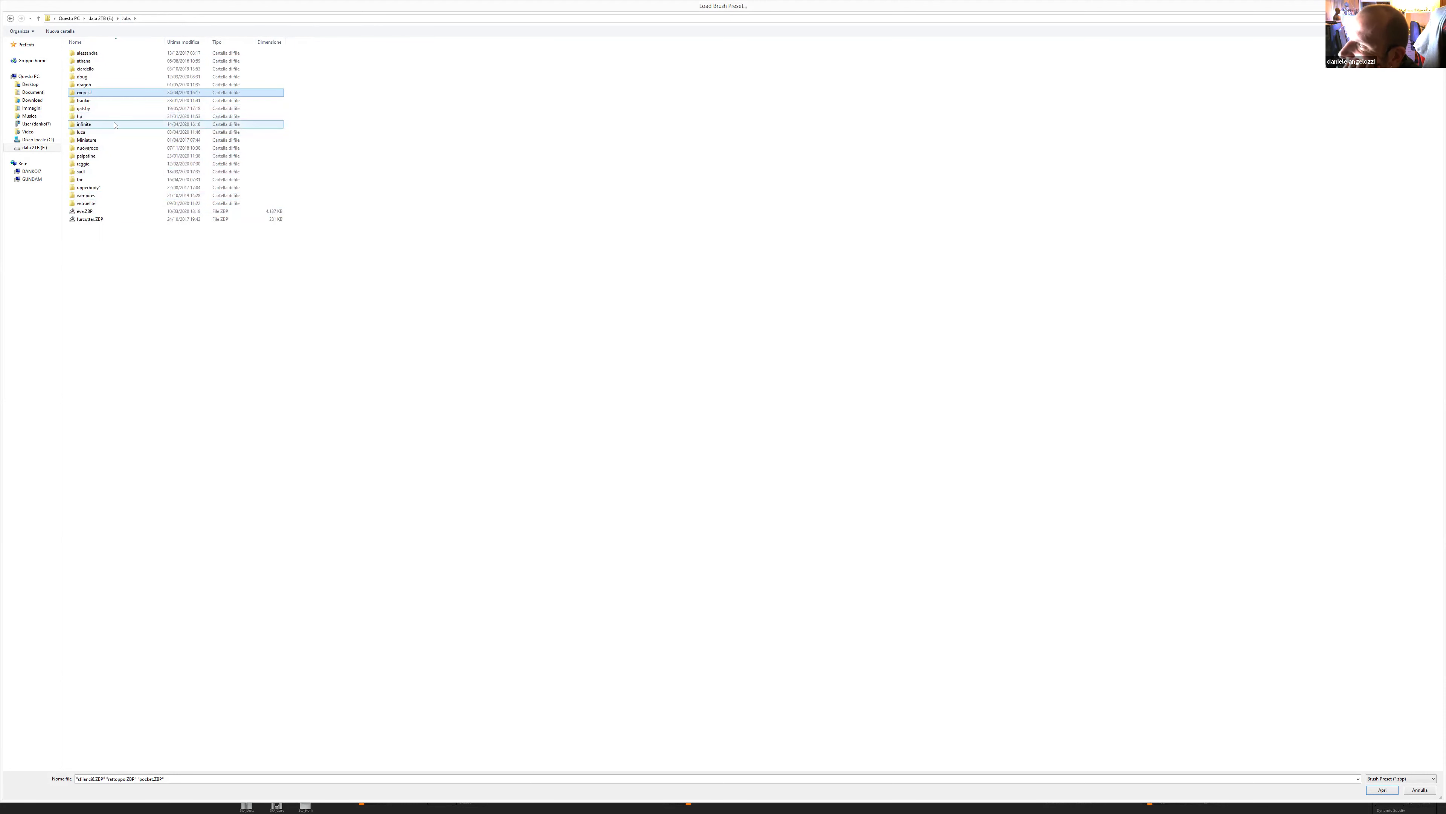
double_click(114, 140)
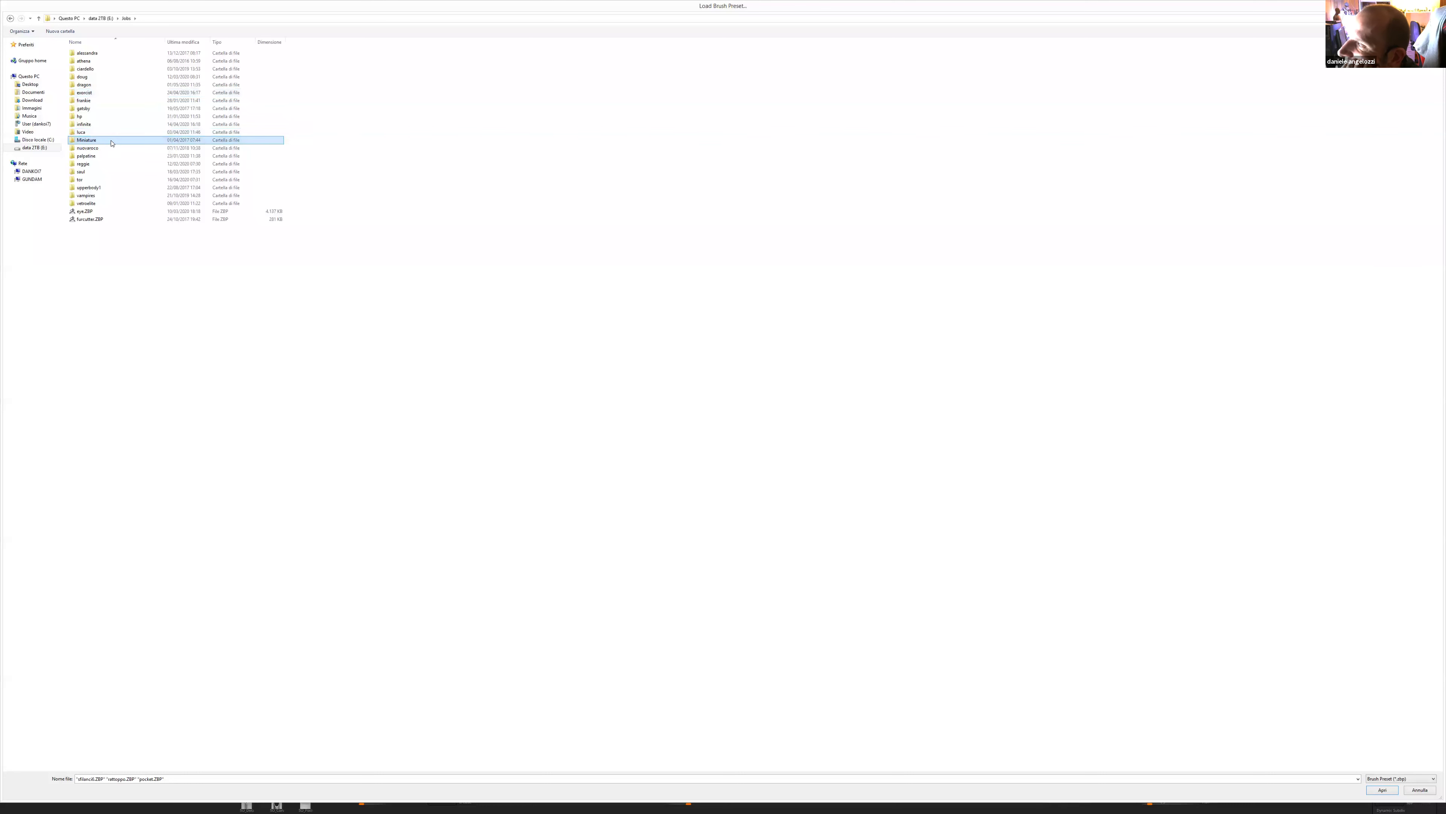
click(126, 18)
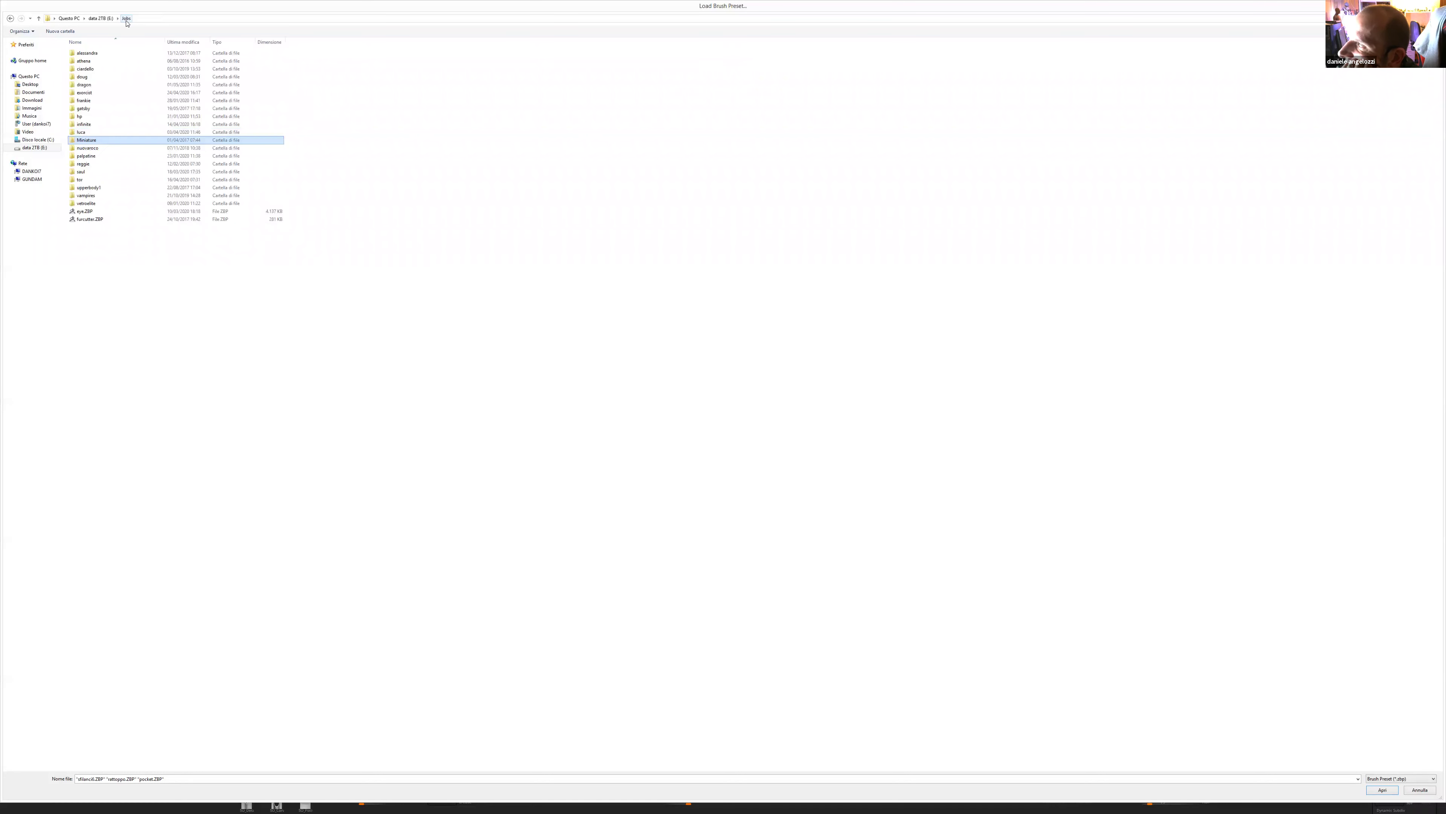
- Load two insert-mesh brush presets from the dragon folder under Jobs
double_click(91, 85)
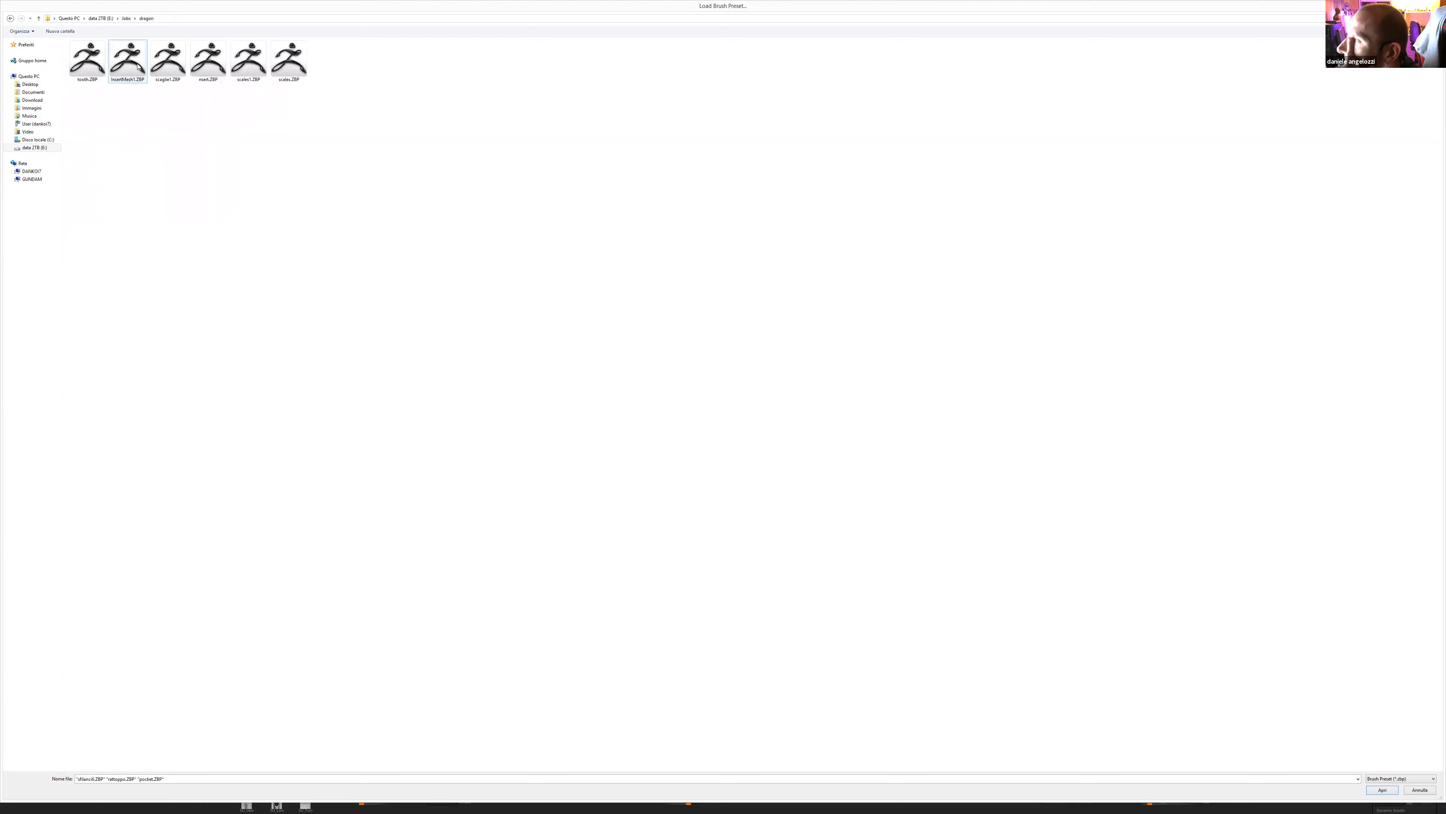
click(87, 58)
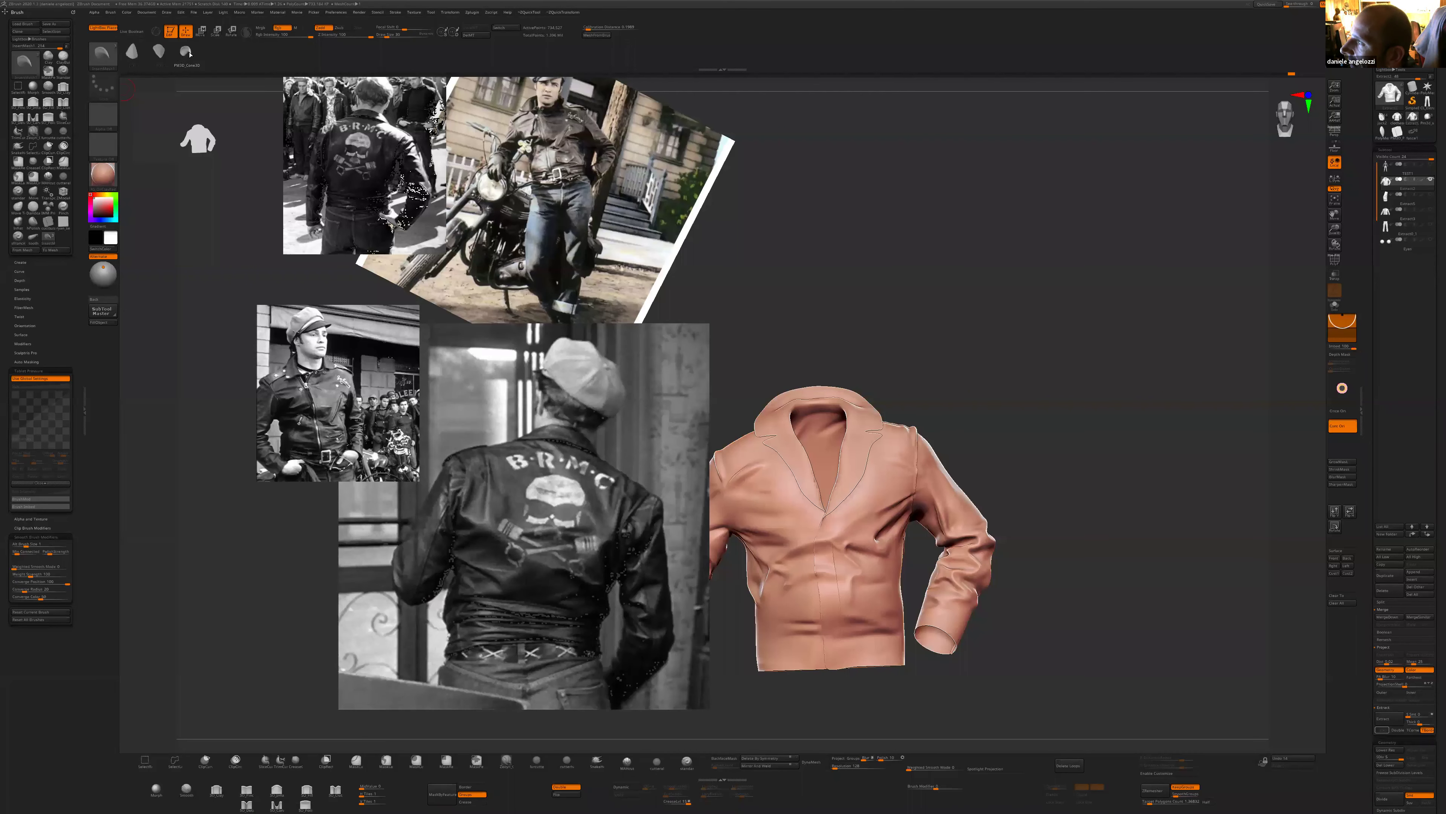
click(22, 23)
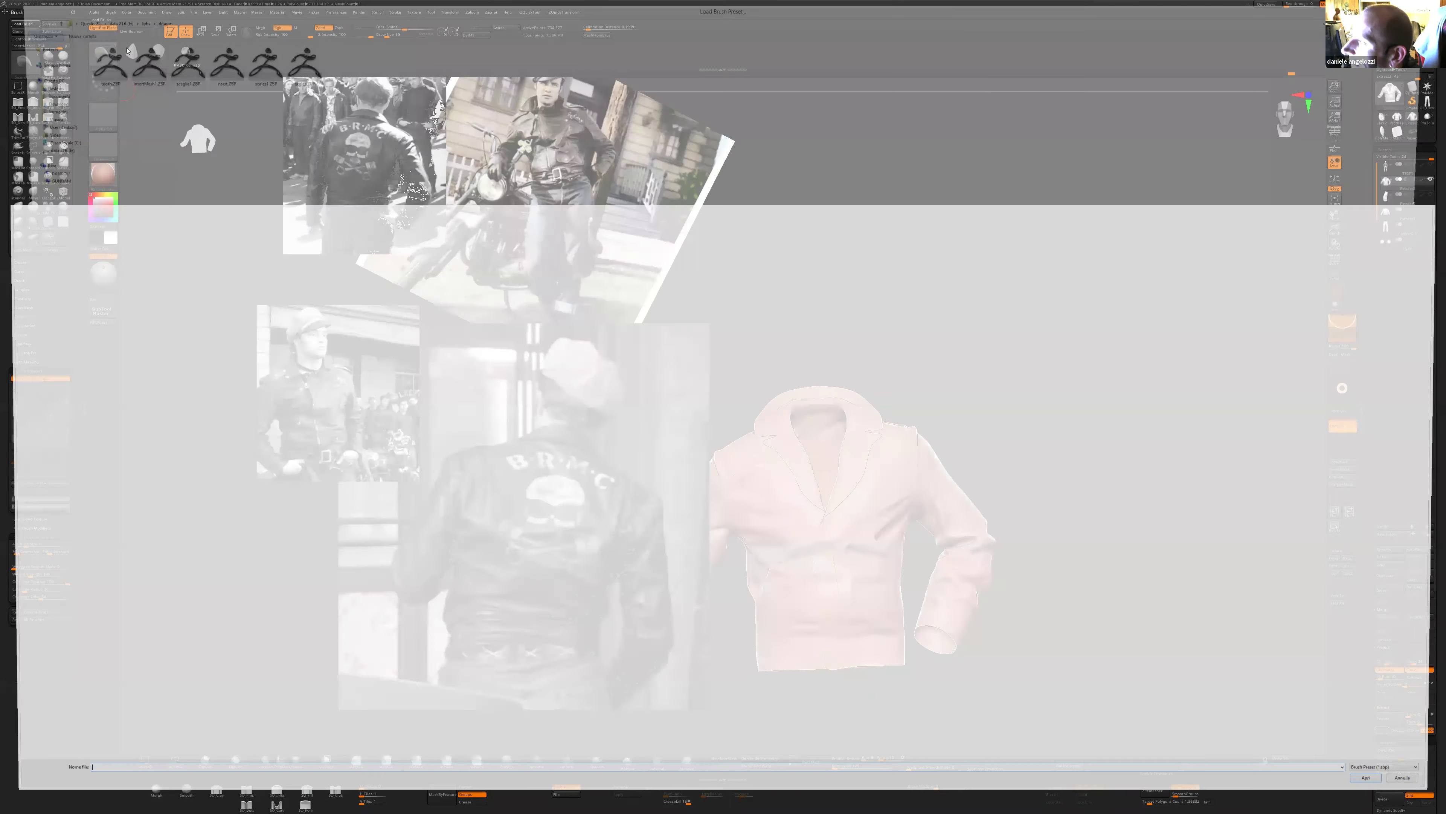
double_click(165, 65)
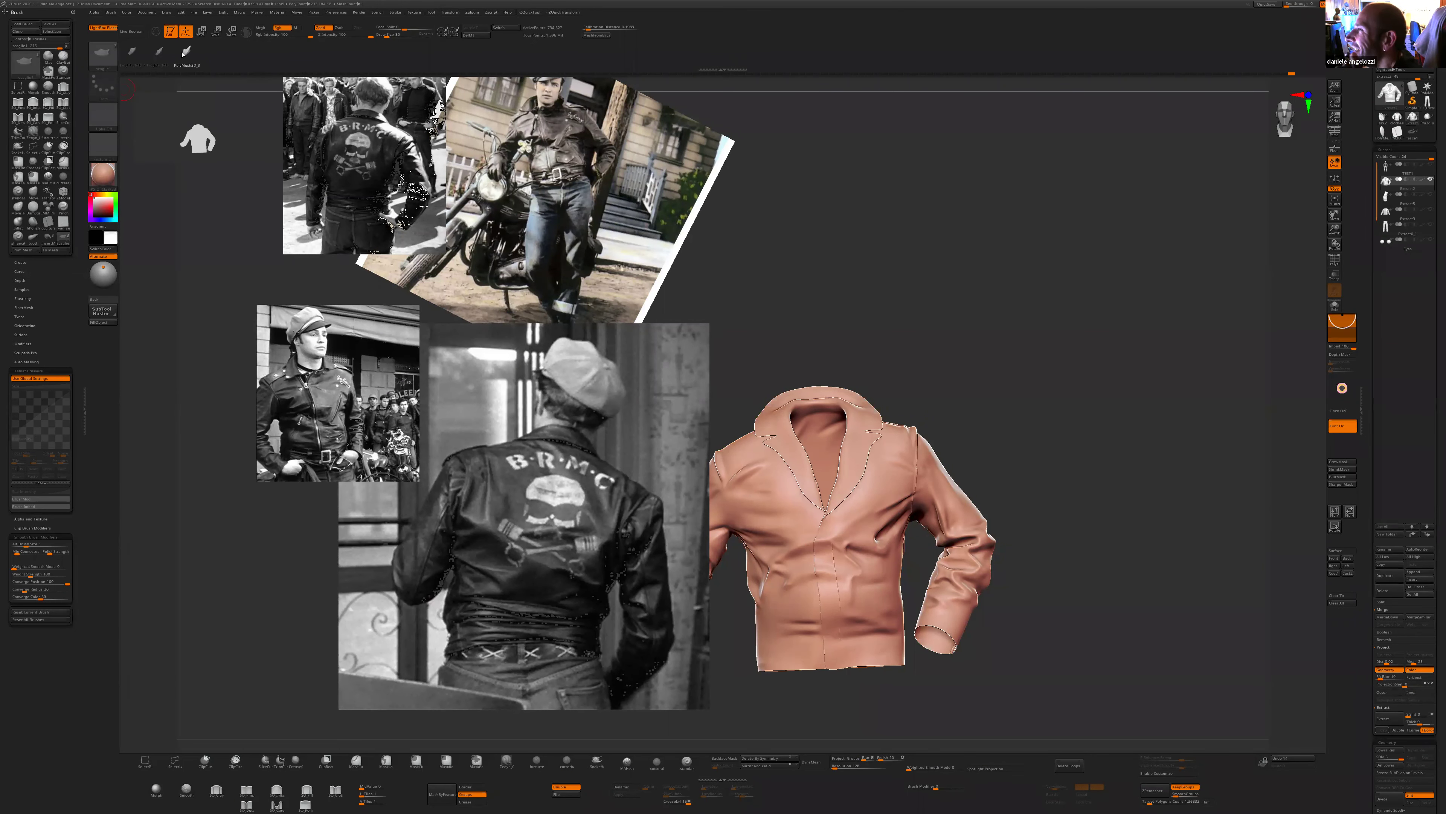
- Load the posed.ZTL tool from the first subfolder of portraits and frame the whole creature
click(105, 31)
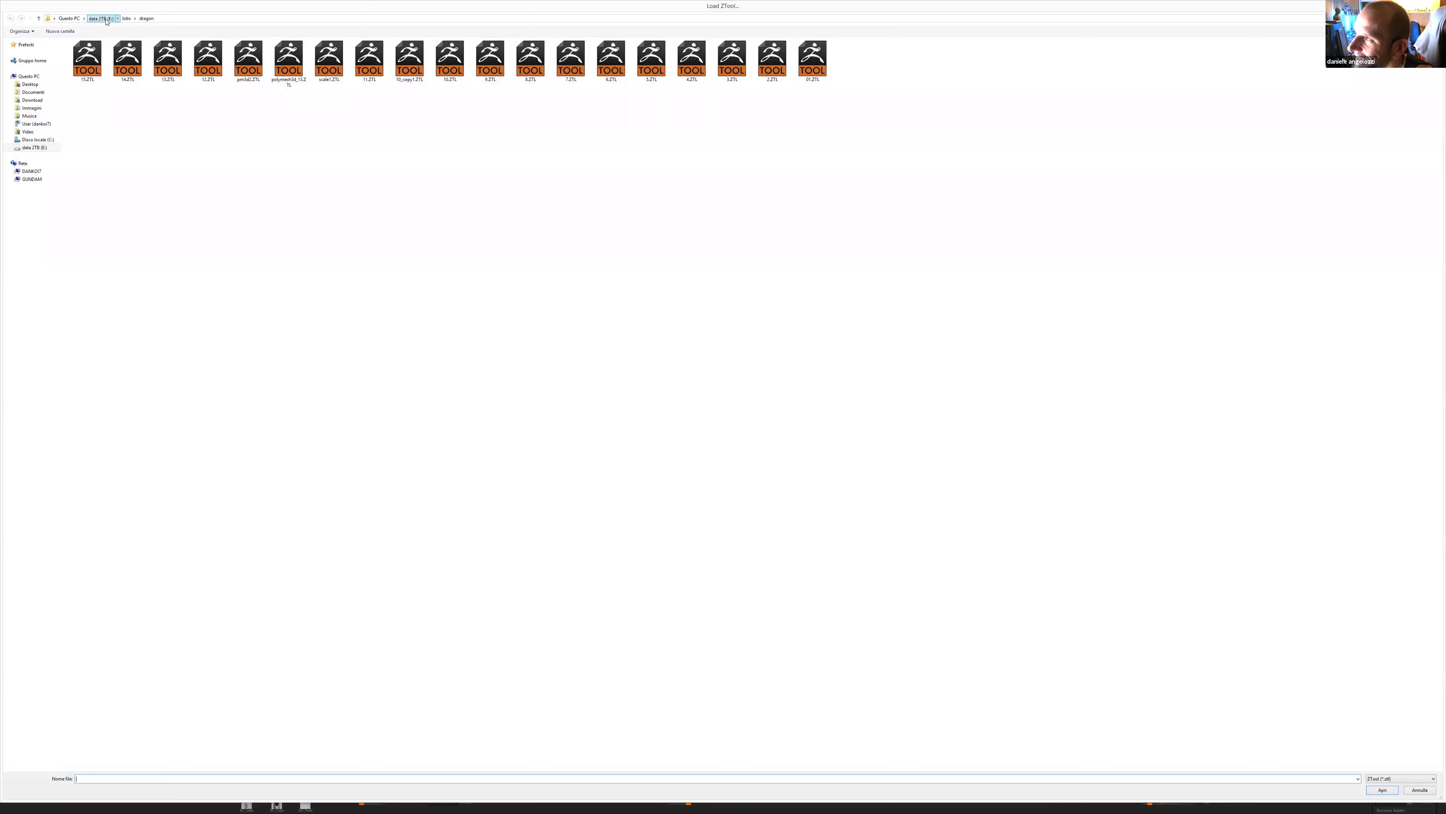
click(101, 18)
double_click(86, 179)
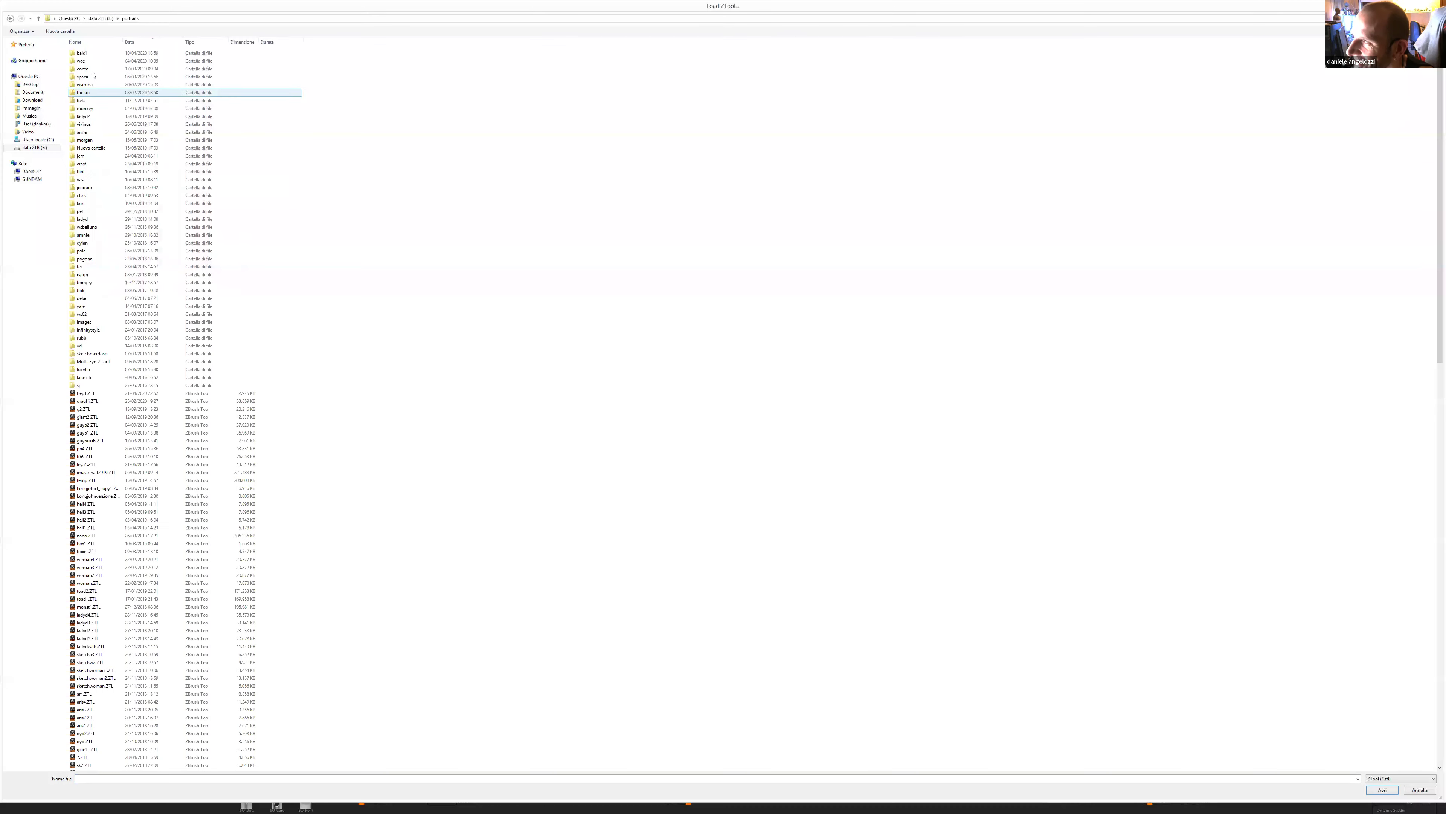
double_click(86, 53)
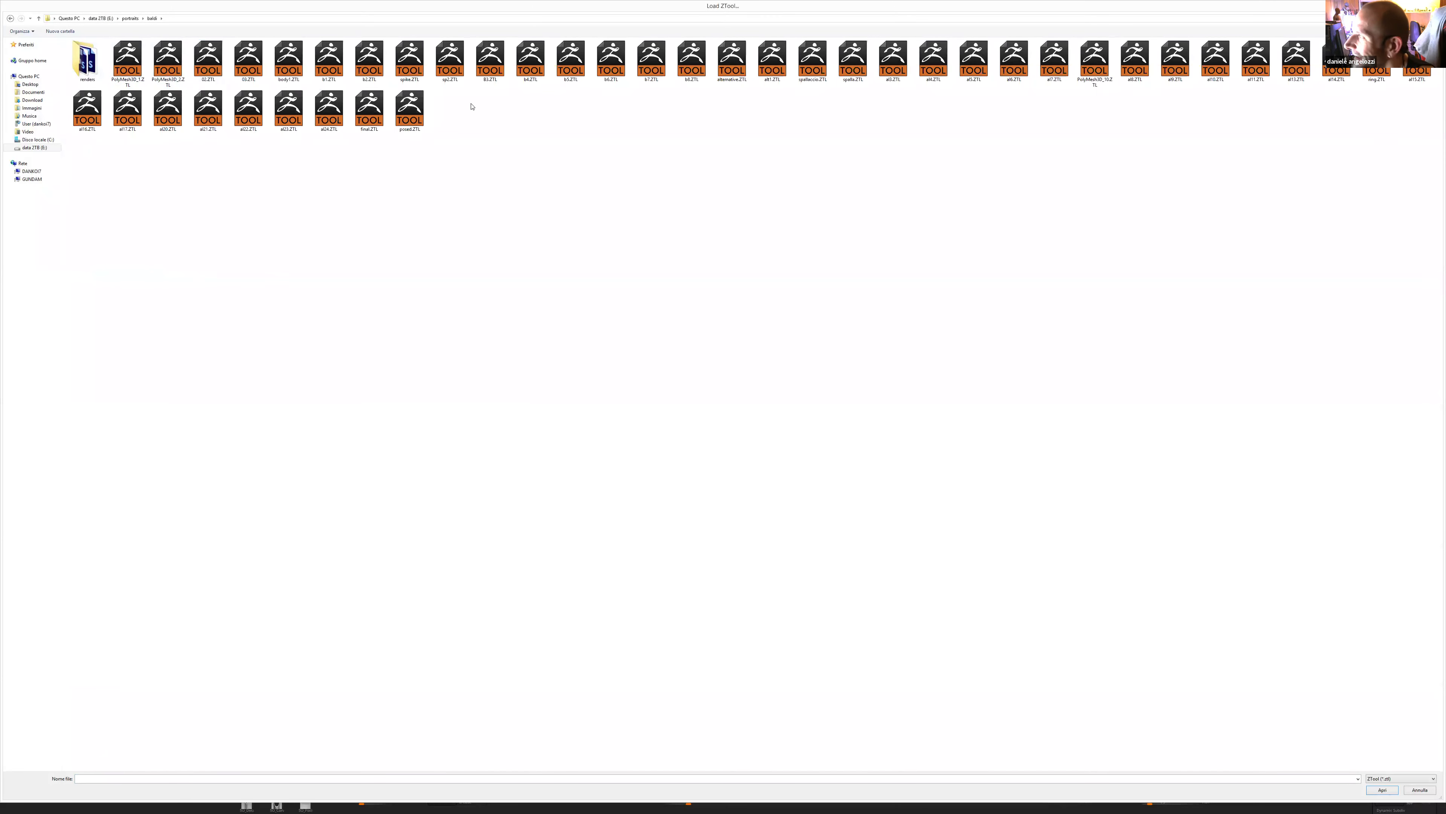
double_click(409, 114)
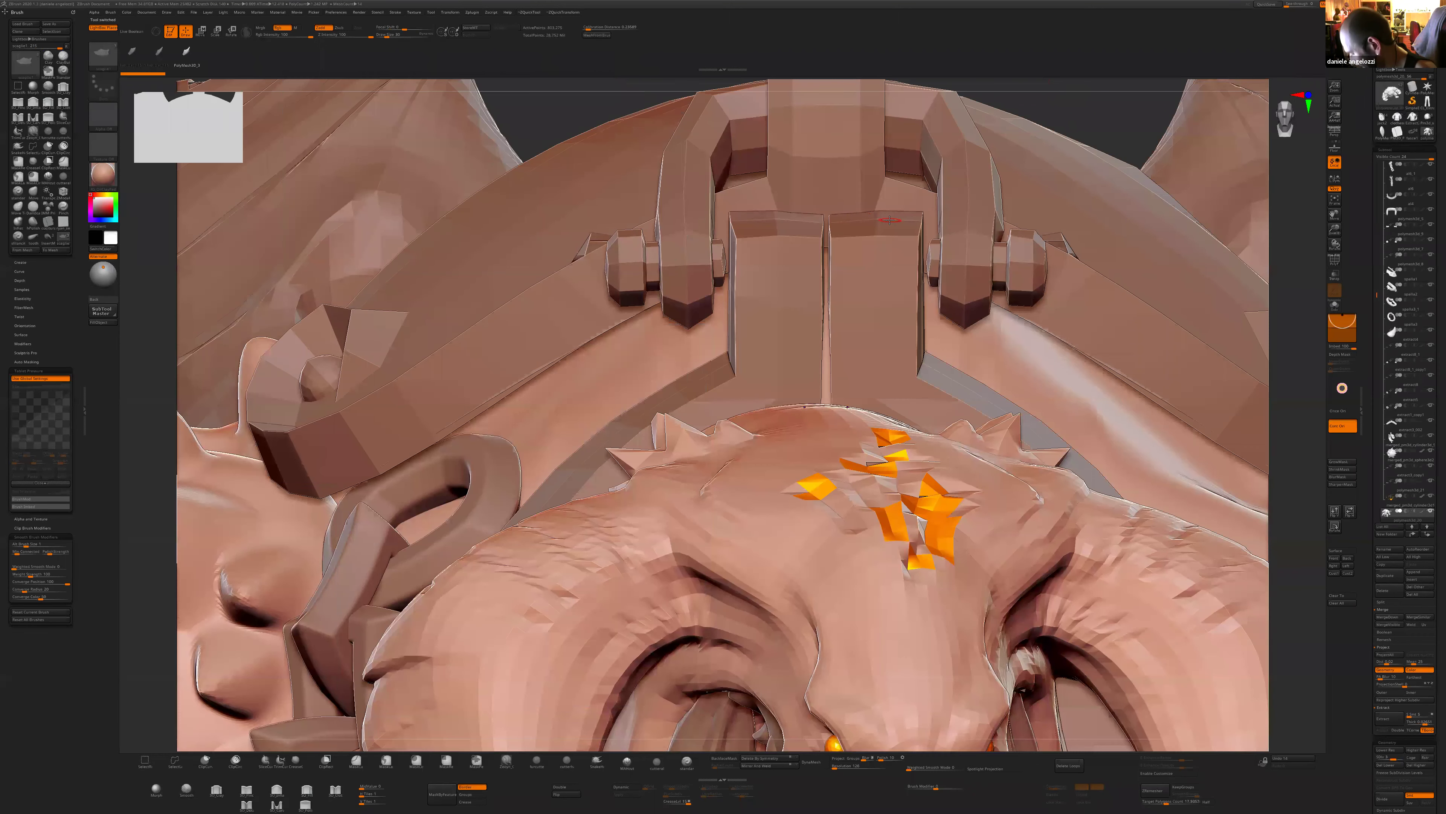
key(f)
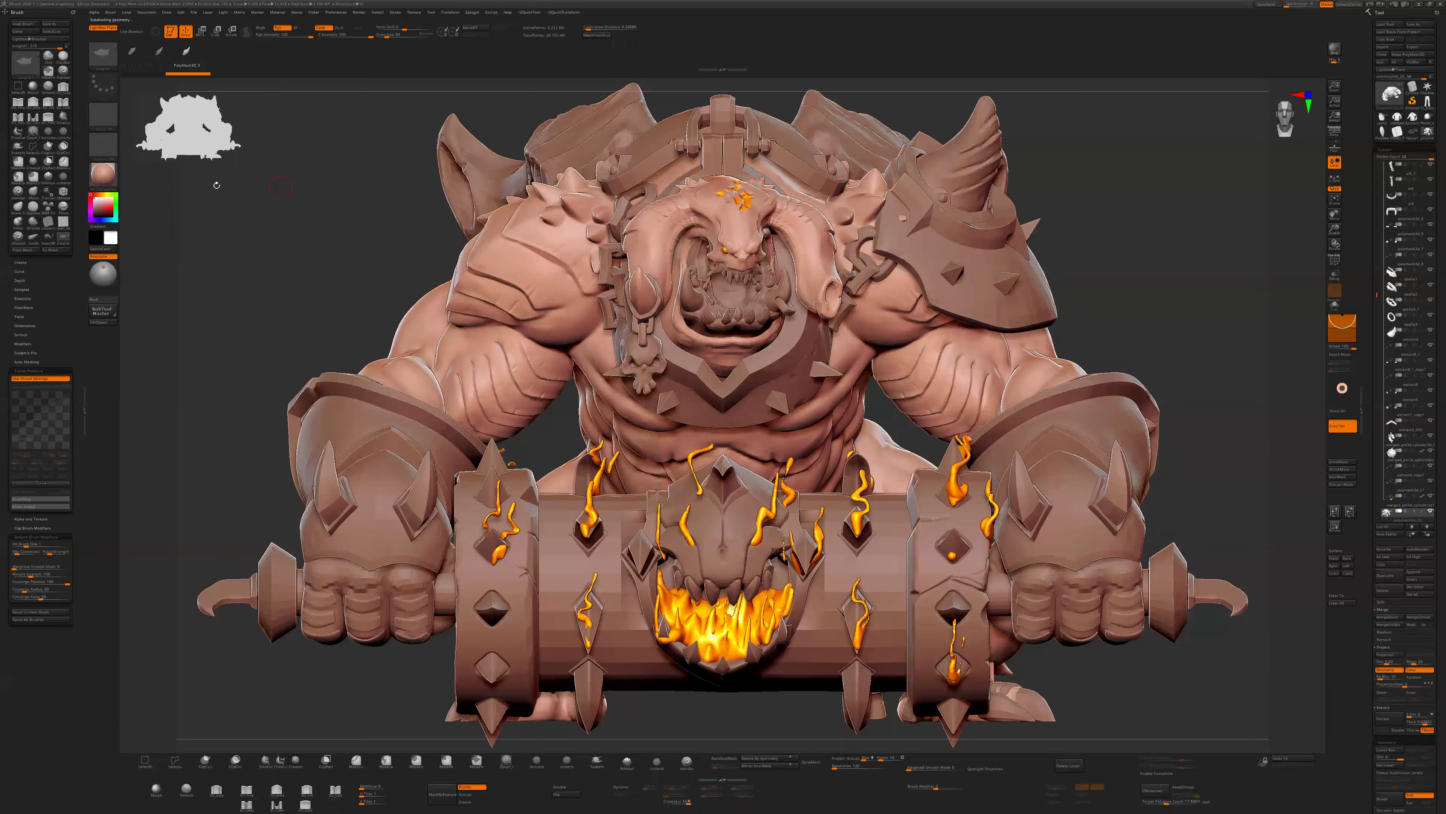
- Make the creature's horned head the active subtool and raise its subdivision level
alt+click(663, 237)
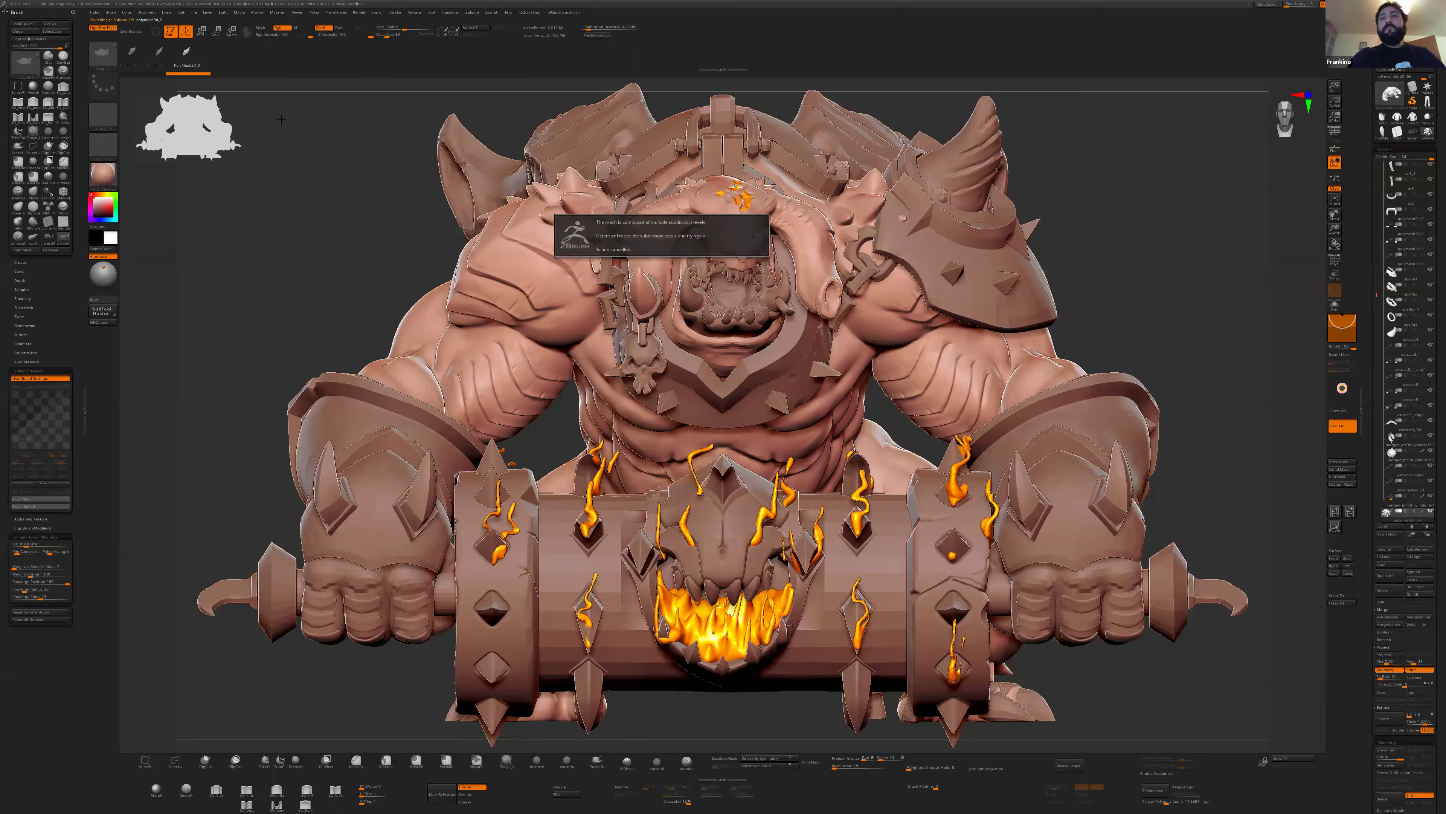
key(d)
key(d)
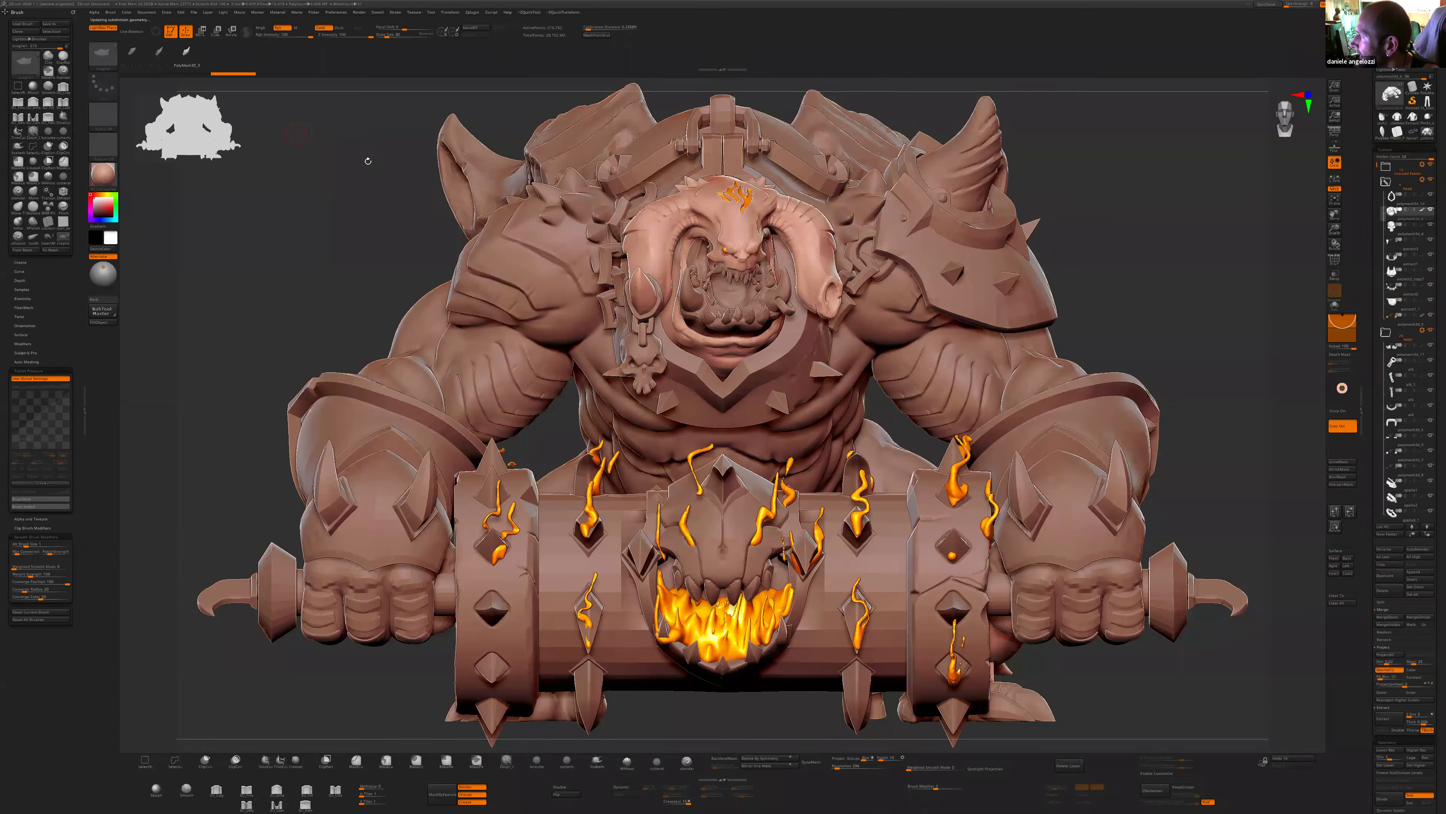
- Load the Chisel1.ZBP brush preset from the creature's project folder under portraits
click(22, 24)
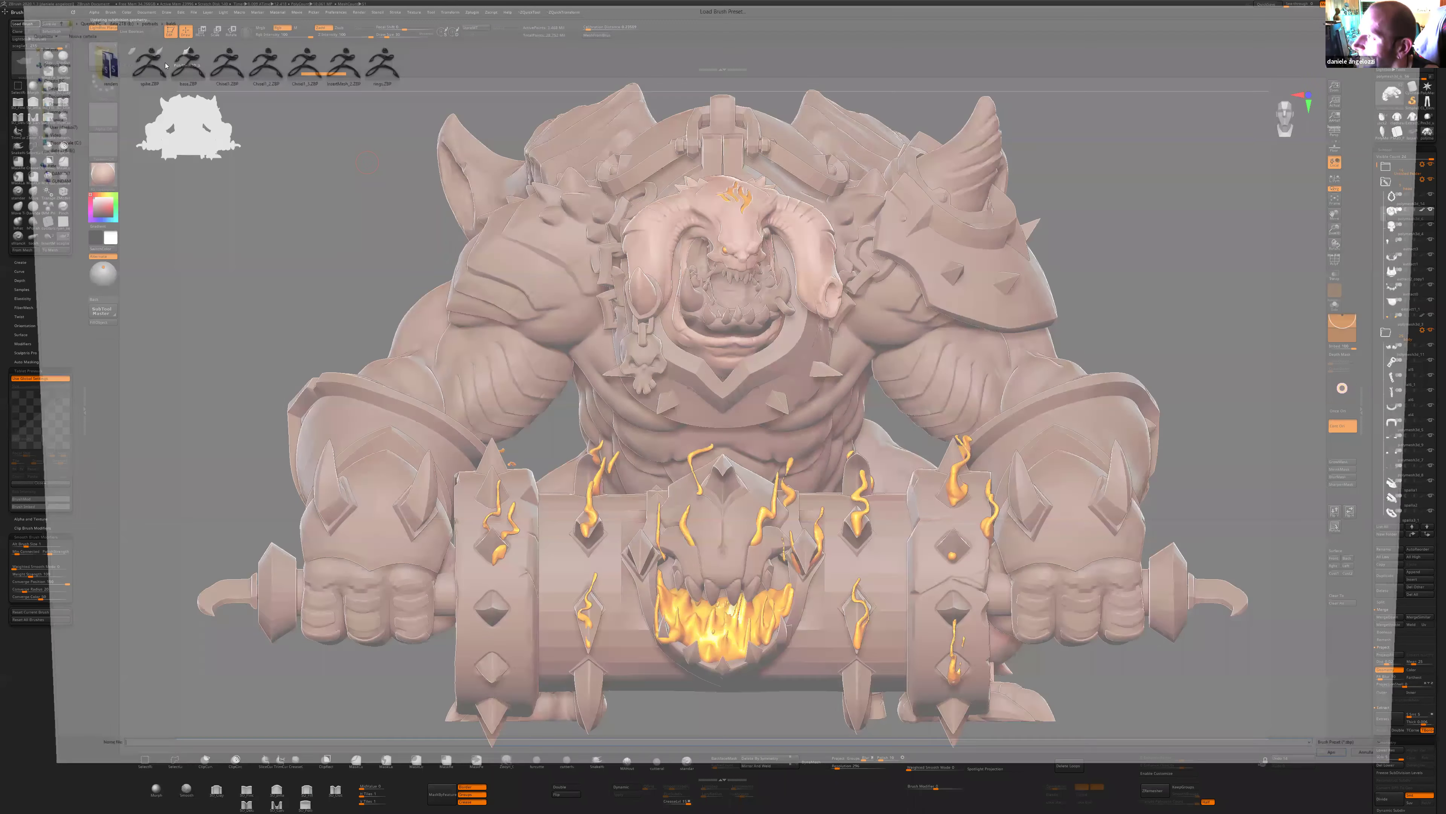
drag(124, 102, 445, 71)
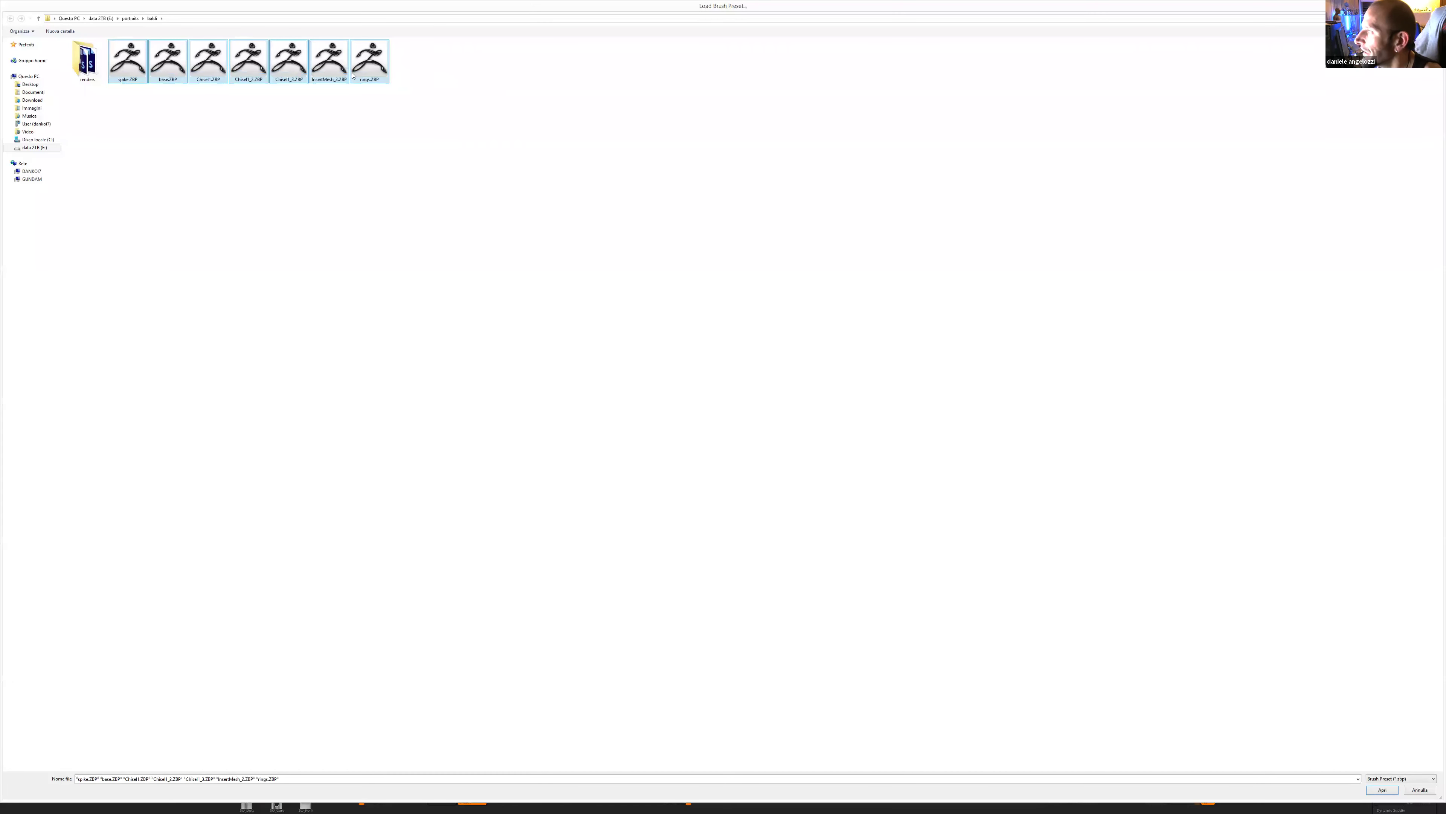
double_click(223, 74)
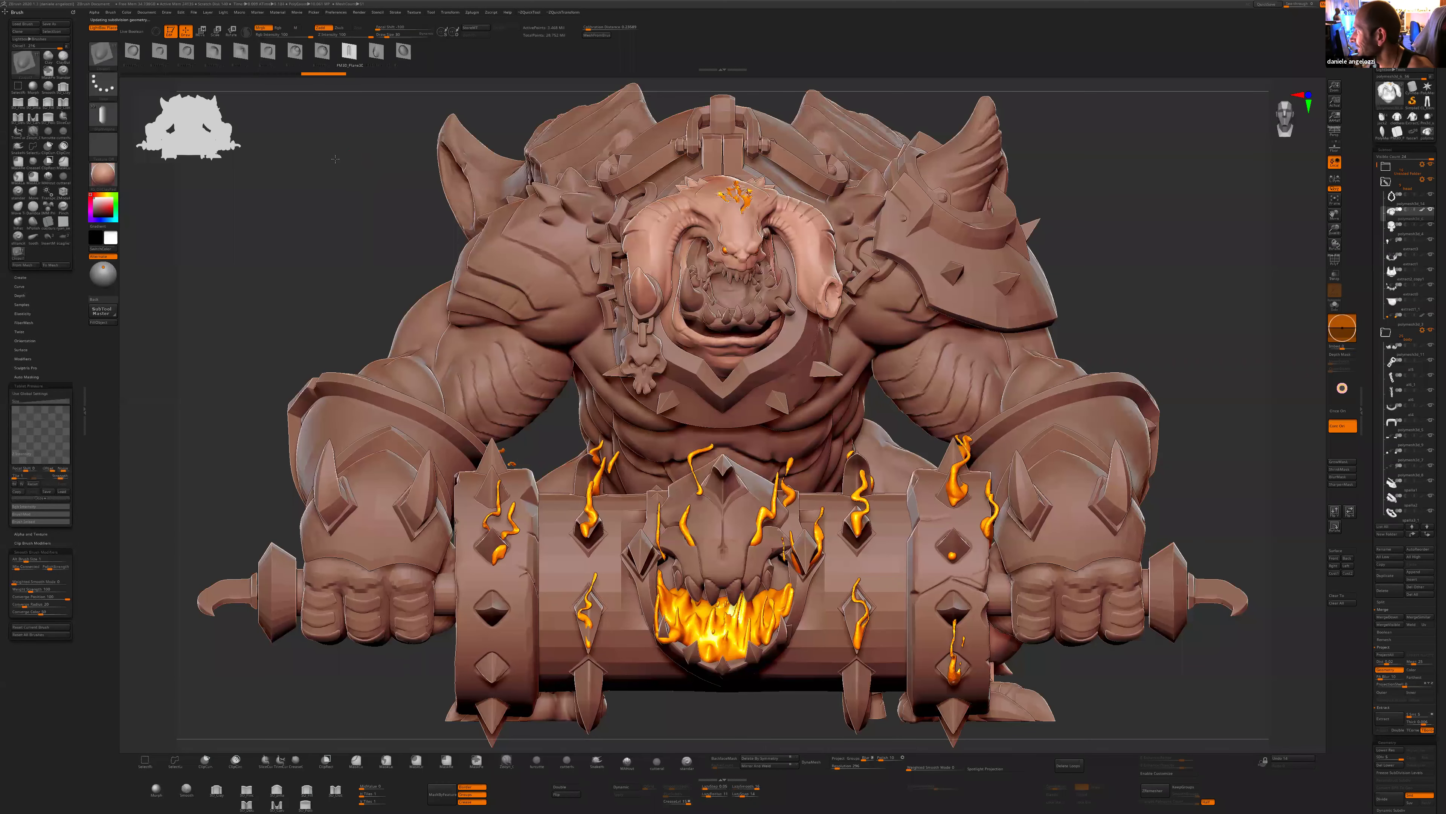
- Make the creature's wing the active subtool and raise its subdivision level
drag(334, 159, 1072, 232)
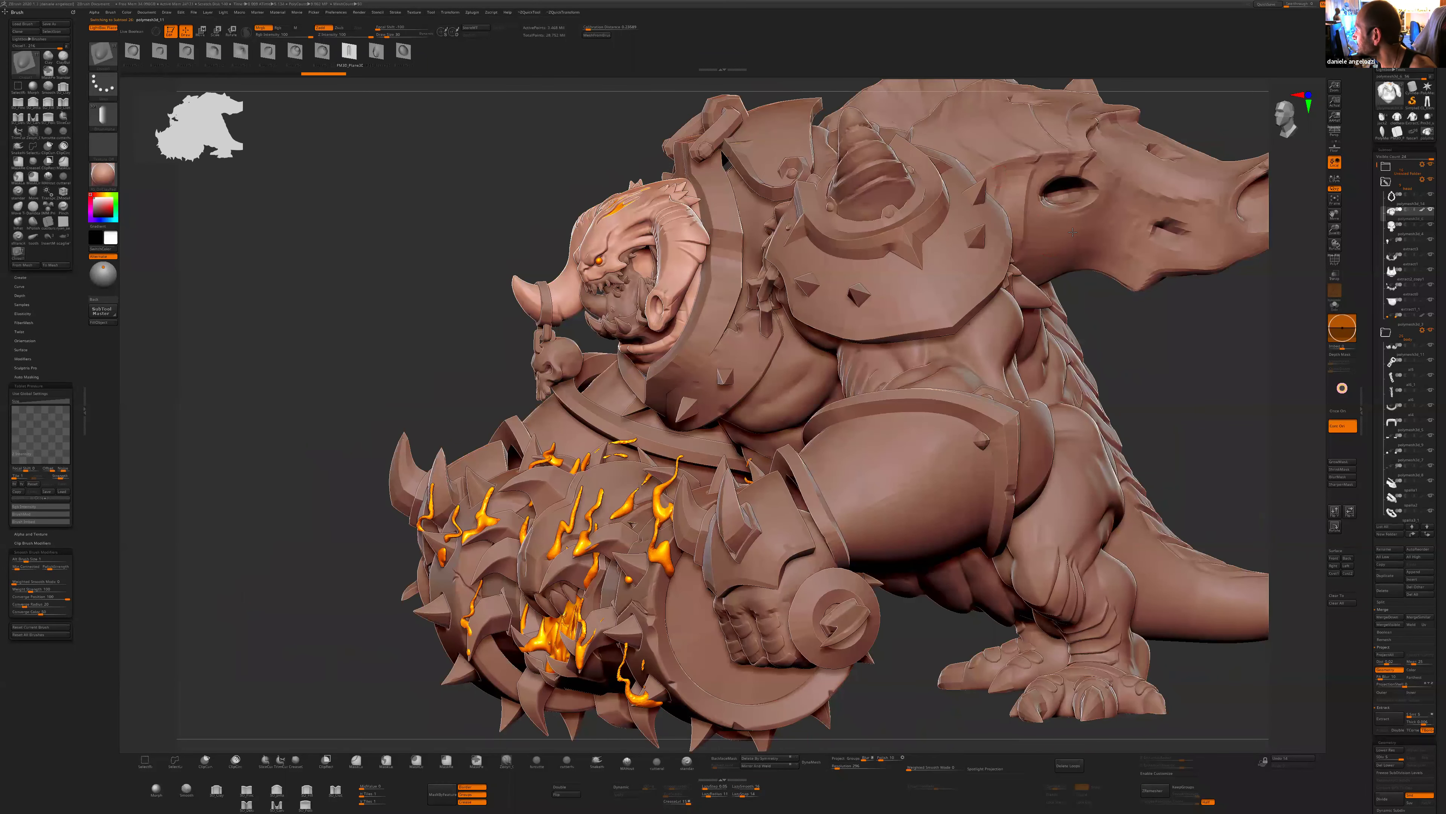
key(d)
key(d)
key(d)
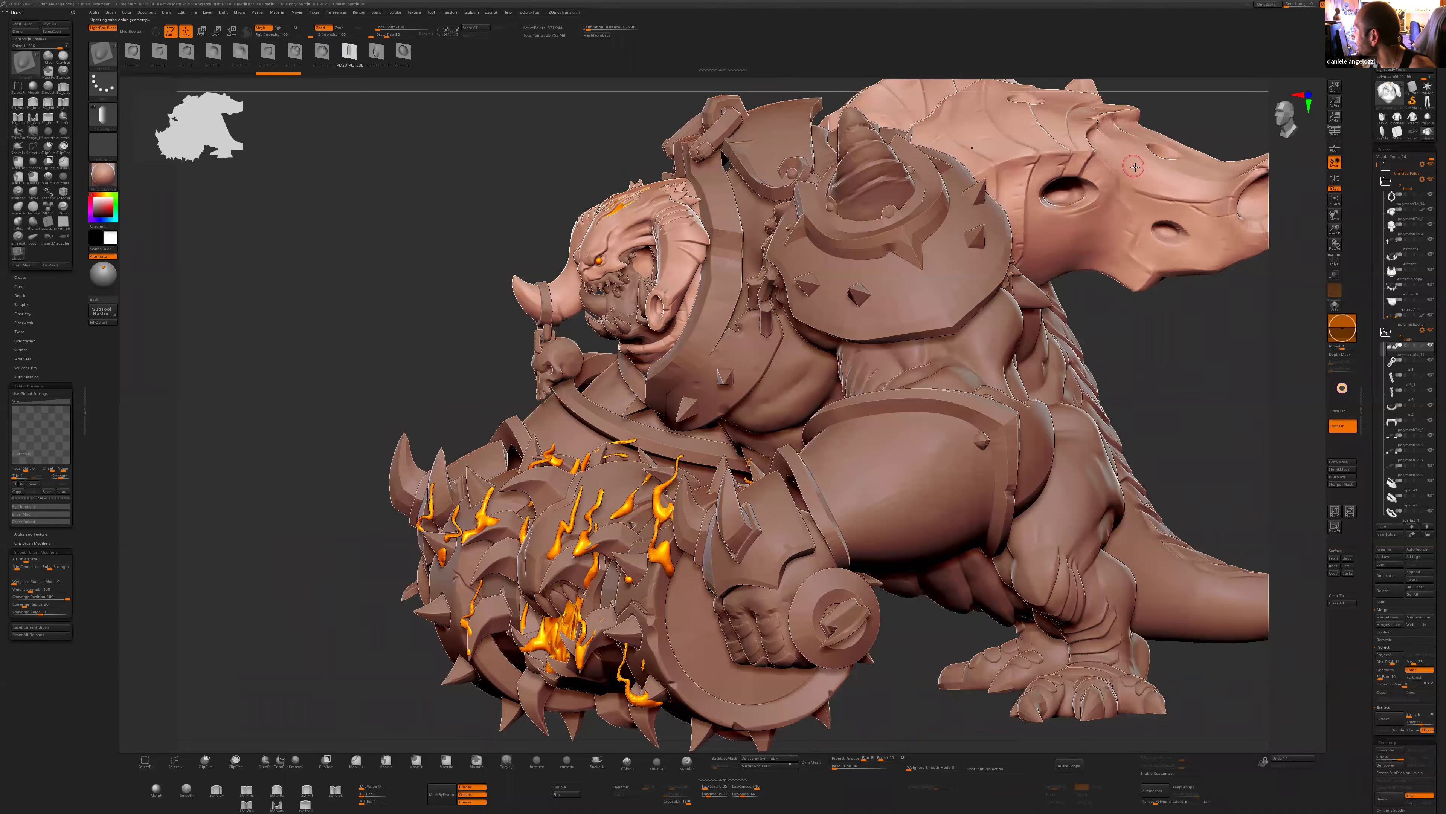
- Stamp small hole details onto the wing using the second-to-last chisel shape and a DragRect stroke
click(374, 54)
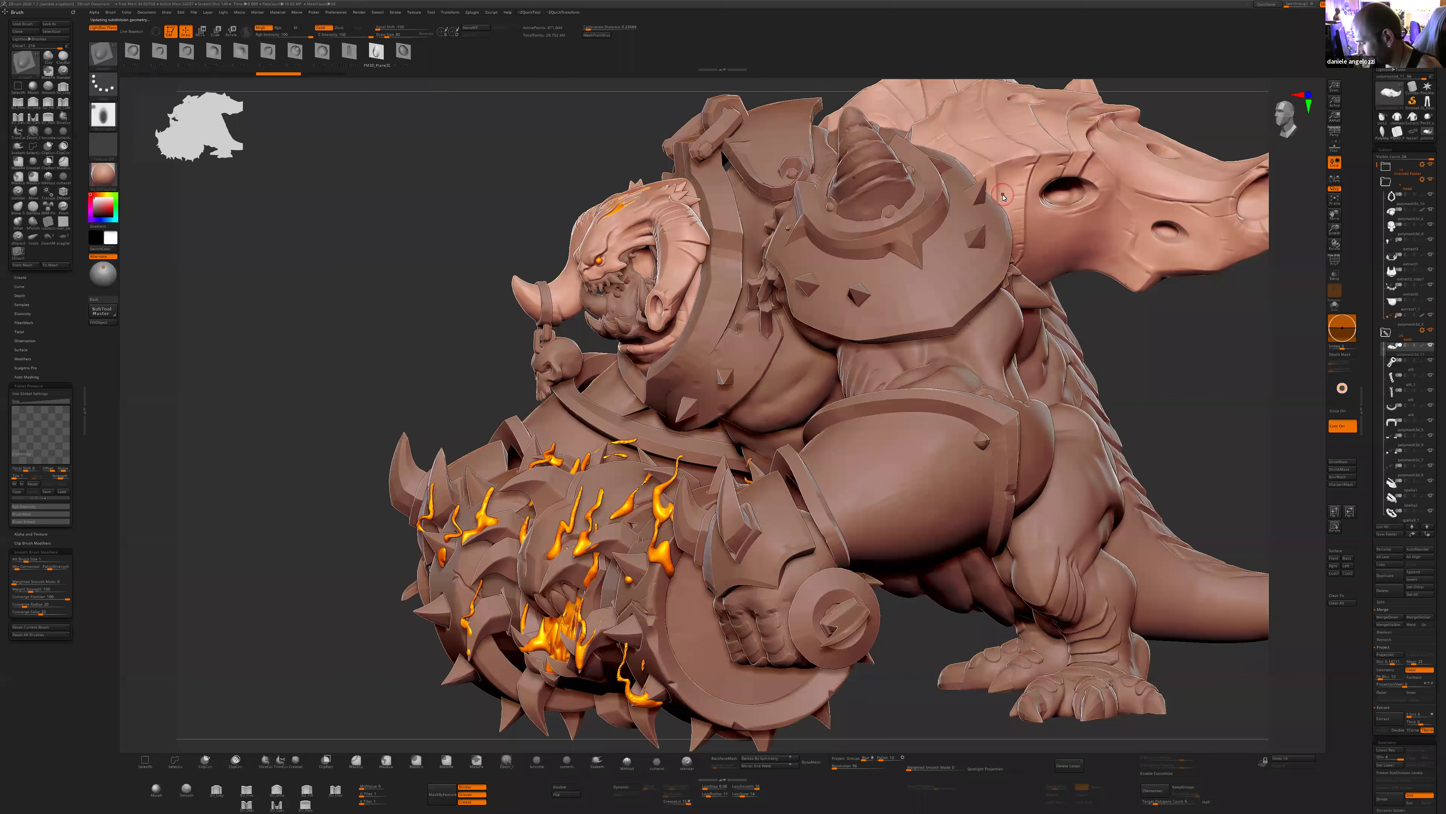
key(F3)
click(942, 207)
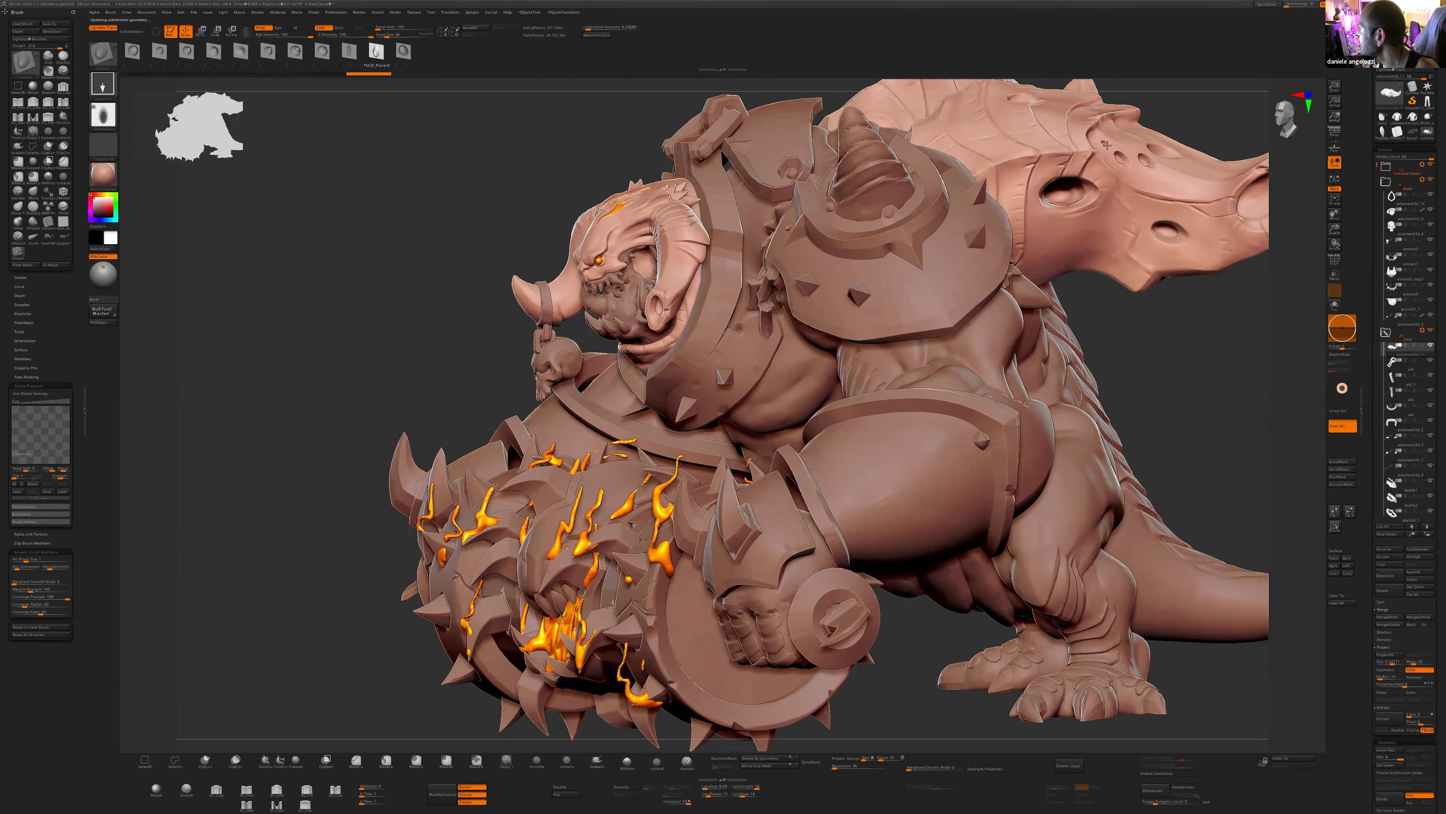
drag(1073, 124, 1037, 146)
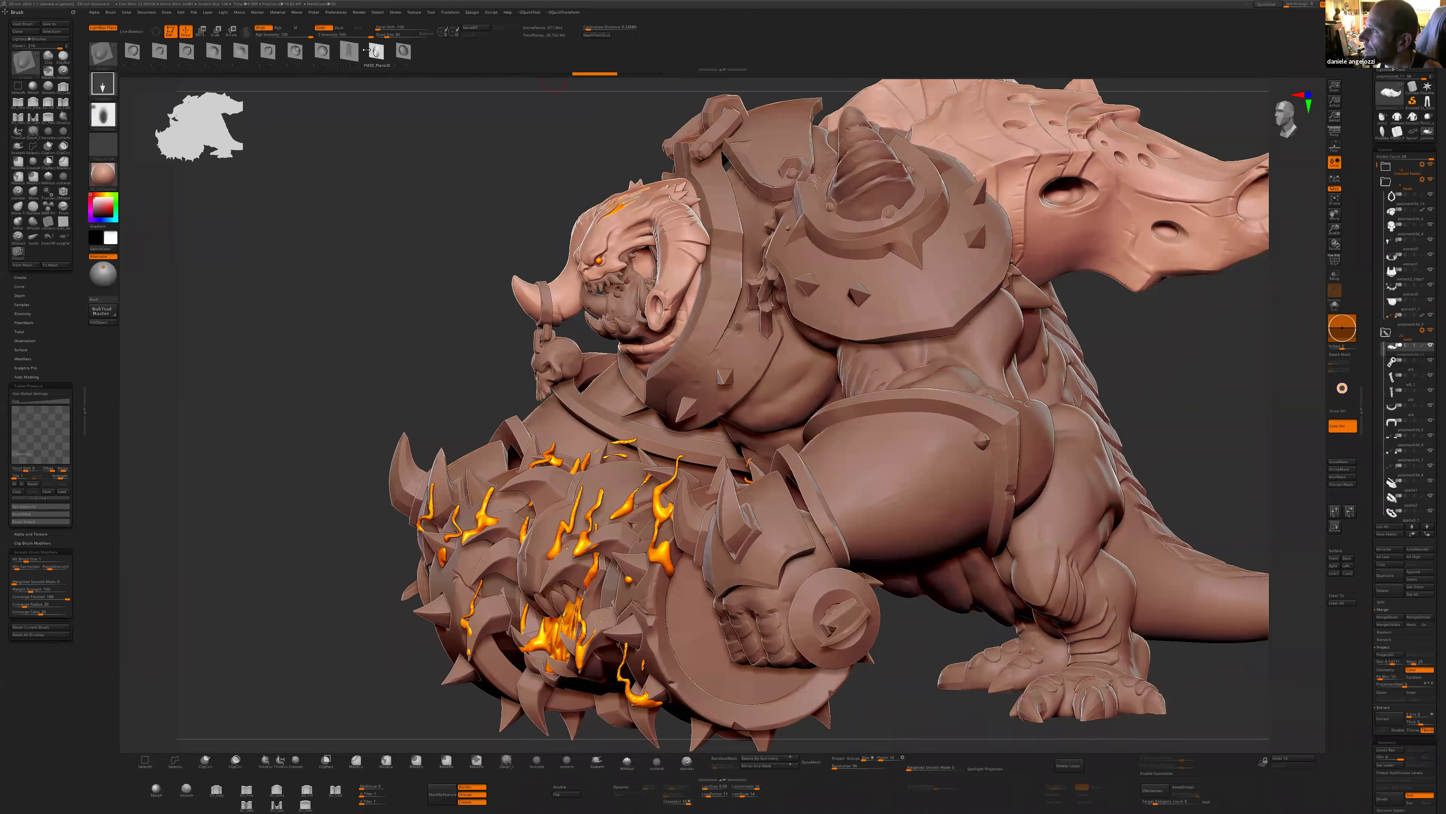
- Switch the chisel brush to the neighbouring shape and set its stroke type to Dots
click(348, 55)
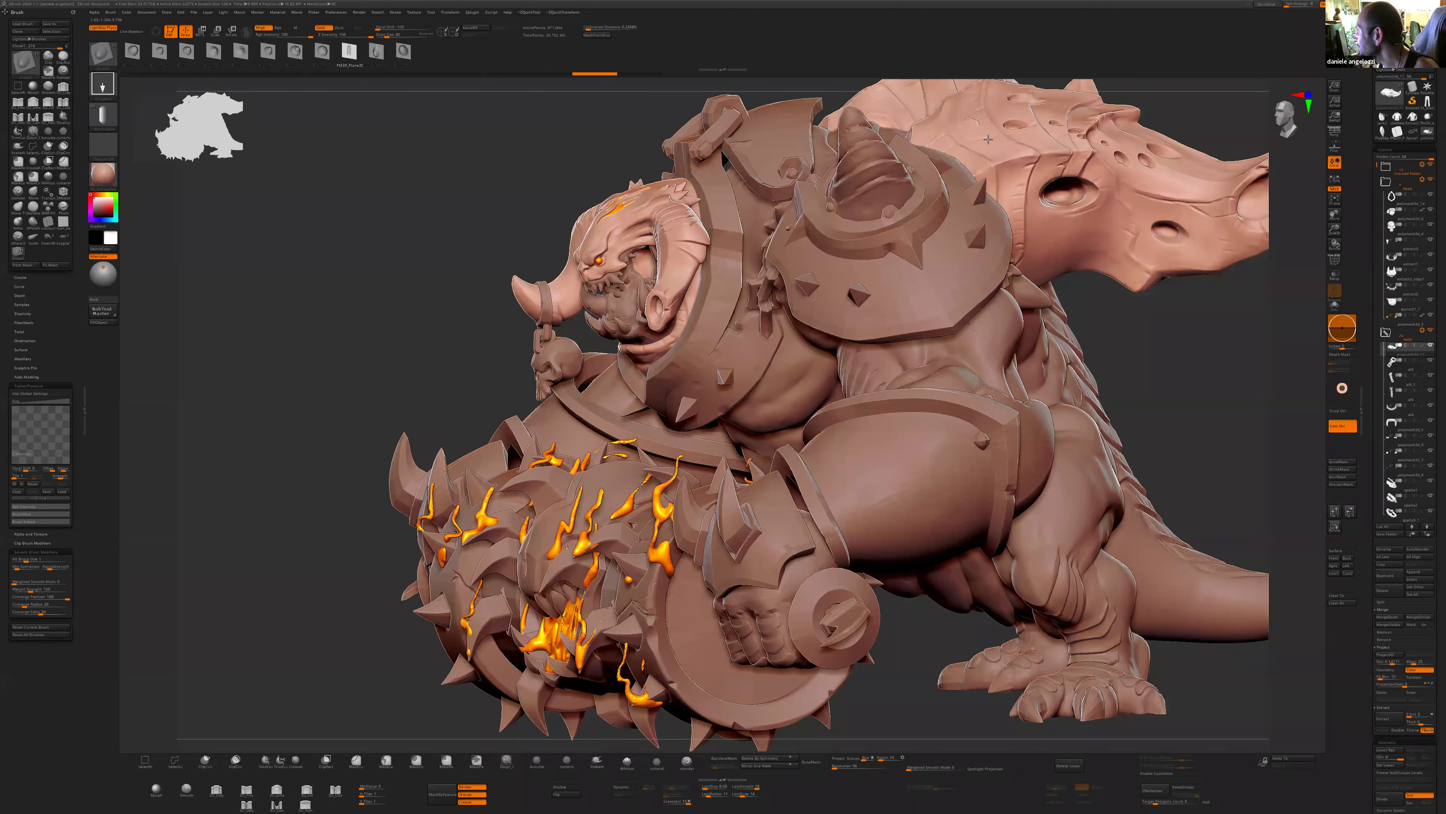
key(F5)
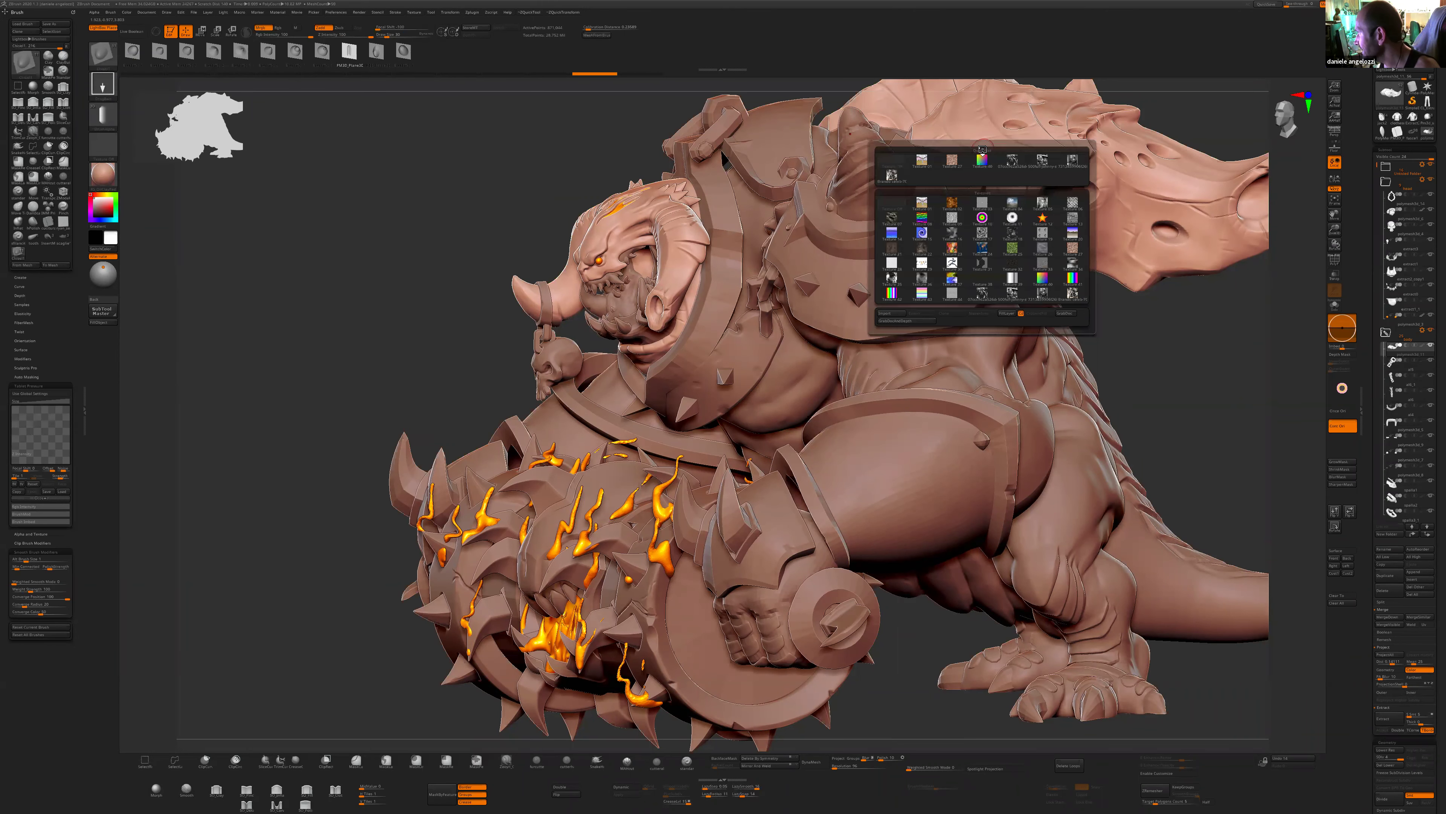
key(F4)
key(F3)
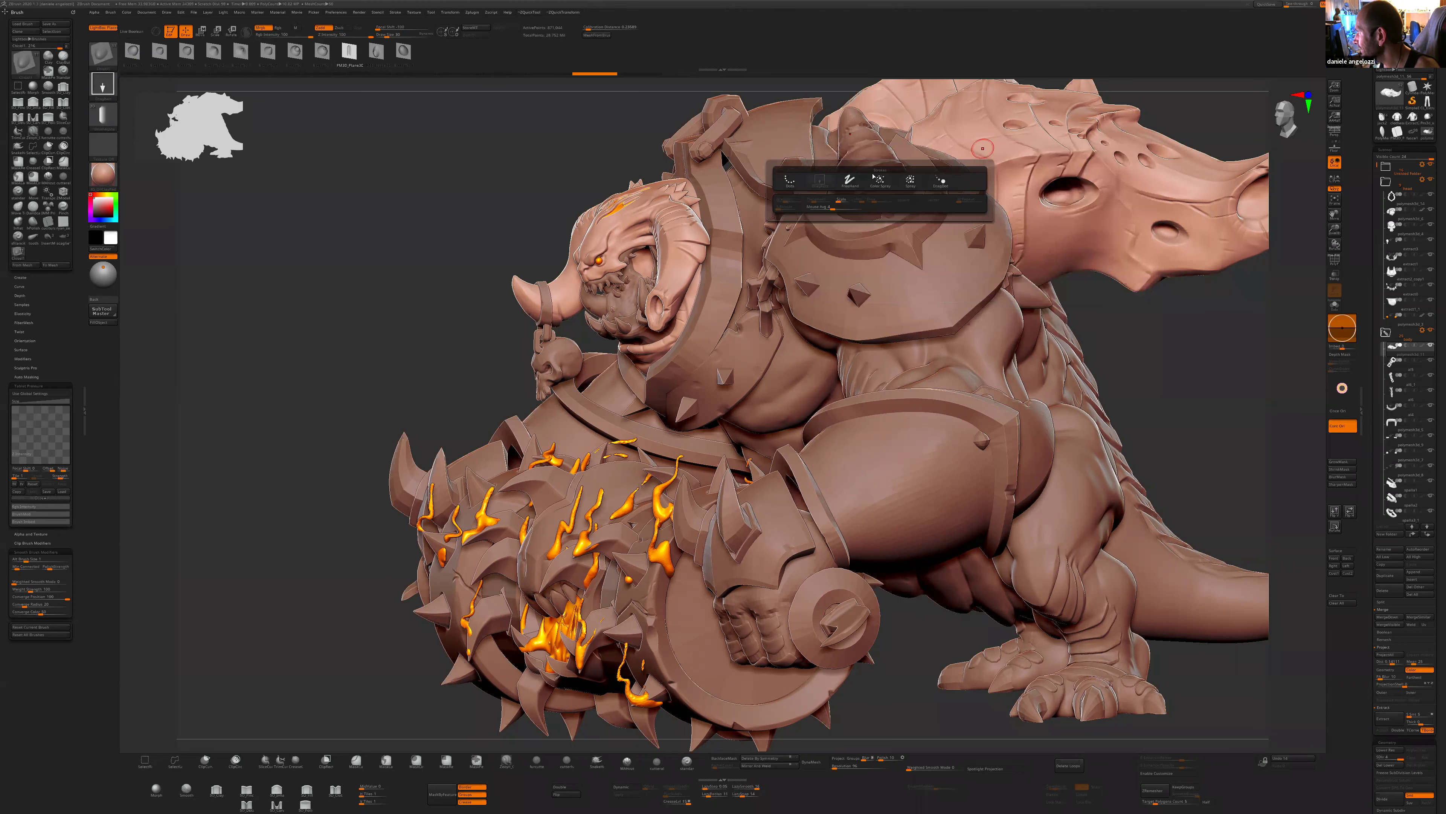
click(791, 181)
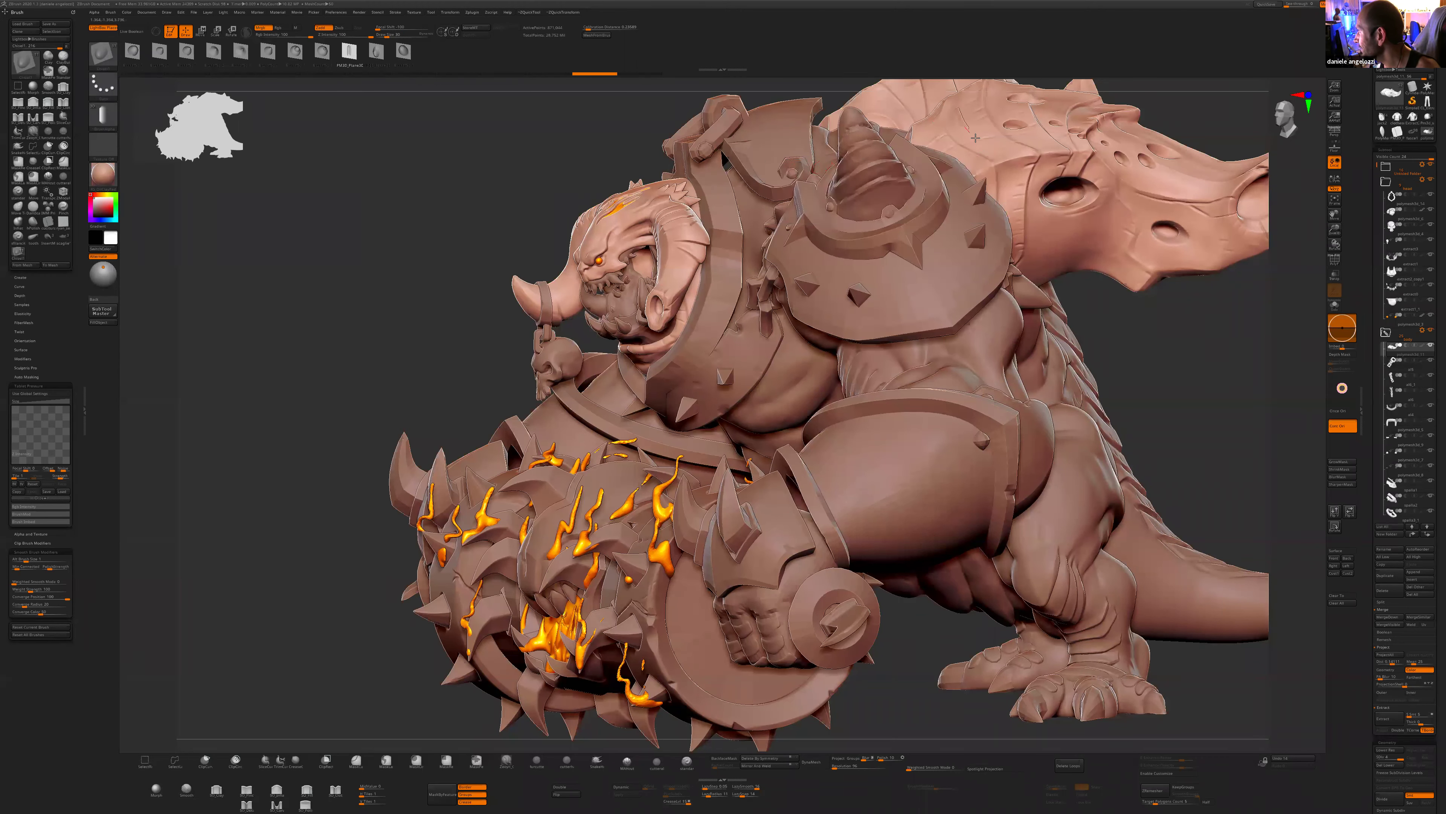
key(ctrl)
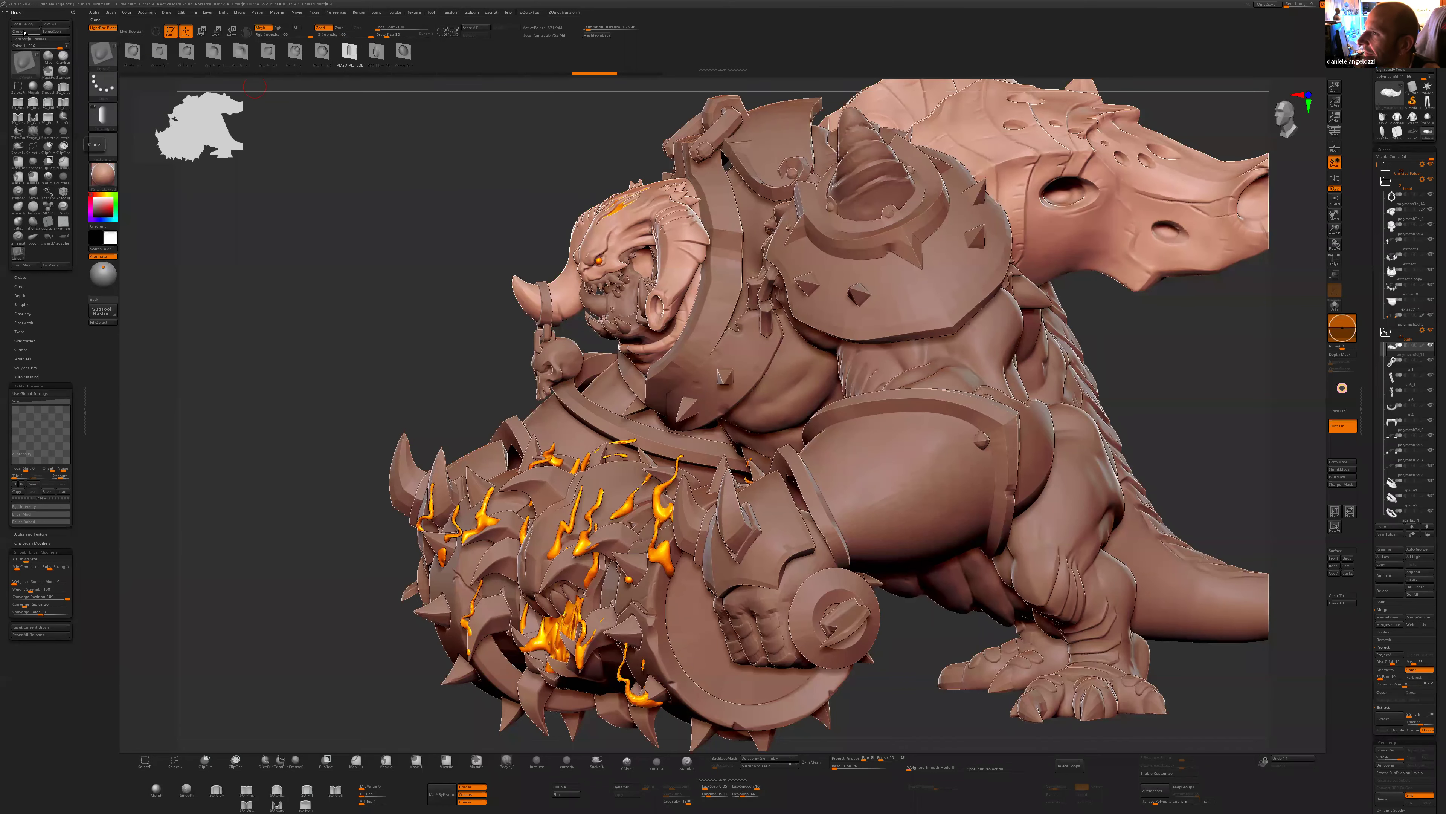
- Load the first brush preset listed in the same project folder
click(24, 26)
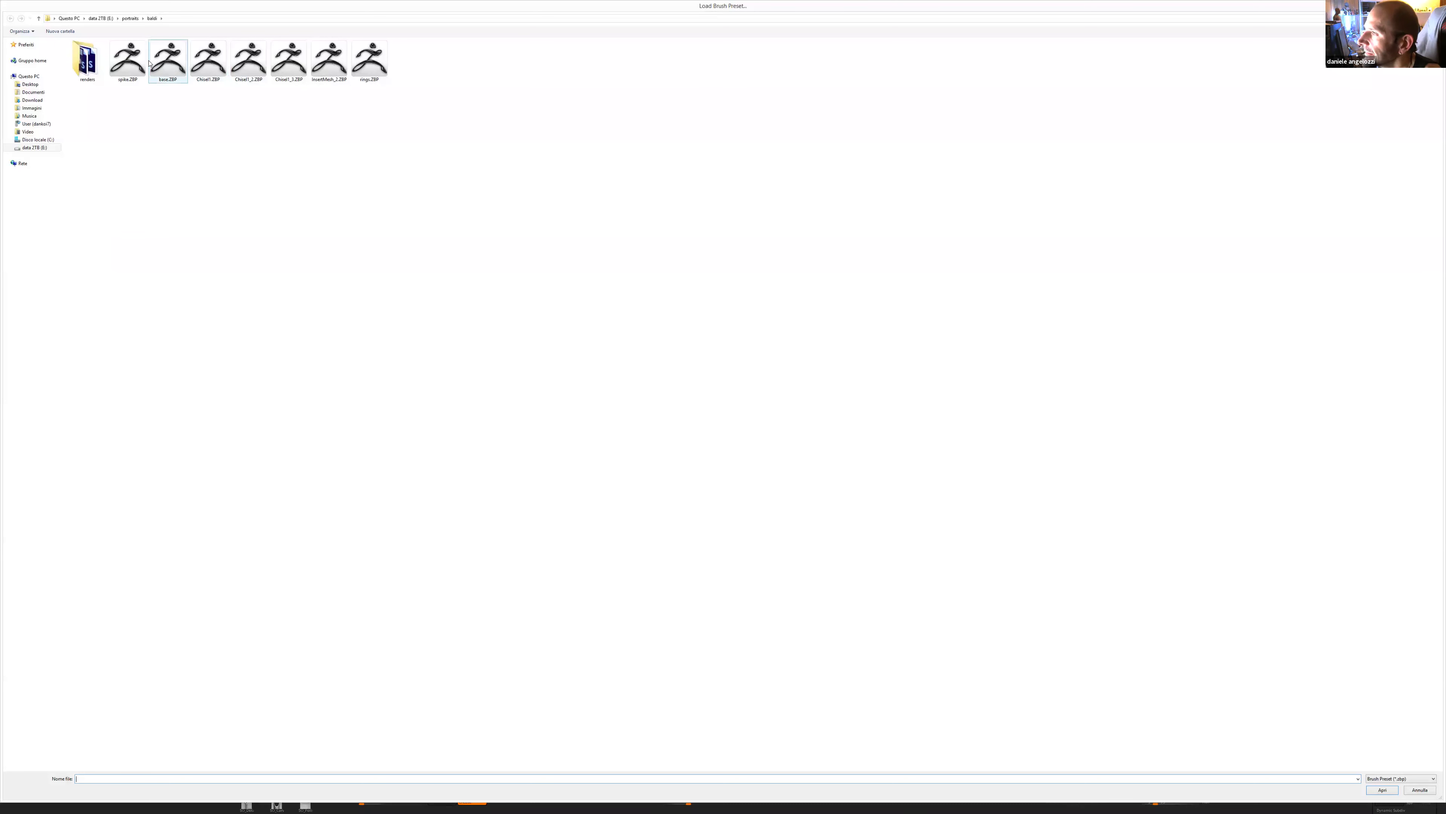
click(133, 62)
double_click(137, 63)
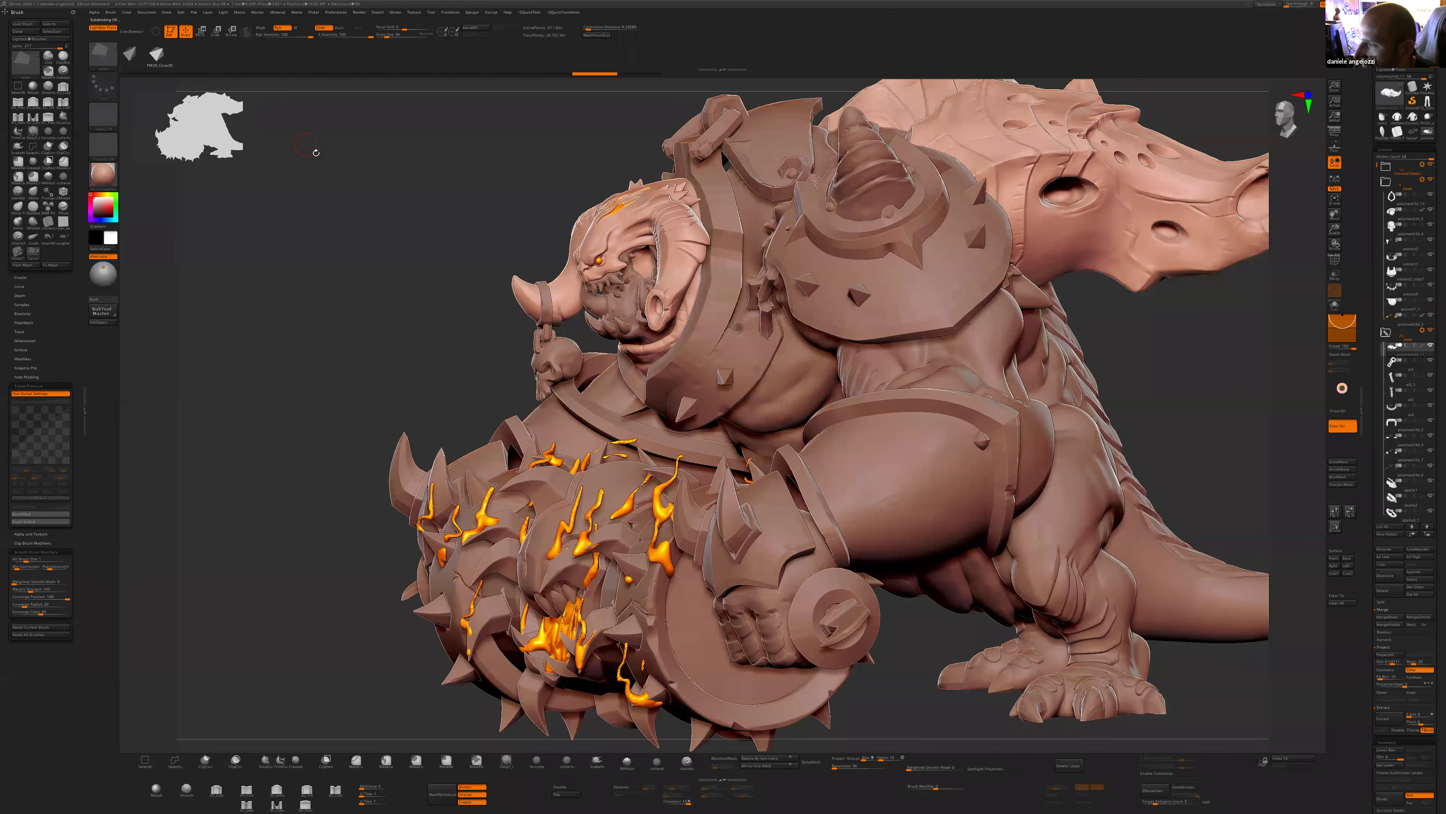
- Switch from the creature back to the leather jacket tool and view the jacket from several angles
alt+drag(378, 220, 385, 174)
alt+drag(774, 196, 505, 241)
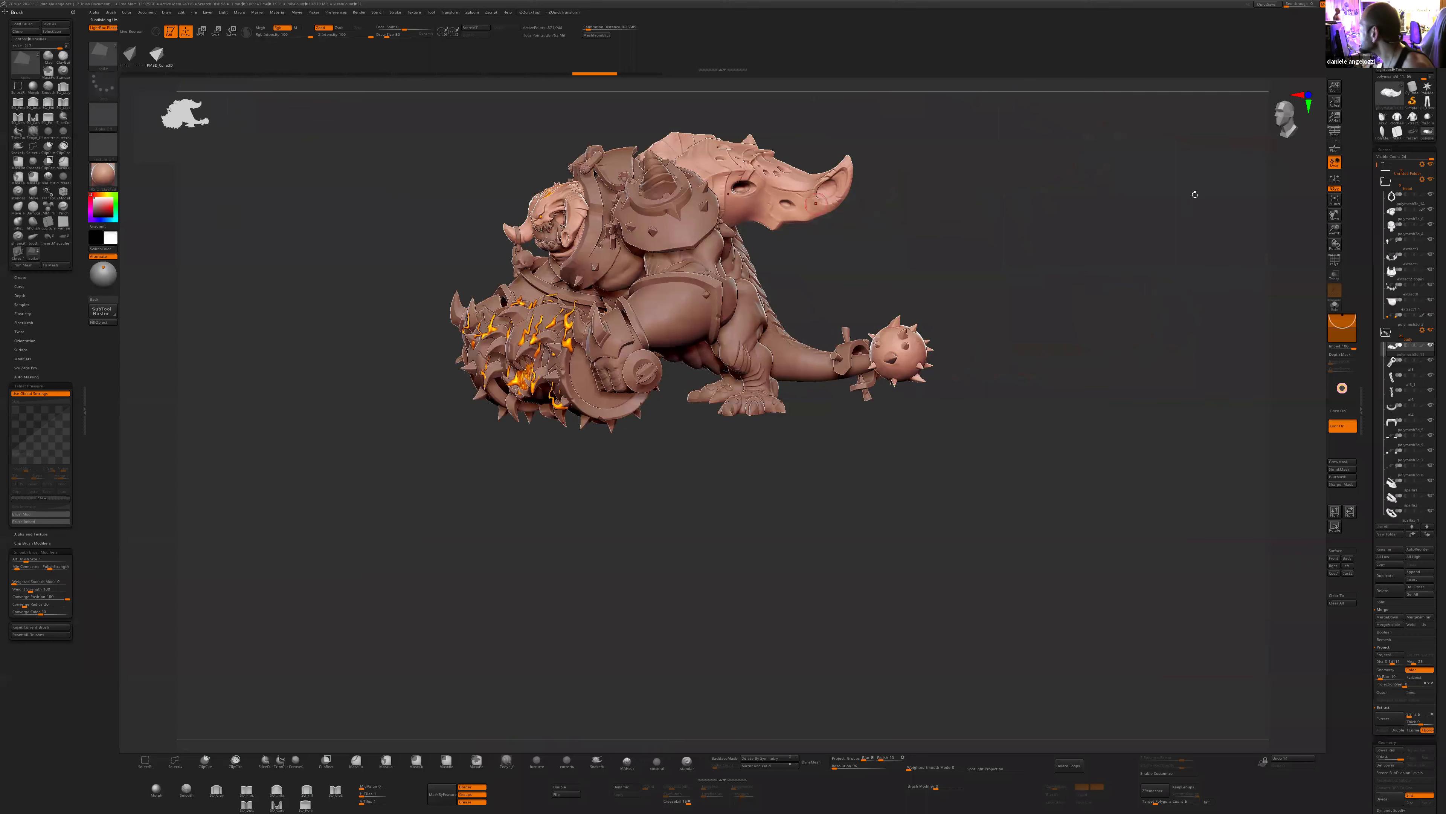
click(1396, 117)
alt+drag(881, 227, 892, 264)
click(1412, 118)
mouse_move(963, 202)
alt+mouse_down()
mouse_move(957, 351)
mouse_move(968, 348)
mouse_move(928, 341)
alt+mouse_up()
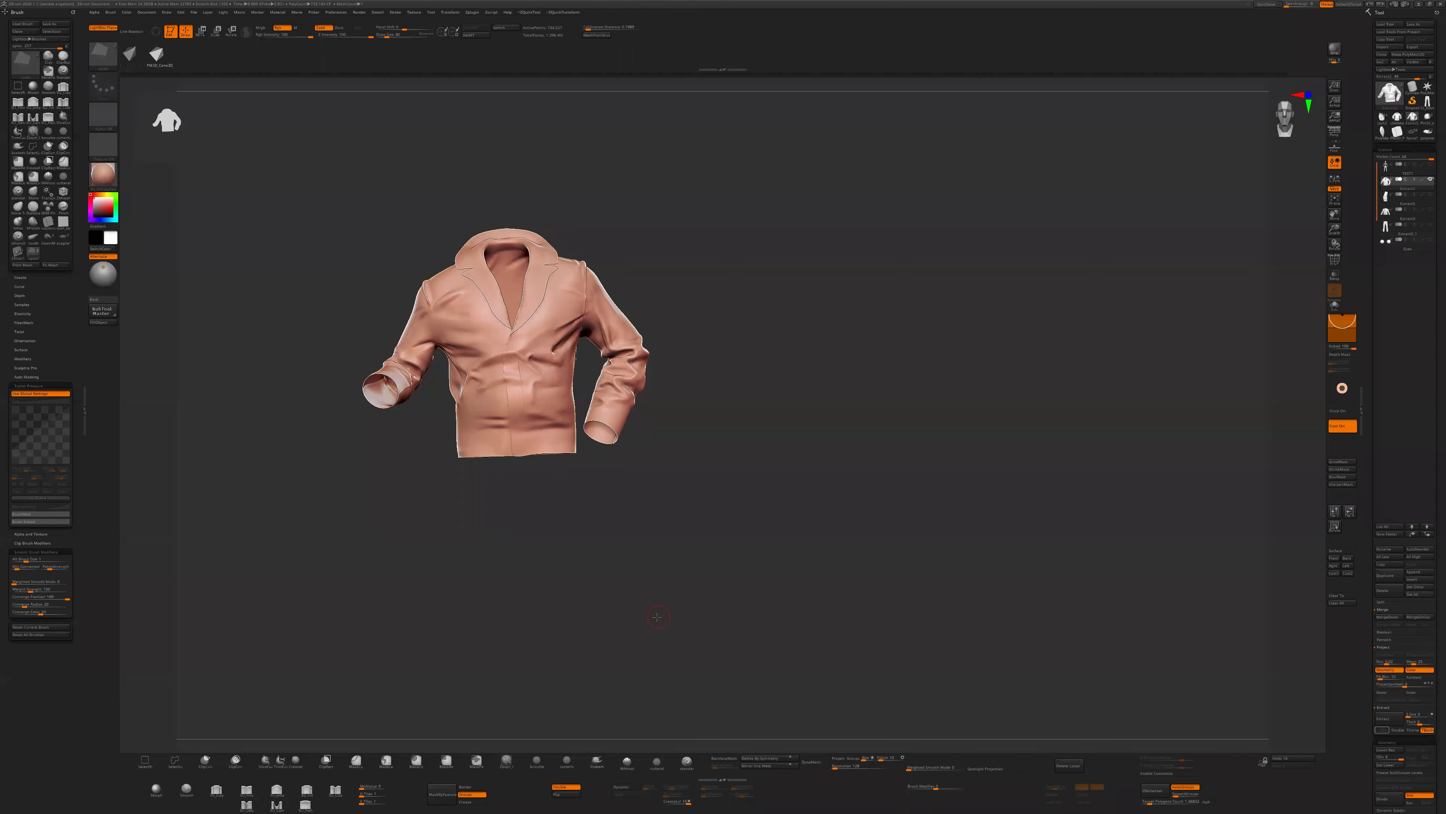
drag(657, 616, 649, 618)
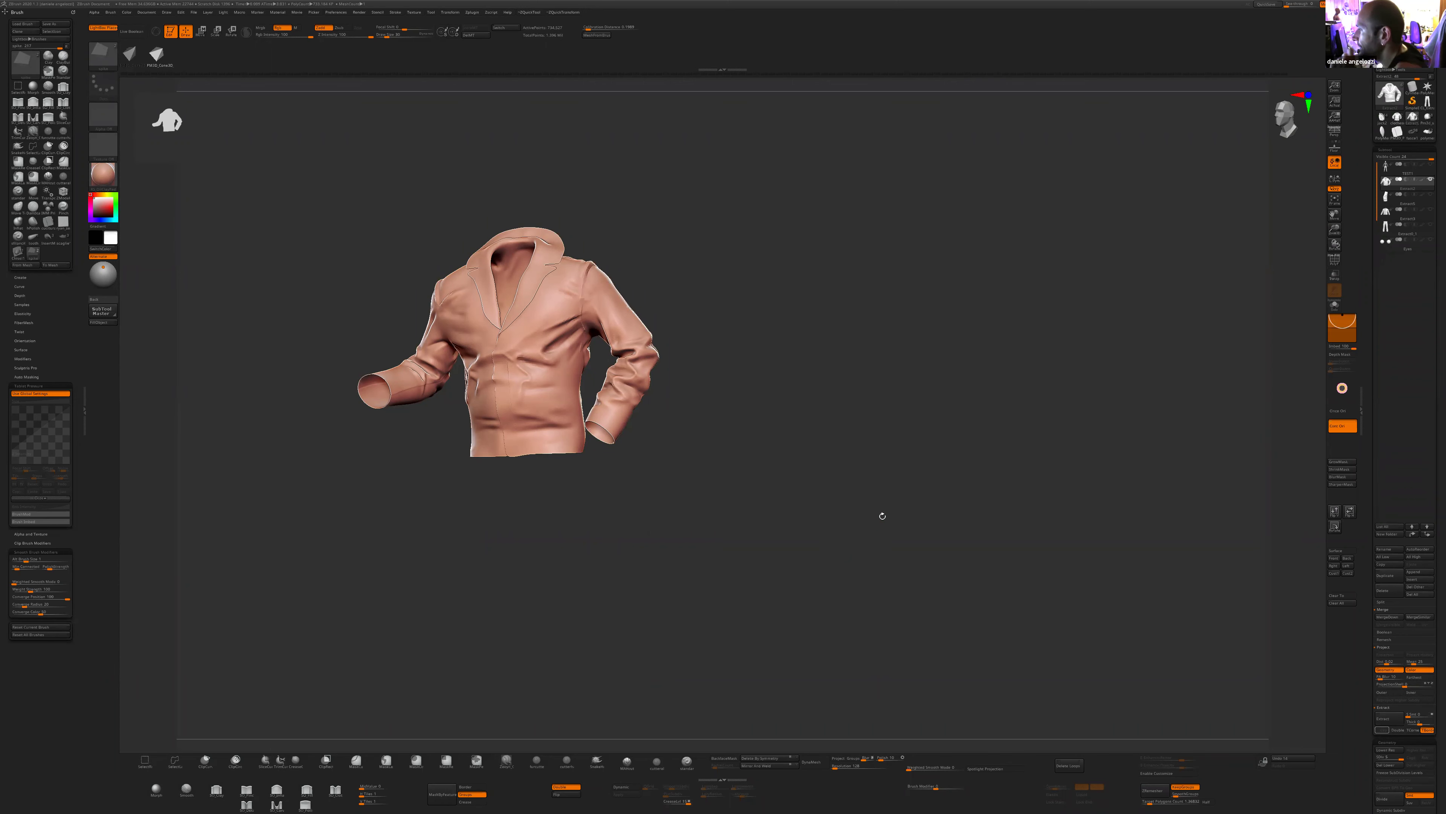
drag(882, 515, 1071, 383)
- Make the trousers the active tool and subdivide the mesh three times
click(1428, 101)
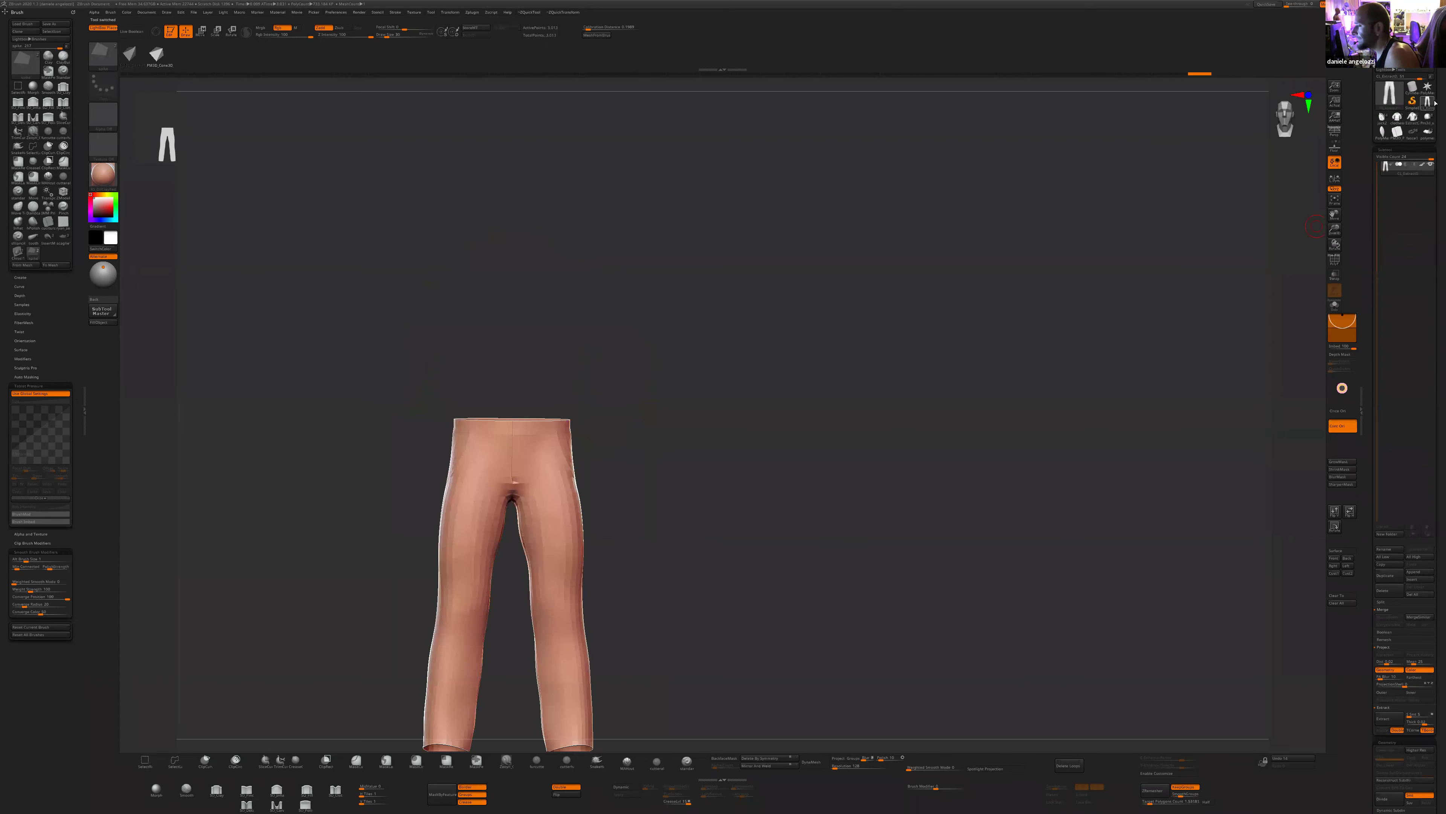
alt+drag(1032, 381, 1061, 336)
key(ctrl+d)
key(ctrl+d)
key(ctrl+d)
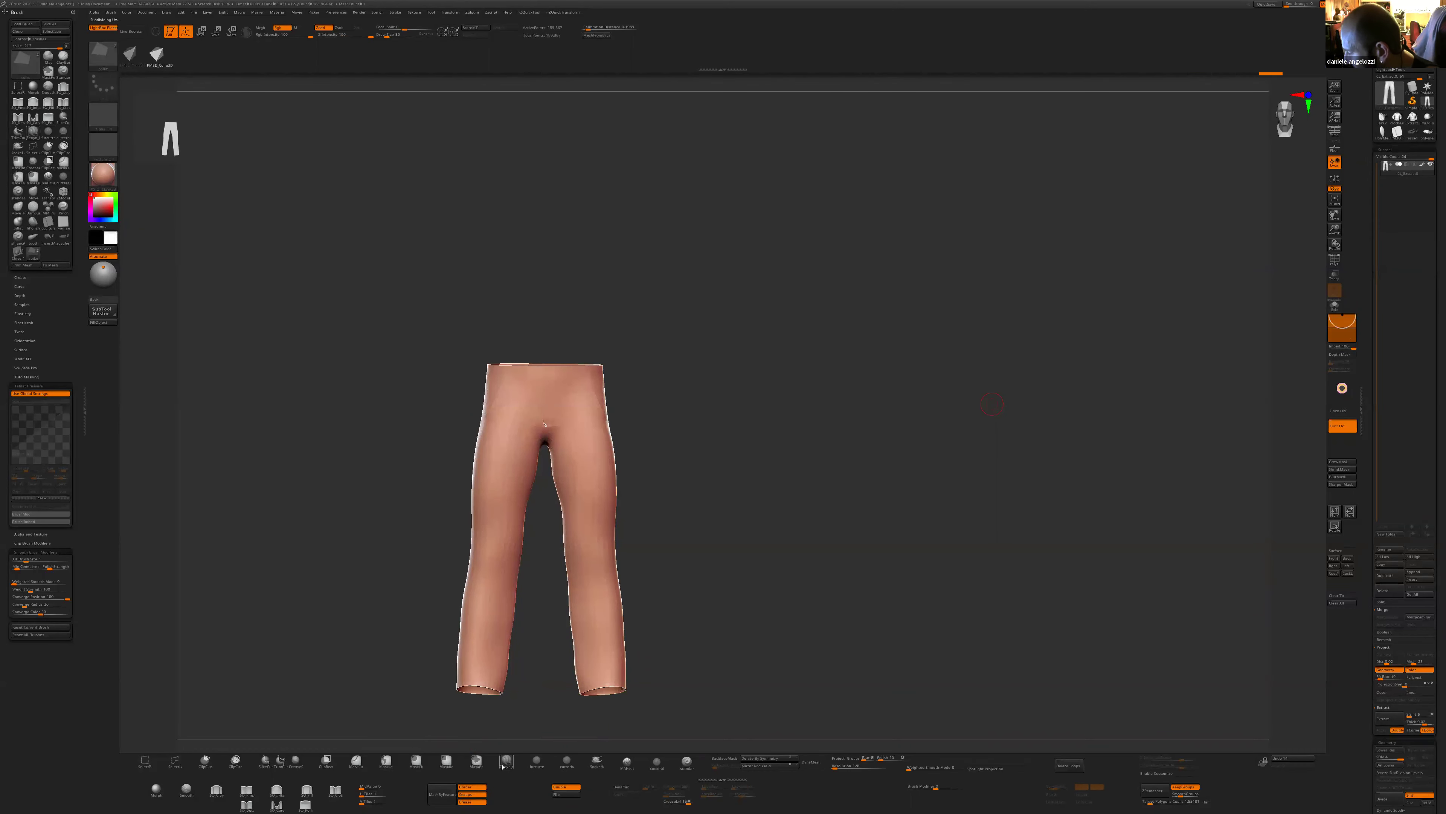
- Sculpt a diagonal fold from the outer thigh to the inner knee of the wearer's left leg and smooth its edges
click(627, 760)
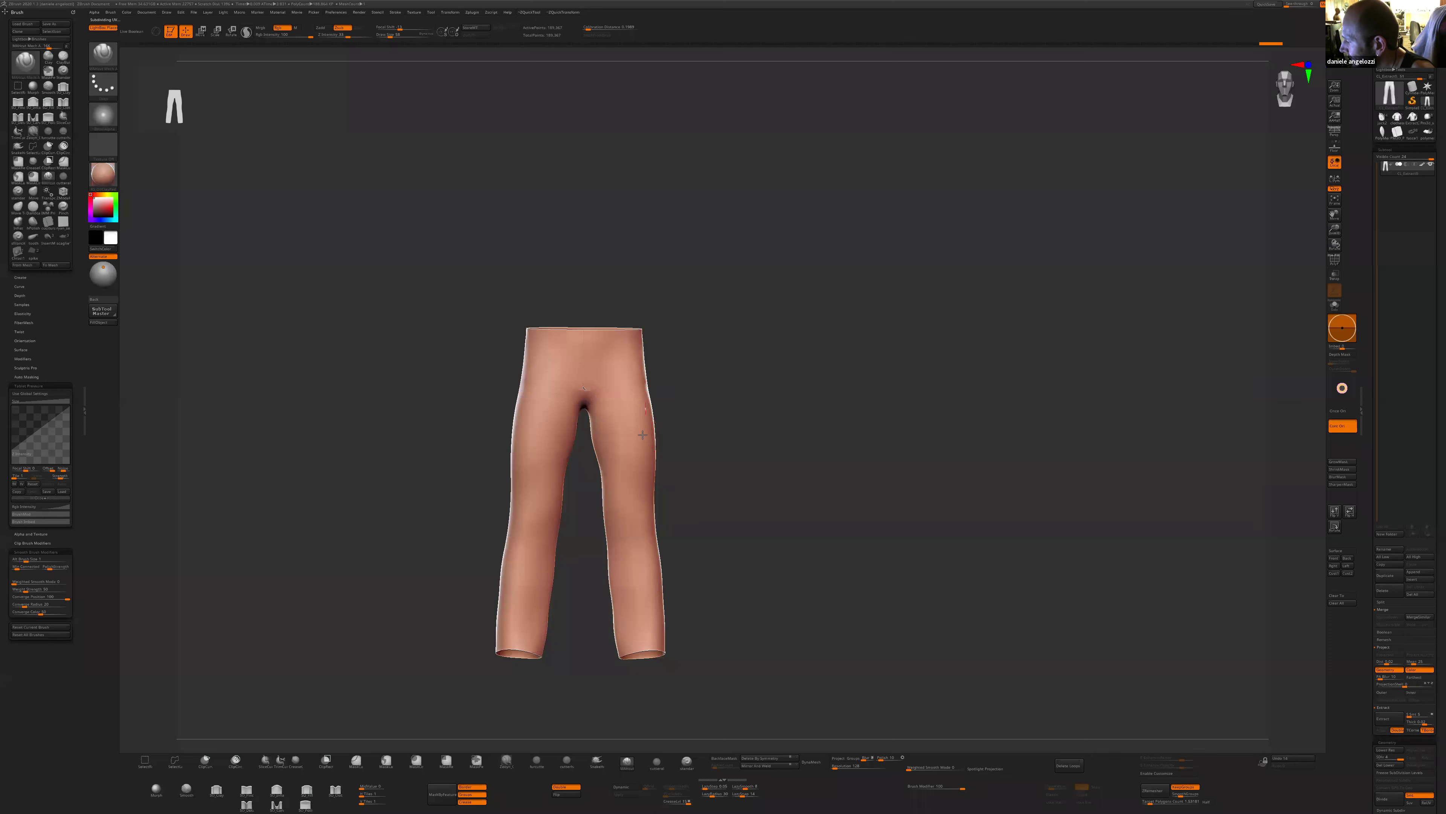
key(ctrl)
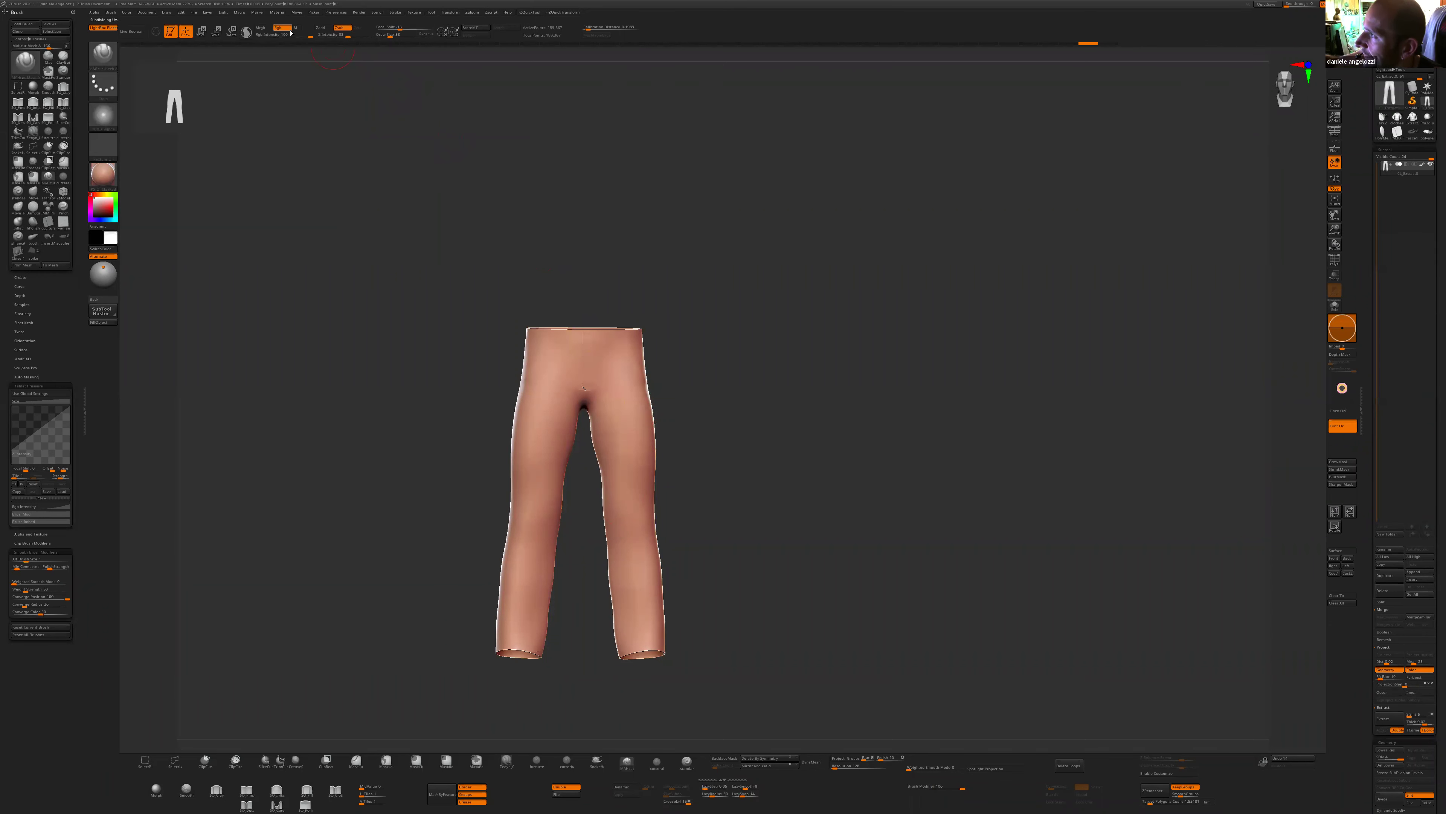
drag(650, 420, 608, 549)
mouse_move(678, 474)
mouse_down()
mouse_move(671, 420)
mouse_move(646, 416)
mouse_move(610, 512)
mouse_up()
key(shift)
shift+drag(618, 464, 606, 504)
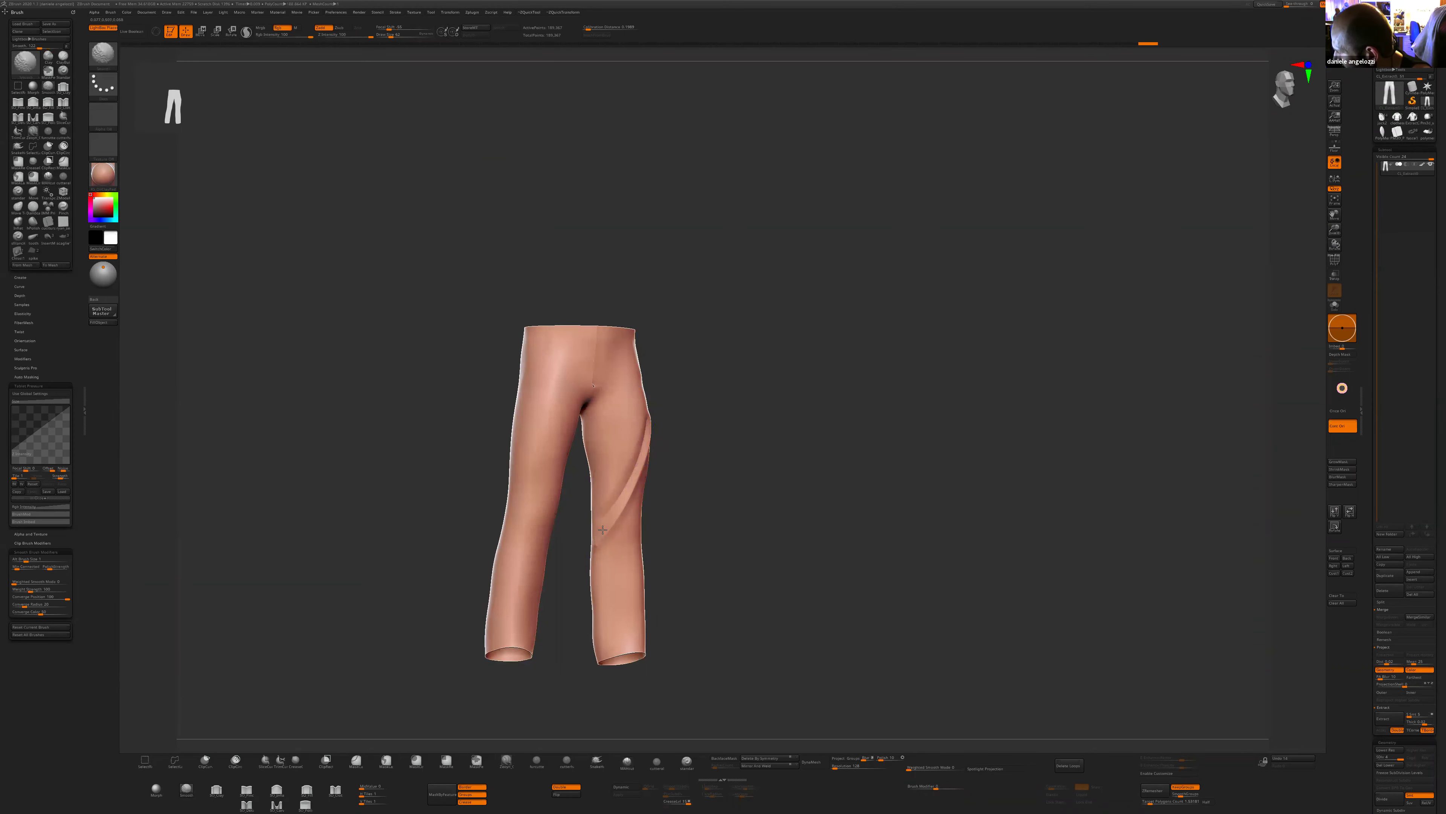
shift+drag(706, 502, 666, 507)
right_drag(644, 533, 672, 531)
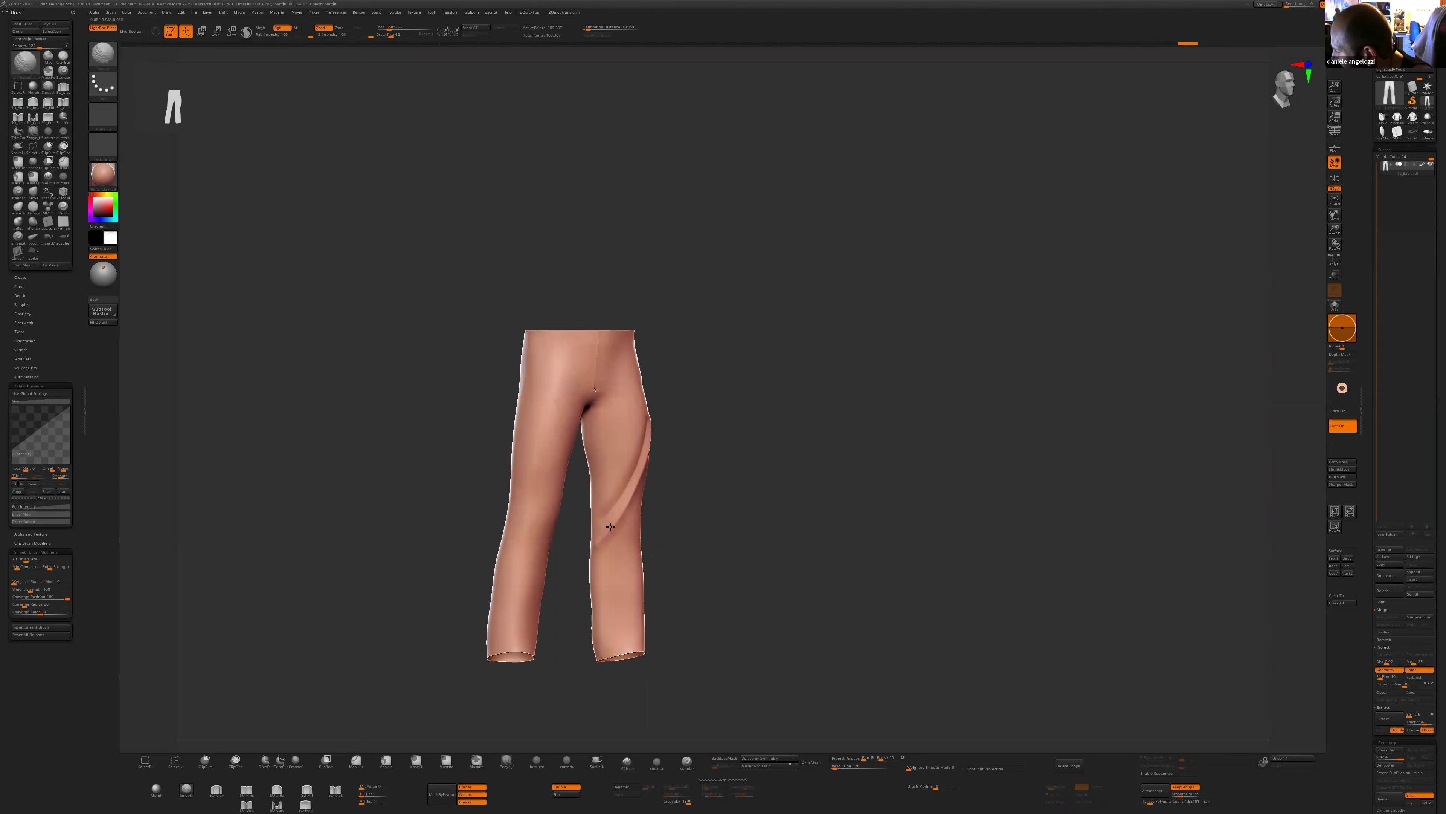
shift+drag(607, 515, 595, 531)
right_drag(596, 530, 605, 528)
- Undo the last five fold strokes, smooth the fold's lower end and rework its upper edge with an adjusted brush size
key(ctrl+z)
key(ctrl+z)
key(ctrl+z)
key(ctrl+z)
key(ctrl+z)
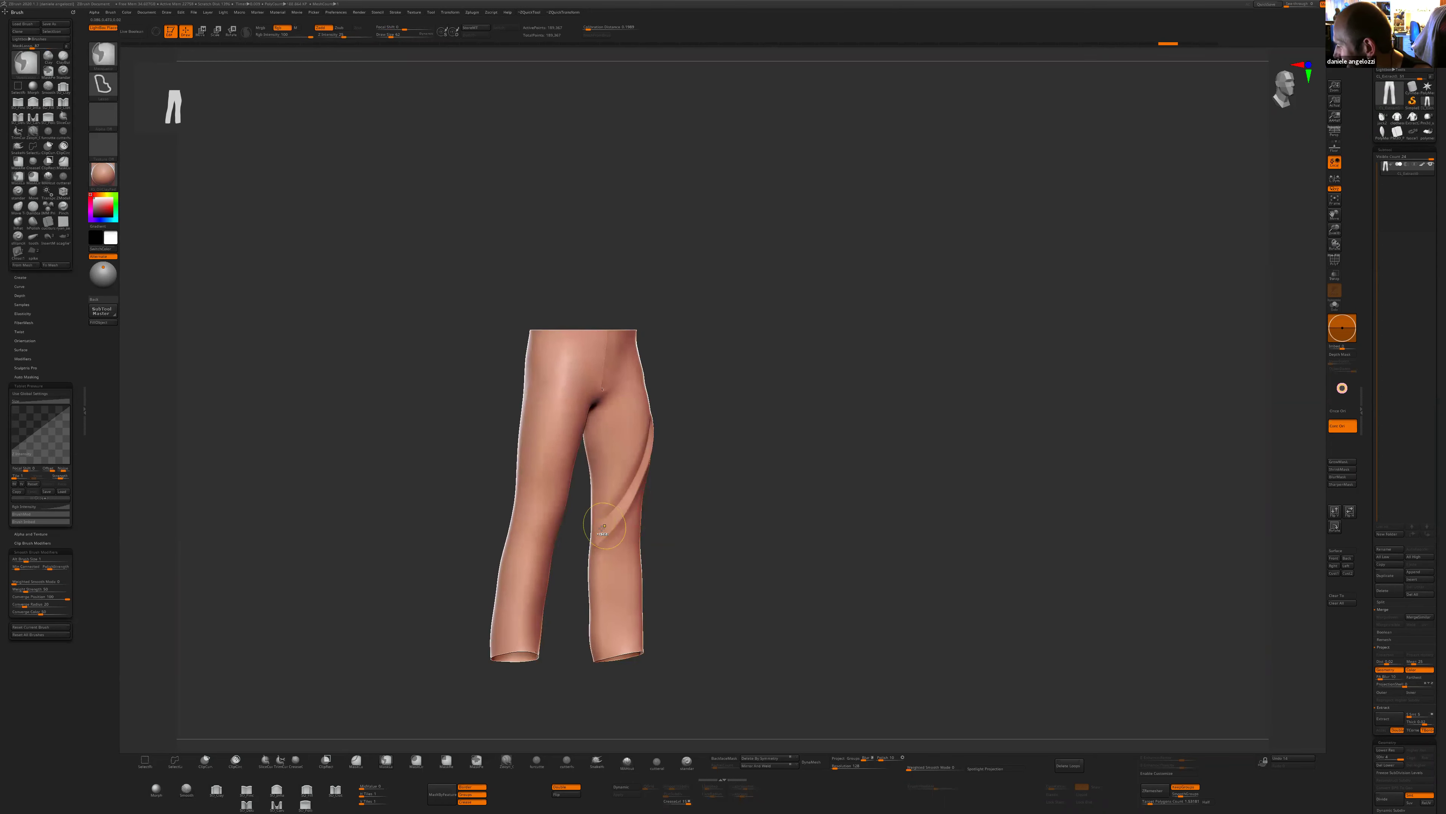
shift+drag(602, 534, 596, 544)
key(s)
click(609, 539)
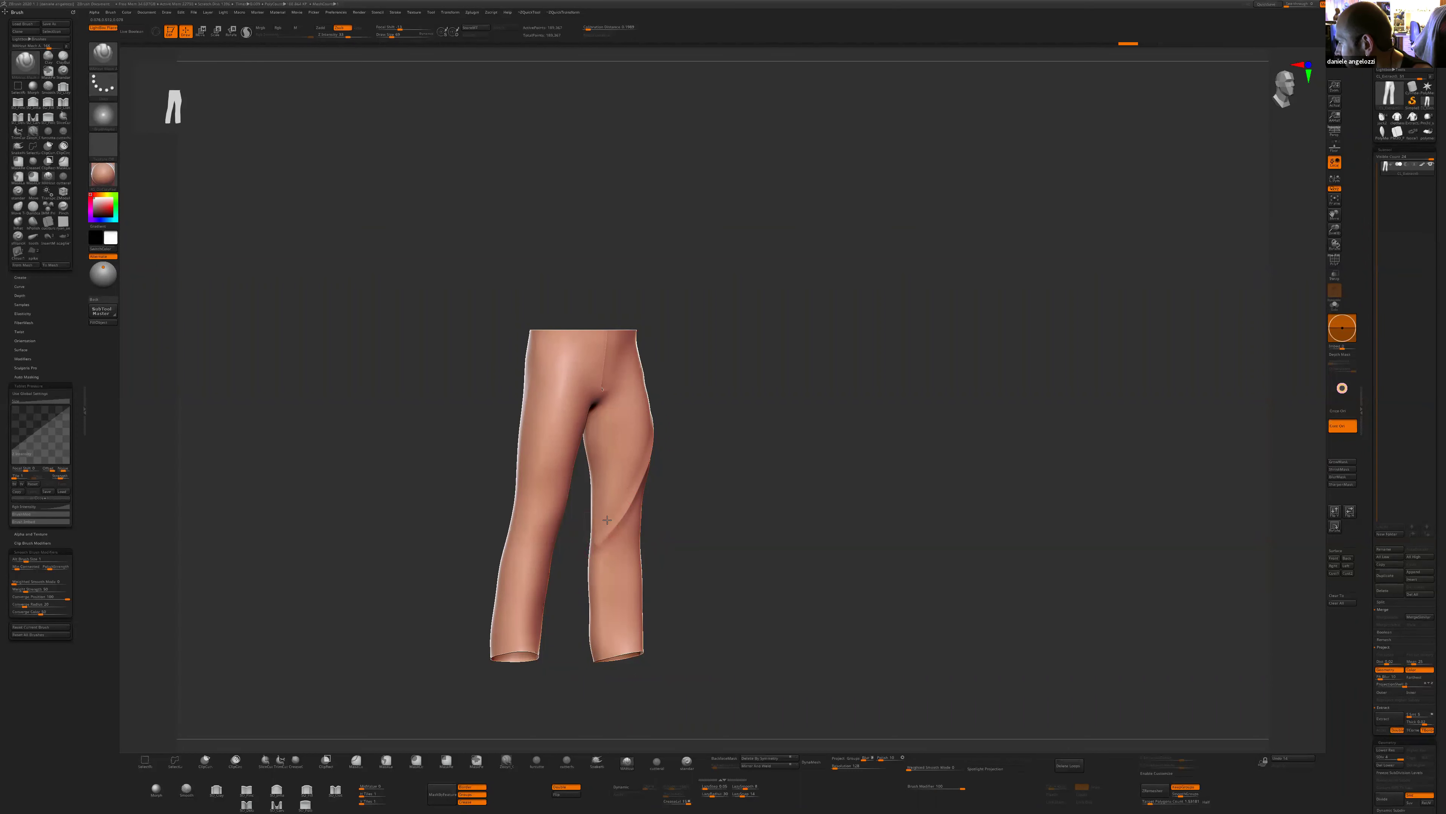
mouse_move(665, 410)
shift+mouse_down()
mouse_move(634, 427)
mouse_move(598, 507)
shift+mouse_up()
- Try further fold strokes below the knee of the same leg and undo them
mouse_move(683, 485)
shift+mouse_down()
mouse_move(619, 542)
mouse_move(633, 629)
shift+mouse_up()
key(ctrl+z)
key(ctrl+z)
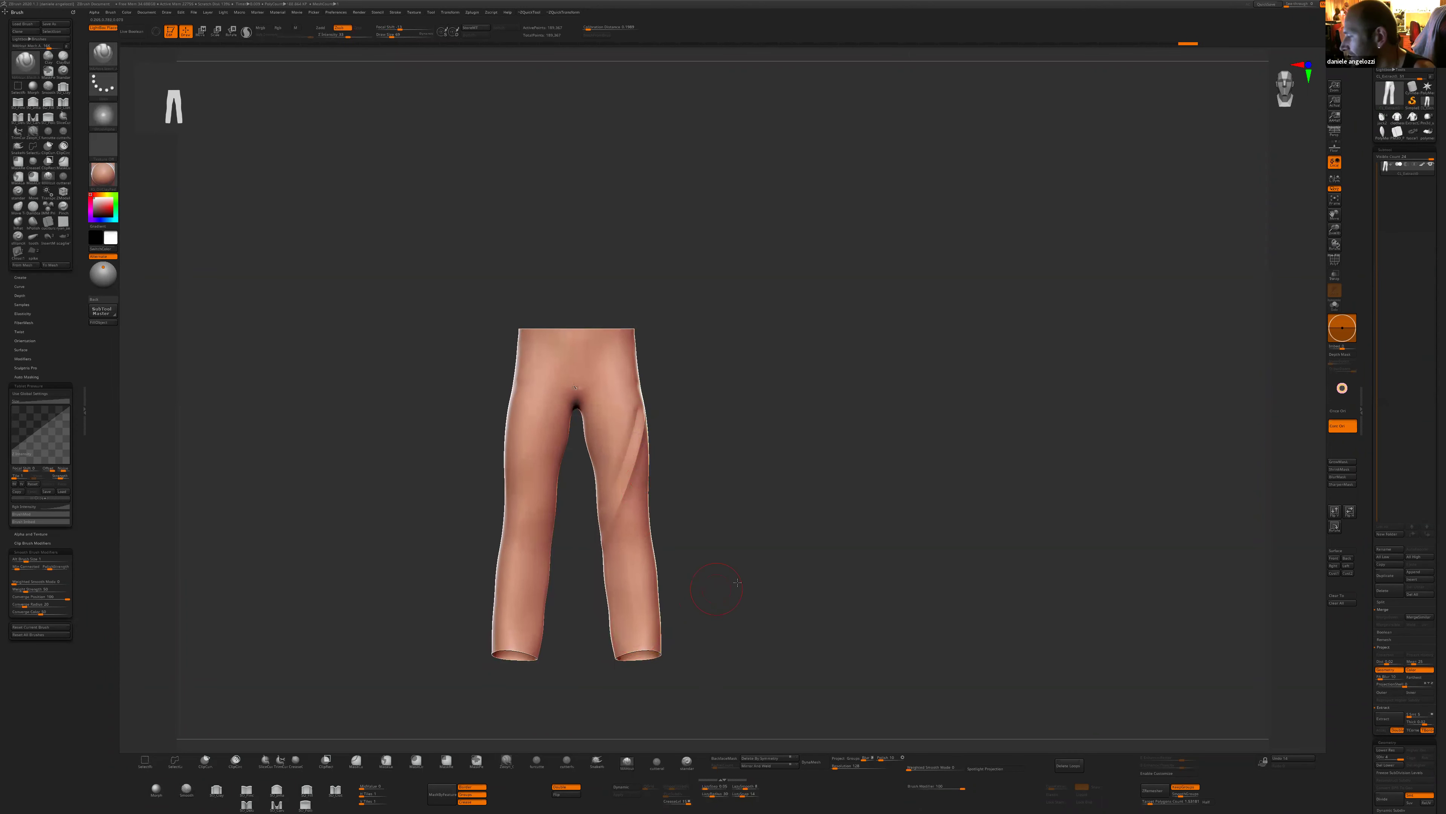
drag(717, 597, 729, 588)
drag(596, 545, 635, 571)
key(ctrl+z)
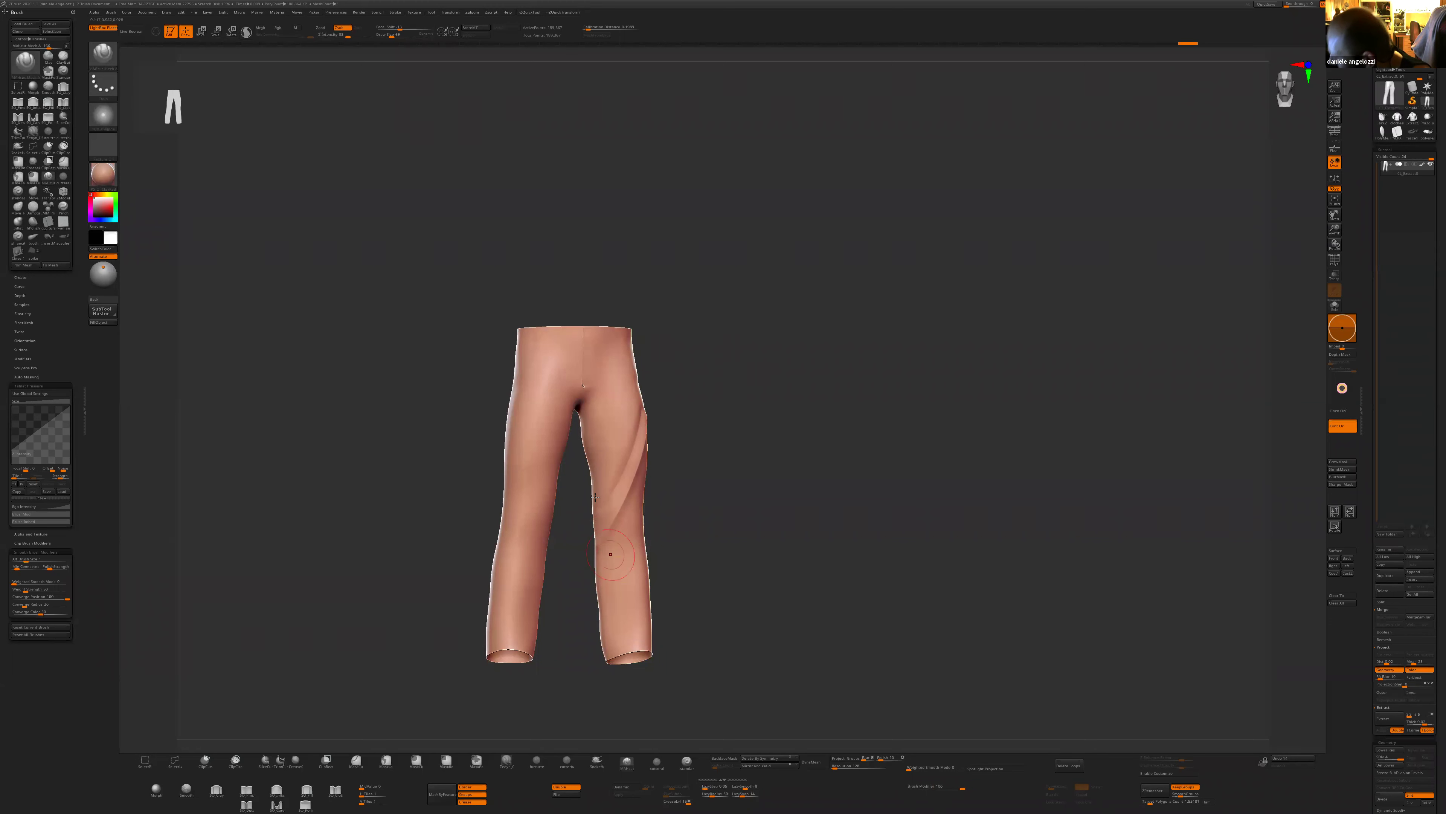
- Switch the brush to additive mode and sculpt a second diagonal fold below the first, wrapping from the knee to the inner calf
key(space)
click(494, 303)
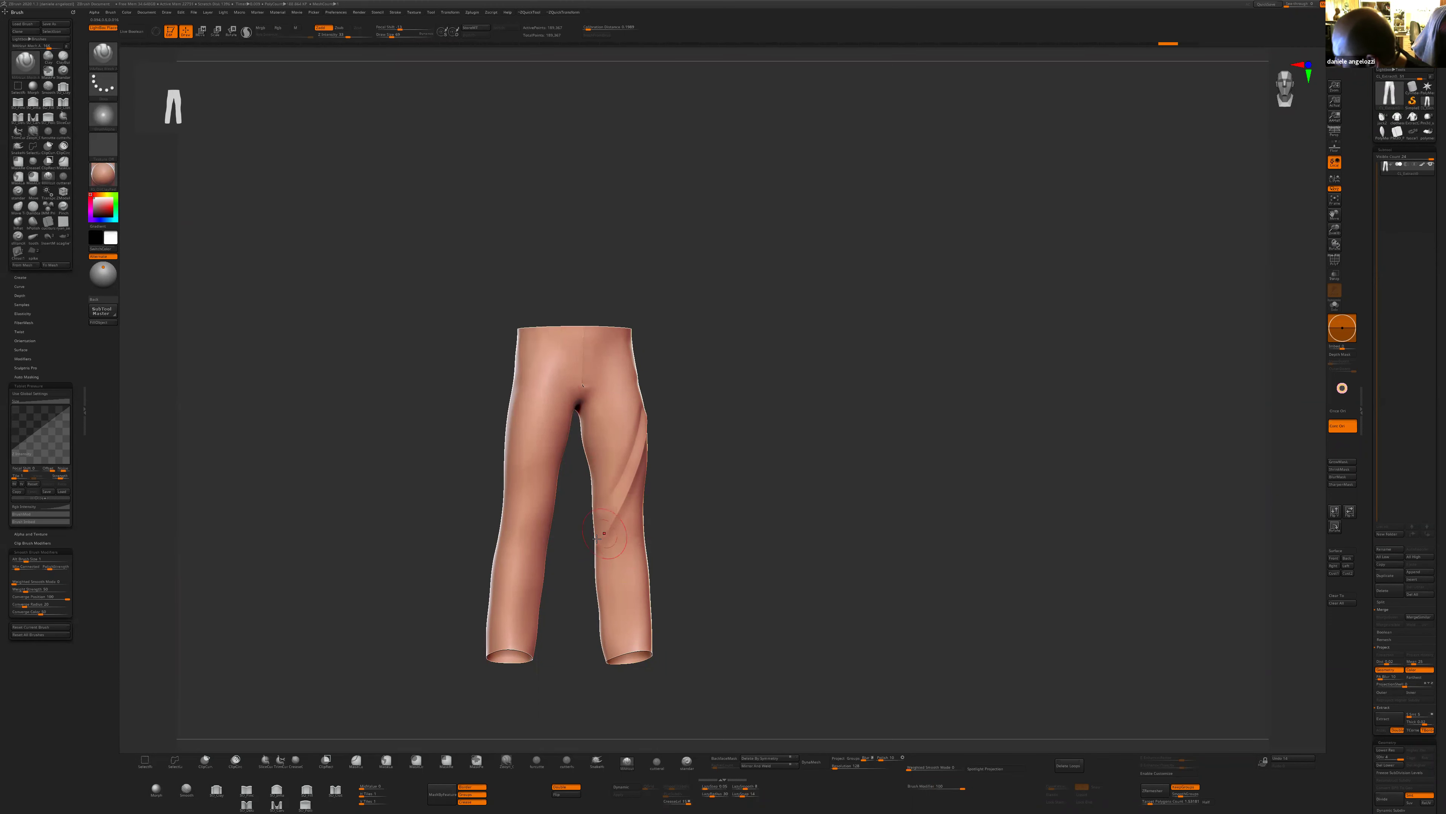
drag(642, 573, 712, 555)
key(ctrl+z)
drag(638, 514, 587, 601)
drag(663, 572, 669, 586)
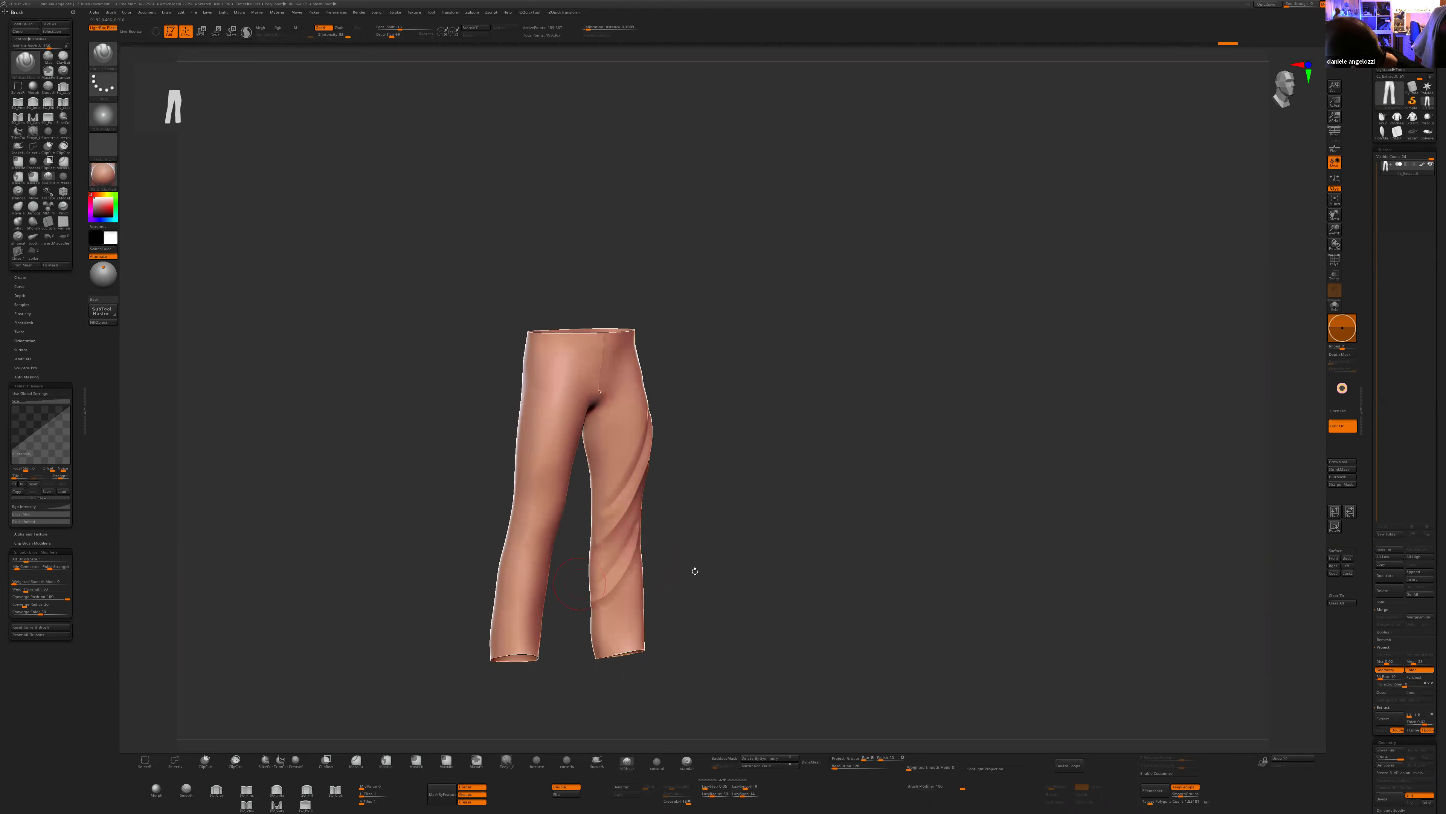
drag(691, 572, 625, 588)
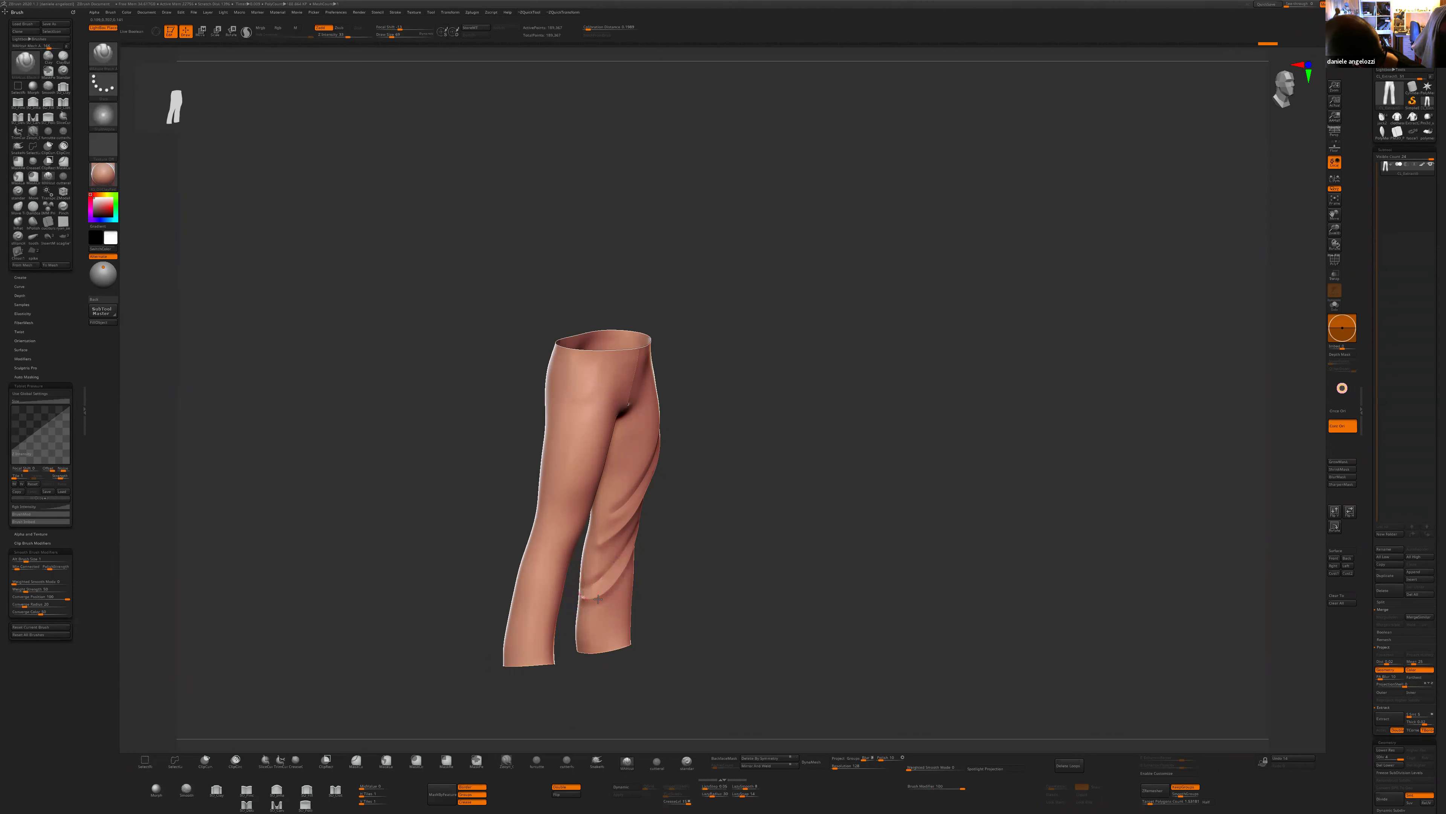
drag(723, 556, 644, 528)
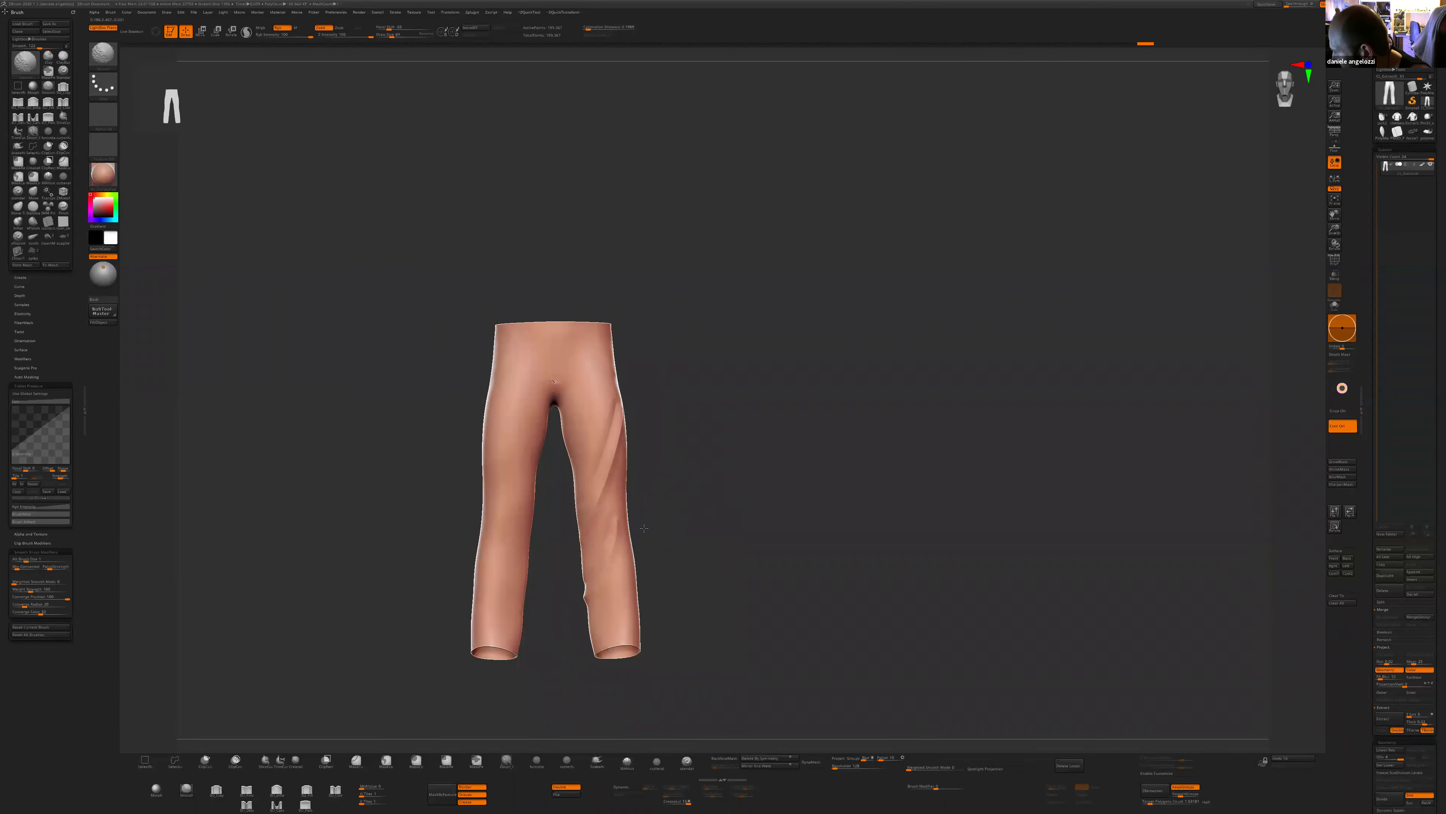
- Smooth the second fold around the inner calf
right_drag(644, 528, 630, 520)
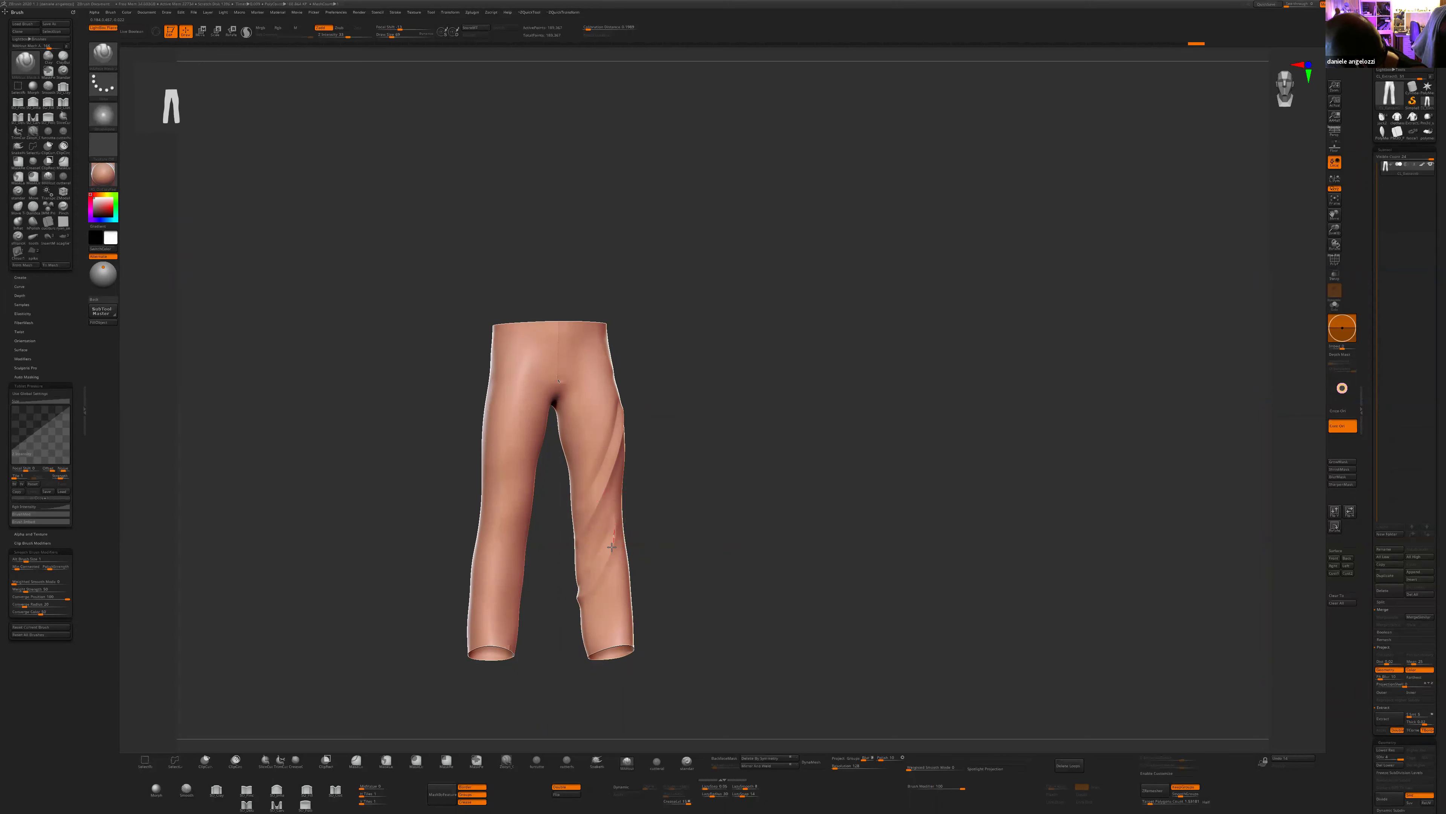
mouse_move(648, 568)
right_down()
mouse_move(606, 536)
mouse_move(621, 576)
right_up()
mouse_move(592, 593)
shift+mouse_down()
mouse_move(605, 556)
mouse_move(609, 570)
shift+mouse_up()
mouse_move(609, 570)
shift+right_down()
mouse_move(597, 559)
mouse_move(758, 549)
mouse_move(684, 404)
mouse_move(717, 458)
mouse_move(800, 500)
mouse_move(798, 517)
mouse_move(667, 568)
mouse_move(637, 557)
mouse_move(669, 506)
mouse_move(739, 456)
mouse_move(681, 504)
mouse_move(715, 517)
mouse_move(701, 530)
shift+right_up()
- Drop three subdivision levels, adjust the folded leg's shape around the knee and calf with the Move brush, and restore the higher level
key(shift+d)
key(shift+d)
key(shift+d)
key(b)
key(m)
key(v)
key(s)
drag(603, 561, 607, 561)
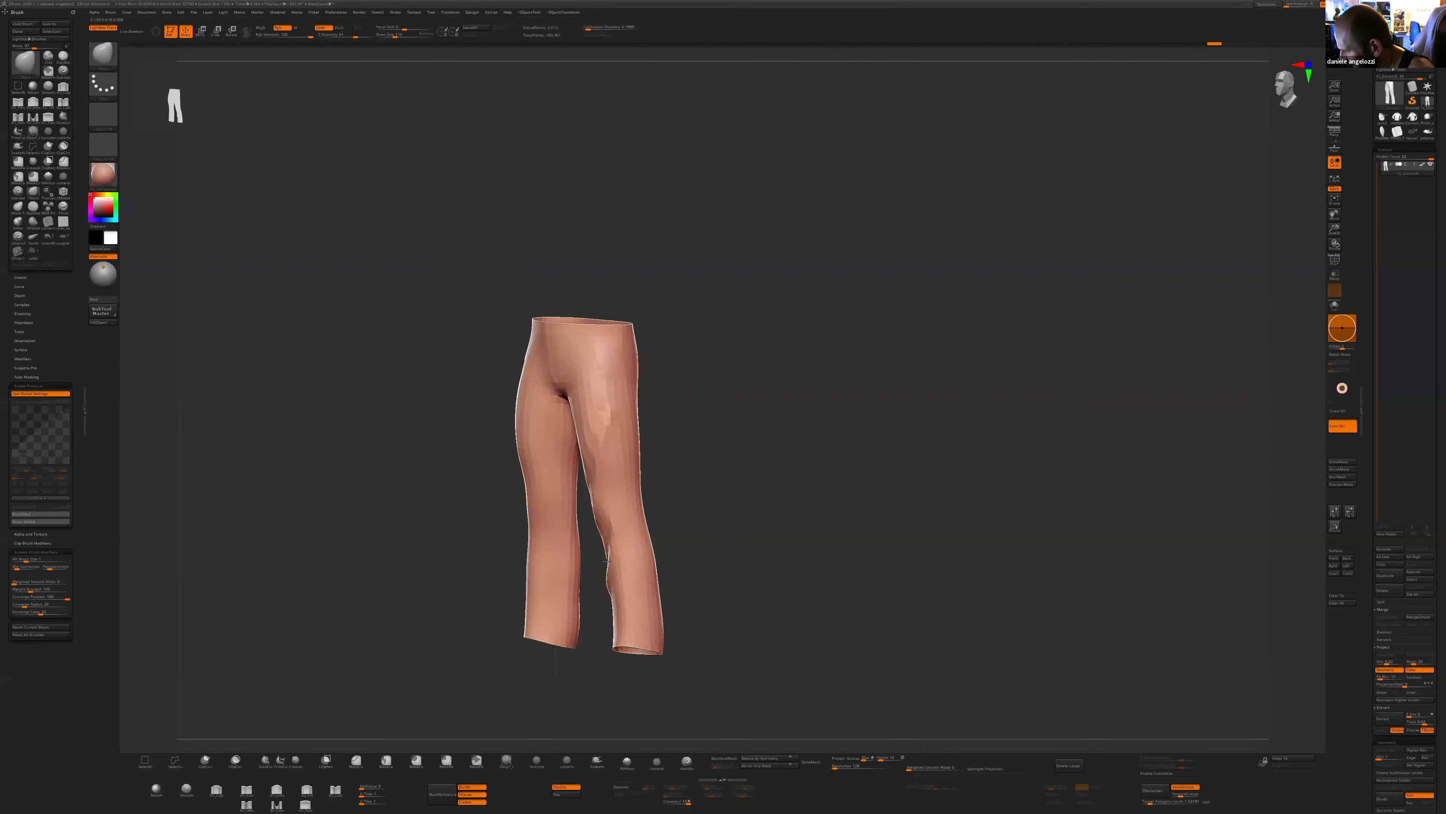
right_drag(705, 542, 741, 542)
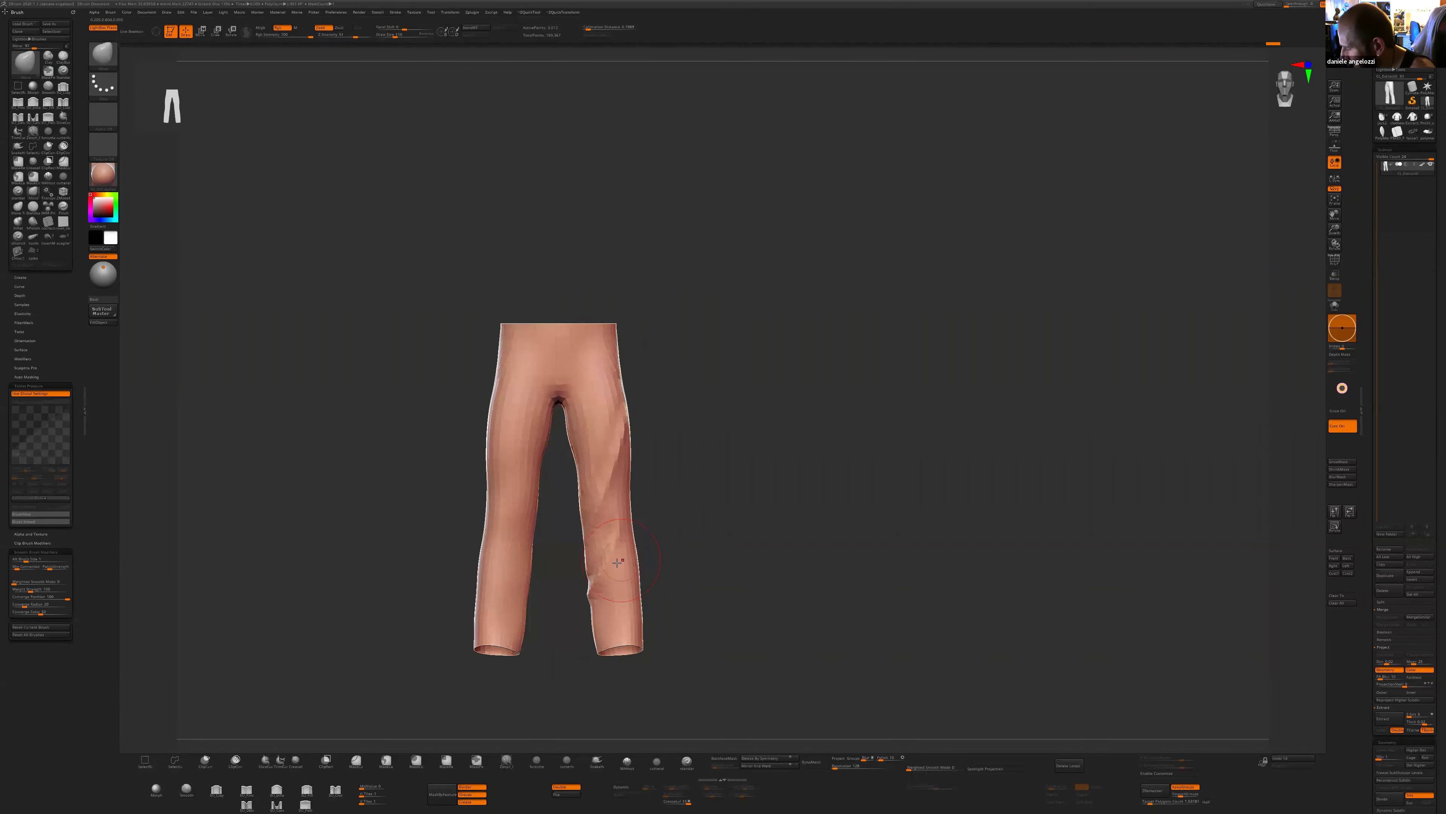
right_drag(623, 563, 652, 478)
key(d)
key(d)
key(d)
- Try masking a diagonal band across both trouser legs and undo the mask
key(ctrl)
key(ctrl)
mouse_move(552, 595)
ctrl+mouse_down()
mouse_move(585, 568)
mouse_move(642, 455)
ctrl+mouse_up()
drag(688, 531, 740, 544)
mouse_move(618, 607)
shift+mouse_down()
mouse_move(632, 539)
mouse_move(896, 707)
mouse_move(726, 639)
shift+mouse_up()
shift+click(917, 769)
key(s)
key(shift)
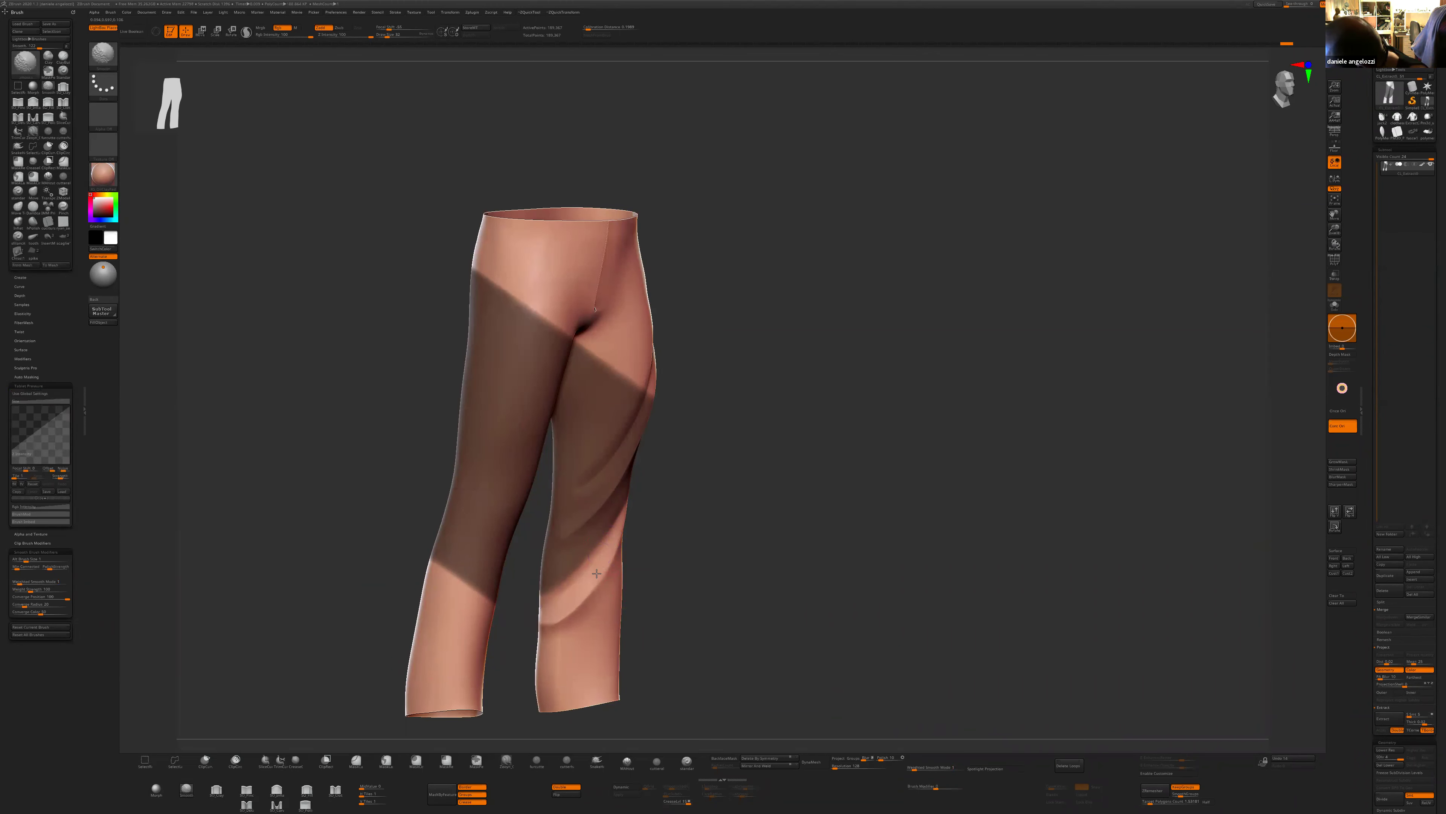
key(ctrl+z)
right_drag(516, 681, 580, 538)
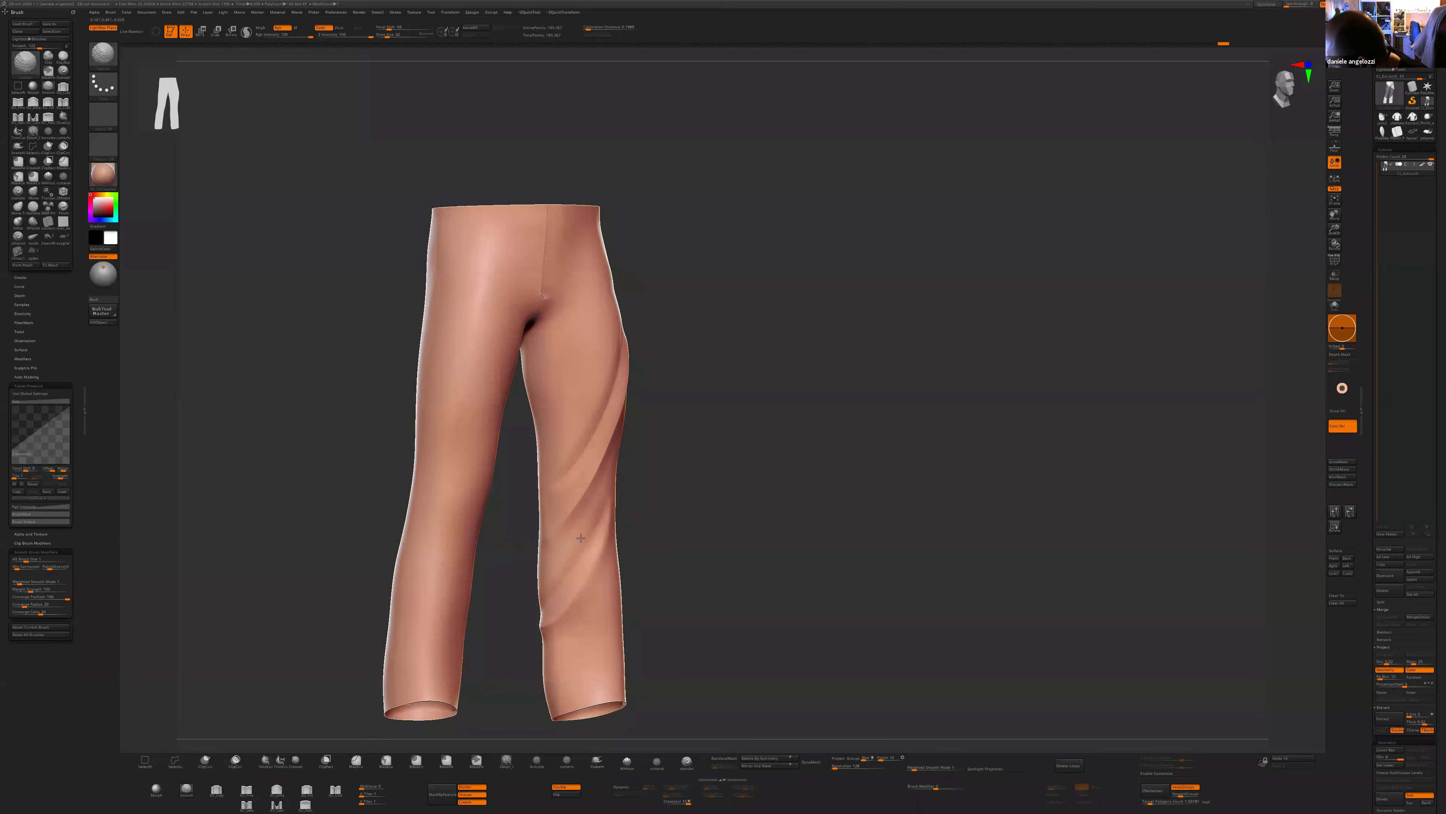
right_drag(661, 506, 563, 529)
mouse_move(668, 510)
right_down()
mouse_move(758, 507)
mouse_move(746, 494)
mouse_move(762, 549)
mouse_move(742, 551)
mouse_move(759, 532)
right_up()
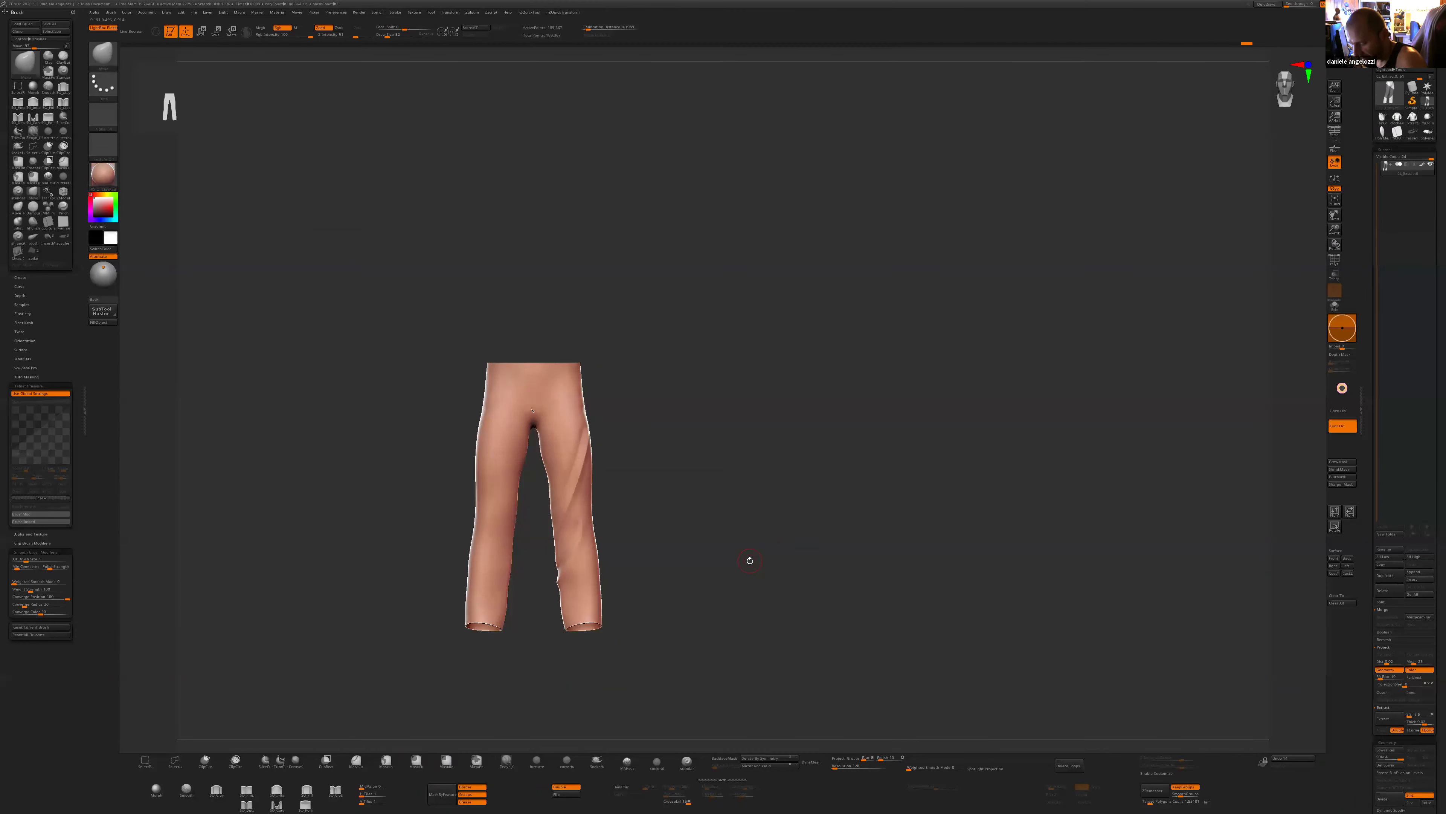
key(alt+Tab)
key(alt+Tab)
key(alt+Tab)
key(alt+Tab)
key(alt+Tab)
key(alt+Tab)
key(alt+Tab)
key(alt+Tab)
key(alt+Tab)
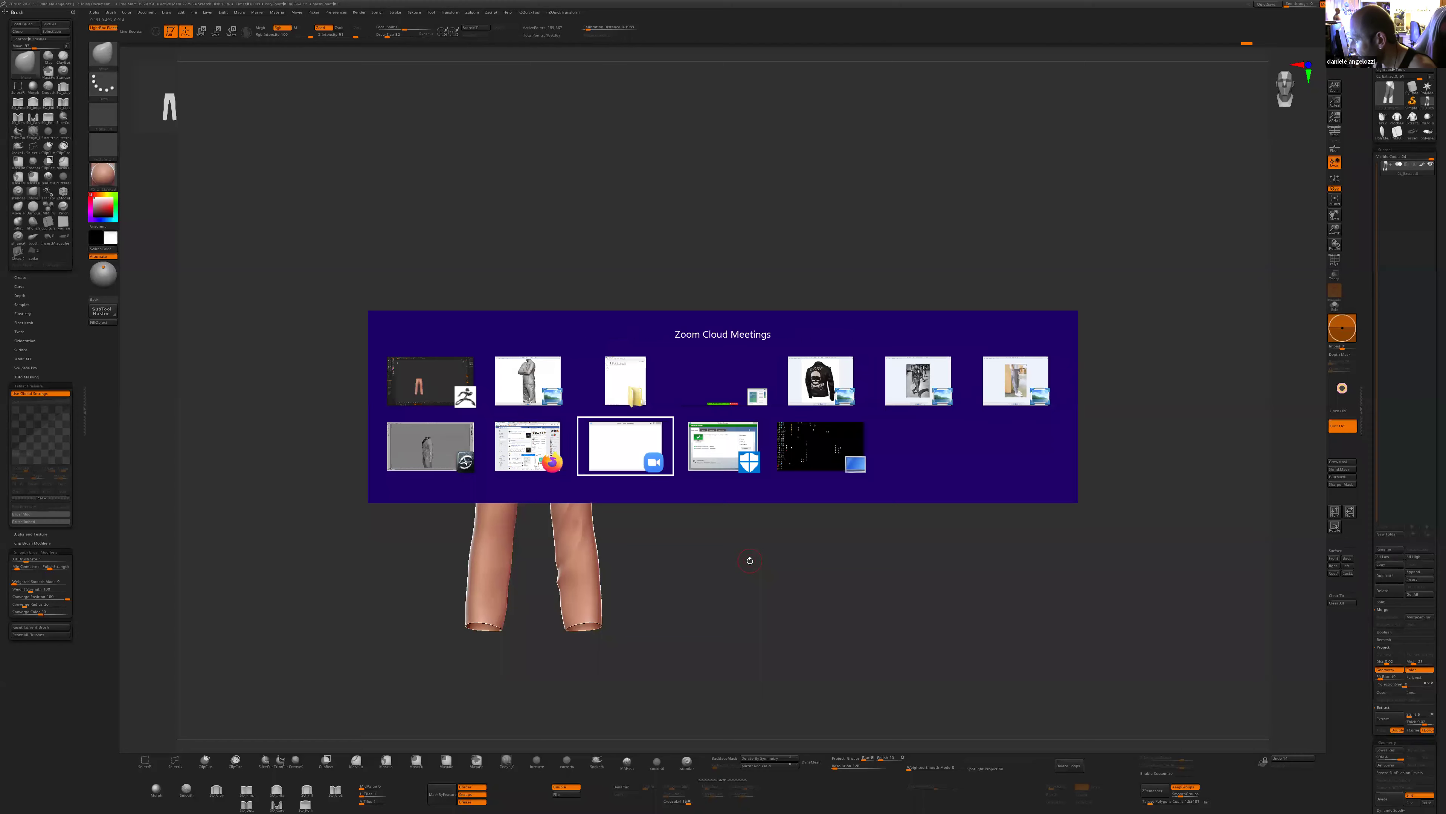
key(alt+Tab)
key(alt+Tab)
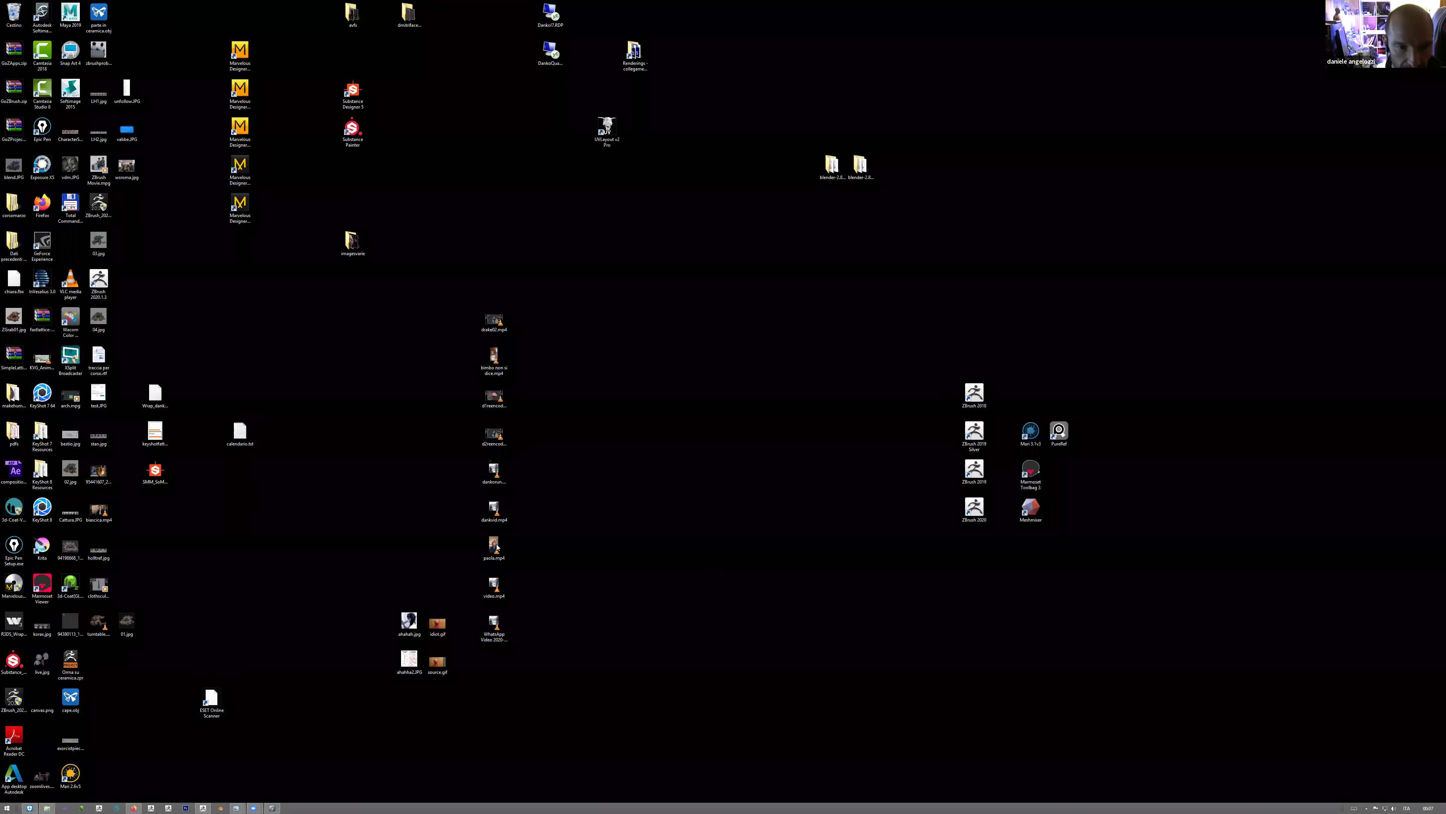
key(alt+Tab)
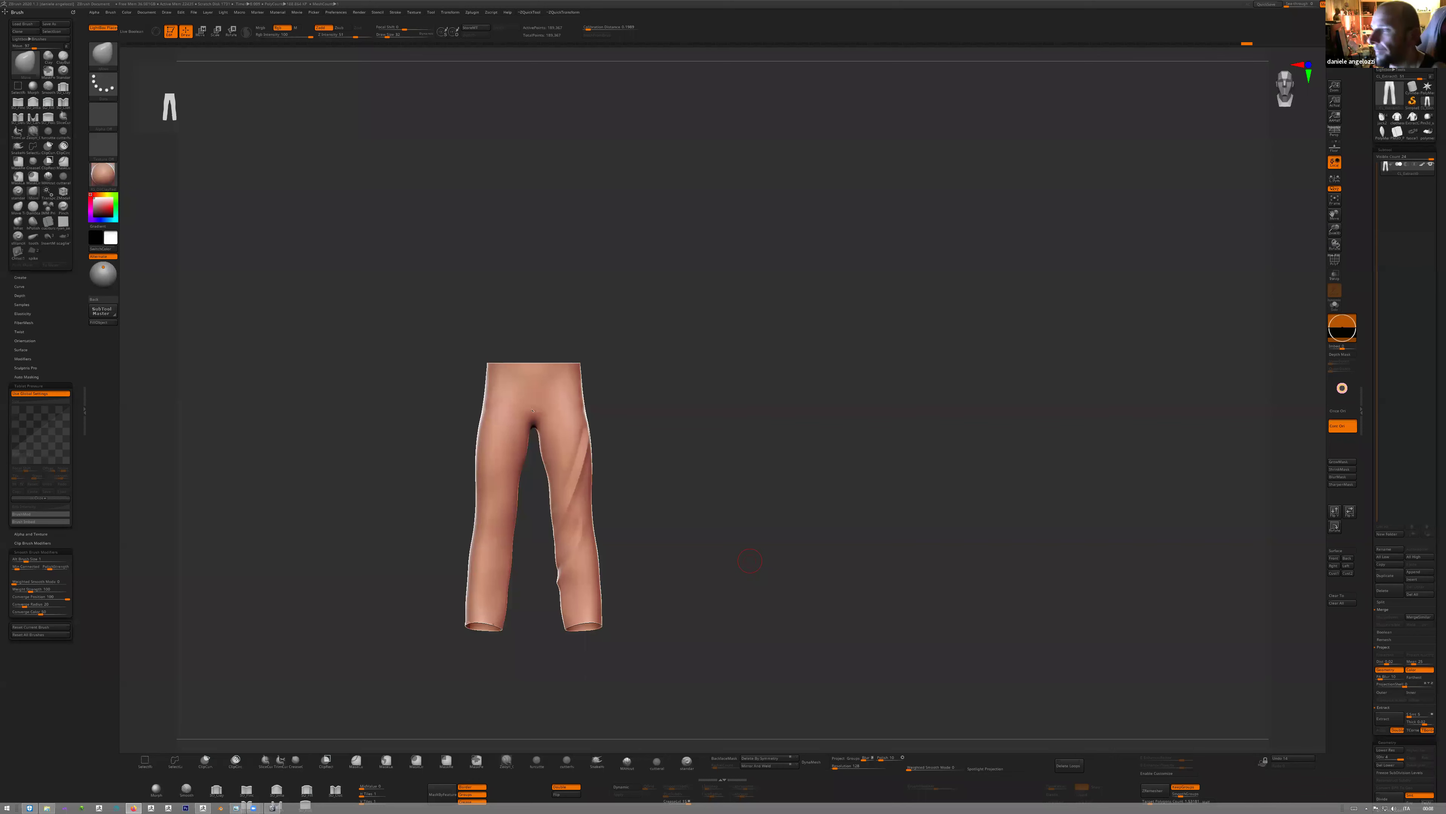
- Switch to Firefox, search the web for the Framestore 3D modeler by name and open their ArtStation portfolio
key(alt+Tab)
click(617, 149)
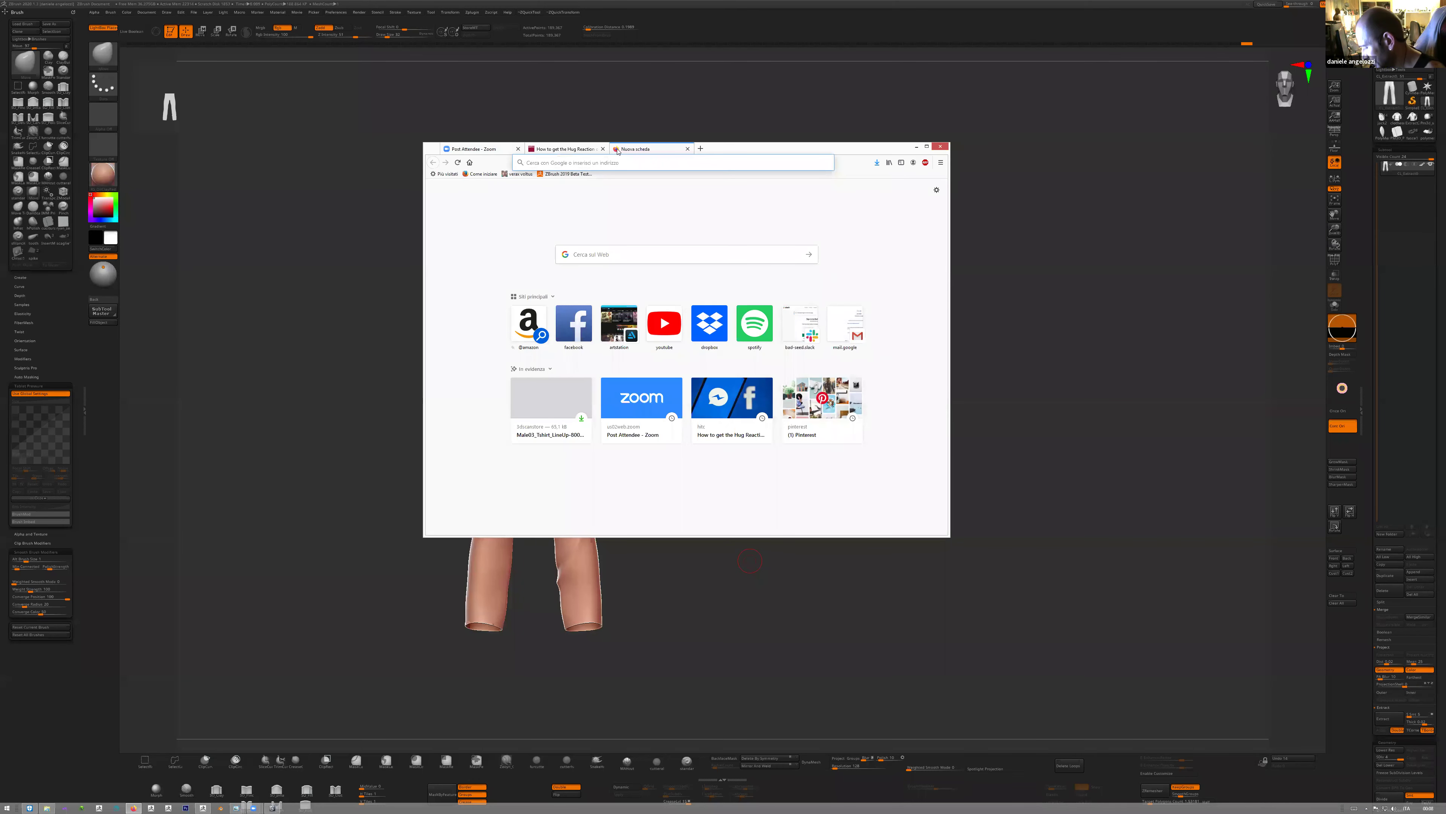
text(LEO REZENDE)
key(Return)
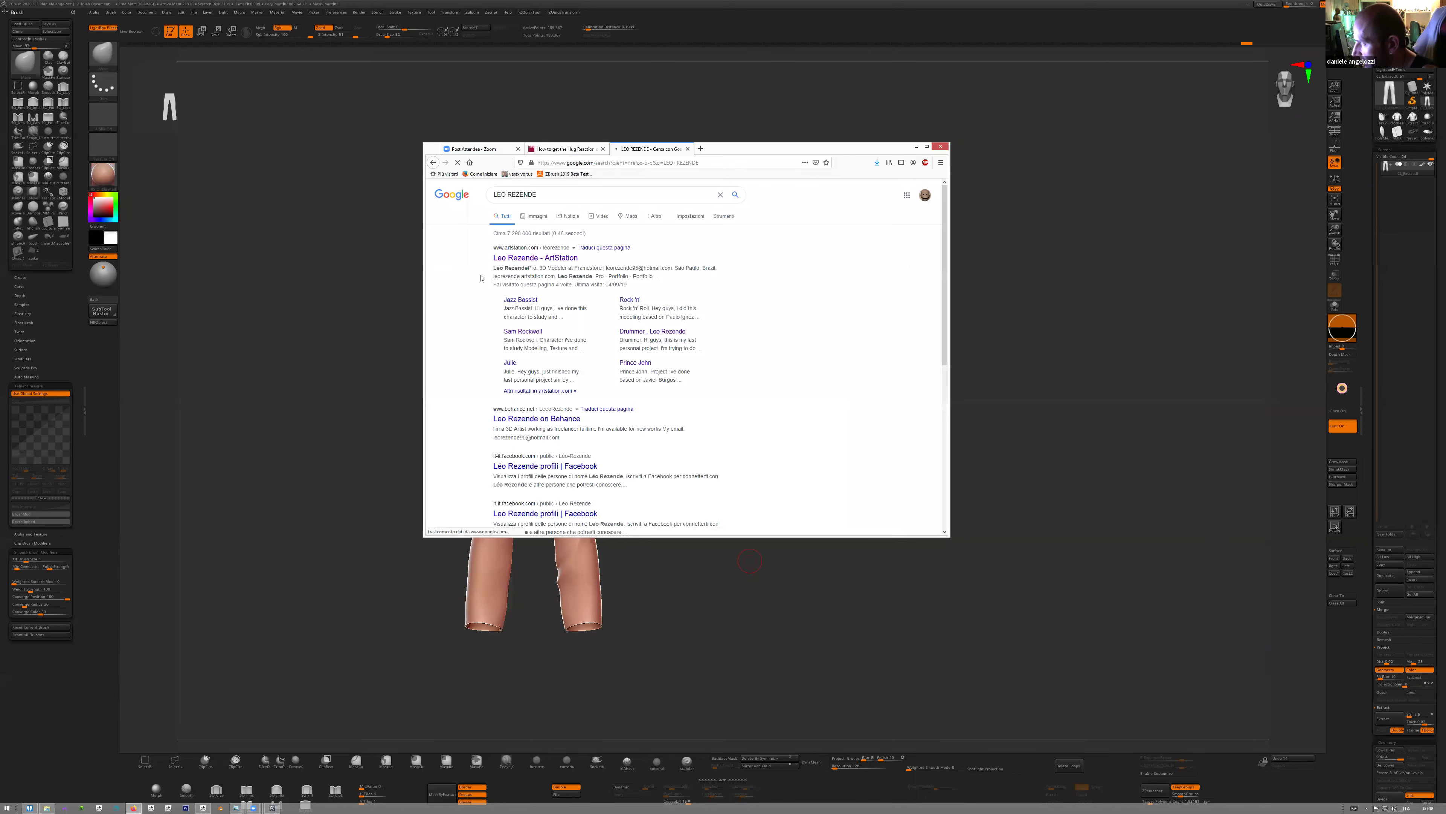
click(535, 258)
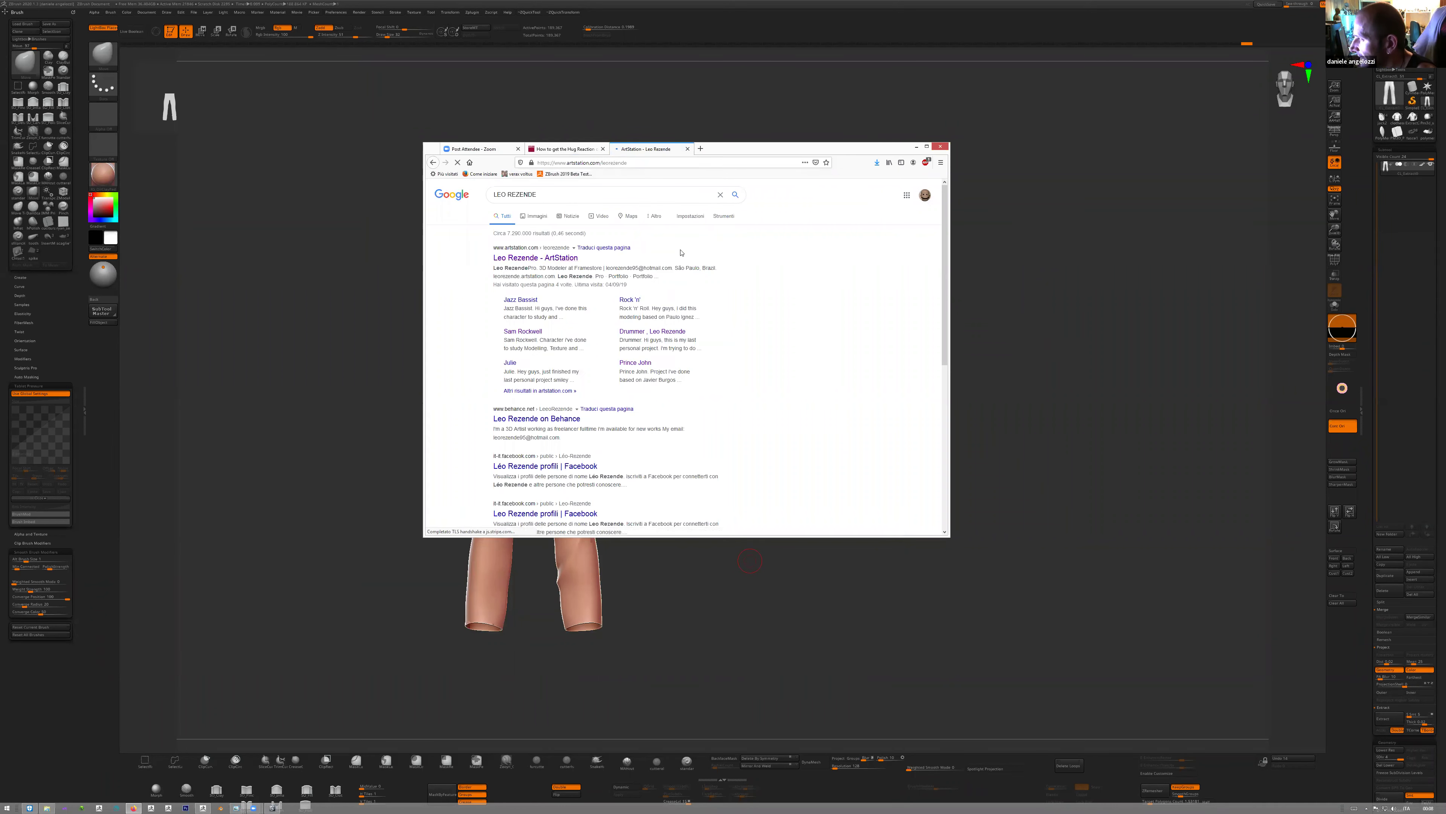
scroll(701, 390, down, 2)
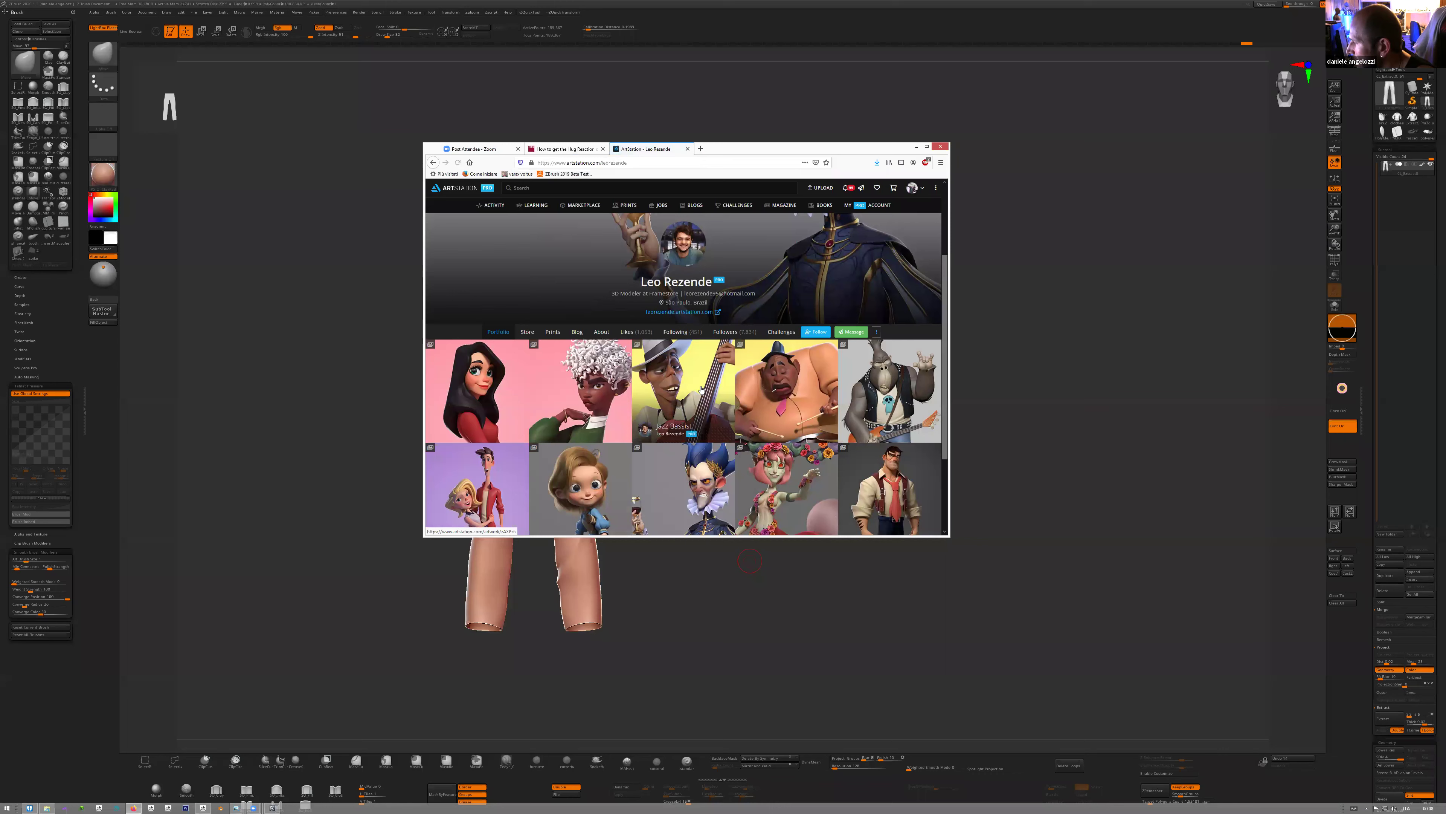
- Examine the color, clay and wireframe renders of the Drummer artwork and return to the portfolio
click(785, 393)
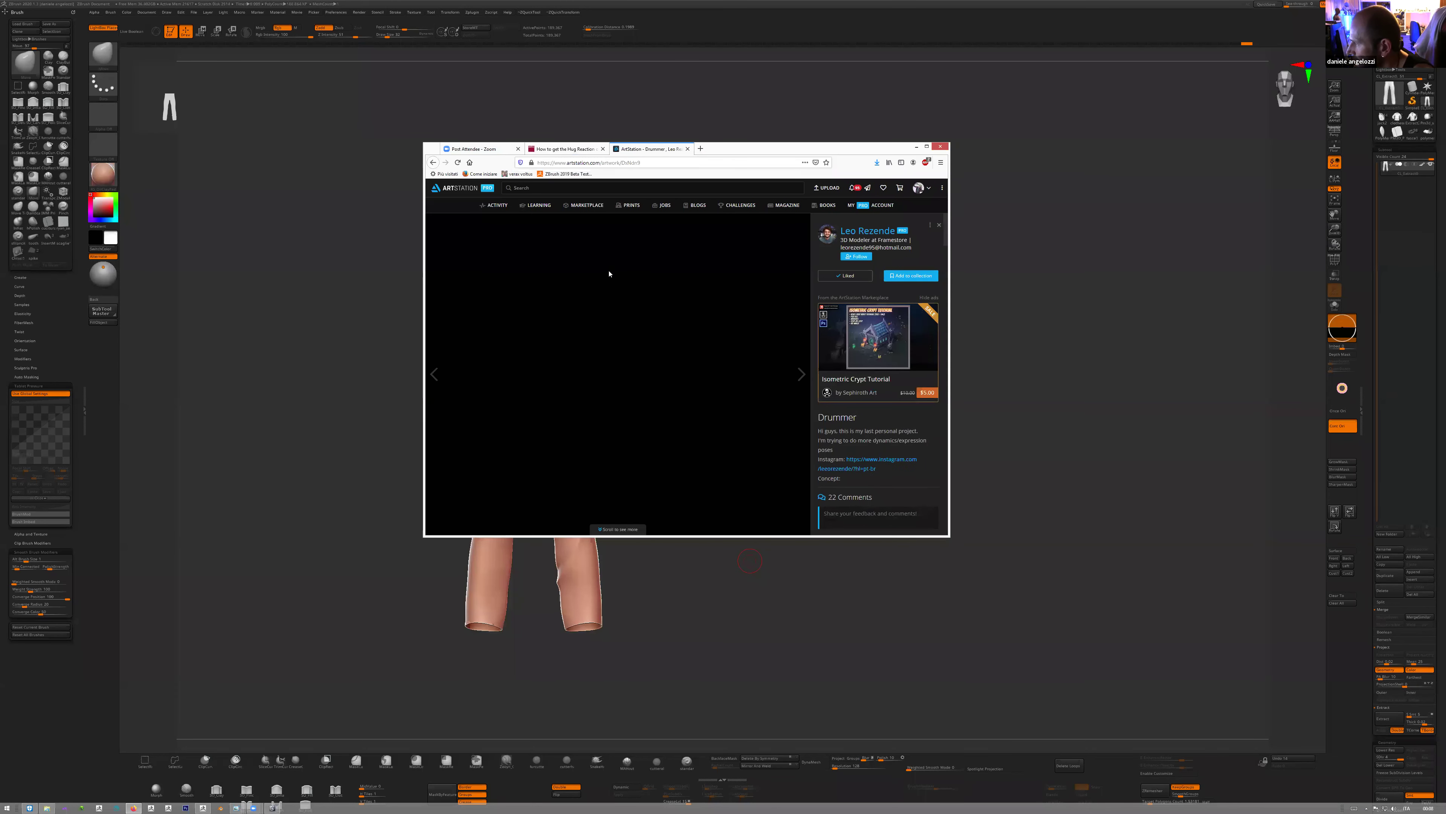
scroll(647, 301, down, 5)
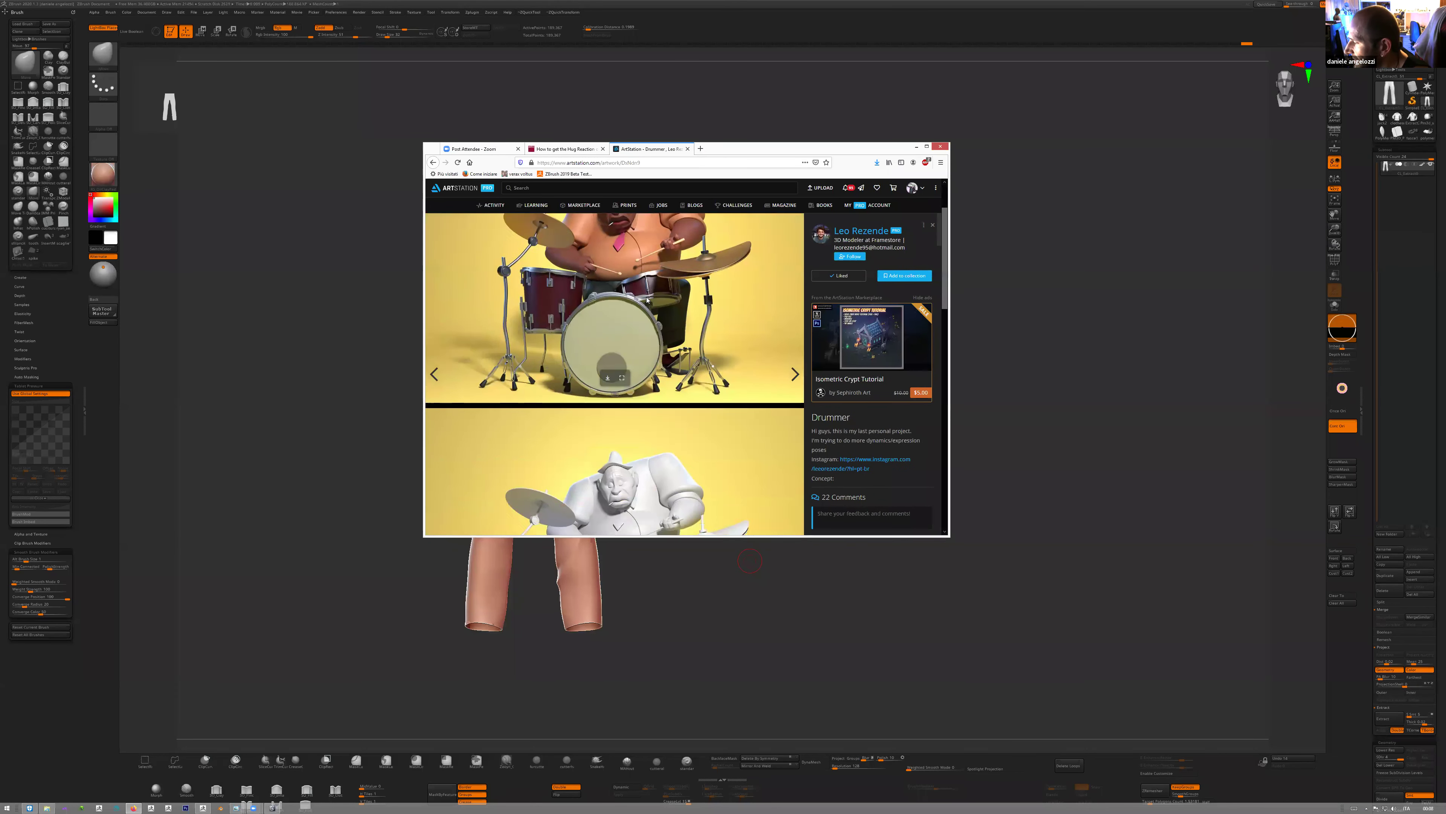
scroll(647, 300, down, 3)
scroll(646, 301, down, 2)
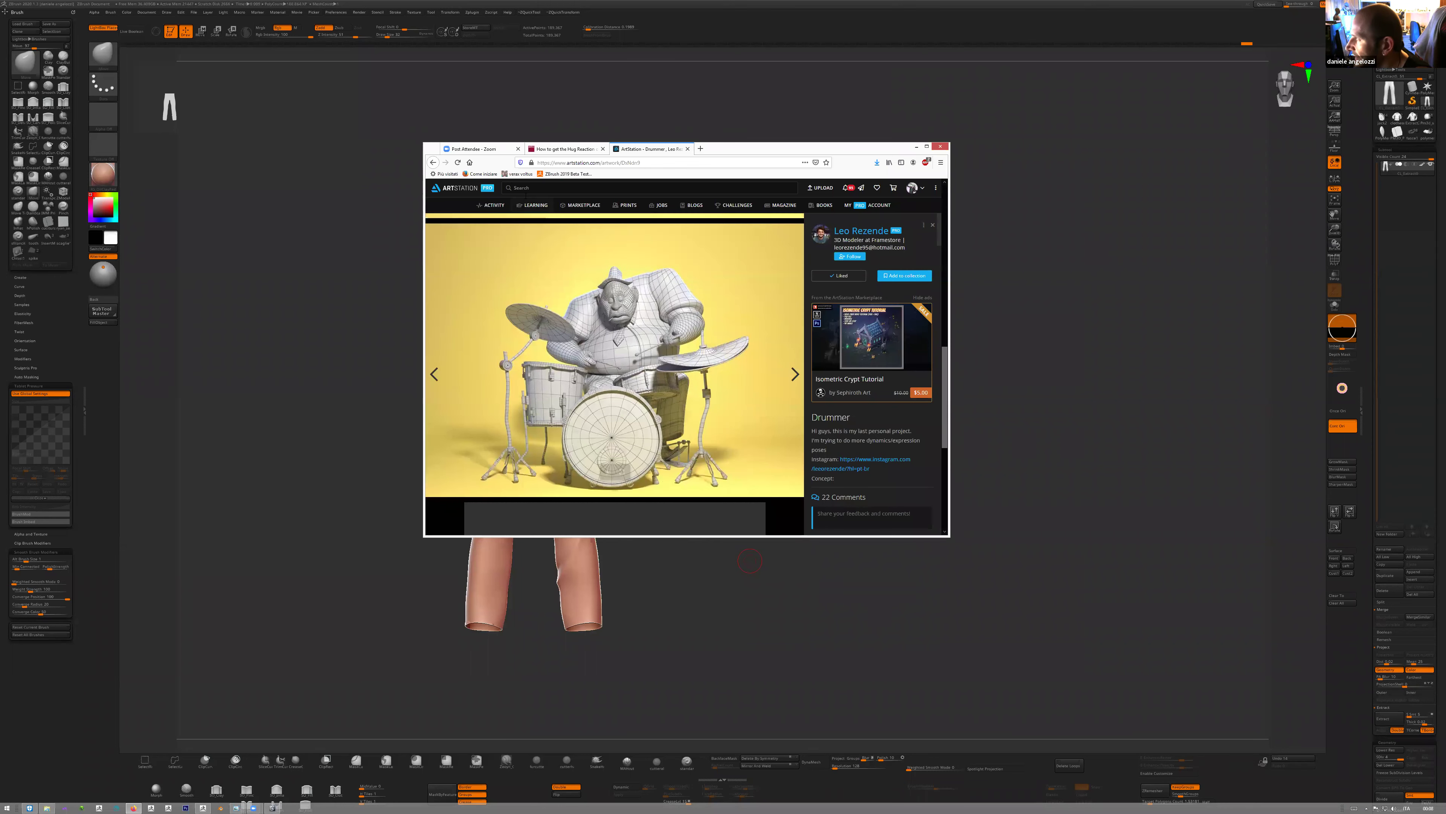
key(alt+Left)
scroll(717, 323, down, 2)
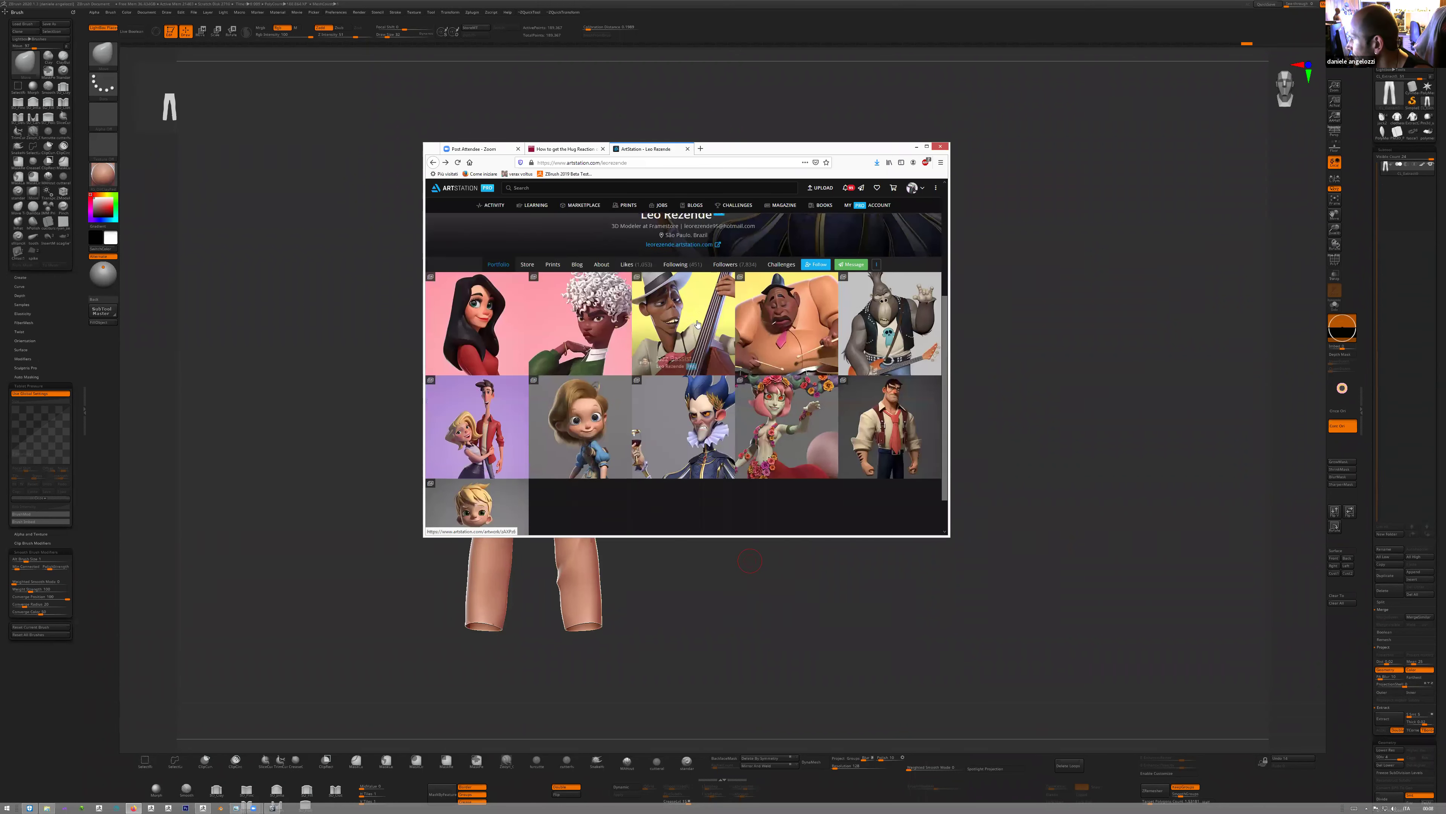
- Examine the clothing folds in the Jazz Bassist and Dude & Lady artworks and return to ZBrush
click(697, 324)
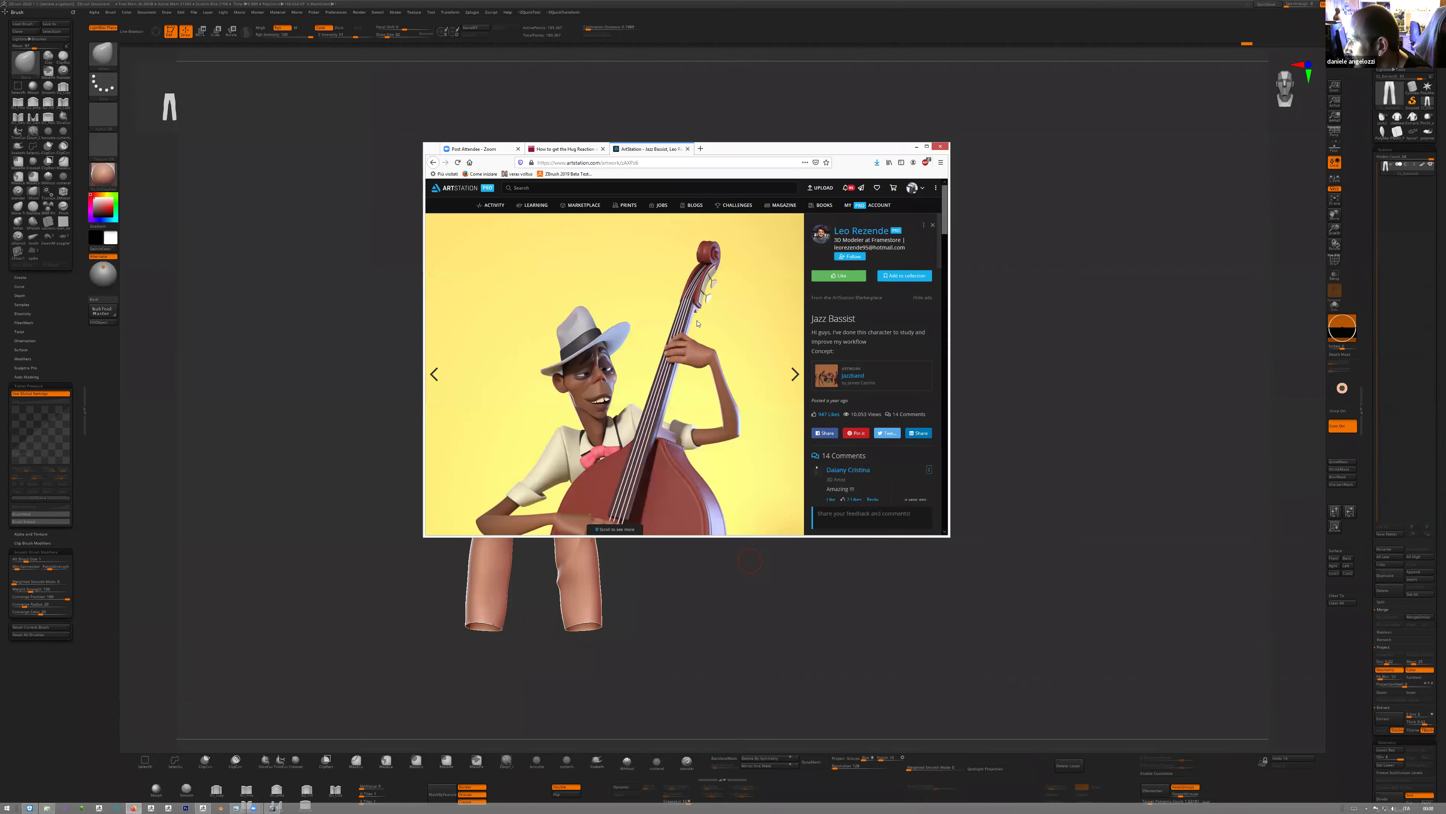
scroll(698, 336, down, 3)
scroll(697, 342, down, 5)
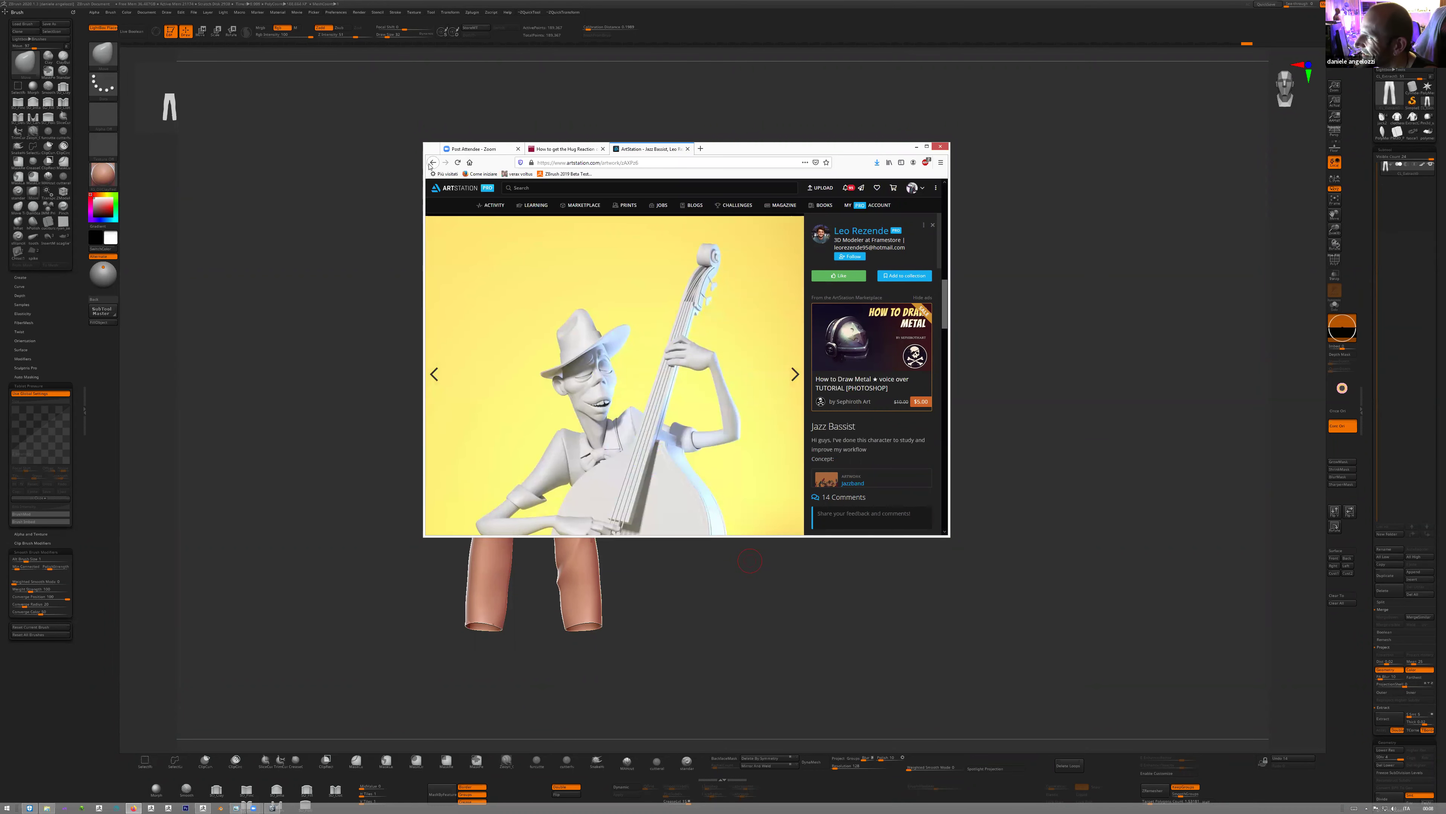
click(487, 410)
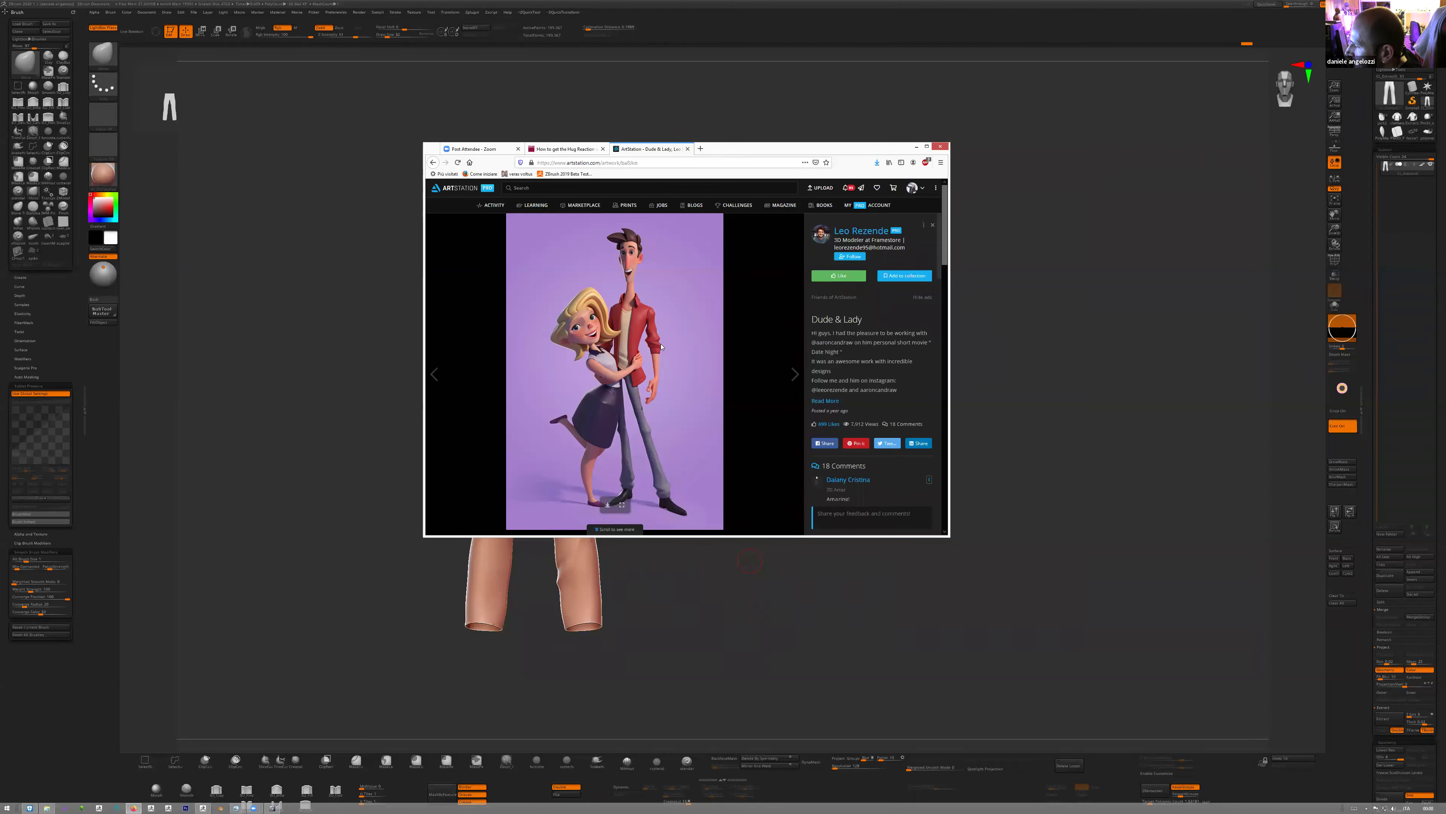
click(718, 555)
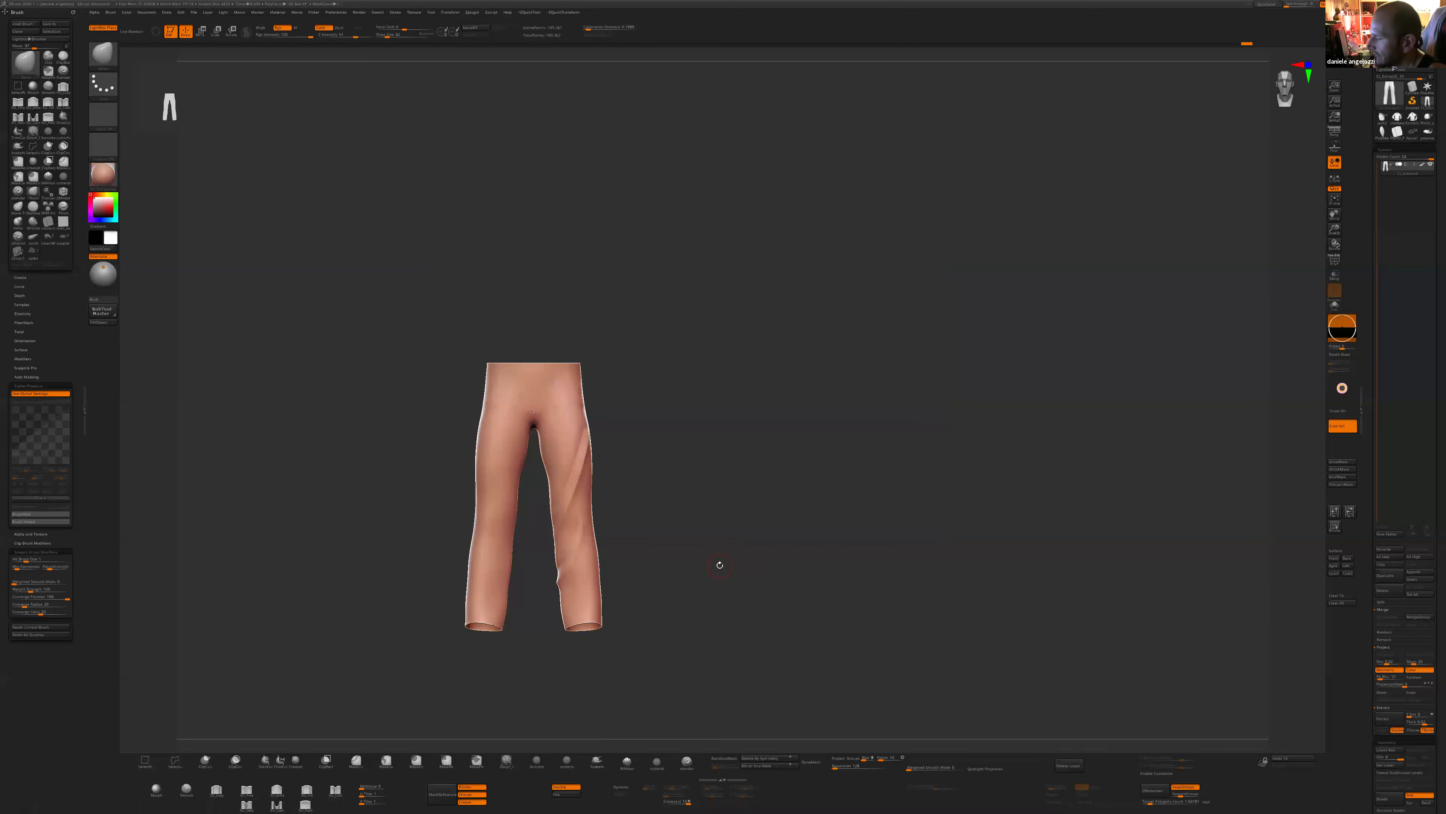
- Try a brush stroke below the knee of the unfolded trouser leg and undo it
drag(607, 510, 488, 536)
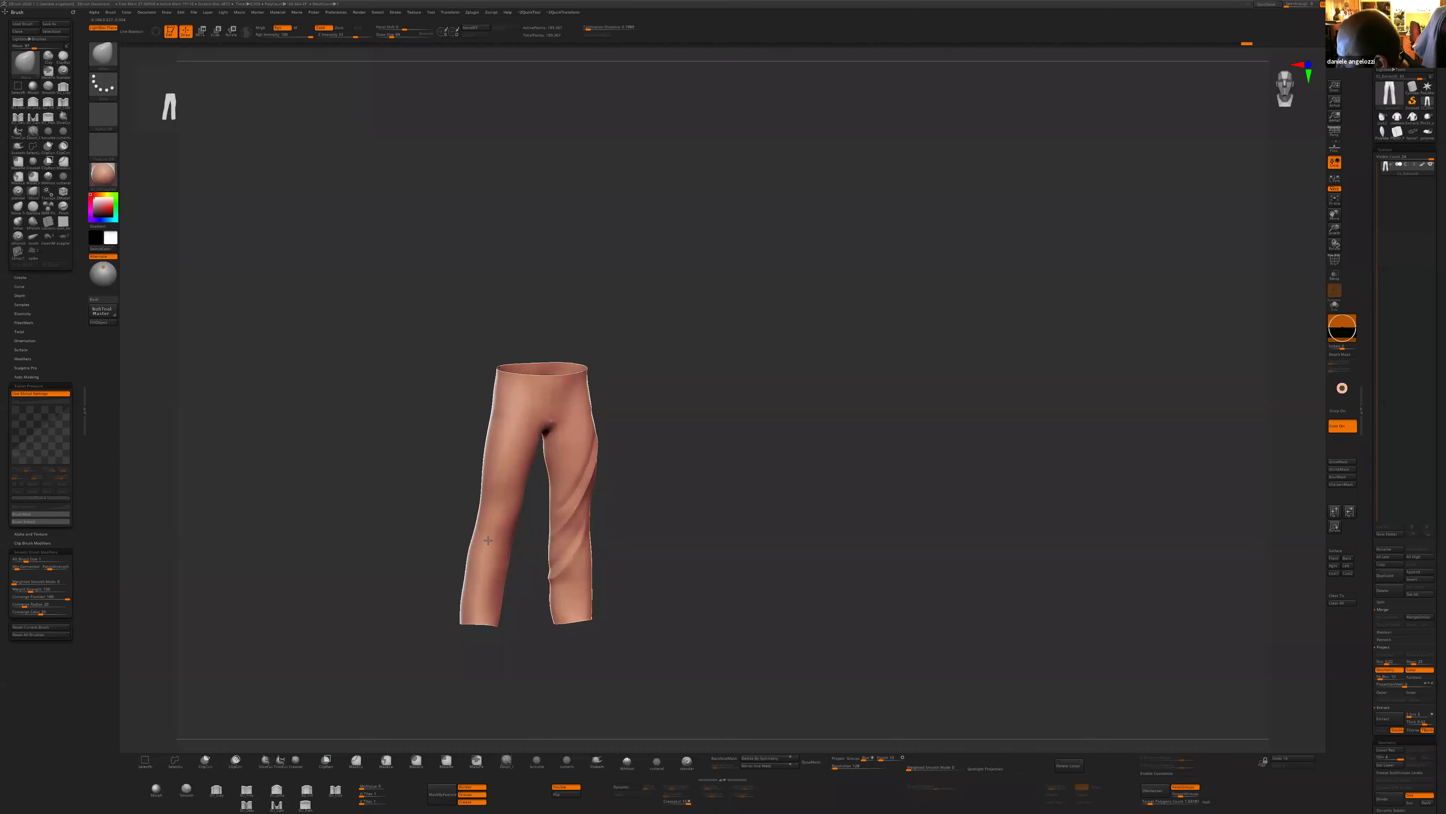
click(627, 761)
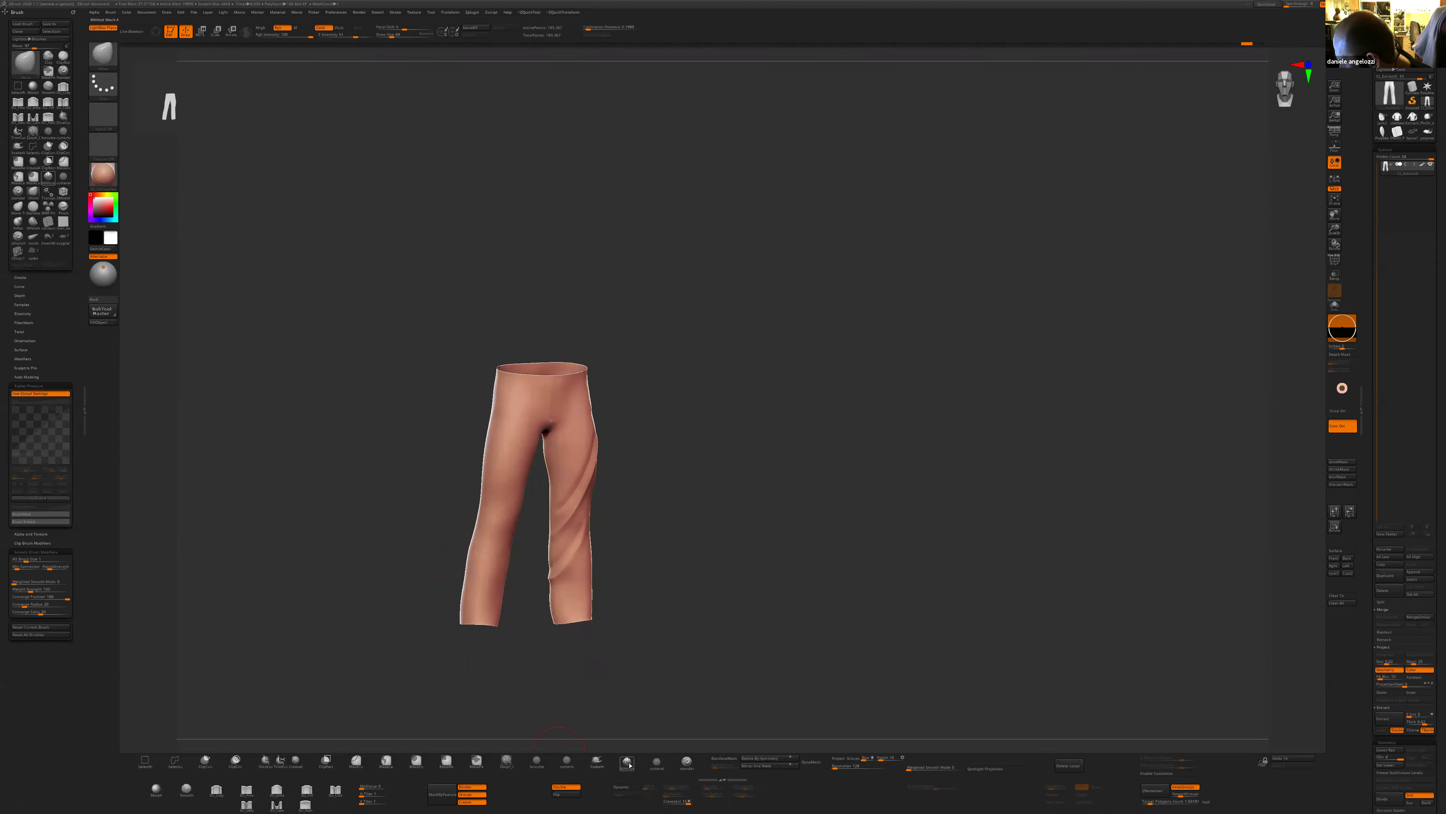
drag(478, 554, 454, 549)
key(ctrl+z)
- Sculpt a horizontal fold wrapping around the unfolded trouser leg just below the knee
click(627, 762)
drag(605, 604, 505, 571)
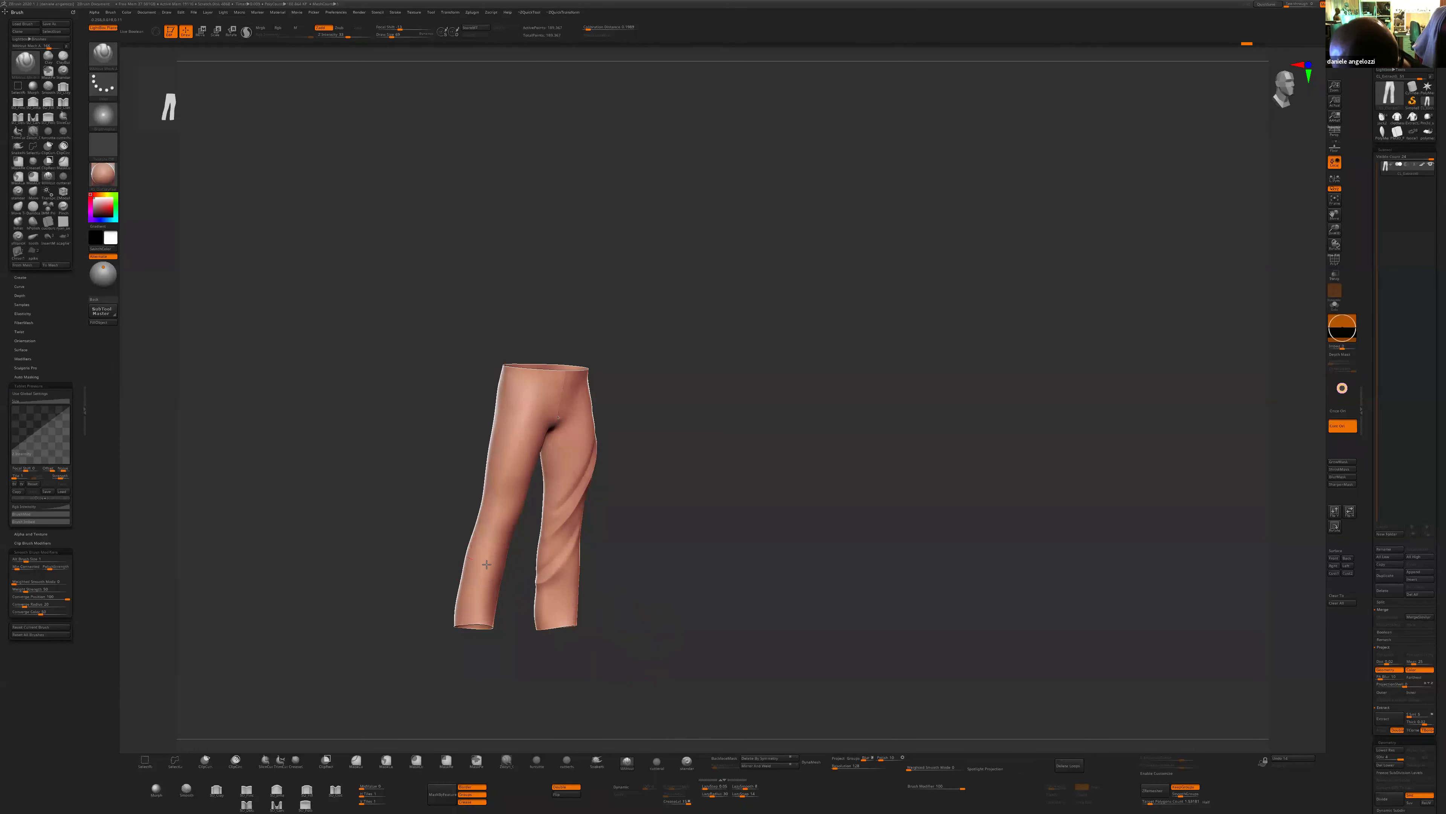
drag(450, 531, 504, 549)
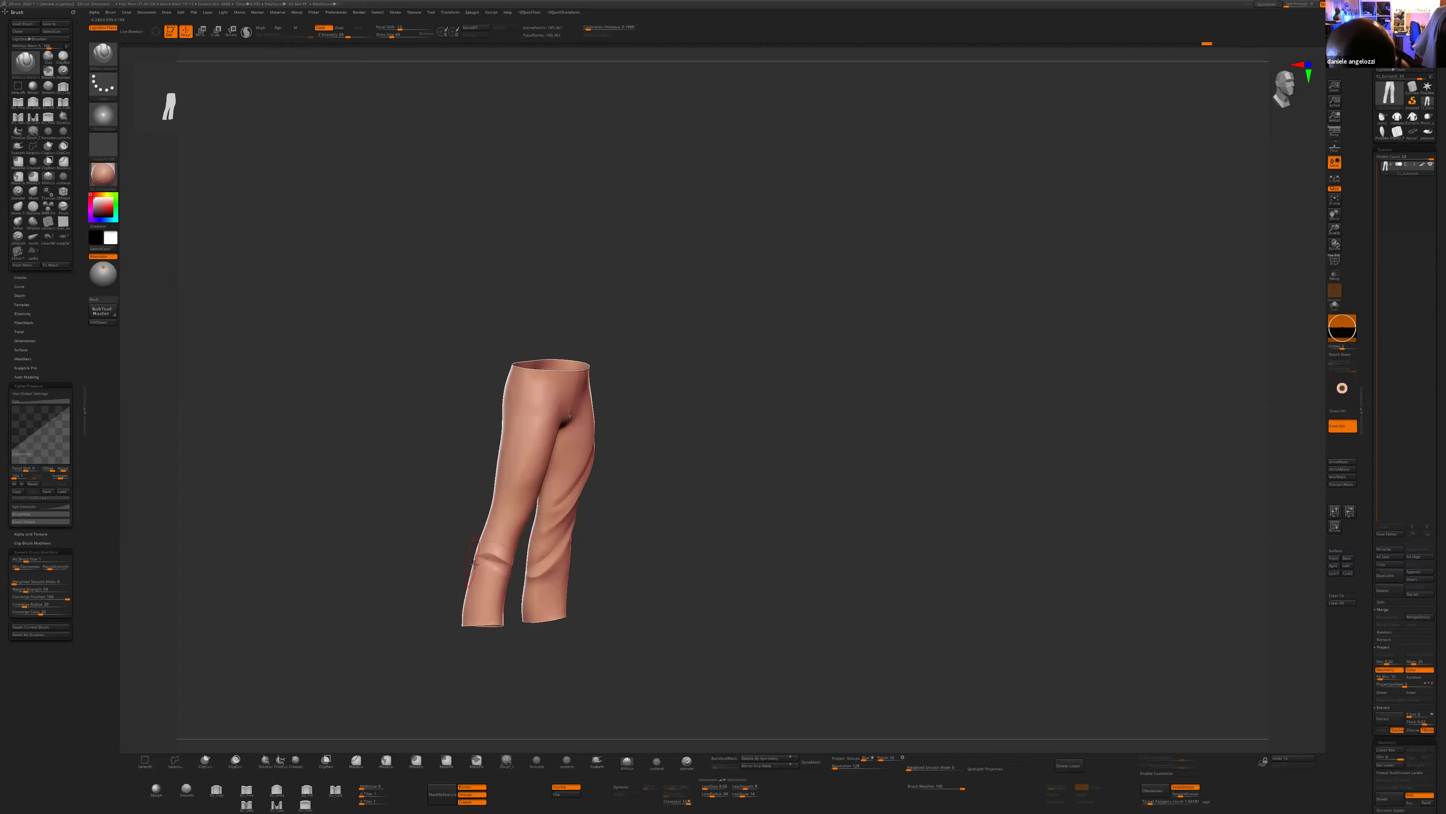
drag(633, 516, 572, 494)
drag(536, 594, 475, 561)
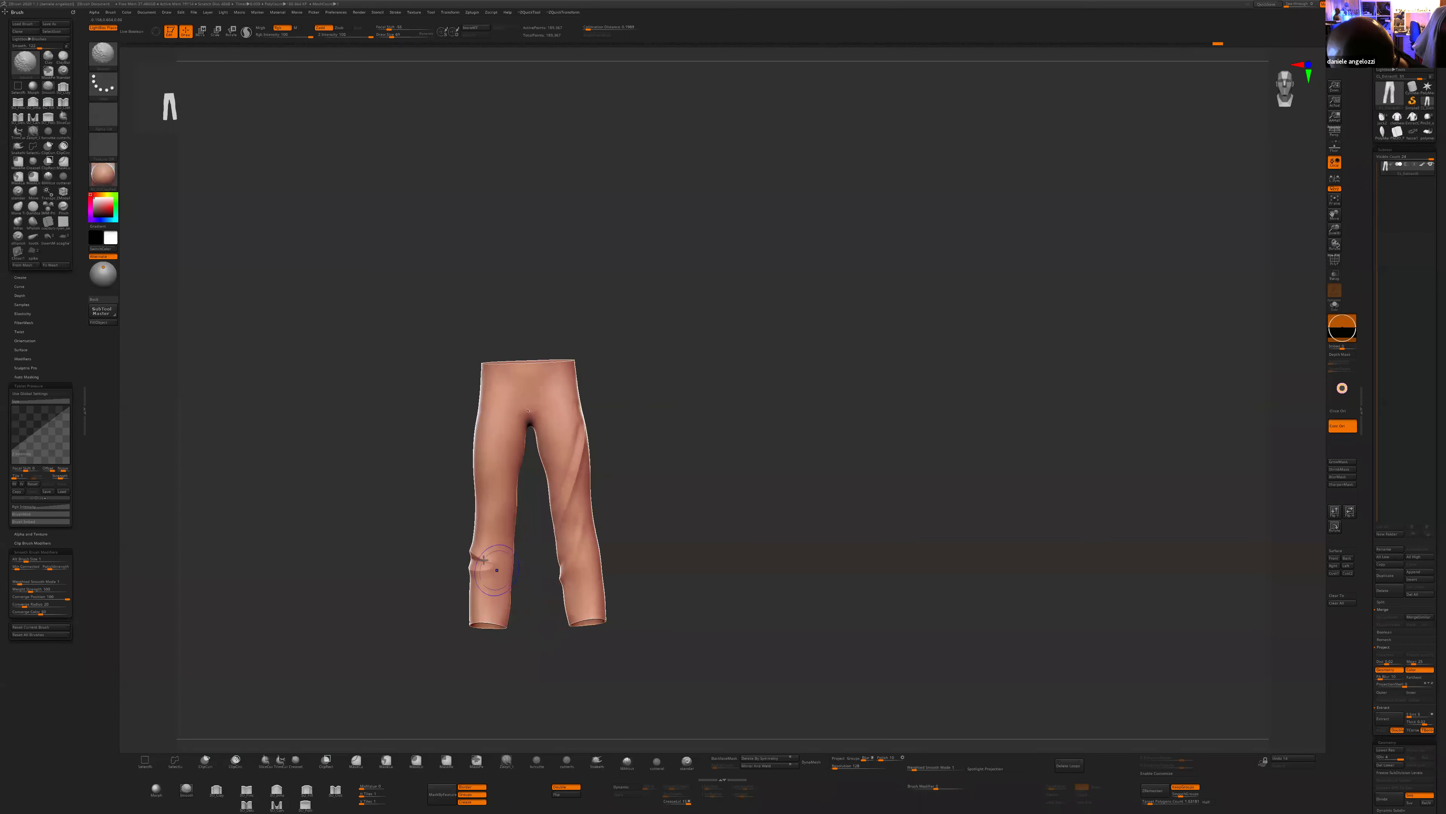
mouse_move(515, 564)
right_down()
mouse_move(483, 558)
mouse_move(512, 559)
mouse_move(572, 602)
right_up()
key(shift)
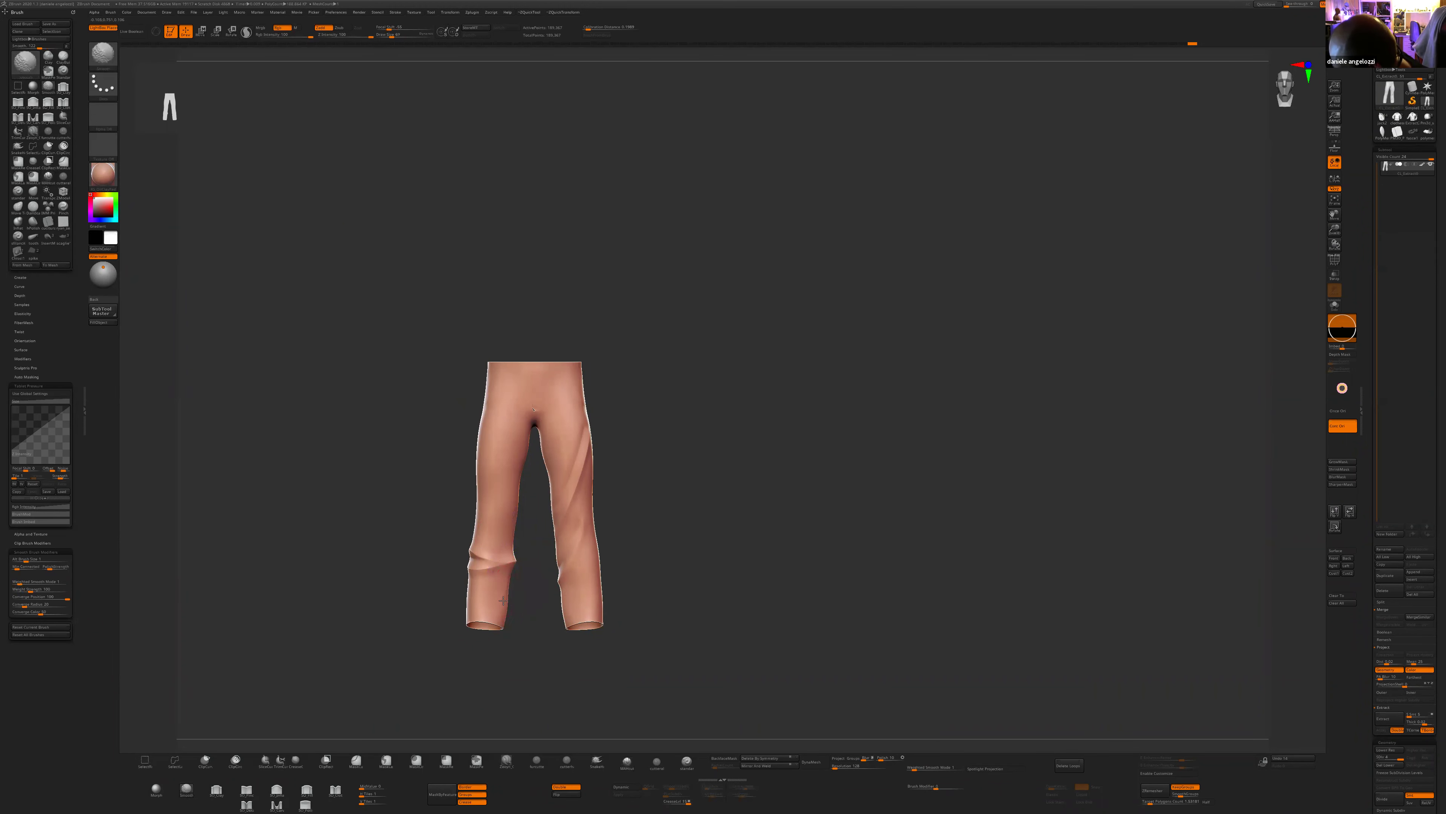
- Drop one subdivision level, reshape the leg around the new fold with a resized Move brush, and restore the higher level
key(shift+d)
key(shift)
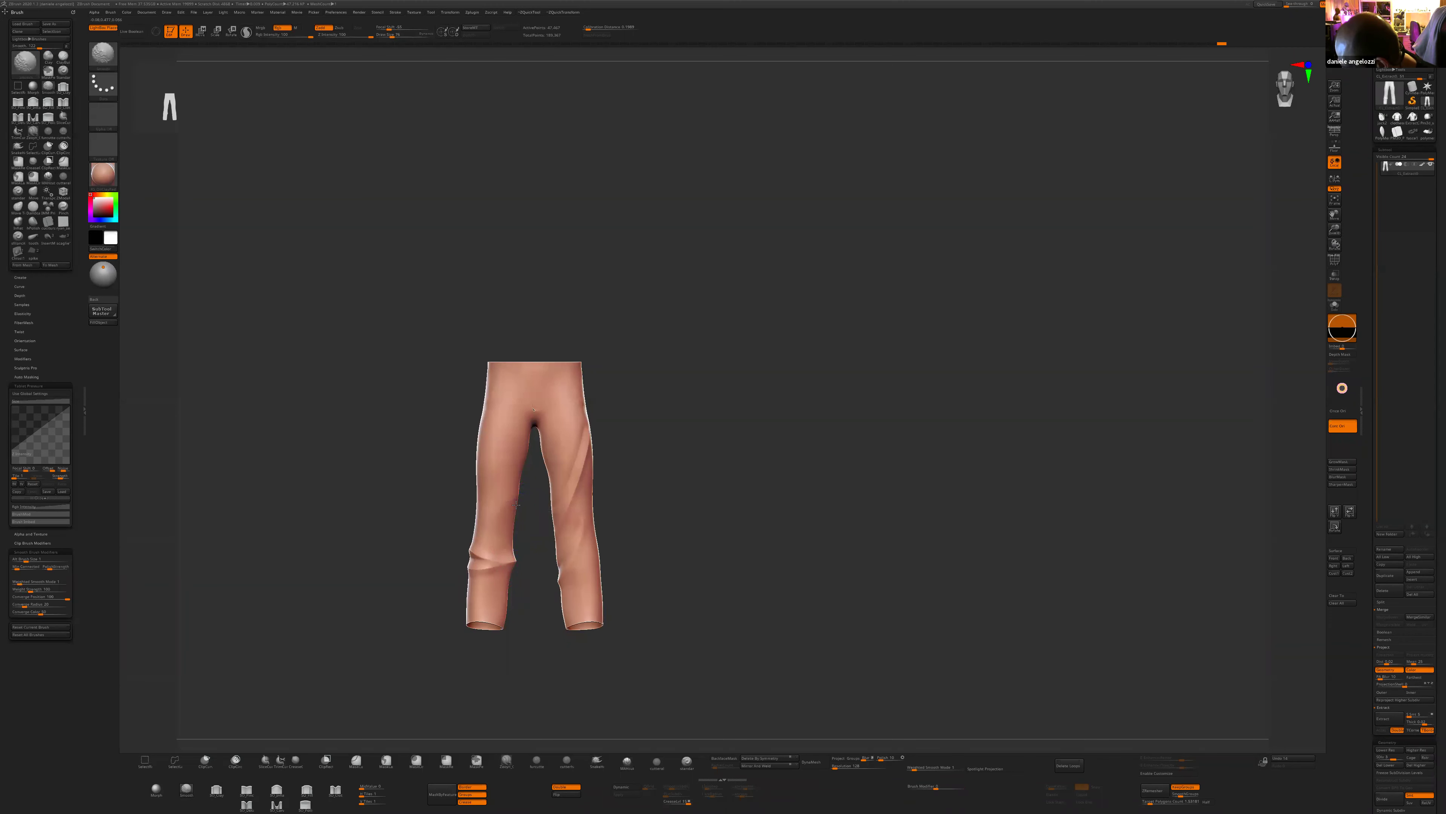
key(b)
key(m)
key(v)
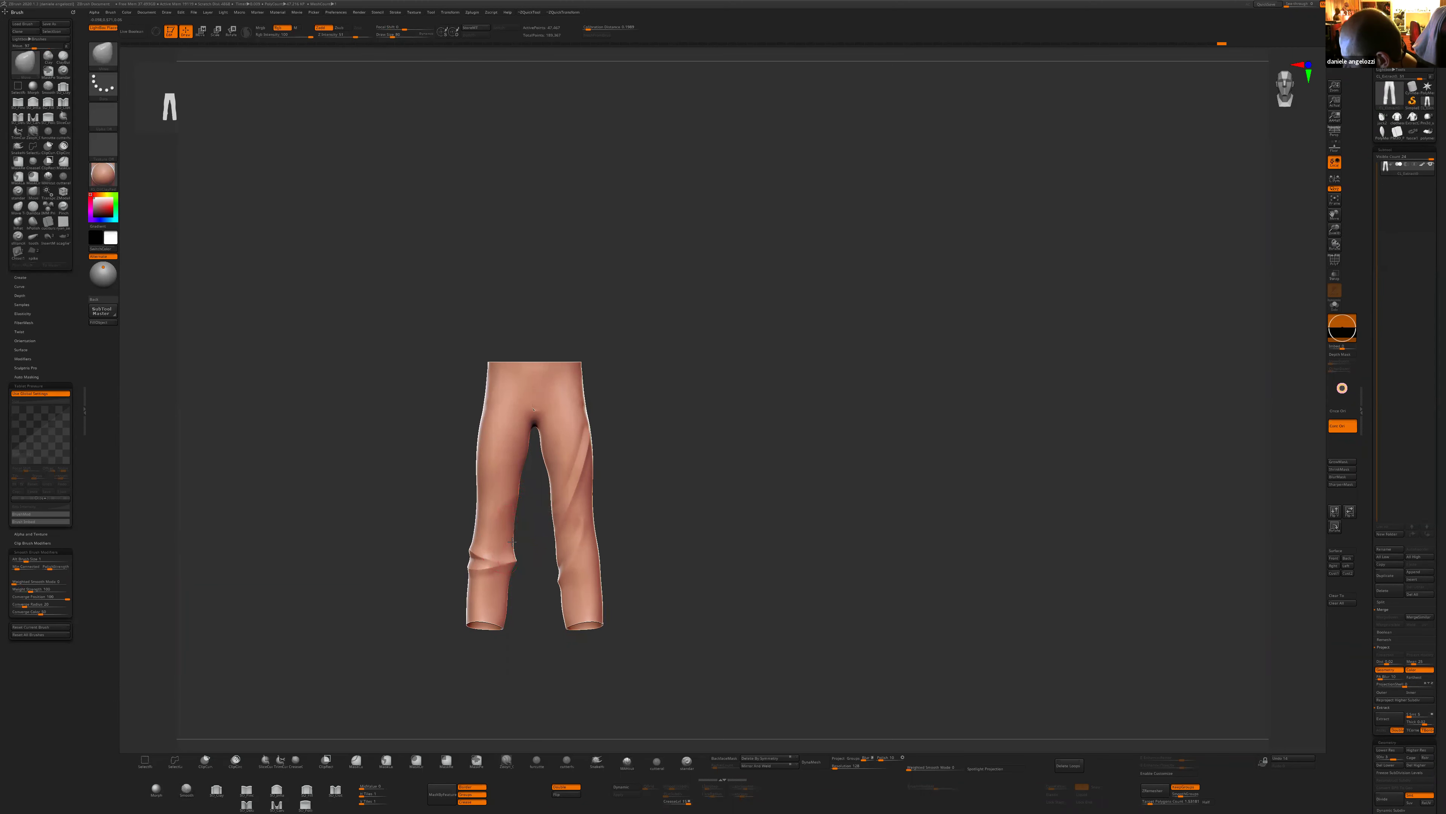
drag(519, 511, 517, 518)
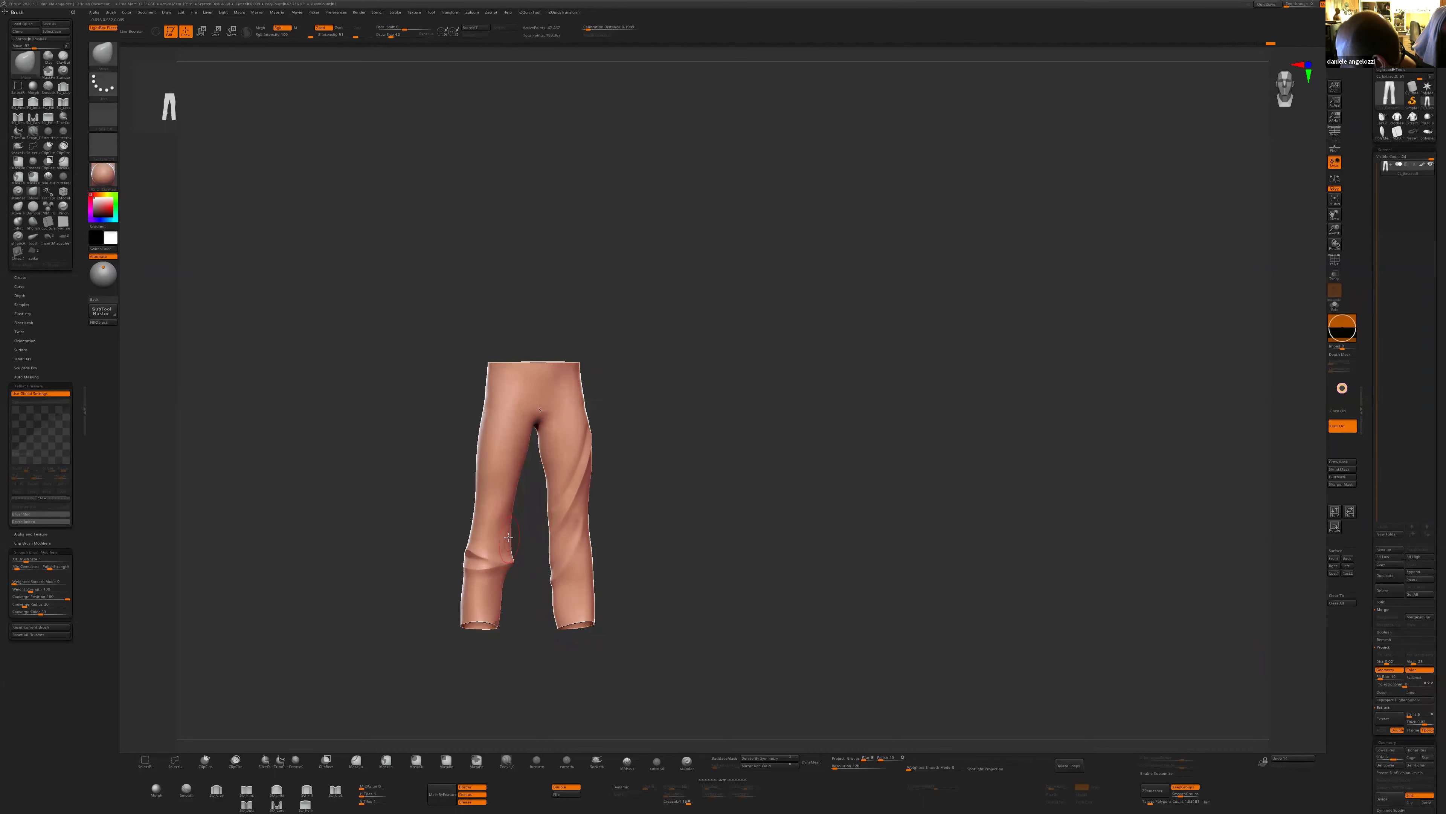
key(bracketright)
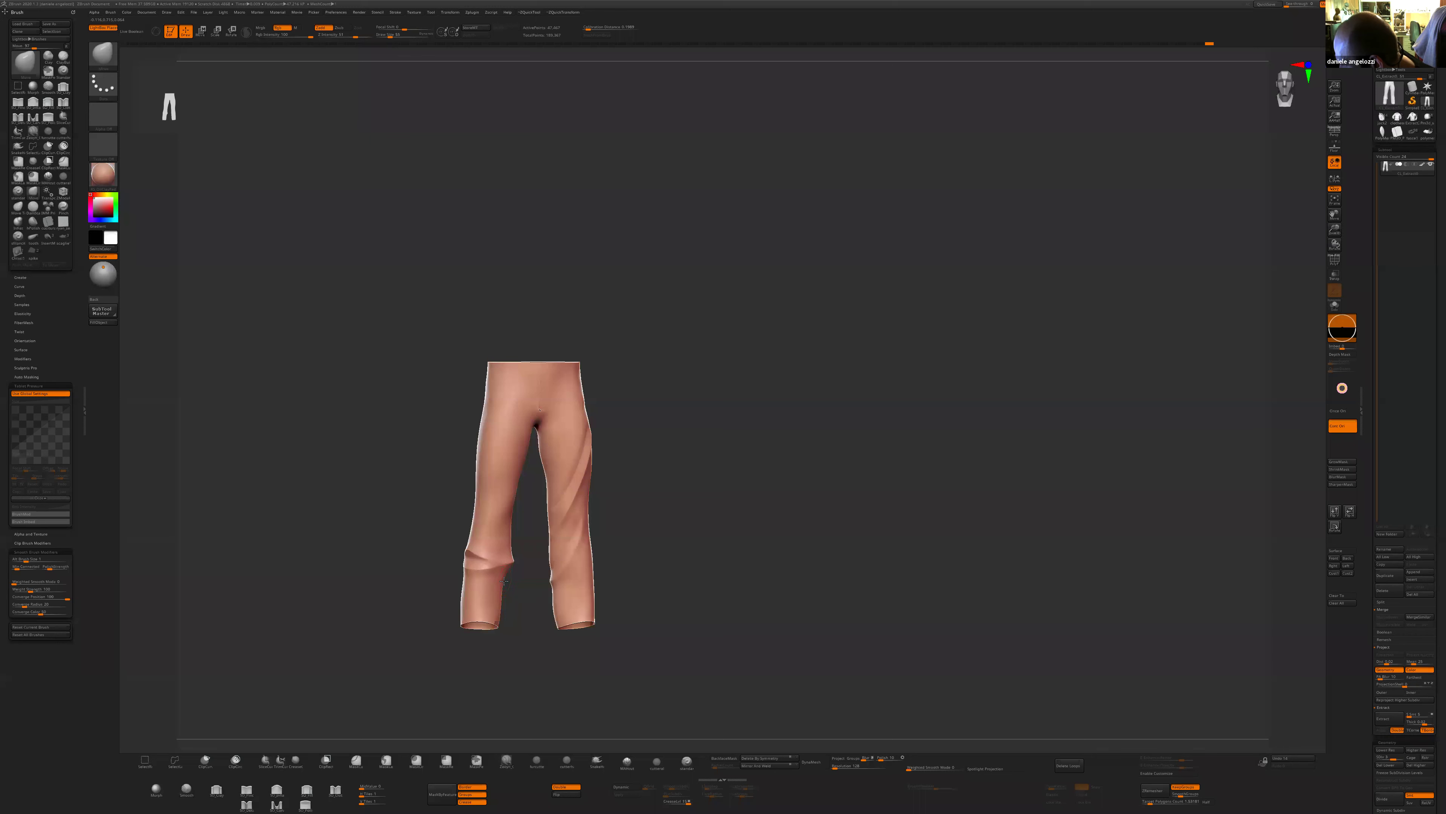
key(])
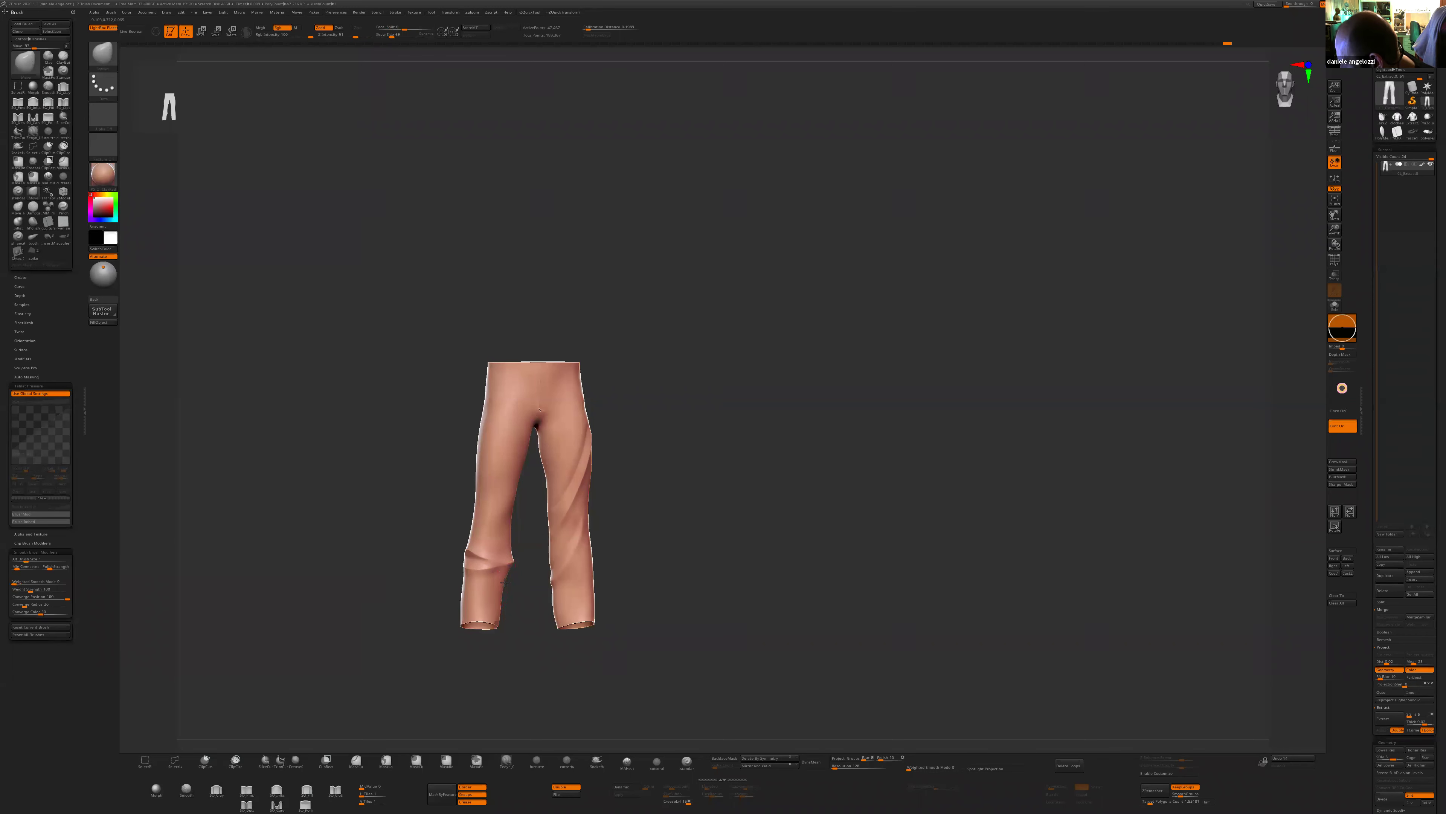
mouse_move(522, 634)
mouse_down()
mouse_move(556, 619)
mouse_move(474, 563)
mouse_up()
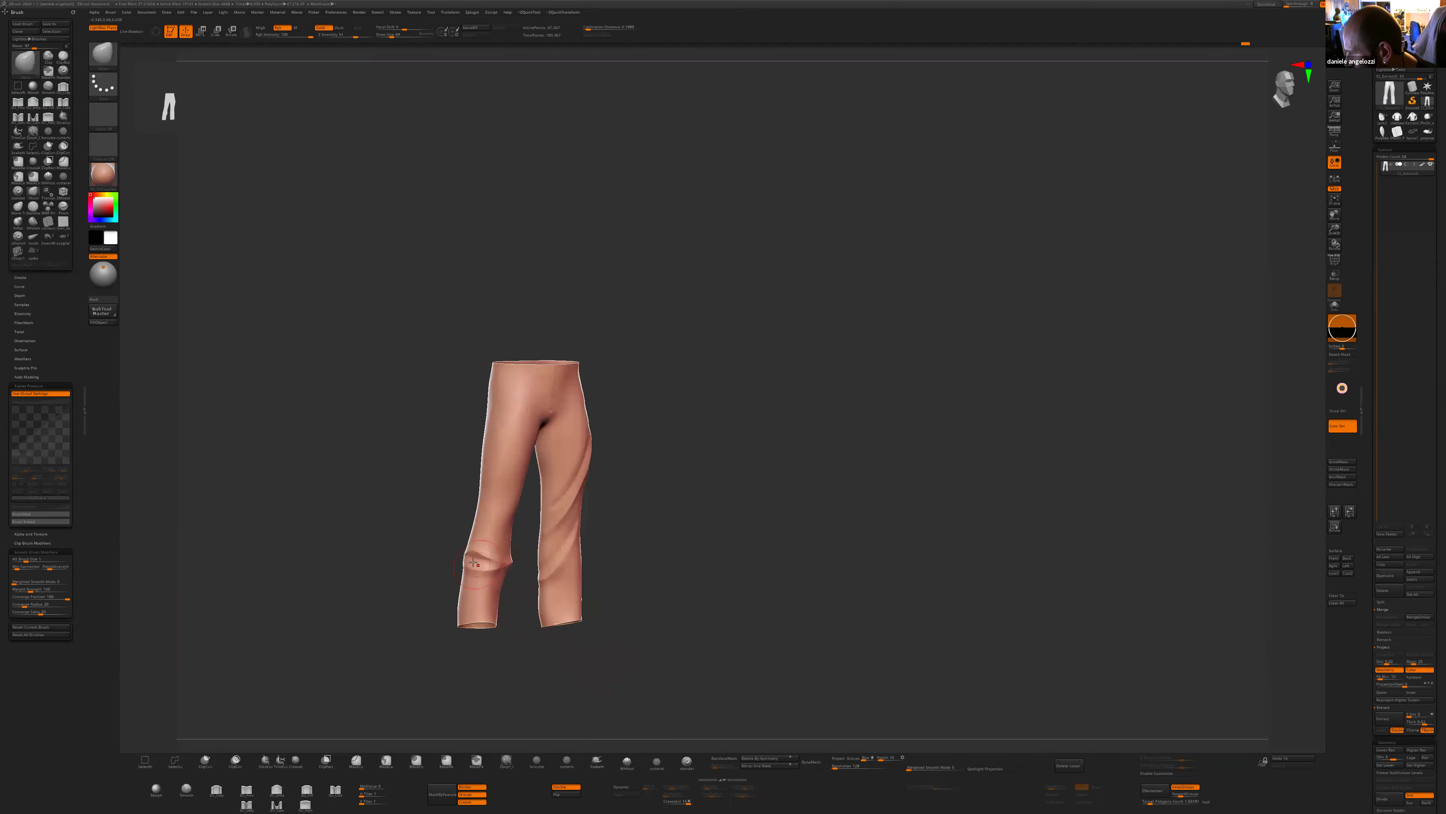
key(d)
drag(517, 639, 574, 750)
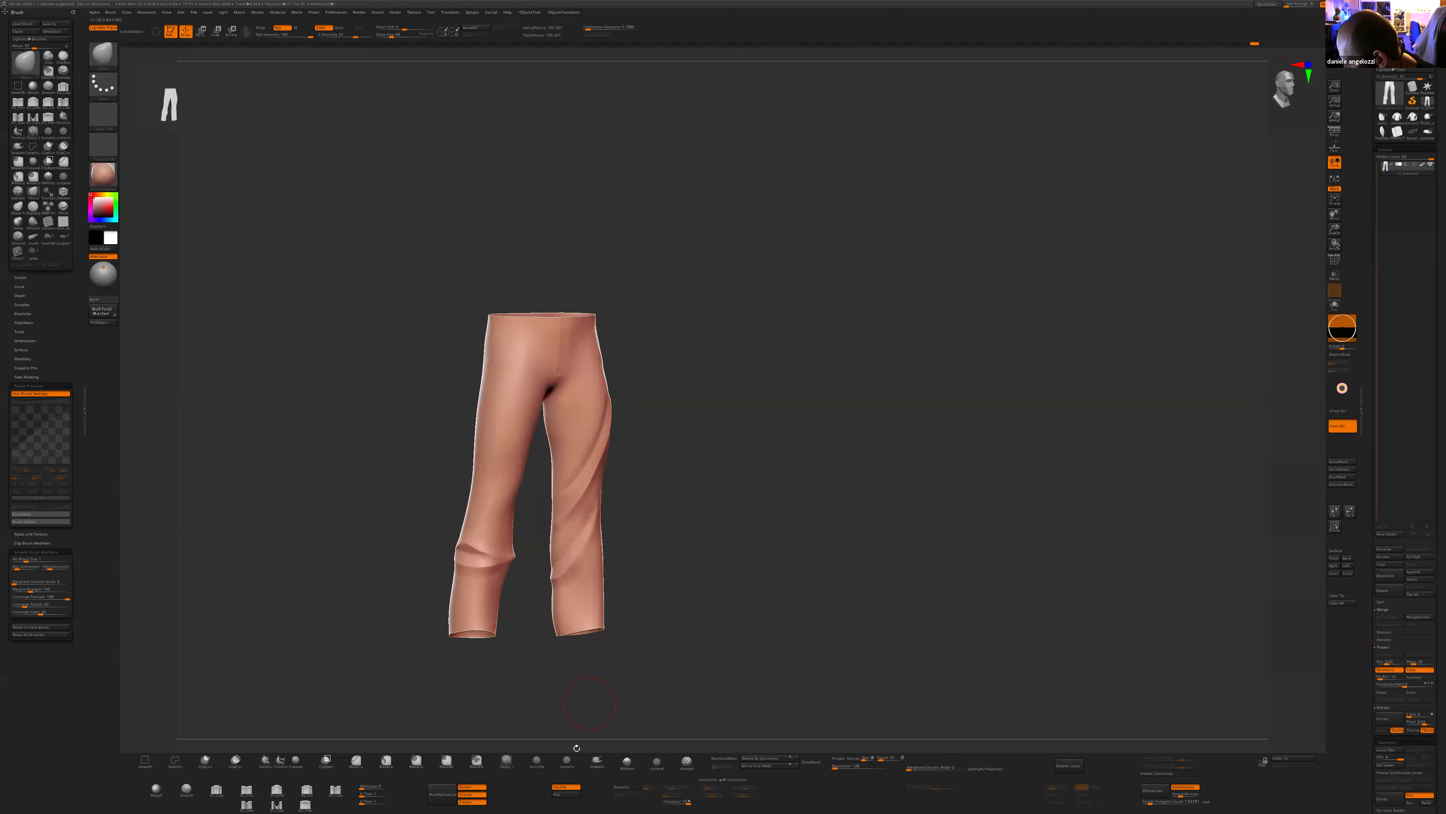
- Deepen the crease of the below-knee fold at the leg's outer side with the fold brush and undo the last stroke
click(632, 769)
drag(472, 555, 493, 560)
right_drag(475, 550, 484, 554)
mouse_move(466, 554)
mouse_down()
mouse_move(480, 555)
mouse_move(385, 522)
mouse_up()
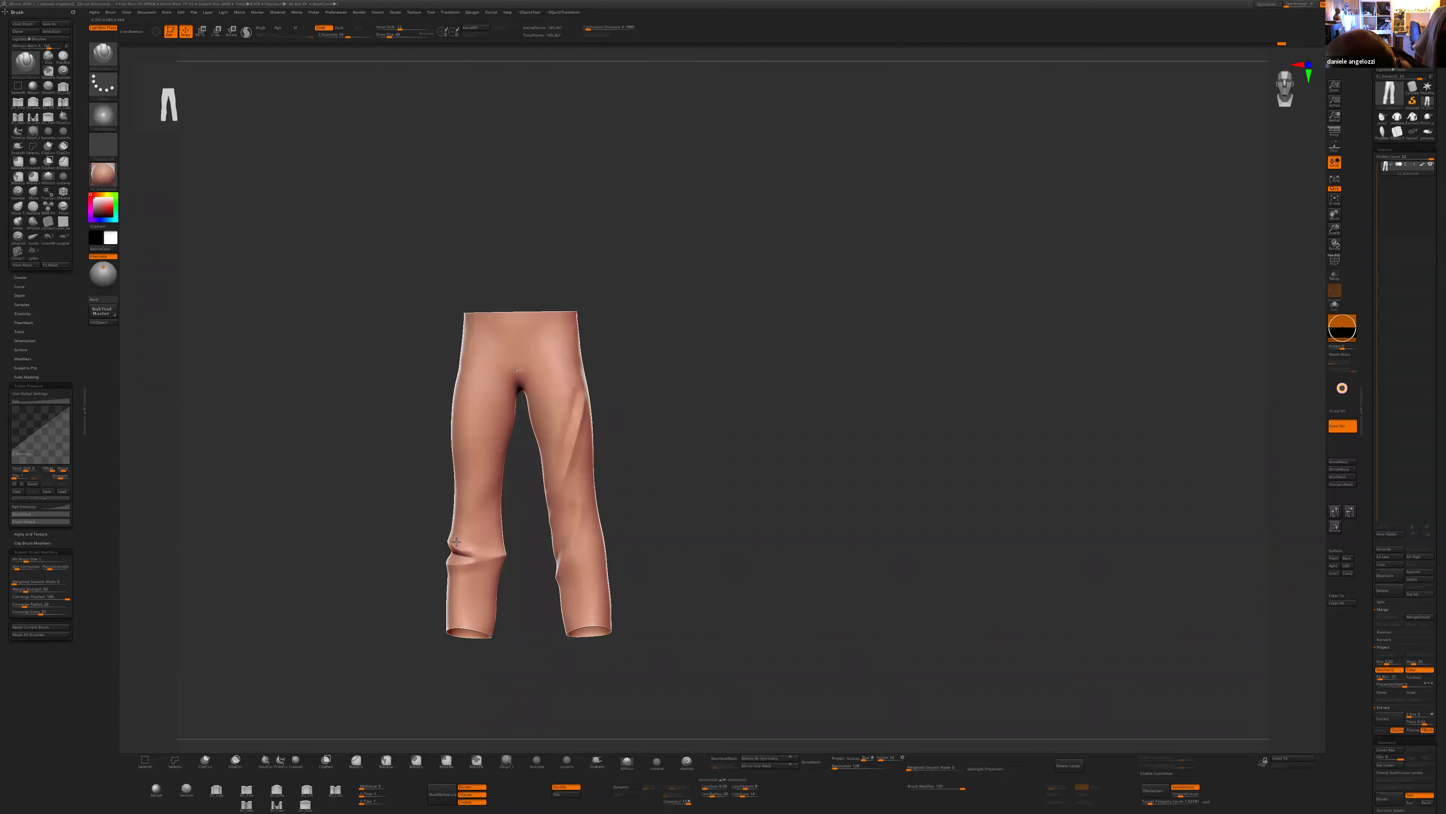
key(ctrl+z)
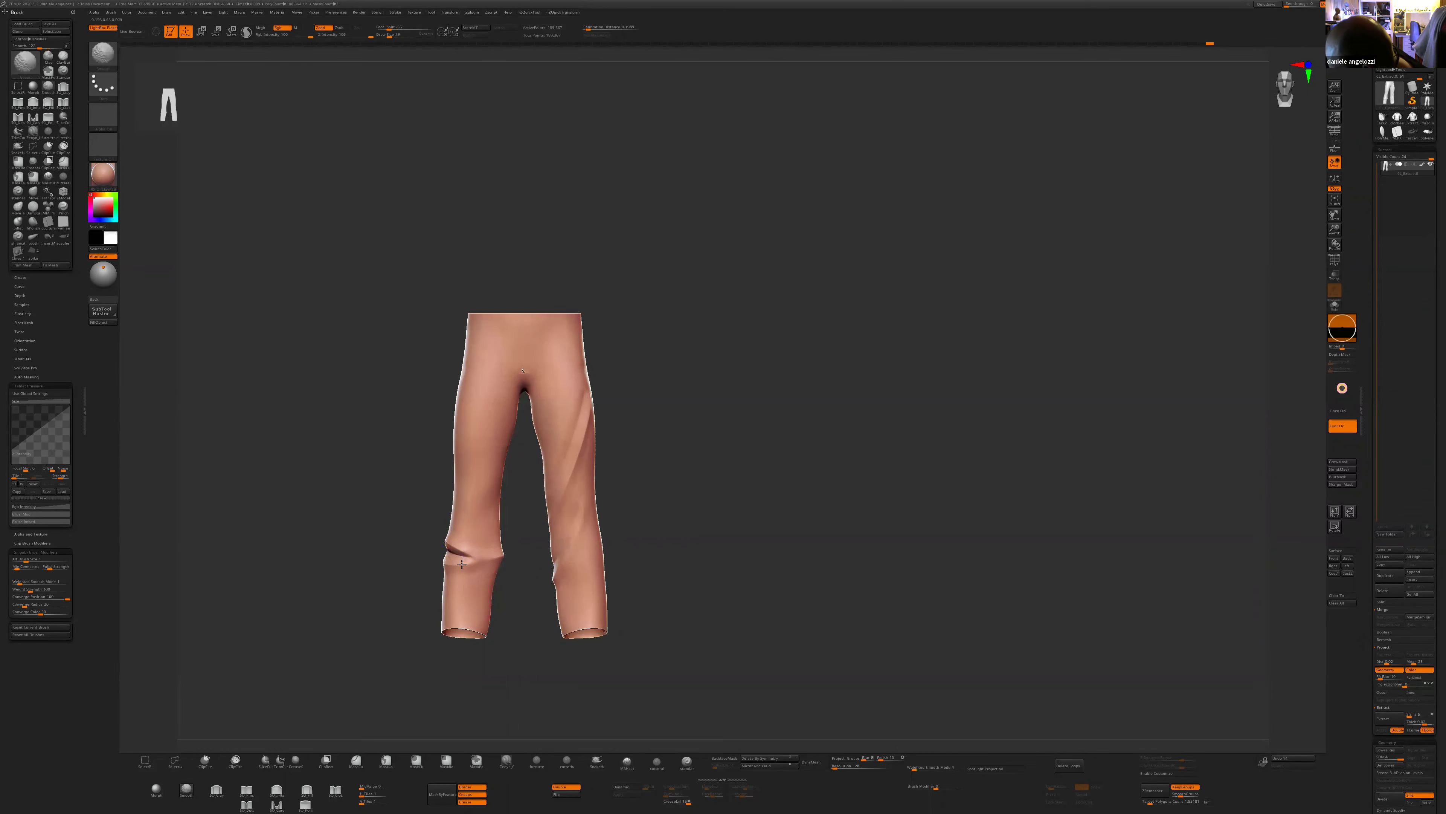
- Refine the crease of the below-knee fold toward the leg's inner side with short fold strokes, undoing one stroke
drag(442, 579, 681, 548)
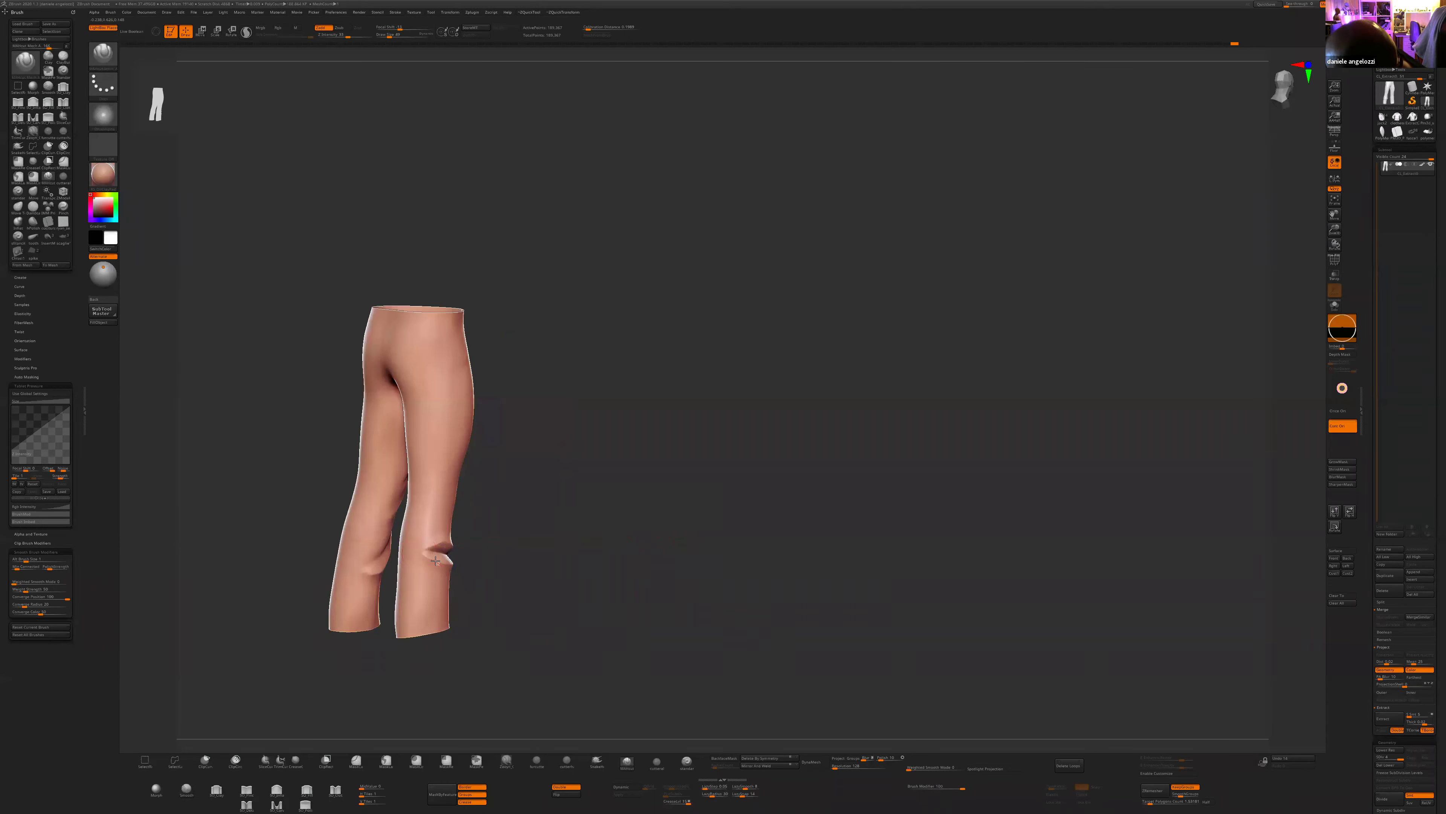
drag(877, 527, 481, 540)
drag(542, 624, 596, 537)
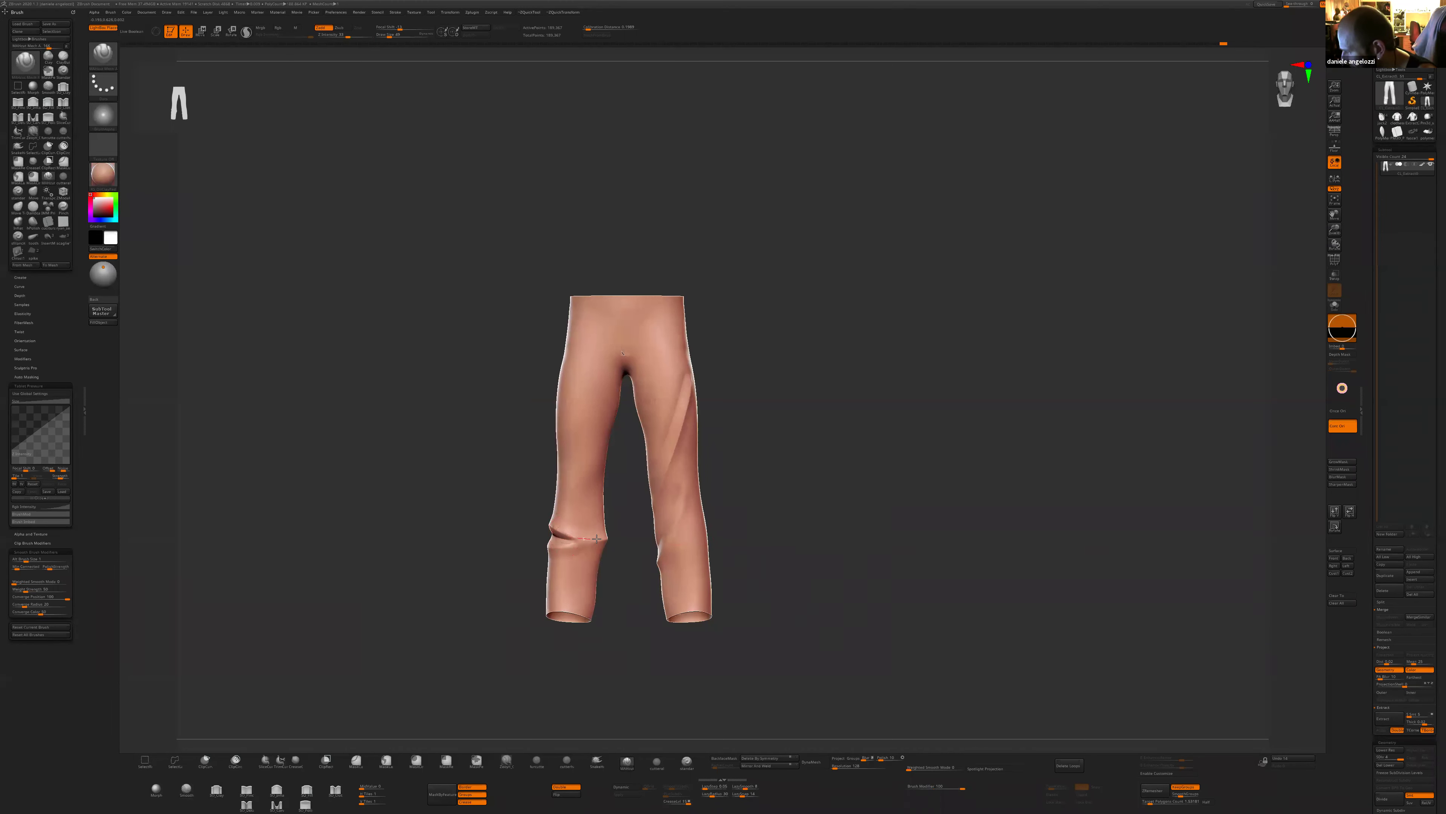
key(ctrl+z)
drag(605, 539, 607, 539)
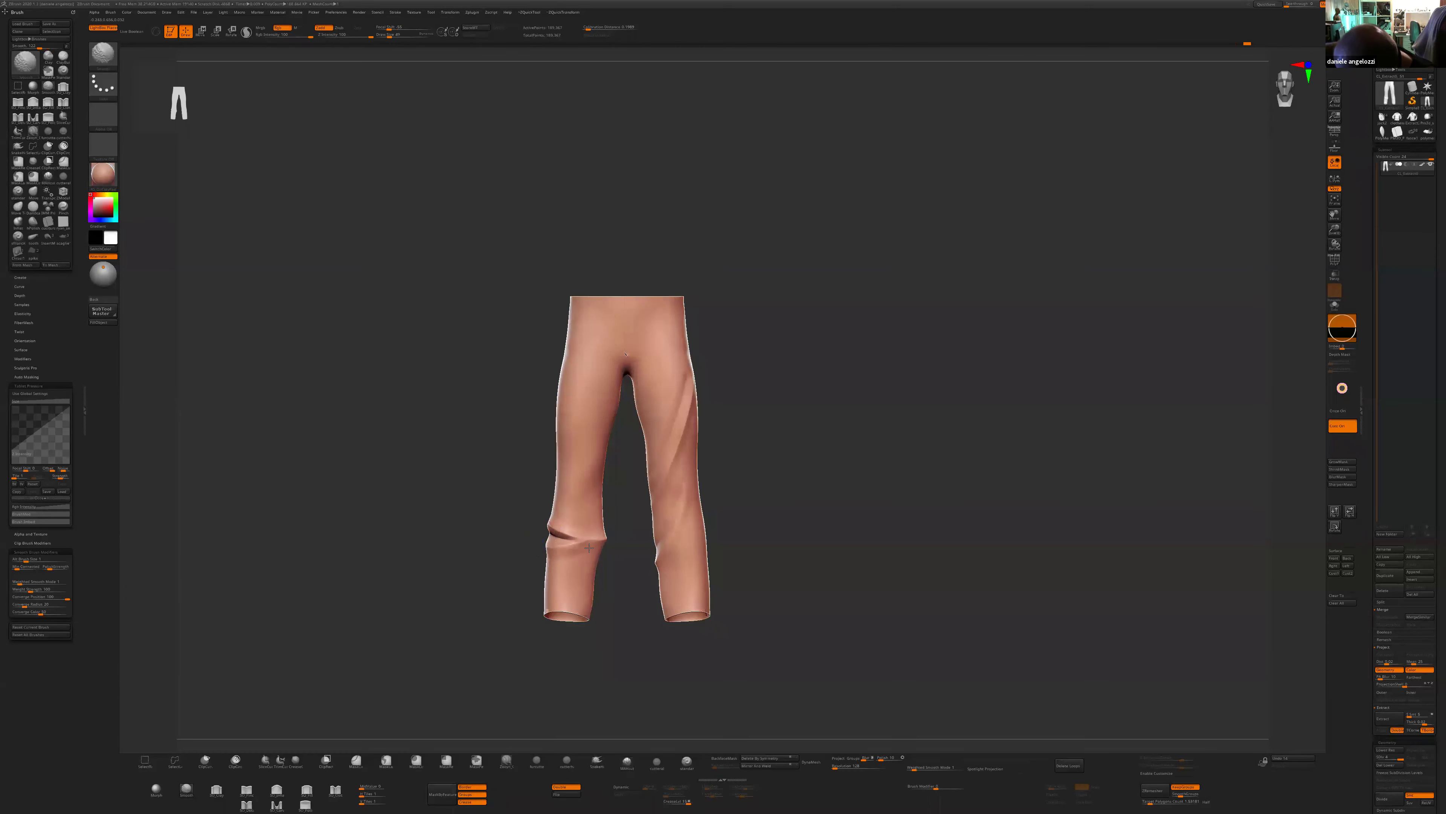
- Remesh the trousers with ZRemesher, smooth the below-knee fold area and subdivide the new mesh
drag(518, 530, 806, 502)
drag(721, 532, 939, 570)
click(1151, 790)
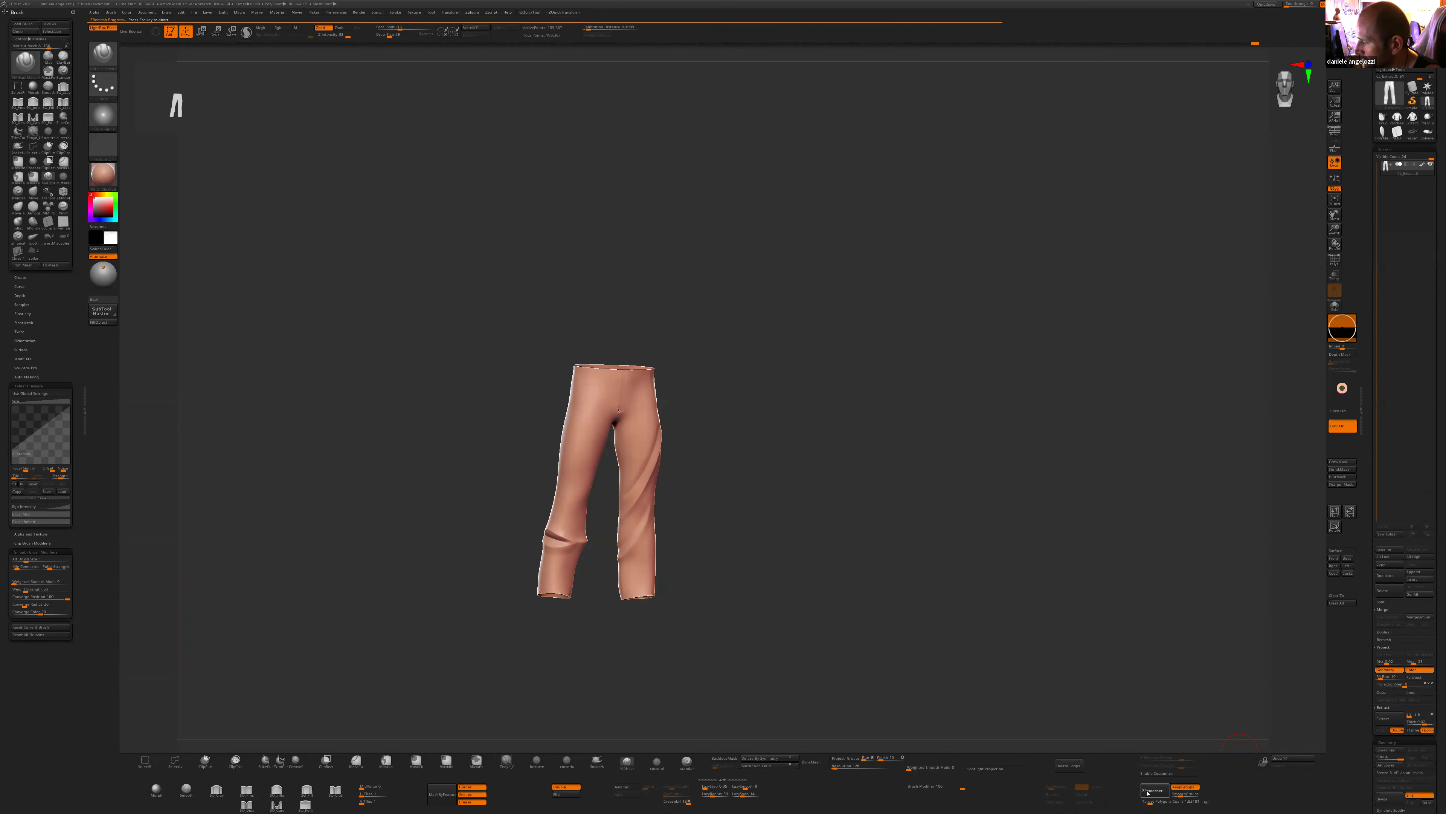
key(f)
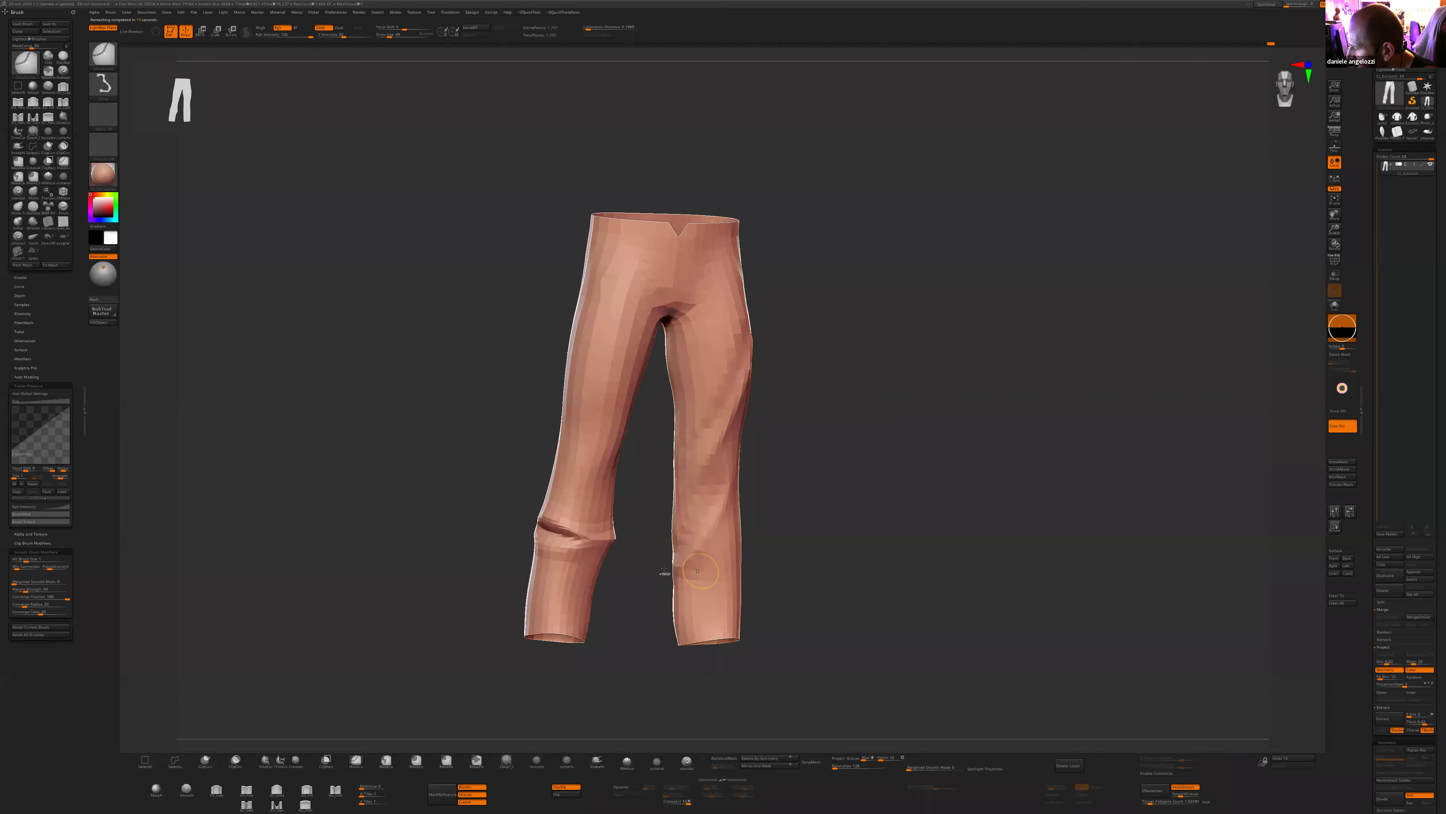
mouse_move(627, 623)
shift+mouse_down()
mouse_move(634, 663)
mouse_move(572, 539)
shift+mouse_up()
key(ctrl+d)
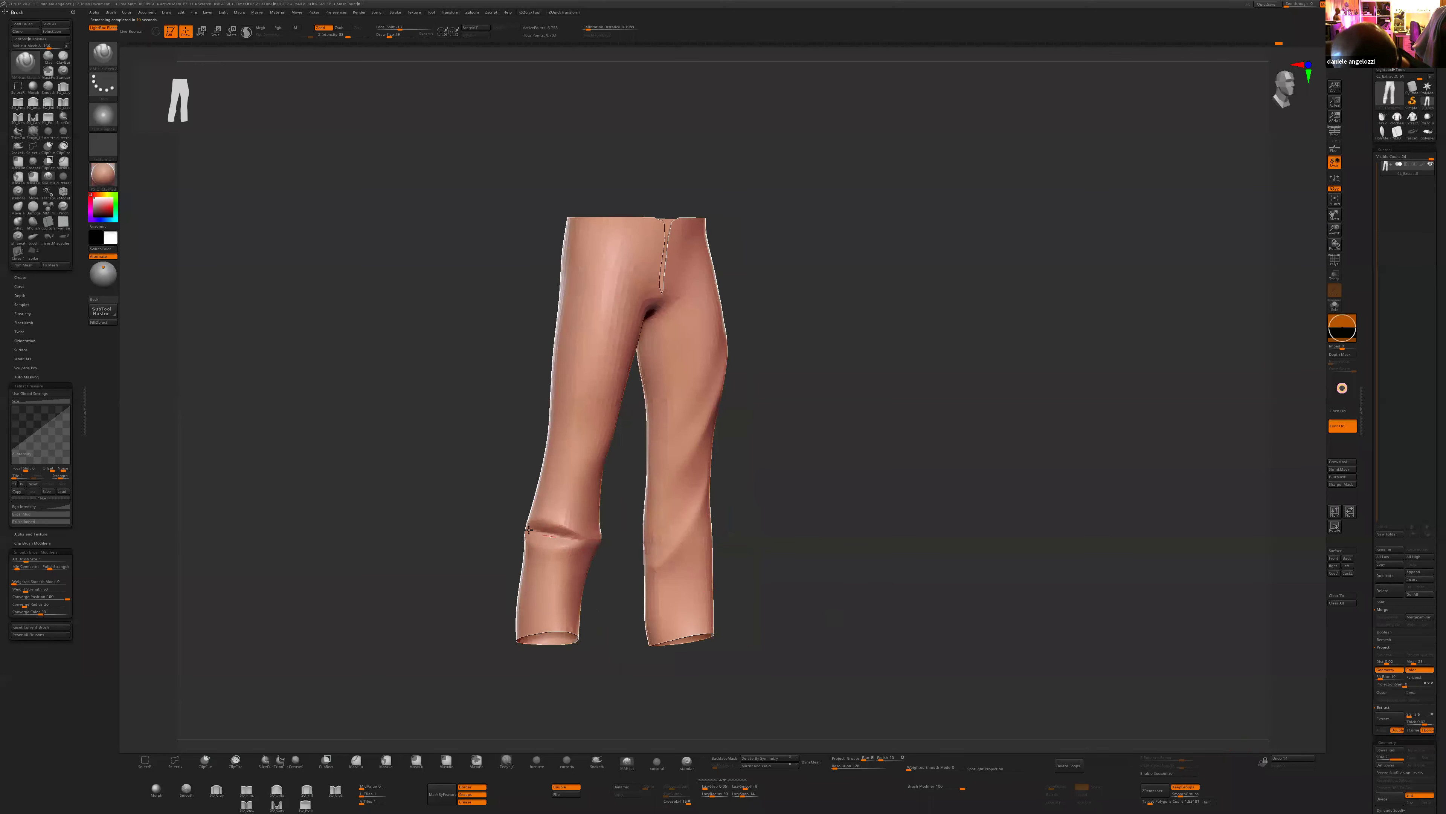
- Rework the inner end of the below-knee fold on the remeshed trousers with smoothing and fold strokes
shift+drag(593, 548, 491, 496)
drag(649, 516, 602, 539)
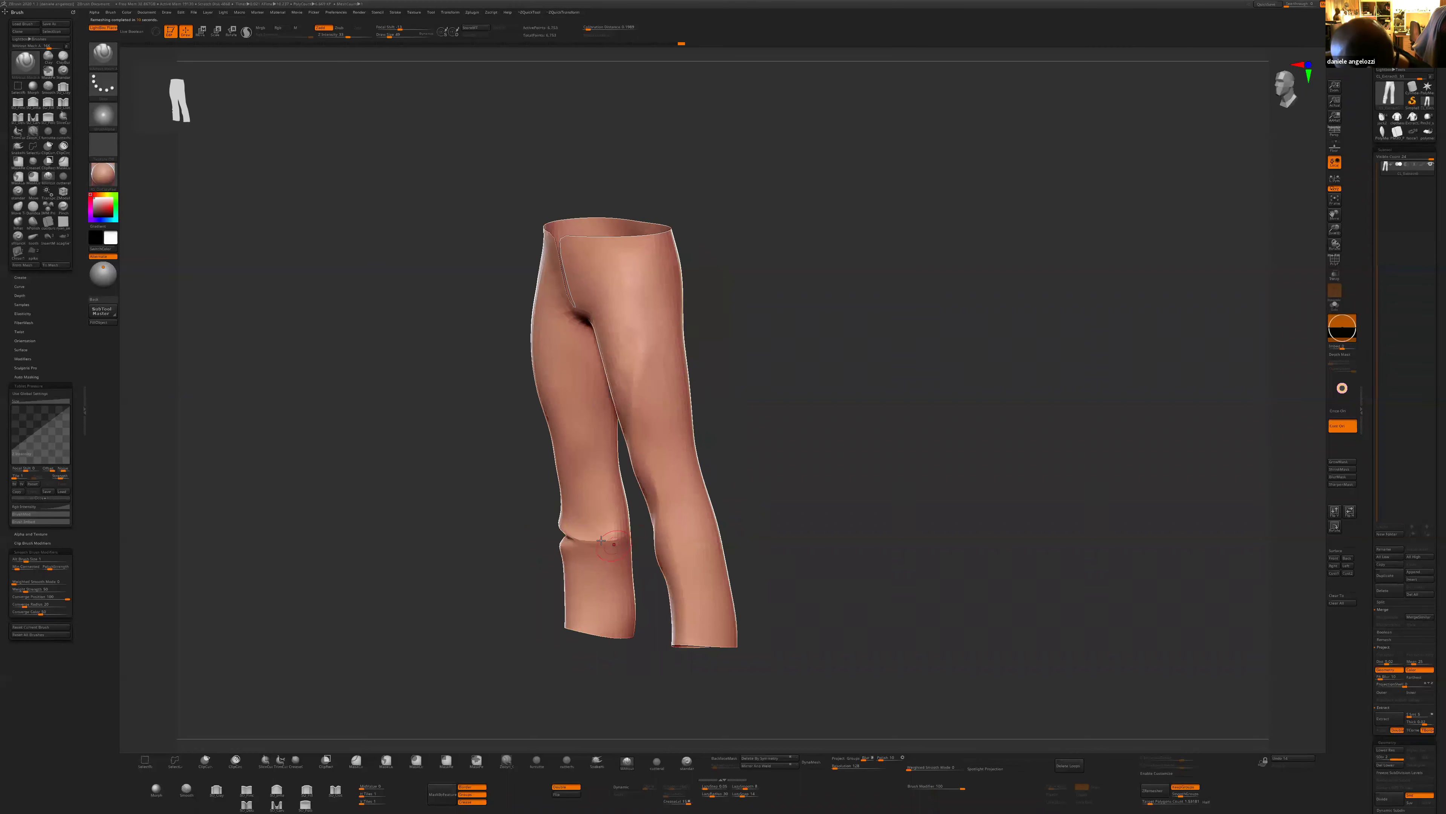
mouse_move(752, 491)
shift+mouse_down()
mouse_move(826, 485)
mouse_move(724, 371)
shift+mouse_up()
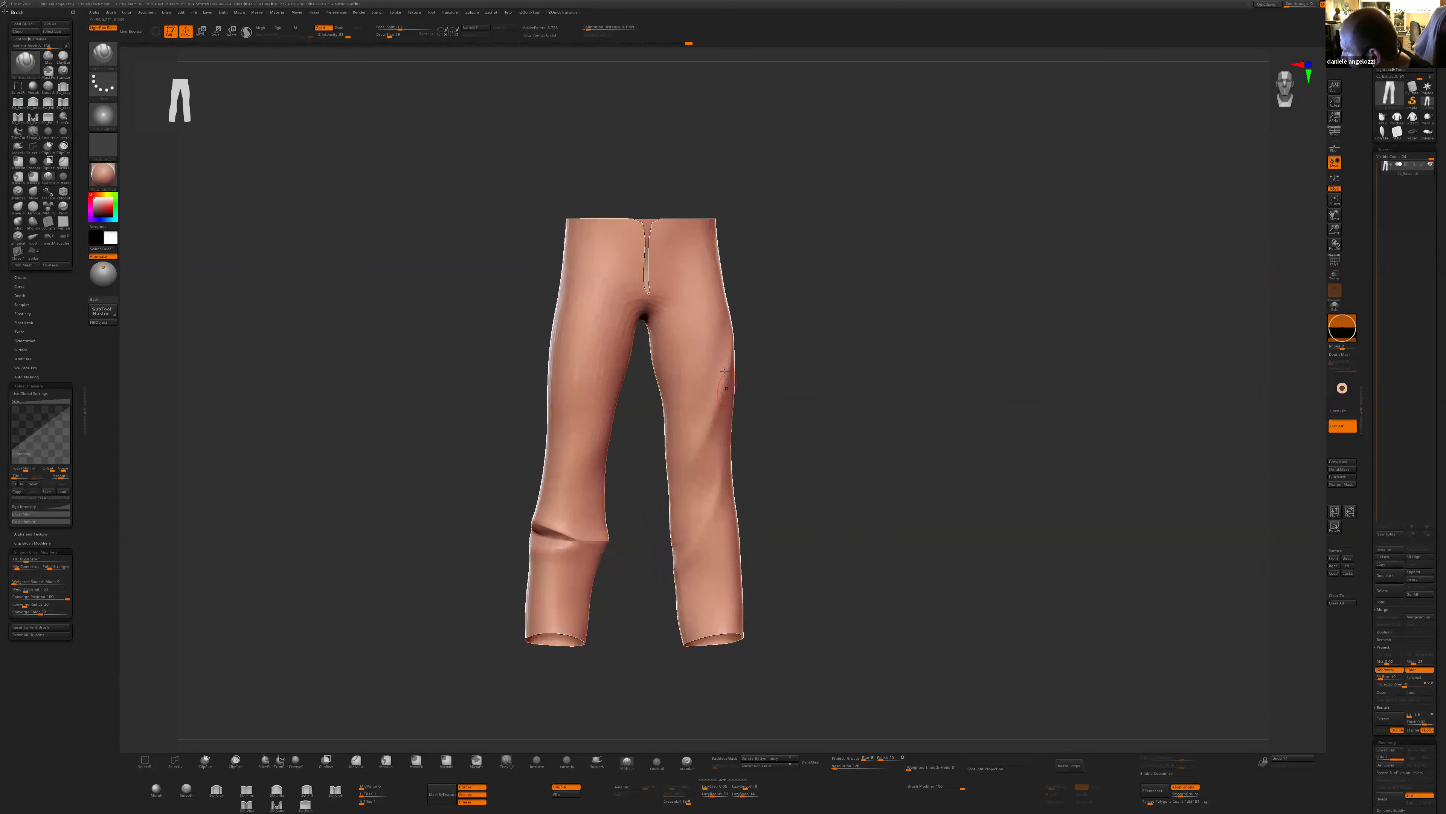
drag(755, 467, 718, 472)
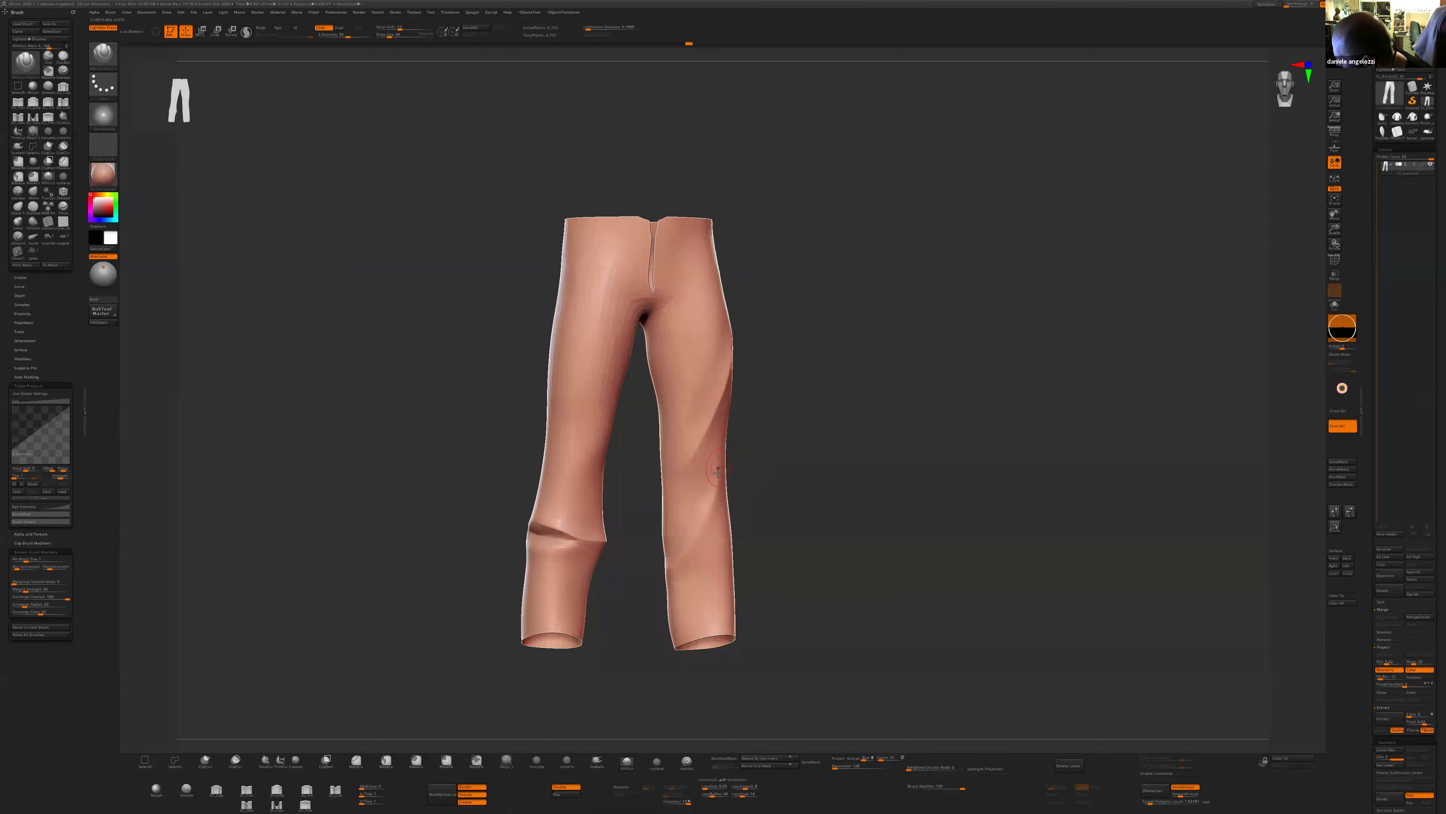
mouse_move(751, 524)
mouse_down()
mouse_move(778, 523)
mouse_move(568, 509)
mouse_up()
- Resize the brush and deepen the outer crease of the below-knee fold with strokes around the leg
key(s)
drag(507, 468, 545, 465)
drag(776, 475, 516, 524)
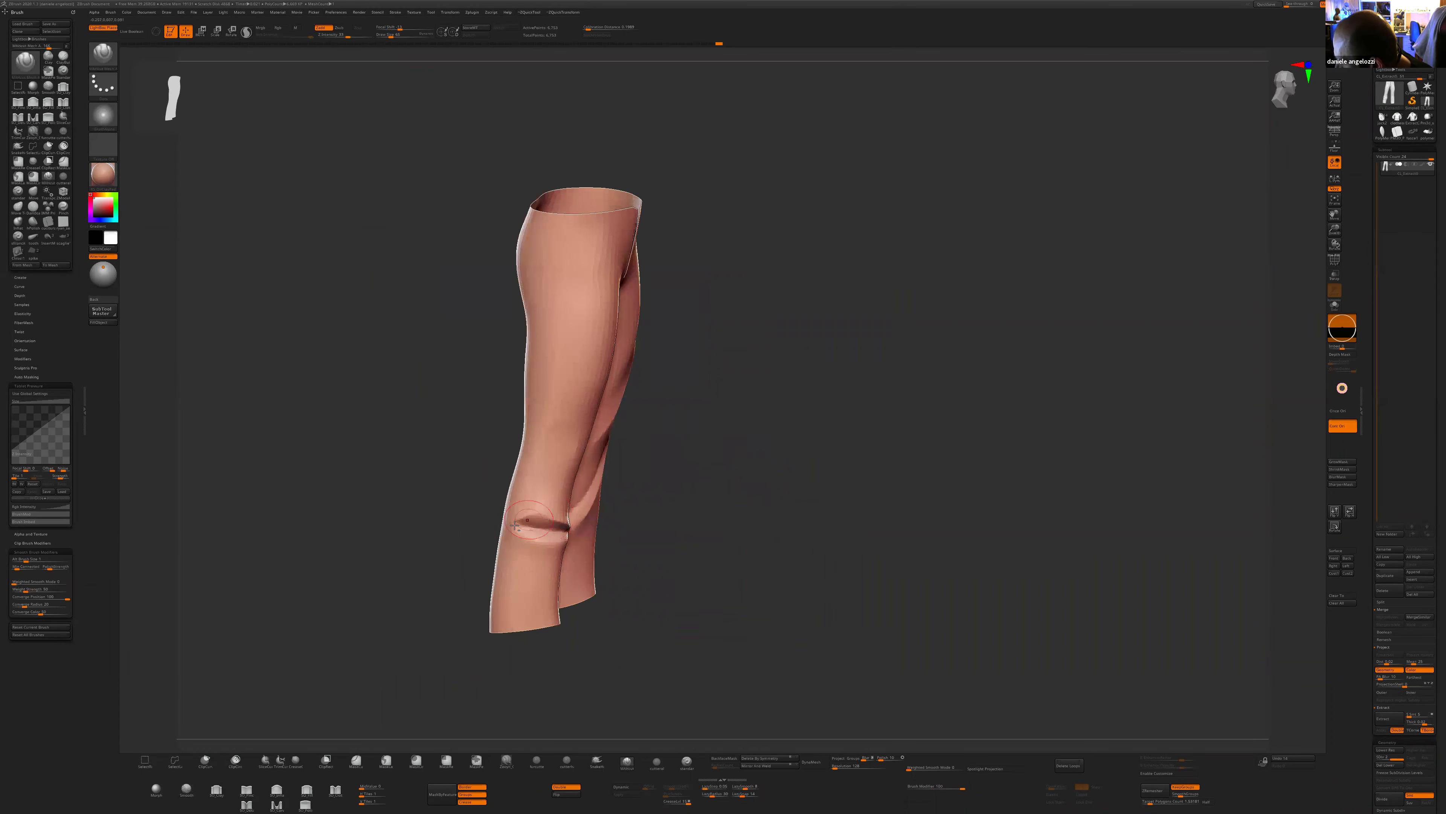
drag(653, 543, 511, 520)
drag(640, 536, 519, 523)
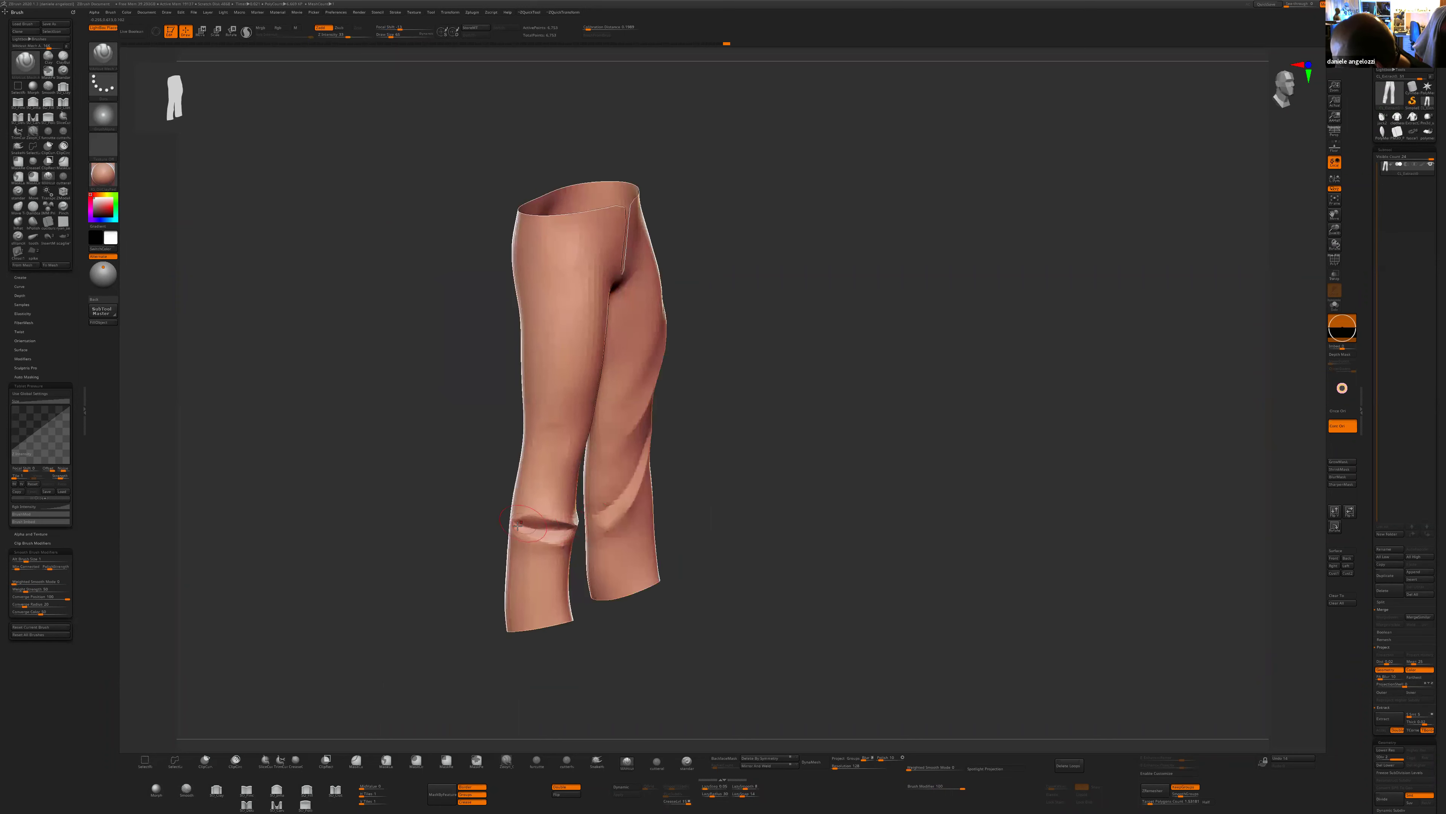
shift+drag(719, 468, 824, 494)
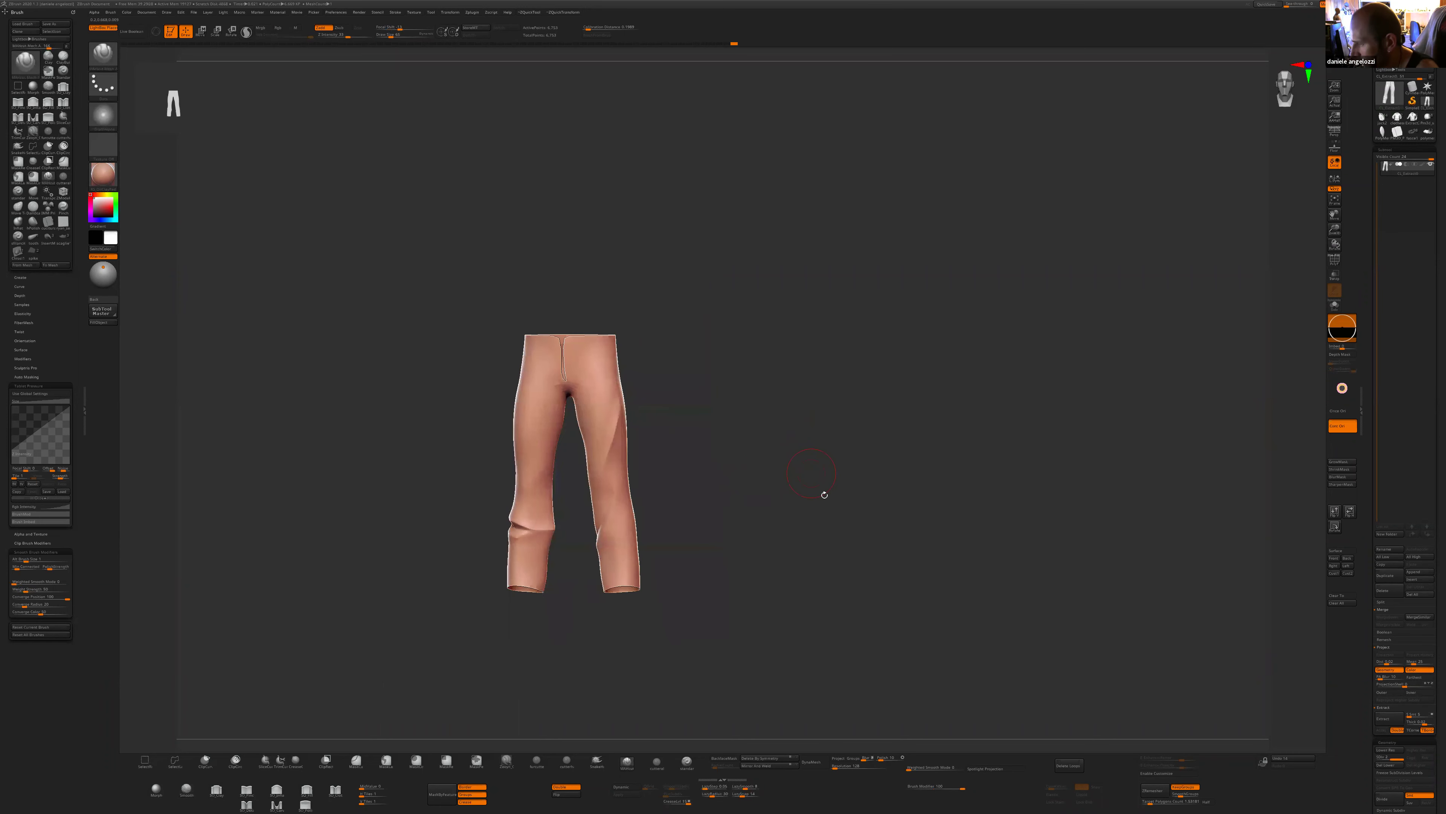
drag(491, 557, 528, 561)
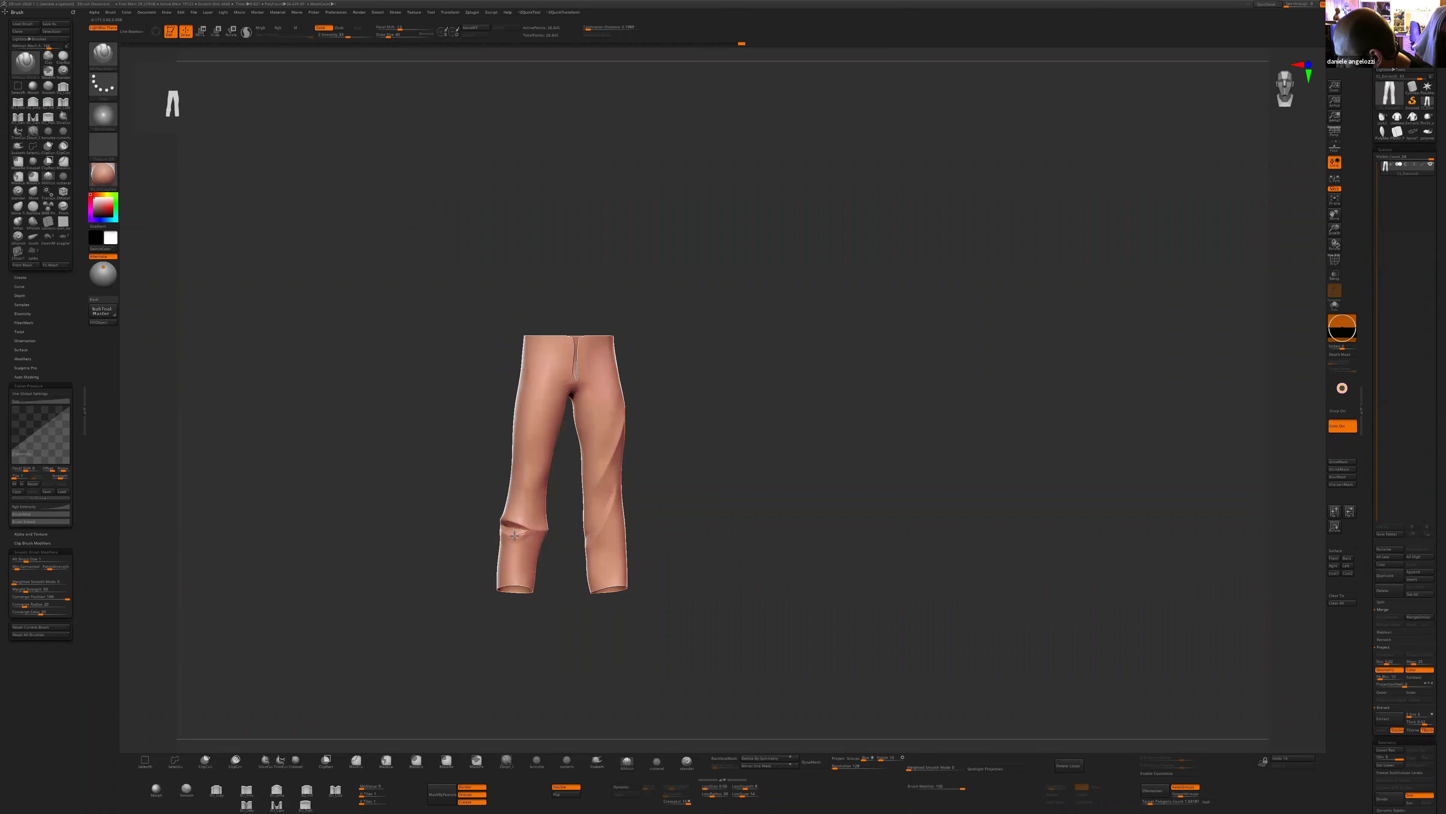
drag(485, 545, 691, 672)
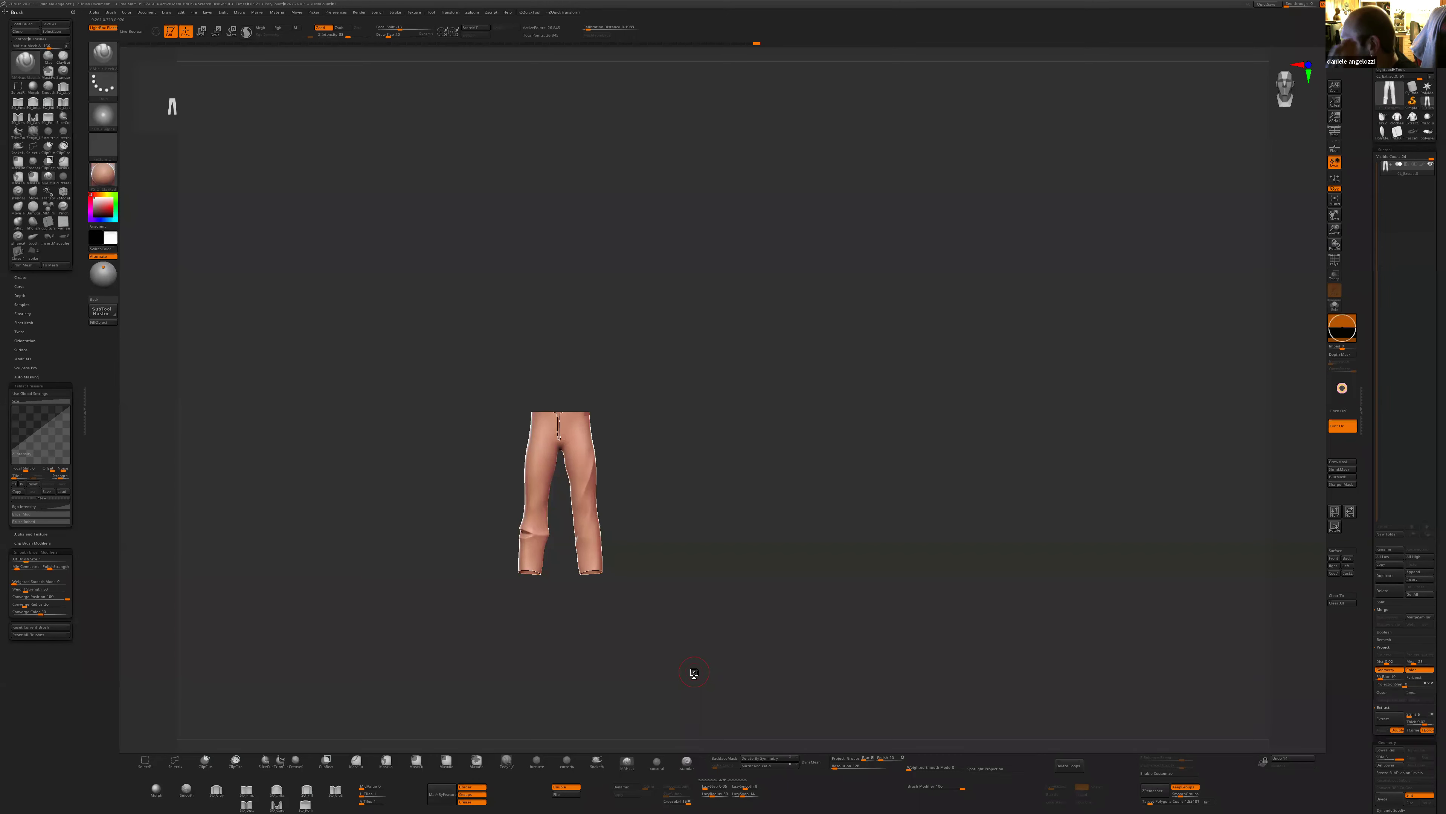
- Try another ZRemesher pass on the trousers and undo it
key(b)
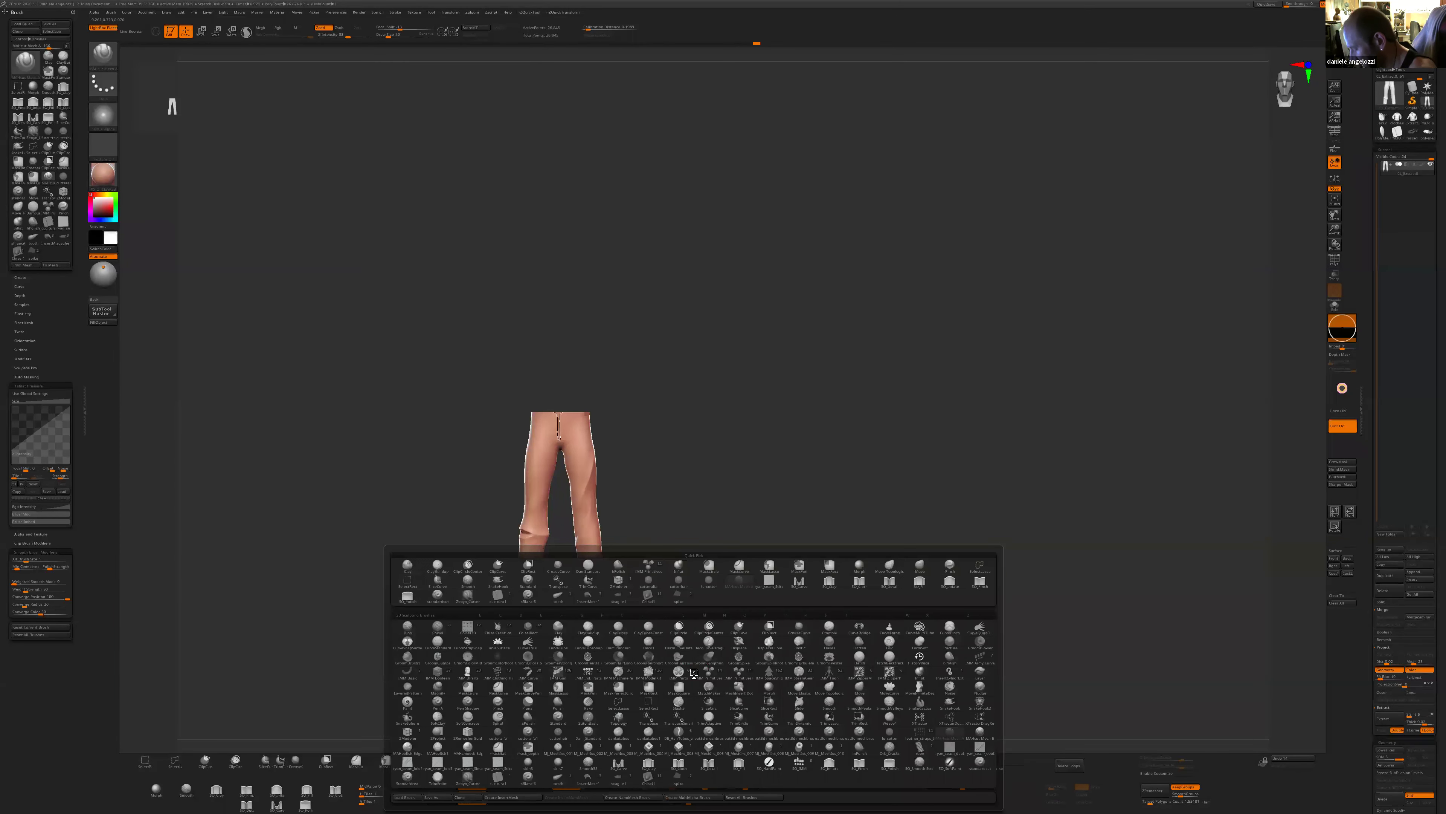
key(ctrl+2)
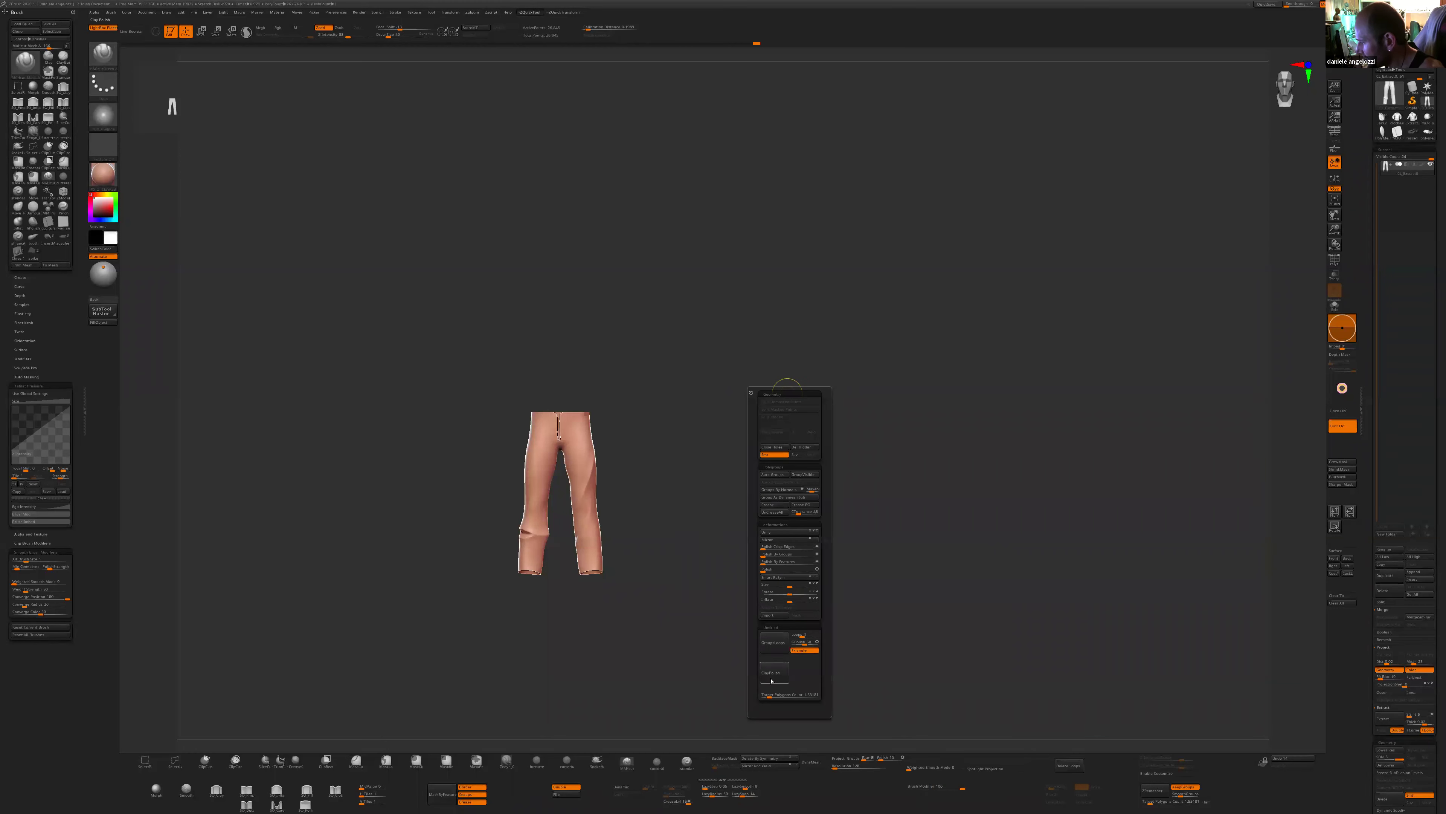
click(772, 681)
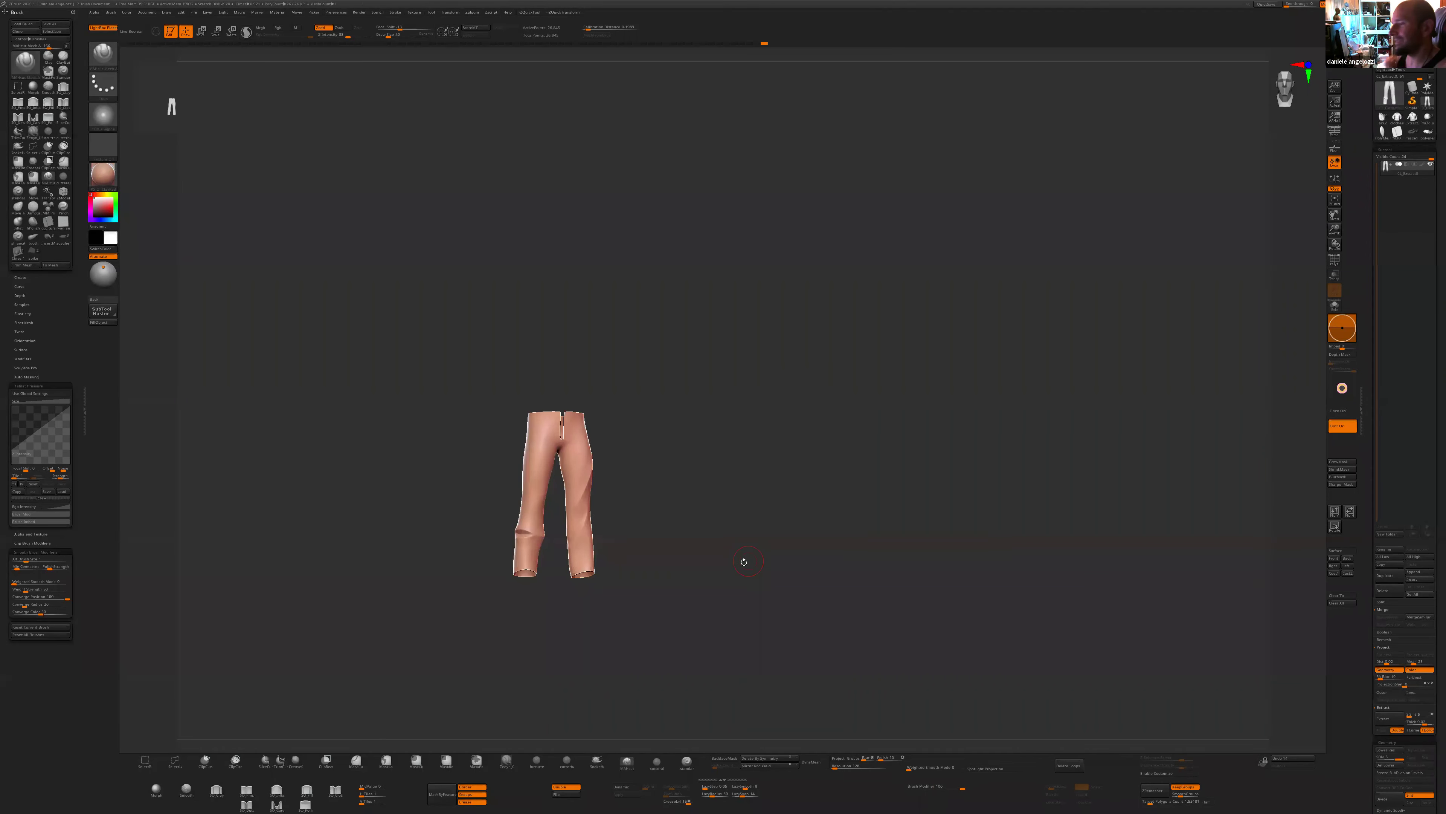
ctrl+right_drag(762, 494, 769, 669)
drag(797, 619, 825, 599)
key(ctrl)
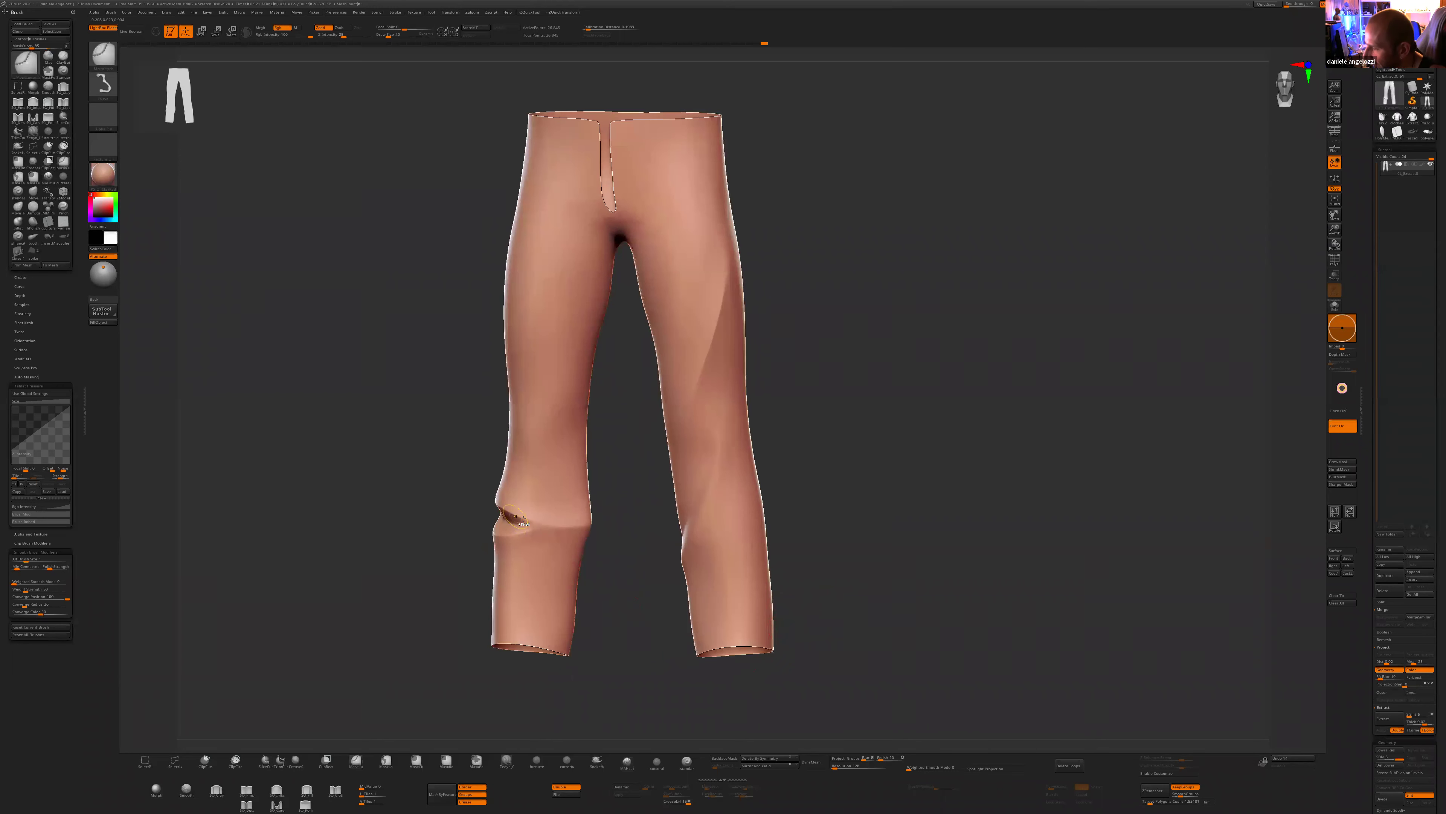
key(ctrl+z)
drag(364, 570, 320, 569)
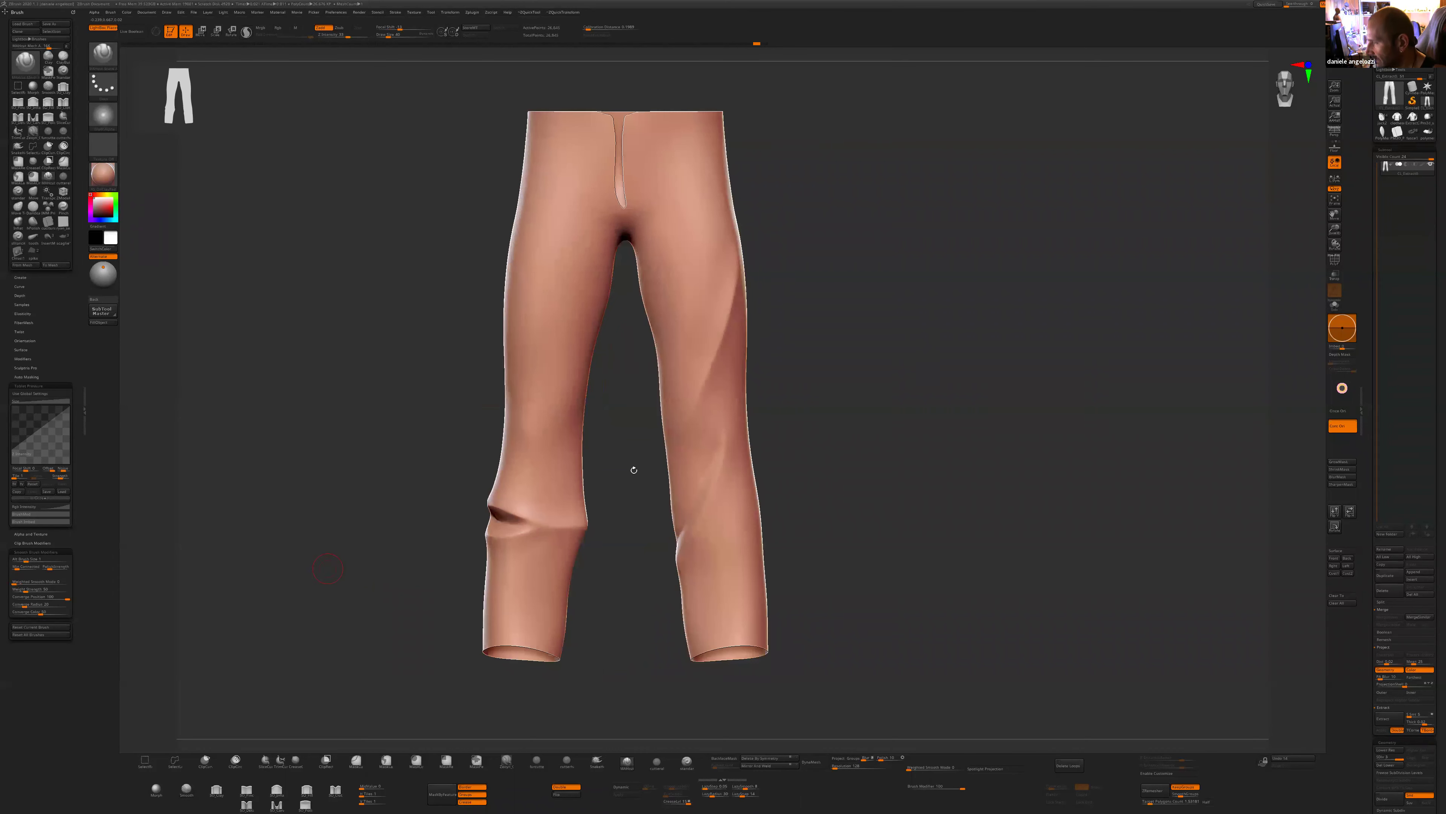
- Delete the trousers' lower subdivision levels and mirror the leg with the below-knee fold onto the other side
drag(823, 495, 834, 495)
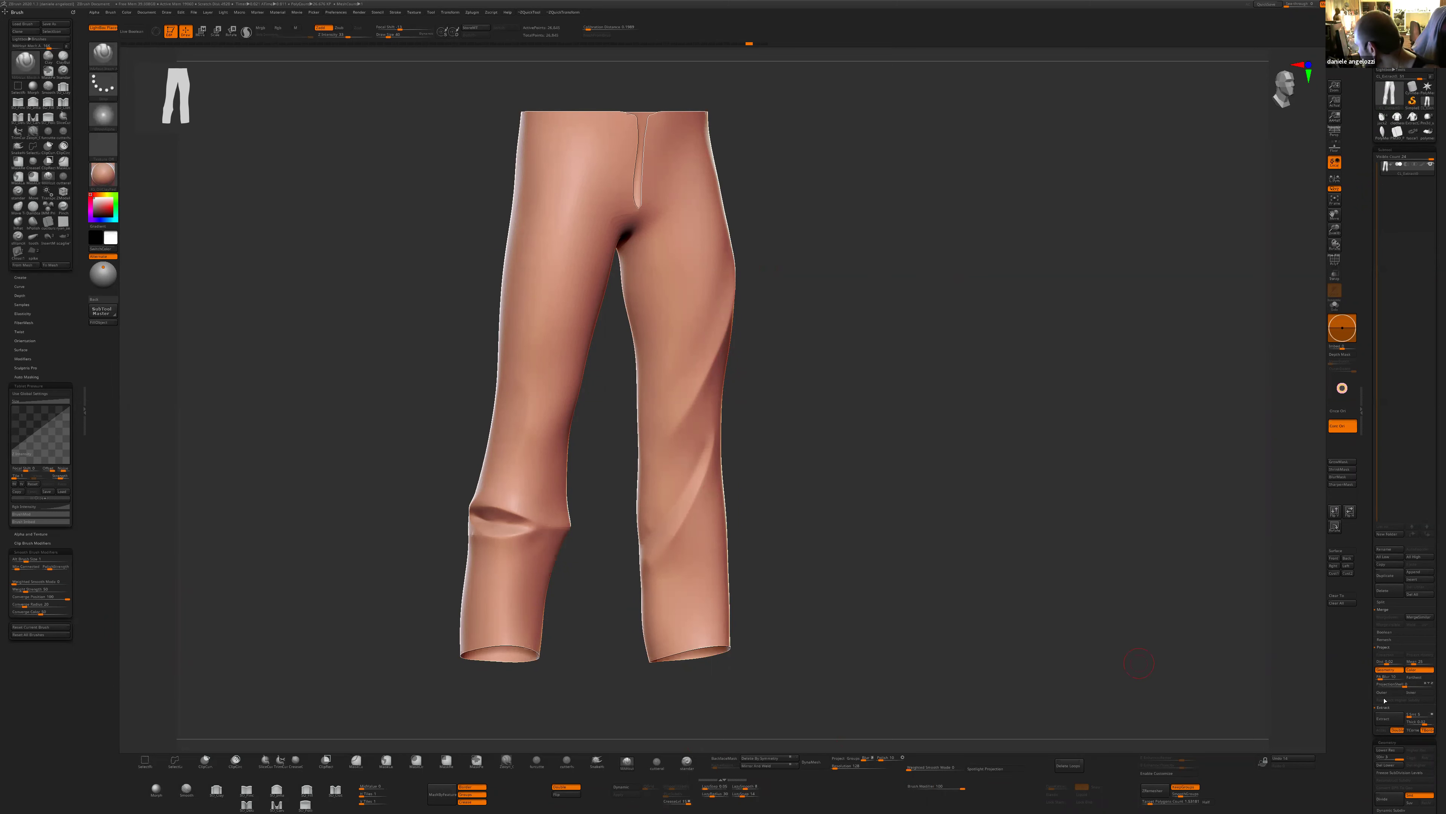
click(1389, 764)
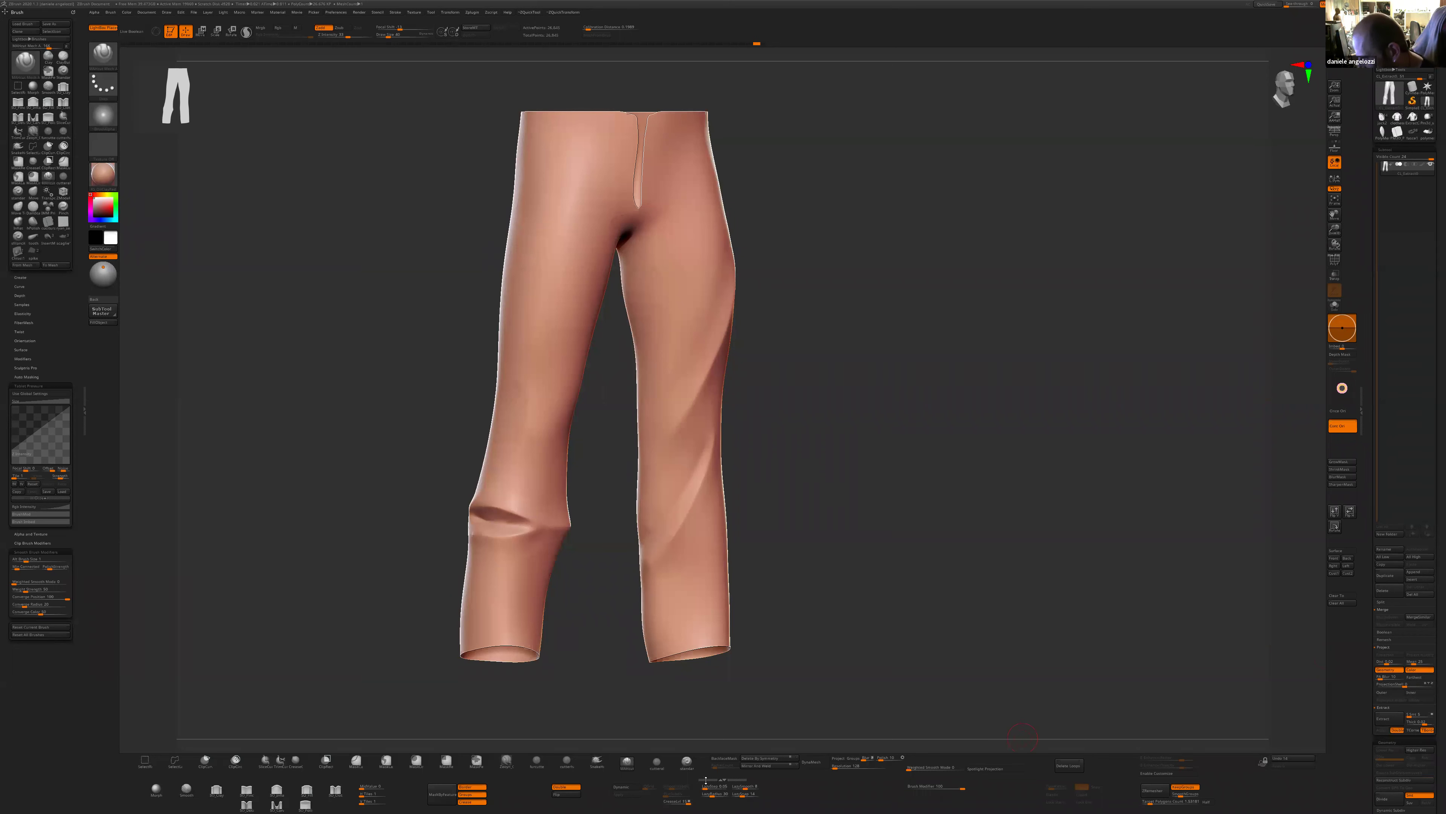
click(764, 766)
mouse_move(820, 662)
shift+mouse_down()
mouse_move(901, 549)
mouse_move(830, 478)
shift+mouse_up()
key(ctrl+shift)
ctrl+shift+click(608, 268)
ctrl+shift+drag(786, 402, 813, 426)
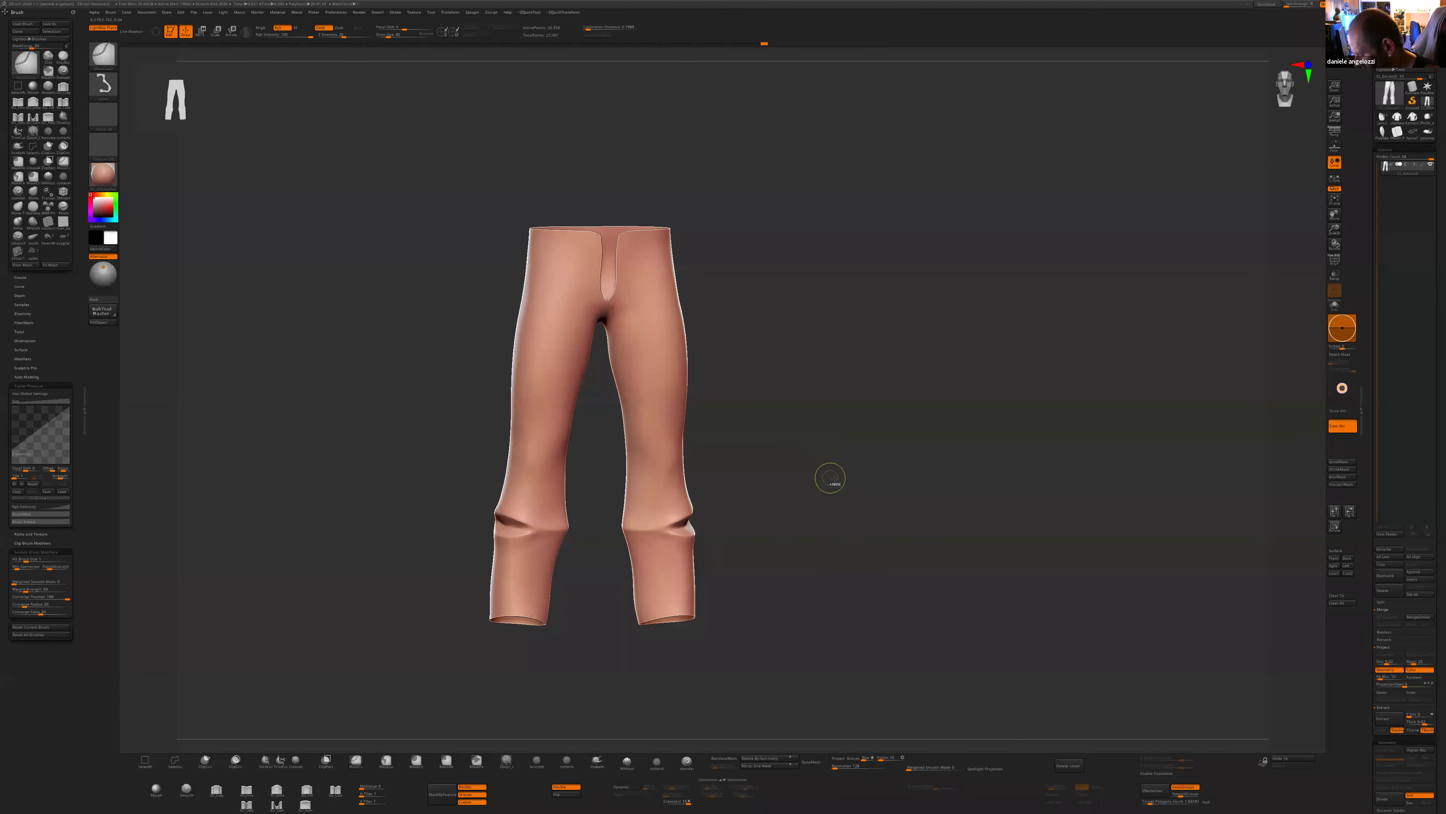
key(2)
click(863, 537)
drag(905, 509, 1005, 494)
- Display the polygroups, isolate parts of the trousers and slice the legs into separate panel groups, undoing the last two changes
key(shift+f)
drag(776, 529, 740, 521)
ctrl+shift+click(588, 446)
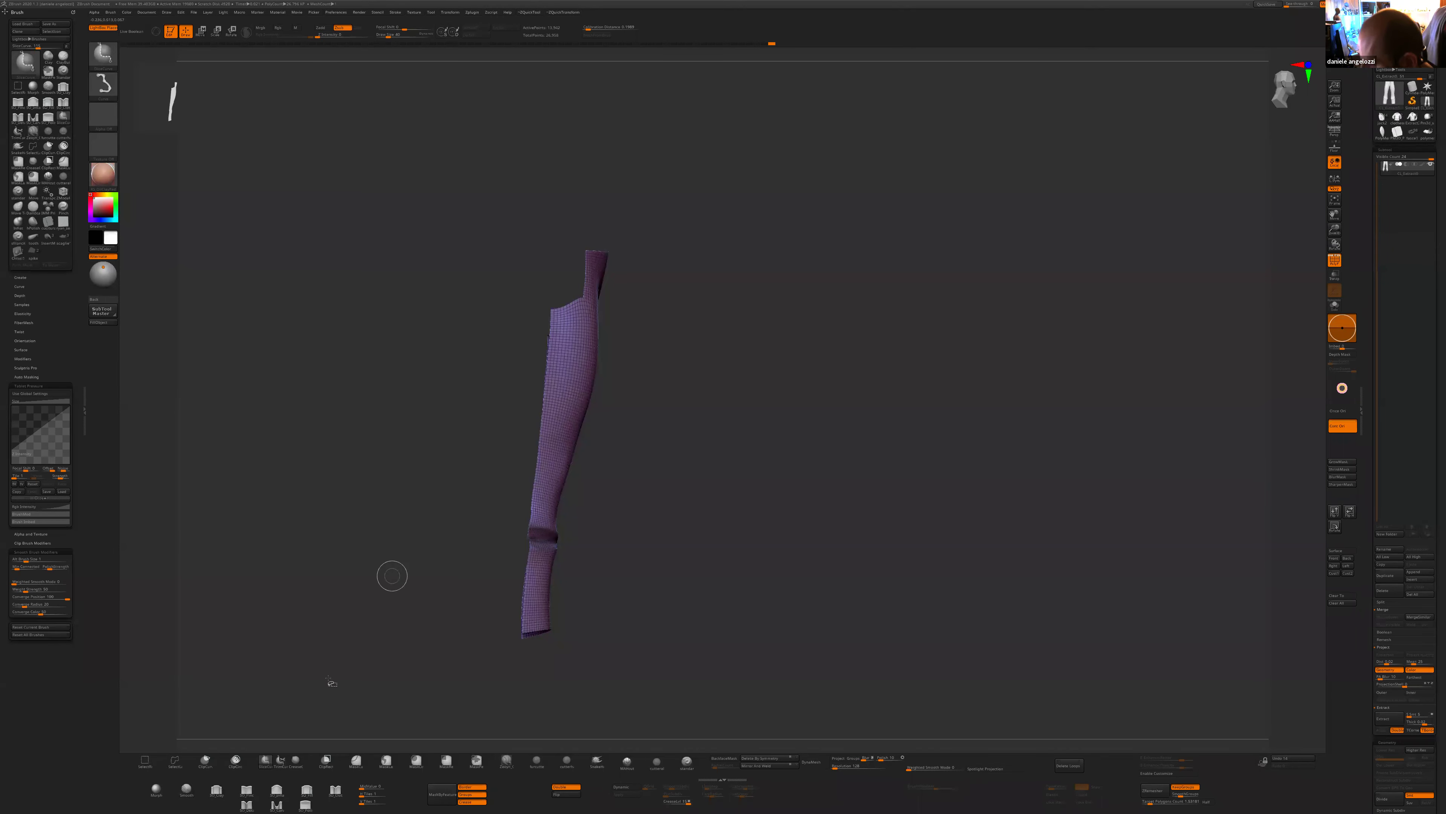
ctrl+shift+click(267, 761)
ctrl+shift+drag(511, 375, 660, 479)
ctrl+shift+click(566, 456)
mouse_move(501, 518)
ctrl+shift+mouse_down()
mouse_move(578, 447)
mouse_move(602, 329)
ctrl+shift+mouse_up()
ctrl+shift+click(702, 432)
shift+drag(704, 443, 626, 467)
ctrl+shift+click(607, 478)
mouse_move(536, 523)
shift+mouse_down()
mouse_move(573, 485)
mouse_move(562, 504)
mouse_move(647, 476)
shift+mouse_up()
key(ctrl+z)
key(ctrl+z)
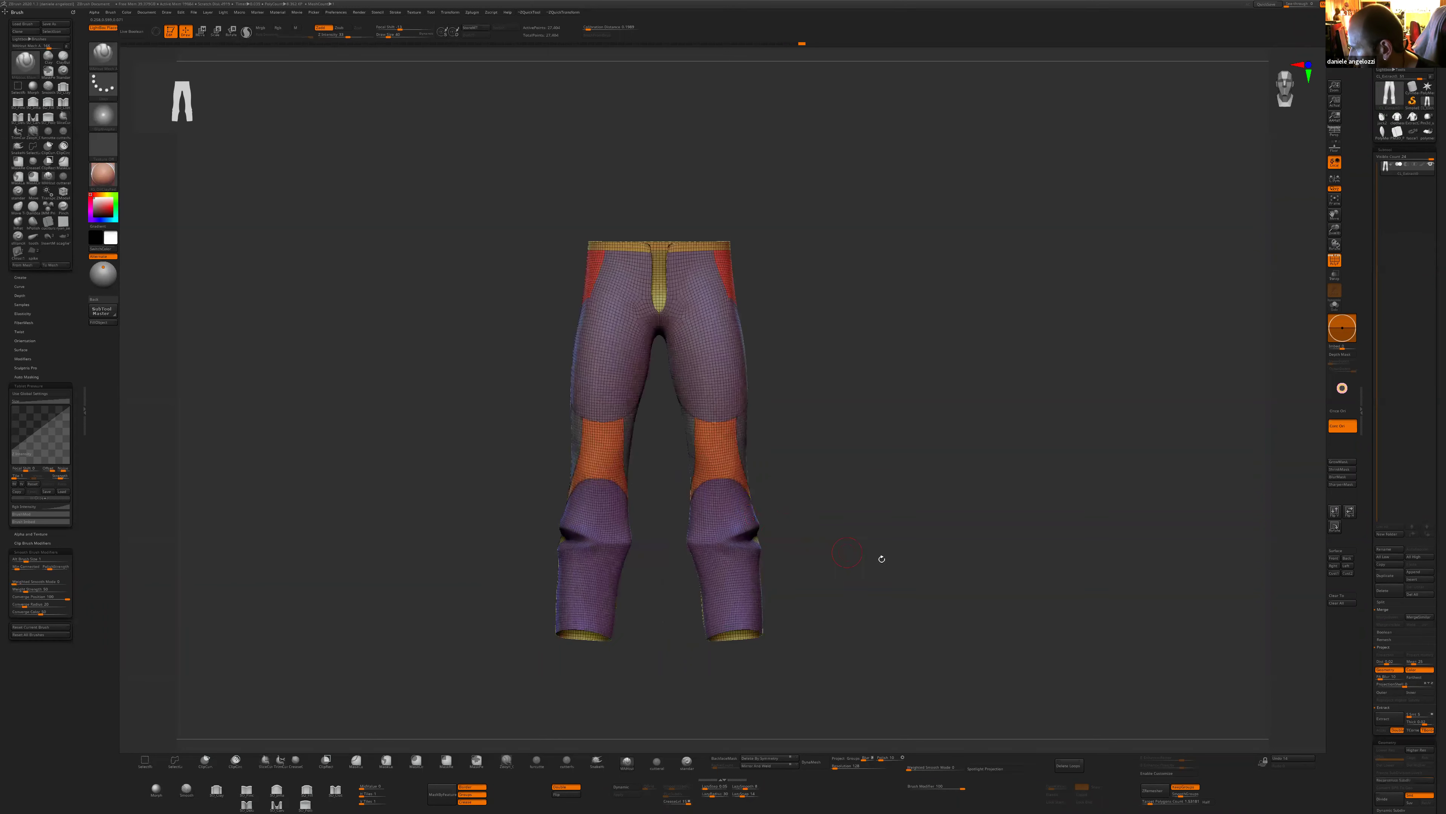
- Slice the lower legs along the below-knee fold, isolate the part beneath it as its own polygroup and unhide the trousers
drag(881, 561, 865, 549)
key(ctrl+2)
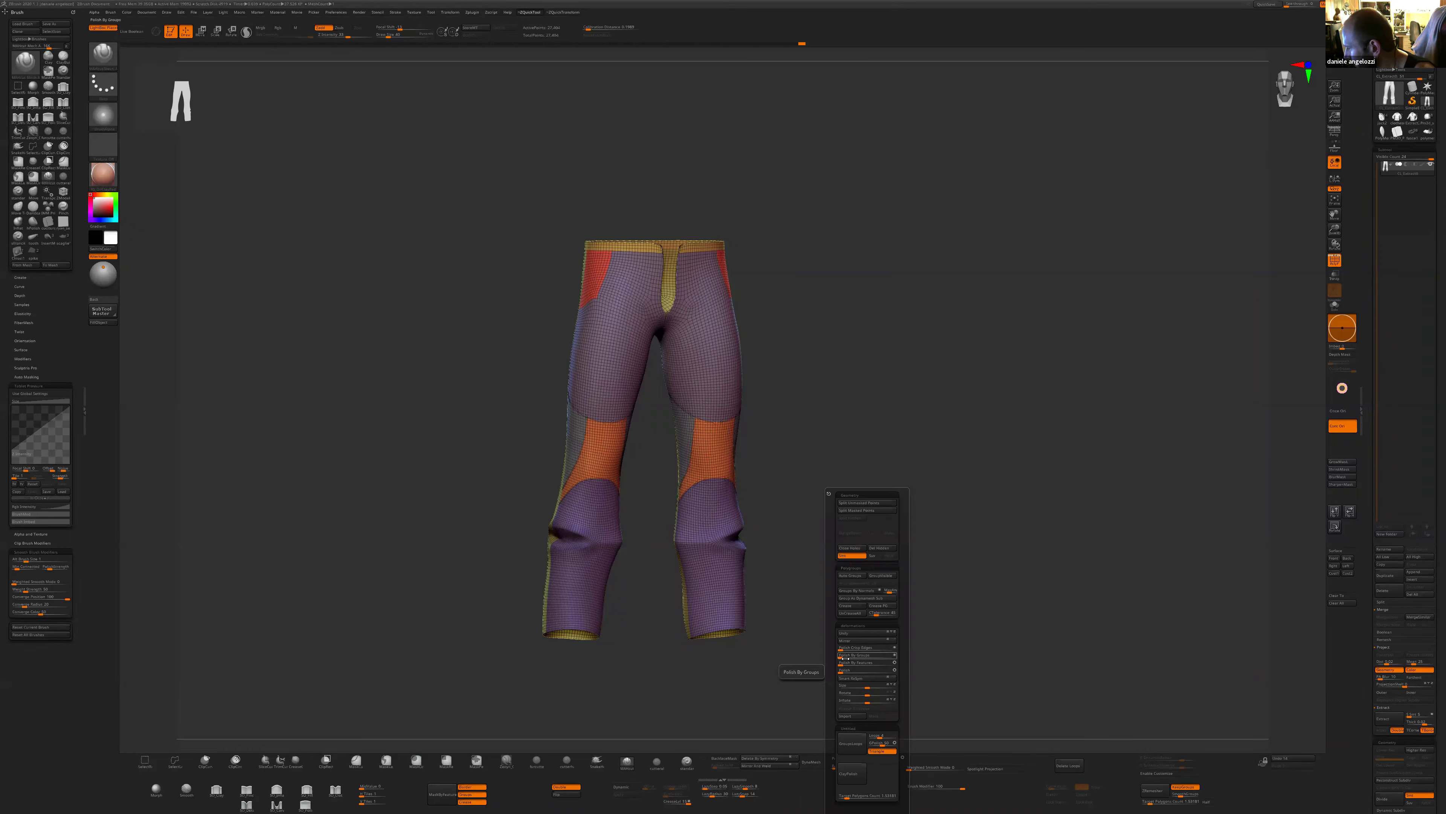
shift+drag(621, 627, 637, 627)
ctrl+shift+drag(537, 533, 675, 540)
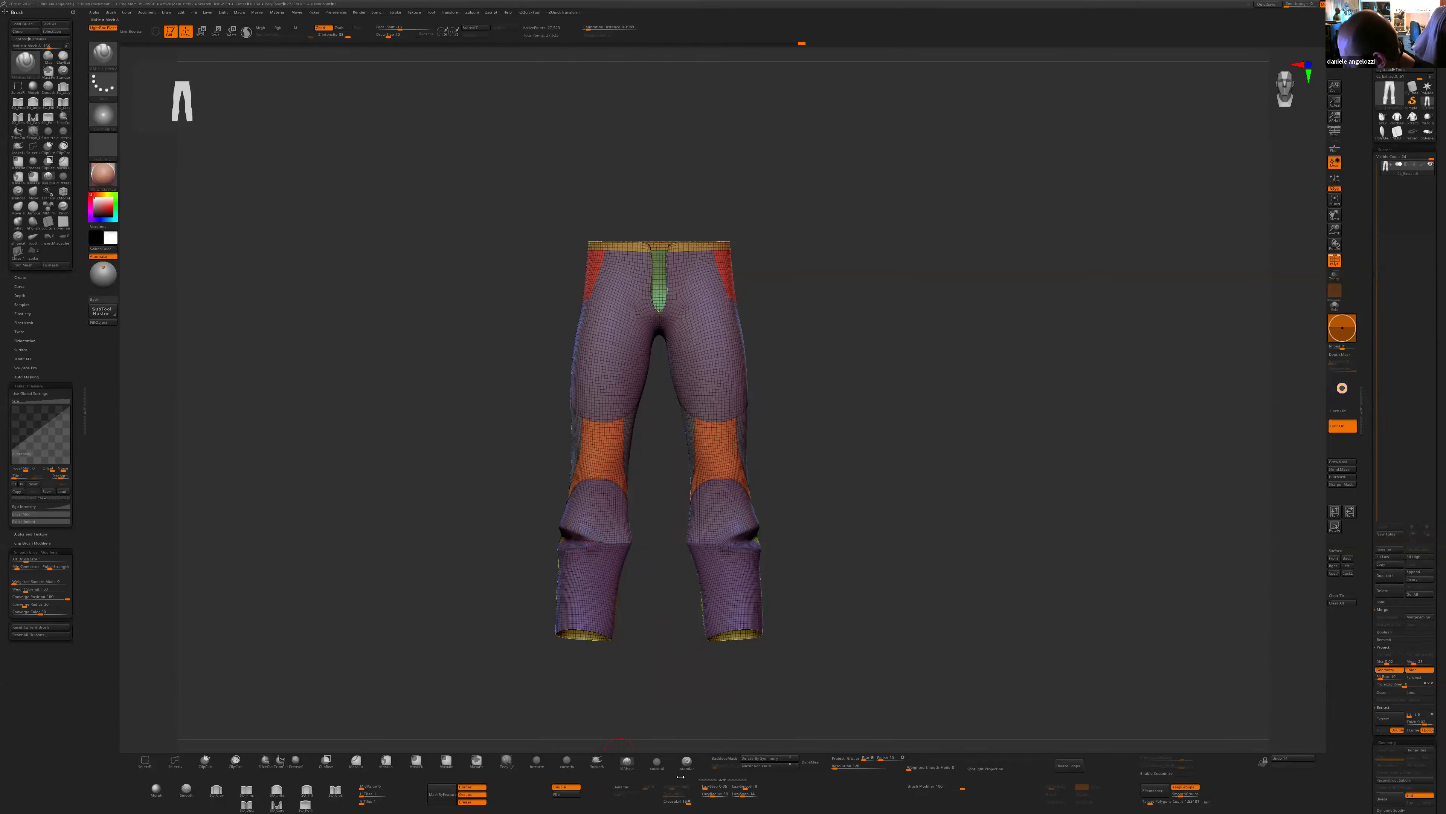
ctrl+shift+click(597, 513)
mouse_move(637, 565)
ctrl+shift+mouse_down()
mouse_move(553, 519)
mouse_move(590, 542)
mouse_move(550, 548)
ctrl+shift+mouse_up()
ctrl+shift+click(516, 468)
ctrl+shift+click(584, 549)
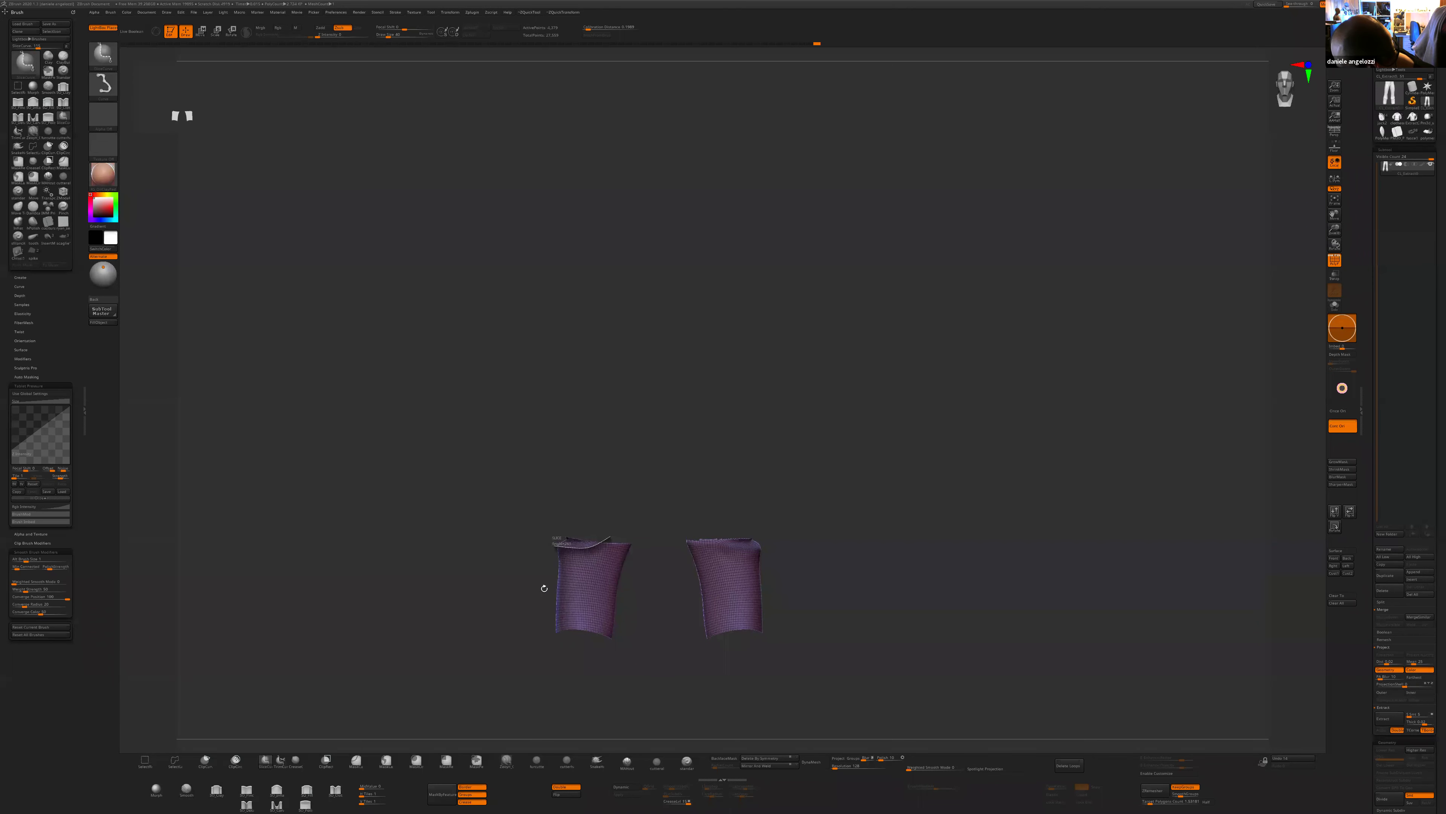
ctrl+shift+click(665, 678)
- Mirror the regrouped leg to the other side and apply Polish By Groups to the trousers
click(763, 765)
key(ctrl+space)
click(867, 605)
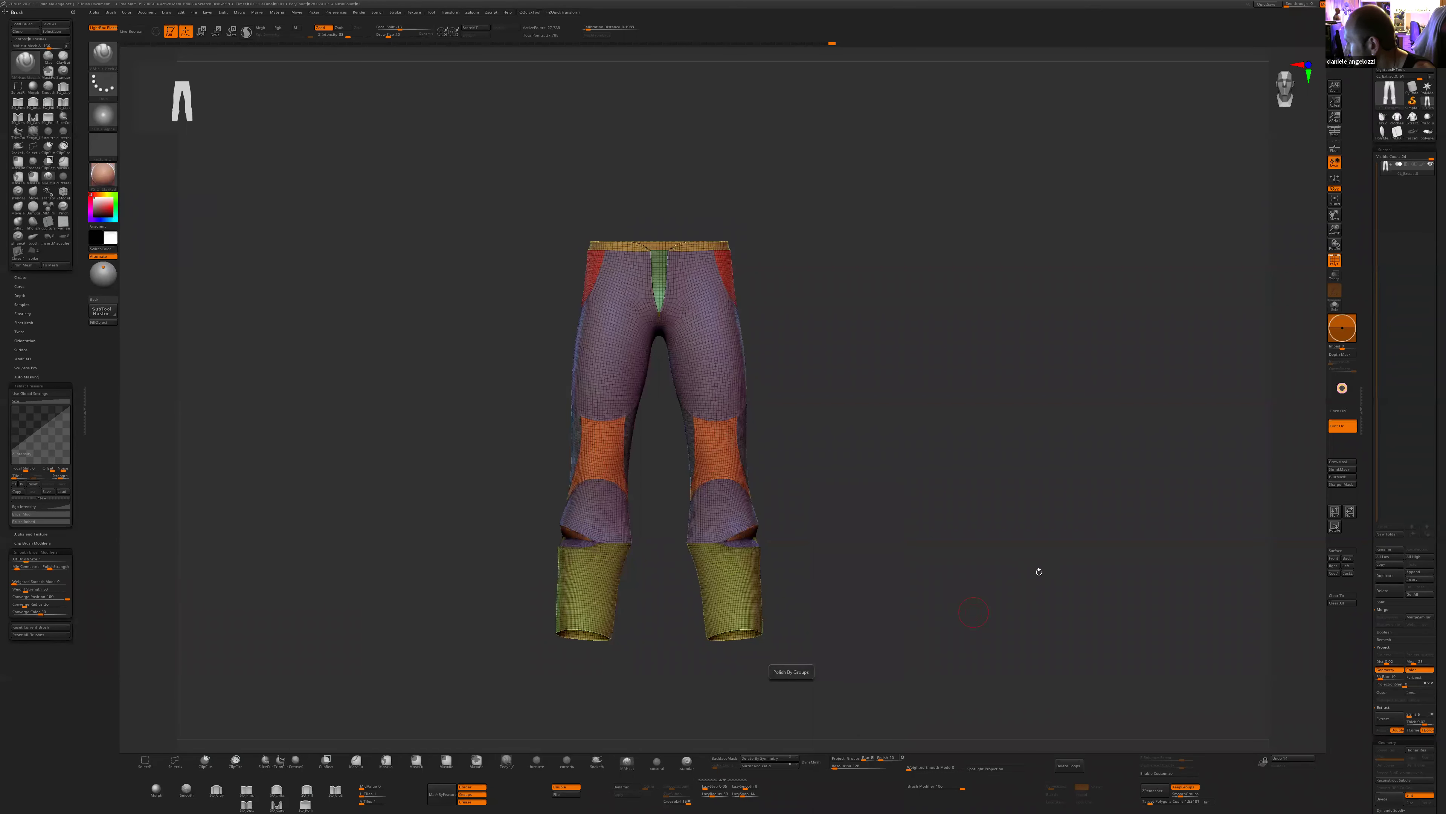
key(shift+f)
drag(1113, 551, 1070, 567)
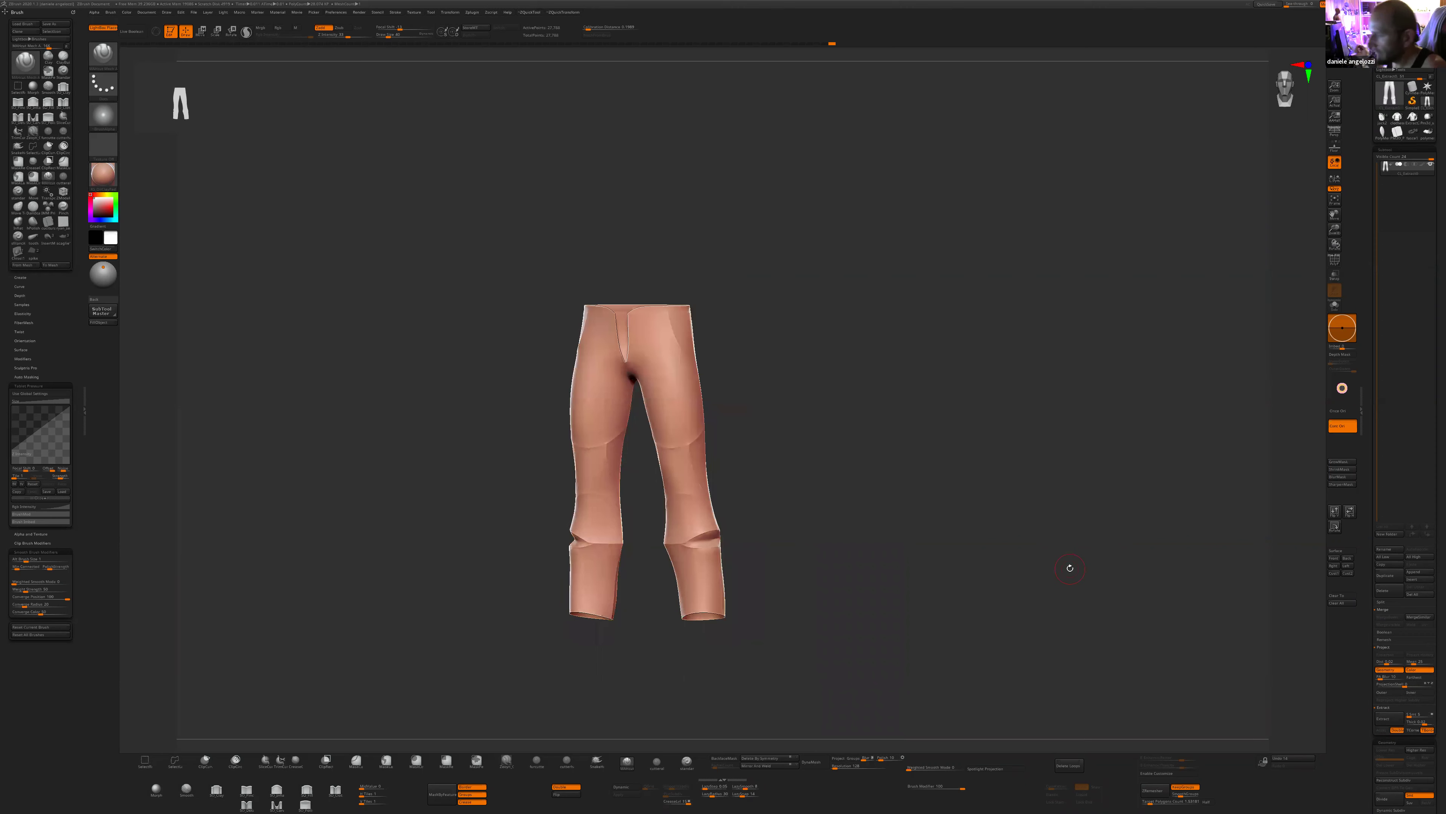
mouse_move(862, 549)
mouse_down()
mouse_move(870, 570)
mouse_move(1002, 550)
mouse_move(946, 534)
mouse_up()
- Try Panel Loops on the trousers to turn the polygroups into separate thick panels
key(ctrl+1)
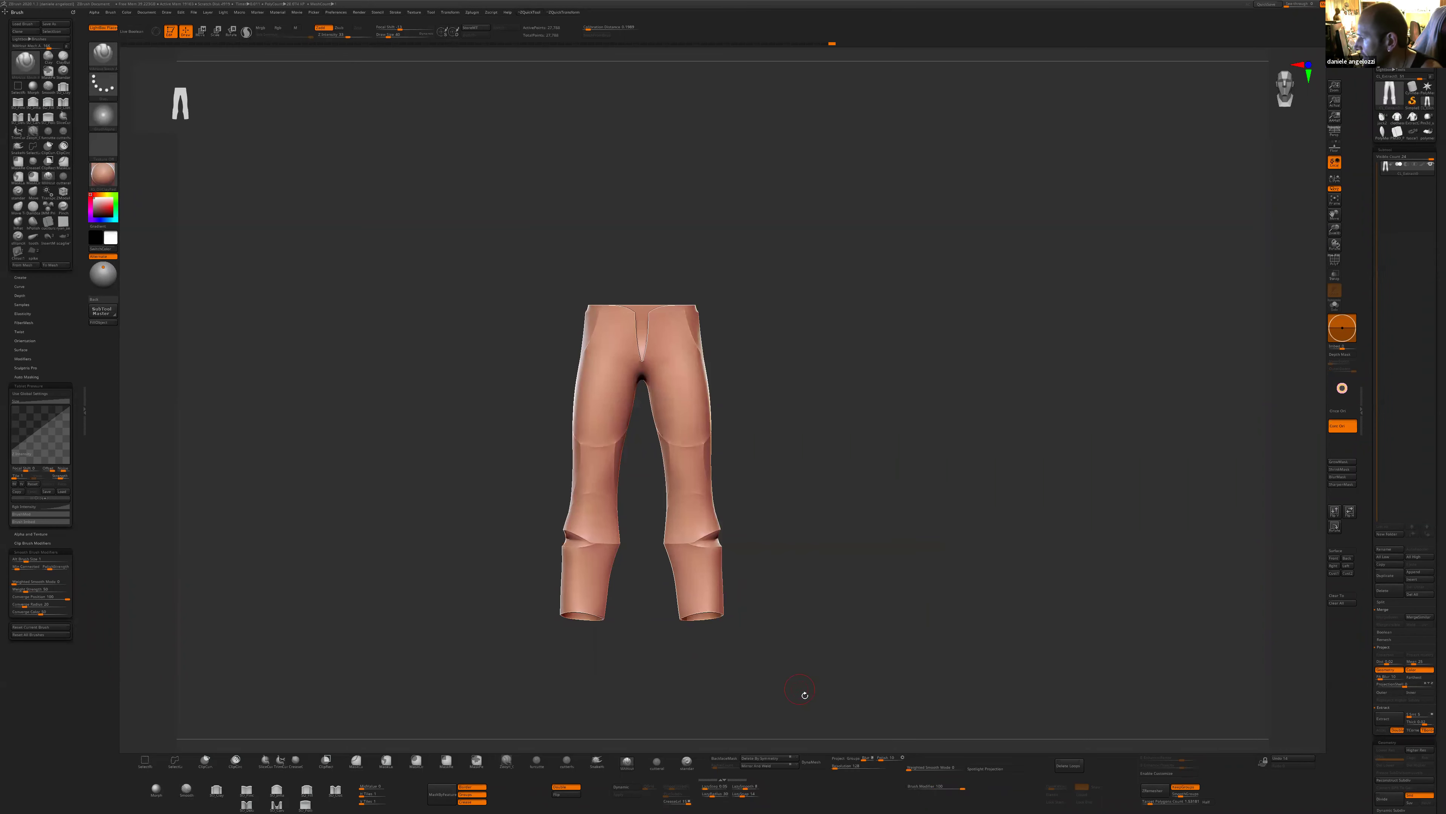
drag(805, 695, 989, 673)
scroll(1424, 427, down, 10)
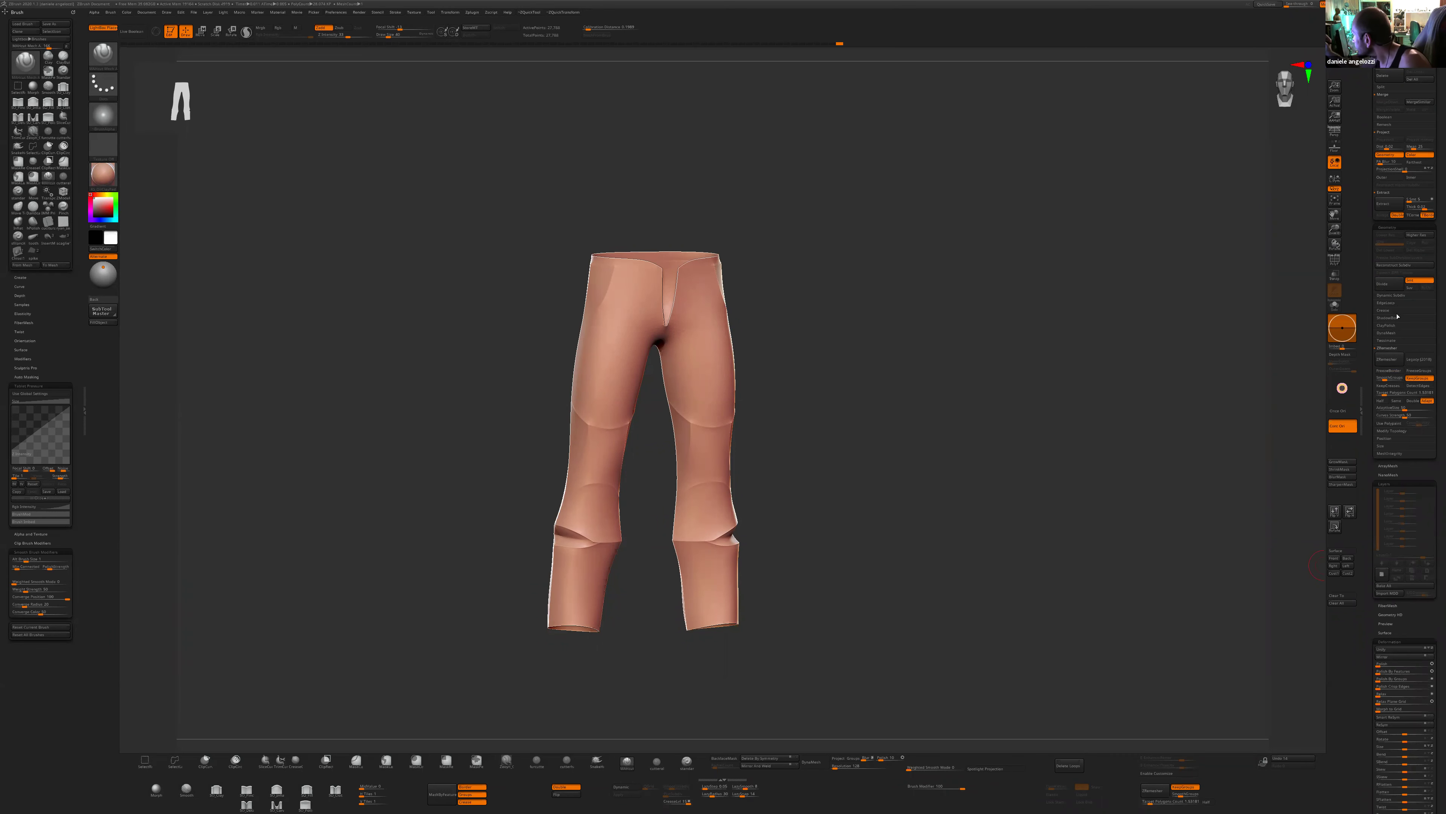
click(1393, 303)
click(1389, 368)
drag(1134, 627, 1012, 593)
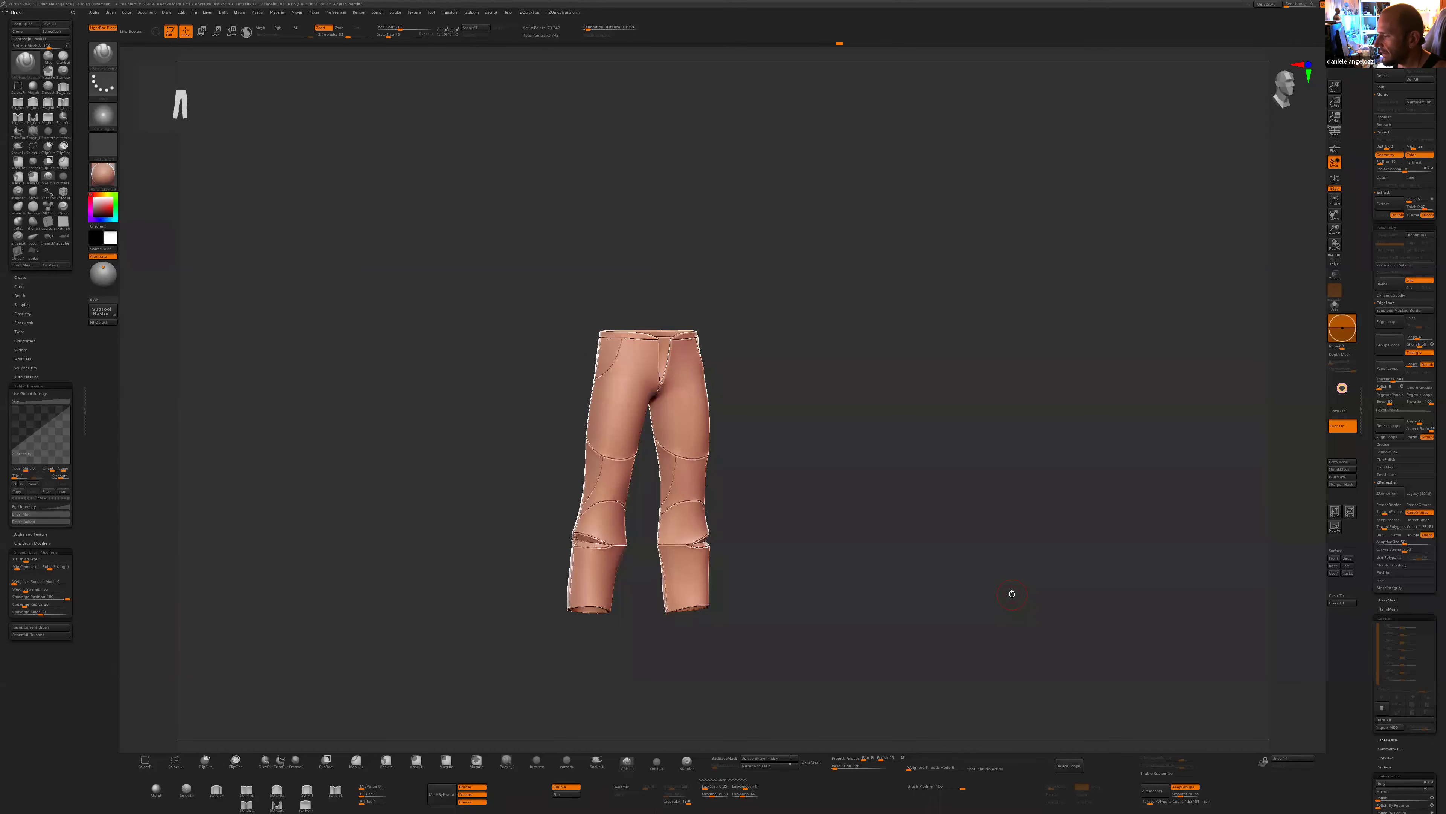
- Undo the panel loops, polygroup slices and mirroring until only one trouser leg carries the below-knee fold
key(ctrl+z)
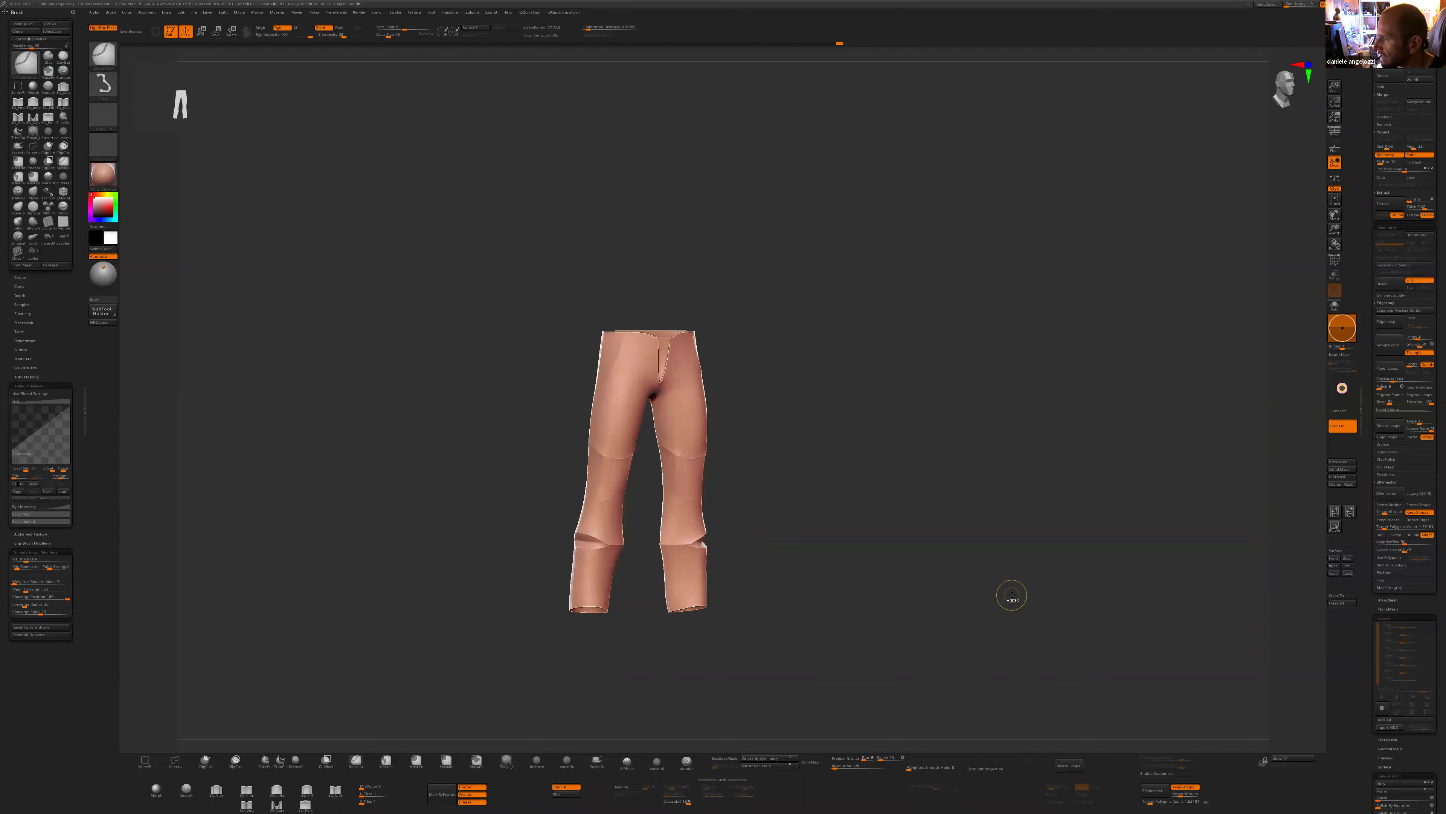
key(ctrl+z)
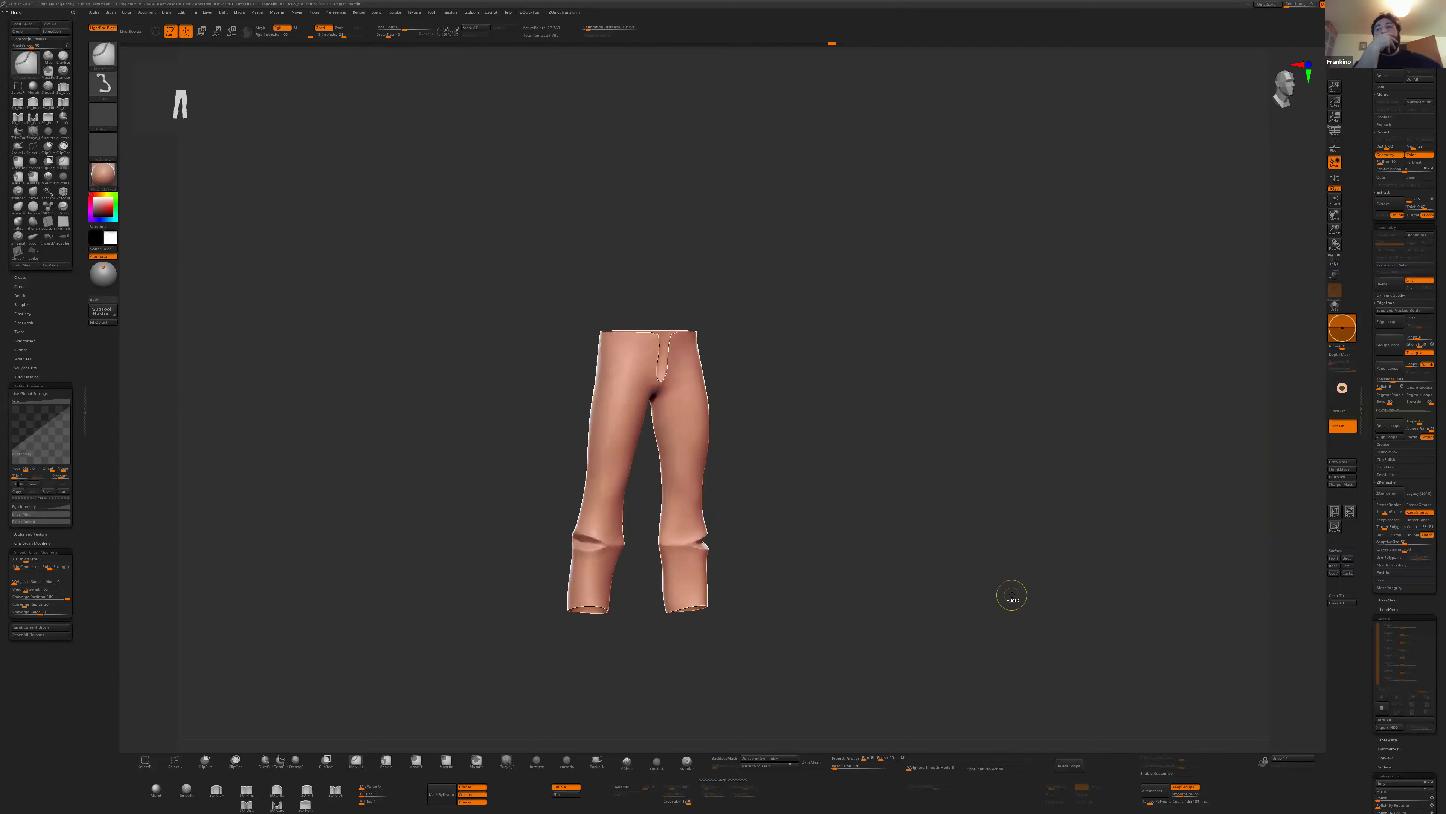
key(ctrl+z)
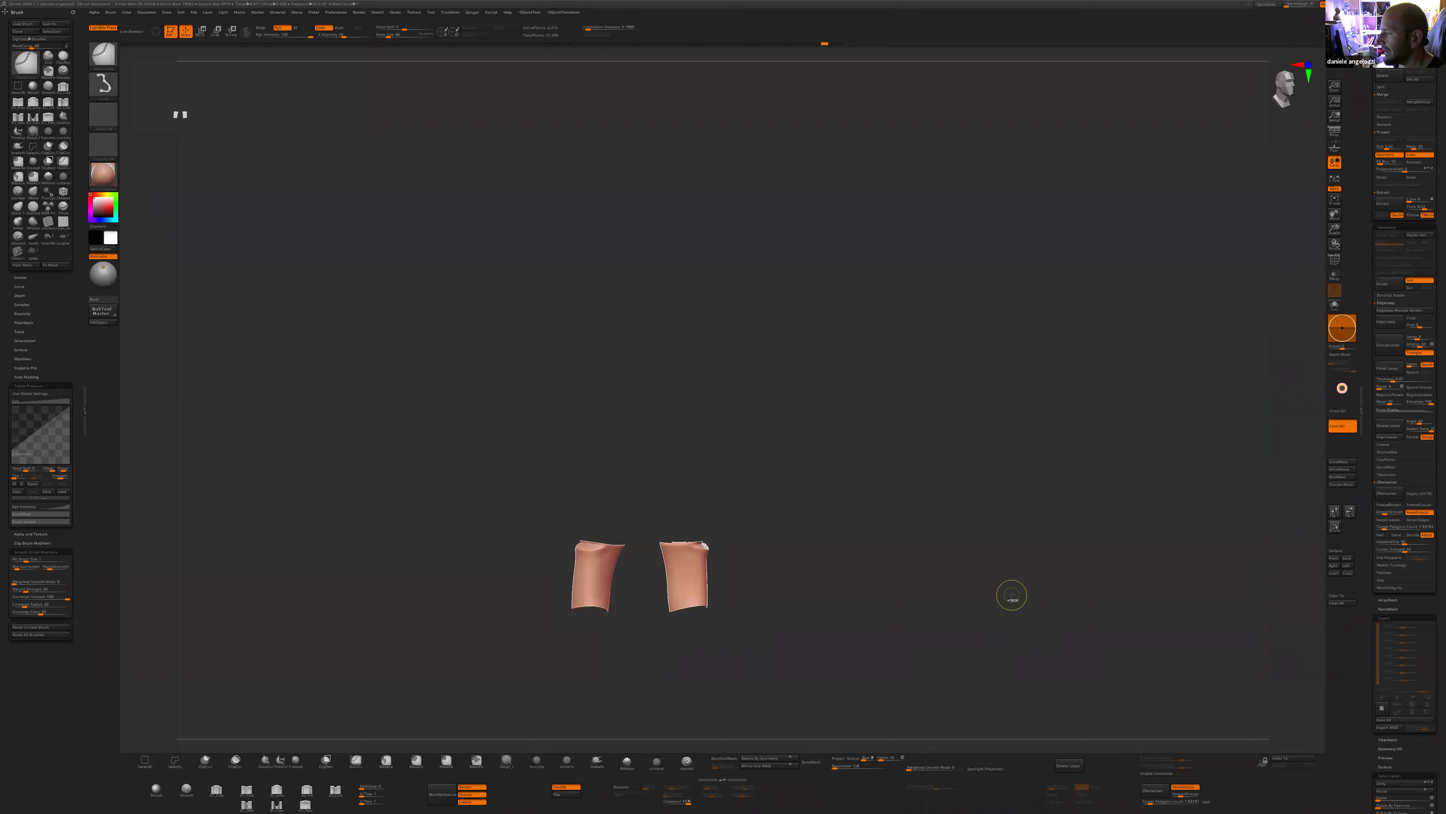
key(ctrl+z)
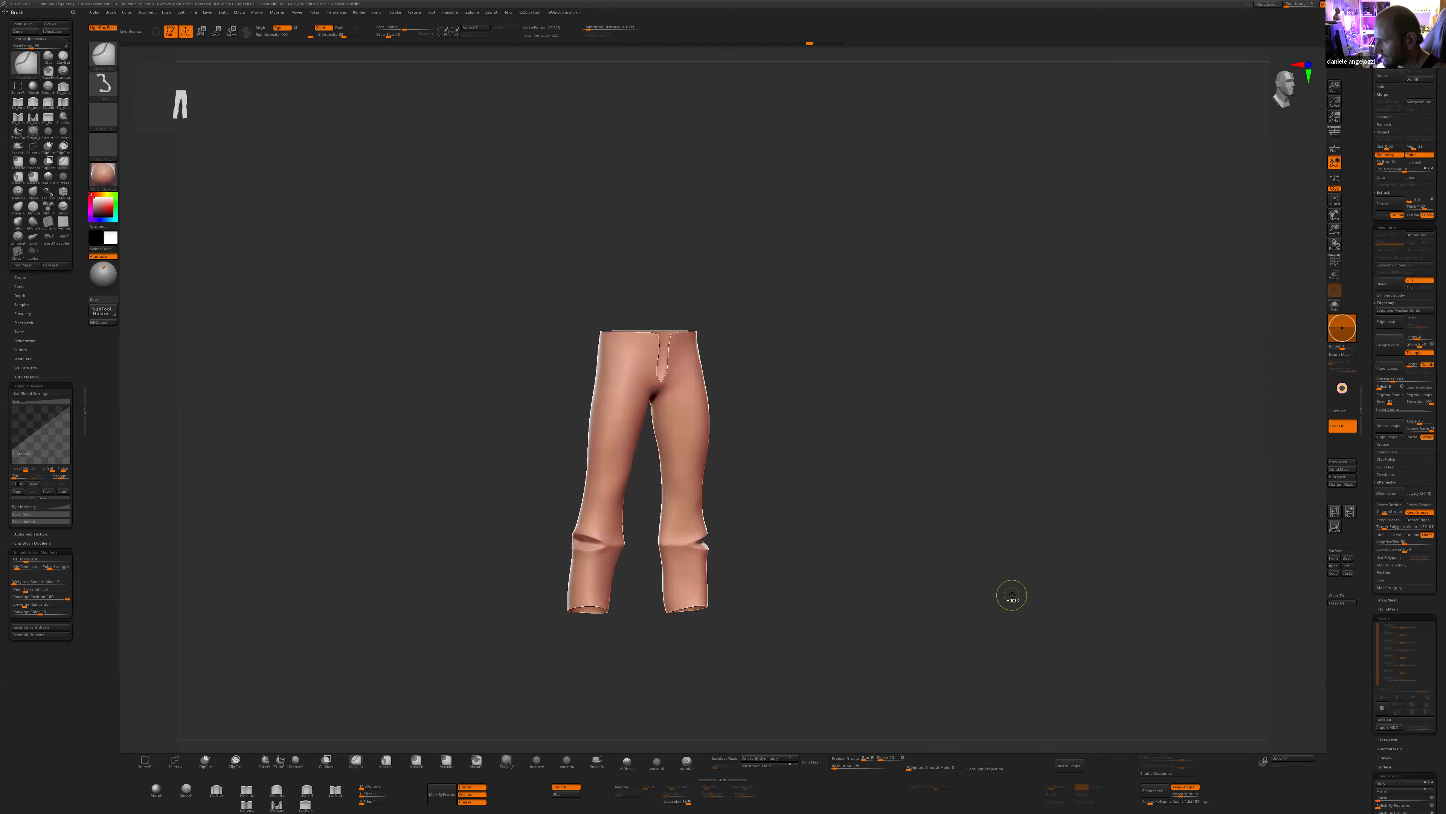
key(ctrl+z)
key(ctrl+z)
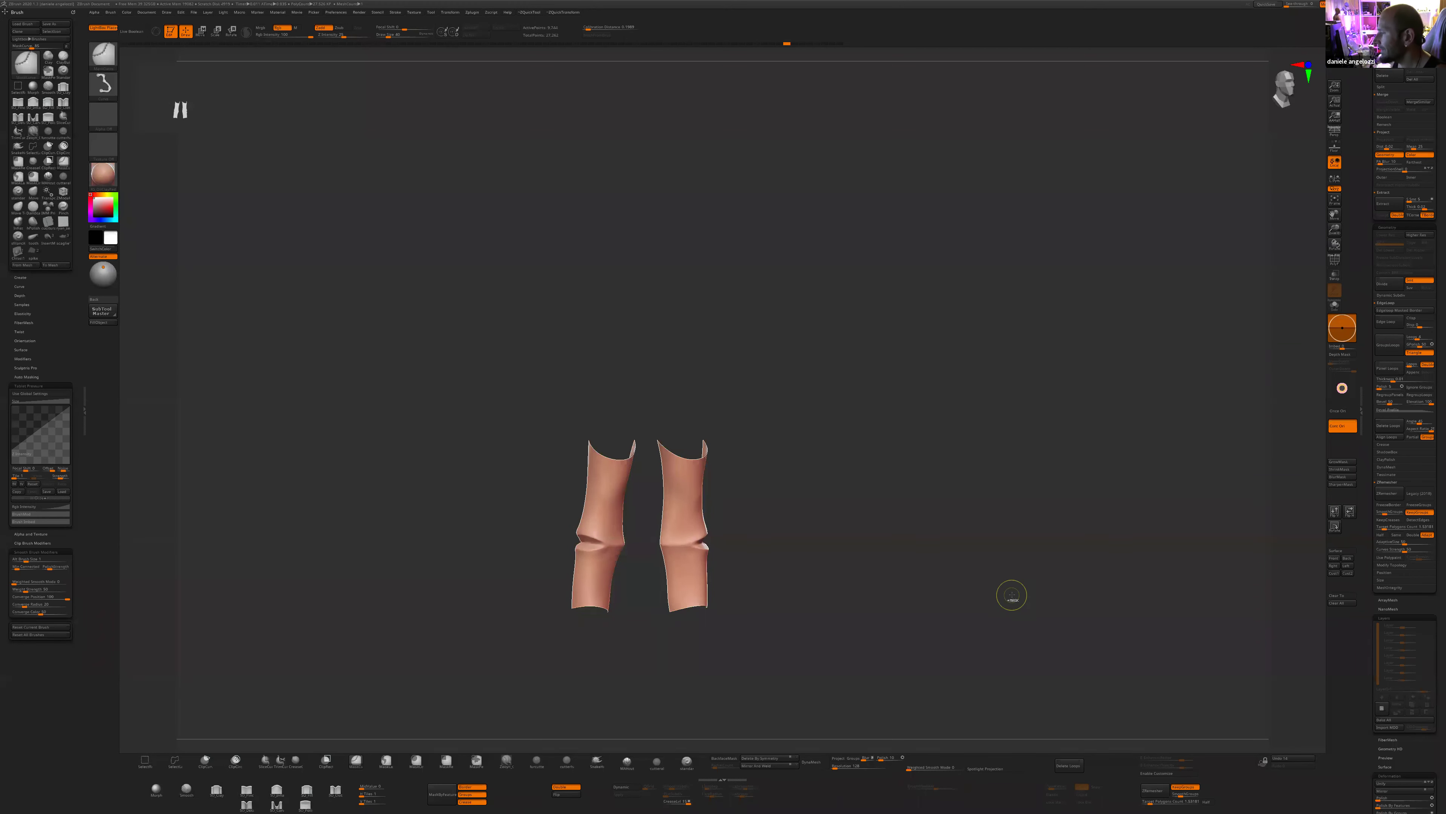
key(ctrl+z)
key(ctrl+z)
key(ctrl+z)
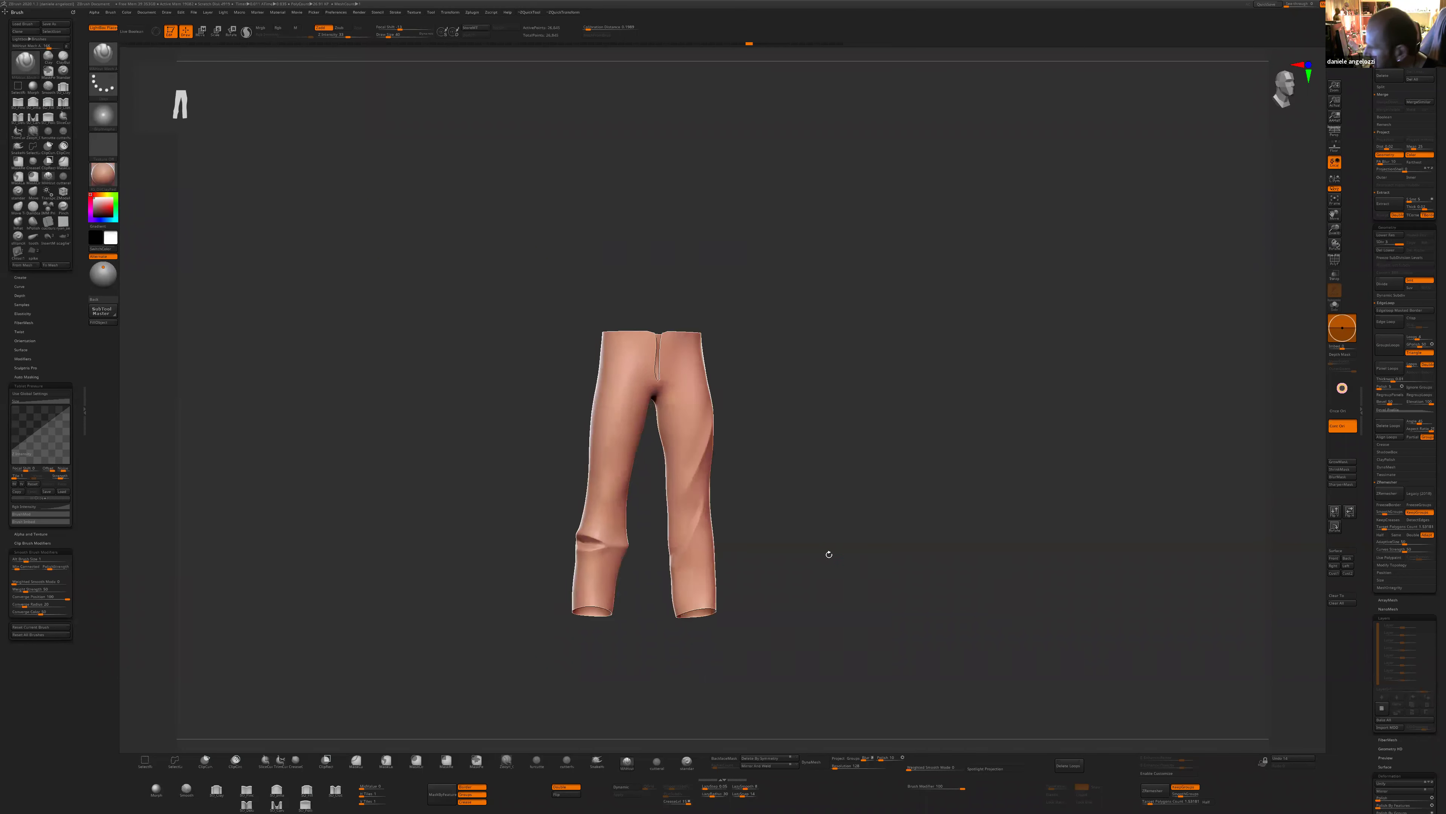
- Try remeshing the trousers with the one-legged fold, accepting removal of the newer undo history entries, and inspect them from several angles
shift+click(621, 534)
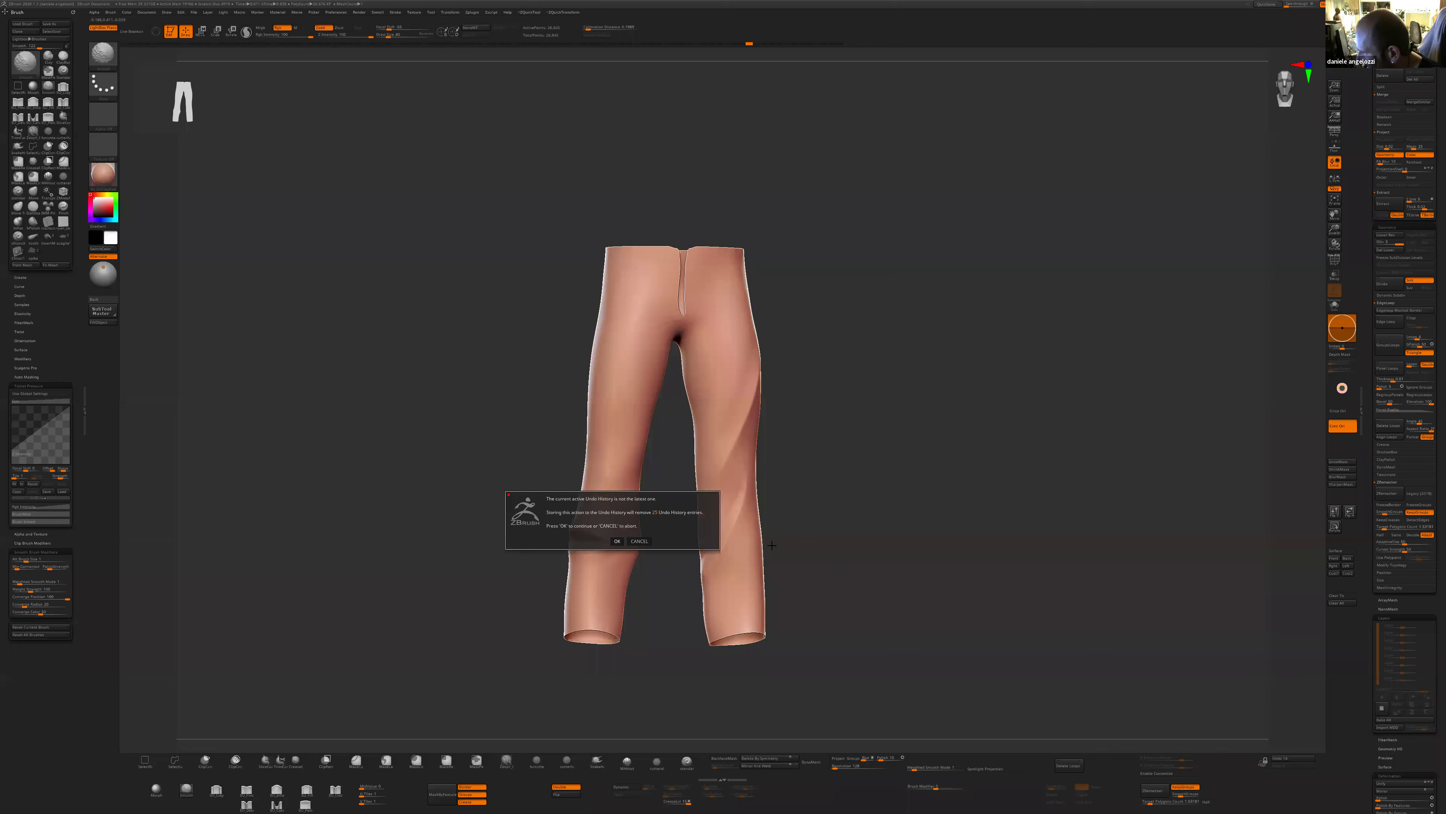
click(616, 540)
key(2)
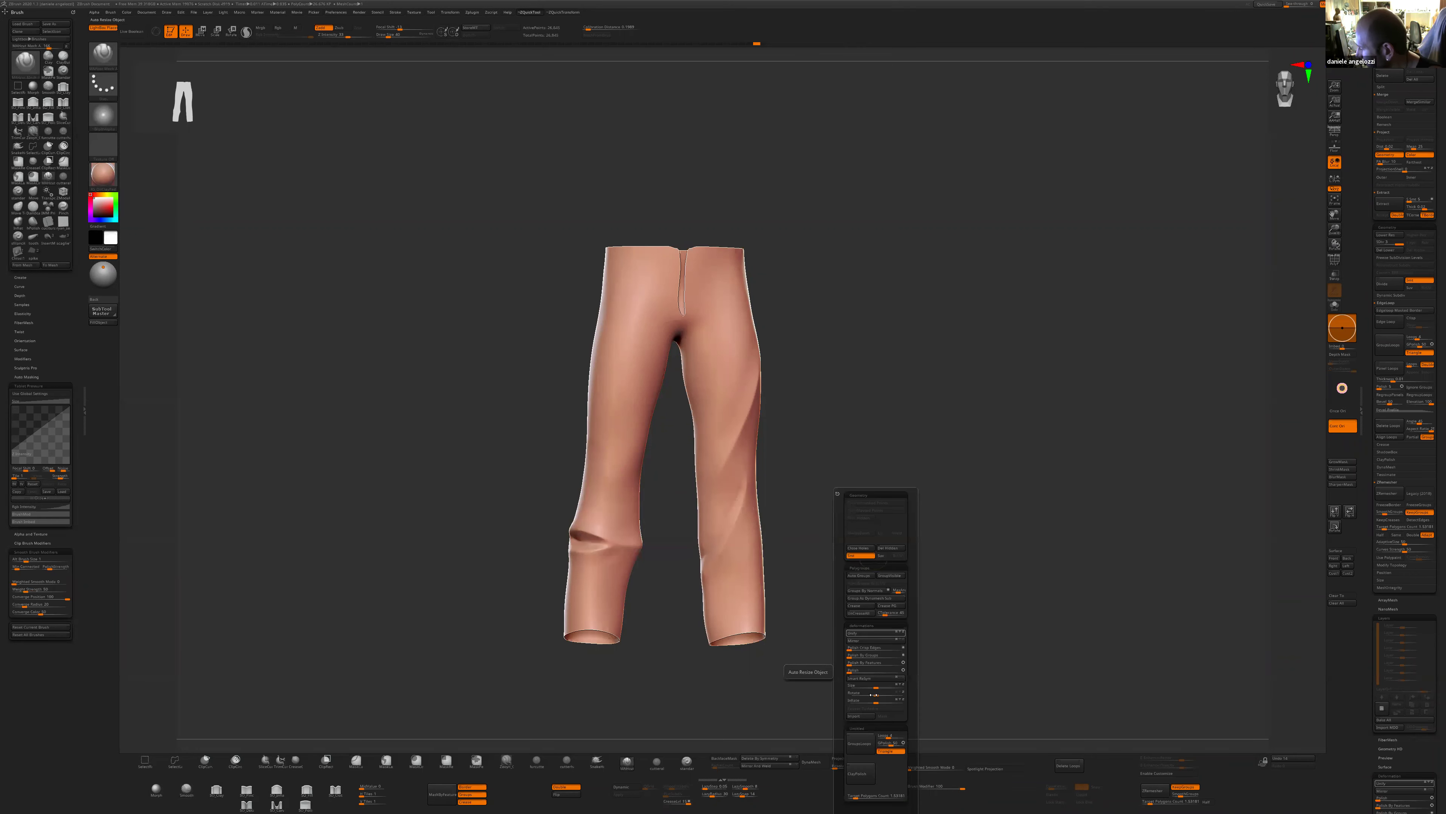
click(870, 776)
drag(978, 620, 976, 626)
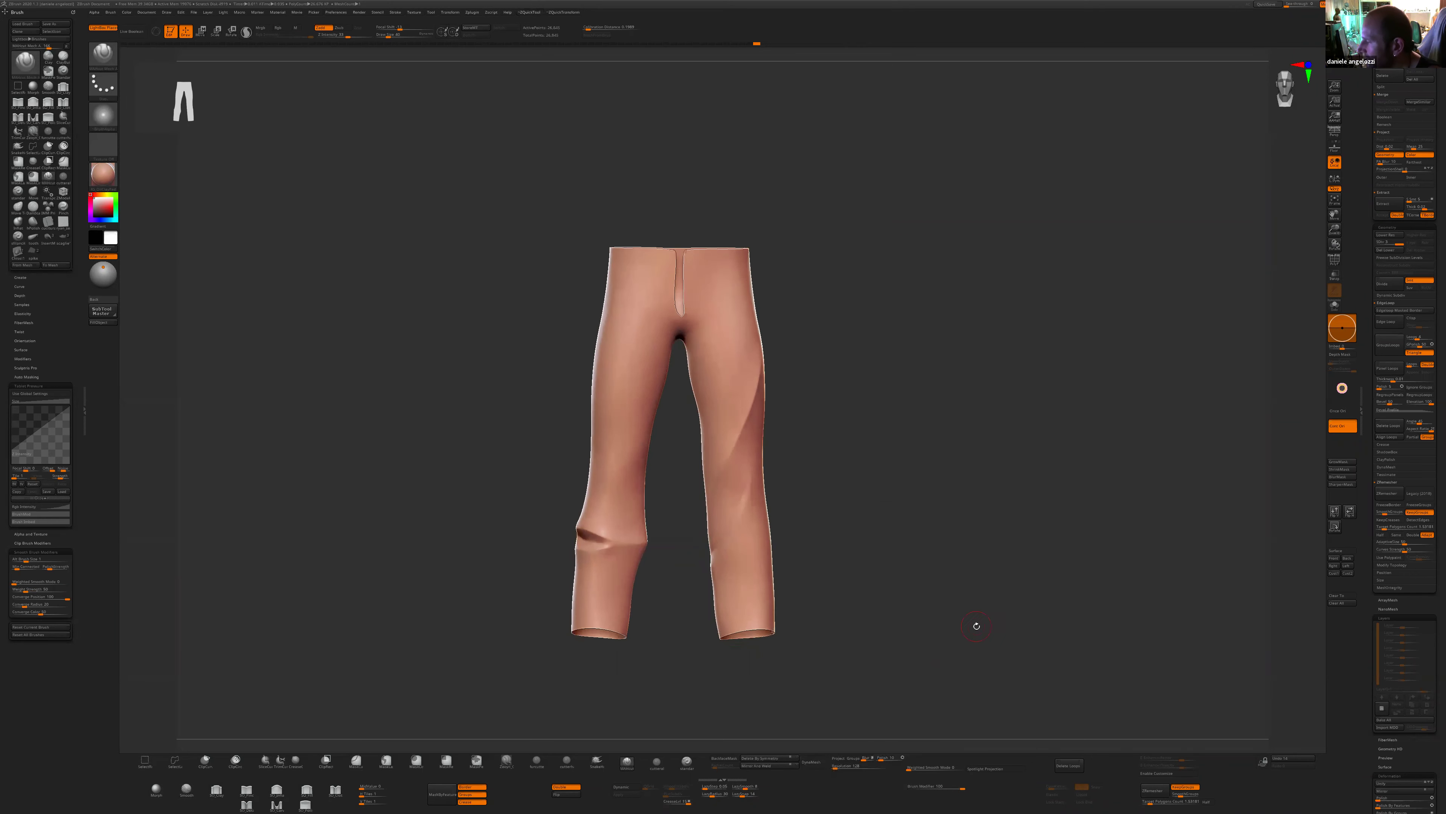
drag(927, 585, 917, 567)
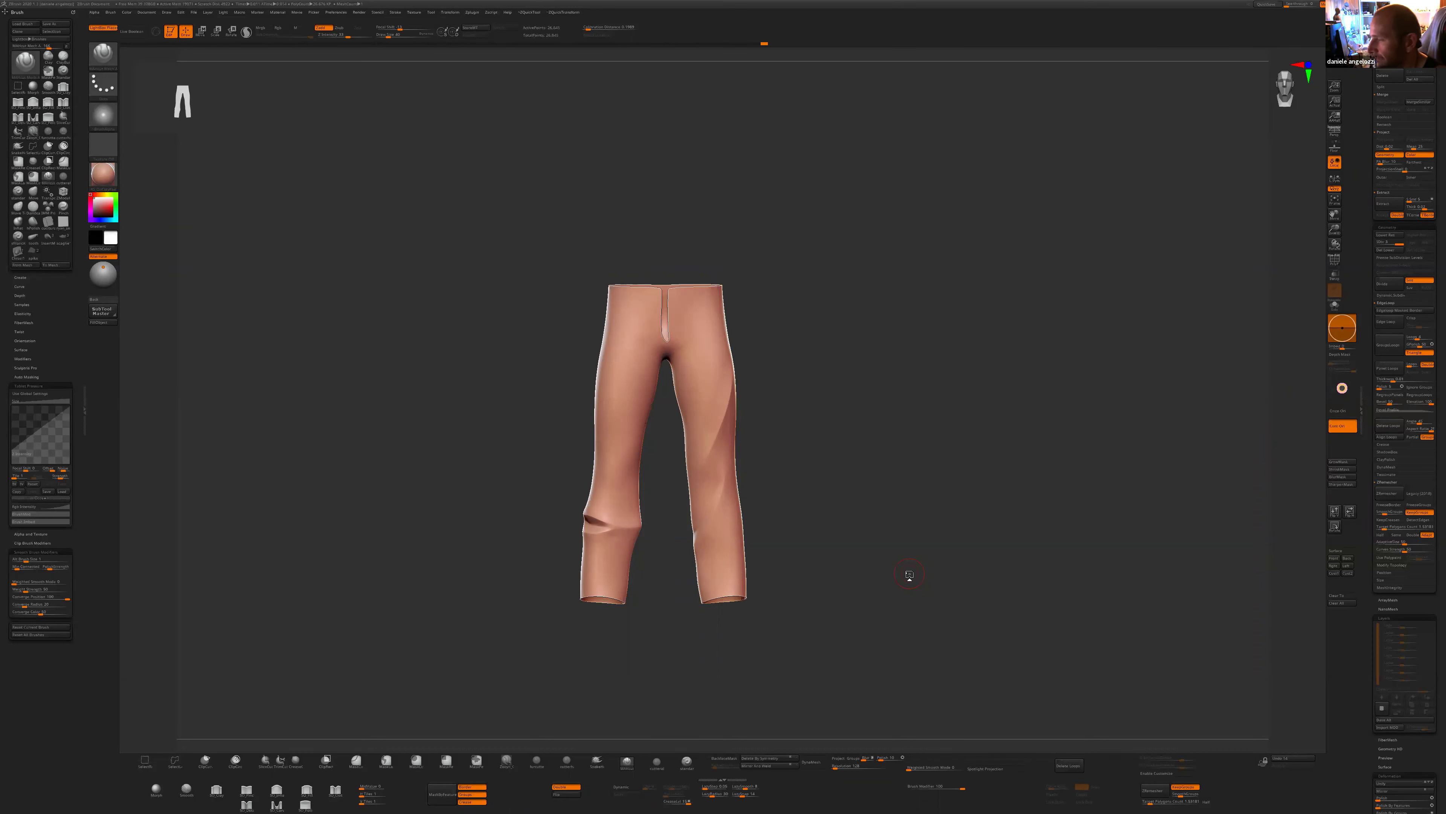
drag(899, 546, 886, 553)
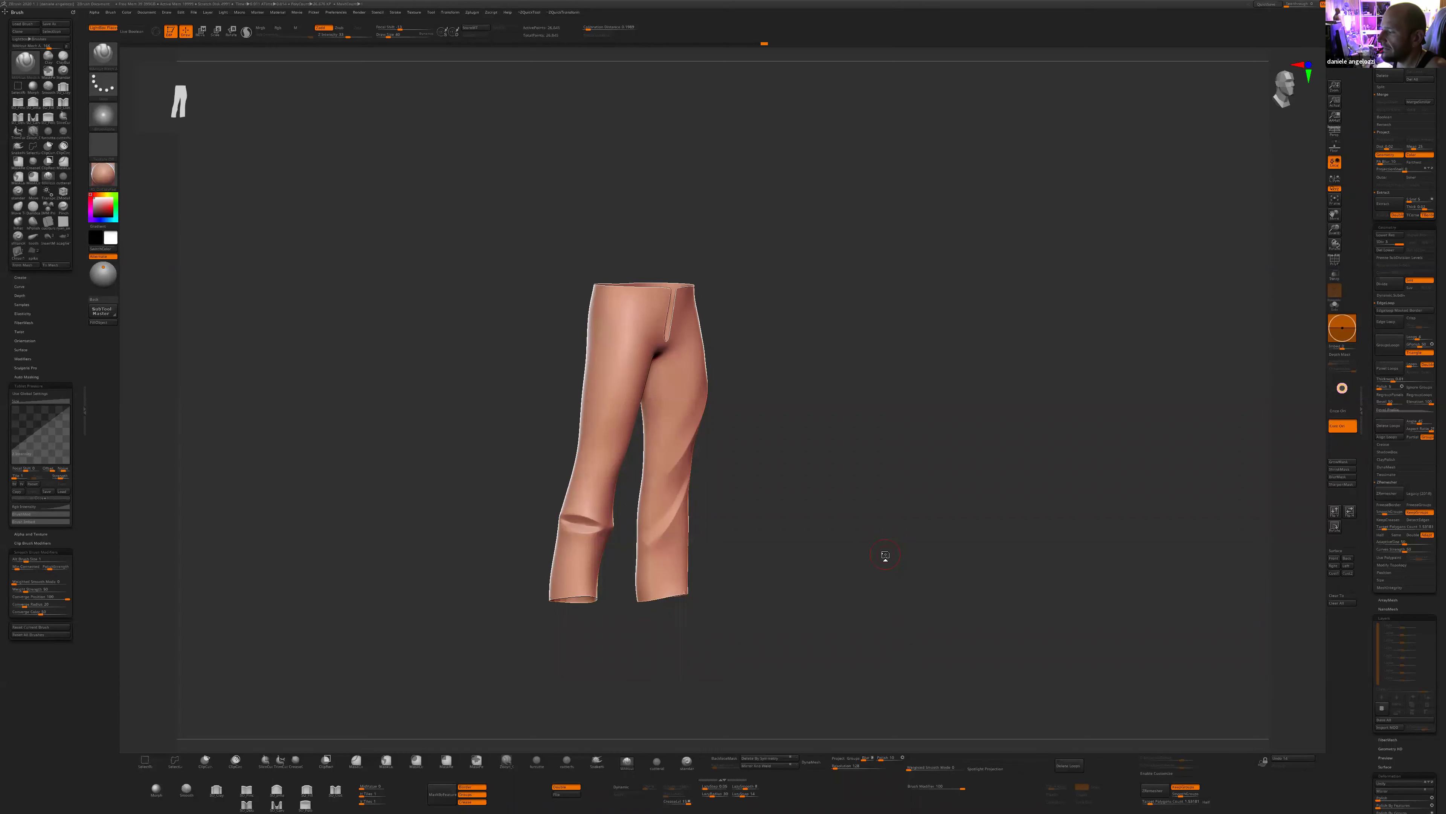
mouse_move(886, 555)
mouse_down()
mouse_move(869, 604)
mouse_move(927, 614)
mouse_up()
key(ctrl)
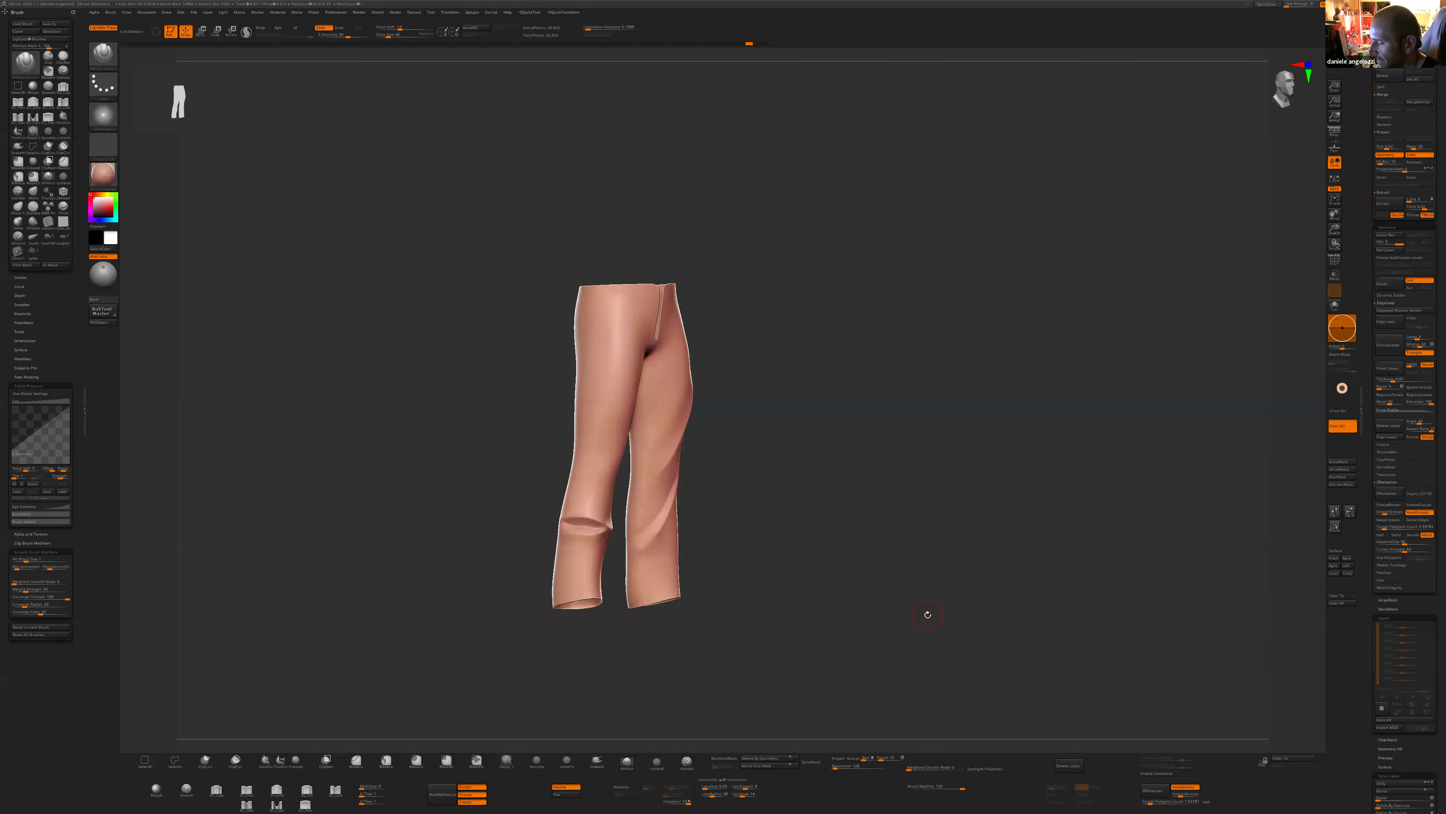